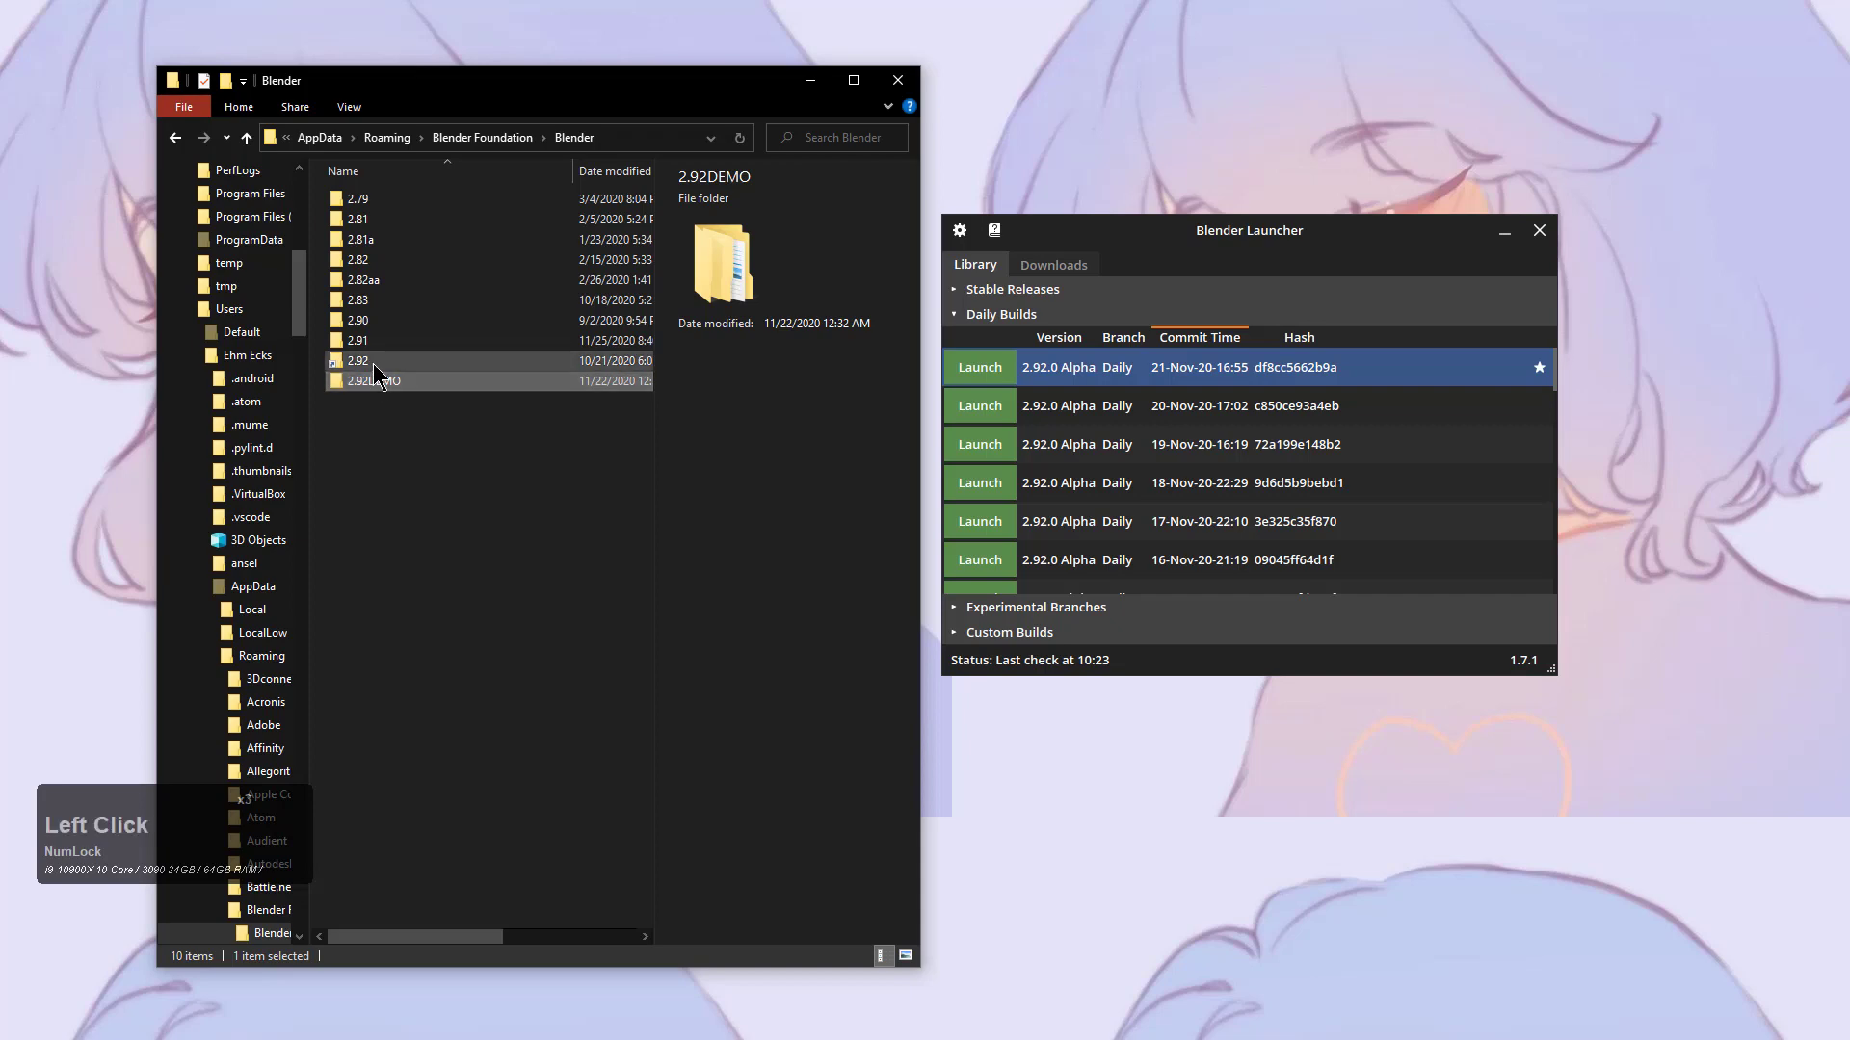
Rename the 2.92 folder as 2.92A
click(374, 363)
click(372, 362)
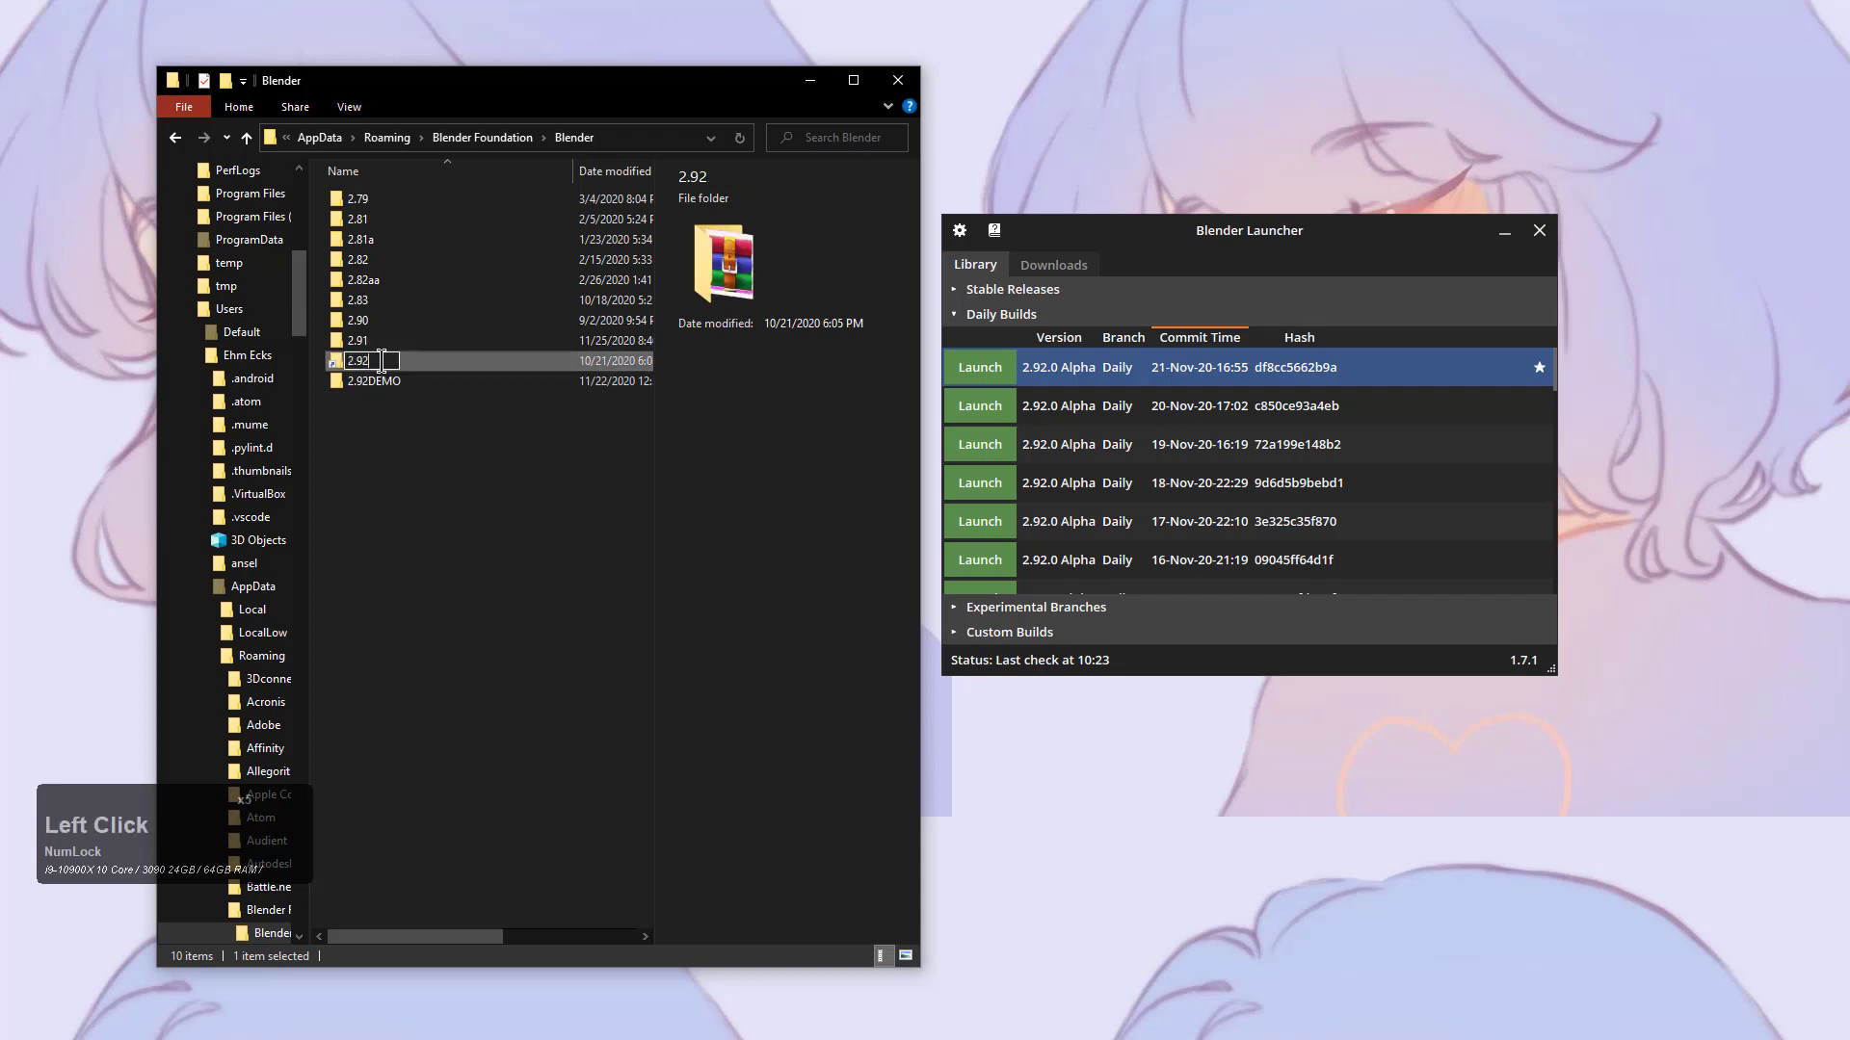
text(A)
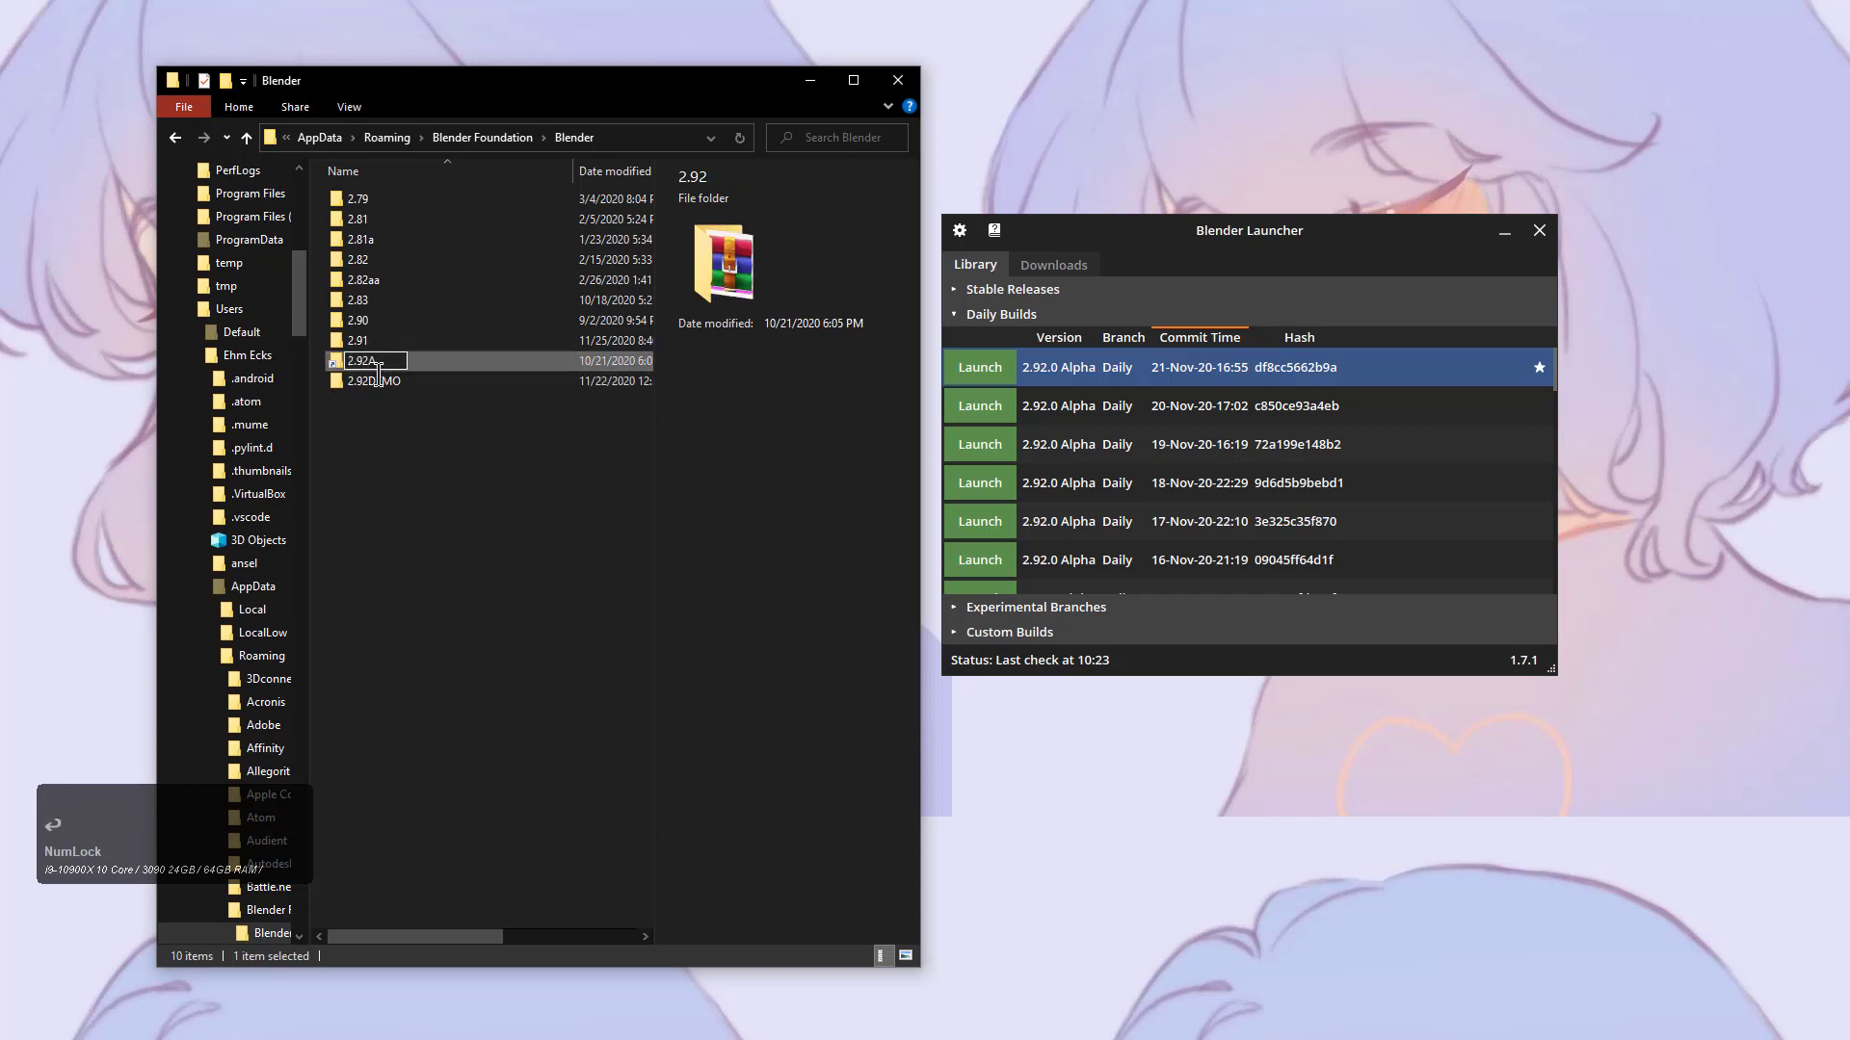
key(Return)
Rename the 2.92DEMO folder as 2.92 and close the folder window
click(374, 384)
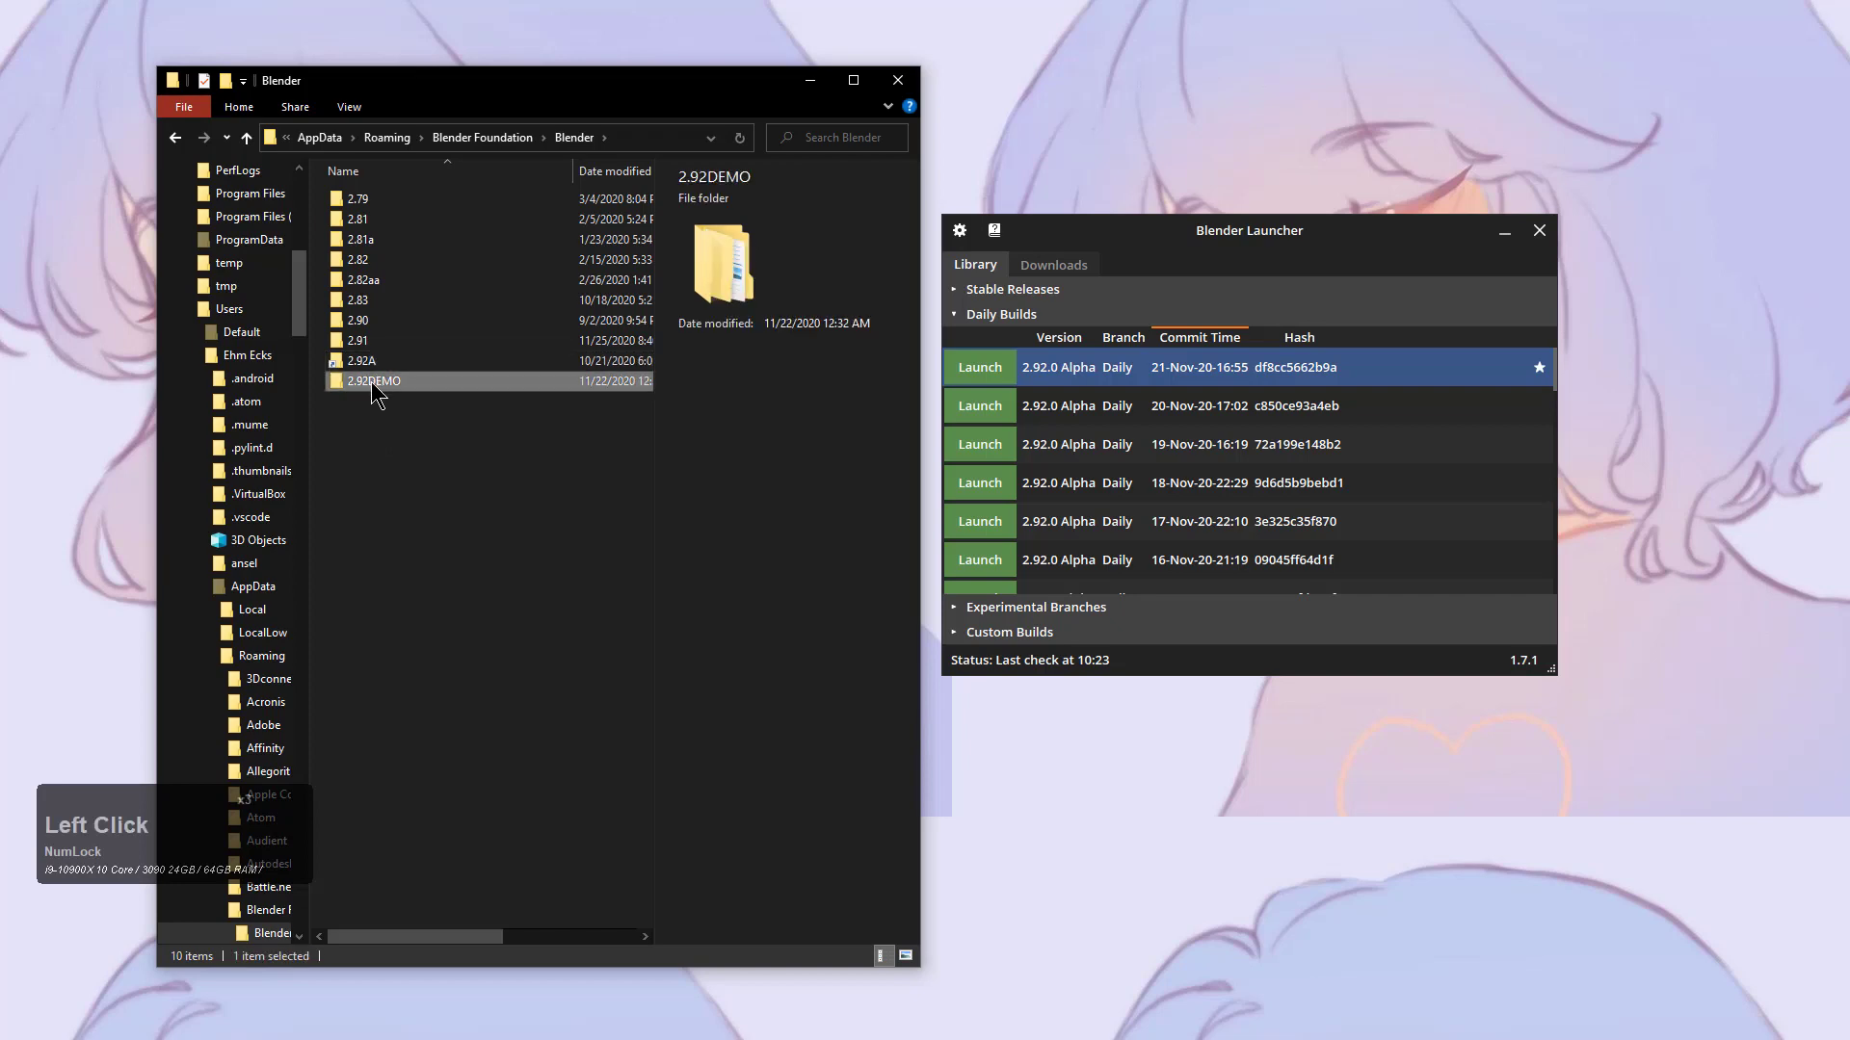
click(372, 384)
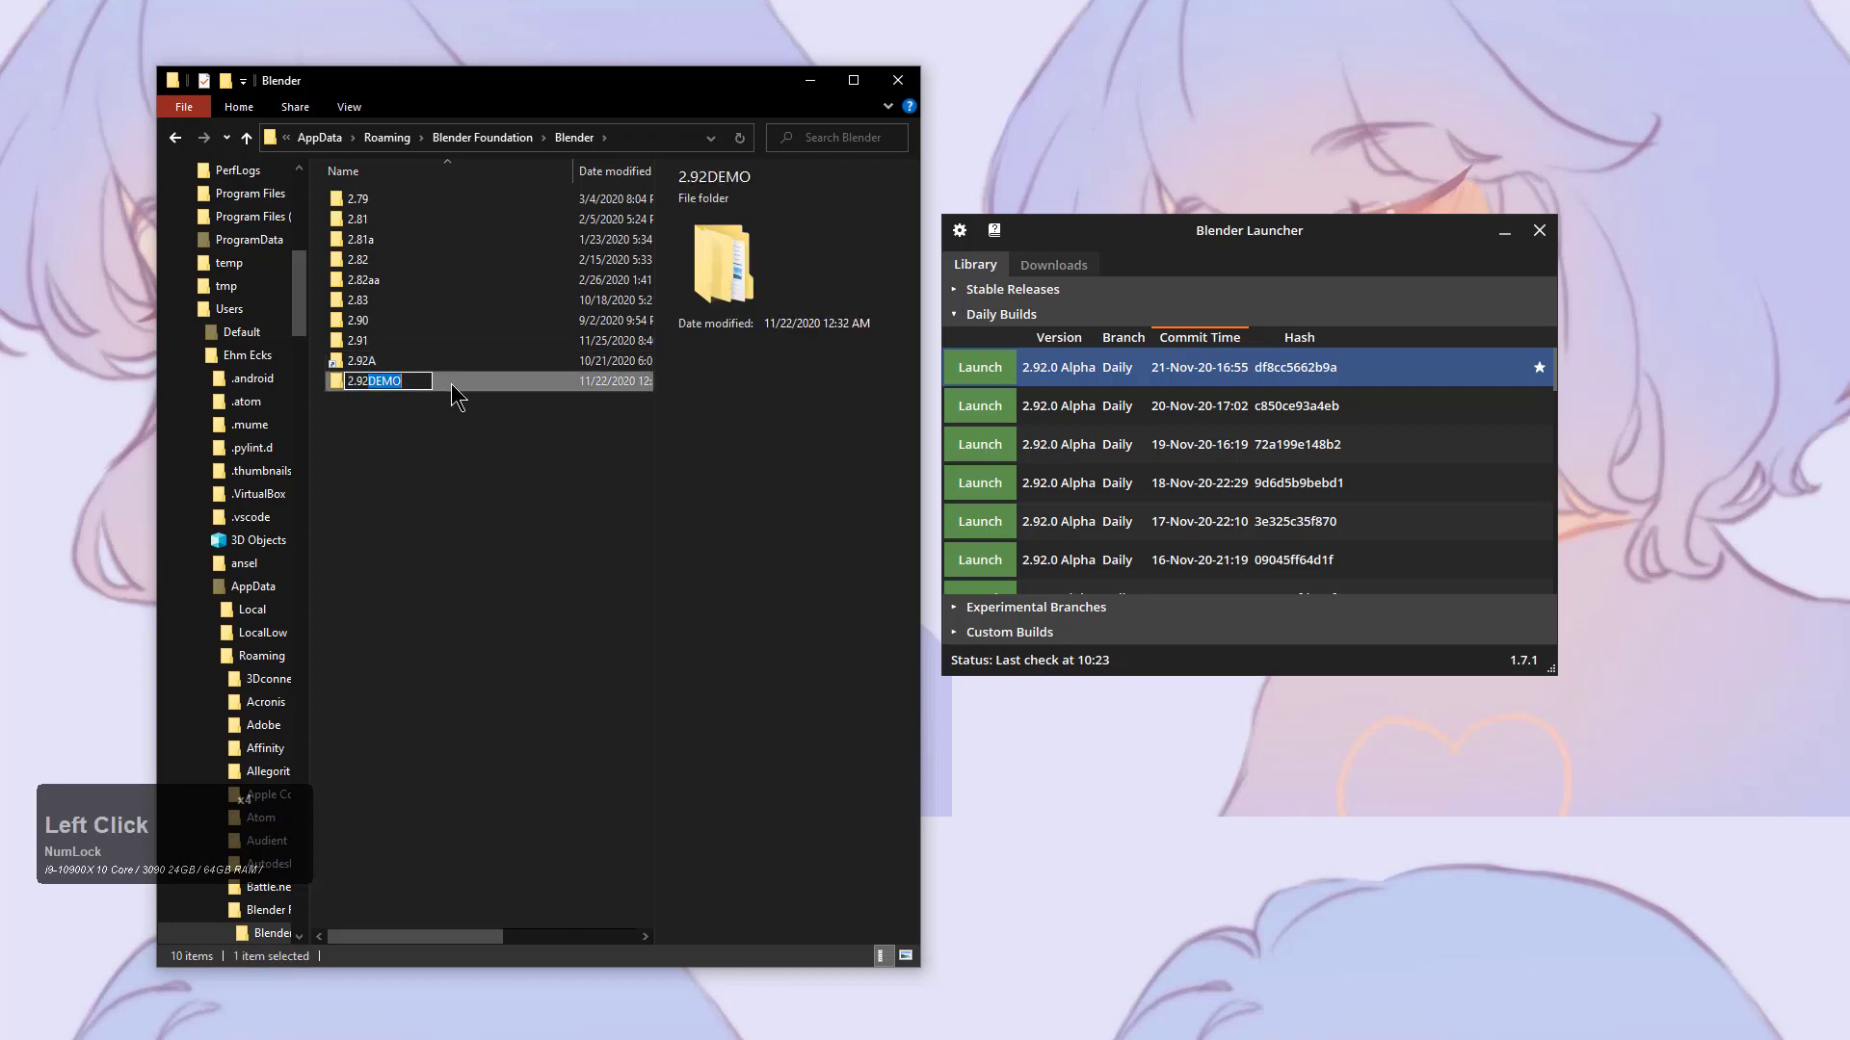
key(BackSpace)
key(Return)
click(529, 330)
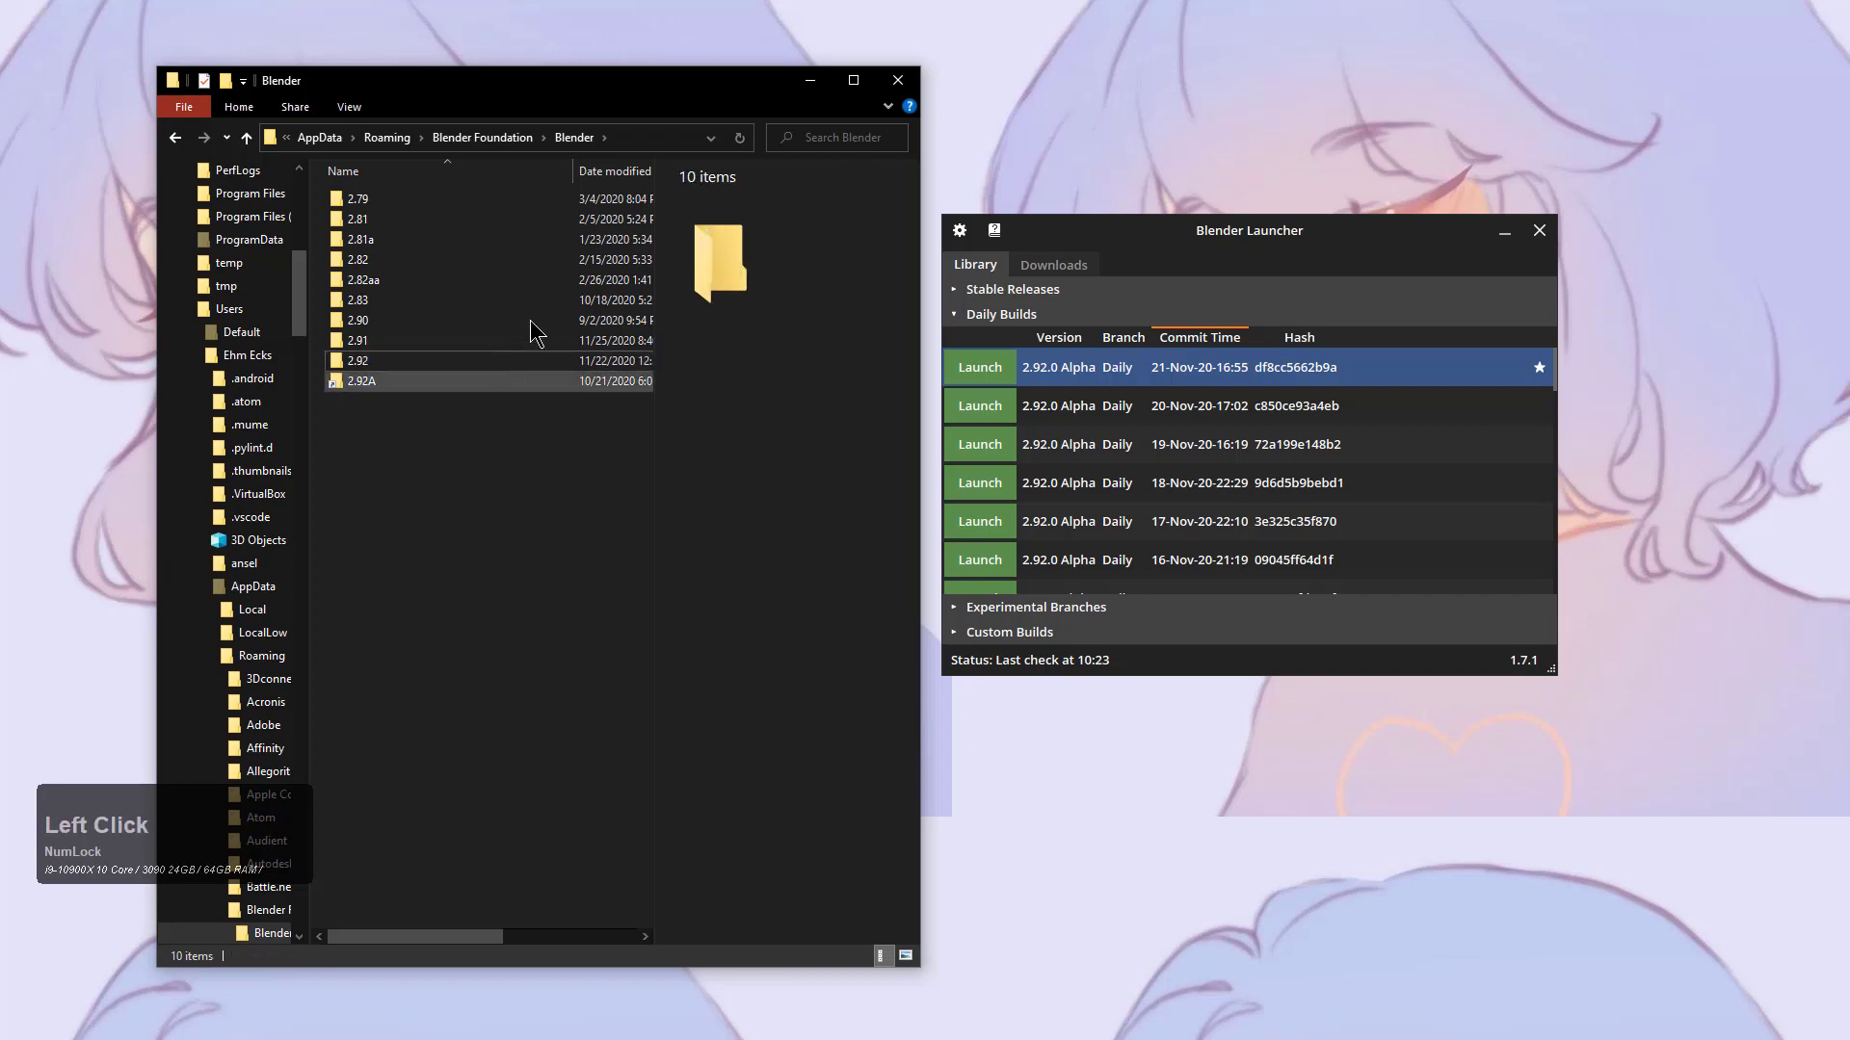
click(898, 80)
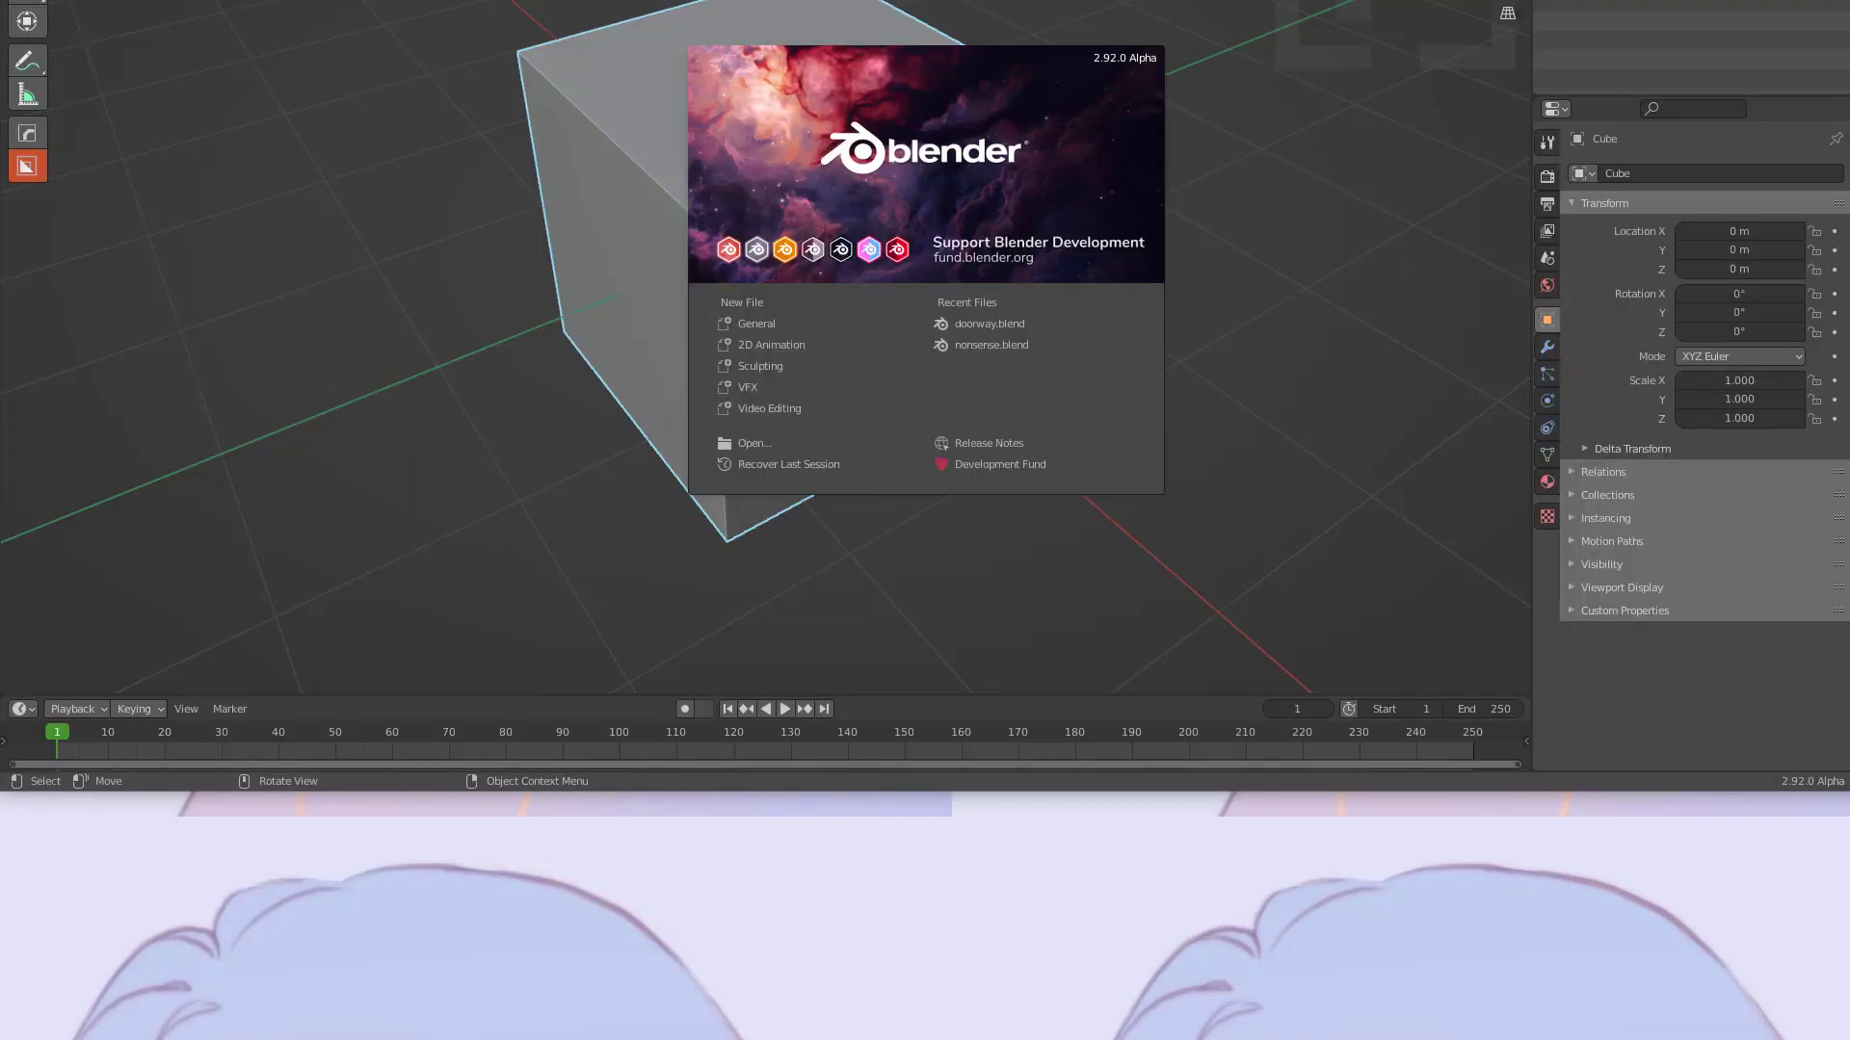
Dismiss Blender's splash screen and bring the default cube closer into view
click(685, 87)
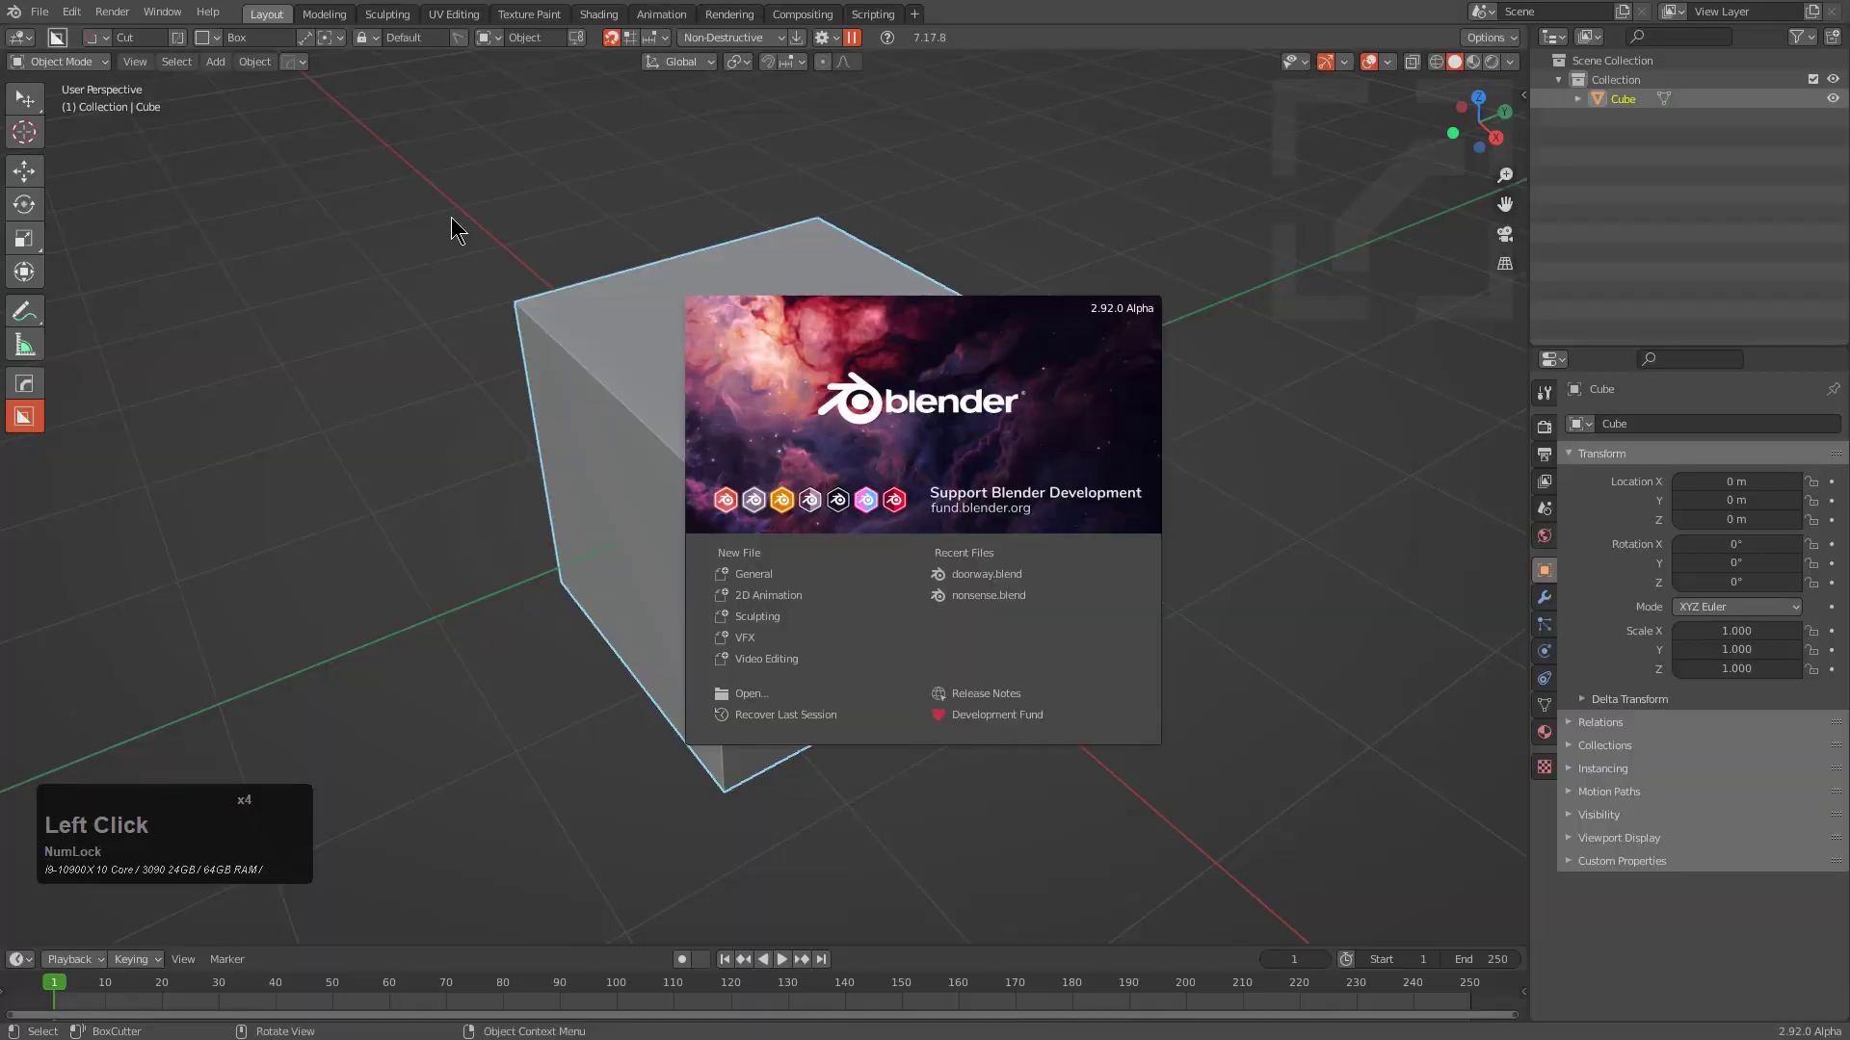
click(600, 606)
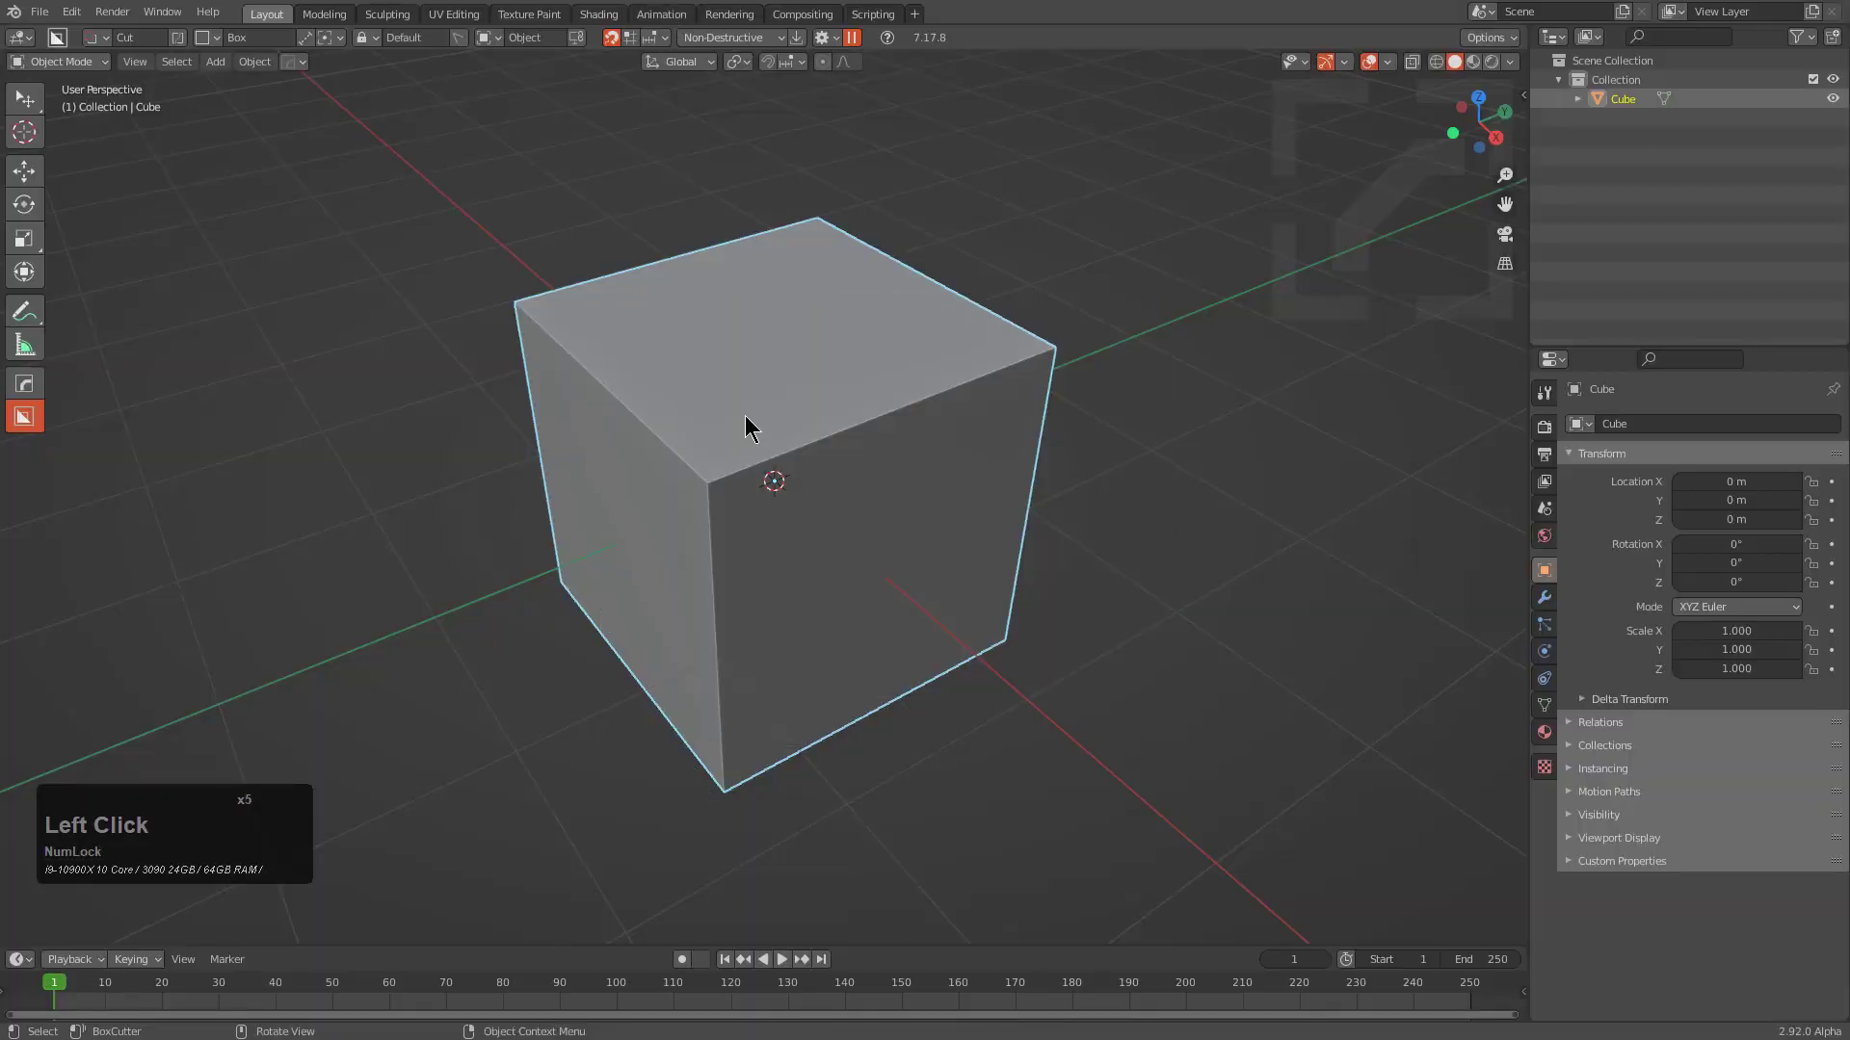
scroll(836, 378, up, 2)
mouse_move(836, 378)
middle_down()
mouse_move(805, 396)
mouse_move(829, 375)
mouse_move(900, 430)
mouse_move(852, 387)
middle_up()
scroll(829, 376, down, 1)
scroll(841, 374, up, 1)
Switch to the selection tool, return to BoxCutter, and toggle repeatedly between HardOps and BoxCutter, finishing on BoxCutter
key(w)
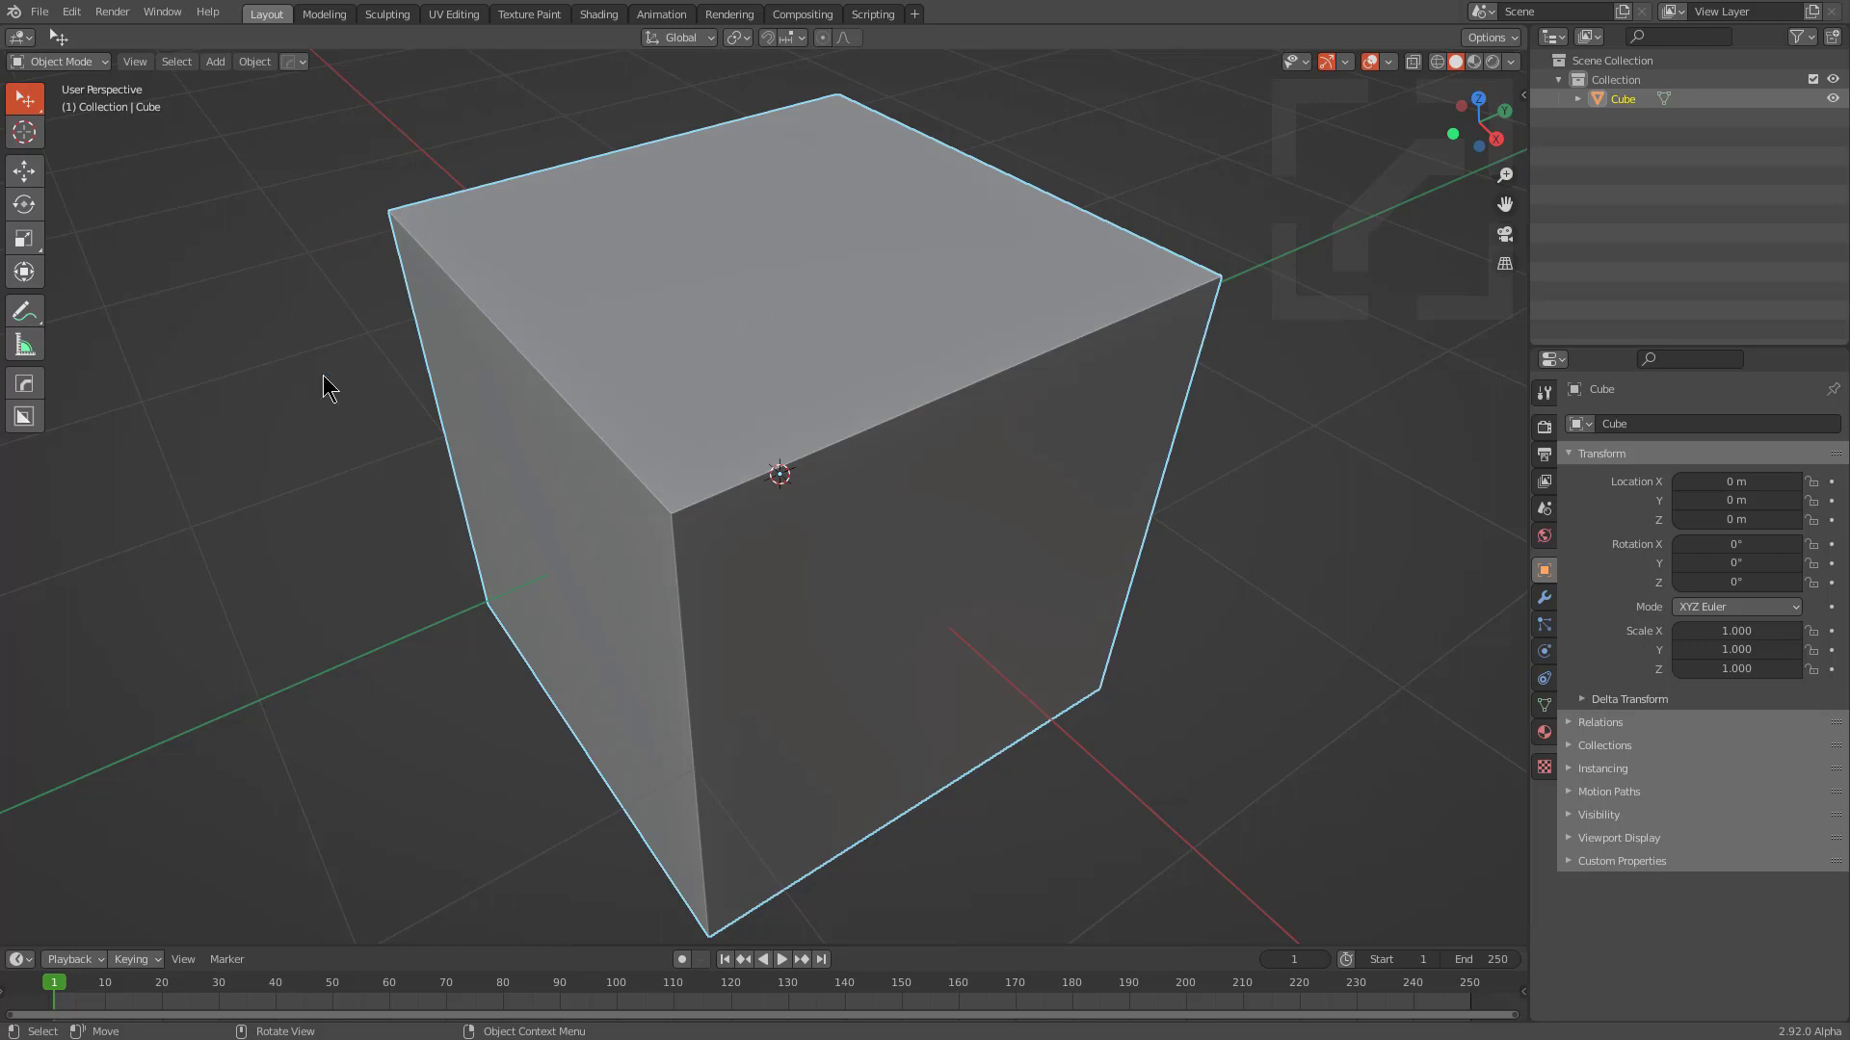
click(24, 419)
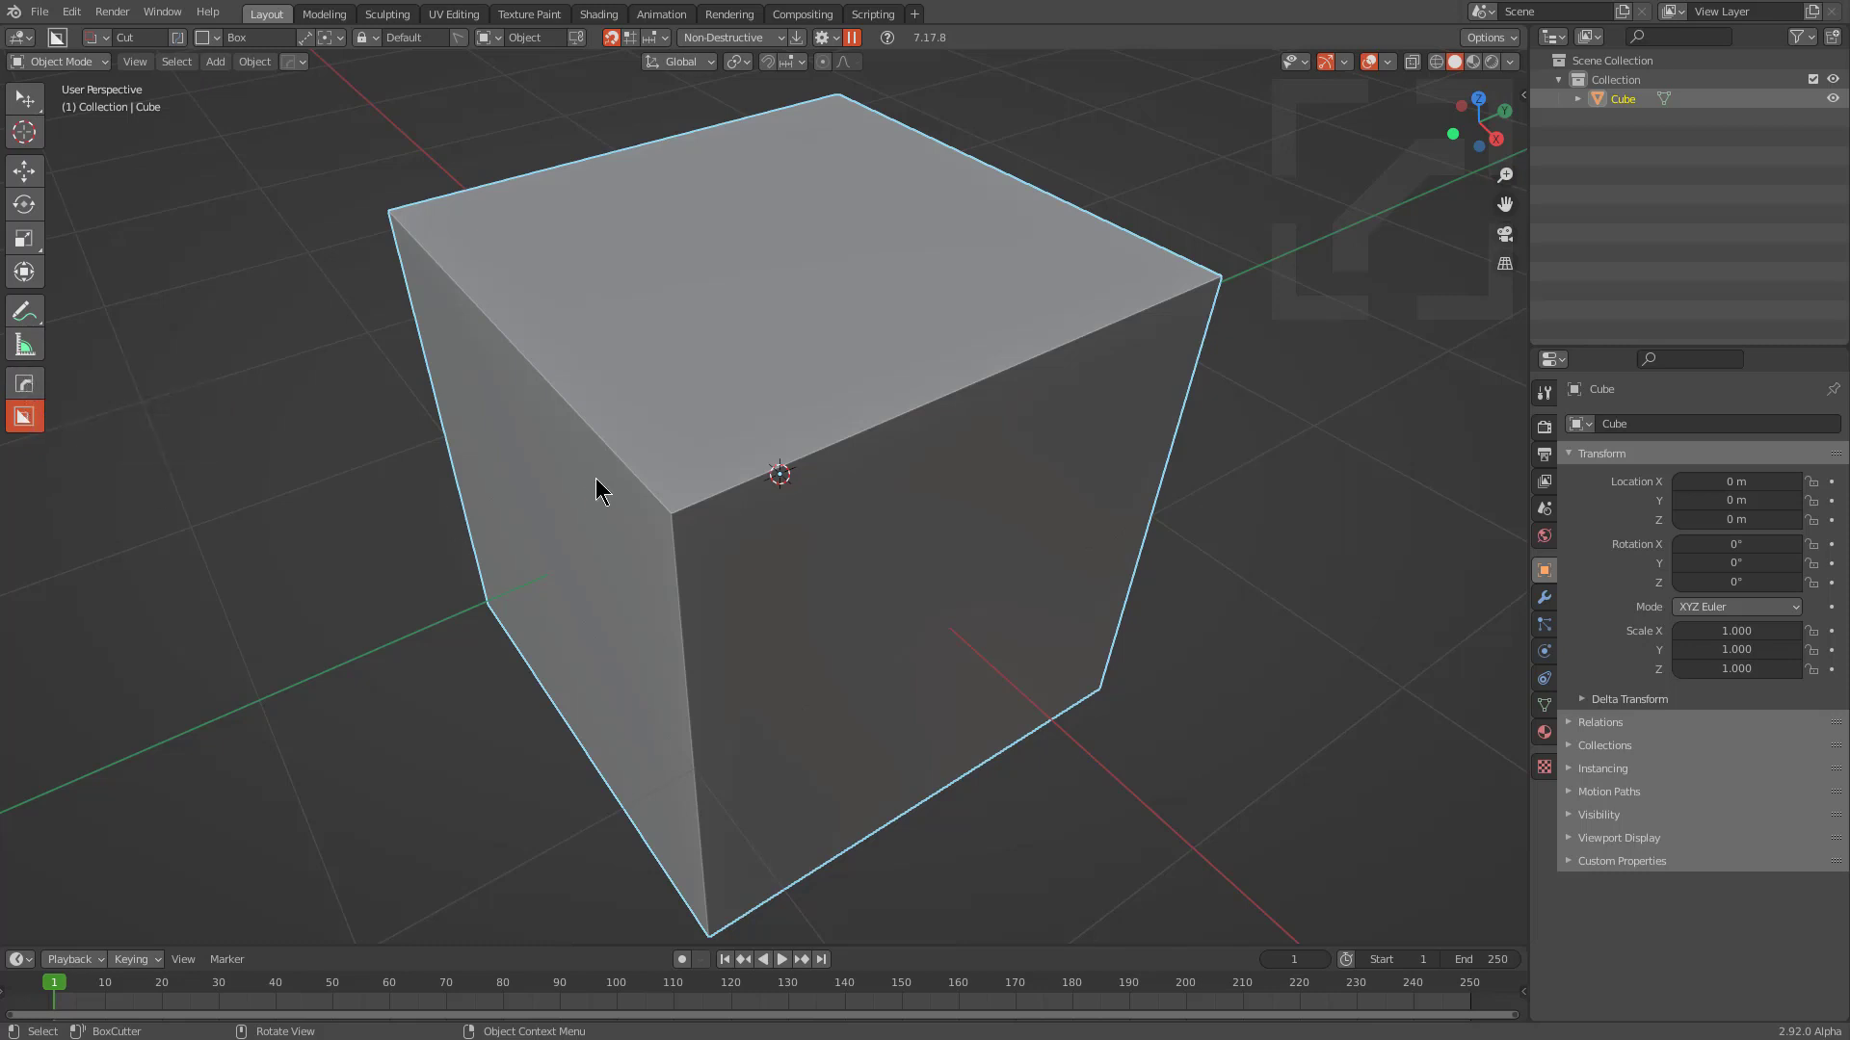
key(alt+w)
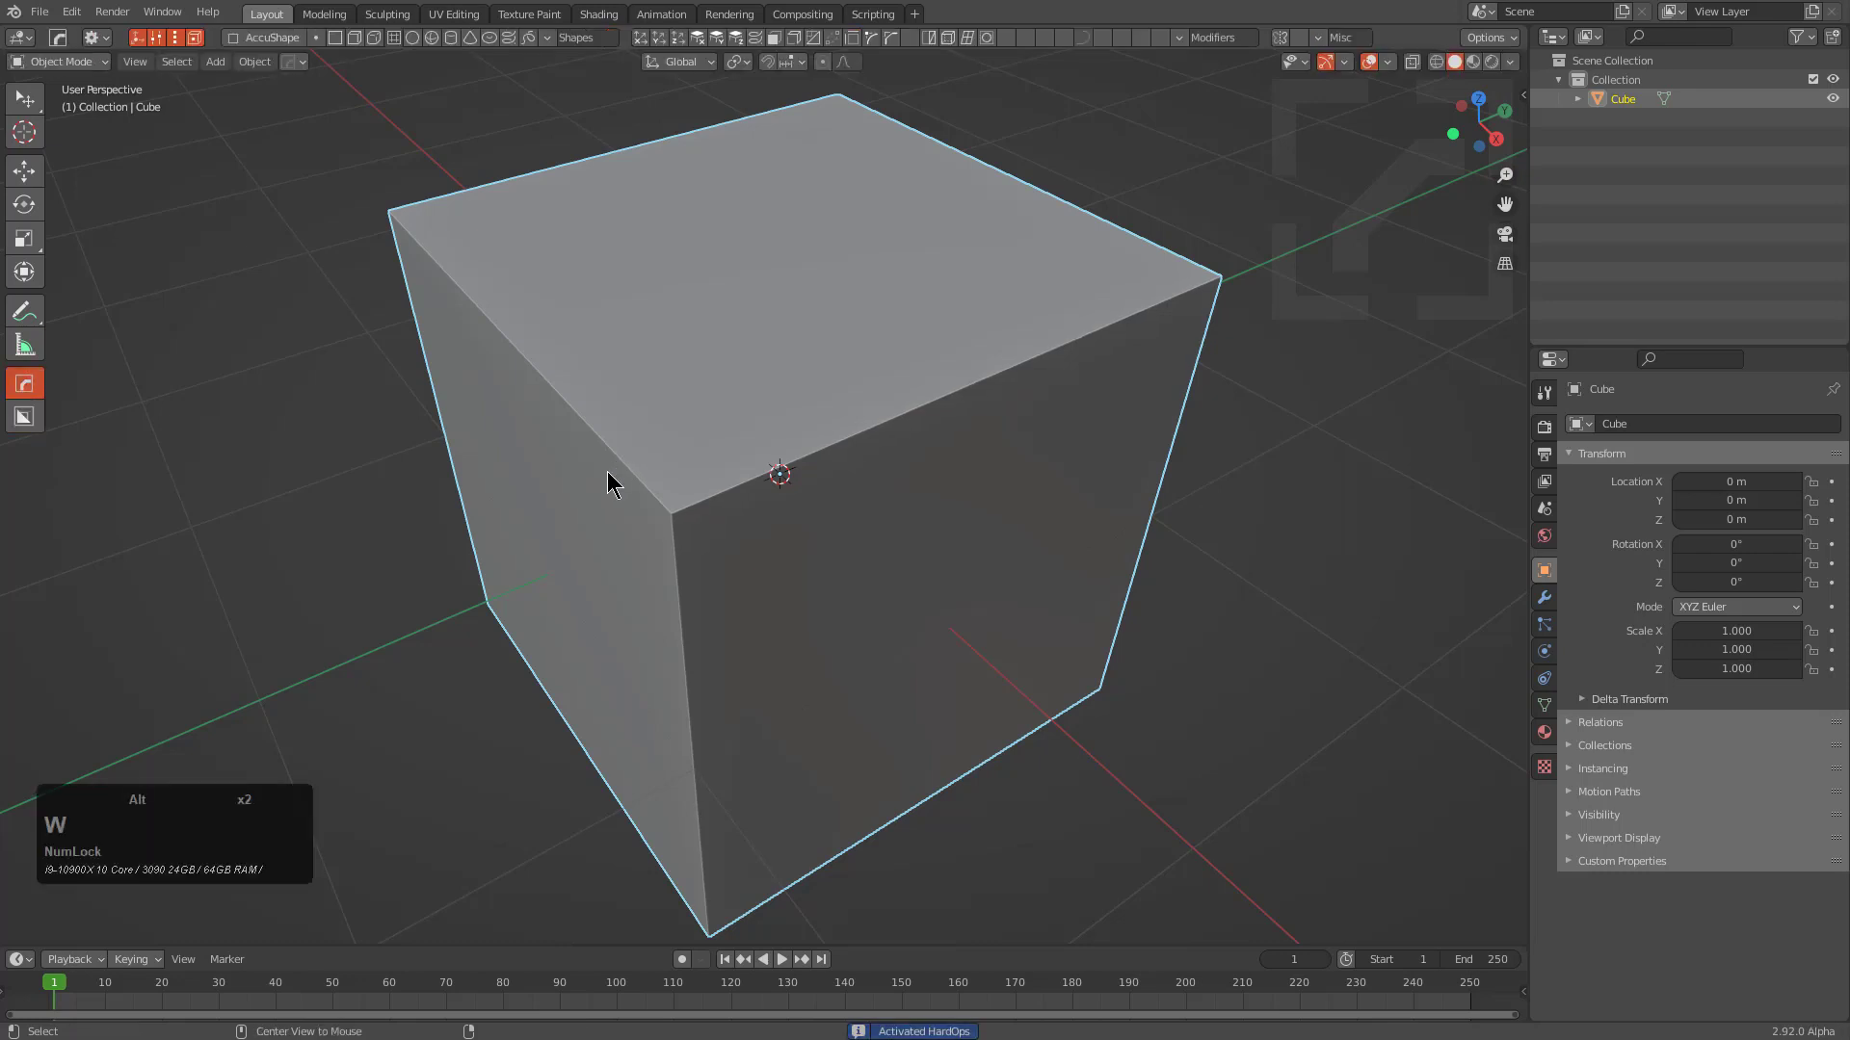
key(alt+w)
key(alt+w)
key(alt+w)
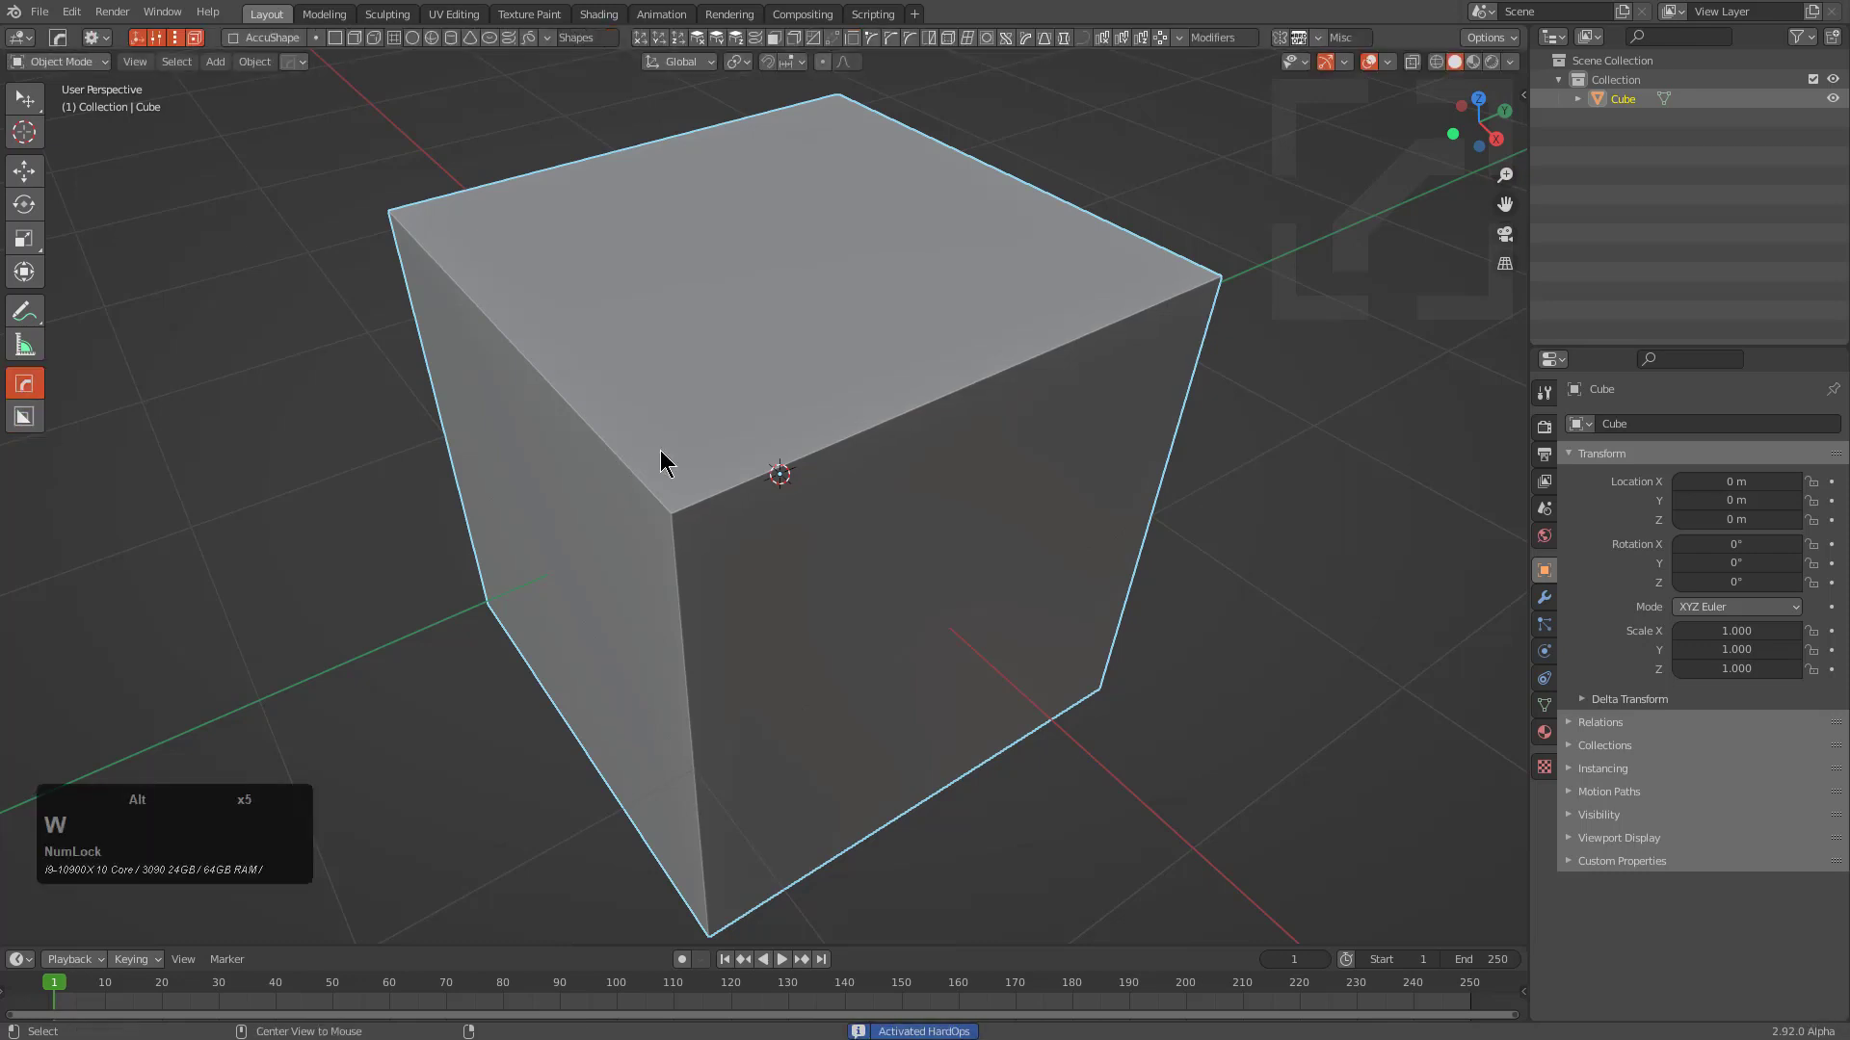
key(alt+w)
key(alt+w)
key(alt+w)
Cut a long box notch into the cube's top face along its front edge, with a bevel width of about 0.040
mouse_move(937, 462)
middle_down()
mouse_move(831, 476)
mouse_move(950, 462)
mouse_move(942, 446)
middle_up()
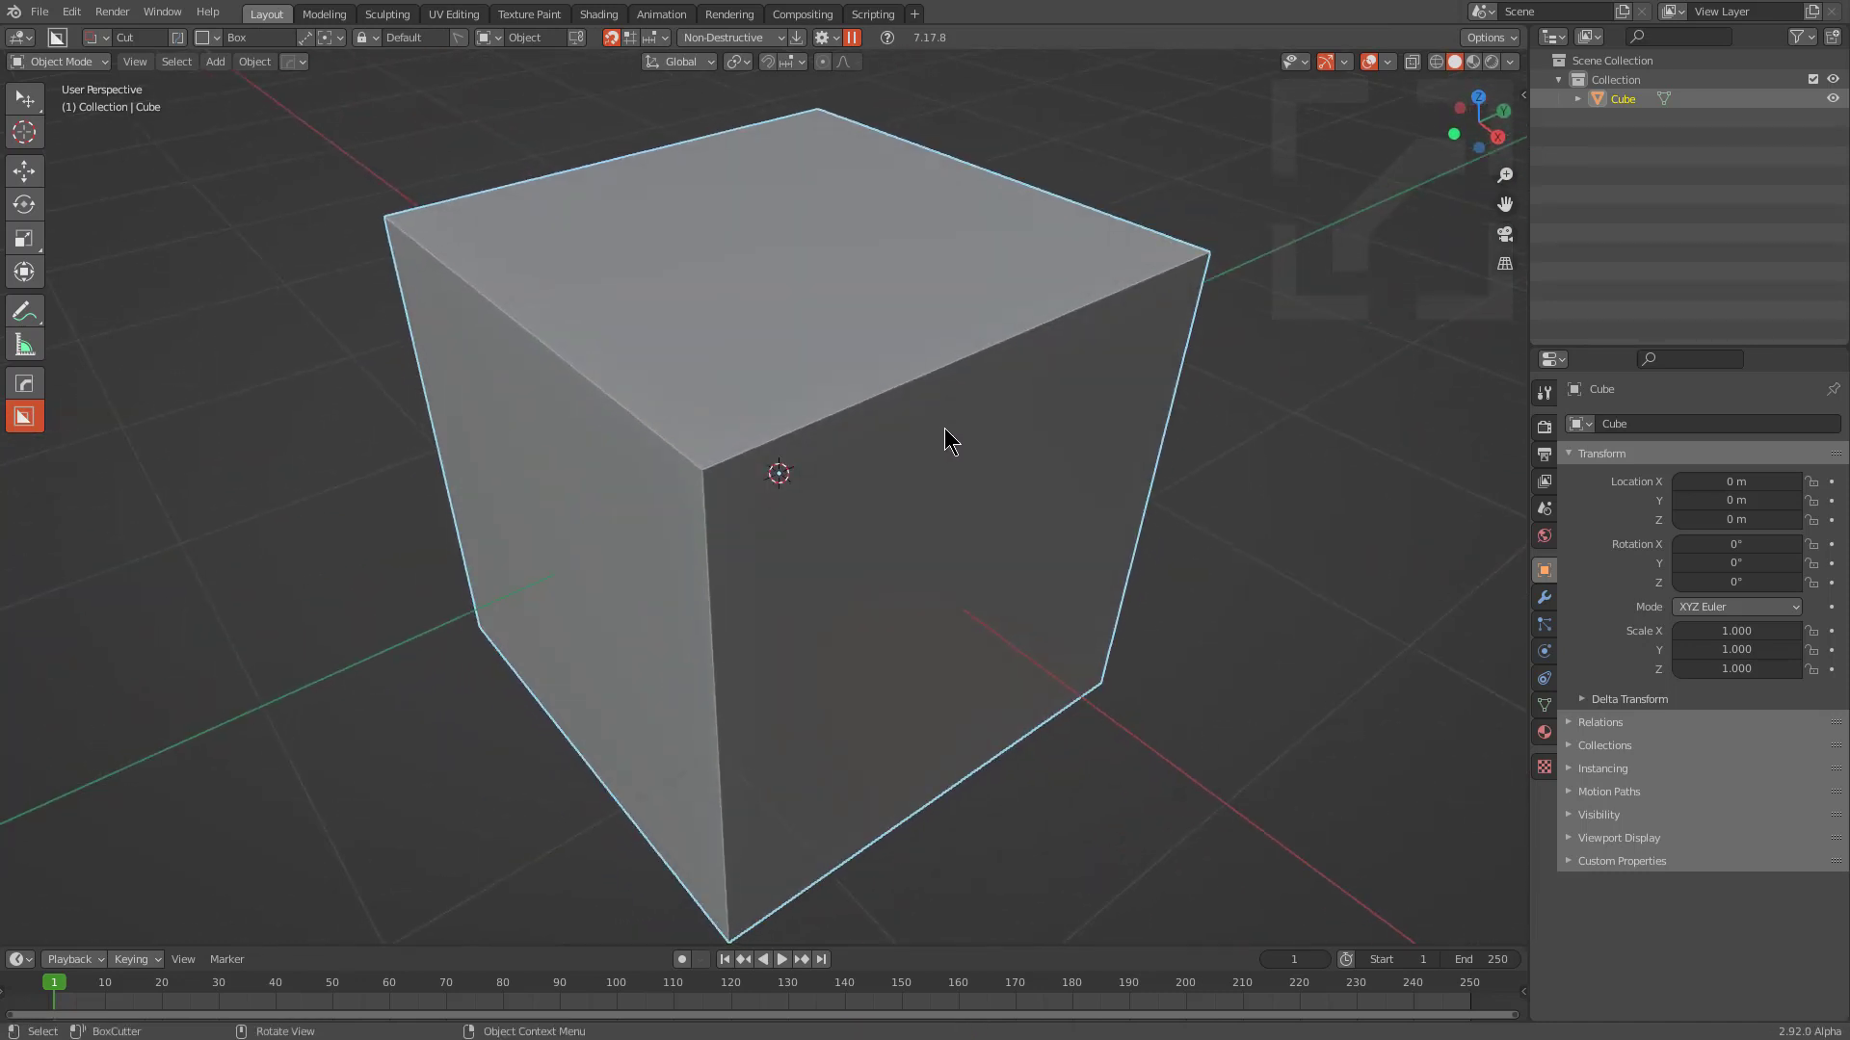
middle_drag(950, 437, 1060, 452)
drag(1032, 250, 771, 515)
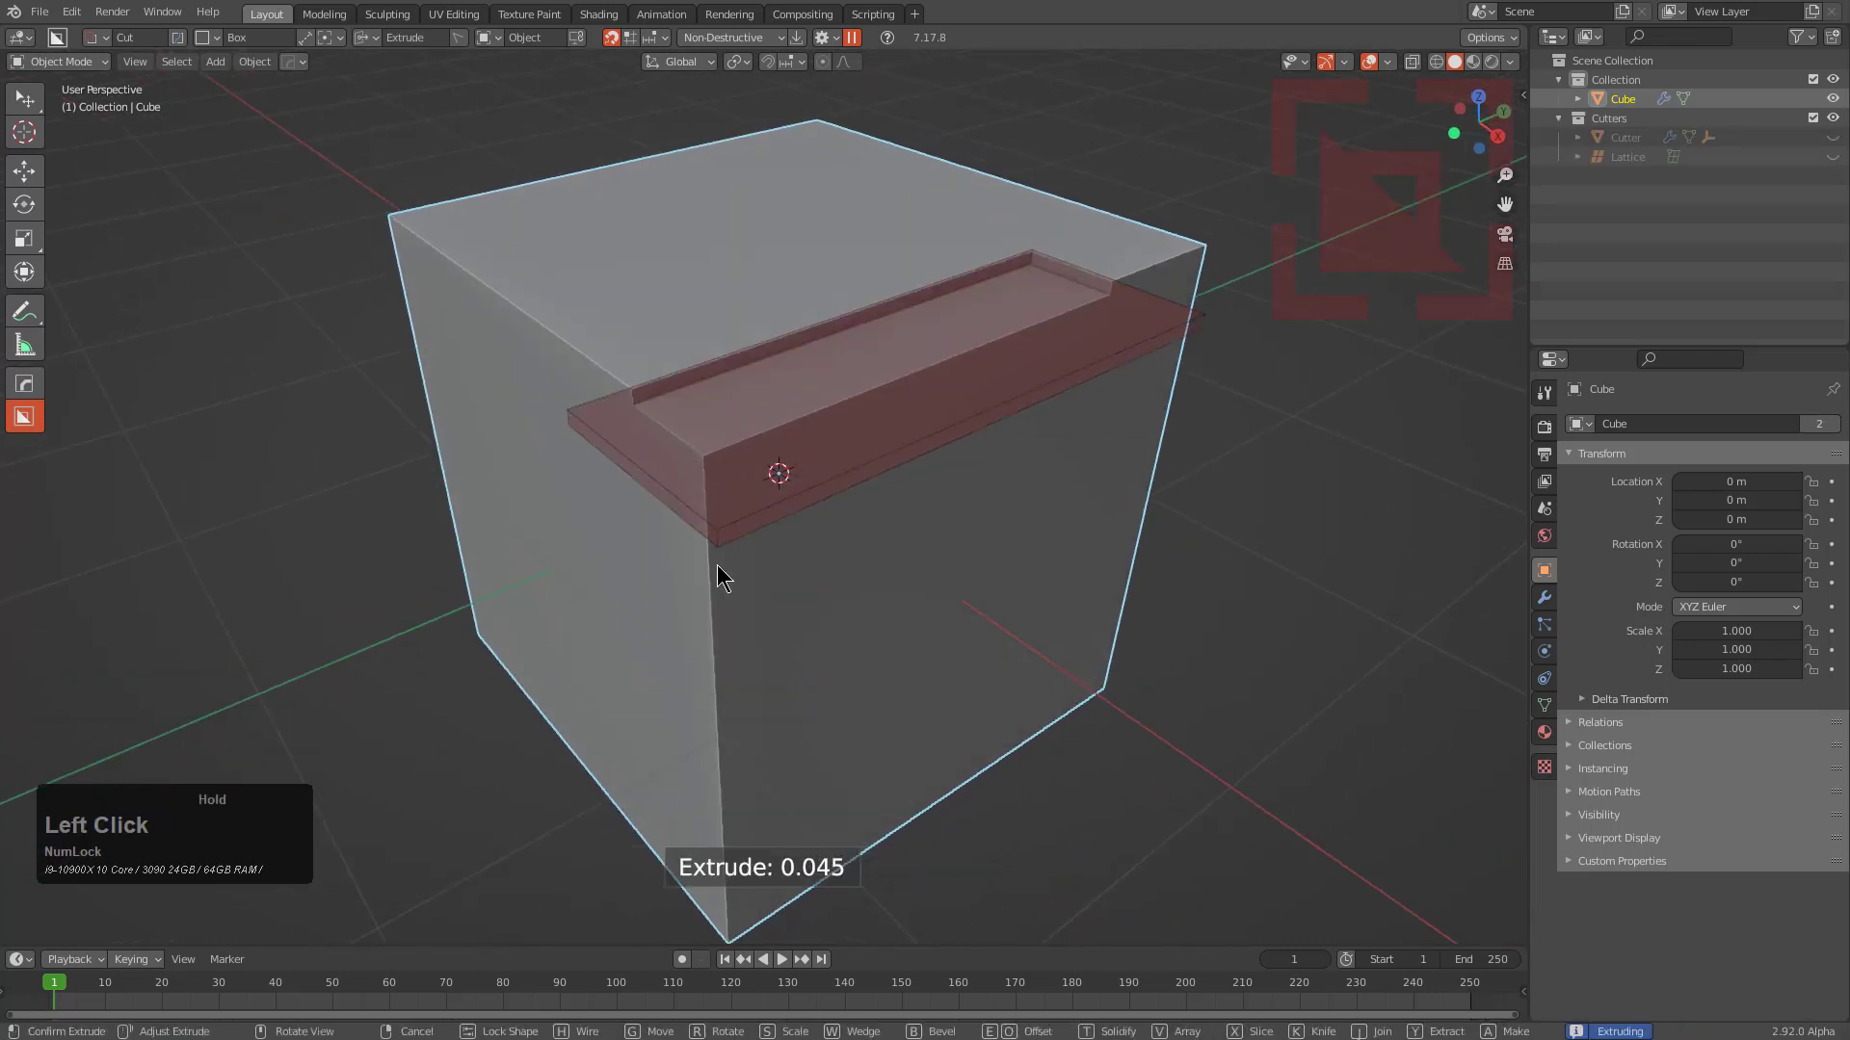
key(b)
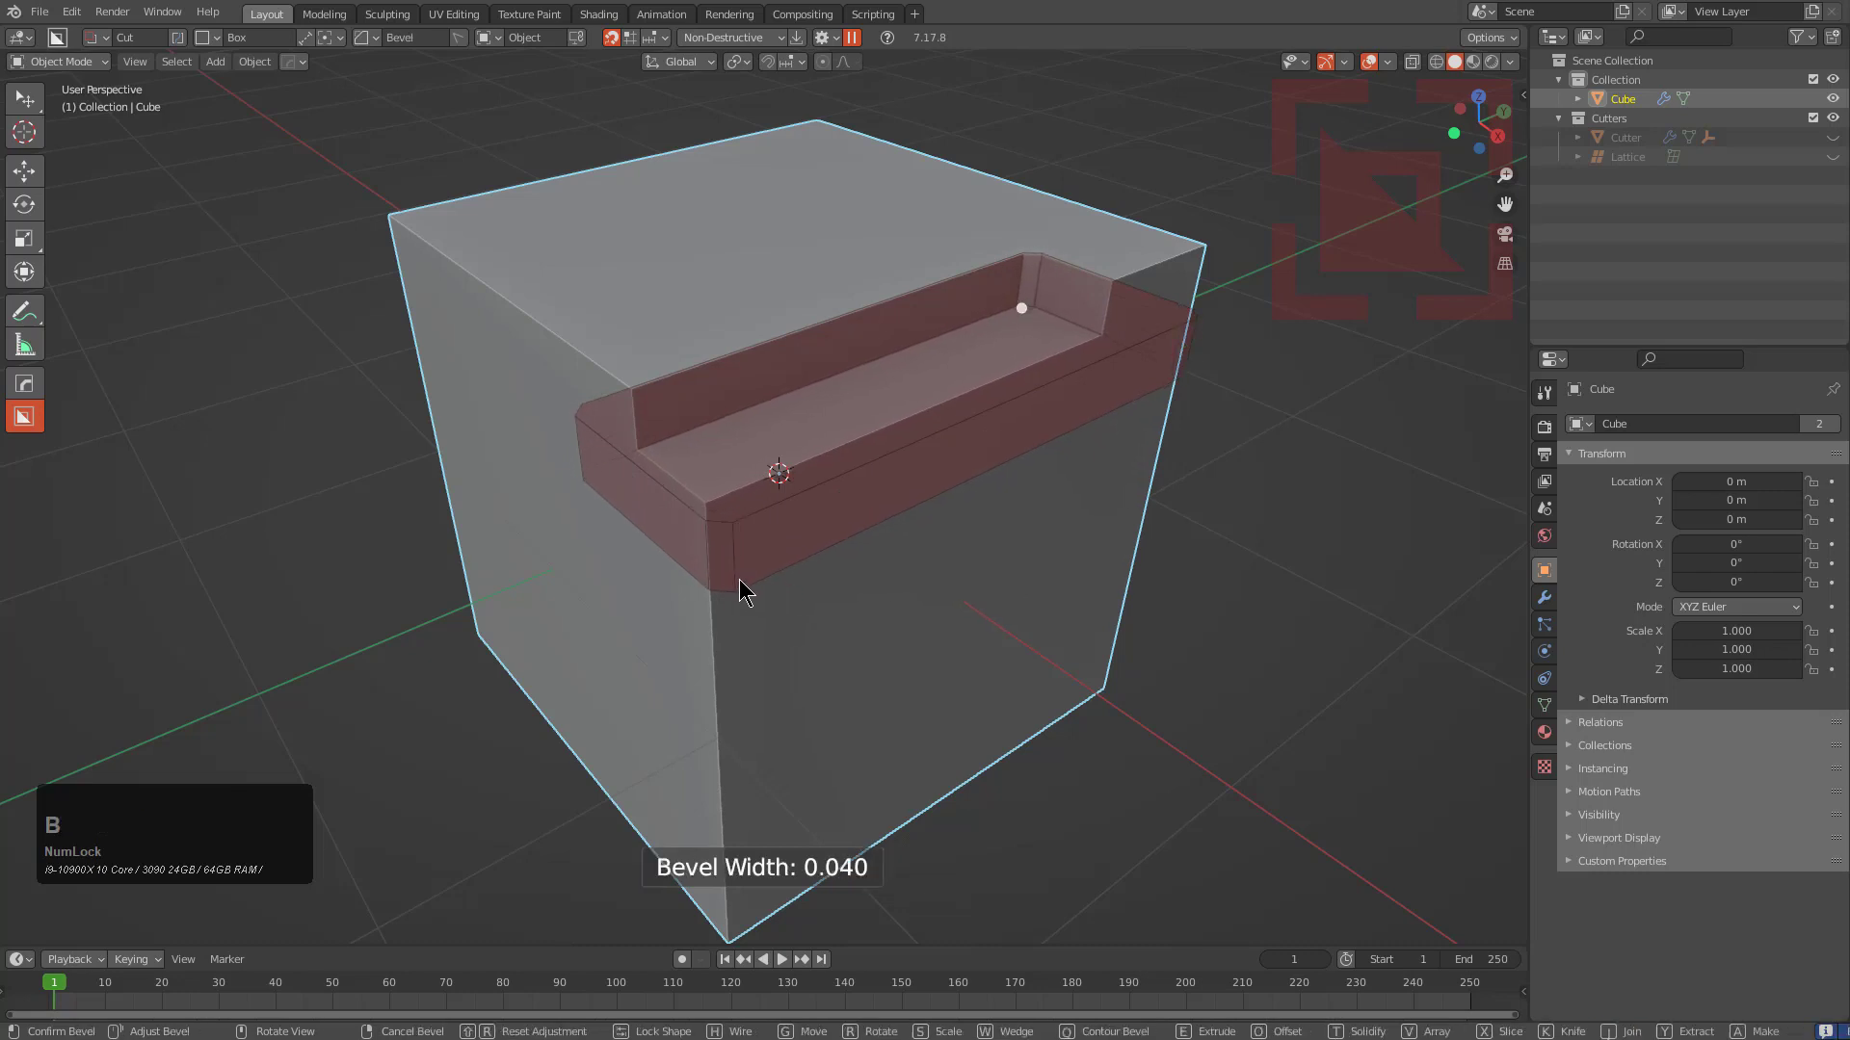
click(740, 583)
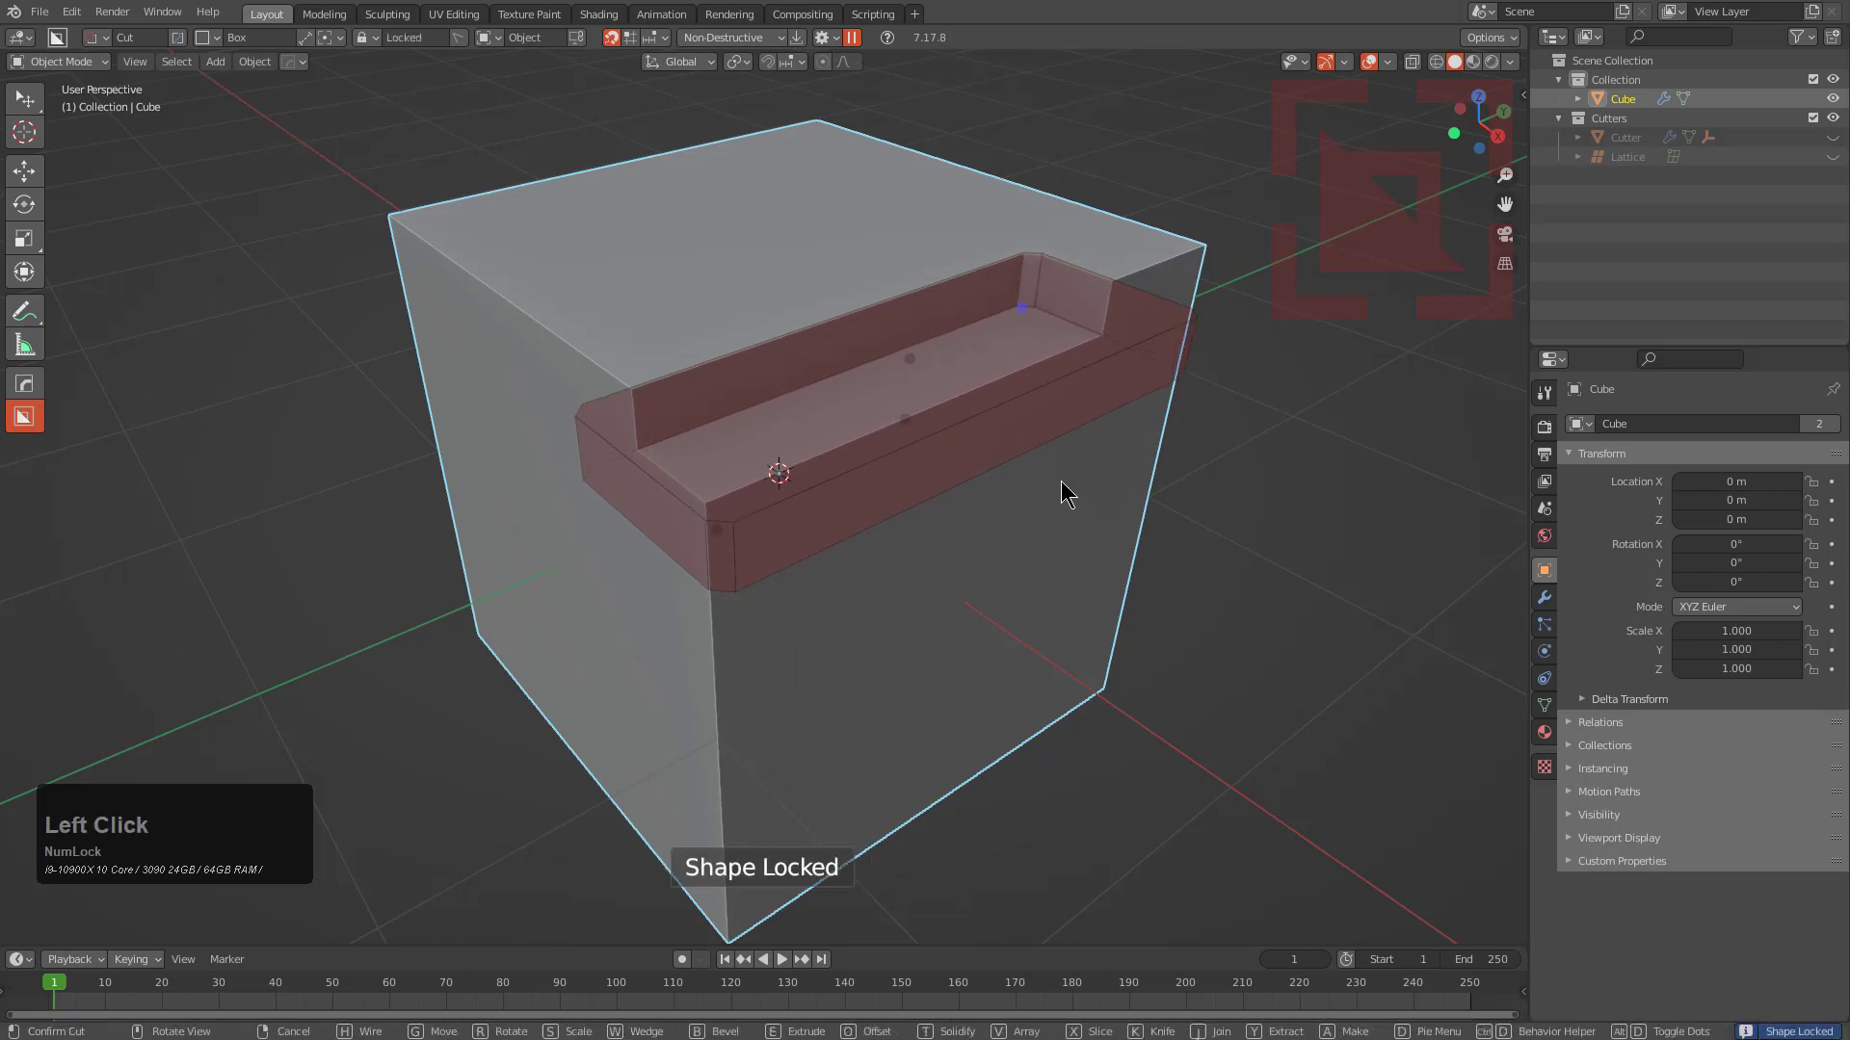
middle_drag(1068, 495, 1070, 488)
click(1044, 425)
Cut a shallow beveled box, about 0.085 deep, into the top face overlapping the inner end of the first notch
middle_drag(1044, 424, 1021, 479)
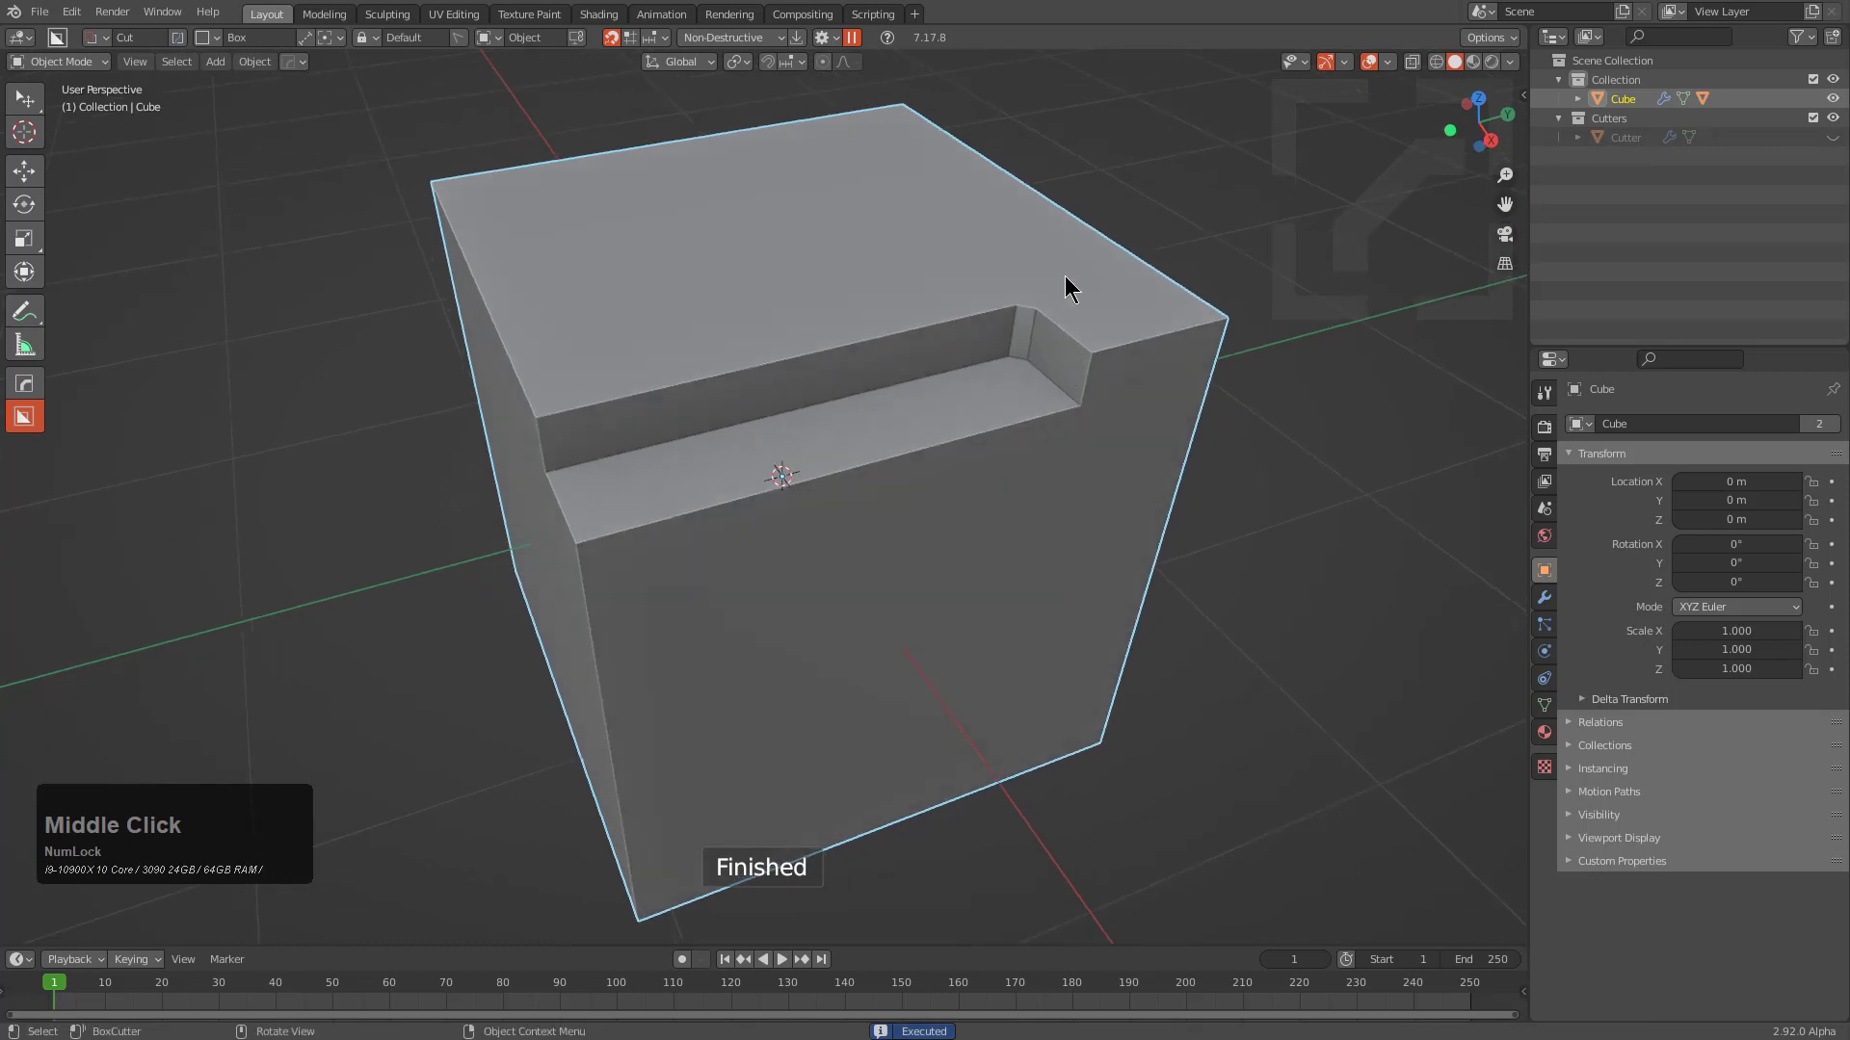
drag(1068, 289, 804, 478)
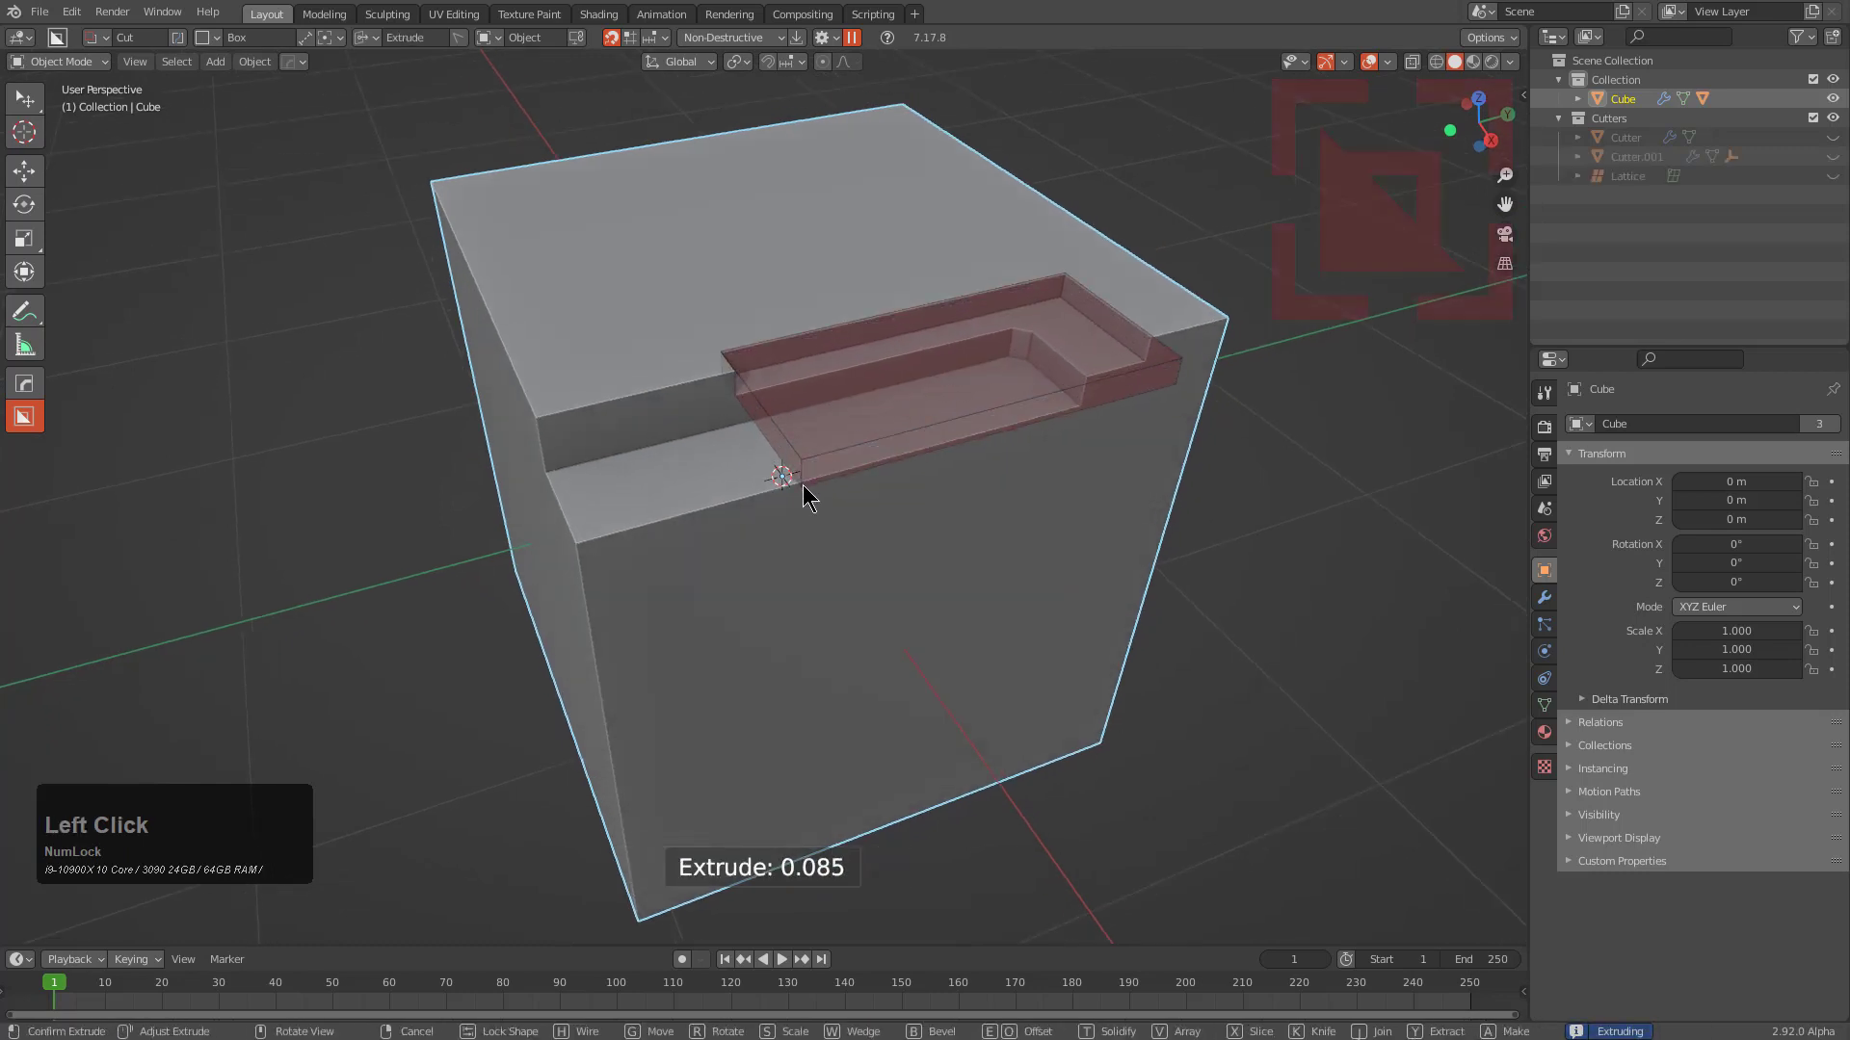
key(b)
click(805, 466)
key(space)
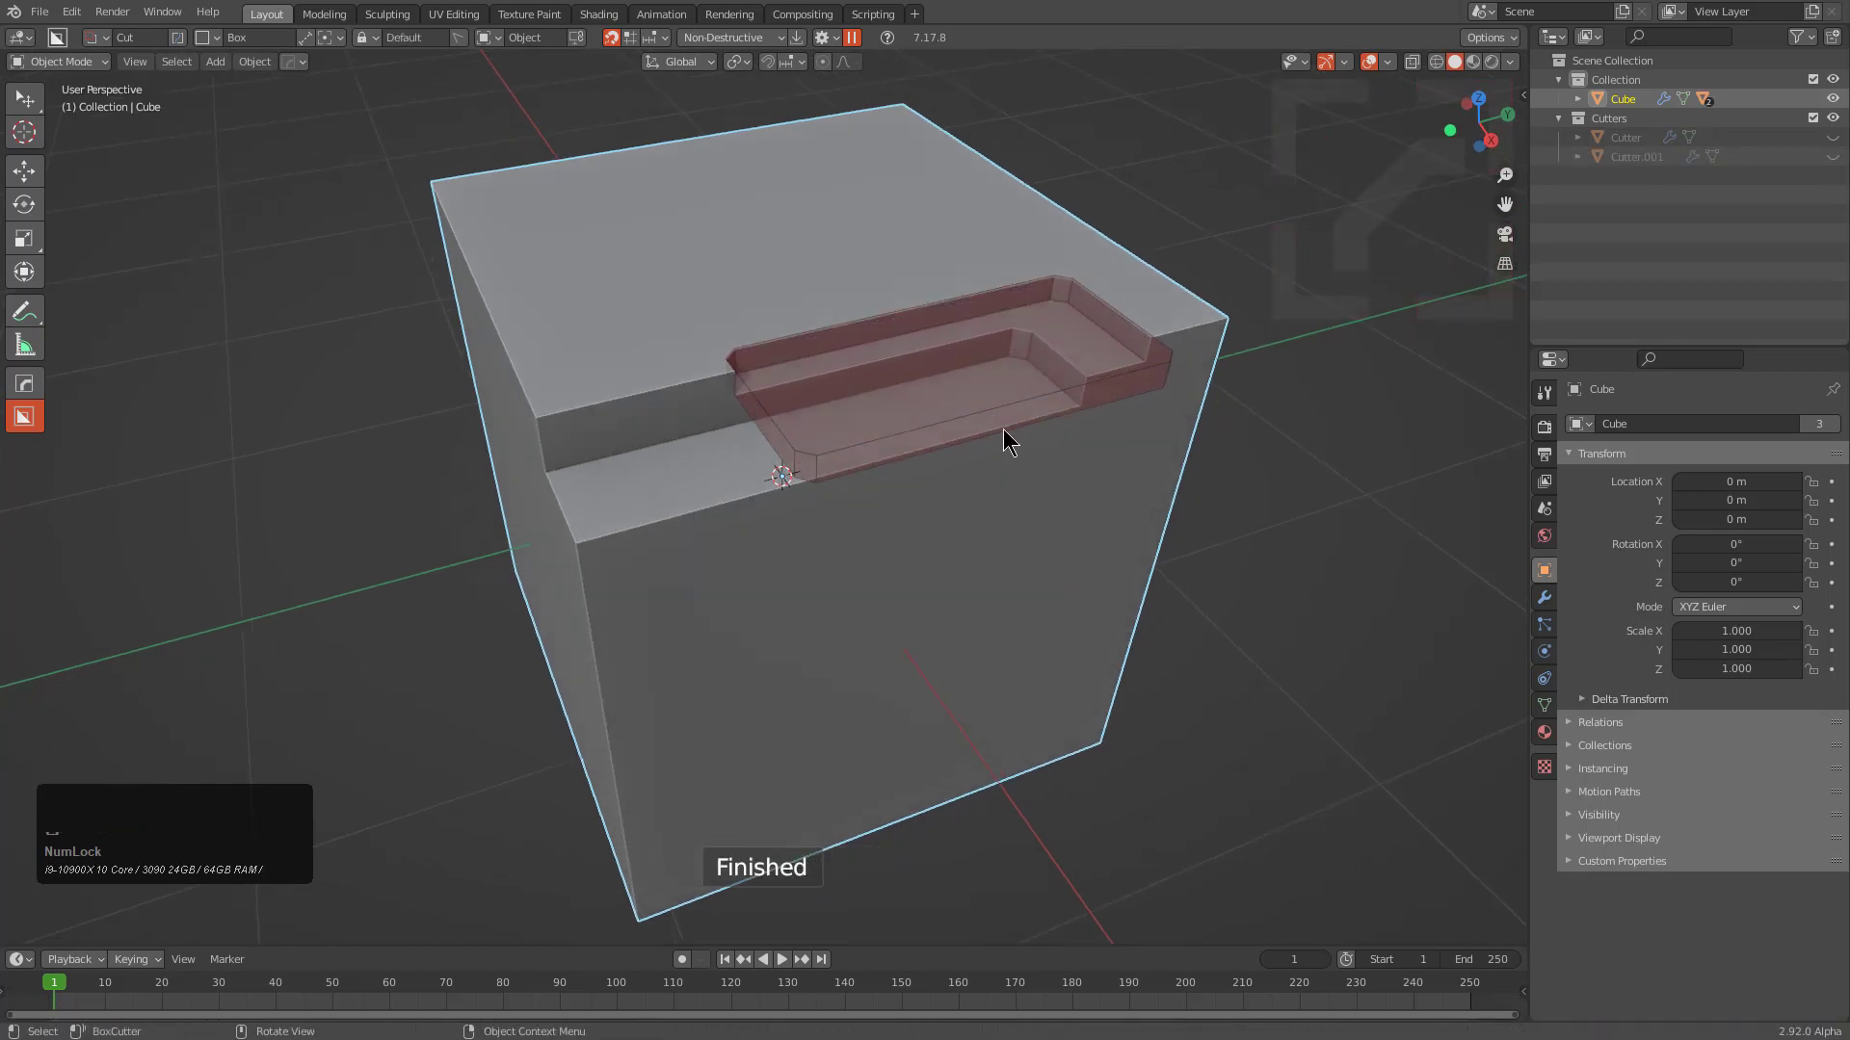
Cut a beveled box pocket about 0.362 deep from the notch's ledge down into the cube's front face
drag(990, 389, 855, 530)
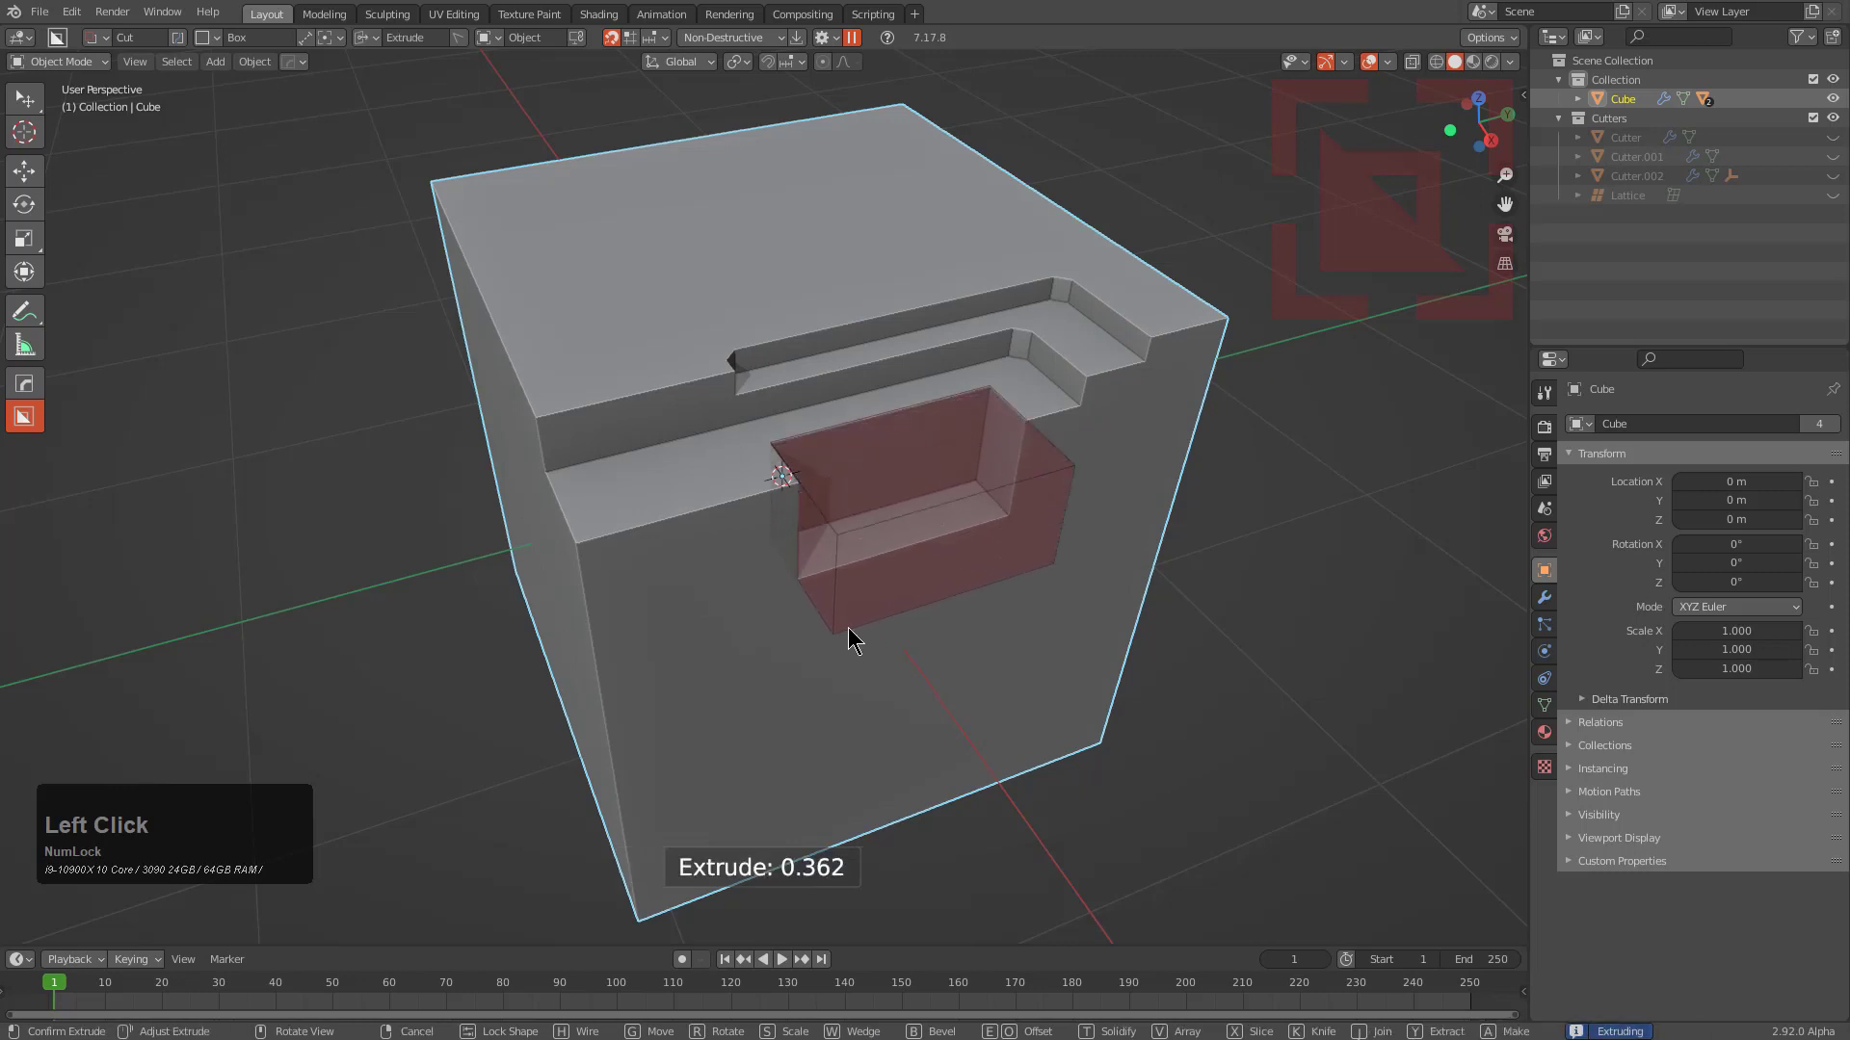
key(b)
key(space)
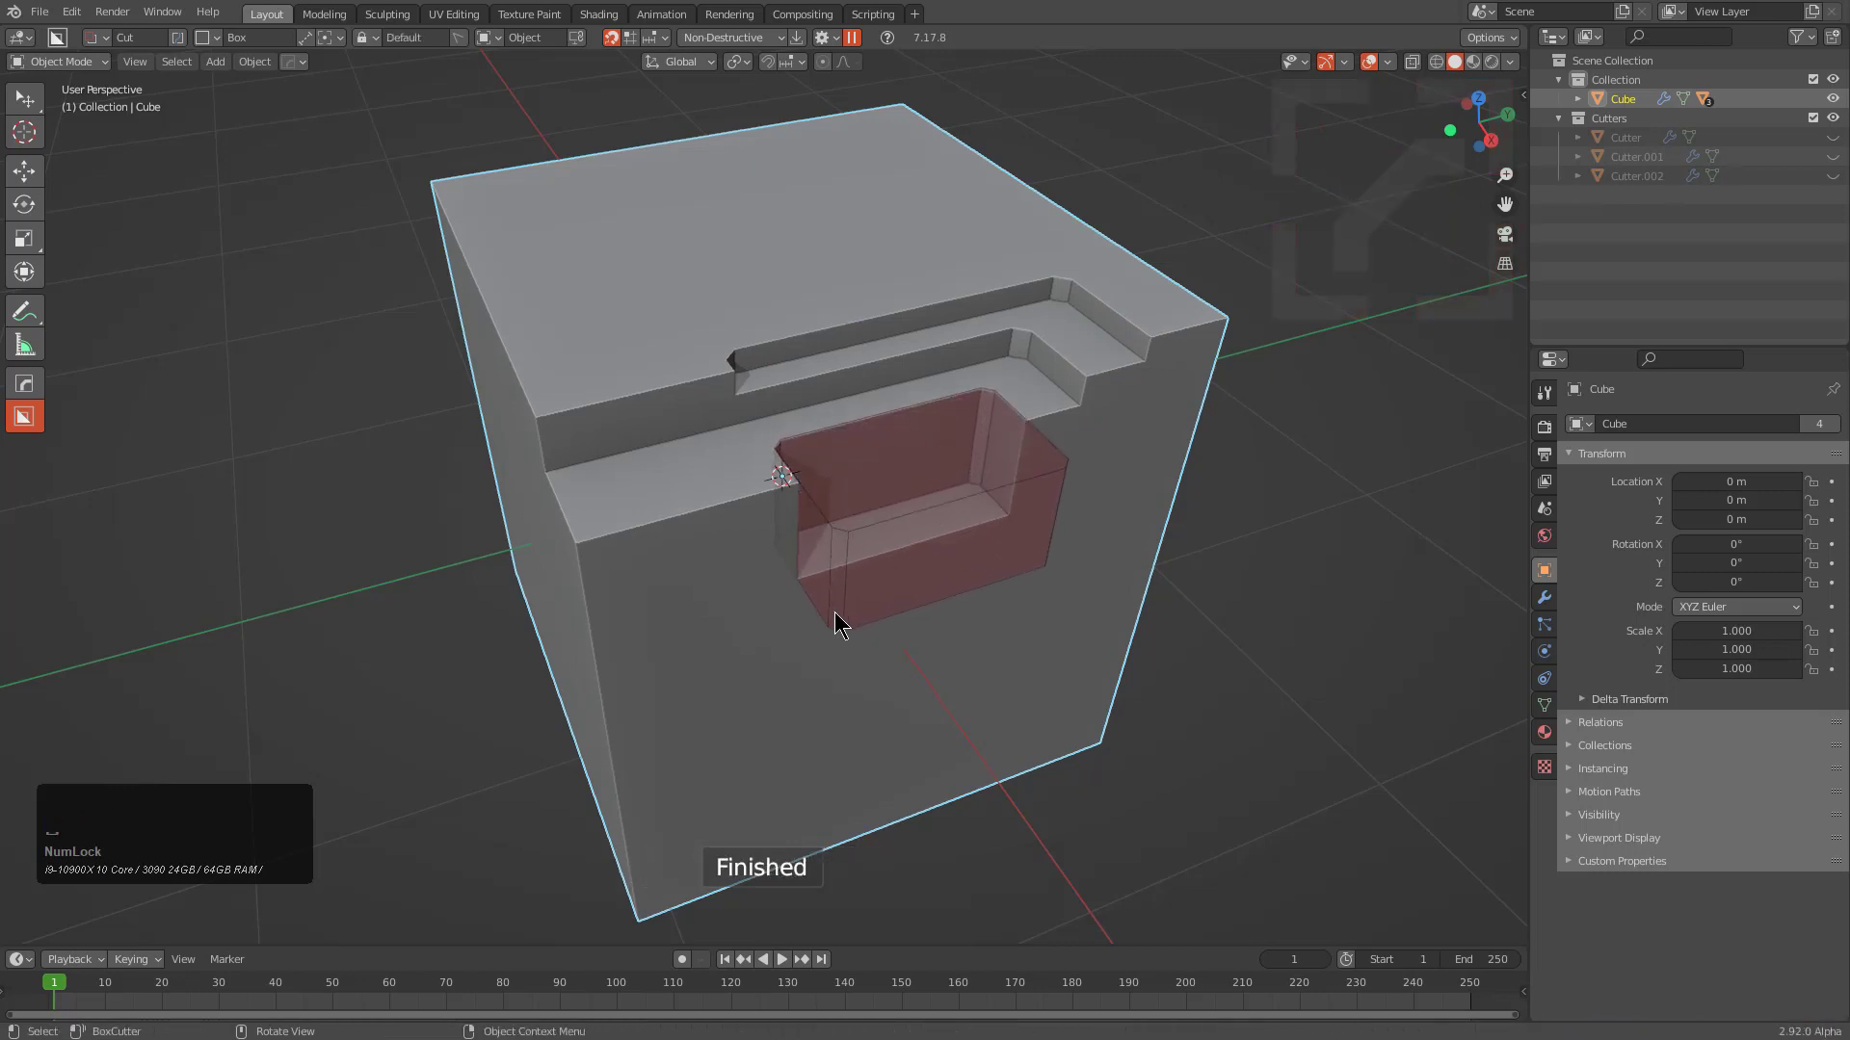
Cut a box outline around the notches, extruded about 0.836, beveled about 0.059 and solidified to a thickness of about -0.012
middle_drag(834, 611, 917, 329)
drag(1064, 278, 840, 635)
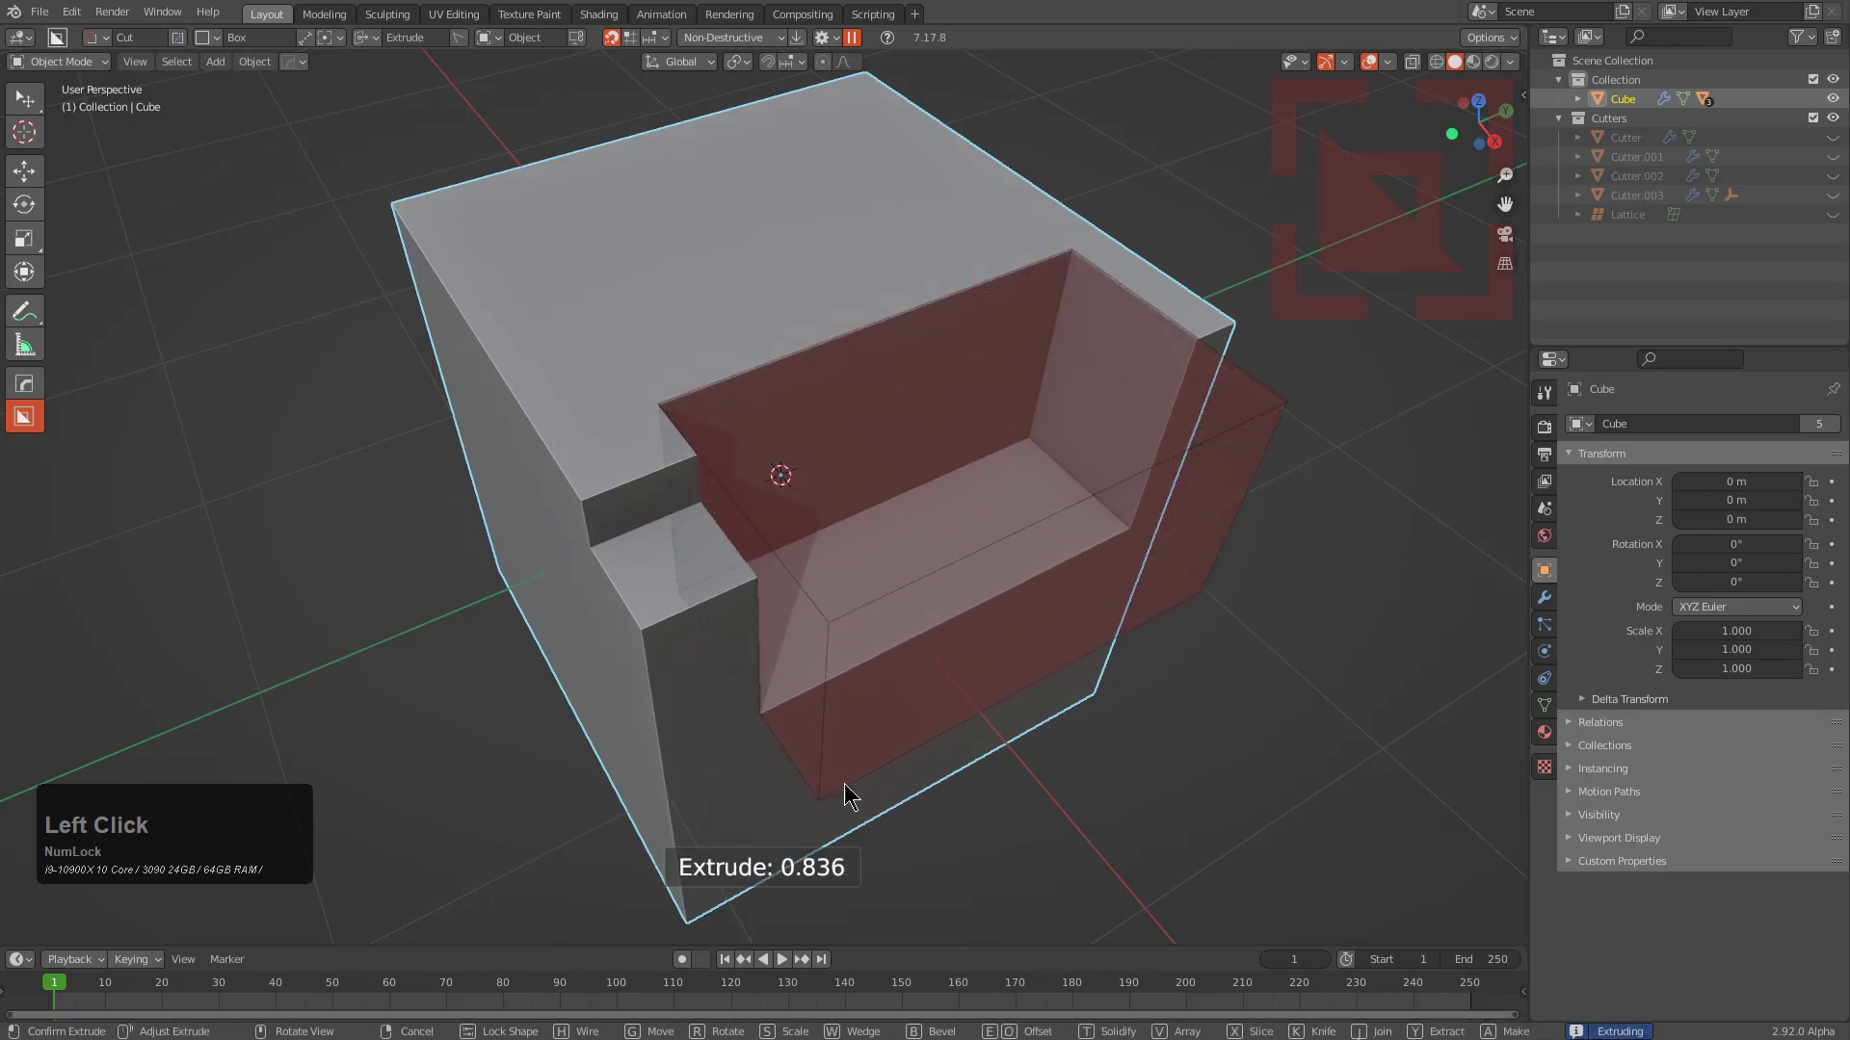
key(b)
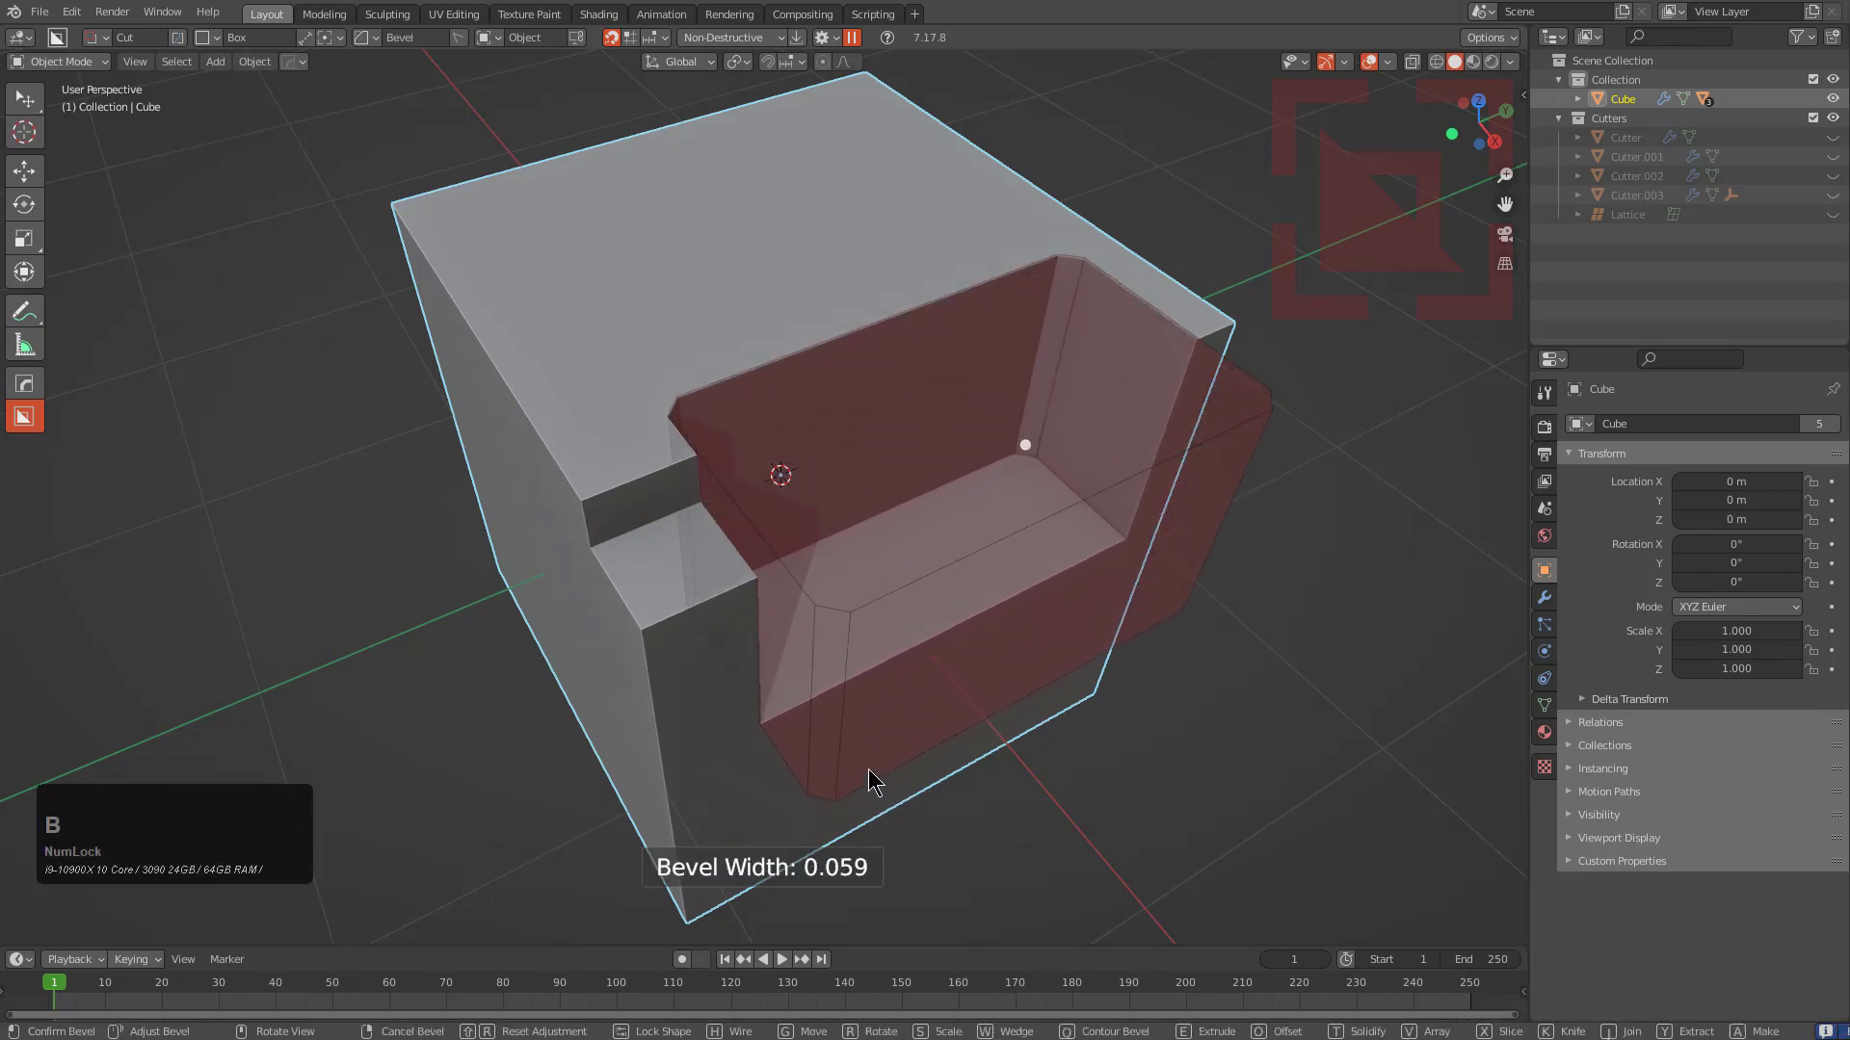
key(t)
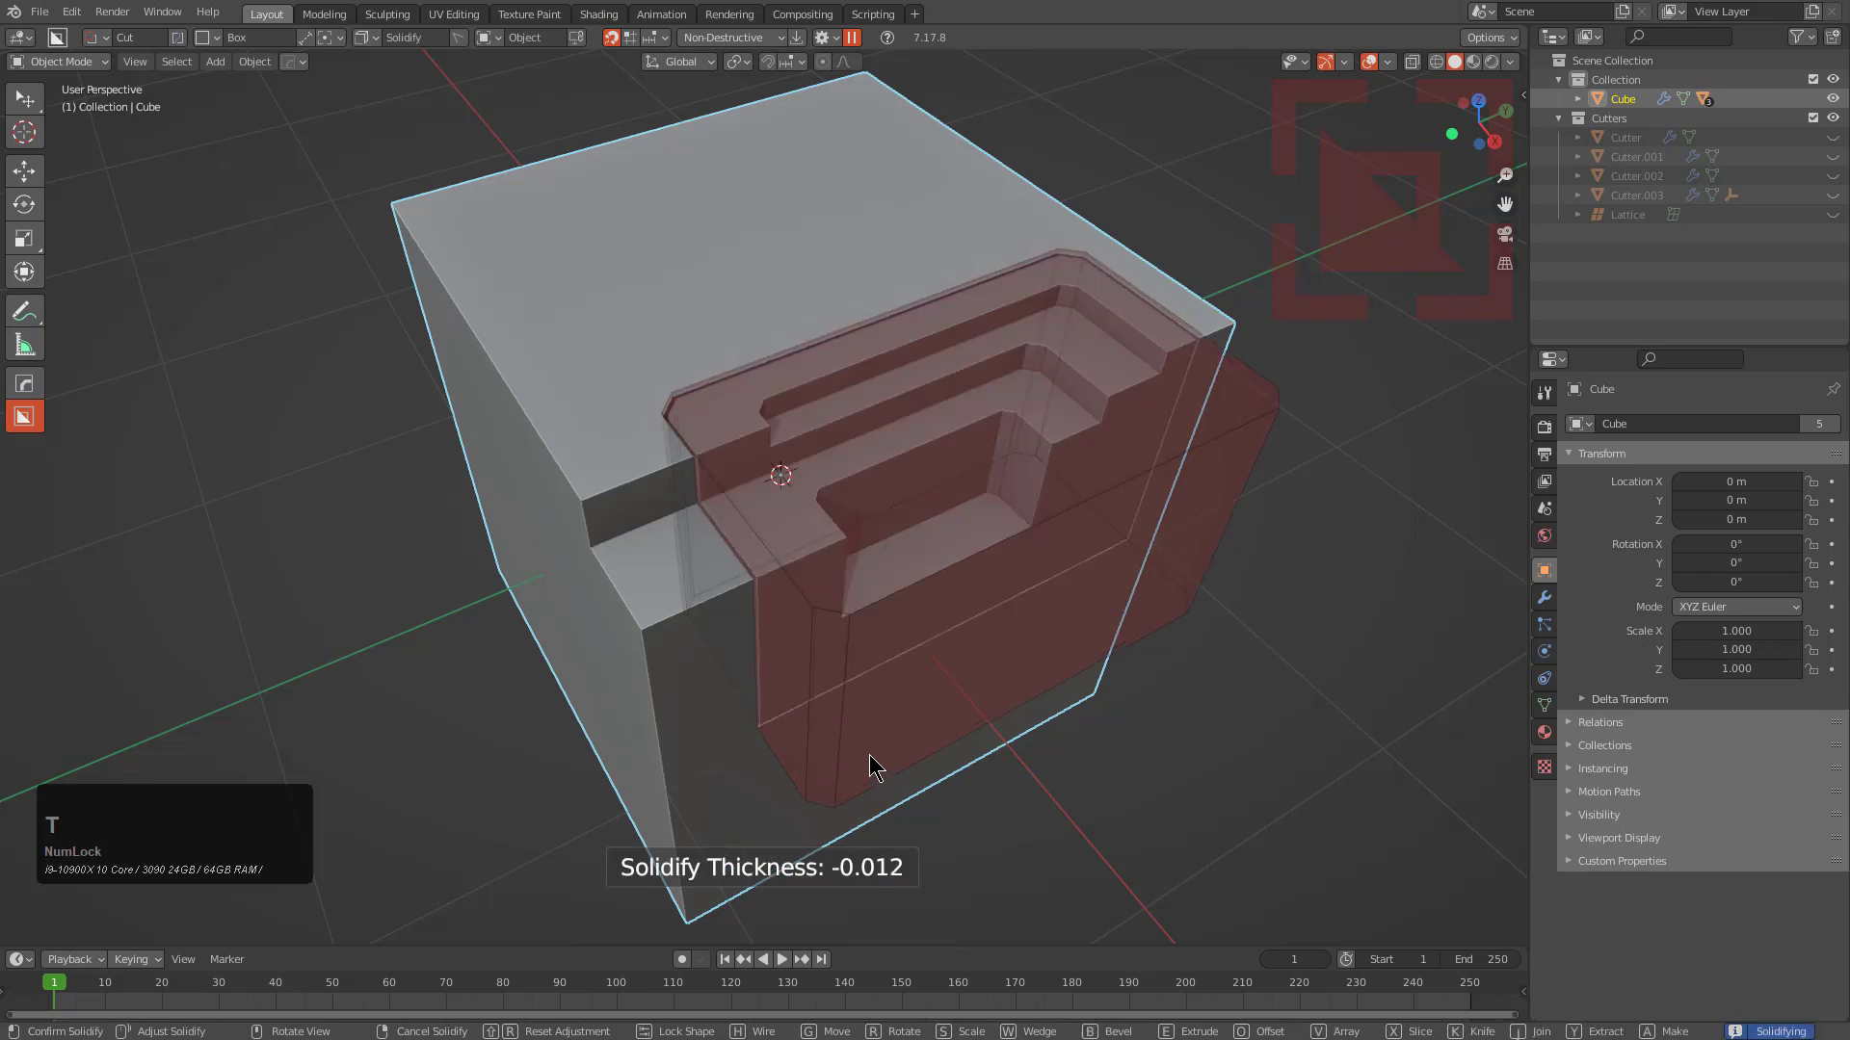
key(space)
Cut a wedge box about 0.117 deep along the back edge of the upper recess
scroll(950, 564, up, 2)
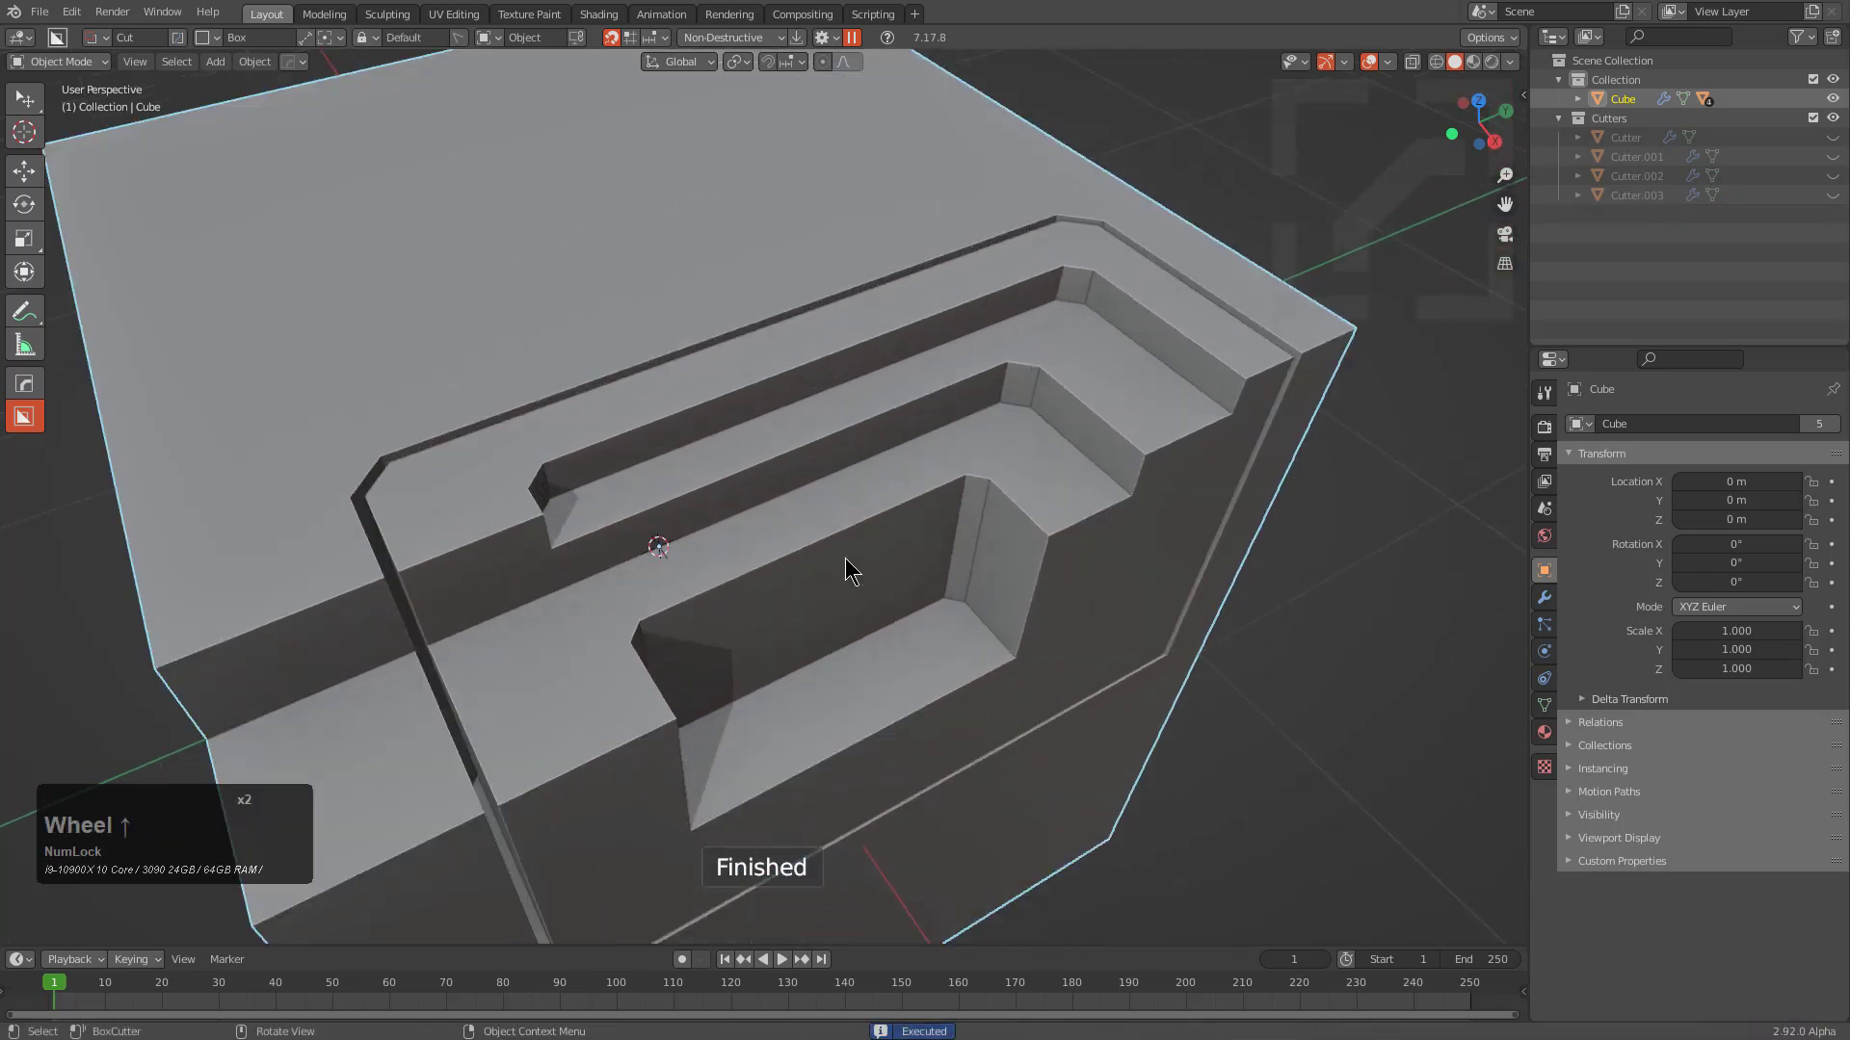
drag(609, 428, 1058, 294)
key(w)
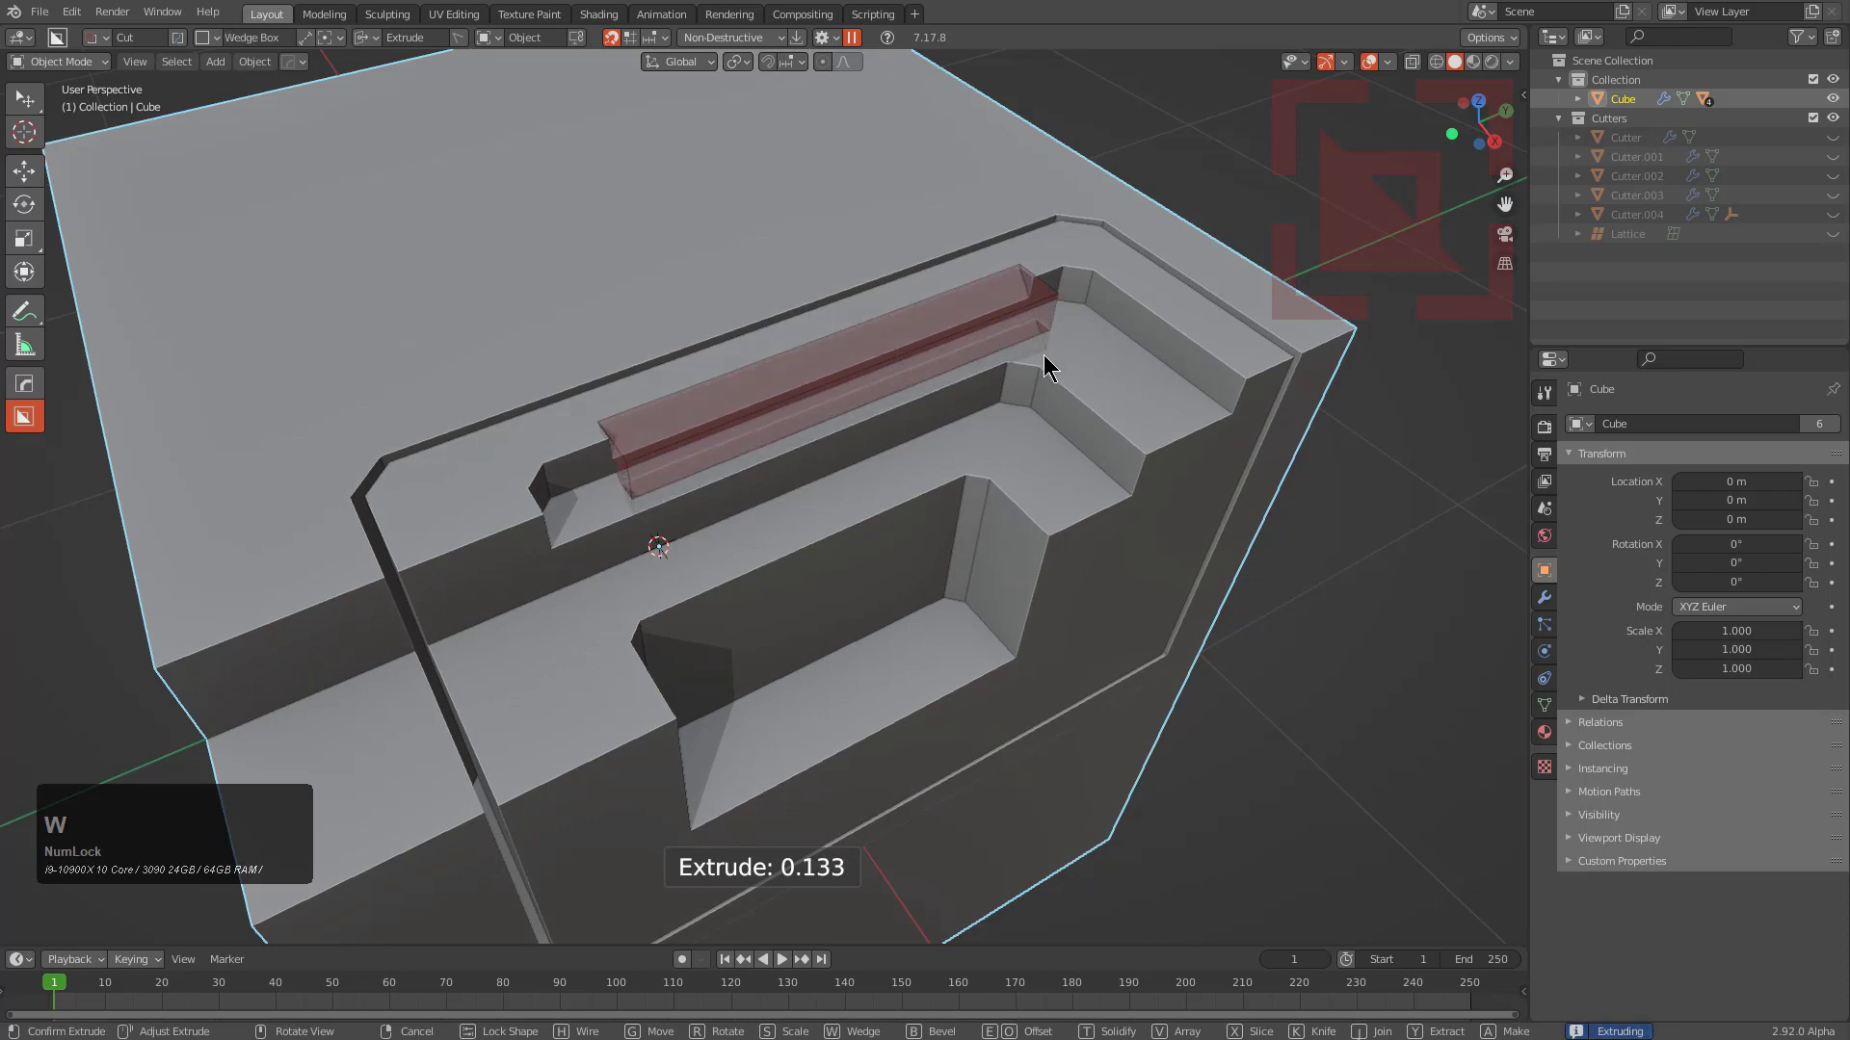
click(1048, 350)
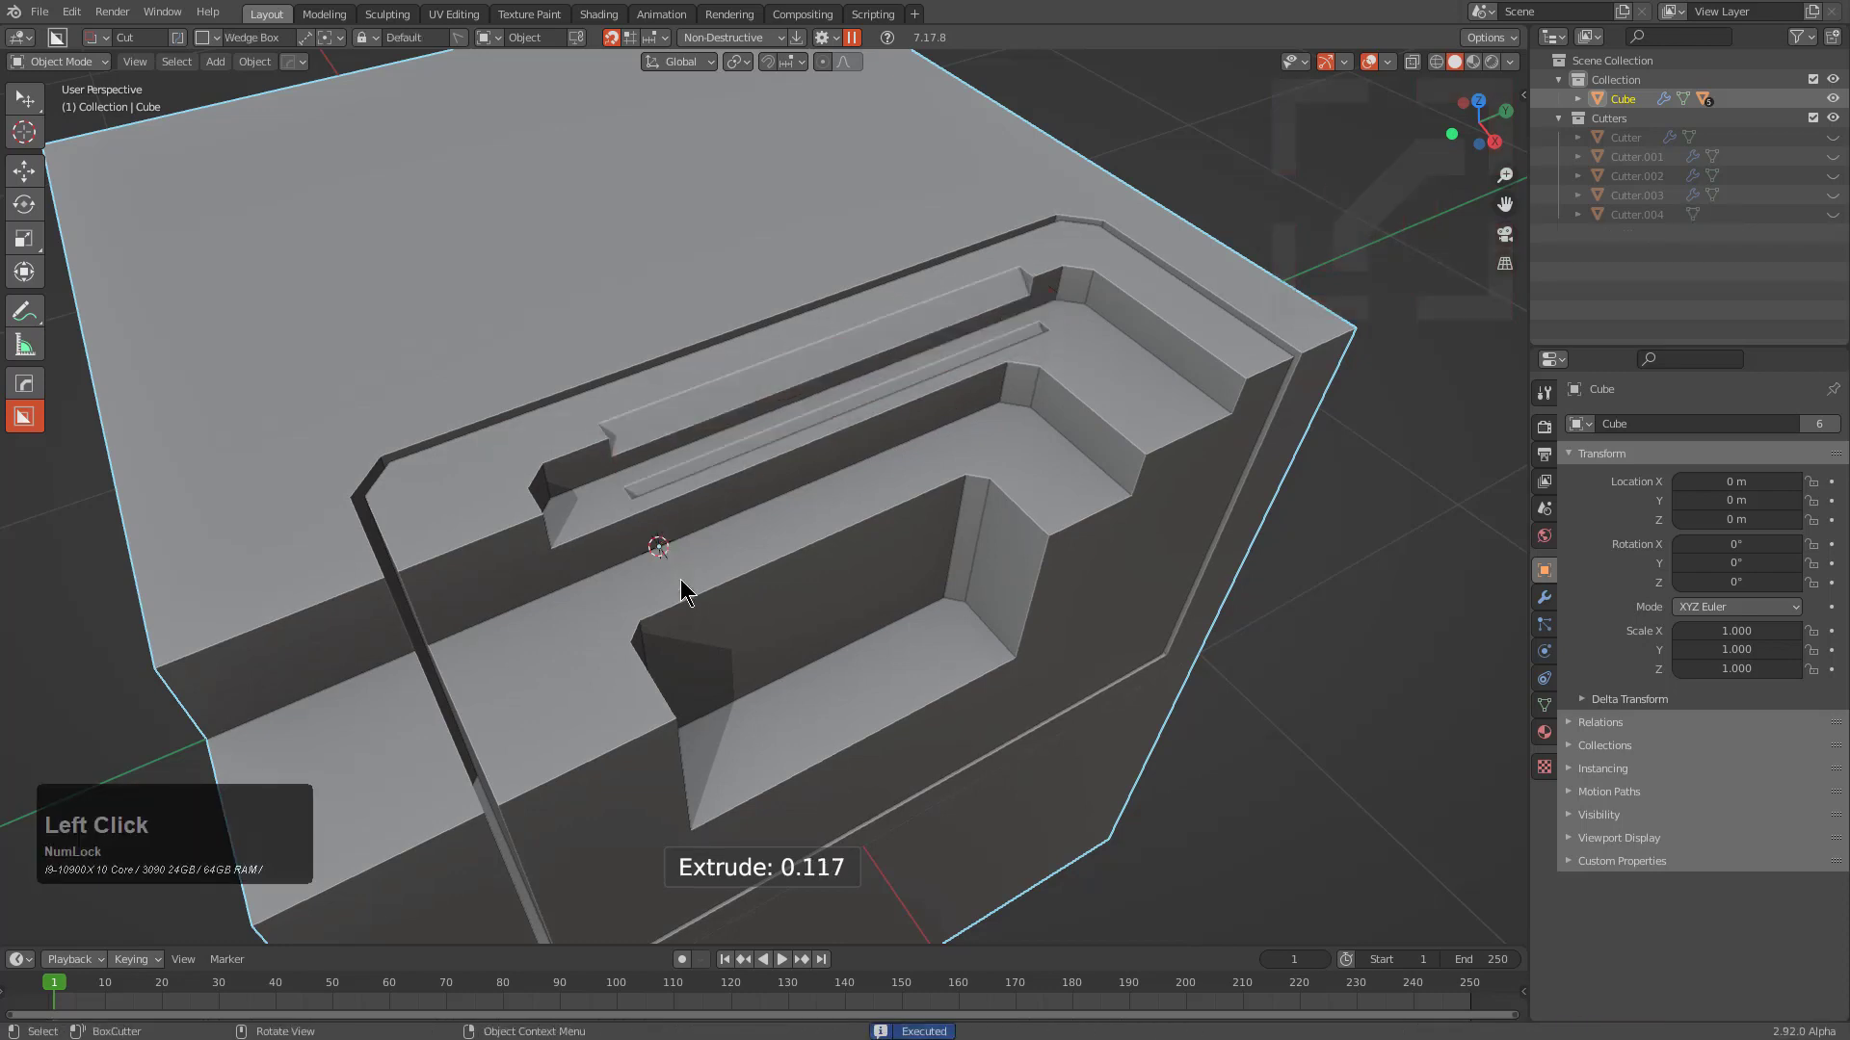
Cut two more wedge boxes, about 0.084 deep along the pocket's back edge and about 0.145 deep along the ledge's outer edge
drag(690, 590, 974, 496)
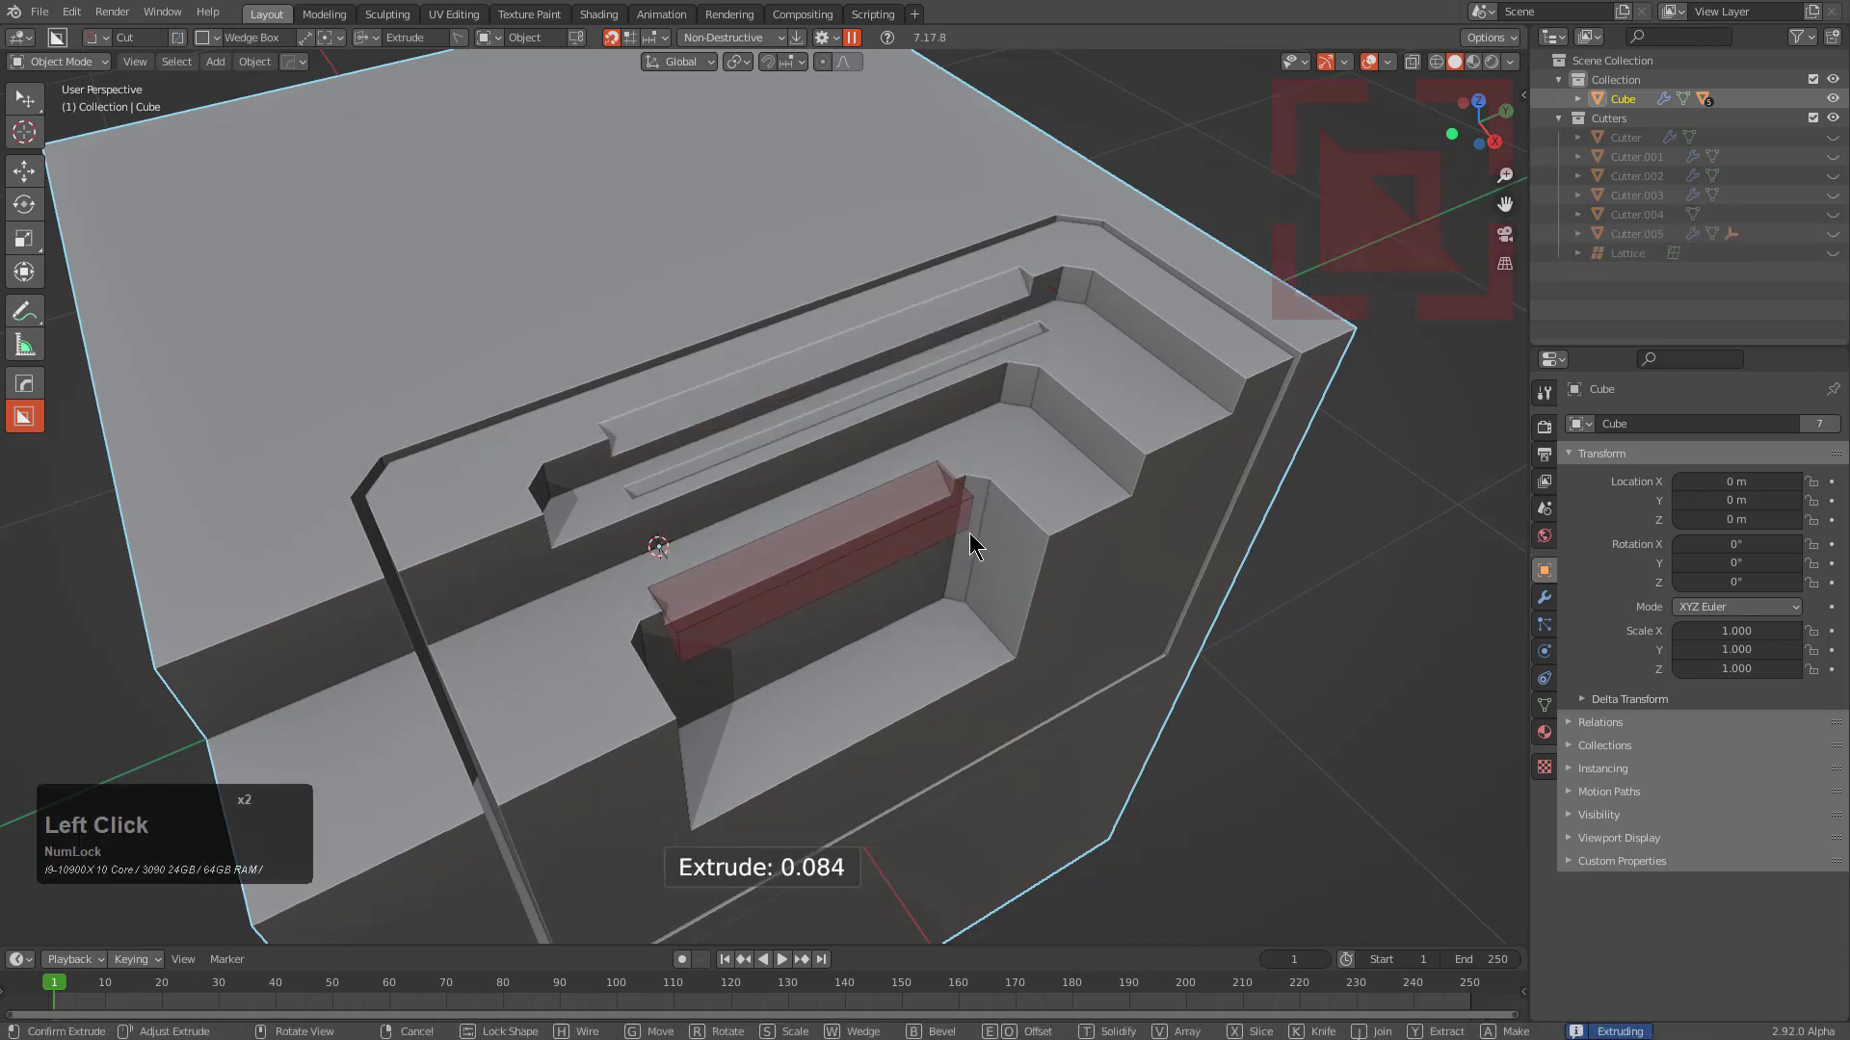
click(962, 548)
scroll(971, 551, down, 2)
mouse_move(590, 727)
mouse_down()
mouse_move(845, 671)
mouse_move(1036, 513)
mouse_move(1056, 521)
mouse_up()
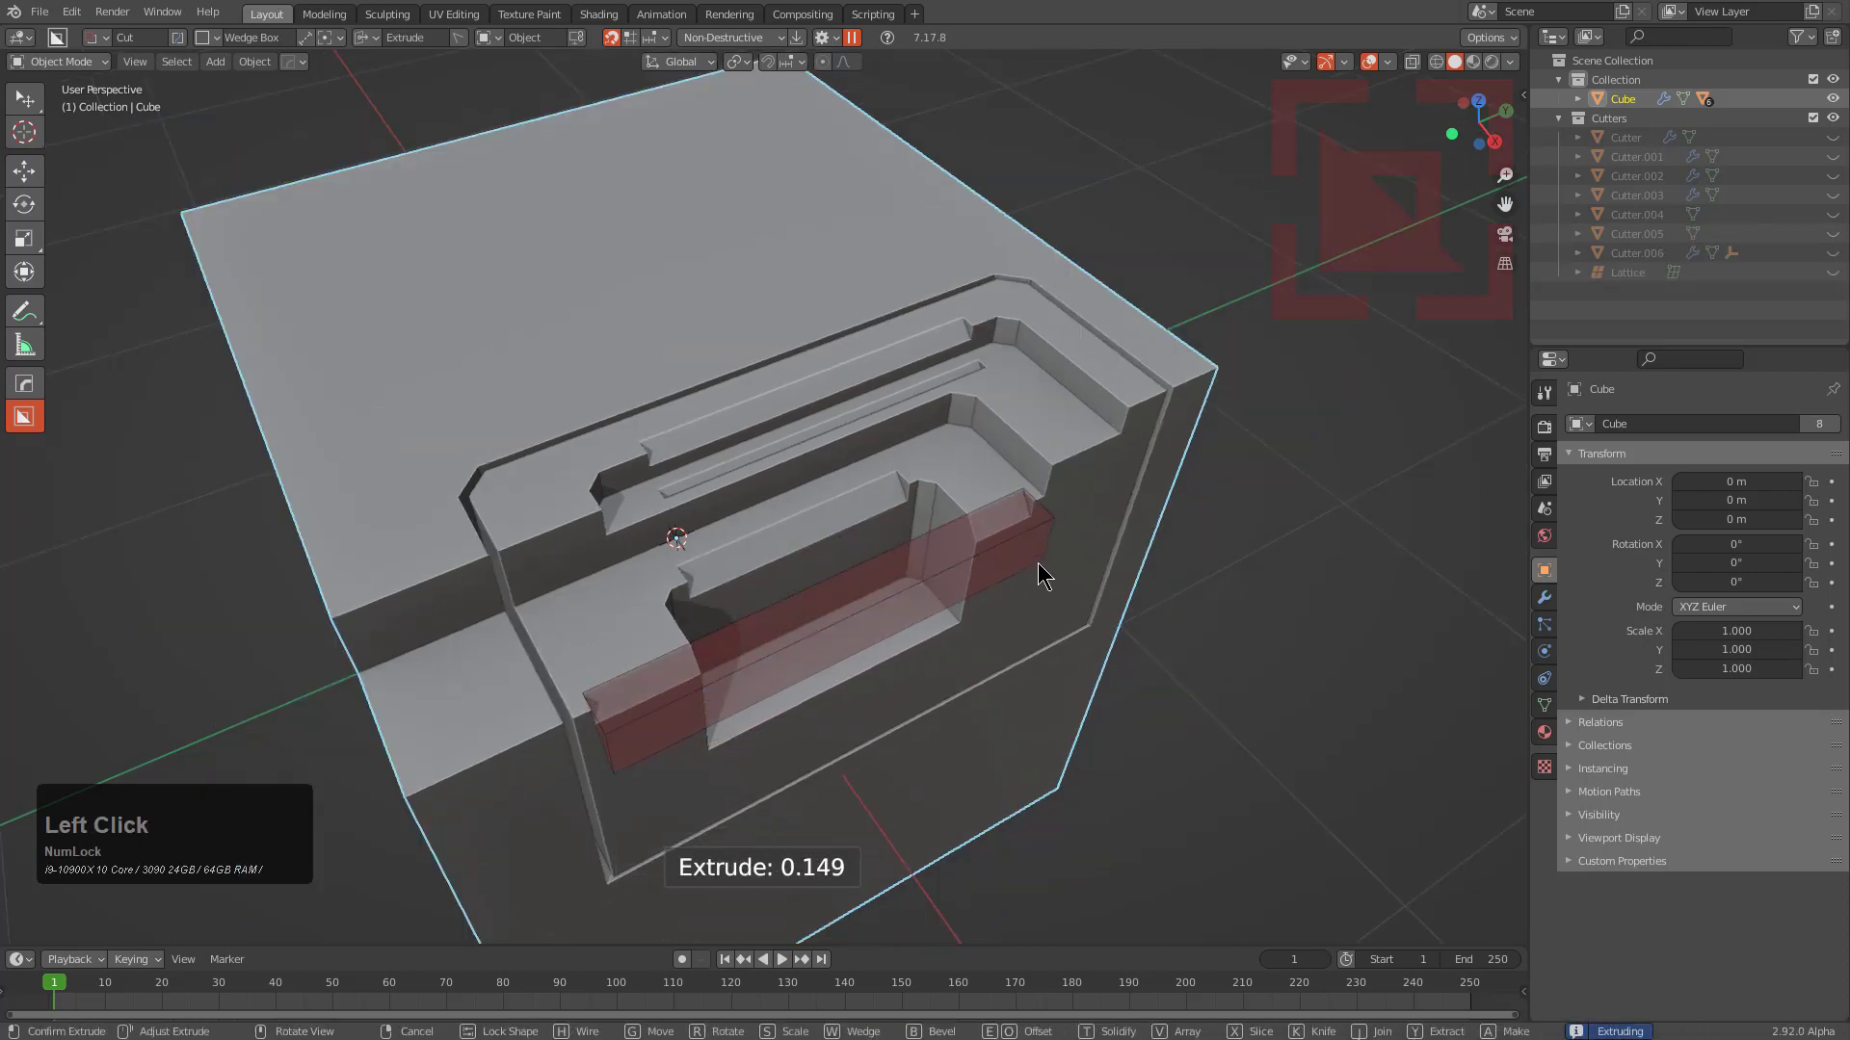
click(1090, 499)
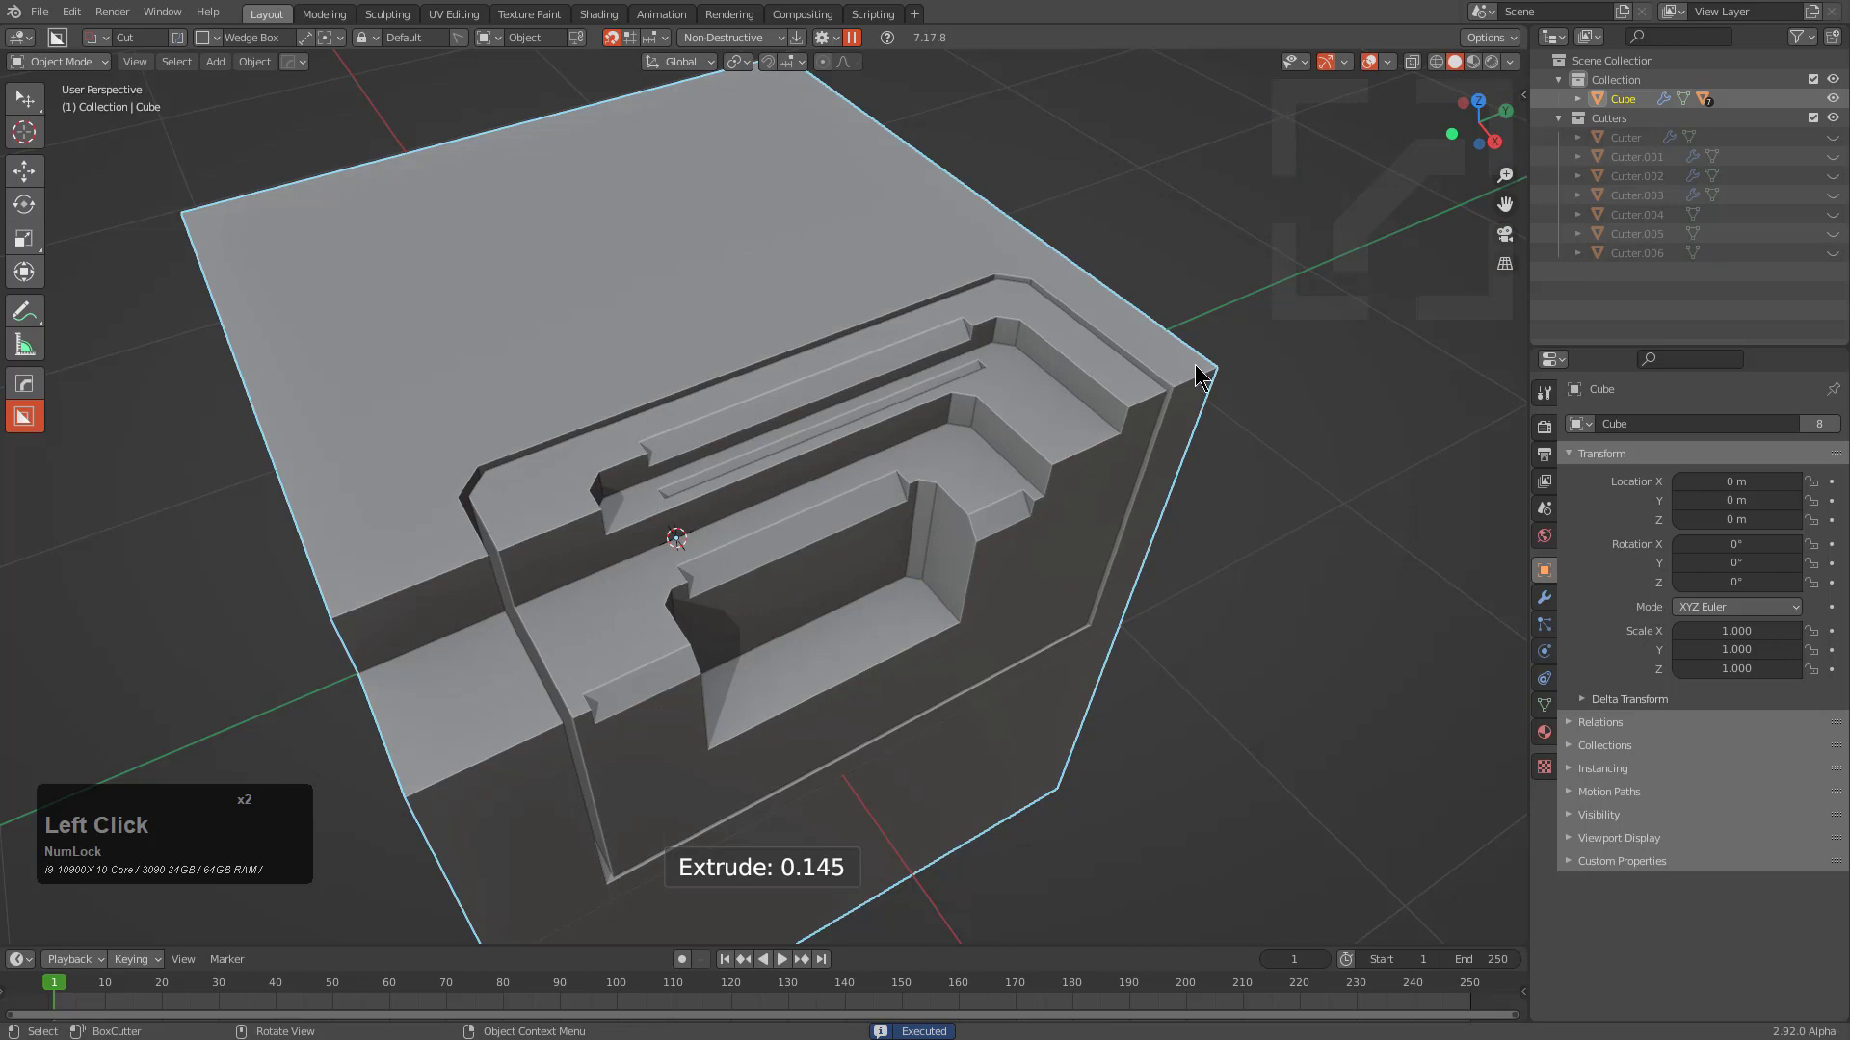
Cut a small wedge about 0.102 deep at the cube's top corner beside the panel outline, and set the cutter shape to Box
drag(1201, 376, 1152, 417)
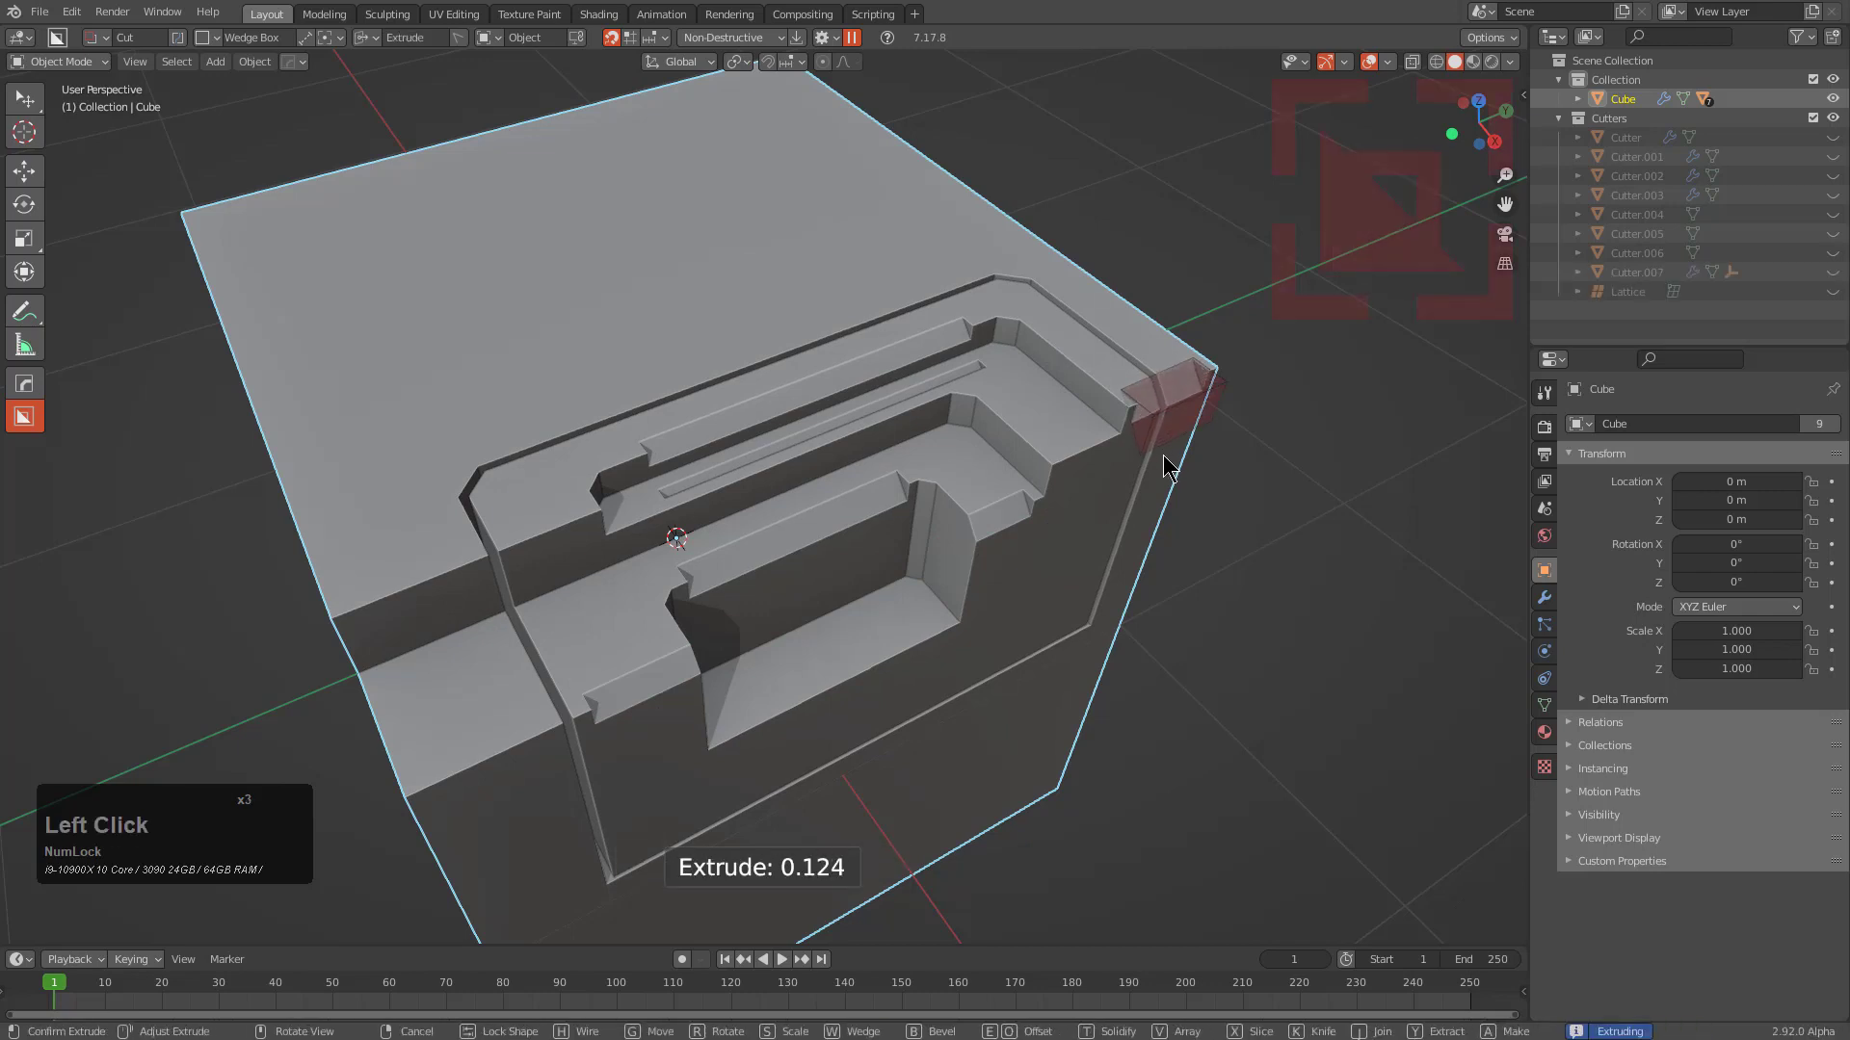
click(1148, 448)
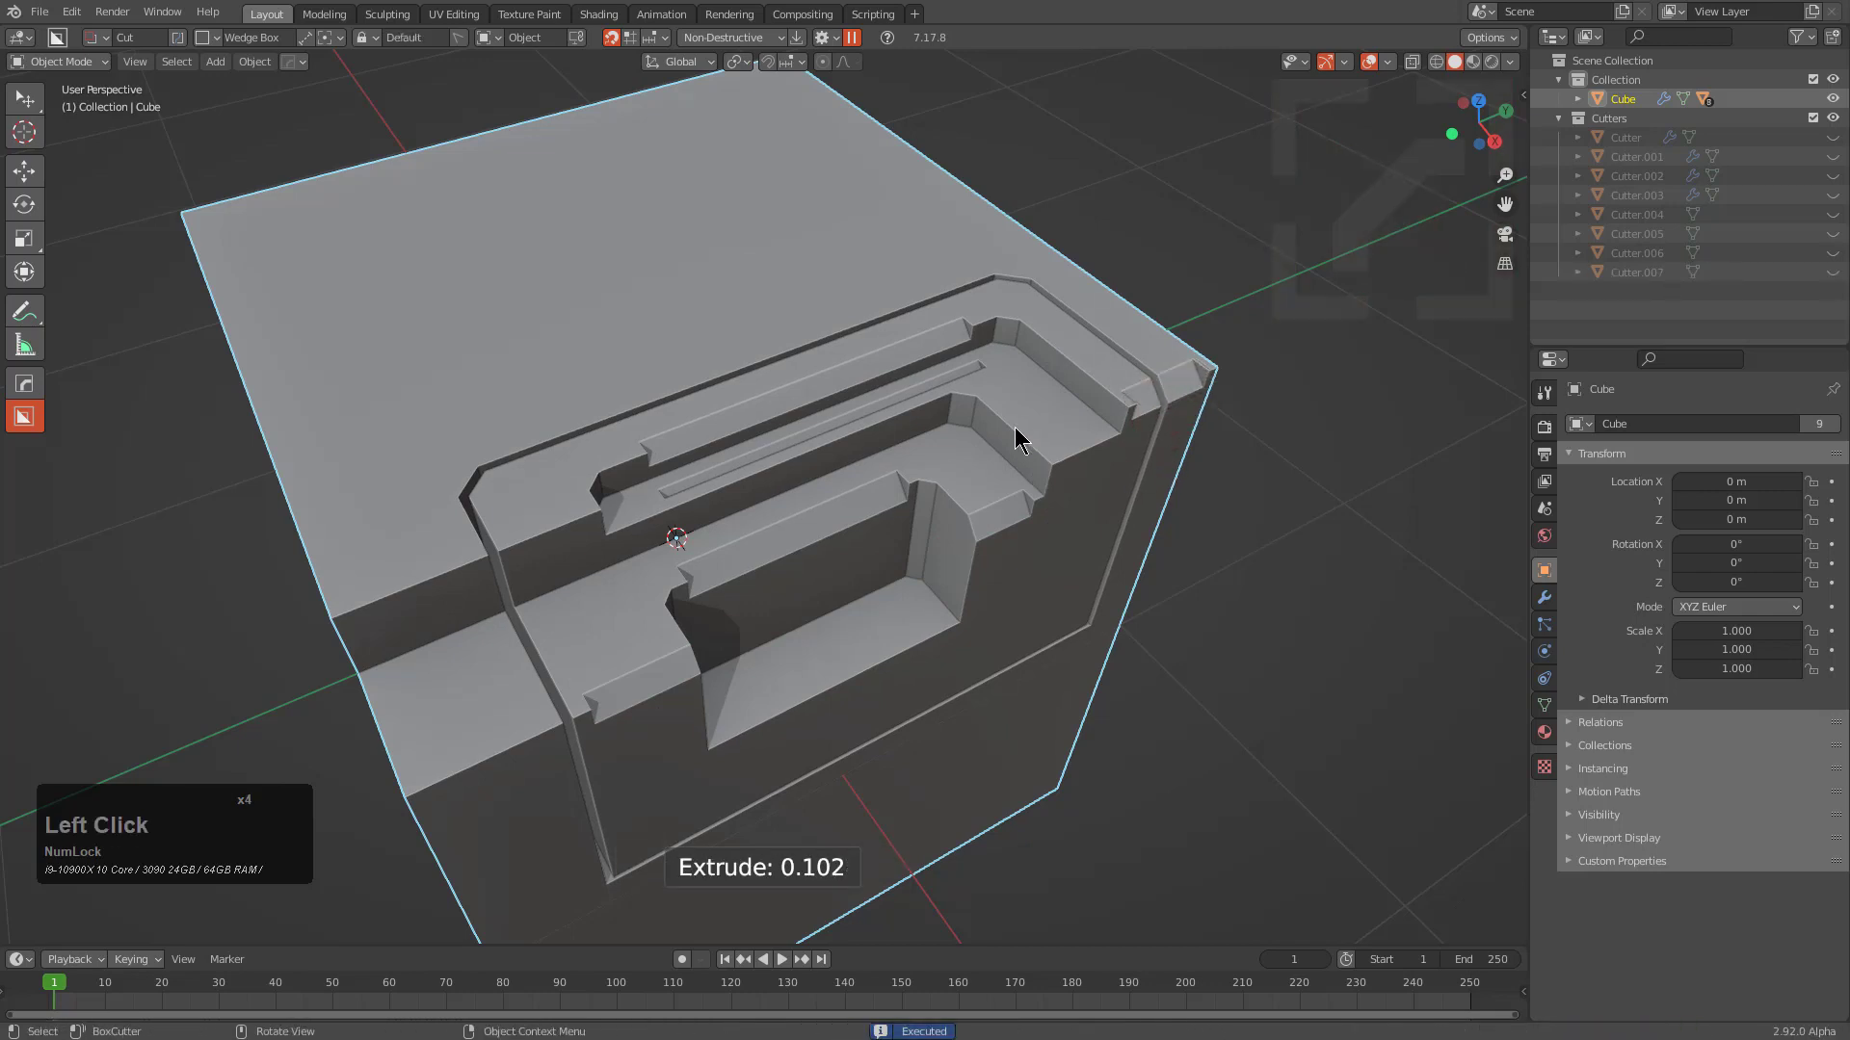
alt+scroll(1008, 475, down, 2)
alt+scroll(1006, 469, down, 2)
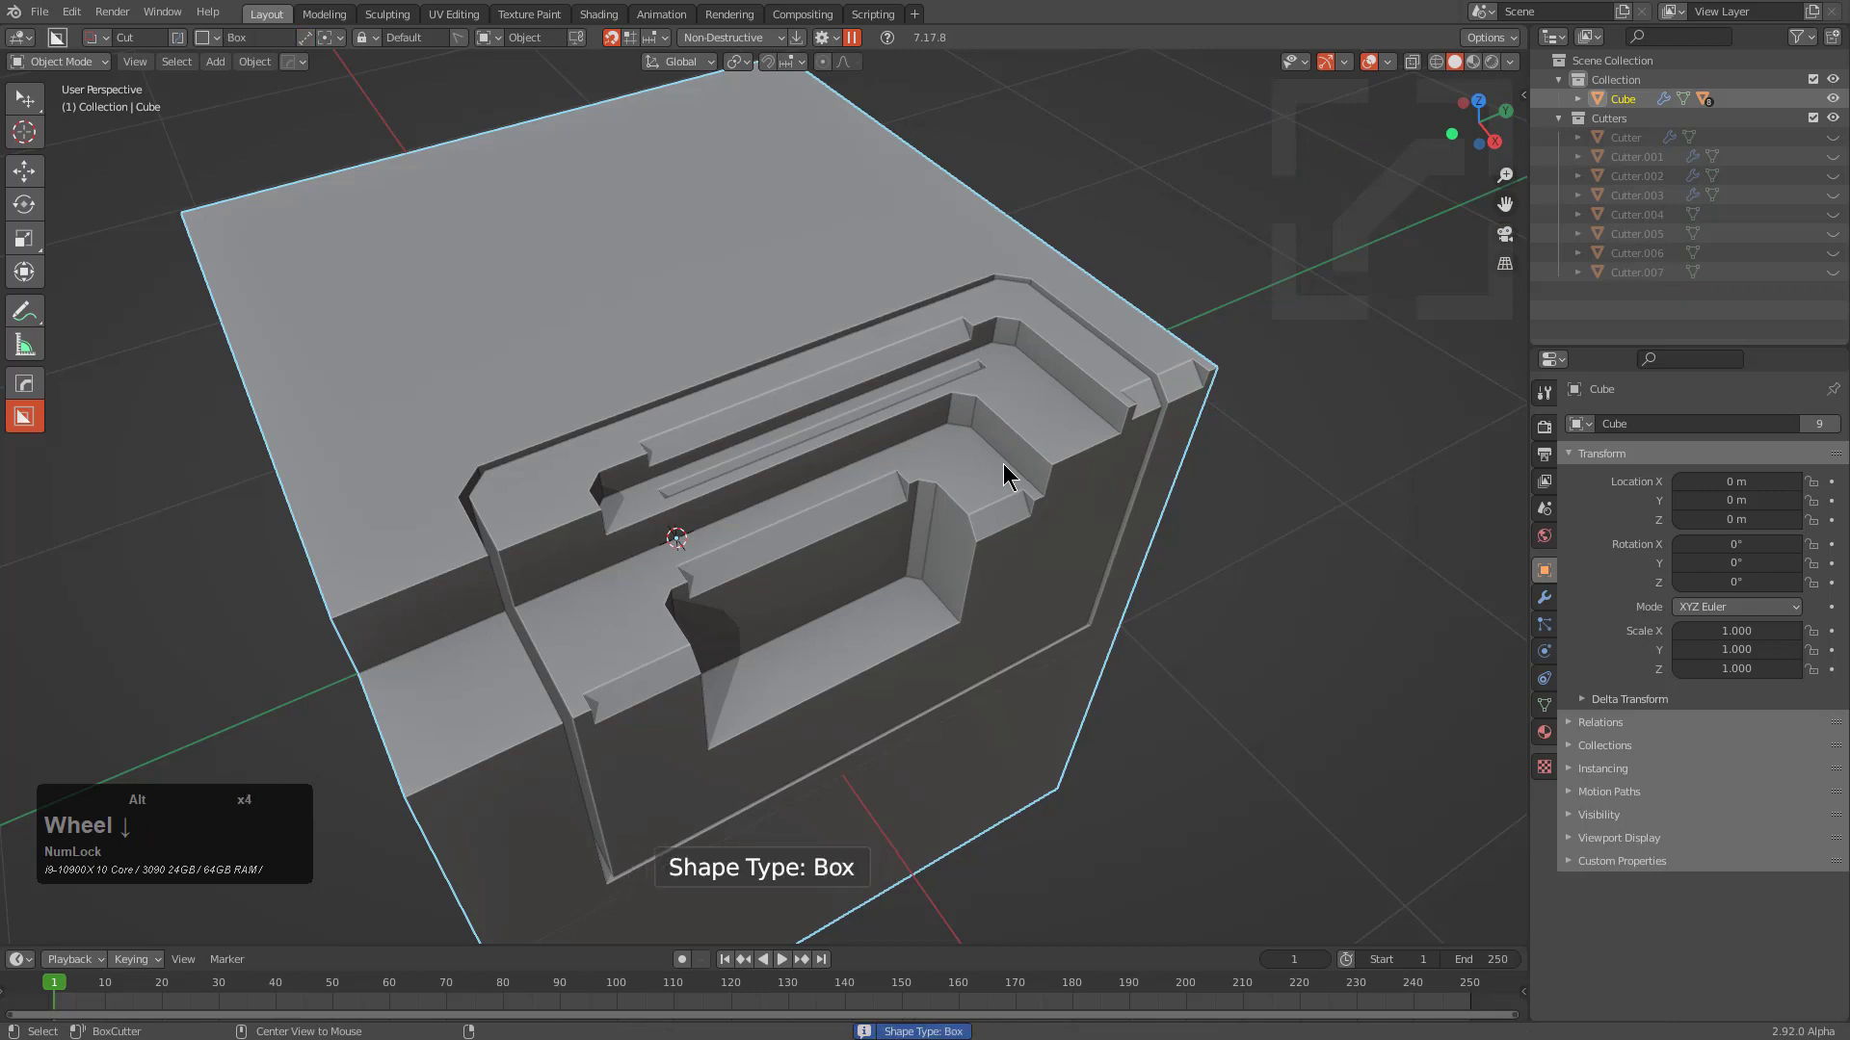
Cut a wedge box about 0.111 deep along the edge of the first notch's open end, across the panel outline
middle_drag(1003, 628, 742, 537)
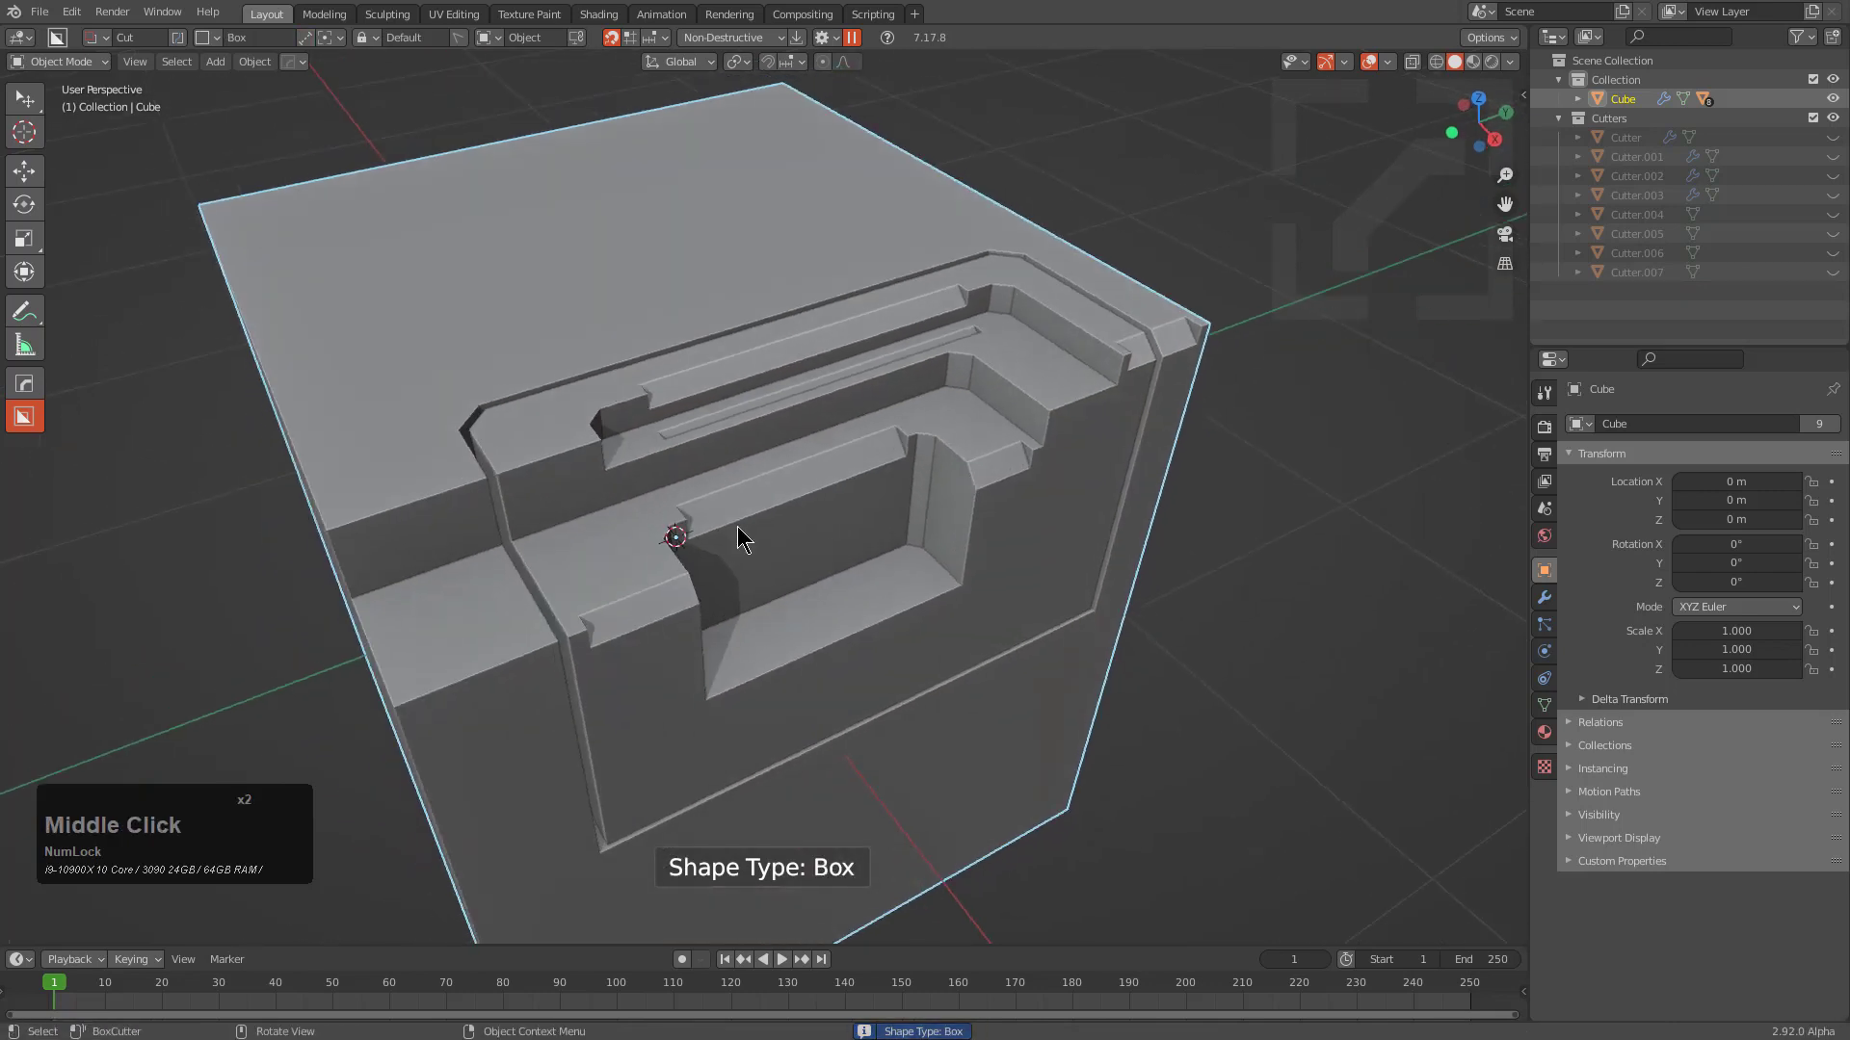
mouse_move(570, 445)
mouse_down()
mouse_move(376, 534)
mouse_move(399, 569)
mouse_up()
key(w)
click(403, 576)
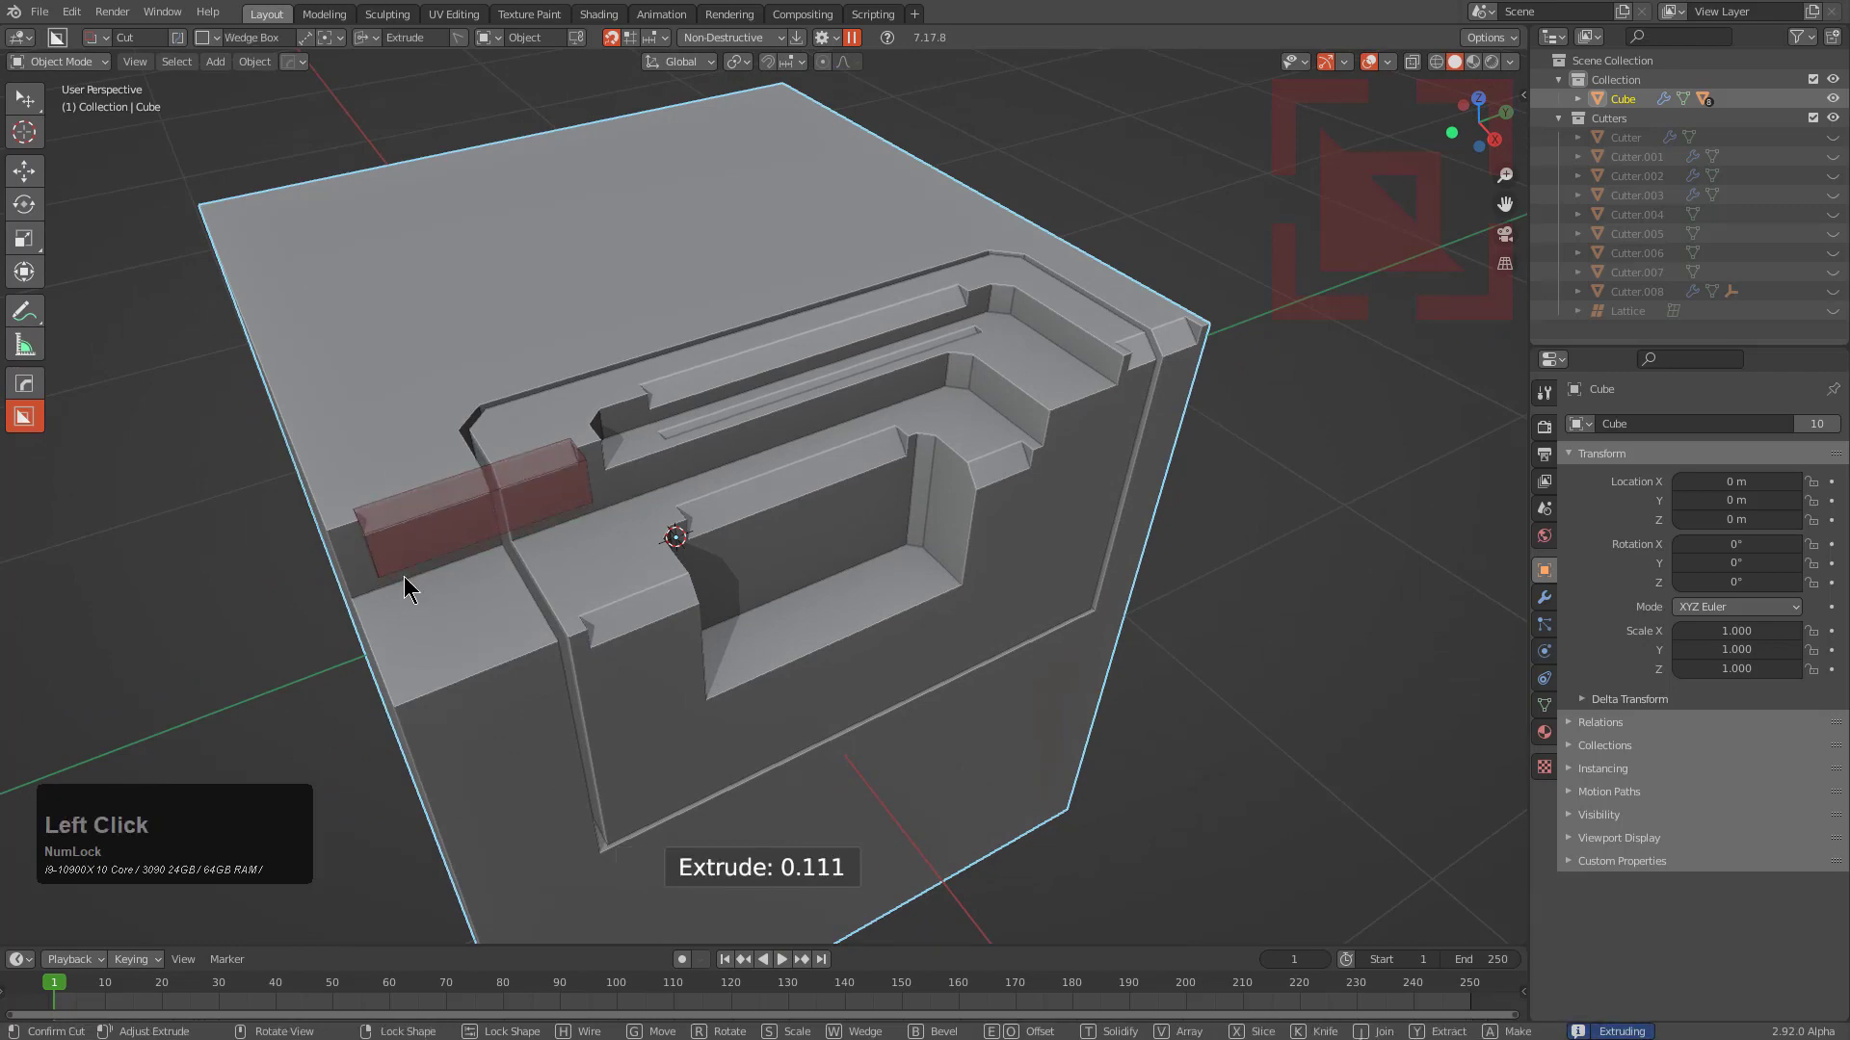
Draw a wedge box about 0.158 deep at the outer end of the first notch's floor and cycle its wedge orientation
shift+middle_drag(403, 576, 850, 533)
mouse_move(834, 412)
mouse_down()
mouse_move(800, 510)
mouse_move(838, 537)
mouse_up()
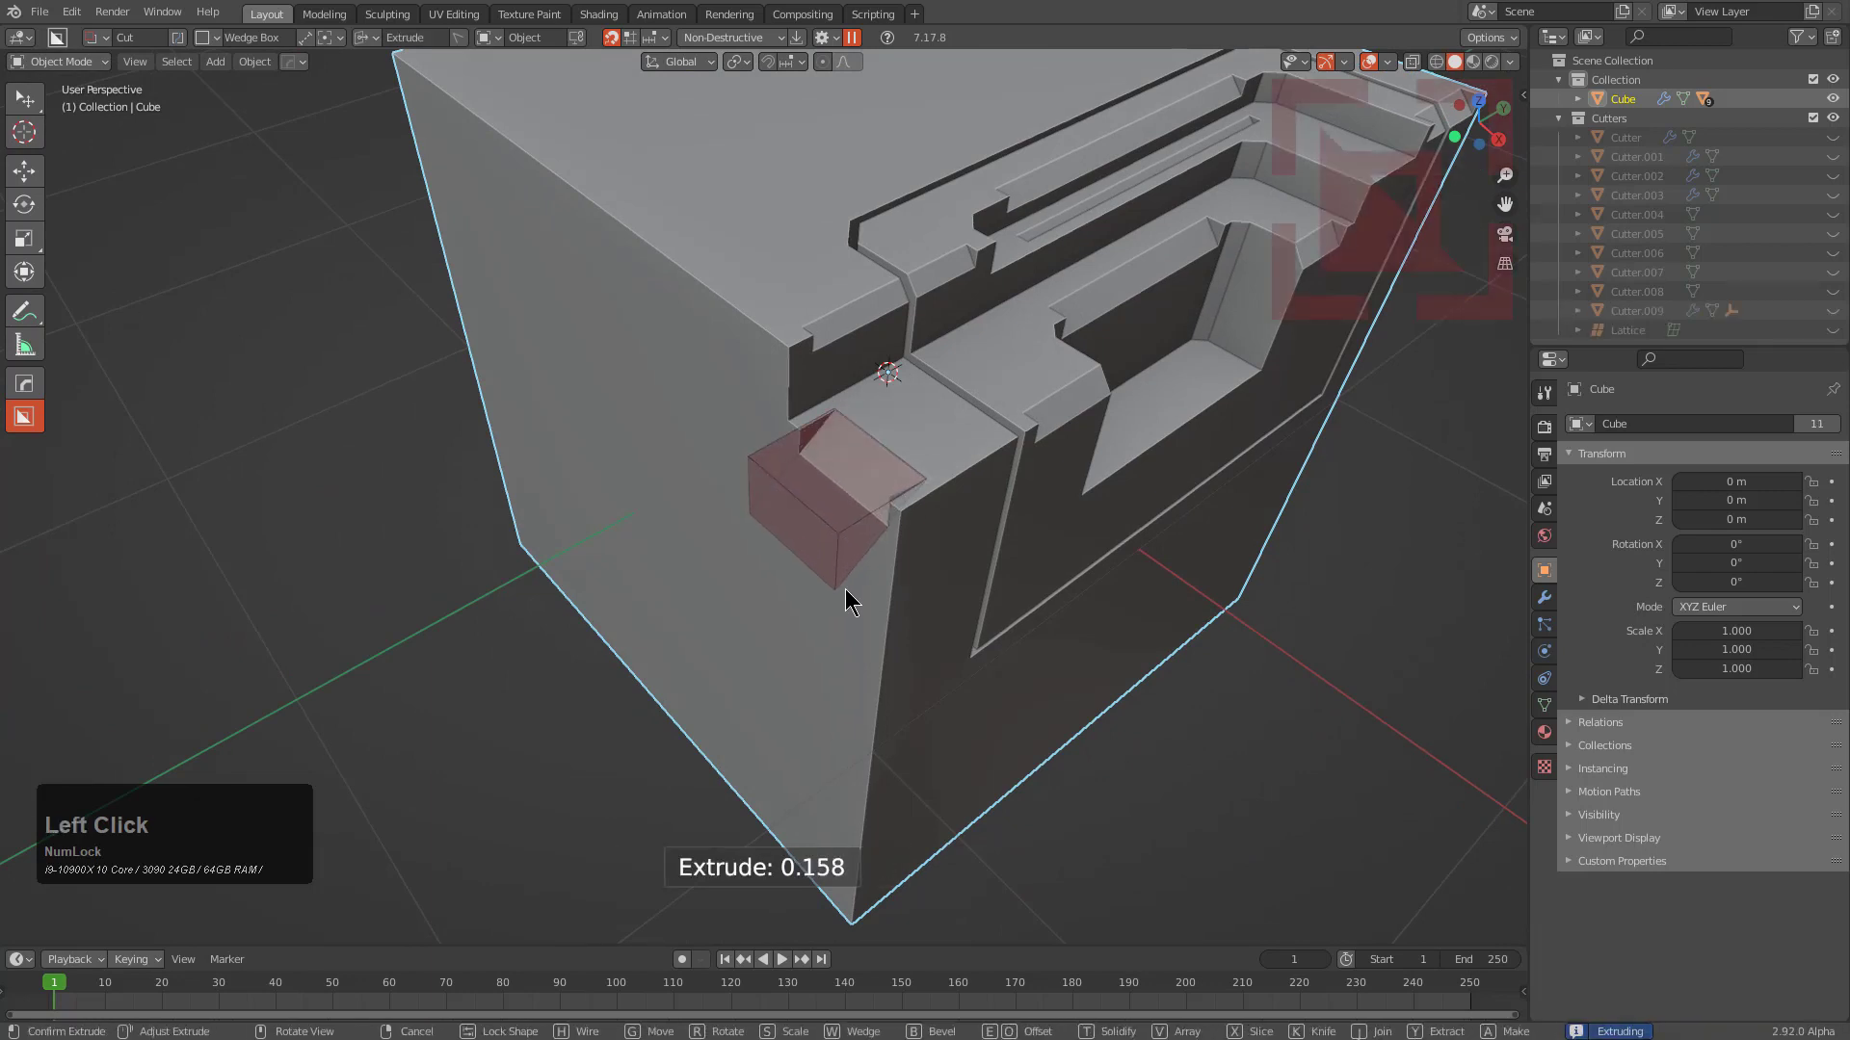
key(w)
key(w)
key(w)
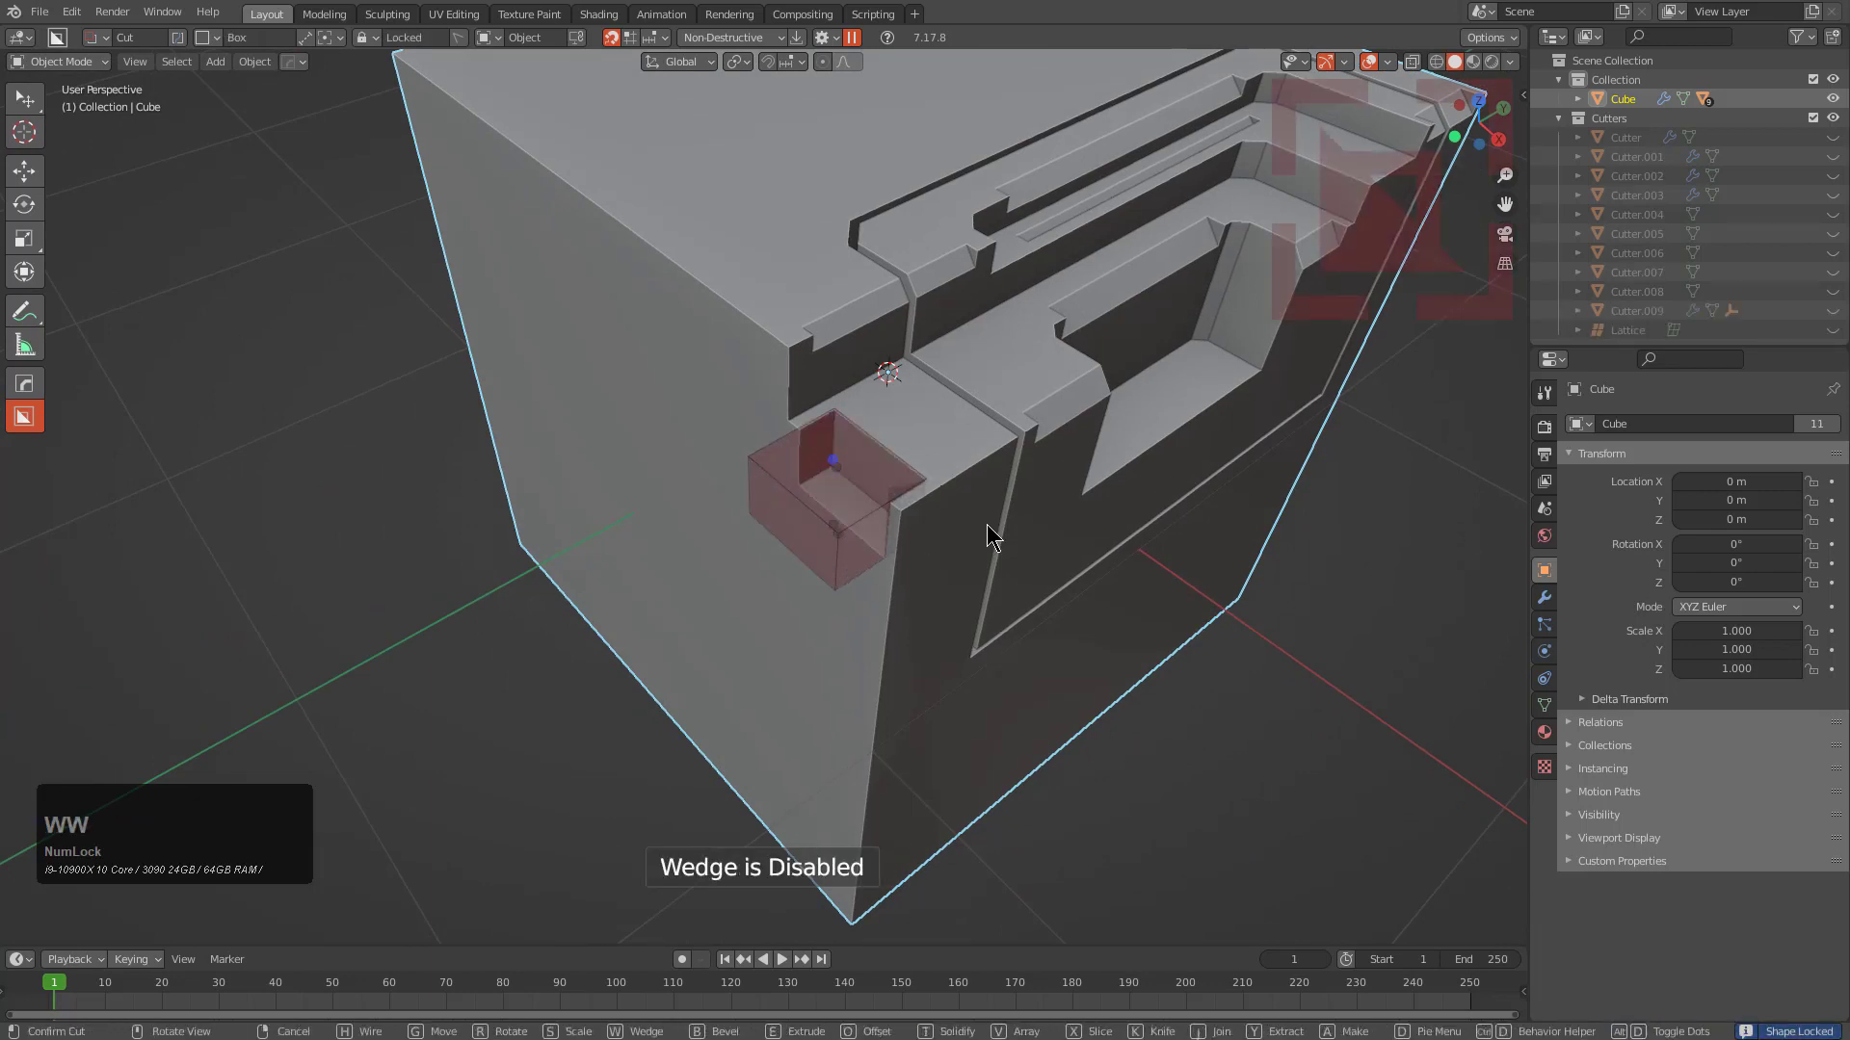
key(w)
key(w)
key(w)
key(w)
key(w)
key(w)
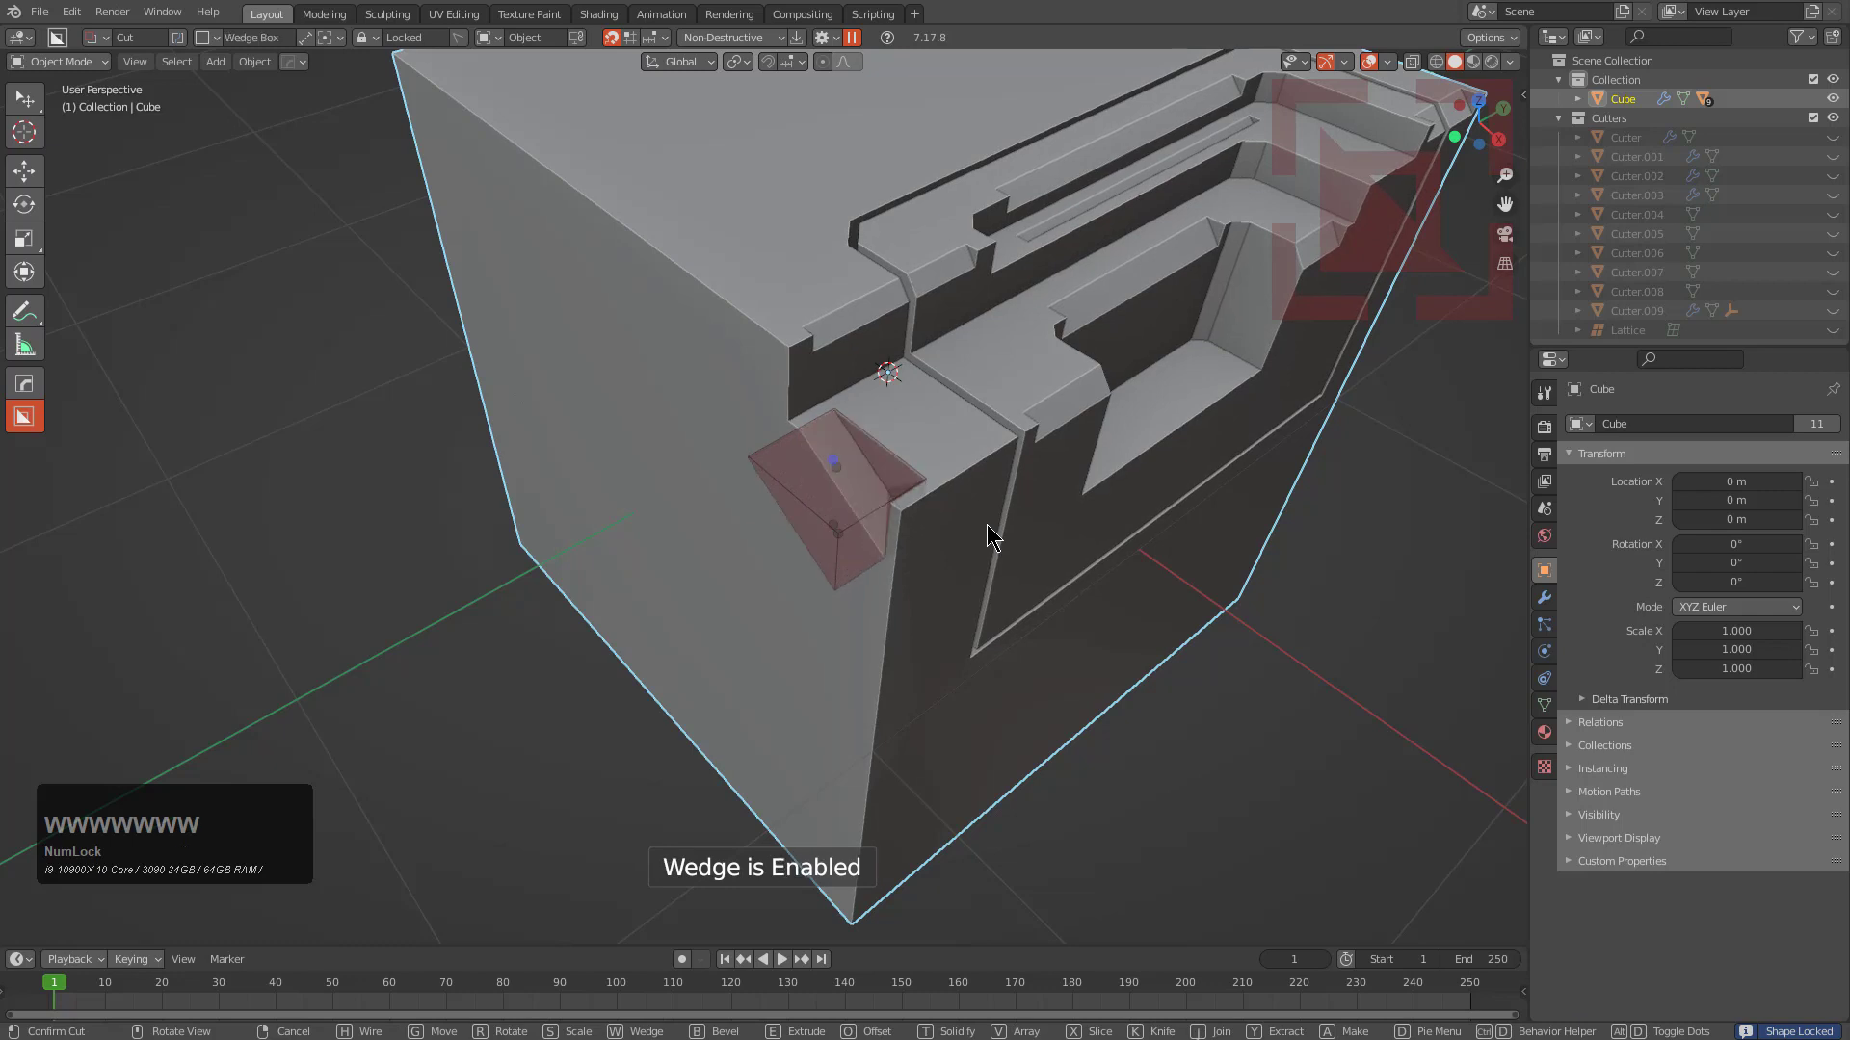
key(w)
key(w)
key(w)
key(w)
key(w)
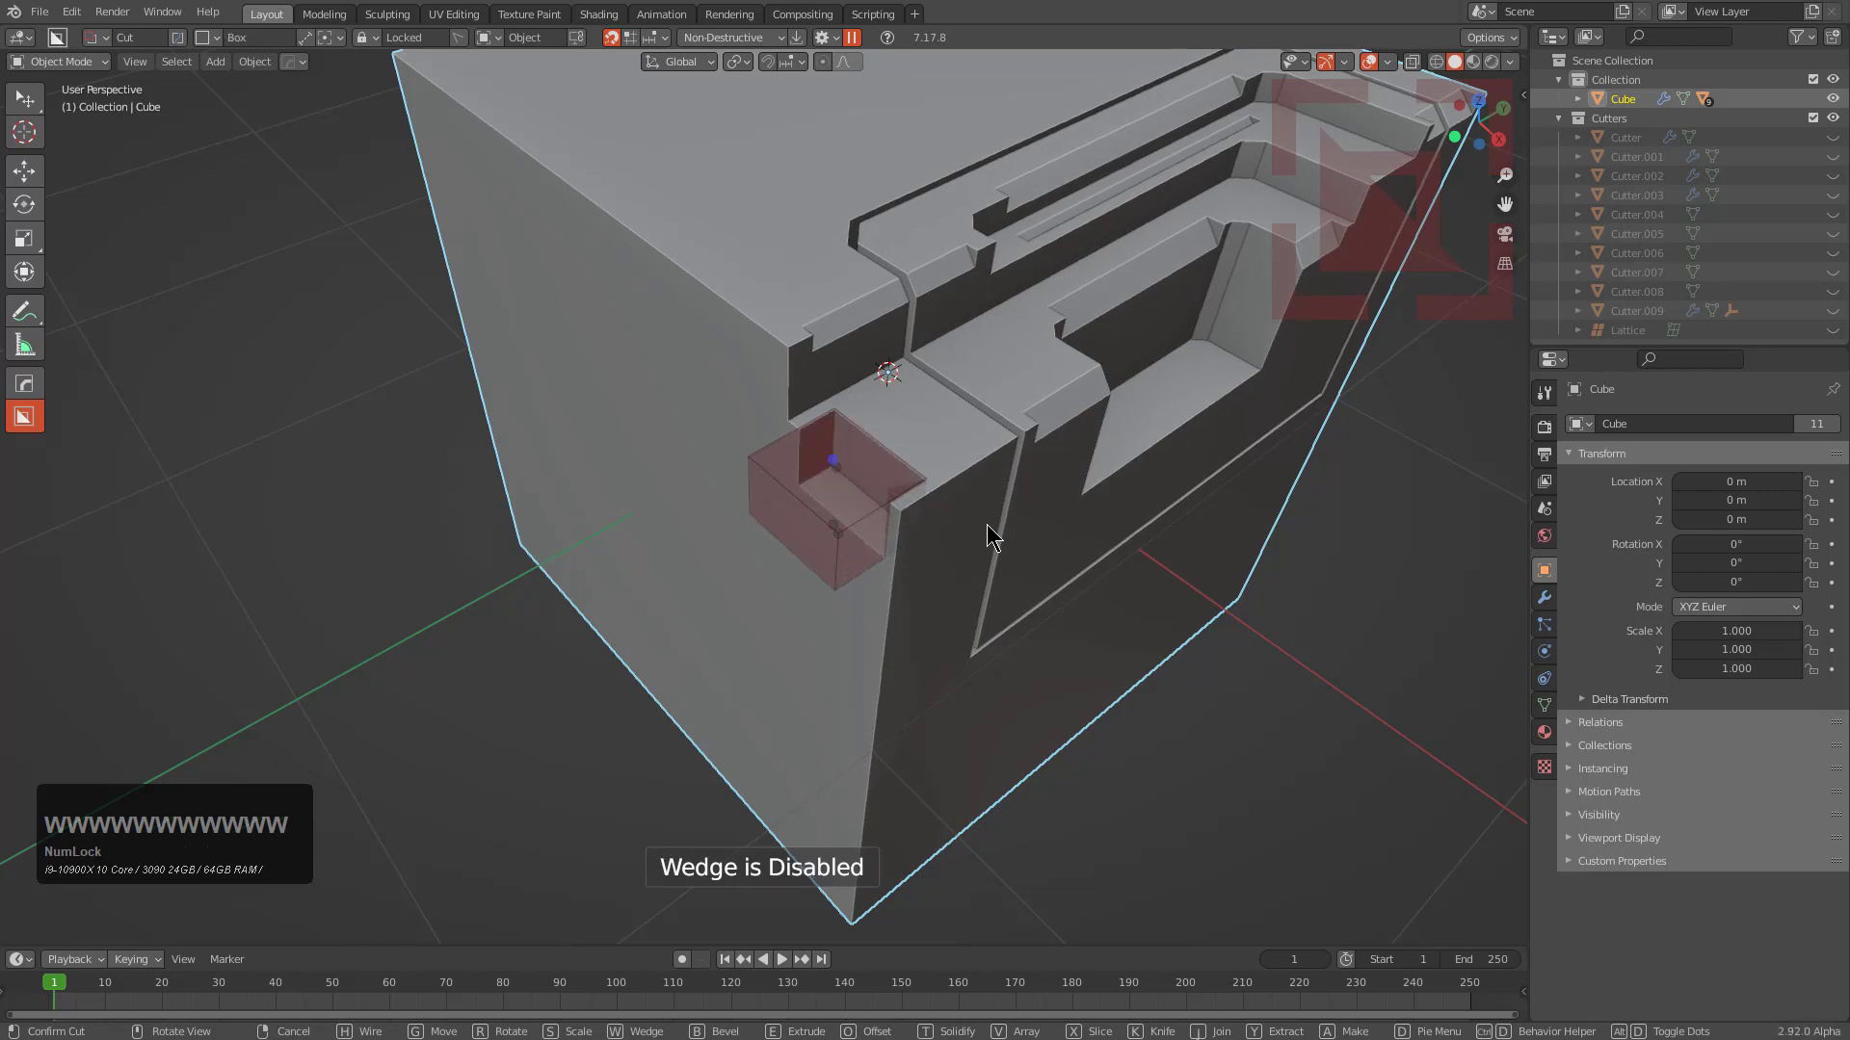
key(w)
key(w)
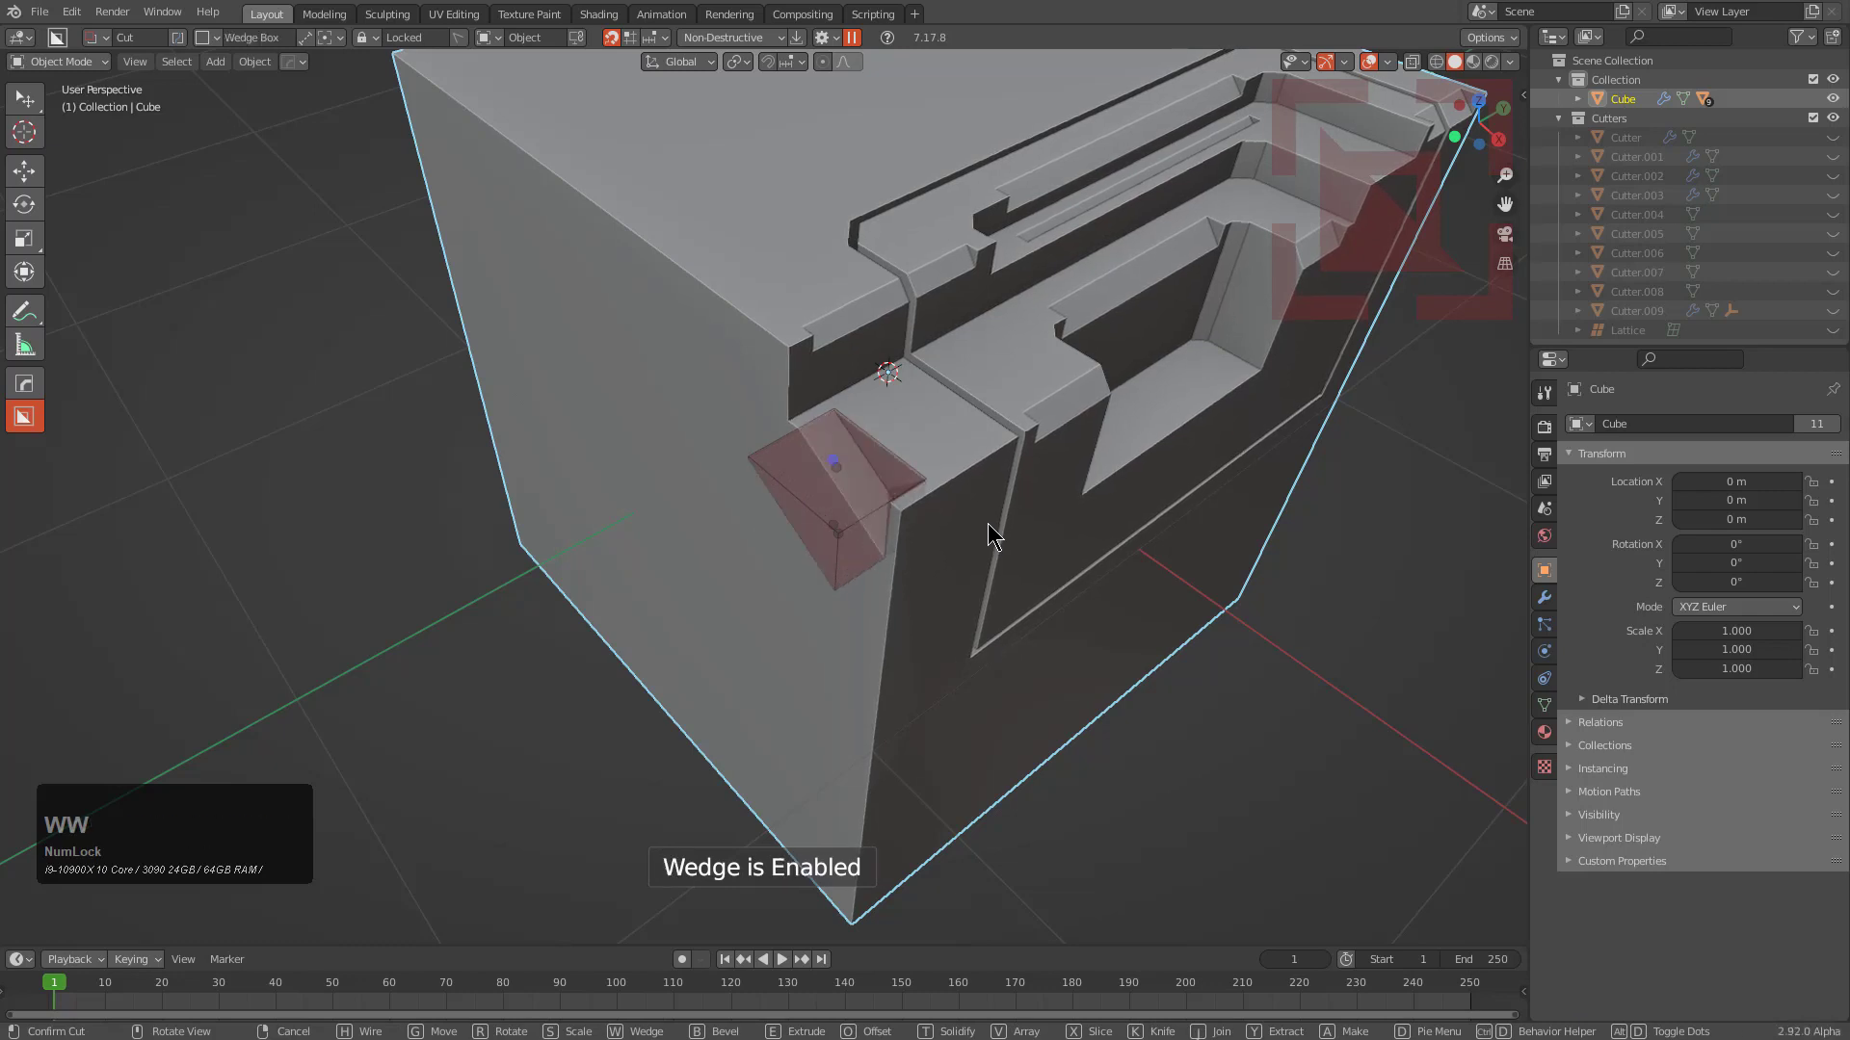
Shift the locked wedge cutter slightly inward on the notch floor, change its wedge direction and apply the cut
key(g)
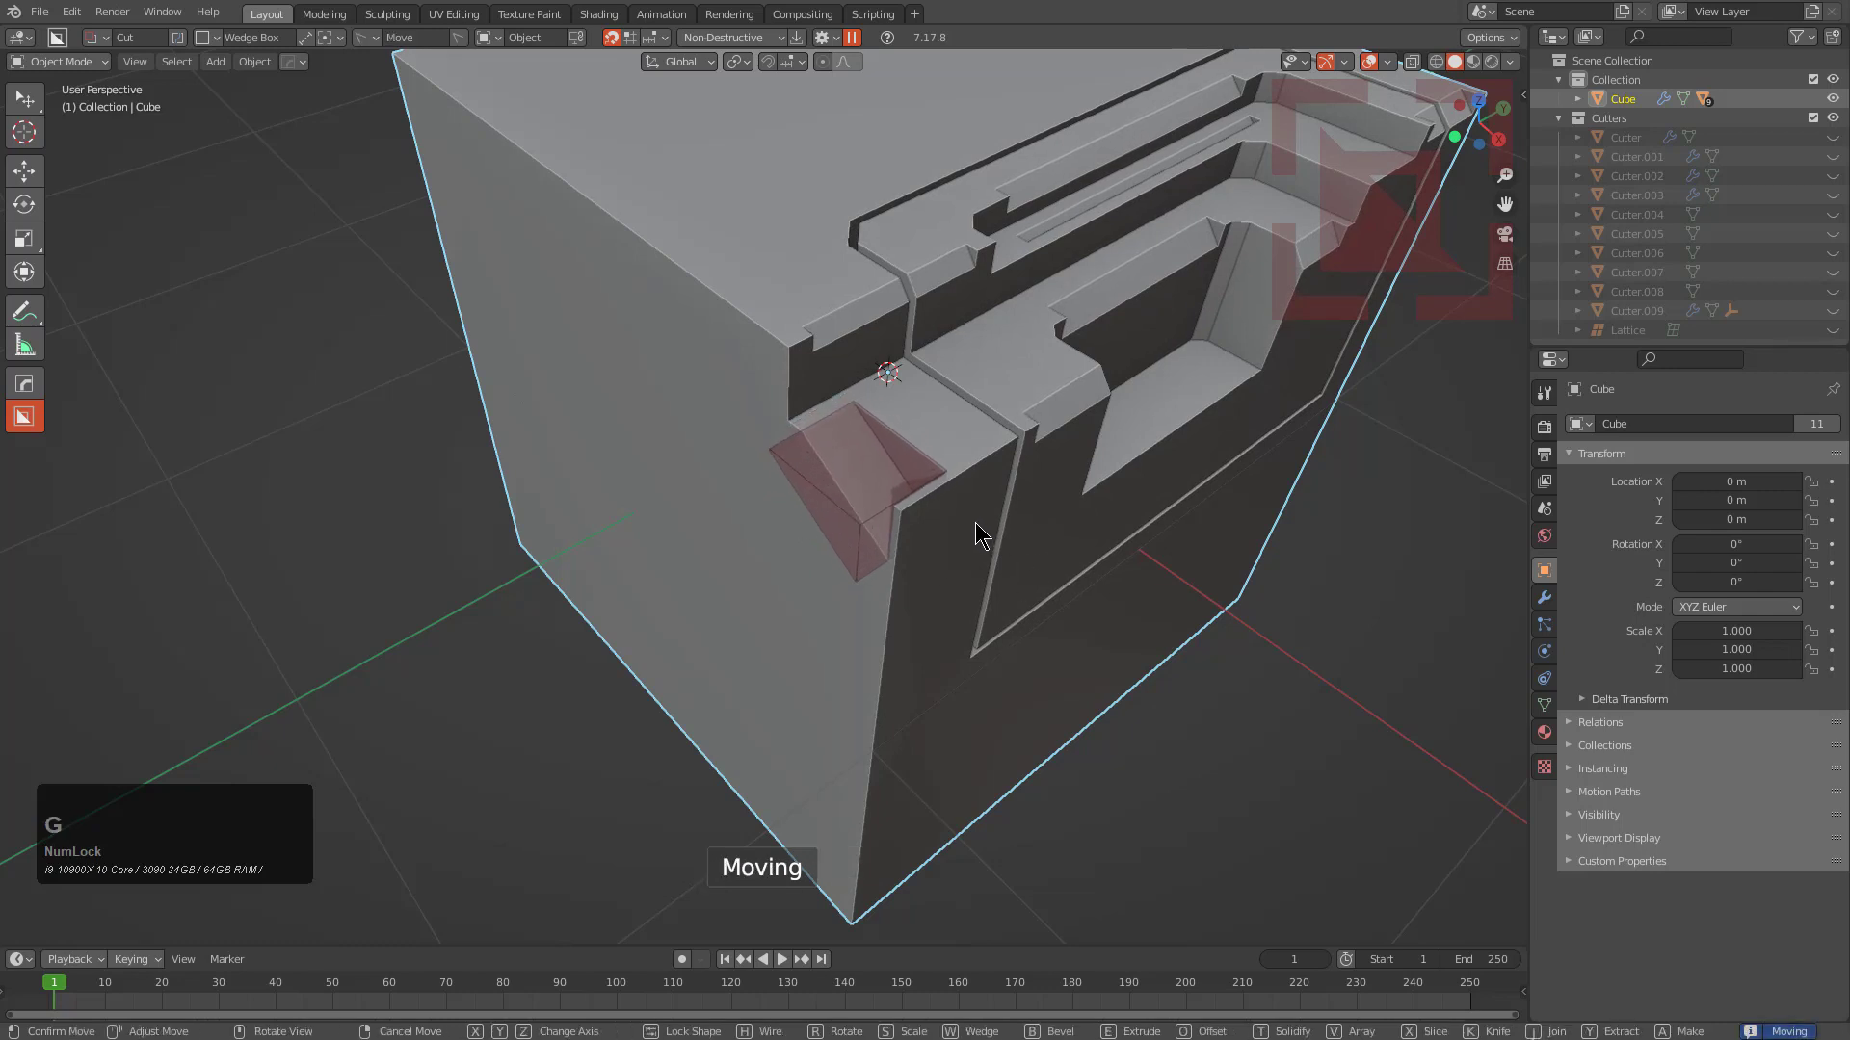
click(968, 530)
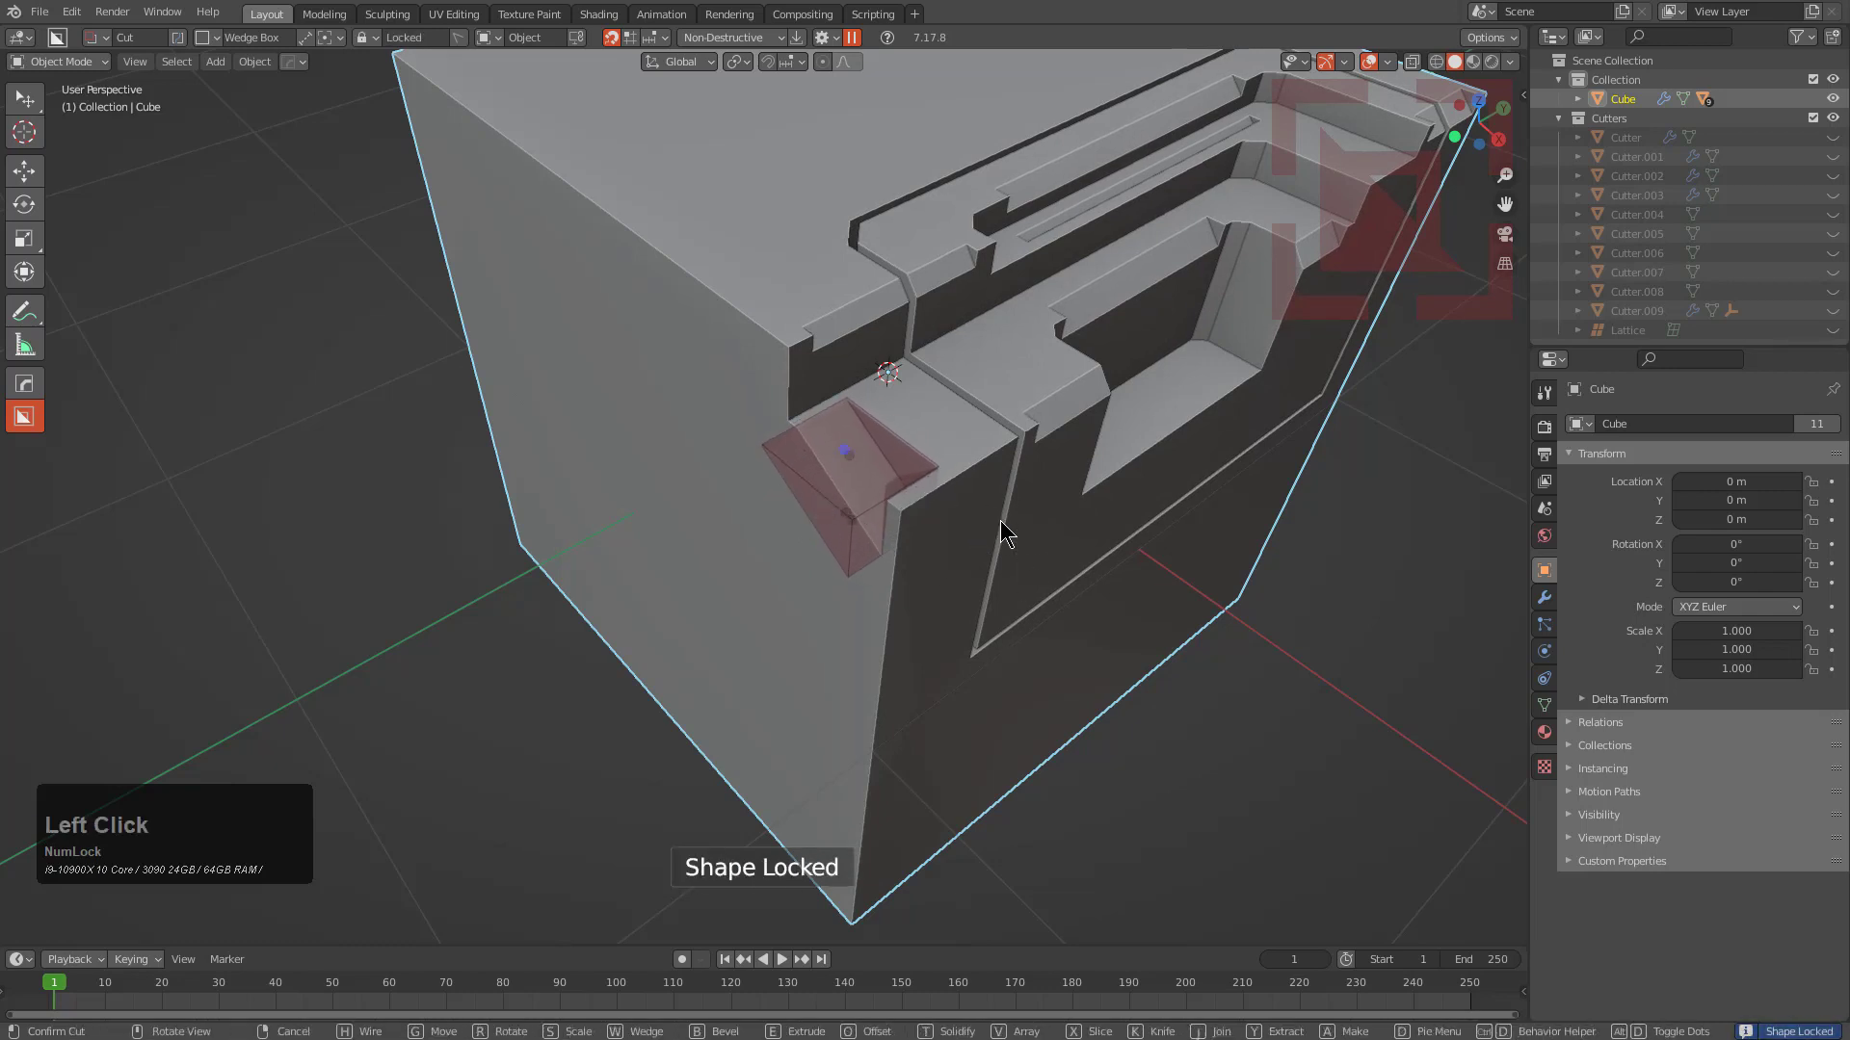
key(r)
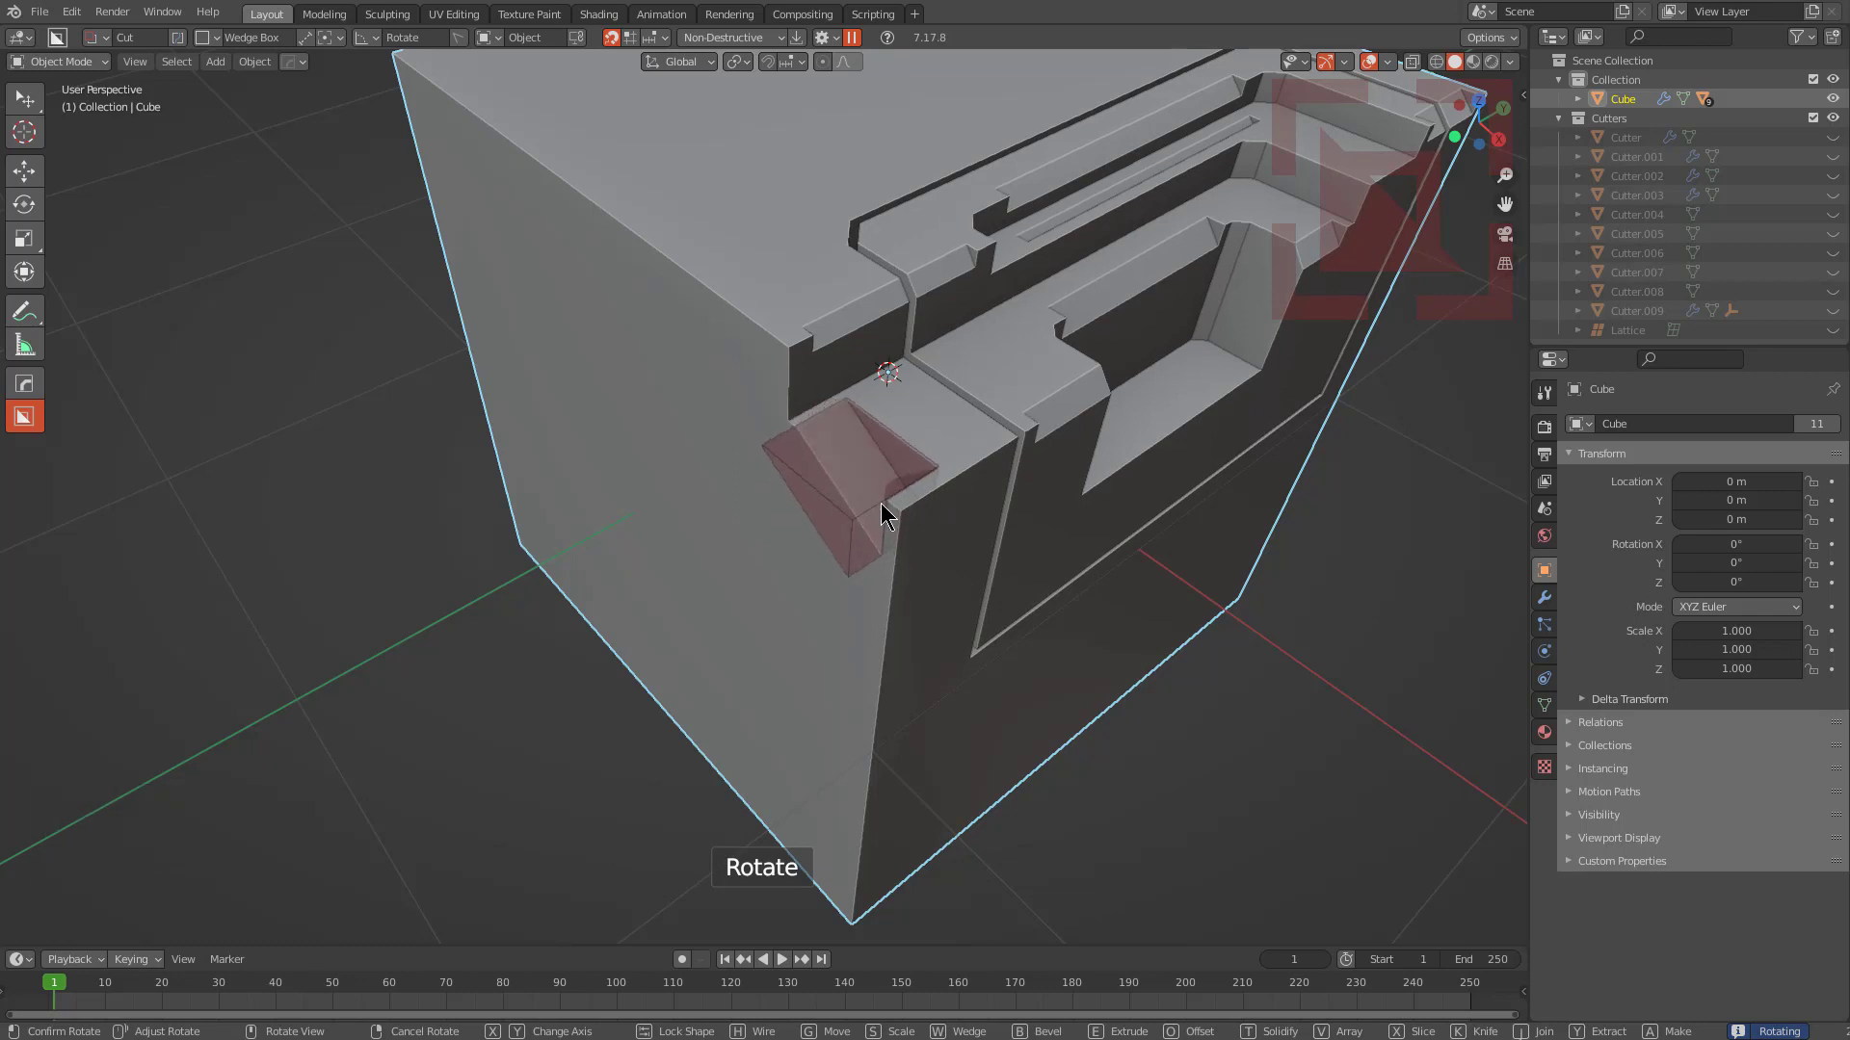
click(890, 502)
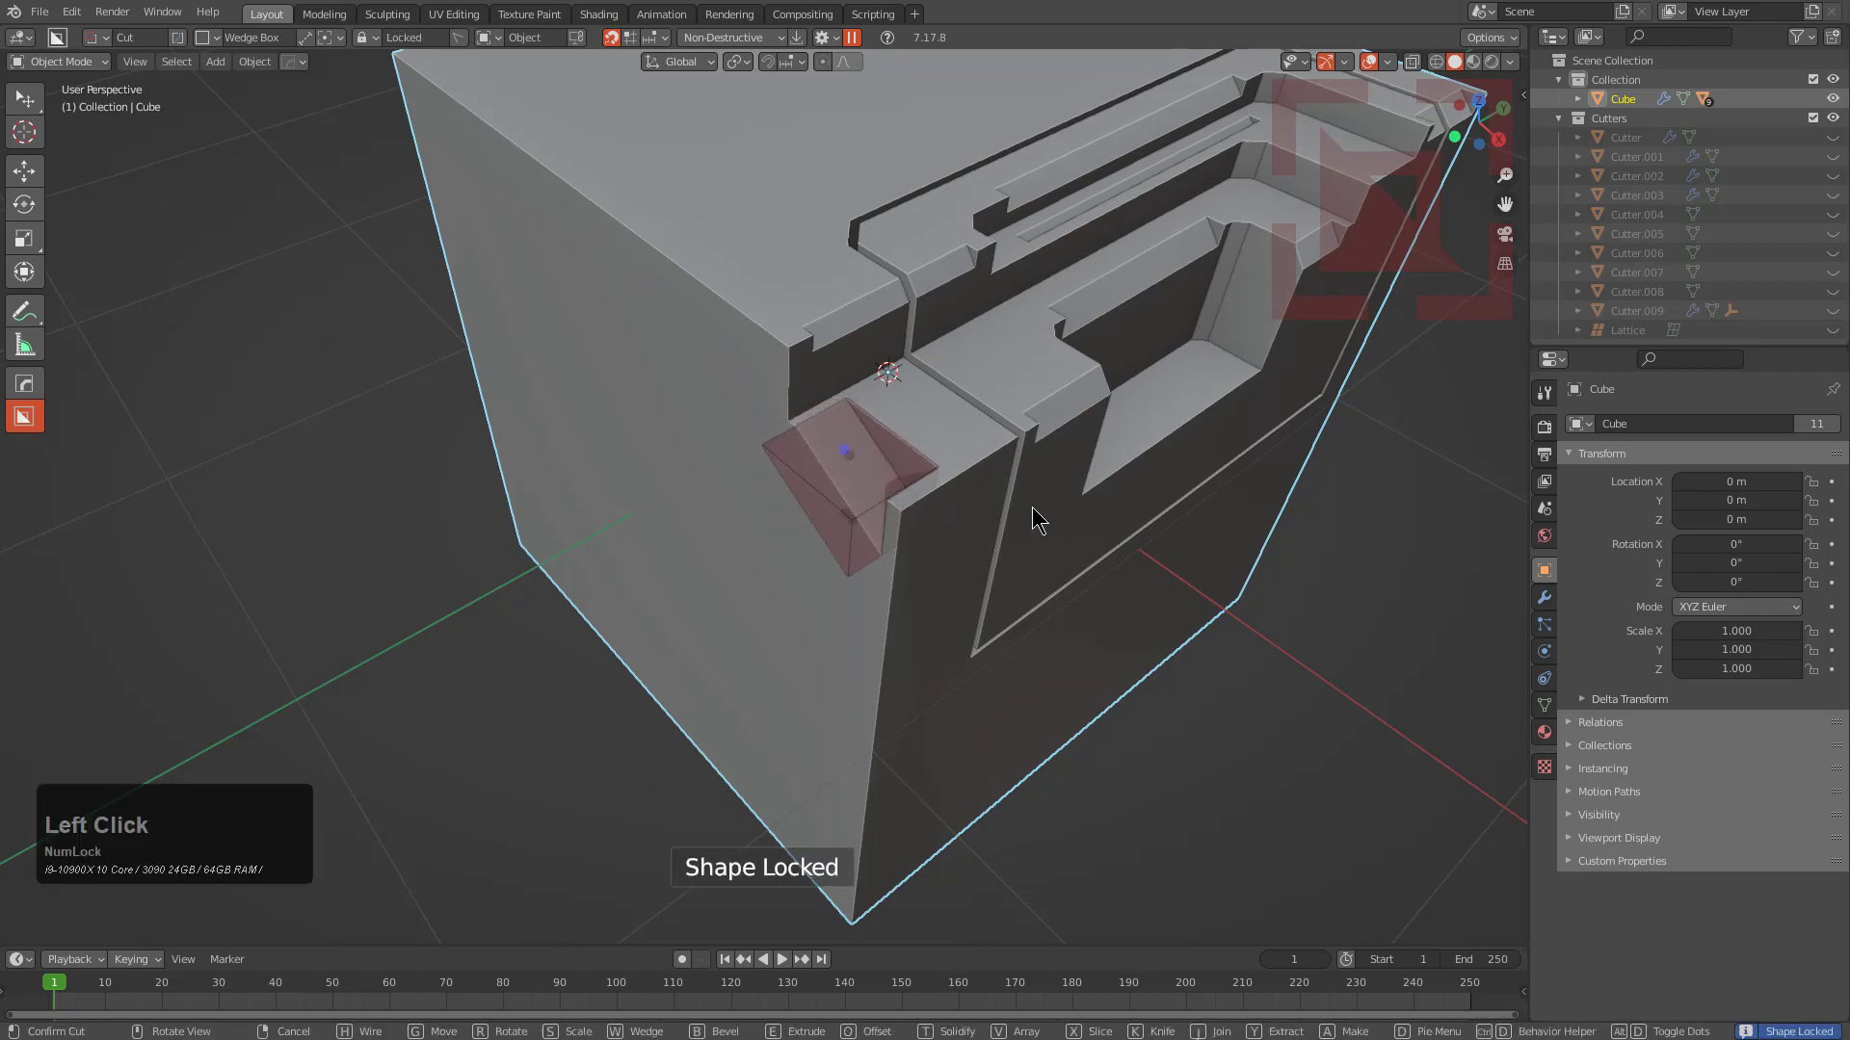
key(w)
key(w)
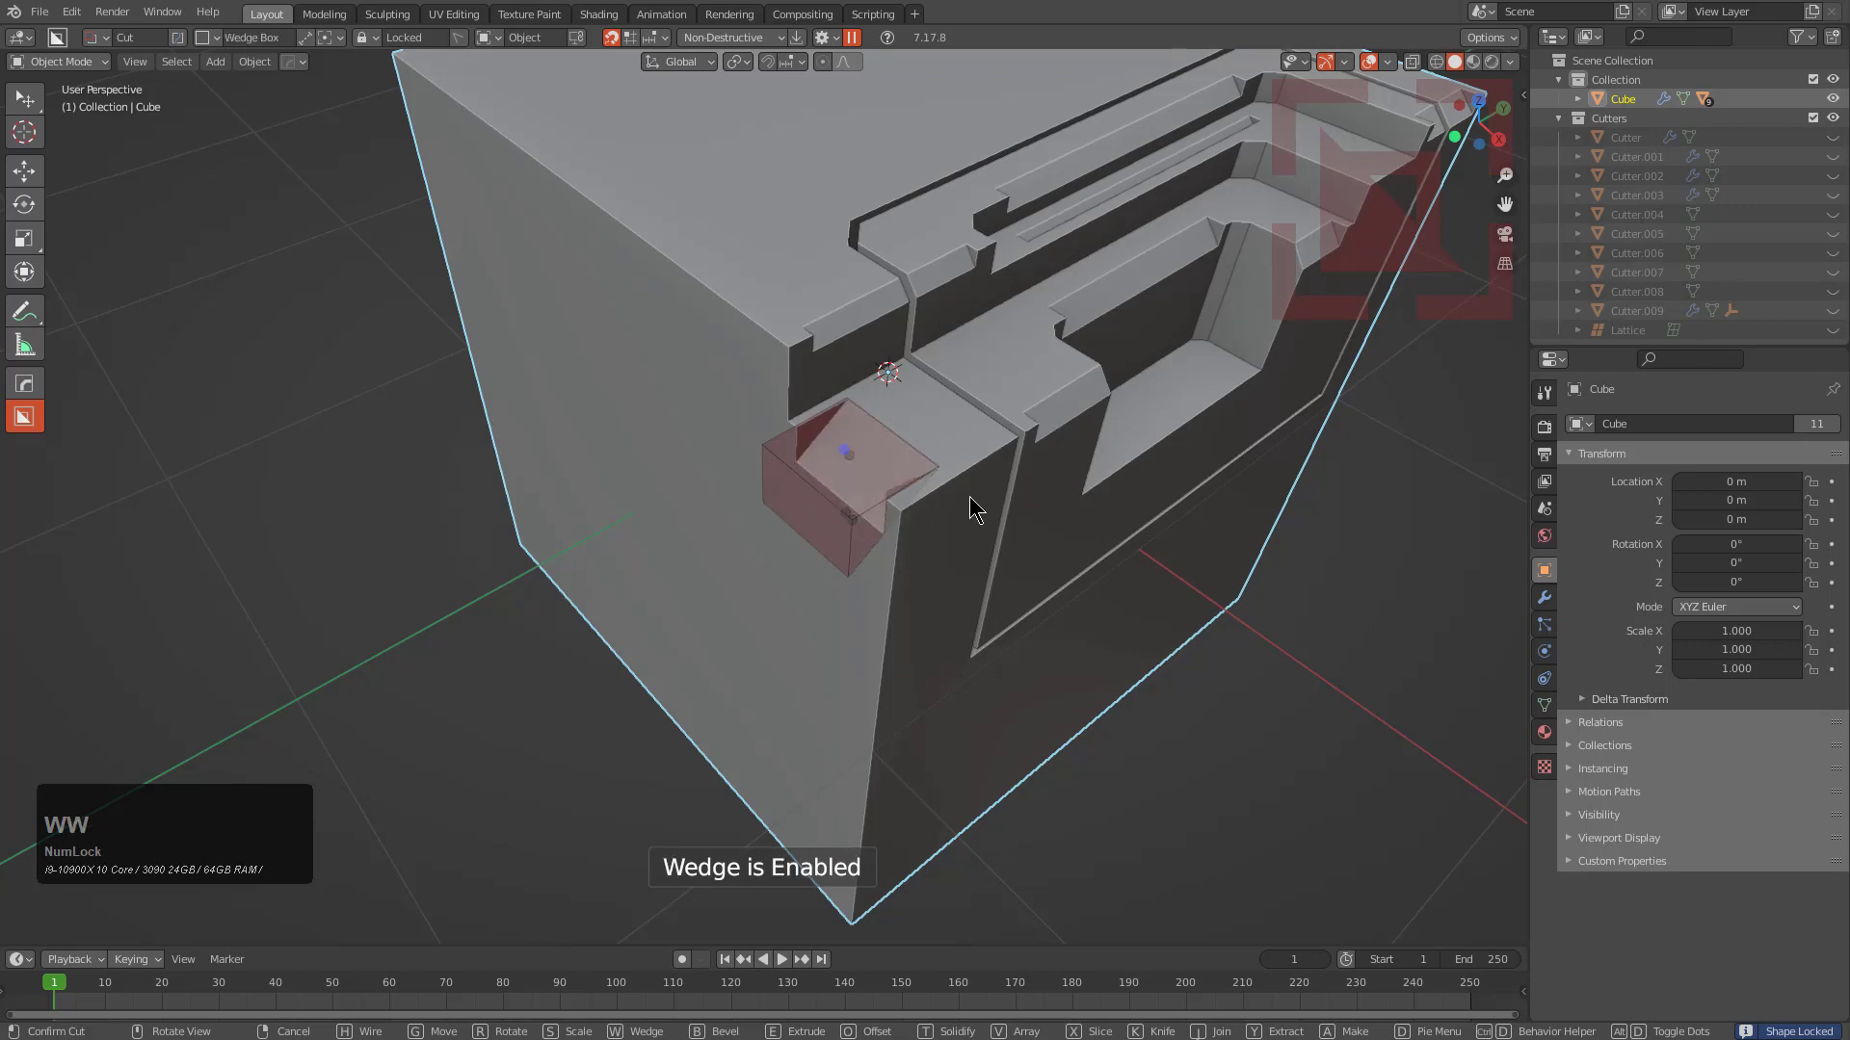
click(998, 489)
middle_drag(998, 489, 958, 551)
scroll(1072, 534, down, 3)
scroll(925, 424, down, 3)
middle_drag(922, 422, 954, 304)
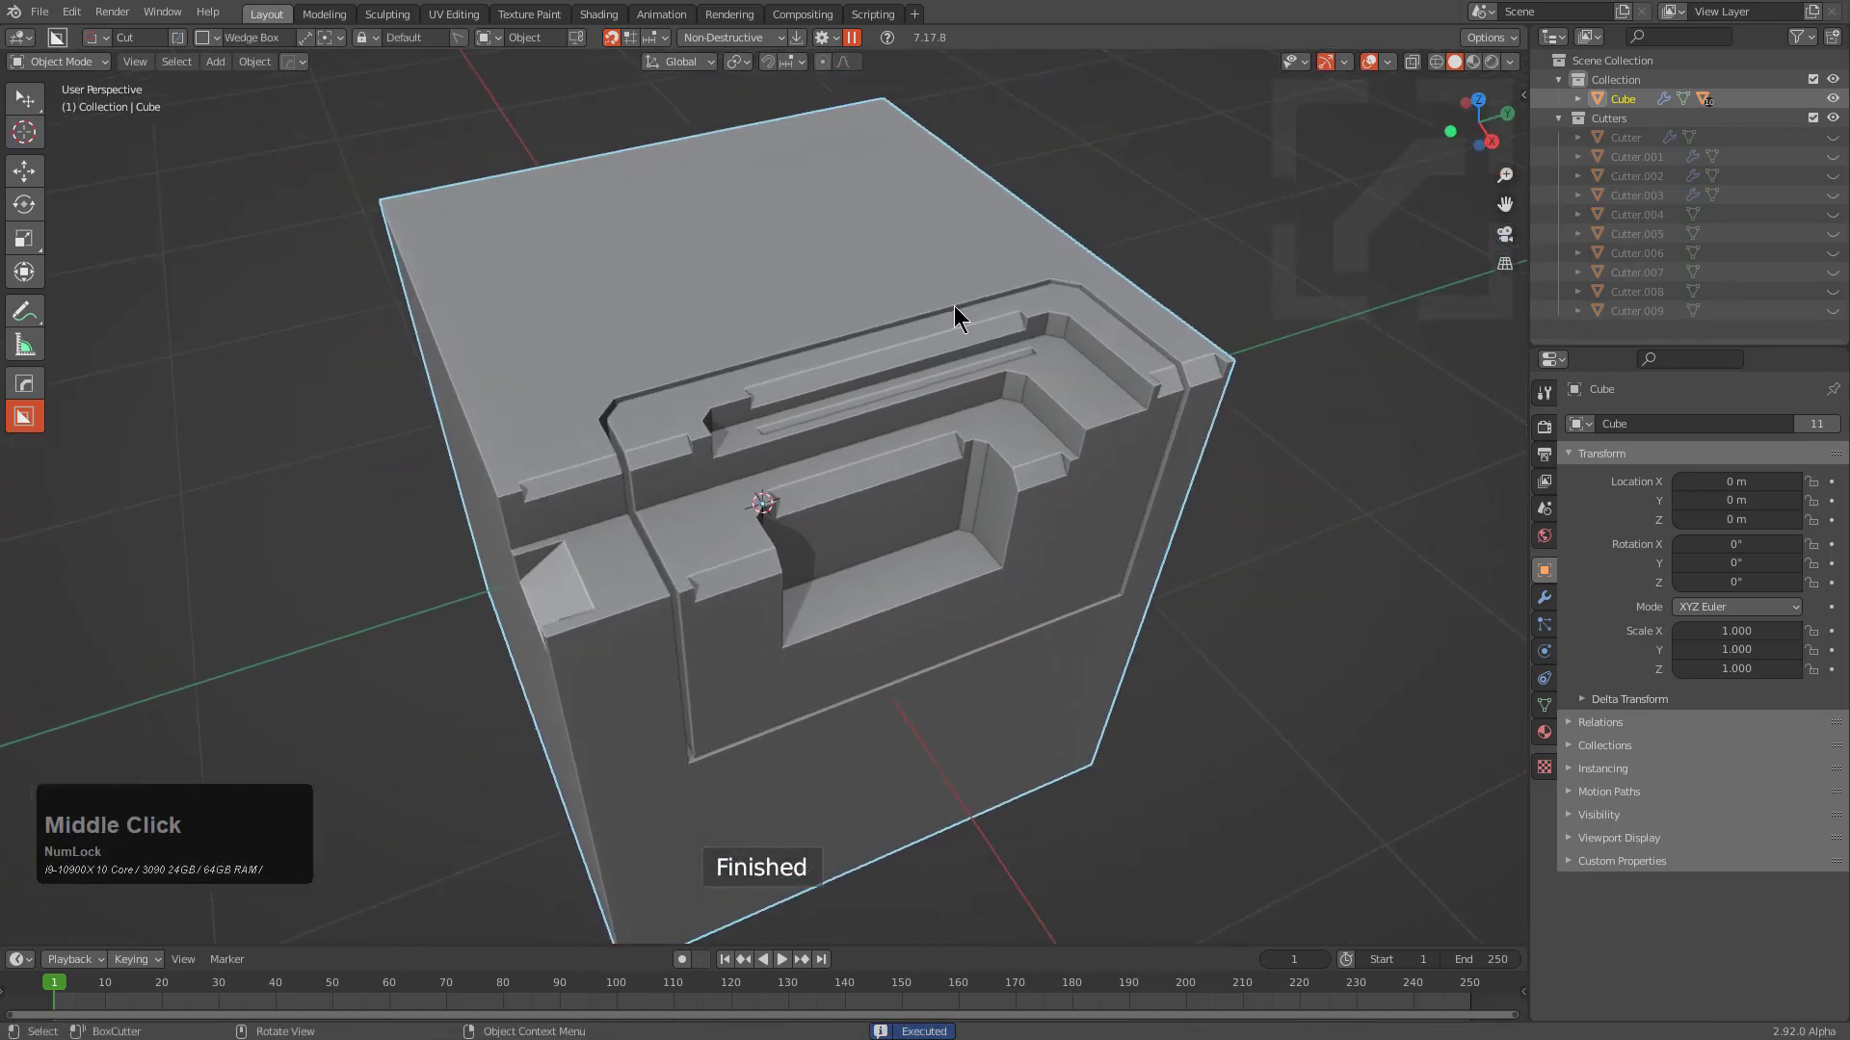
Review BoxCutter's Behavior and Shape settings, and disable the Wedge option for the box cutter
click(822, 38)
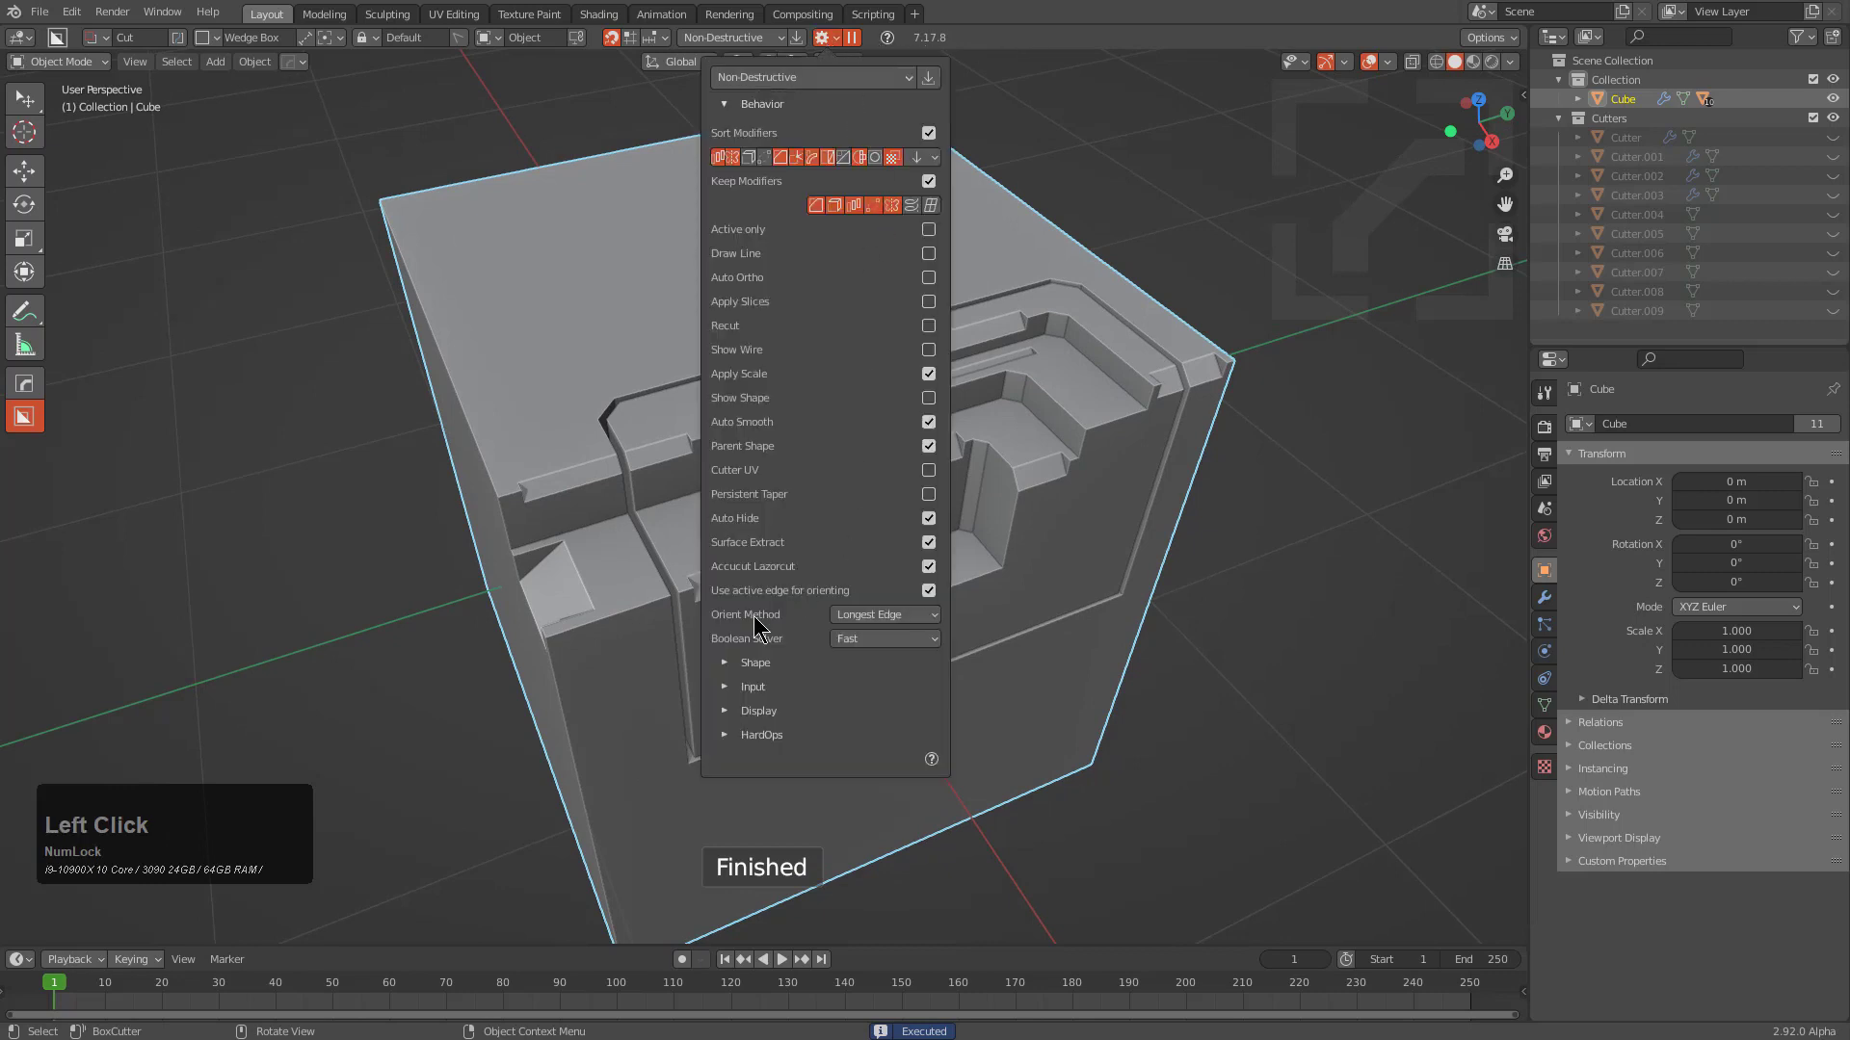
click(724, 104)
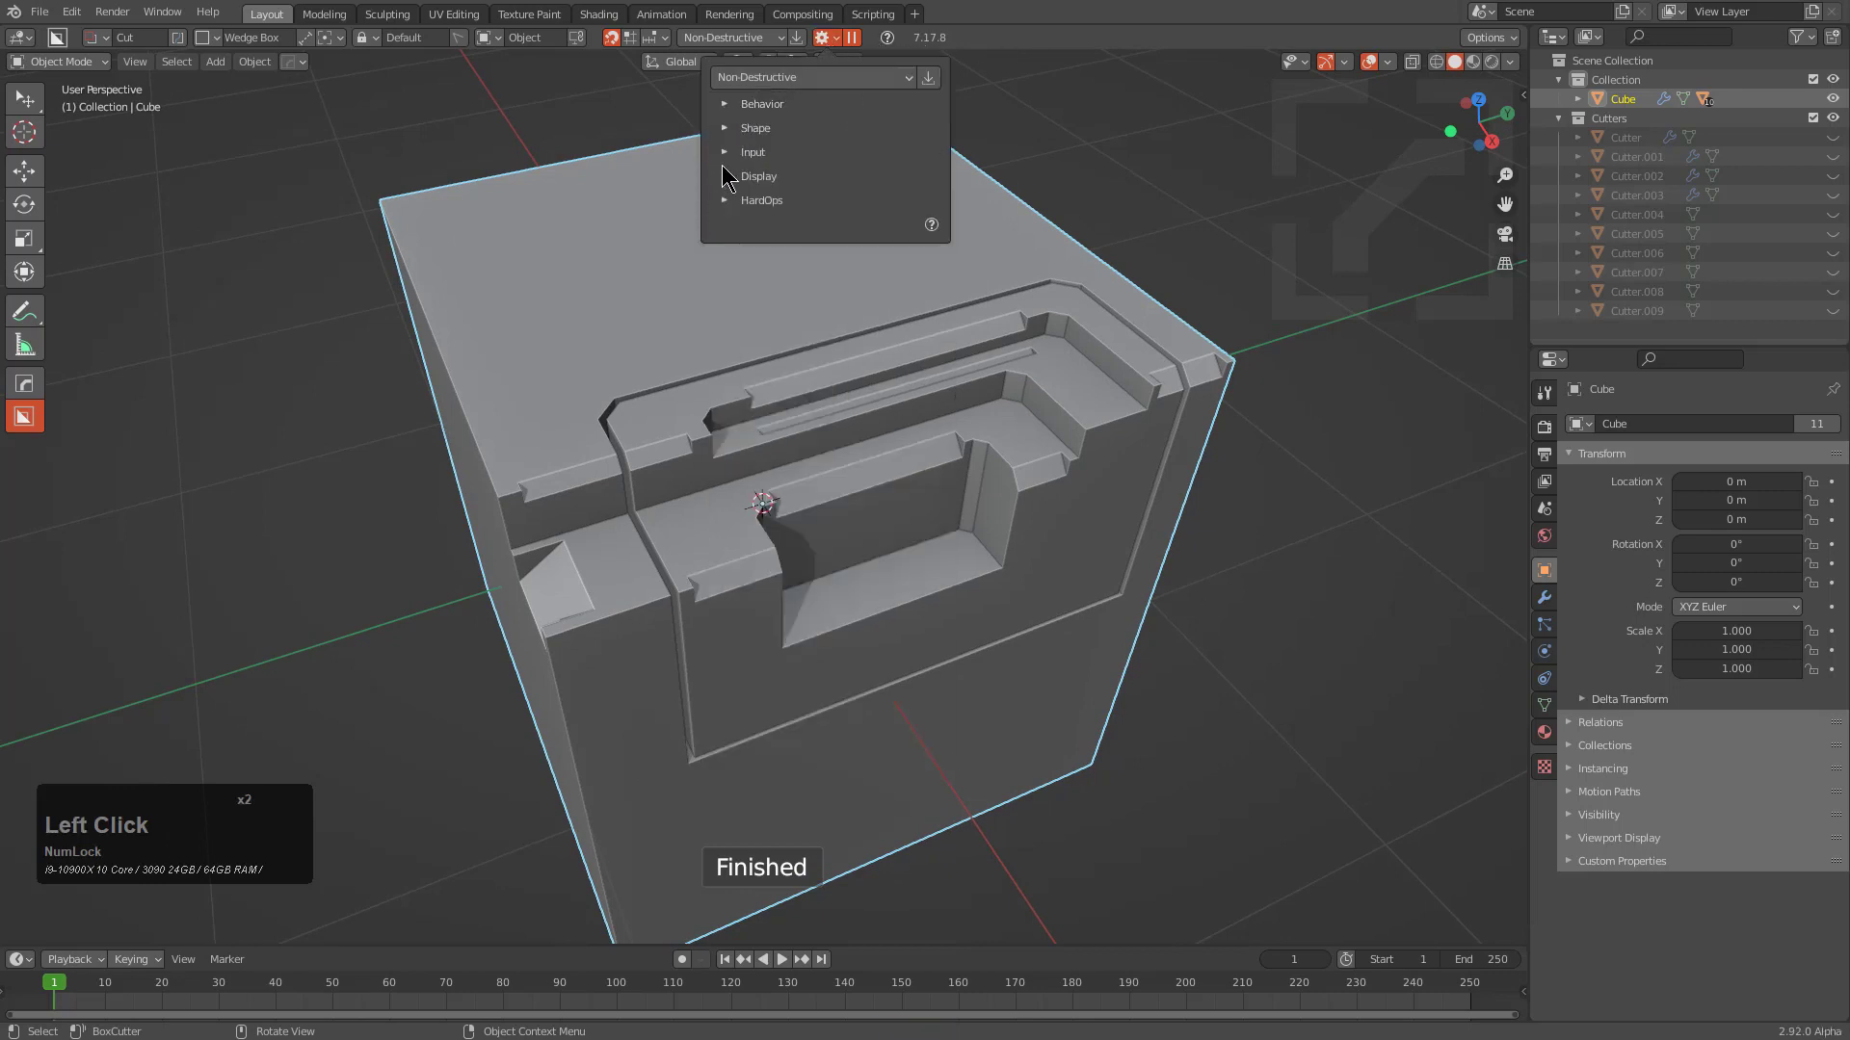
click(724, 129)
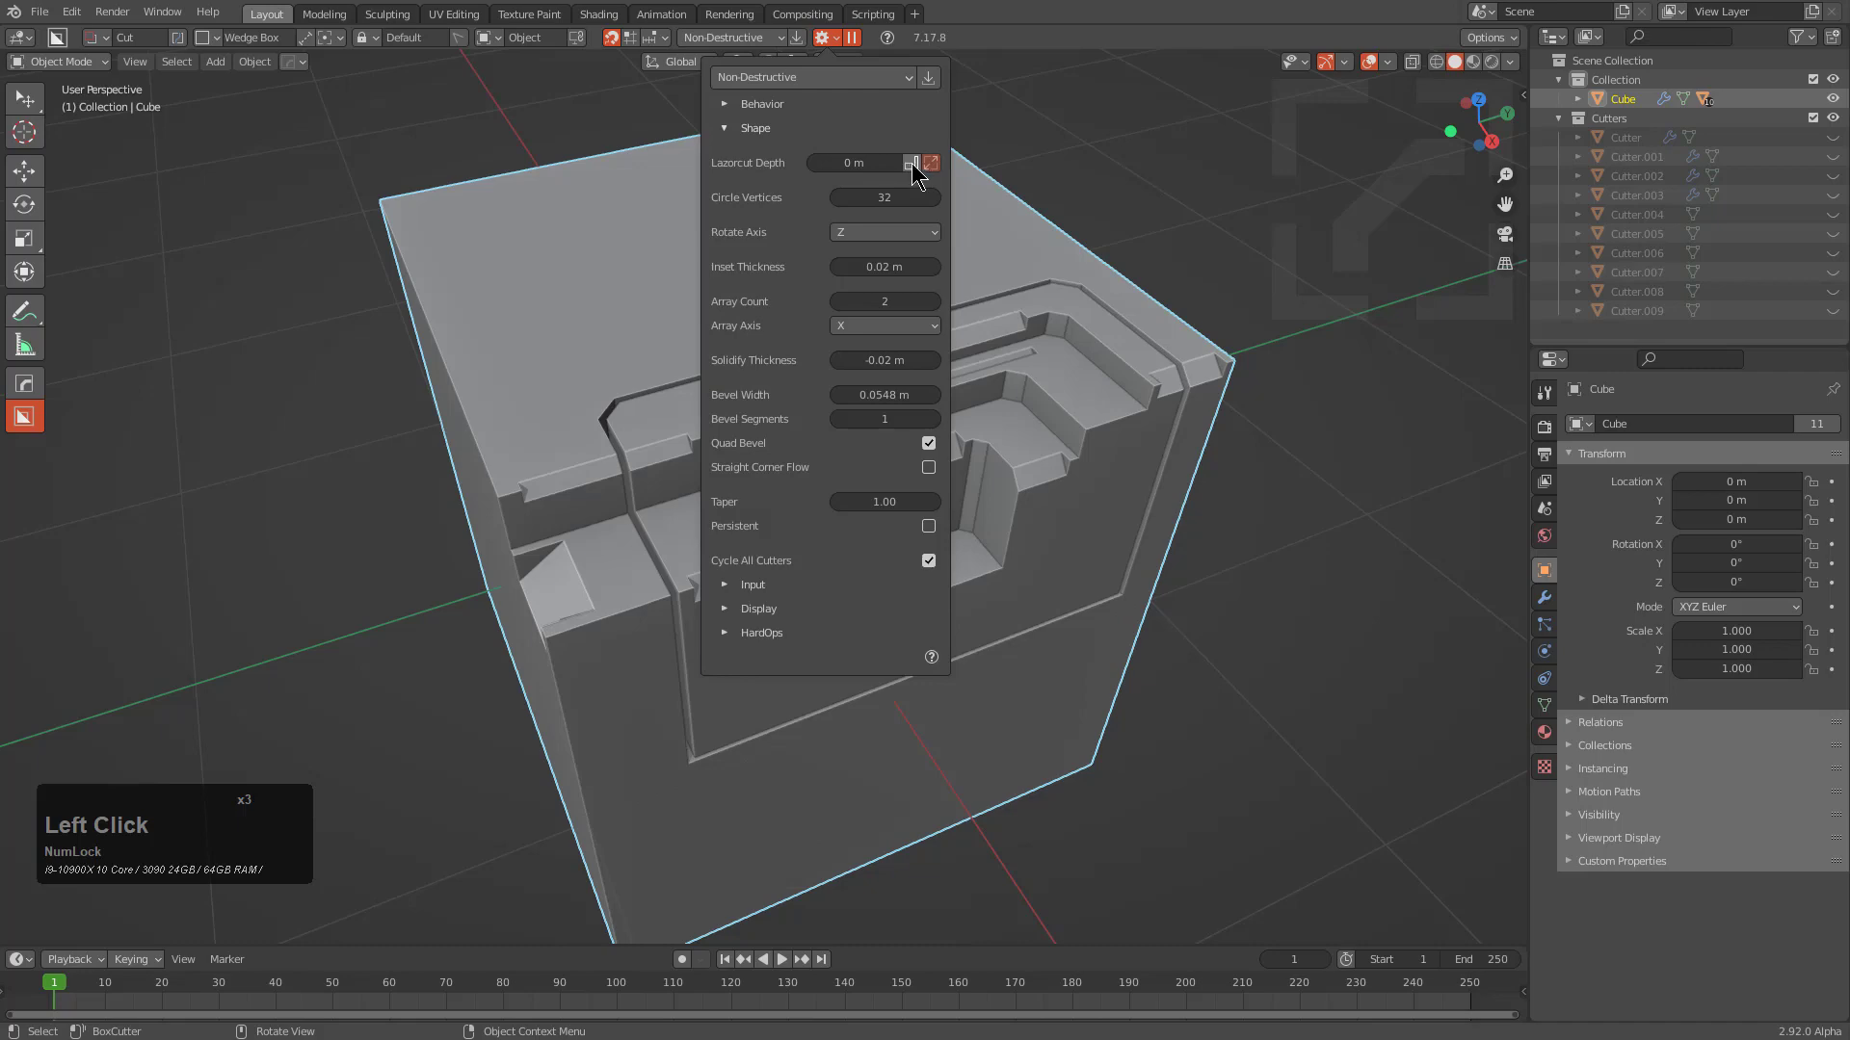
click(207, 37)
click(290, 133)
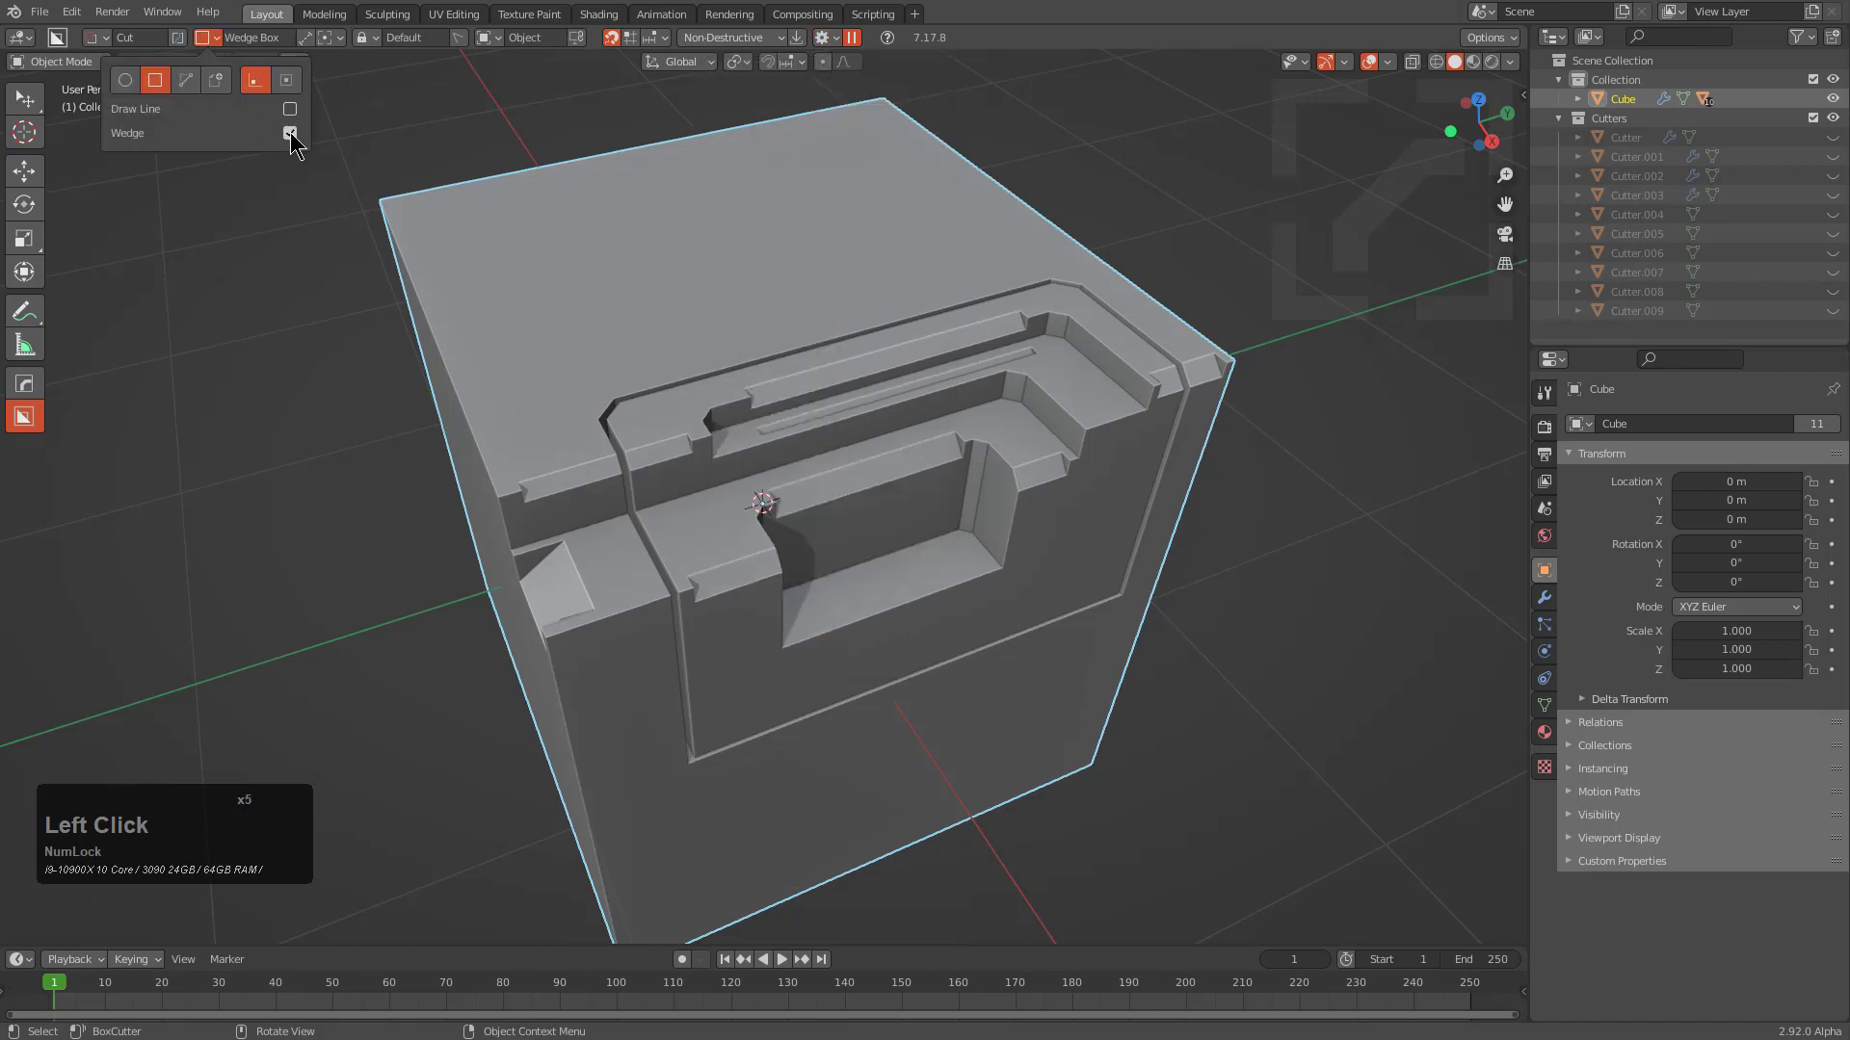
Lazorcut three boxes into the first notch's floor, about 0.111 by 0.033, 0.097 by 0.046, and 0.226 by 0.038 along the panel groove
ctrl+middle_drag(747, 529, 684, 352)
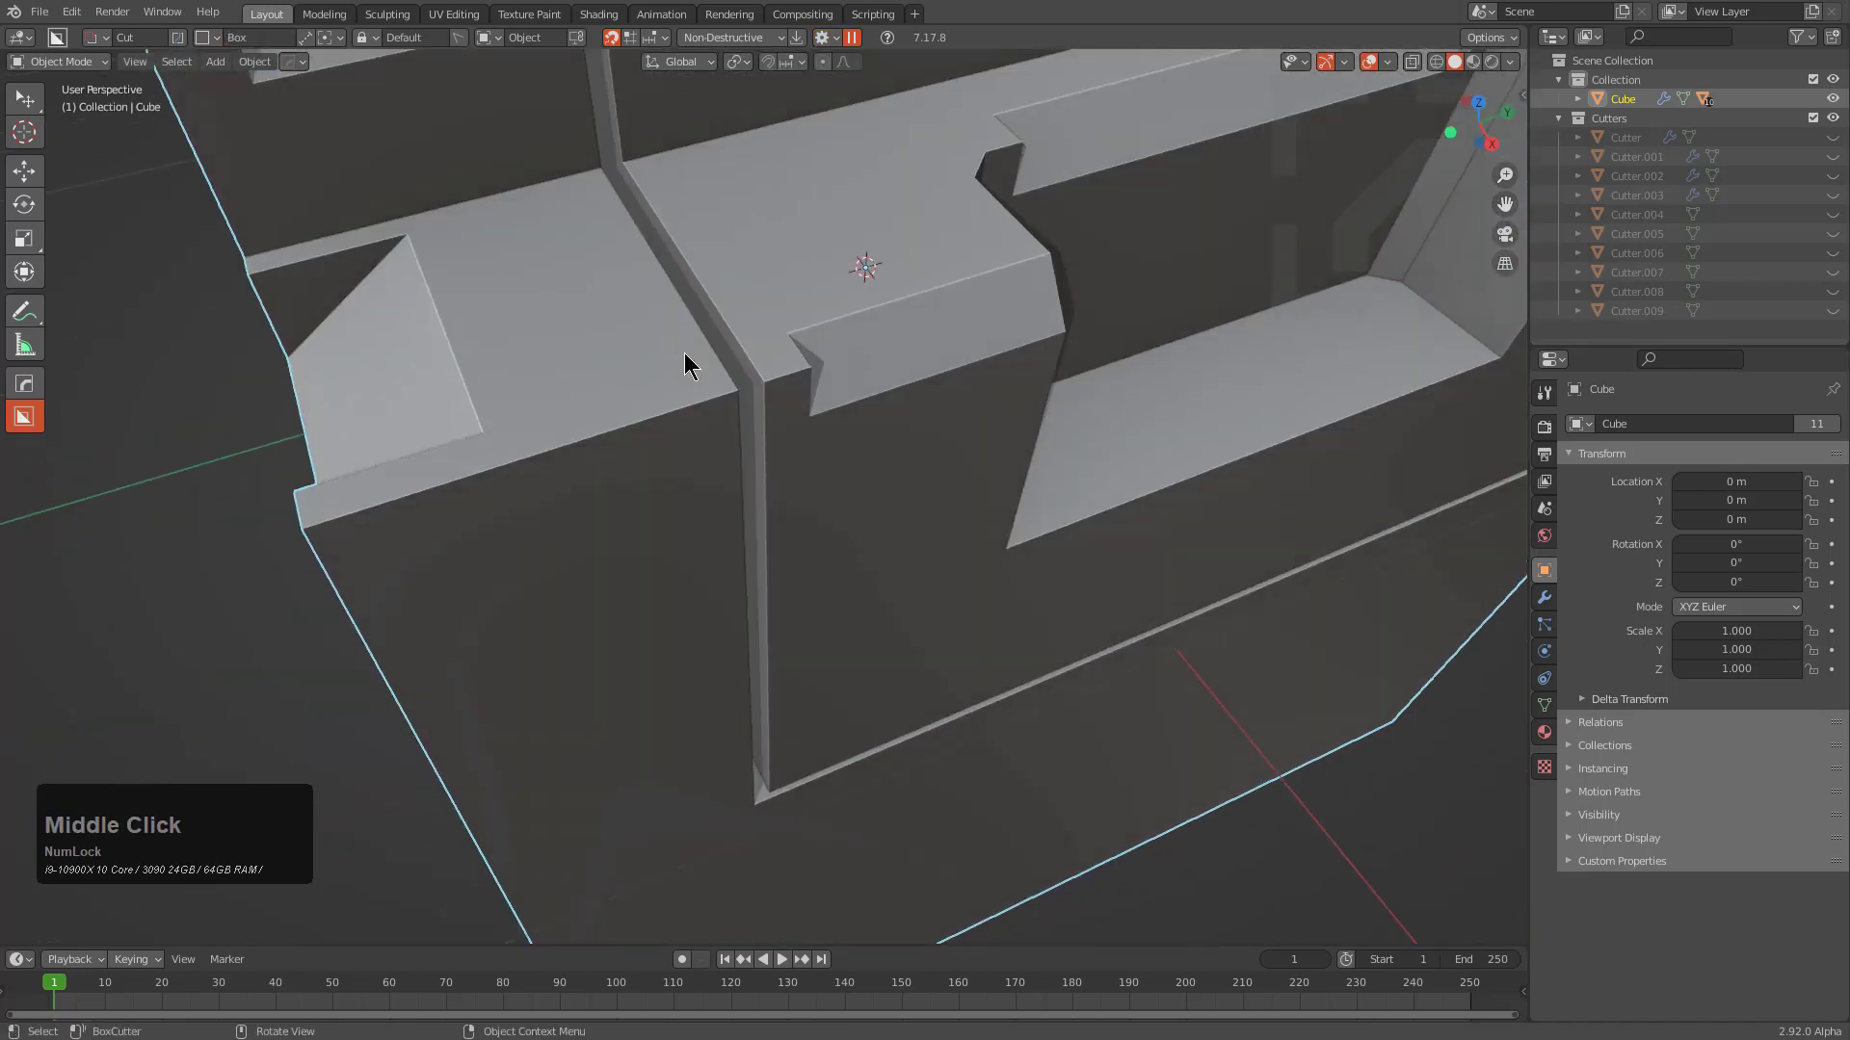
drag(684, 353, 551, 421)
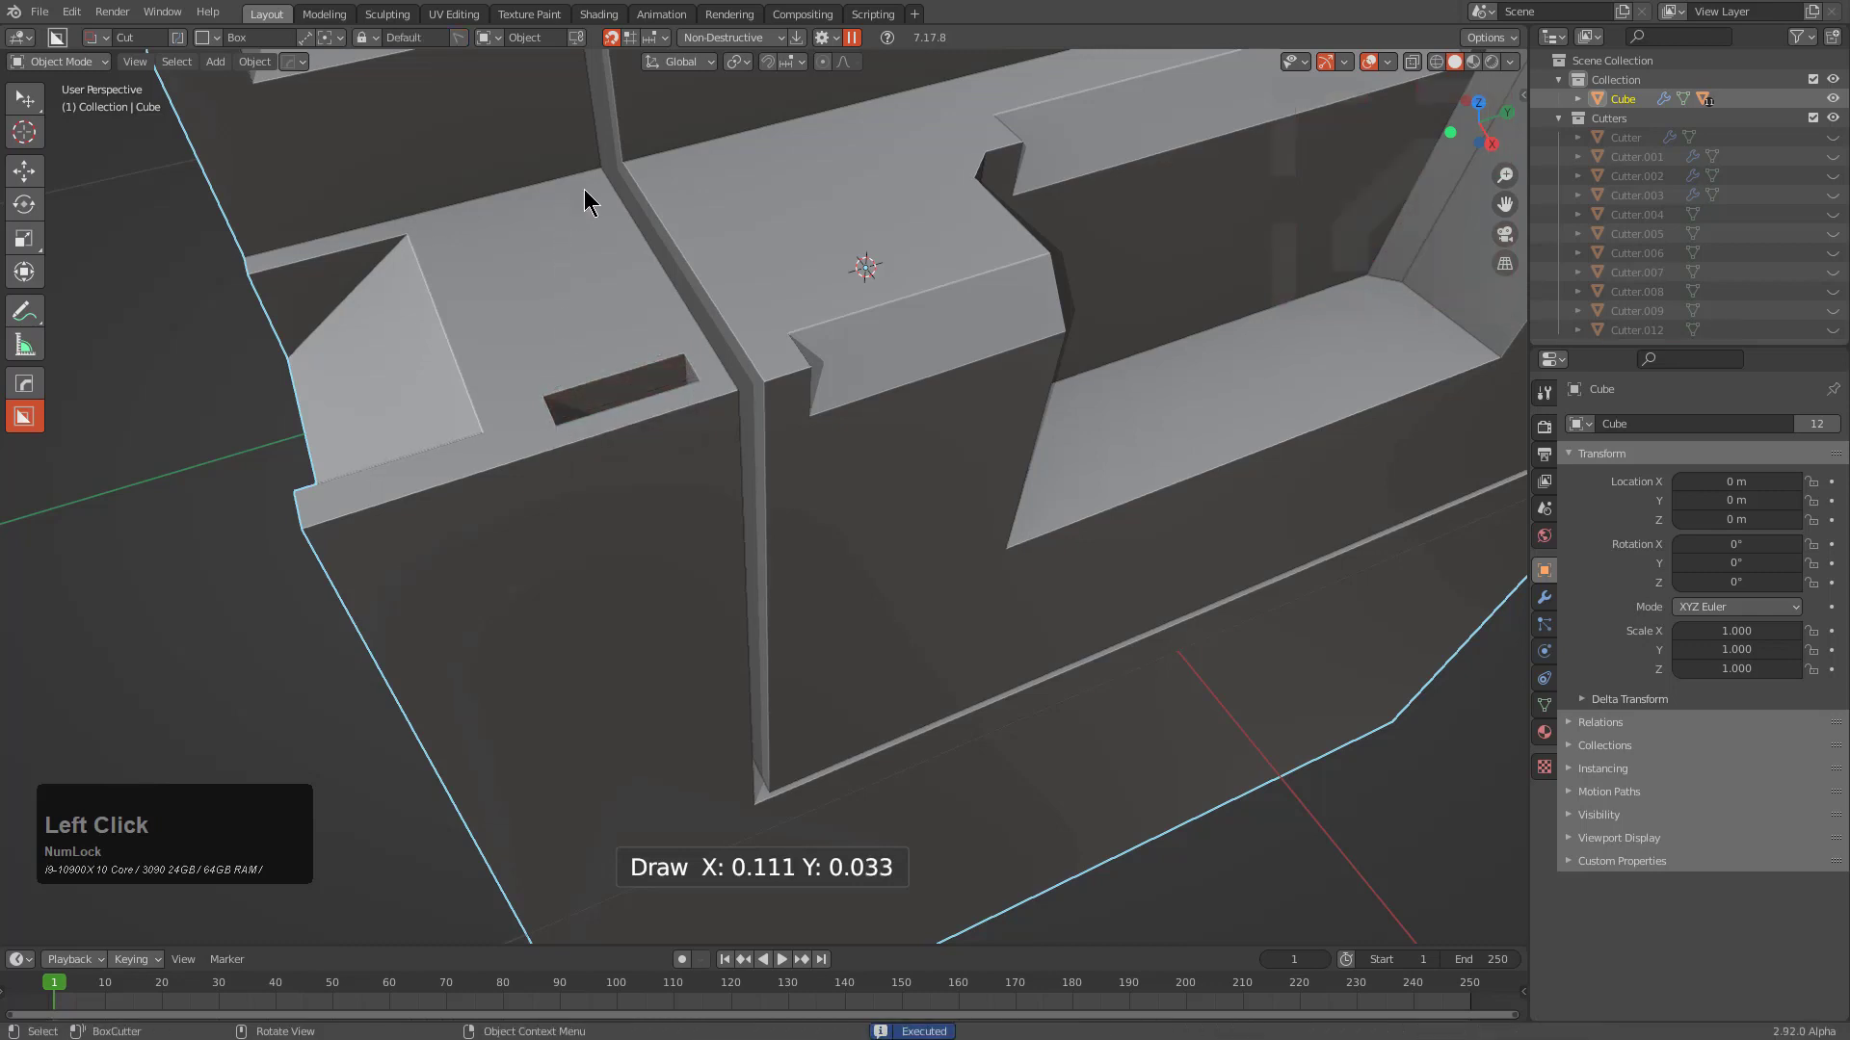
drag(584, 189, 569, 263)
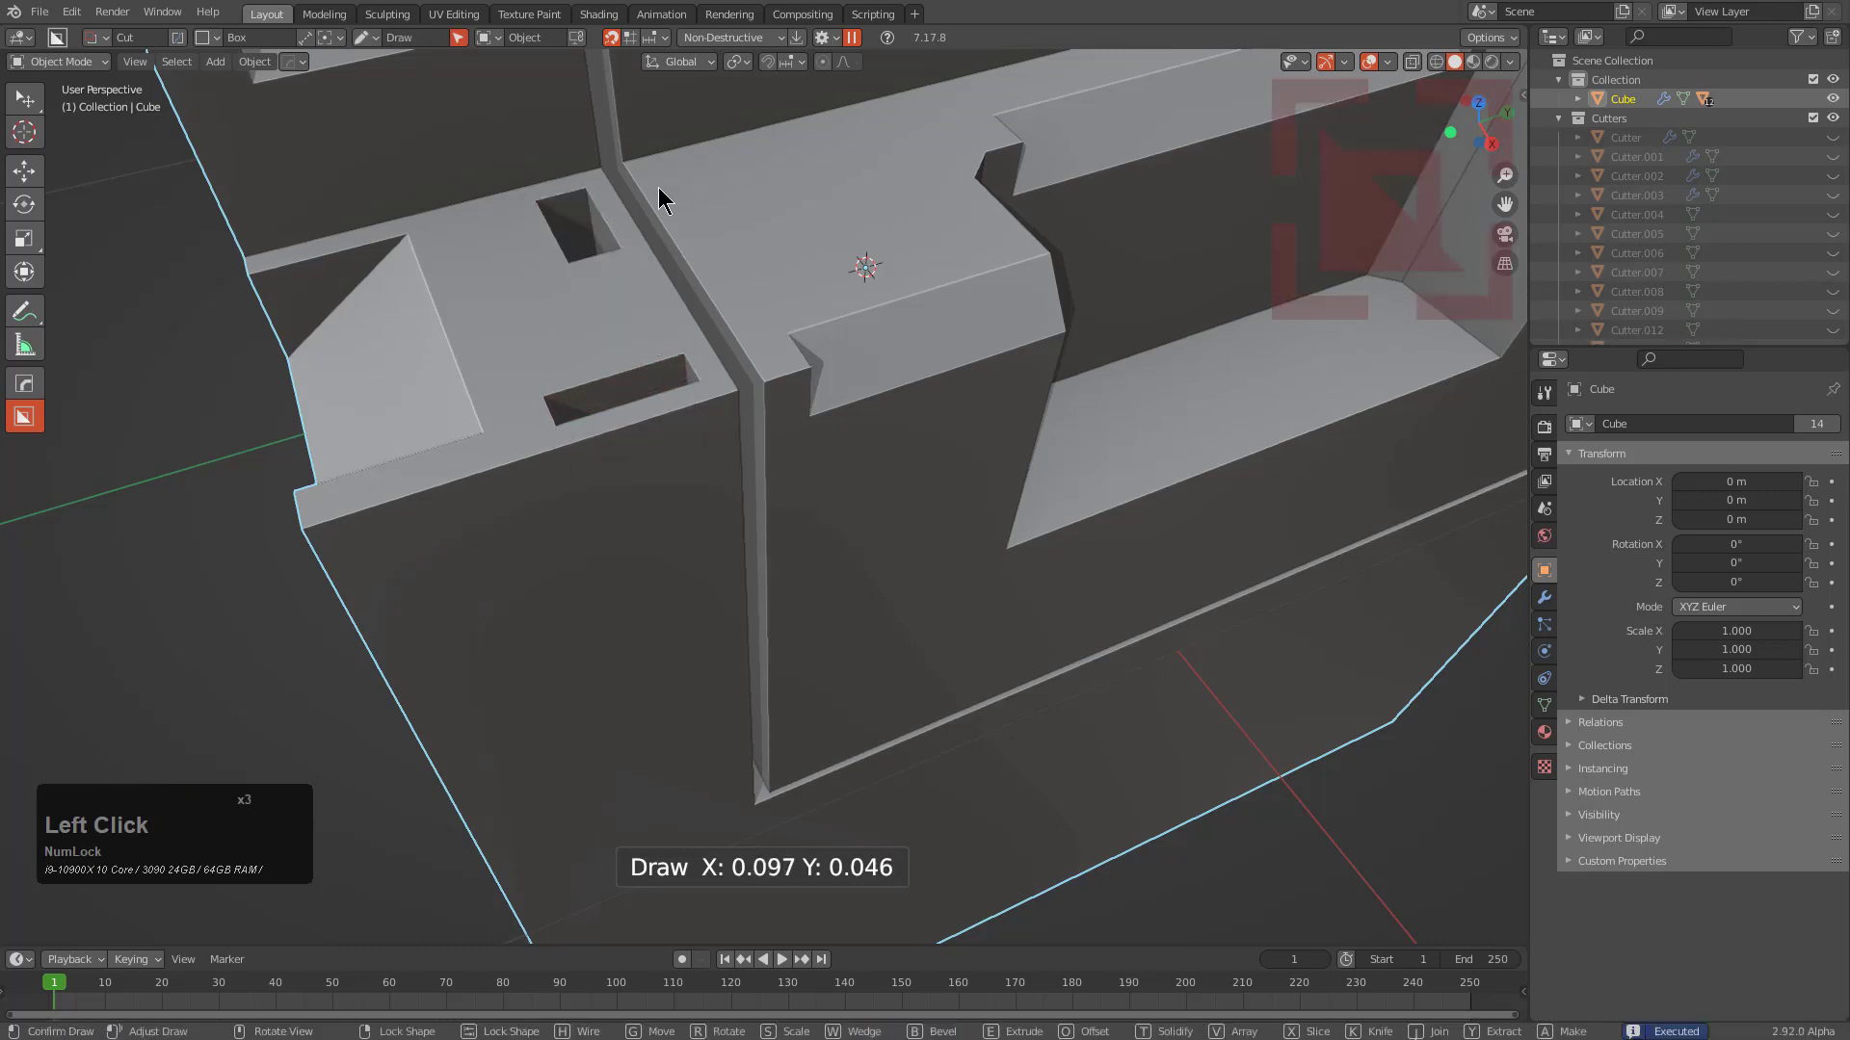
drag(638, 174, 724, 339)
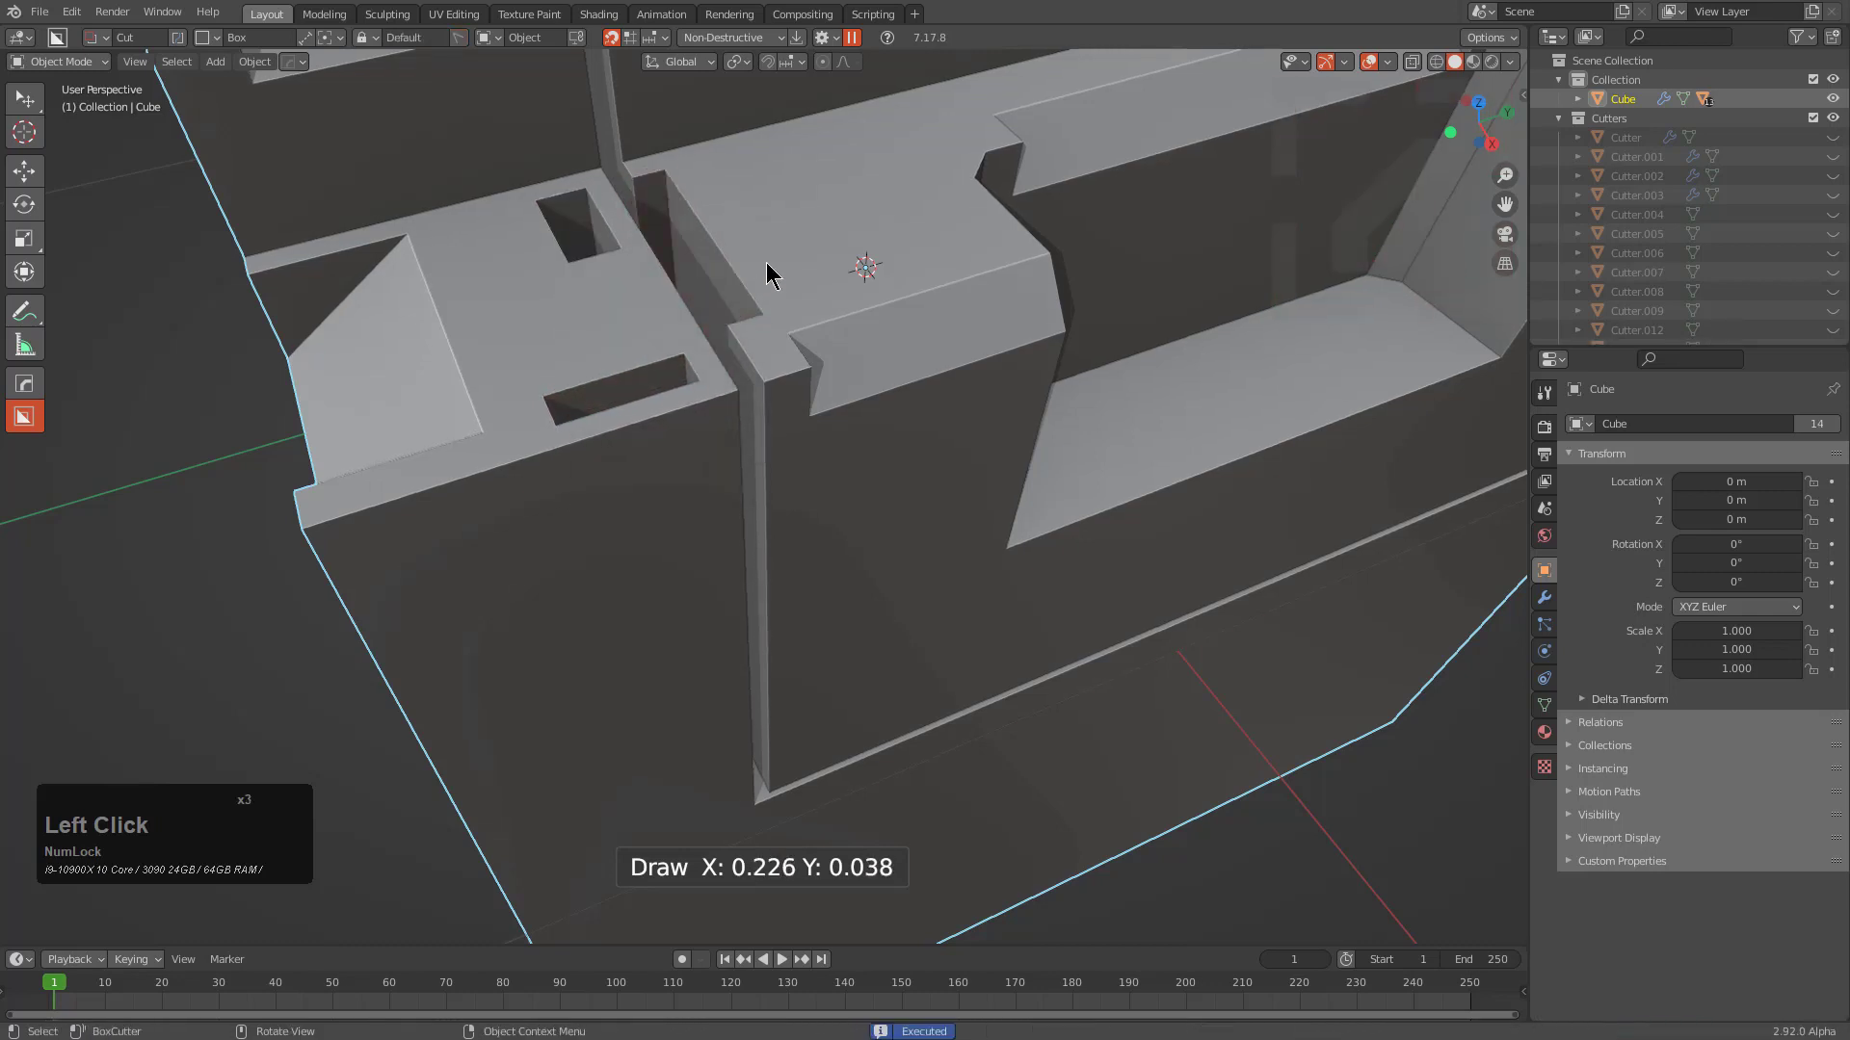
Lazorcut a box about 0.042 by 0.176 across the panel outline above the notch, and a narrow slot in the top face near the cube's edge
scroll(770, 275, down, 3)
scroll(761, 279, up, 5)
drag(759, 264, 644, 316)
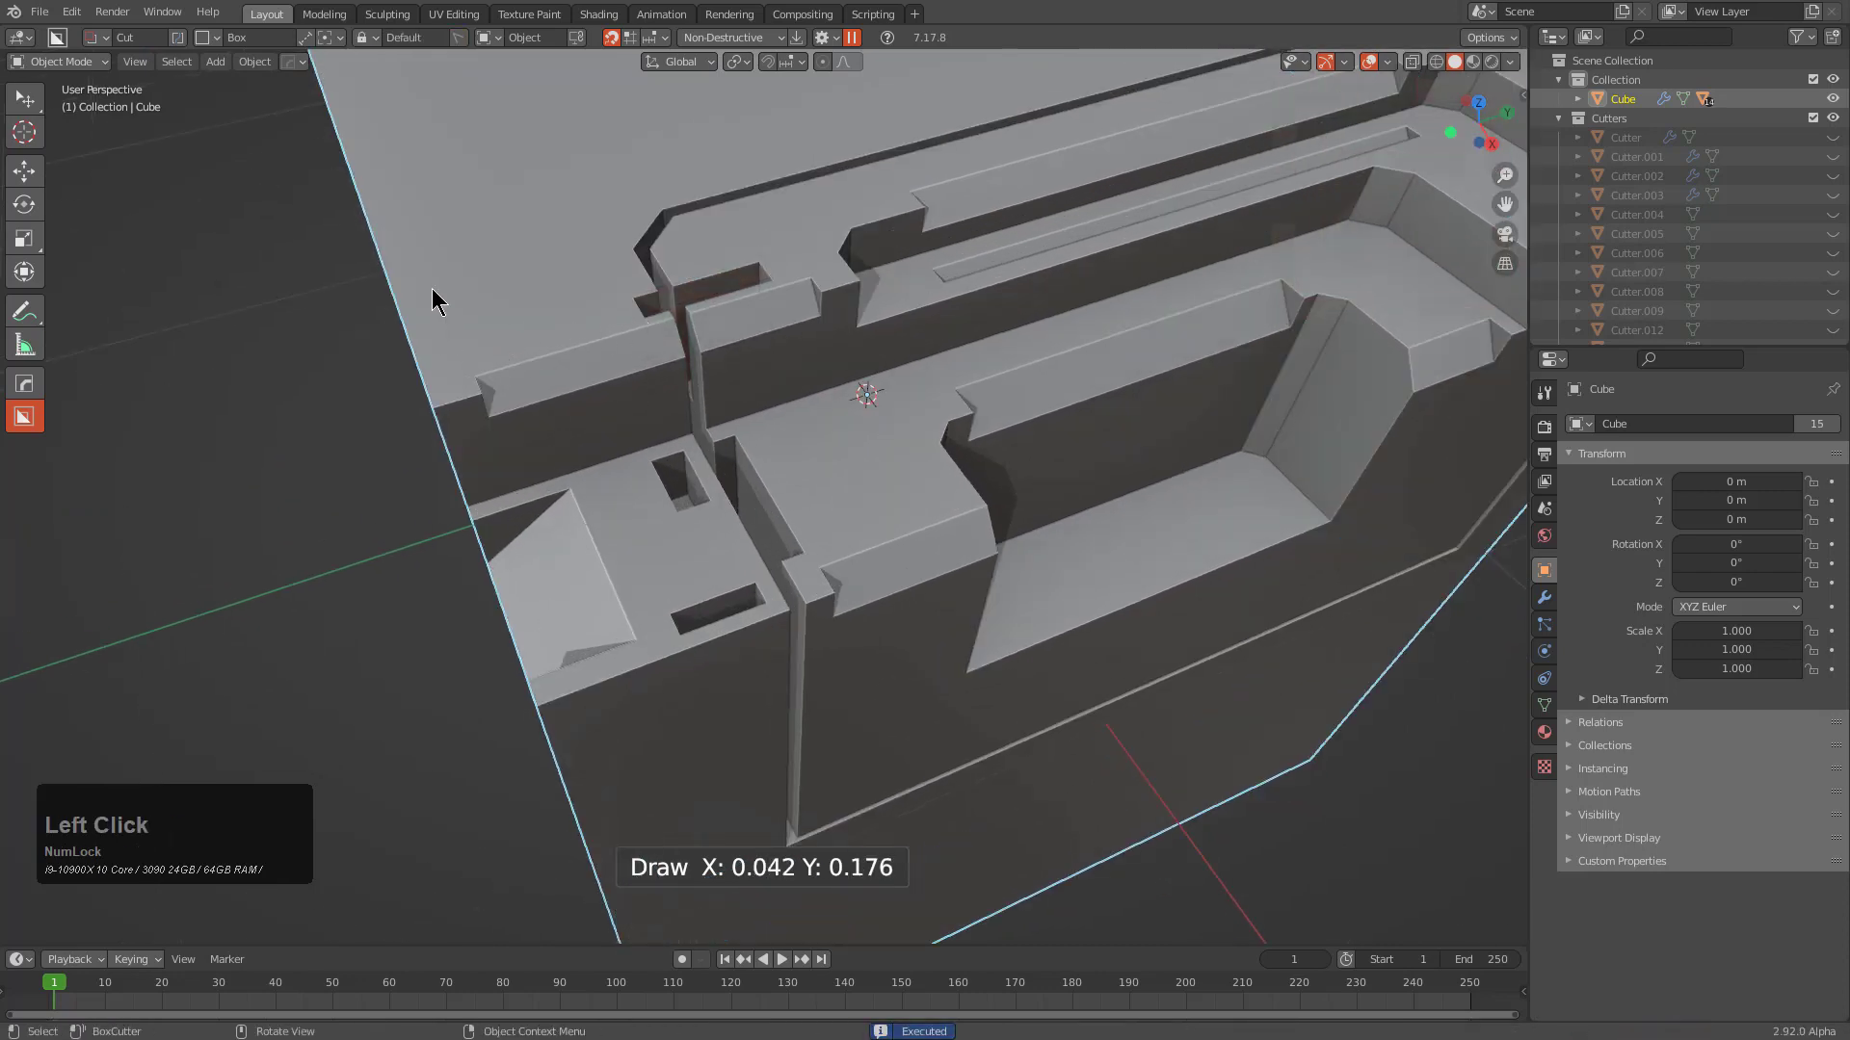
drag(431, 290, 439, 399)
Lazorcut a square hole into the ledge beside the large pocket and a strip about 0.177 by 0.030 along the adjoining recess wall
scroll(991, 353, down, 2)
scroll(1037, 403, up, 3)
drag(984, 406, 1043, 322)
mouse_move(1066, 215)
mouse_down()
mouse_move(1138, 304)
mouse_move(1164, 293)
mouse_up()
middle_drag(1164, 293, 1033, 360)
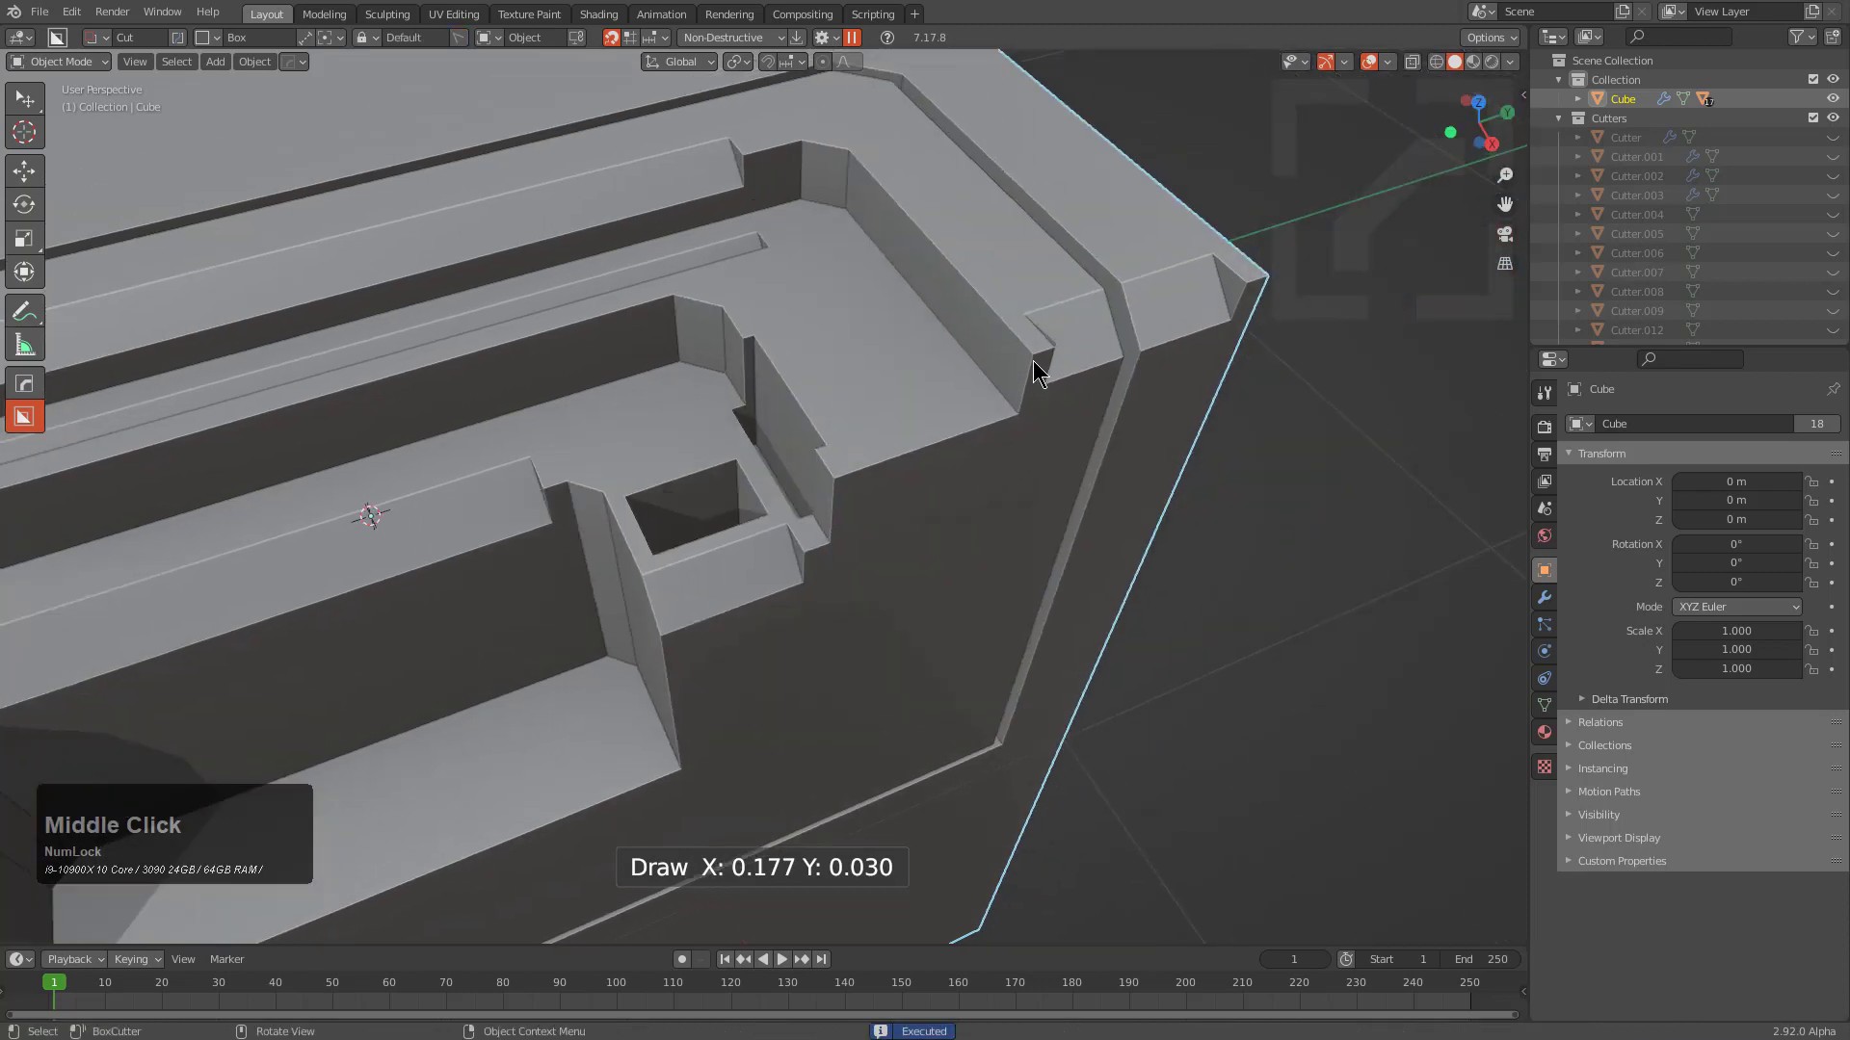
Lazorcut a strip along the upper recess's end wall and a small notch at the open front edge of its floor
drag(903, 183, 973, 291)
drag(963, 424, 1019, 428)
Lazorcut two boxes into the middle recess's back wall, about 0.059 by 0.126 and about 0.043 by 0.133
mouse_move(1019, 428)
shift+middle_down()
mouse_move(838, 389)
mouse_move(905, 391)
shift+middle_up()
click(923, 423)
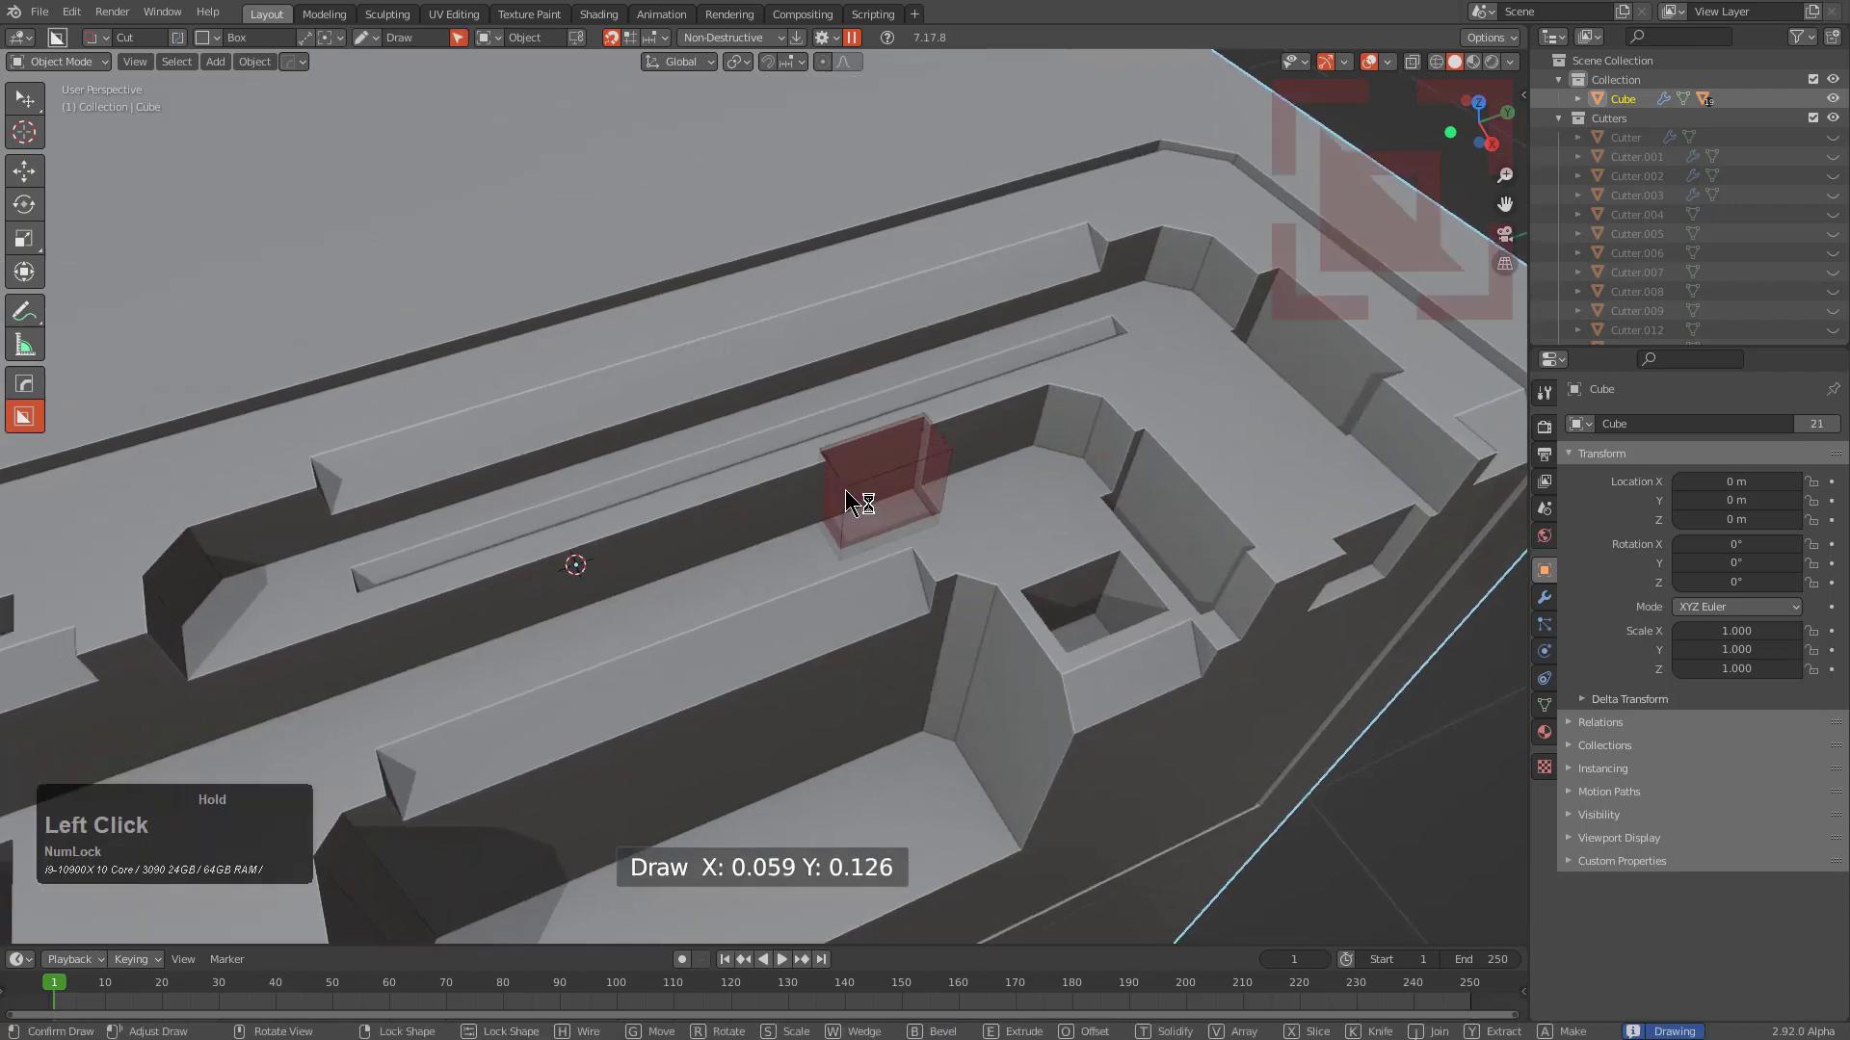
click(830, 488)
click(580, 531)
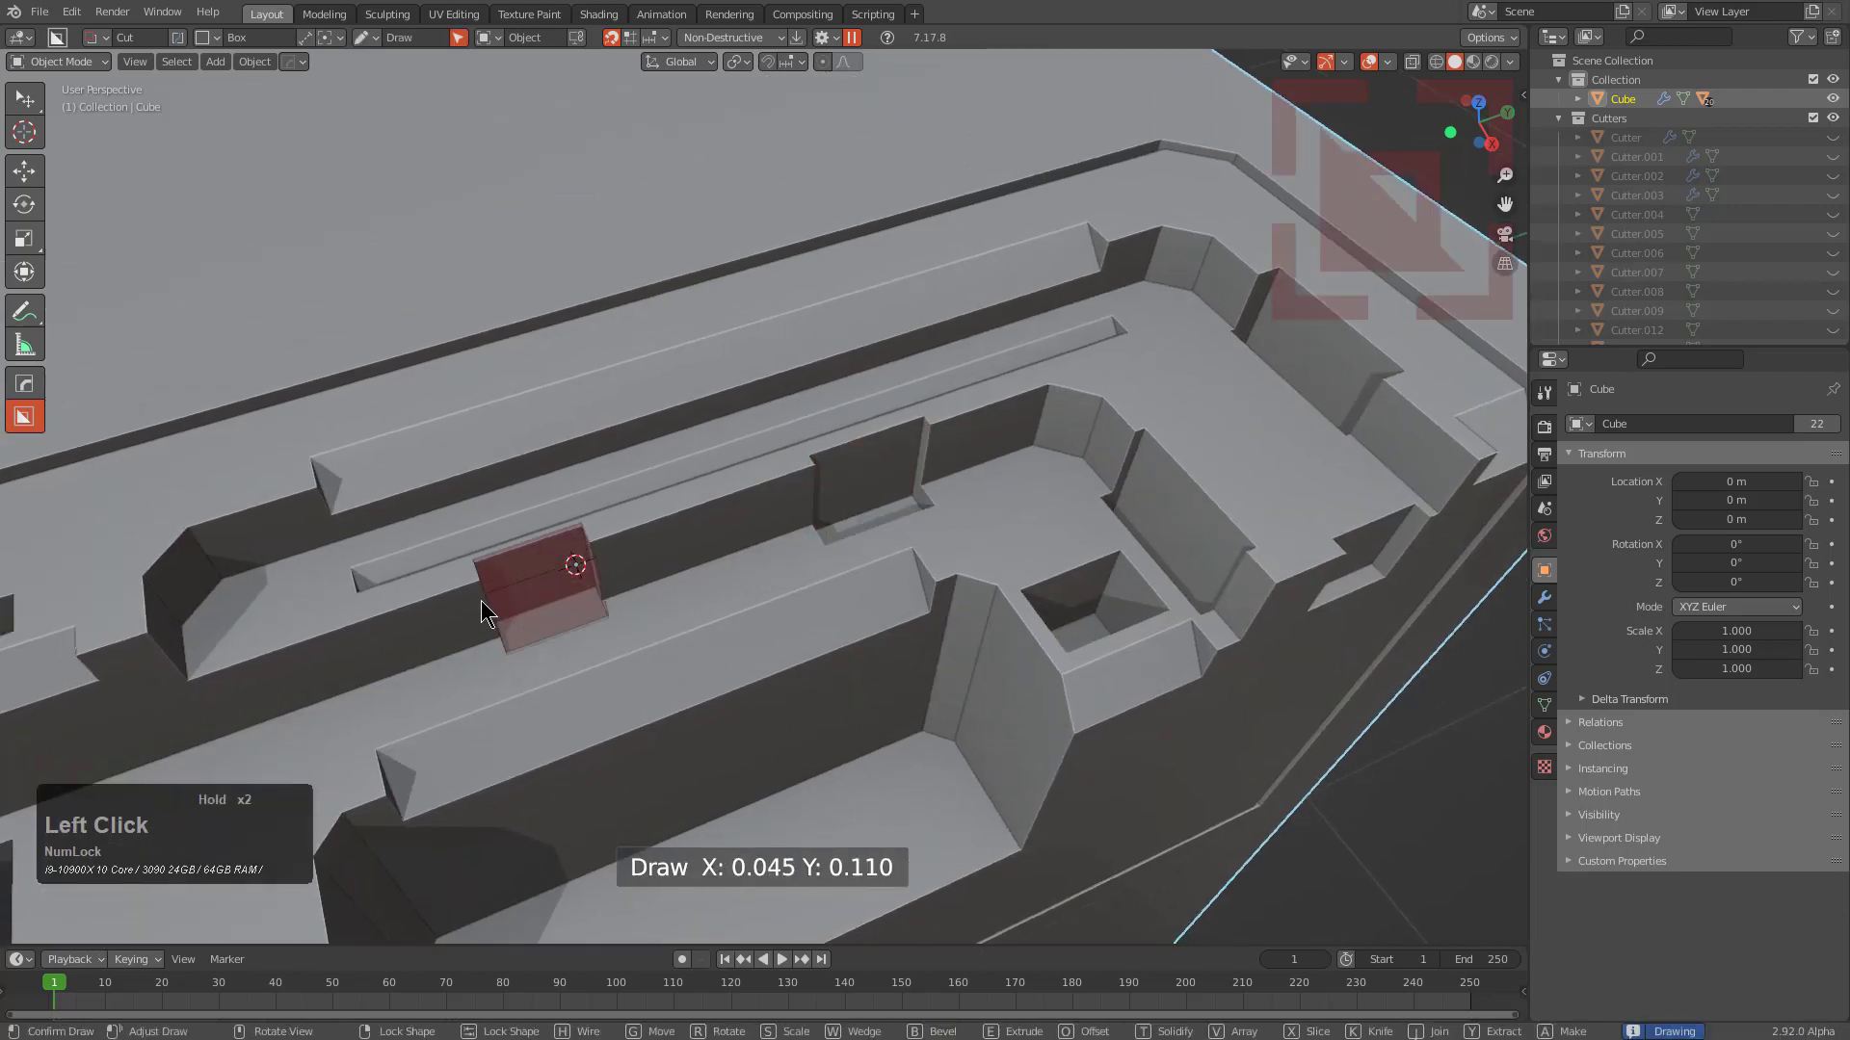
click(462, 619)
middle_drag(462, 620, 695, 566)
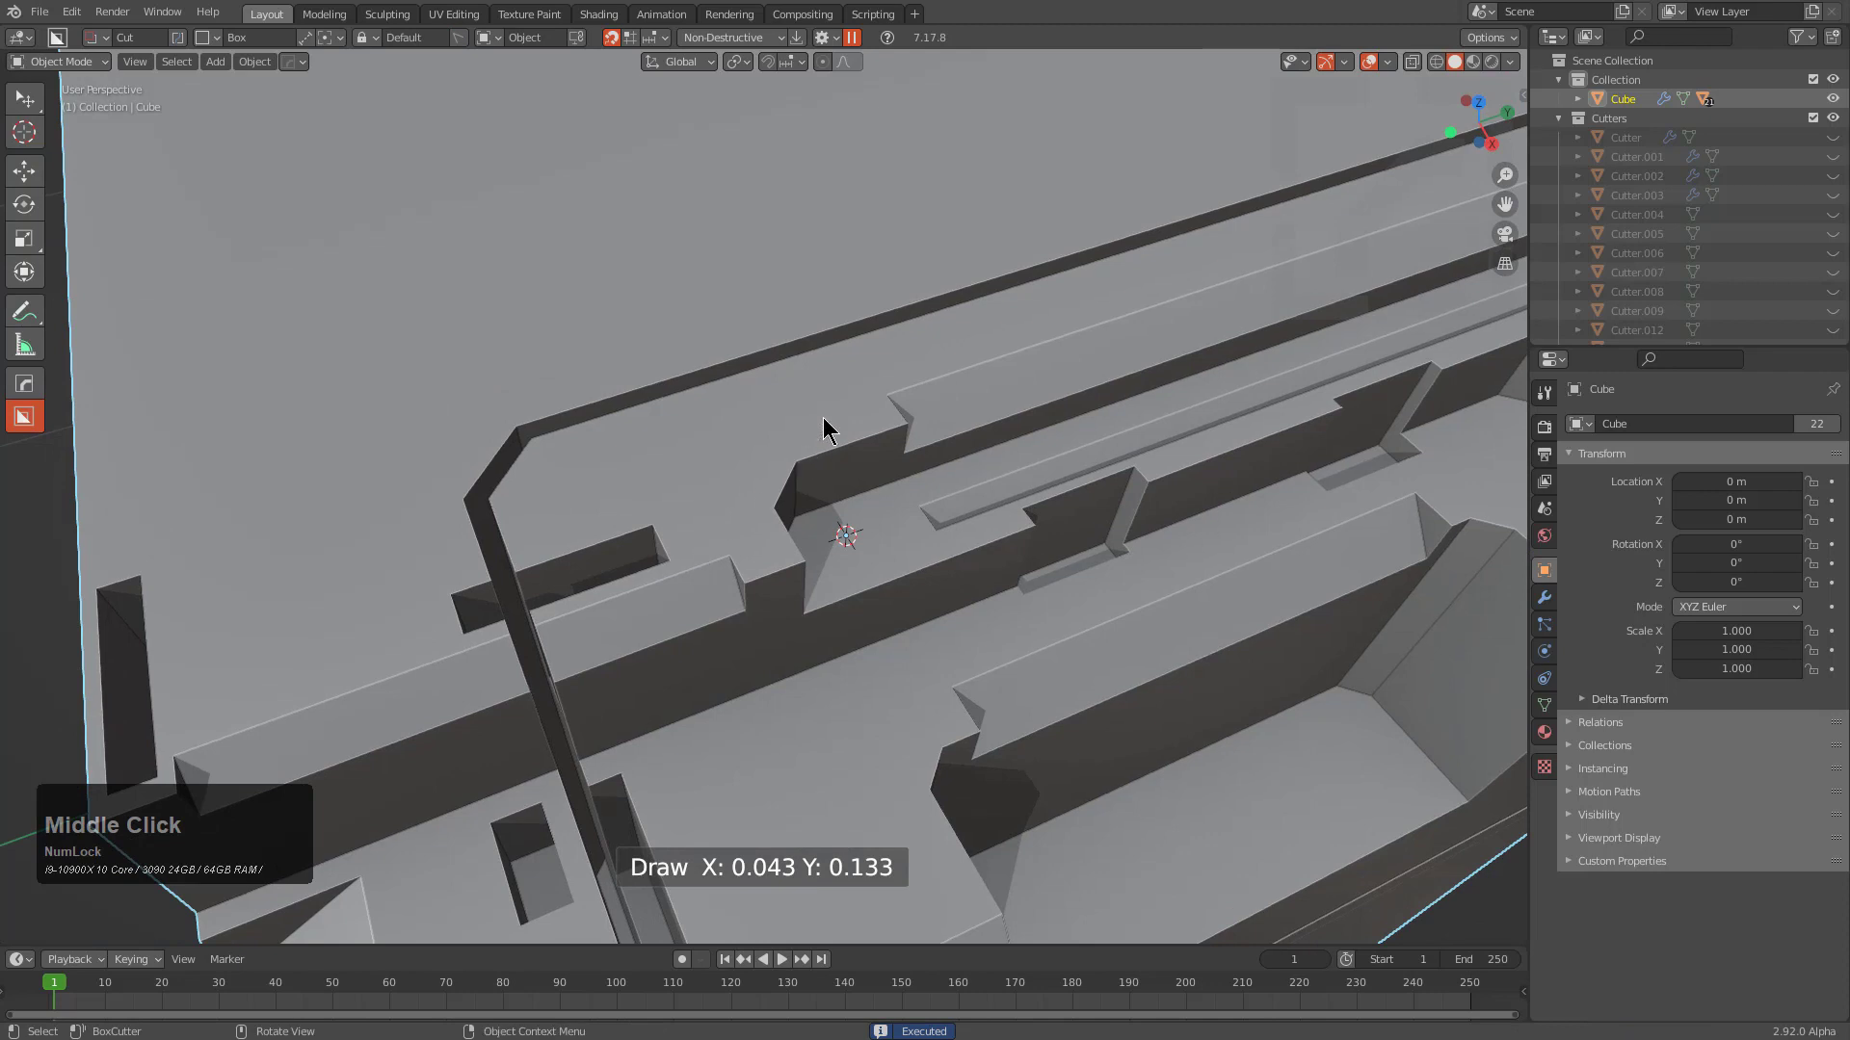
Lazorcut a box about 0.058 by 0.061 at the upper recess's corner and a long strip along the panel outline on the top face
drag(825, 425, 911, 453)
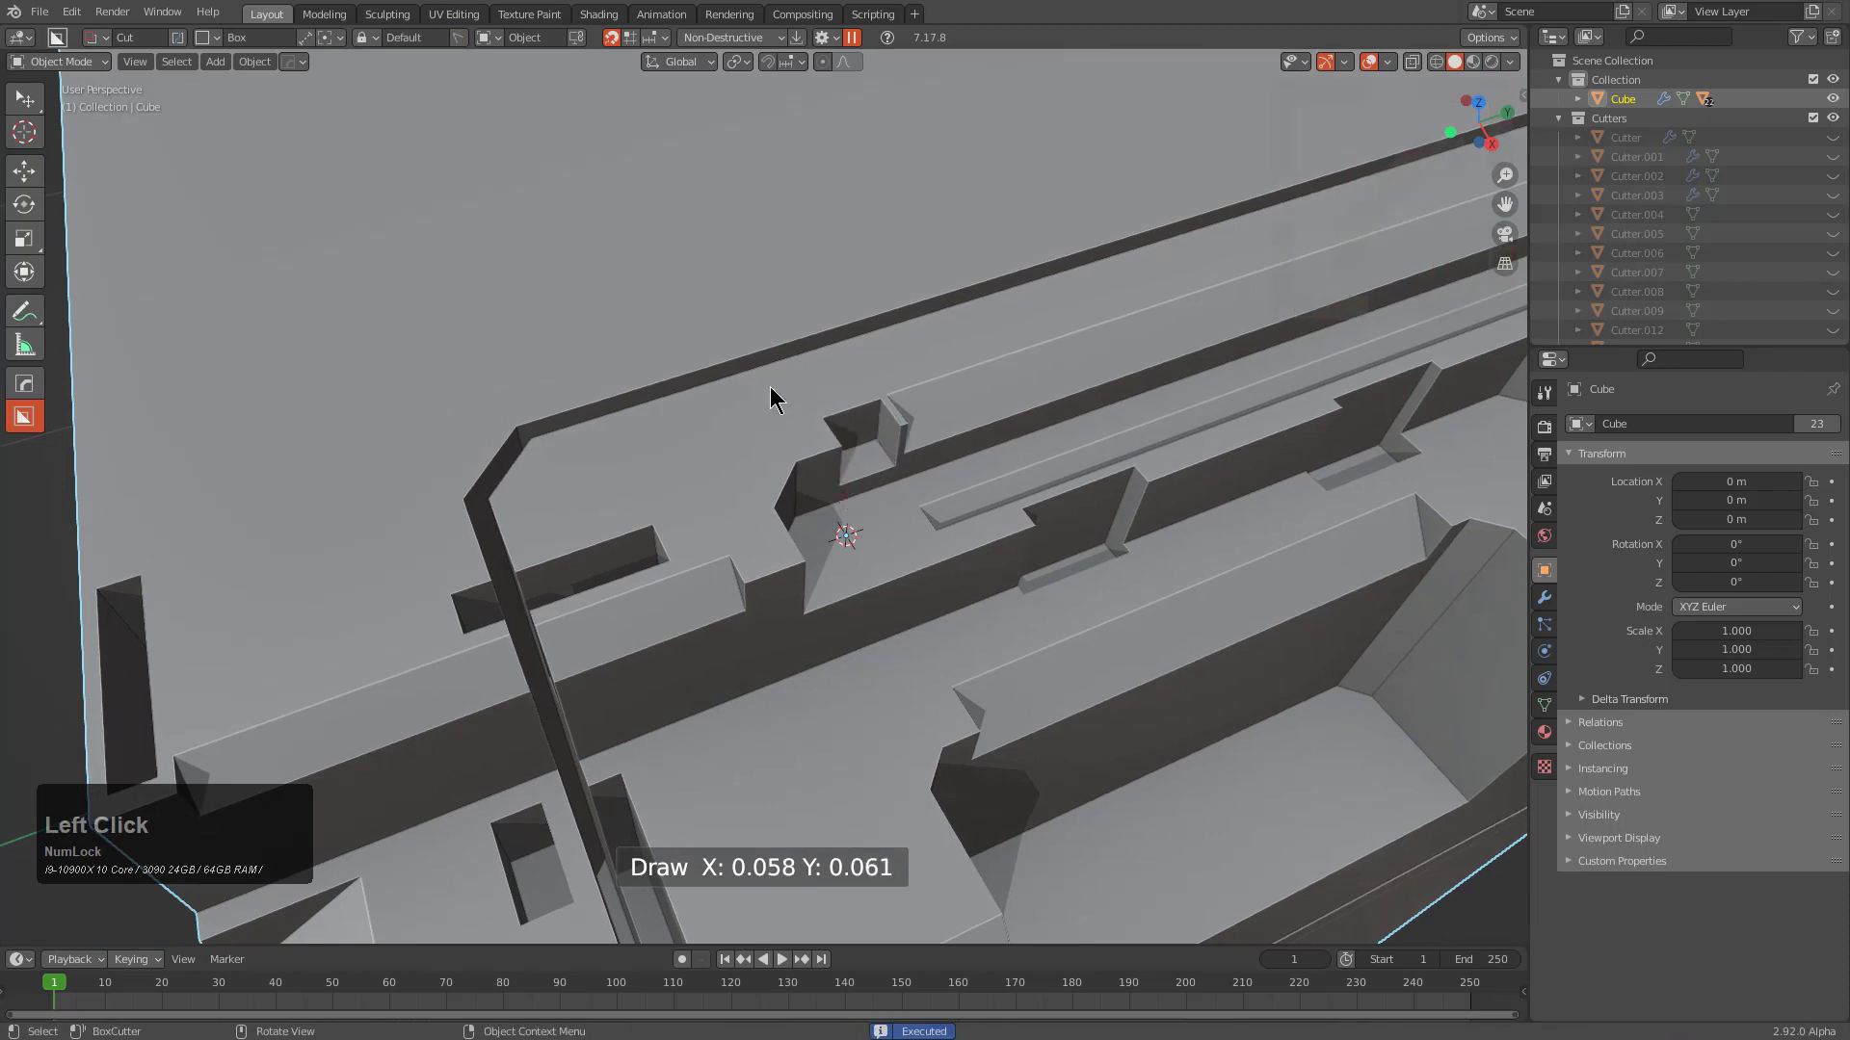
drag(748, 331, 1361, 173)
Lazorcut a box about 0.080 by 0.063 beside the large pocket and a strip about 0.045 by 0.679 along the pocket floor's front edge
scroll(871, 529, down, 4)
middle_drag(871, 529, 852, 510)
drag(855, 532, 892, 558)
middle_drag(929, 569, 921, 589)
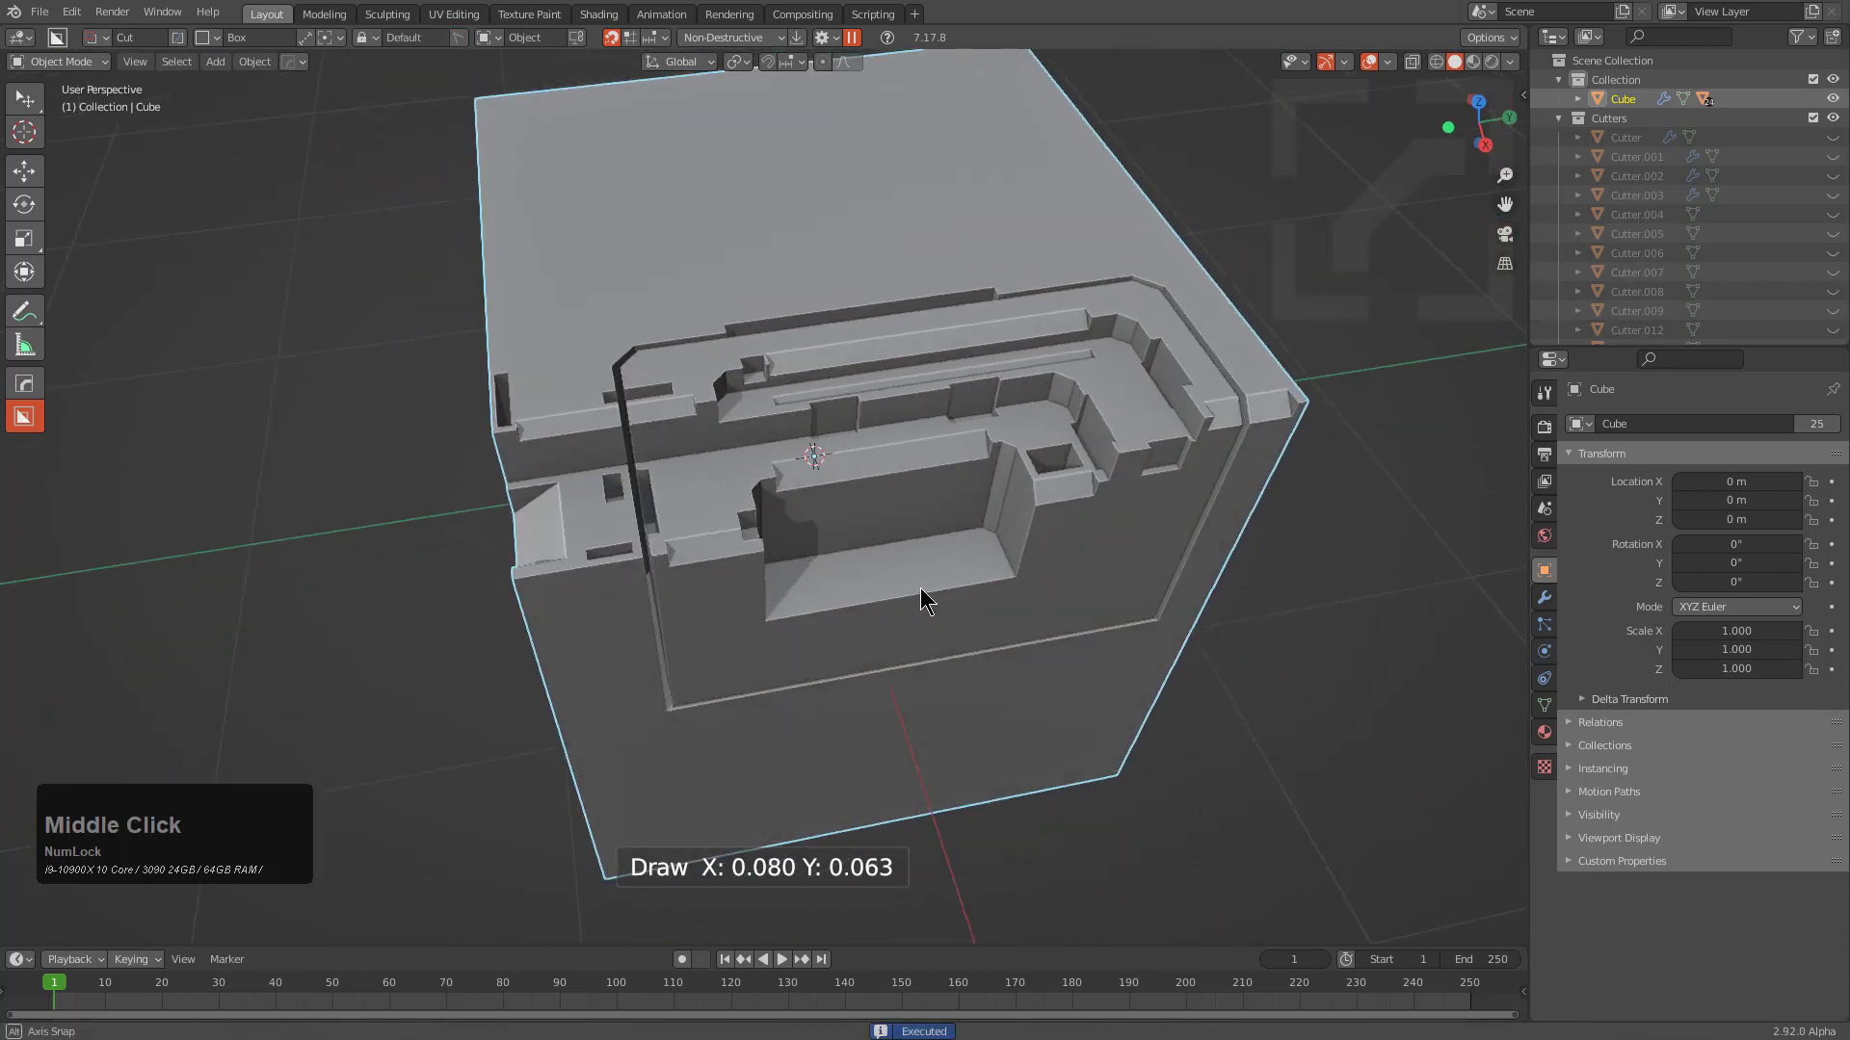
mouse_move(775, 613)
mouse_down()
mouse_move(887, 617)
mouse_move(1016, 584)
mouse_up()
Lazorcut two slots into the large pocket's floor, about 0.020 by 0.054 and about 0.030 by 0.238
scroll(1069, 526, up, 2)
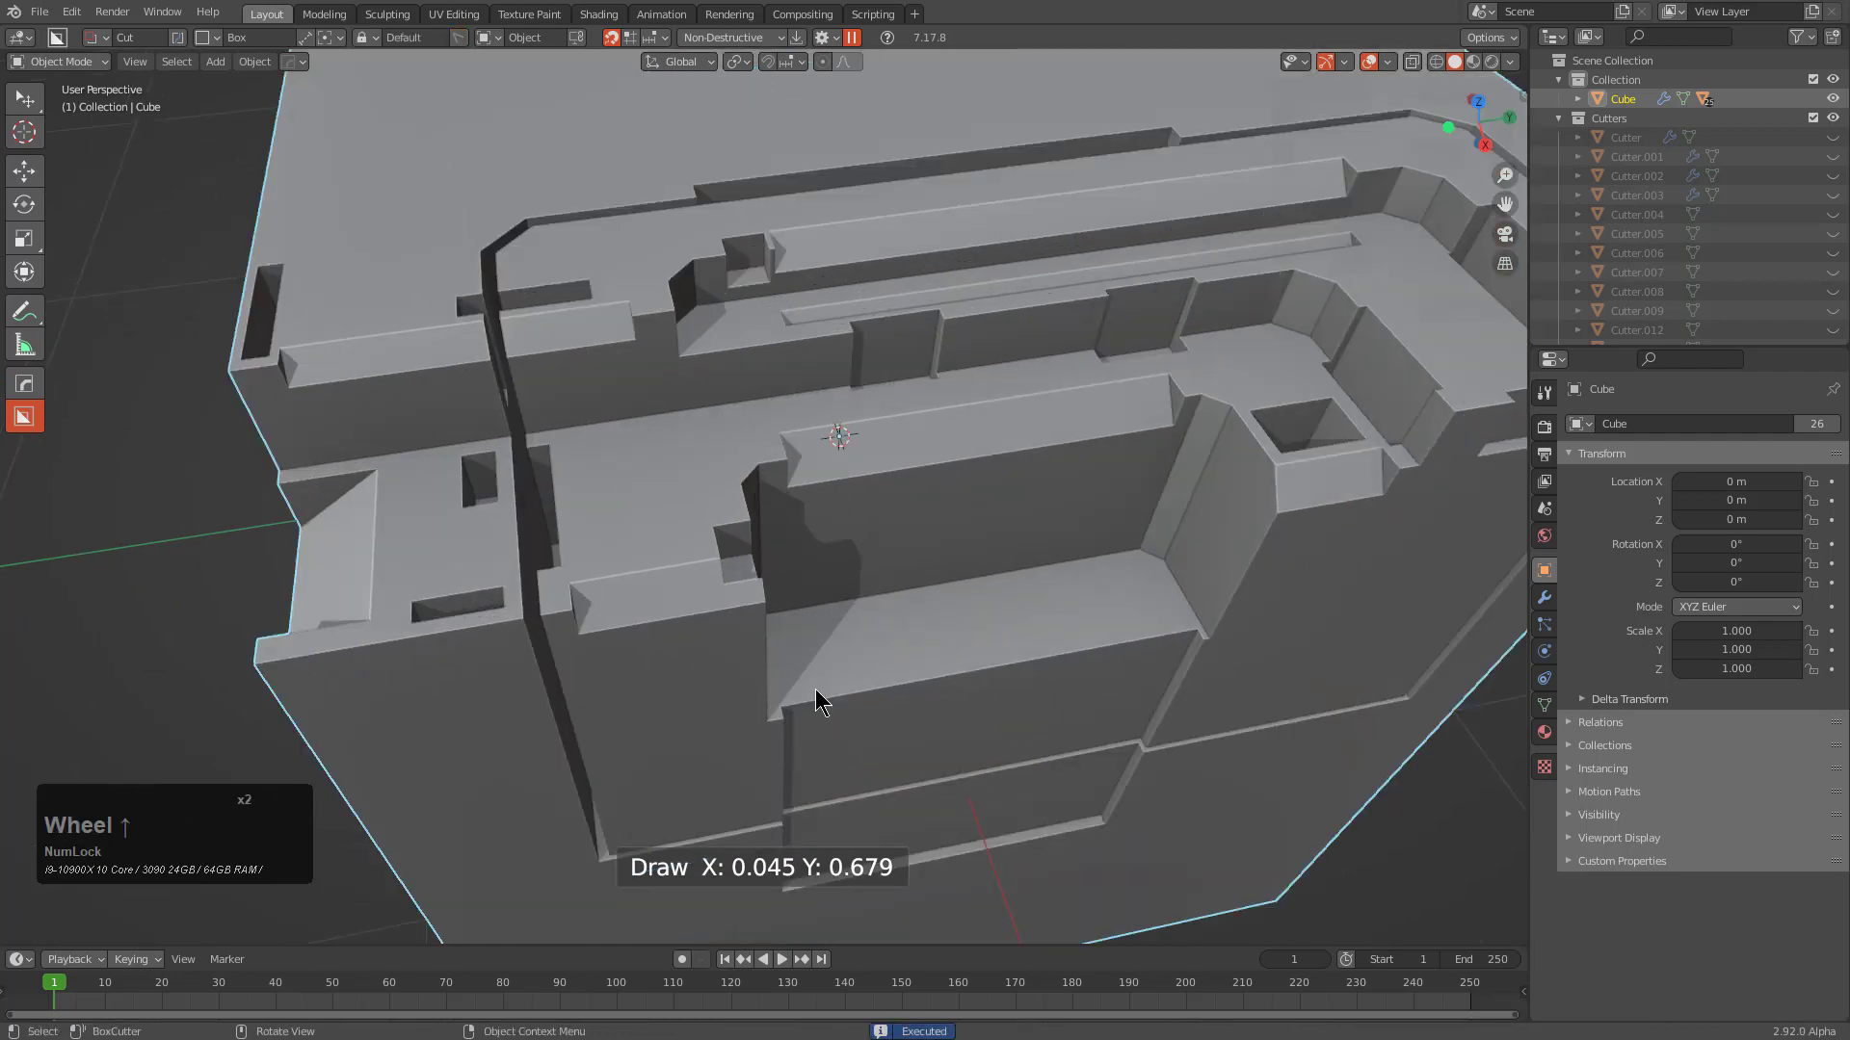
drag(815, 689, 856, 685)
click(1020, 638)
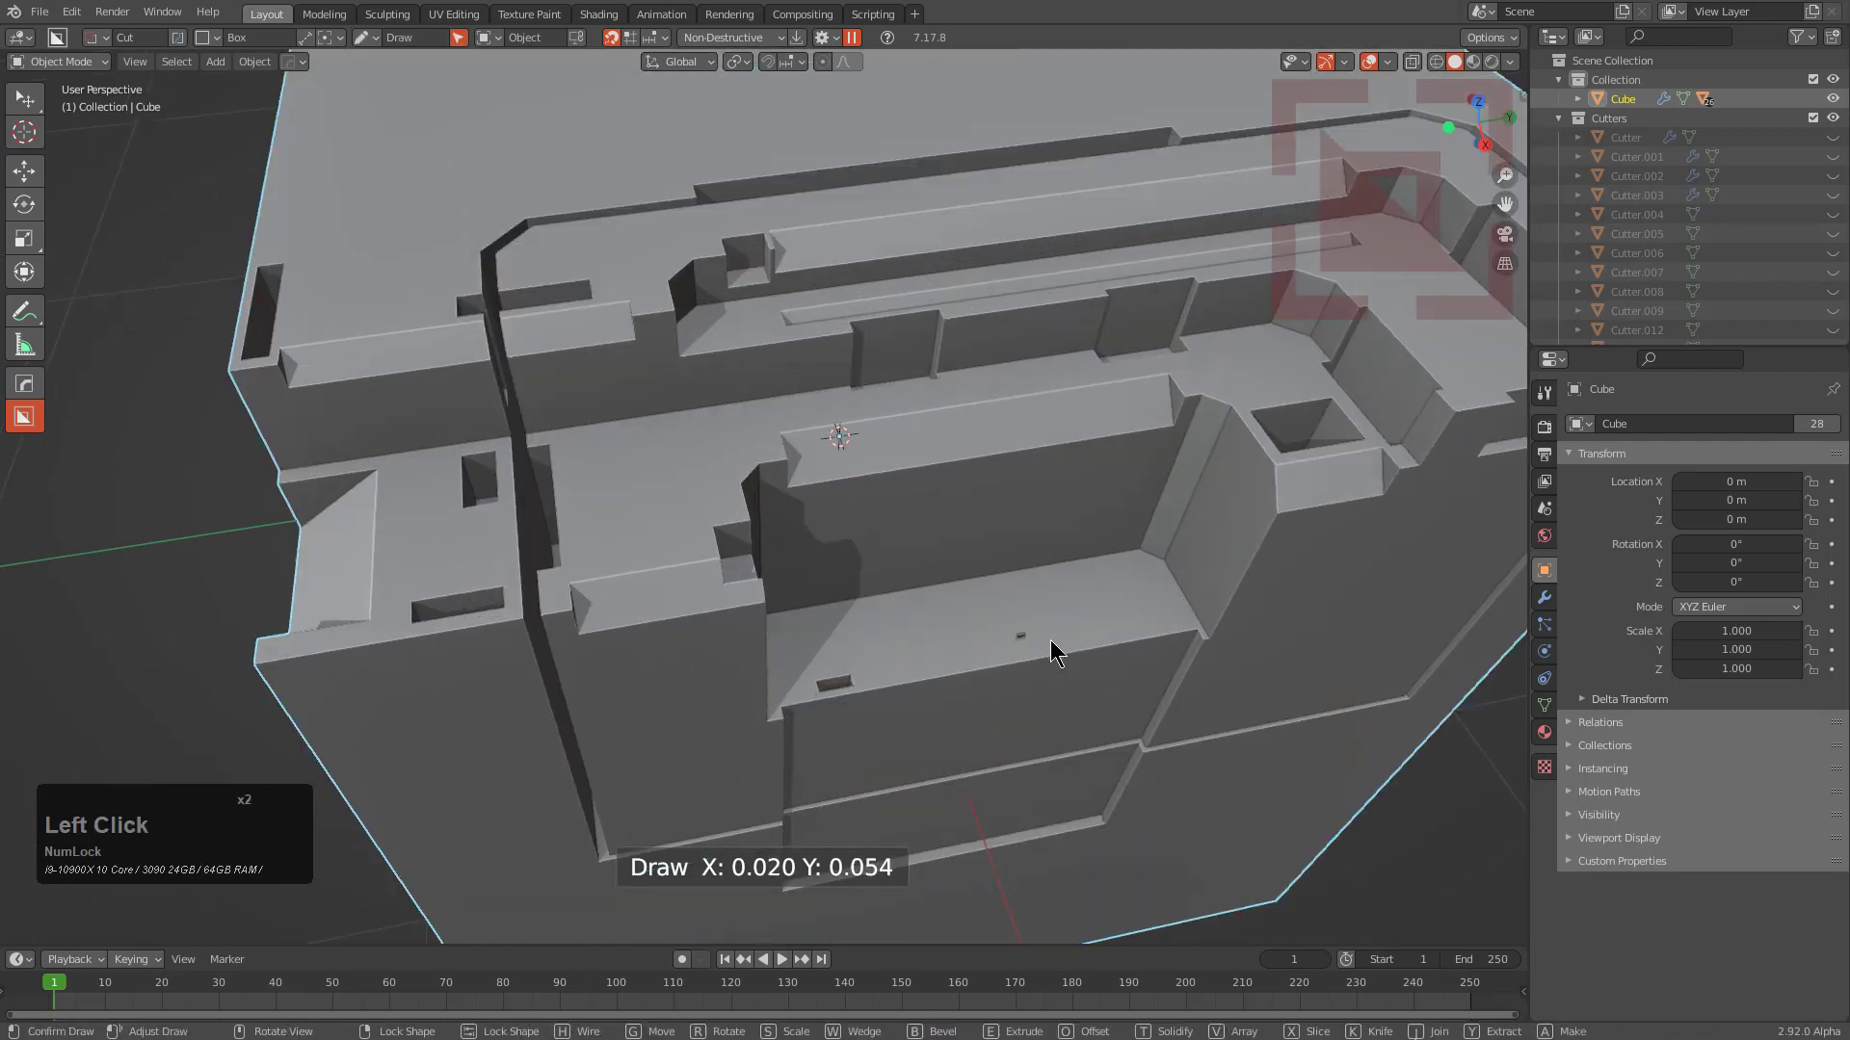
drag(1165, 635, 1165, 636)
Lazorcut two small holes into the middle recess's floor, about 0.036 by 0.030 and about 0.019 by 0.081
scroll(967, 593, down, 3)
middle_drag(967, 593, 754, 428)
scroll(755, 428, up, 2)
middle_drag(575, 441, 786, 470)
scroll(770, 453, up, 2)
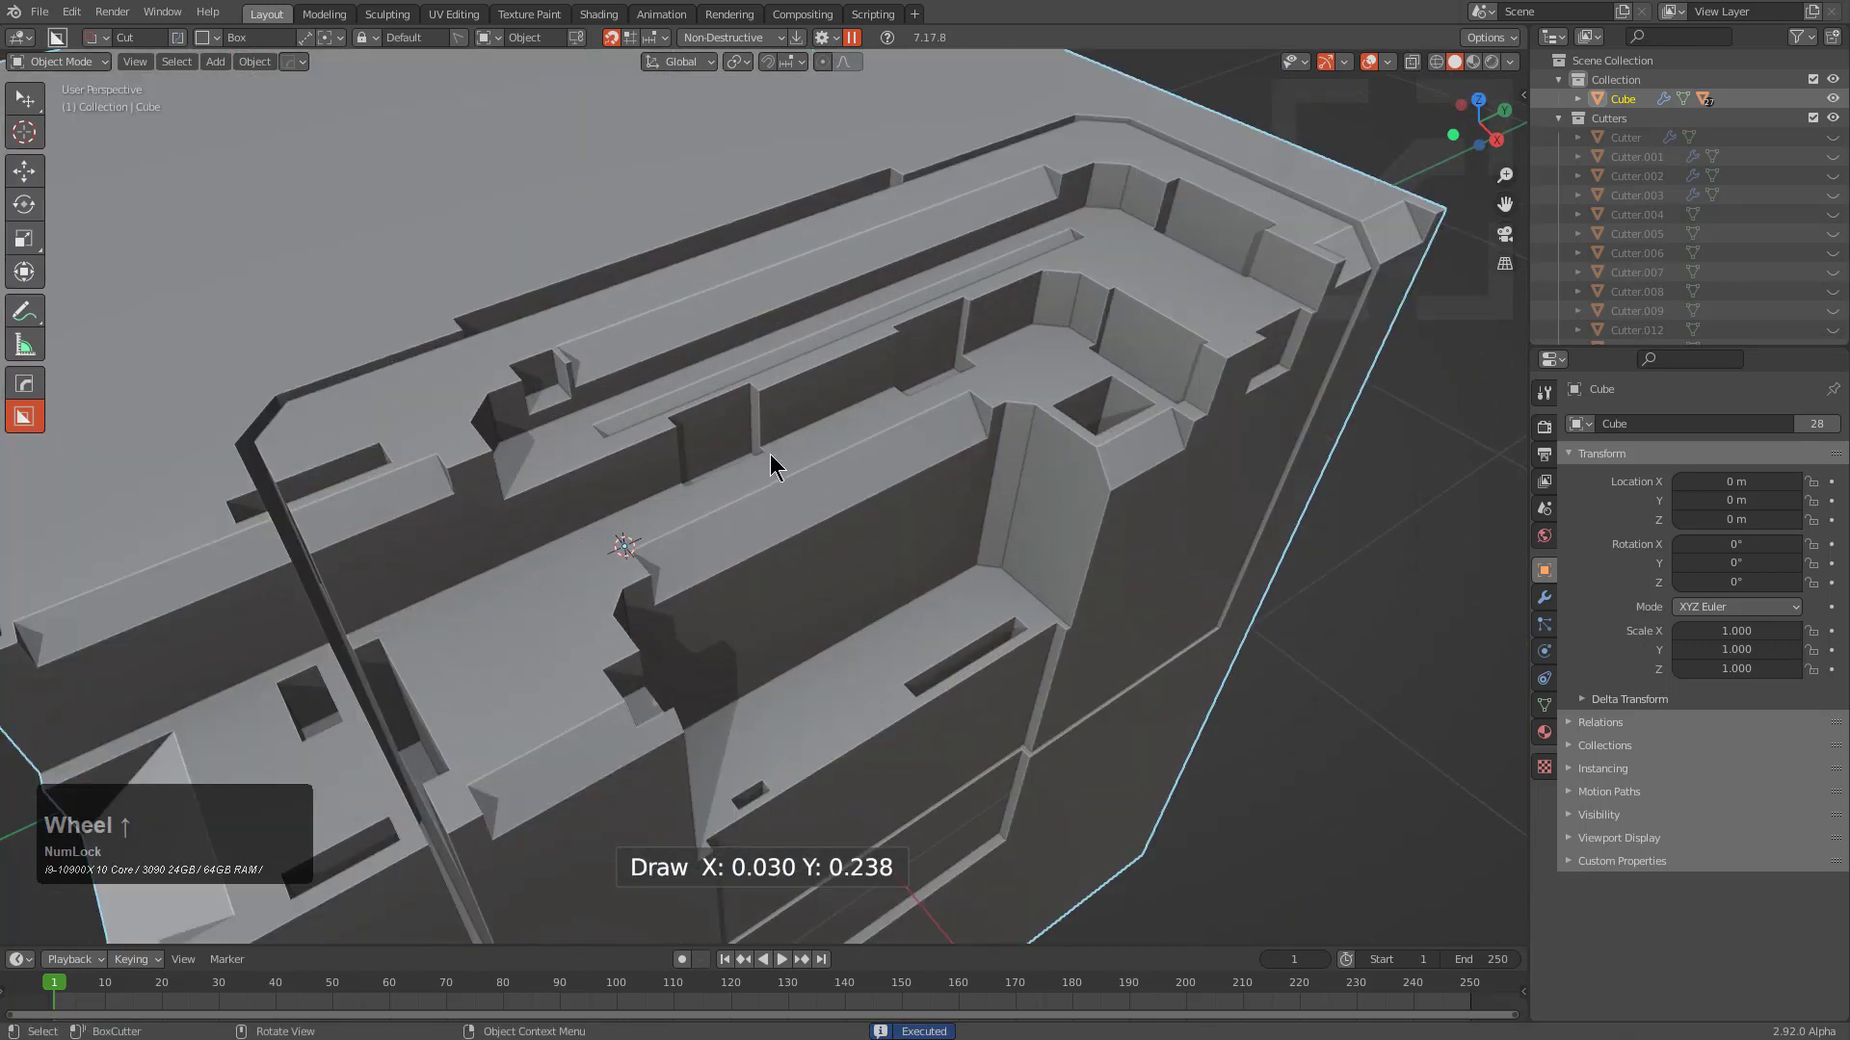
click(808, 449)
drag(812, 449, 812, 449)
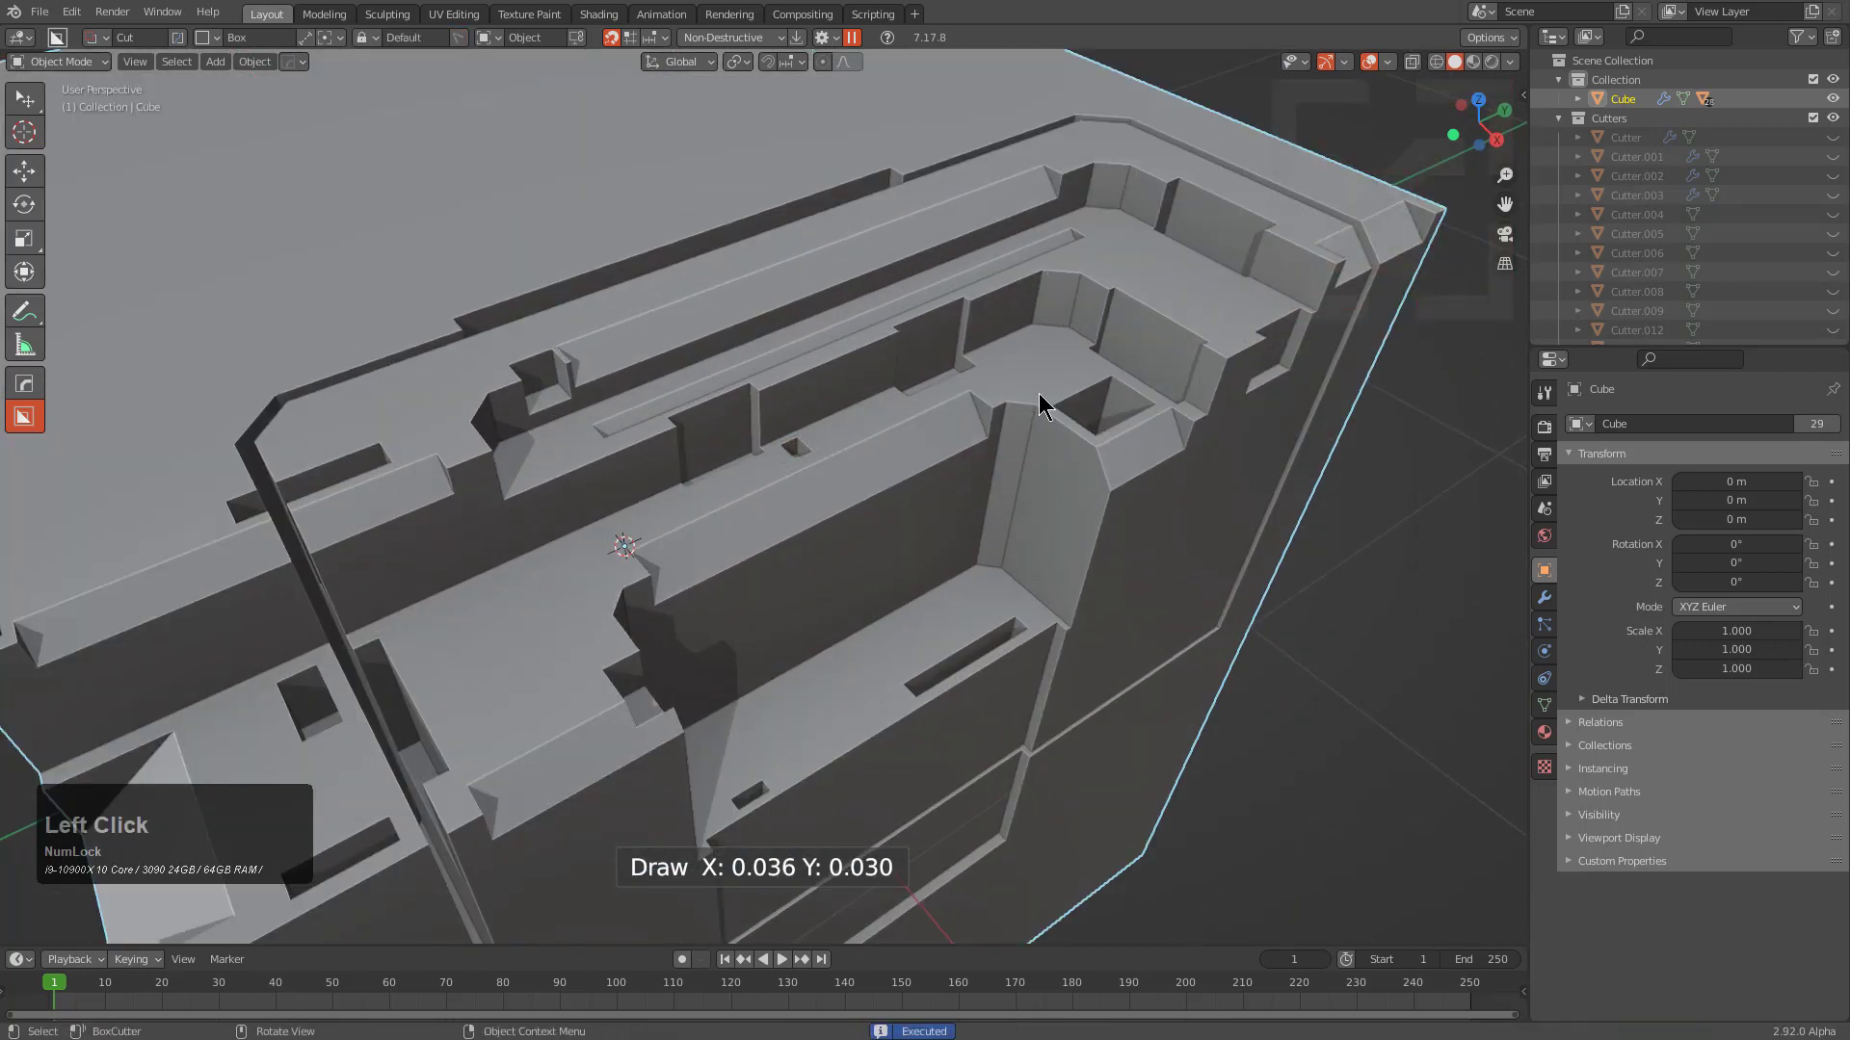
click(991, 361)
drag(1029, 361, 1034, 365)
scroll(905, 452, down, 3)
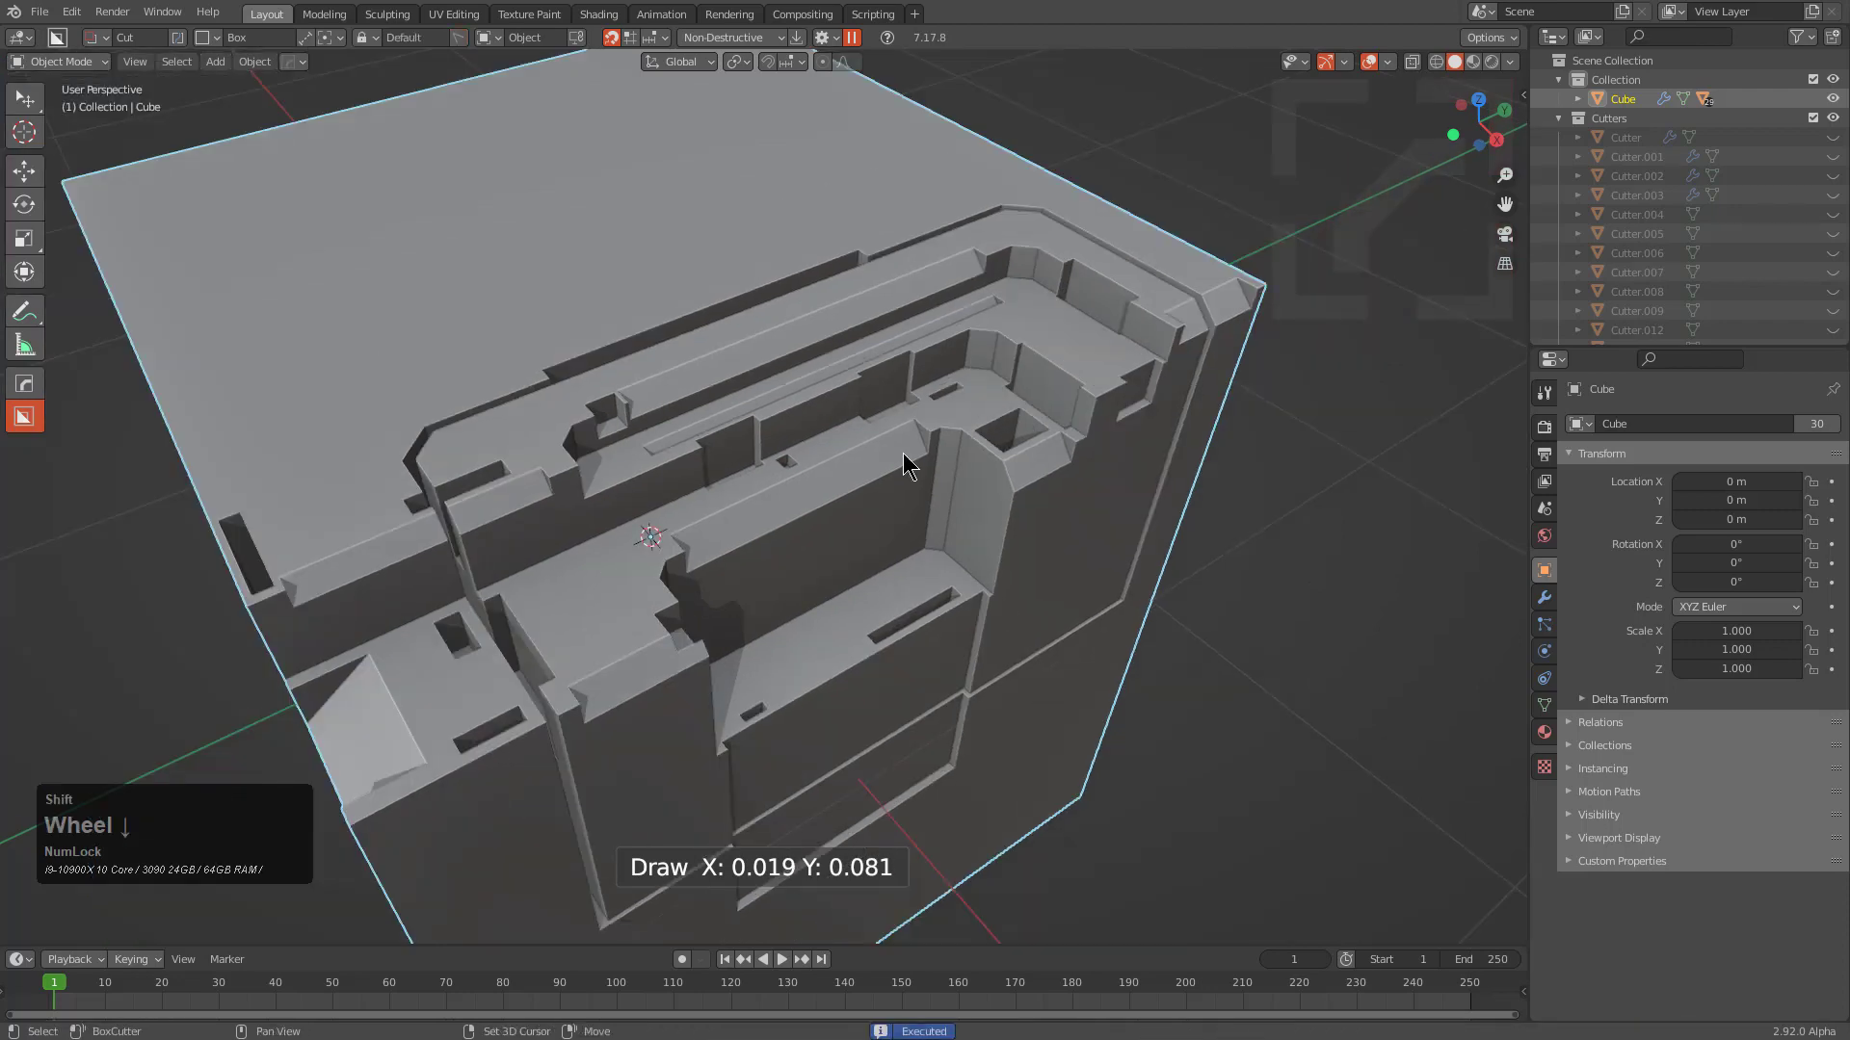
middle_drag(905, 453, 915, 416)
scroll(913, 409, down, 2)
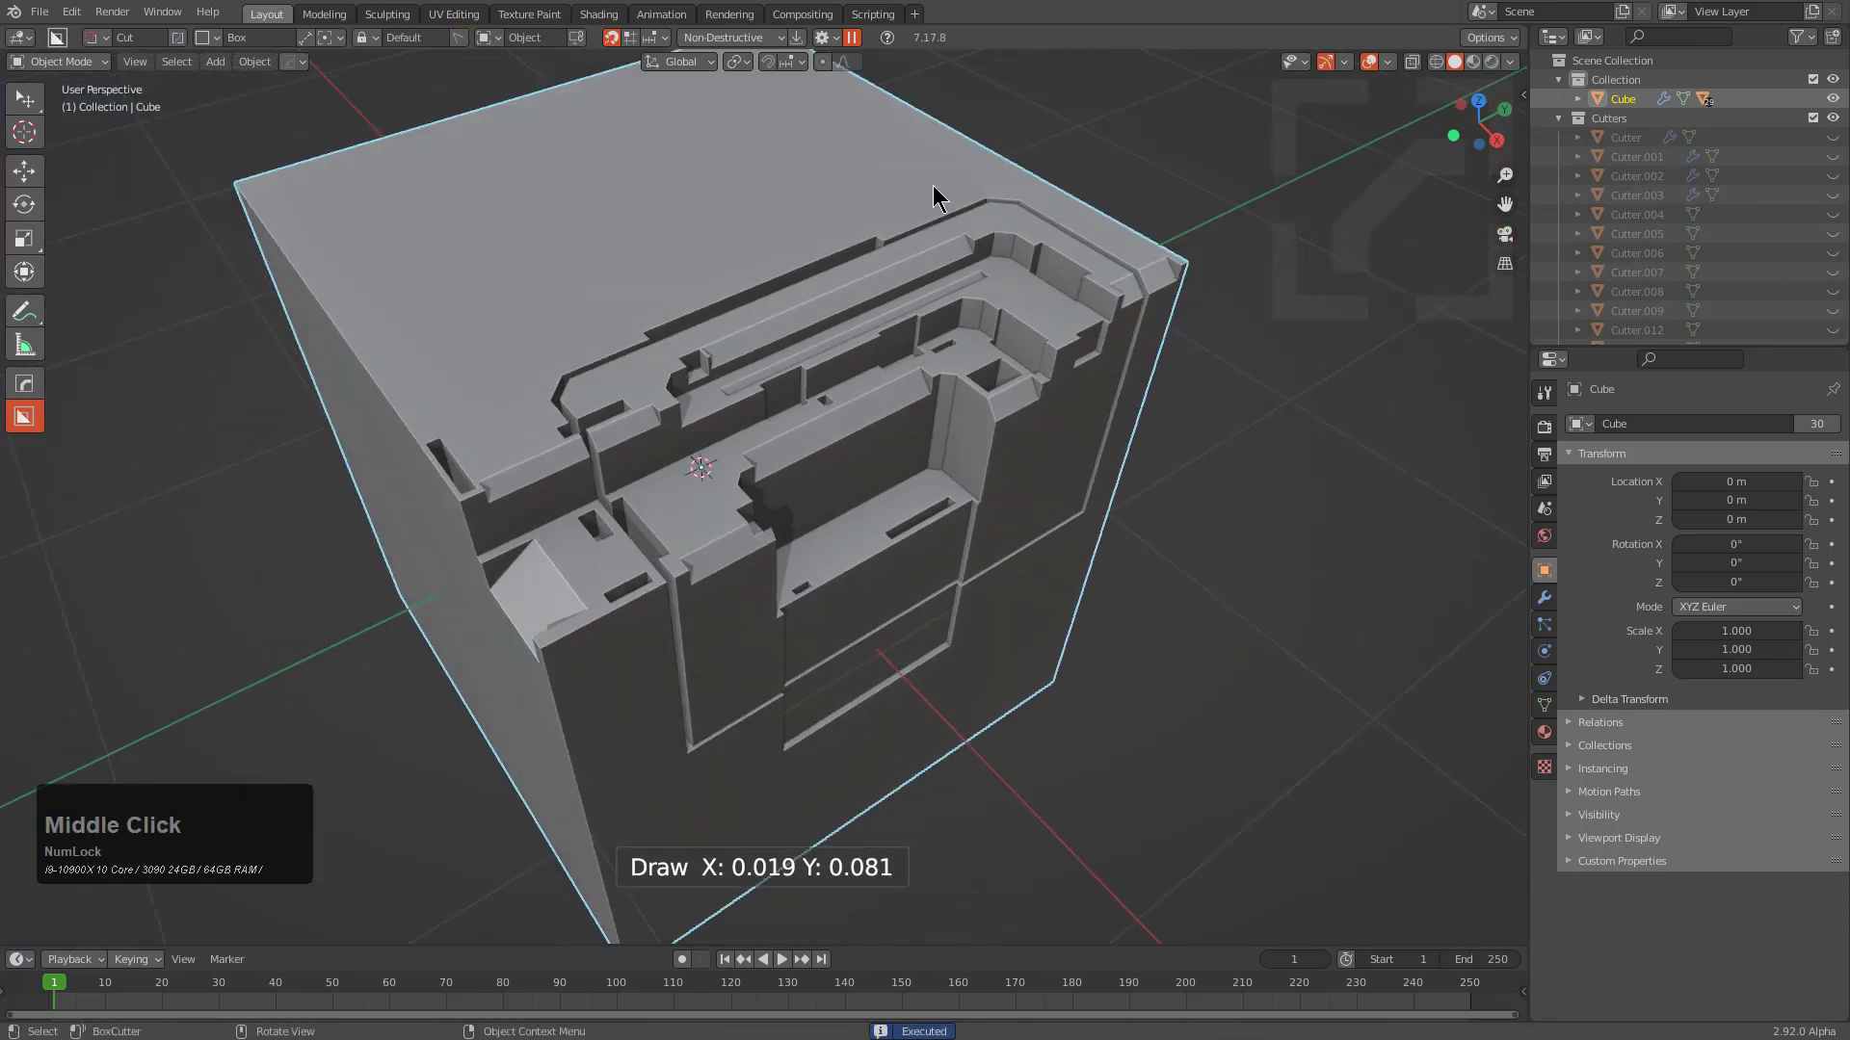
Draw a box cutter around the cube's detailed corner, lock it at an extrusion of about 1.416, and extract the detailing as a custom cutter
click(822, 37)
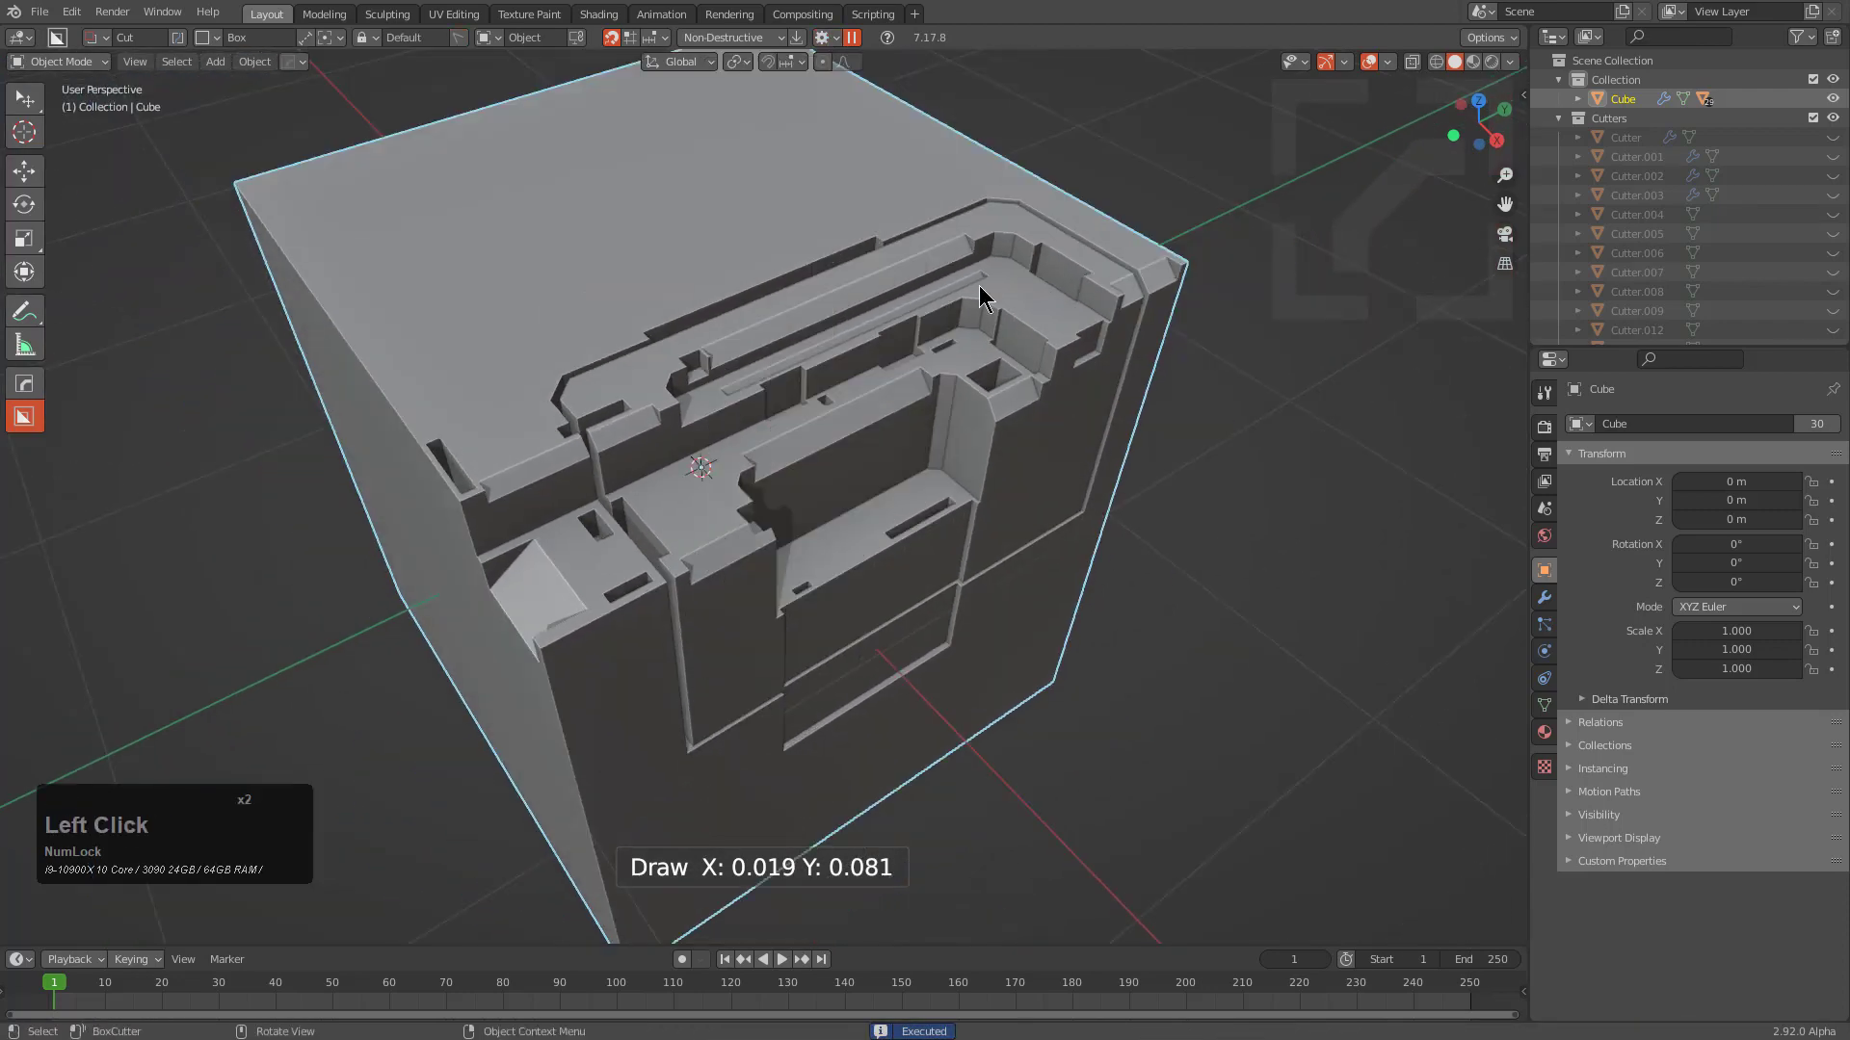
click(569, 833)
middle_drag(578, 895, 834, 496)
key(Tab)
middle_drag(780, 429, 724, 366)
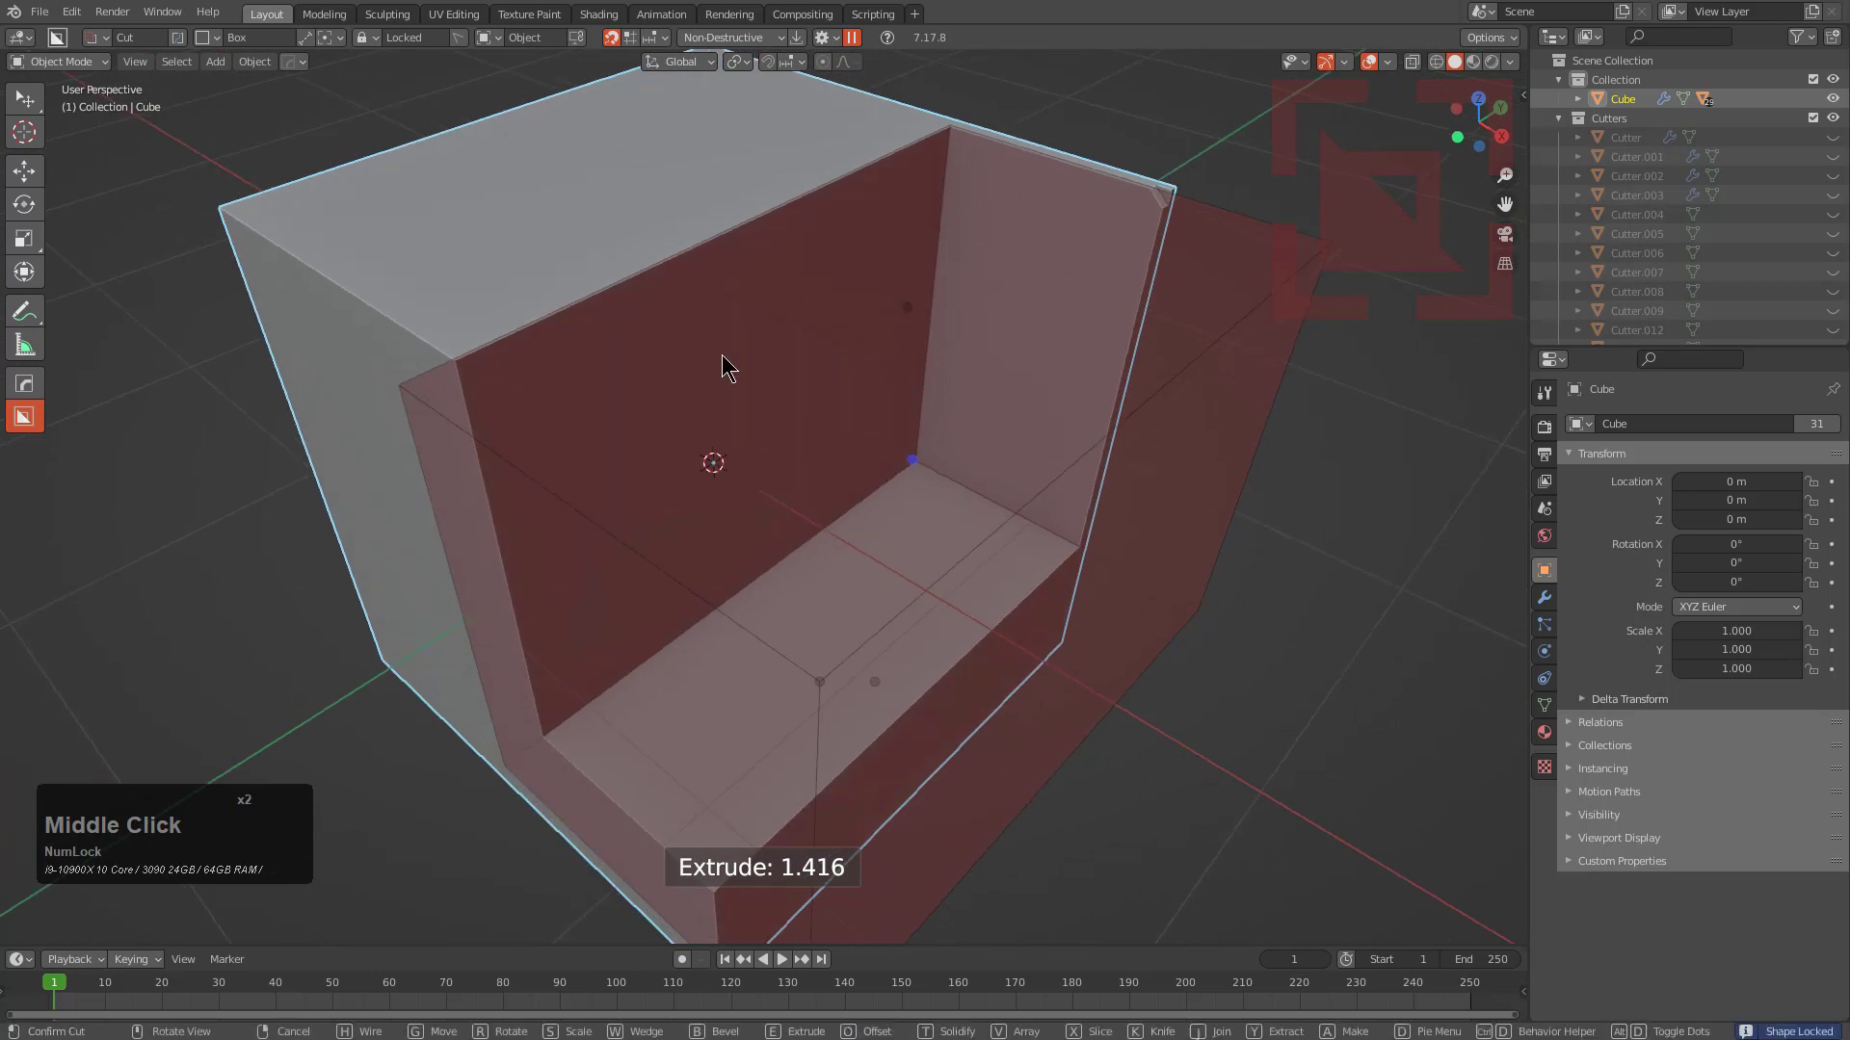
middle_drag(921, 476, 900, 492)
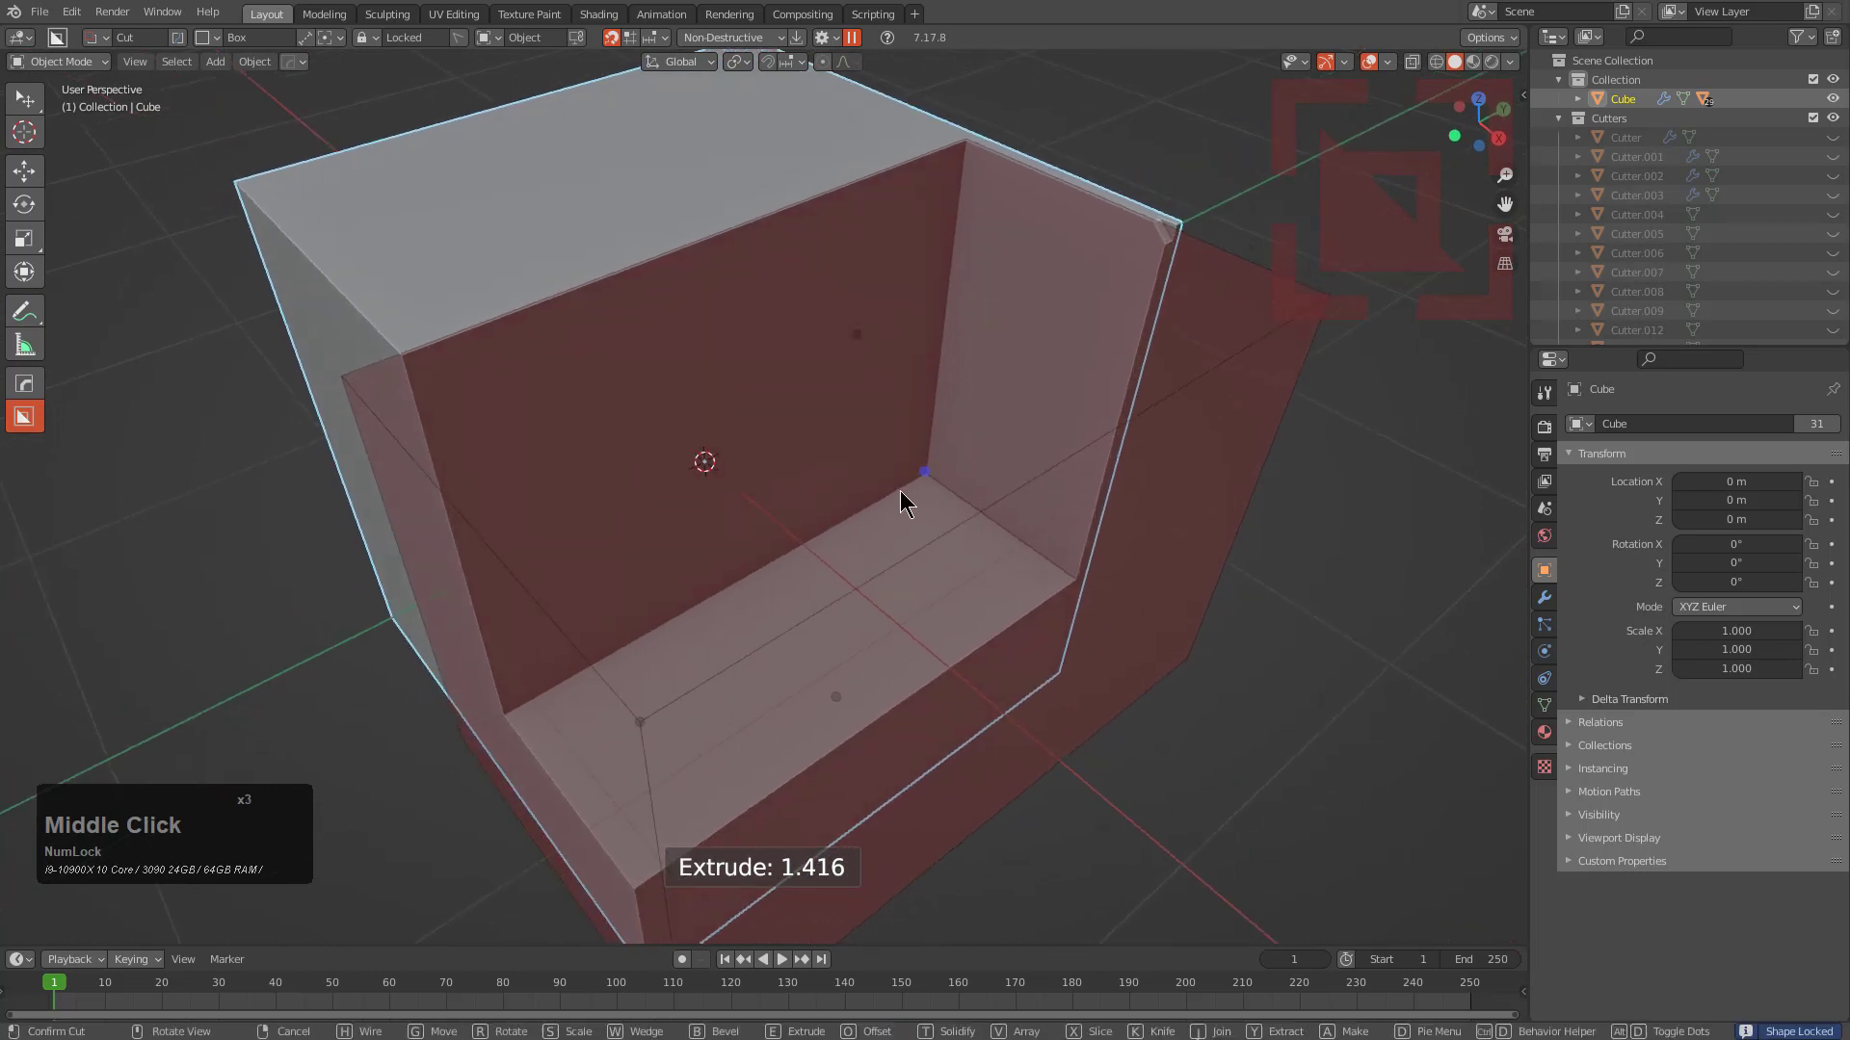
key(y)
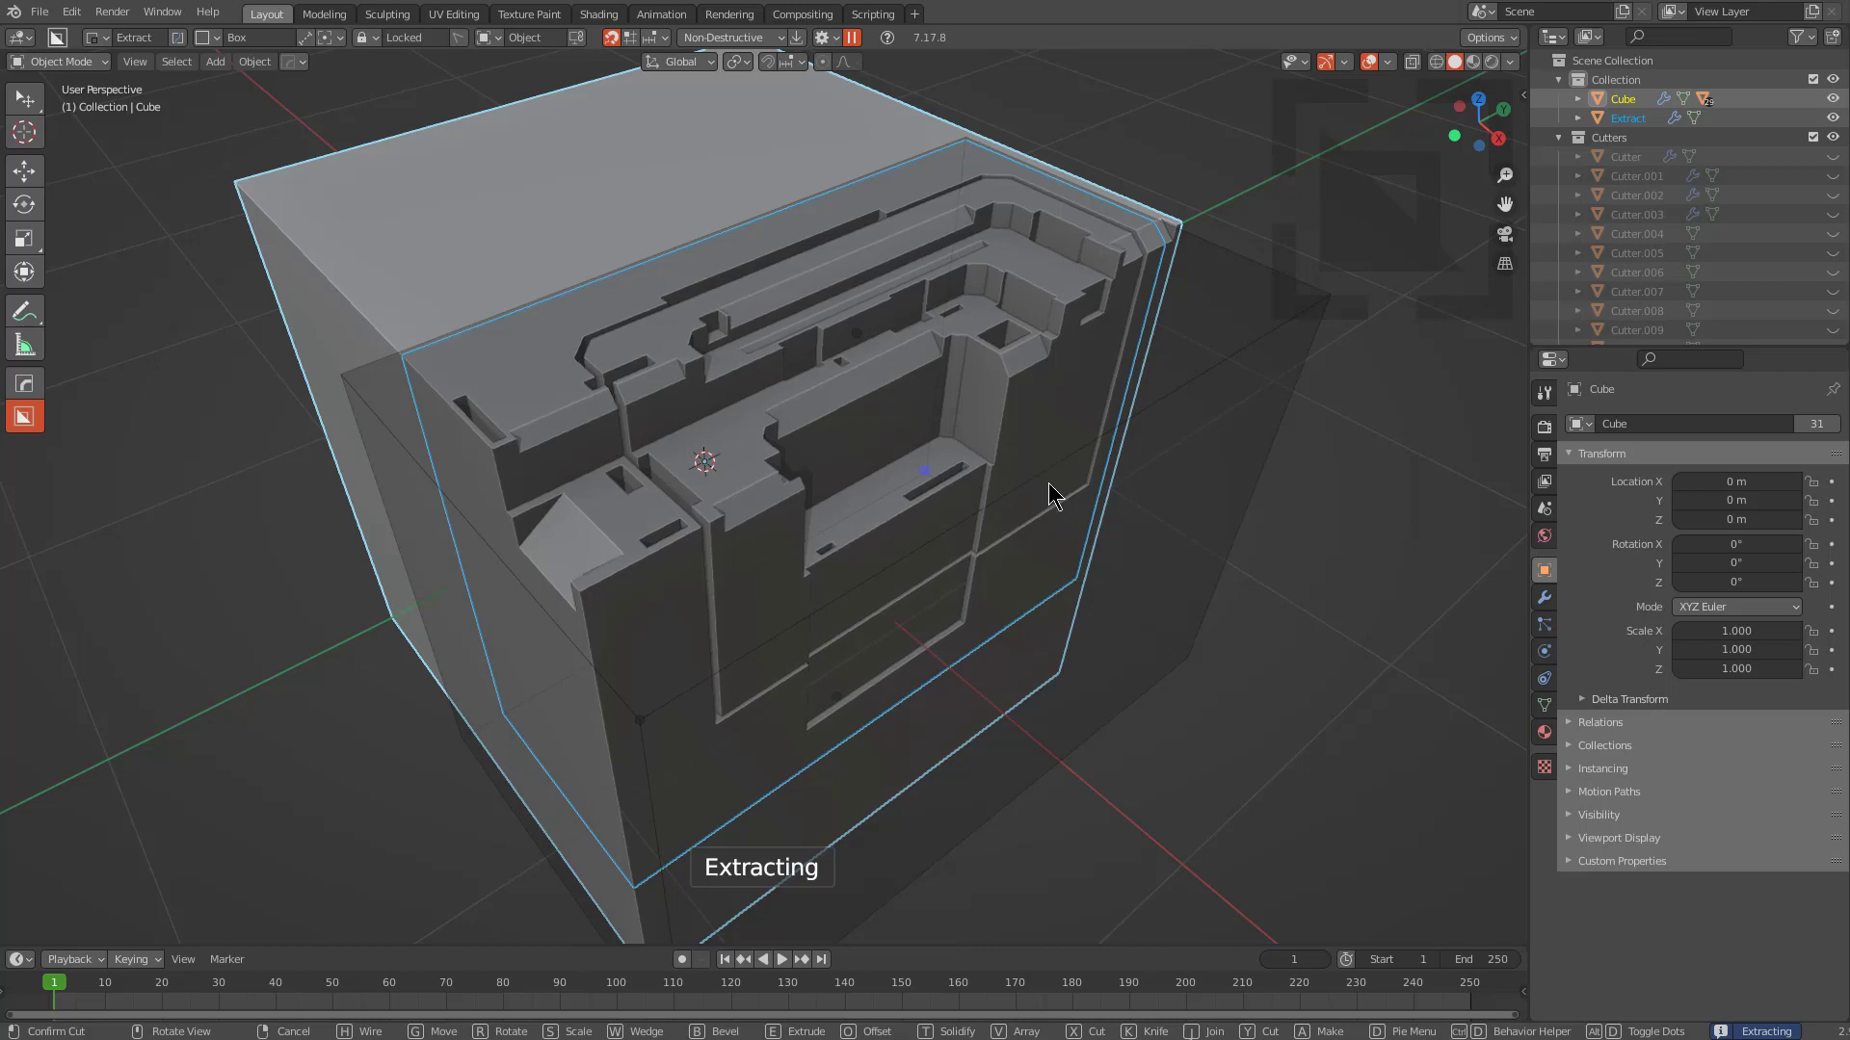
scroll(1050, 482, up, 1)
scroll(1002, 352, down, 1)
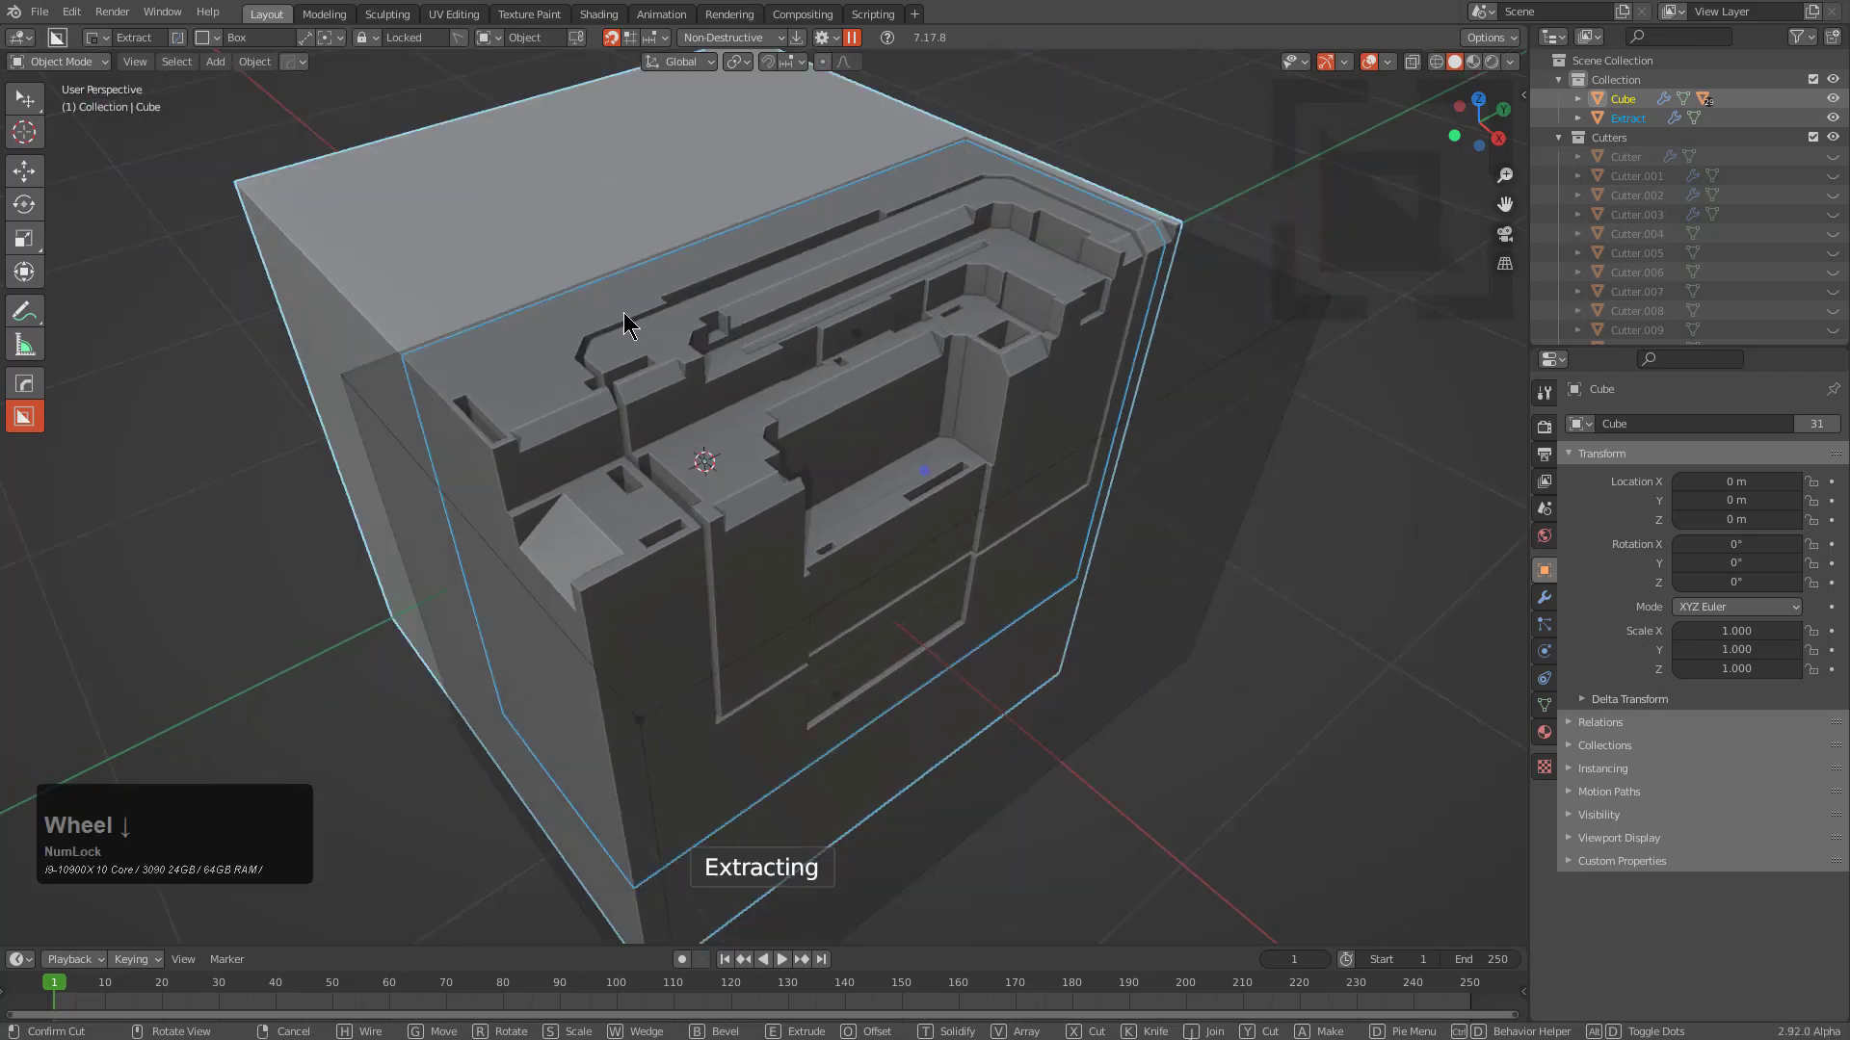
click(927, 325)
Draw the extracted custom shape on the cube's top face, lock it, and move it beside the undetailed edge opposite the existing panel
middle_drag(921, 359, 1186, 360)
middle_drag(602, 460, 830, 420)
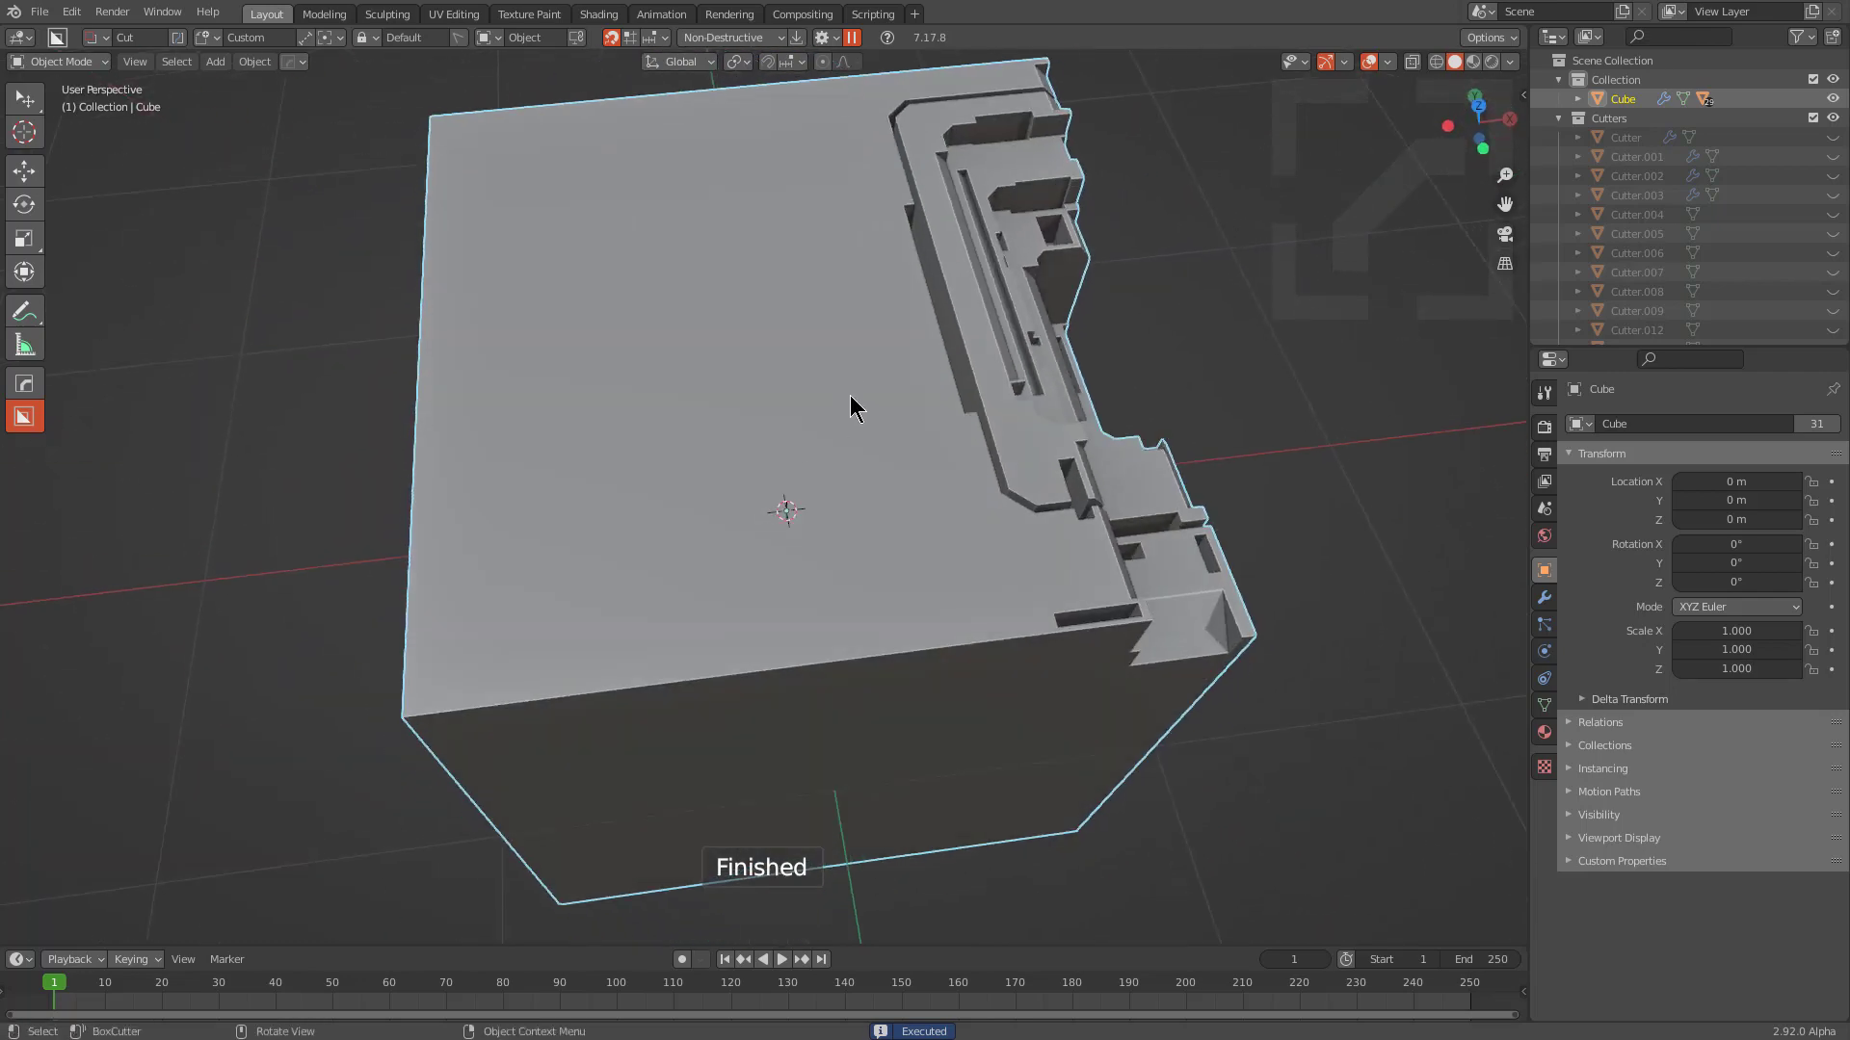
mouse_move(849, 395)
mouse_down()
mouse_move(574, 576)
mouse_move(825, 768)
mouse_move(665, 451)
mouse_move(674, 529)
mouse_move(785, 570)
mouse_move(724, 567)
mouse_move(808, 558)
mouse_move(825, 627)
mouse_move(545, 818)
mouse_move(764, 661)
mouse_move(563, 828)
mouse_move(648, 797)
mouse_up()
right_click(648, 797)
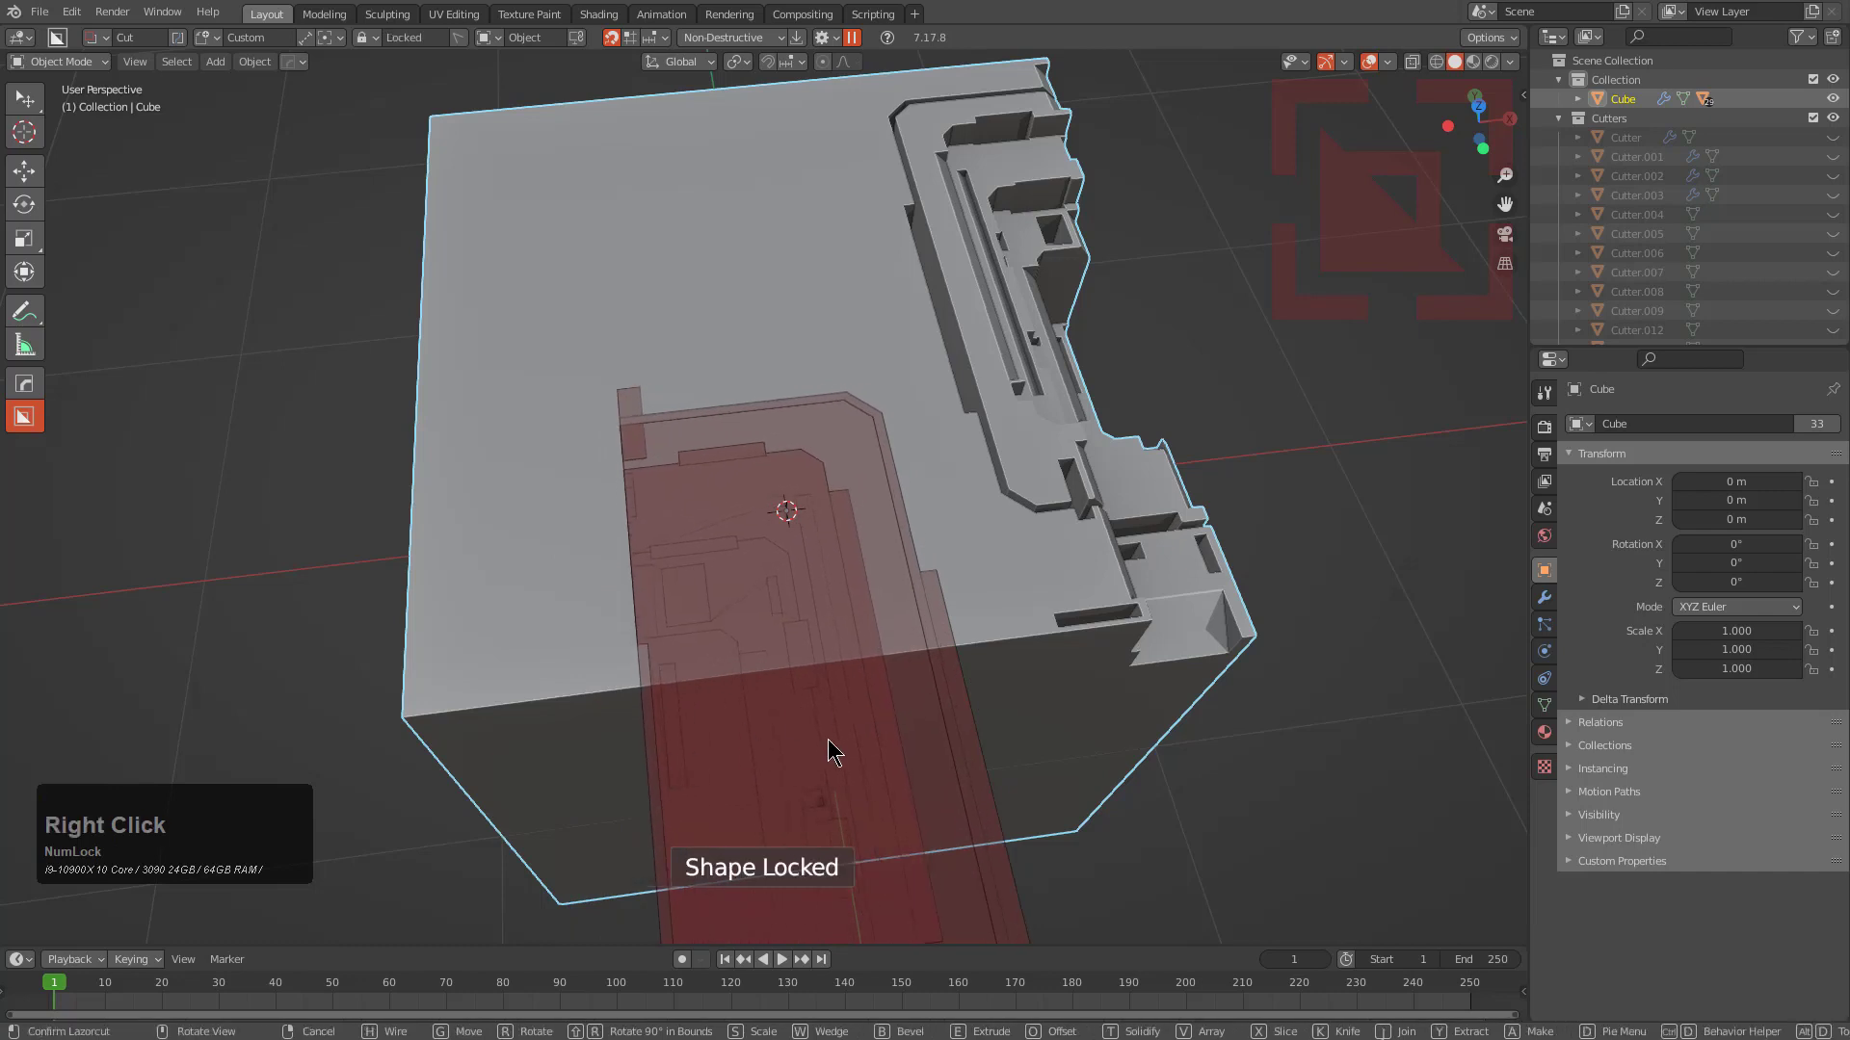
click(710, 343)
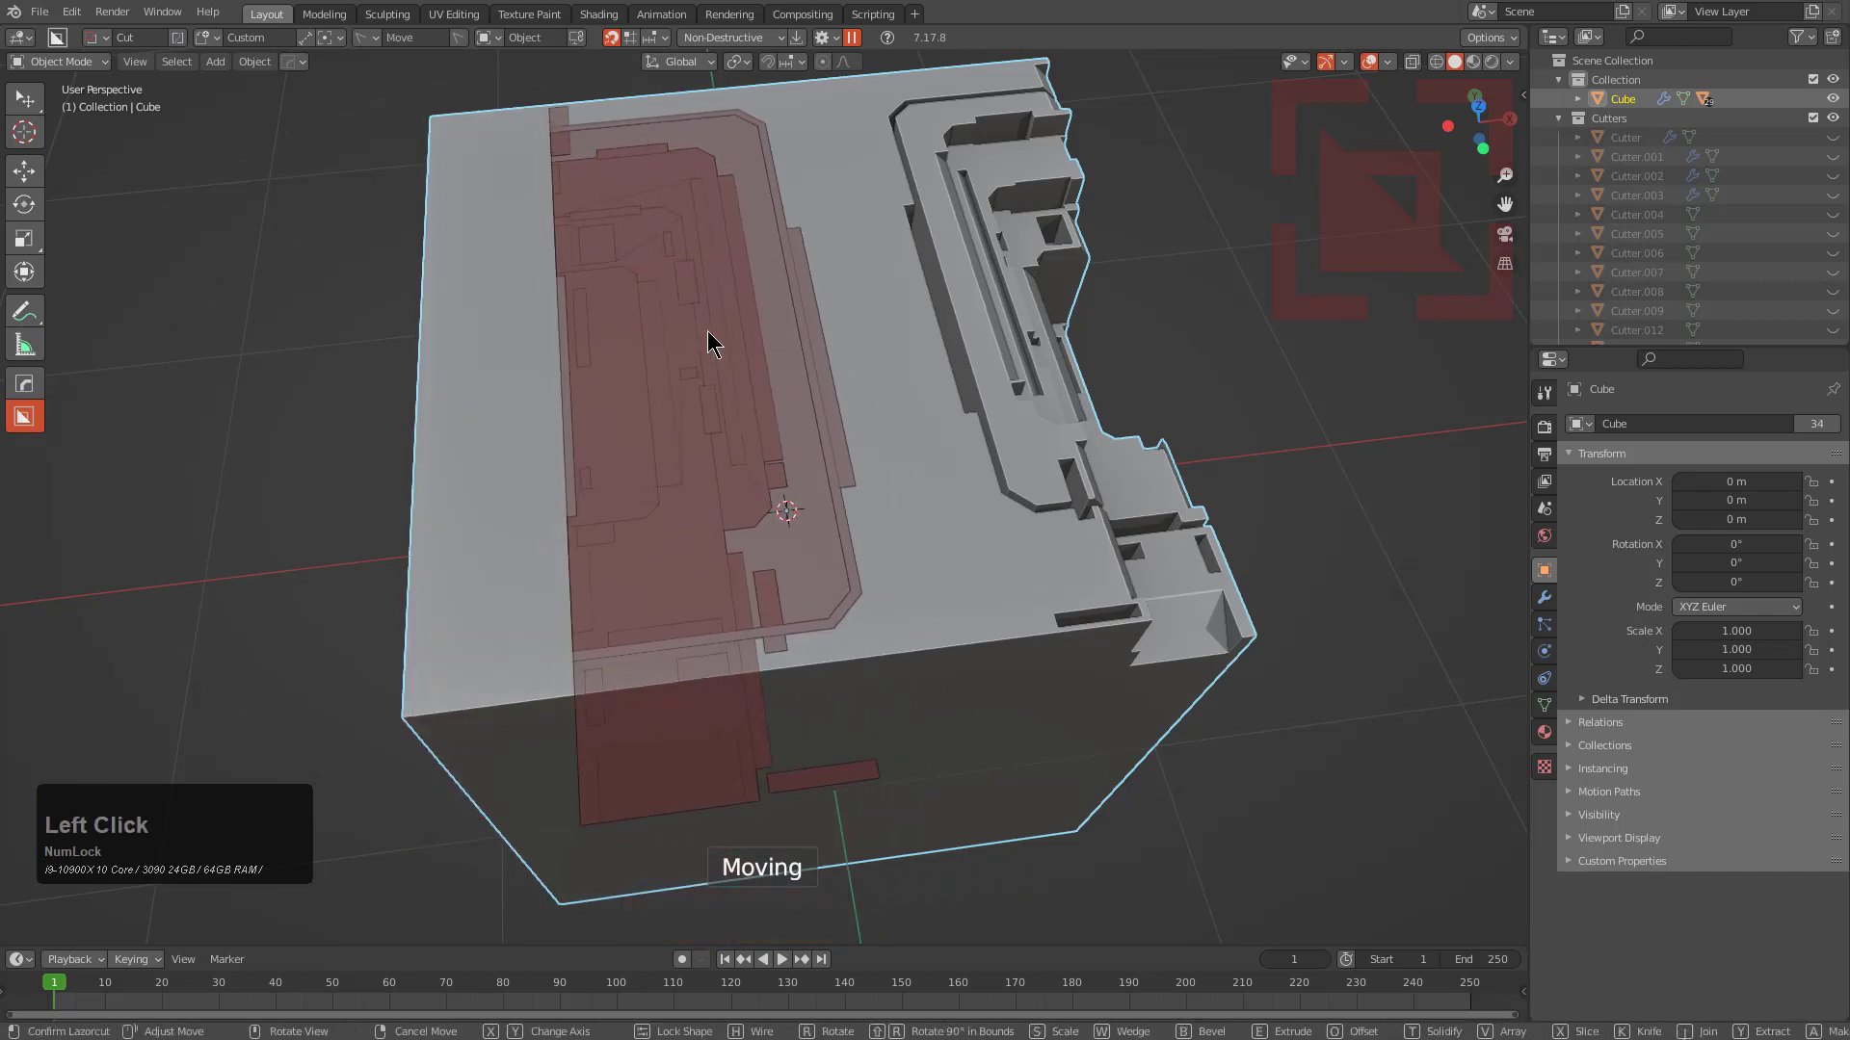
Rotate the custom cutter by about a quarter turn and scale it down to fit the top face
key(r)
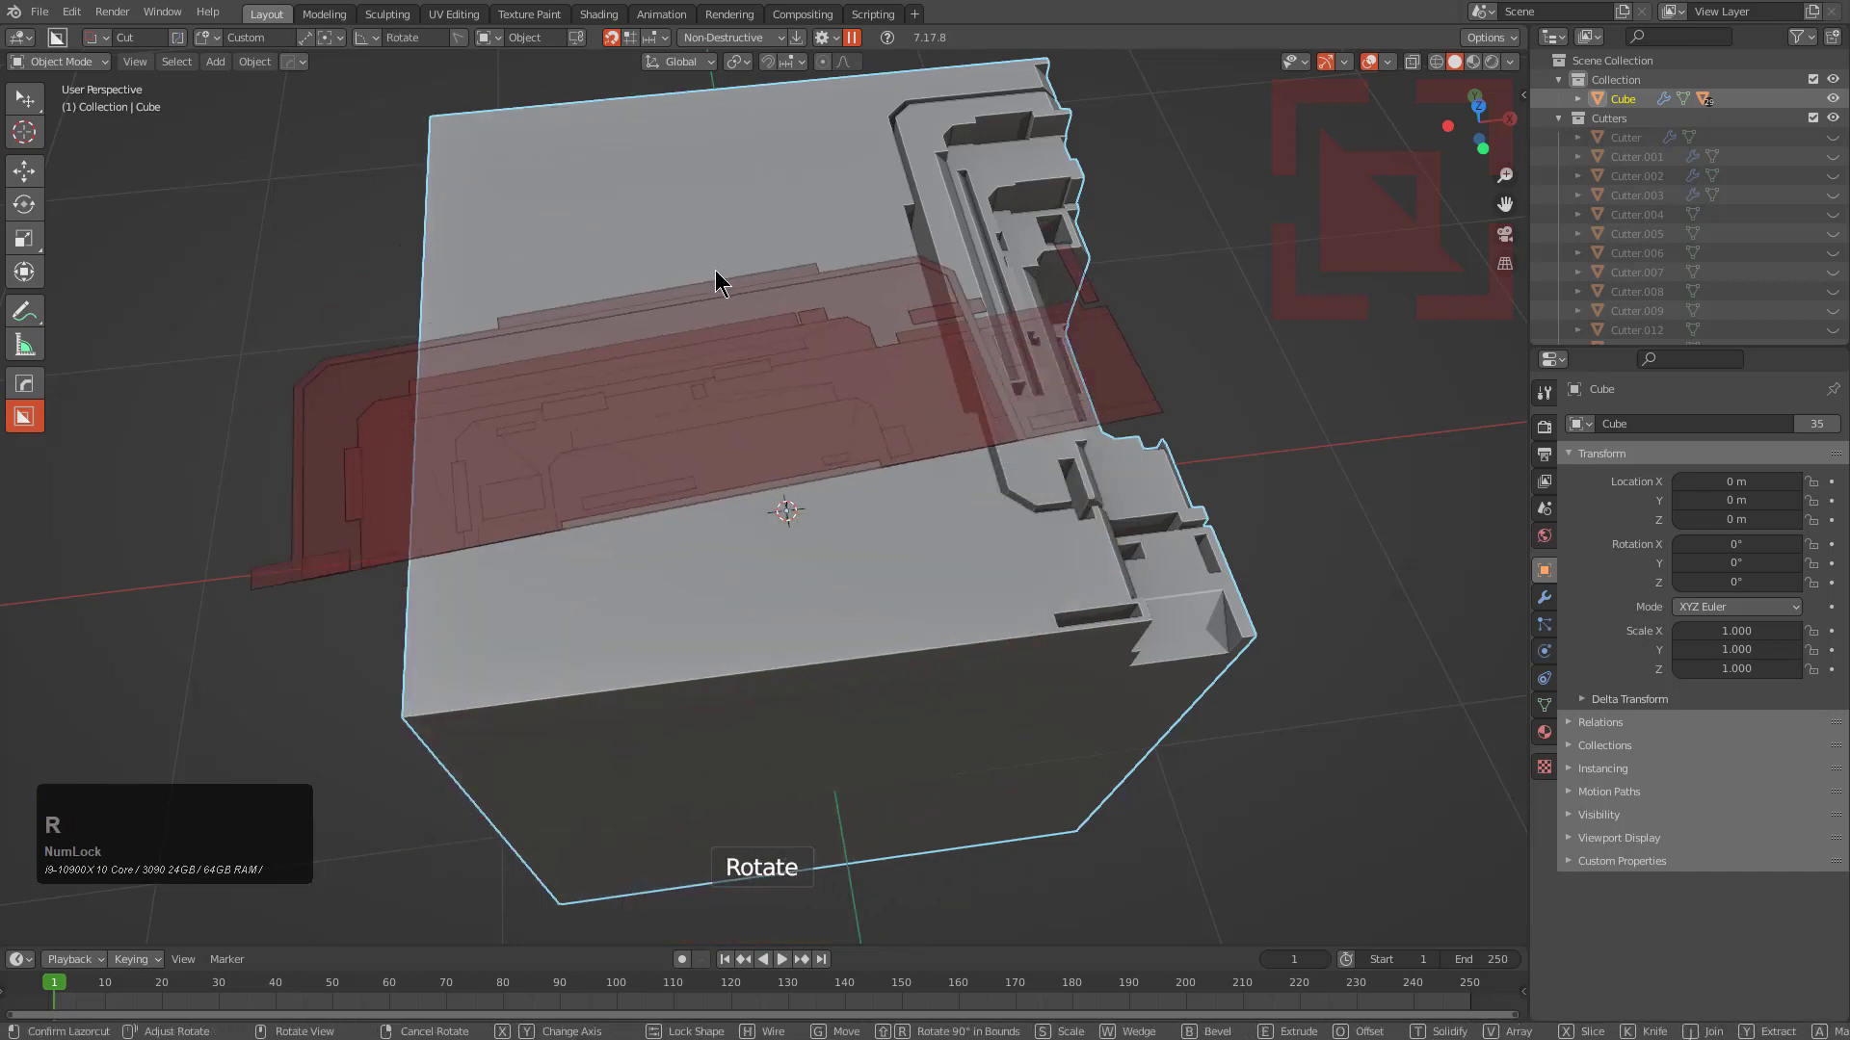
click(721, 283)
key(s)
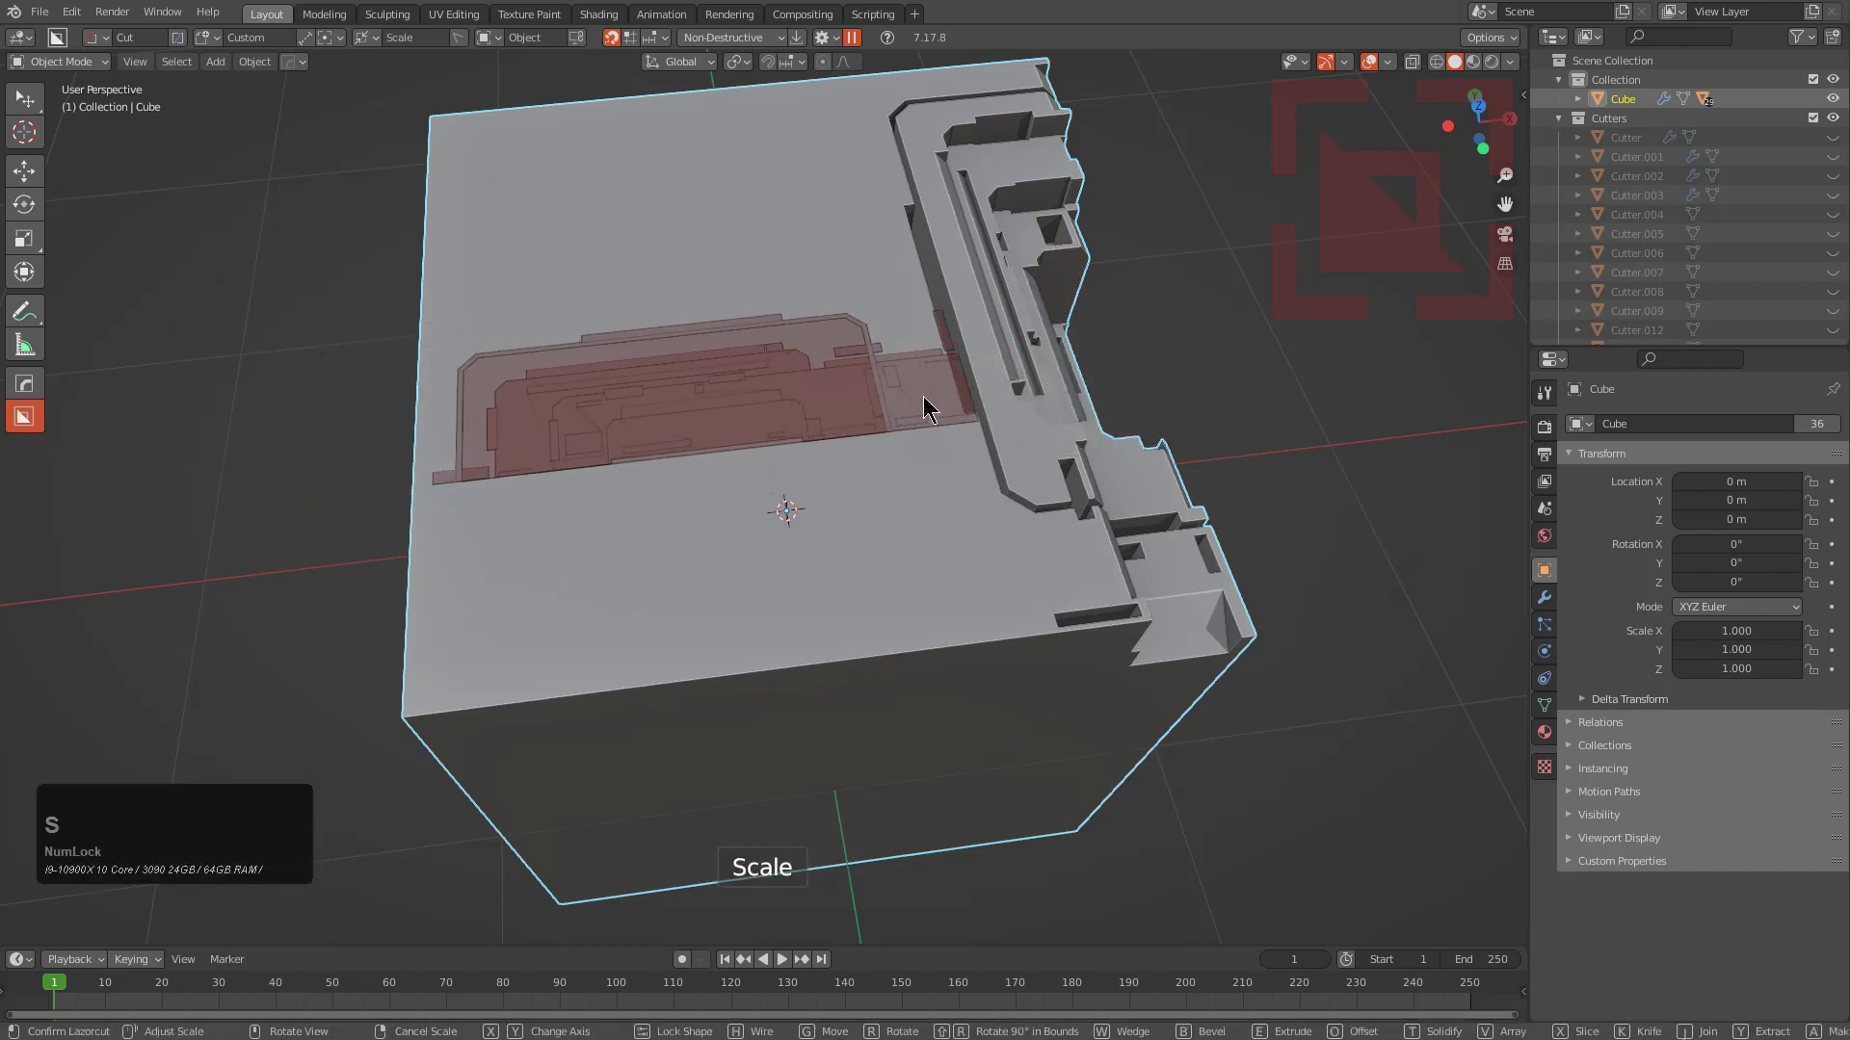
click(931, 397)
Move the custom cutter until its long straight side lines up with the top face's adjacent undetailed edge
key(g)
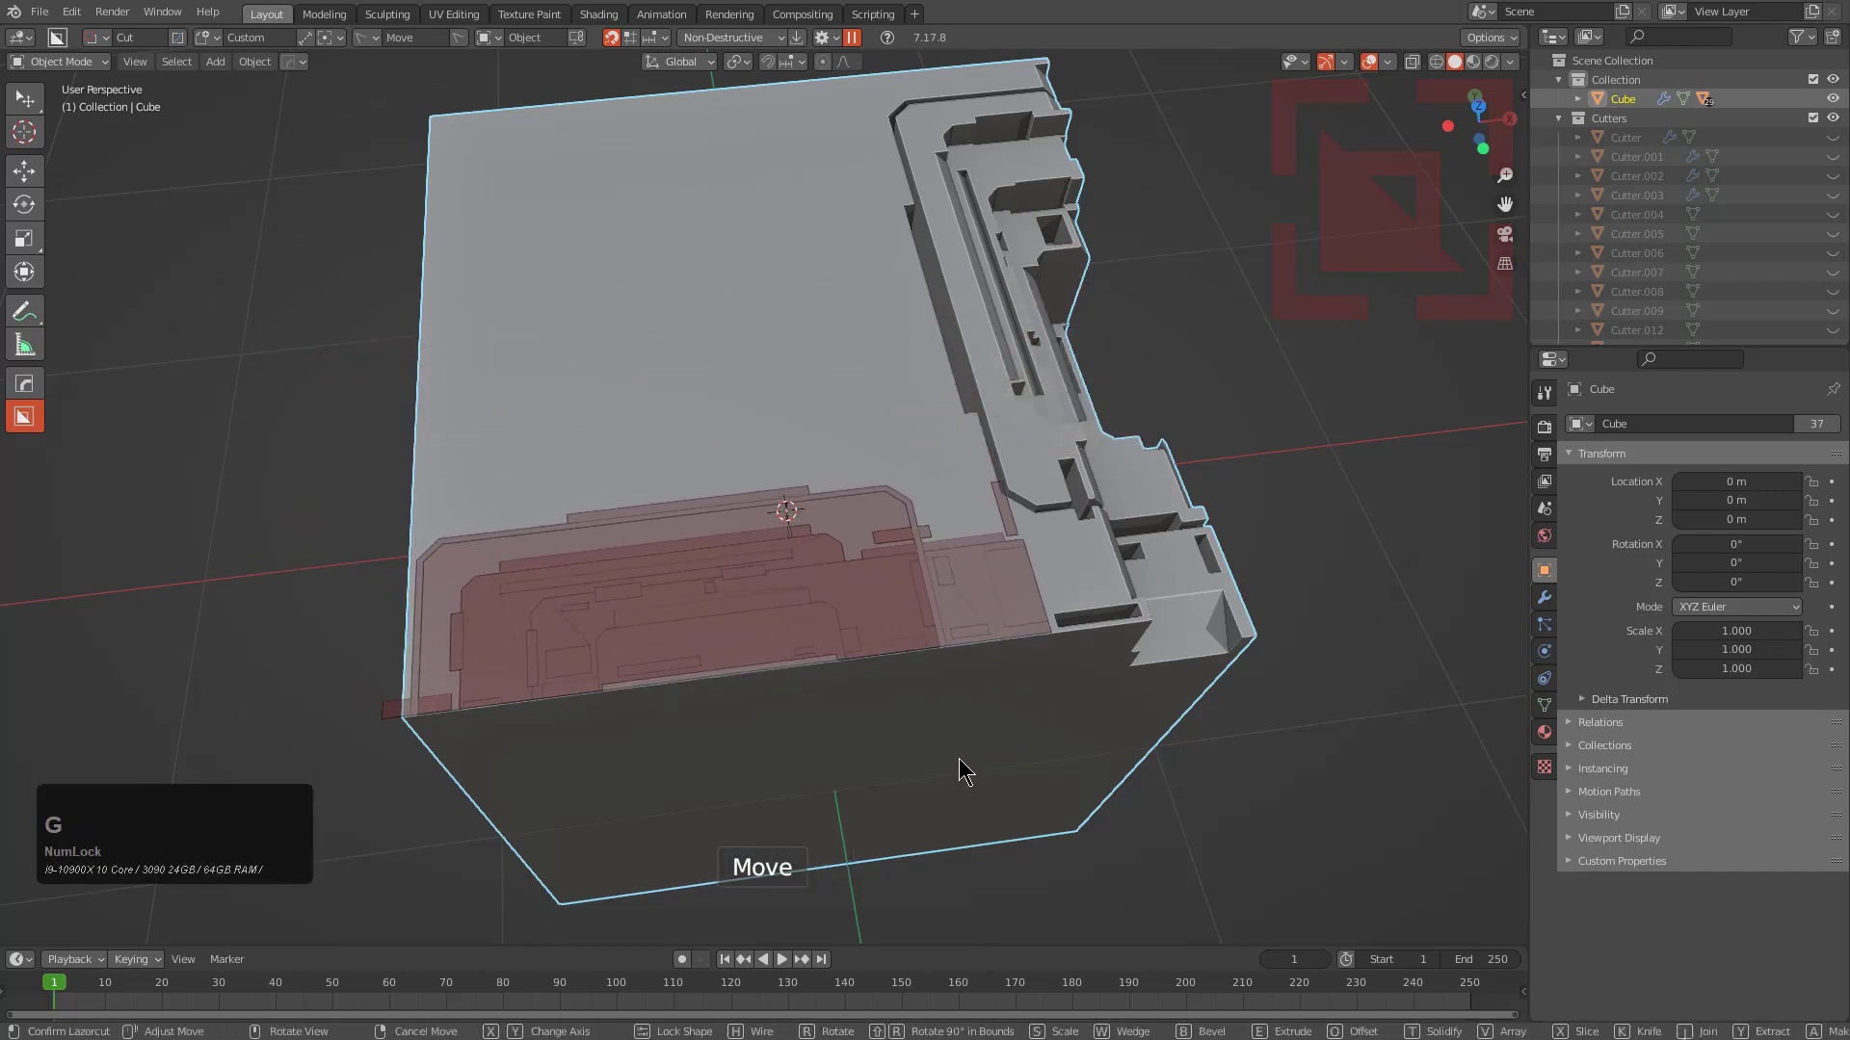
click(961, 766)
key(g)
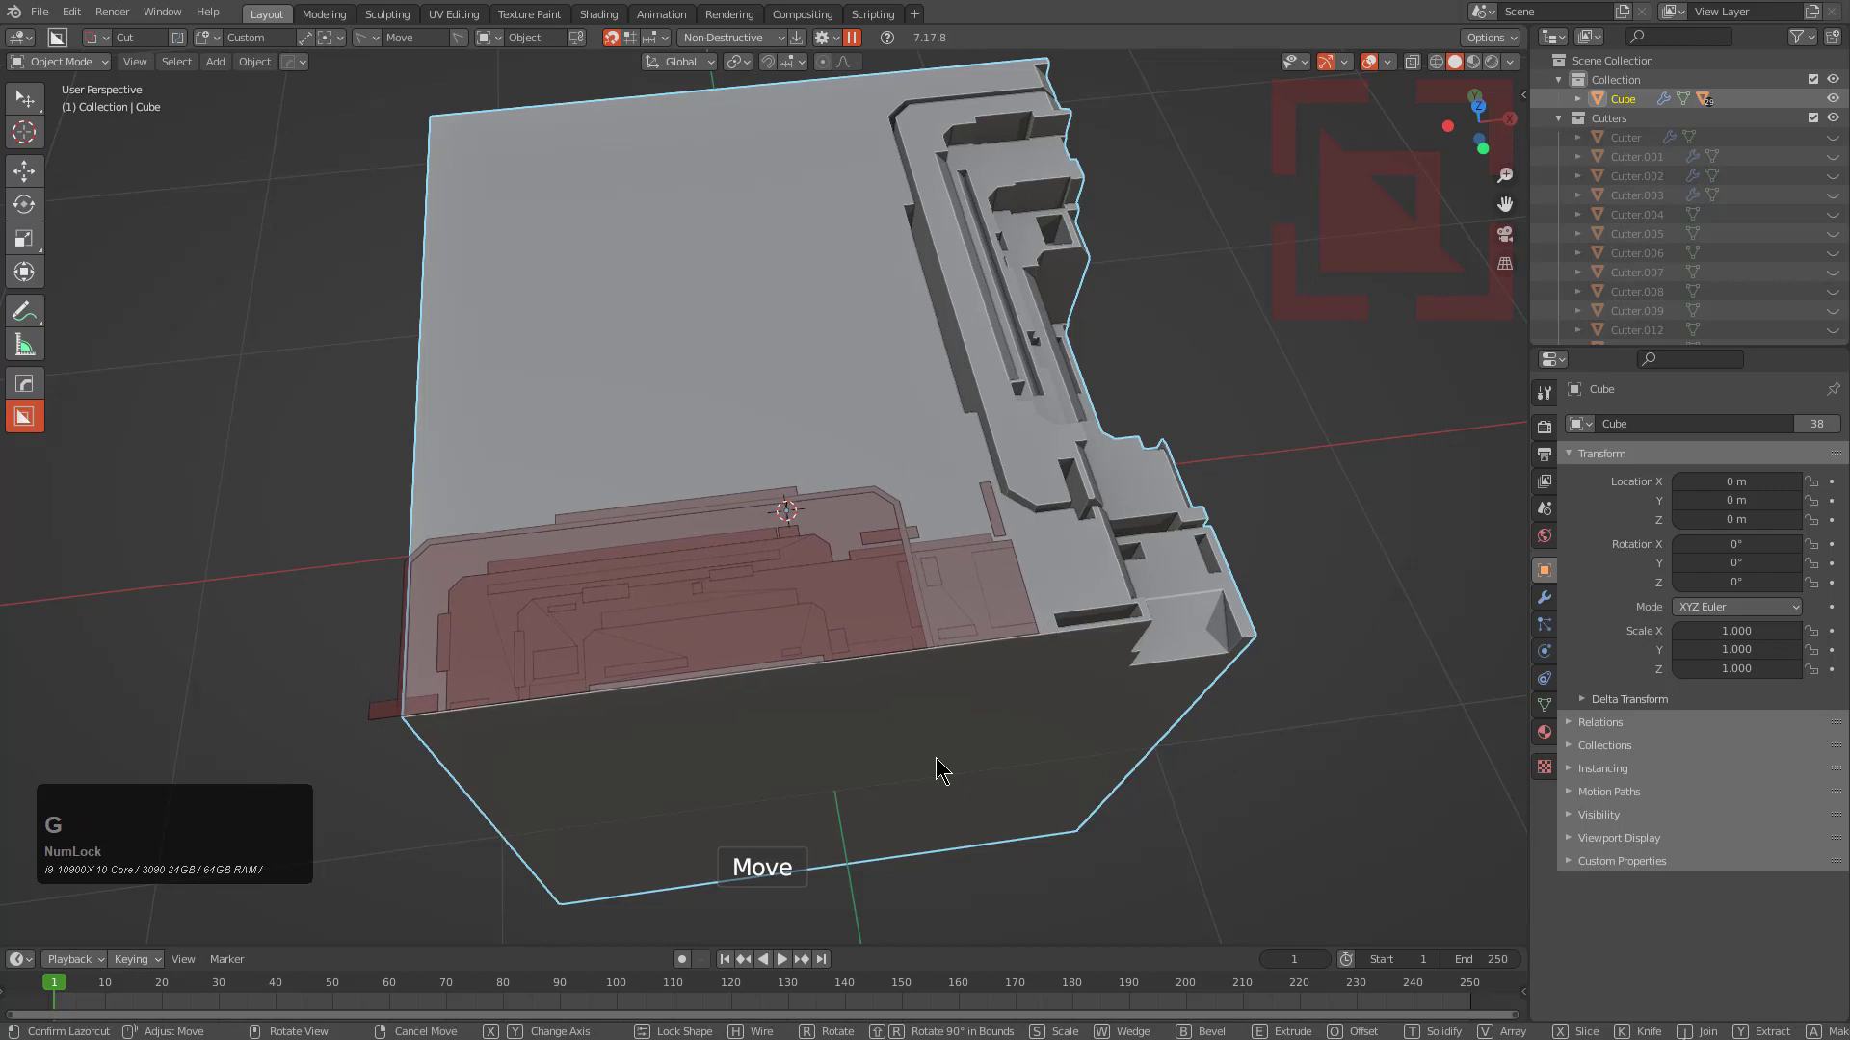
click(927, 754)
middle_drag(925, 740, 915, 693)
scroll(932, 609, up, 3)
key(g)
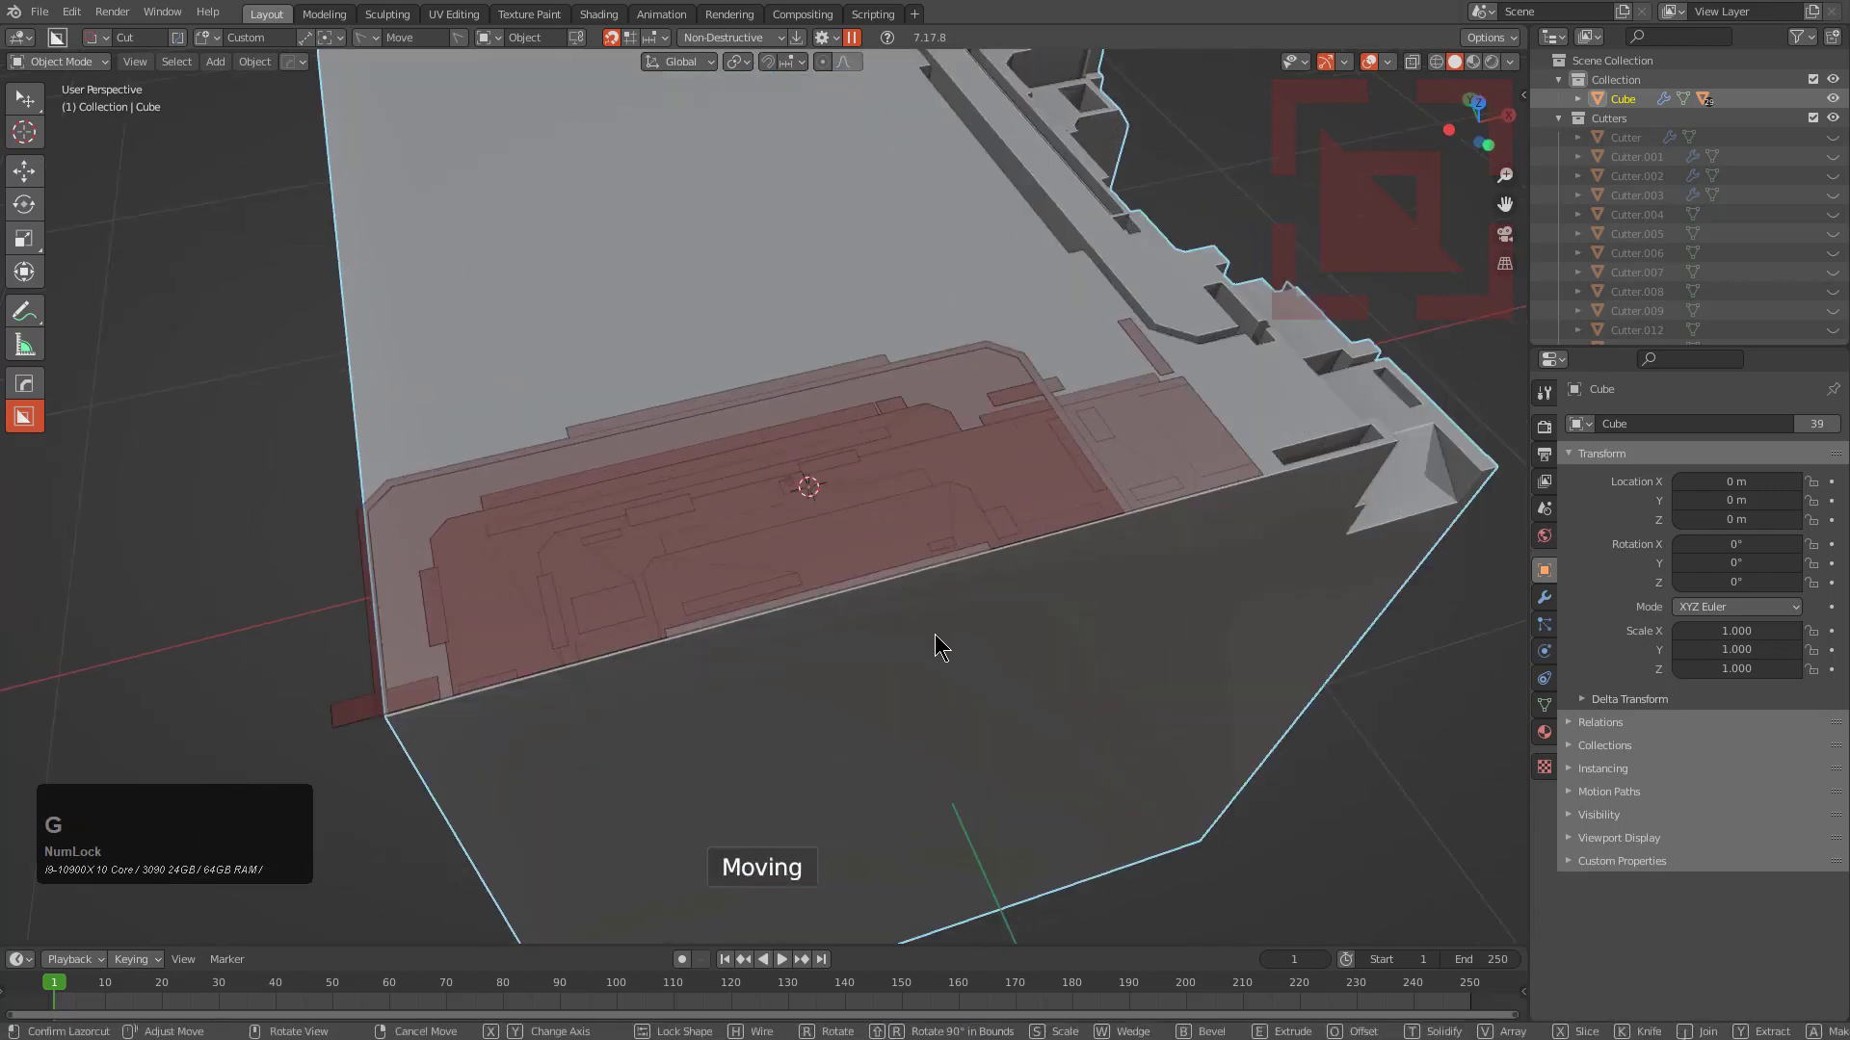
Extrude the positioned custom cutter down into the cube and apply the cut
click(935, 637)
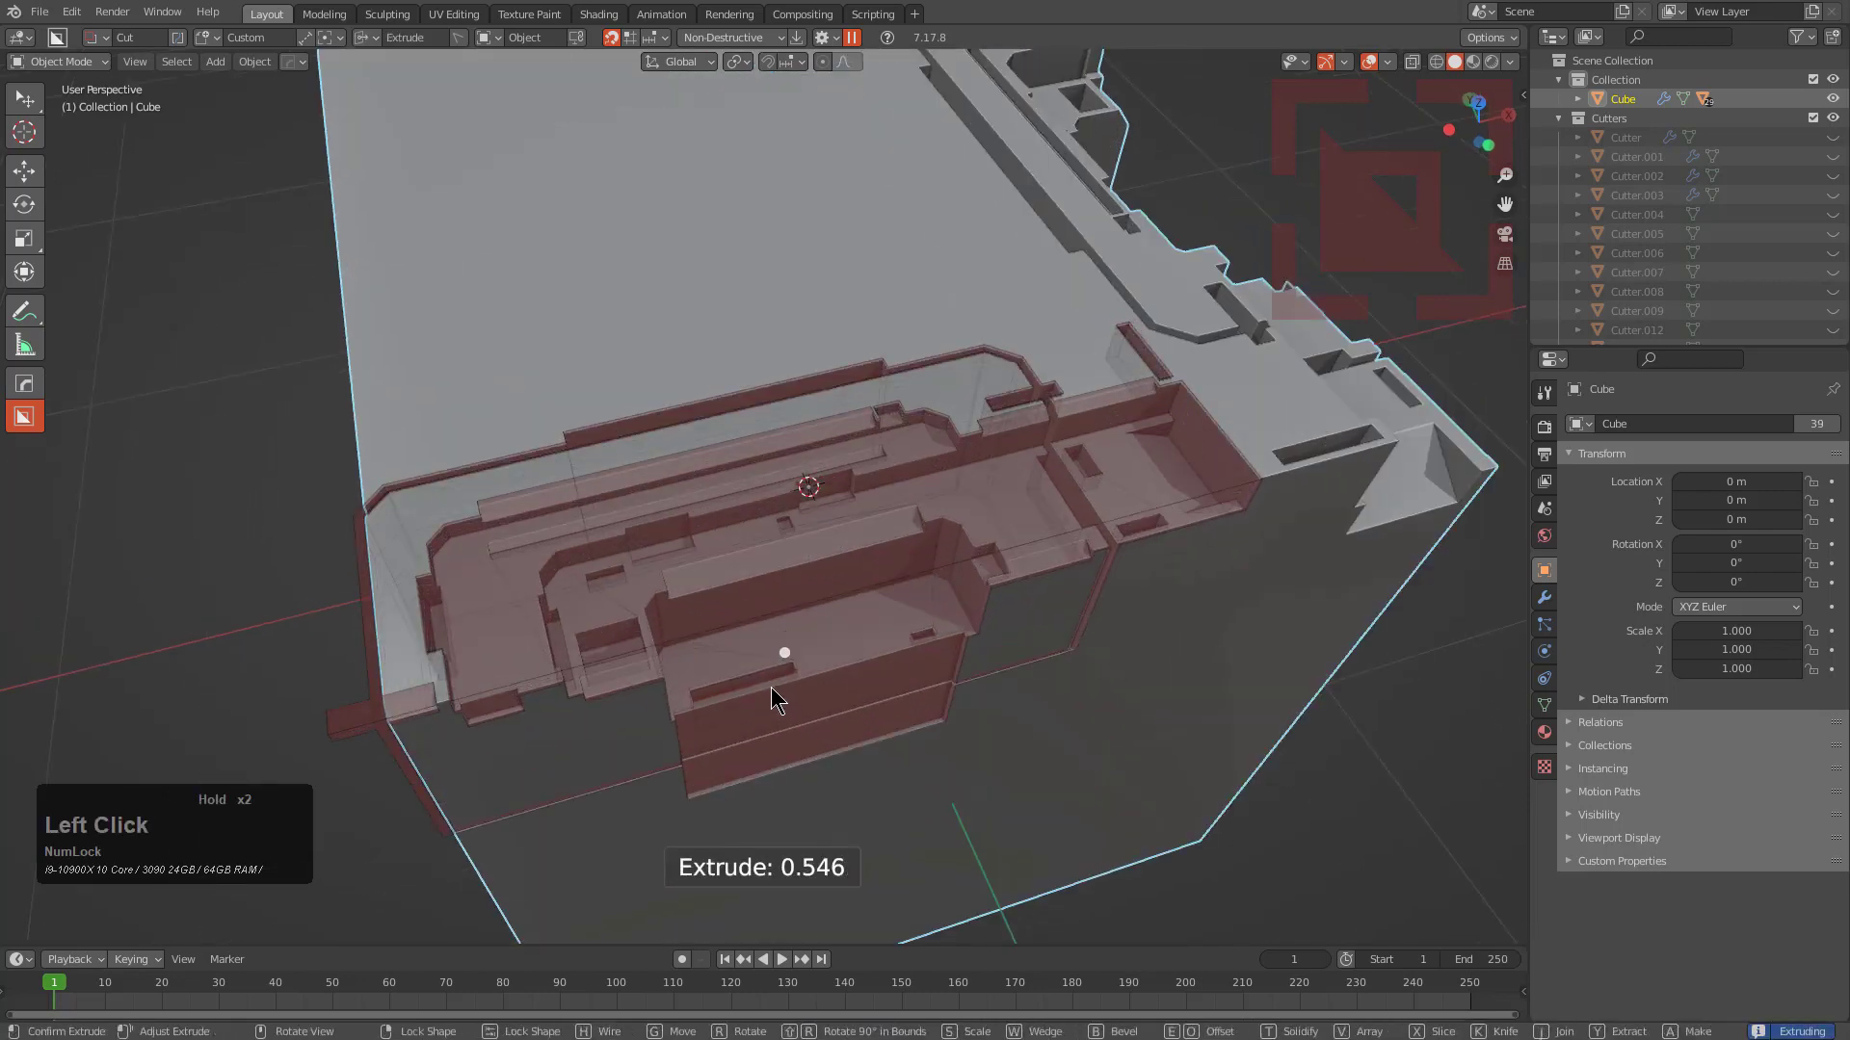
click(782, 752)
mouse_move(987, 611)
middle_down()
mouse_move(1008, 636)
mouse_move(1012, 619)
middle_up()
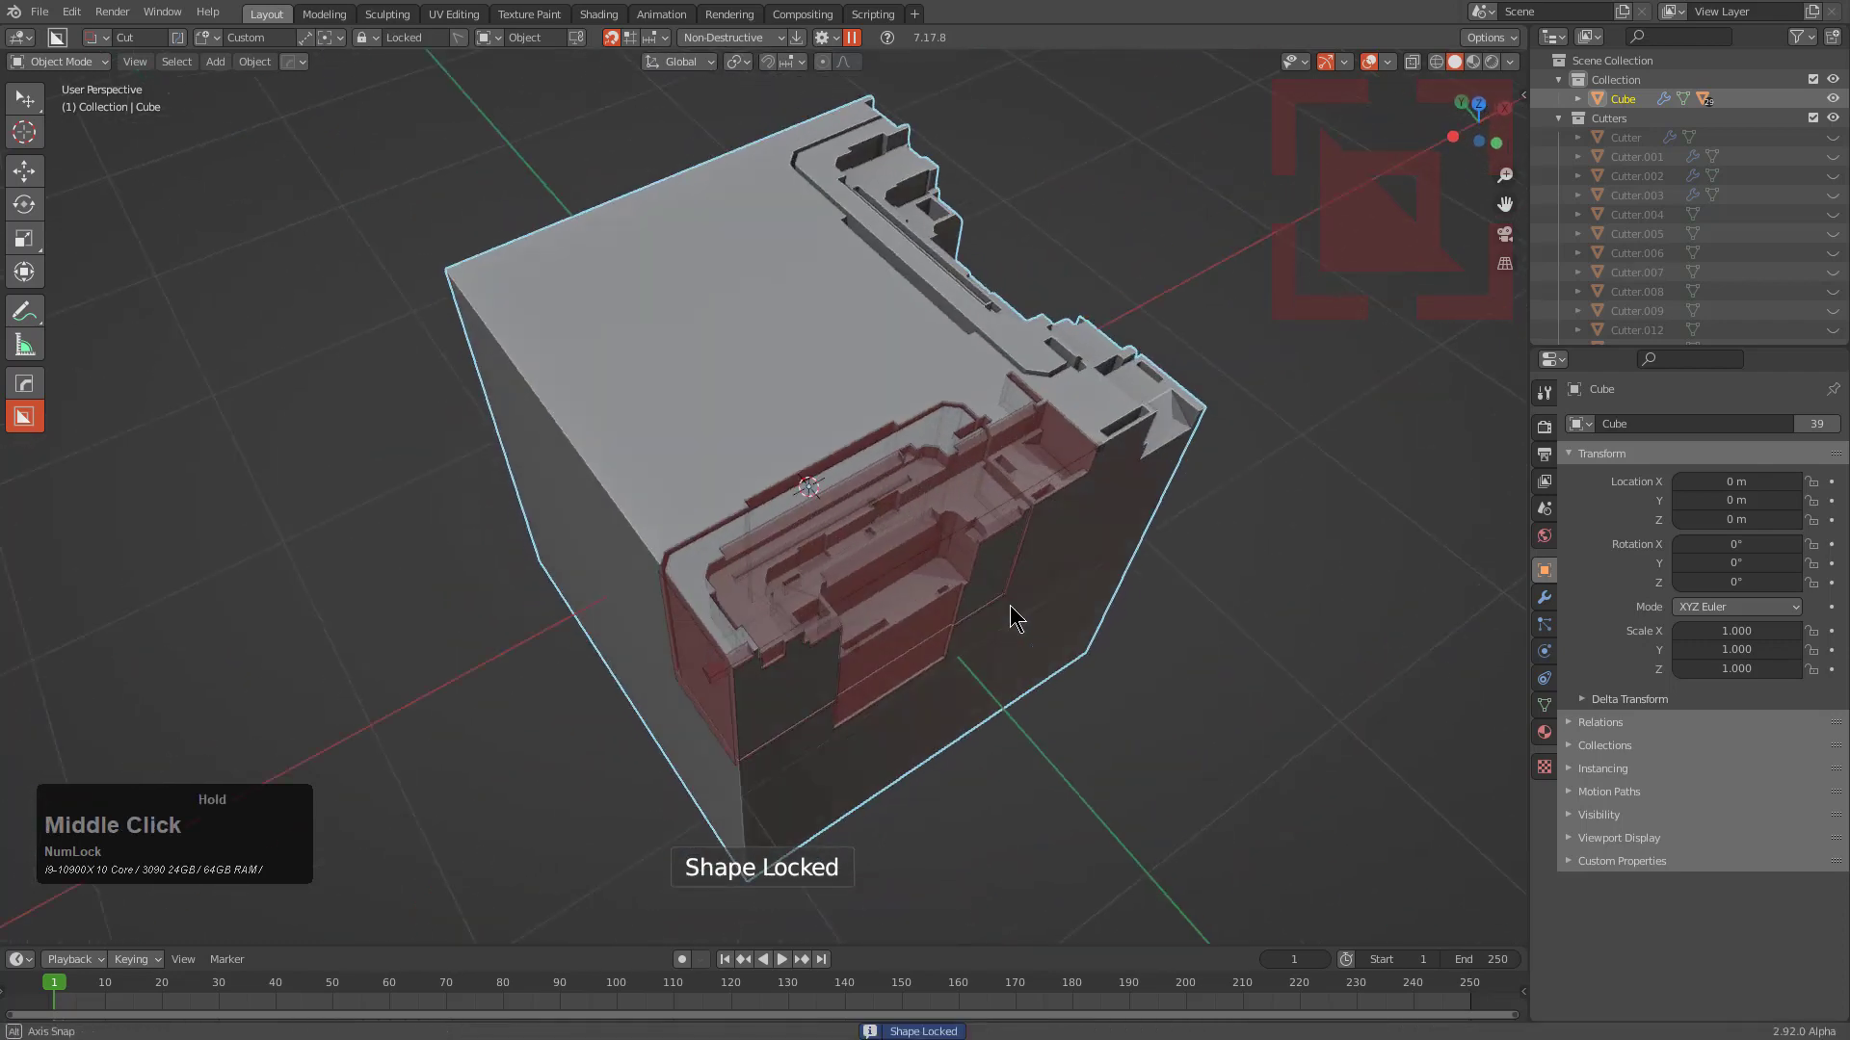
scroll(1014, 401, up, 2)
click(761, 397)
Draw the custom cutter at about 0.549 by 1.762 on the third side, lock it, and rotate it roughly parallel to that edge
mouse_move(761, 397)
middle_down()
mouse_move(780, 386)
mouse_move(761, 481)
mouse_move(610, 371)
middle_up()
scroll(794, 380, up, 2)
mouse_move(611, 372)
mouse_down()
mouse_move(909, 516)
mouse_move(776, 639)
mouse_move(639, 628)
mouse_move(681, 617)
mouse_up()
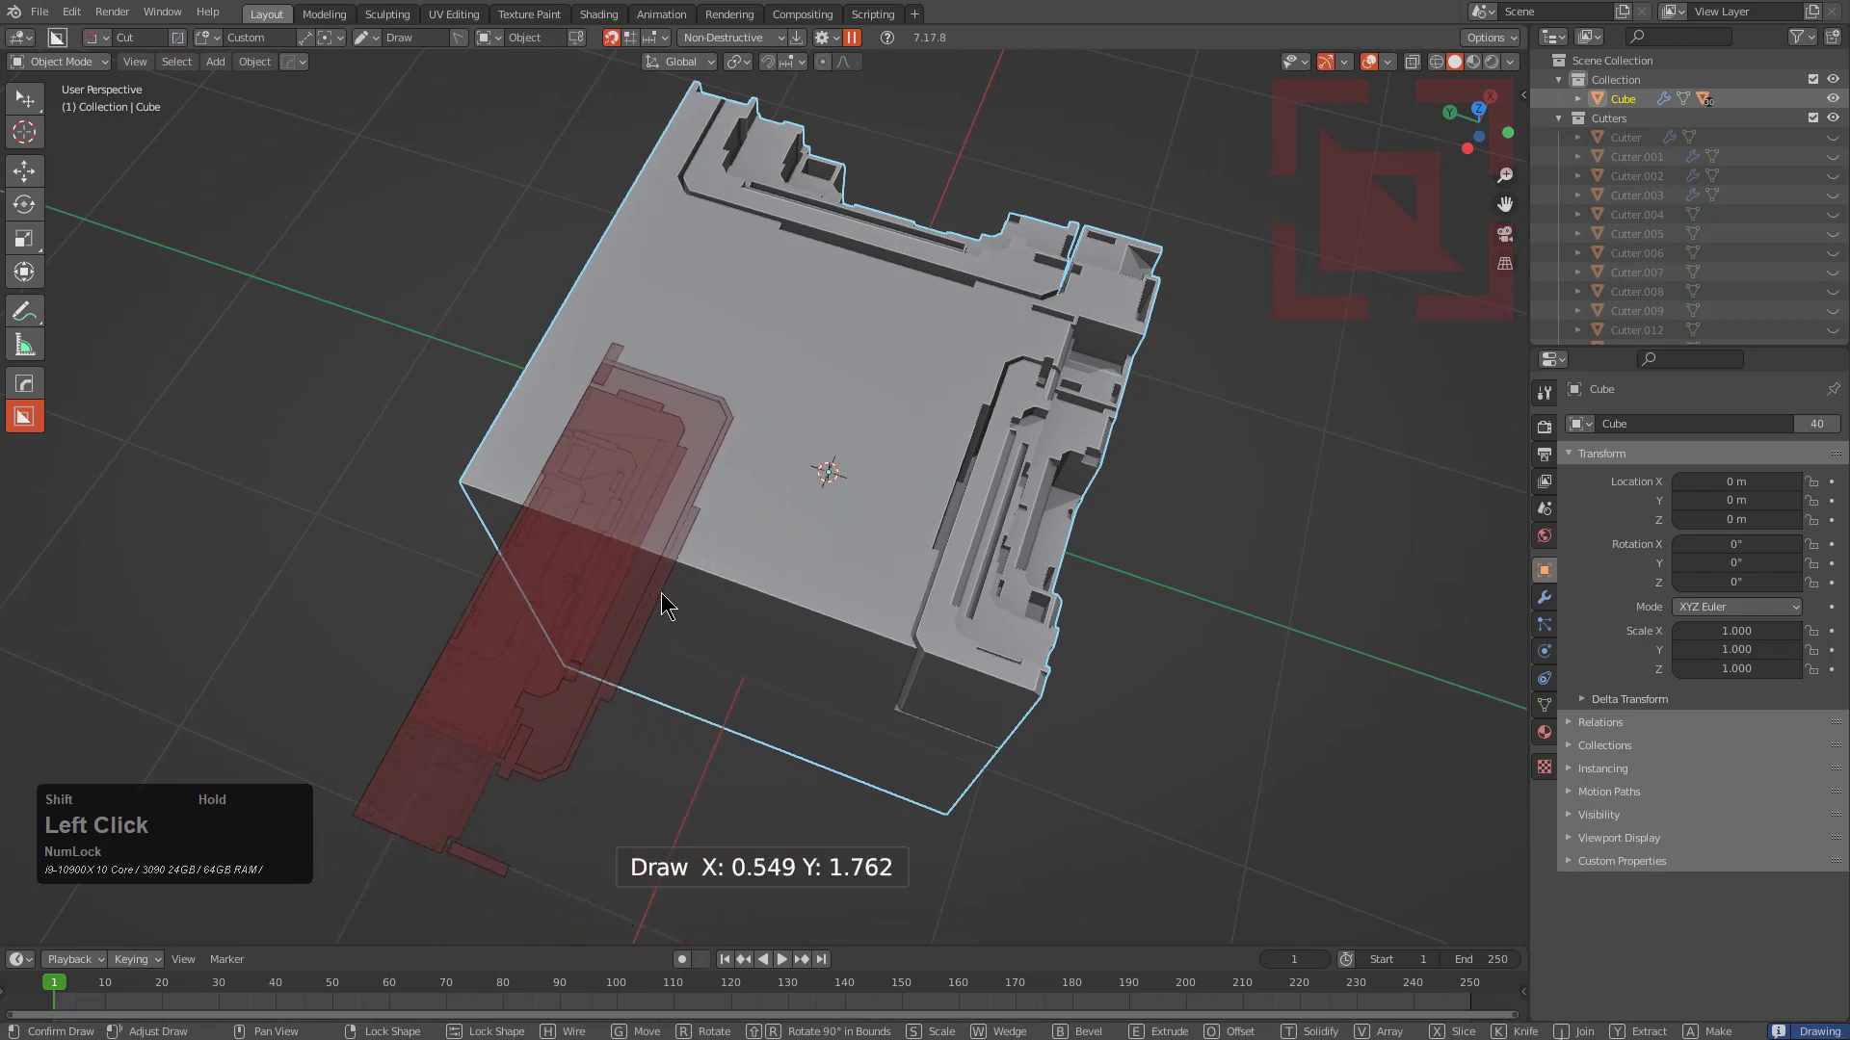
right_click(661, 594)
key(r)
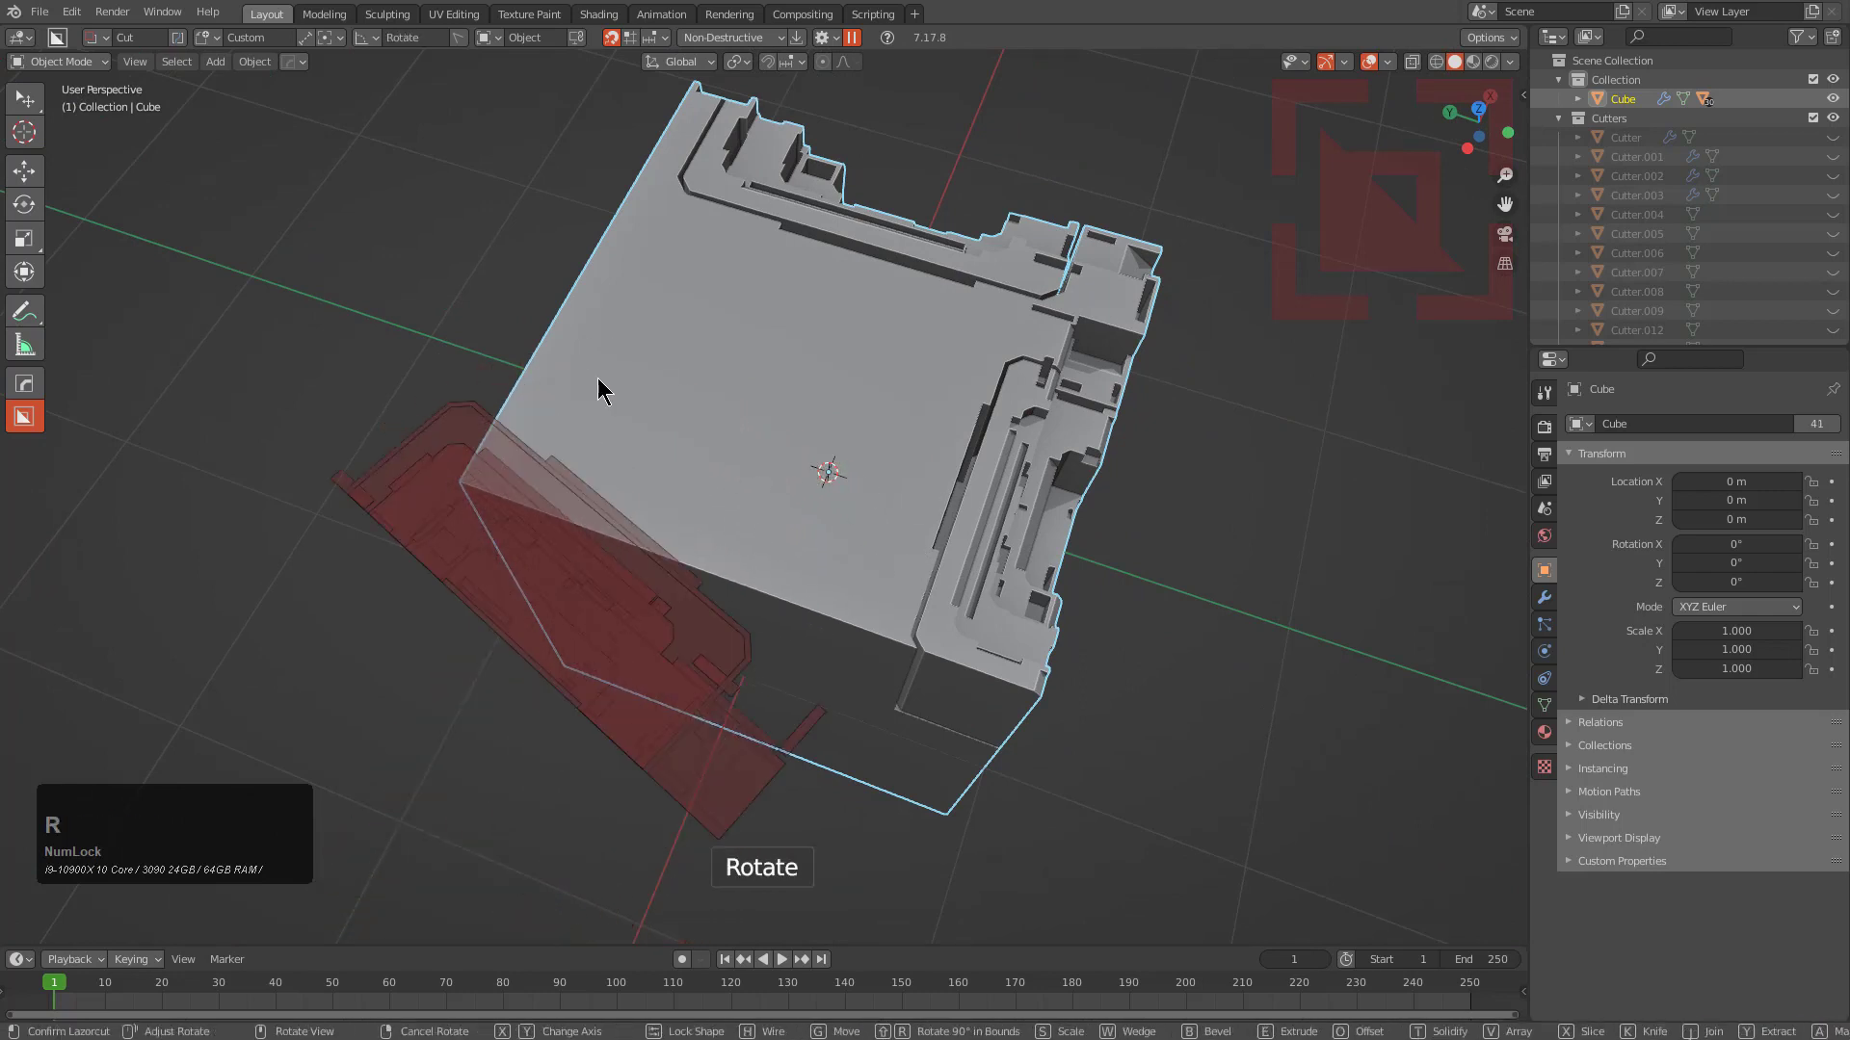
click(576, 389)
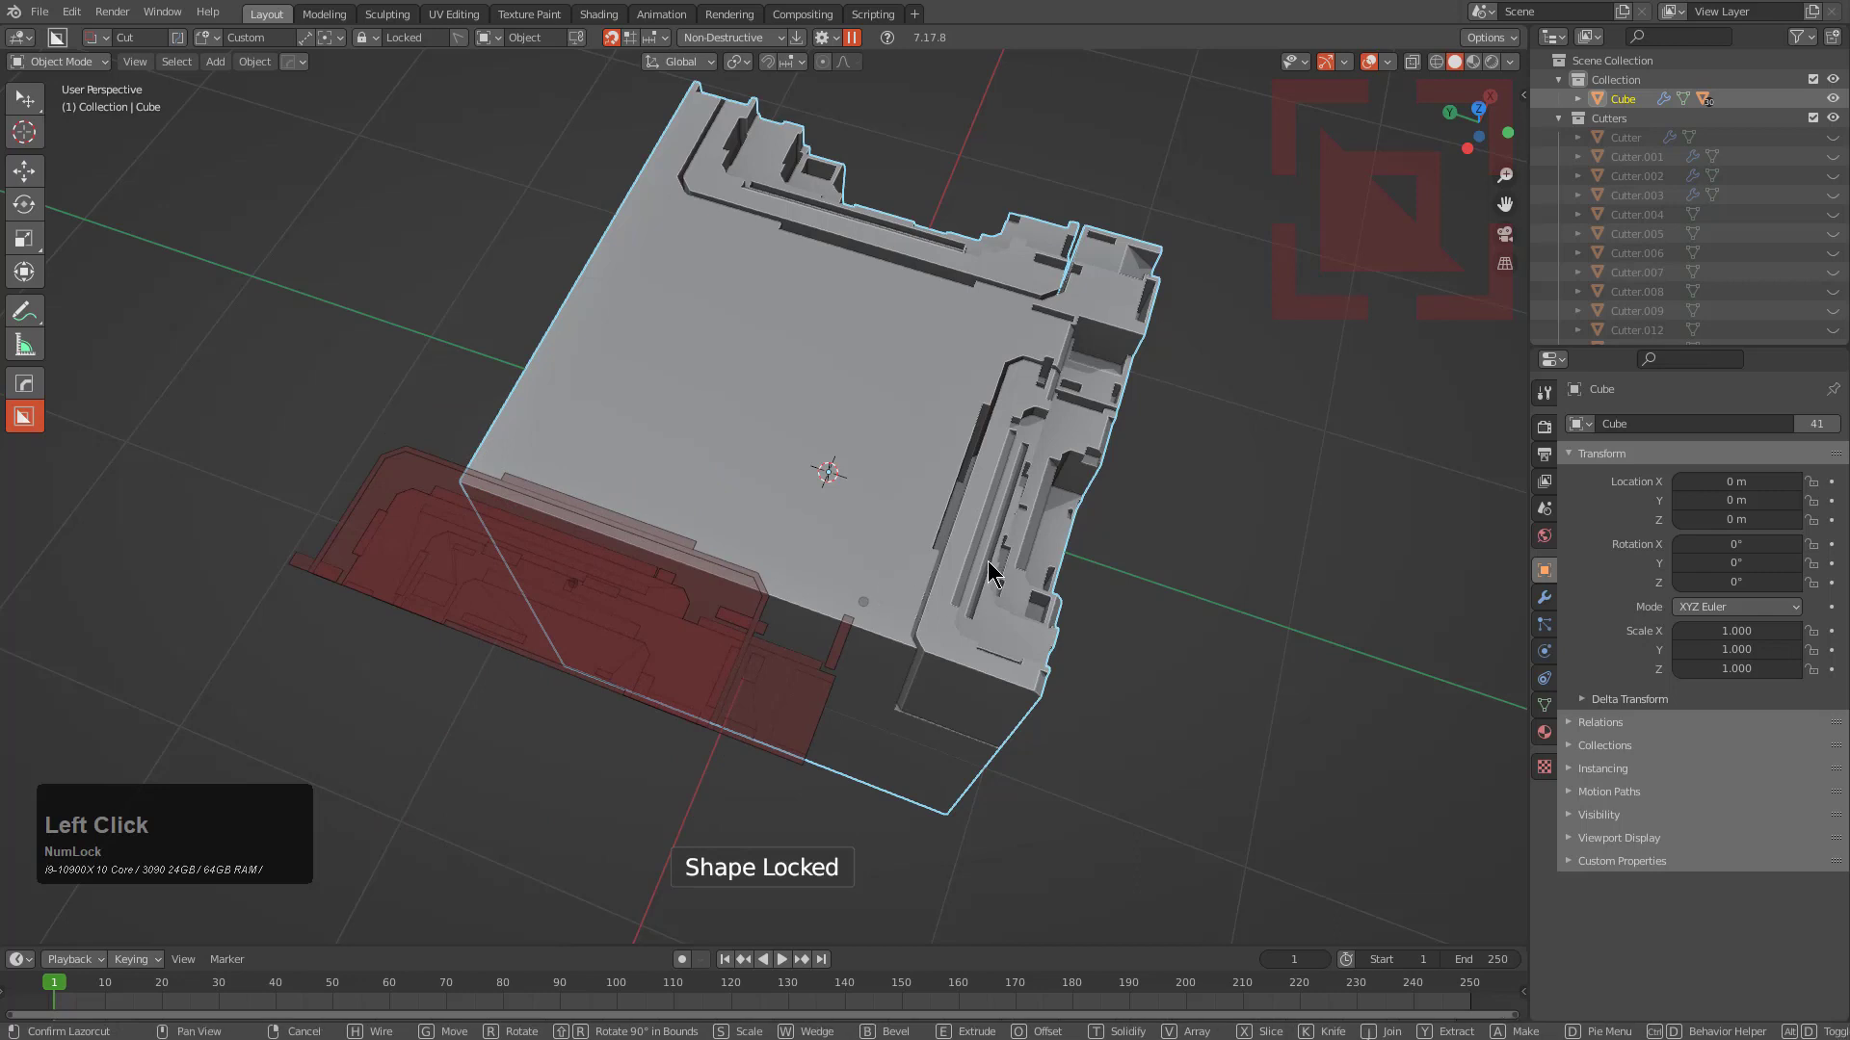
Cycle the locked custom cutter through four 90° rotations in bounds
key(shift+grave)
key(shift+grave)
key(shift+grave)
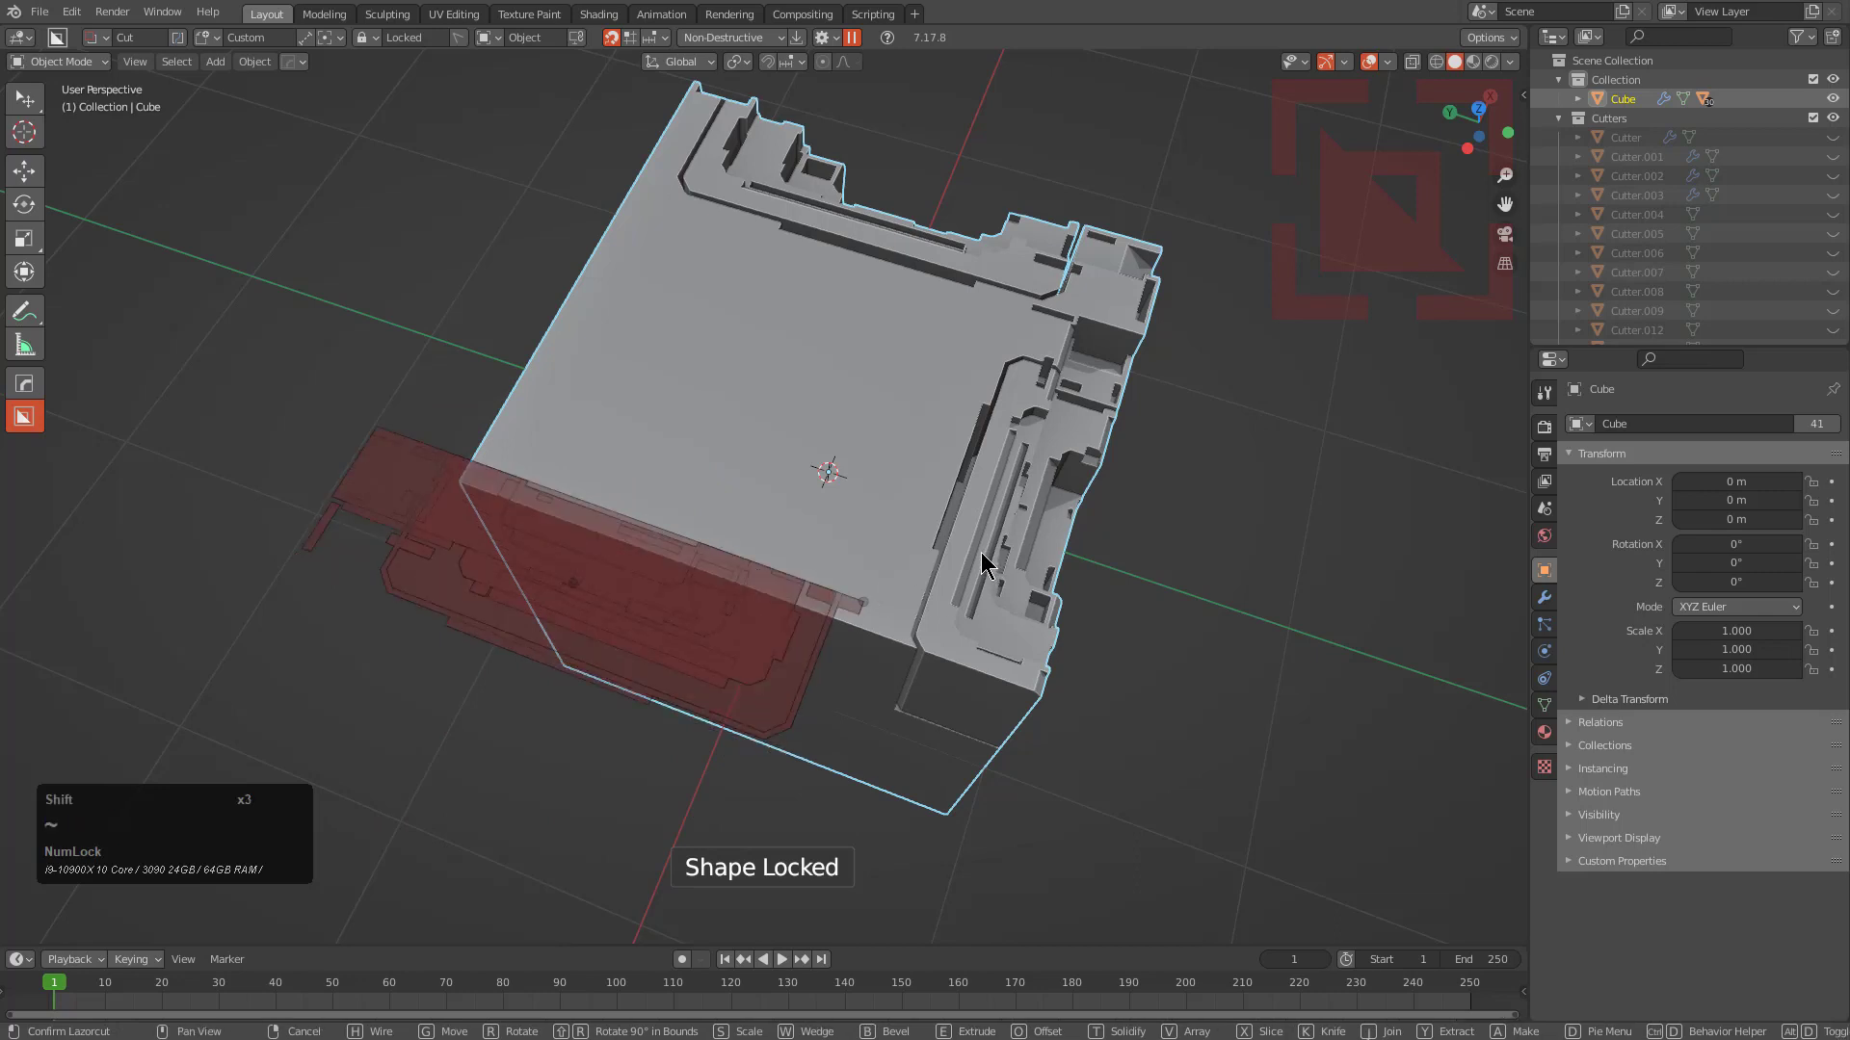
key(shift+grave)
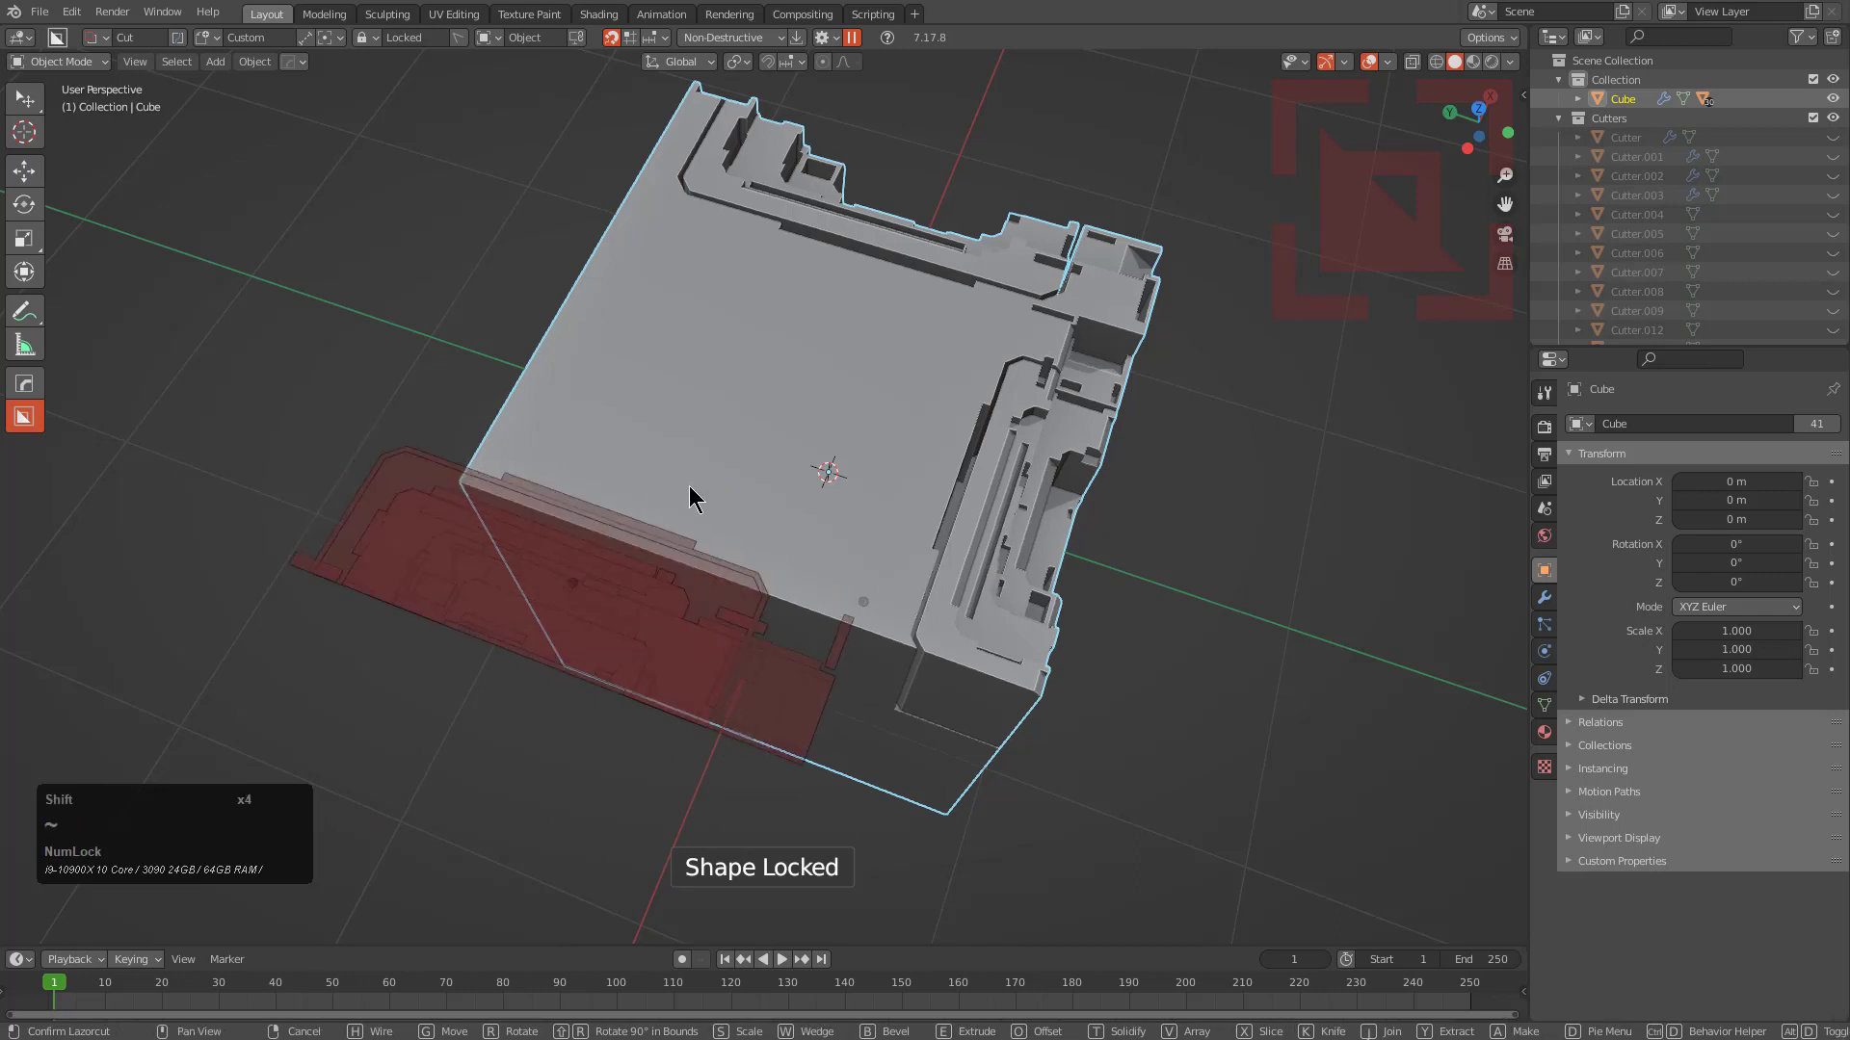
Move the custom cutter onto the third edge of the top face, then extrude it down and apply the cut
shift+drag(569, 582, 655, 487)
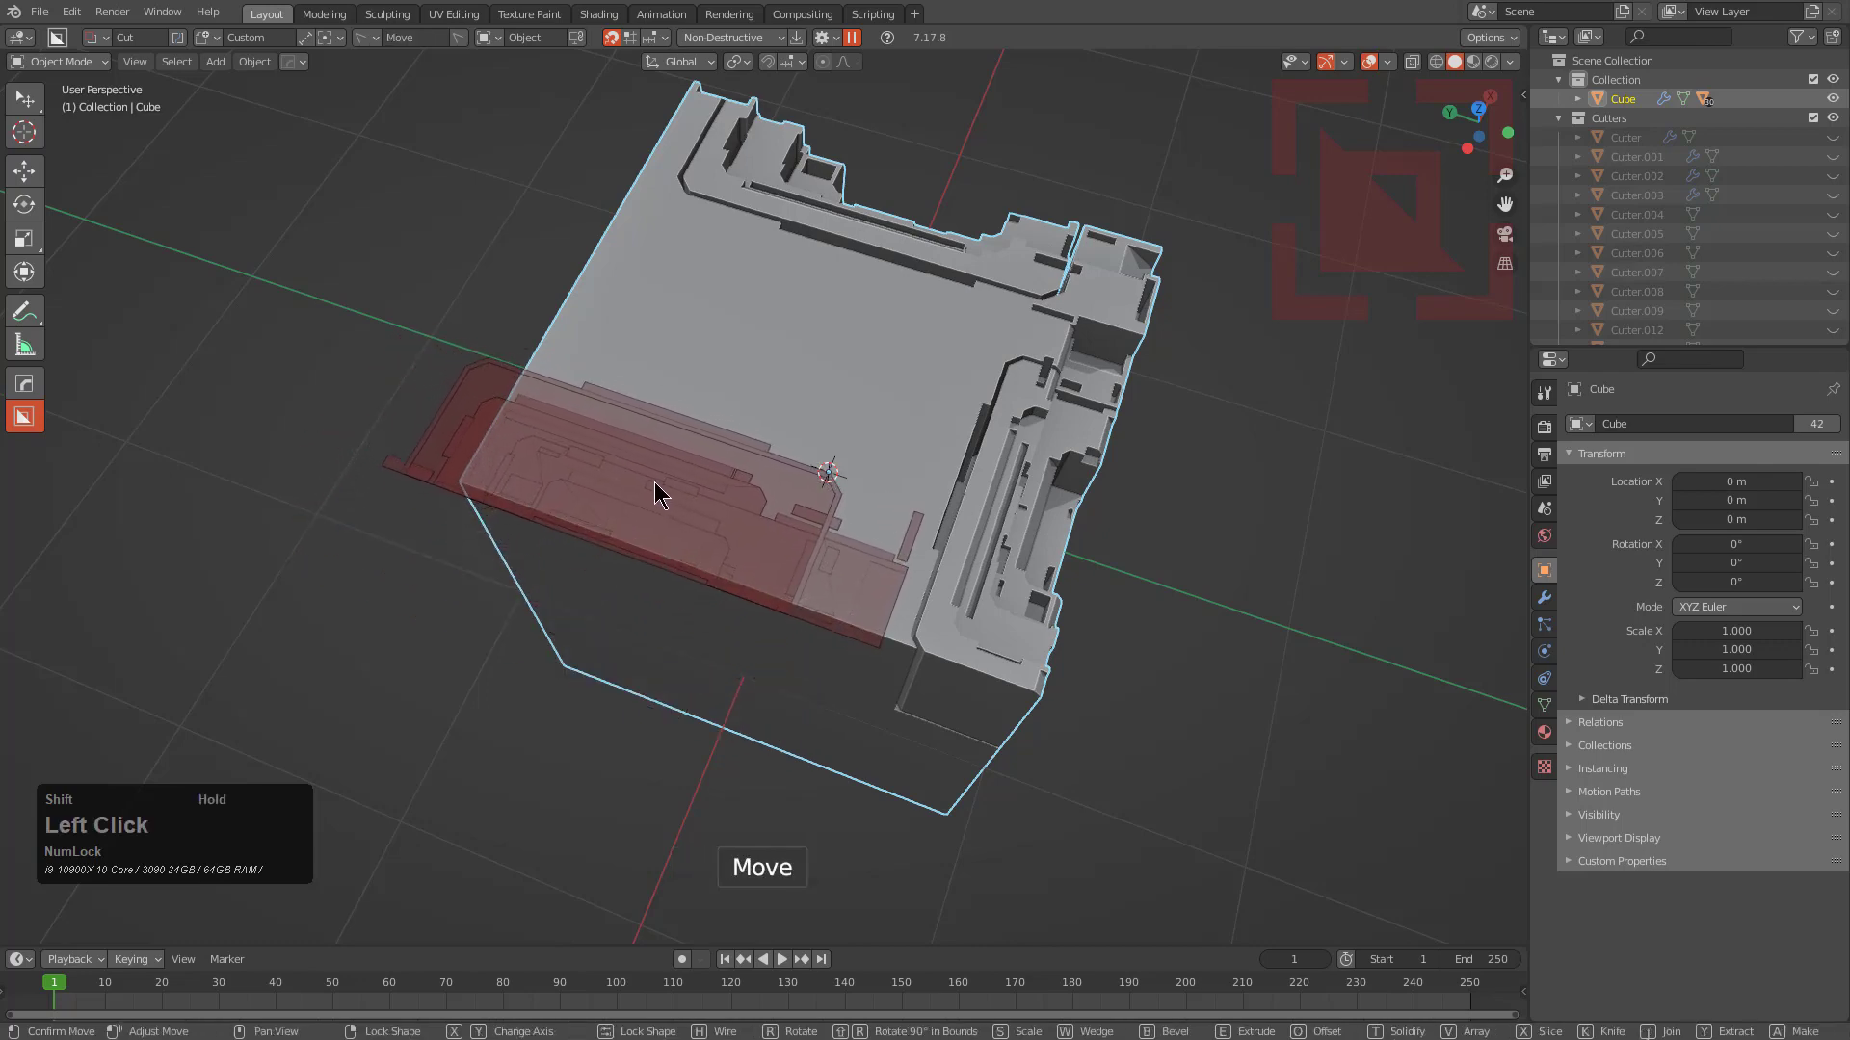
scroll(655, 393, up, 3)
drag(564, 300, 613, 535)
click(681, 327)
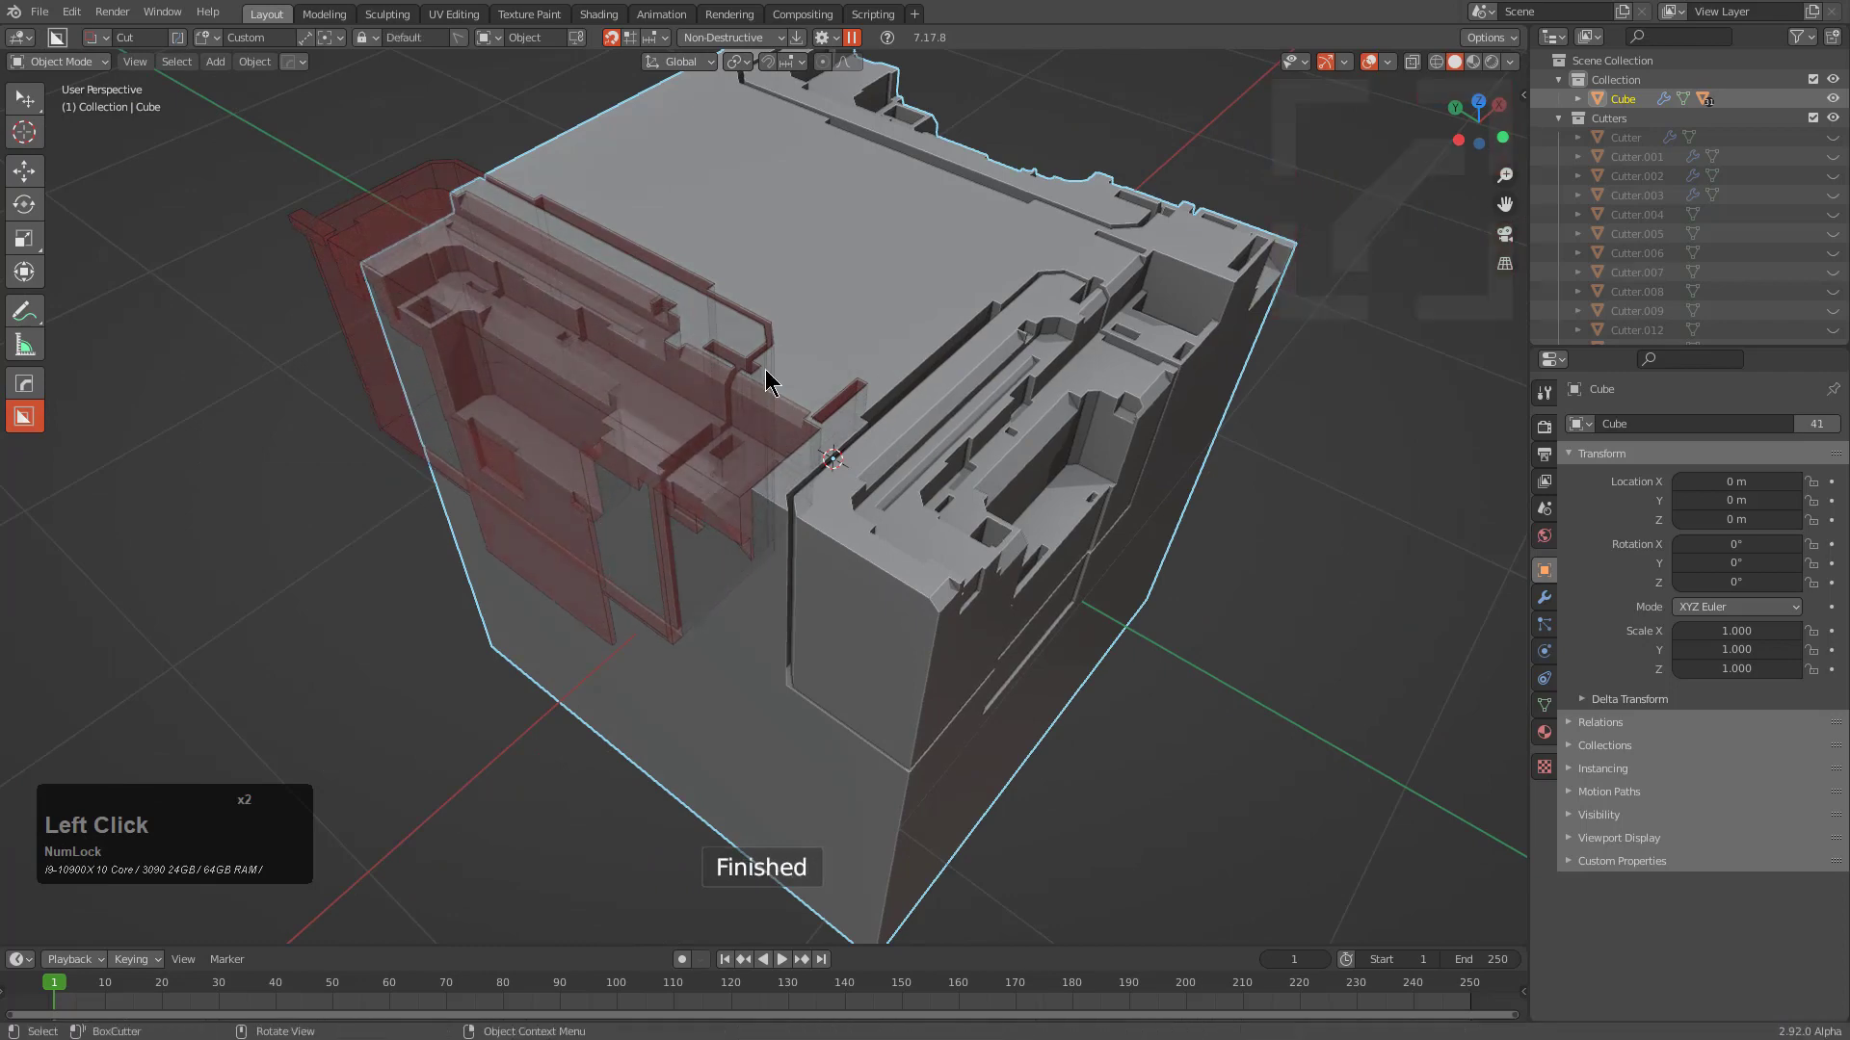
Draw and lock the custom cutter along the fourth edge, shift it along that edge, and extrude it down to cut the cube
middle_drag(767, 376, 622, 405)
scroll(691, 457, down, 2)
key(KP_Decimal)
scroll(778, 537, down, 2)
mouse_move(622, 405)
shift+mouse_down()
mouse_move(992, 721)
mouse_move(1057, 672)
shift+mouse_up()
right_click(1057, 672)
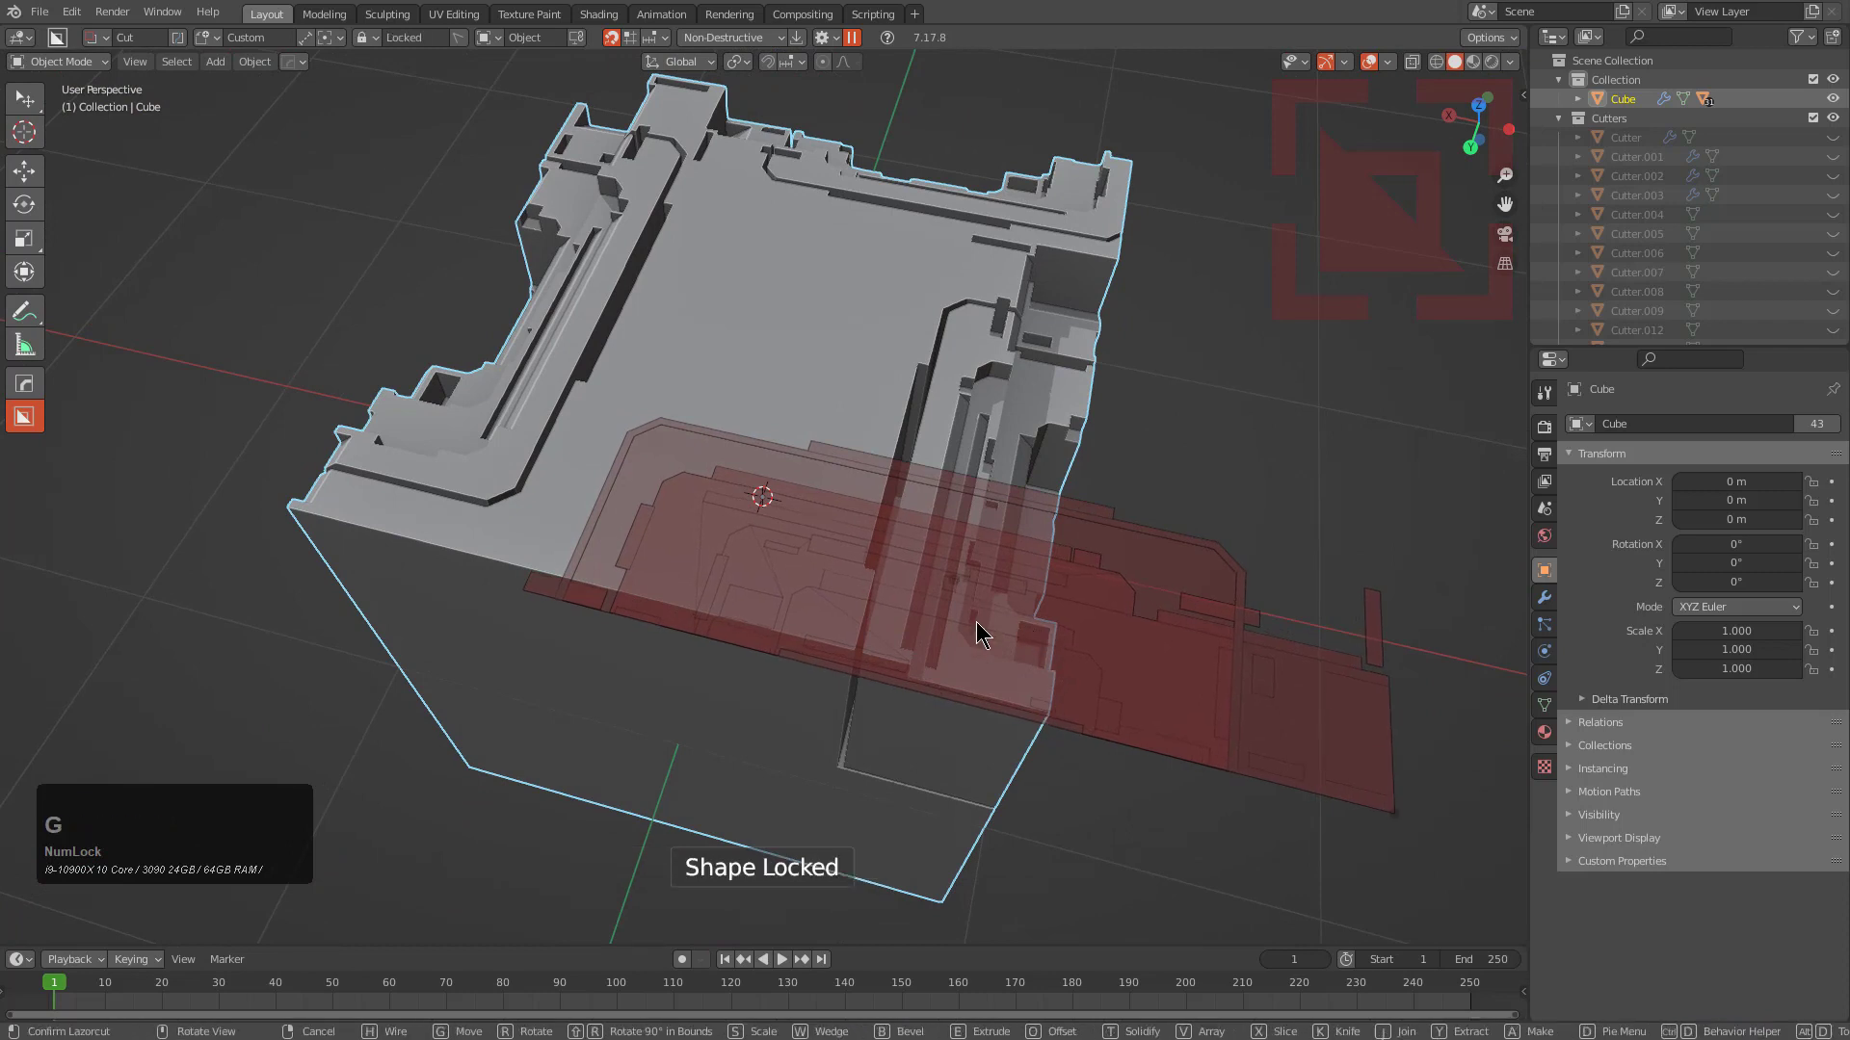
click(914, 621)
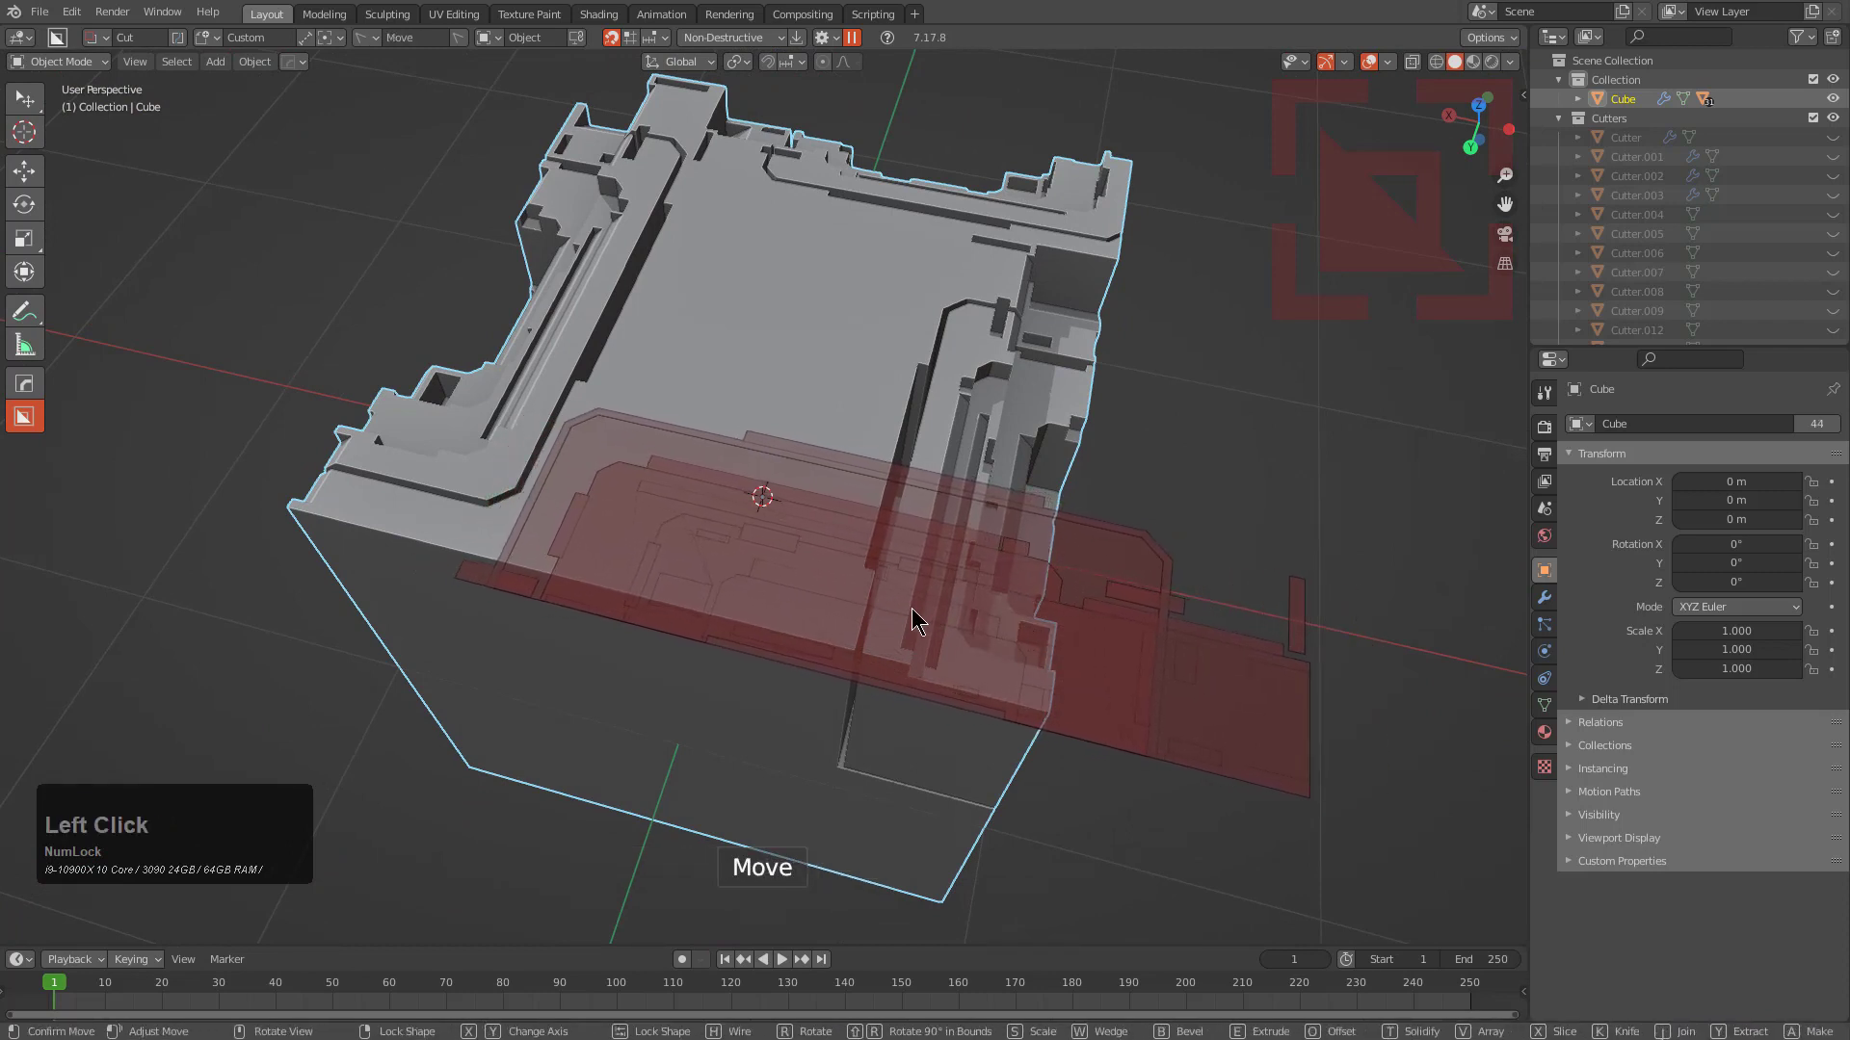
shift+drag(888, 576, 933, 748)
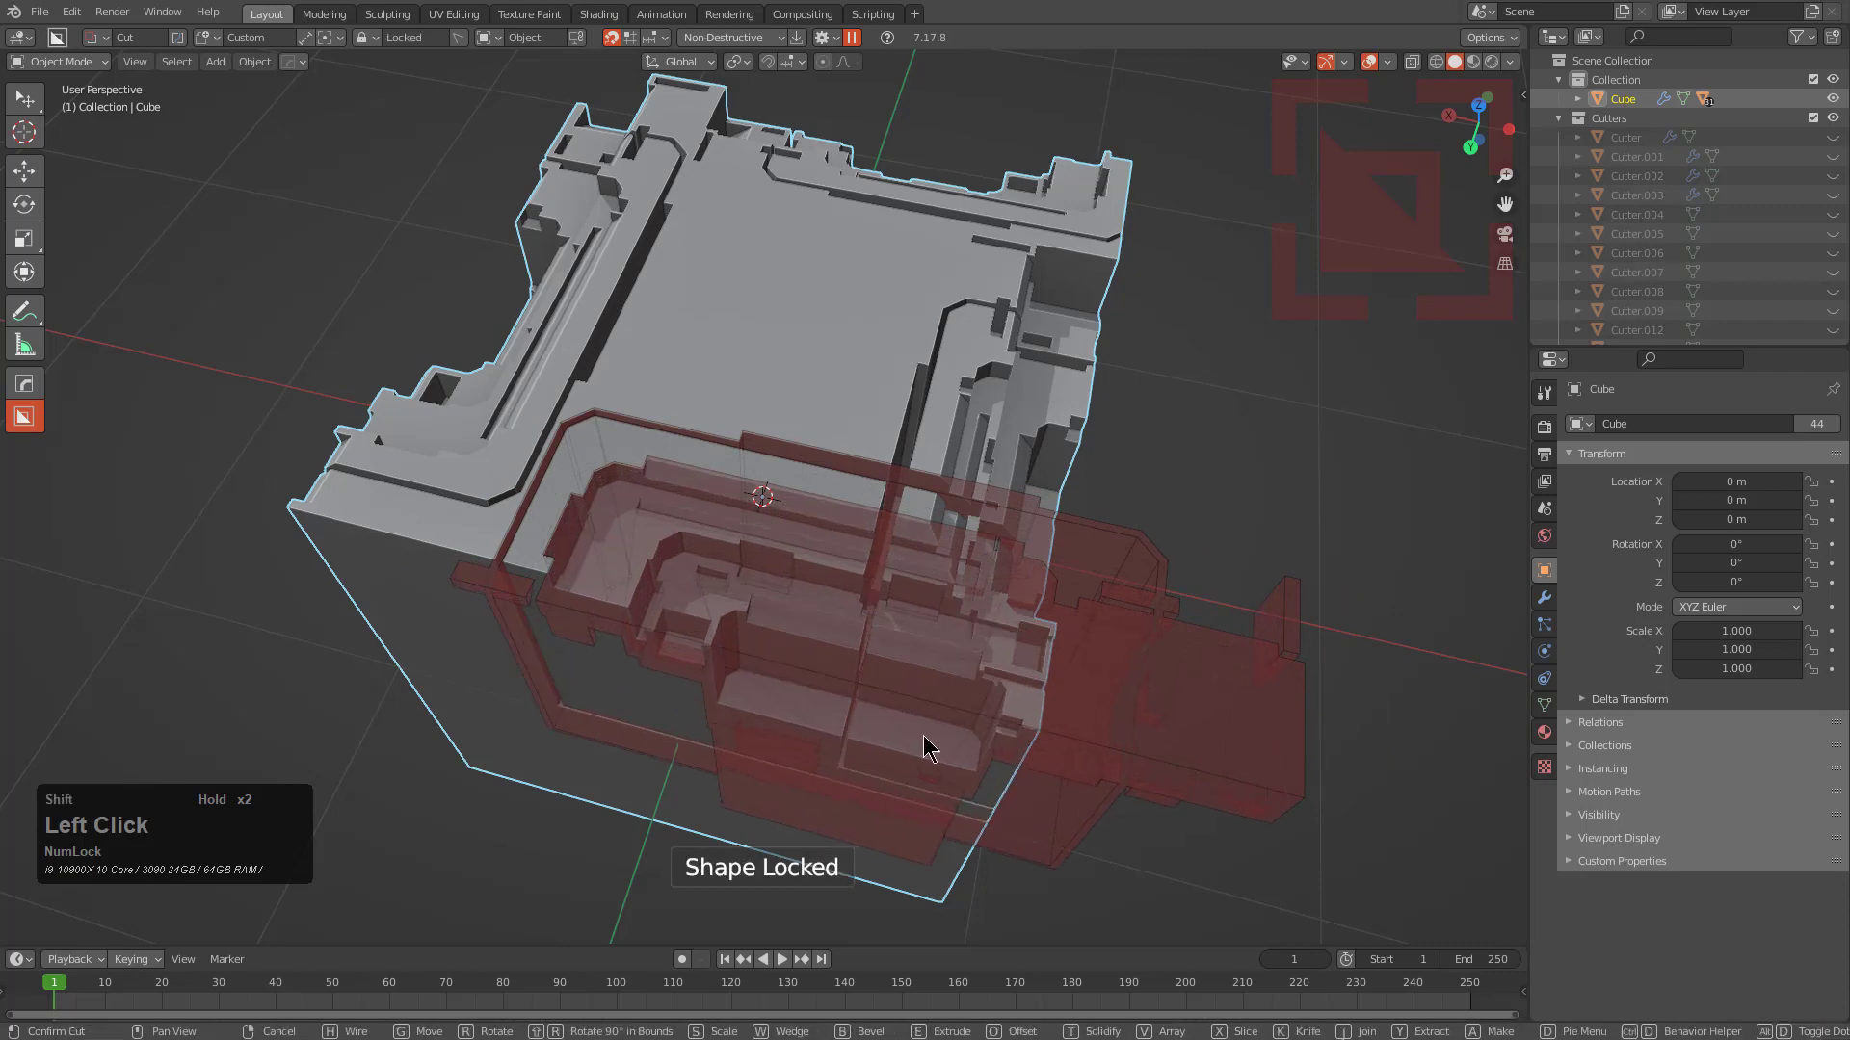
click(1032, 611)
Switch to the Box shape in top orthographic view and trim the fourth cutter's overlapping end with a box about 1.280 by 1.357
alt+middle_drag(1032, 611, 966, 695)
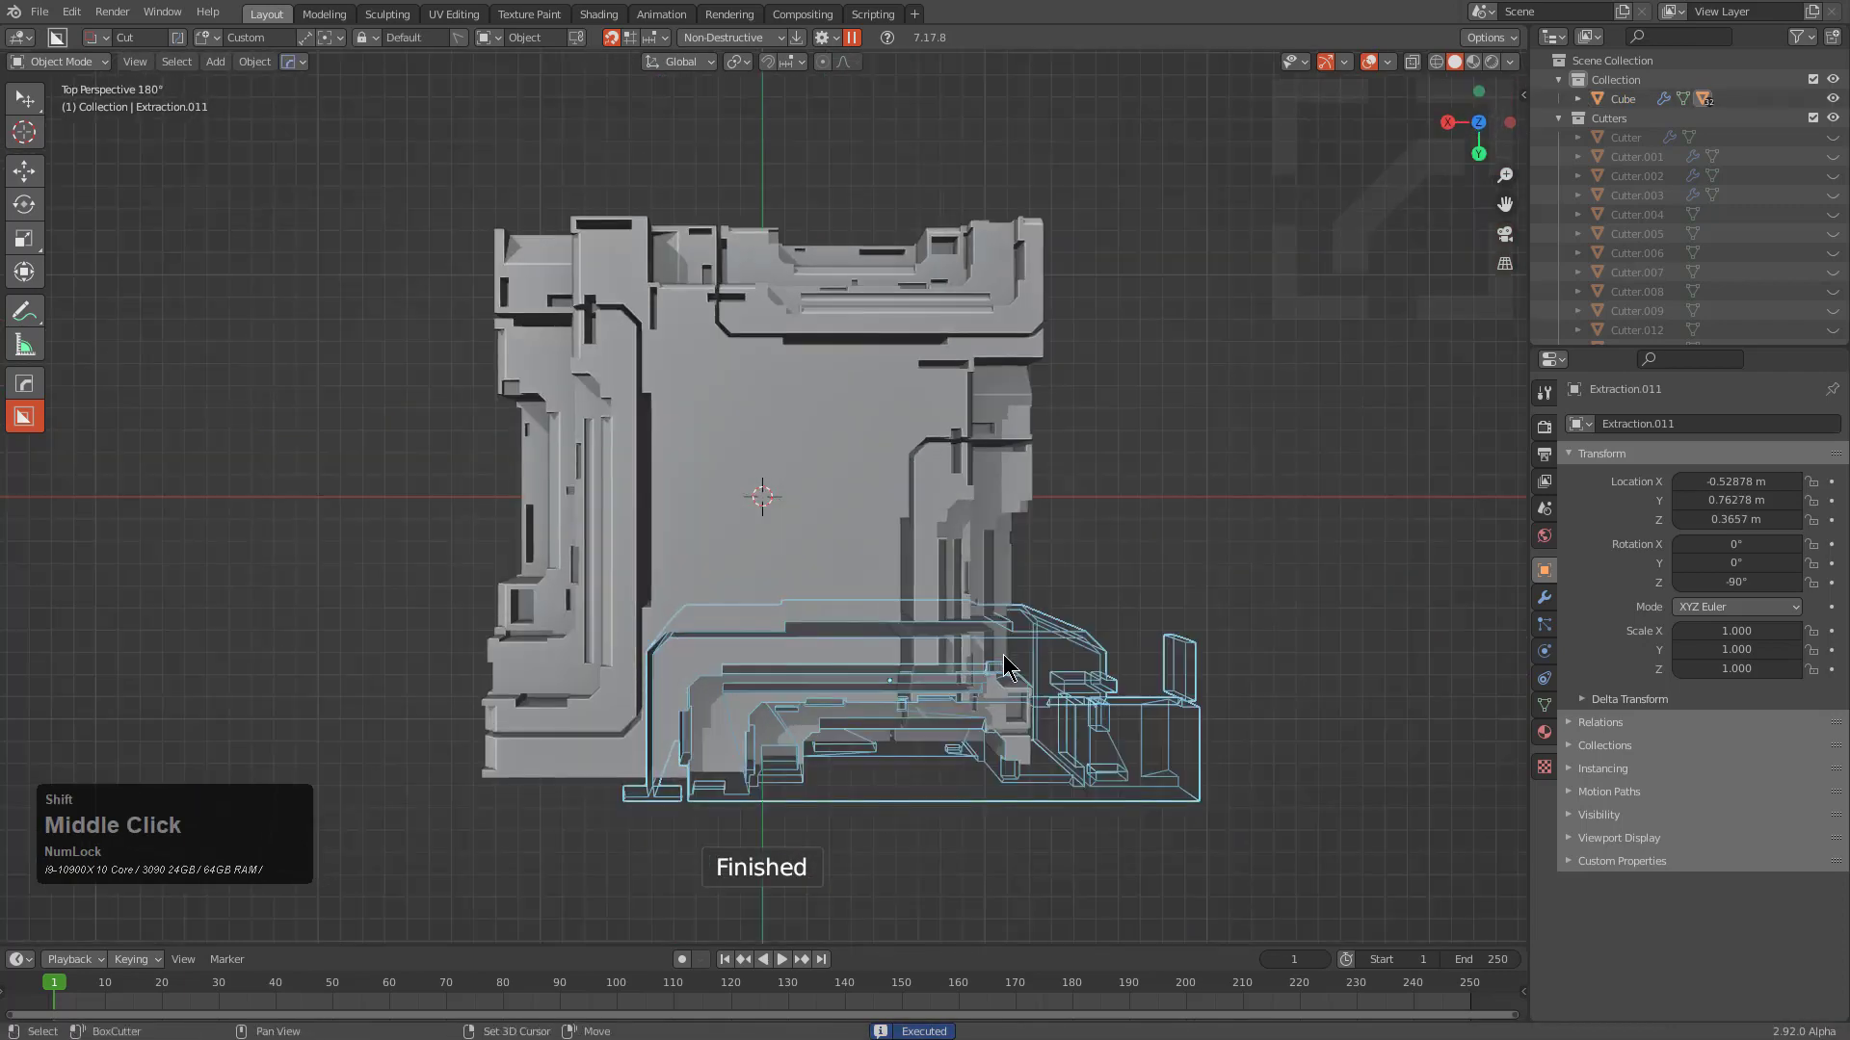
click(1504, 264)
key(d)
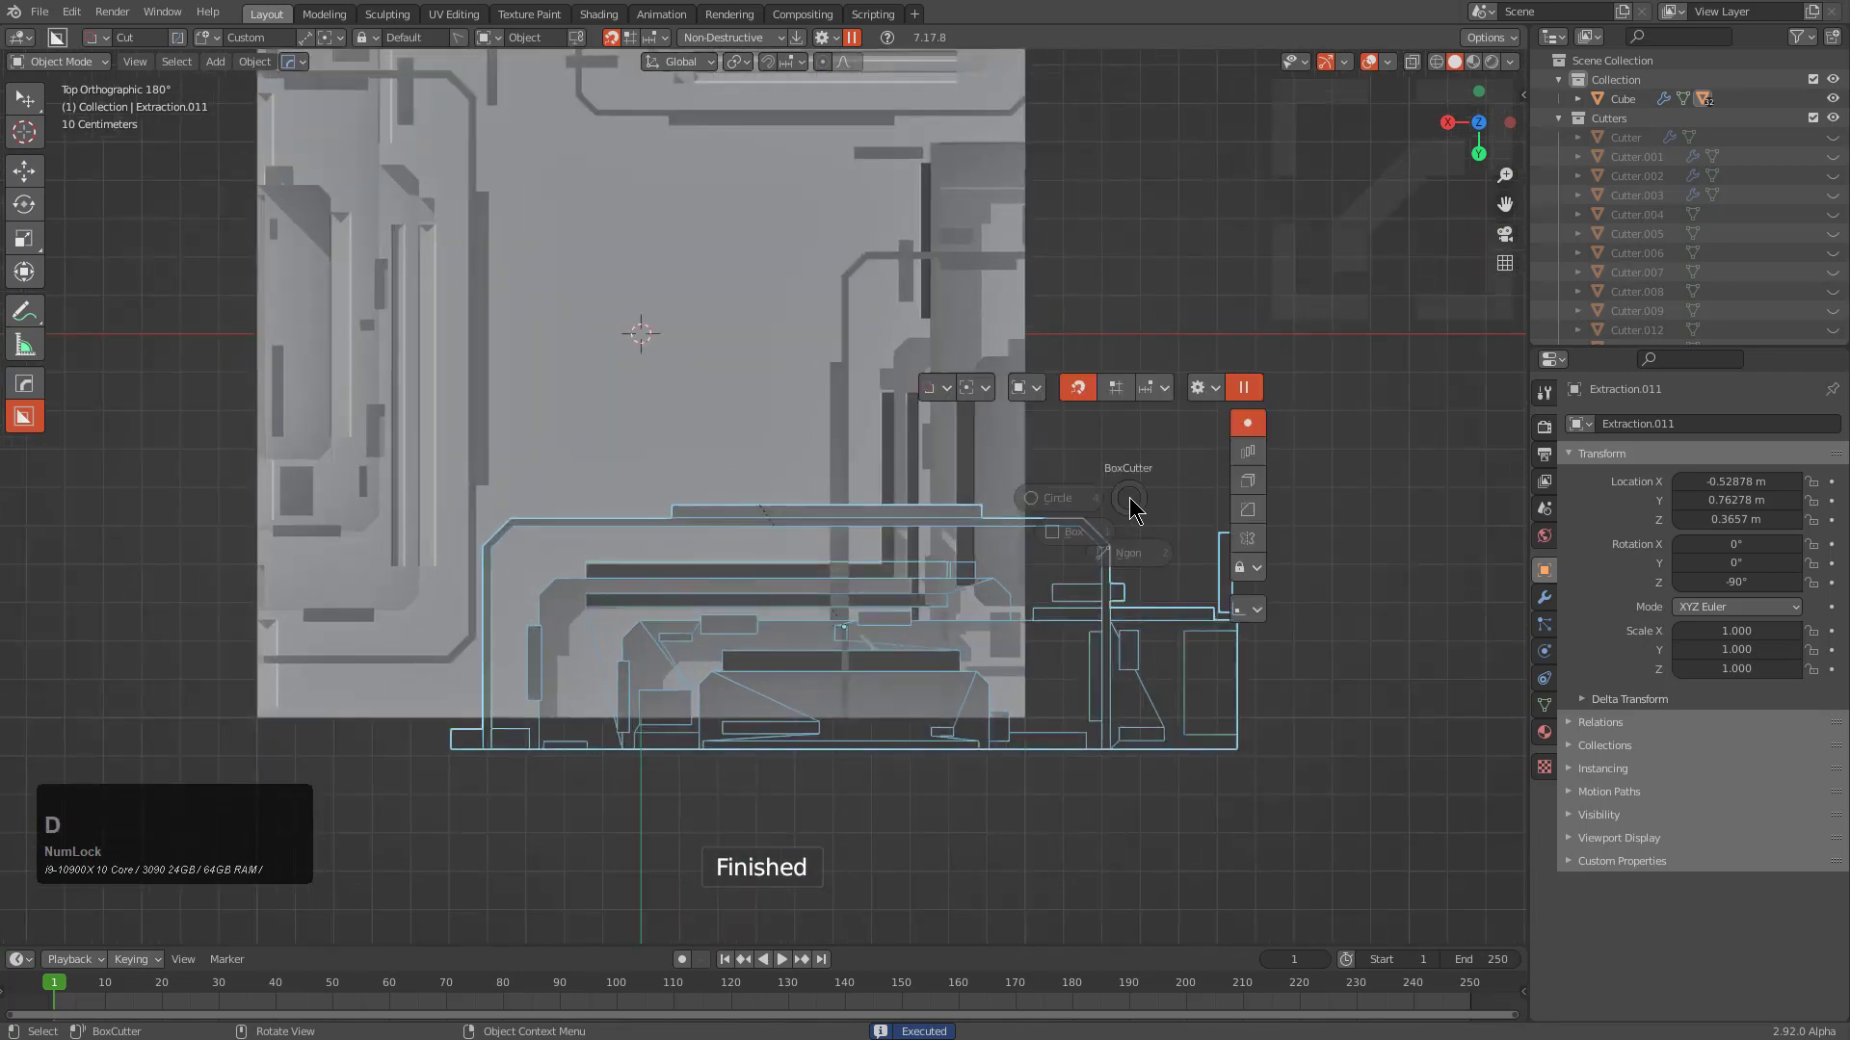
click(966, 568)
mouse_move(1329, 362)
mouse_down()
mouse_move(1243, 491)
mouse_move(864, 891)
mouse_move(839, 885)
mouse_up()
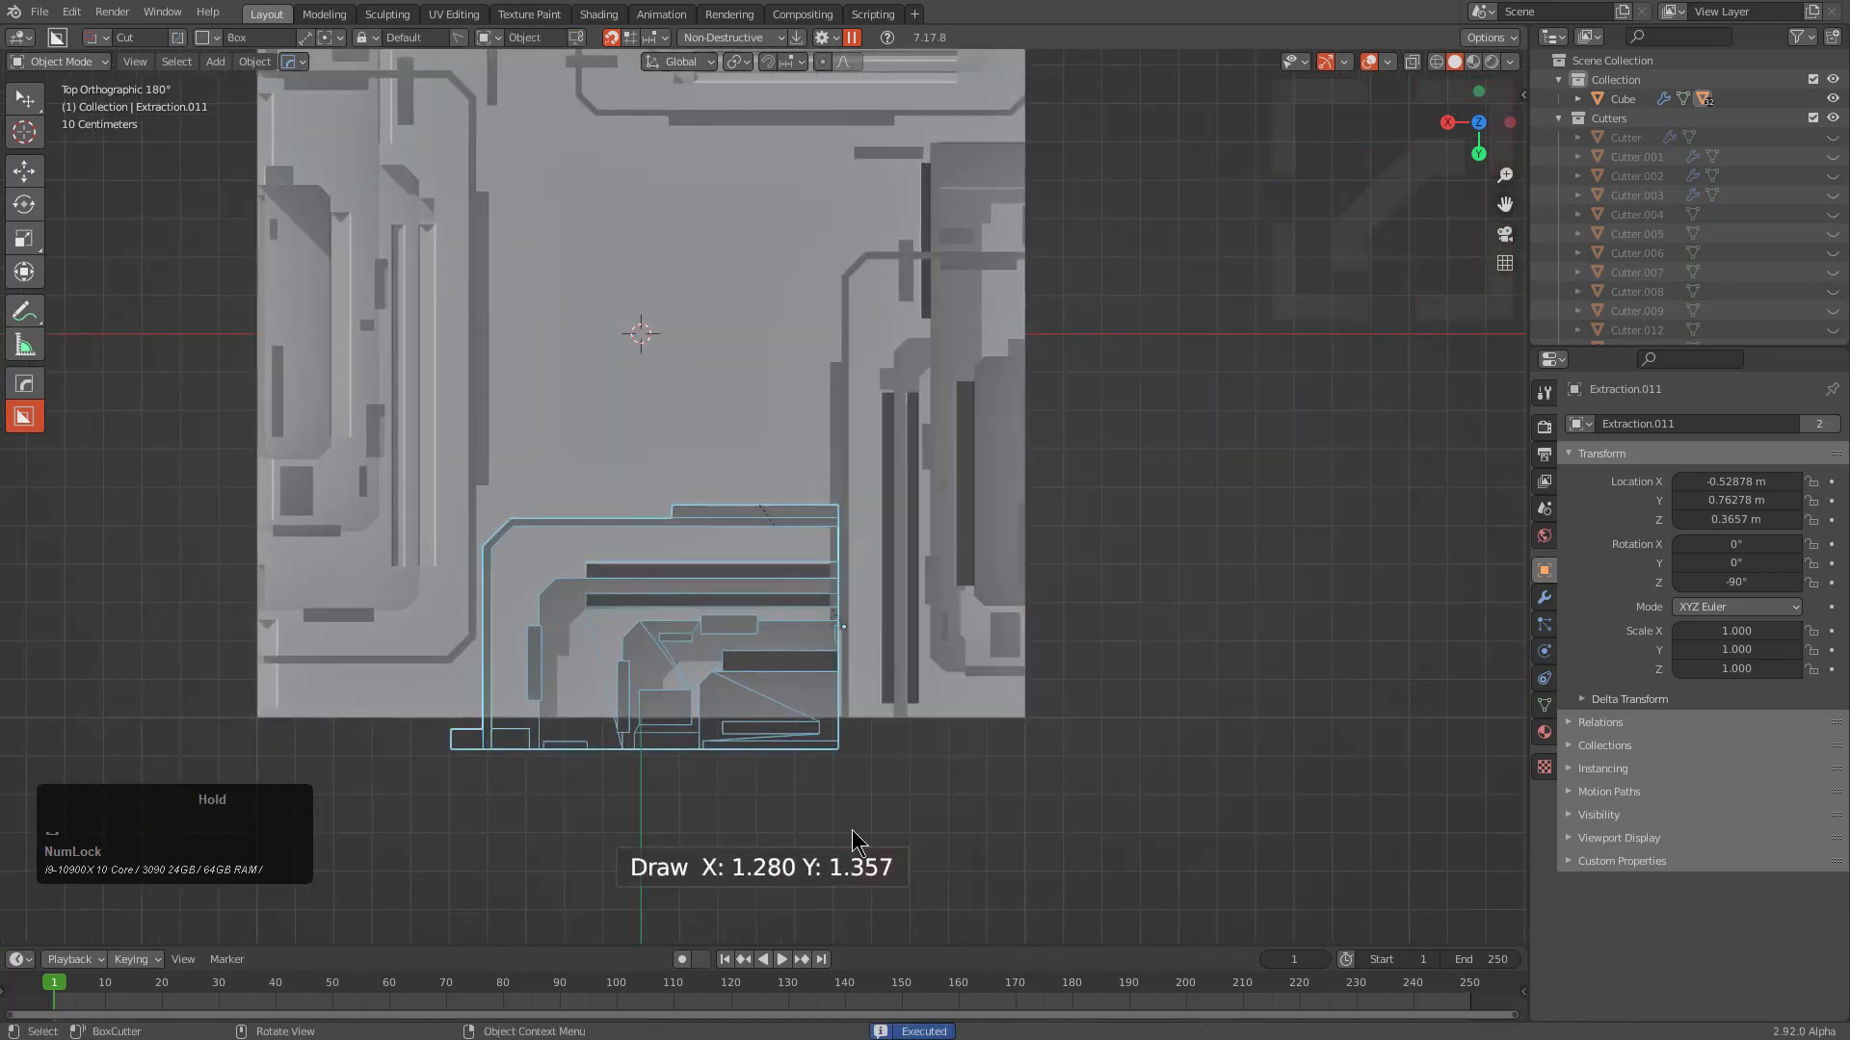
mouse_move(819, 675)
middle_down()
mouse_move(796, 510)
mouse_move(844, 526)
mouse_move(866, 579)
middle_up()
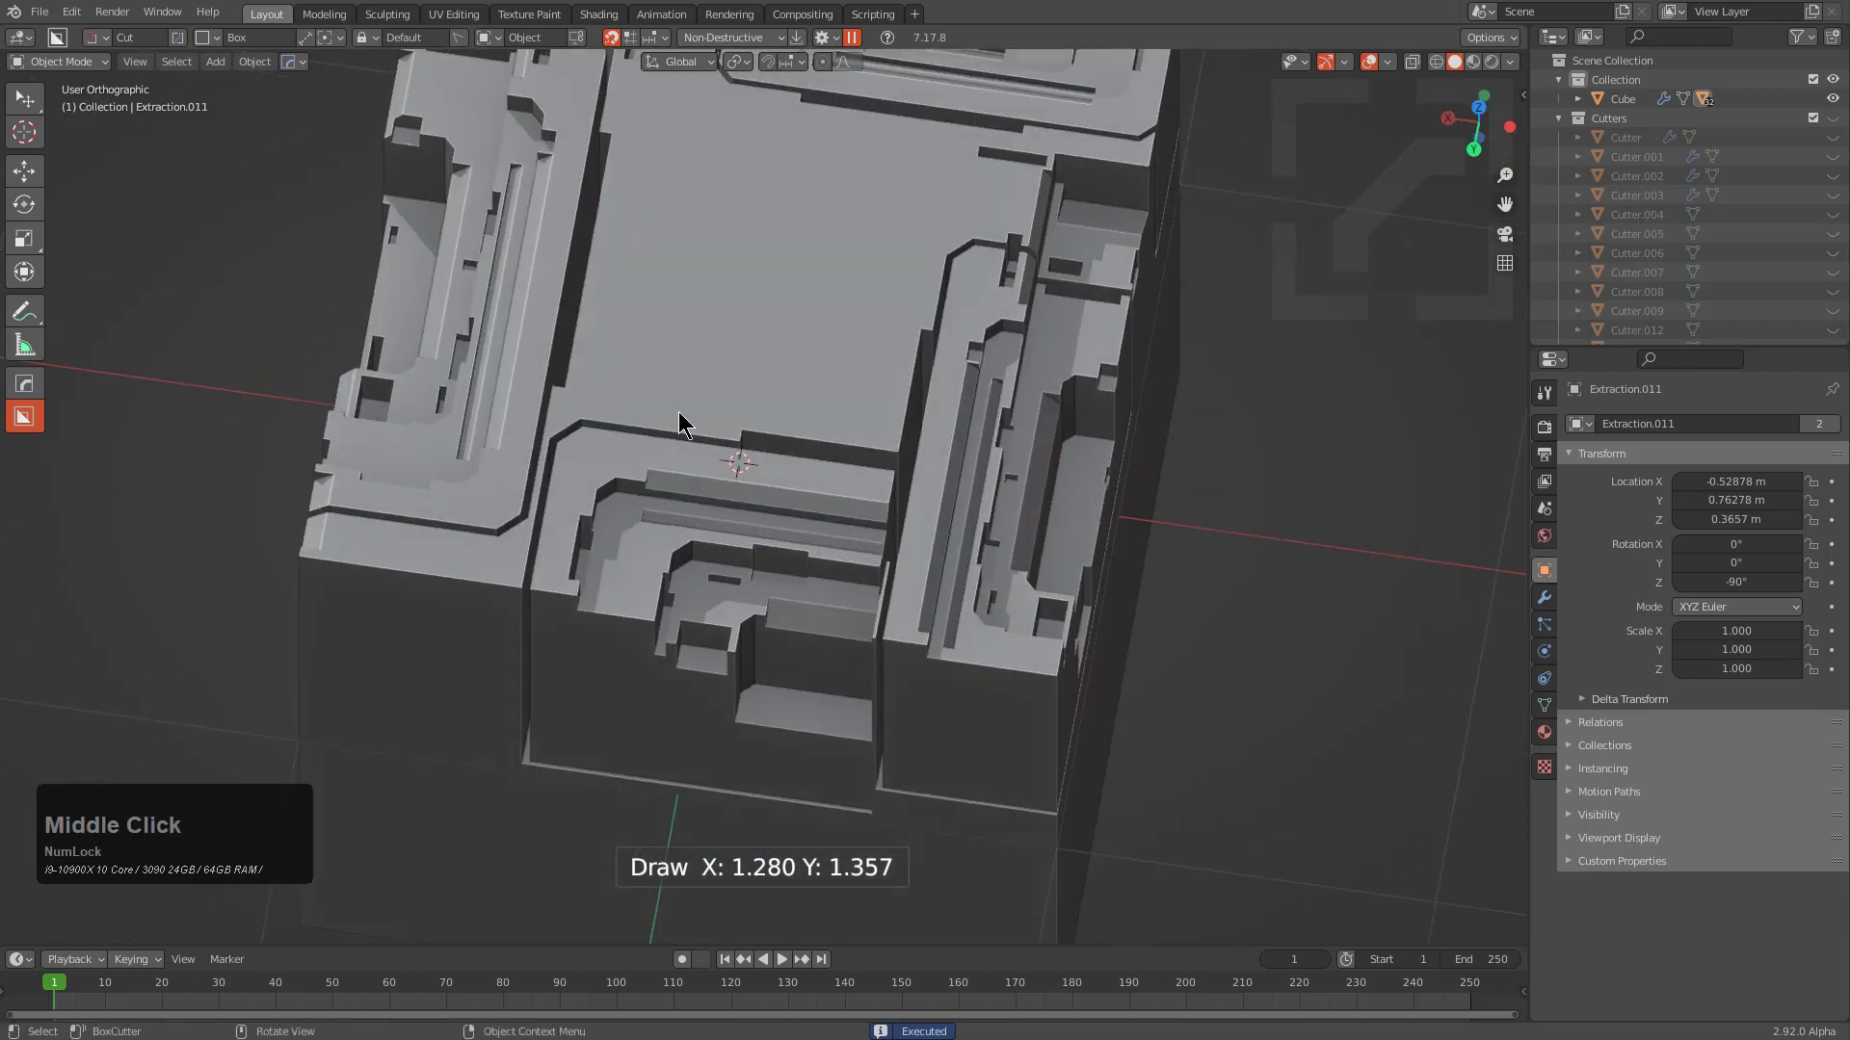
mouse_move(679, 423)
middle_down()
mouse_move(722, 529)
mouse_move(826, 488)
mouse_move(640, 462)
middle_up()
mouse_move(643, 454)
mouse_down()
mouse_move(1045, 469)
mouse_move(1003, 470)
mouse_up()
key(Escape)
Set the BoxCutter object orient method to Local
click(490, 38)
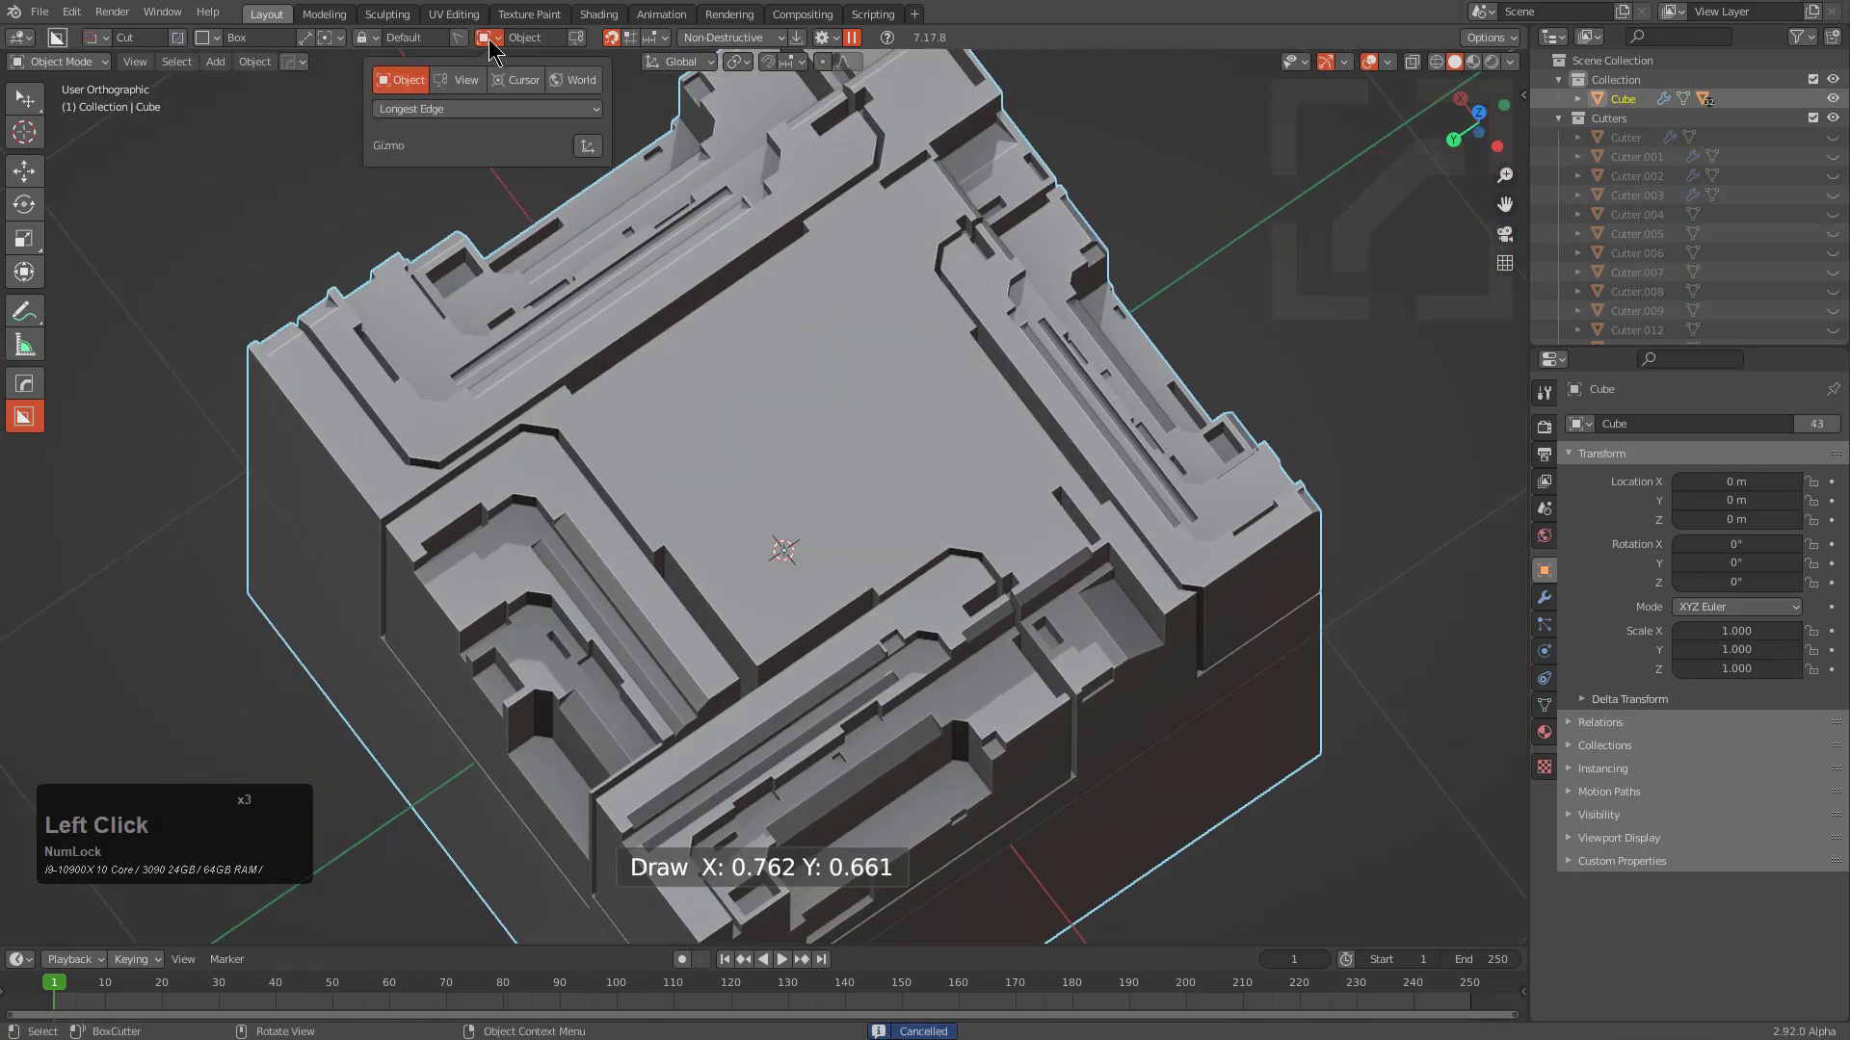
click(465, 111)
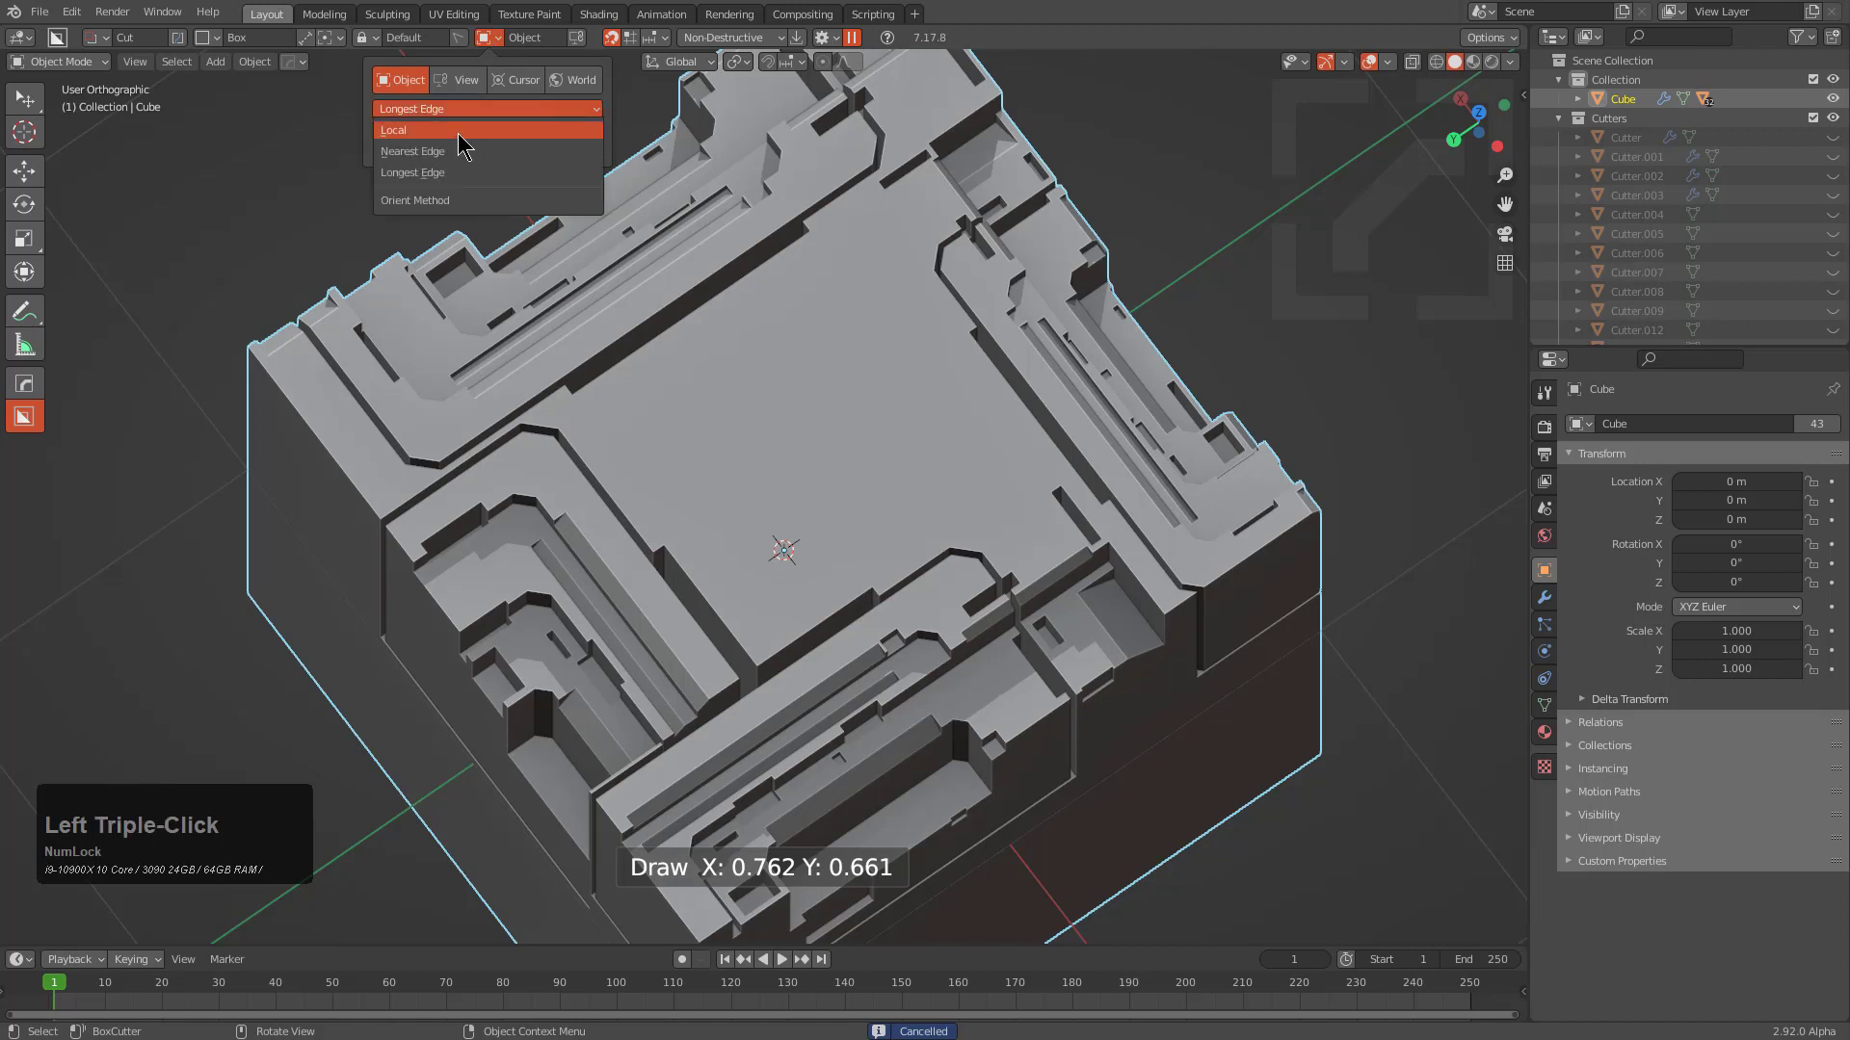
click(460, 130)
Draw a locally oriented cutter across the open middle of the top face, recall the extracted detail shape, and lock it
mouse_move(723, 487)
mouse_down()
mouse_move(1069, 318)
mouse_move(1183, 371)
mouse_move(1224, 361)
mouse_move(1108, 414)
mouse_move(1206, 327)
mouse_move(1342, 305)
mouse_move(1275, 306)
mouse_up()
key(g)
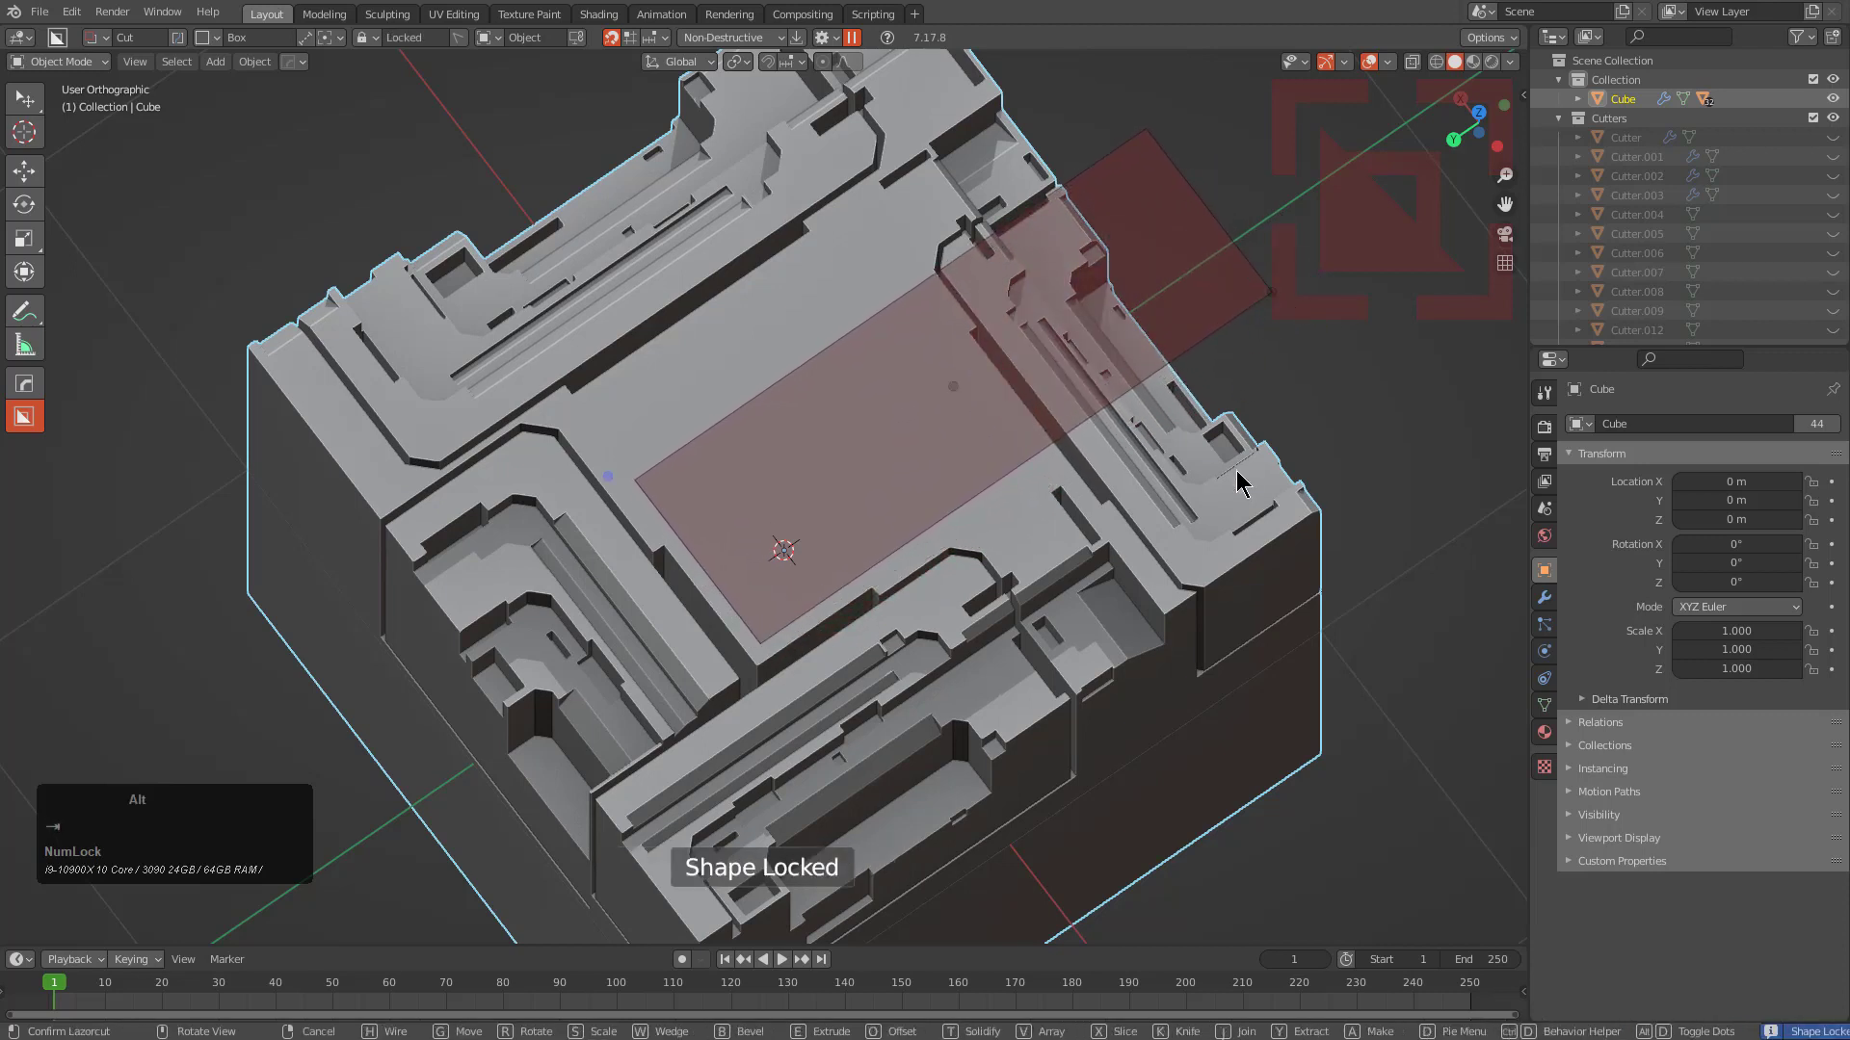
alt+scroll(1236, 482, down, 1)
alt+scroll(1236, 482, down, 2)
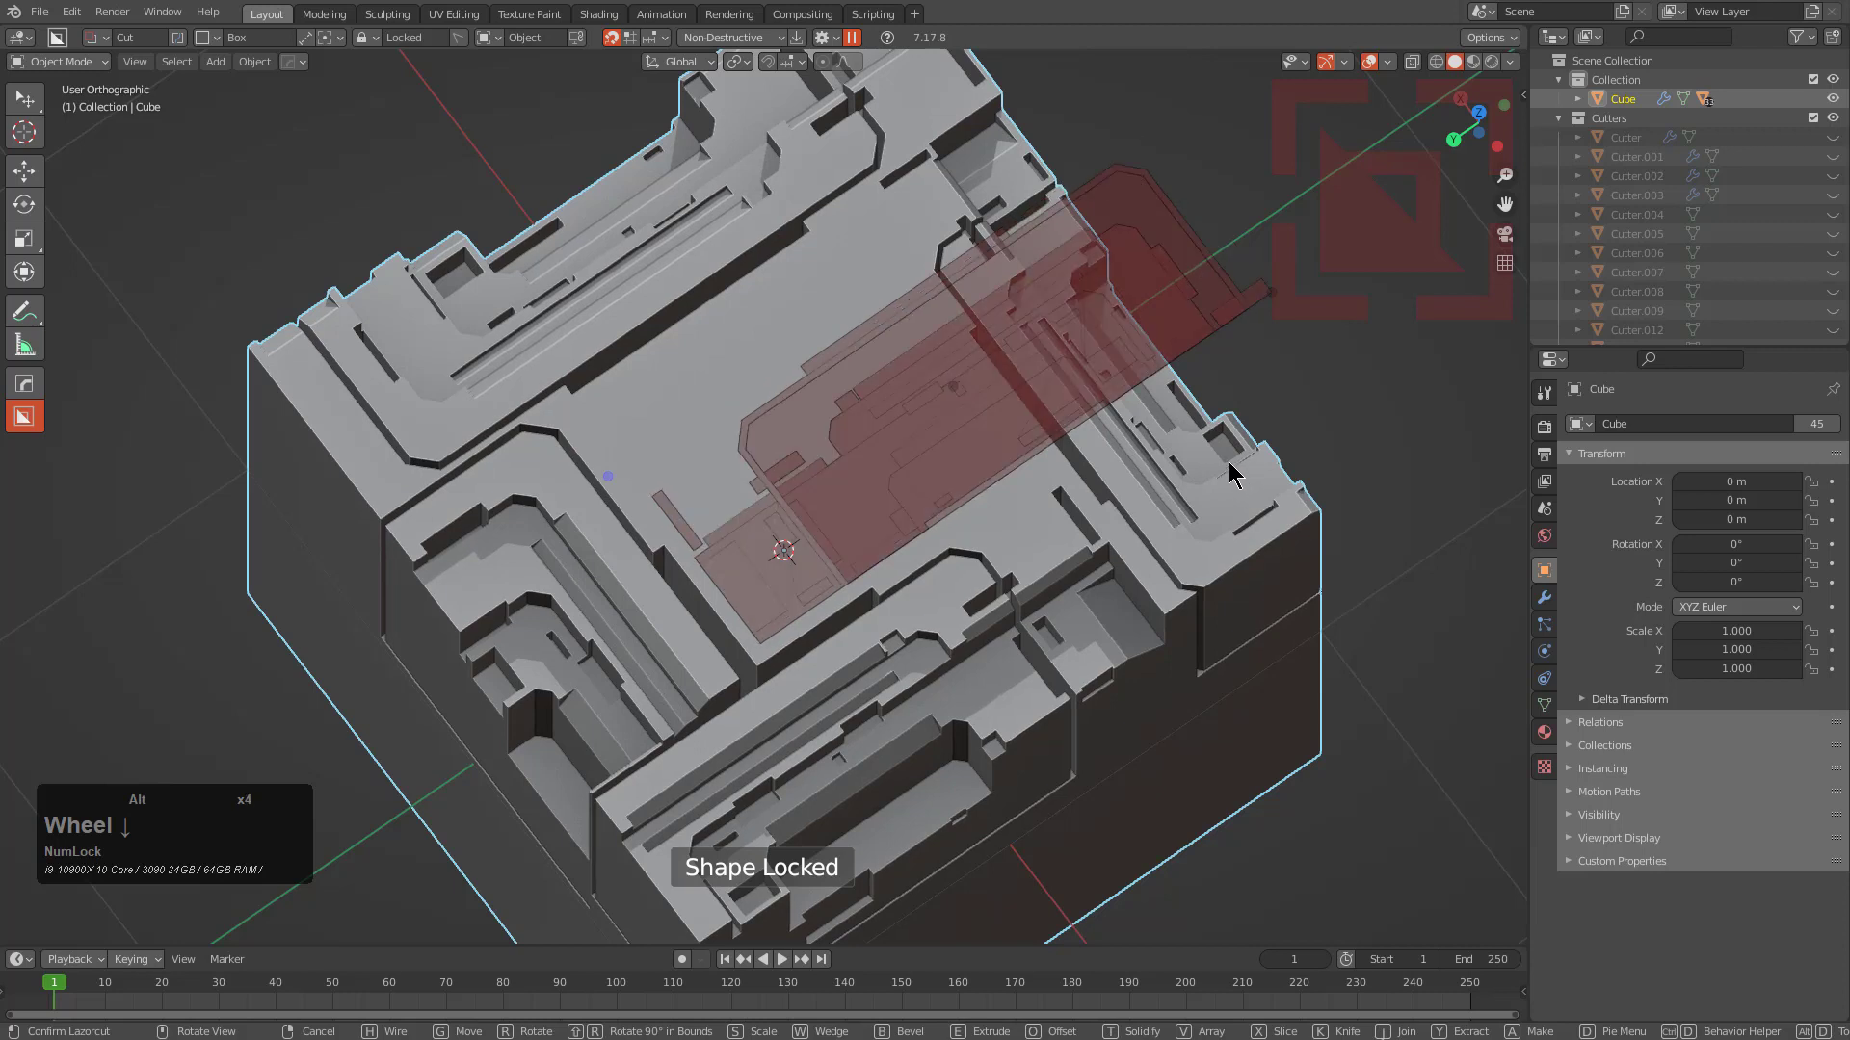
click(1271, 299)
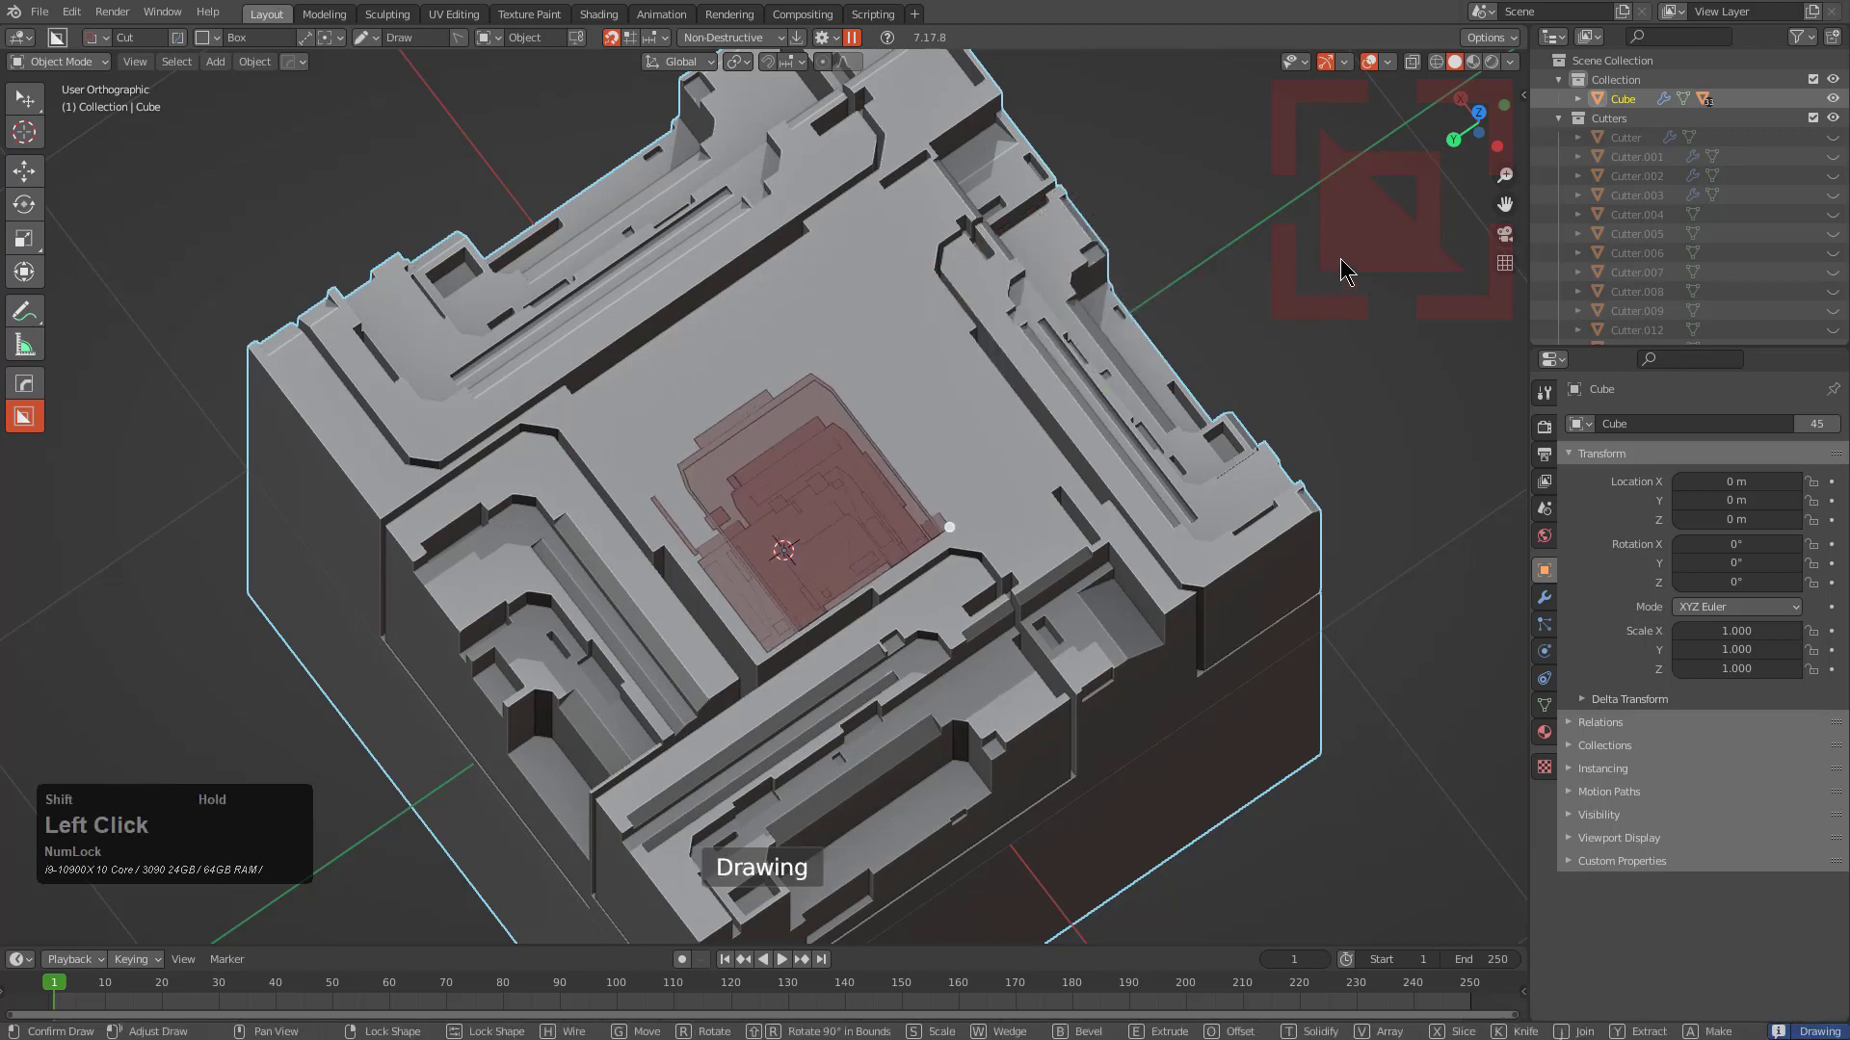
mouse_move(1399, 286)
mouse_down()
mouse_move(1359, 248)
mouse_move(1363, 274)
mouse_move(1293, 272)
mouse_move(1286, 298)
mouse_up()
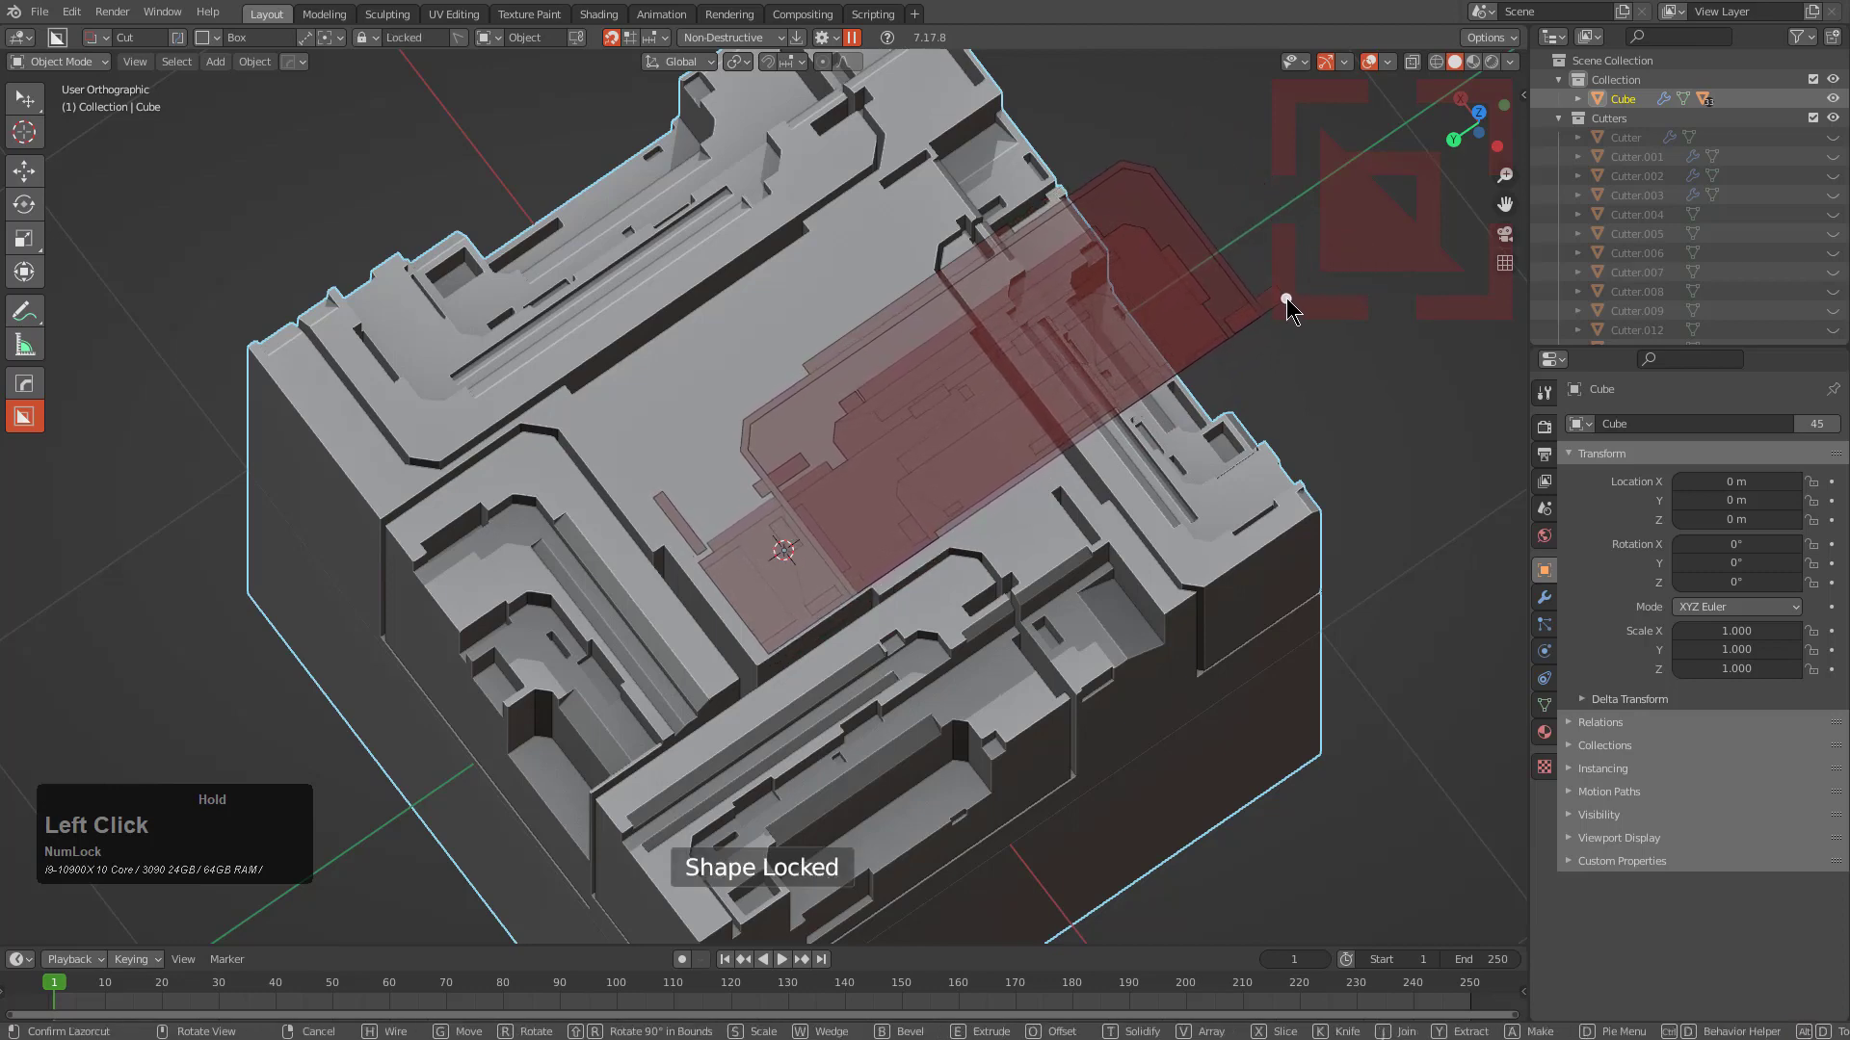
Move the detail cutter over the middle of the top face and extrude it down to cut the cube
key(g)
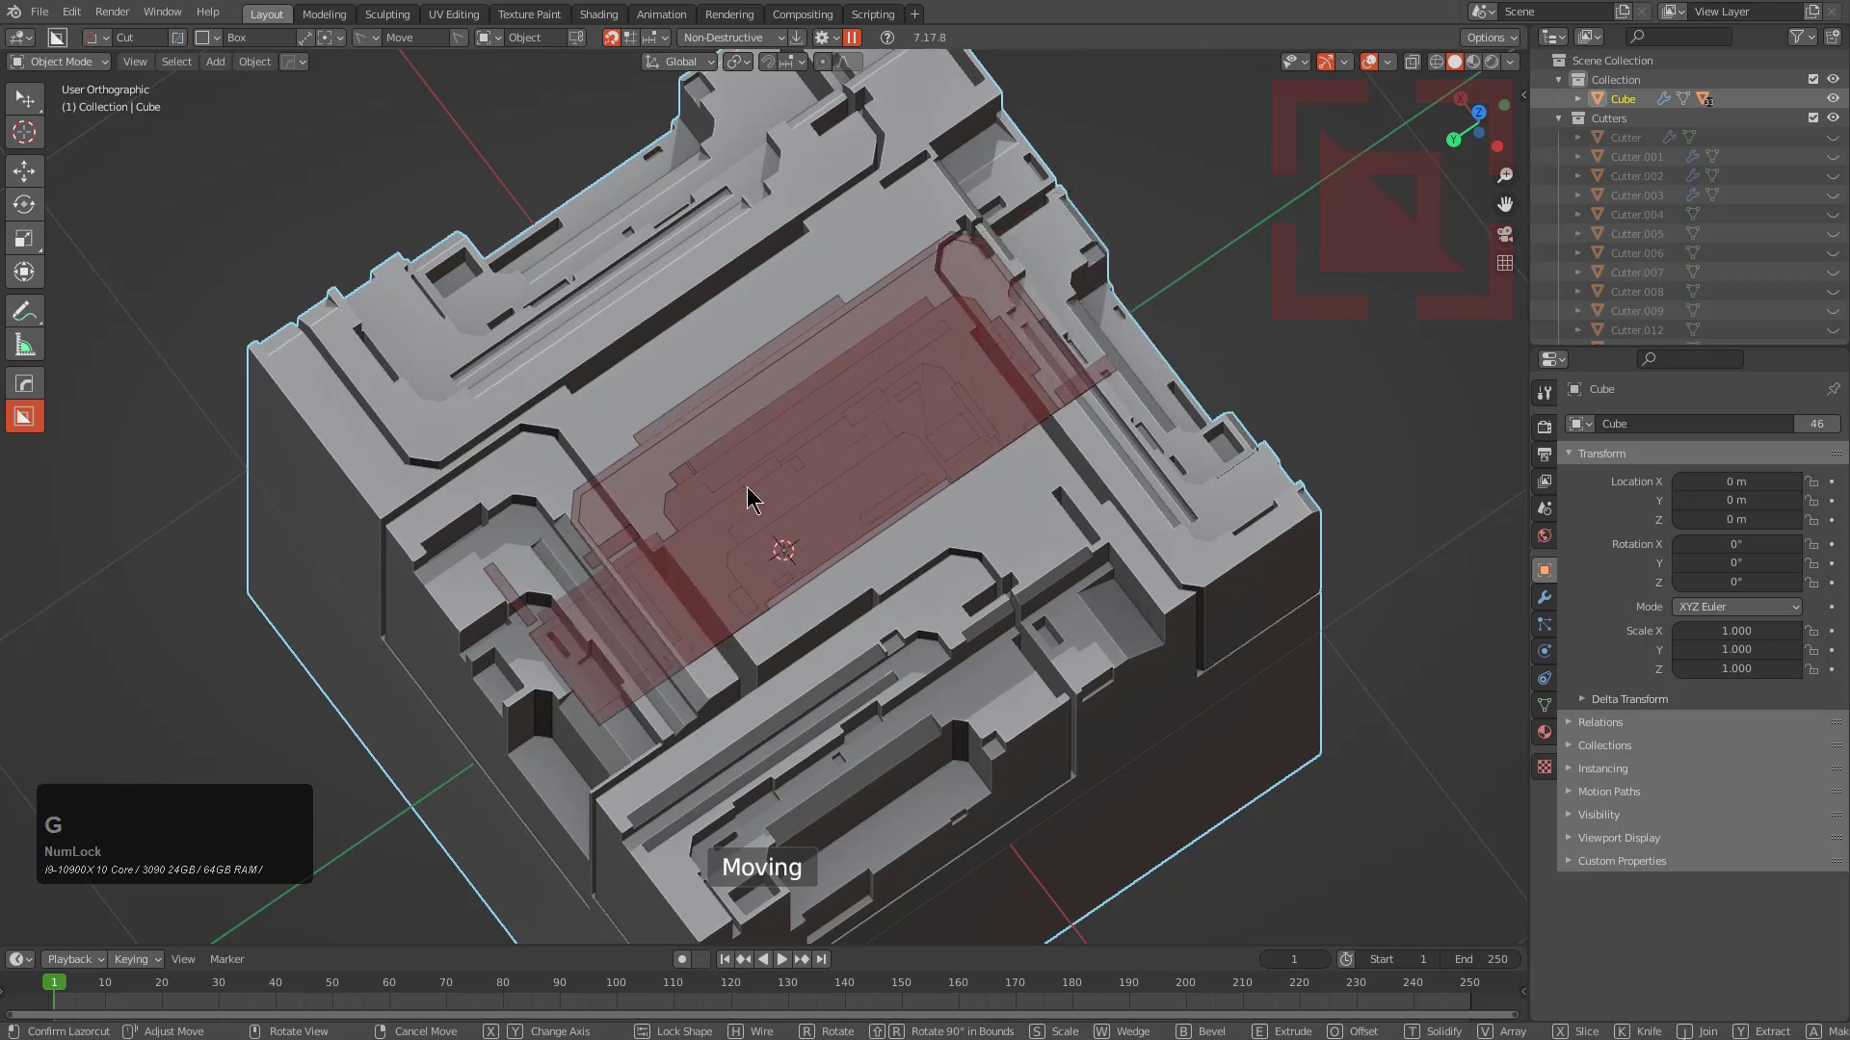
click(795, 531)
key(shift)
key(shift)
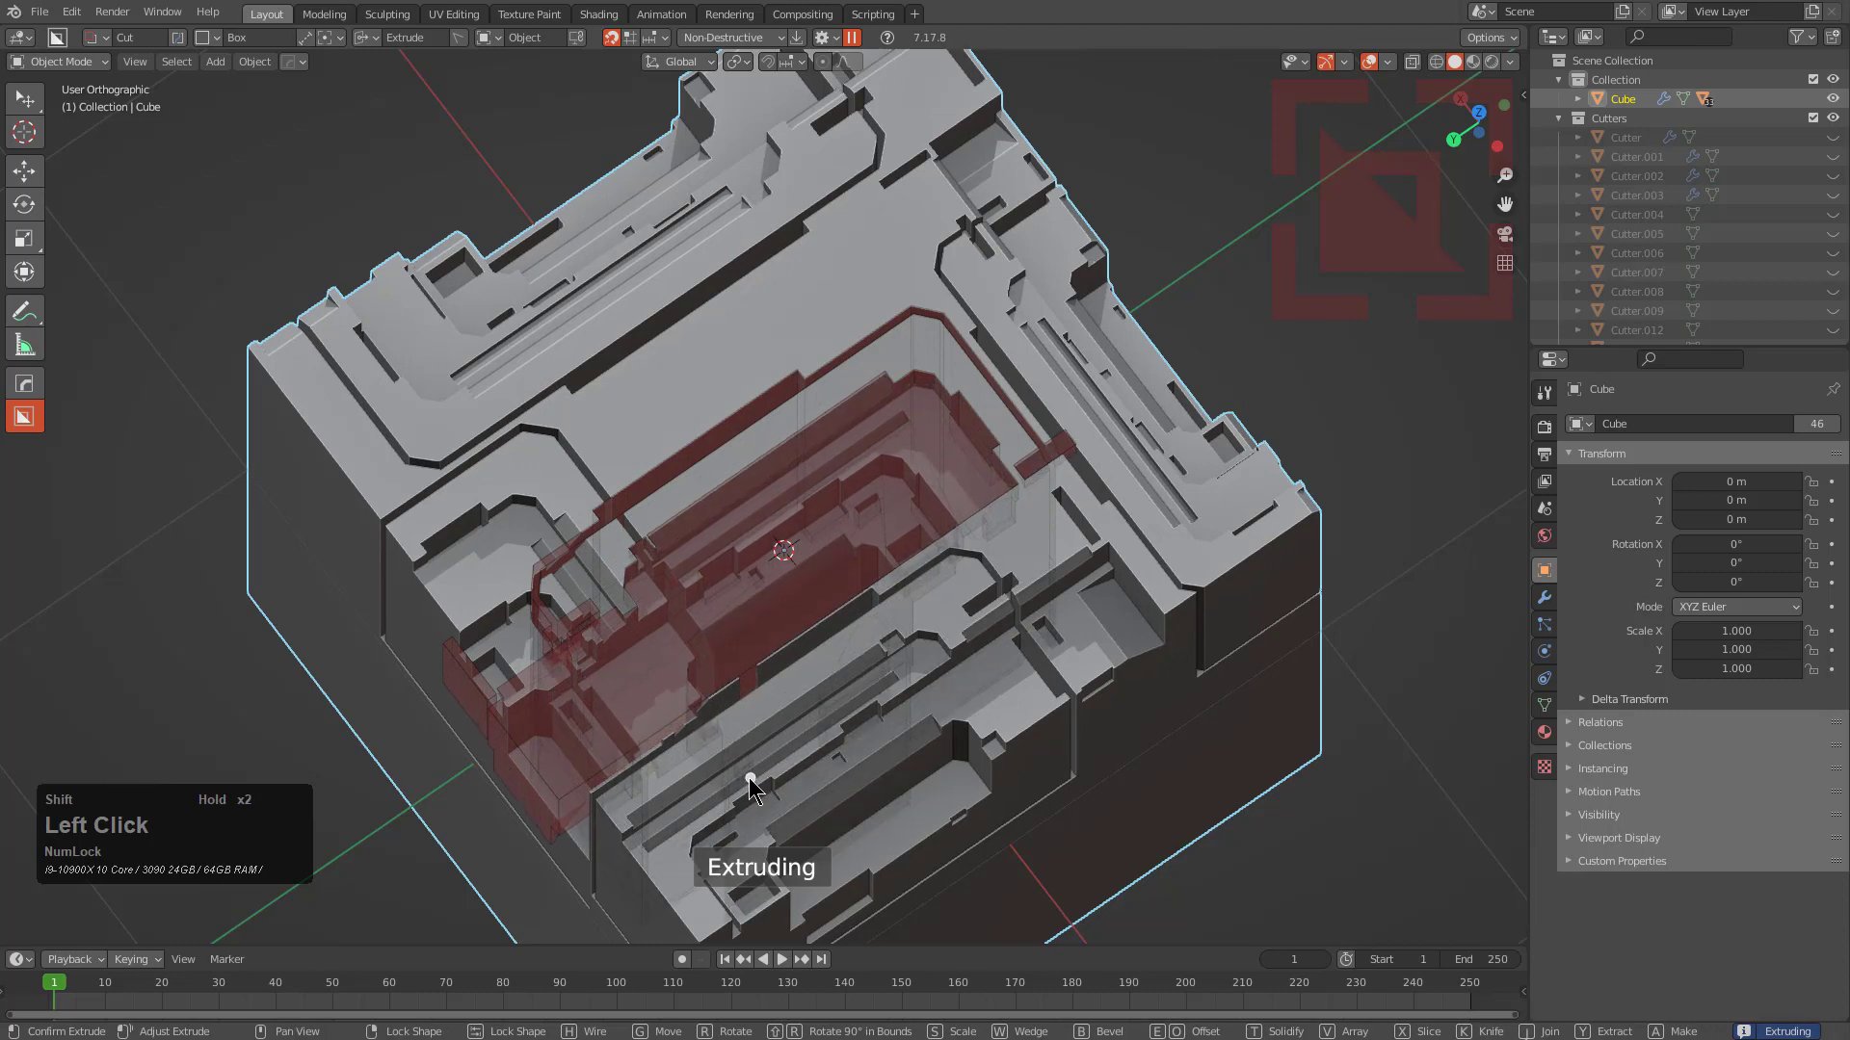
middle_drag(743, 748, 839, 720)
scroll(867, 769, down, 4)
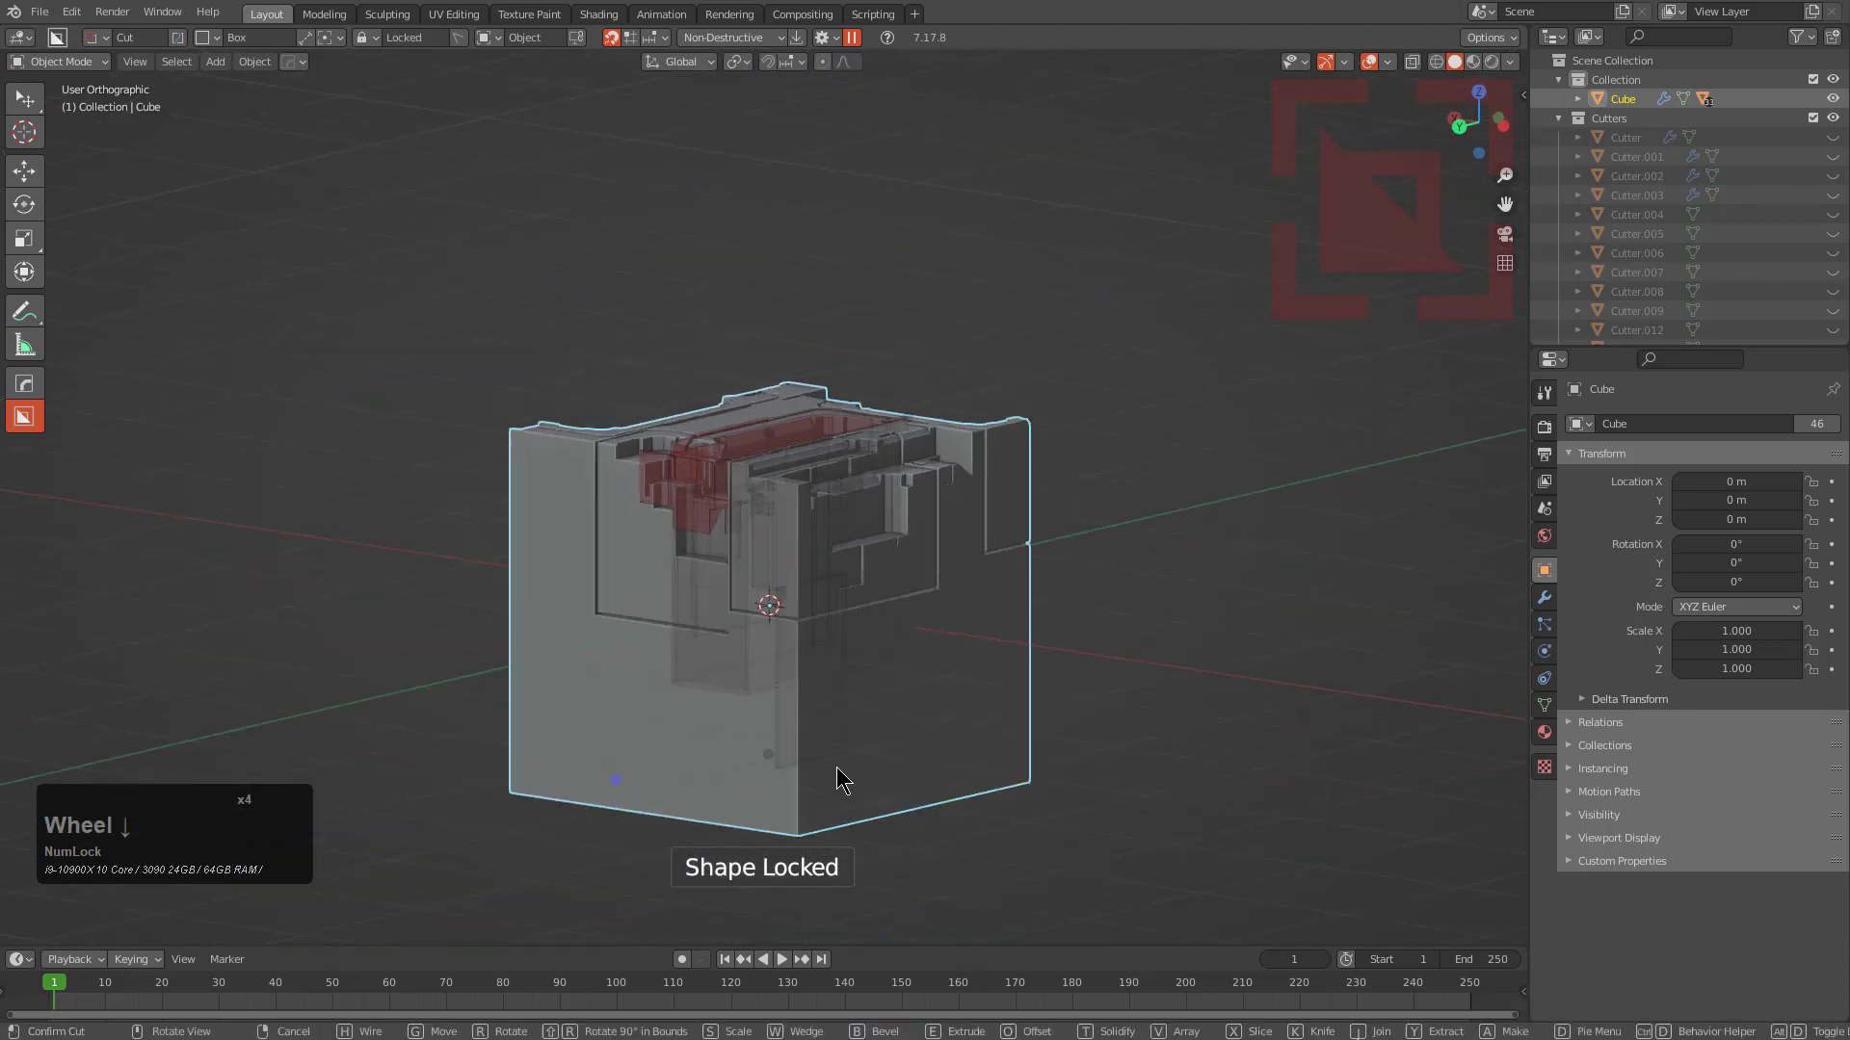
scroll(776, 732, up, 1)
drag(764, 758, 738, 667)
middle_drag(801, 569, 792, 723)
scroll(784, 529, up, 3)
Trim both overlapping ends of the middle cutter with box cuts in top view, the second about 0.119 by 0.499
shift+click(813, 435)
middle_drag(813, 436, 797, 537)
scroll(641, 578, up, 3)
scroll(705, 366, down, 1)
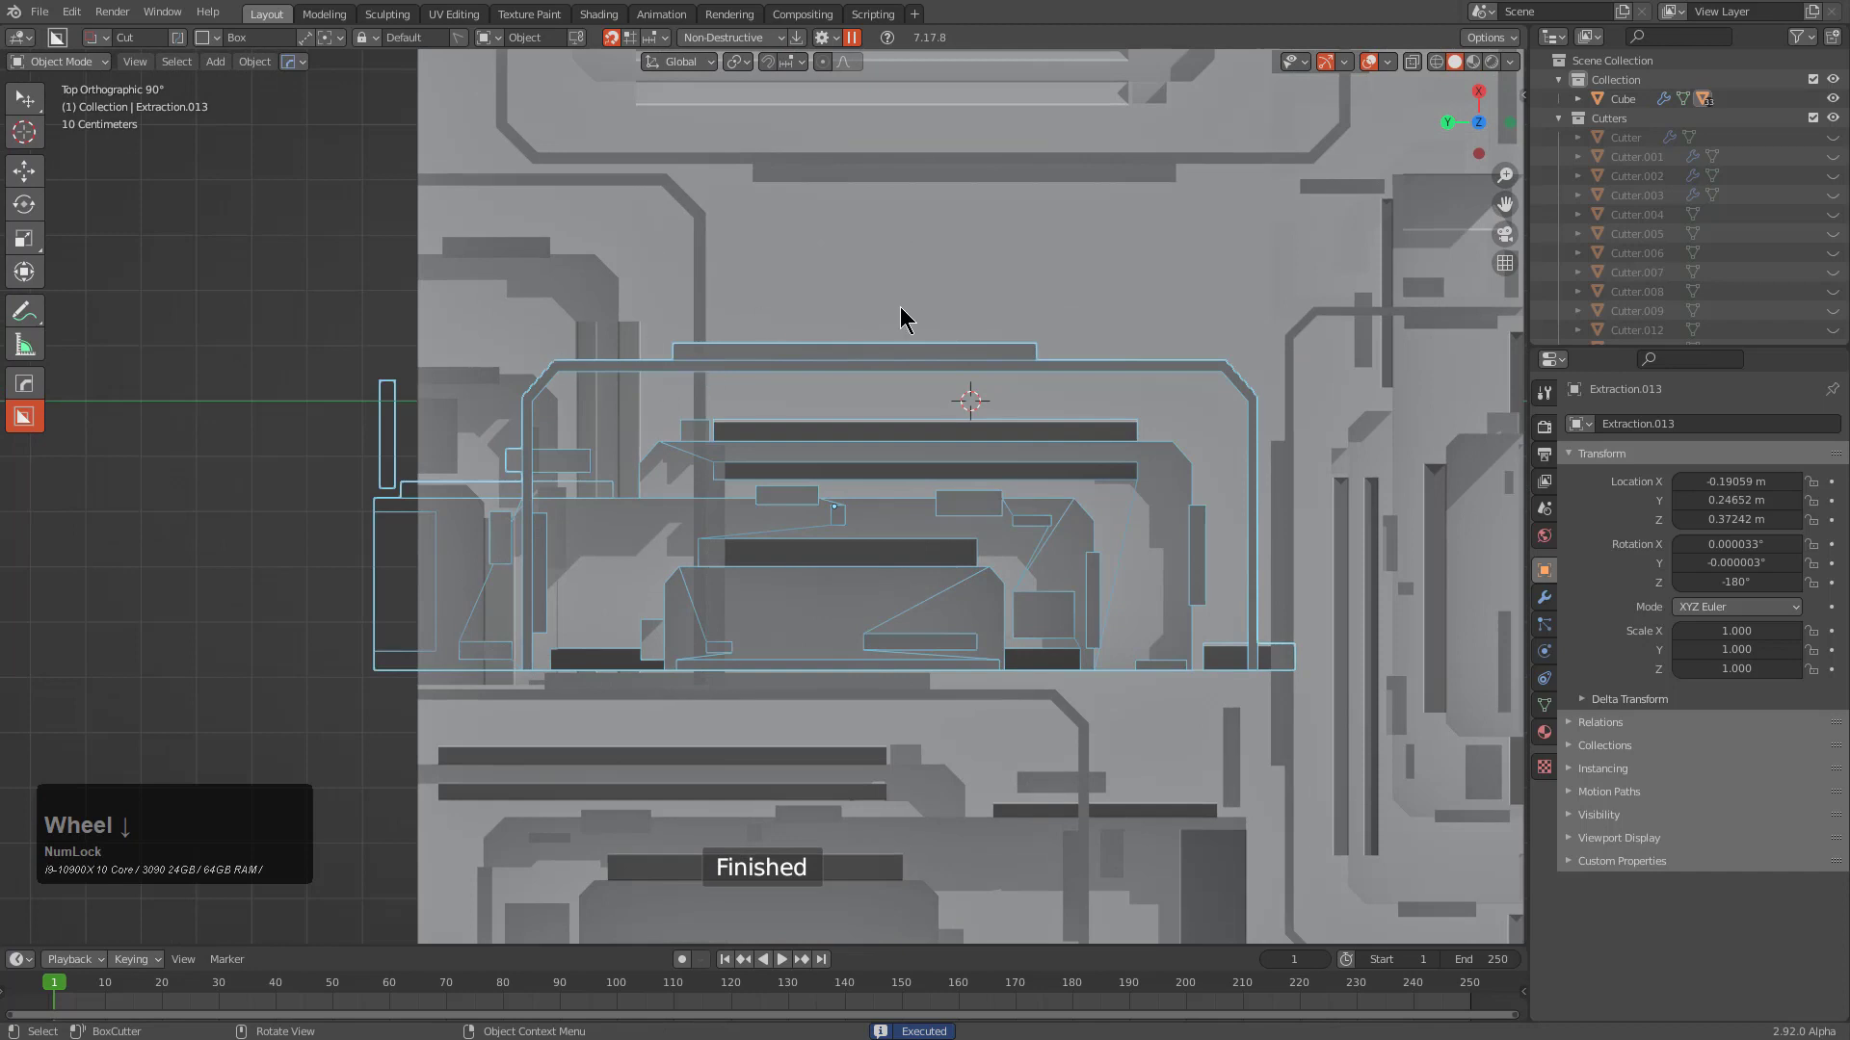
key(d)
mouse_move(209, 222)
mouse_down()
mouse_move(289, 380)
mouse_move(699, 801)
mouse_up()
scroll(1051, 644, up, 1)
mouse_move(1056, 439)
mouse_down()
mouse_move(956, 750)
mouse_move(979, 765)
mouse_up()
middle_drag(979, 764, 809, 558)
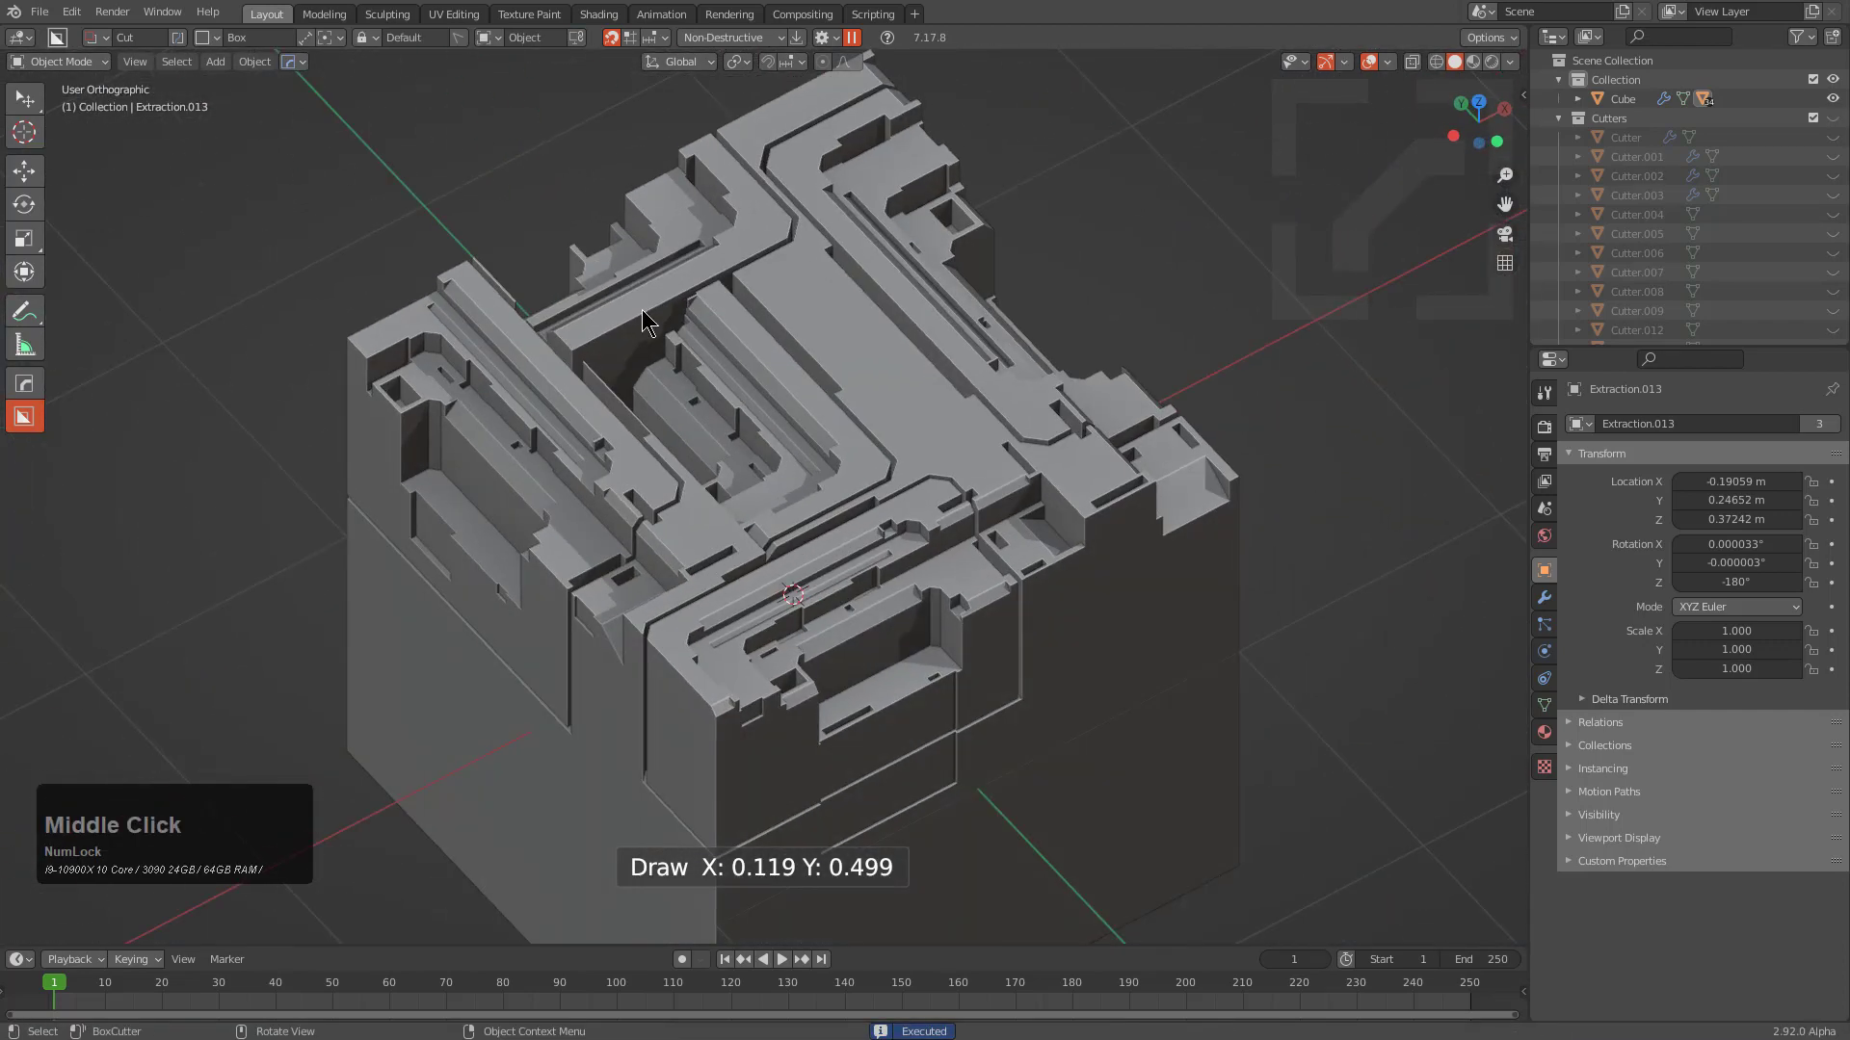
Select the main cube, align the view to left orthographic, and switch the BoxCutter shape to Ngon
middle_drag(831, 364, 855, 574)
click(874, 706)
scroll(624, 442, up, 2)
middle_drag(623, 442, 775, 529)
scroll(823, 544, down, 2)
scroll(843, 526, up, 1)
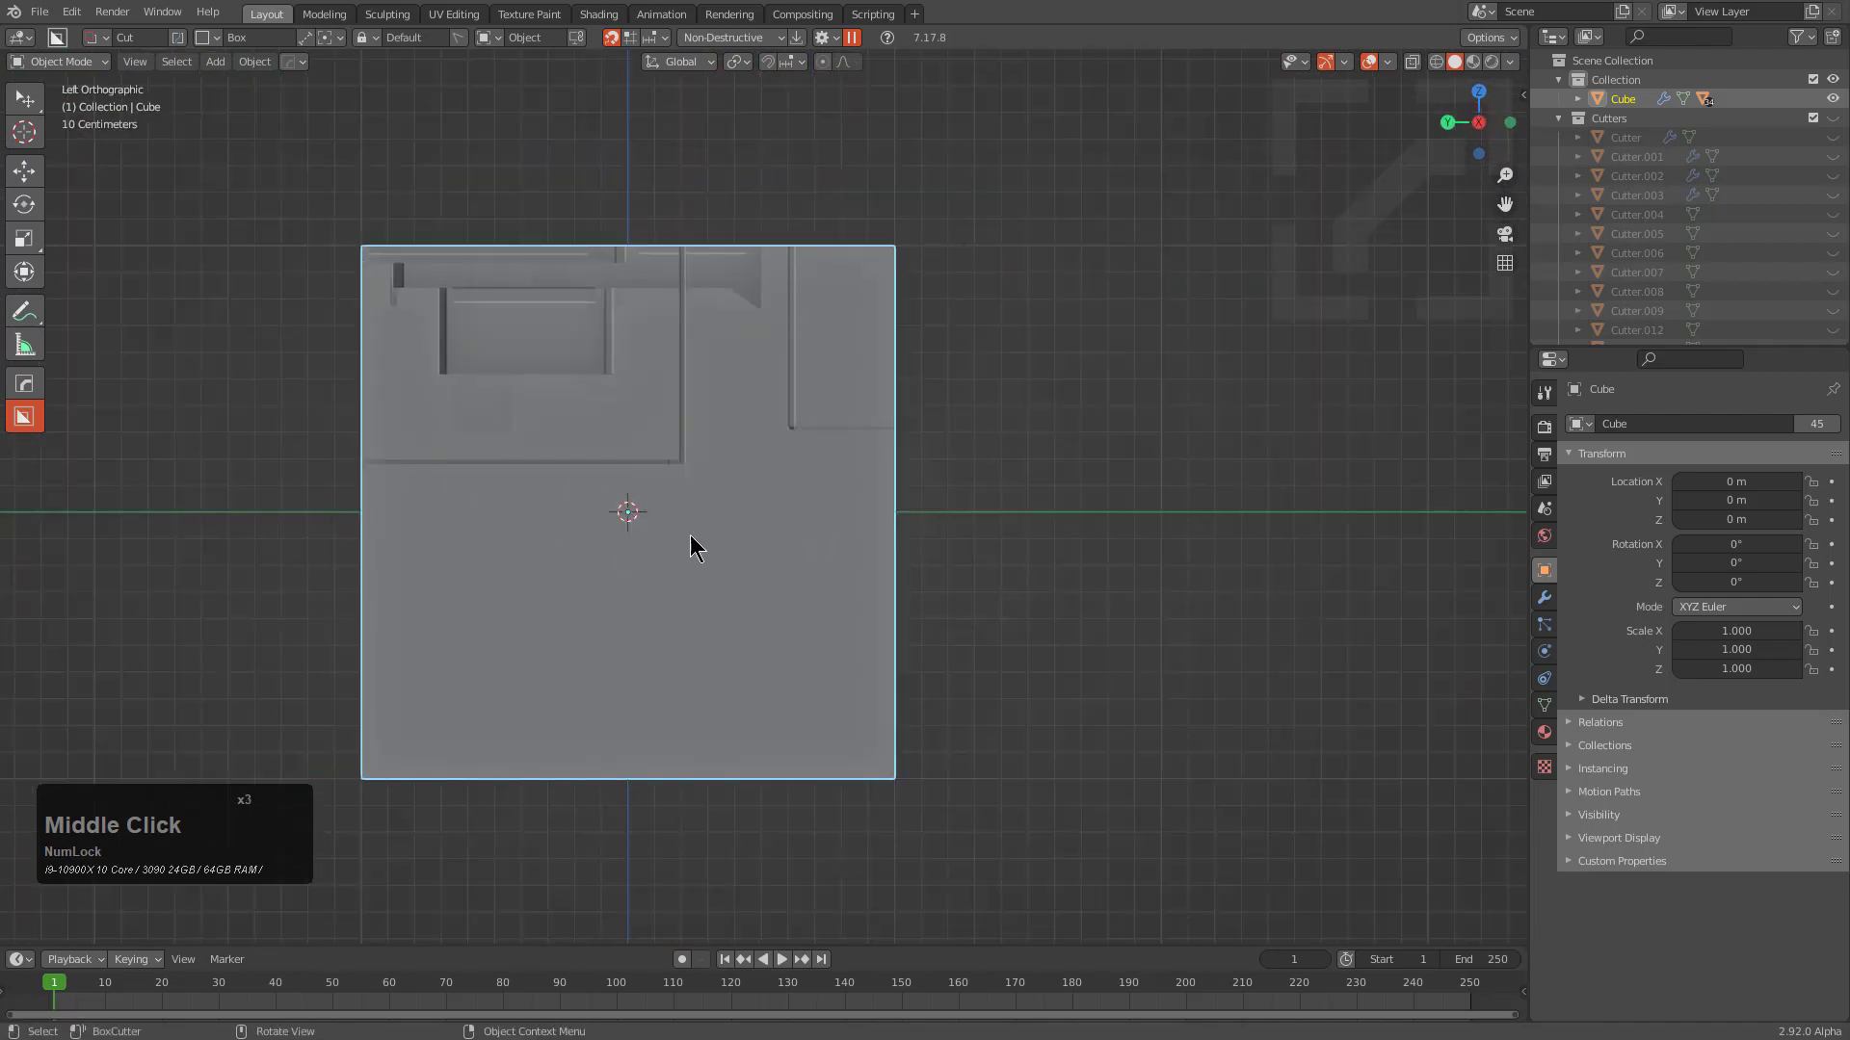
key(d)
click(595, 610)
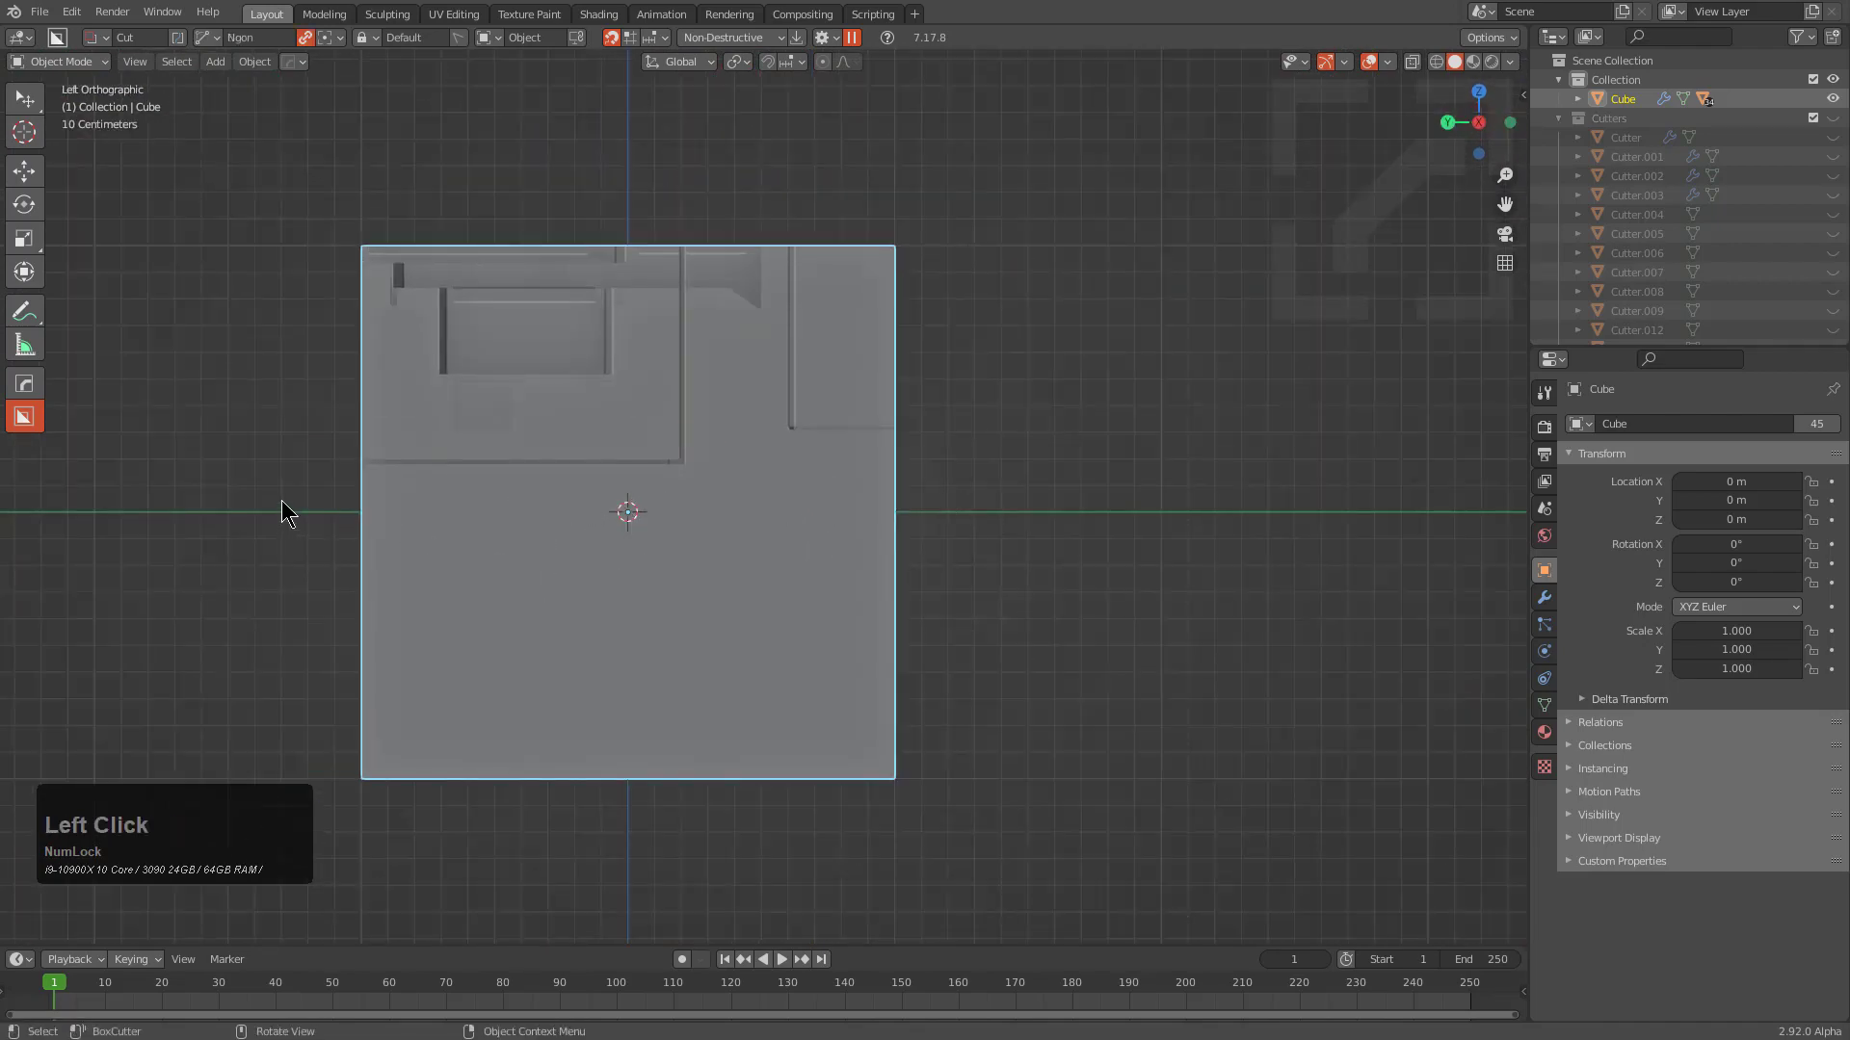
Try to slice the cube's lower half along a stepped Ngon outline about 2.533 by 1.453
drag(293, 482, 482, 481)
click(503, 533)
click(685, 533)
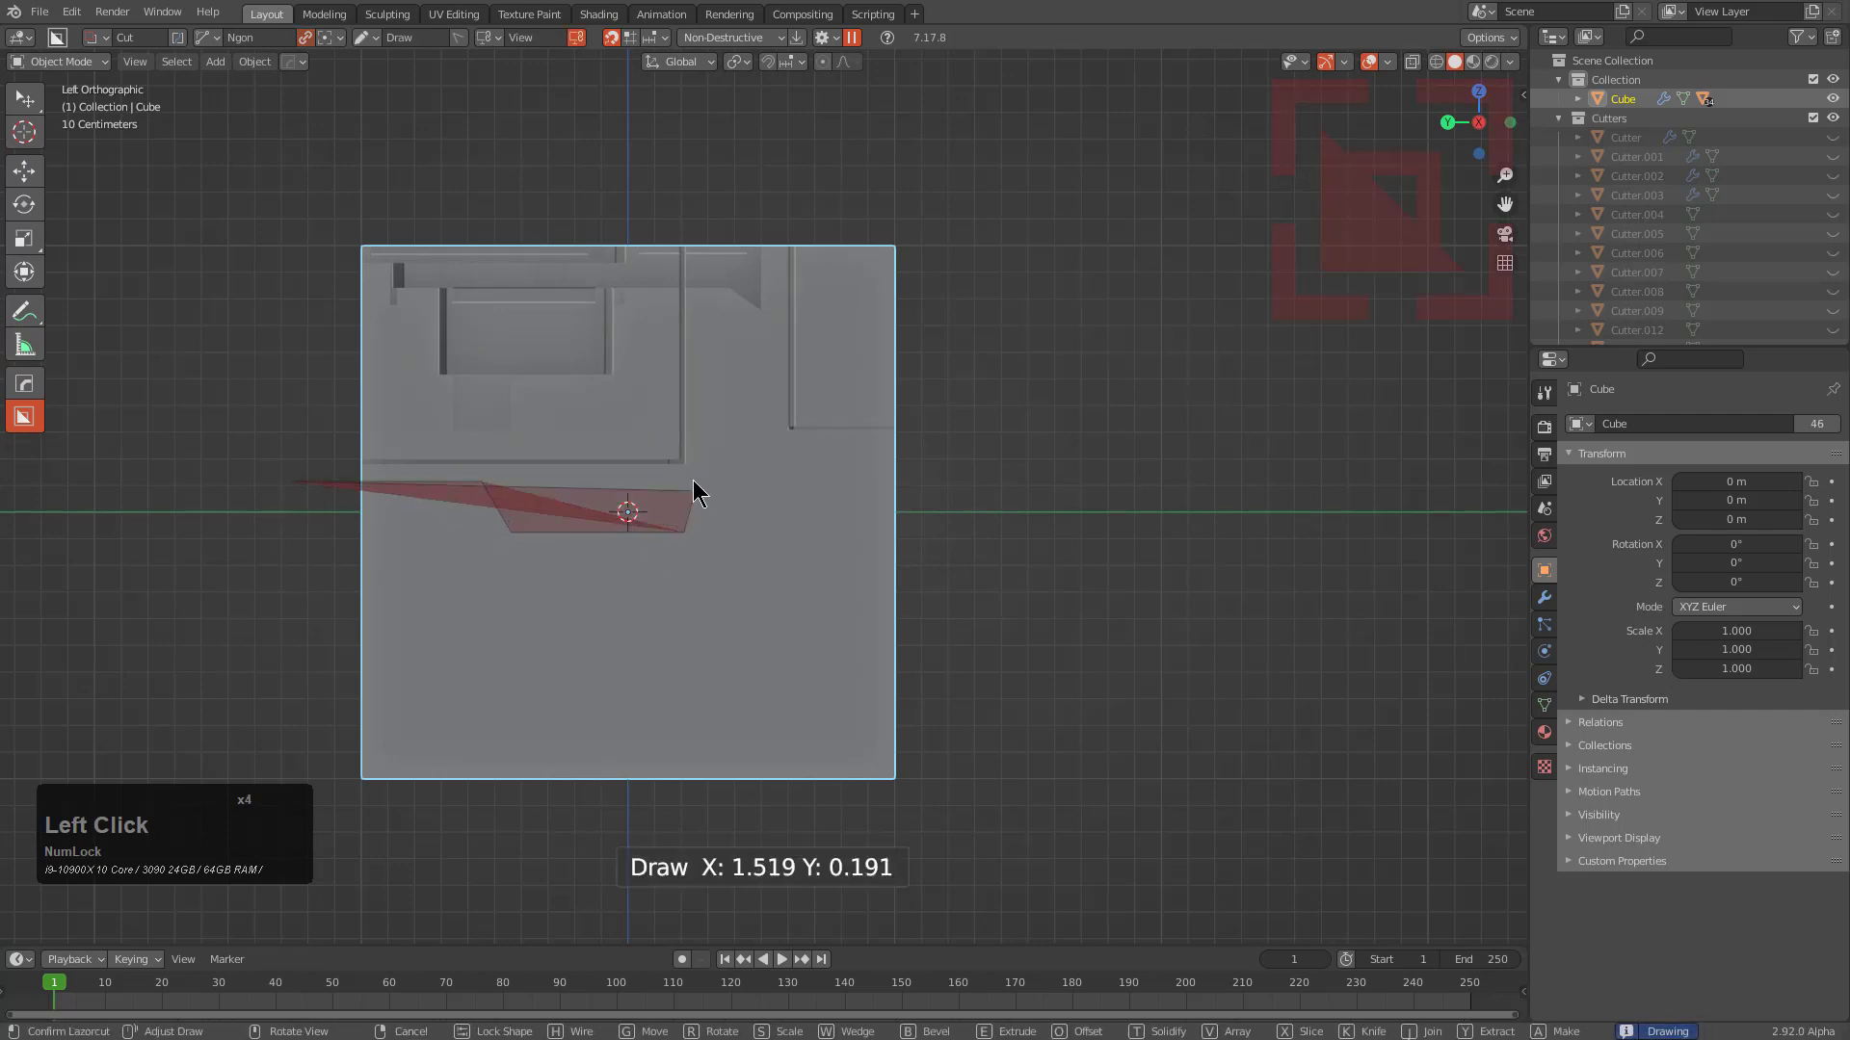
click(785, 452)
click(809, 493)
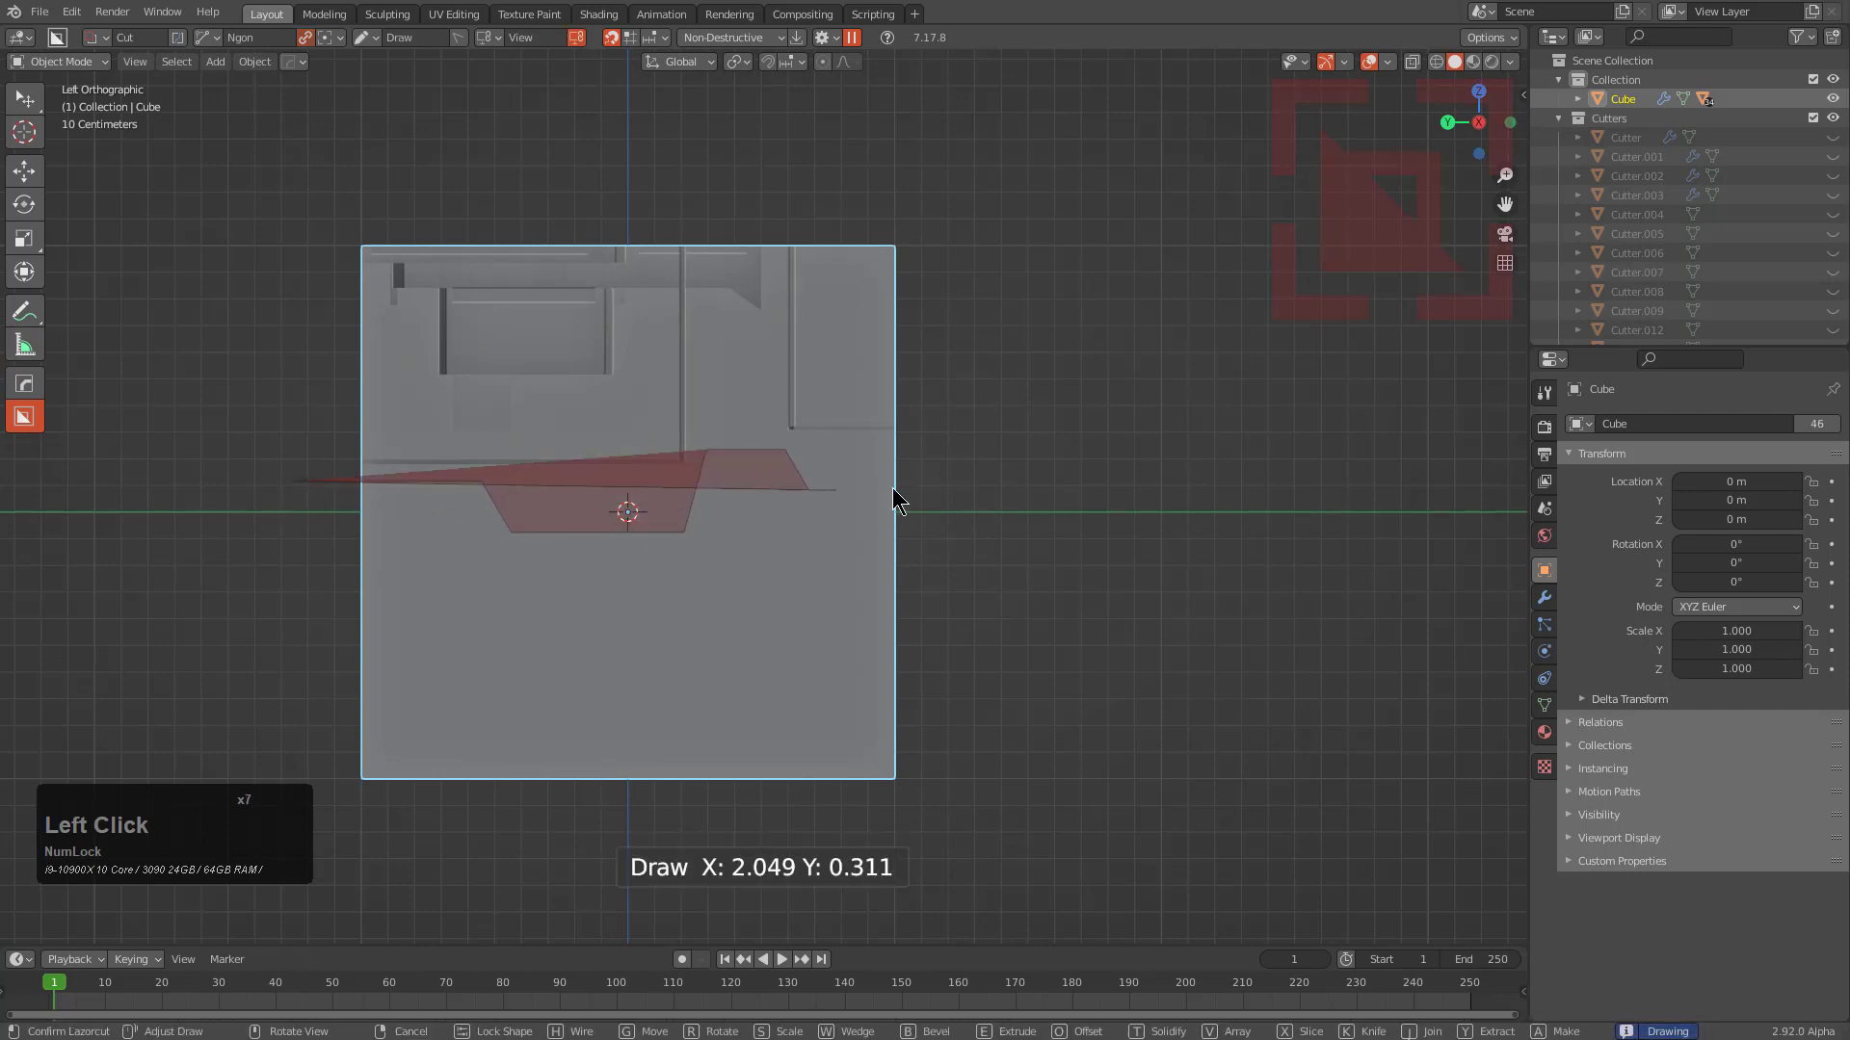
click(956, 493)
key(x)
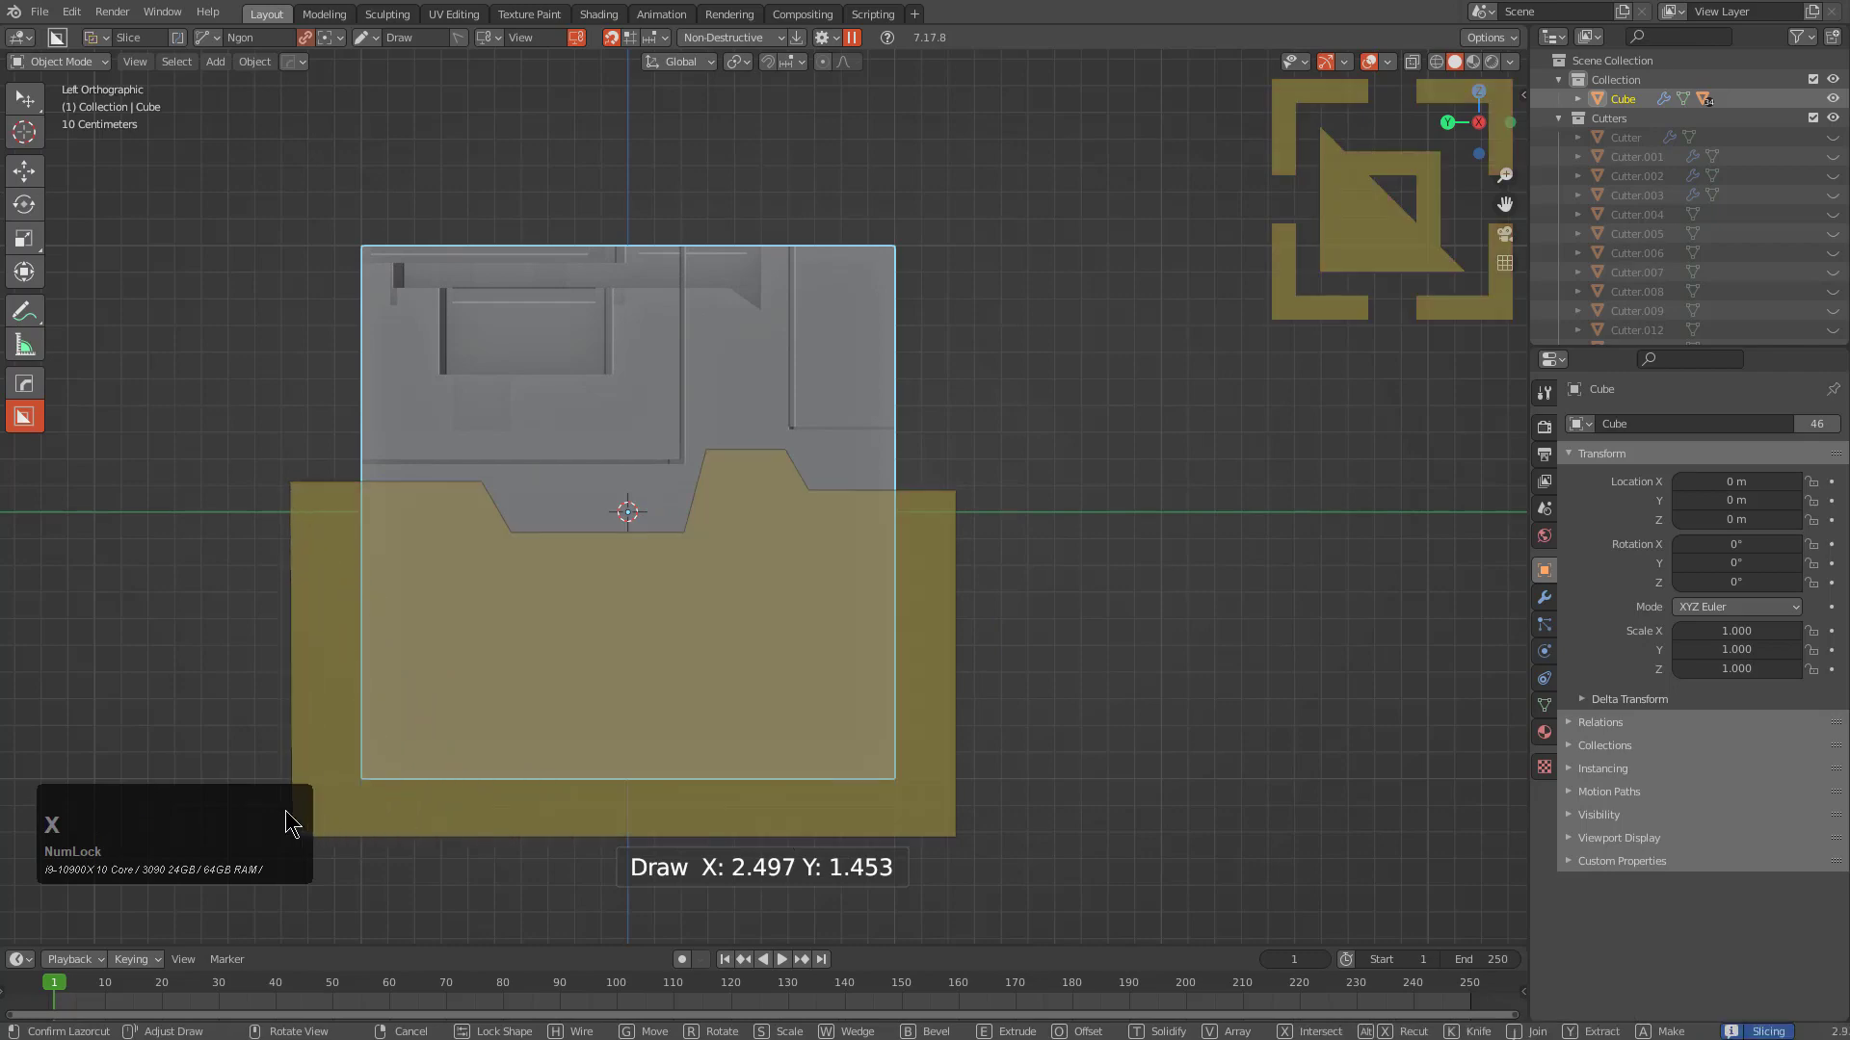
click(287, 818)
middle_drag(289, 813, 668, 532)
Smart-apply the cube's boolean modifiers and check the resulting mesh in Edit Mode
key(q)
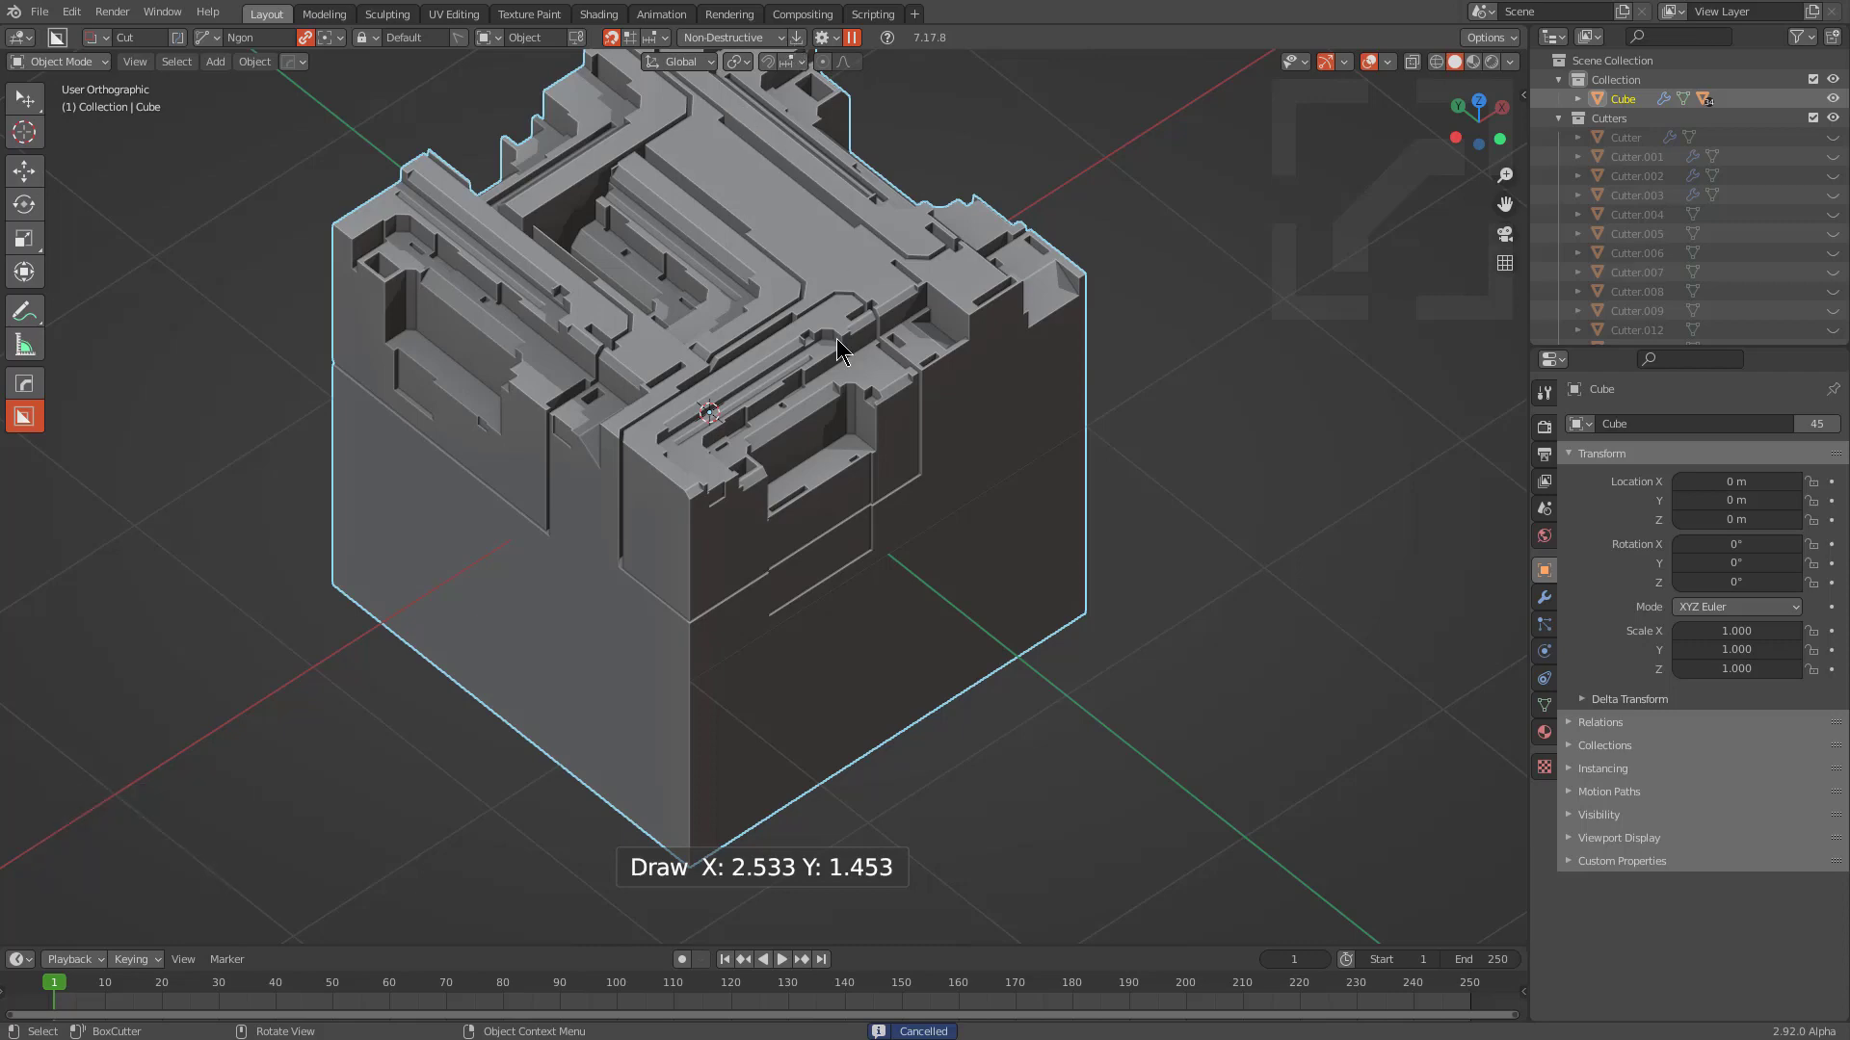
shift+middle_drag(837, 339, 882, 438)
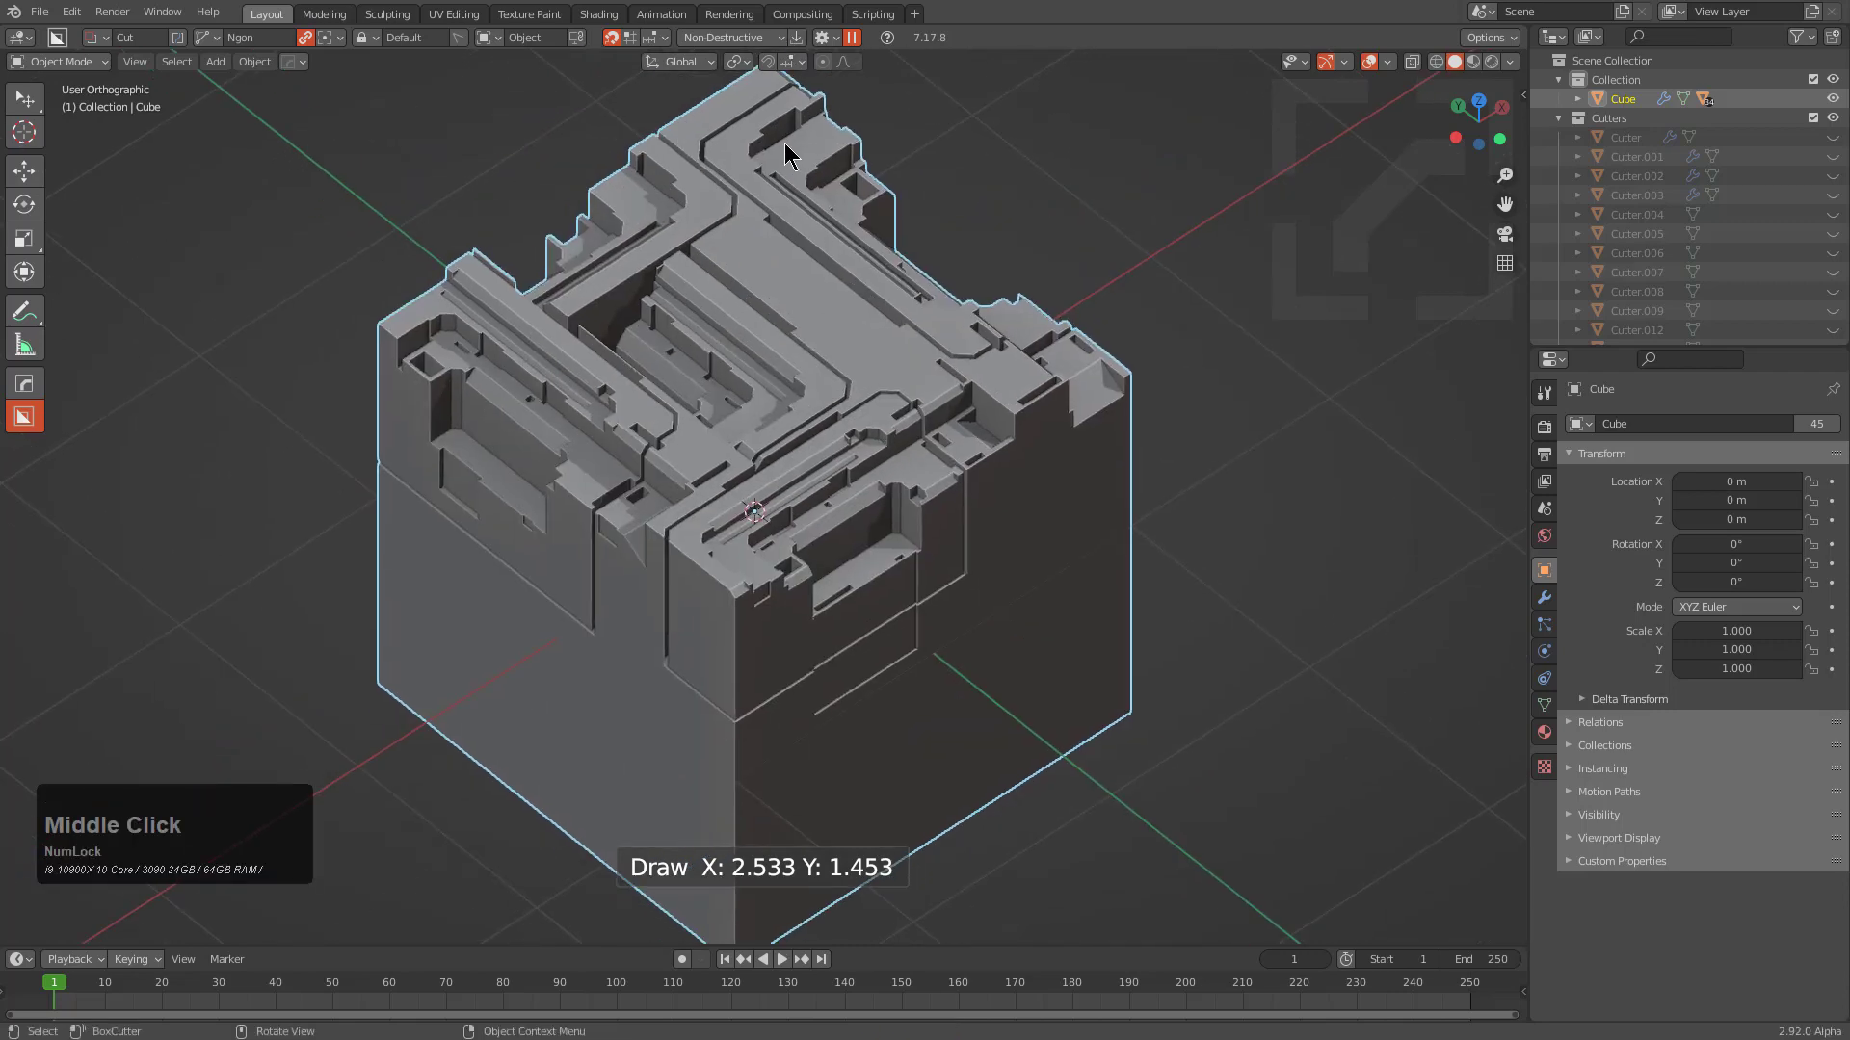
click(796, 39)
middle_drag(770, 452, 745, 513)
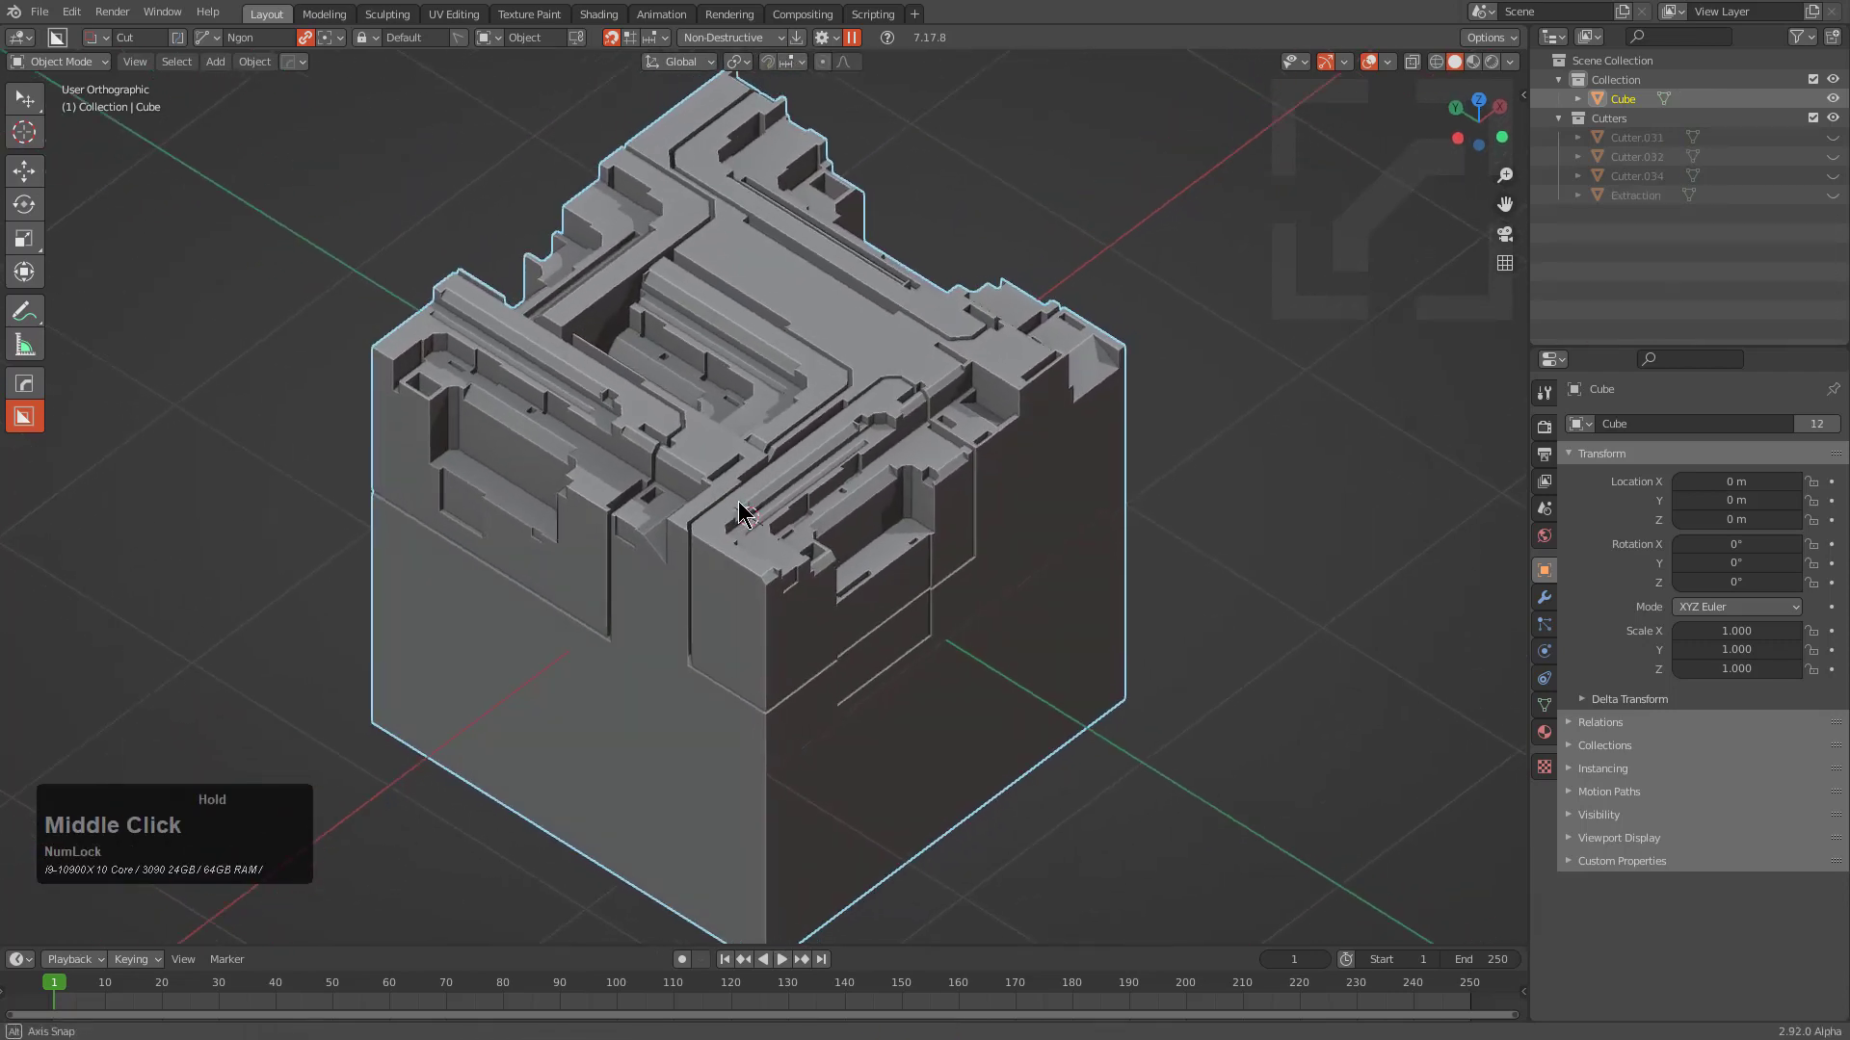
middle_drag(616, 535, 797, 313)
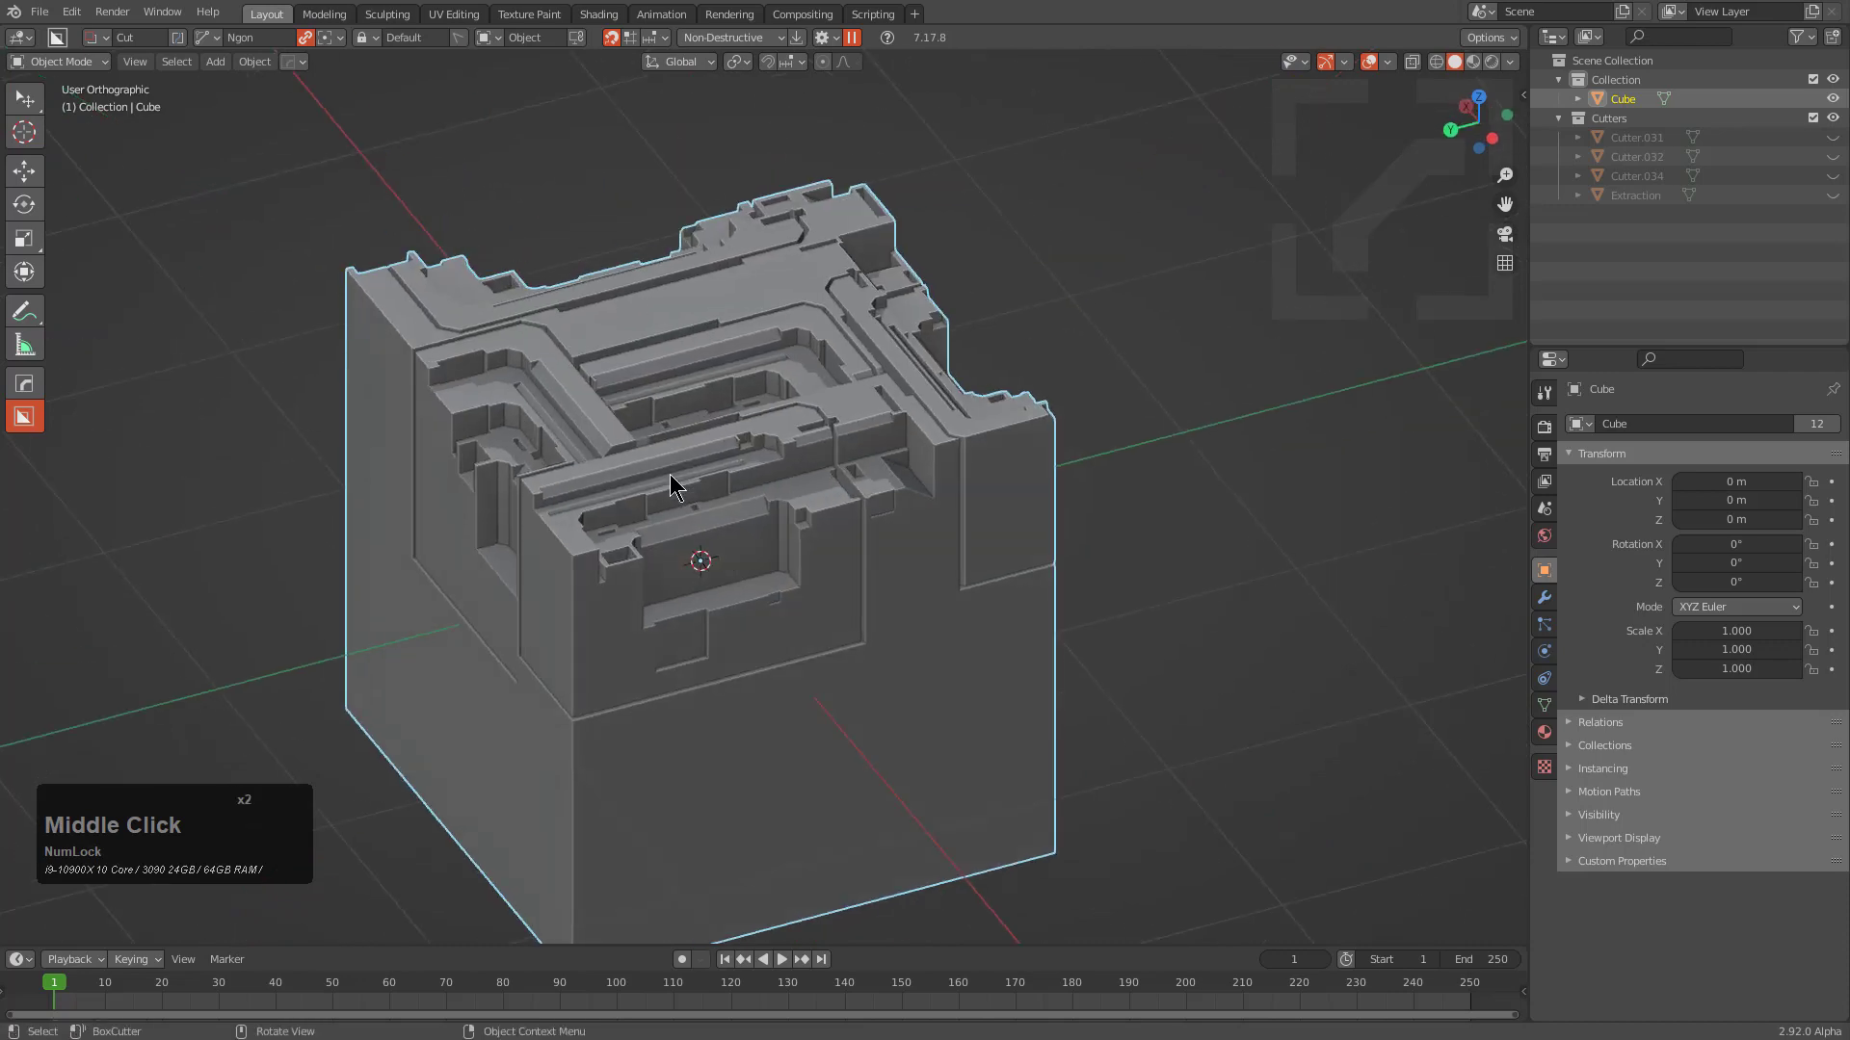
key(Tab)
middle_drag(672, 486, 715, 413)
key(Tab)
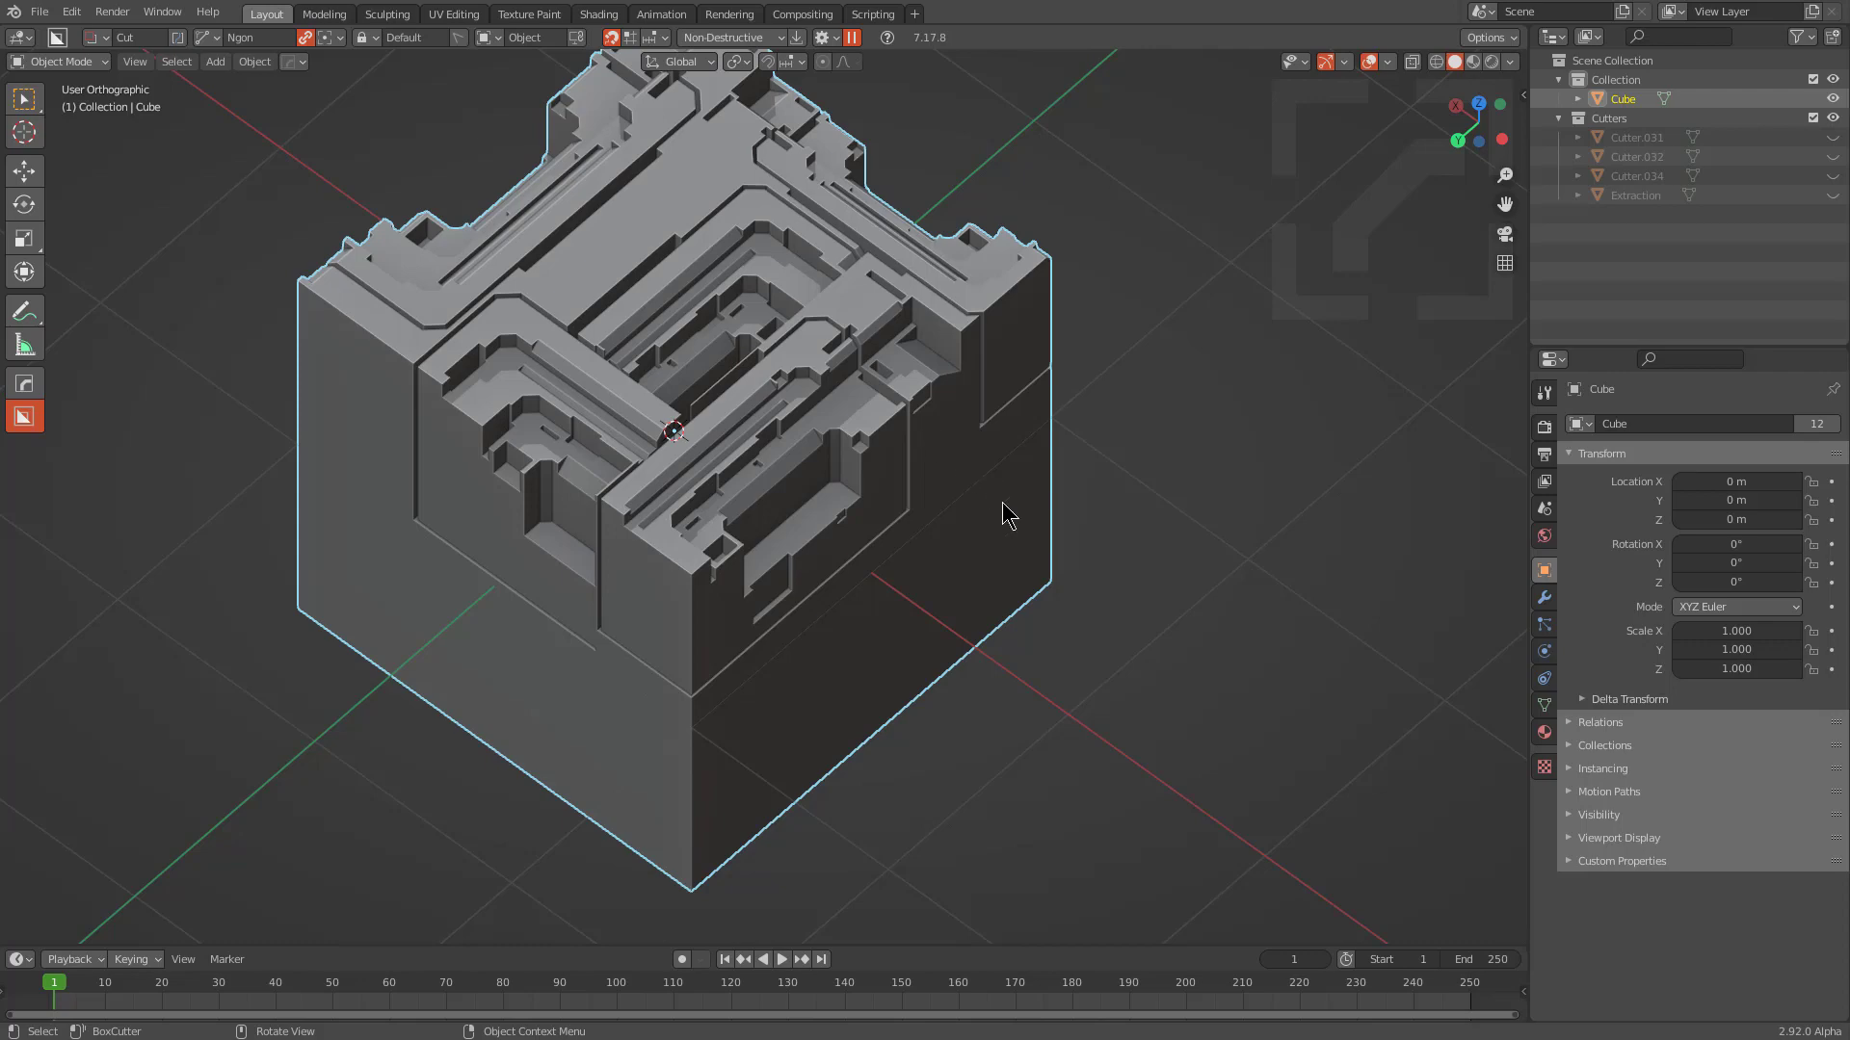
Run the HardOps Smart Apply operation on the cube
middle_drag(972, 551, 855, 611)
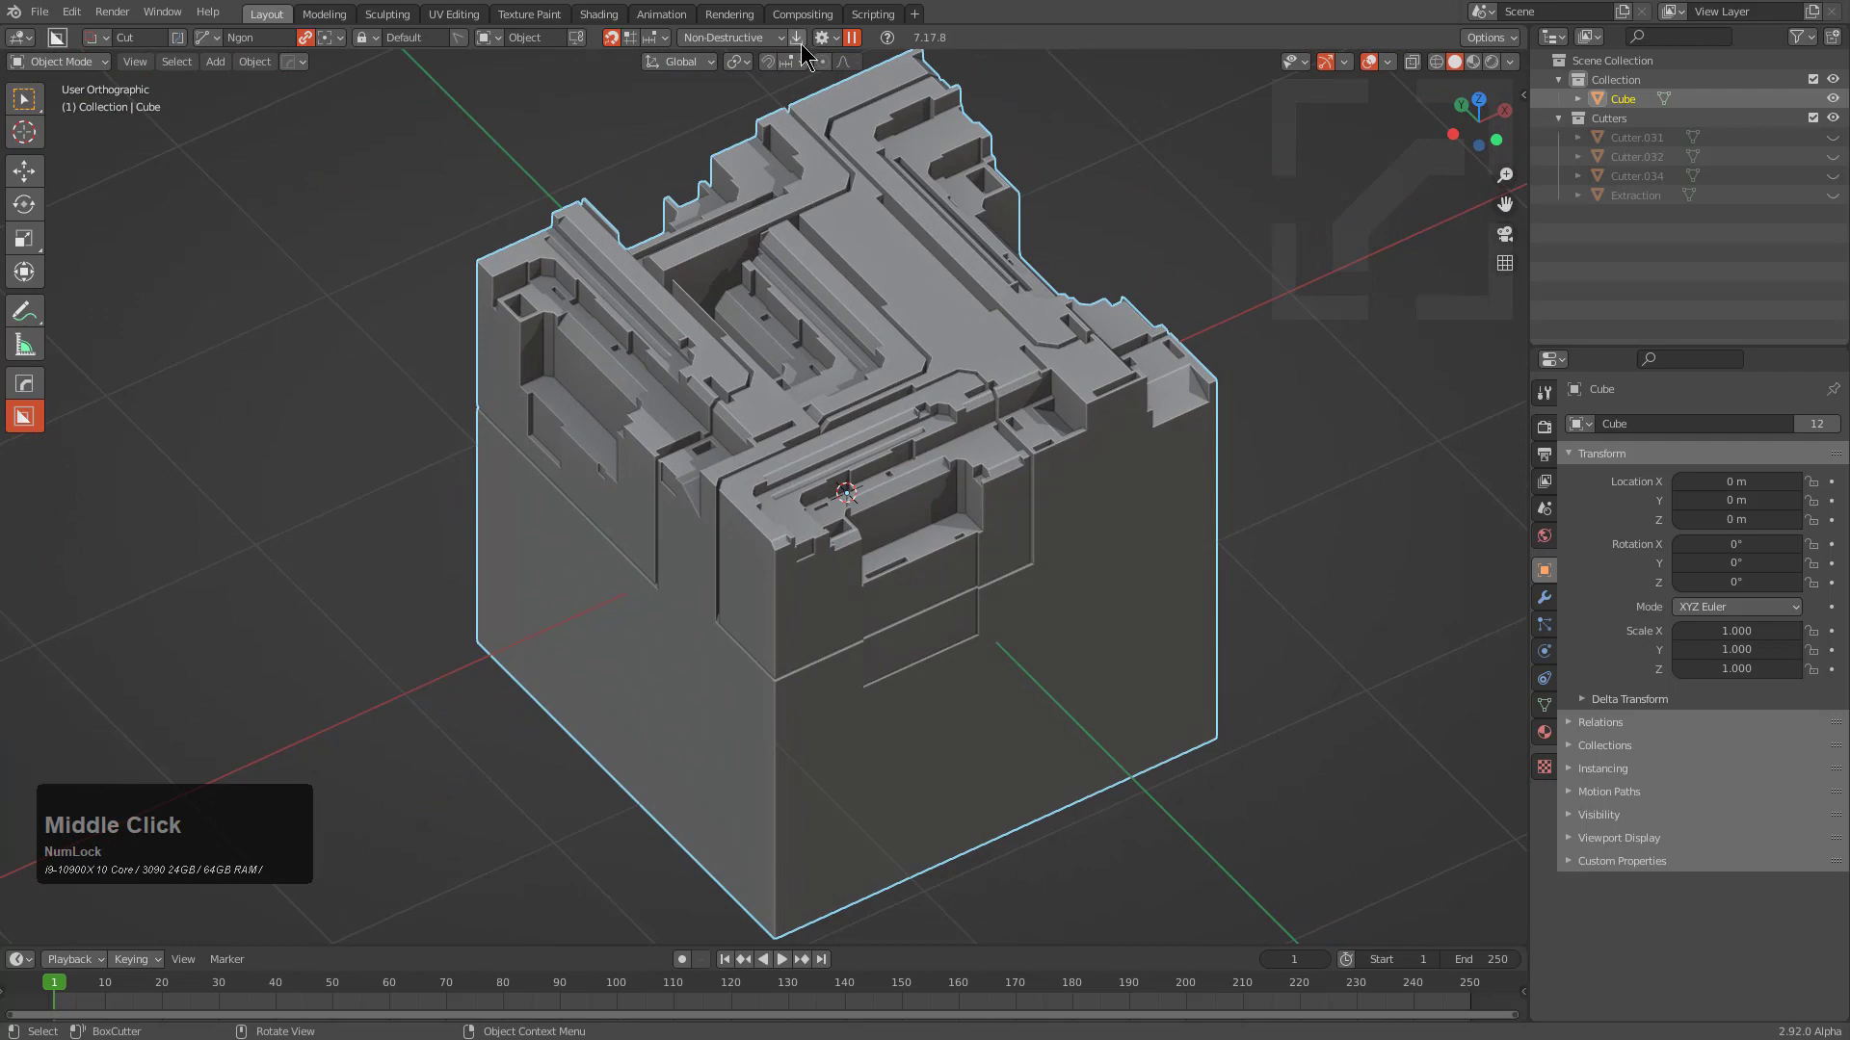
key(q)
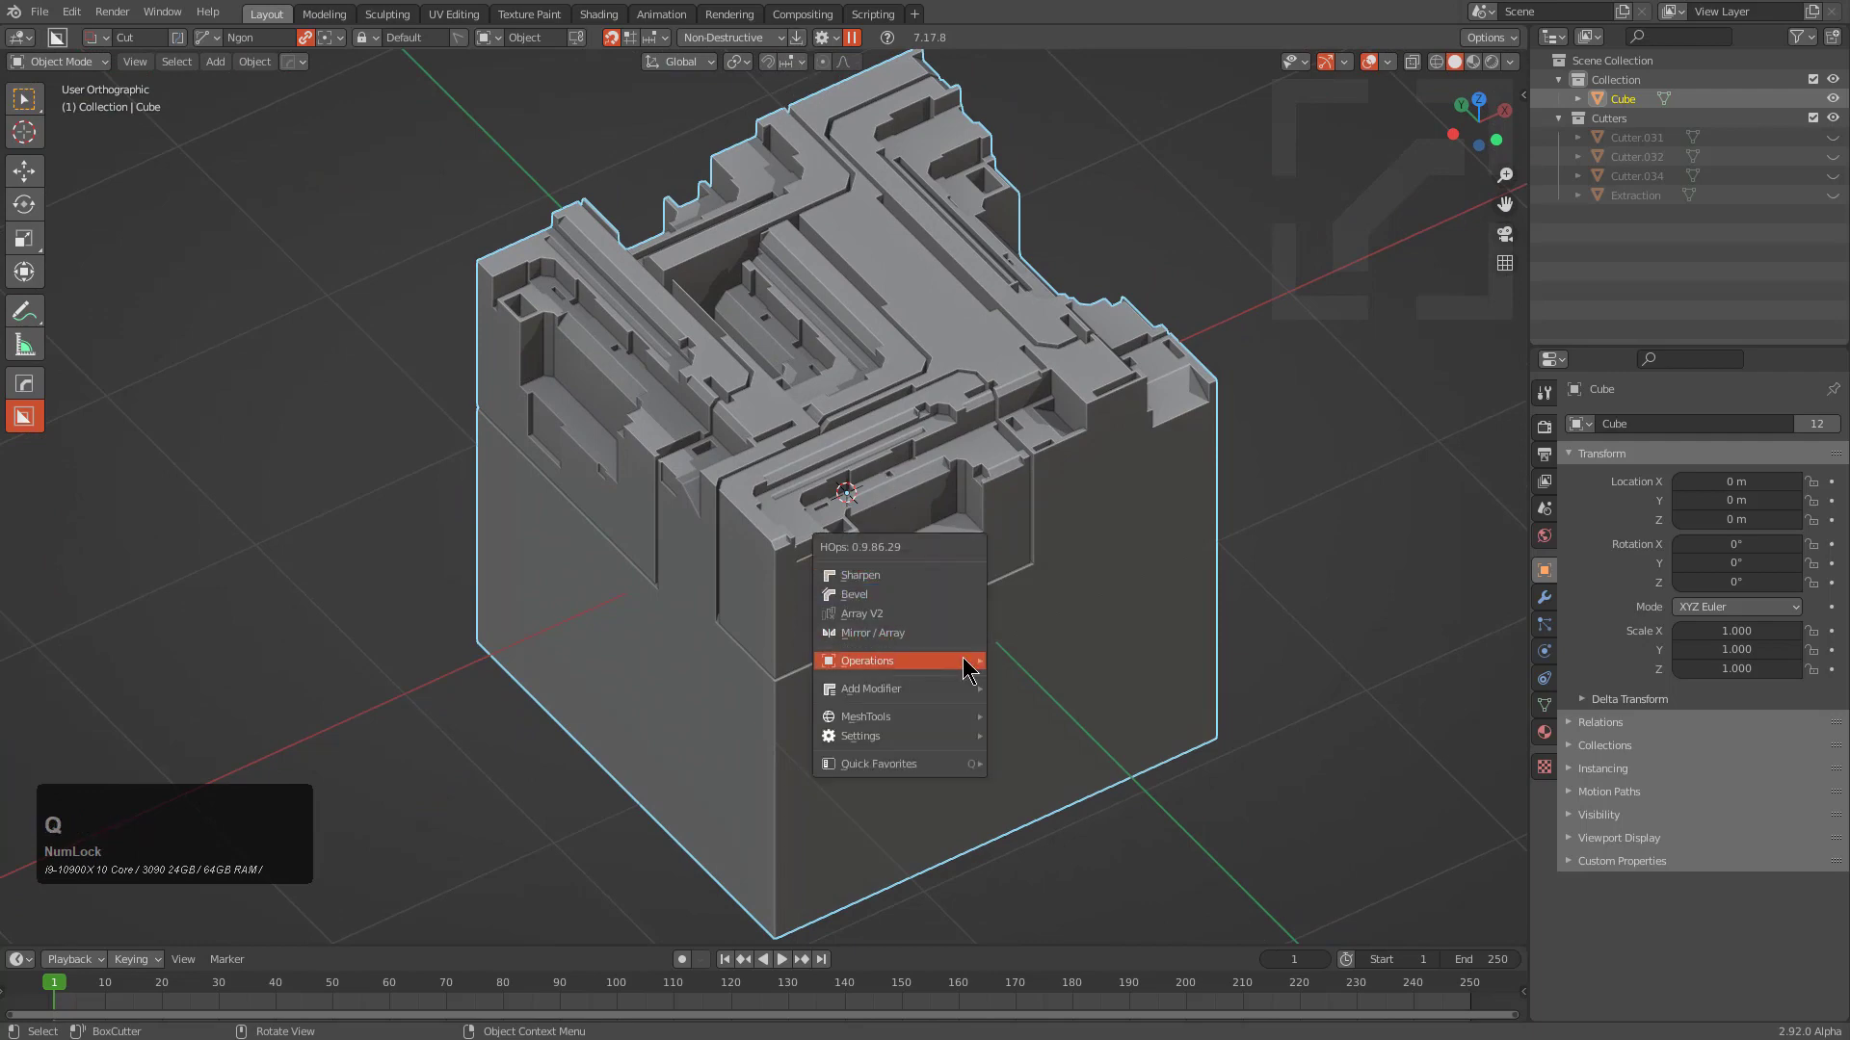
mouse_move(970, 661)
click(1044, 852)
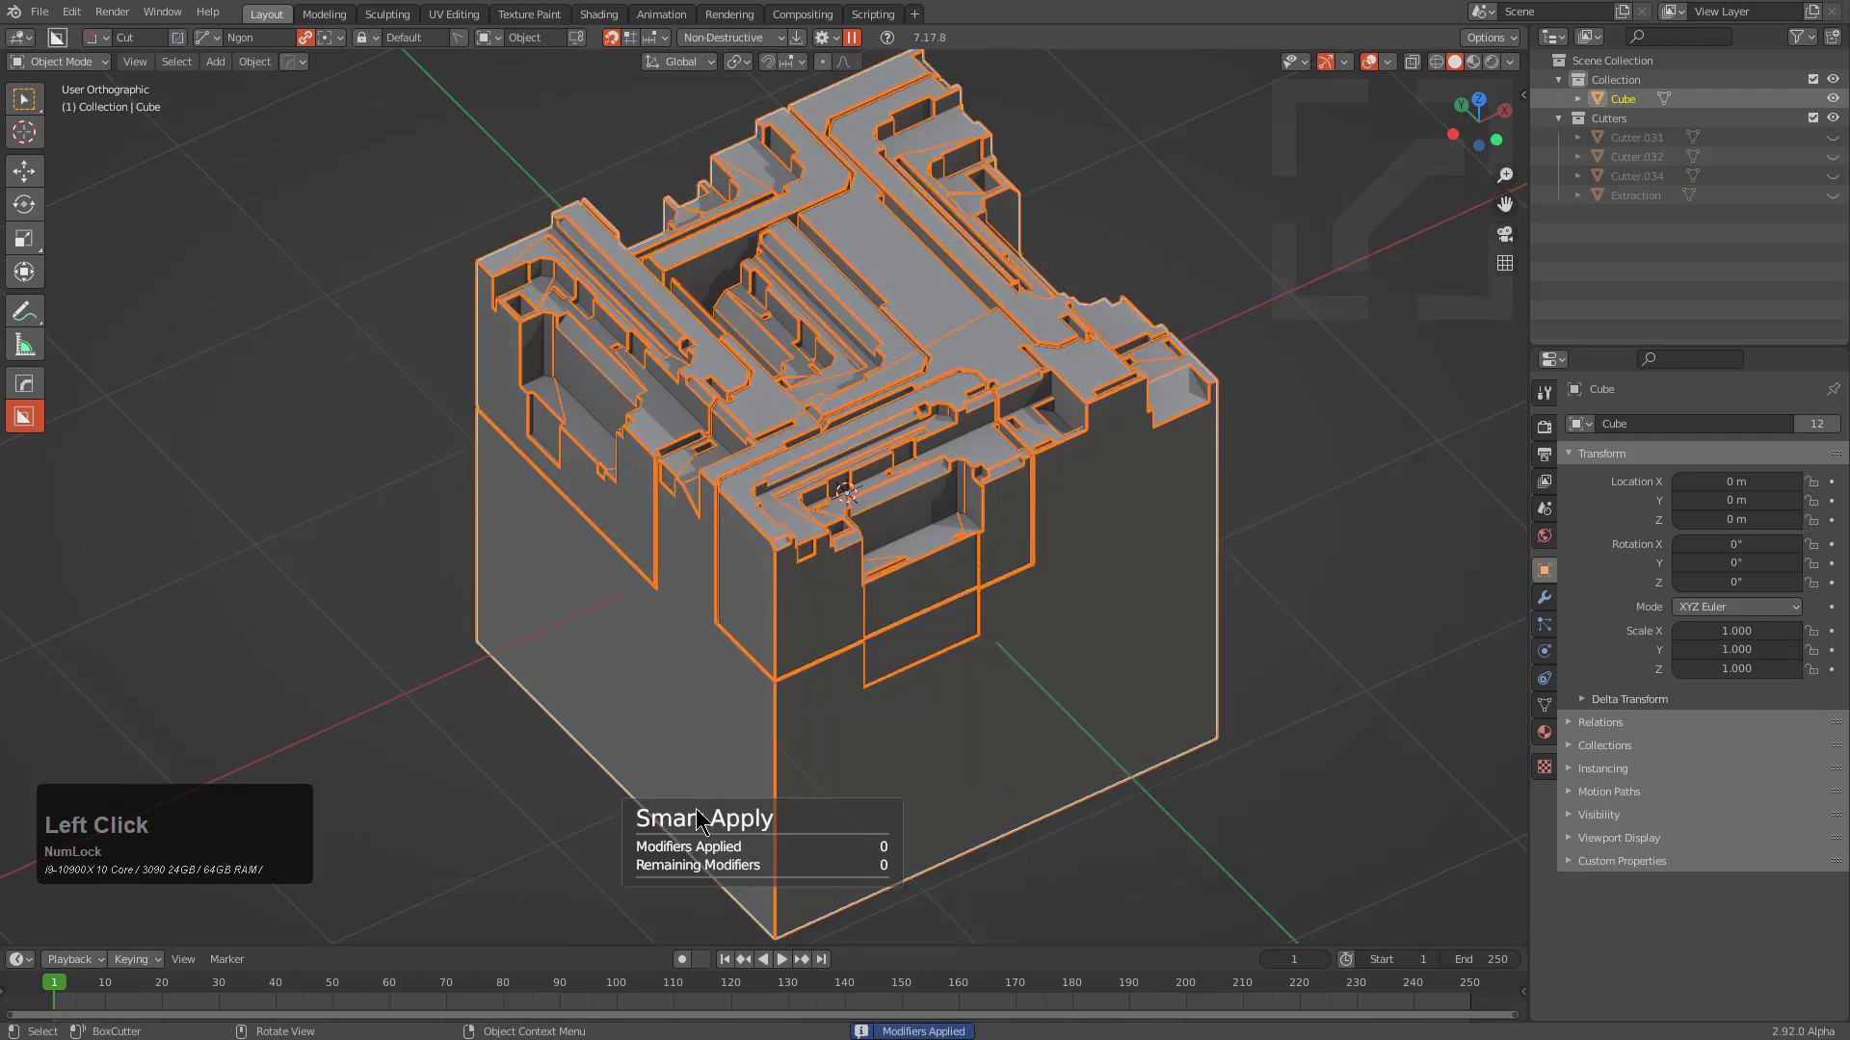
Examine the cut details and panel gaps around the cube's near corner from several angles
middle_drag(898, 651, 934, 670)
shift+scroll(923, 673, down, 2)
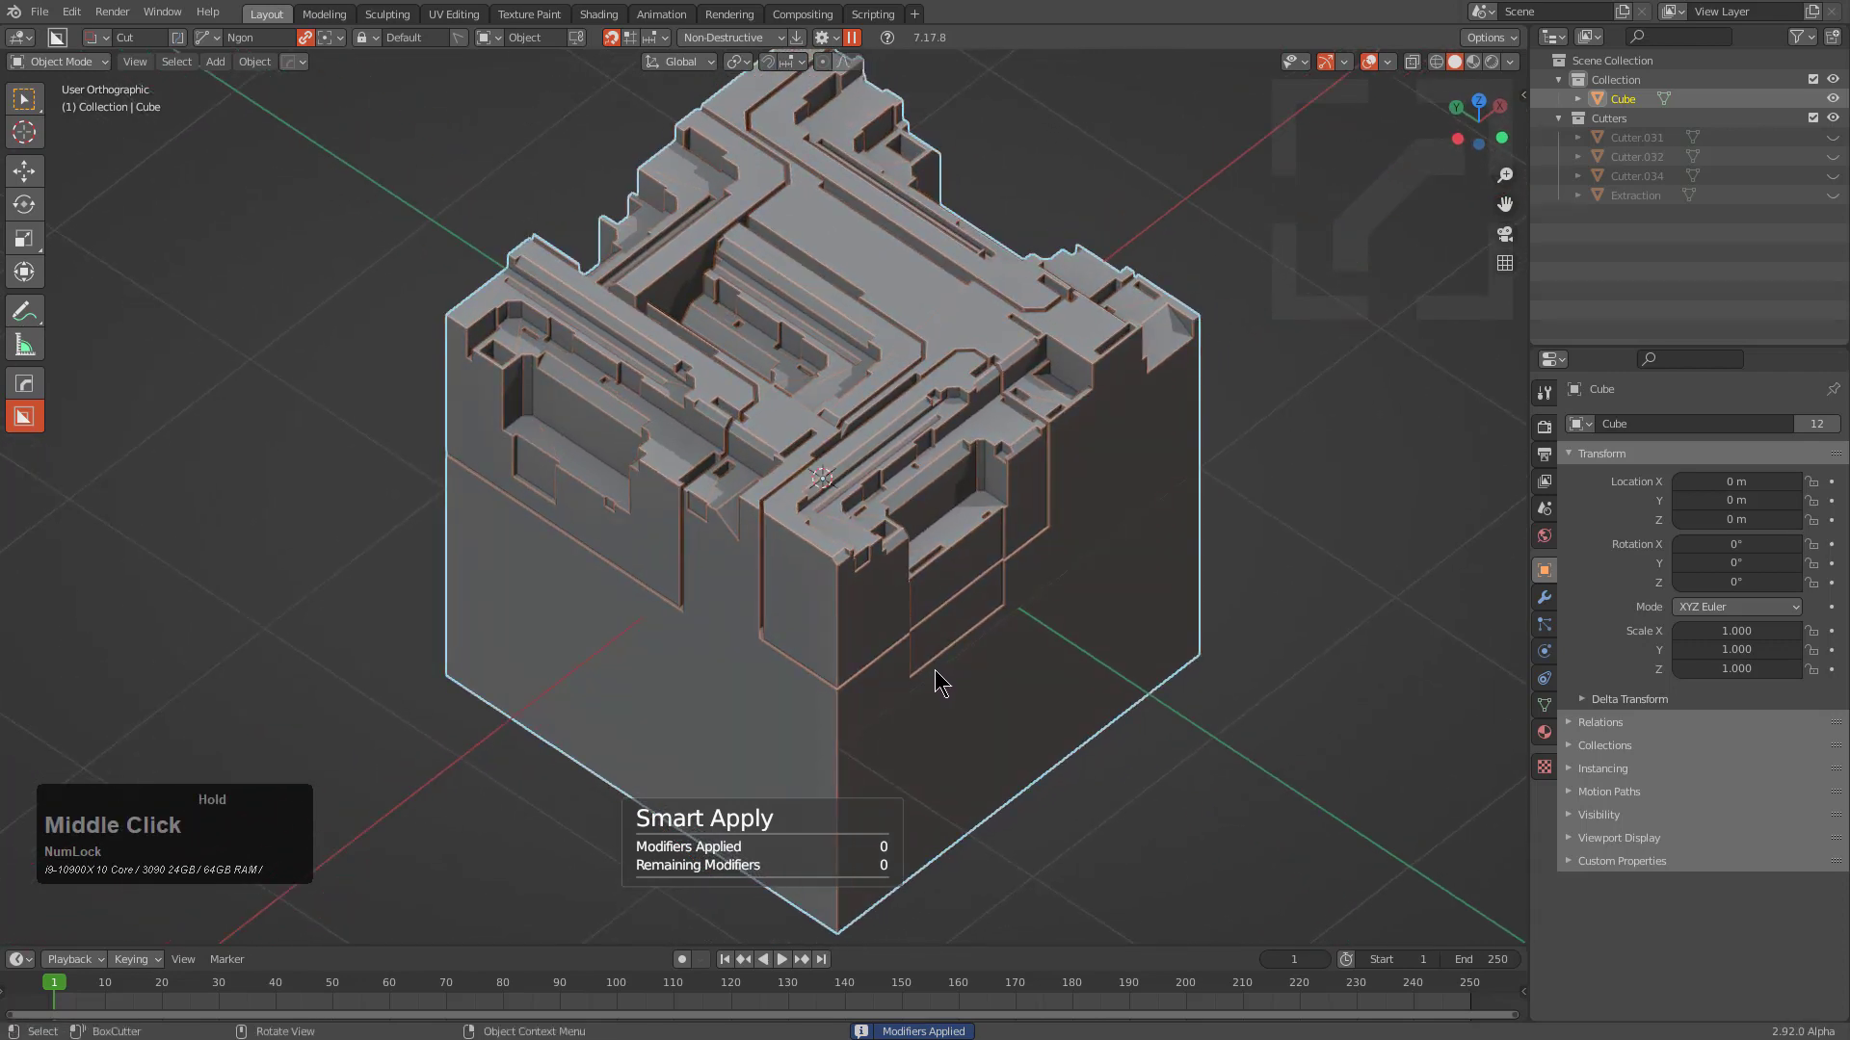
scroll(961, 541, up, 3)
scroll(1106, 503, up, 3)
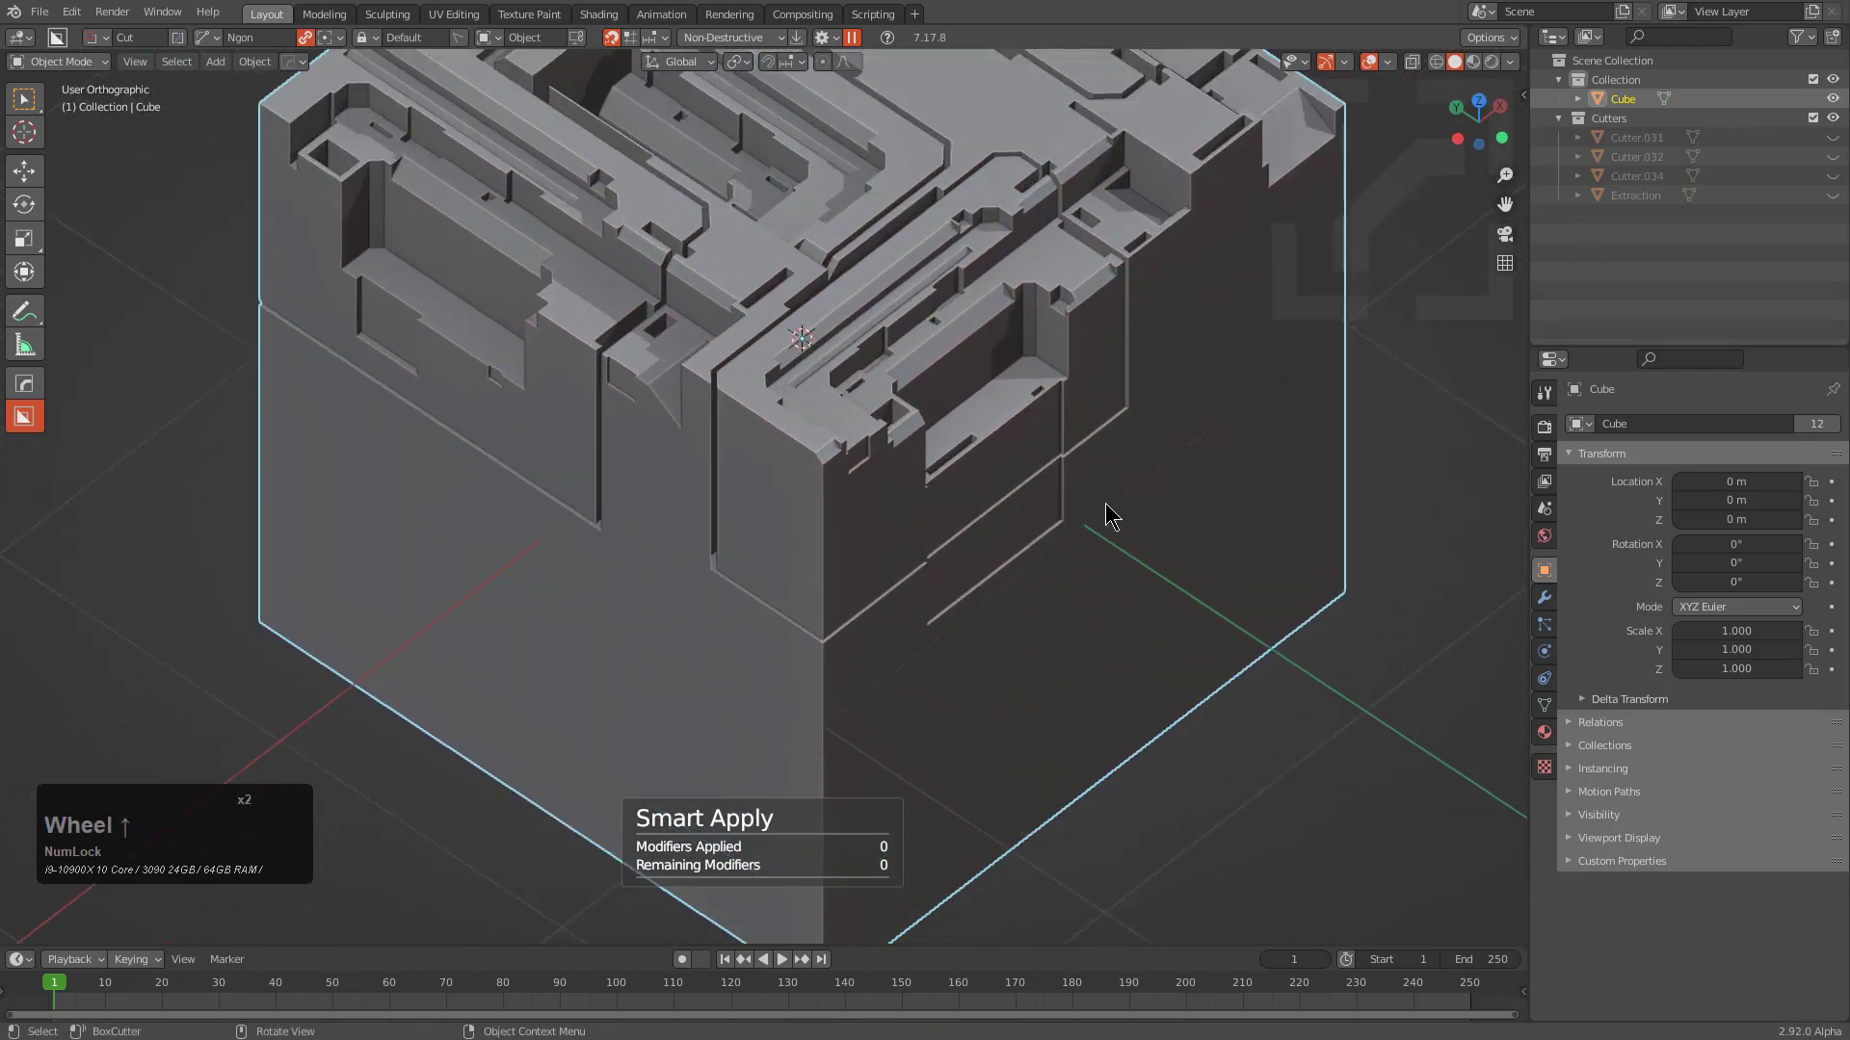
shift+middle_drag(1106, 503, 1035, 497)
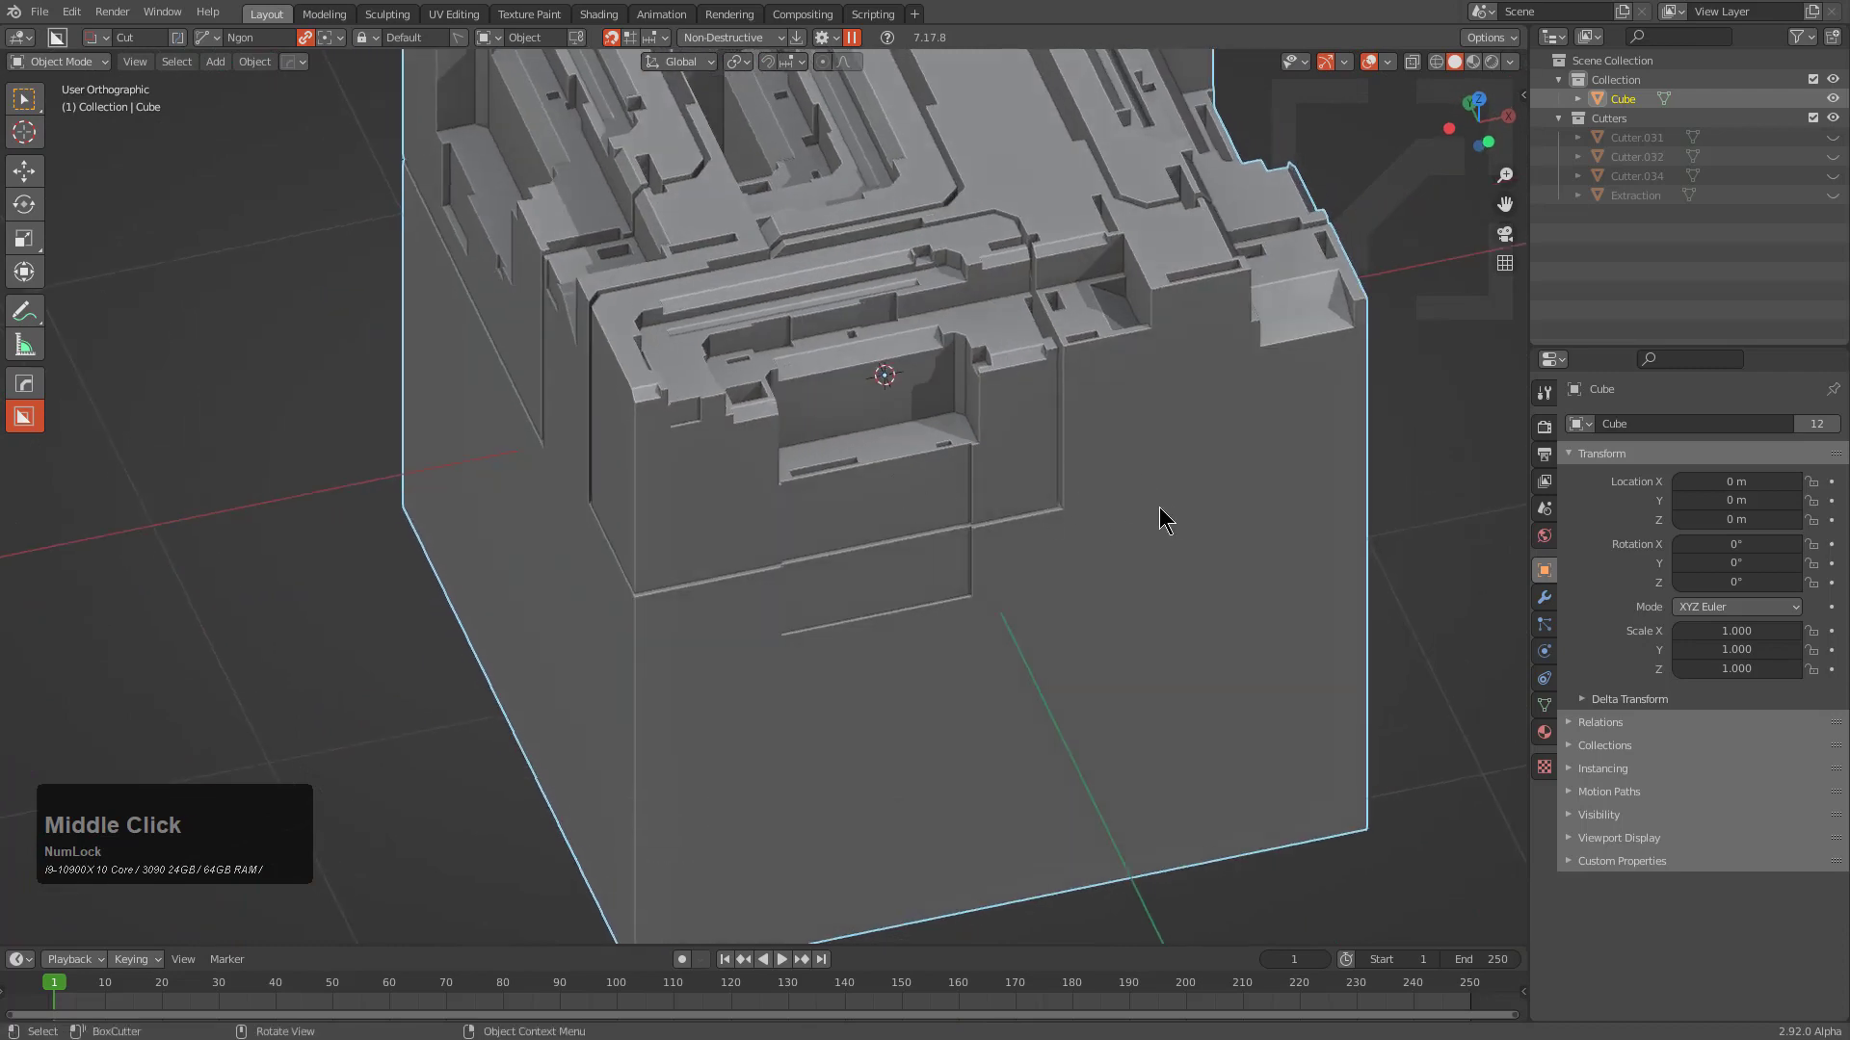
middle_drag(1159, 507, 1046, 506)
scroll(973, 578, down, 1)
shift+middle_drag(960, 596, 1024, 566)
scroll(895, 494, up, 2)
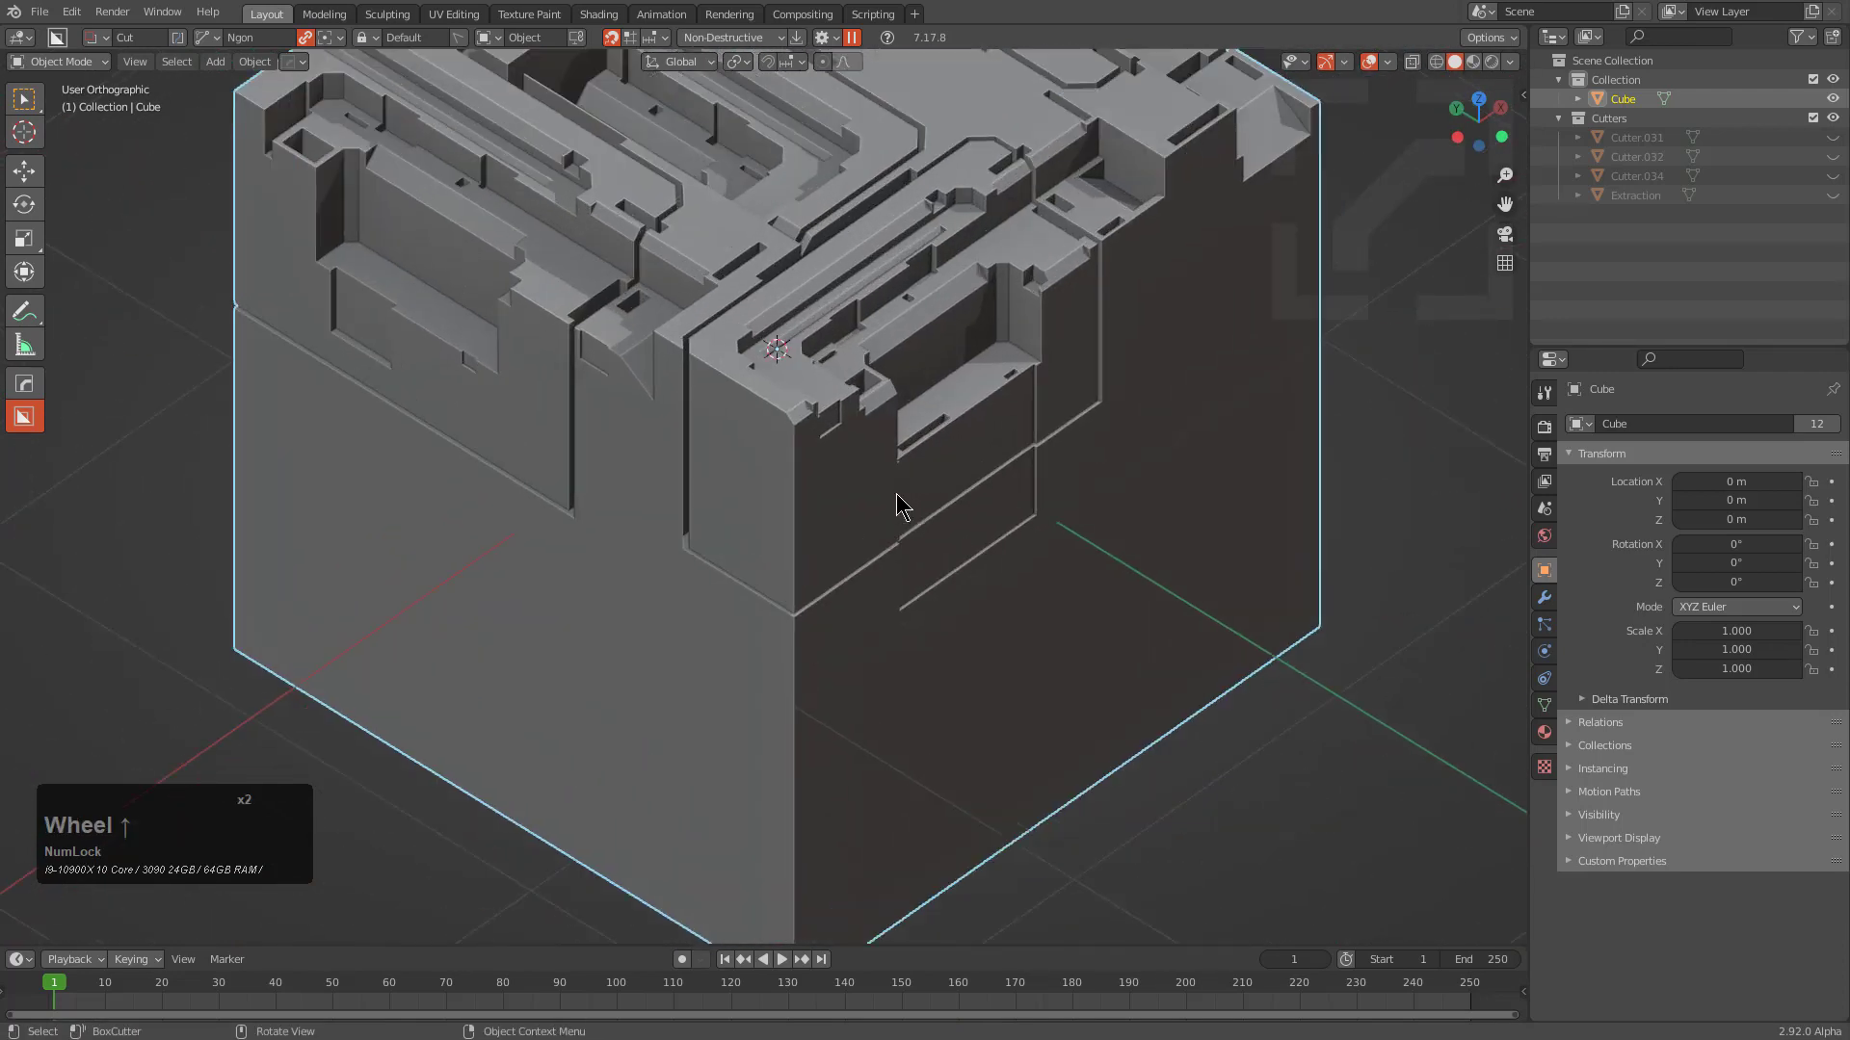
Clear the mesh selection in Edit Mode and run HardOps Sharpen on the cube
key(Tab)
key(alt+a)
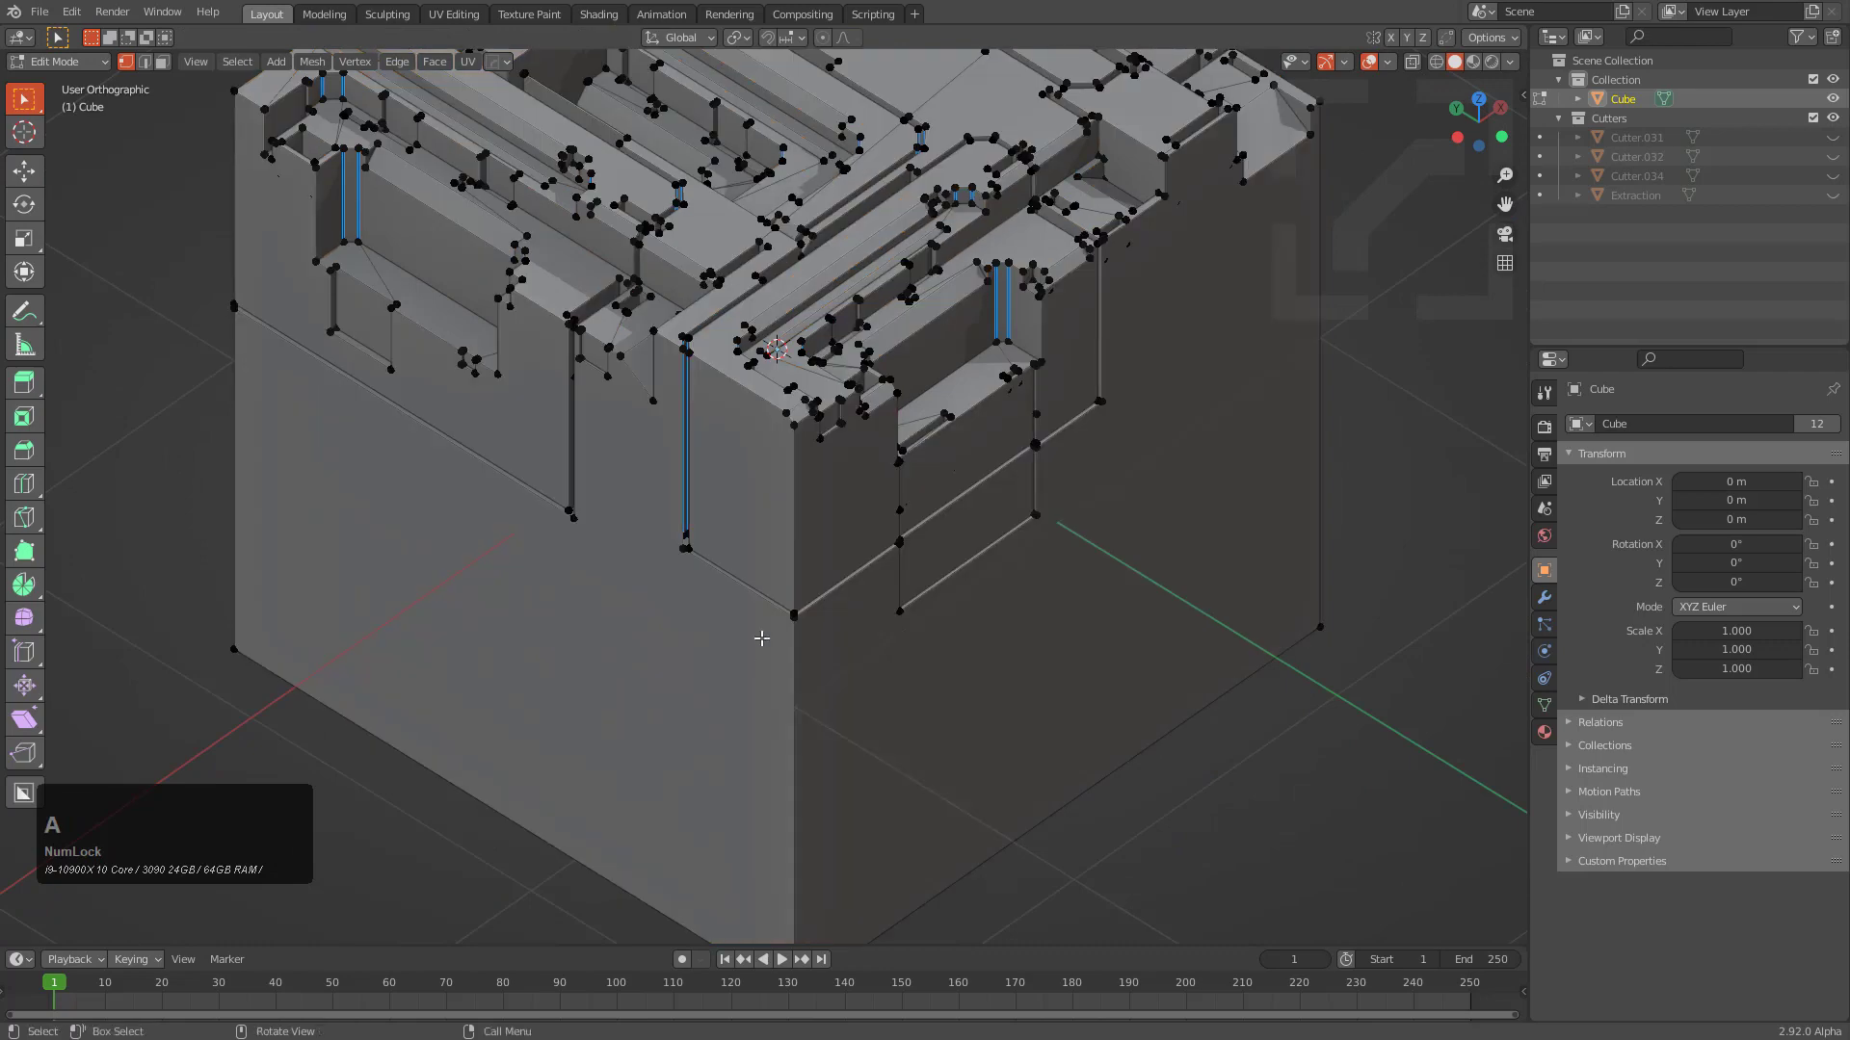
key(Tab)
key(q)
click(928, 405)
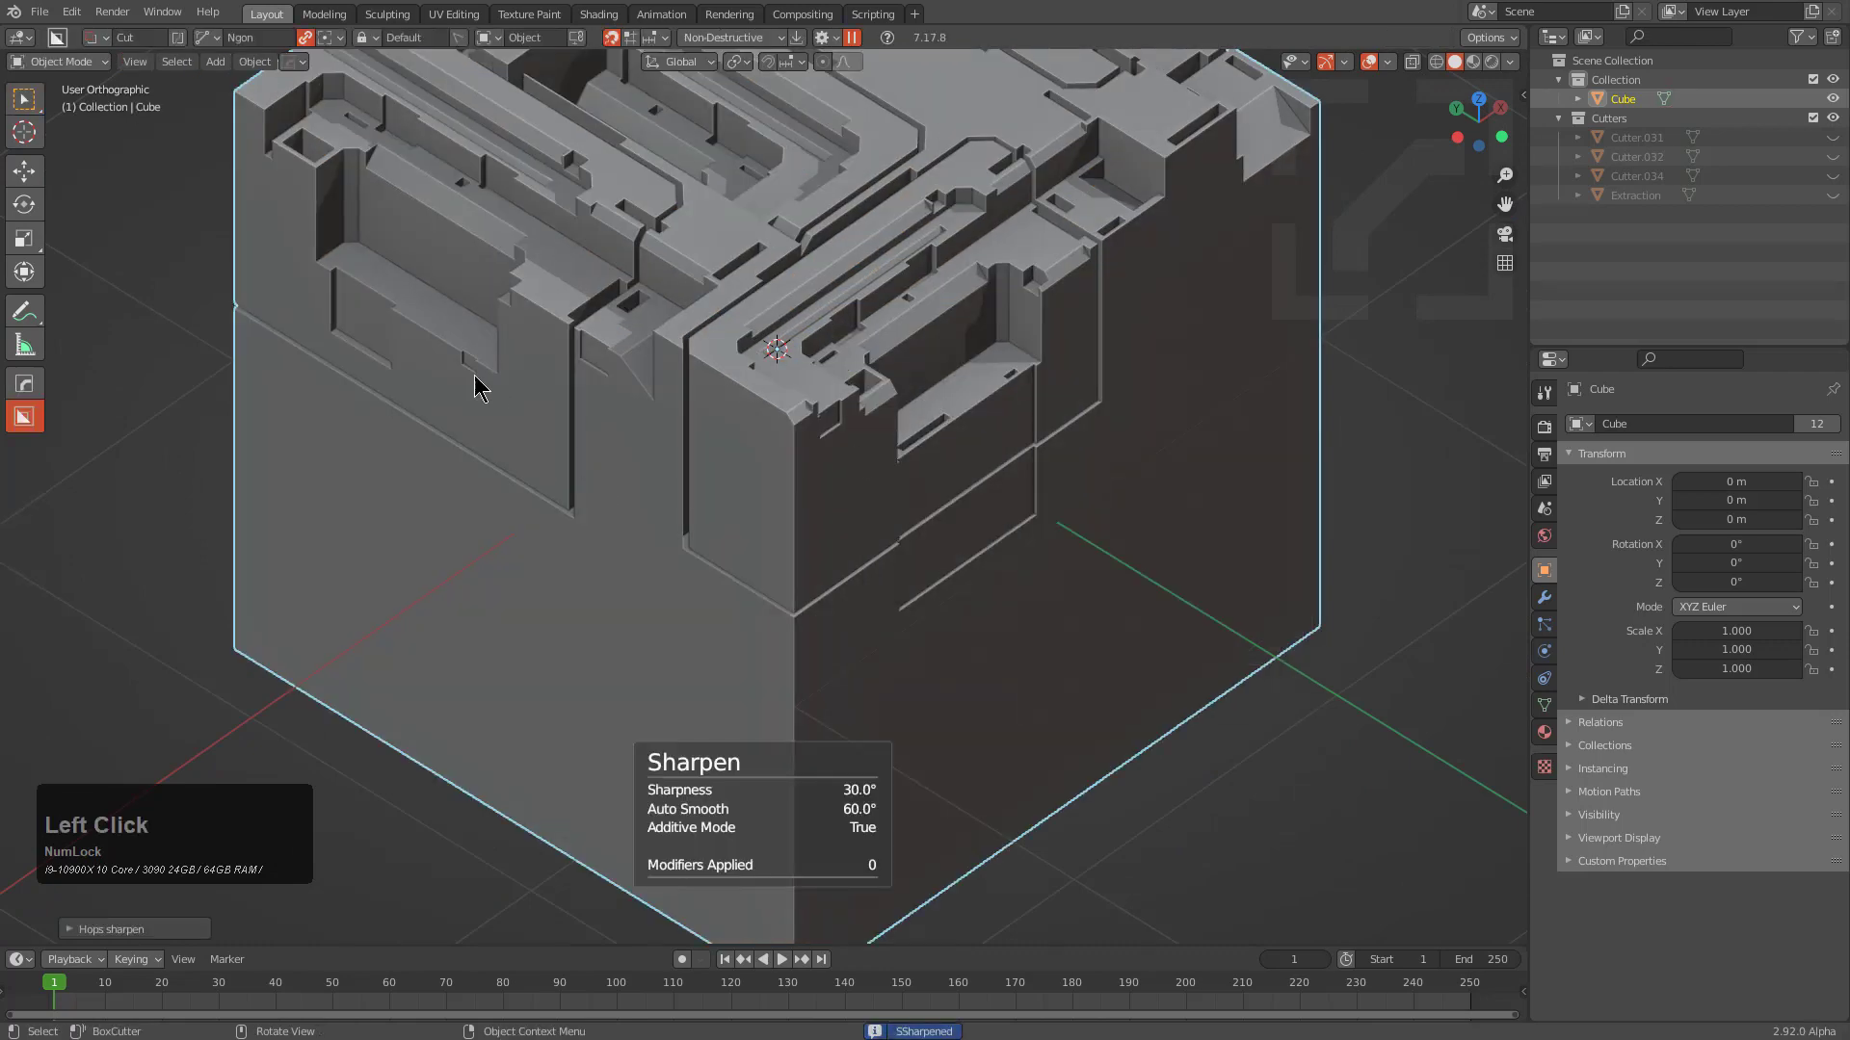
Select the linked faces of the cube's main body in face mode and examine how far the selection spreads
key(Tab)
key(3)
key(l)
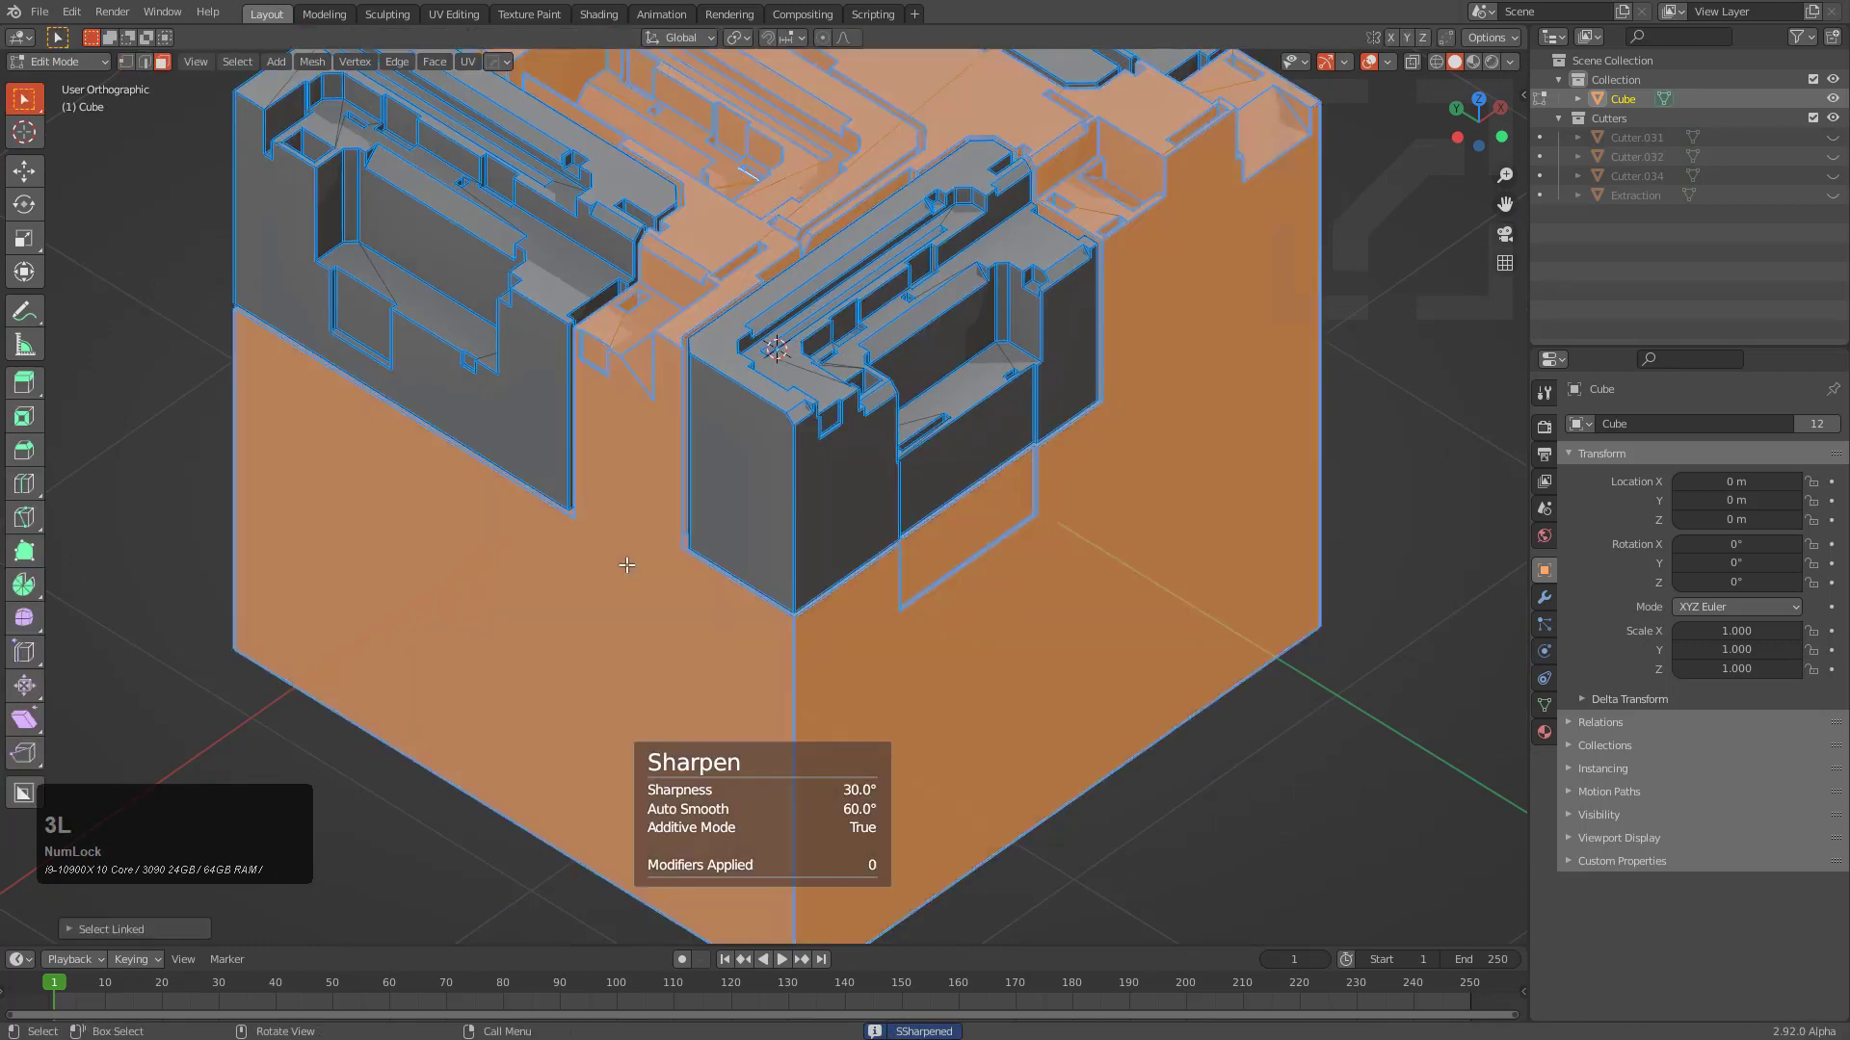
scroll(649, 549, down, 2)
middle_drag(648, 549, 812, 515)
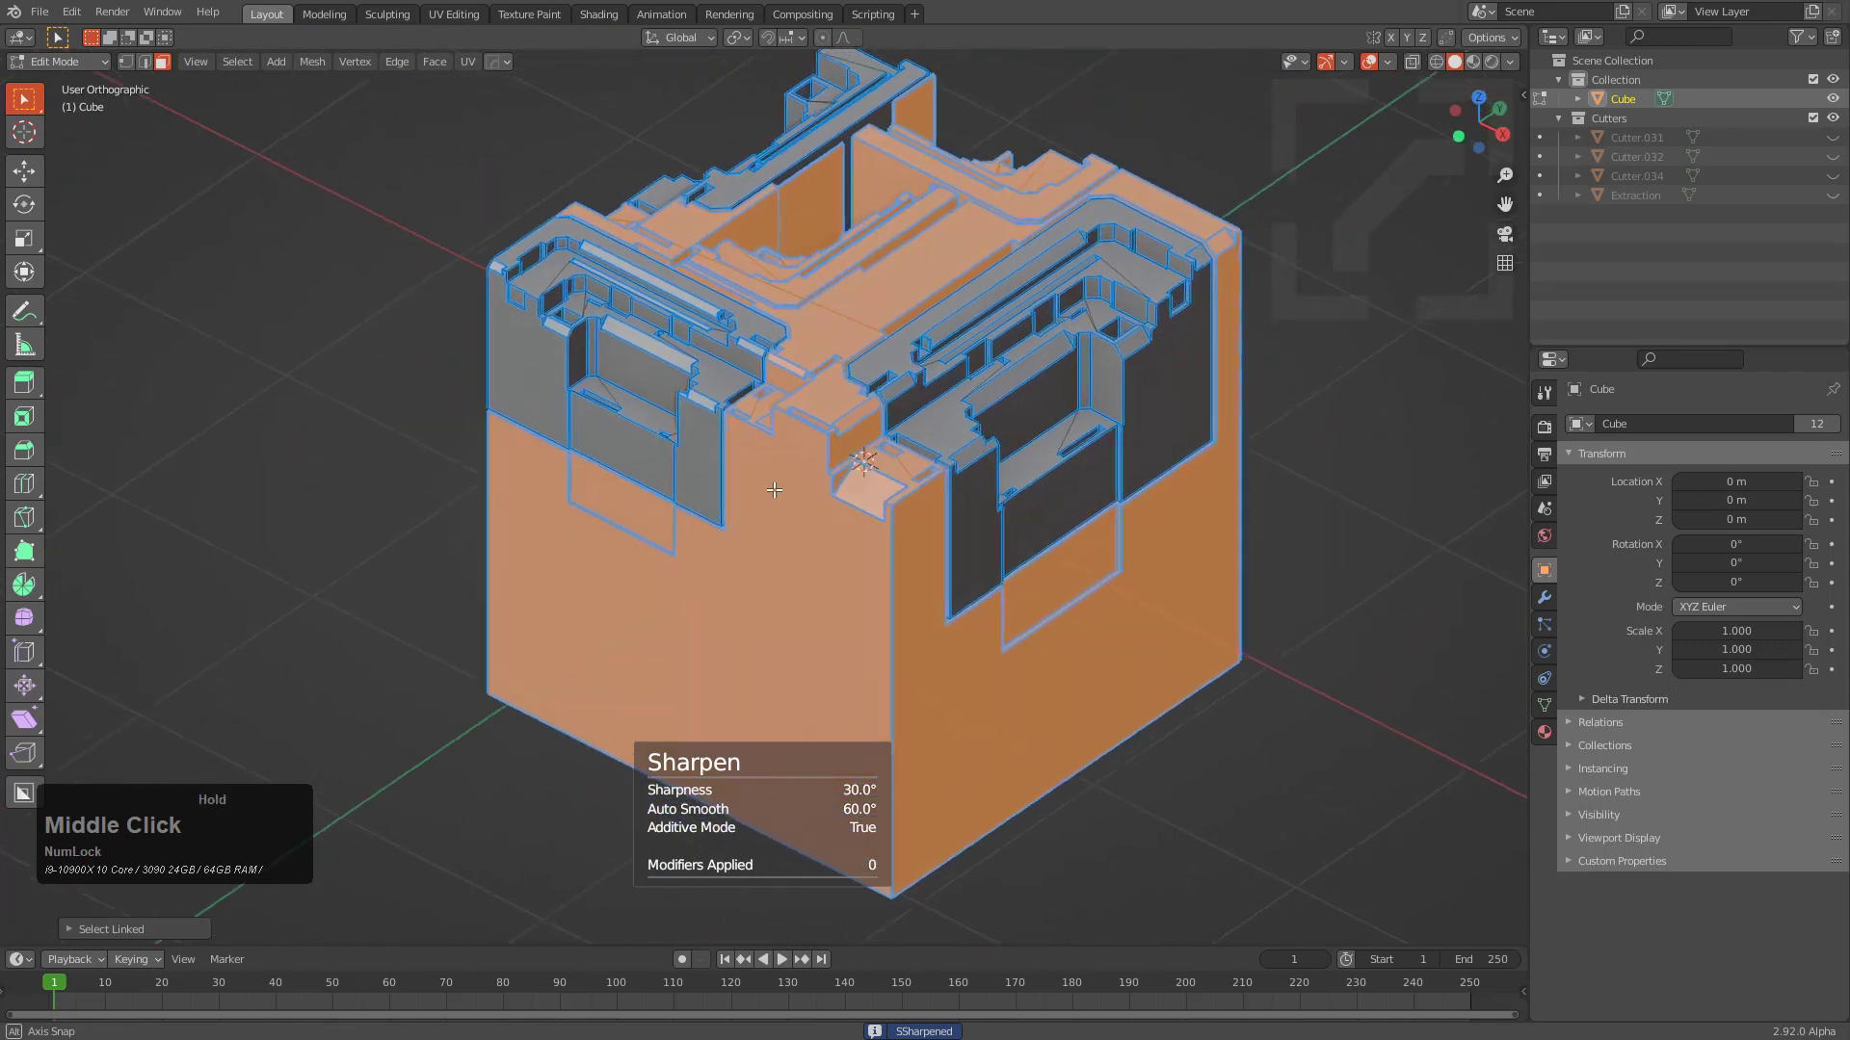
Enable Apply crease and Apply seam in the HOps Helper's Sharp Options
key(Tab)
key(ctrl+grave)
click(829, 515)
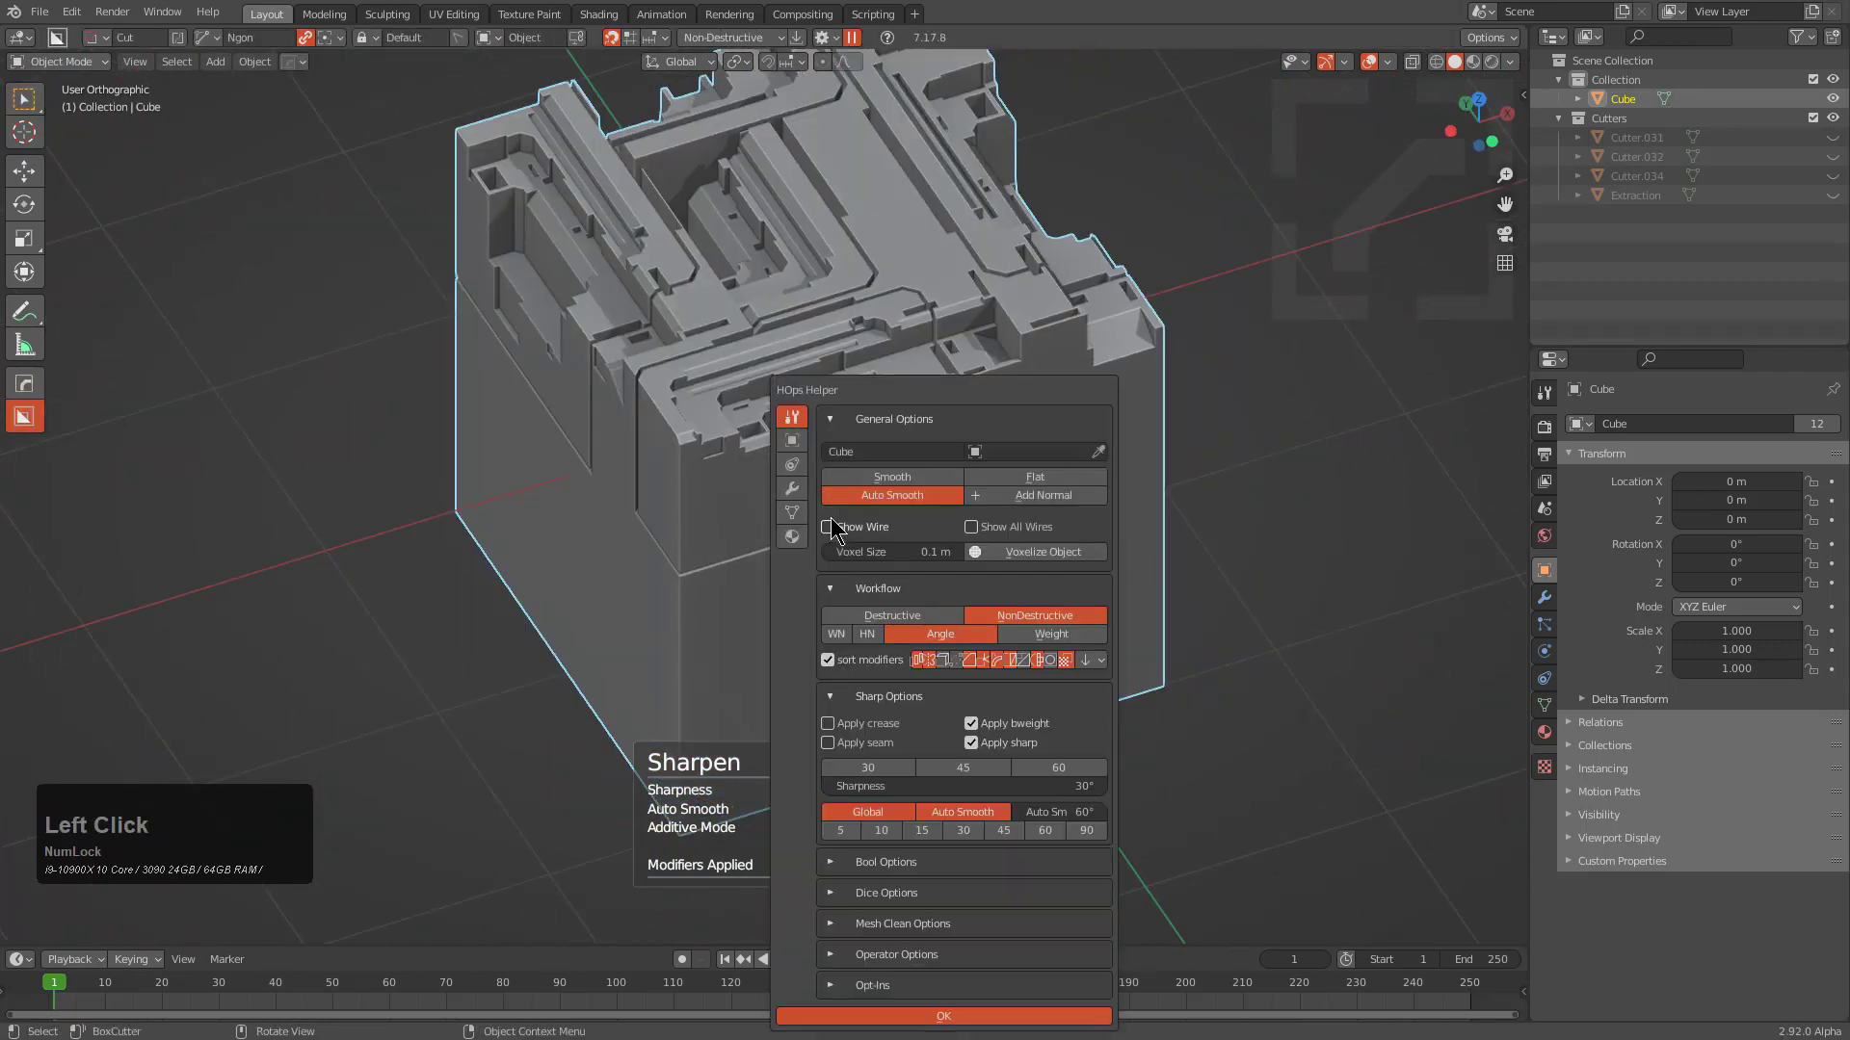
drag(847, 722, 858, 755)
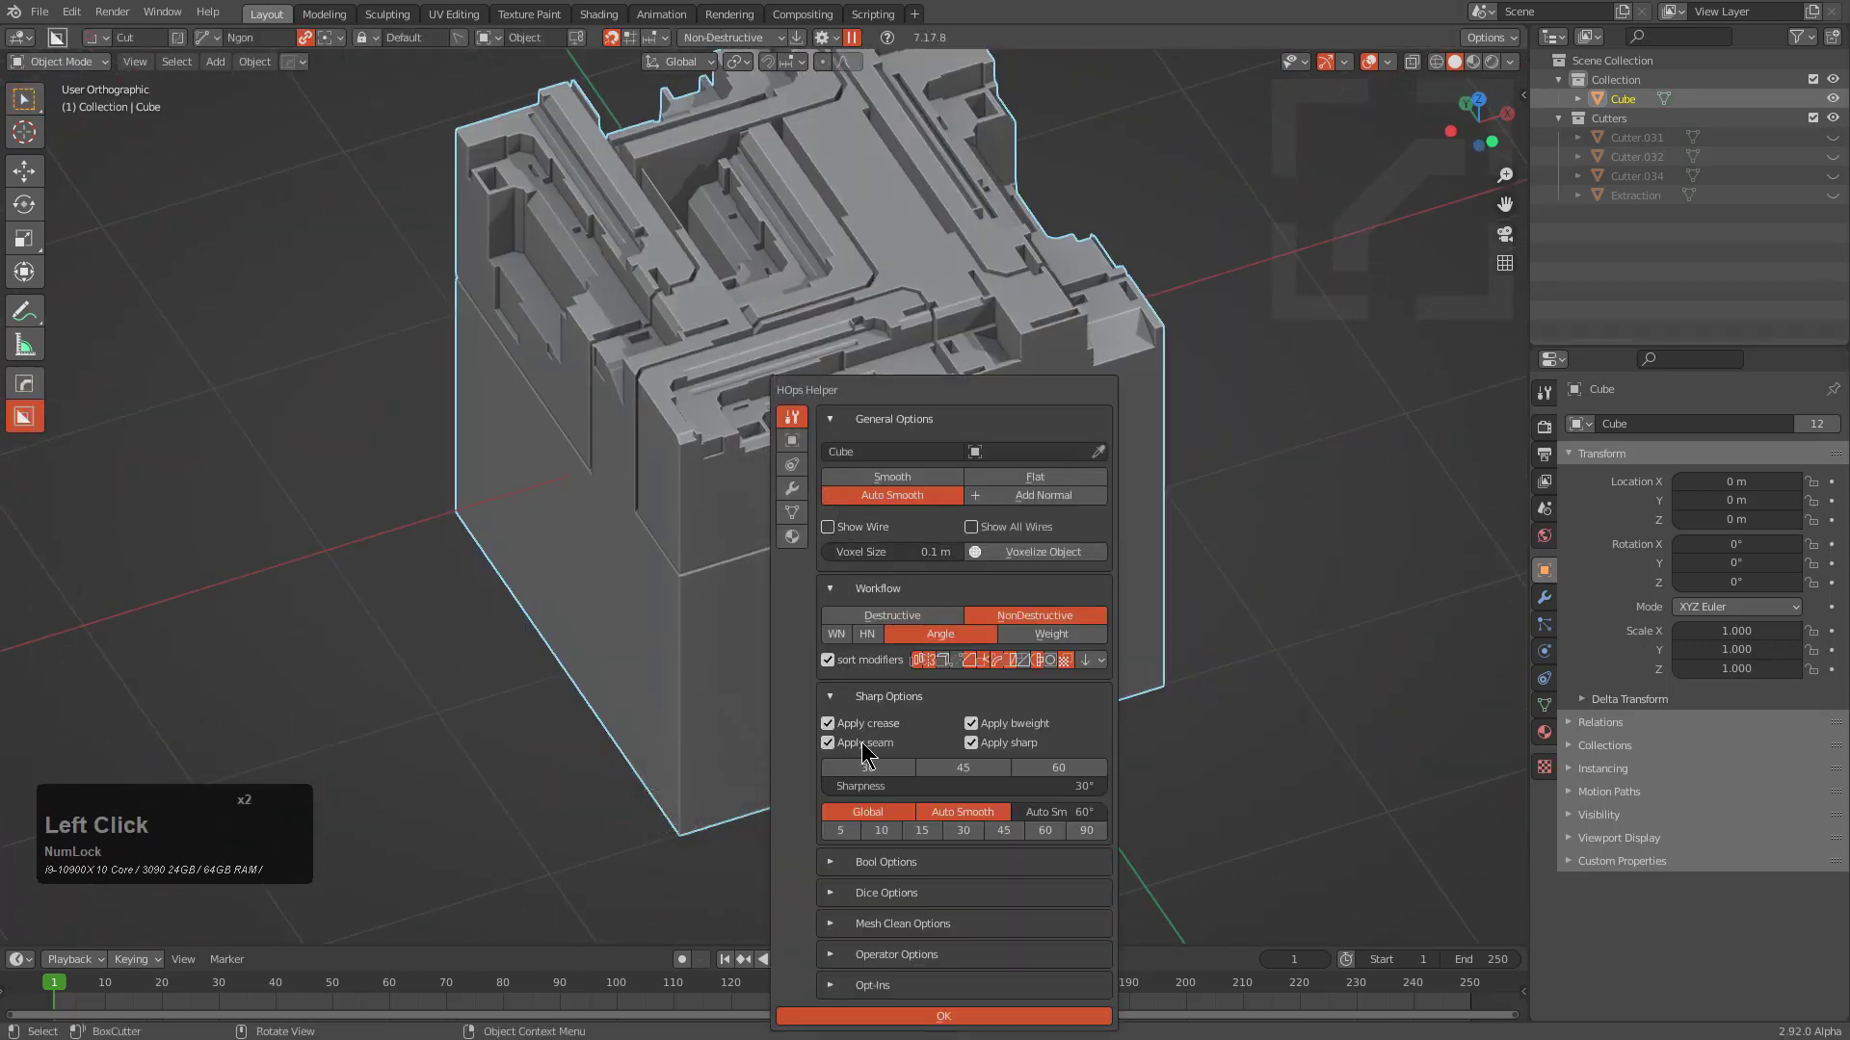
key(Escape)
Run Sharpen on the cube again with the crease and seam options enabled
scroll(769, 417, up, 2)
key(q)
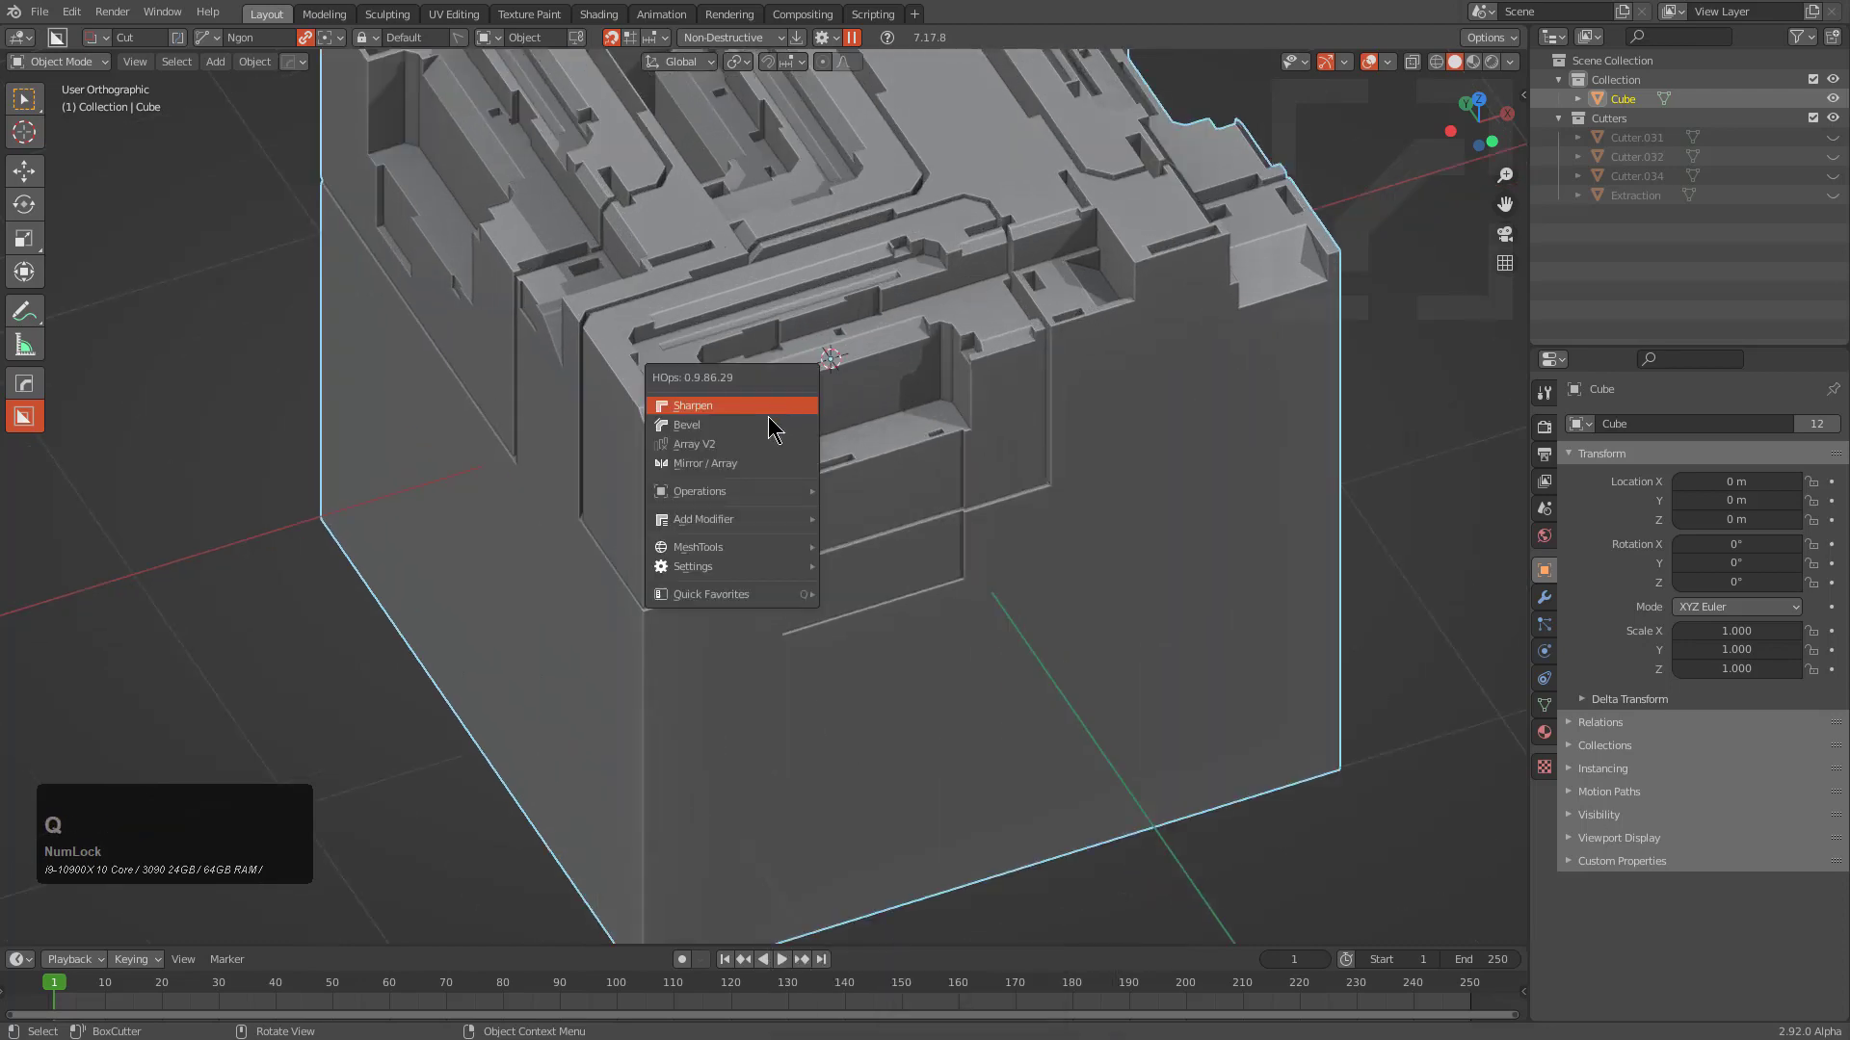
click(769, 416)
Select the seam-bounded linked faces on the cube's two visible sides in Edit Mode
key(Tab)
middle_drag(757, 508, 826, 500)
key(a)
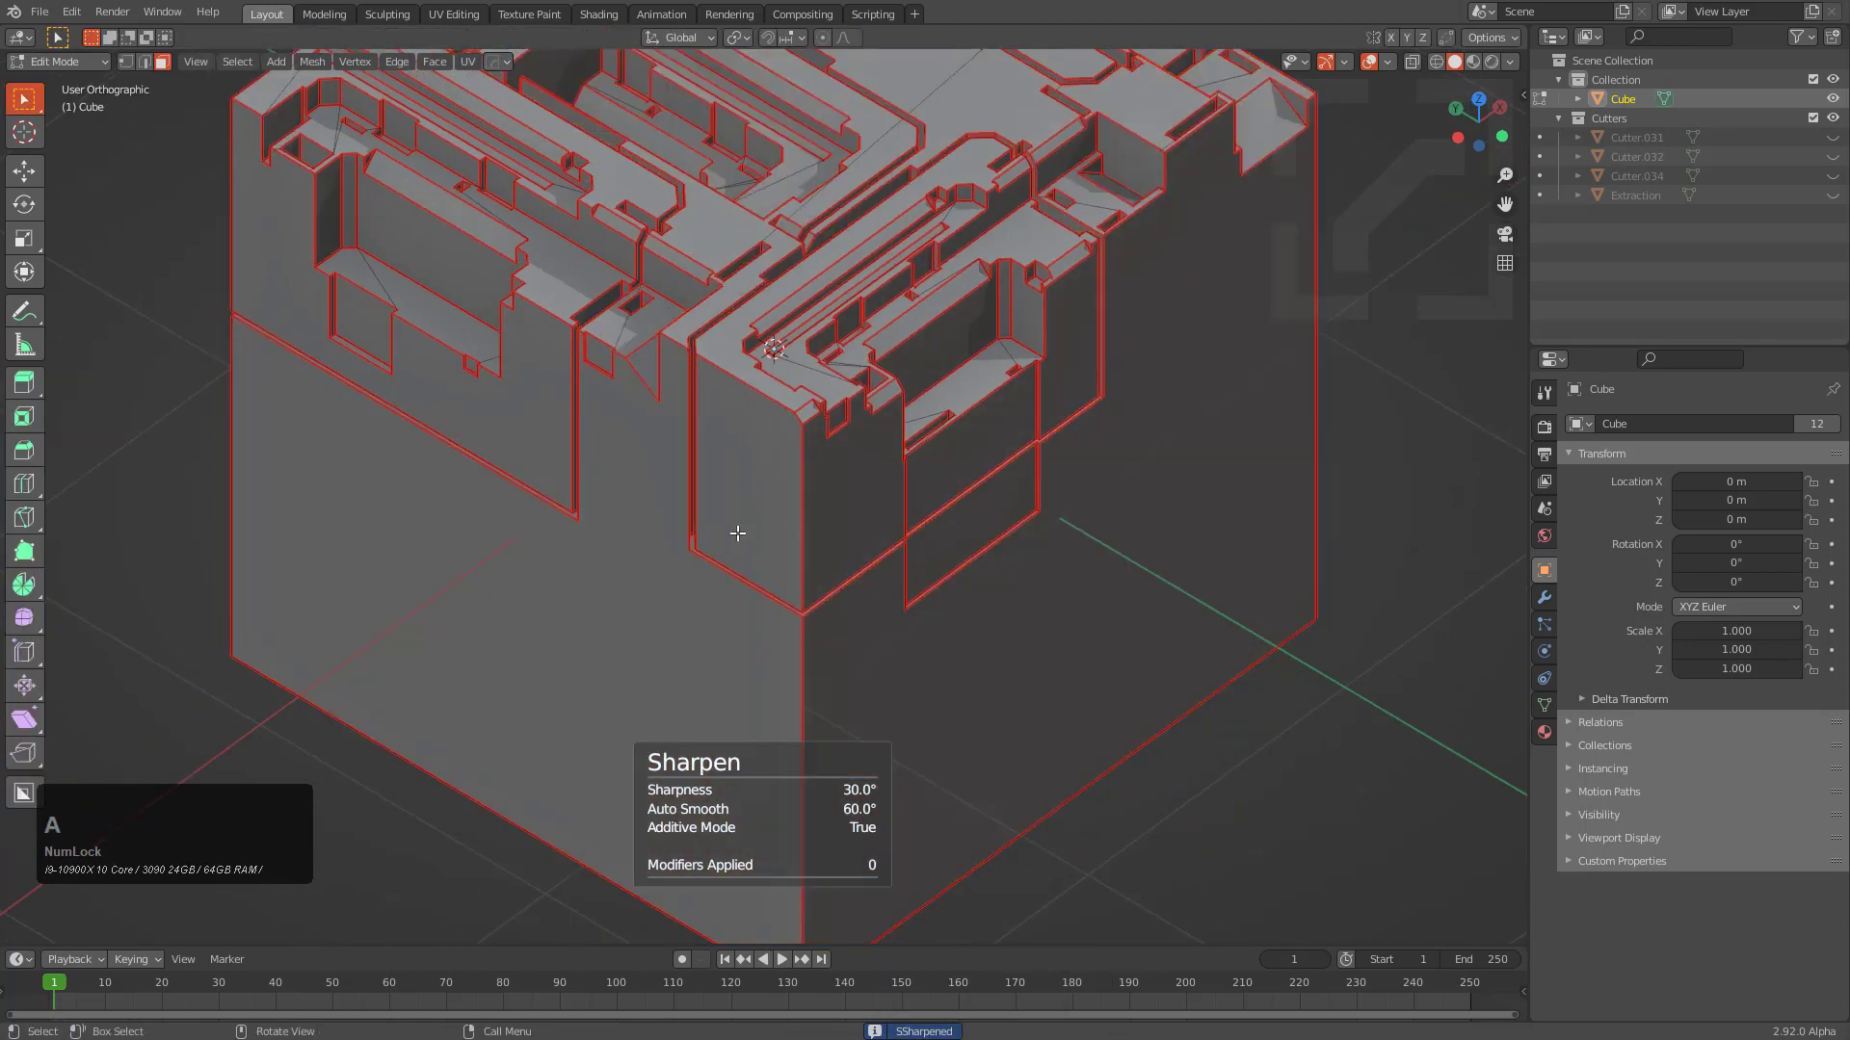
key(l)
key(l)
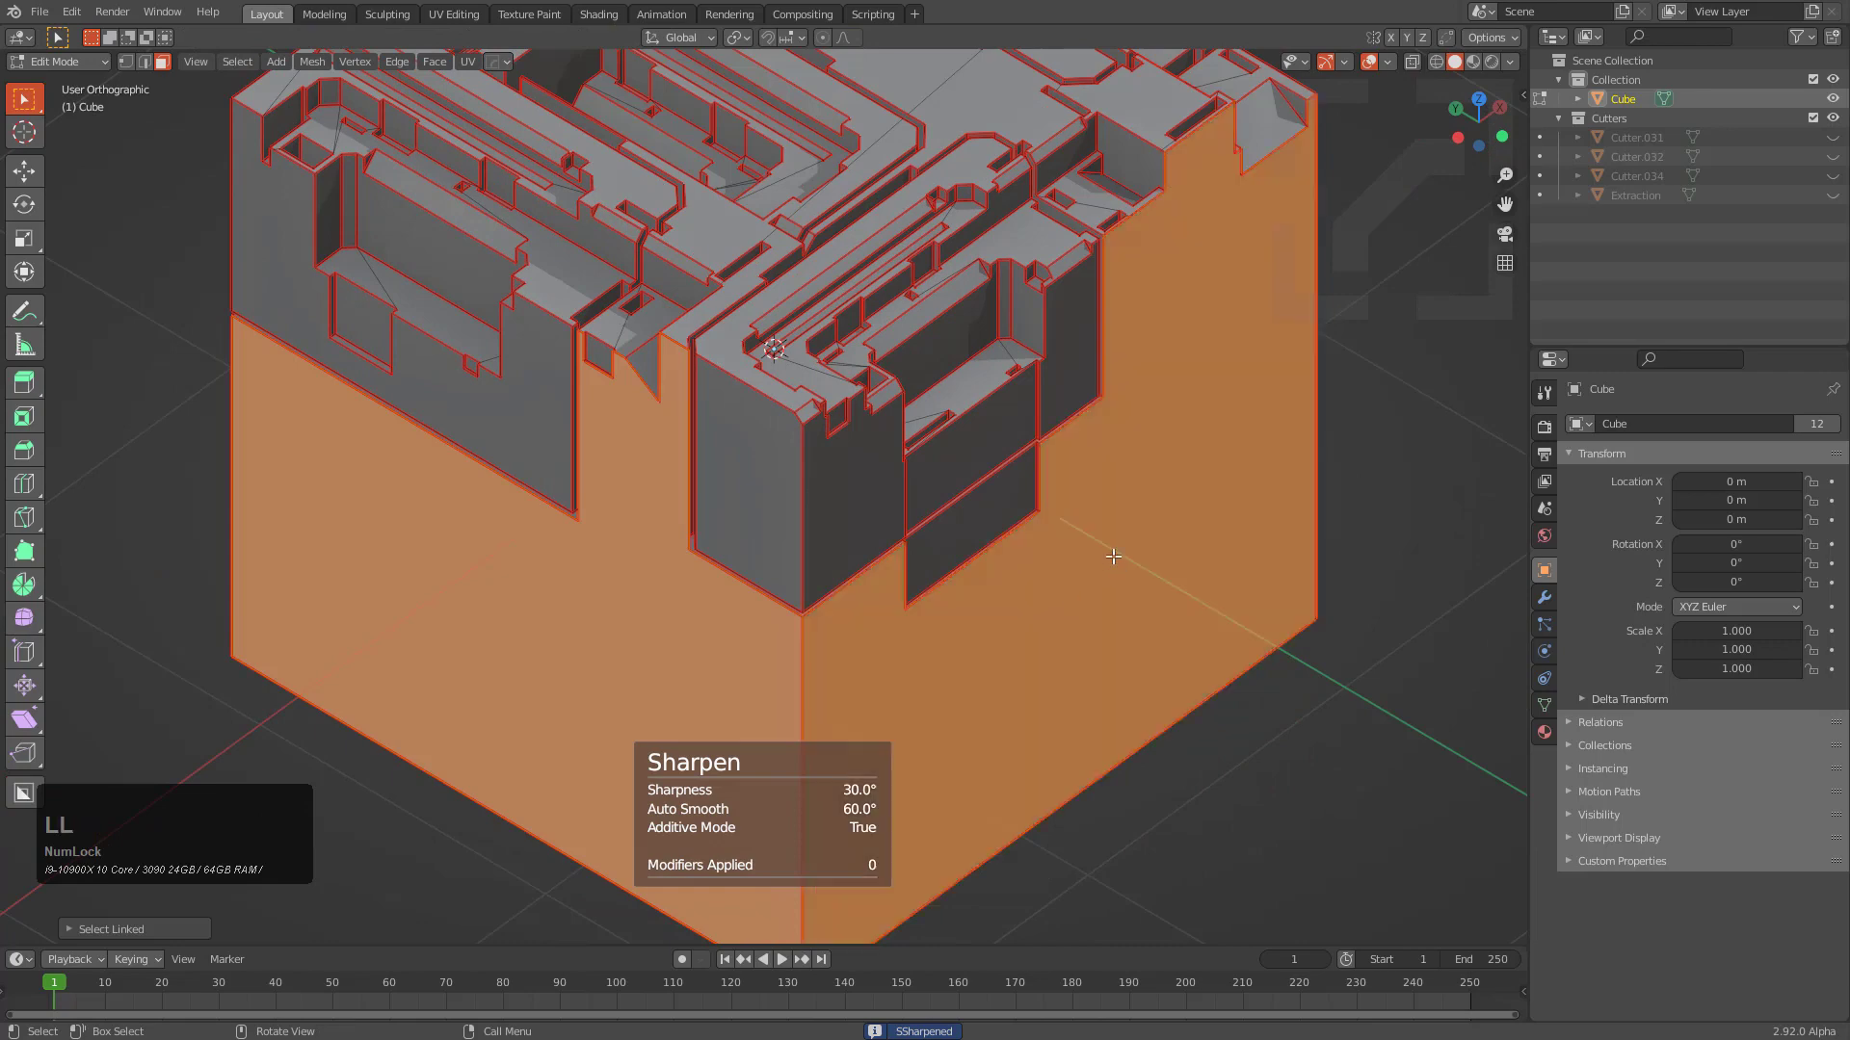
Extend the linked face selection around the cube's remaining sides to examine where the panel grooves fail to close
middle_drag(1107, 552, 932, 301)
key(l)
key(l)
key(l)
Return to Object Mode, set the BoxCutter shape to Ngon (Line), and draw a diagonal strip about 0.15 by 0.15 between the back face's groove ends
scroll(886, 684, up, 4)
key(Tab)
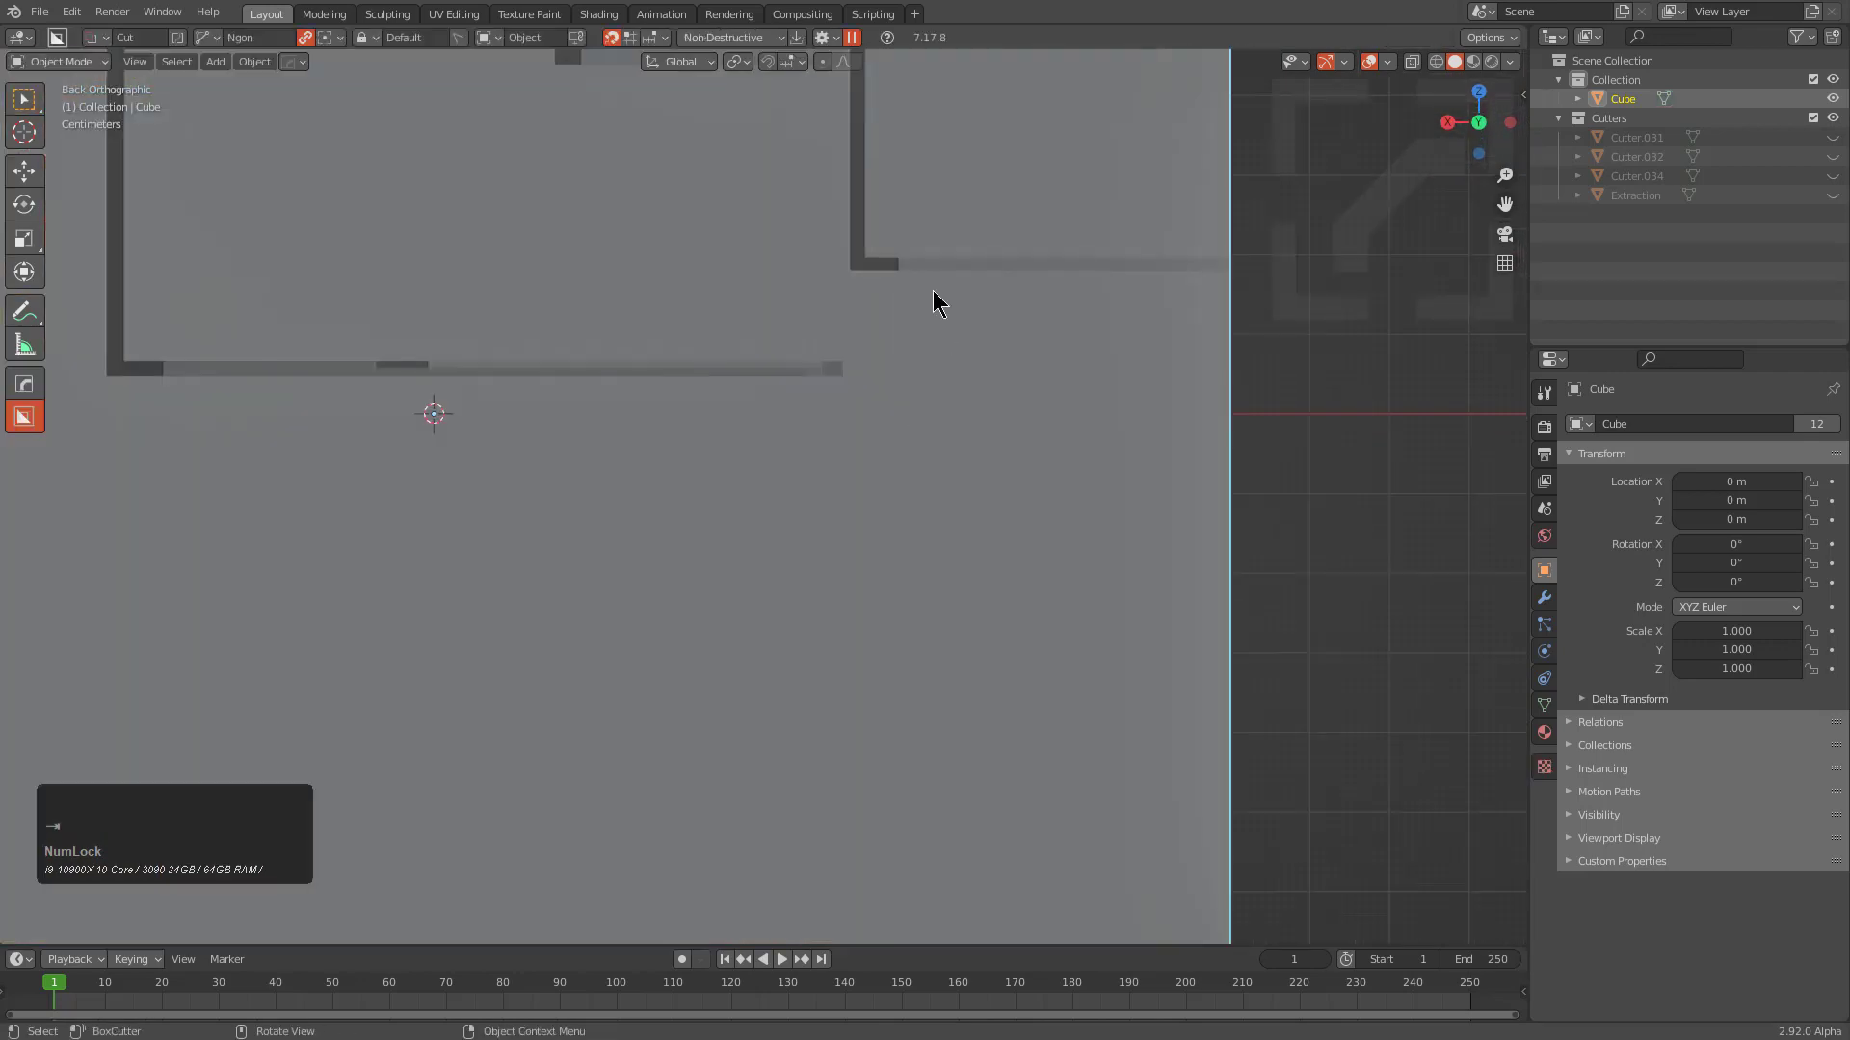
key(d)
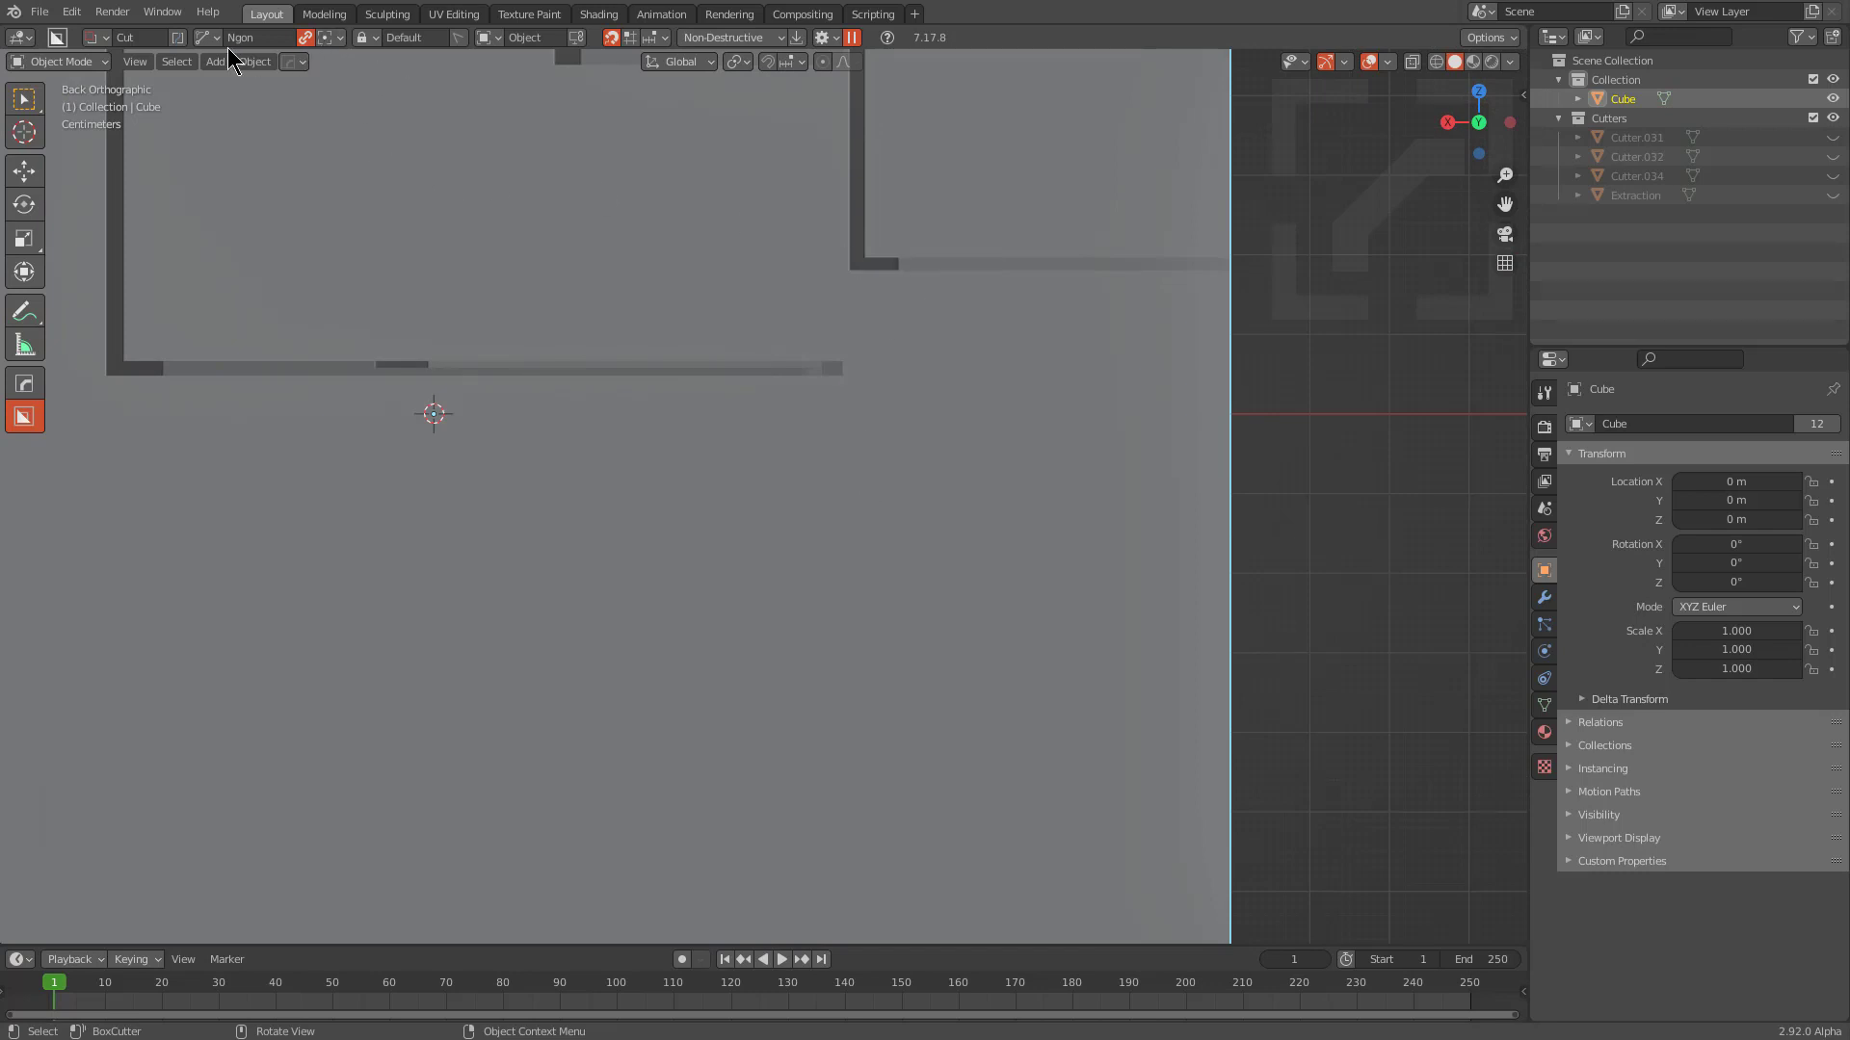
alt+scroll(700, 381, up, 1)
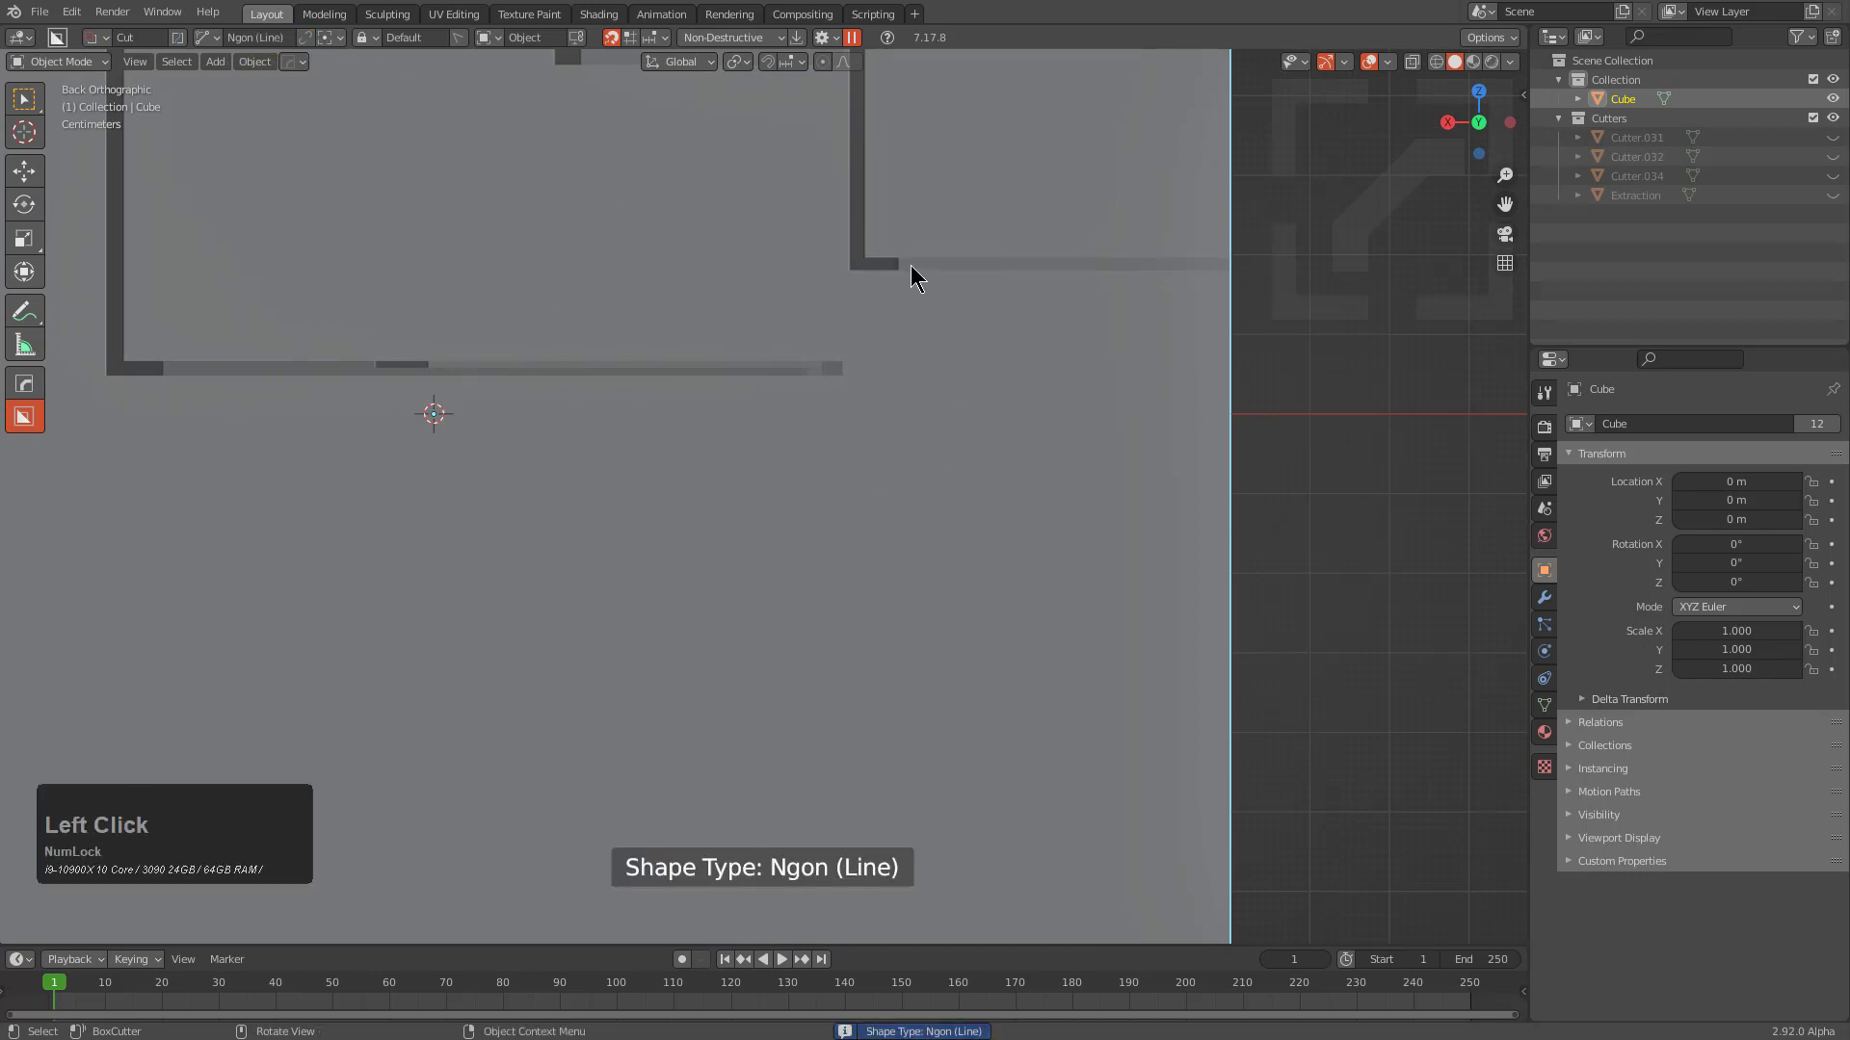
drag(911, 264, 811, 380)
middle_drag(812, 379, 849, 430)
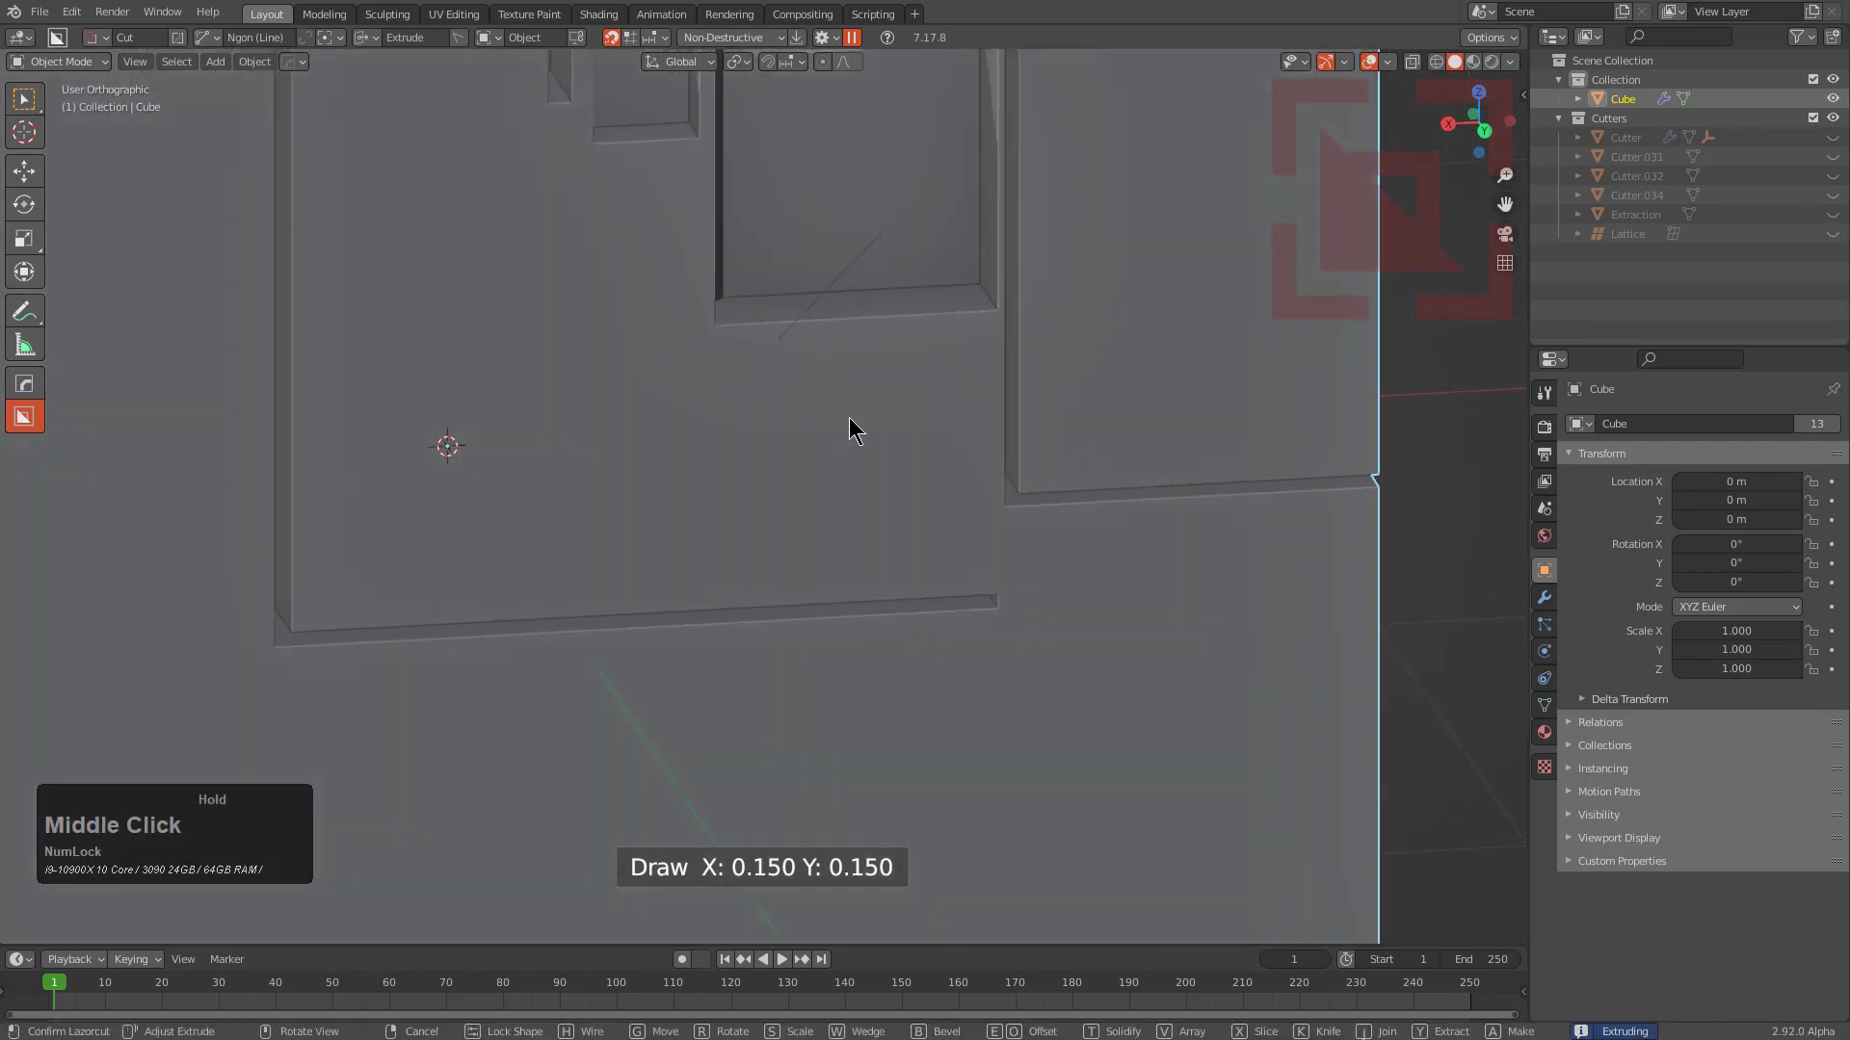
Adjust the diagonal strip's extrusion and offset with the shape locked so it becomes a shallow cutter at the cube's back face
scroll(862, 443, down, 3)
key(e)
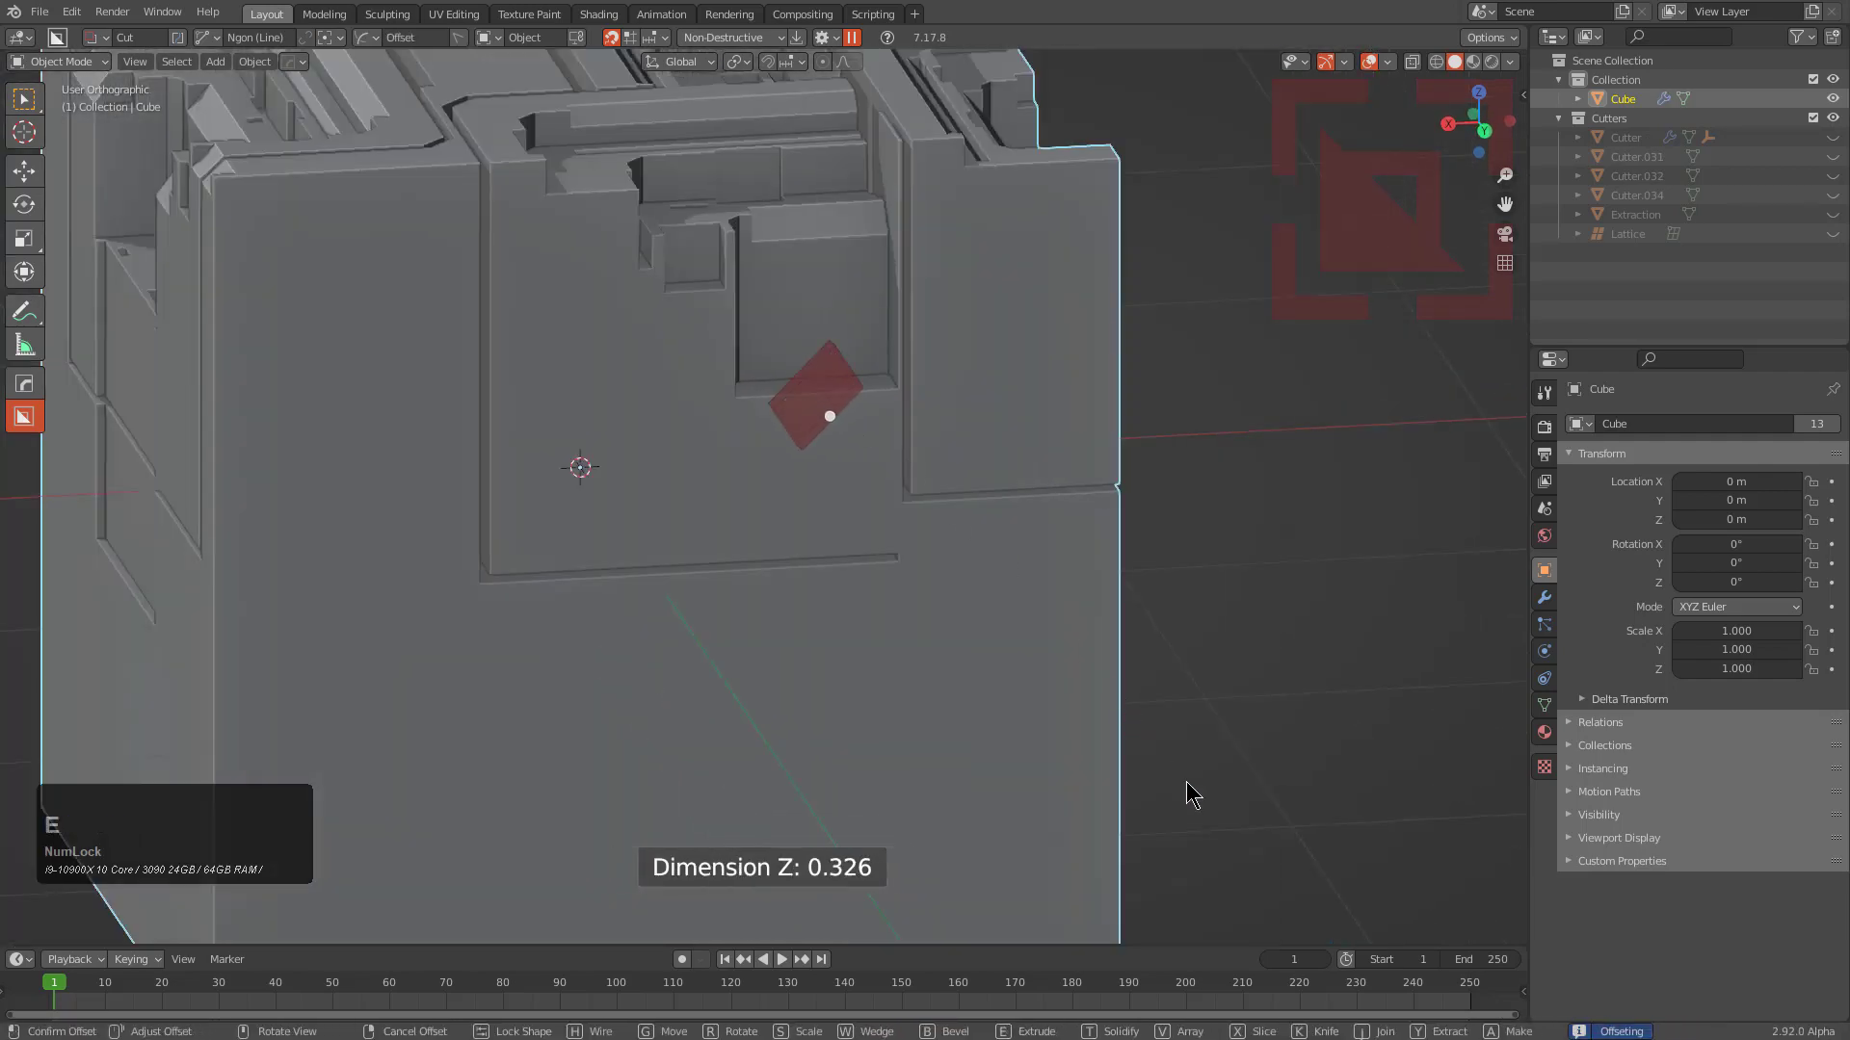
middle_click(963, 577)
scroll(854, 461, down, 3)
middle_drag(854, 461, 852, 496)
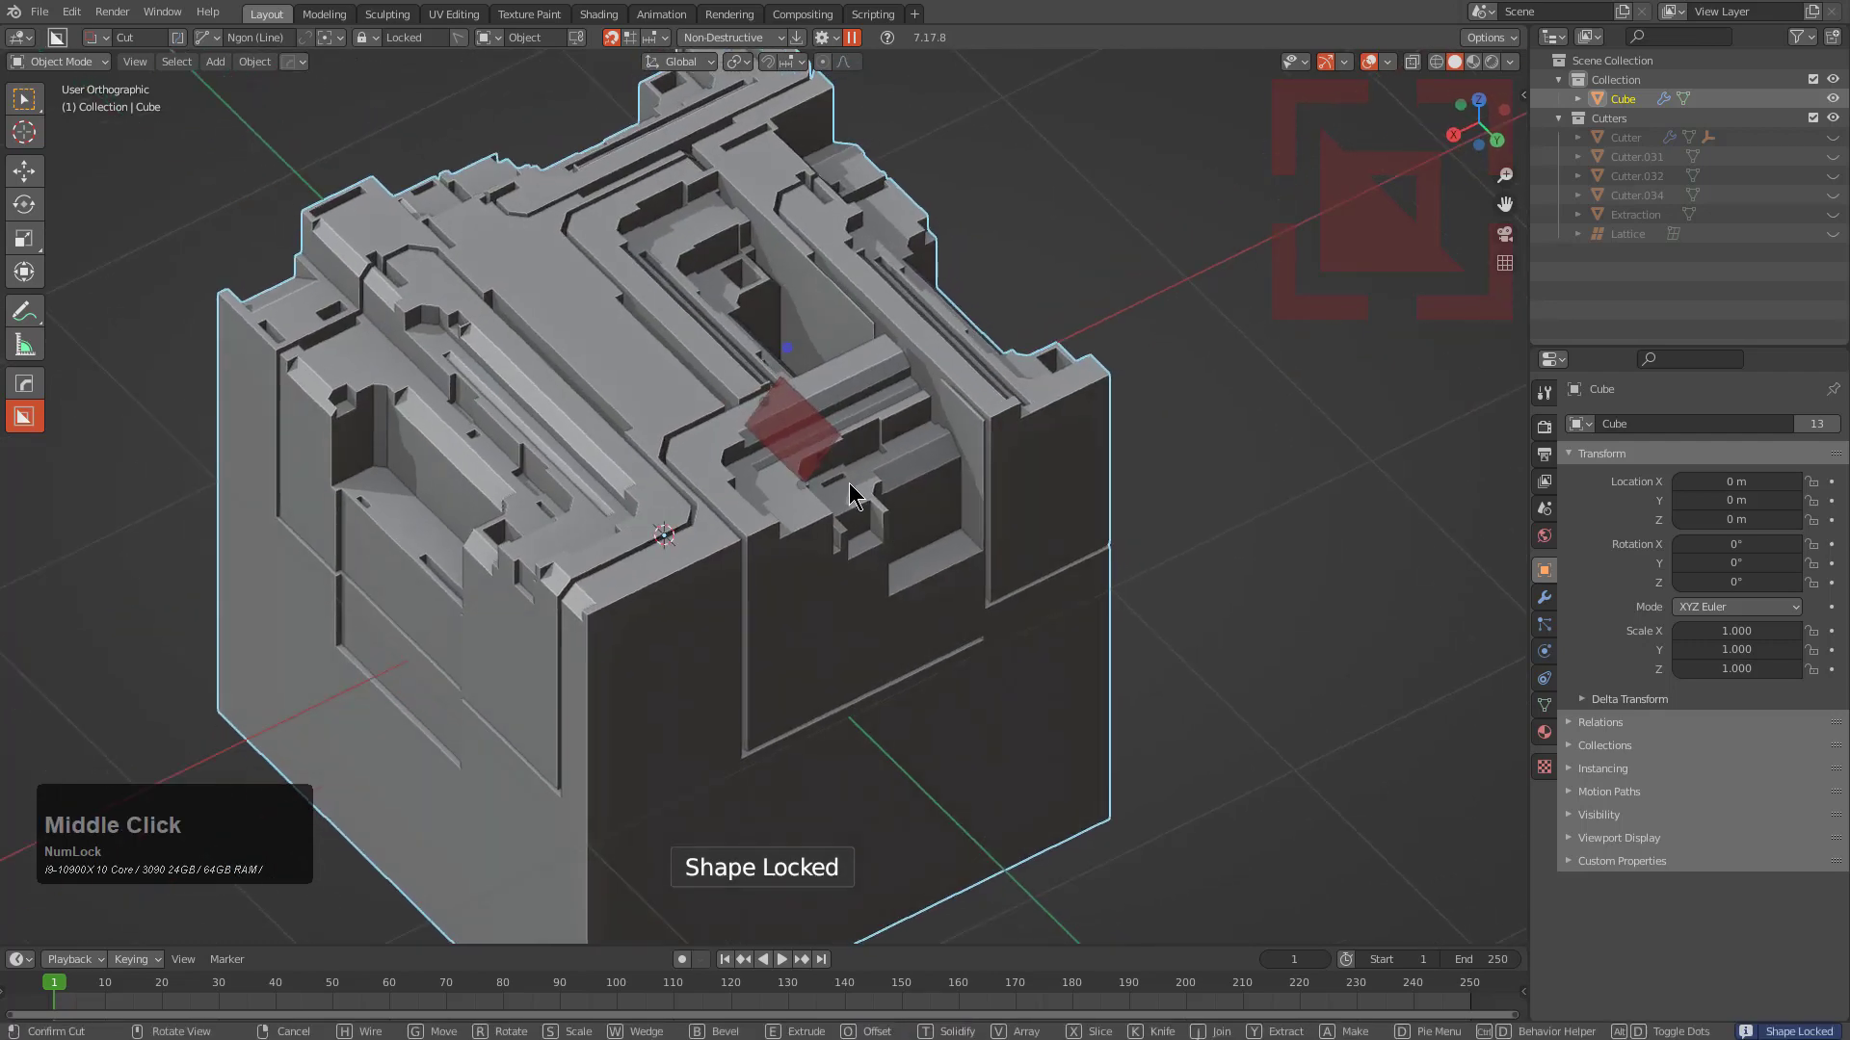
drag(818, 458, 1174, 772)
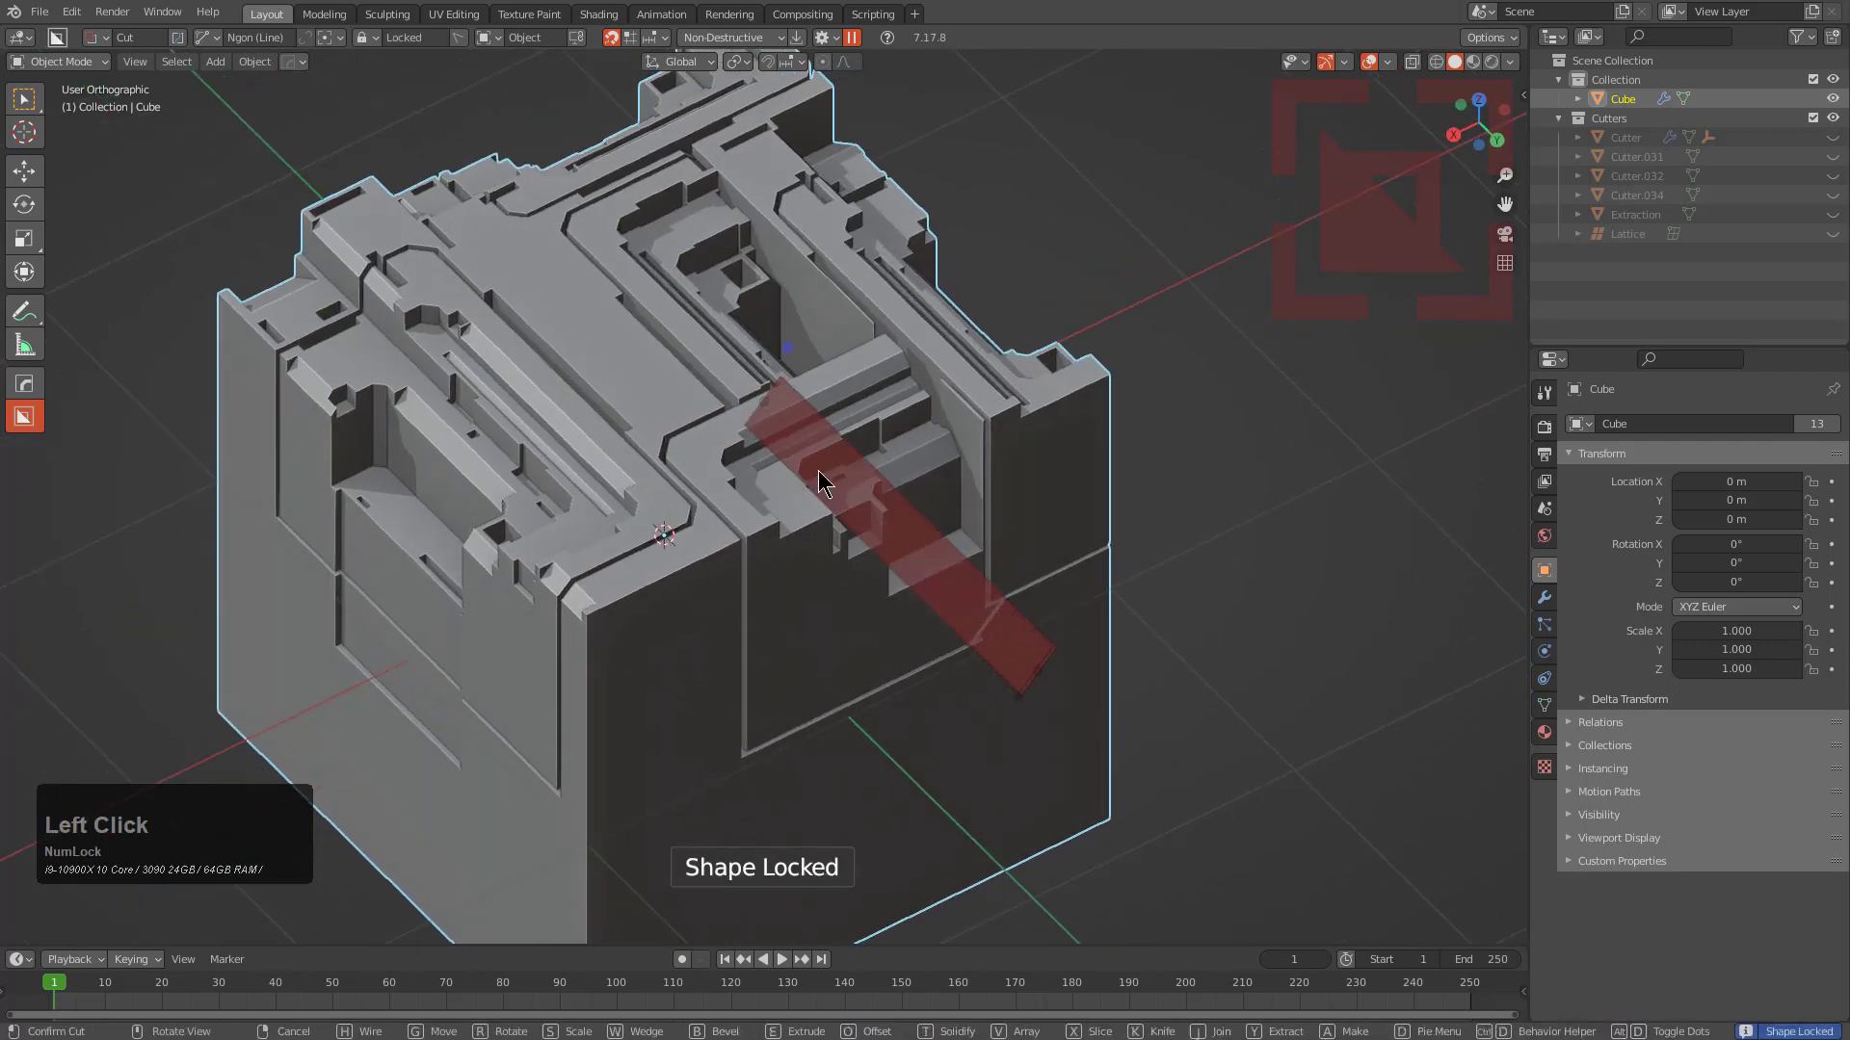
drag(767, 412, 973, 605)
middle_drag(973, 605, 954, 580)
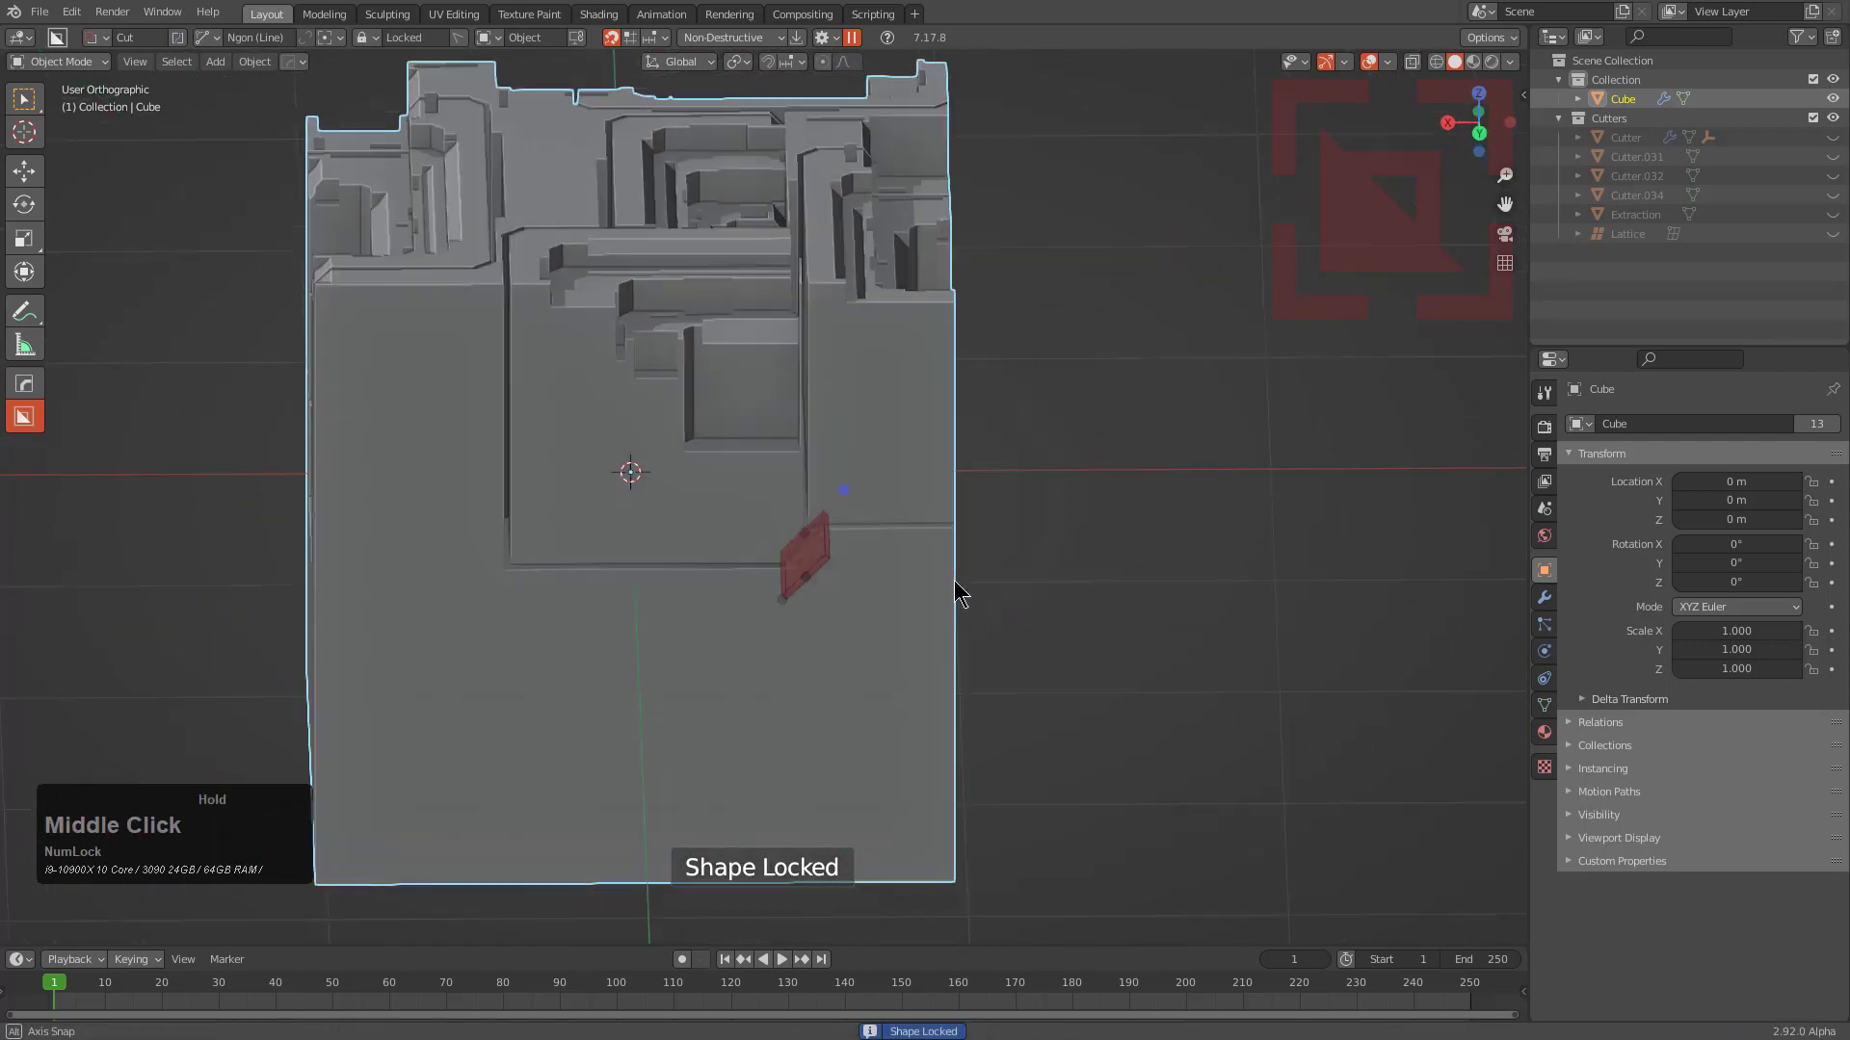
Move the locked diagonal cutter so it bridges both groove ends, and execute the cut
scroll(964, 547, up, 2)
scroll(963, 550, up, 3)
key(g)
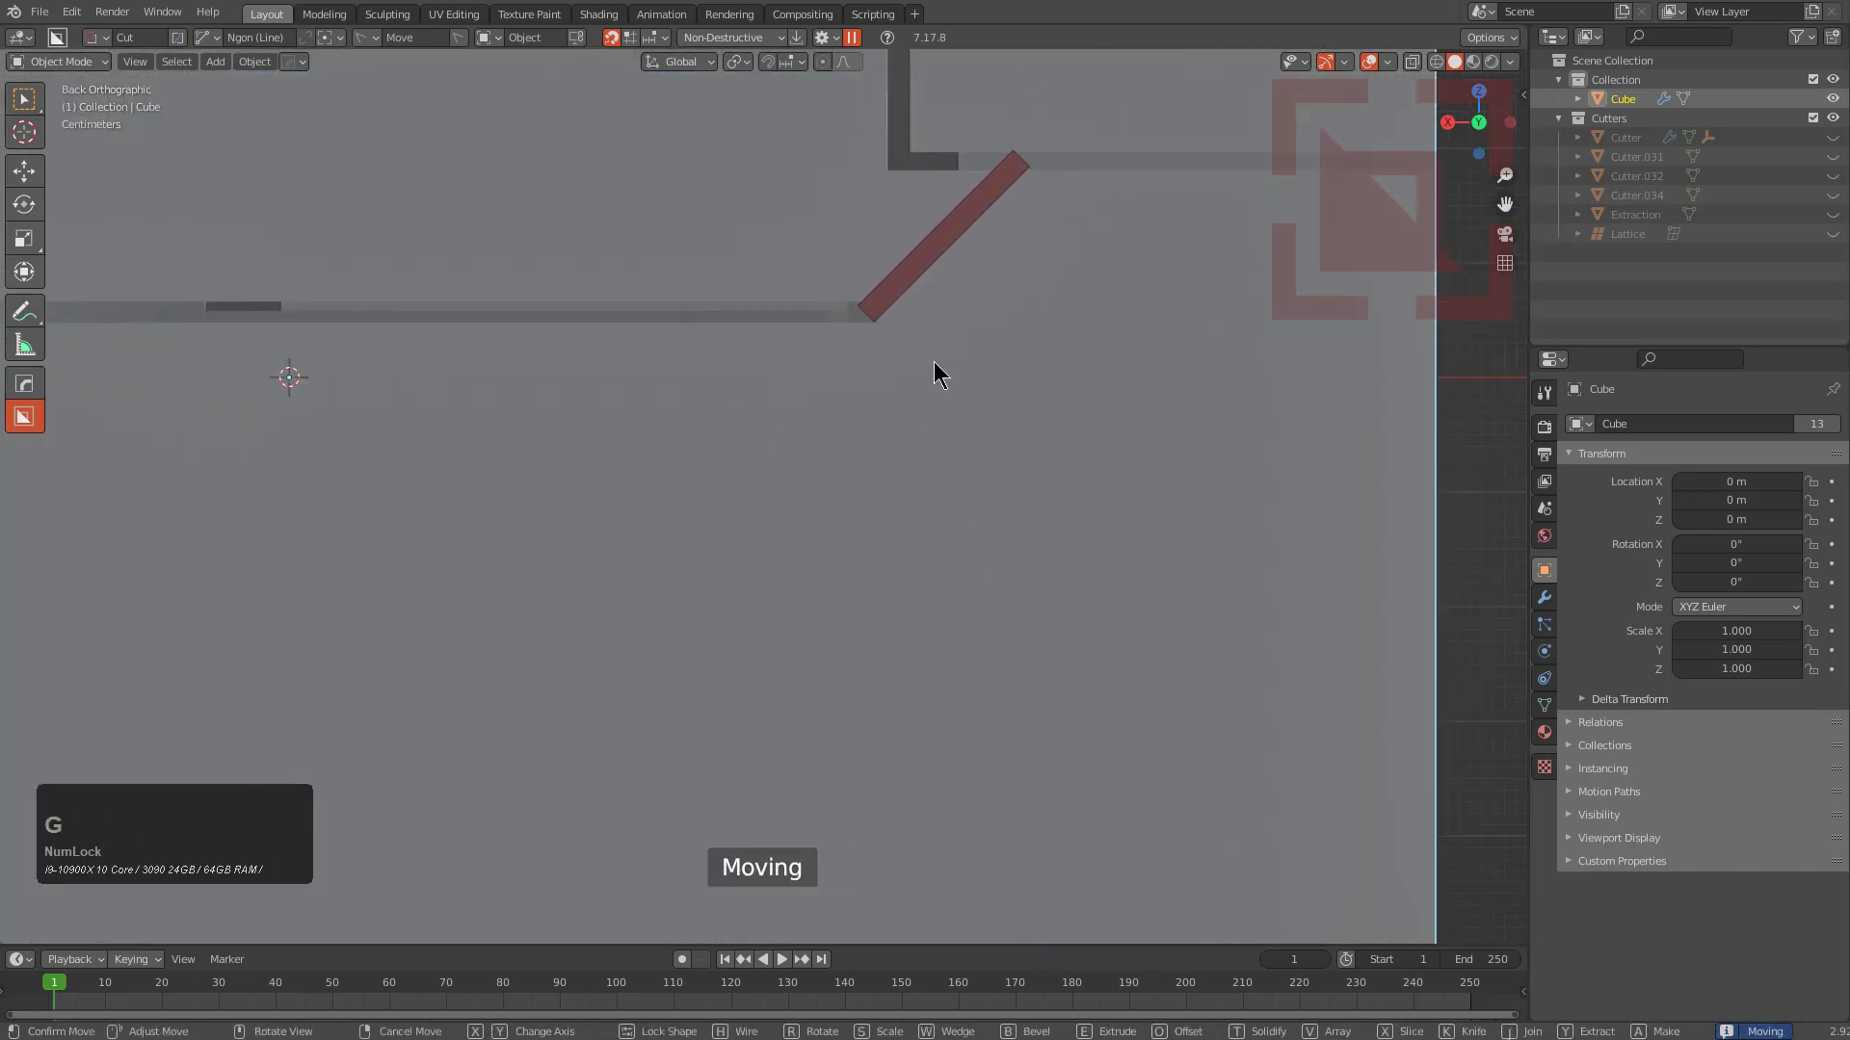
click(938, 362)
click(996, 195)
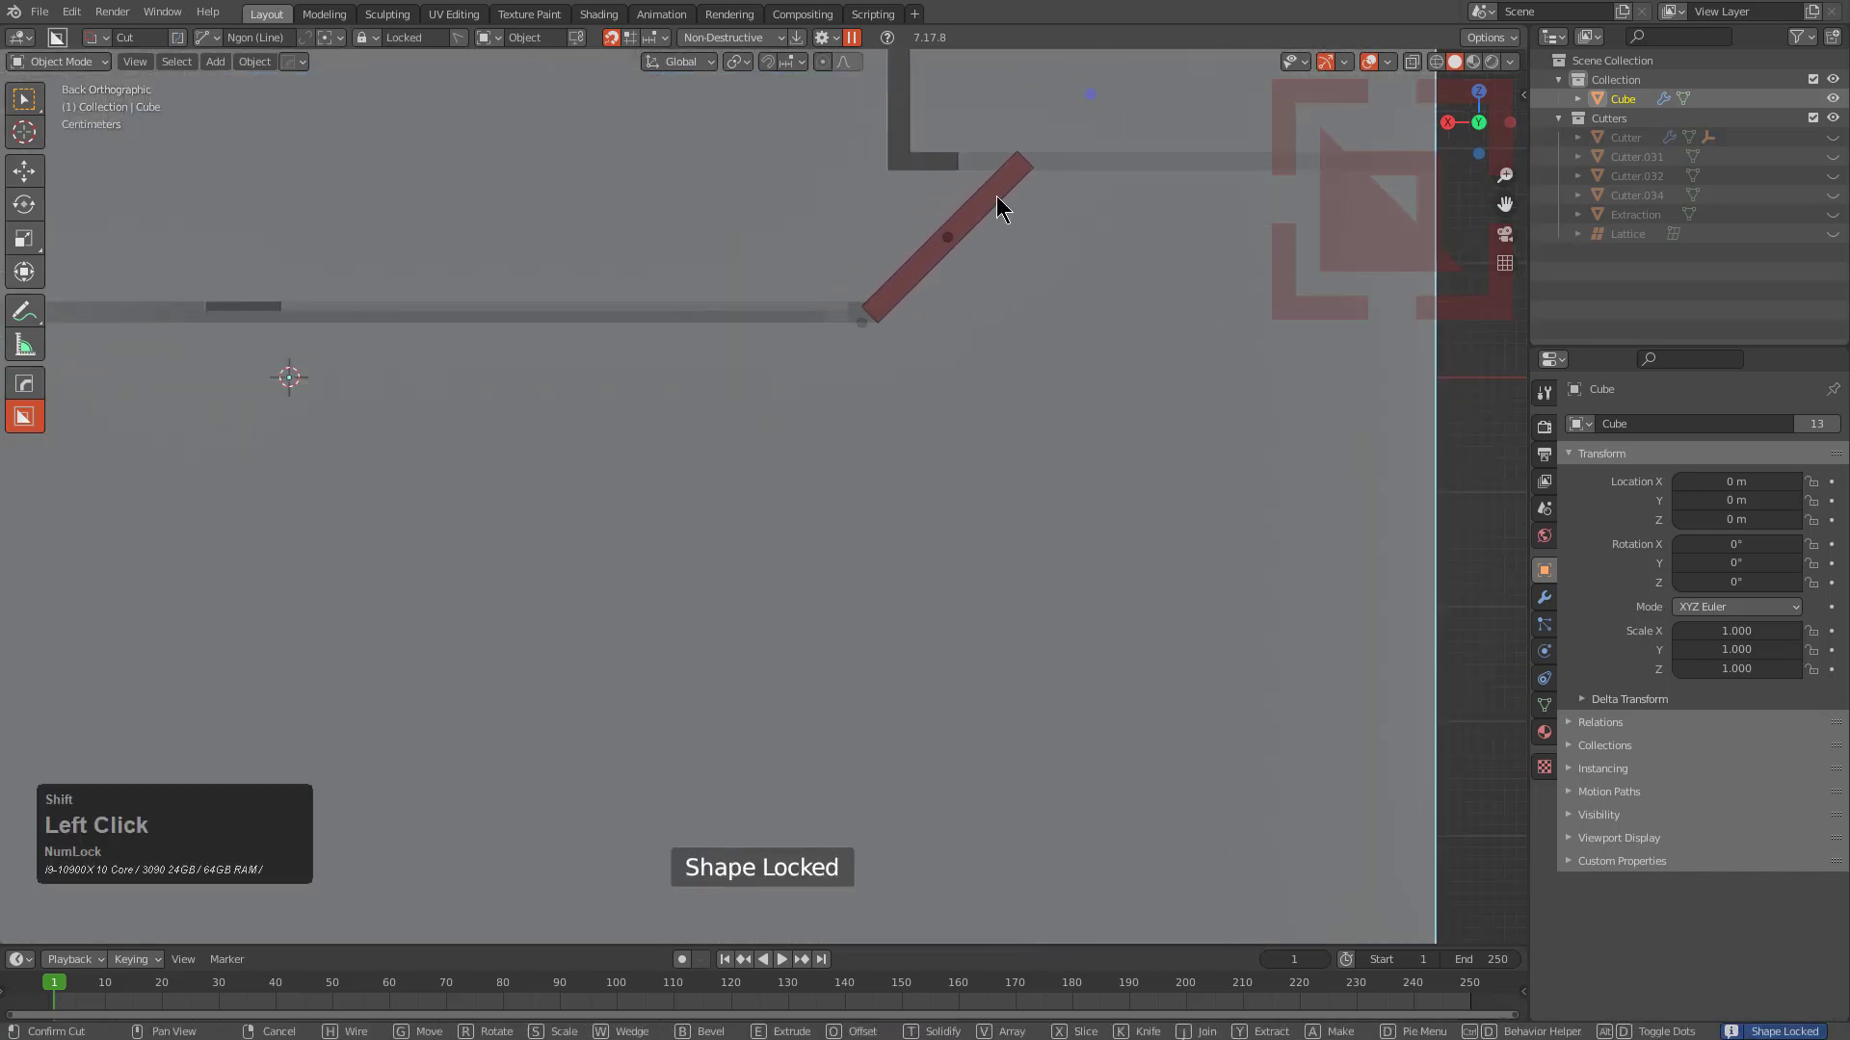
scroll(936, 289, up, 5)
scroll(981, 337, down, 4)
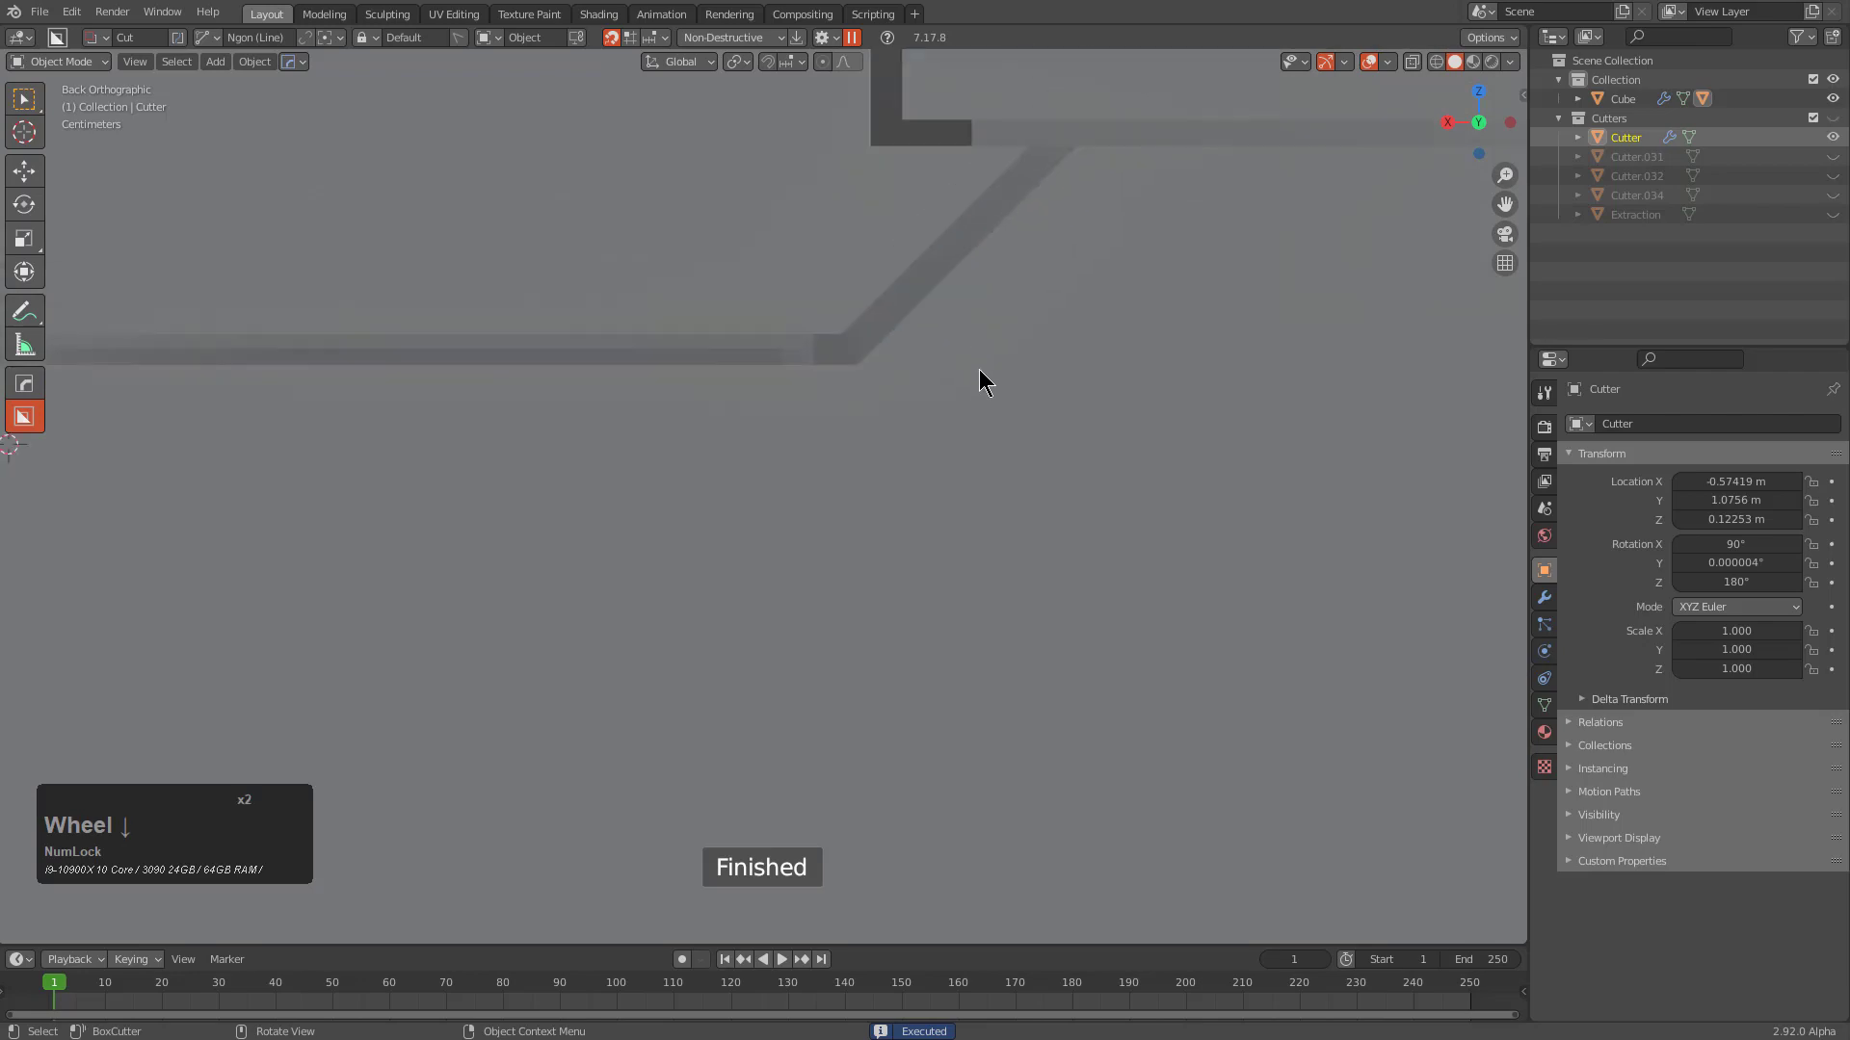
Select the cube and apply its boolean with Visual Geometry to Mesh
middle_drag(978, 368, 1009, 439)
scroll(1011, 443, down, 4)
click(882, 464)
key(ctrl+a)
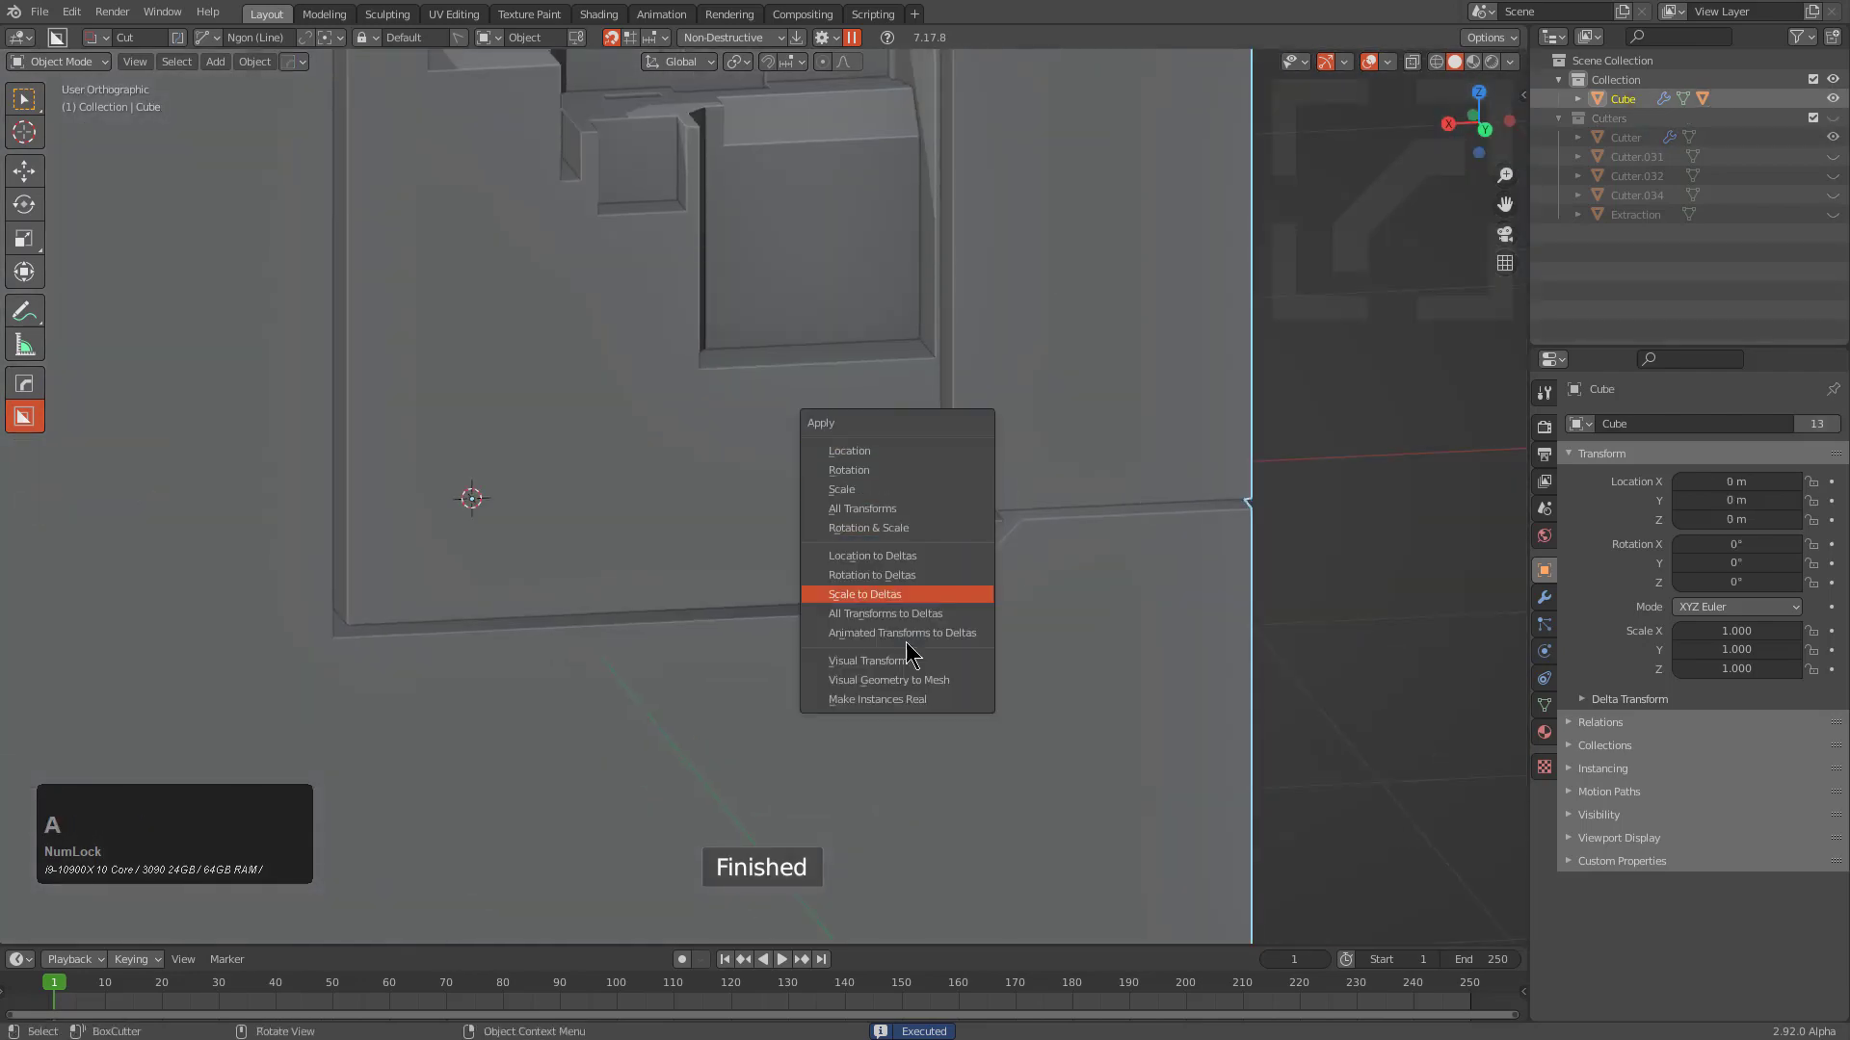
click(899, 678)
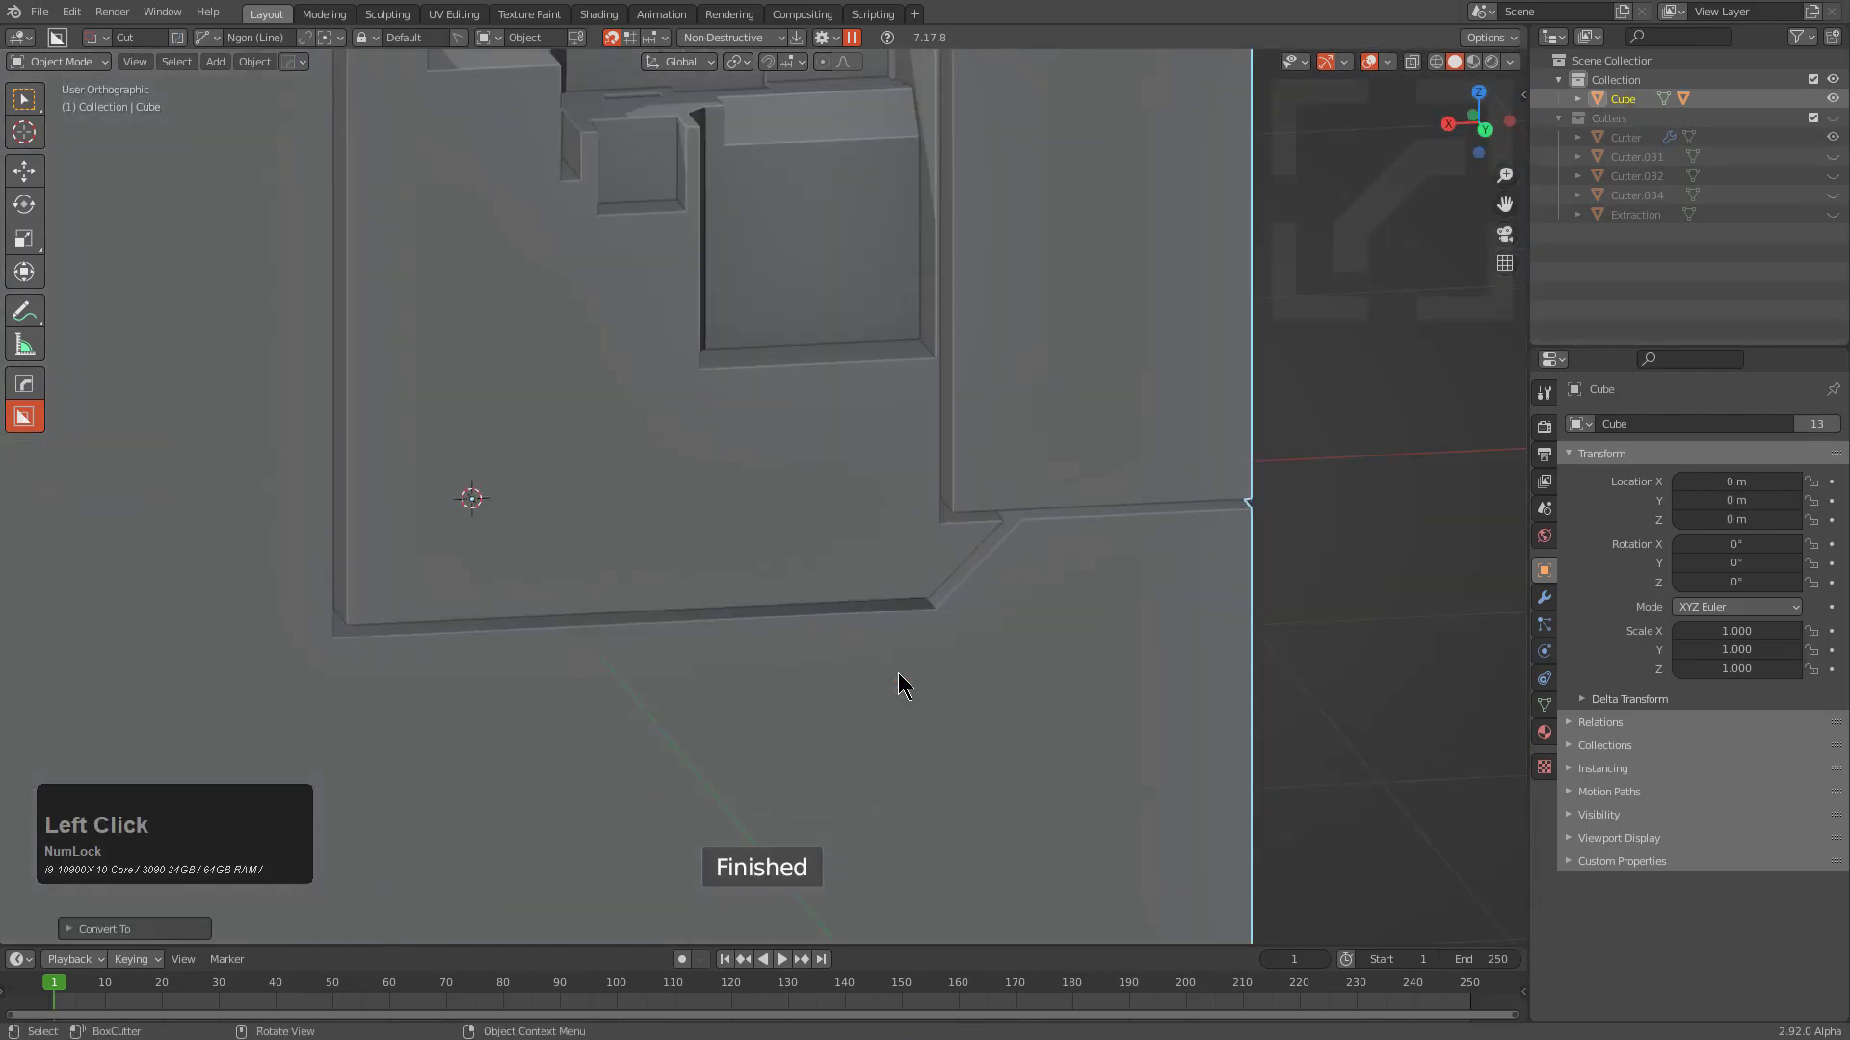
Run Sharpen on the cube to mark the new diagonal groove's edges
scroll(788, 557, down, 3)
middle_drag(788, 556, 554, 554)
scroll(766, 545, down, 2)
scroll(790, 510, down, 1)
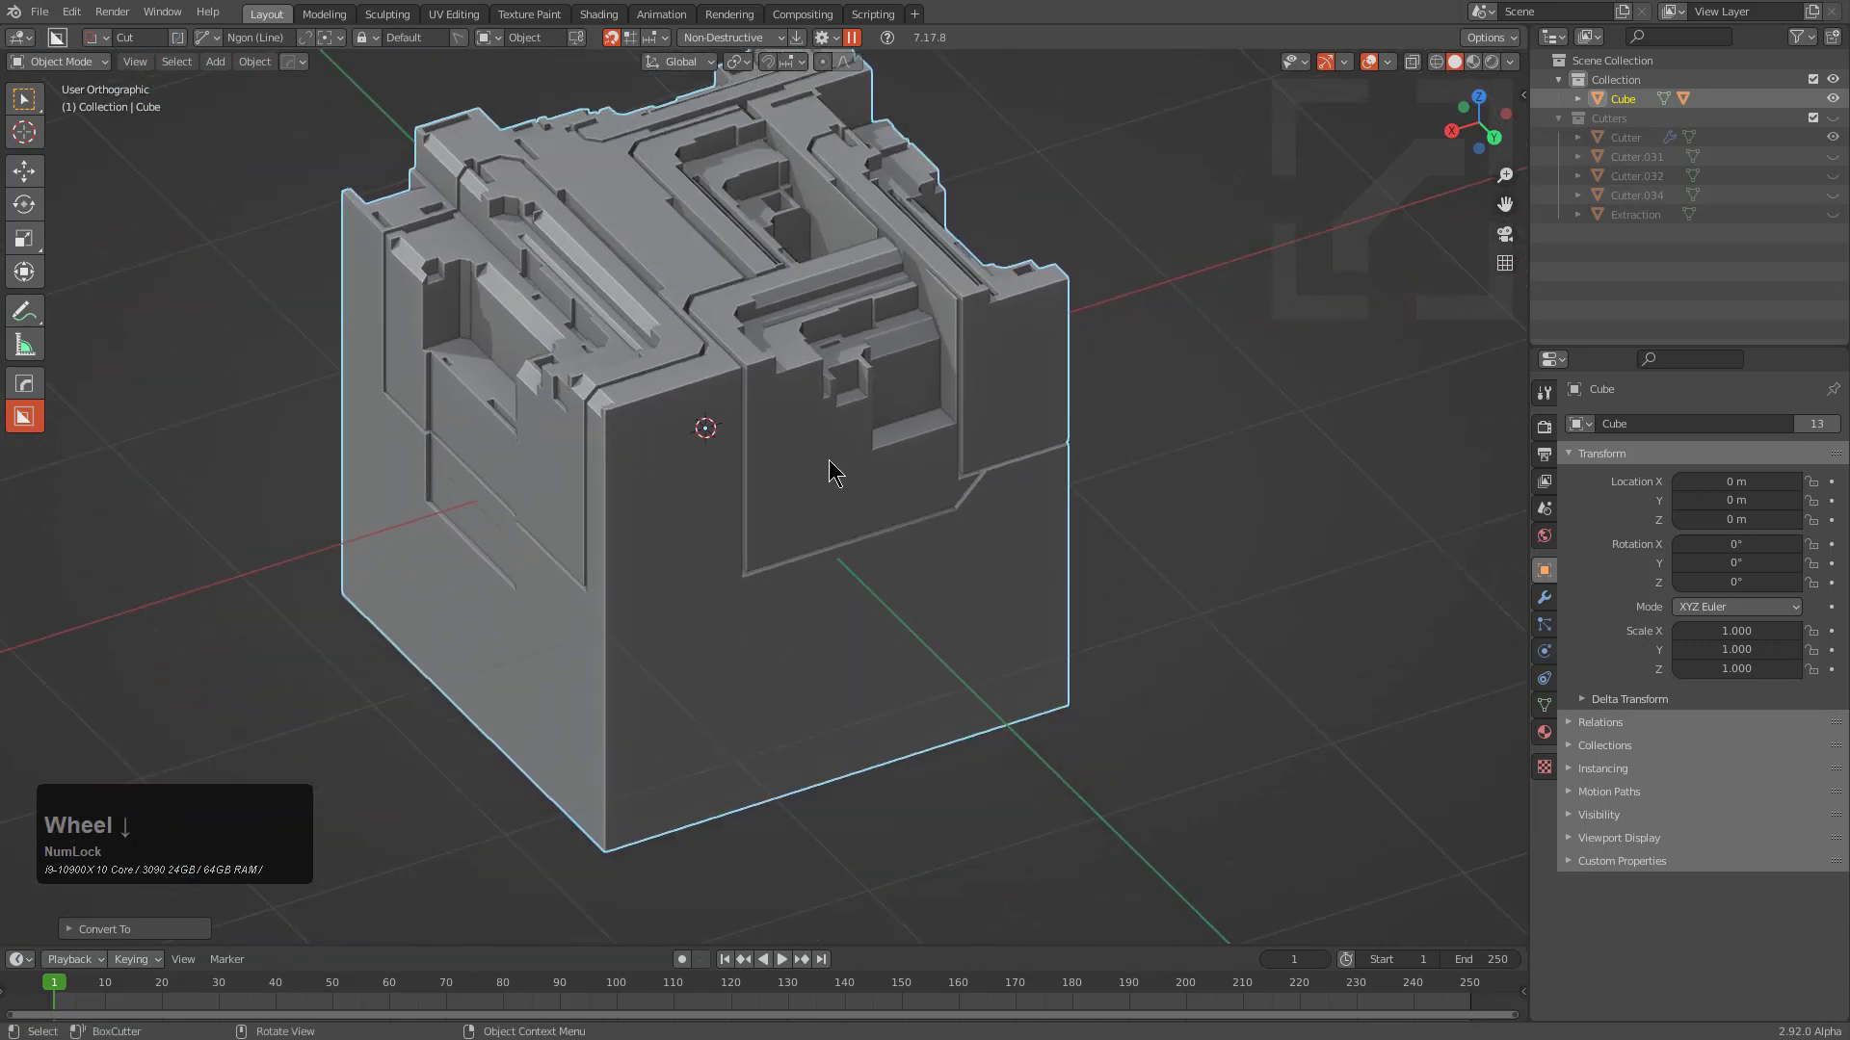
key(q)
click(836, 486)
Clear the old face selection in Edit Mode and select the seam-bounded lower body faces on two adjacent sides
mouse_move(838, 487)
middle_down()
mouse_move(871, 534)
mouse_move(859, 514)
middle_up()
key(Tab)
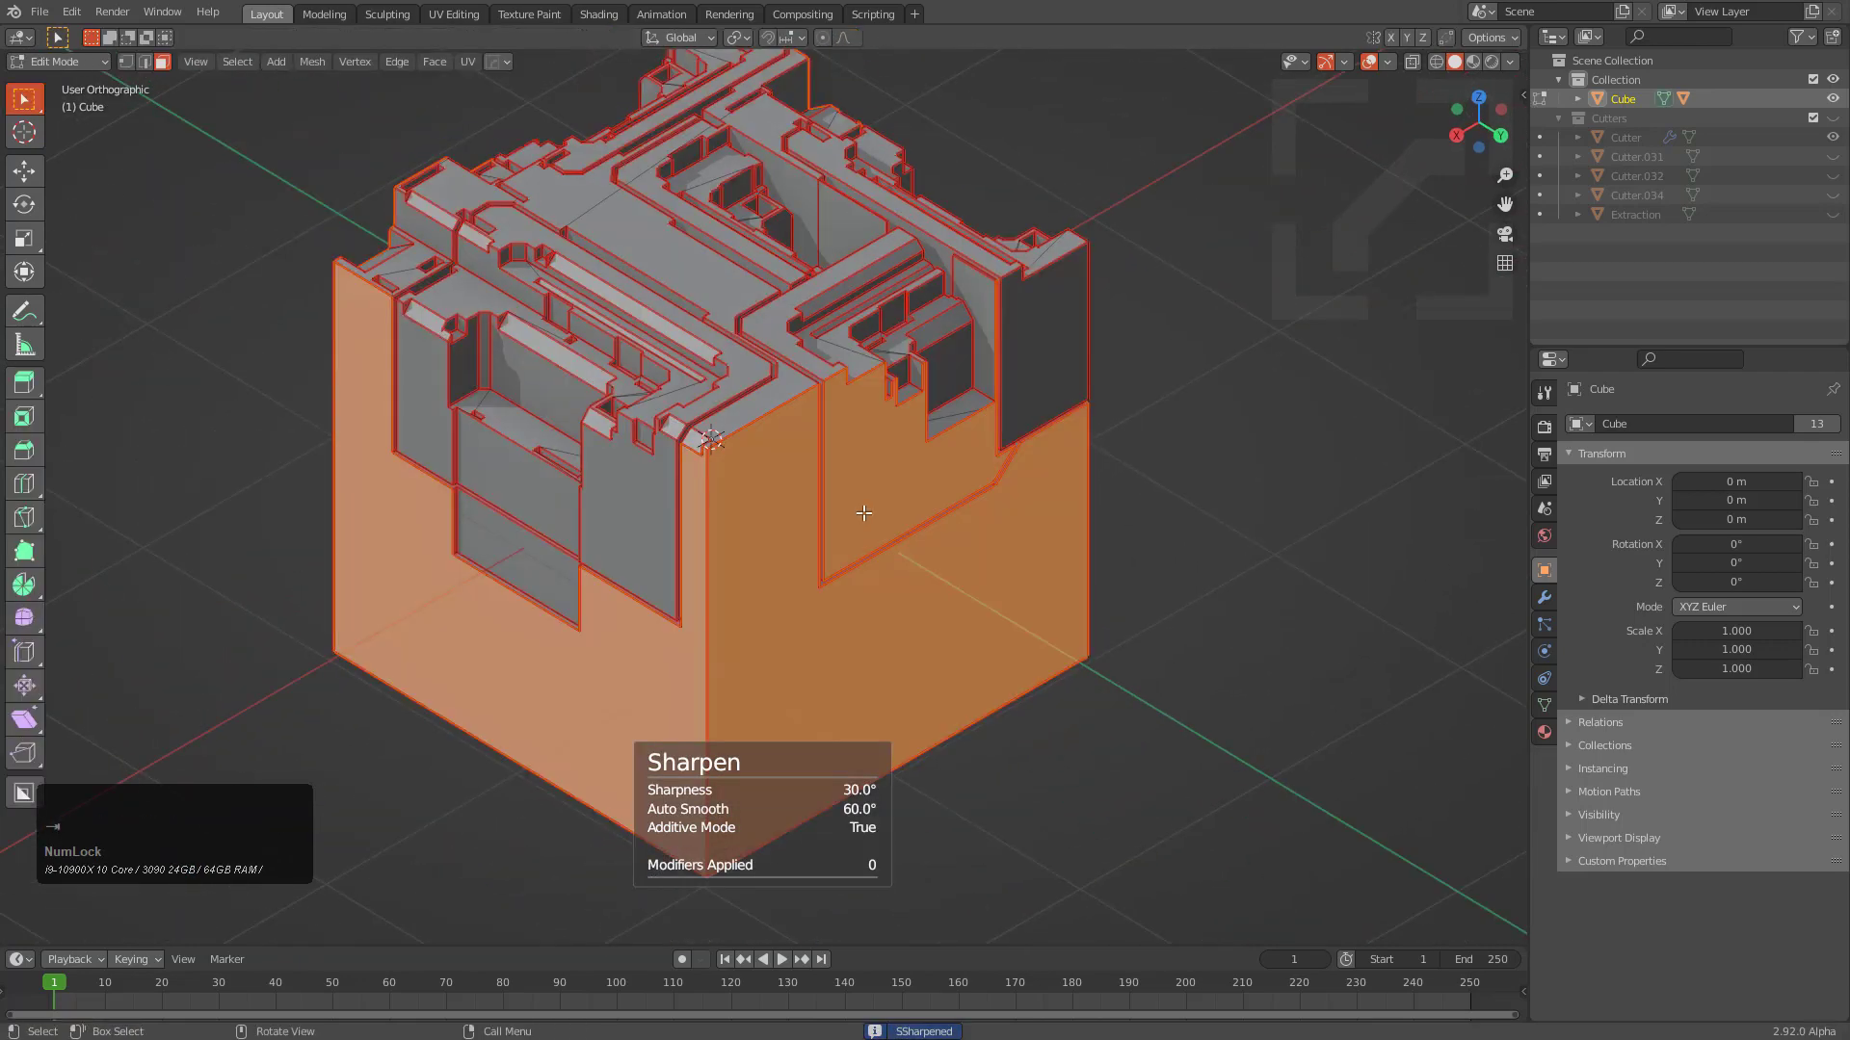
key(alt+a)
key(l)
key(l)
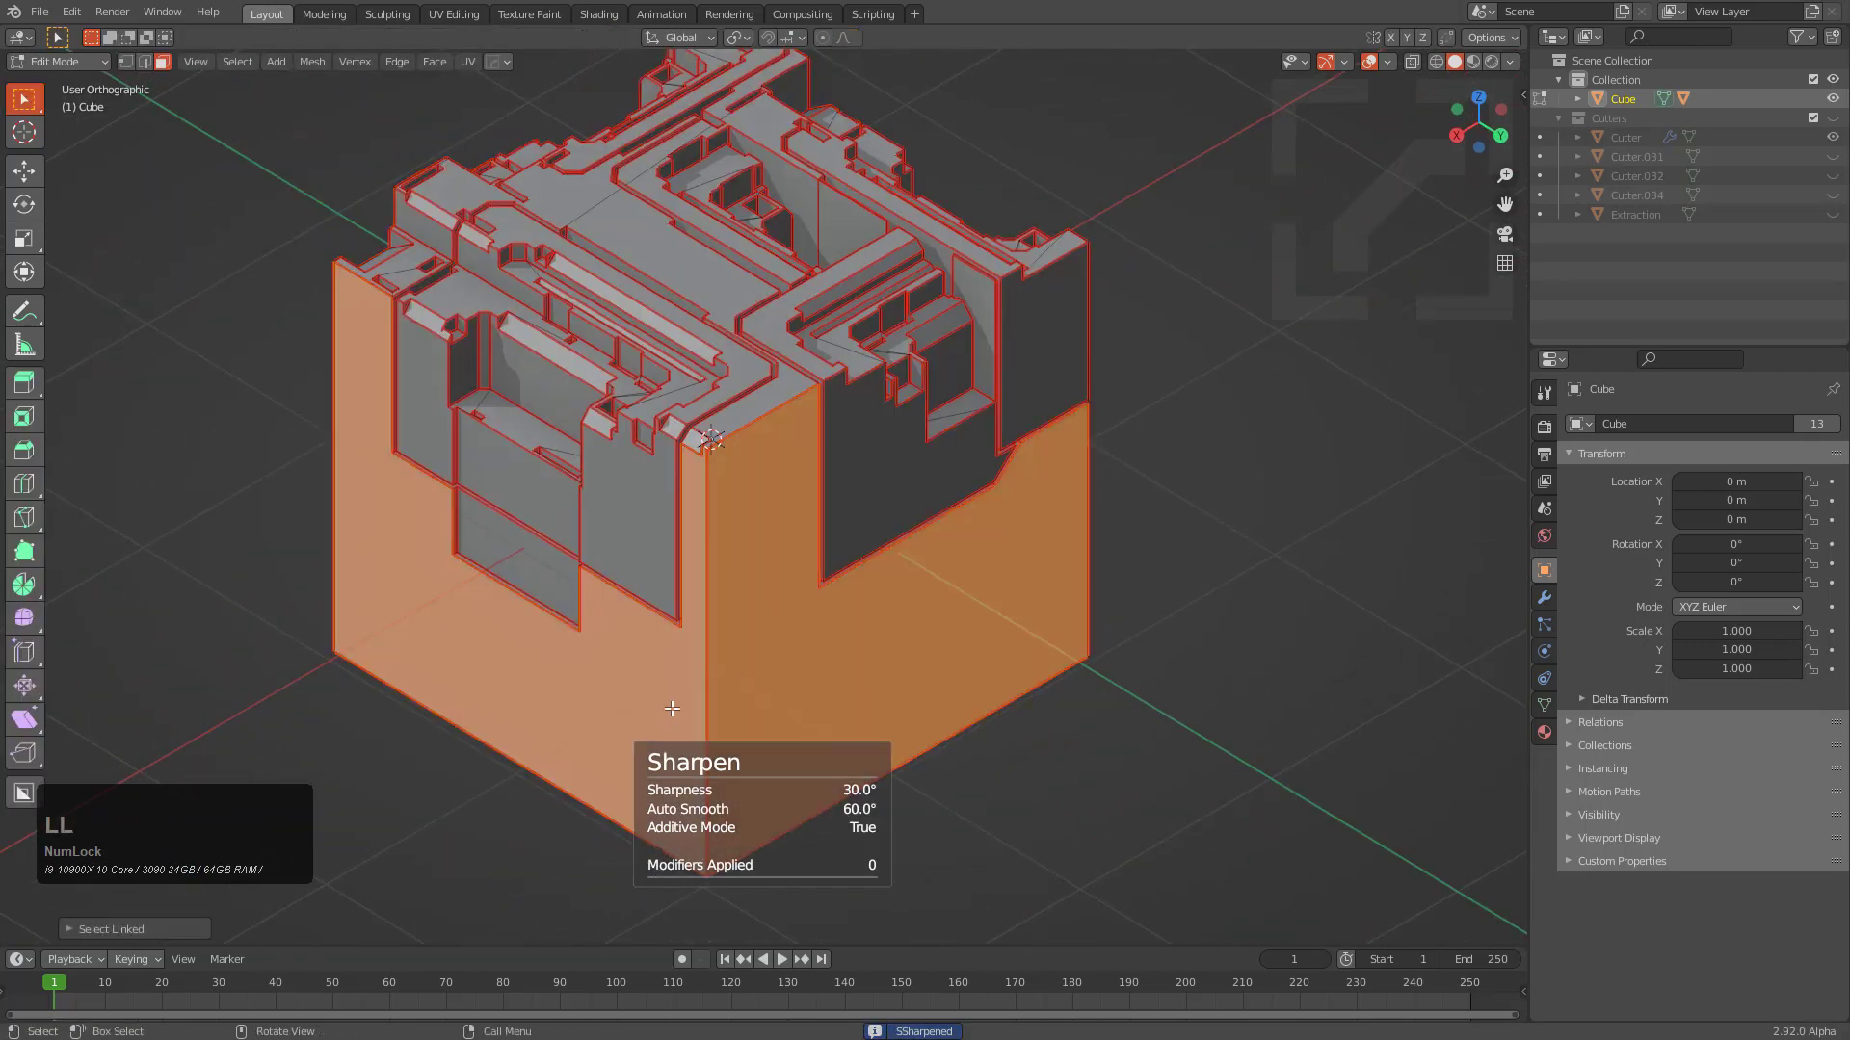
Add the seam-bounded lower body faces on the cube's remaining sides to the selection
middle_drag(664, 717, 930, 685)
key(l)
middle_drag(671, 651, 772, 572)
key(l)
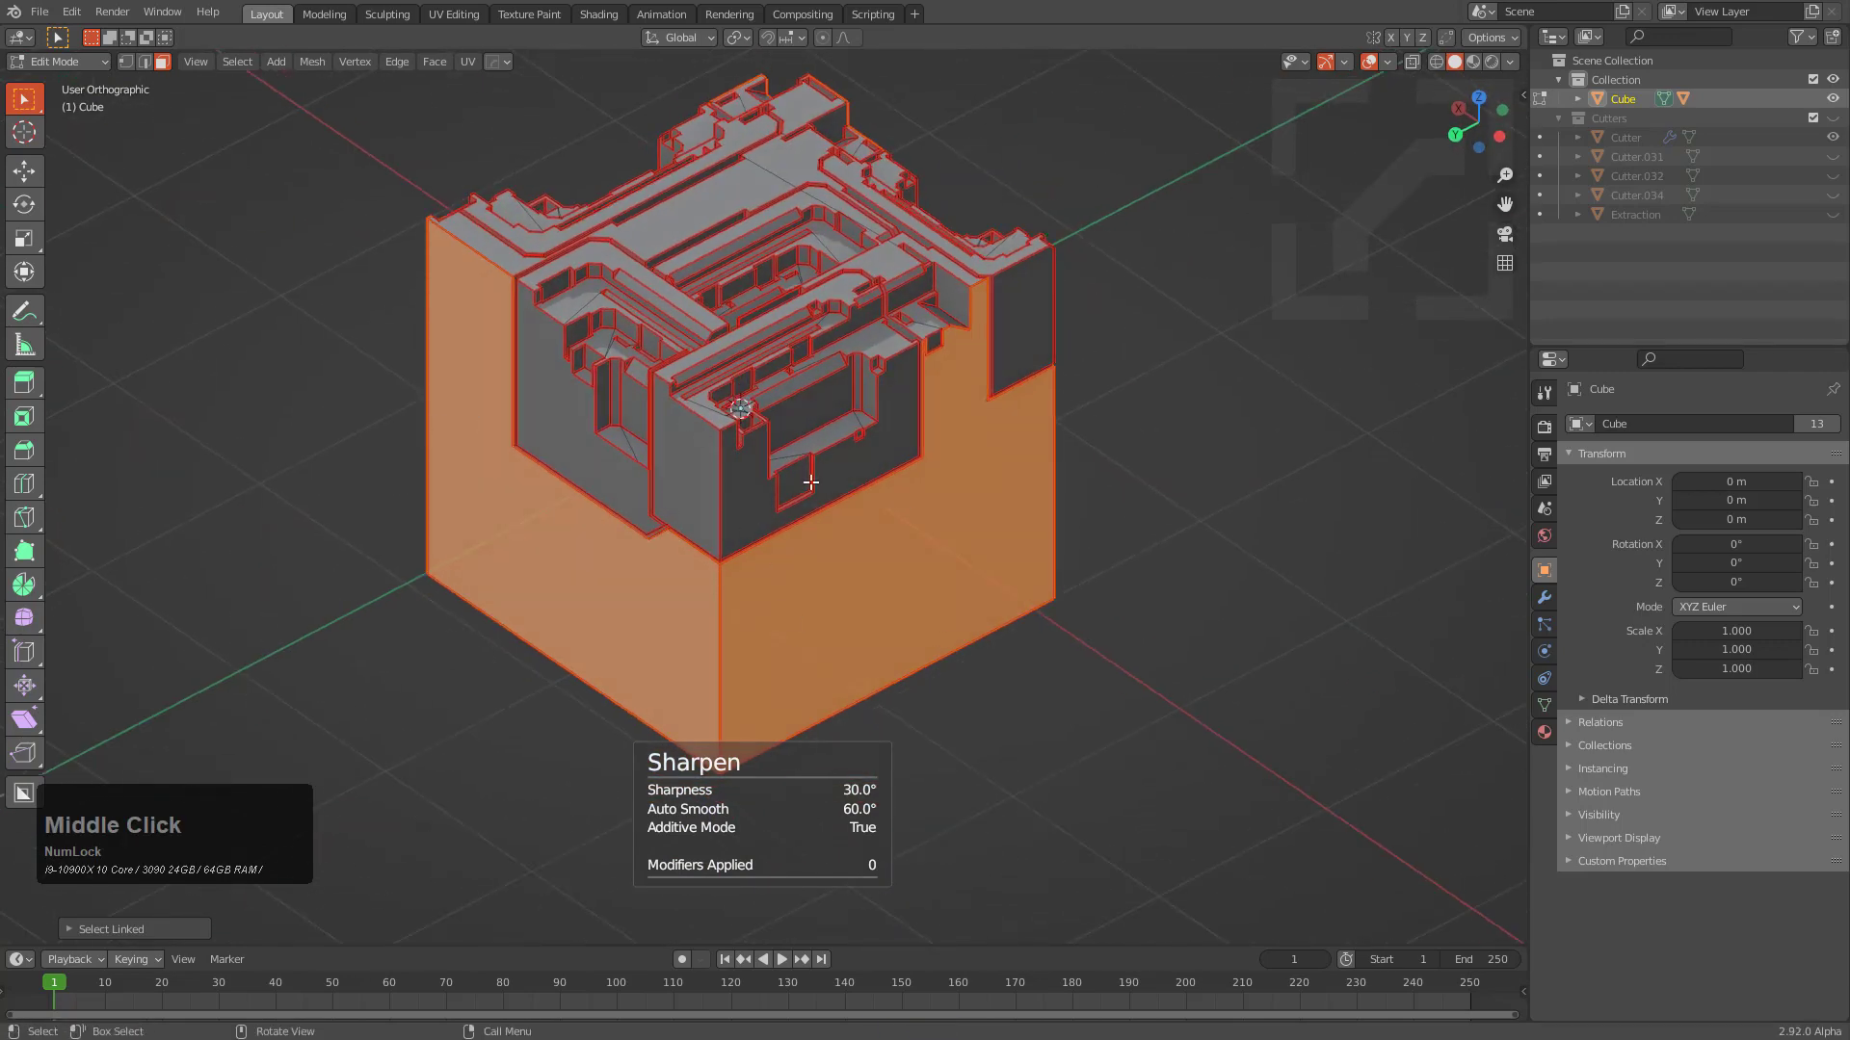
Extract the selected side faces into a new object with Curve/Extract
middle_drag(810, 483, 873, 453)
scroll(1031, 530, up, 3)
middle_drag(1092, 540, 979, 536)
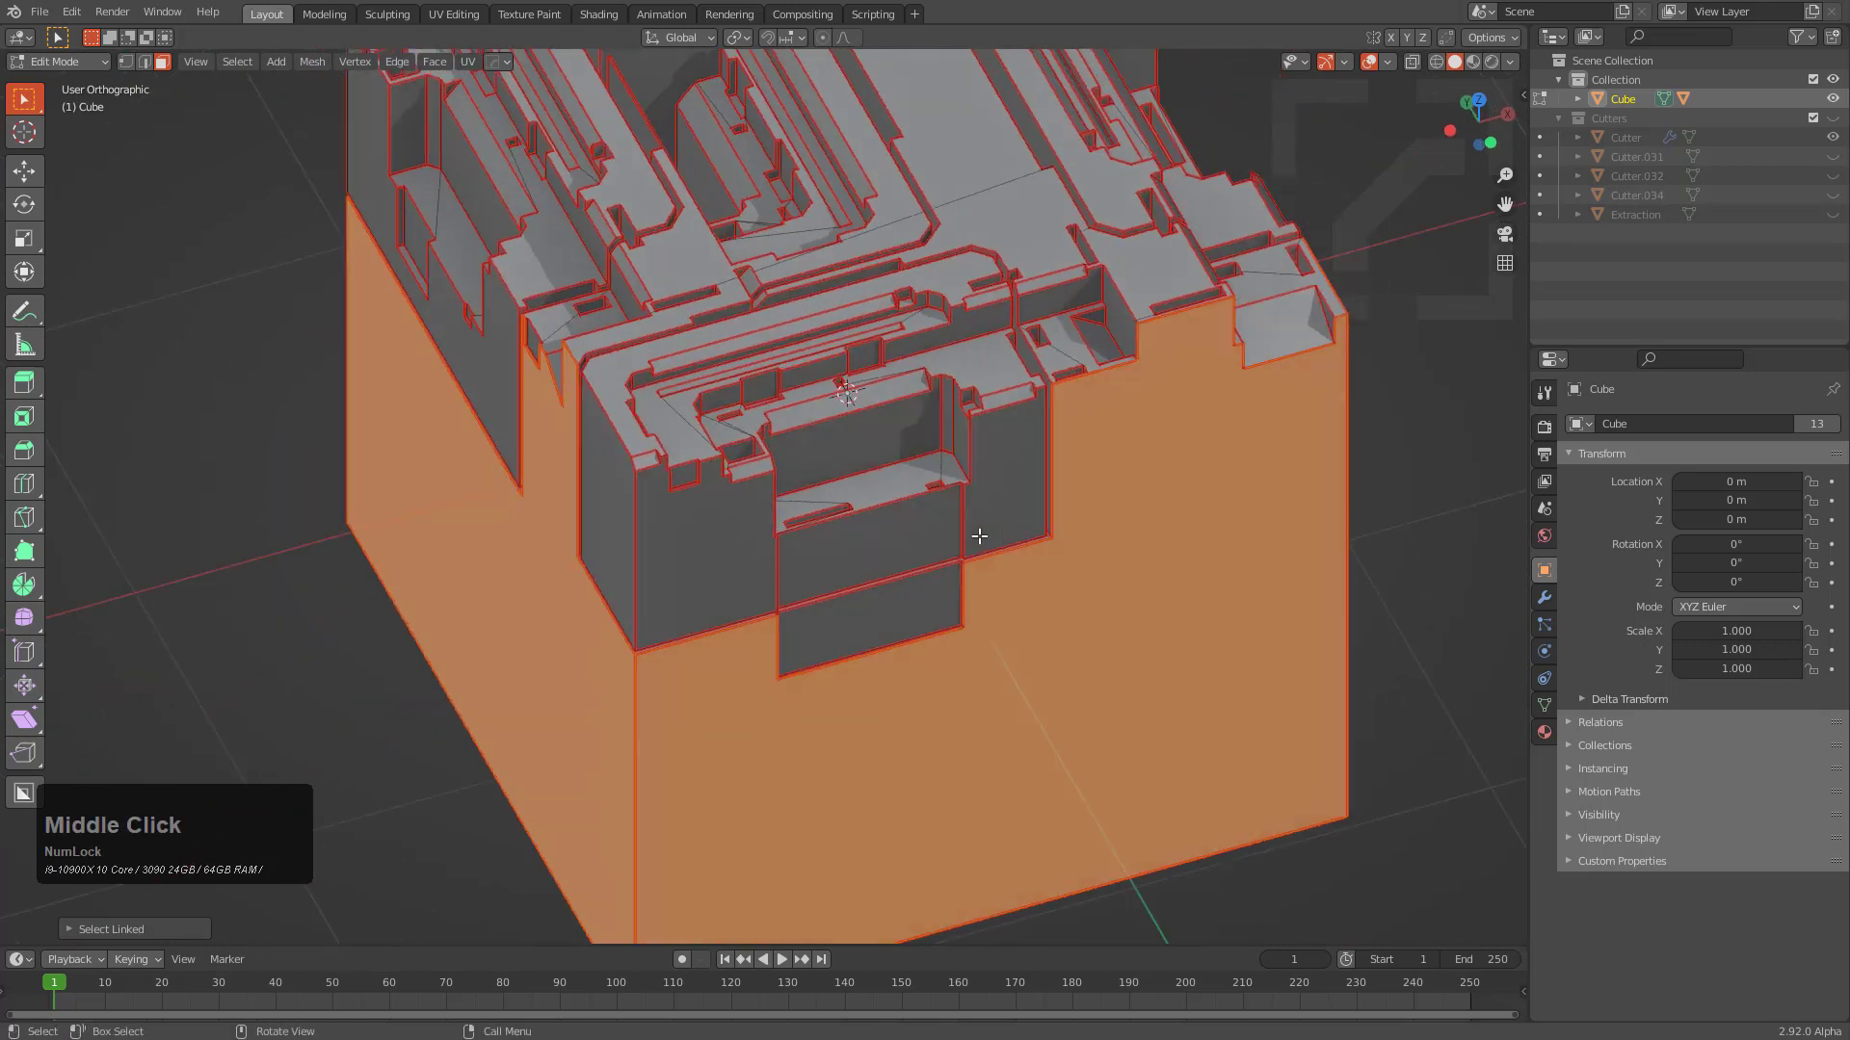
key(q)
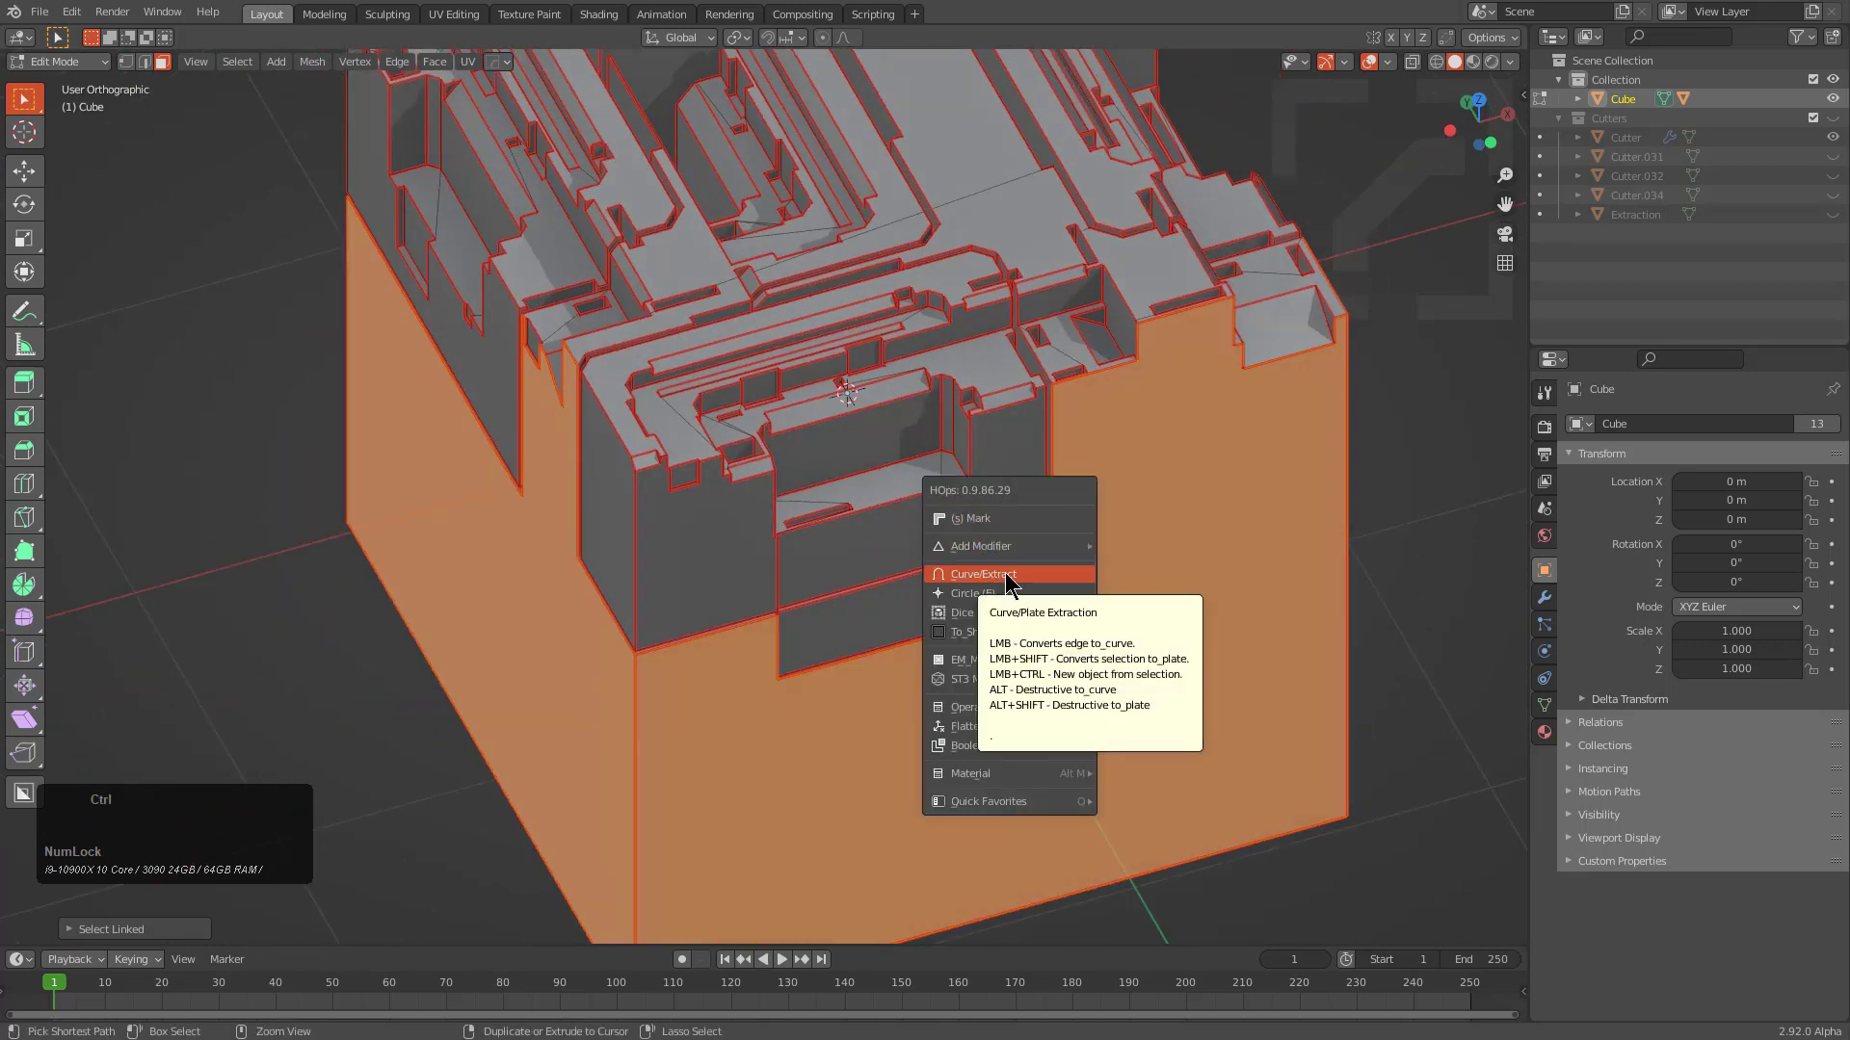
click(1006, 576)
Add a Solidify modifier to the extracted piece with a thickness of about -0.084 and Rim Only enabled
scroll(887, 557, down, 4)
middle_drag(888, 556, 1032, 578)
scroll(1073, 524, up, 3)
scroll(1011, 556, down, 1)
key(q)
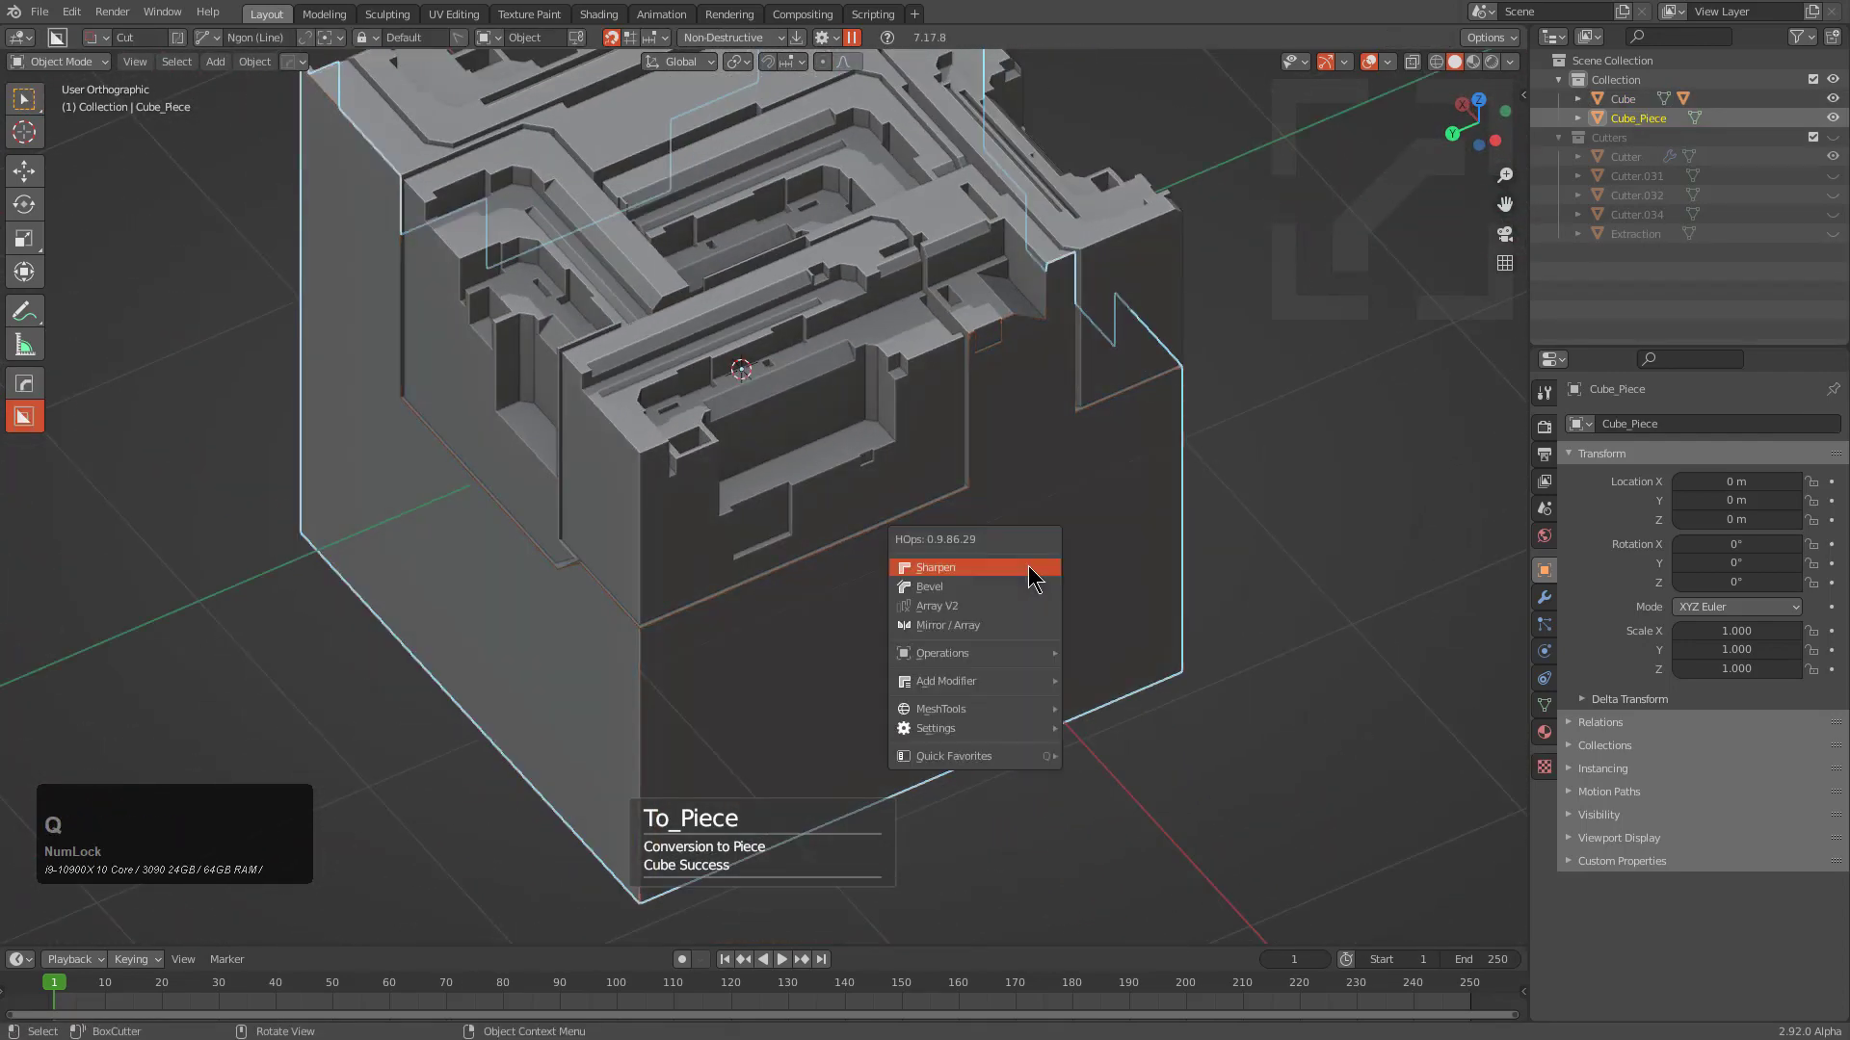
mouse_move(1023, 663)
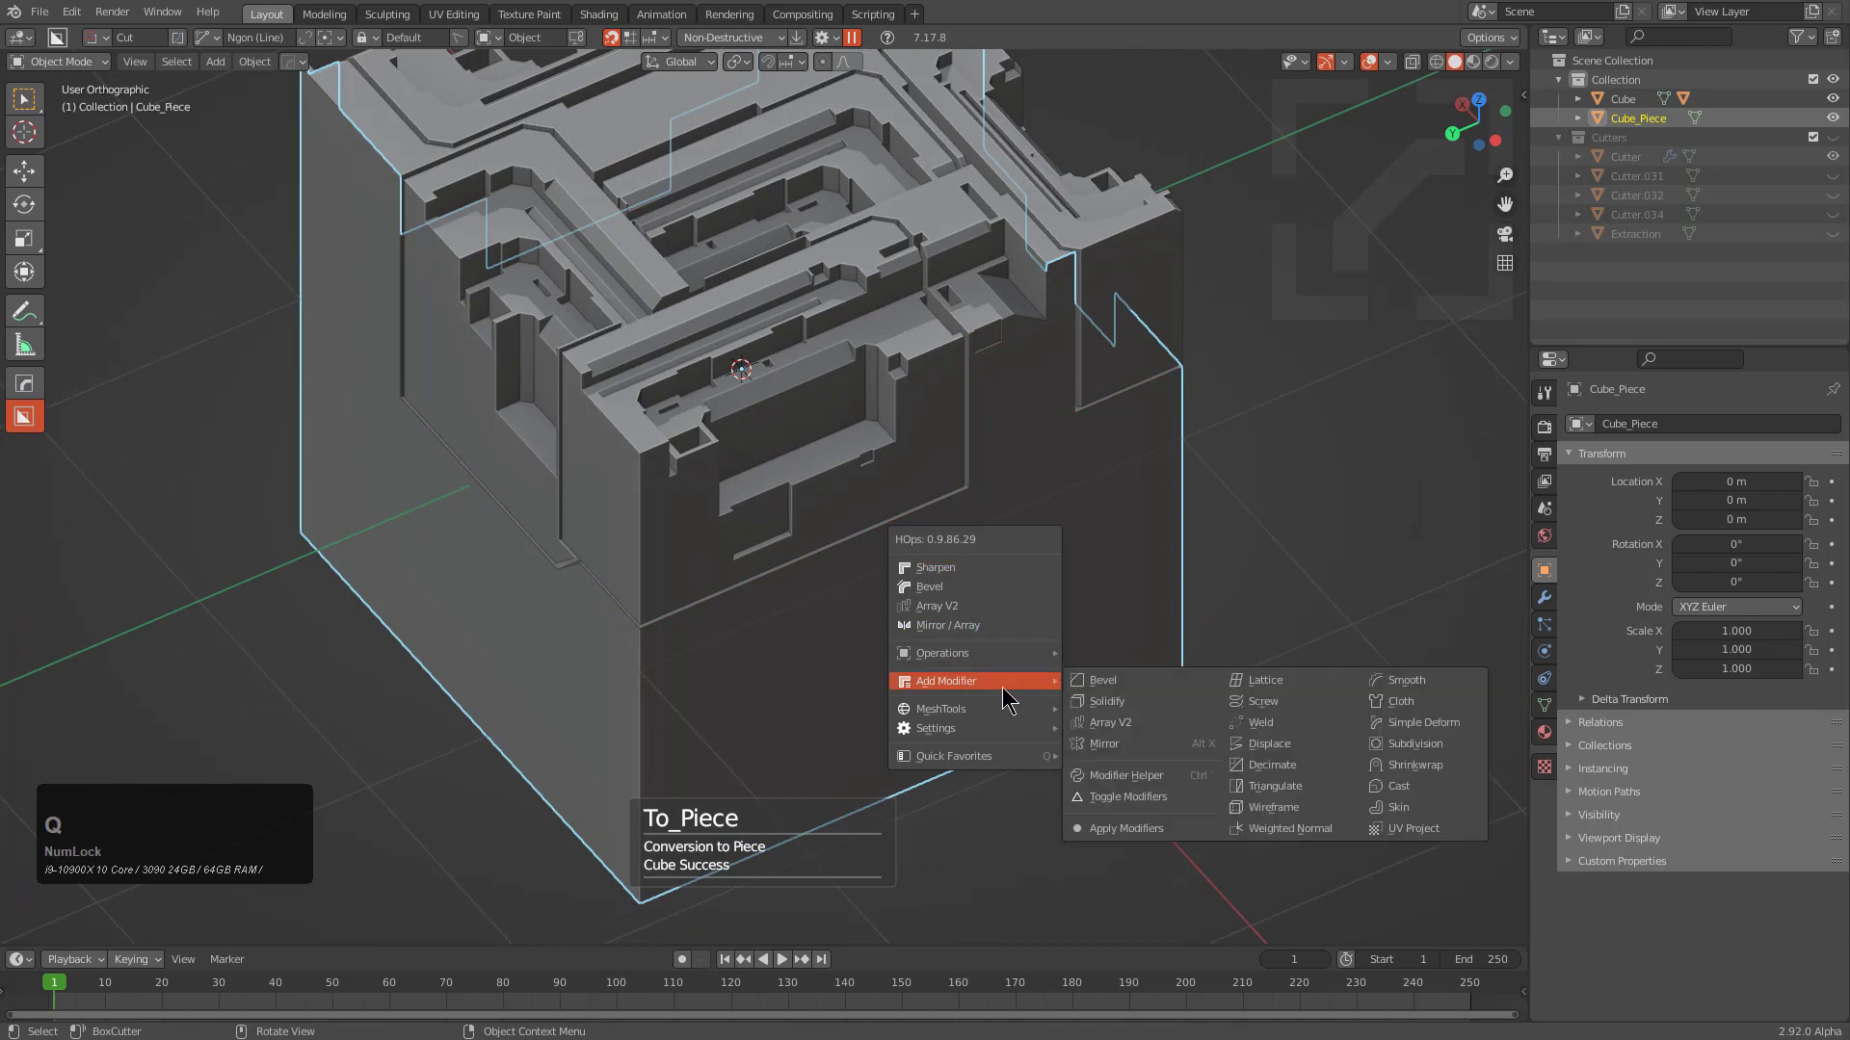
click(1108, 718)
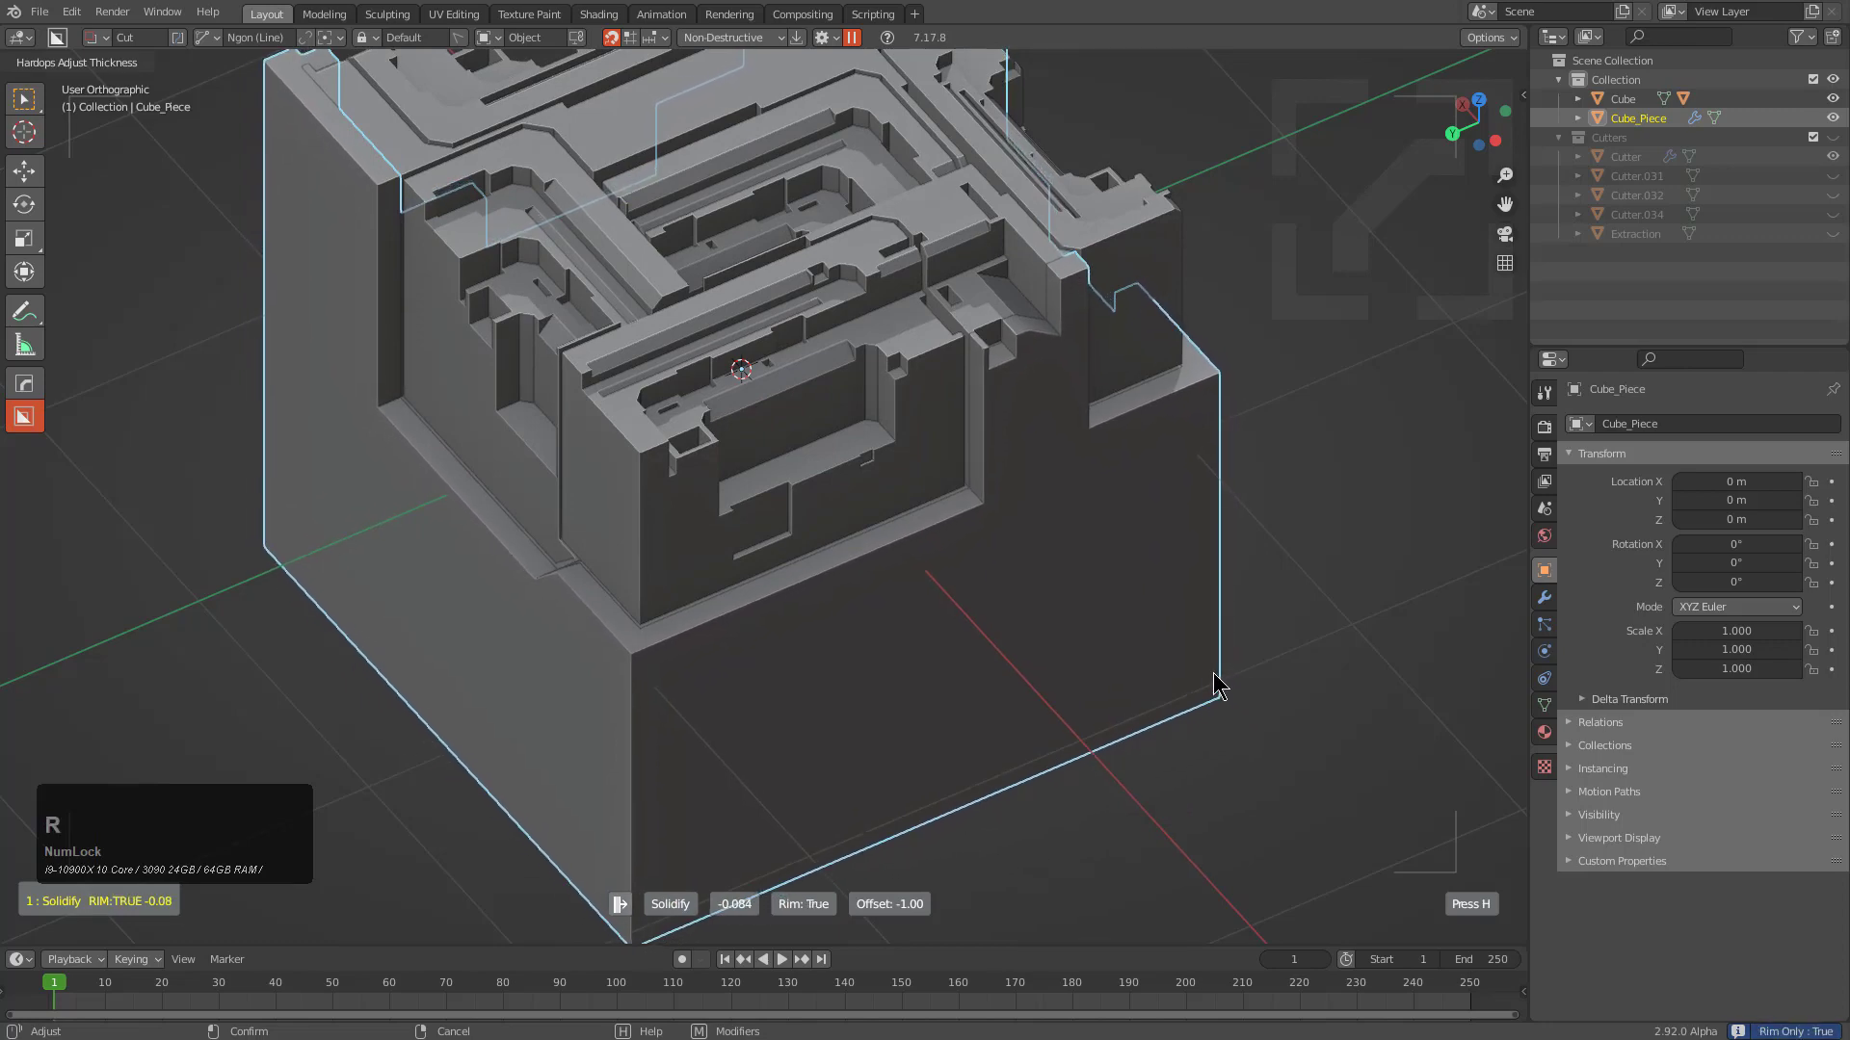
click(1218, 681)
Apply the piece's Solidify modifier with Visual Geometry to Mesh
middle_drag(1218, 681, 872, 542)
key(ctrl+a)
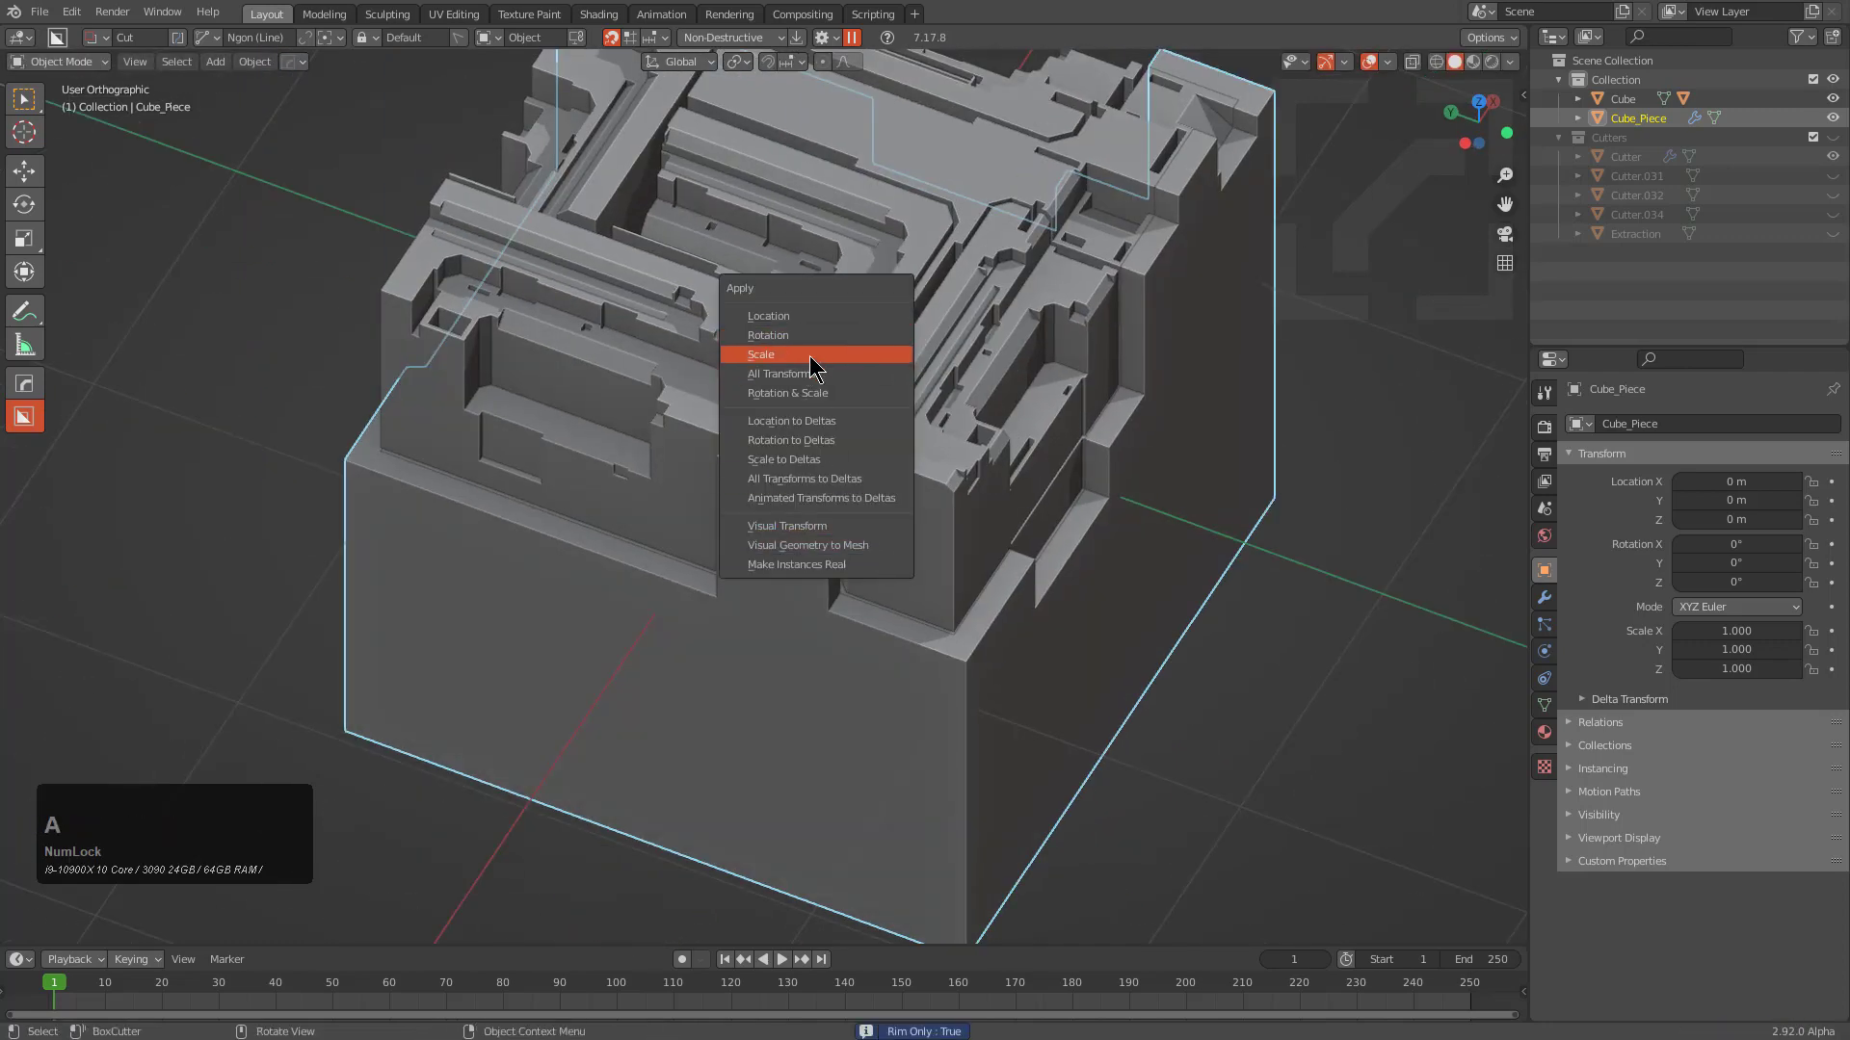
click(836, 545)
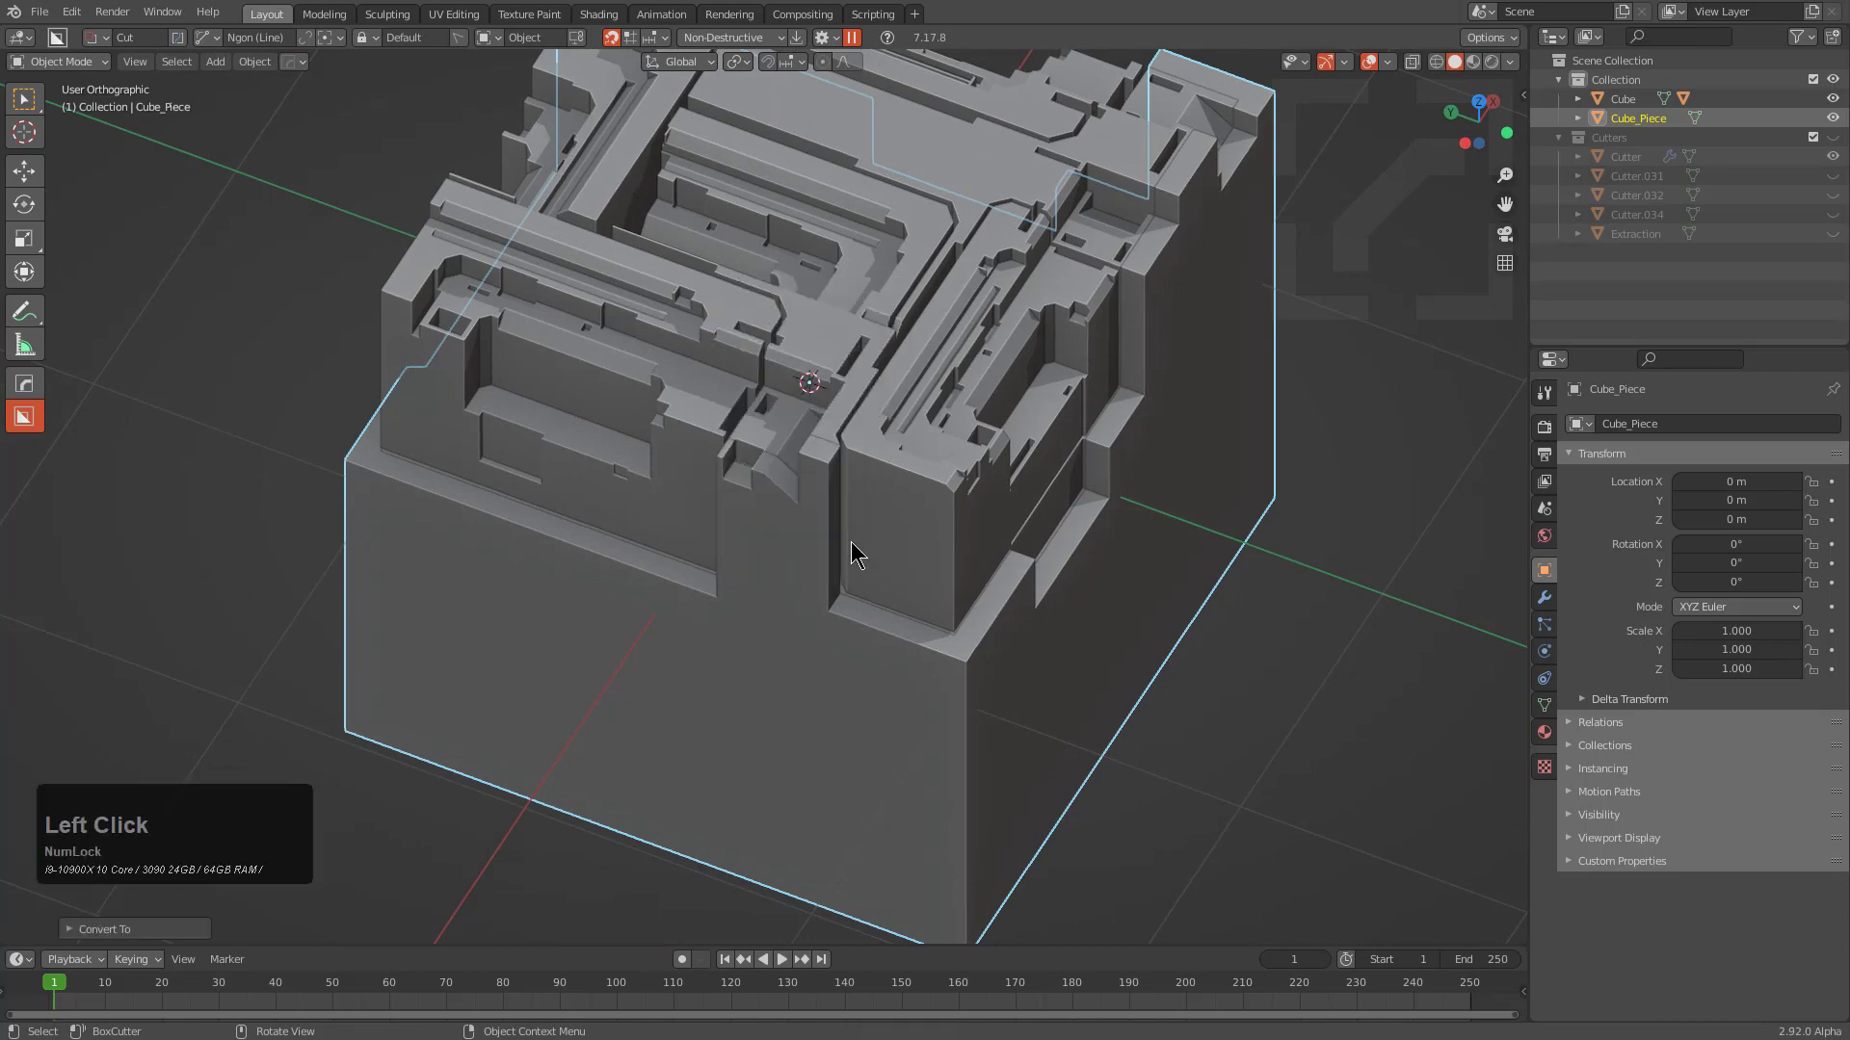
Select the four vertical corner edges of the extracted shell in Edit Mode
key(Tab)
middle_drag(853, 556, 494, 521)
key(alt+a)
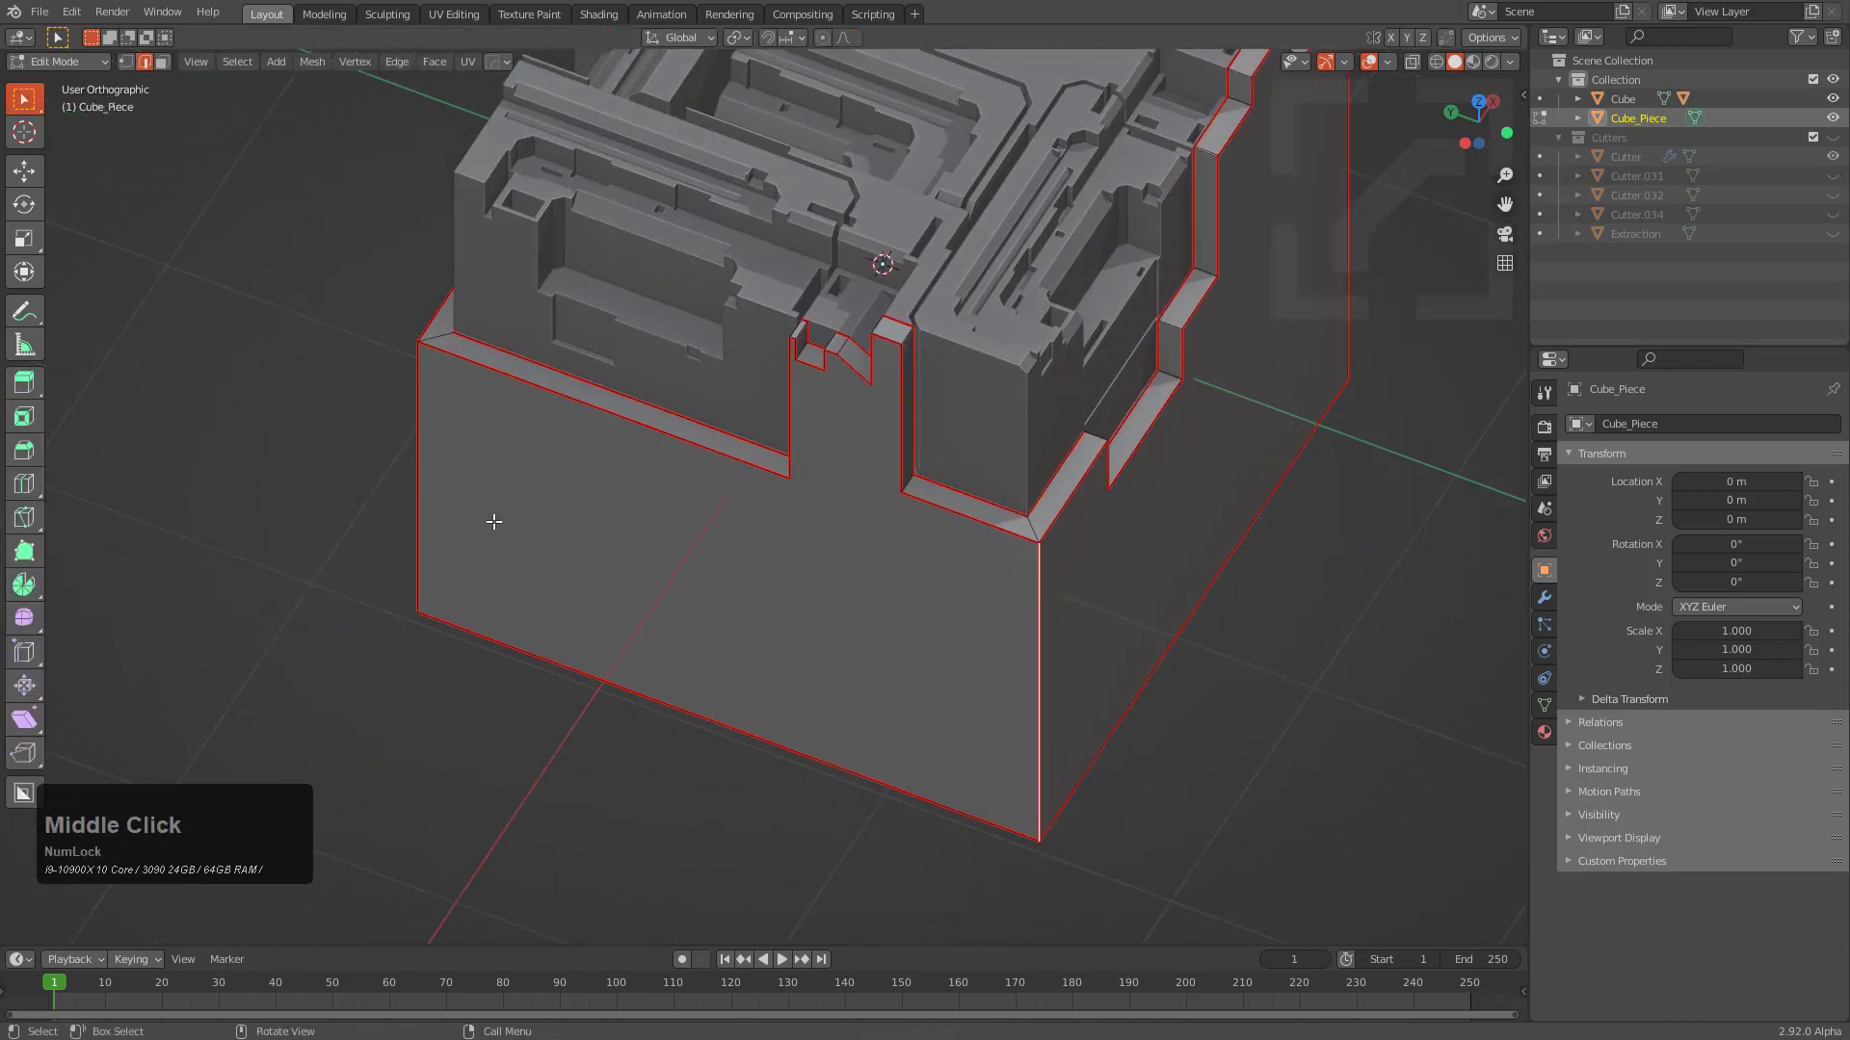
middle_drag(417, 457, 672, 494)
middle_drag(797, 718, 768, 557)
middle_drag(572, 529, 734, 559)
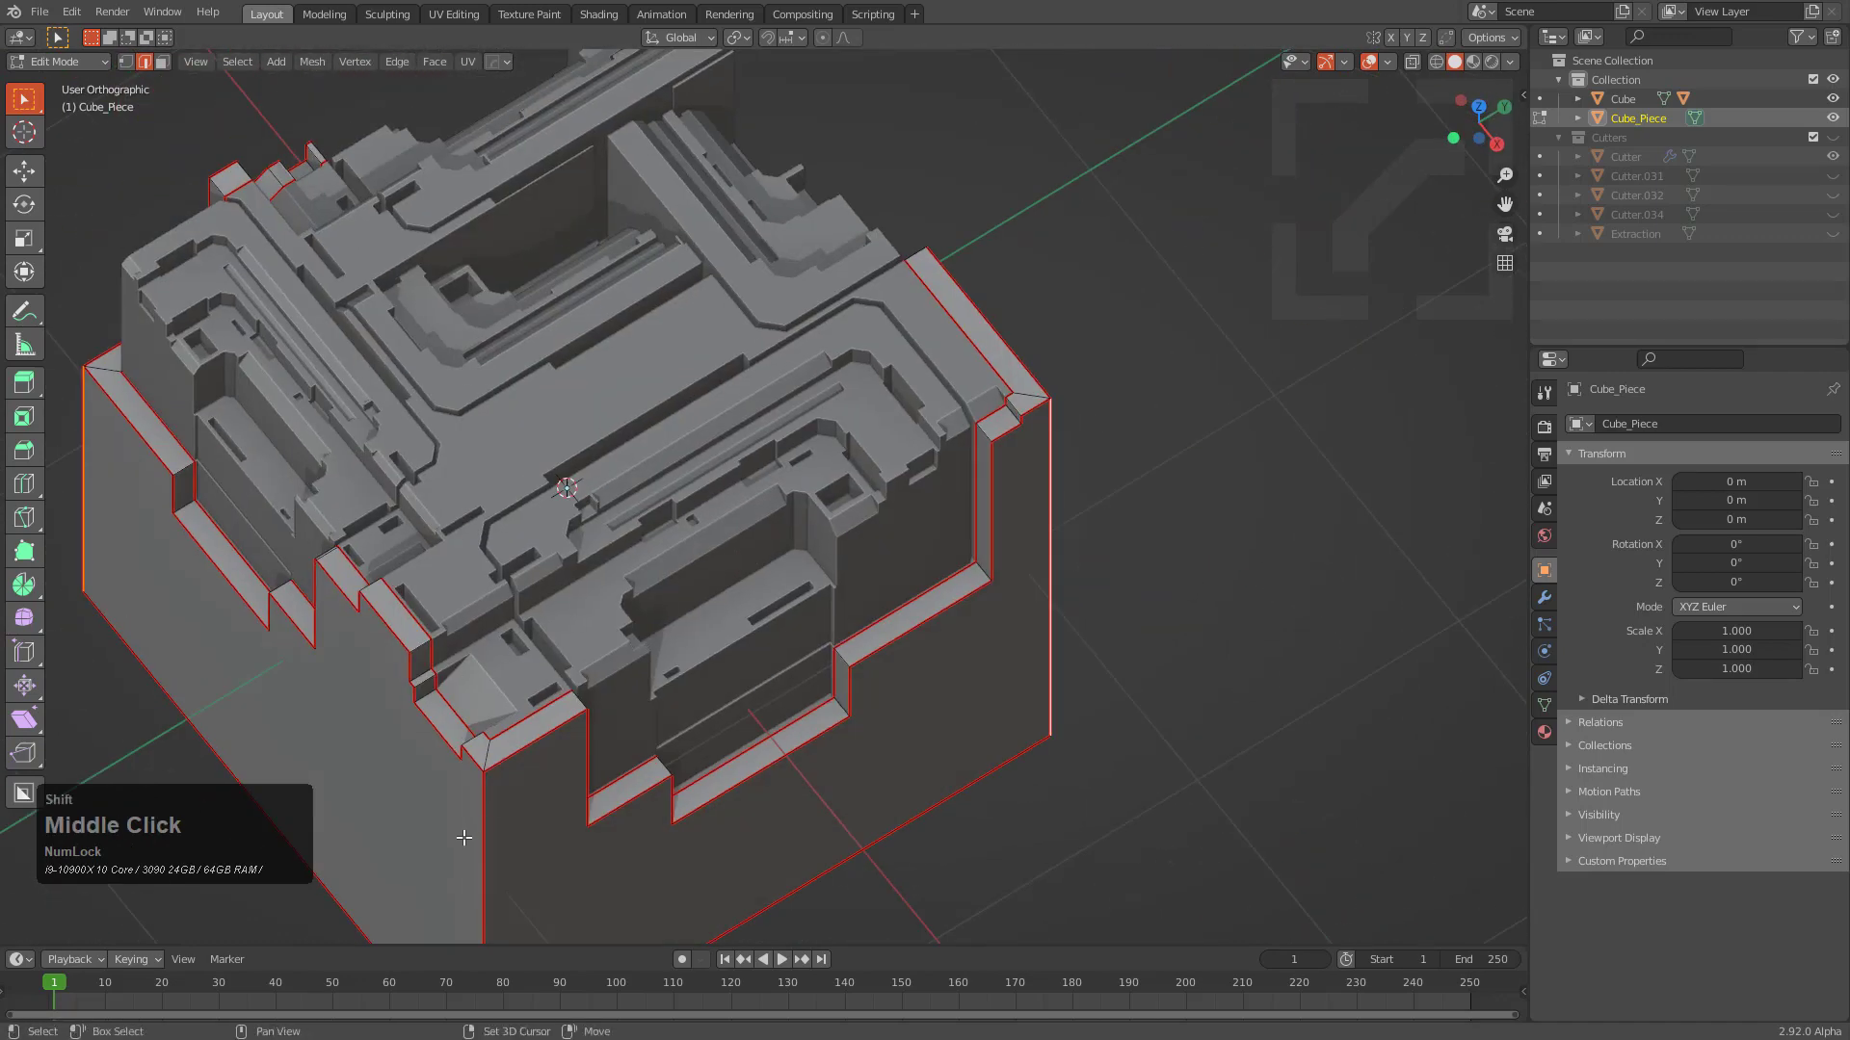
shift+middle_drag(463, 837, 475, 797)
scroll(454, 565, up, 3)
scroll(1169, 358, down, 5)
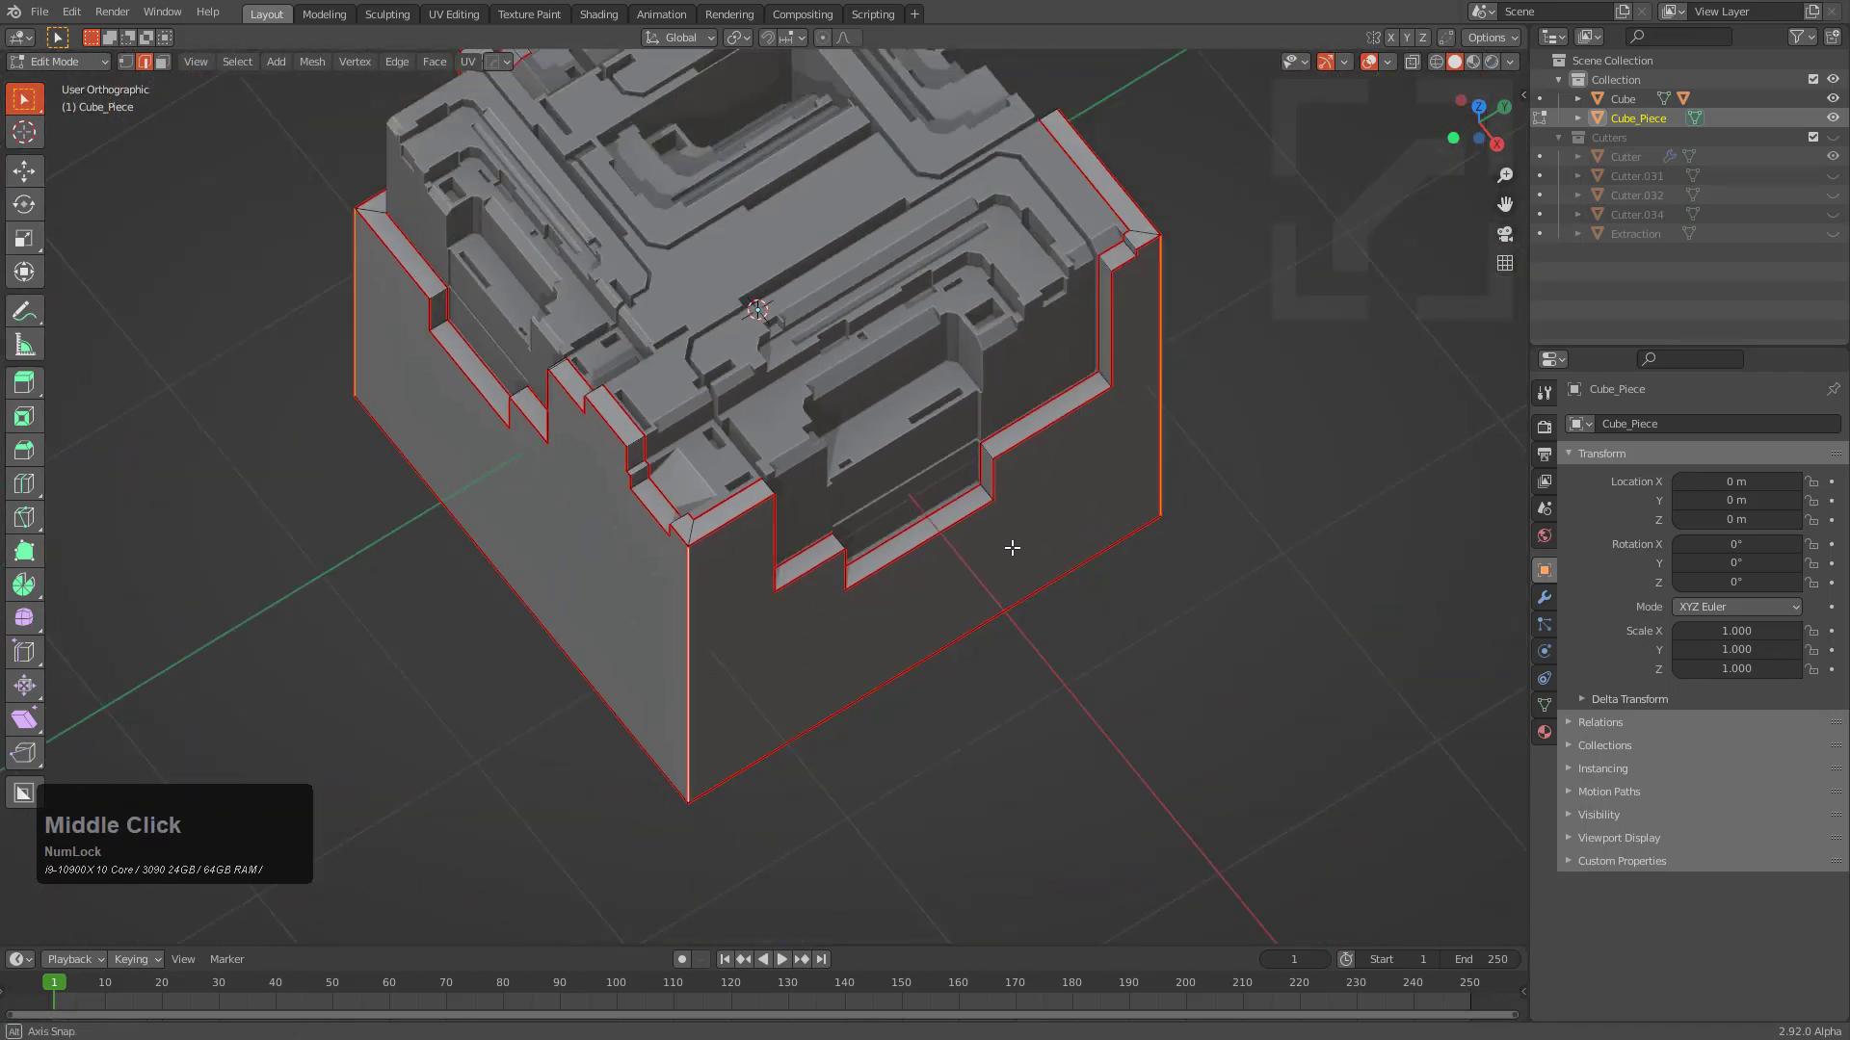
Bevel the shell's selected corner edges with several segments to round them, and return to Object Mode
scroll(855, 710, up, 5)
key(ctrl+b)
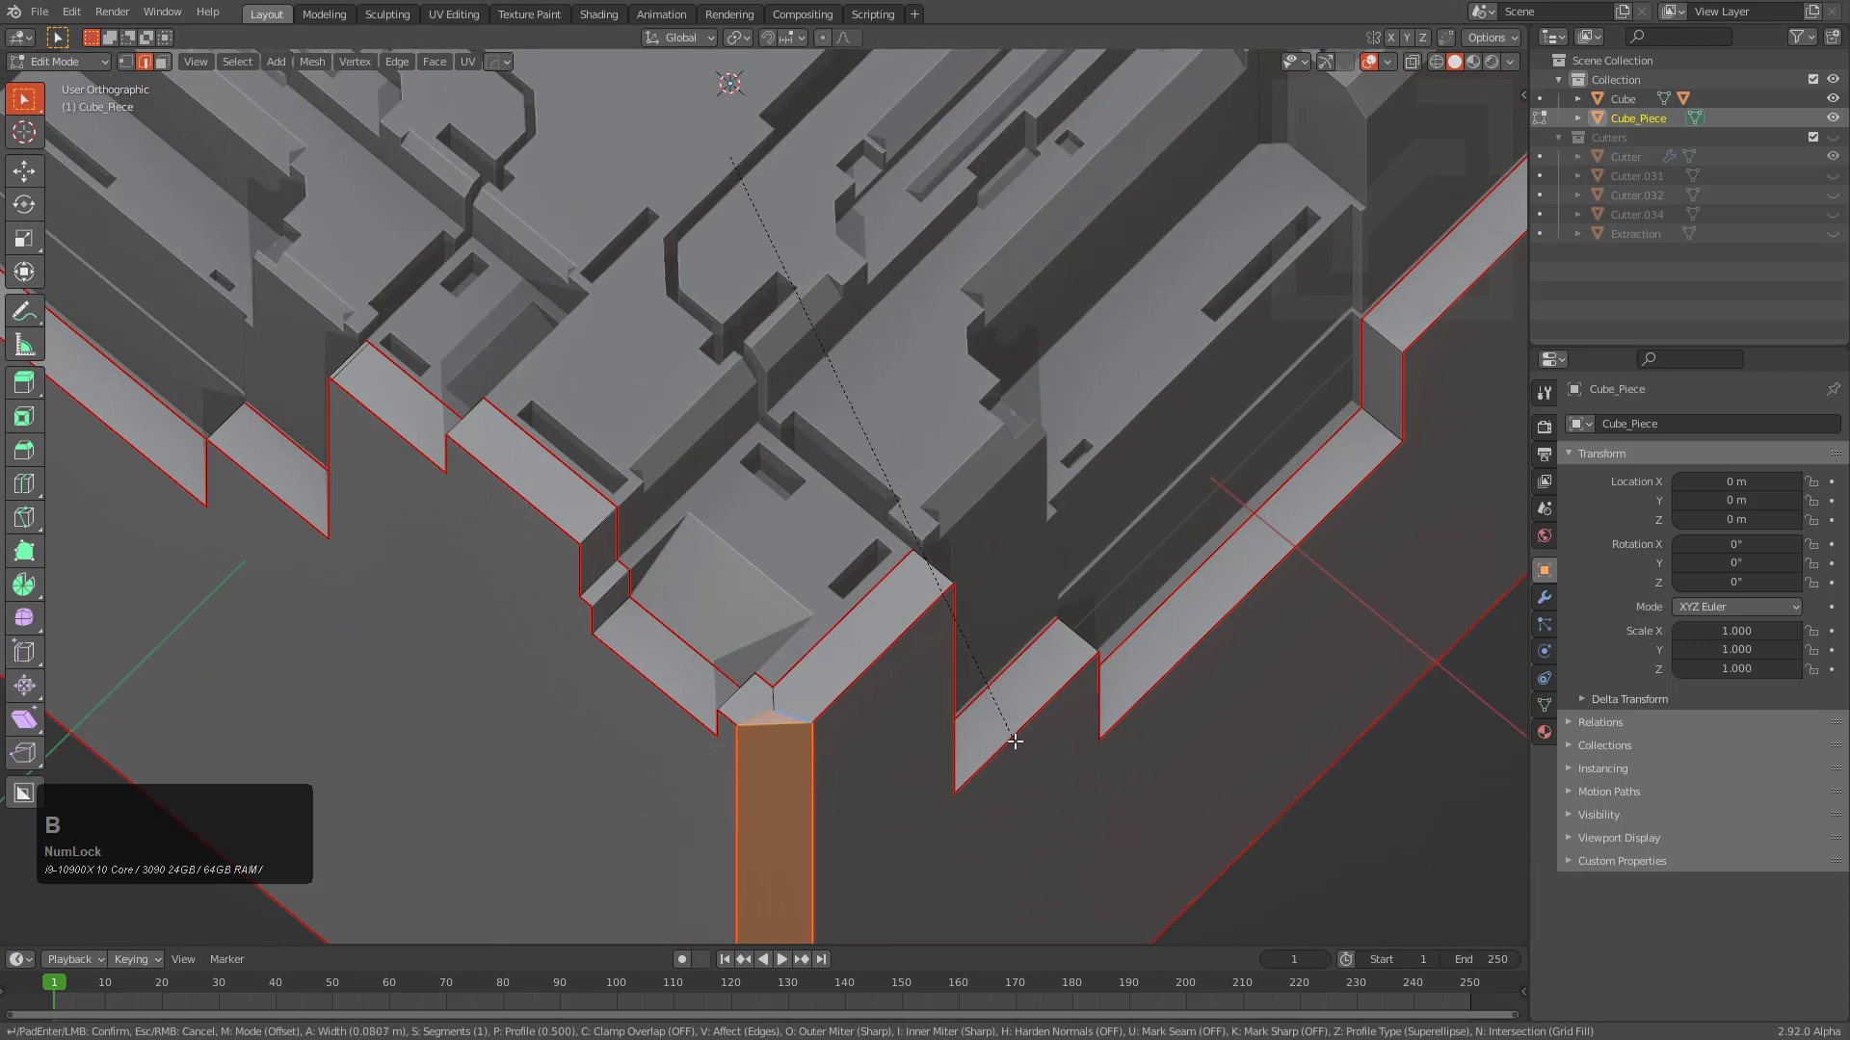
scroll(1019, 741, up, 2)
click(1023, 737)
key(Tab)
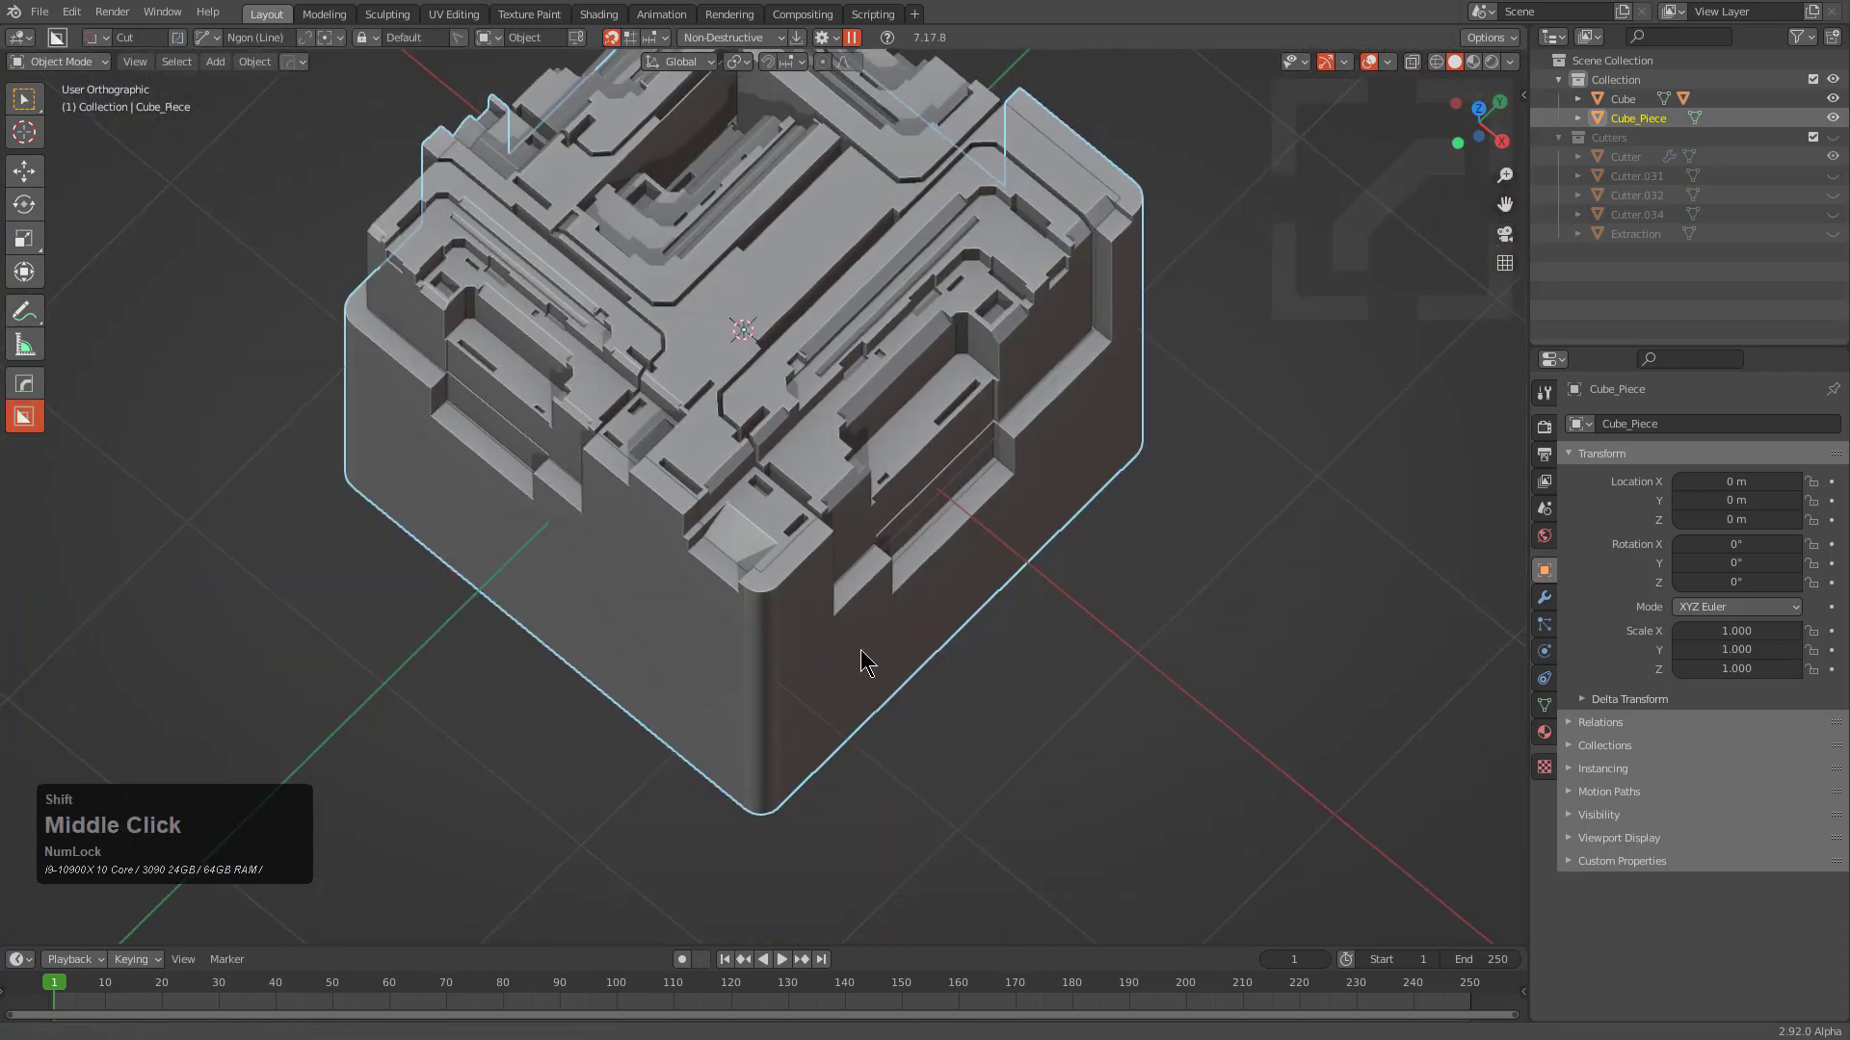
middle_drag(867, 652, 639, 590)
key(Tab)
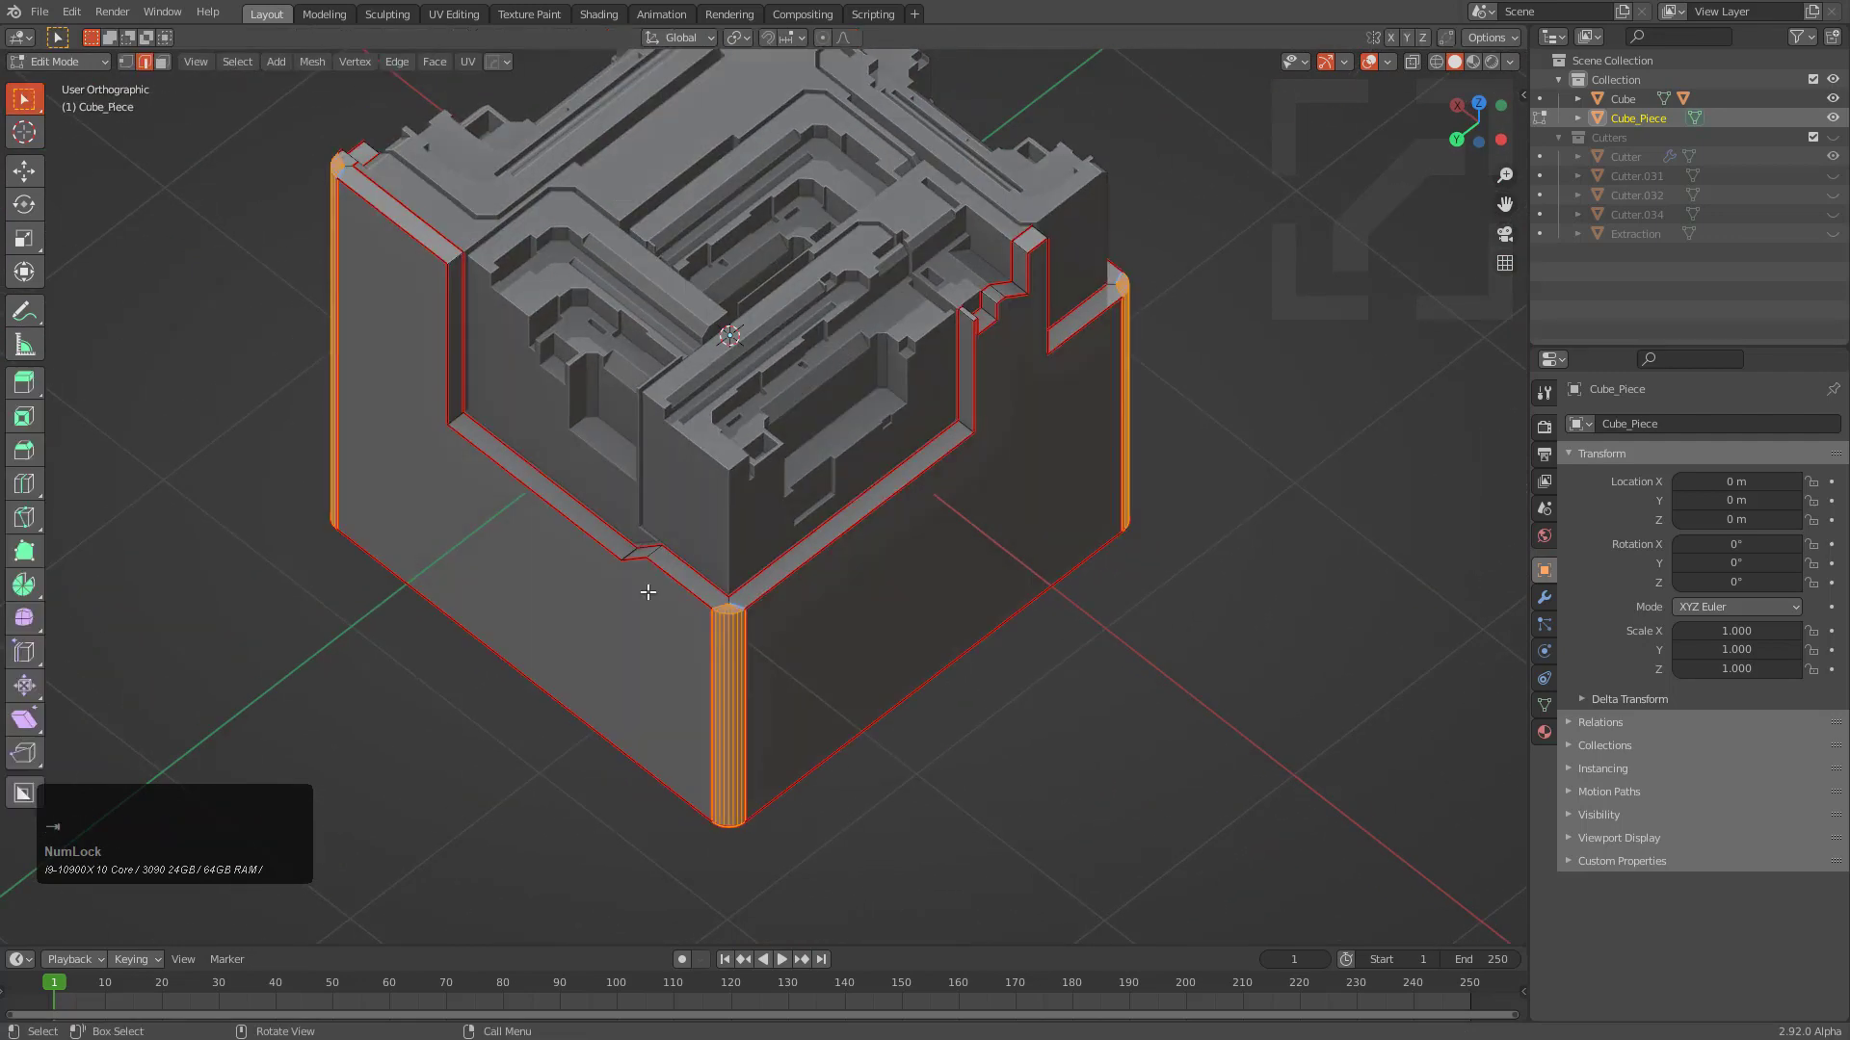
scroll(738, 624, down, 2)
key(Tab)
Dice the shell along X, Y and Z with a count of 31 using the Knife Project method
middle_drag(737, 624, 829, 632)
key(q)
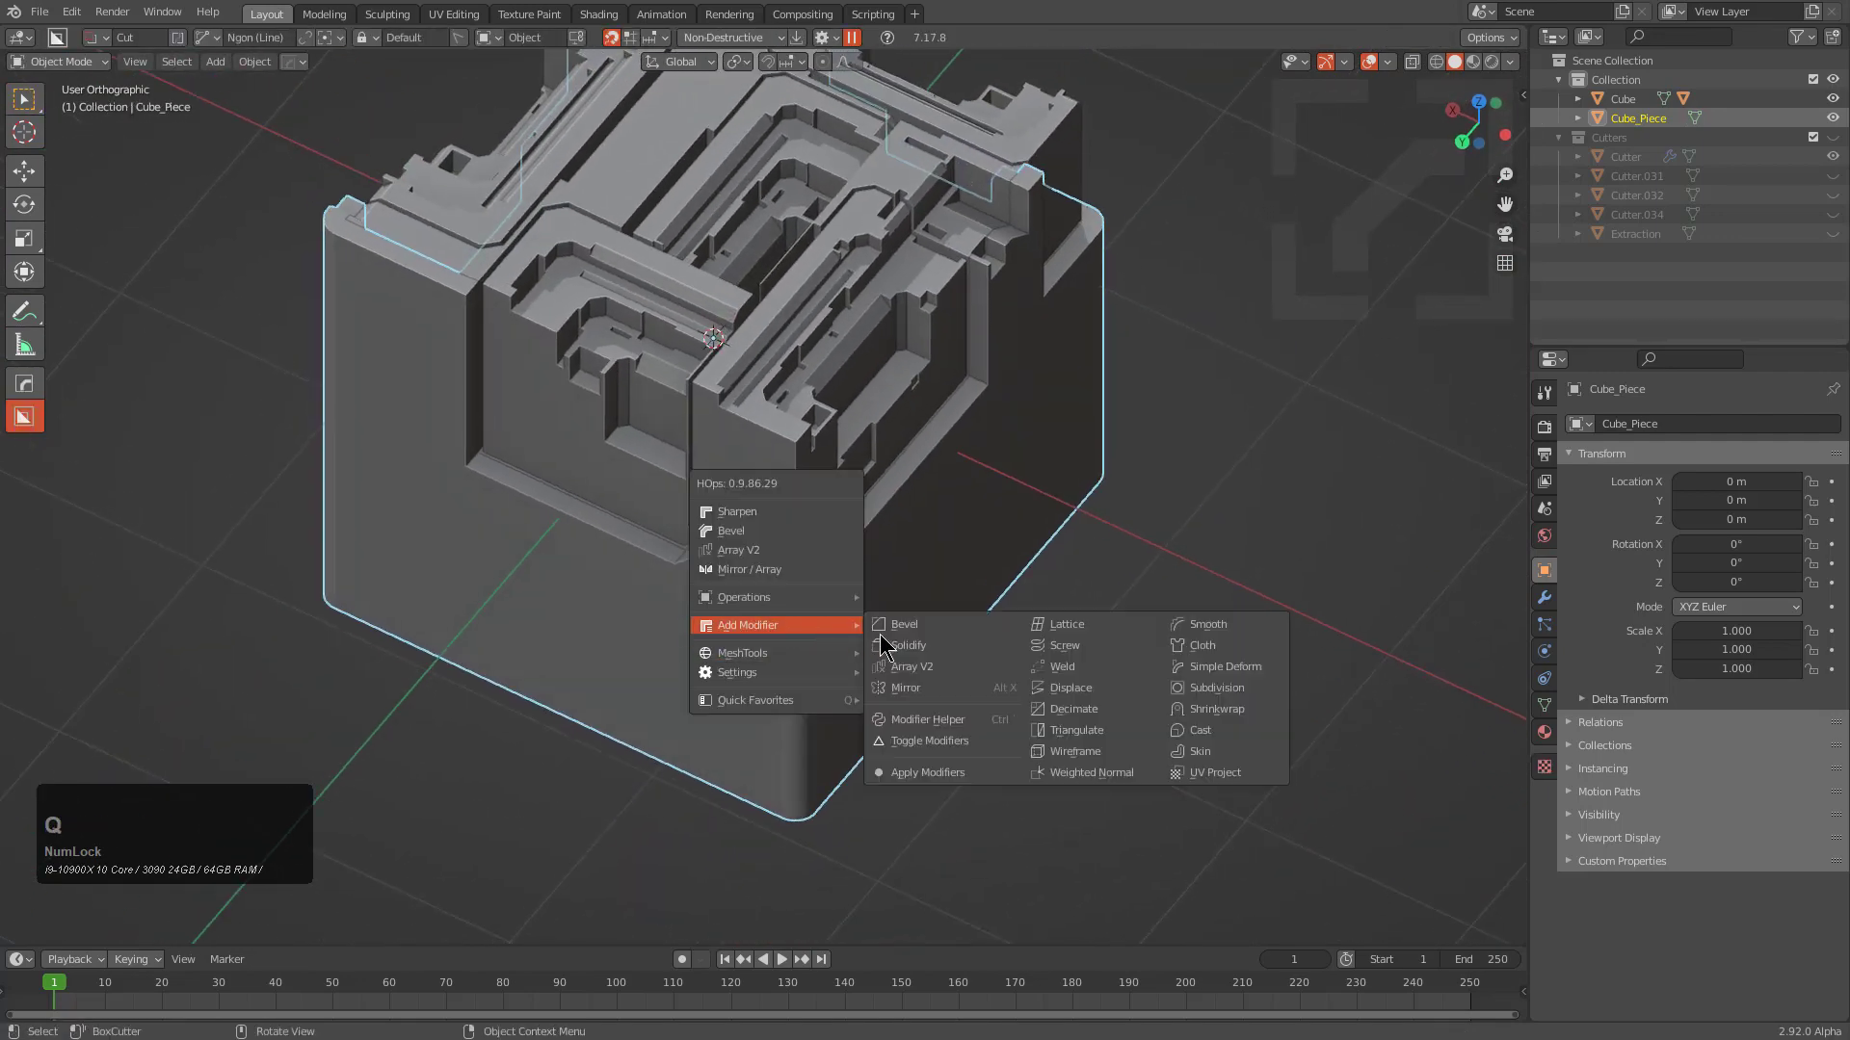
mouse_move(756, 655)
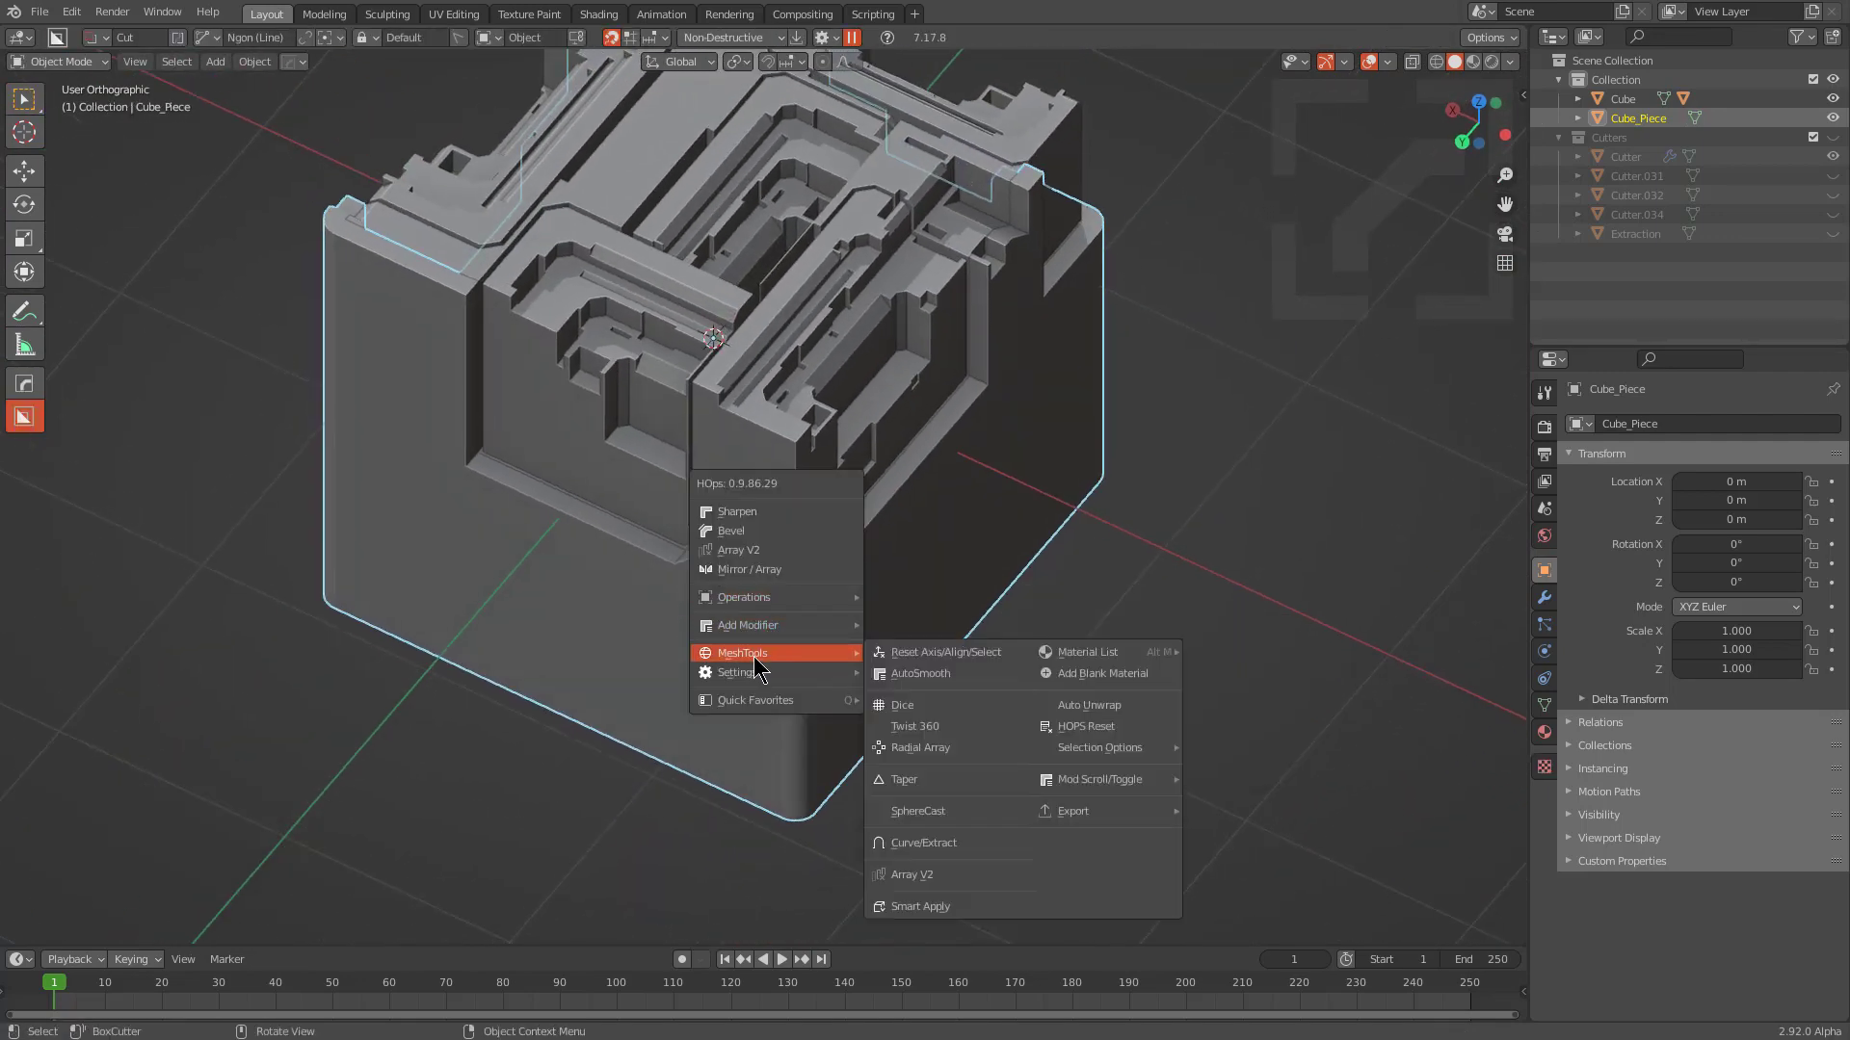
click(949, 705)
scroll(949, 701, up, 10)
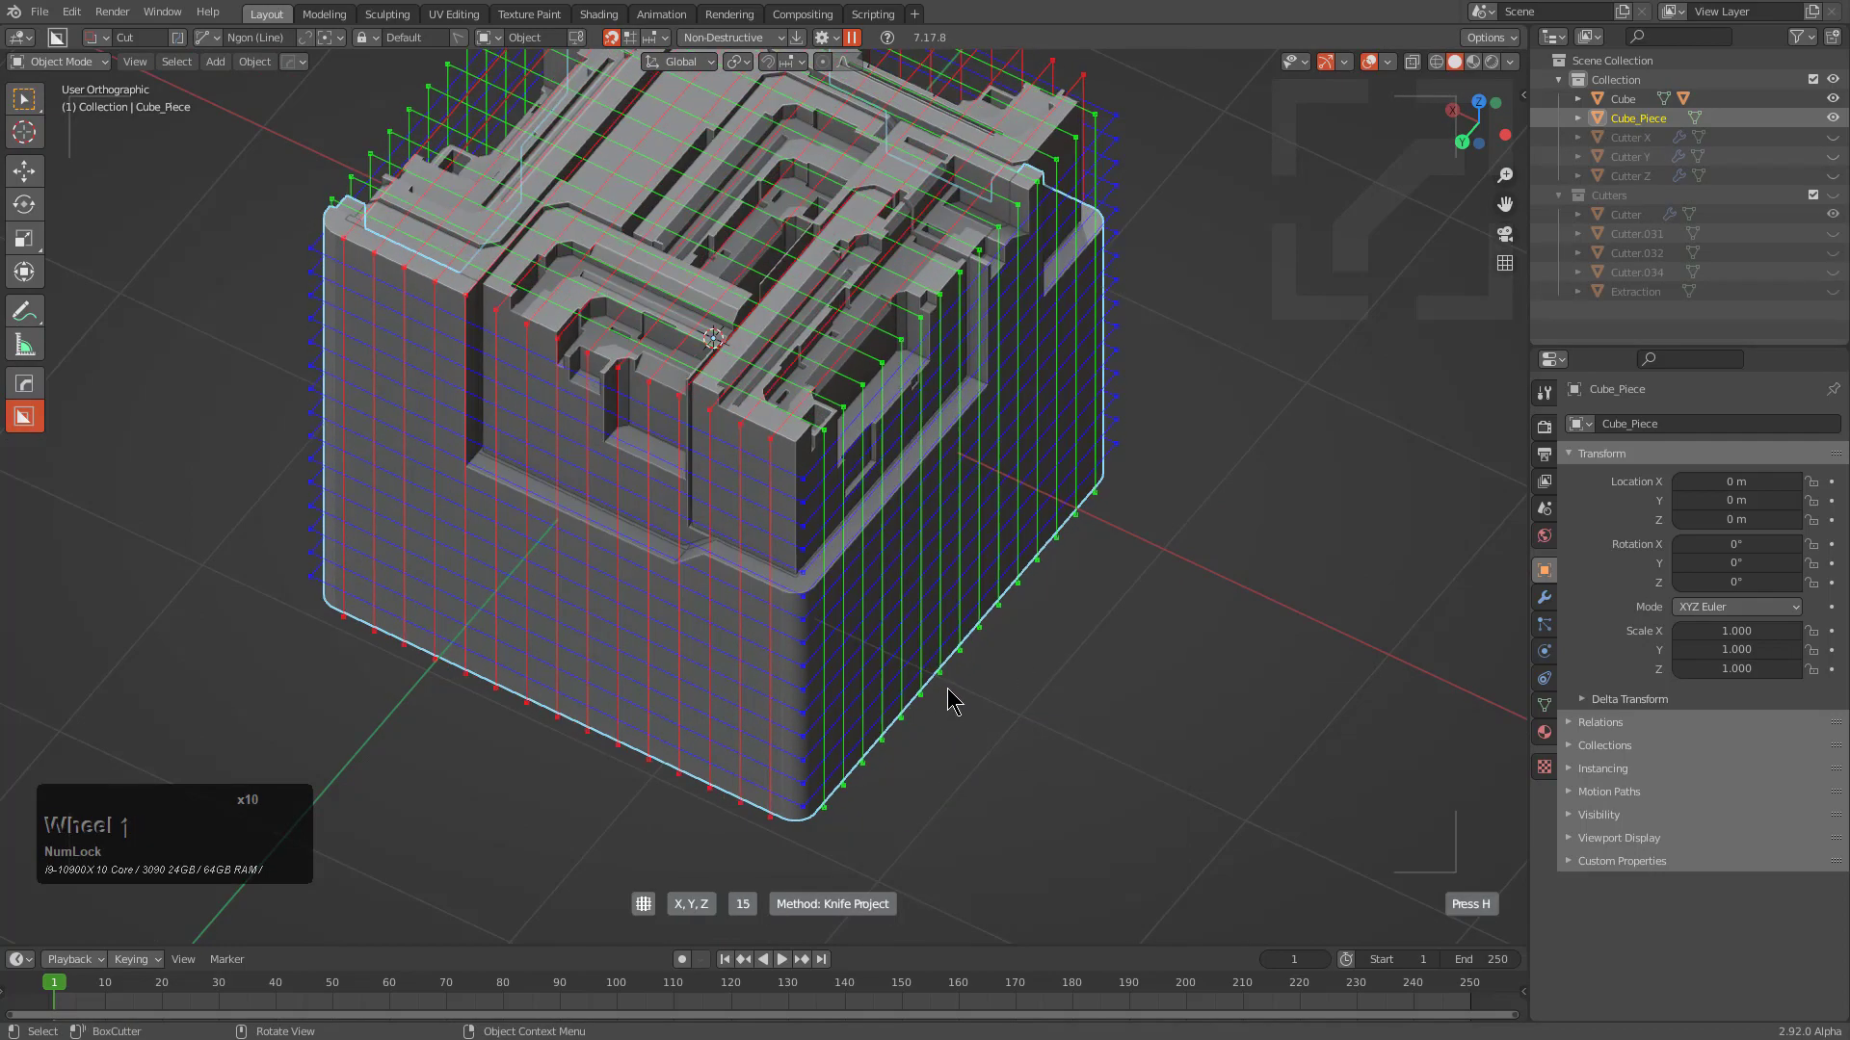
scroll(951, 691, up, 16)
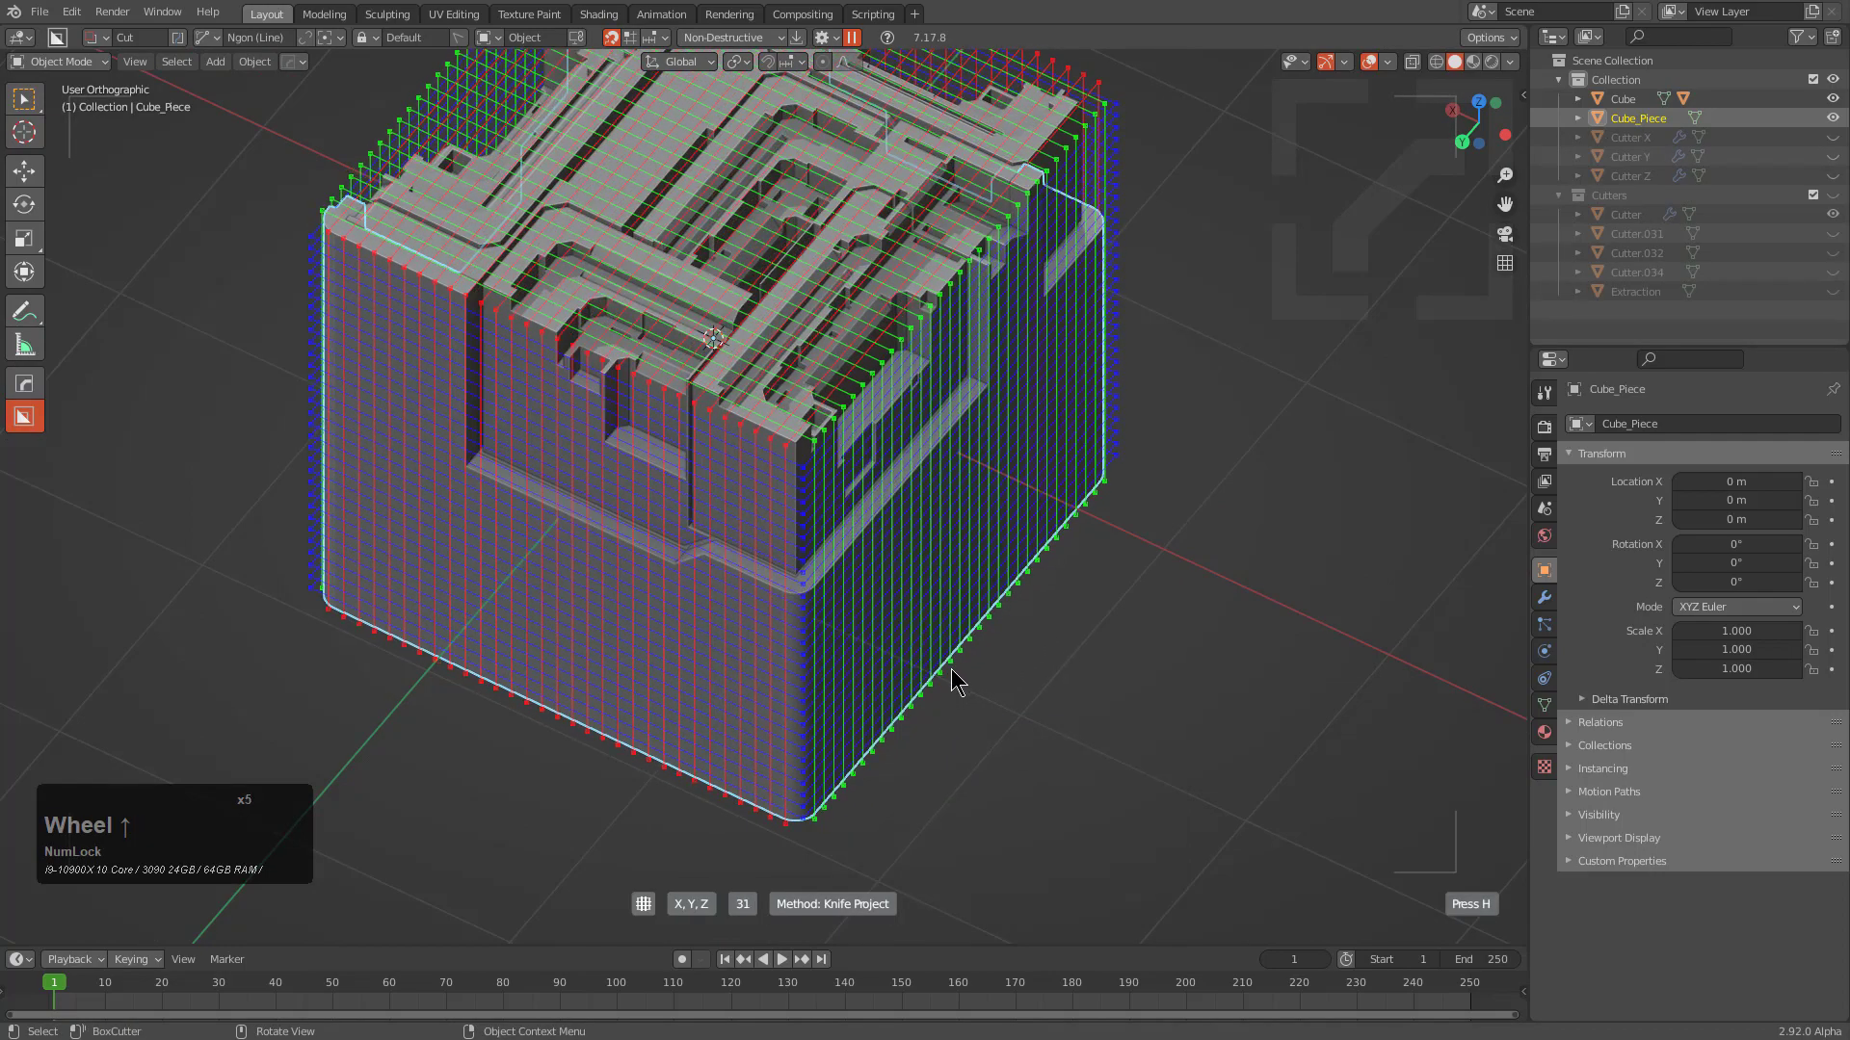
click(951, 678)
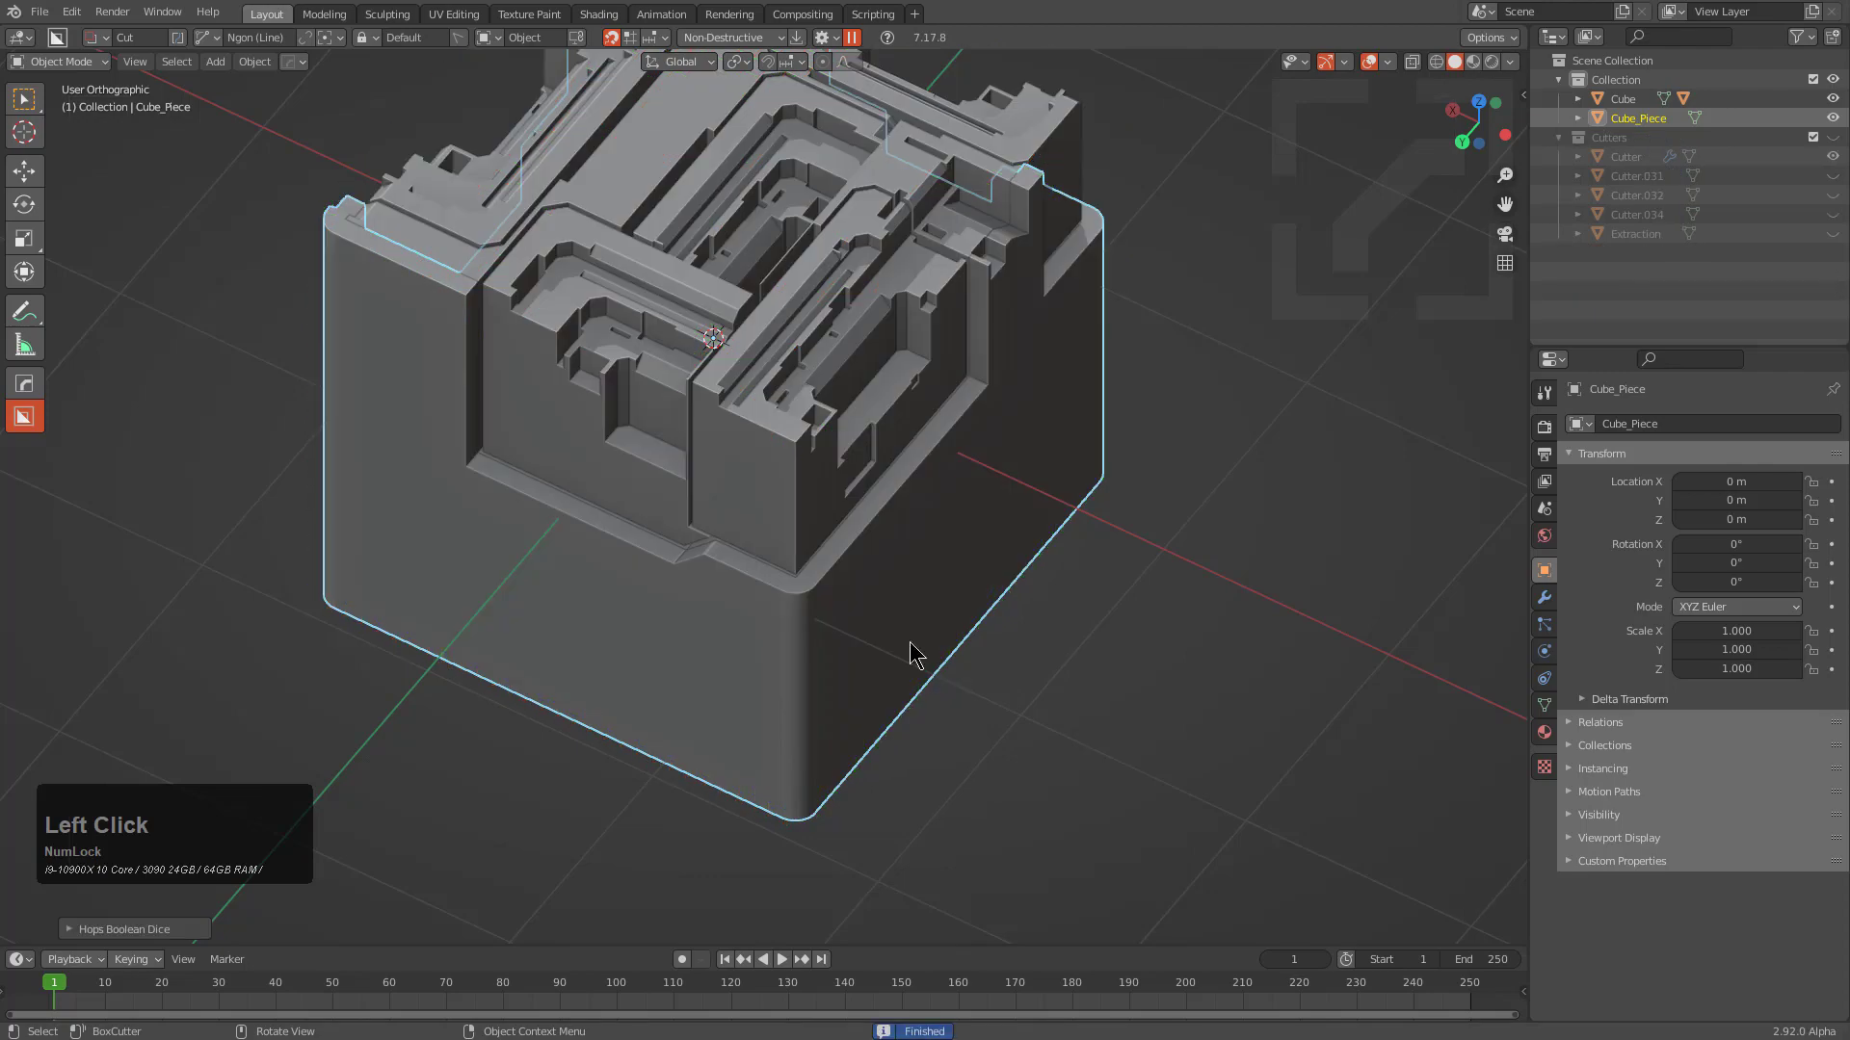
middle_drag(916, 652, 796, 568)
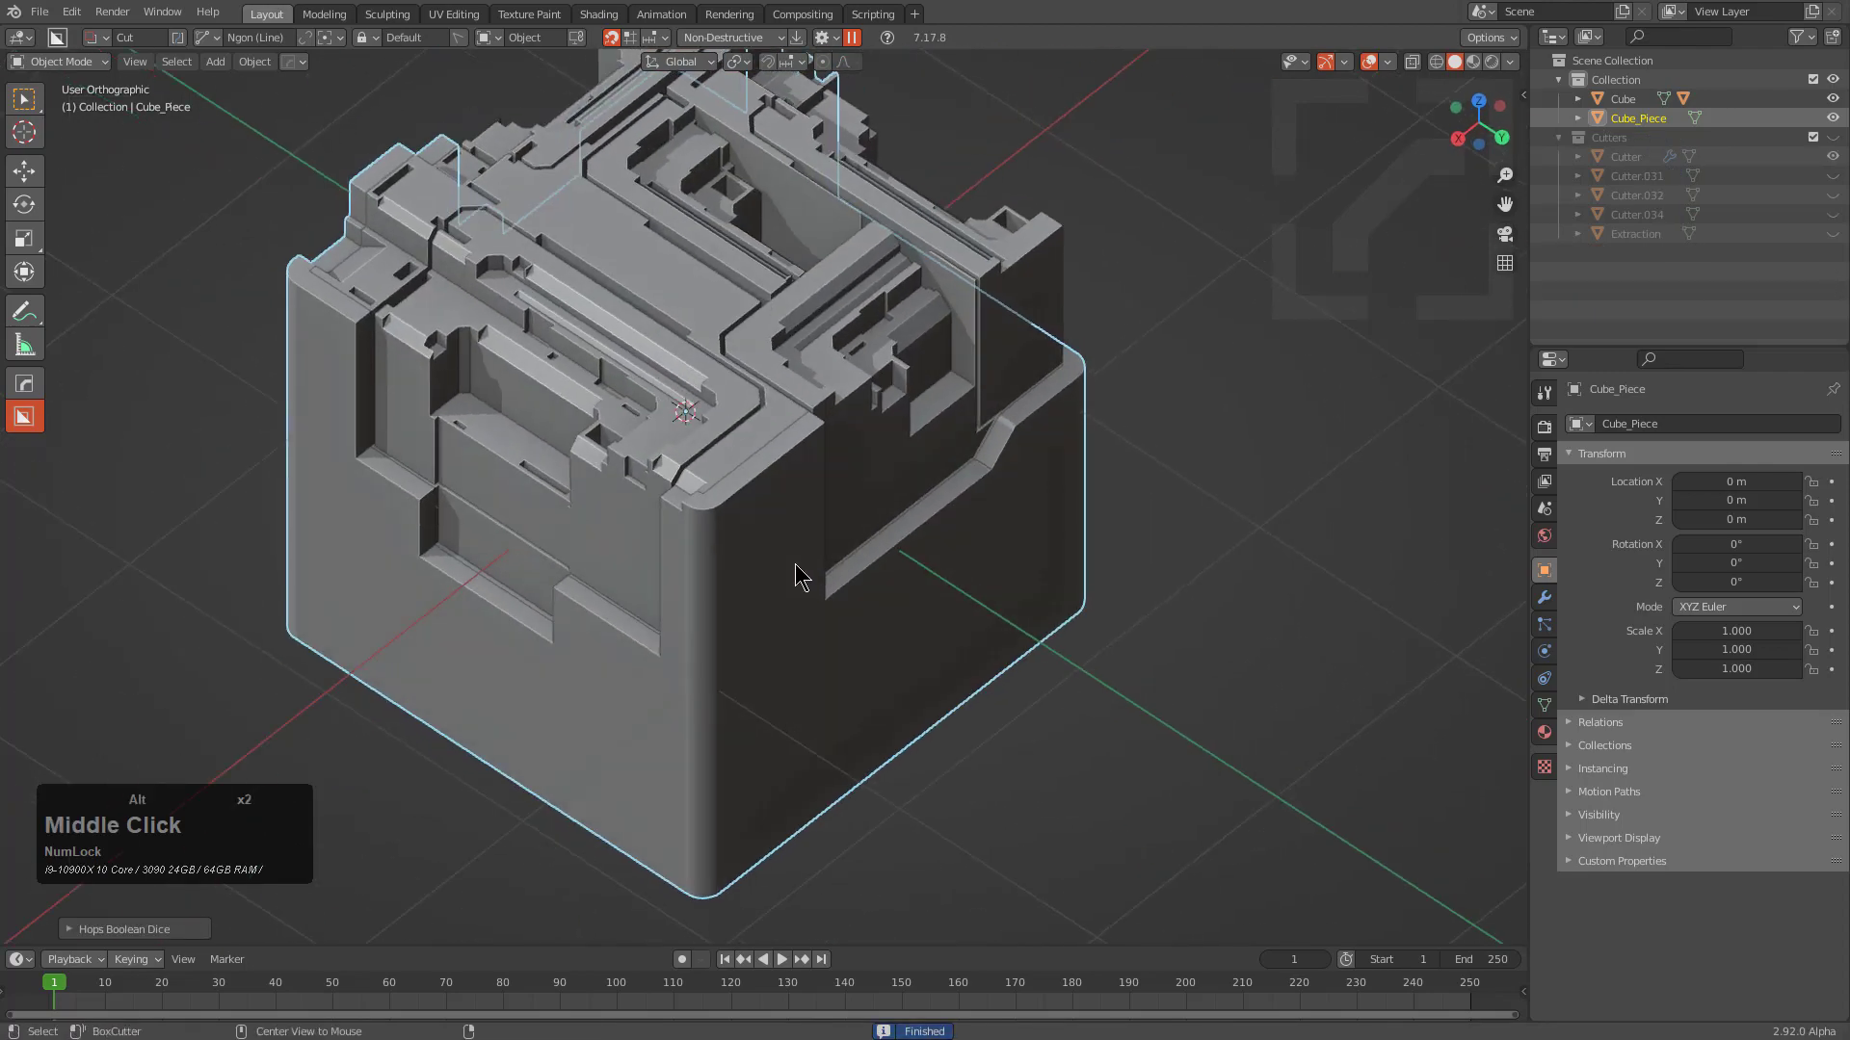
key(v)
click(644, 619)
middle_drag(643, 618, 697, 632)
key(v)
click(698, 632)
middle_drag(842, 539, 799, 602)
Select only the diced outer shell and add a Cloth modifier to it with HardOps
key(a)
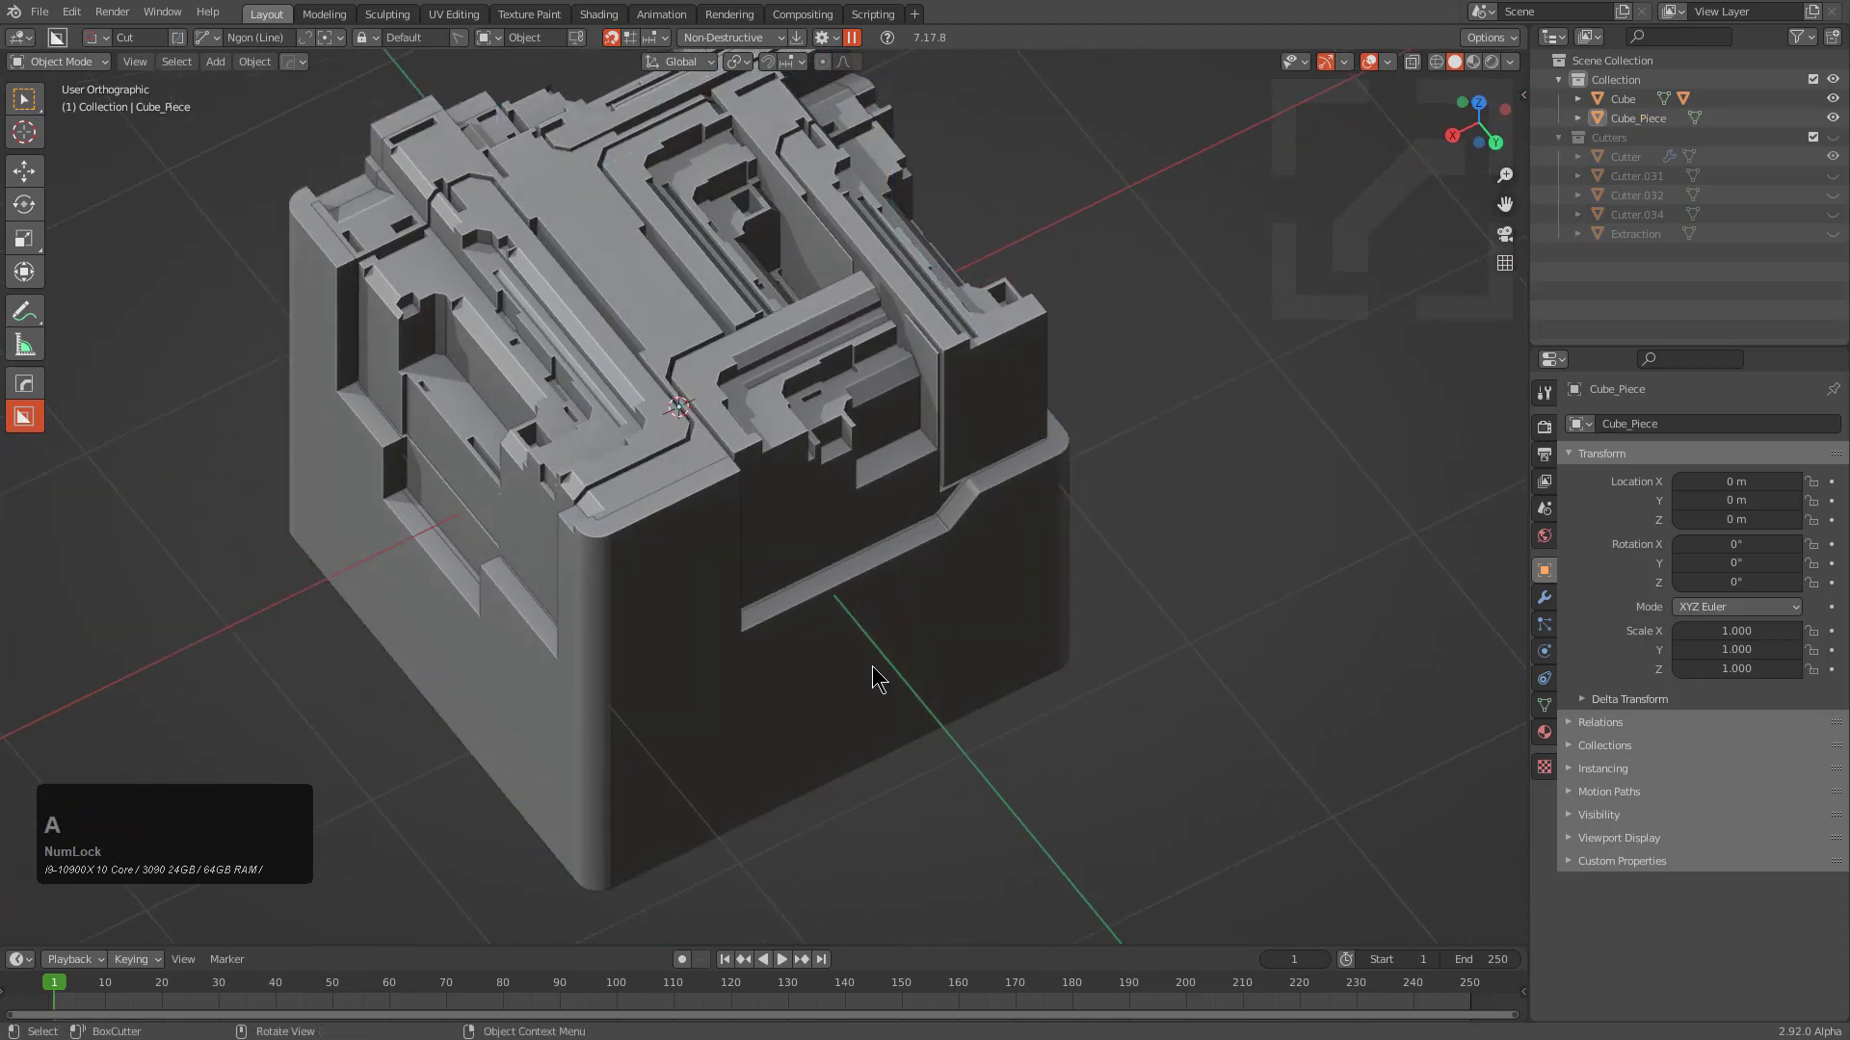
click(873, 668)
key(q)
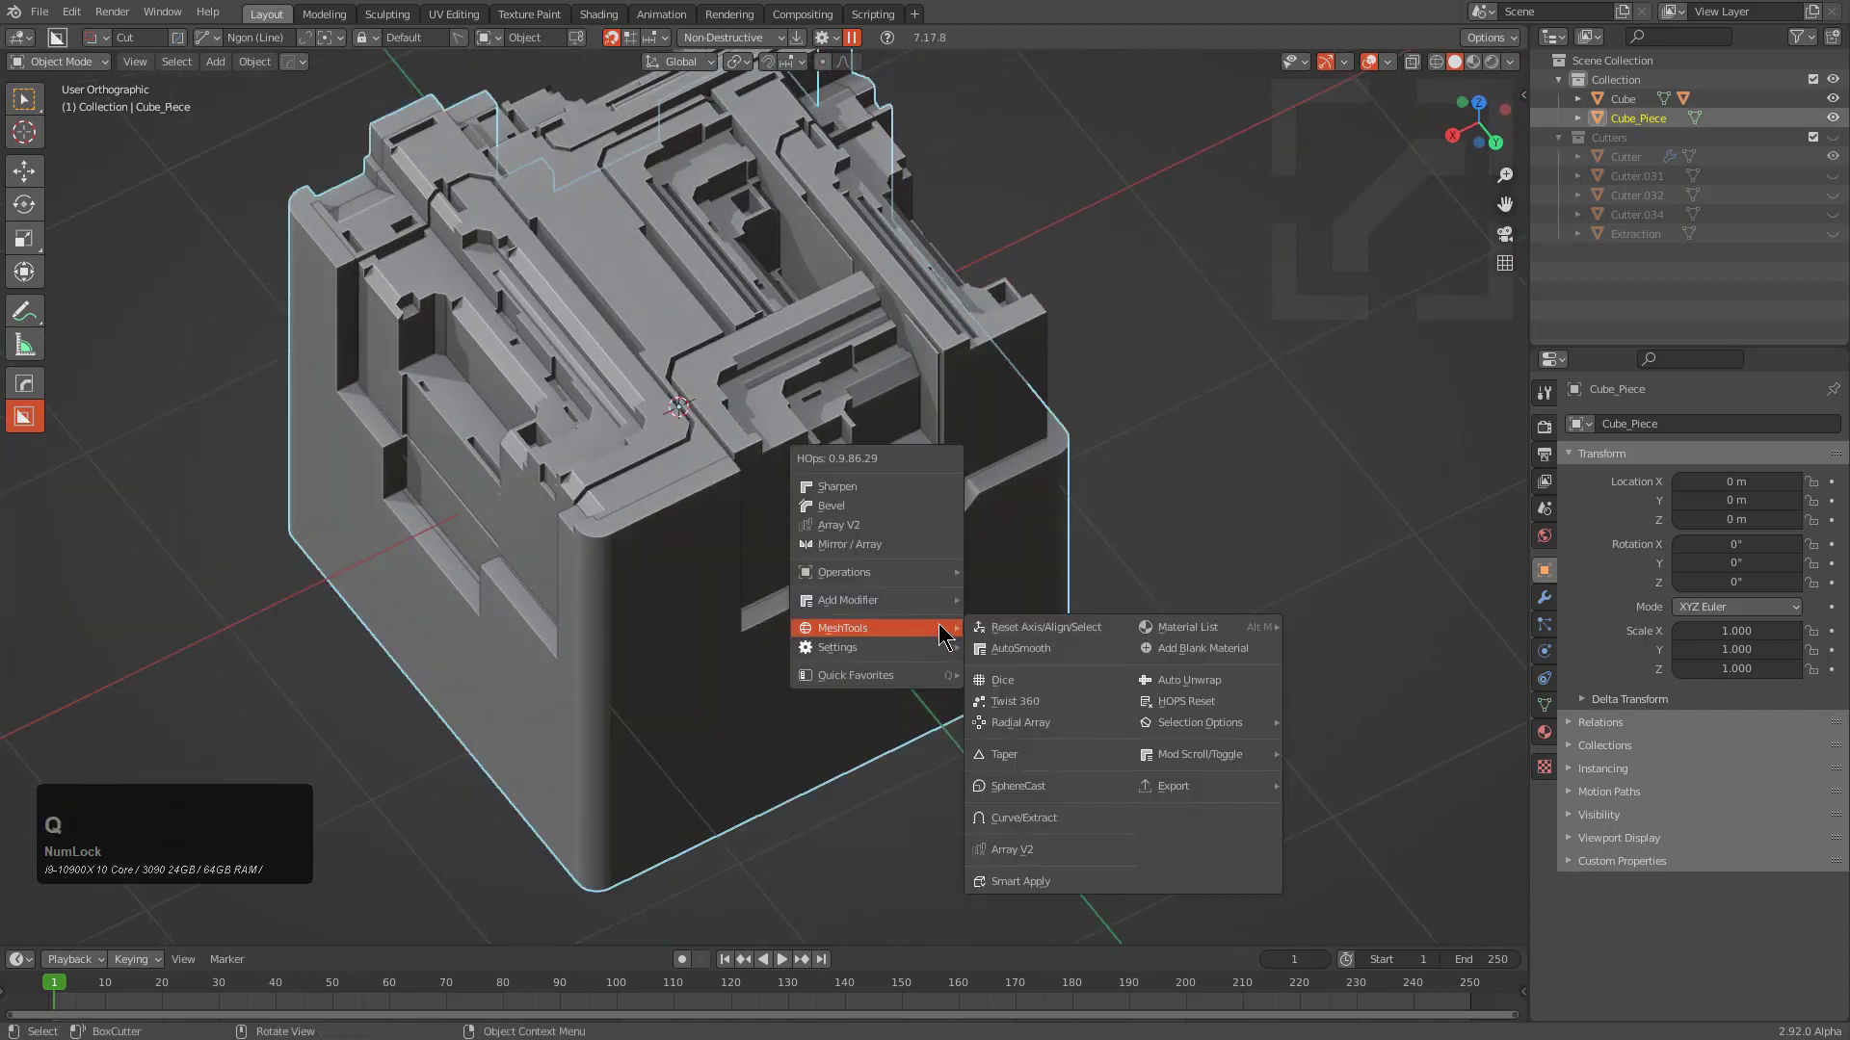
mouse_move(930, 601)
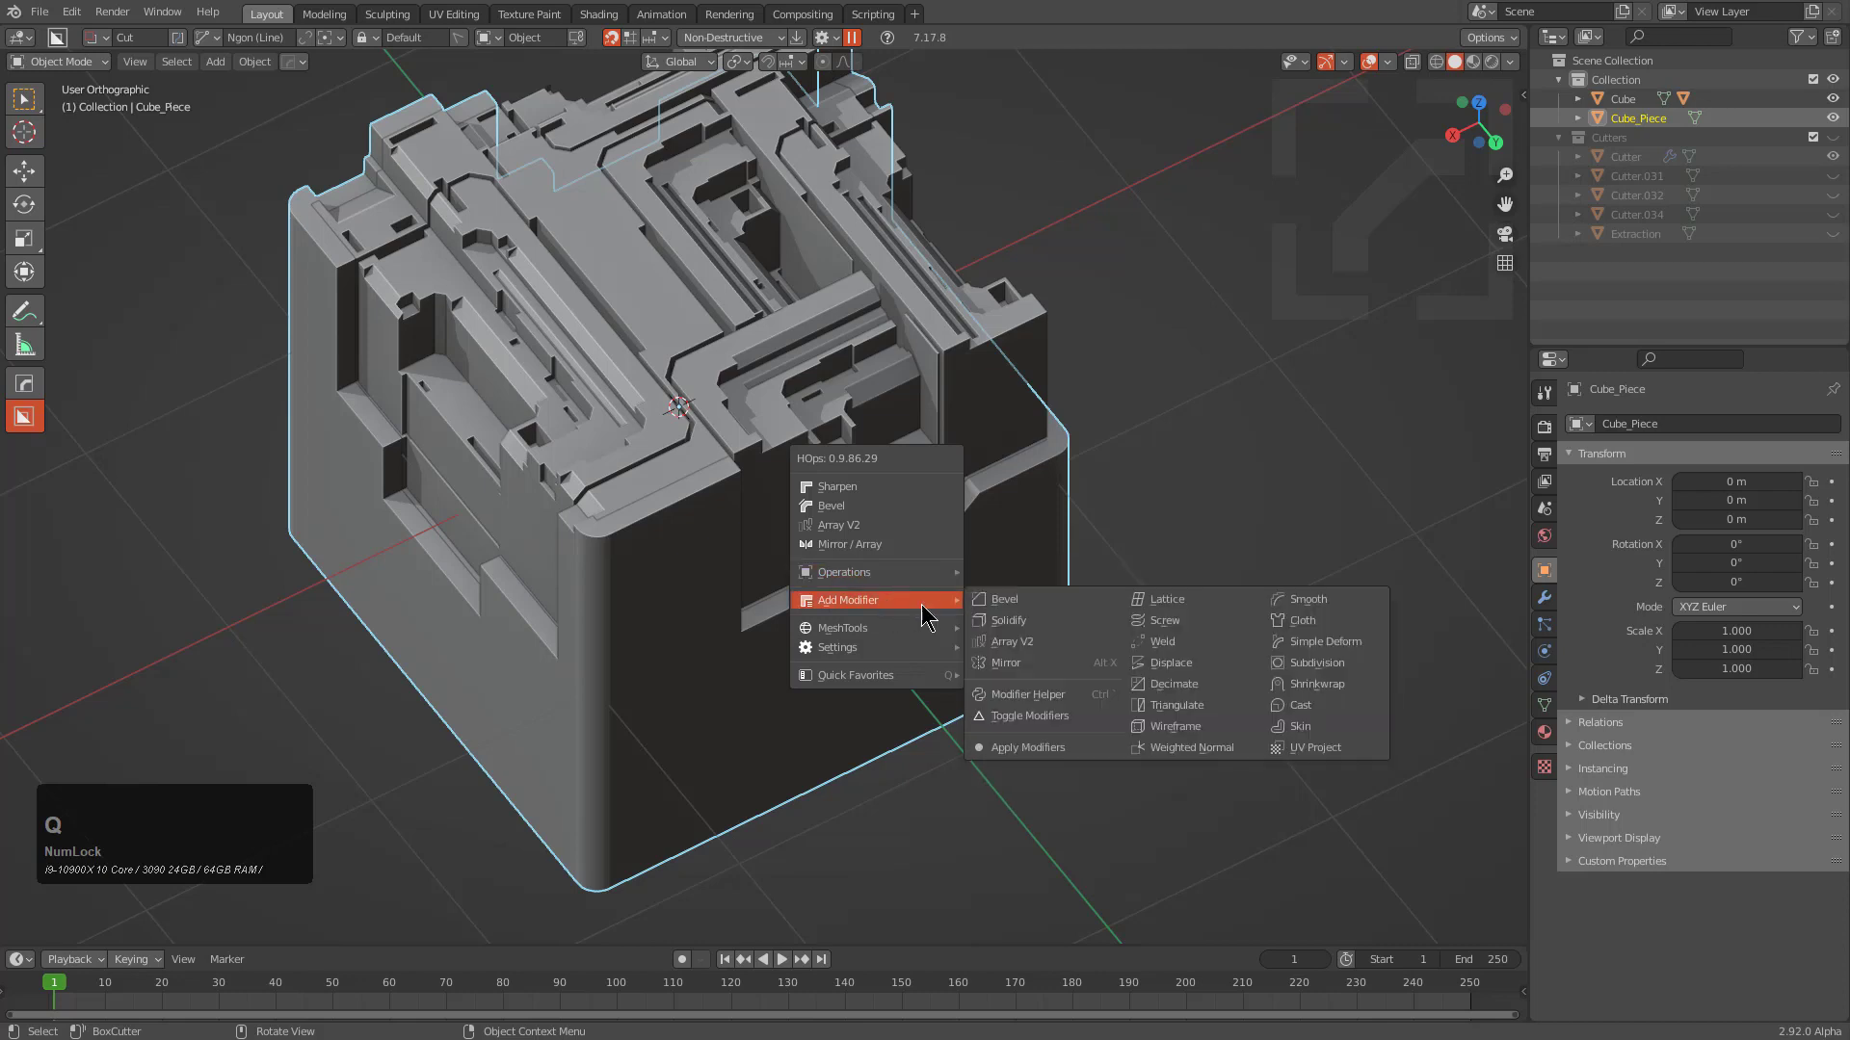
double_click(1319, 616)
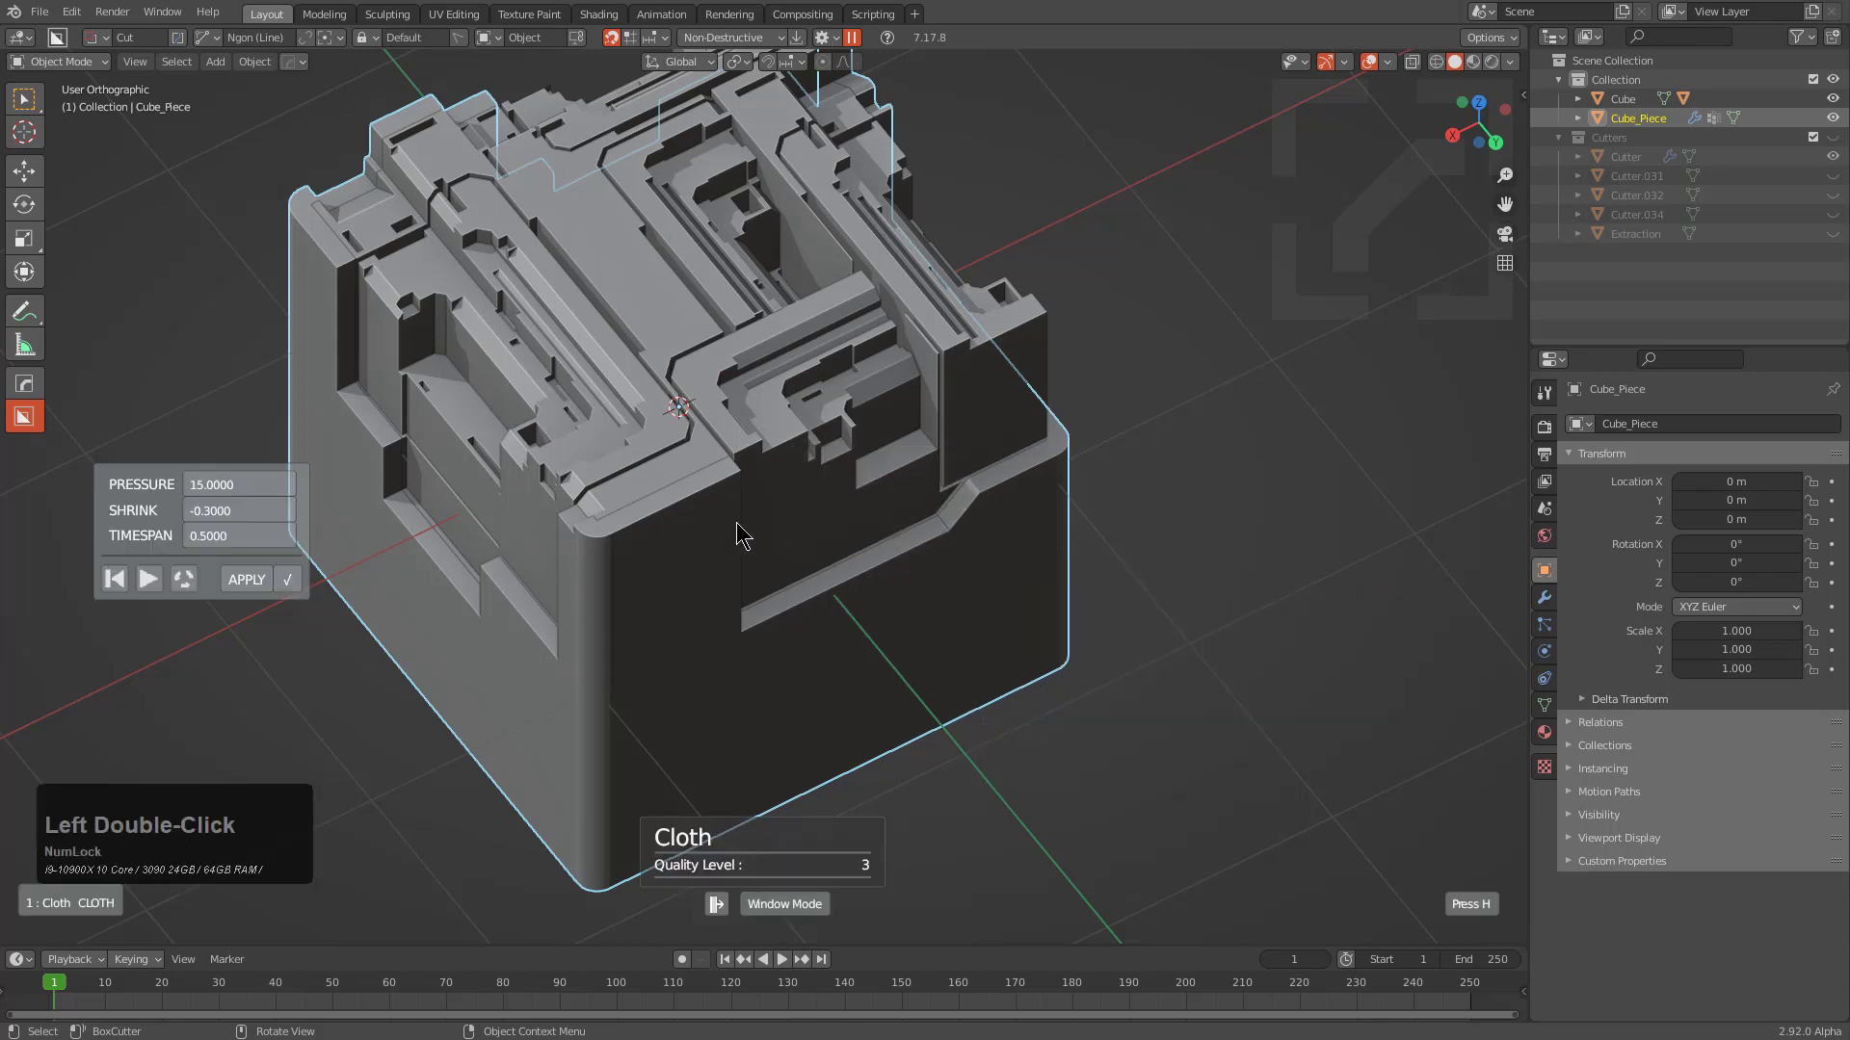
middle_drag(737, 578, 858, 588)
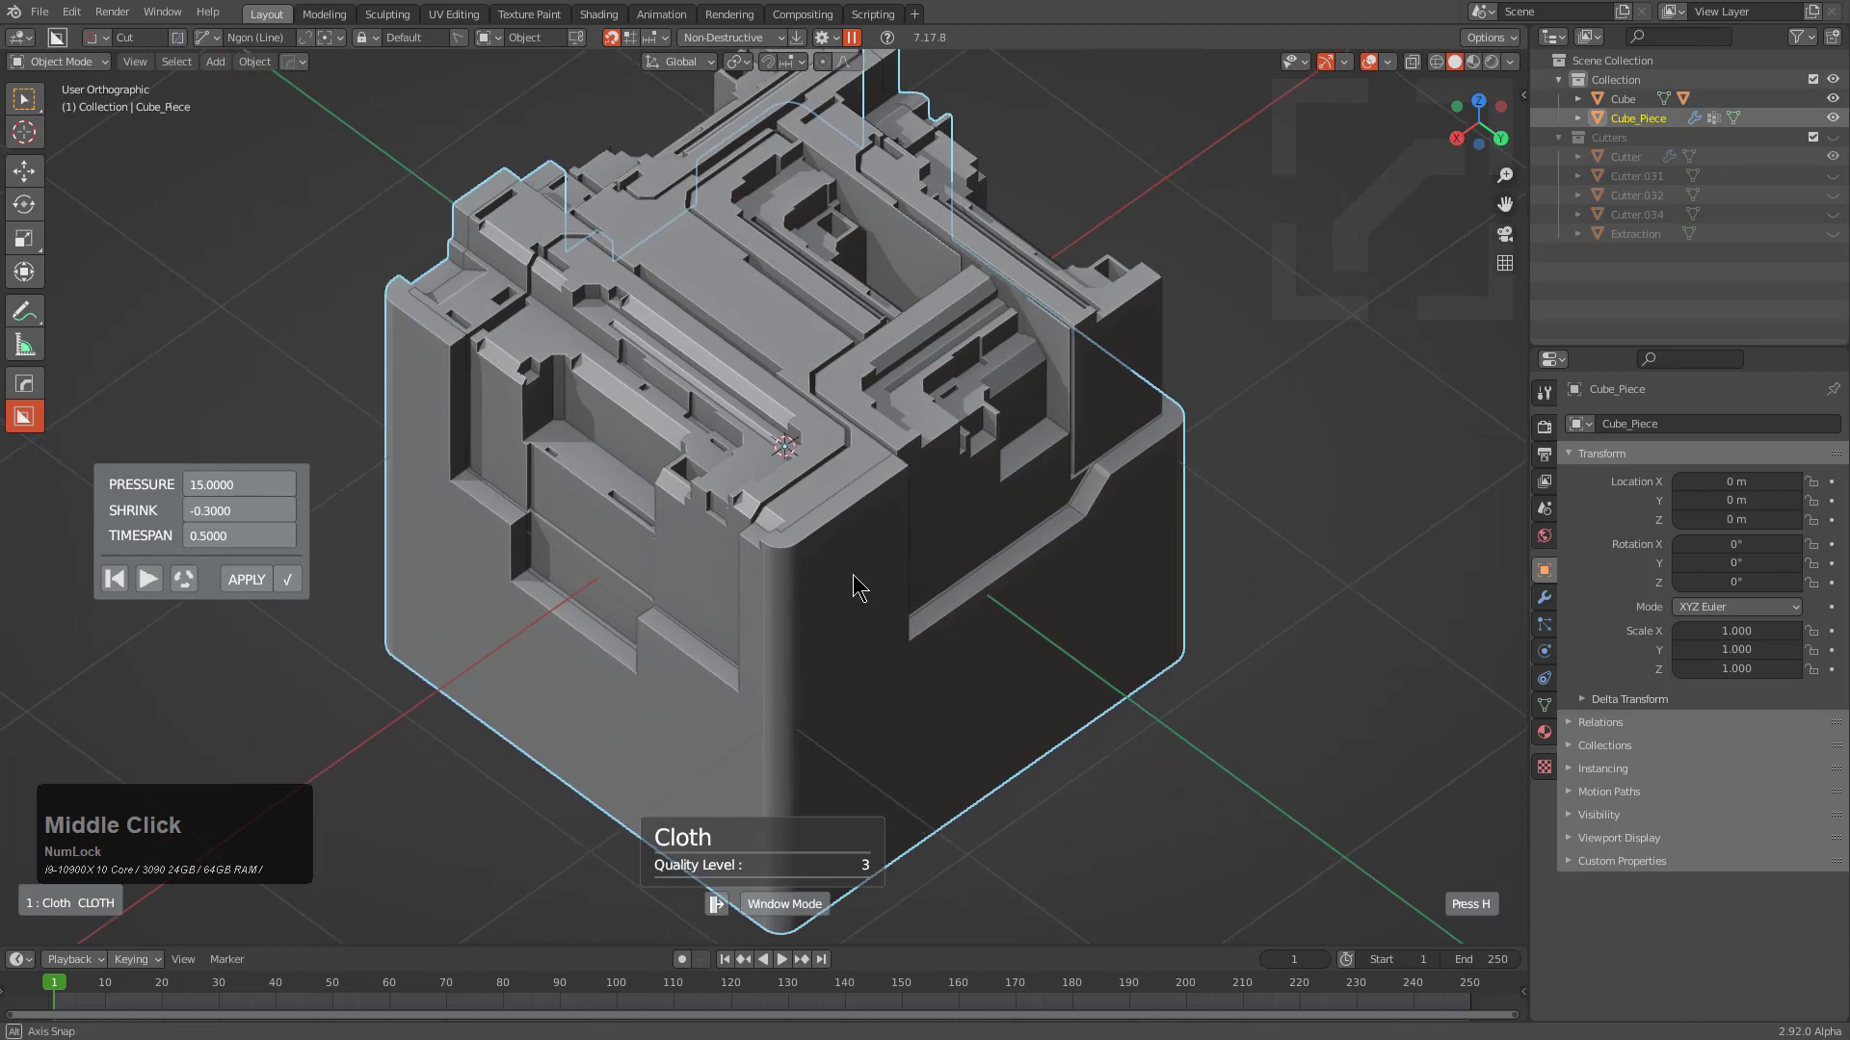
Move the floating cloth settings clear of the model and play the cloth simulation
drag(85, 595, 165, 299)
click(175, 269)
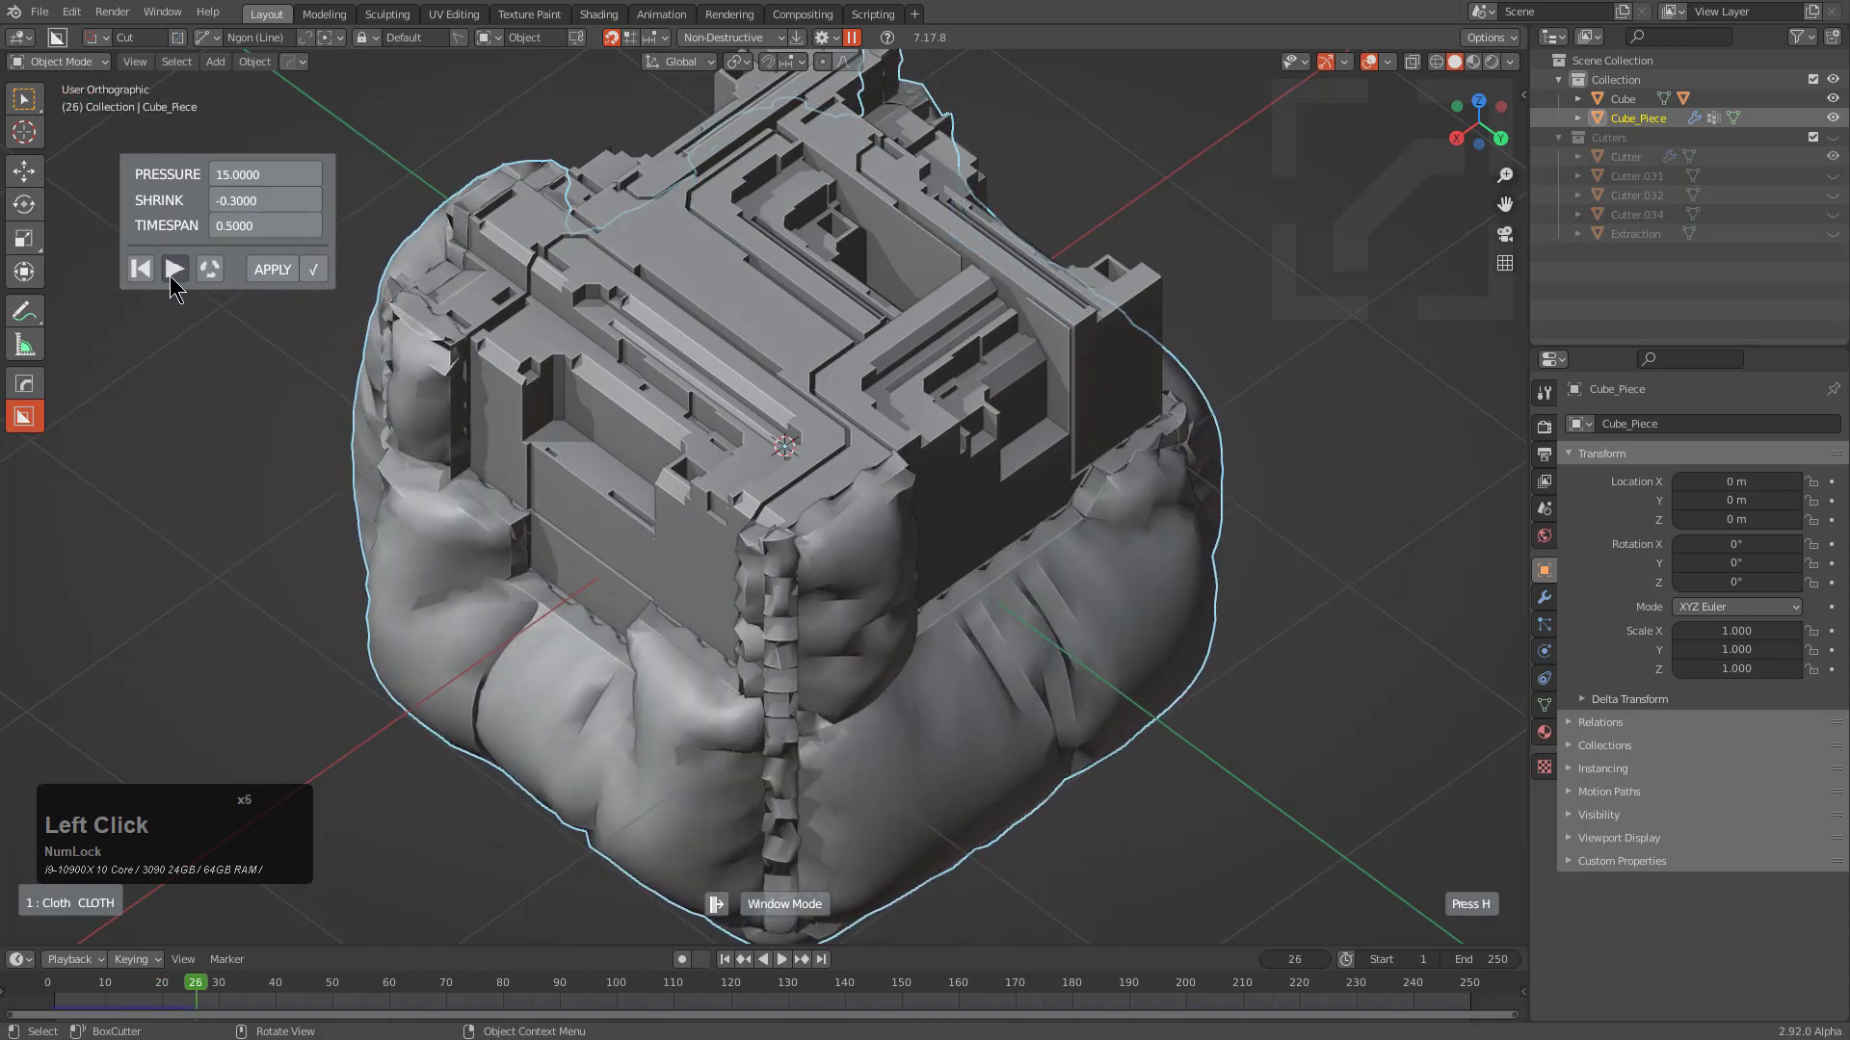
click(172, 274)
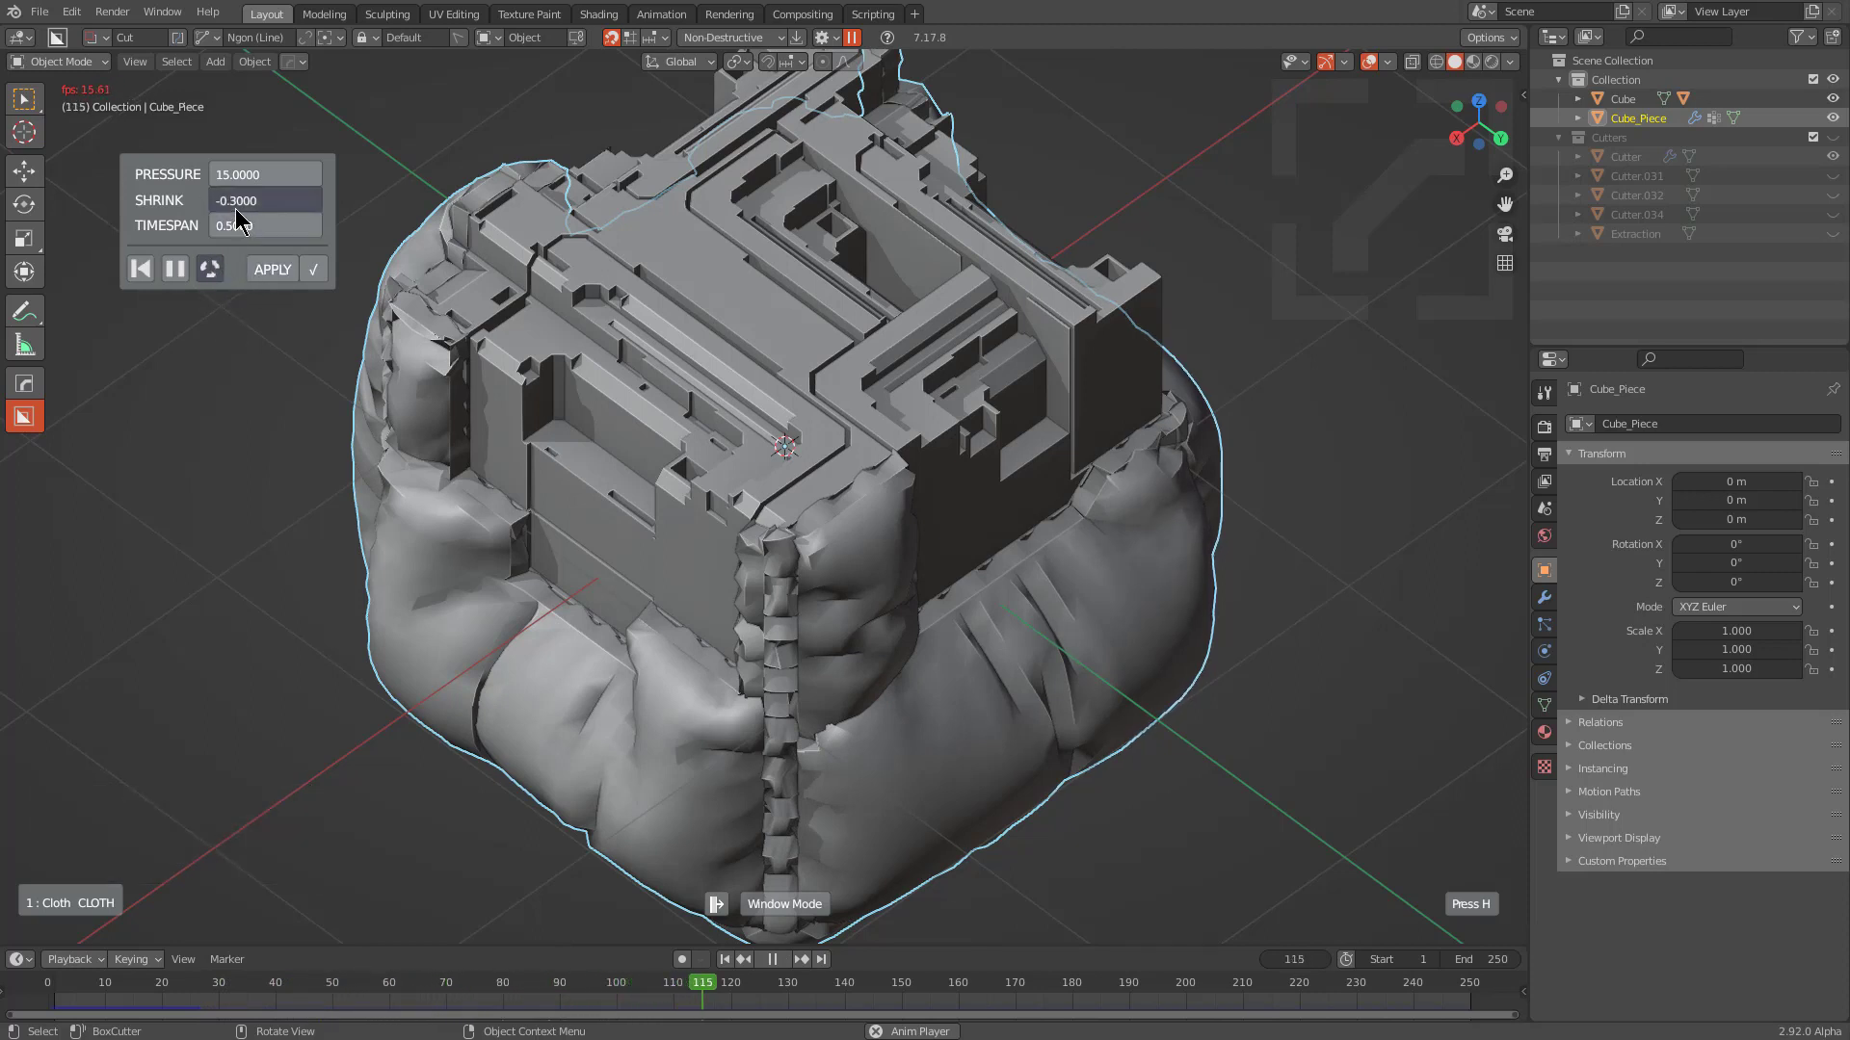
Set the cloth Shrink to -0.8 while the simulation plays, and accept the result
scroll(256, 200, down, 3)
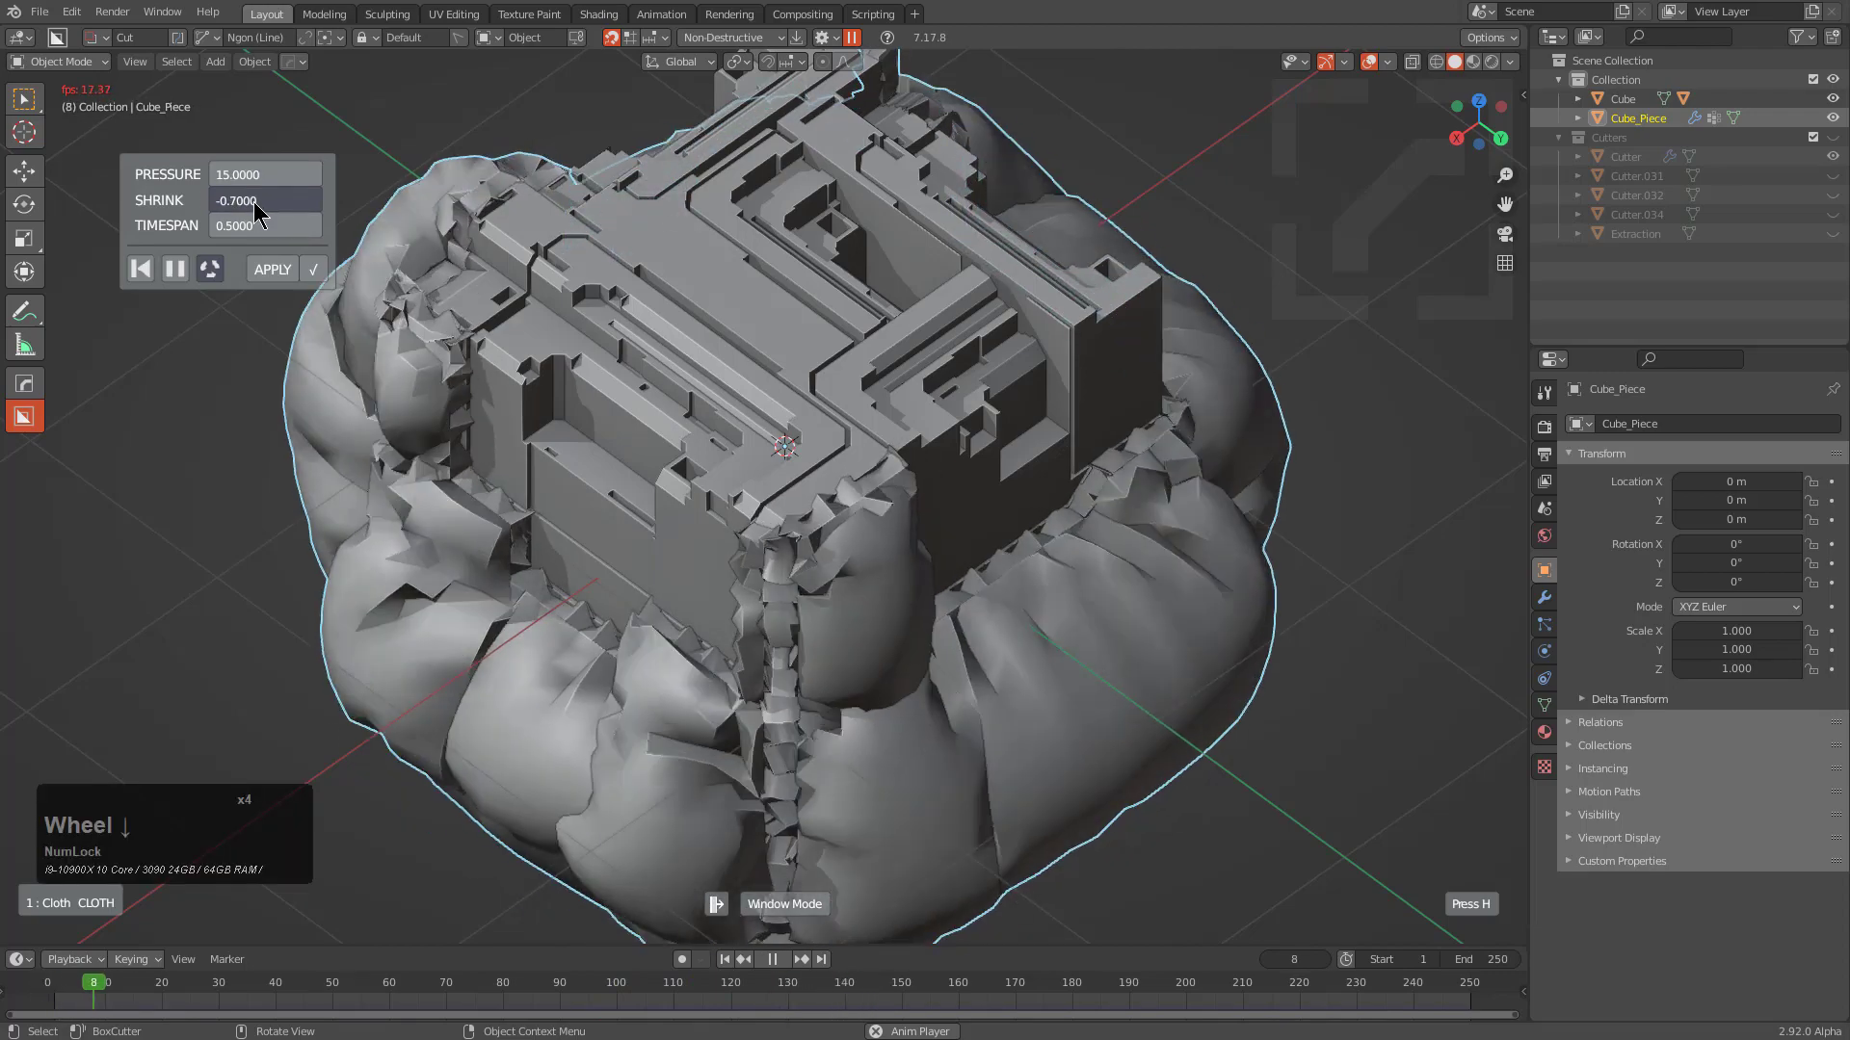
scroll(256, 201, down, 3)
scroll(255, 201, up, 1)
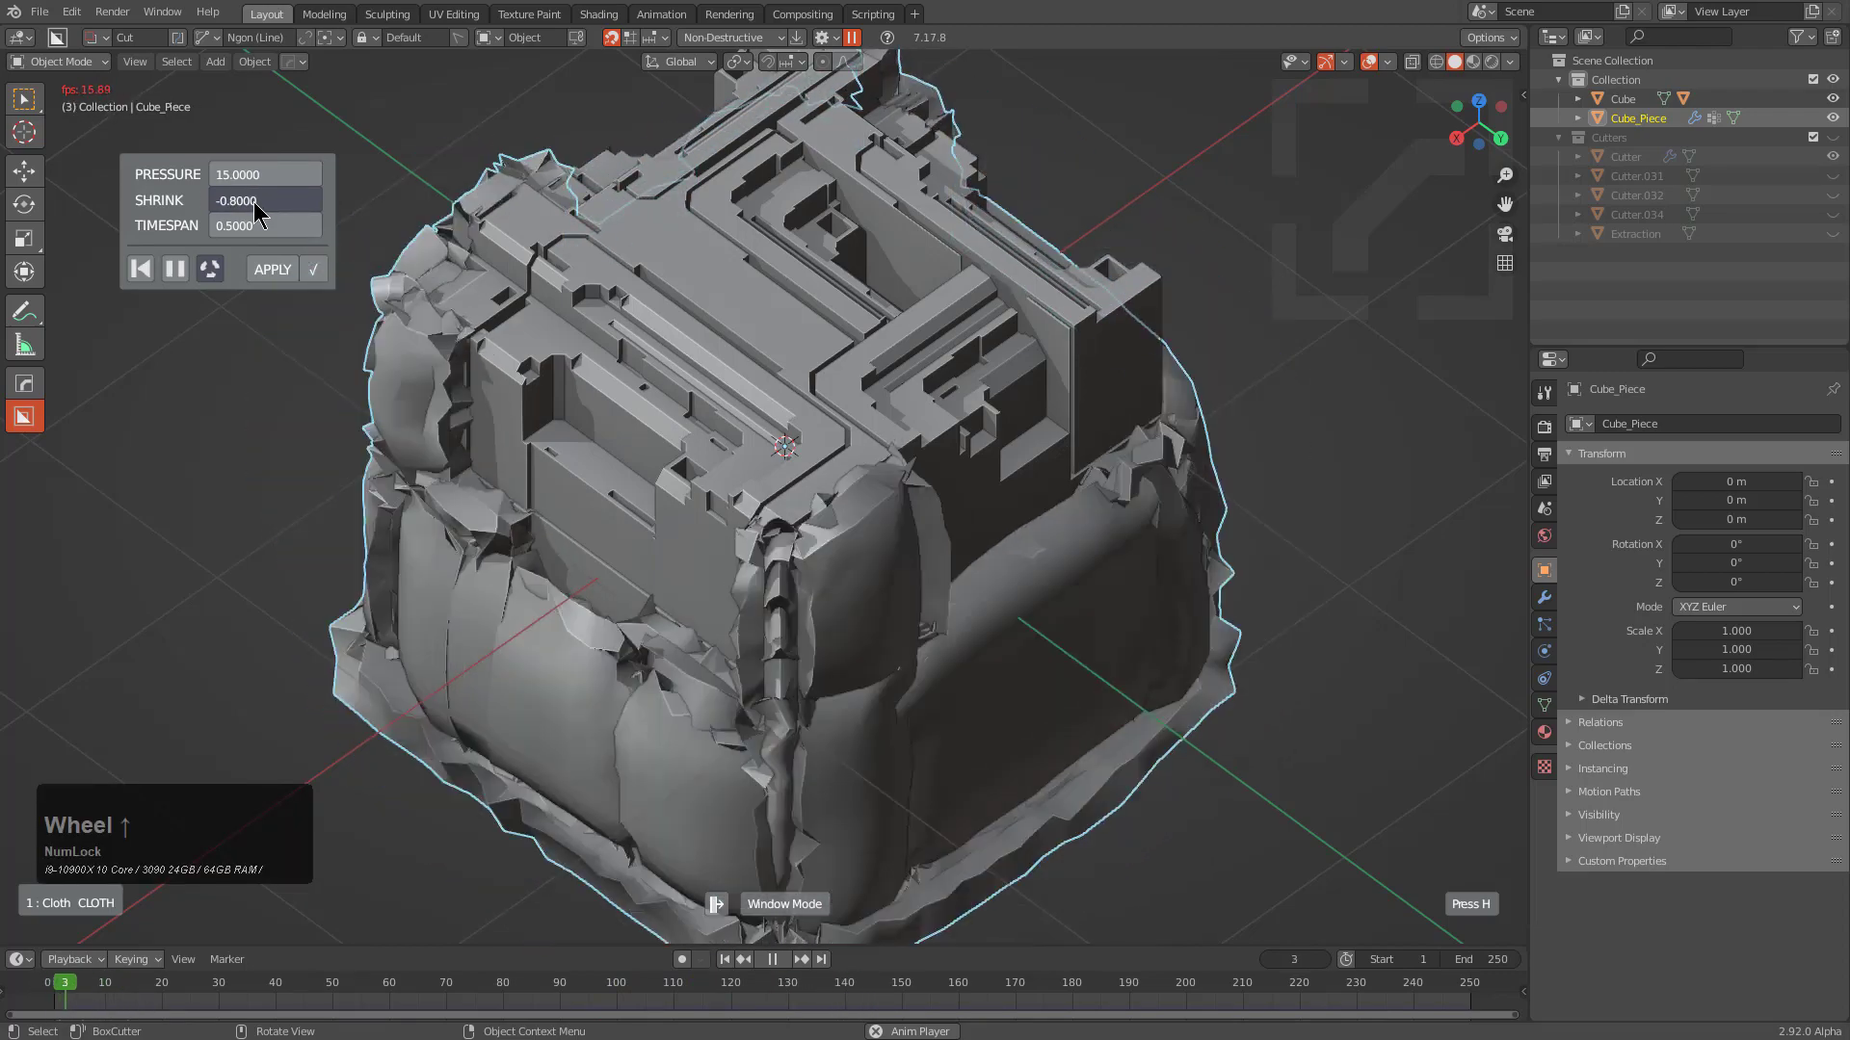
click(314, 272)
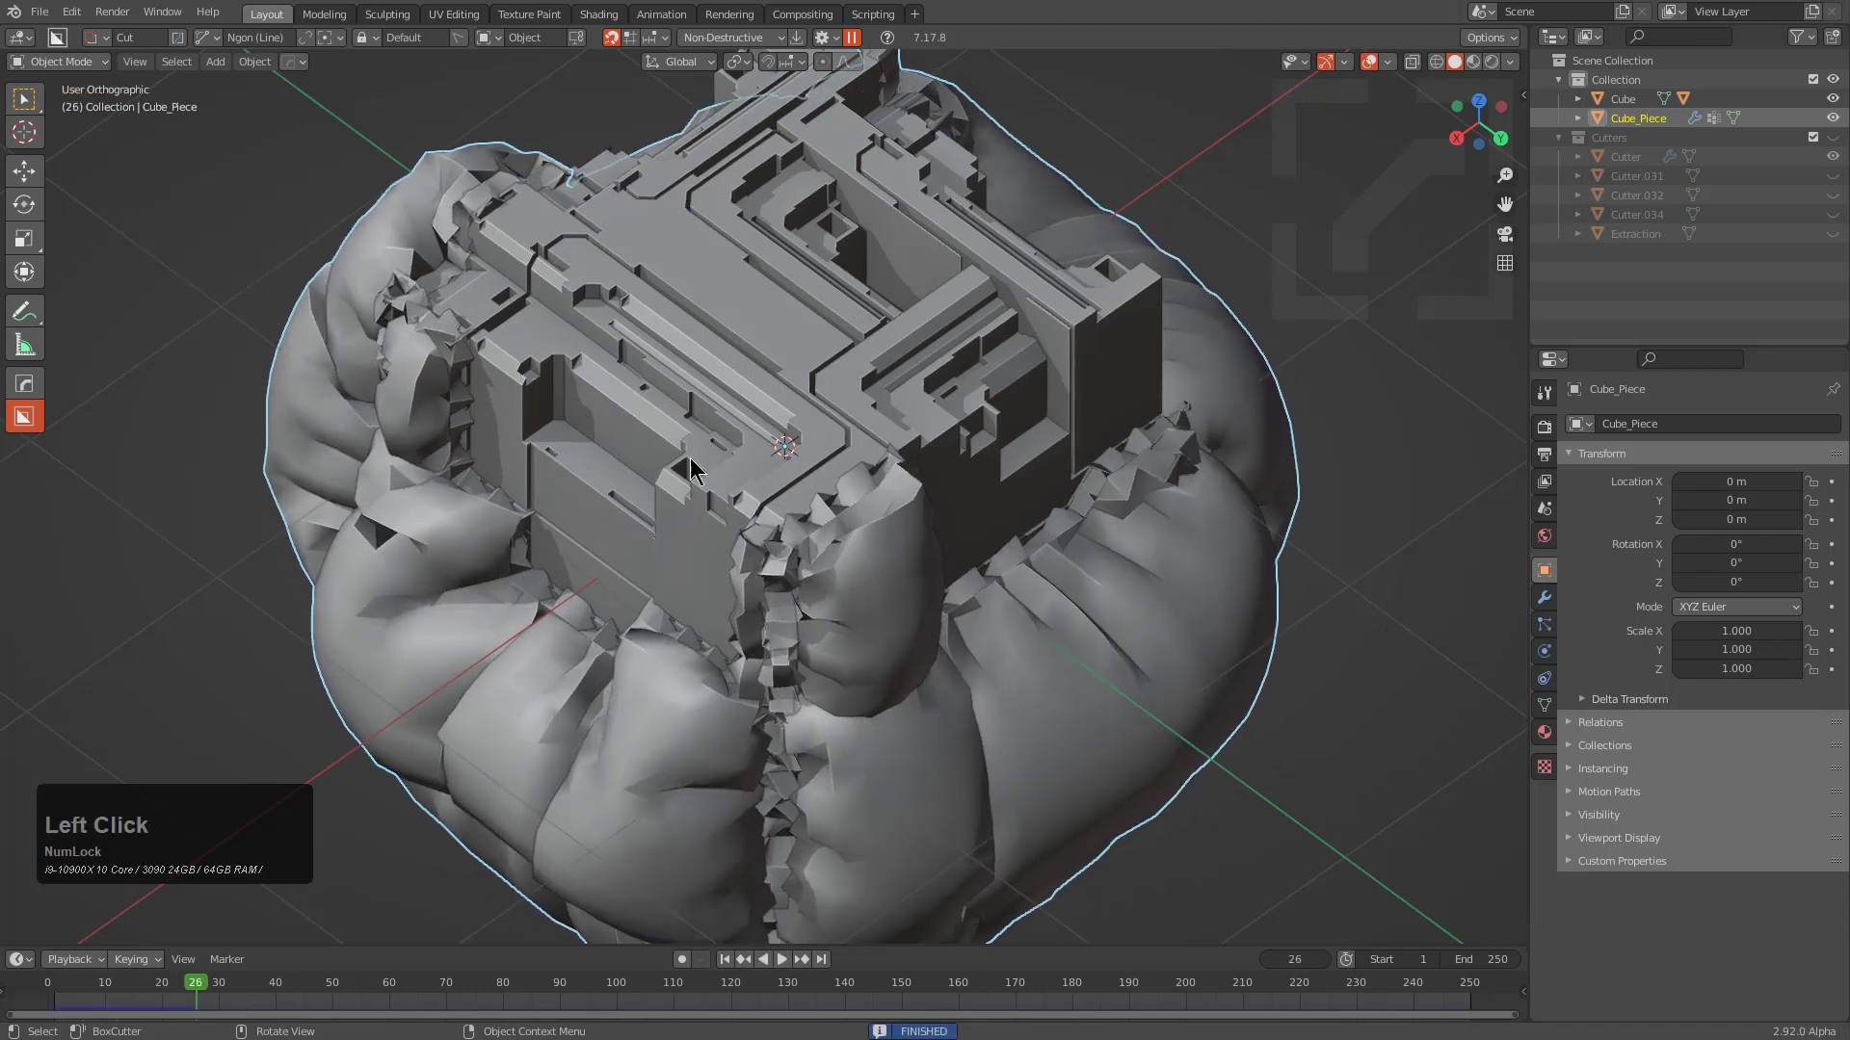
Inspect the inflated shell from several sides and reopen its HardOps Cloth settings
middle_drag(694, 462, 803, 516)
scroll(1112, 494, down, 2)
middle_drag(1112, 494, 973, 506)
middle_drag(705, 738, 677, 530)
key(1)
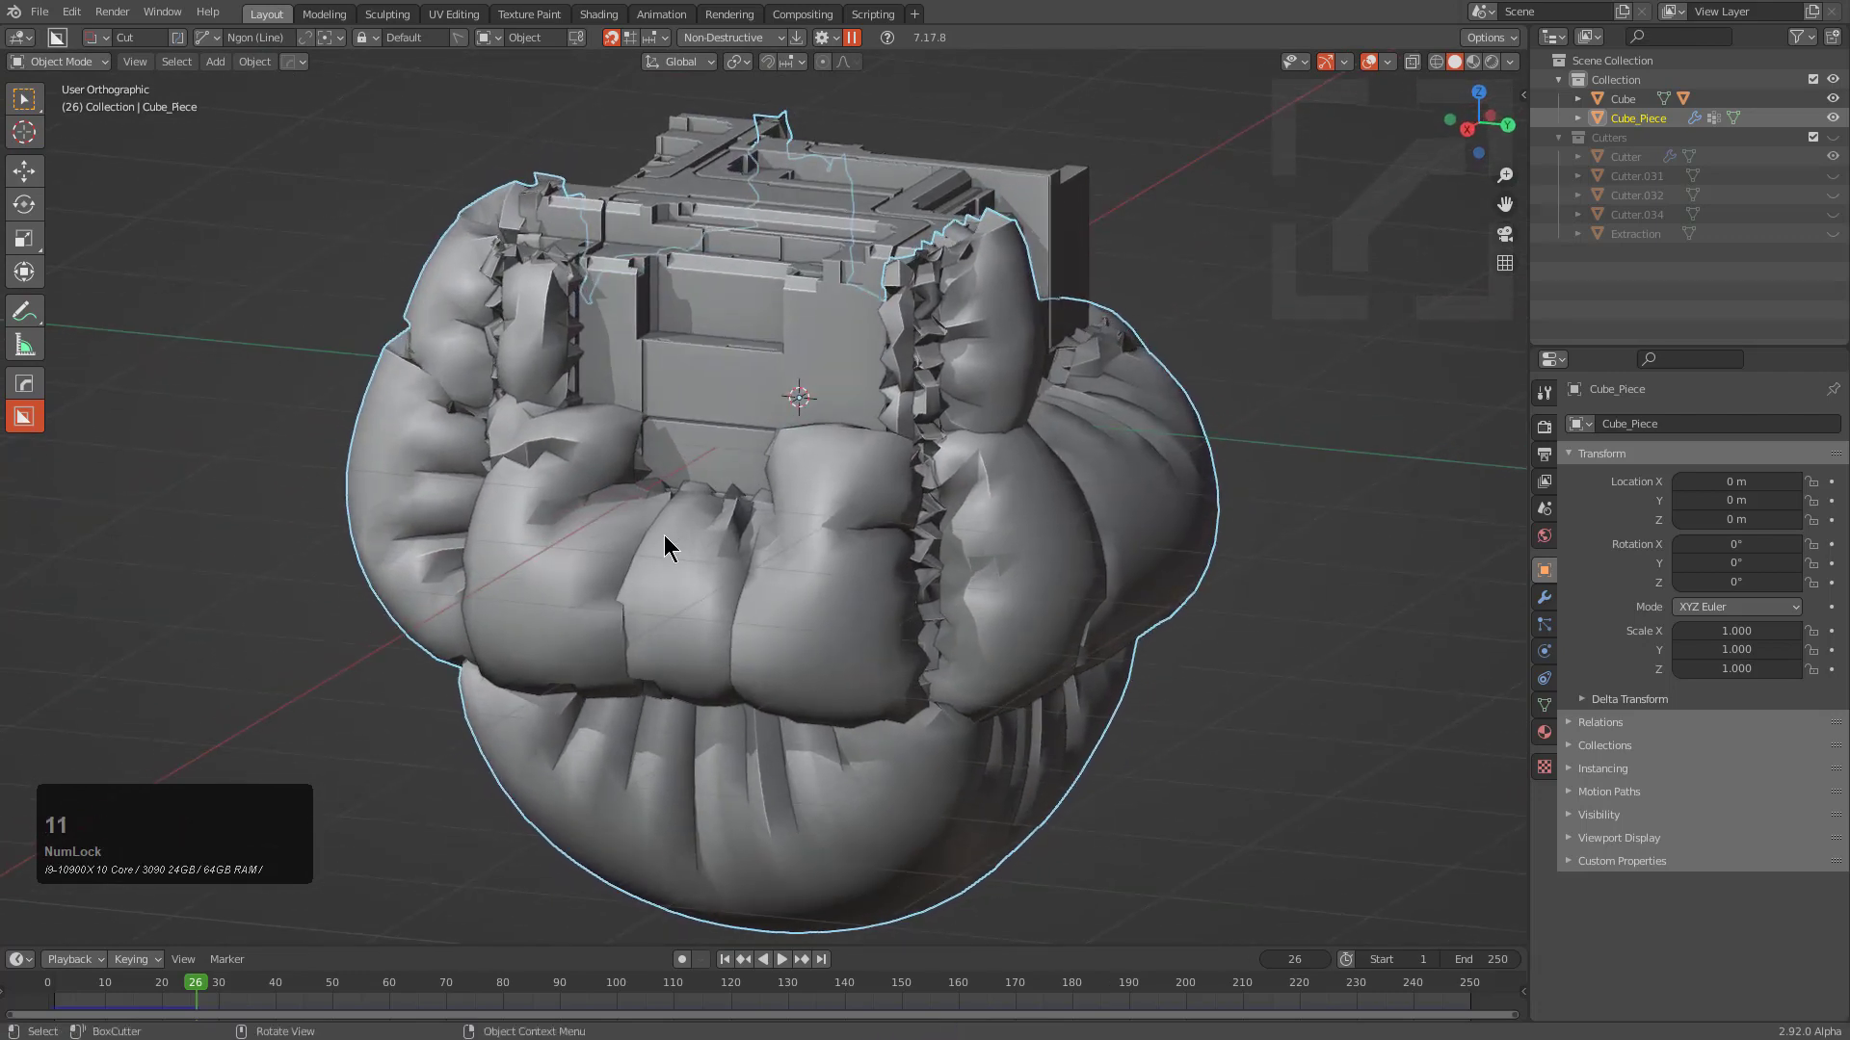
key(q)
mouse_move(665, 536)
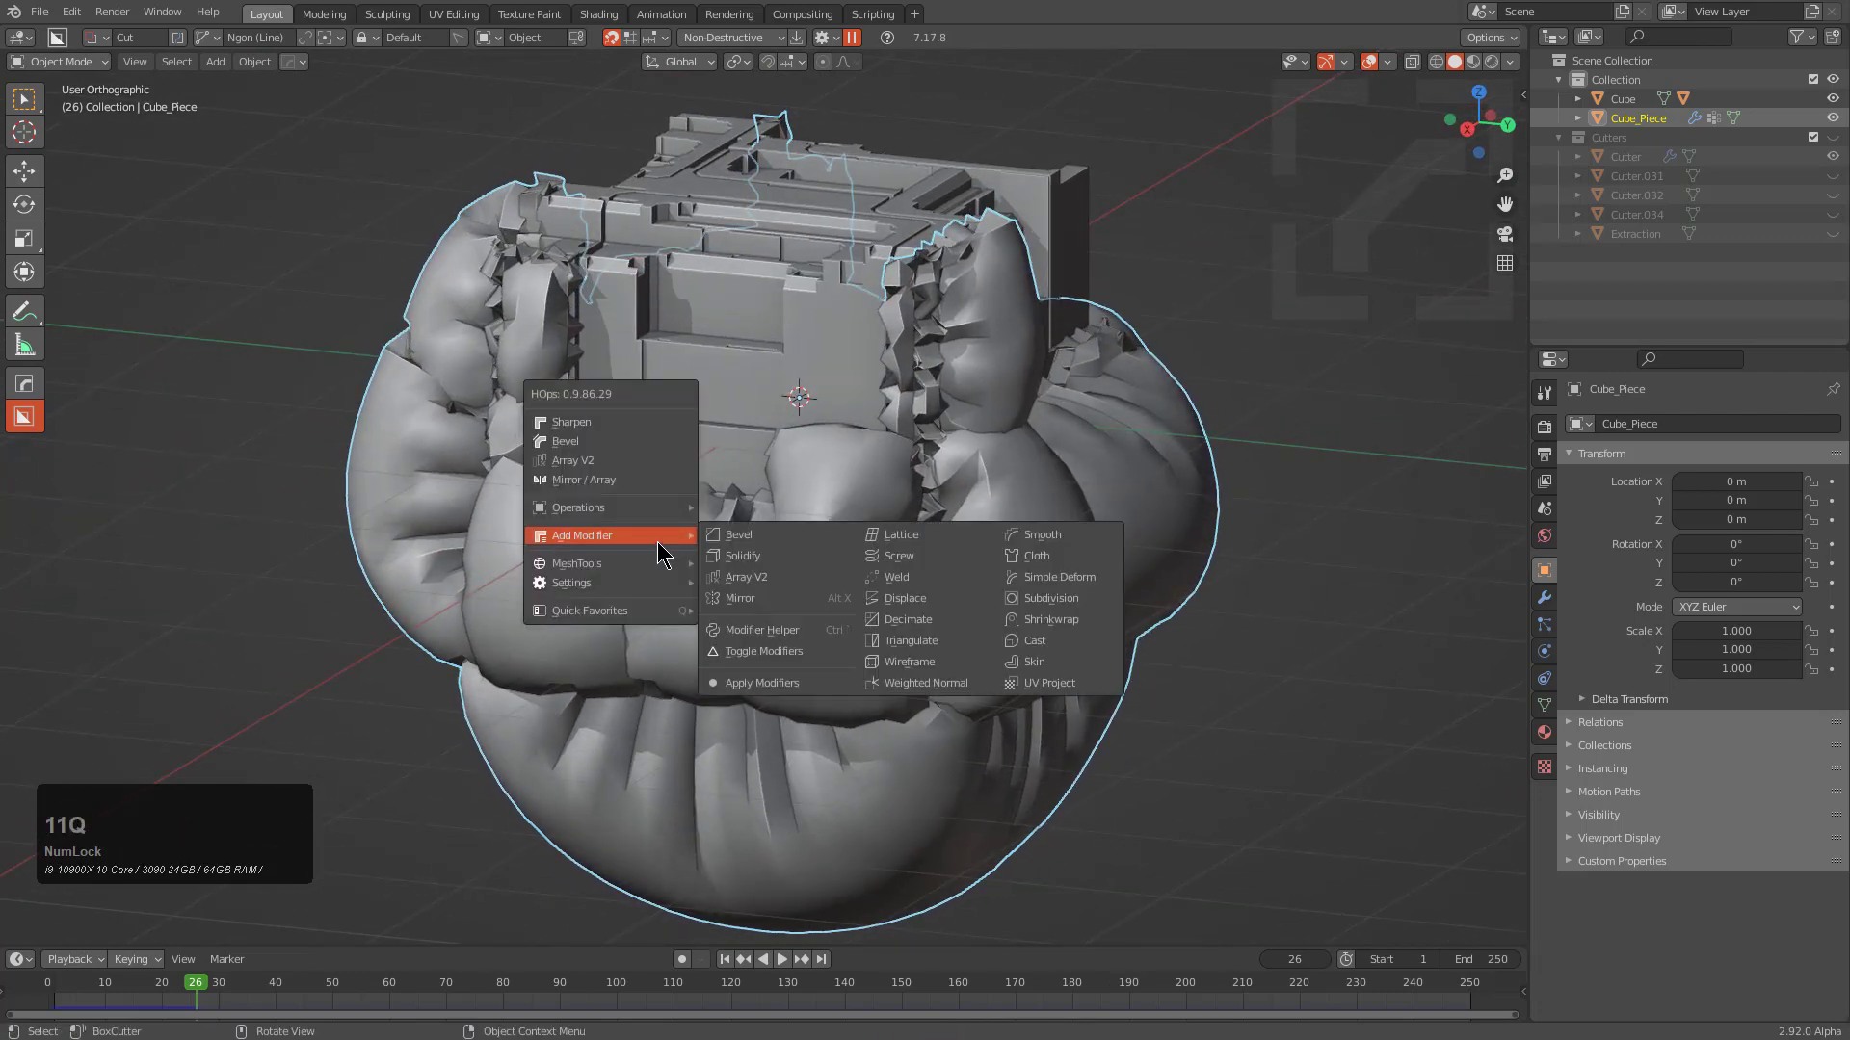
click(1036, 557)
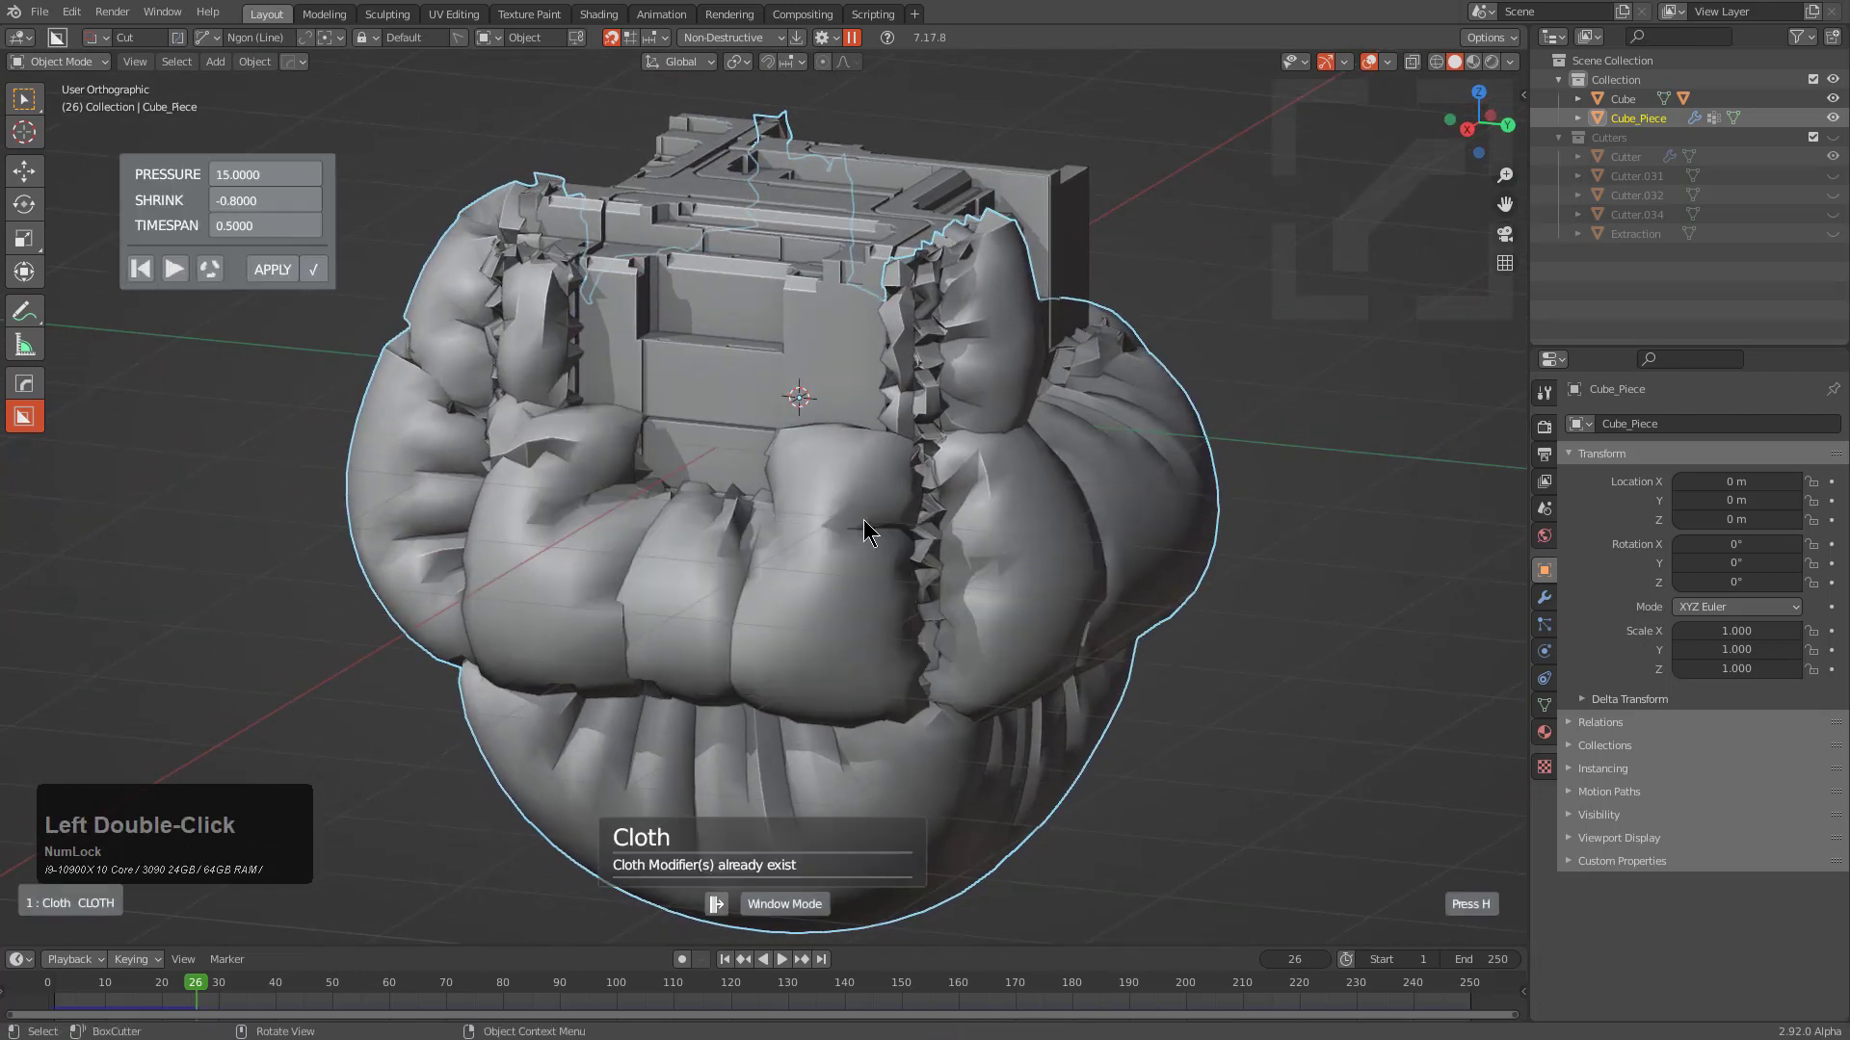
Play the cloth simulation again with Shrink set to -0.2 and accept the result
click(176, 268)
scroll(243, 206, down, 2)
scroll(243, 206, up, 7)
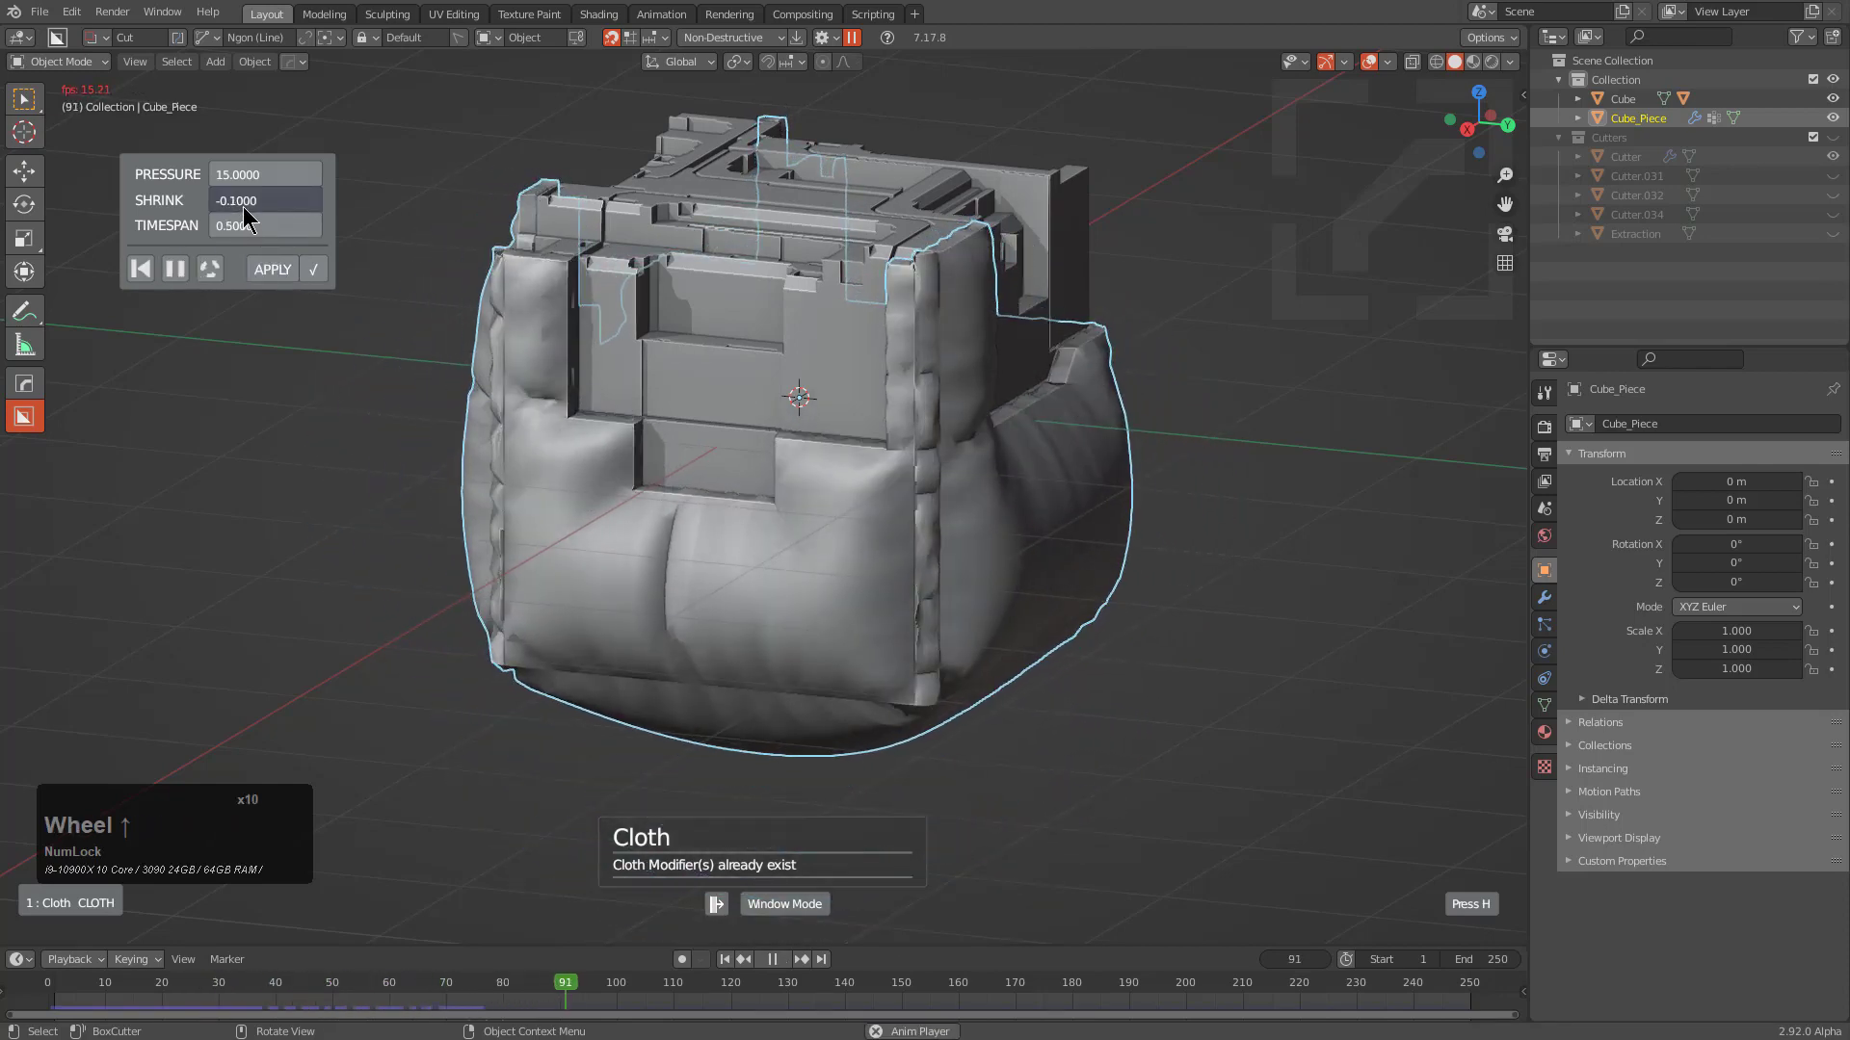
scroll(243, 207, down, 1)
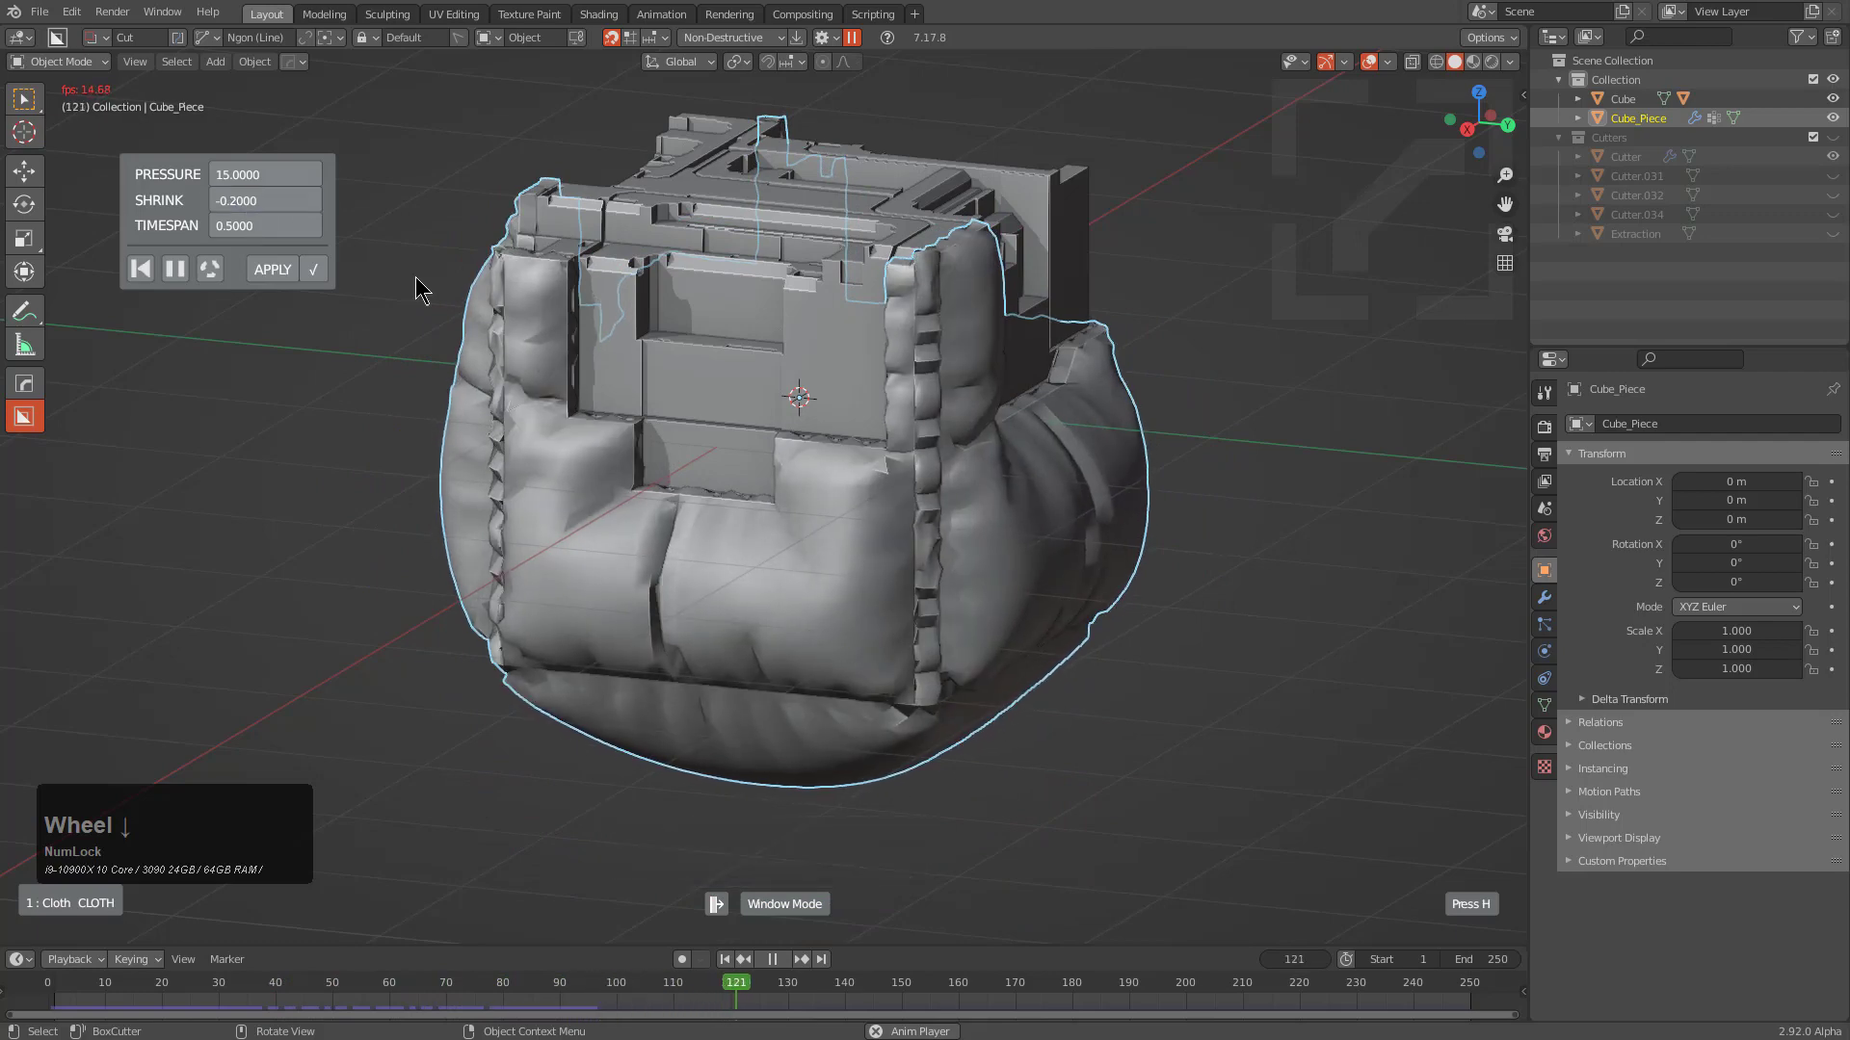
click(313, 269)
Add a level 1 Subdivision modifier to the inflated shell
middle_drag(743, 408, 836, 470)
key(shift+1)
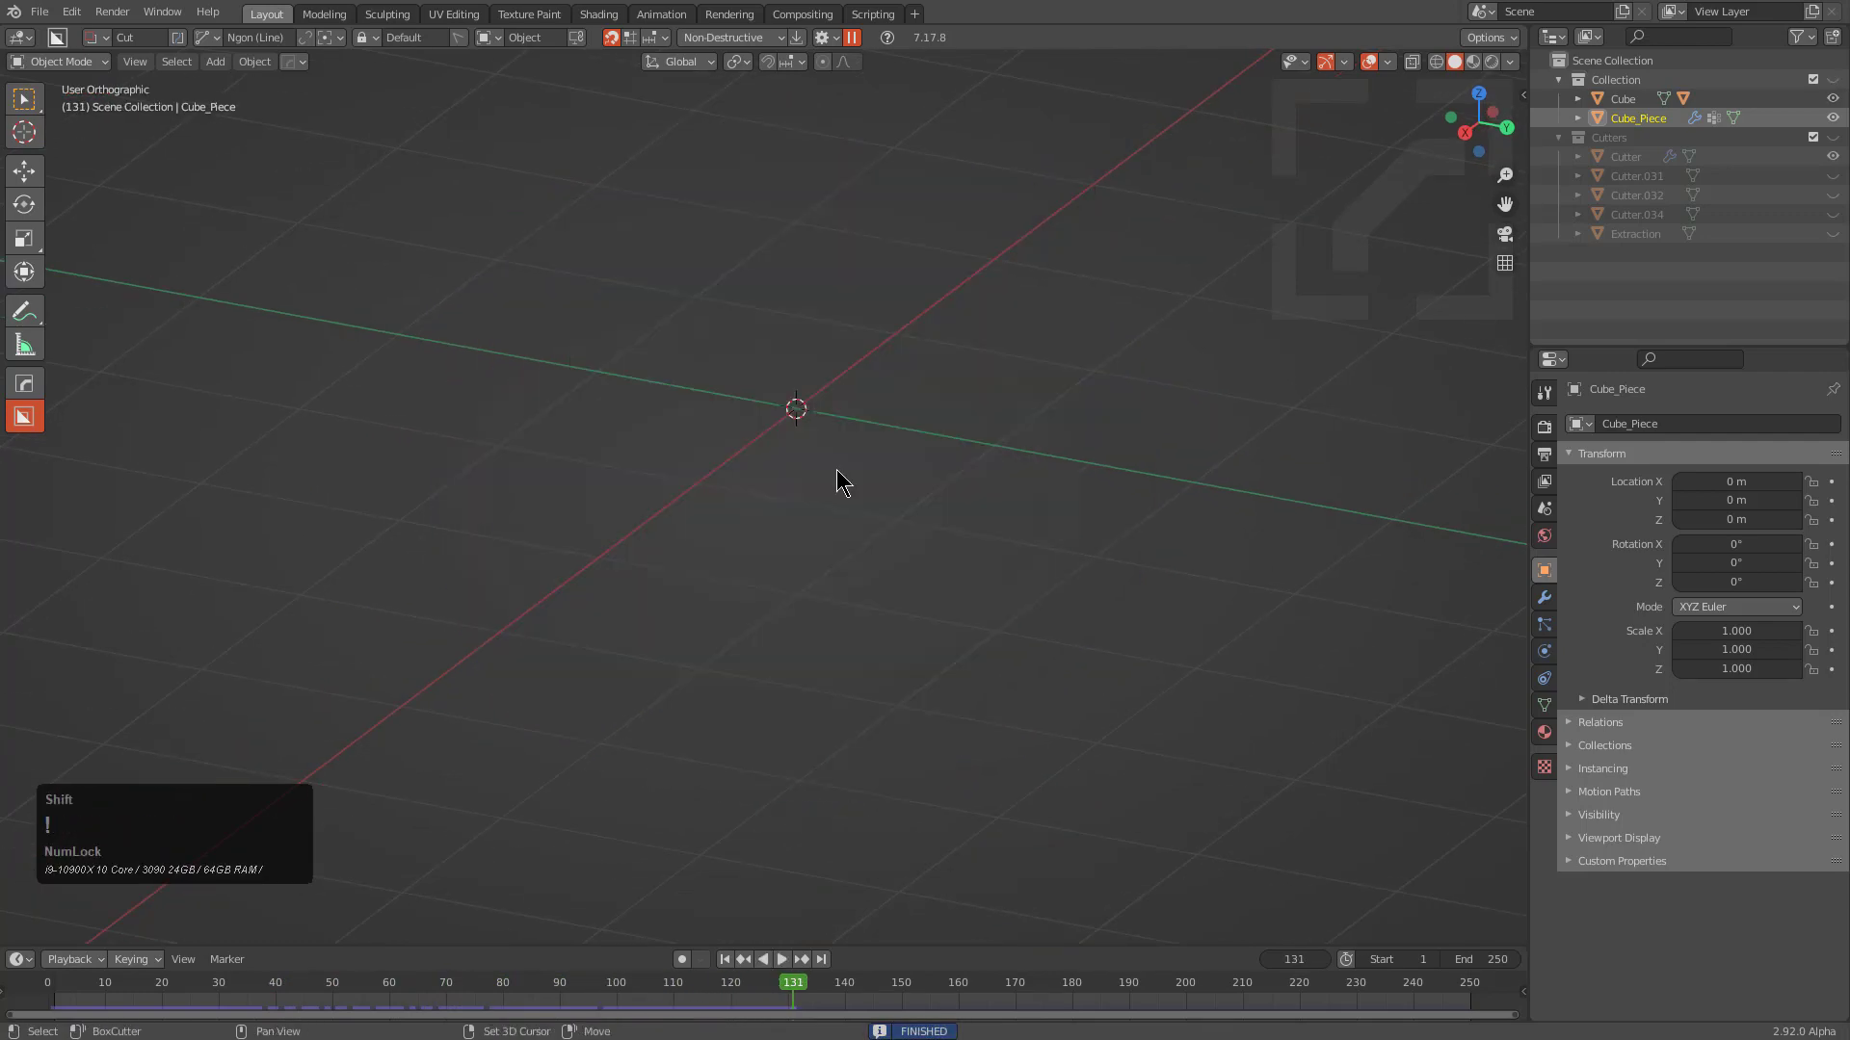
key(1)
key(ctrl+1)
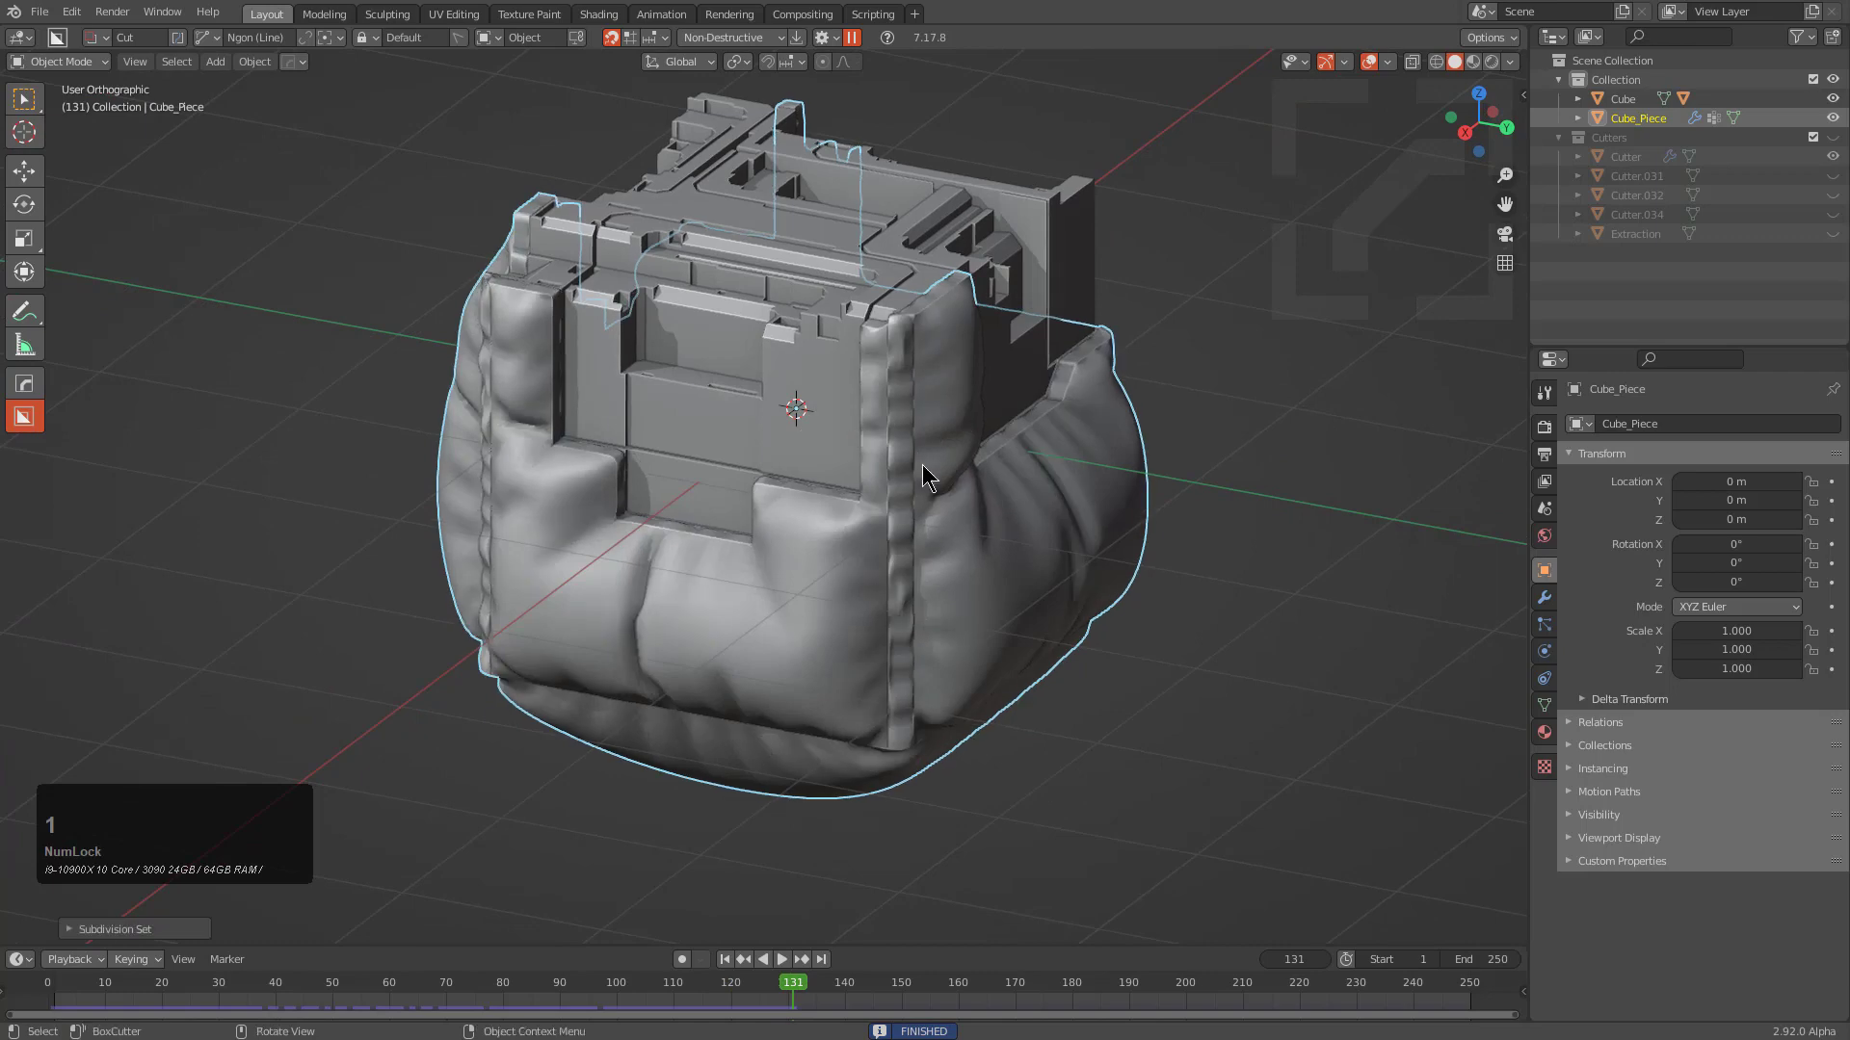
scroll(922, 464, up, 2)
Move the shell's Subdivision modifier above Cloth and replay the simulation from frame 1, stopping at frame 25
click(1546, 597)
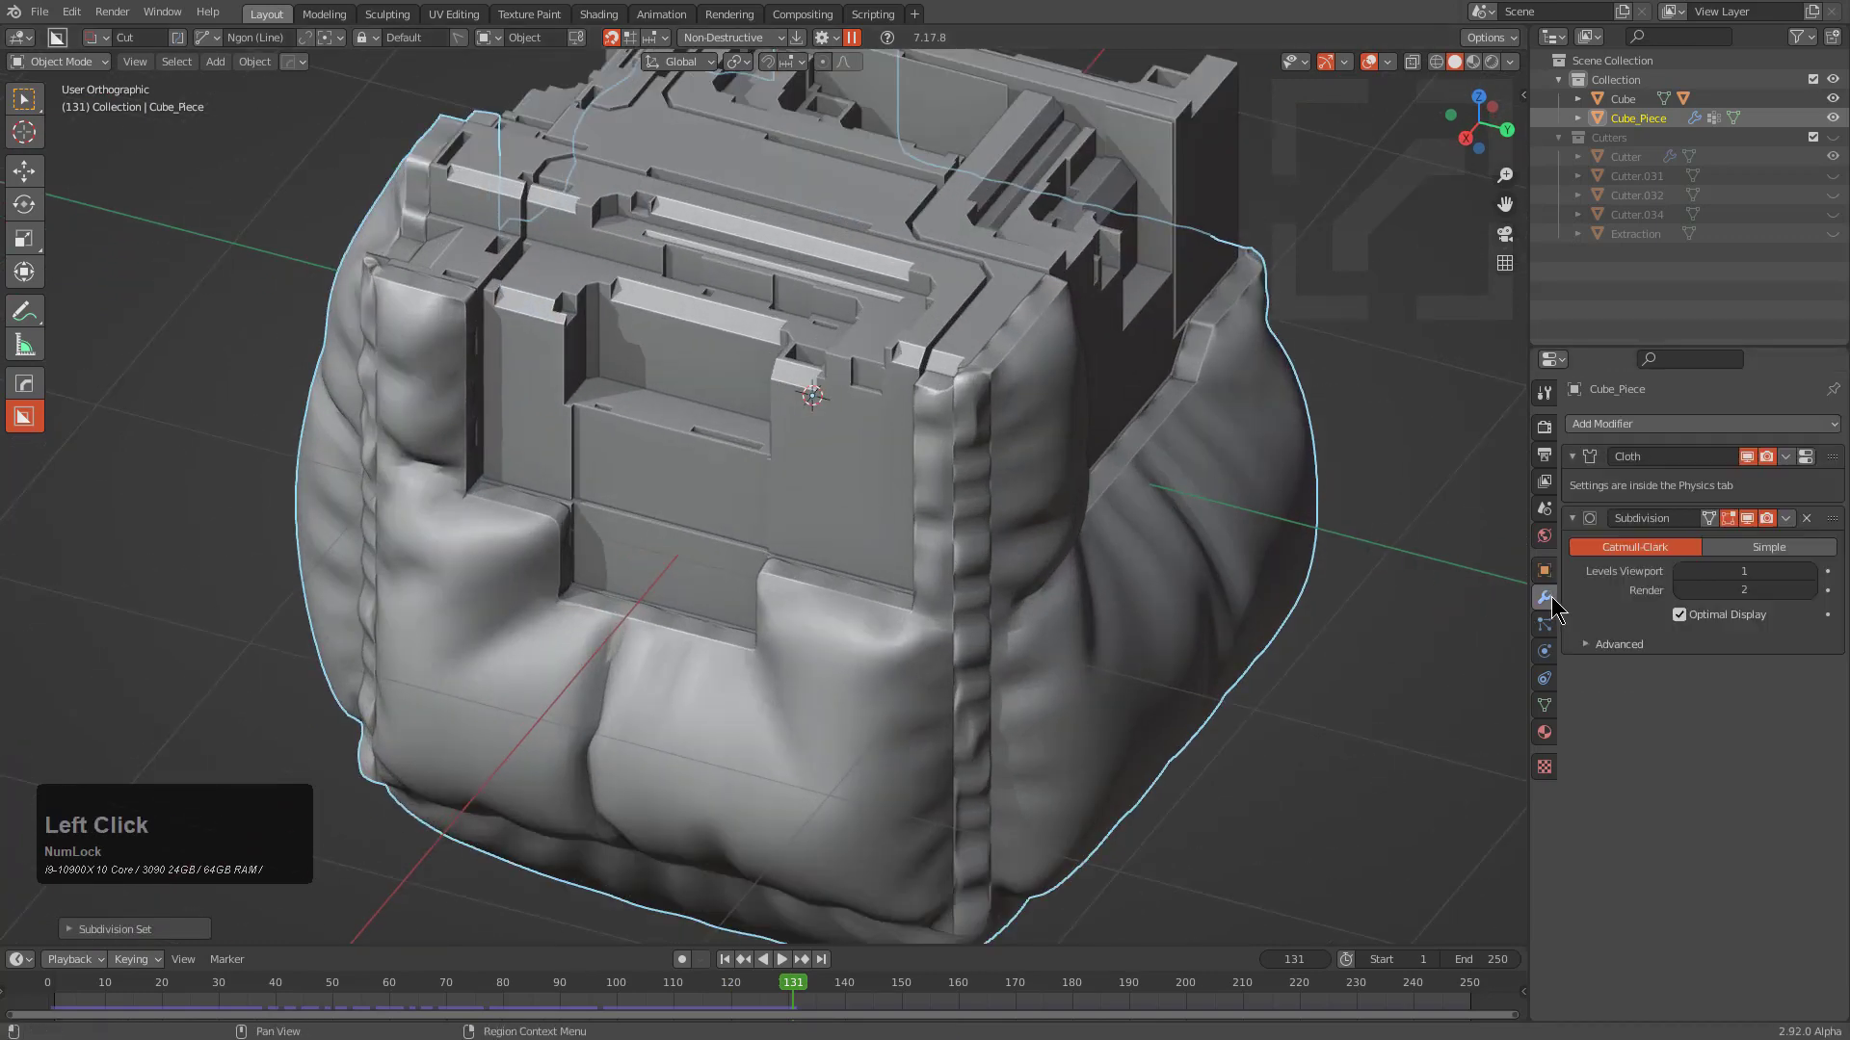
click(725, 959)
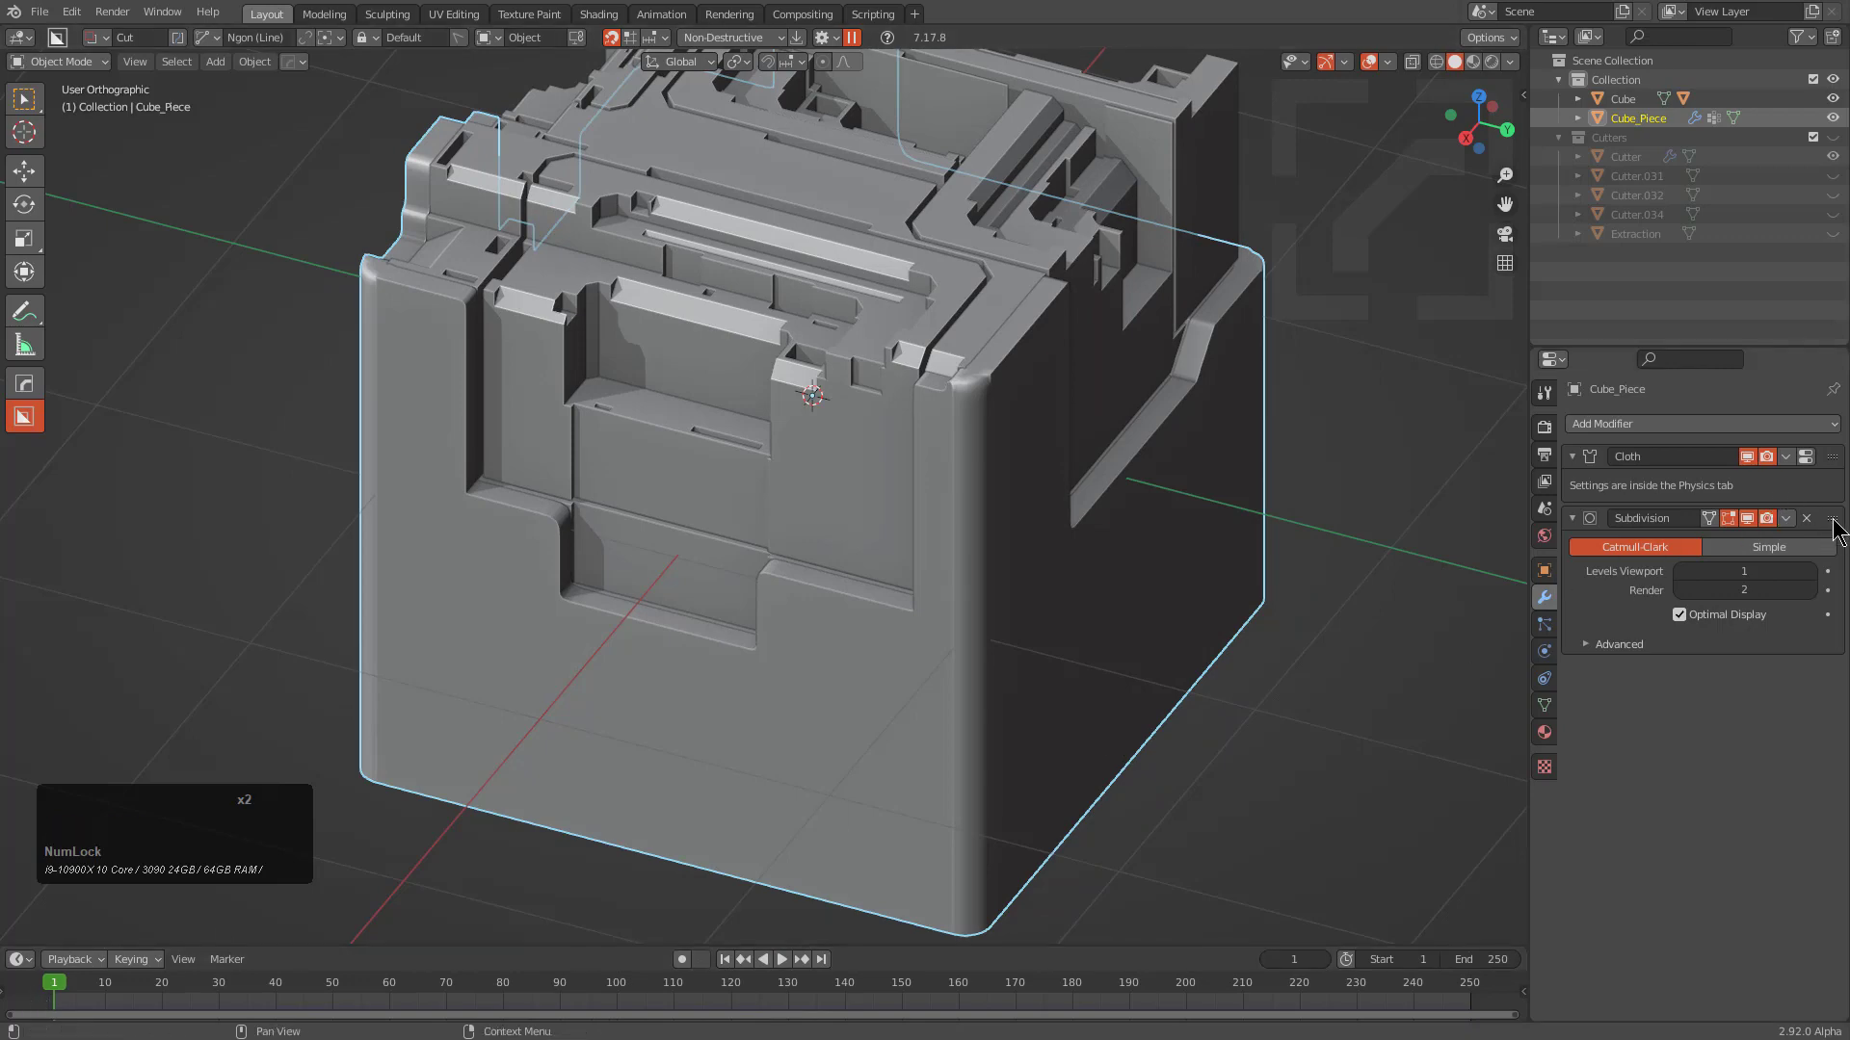
drag(1835, 529, 1834, 457)
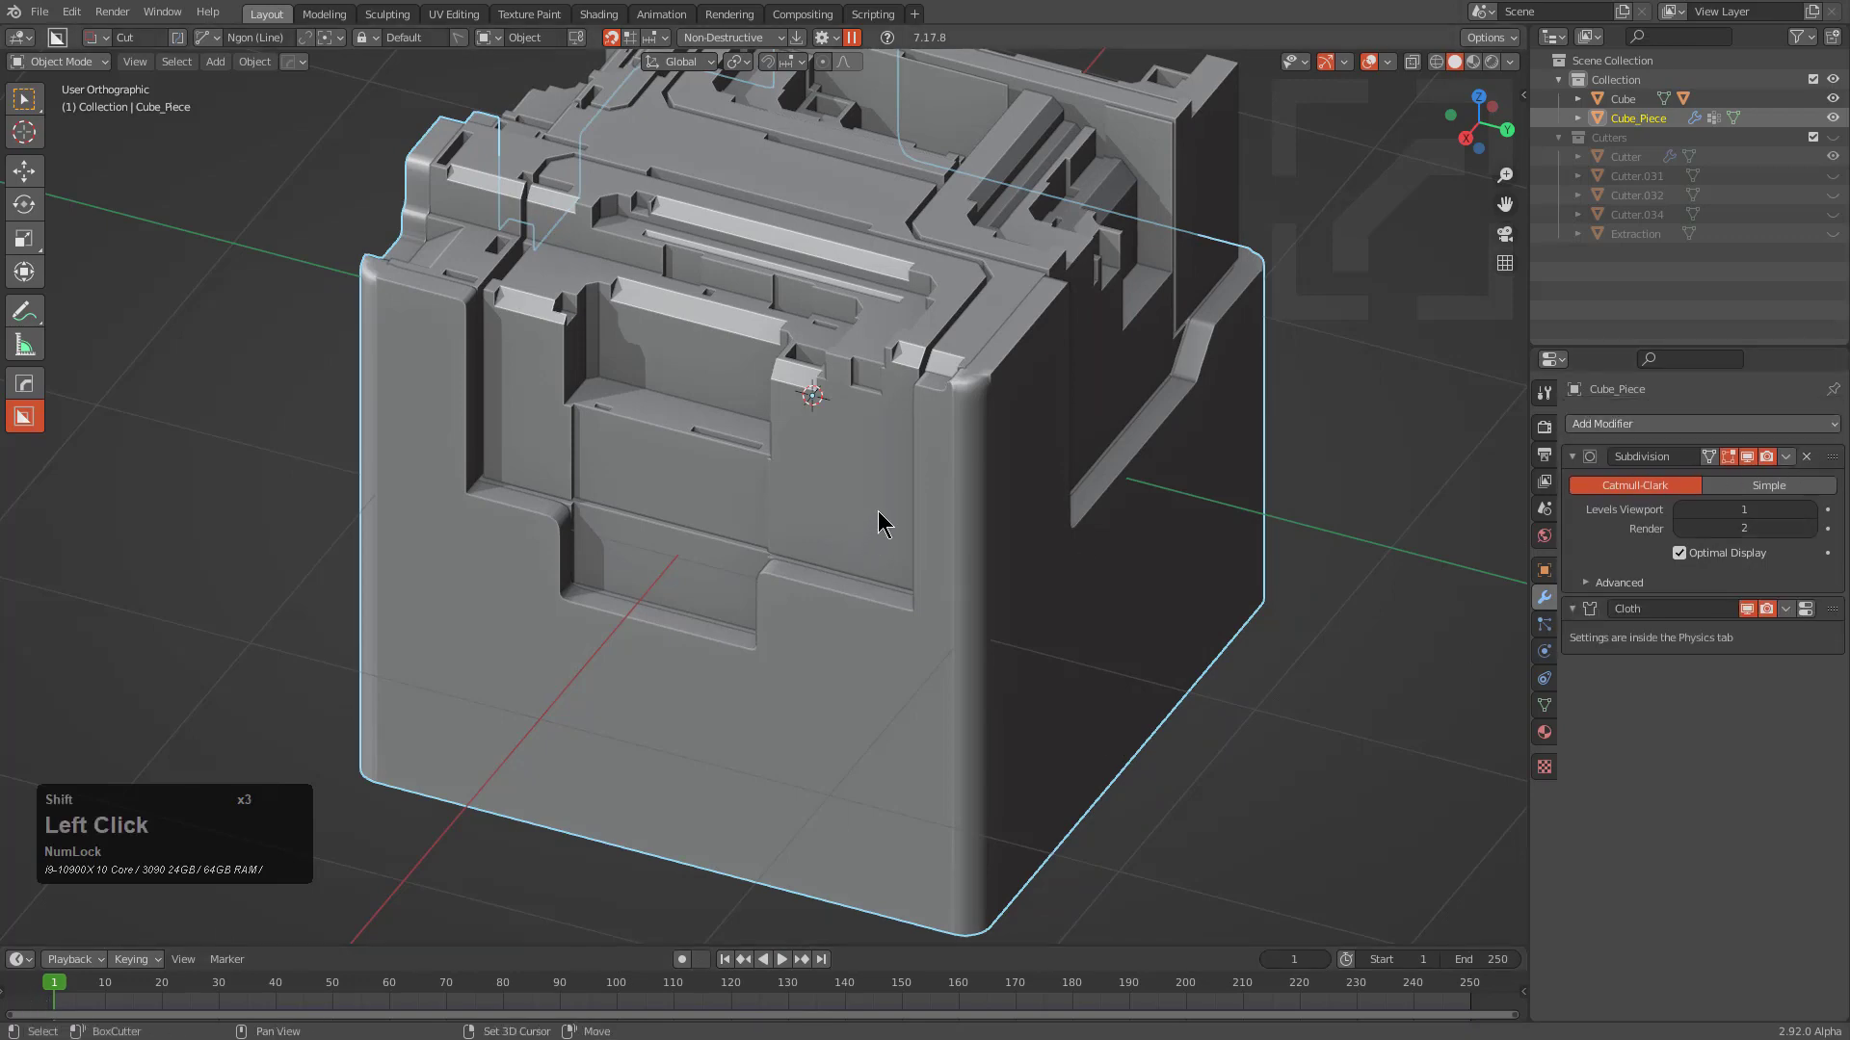
key(space)
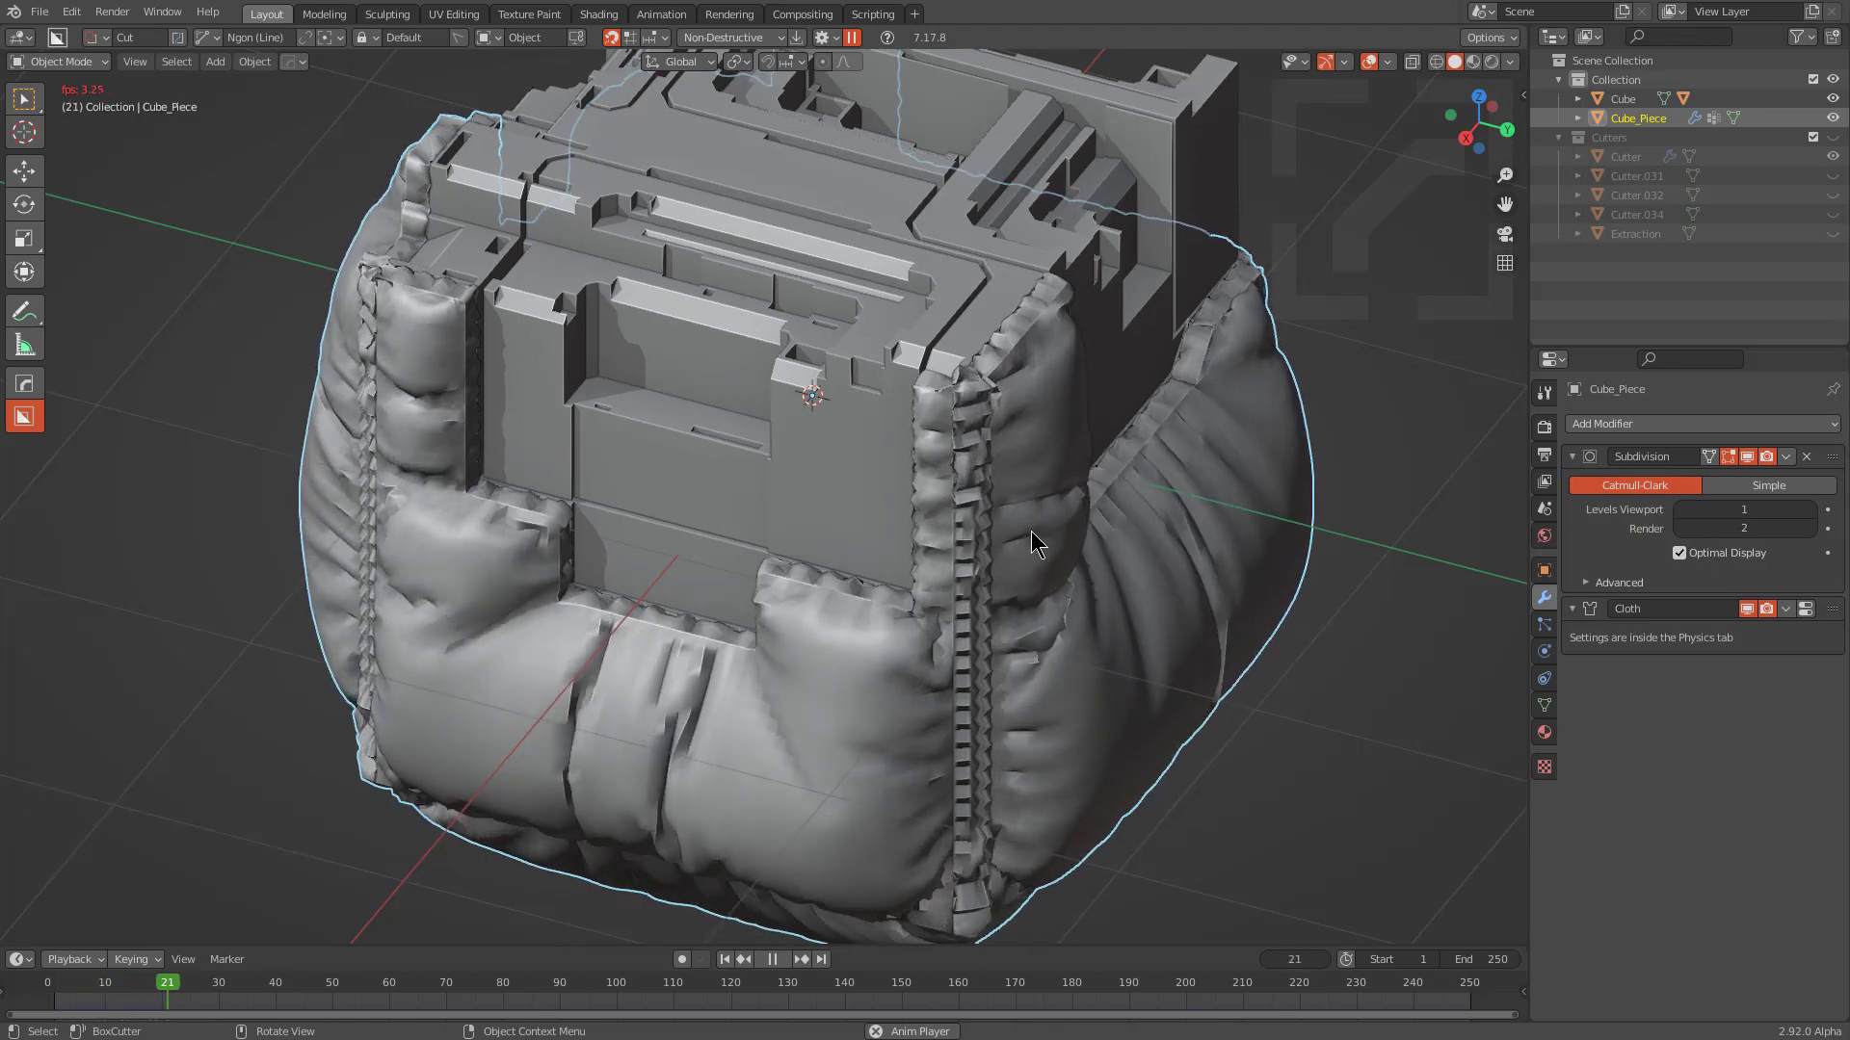
key(space)
middle_drag(1030, 530, 956, 540)
scroll(713, 528, up, 6)
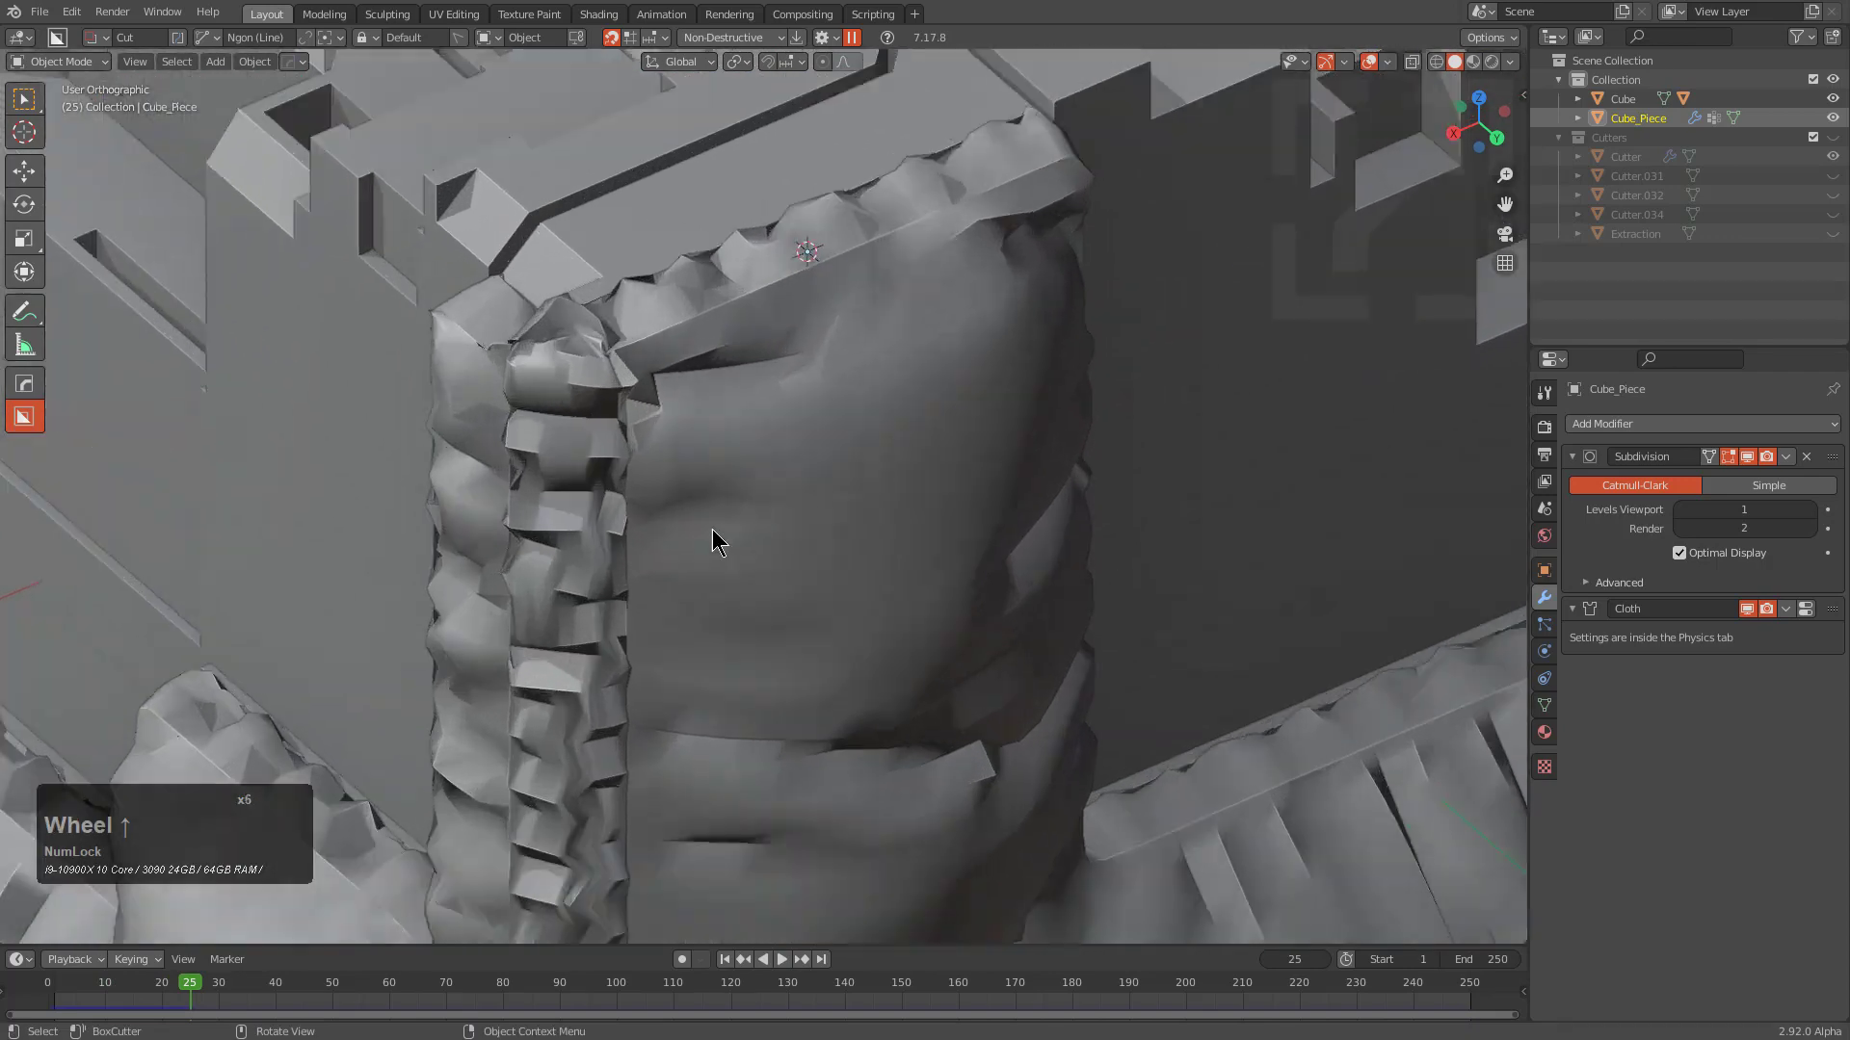
click(580, 390)
key(Tab)
key(alt+z)
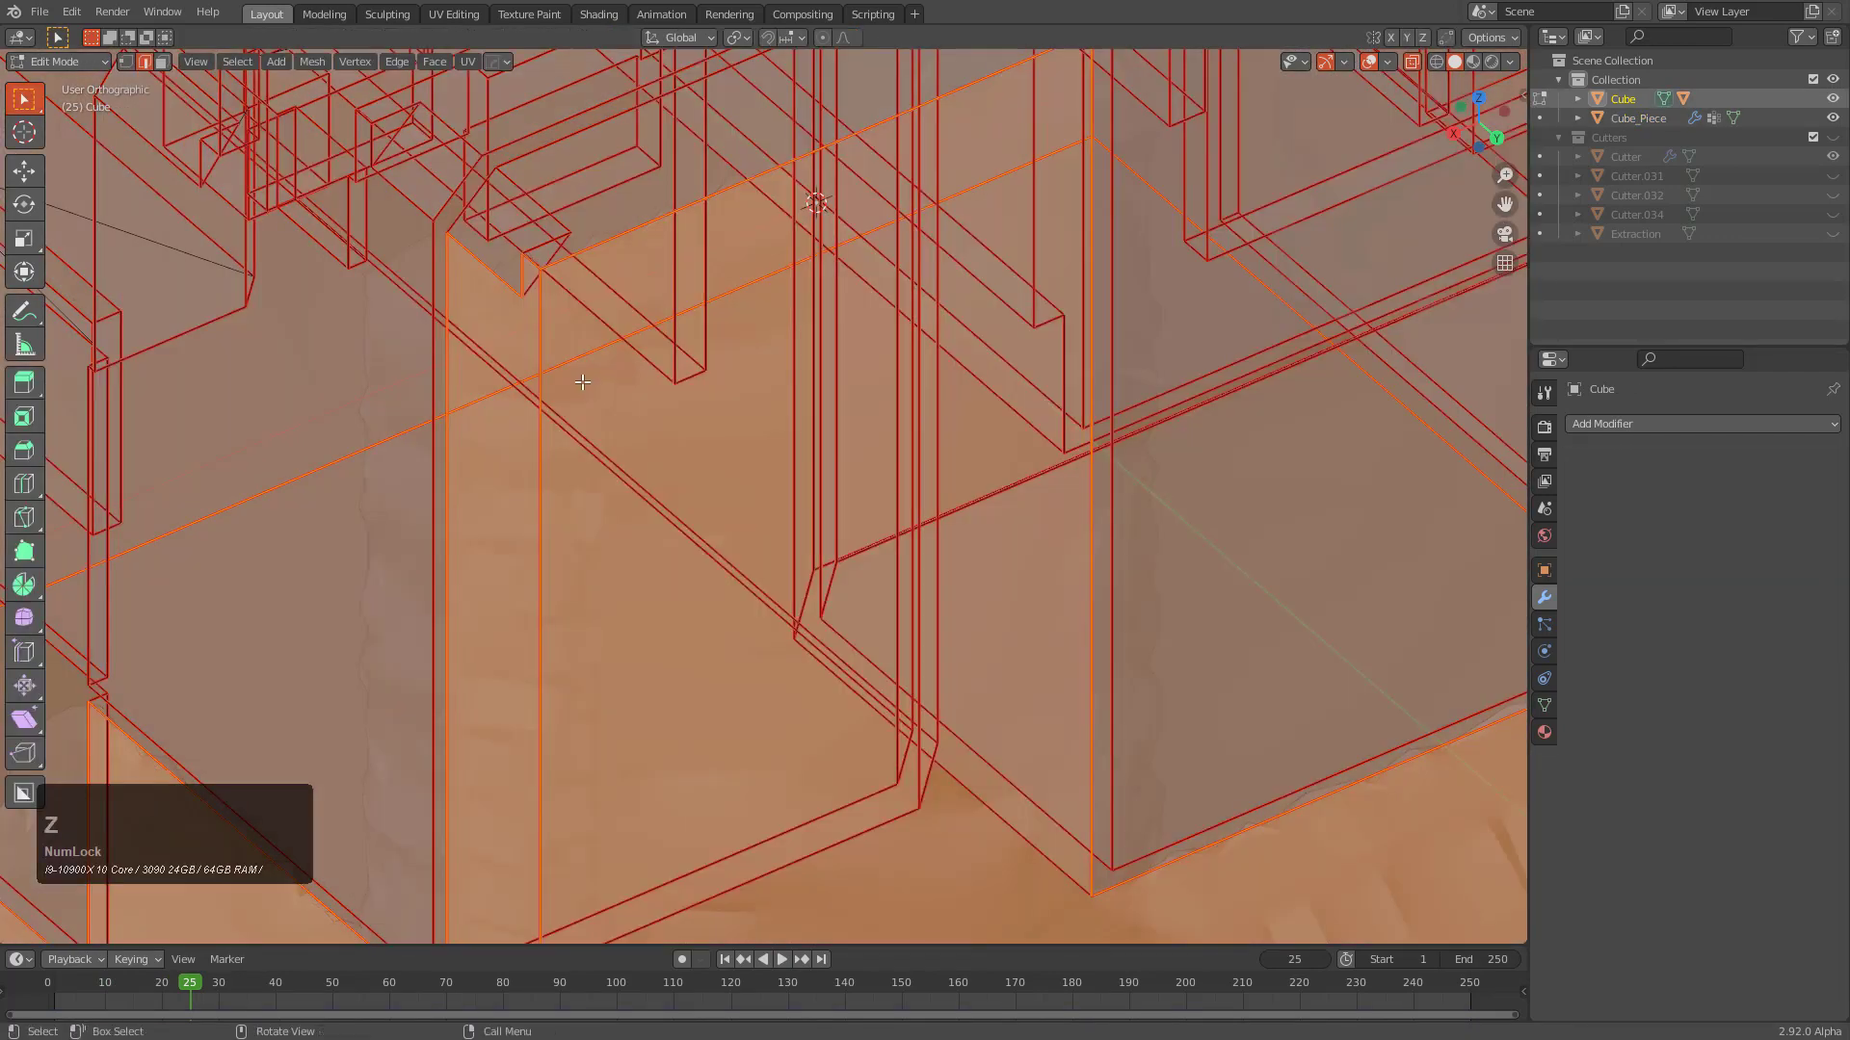
key(alt+z)
key(Tab)
click(952, 421)
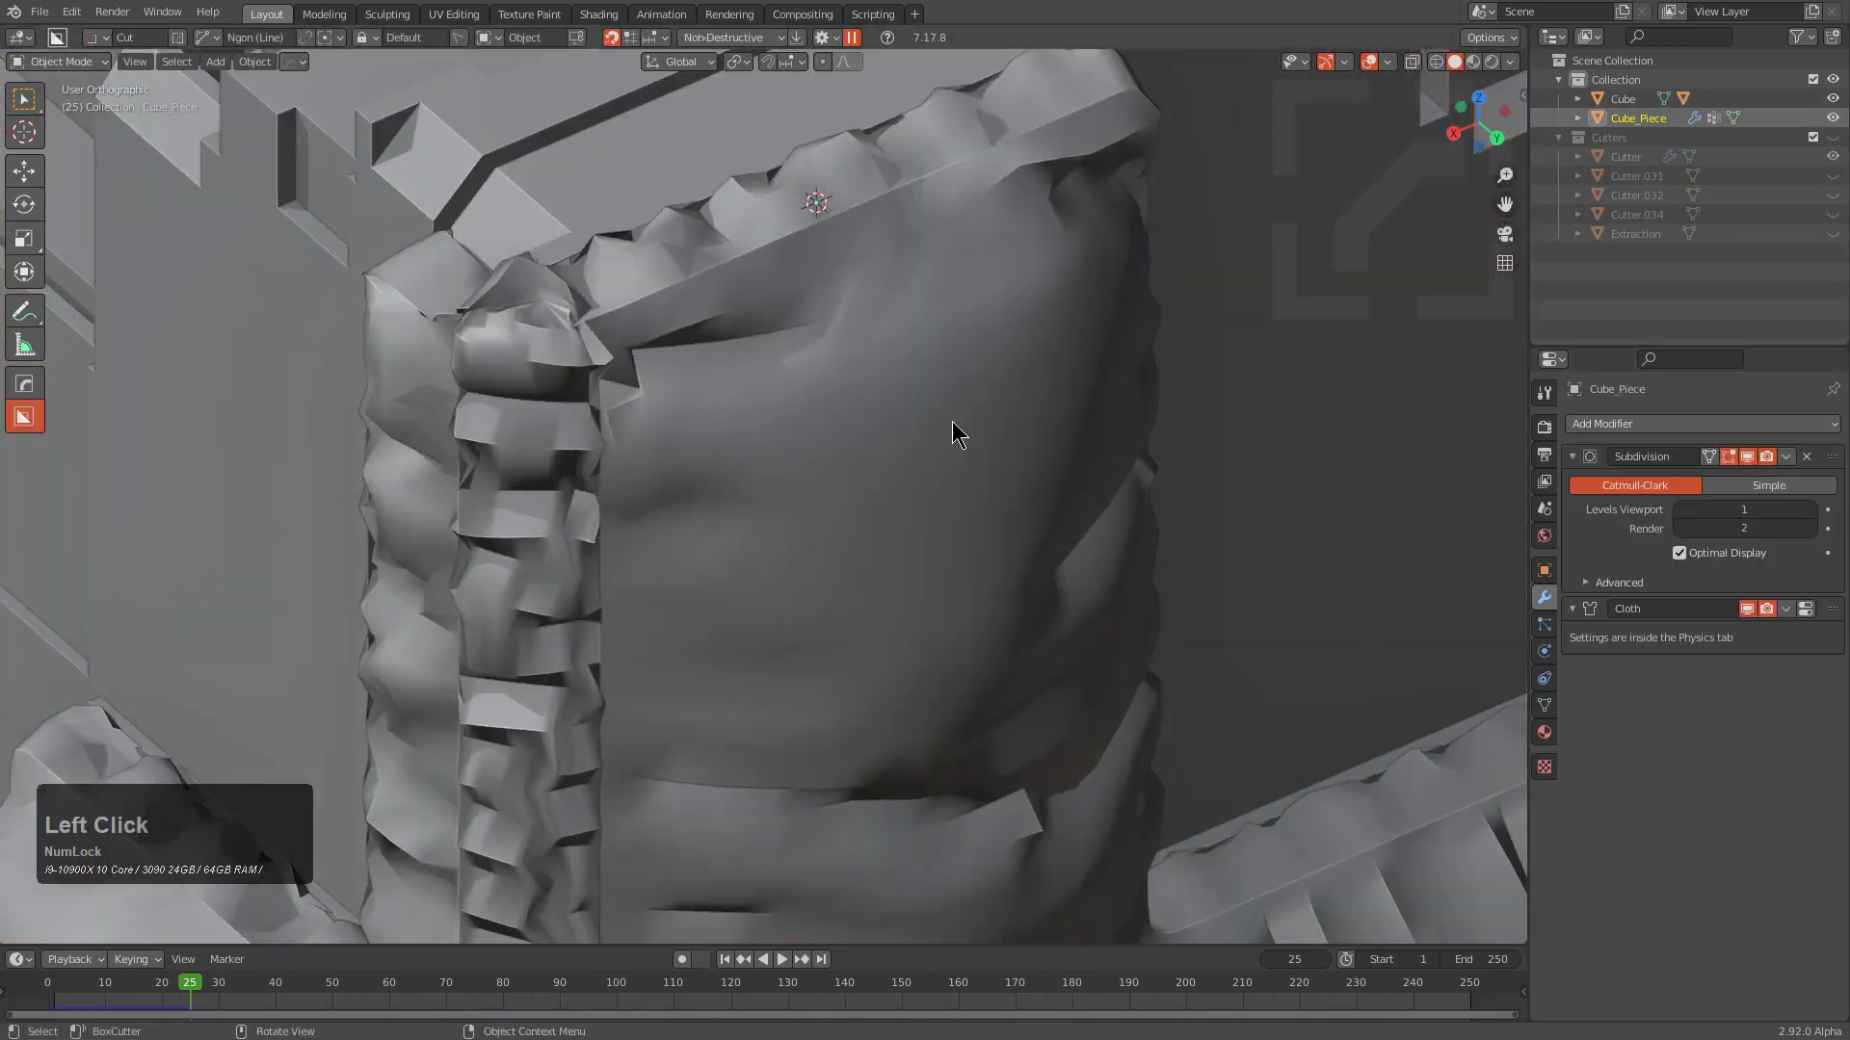
scroll(951, 421, down, 1)
click(878, 436)
key(alt+z)
key(alt+z)
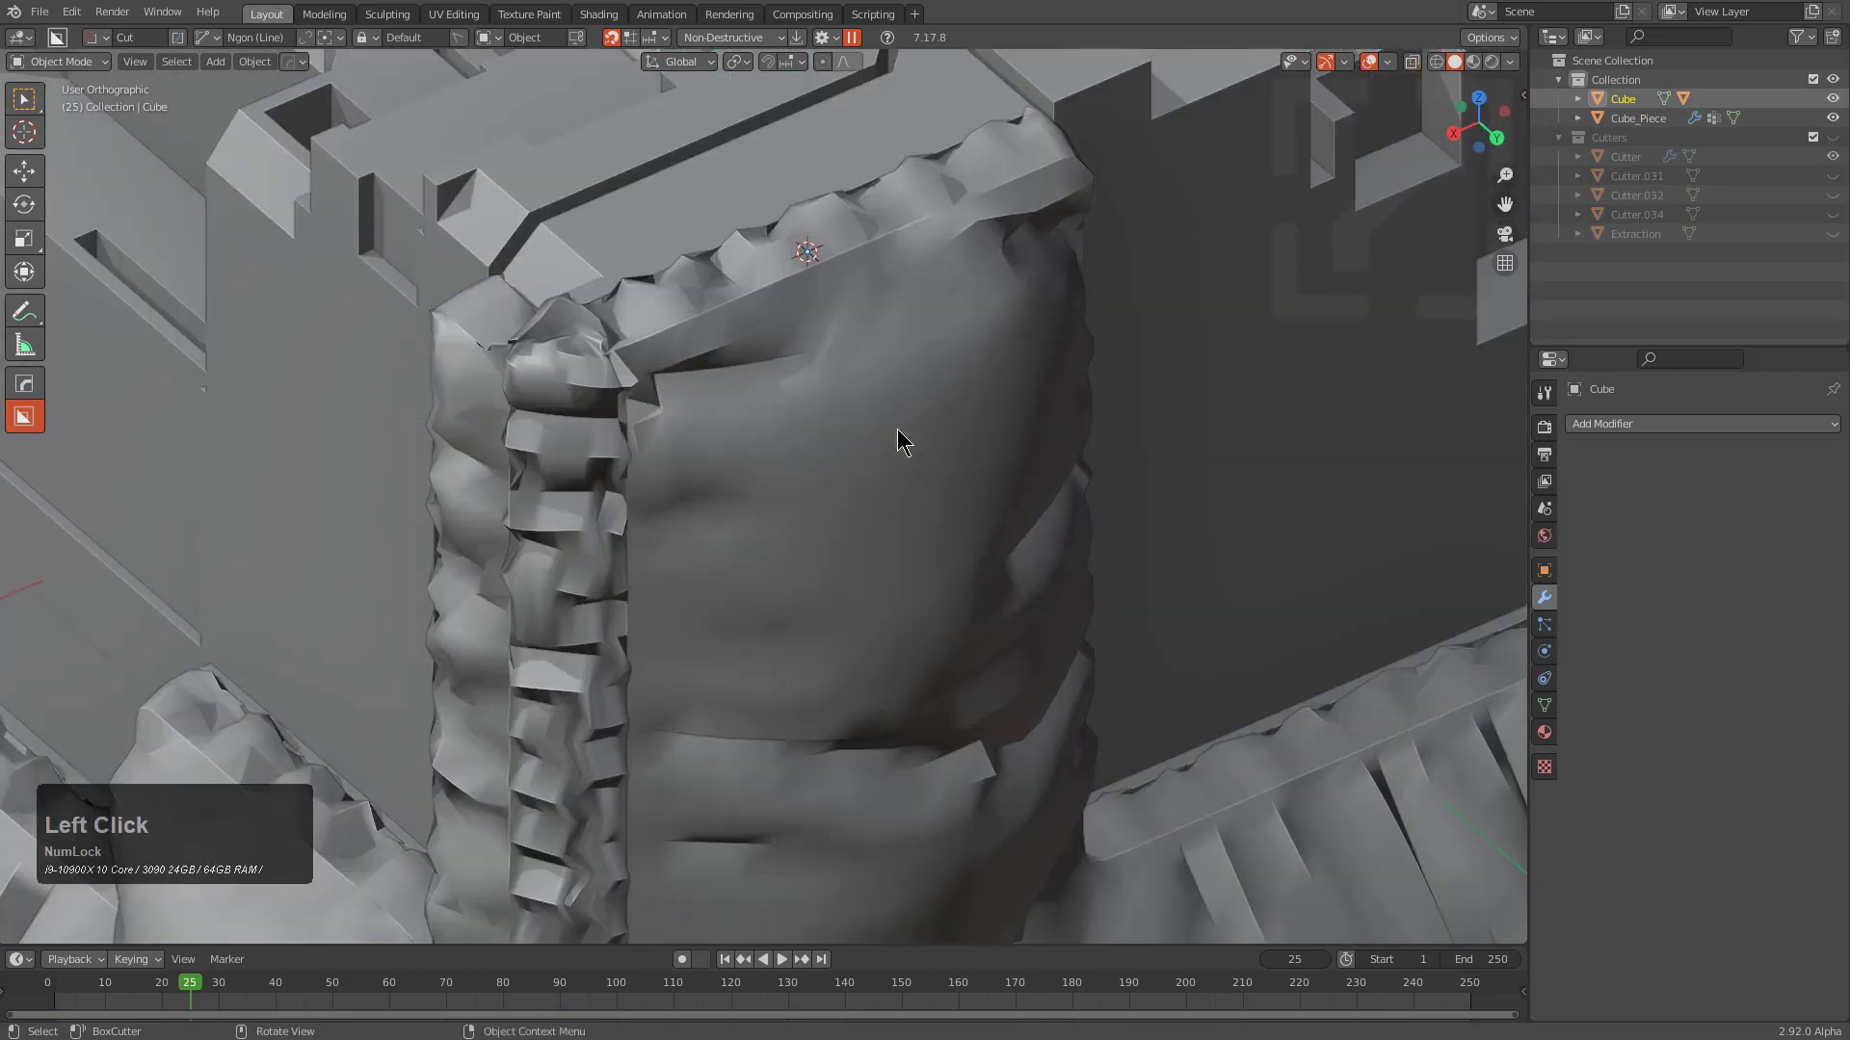
Isolate the cloth shell in local view and enter Edit Mode on it
scroll(898, 430, down, 5)
click(940, 662)
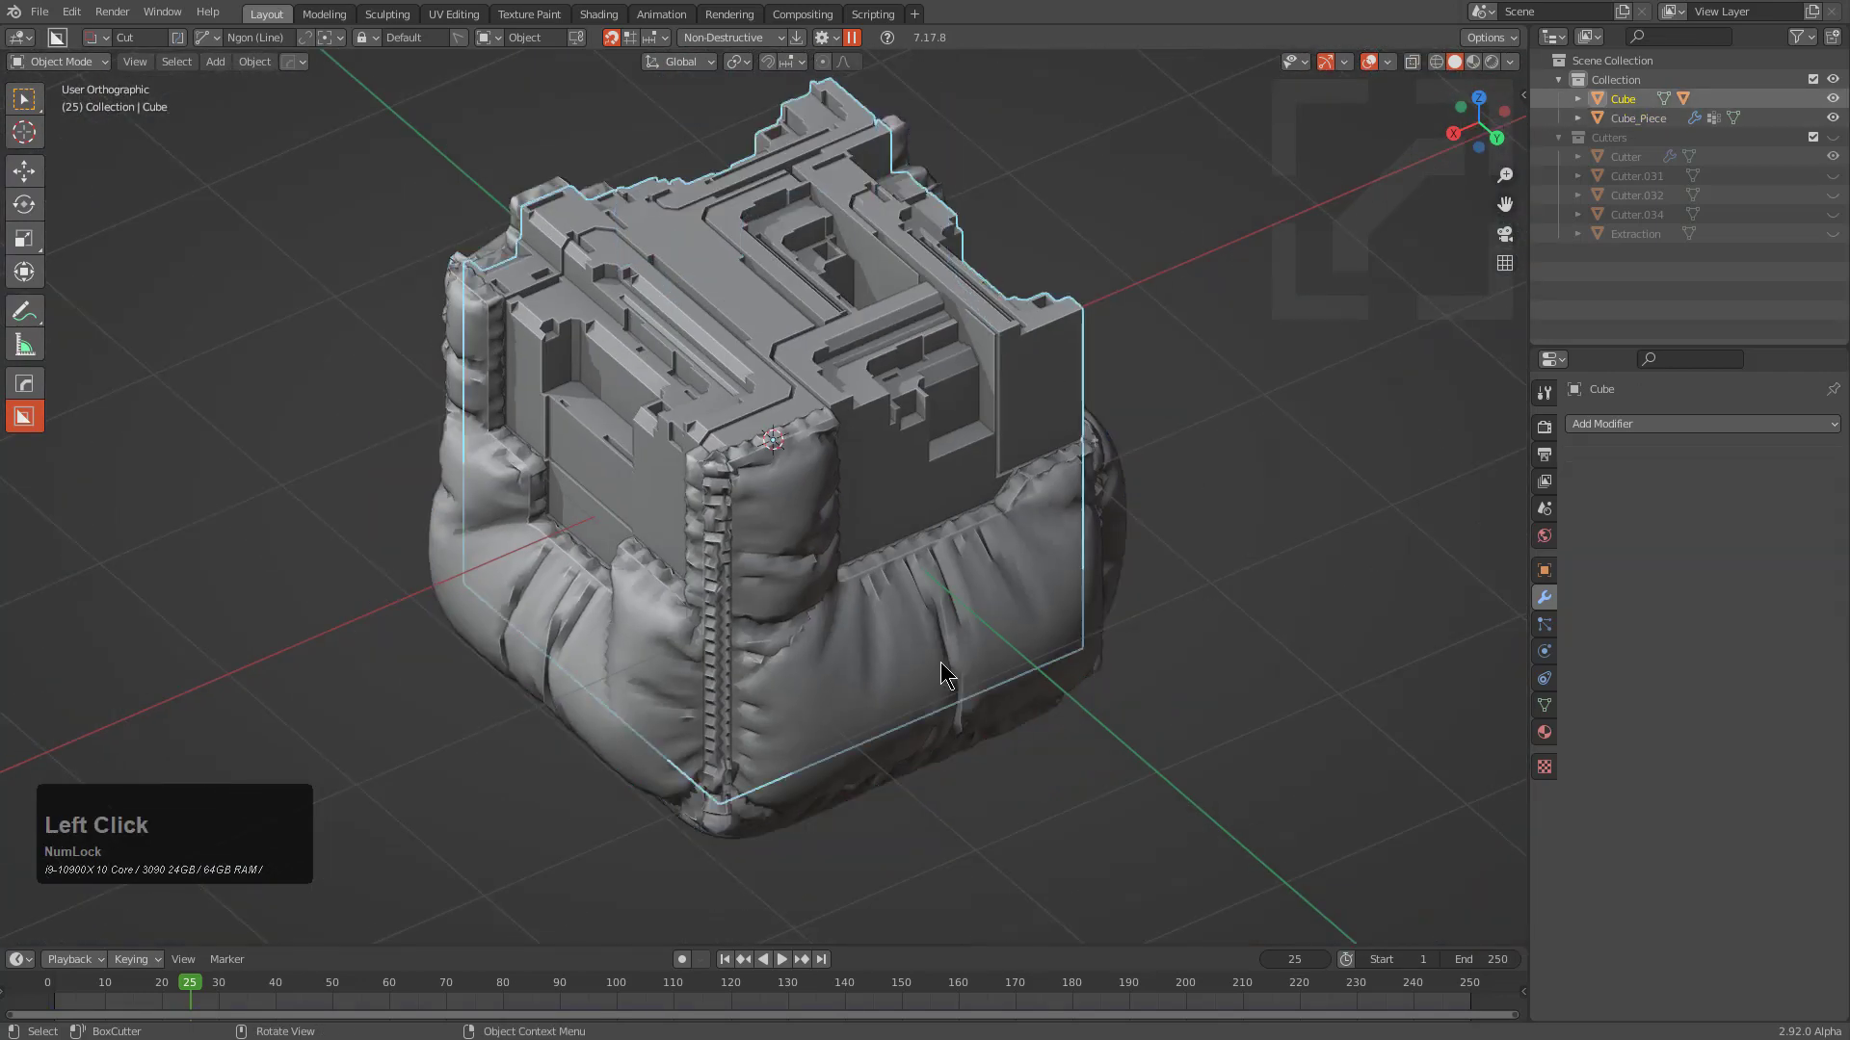
click(1121, 615)
key(KP_Divide)
scroll(1002, 543, up, 5)
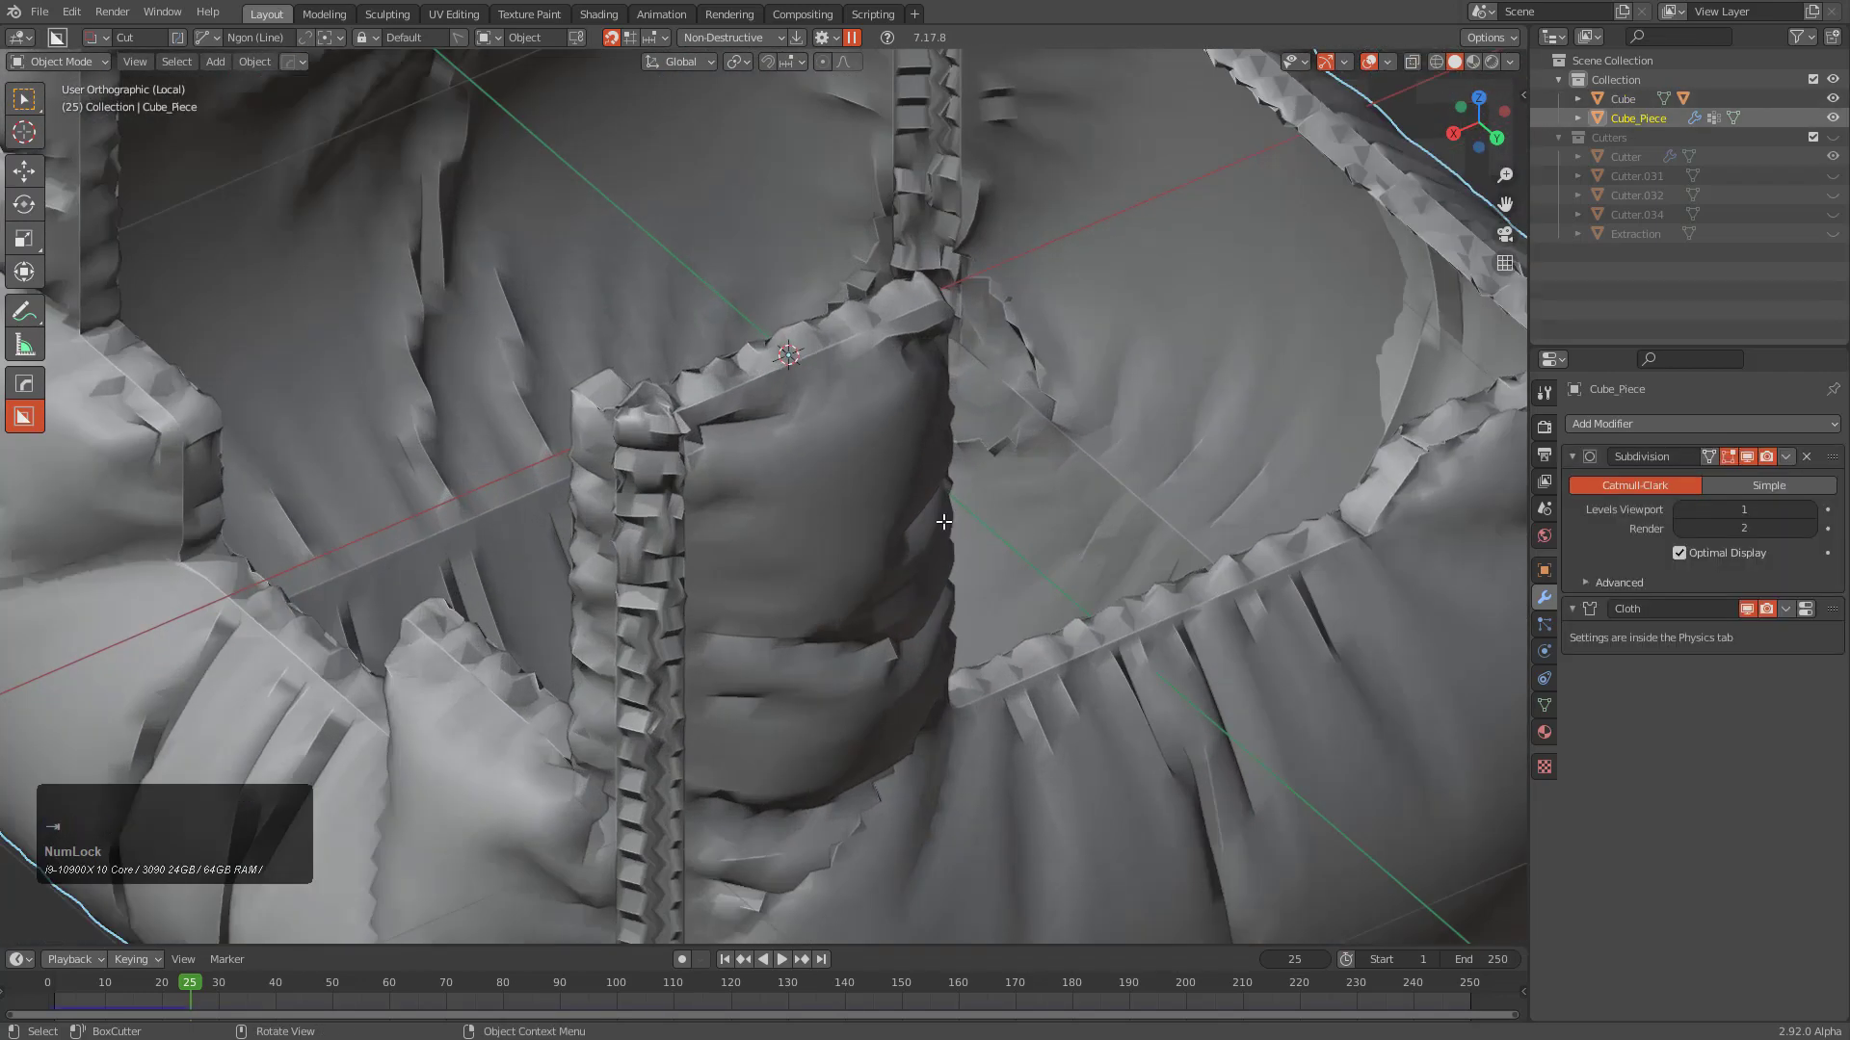
key(Tab)
Select alternate vertical edge loops on the shell's rounded front corner and dissolve them
shift+middle_drag(941, 517, 895, 414)
scroll(896, 413, up, 4)
shift+middle_drag(679, 373, 866, 527)
scroll(894, 324, up, 4)
shift+middle_drag(894, 326, 785, 524)
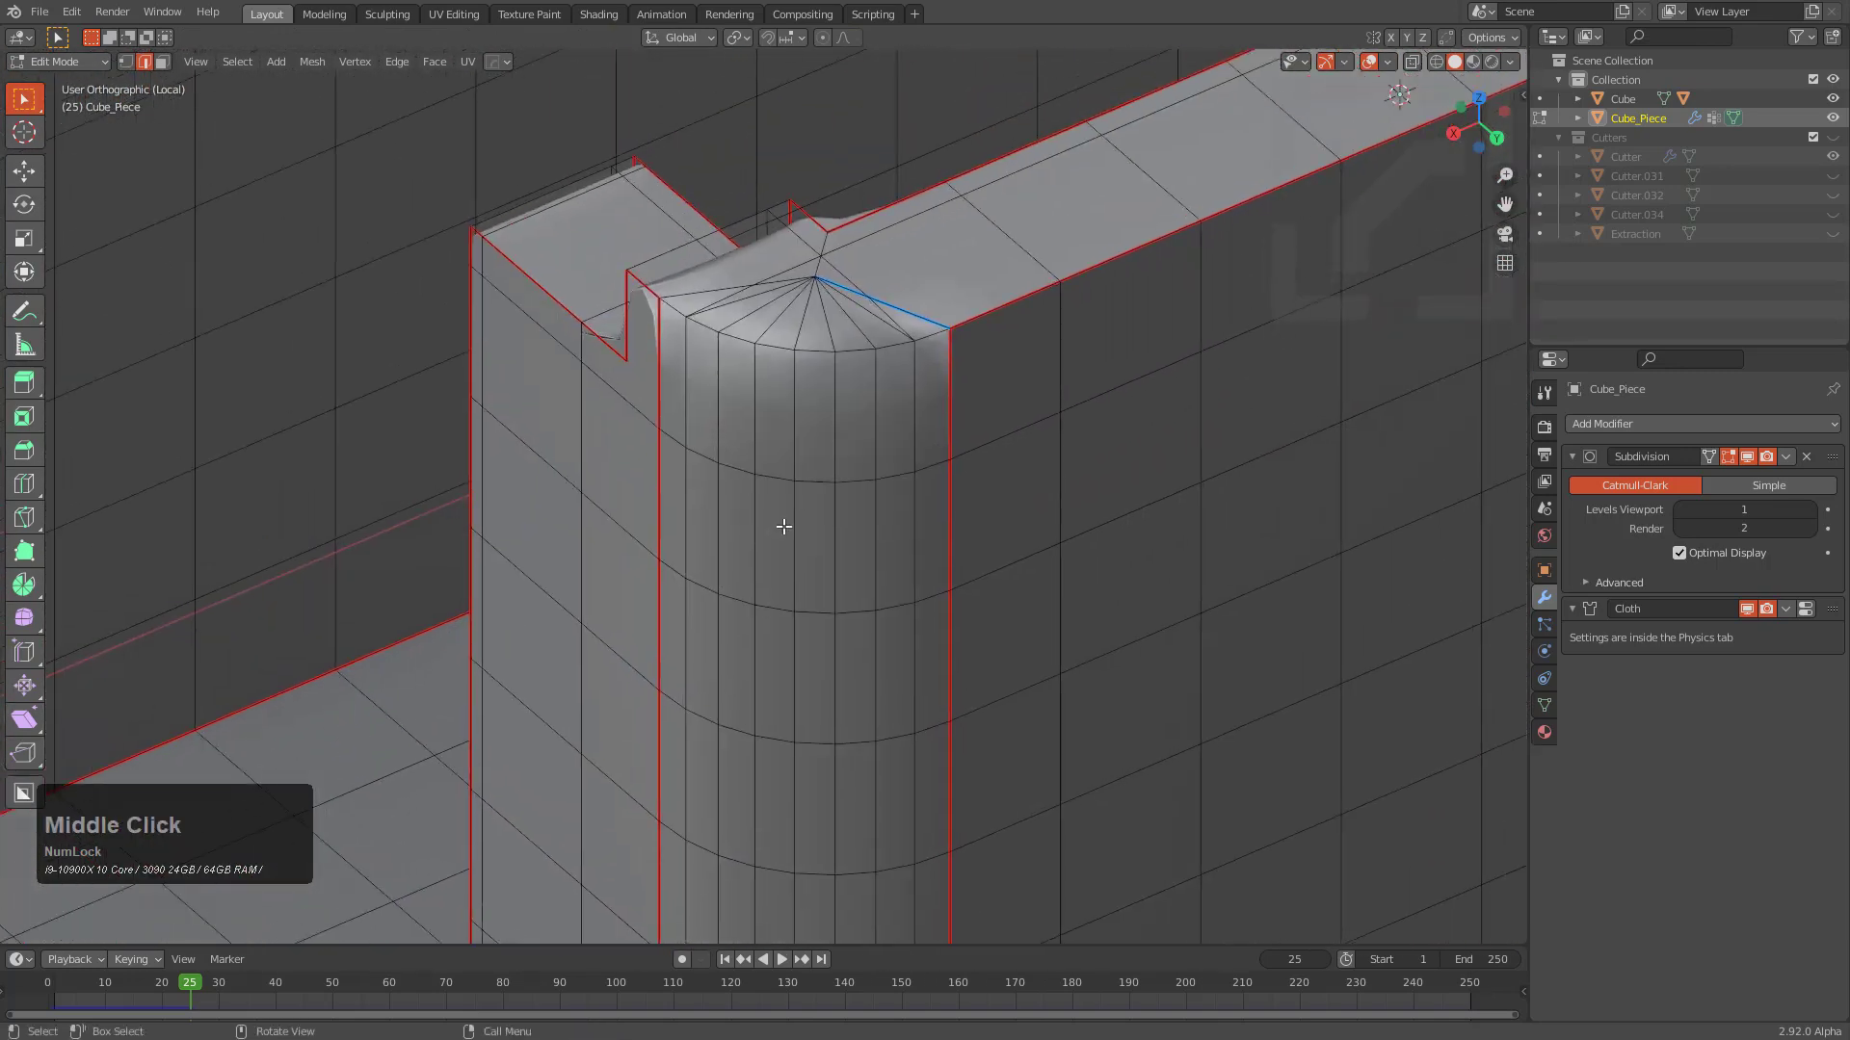
scroll(771, 431, up, 2)
scroll(776, 433, down, 2)
middle_drag(780, 437, 801, 444)
scroll(1045, 526, down, 3)
shift+middle_drag(1045, 526, 800, 268)
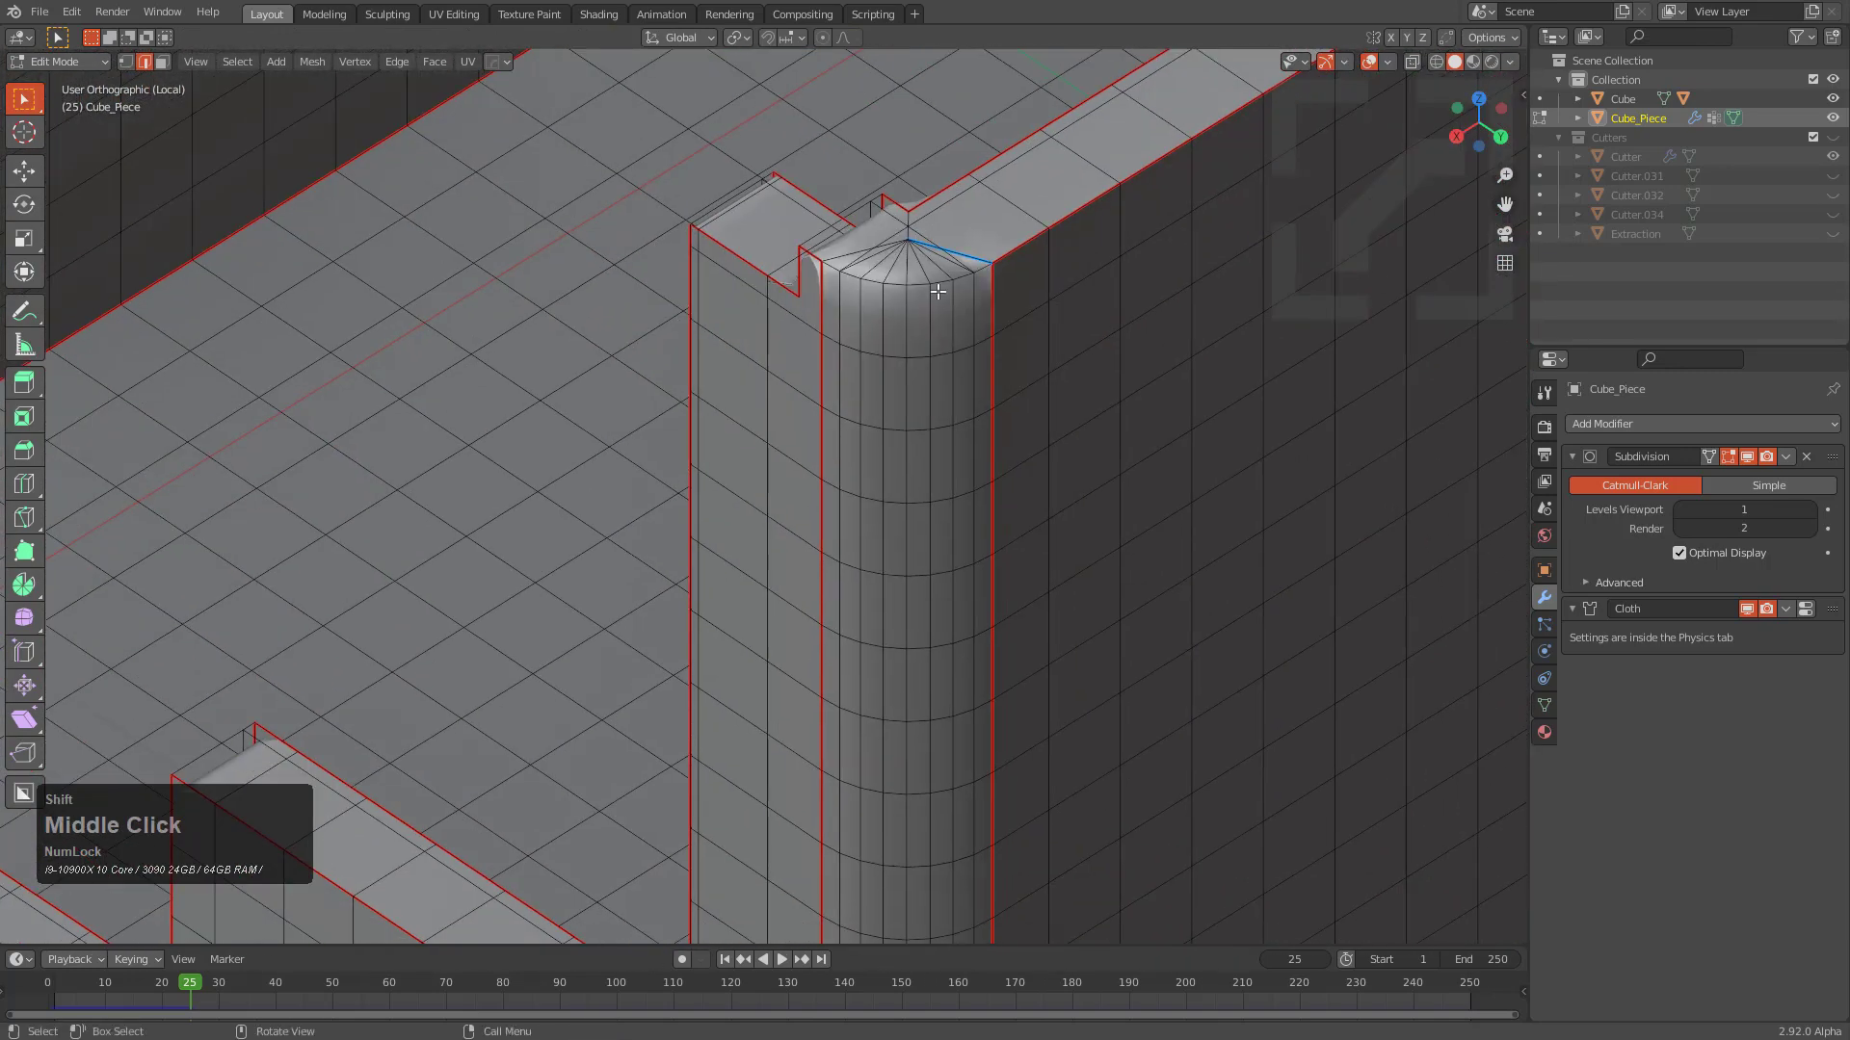
scroll(953, 368, up, 1)
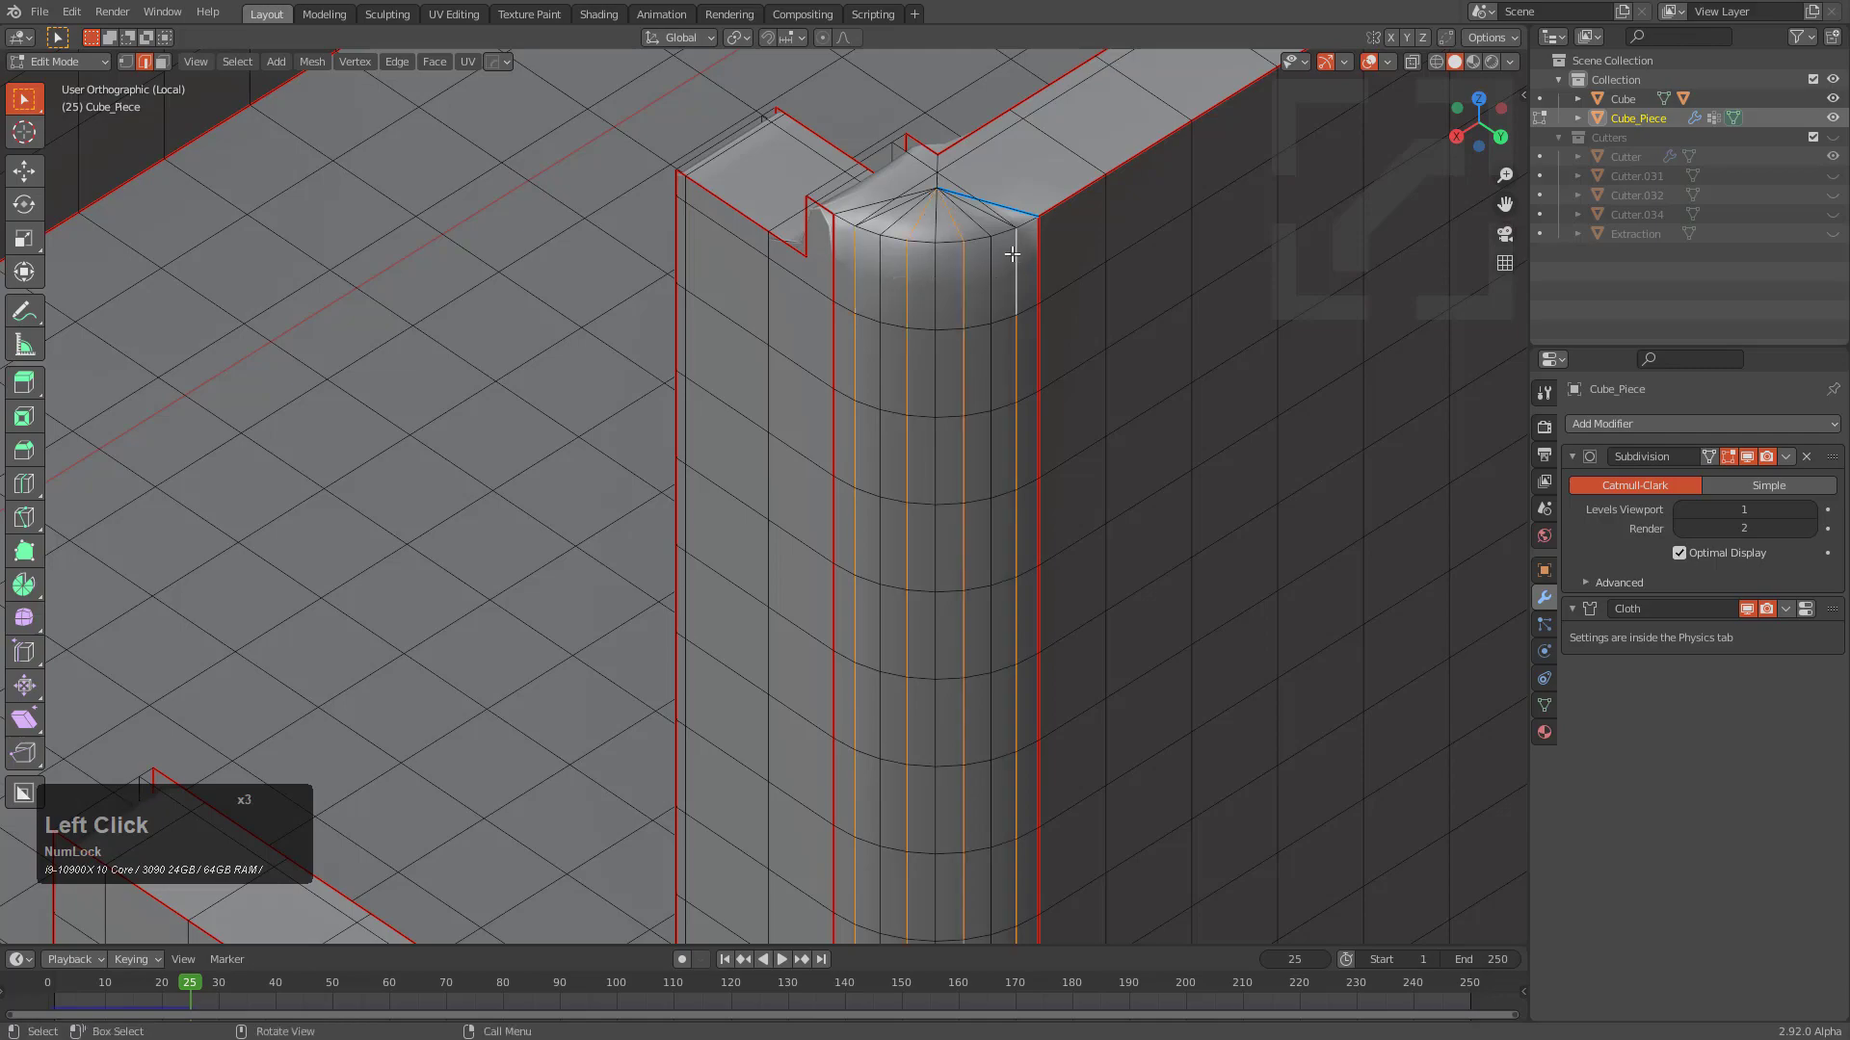
key(ctrl+x)
Select alternate vertical edge loops on the shell's next rounded outer corner and dissolve them
scroll(1135, 330, down, 5)
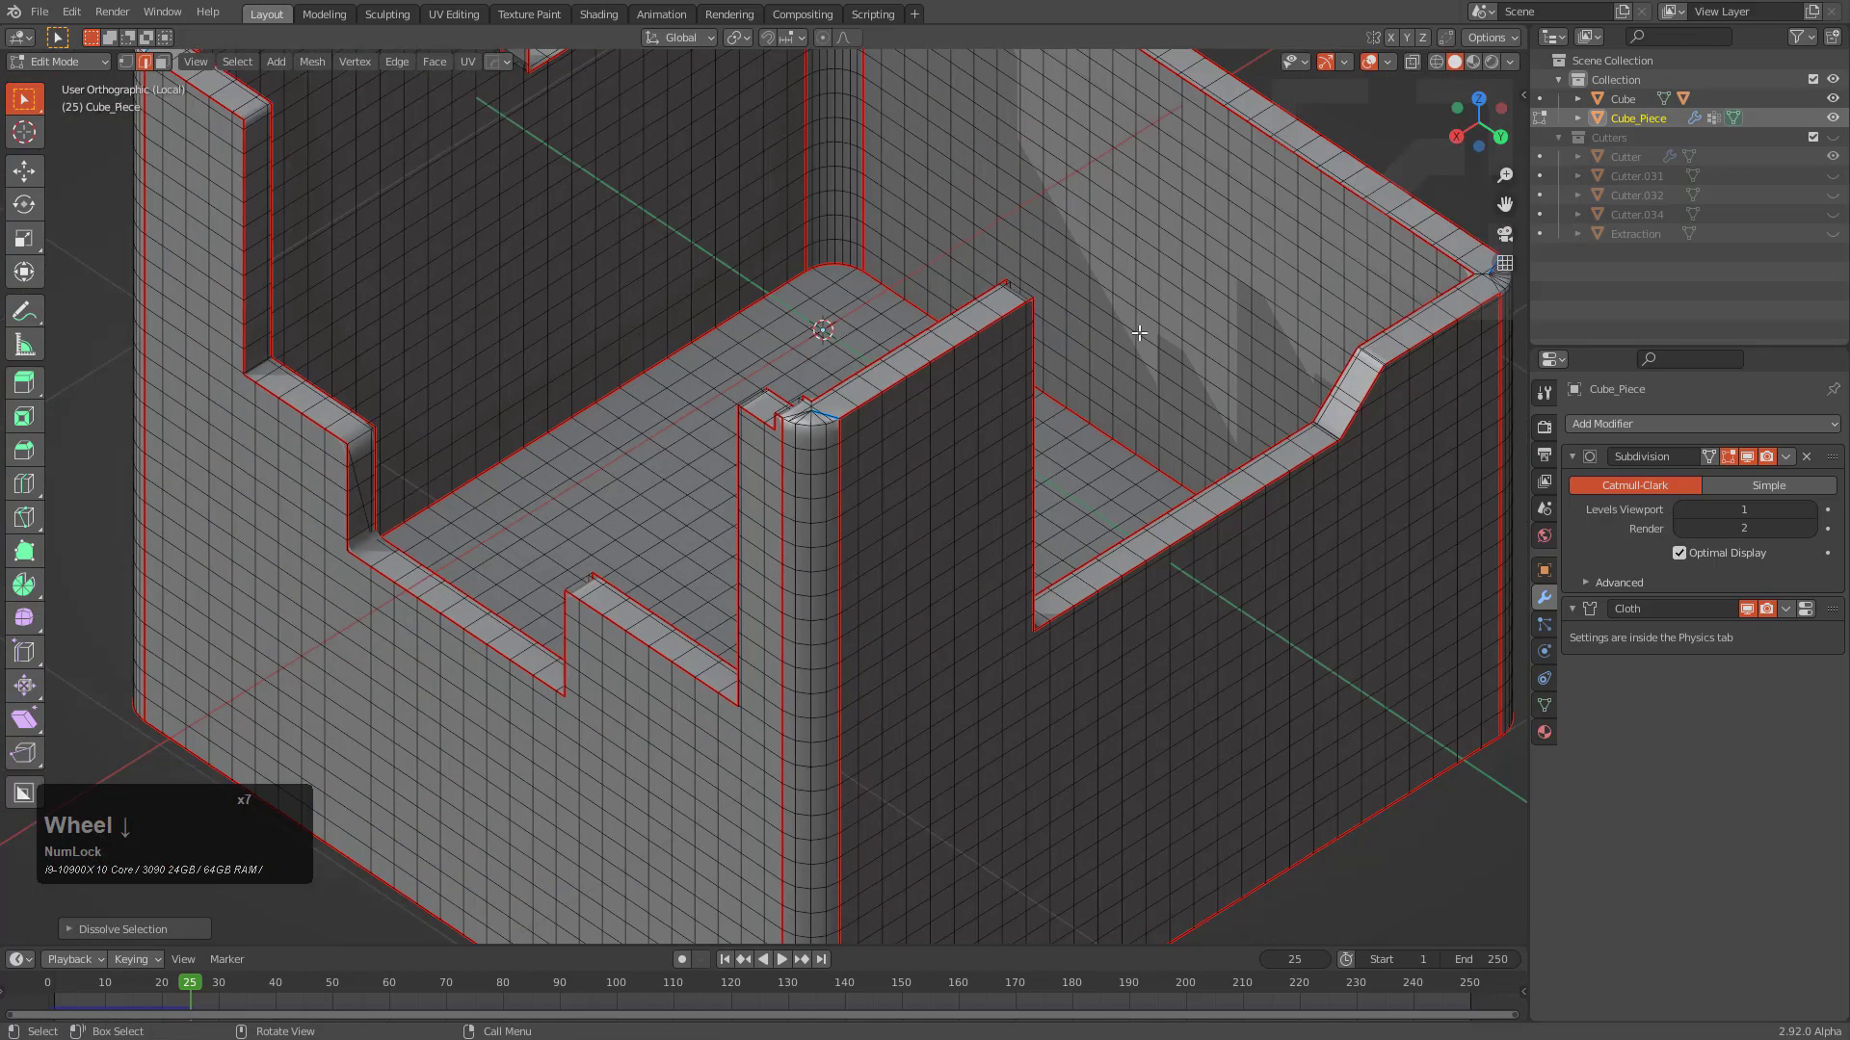
middle_drag(1135, 330, 689, 309)
scroll(982, 228, up, 3)
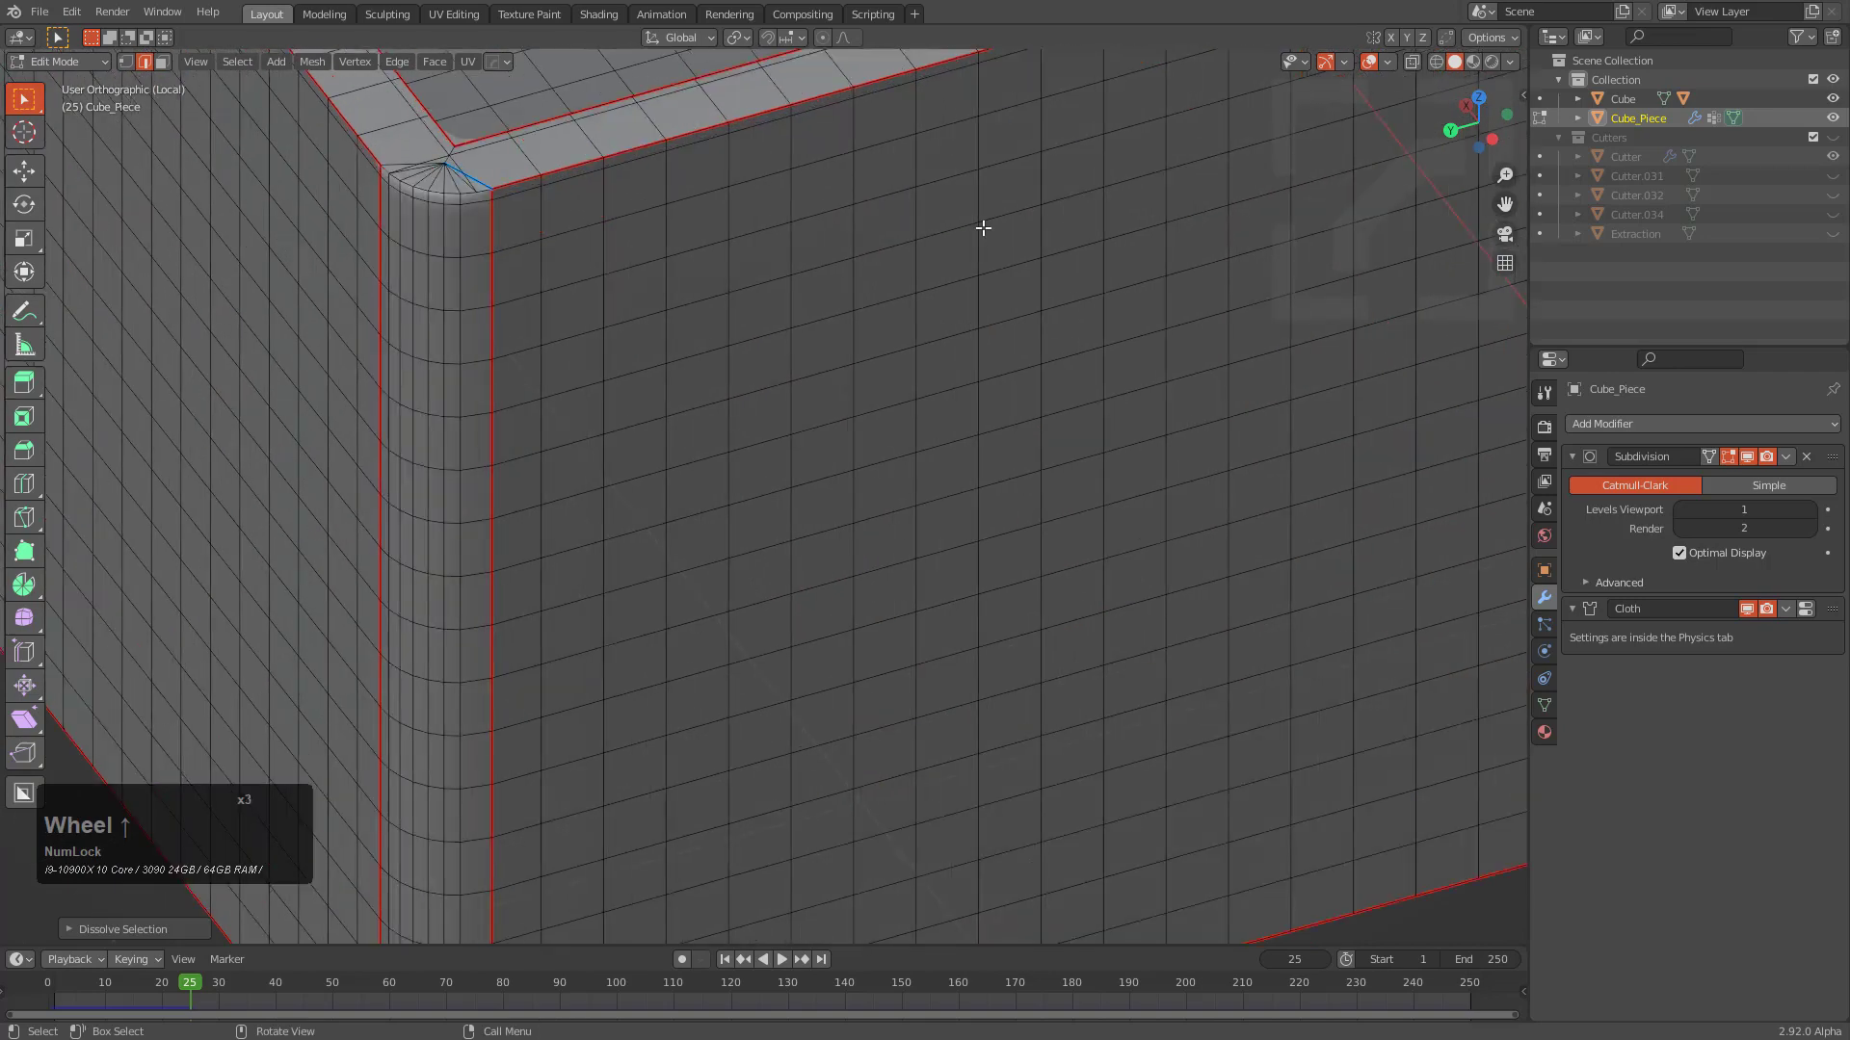
shift+middle_drag(423, 378, 747, 475)
scroll(748, 475, up, 4)
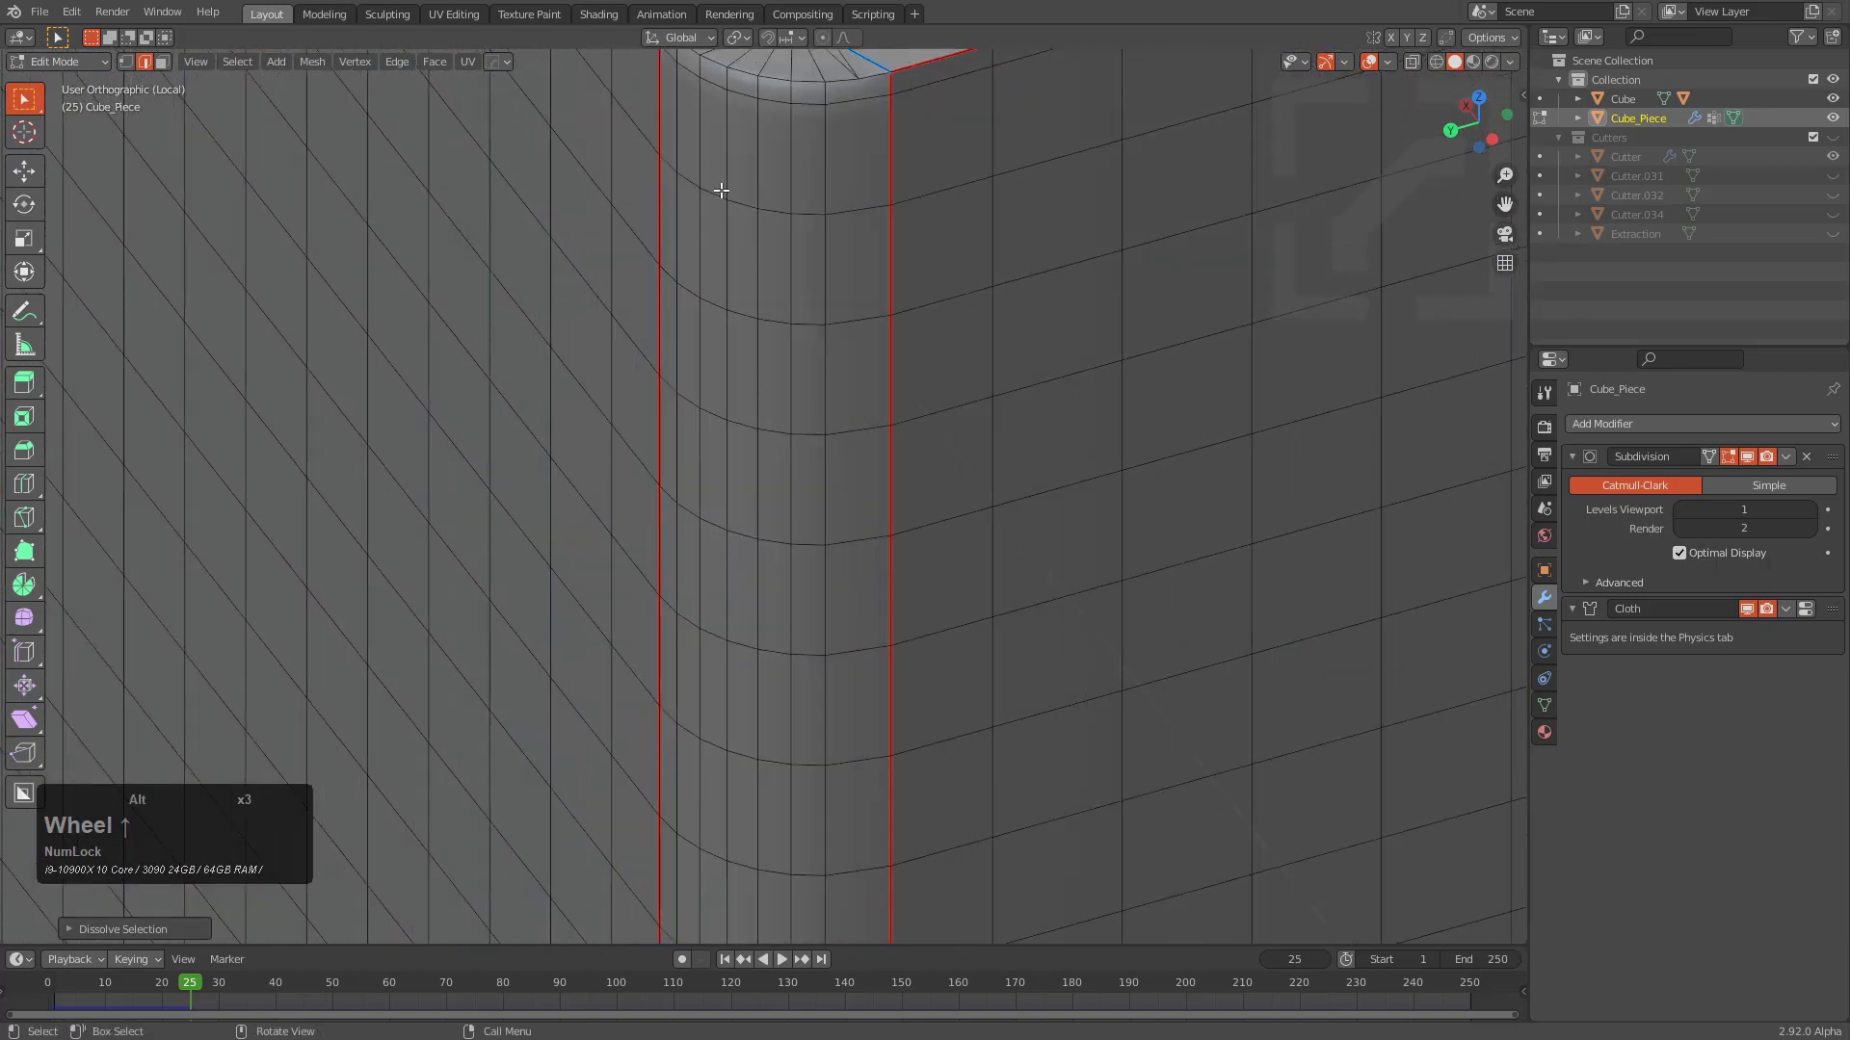
shift+middle_drag(688, 140, 702, 387)
scroll(701, 386, up, 1)
alt+shift+click(683, 327)
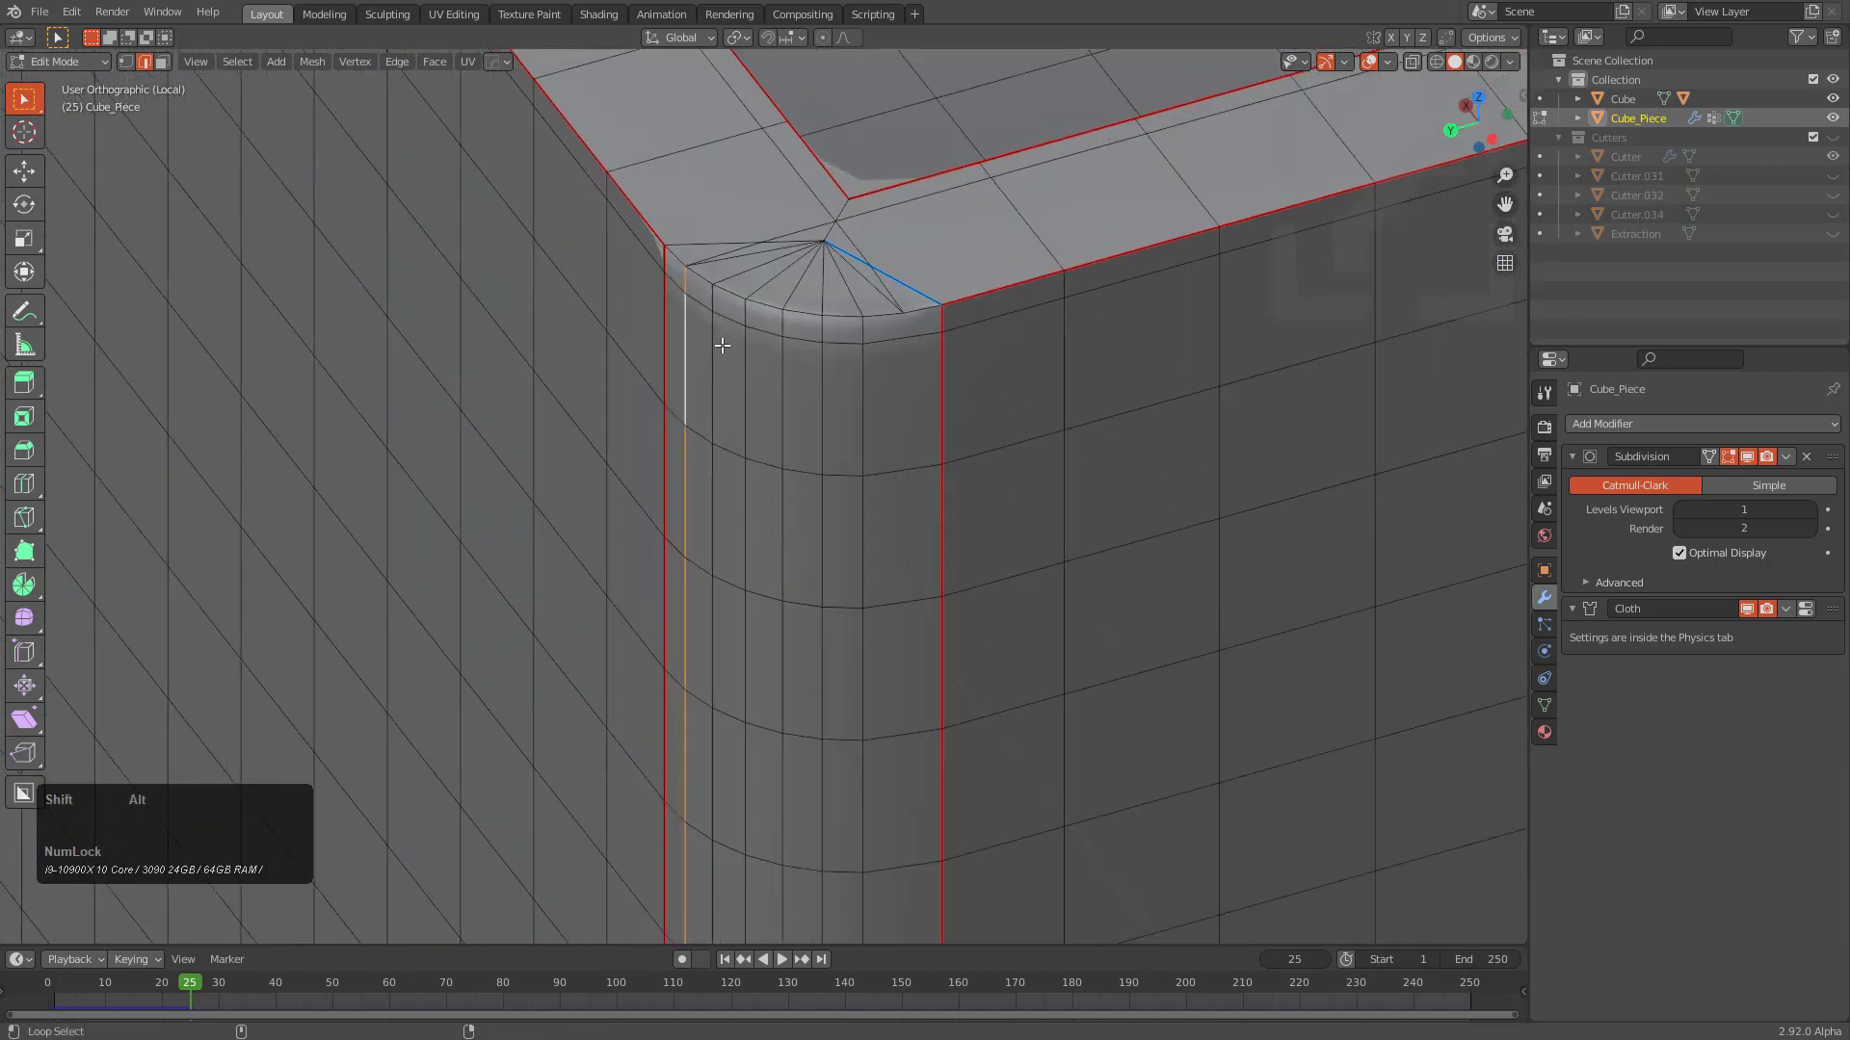
key(ctrl+x)
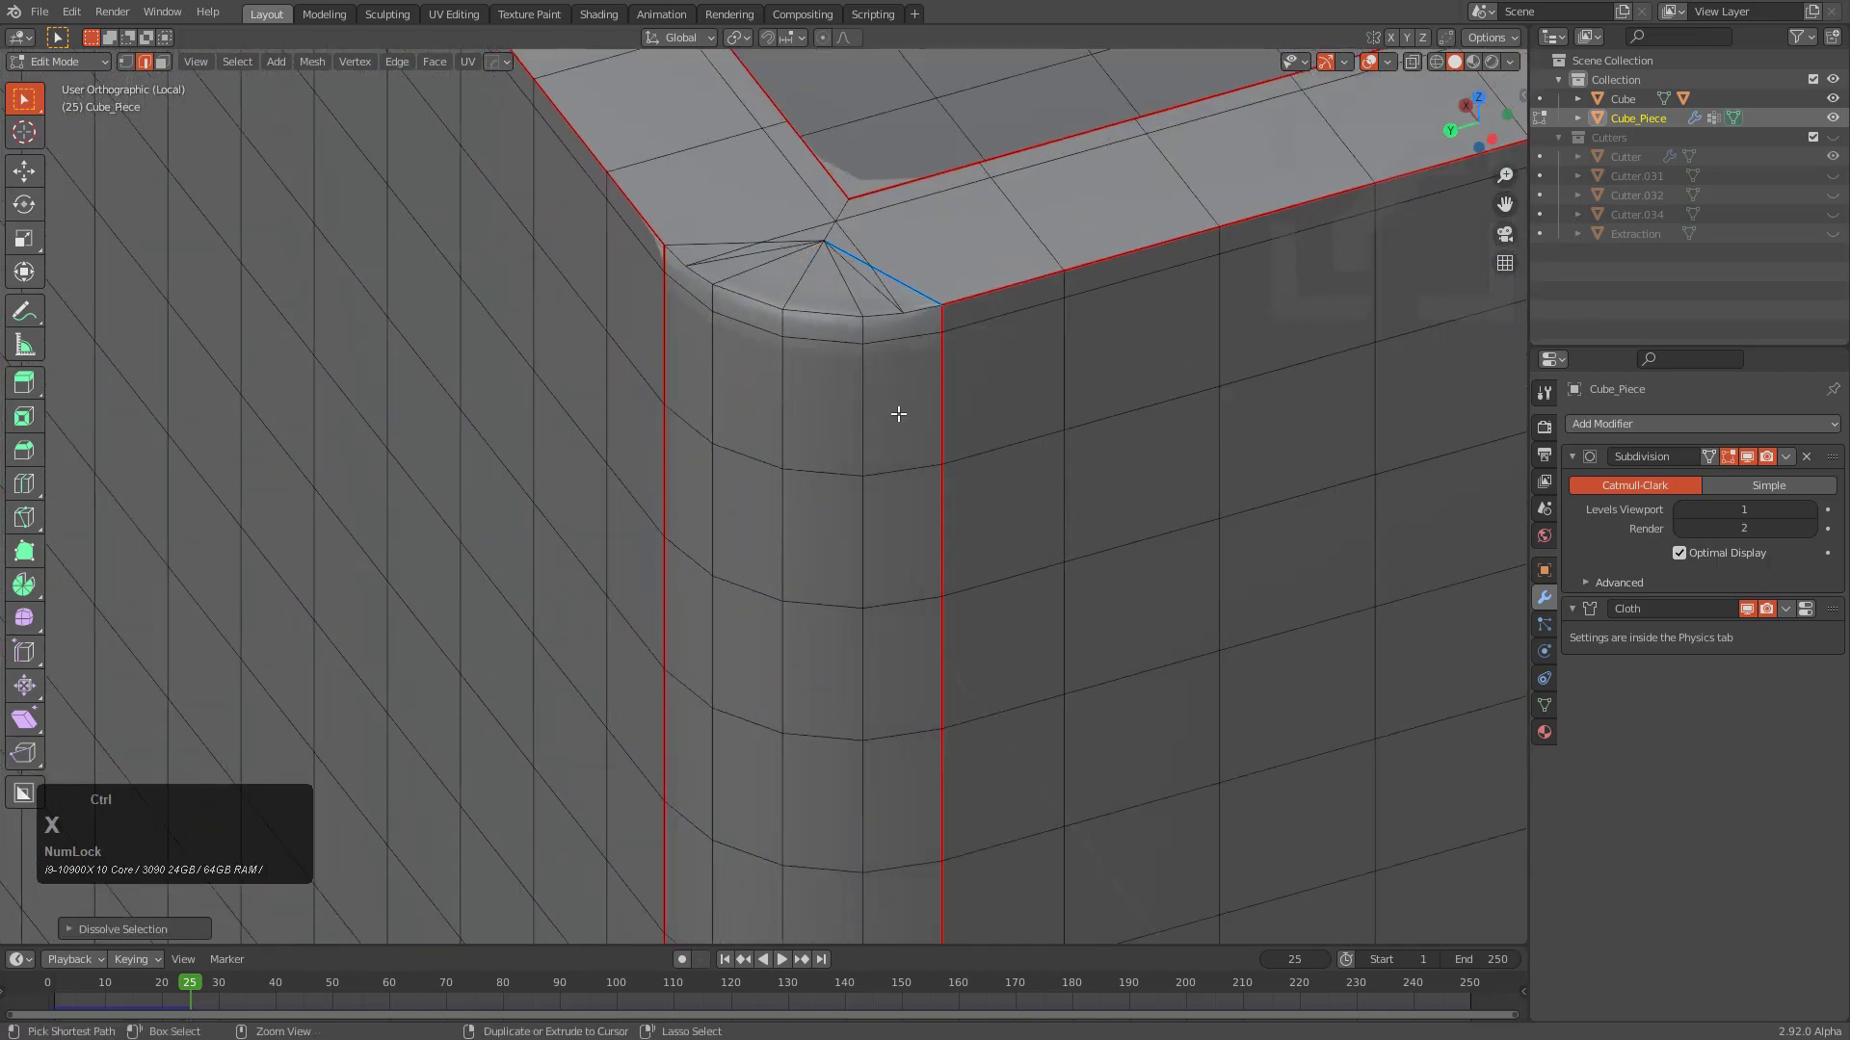
Dissolve alternate vertical edge loops on each of the shell's two remaining rounded corners
middle_drag(896, 413, 946, 345)
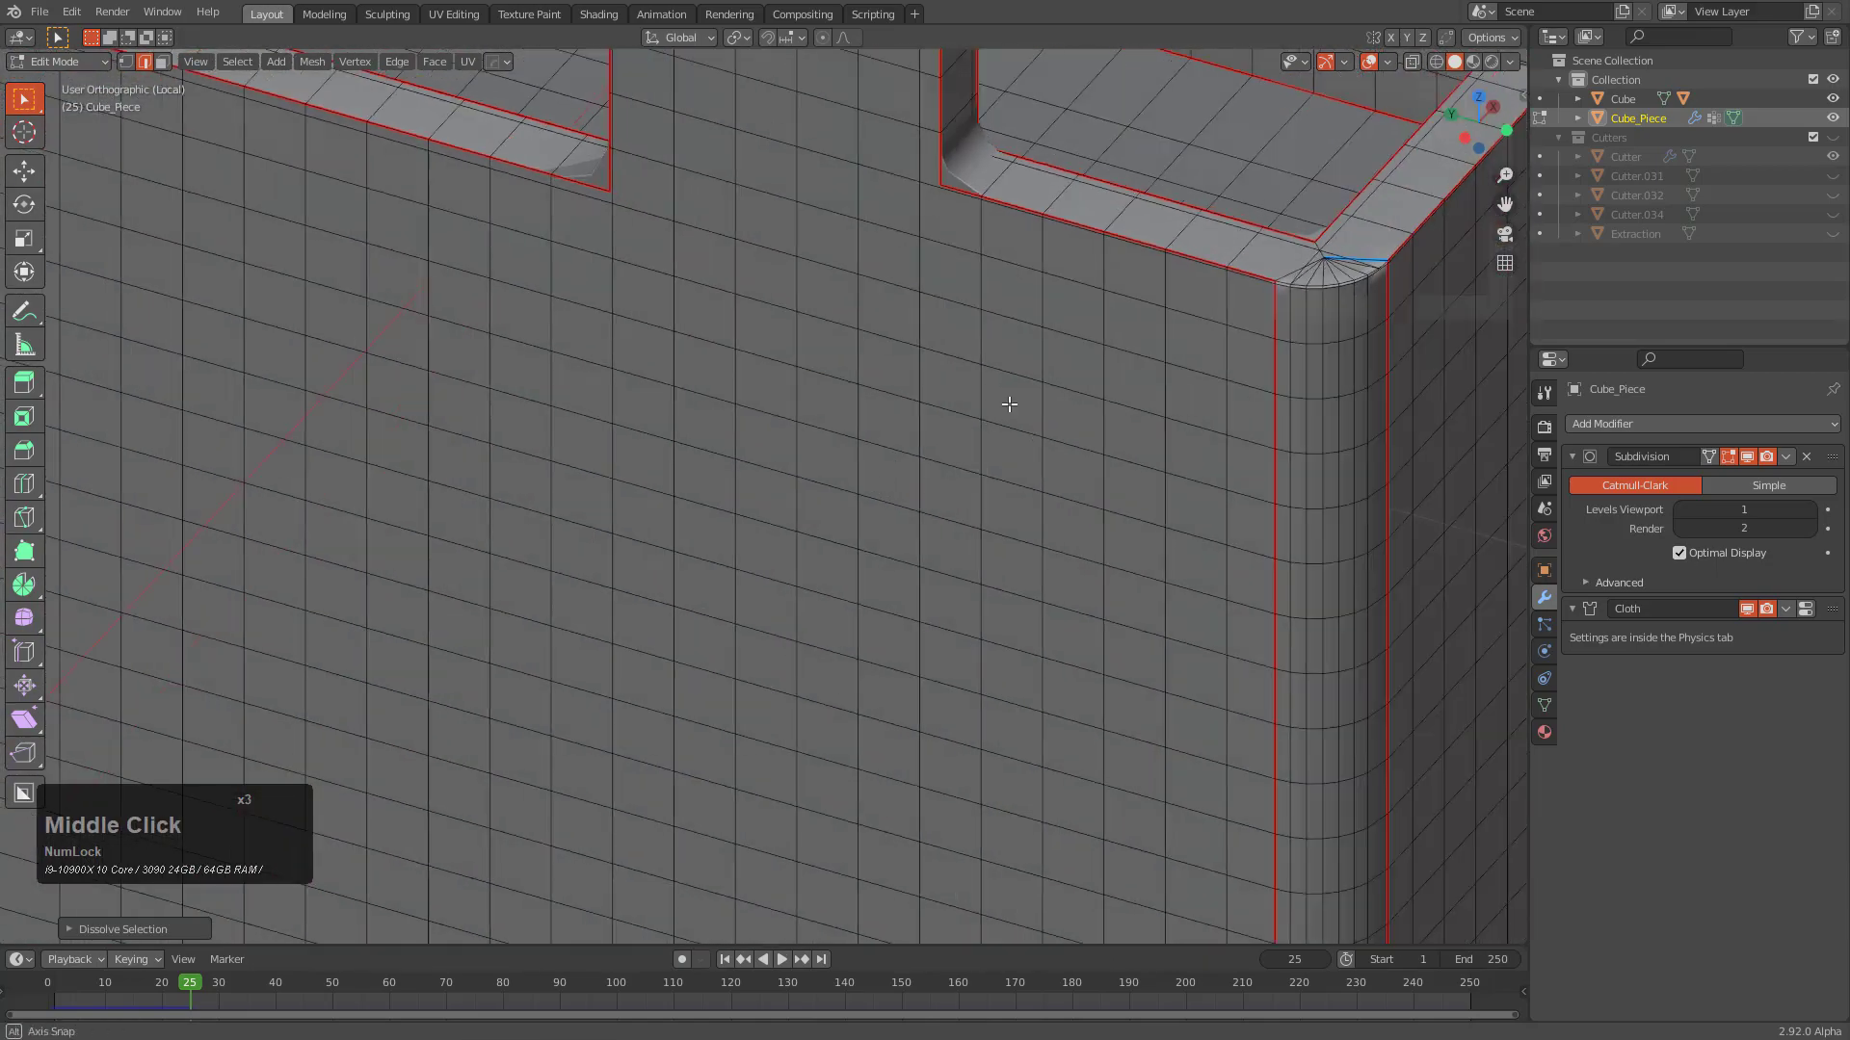
scroll(946, 345, up, 3)
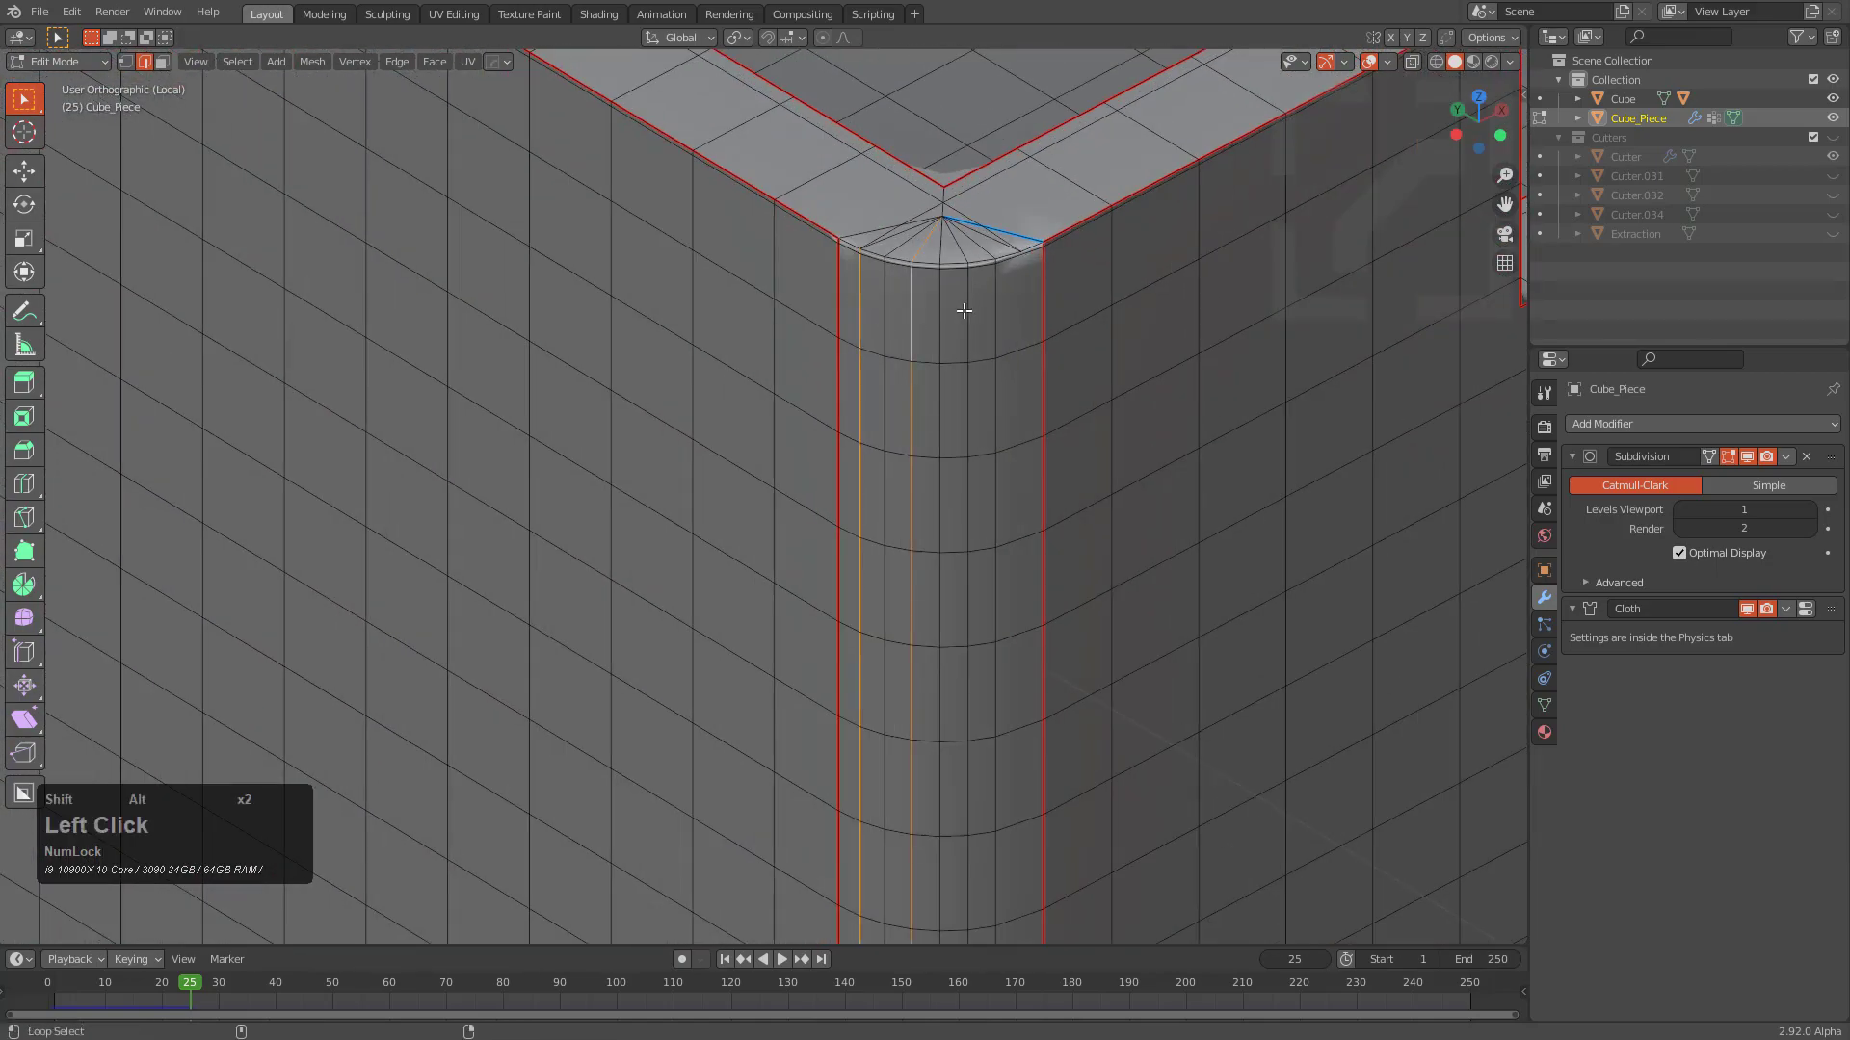
key(ctrl+x)
middle_drag(1008, 306, 1012, 400)
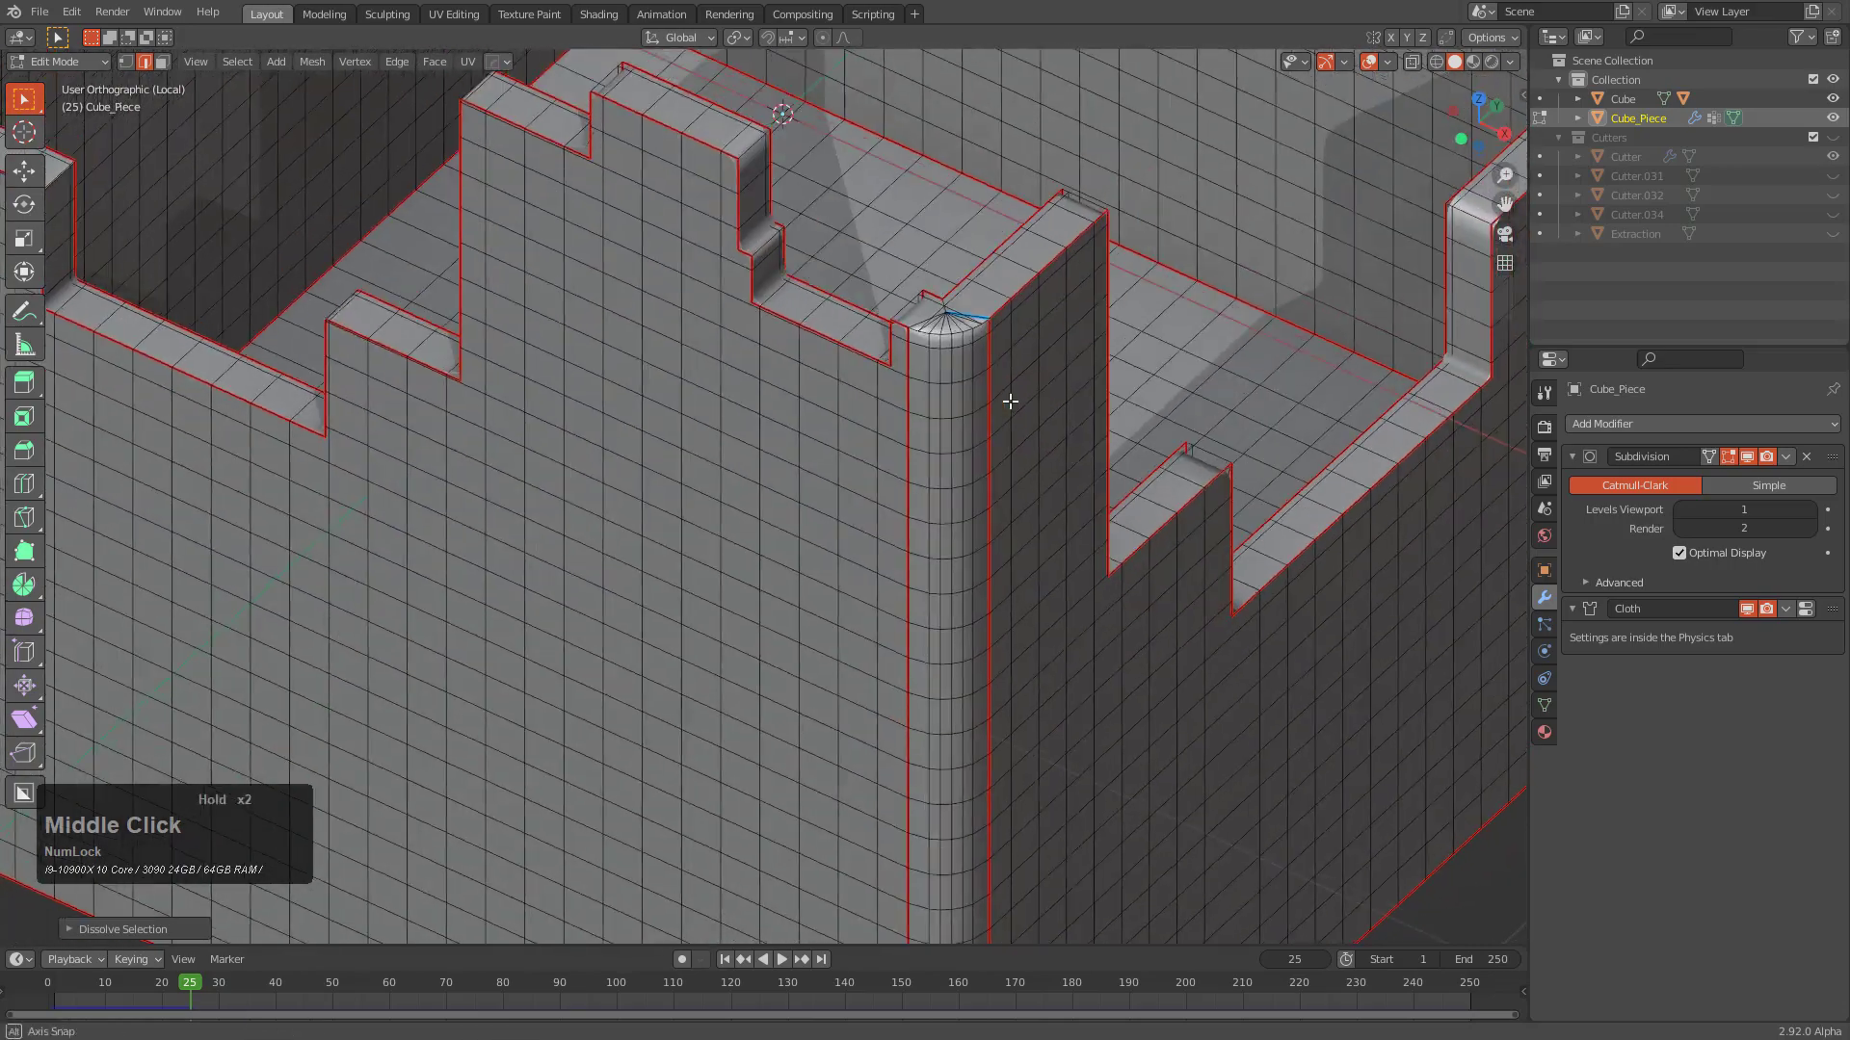
scroll(1021, 355, up, 2)
alt+shift+click(993, 352)
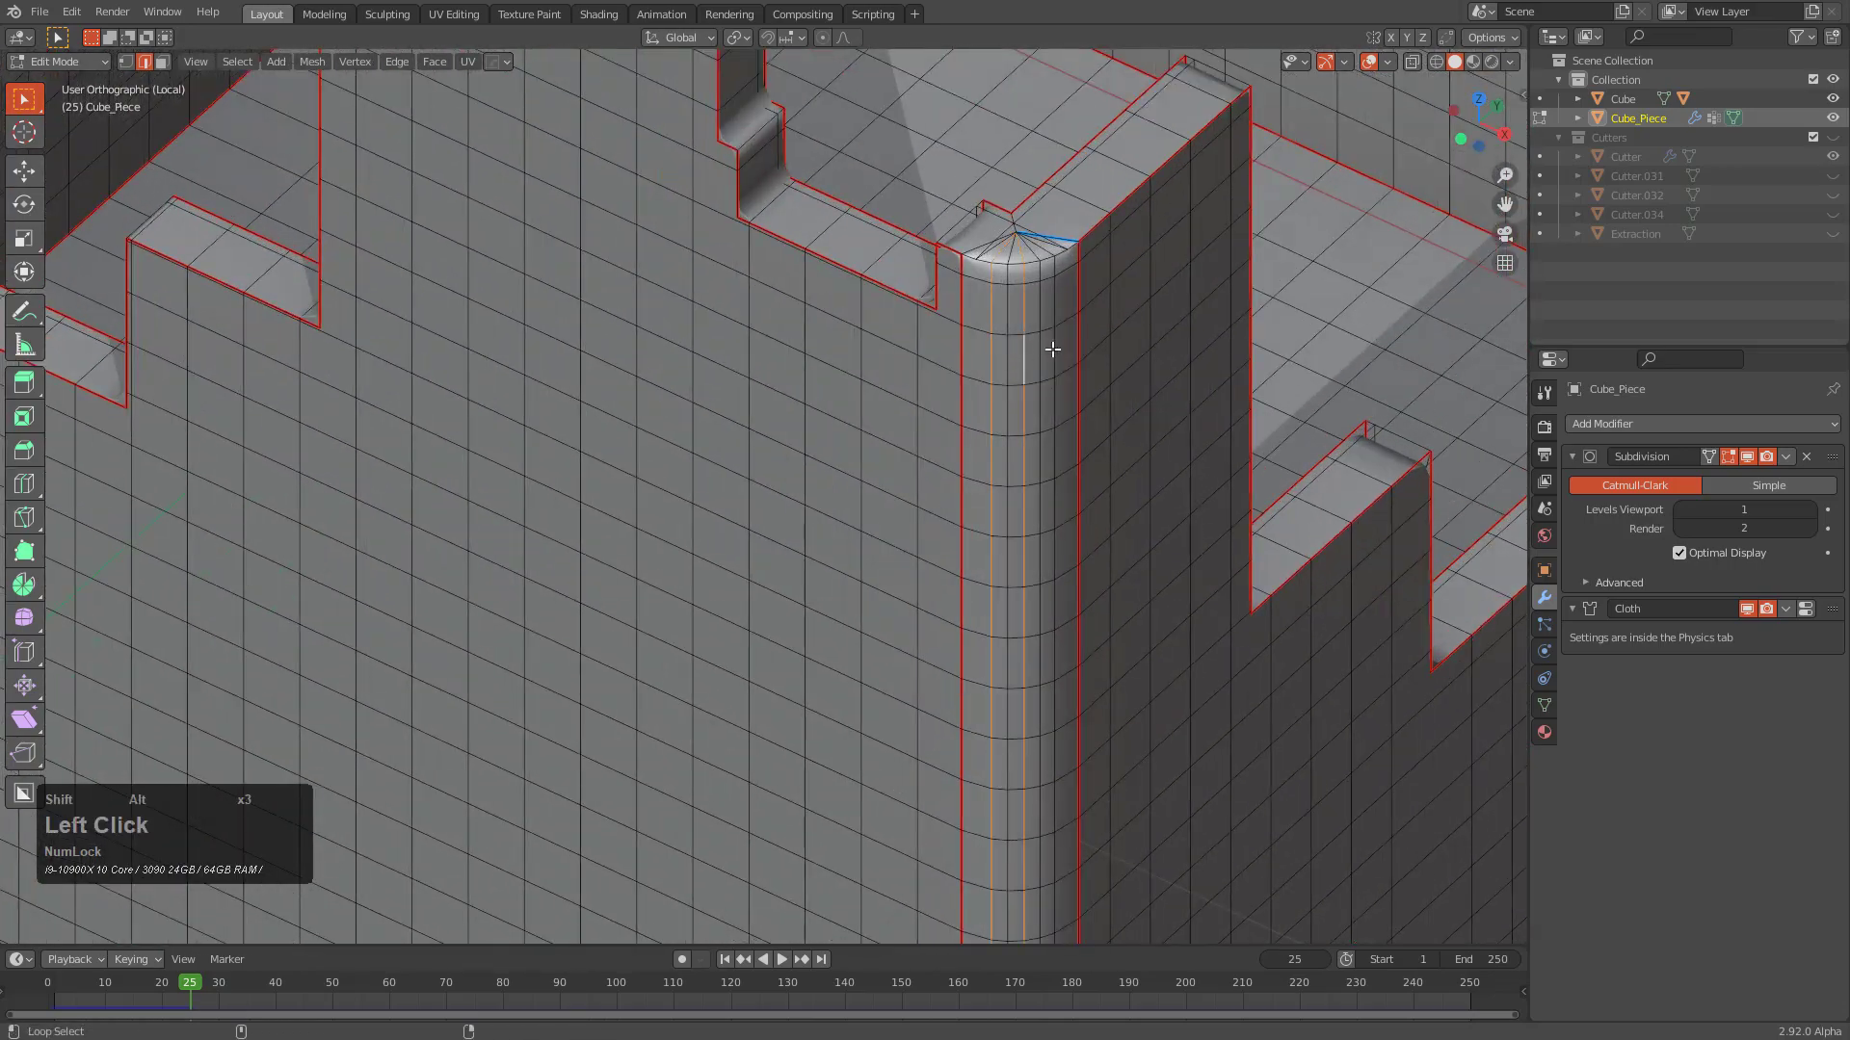
key(ctrl+x)
Select the vertical seam loops bordering all the rounded corners, remove them from the active HOPS_Cloth vertex group, and leave Edit Mode
middle_drag(1053, 349, 879, 442)
scroll(1003, 333, up, 2)
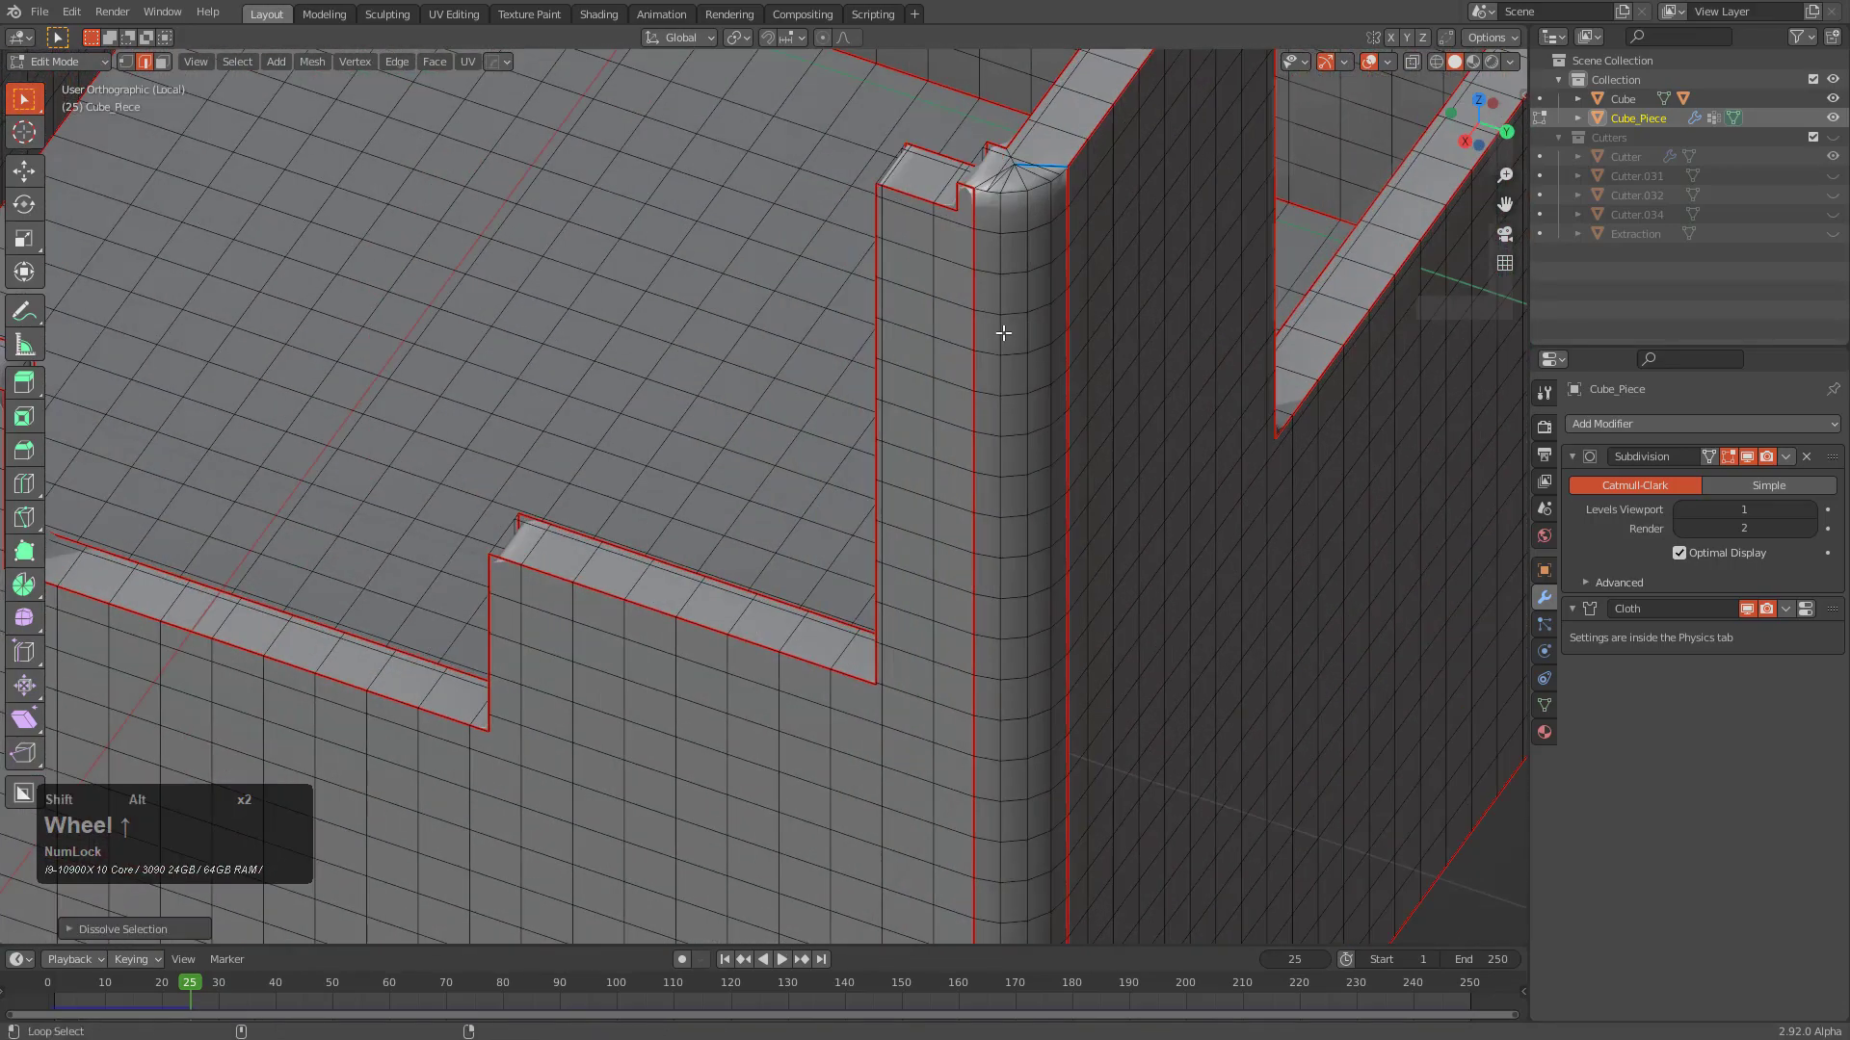
alt+shift+click(975, 322)
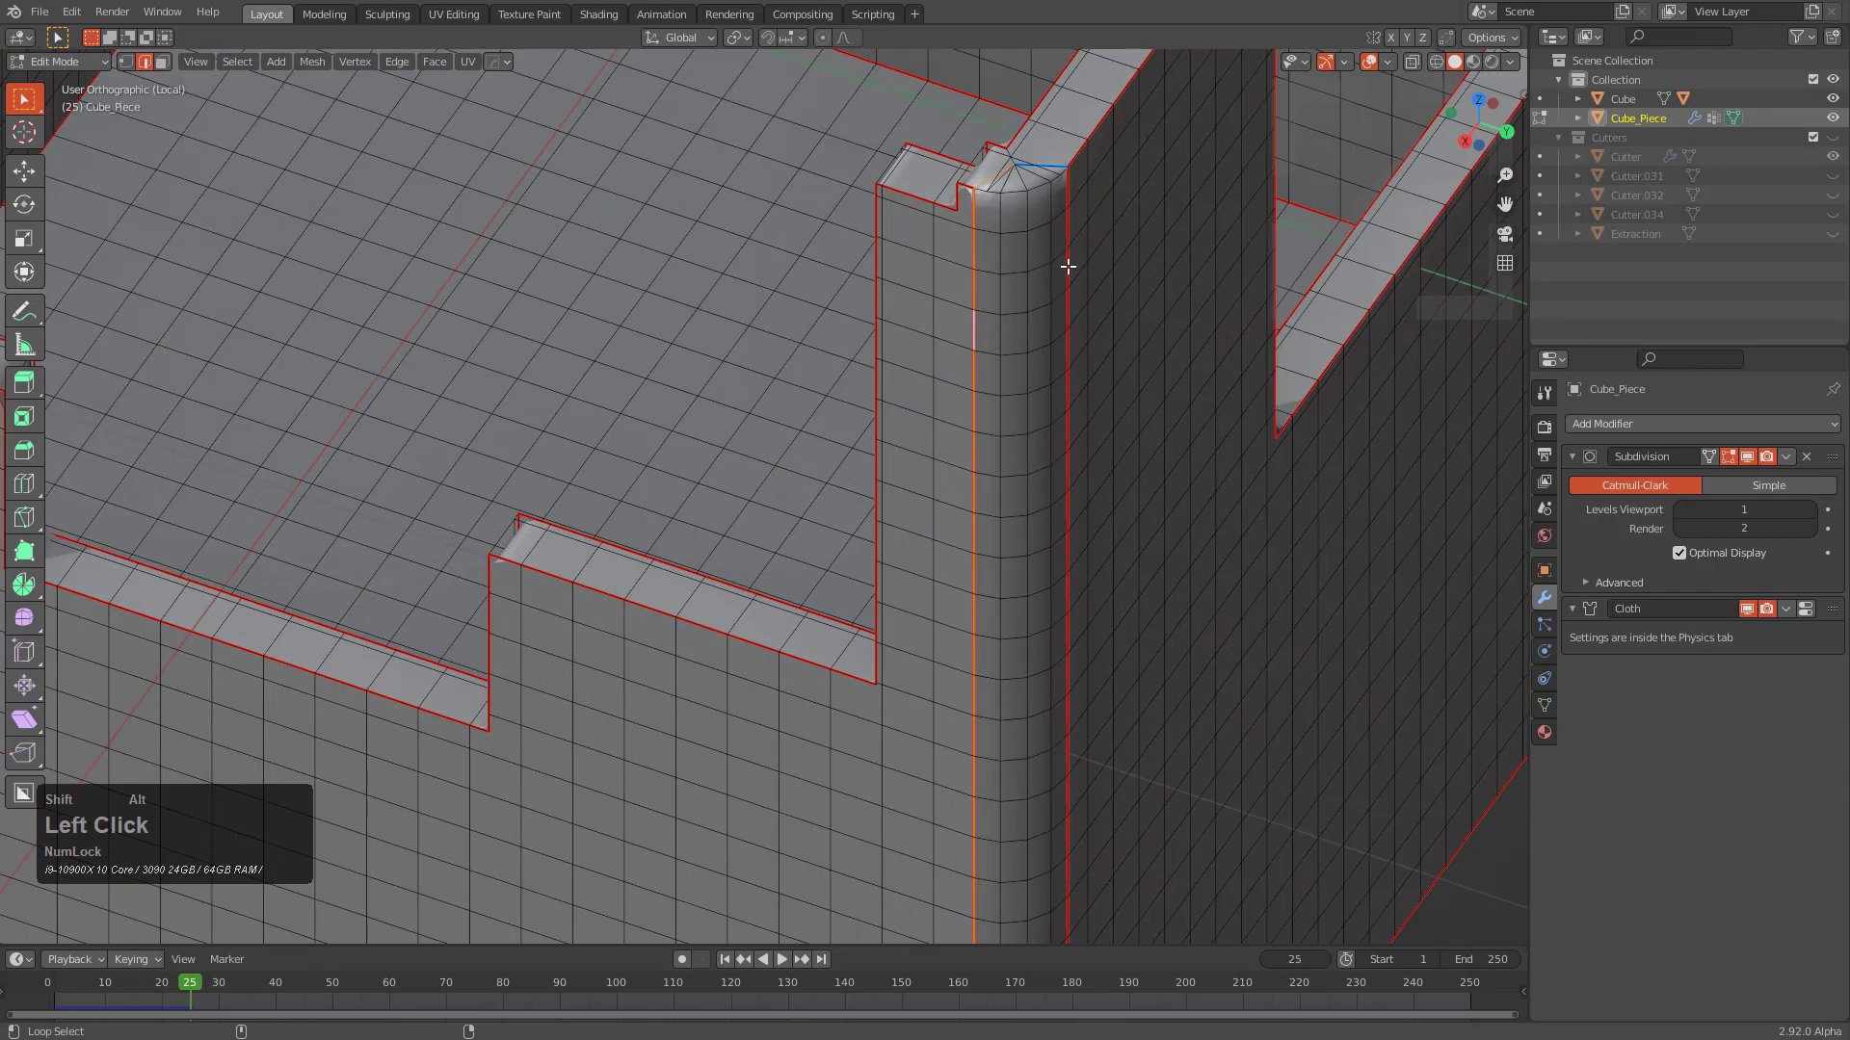
middle_drag(1067, 266, 862, 444)
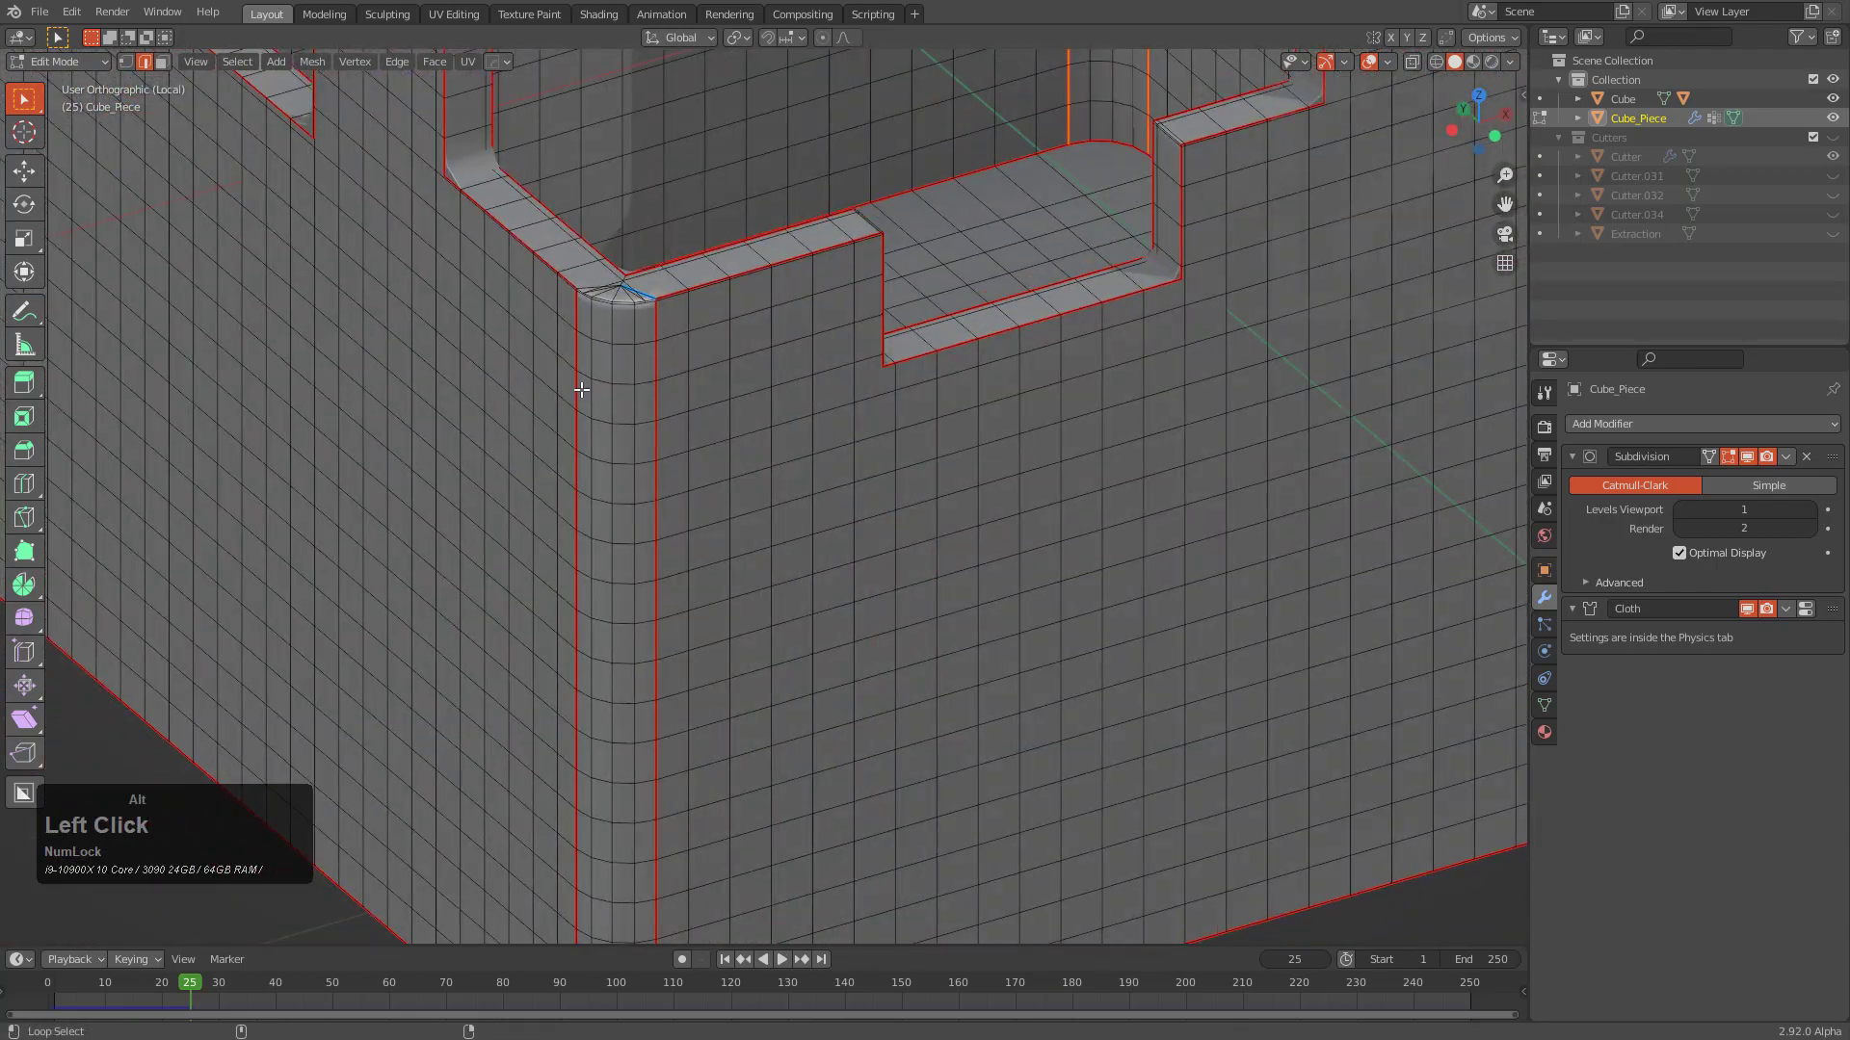
middle_drag(1044, 366, 846, 388)
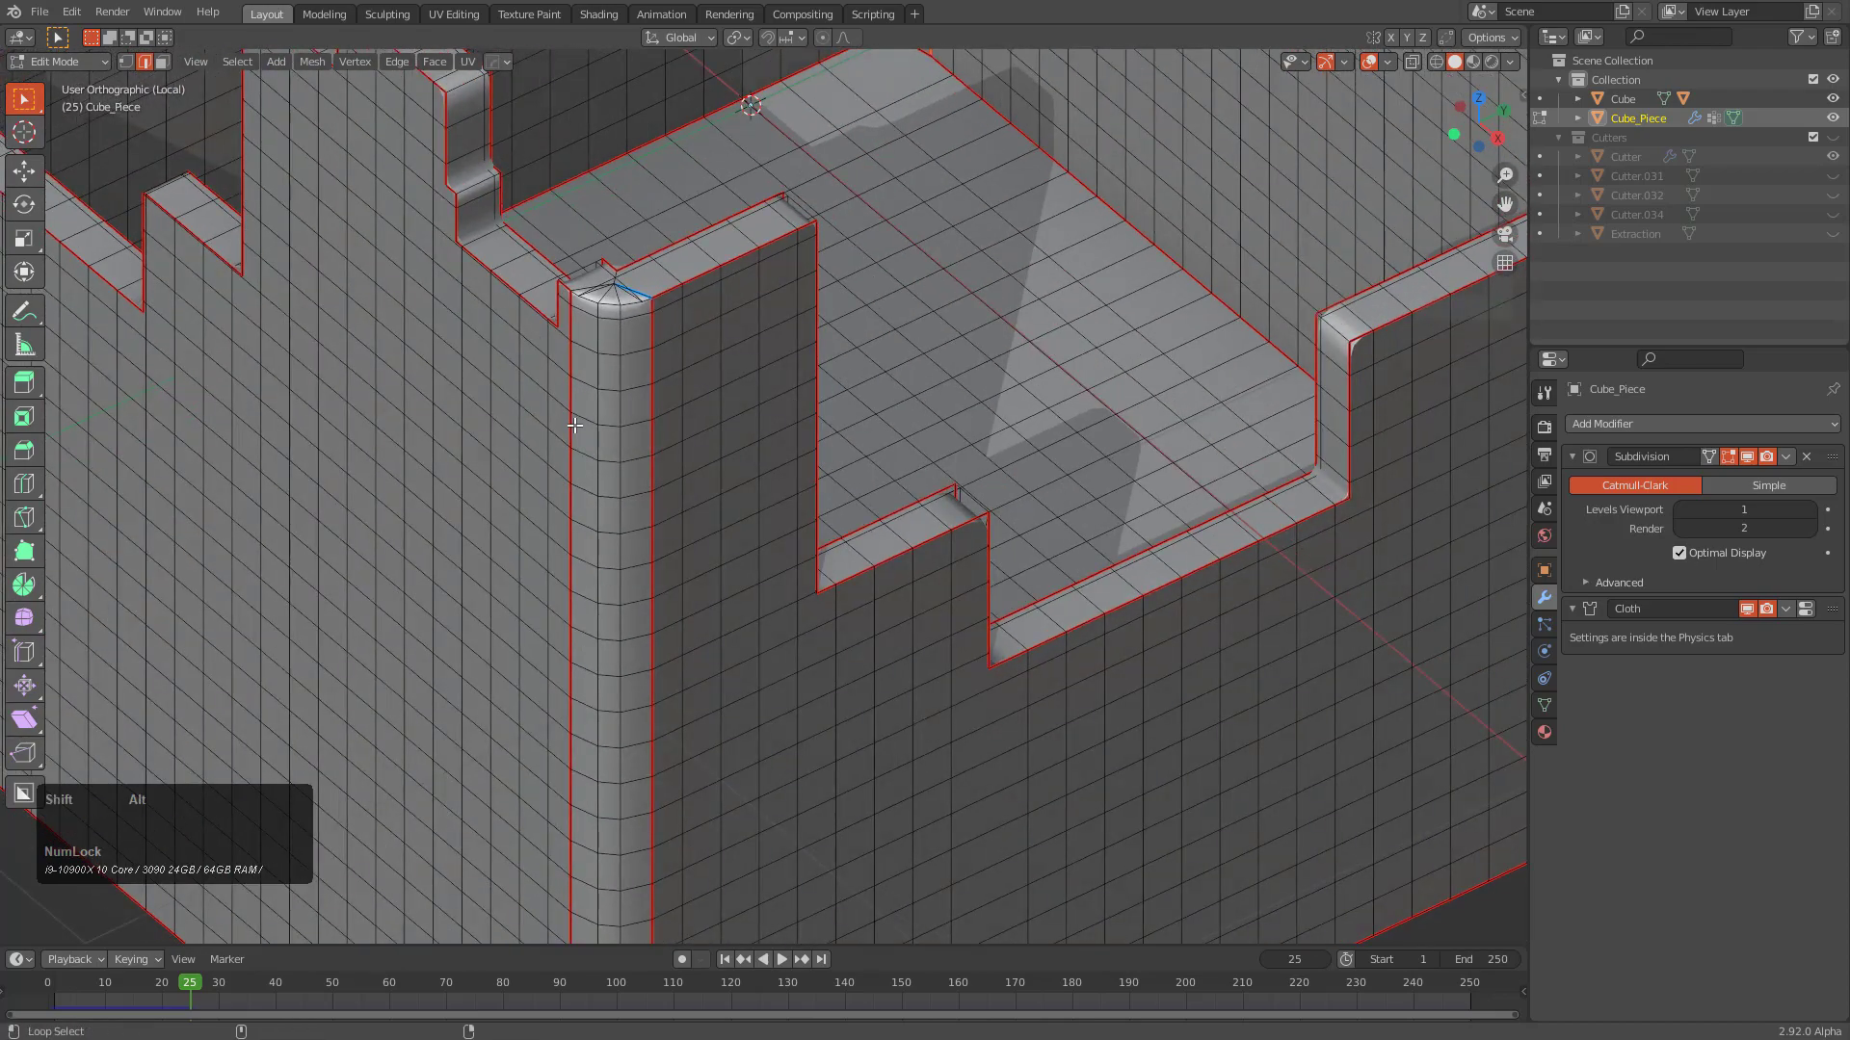
alt+shift+click(652, 441)
middle_drag(652, 441, 720, 480)
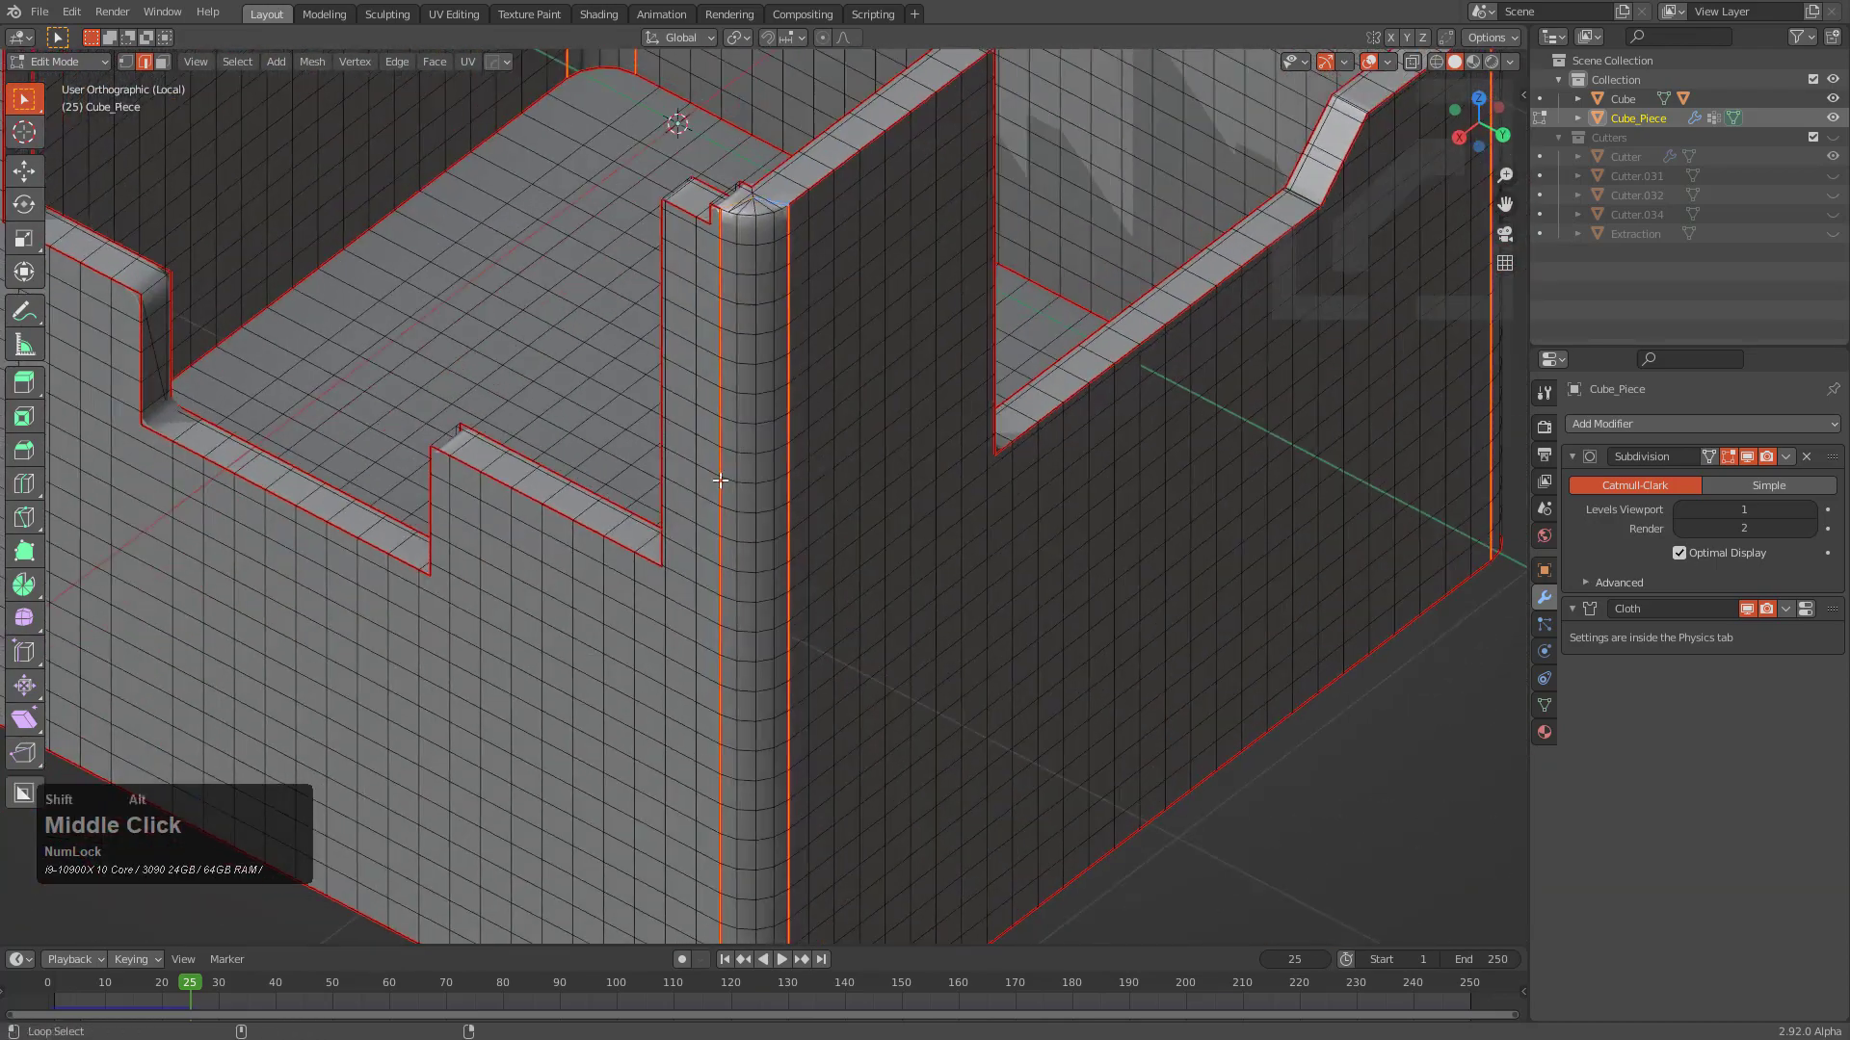
key(ctrl+g)
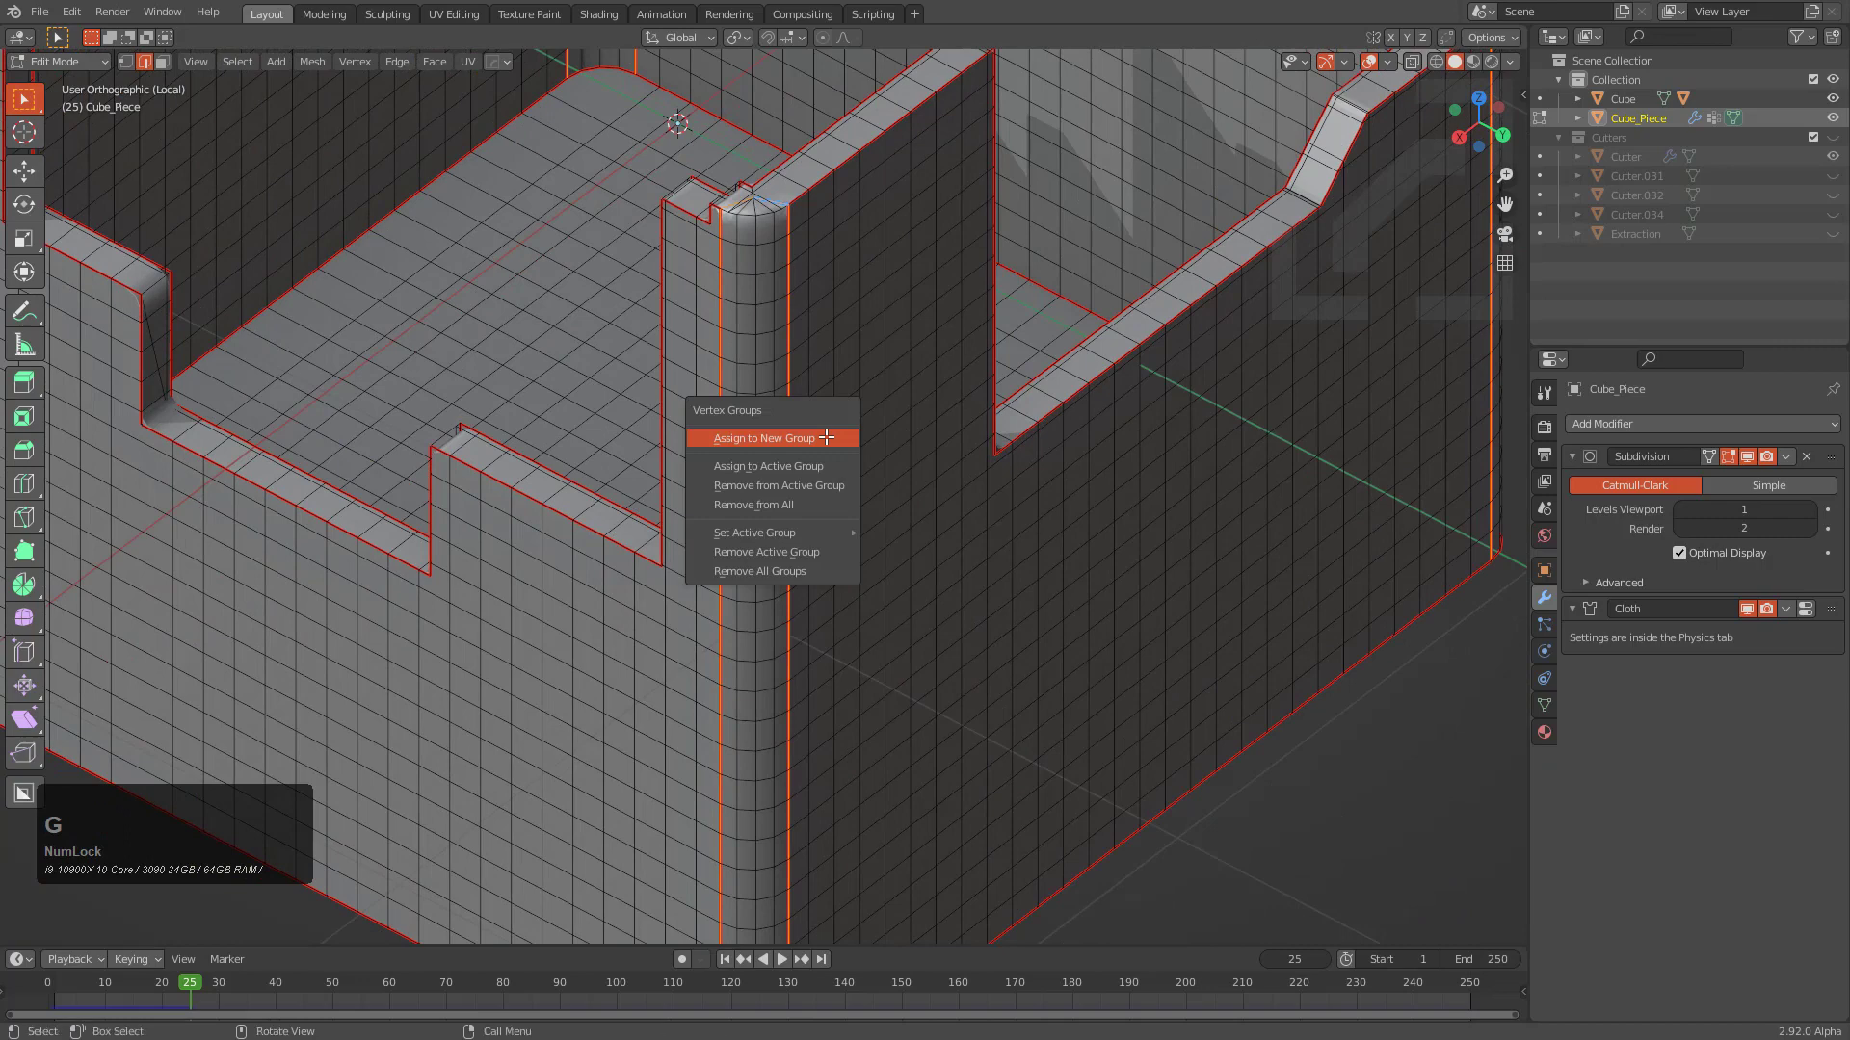
mouse_move(796, 533)
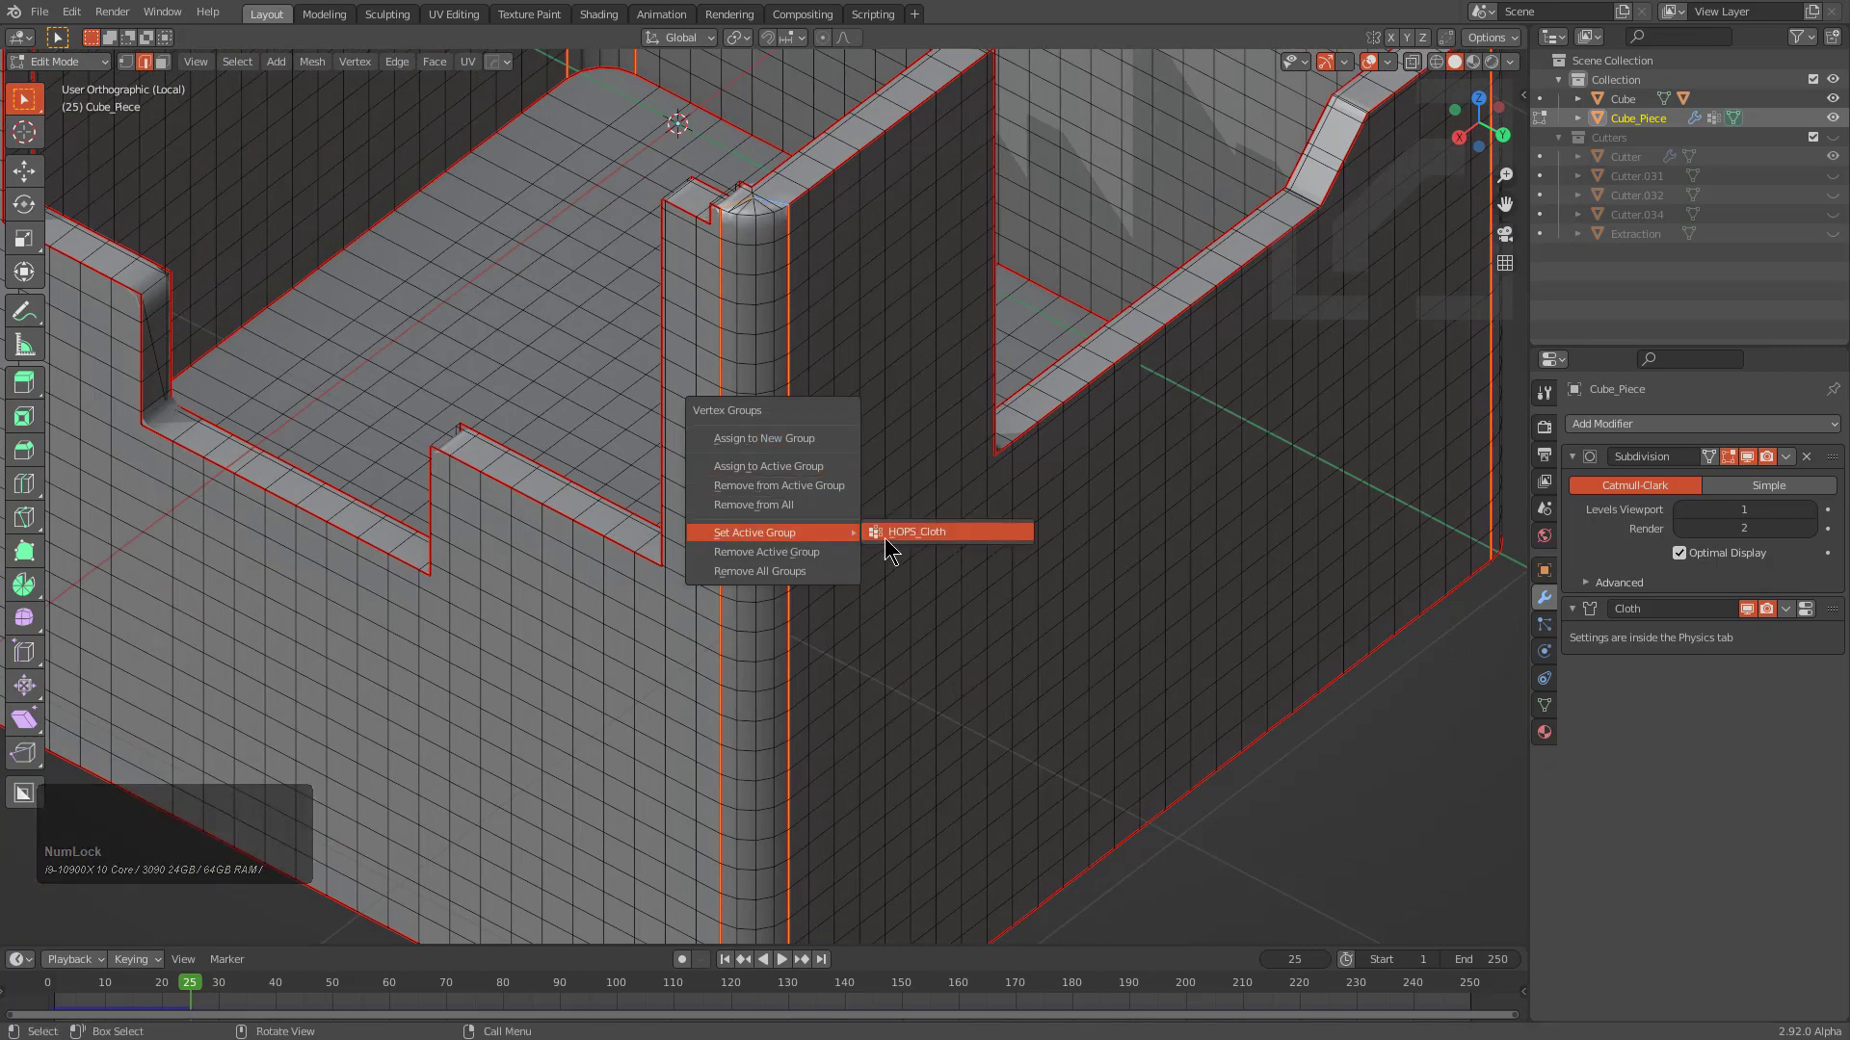
click(790, 487)
scroll(826, 516, down, 4)
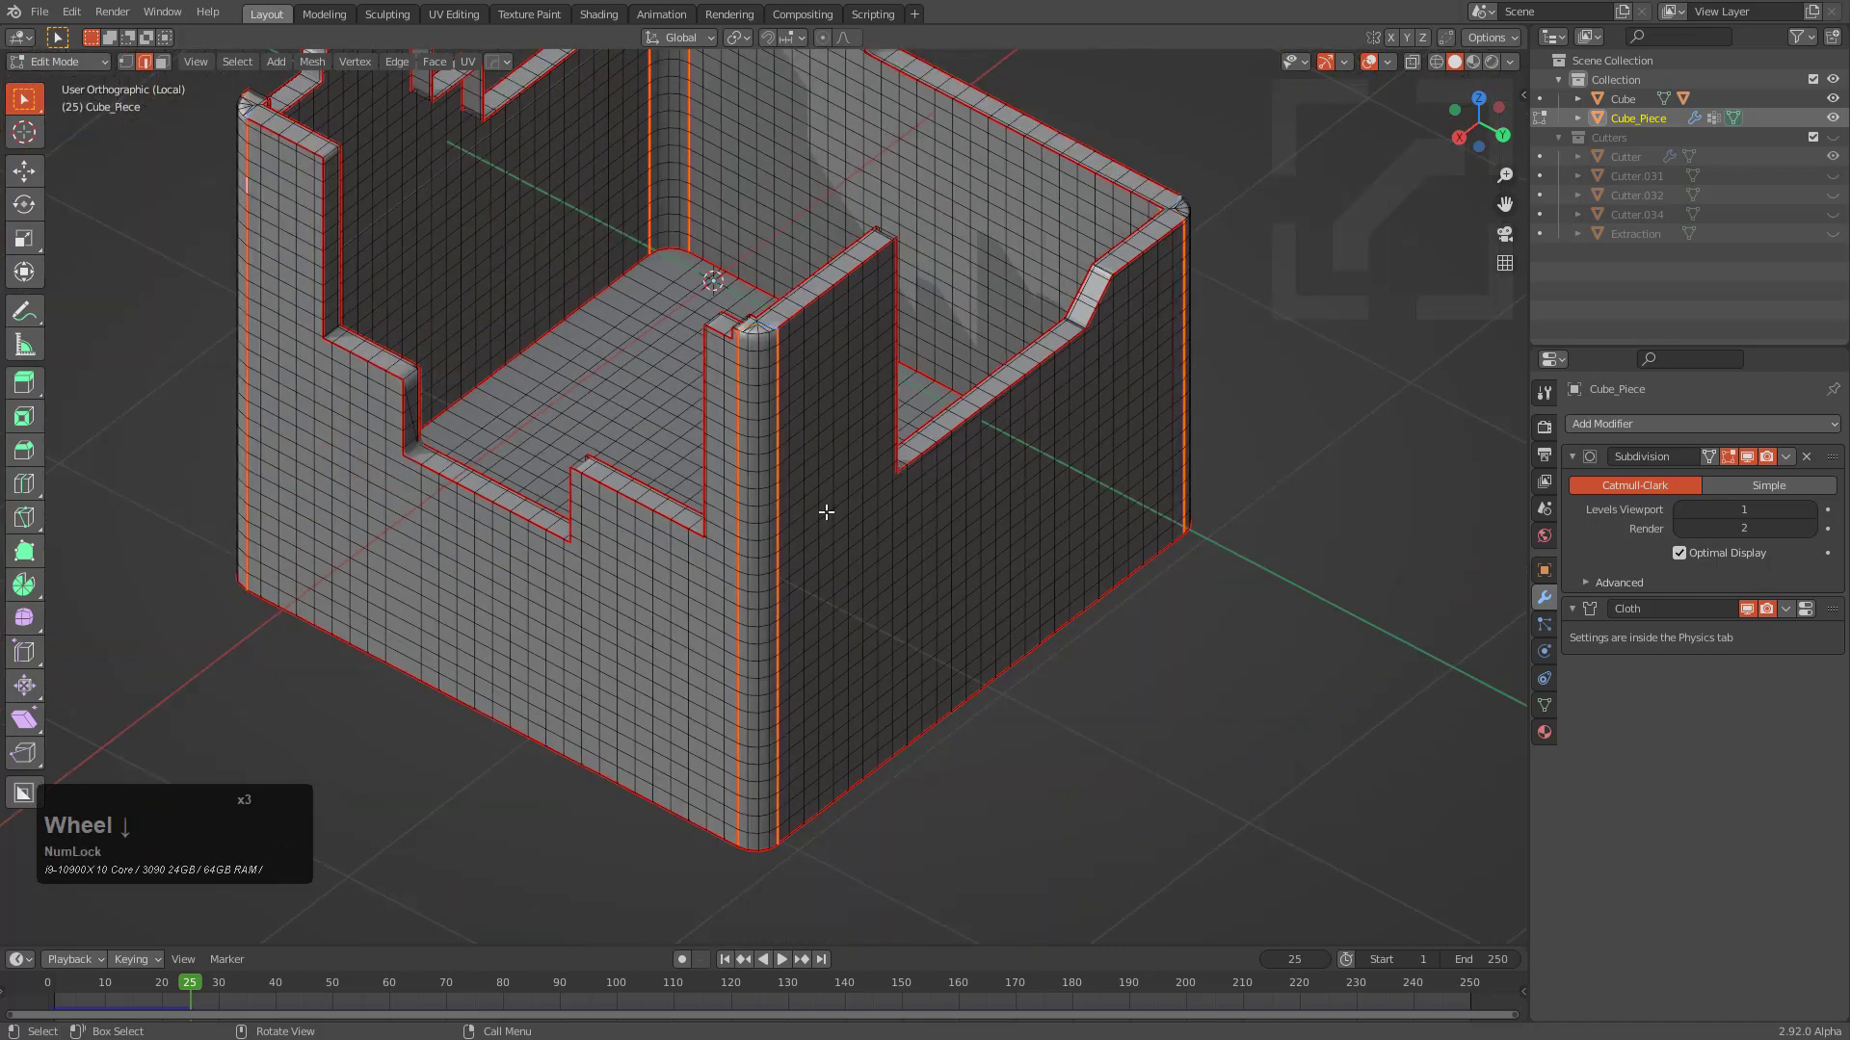
key(Tab)
Replay the cloth simulation from frame 1 to check the rounded corners, then cancel playback
middle_drag(825, 517, 863, 528)
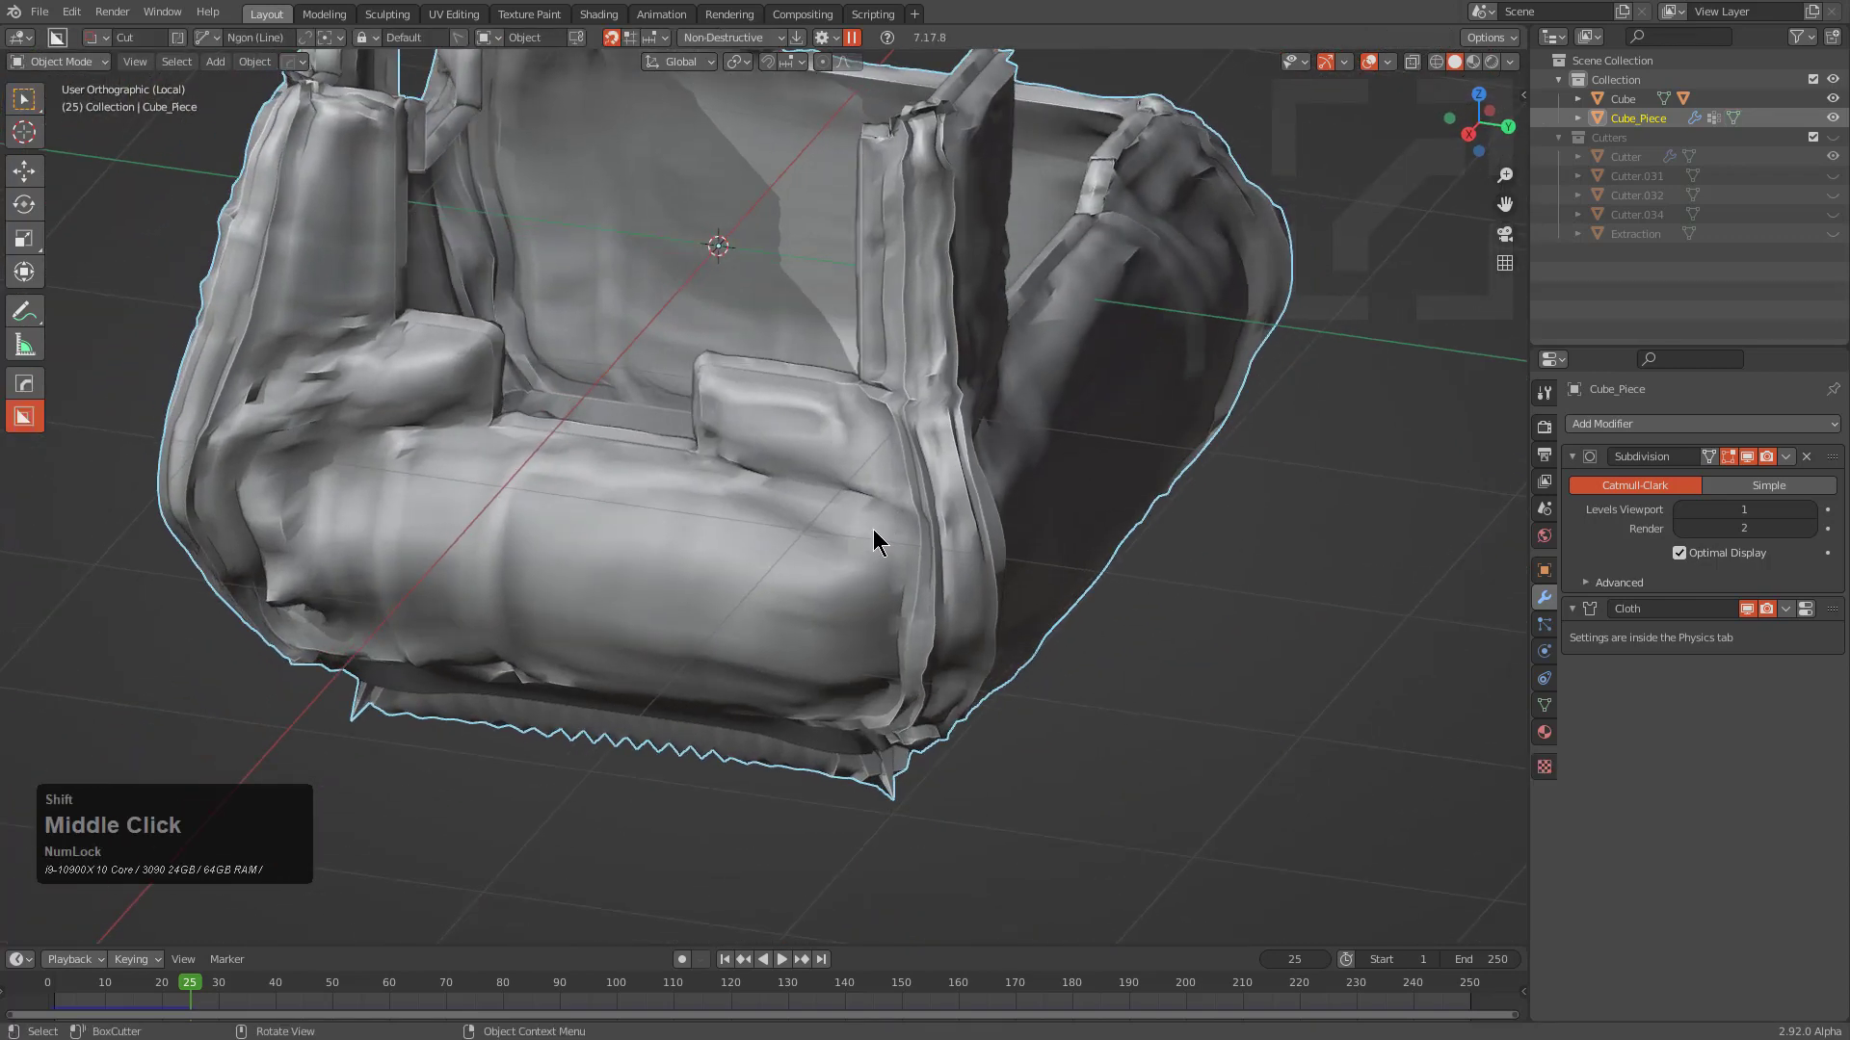
key(shift+Left)
key(space)
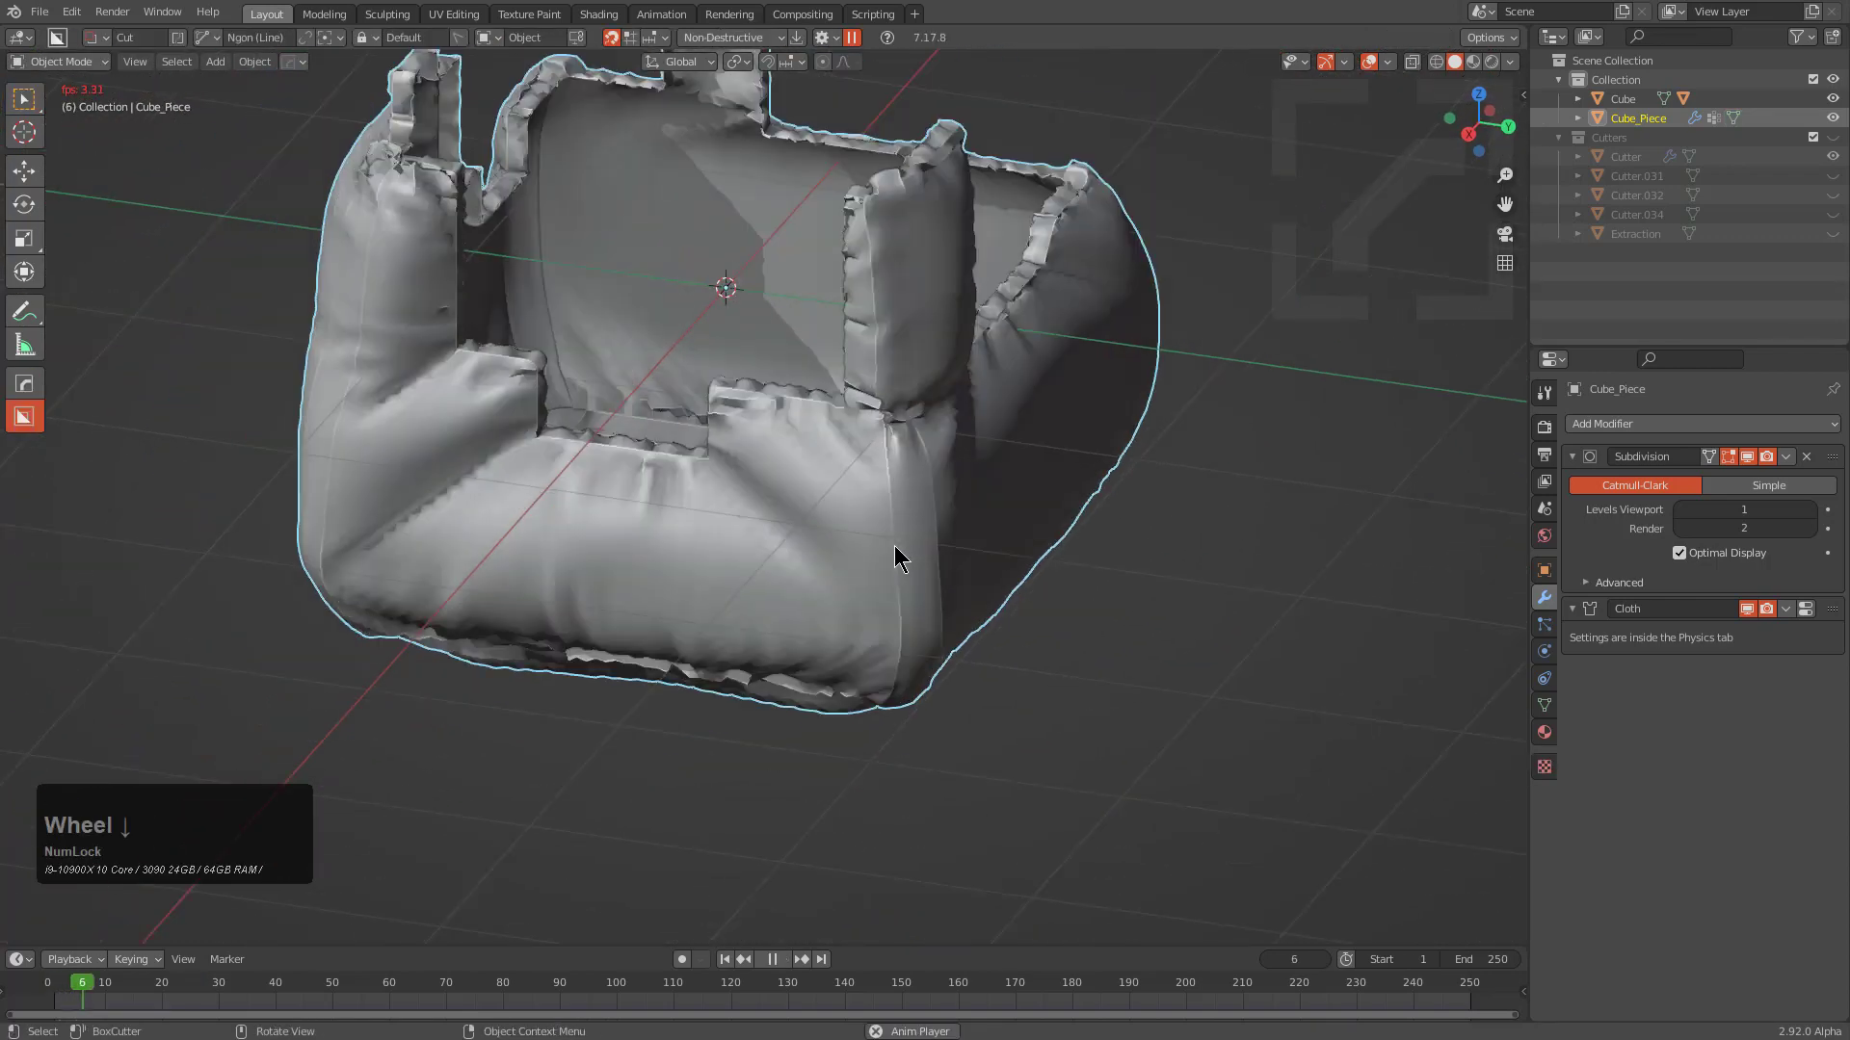
middle_drag(894, 545, 980, 570)
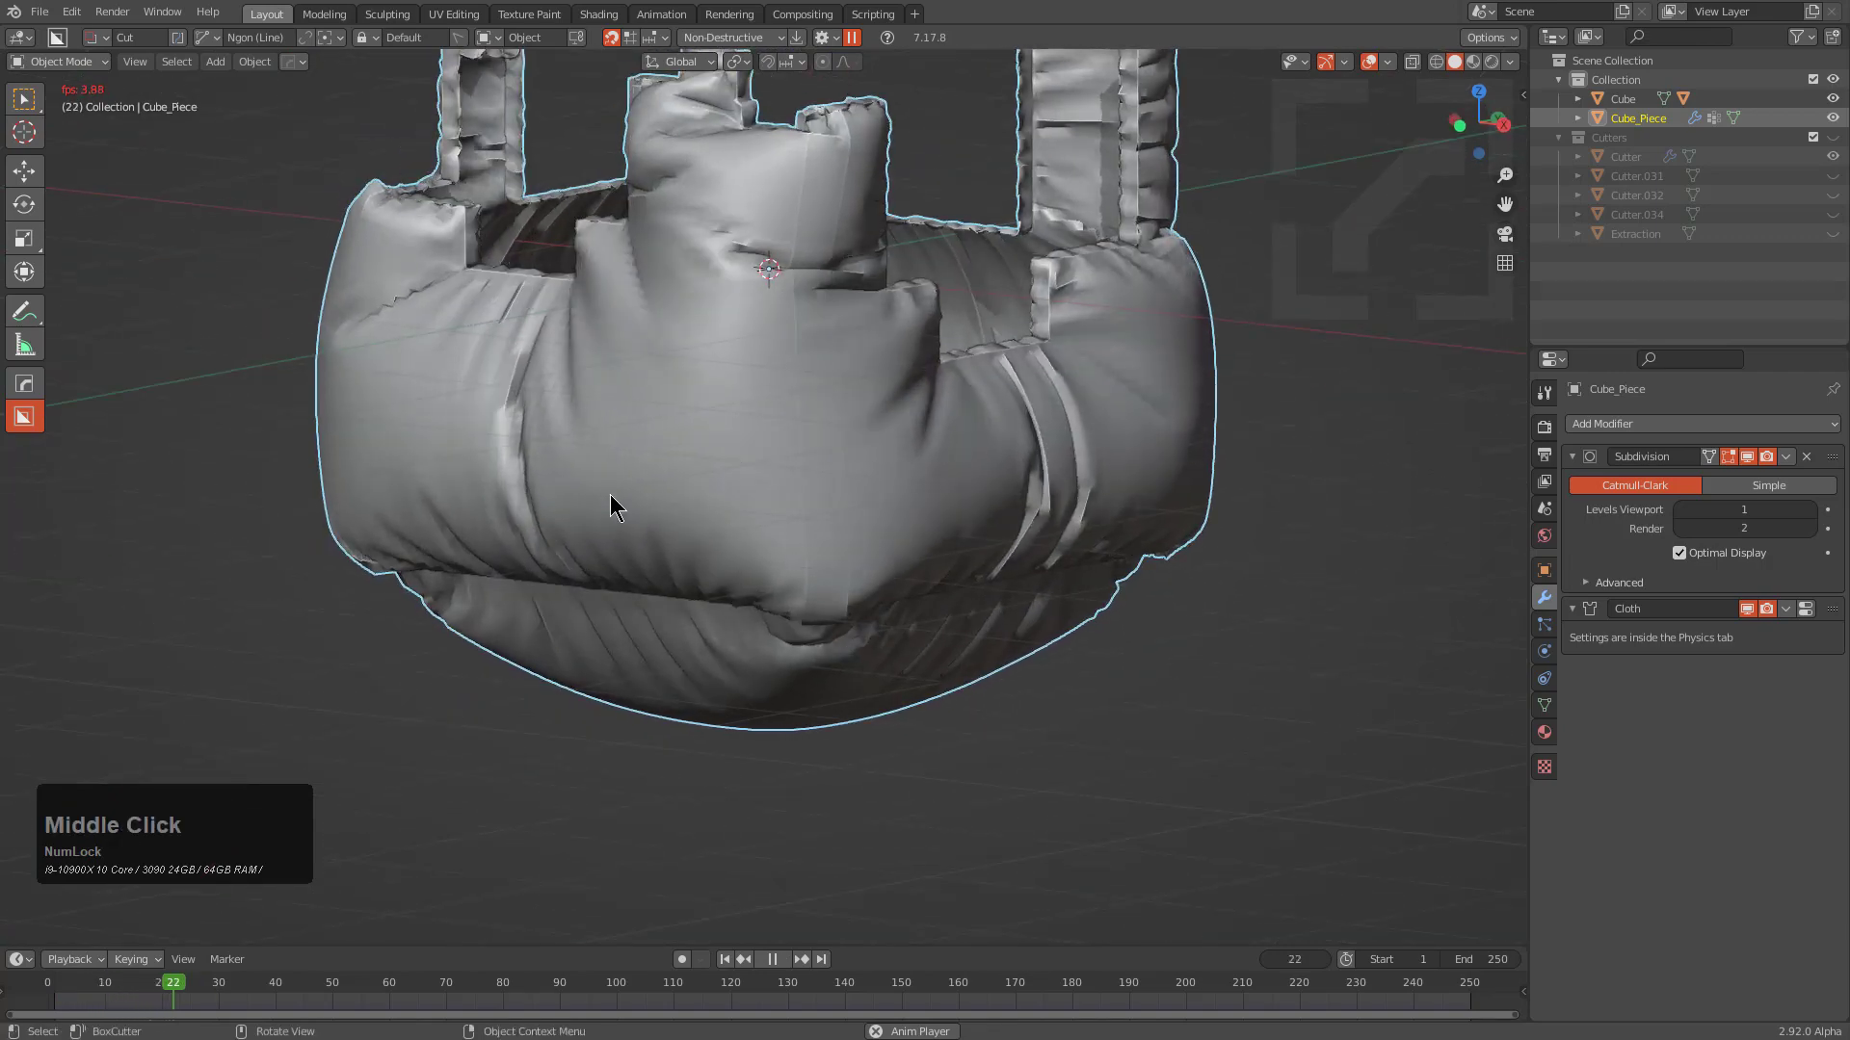
key(Escape)
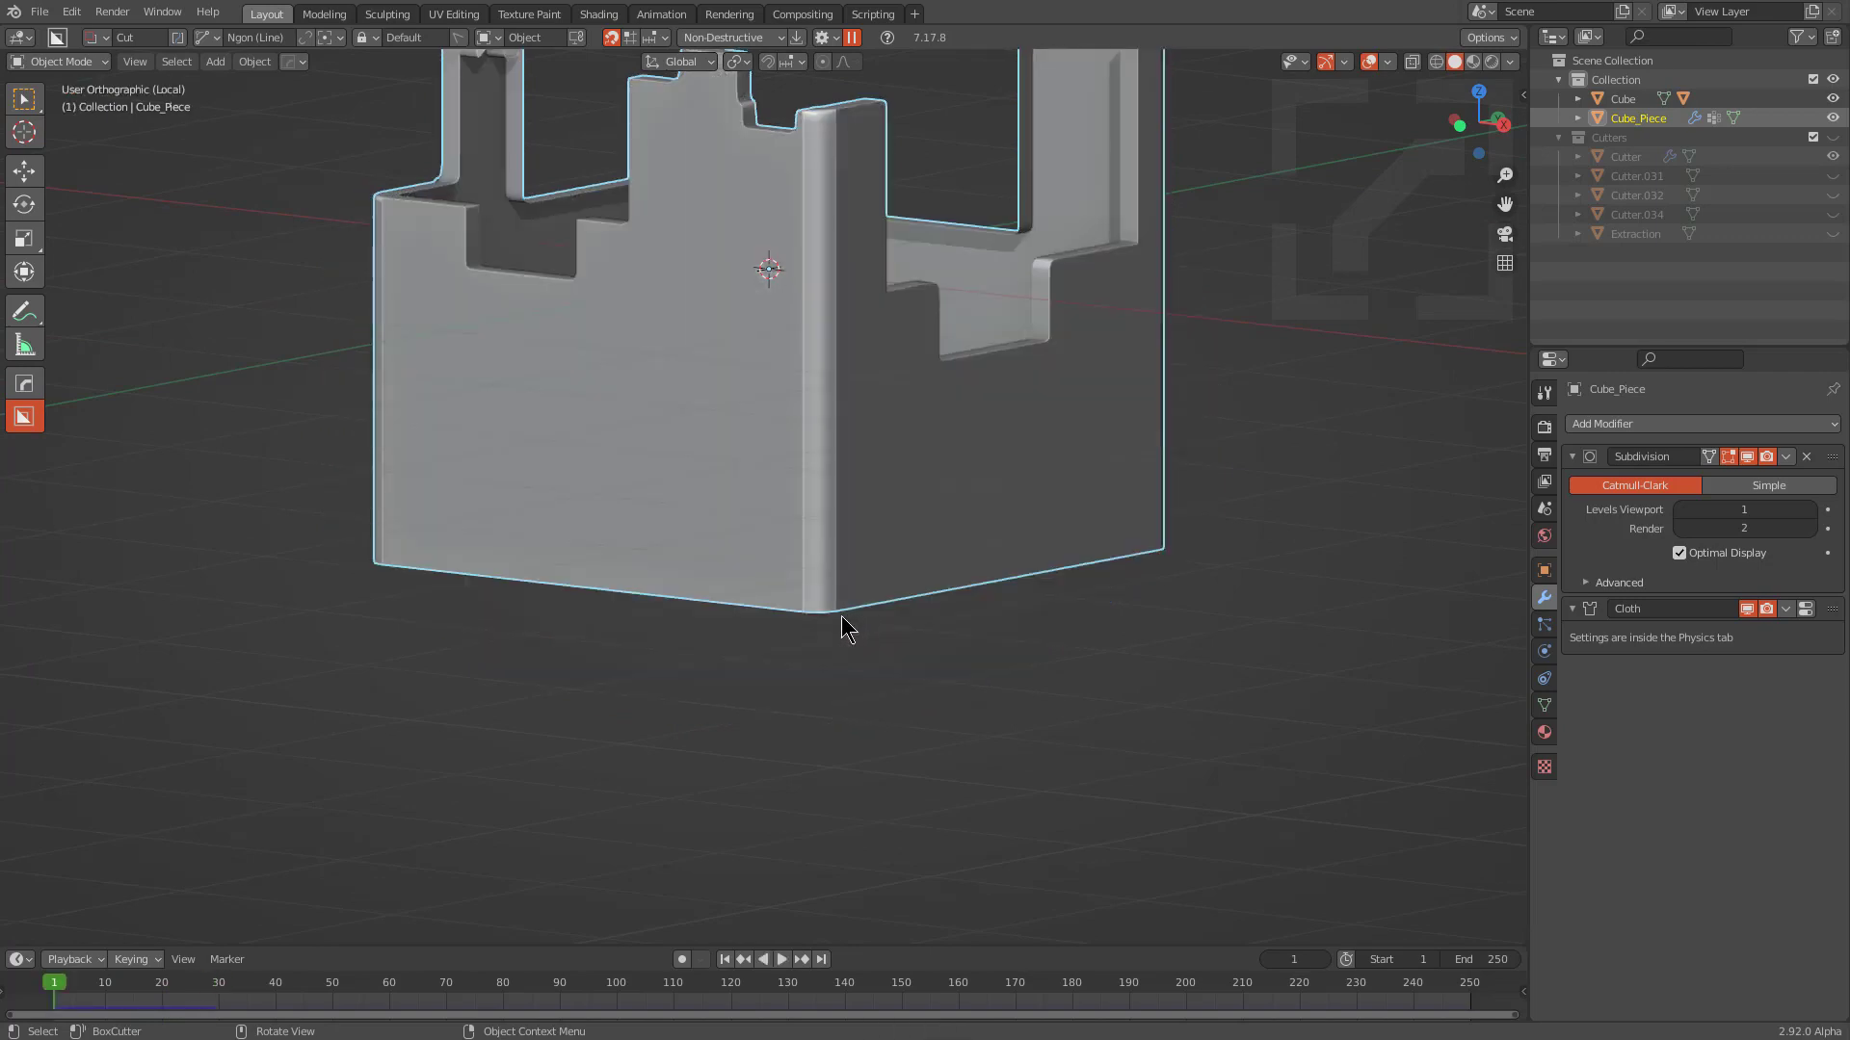
In face mode, select the shell's linked bottom region and remove it from the active vertex group, returning to Object Mode
middle_drag(842, 627, 855, 429)
key(Tab)
shift+middle_drag(866, 343, 851, 487)
scroll(850, 488, up, 2)
key(3)
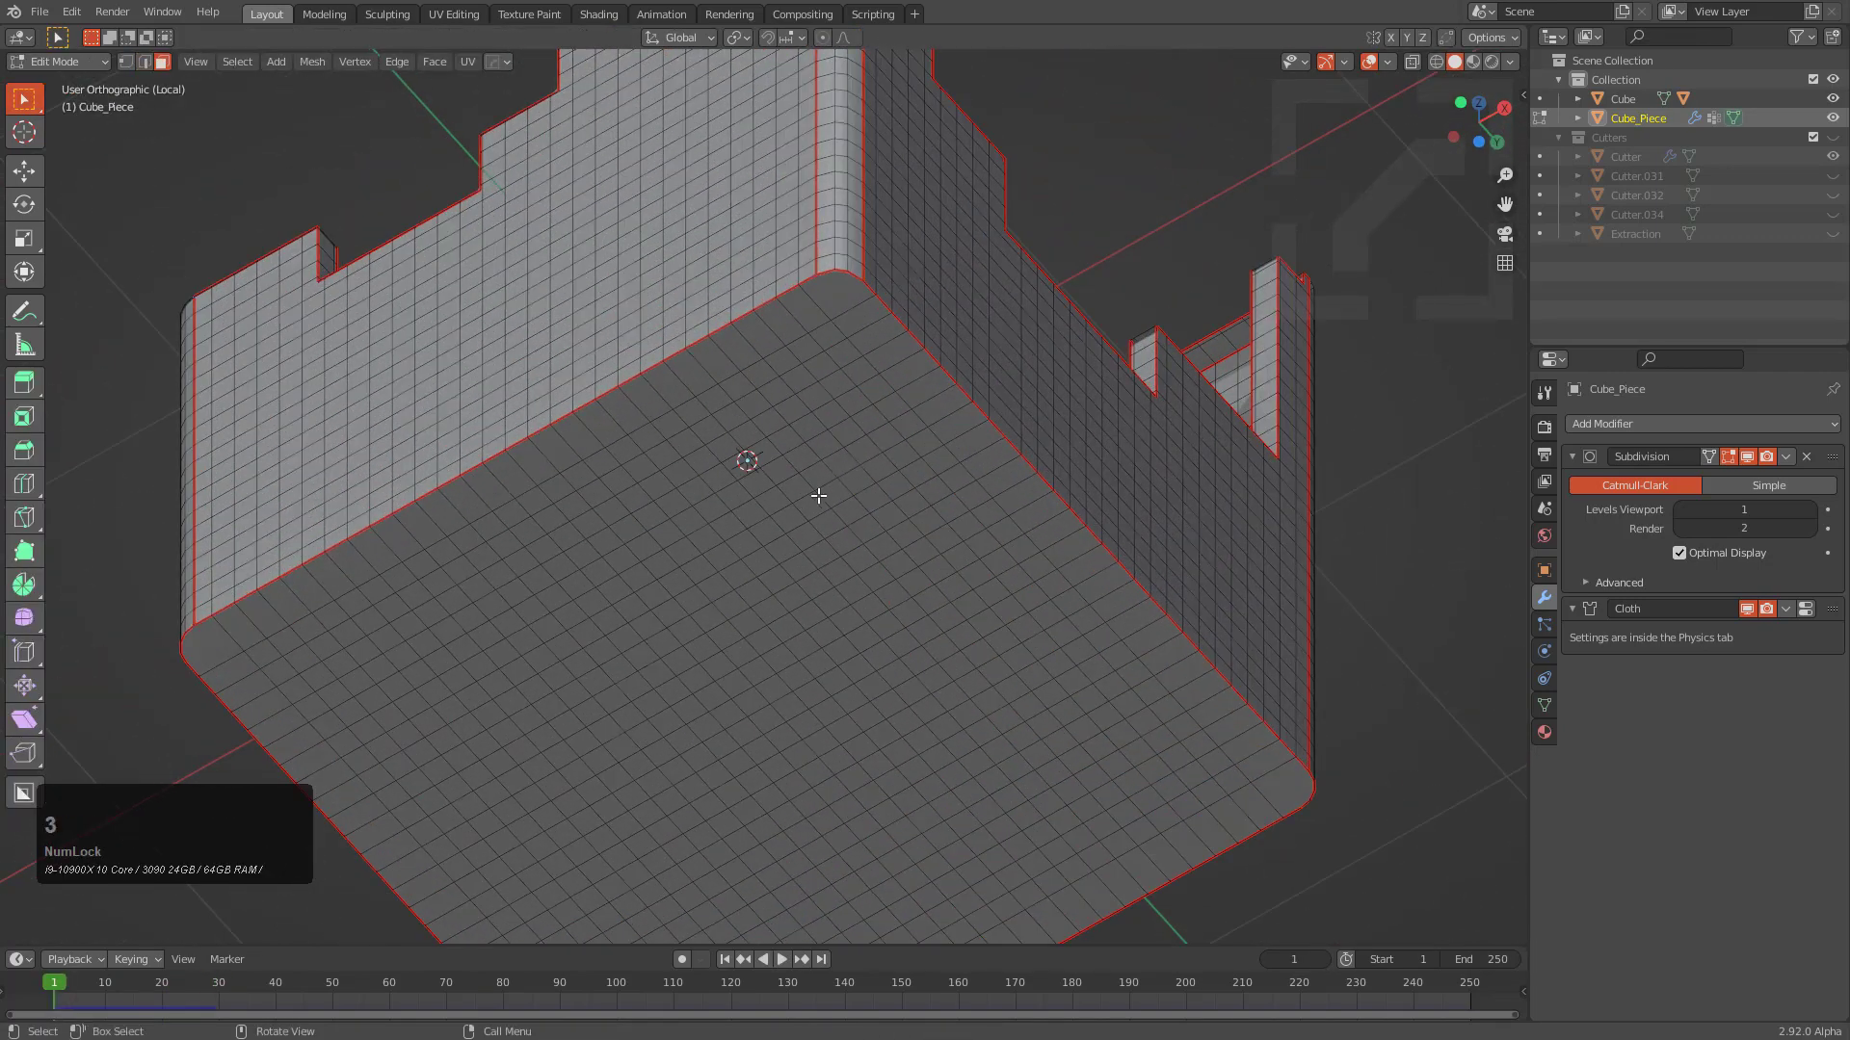
key(l)
key(q)
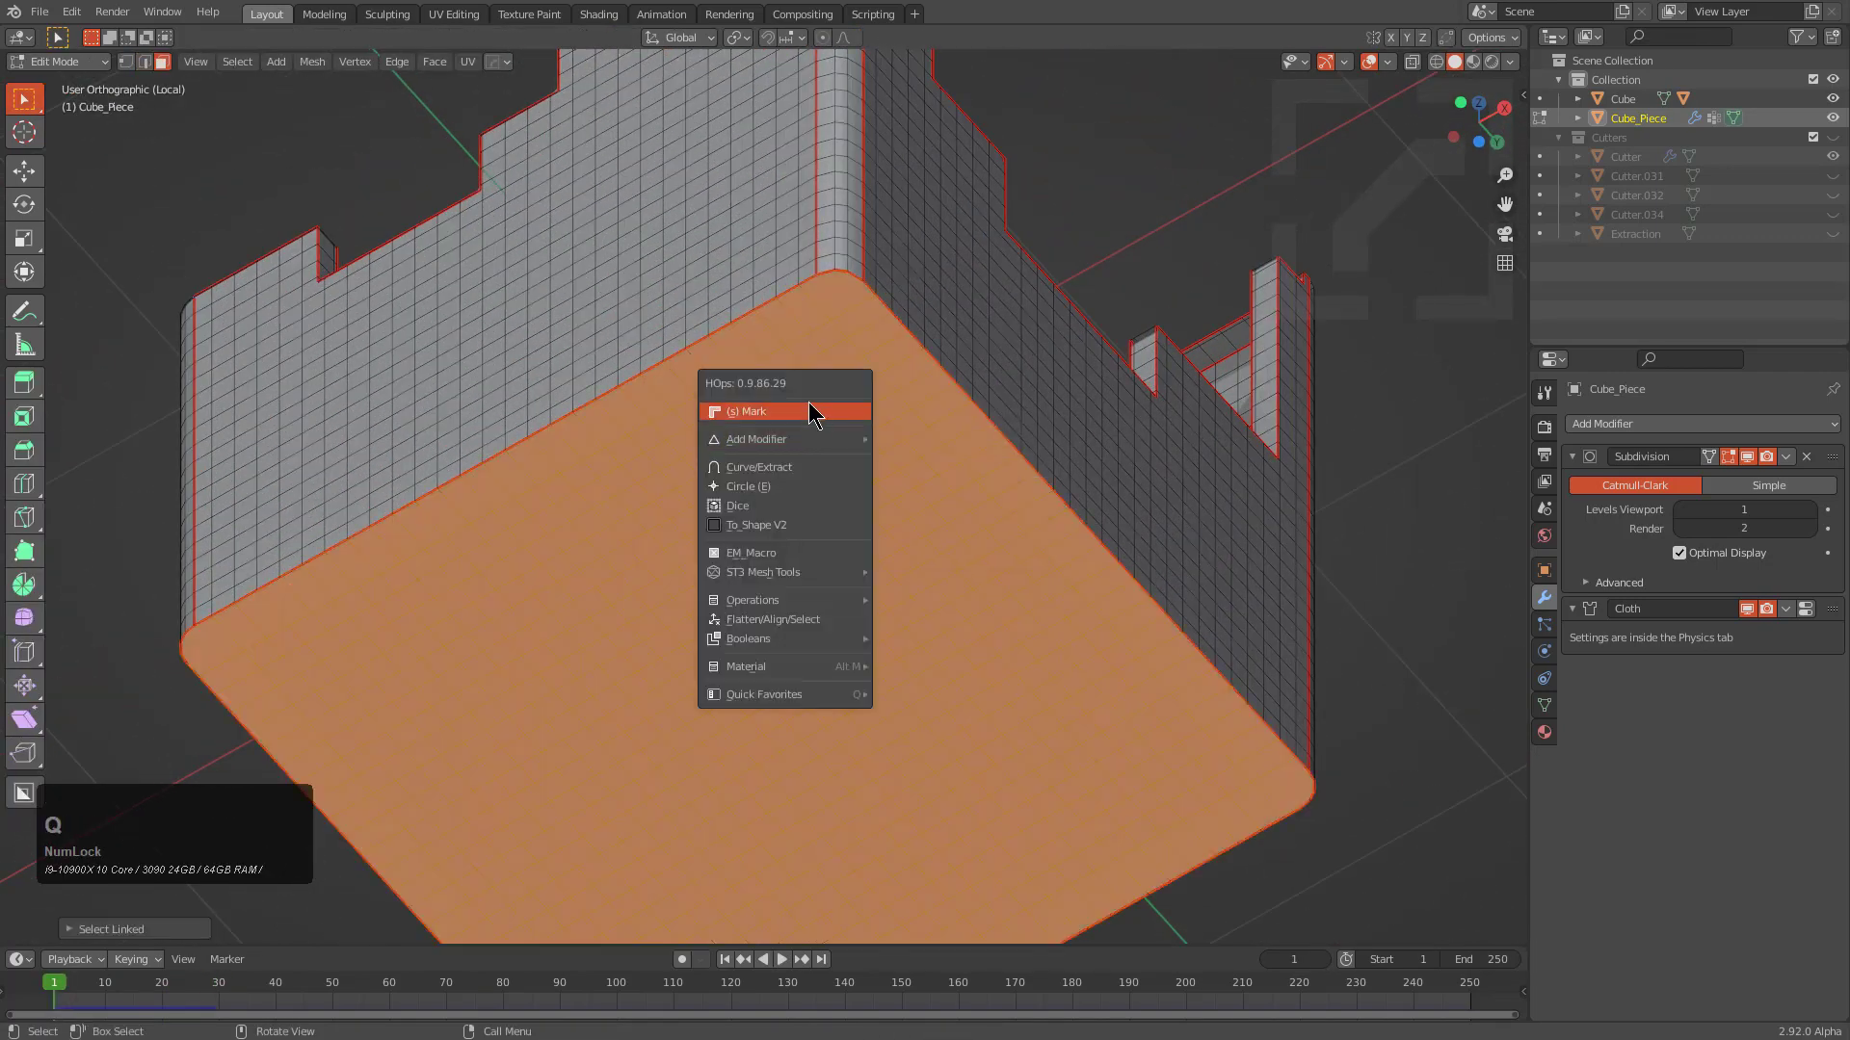
key(ctrl+g)
click(1066, 367)
key(Tab)
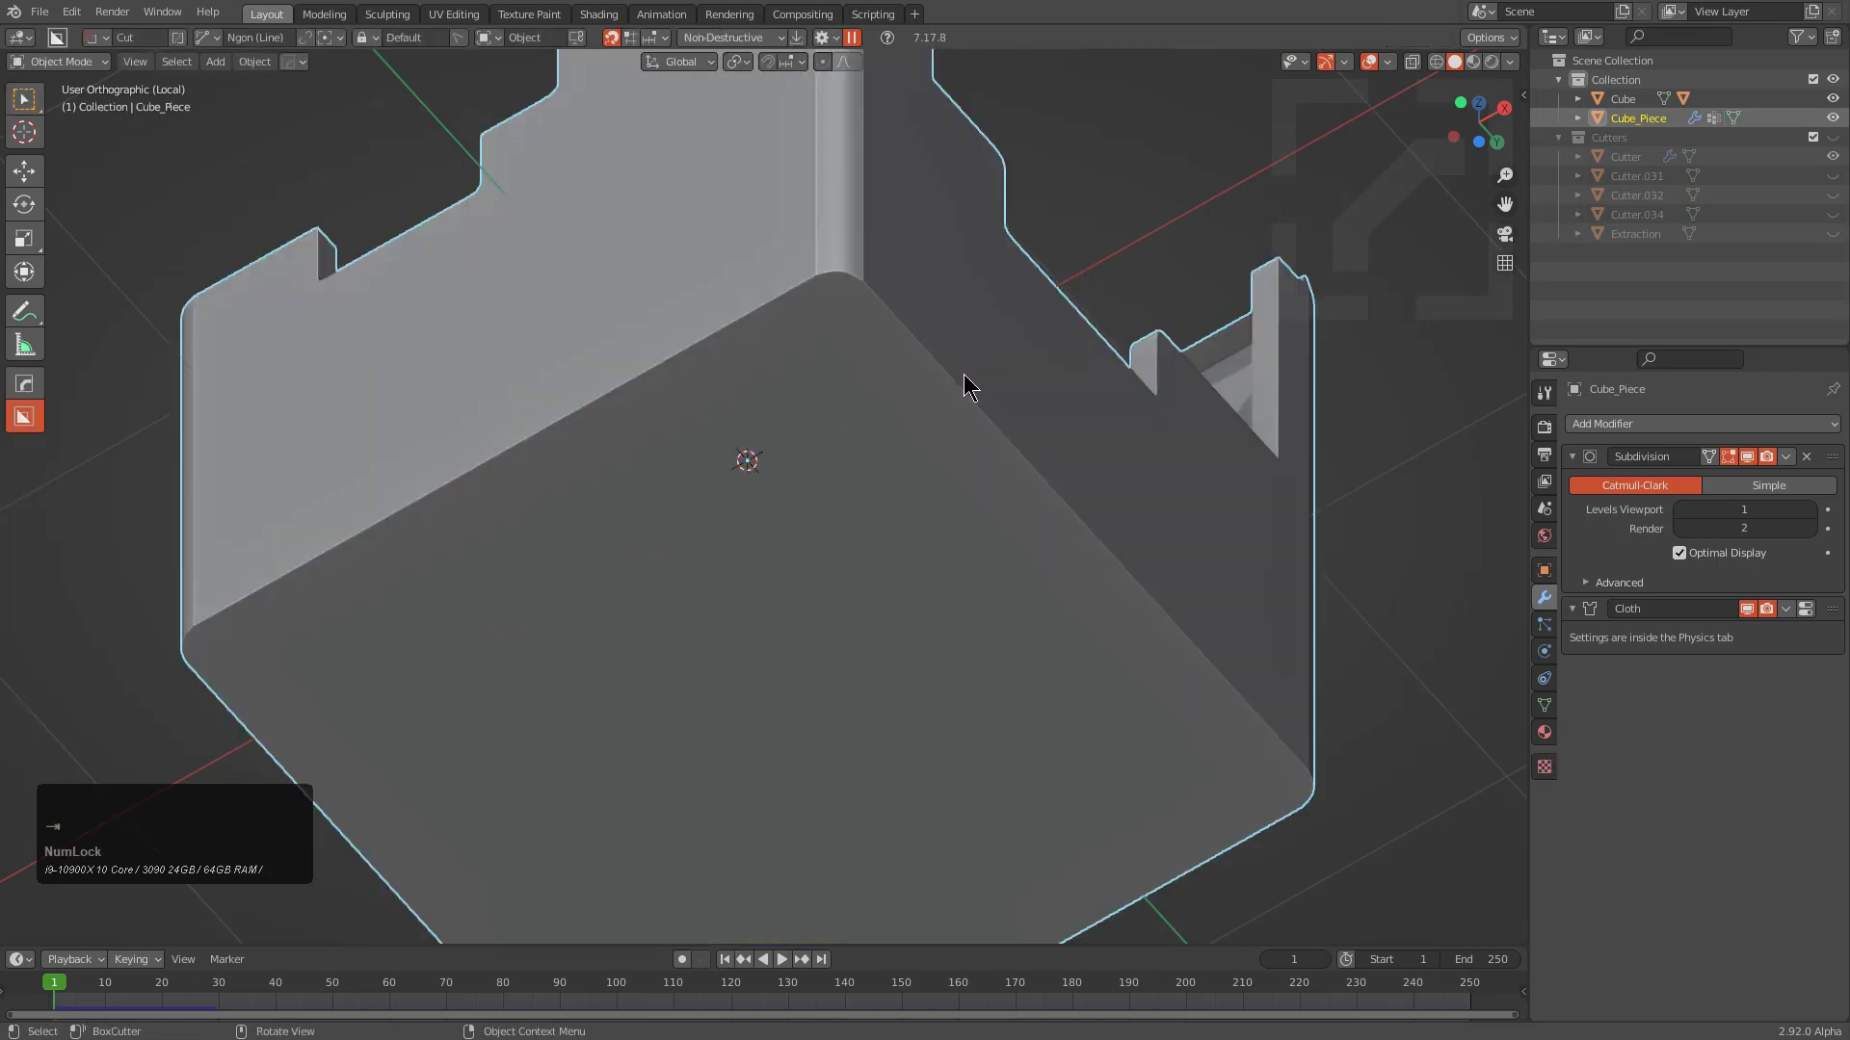
Play the cloth simulation to check how the bottom inflates, stopping at frame 12
middle_drag(966, 379, 938, 426)
key(space)
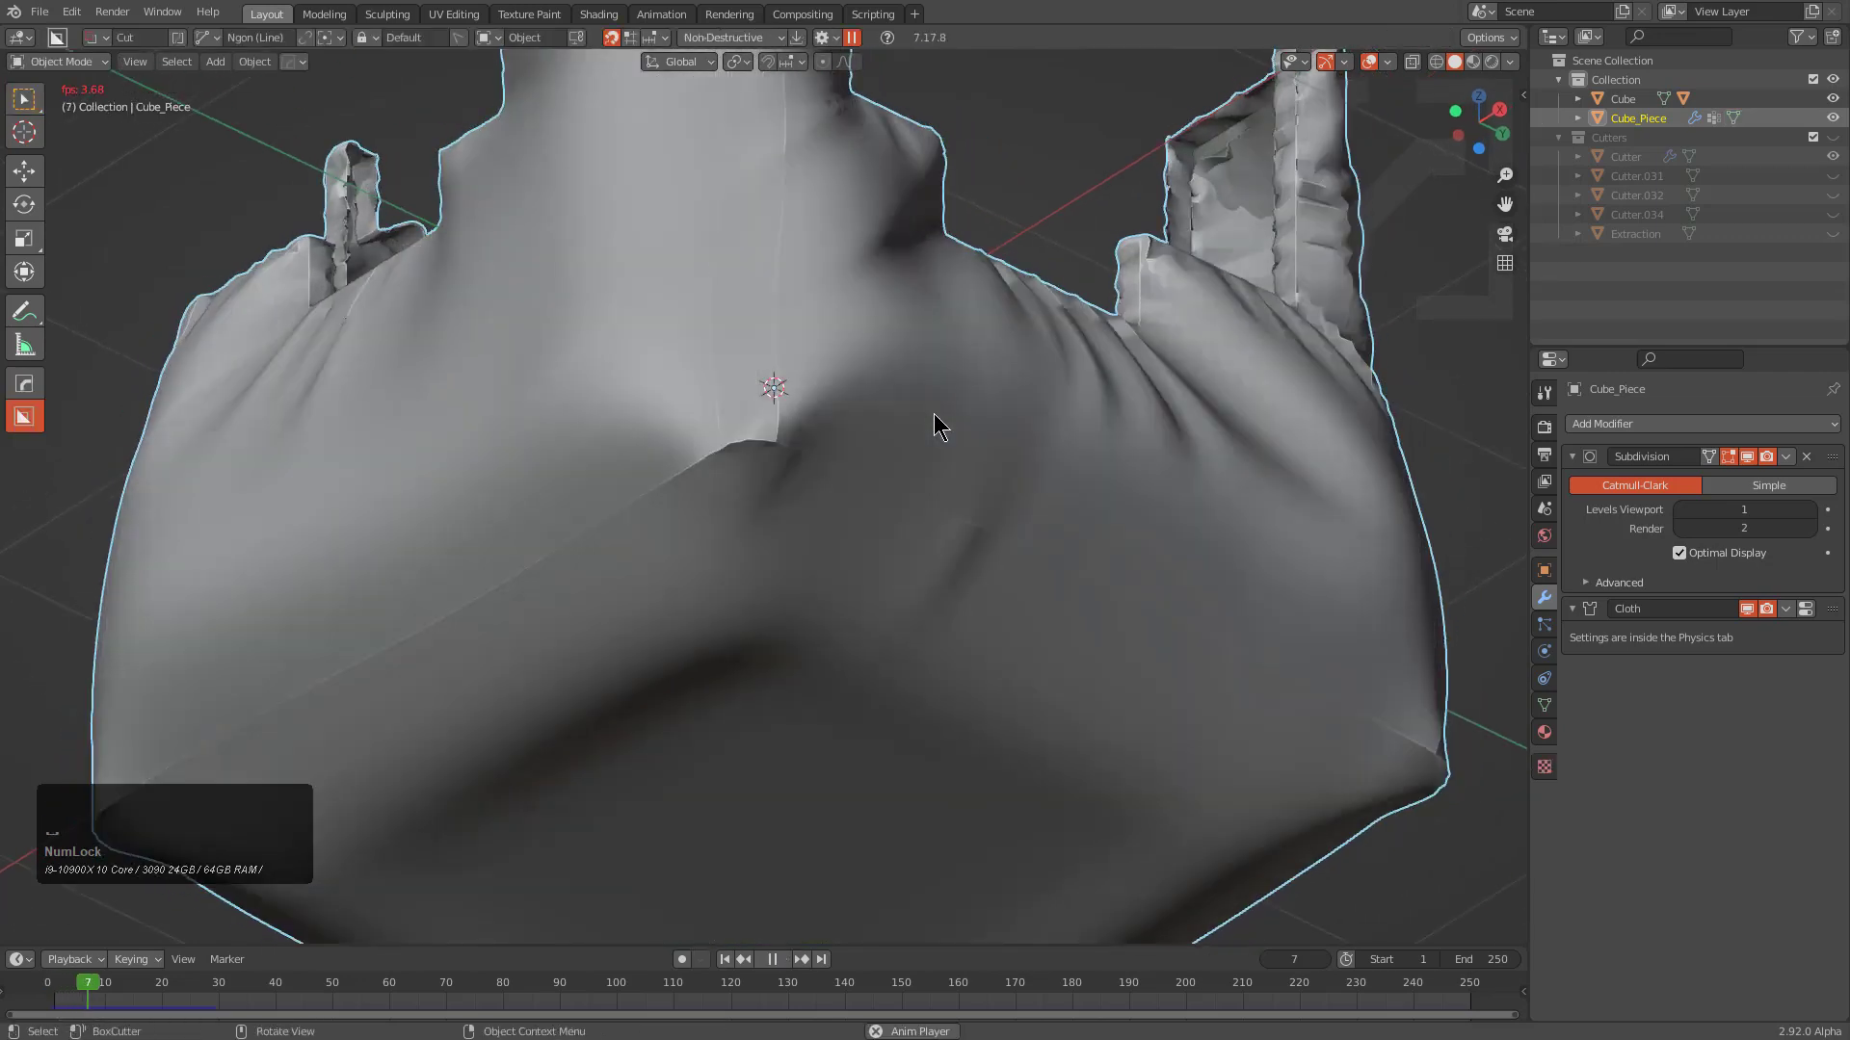
scroll(933, 413, down, 3)
key(space)
Clear the sharp edge marks around the selected bottom region with HardOps Mark and return to Object Mode
key(Tab)
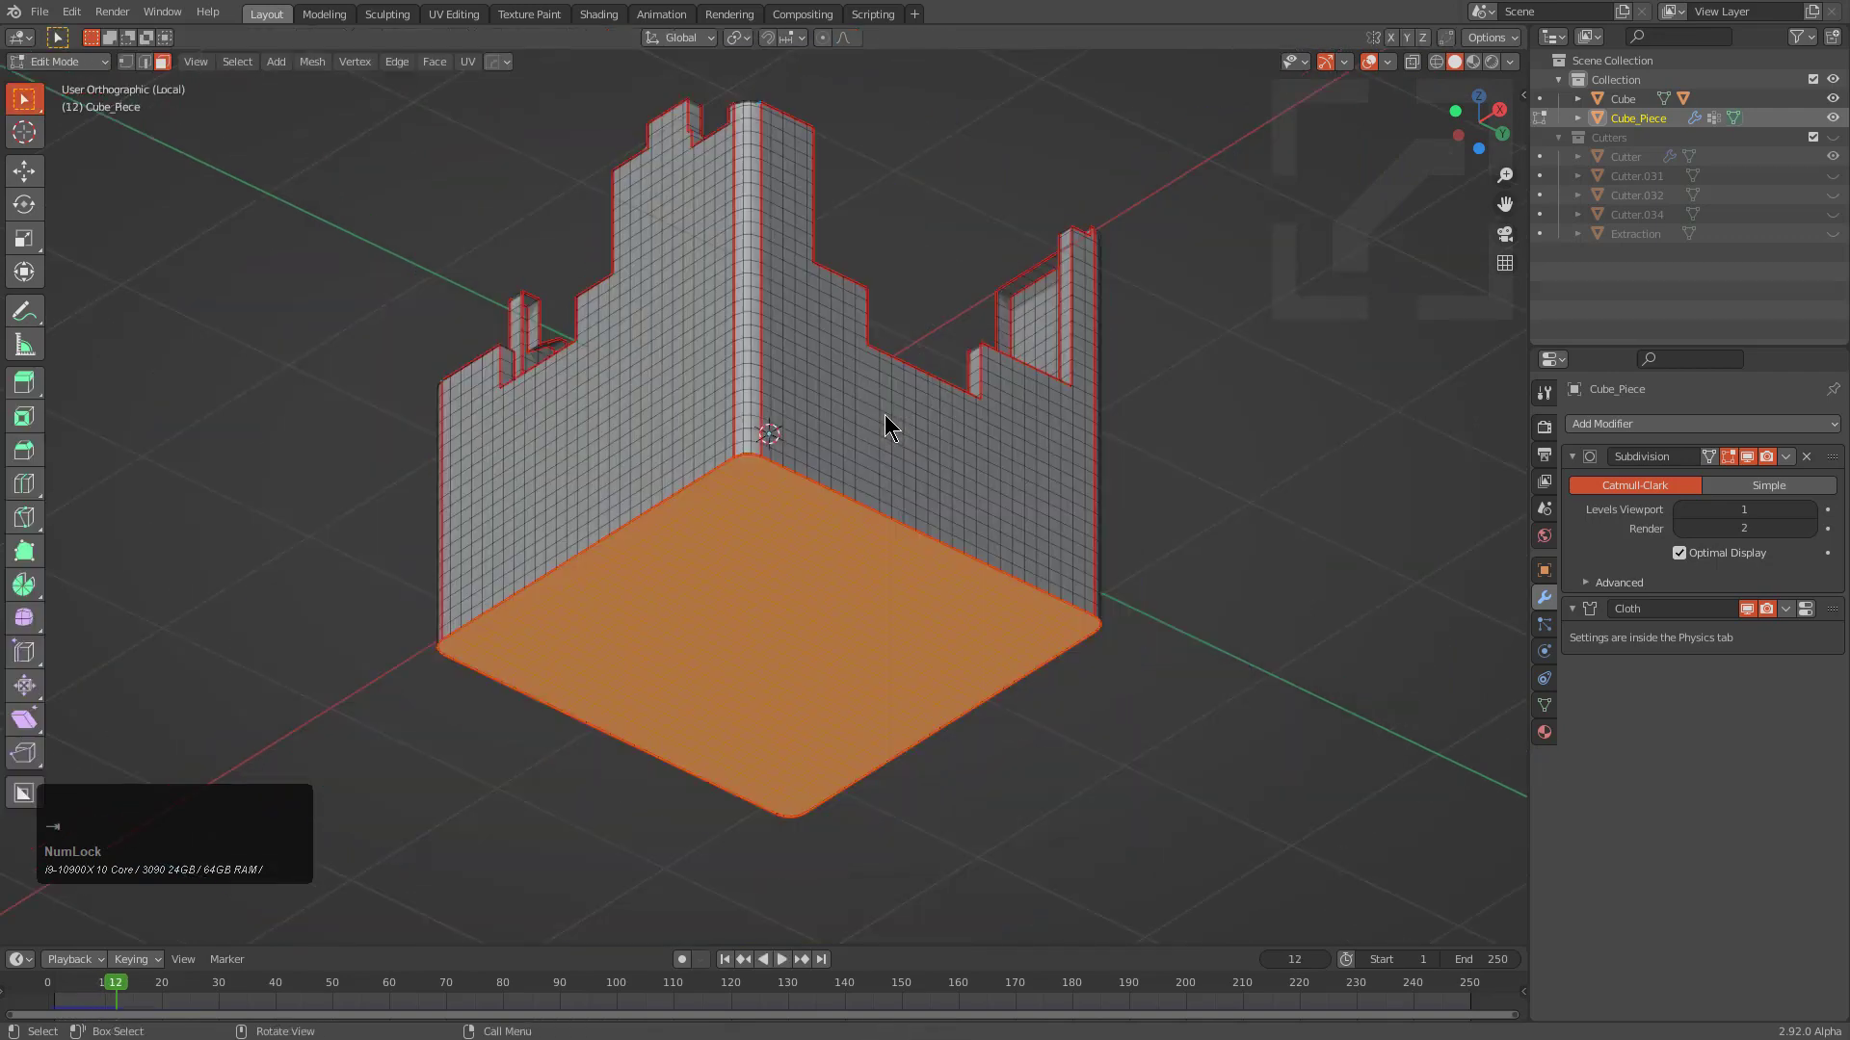
key(q)
click(876, 399)
key(Tab)
Replay the cloth simulation from frame 1 and stop it at frame 36
middle_click(861, 416)
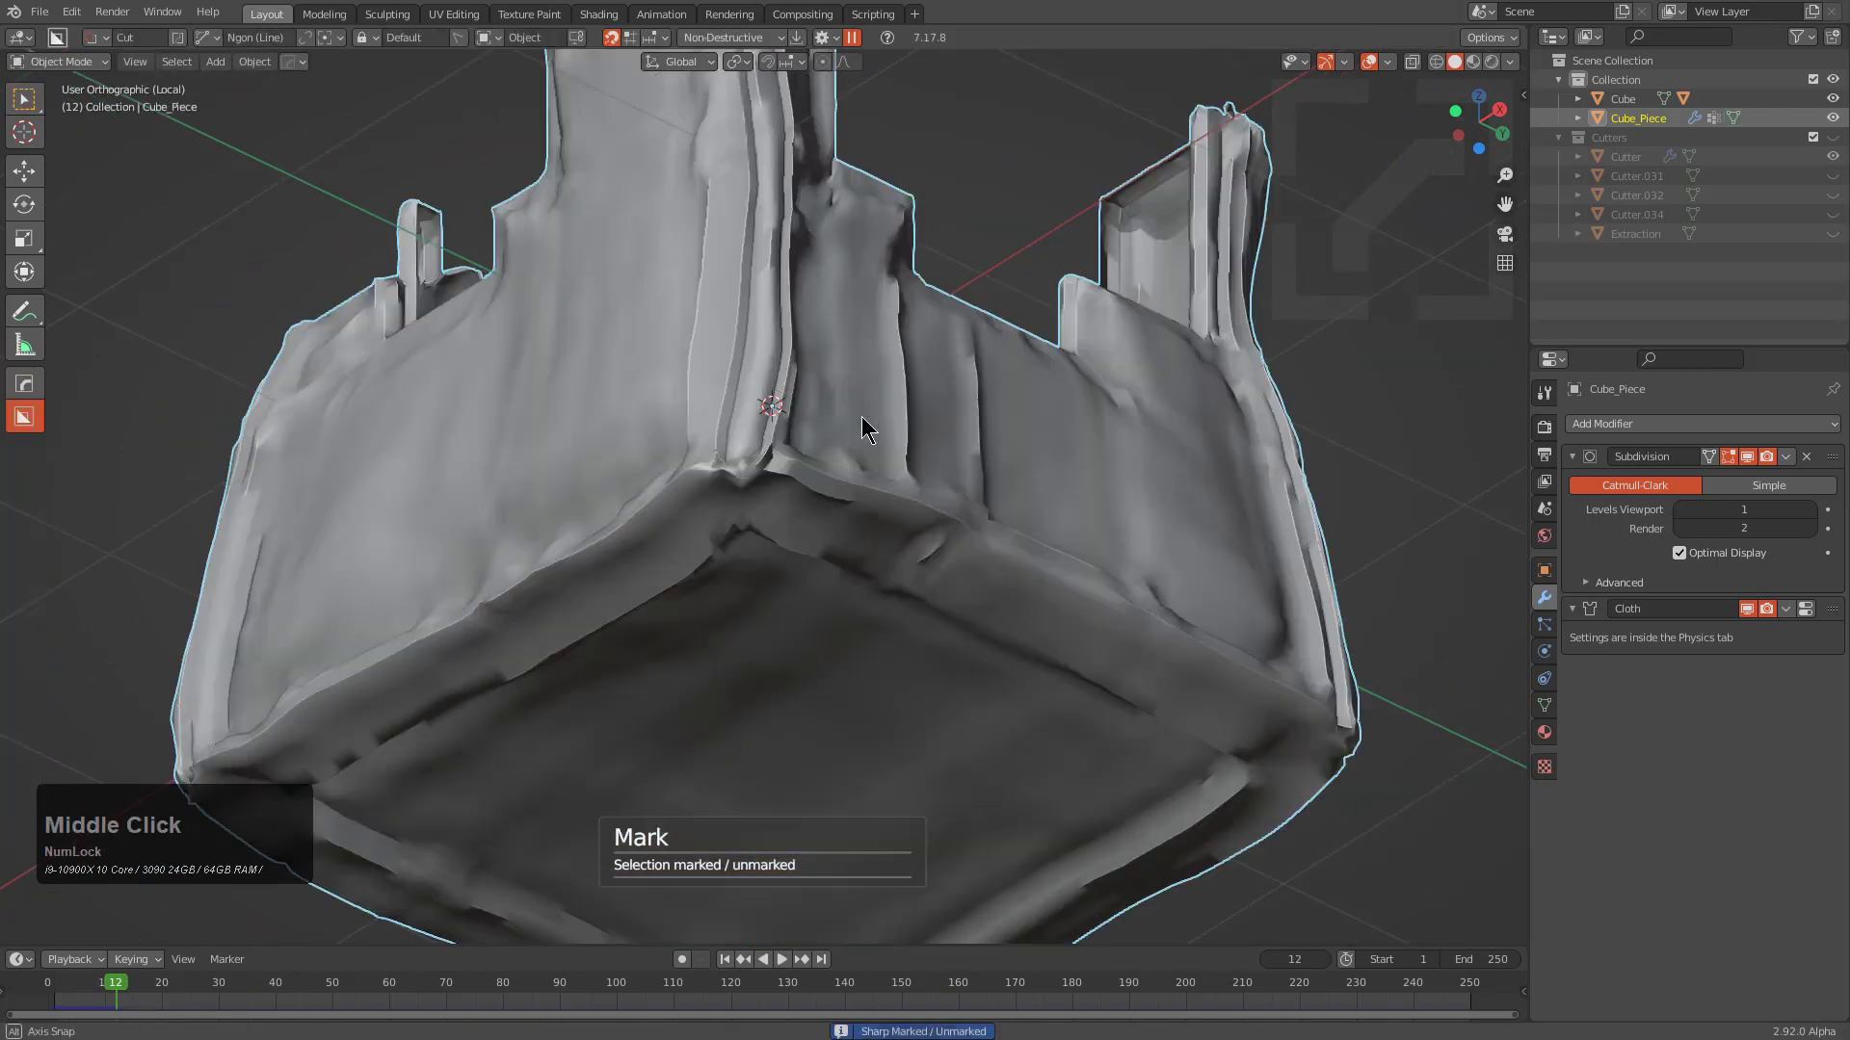
key(space)
key(shift+Left)
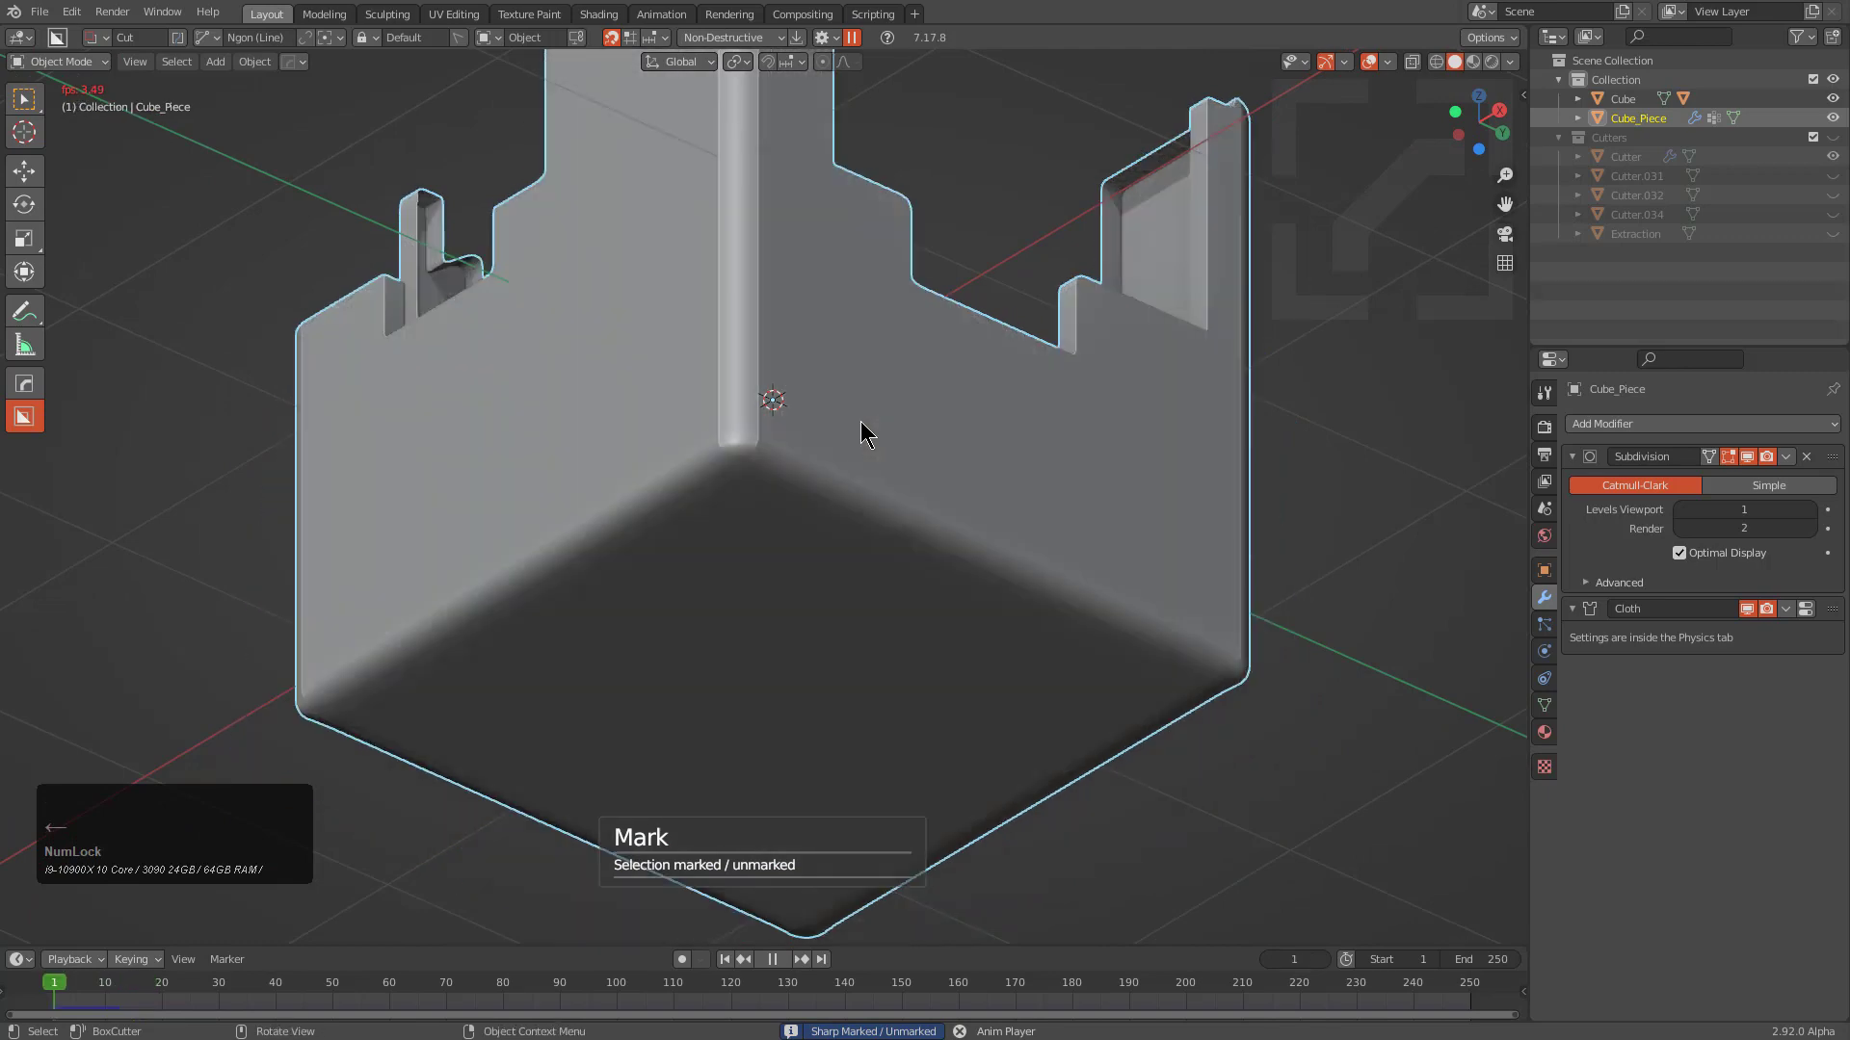
middle_click(849, 462)
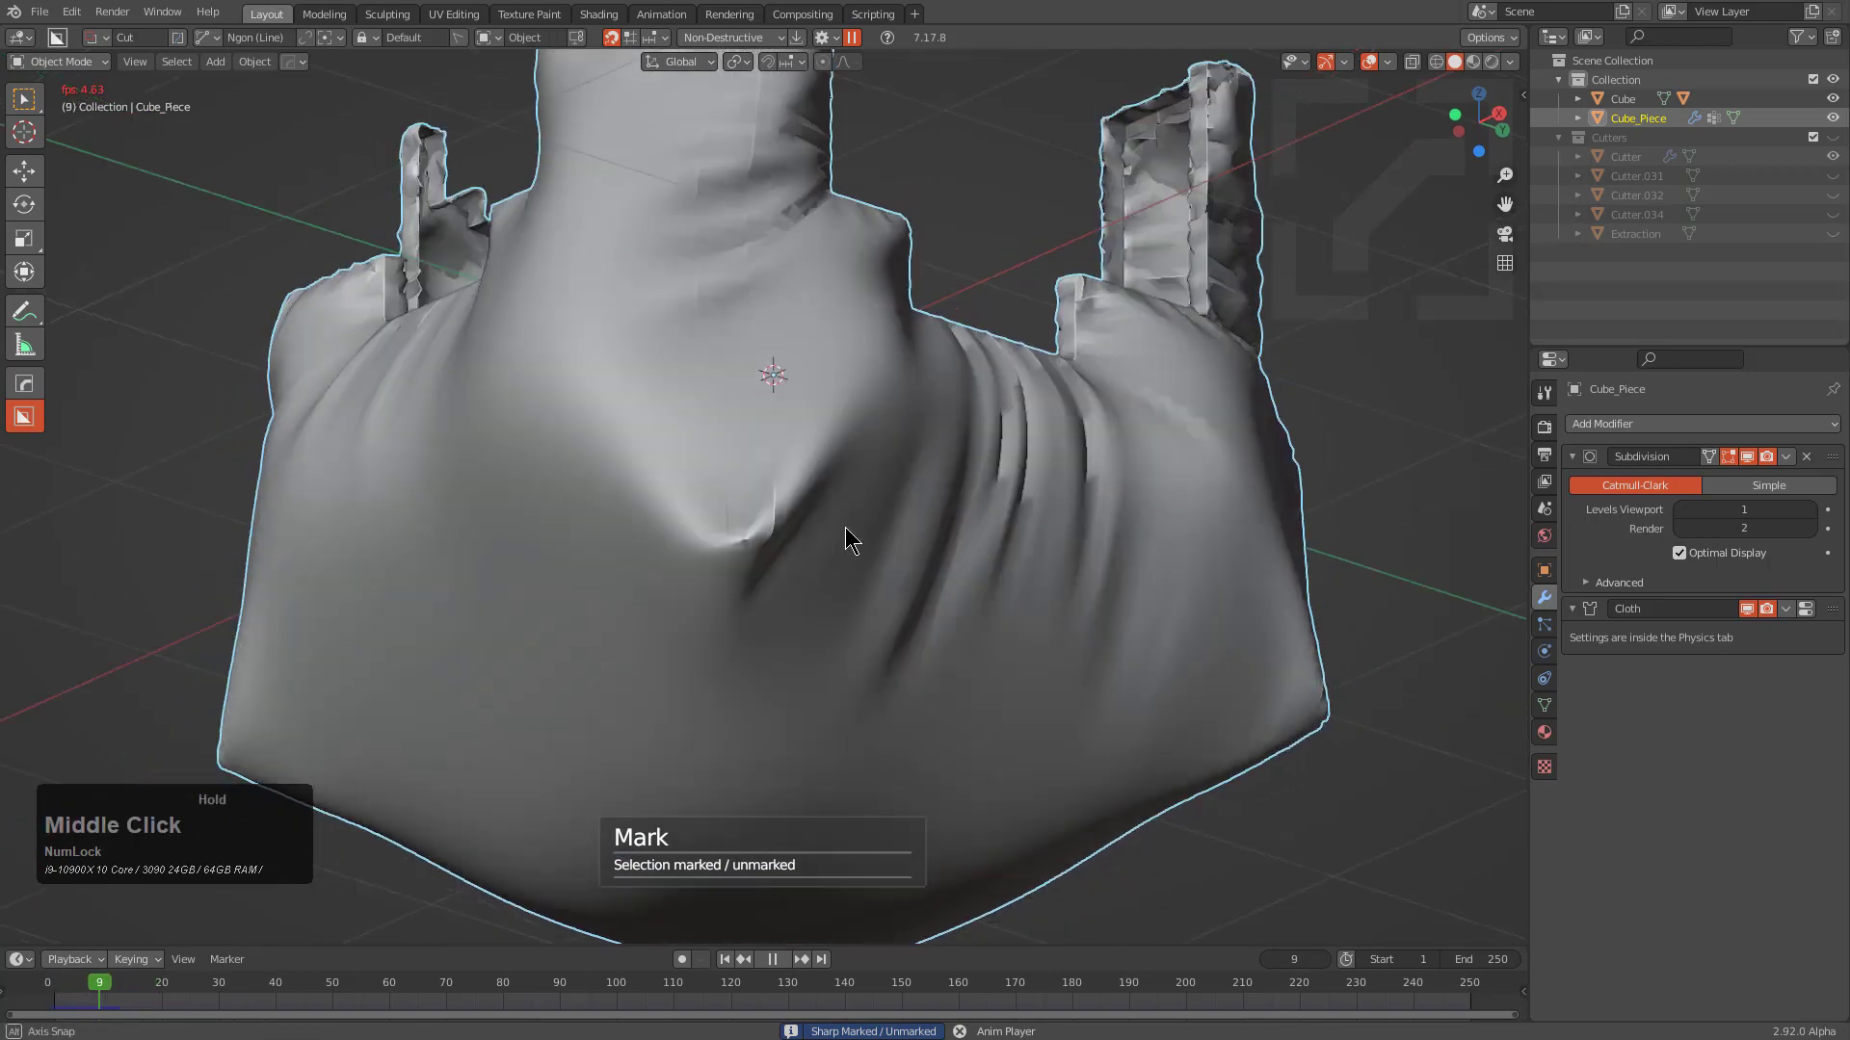
scroll(848, 531, down, 1)
middle_drag(854, 516, 993, 560)
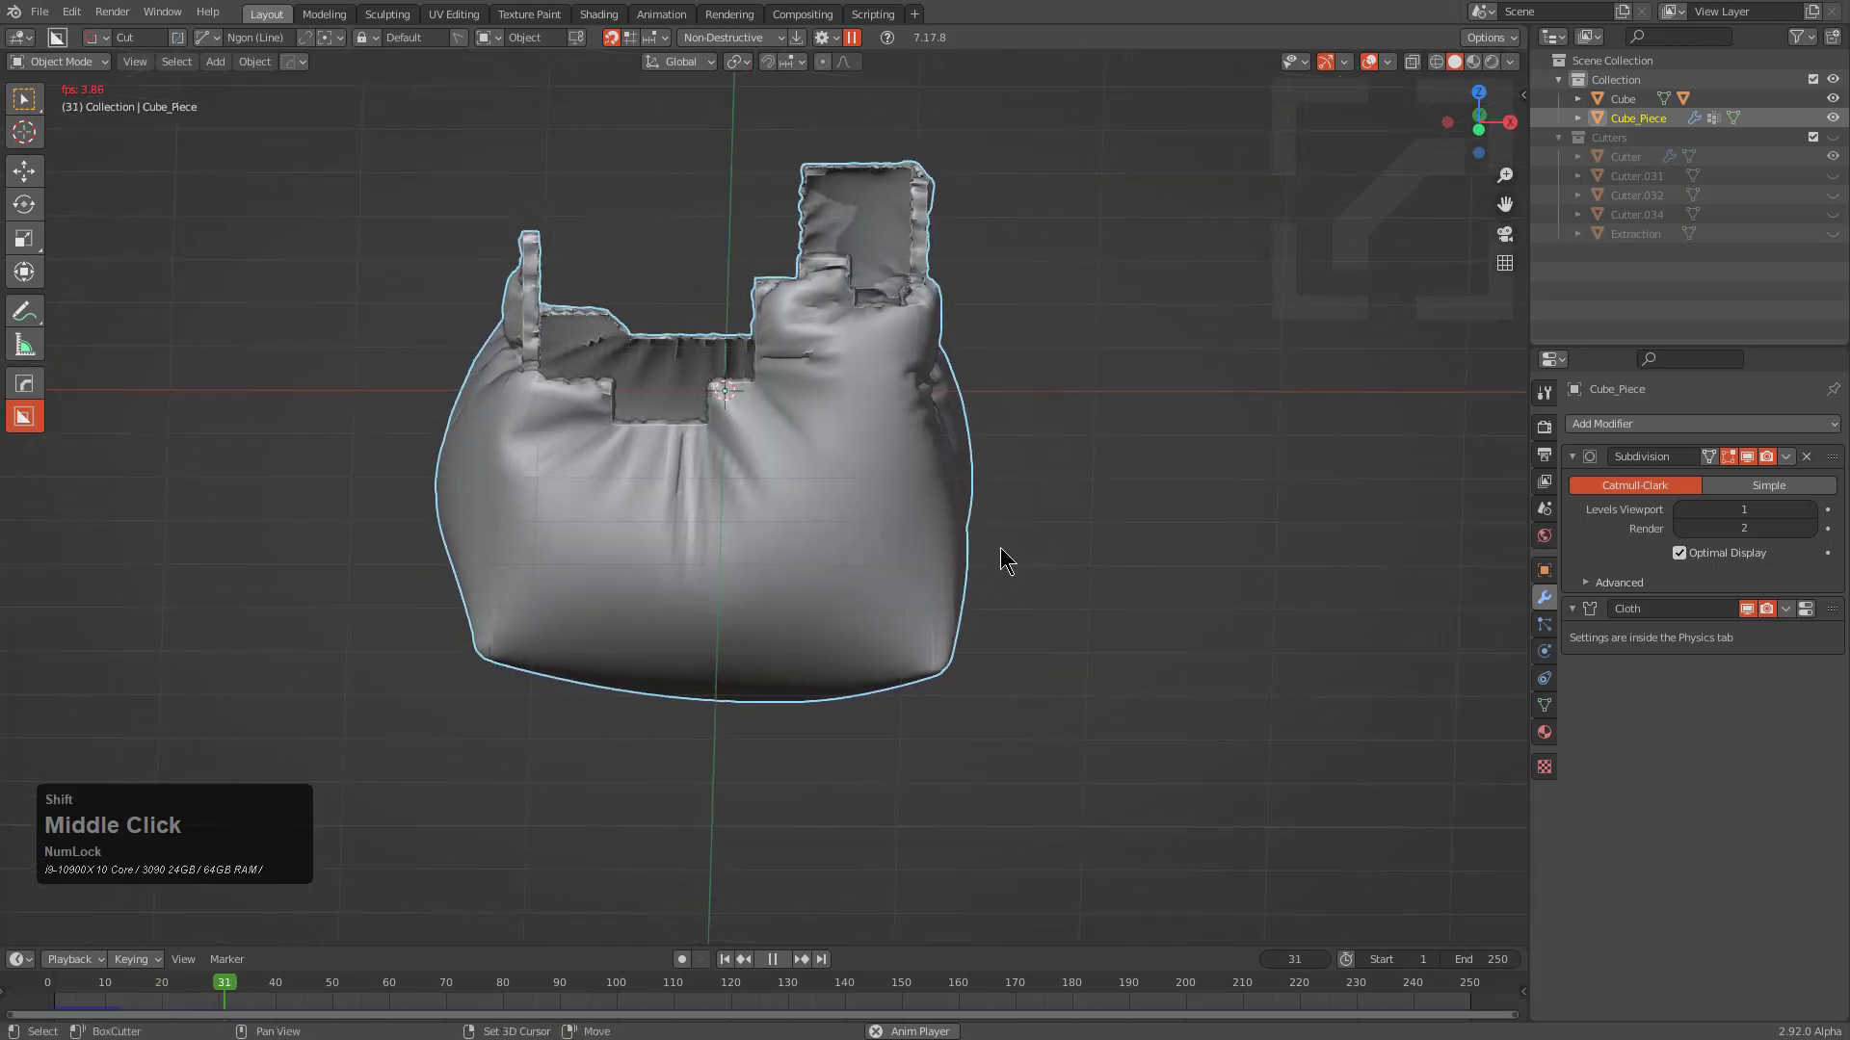
scroll(911, 482, up, 2)
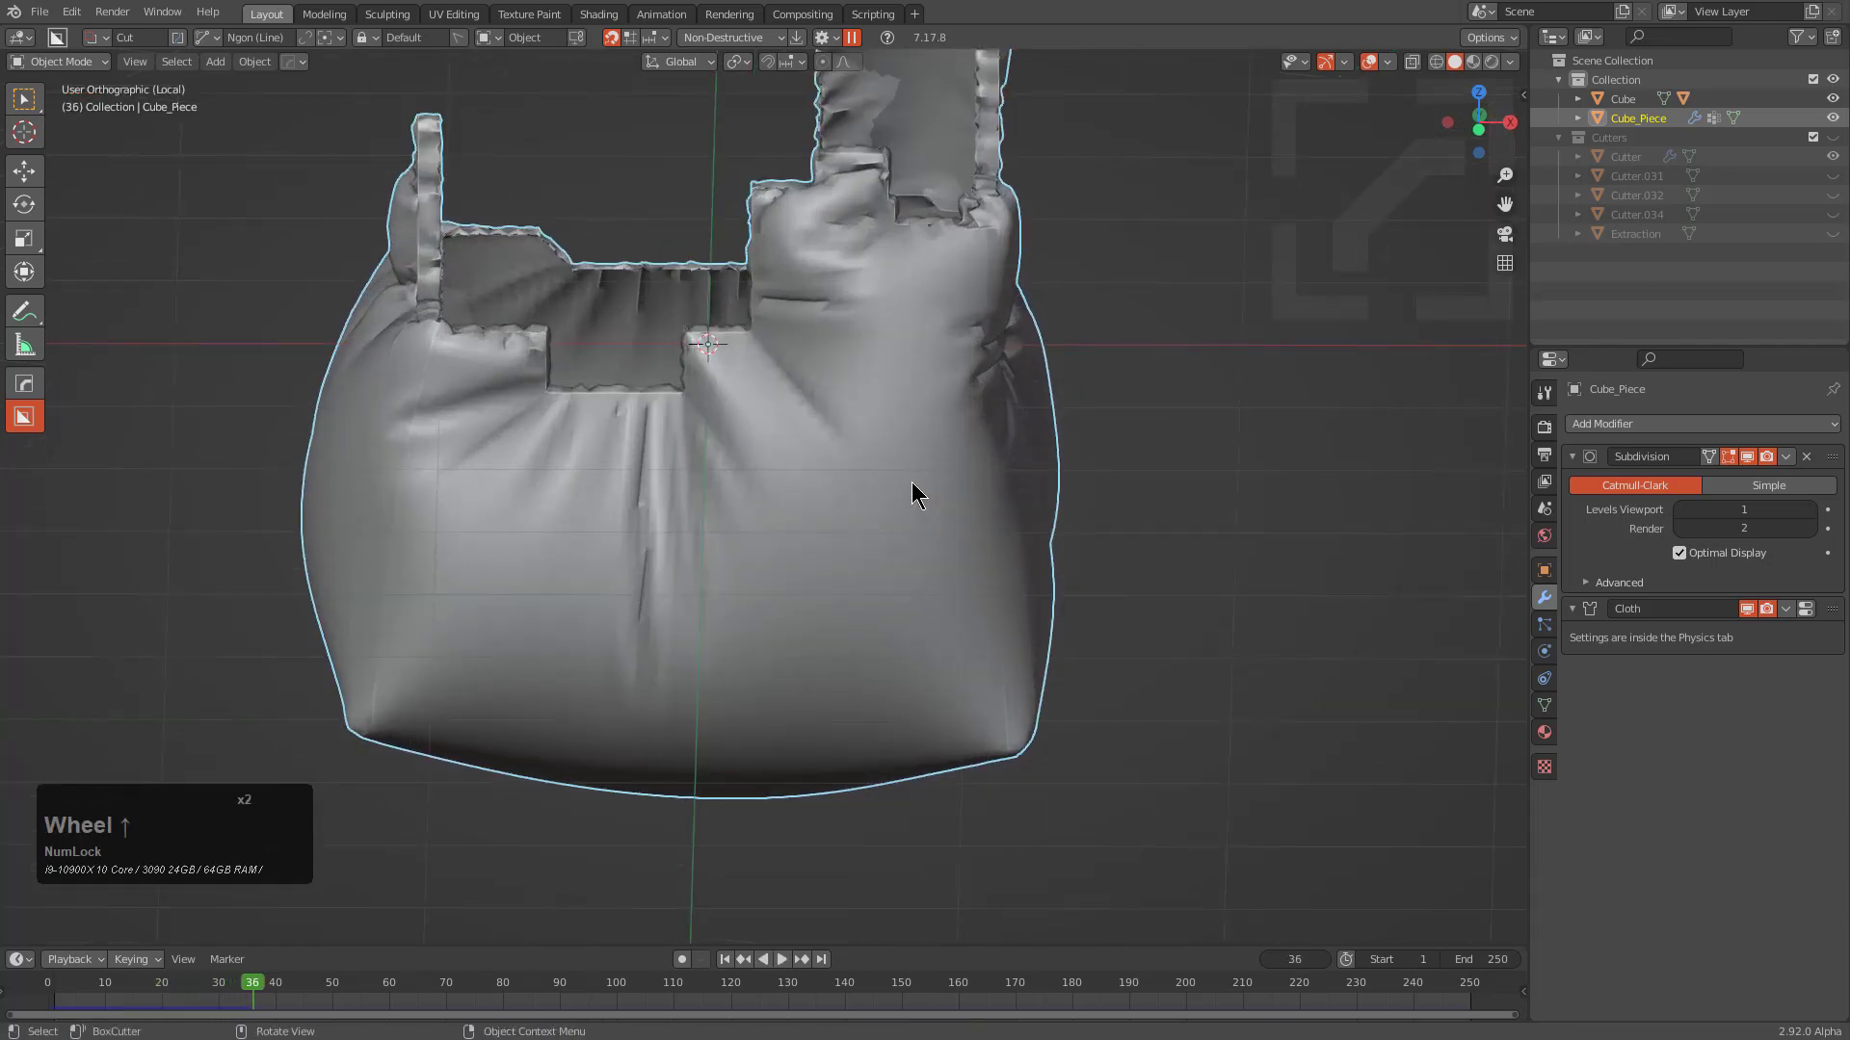
Exit local view to show the detailed cube again and select the inflated shell
key(KP_Divide)
middle_drag(886, 395, 963, 578)
scroll(1001, 594, up, 3)
click(1044, 604)
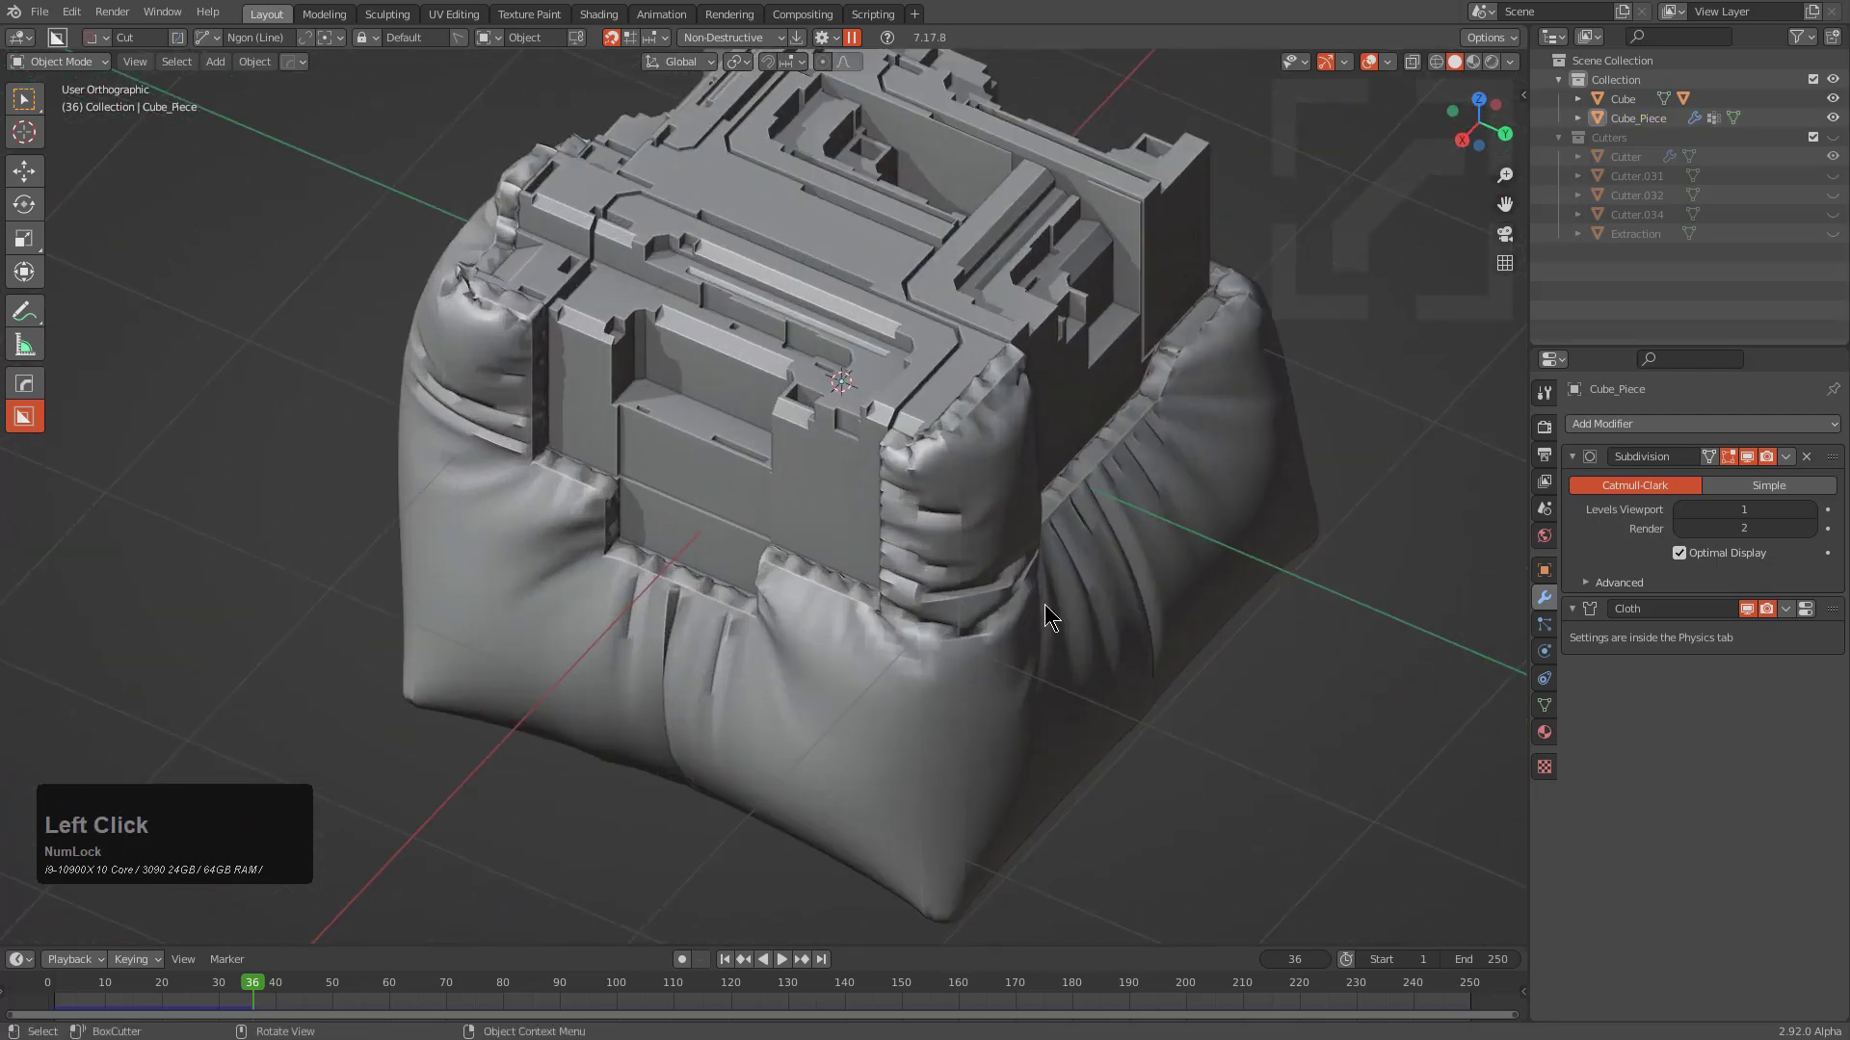
scroll(1044, 587, up, 5)
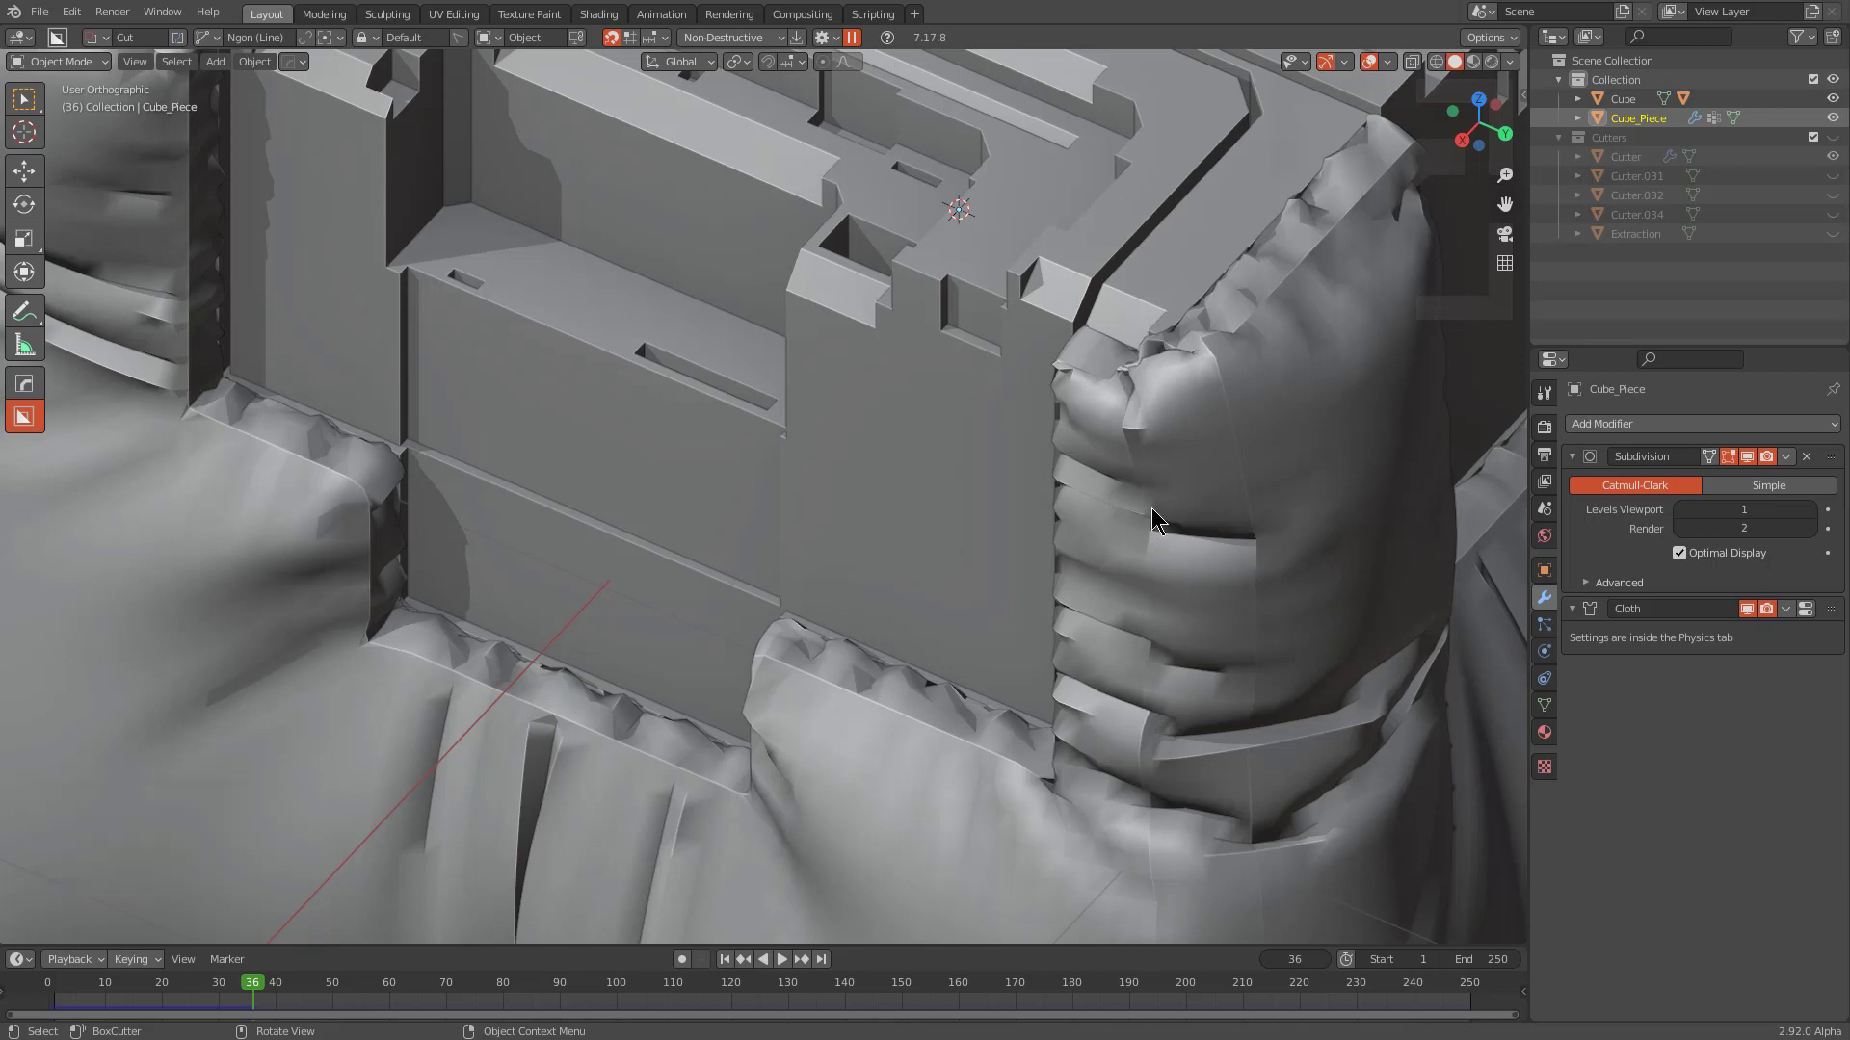
Apply the shell's Subdivision and Cloth modifiers, and add a new level 1 Subdivision modifier
key(ctrl+a)
key(ctrl+a)
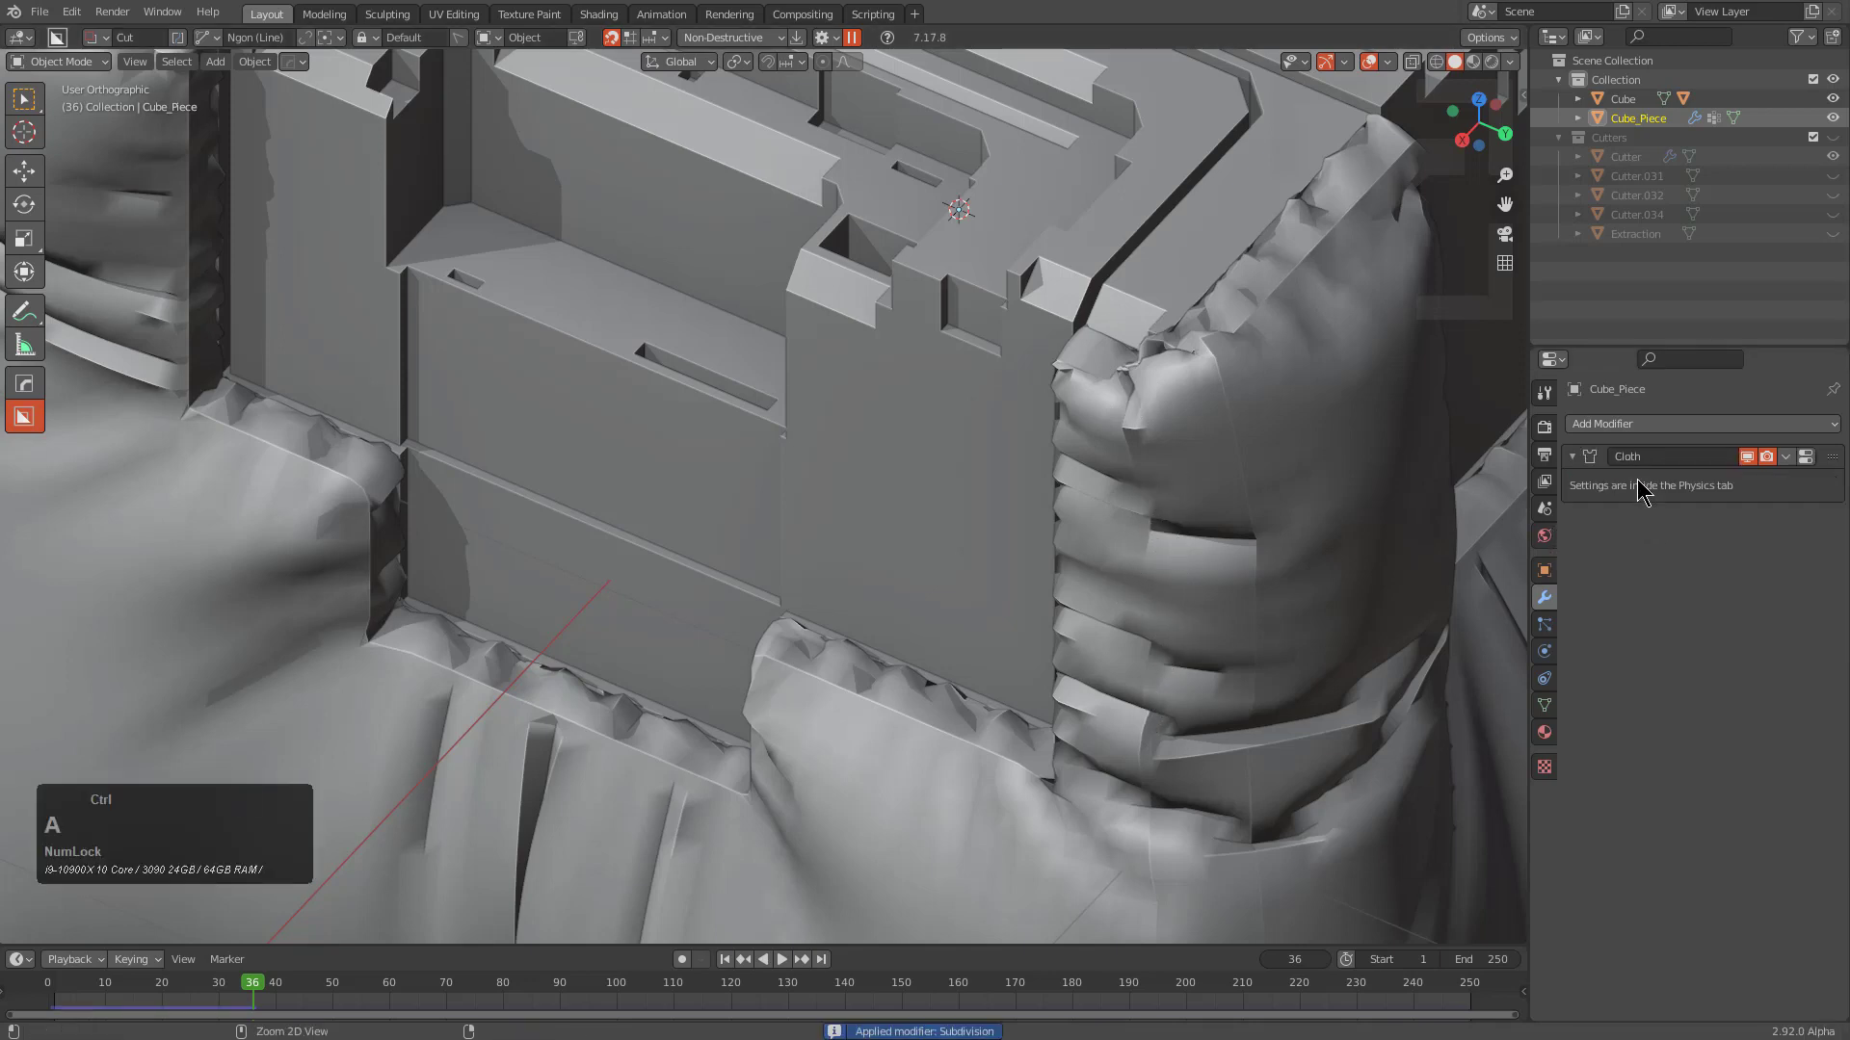
middle_drag(1248, 465, 1168, 485)
scroll(1058, 361, down, 1)
key(ctrl+1)
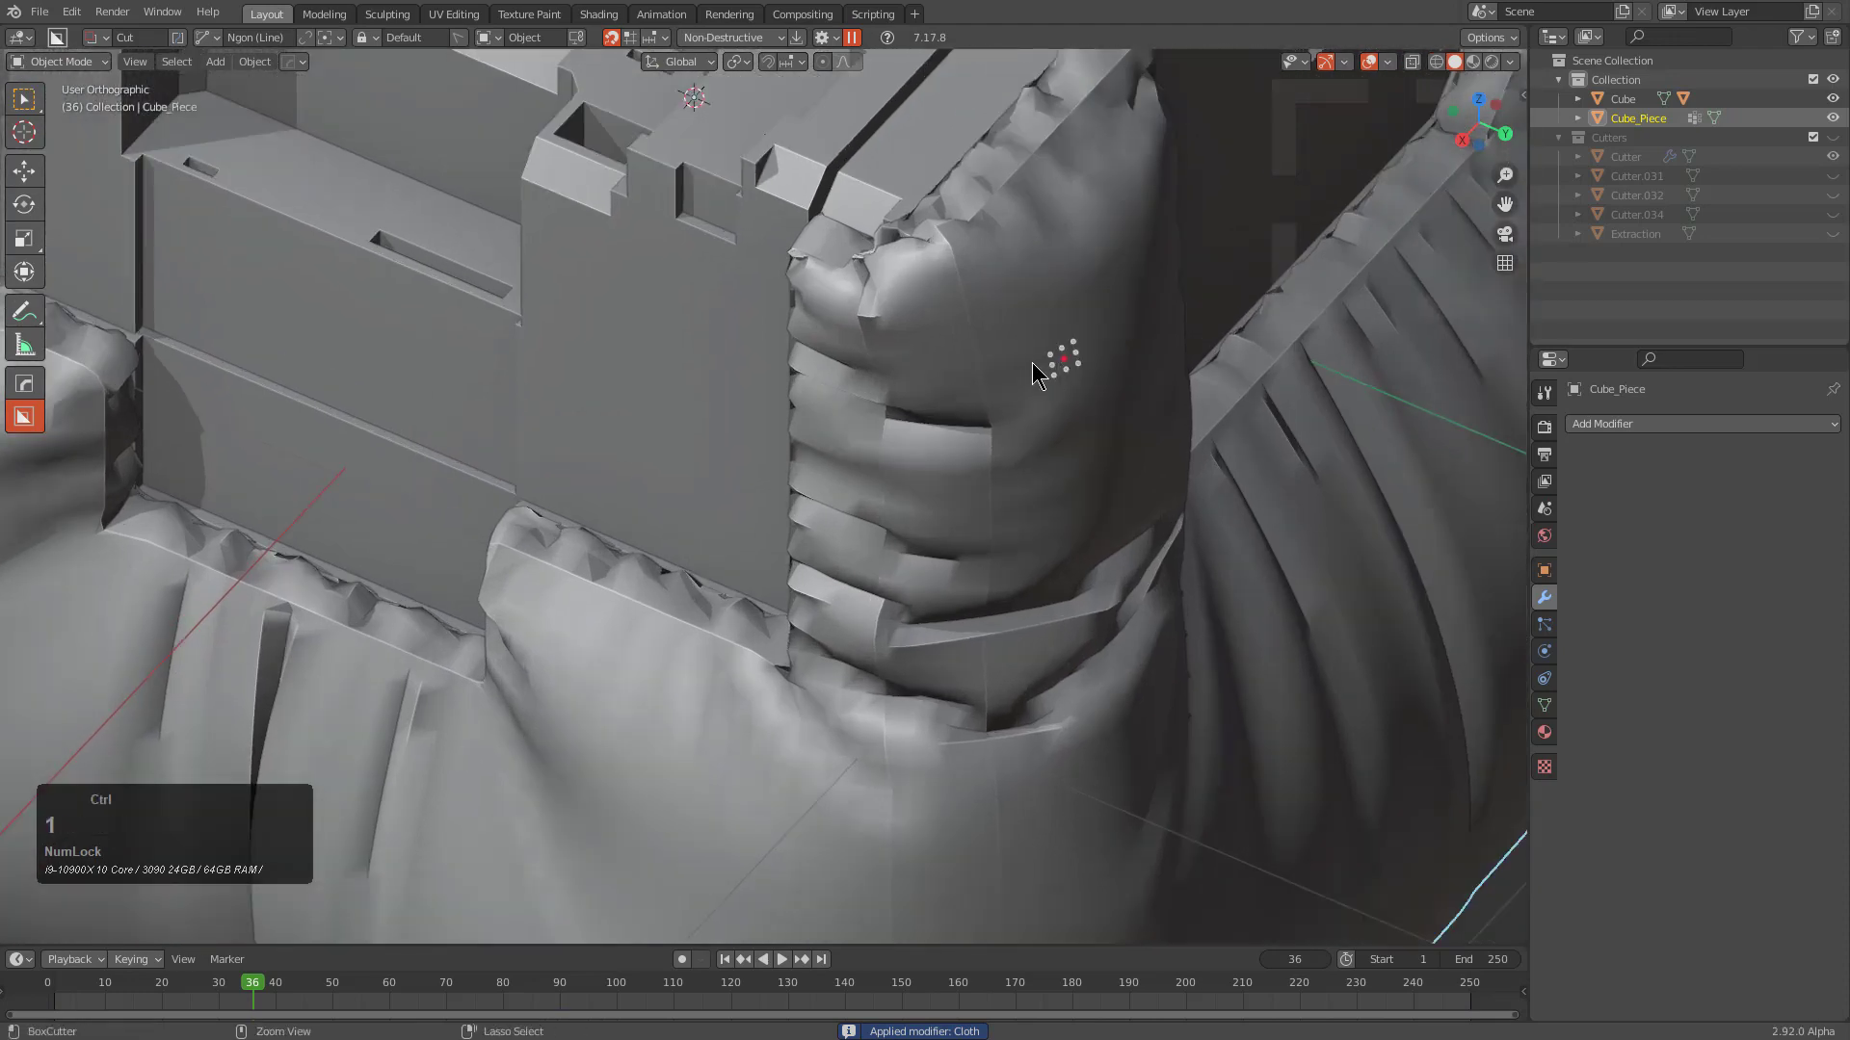
Recalculate the inflated shell's sharp edges with the Resharp variant of HardOps Sharpen
scroll(1008, 364, down, 2)
middle_drag(1008, 364, 931, 435)
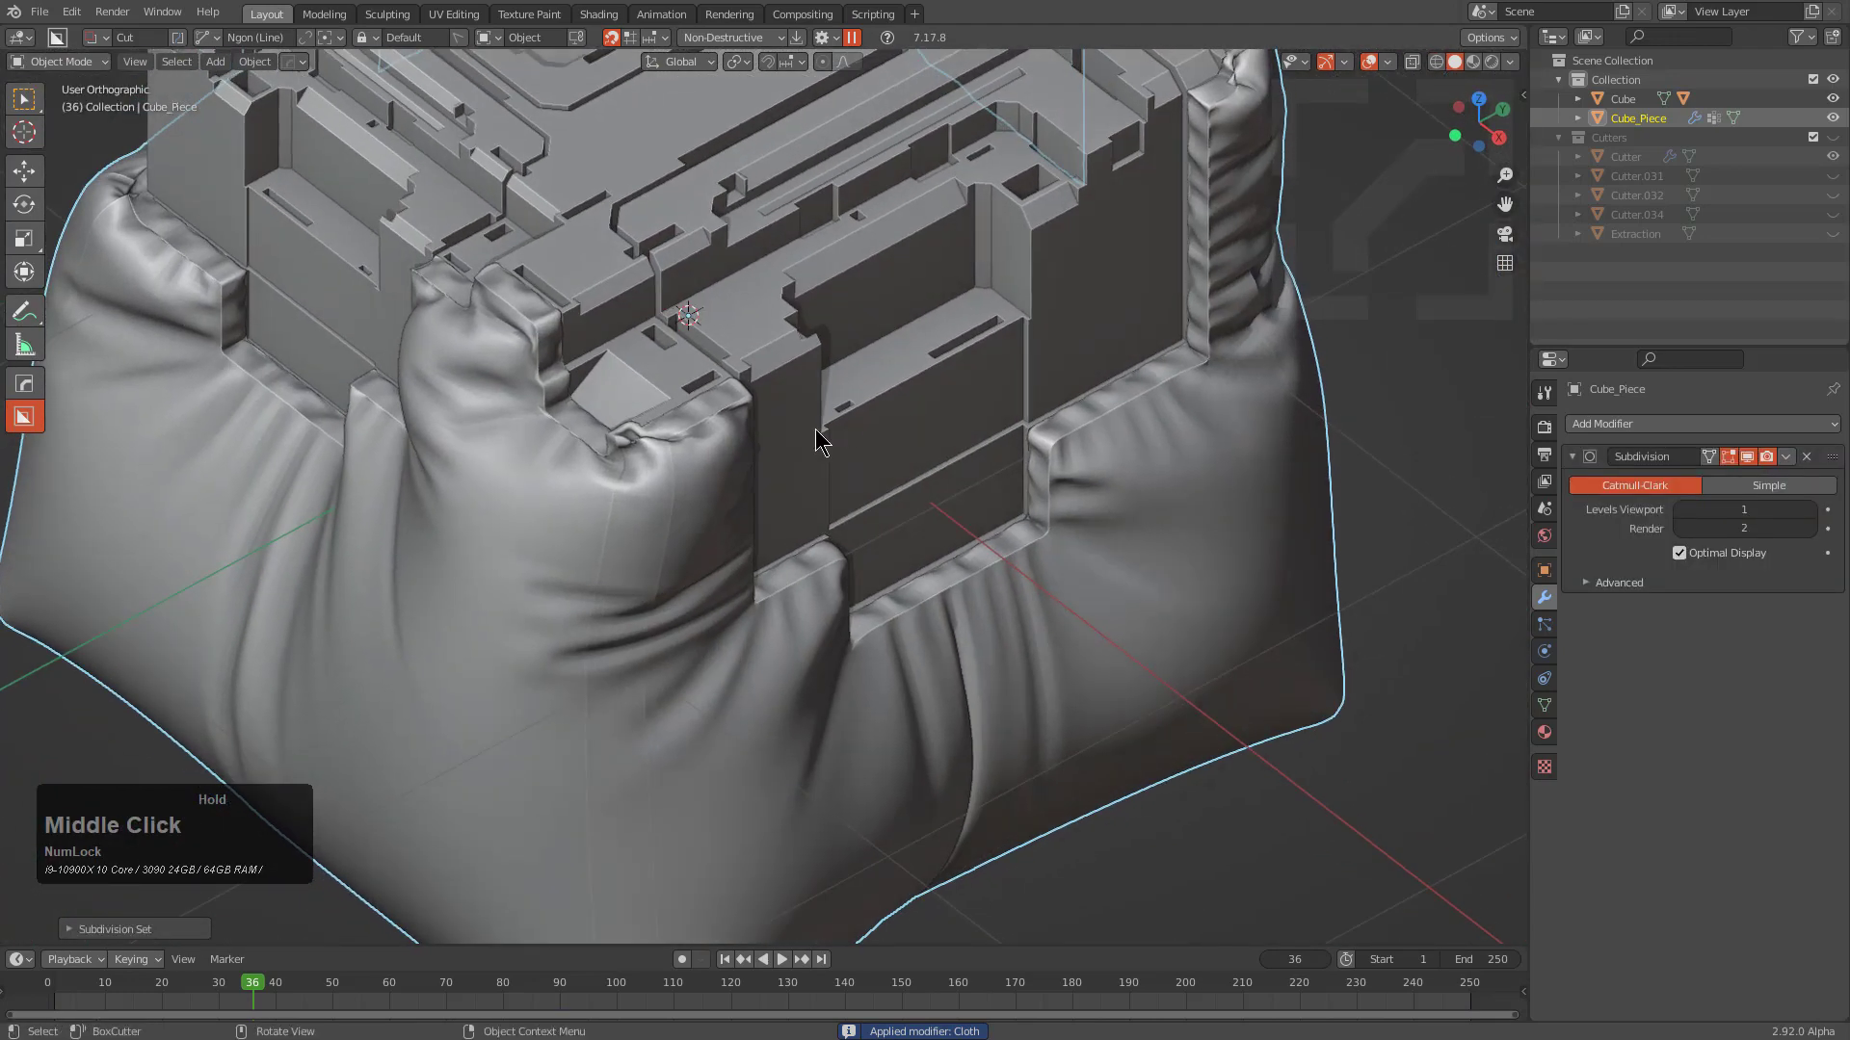
scroll(906, 449, up, 2)
key(q)
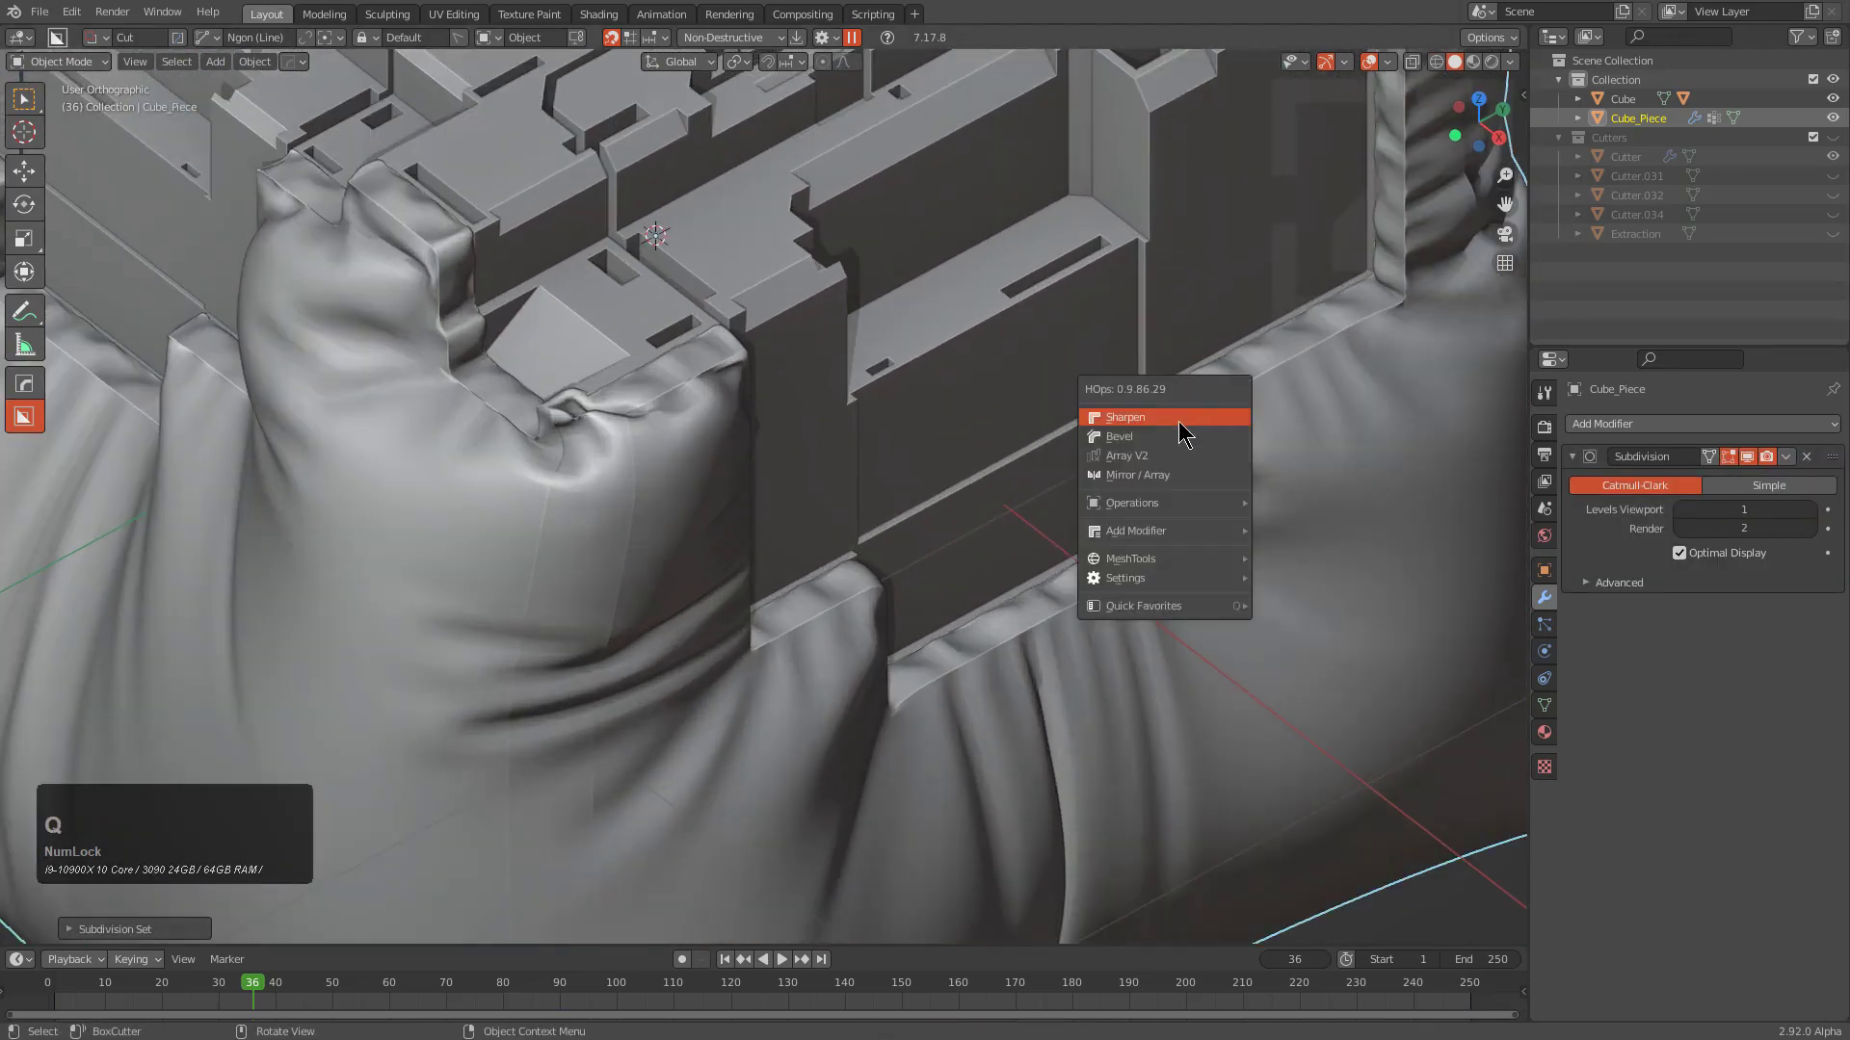
key(shift+q)
key(shift+q)
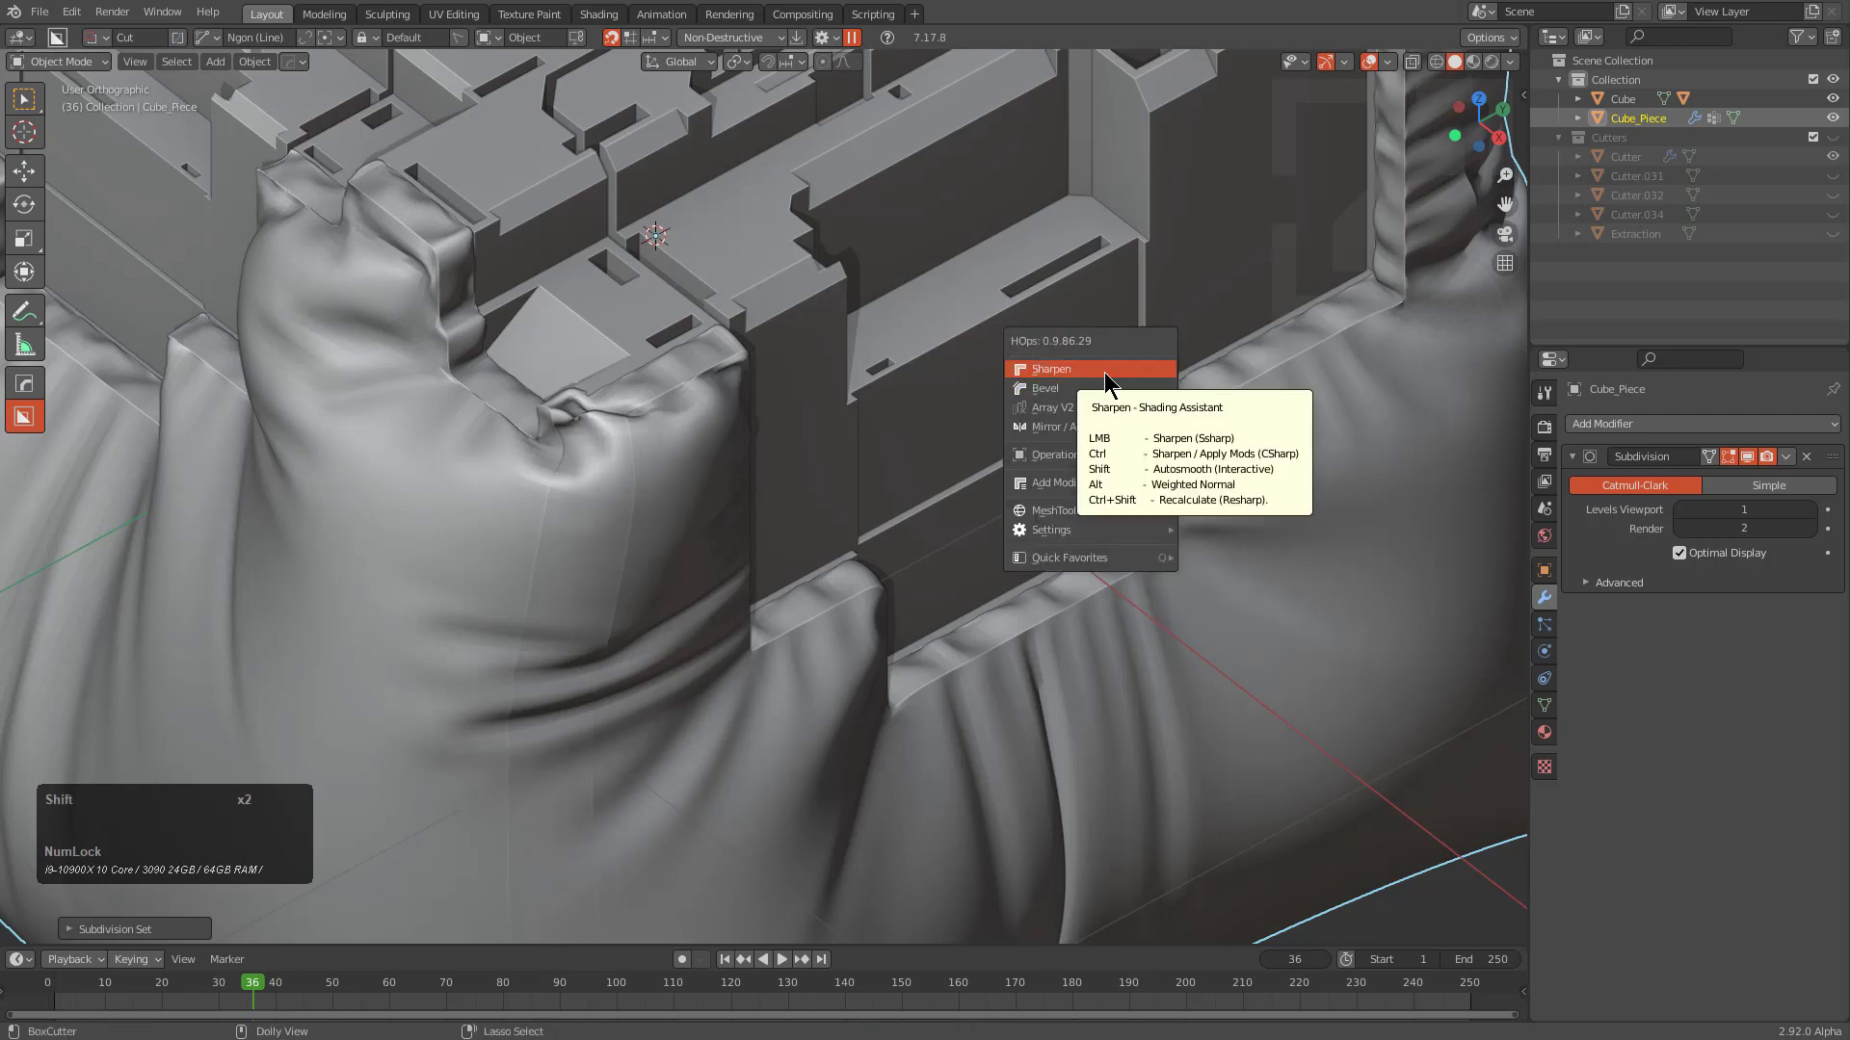
shift+click(1104, 372)
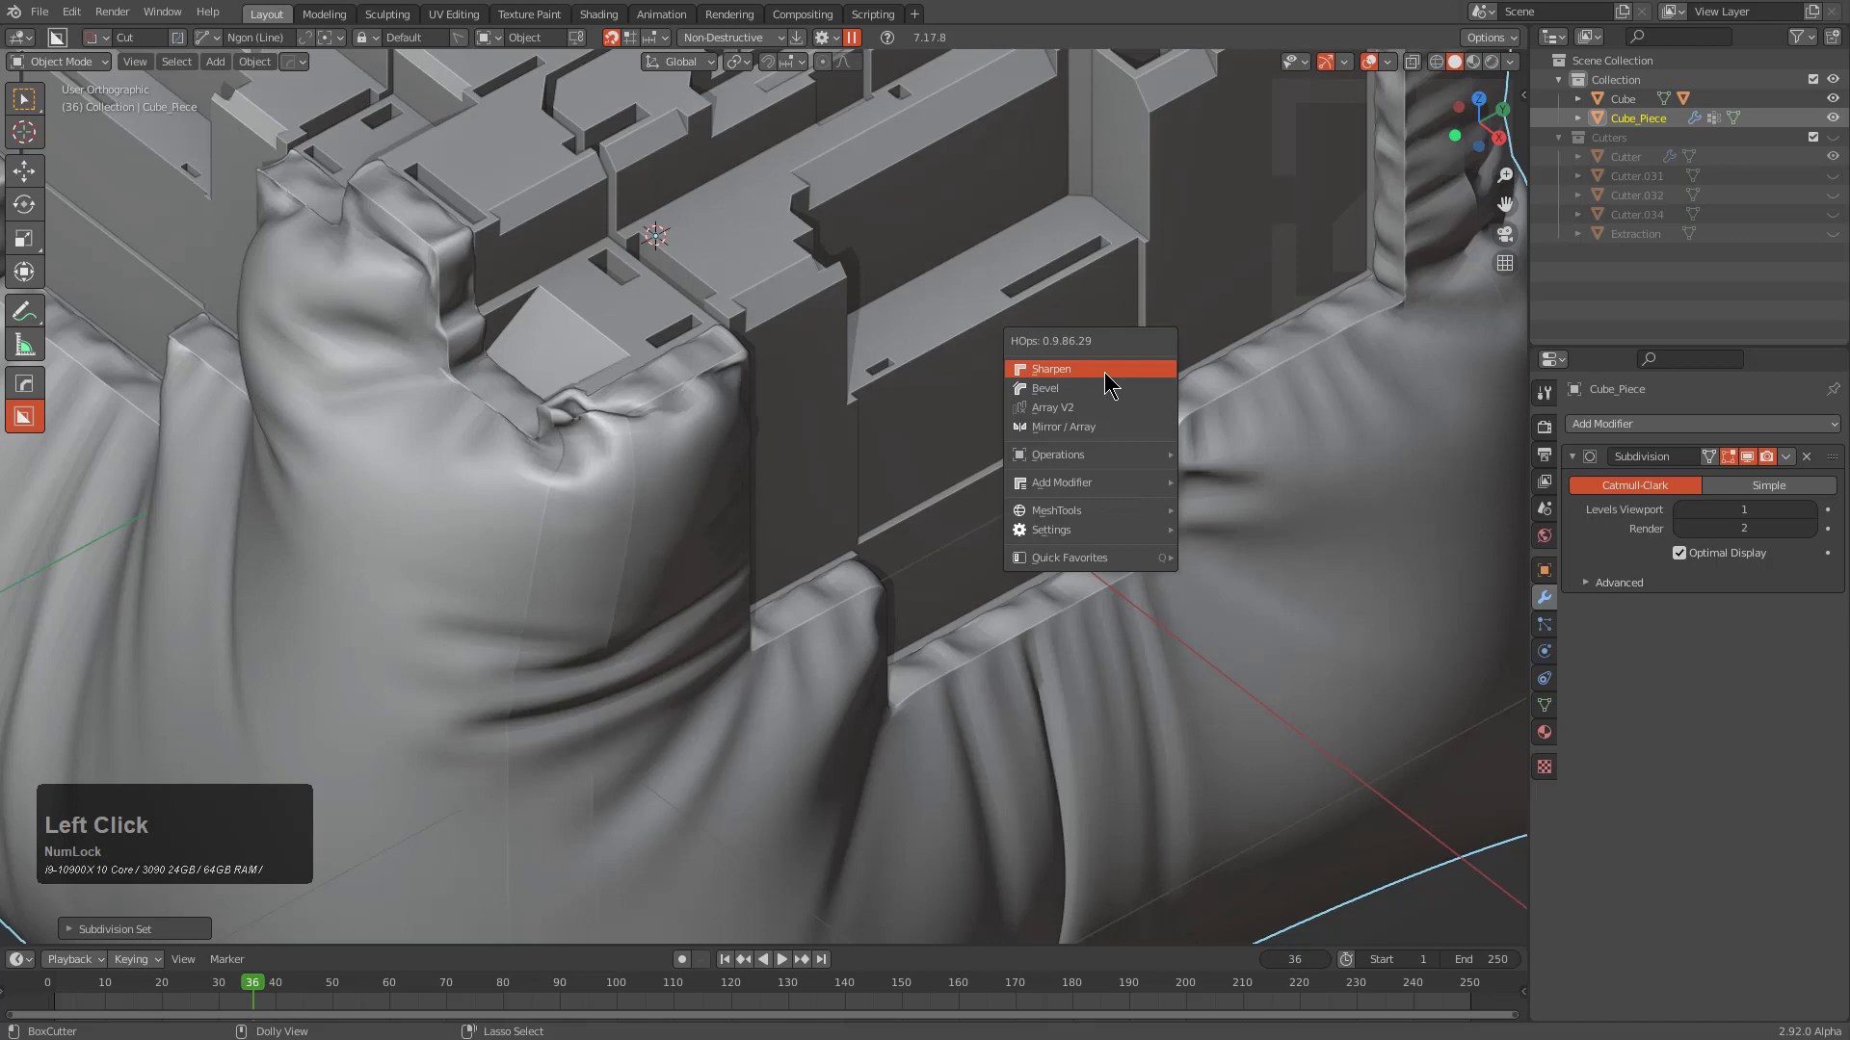
click(1103, 371)
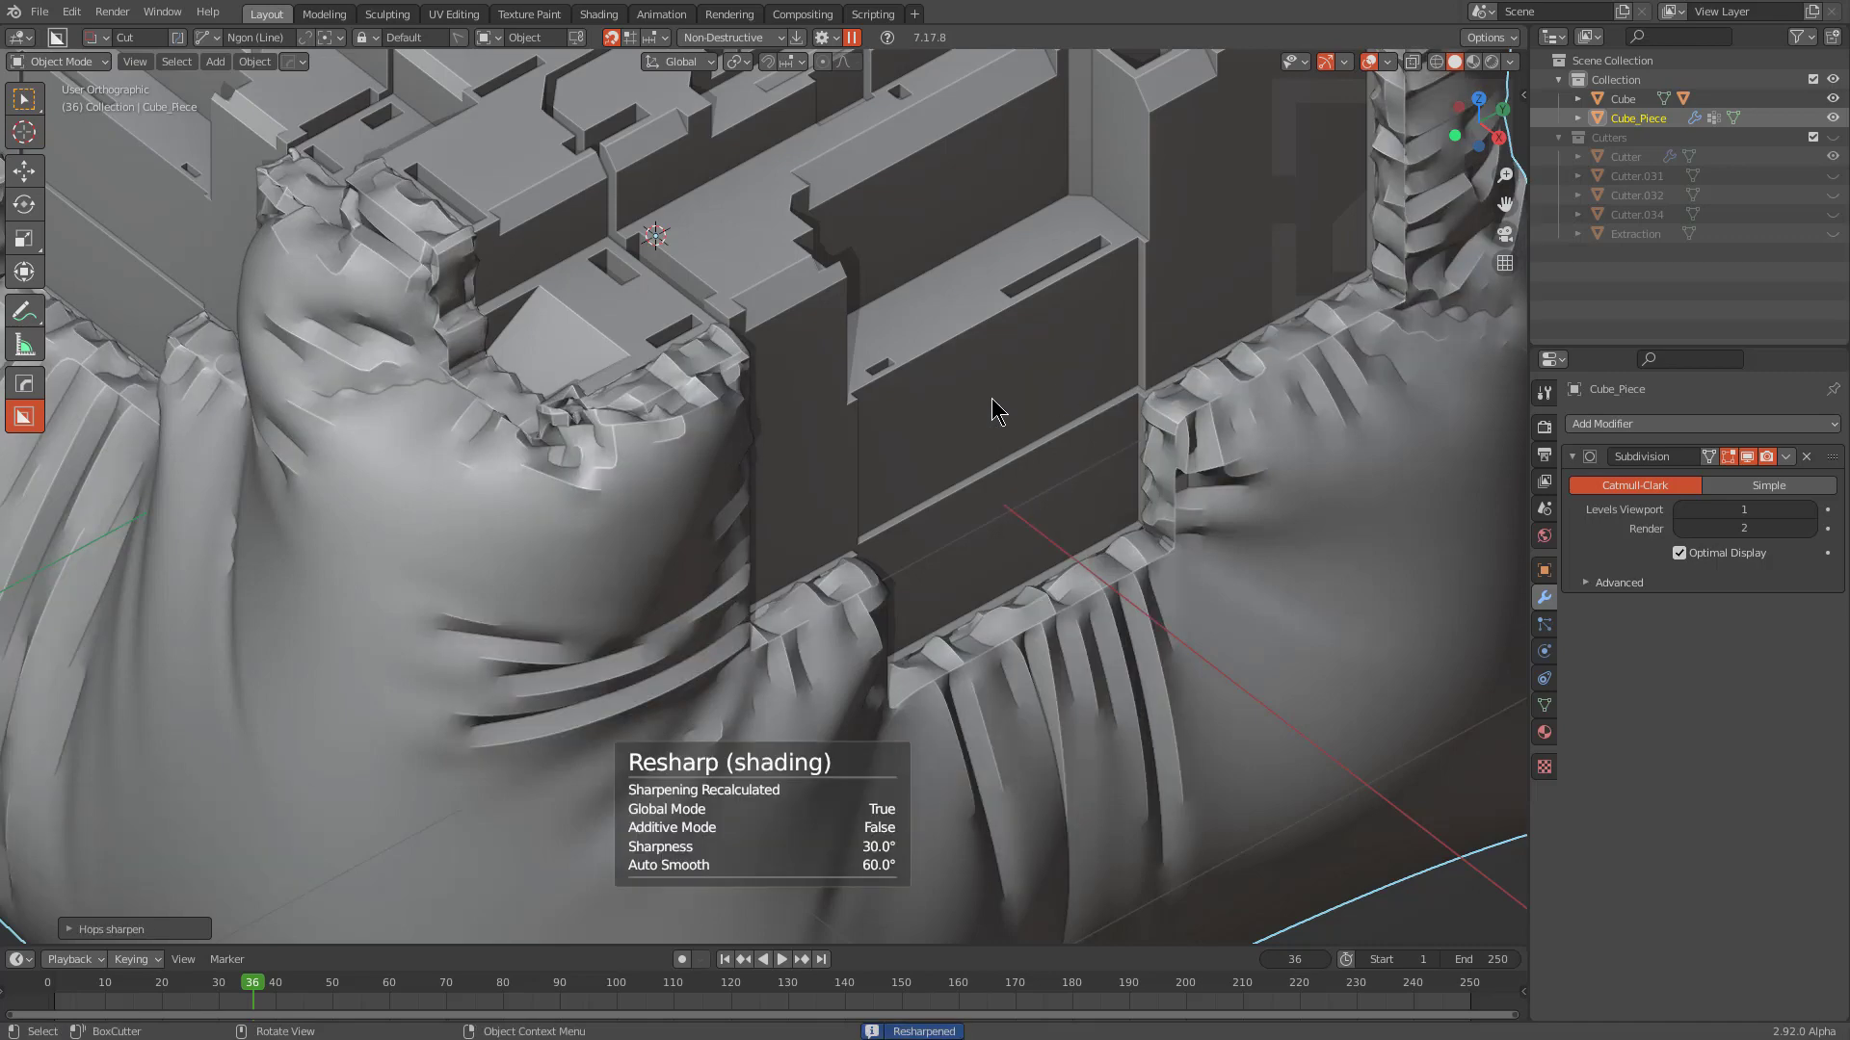
Turn off Auto Smooth for the inflated shell in the HardOps Helper
scroll(982, 424, down, 2)
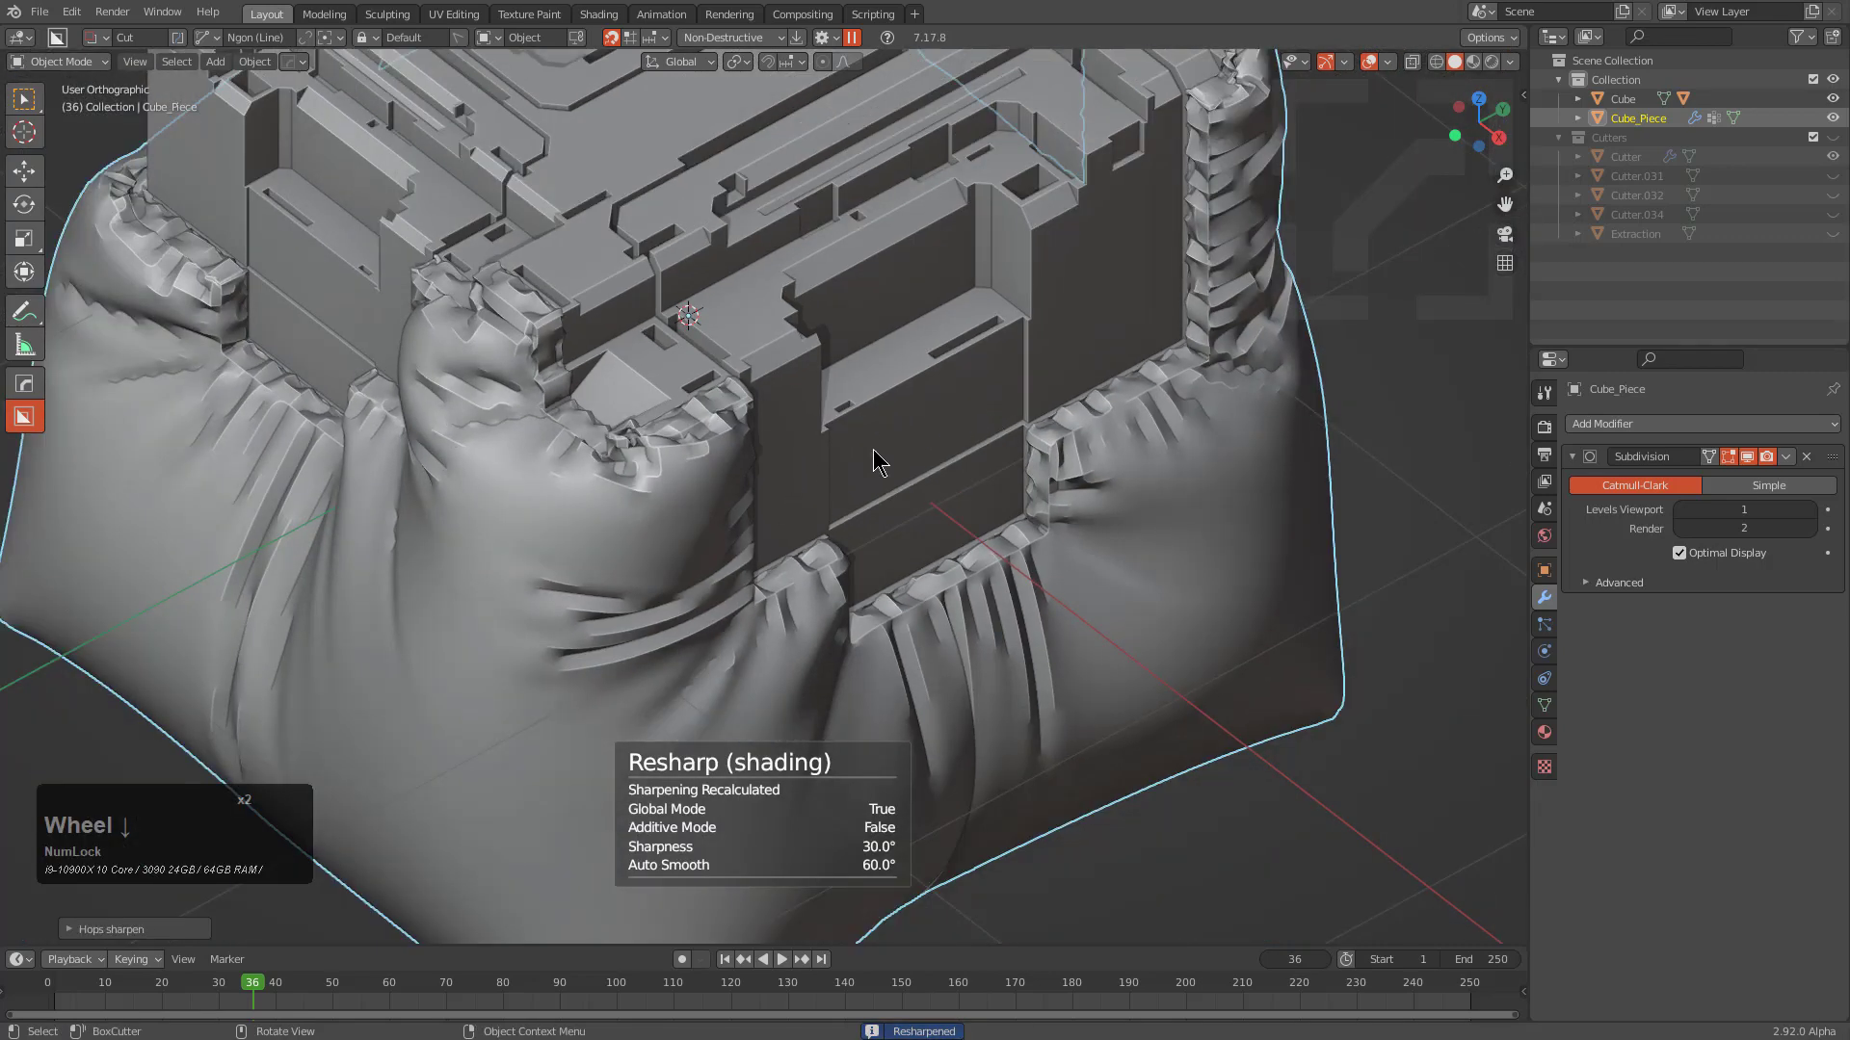
key(ctrl+grave)
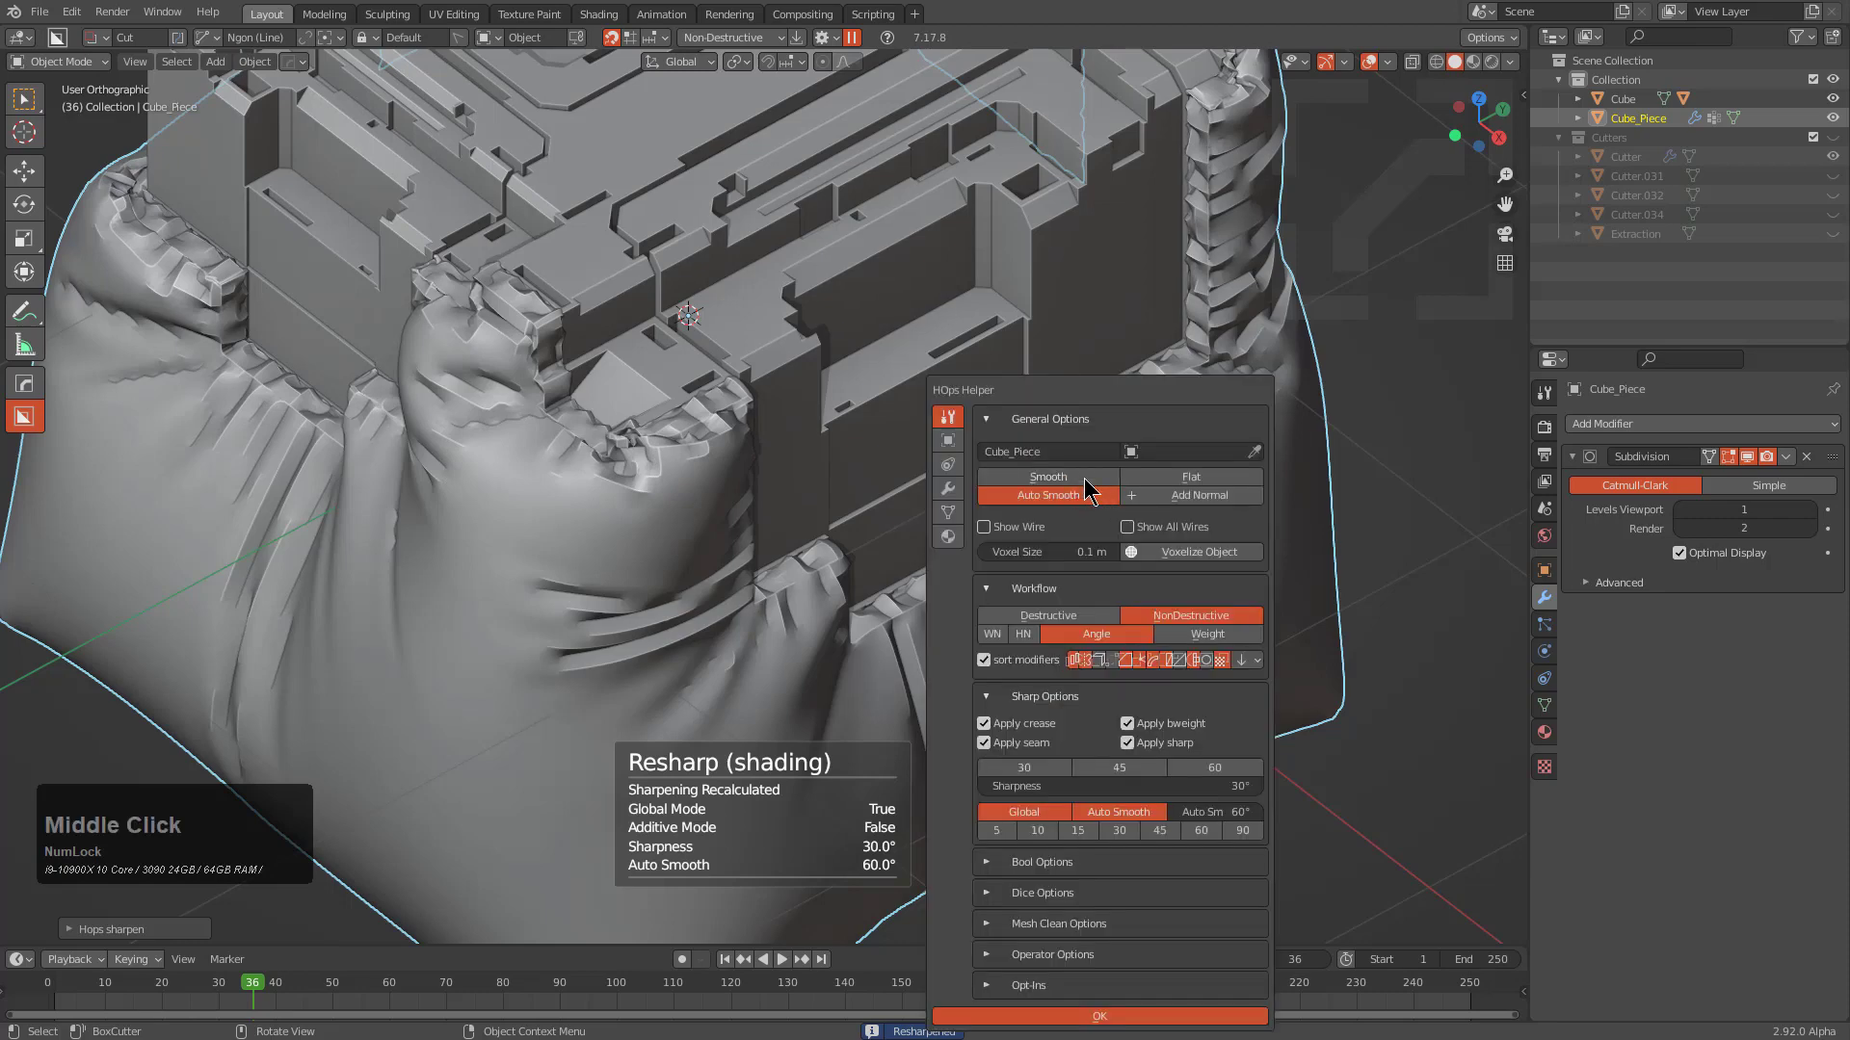
click(1058, 497)
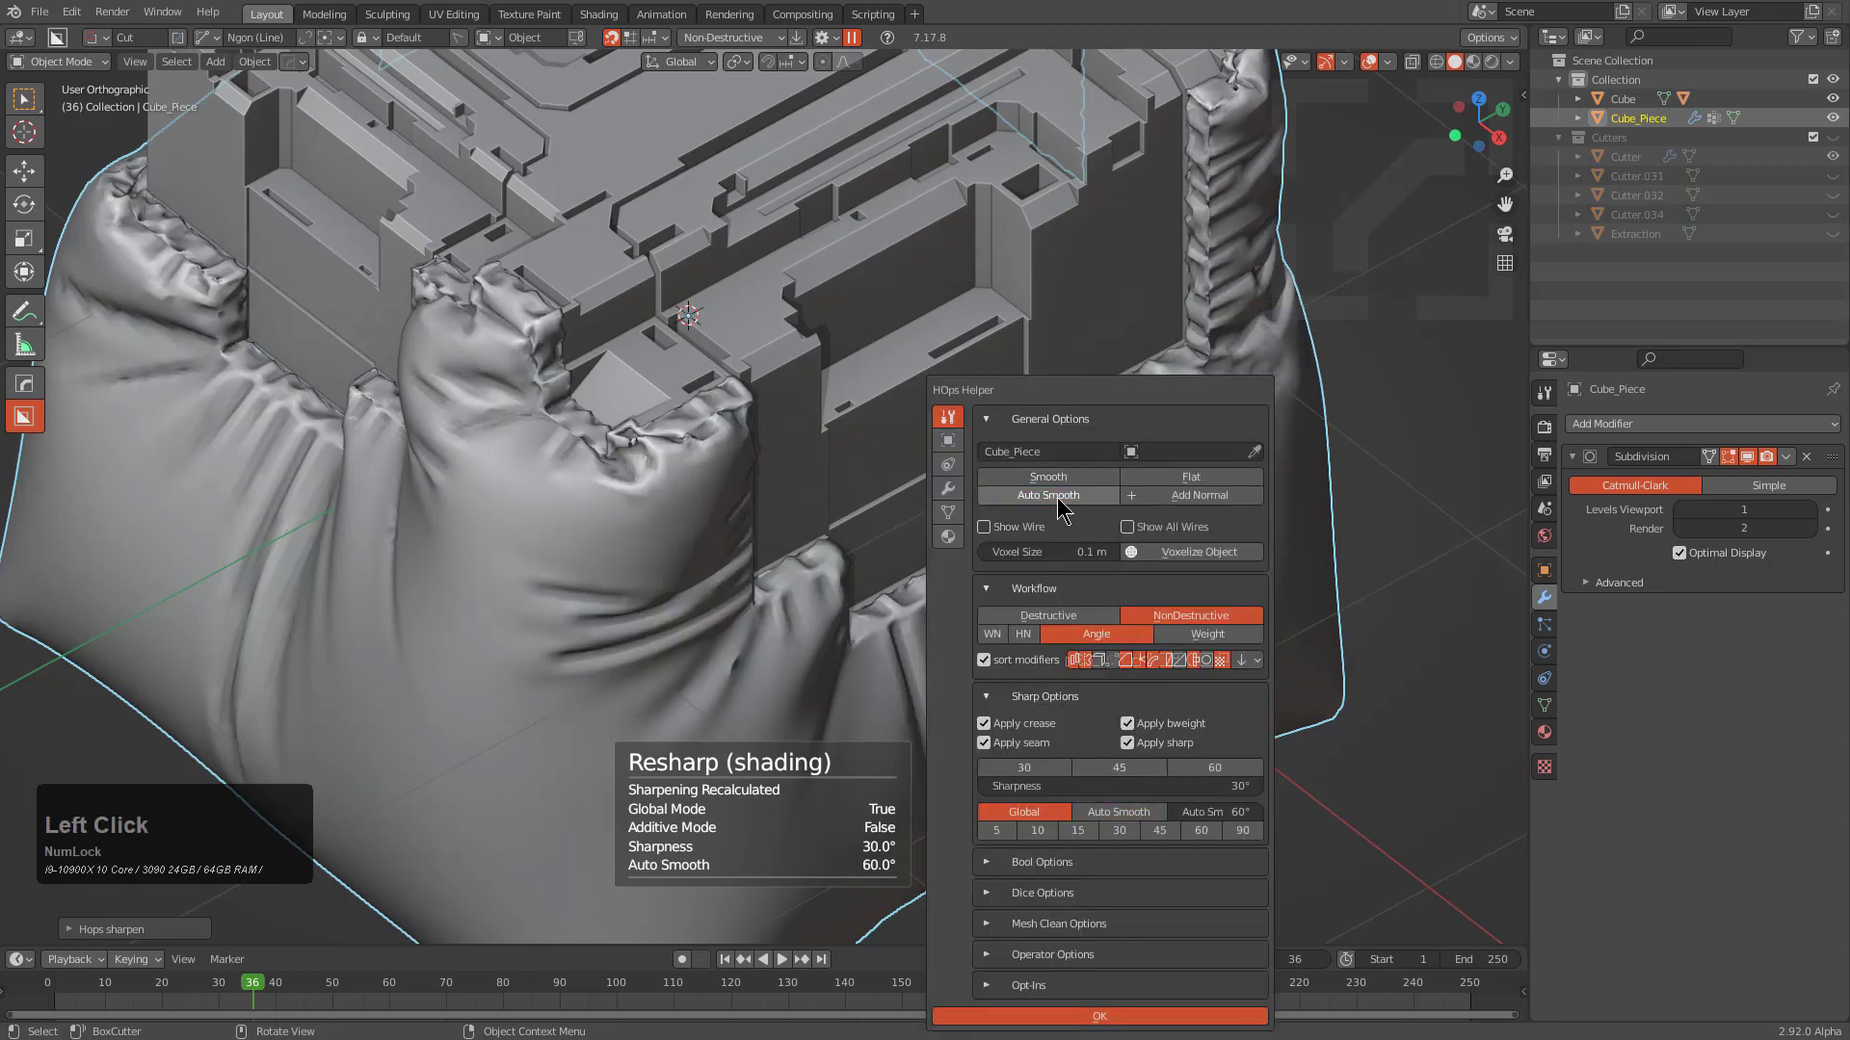
middle_drag(1194, 842, 916, 518)
scroll(717, 537, down, 1)
scroll(916, 518, up, 2)
Select the detailed cube and set up a back orthographic view for BoxCutter Ngon cutting
click(853, 445)
mouse_move(853, 445)
middle_down()
mouse_move(893, 427)
mouse_move(858, 445)
mouse_move(830, 420)
mouse_move(904, 370)
mouse_move(929, 323)
mouse_move(755, 396)
mouse_move(854, 404)
mouse_move(834, 448)
middle_up()
scroll(915, 370, up, 3)
scroll(916, 318, up, 2)
scroll(834, 447, down, 2)
middle_drag(1079, 443, 916, 487)
scroll(916, 488, up, 4)
key(d)
click(934, 594)
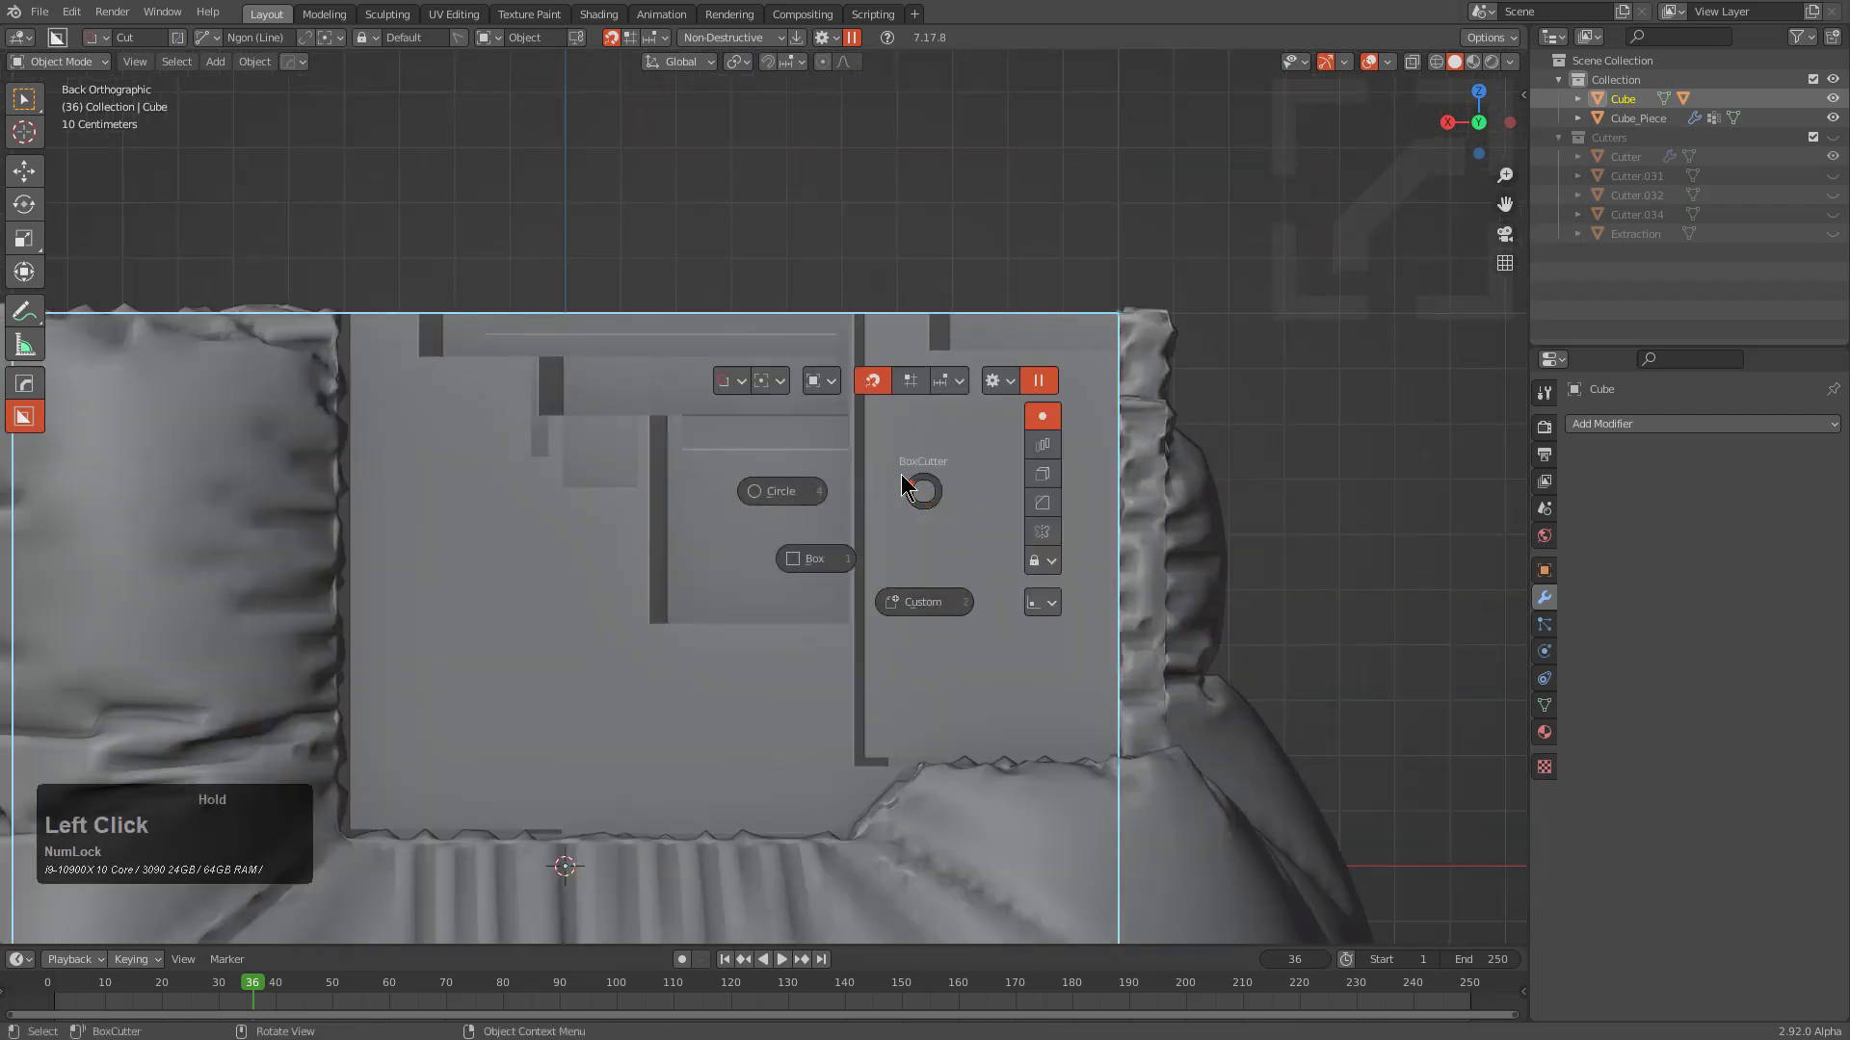
Cut a shallow stepped notch into the cube's top edge with a cyclic BoxCutter ngon, about 0.63 by 0.16
drag(564, 253, 617, 333)
key(c)
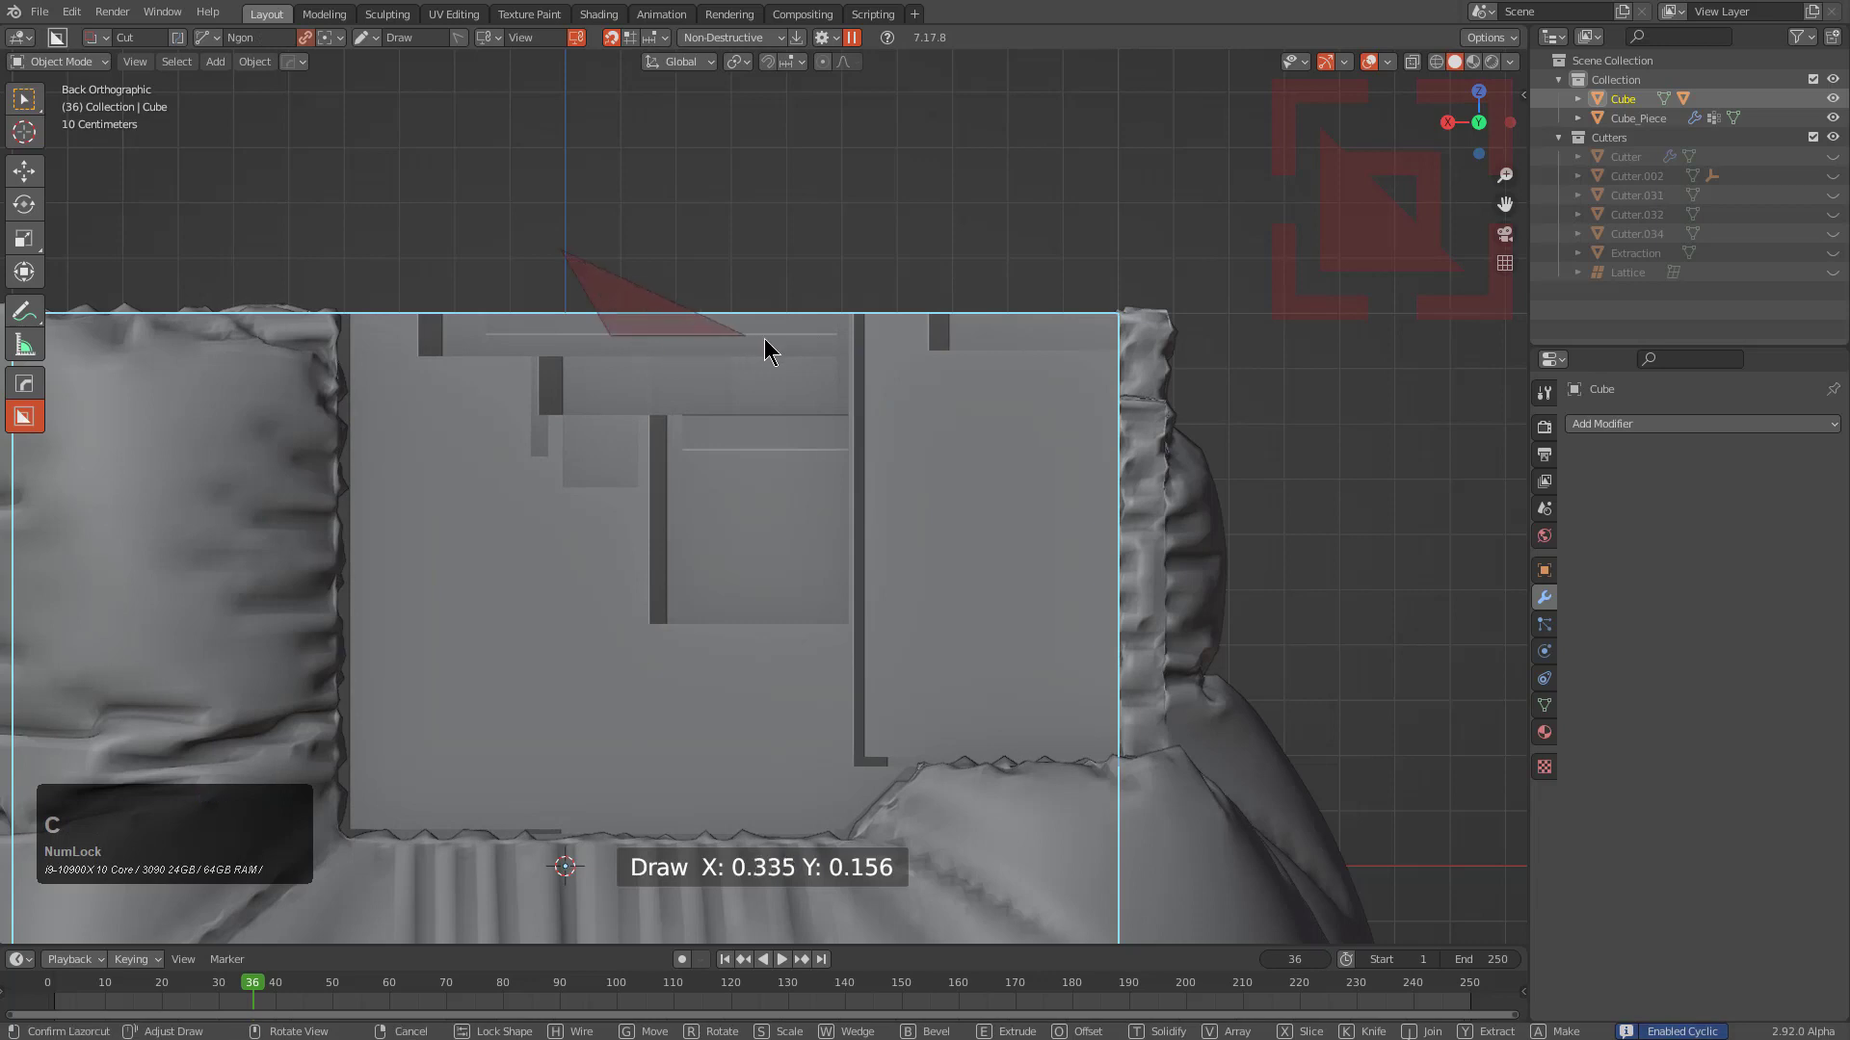
click(803, 336)
click(815, 328)
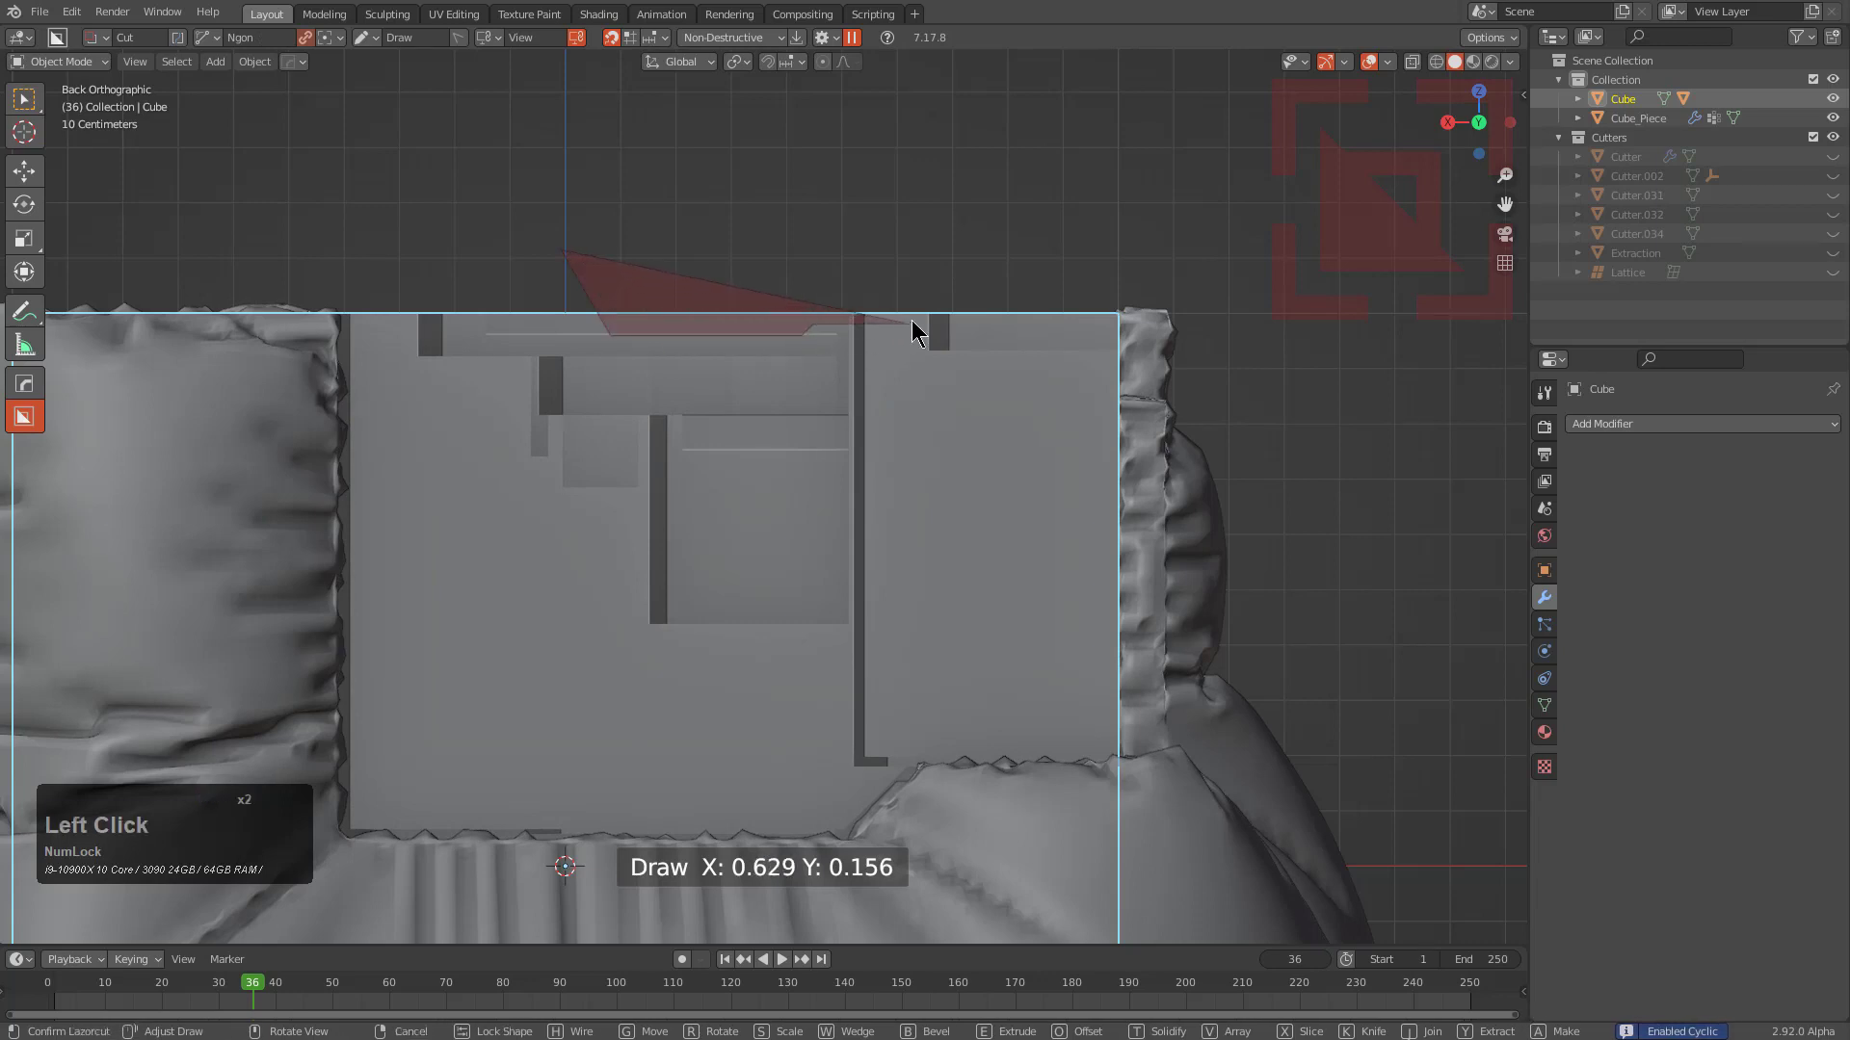
click(918, 323)
key(space)
Cut a chamfered corner and side recess into the cube's upper corner with a BoxCutter ngon, about 0.17 by 0.77
drag(1053, 314, 1113, 374)
click(1112, 470)
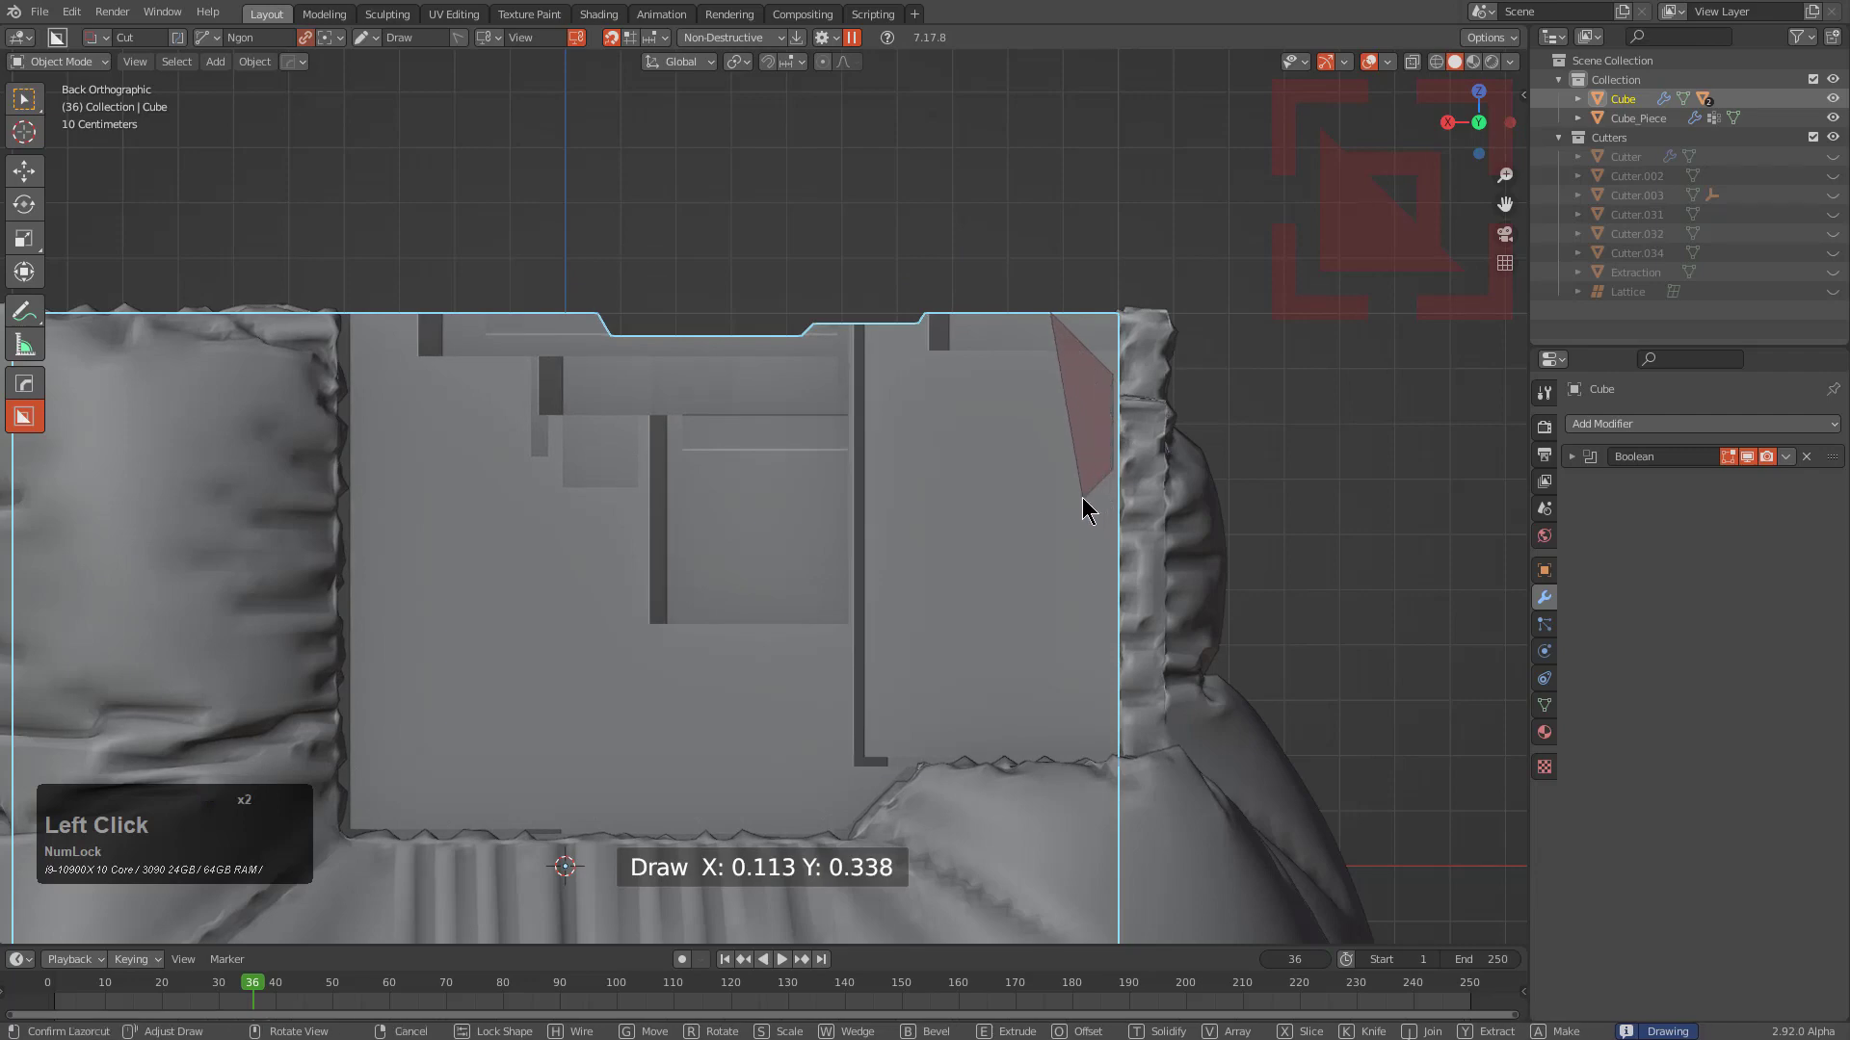
click(1139, 687)
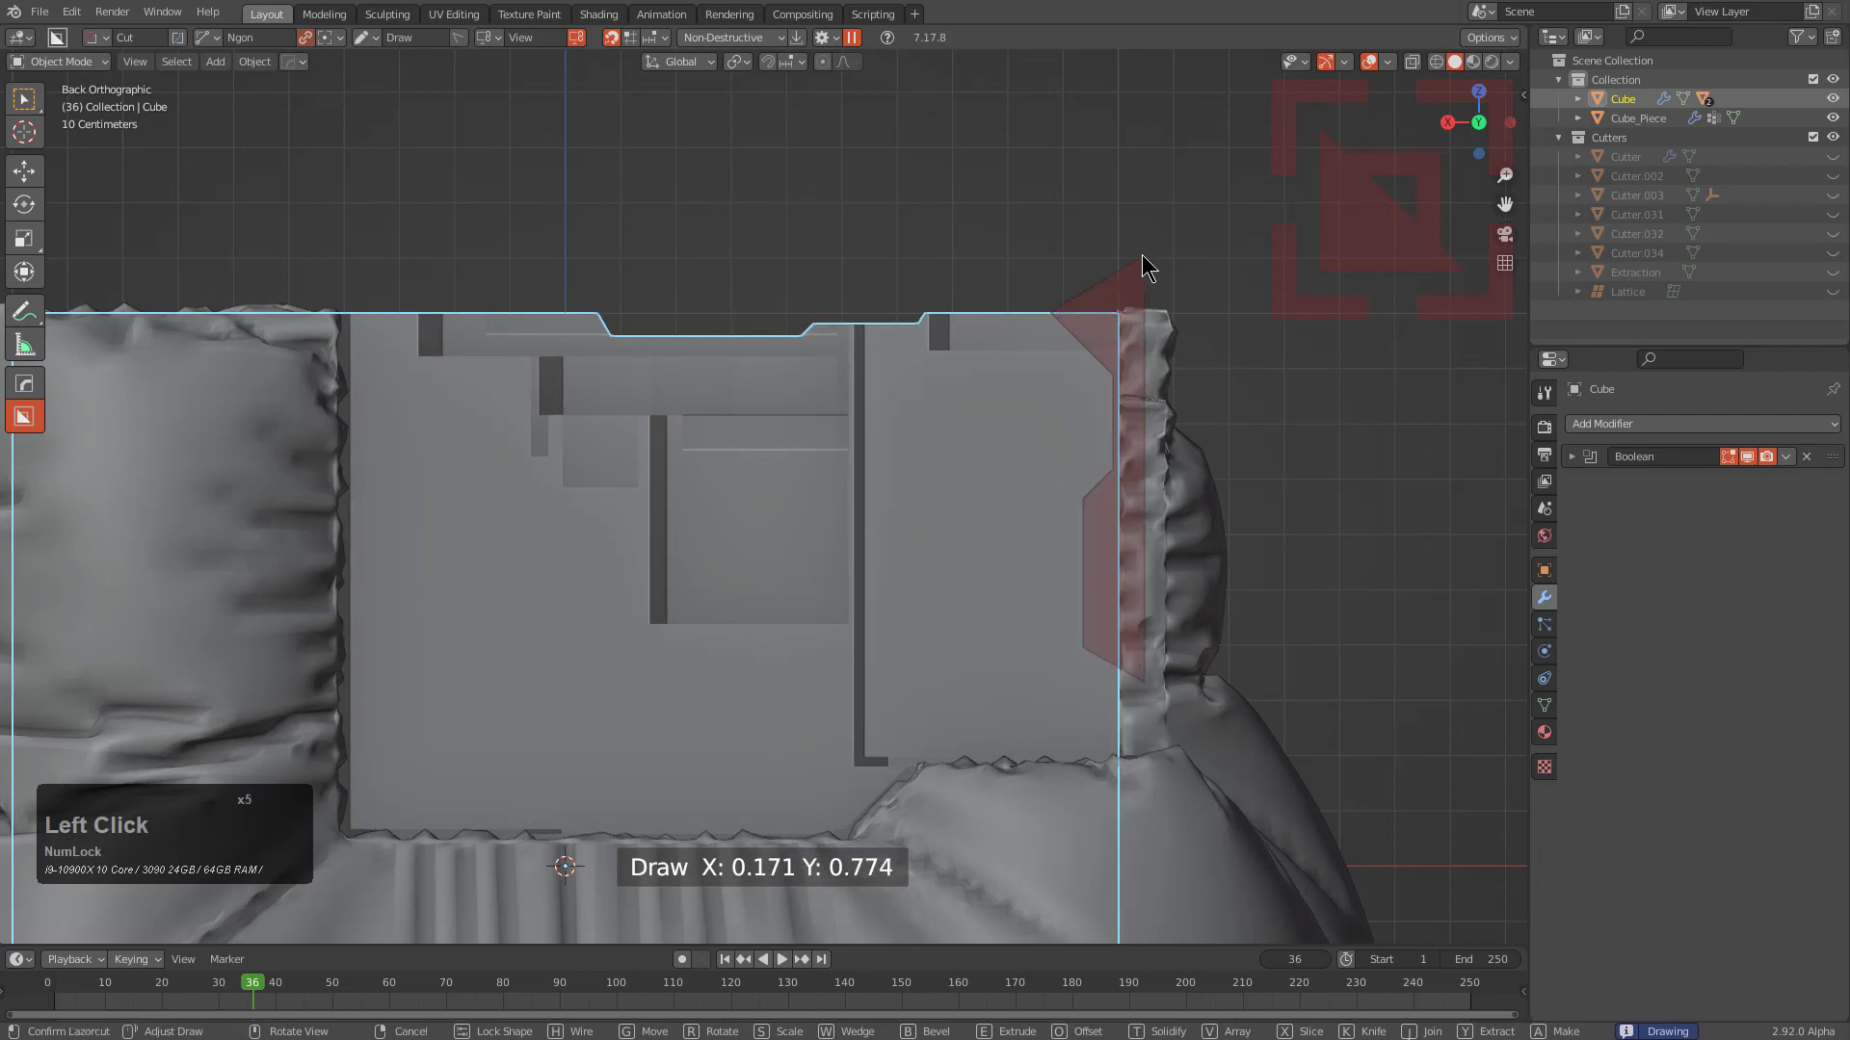
key(space)
Run HardOps Autosmooth on the cut cube with 30° sharpness and 35° auto smooth
middle_drag(1143, 262, 989, 403)
scroll(988, 404, down, 1)
scroll(988, 404, down, 1)
key(q)
shift+click(917, 526)
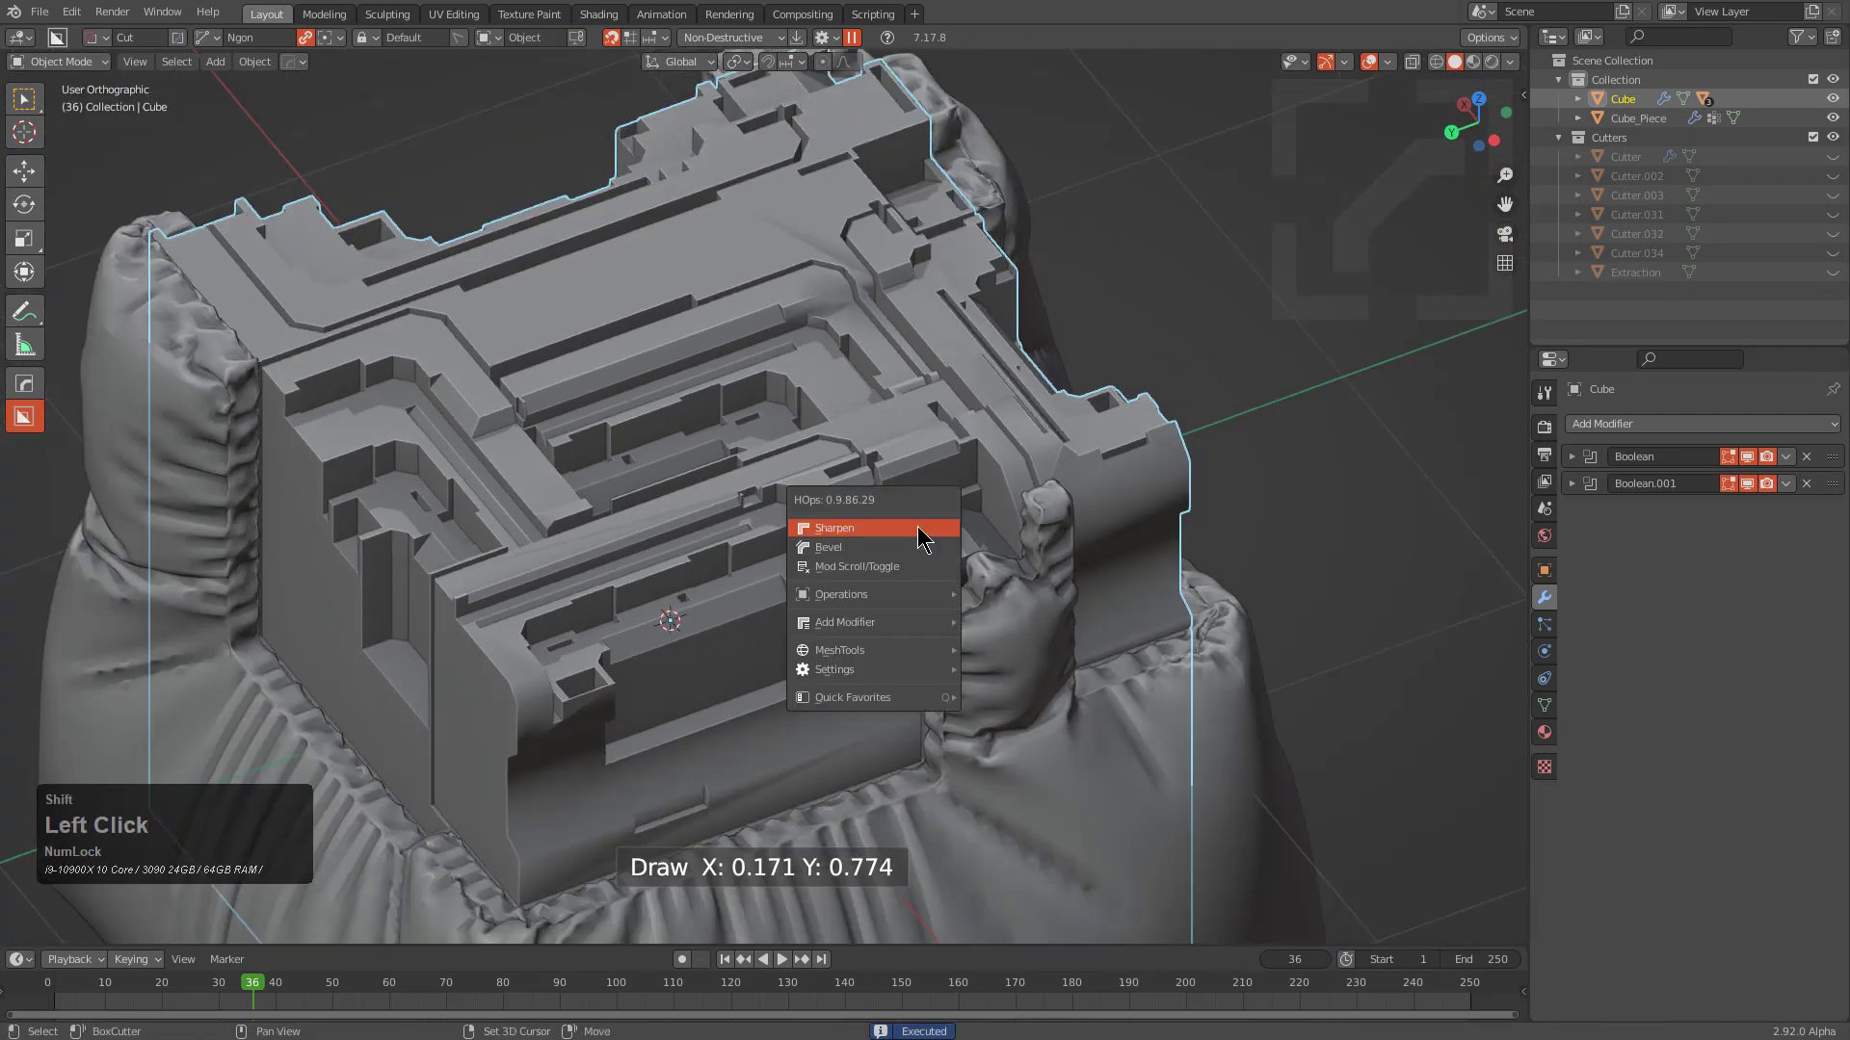
From the front view, cut a stepped profile along the cube's upper corner and side with an ngon about 0.21 by 0.94
middle_drag(1031, 515, 684, 505)
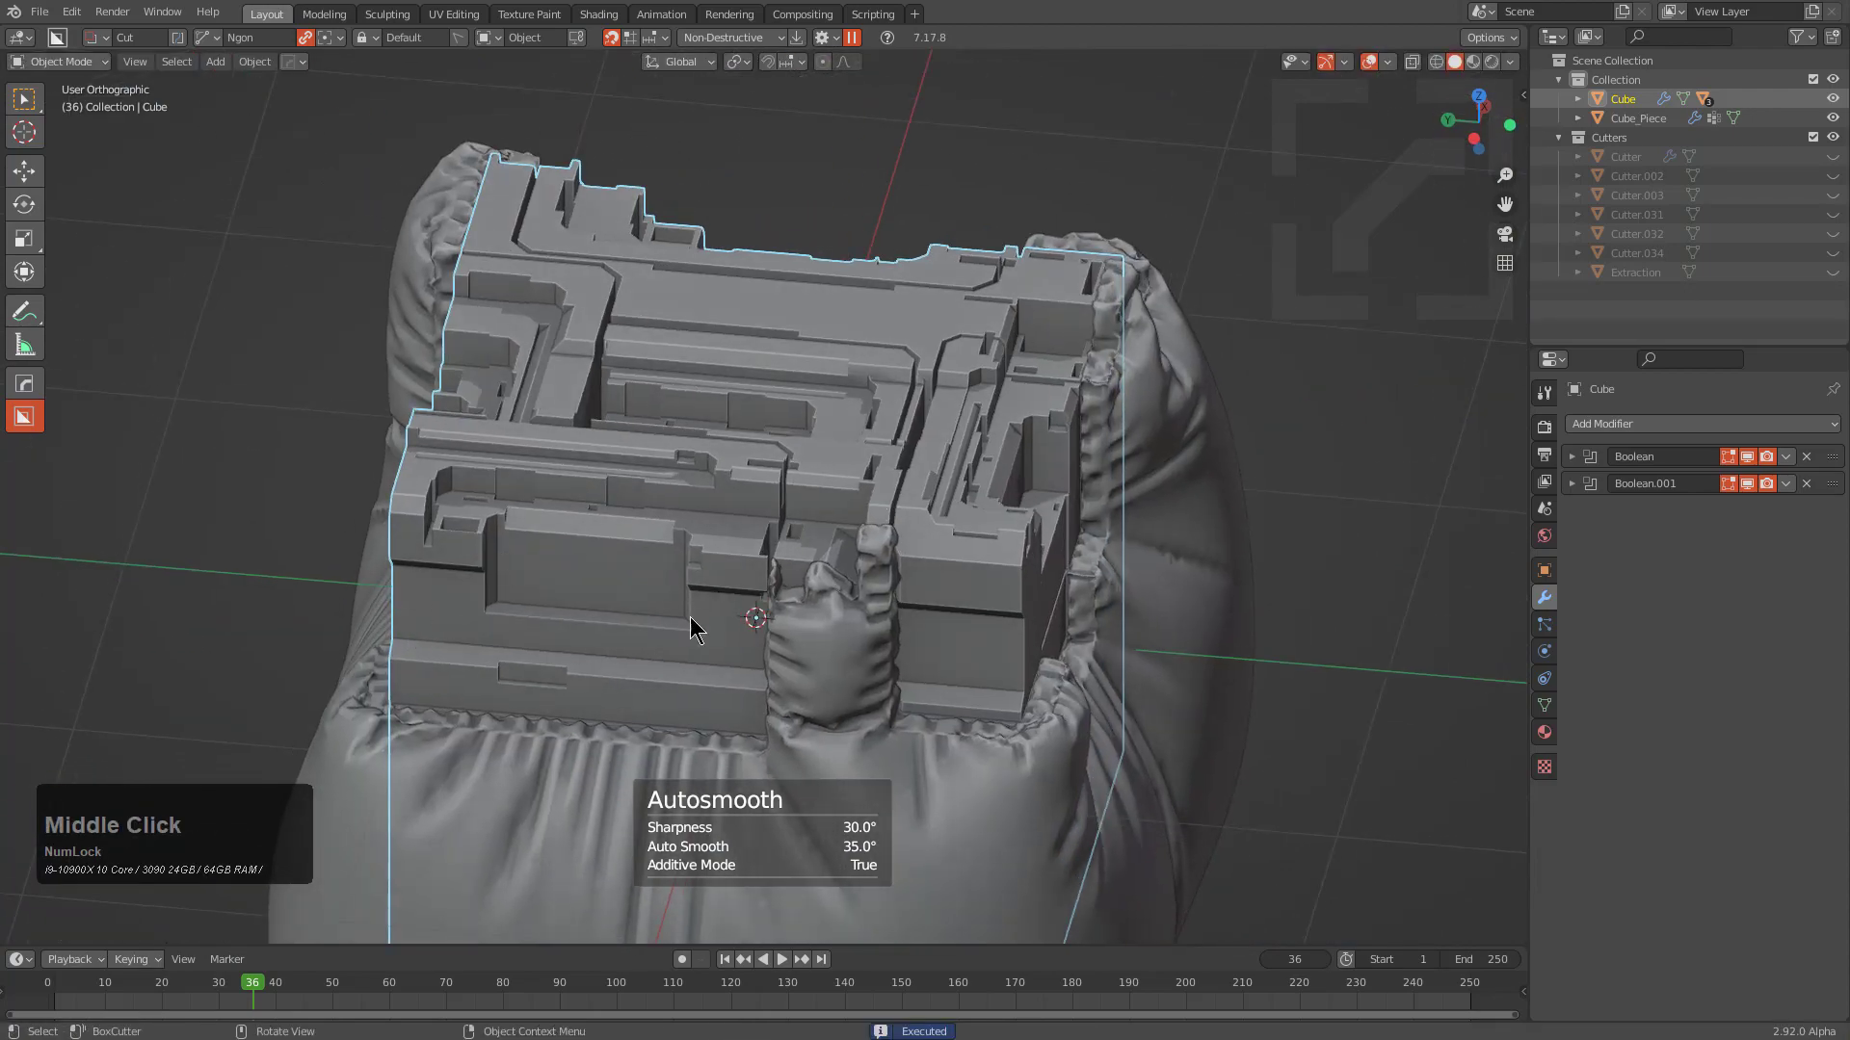
middle_drag(692, 631, 967, 449)
scroll(967, 463, up, 3)
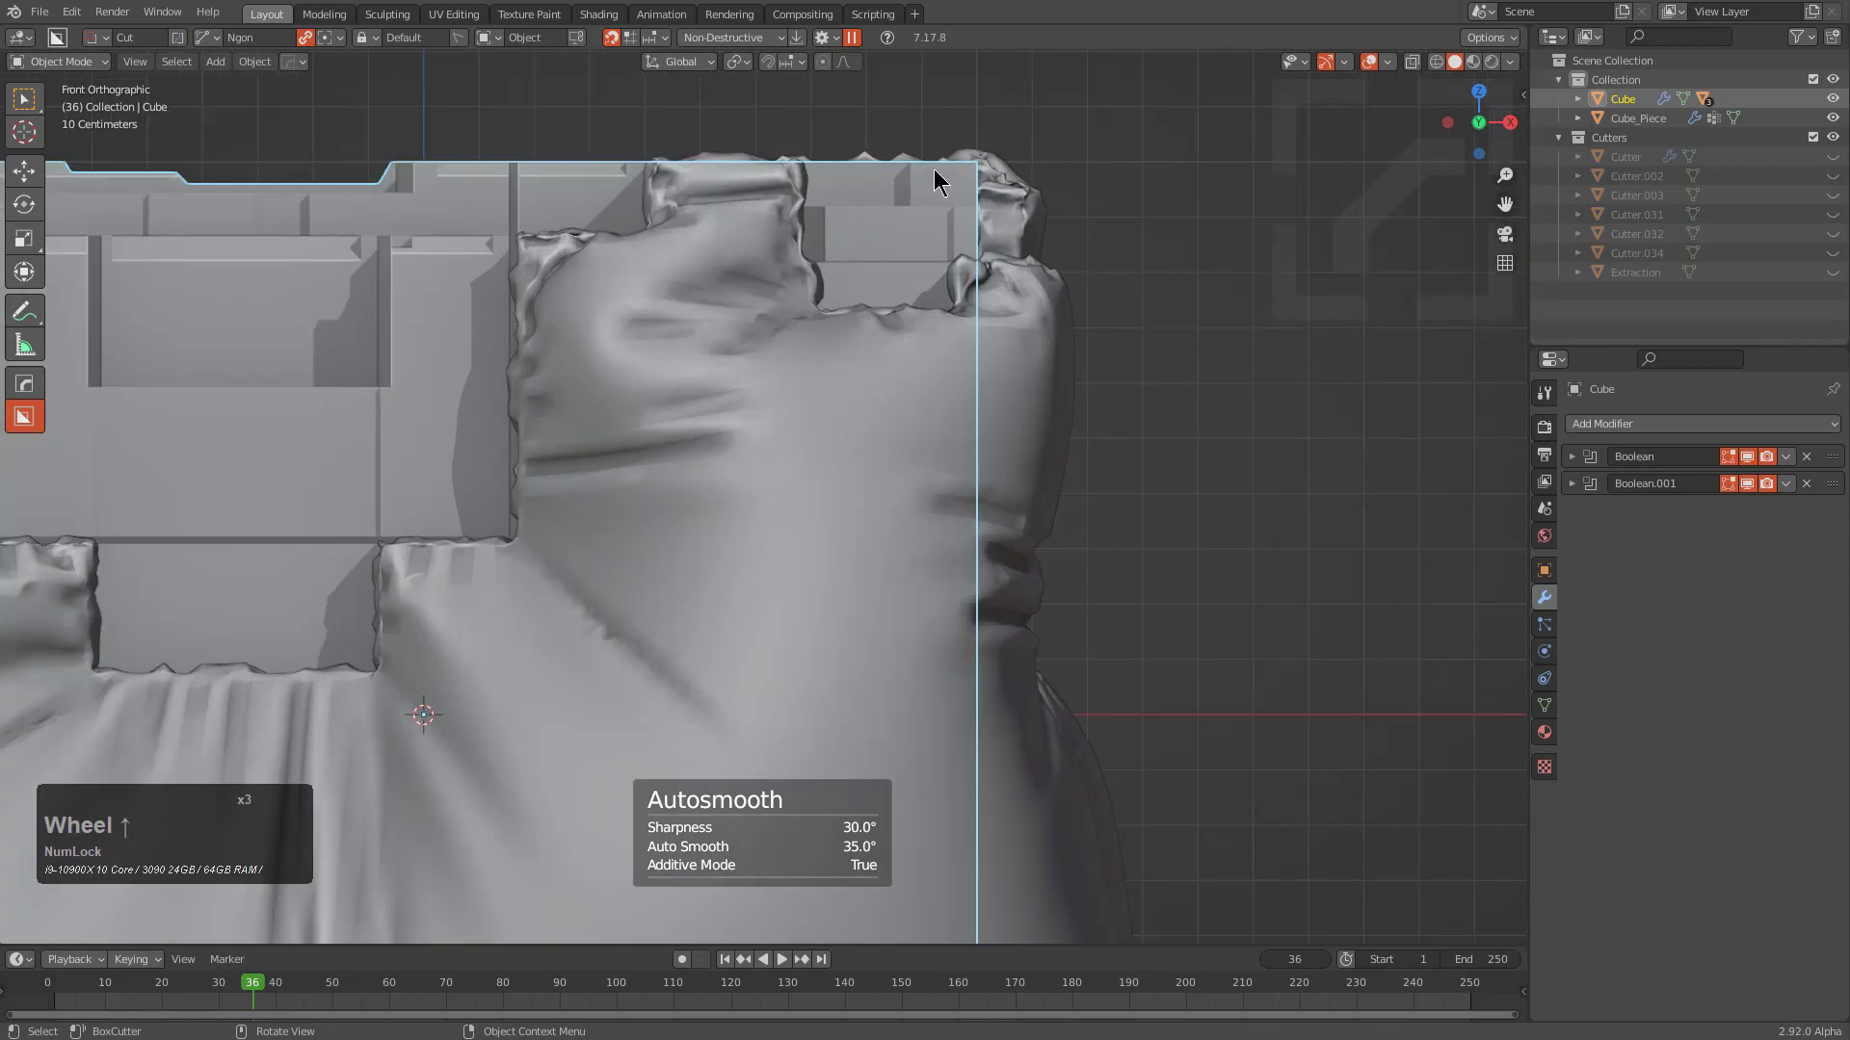
drag(935, 179, 970, 196)
click(969, 293)
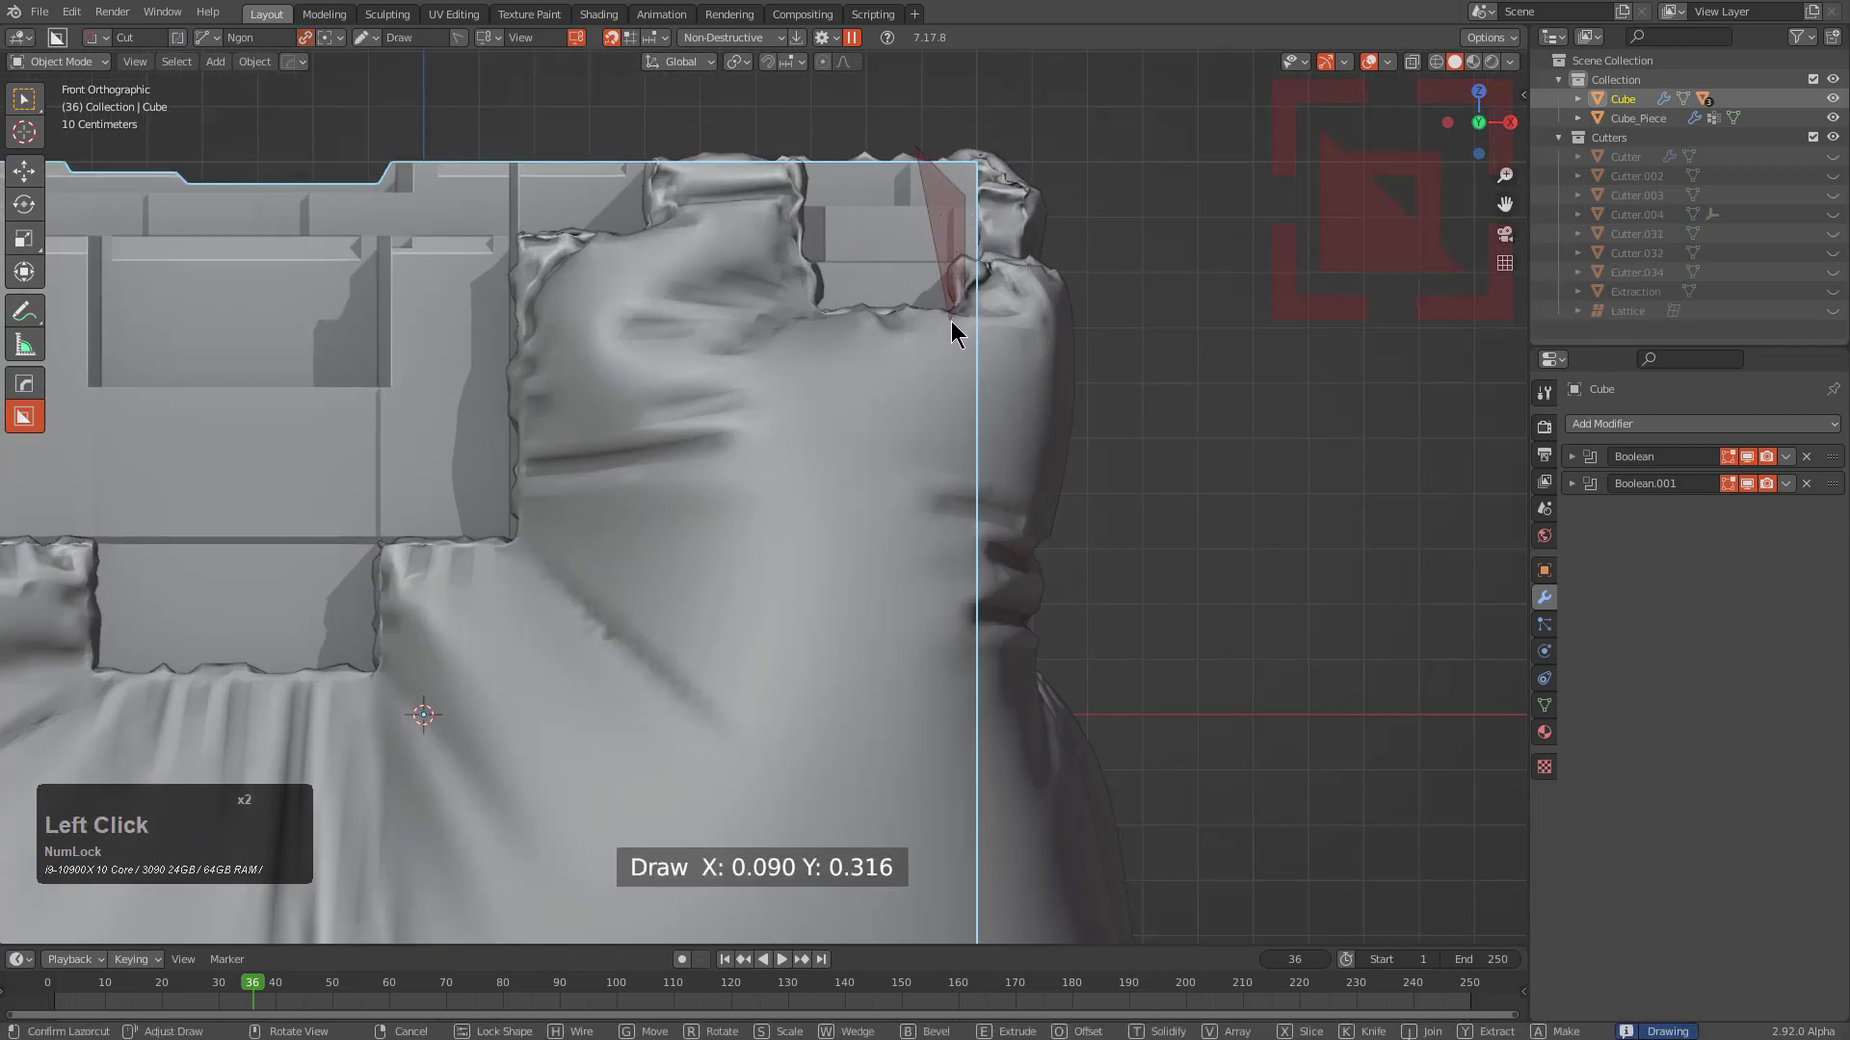
click(950, 321)
click(942, 471)
click(967, 487)
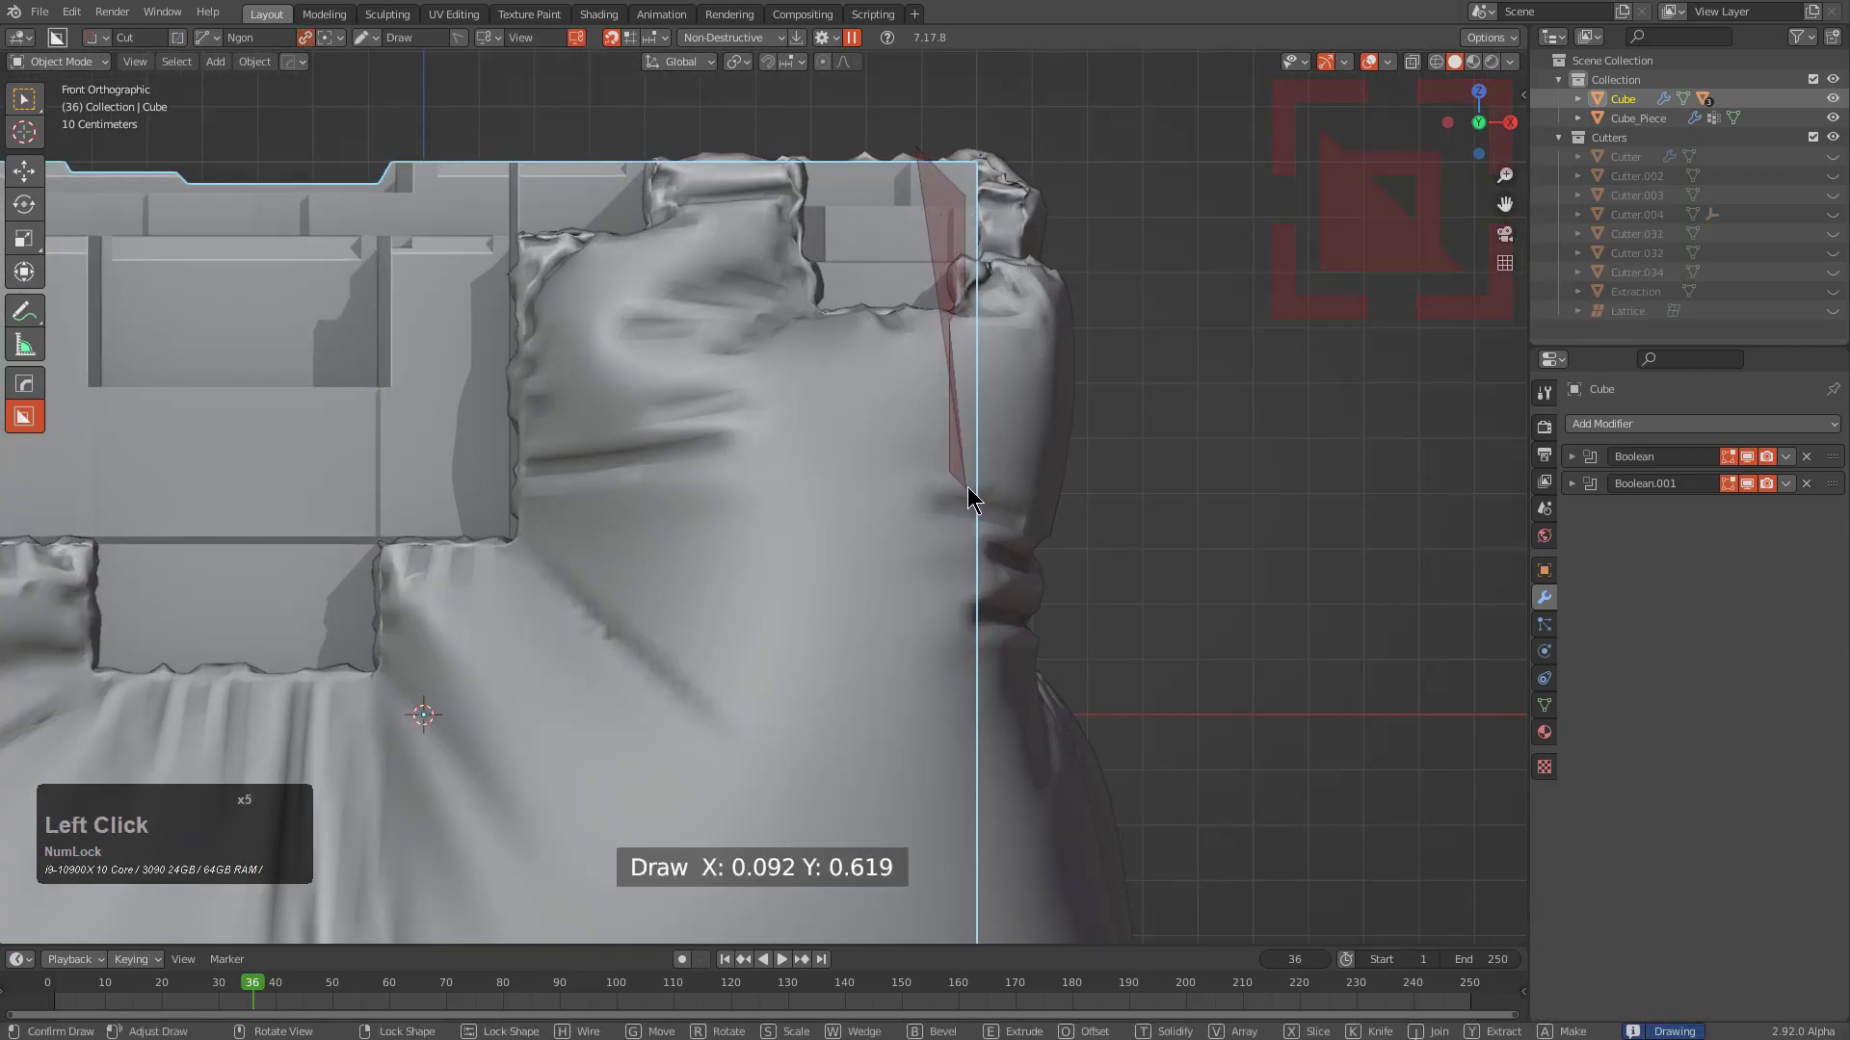
click(975, 621)
click(1035, 660)
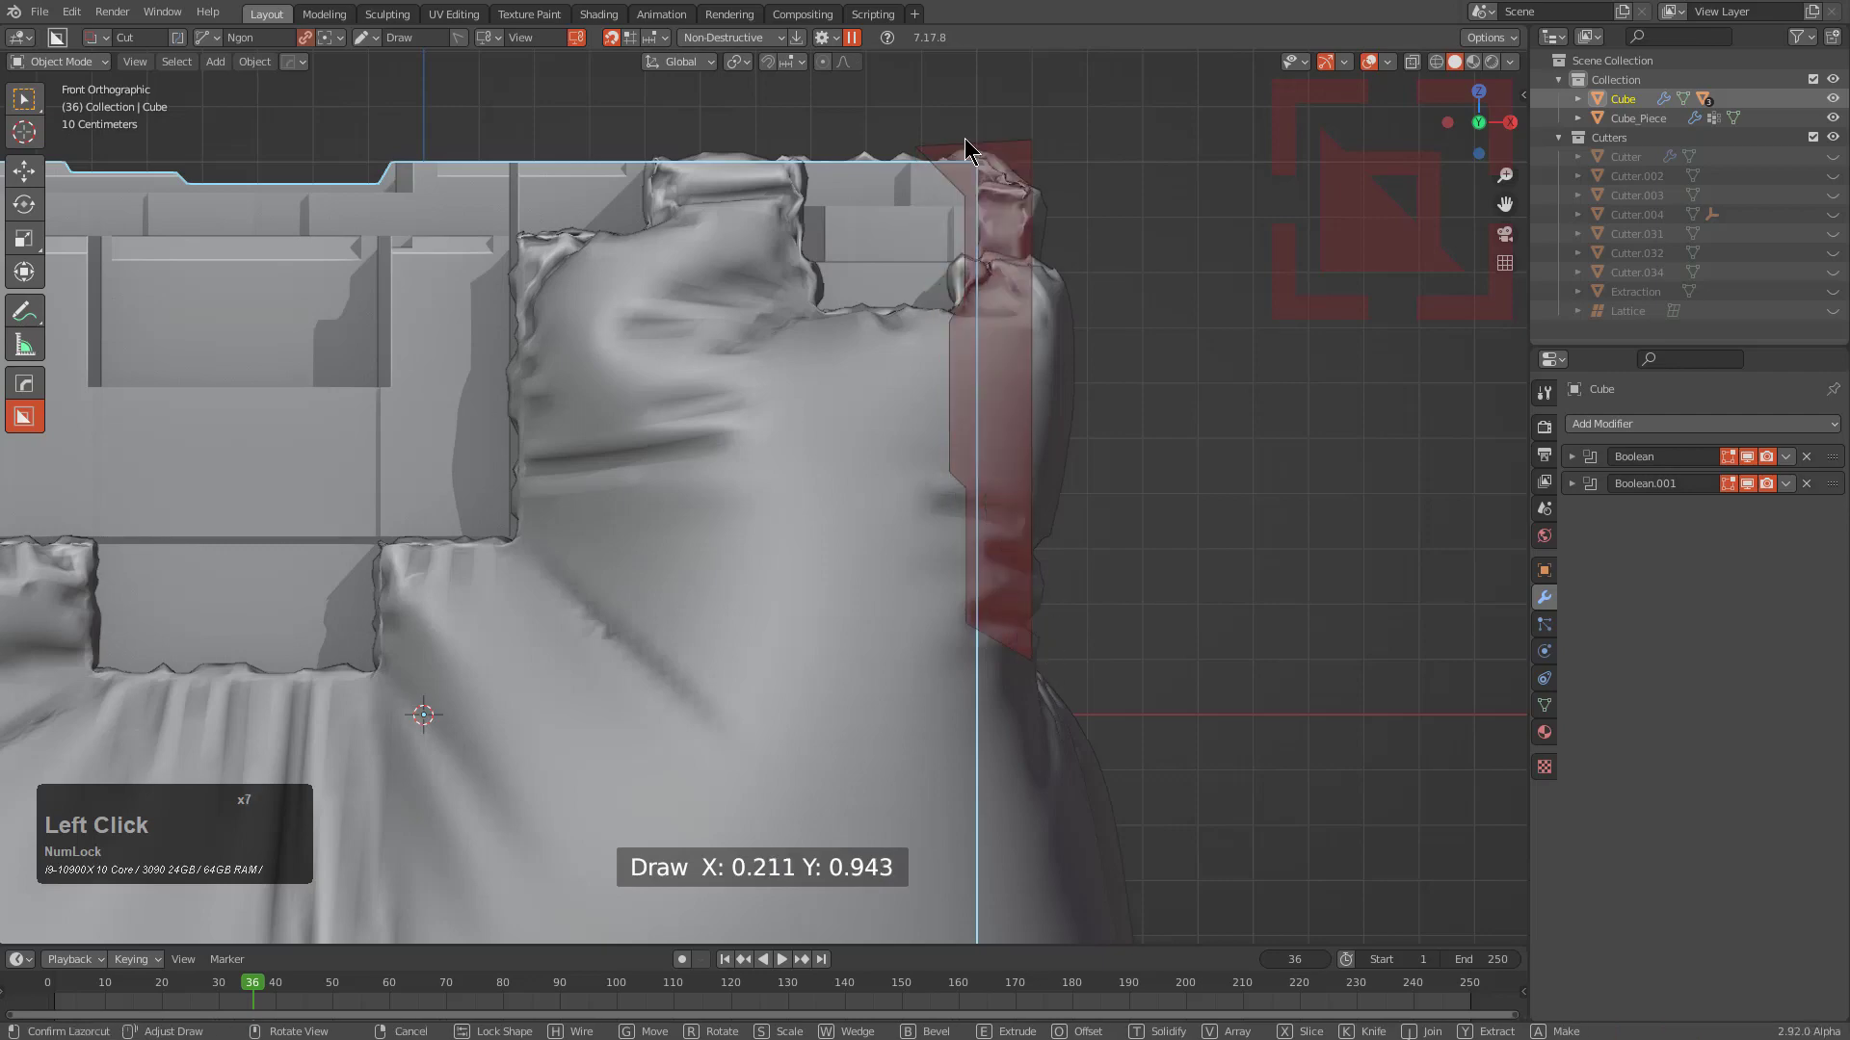
click(969, 129)
key(space)
Refresh the cube's shading with HardOps Sharpen following the front corner cut
middle_drag(1015, 221, 828, 386)
click(967, 443)
key(shift+q)
click(955, 448)
Examine the recut cube and the surrounding inflated shell from several distances and angles
scroll(950, 443, down, 1)
click(871, 447)
scroll(798, 343, up, 2)
middle_drag(948, 491, 875, 453)
scroll(946, 551, down, 2)
scroll(932, 472, up, 5)
scroll(921, 459, down, 1)
scroll(921, 458, down, 2)
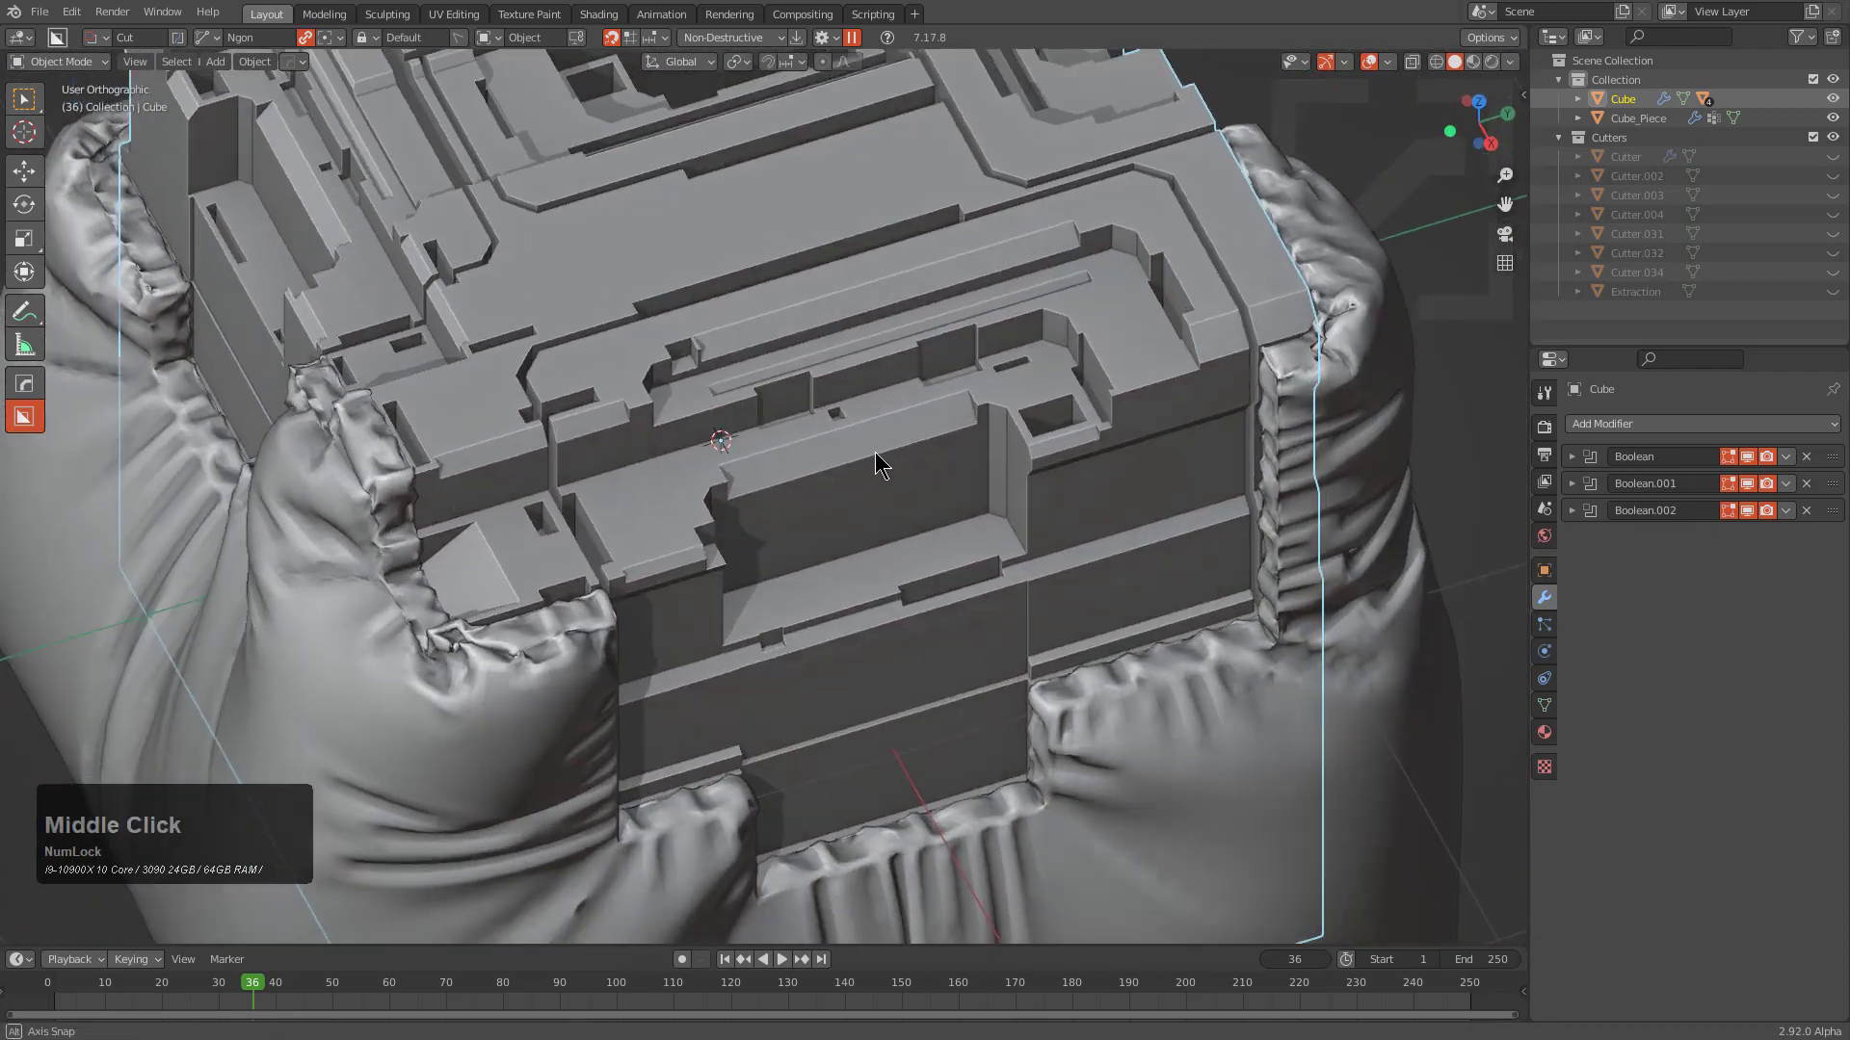
scroll(875, 453, up, 3)
click(786, 380)
scroll(786, 379, down, 2)
scroll(838, 352, down, 3)
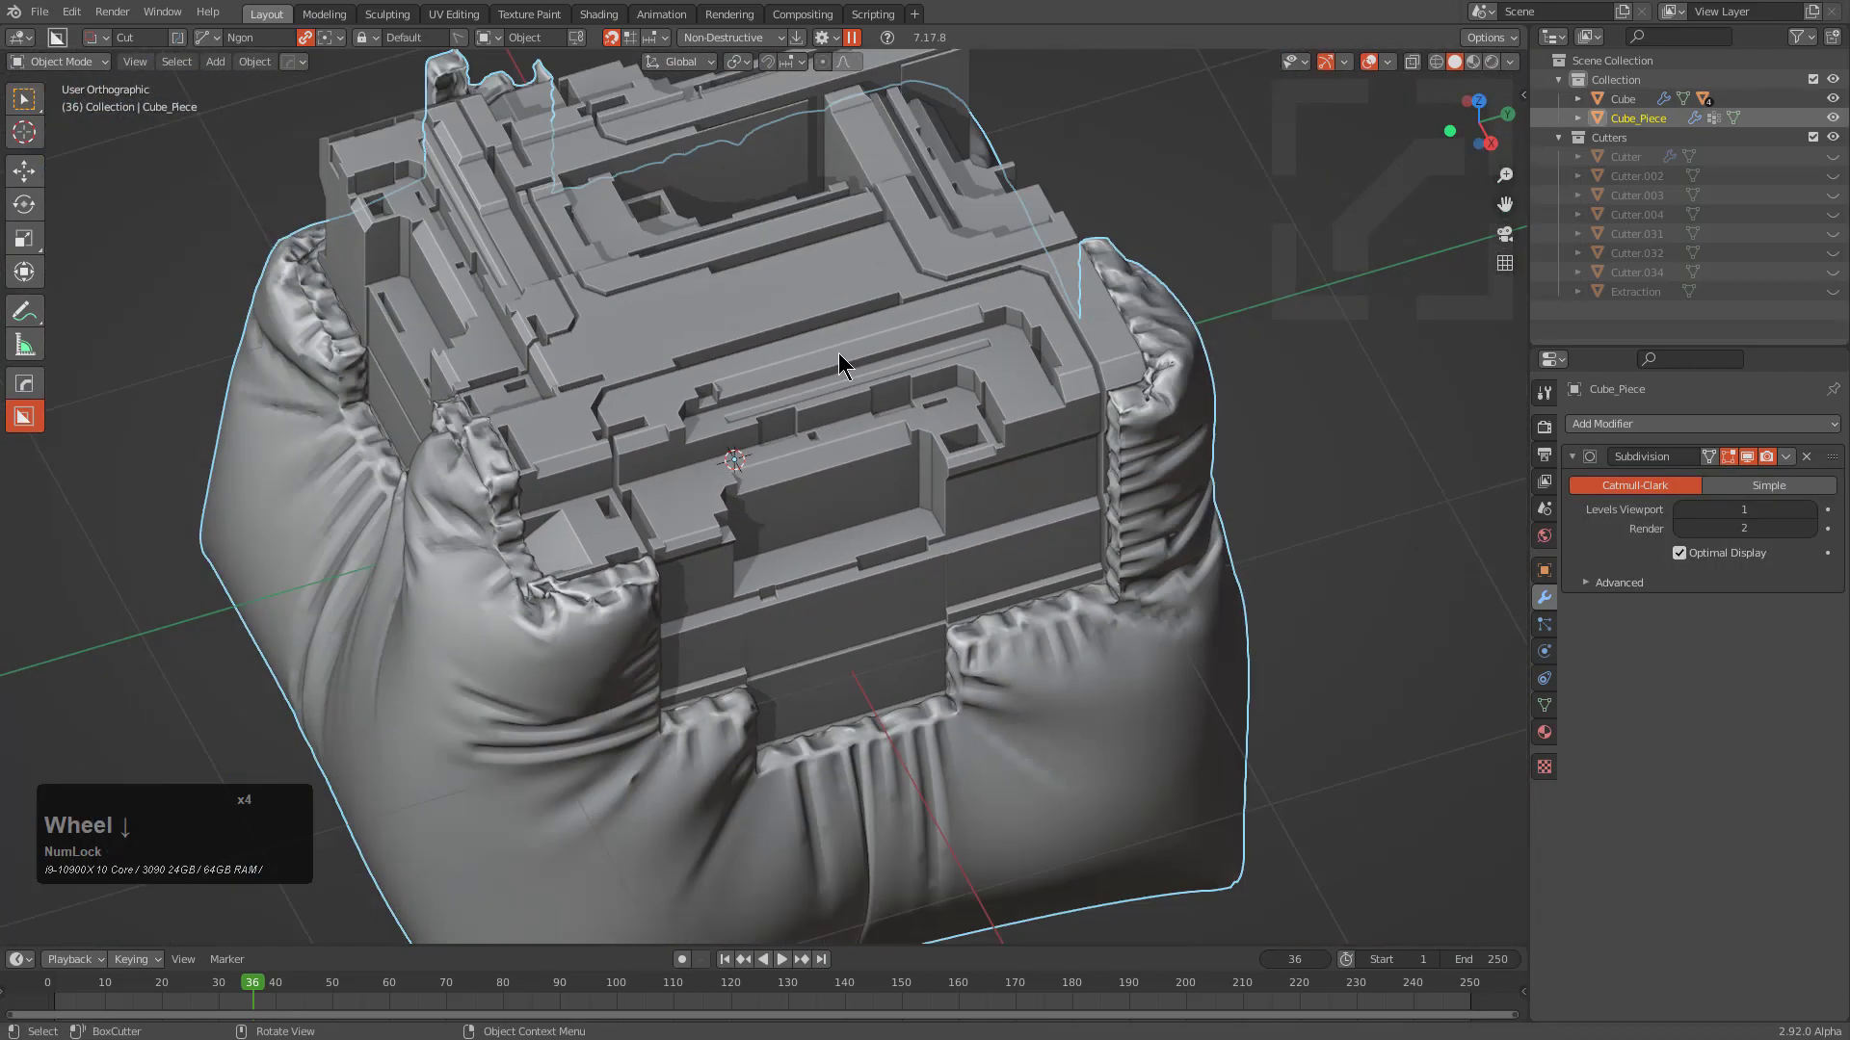
Add a HardOps Bevel to the detailed cube with 0.005 m width, 3 segments, a 30° angle limit and 60° autosmooth
click(842, 345)
scroll(882, 523, up, 5)
key(q)
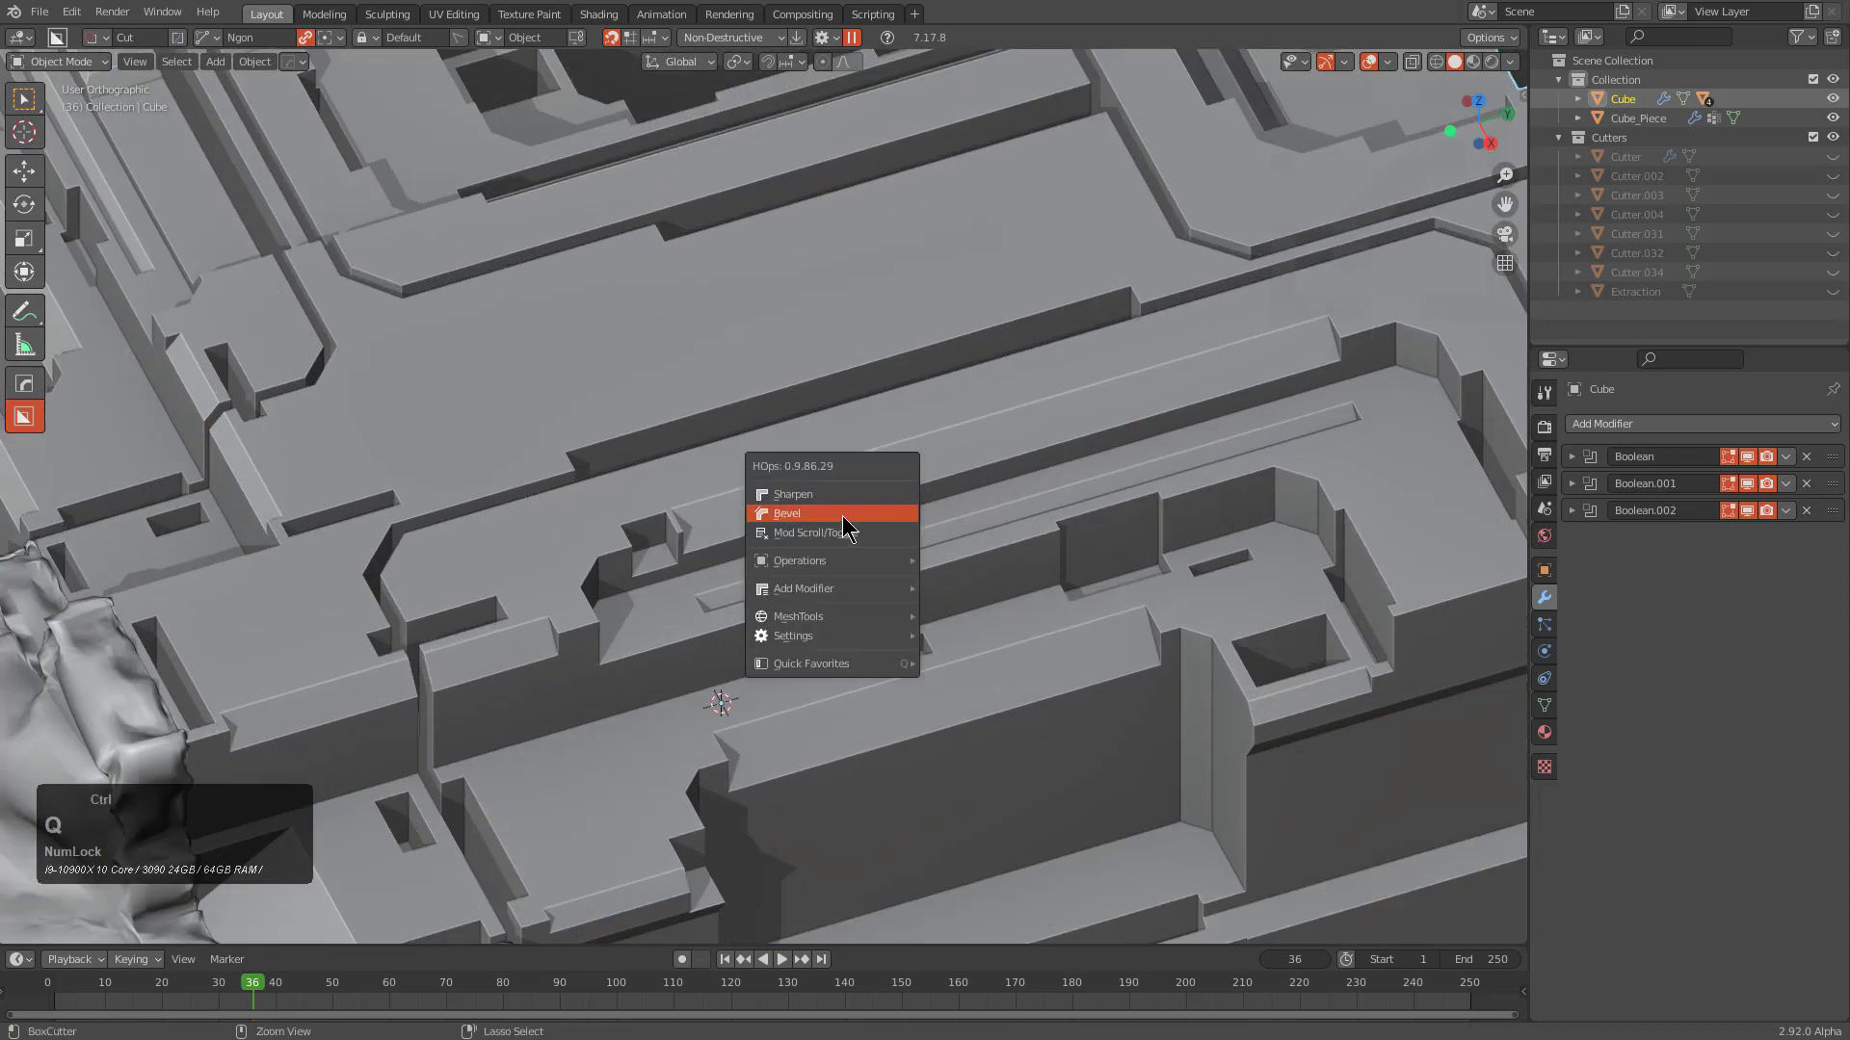
click(842, 516)
key(1)
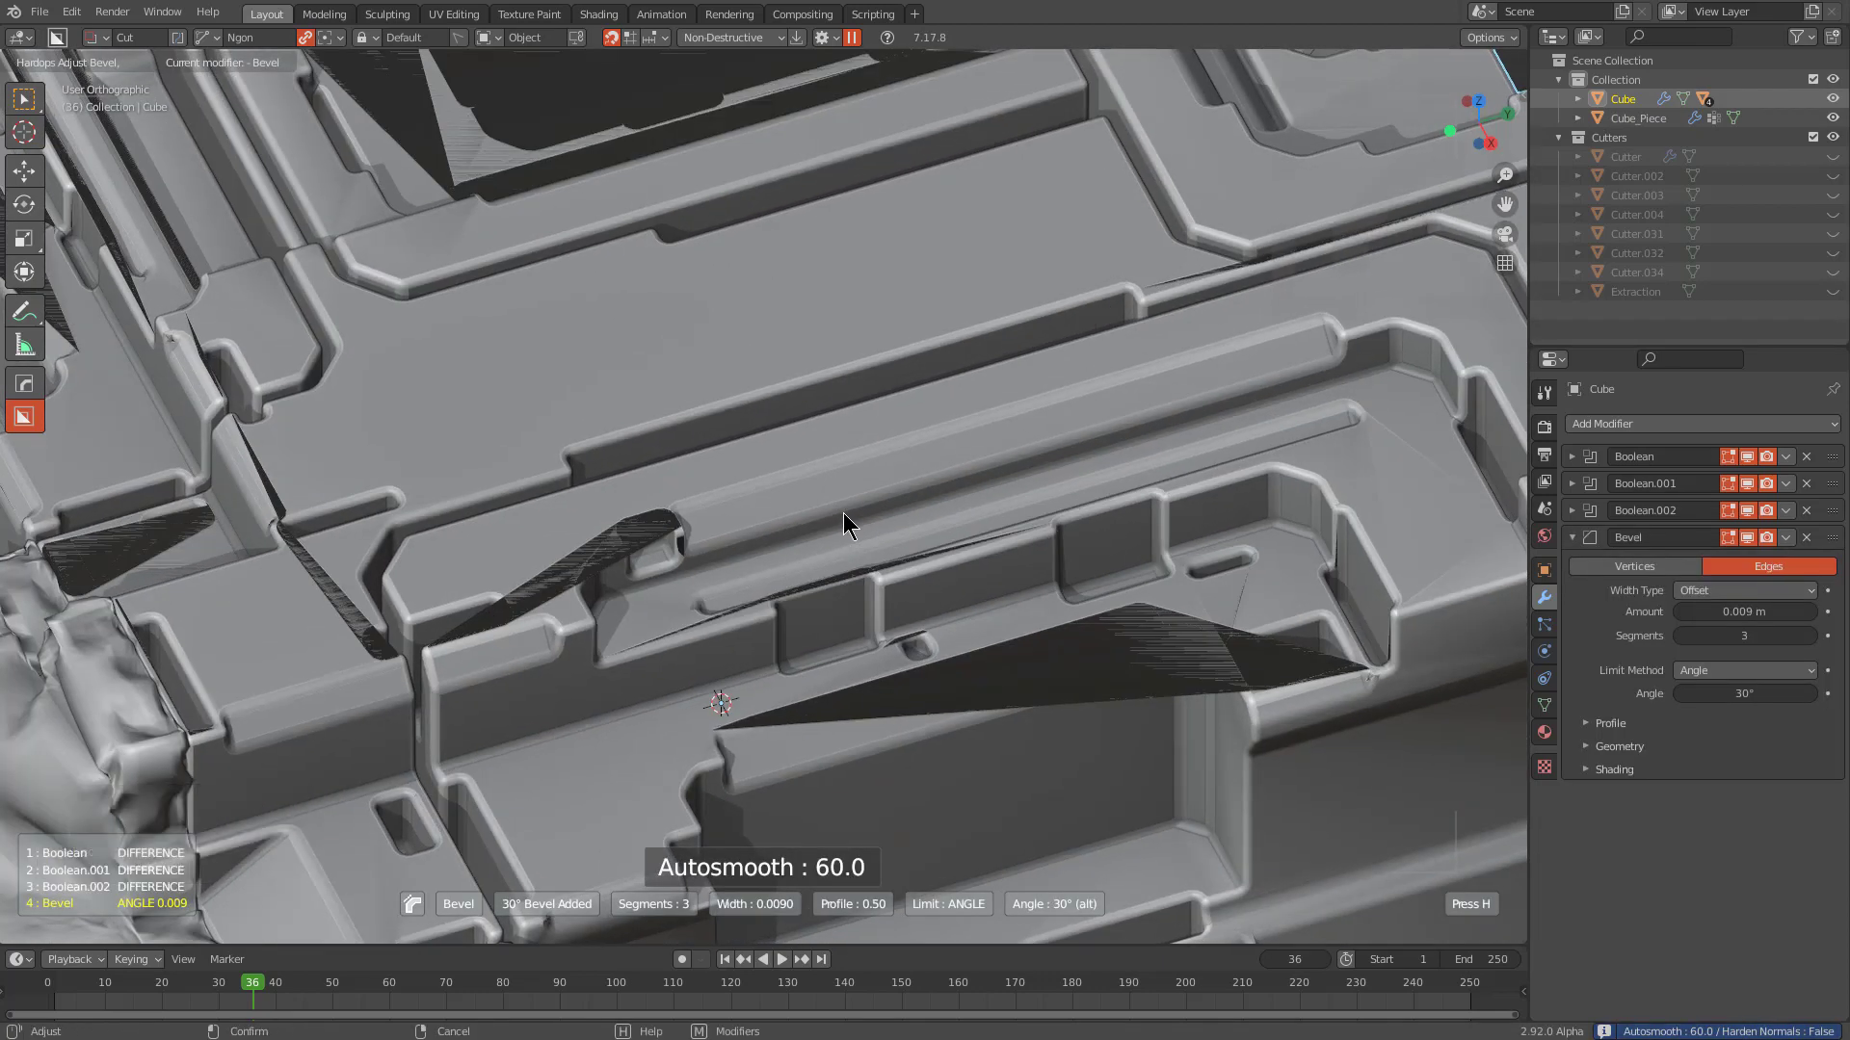
click(850, 512)
Examine the bevel result around the cube's recesses and central opening
shift+middle_drag(854, 513, 985, 437)
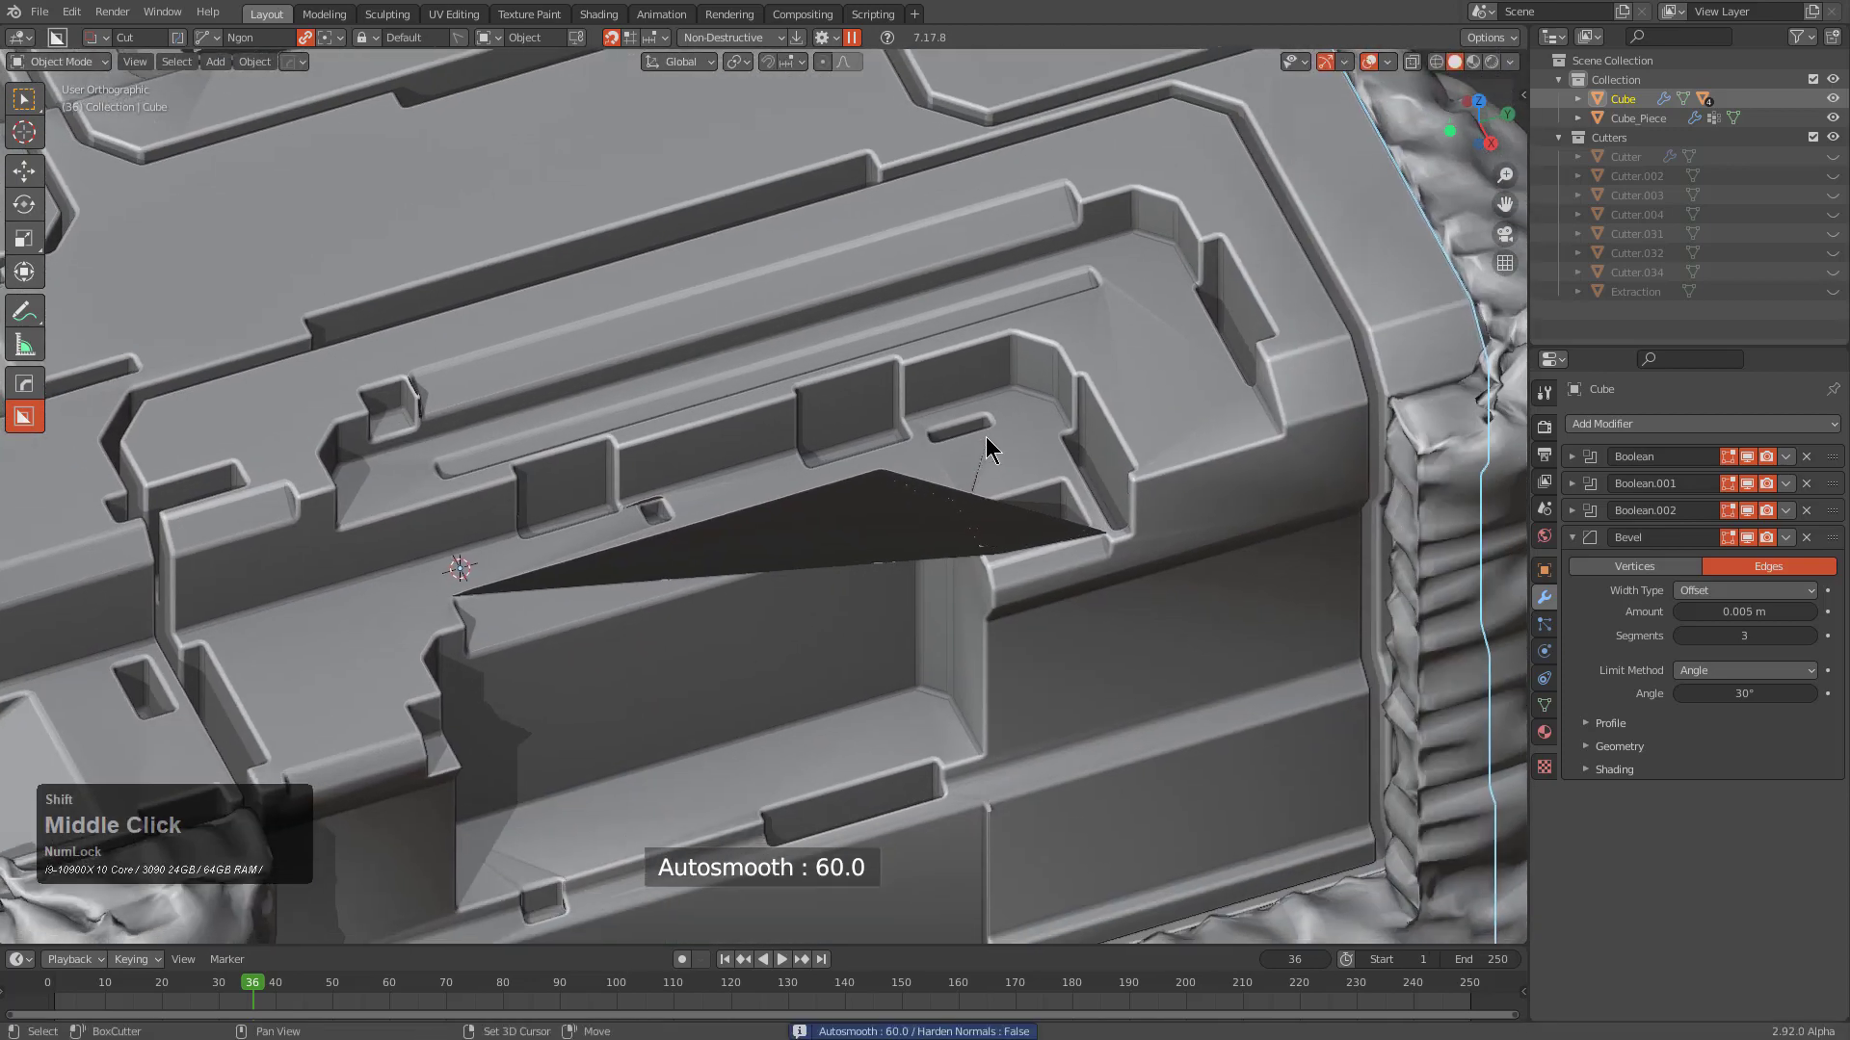
scroll(867, 439, down, 5)
scroll(732, 436, up, 3)
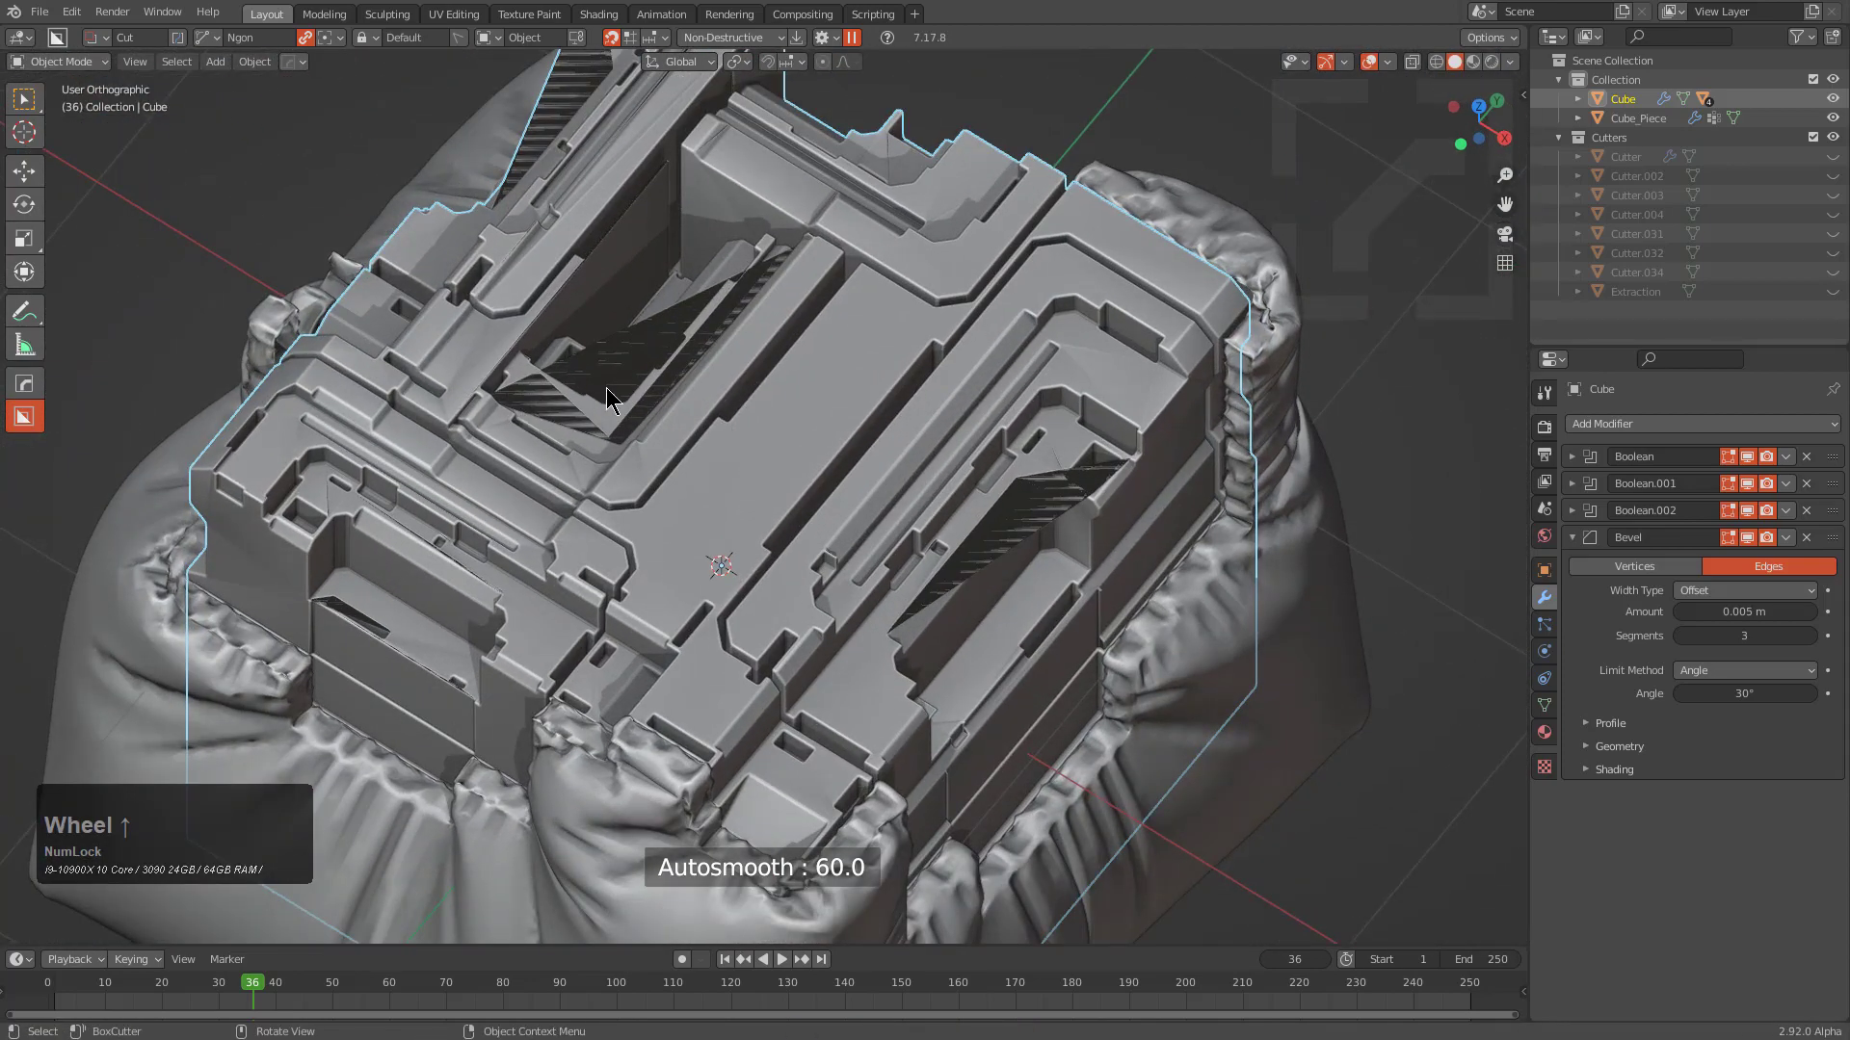
middle_drag(605, 387, 826, 408)
scroll(782, 409, up, 3)
scroll(782, 408, down, 5)
scroll(826, 407, up, 3)
In the cube's Edit Mode, select the linked vertices of the central section to check how the mesh is divided
key(Tab)
key(alt+a)
scroll(621, 294, down, 1)
shift+middle_drag(621, 294, 740, 485)
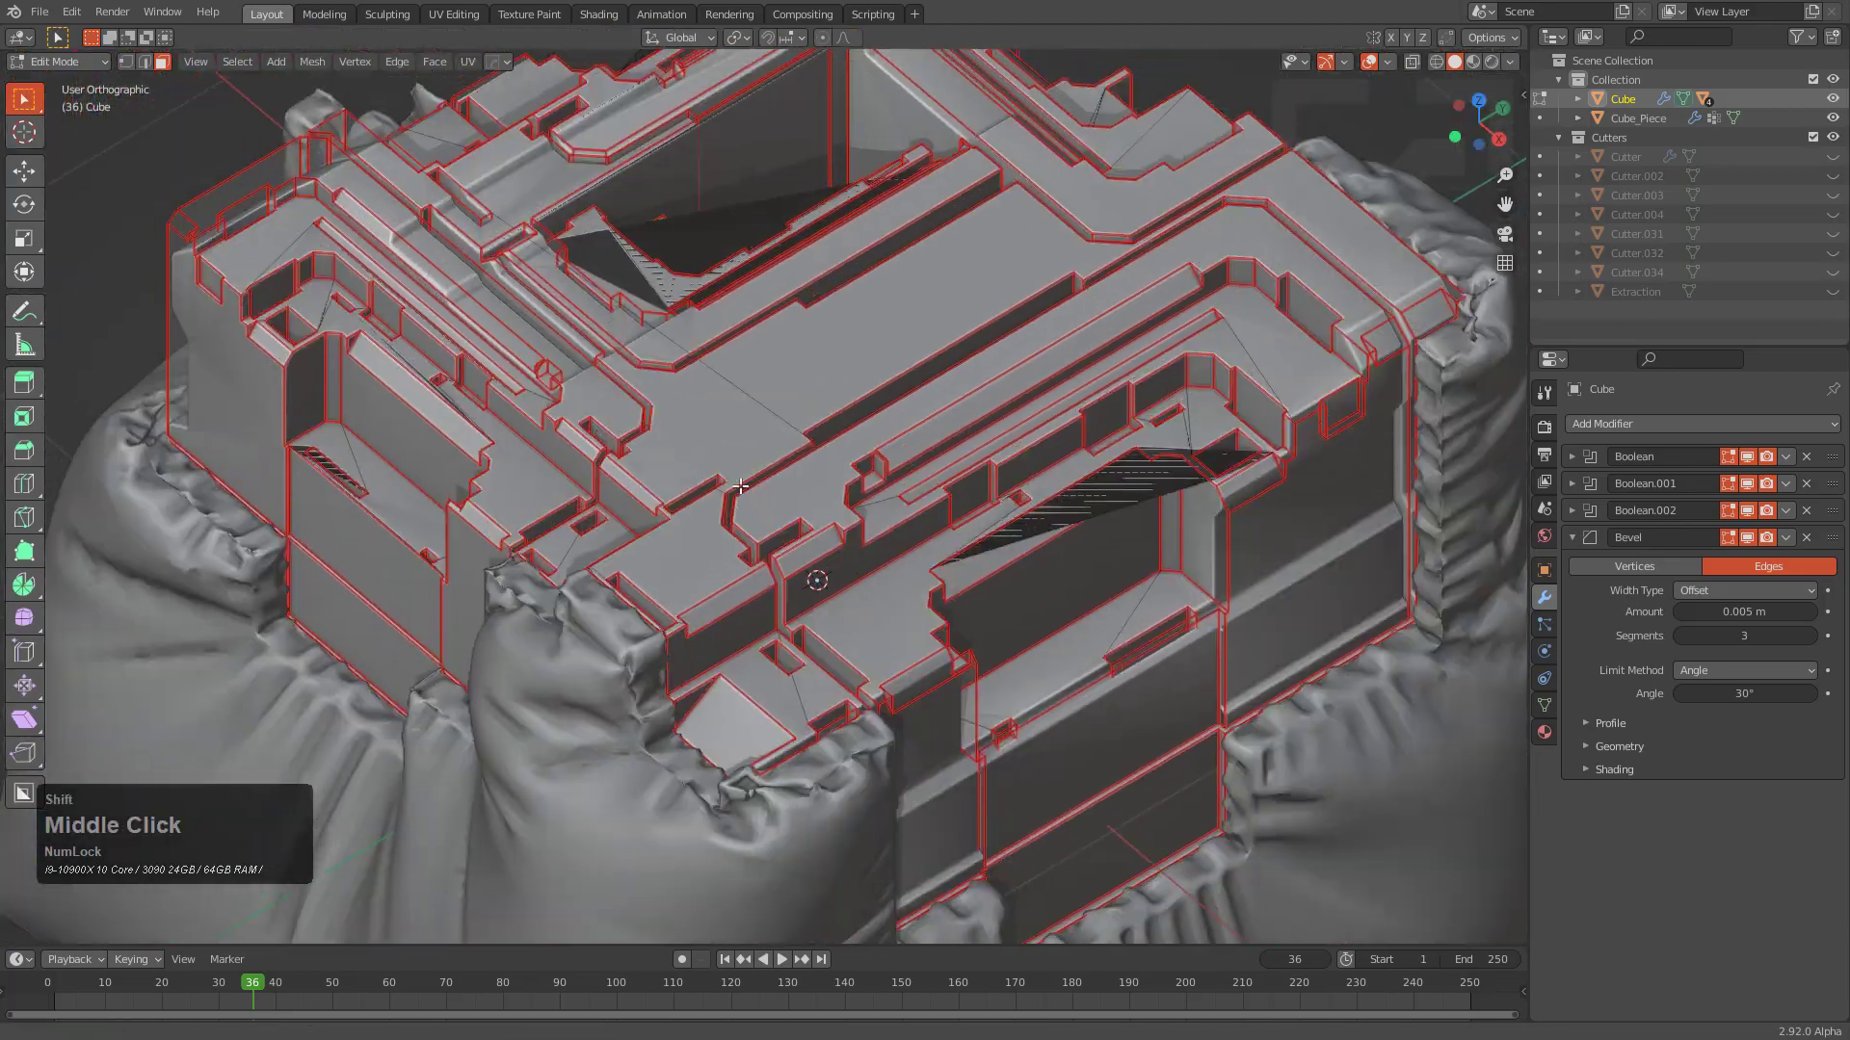
key(1)
key(l)
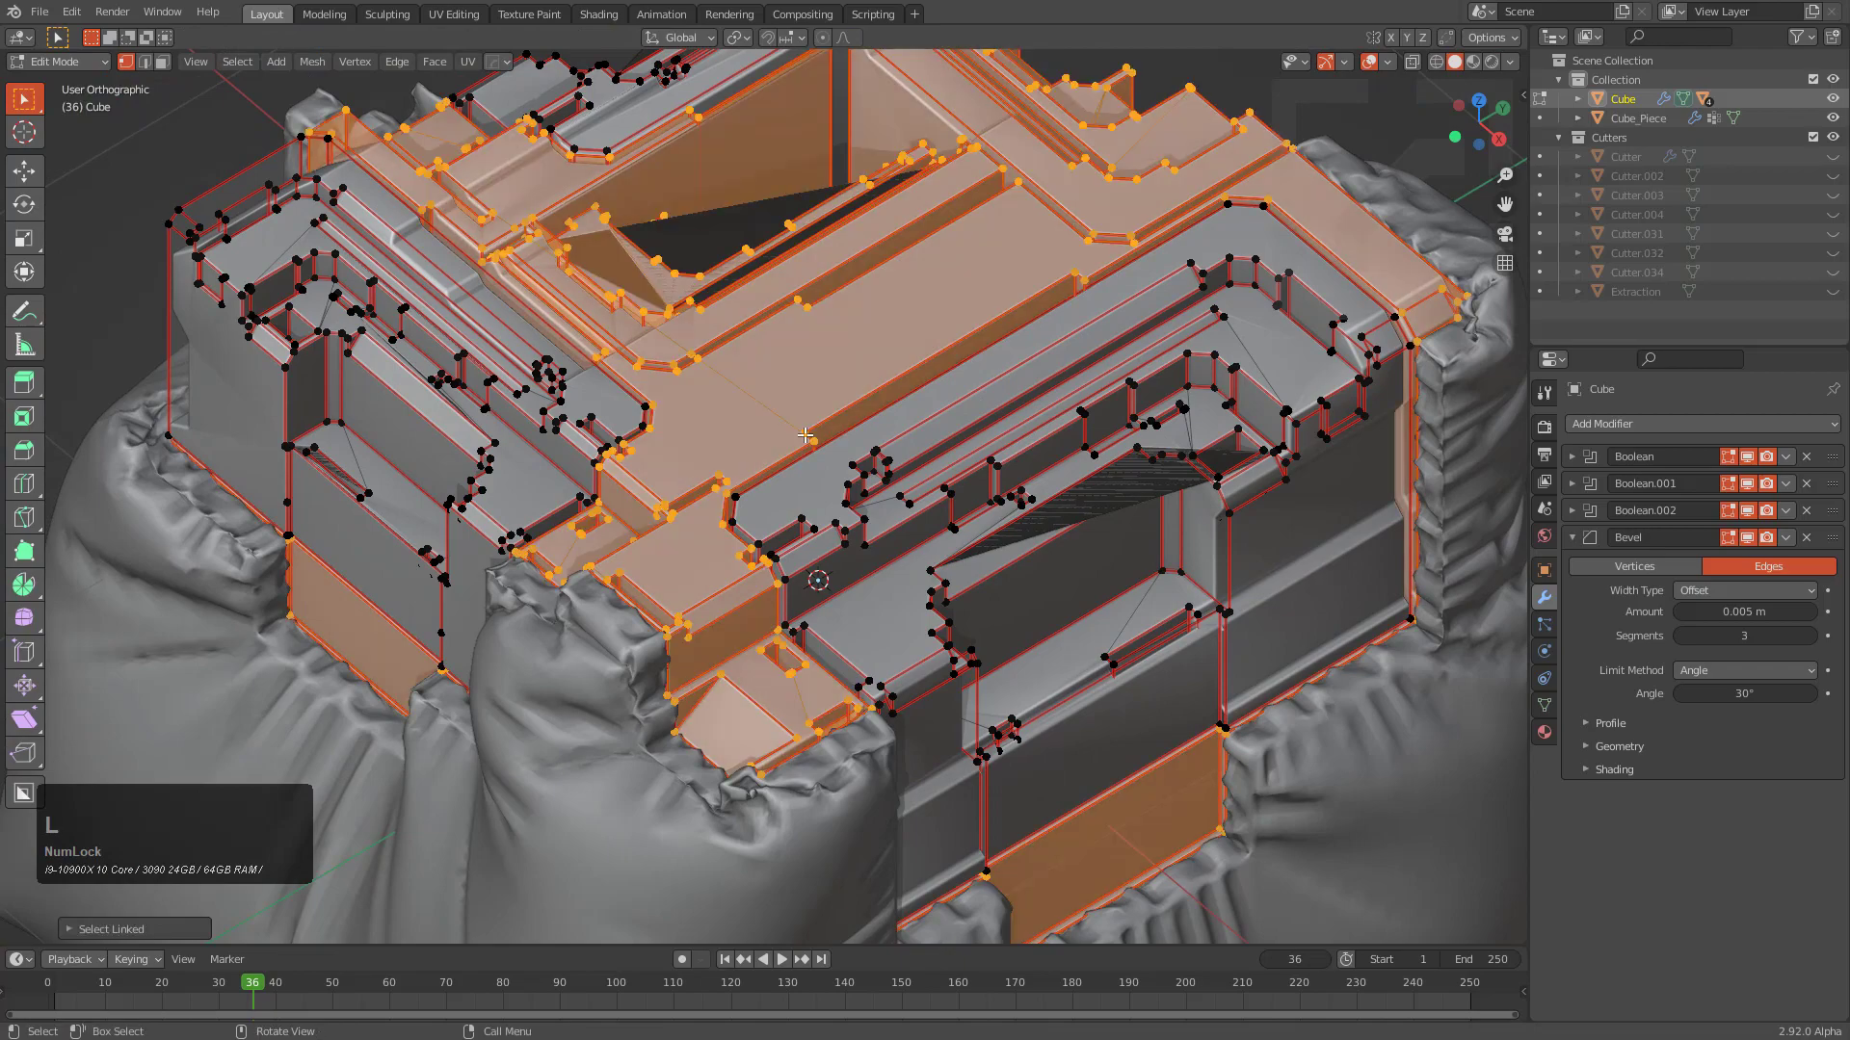
scroll(805, 435, down, 3)
middle_drag(805, 436, 1050, 441)
Return to Object Mode and apply the cube's three Boolean modifiers with HardOps Csharp, keeping the Bevel
key(Tab)
key(q)
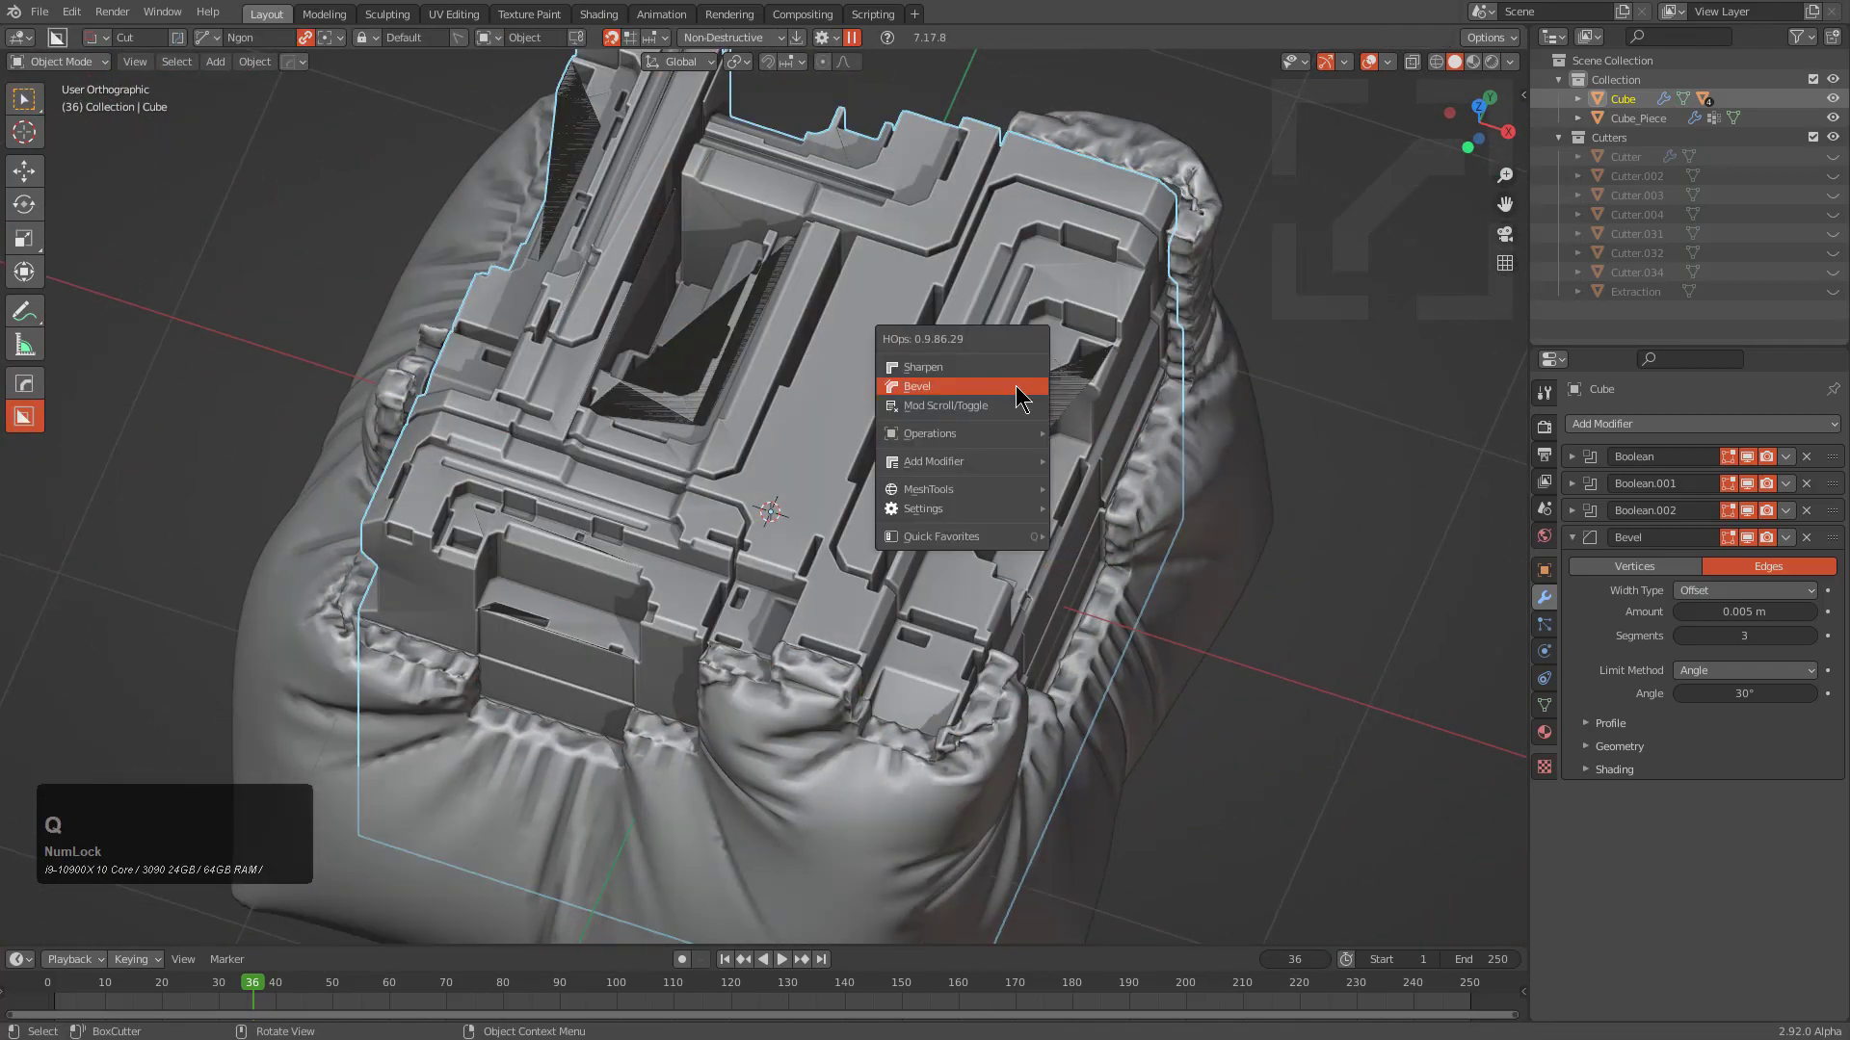
click(979, 364)
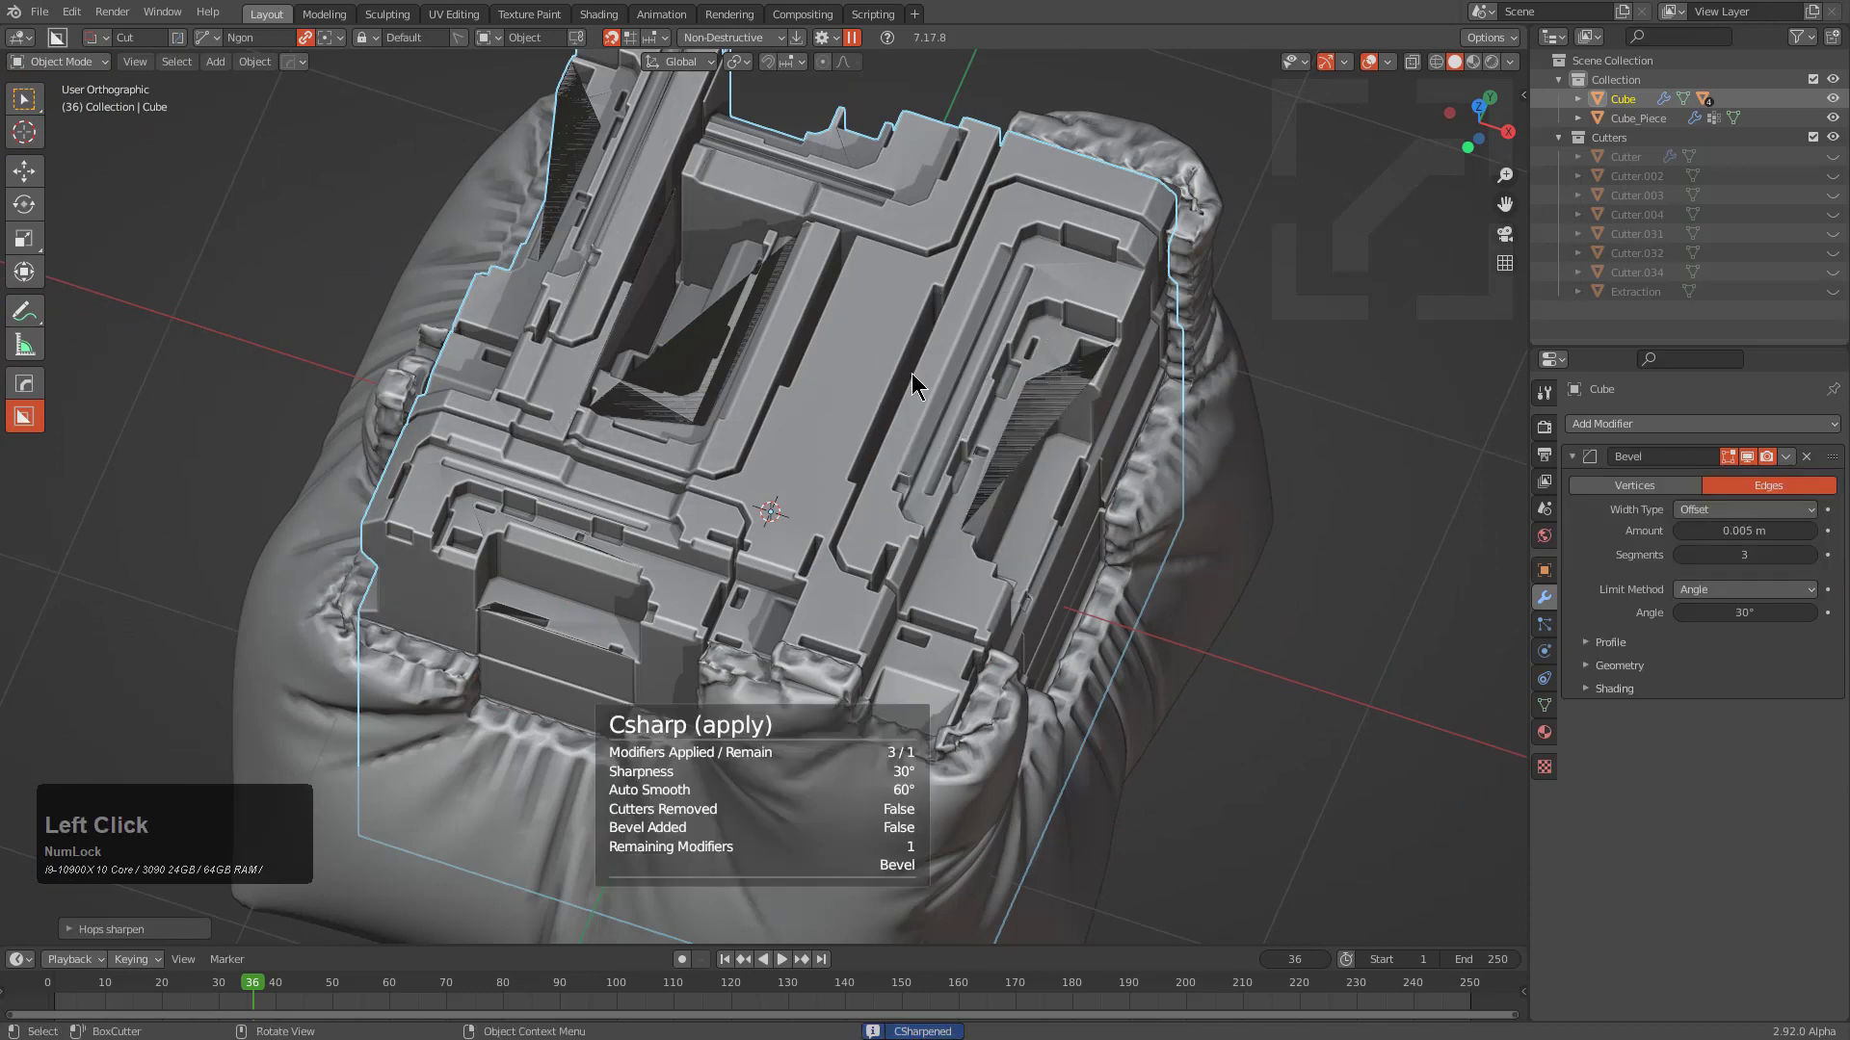
Separate the whole cube mesh into individual objects by loose parts and return to Object Mode
mouse_move(828, 383)
middle_down()
mouse_move(867, 350)
mouse_move(849, 367)
middle_up()
key(Tab)
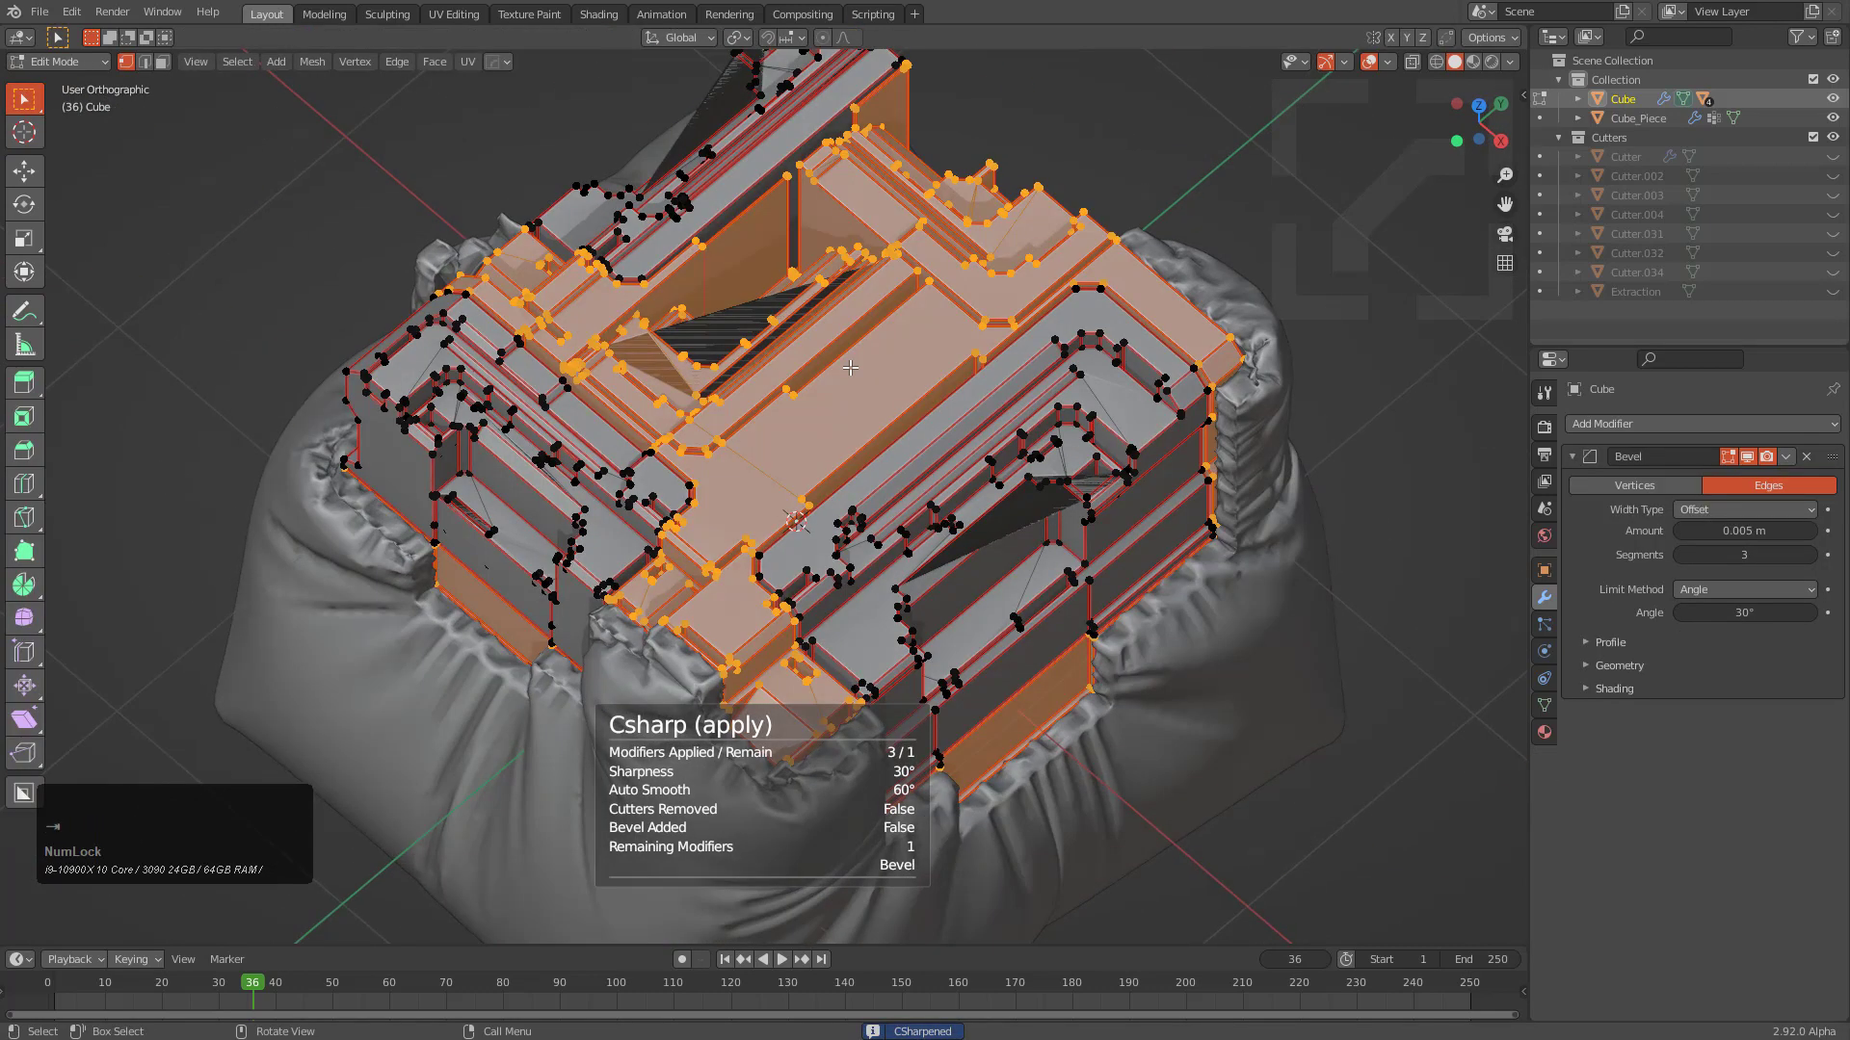
middle_drag(1007, 520, 776, 441)
key(alt+a)
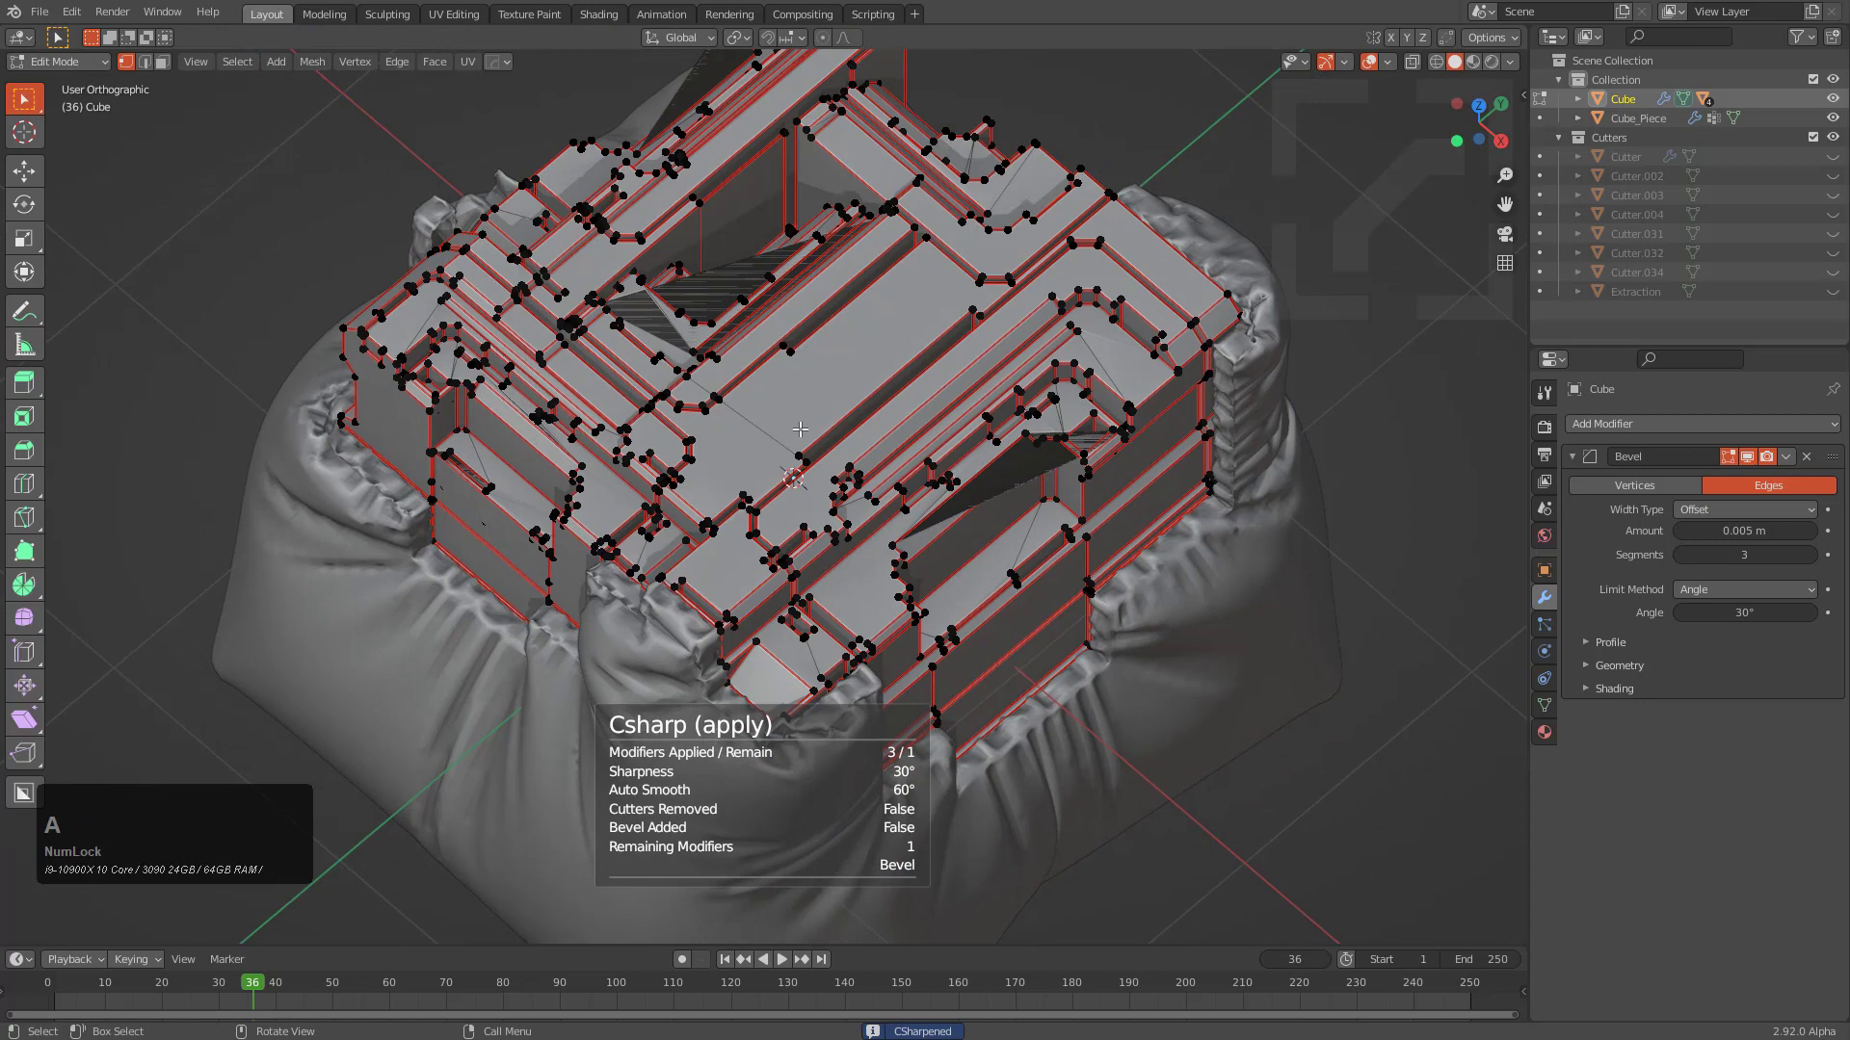
key(p)
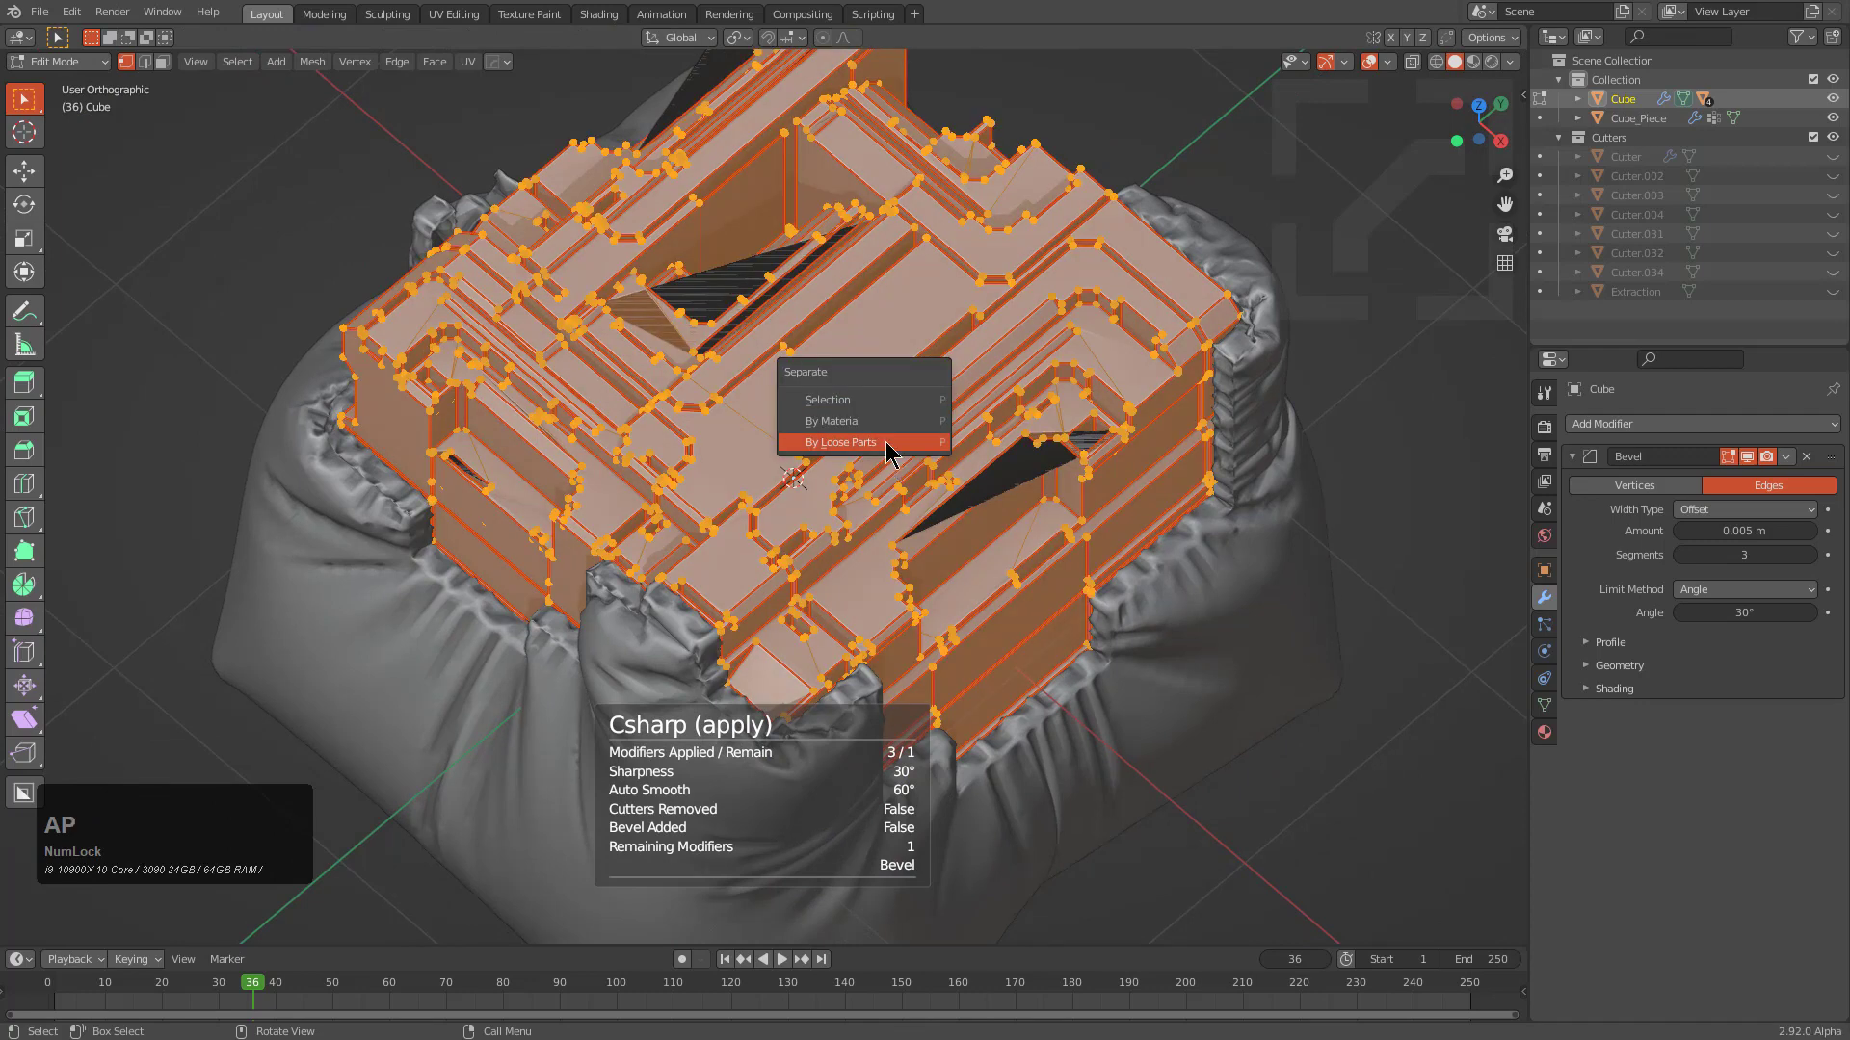
click(896, 442)
key(Tab)
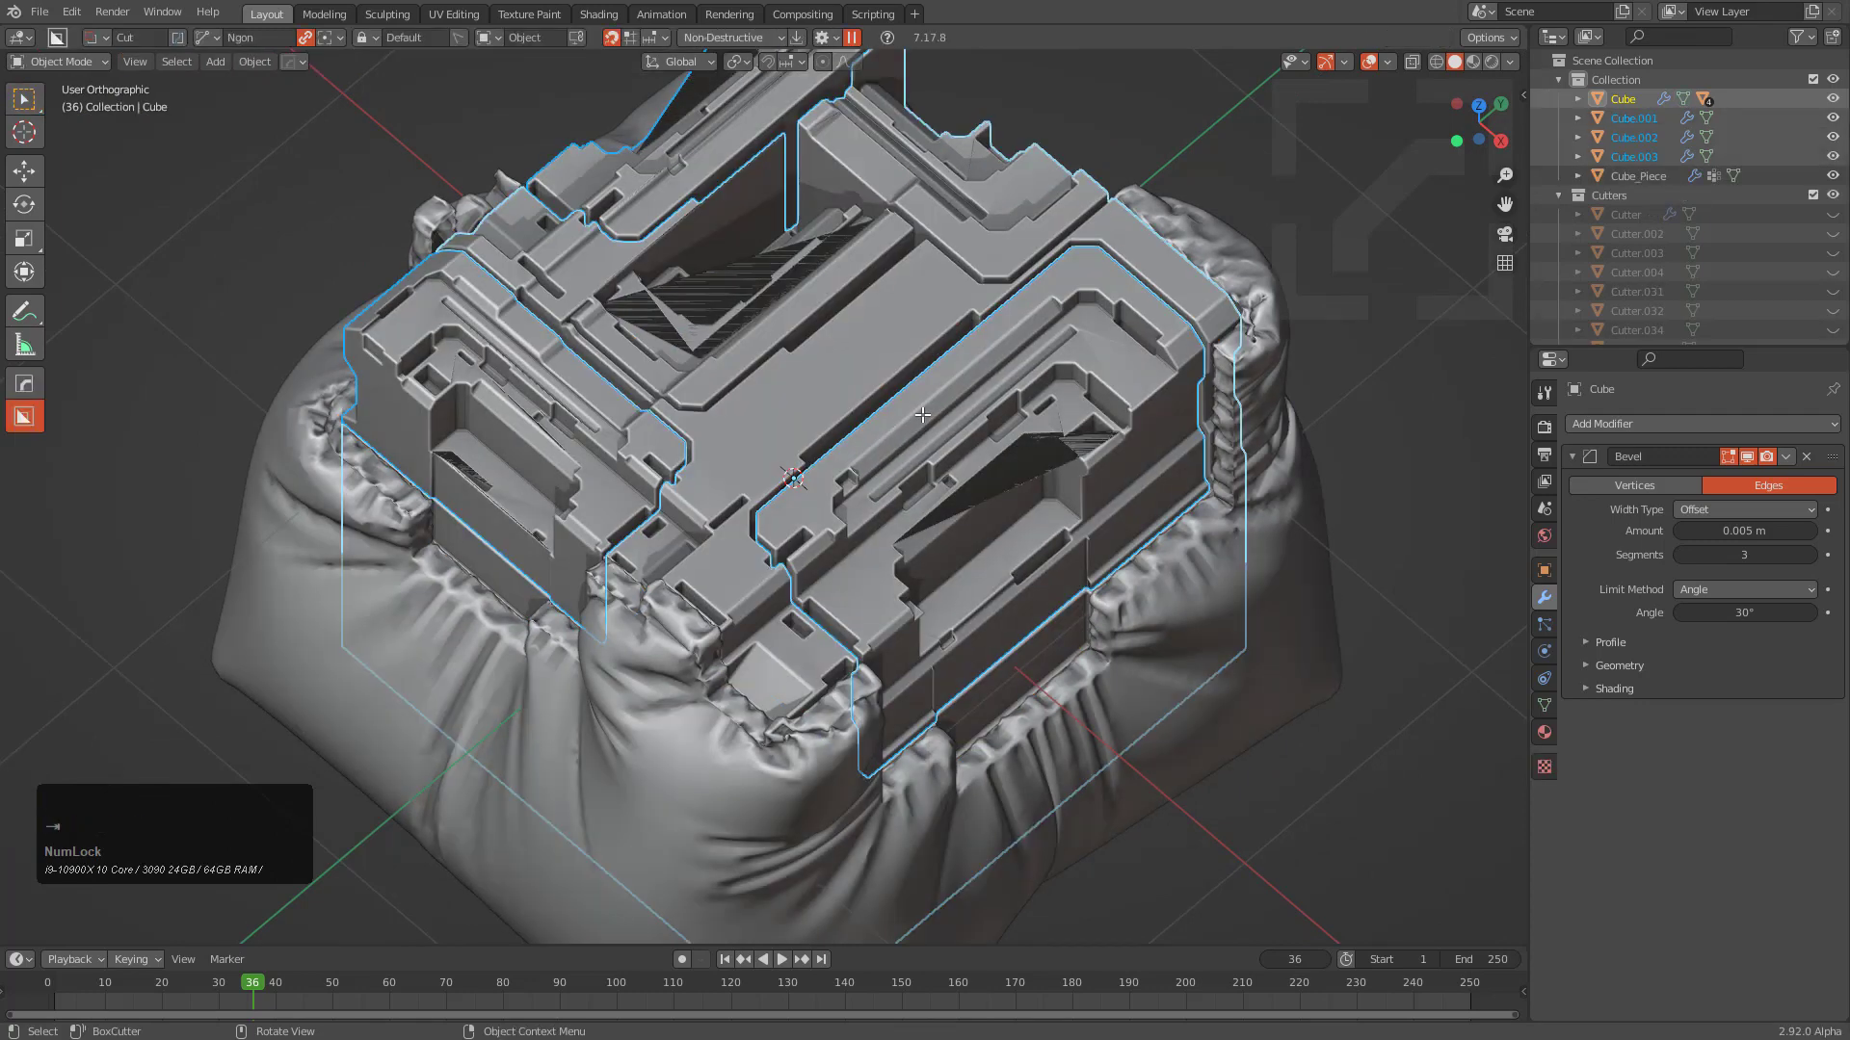
Deselect all objects and adjust the cube's Bevel with HardOps to a width of about 0.0046 m
key(alt+a)
middle_drag(802, 403, 599, 559)
scroll(928, 586, up, 3)
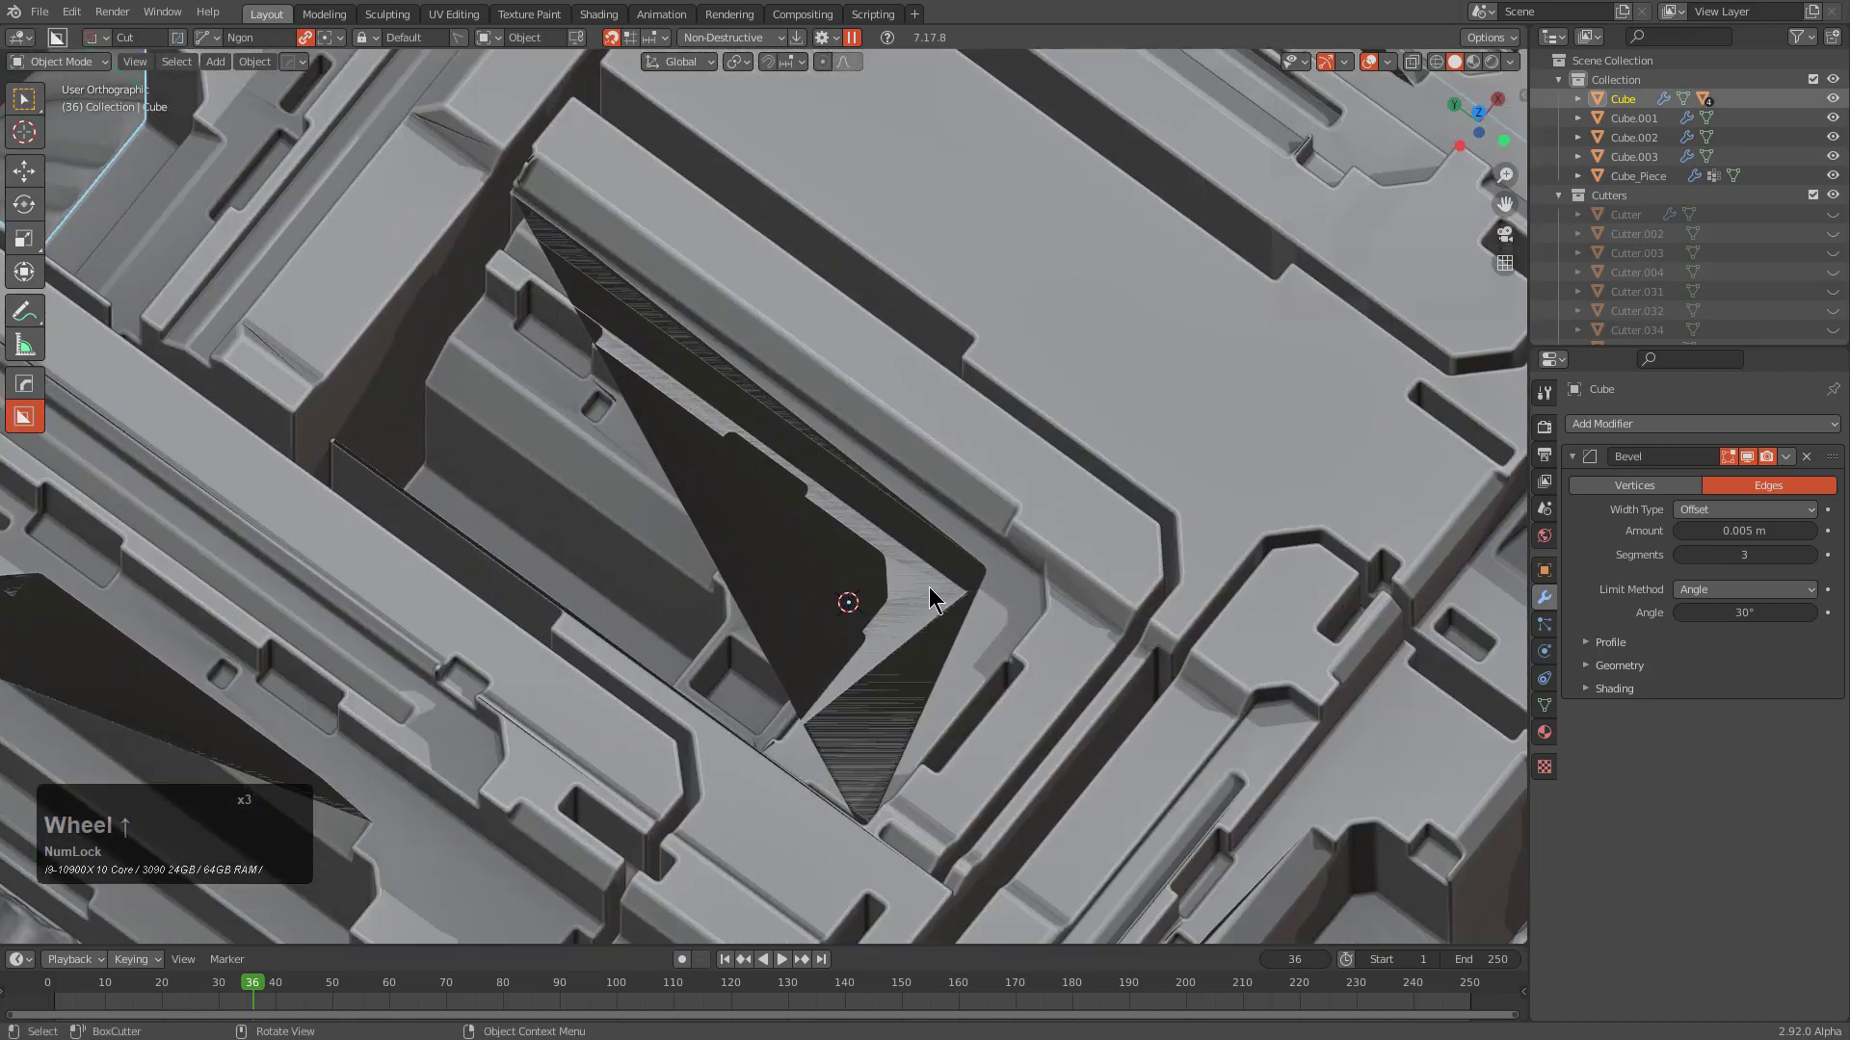
middle_drag(929, 587, 1015, 553)
scroll(1015, 553, up, 3)
key(q)
click(1015, 574)
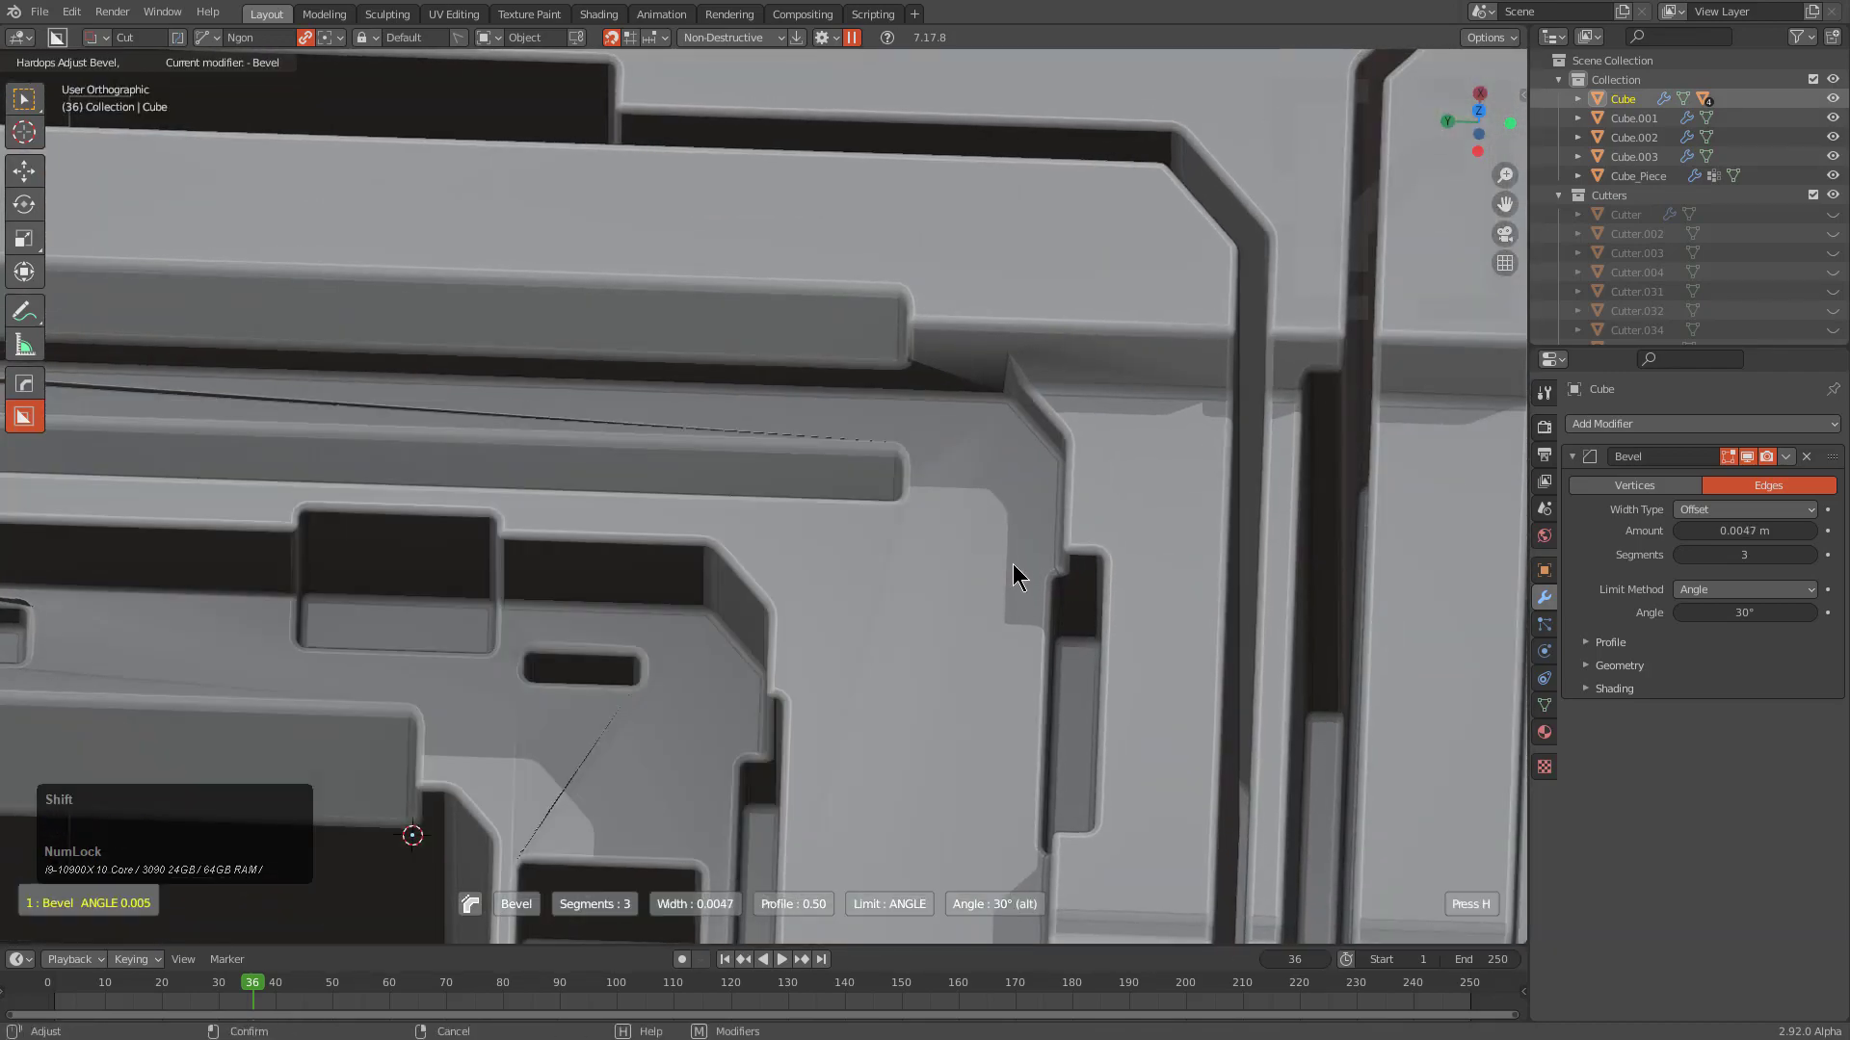
click(1017, 564)
shift+scroll(1007, 460, down, 2)
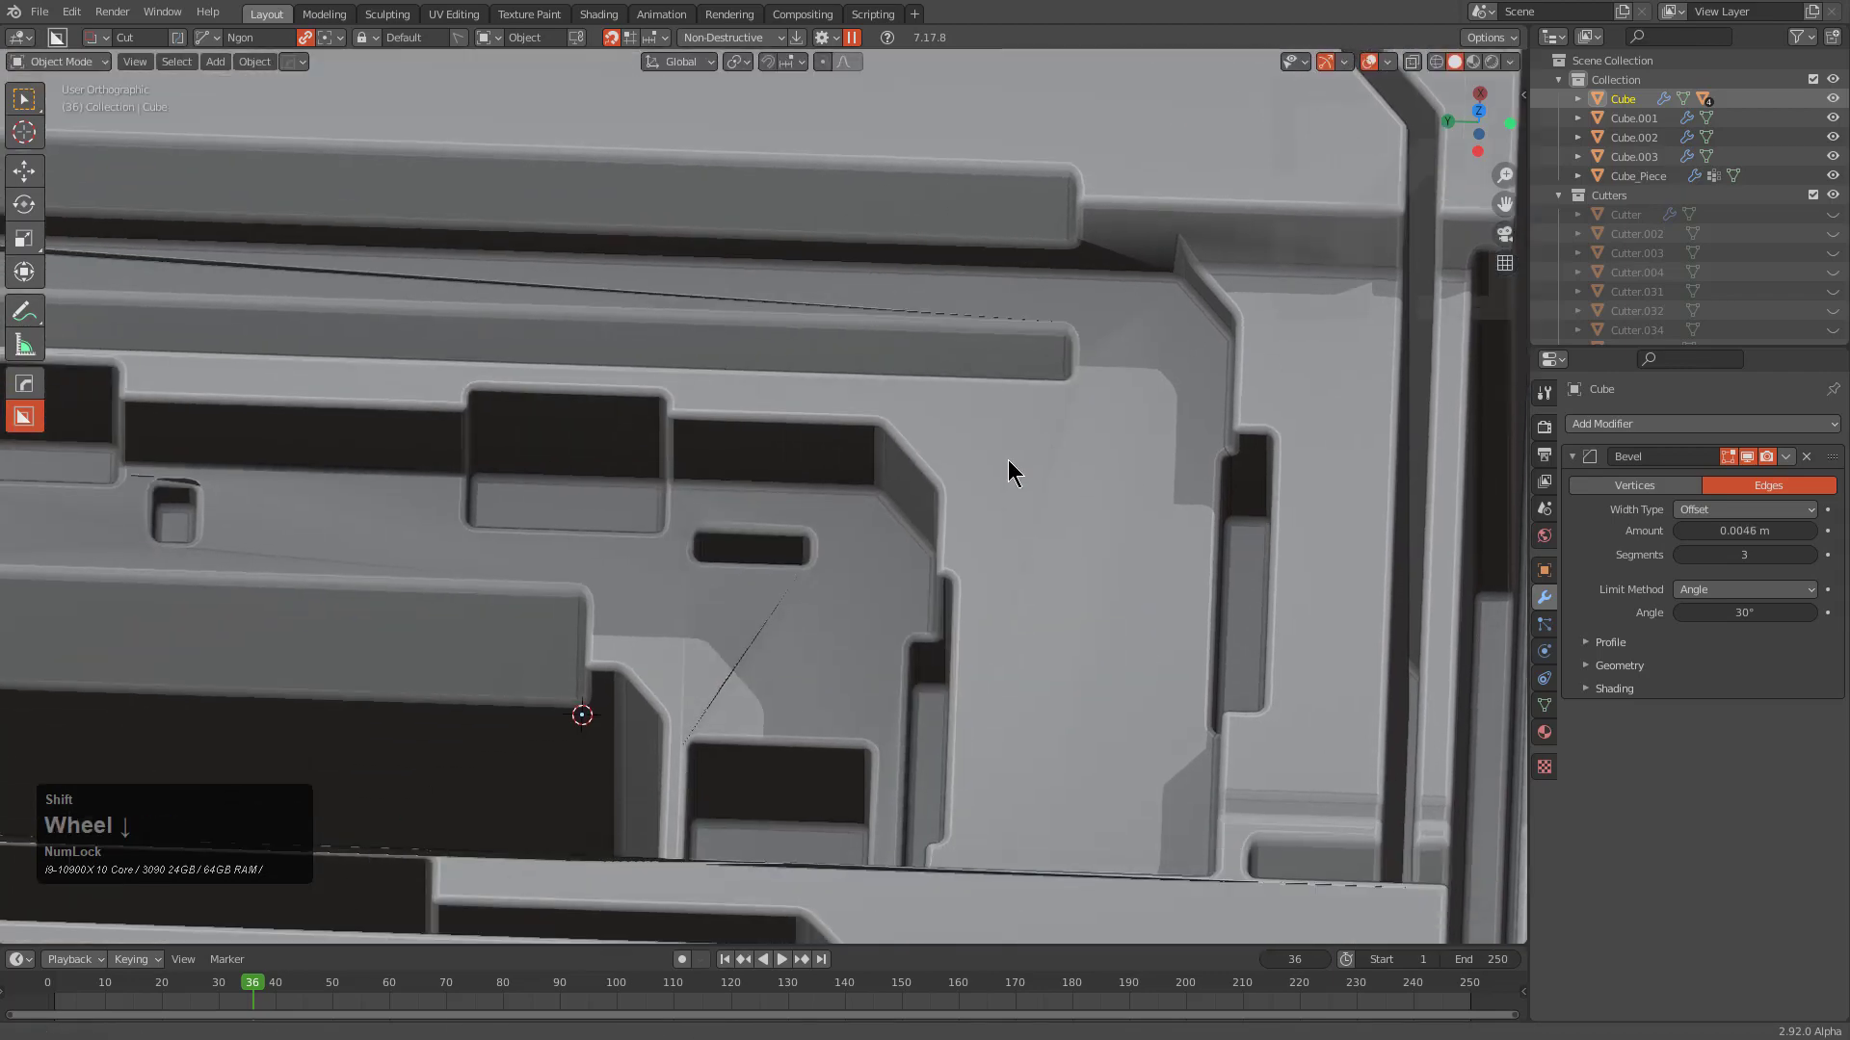
Inspect the edges at the recess corner in Edit Mode, selecting the unmarked edge there, and return to Object Mode
middle_drag(1007, 459, 963, 619)
key(Tab)
scroll(977, 597, down, 1)
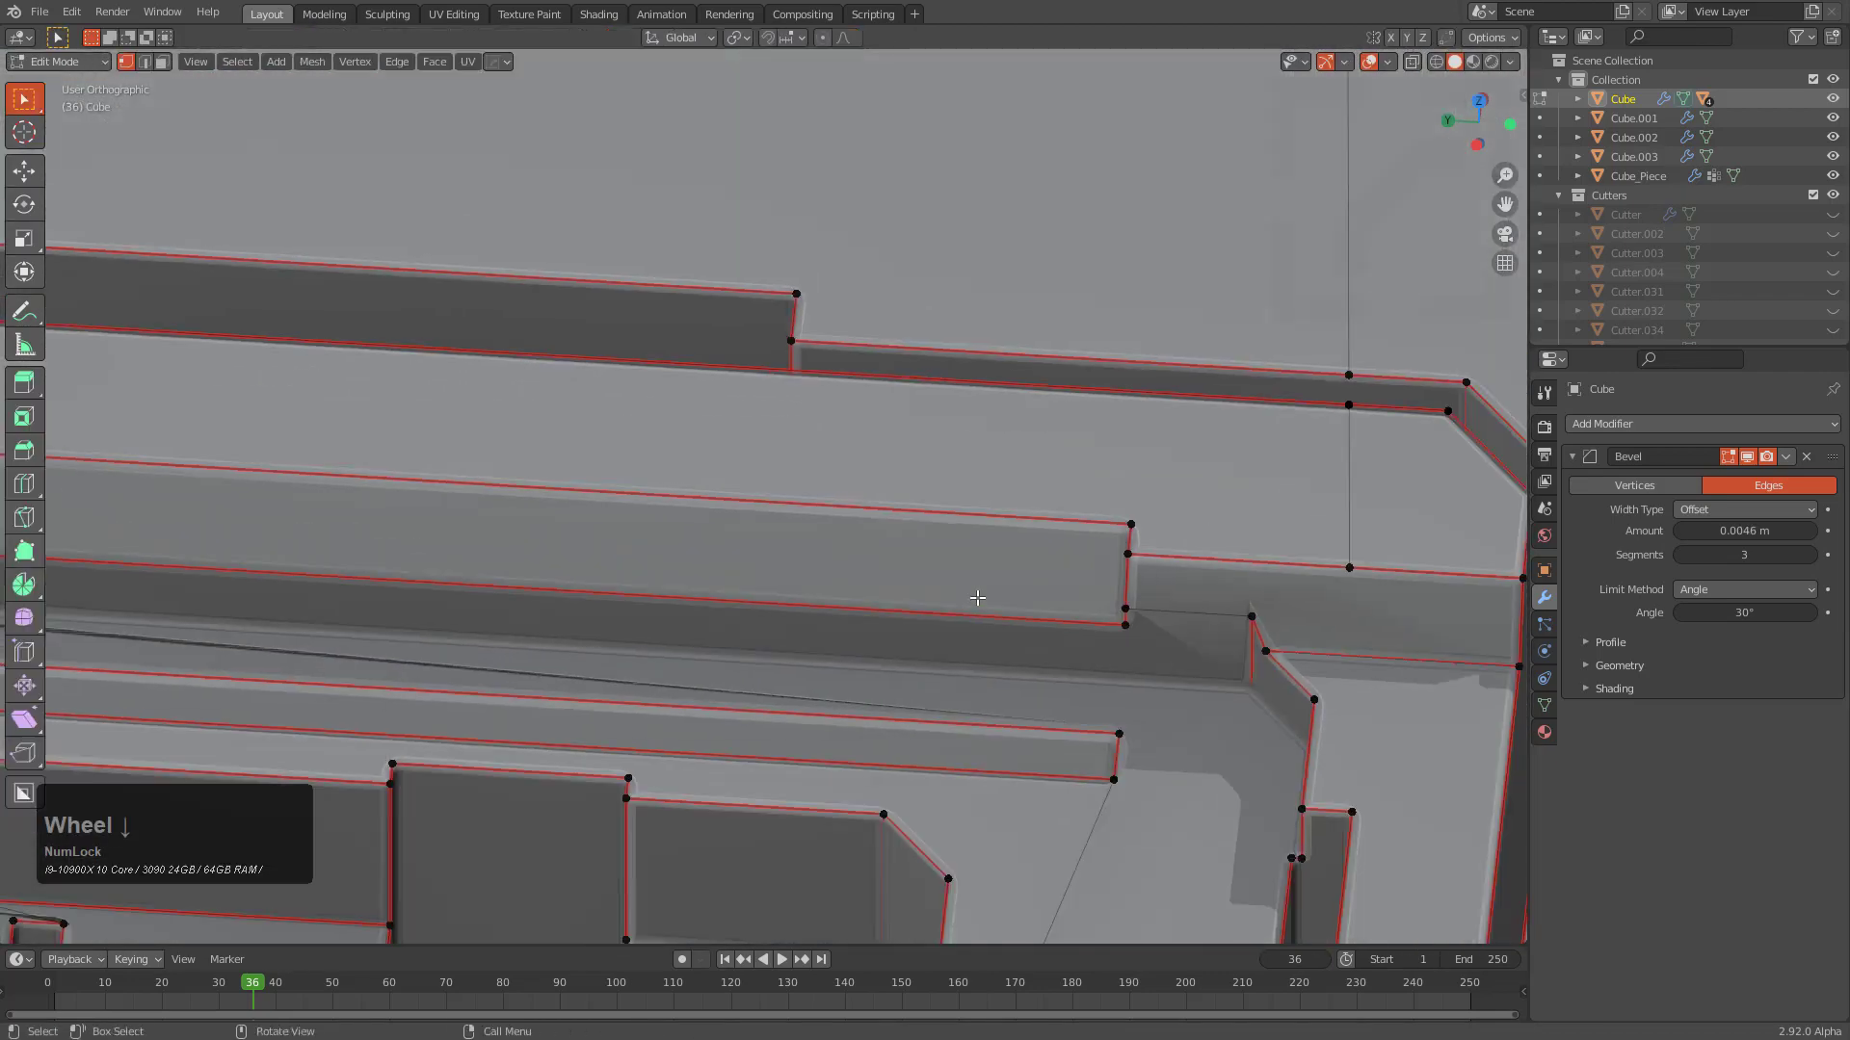
scroll(976, 597, down, 3)
scroll(1250, 669, up, 5)
key(2)
middle_drag(1260, 655, 925, 568)
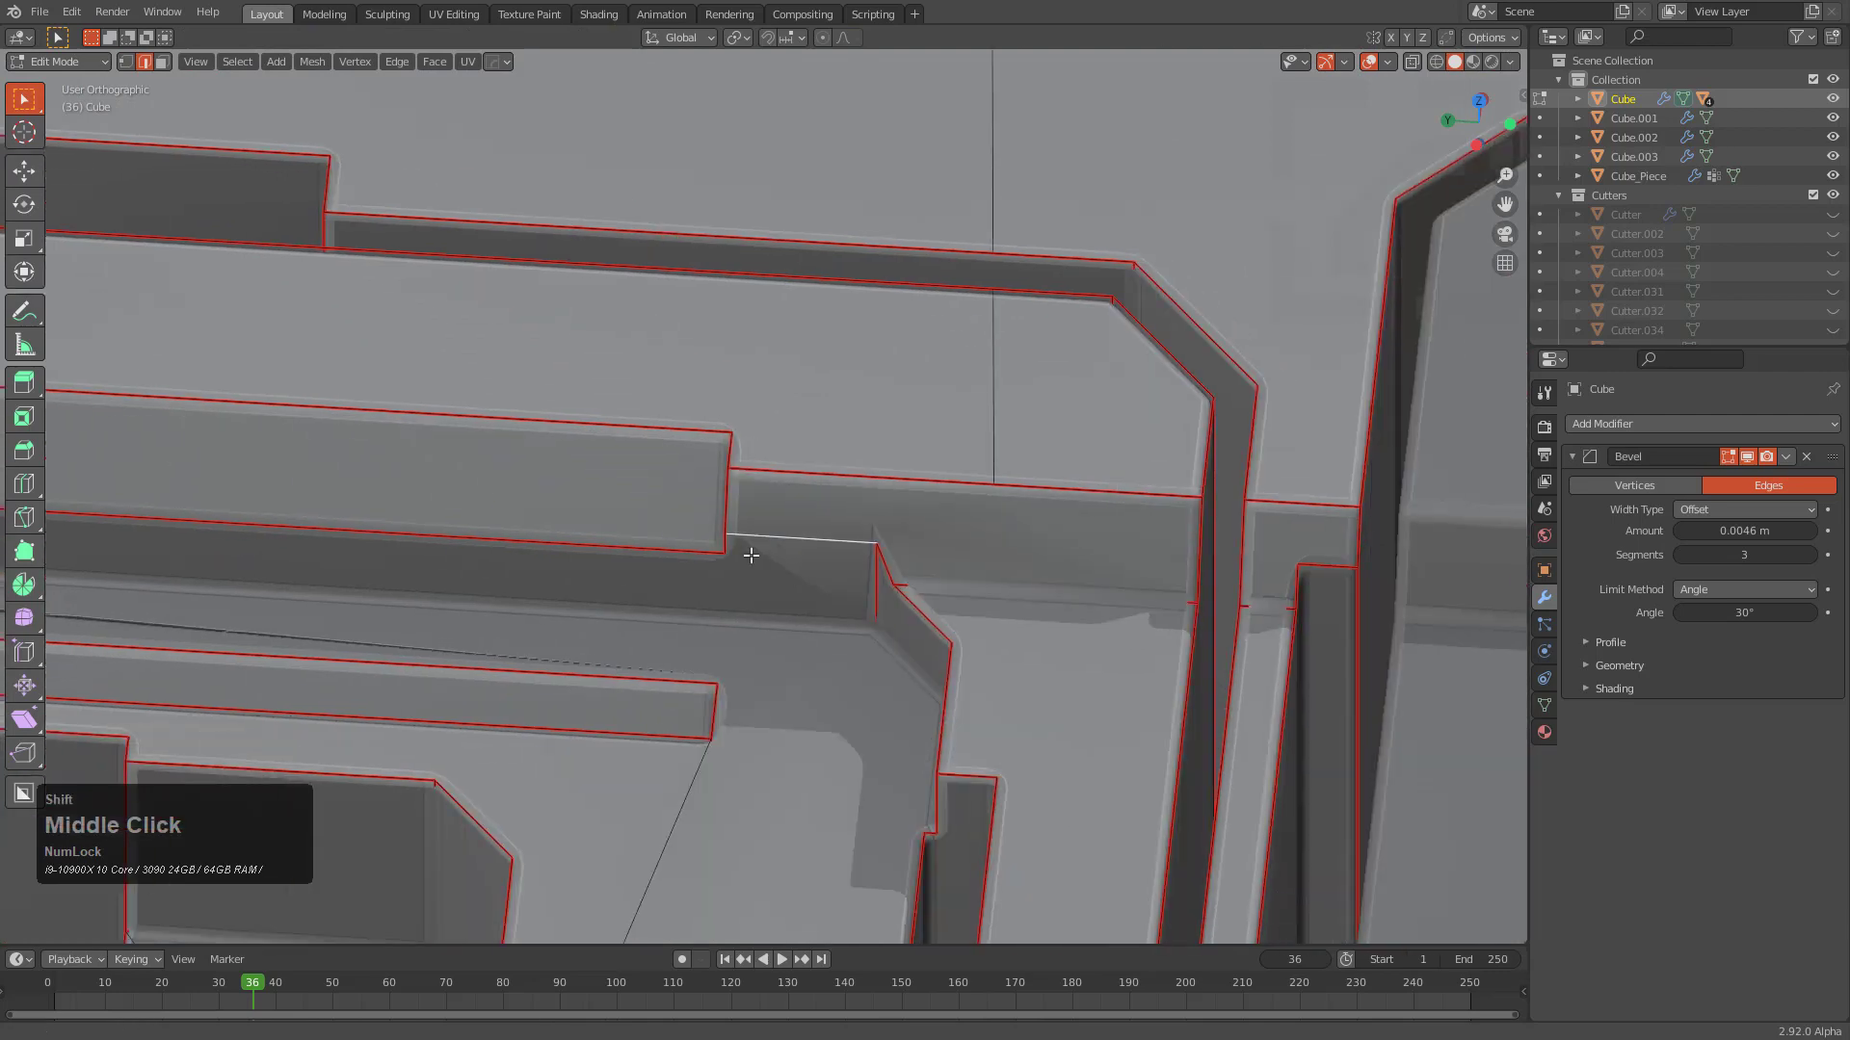
key(Tab)
scroll(924, 568, up, 4)
Adjust the cube's Bevel with HardOps to a width of 0.0025 m and a limit angle of 26°
key(q)
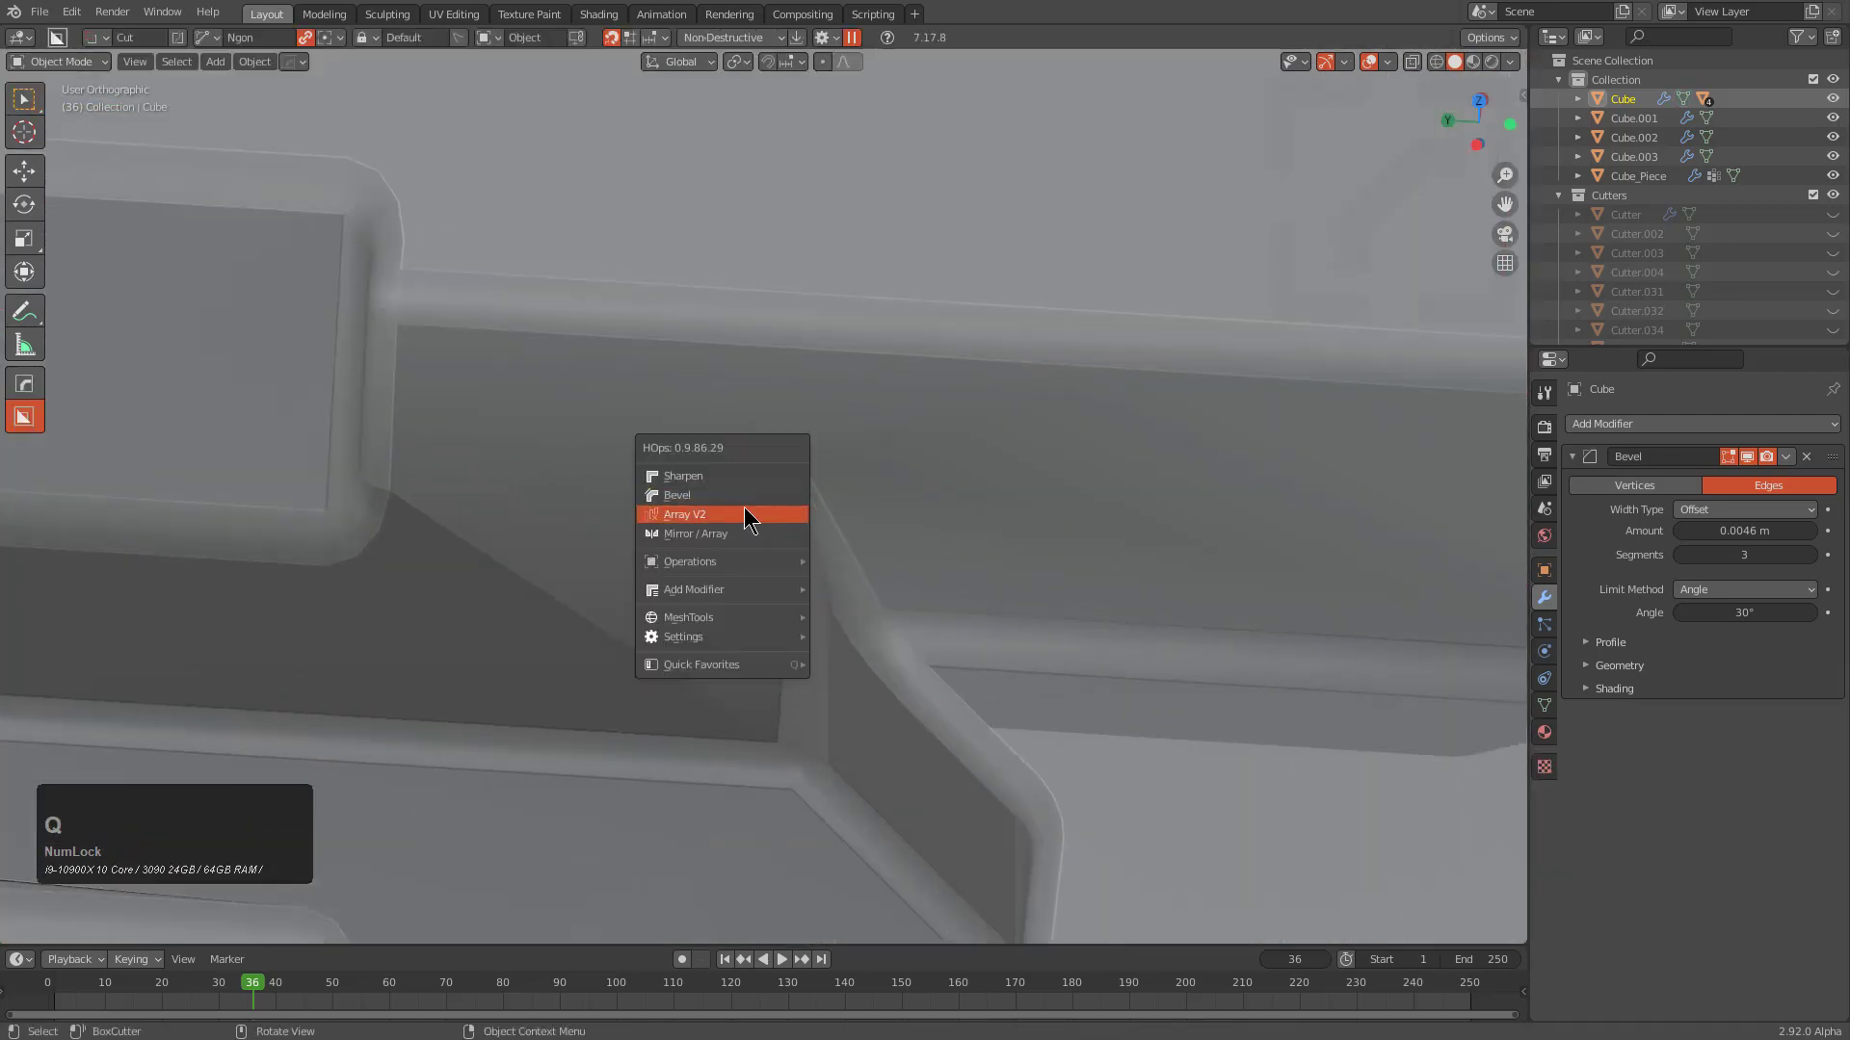
click(746, 505)
alt+scroll(746, 499, down, 4)
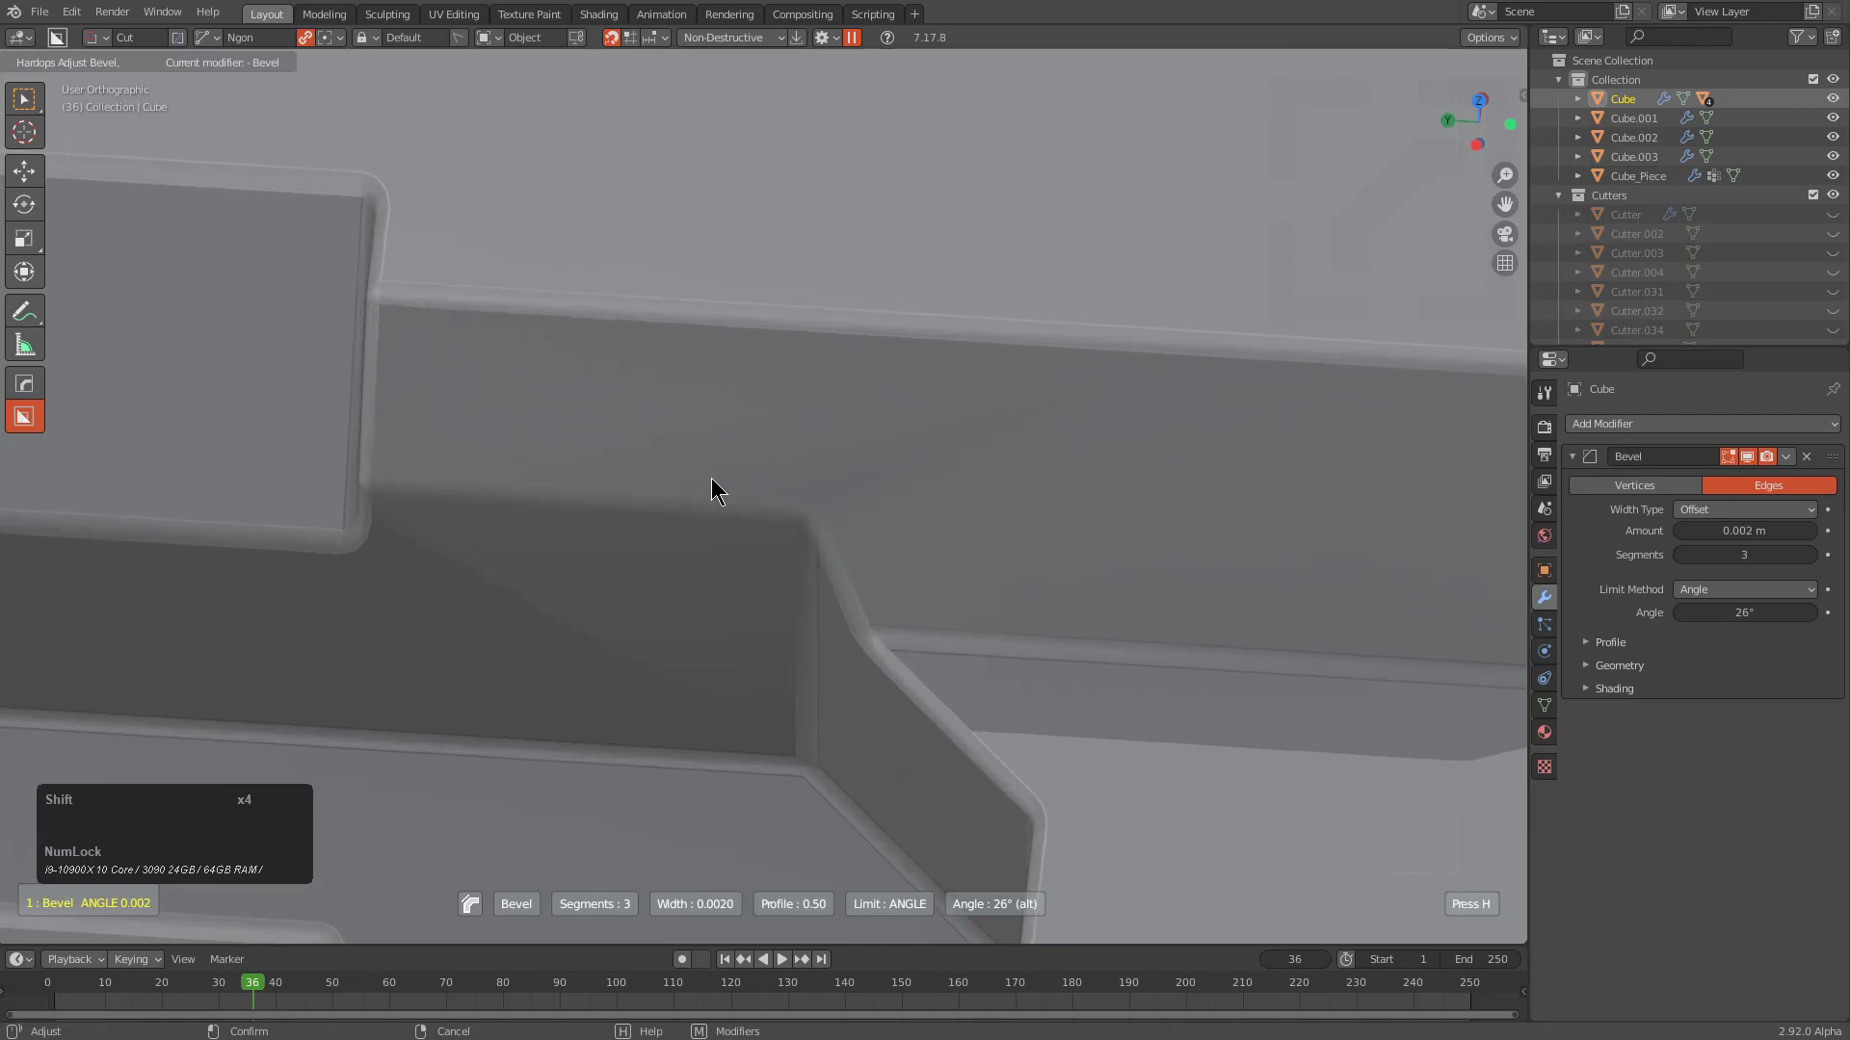
click(711, 473)
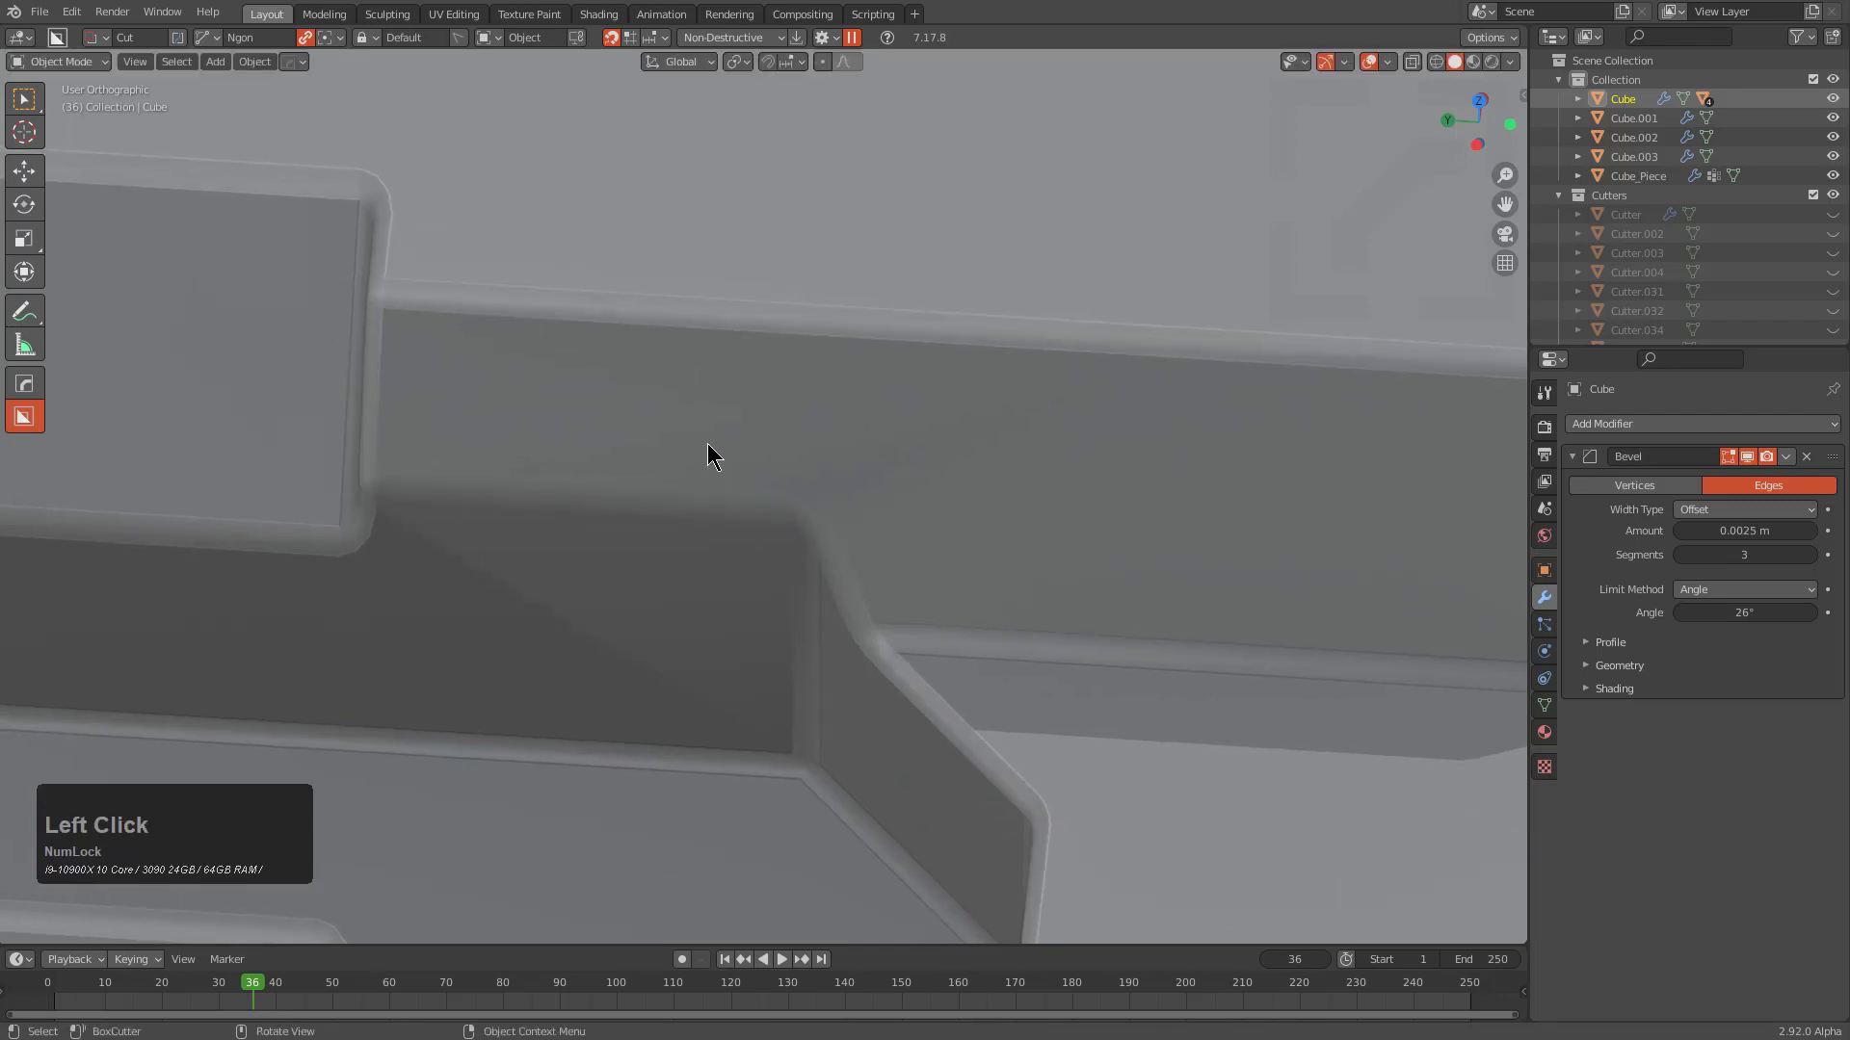
Try a wider Bevel of about 0.0075 m with HardOps while viewing the whole recess area
scroll(711, 435, down, 4)
scroll(804, 506, down, 4)
shift+middle_drag(674, 552, 686, 466)
scroll(686, 467, down, 3)
shift+middle_drag(652, 586, 877, 474)
key(q)
click(876, 477)
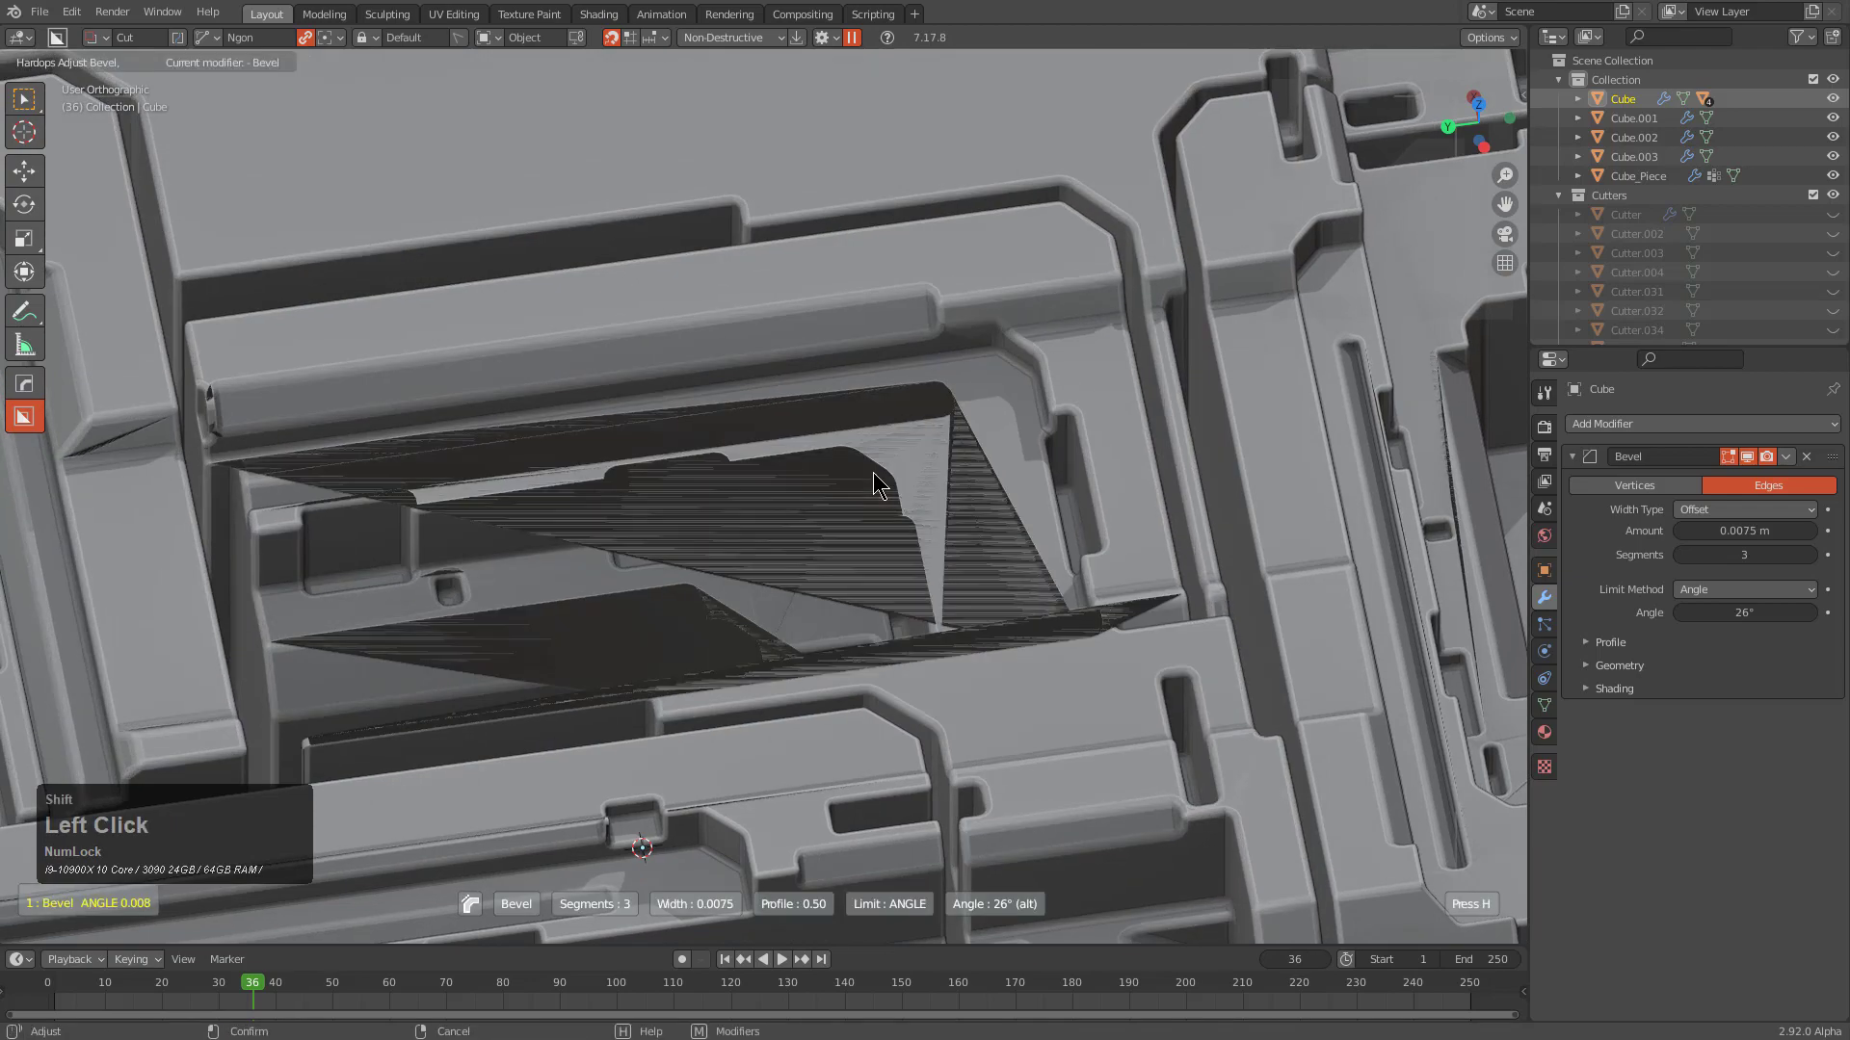
click(896, 463)
In the cube's Edit Mode, move the long narrow face alongside the recess about 0.0049 m along global X
mouse_move(784, 465)
shift+middle_down()
mouse_move(627, 479)
mouse_move(771, 492)
shift+middle_up()
key(Tab)
click(796, 498)
key(KP_Decimal)
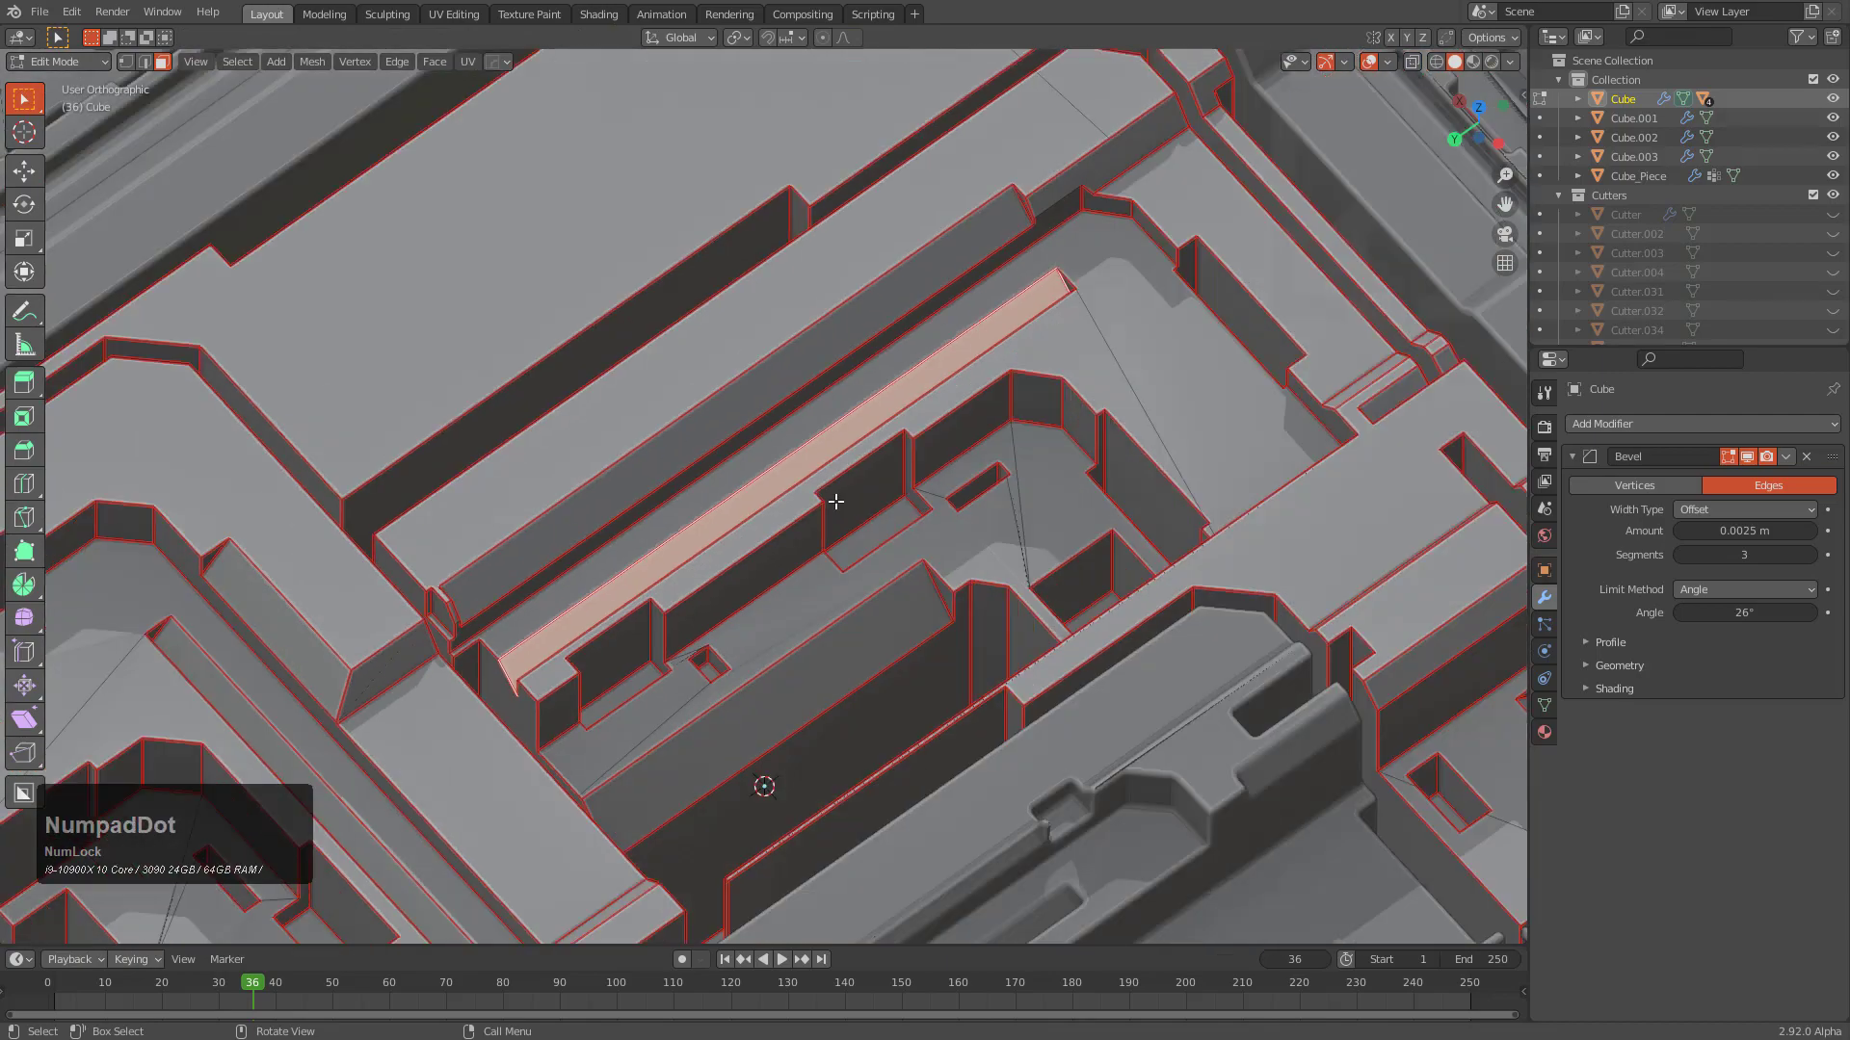
scroll(835, 500, up, 3)
click(789, 451)
key(g)
key(x)
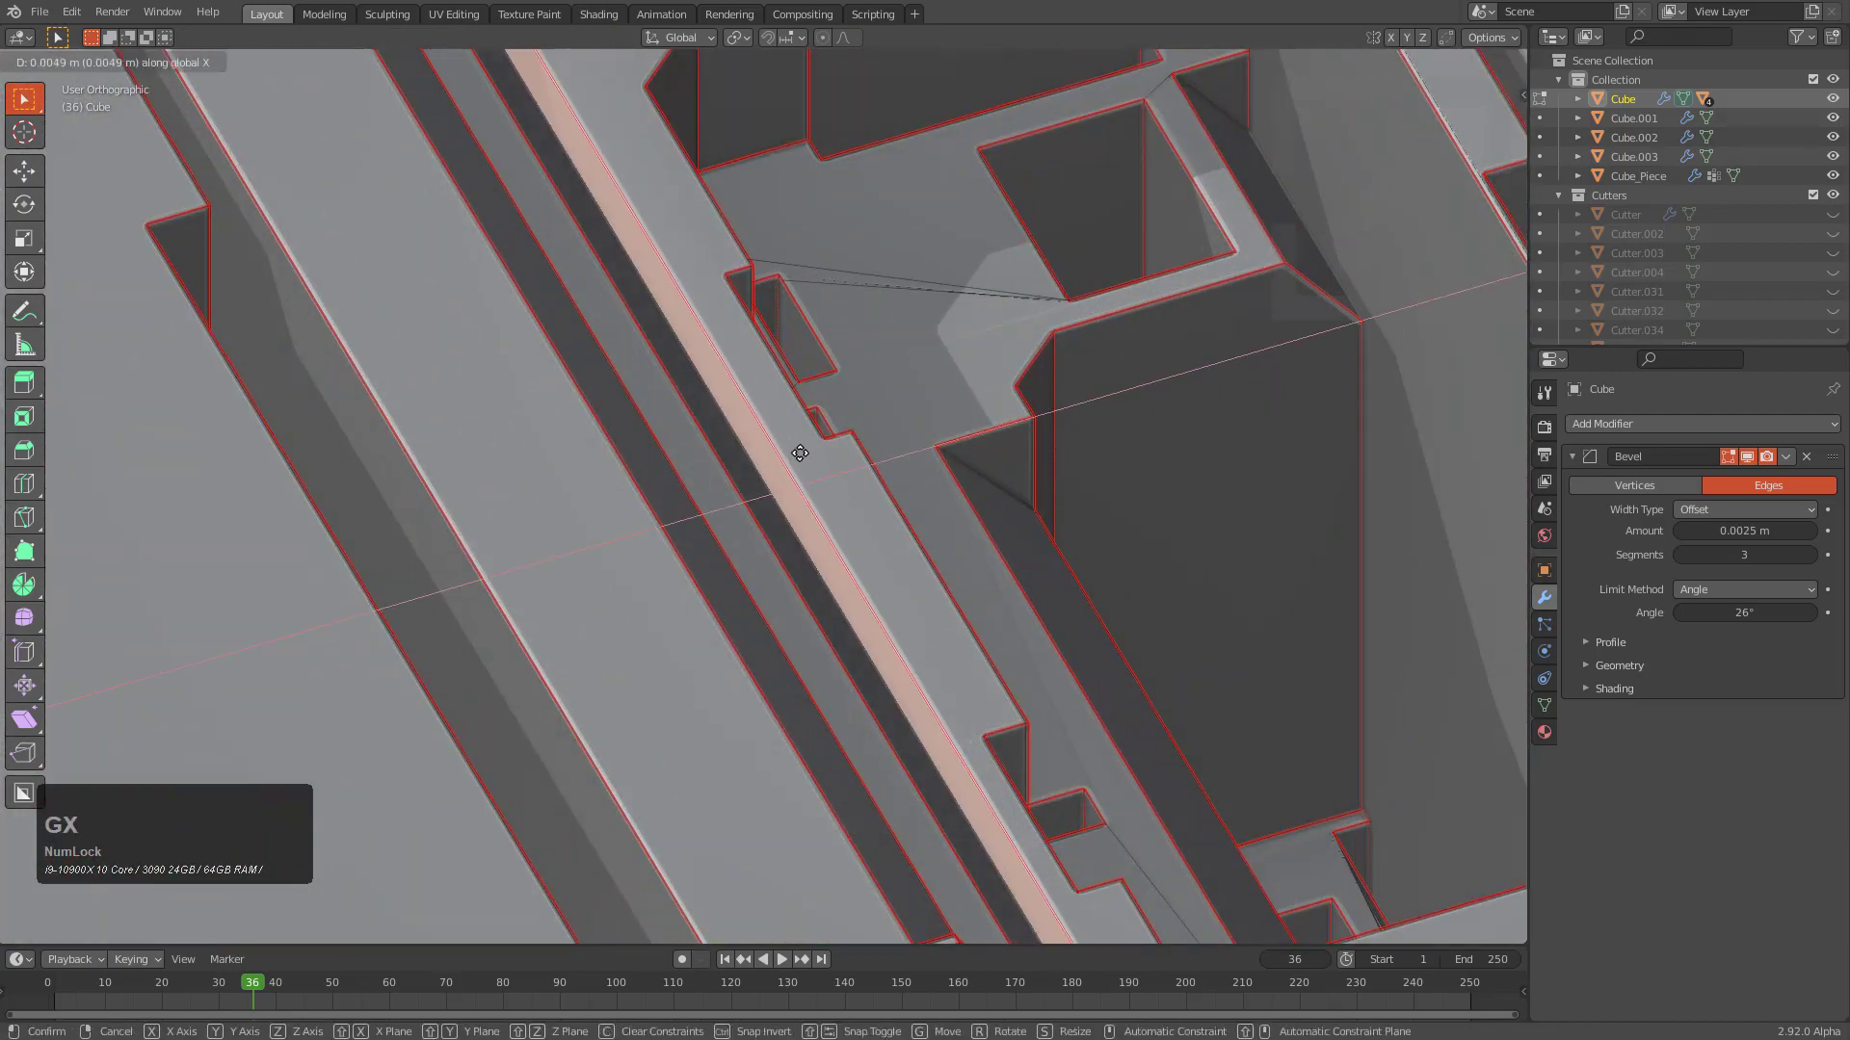
click(799, 453)
In top view, activate BoxCutter in Knife mode and draw a box about 1.050 by 1.478 across the cube's top and central recess
middle_drag(800, 453, 854, 338)
shift+scroll(822, 575, down, 4)
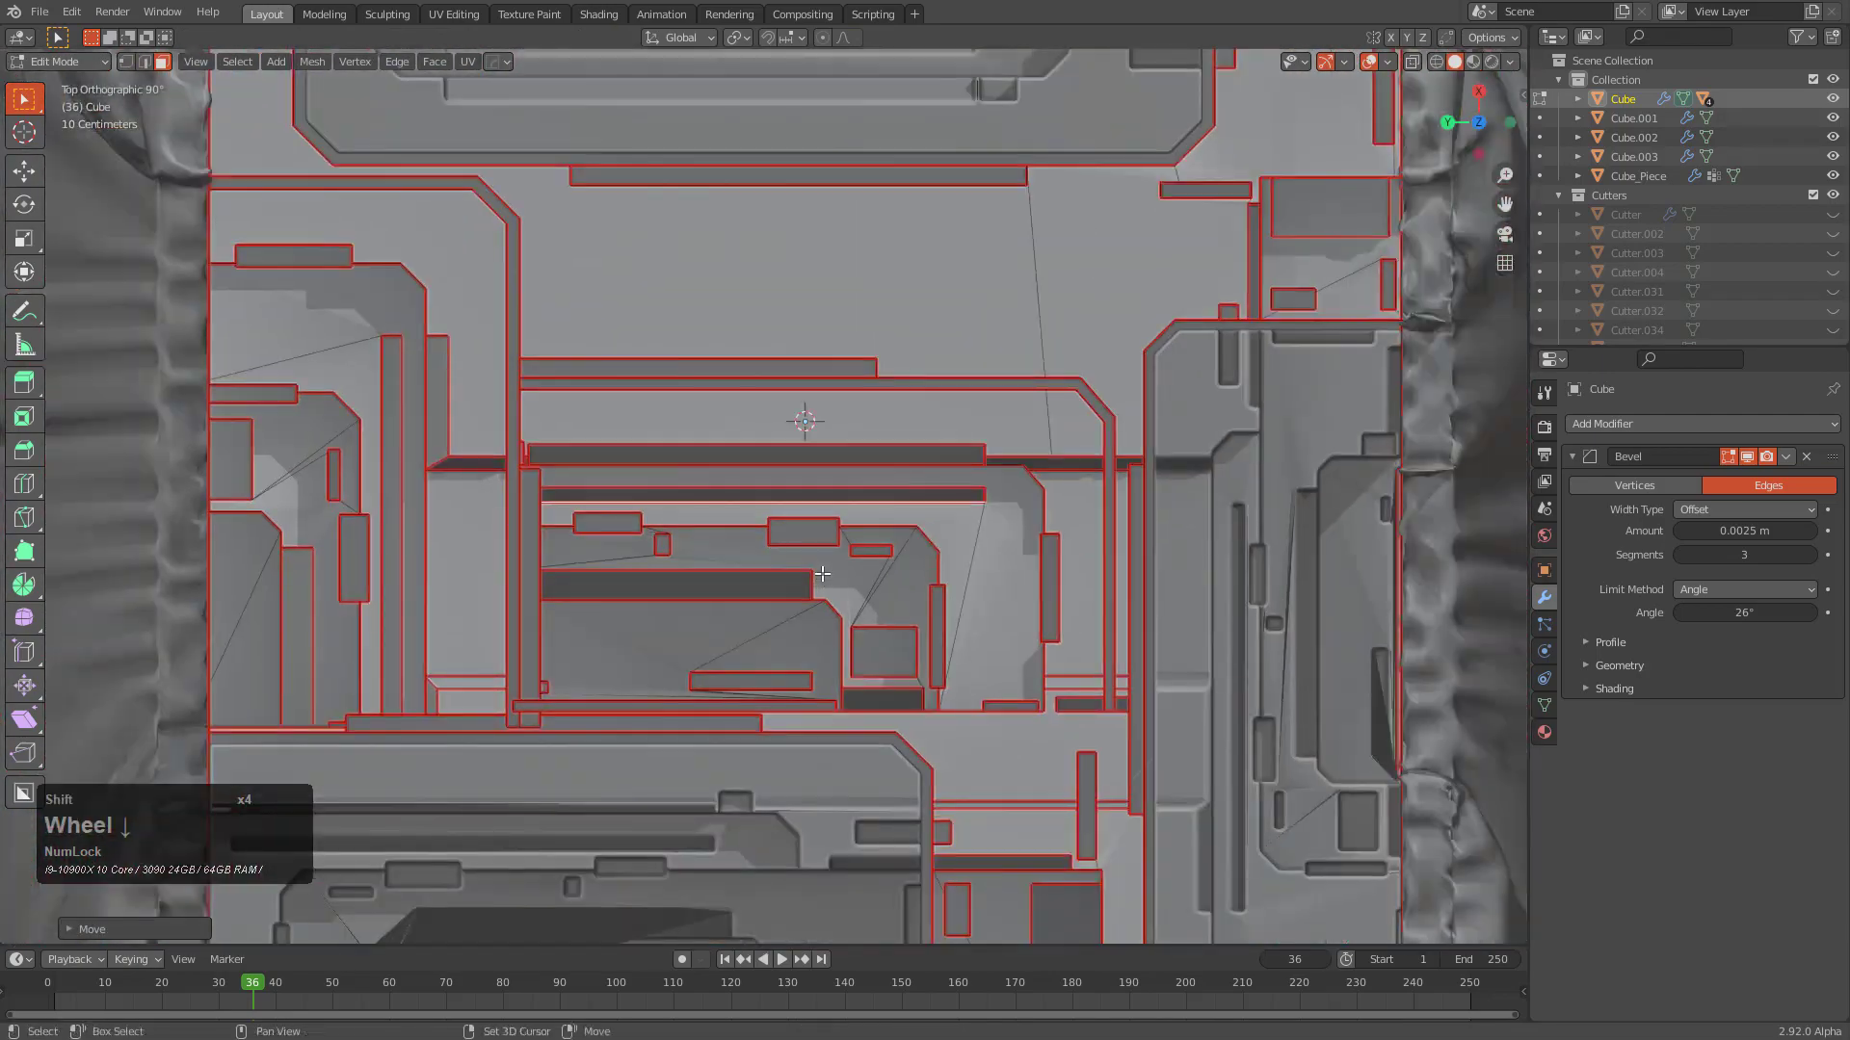
scroll(822, 574, down, 3)
key(alt+w)
scroll(713, 430, up, 2)
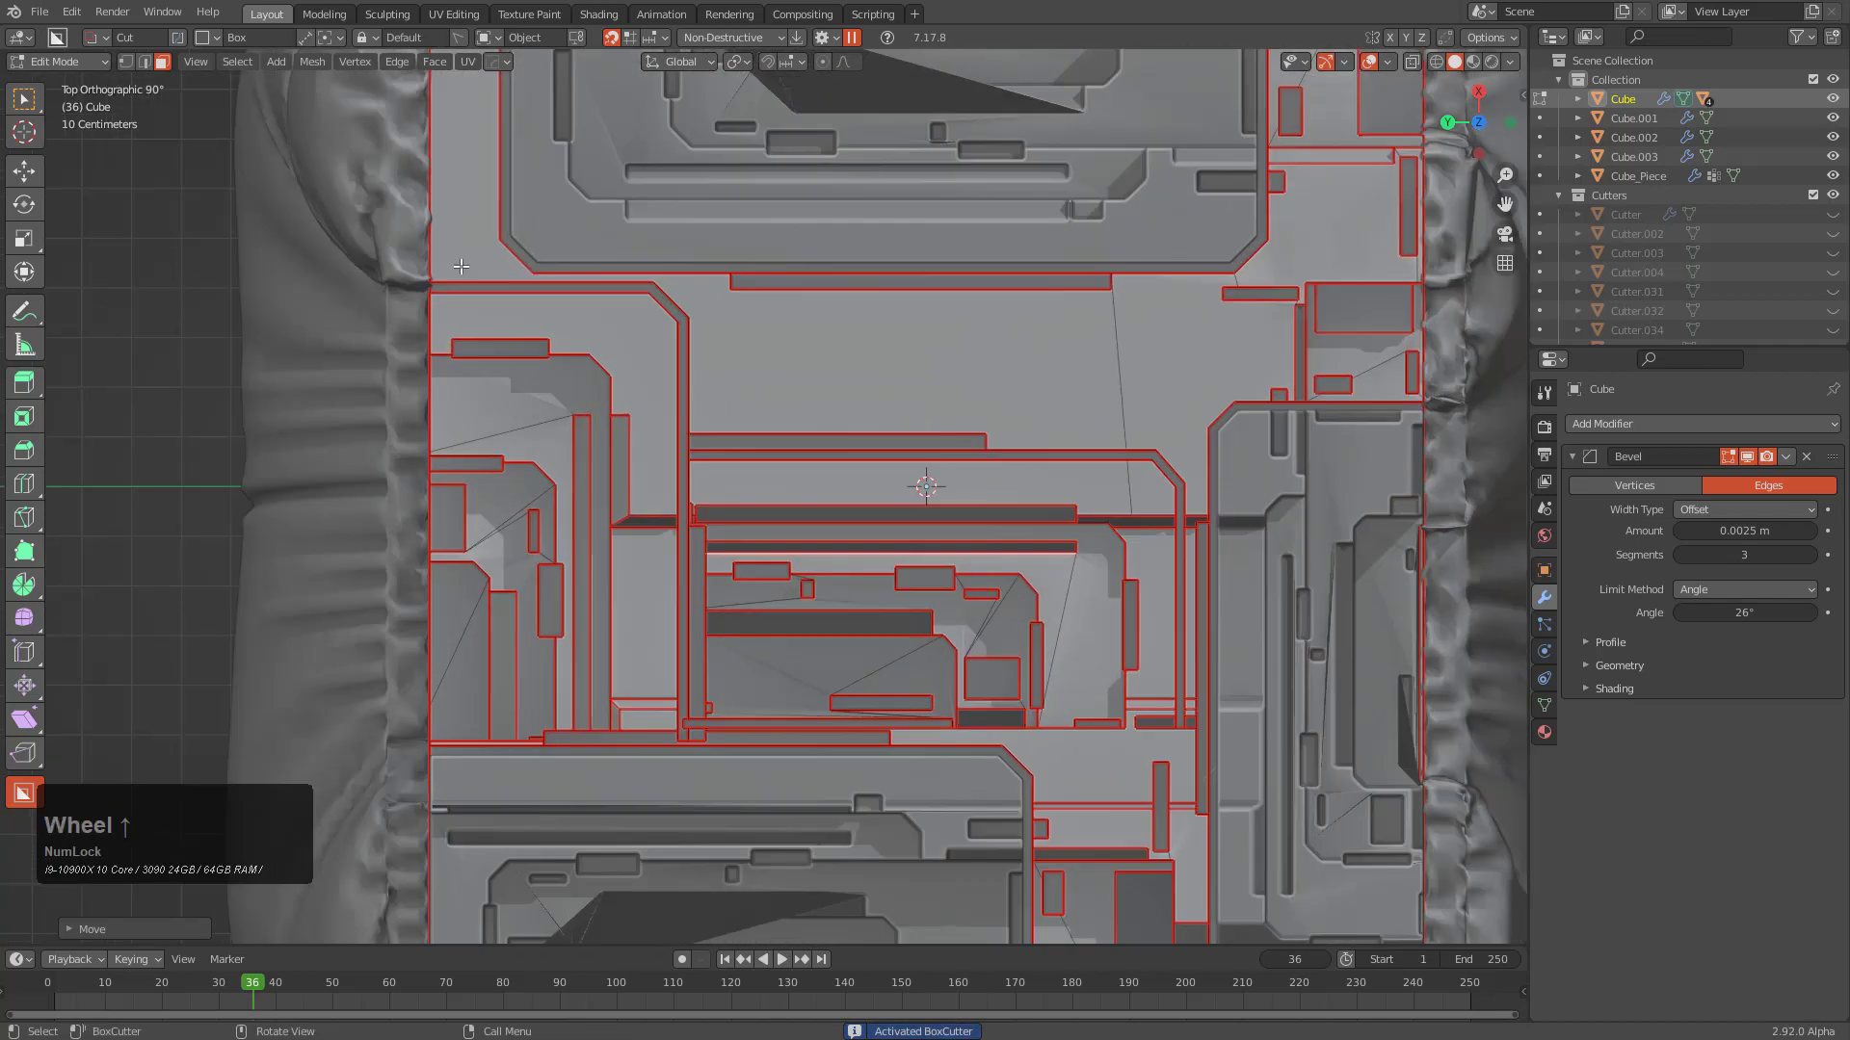
scroll(789, 364, down, 1)
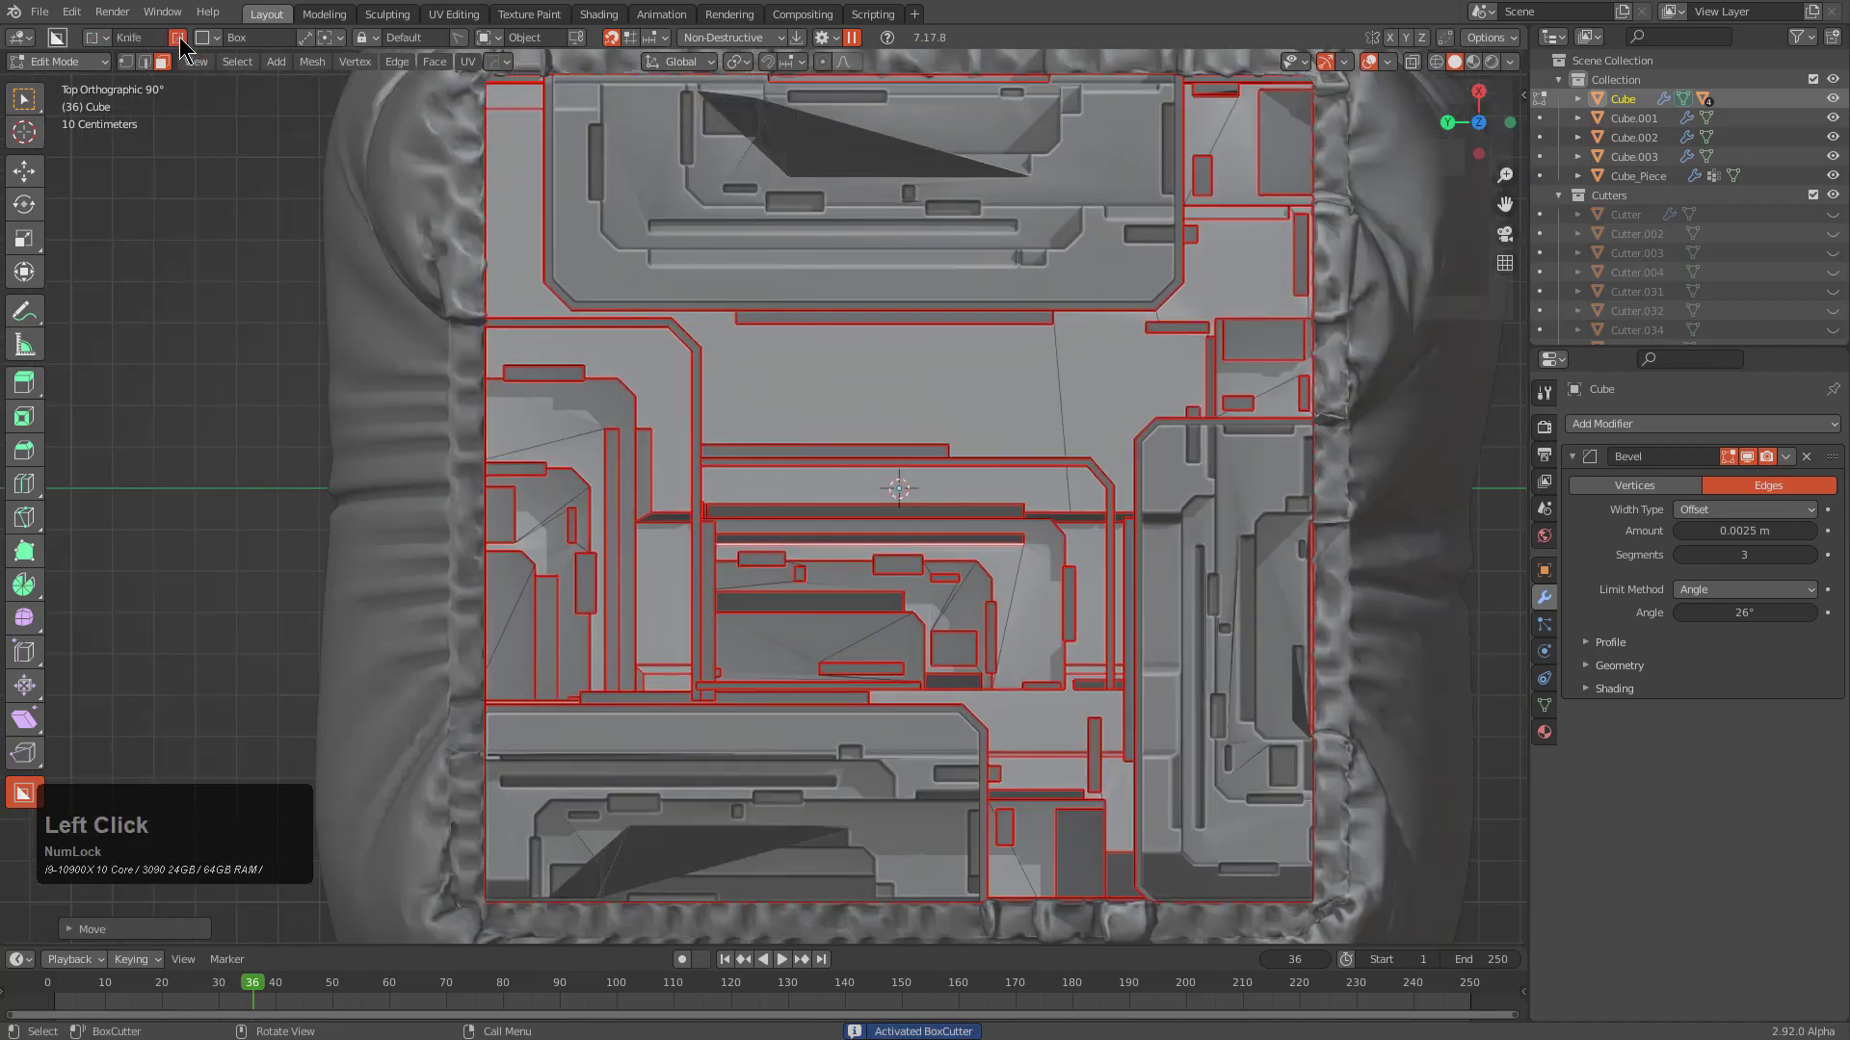
mouse_move(419, 196)
mouse_down()
mouse_move(836, 687)
mouse_move(856, 807)
mouse_up()
Dissolve the stray diagonal edges around the long slot in the central recess floor
scroll(791, 461, up, 5)
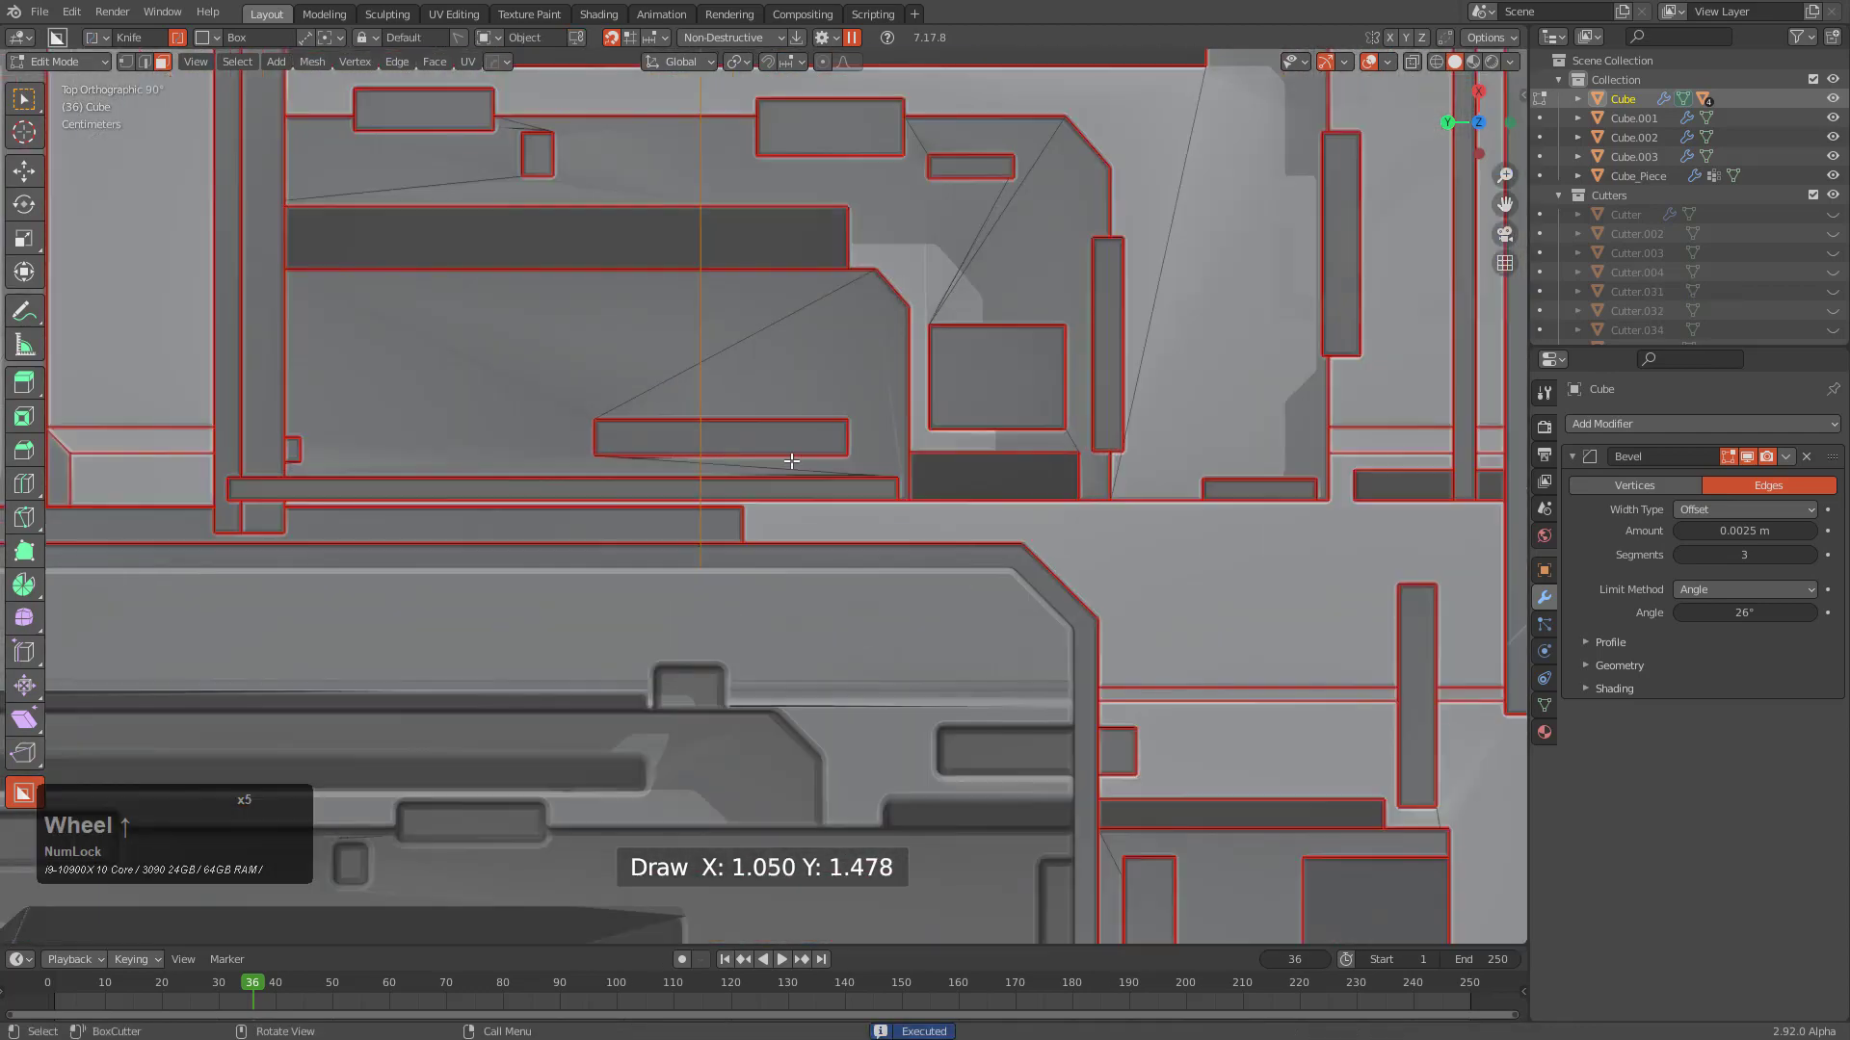
click(665, 381)
key(2)
shift+click(666, 381)
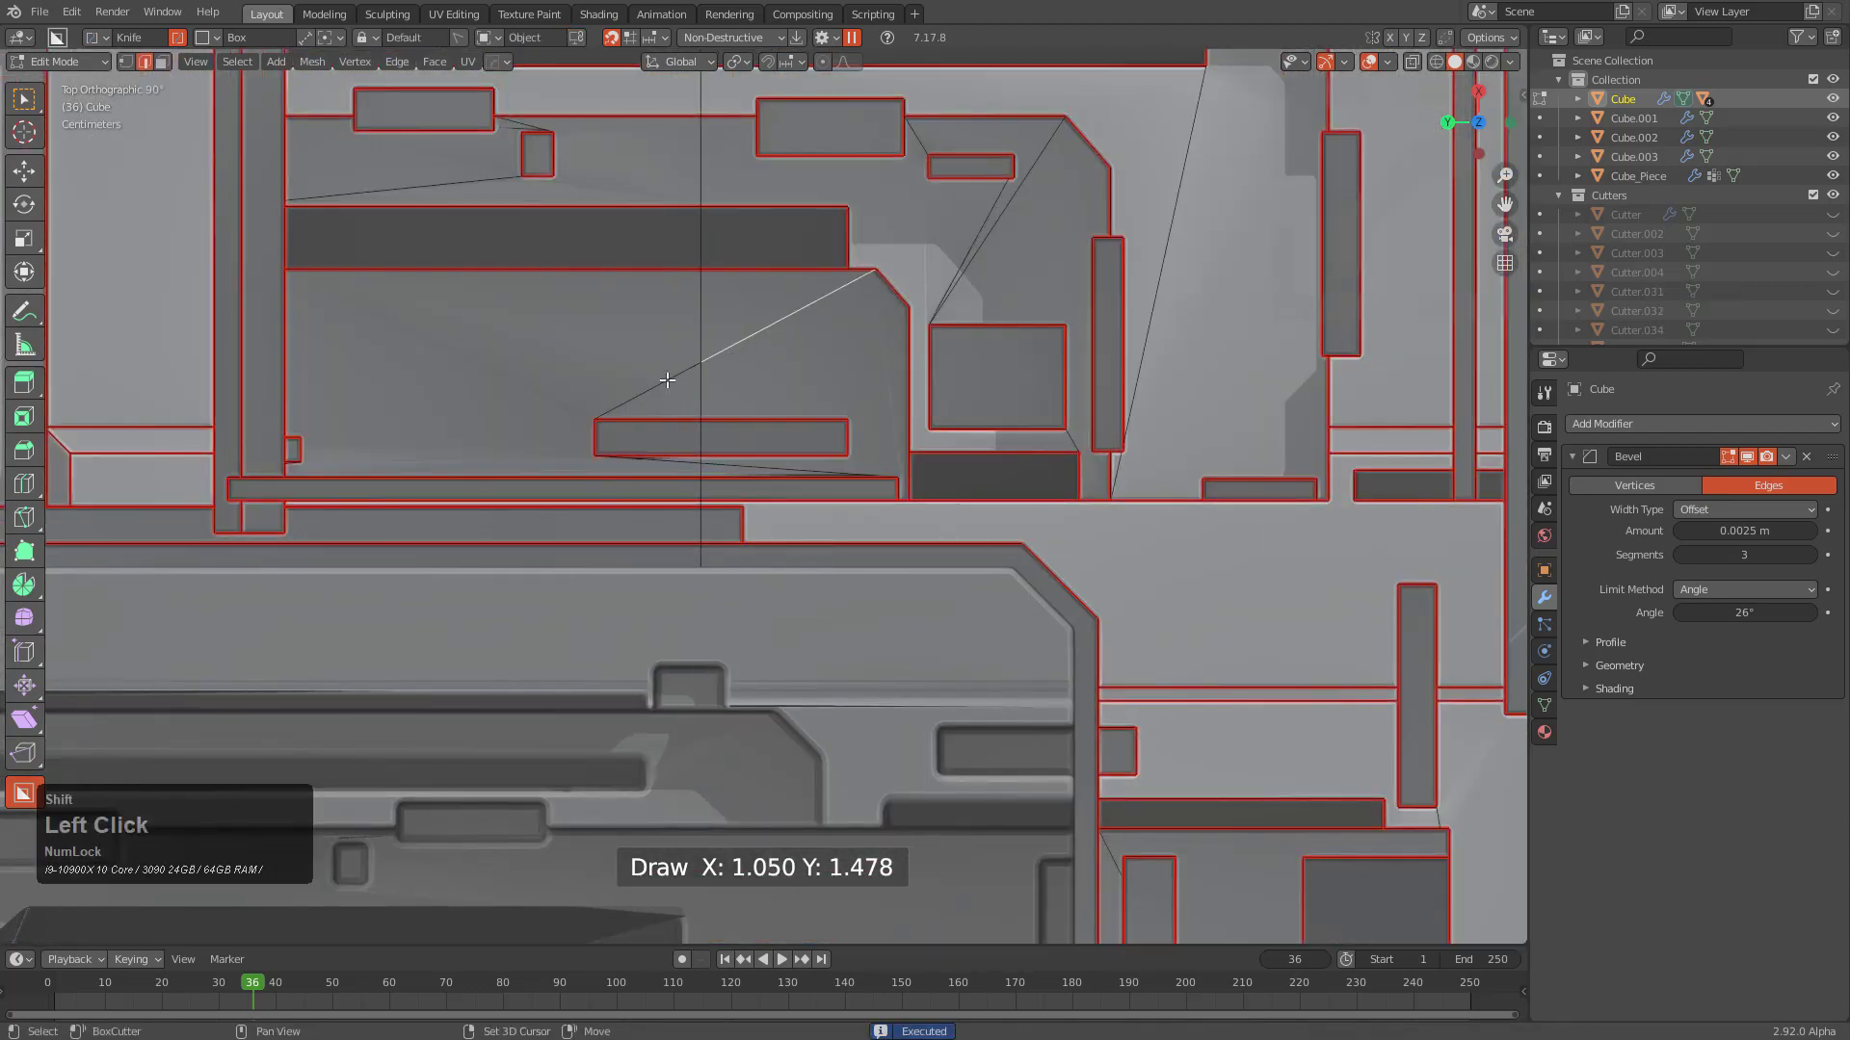
scroll(761, 455, up, 4)
key(ctrl+x)
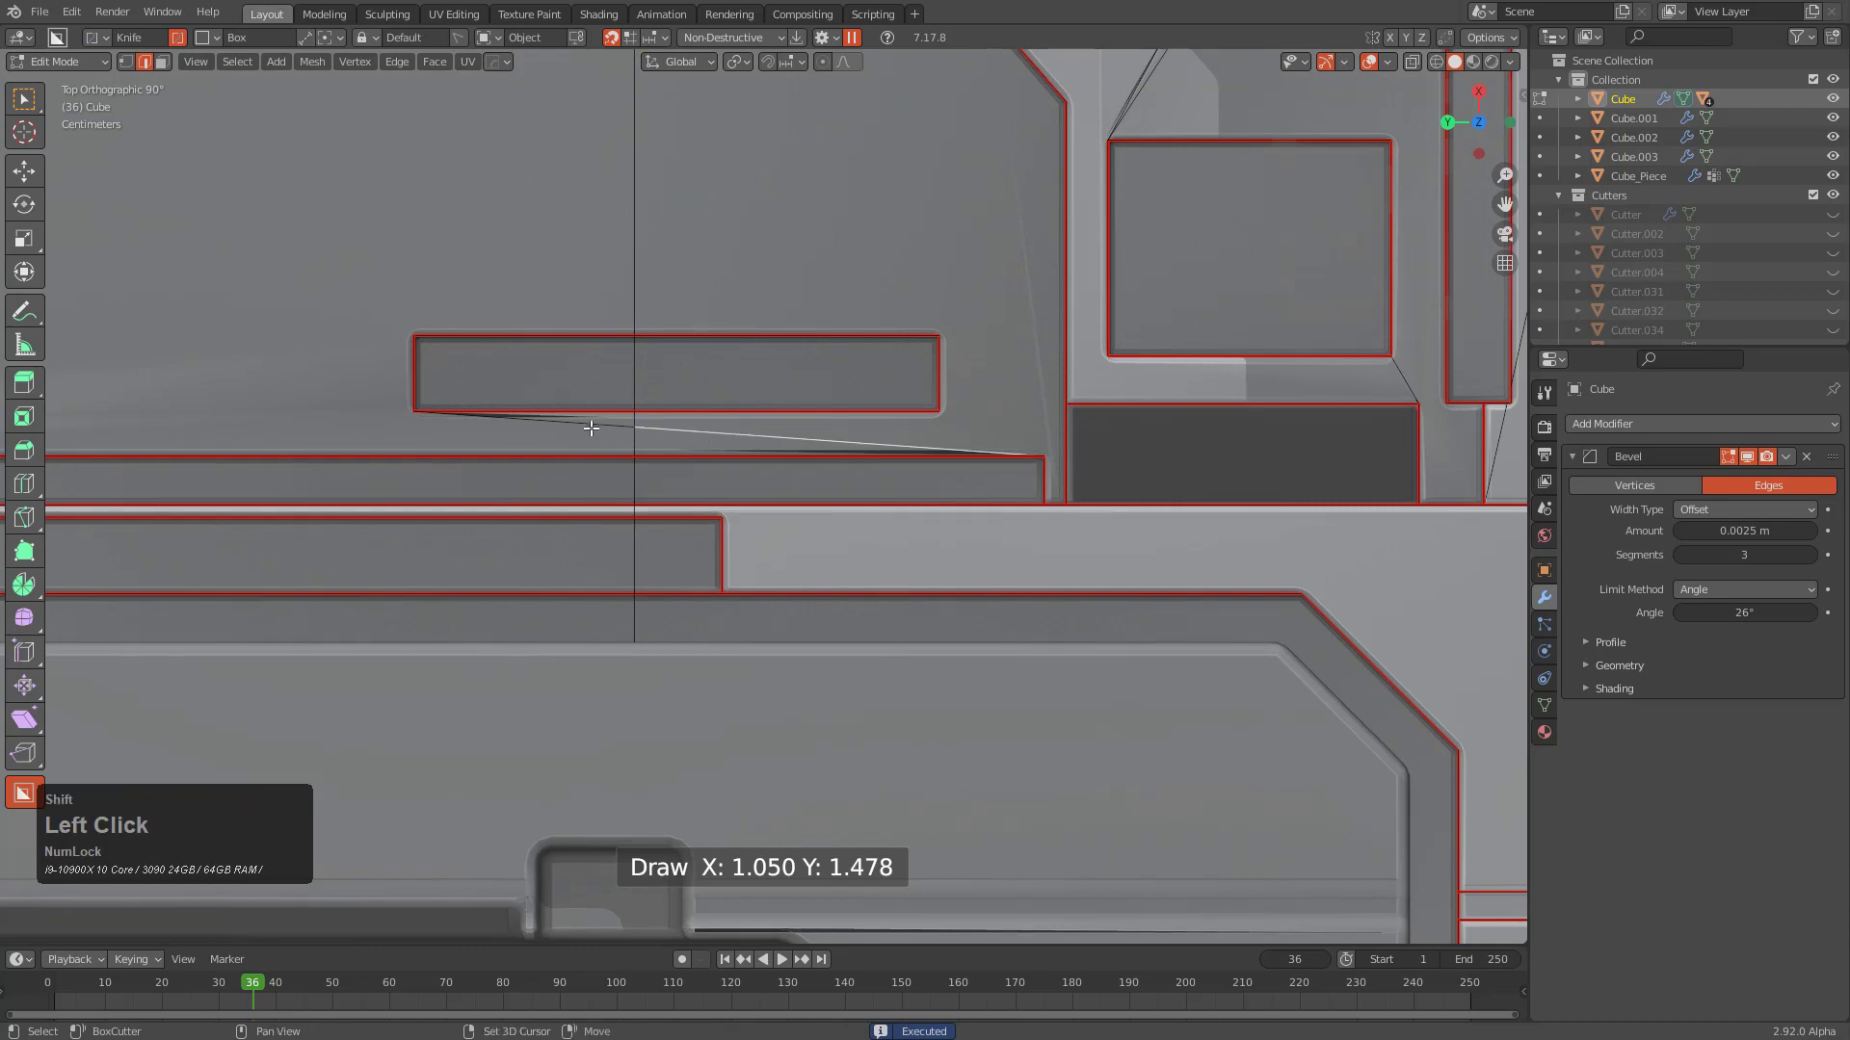
Try knifing boxes of about 0.774 by 0.488 and 0.740 by 0.365 across the outer part of the central recess
scroll(770, 441, down, 8)
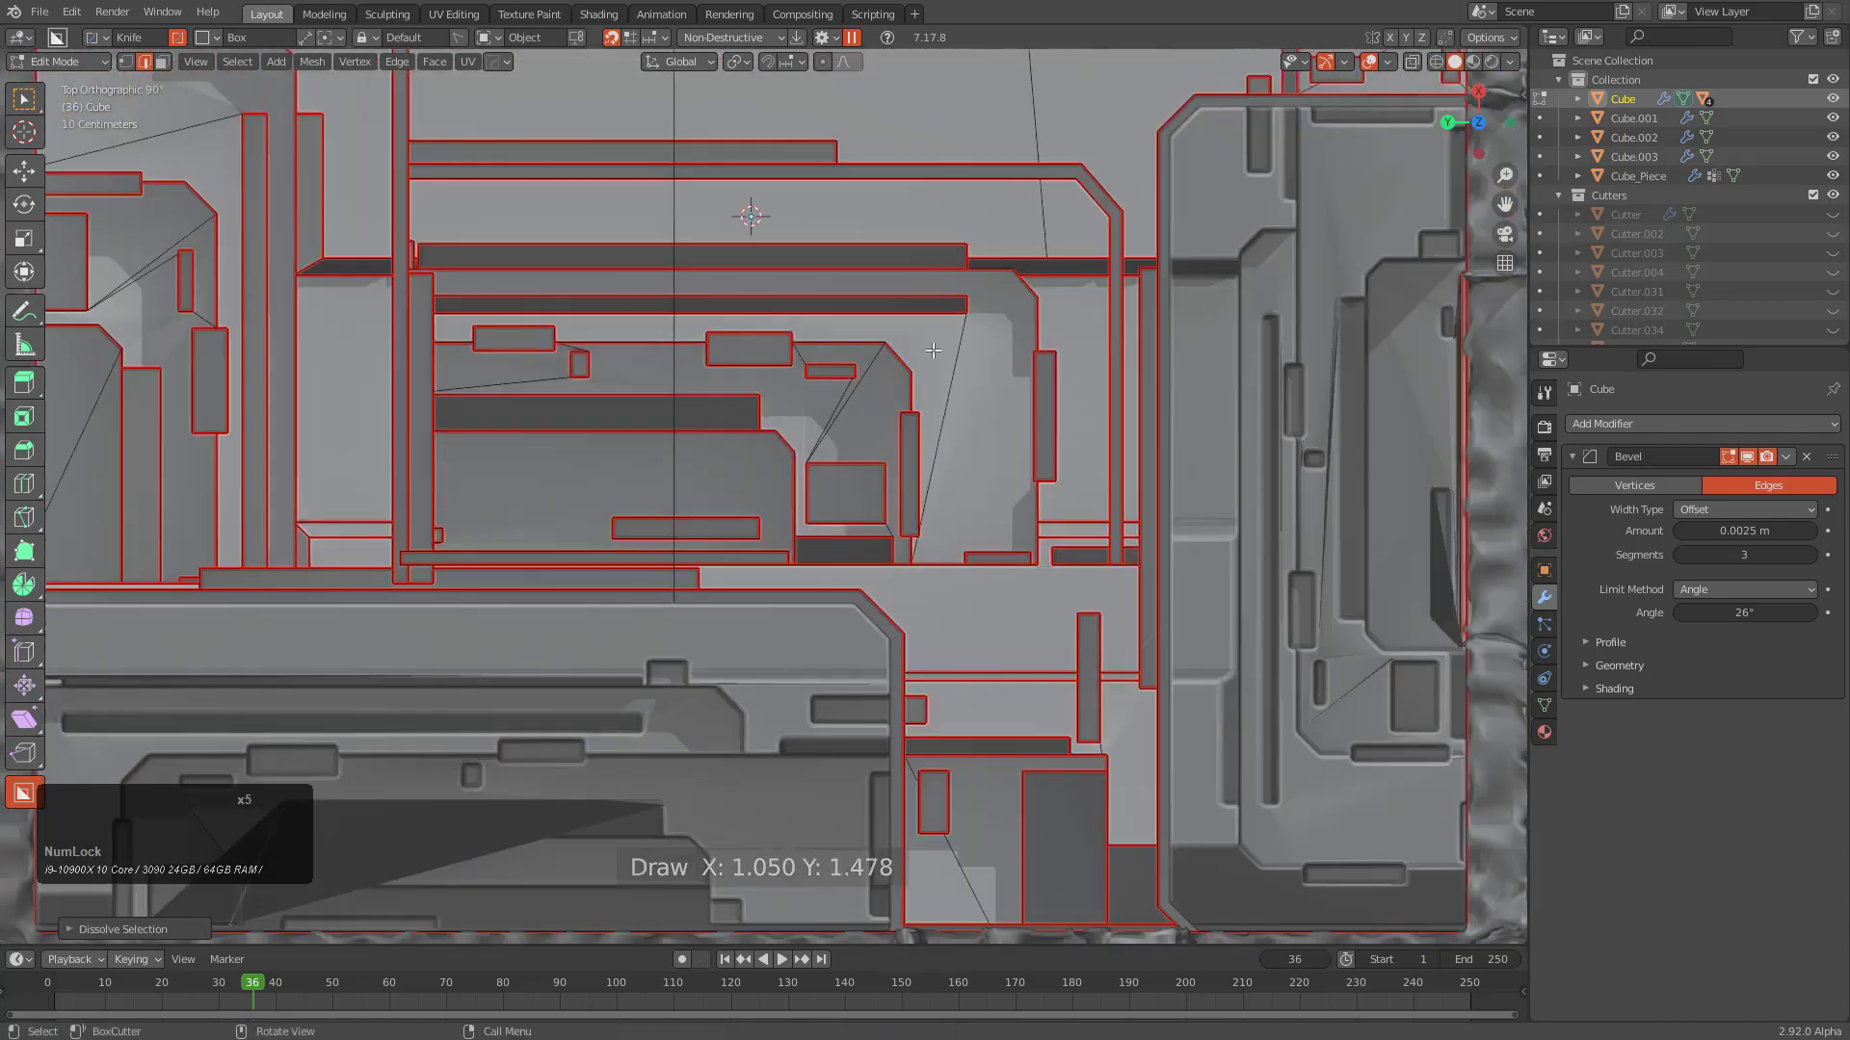
shift+middle_drag(743, 215, 845, 492)
scroll(845, 492, down, 2)
scroll(845, 492, up, 2)
shift+middle_drag(1074, 320, 1041, 283)
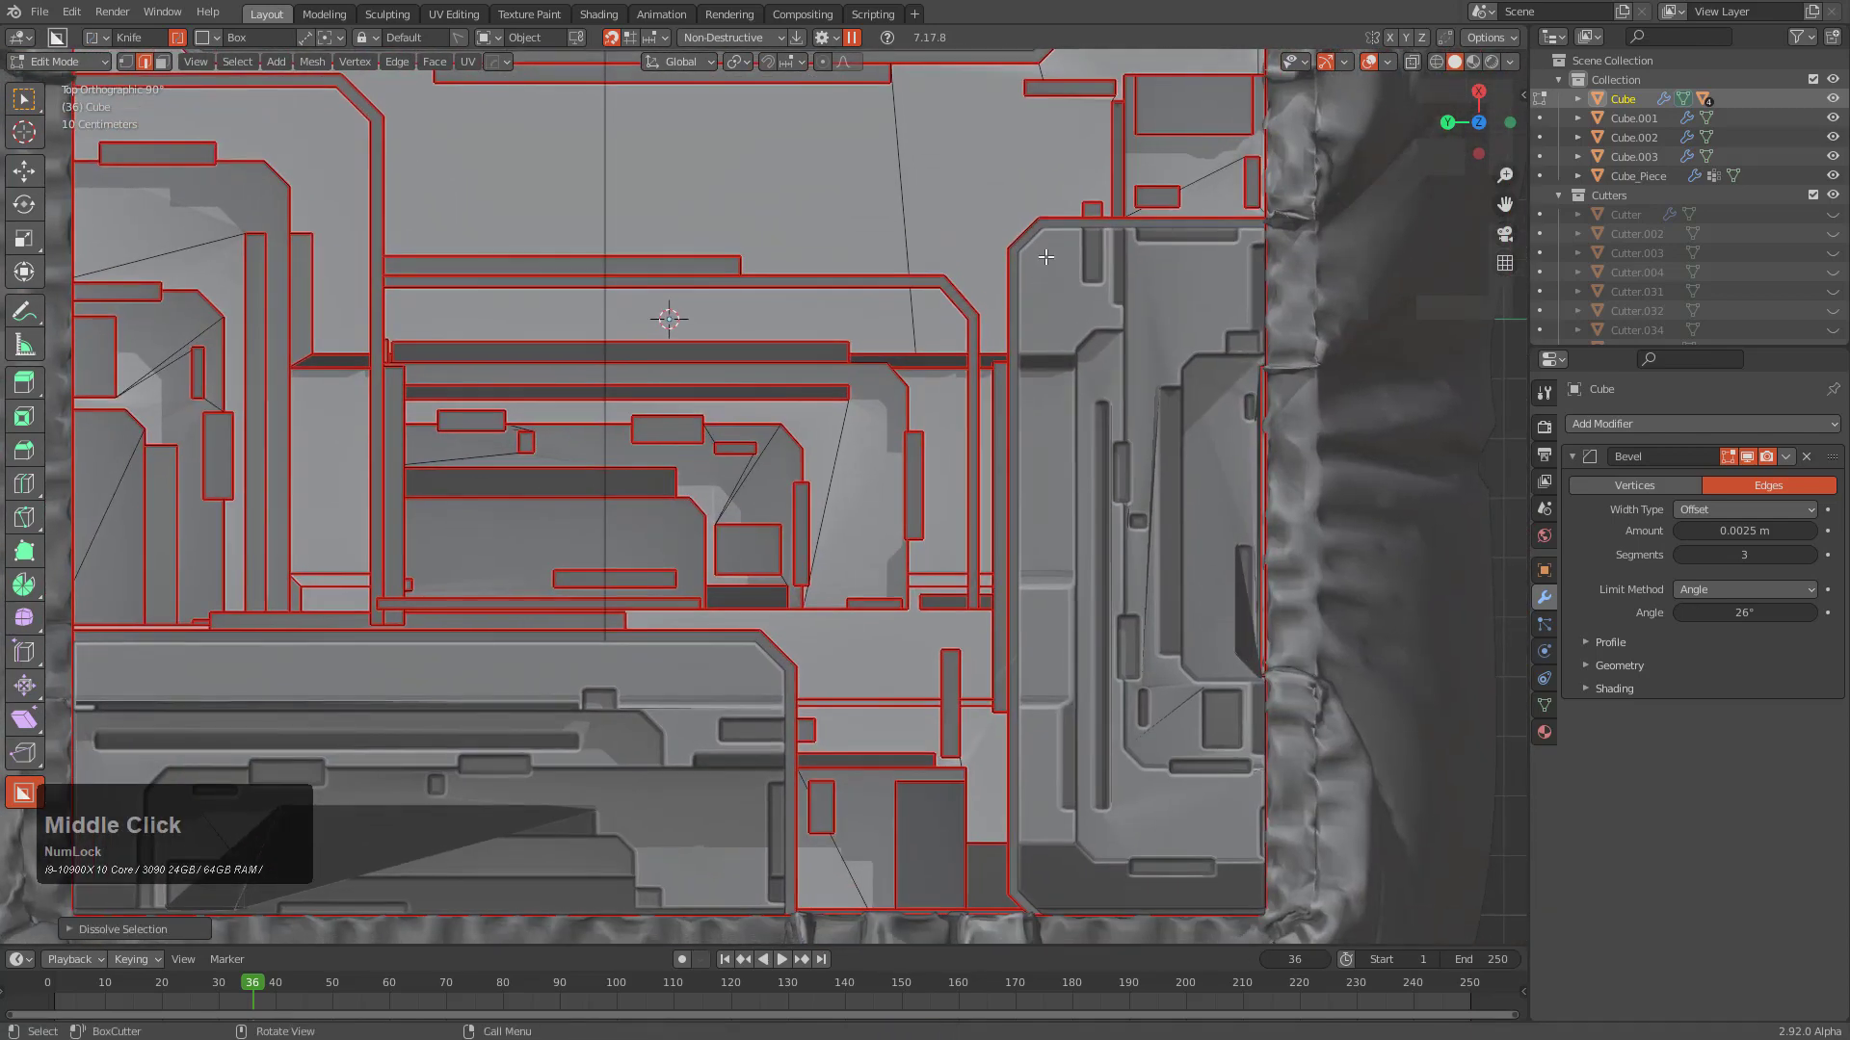
mouse_move(1040, 261)
mouse_down()
mouse_move(868, 579)
mouse_move(744, 708)
mouse_up()
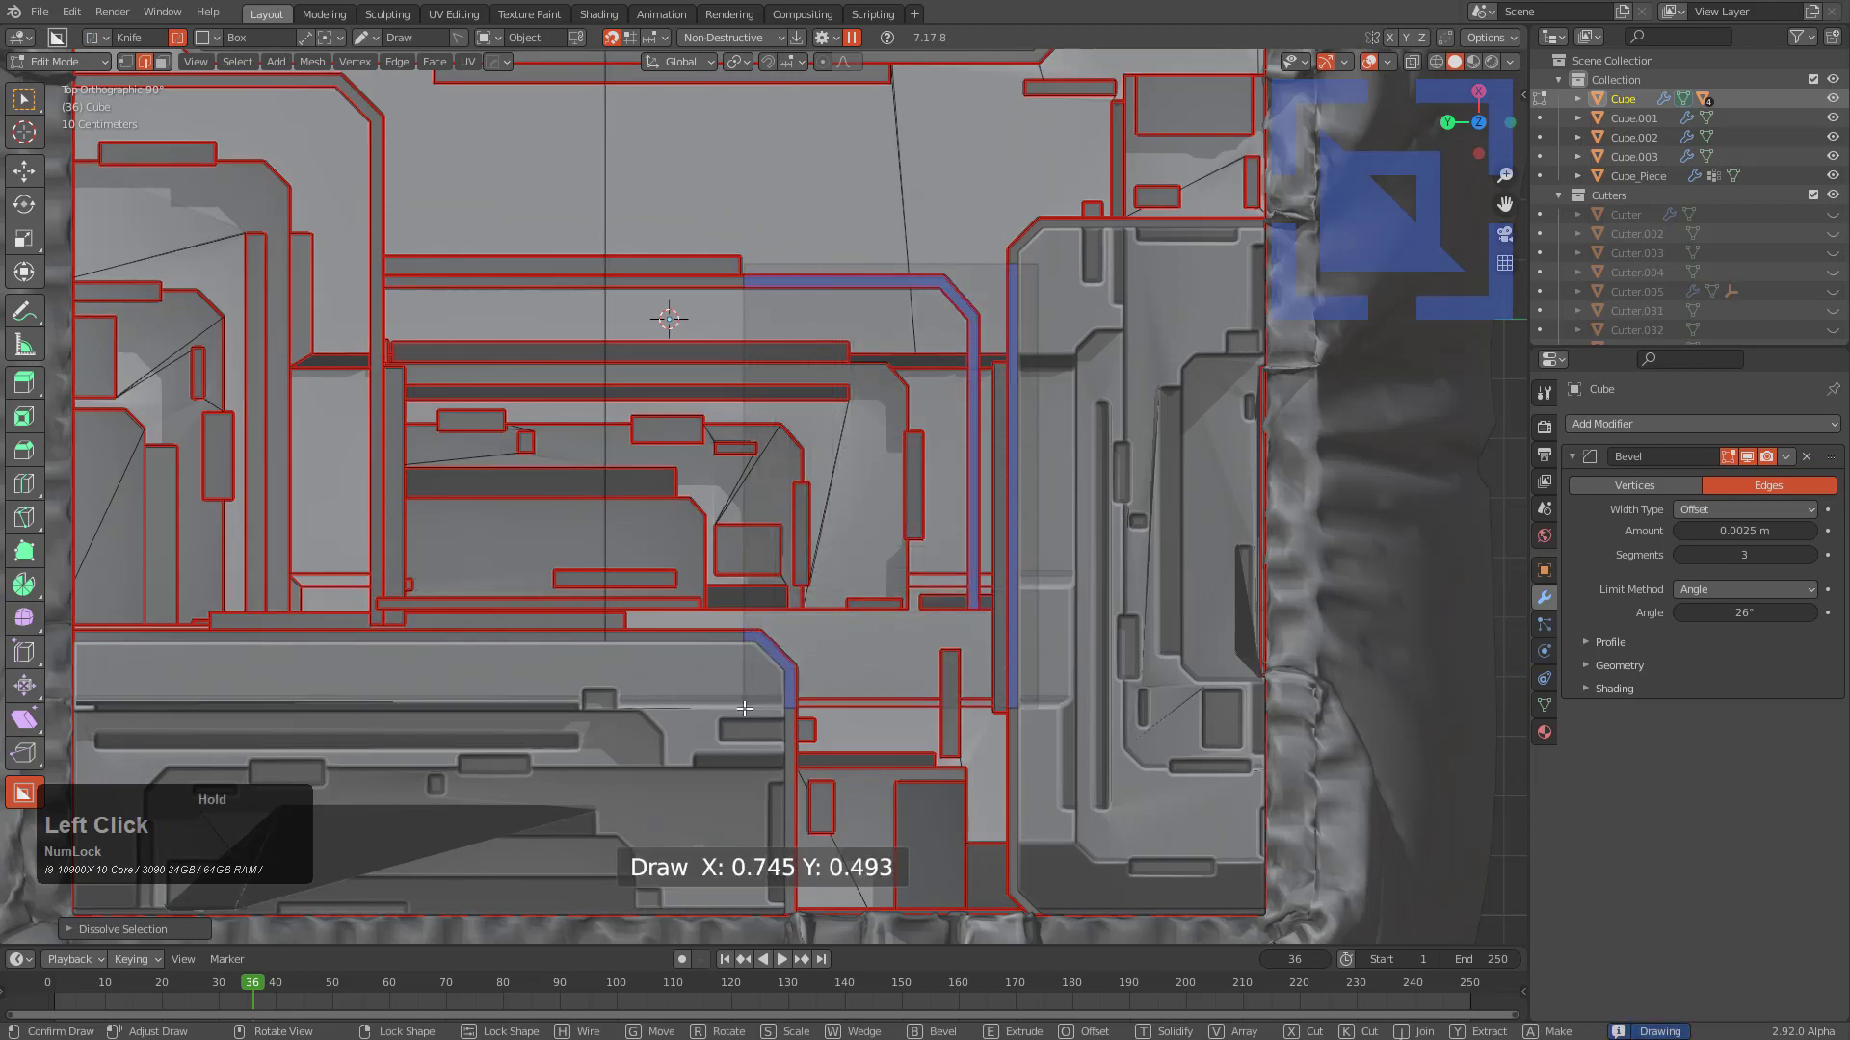
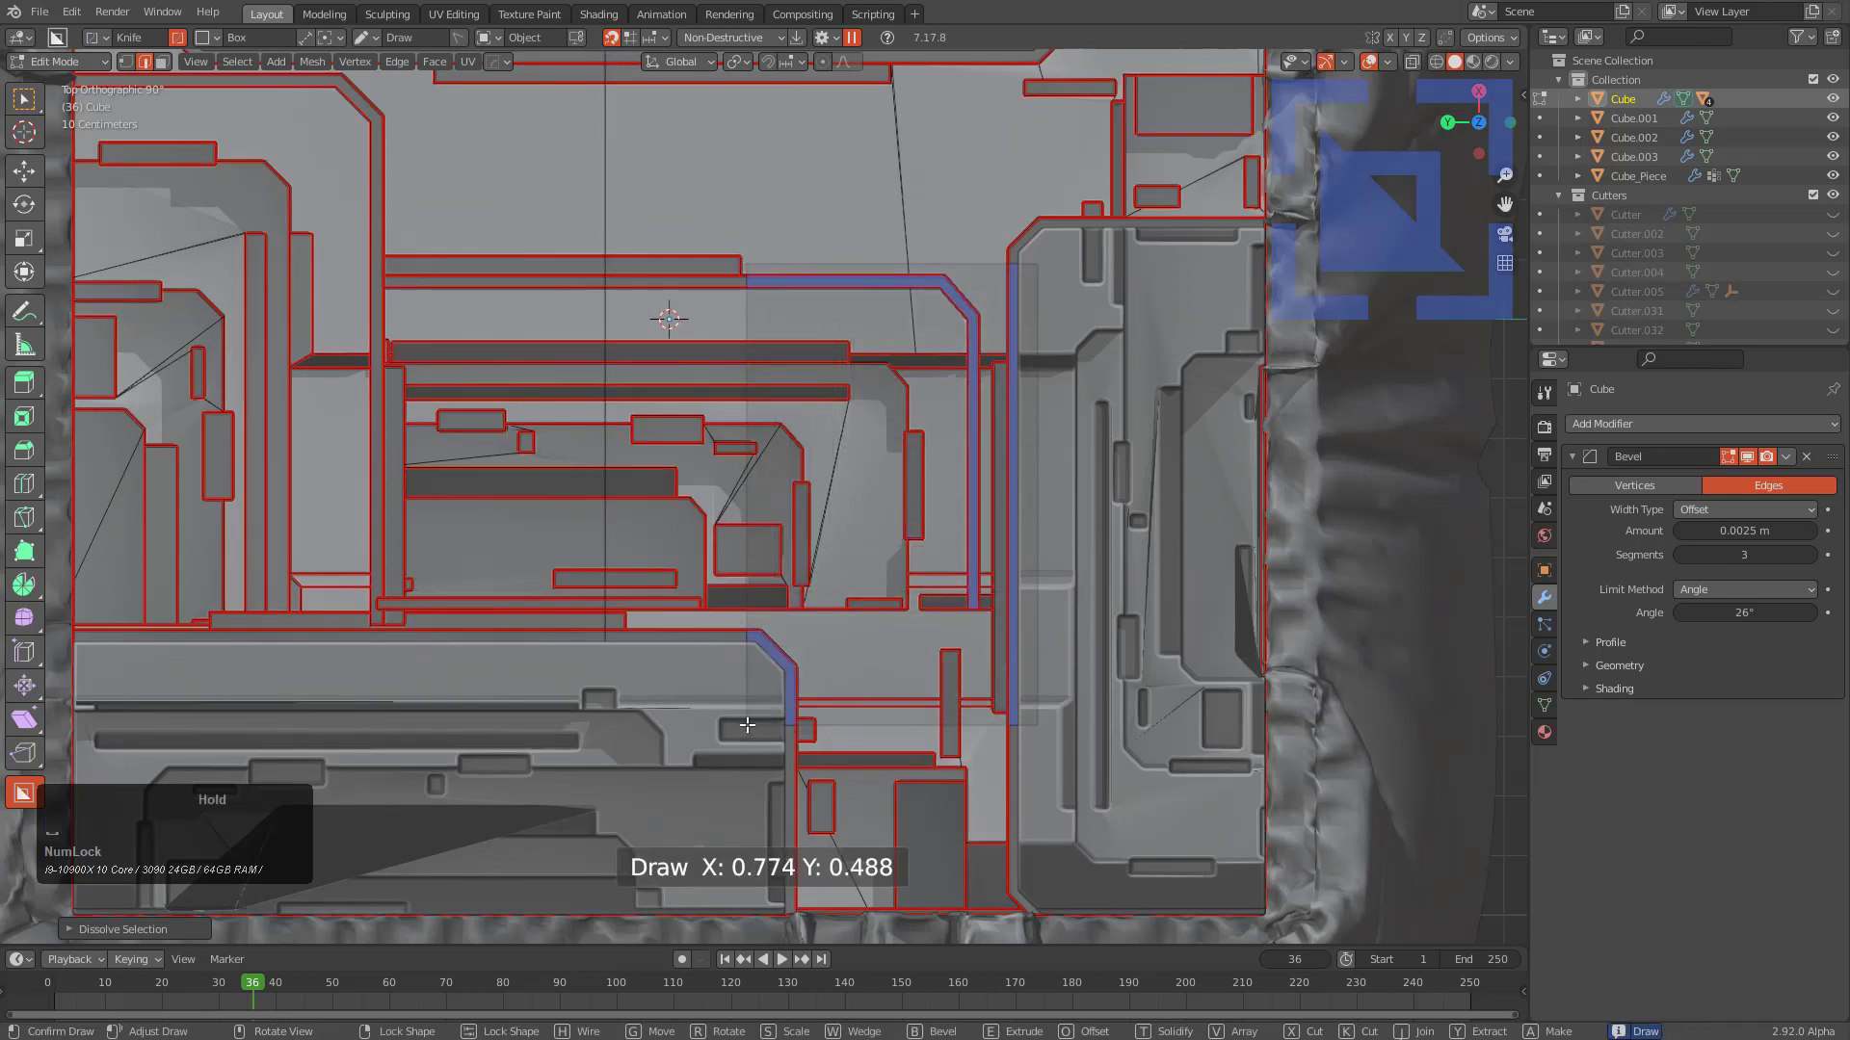
drag(748, 724, 748, 724)
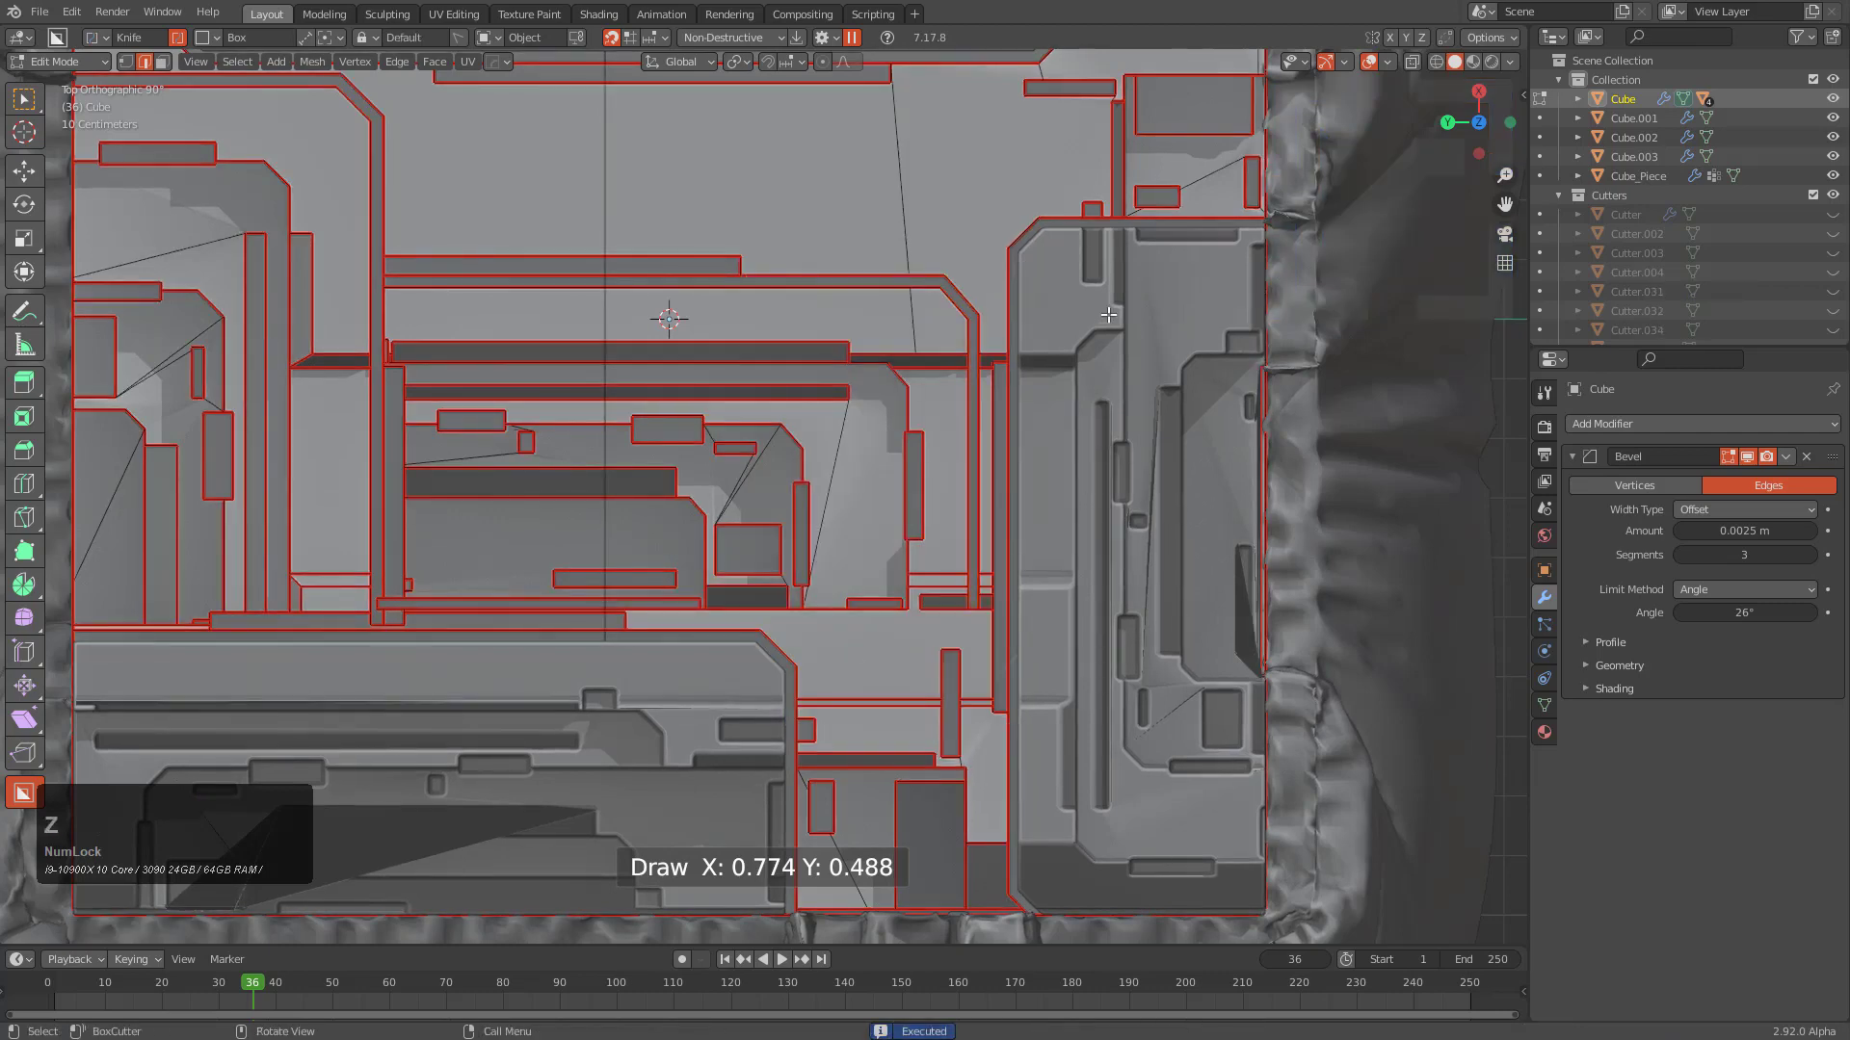
scroll(1146, 346, down, 2)
drag(1169, 324, 791, 283)
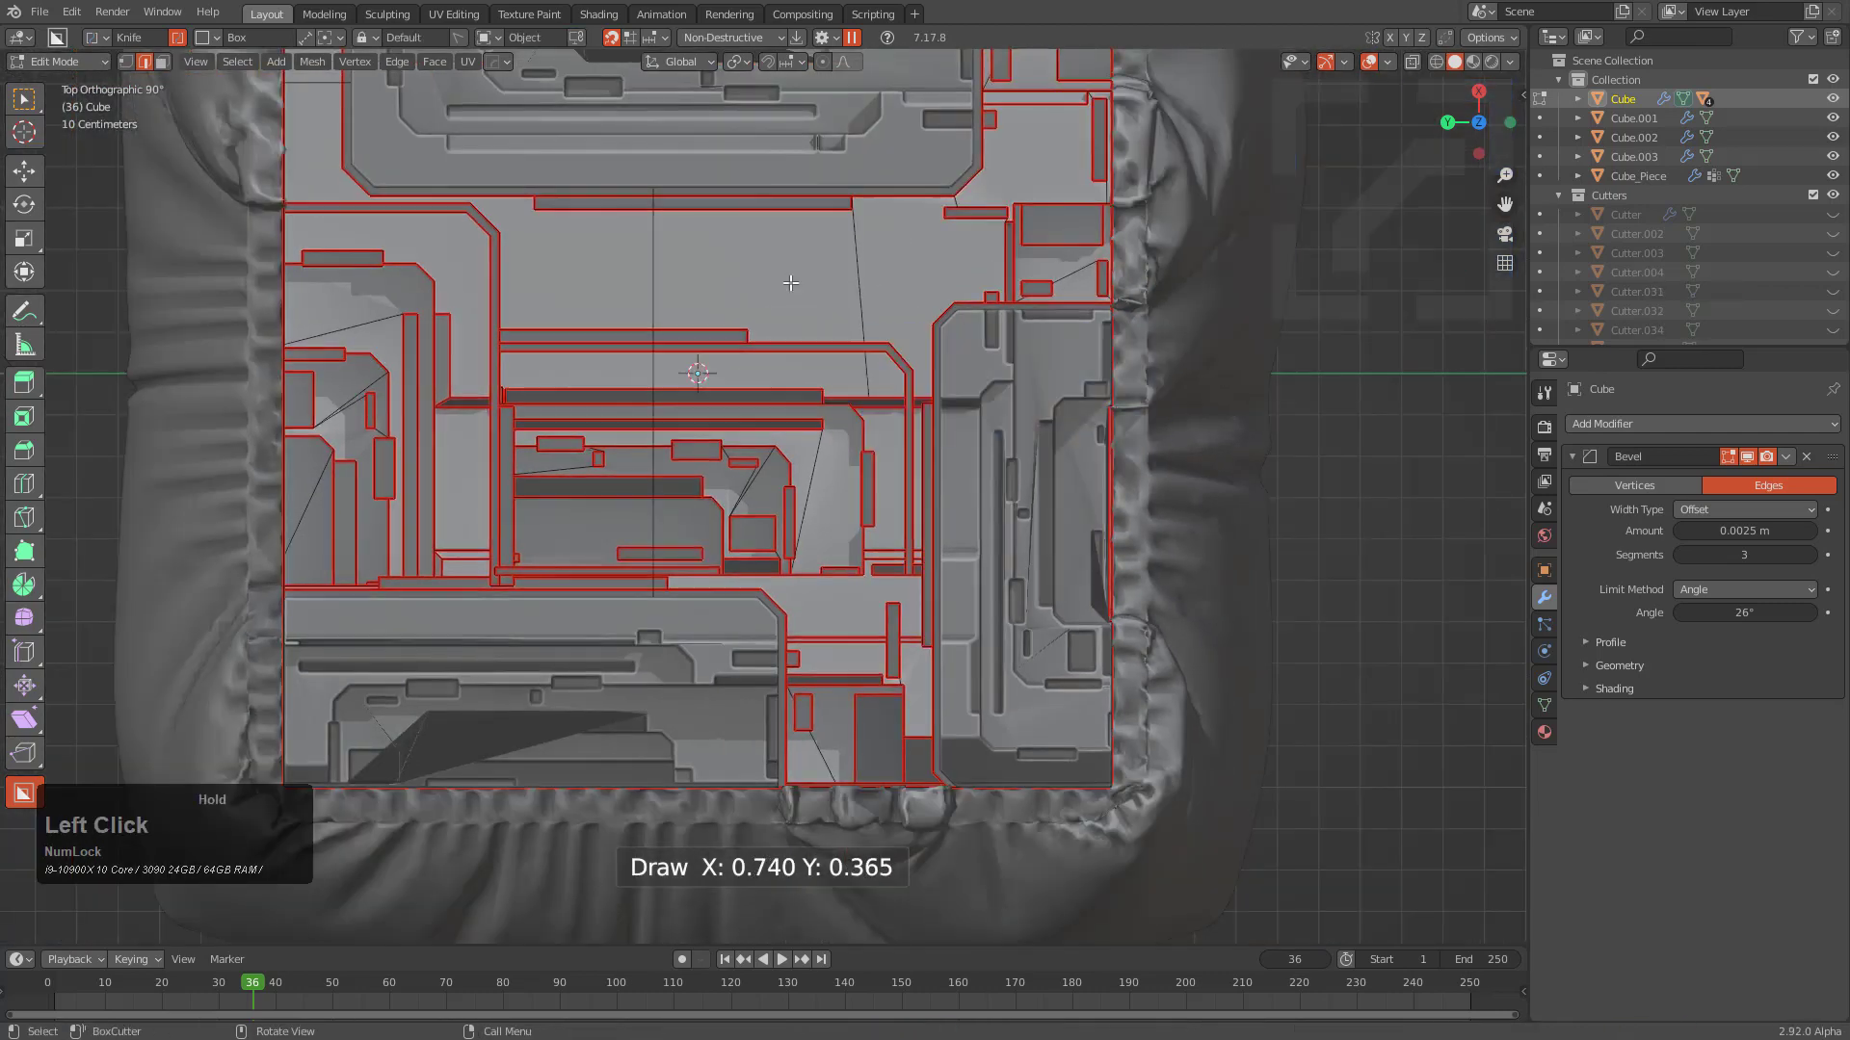
With BoxCutter aligned to View, knife a box about 0.507 by 0.690 through the recess and dissolve the diagonal edges around the small slot
scroll(1050, 359, up, 2)
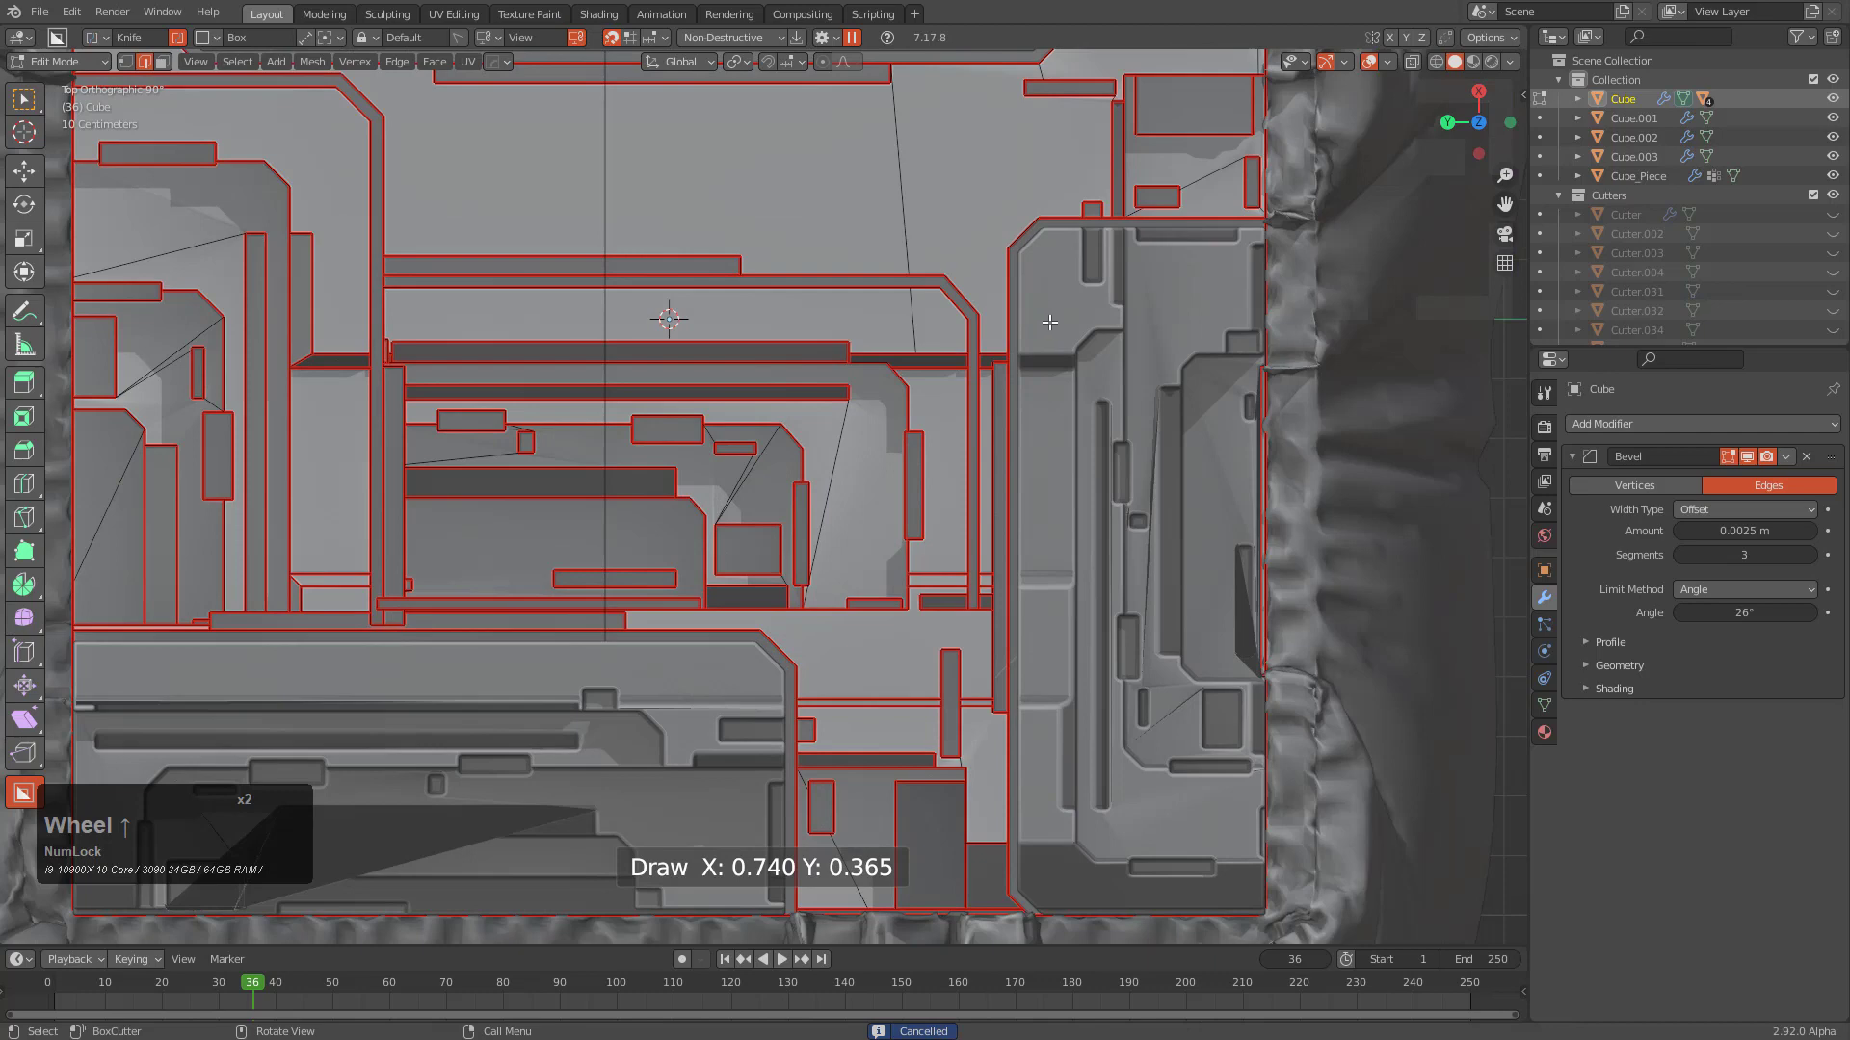
mouse_move(1046, 317)
mouse_down()
mouse_move(966, 353)
mouse_move(806, 549)
mouse_move(772, 720)
mouse_move(742, 725)
mouse_up()
scroll(741, 578, up, 5)
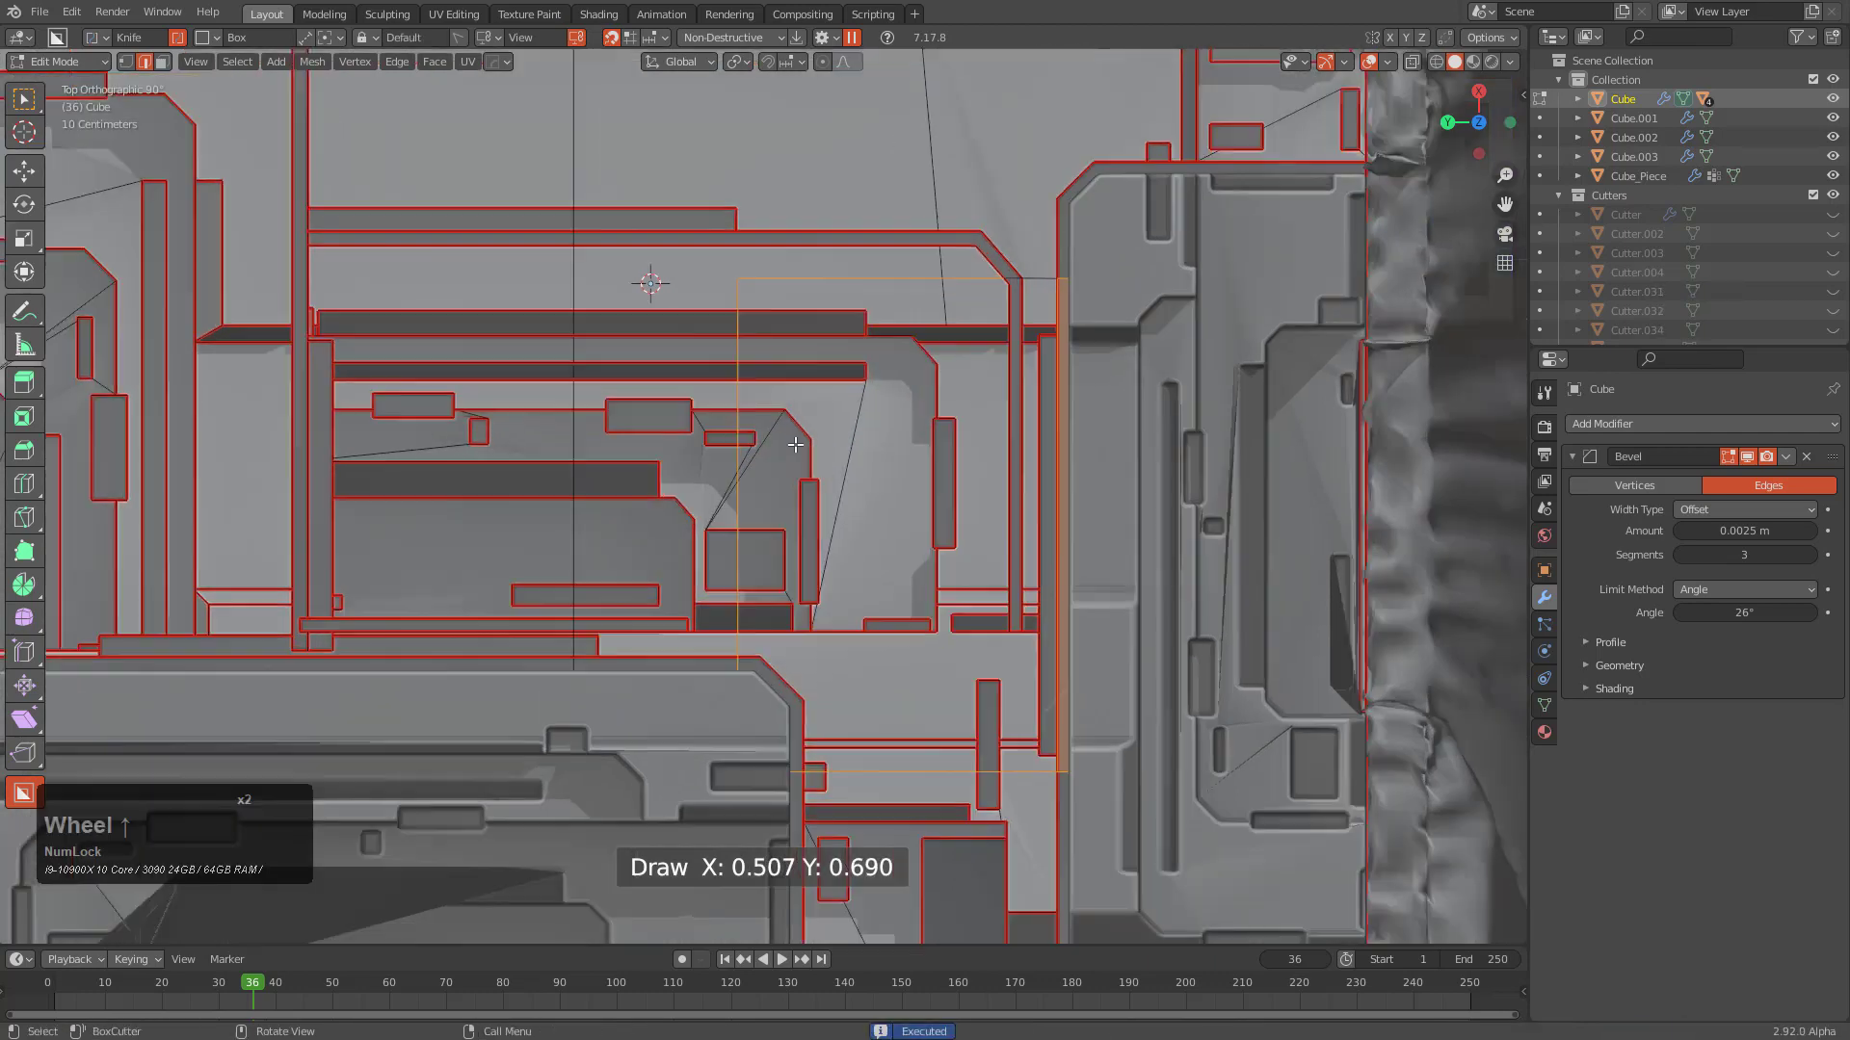
shift+click(720, 420)
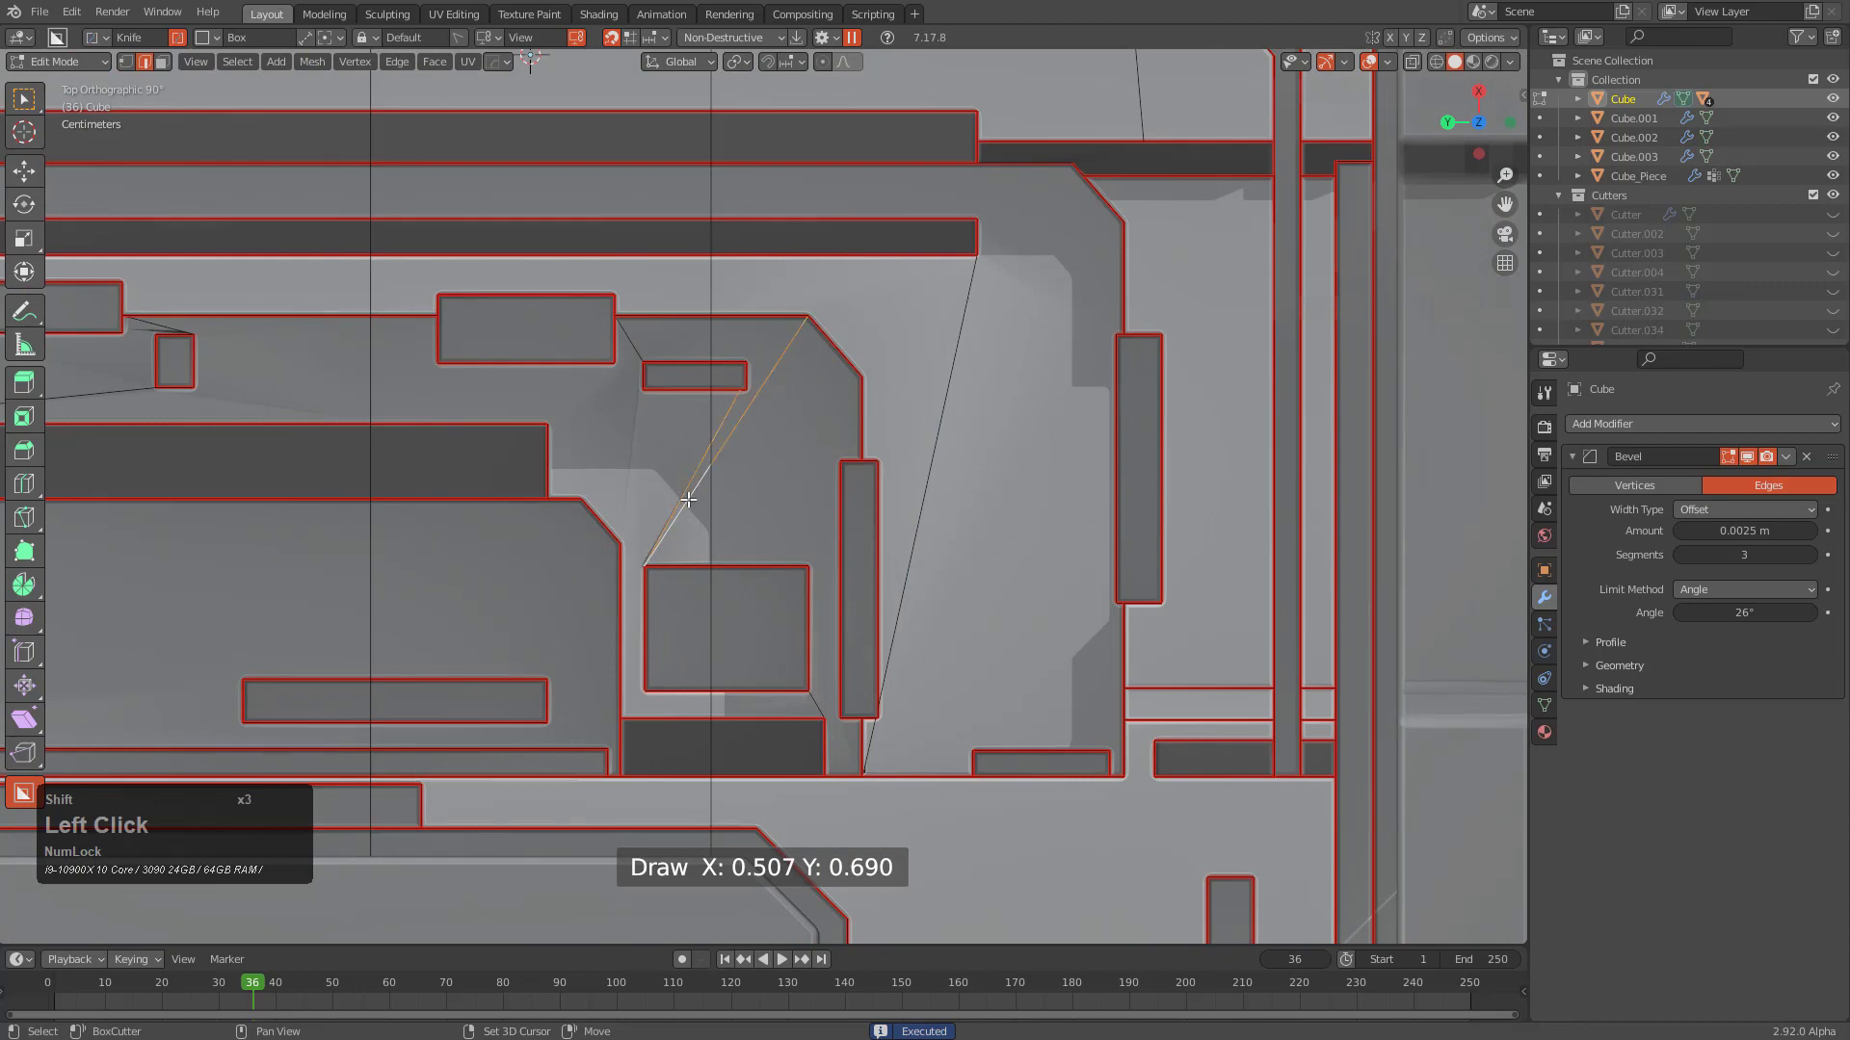
key(x)
Knife a box about 0.349 by 1.034 through the recess and dissolve the diagonal edge segments beside its slots and small hole
scroll(640, 446, down, 5)
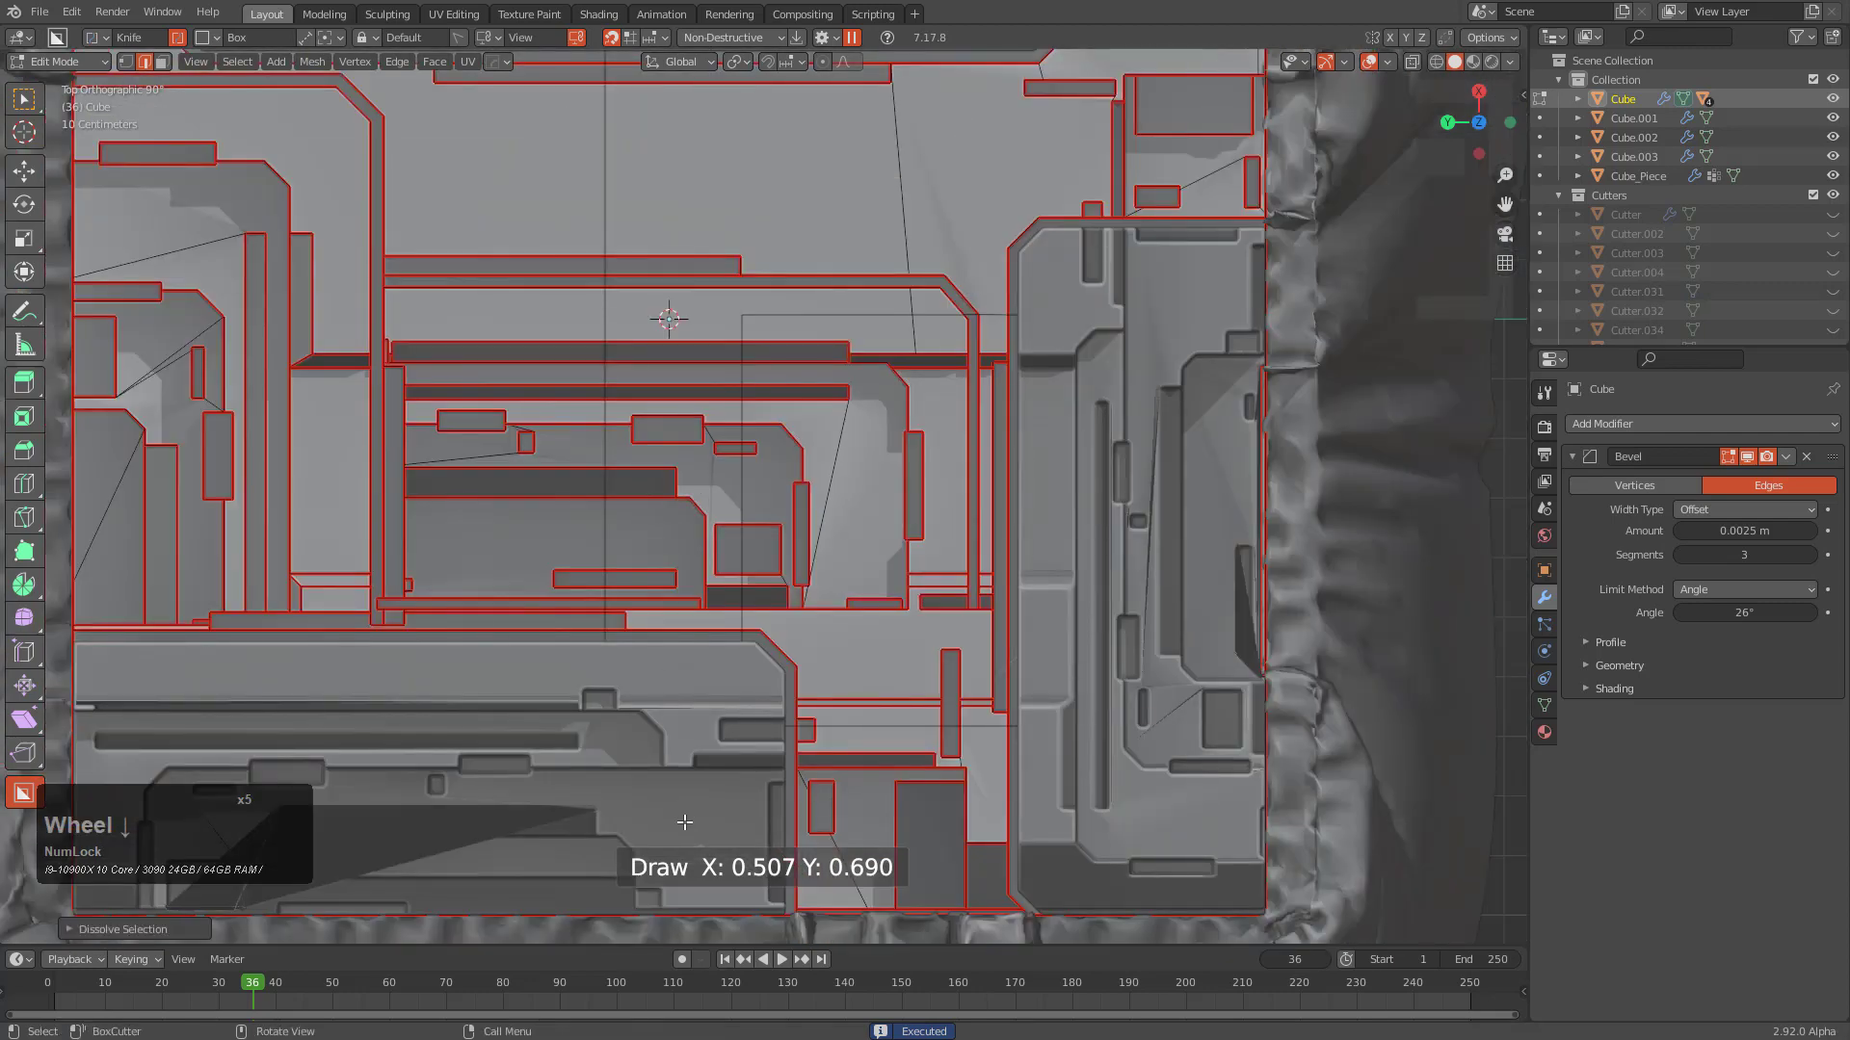
mouse_move(677, 816)
mouse_down()
mouse_move(639, 578)
mouse_move(511, 247)
mouse_move(468, 198)
mouse_up()
scroll(468, 199, up, 3)
shift+middle_drag(469, 289, 575, 413)
scroll(575, 413, up, 3)
shift+click(456, 395)
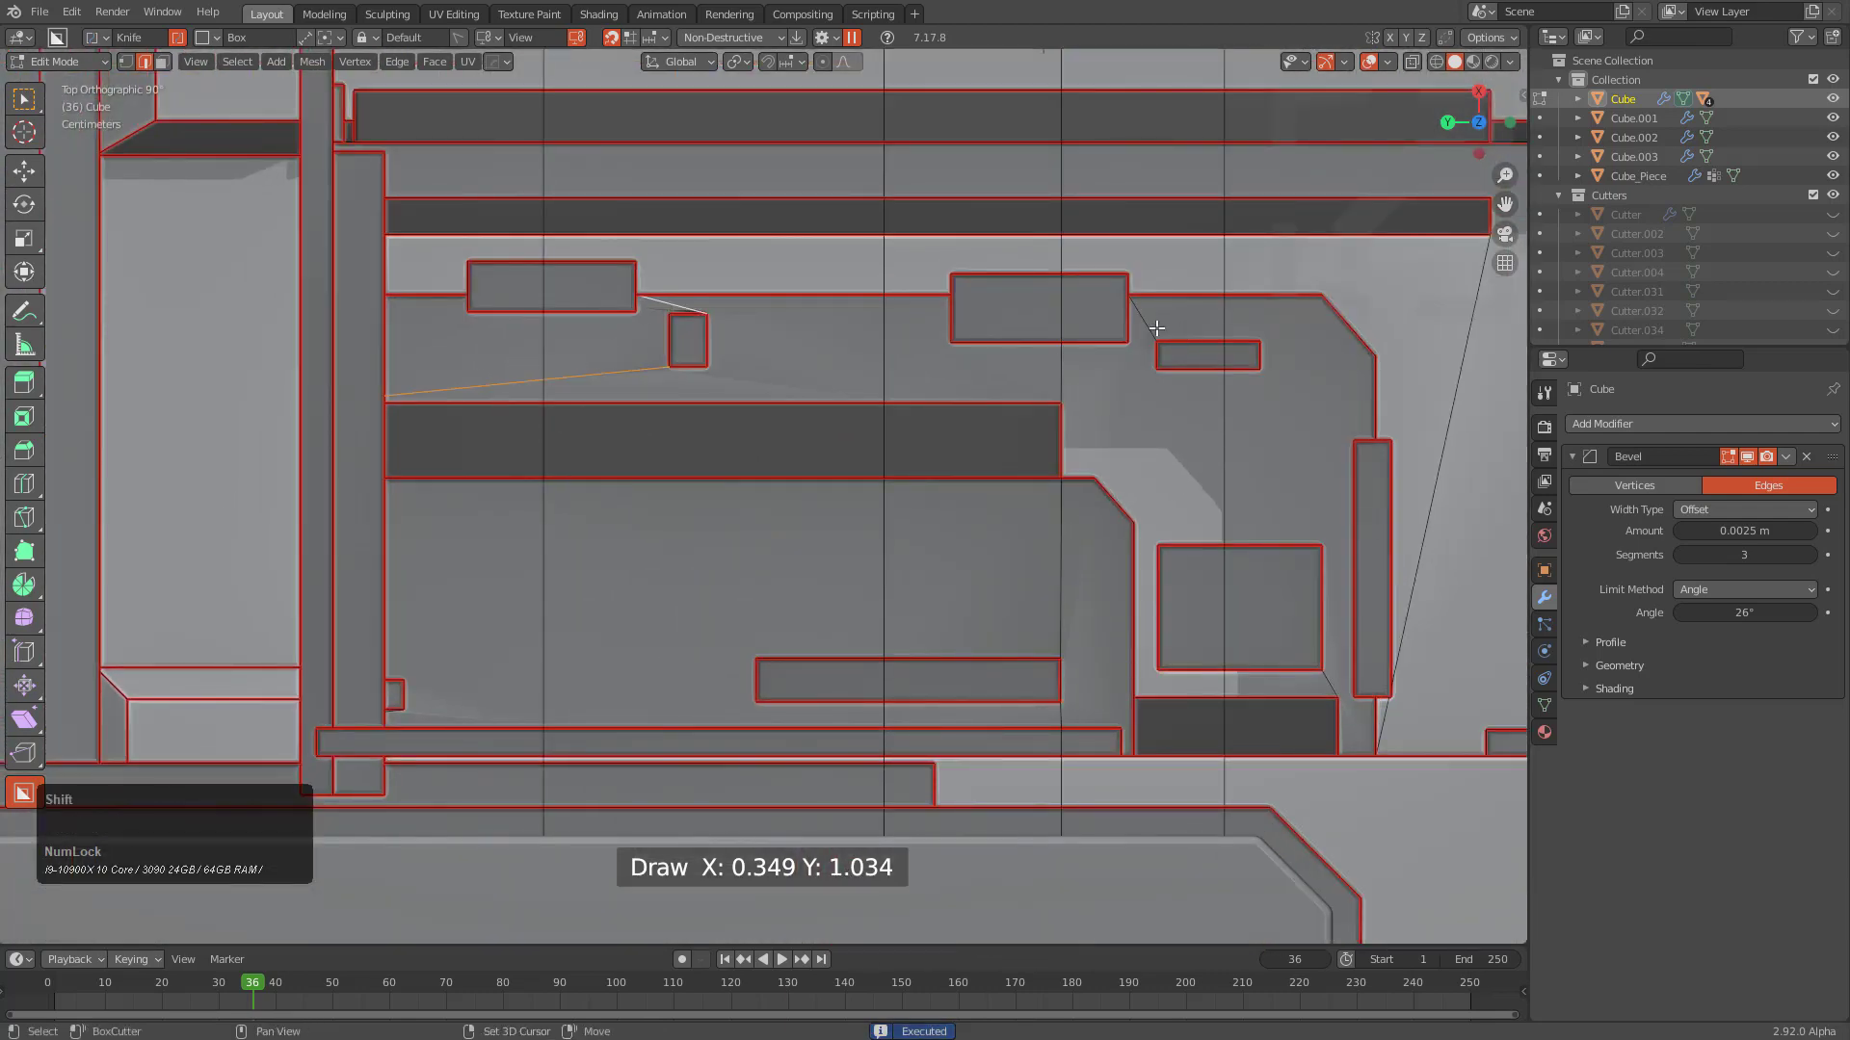
key(x)
scroll(1175, 340, down, 2)
scroll(1011, 404, up, 2)
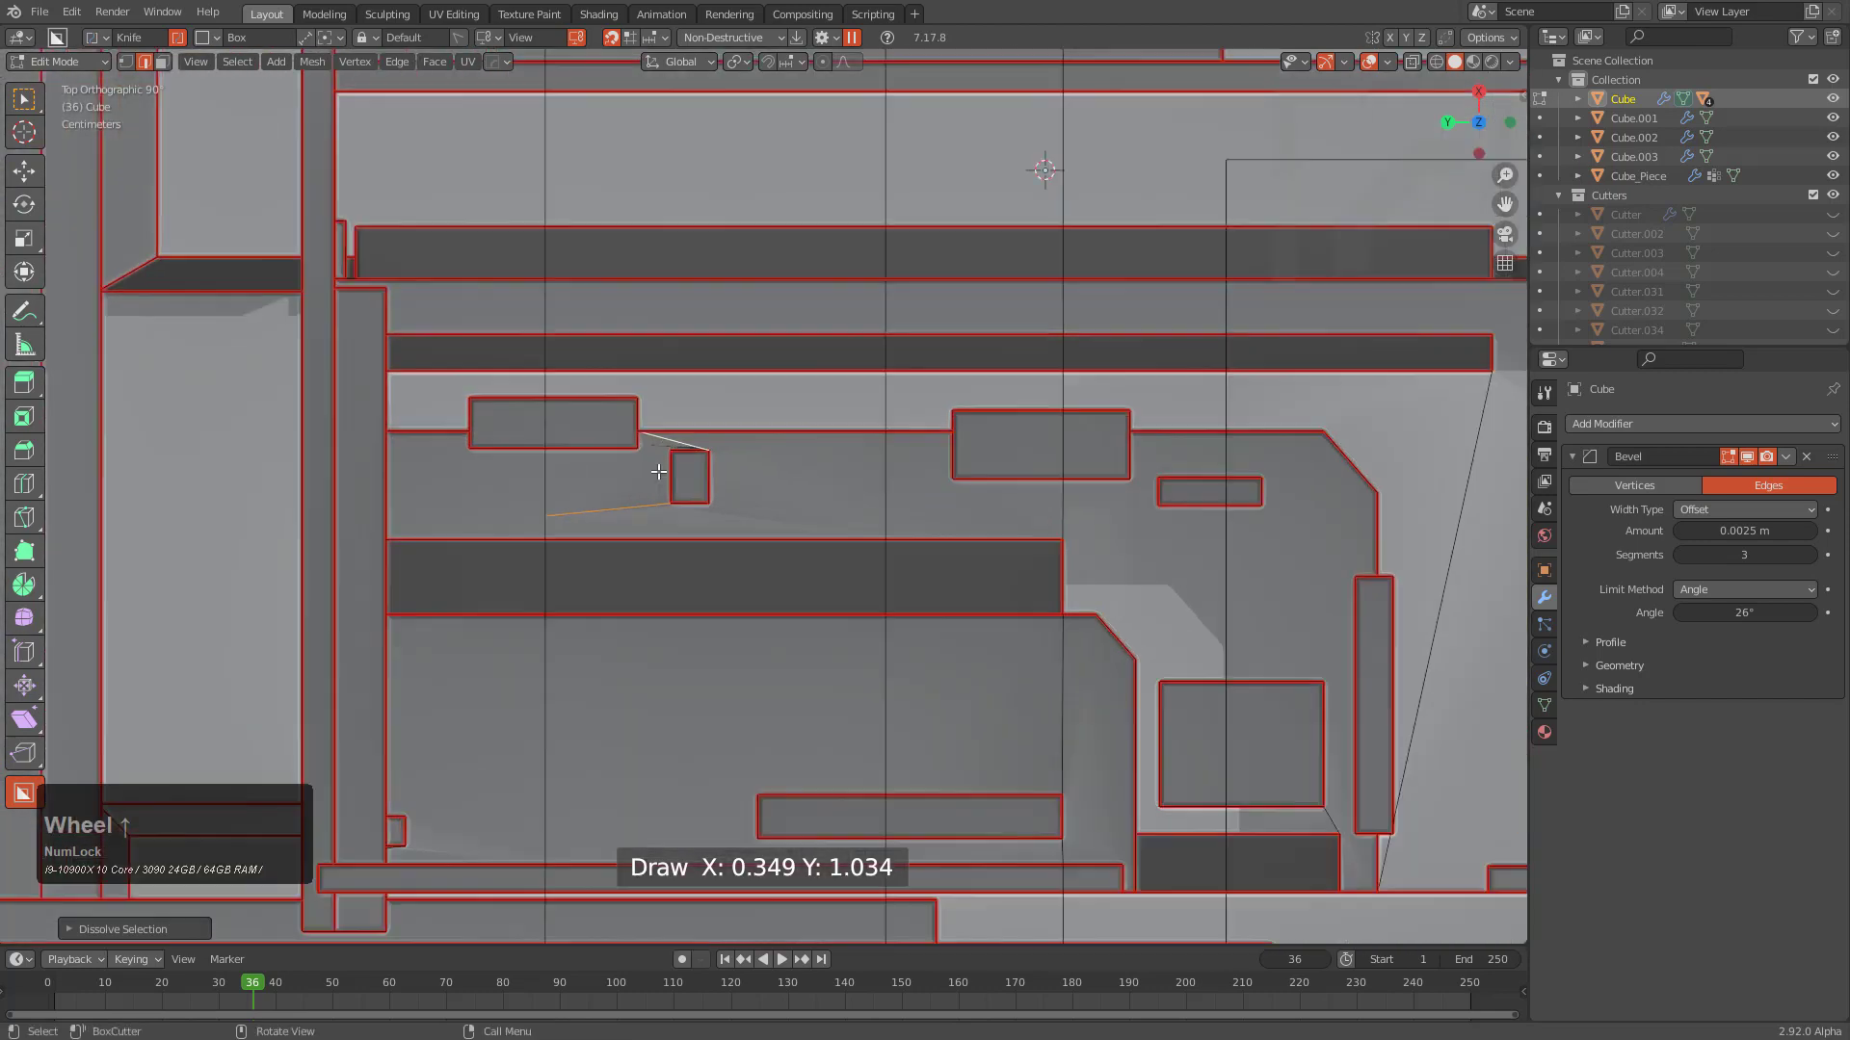
Knife a narrow box about 0.105 by 0.737 through the small hole in the central recess
scroll(802, 590, down, 2)
scroll(759, 774, down, 3)
drag(732, 792, 783, 433)
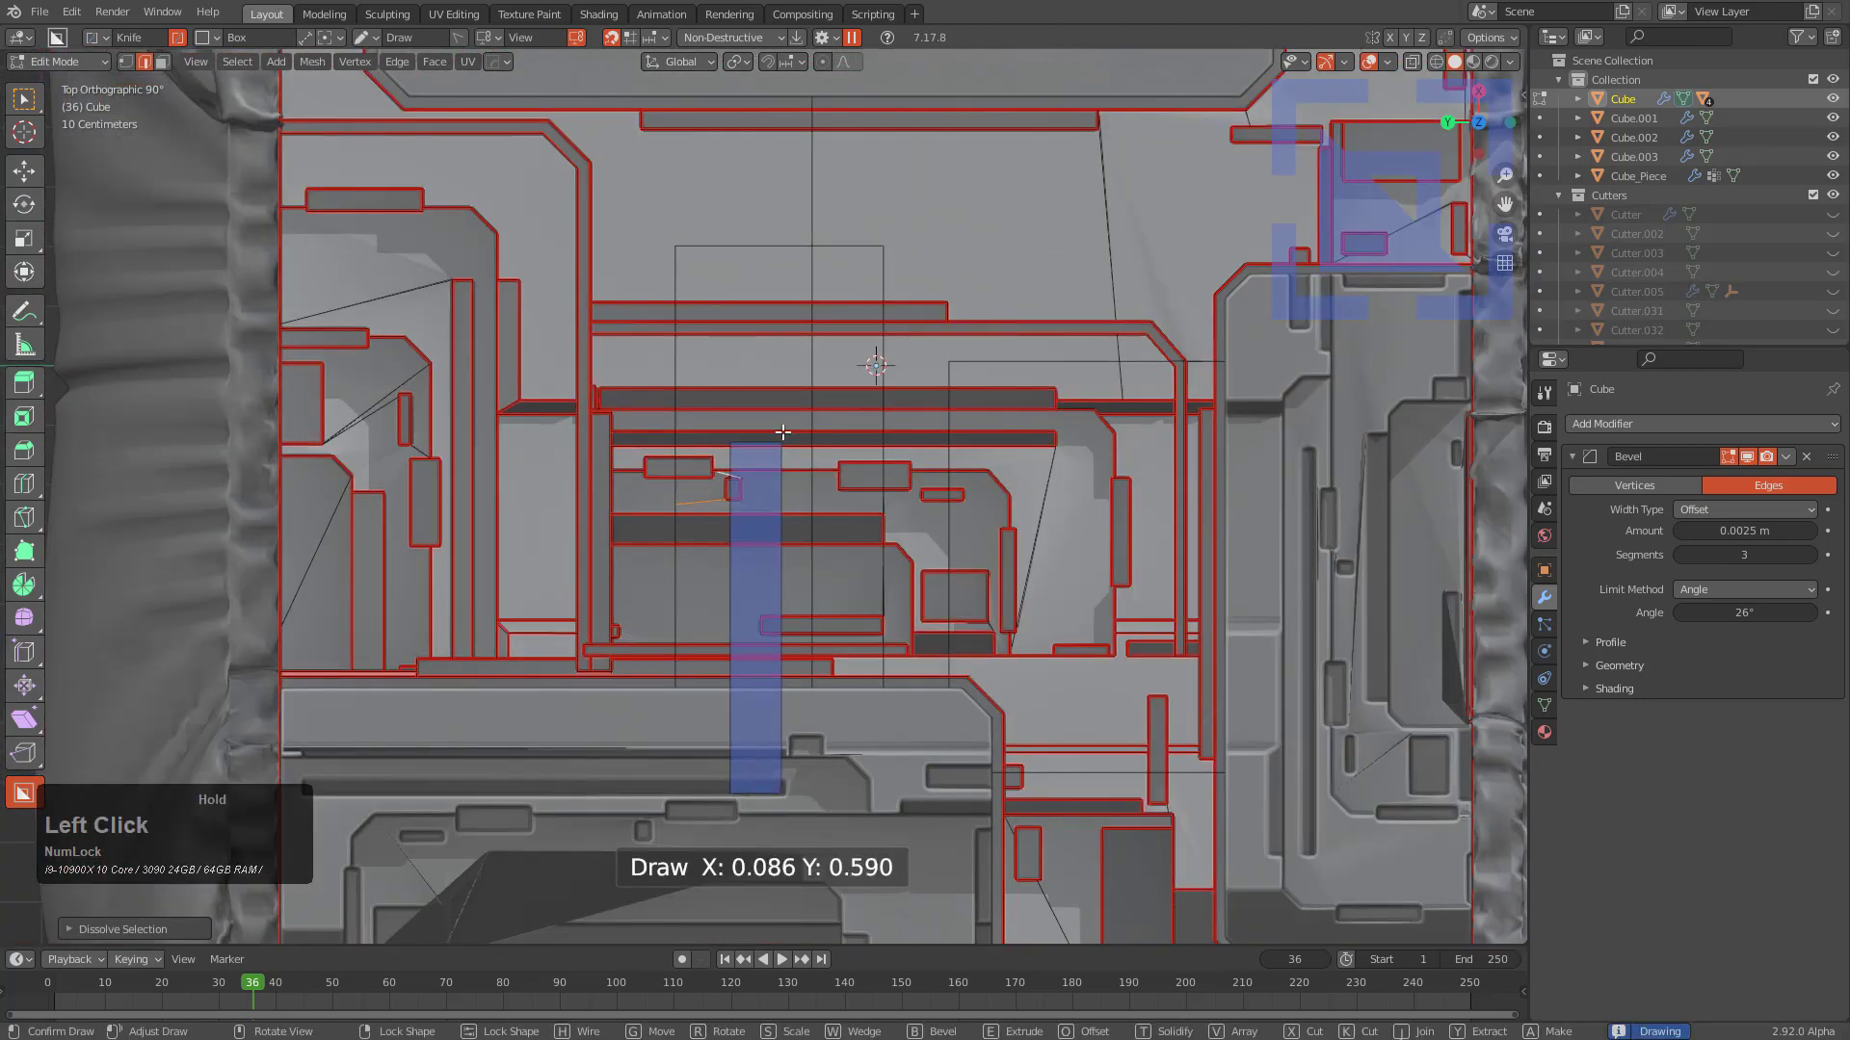
drag(792, 355, 793, 354)
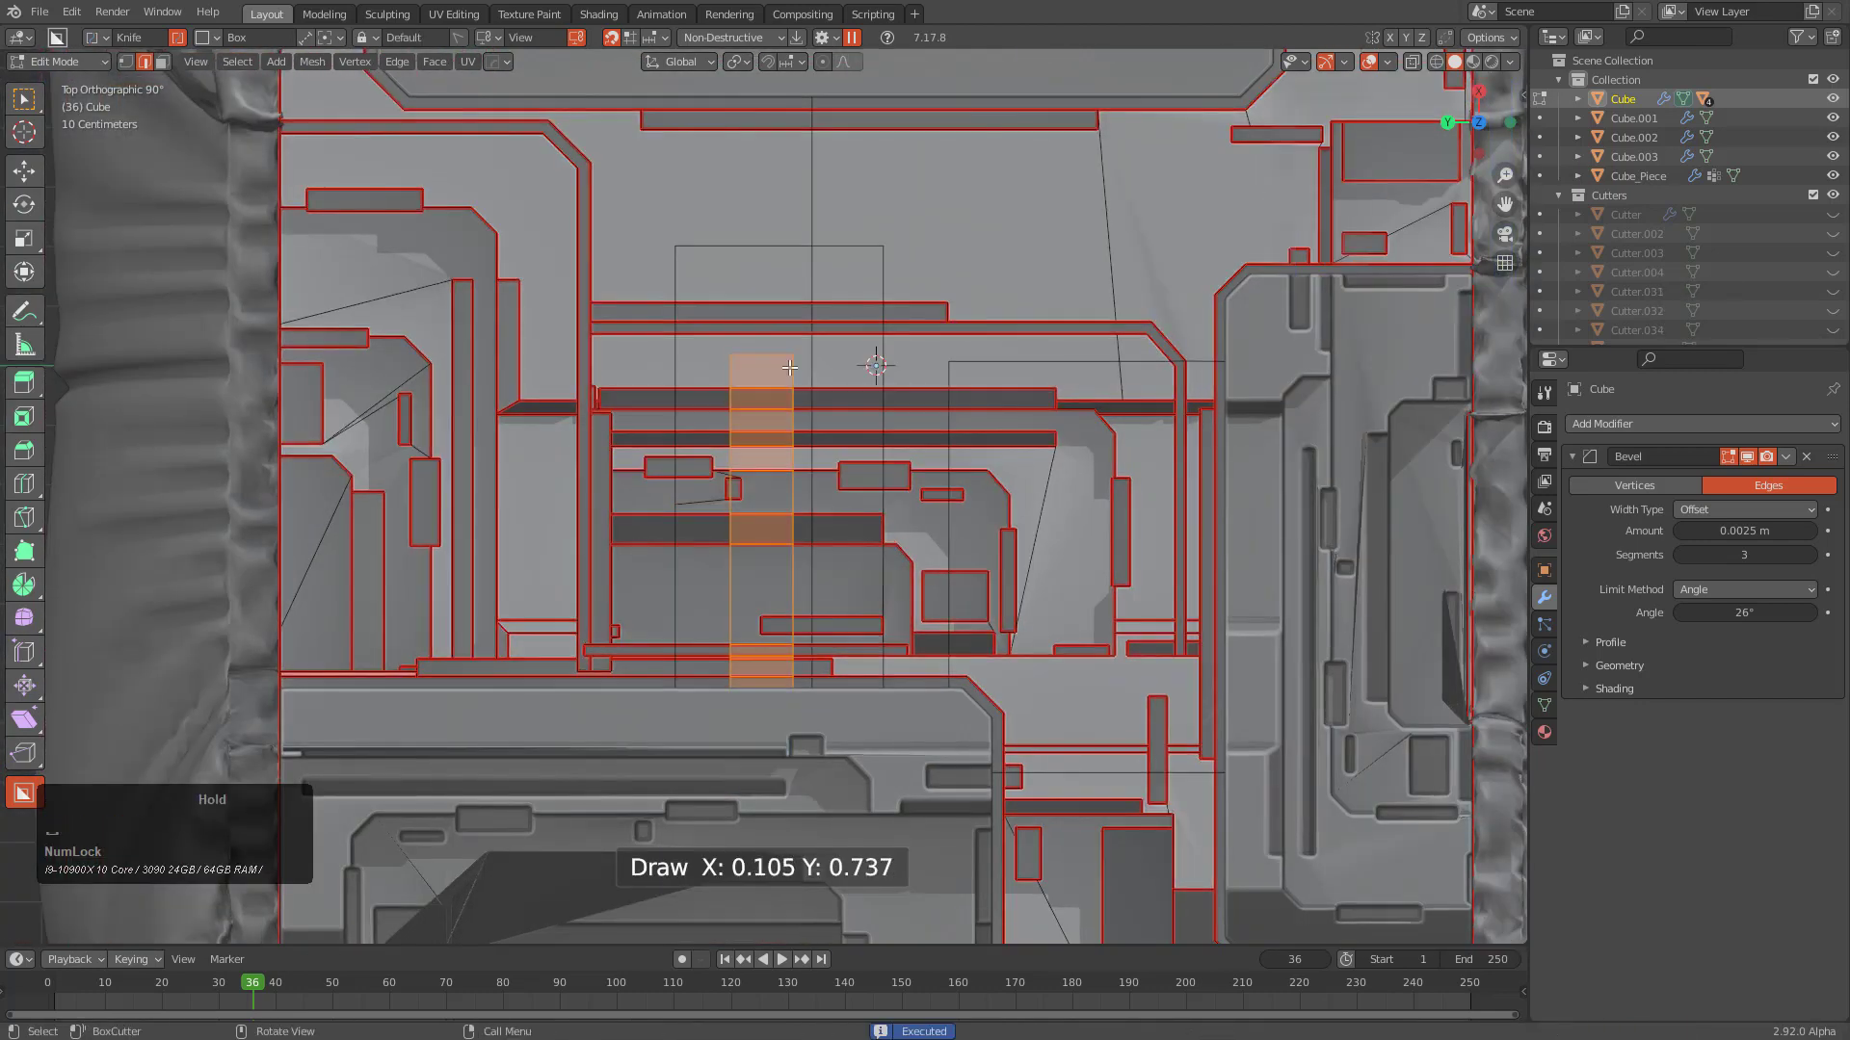
Dissolve the remaining diagonal edges connected to the corners of the small hole
scroll(653, 421, up, 6)
click(625, 388)
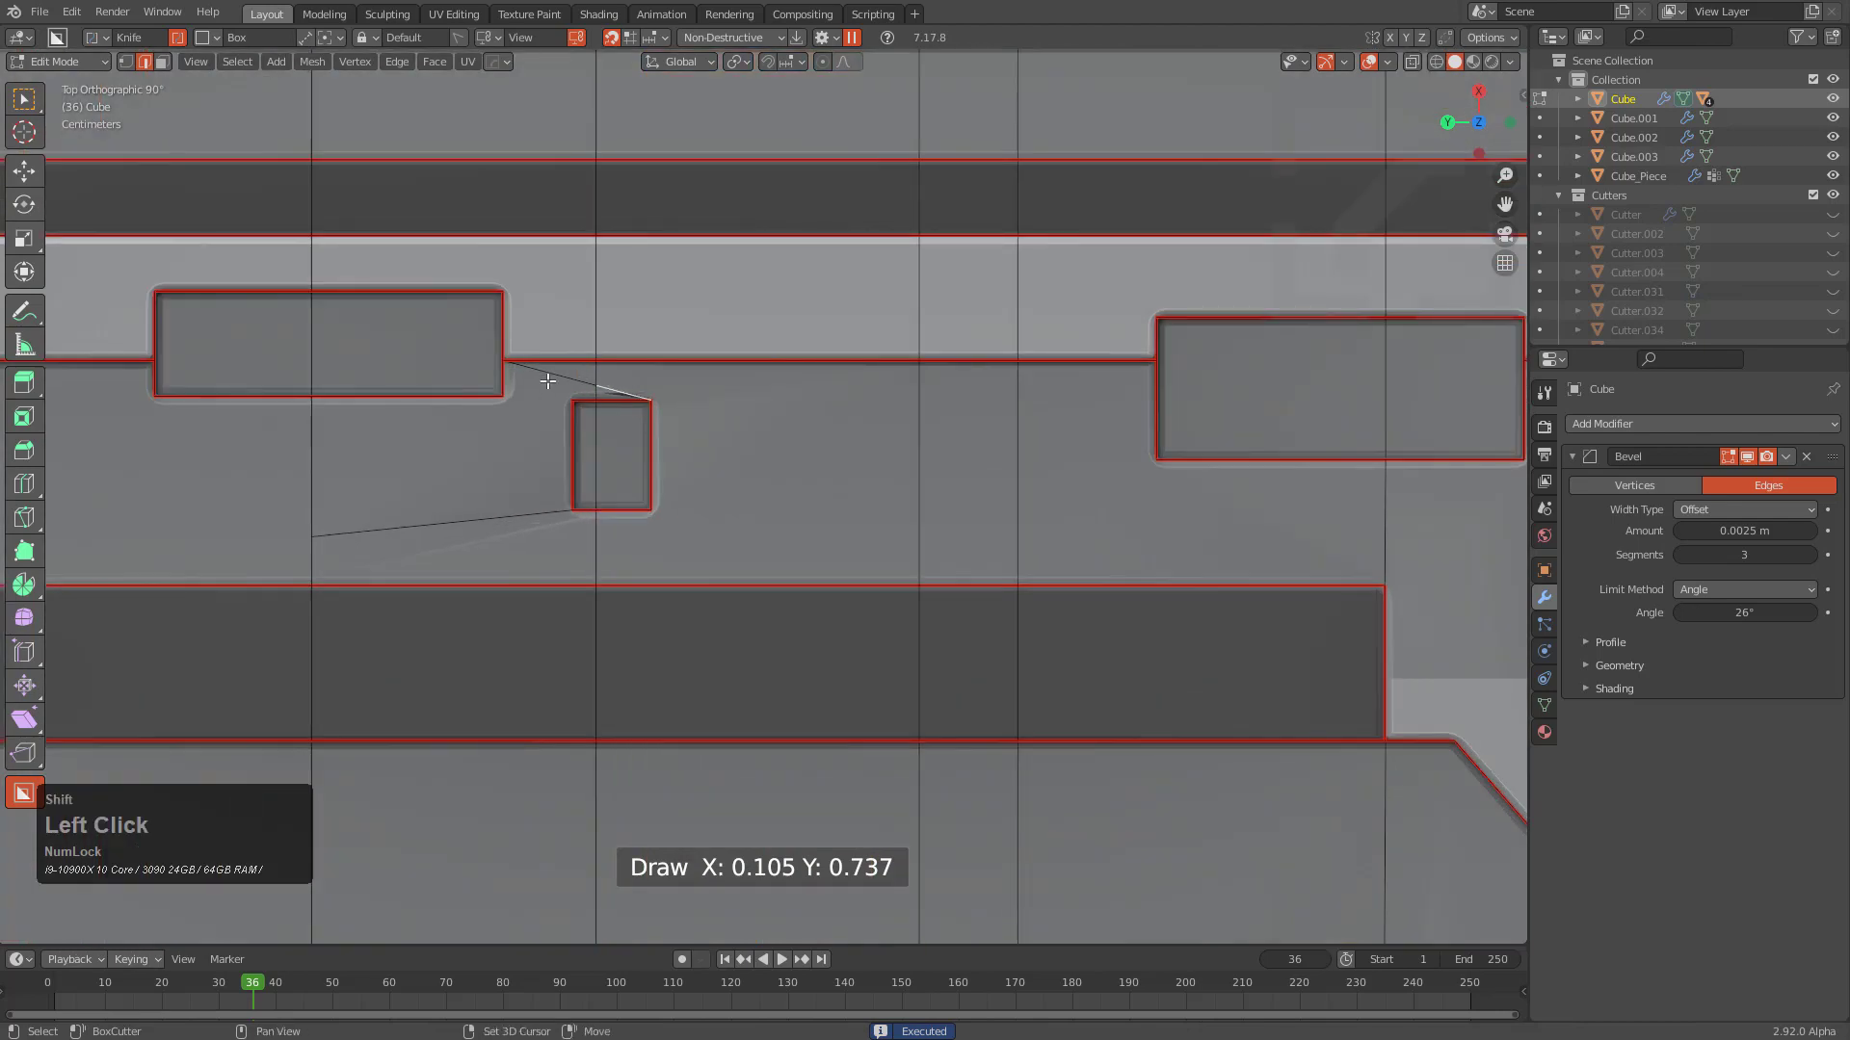
key(ctrl+x)
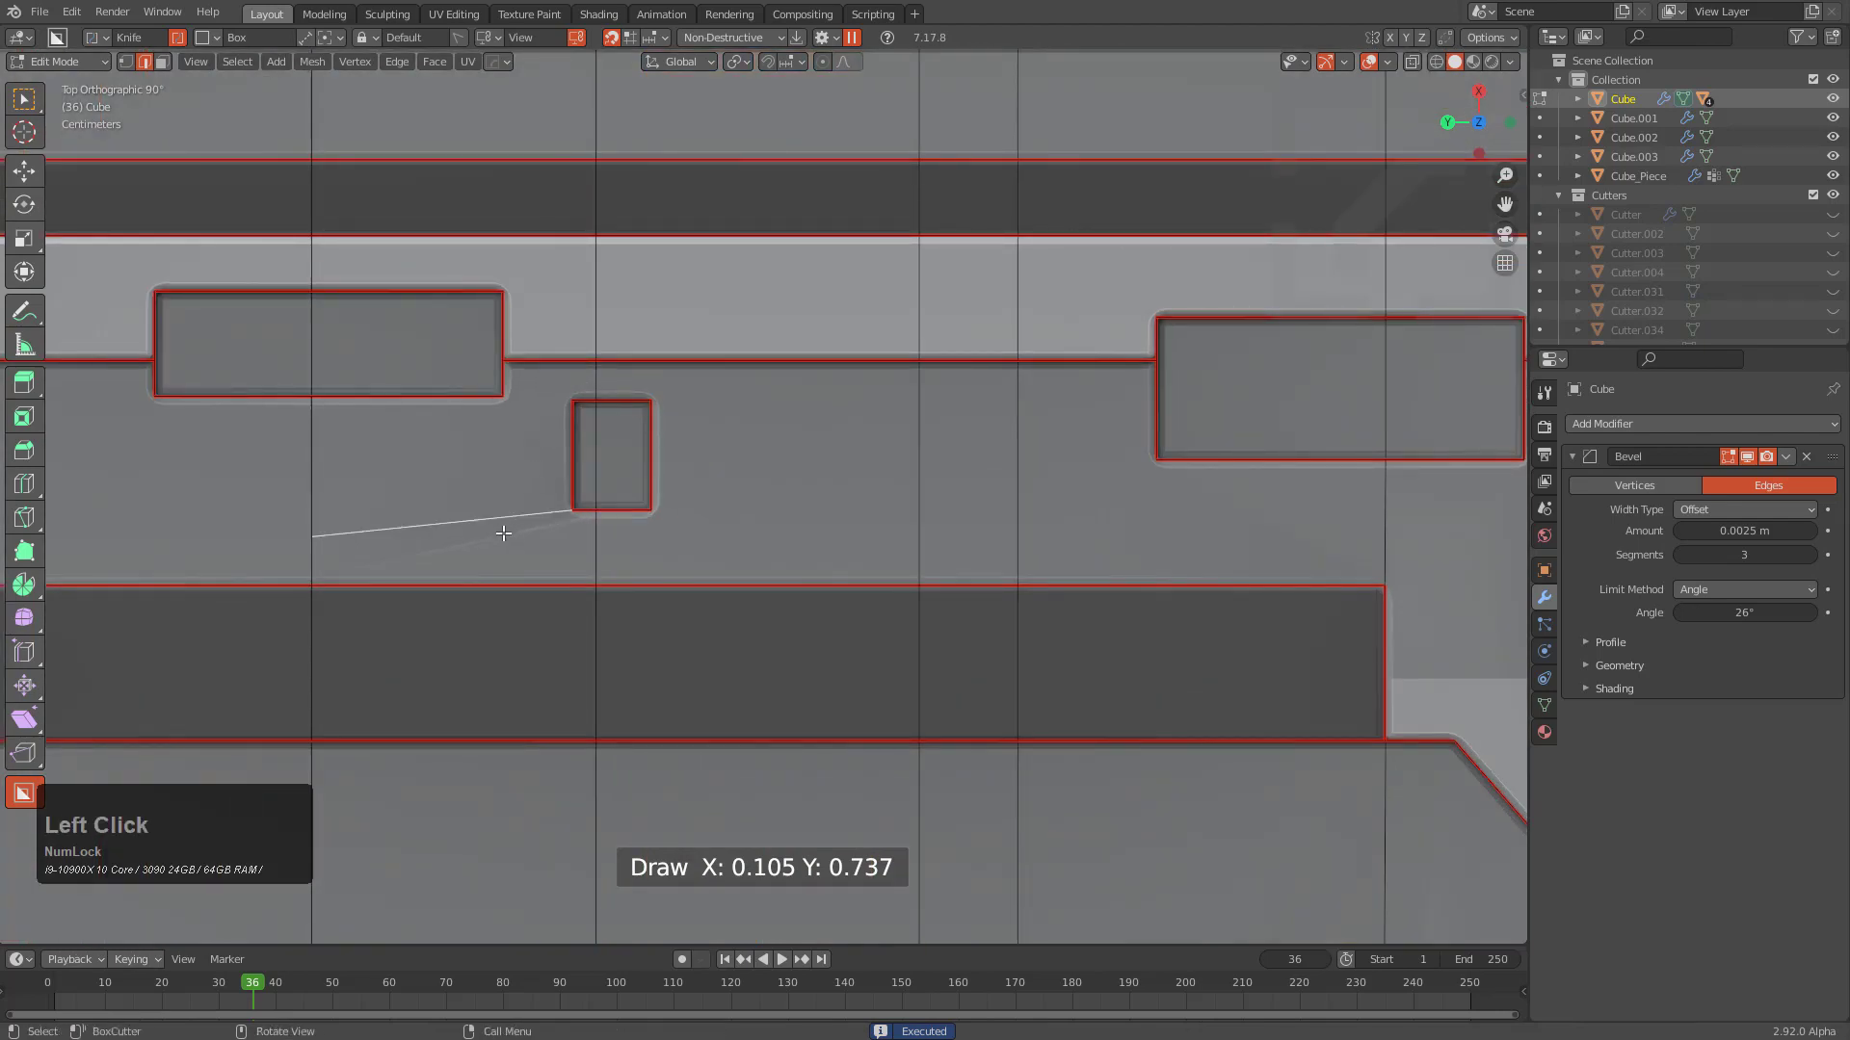
key(ctrl+x)
Dissolve the long diagonal edge crossing the outer ledge of the central recess
scroll(835, 507, down, 4)
shift+middle_drag(1127, 471, 908, 430)
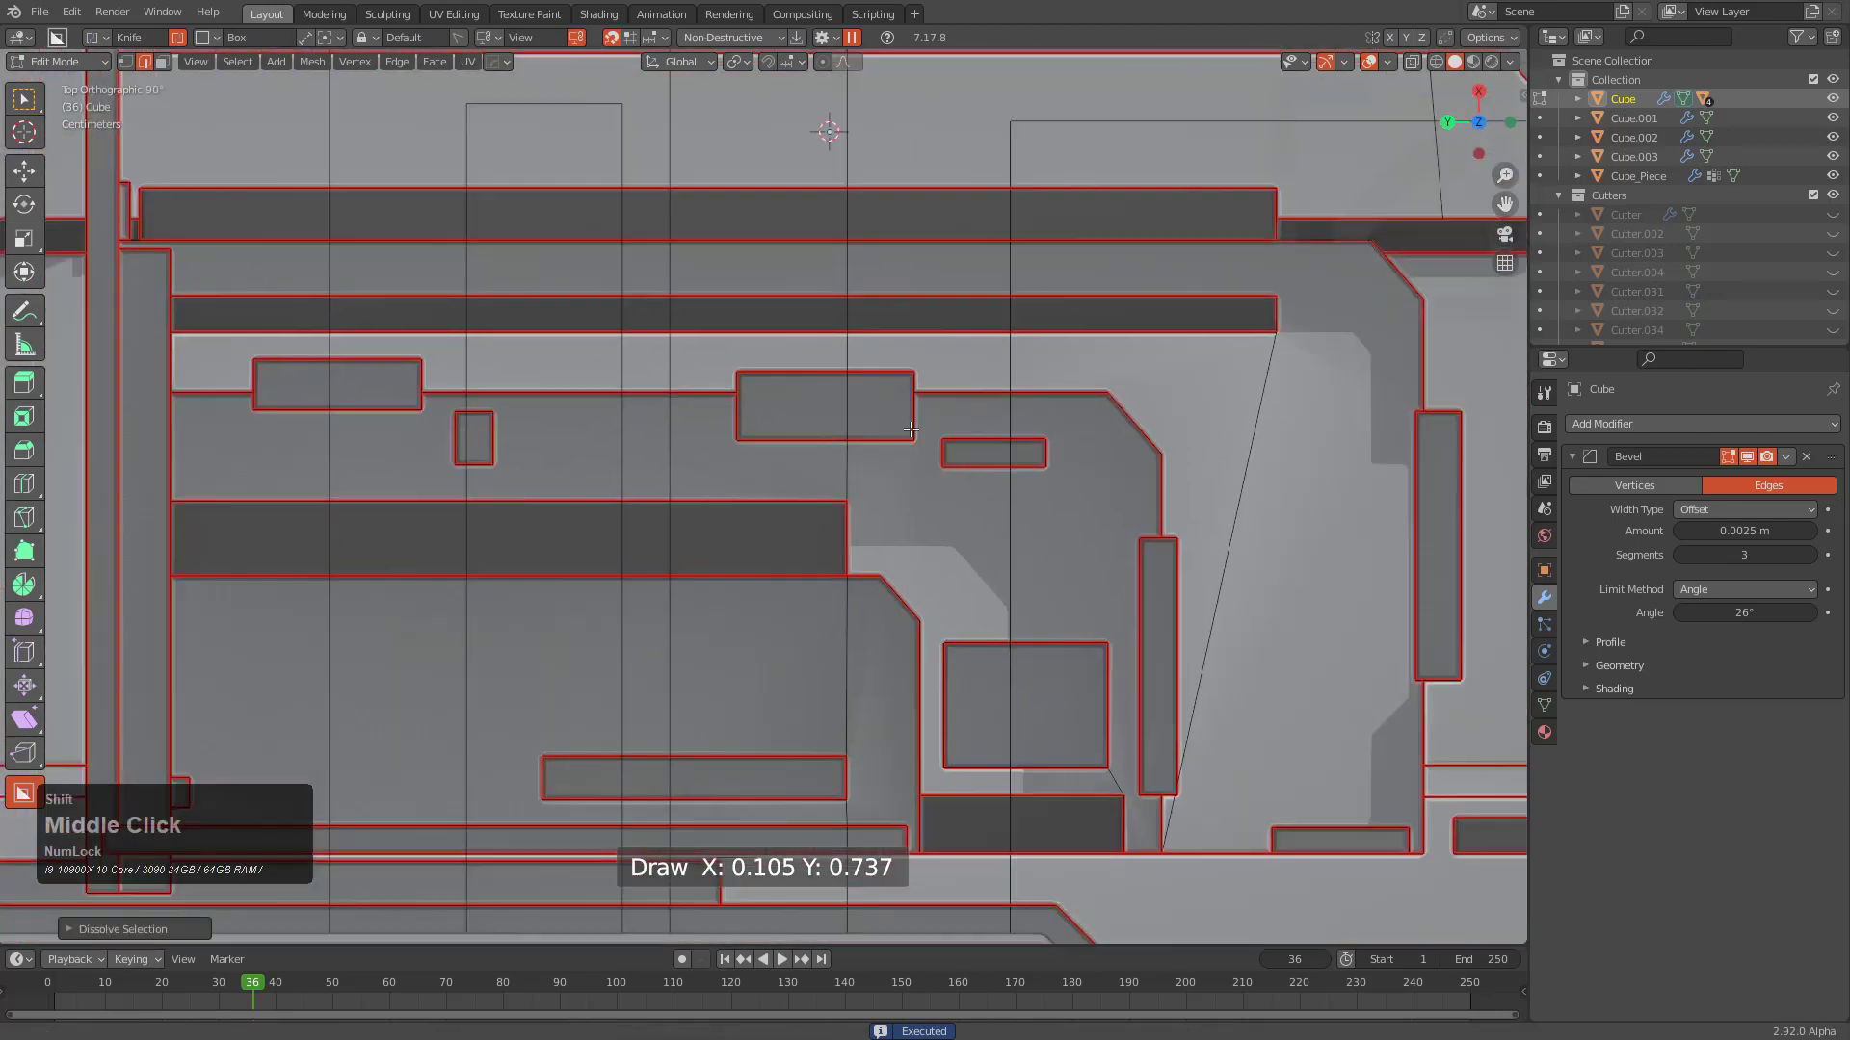
scroll(1149, 529, down, 1)
shift+middle_drag(1150, 529, 1054, 469)
scroll(1062, 460, down, 2)
key(ctrl+x)
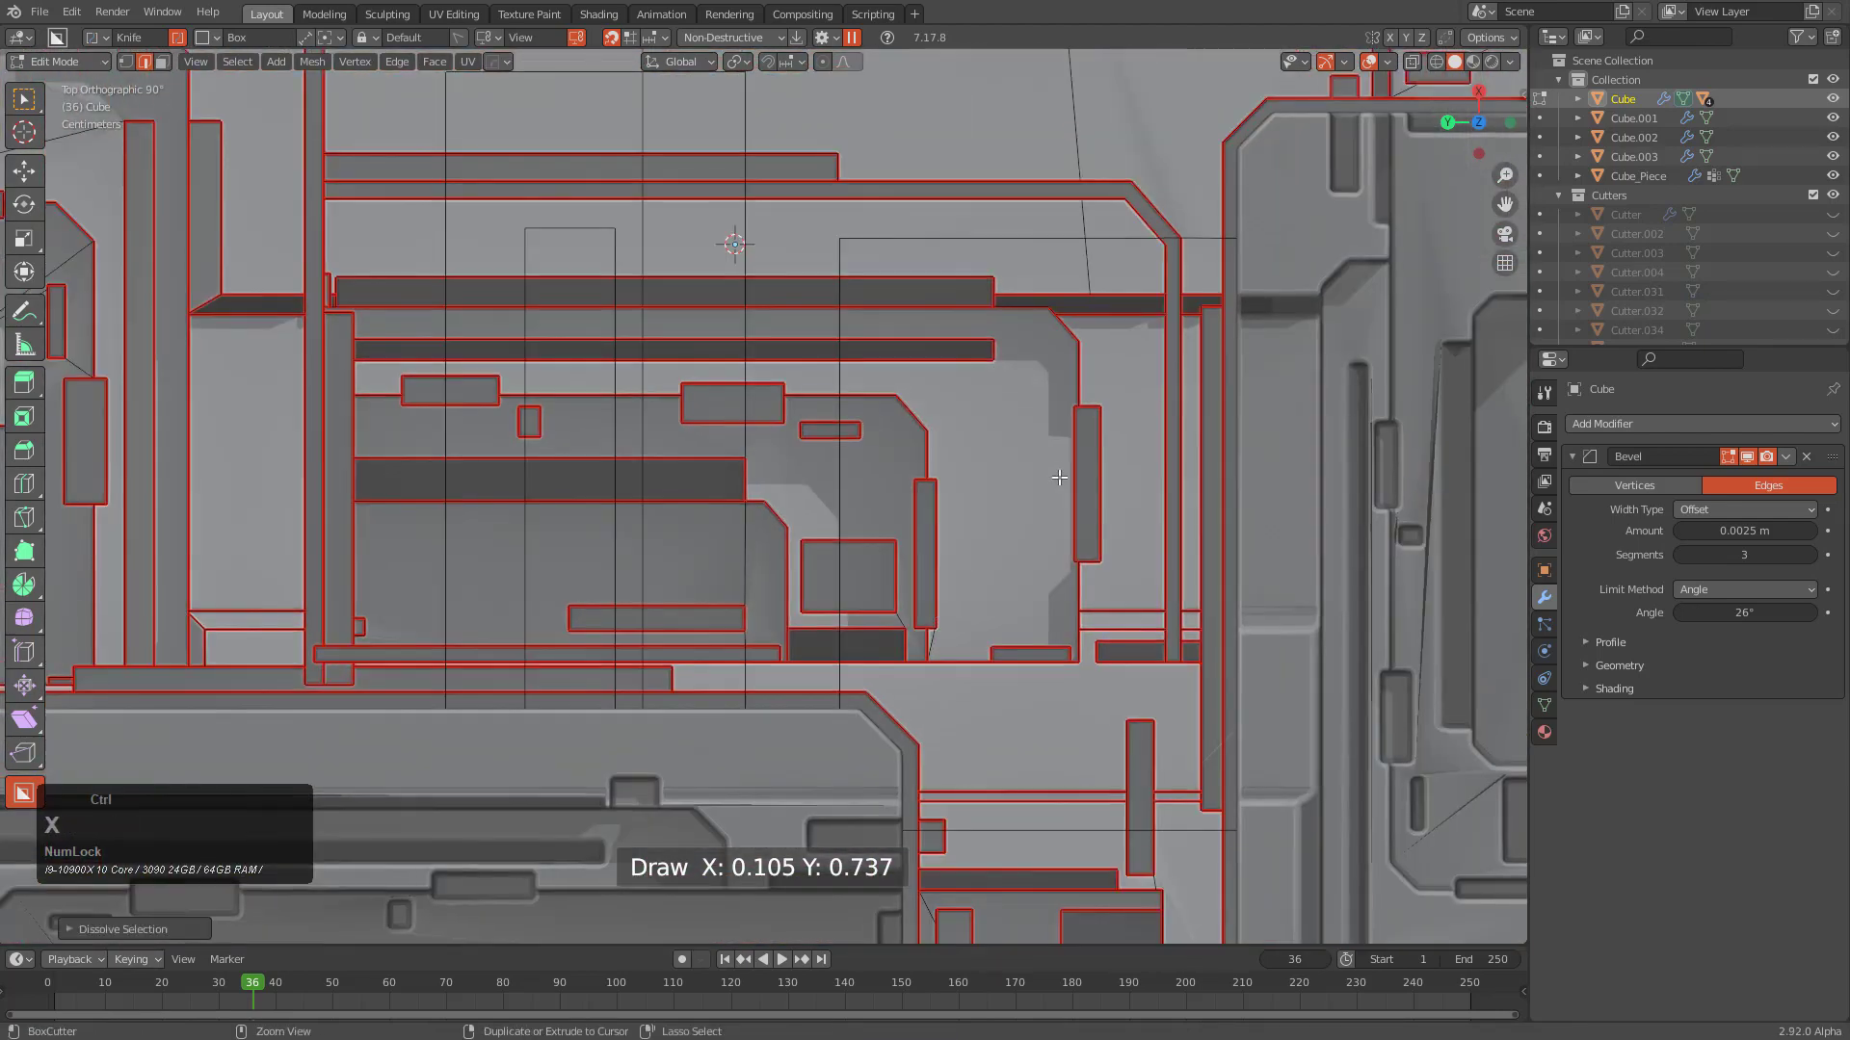
Dissolve the short diagonal edges at the corners of the square hole and the tall slot beside it in the central recess
scroll(986, 647, up, 4)
key(ctrl+x)
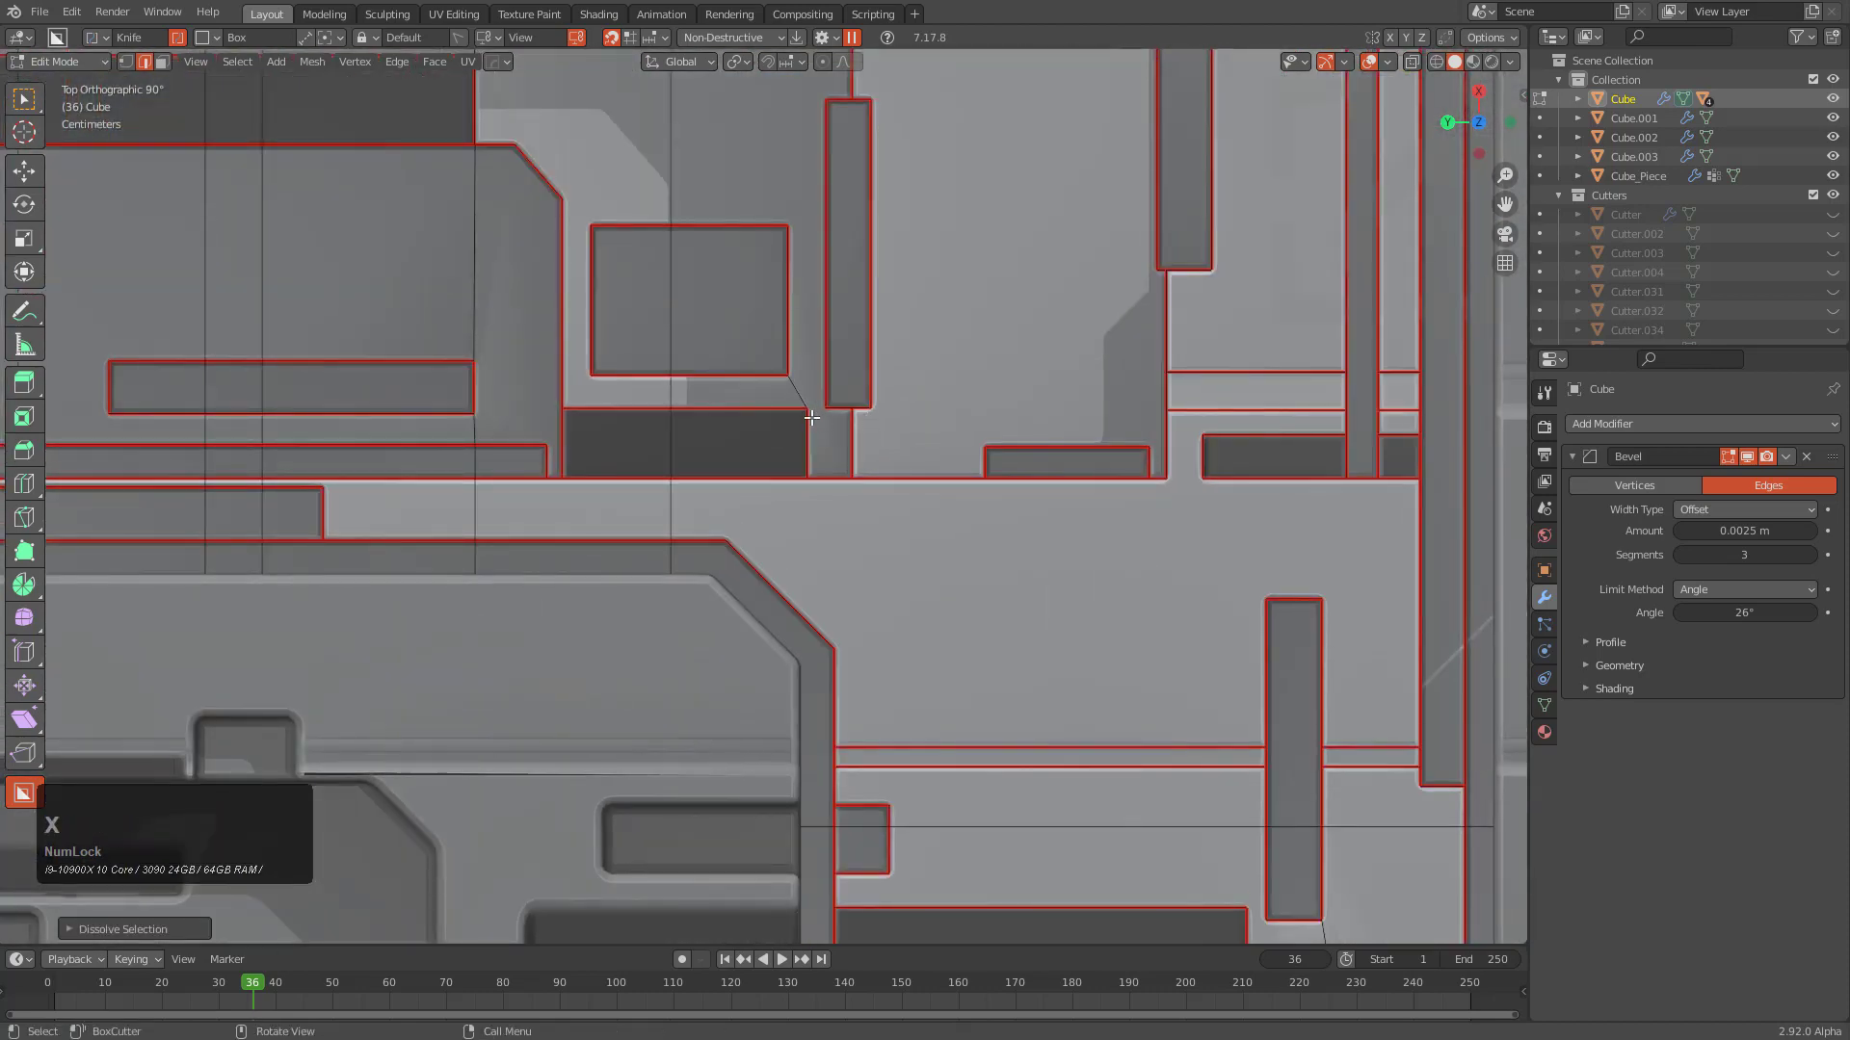
scroll(724, 661, down, 3)
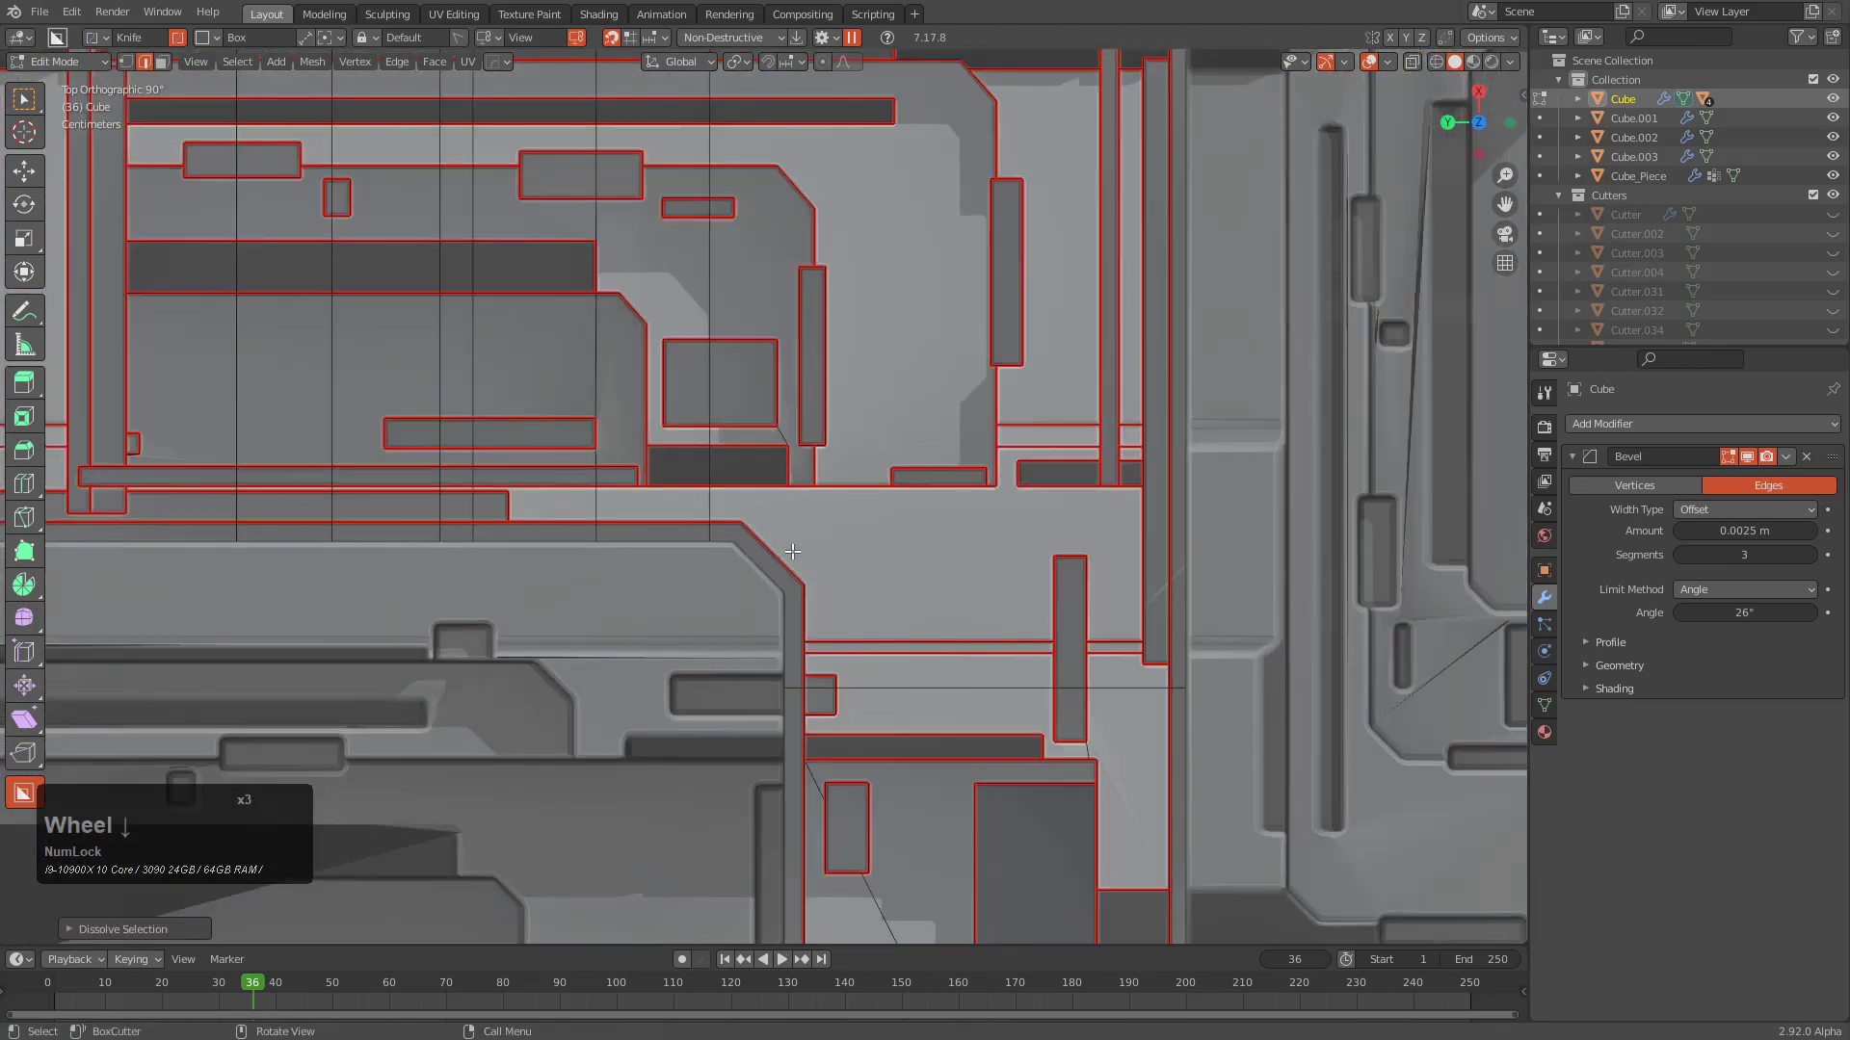
scroll(790, 553, up, 2)
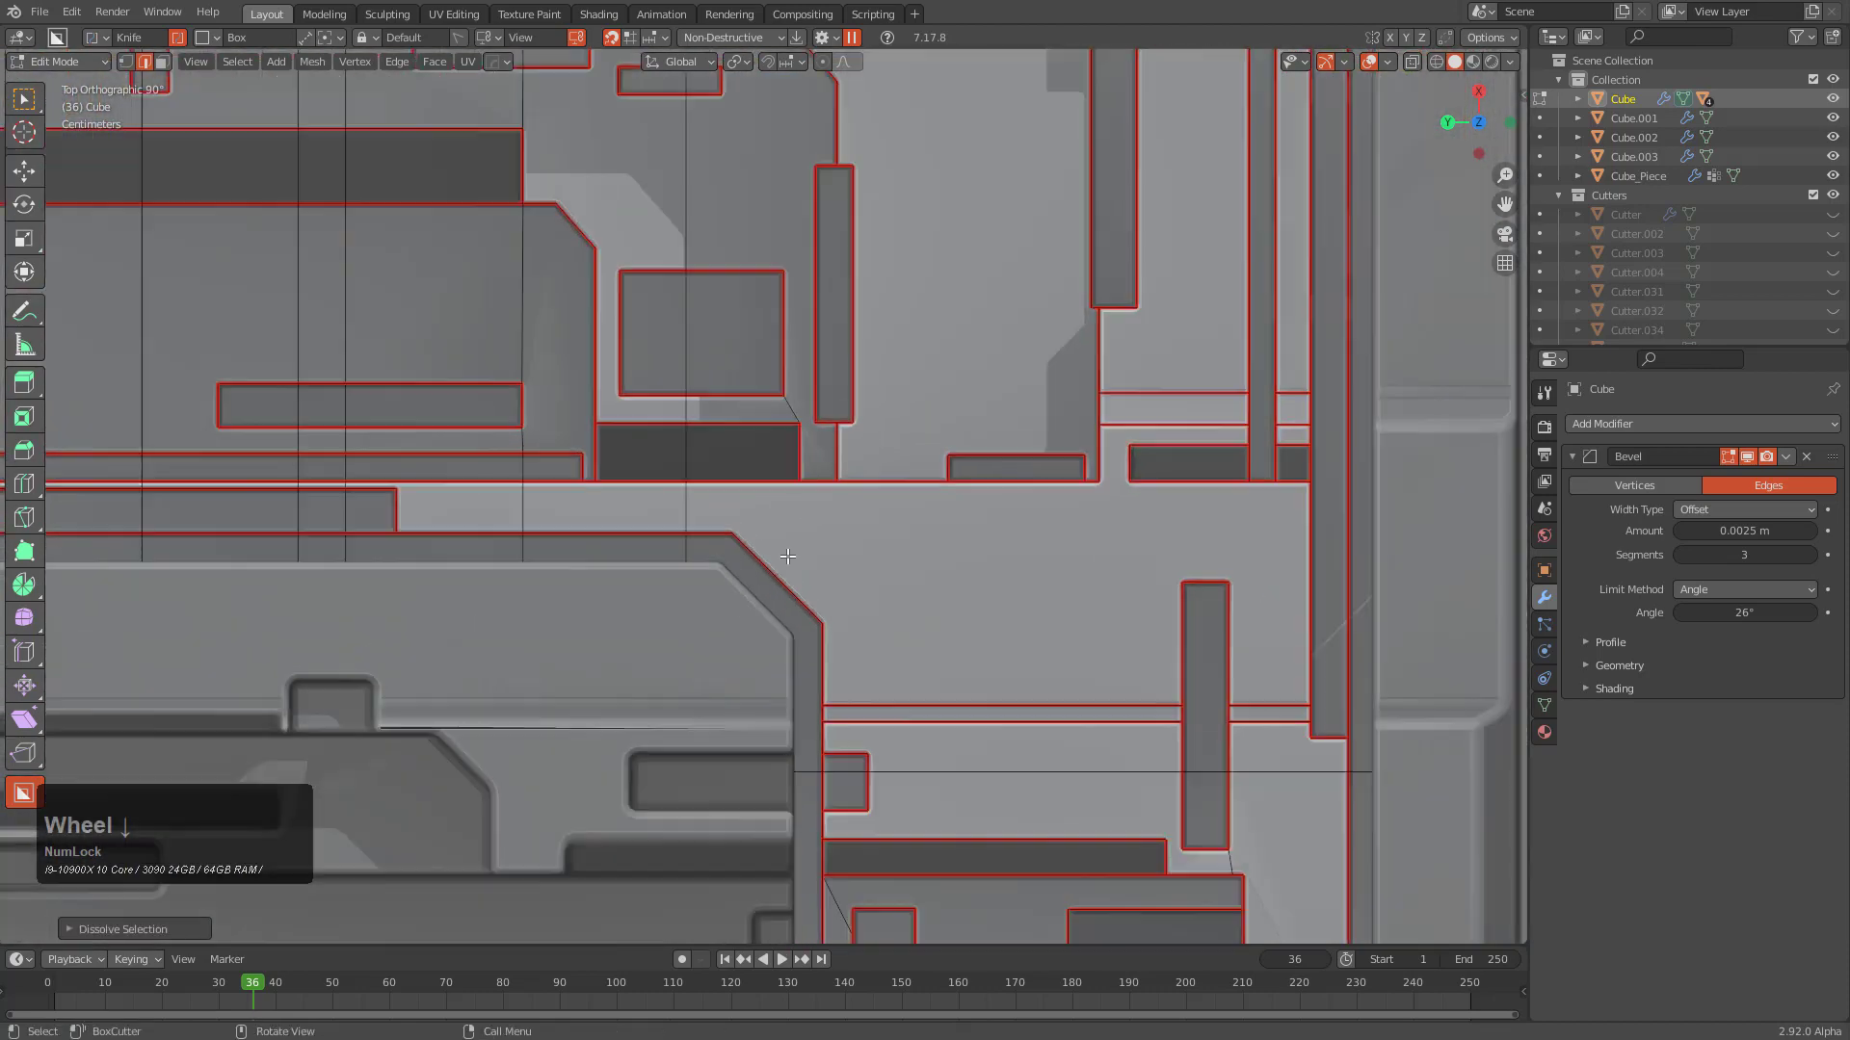
key(ctrl+x)
scroll(791, 398, down, 3)
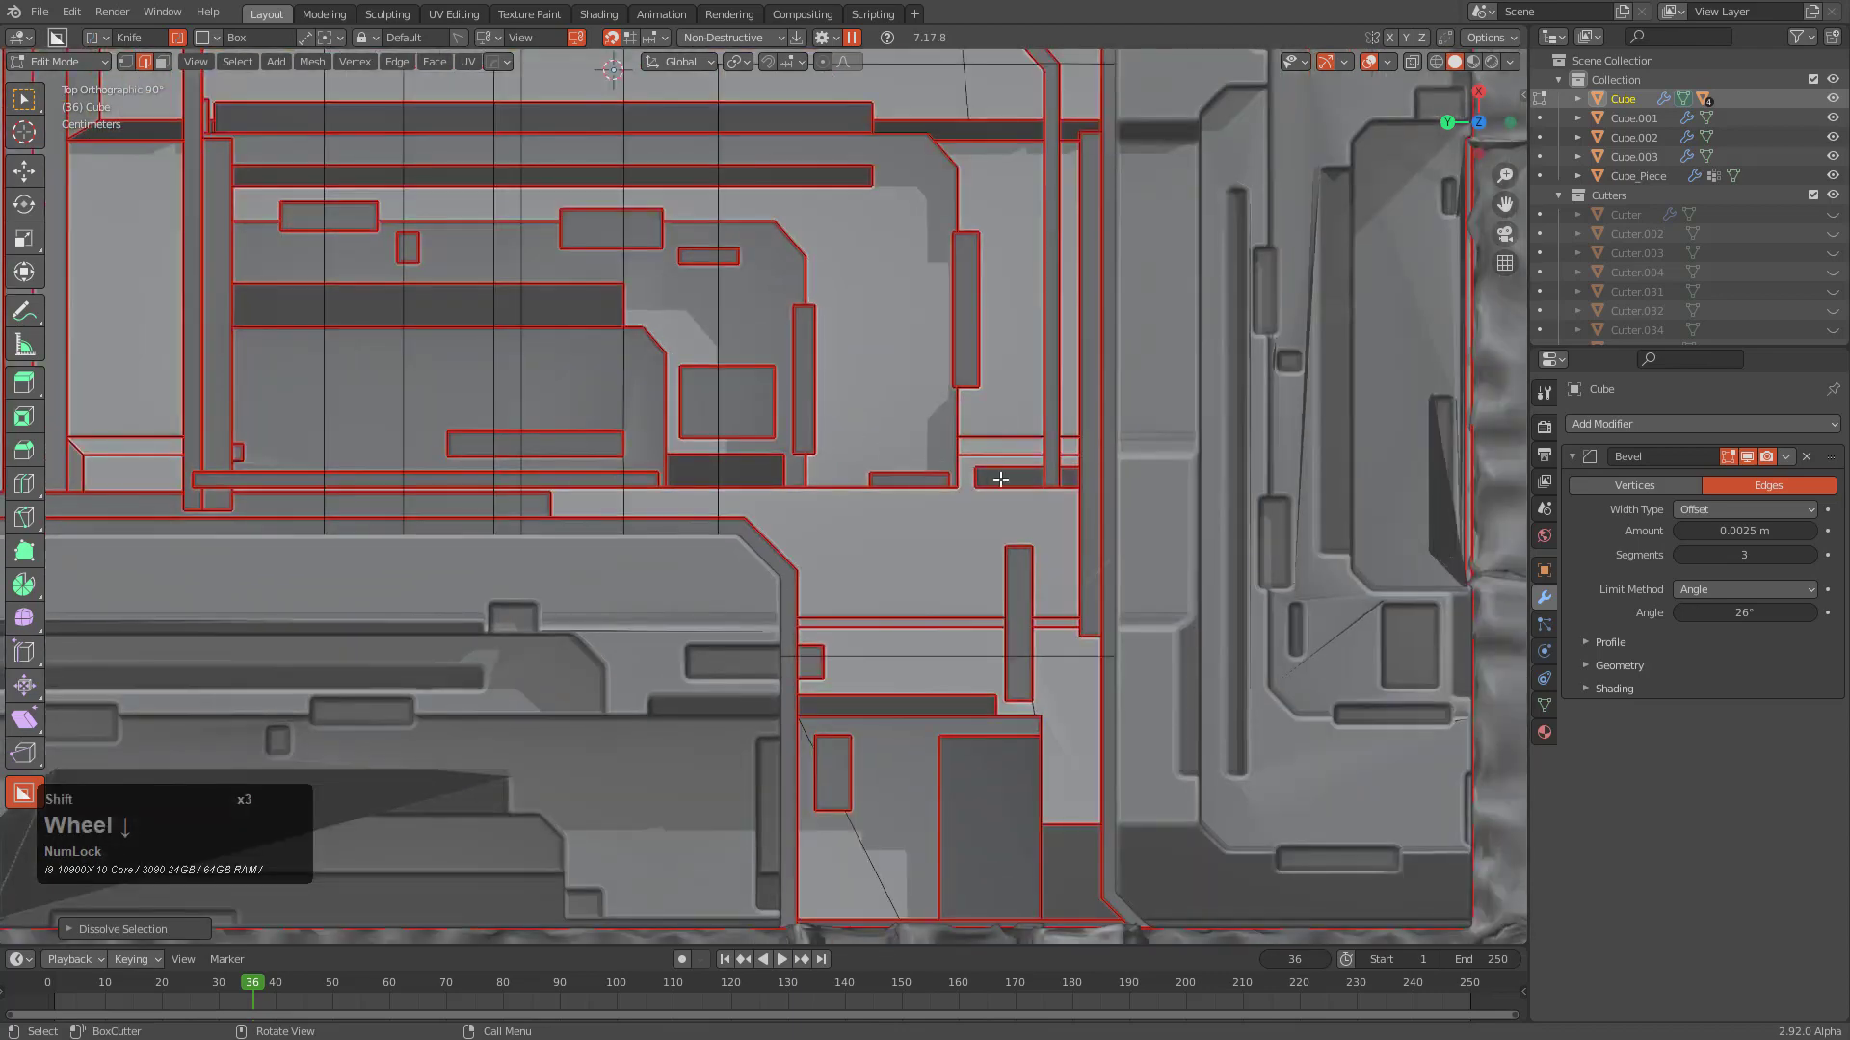
Knife a box about 0.251 by 0.141 across the lower panel and dissolve the diagonal edges running from its small slot
scroll(867, 330, up, 2)
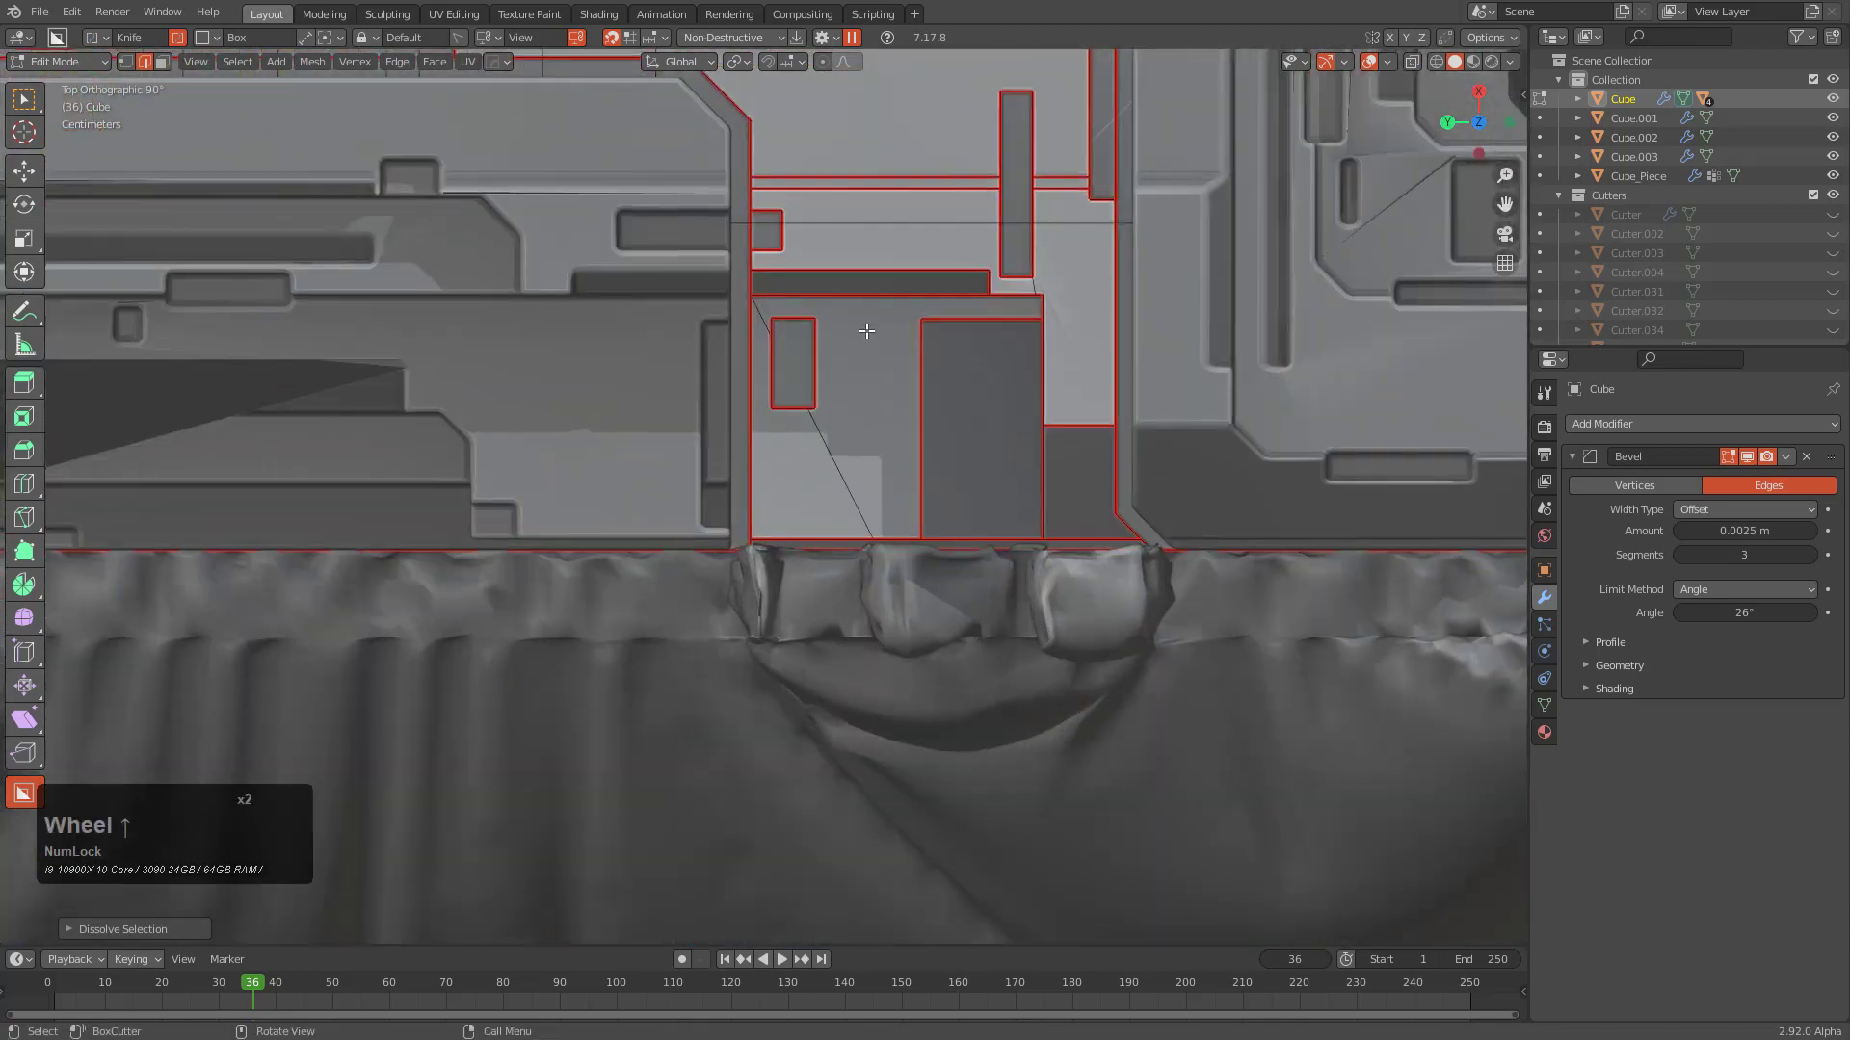
scroll(867, 330, up, 1)
mouse_move(725, 323)
mouse_down()
mouse_move(935, 512)
mouse_move(996, 498)
mouse_up()
click(836, 467)
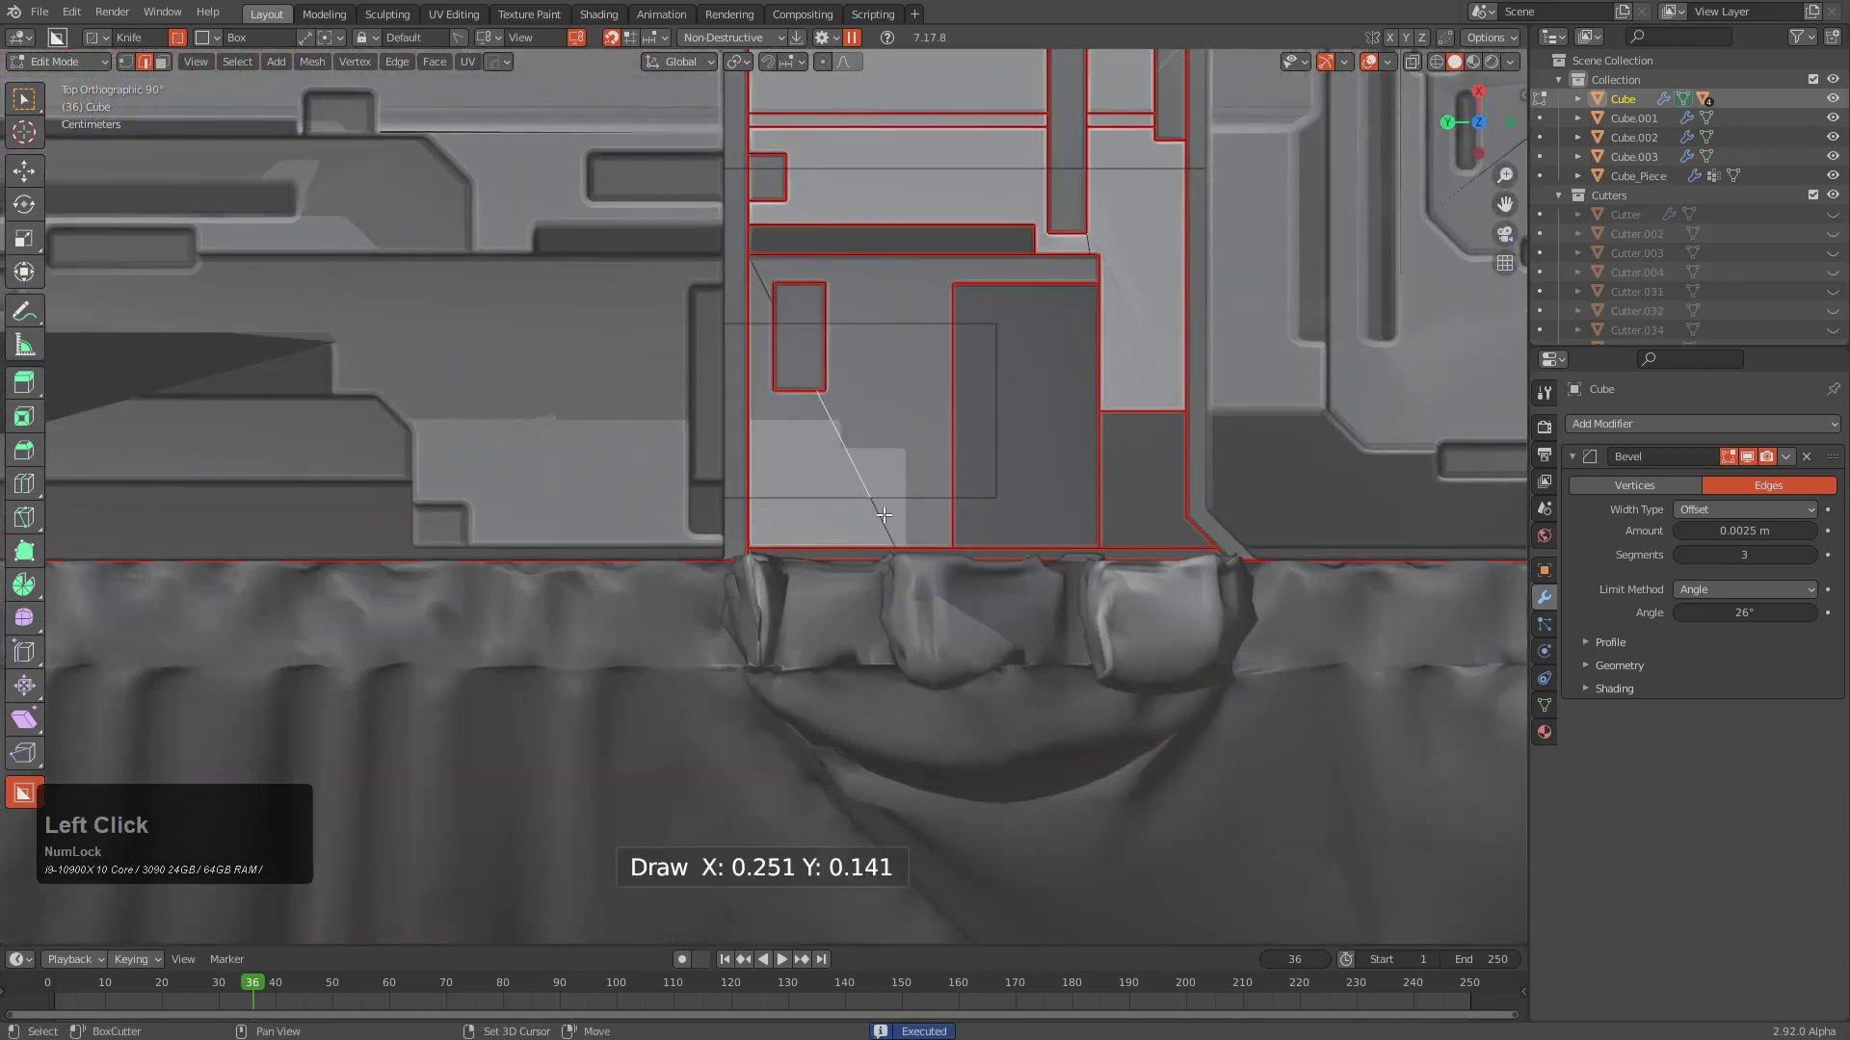
shift+middle_drag(836, 286, 822, 385)
shift+scroll(823, 366, down, 3)
scroll(823, 366, down, 1)
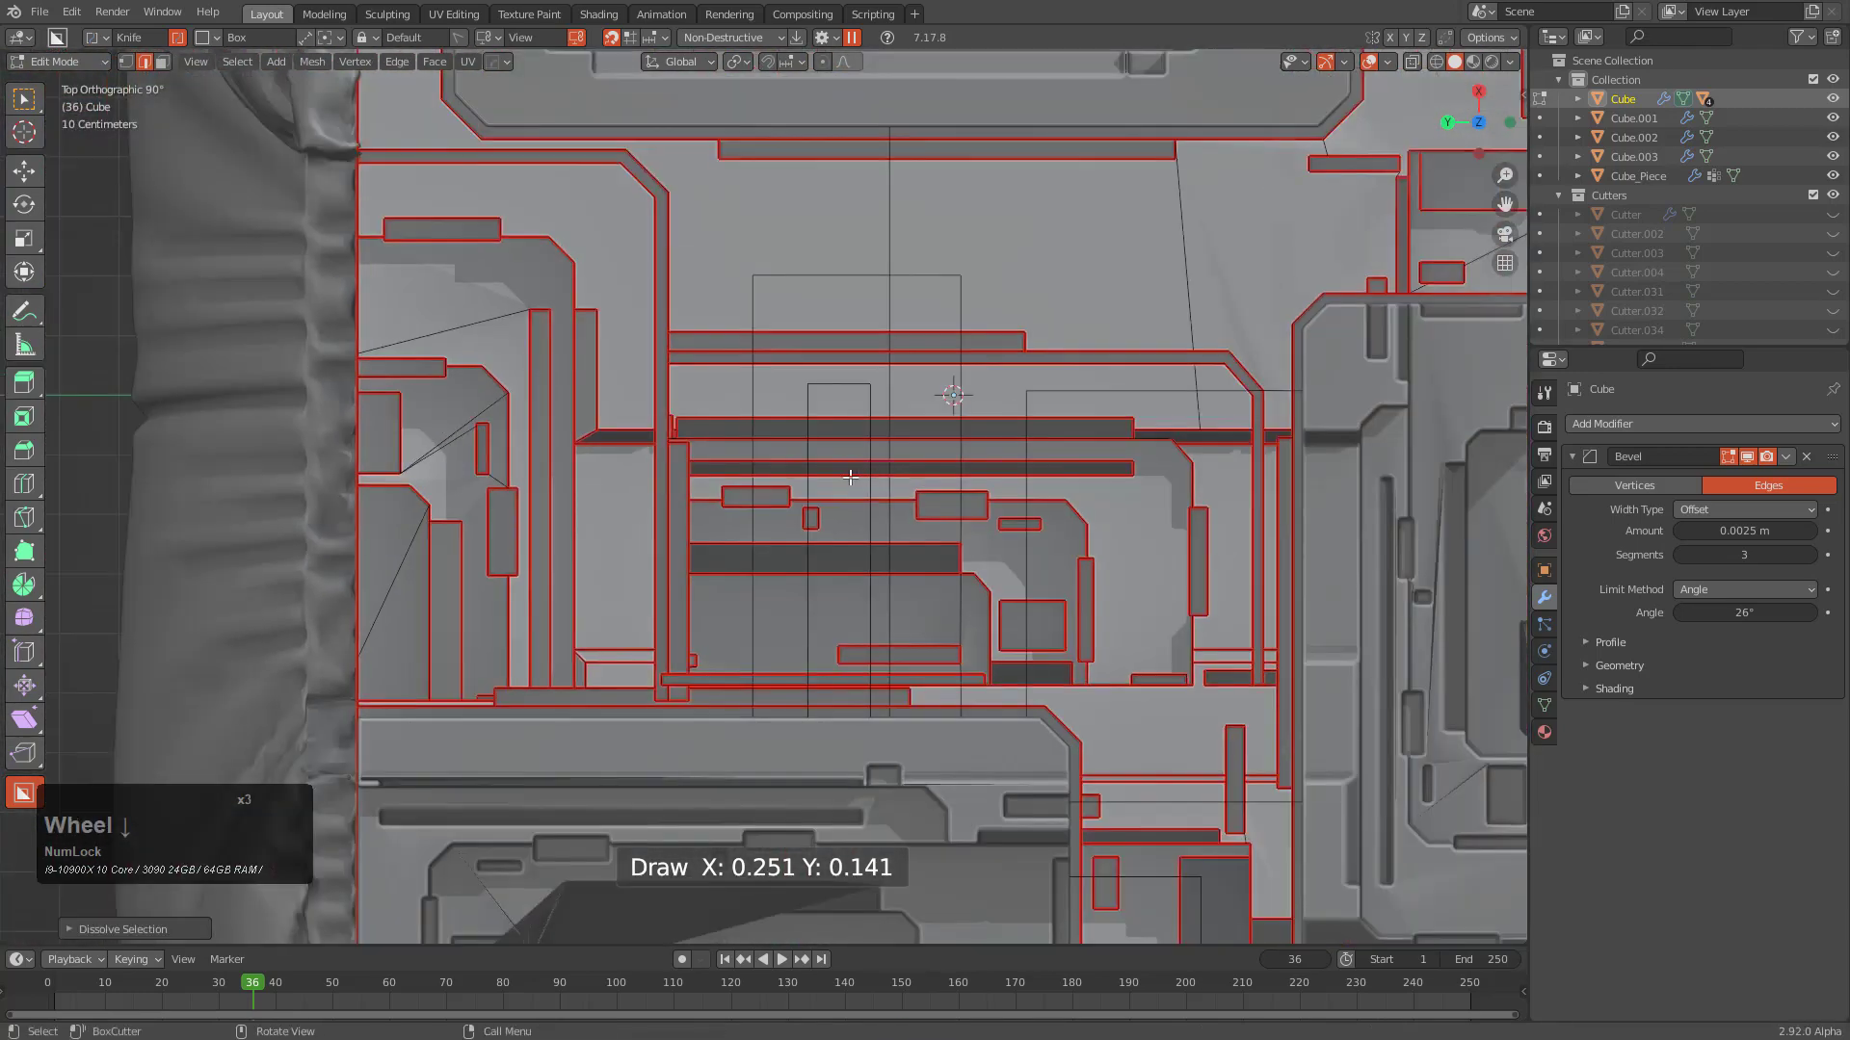
Knife a box about 0.085 by 0.407 through the chamfered panel beside the cloth and dissolve the long diagonal edge crossing it
shift+middle_drag(540, 318, 649, 286)
scroll(648, 286, up, 2)
drag(648, 286, 709, 637)
scroll(708, 500, up, 1)
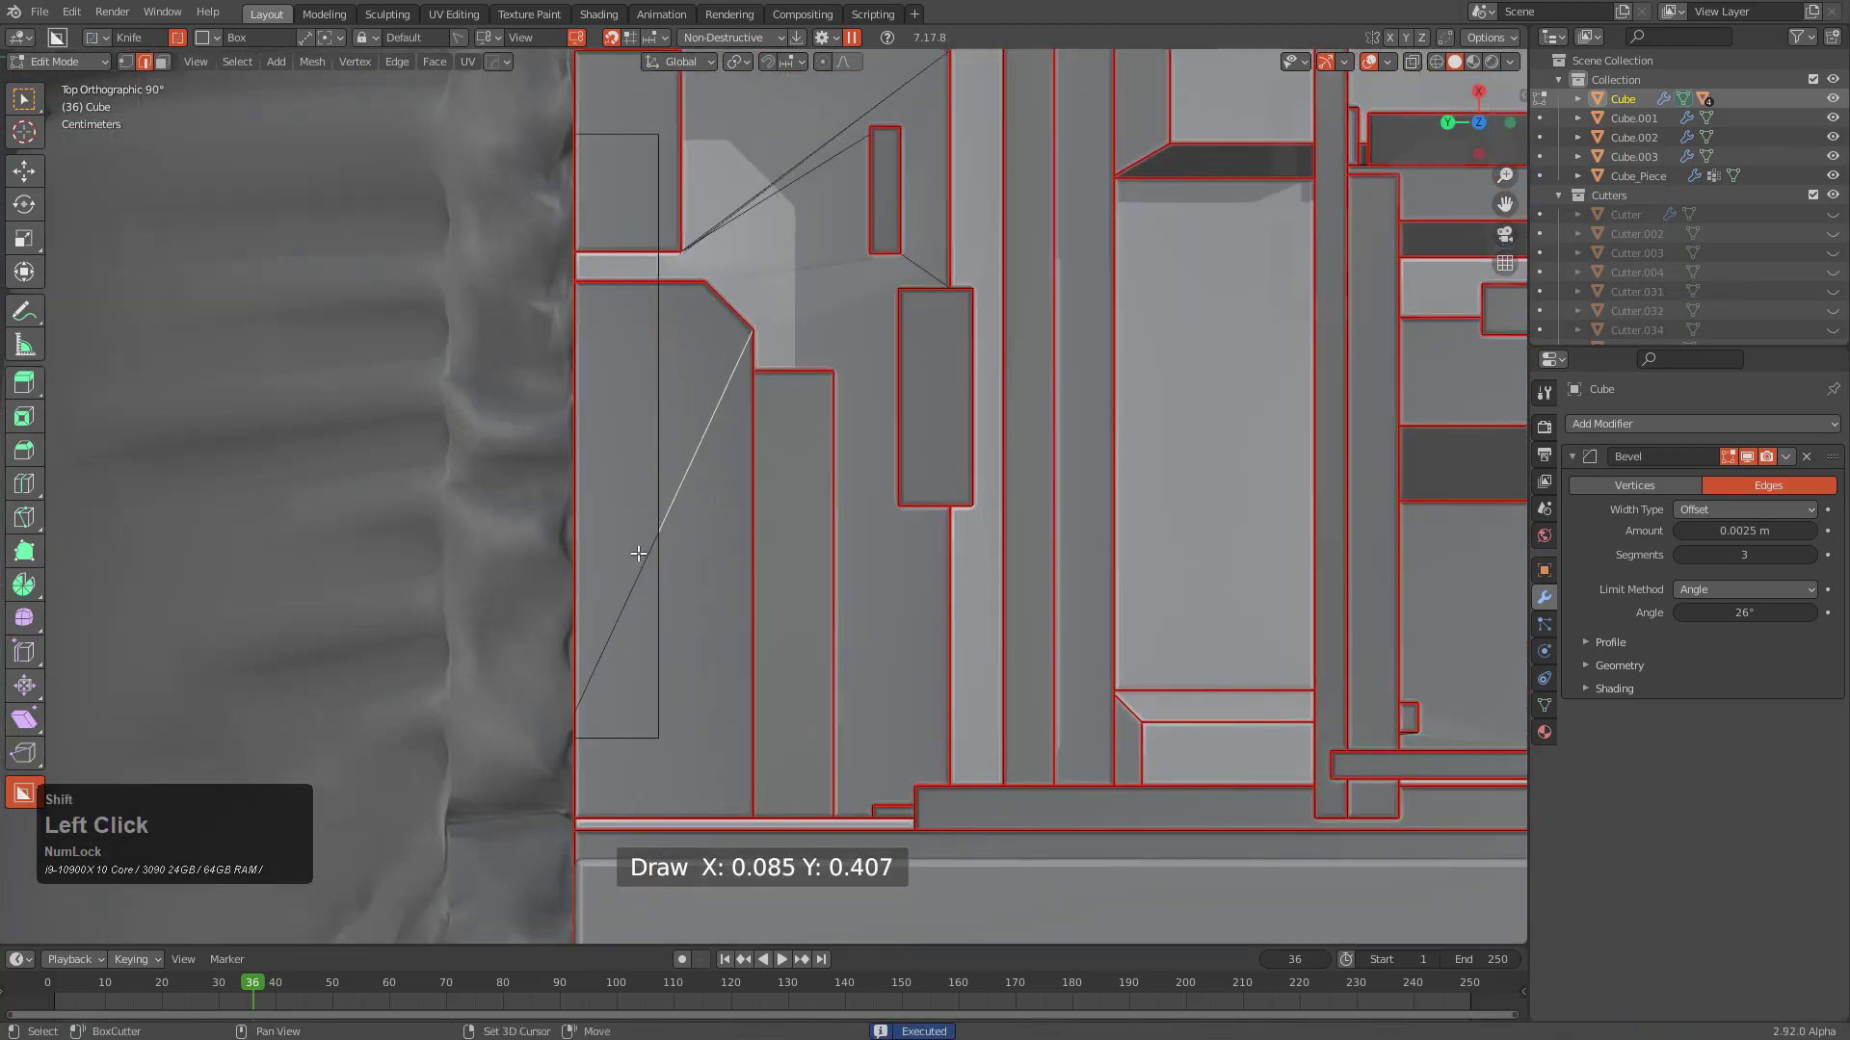
shift+middle_drag(789, 330, 879, 446)
key(x)
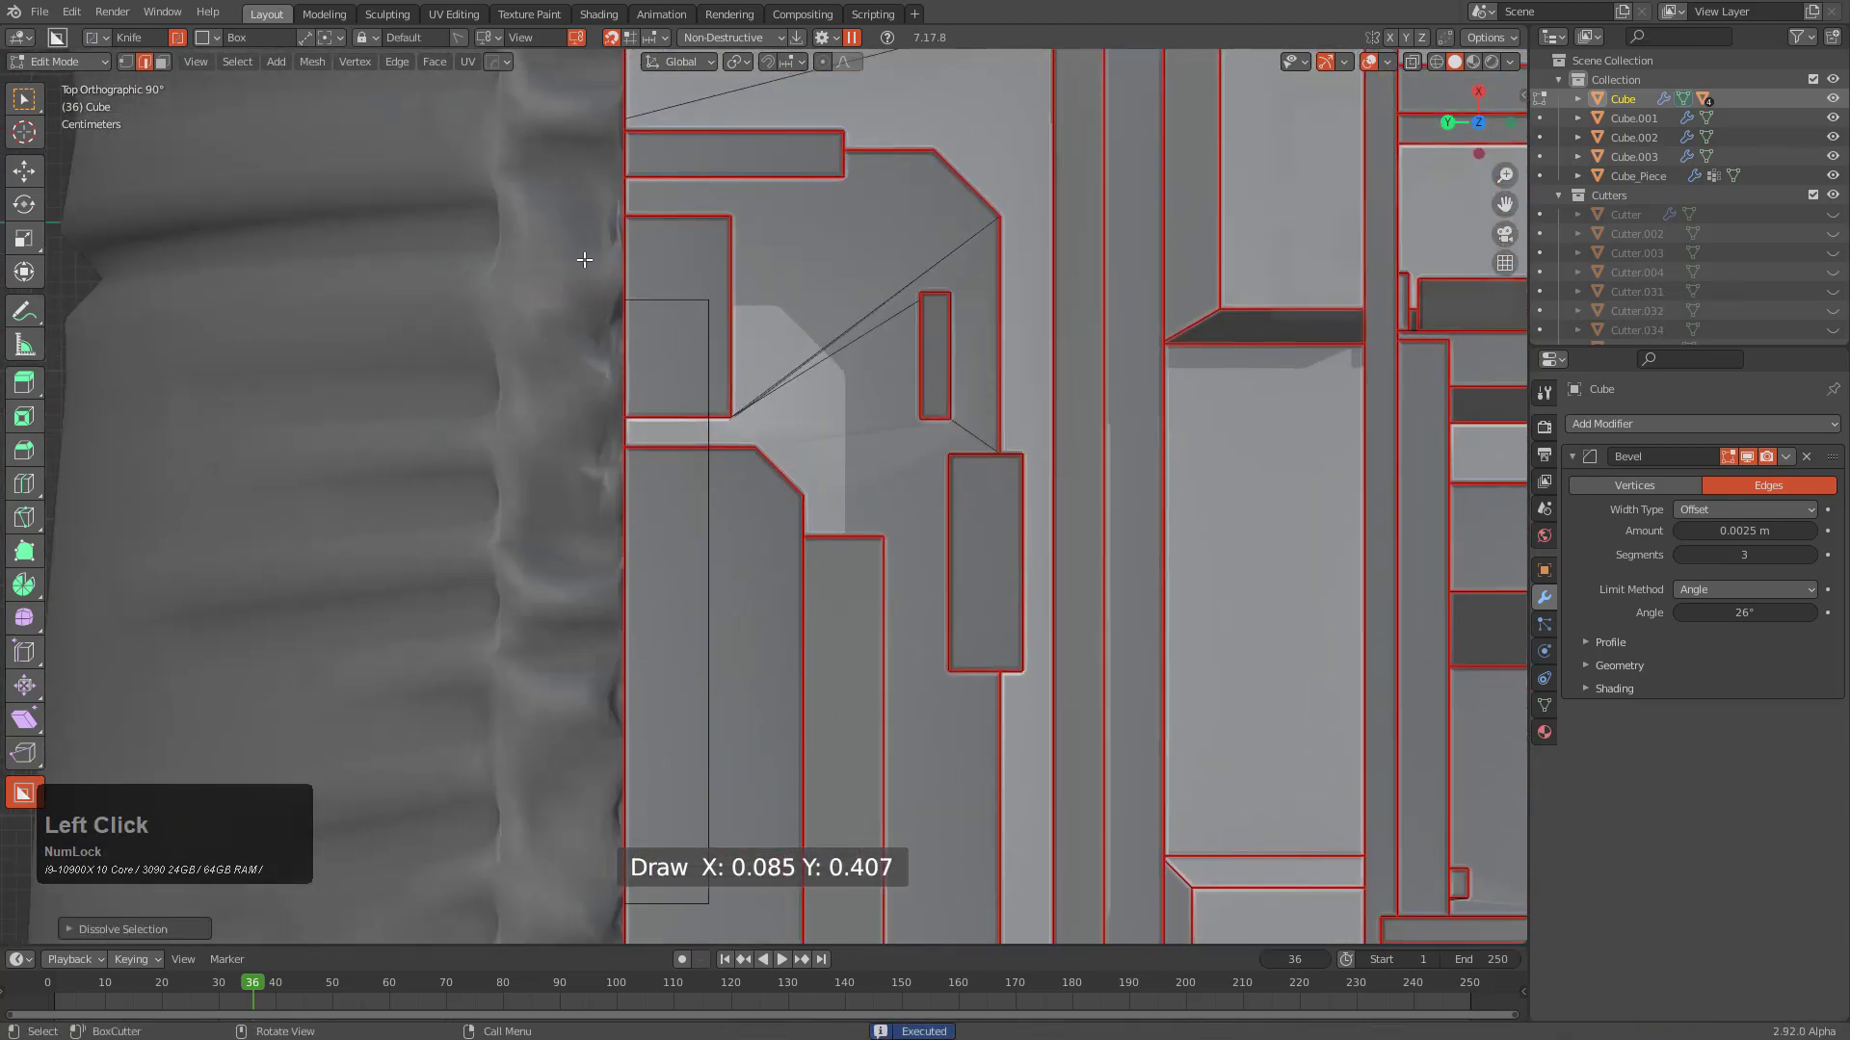
Knife a box about 0.273 by 0.178 across the narrow slot and diagonal edges above the chamfered panel
mouse_move(585, 259)
mouse_down()
mouse_move(976, 440)
mouse_move(988, 521)
mouse_up()
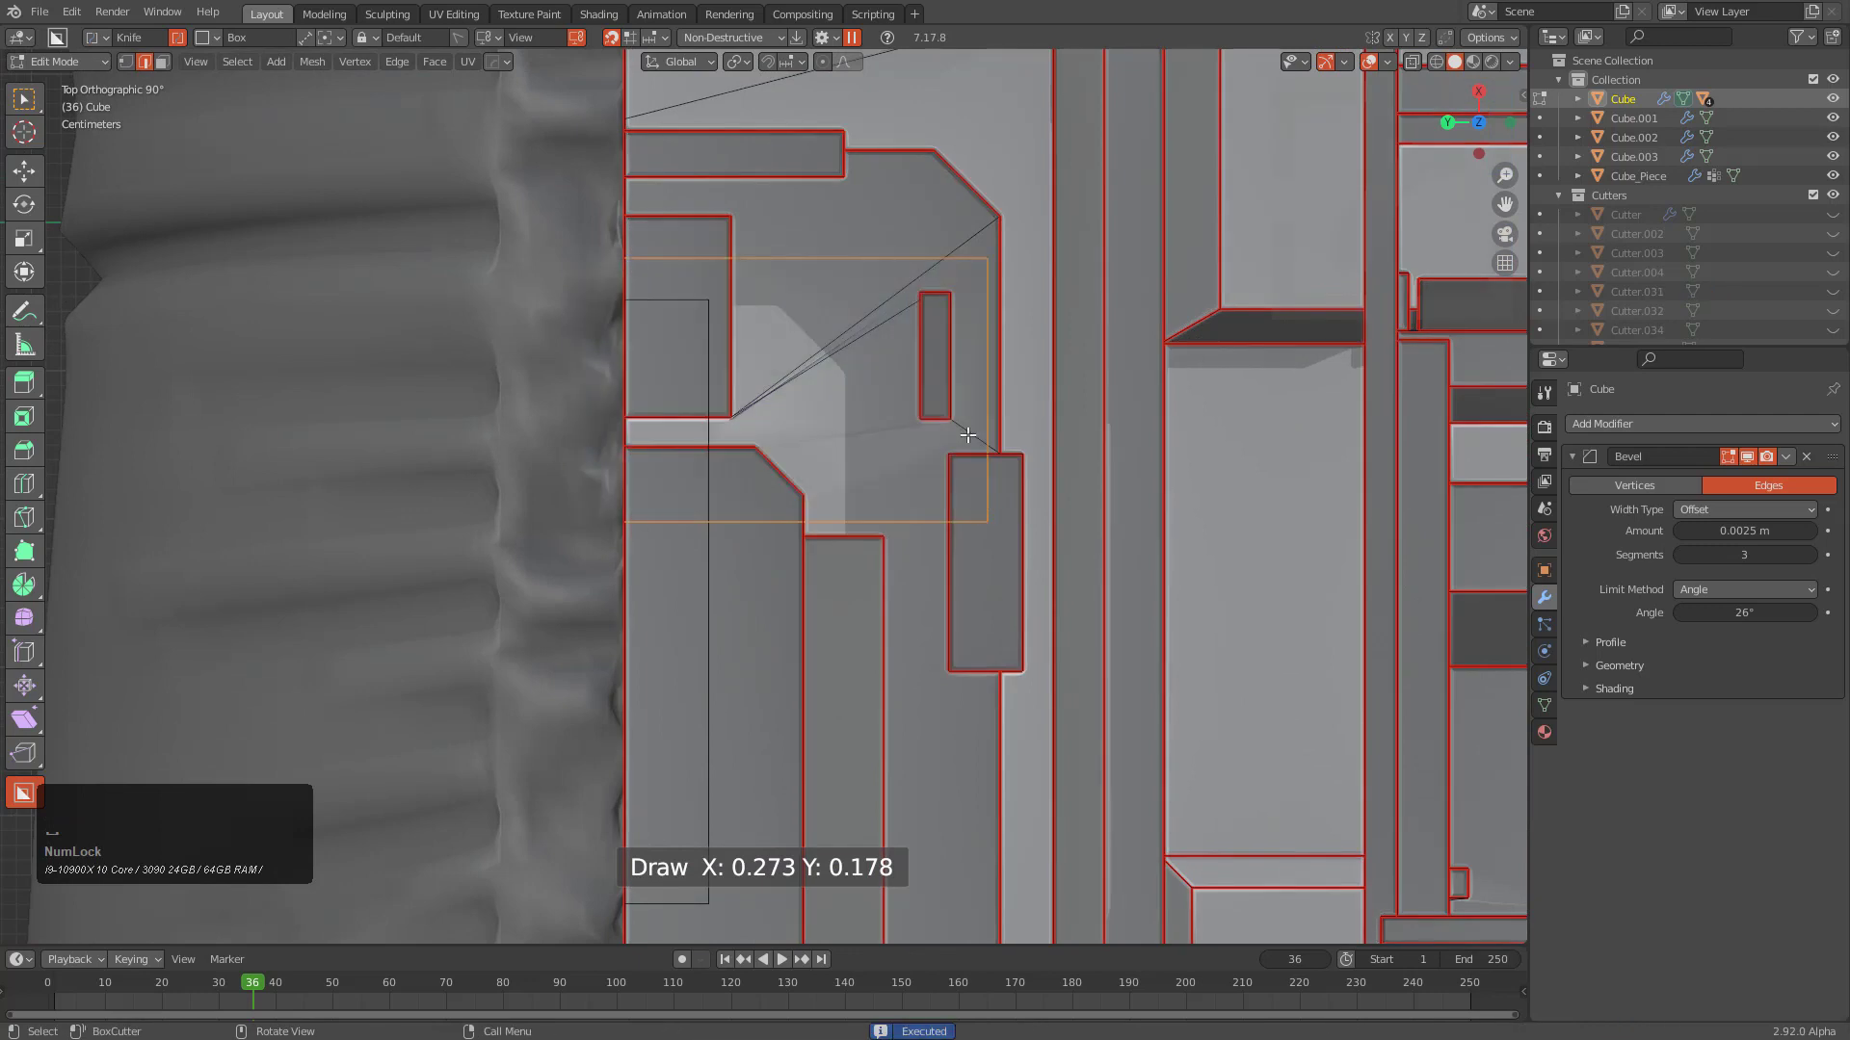
Try to dissolve the short diagonal edge between the narrow slot and the rectangle below it
key(x)
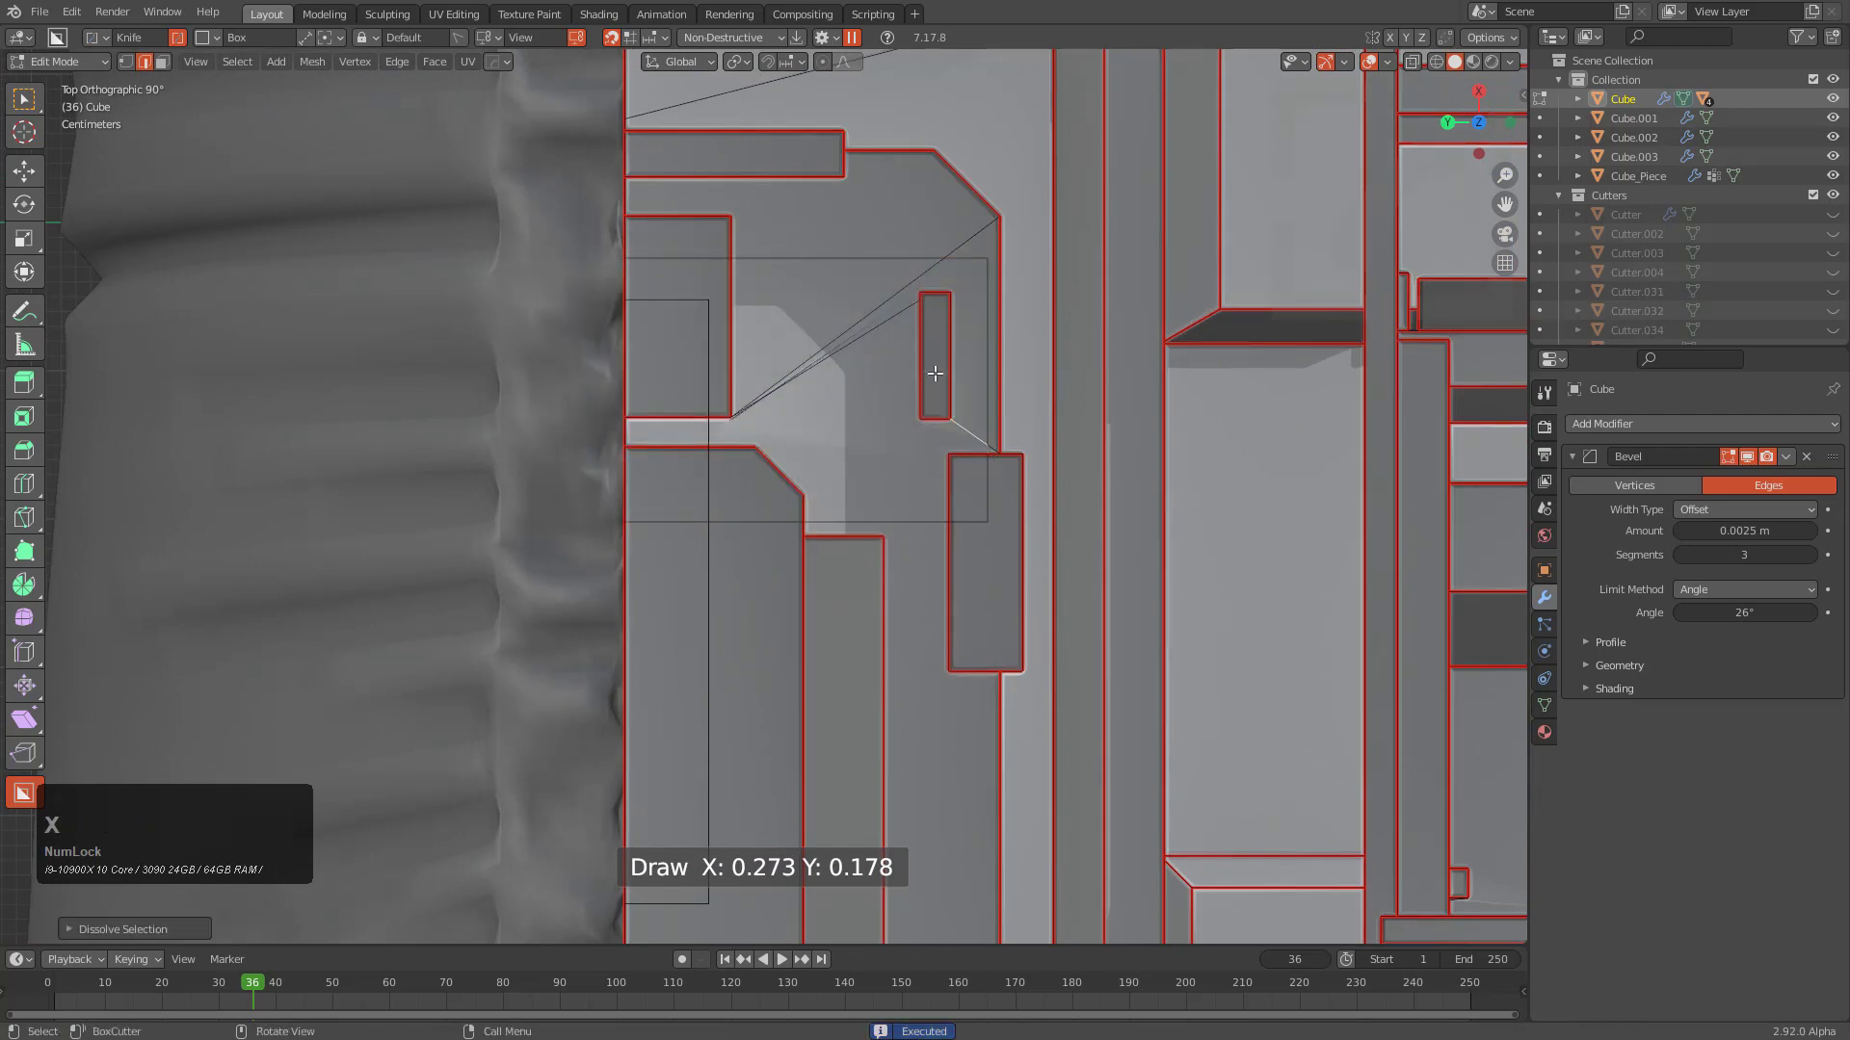
click(976, 426)
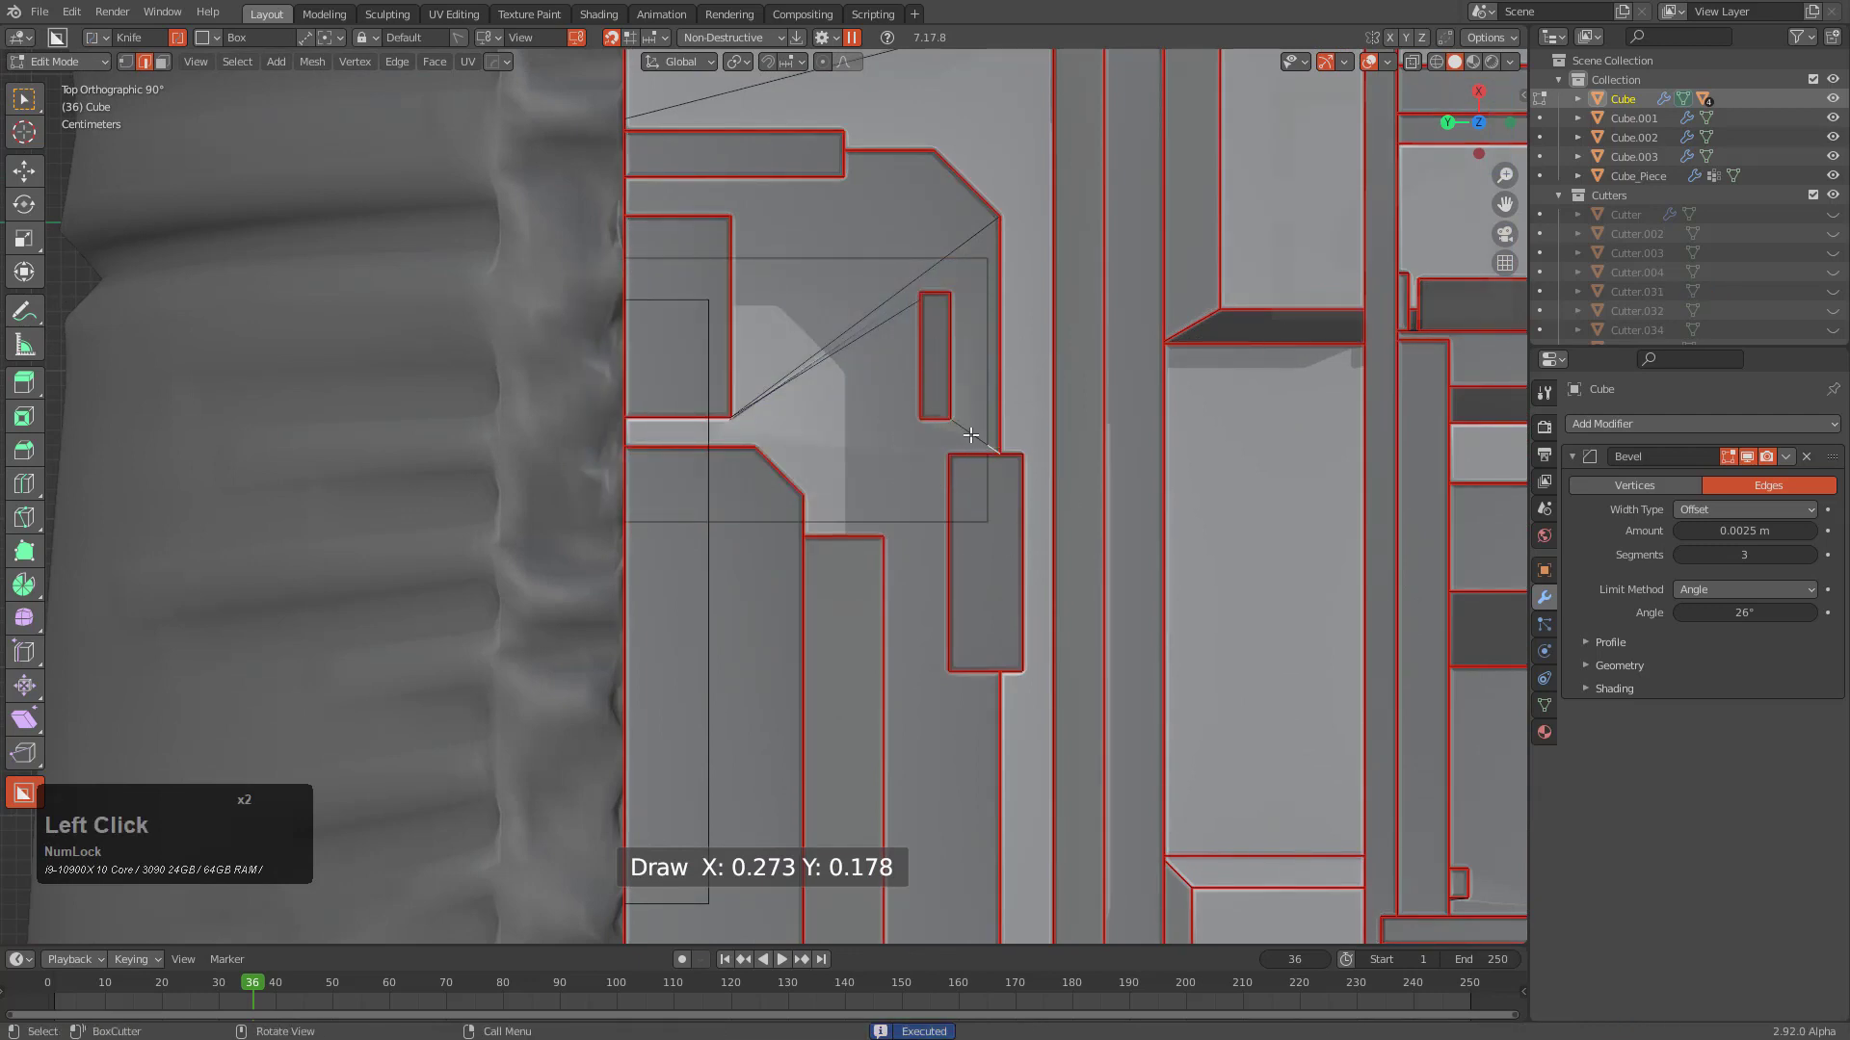
key(ctrl+x)
shift+middle_drag(977, 418, 838, 430)
key(ctrl+z)
scroll(562, 257, up, 1)
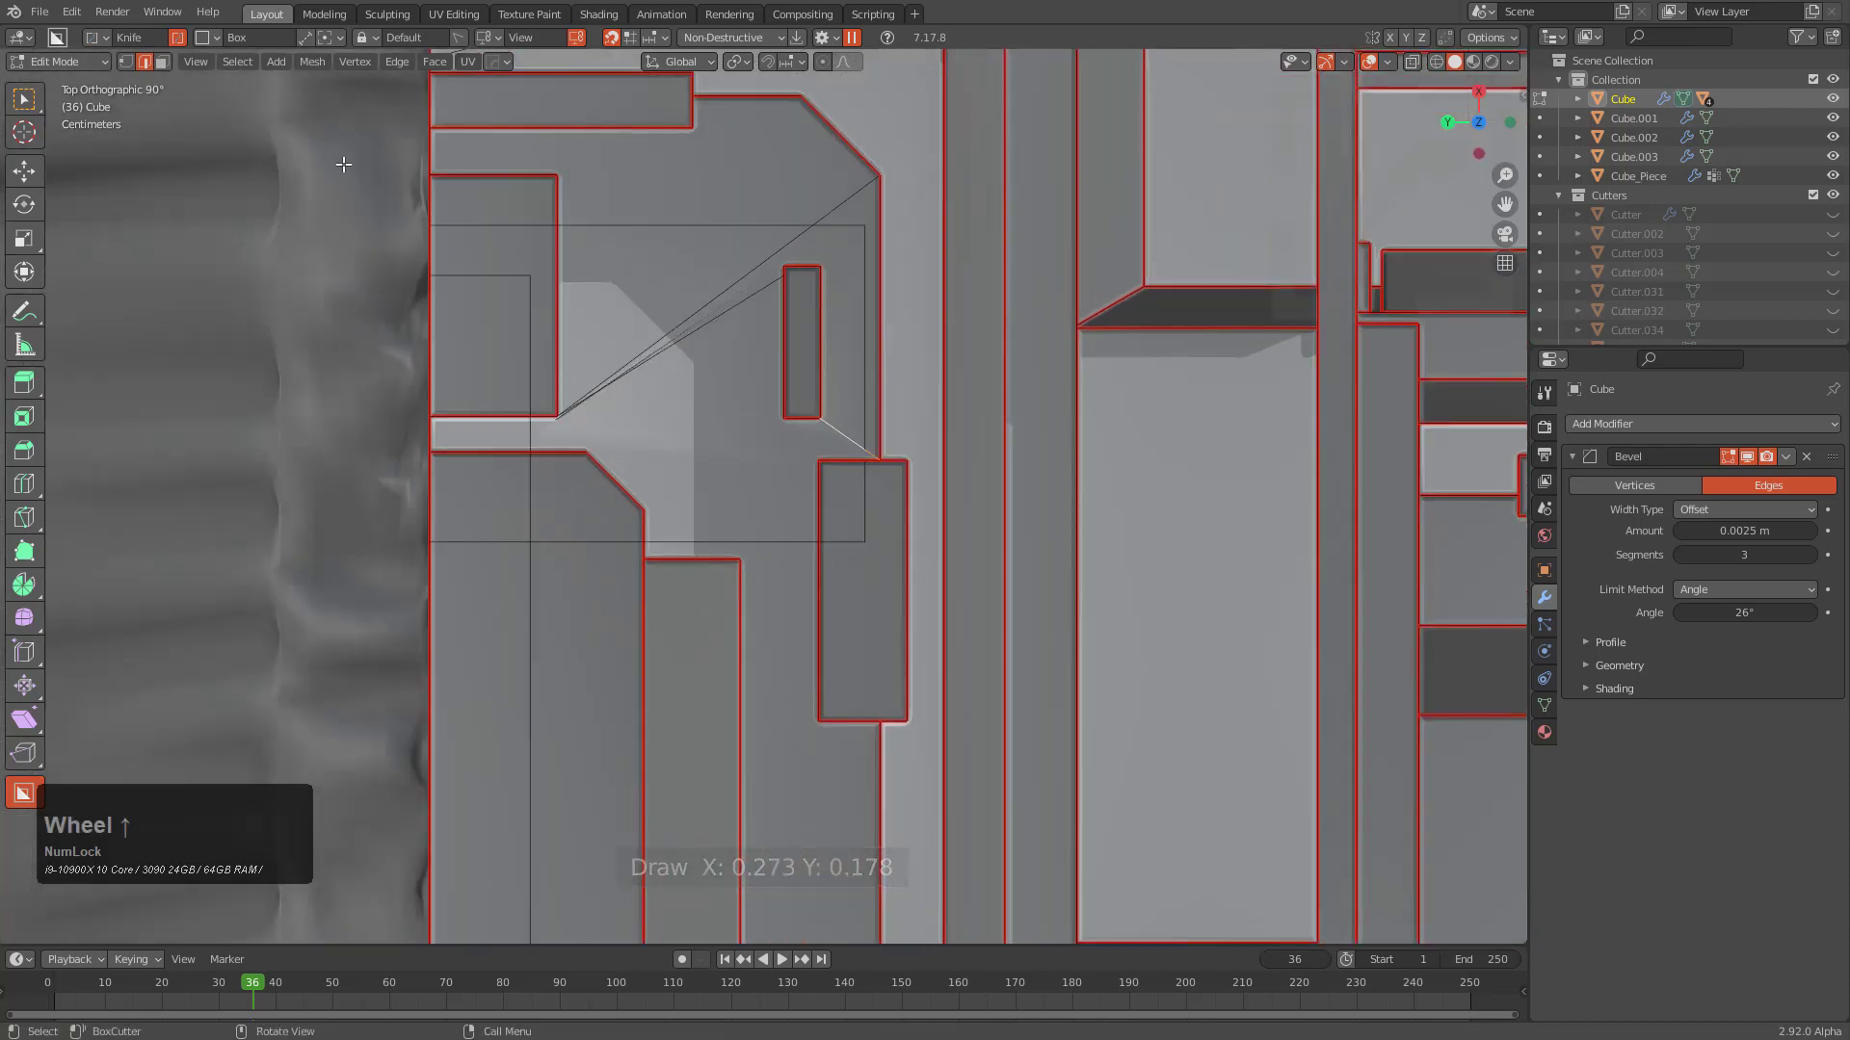
Knife a rectangle about 0.280 by 0.106 across the upper panel face and dissolve the stray diagonal edges around the narrow slot
mouse_move(344, 165)
mouse_down()
mouse_move(784, 358)
mouse_move(841, 350)
mouse_up()
click(834, 437)
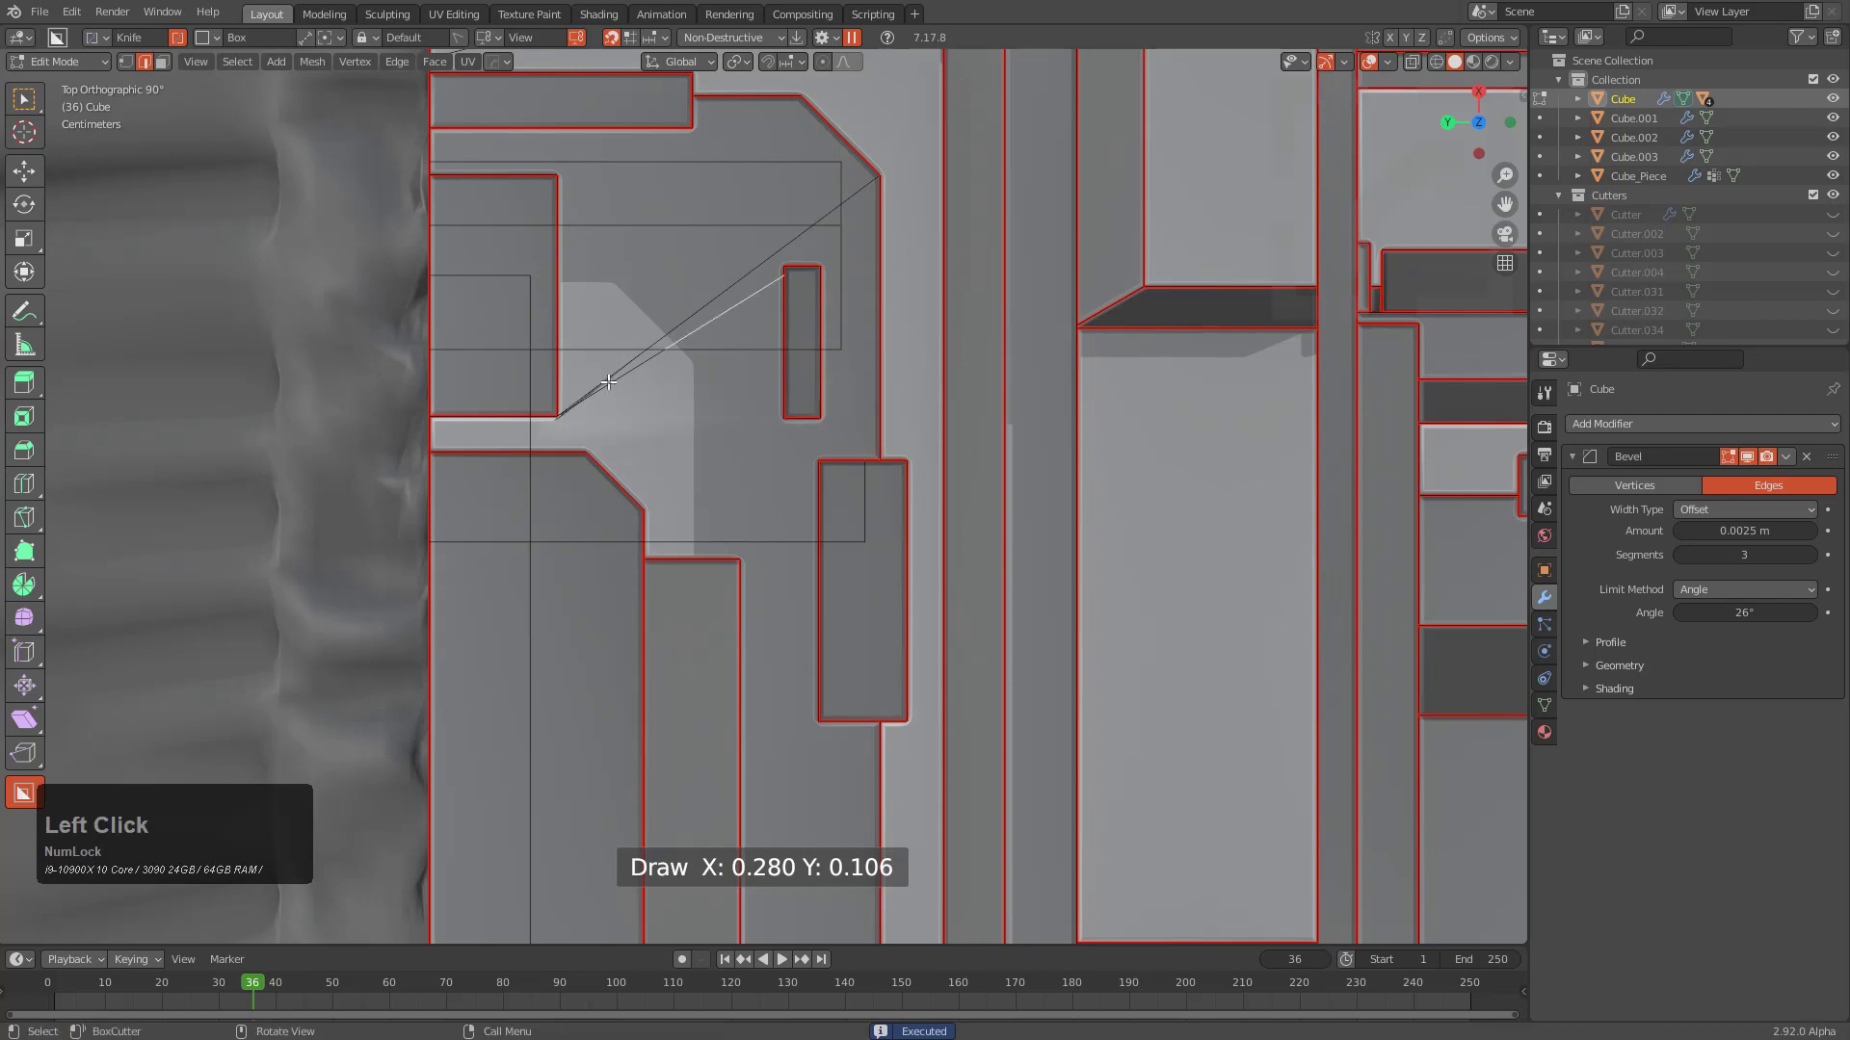
key(shift)
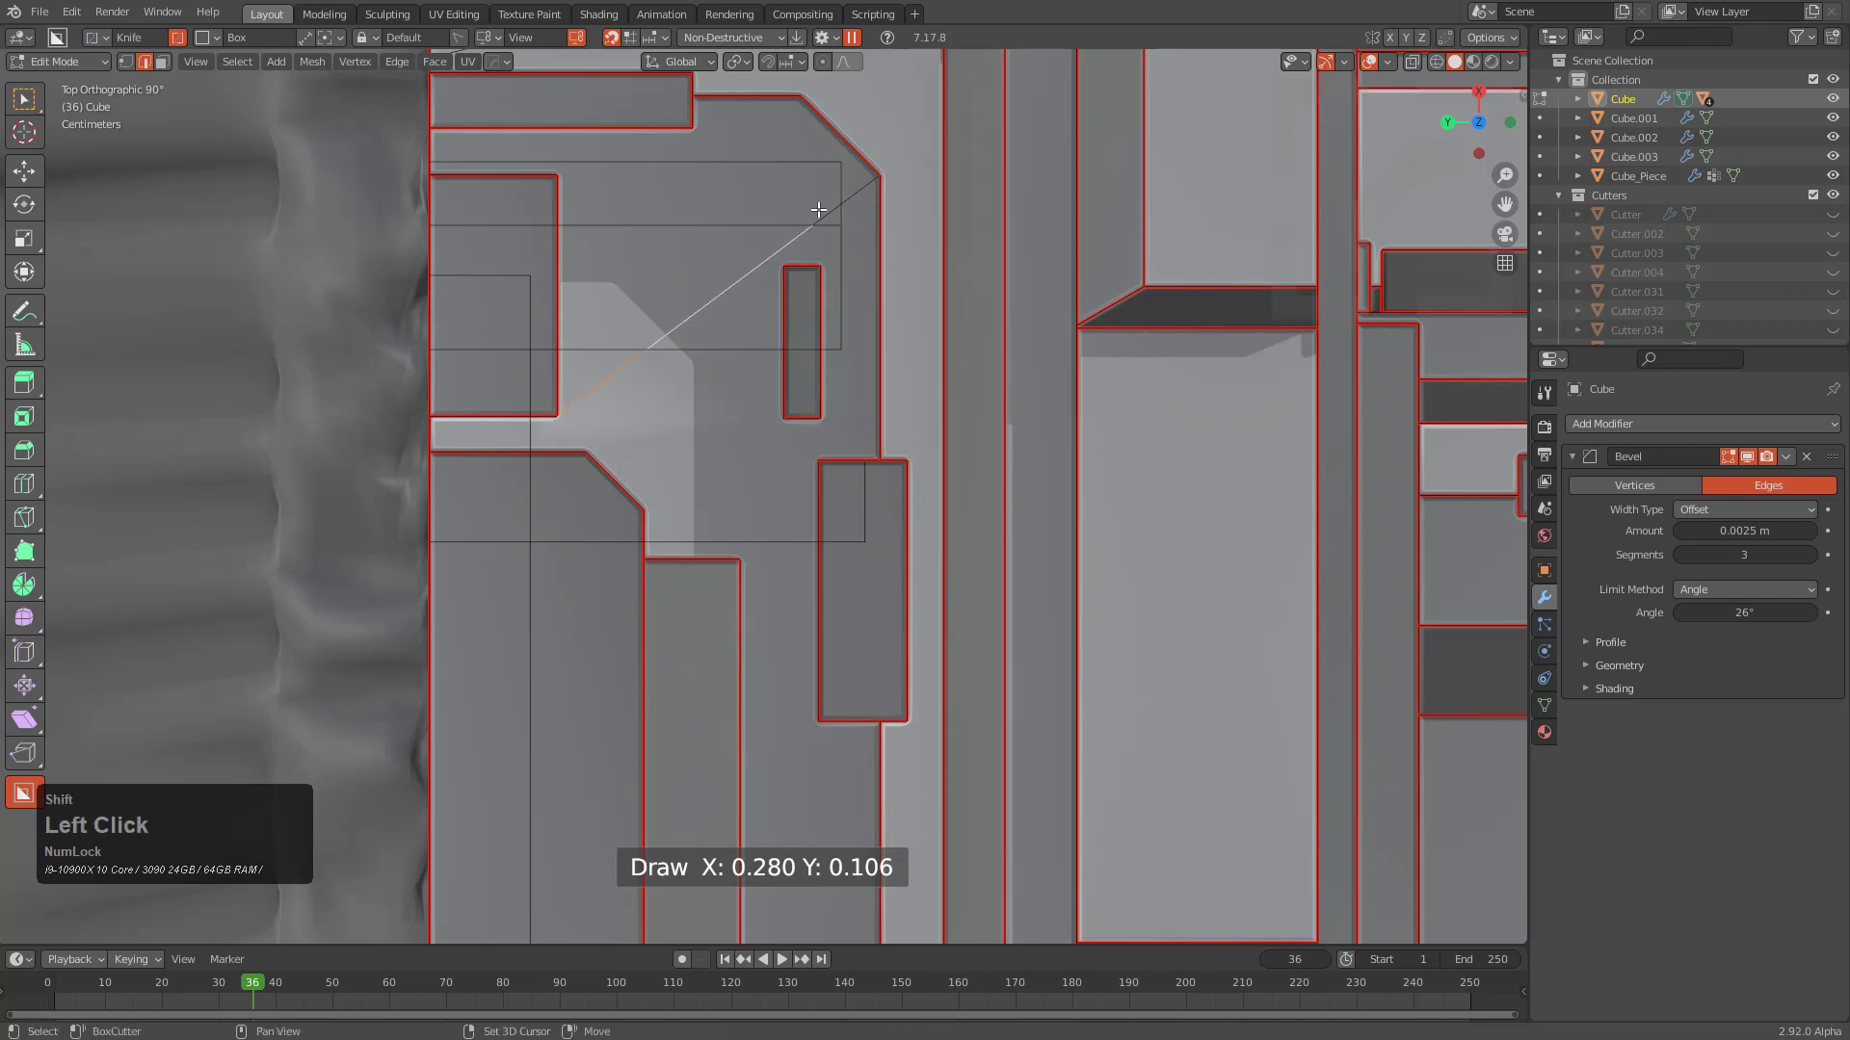
shift+click(864, 189)
key(ctrl+x)
Dissolve the long diagonal edge on the larger panel face just above the slotted recess
scroll(864, 189, down, 3)
shift+middle_drag(678, 171, 653, 254)
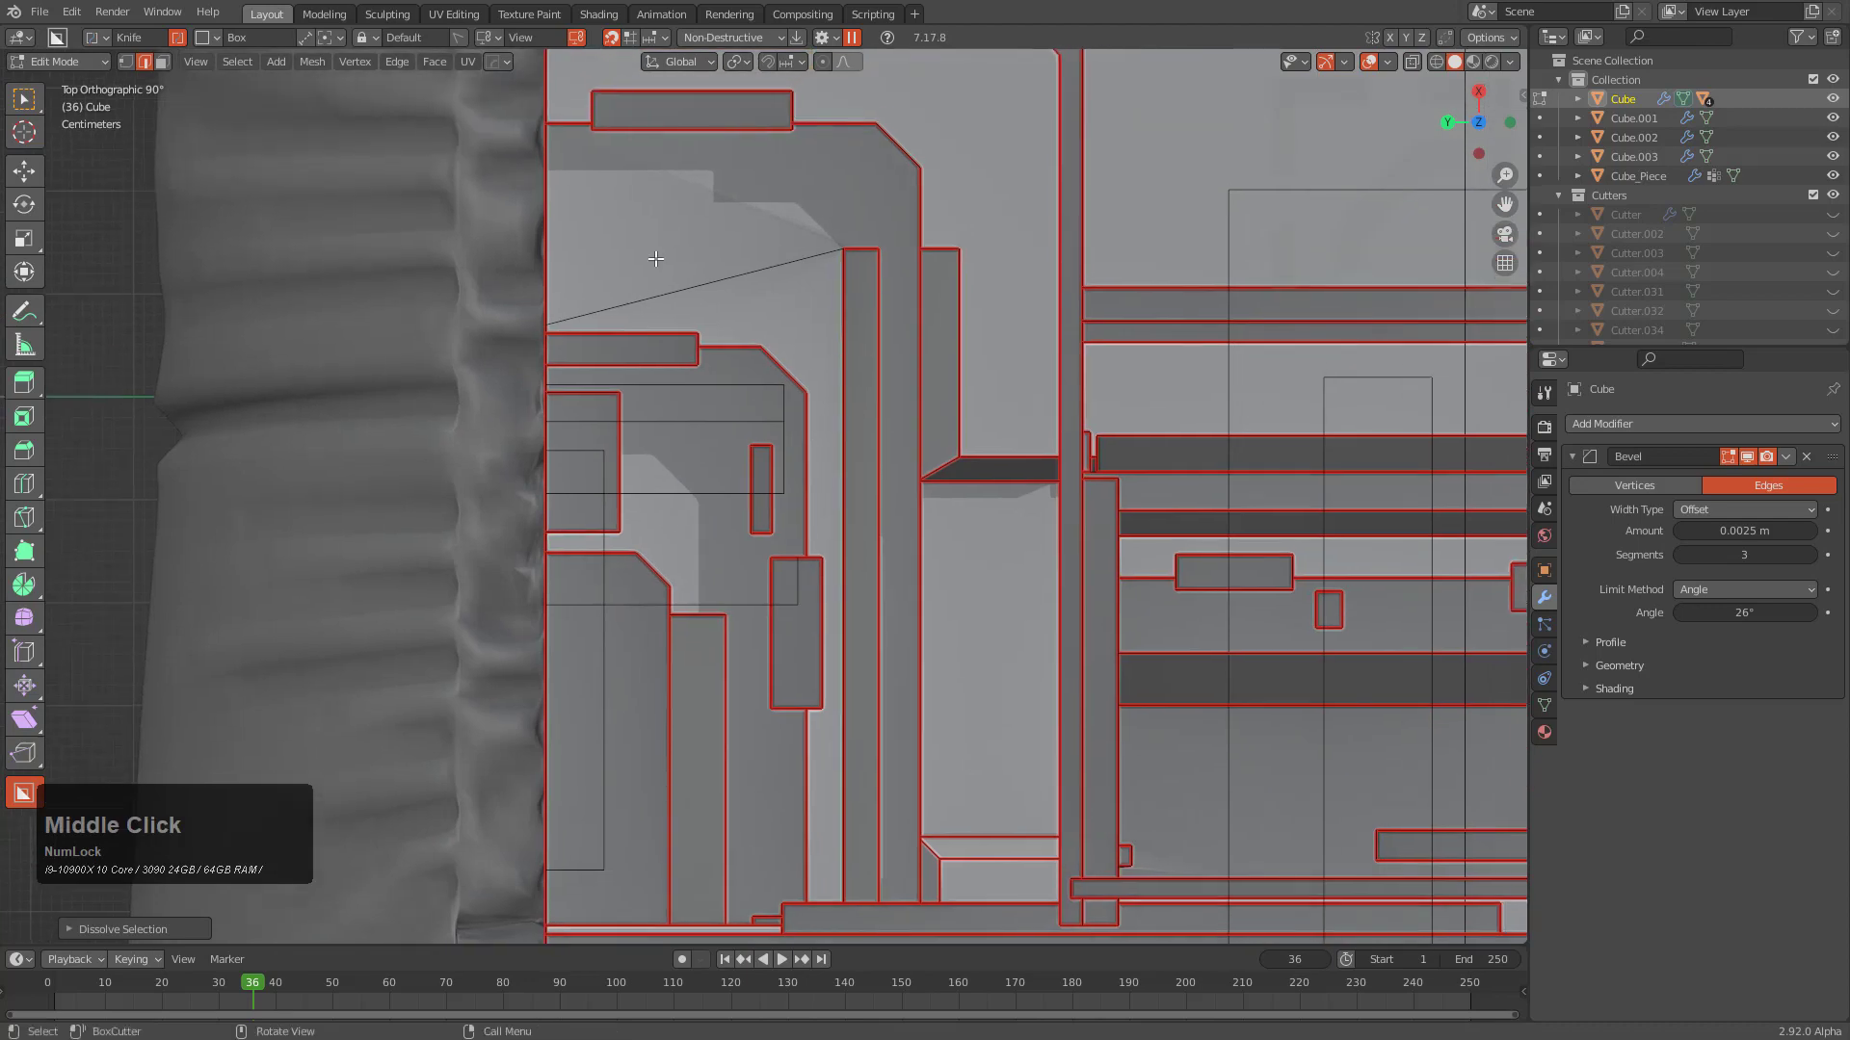
click(663, 258)
key(ctrl+x)
Knife a rectangle about 0.462 by 0.350 over the wide central panel and dissolve the stray edges crossing it and at its chamfered corner
scroll(1094, 429, down, 2)
shift+middle_drag(971, 605, 925, 355)
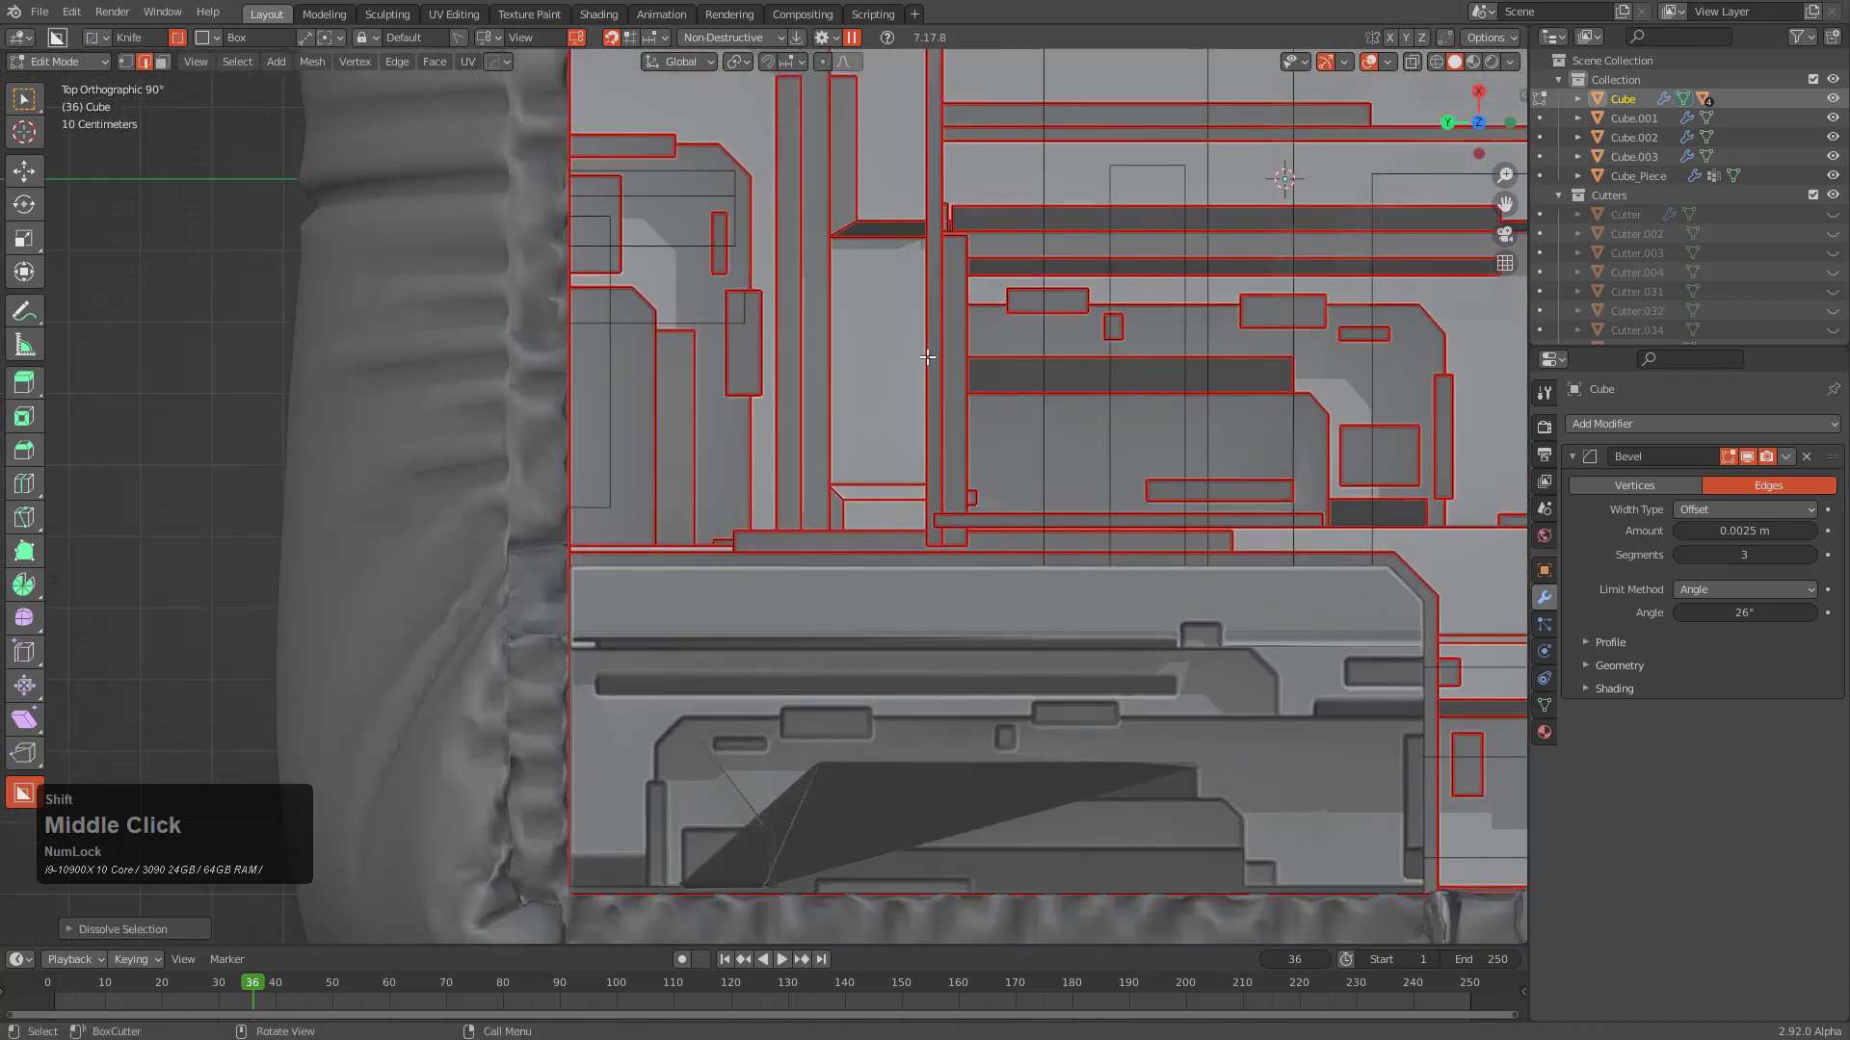
scroll(532, 490, up, 3)
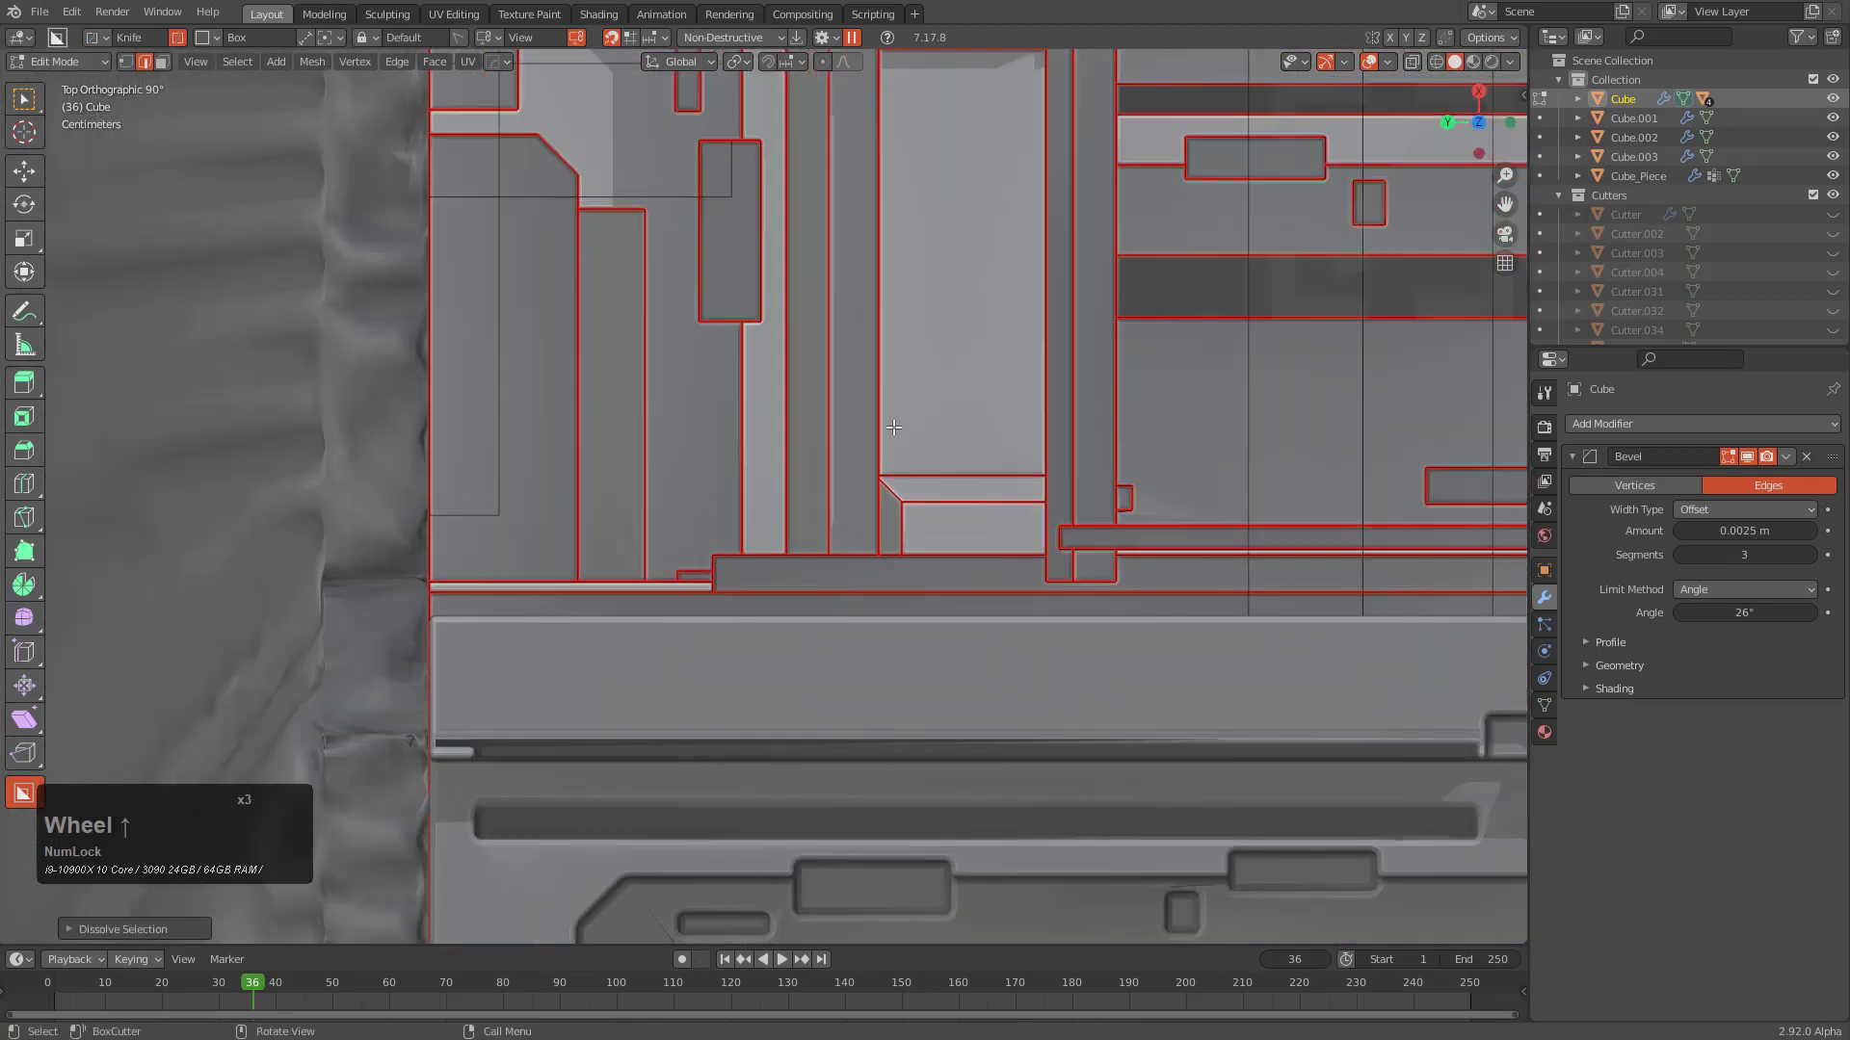
scroll(894, 427, down, 4)
shift+middle_drag(1188, 421, 875, 618)
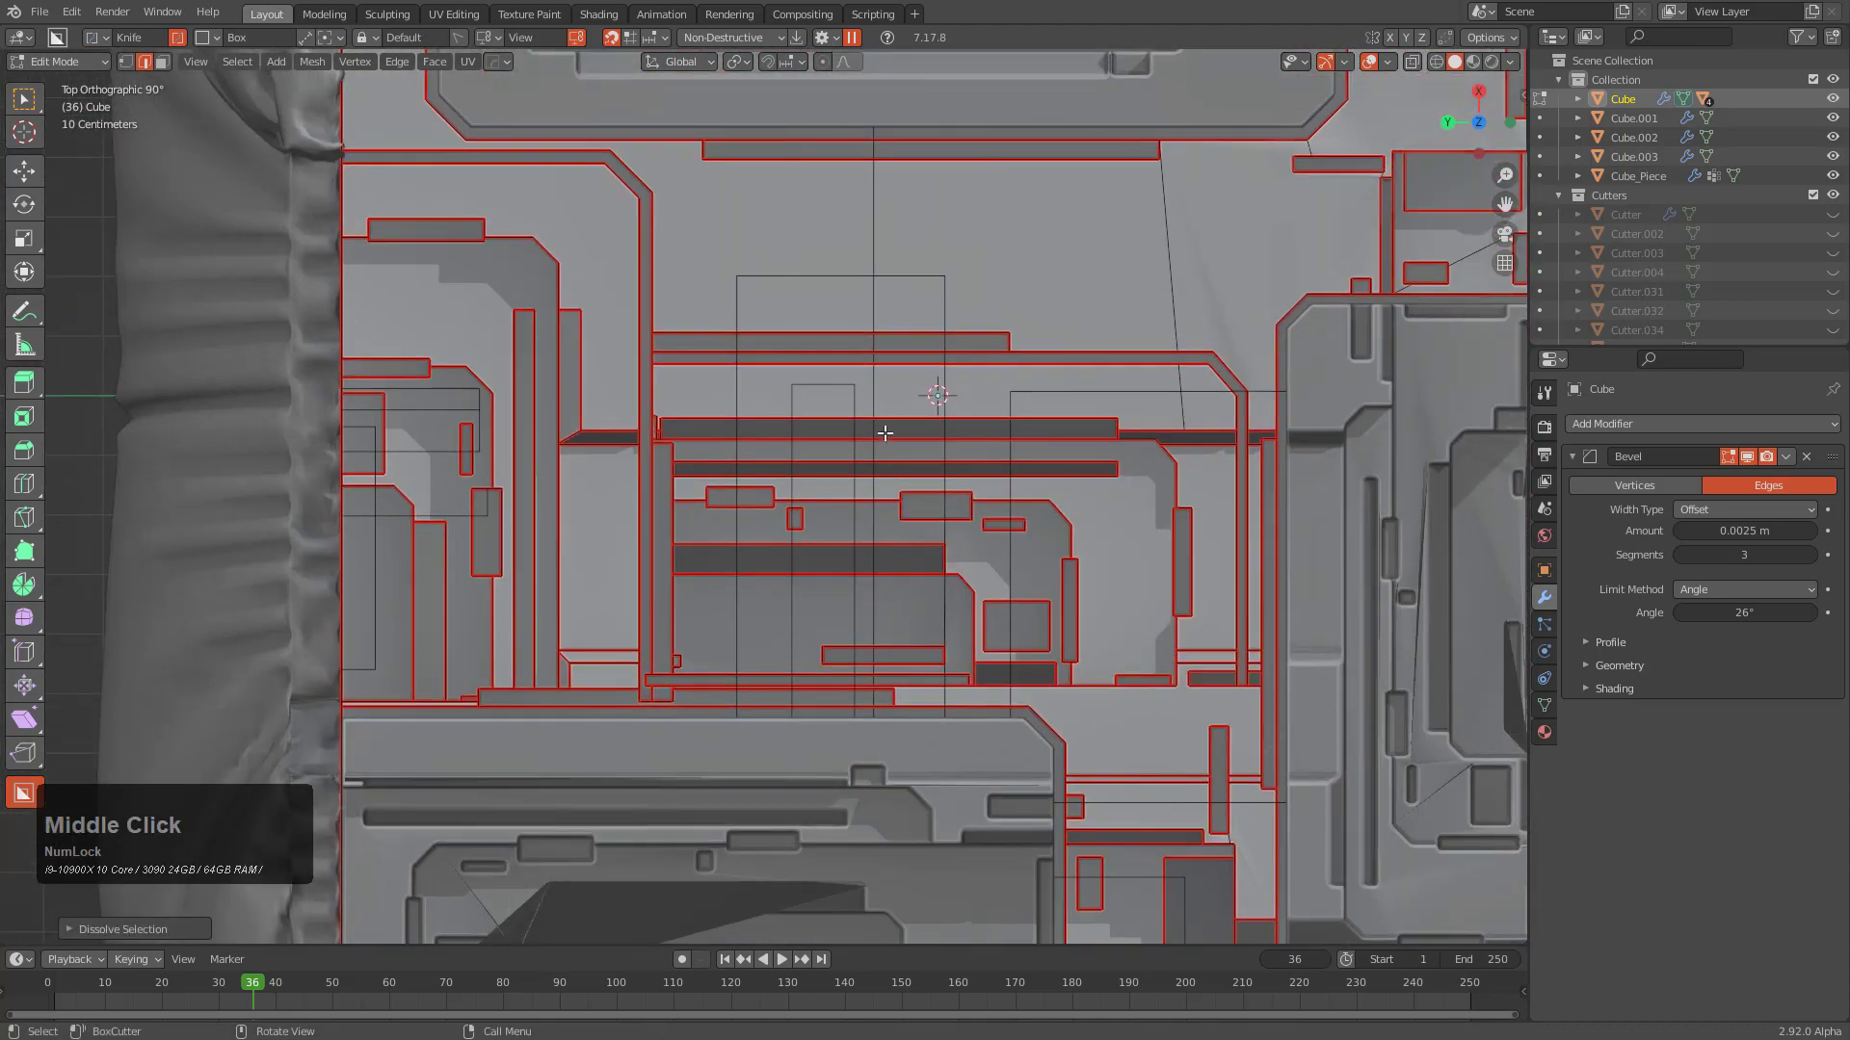
scroll(874, 618, down, 2)
shift+middle_drag(1047, 205, 864, 285)
scroll(864, 285, up, 3)
drag(735, 151, 1067, 401)
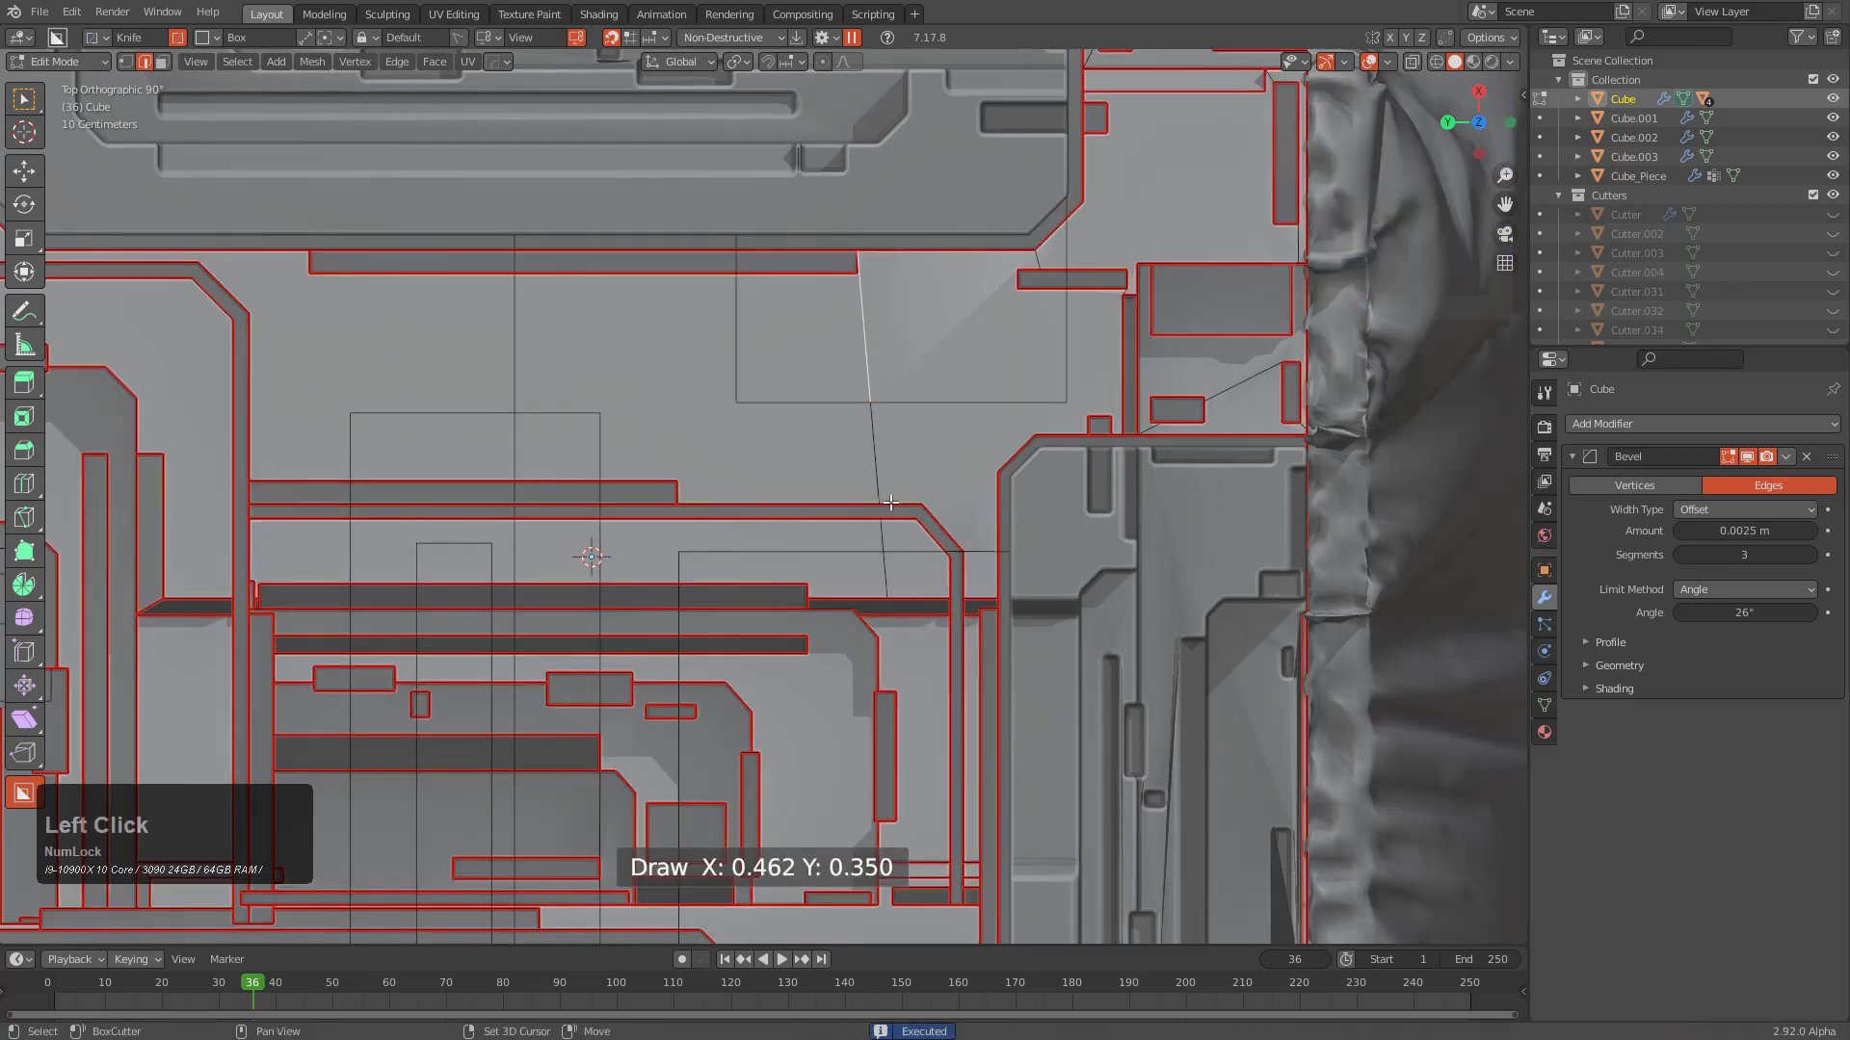
shift+middle_drag(886, 570, 857, 585)
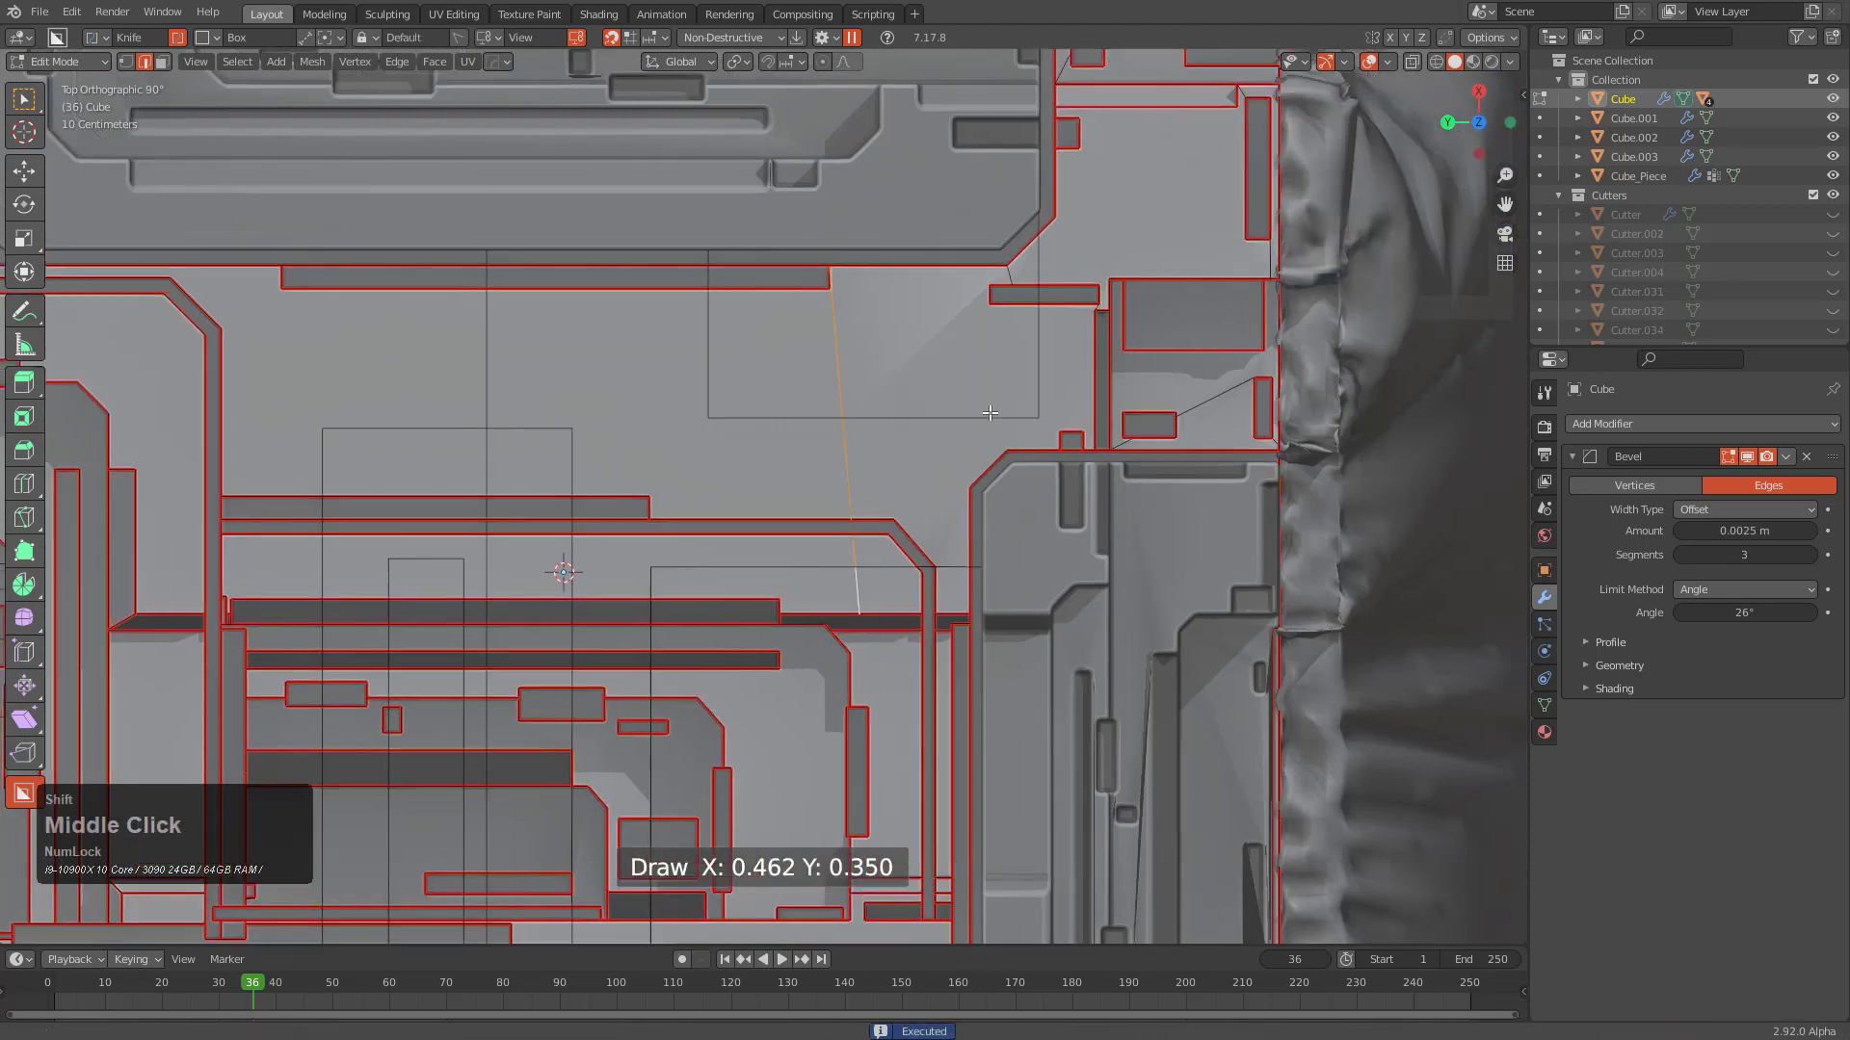
scroll(1077, 364, up, 3)
key(x)
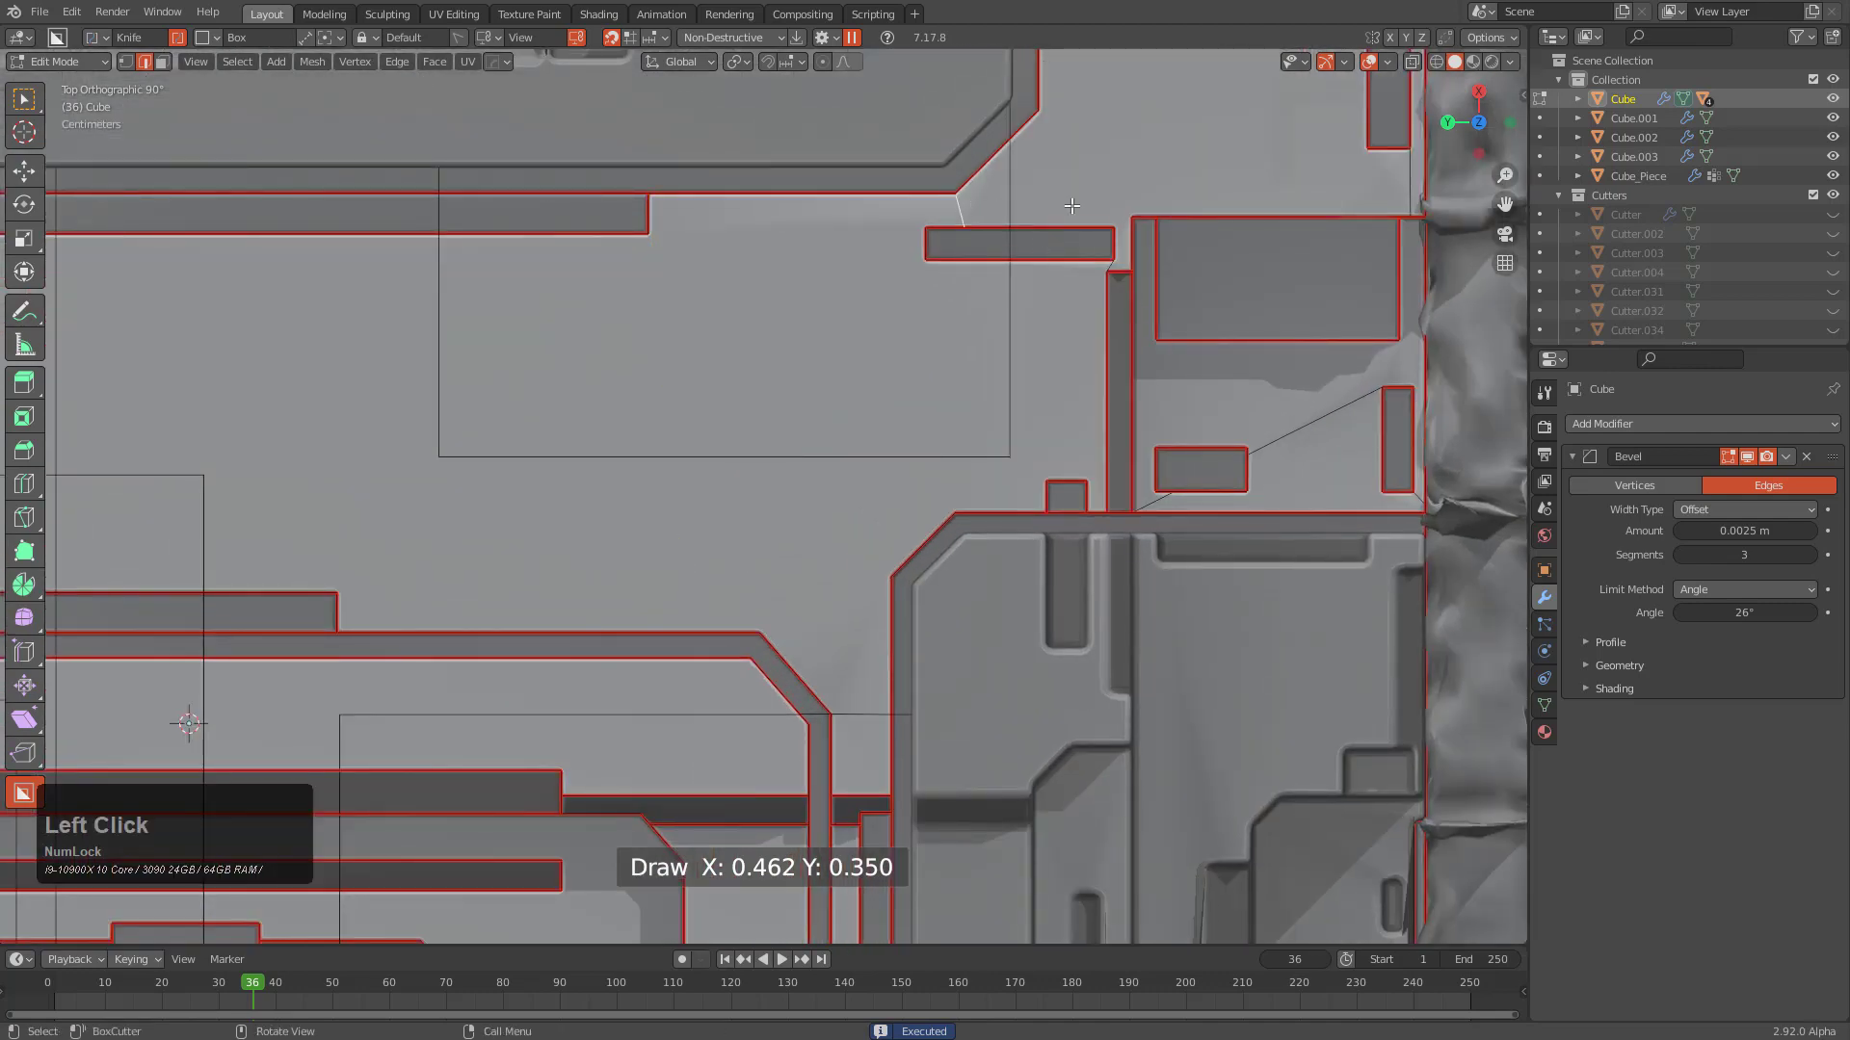
key(ctrl+x)
Knife a rectangle about 0.309 by 0.369 over the panel beside the cloth edge and dissolve the diagonal edges at its small rectangular recess
shift+middle_drag(1111, 318, 586, 377)
scroll(775, 491, down, 1)
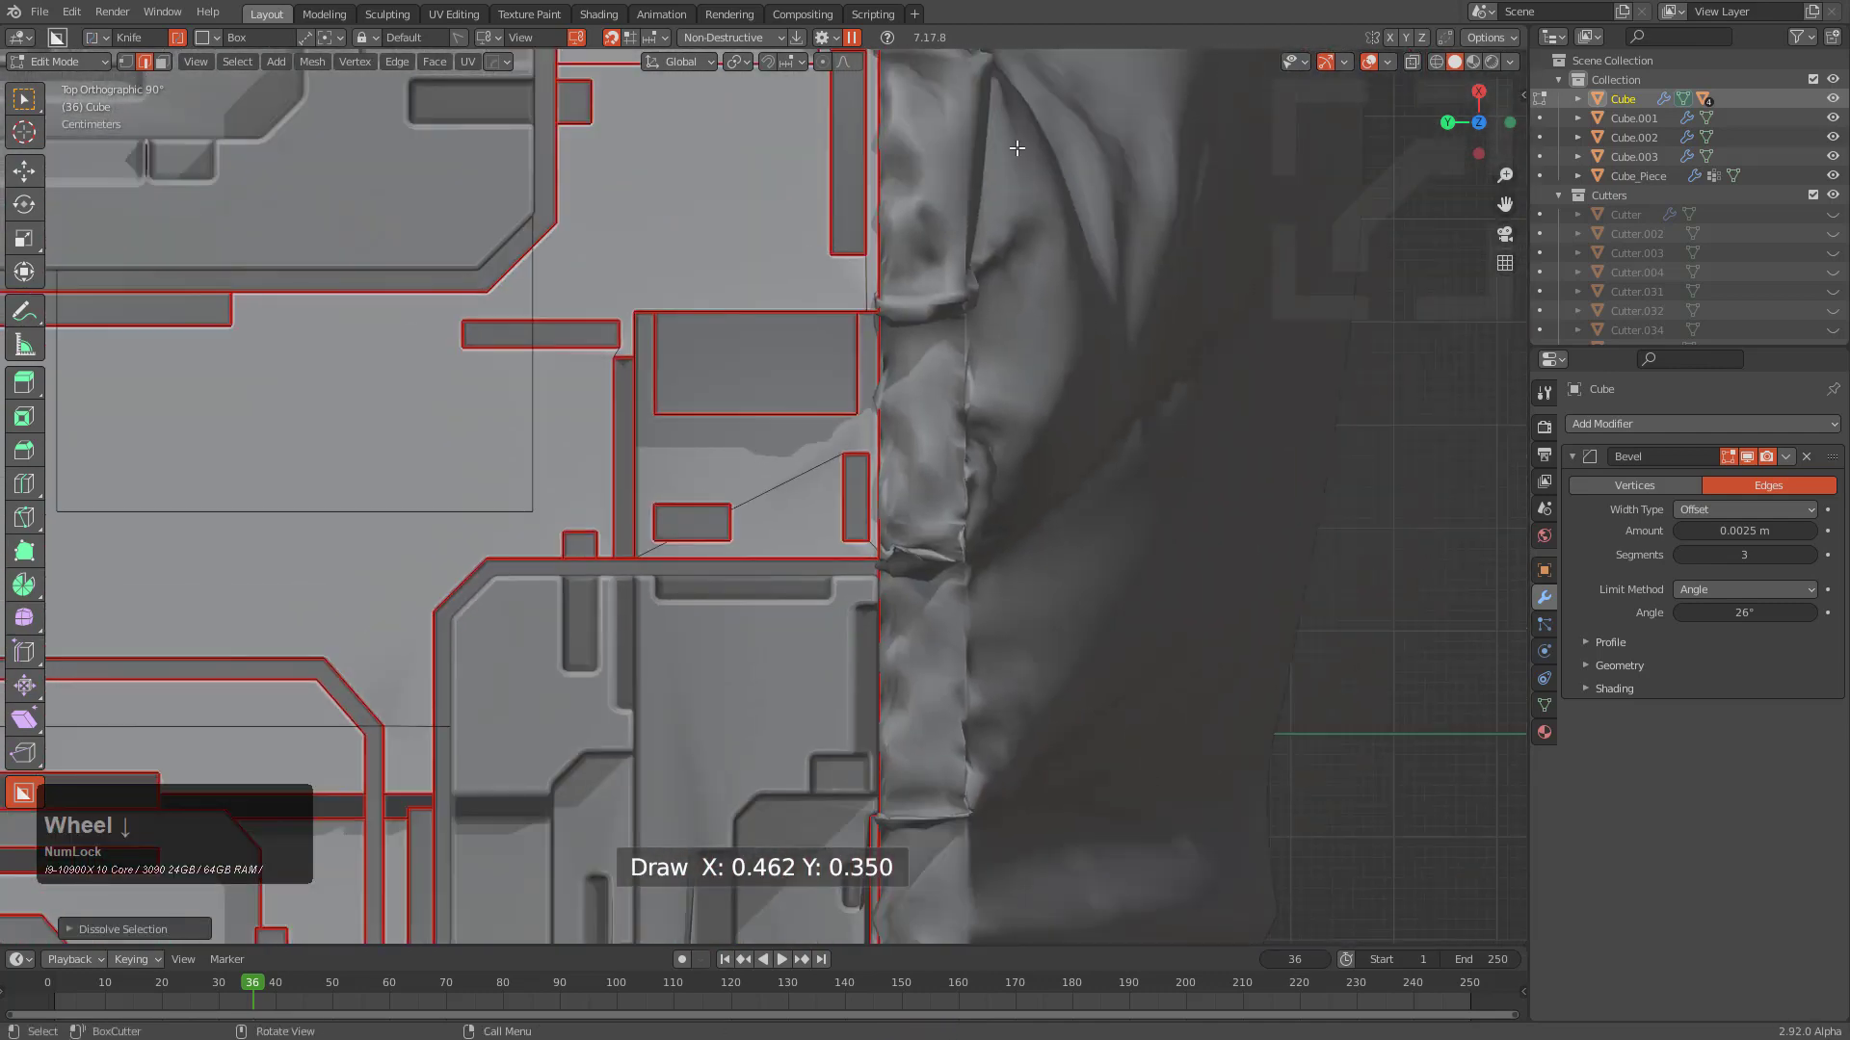
mouse_move(1003, 137)
mouse_down()
mouse_move(710, 448)
mouse_move(693, 520)
mouse_up()
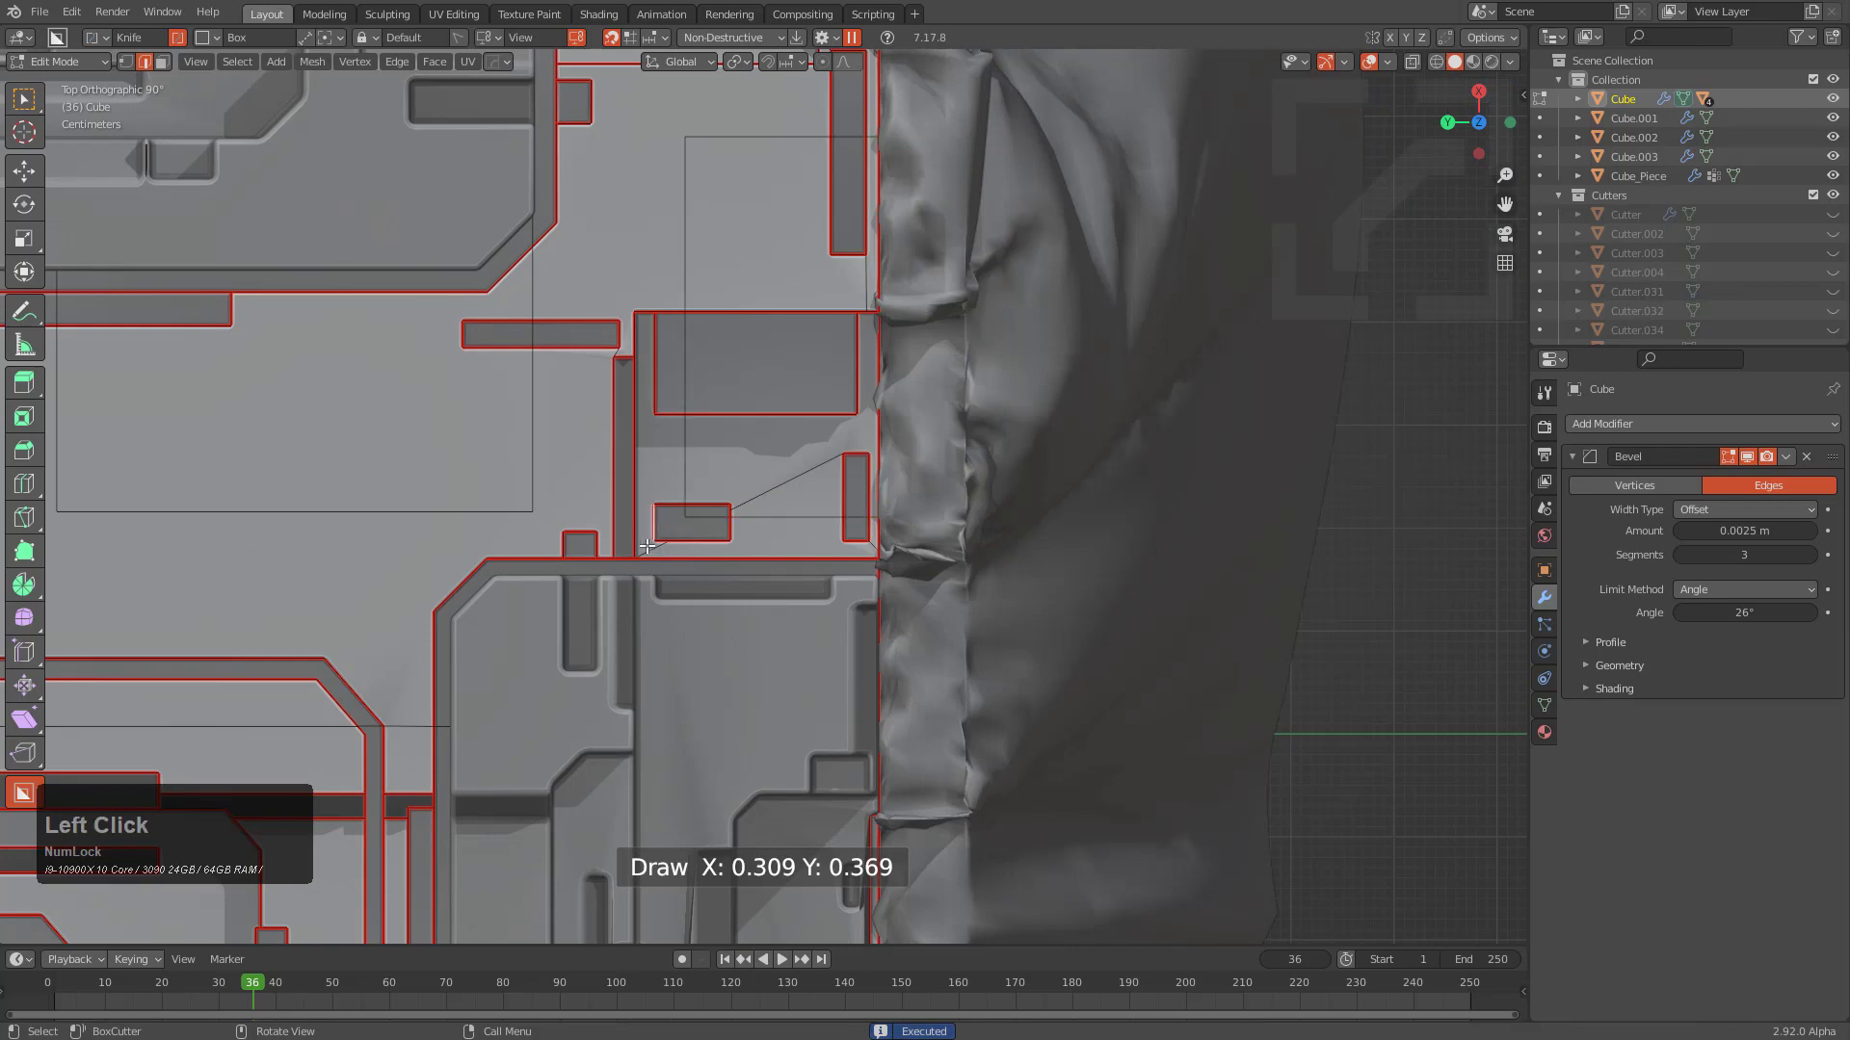
key(ctrl+x)
Knife a rectangle about 0.149 by 0.345 over the upper corner panel and dissolve the diagonal edges around its small recess
shift+middle_drag(788, 488, 724, 290)
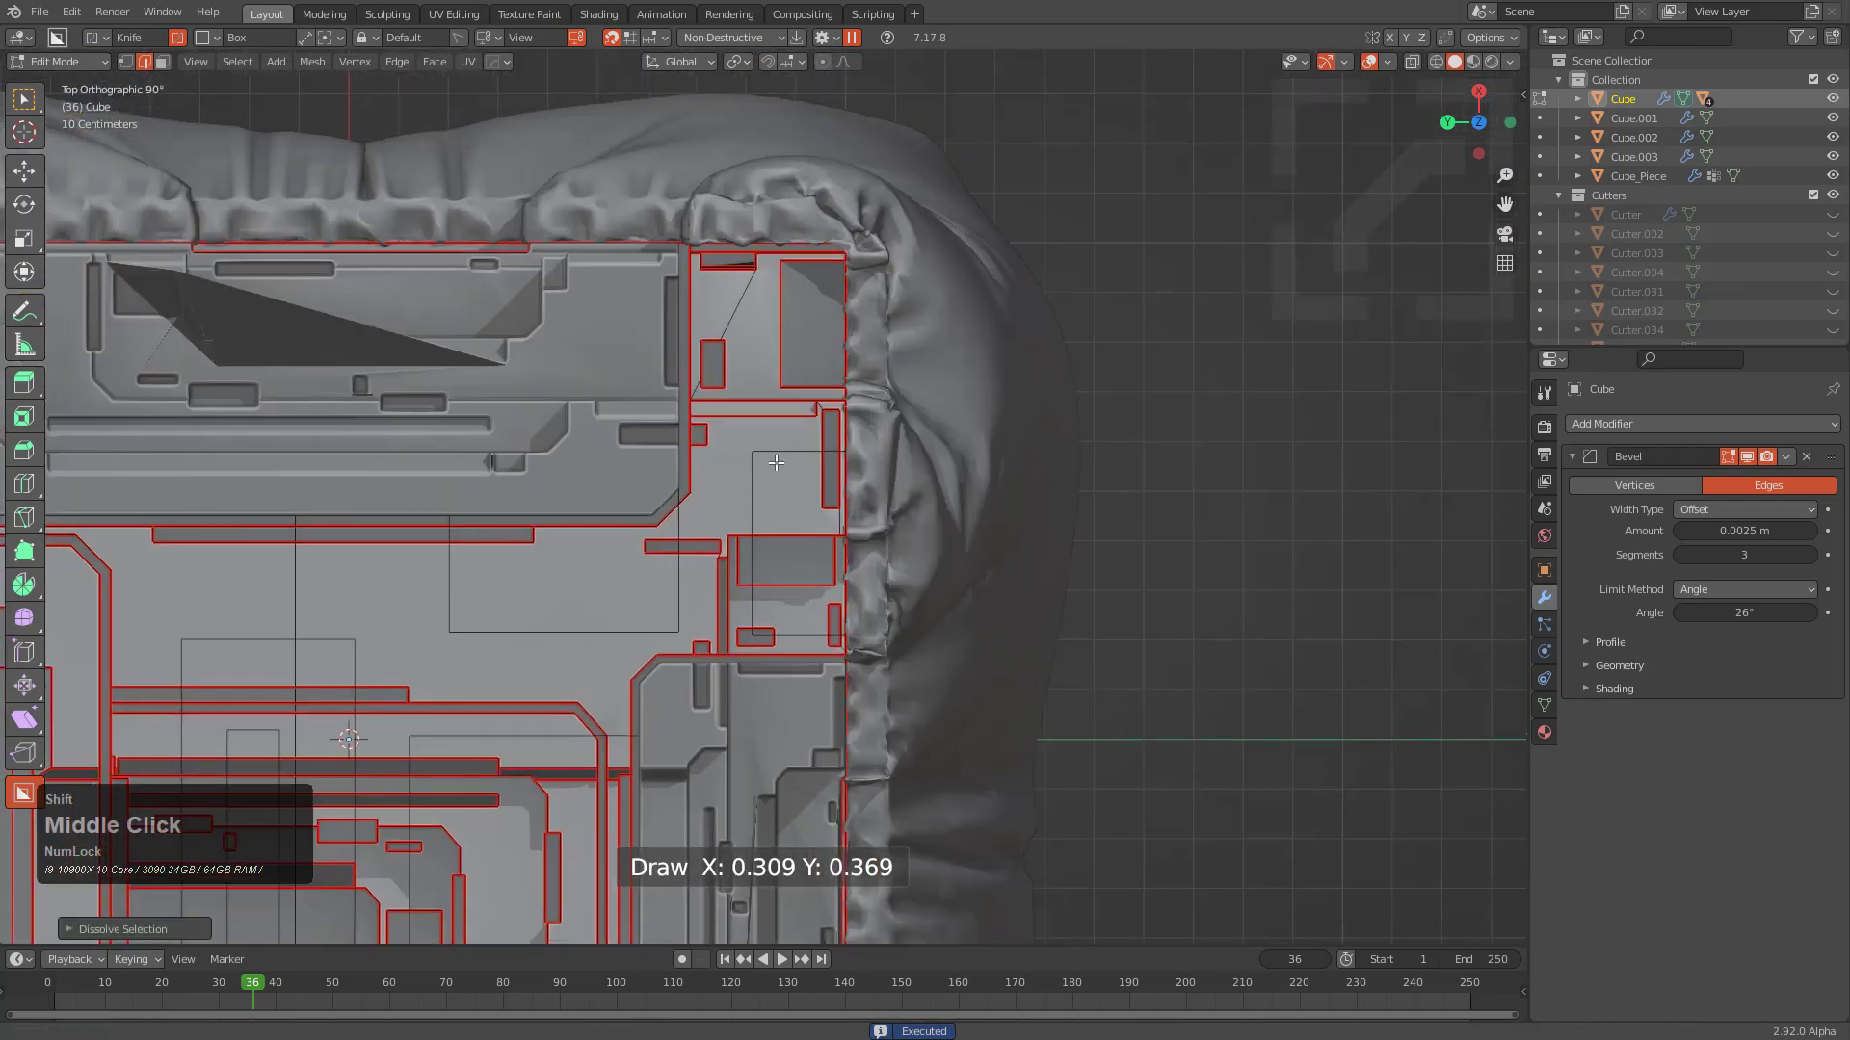
scroll(723, 290, up, 2)
click(723, 290)
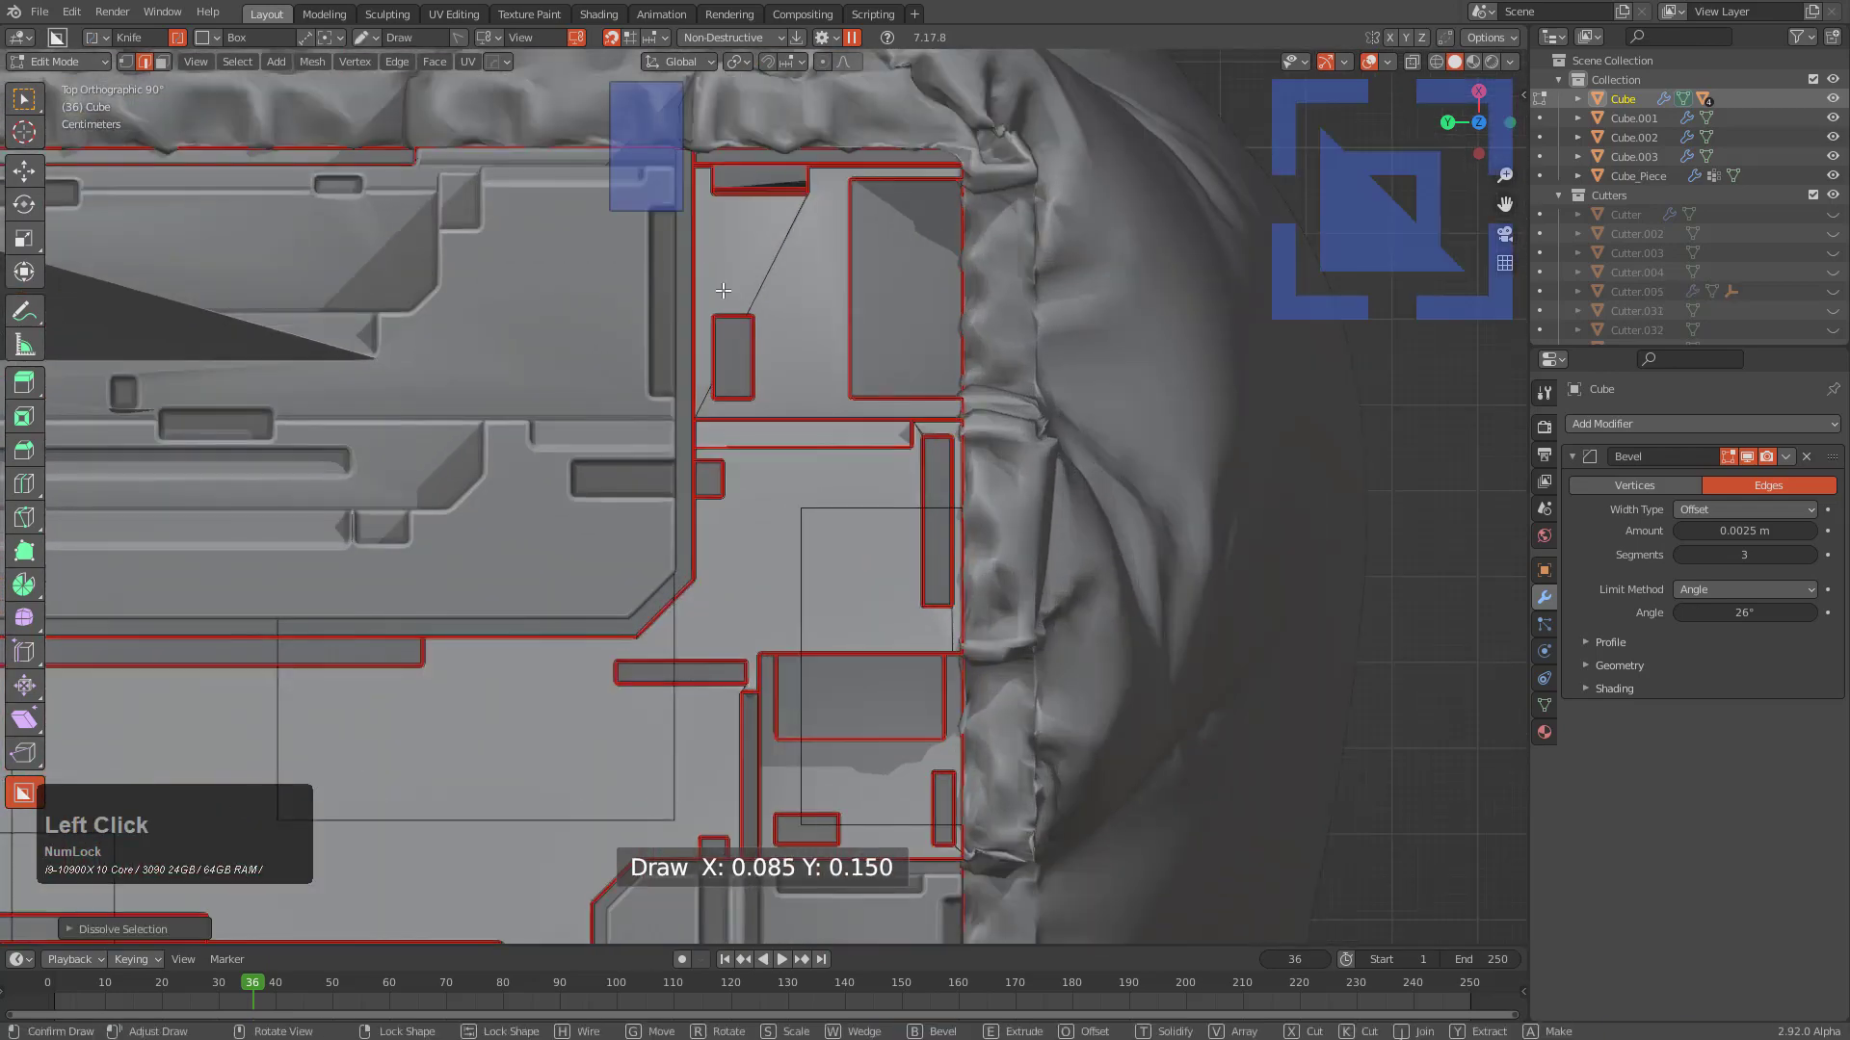
click(737, 378)
shift+click(702, 393)
key(ctrl+x)
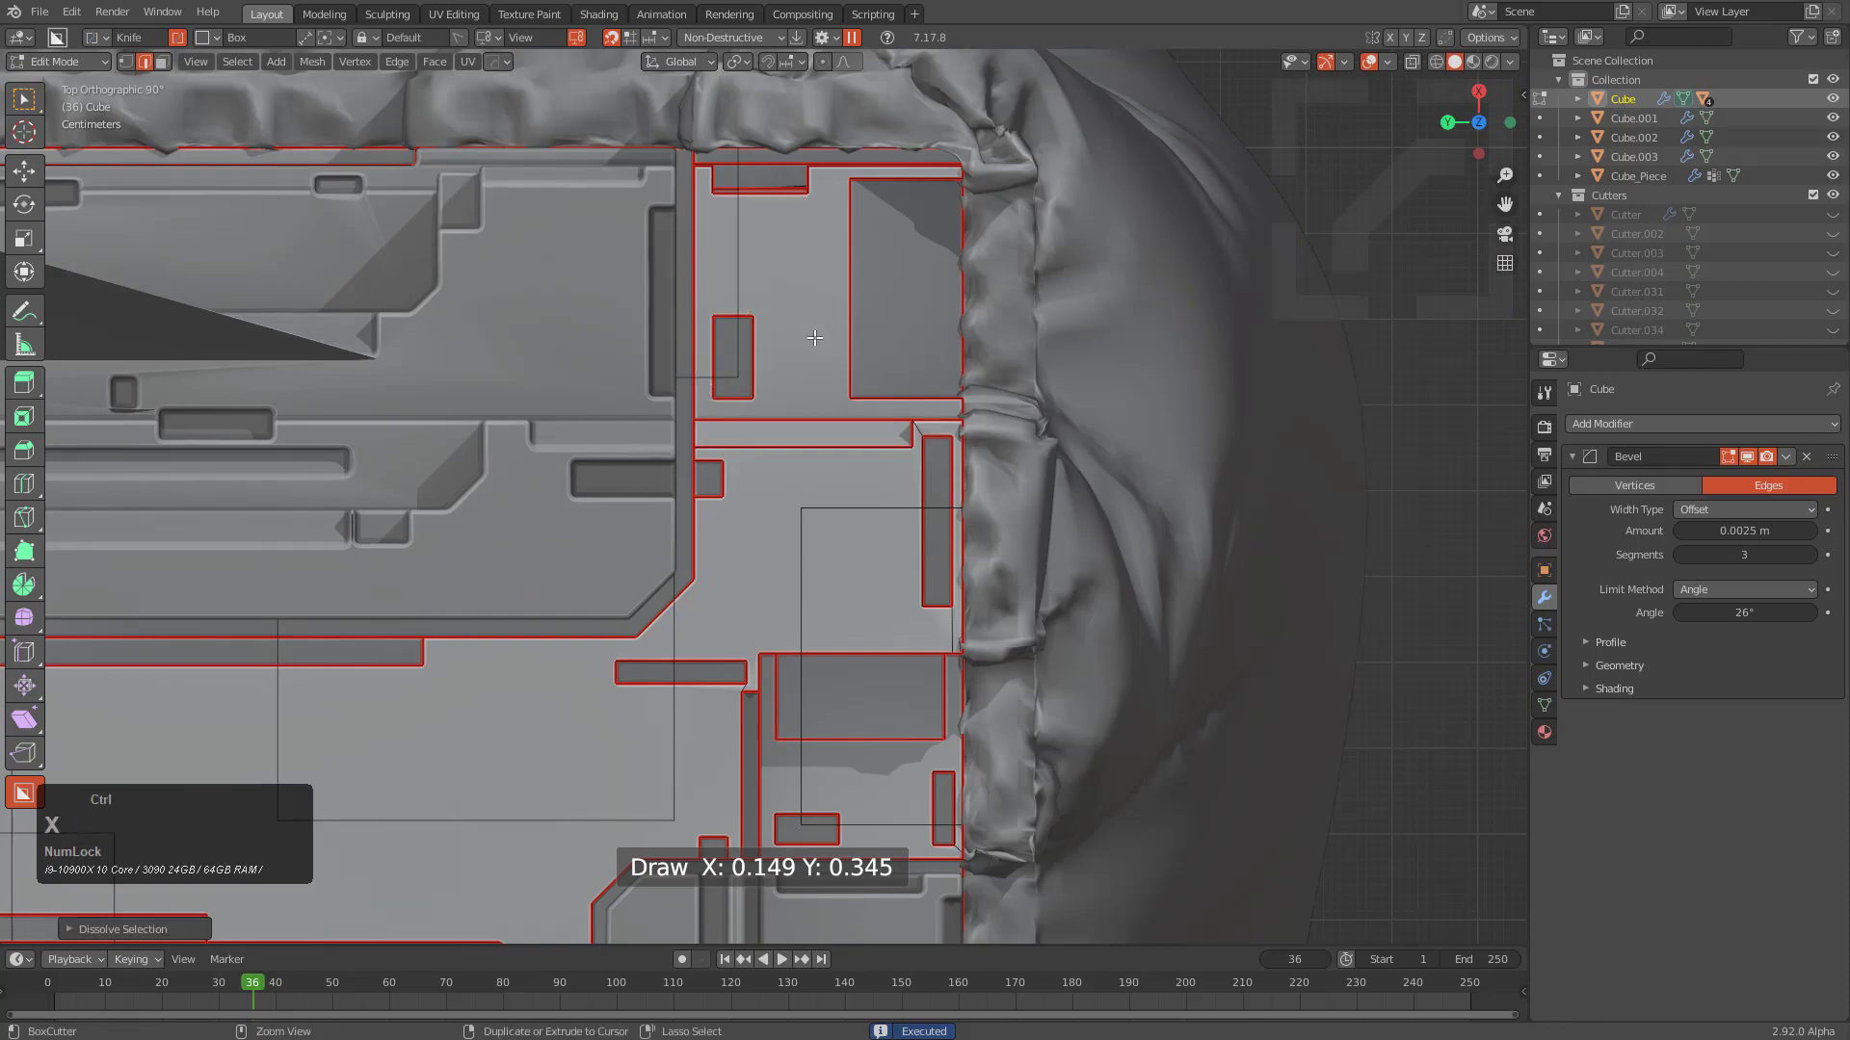
Leave edit mode and isolate the main block in local view
ctrl+middle_drag(867, 420, 848, 732)
middle_drag(838, 742, 793, 613)
scroll(793, 614, up, 3)
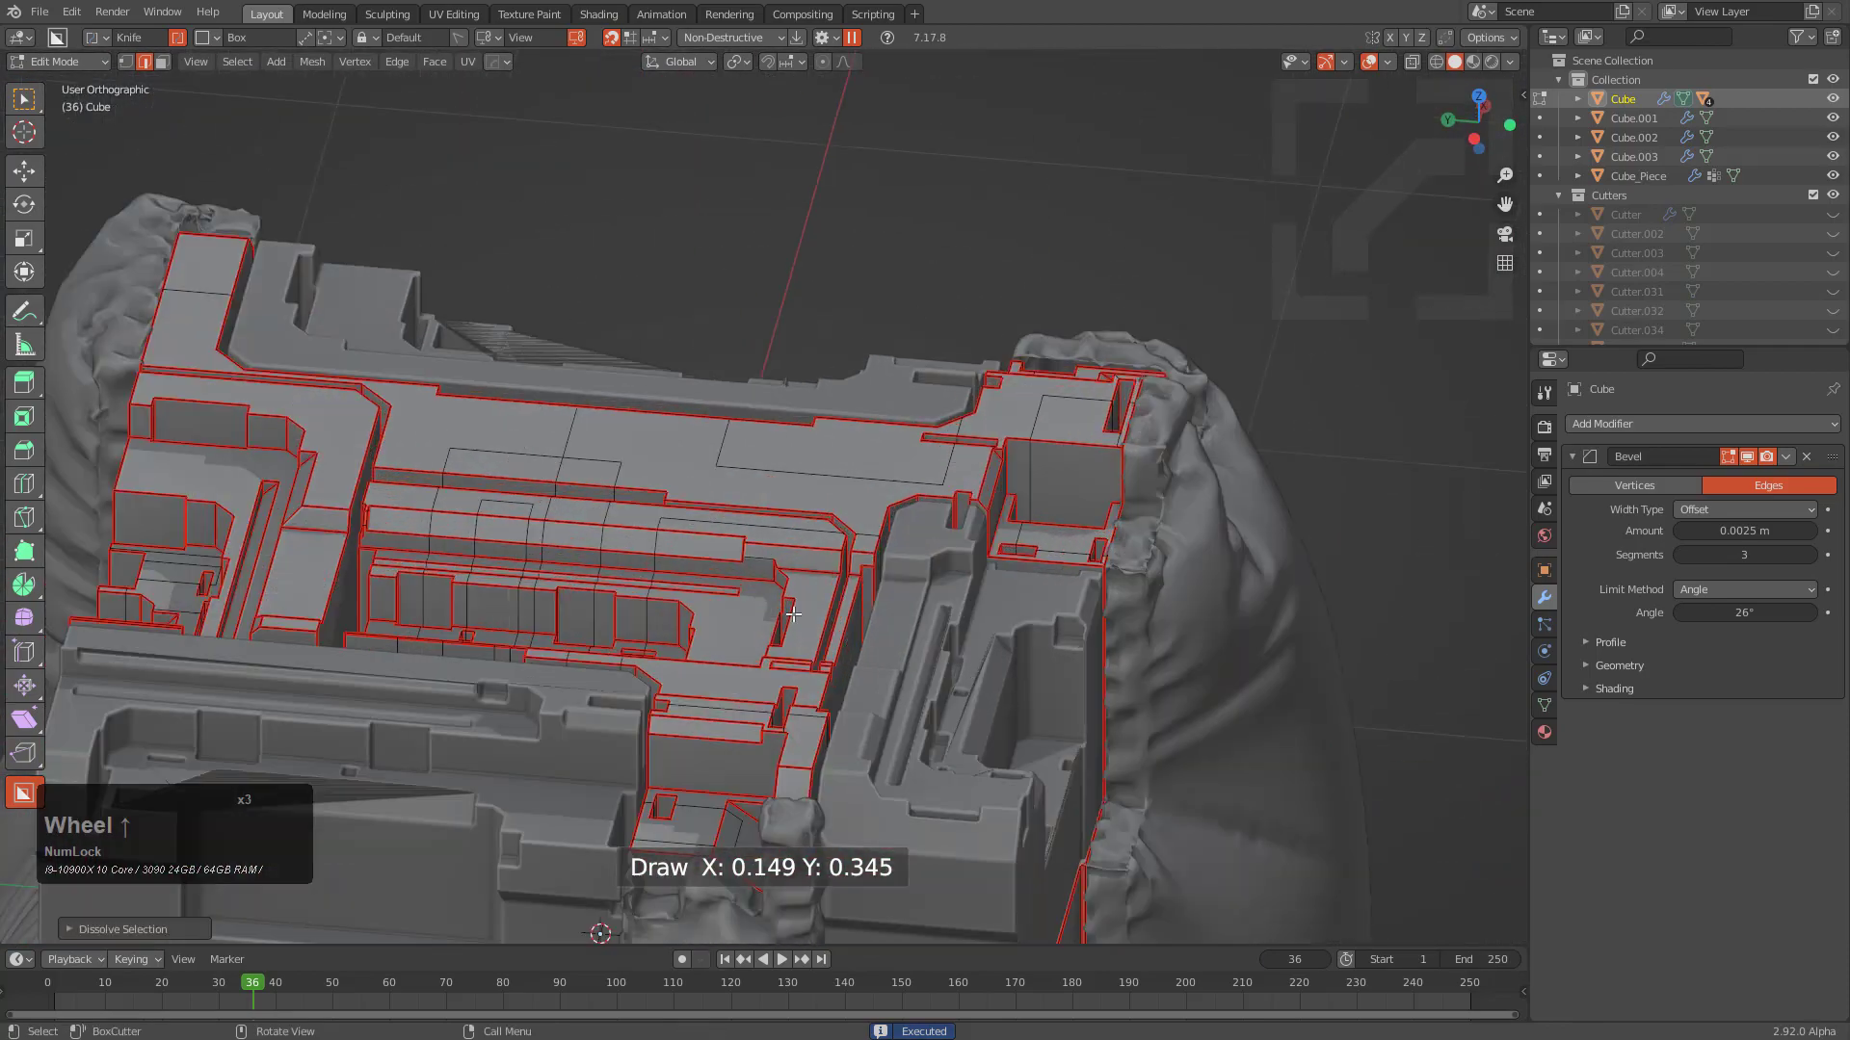
key(Tab)
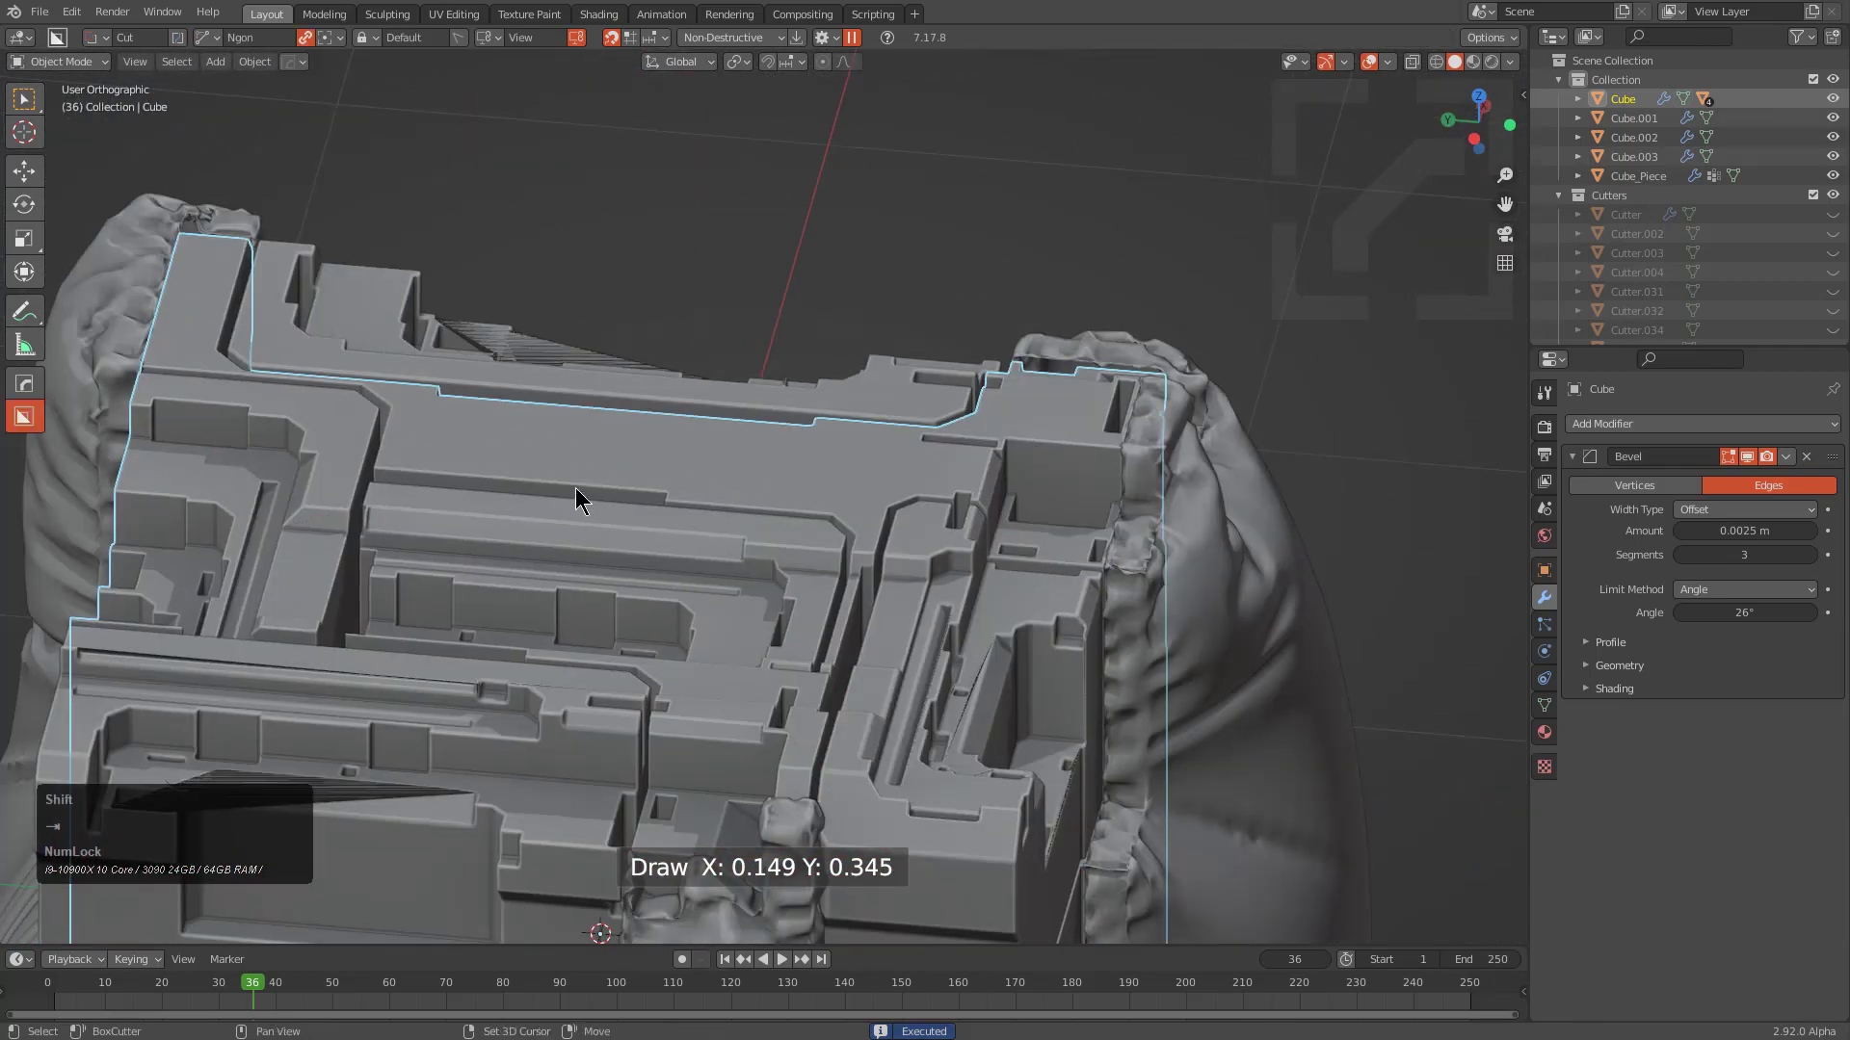
middle_drag(575, 487, 923, 385)
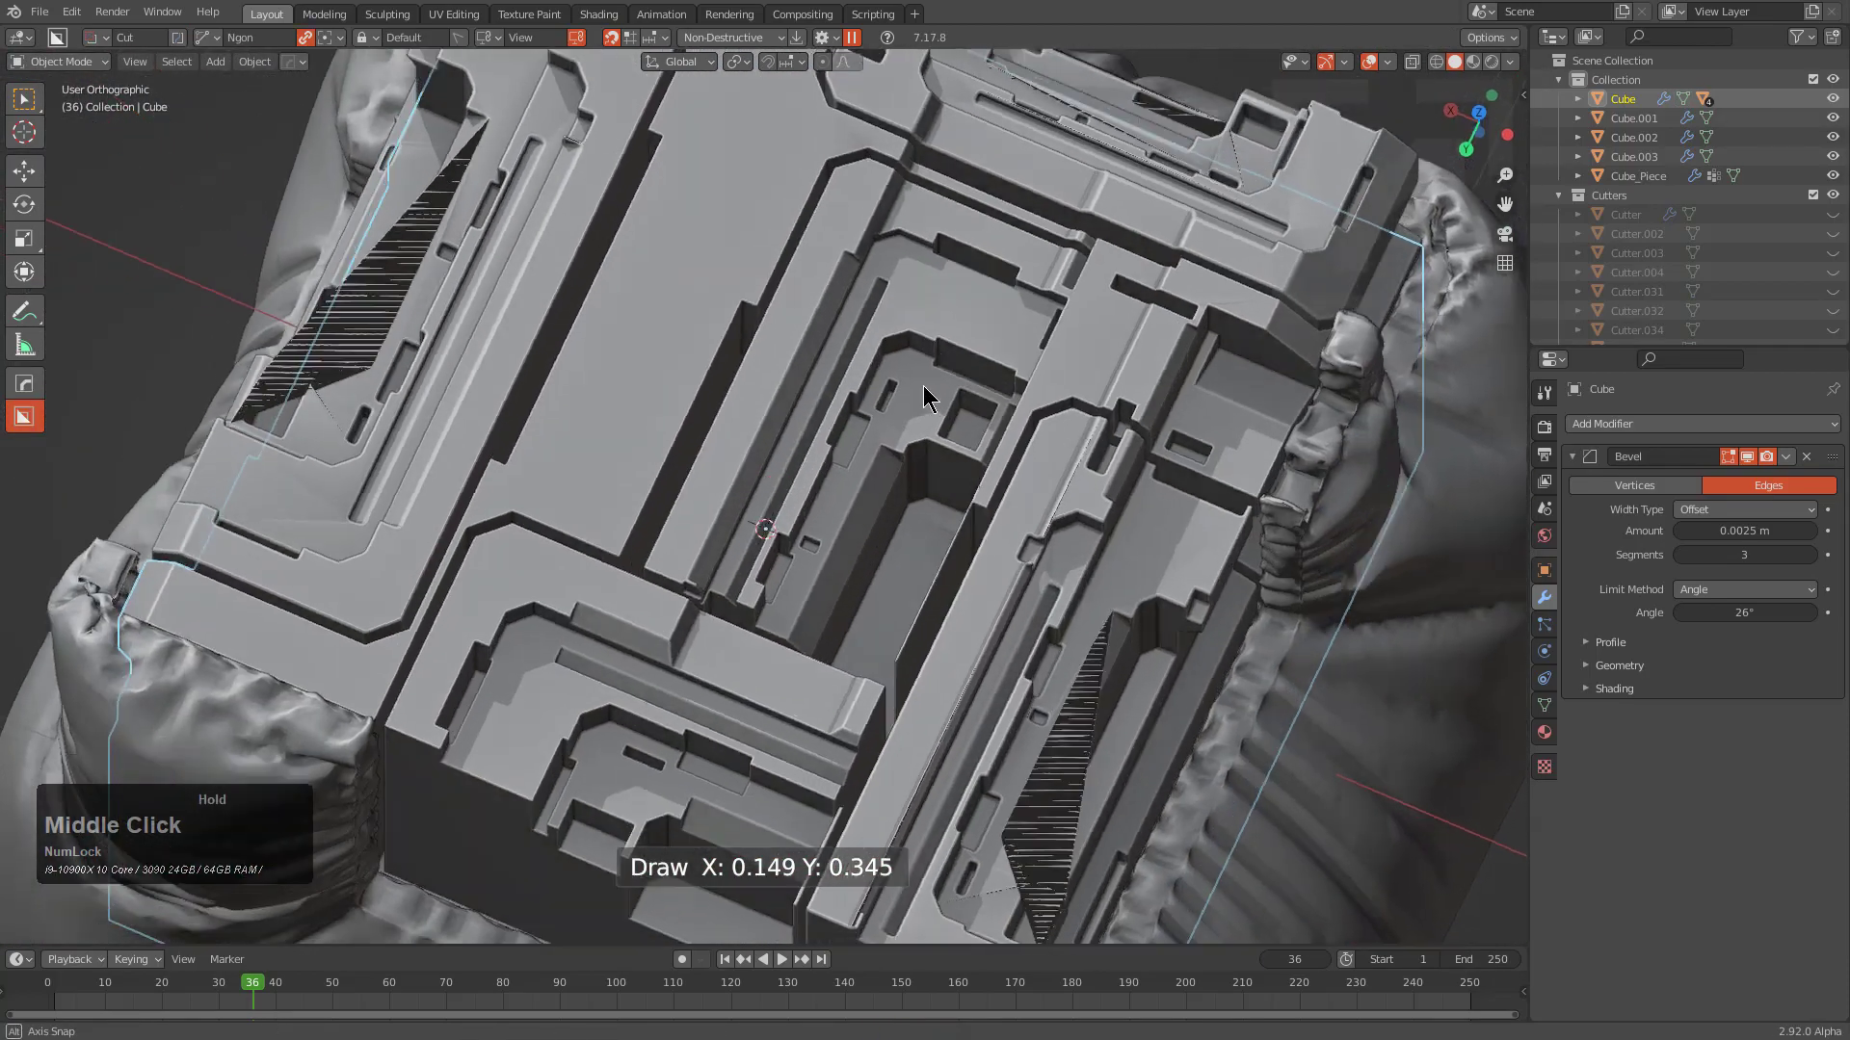
scroll(901, 364, down, 5)
key(KP_Divide)
Widen the block's Bevel modifier to 0.0072 m with HardOps
scroll(867, 393, up, 8)
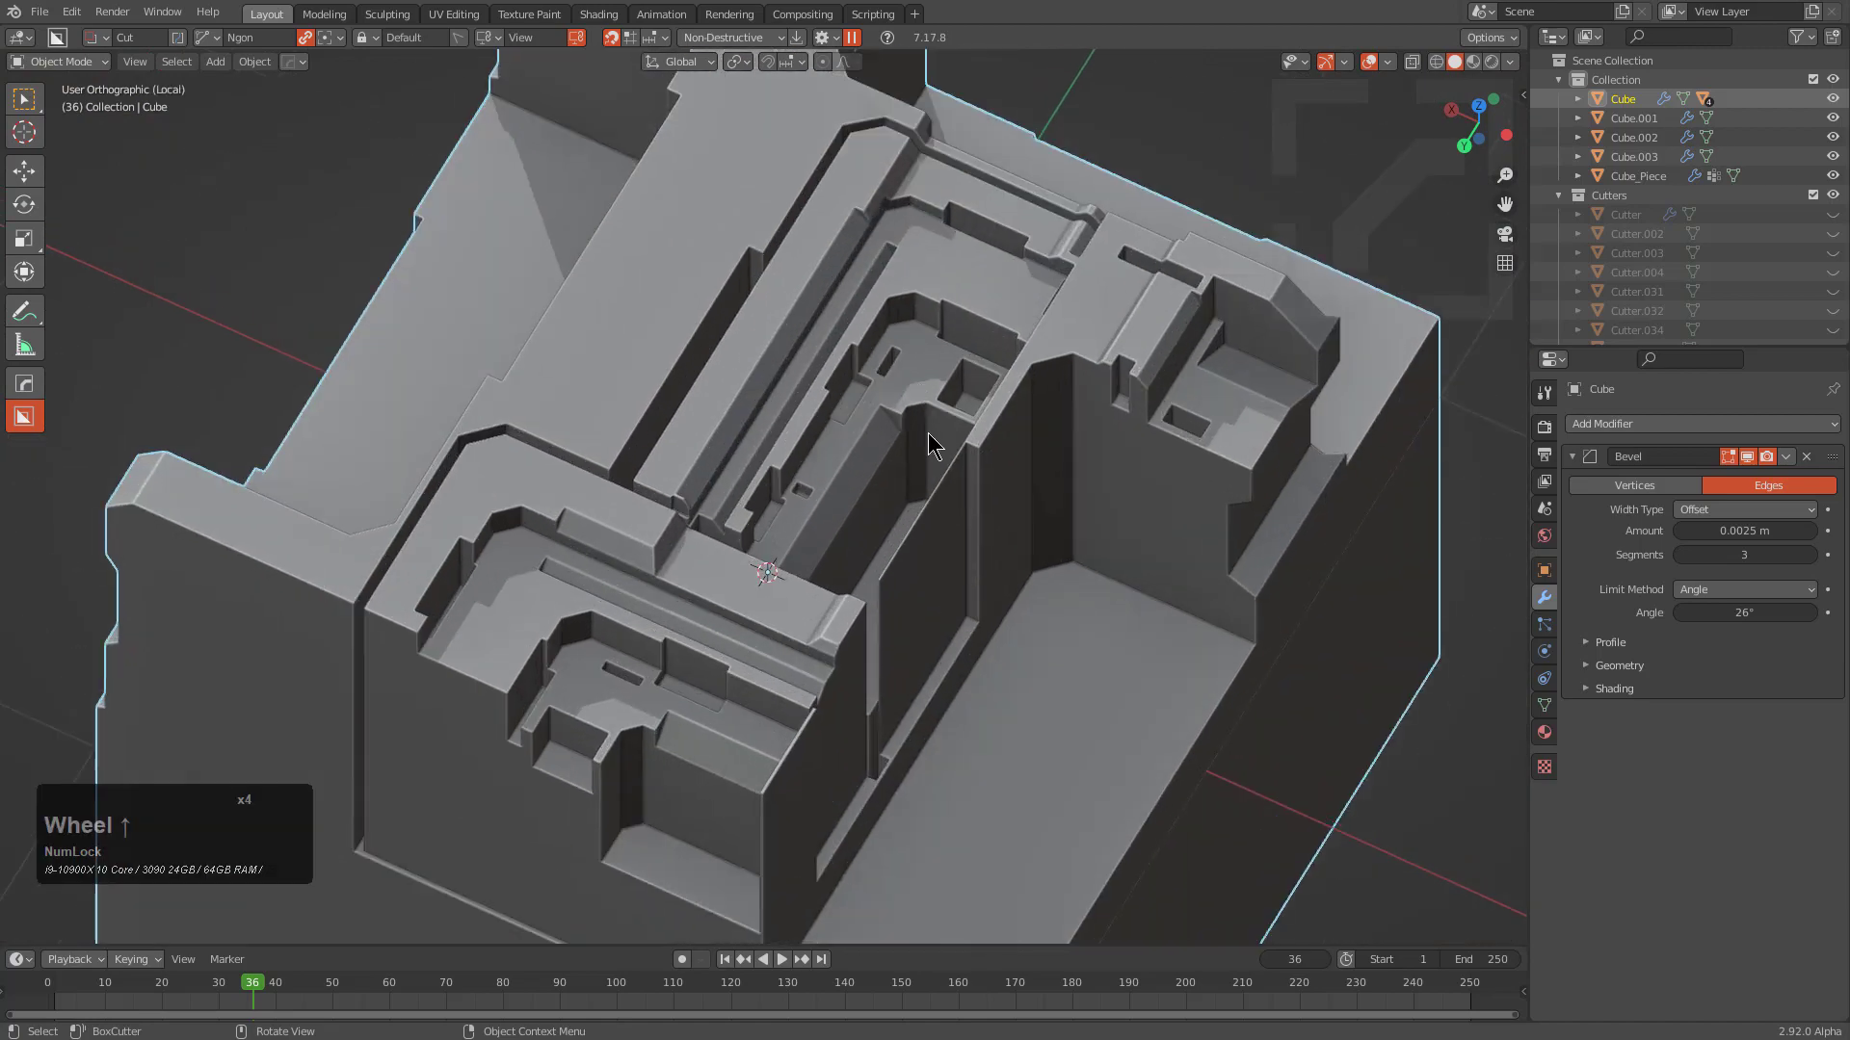
key(q)
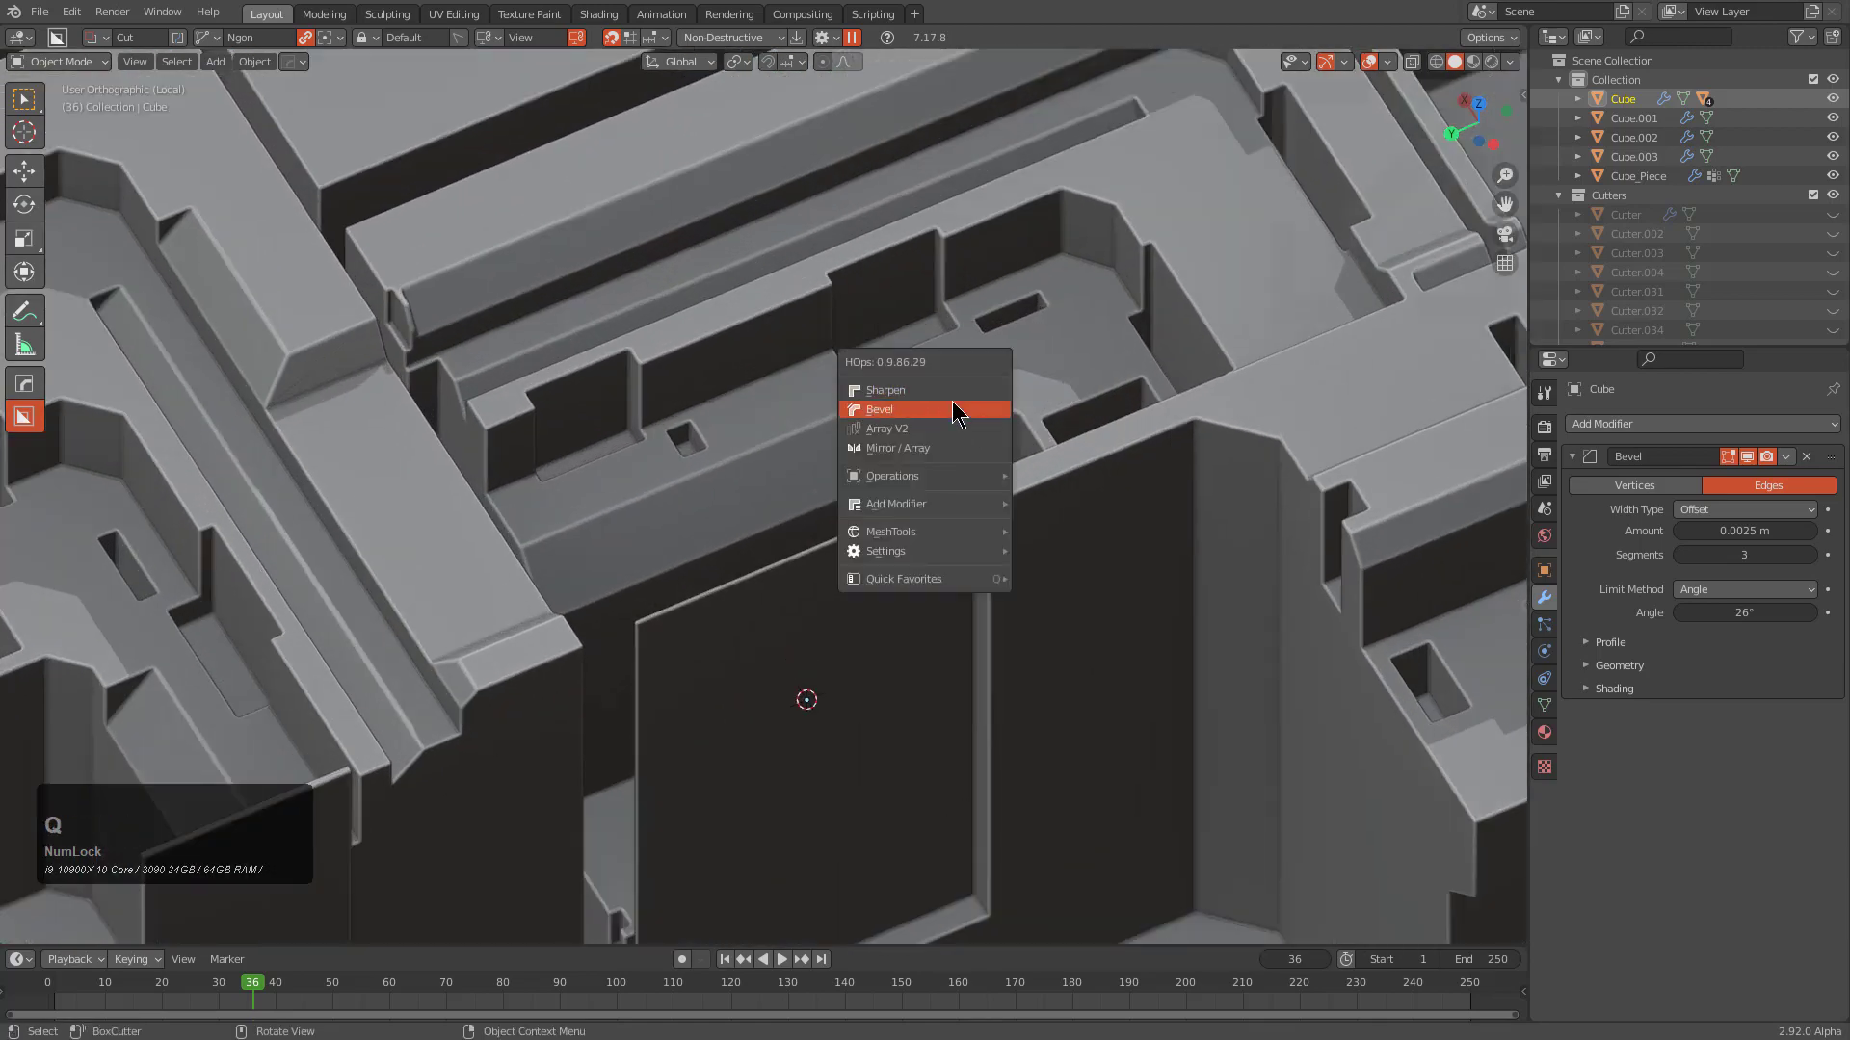
click(961, 409)
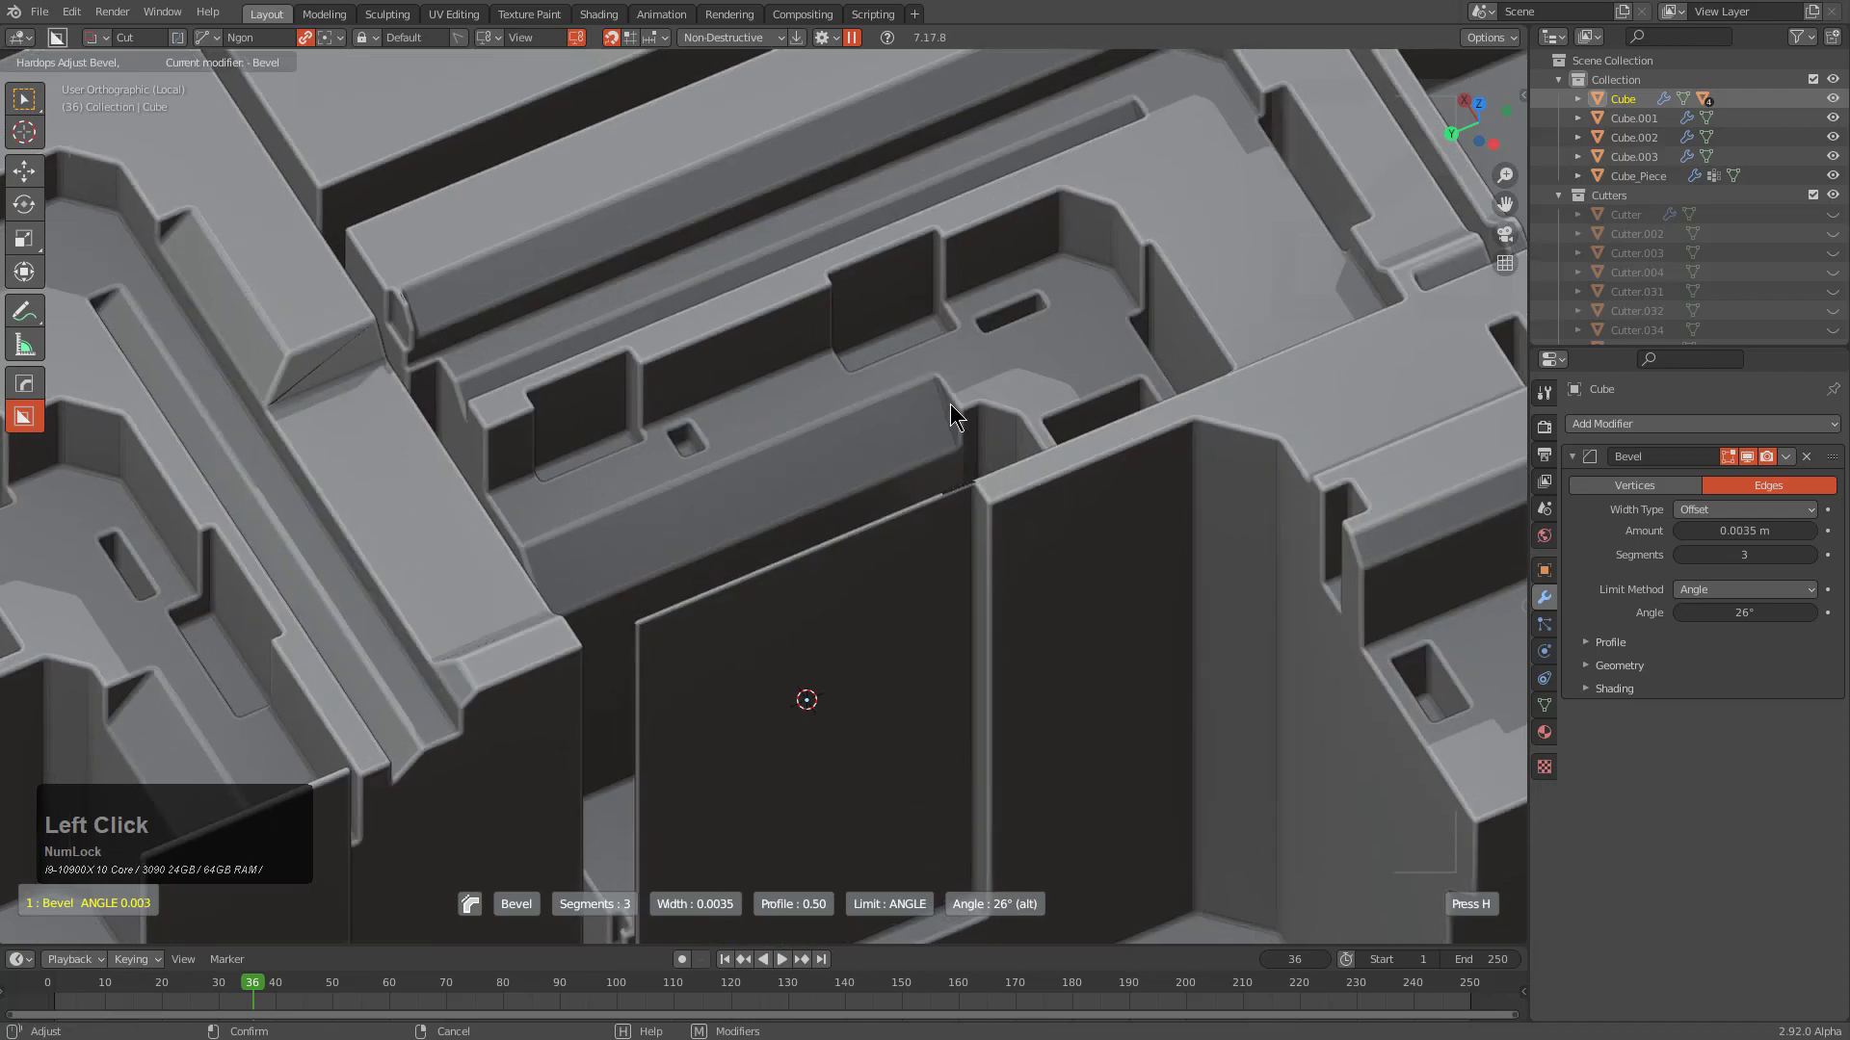
key(shift)
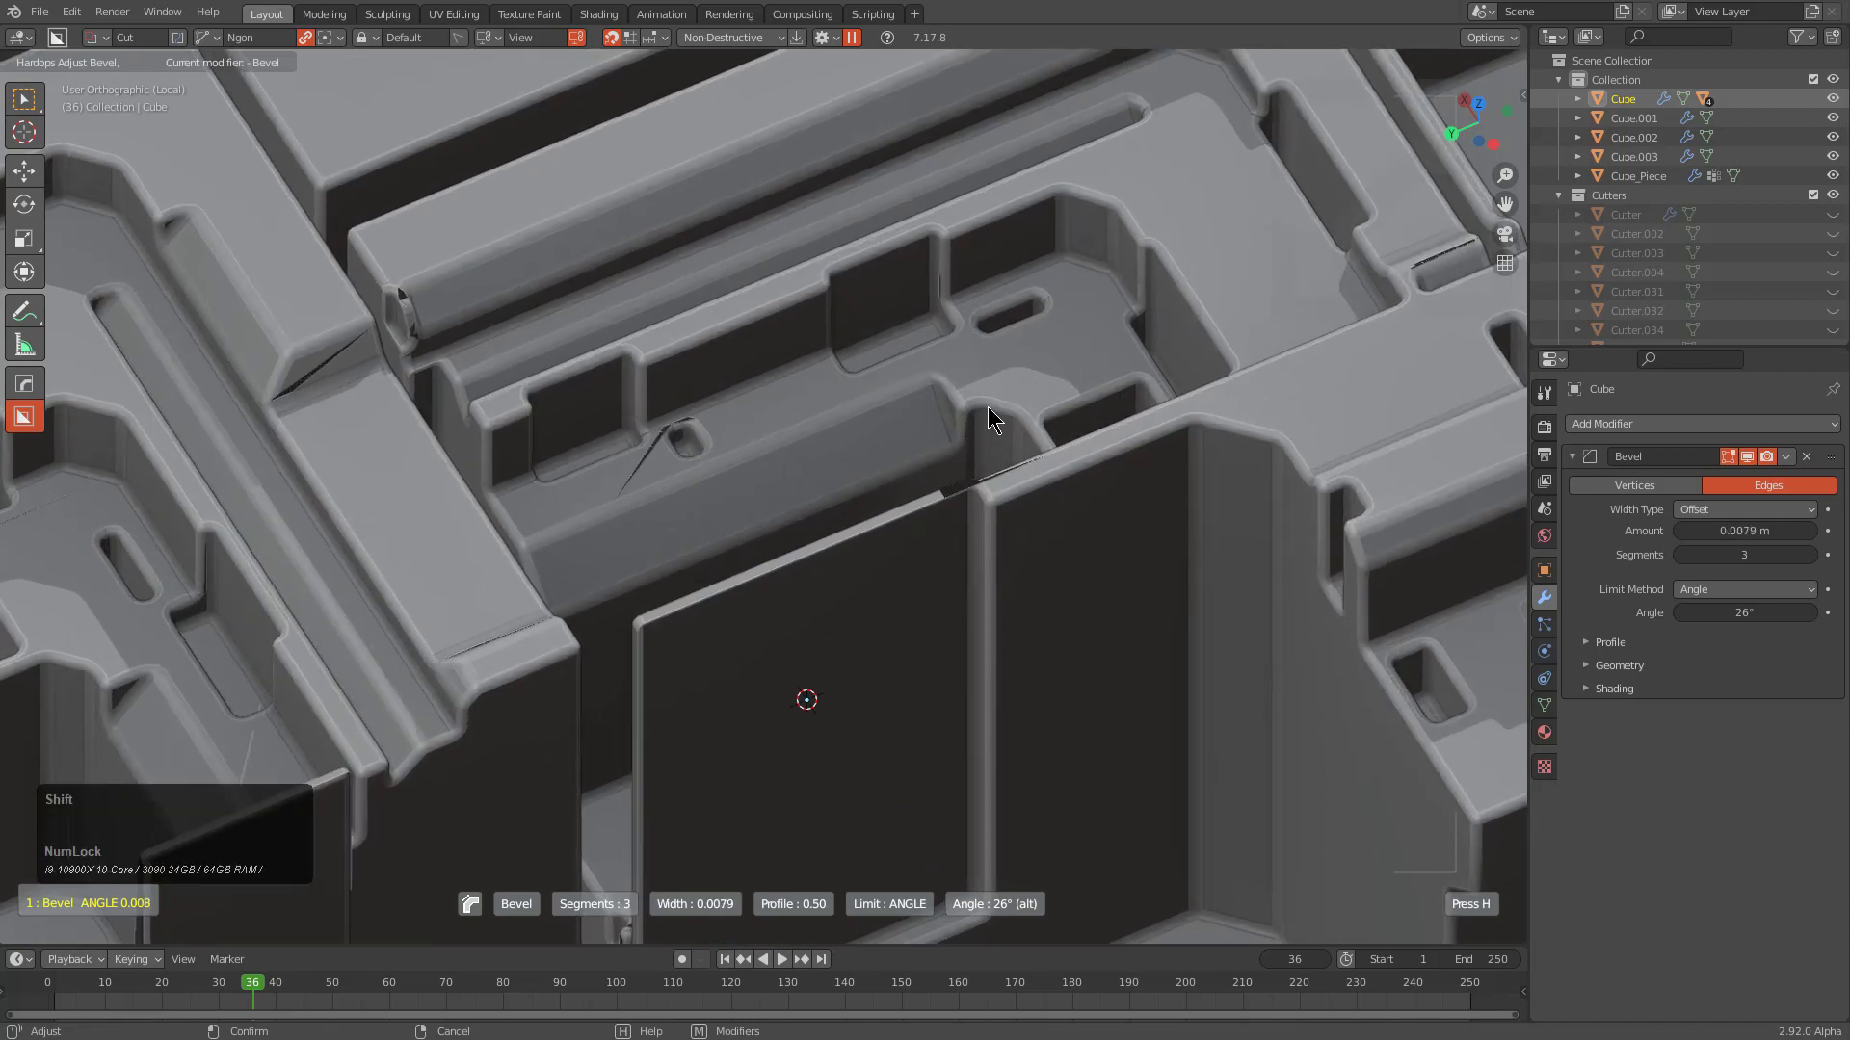
click(992, 416)
Select the four adjacent faces of the thin upright wall and shift them slightly along the global X axis
shift+middle_drag(969, 487, 958, 354)
middle_drag(857, 453, 849, 461)
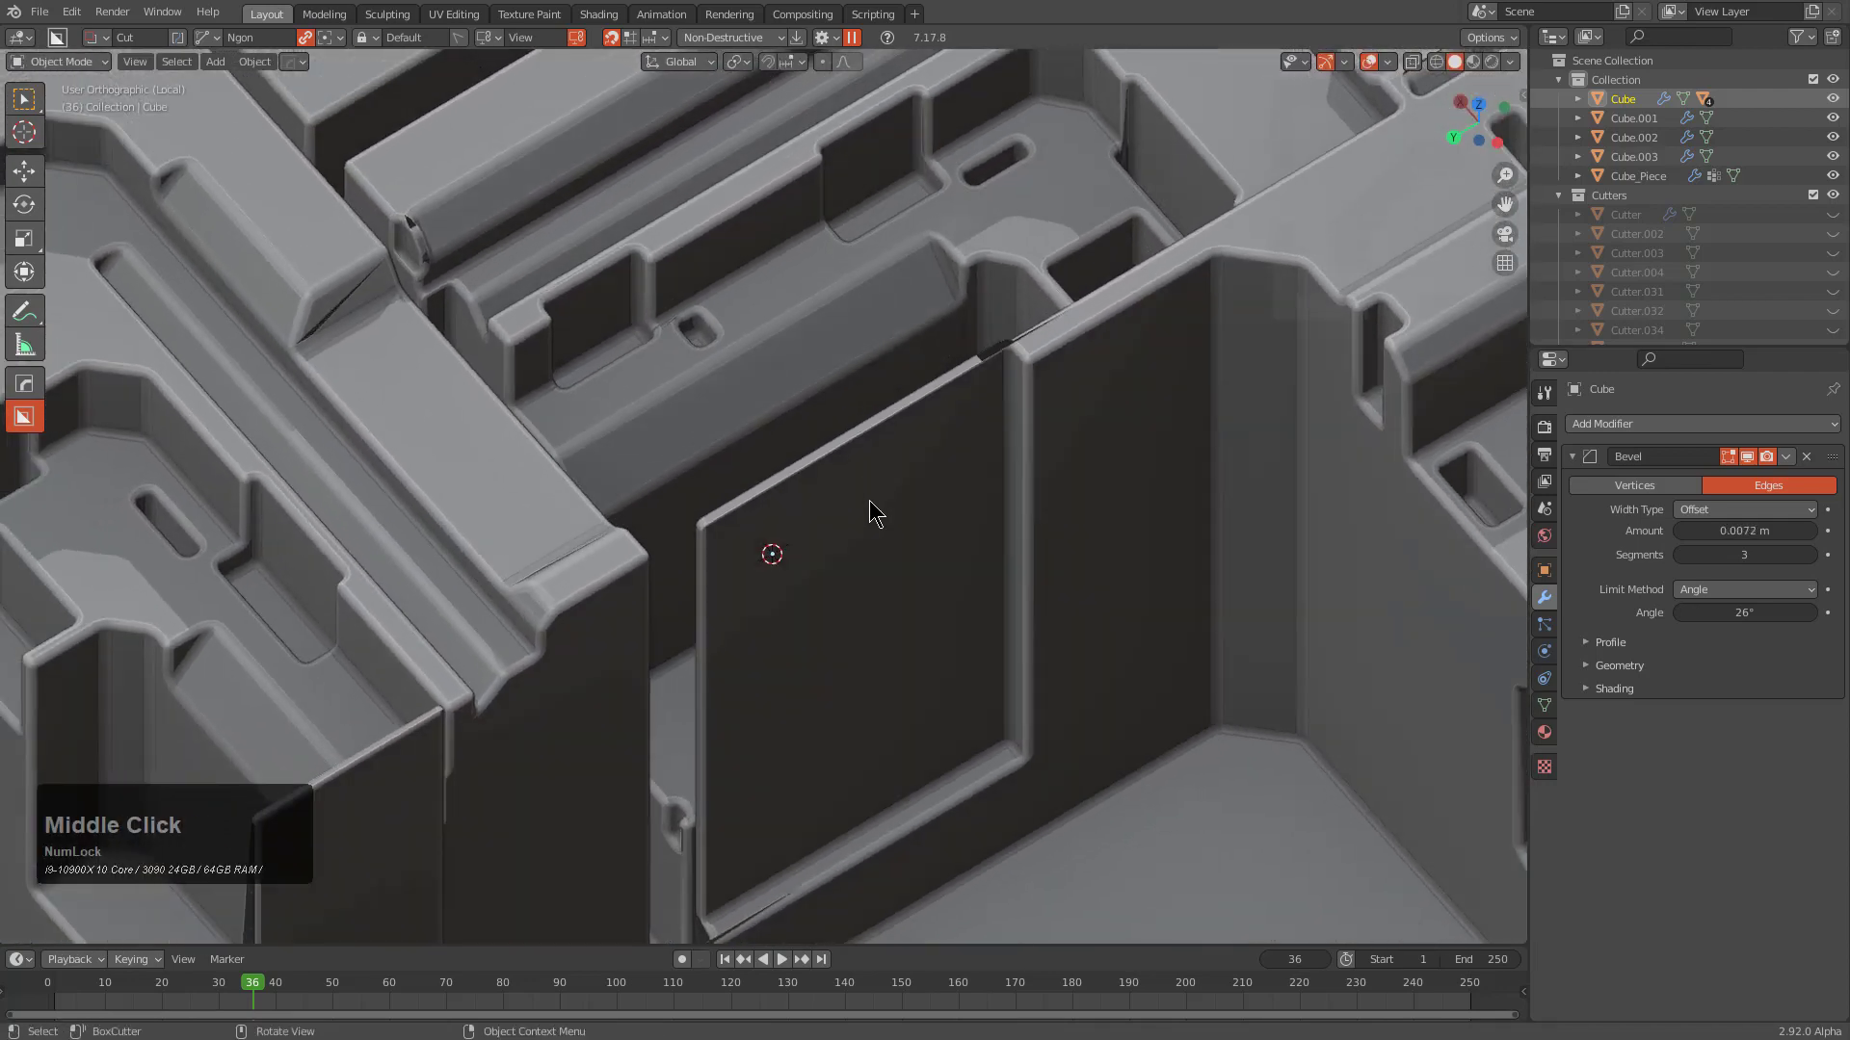
key(Tab)
scroll(873, 578, up, 2)
shift+click(761, 641)
shift+click(858, 595)
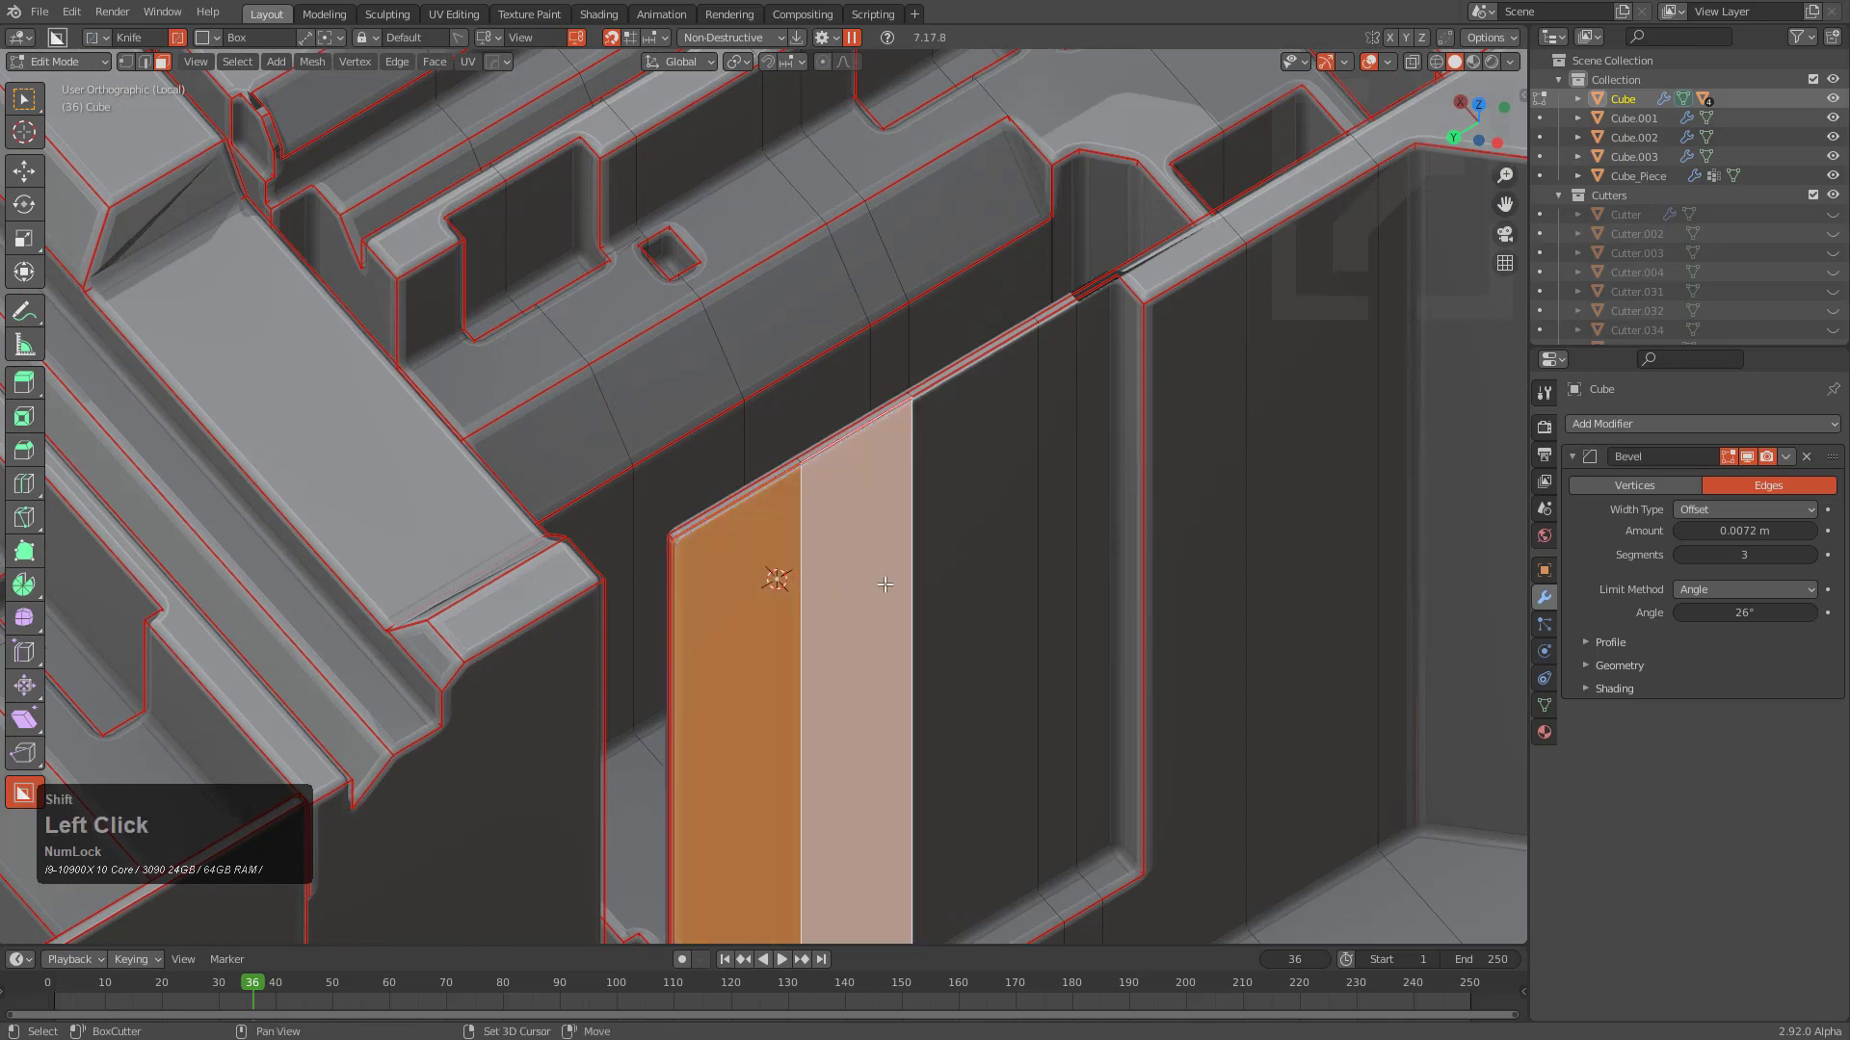
shift+click(980, 512)
shift+click(1061, 431)
key(y)
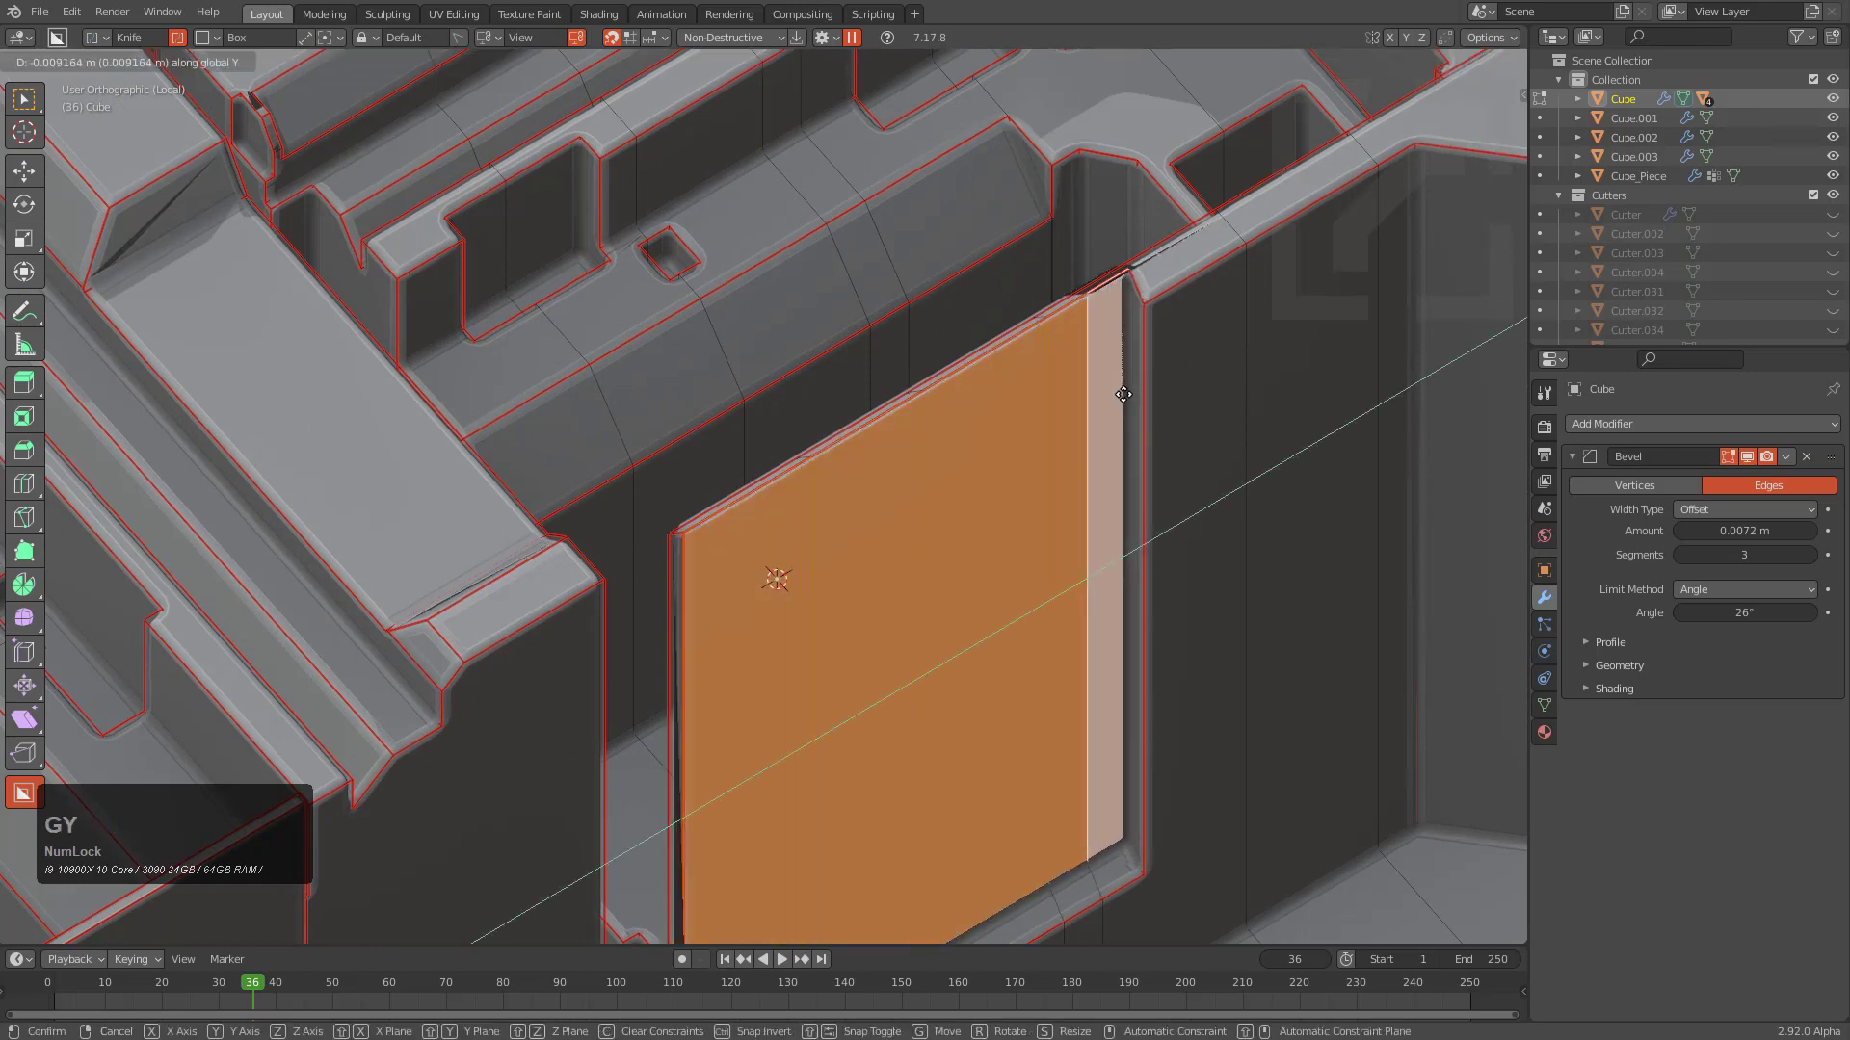
key(x)
click(1108, 395)
key(Tab)
Move the end face of the long chamfered ridge away from the small notch along the global Y axis
middle_click(956, 435)
shift+middle_drag(955, 434, 1204, 453)
scroll(675, 337, up, 3)
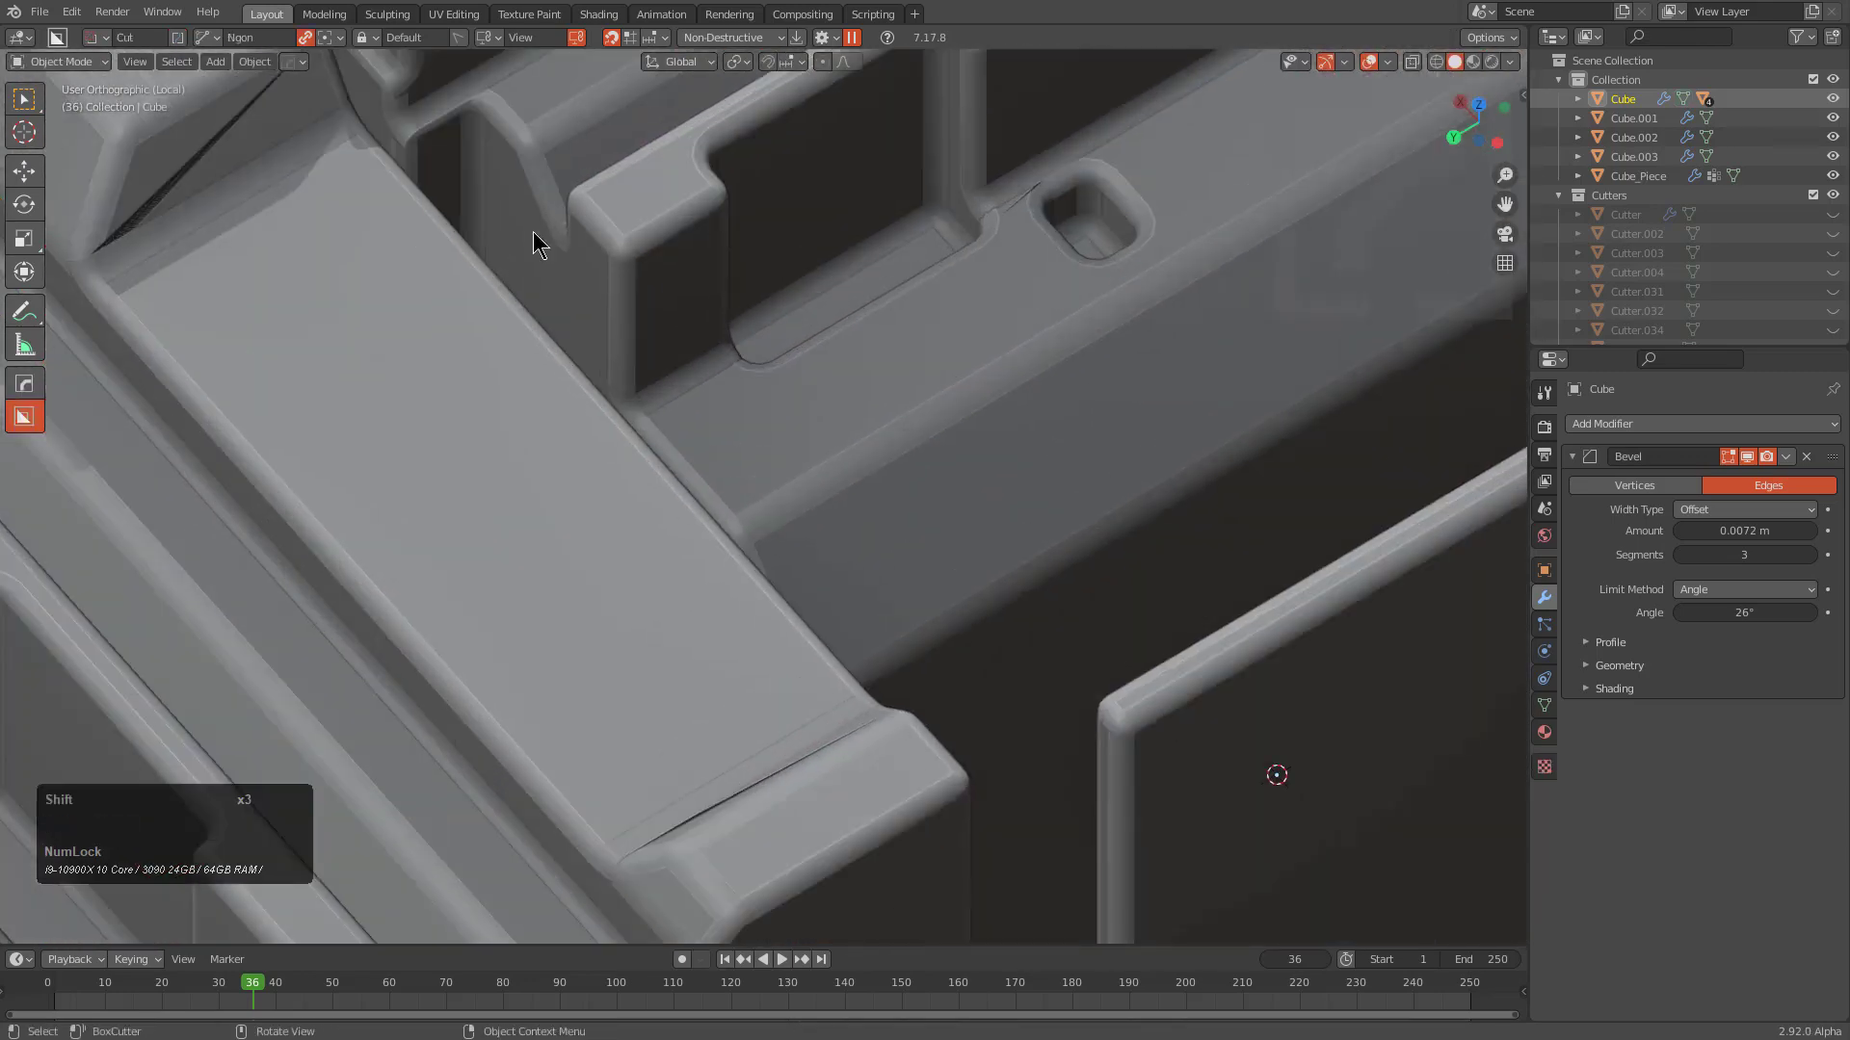
shift+middle_drag(537, 244, 836, 535)
scroll(837, 536, up, 2)
key(Tab)
shift+middle_drag(861, 327, 864, 494)
key(3)
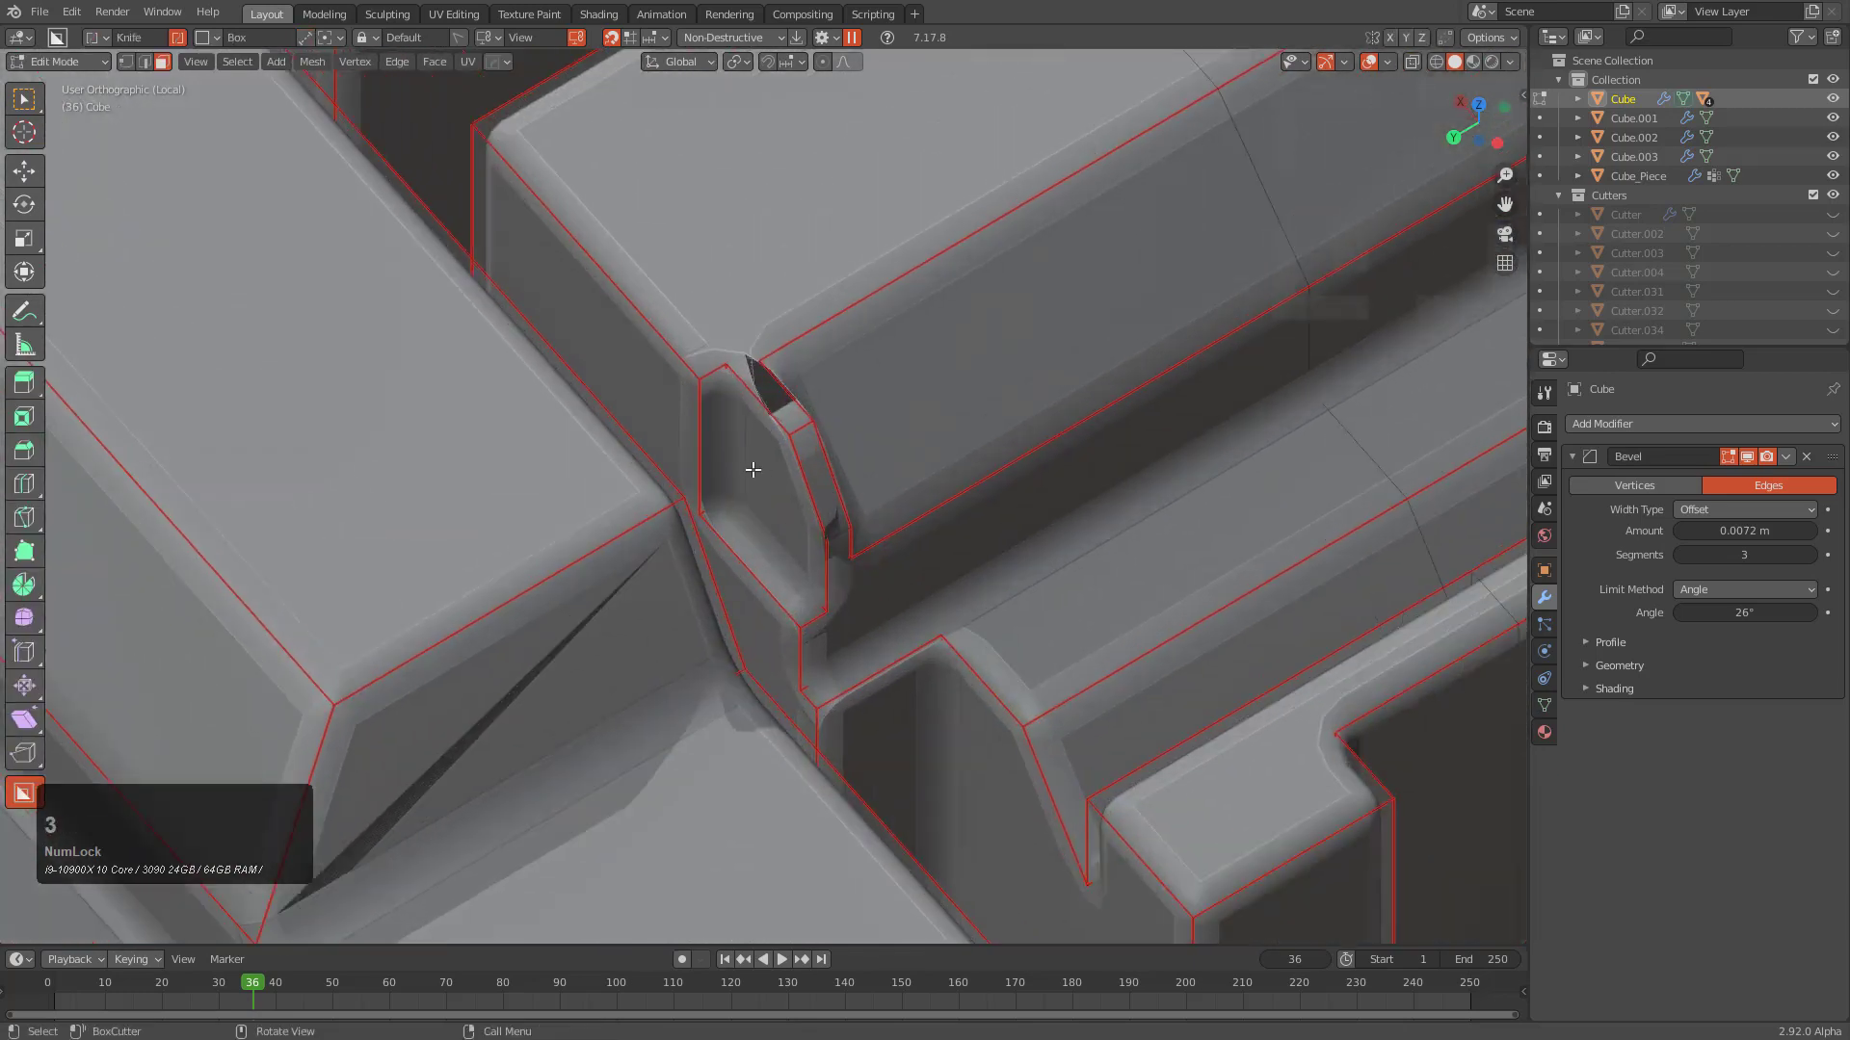
click(792, 395)
key(alt+z)
click(790, 429)
key(alt+z)
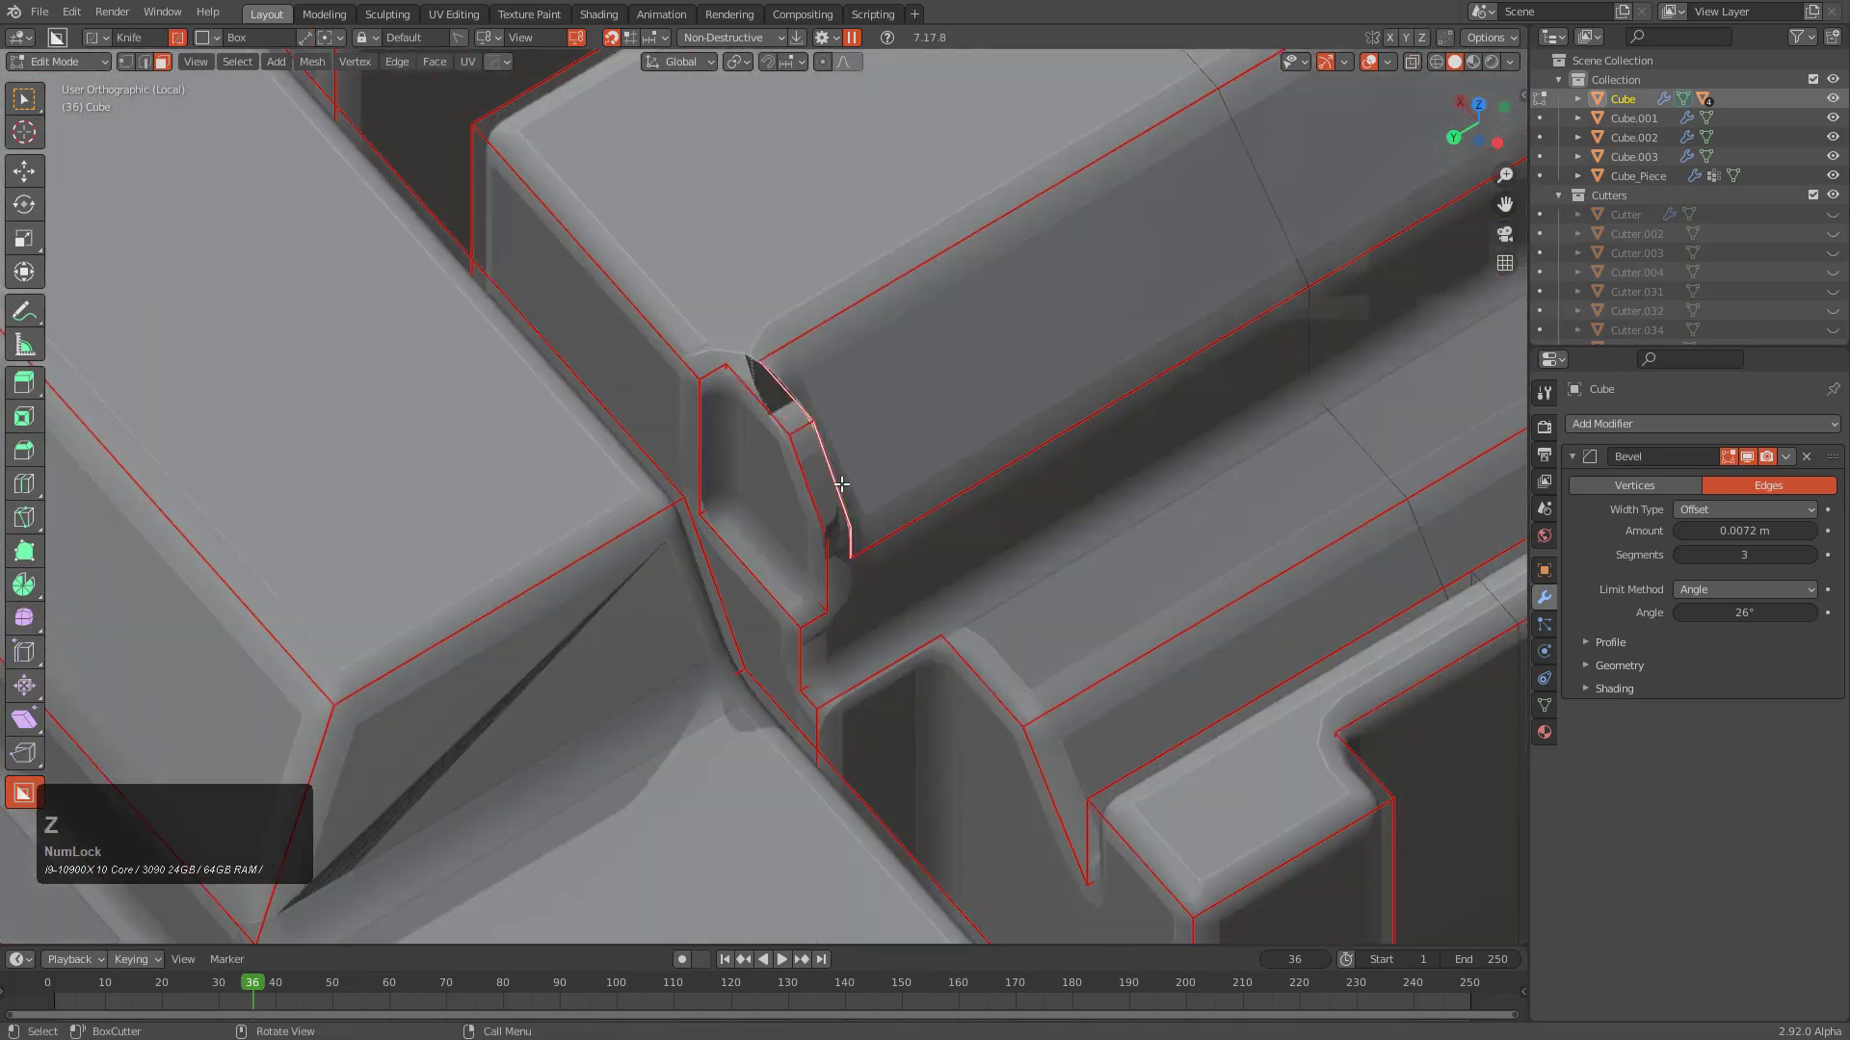
key(g)
key(x)
click(922, 431)
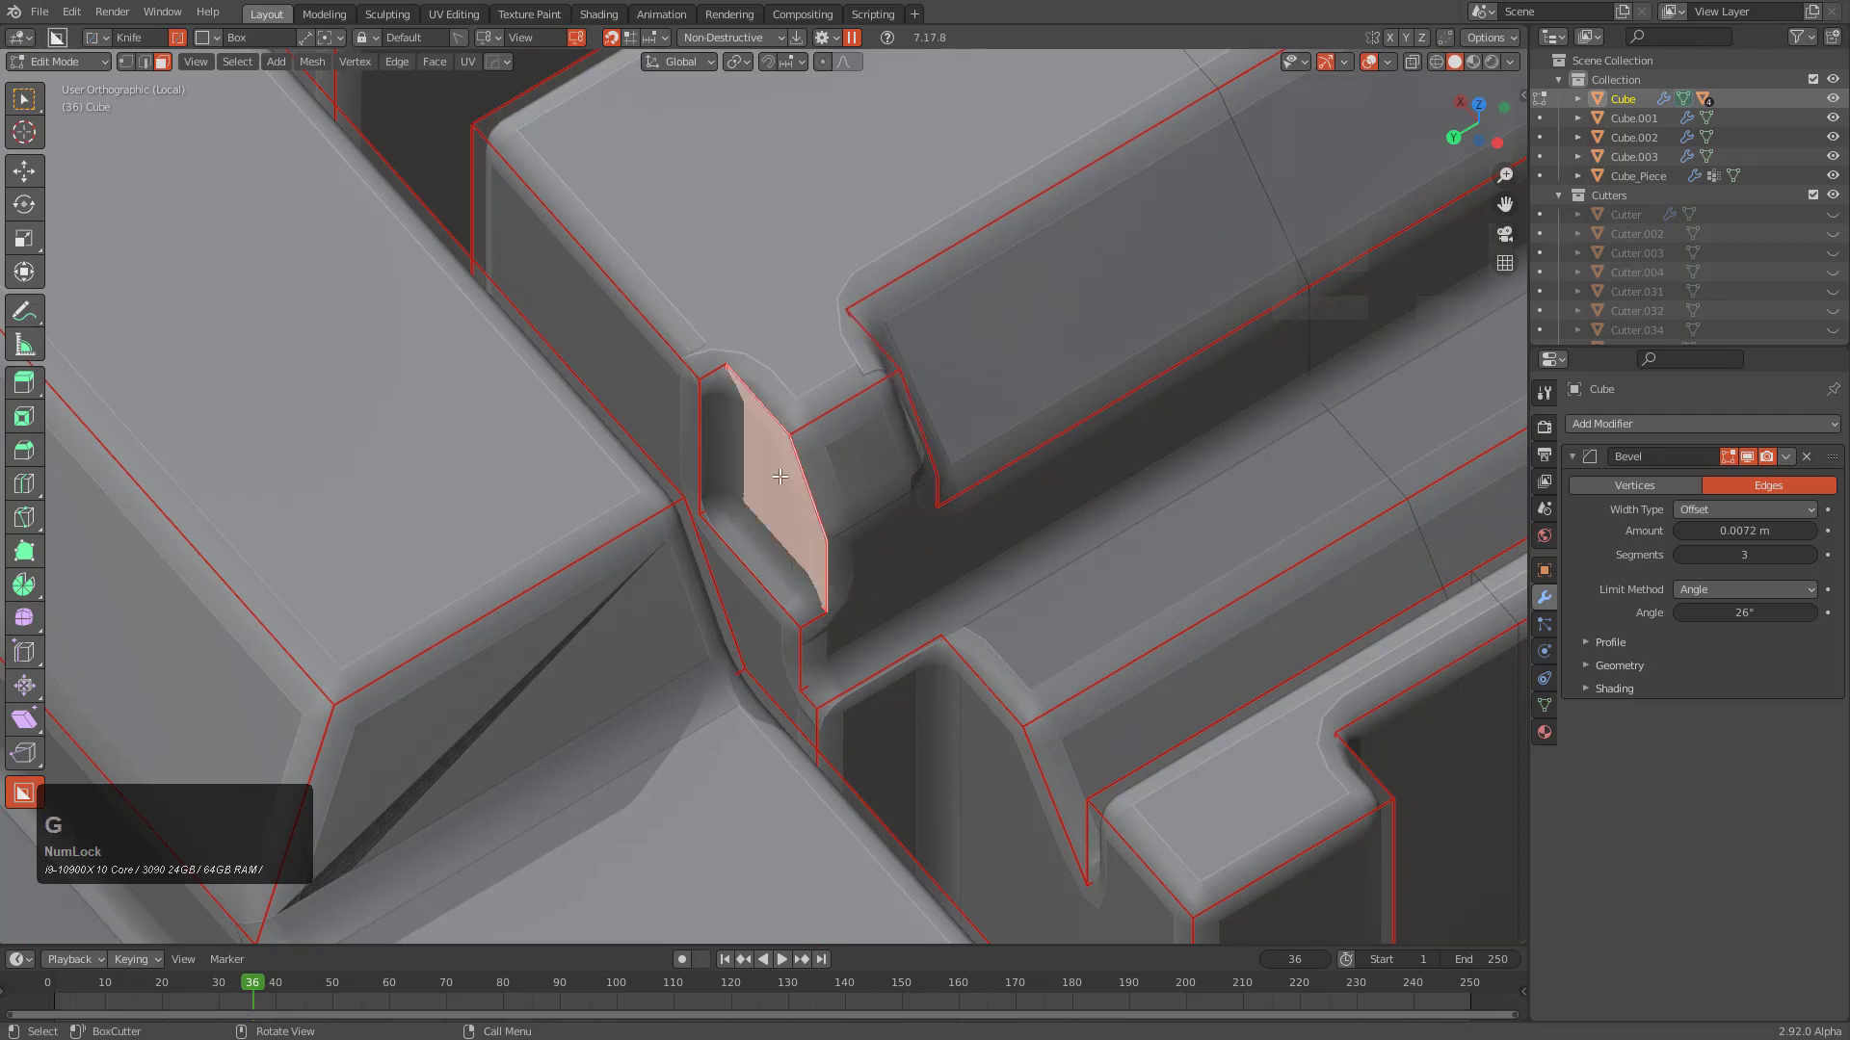
Shift the inner face of the small notch along the global Y axis and return to object mode
key(y)
click(818, 453)
key(Tab)
key(q)
scroll(1107, 404, down, 4)
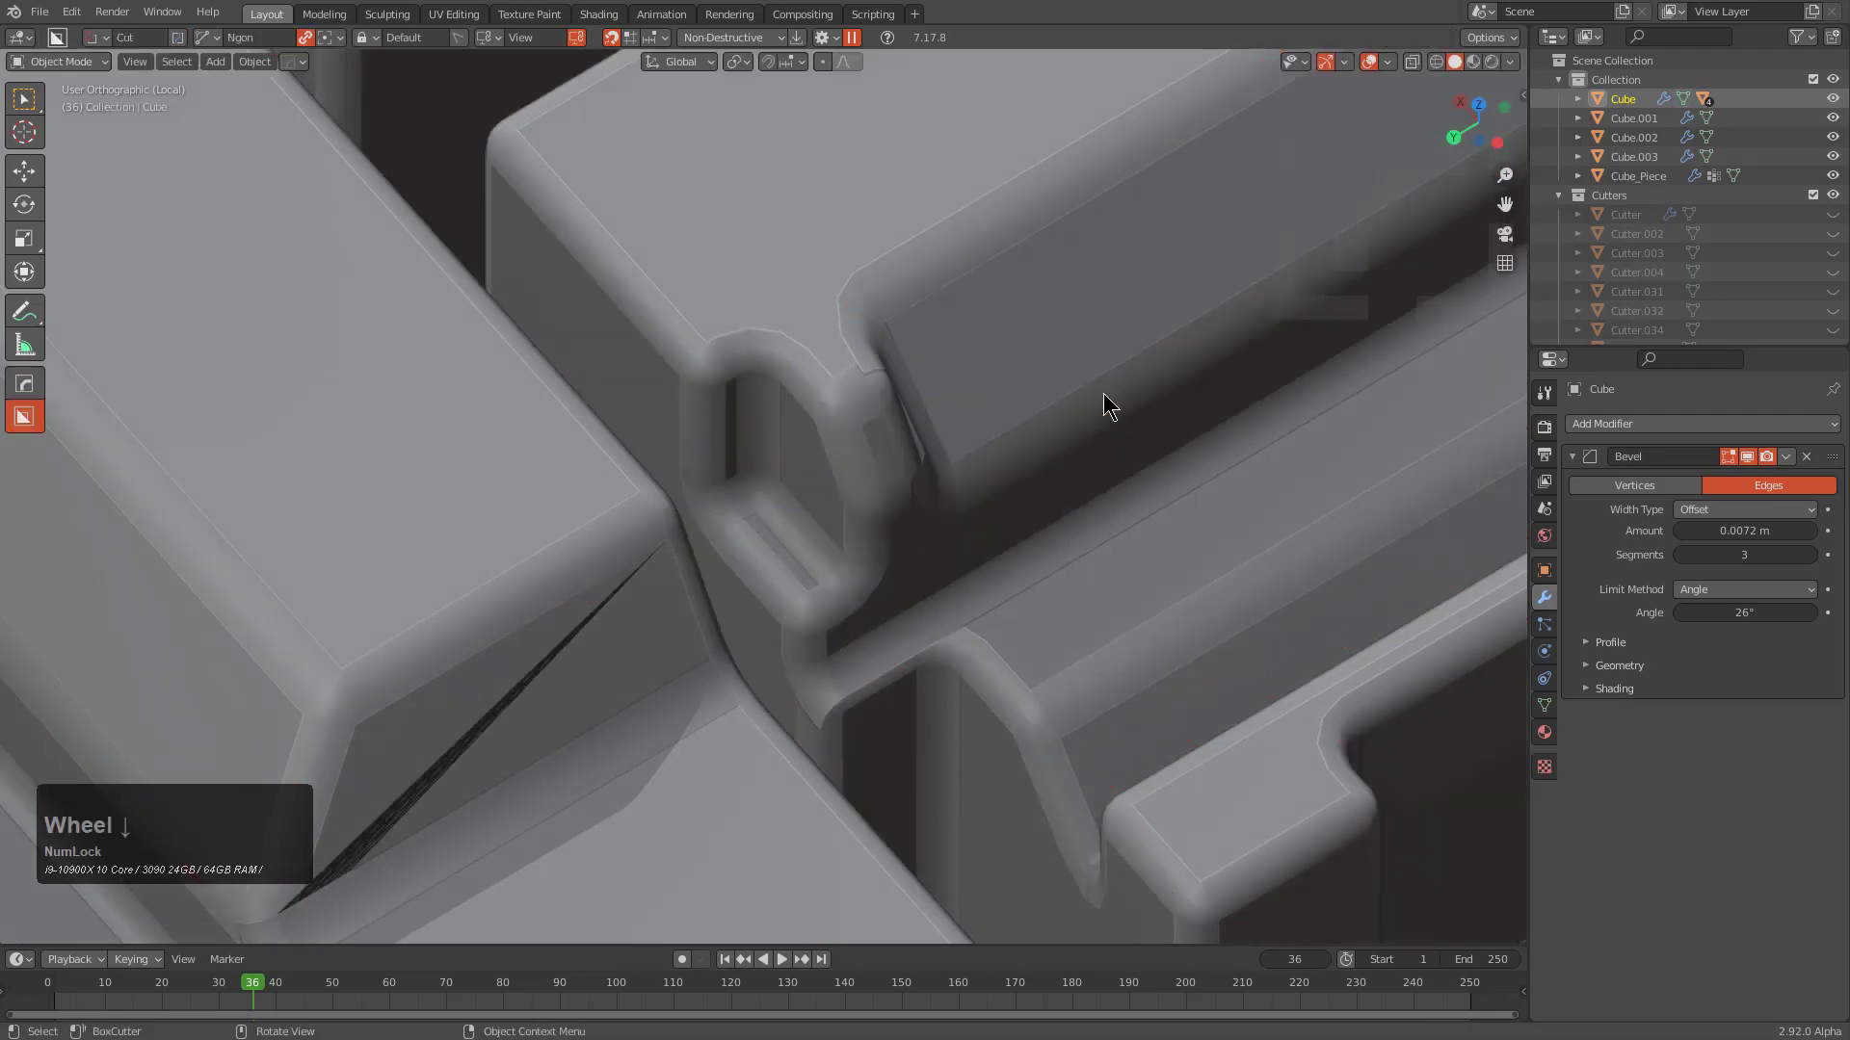
Merge the two neighbouring vertices at the foot of the sloped block corner at the last selected one
key(Tab)
shift+middle_drag(710, 617, 912, 428)
key(1)
scroll(729, 549, up, 1)
key(alt+z)
key(2)
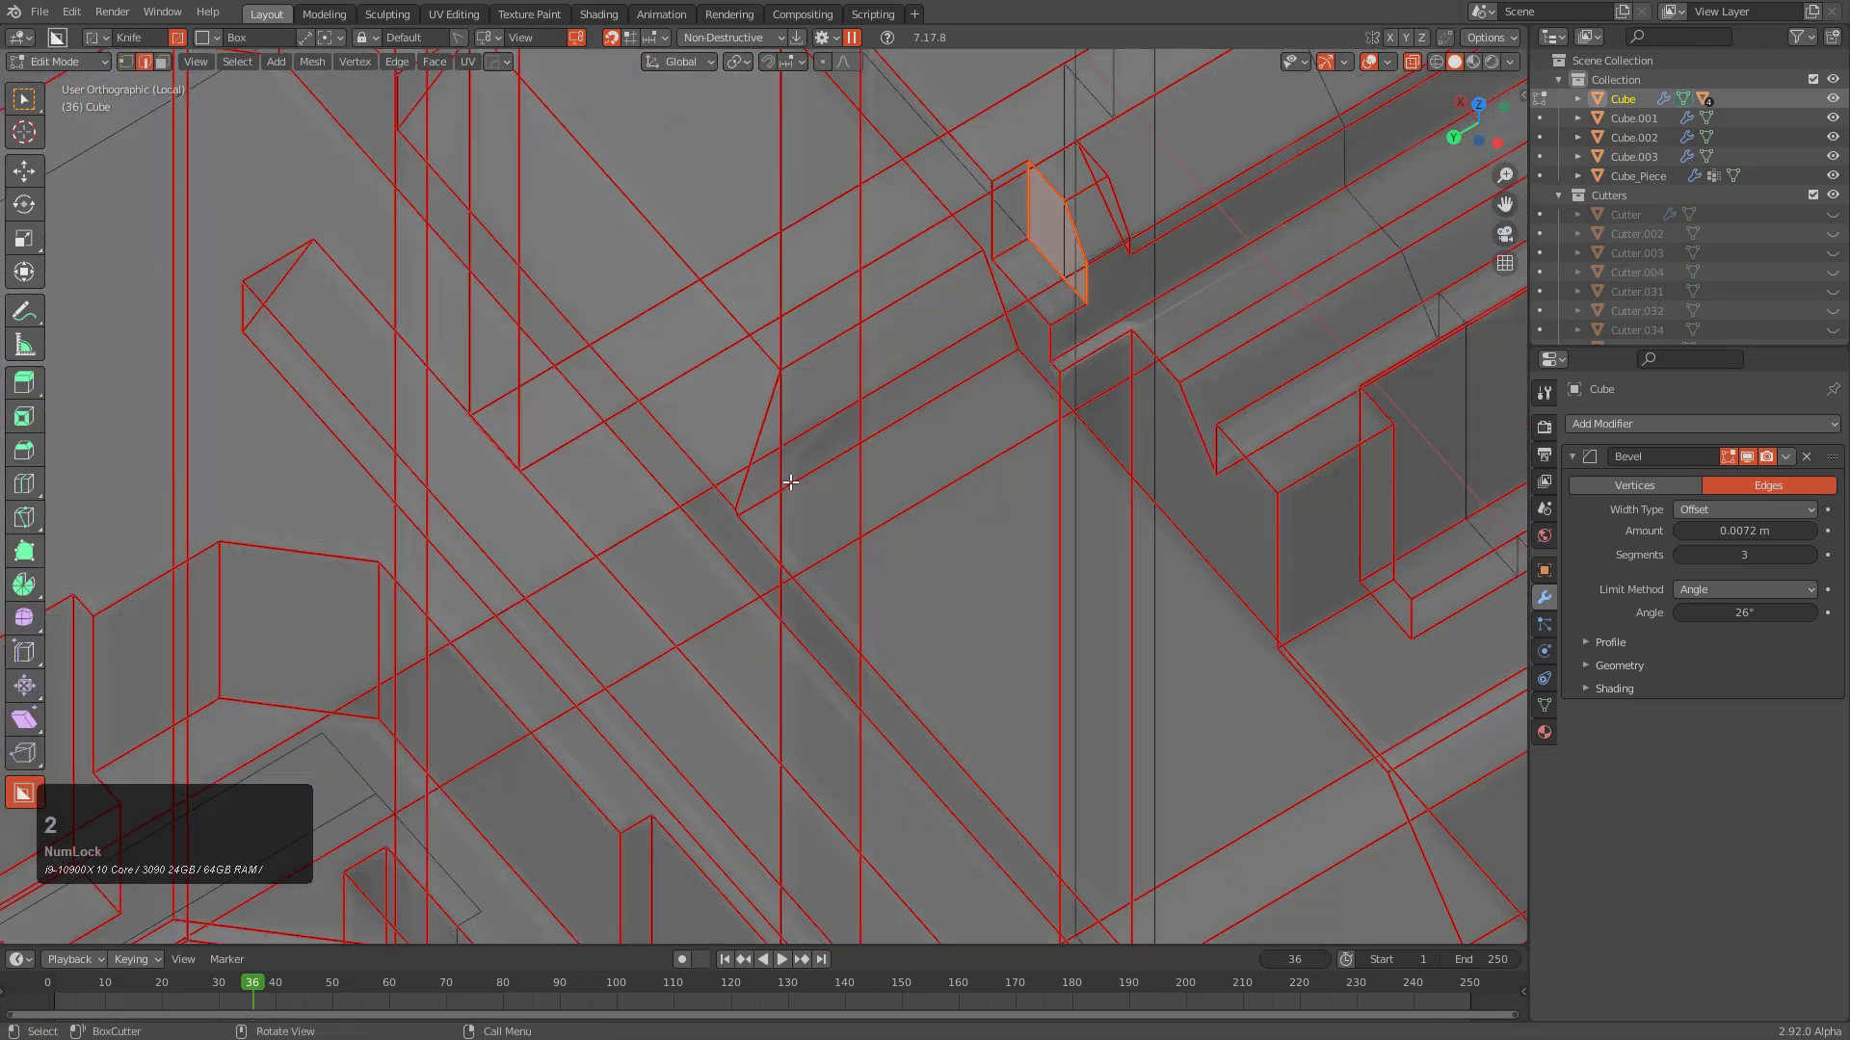
scroll(733, 491, up, 4)
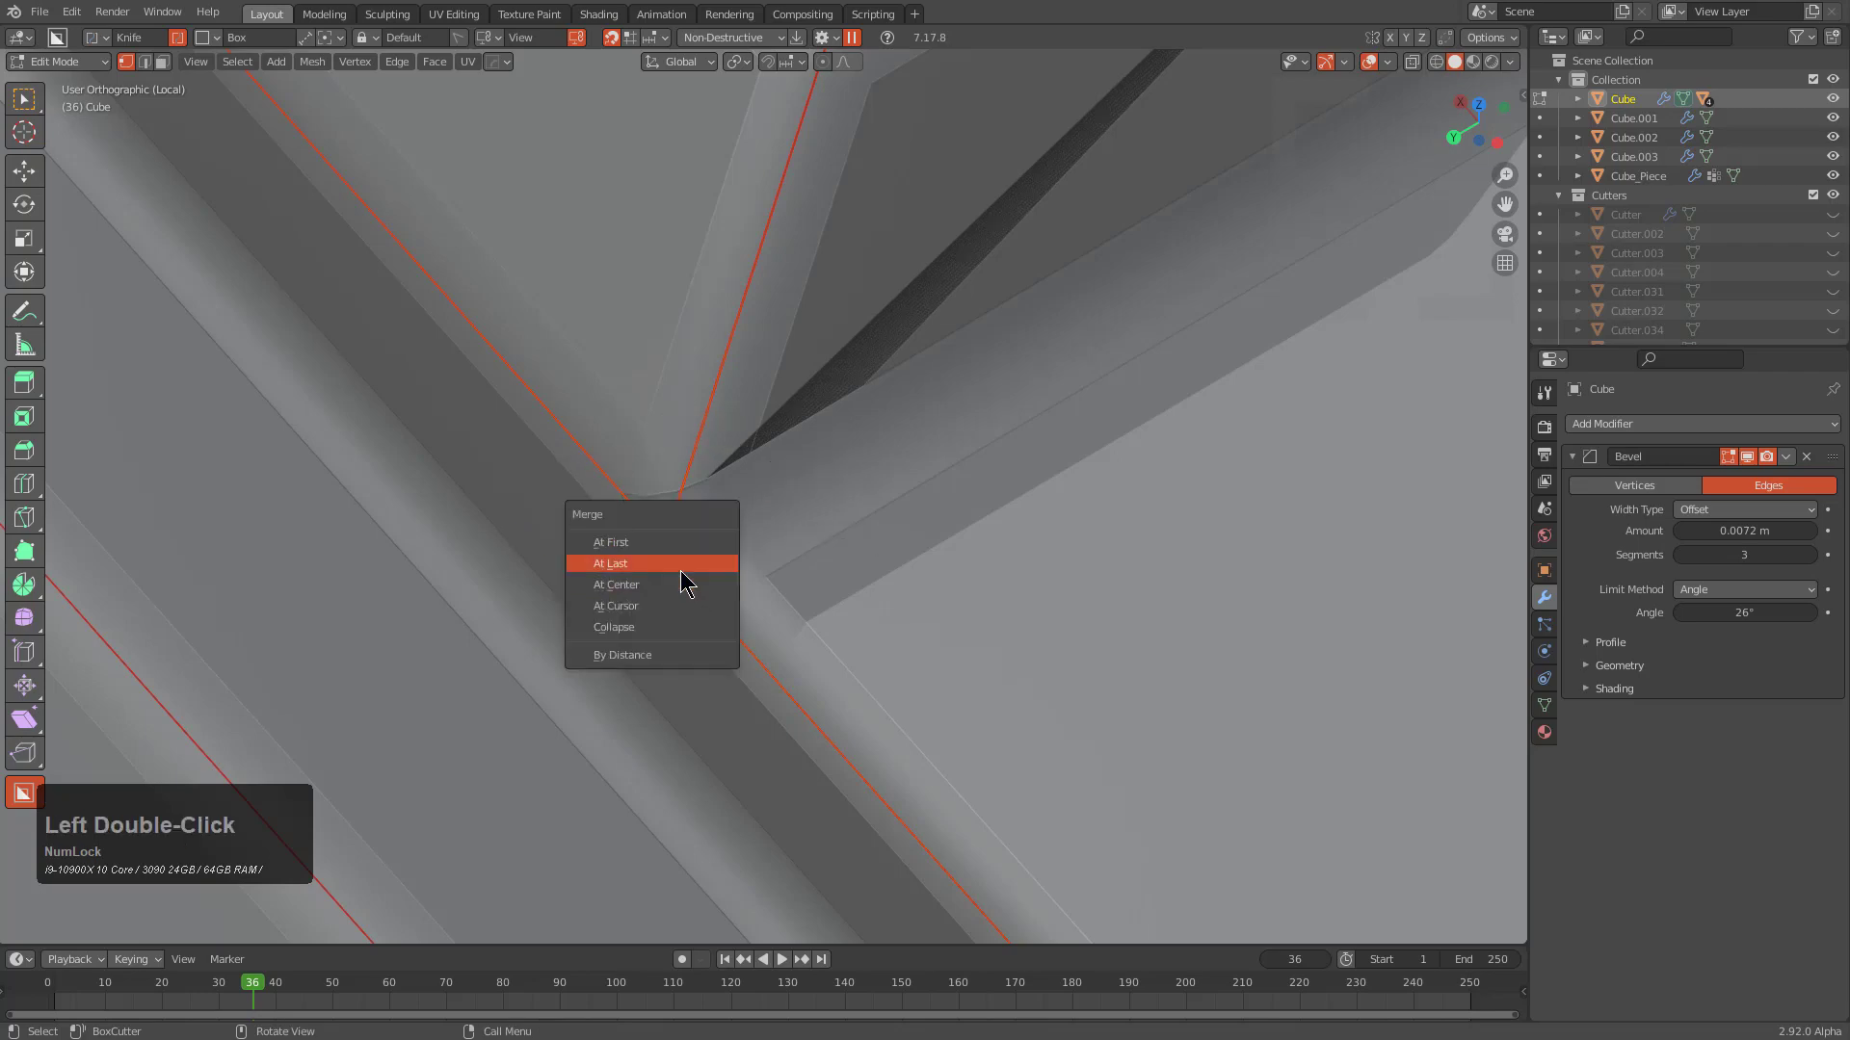
click(680, 569)
key(alt+z)
scroll(1103, 358, down, 3)
shift+middle_drag(1098, 368, 854, 487)
scroll(855, 487, down, 7)
shift+middle_drag(1084, 808, 954, 439)
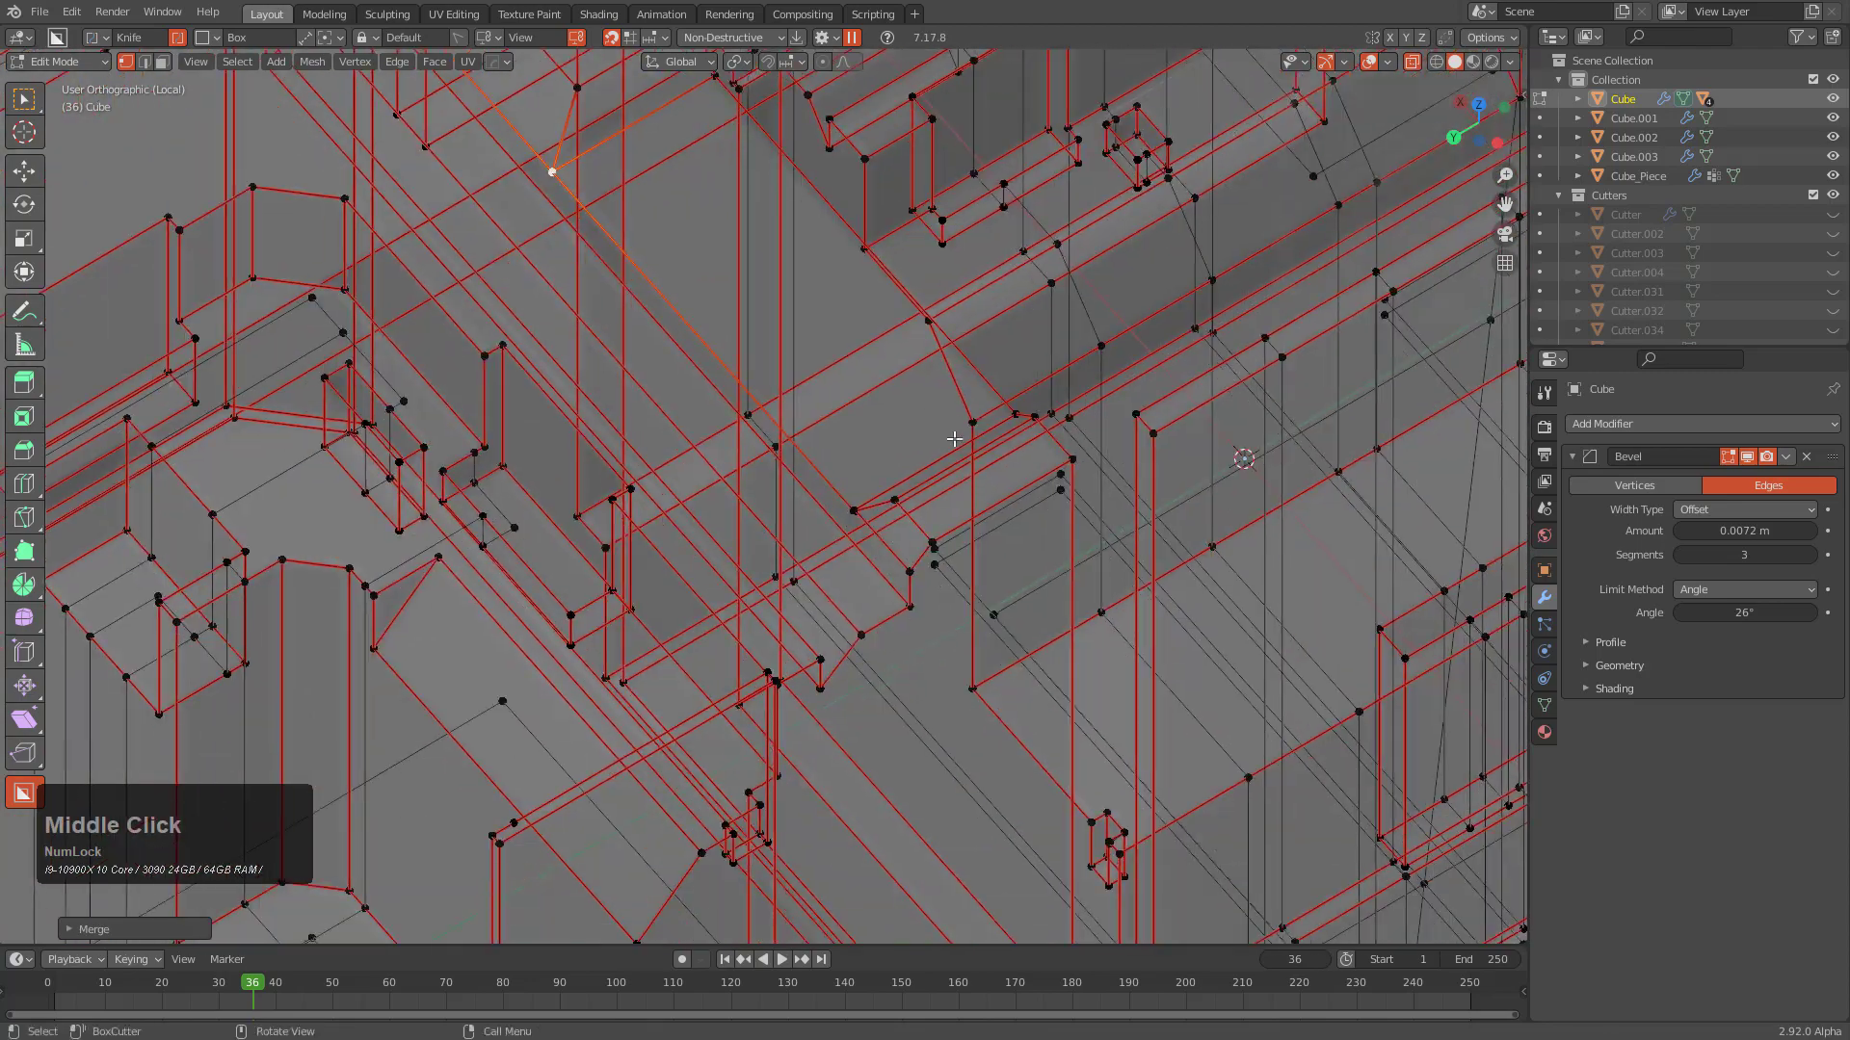
Merge the stray vertex into the adjacent corner vertex where the diagonal edge meets the long lower edge, then return to object mode
scroll(954, 439, up, 3)
key(alt+z)
click(922, 542)
key(KP_Decimal)
middle_drag(921, 561, 1020, 627)
scroll(855, 562, up, 9)
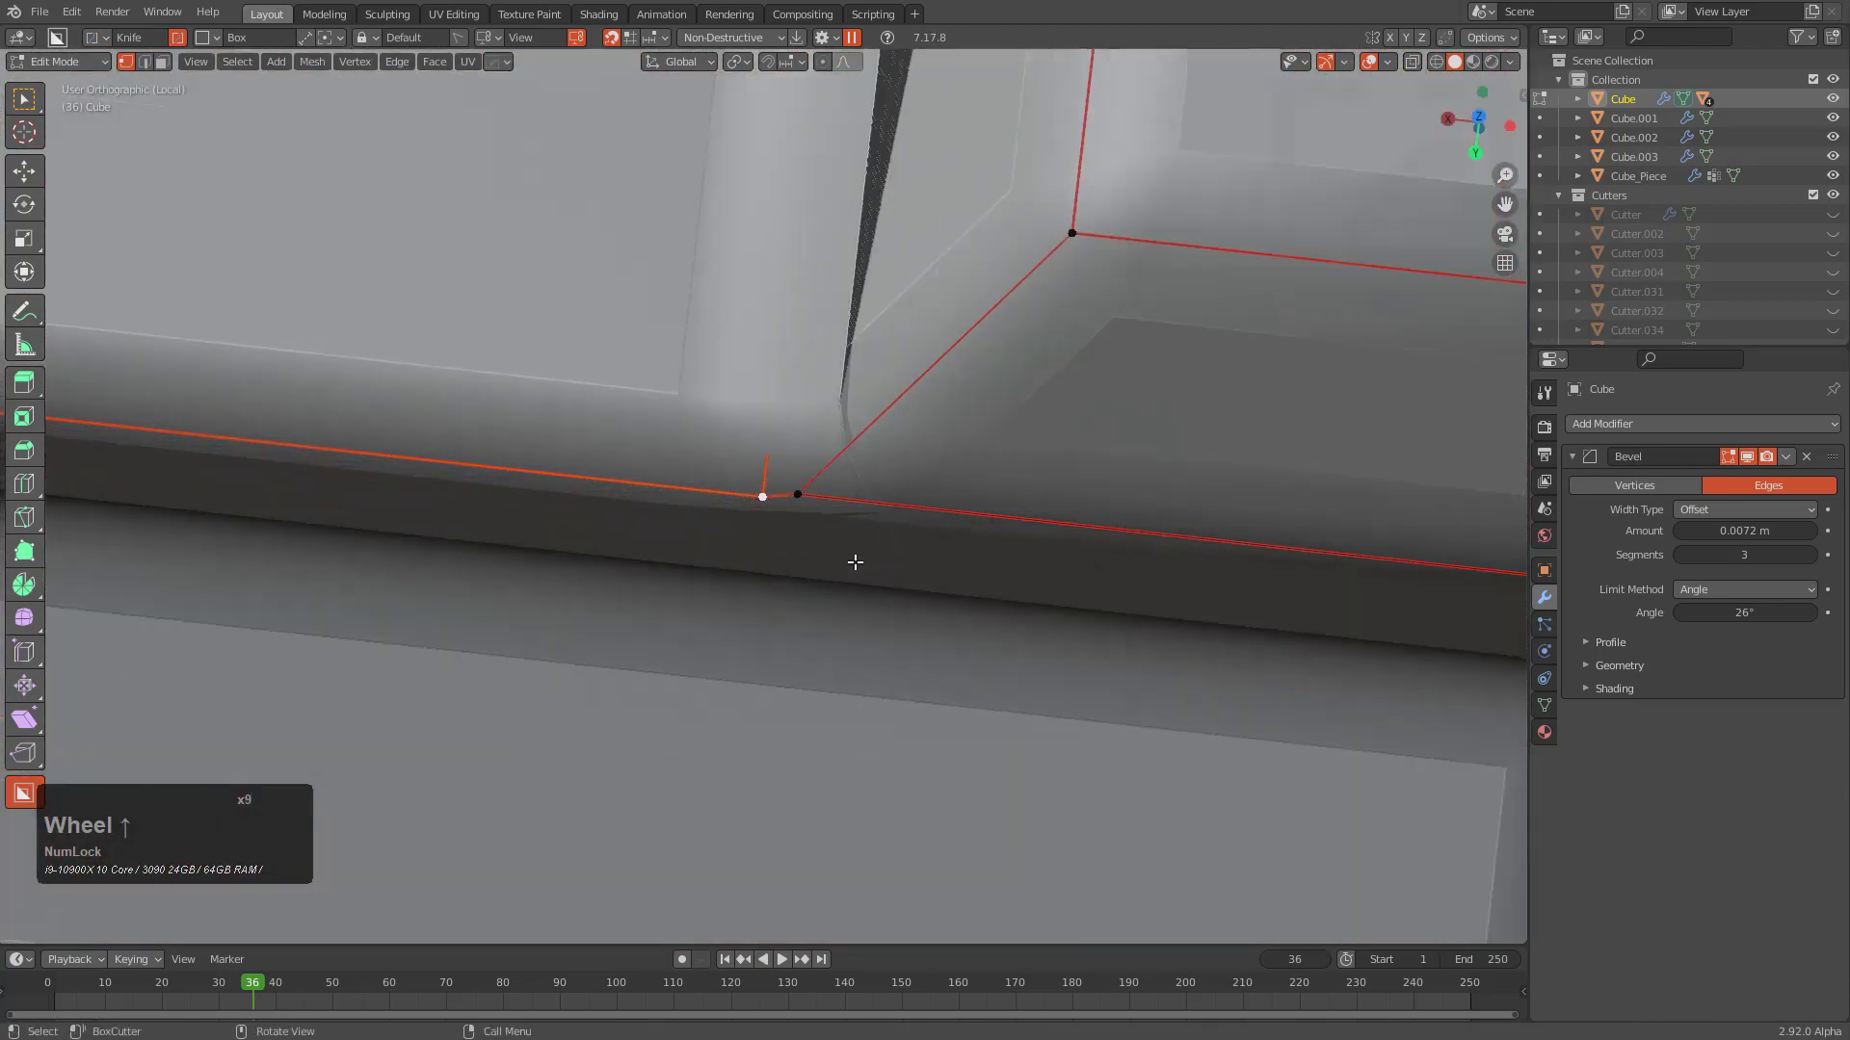
key(shift+z)
click(800, 479)
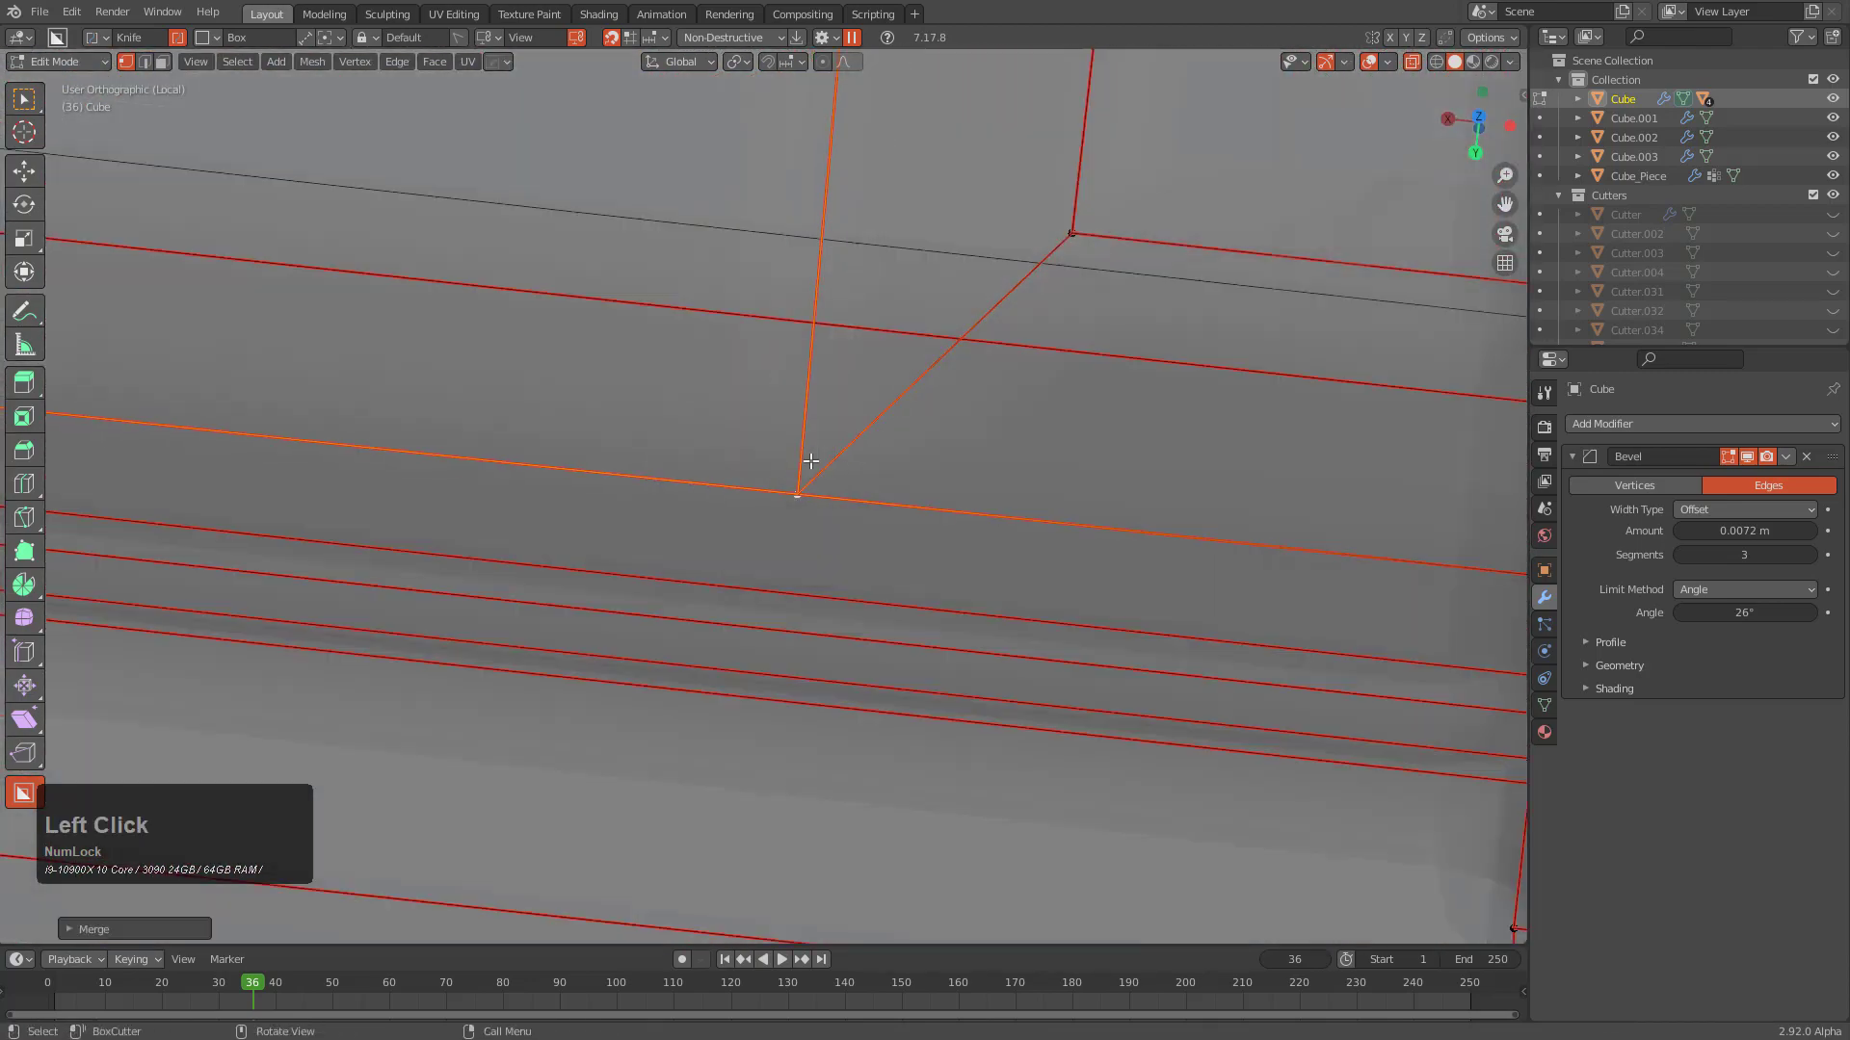
shift+middle_drag(806, 474, 879, 743)
scroll(880, 569, down, 6)
key(Tab)
Select the L-shaped side face of the thin upright wall and move it outward along the global X axis to thicken the wall
middle_drag(901, 587, 869, 424)
scroll(990, 506, up, 2)
key(Tab)
scroll(1012, 417, up, 4)
scroll(869, 423, down, 3)
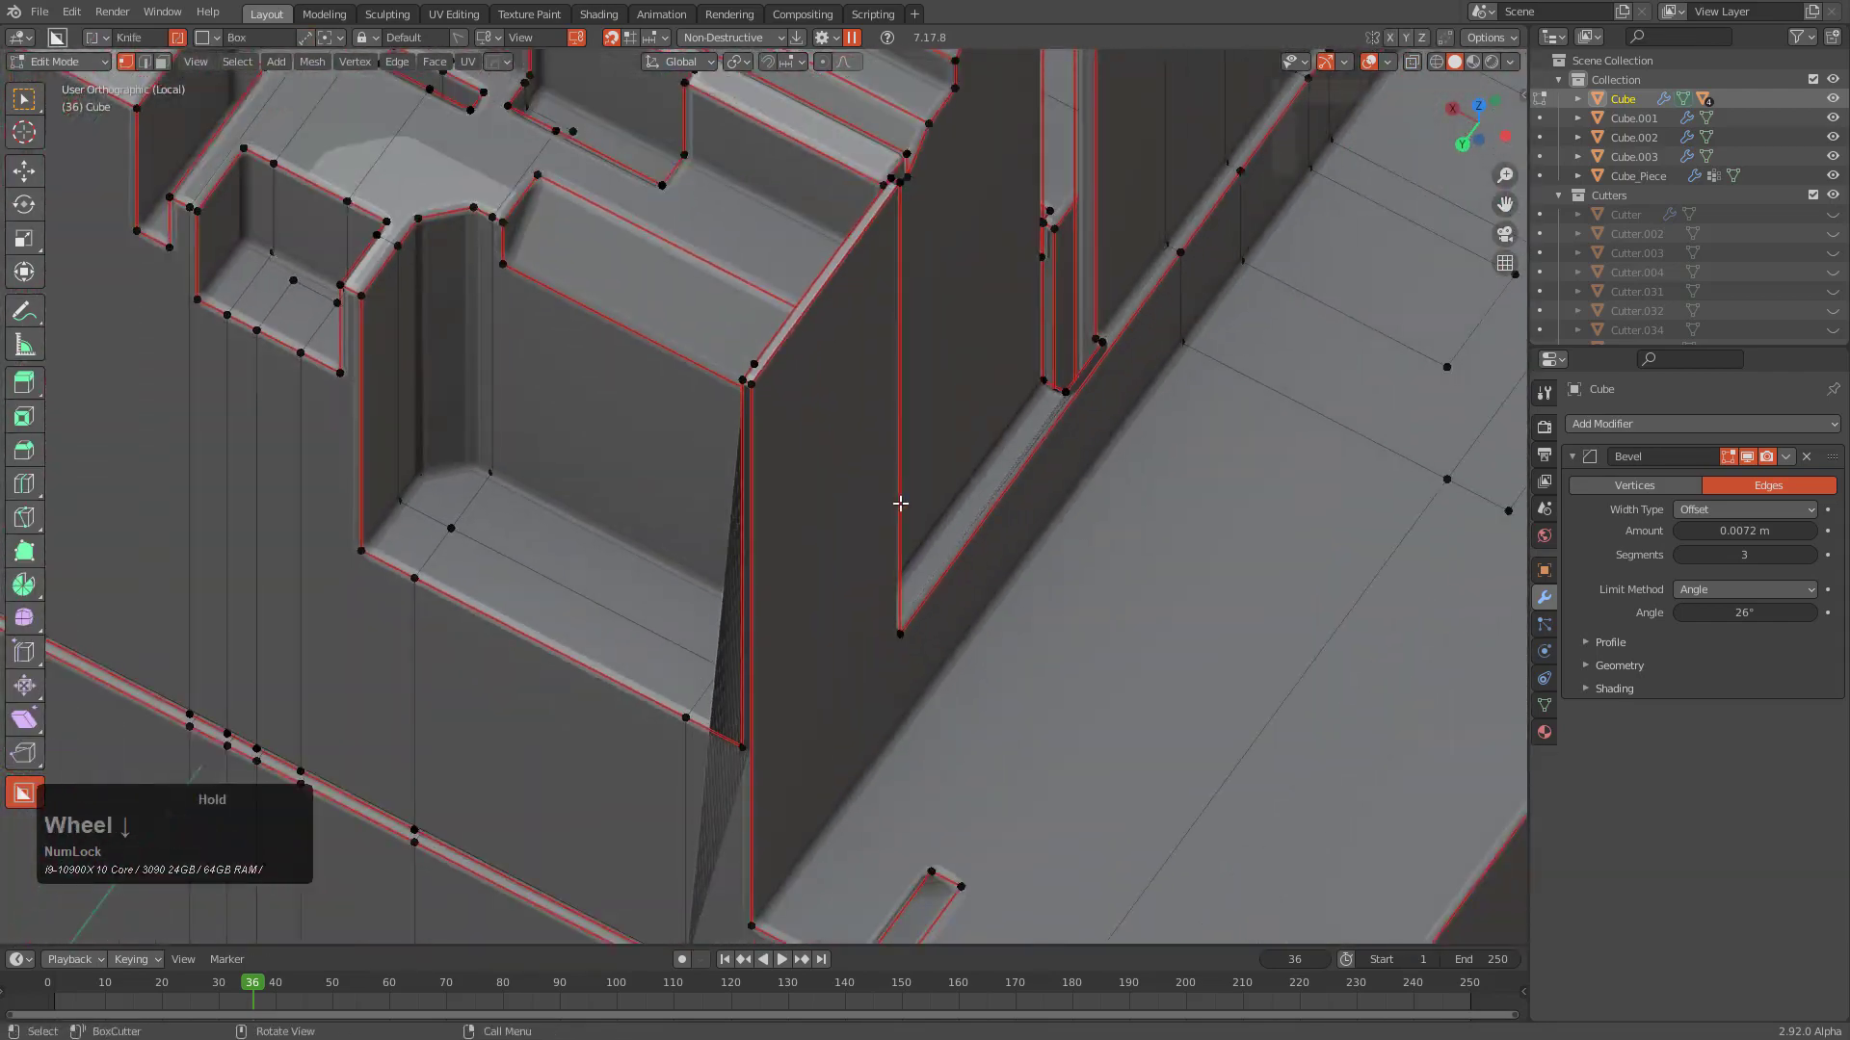
key(3)
click(904, 616)
middle_drag(904, 616, 931, 627)
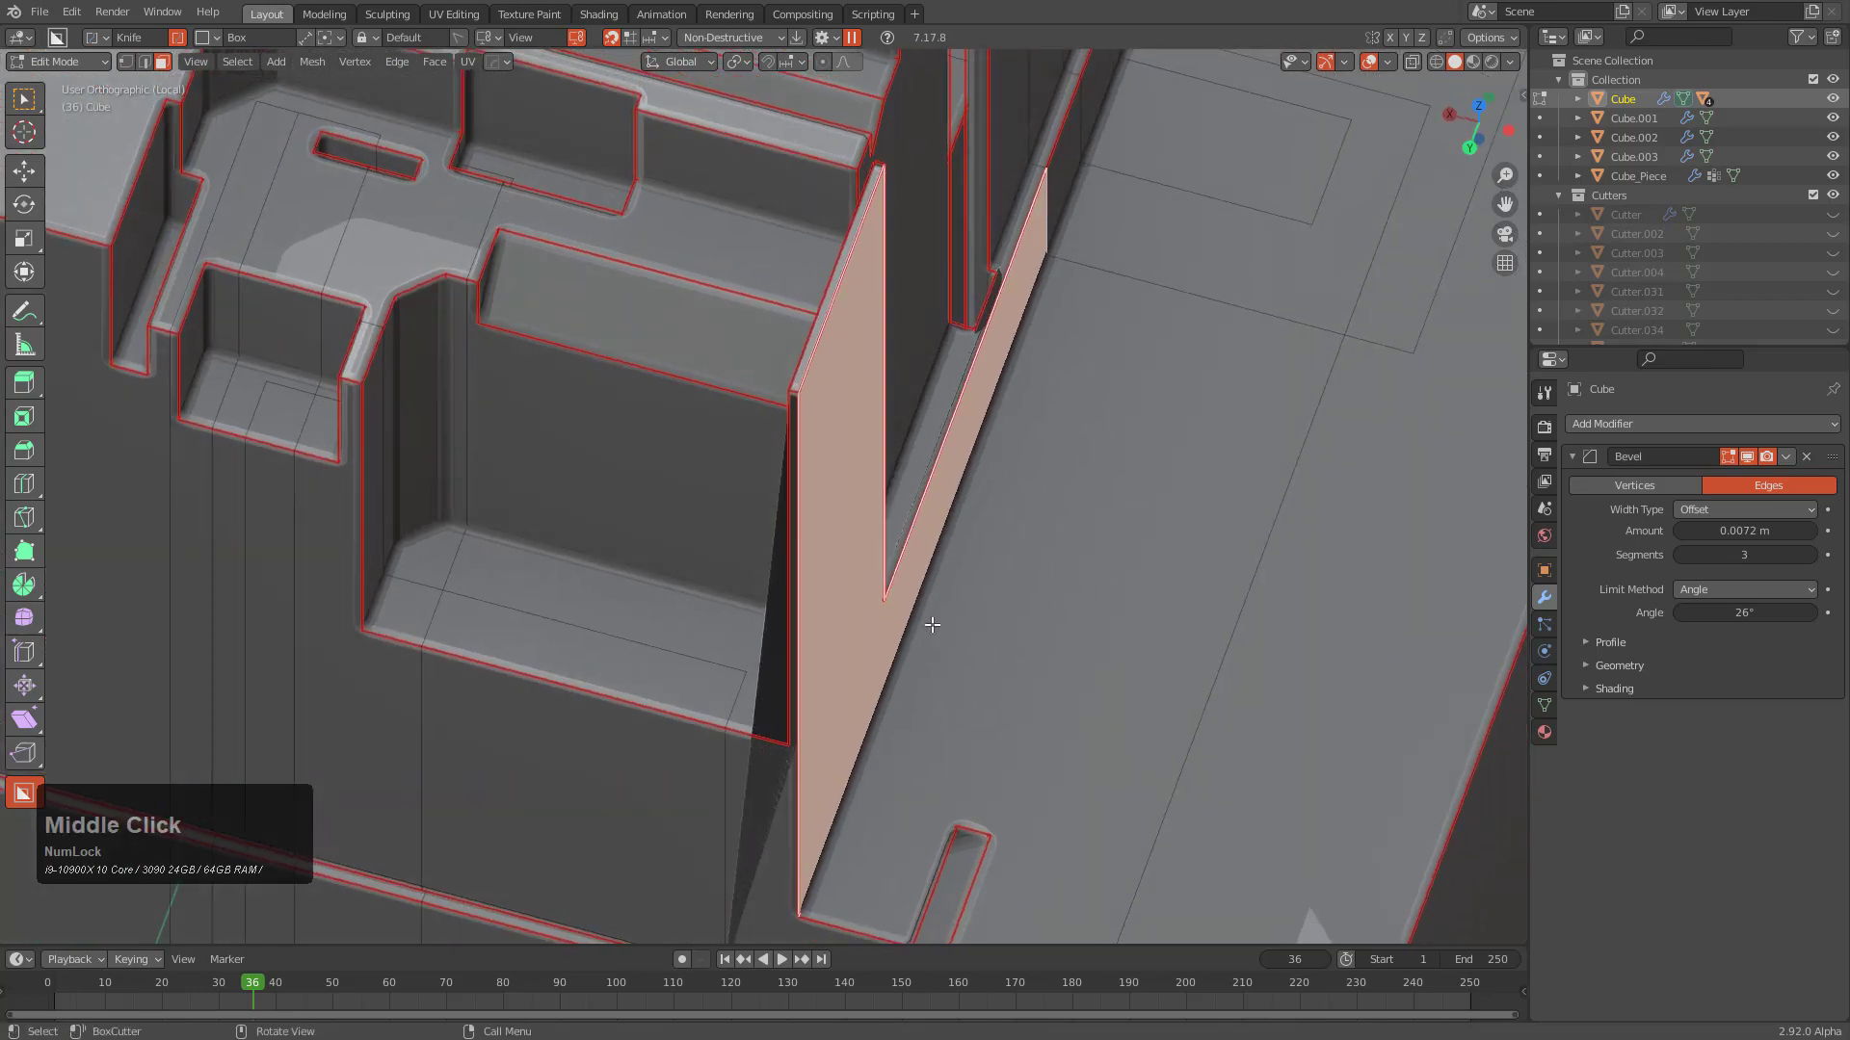
key(g)
key(x)
click(967, 632)
key(Tab)
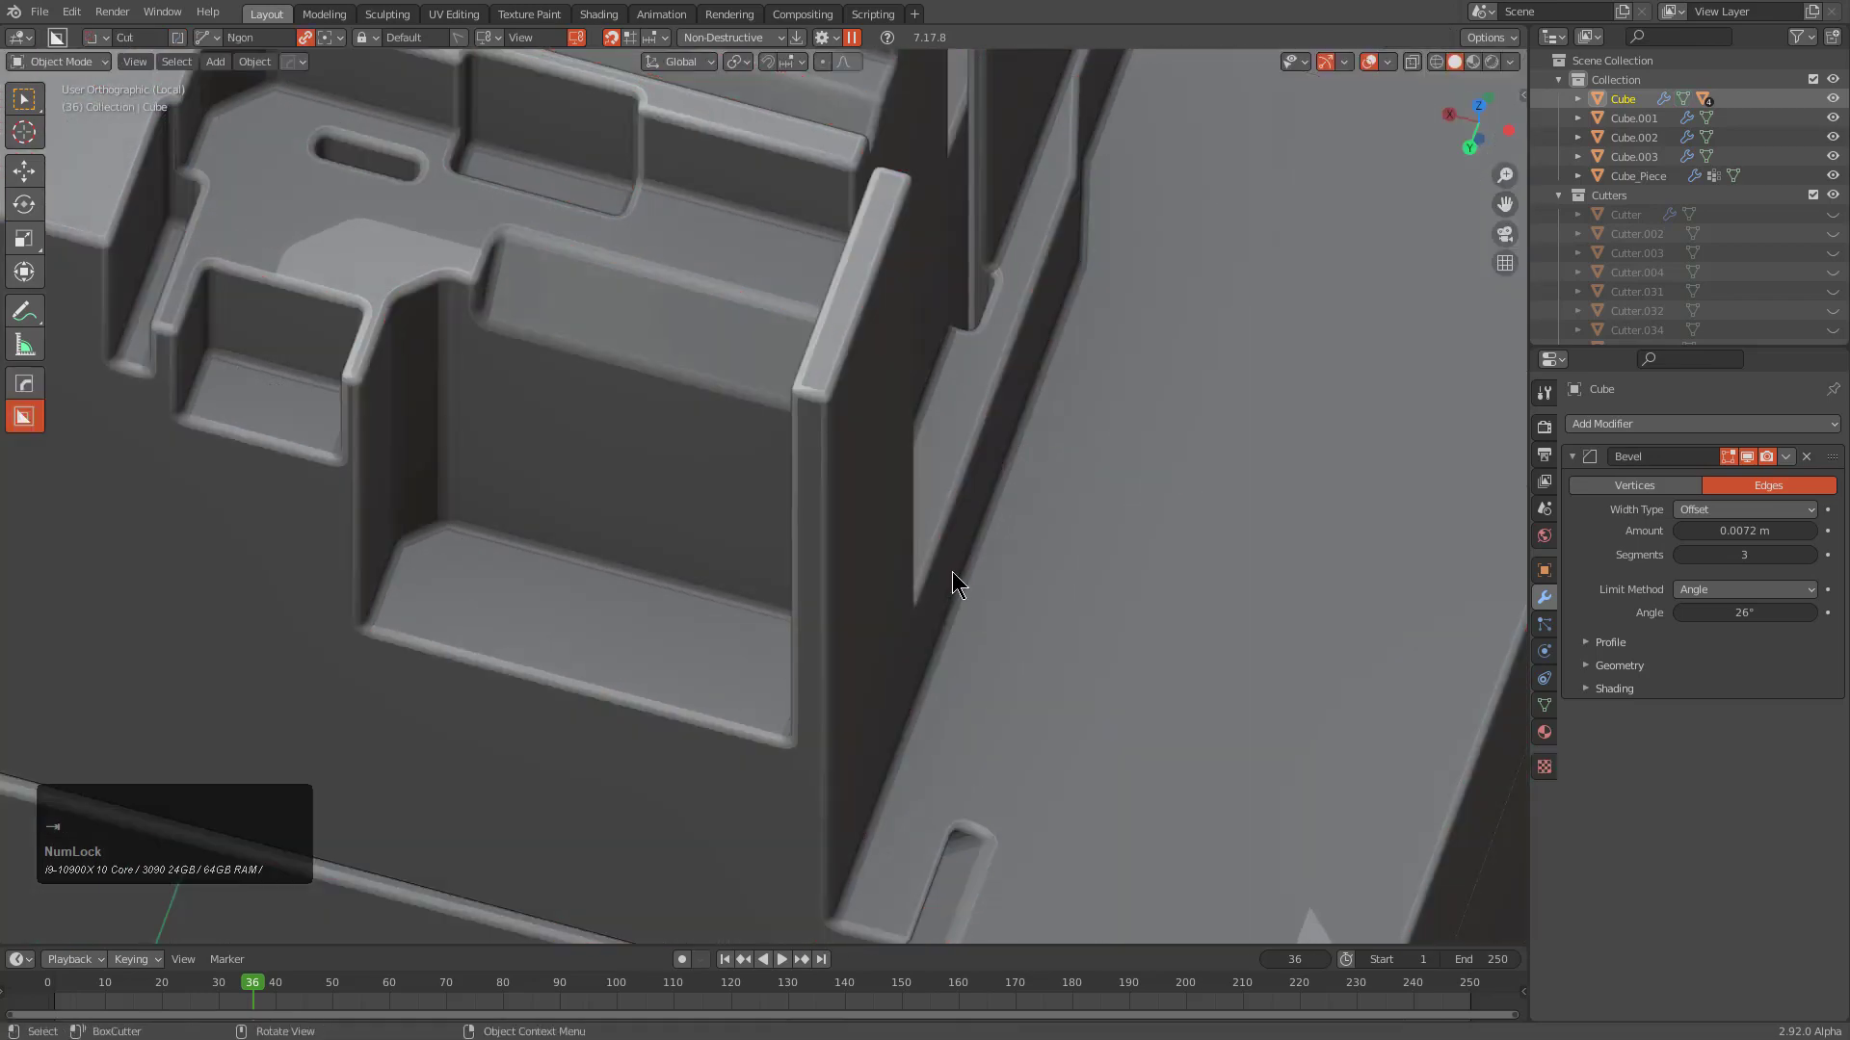
Move the upright wall's L-shaped face back along the global X axis by about 0.015 m and return to object mode
middle_drag(951, 570, 936, 563)
scroll(791, 432, down, 5)
middle_drag(824, 482, 1098, 525)
scroll(979, 547, down, 1)
scroll(1081, 512, up, 2)
key(Tab)
scroll(671, 718, down, 2)
scroll(997, 496, up, 5)
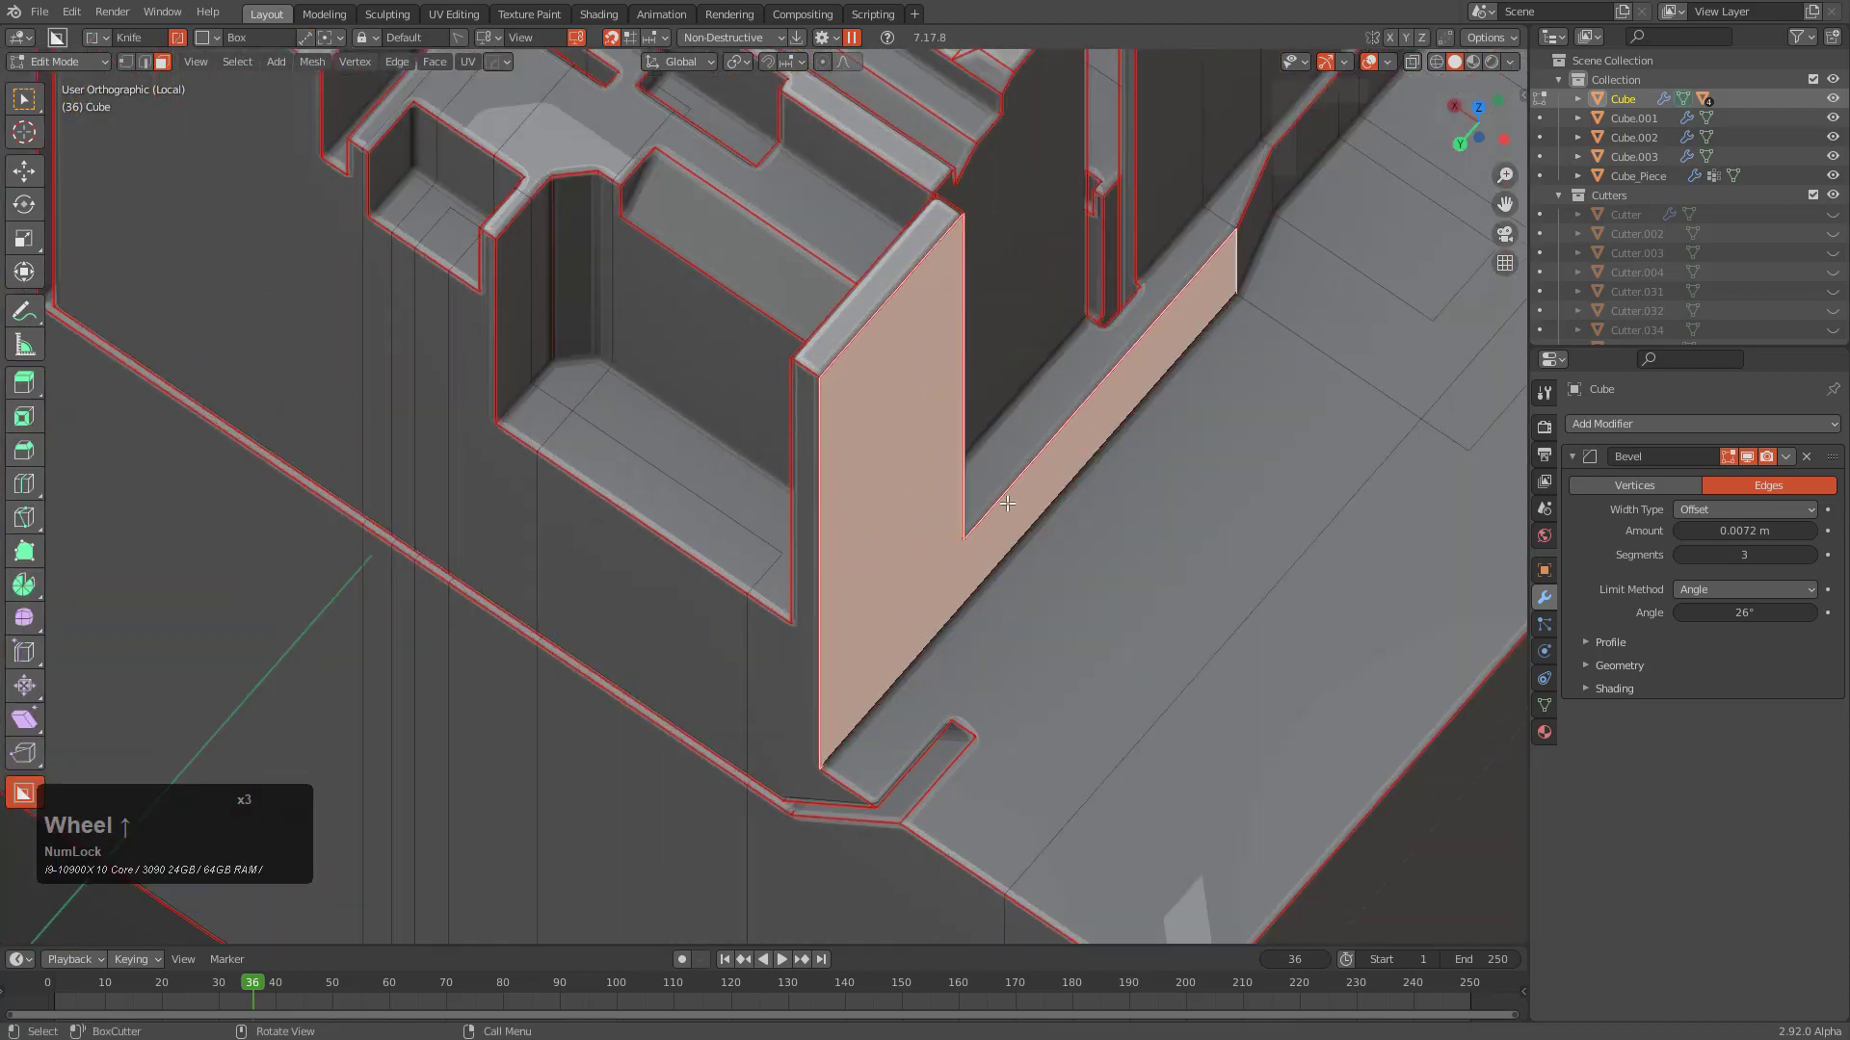
key(g)
key(x)
key(y)
key(x)
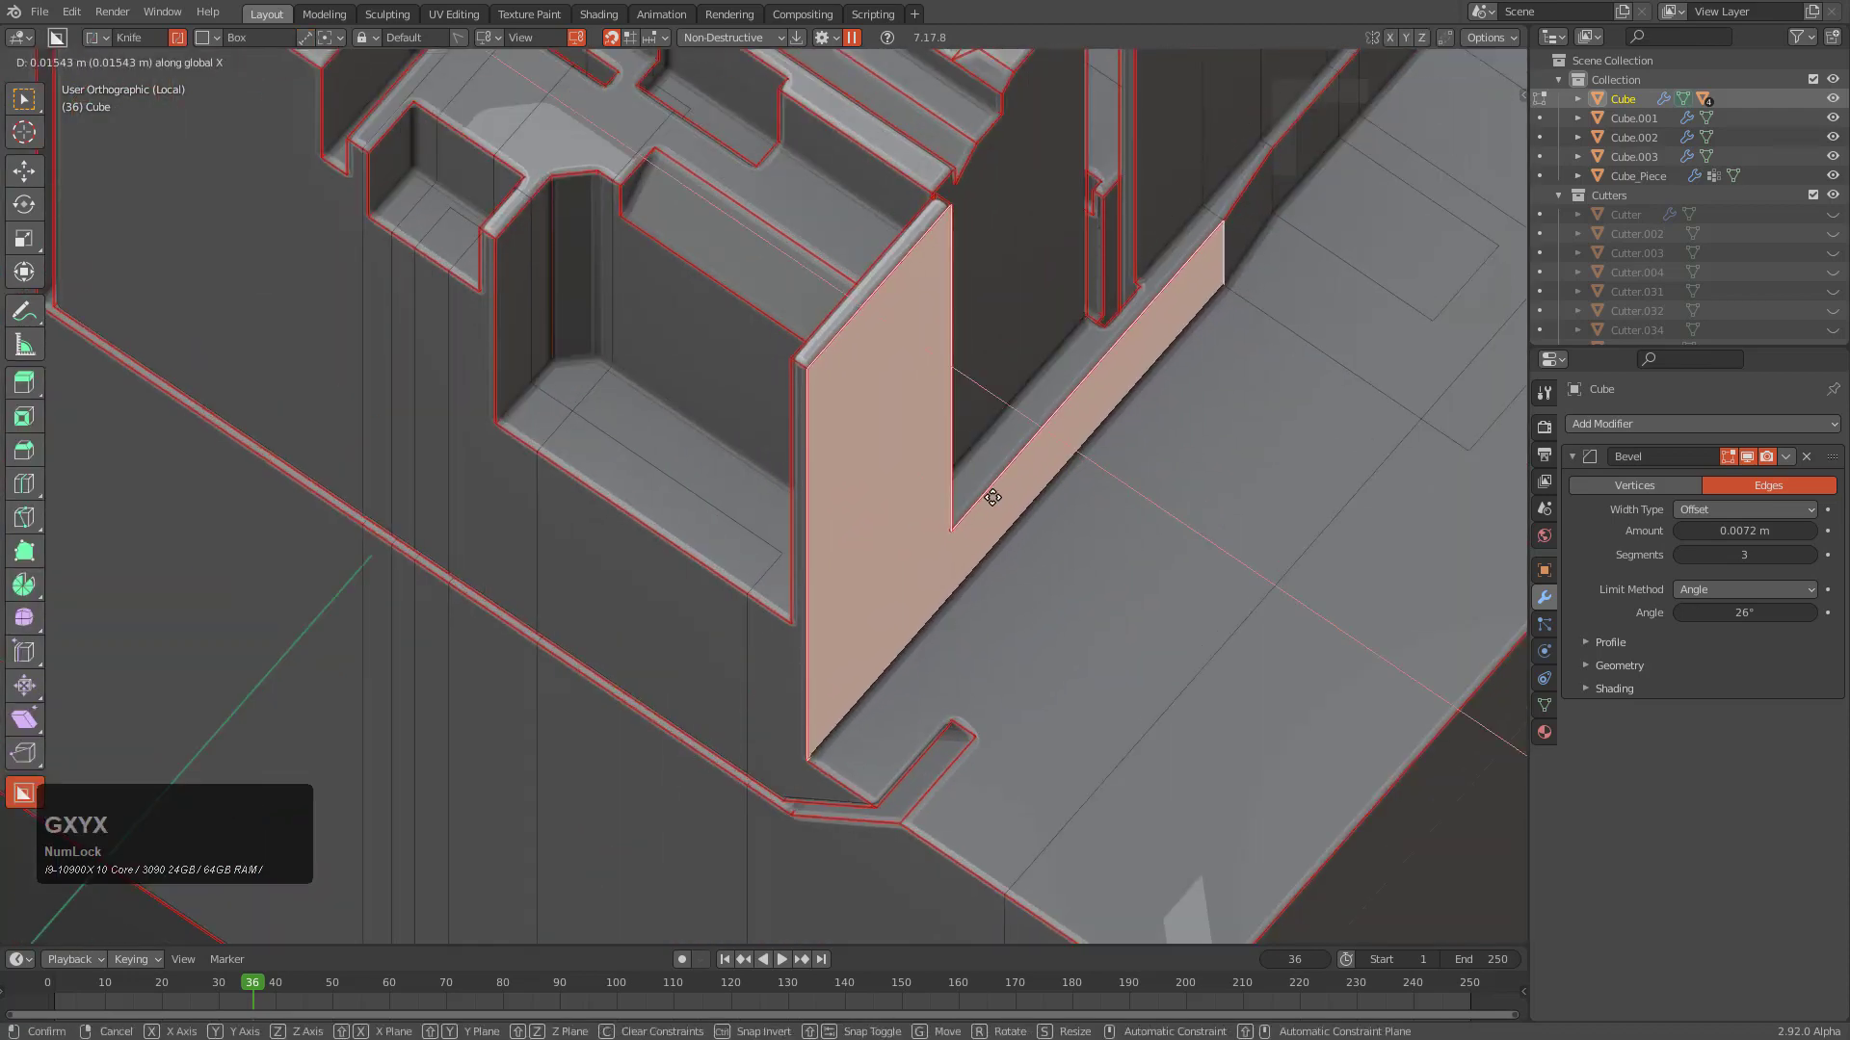
click(994, 501)
key(Tab)
Examine the bevel shading across the whole panel block from several angles
scroll(928, 529, down, 1)
shift+middle_drag(861, 479, 828, 642)
scroll(829, 641, down, 2)
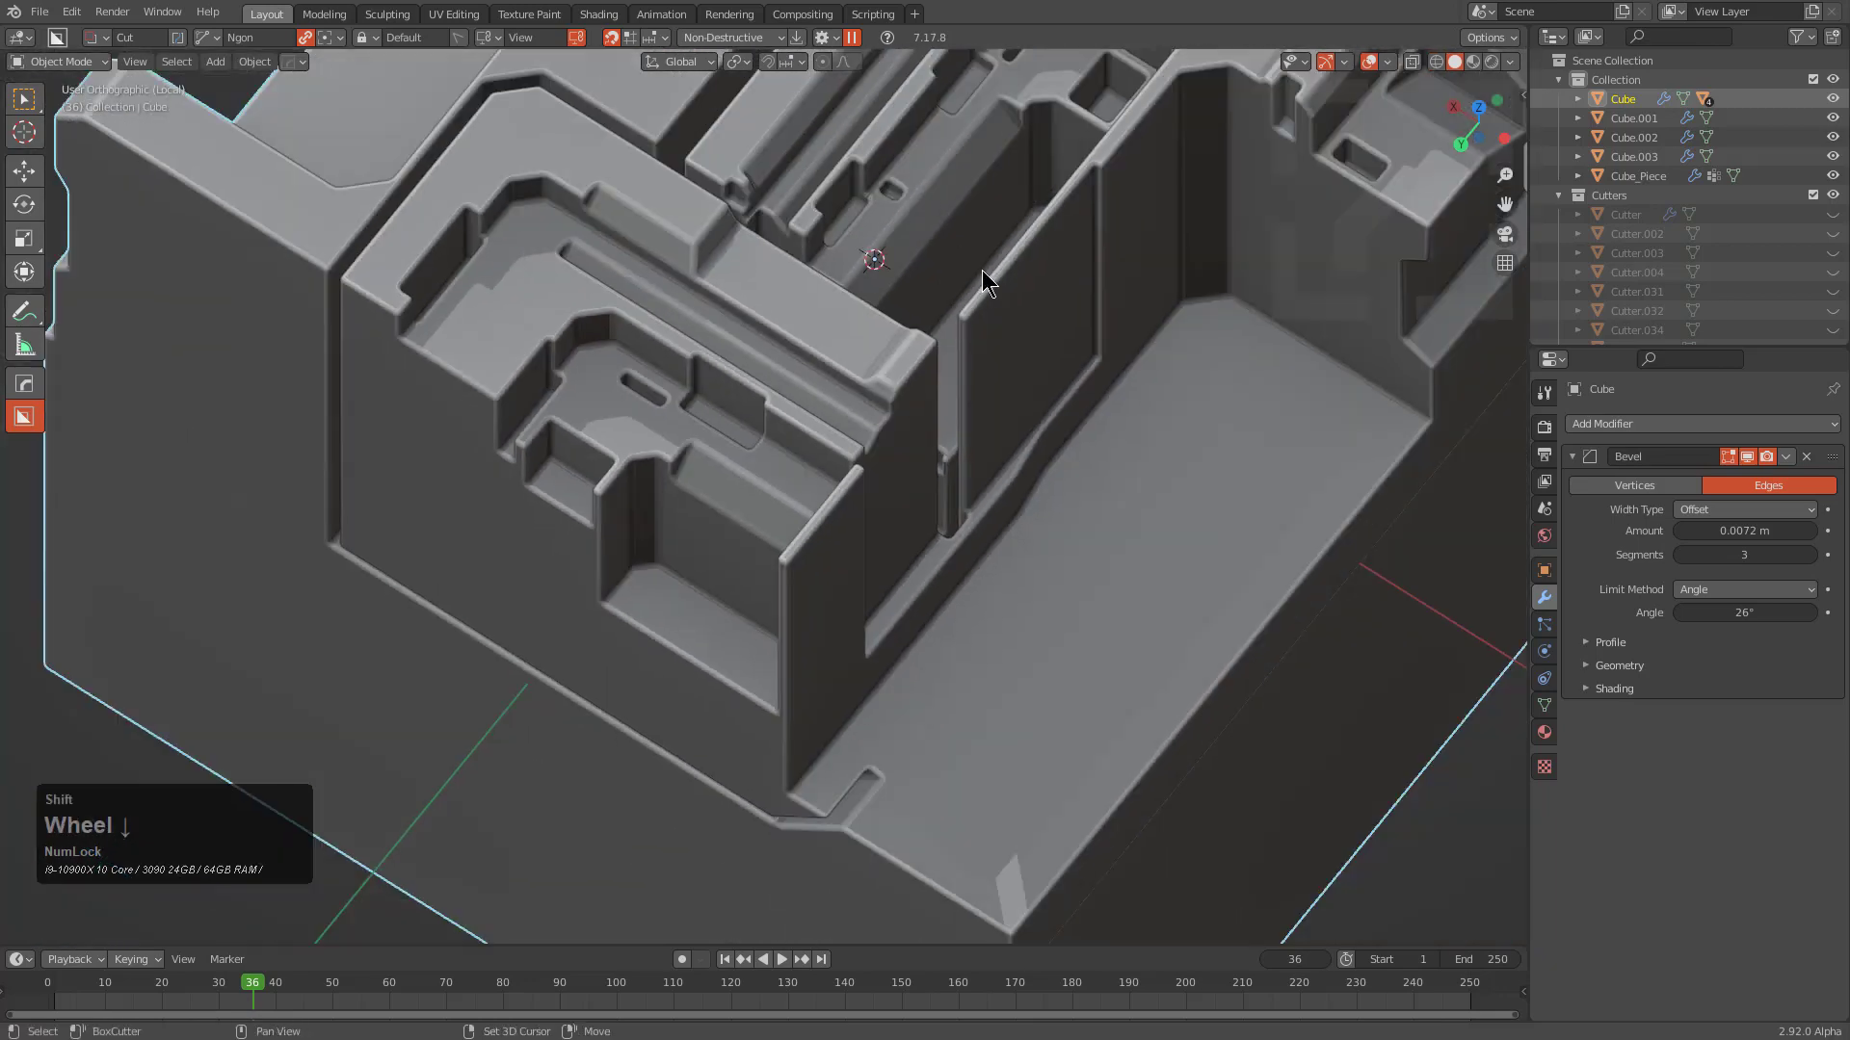
shift+middle_drag(980, 270, 830, 568)
scroll(978, 464, down, 3)
middle_drag(1043, 274, 911, 407)
scroll(561, 333, down, 1)
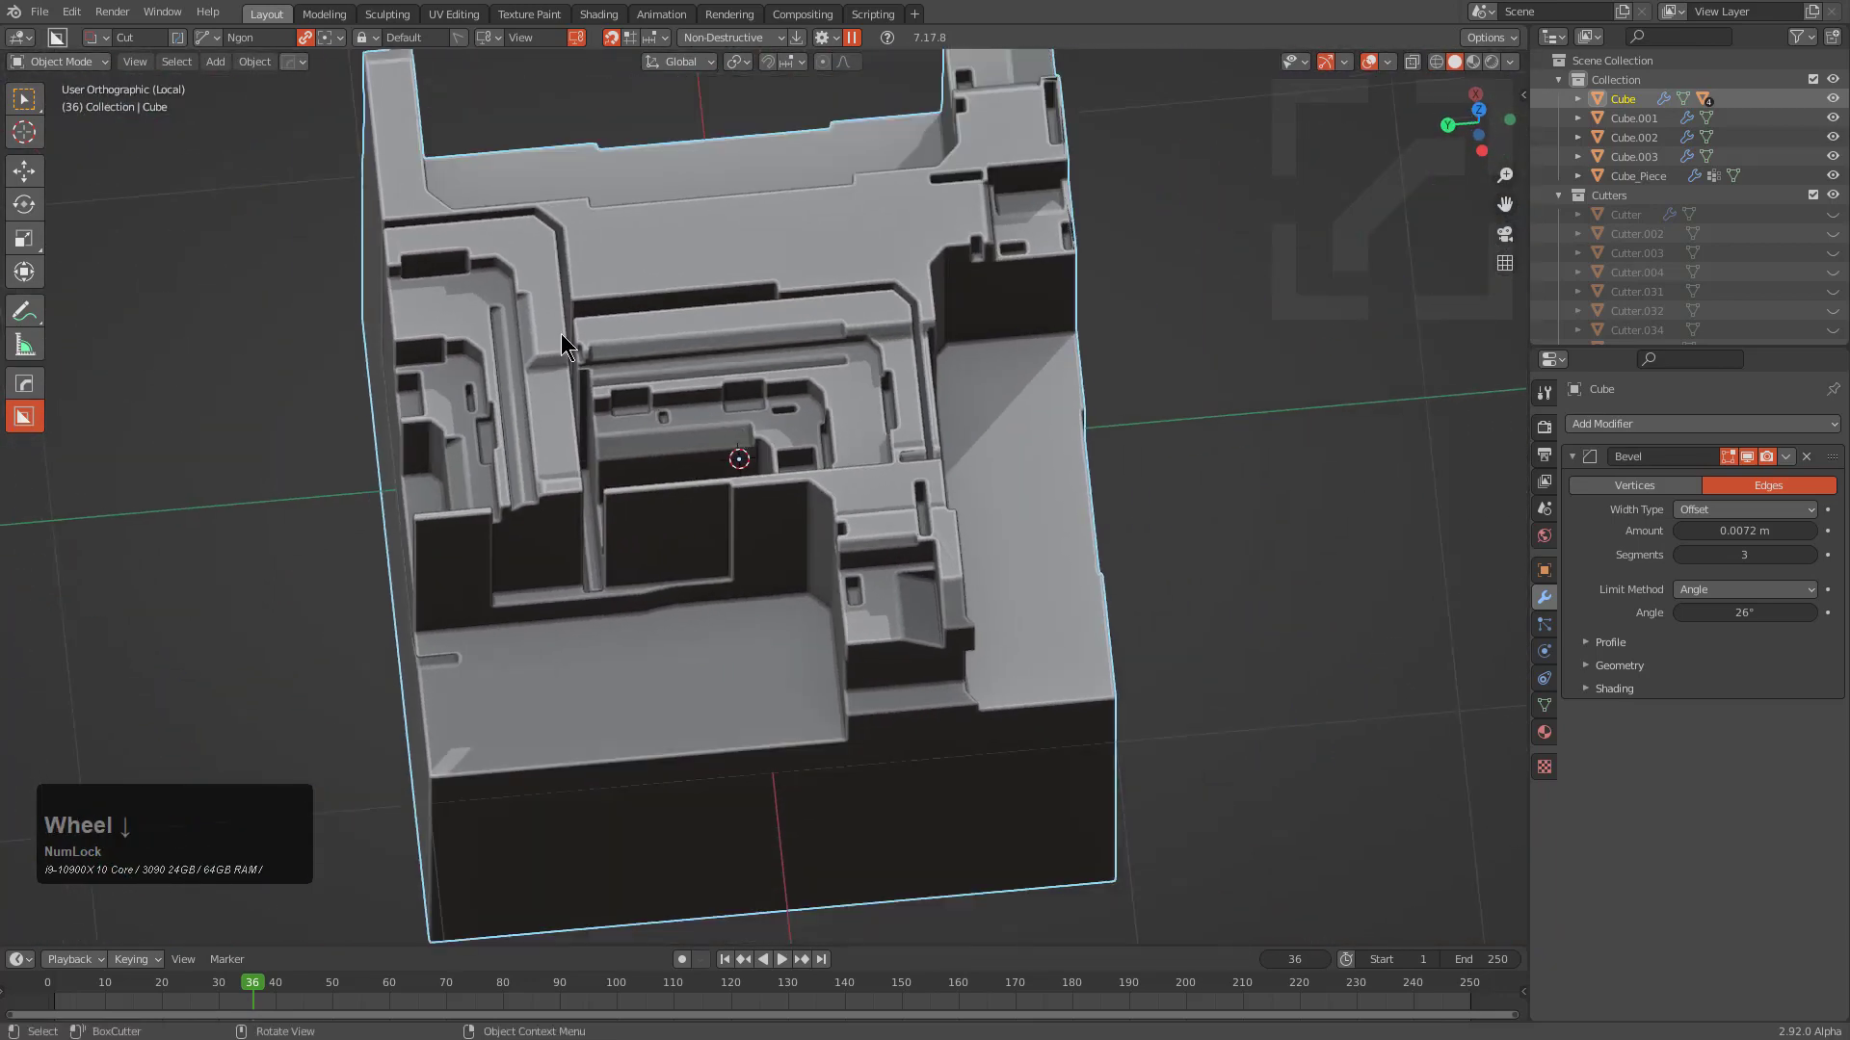
middle_drag(580, 408, 730, 270)
middle_drag(1043, 275, 1181, 268)
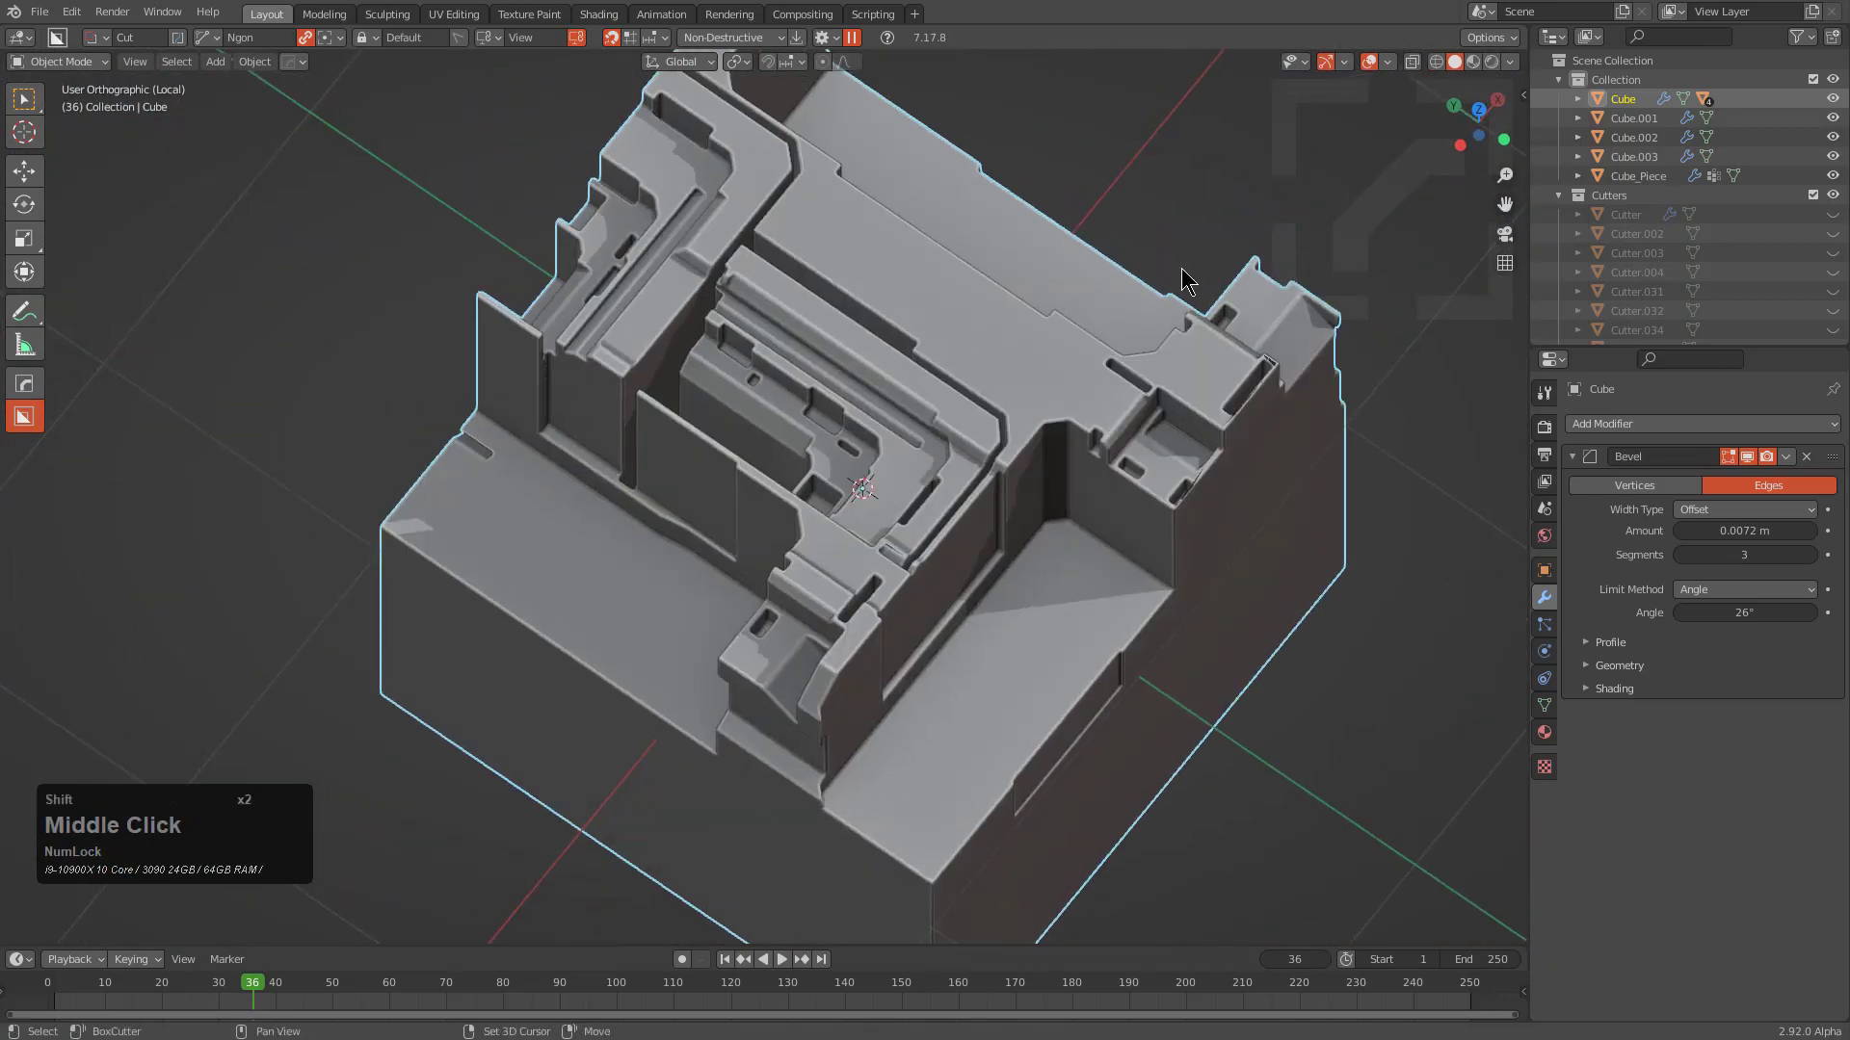
Move the end face of the narrow slot near the block's outer corner inward along the global X axis
scroll(781, 446, up, 5)
scroll(958, 487, up, 2)
key(Tab)
scroll(818, 261, up, 2)
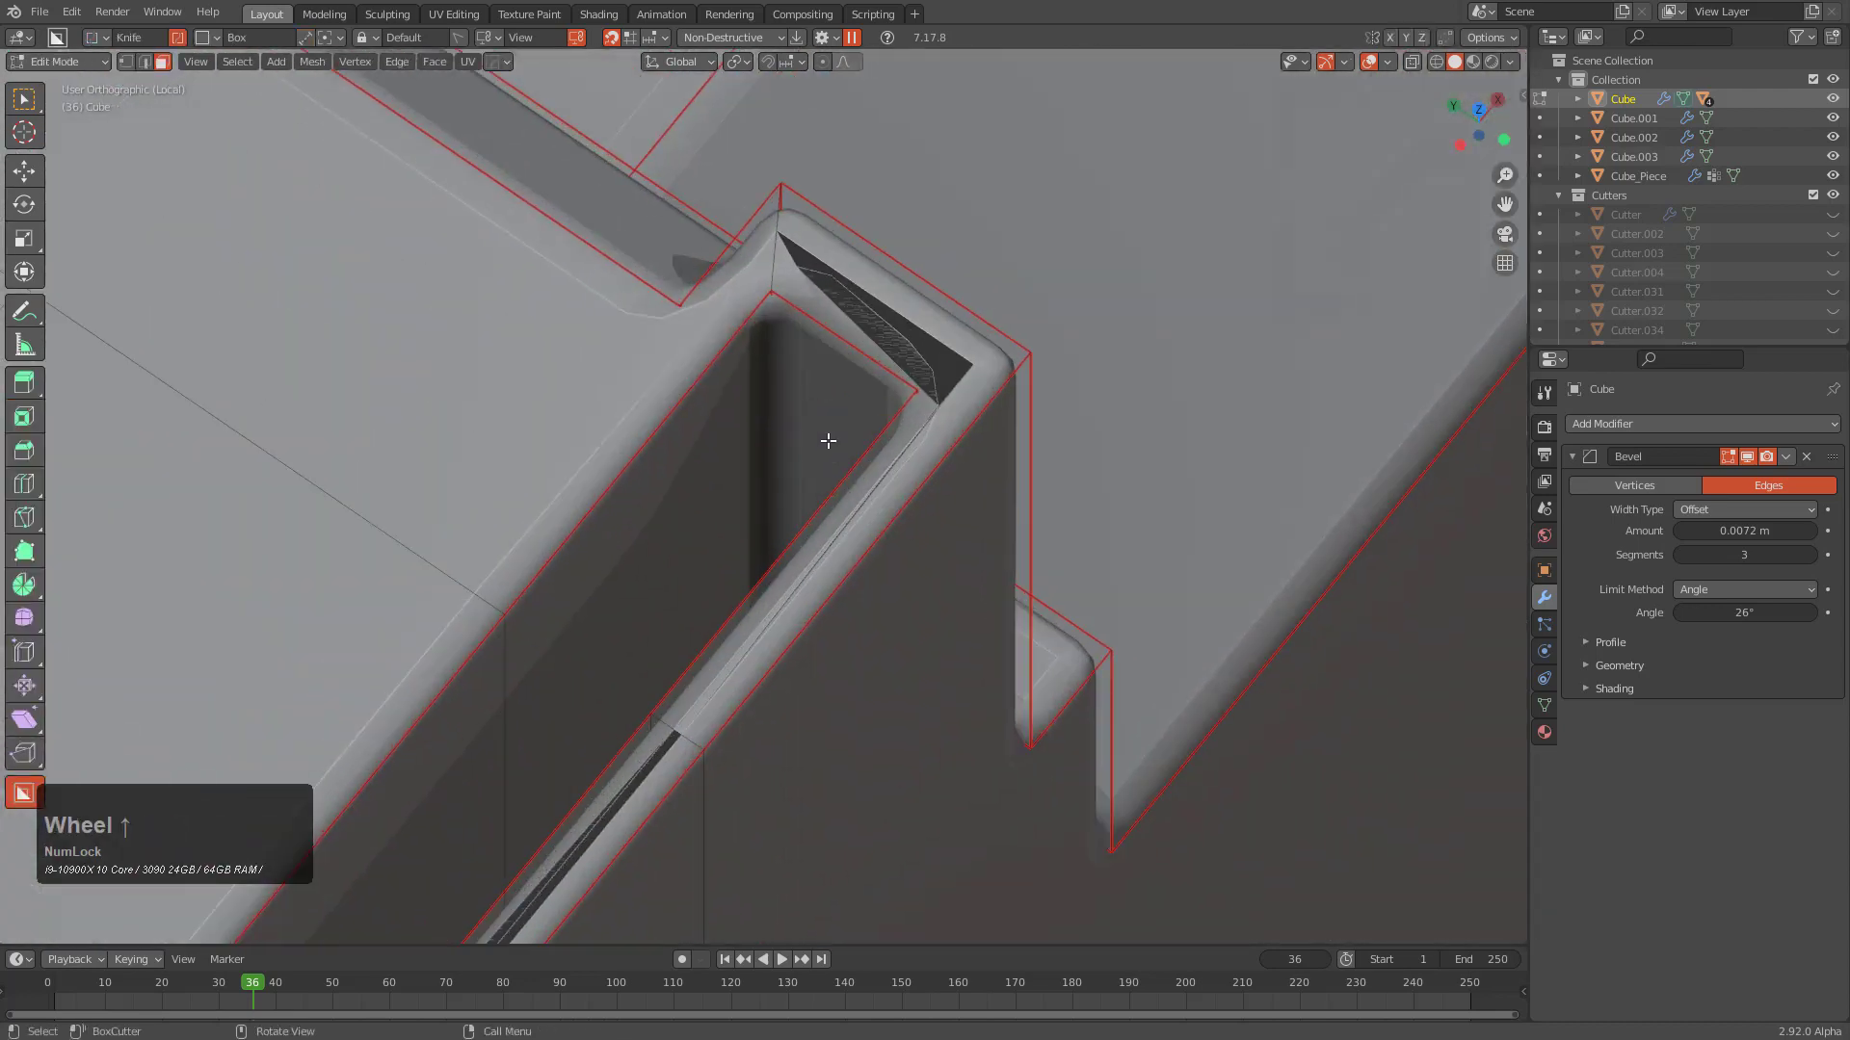
click(823, 436)
key(g)
key(x)
click(790, 492)
Select both faces of the long slot's outer side wall and move them along the global Y axis away from the block's edge
middle_drag(790, 492, 805, 578)
scroll(692, 594, down, 3)
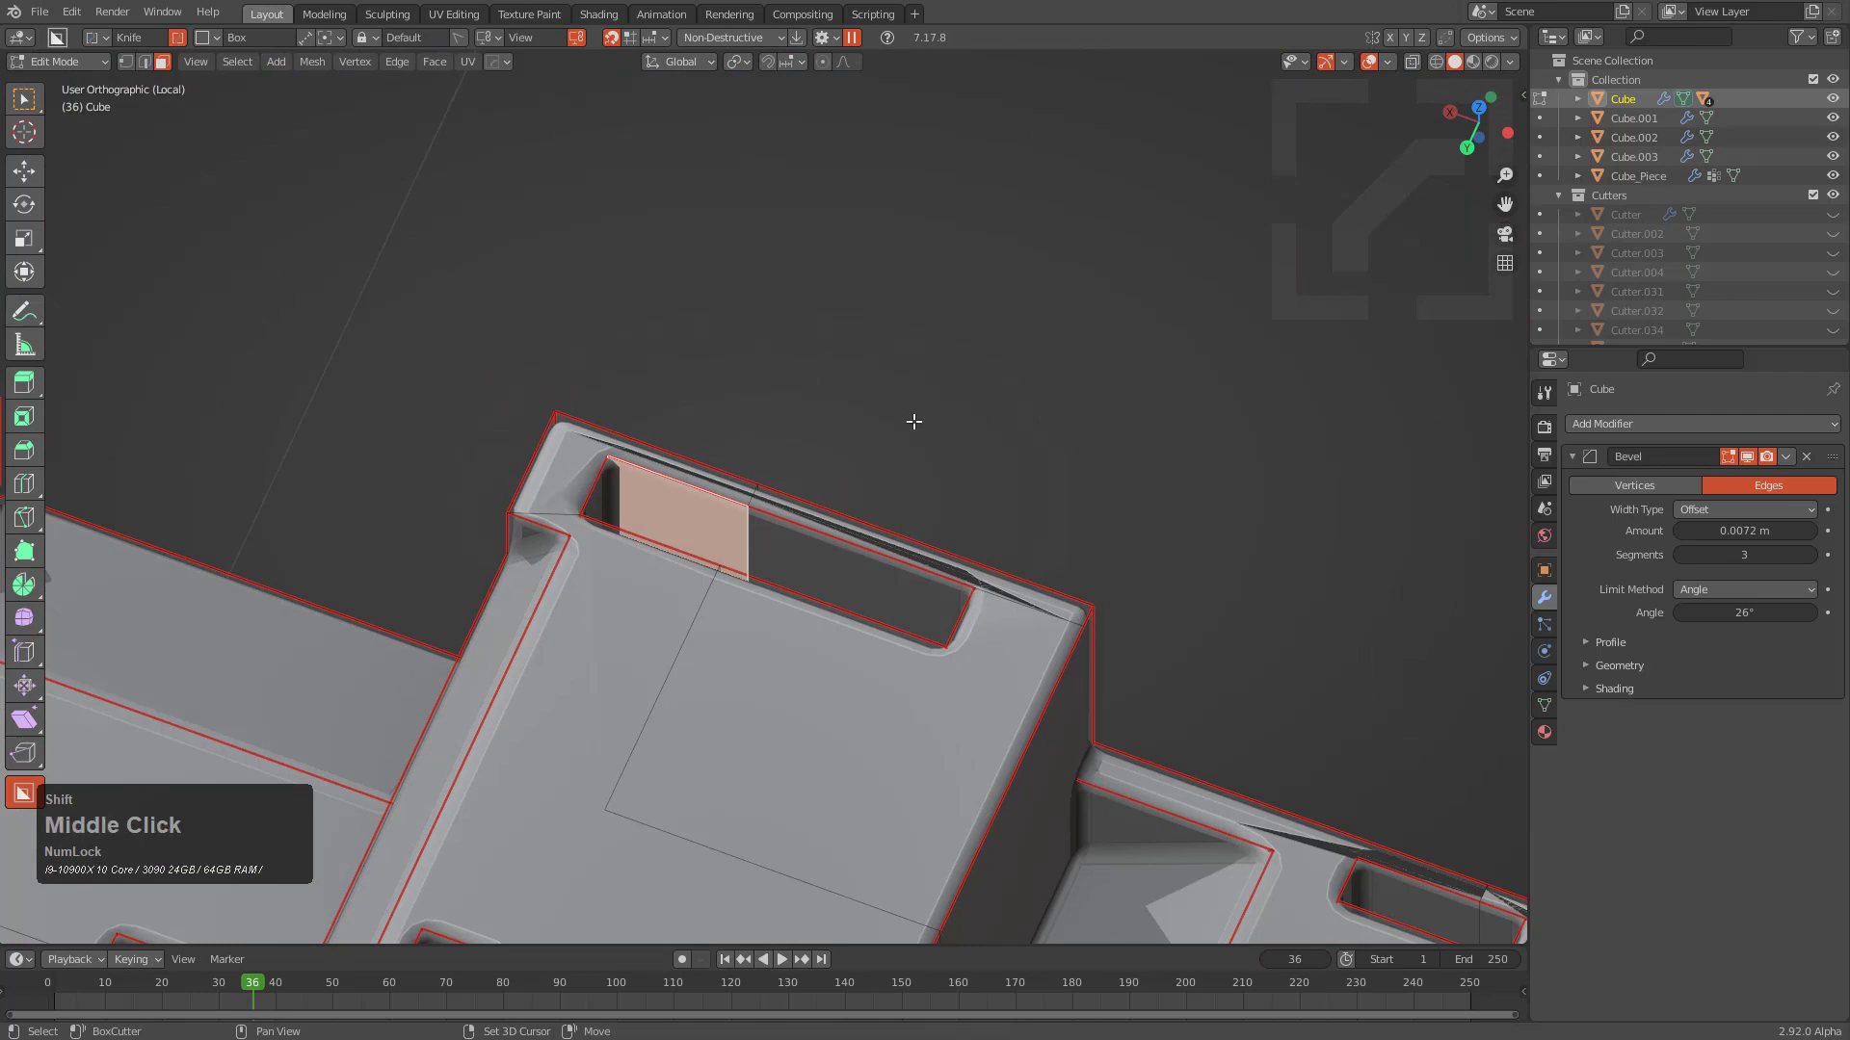
click(808, 590)
scroll(808, 589, up, 1)
right_click(809, 588)
scroll(828, 528, up, 1)
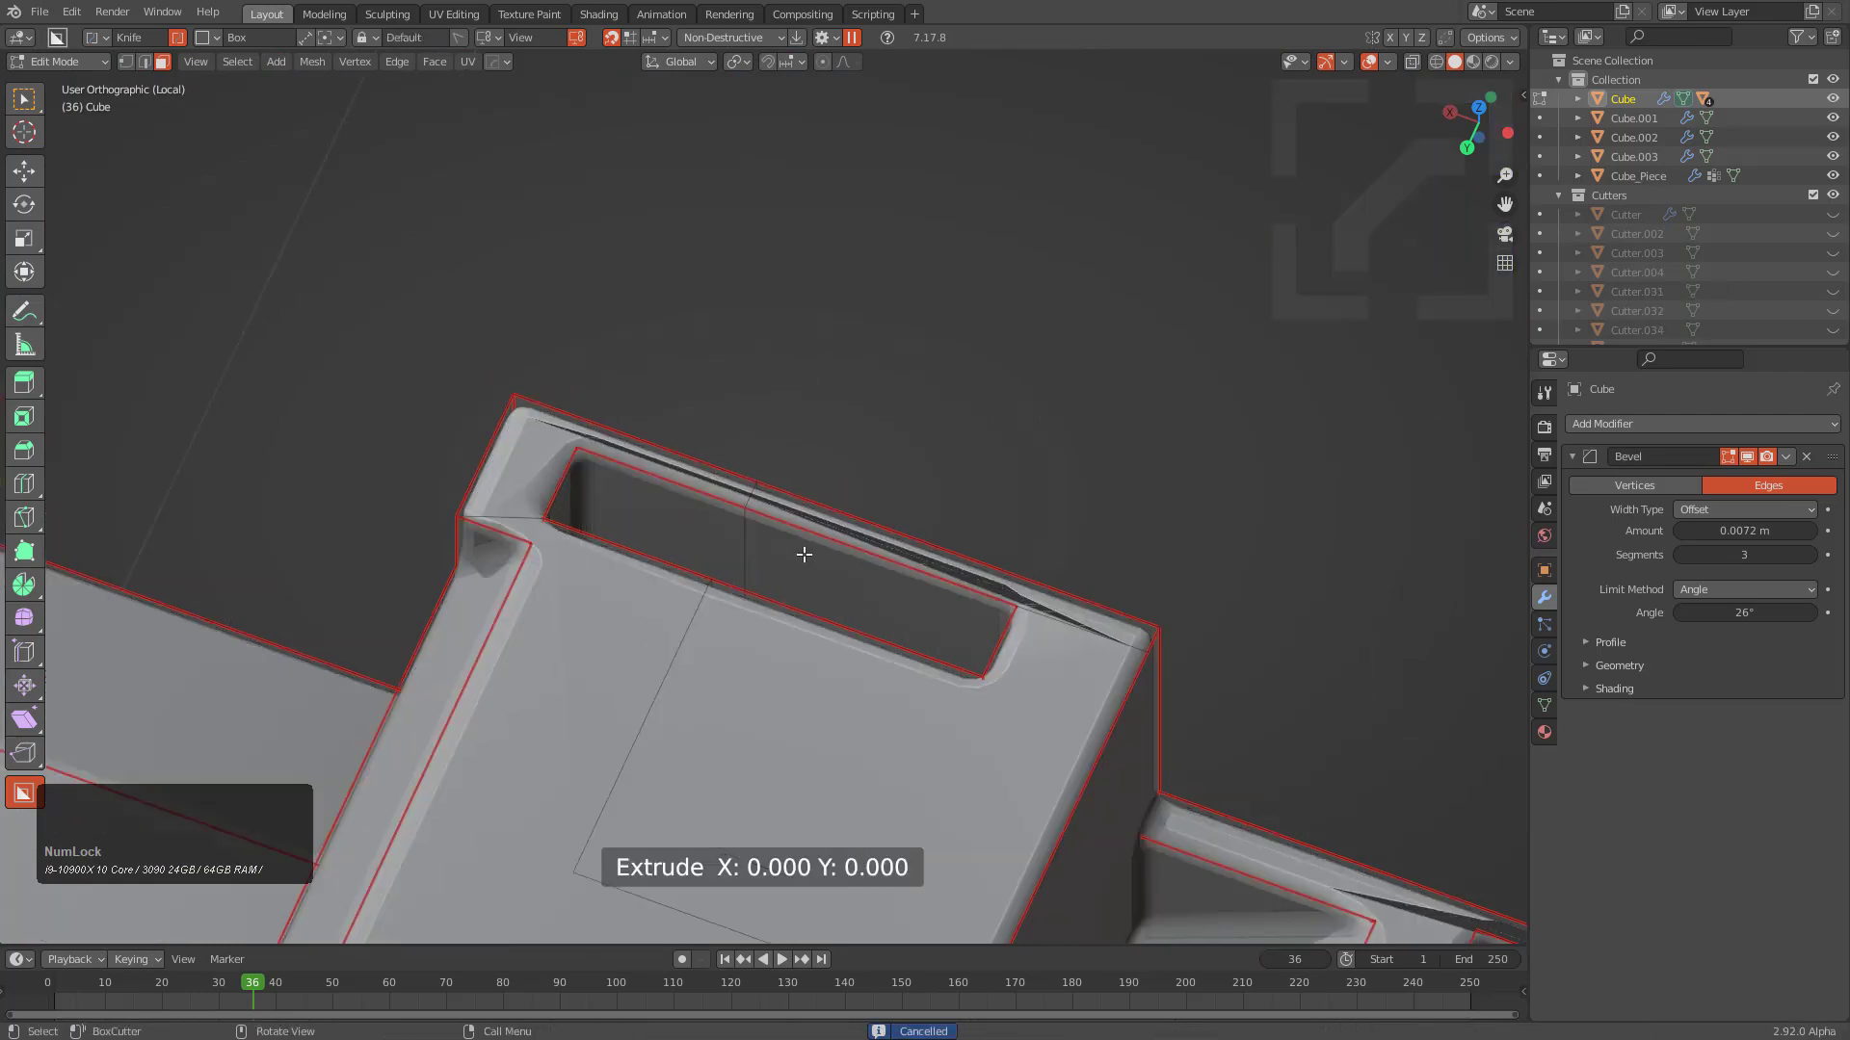
shift+click(675, 528)
scroll(940, 504, up, 3)
key(y)
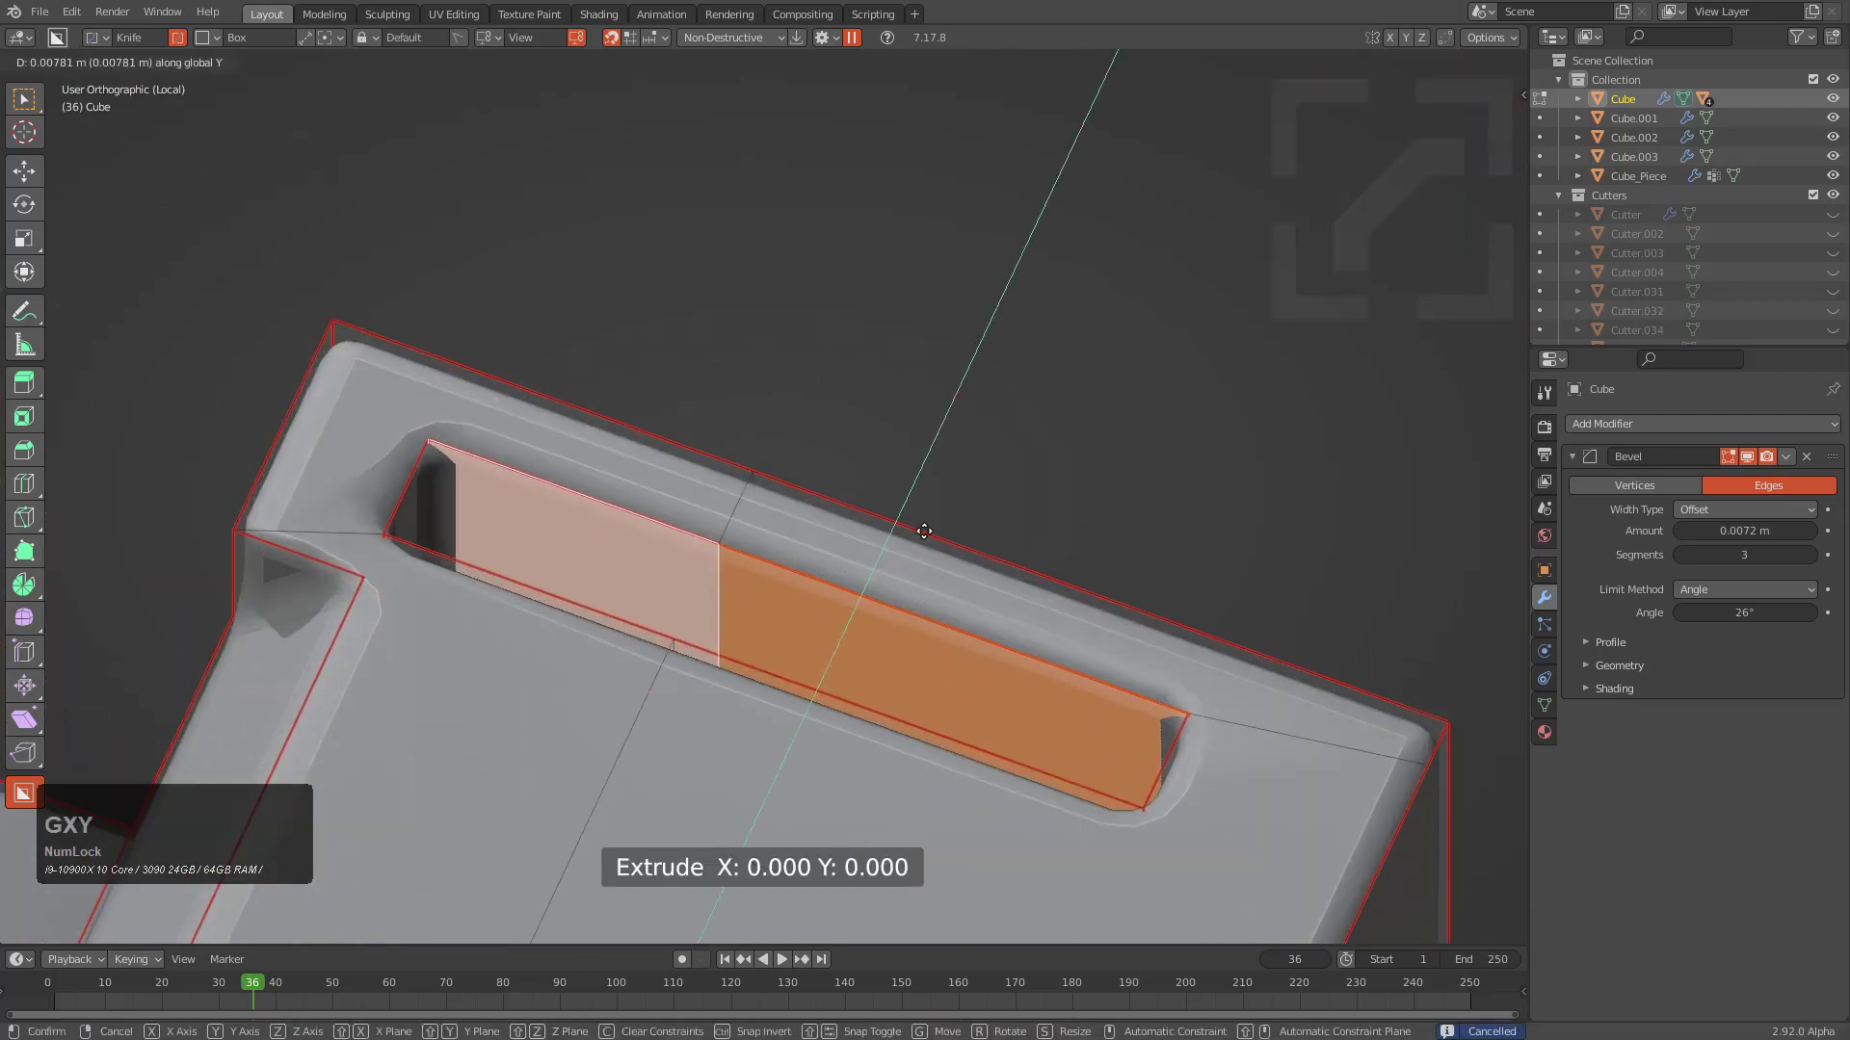
click(929, 521)
Move the second slot's outer side-wall faces inward along the global Y axis and dissolve the stray edge at its outer corner
middle_drag(929, 521, 962, 391)
scroll(1166, 277, up, 2)
scroll(962, 391, up, 1)
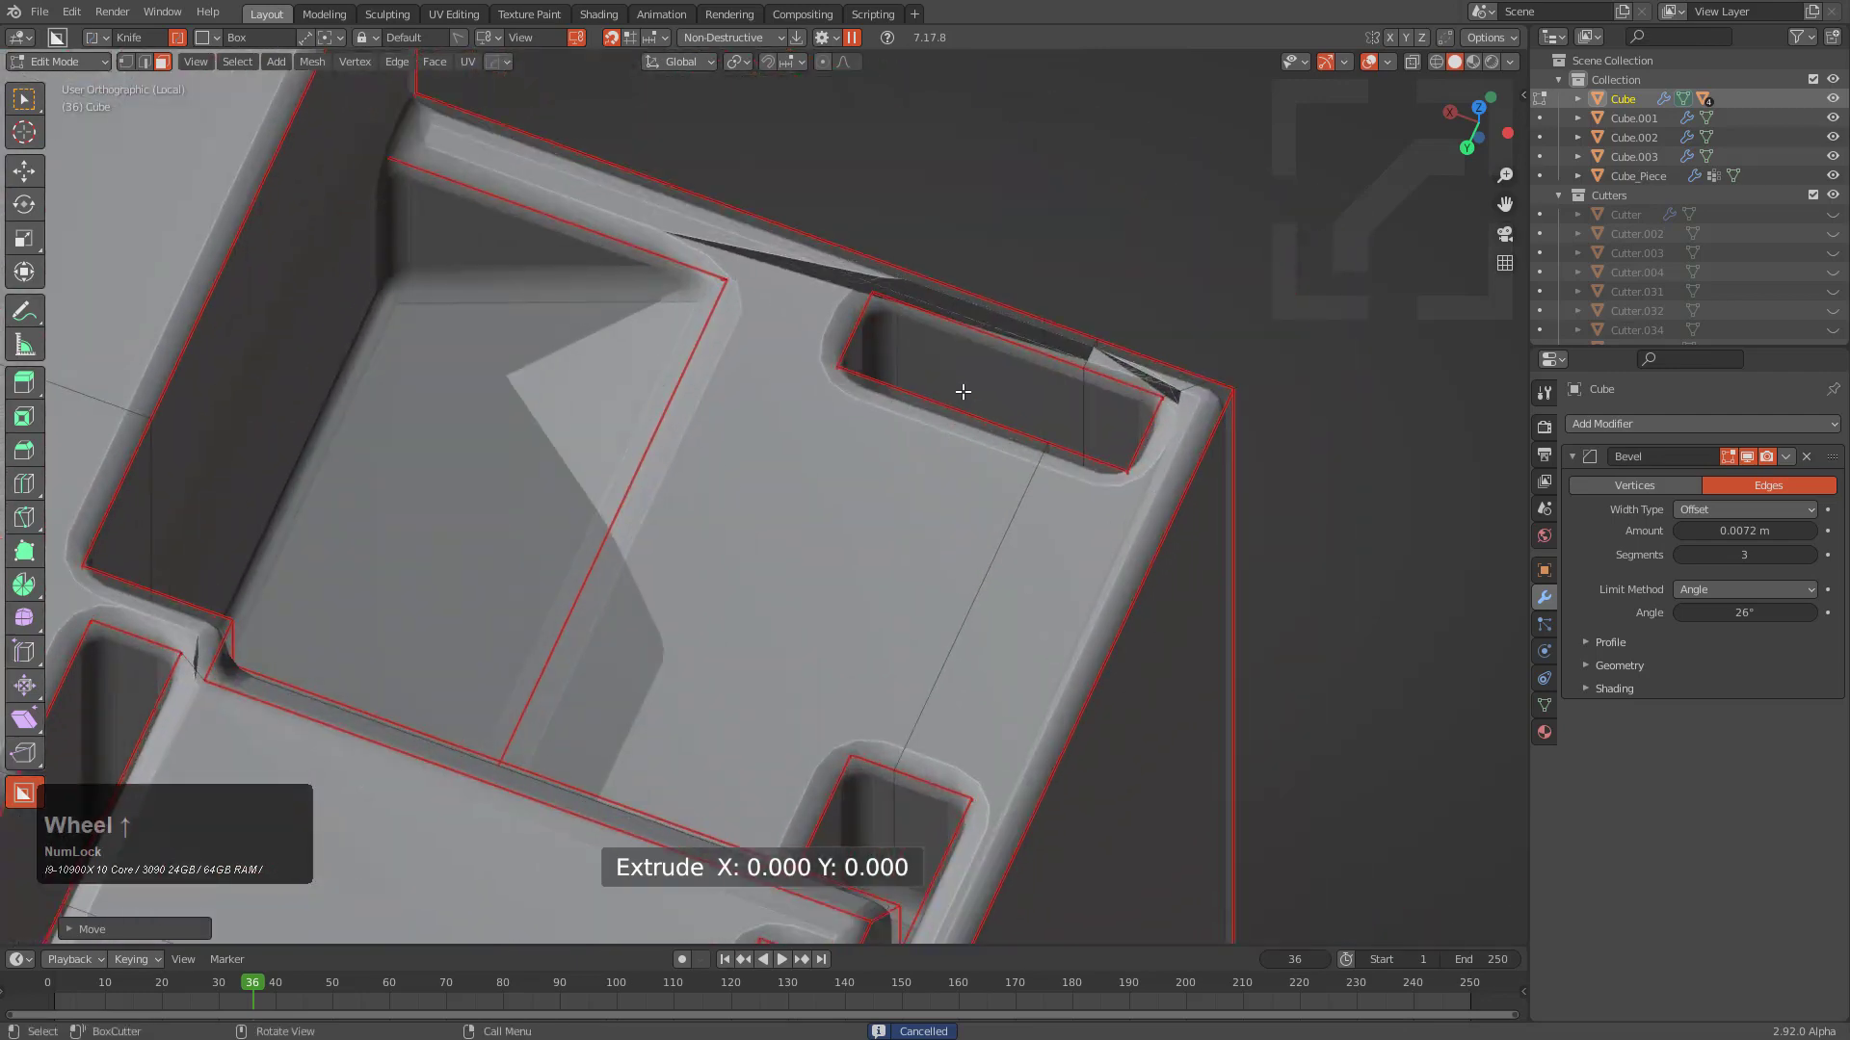
key(y)
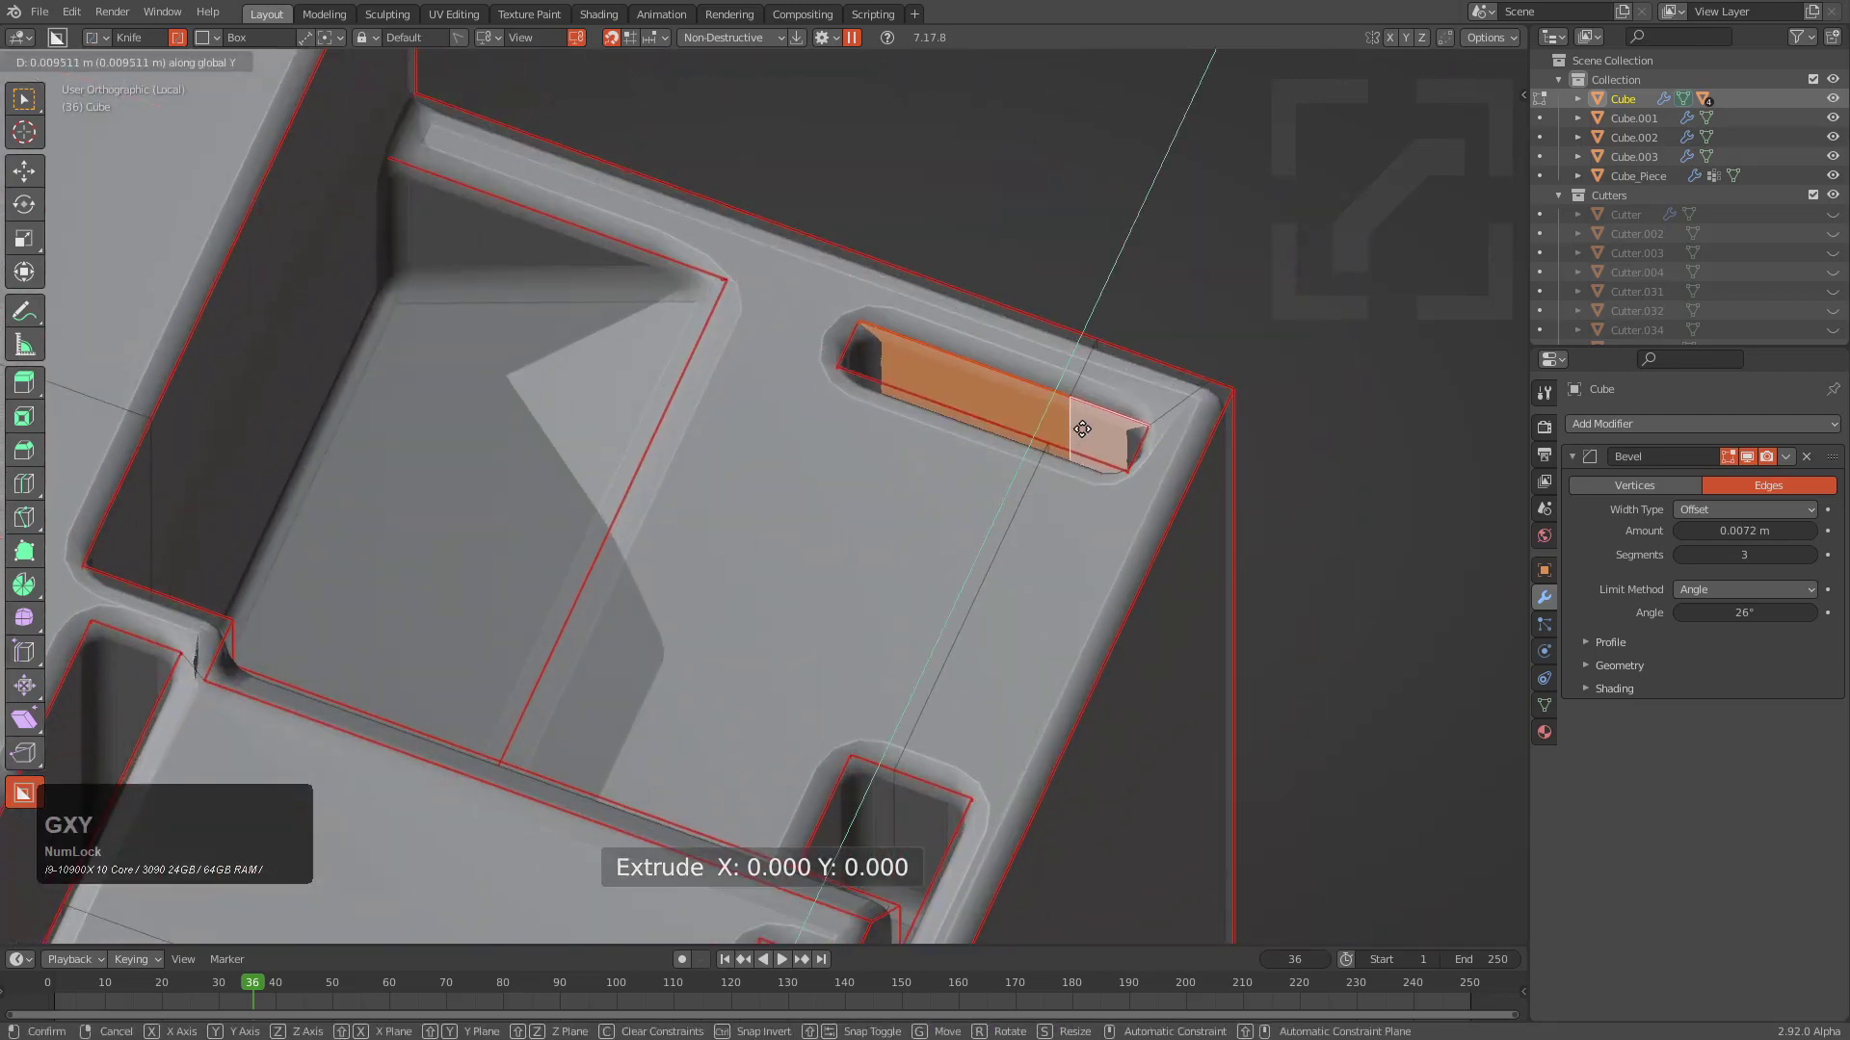
click(1159, 399)
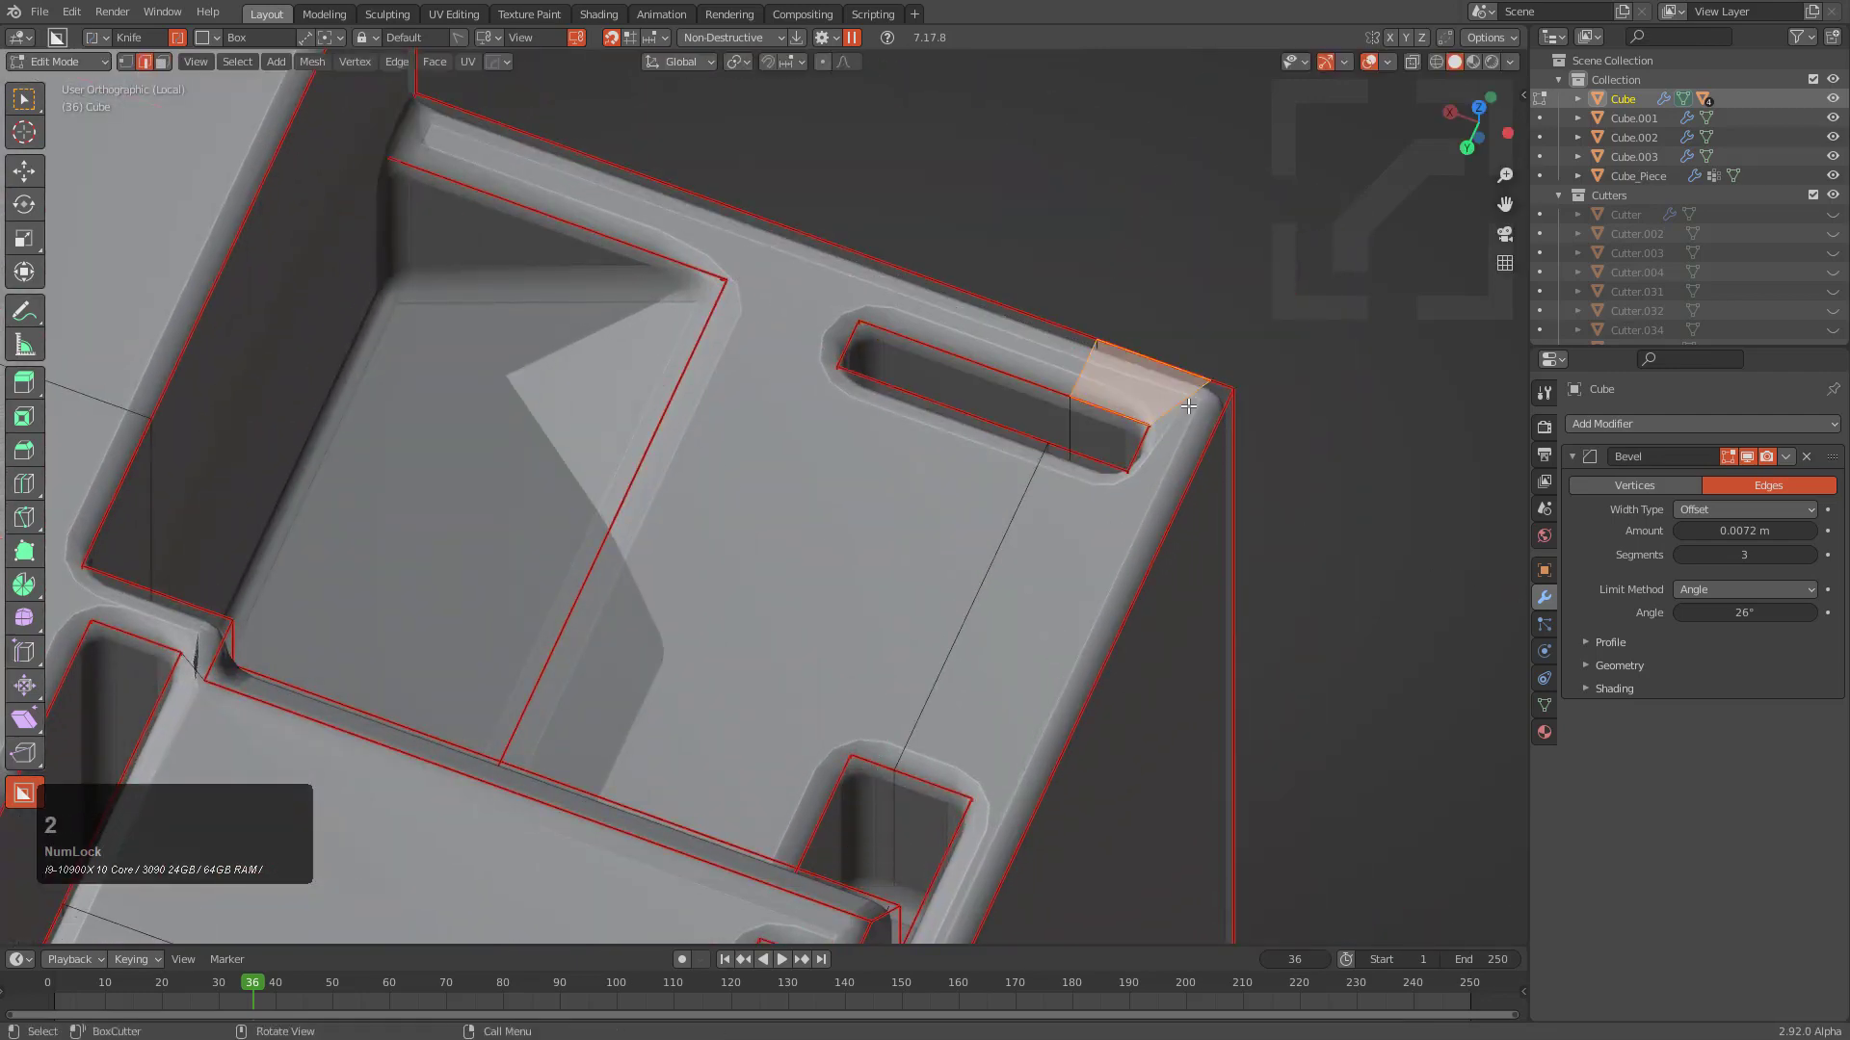
scroll(908, 417, down, 3)
mouse_move(909, 417)
middle_down()
mouse_move(838, 375)
mouse_move(772, 428)
mouse_move(917, 475)
mouse_move(867, 470)
mouse_move(874, 424)
middle_up()
scroll(768, 331, down, 2)
scroll(896, 473, down, 2)
scroll(848, 469, down, 2)
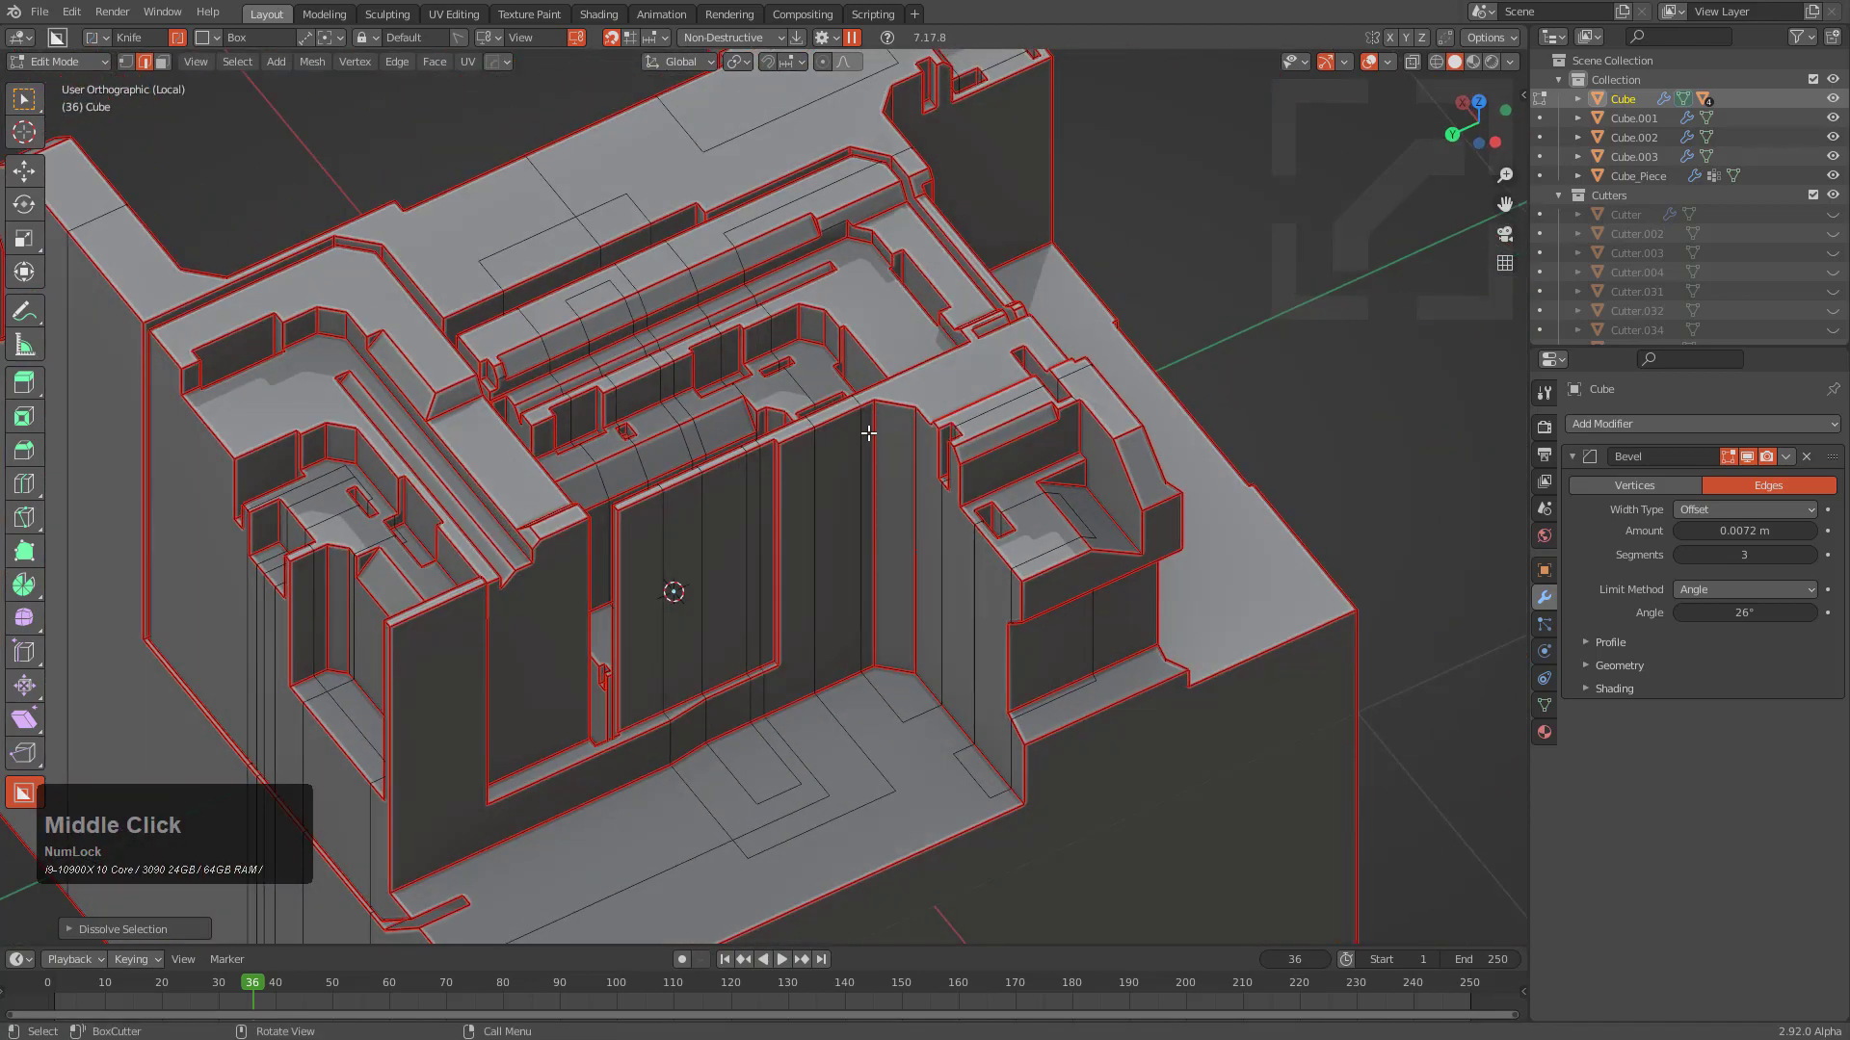
key(Tab)
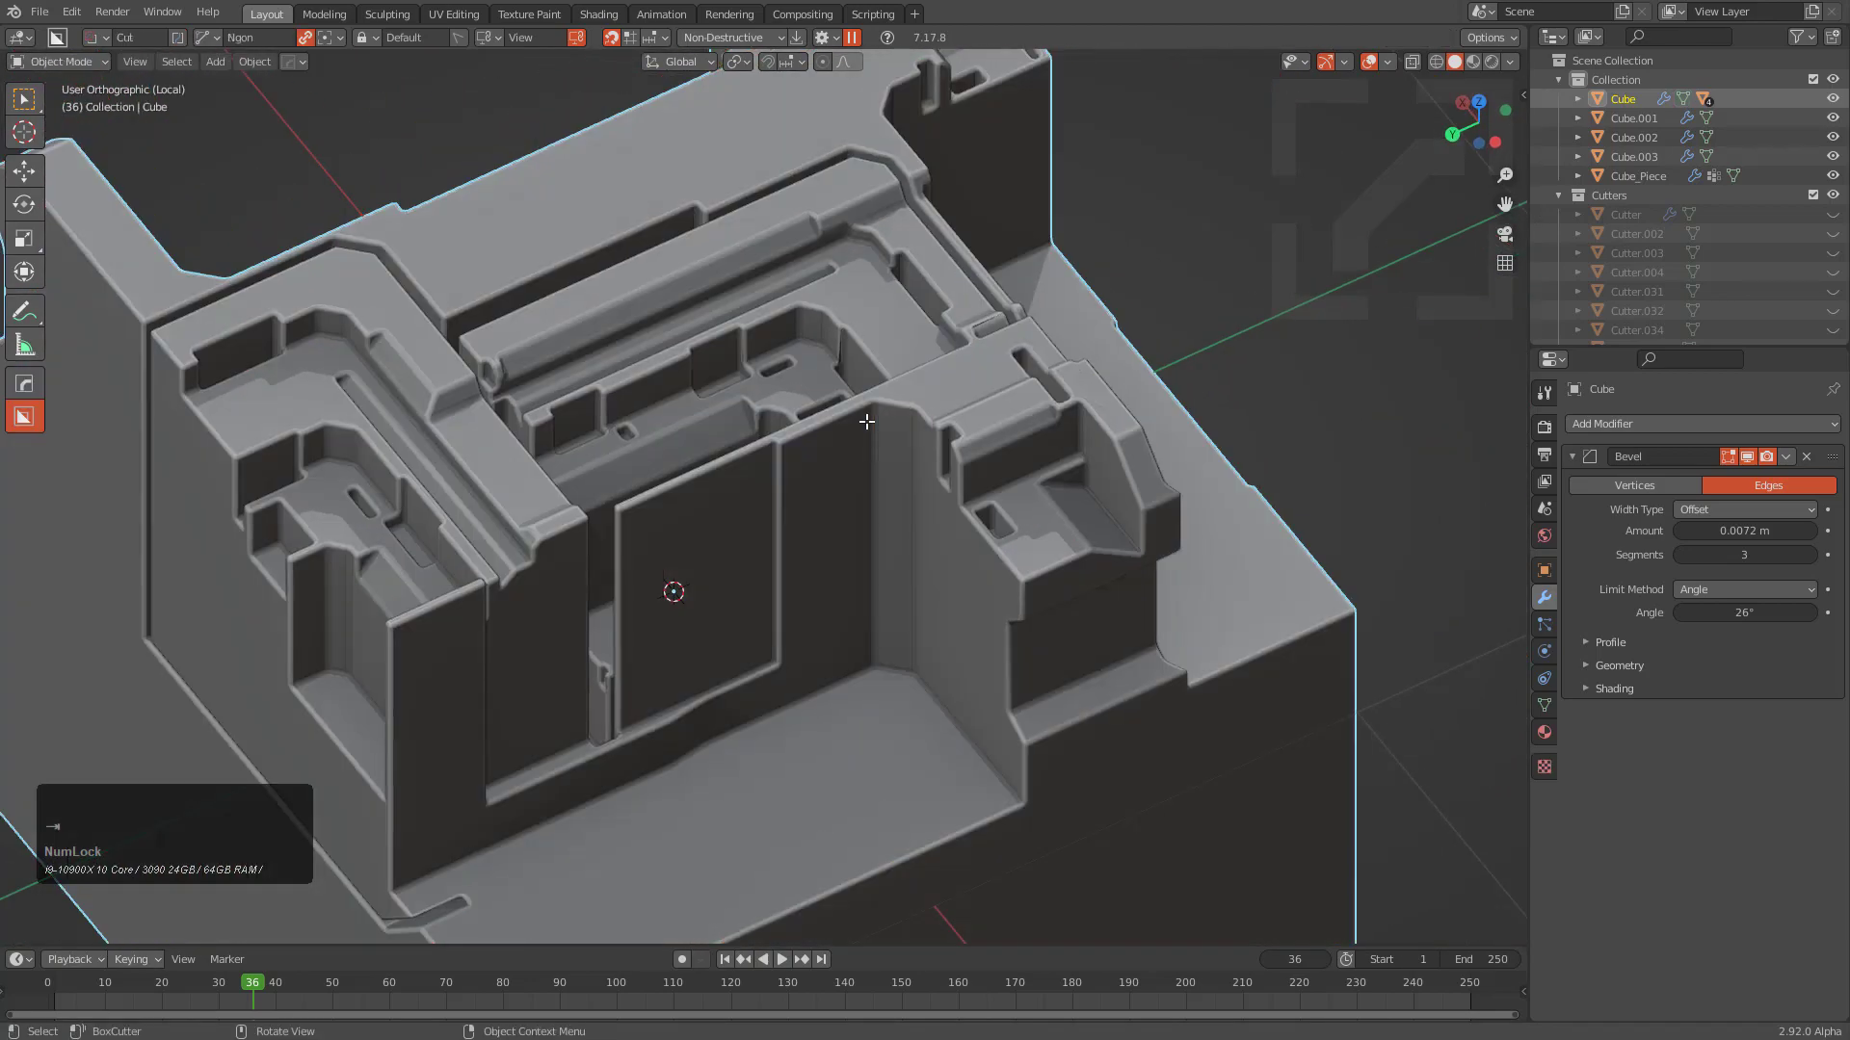
Leave local view, select the neighbouring block Cube.001 and isolate it in local view
key(KP_Divide)
scroll(880, 412, down, 3)
middle_drag(813, 481, 933, 652)
click(881, 442)
key(KP_Divide)
Move the long sloped strip face beside the small notch along the global X axis and return to object mode
scroll(842, 526, up, 4)
scroll(888, 482, up, 3)
key(Tab)
scroll(861, 525, up, 2)
key(g)
key(x)
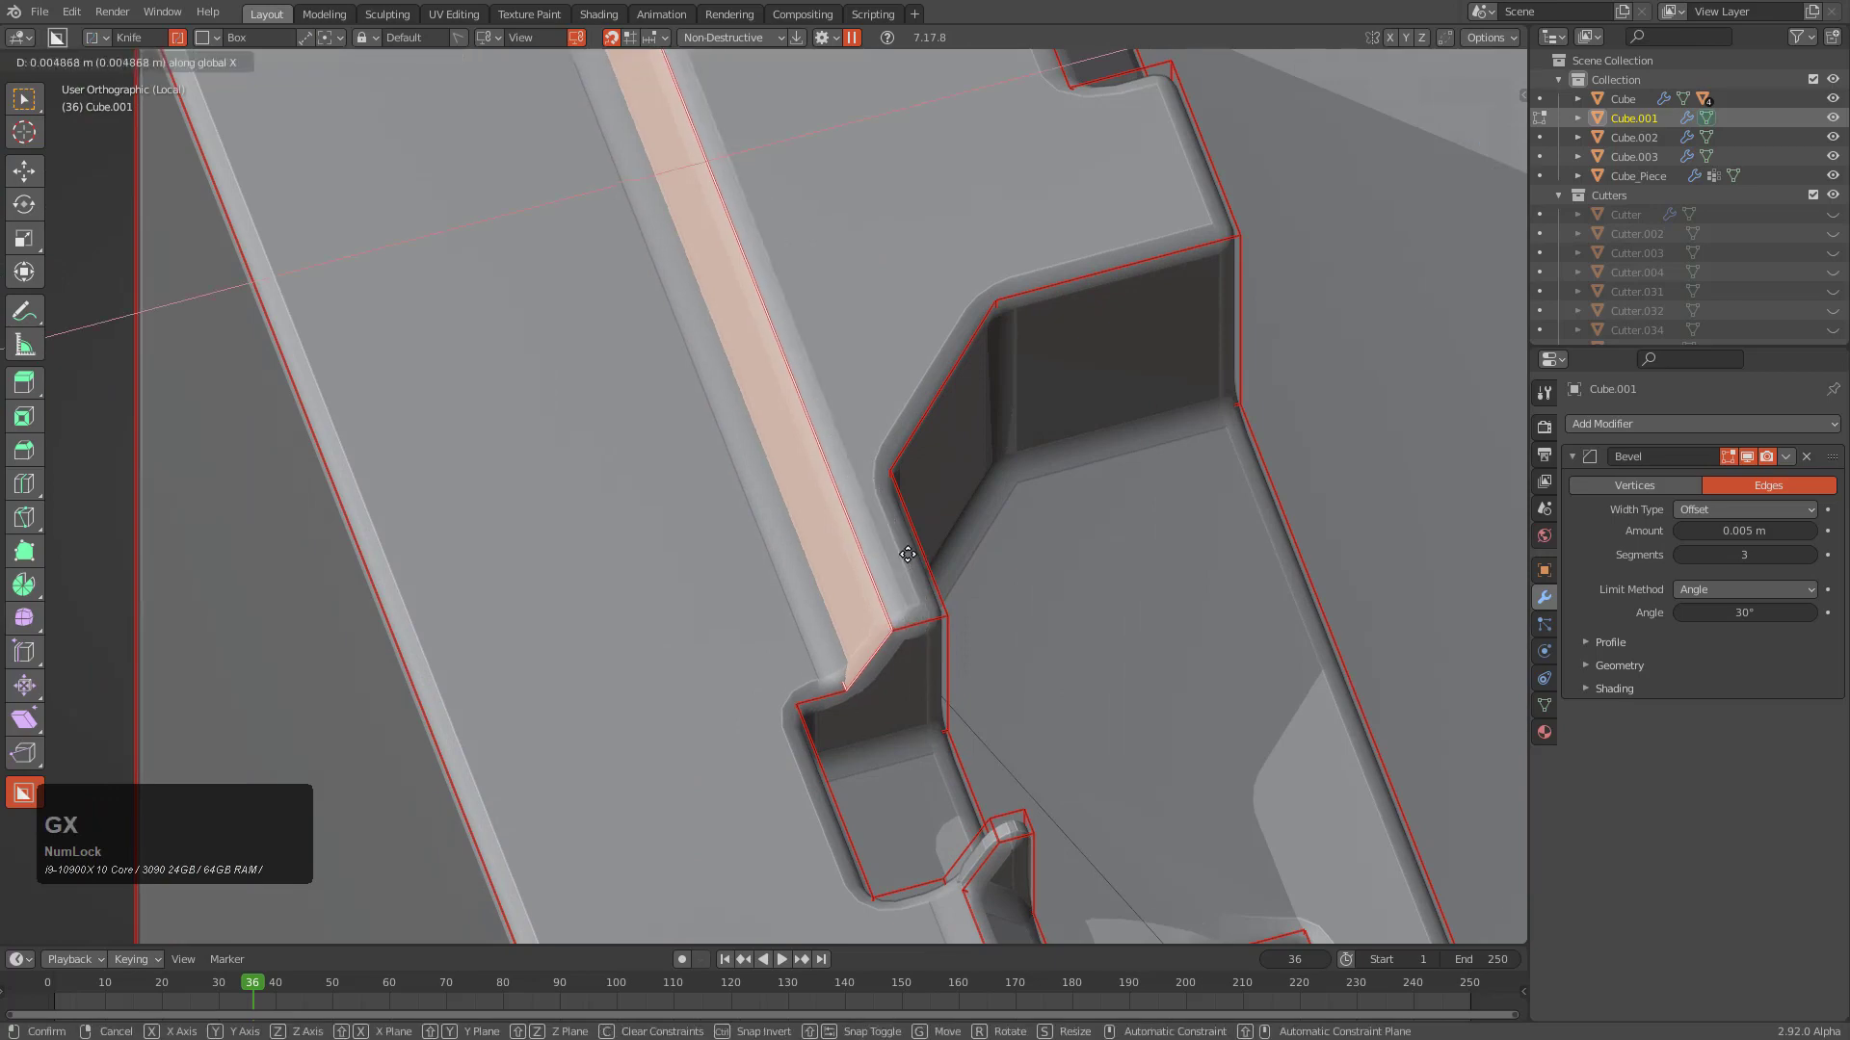
click(893, 557)
key(Tab)
Select the two parallel long strip faces of the groove and shift them slightly along the global X axis
scroll(981, 580, down, 5)
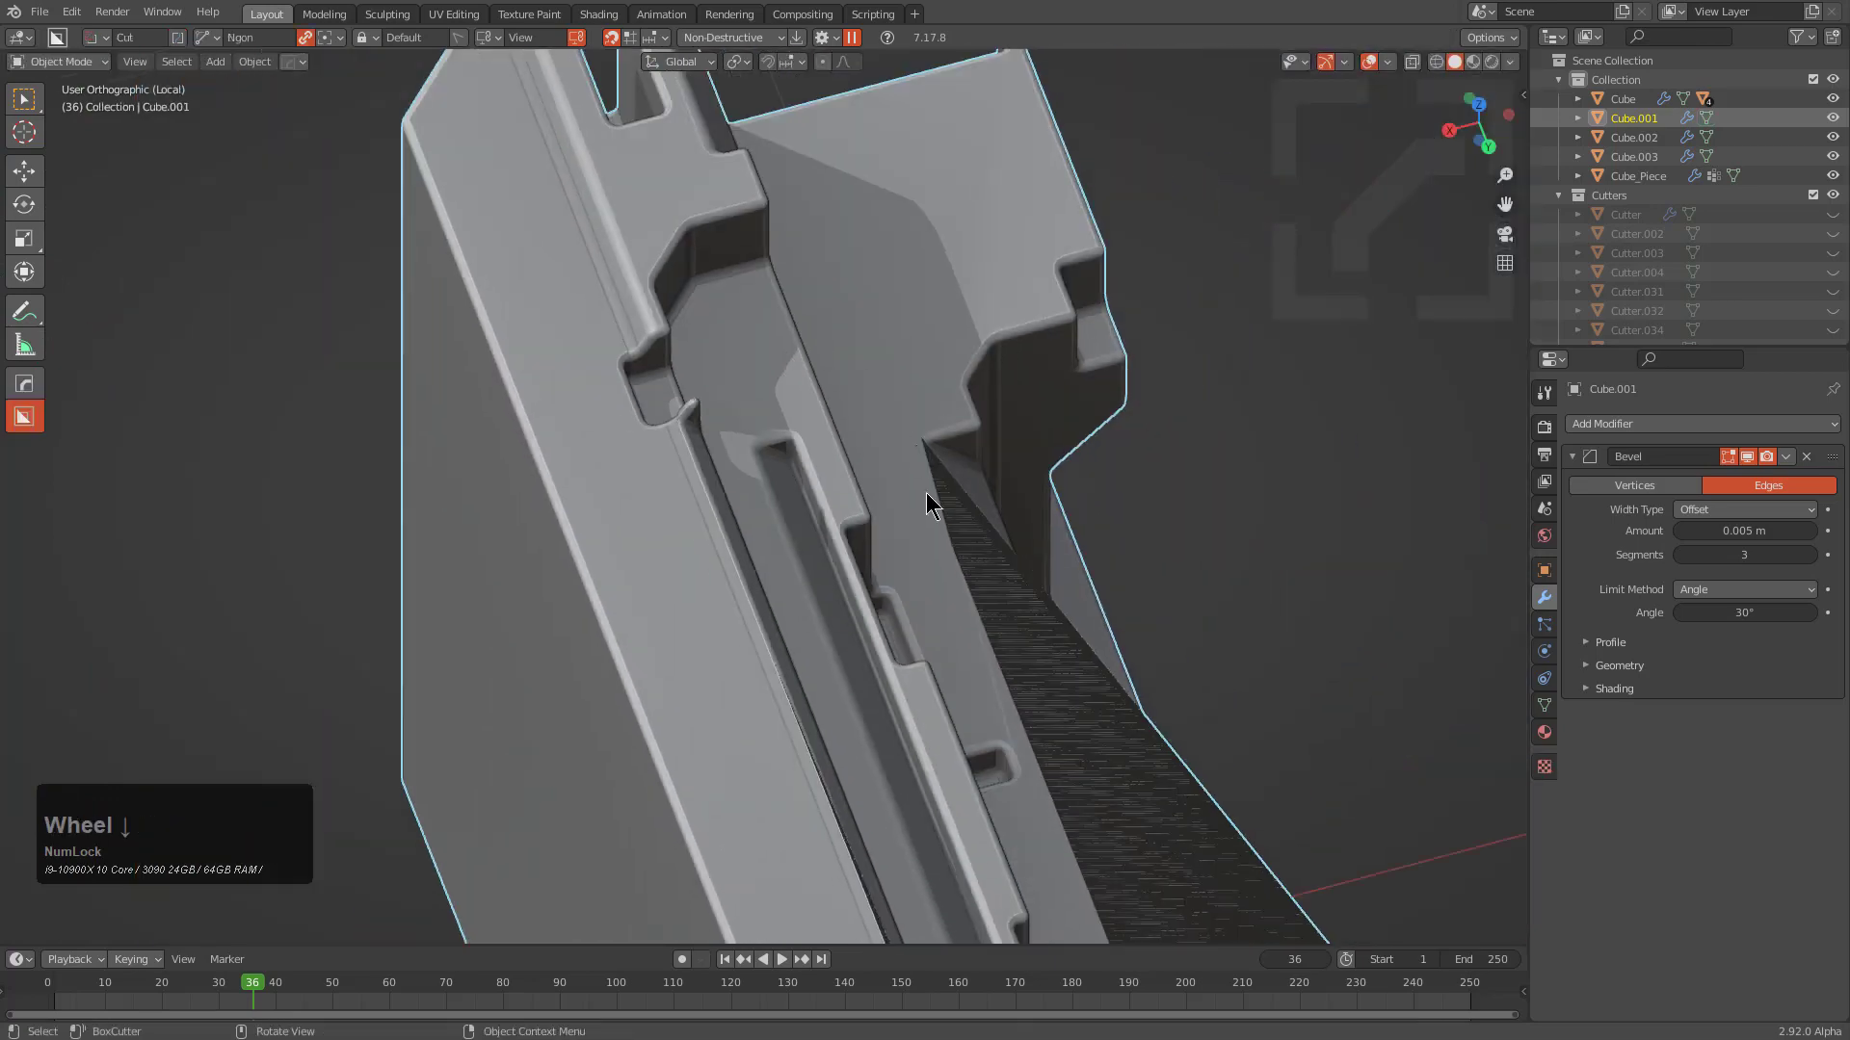
middle_drag(927, 494, 890, 521)
key(Tab)
scroll(817, 482, up, 2)
click(817, 459)
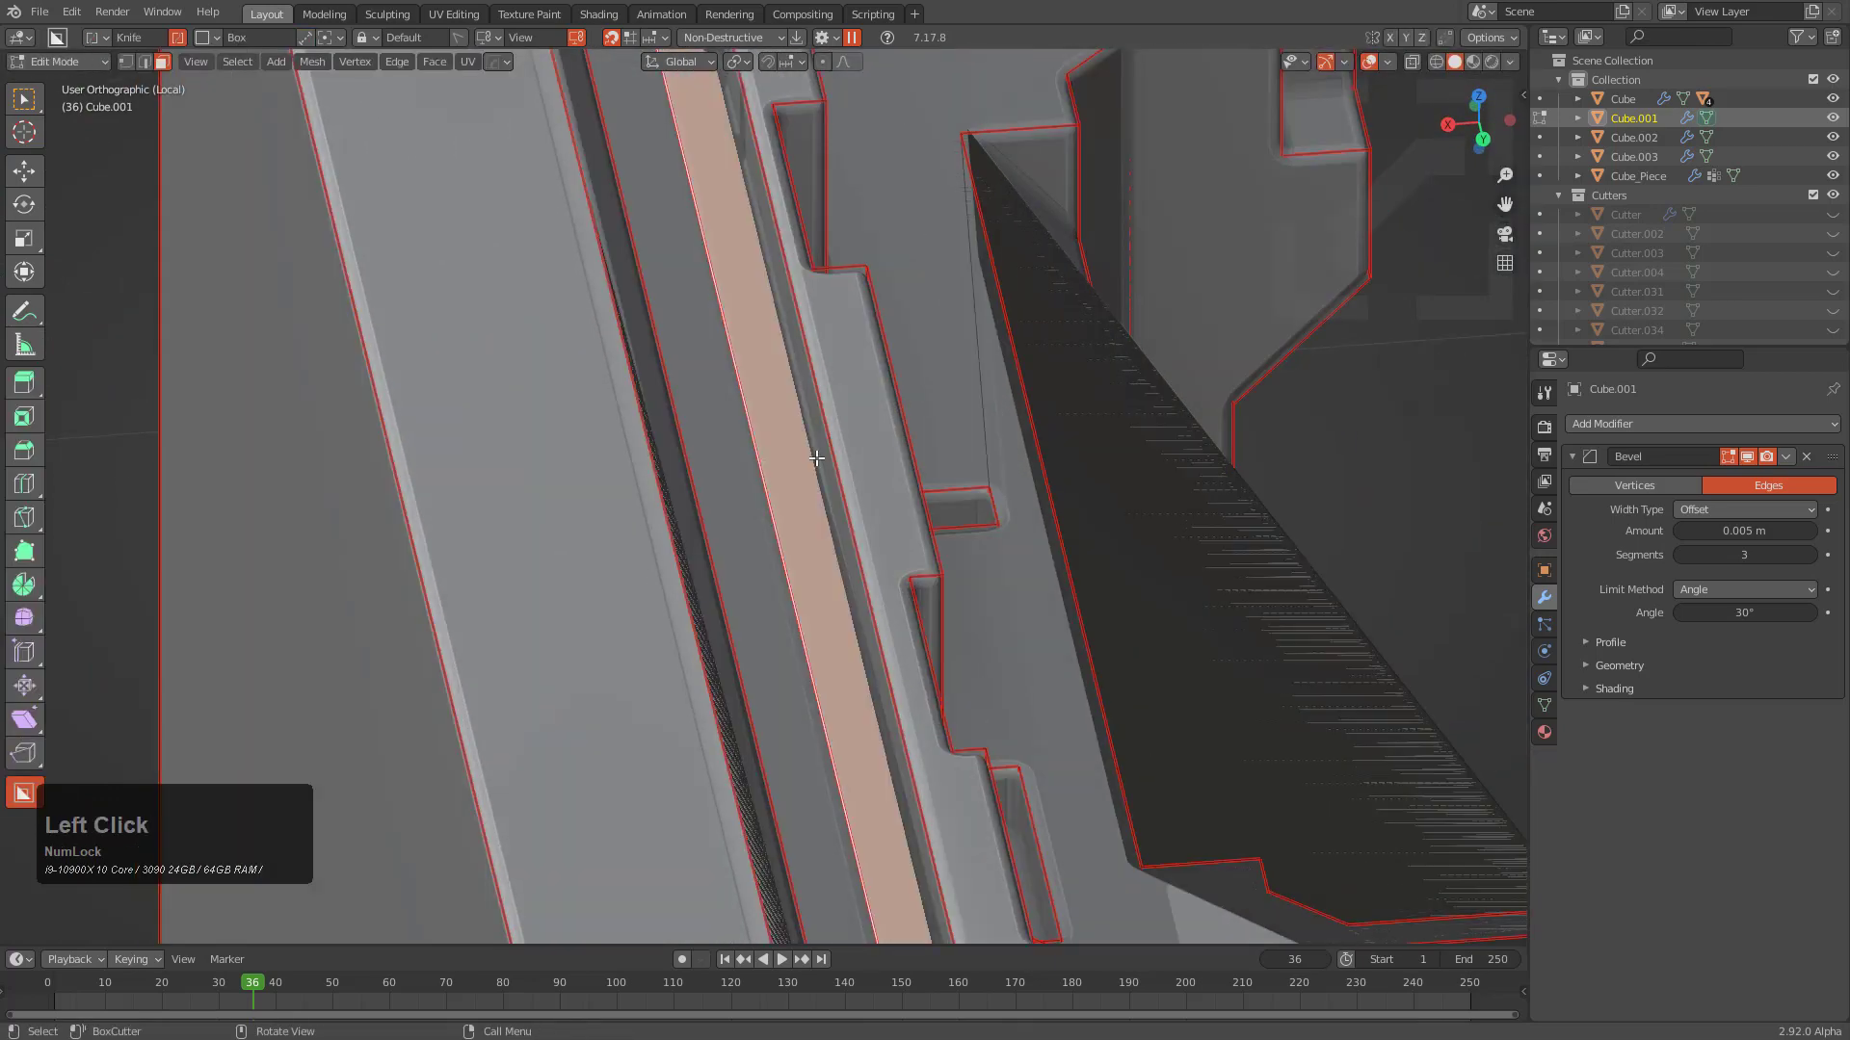
key(g)
key(x)
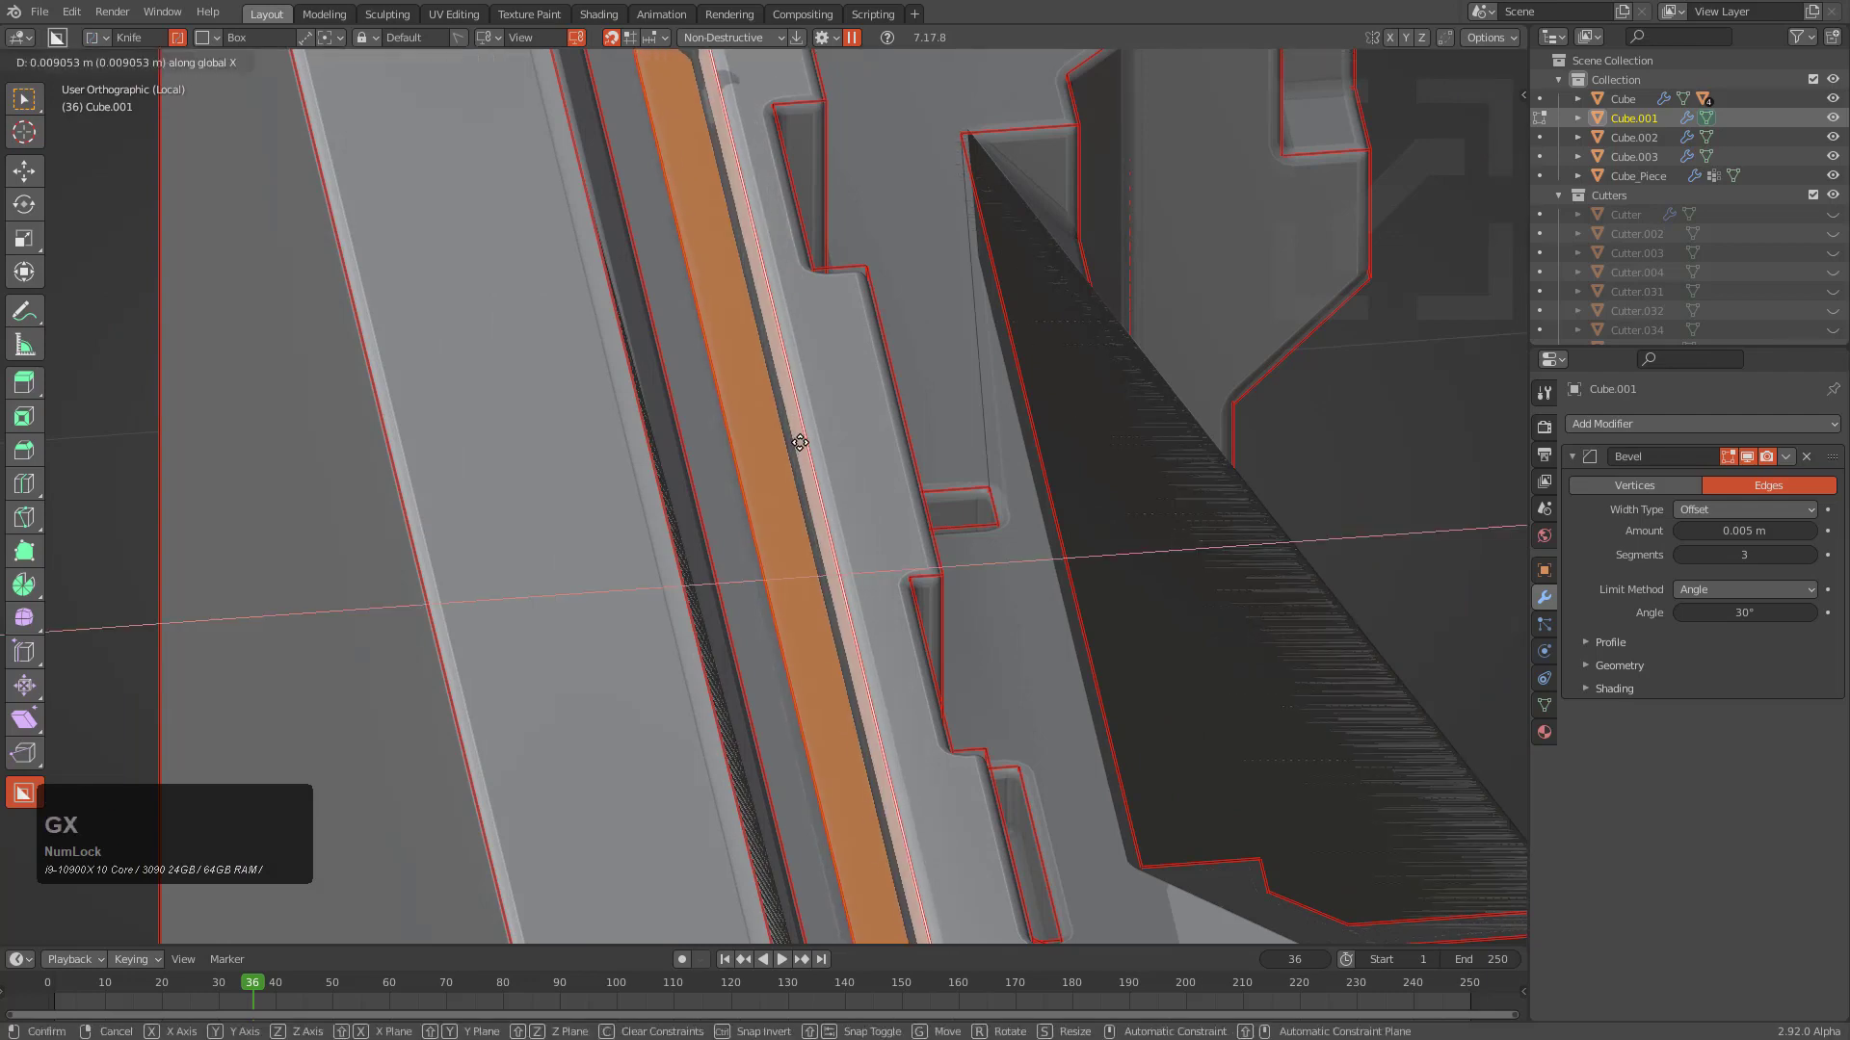
click(828, 453)
key(Tab)
Turn off the edit-mode display of Cube.001's Bevel modifier and continue editing the mesh without X-ray
scroll(830, 455, down, 5)
middle_drag(832, 459, 632, 561)
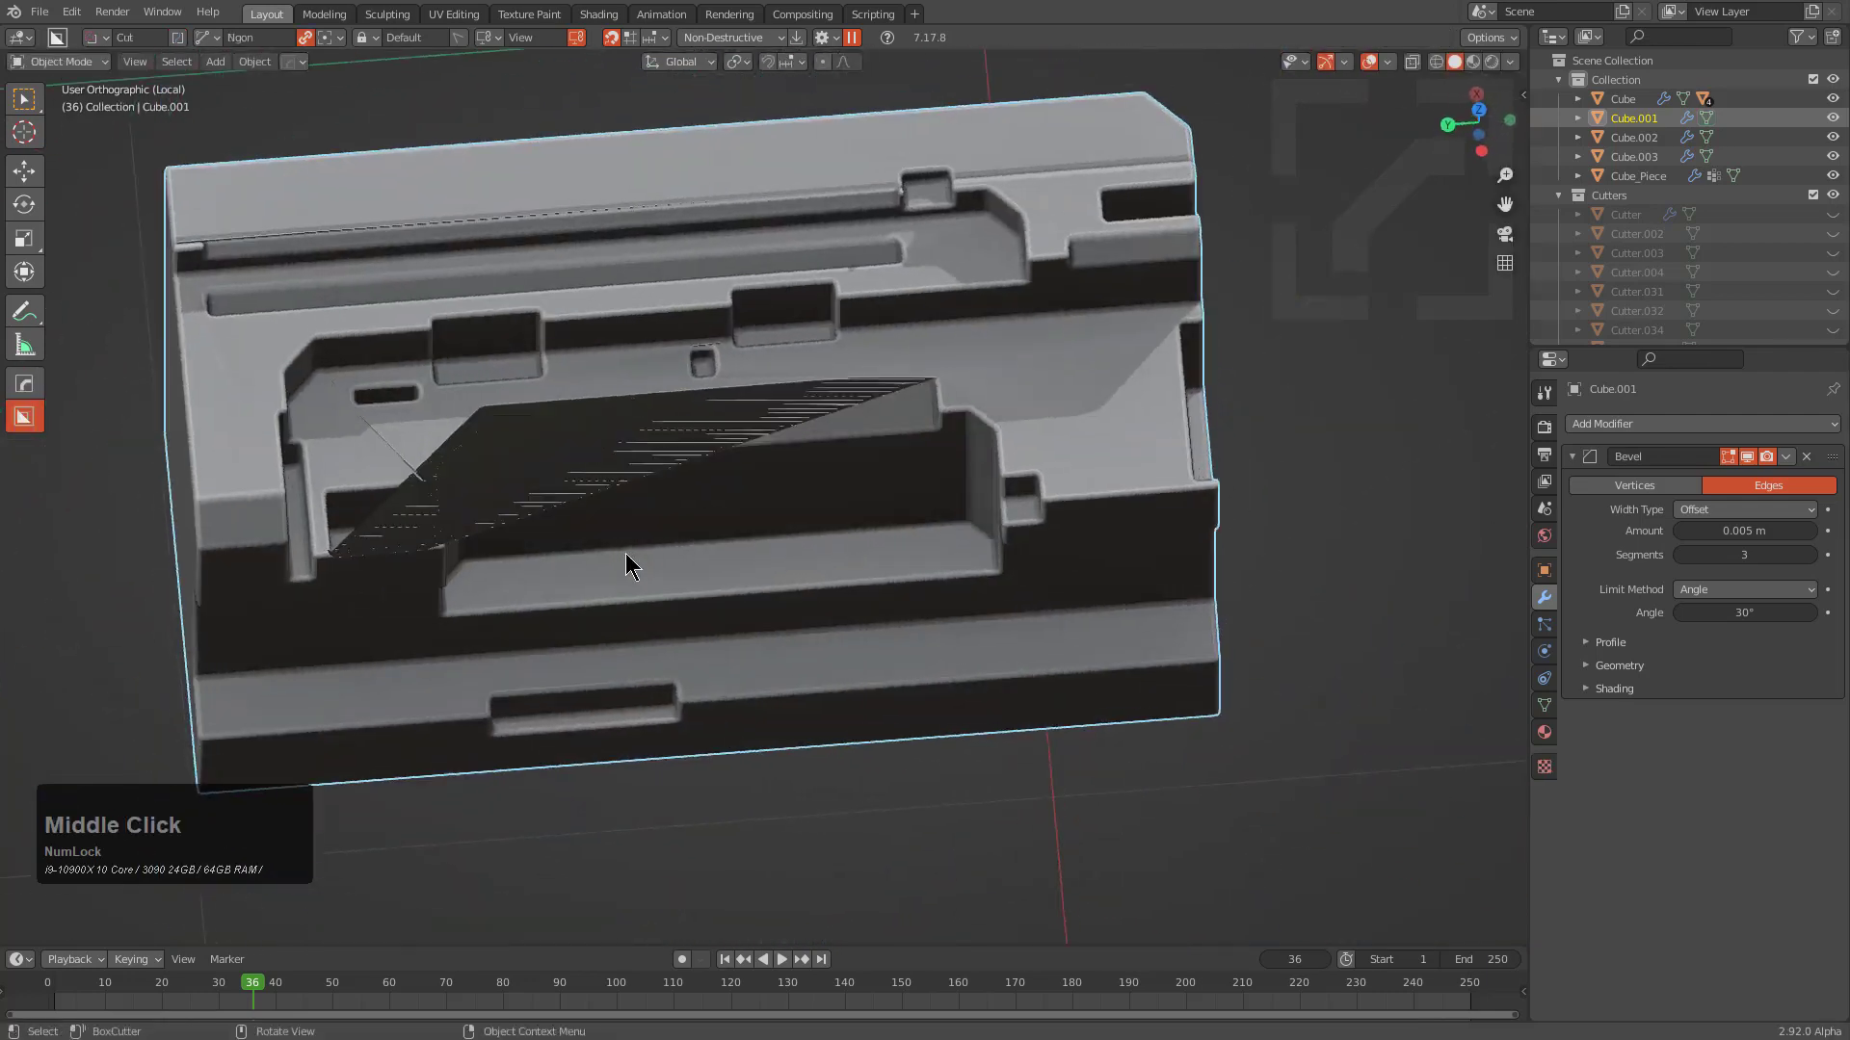
scroll(816, 478, up, 2)
key(Tab)
scroll(578, 506, up, 1)
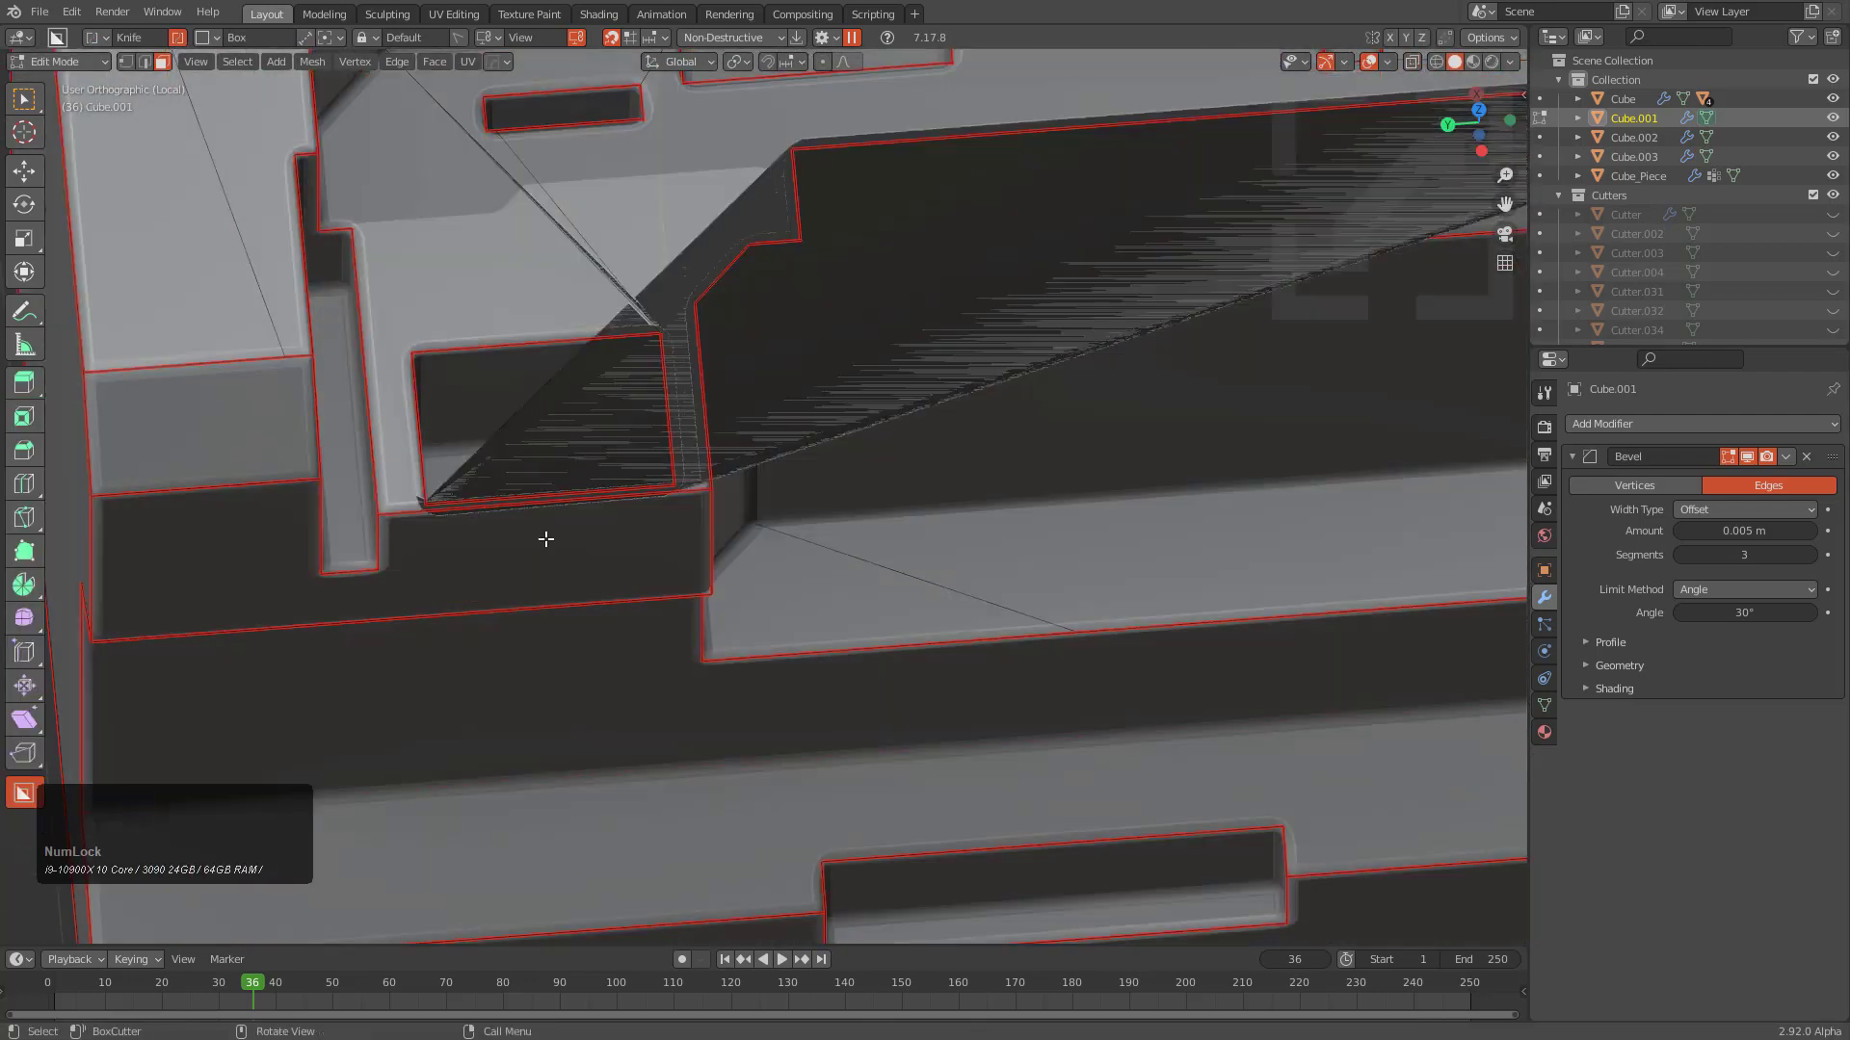
click(570, 539)
key(alt+z)
key(Tab)
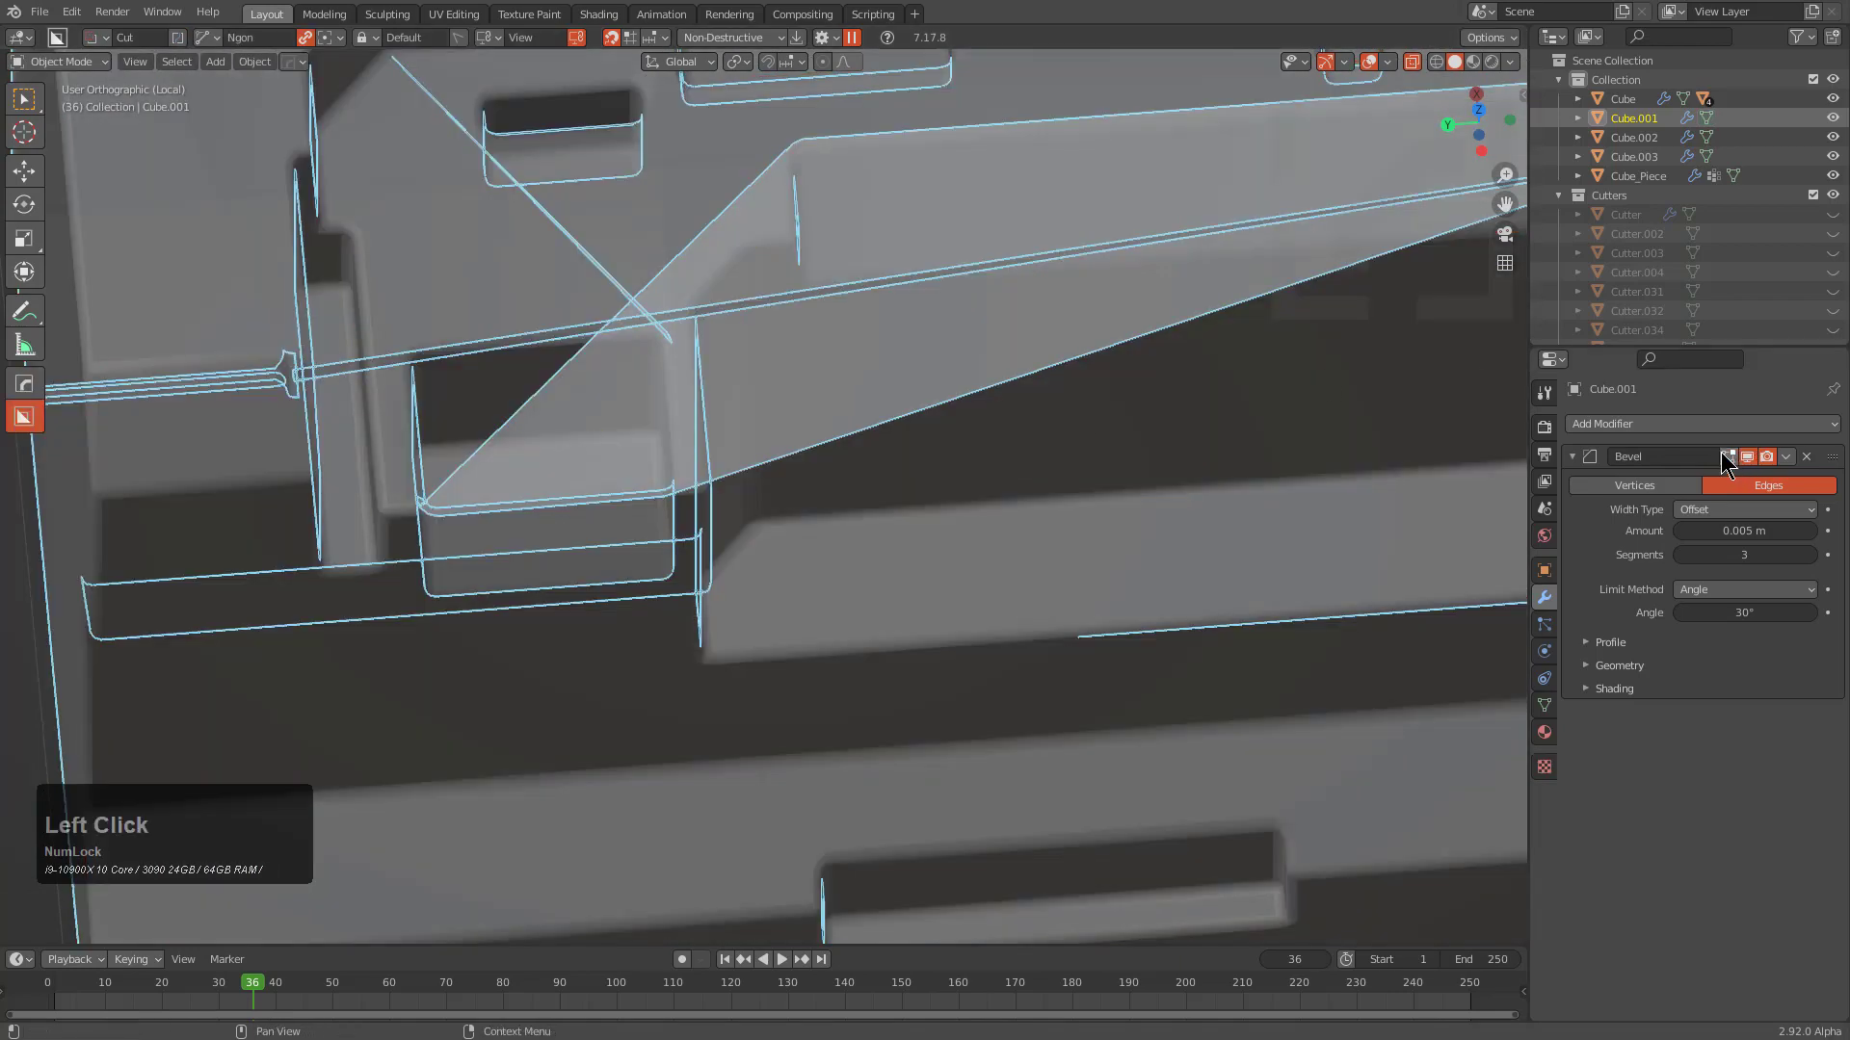
key(Tab)
key(alt+z)
Move the rectangular pocket's outer inner-wall face along the global X axis away from the block's edge and return to object mode
middle_drag(986, 775, 1020, 696)
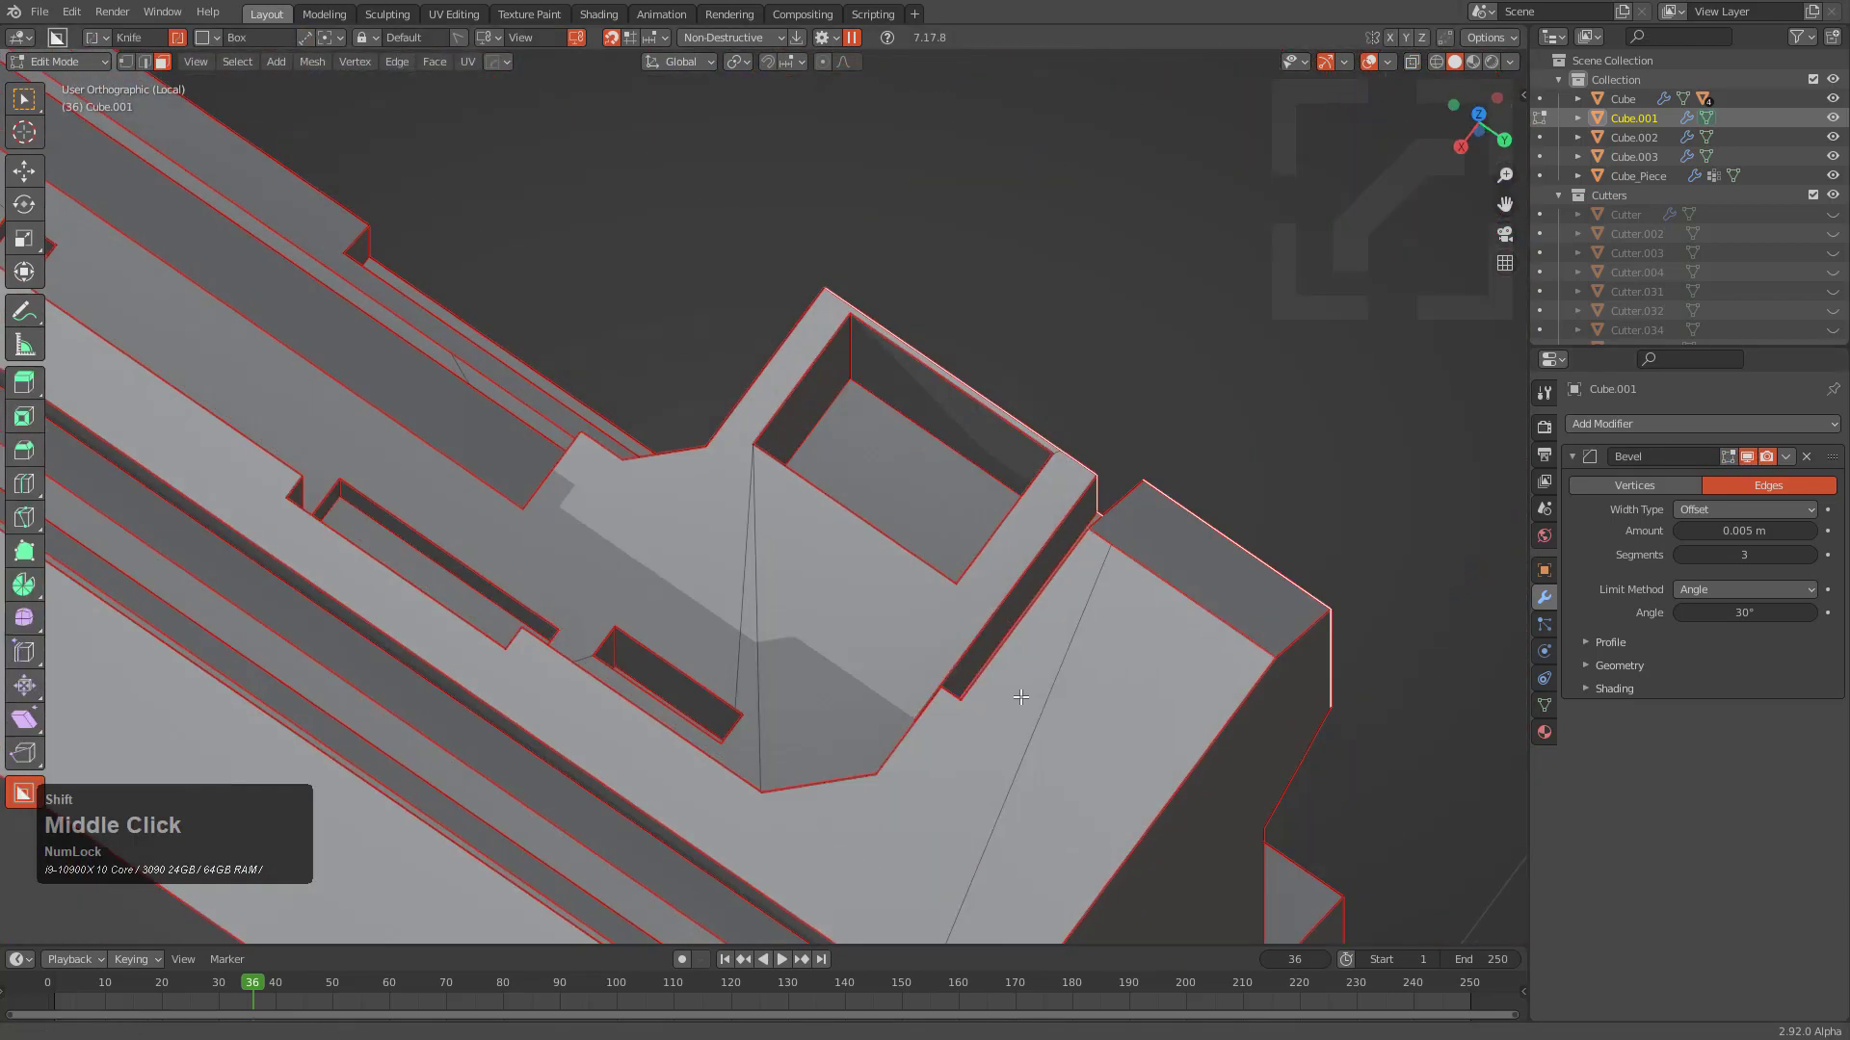
scroll(1020, 697, up, 3)
click(1056, 356)
key(g)
key(x)
click(1044, 388)
key(Tab)
scroll(985, 457, down, 4)
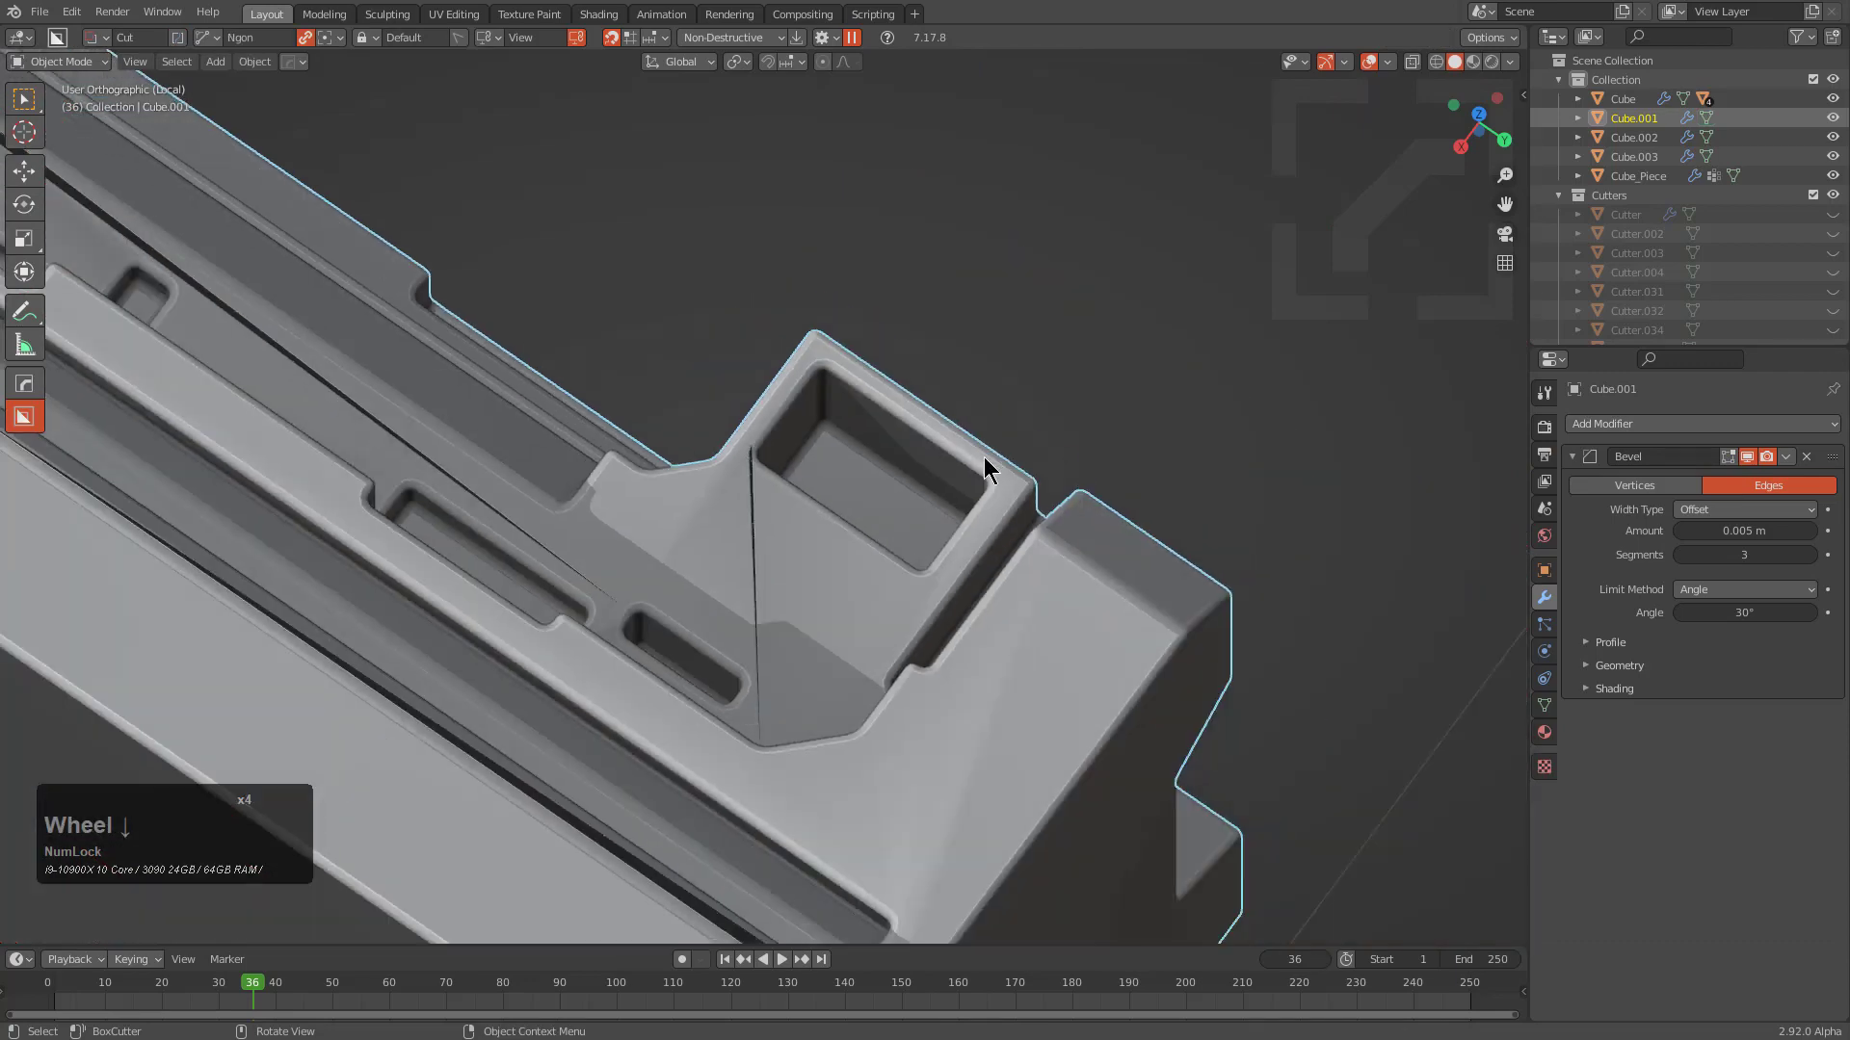
From the top view, knife a box about 0.252 by 0.700 through the small slot and rectangular pocket, and dissolve the diagonals between them
middle_drag(984, 457, 894, 310)
key(Tab)
scroll(894, 311, up, 2)
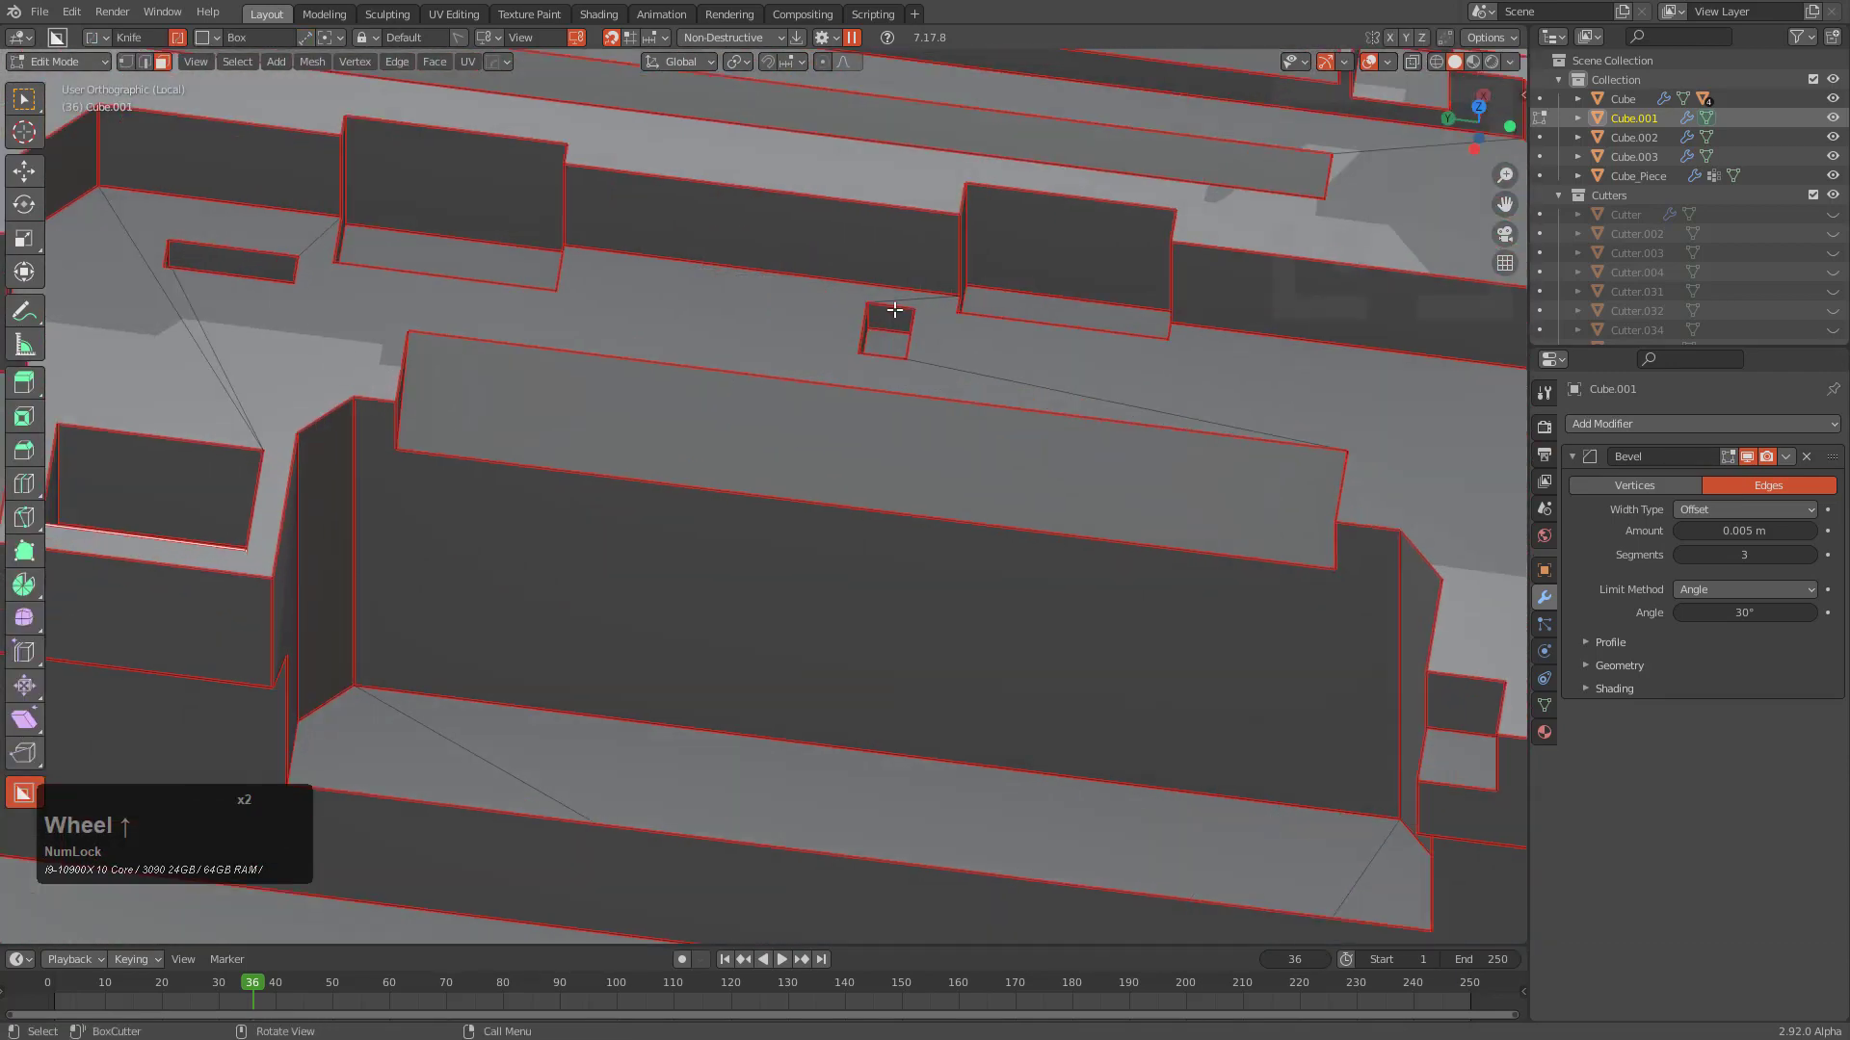
scroll(933, 320, down, 3)
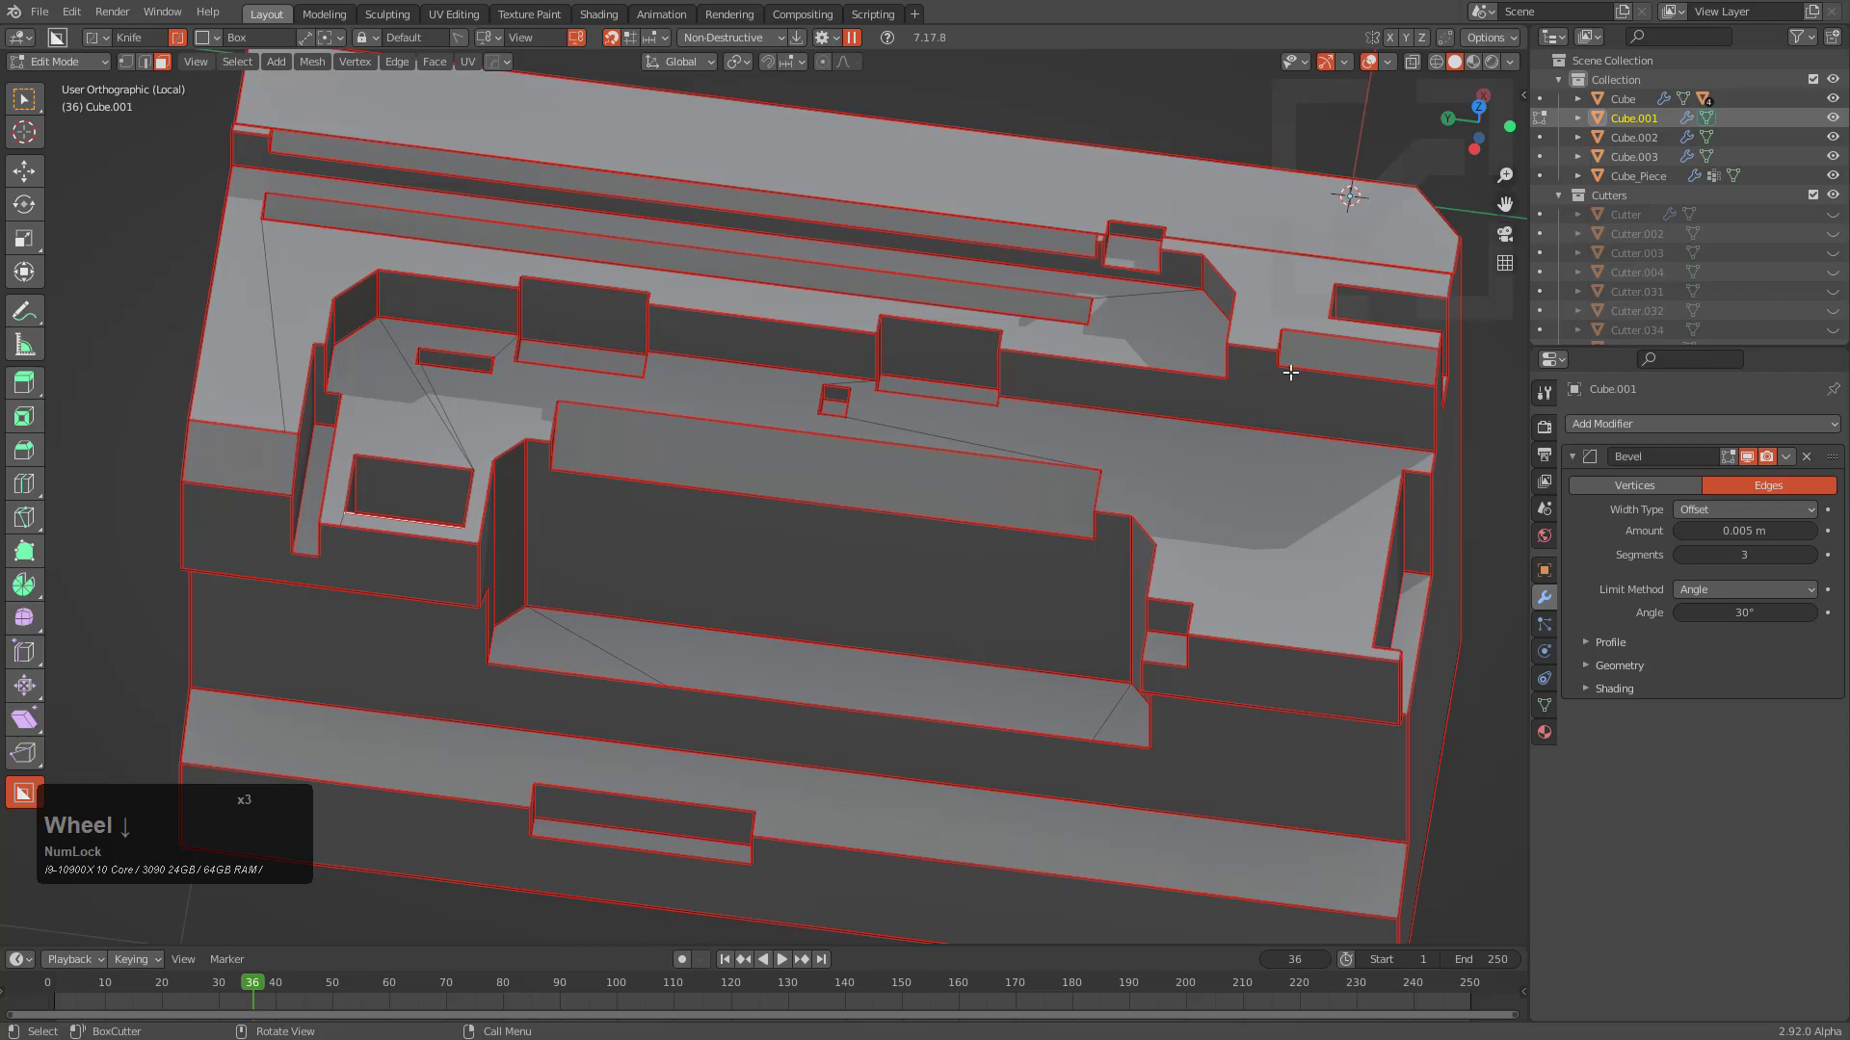
middle_drag(781, 425, 514, 337)
scroll(514, 241, up, 2)
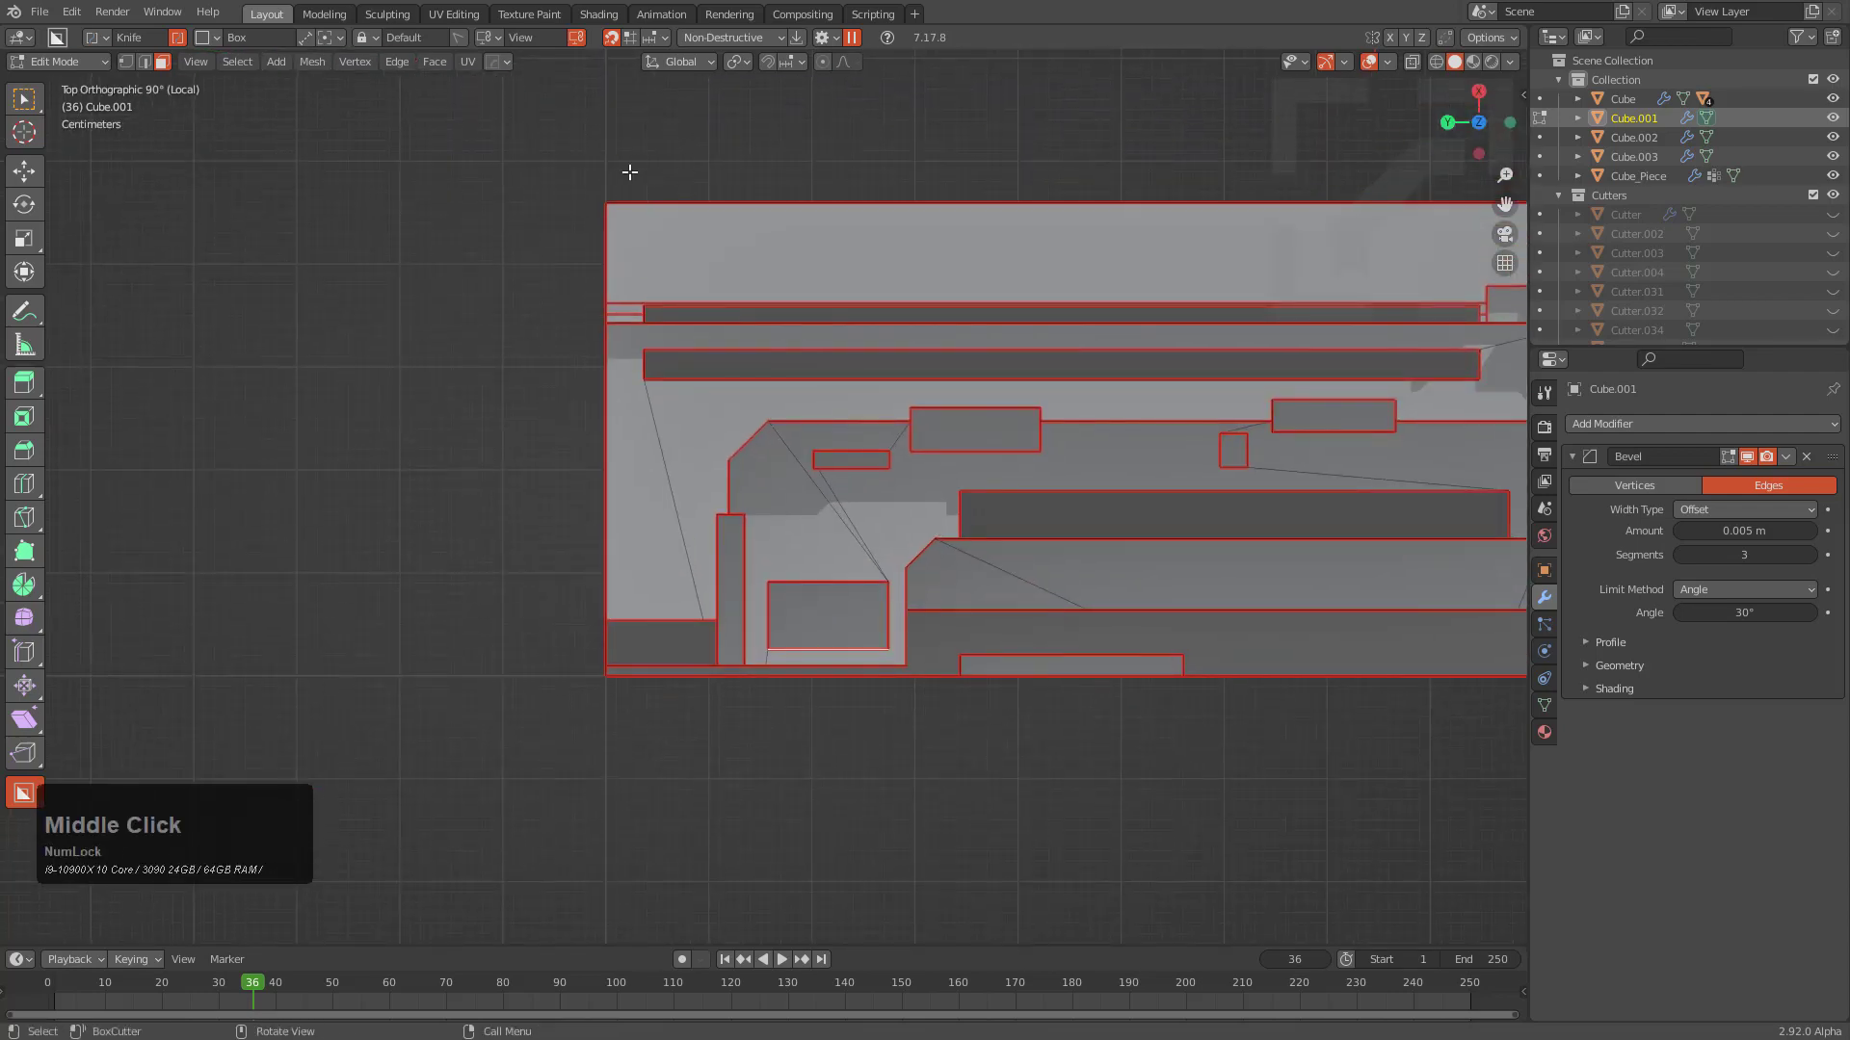
drag(593, 133, 846, 867)
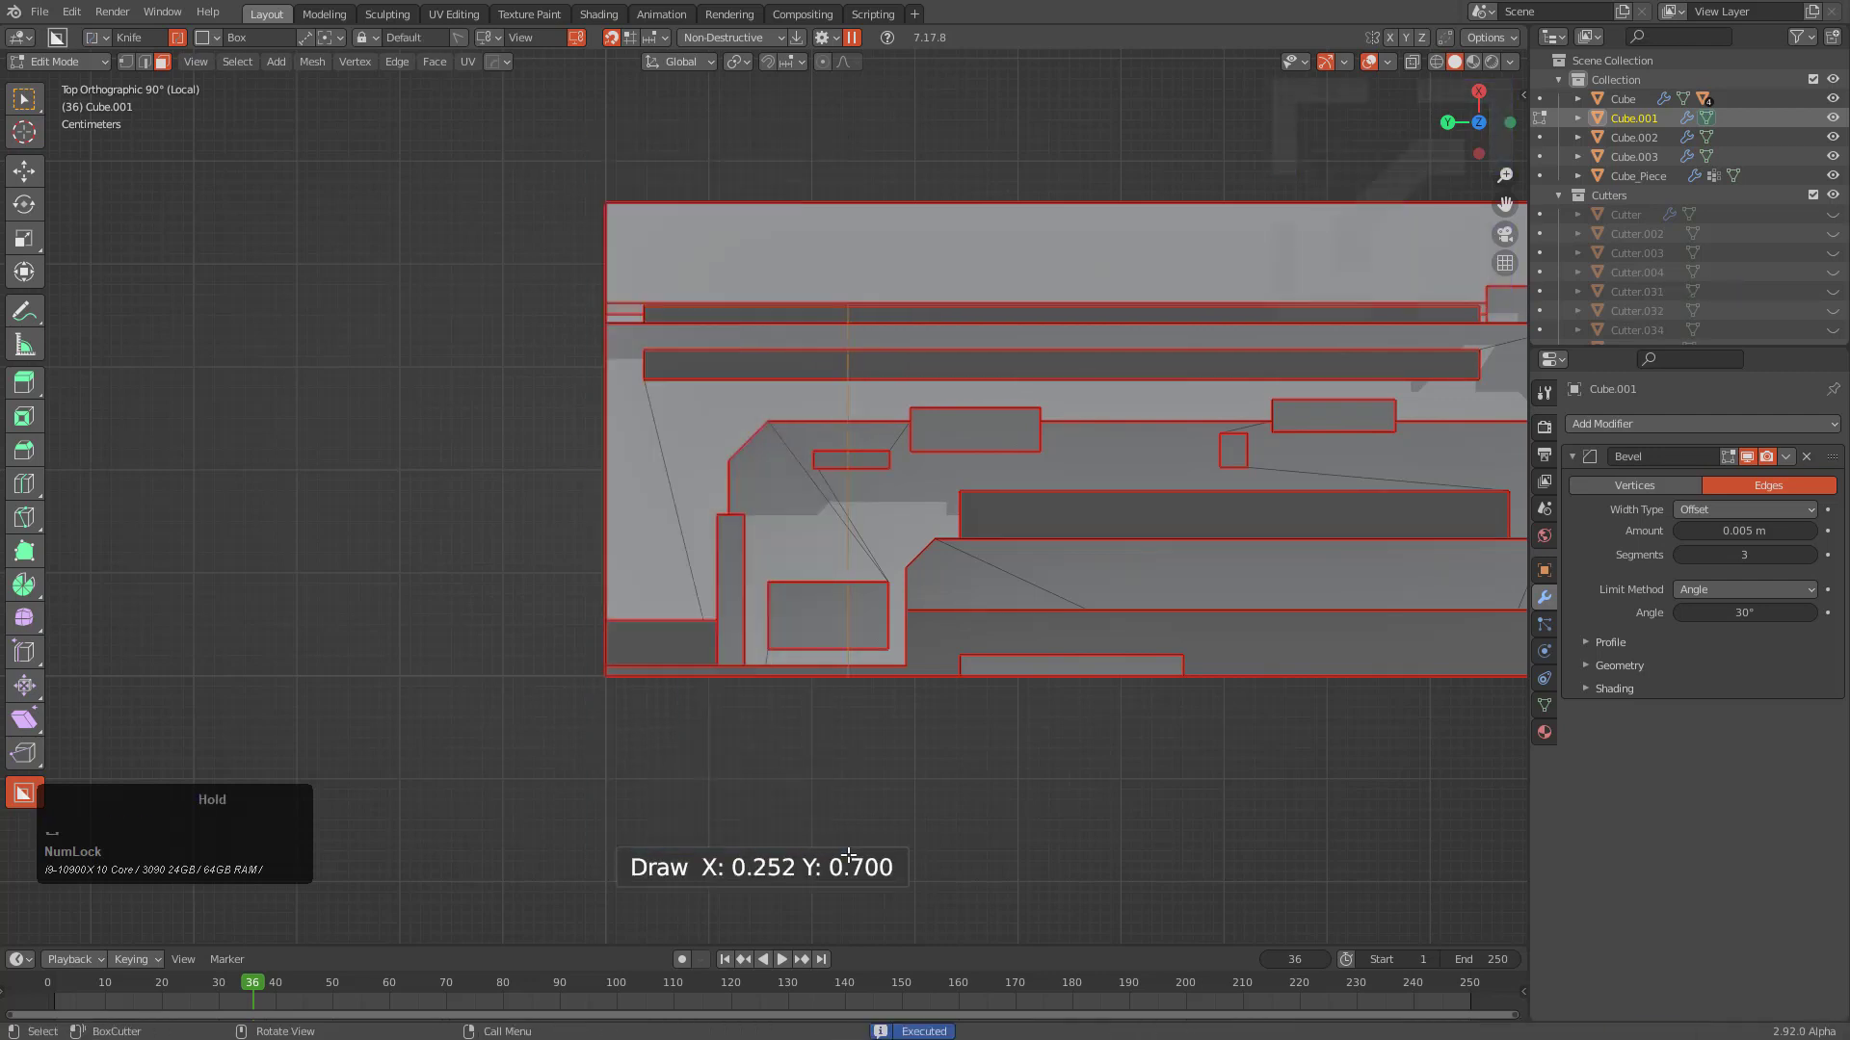
scroll(941, 482, up, 3)
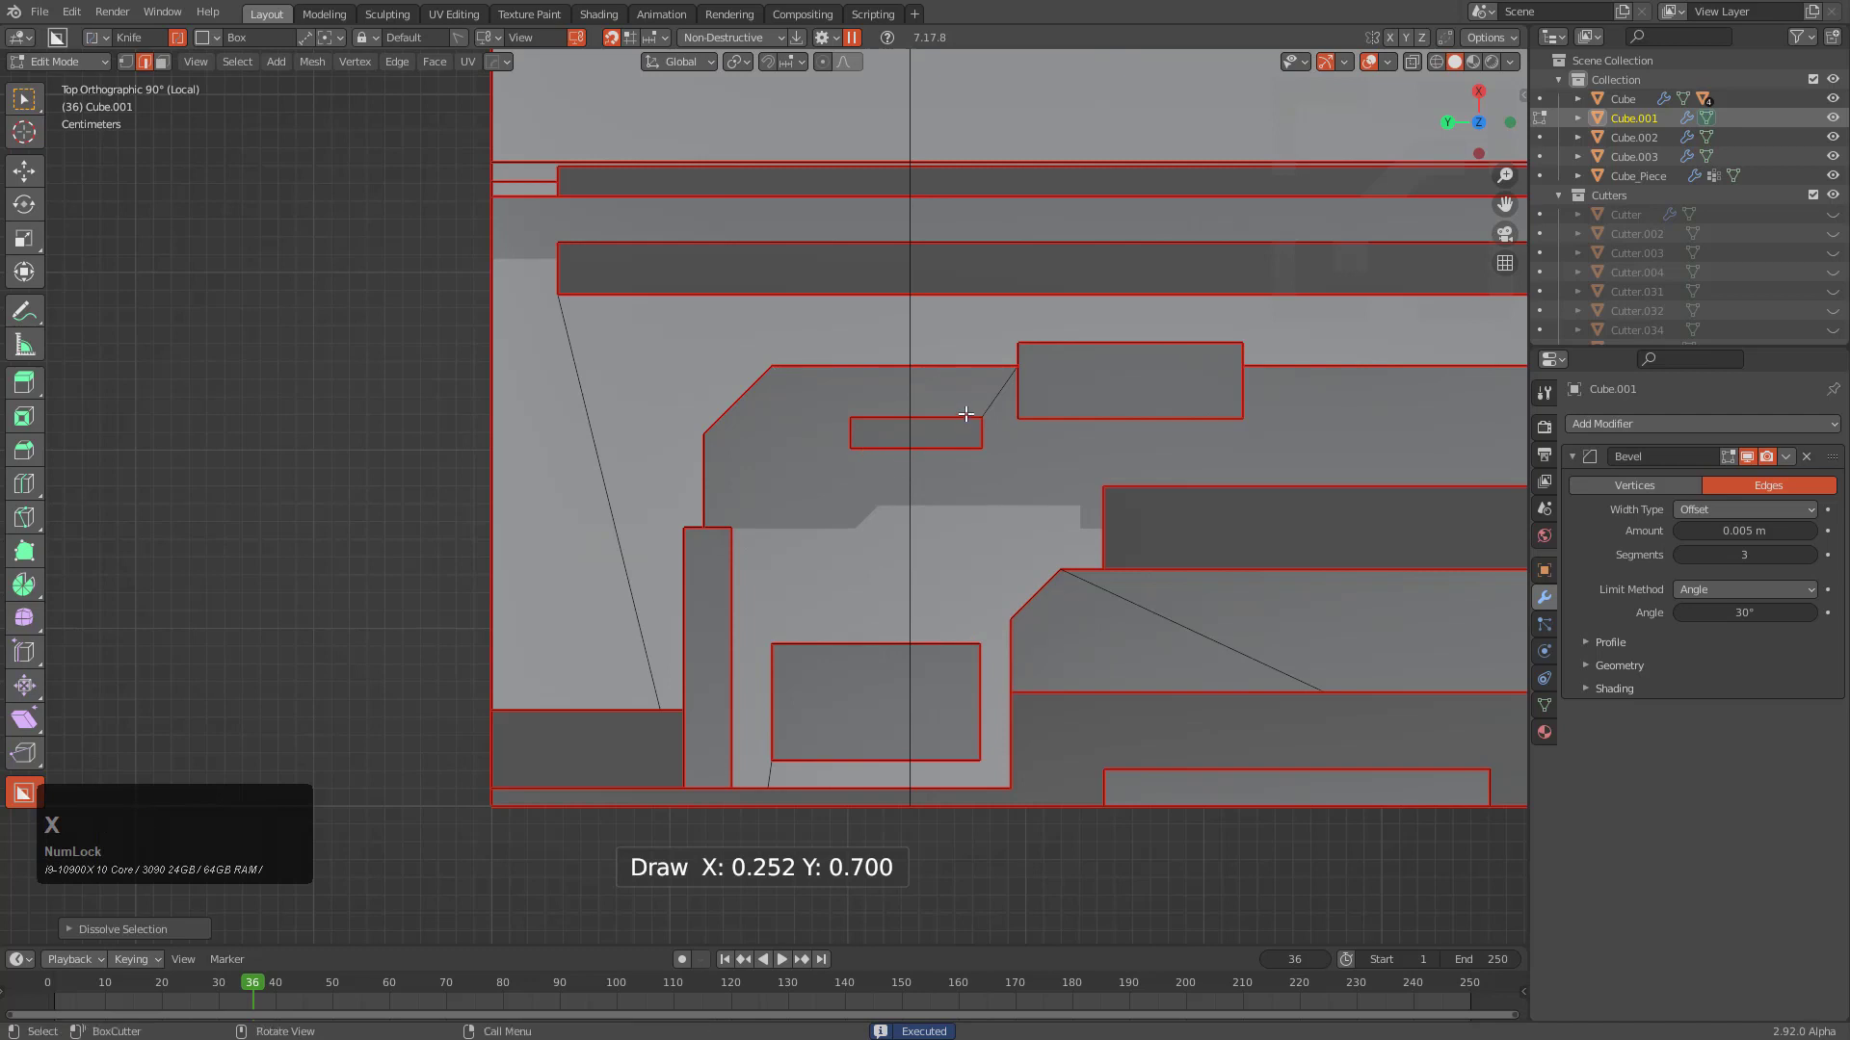
Knife a second box about 0.253 by 0.646 across the block's middle and dissolve the diagonal edges on the lower ledge
mouse_move(1051, 308)
ctrl+middle_down()
mouse_move(925, 437)
mouse_move(789, 206)
ctrl+middle_up()
mouse_move(820, 219)
mouse_down()
mouse_move(854, 269)
mouse_move(957, 789)
mouse_move(1037, 771)
mouse_up()
scroll(799, 562, up, 5)
ctrl+click(738, 466)
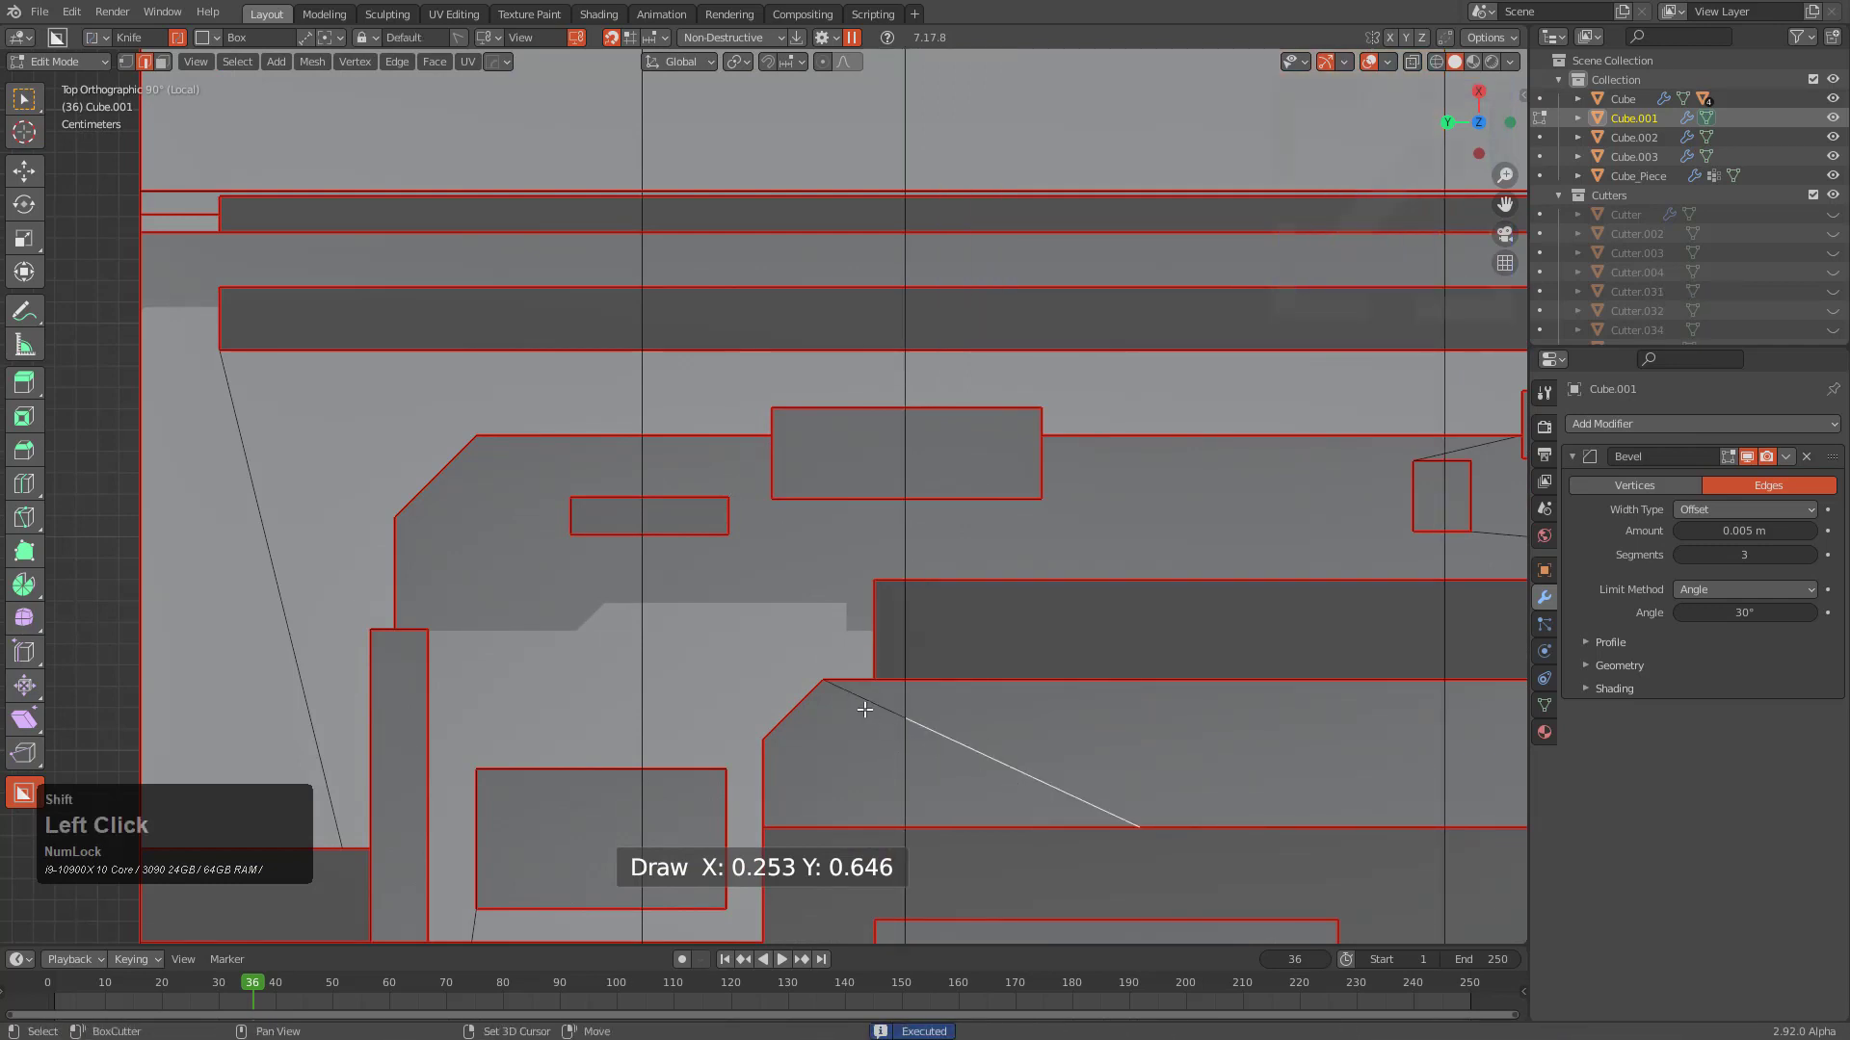
scroll(864, 710, down, 3)
key(ctrl+x)
scroll(687, 526, up, 2)
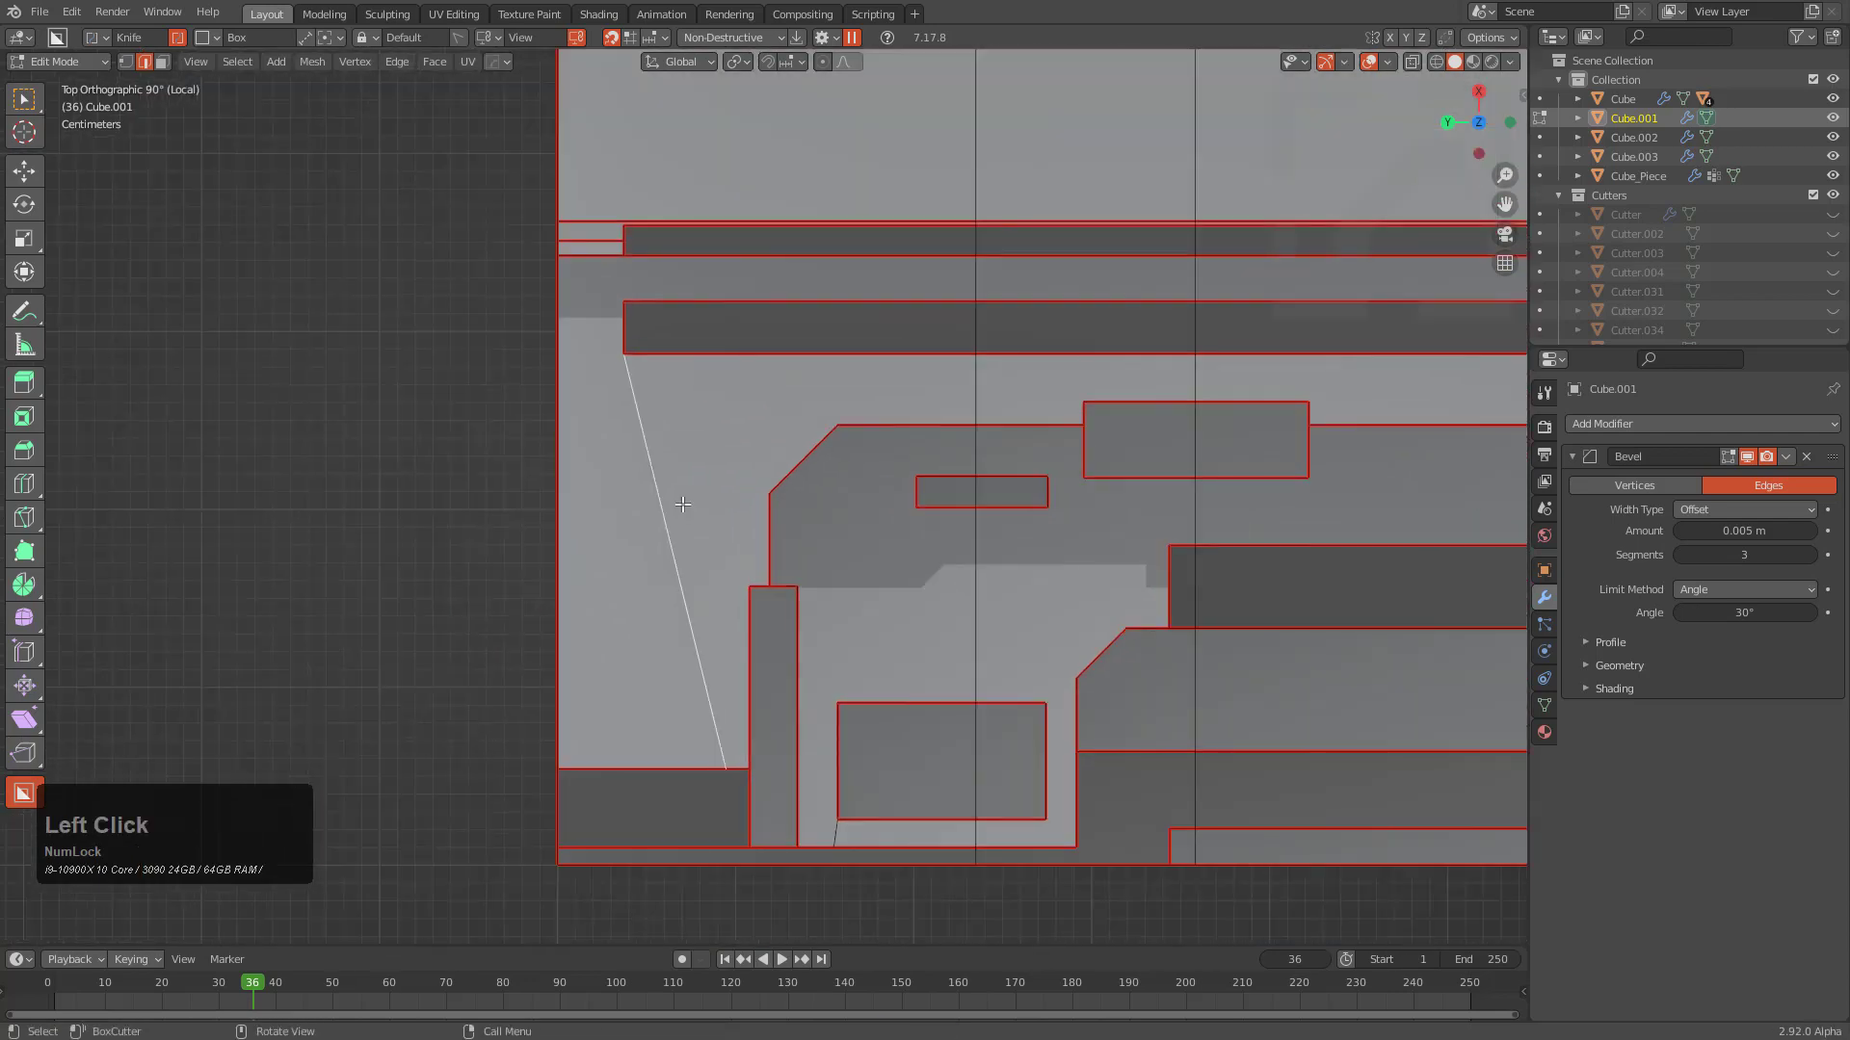
Dissolve the long diagonal edge beside the left end of the long slot and the short one below the rectangular pocket
key(ctrl+x)
scroll(682, 504, down, 3)
shift+middle_drag(682, 508, 672, 554)
scroll(625, 654, up, 4)
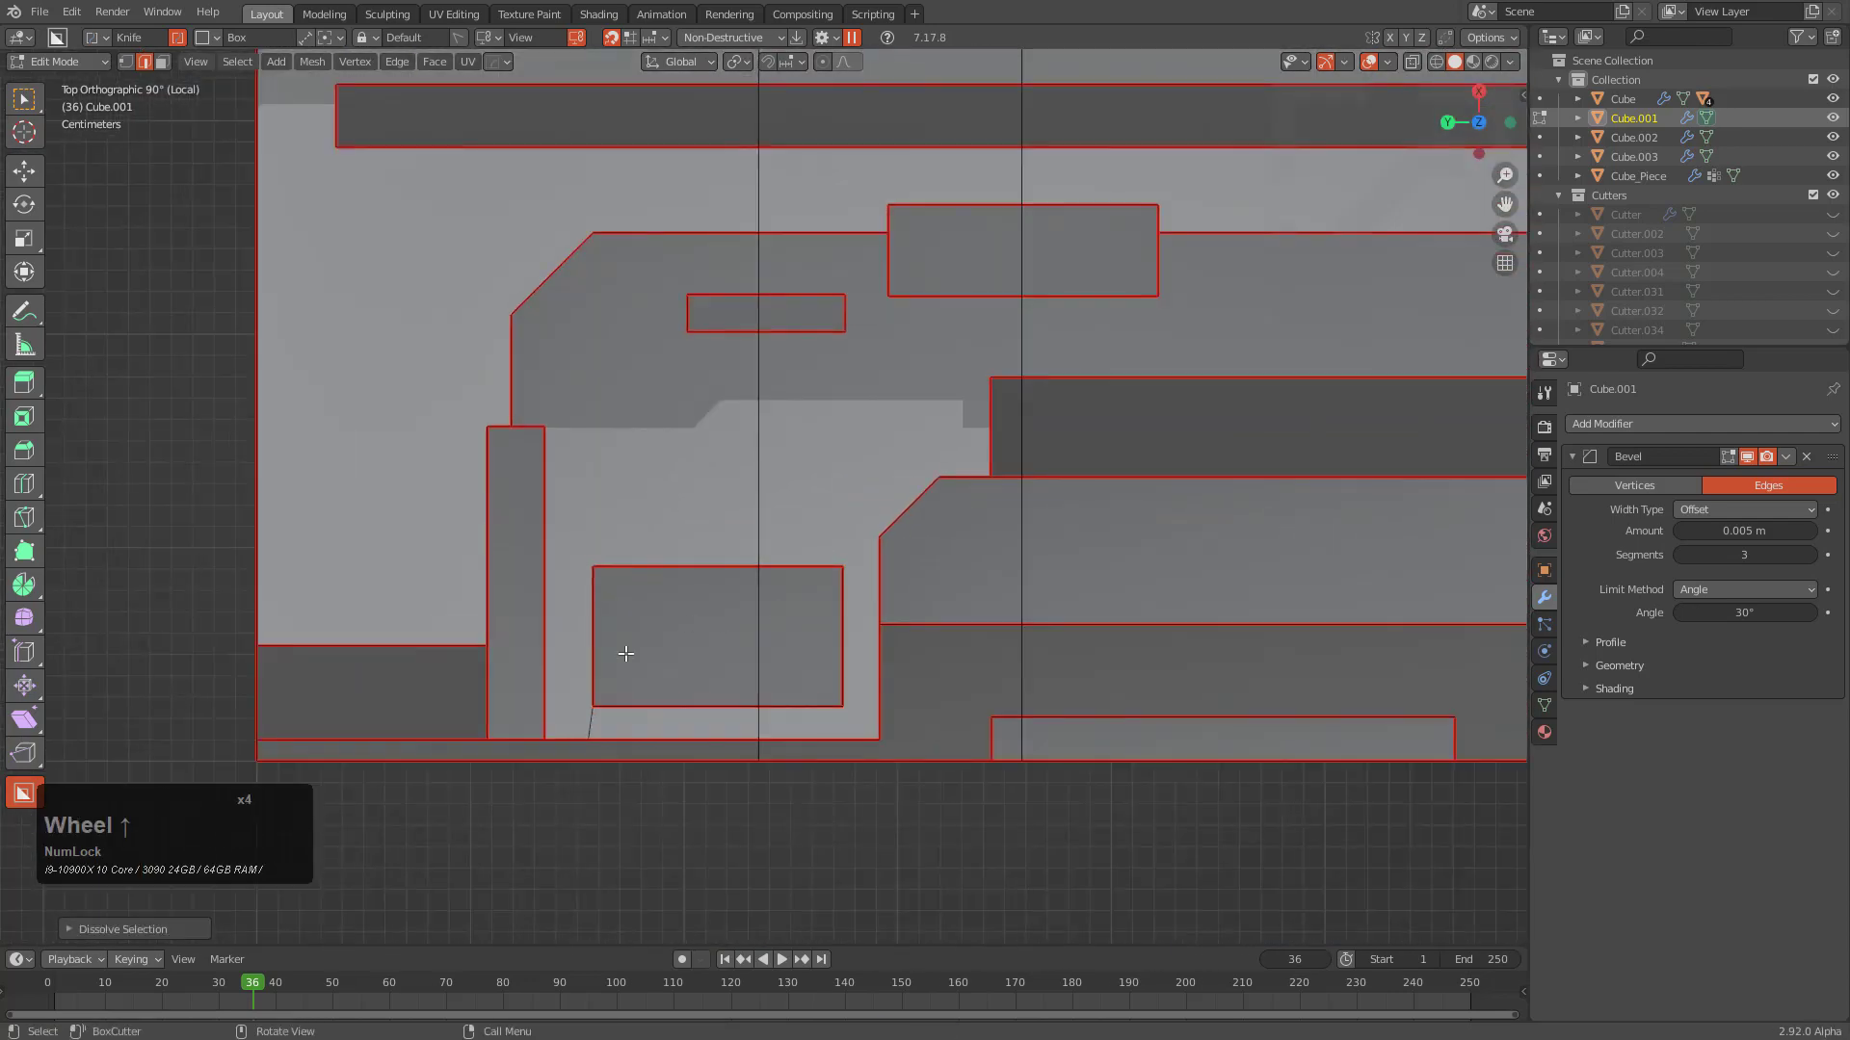
key(ctrl+x)
Dissolve the two diagonal edges linking the small square hole to the rectangular notch above and the long recess below
scroll(1011, 674, down, 3)
shift+middle_drag(1065, 649, 863, 379)
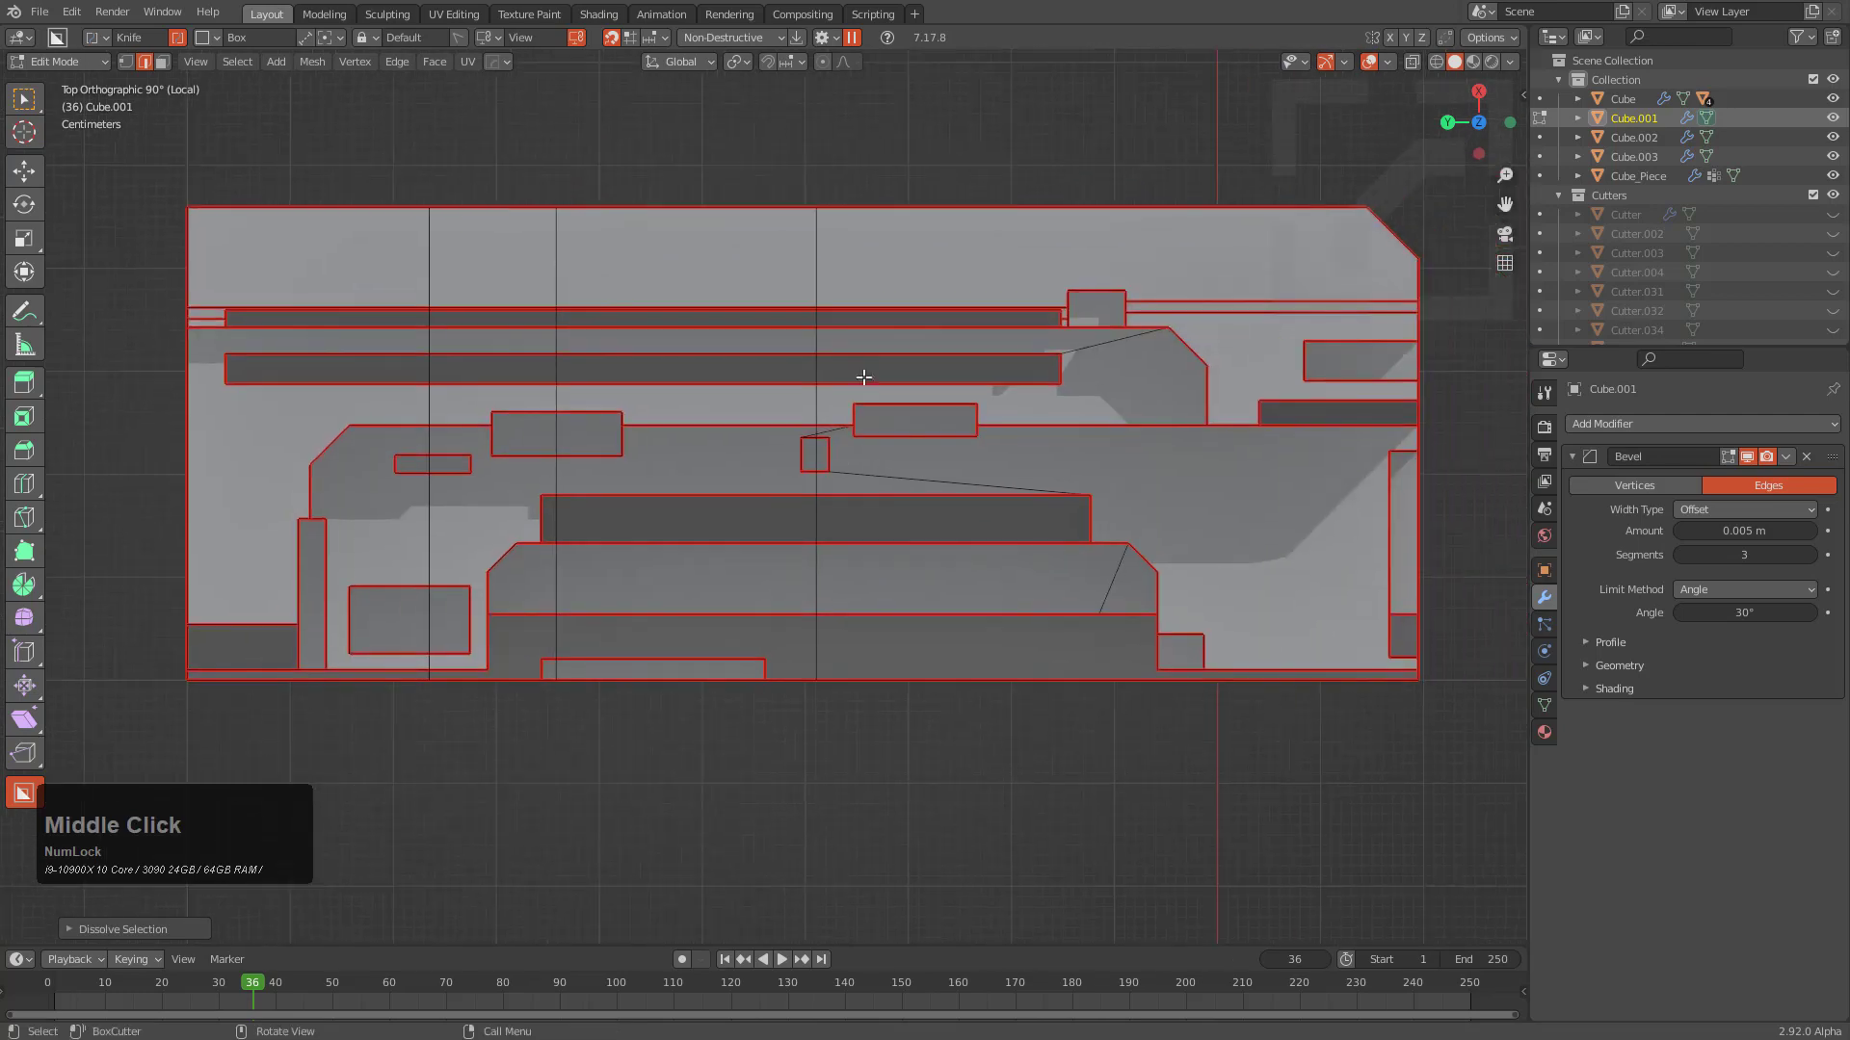
scroll(853, 436, up, 2)
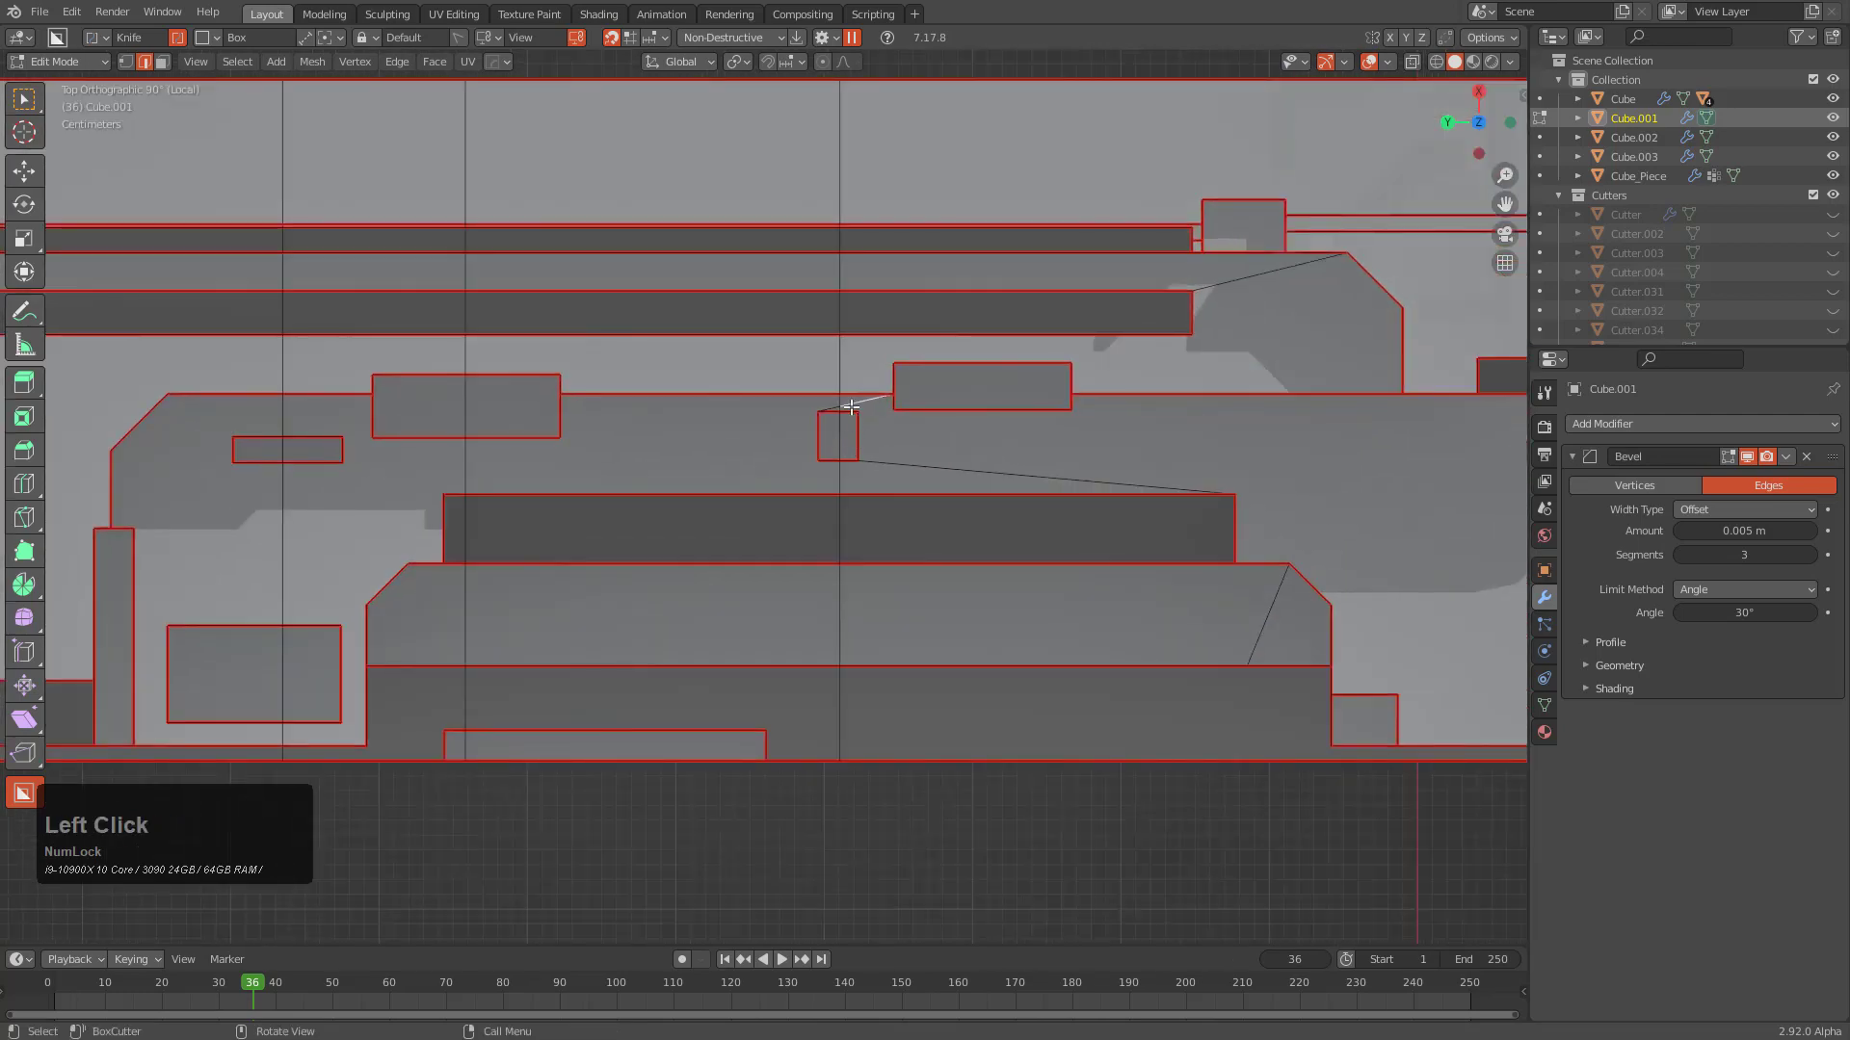
scroll(852, 406, up, 4)
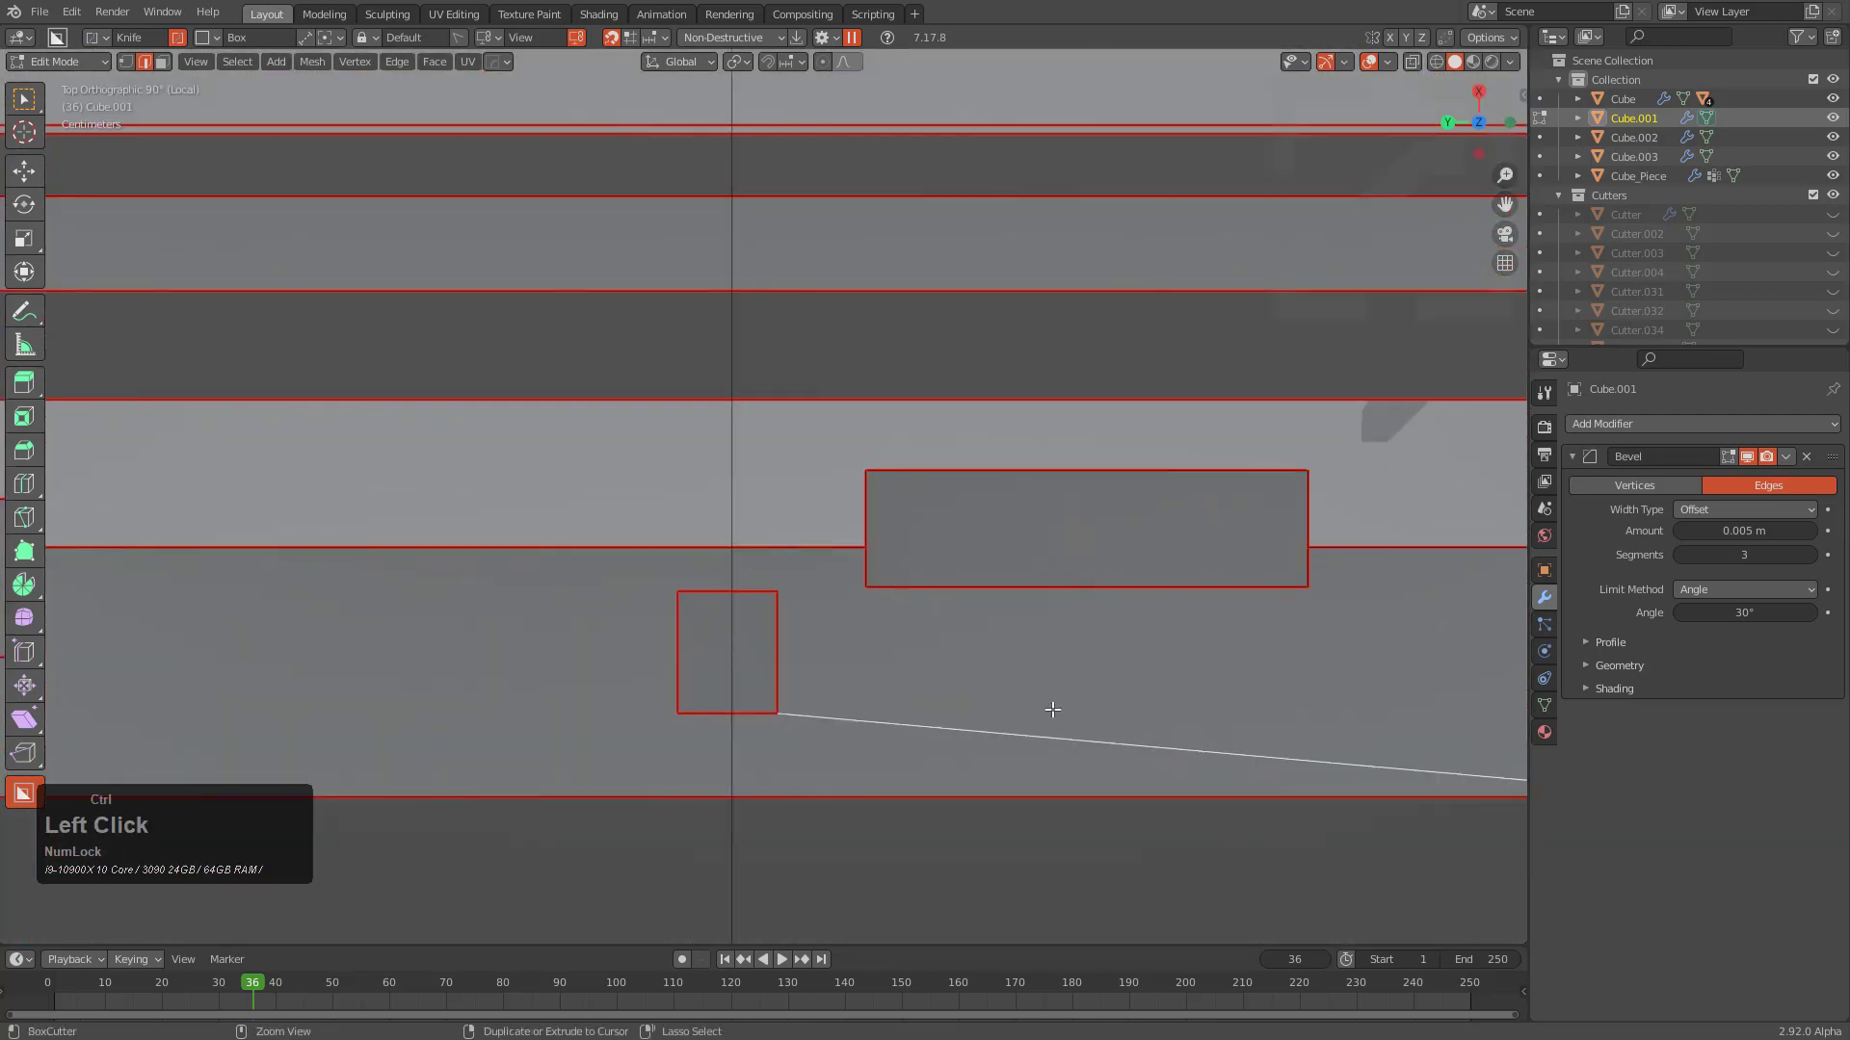
key(ctrl+x)
Knife a box about 0.180 by 0.292 over the long slots' right ends and dissolve the diagonal running to the chamfered recess corner
scroll(1071, 665, down, 5)
shift+middle_drag(1082, 639, 976, 619)
mouse_move(788, 124)
mouse_down()
mouse_move(887, 327)
mouse_move(1066, 588)
mouse_move(1056, 559)
mouse_up()
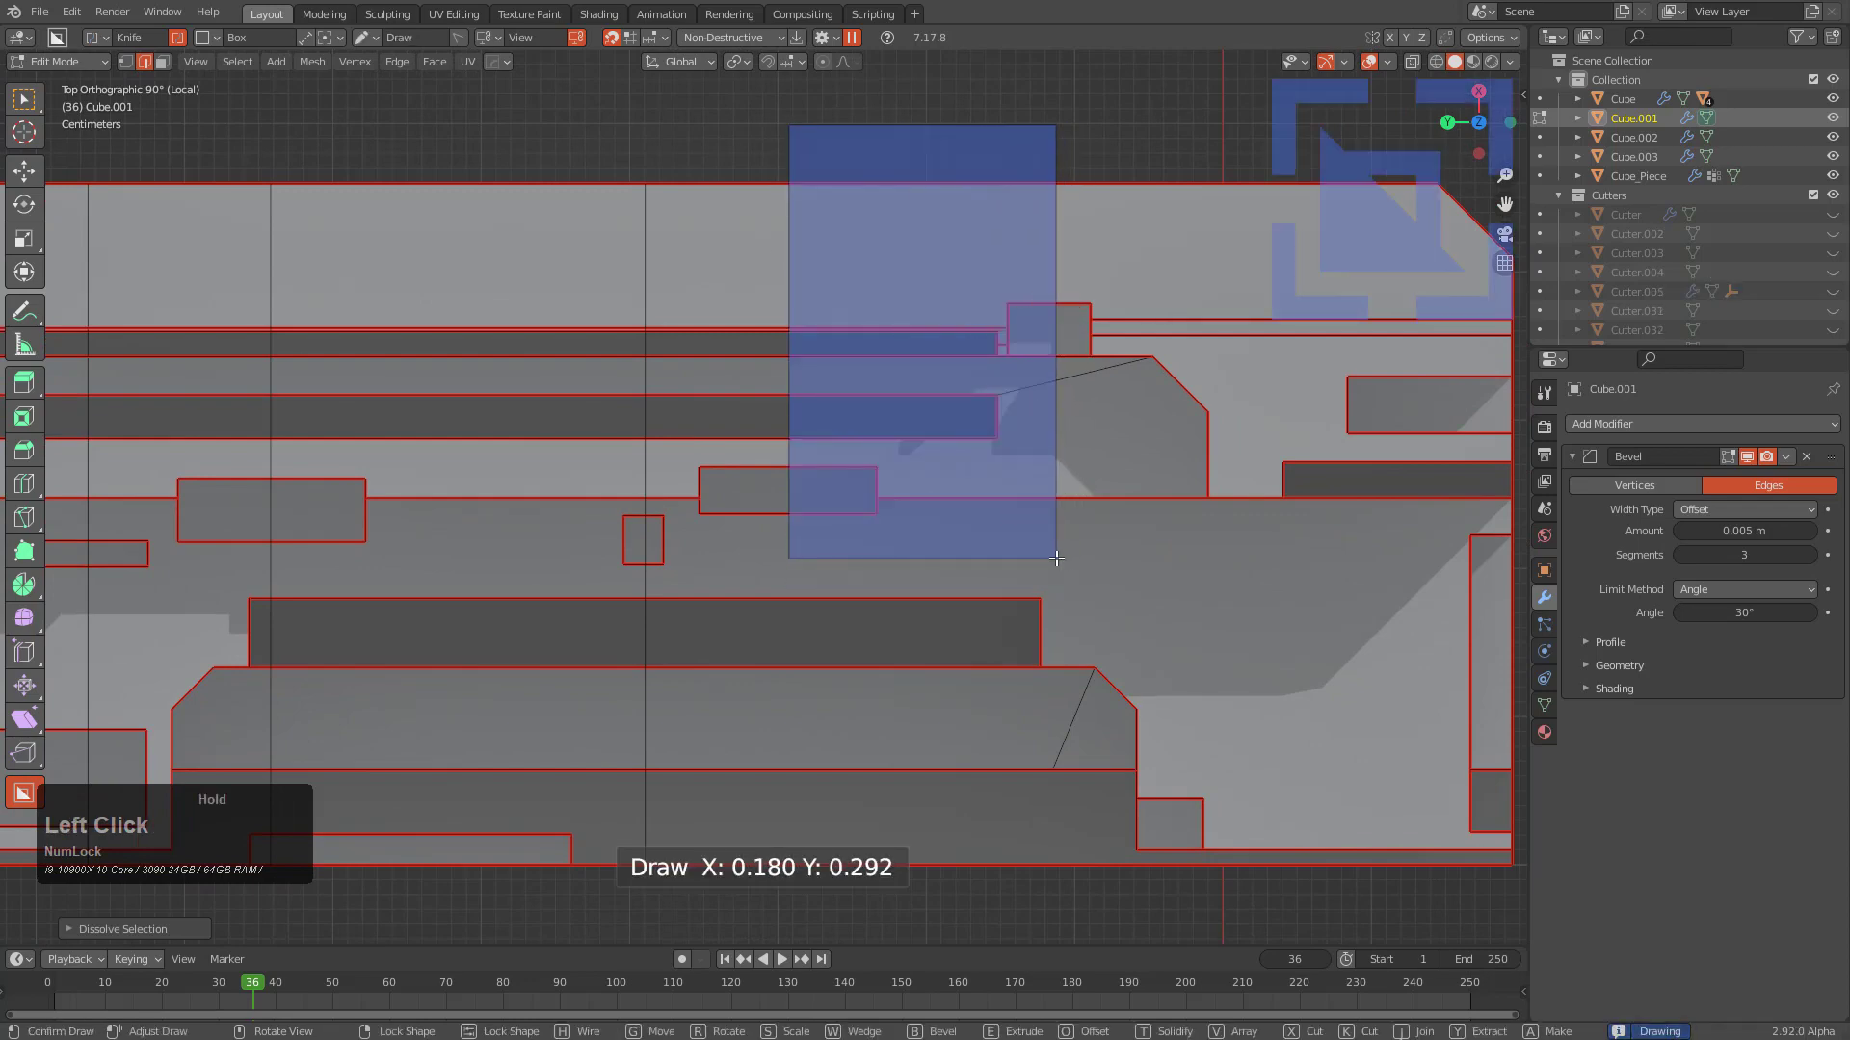
scroll(1182, 339, up, 3)
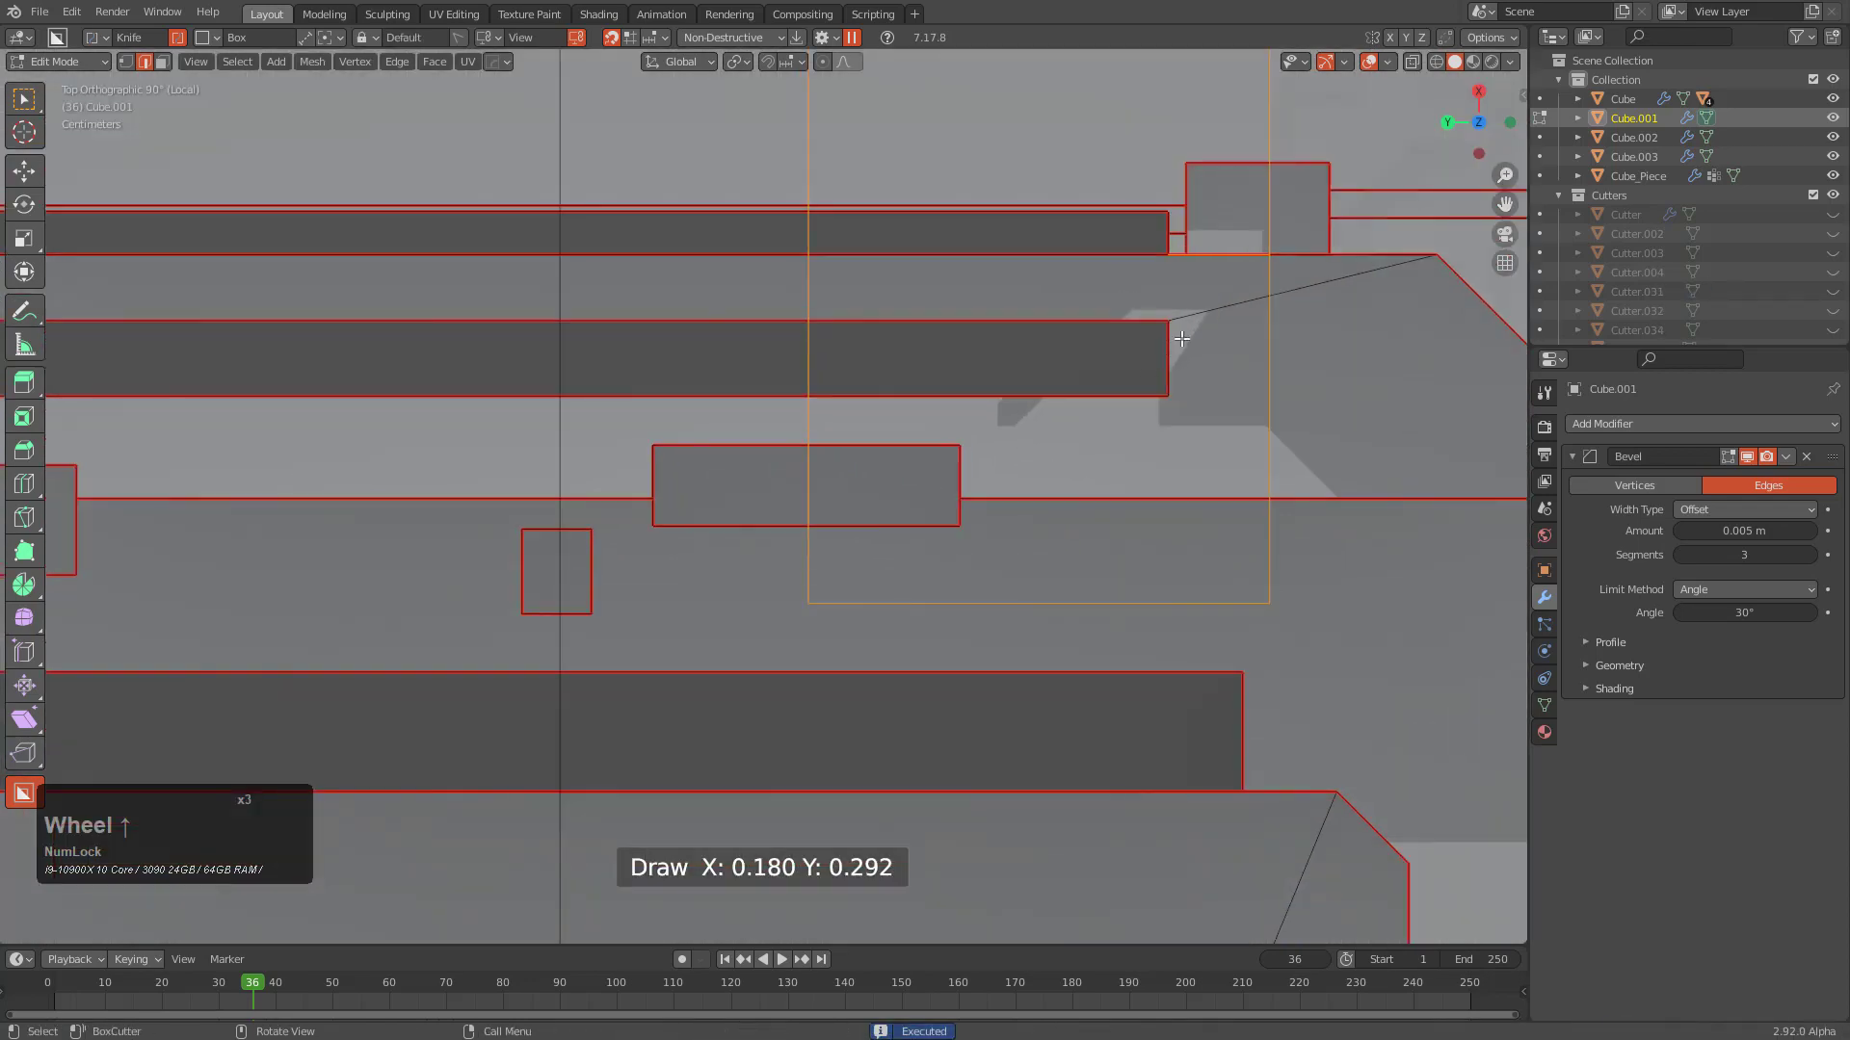
scroll(1222, 463, down, 5)
Dissolve the diagonal edge at the lower ledge's chamfered right corner and return to object mode
scroll(674, 482, up, 4)
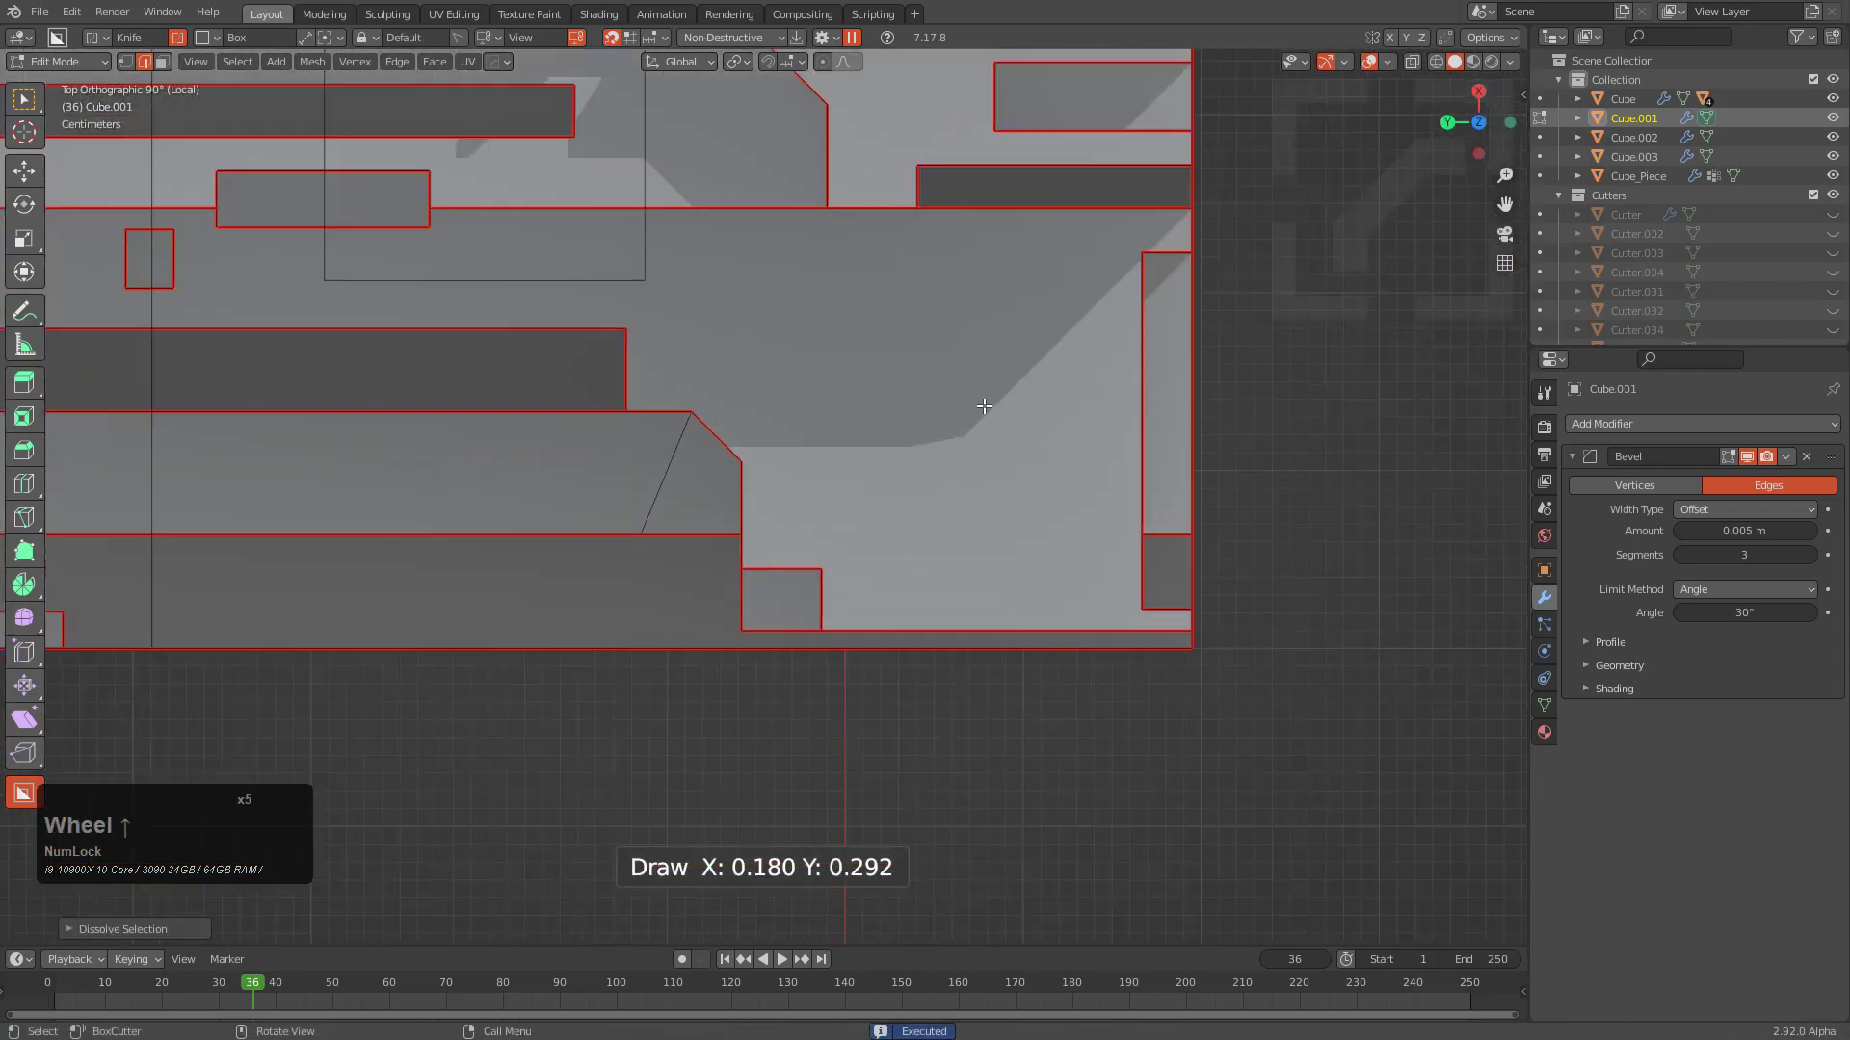
click(639, 475)
scroll(704, 510, down, 1)
scroll(705, 510, down, 2)
middle_drag(705, 510, 954, 506)
scroll(902, 479, down, 1)
key(Tab)
Move the small square hole's inner-wall faces slightly along the global Y axis and return to object mode
middle_drag(825, 456, 911, 510)
scroll(911, 510, down, 3)
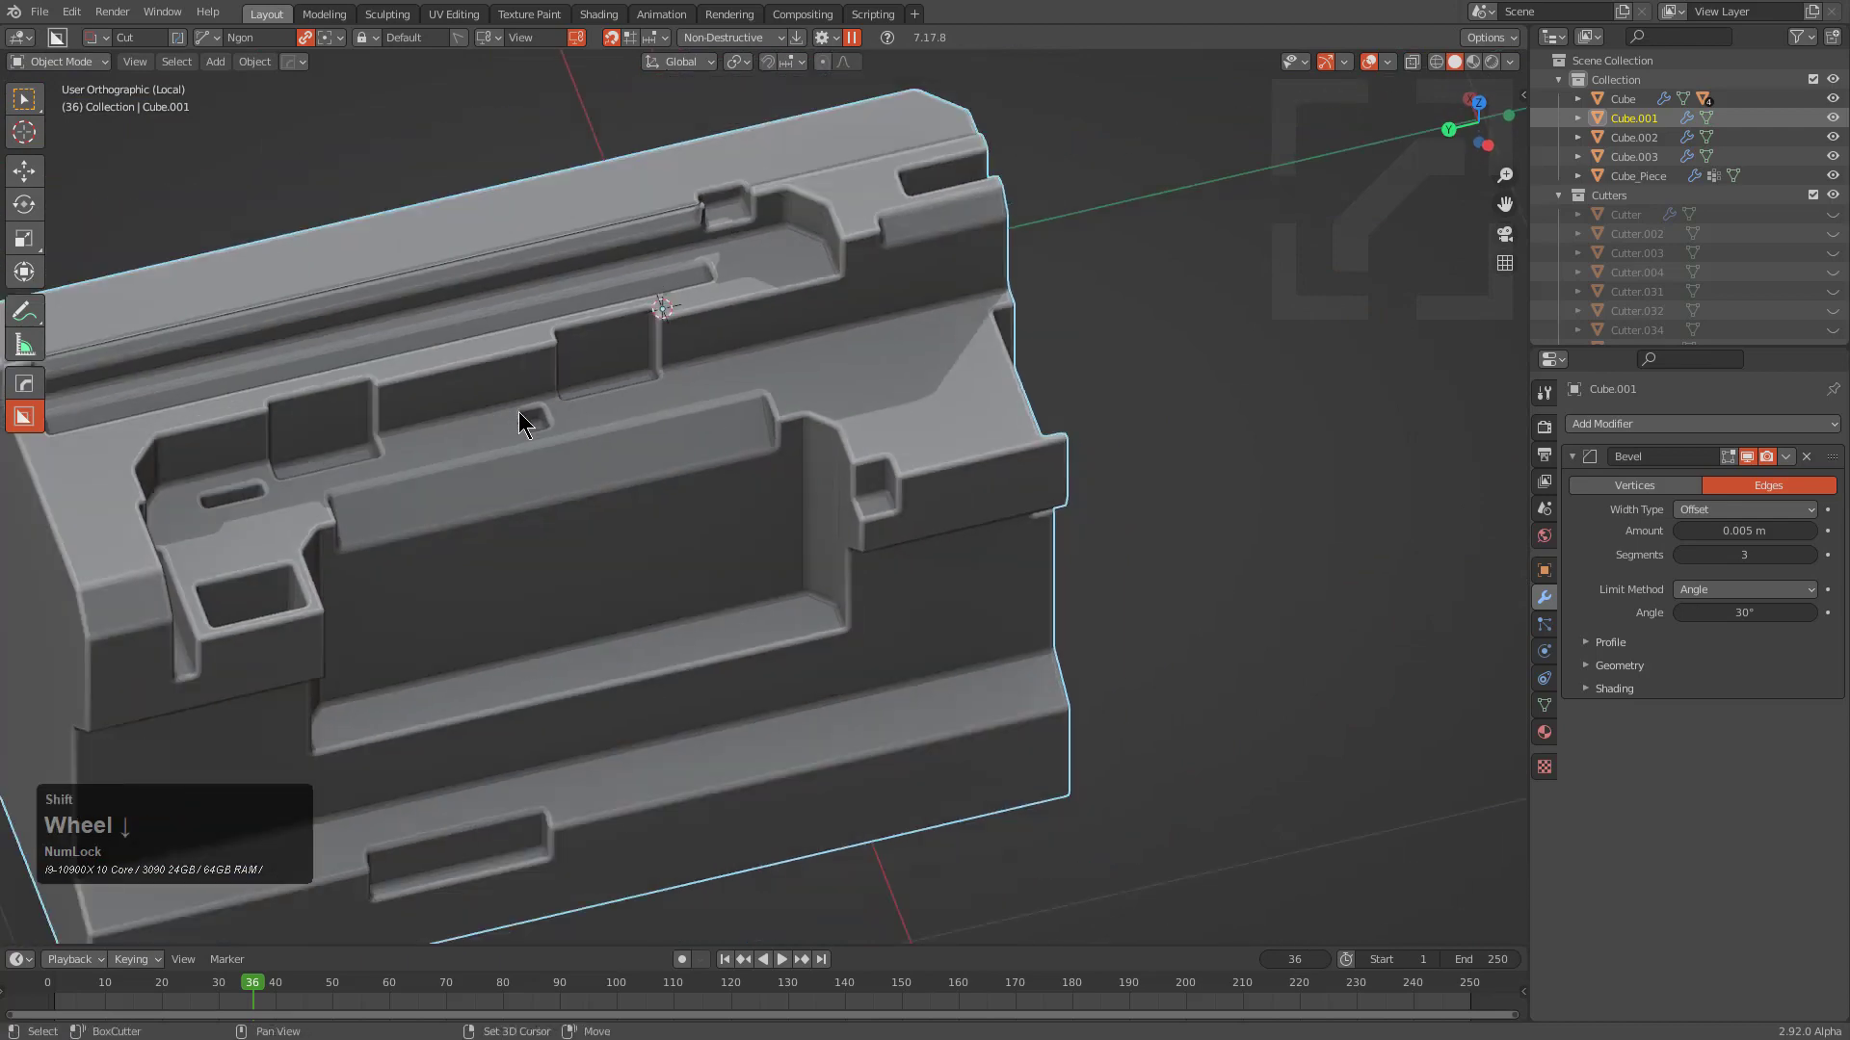
scroll(948, 484, up, 5)
scroll(963, 409, up, 1)
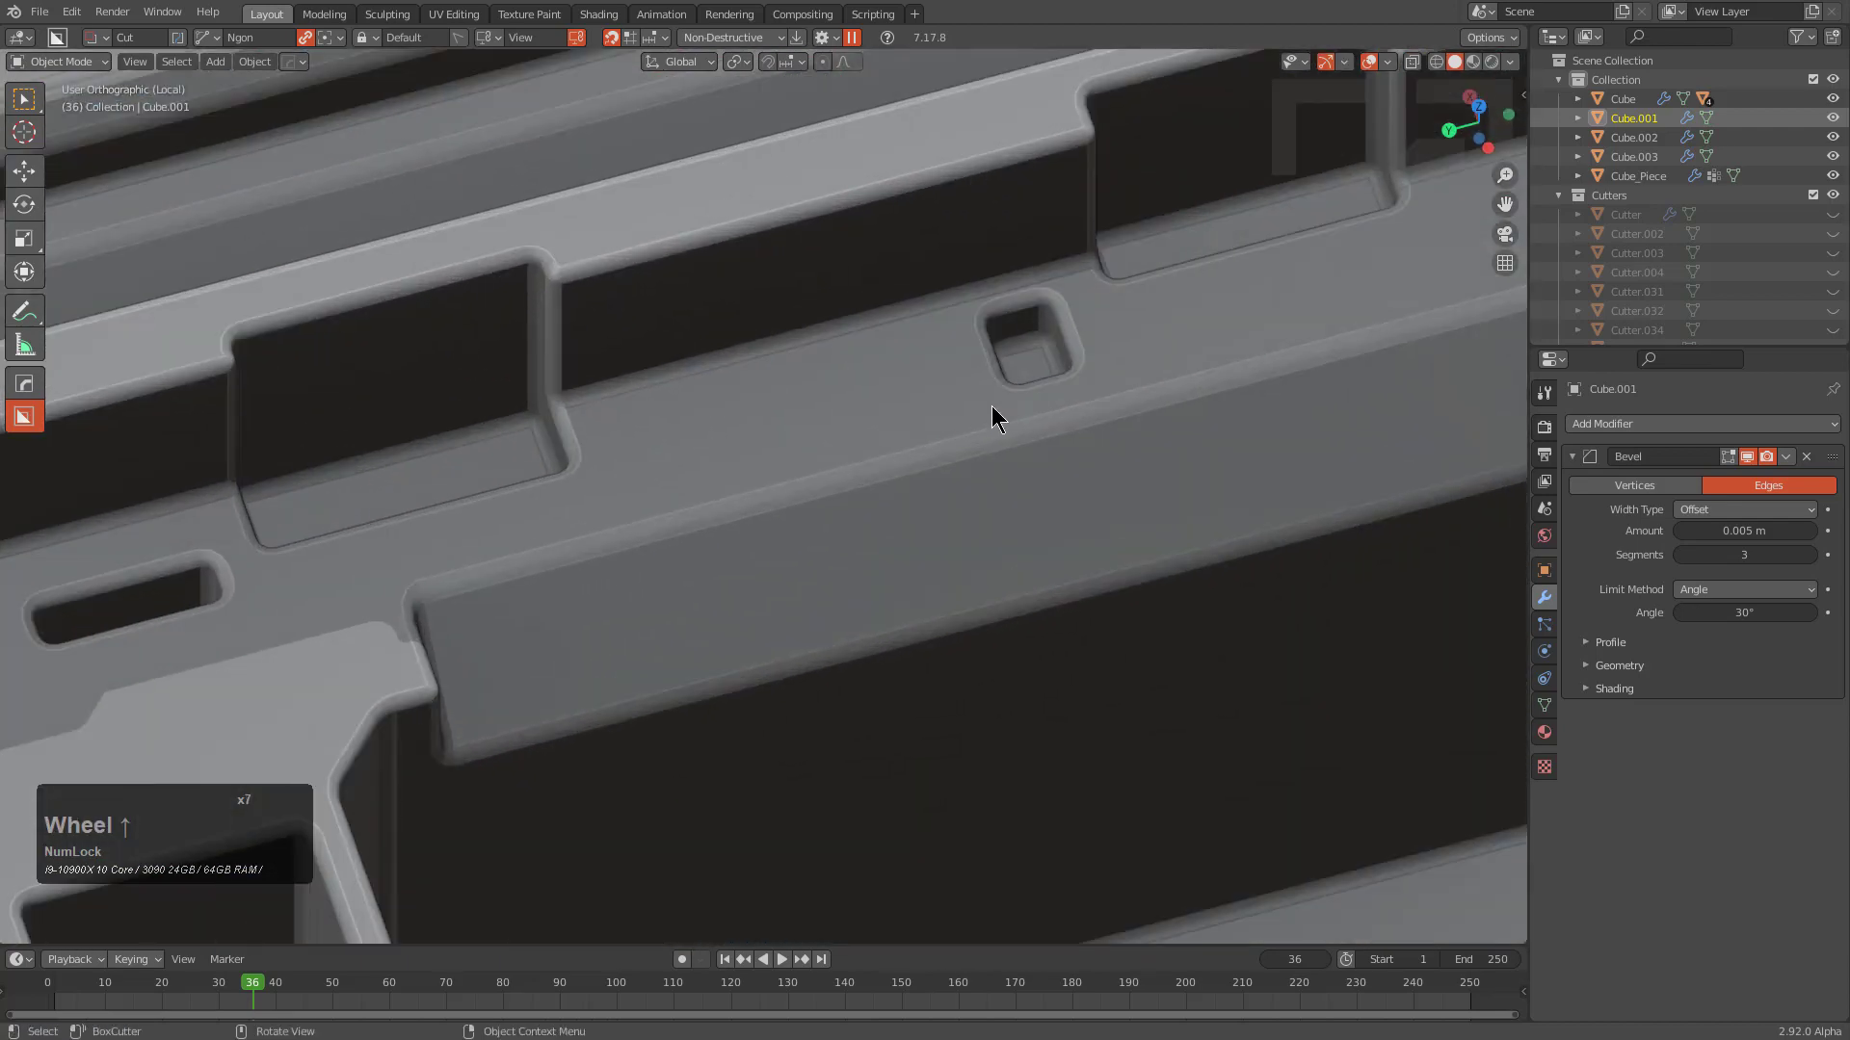
scroll(1060, 448, up, 2)
key(Tab)
key(e)
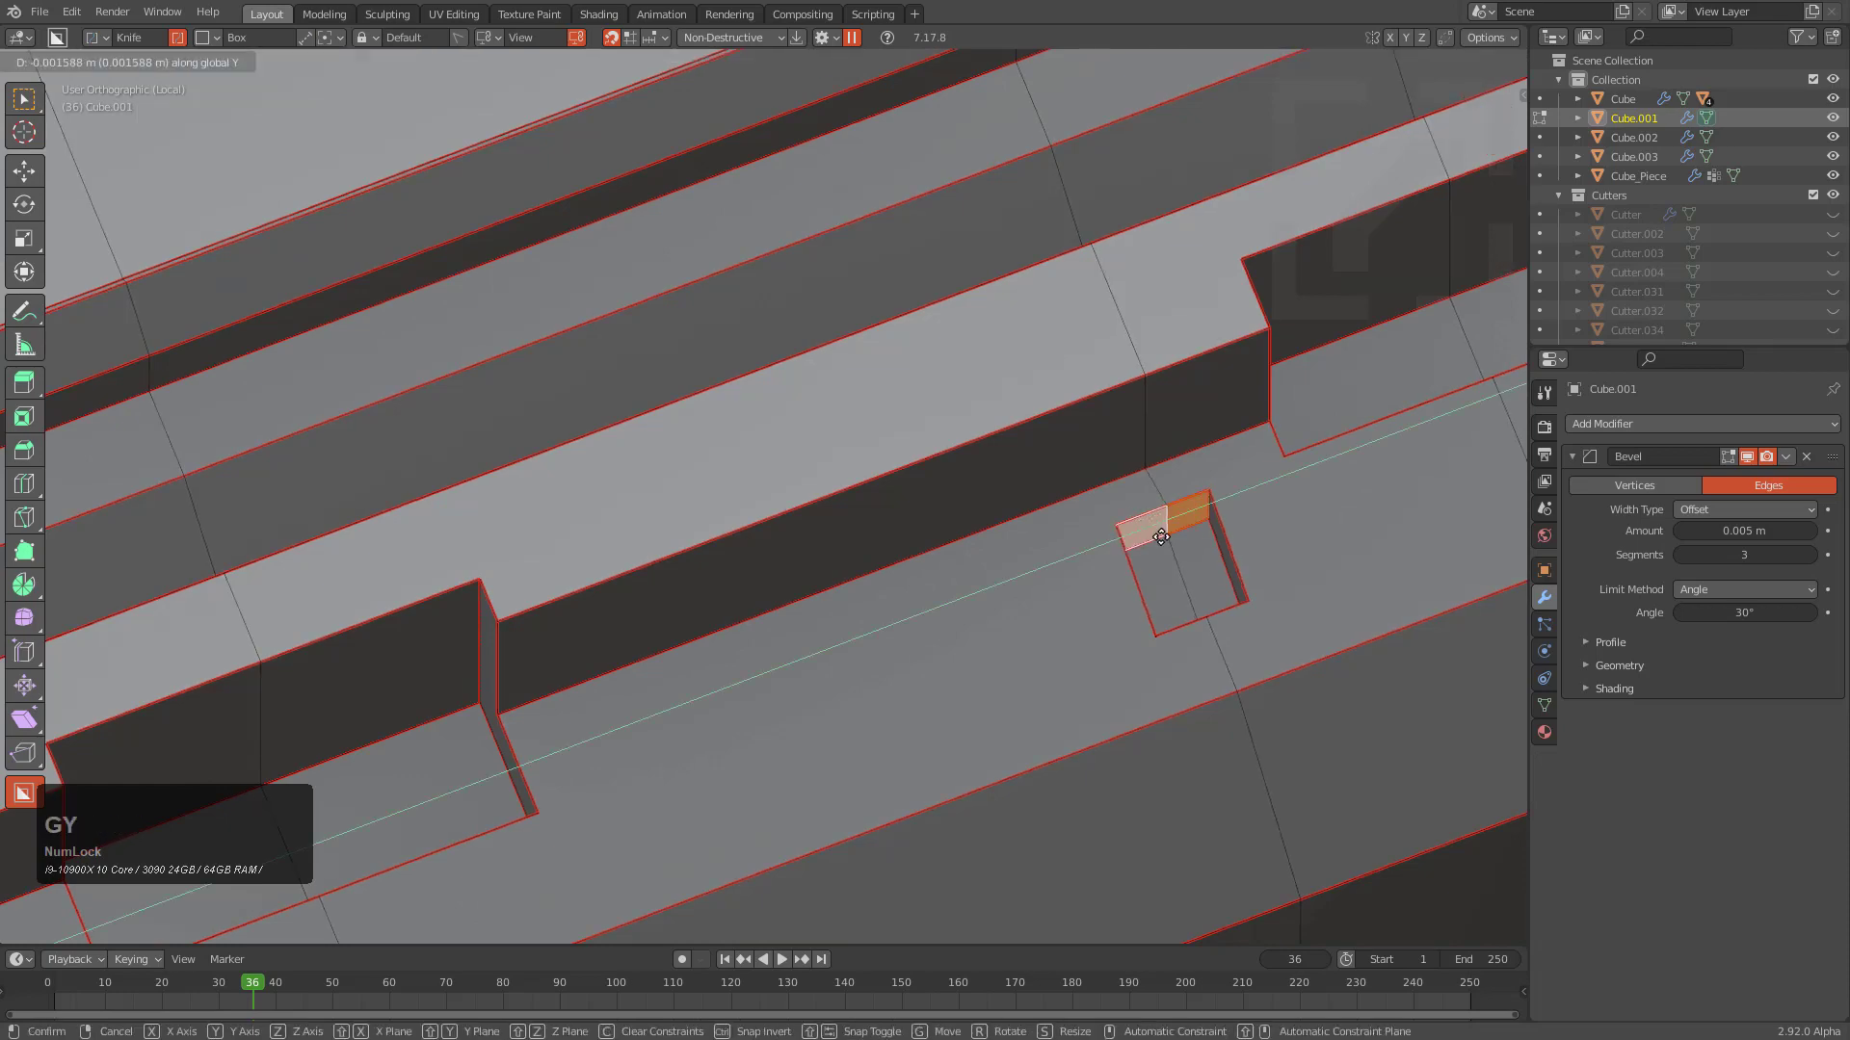
click(1162, 546)
key(Tab)
scroll(1112, 524, down, 5)
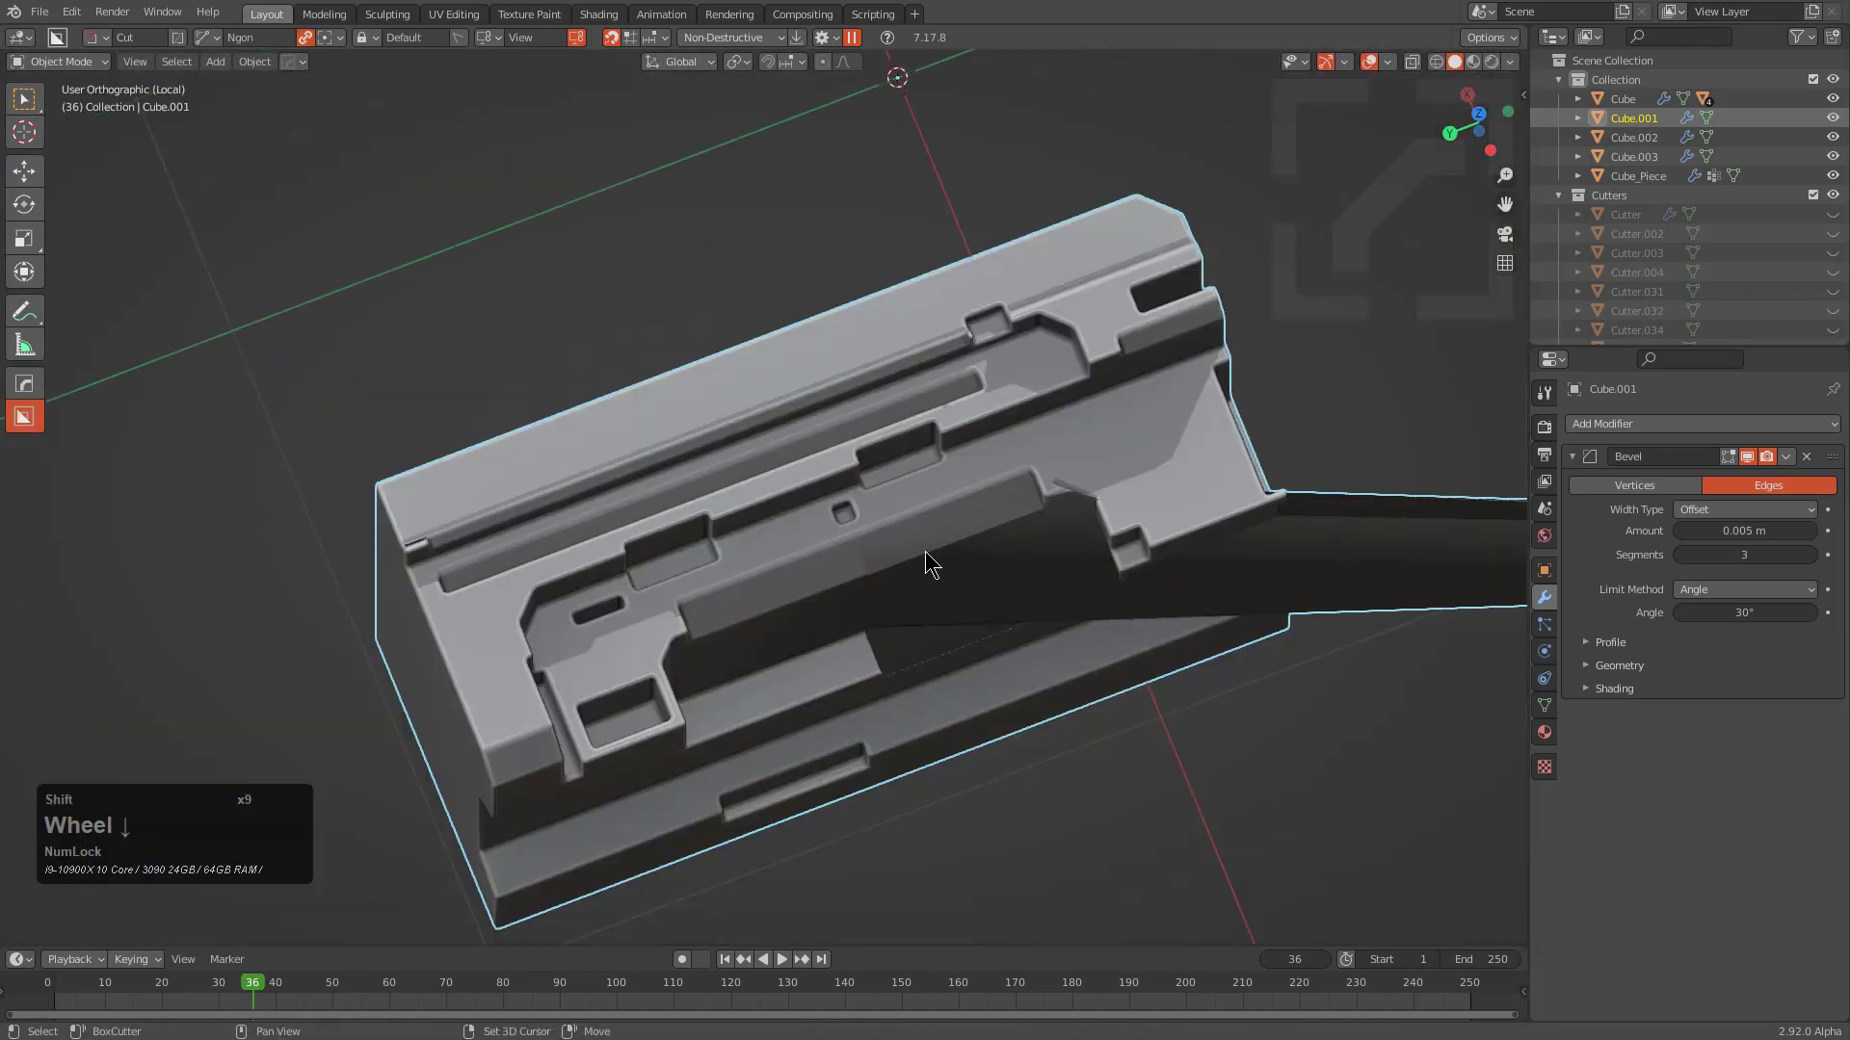
Examine the stray spike and the pinched bevel around the large recess's right corner in object and edit mode
middle_drag(925, 551, 929, 497)
scroll(1046, 440, up, 2)
key(Tab)
scroll(1033, 488, up, 5)
key(1)
key(Tab)
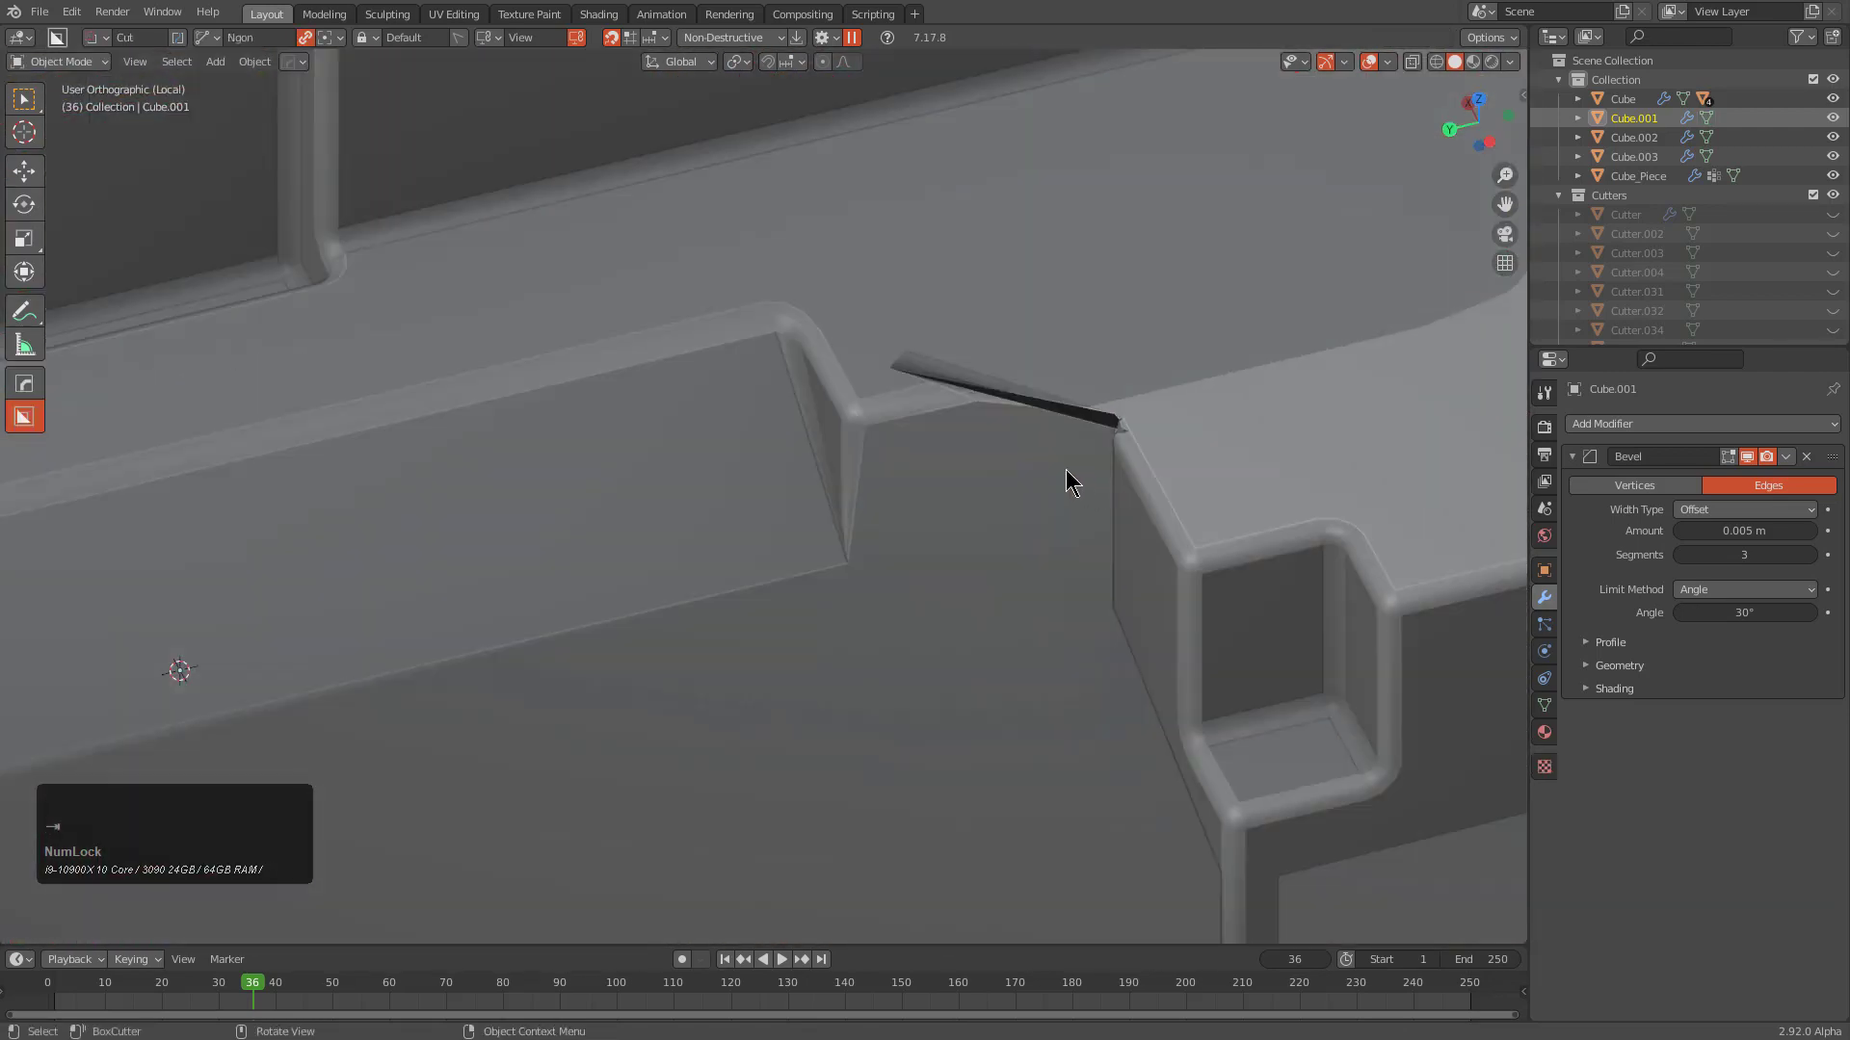
middle_drag(1062, 465, 1073, 471)
scroll(1094, 335, down, 4)
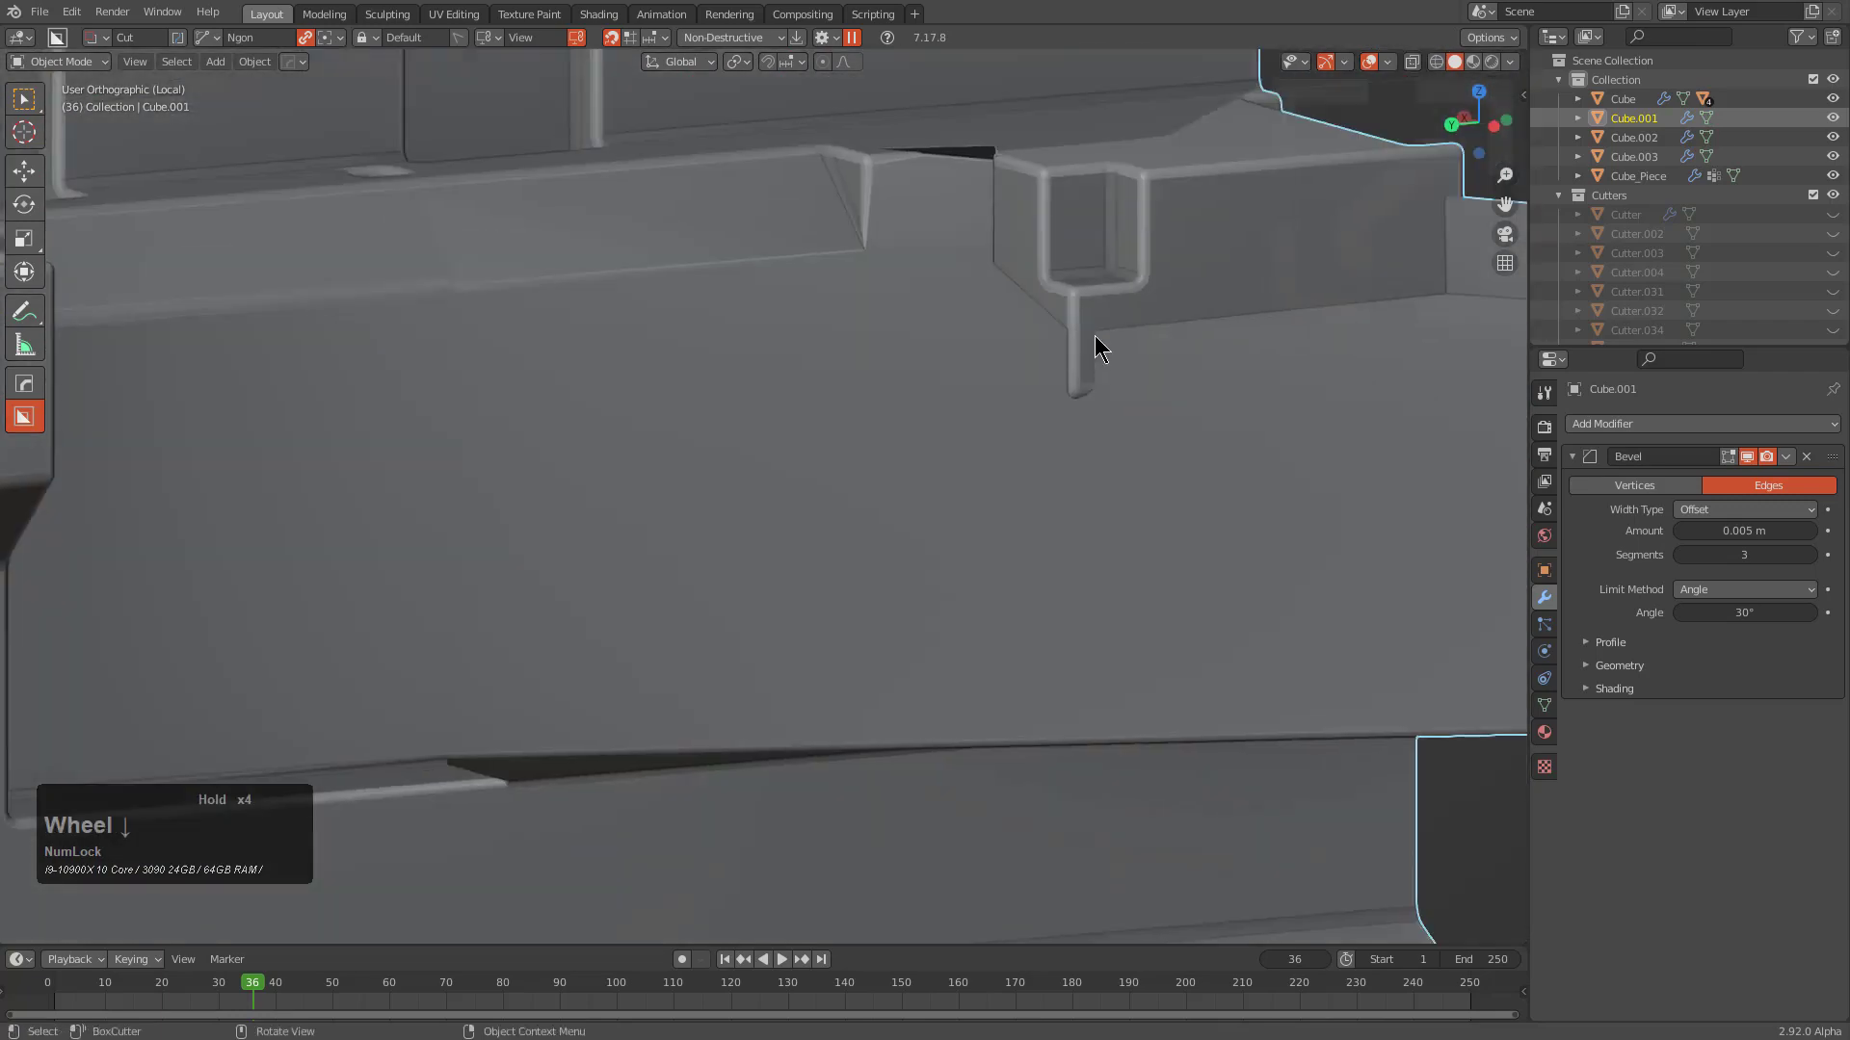
key(Tab)
middle_drag(1100, 281, 1037, 553)
scroll(1029, 430, down, 2)
scroll(1028, 431, down, 4)
scroll(1036, 553, down, 3)
Undo the latest changes and try to dissolve the outer tip vertex of the stray spike
key(ctrl+z)
key(ctrl+z)
key(ctrl+z)
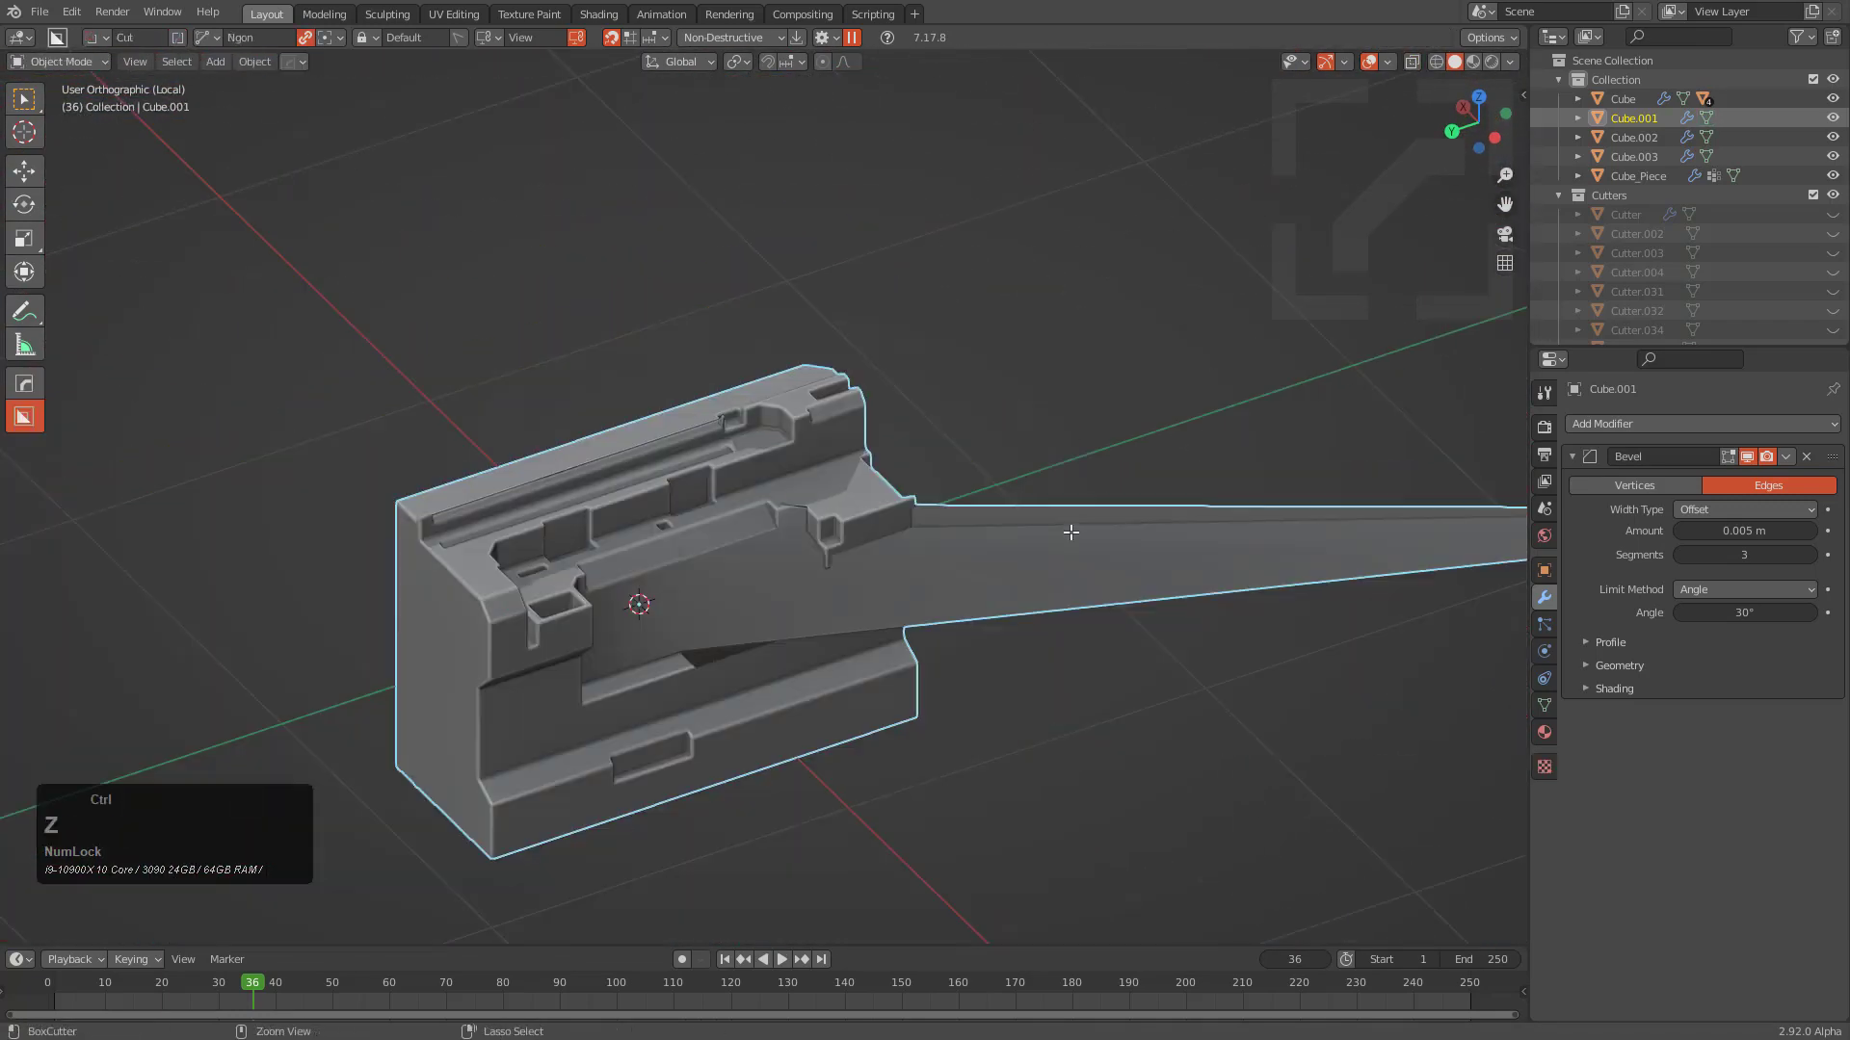
scroll(1073, 525, down, 6)
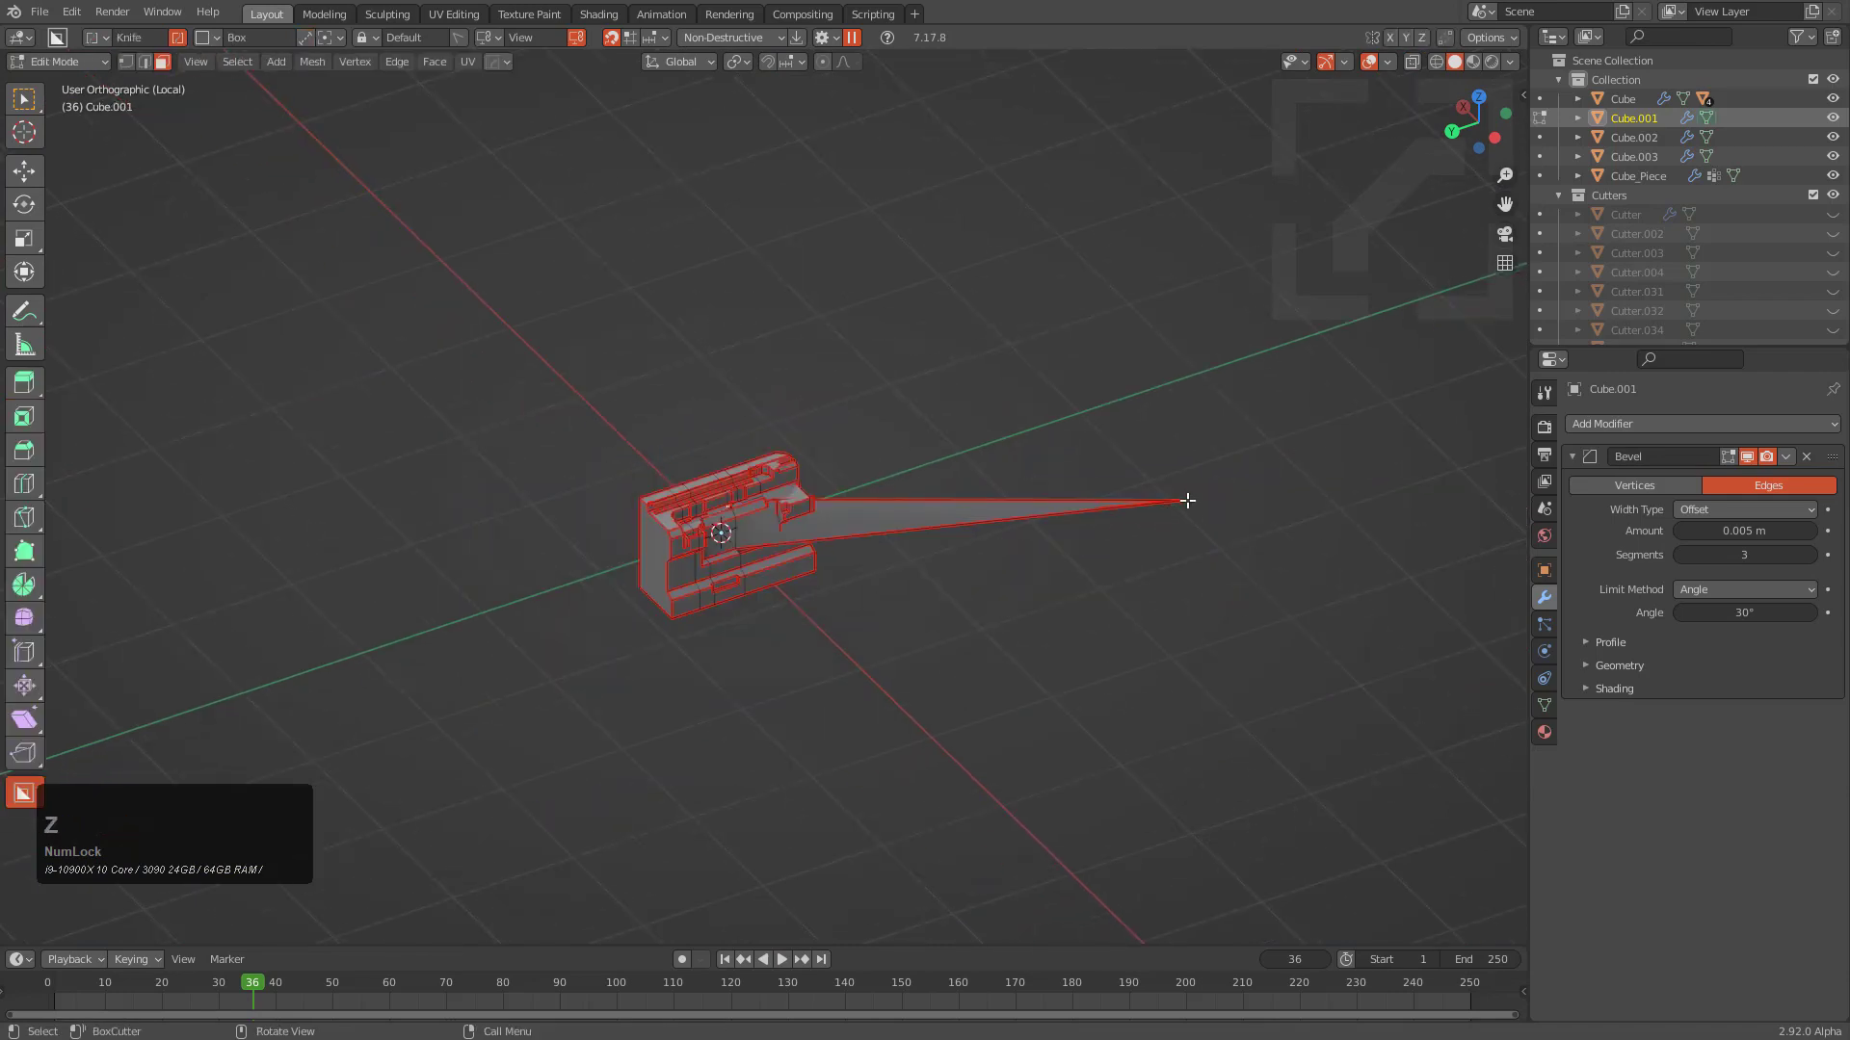
key(ctrl+x)
scroll(978, 540, up, 5)
middle_drag(978, 540, 1049, 463)
scroll(863, 479, up, 4)
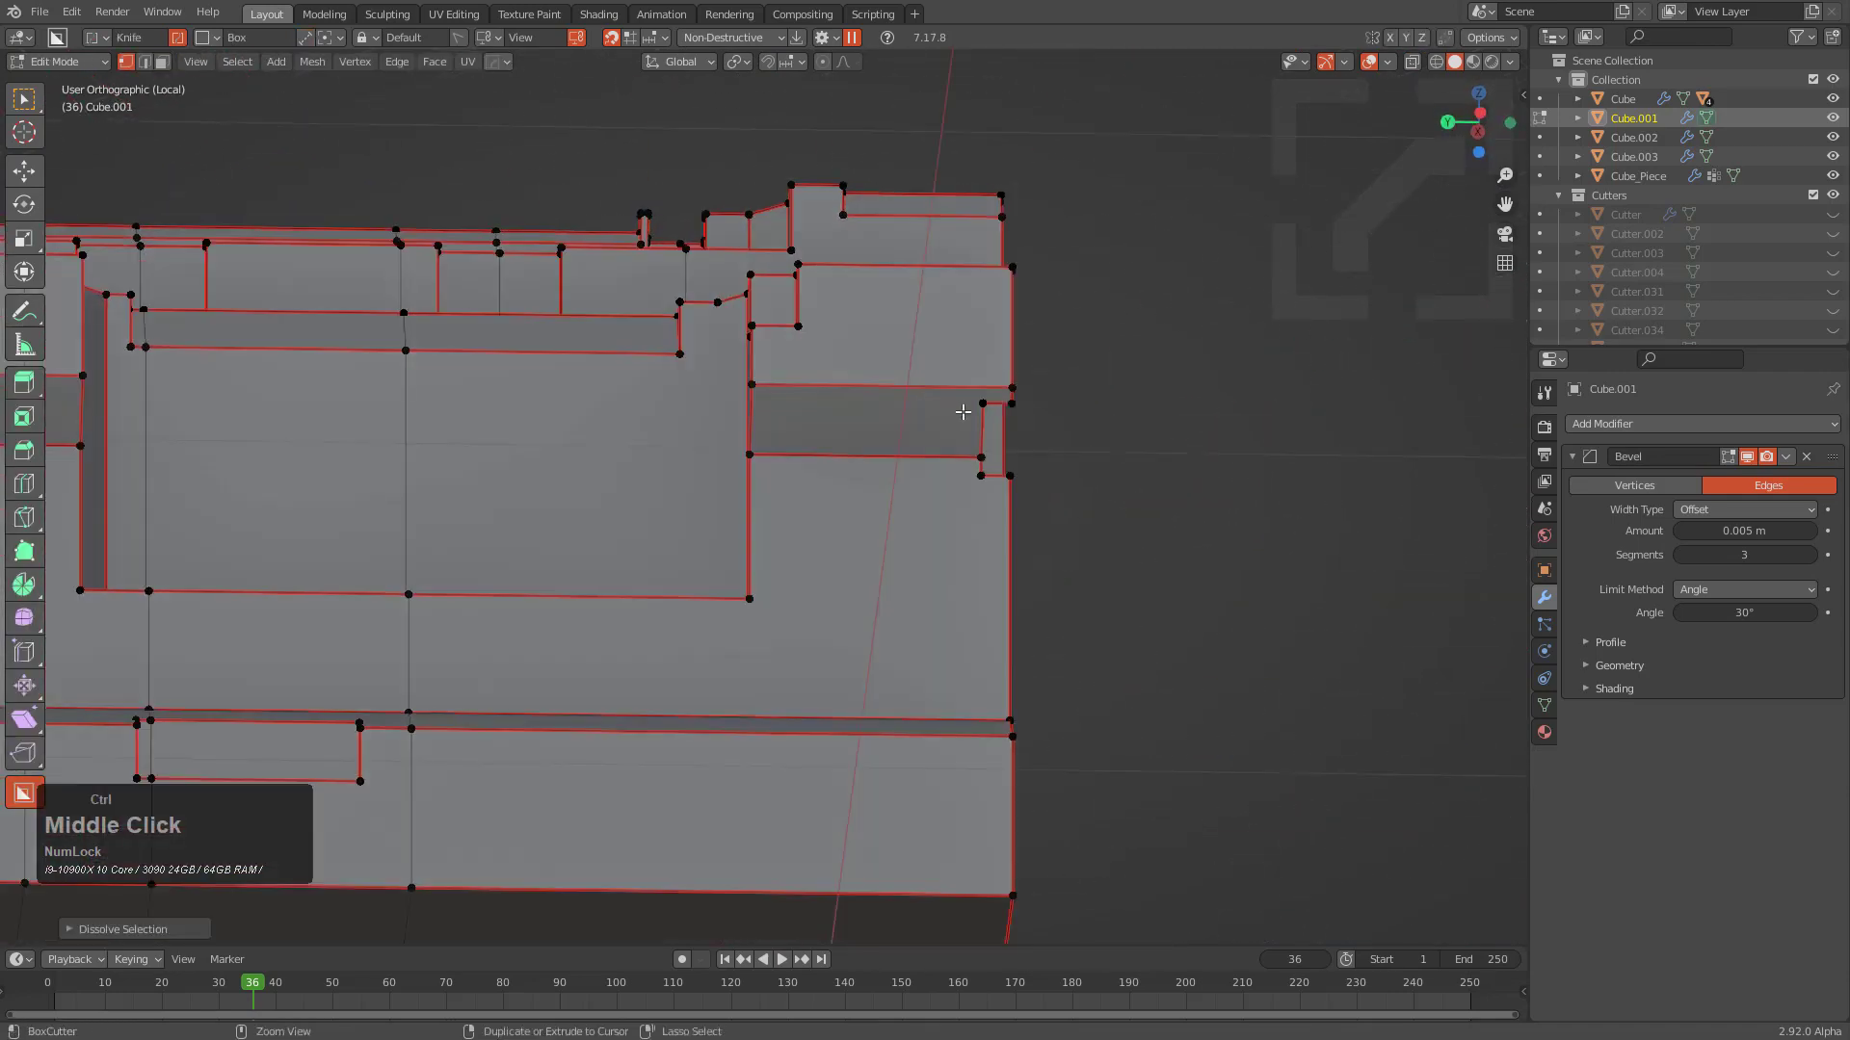
scroll(962, 412, down, 3)
Move the spike's tip vertex back to the block, roughly towards the large recess's lower right corner
key(g)
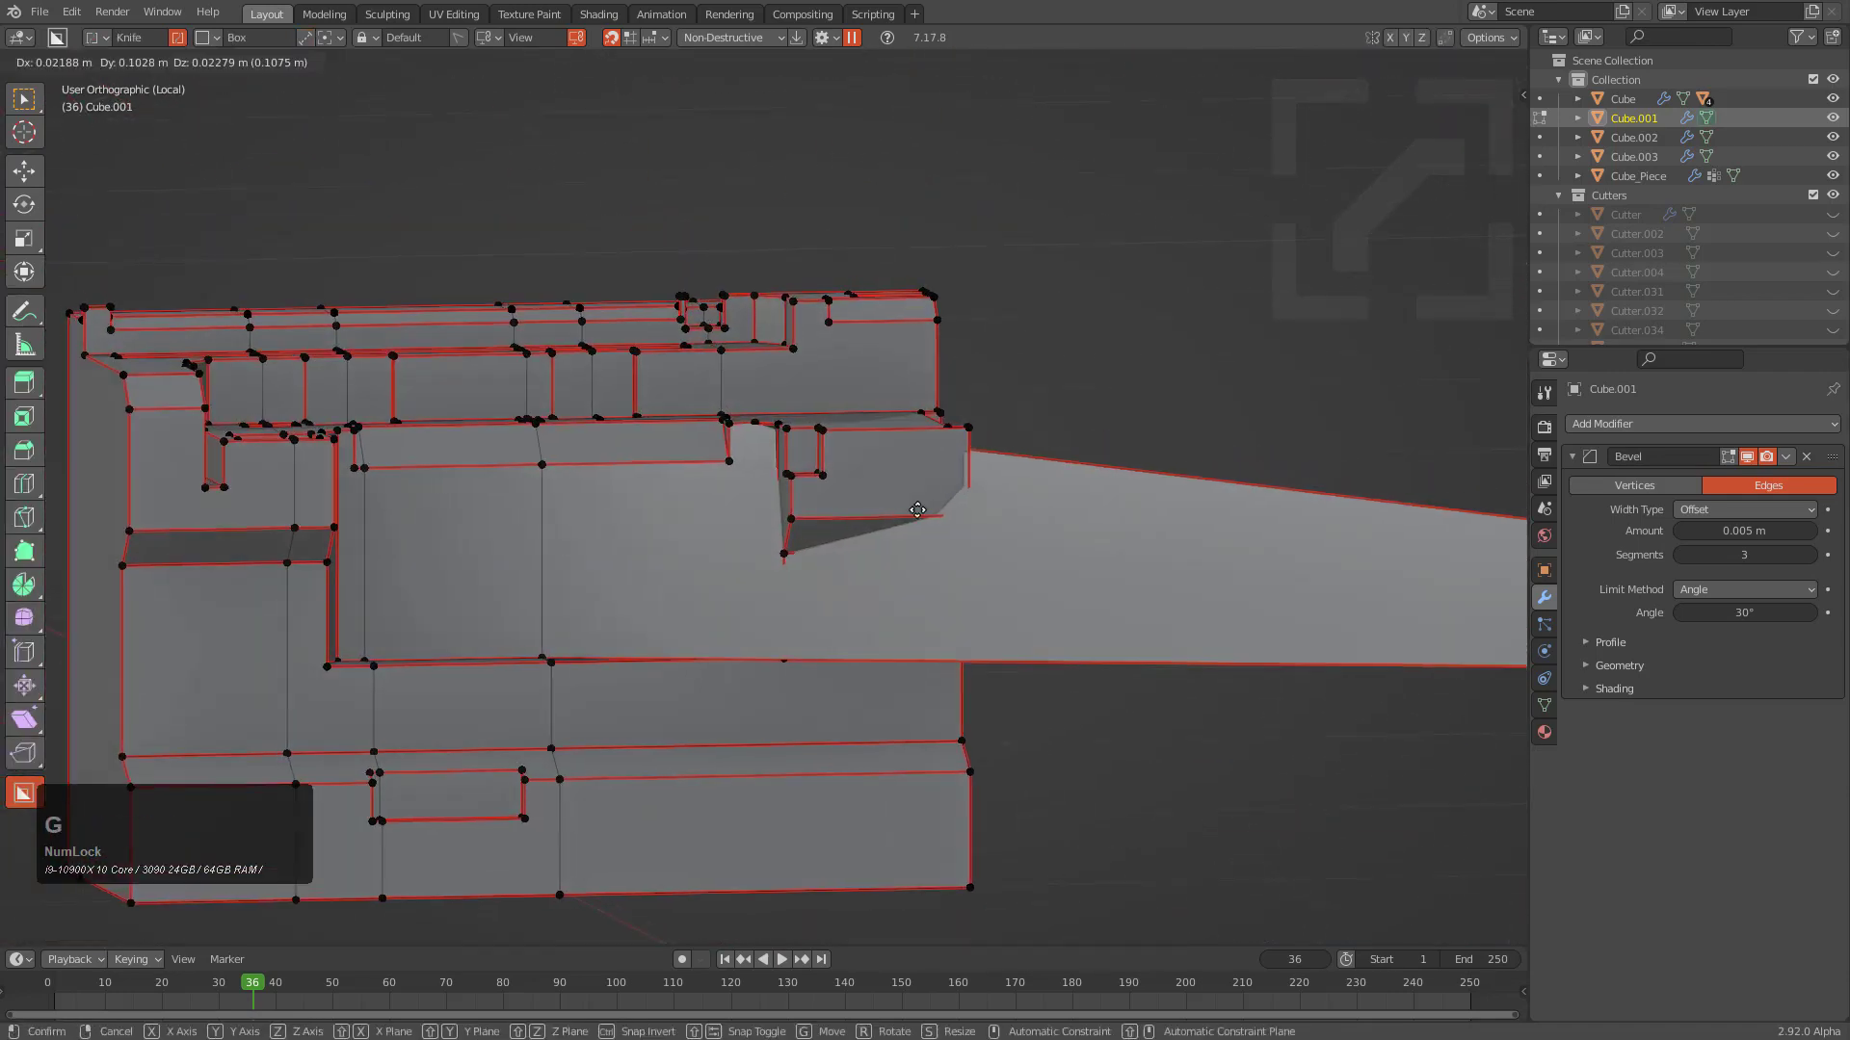
click(1416, 482)
key(g)
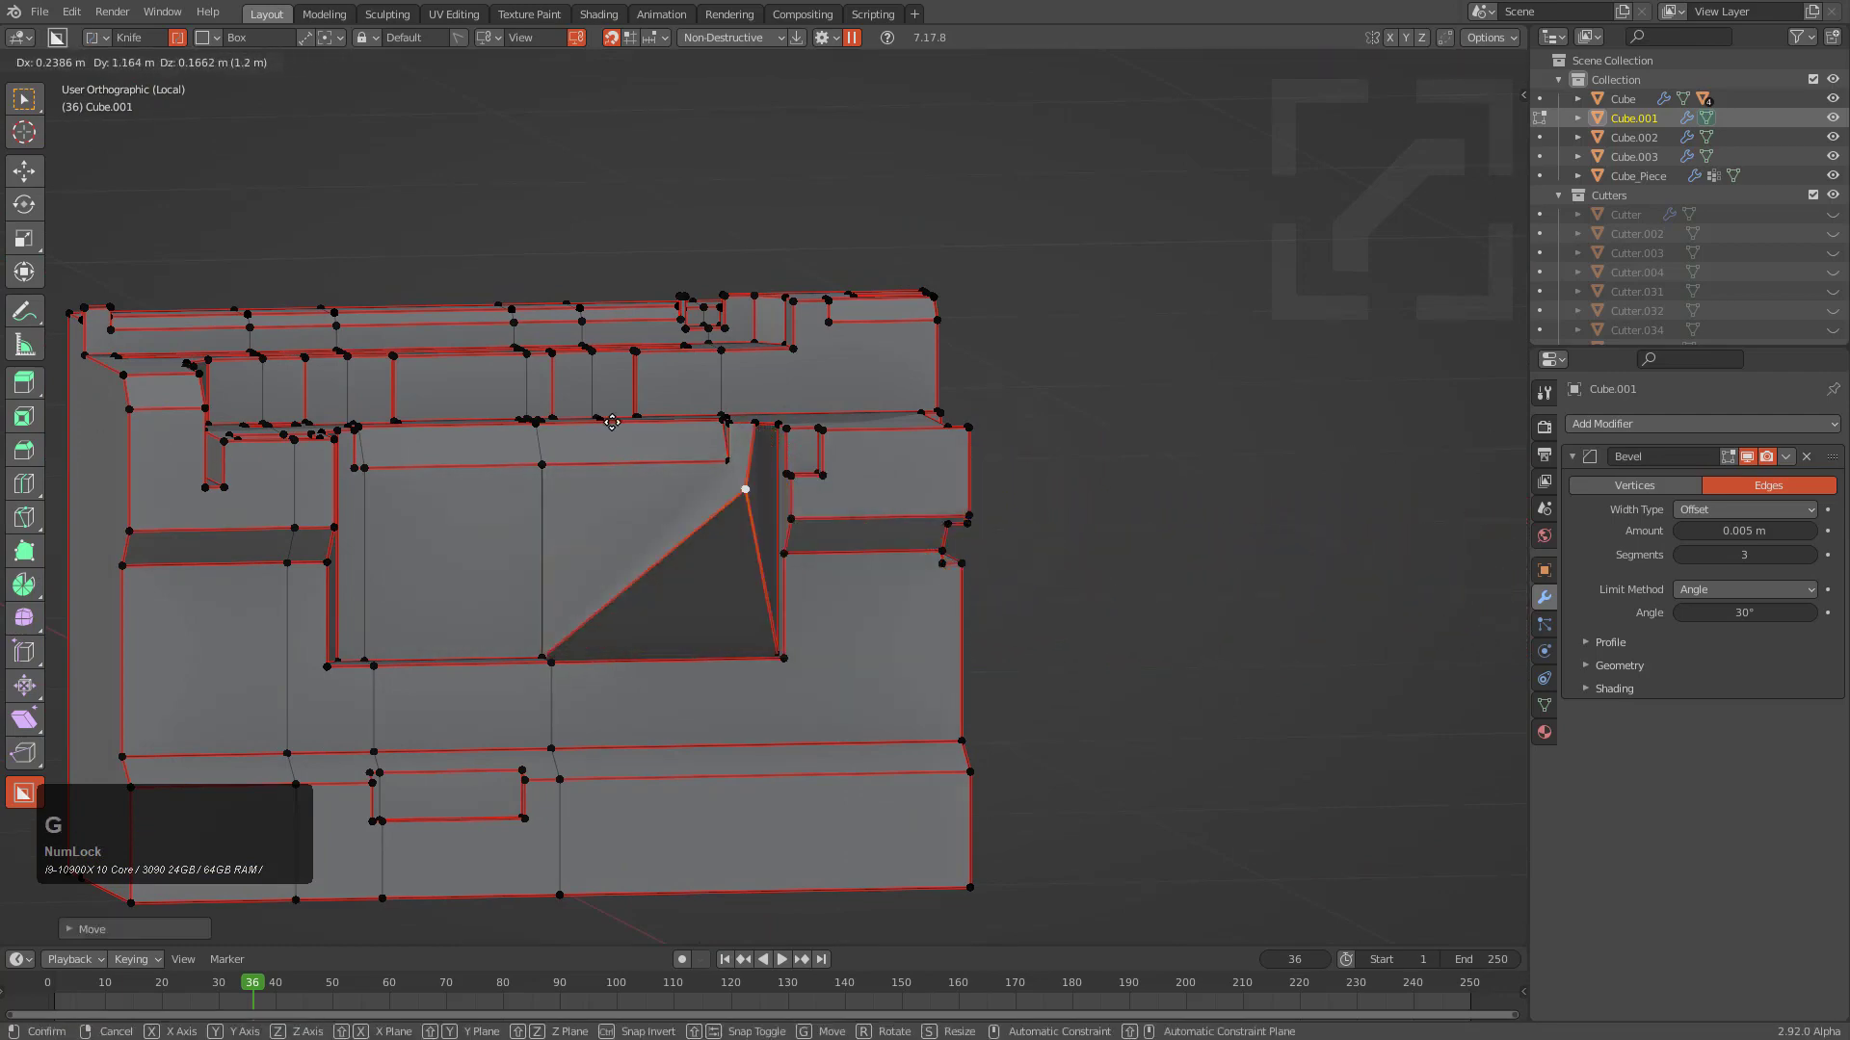
click(830, 572)
scroll(693, 492, up, 3)
key(g)
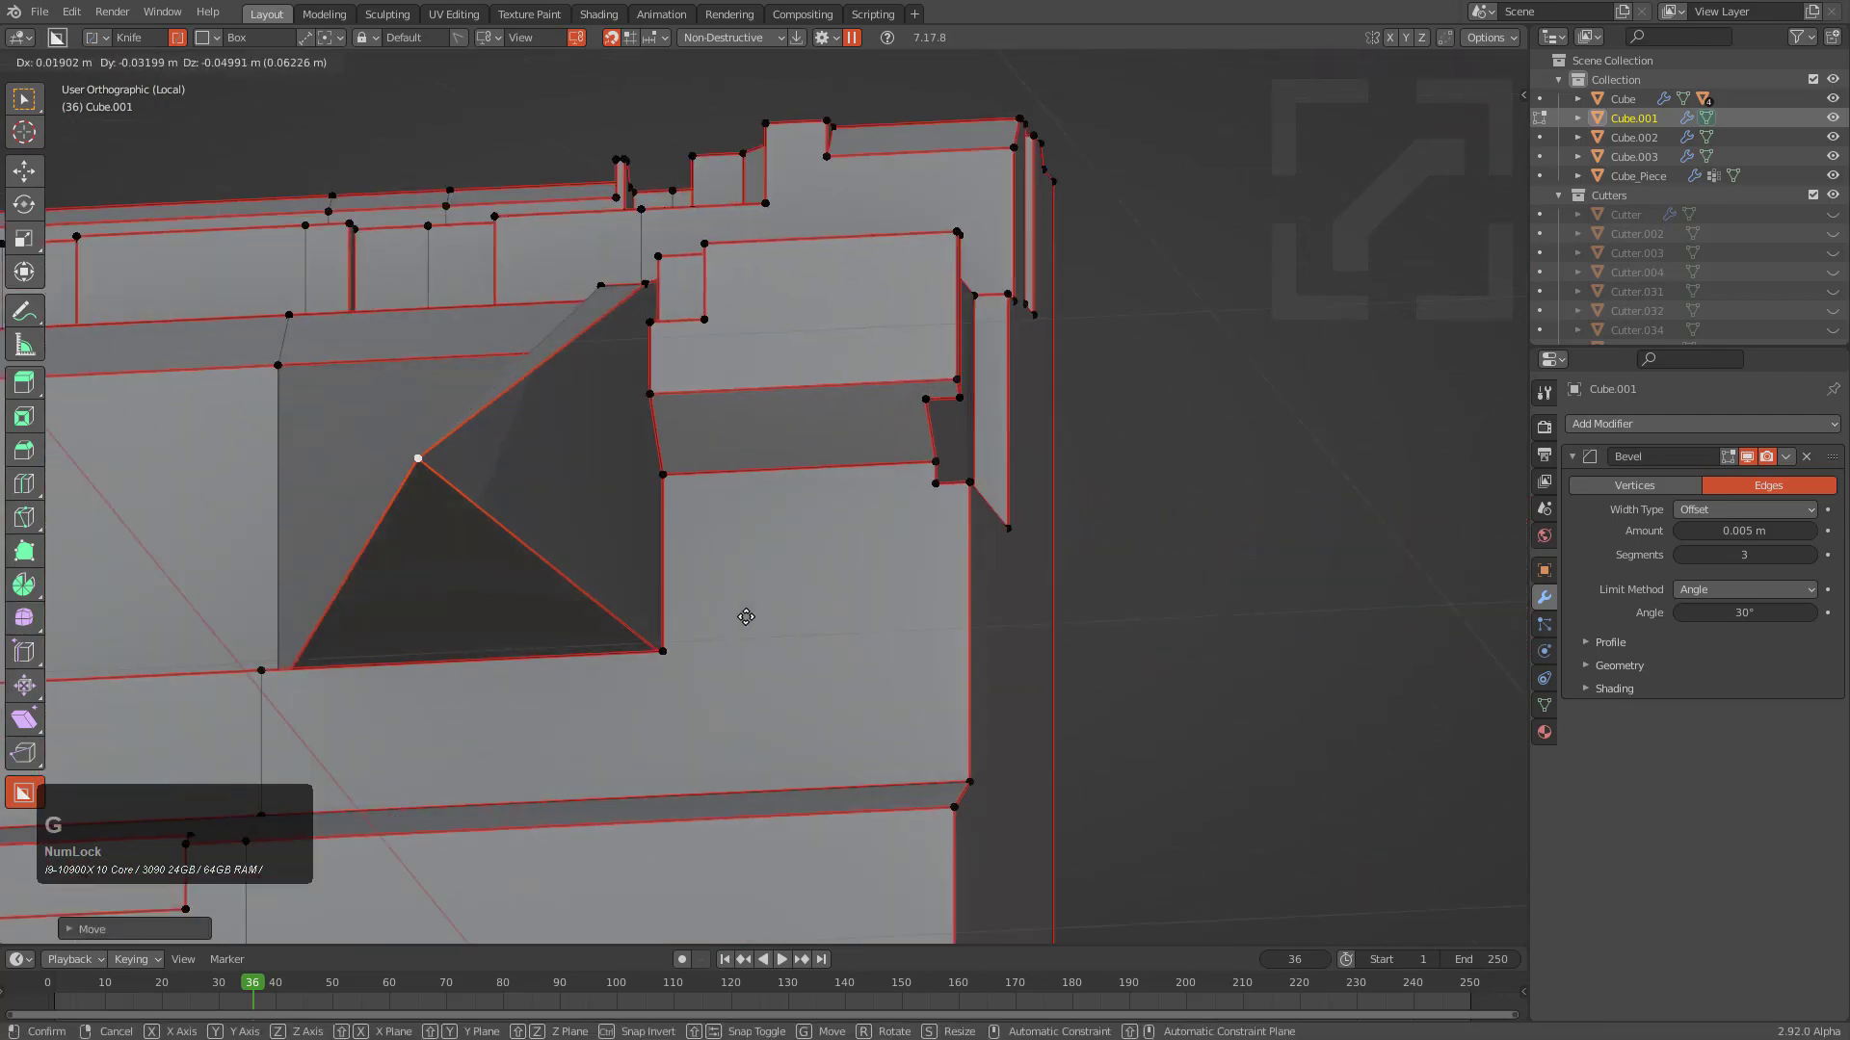
click(677, 588)
Bring the stray vertex into the recess's lower right corner with an axis-constrained move snapped to the floor's rear vertex
middle_drag(677, 588, 731, 380)
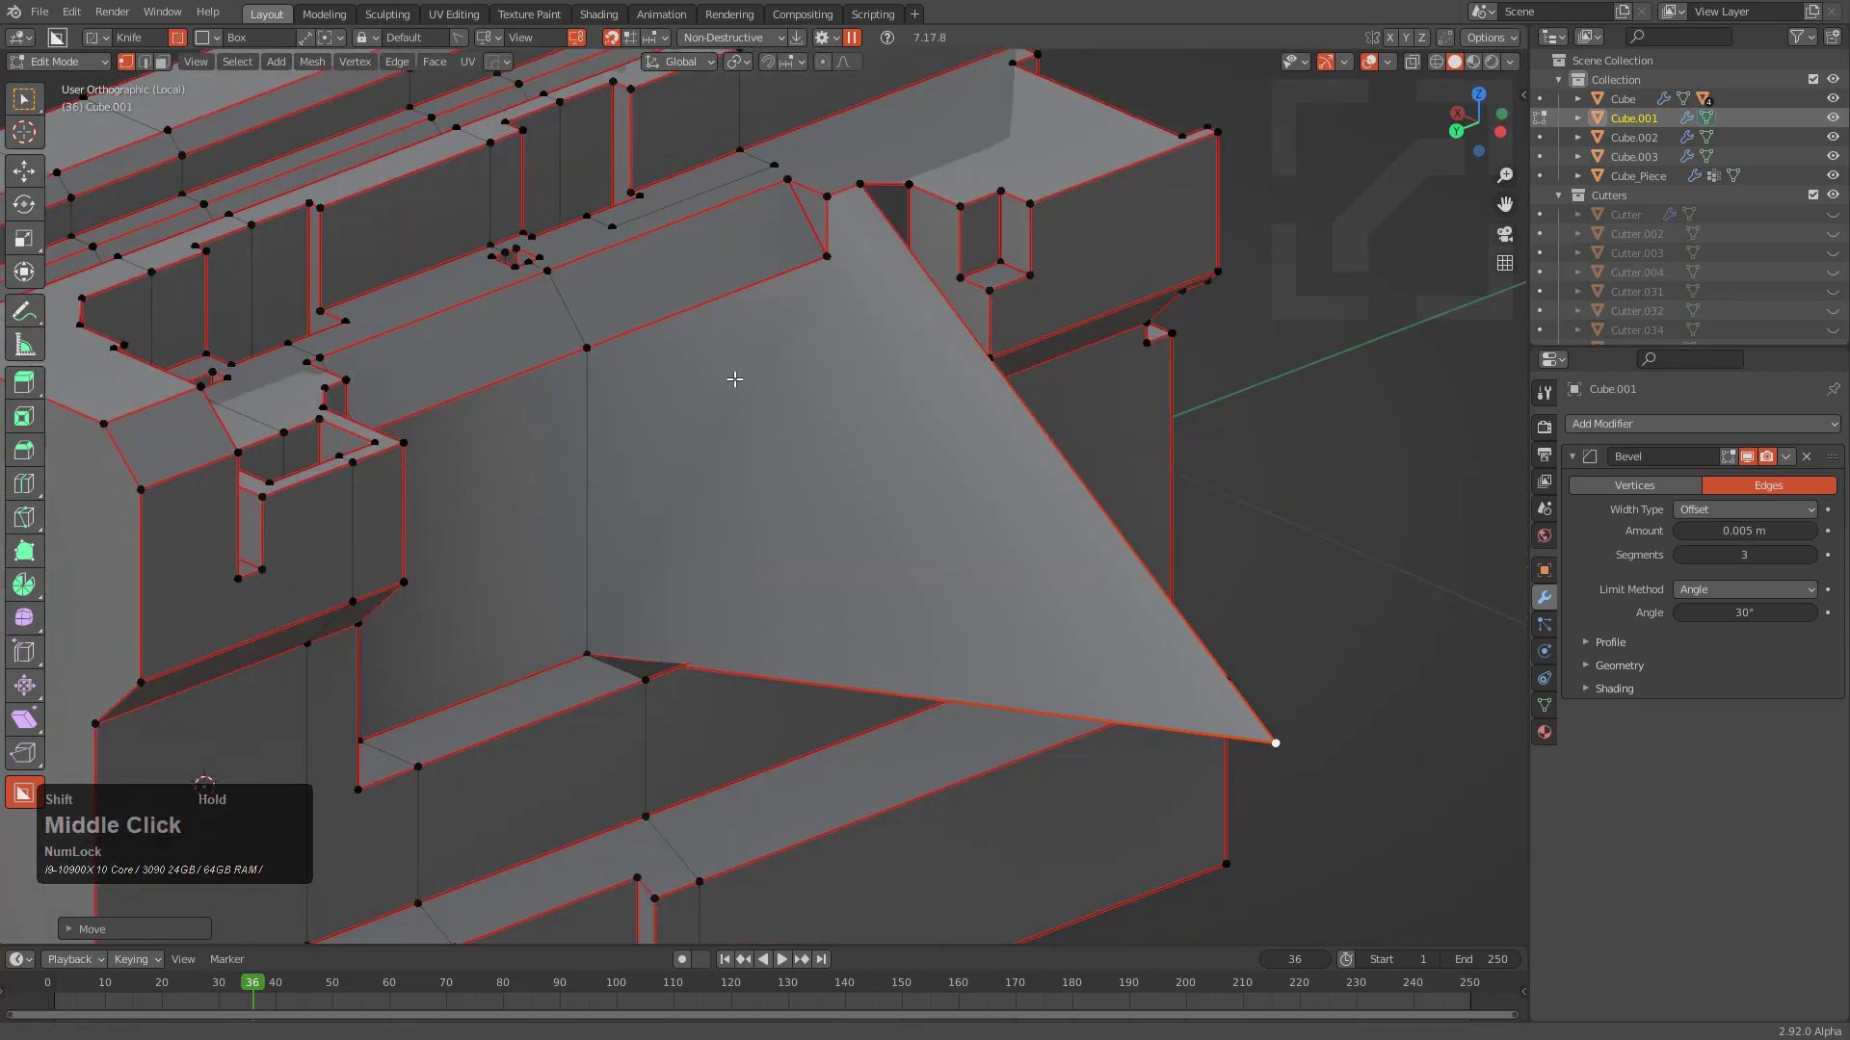
ctrl+shift+scroll(1040, 510, up, 2)
key(ctrl+shift+Tab)
click(991, 534)
key(g)
key(y)
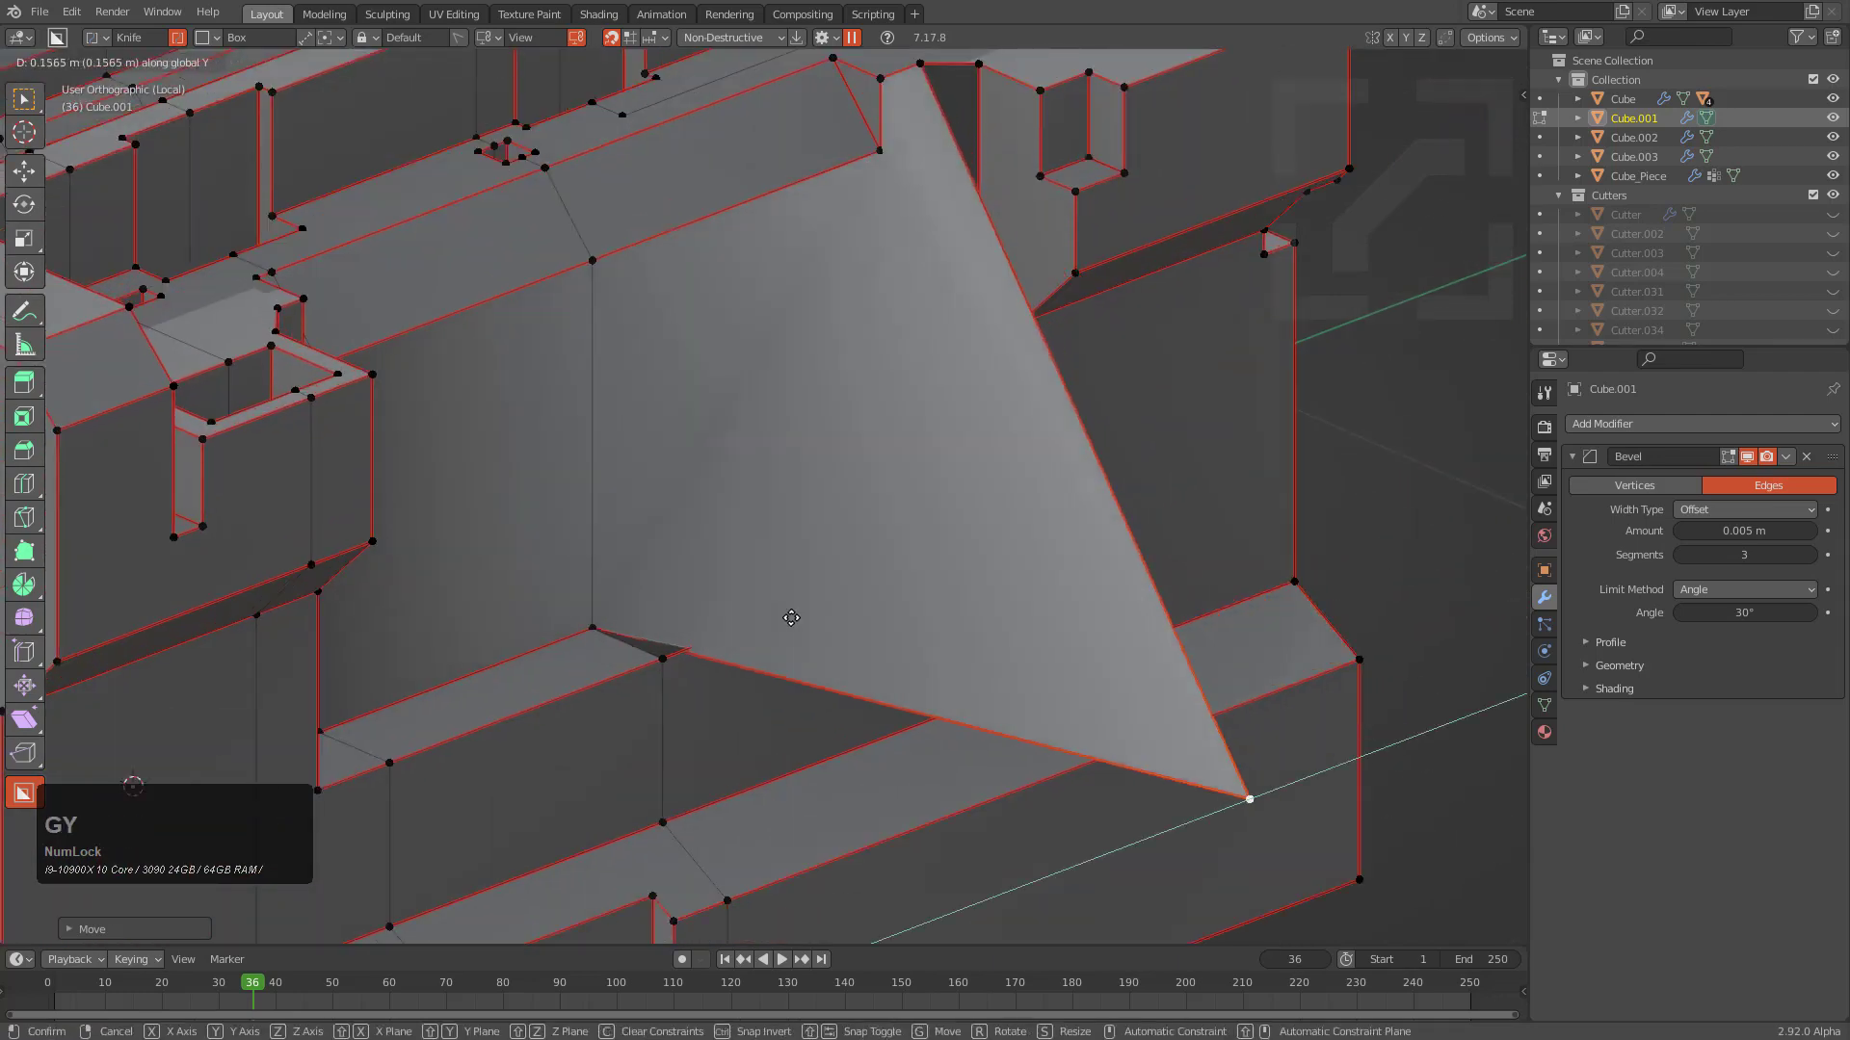
key(x)
click(592, 626)
Align the recess's lower corner vertex along the global X axis by snapping to the rear vertex of the floor
middle_drag(975, 513, 911, 603)
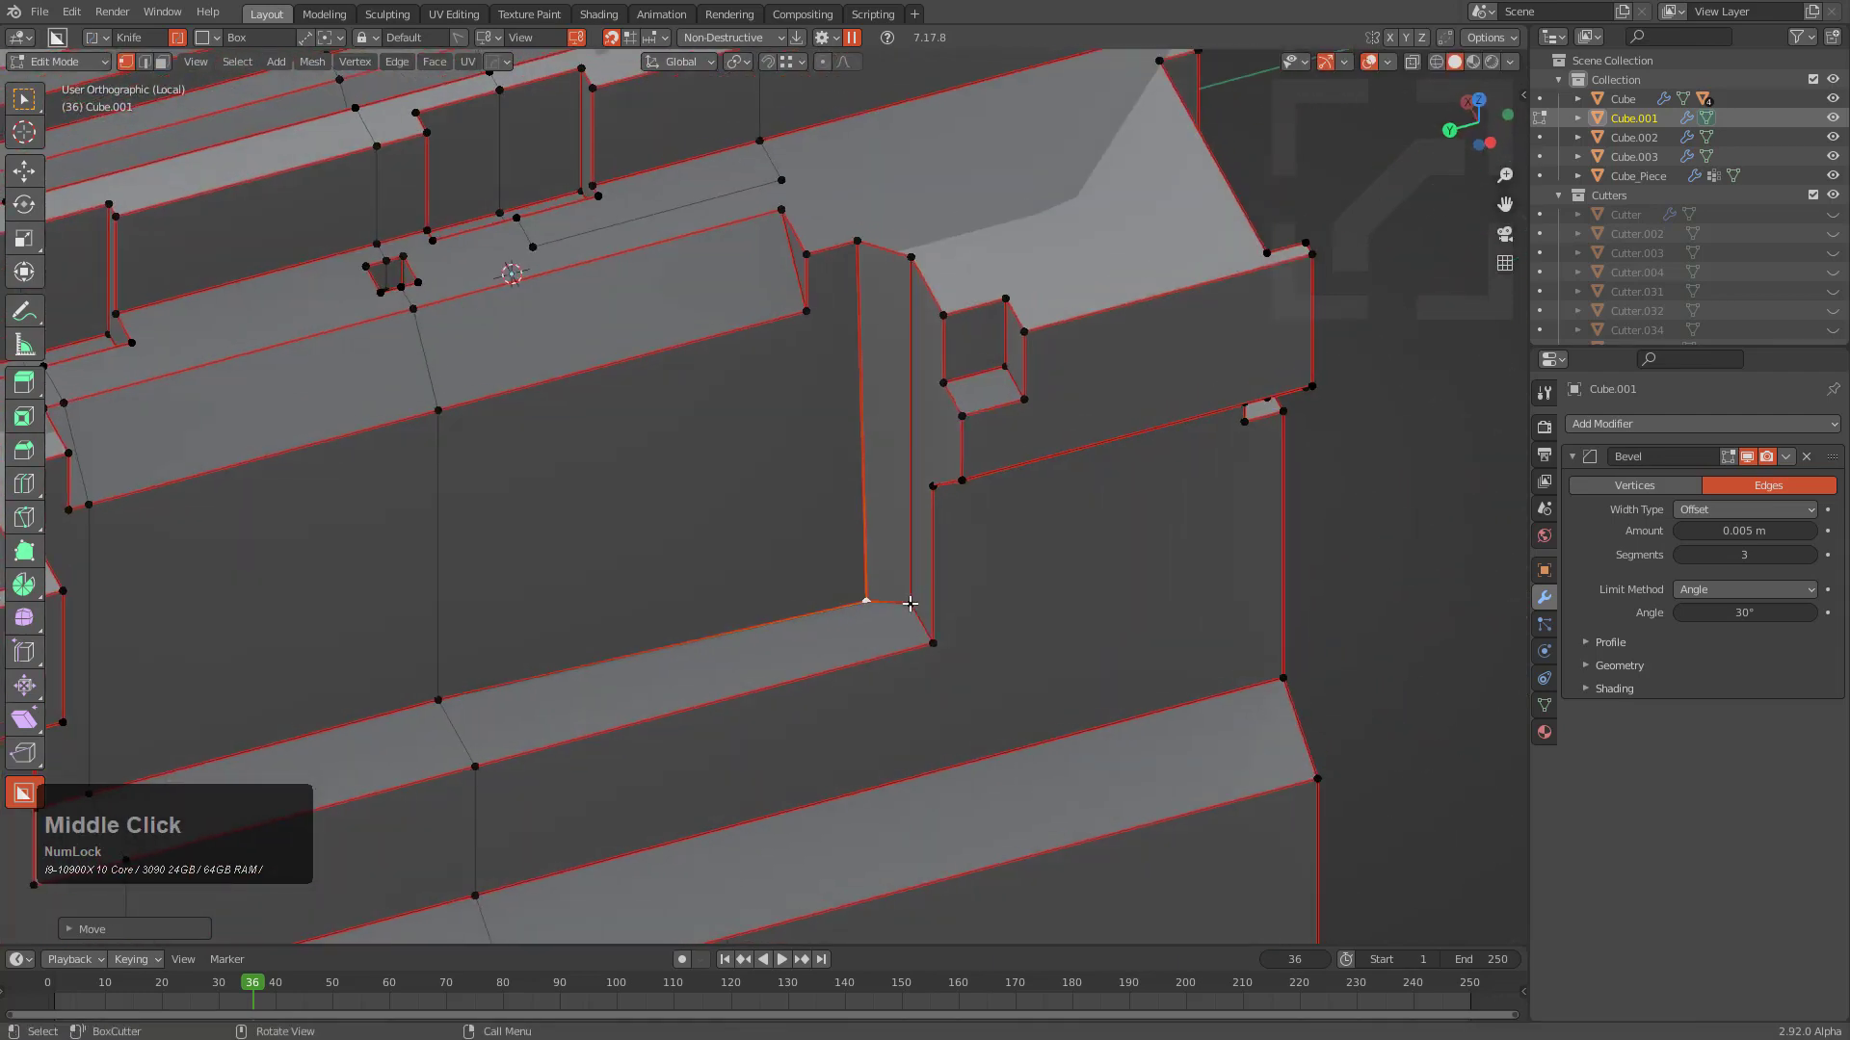
scroll(910, 603, up, 2)
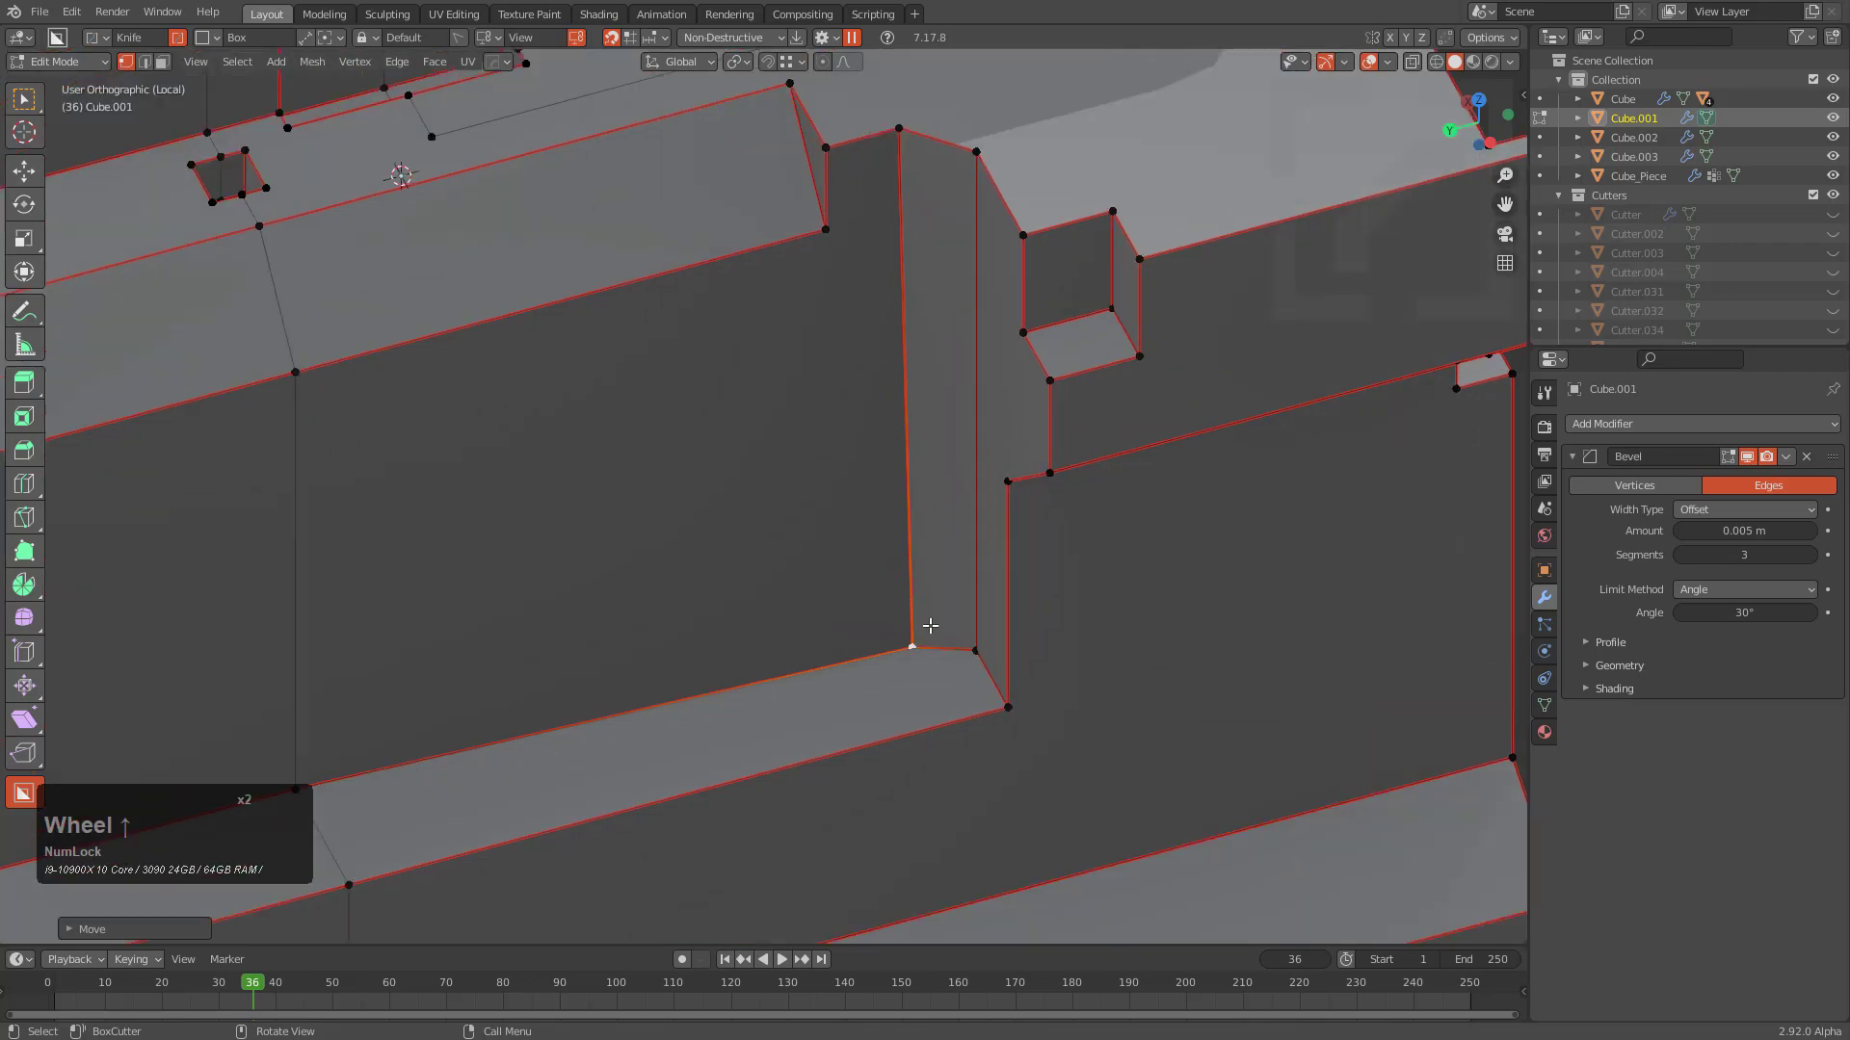
scroll(929, 625, down, 1)
key(x)
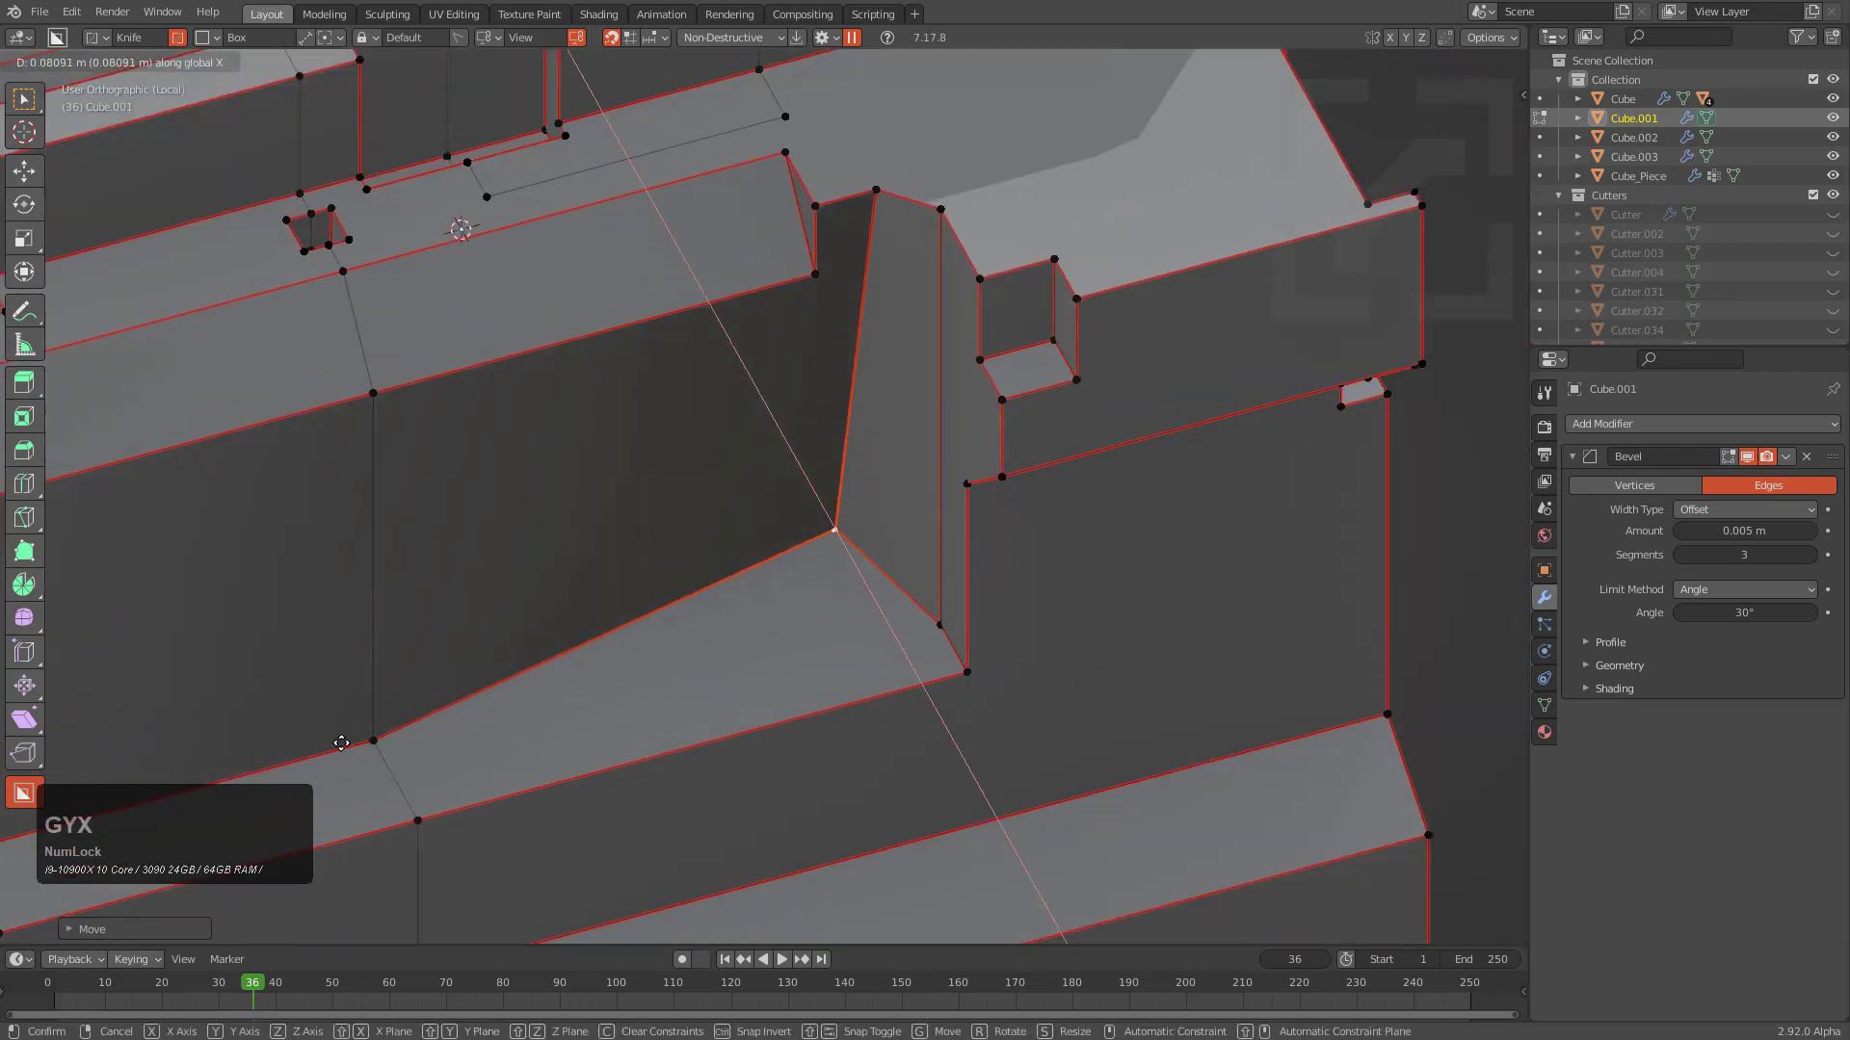
key(ctrl)
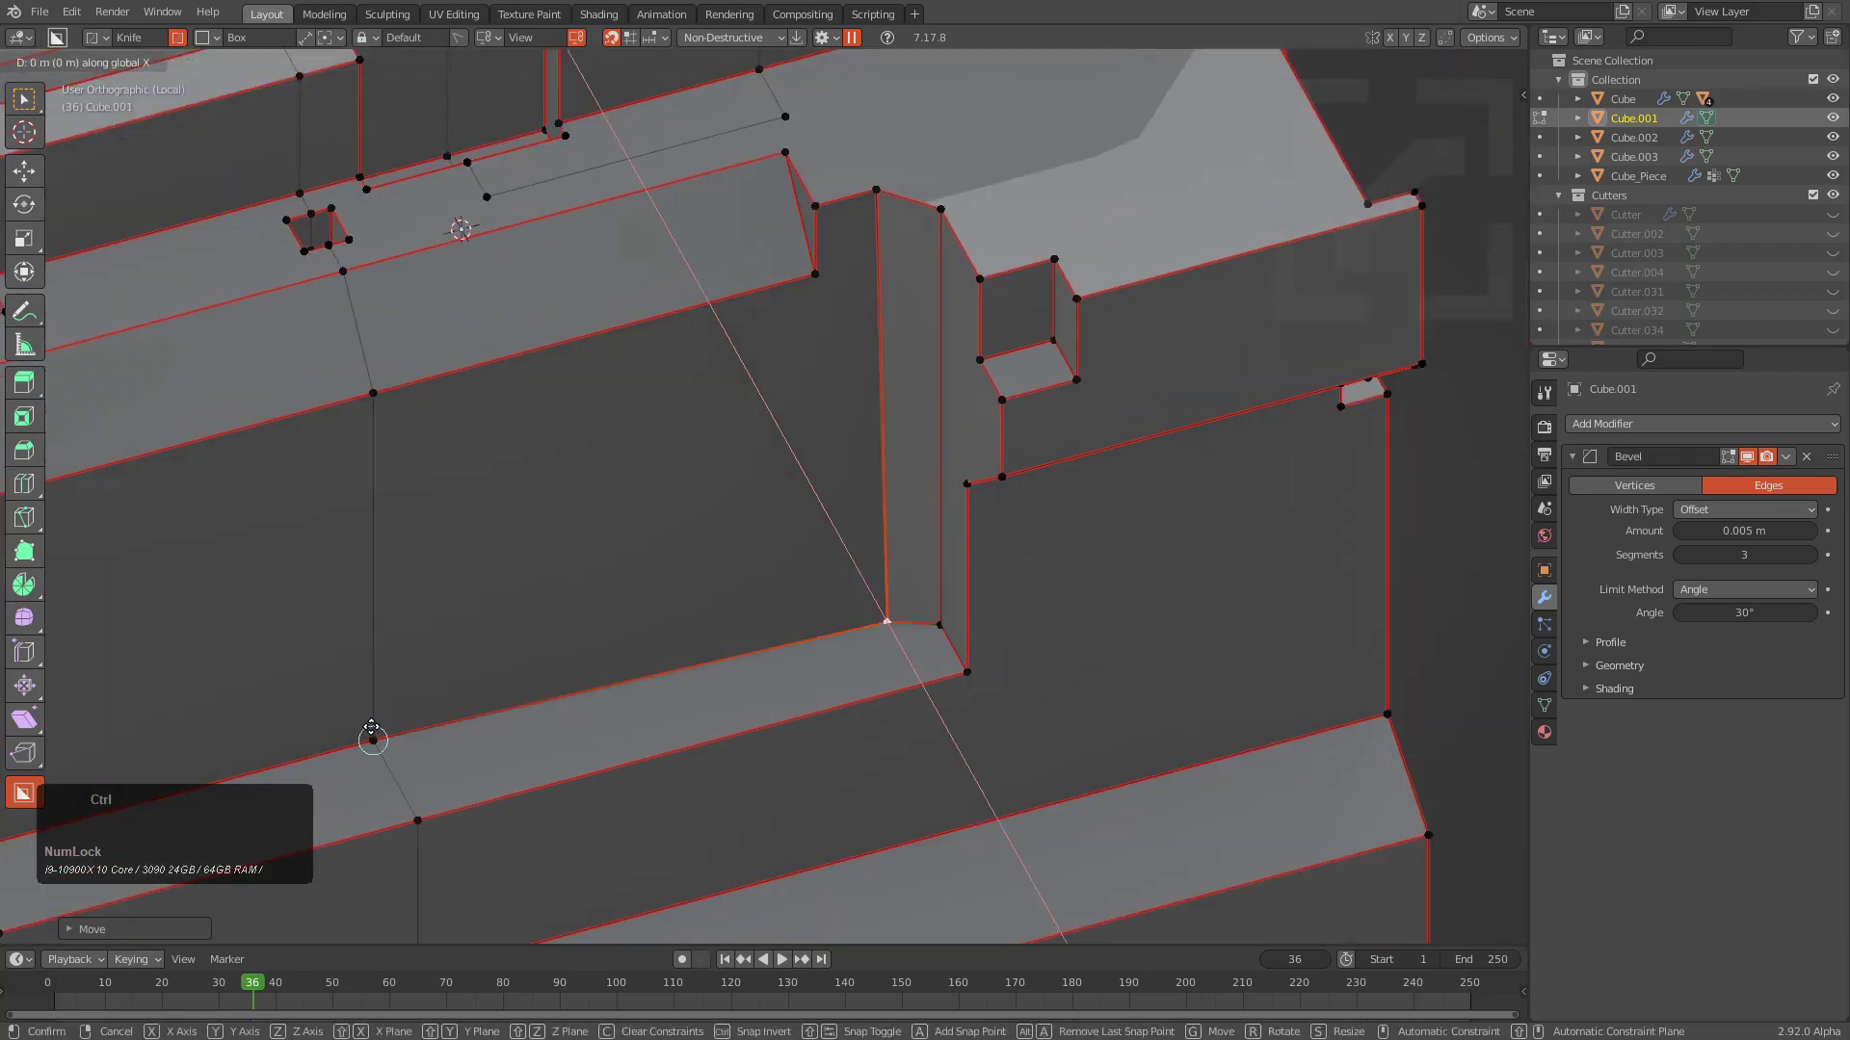
click(370, 722)
Refine the recess's lower corner vertex with one more snapped move and return to object mode
scroll(674, 664, down, 2)
middle_drag(673, 665, 950, 573)
key(g)
click(979, 479)
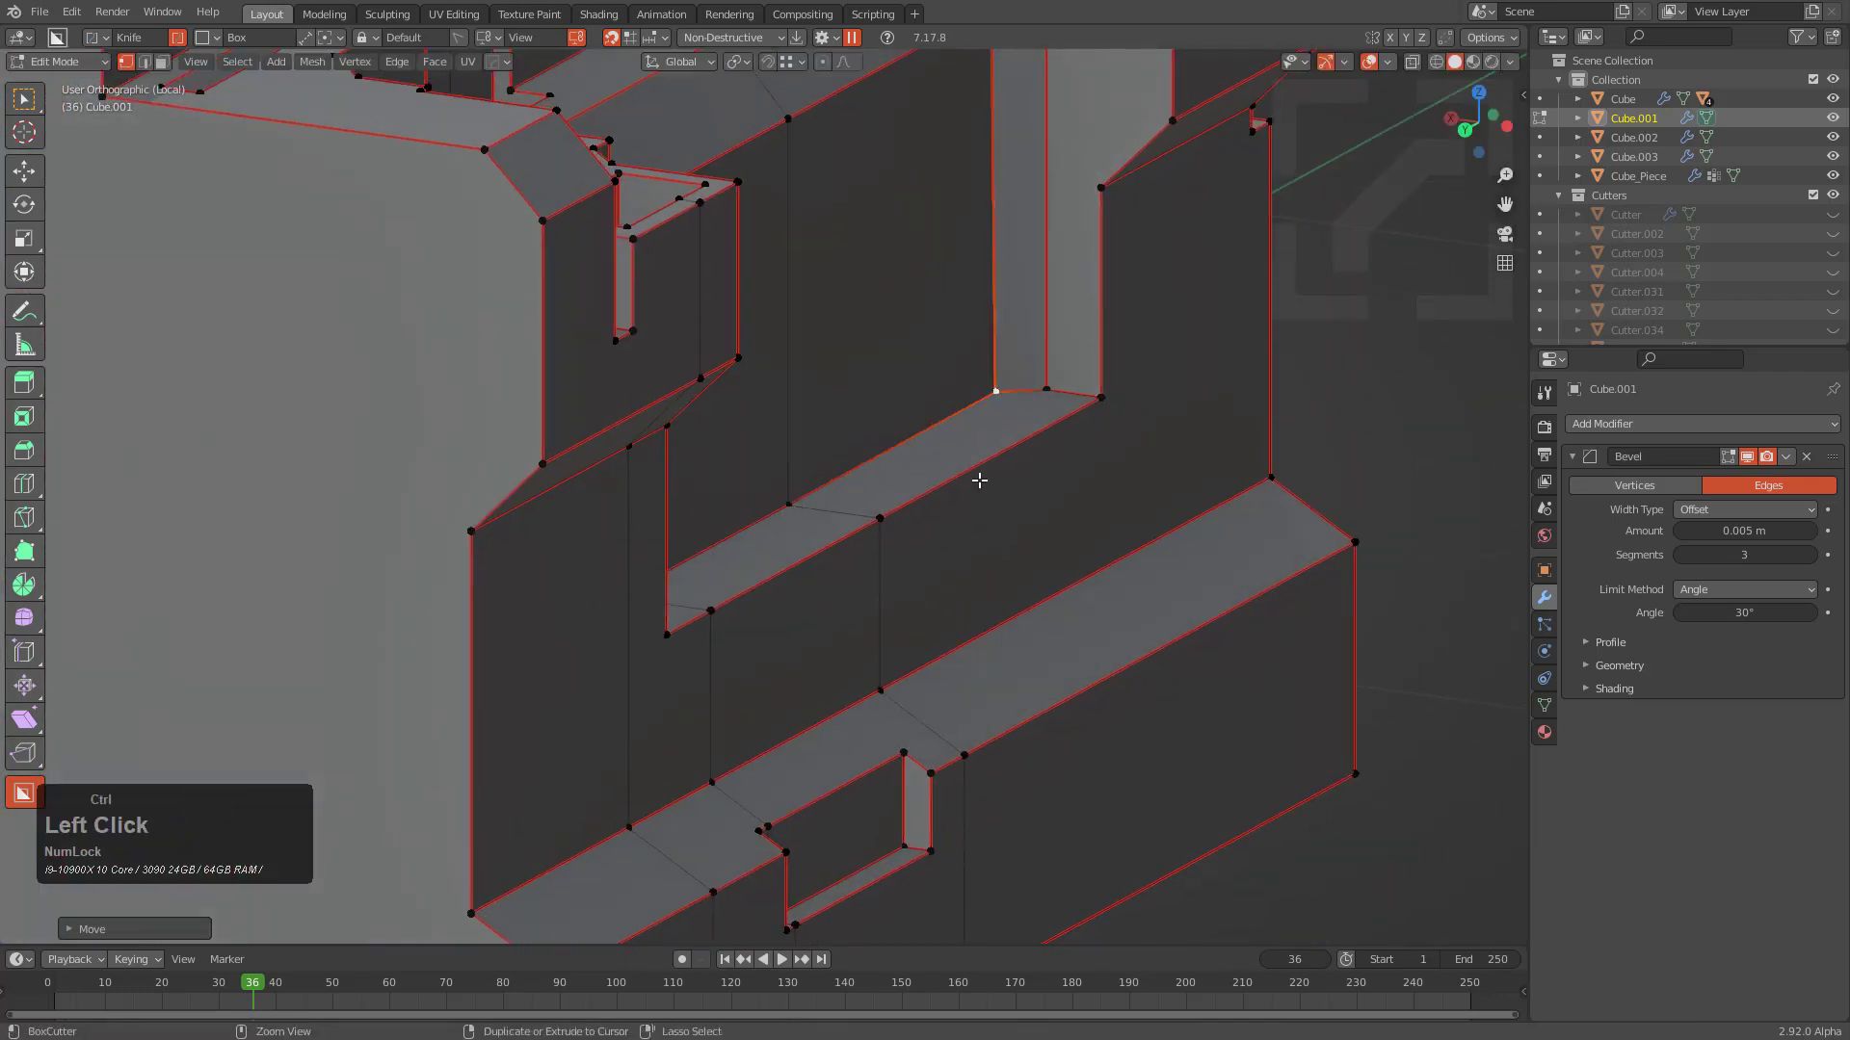
scroll(809, 511, down, 2)
middle_drag(765, 572, 992, 482)
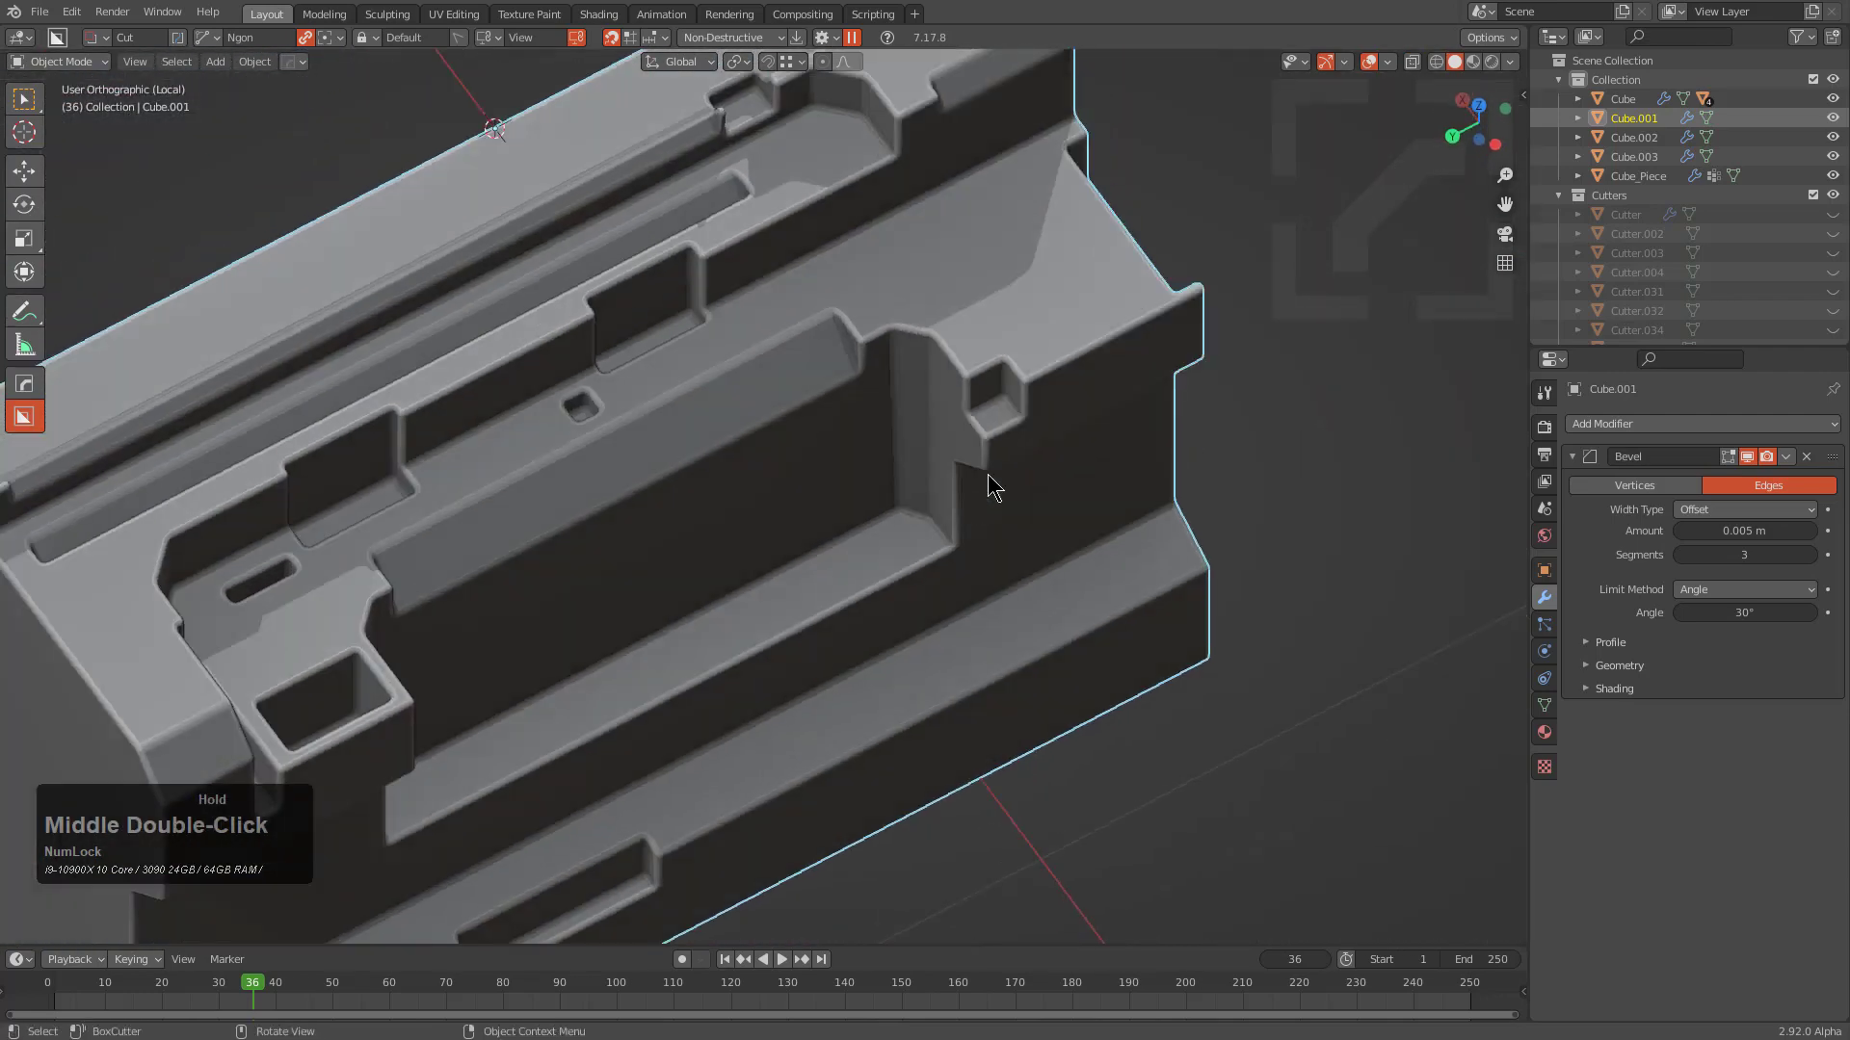
From the top view with X-ray, snap the recess corner's upper vertex along global Y onto the lower one and return to object mode
key(Tab)
scroll(1024, 404, up, 2)
middle_drag(1024, 404, 870, 545)
alt+scroll(870, 545, up, 1)
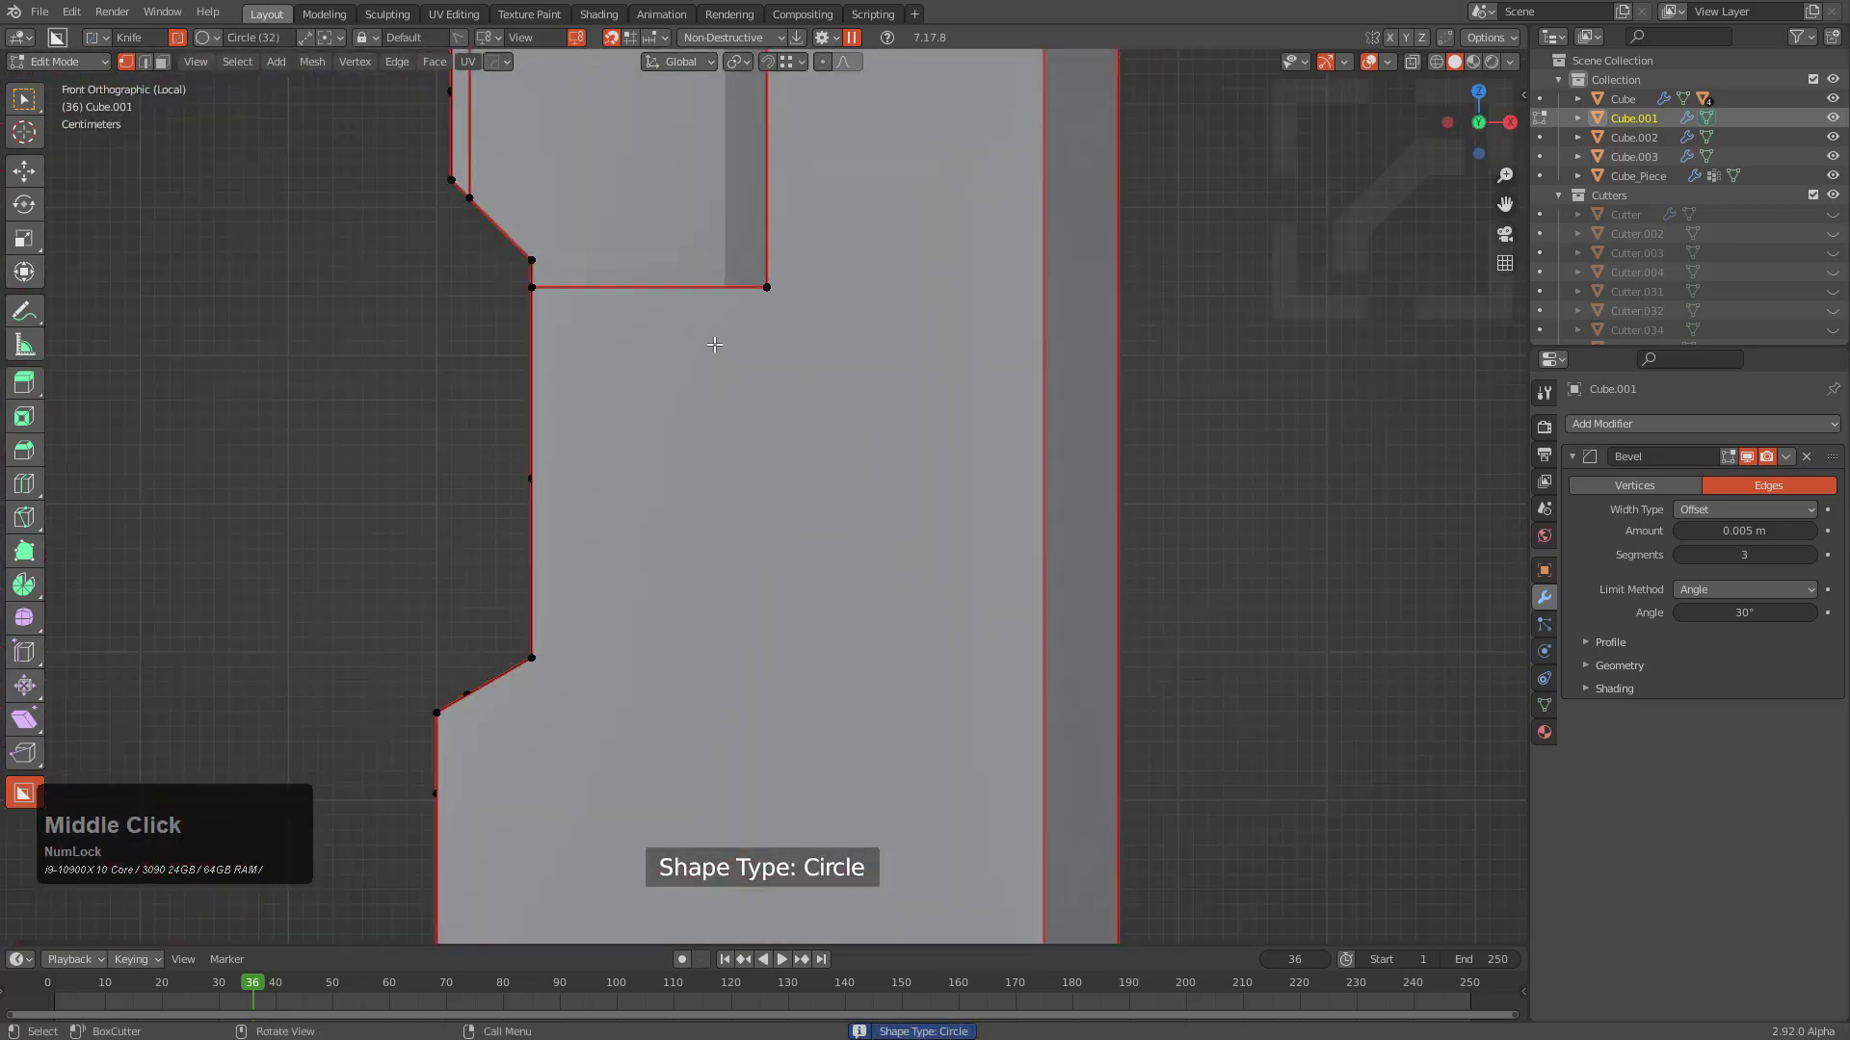
middle_drag(714, 344, 913, 421)
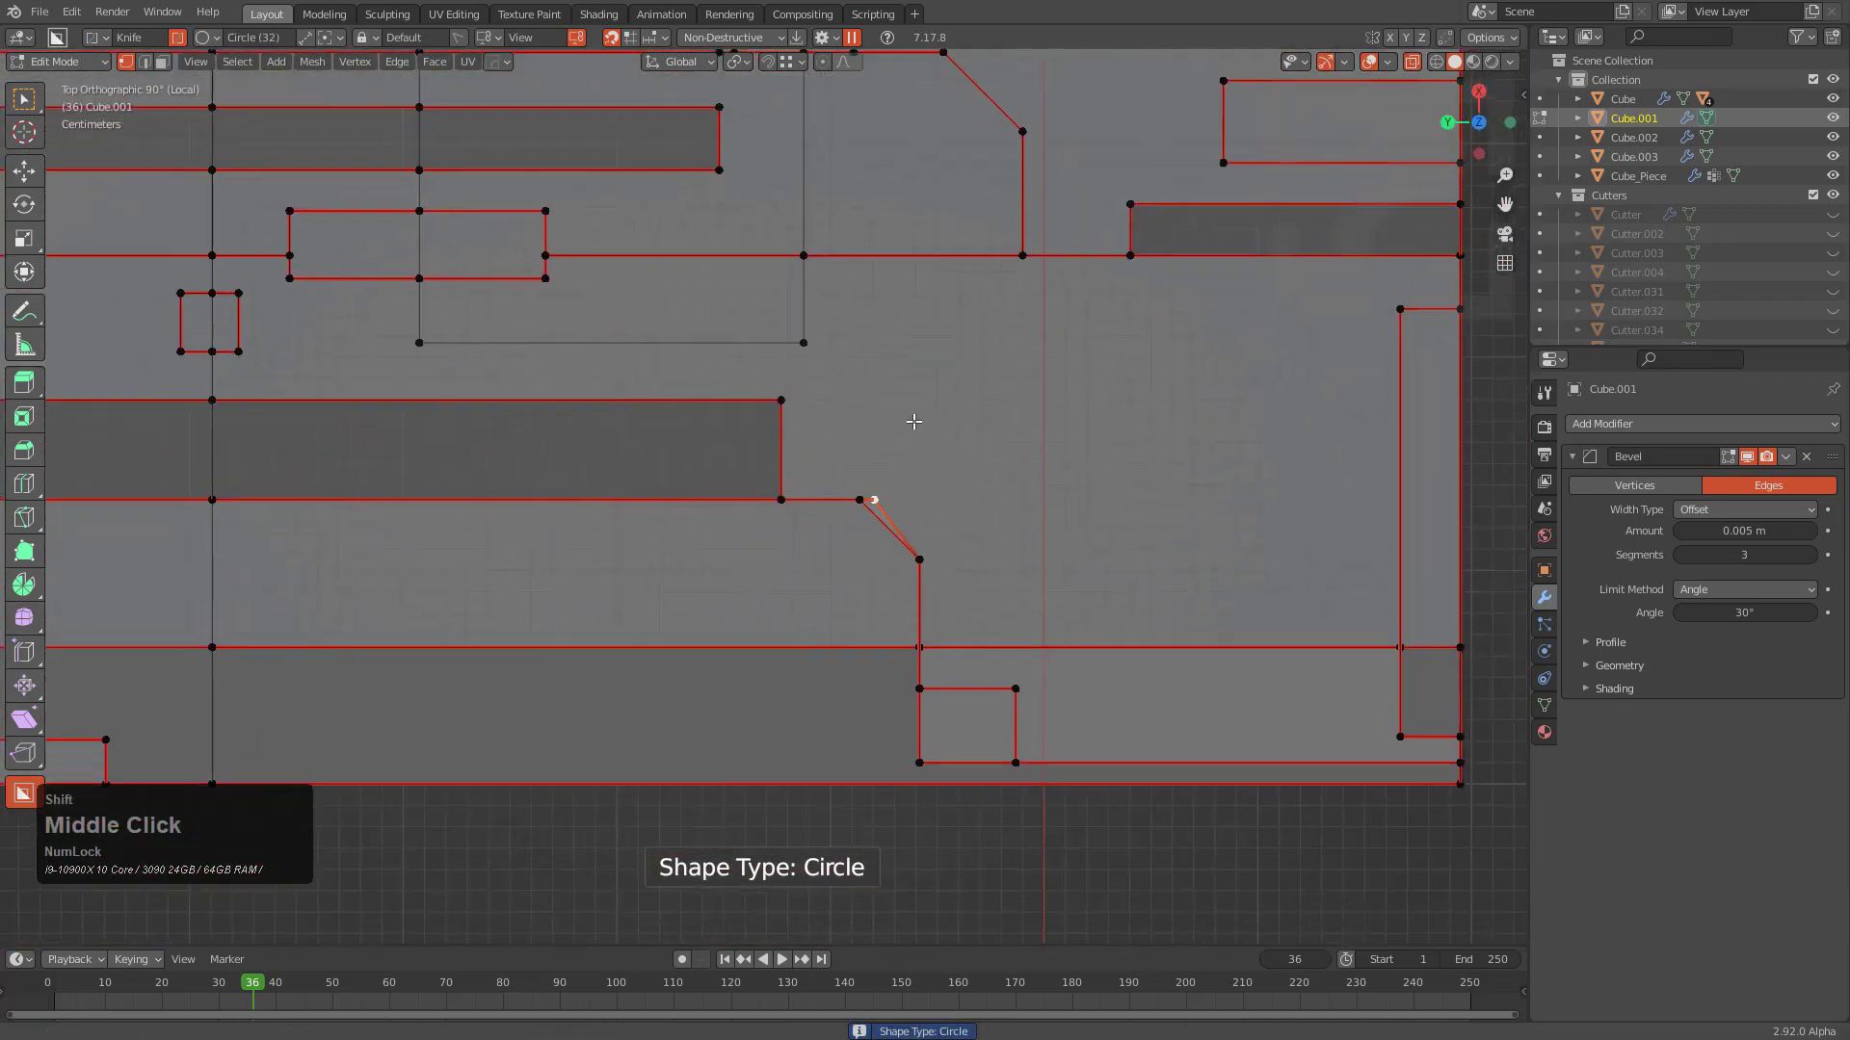
scroll(943, 488, up, 3)
key(g)
key(x)
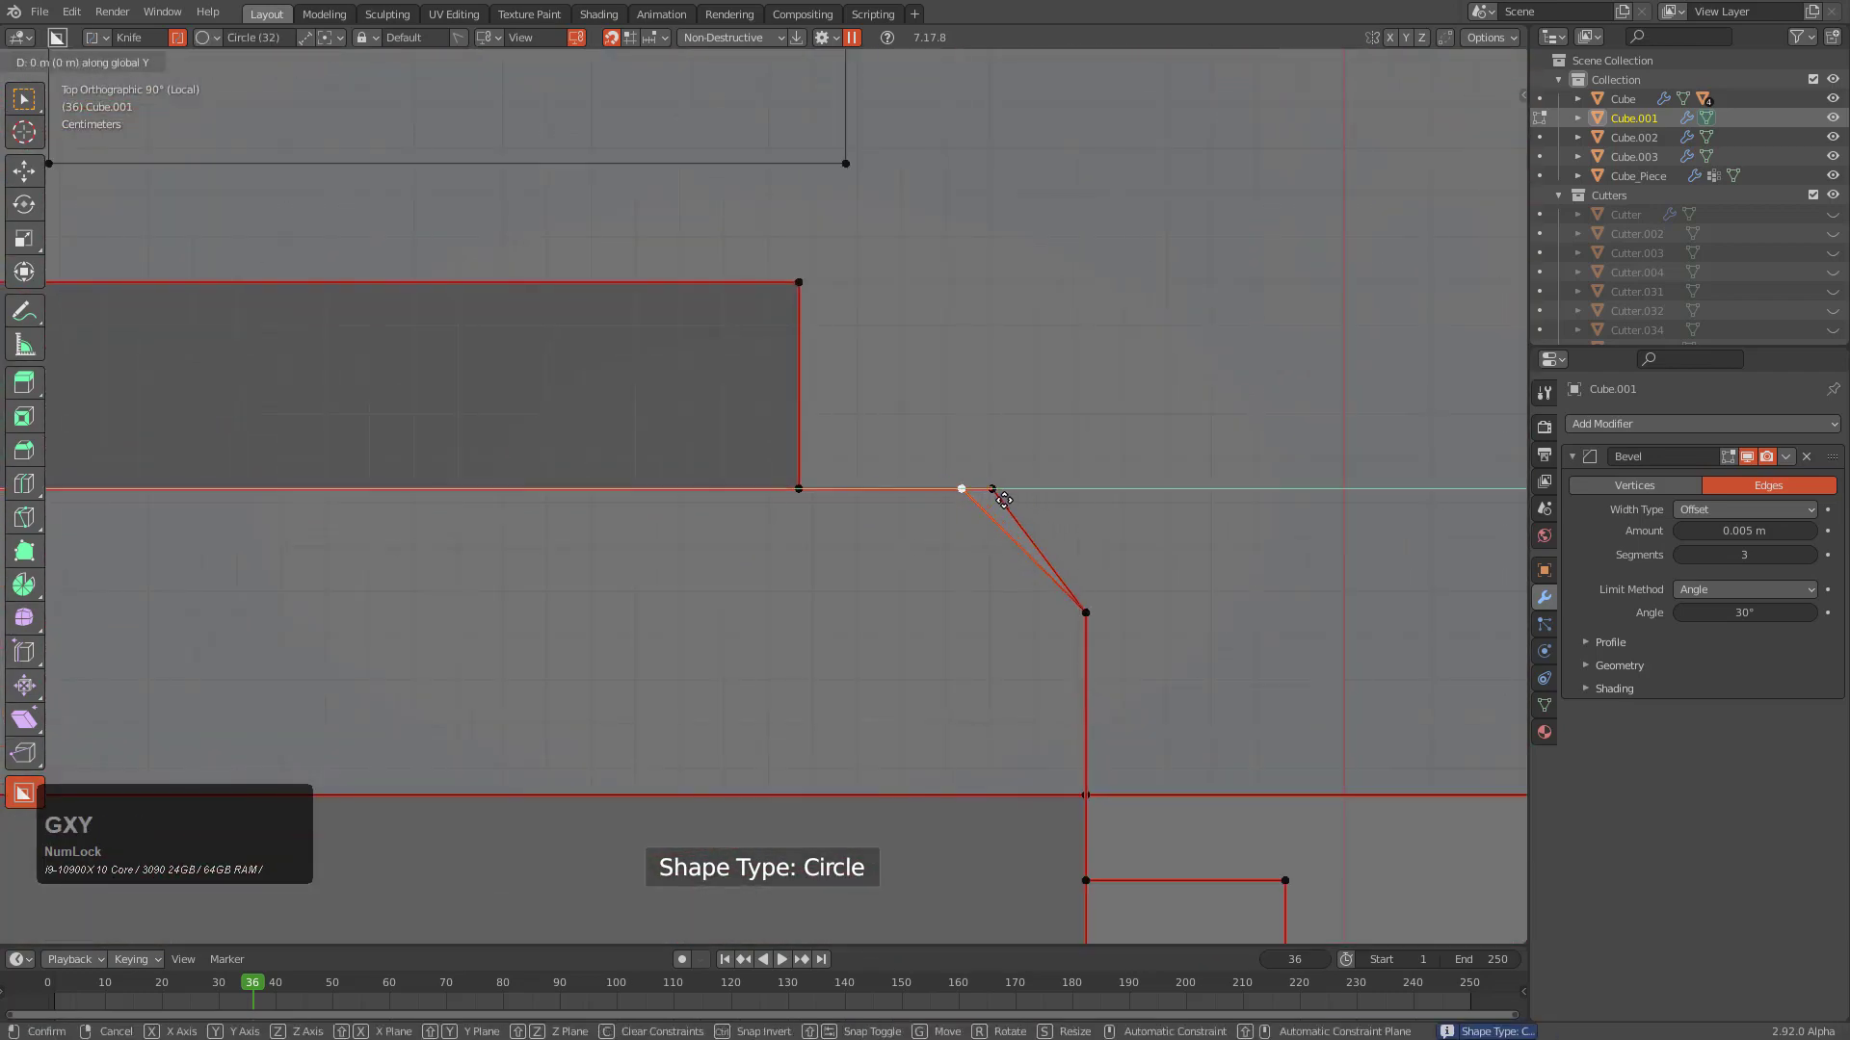
click(997, 483)
shift+middle_drag(1040, 569, 966, 432)
scroll(966, 432, down, 6)
key(Tab)
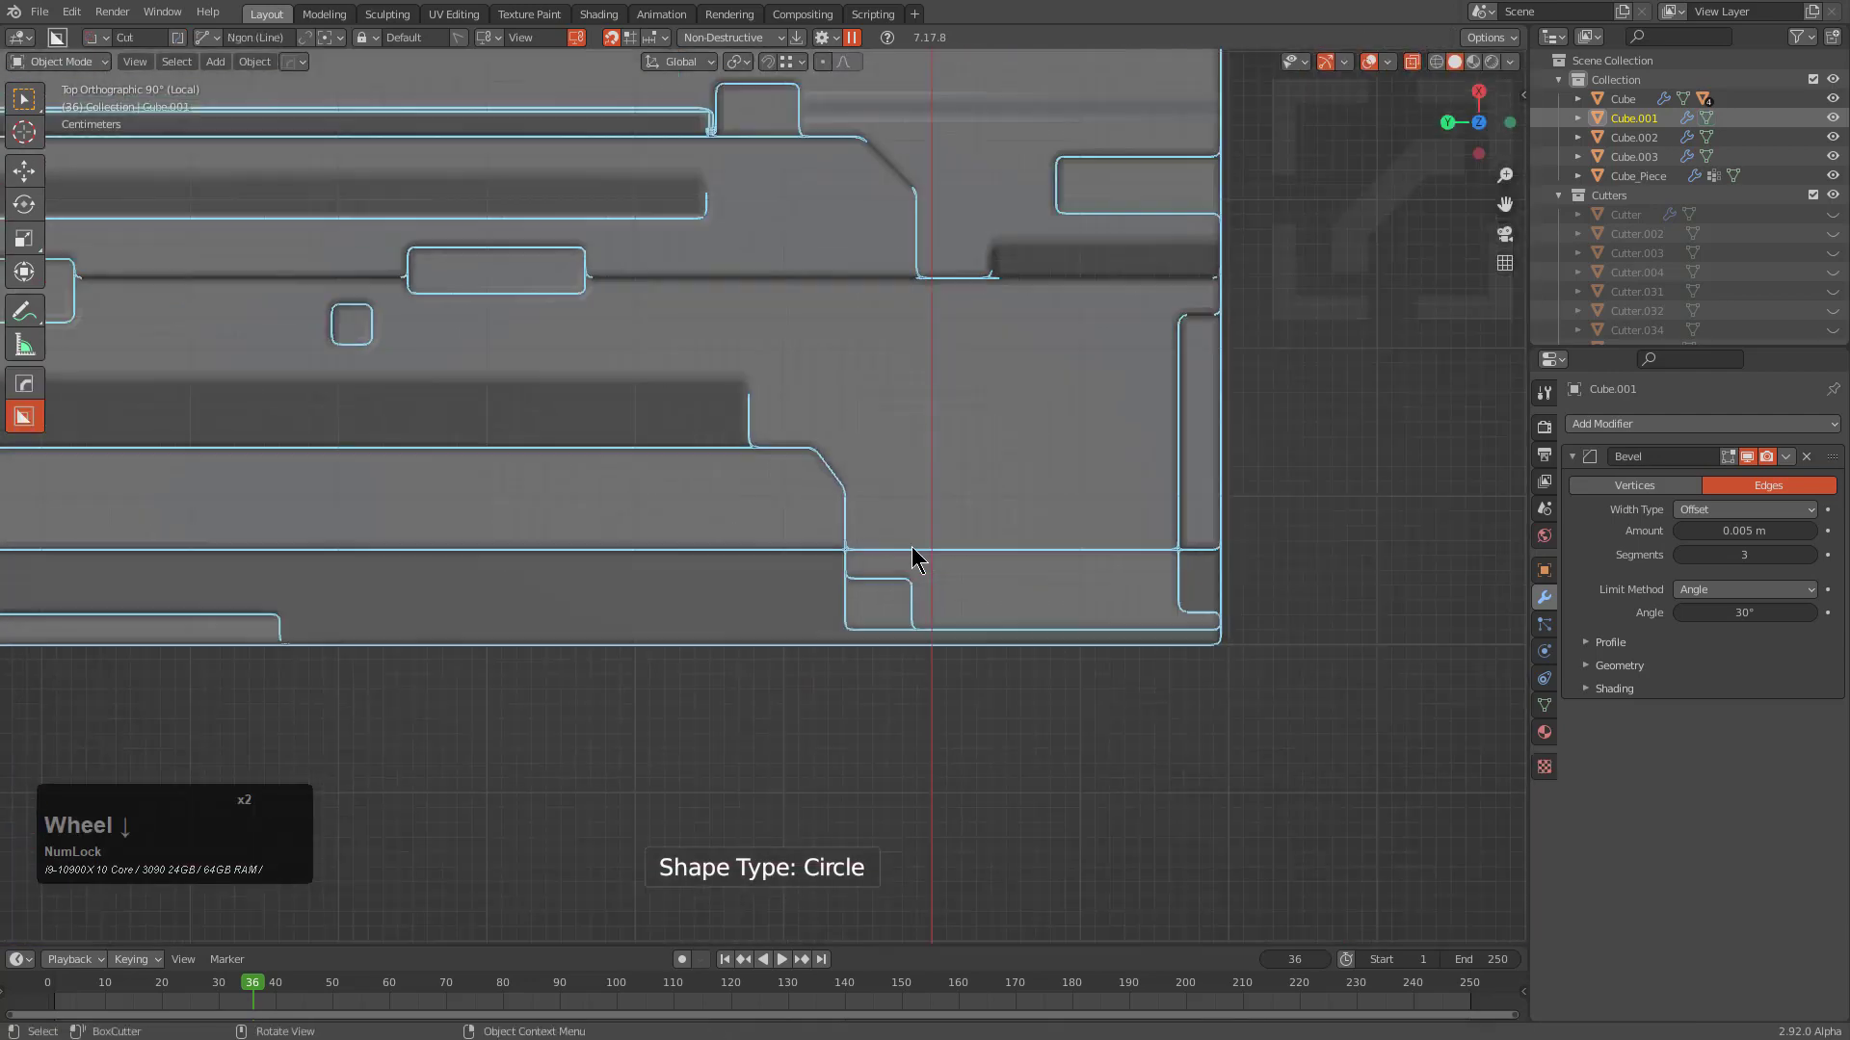
Inspect the repaired recess corner and the neighbouring ledge's bevels in object and edit mode
middle_drag(911, 546, 830, 376)
scroll(1011, 322, up, 2)
key(Tab)
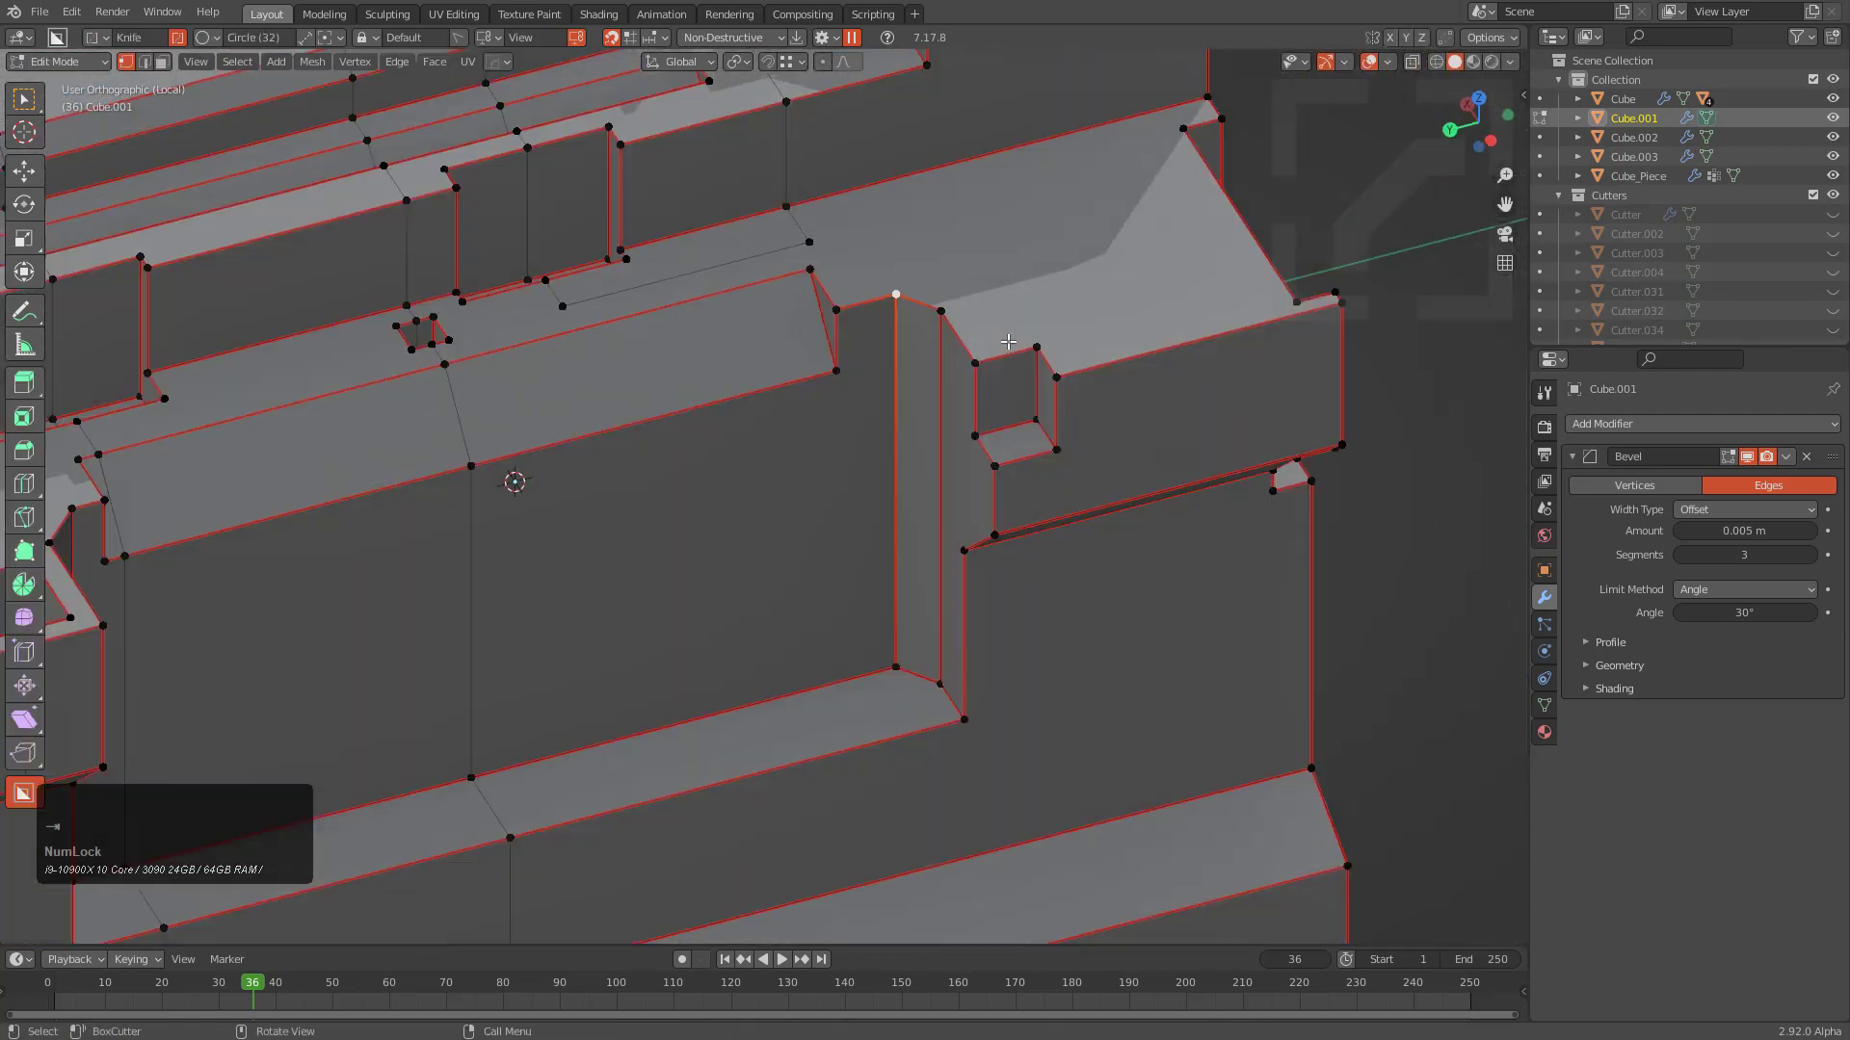
scroll(998, 375, down, 1)
middle_drag(998, 374, 924, 434)
key(Tab)
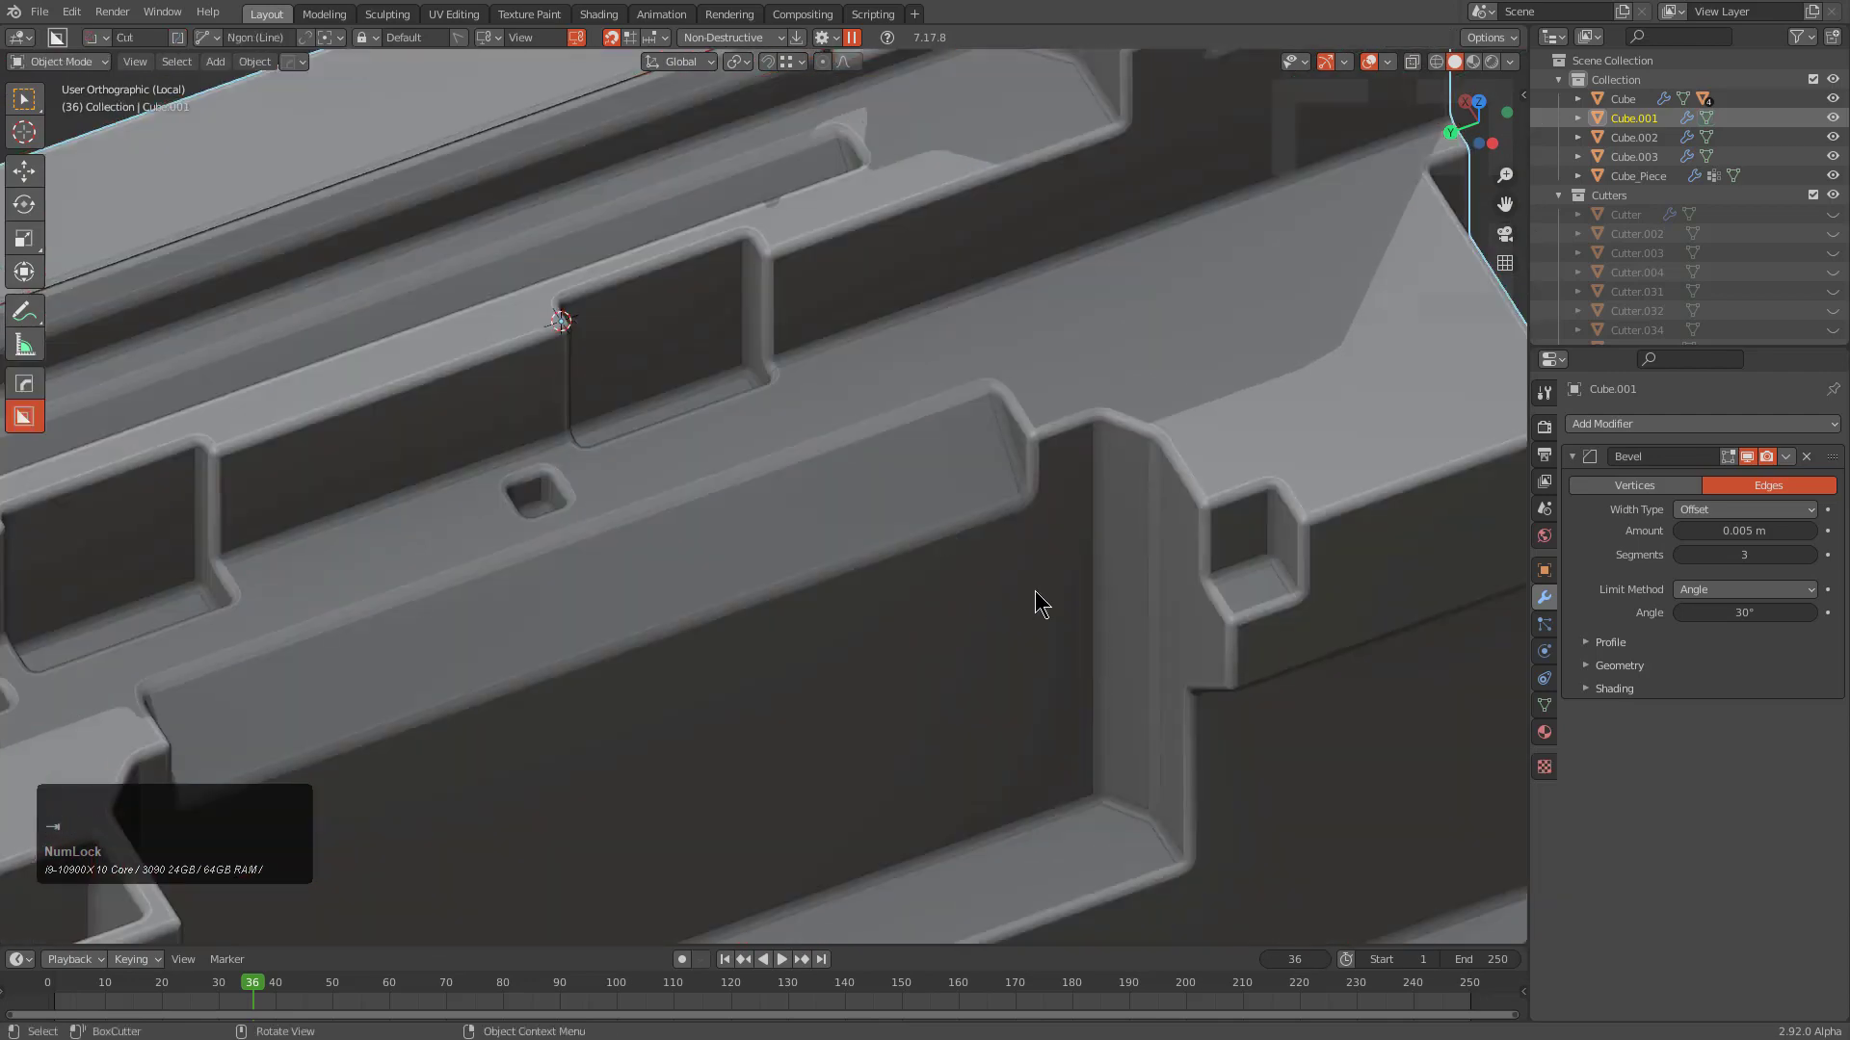
scroll(518, 562, up, 1)
scroll(928, 453, down, 2)
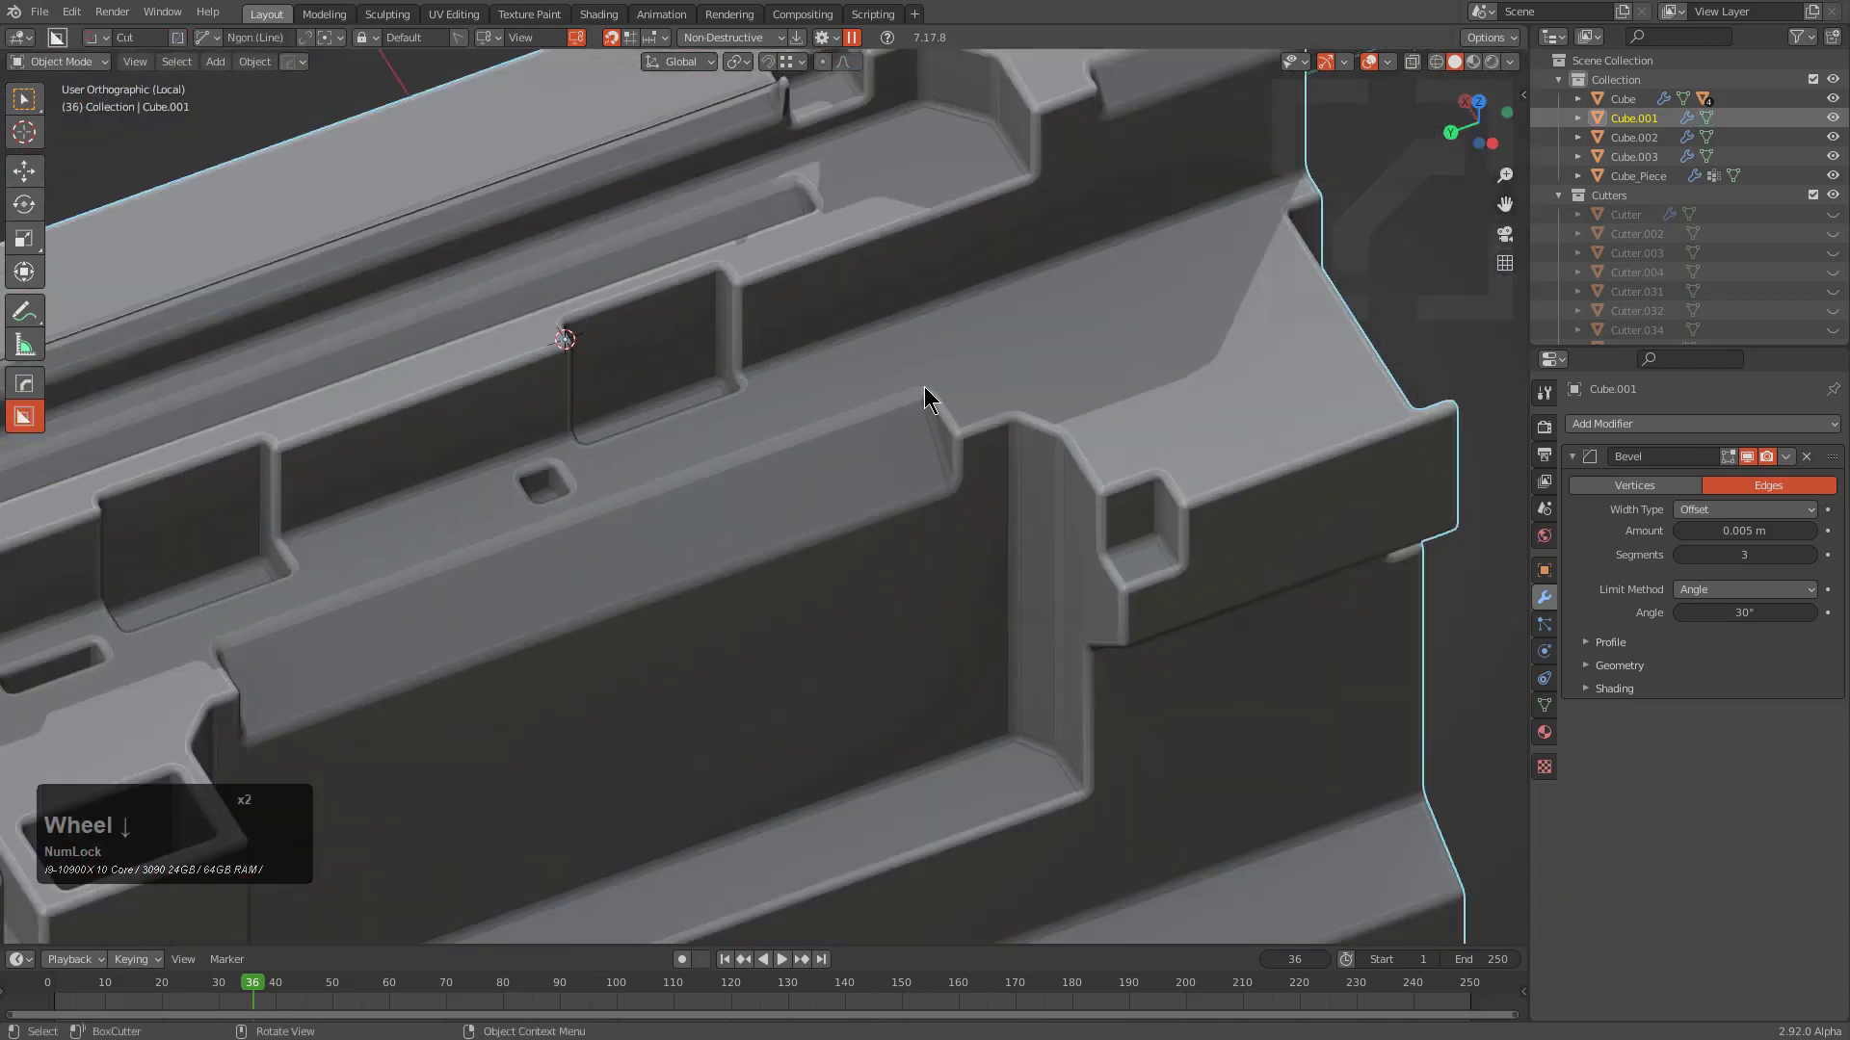
key(Tab)
scroll(867, 357, up, 2)
middle_drag(908, 417, 893, 591)
key(Tab)
Leave local view to bring back the whole model and select the Cube block
scroll(1007, 481, down, 3)
scroll(857, 386, down, 3)
key(KP_Divide)
alt+scroll(896, 452, down, 5)
scroll(826, 449, down, 2)
scroll(830, 454, up, 5)
click(846, 474)
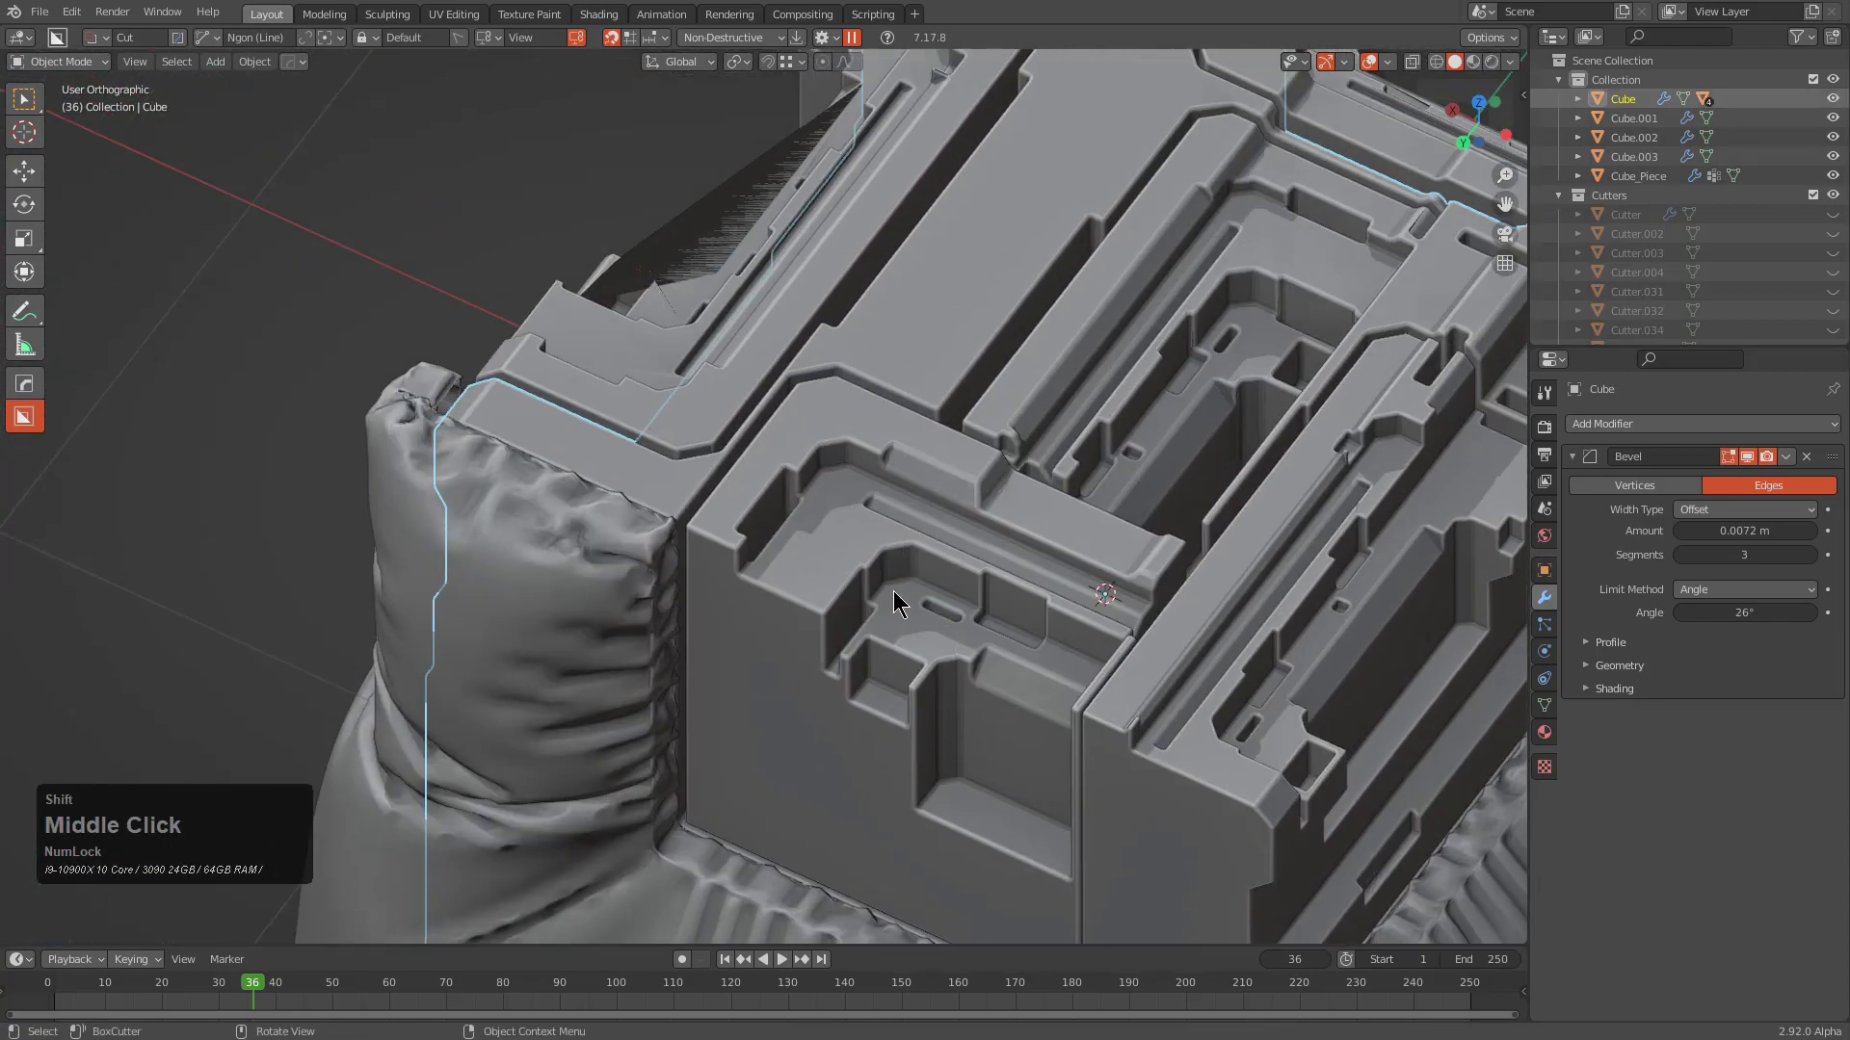
Check which blocks are separate by selecting Cube.003, Cube.002 and Cube in turn, trial-moving each and cancelling the move
scroll(842, 517, down, 2)
middle_drag(842, 517, 829, 482)
click(499, 472)
key(g)
right_click(949, 445)
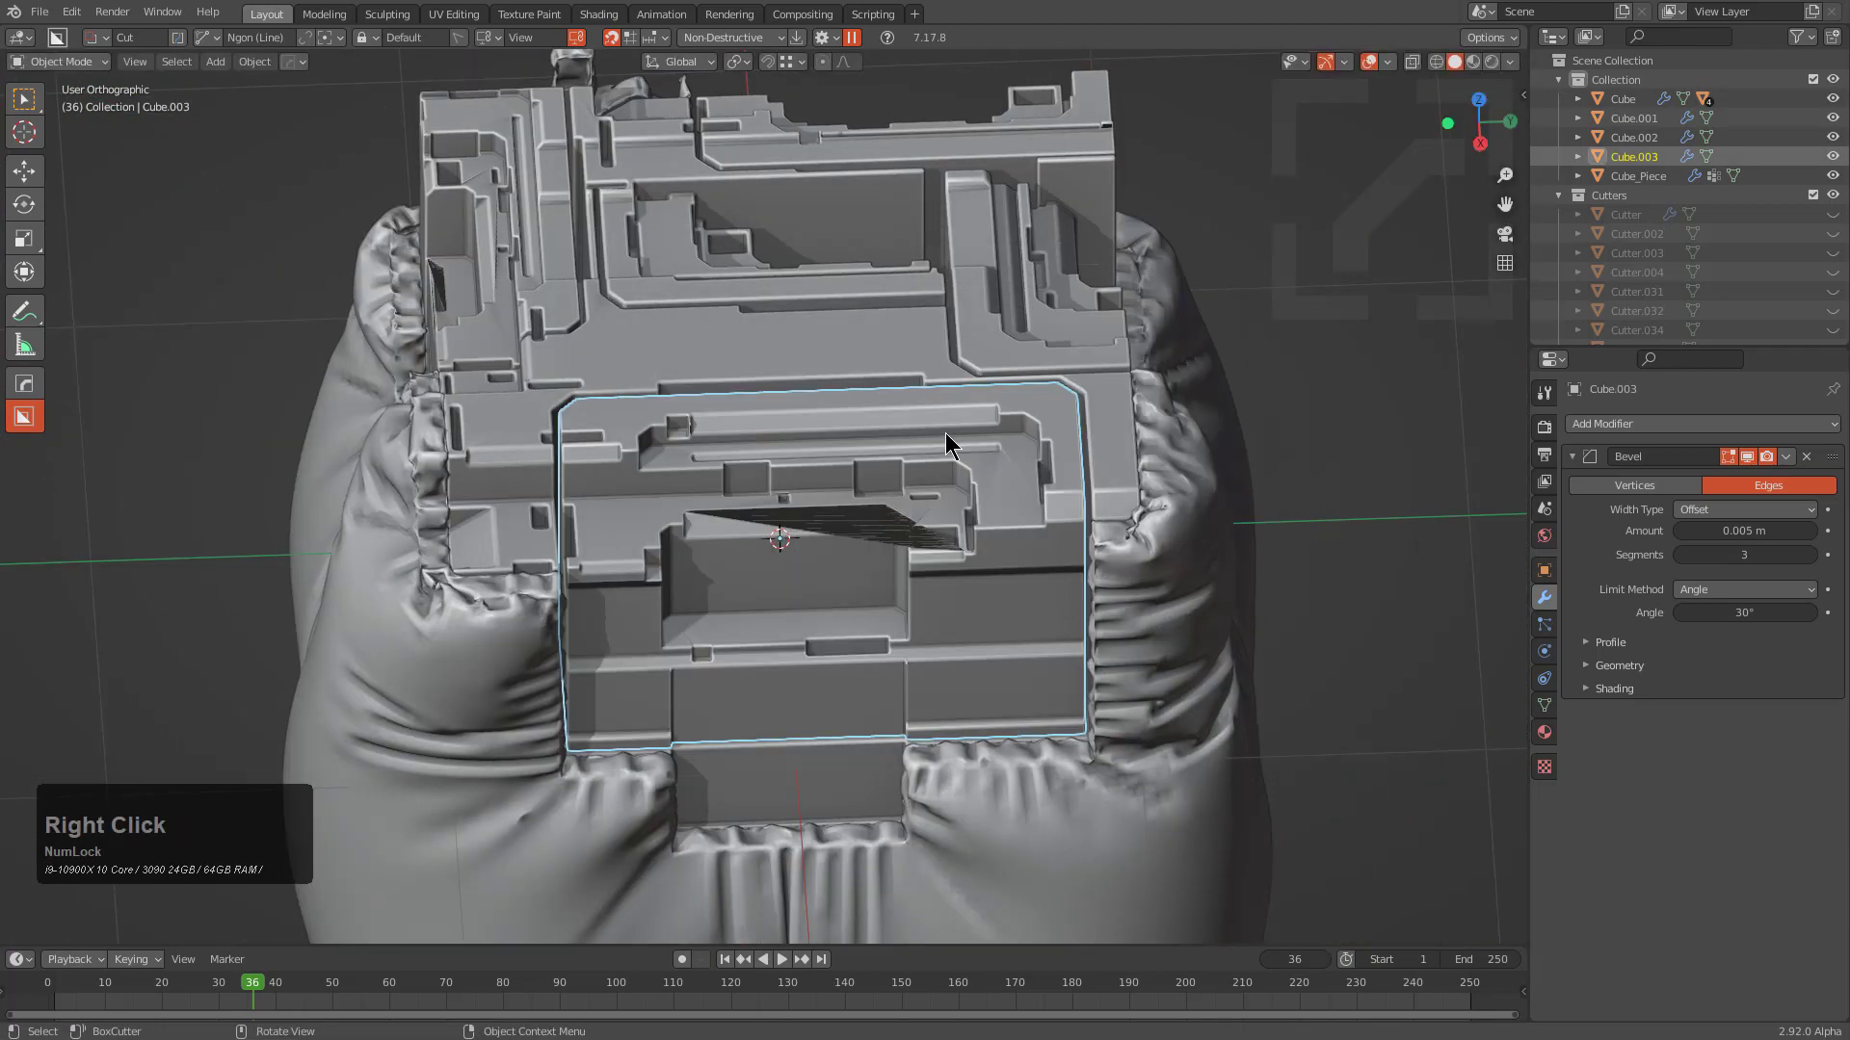
click(481, 240)
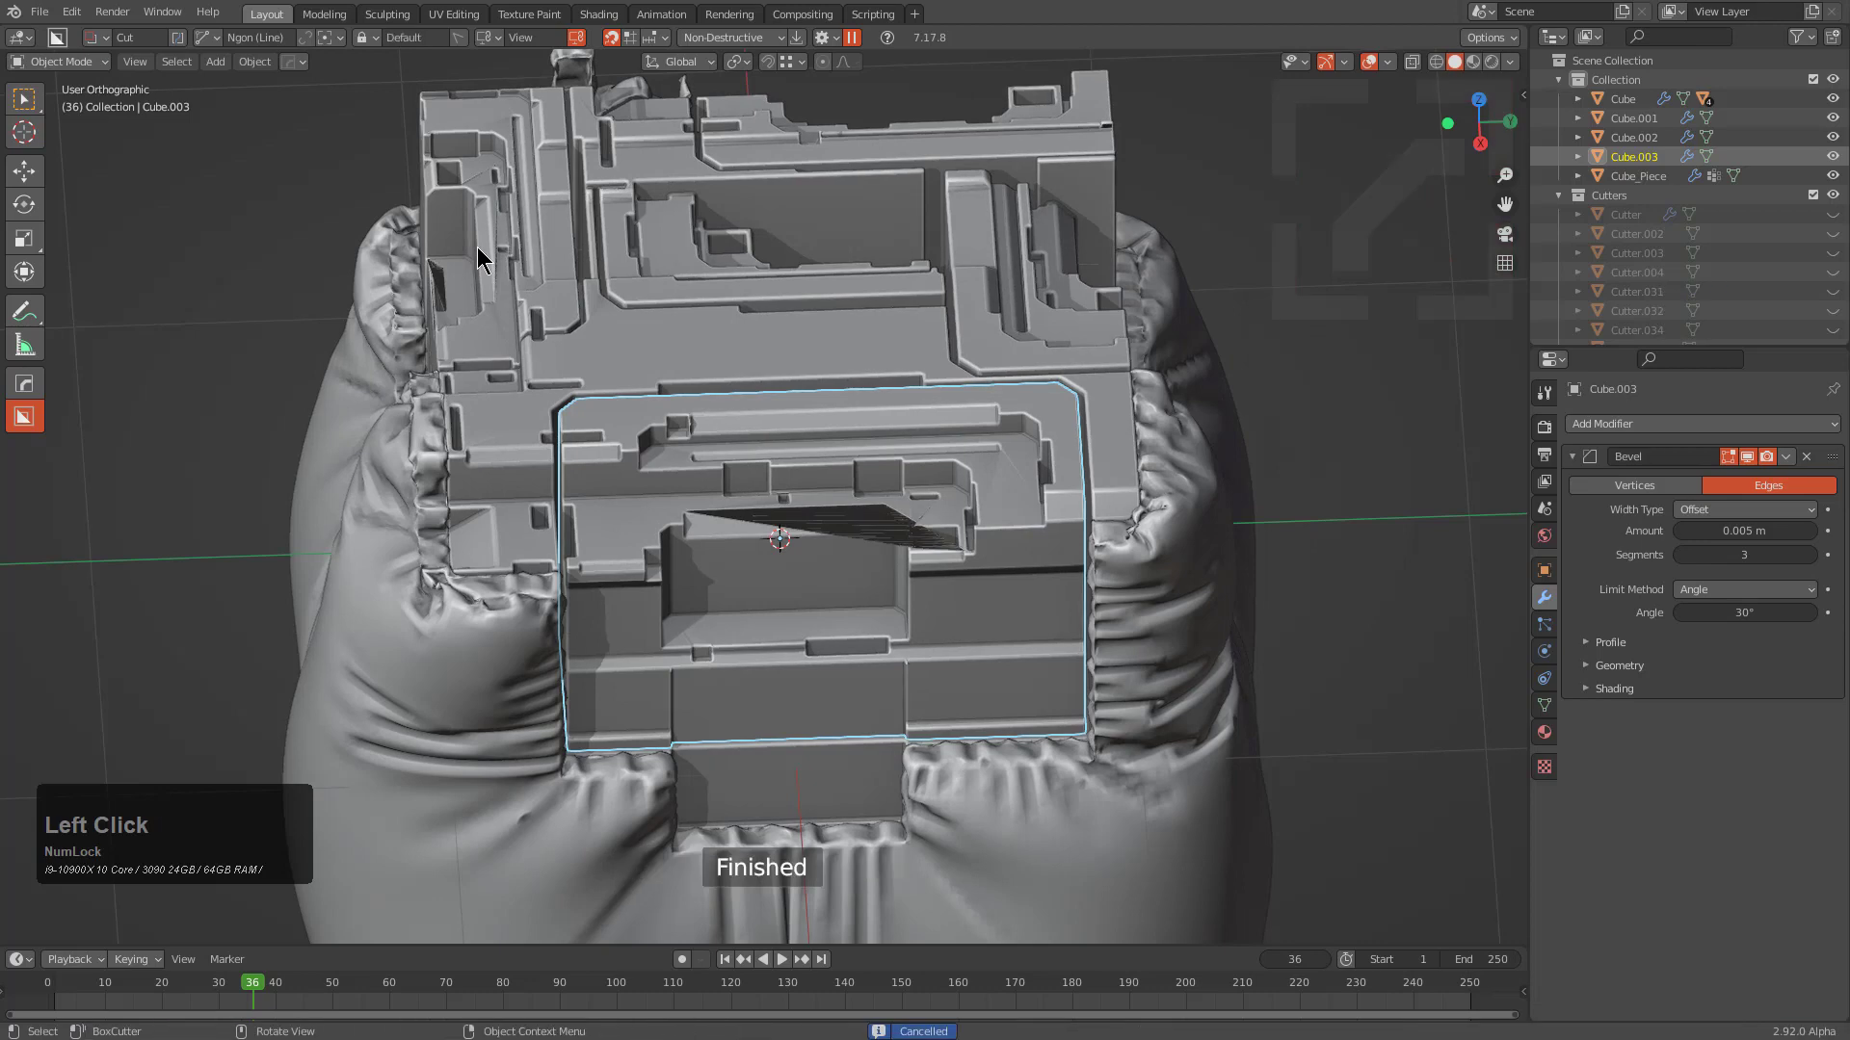
key(g)
right_click(399, 262)
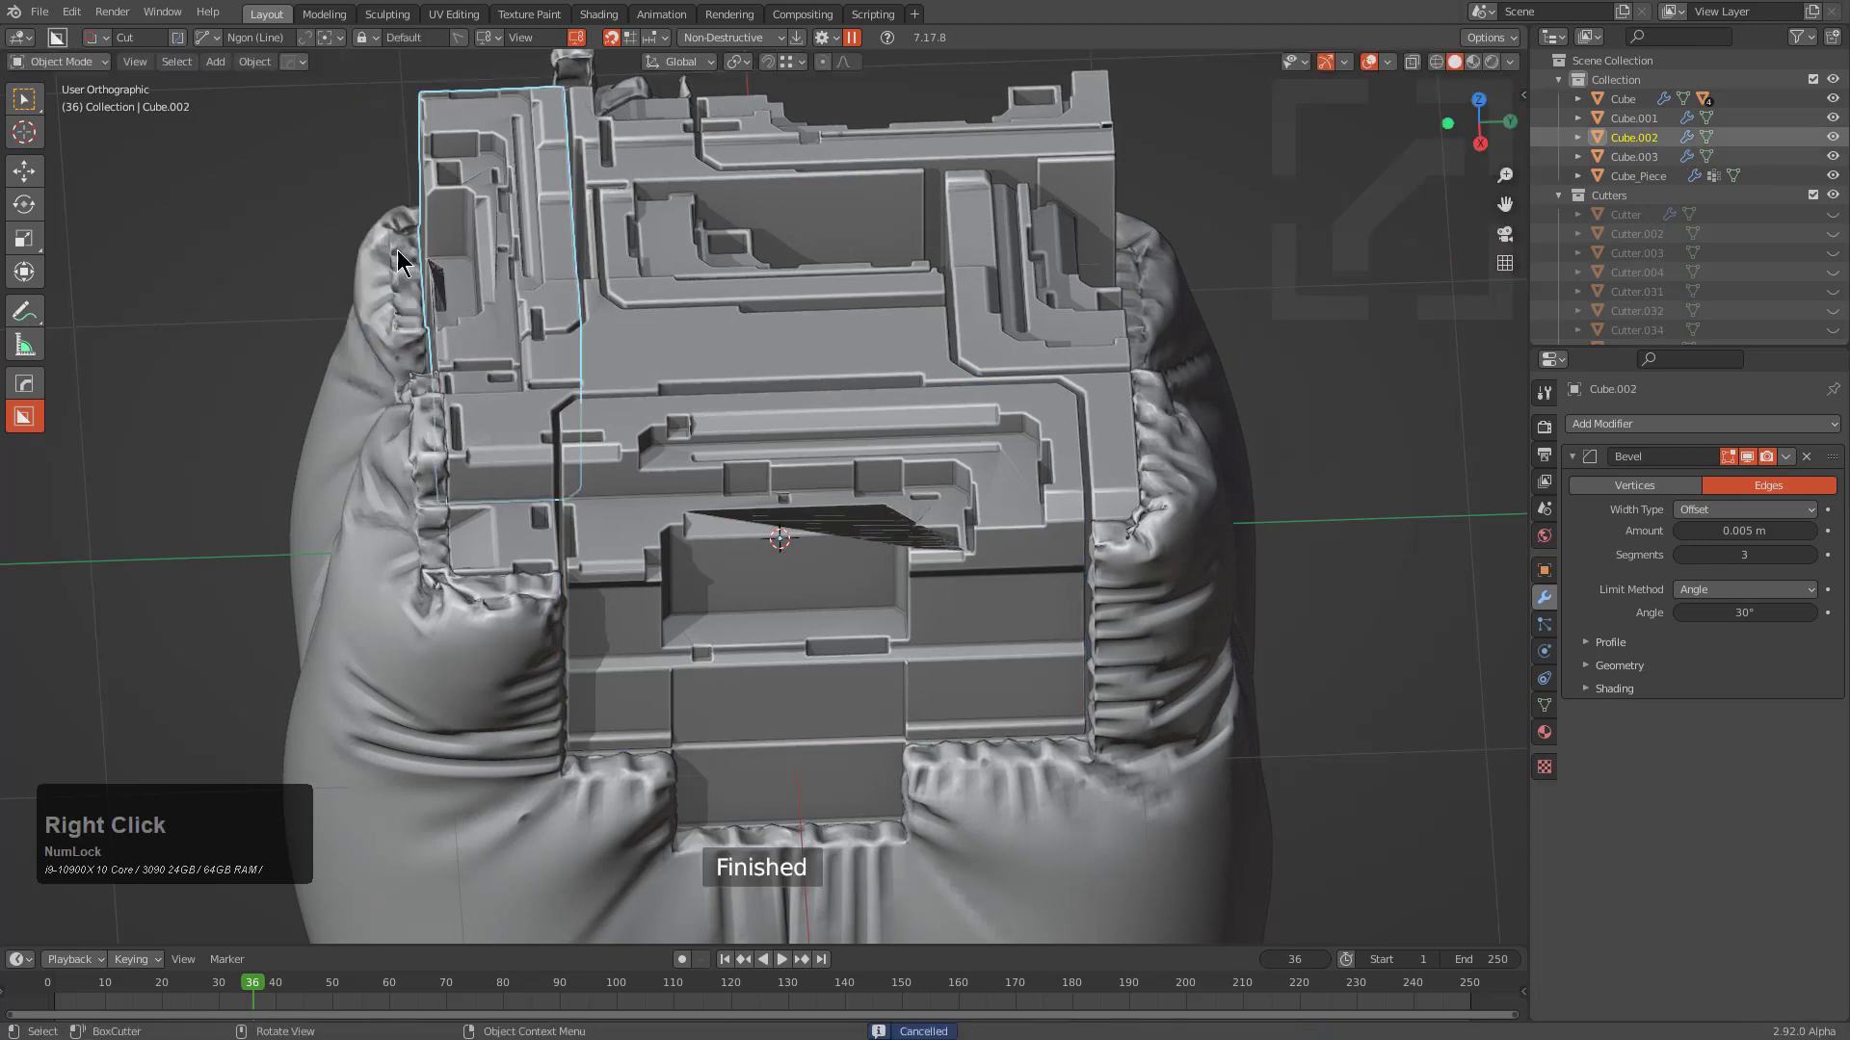
click(583, 197)
key(g)
right_click(559, 280)
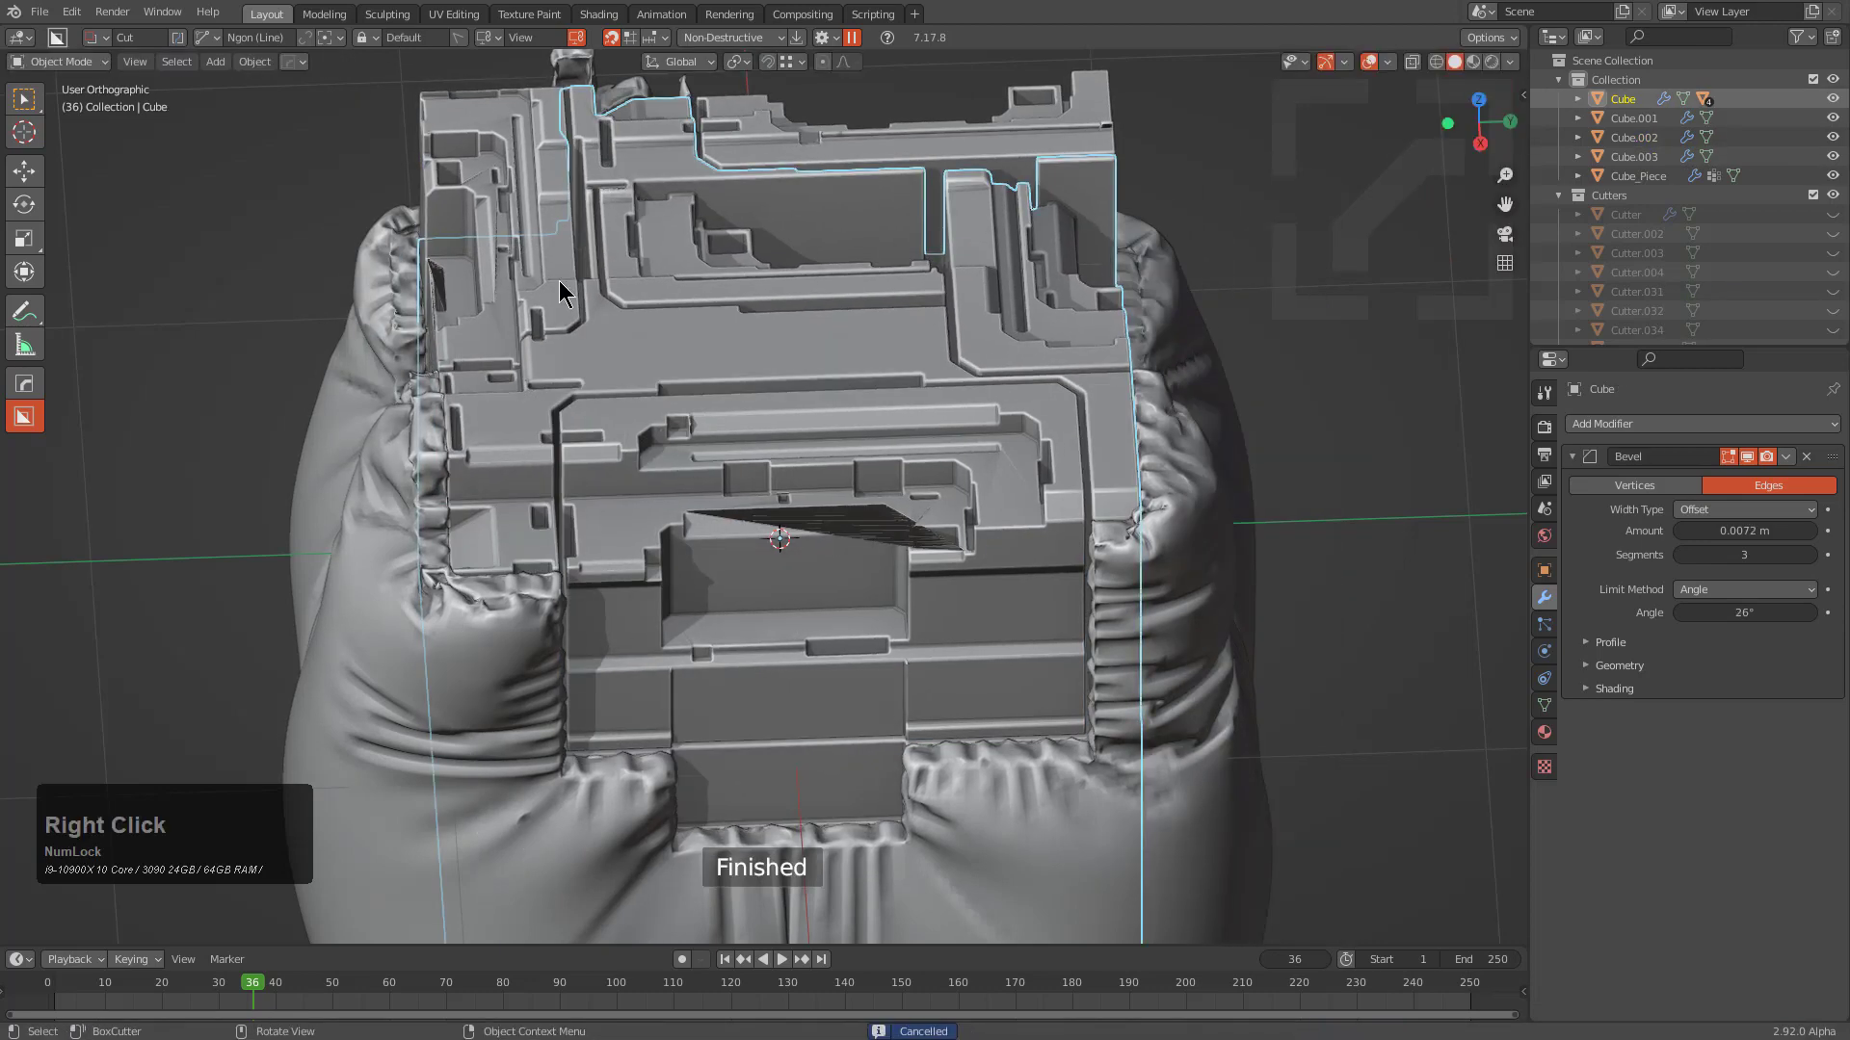
Isolate the Cube.003 block in local view and look at it from the top
click(893, 651)
key(KP_Divide)
scroll(896, 518, up, 3)
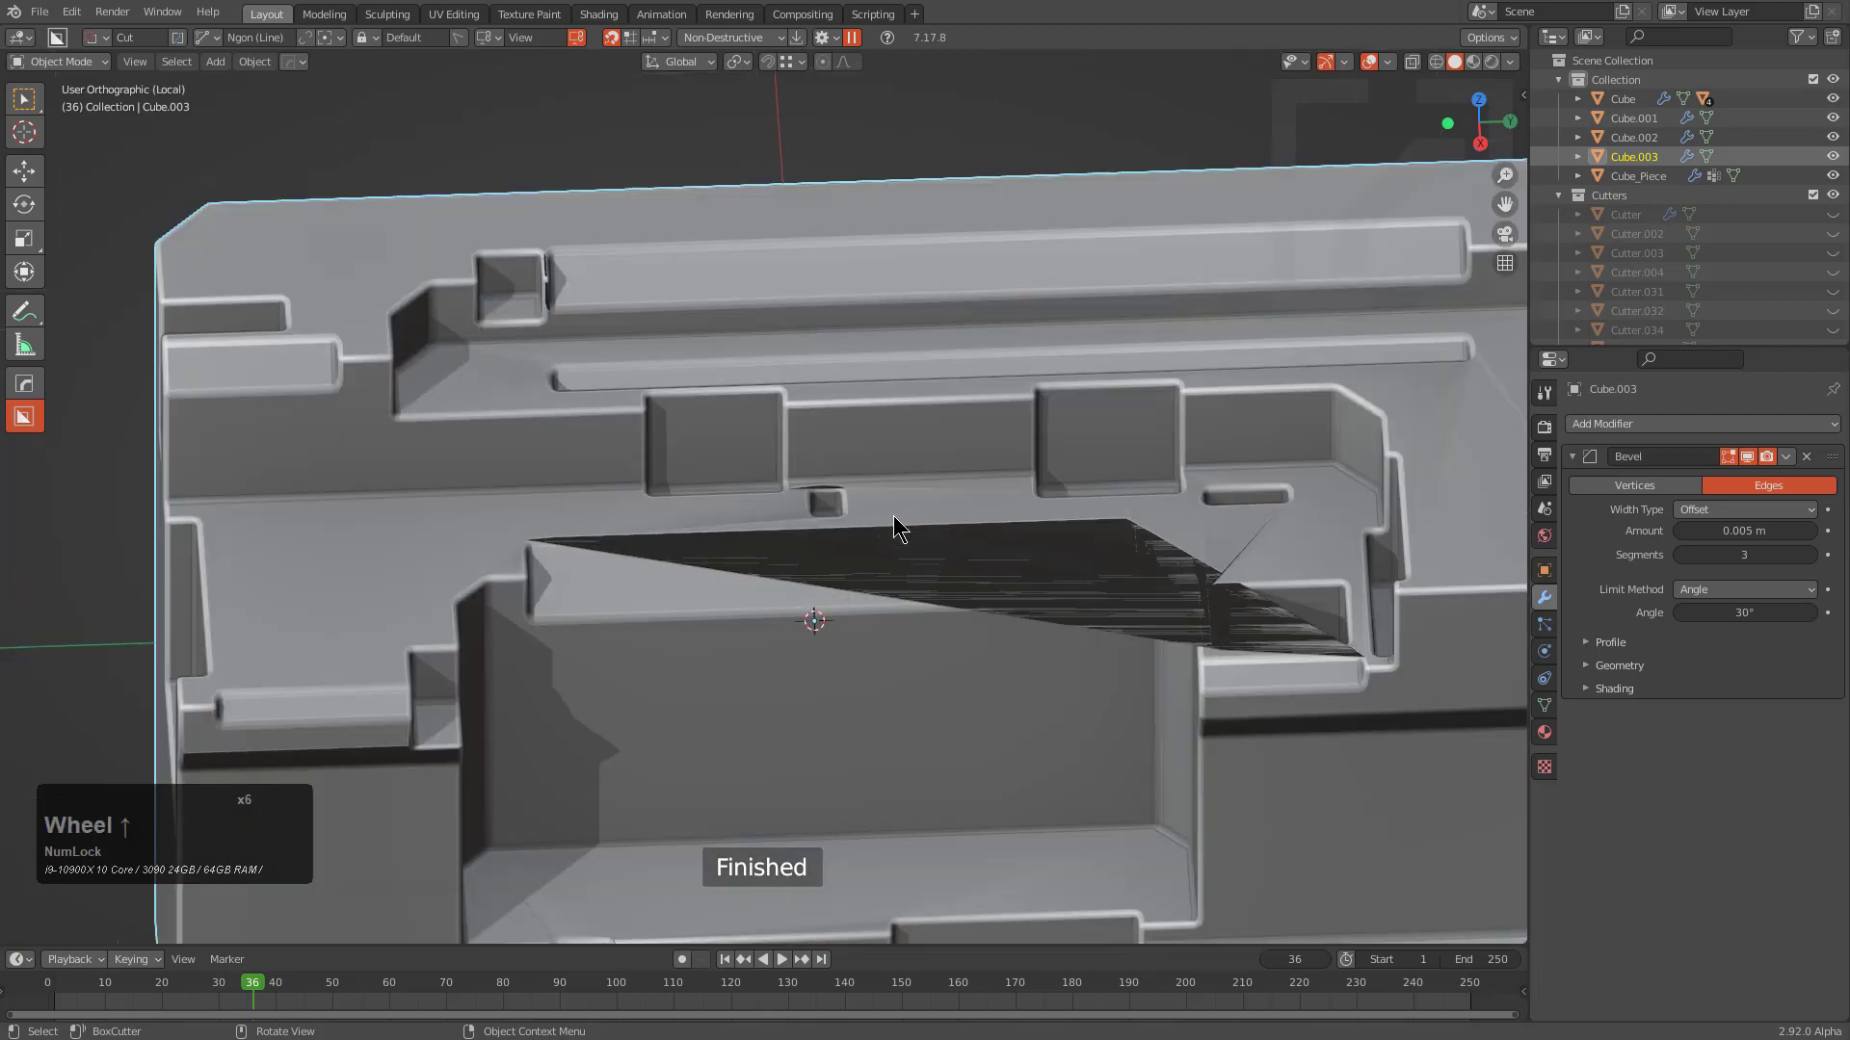
key(KP_7)
shift+scroll(888, 592, down, 2)
shift+middle_drag(888, 592, 1112, 244)
scroll(1152, 331, up, 1)
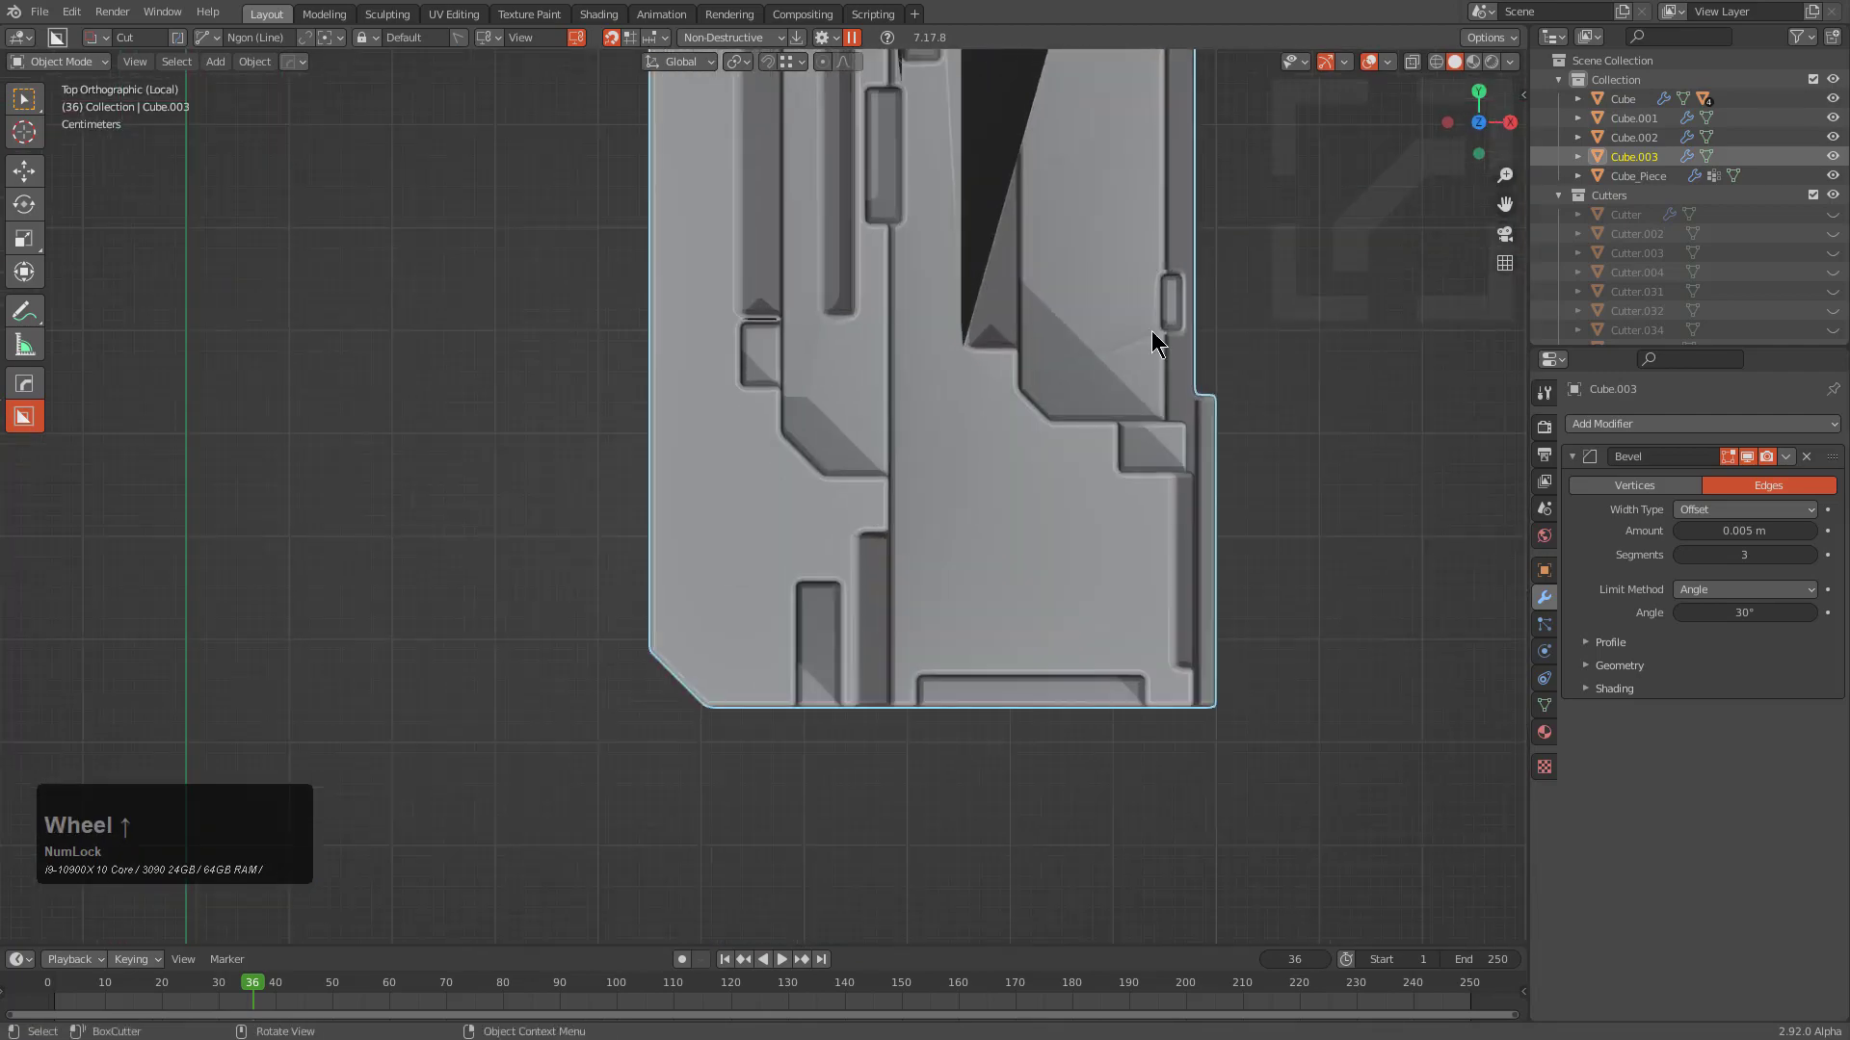
Move the upper long recess's end face along global Y, away from the neighbouring square notch, and return to object mode
middle_drag(1152, 332, 935, 281)
middle_drag(1089, 571, 1050, 538)
scroll(1050, 537, up, 4)
key(Tab)
shift+middle_drag(896, 521, 749, 527)
scroll(749, 527, up, 3)
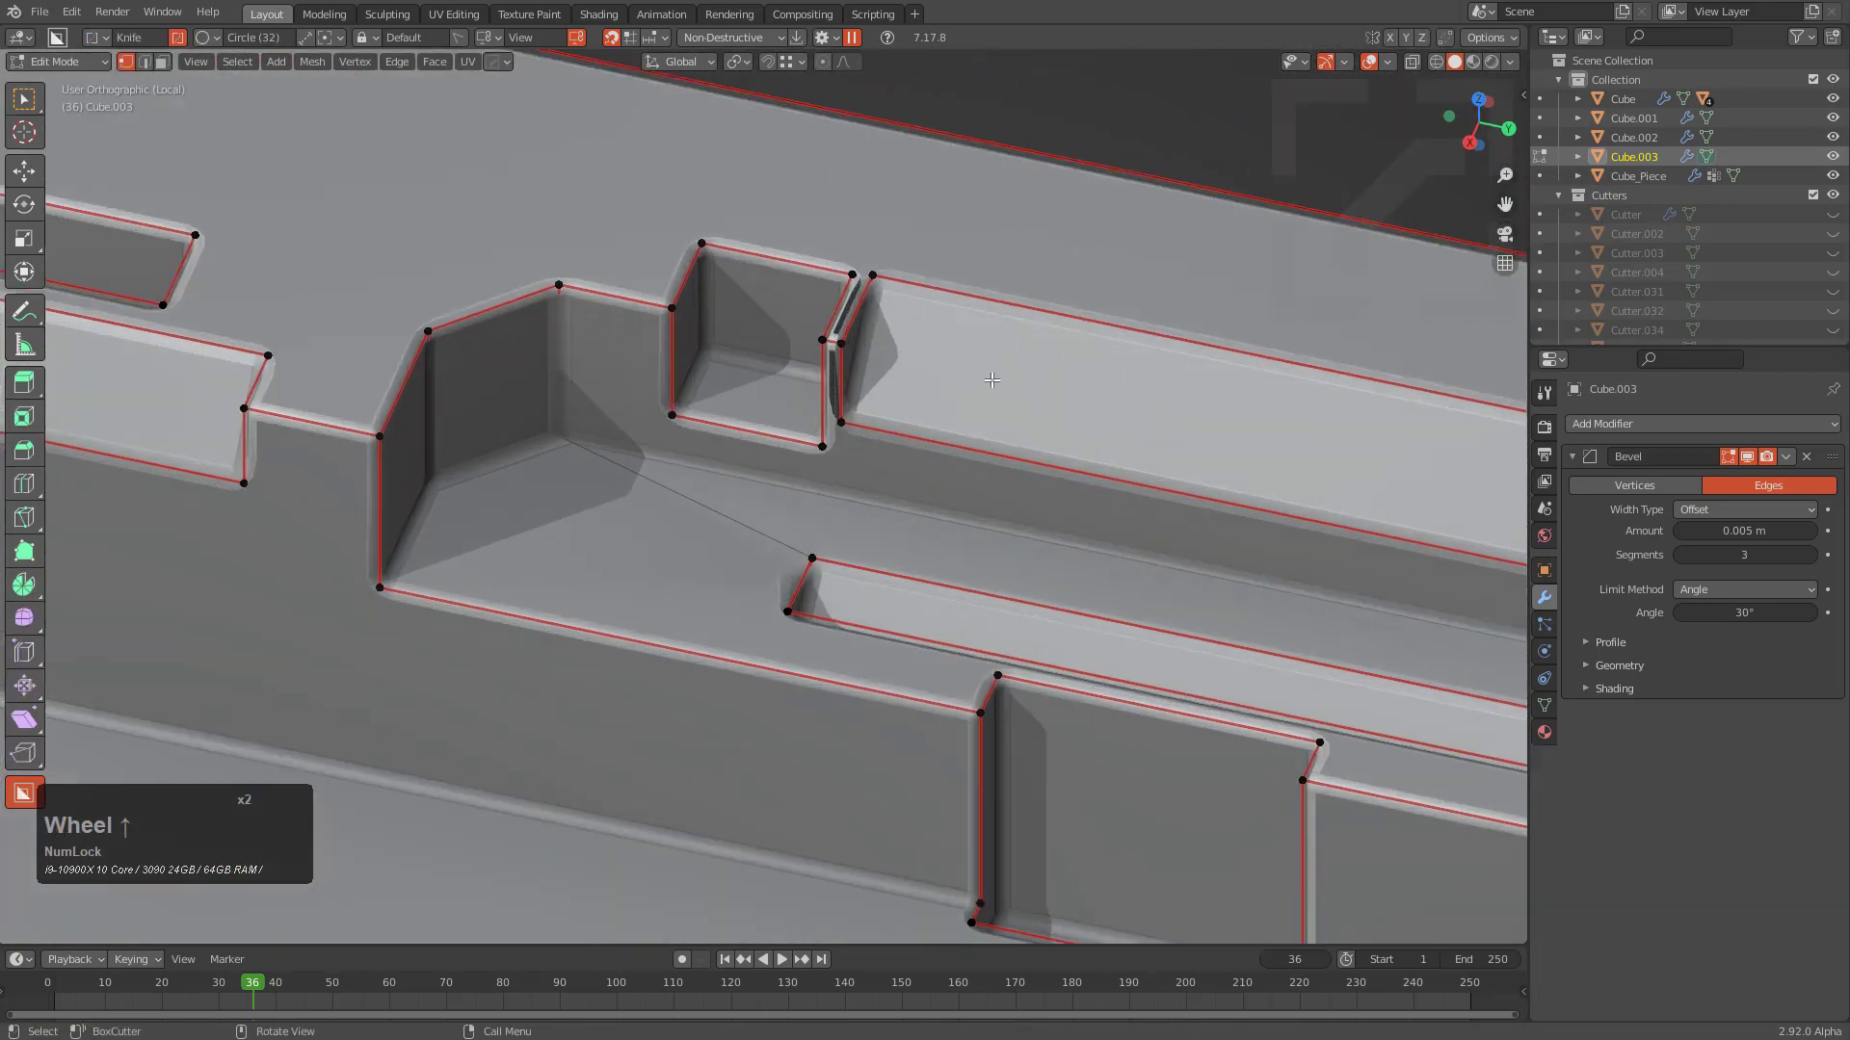
key(3)
click(831, 354)
key(g)
key(x)
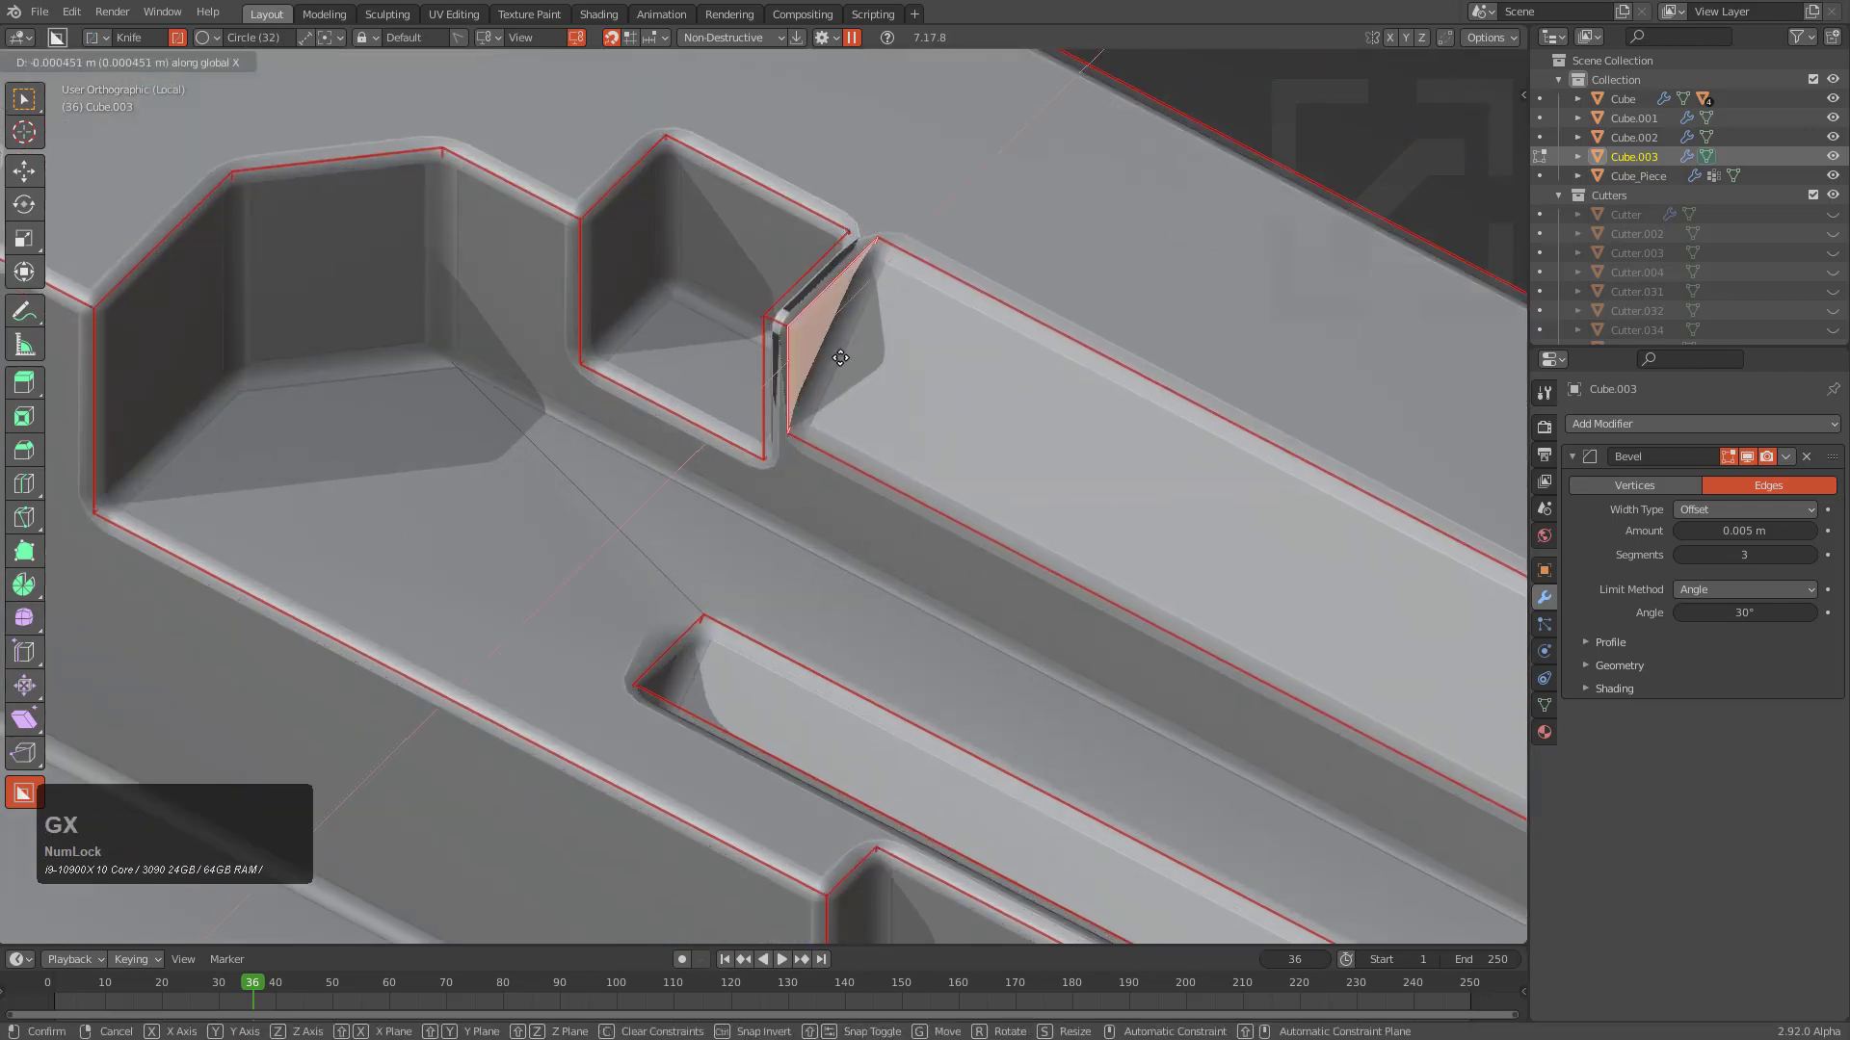
key(y)
click(920, 410)
key(Tab)
Move the long side face of the narrow slot along global X and return to object mode
scroll(611, 487, down, 3)
middle_drag(611, 488, 759, 636)
middle_drag(1097, 682, 652, 438)
key(Tab)
click(678, 393)
key(g)
key(y)
key(x)
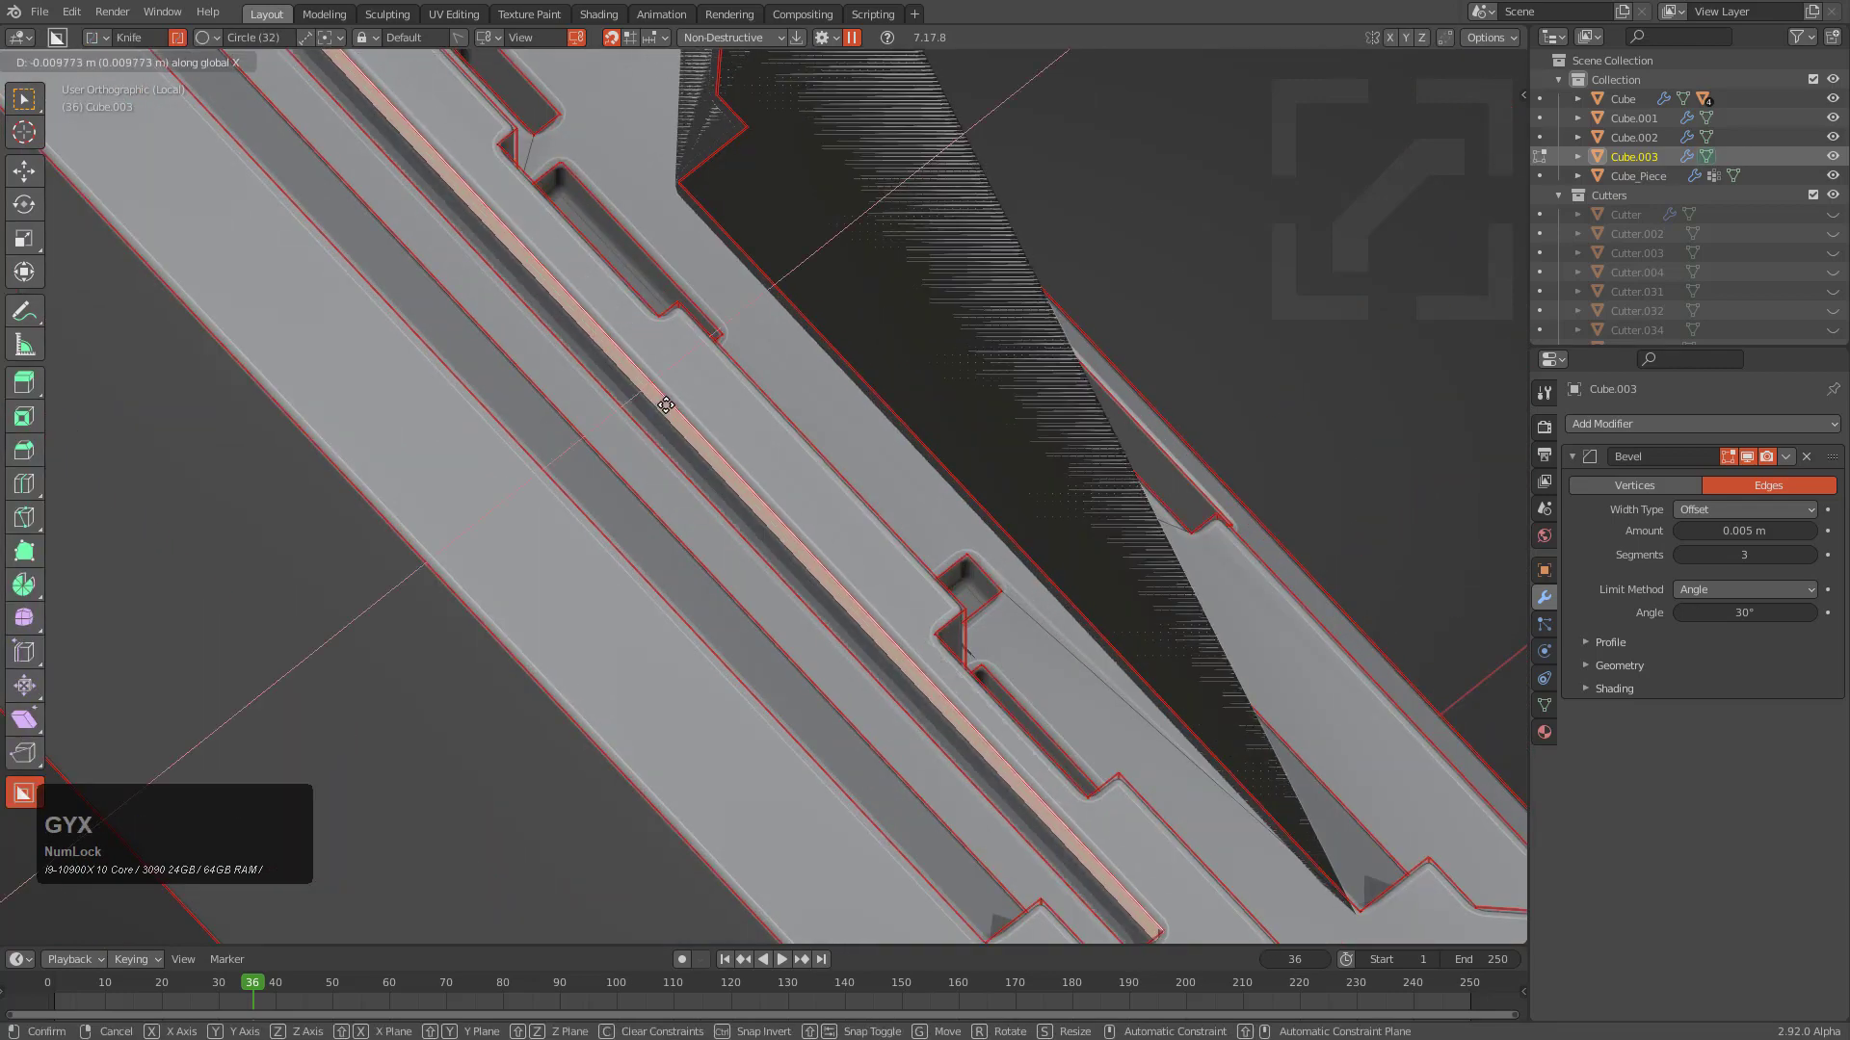
click(673, 401)
key(Tab)
Turn off the Bevel modifier's edit-mode display and show the block's bare mesh from the top in edit mode
scroll(1084, 457, down, 4)
middle_drag(1089, 470, 765, 505)
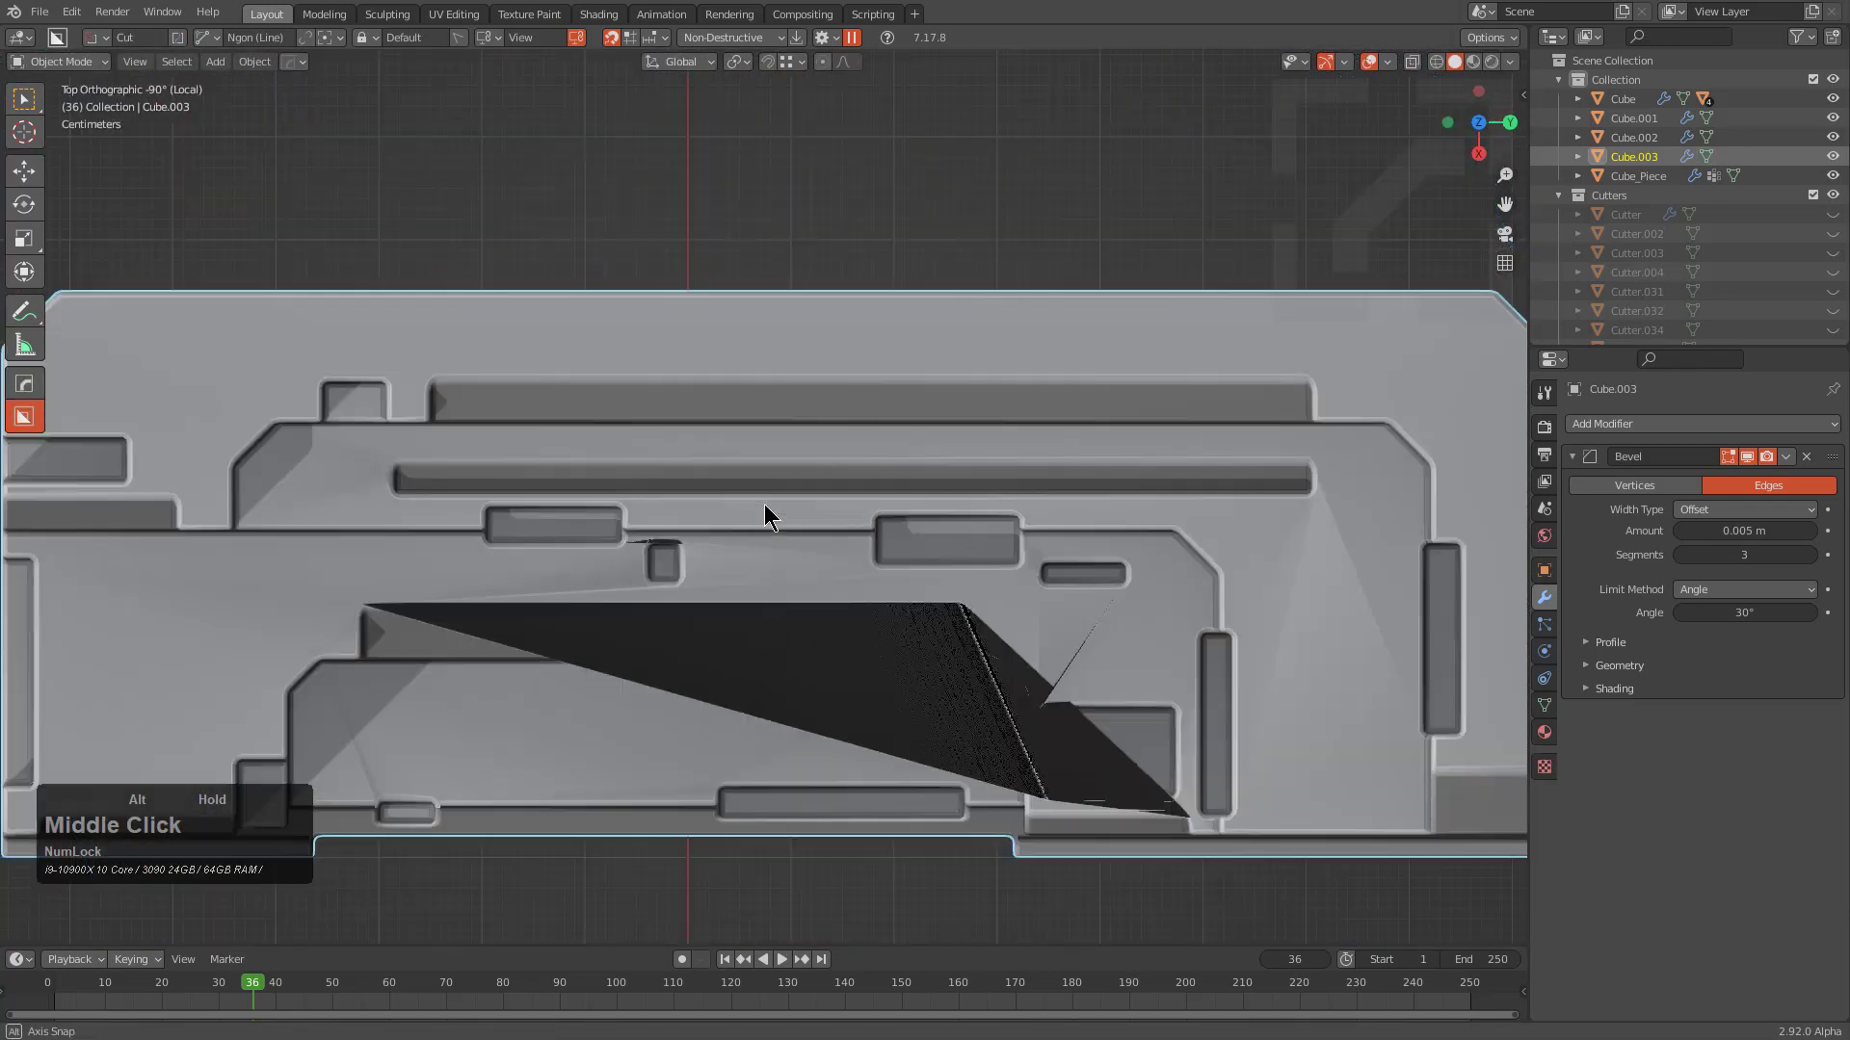
click(1728, 456)
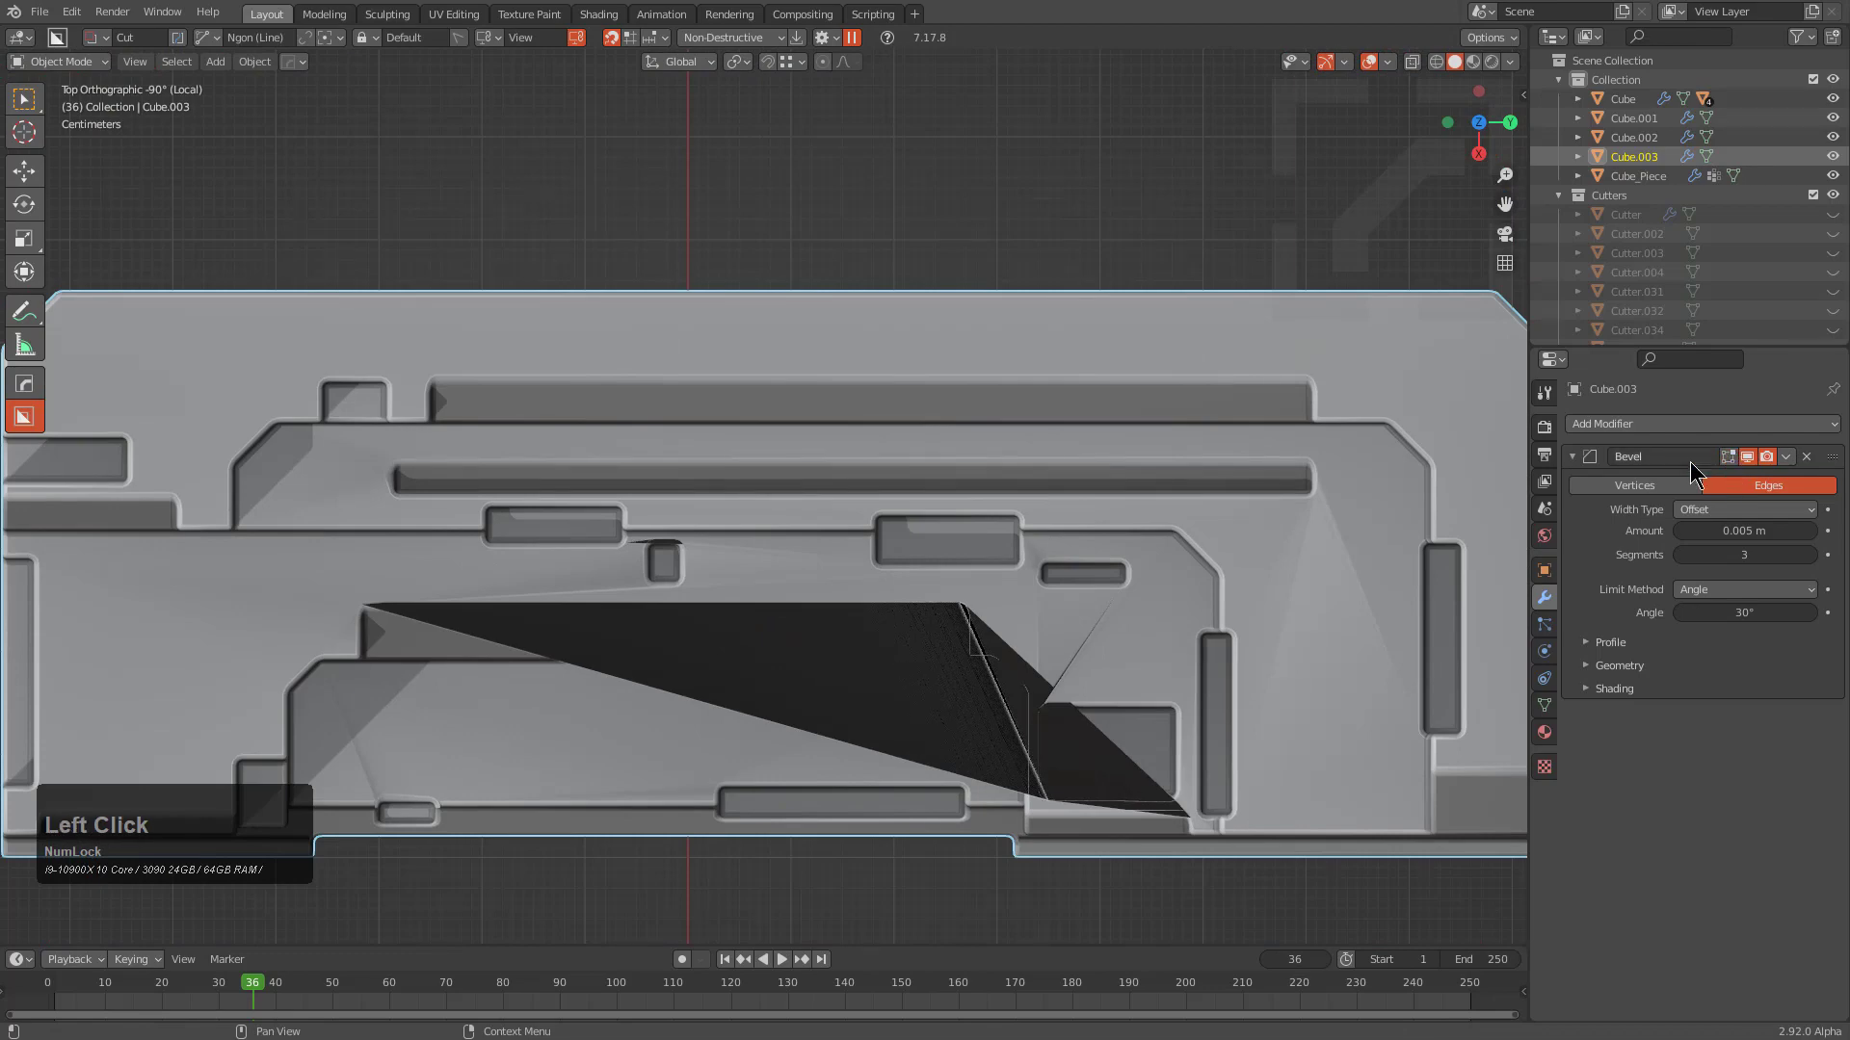
key(Tab)
shift+middle_drag(707, 750, 743, 453)
scroll(887, 558, up, 1)
scroll(838, 478, down, 1)
scroll(771, 445, down, 1)
scroll(753, 435, up, 1)
scroll(867, 500, down, 1)
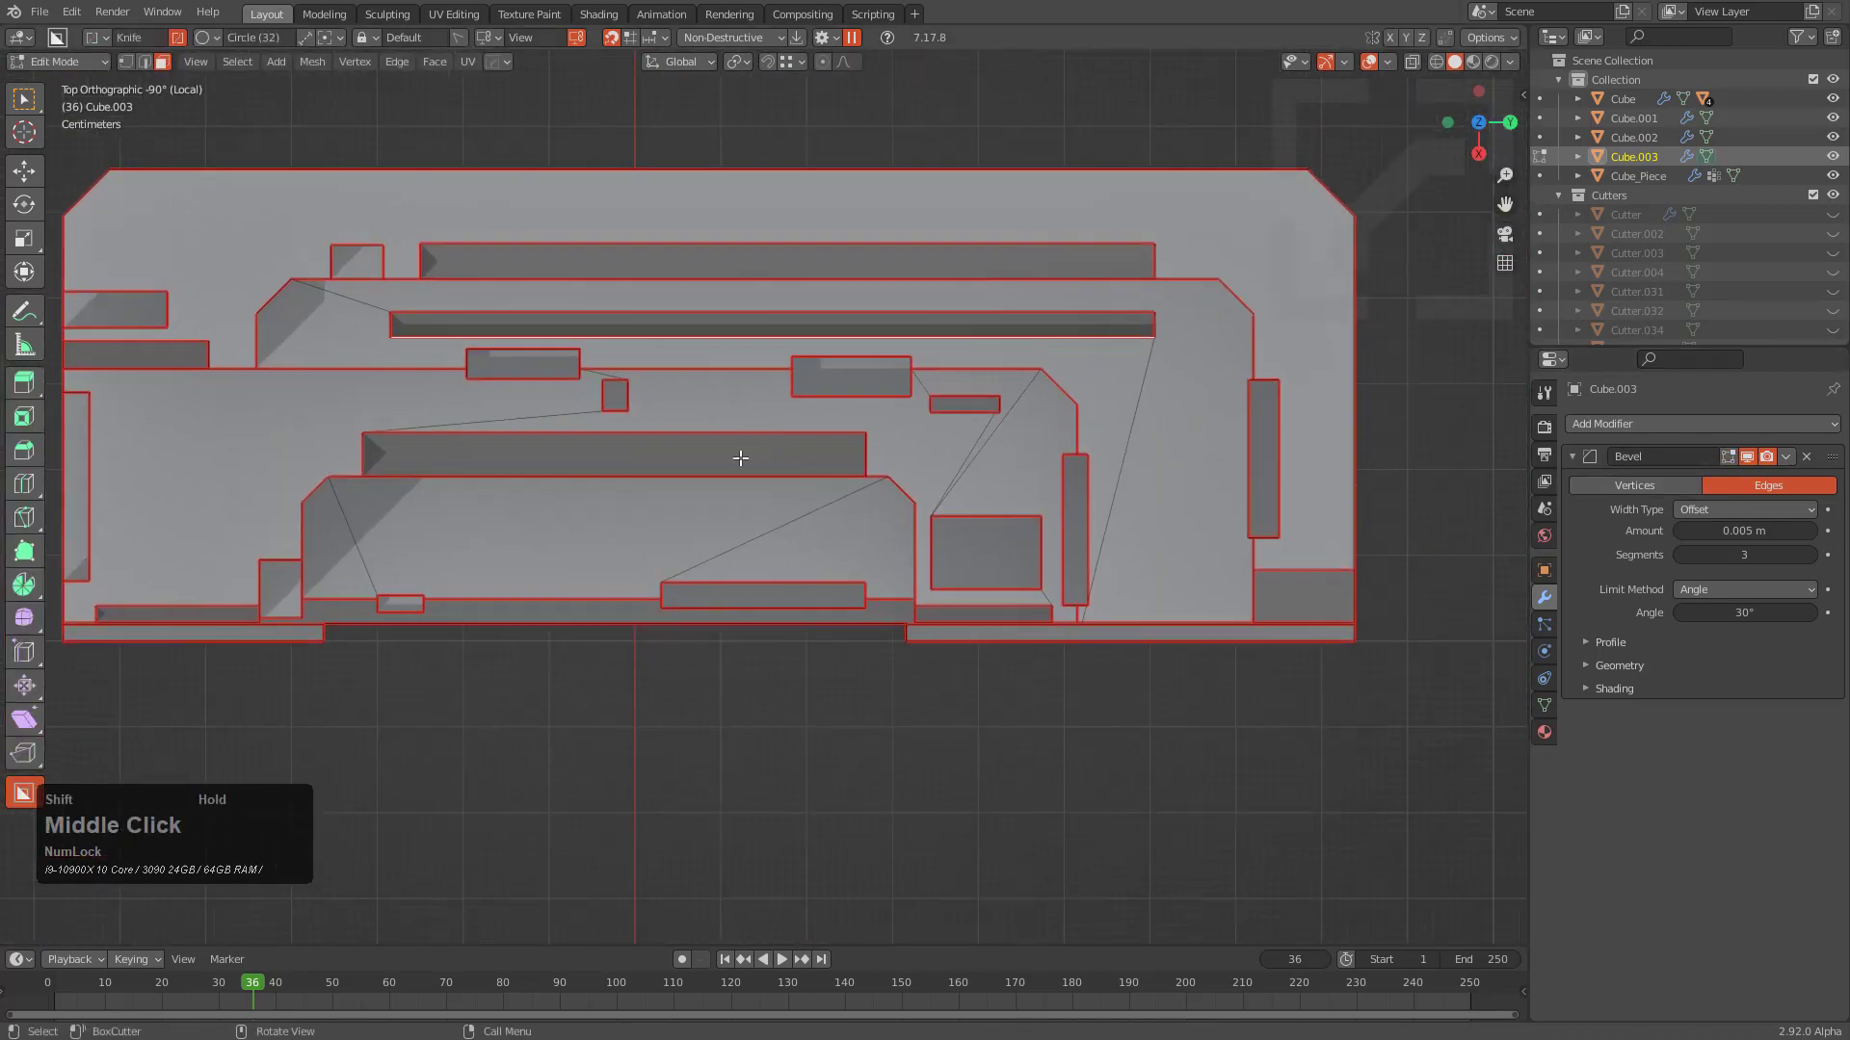
Move the small square pocket's side face away from the neighbouring ledge and return to object mode
scroll(945, 417, up, 2)
shift+middle_drag(945, 418, 1090, 531)
scroll(769, 502, up, 3)
middle_drag(694, 500, 703, 376)
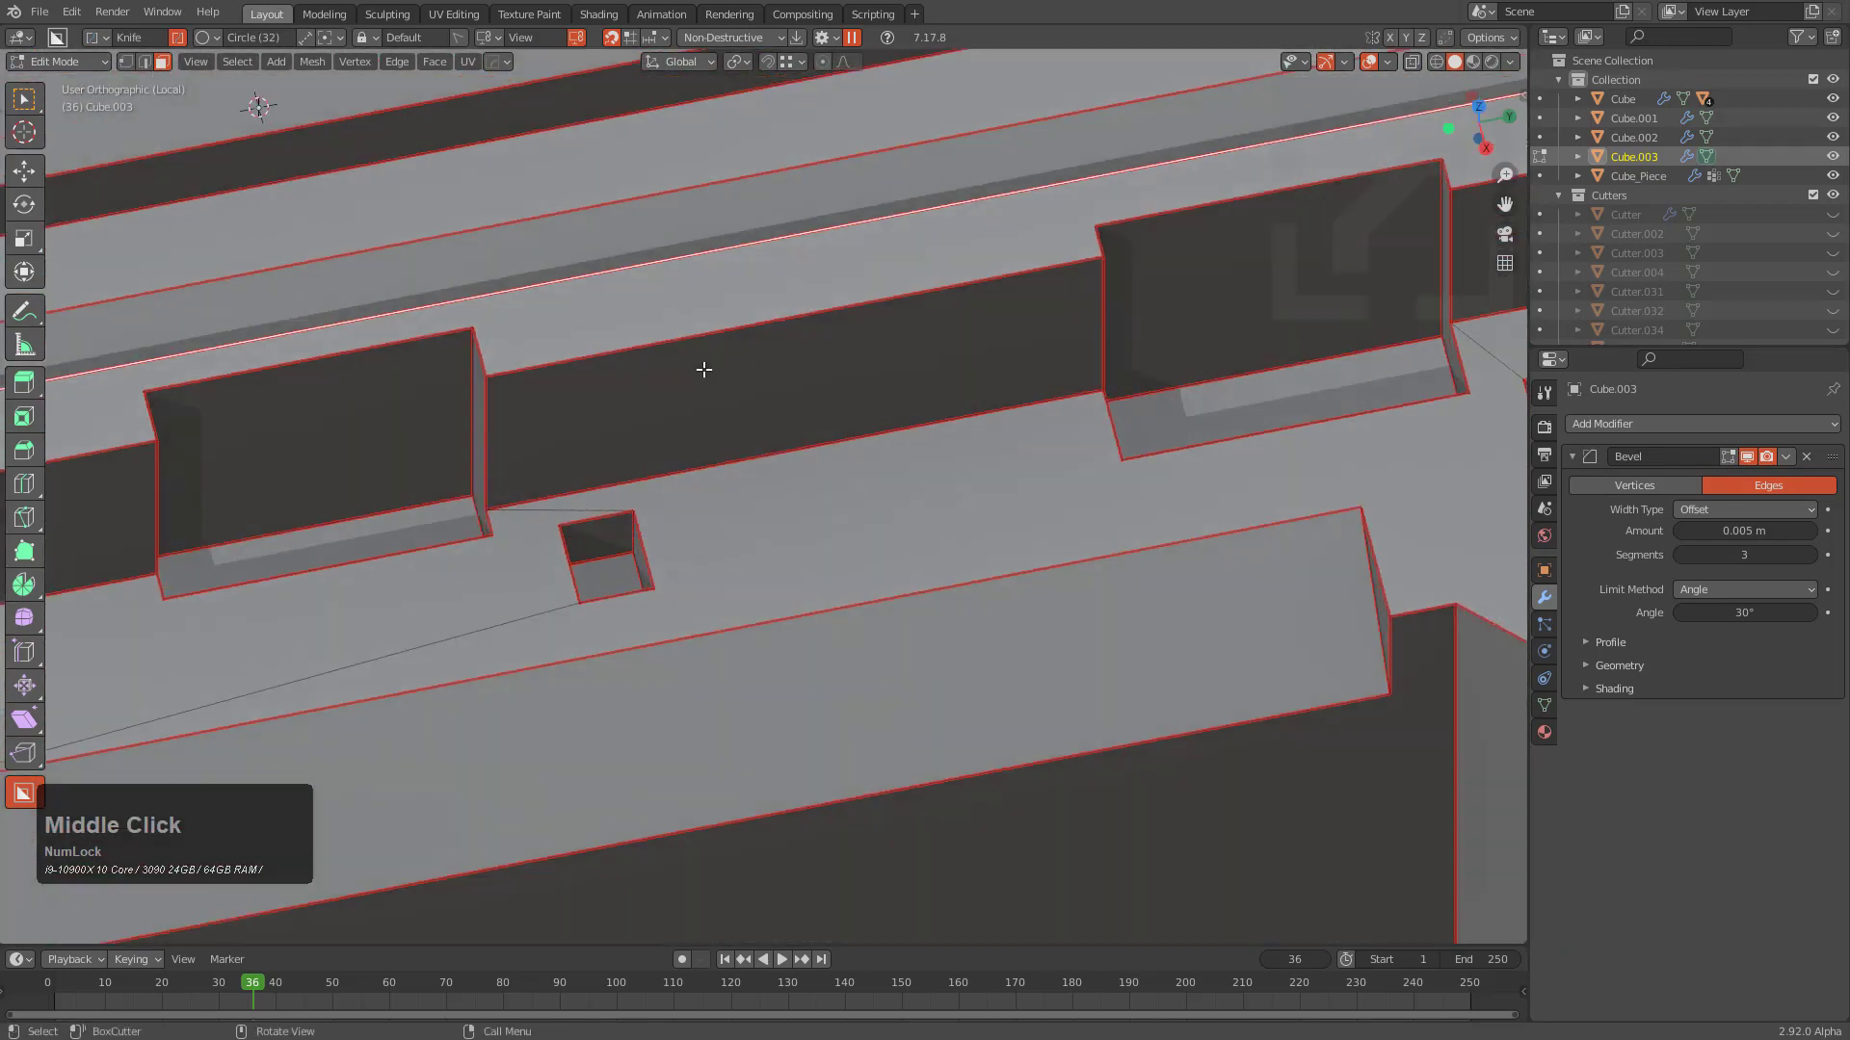
scroll(1056, 497, up, 2)
click(938, 531)
click(954, 542)
key(g)
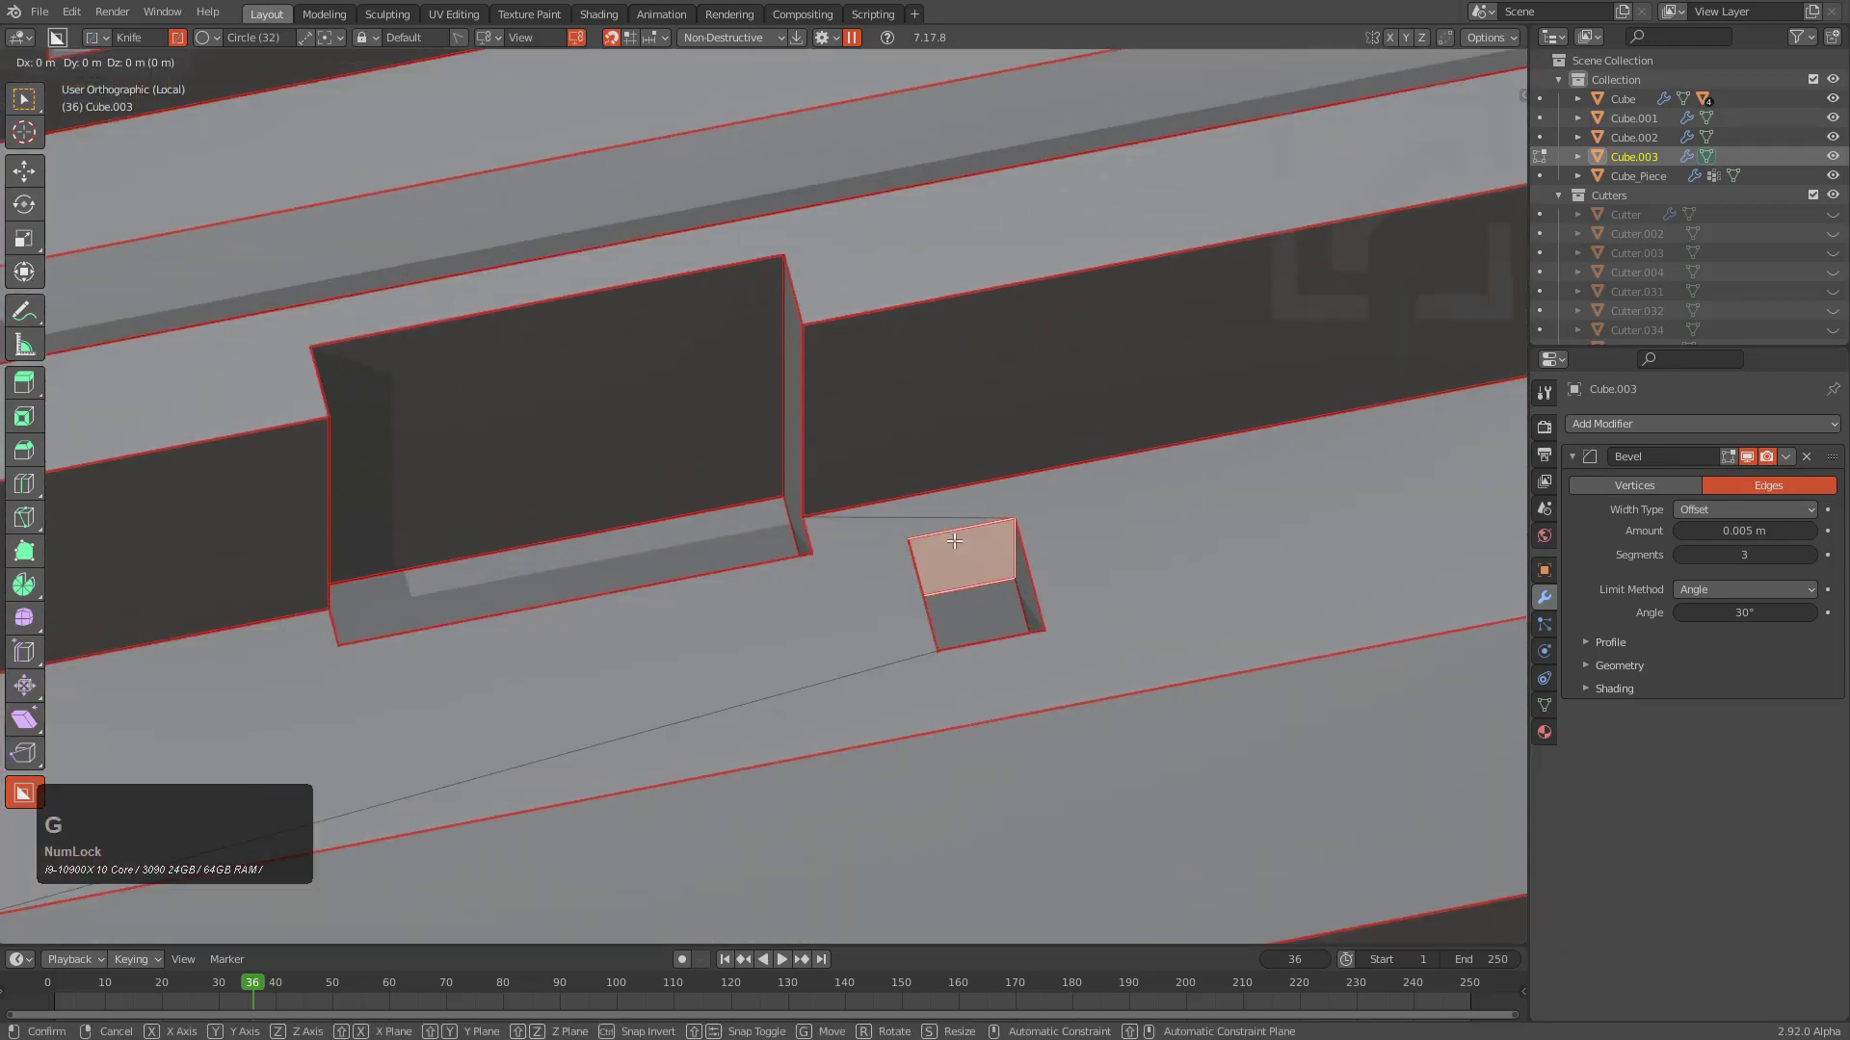
click(961, 570)
scroll(962, 564, down, 2)
middle_drag(961, 559, 788, 529)
key(Tab)
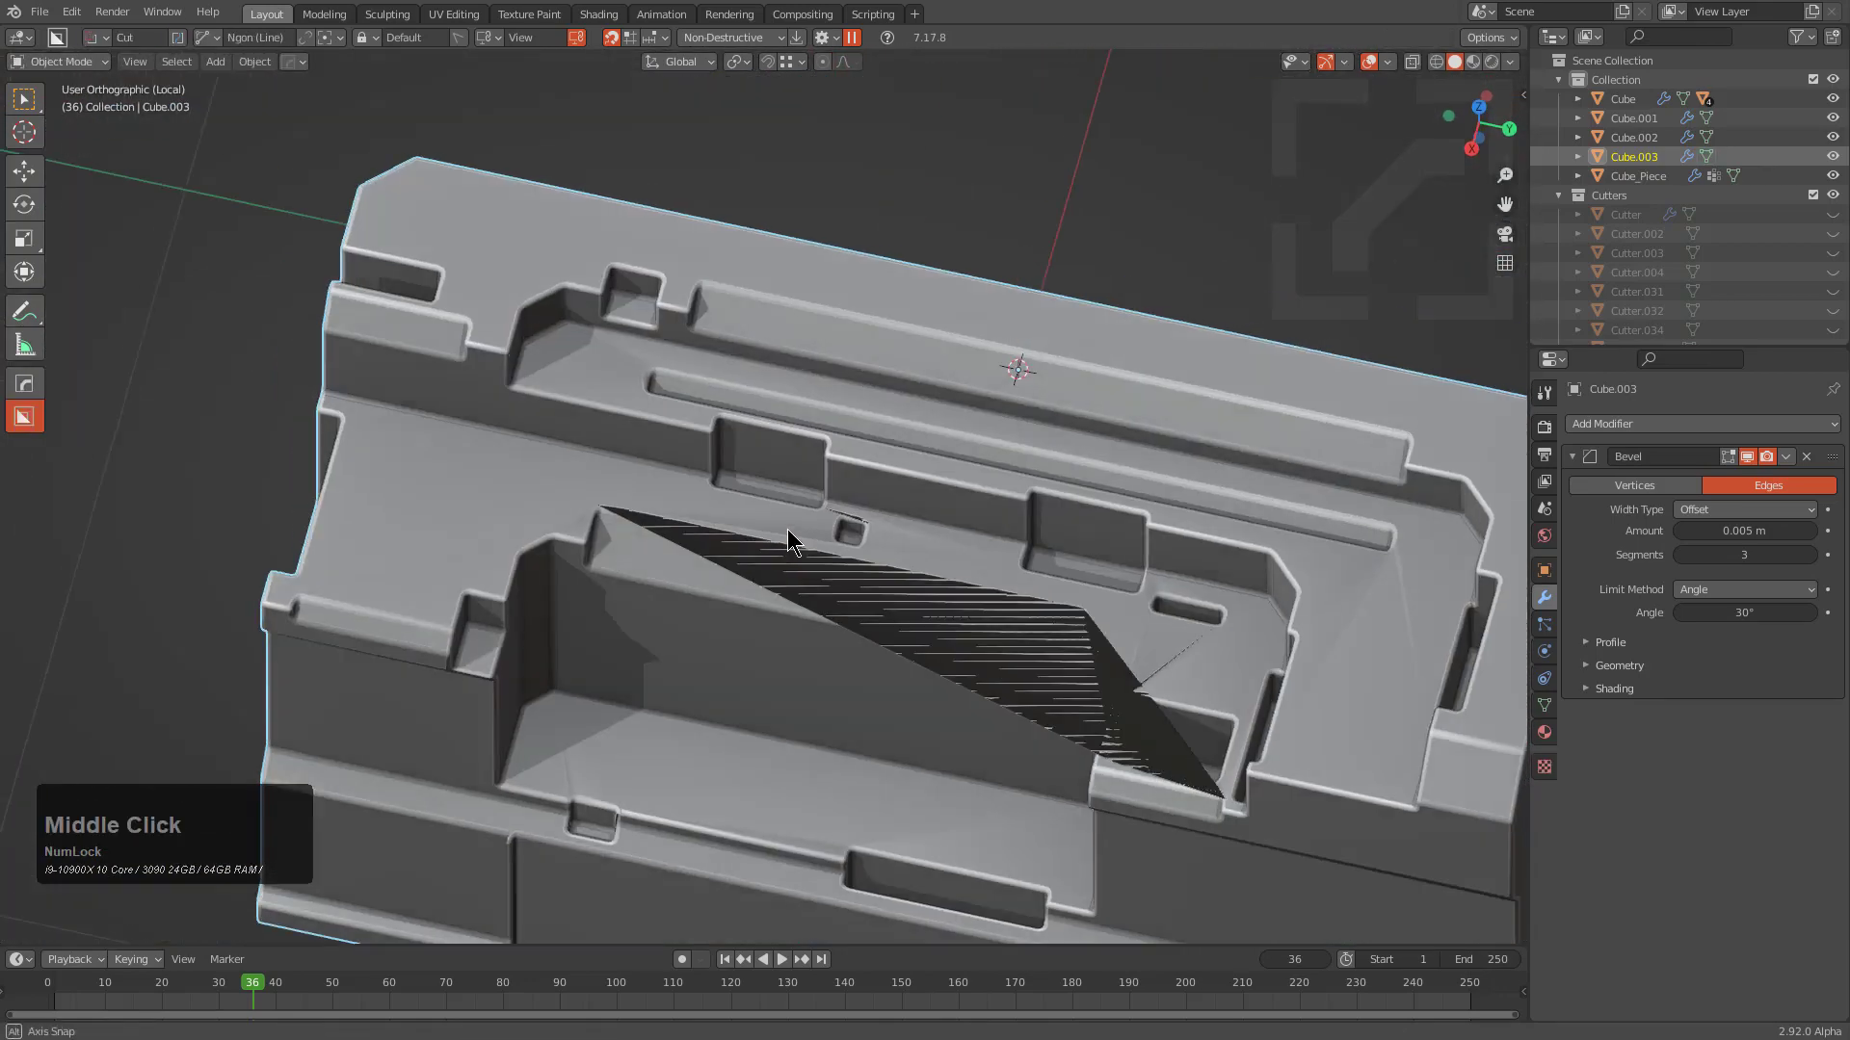
Adjust the Cube.003 bevel to a width of 0.004 m and an angle limit of 26°
scroll(761, 535, up, 3)
key(q)
click(717, 523)
alt+scroll(716, 517, up, 4)
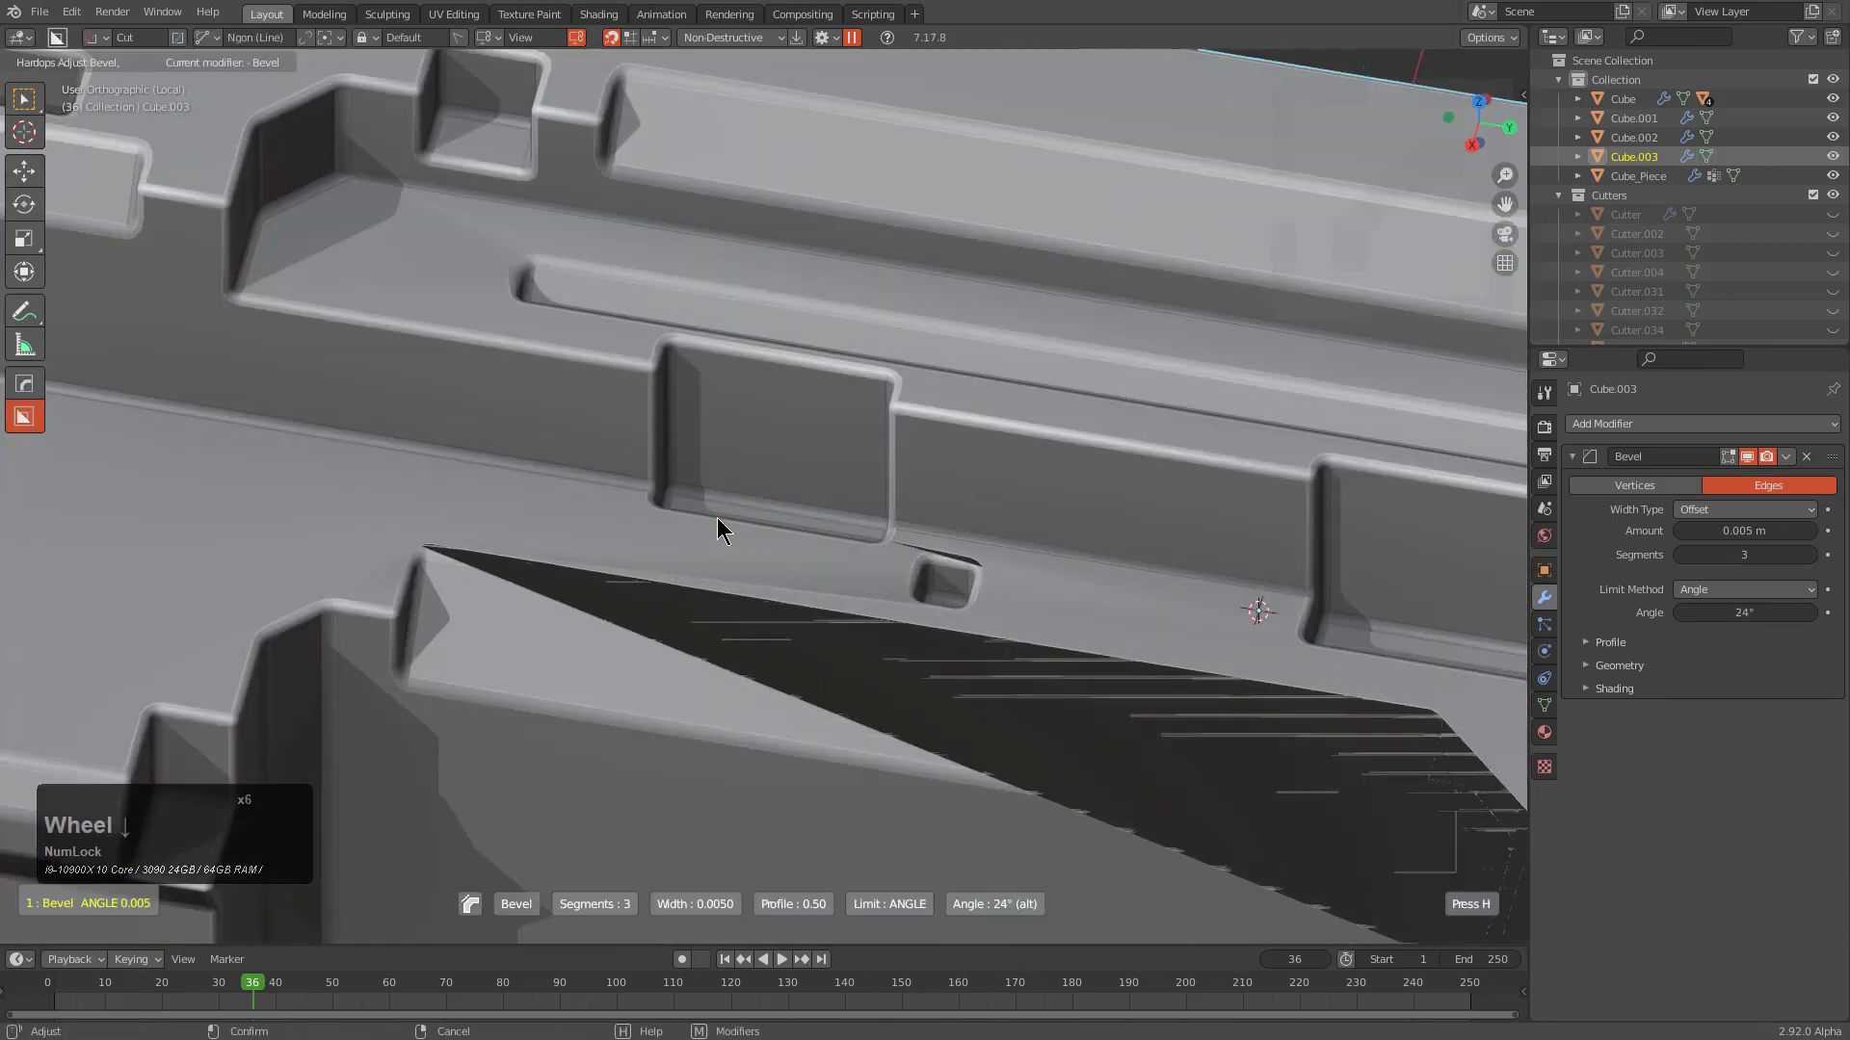
alt+scroll(719, 512, up, 4)
alt+scroll(718, 511, down, 4)
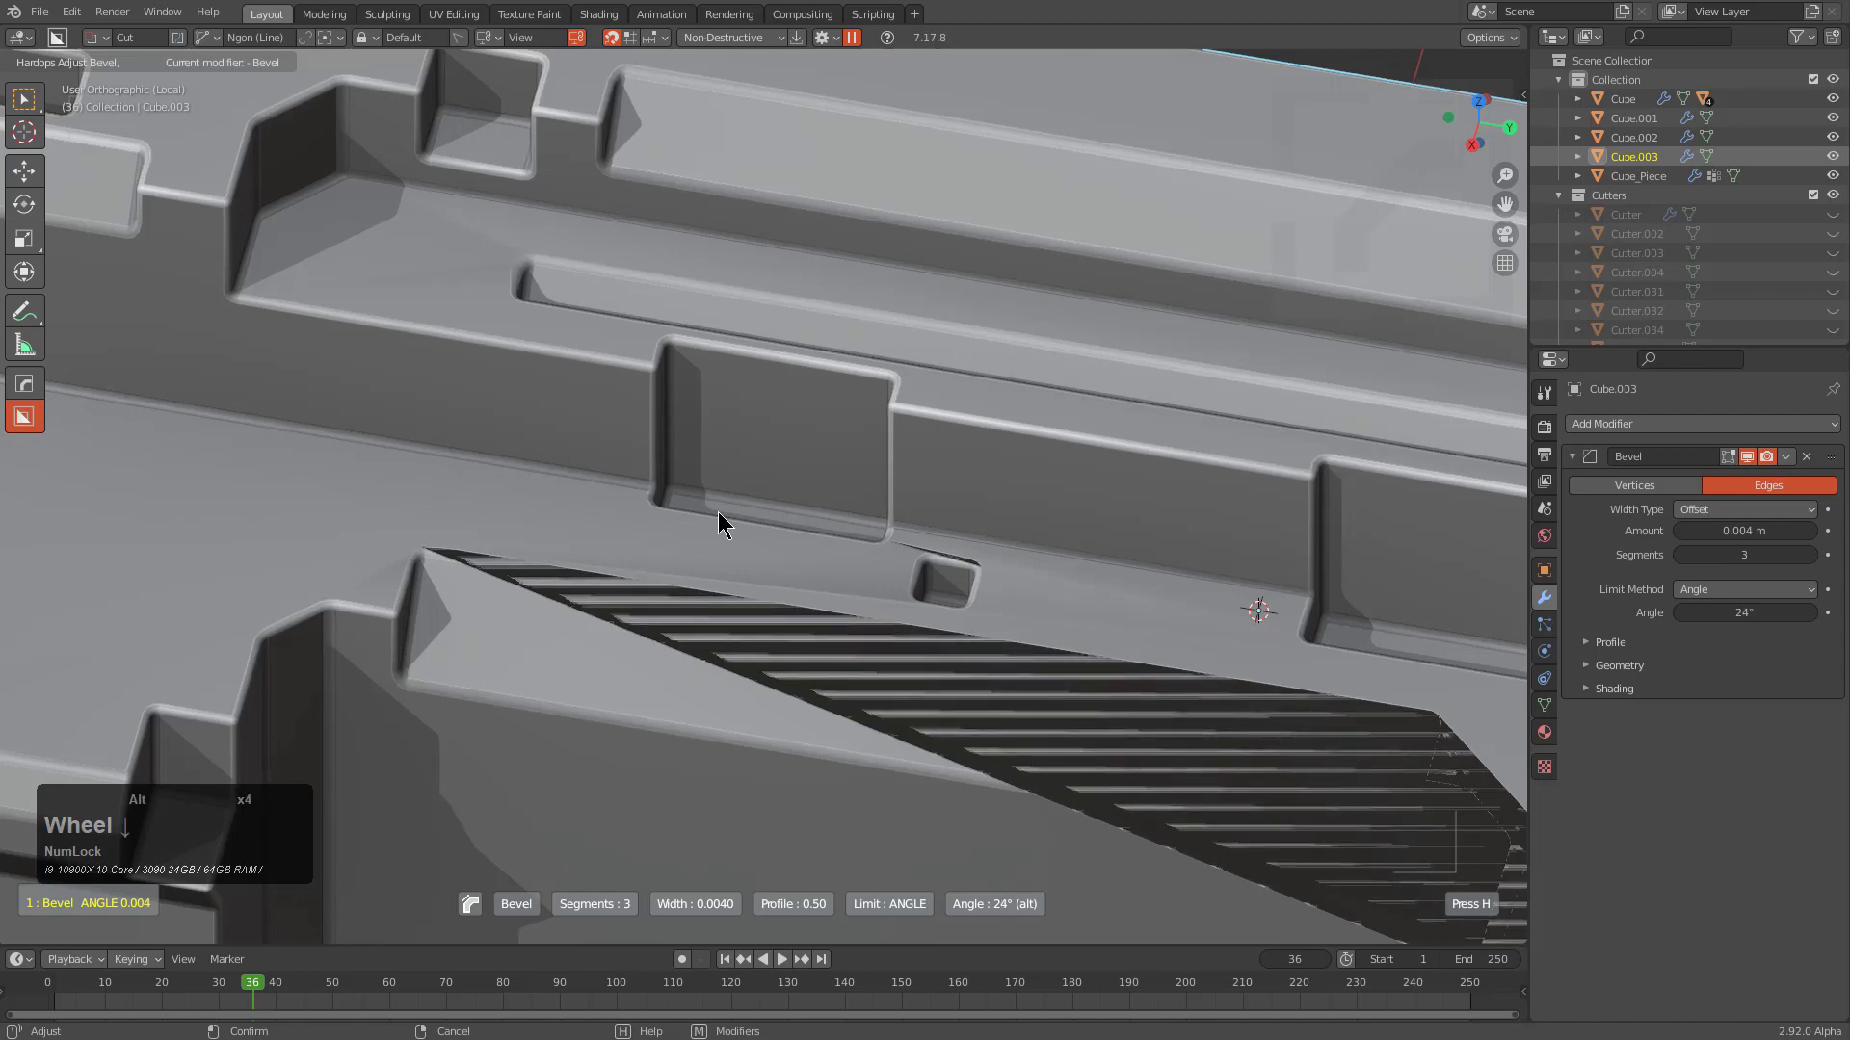
click(719, 507)
In edit mode from the top, switch the BoxCutter knife to the Box shape and cut a box about 0.409 by 0.845 across the block's end
scroll(716, 520, down, 5)
middle_drag(715, 530, 1126, 560)
key(Tab)
click(512, 572)
key(d)
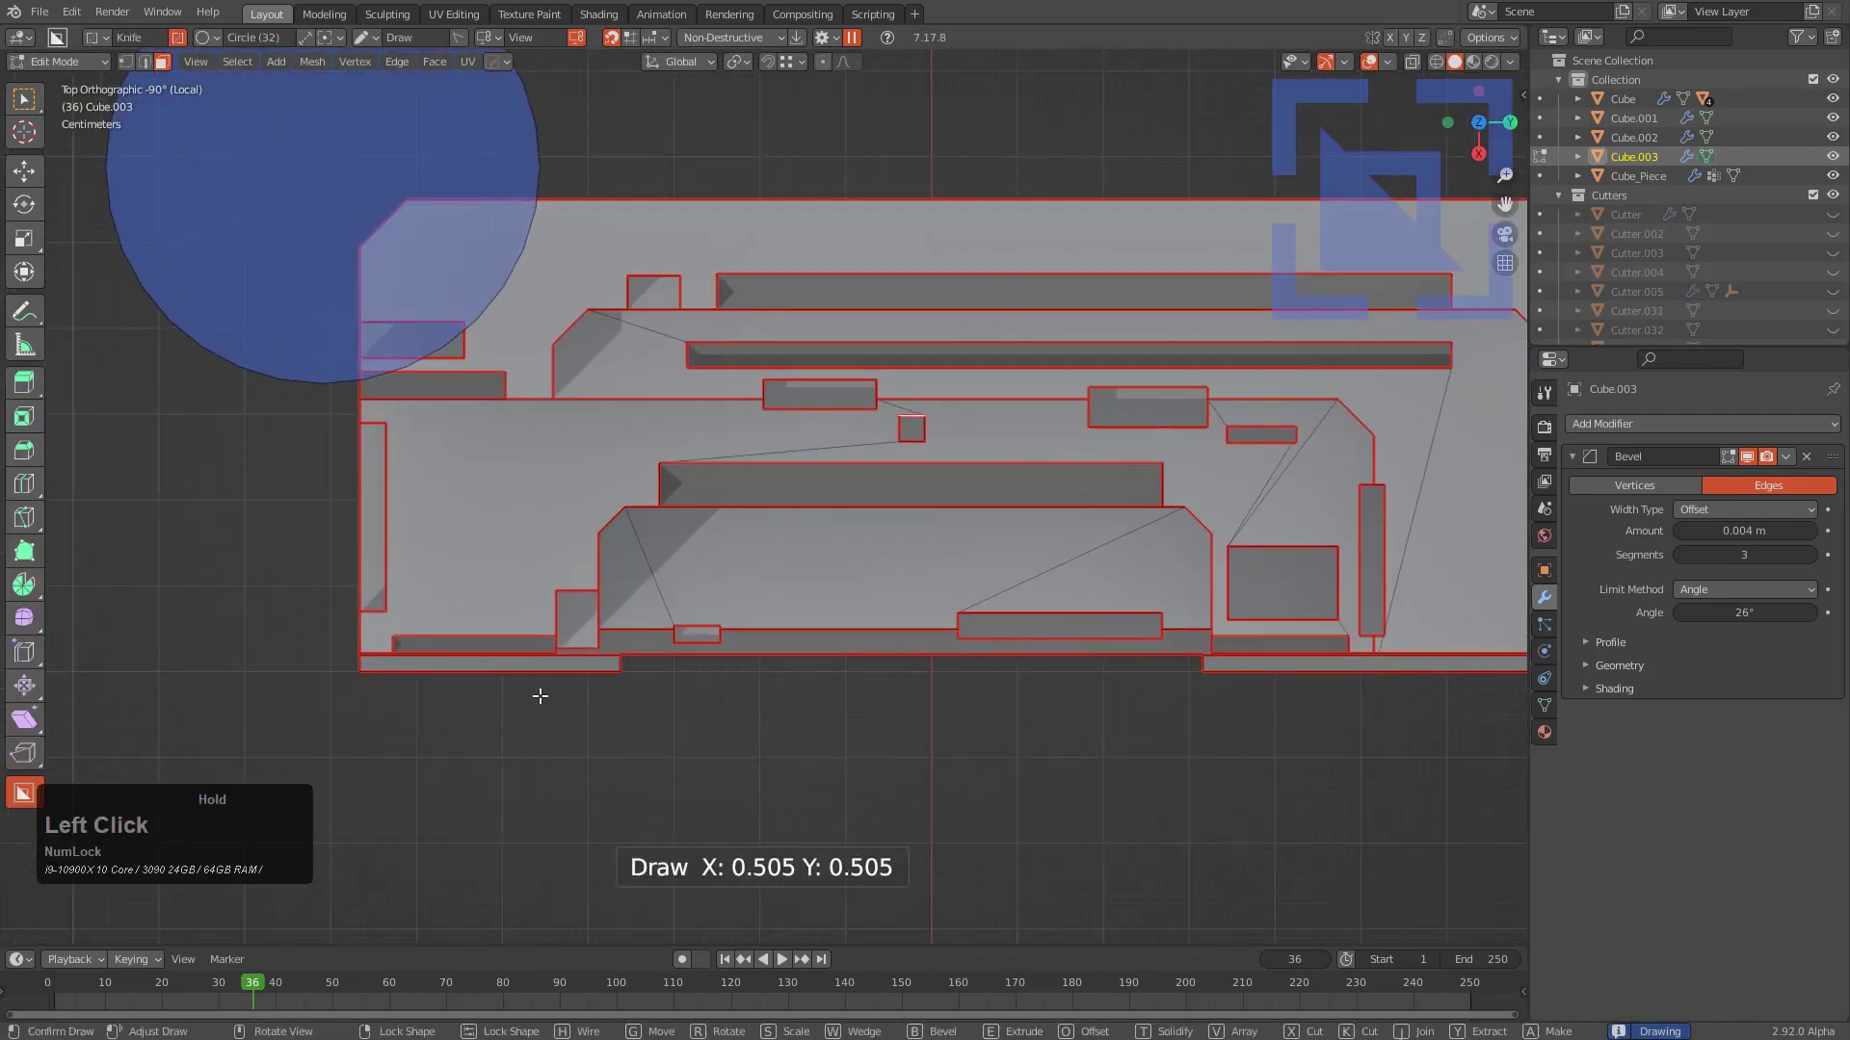
click(431, 762)
mouse_move(300, 153)
mouse_down()
mouse_move(566, 783)
mouse_move(645, 860)
mouse_up()
Dissolve the stray diagonal edges beside the new cut at the upper recess's chamfered corner and in the lower recess
scroll(597, 482, up, 3)
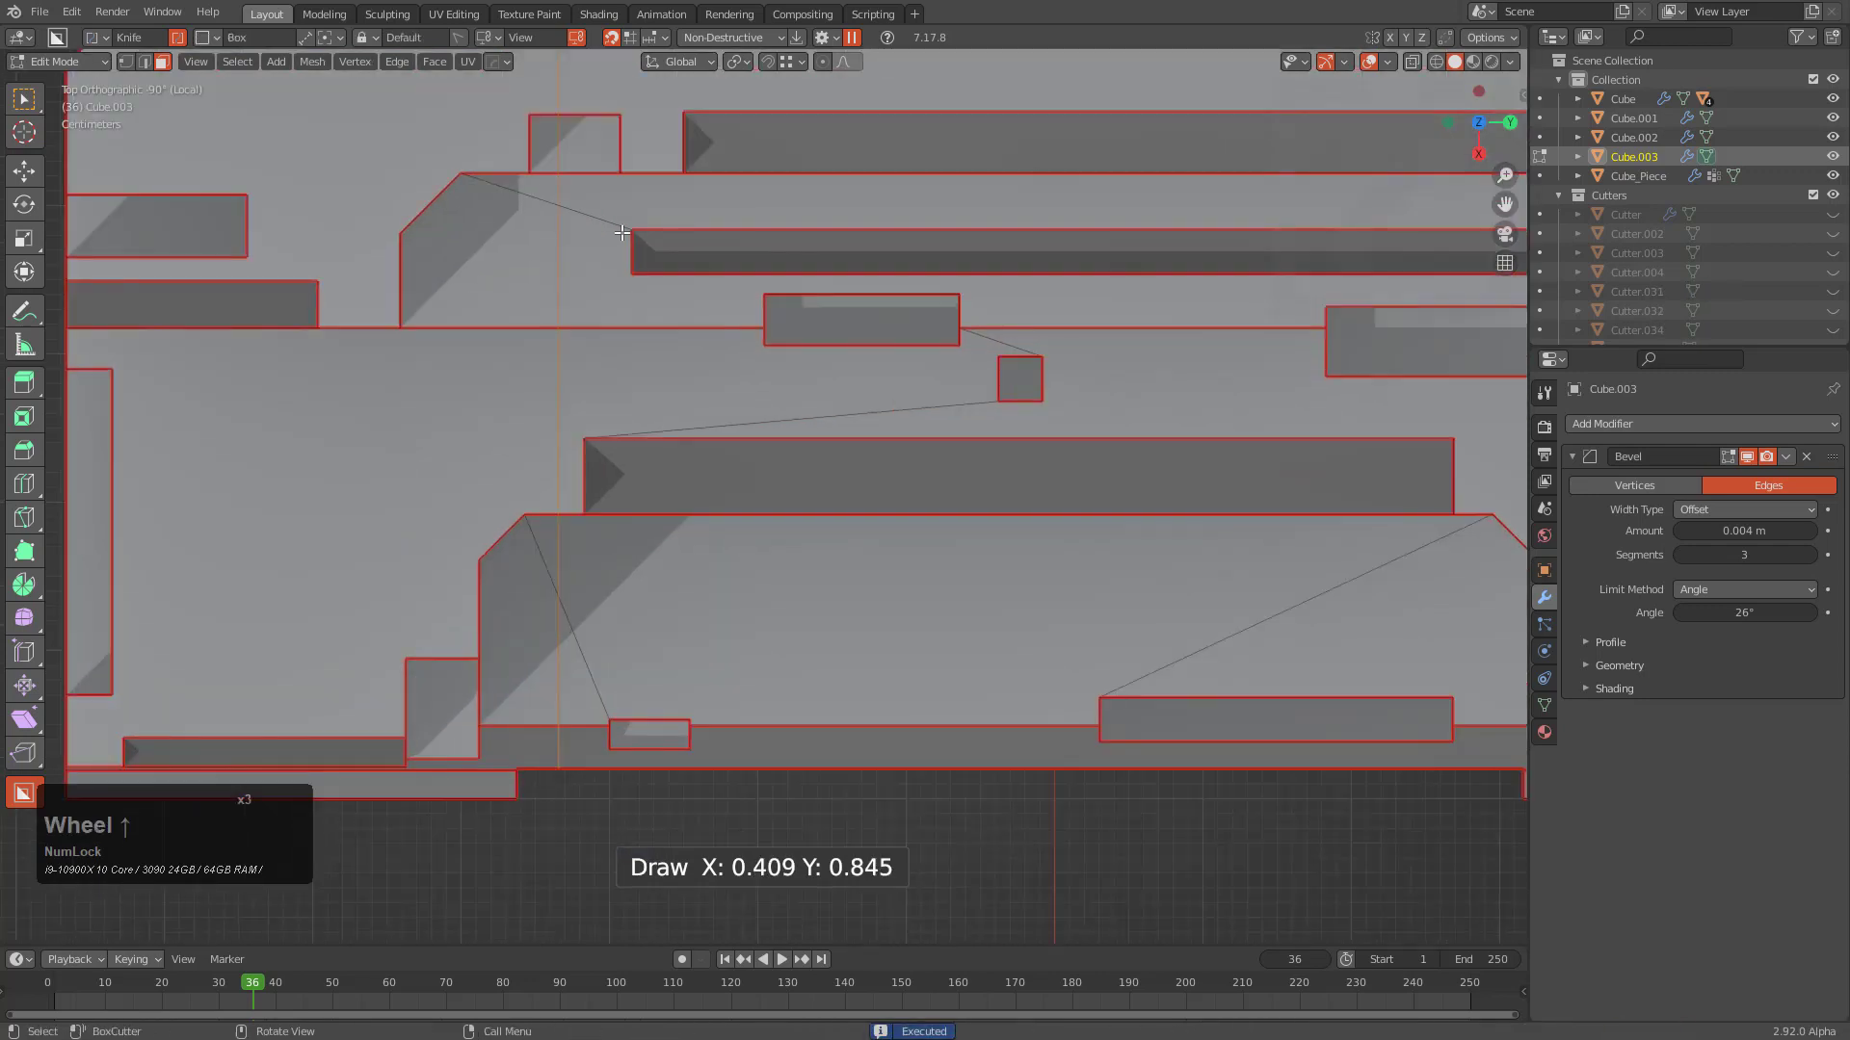
click(551, 202)
key(2)
shift+click(575, 206)
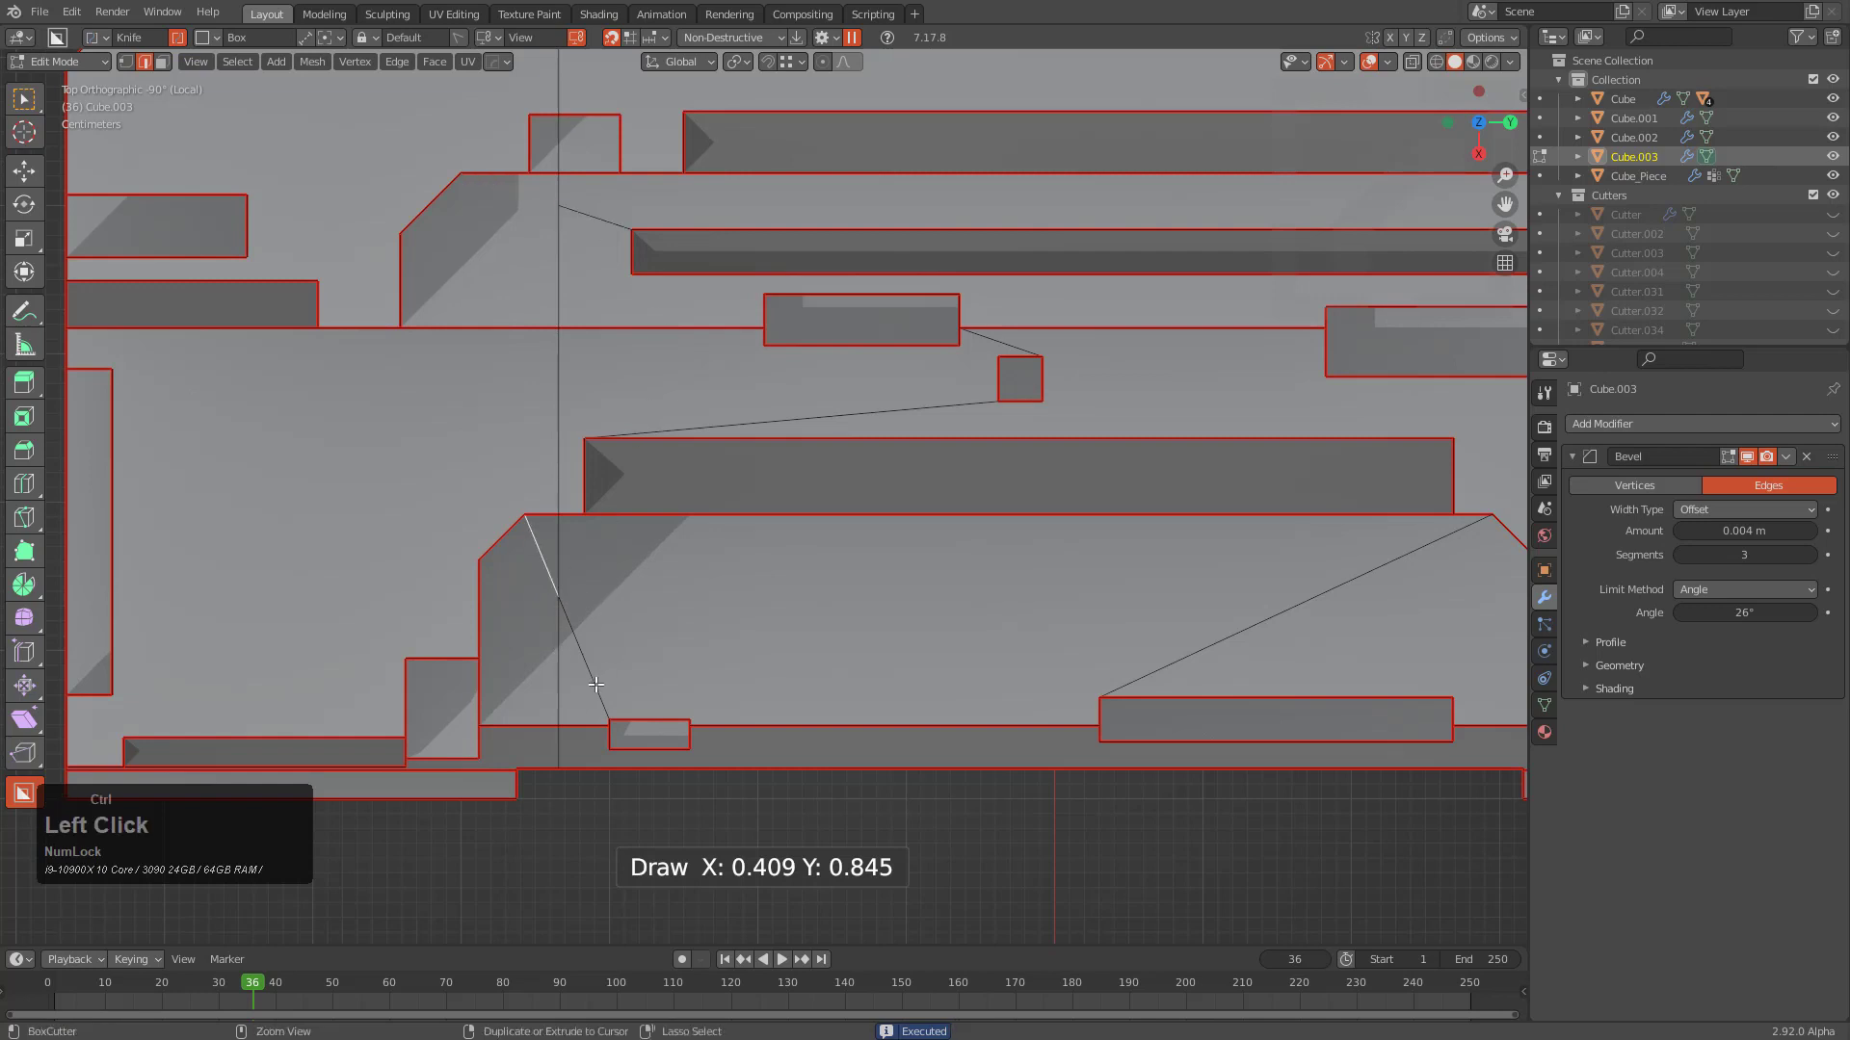
Knife a box about 0.088 by 0.843 through the first ledge notch and dissolve the stray diagonals towards the narrow slot and long recess
scroll(600, 673, down, 3)
shift+middle_drag(718, 135, 722, 190)
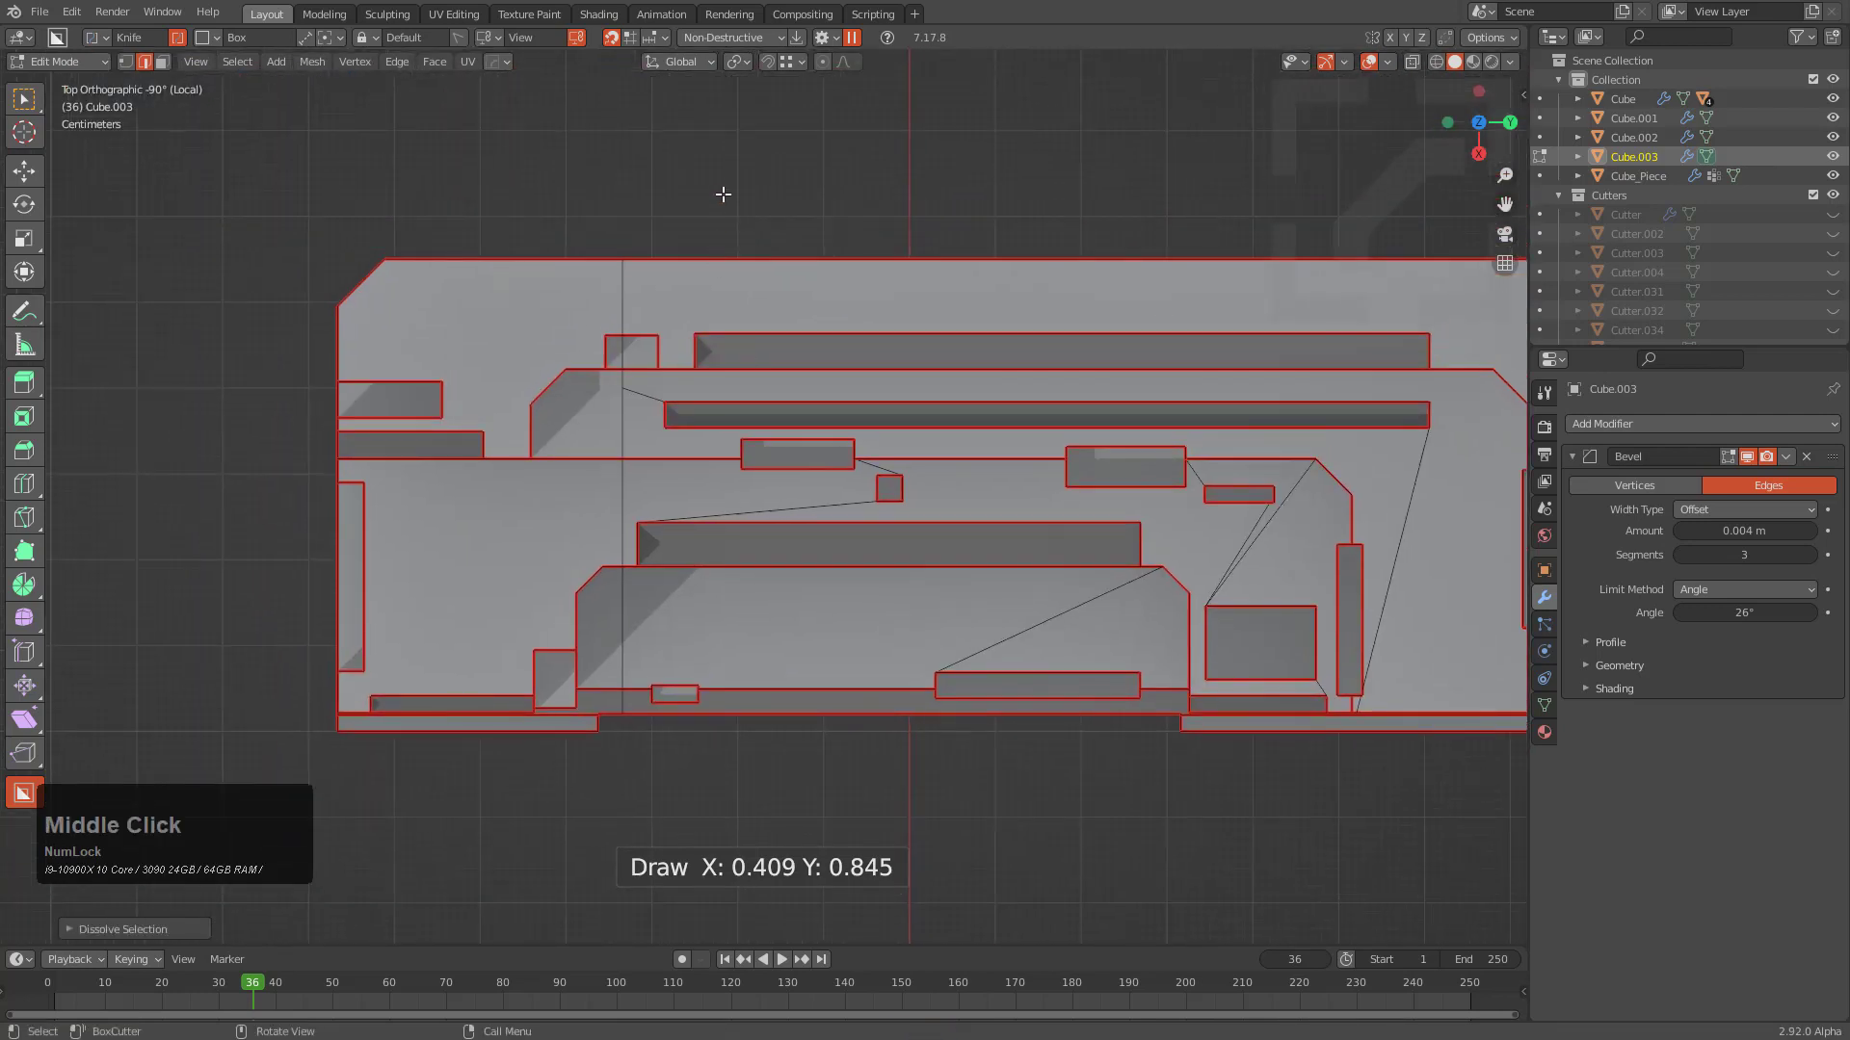
mouse_move(737, 204)
mouse_down()
mouse_move(807, 395)
mouse_move(811, 930)
mouse_up()
scroll(761, 501, up, 1)
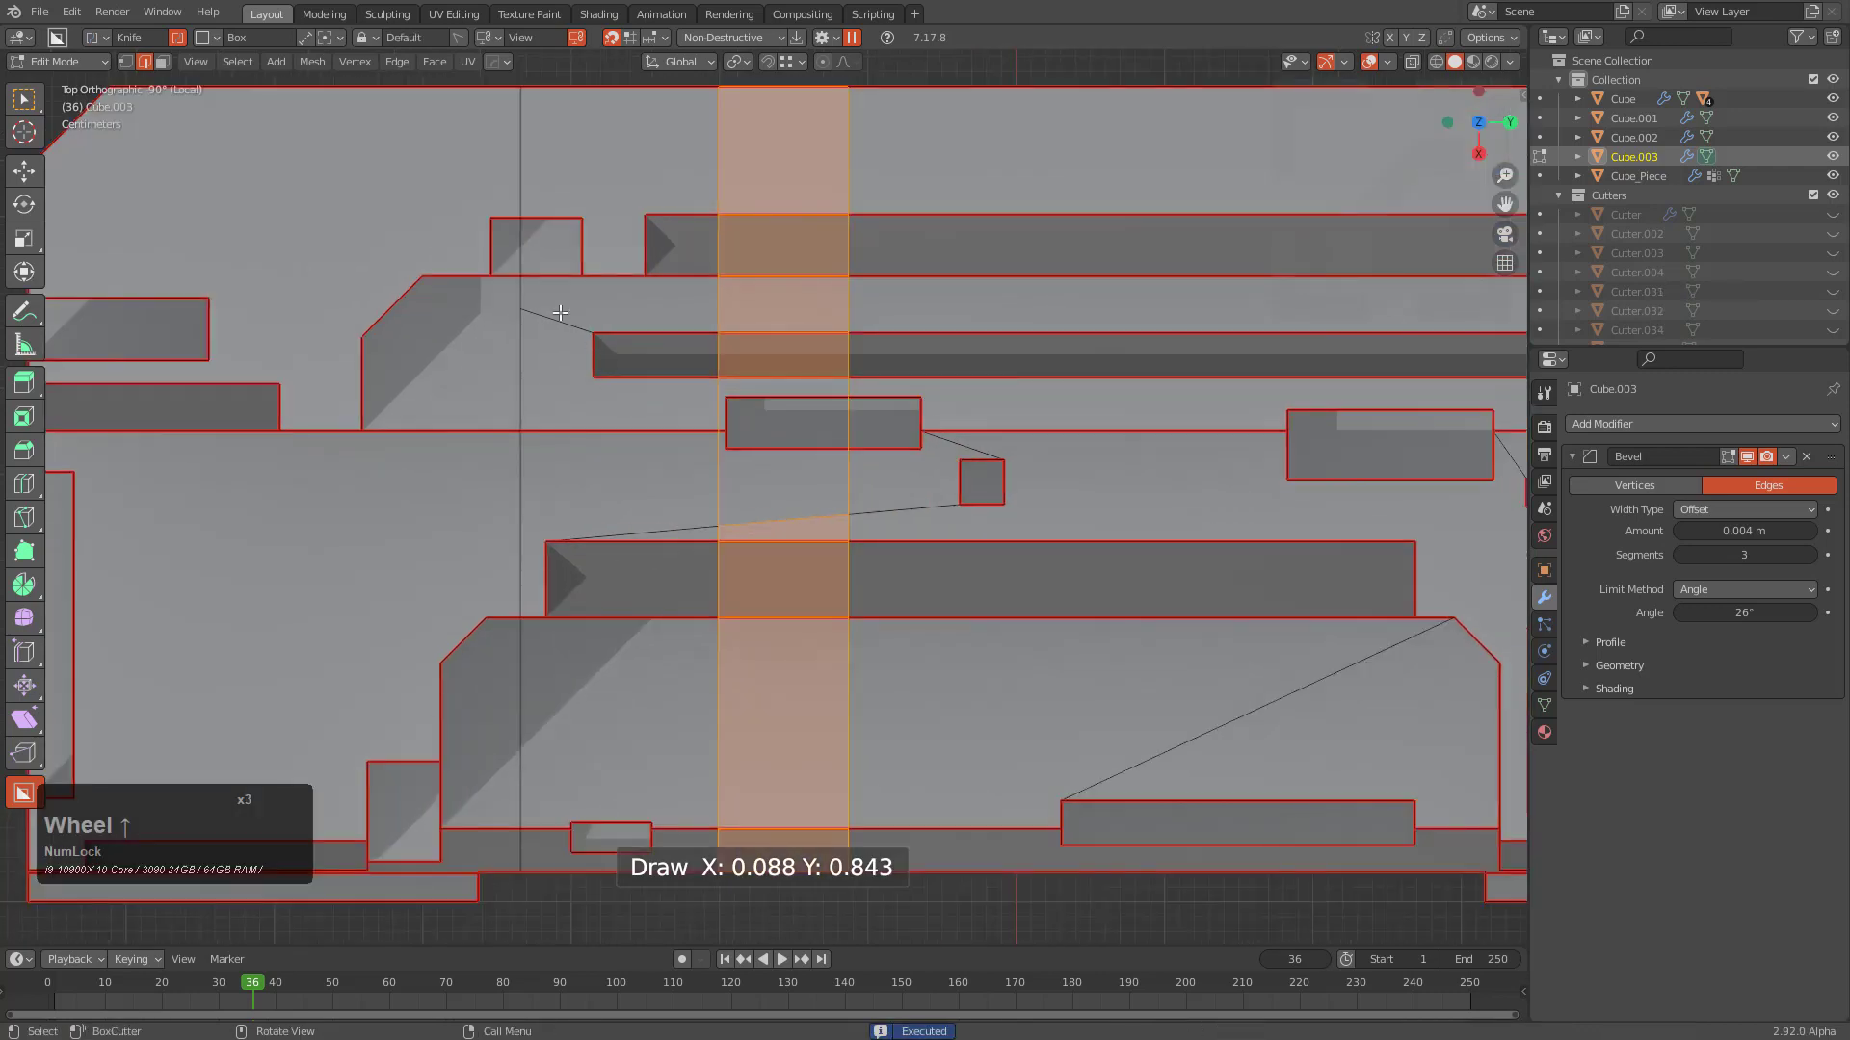
ctrl+click(709, 419)
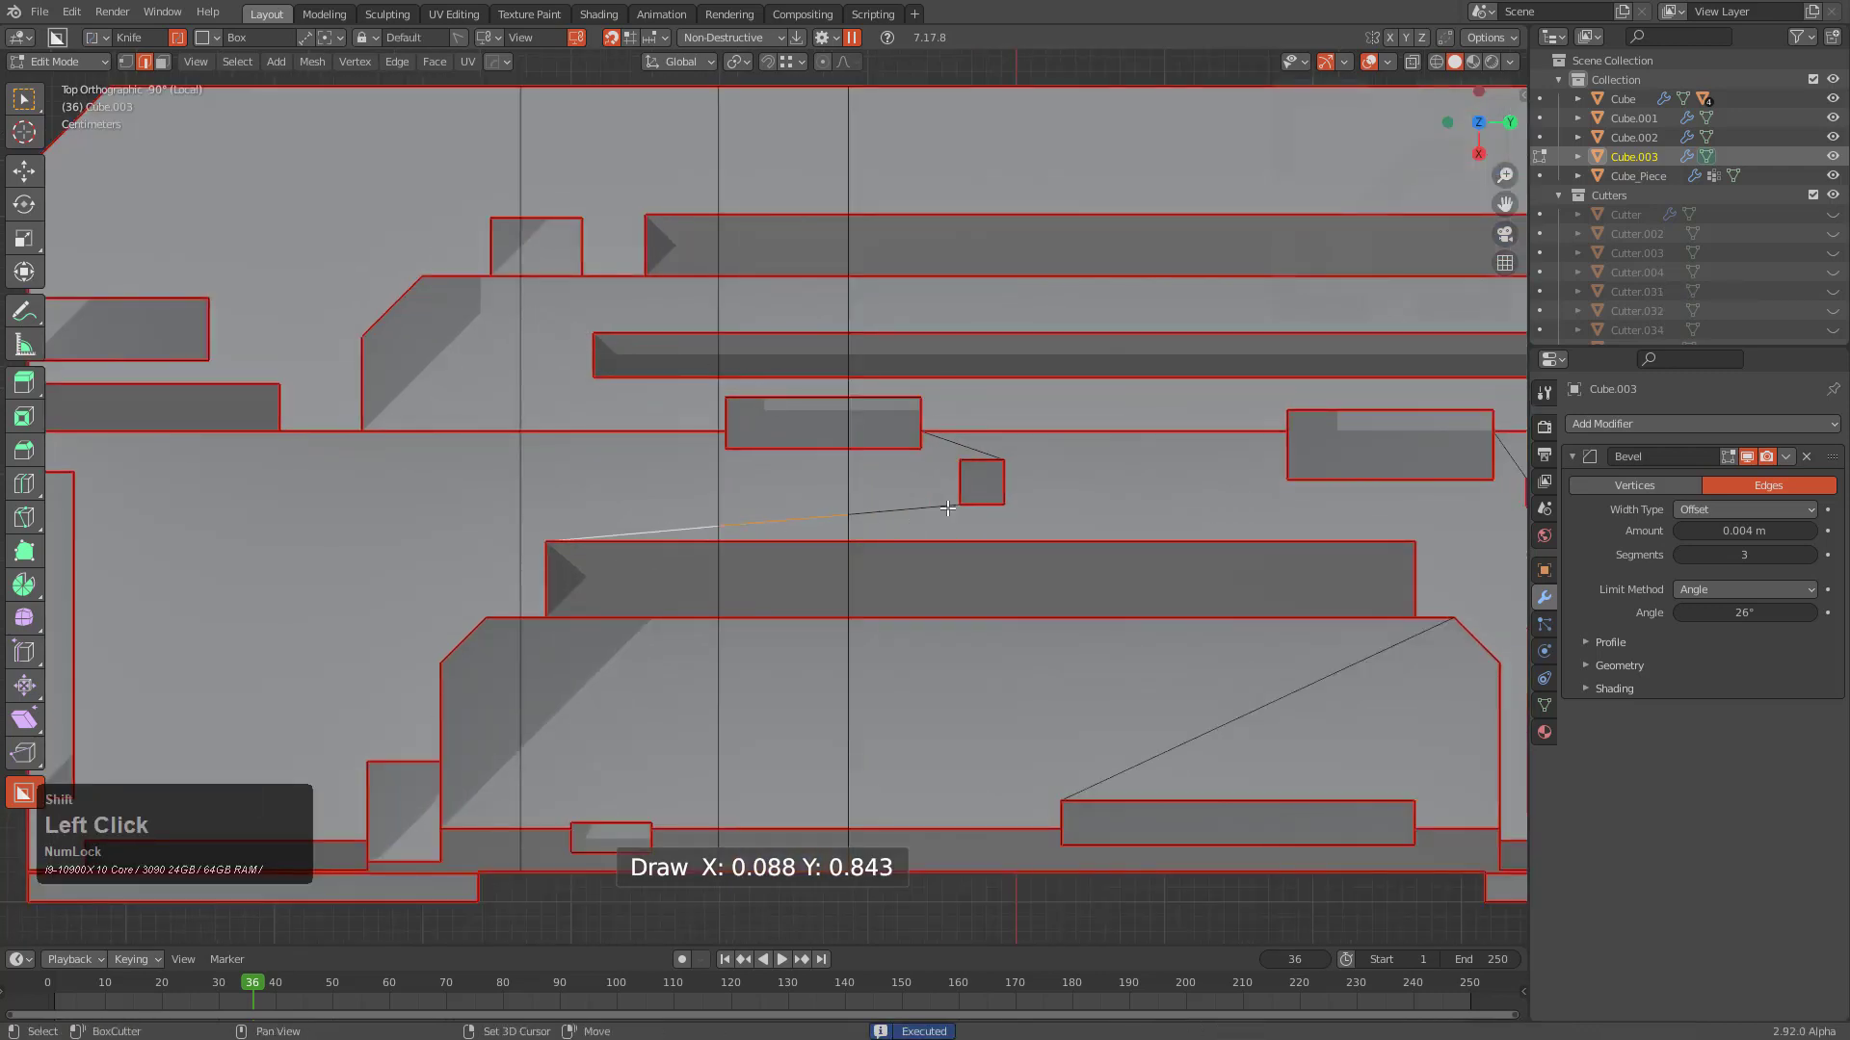
Knife a box about 0.265 by 0.675 starting at the small square pocket and dissolve the diagonal edges attached to that pocket
scroll(1014, 249, down, 3)
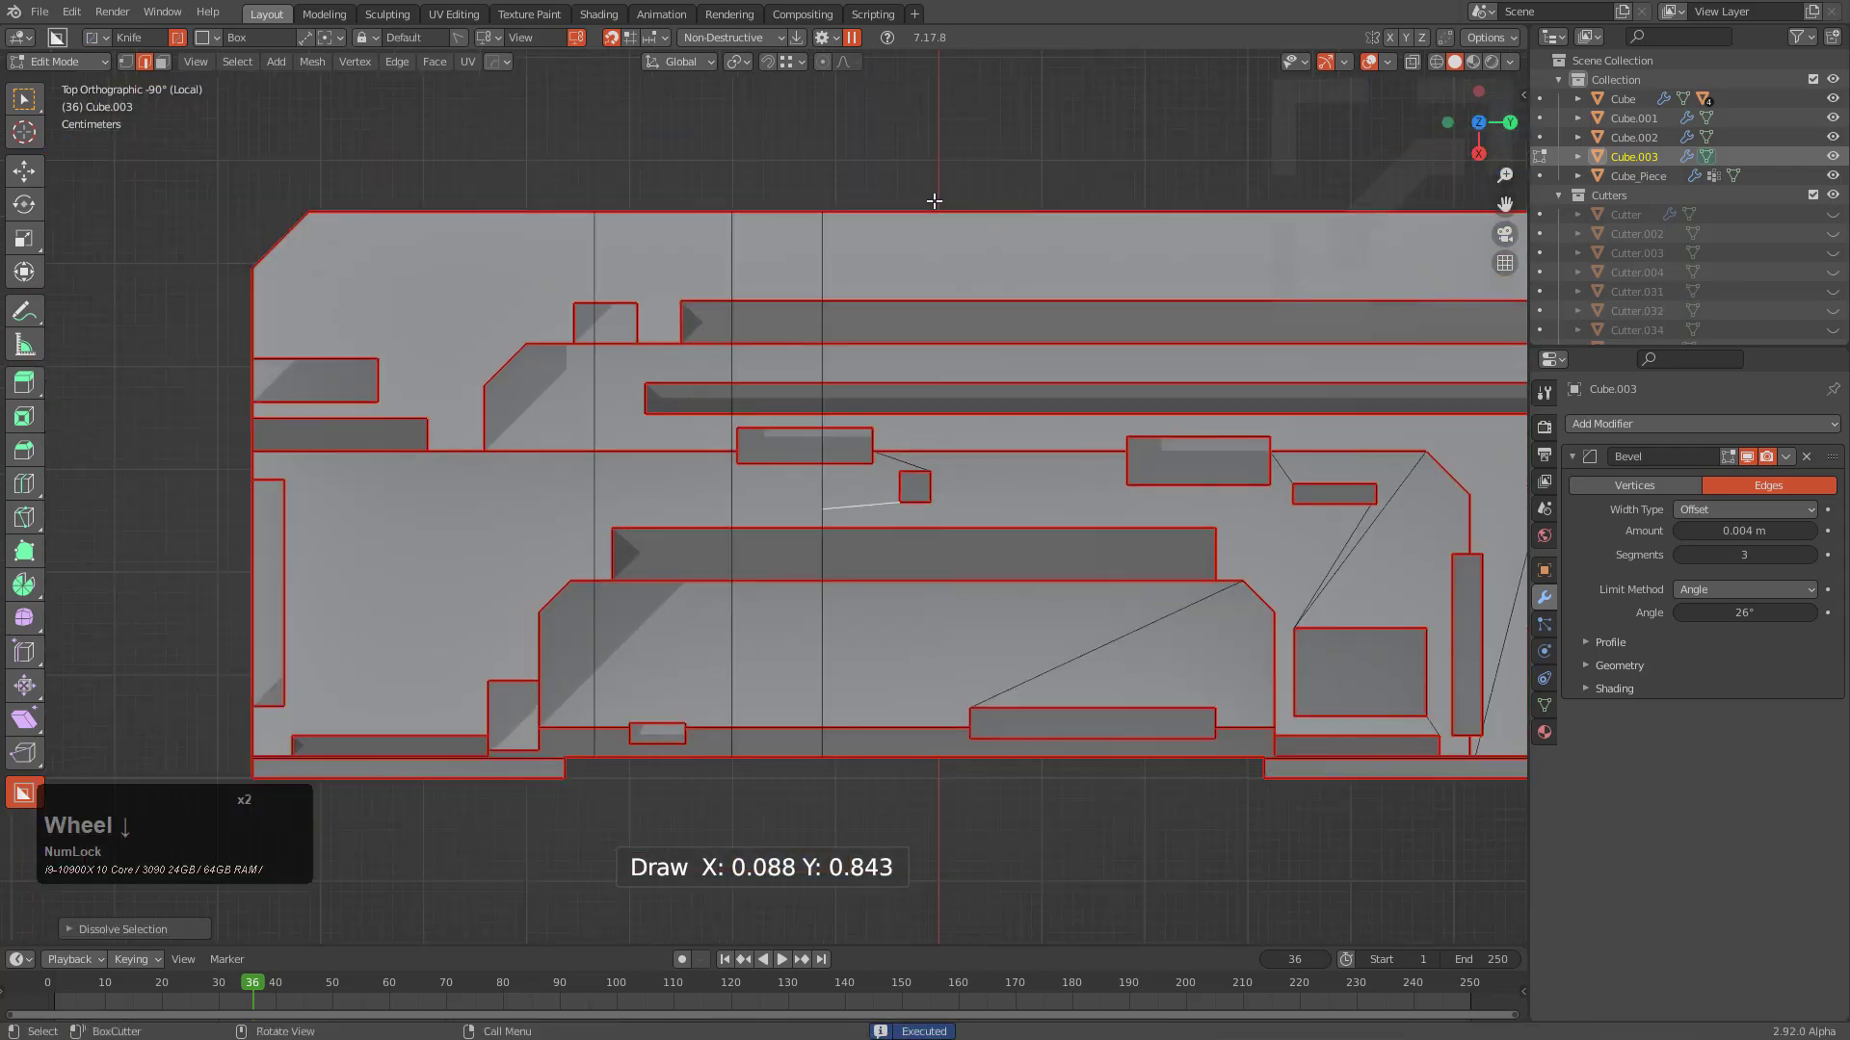
drag(912, 185, 1183, 872)
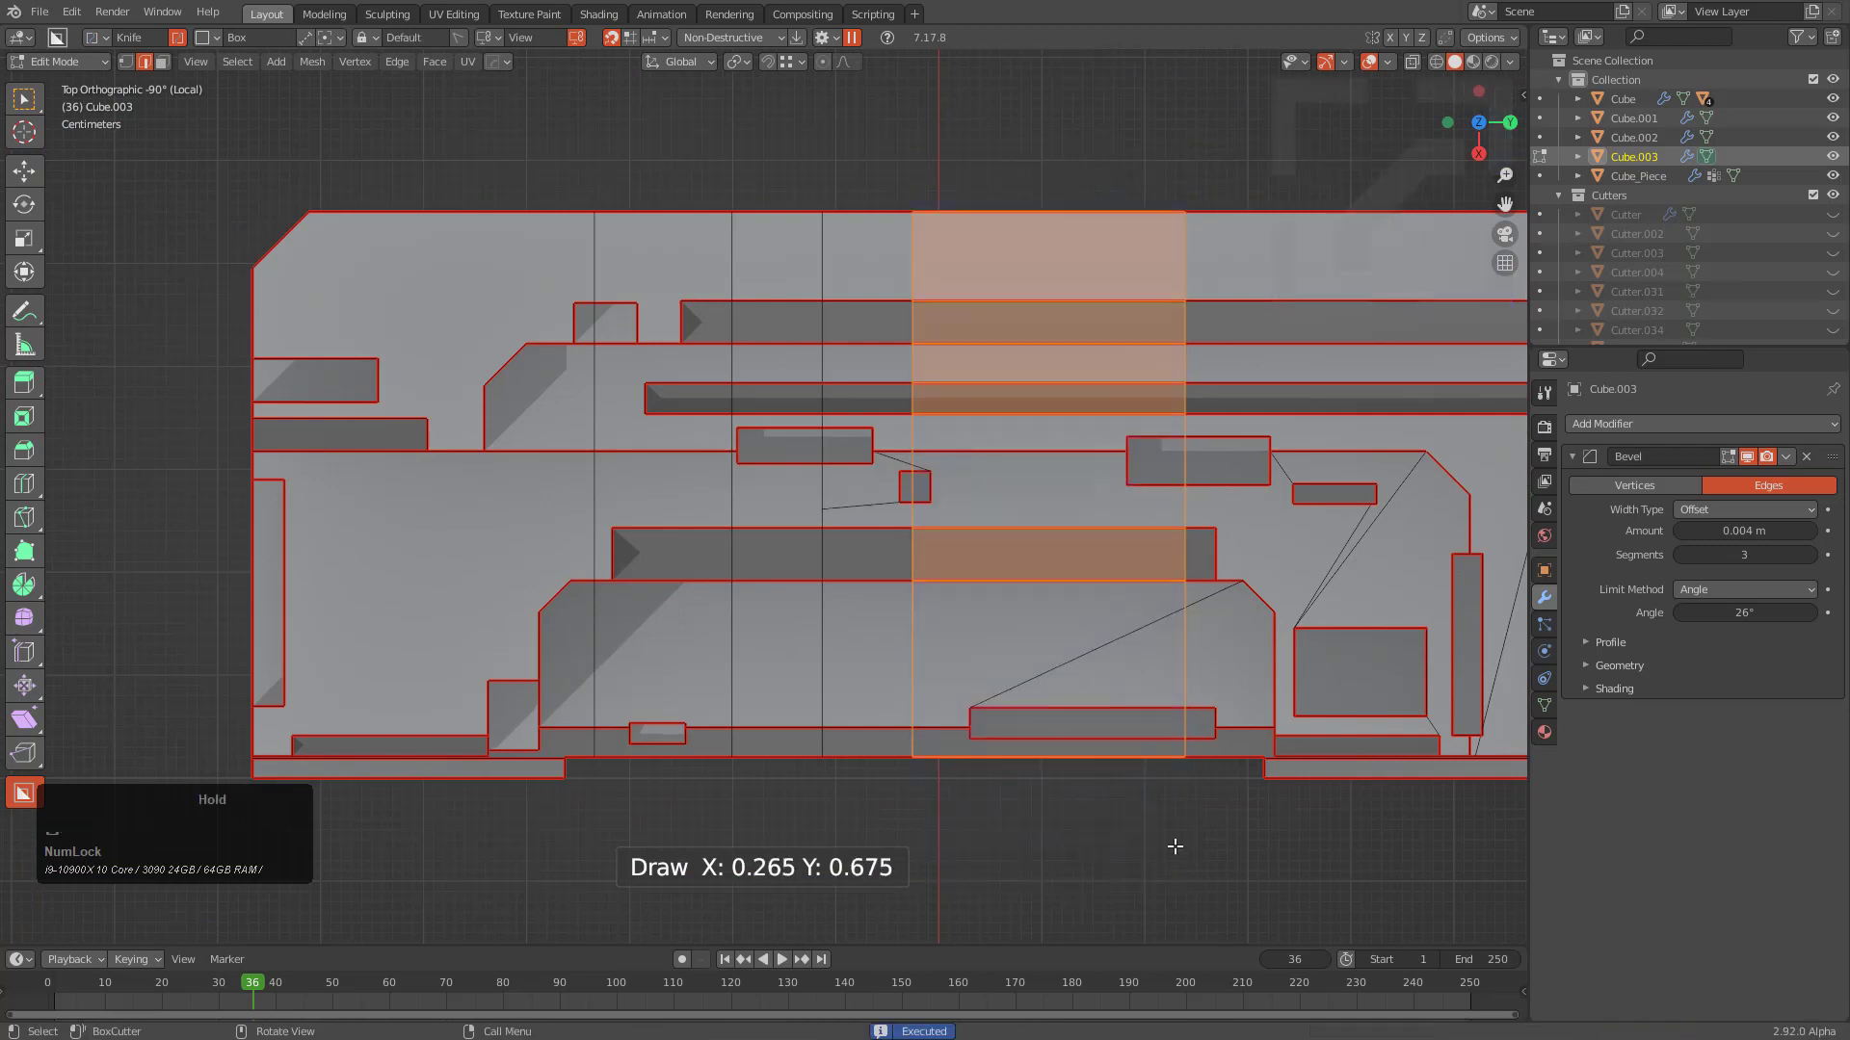
scroll(923, 471, up, 4)
click(977, 529)
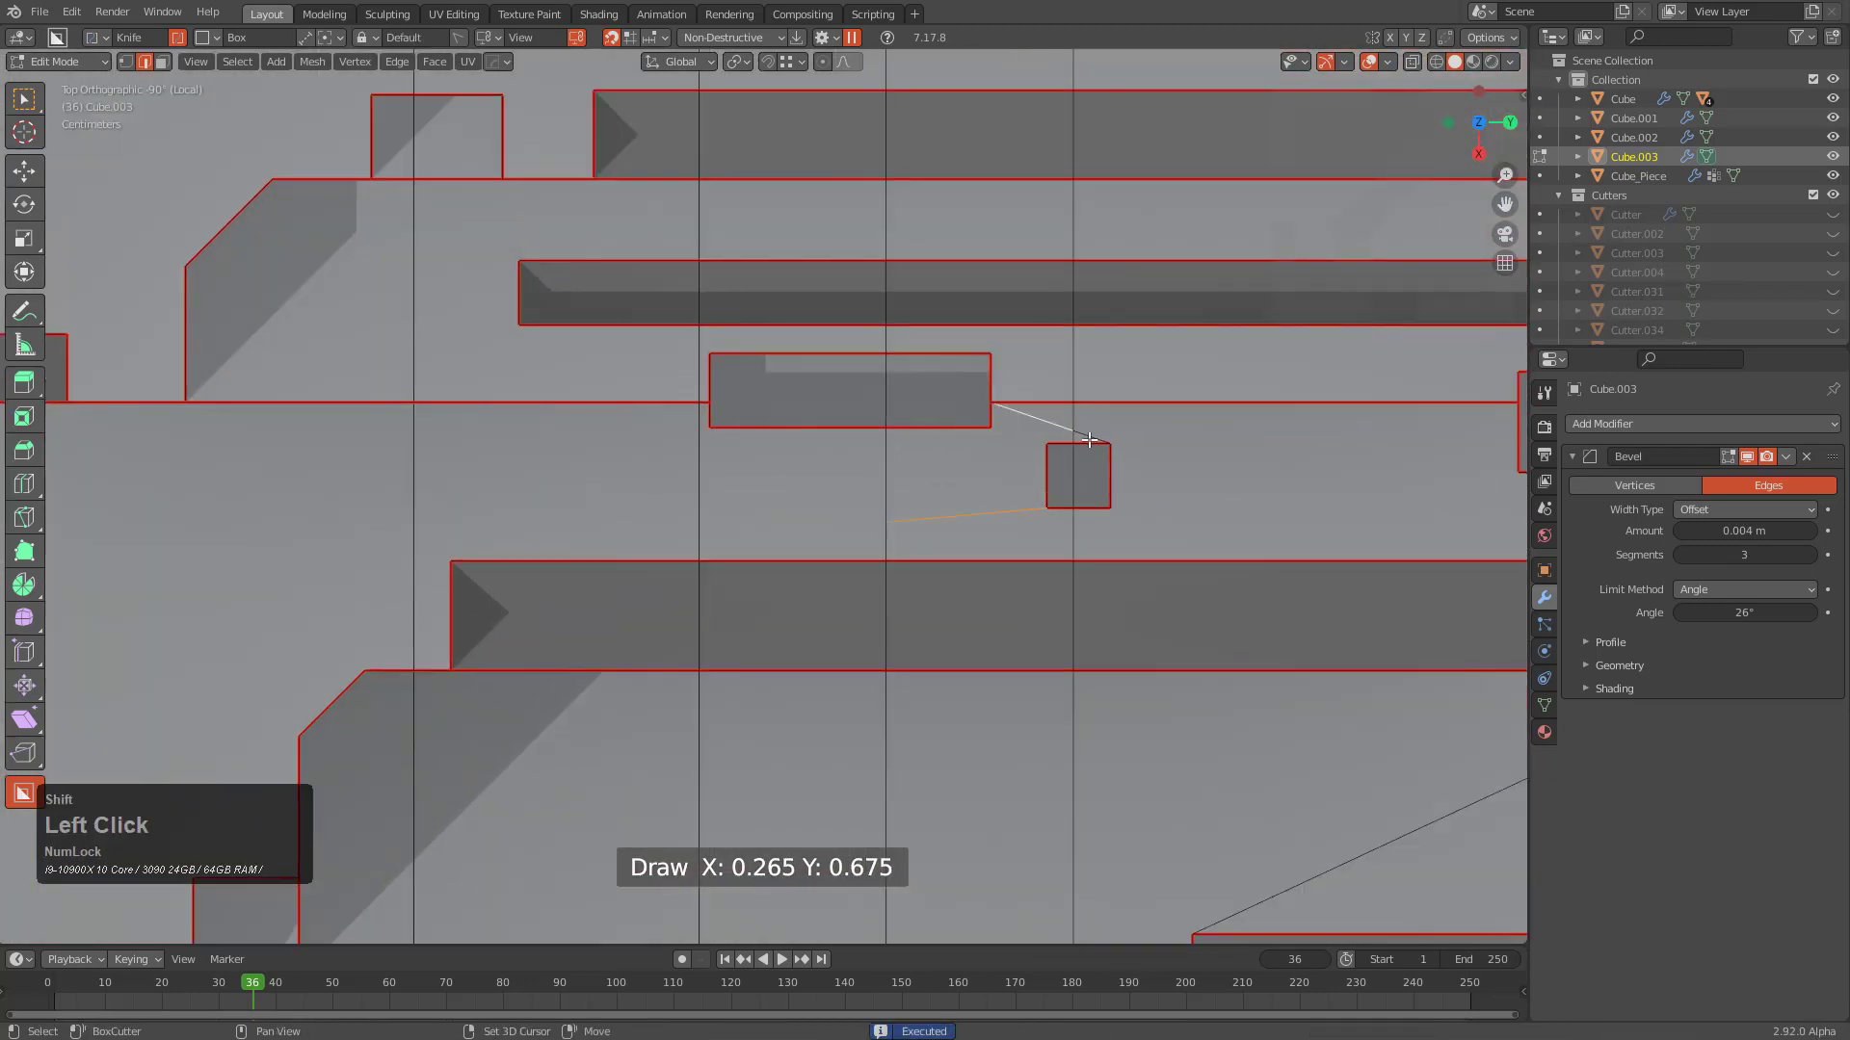
key(ctrl+x)
Dissolve the long diagonal edge crossing the floor of the large lower recess
scroll(1089, 438, down, 1)
shift+middle_drag(1295, 704, 976, 663)
scroll(976, 663, down, 2)
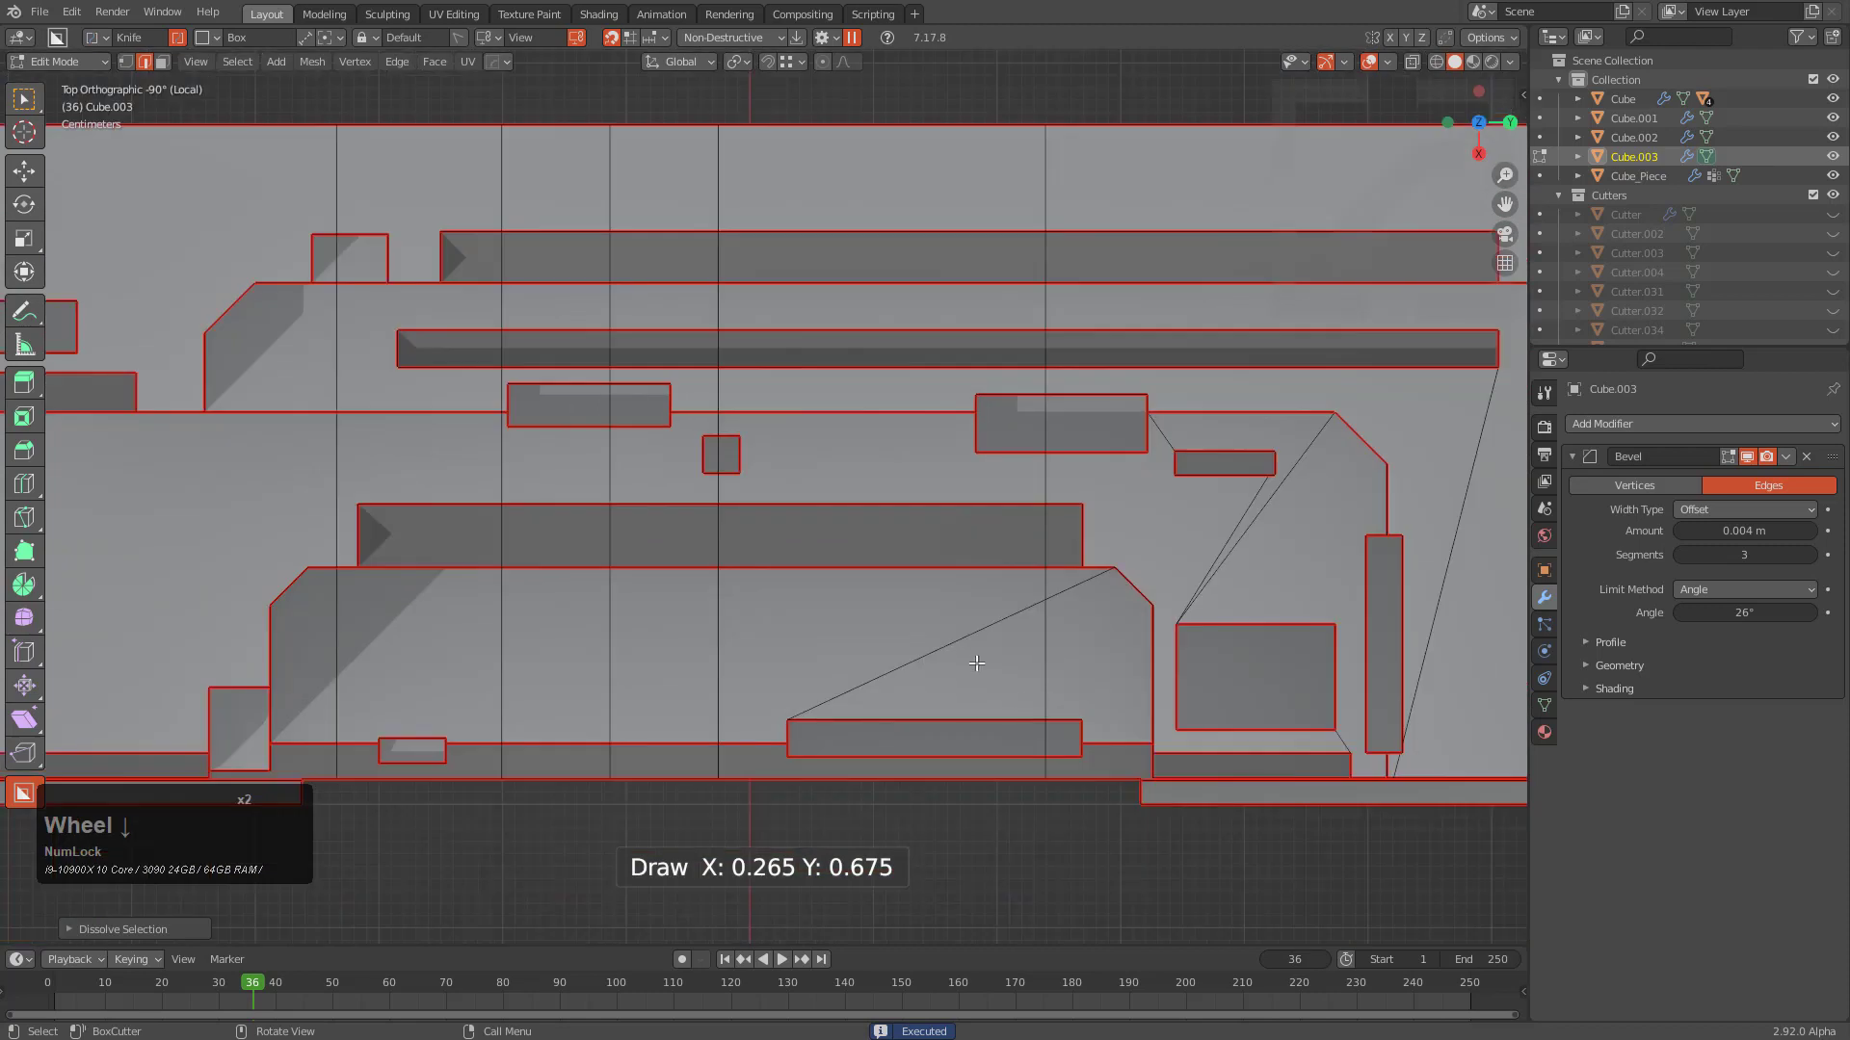
ctrl+scroll(1082, 571, down, 2)
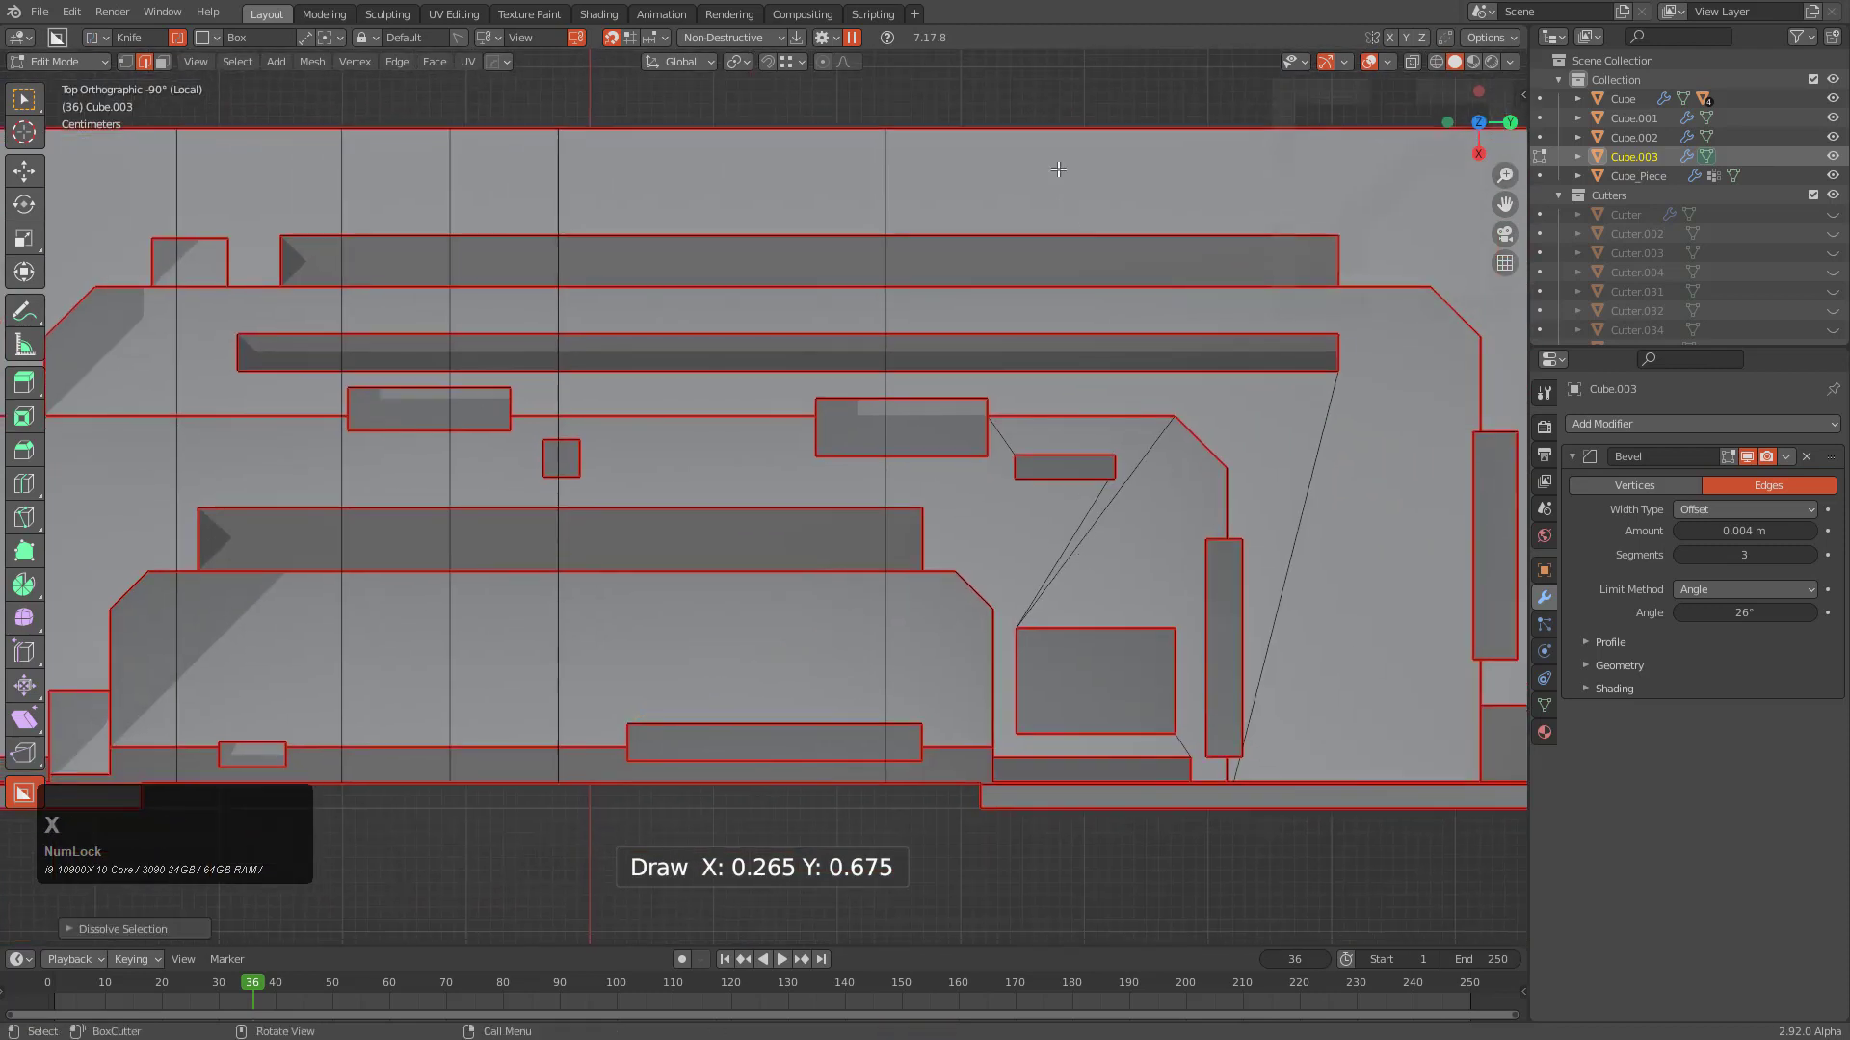
Knife a box about 0.123 by 0.621 through the large rectangular pocket and dissolve the remaining diagonal edges around the pockets and end slots
mouse_move(1070, 135)
mouse_down()
mouse_move(1209, 935)
mouse_move(1219, 868)
mouse_up()
scroll(1286, 426, up, 2)
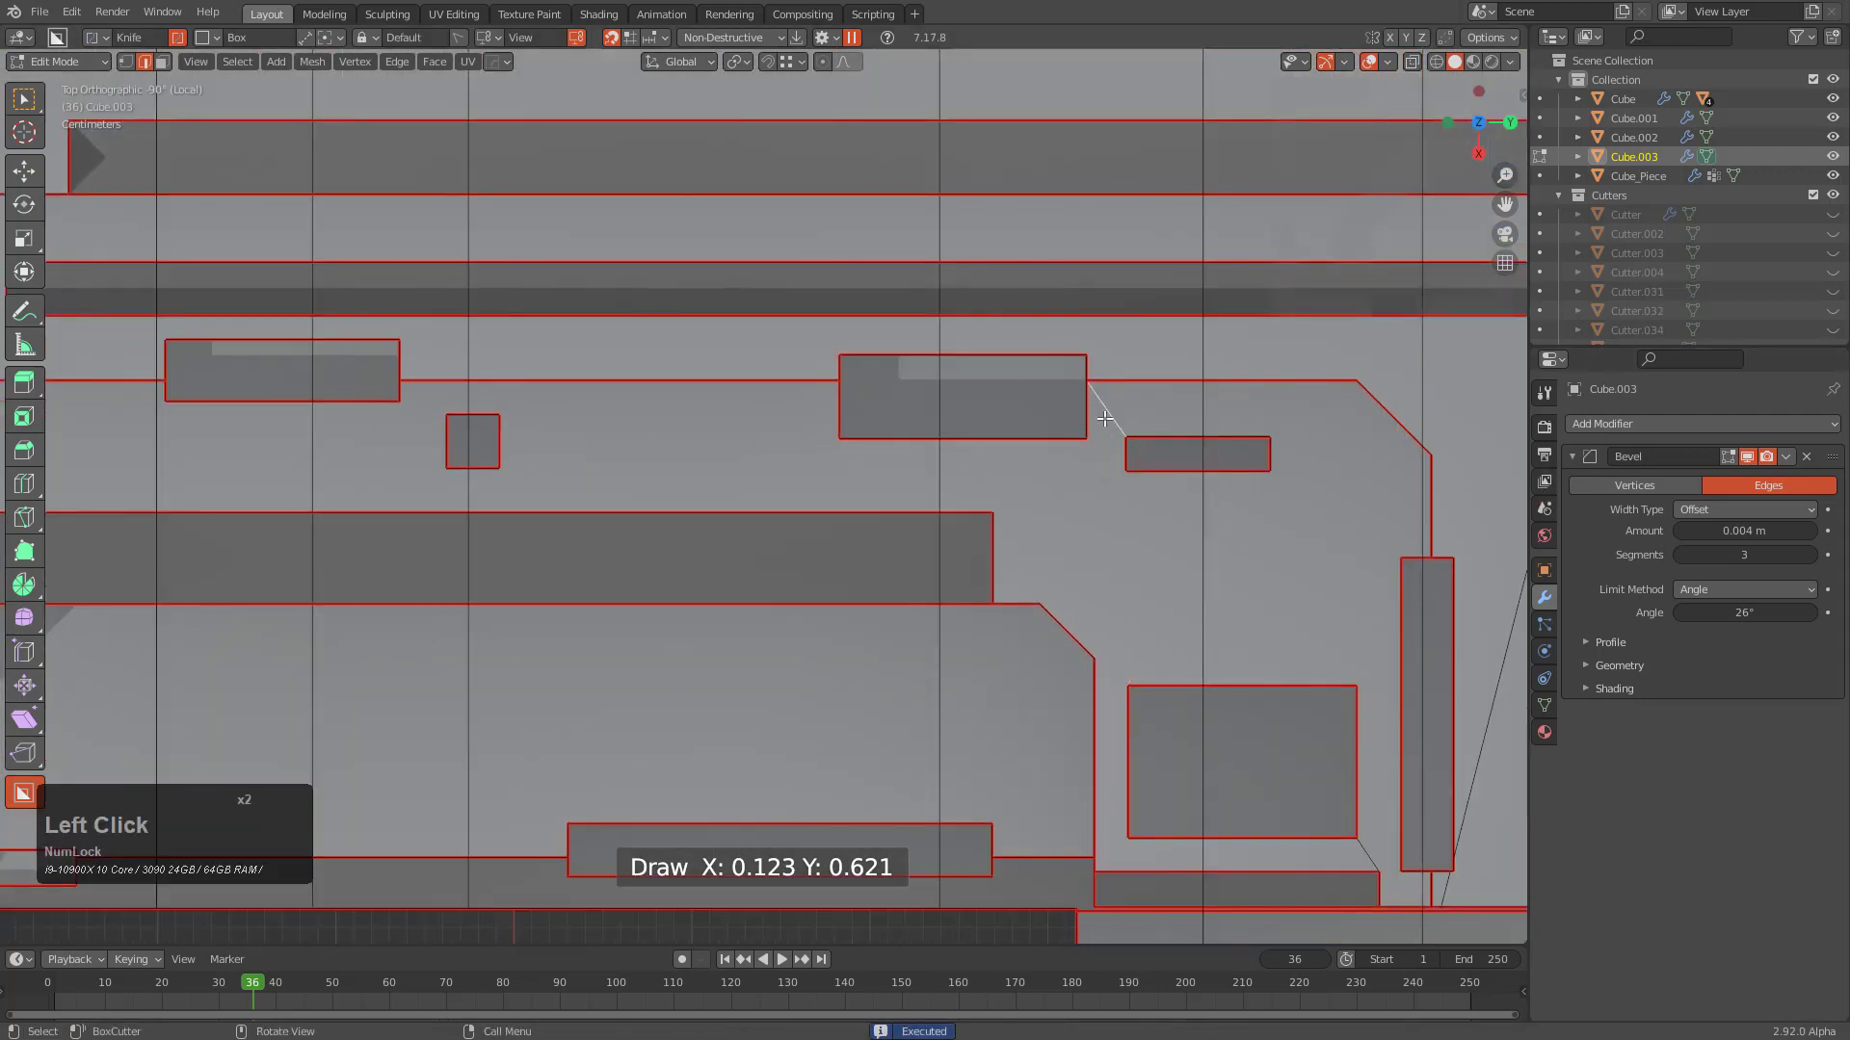
key(ctrl+x)
scroll(1117, 481, down, 2)
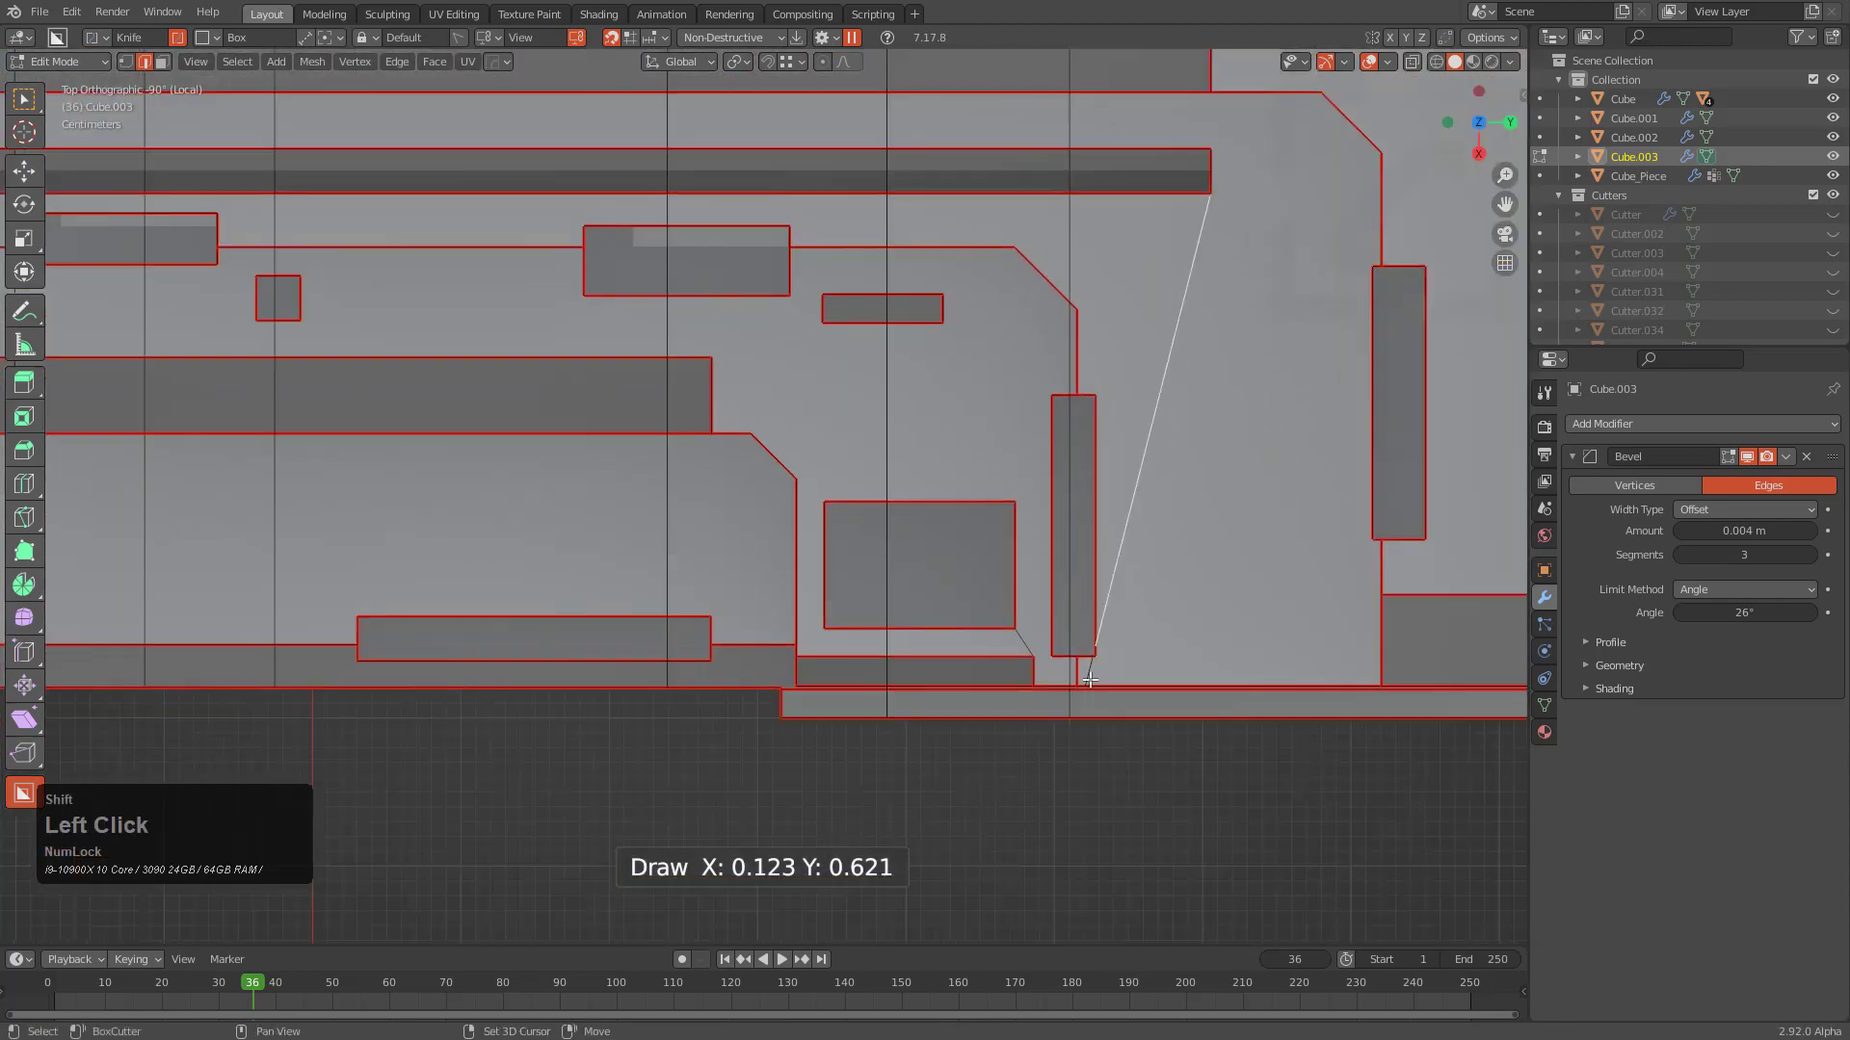
middle_drag(1219, 451, 1111, 454)
scroll(875, 467, down, 1)
Return to object mode, inspect the cleaned Cube.003 bevels and leave local view
key(Tab)
middle_drag(788, 413, 912, 466)
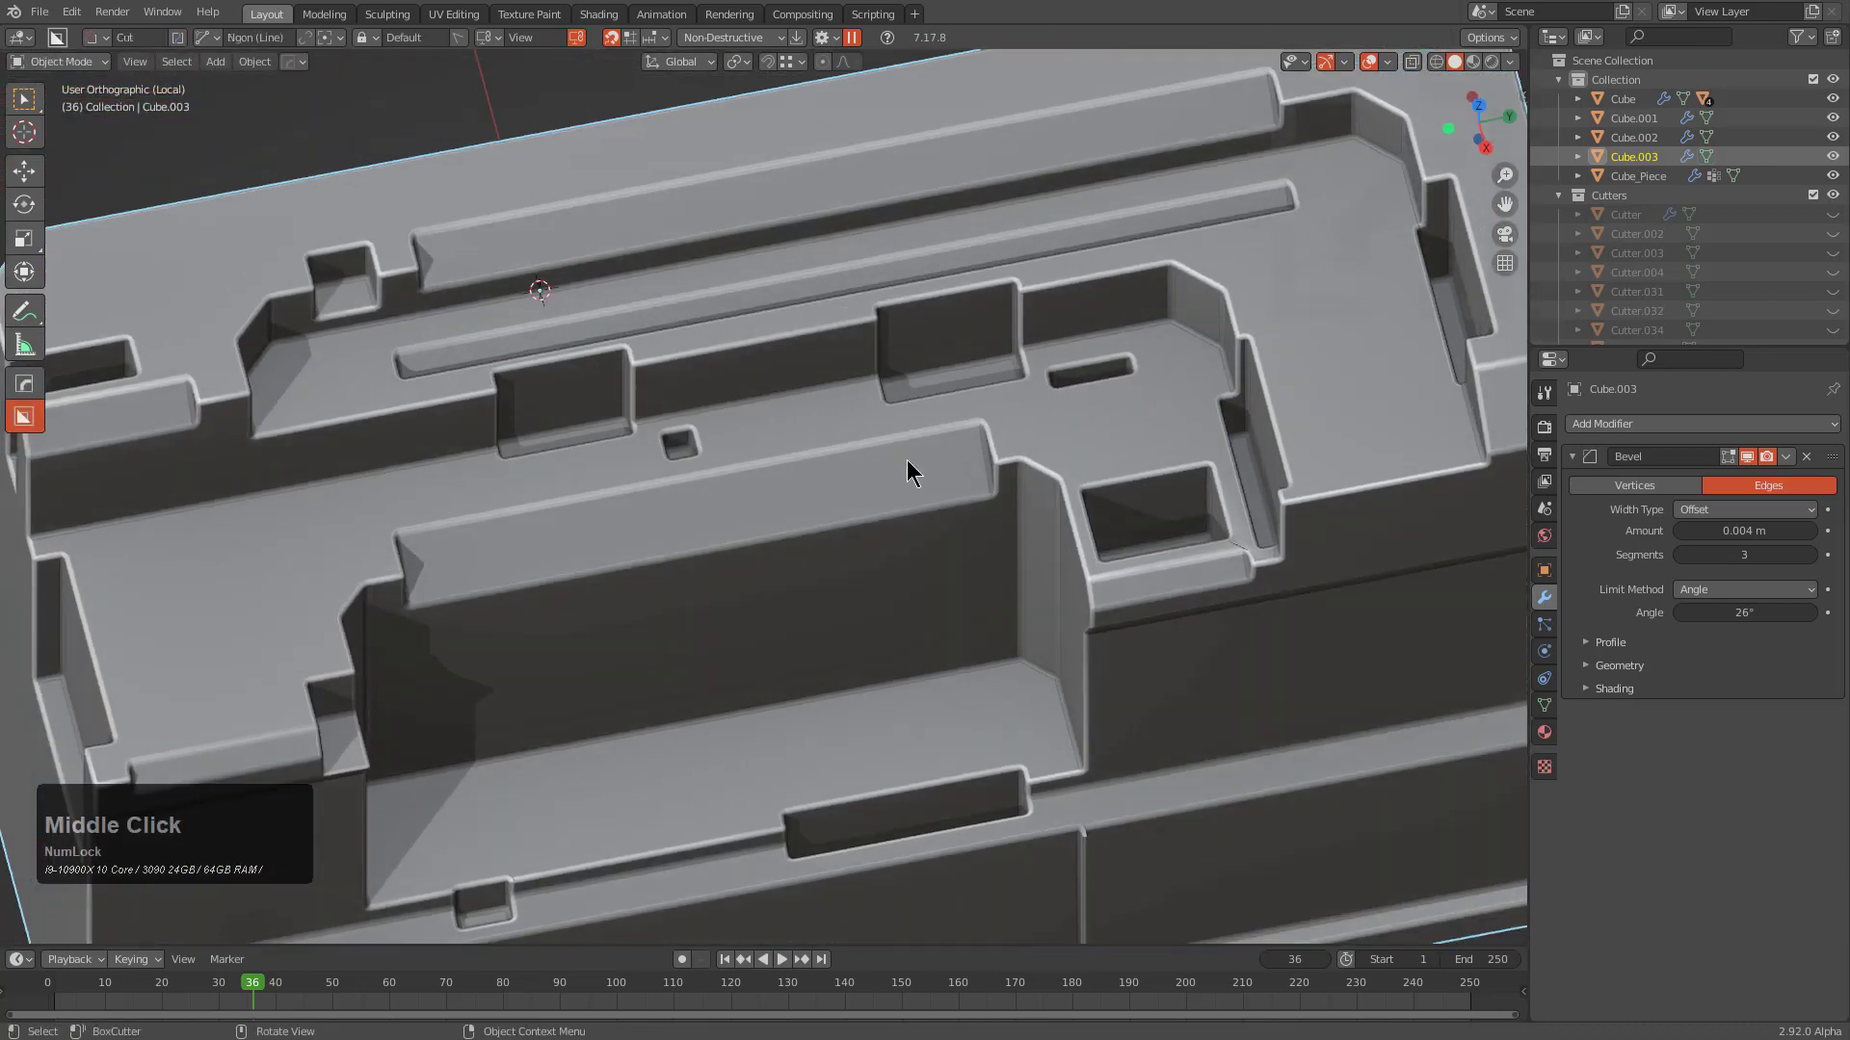
scroll(966, 430, down, 1)
scroll(911, 467, down, 1)
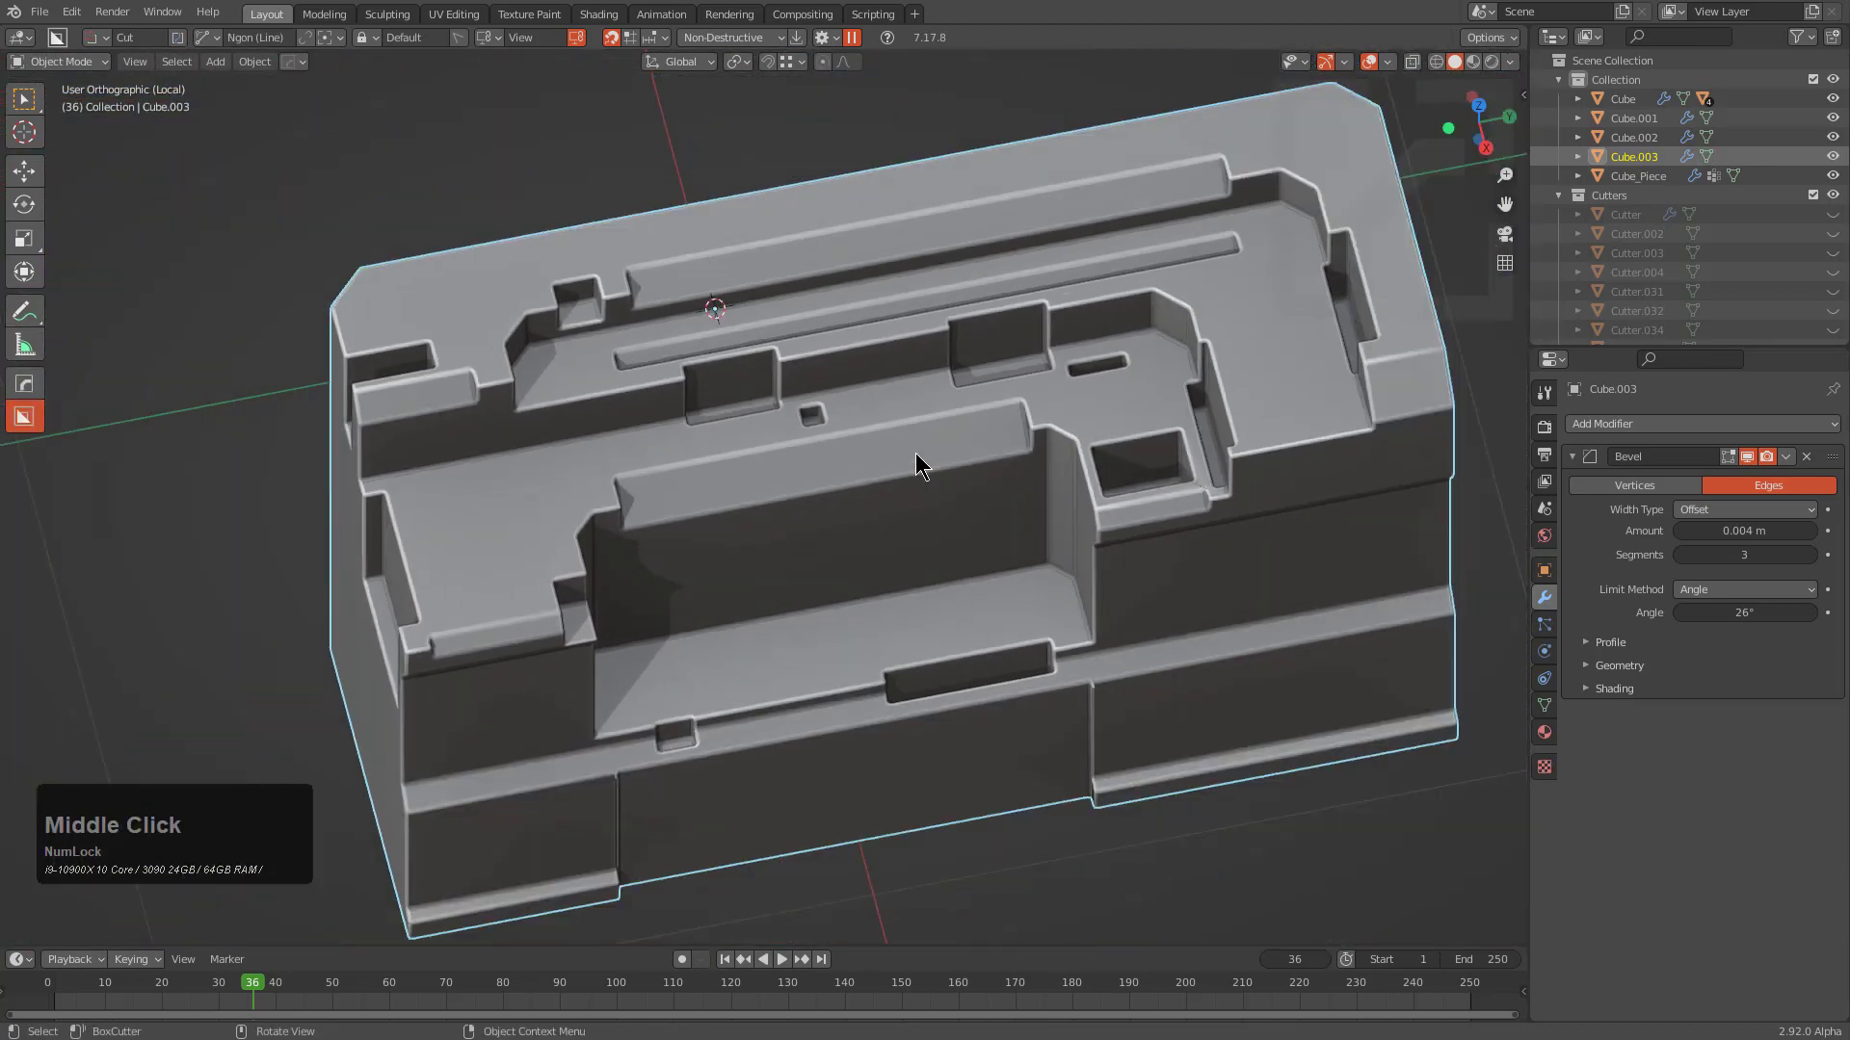
key(KP_Divide)
scroll(815, 441, down, 1)
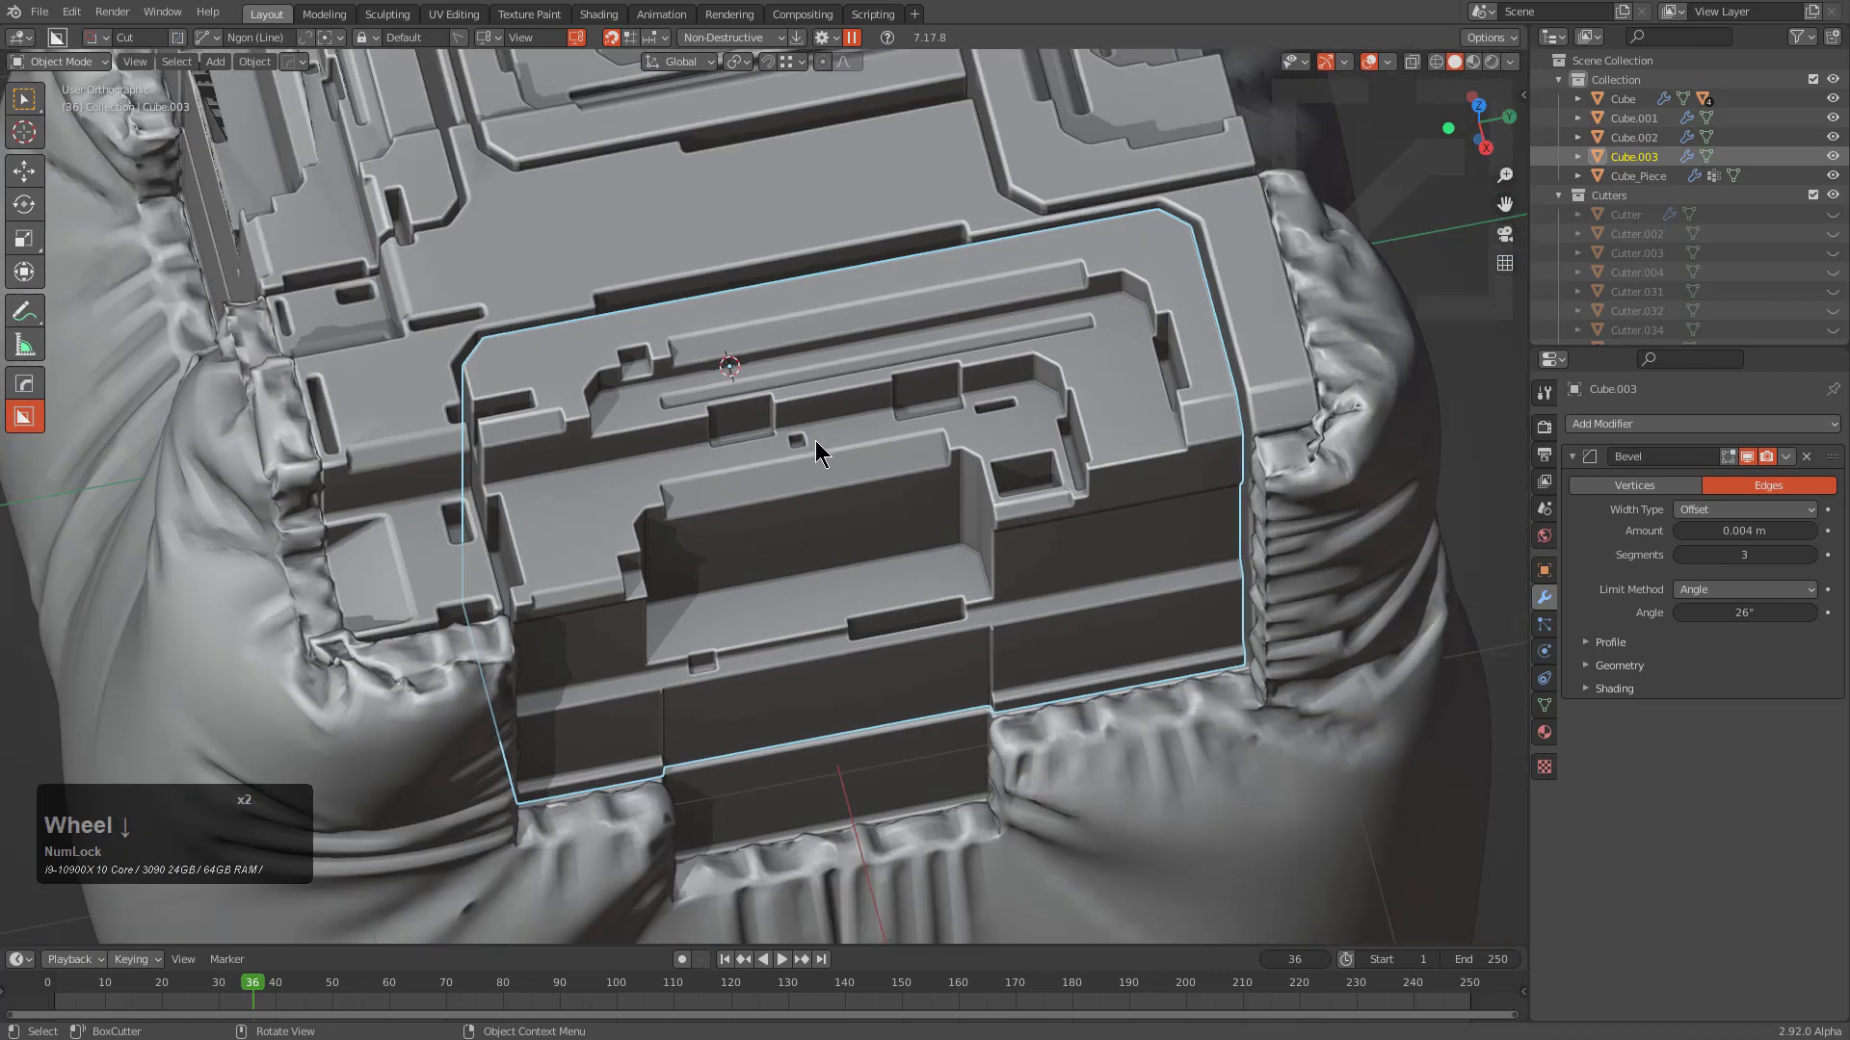
Deselect everything, identify the side blocks by trial-moving and cancelling Cube and Cube.002, and leave Cube.002 selected
key(a)
shift+middle_drag(767, 358, 833, 494)
click(834, 494)
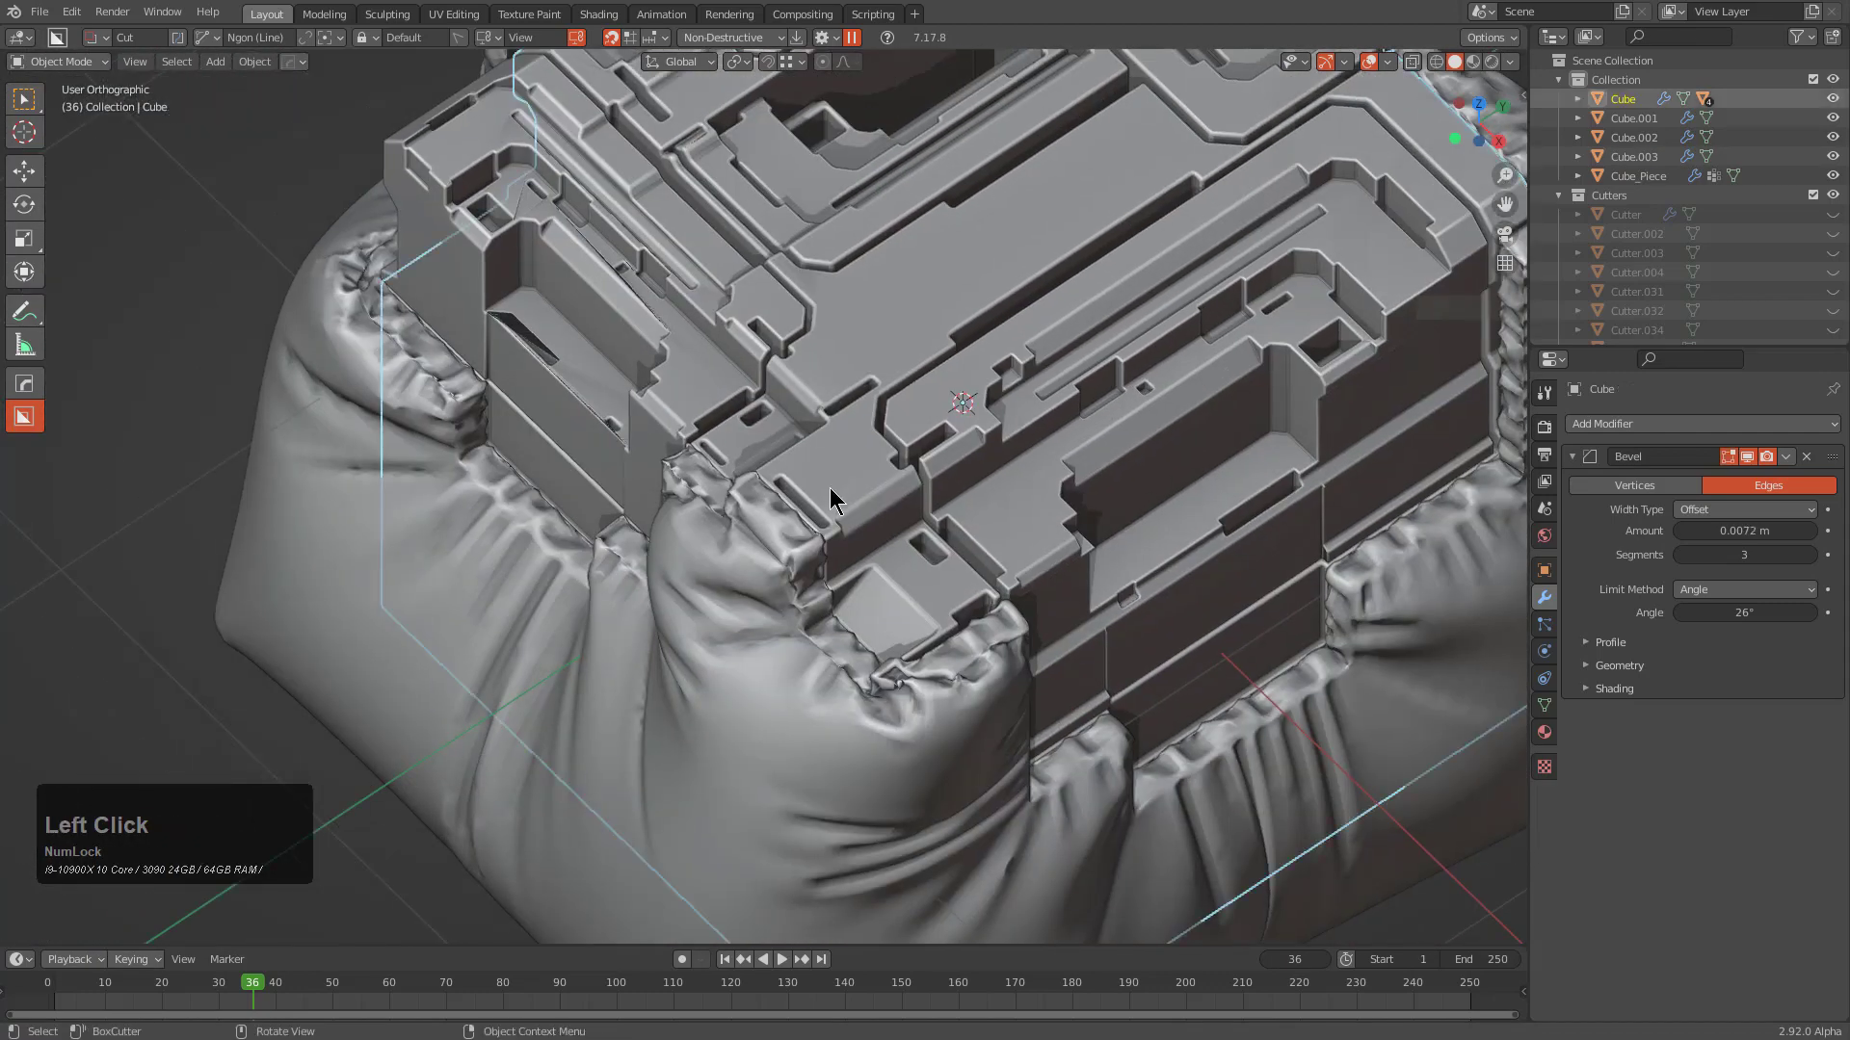
key(g)
right_click(663, 391)
click(631, 348)
key(g)
right_click(409, 308)
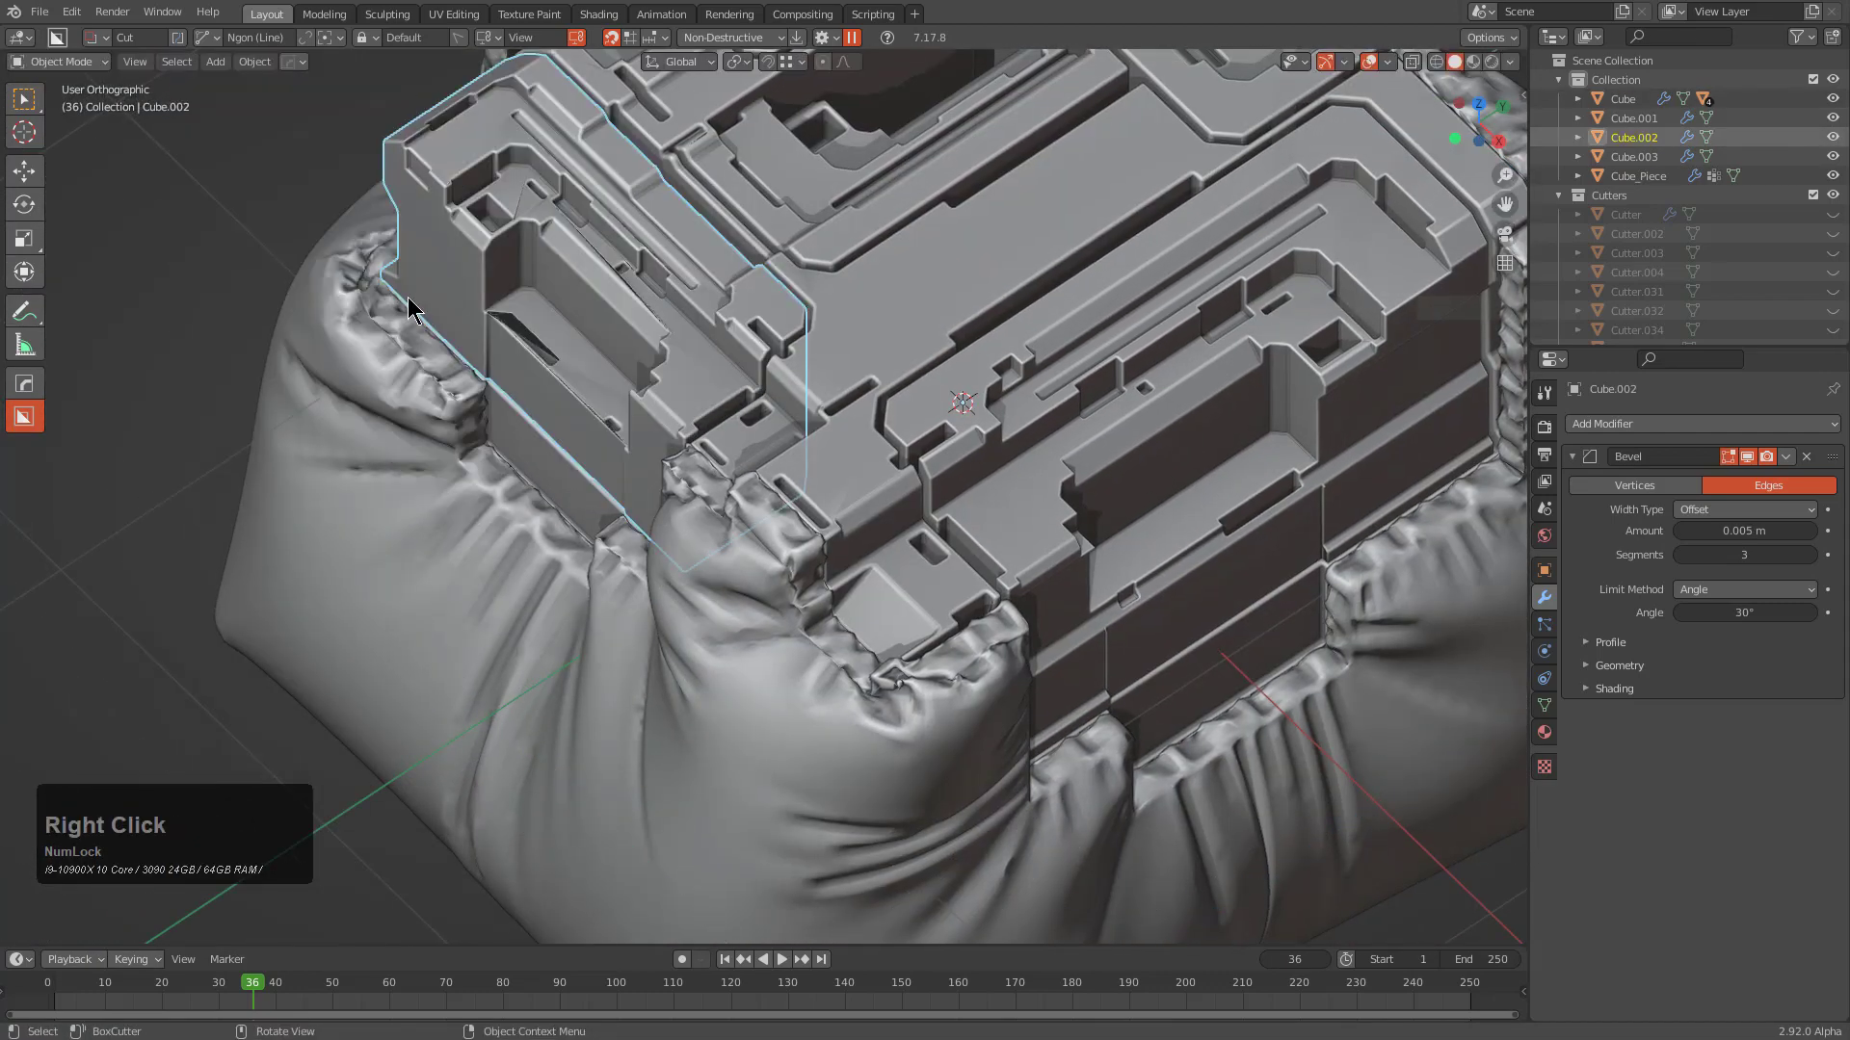
Isolate Cube.002 in local view, check the dark sliver at the recess slot, and open its mesh for editing from the top
key(KP_Divide)
shift+middle_drag(385, 265, 487, 355)
scroll(793, 396, down, 5)
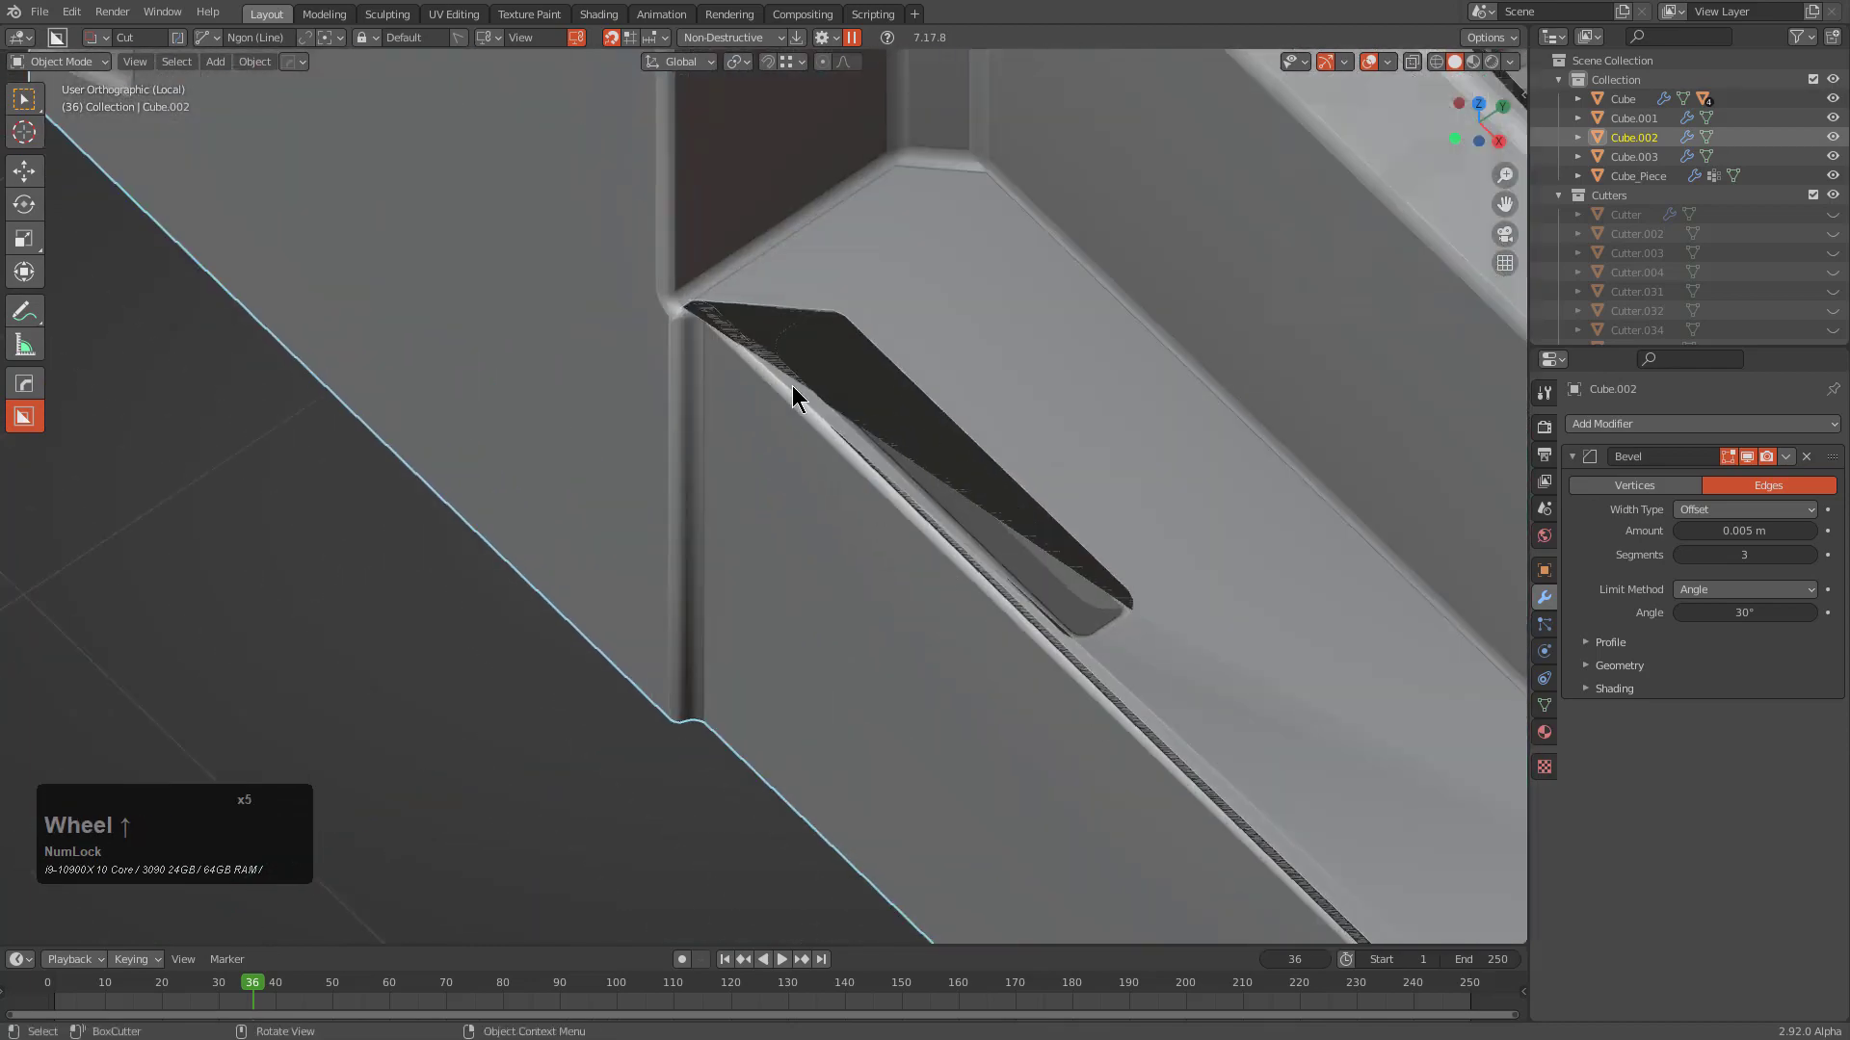
scroll(799, 308, down, 4)
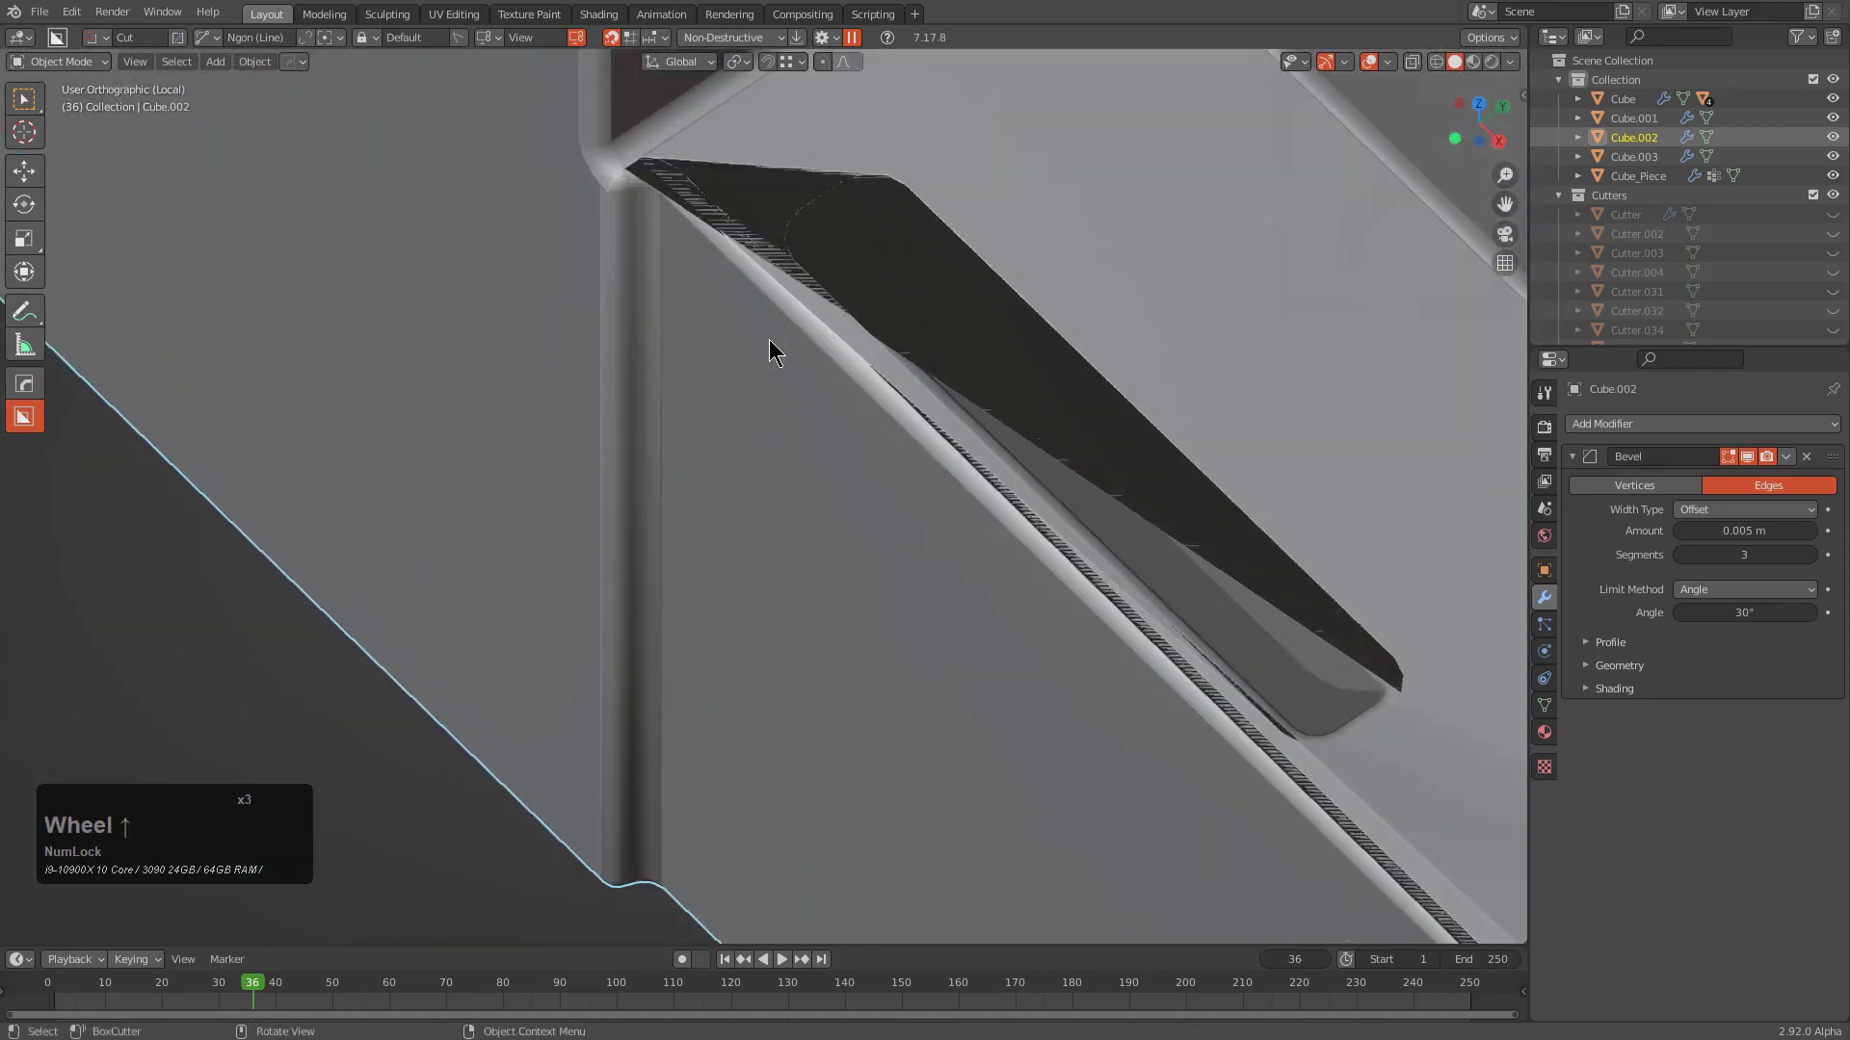
key(Tab)
middle_drag(777, 387, 991, 570)
shift+scroll(991, 569, up, 2)
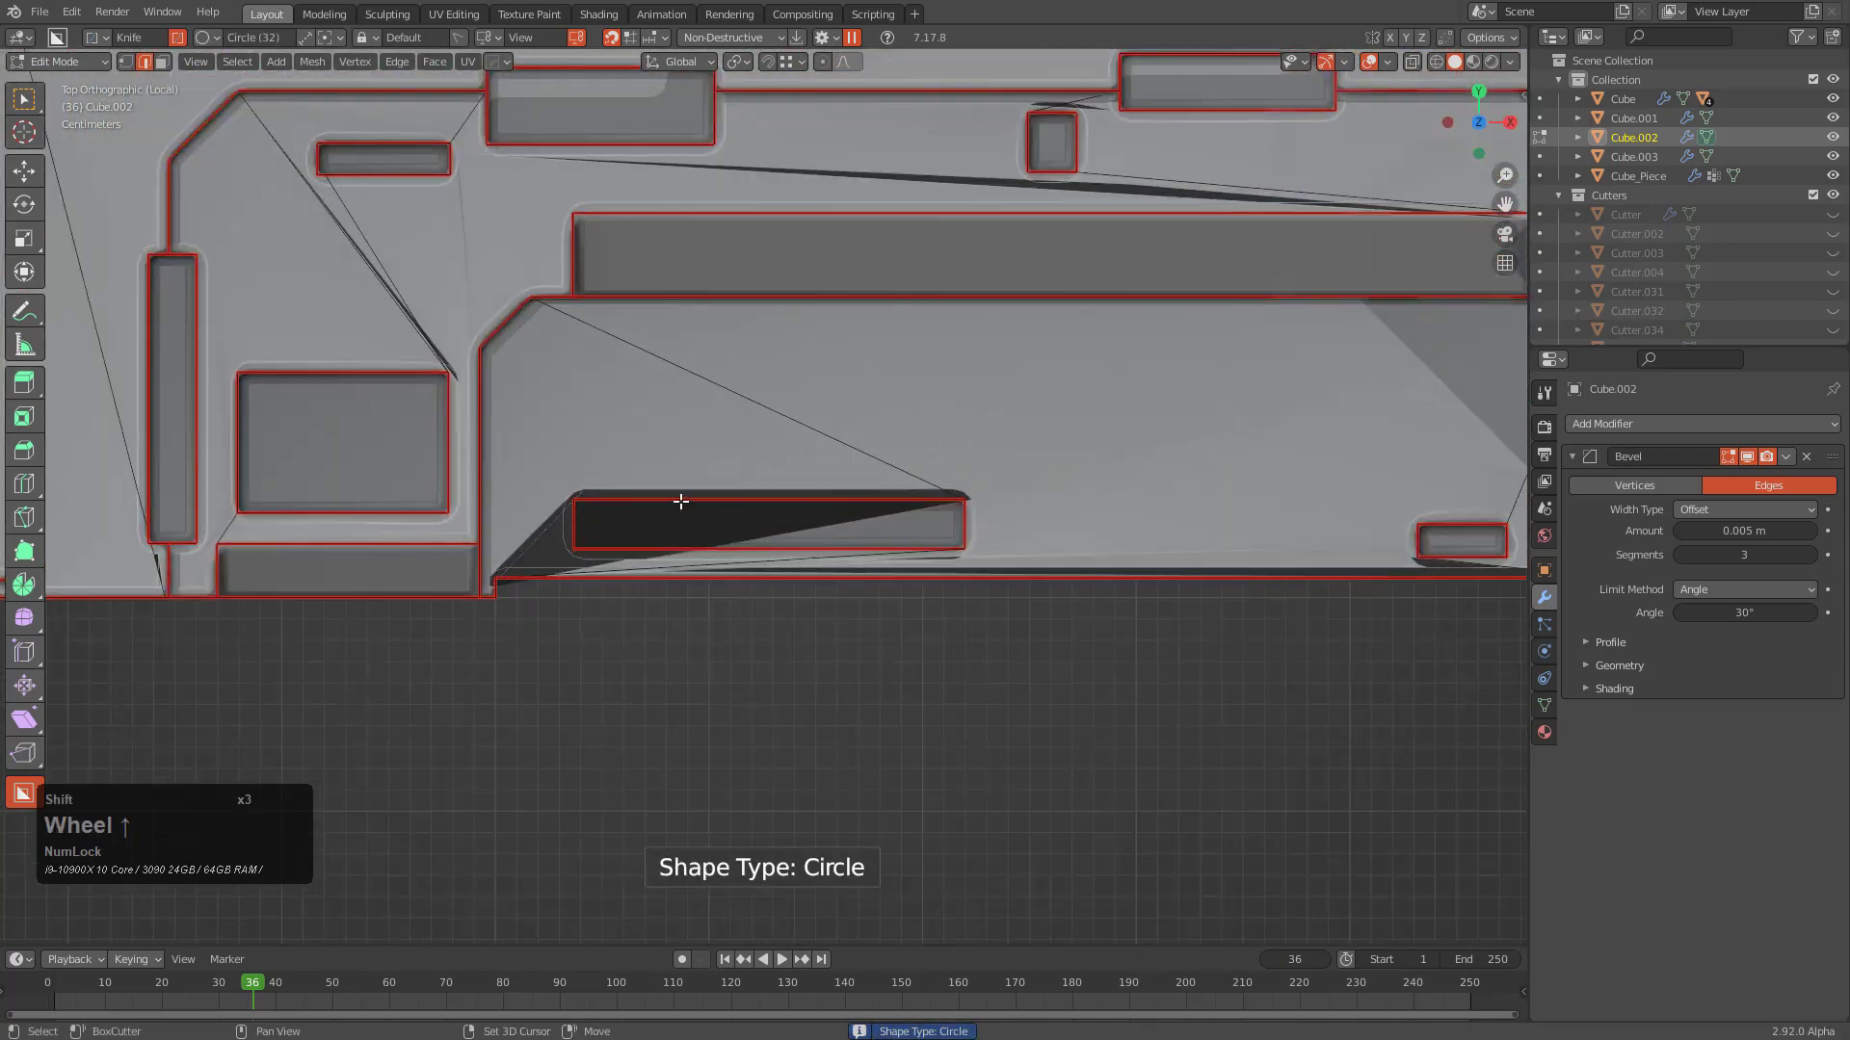
Turn off the Bevel modifier's edit-mode display for Cube.002 and reopen its mesh for editing
shift+middle_drag(681, 508, 908, 433)
shift+scroll(881, 324, down, 4)
scroll(881, 324, up, 2)
key(Tab)
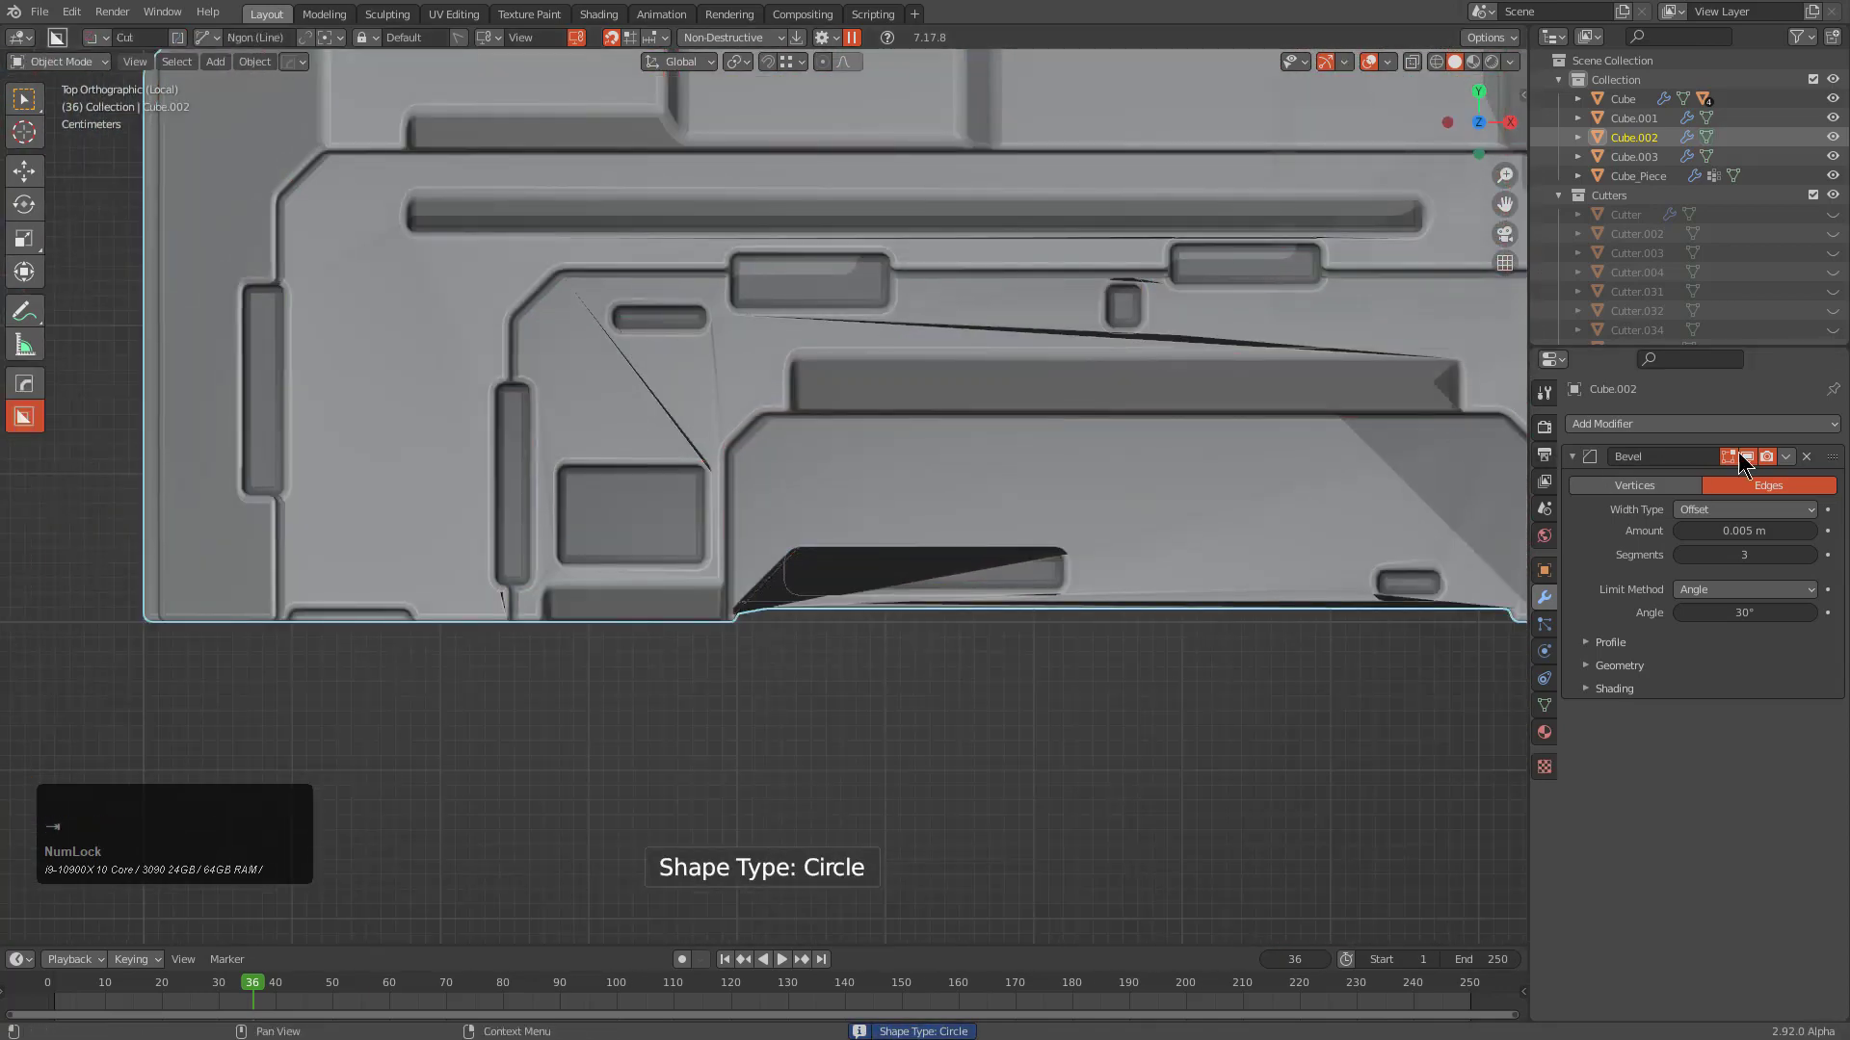
click(1726, 457)
key(Tab)
scroll(961, 466, down, 2)
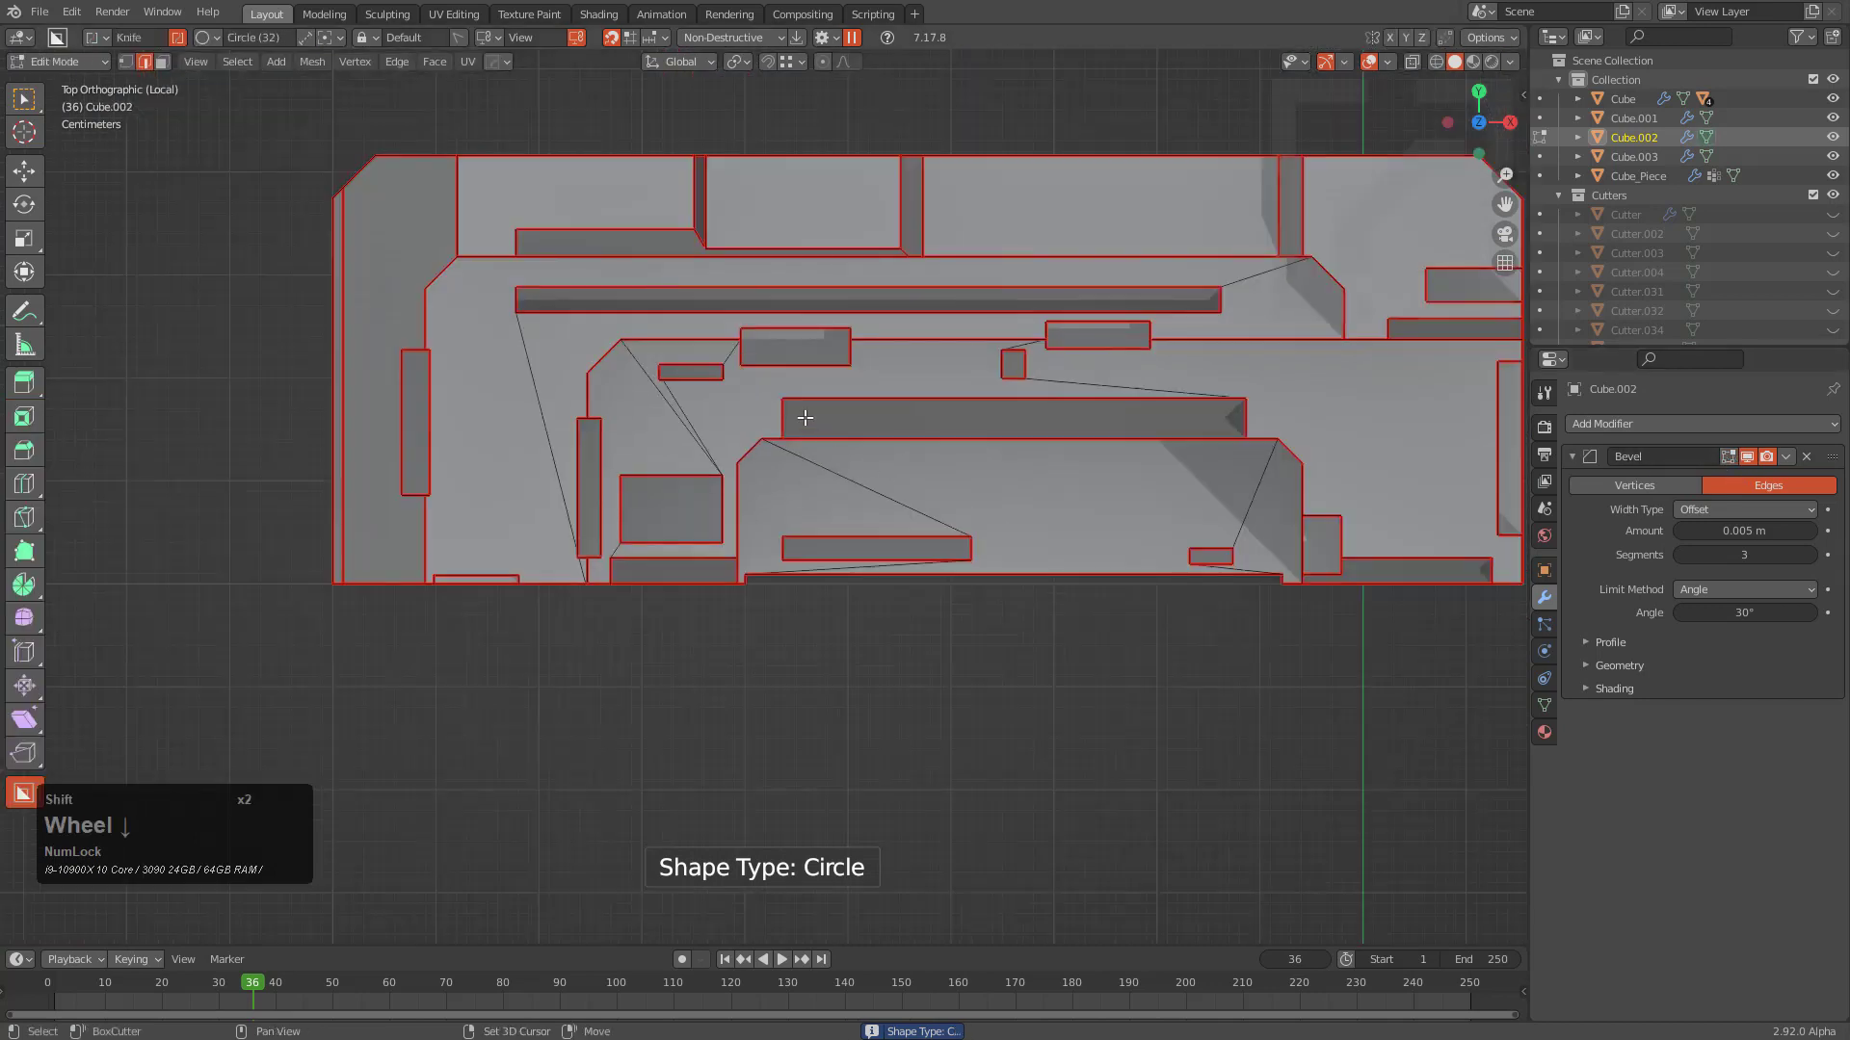
Switch the knife shape to Box, cut a box about 0.333 by 0.614 across the panel's end, and dissolve the long groove's diagonal edge
shift+middle_drag(414, 176, 534, 260)
drag(393, 162, 698, 805)
right_click(697, 806)
key(d)
click(582, 887)
drag(329, 126, 675, 761)
scroll(517, 570, up, 4)
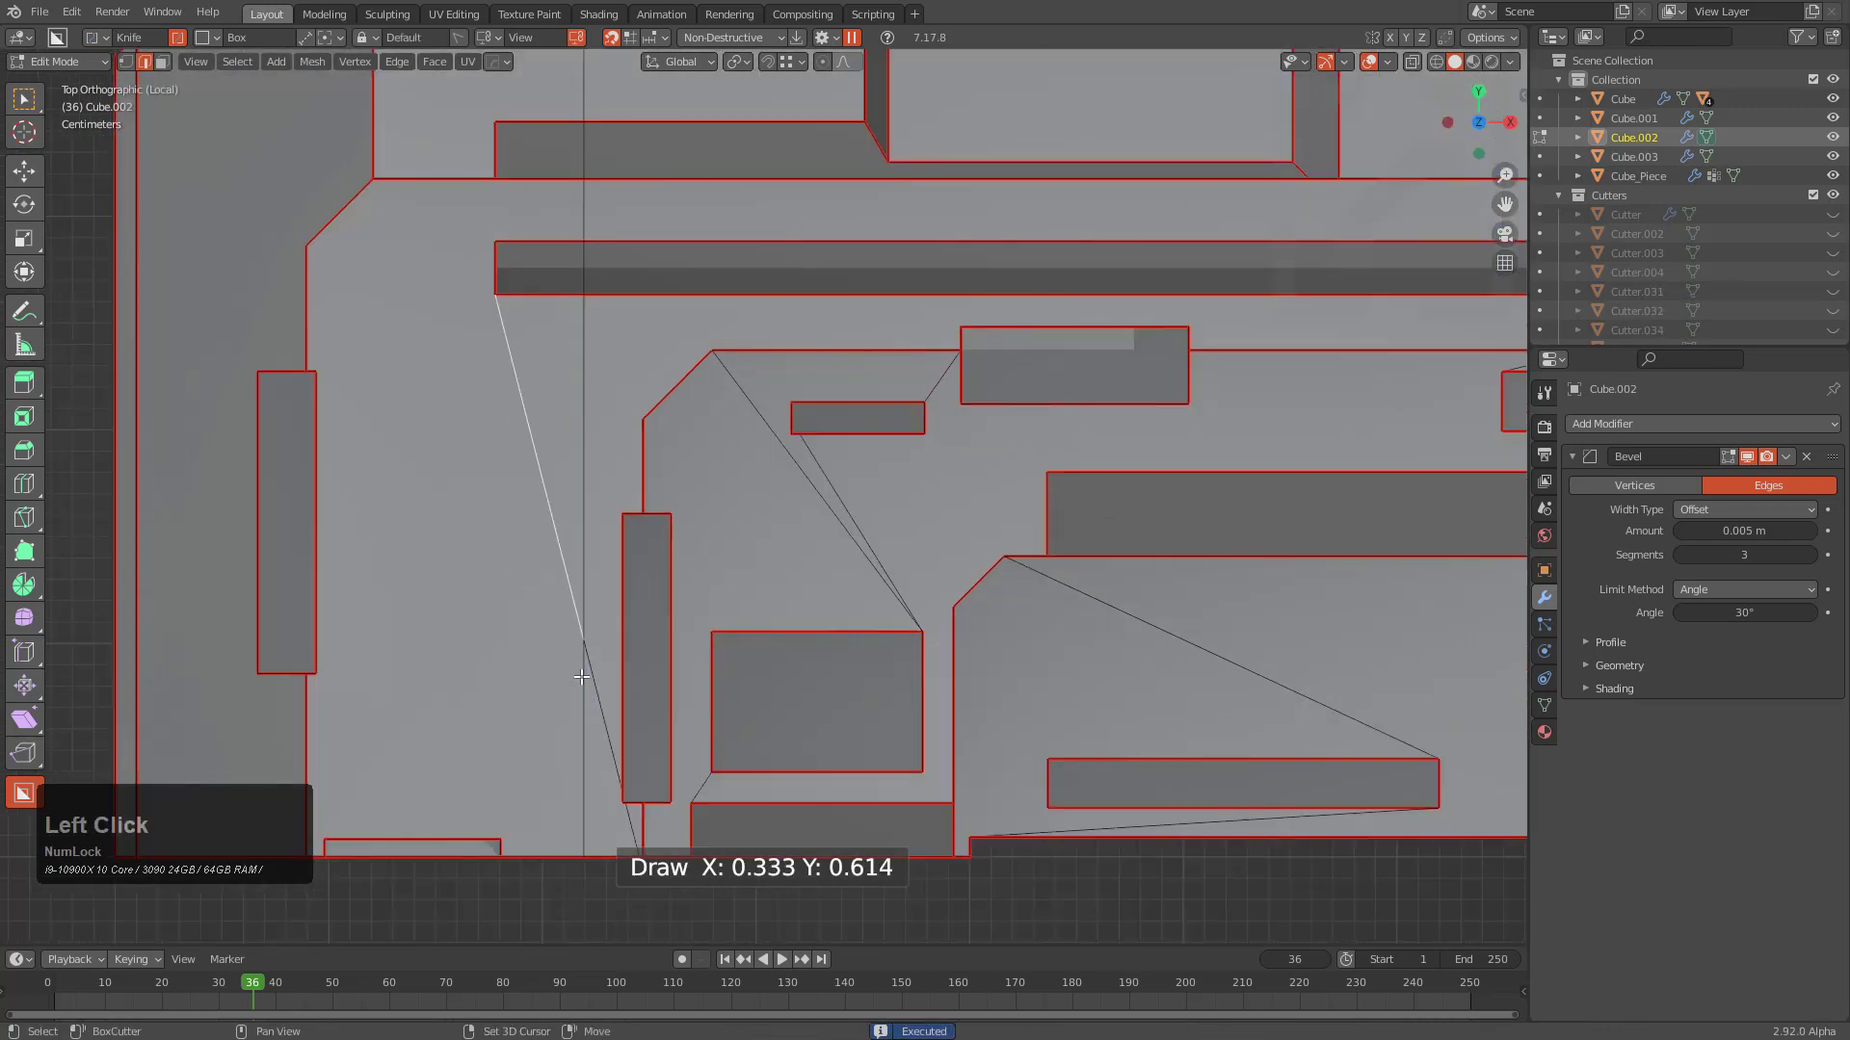
Knife a box across the lower end of the narrow vertical slot and dissolve the short diagonals beside it and the square pocket
drag(528, 633, 738, 901)
scroll(732, 896, up, 3)
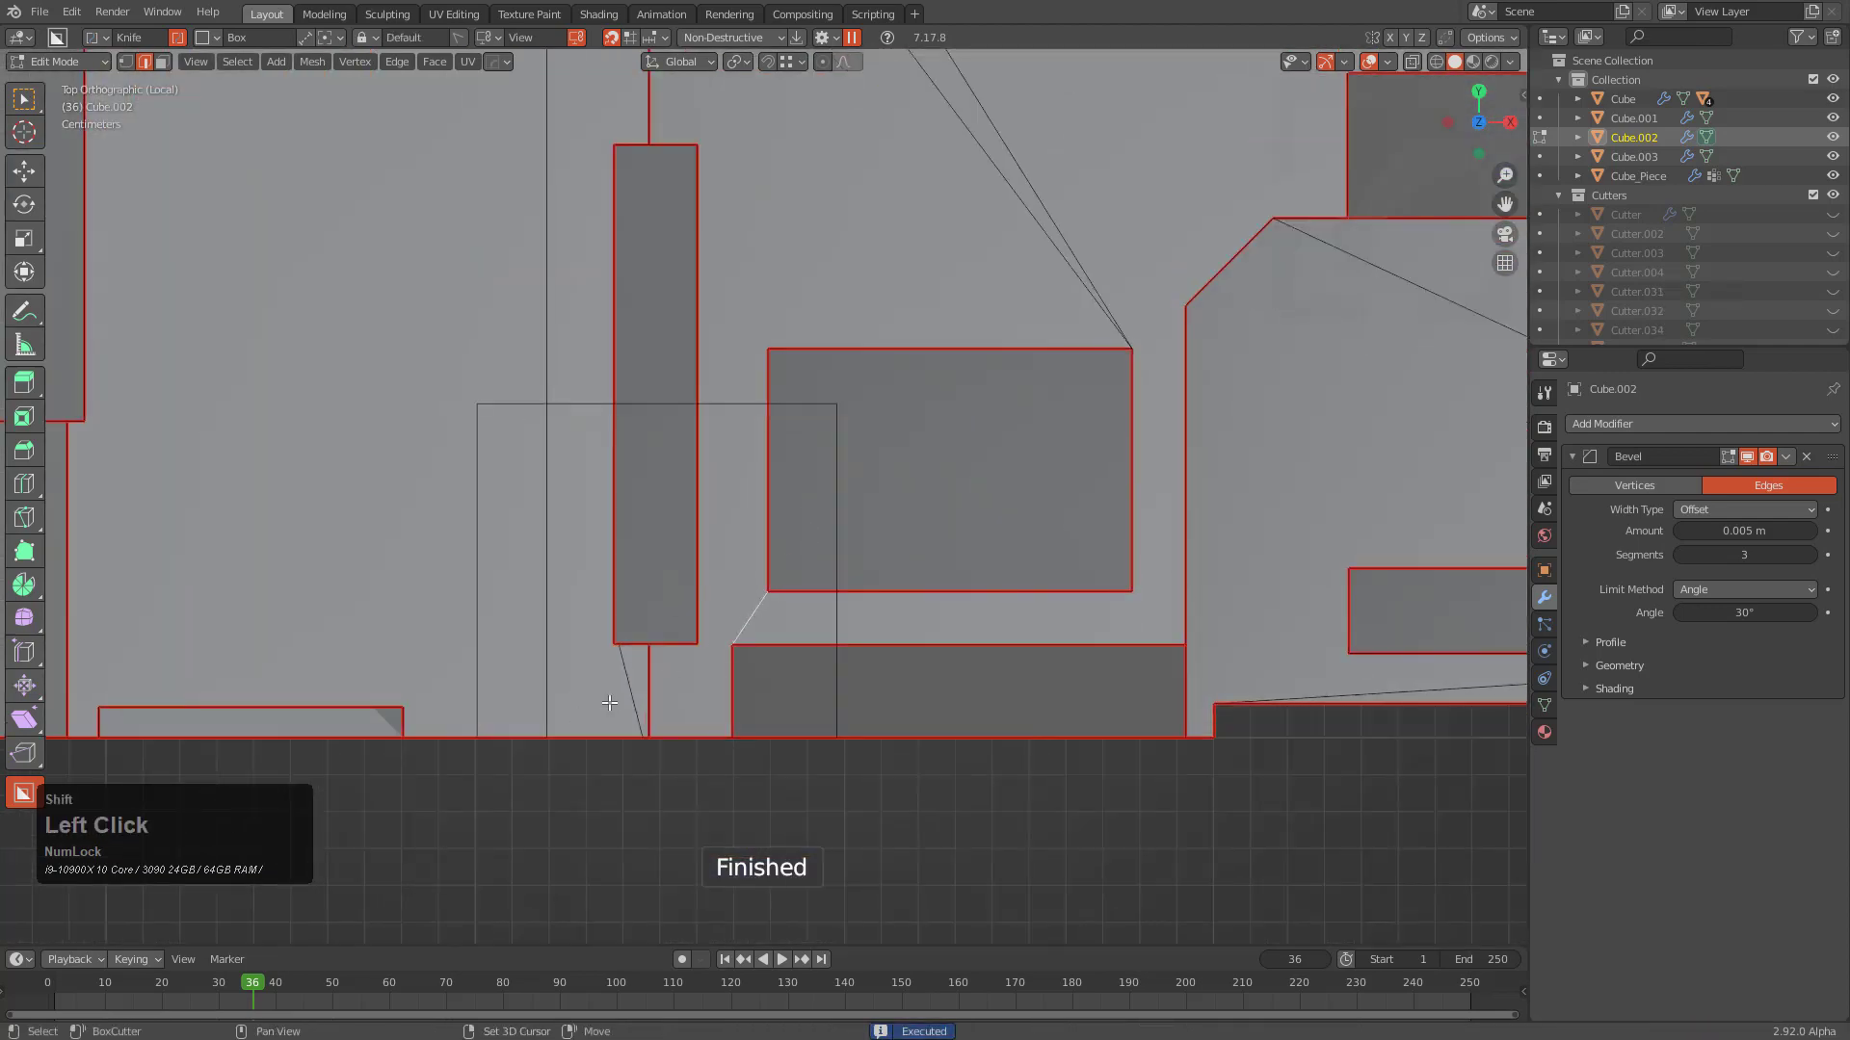
ctrl+middle_drag(792, 555, 861, 541)
scroll(875, 341, down, 2)
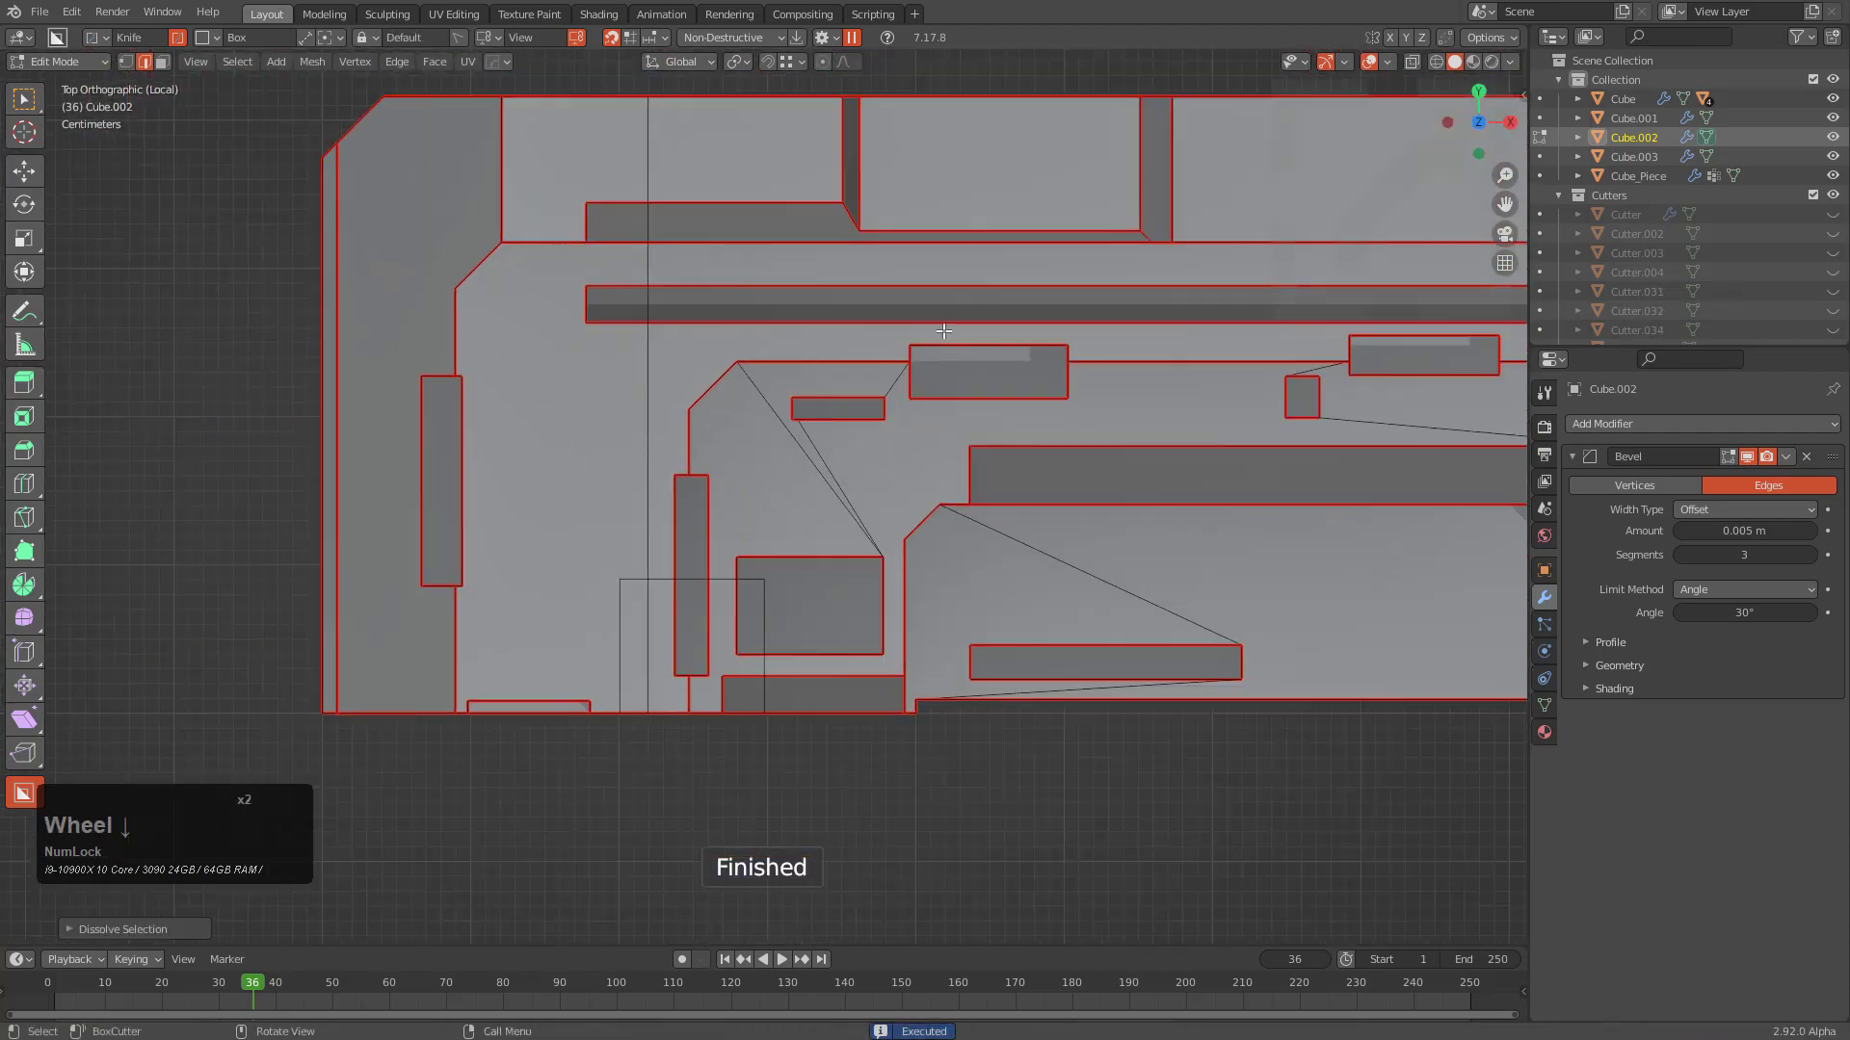
Knife boxes about 0.171 by 0.193 and 0.156 by 0.238 around the small slot and square pocket, and dissolve the diagonals joining them
mouse_move(796, 93)
mouse_down()
mouse_move(1000, 420)
mouse_move(1048, 376)
mouse_up()
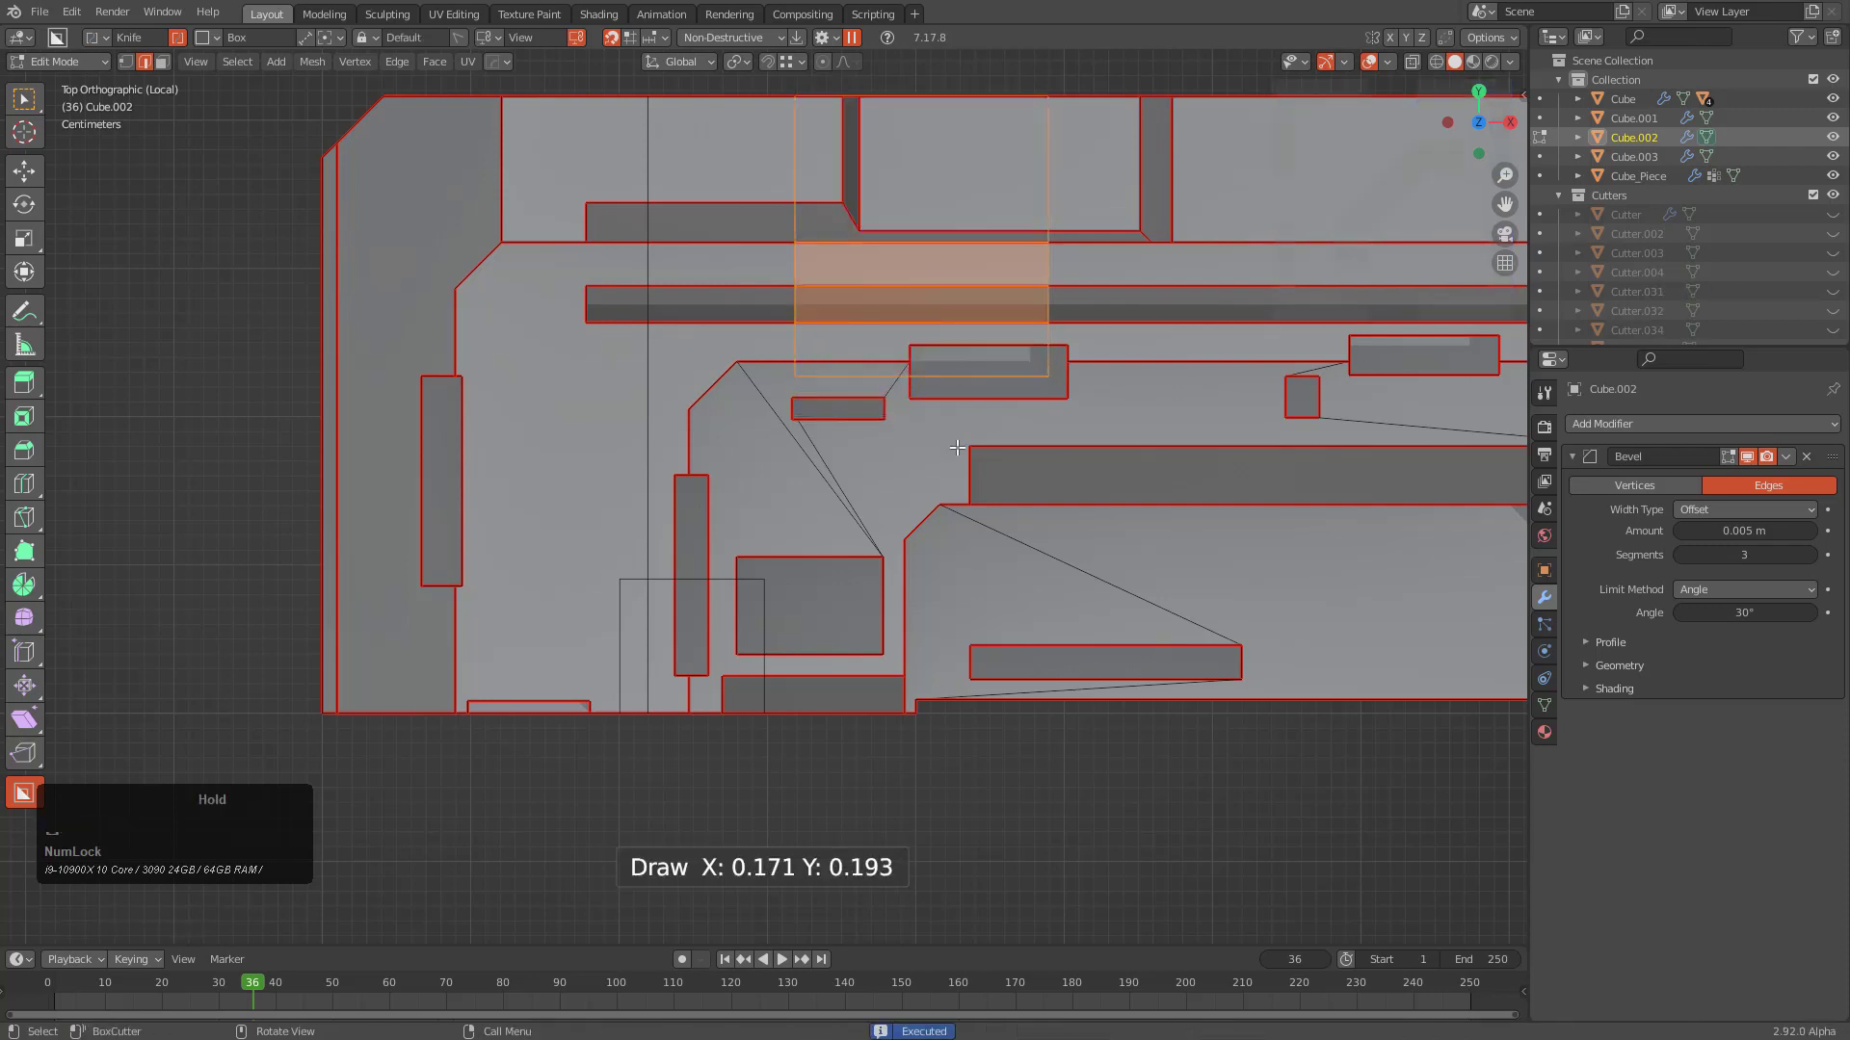
scroll(992, 289, up, 3)
shift+click(993, 285)
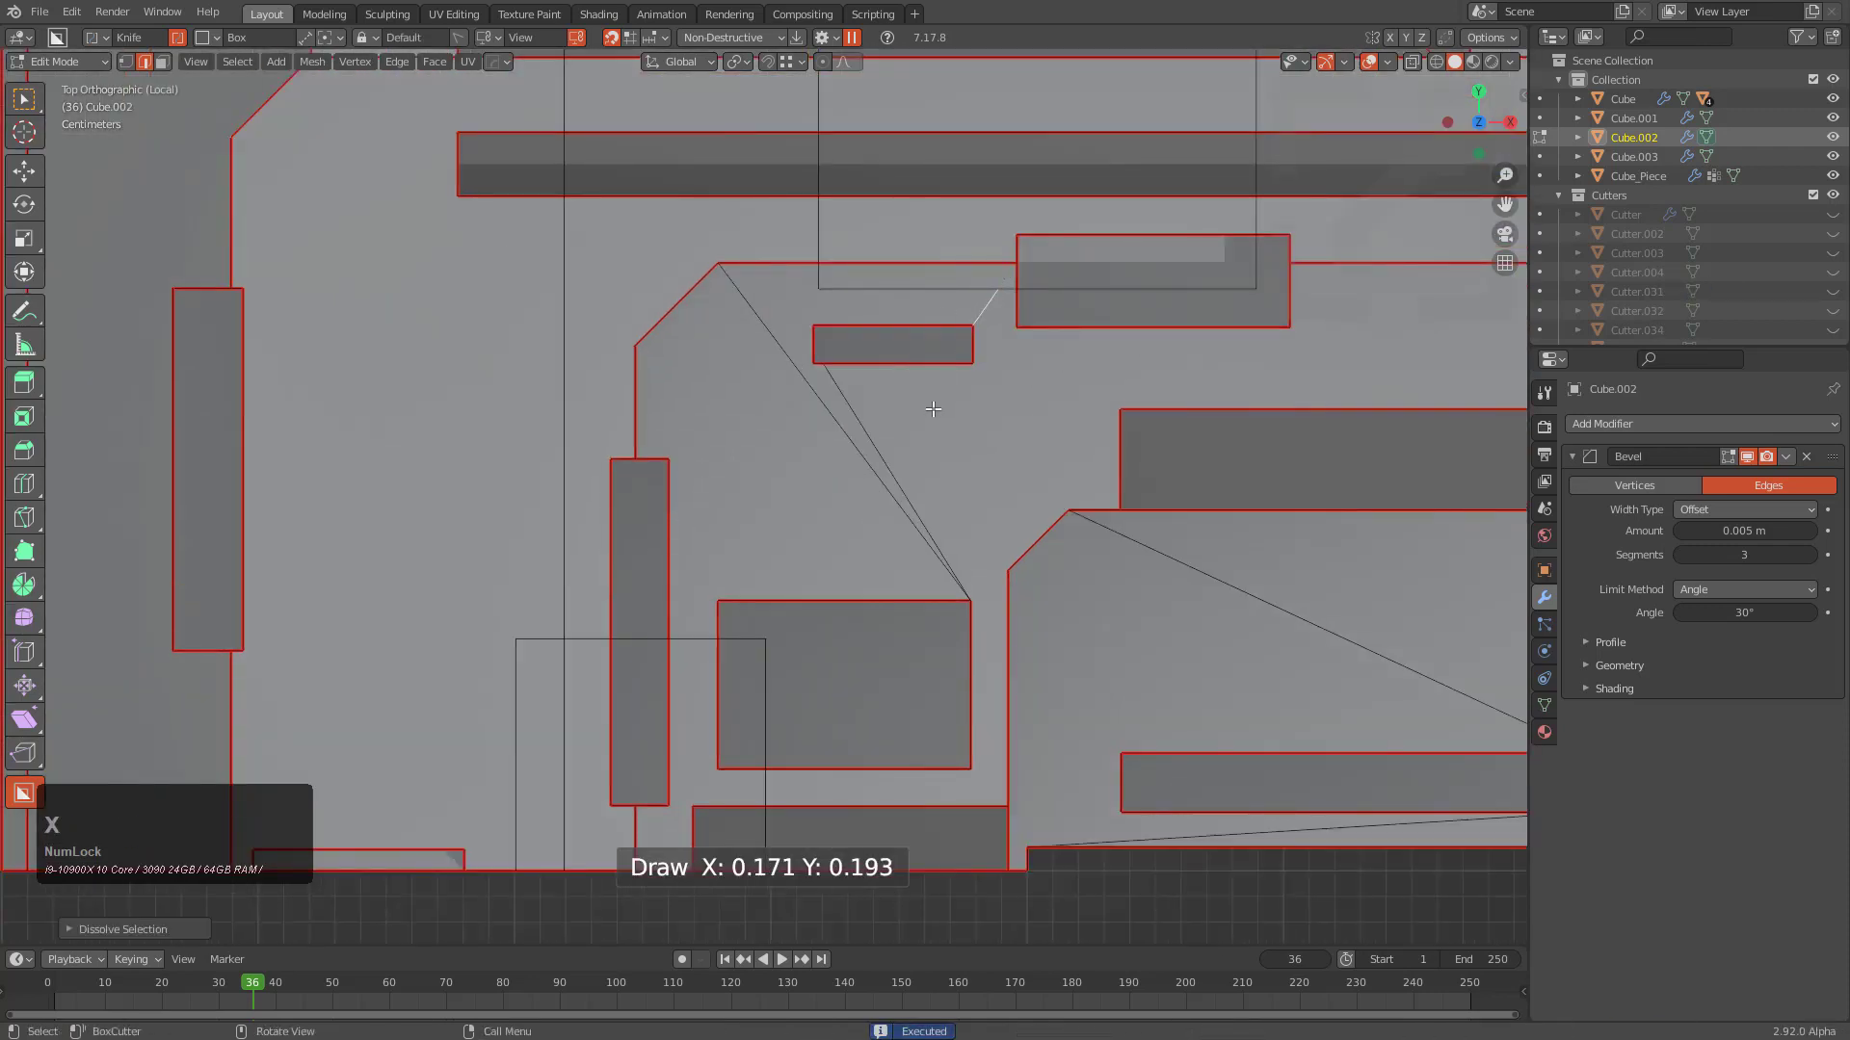
scroll(932, 409, down, 1)
drag(838, 872, 1171, 366)
click(947, 327)
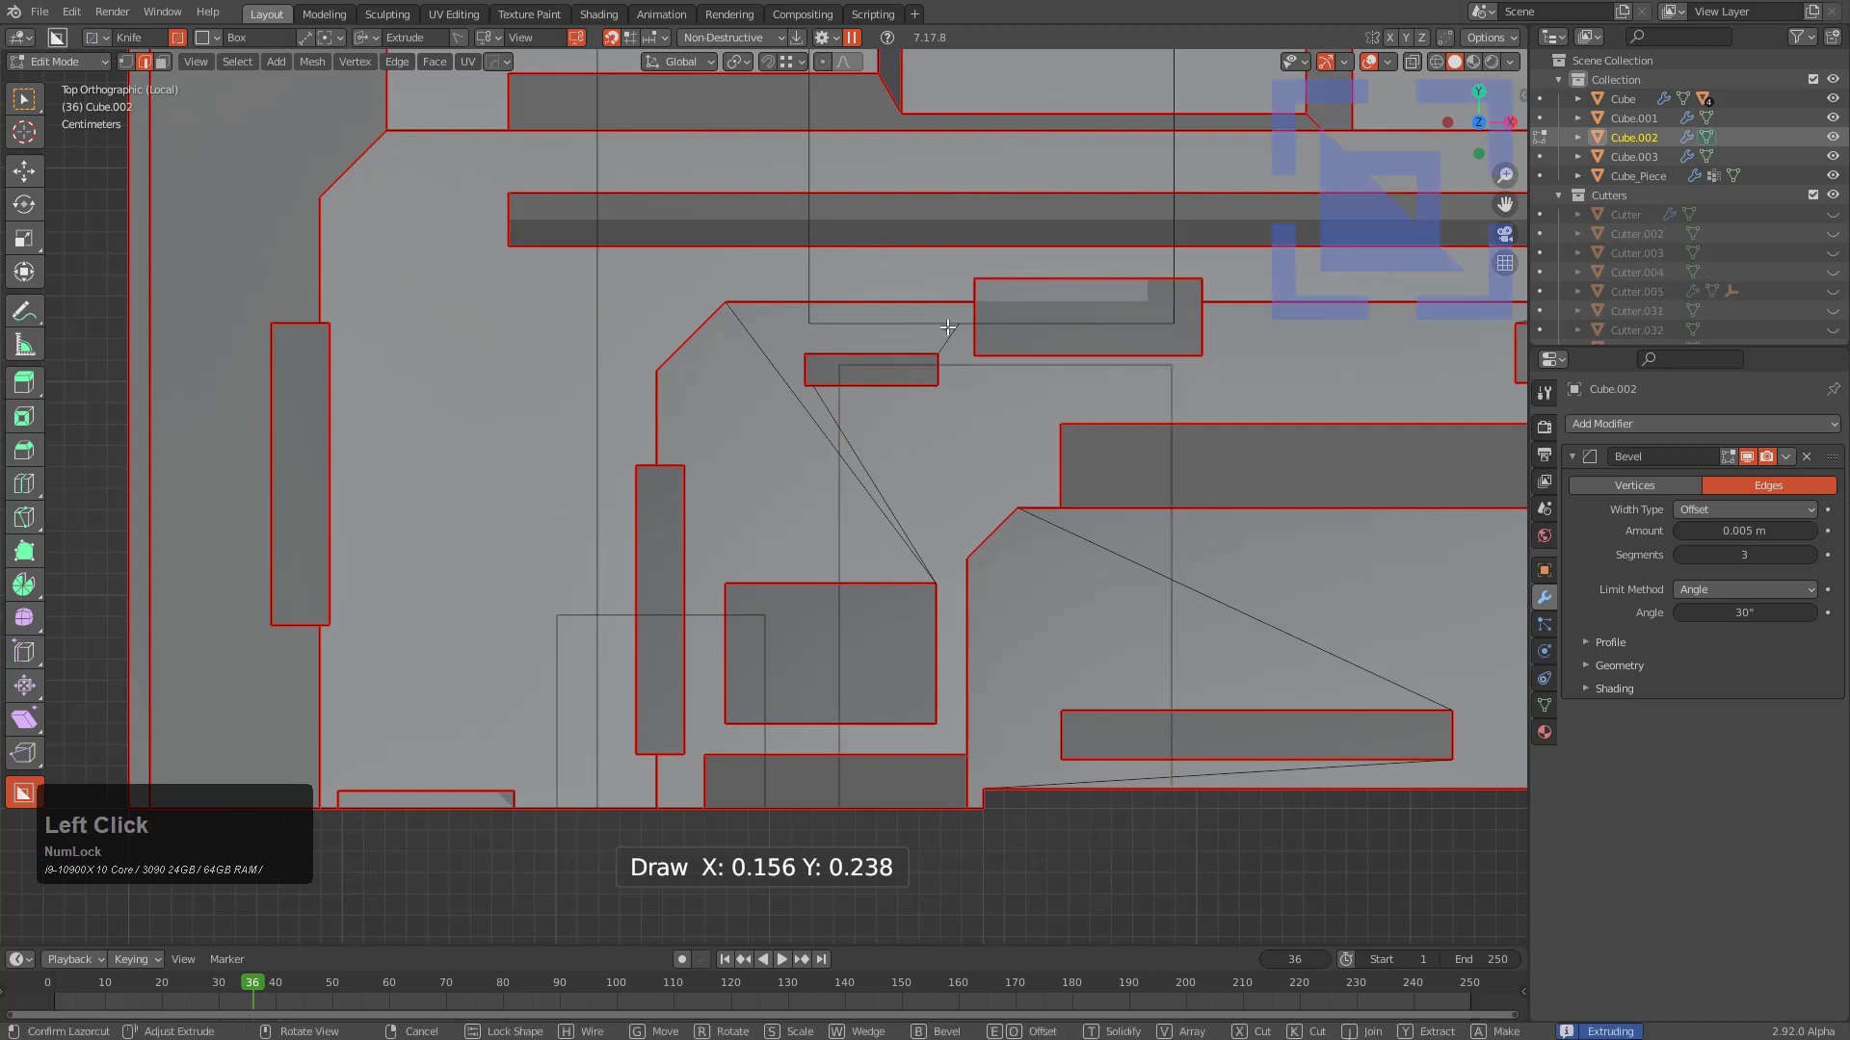
click(952, 336)
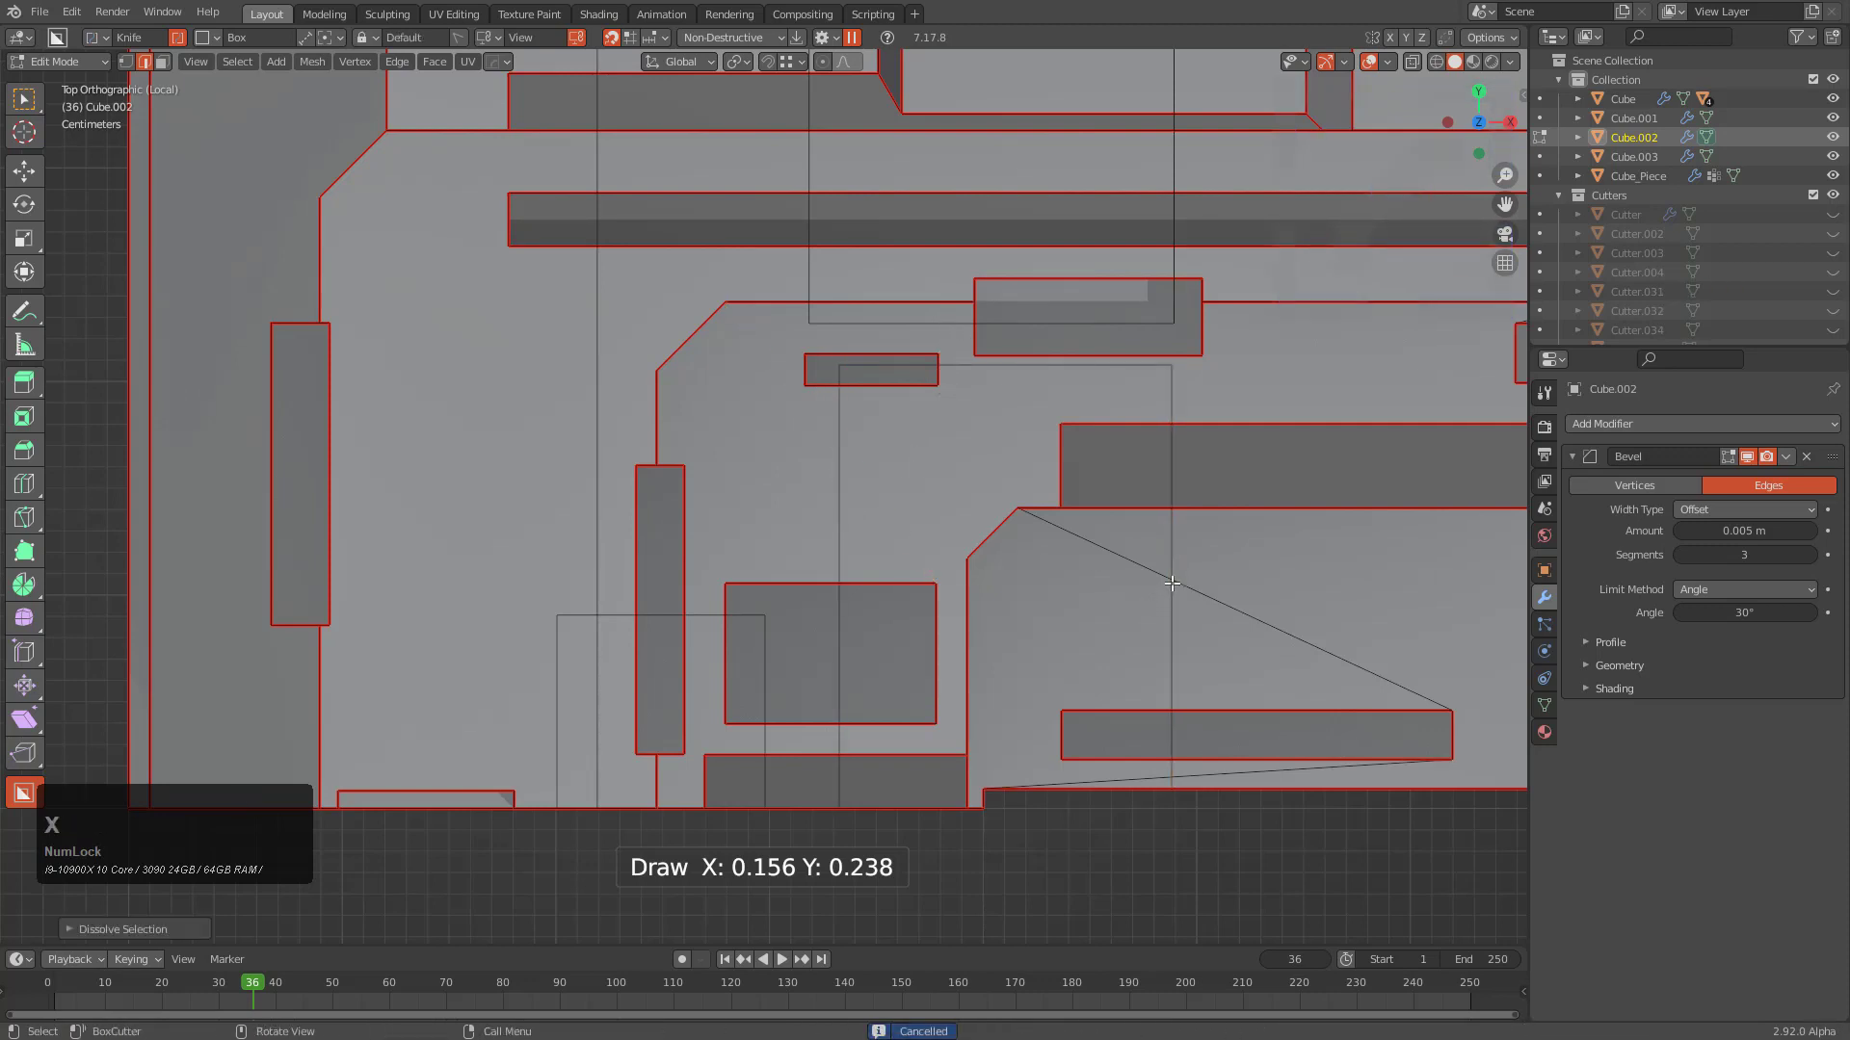
Dissolve the diagonal edges running from the long slot to the corners of the large lower recess
shift+middle_drag(1347, 749, 1048, 646)
key(ctrl+x)
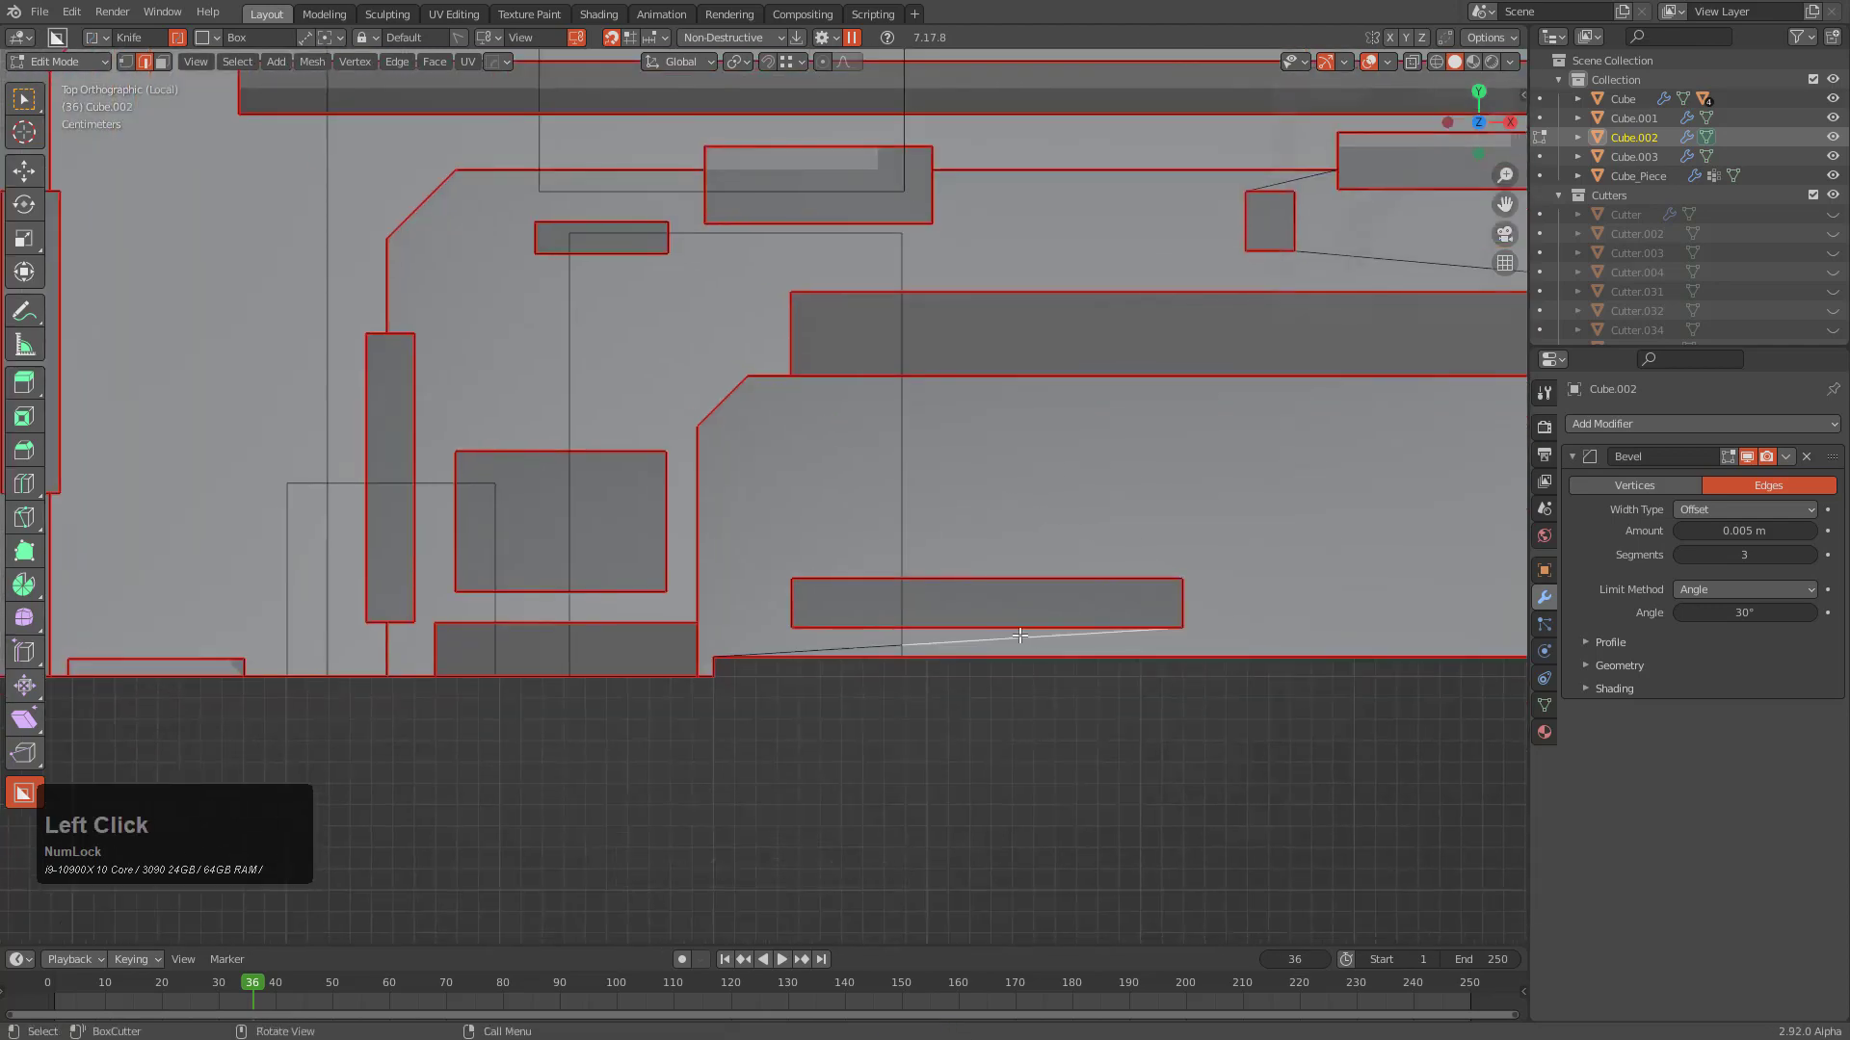
scroll(1088, 578, down, 3)
shift+middle_drag(1088, 578, 833, 677)
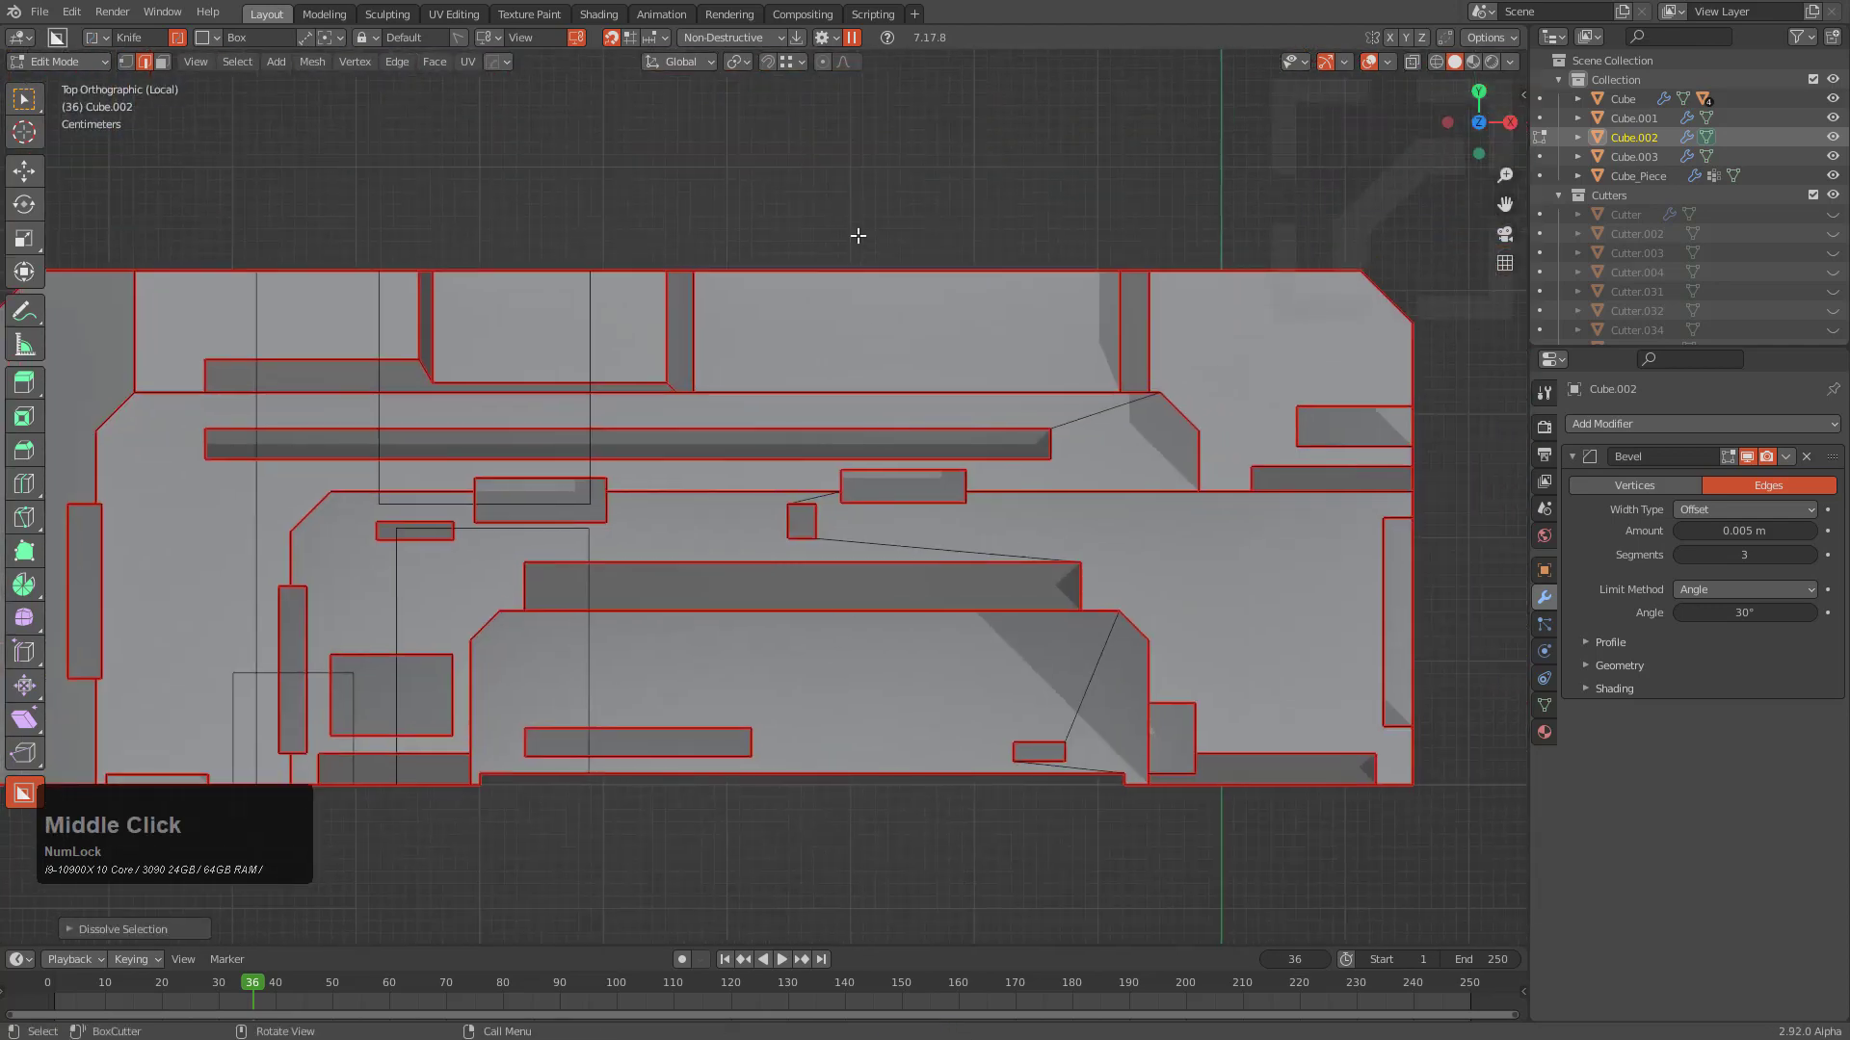
Knife a strip about 0.062 by 0.569 through the small square hole and dissolve the diagonals attached to the hole
mouse_move(878, 198)
mouse_down()
mouse_move(983, 535)
mouse_move(998, 915)
mouse_move(786, 893)
mouse_move(801, 899)
mouse_up()
scroll(905, 563, up, 4)
shift+click(833, 513)
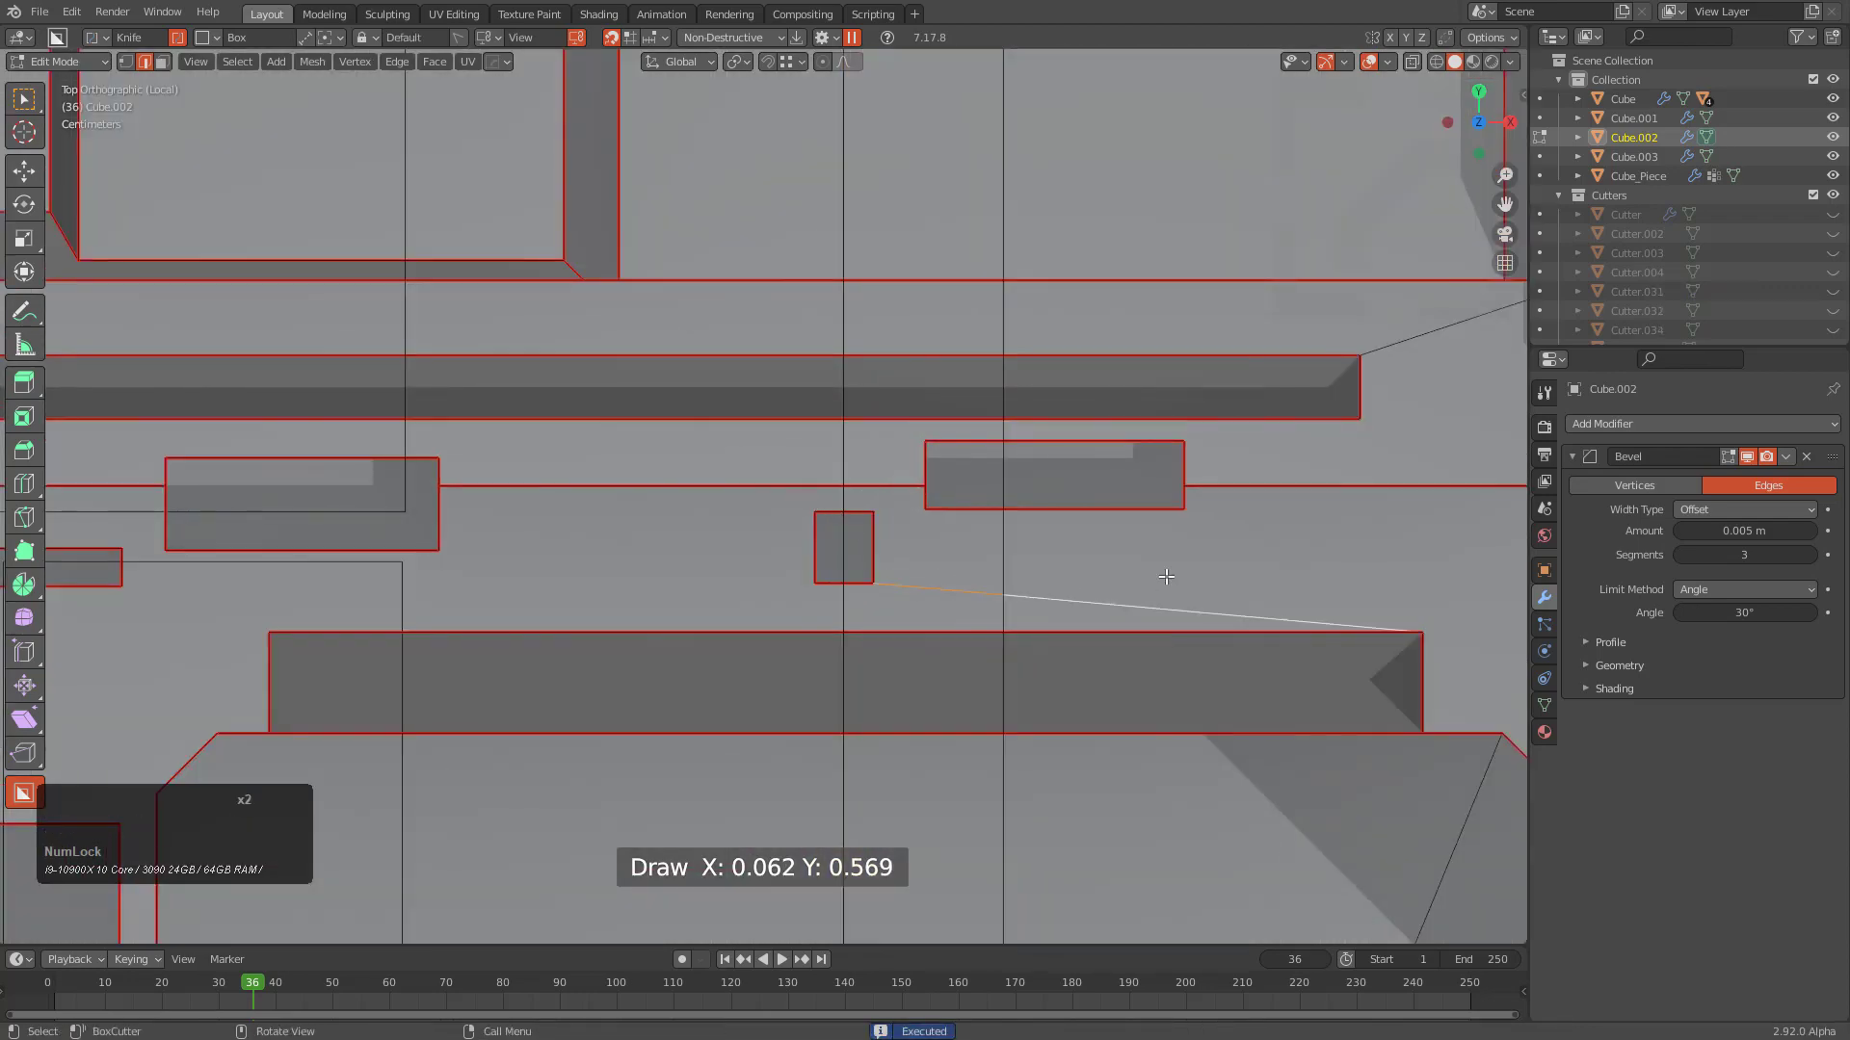
key(ctrl+x)
Knife a box about 0.054 by 0.092 over the recess's small slot and dissolve the diagonals leaving that slot
scroll(1197, 591, down, 3)
shift+middle_drag(1217, 644, 899, 417)
scroll(900, 417, up, 3)
drag(647, 535, 788, 771)
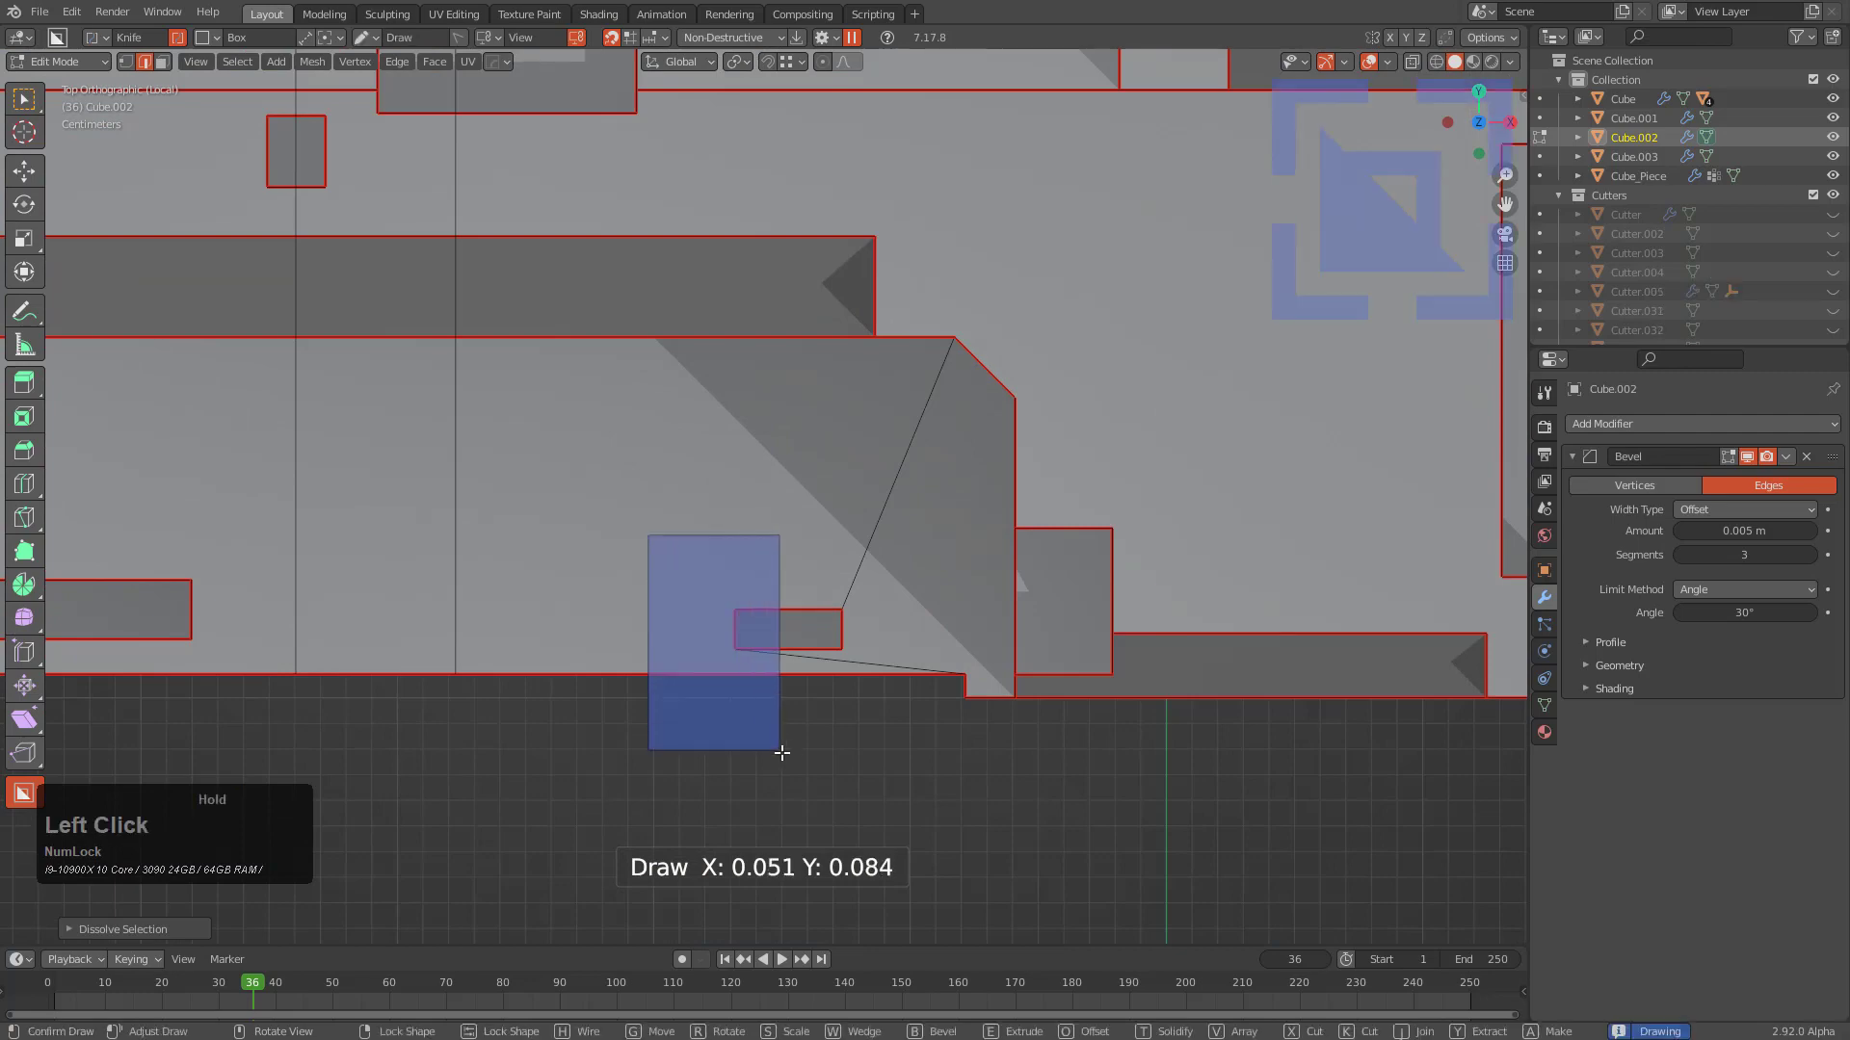
shift+middle_drag(826, 659, 877, 600)
scroll(901, 684, up, 4)
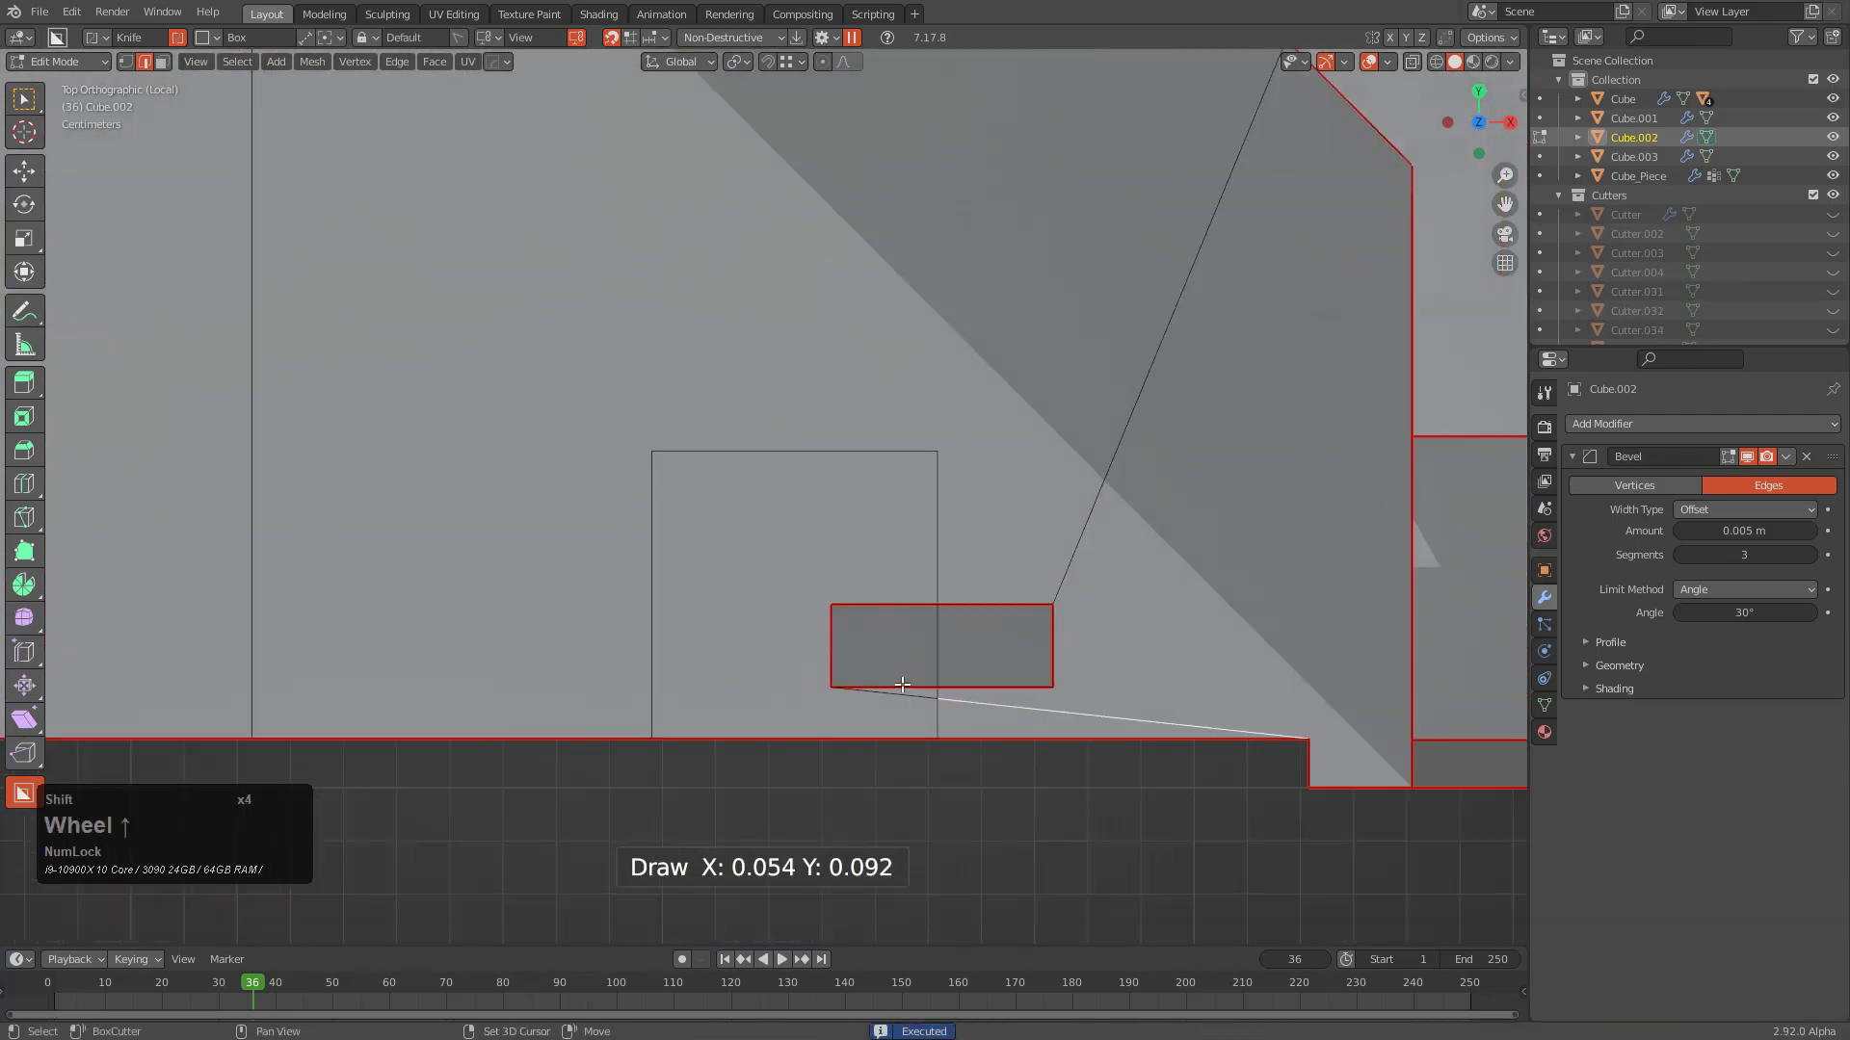
Dissolve the diagonal between the long groove's end and the chamfered corner, and inspect the recess bevels in object mode
scroll(1127, 395, down, 5)
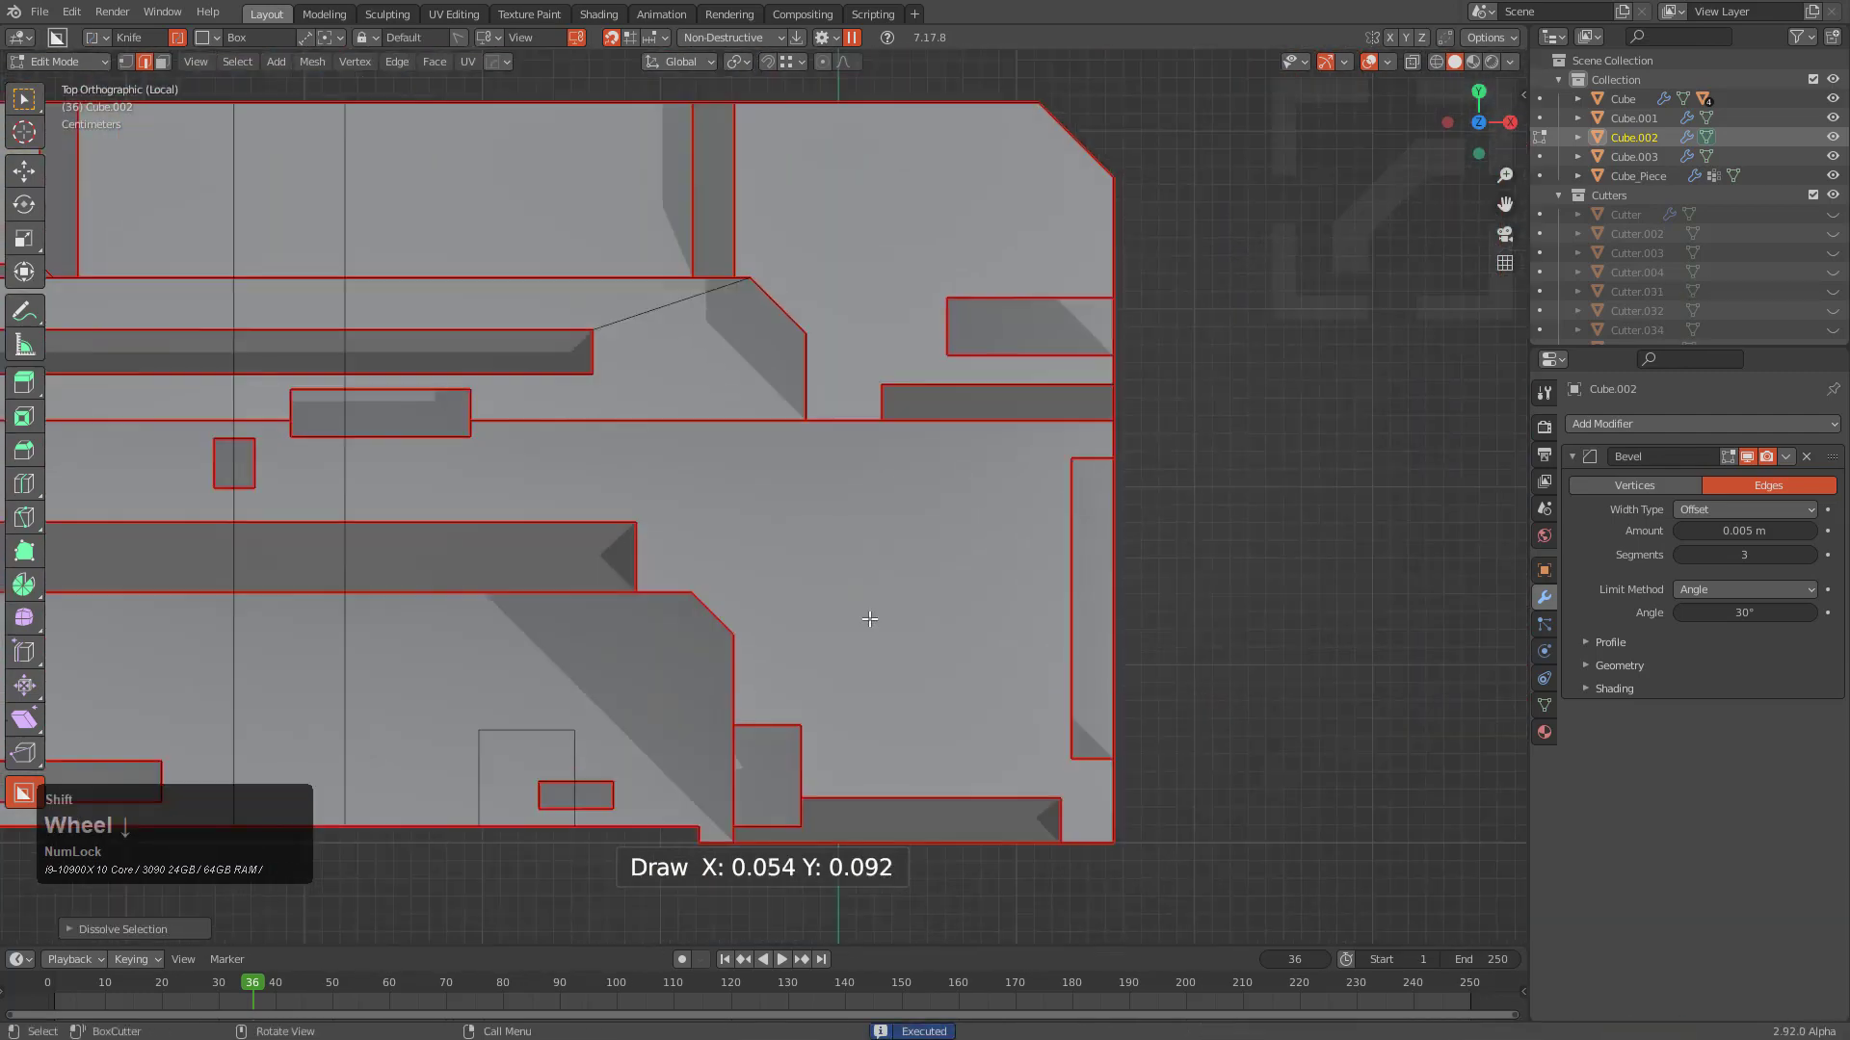
shift+middle_drag(863, 619, 941, 549)
scroll(806, 330, up, 4)
scroll(796, 462, down, 4)
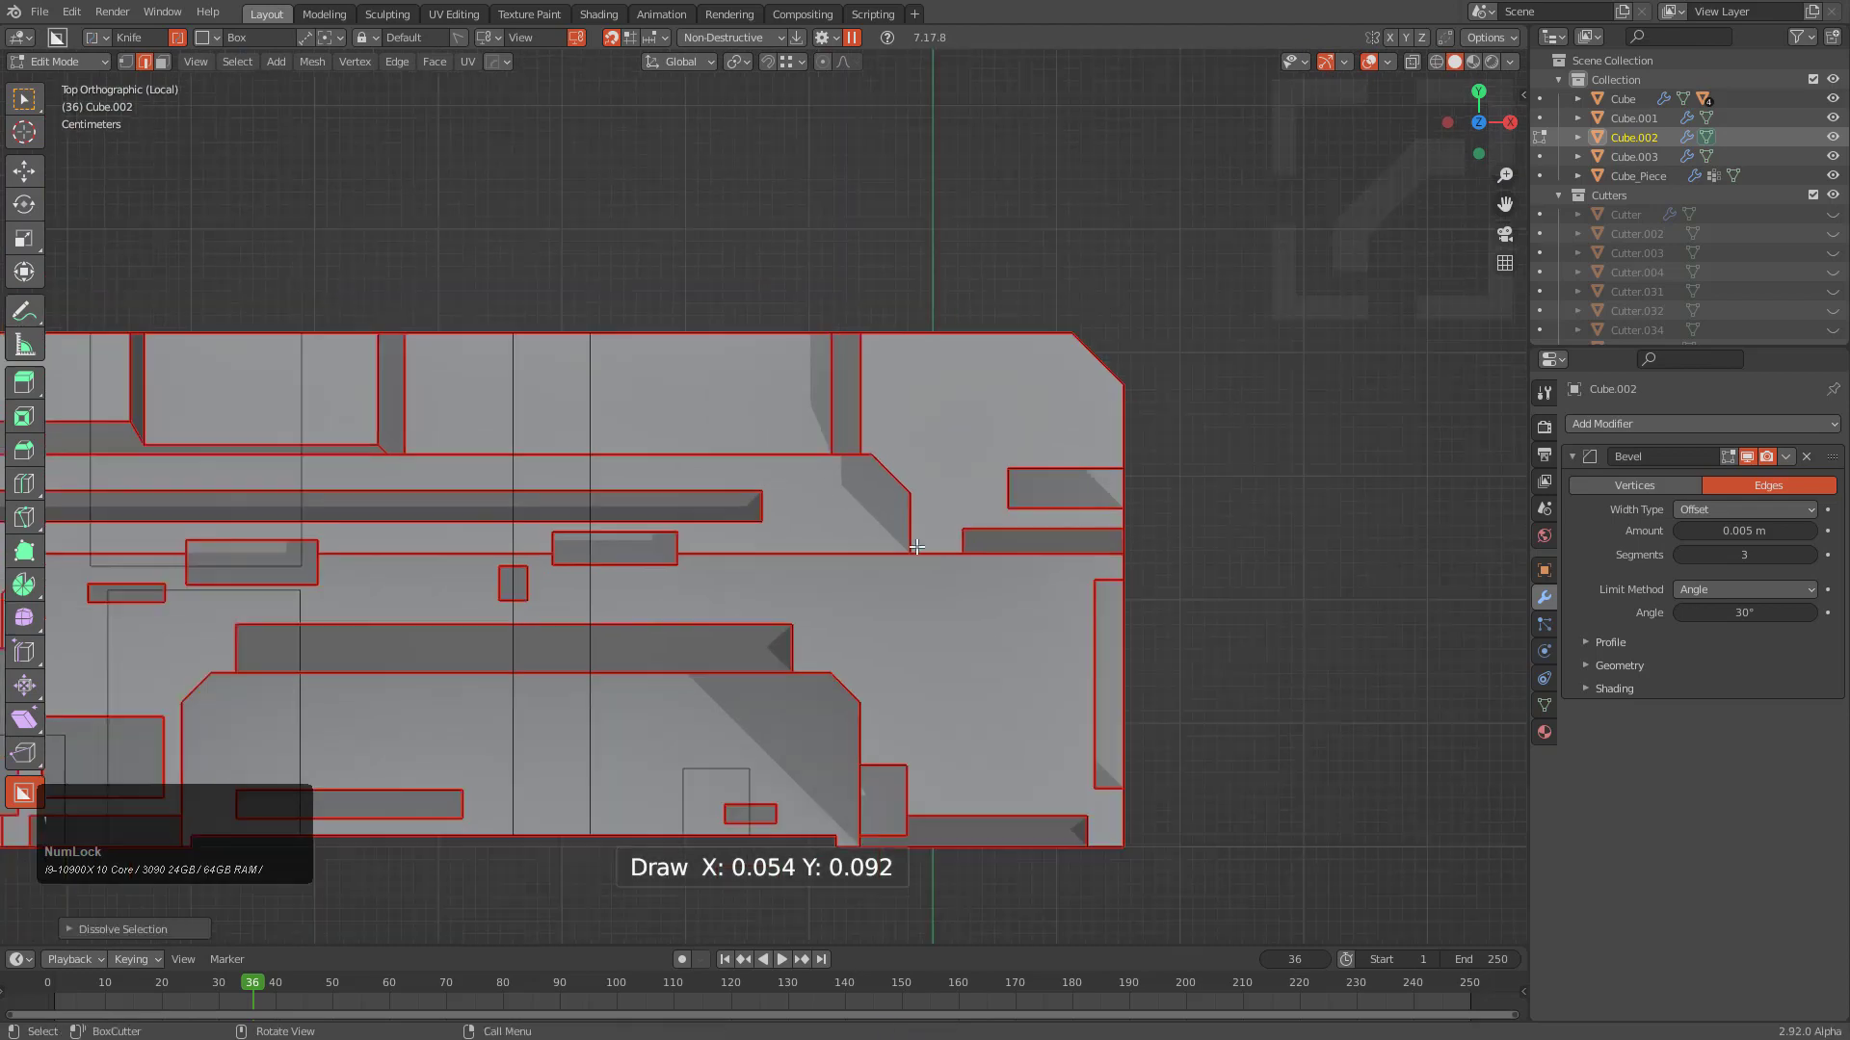
middle_drag(819, 501, 854, 553)
key(Tab)
middle_drag(759, 603, 774, 643)
scroll(829, 570, up, 1)
shift+middle_drag(628, 528, 646, 545)
scroll(696, 640, up, 2)
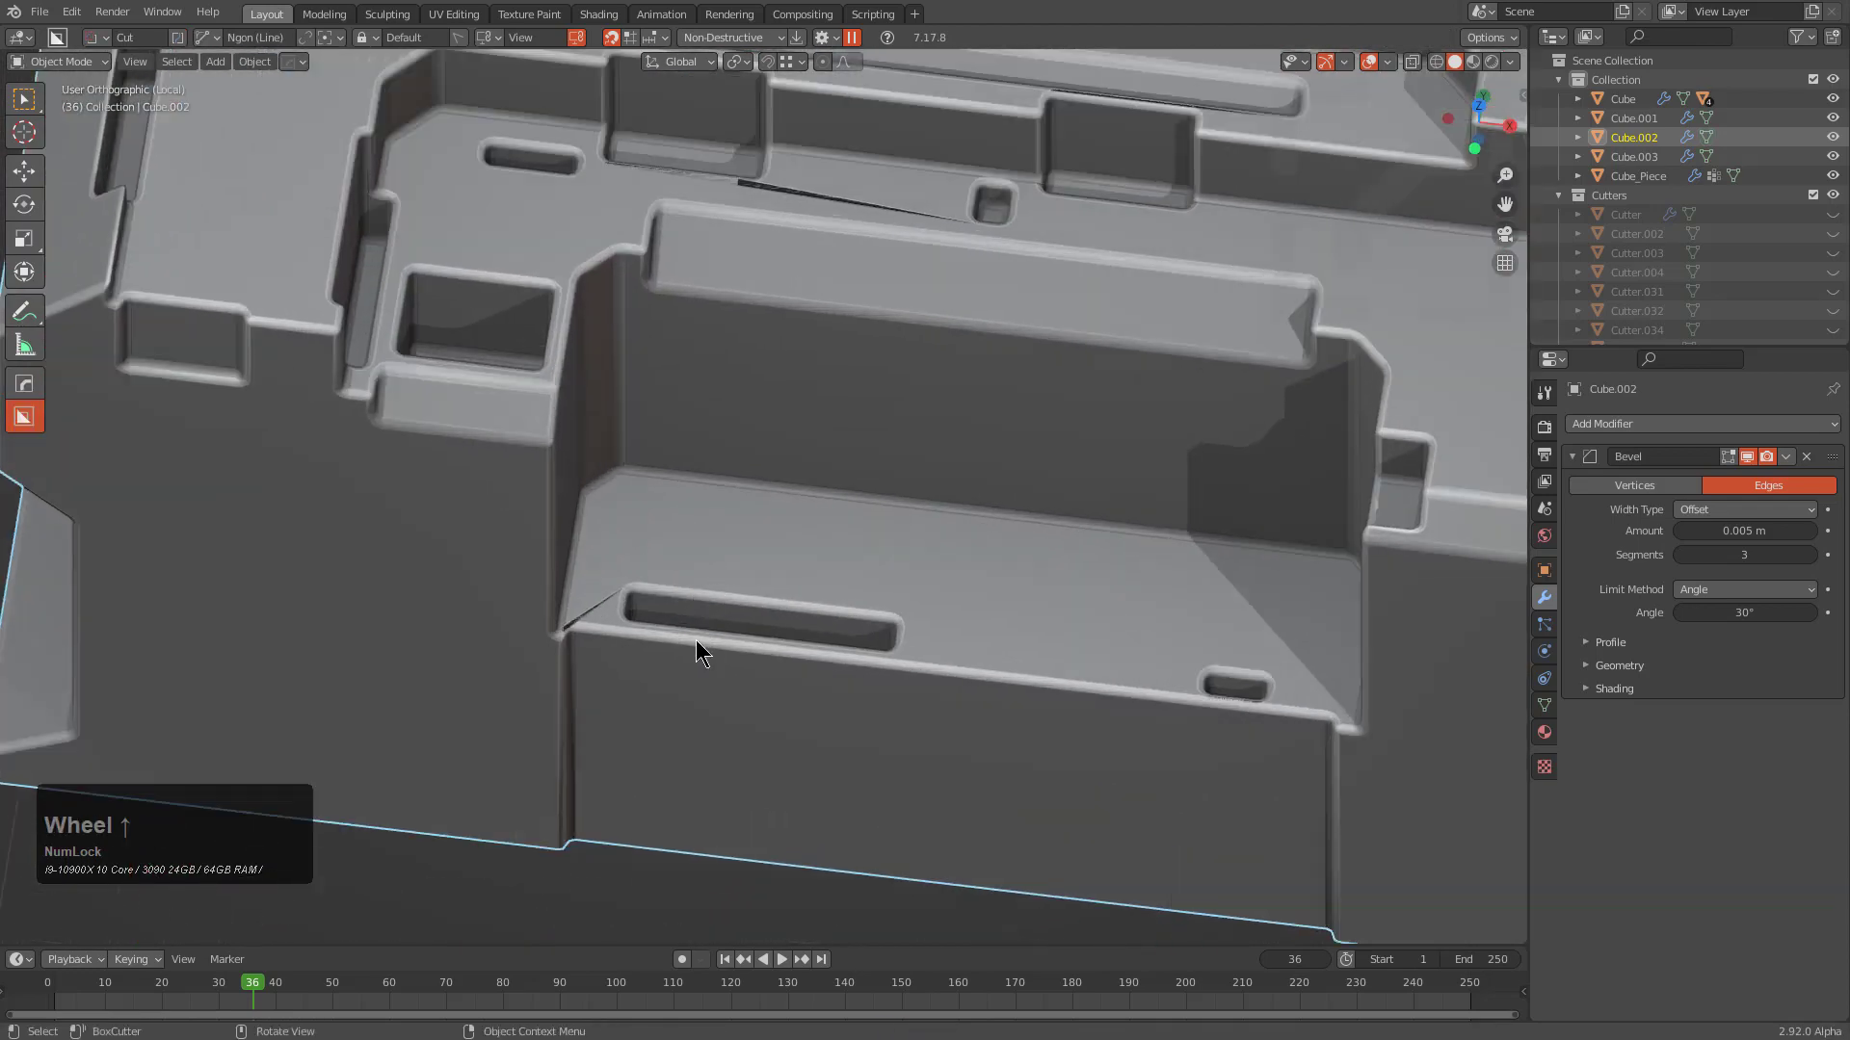
Select the row of wall faces below the large recess's front edge and move them about 0.006 m along Y
key(Tab)
scroll(715, 591, up, 4)
key(3)
click(685, 537)
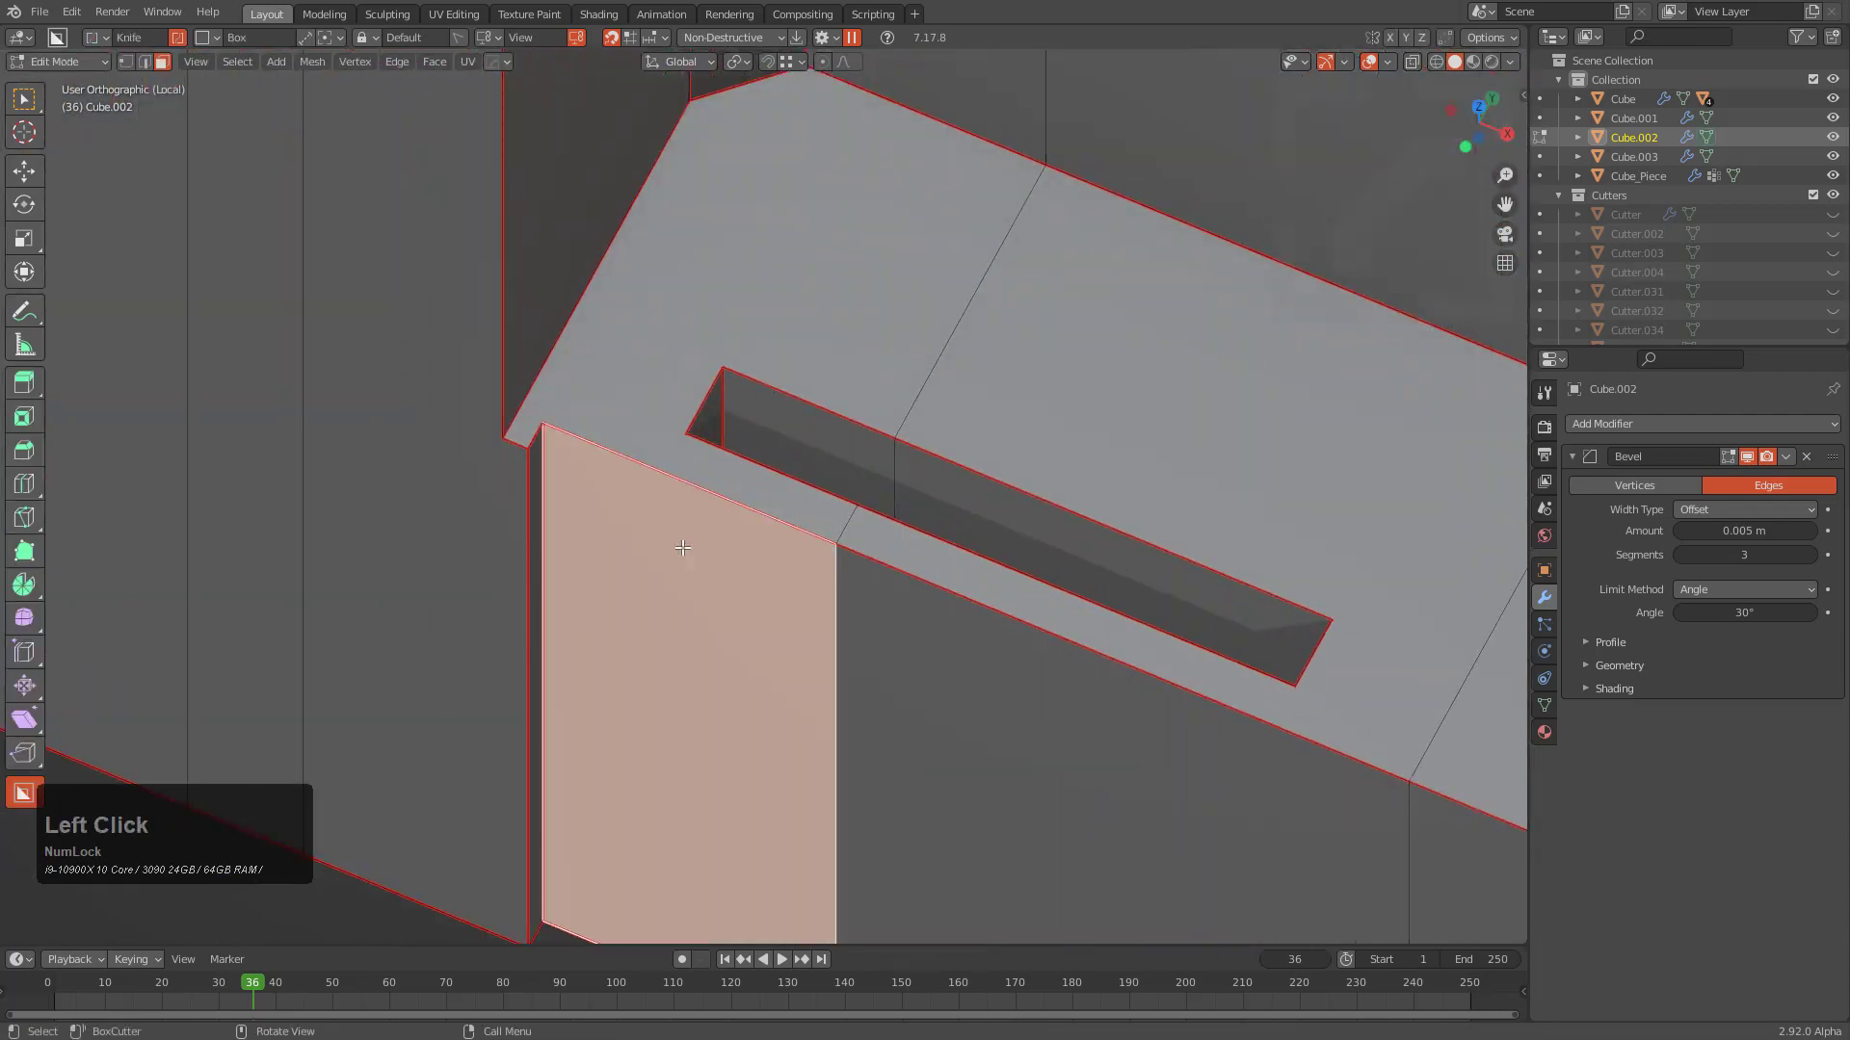
scroll(1015, 603, down, 3)
middle_drag(1015, 603, 787, 452)
key(w)
ctrl+click(1113, 605)
scroll(787, 452, up, 2)
scroll(787, 452, up, 3)
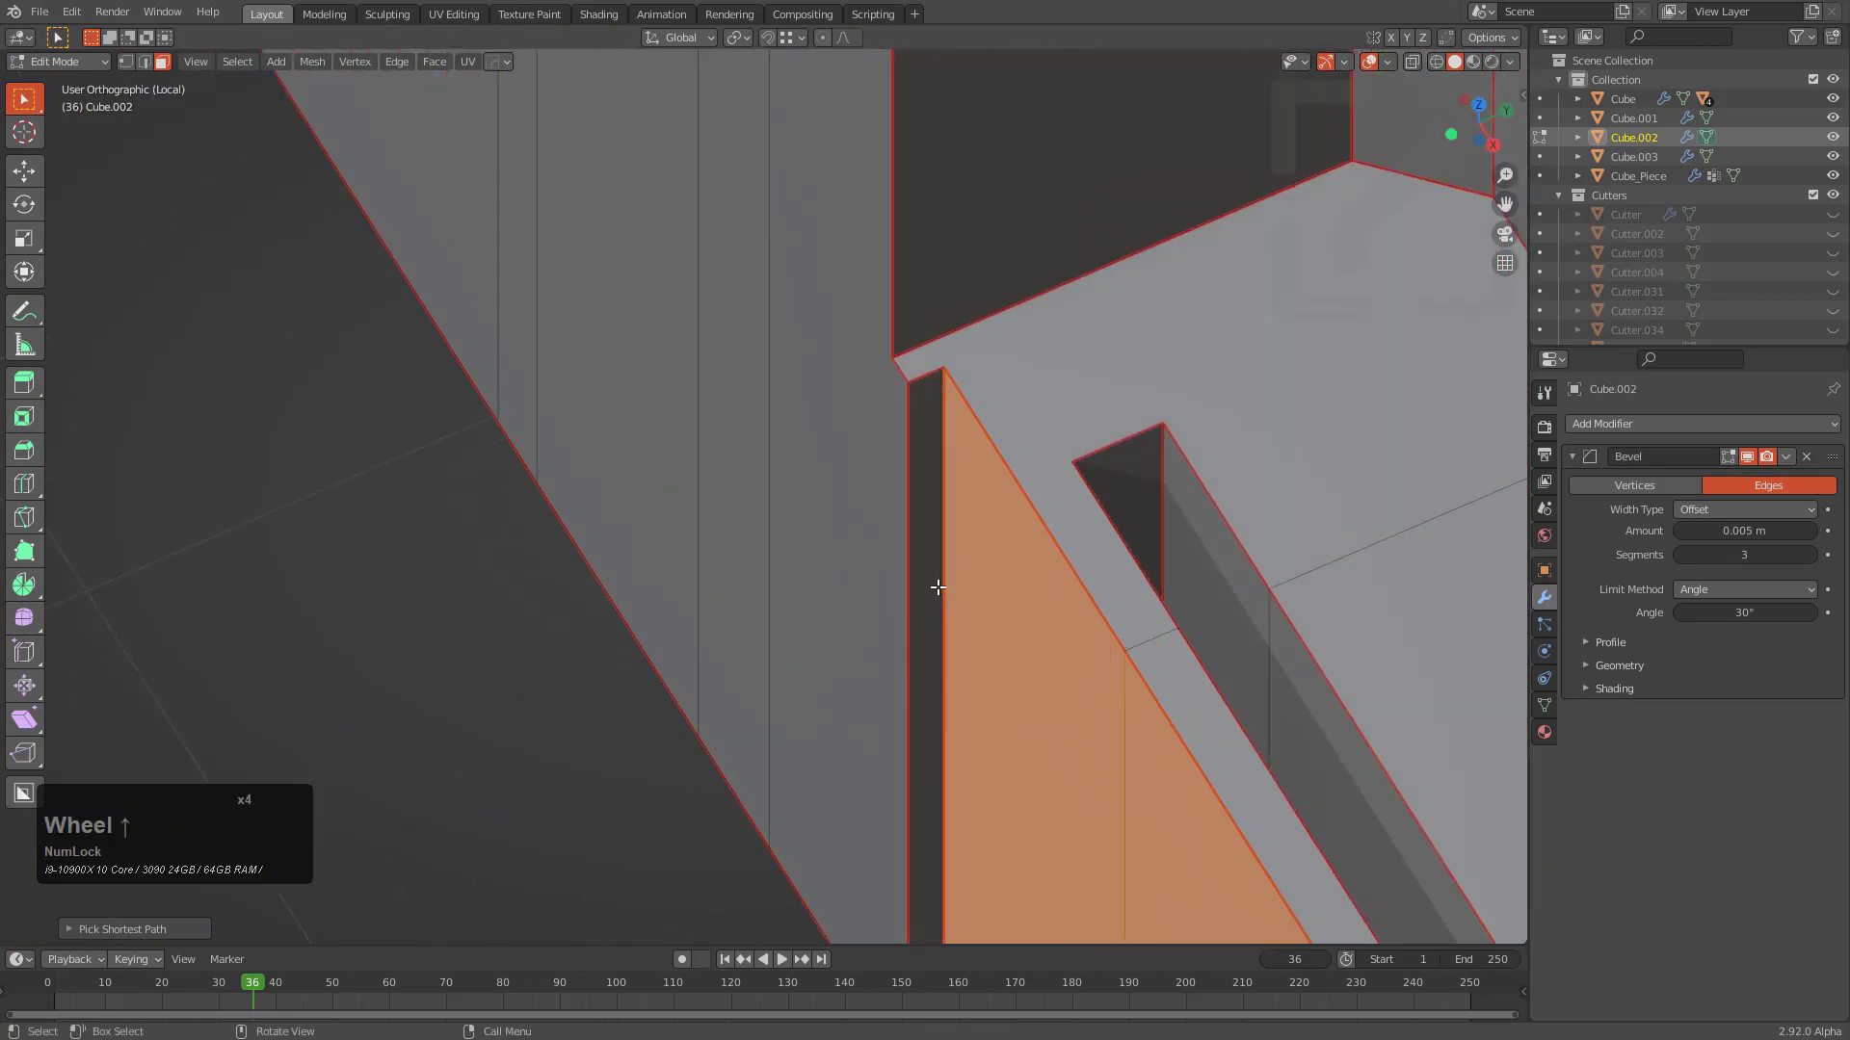
key(g)
key(x)
key(y)
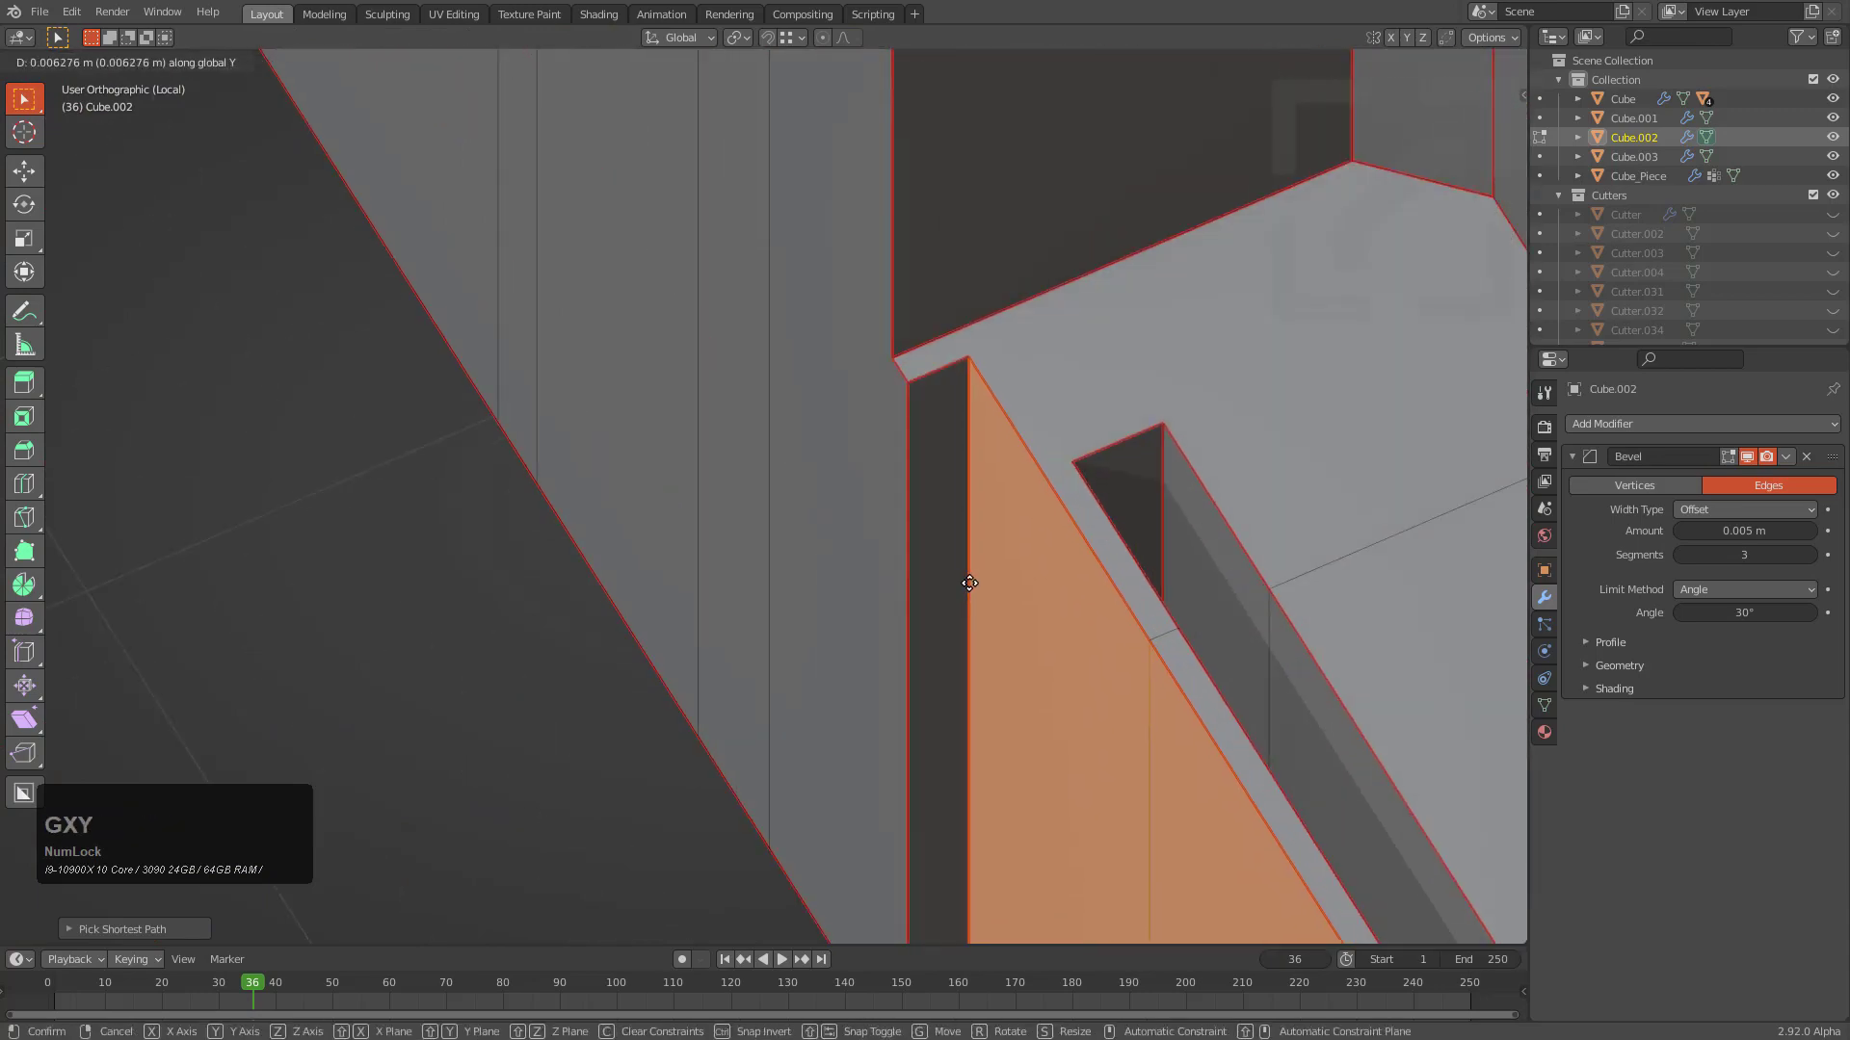
click(969, 583)
key(Tab)
scroll(1002, 578, down, 2)
Select the inner faces of the long recess slot and move the slot along Y, away from the front edge
key(Tab)
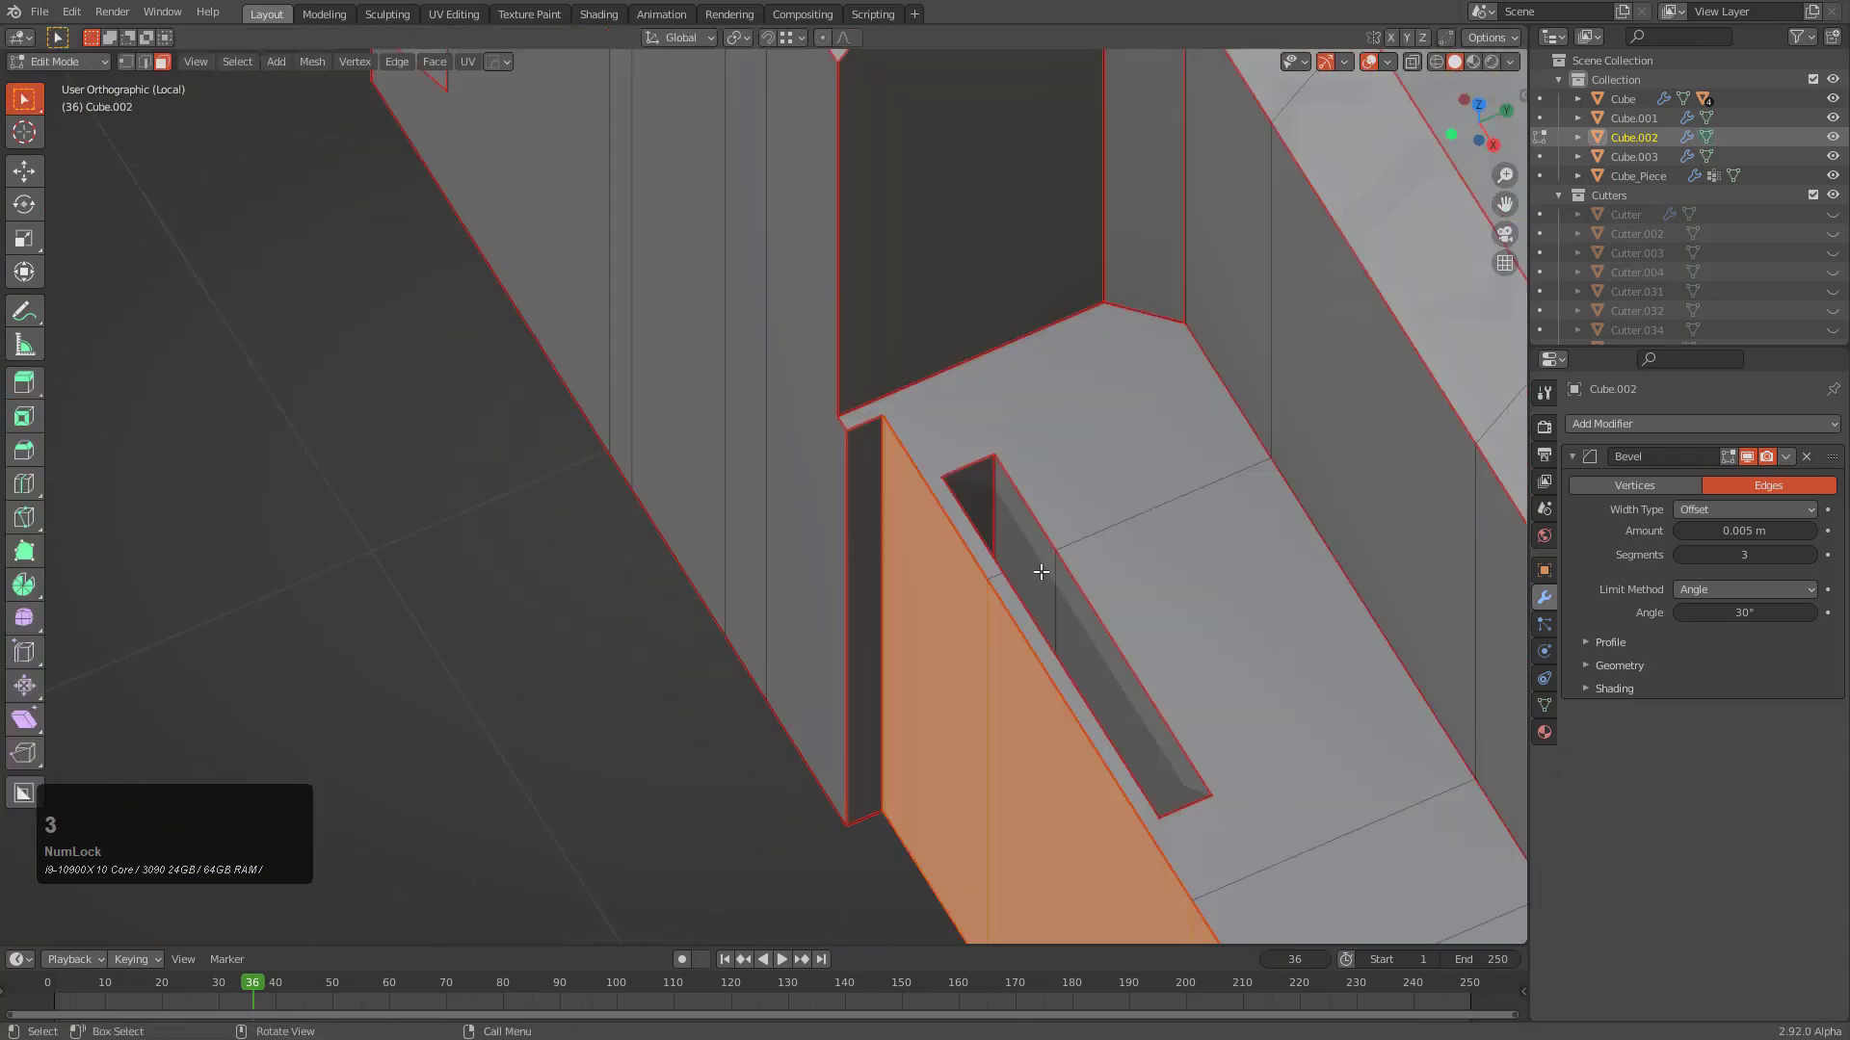
alt+click(991, 496)
key(g)
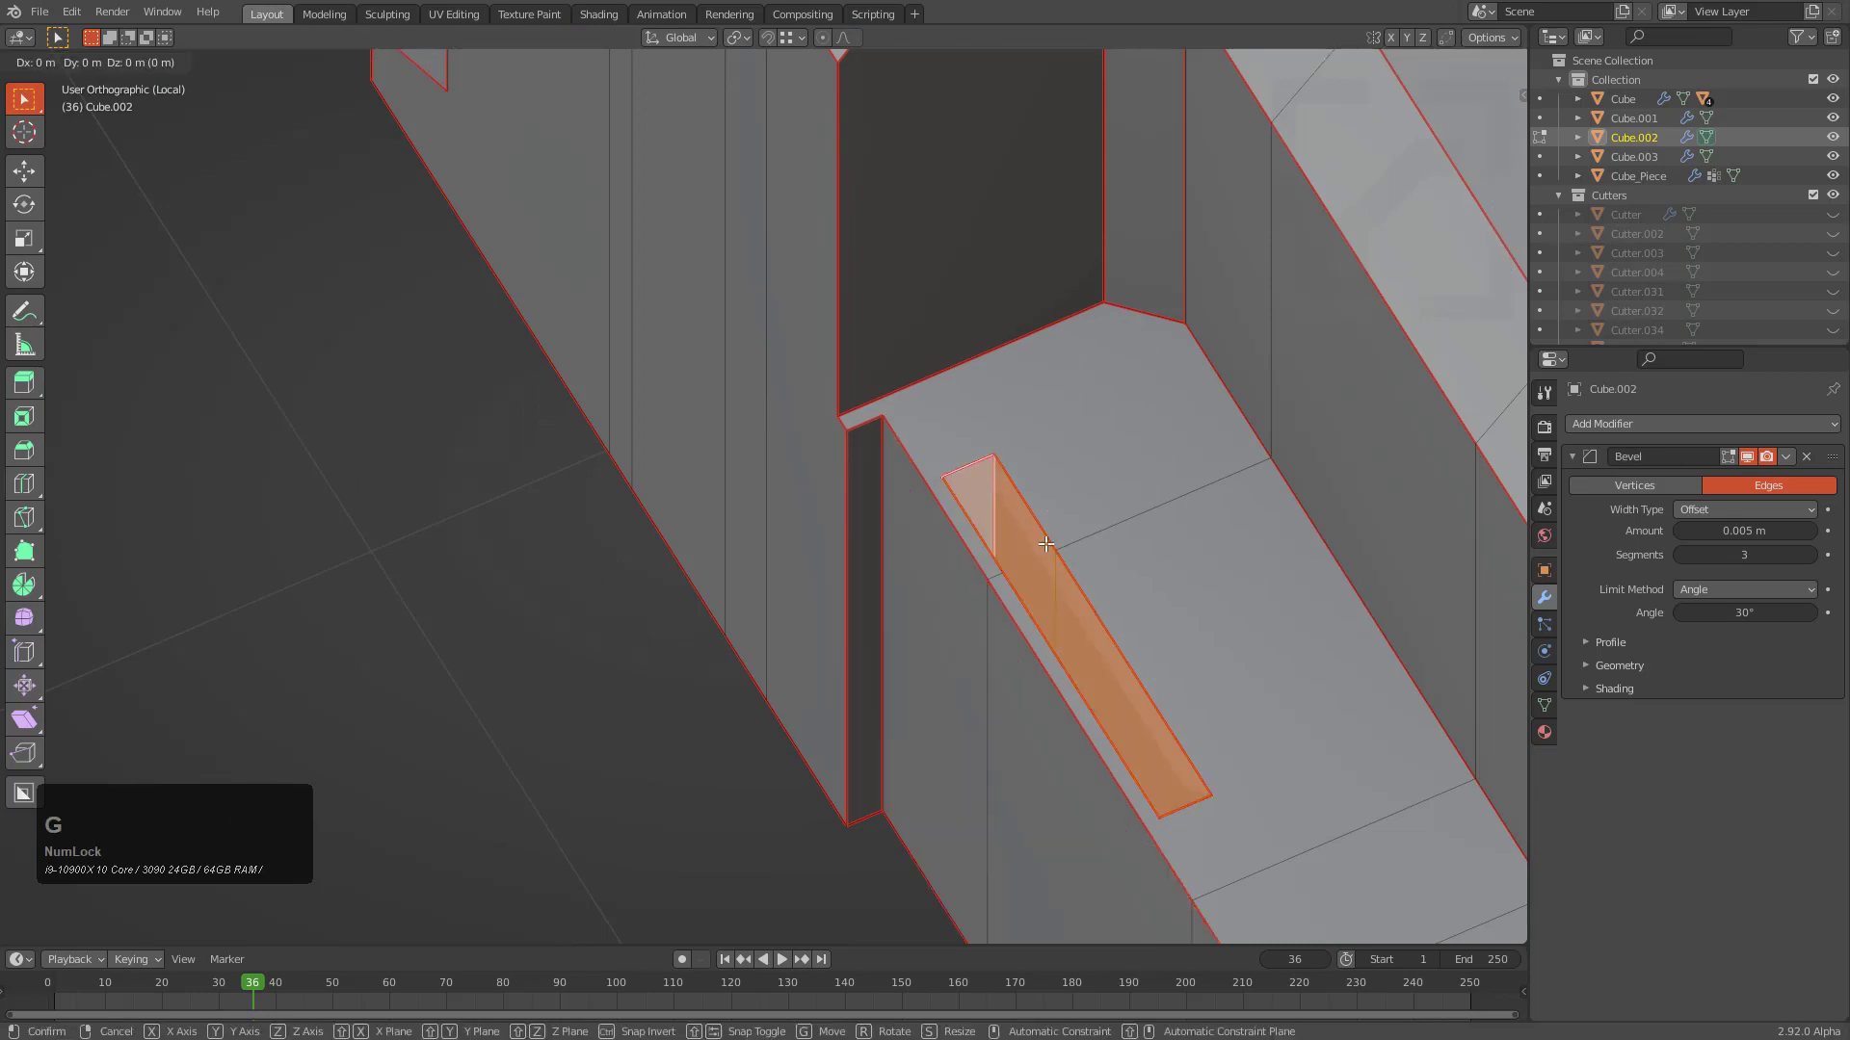
key(x)
key(y)
click(1131, 566)
middle_drag(751, 274, 850, 376)
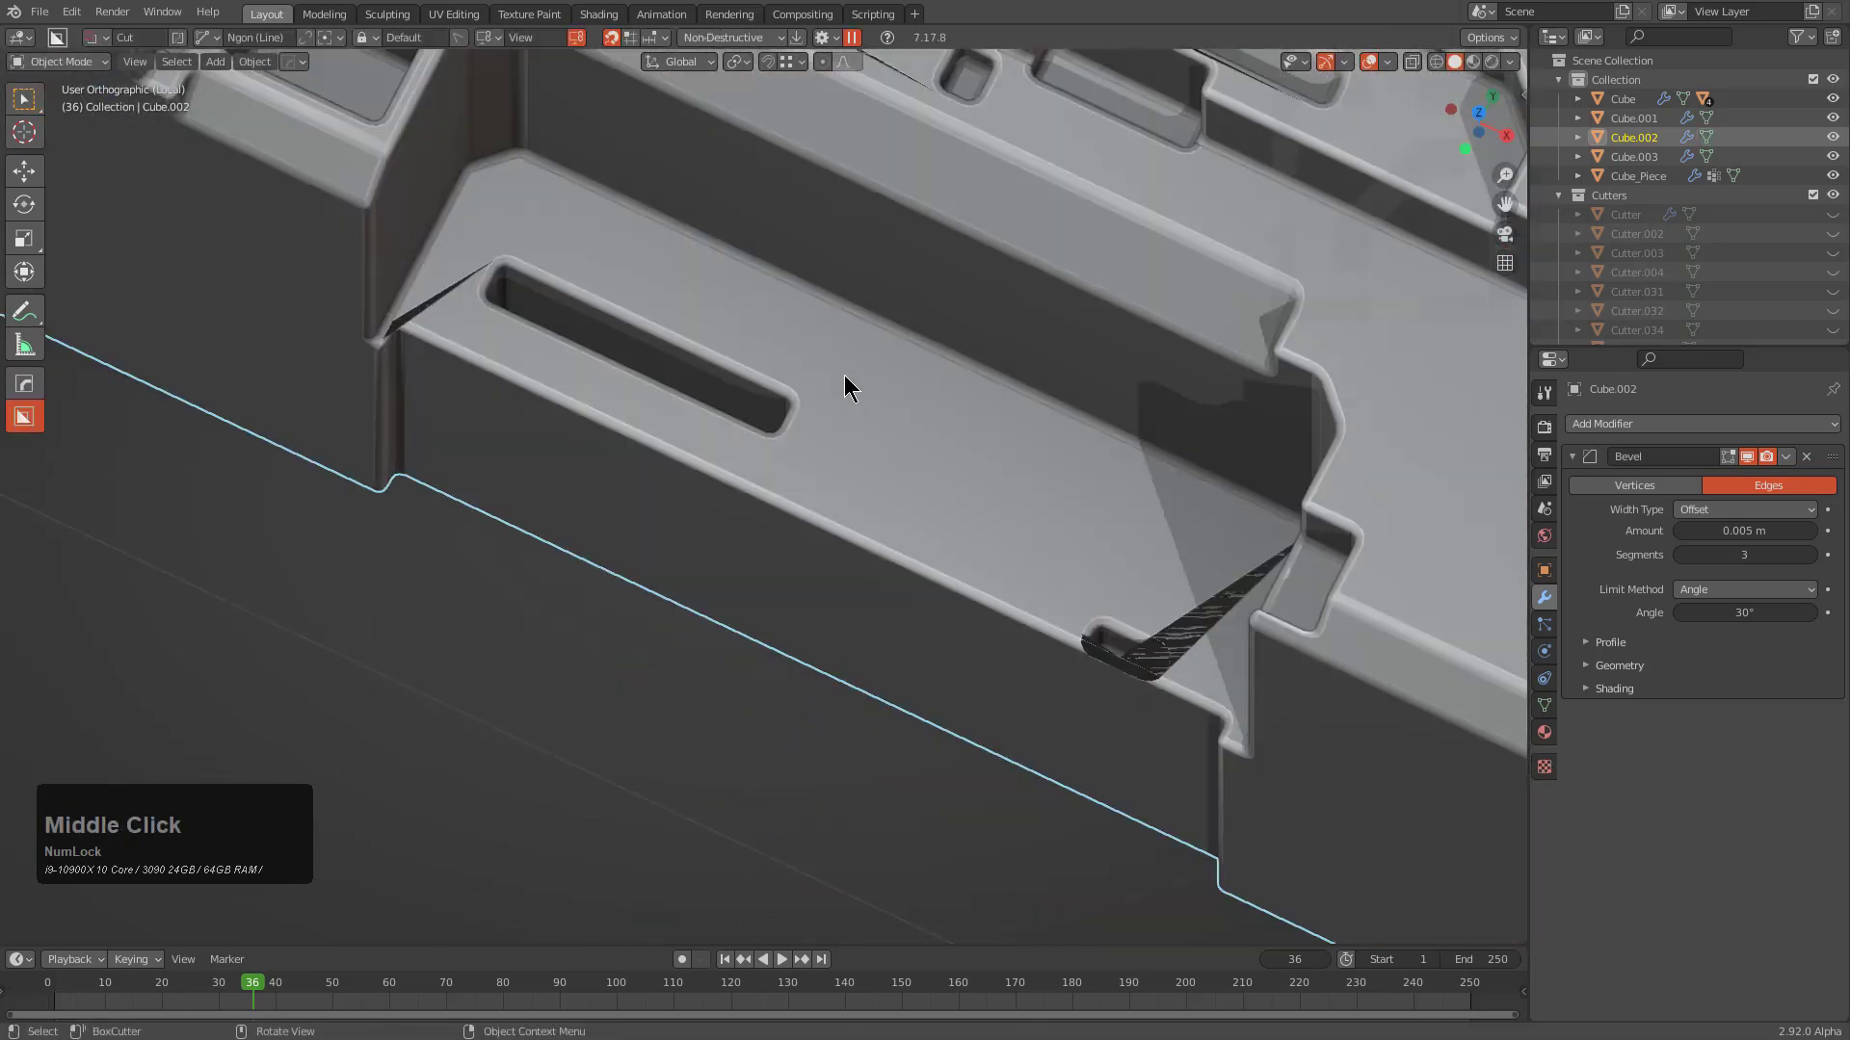
Move the narrow vertical face of the step beside the long slot along X, widening the ledge at the recess corner
key(Tab)
scroll(887, 536, up, 5)
key(3)
click(720, 520)
key(g)
key(x)
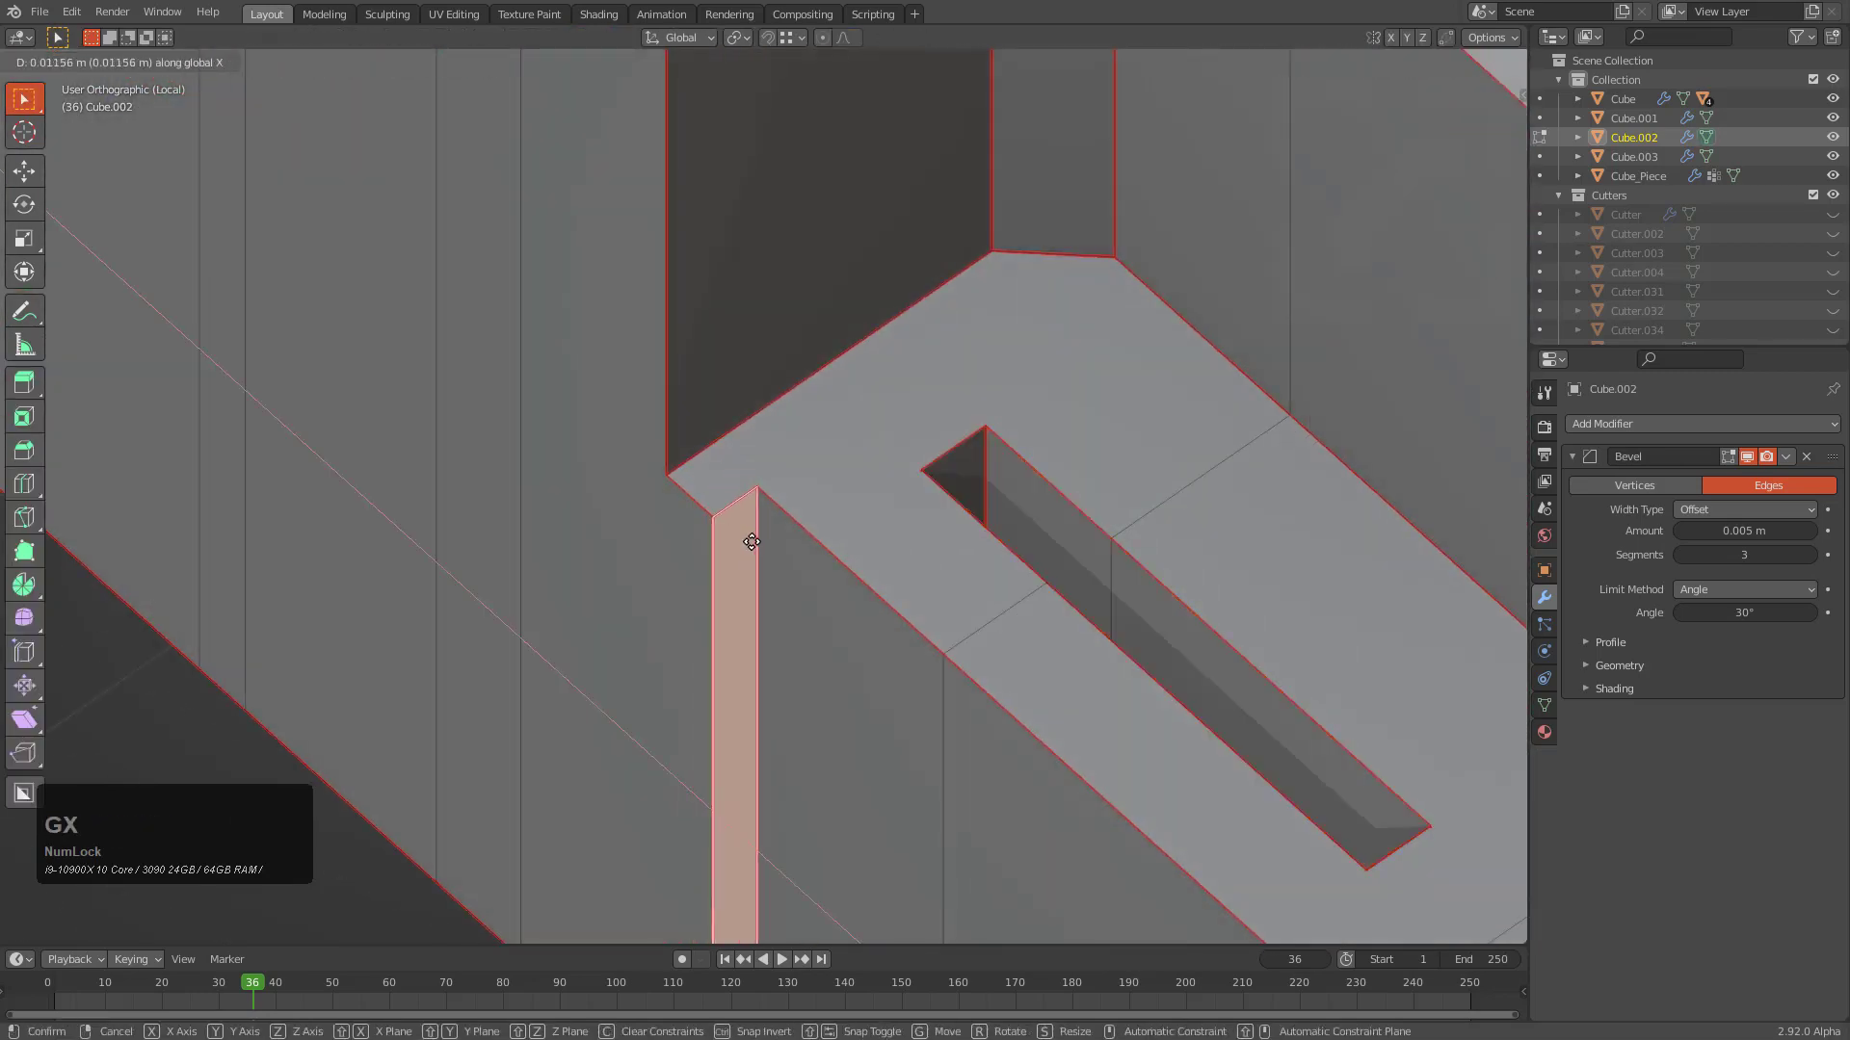
click(775, 549)
key(Tab)
Select the faces of the small slot at the recess's other end and move it about 0.018 m along Y
scroll(784, 552, down, 4)
shift+middle_drag(785, 552, 1136, 328)
key(Tab)
scroll(1136, 328, up, 4)
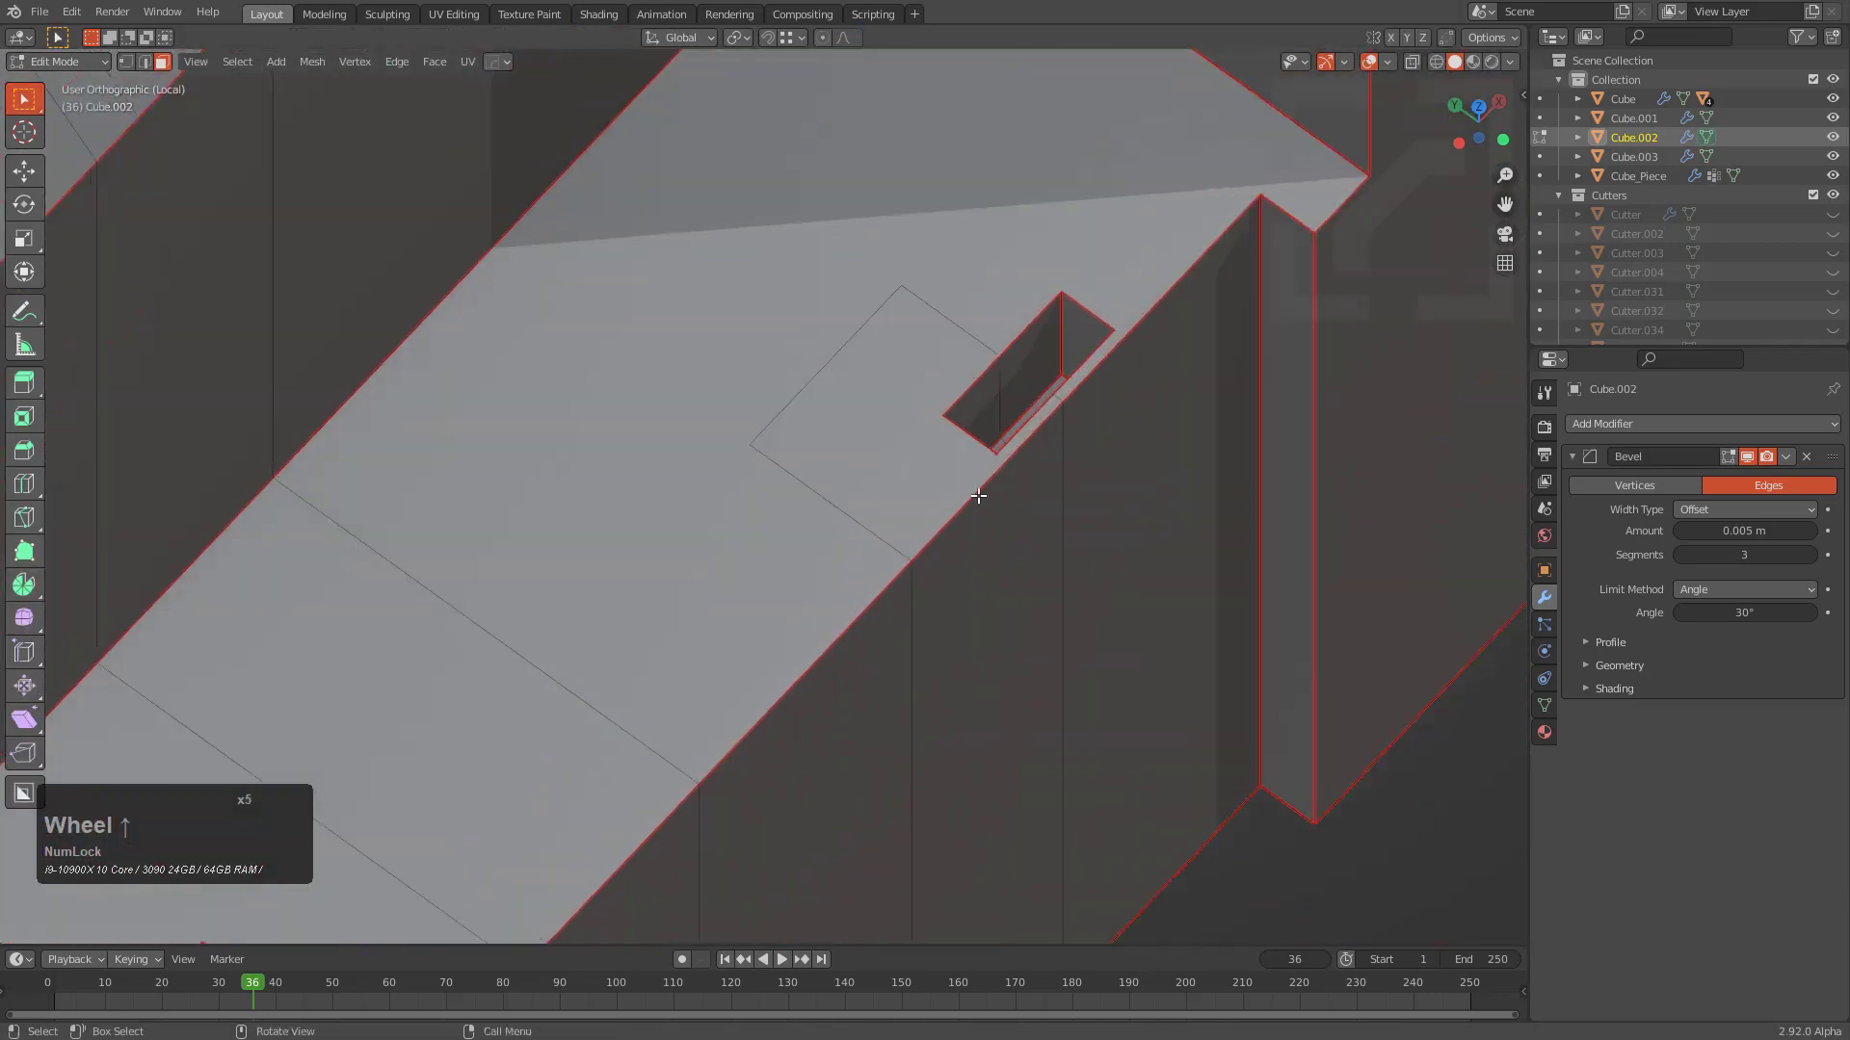
key(z)
click(1058, 335)
key(z)
key(g)
key(y)
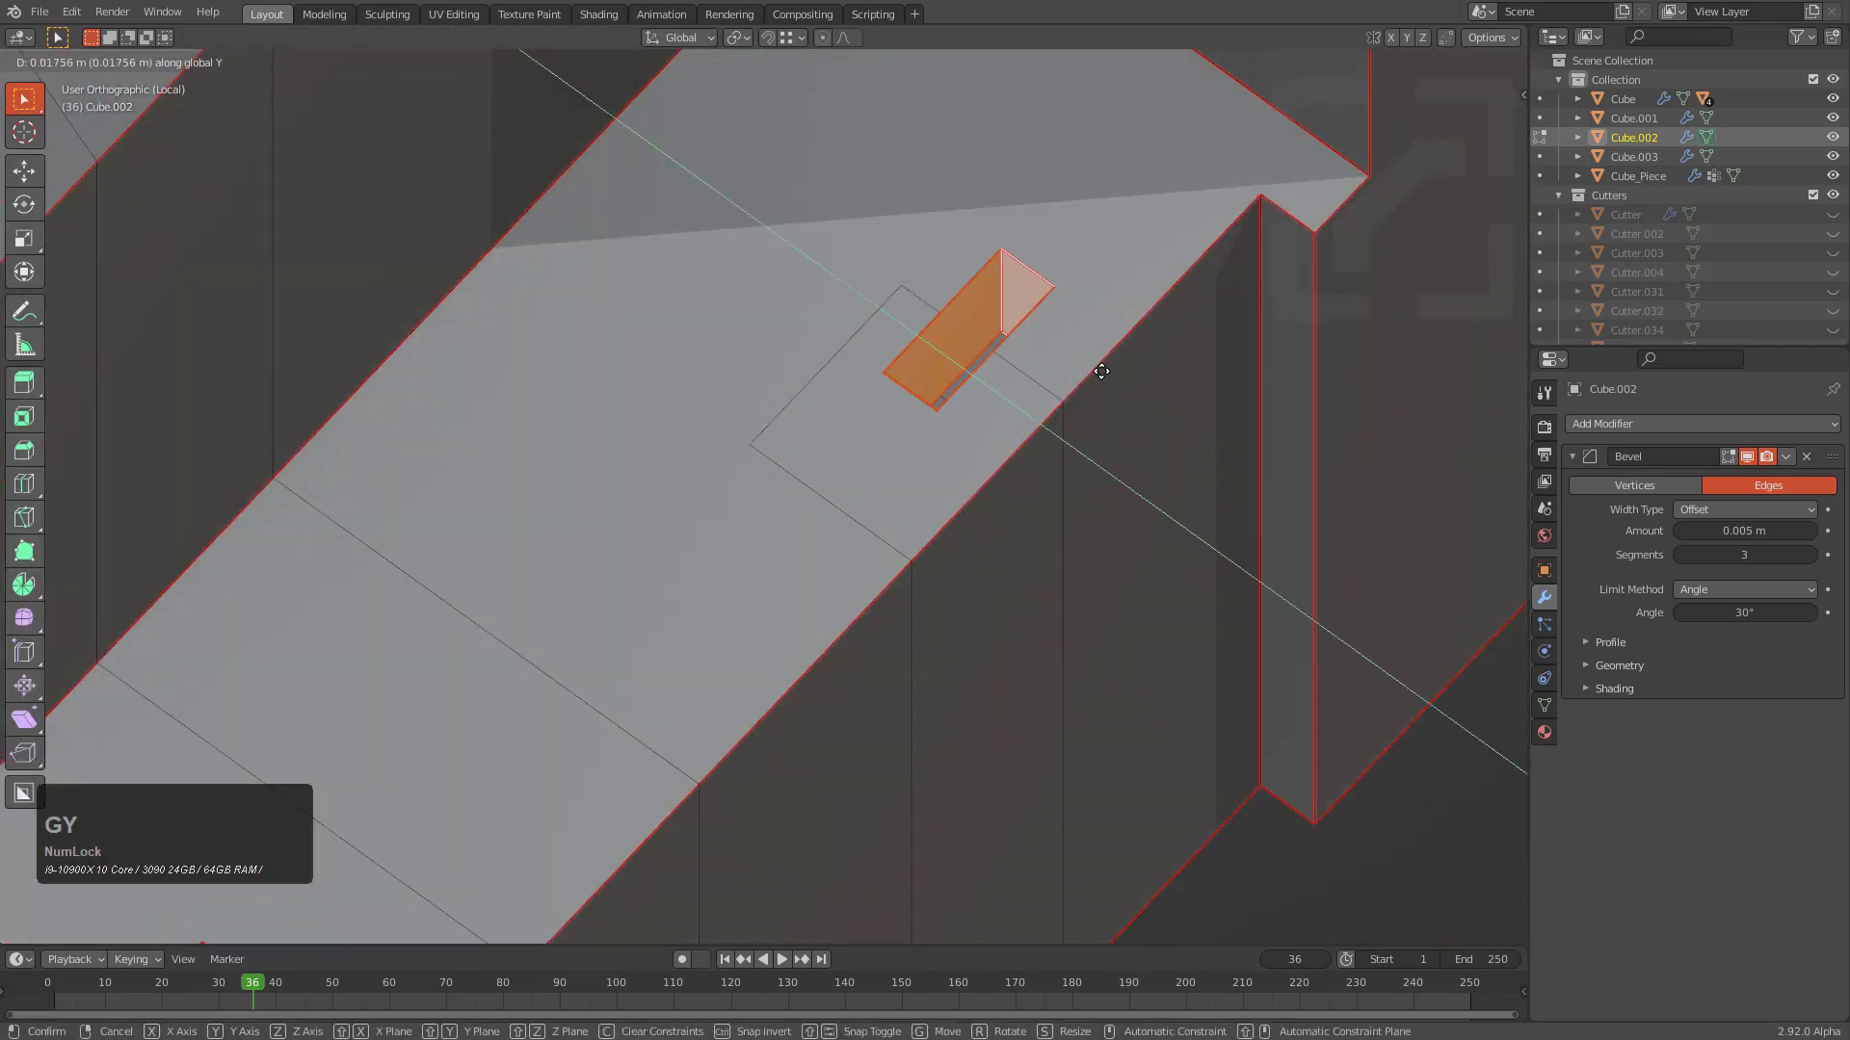
click(1099, 376)
Select the narrow vertical step face near the small slot and shift it along X to widen the corner ledge
alt+click(980, 285)
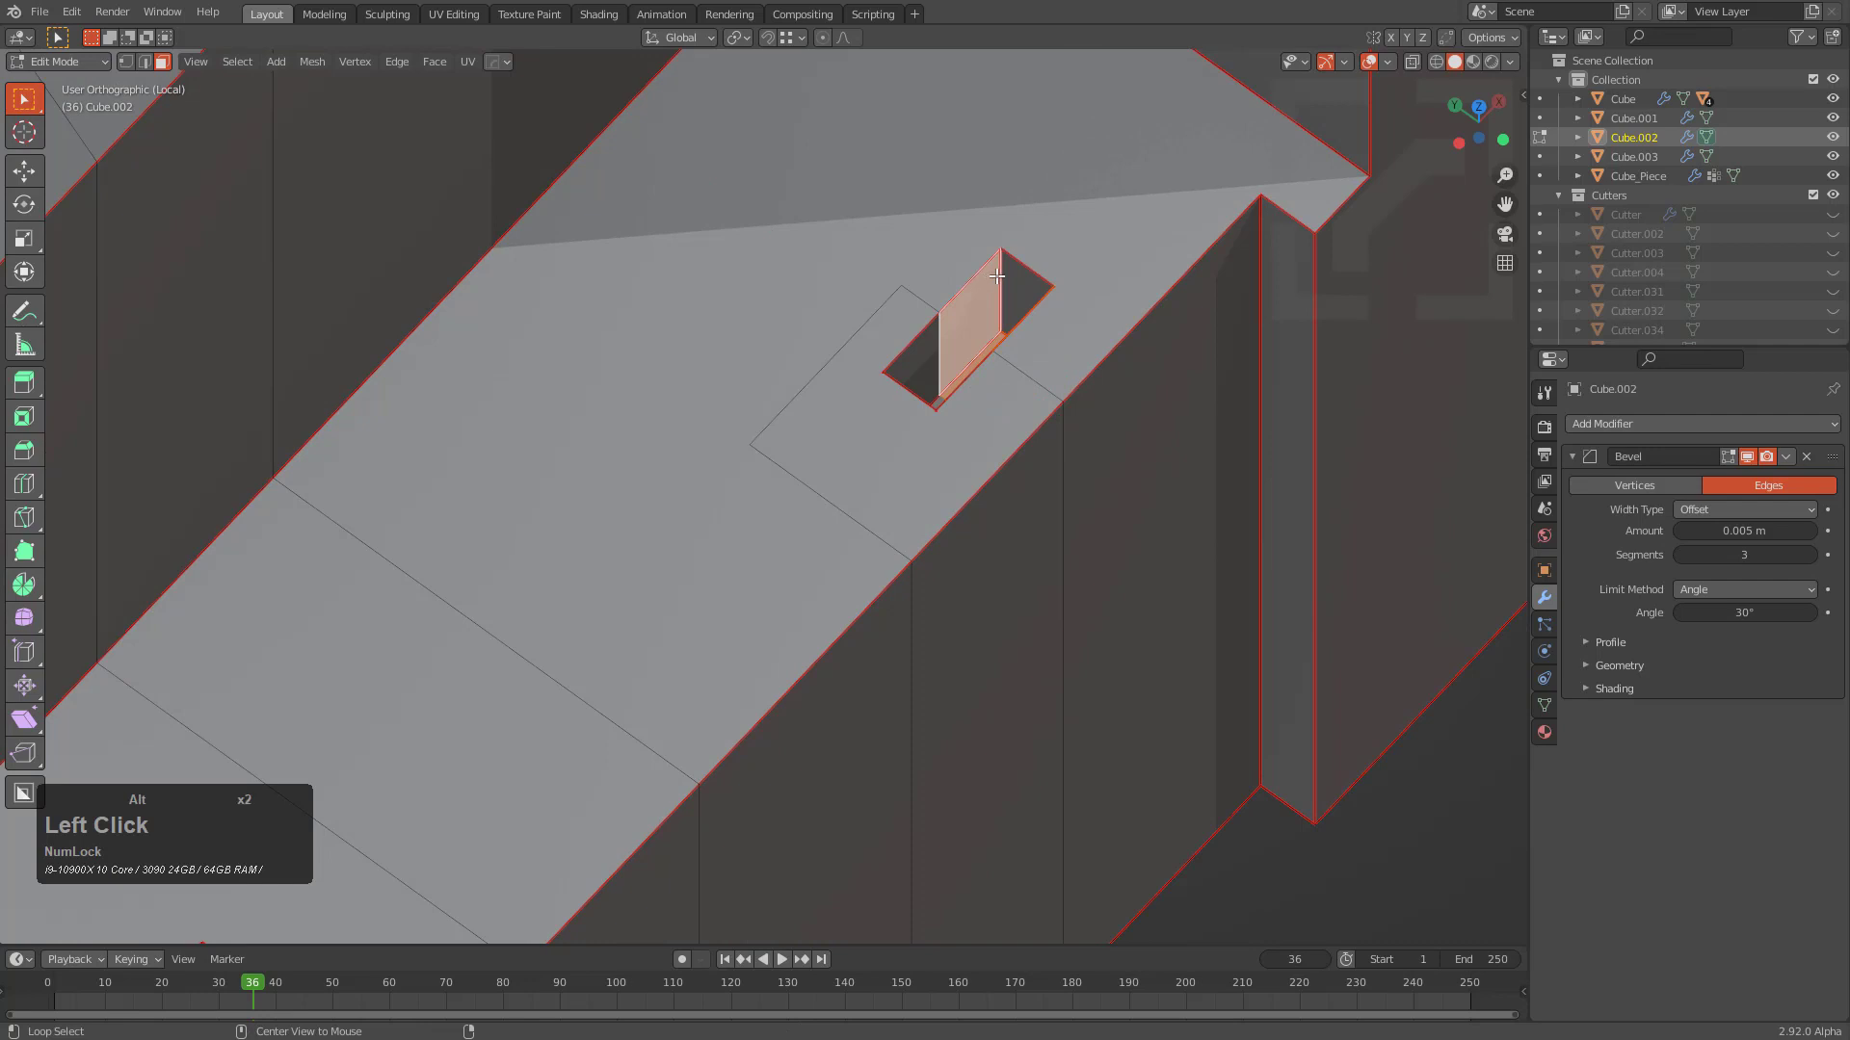
key(alt+z)
key(alt+z)
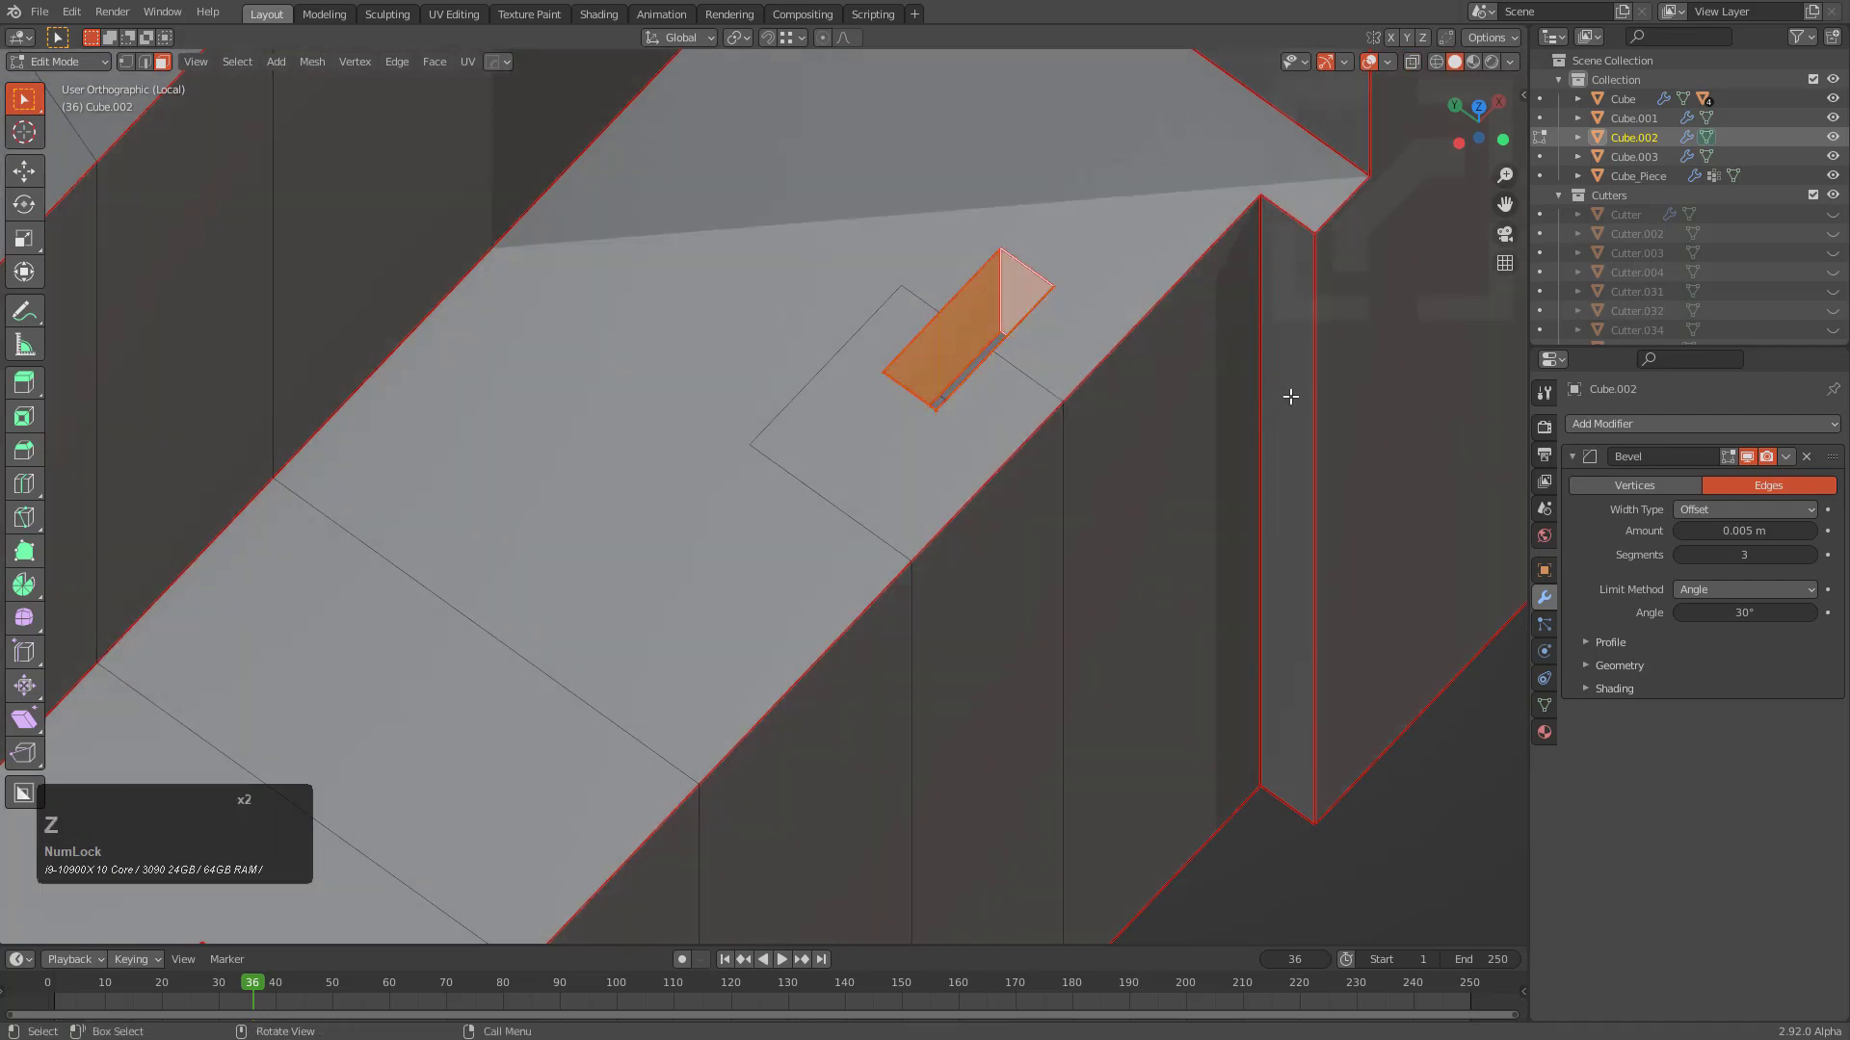
click(1273, 331)
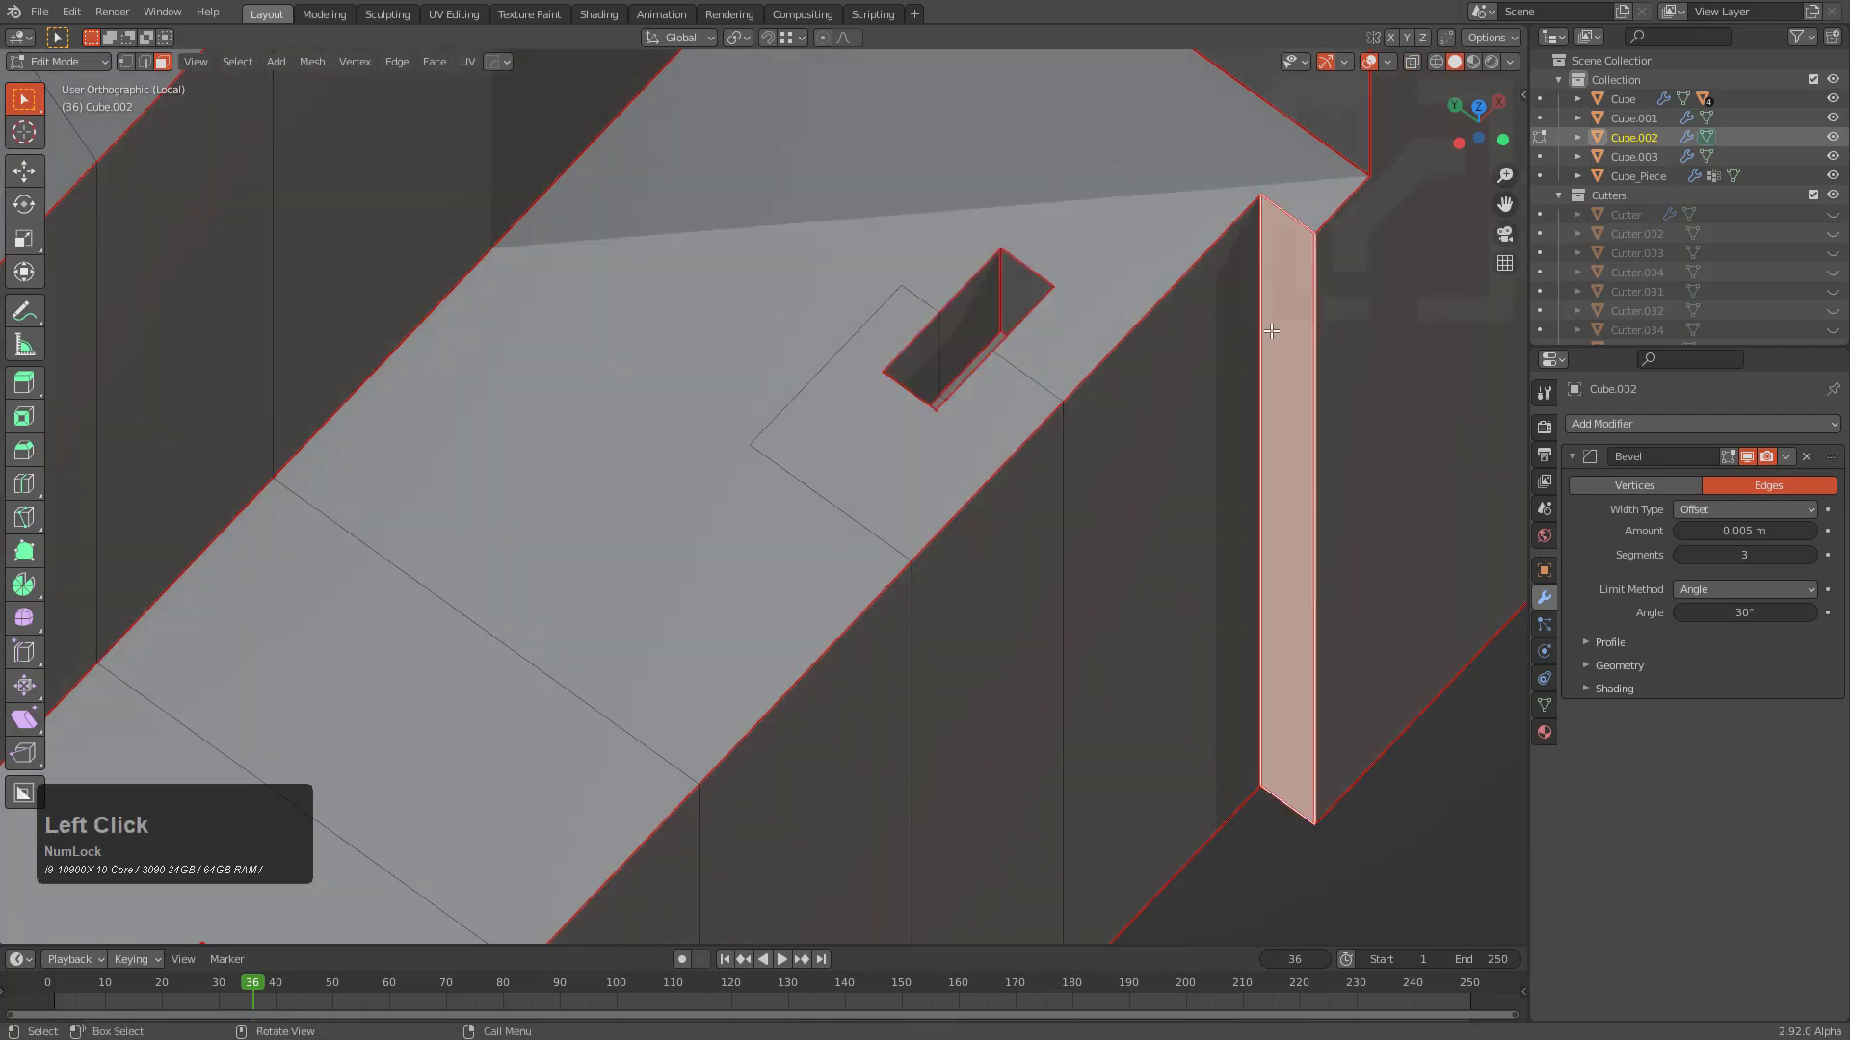
key(Tab)
click(1251, 367)
scroll(1263, 360, down, 1)
shift+scroll(1150, 524, down, 2)
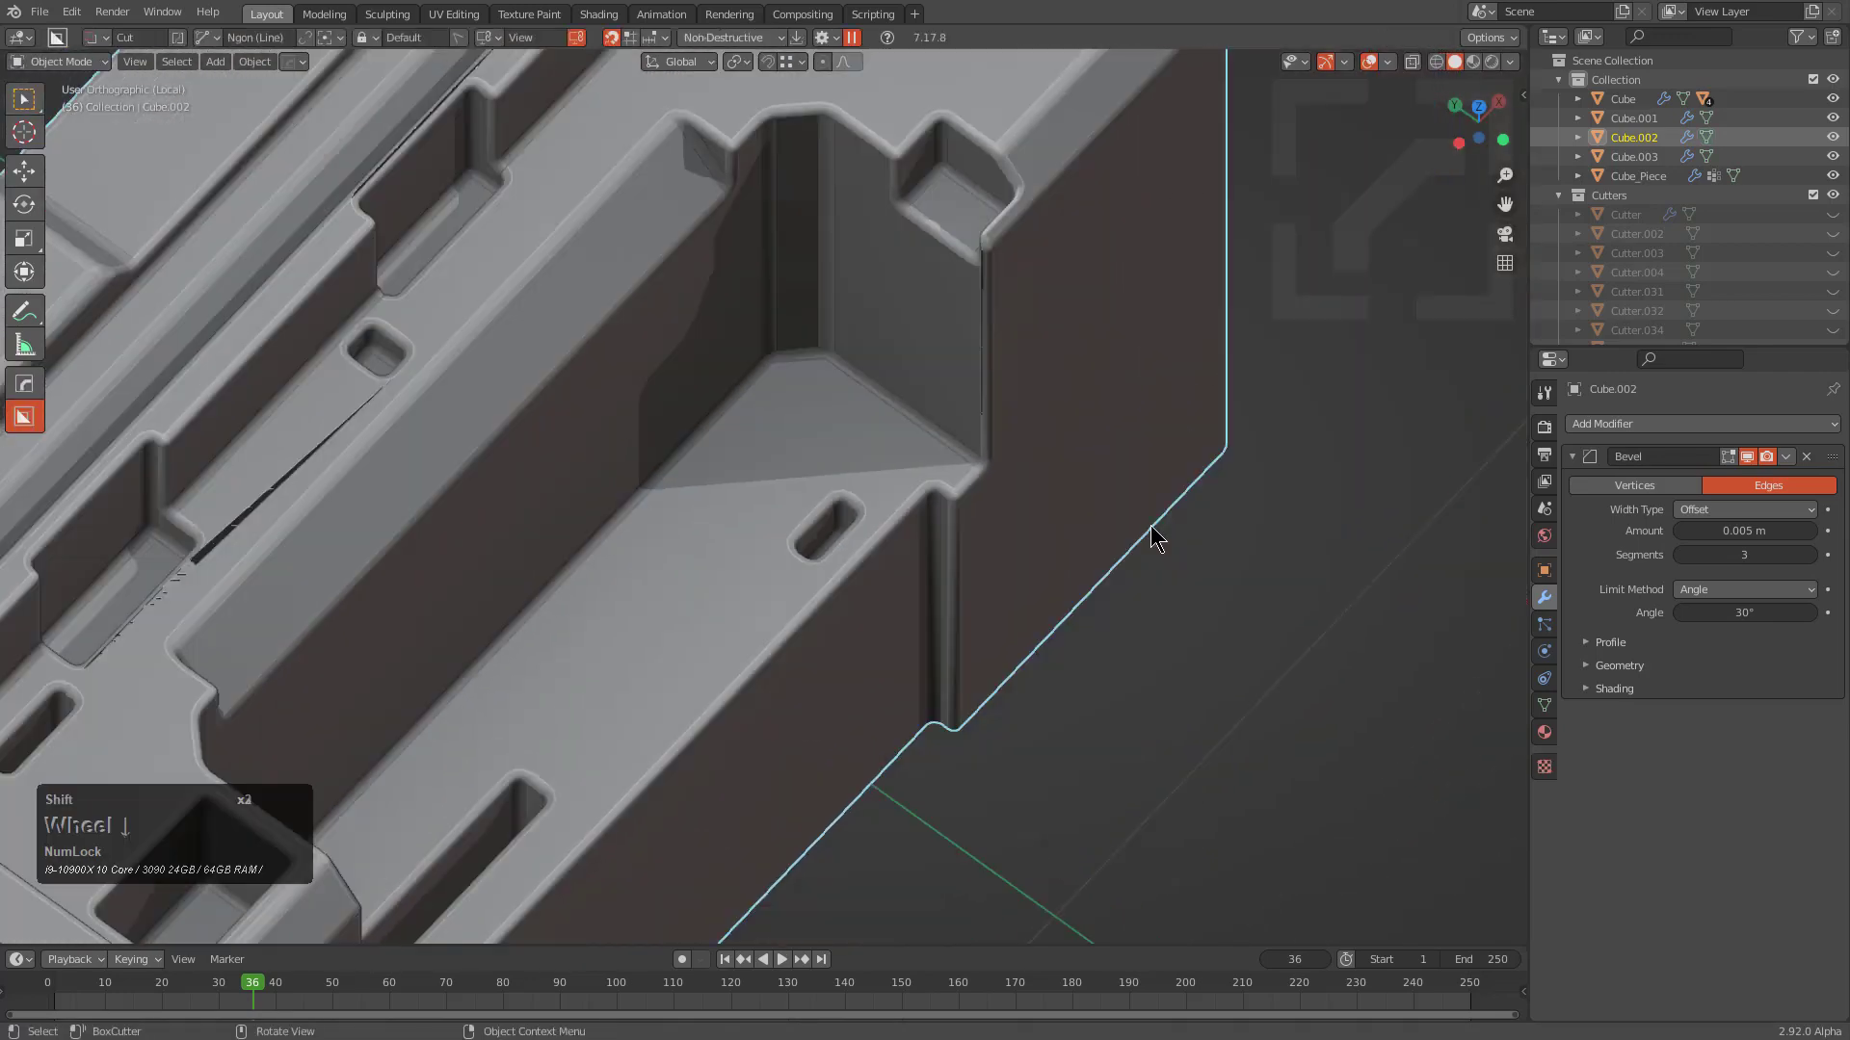
Examine the bevels around the upper pockets and small square hole, comparing the mesh edges with the beveled result
middle_drag(1150, 524, 780, 459)
scroll(928, 512, up, 3)
key(Tab)
scroll(1005, 442, down, 2)
scroll(1027, 448, down, 2)
key(Tab)
shift+middle_drag(503, 341, 511, 459)
key(Tab)
scroll(511, 443, up, 3)
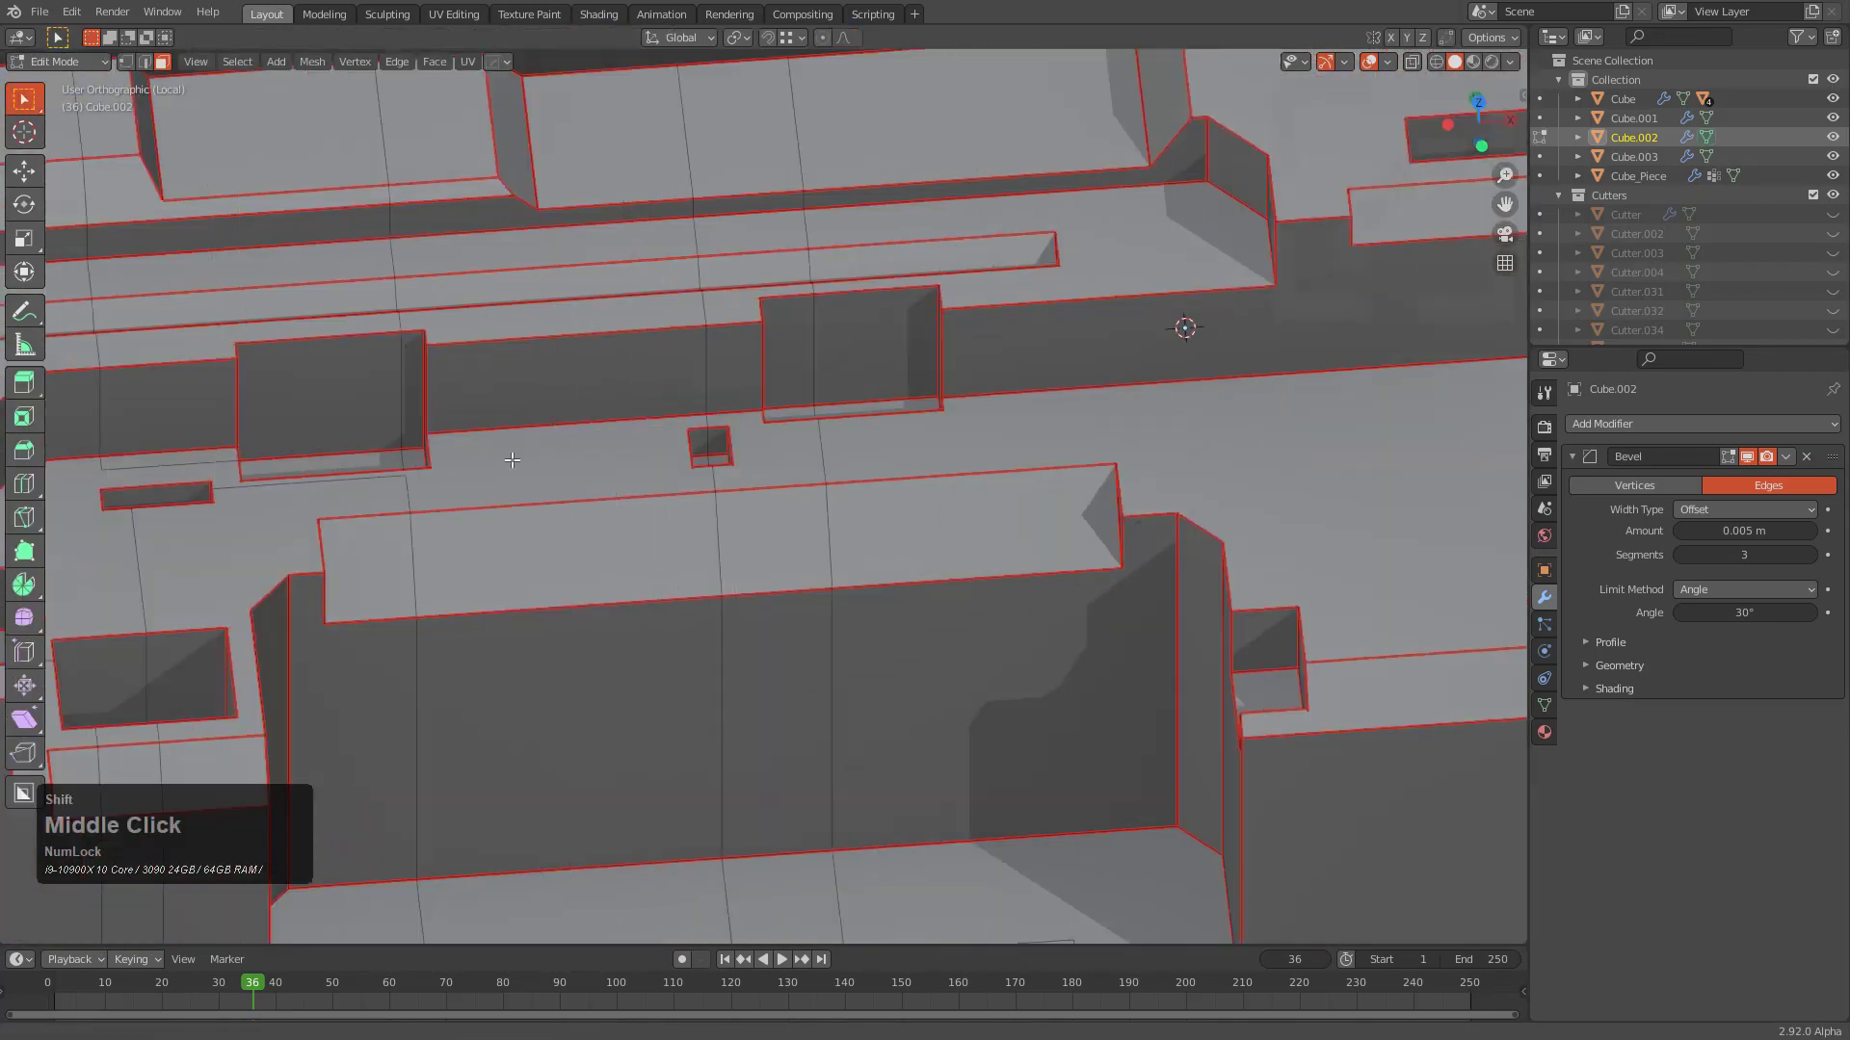
scroll(512, 459, down, 2)
key(Tab)
scroll(786, 525, up, 3)
scroll(874, 563, up, 2)
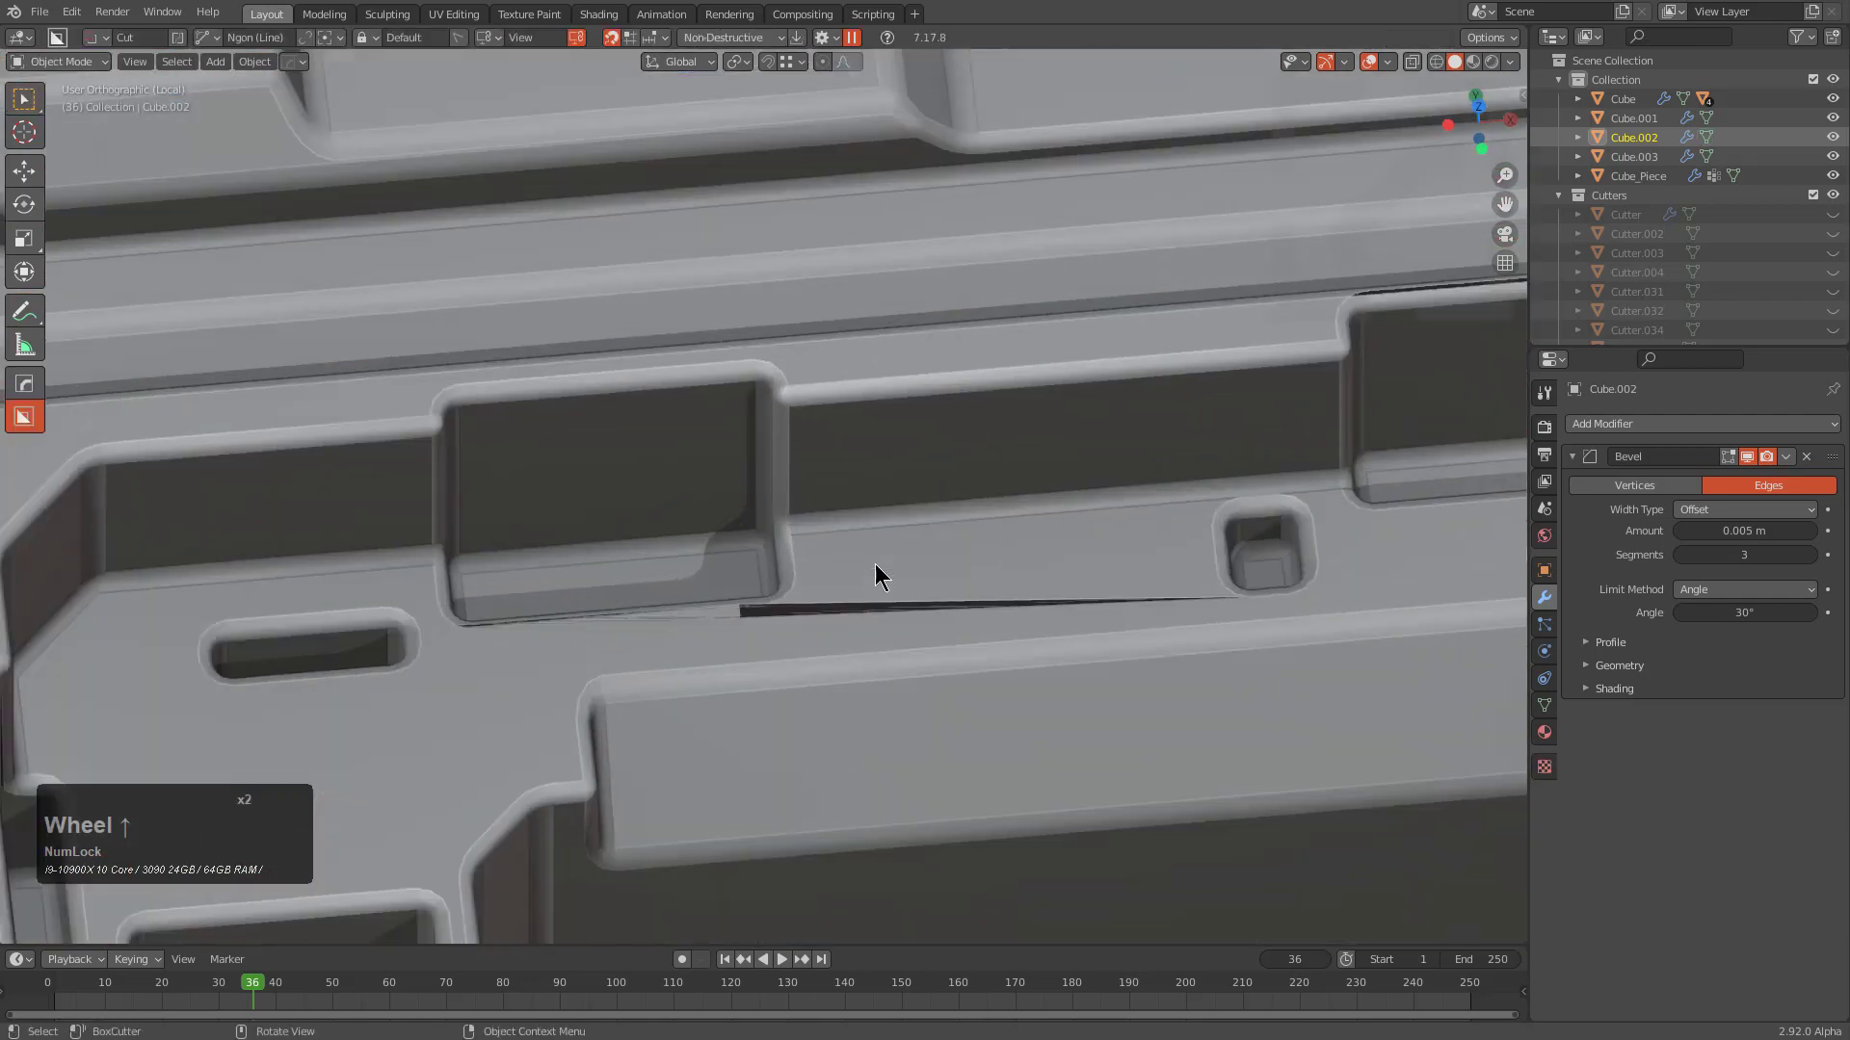
Check the face orientation around the shading artifact below the deep pocket and show the wireframe overlay
middle_drag(875, 563, 1048, 509)
key(alt+v)
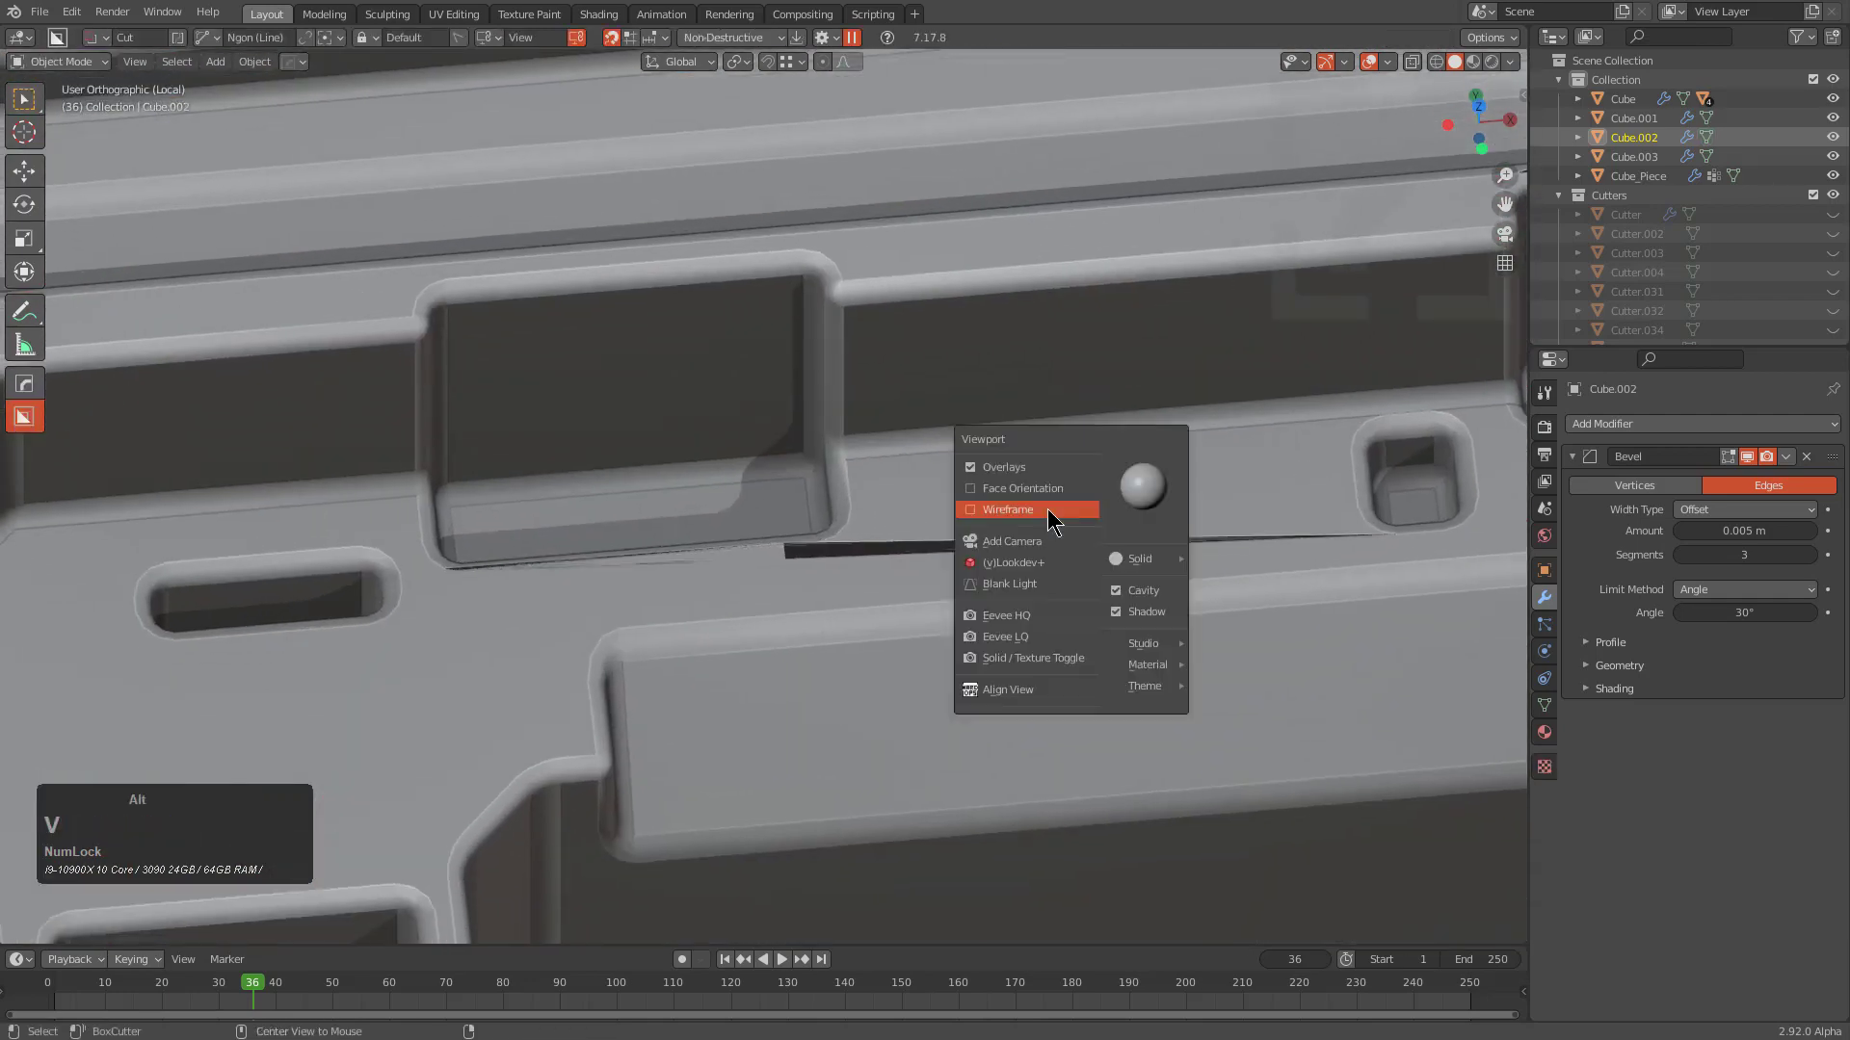
click(990, 489)
key(alt+v)
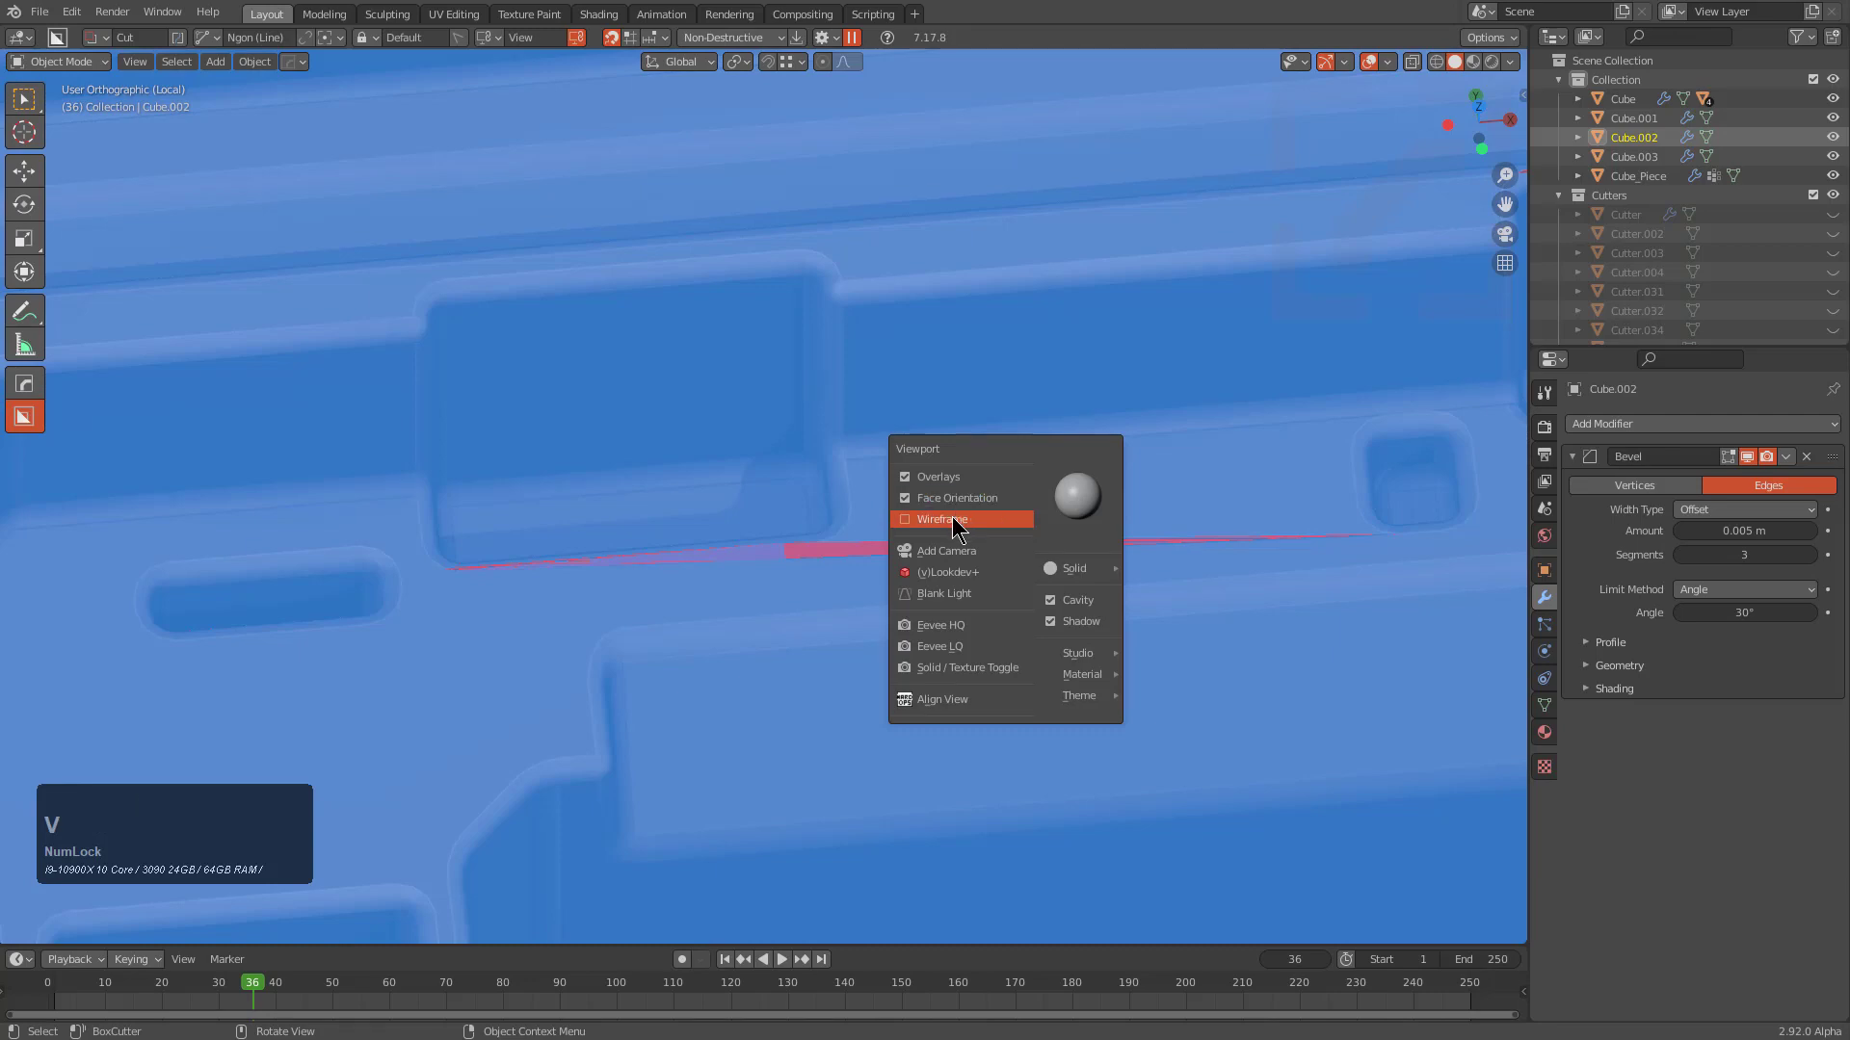
click(952, 517)
key(alt+v)
click(948, 497)
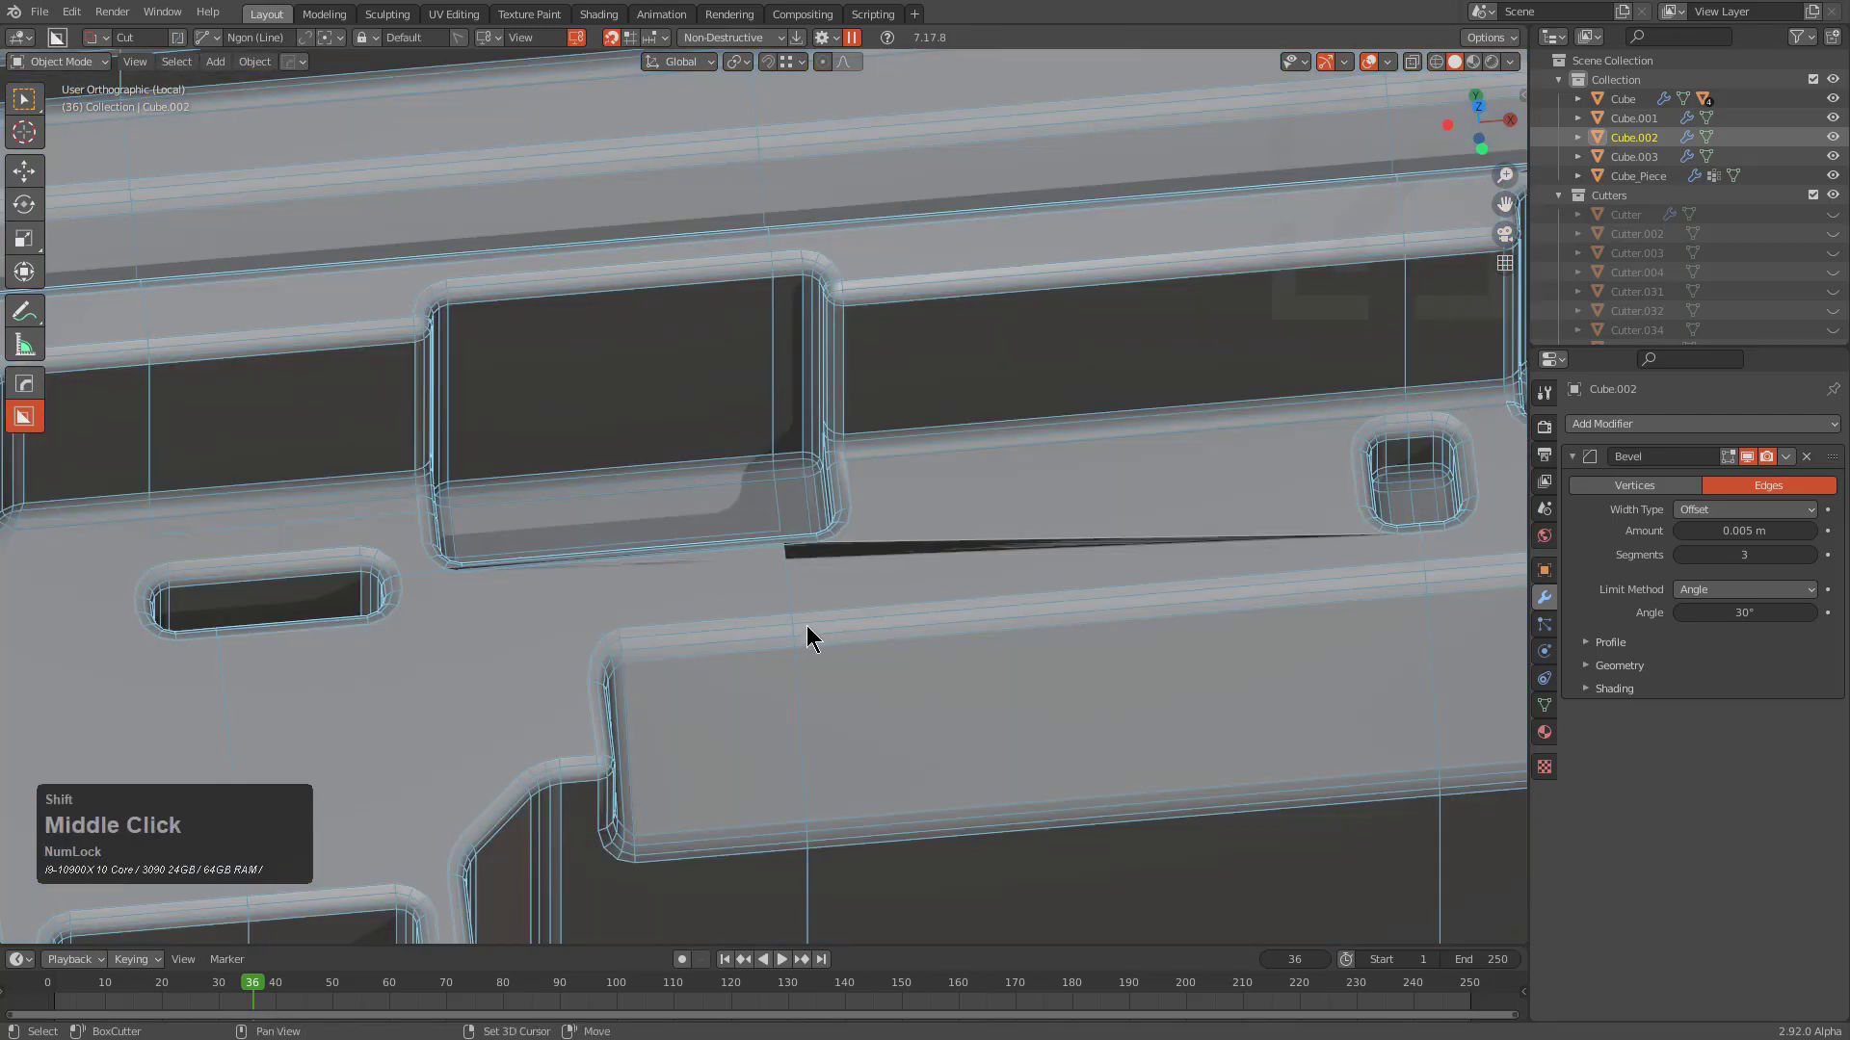
middle_drag(807, 626, 907, 617)
Try to dissolve the stray edges running from the small slot's end to the long ledge below the pocket
key(Tab)
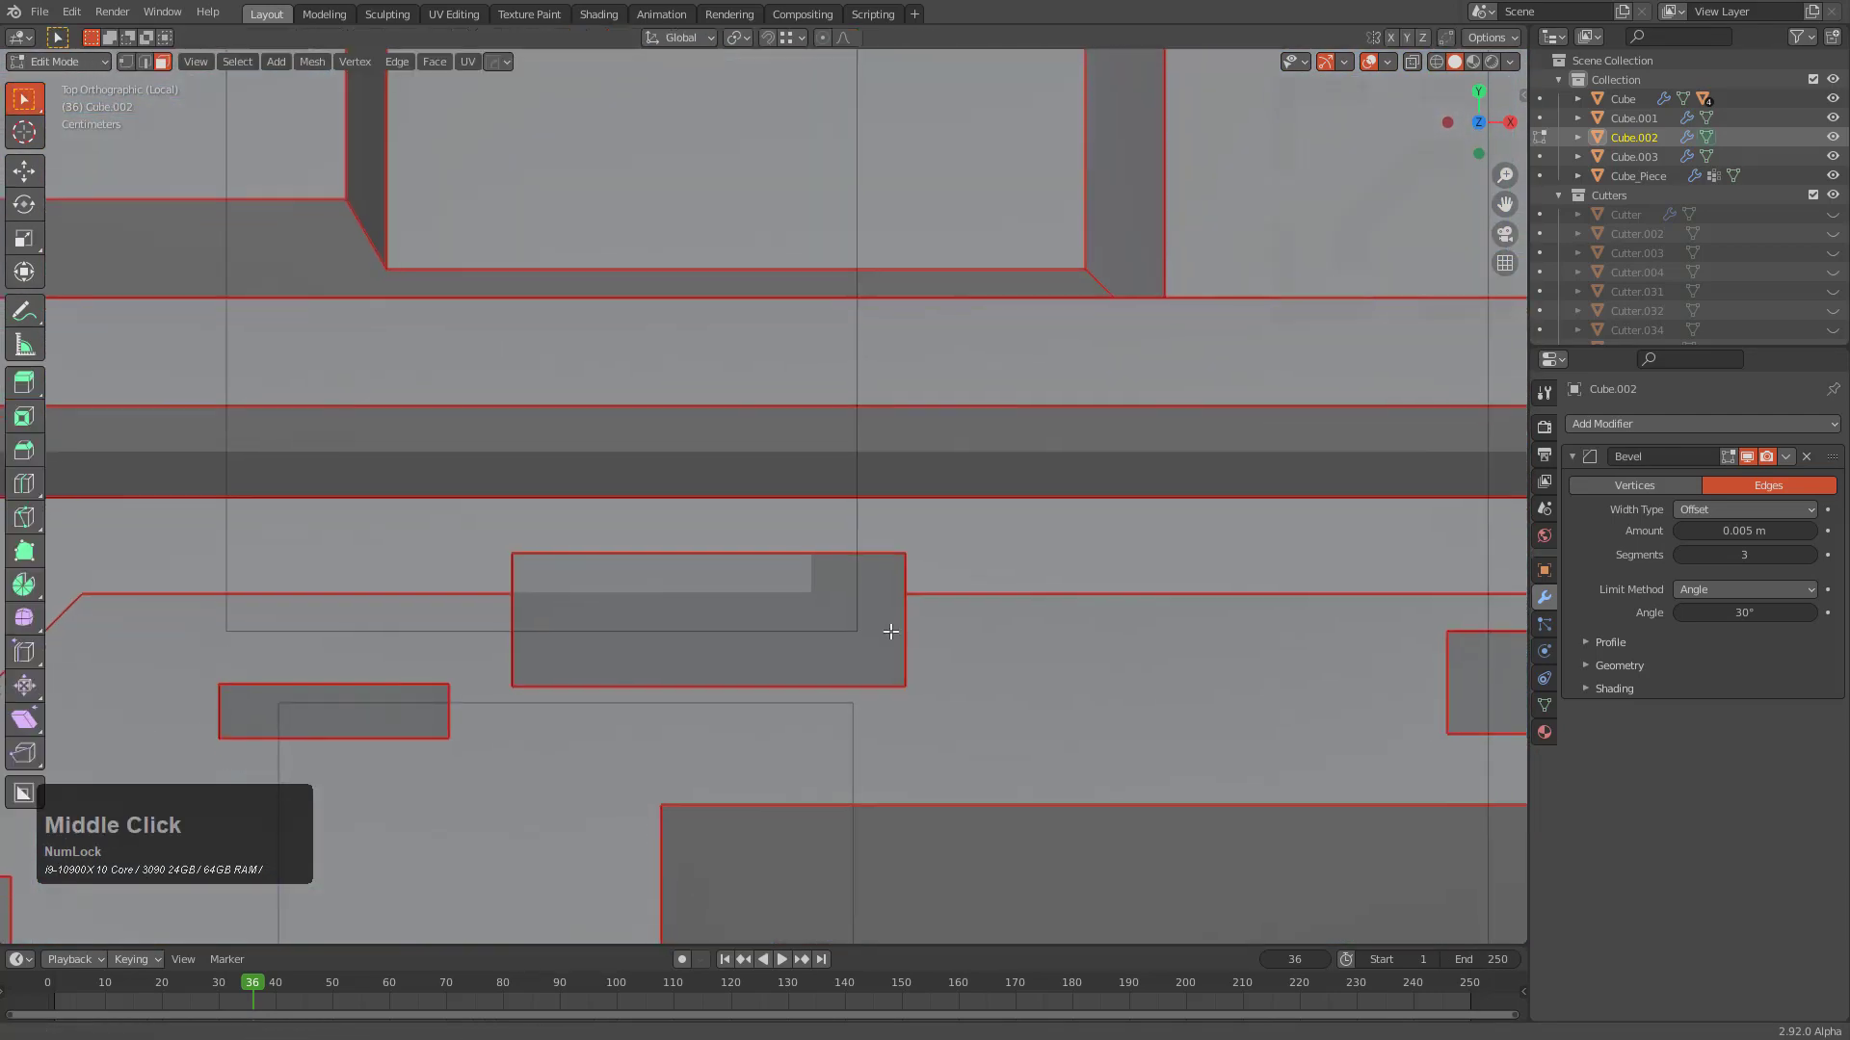
scroll(900, 621, up, 2)
click(768, 570)
key(2)
click(777, 564)
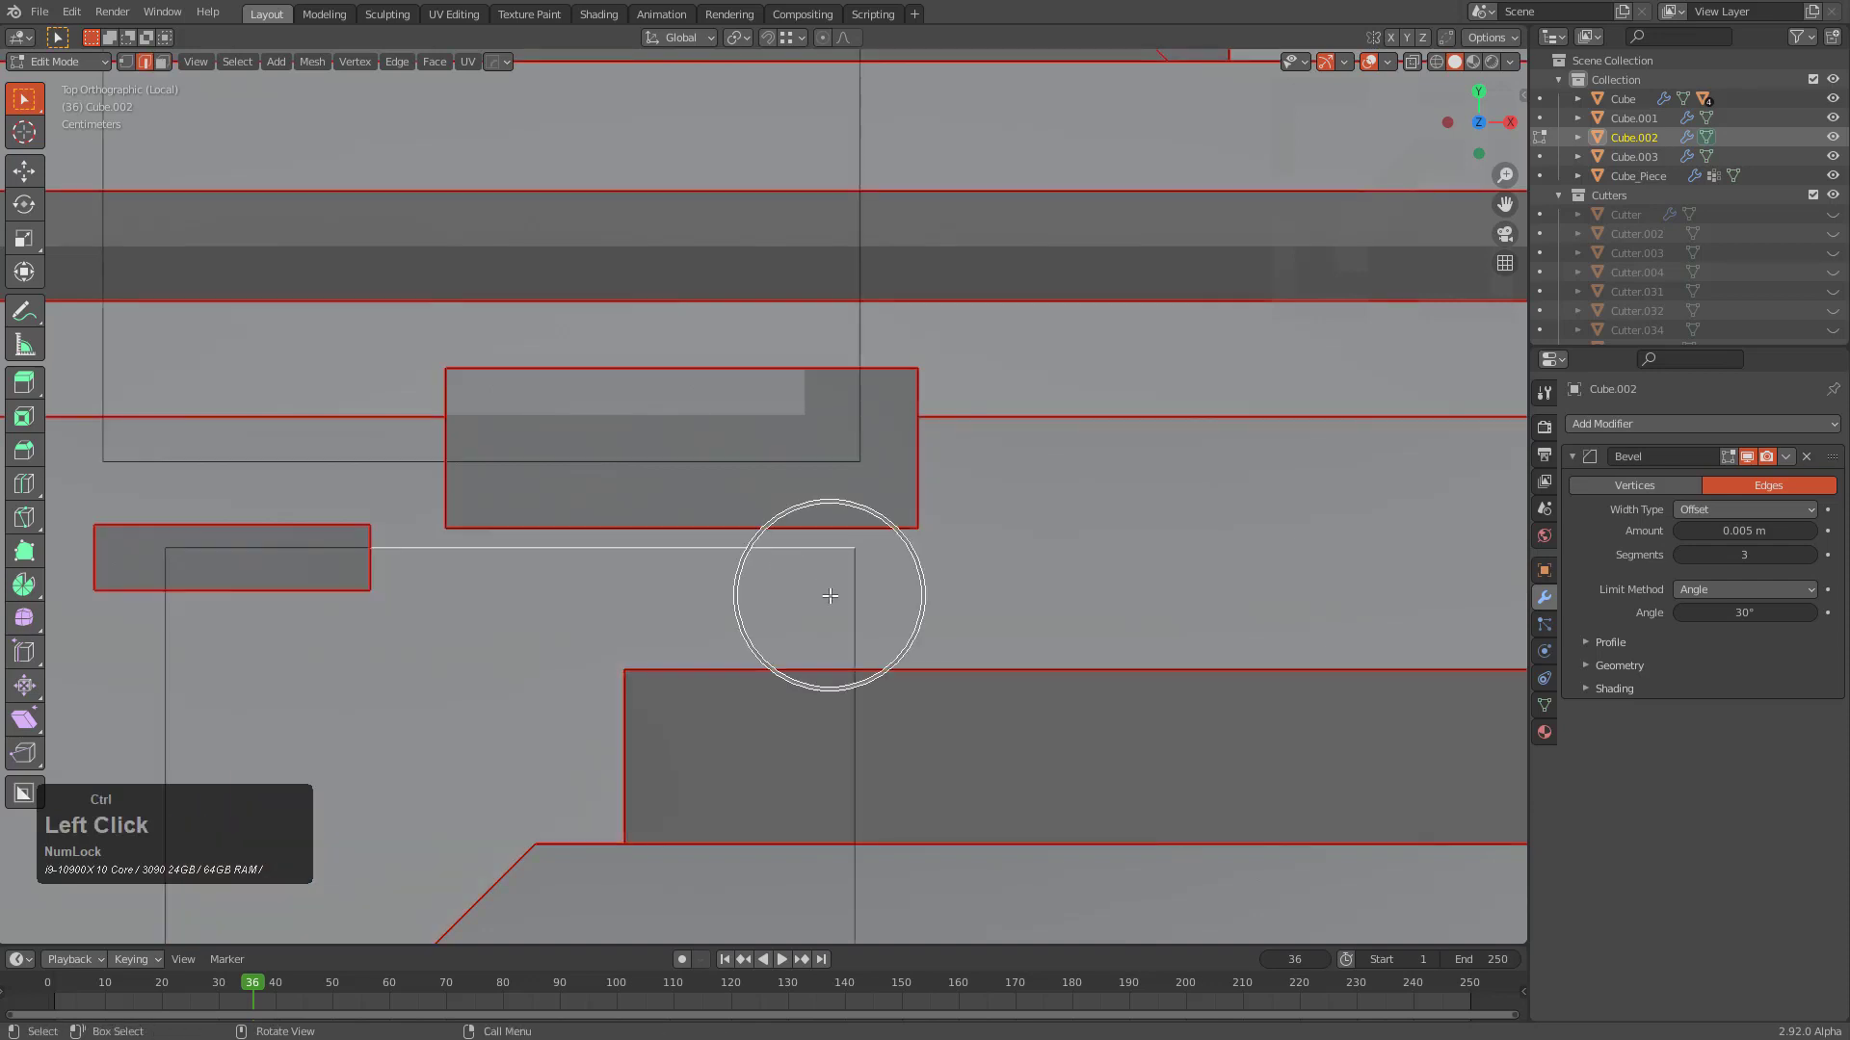
key(ctrl+x)
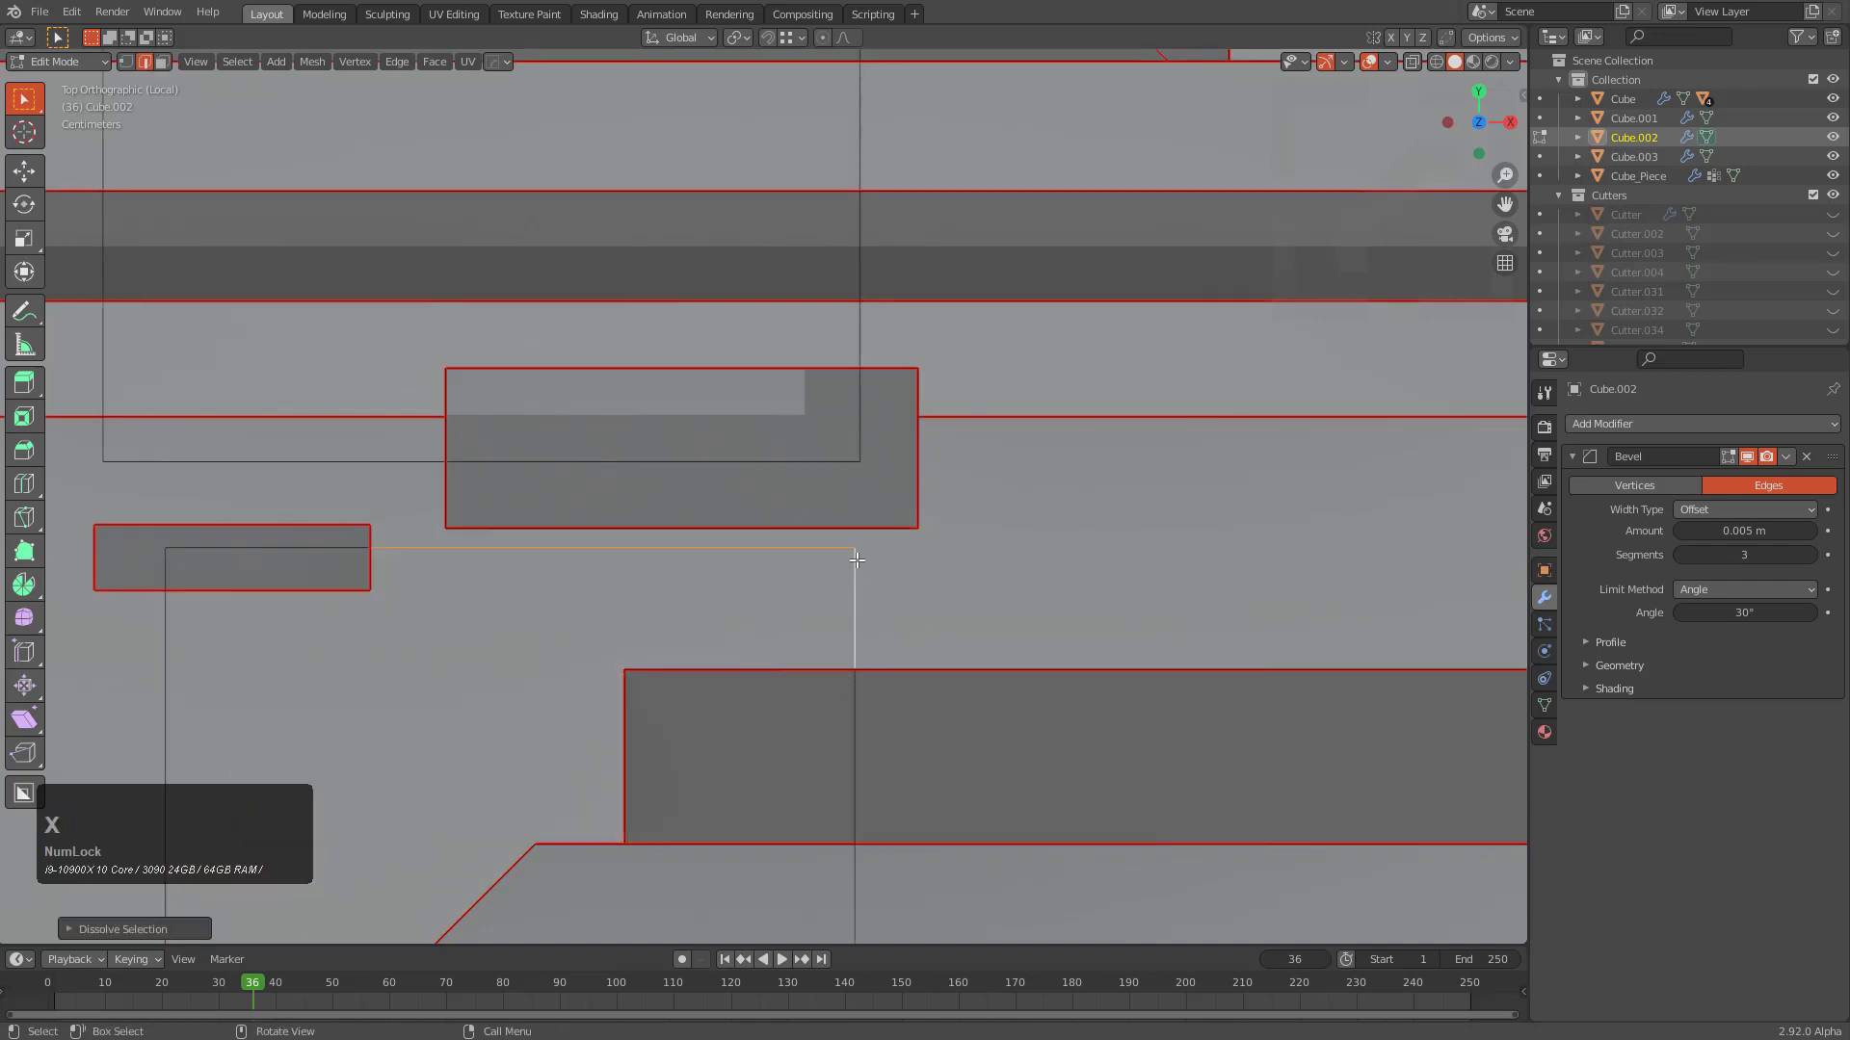
key(1)
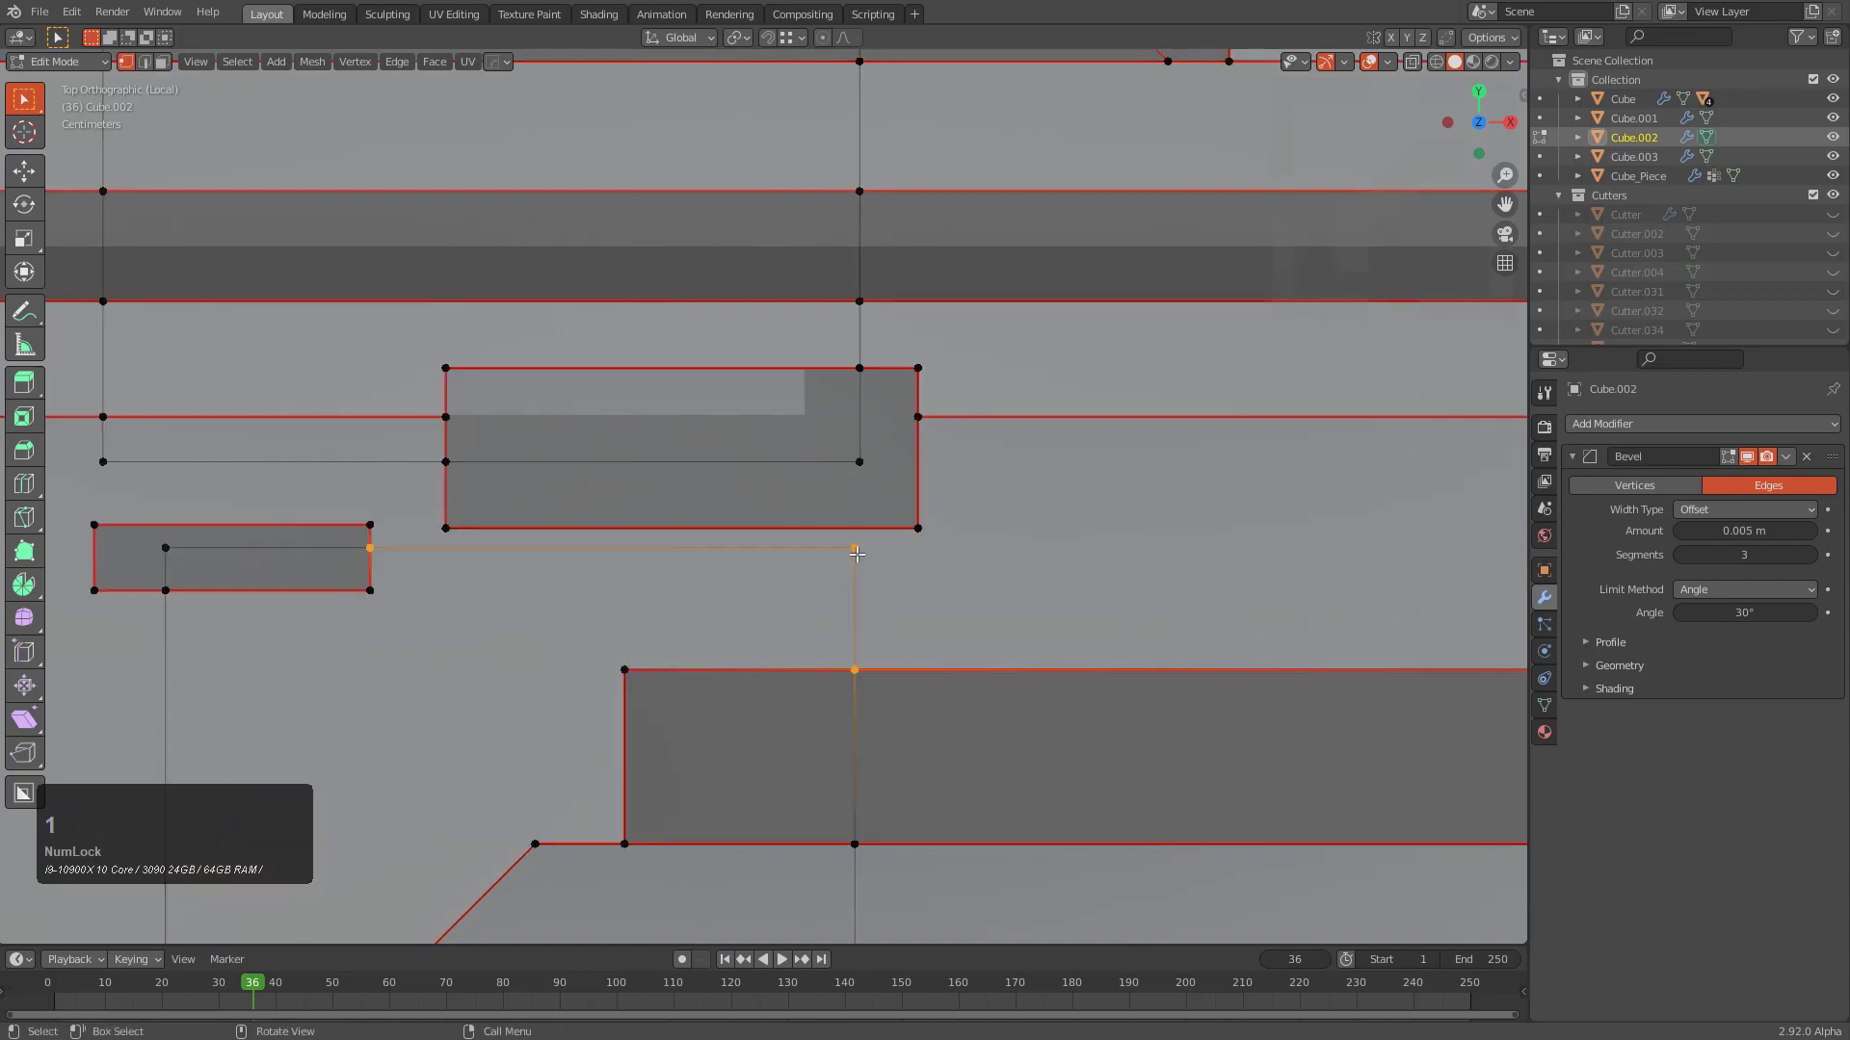
key(2)
Restrict the selected edge loop to its upper vertices beside the small slot and try moving them along Y
scroll(544, 570, down, 5)
shift+middle_drag(791, 651, 908, 450)
key(alt+z)
key(1)
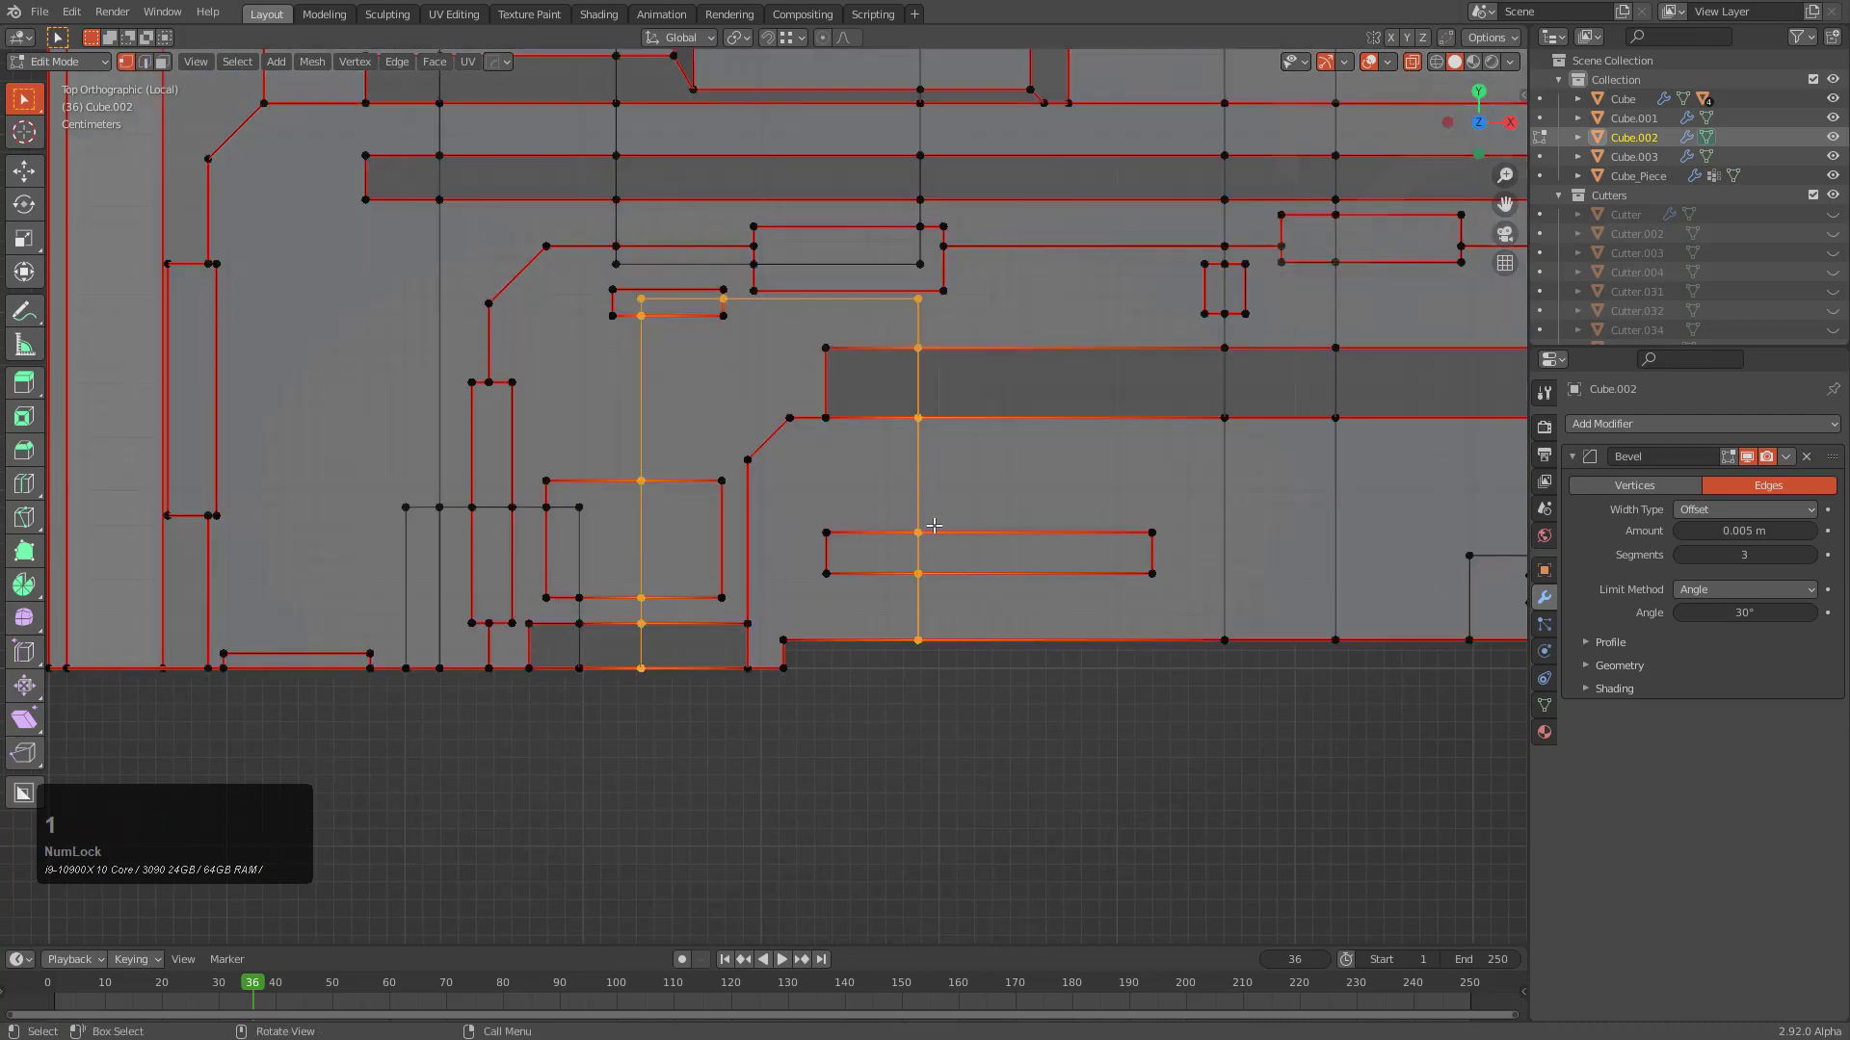
key(b)
middle_drag(1074, 815, 621, 338)
scroll(621, 338, up, 7)
key(g)
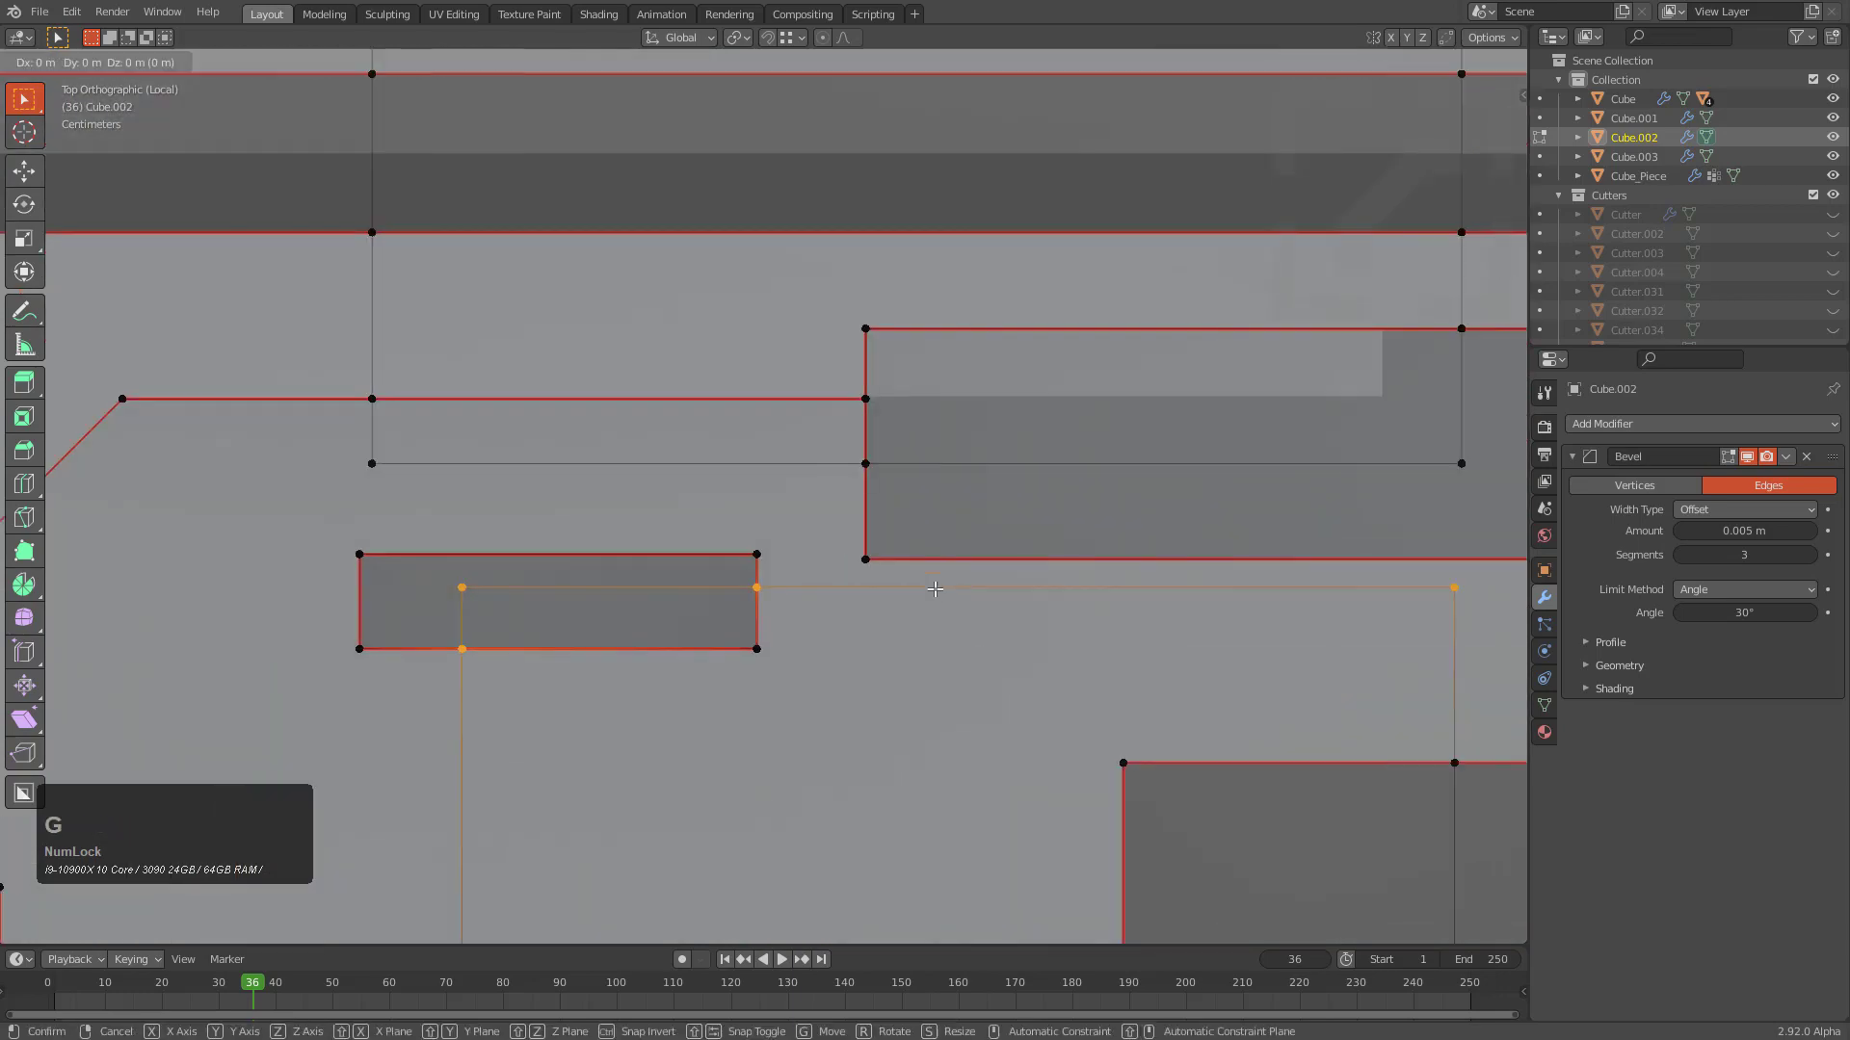
key(y)
click(939, 588)
Deselect the vertex on the slot's lower edge and move the remaining stray-edge vertices about -0.0035 m along Y
key(alt+z)
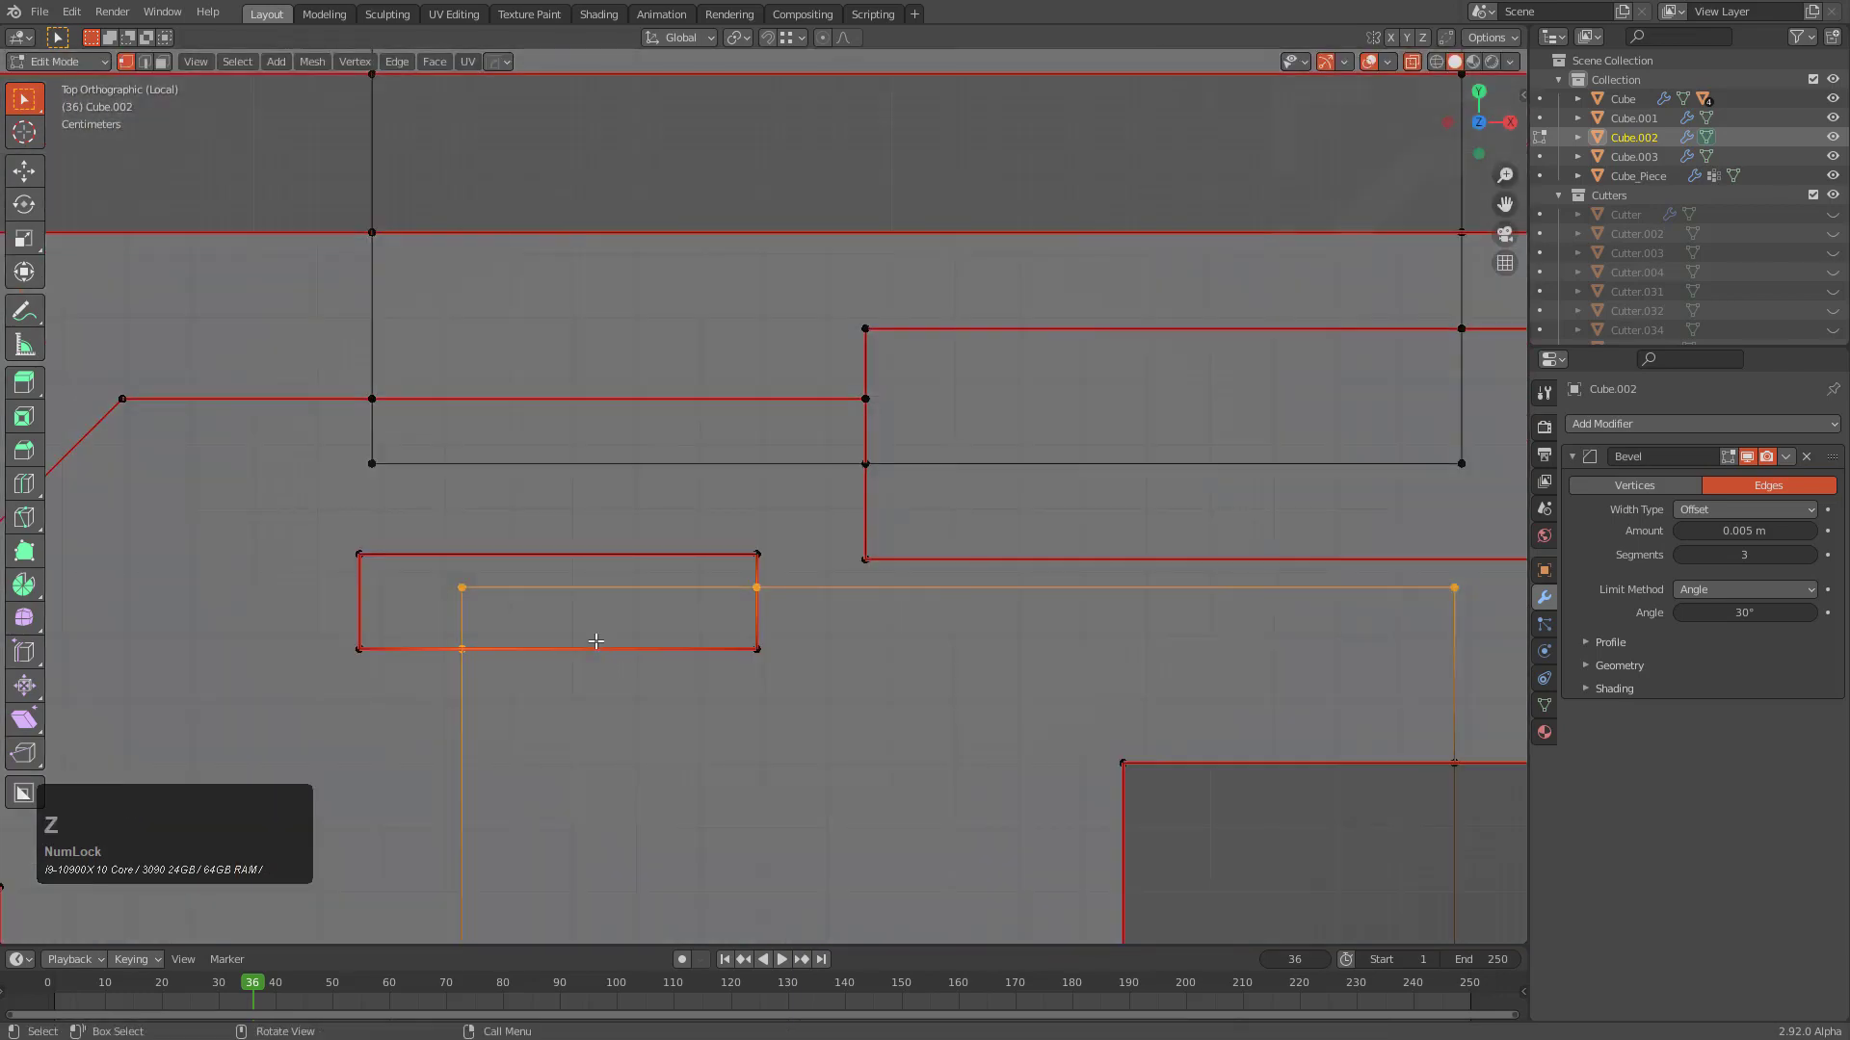
middle_drag(331, 713, 331, 713)
key(alt+z)
scroll(884, 618, up, 2)
key(g)
key(y)
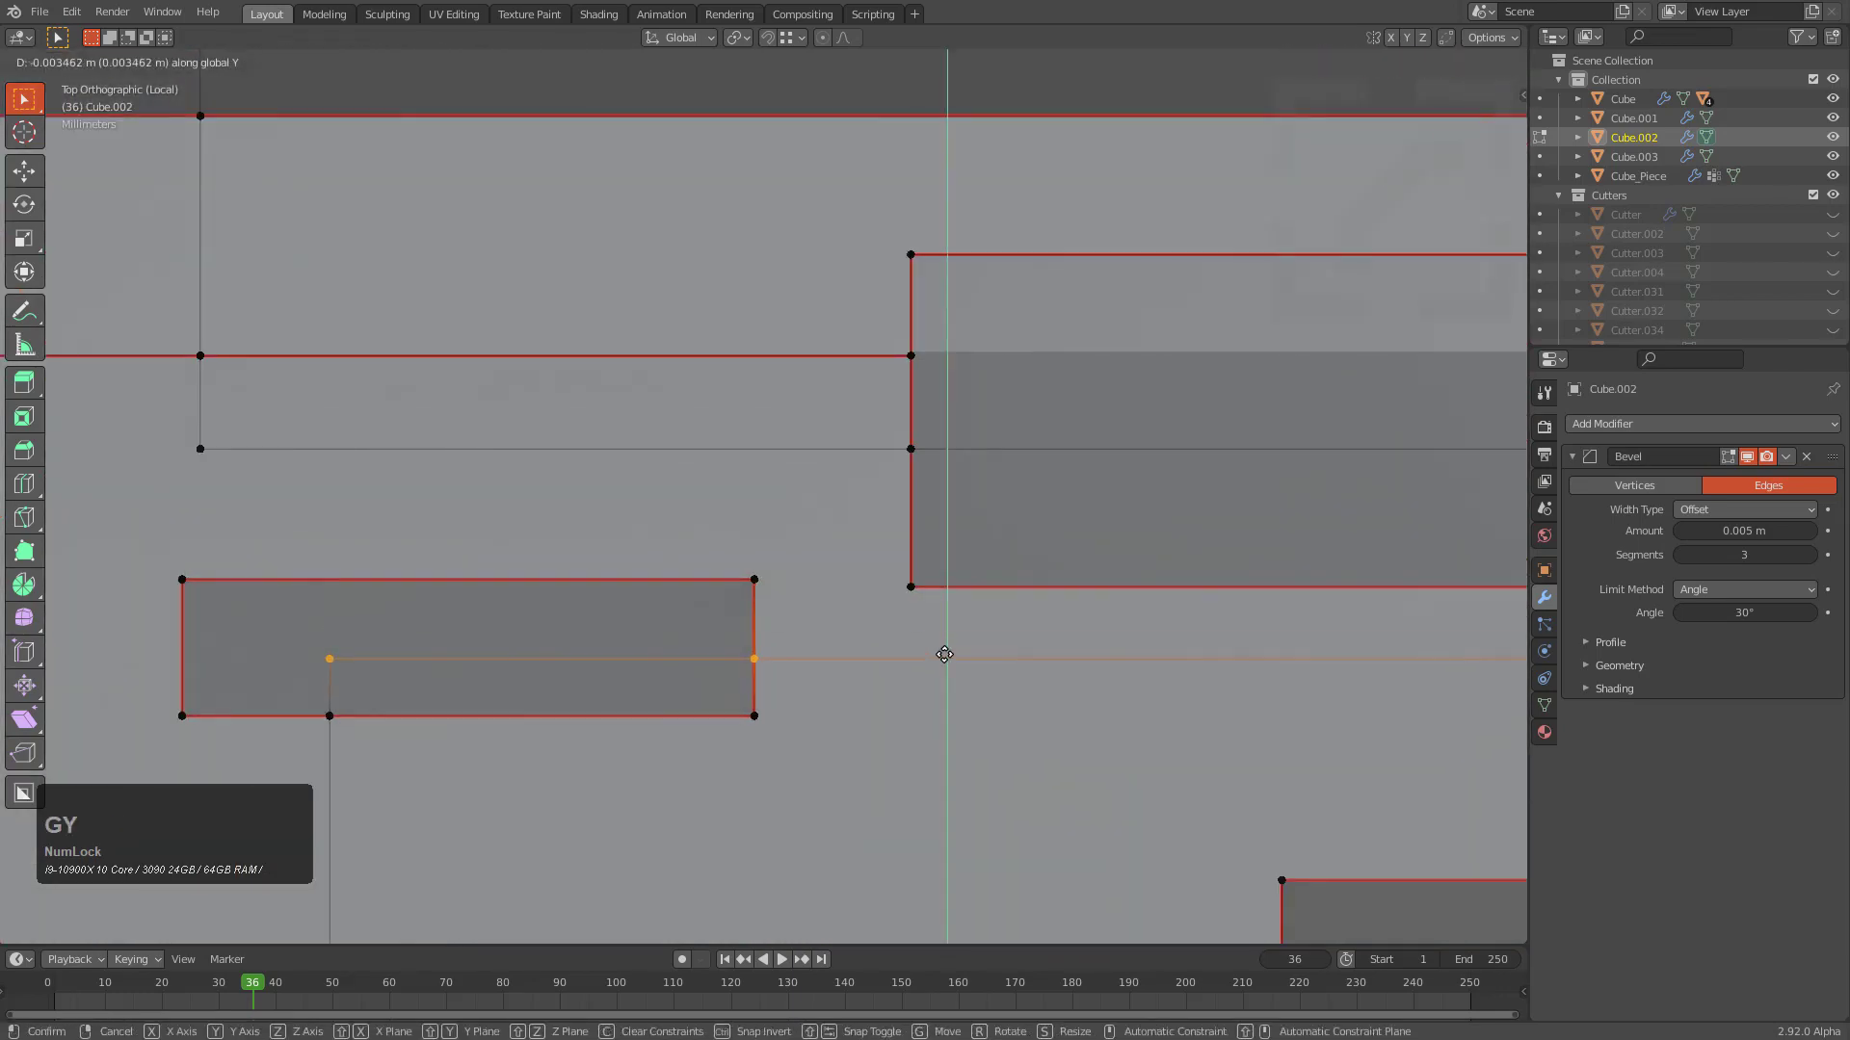
click(945, 653)
Check the bevel below the pocket and nudge the stray edge's vertices further along Y, away from the pocket rim
key(Tab)
scroll(1021, 644, down, 5)
scroll(756, 607, down, 2)
middle_drag(756, 607, 761, 516)
scroll(928, 421, up, 4)
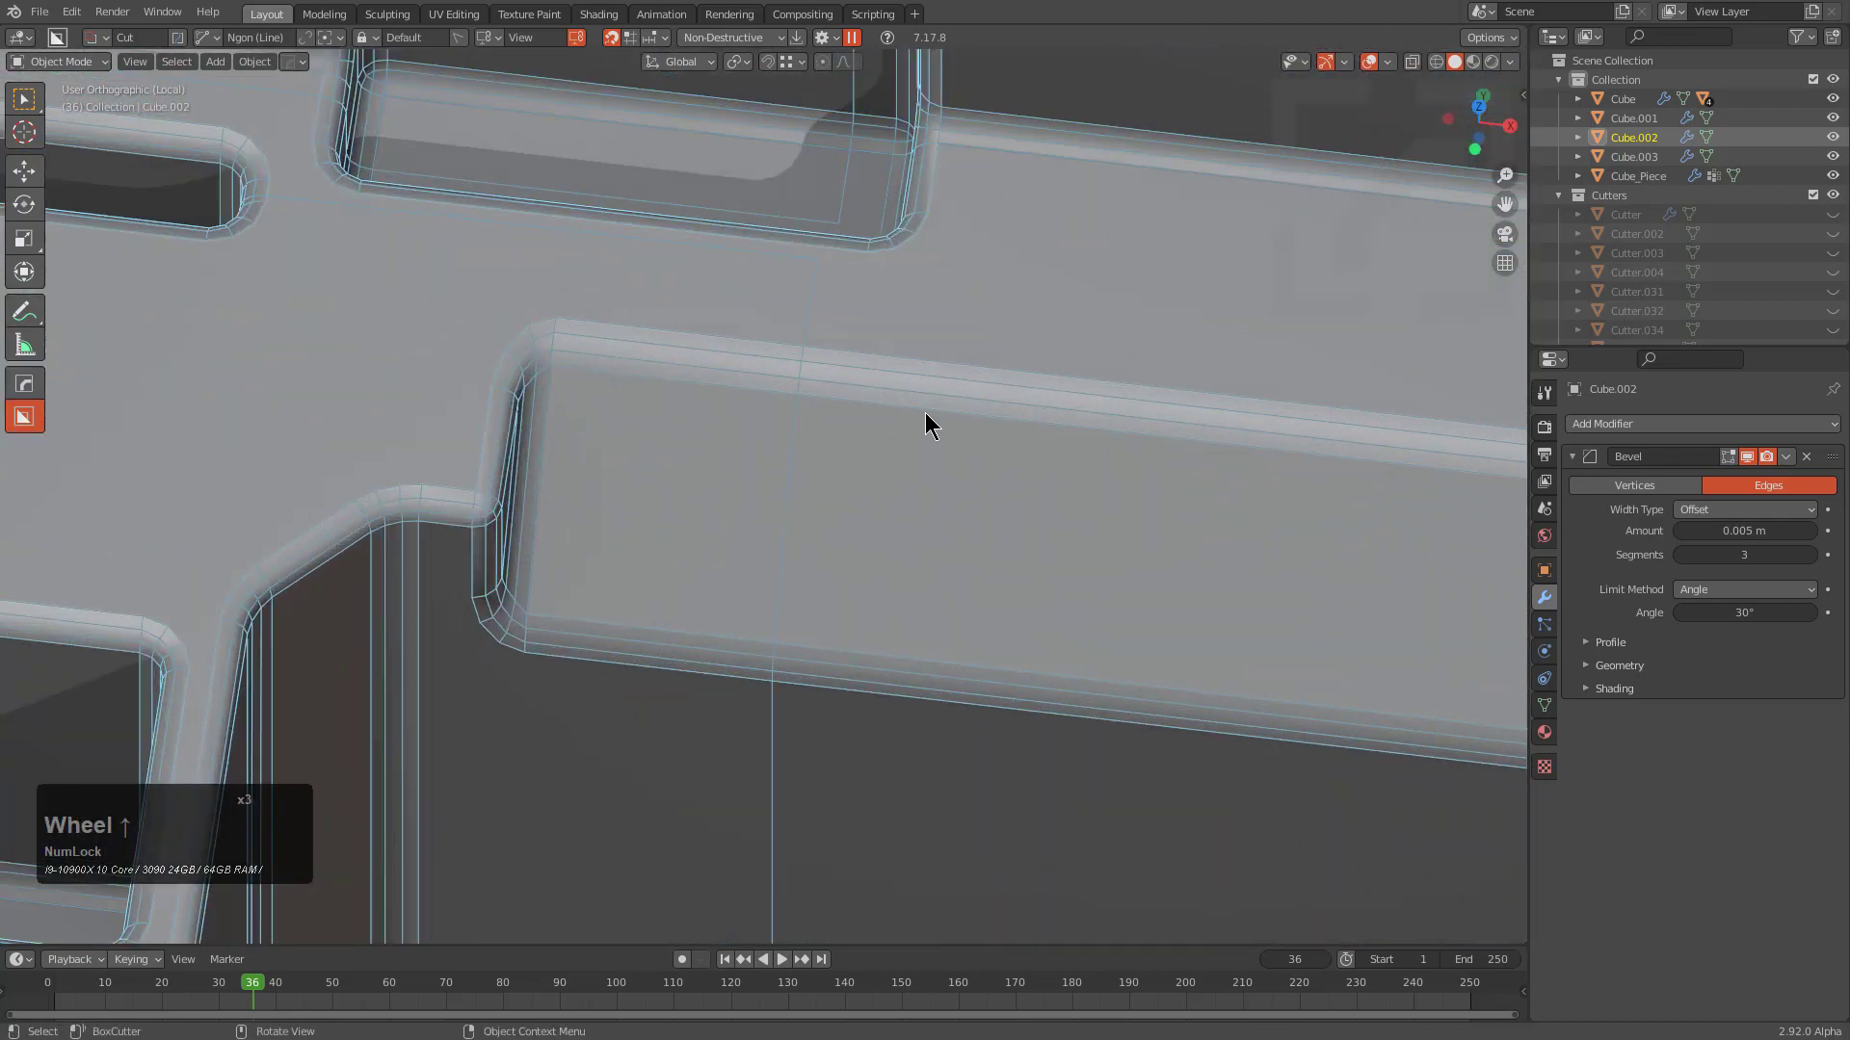
key(Tab)
key(Tab)
scroll(908, 446, up, 2)
key(Tab)
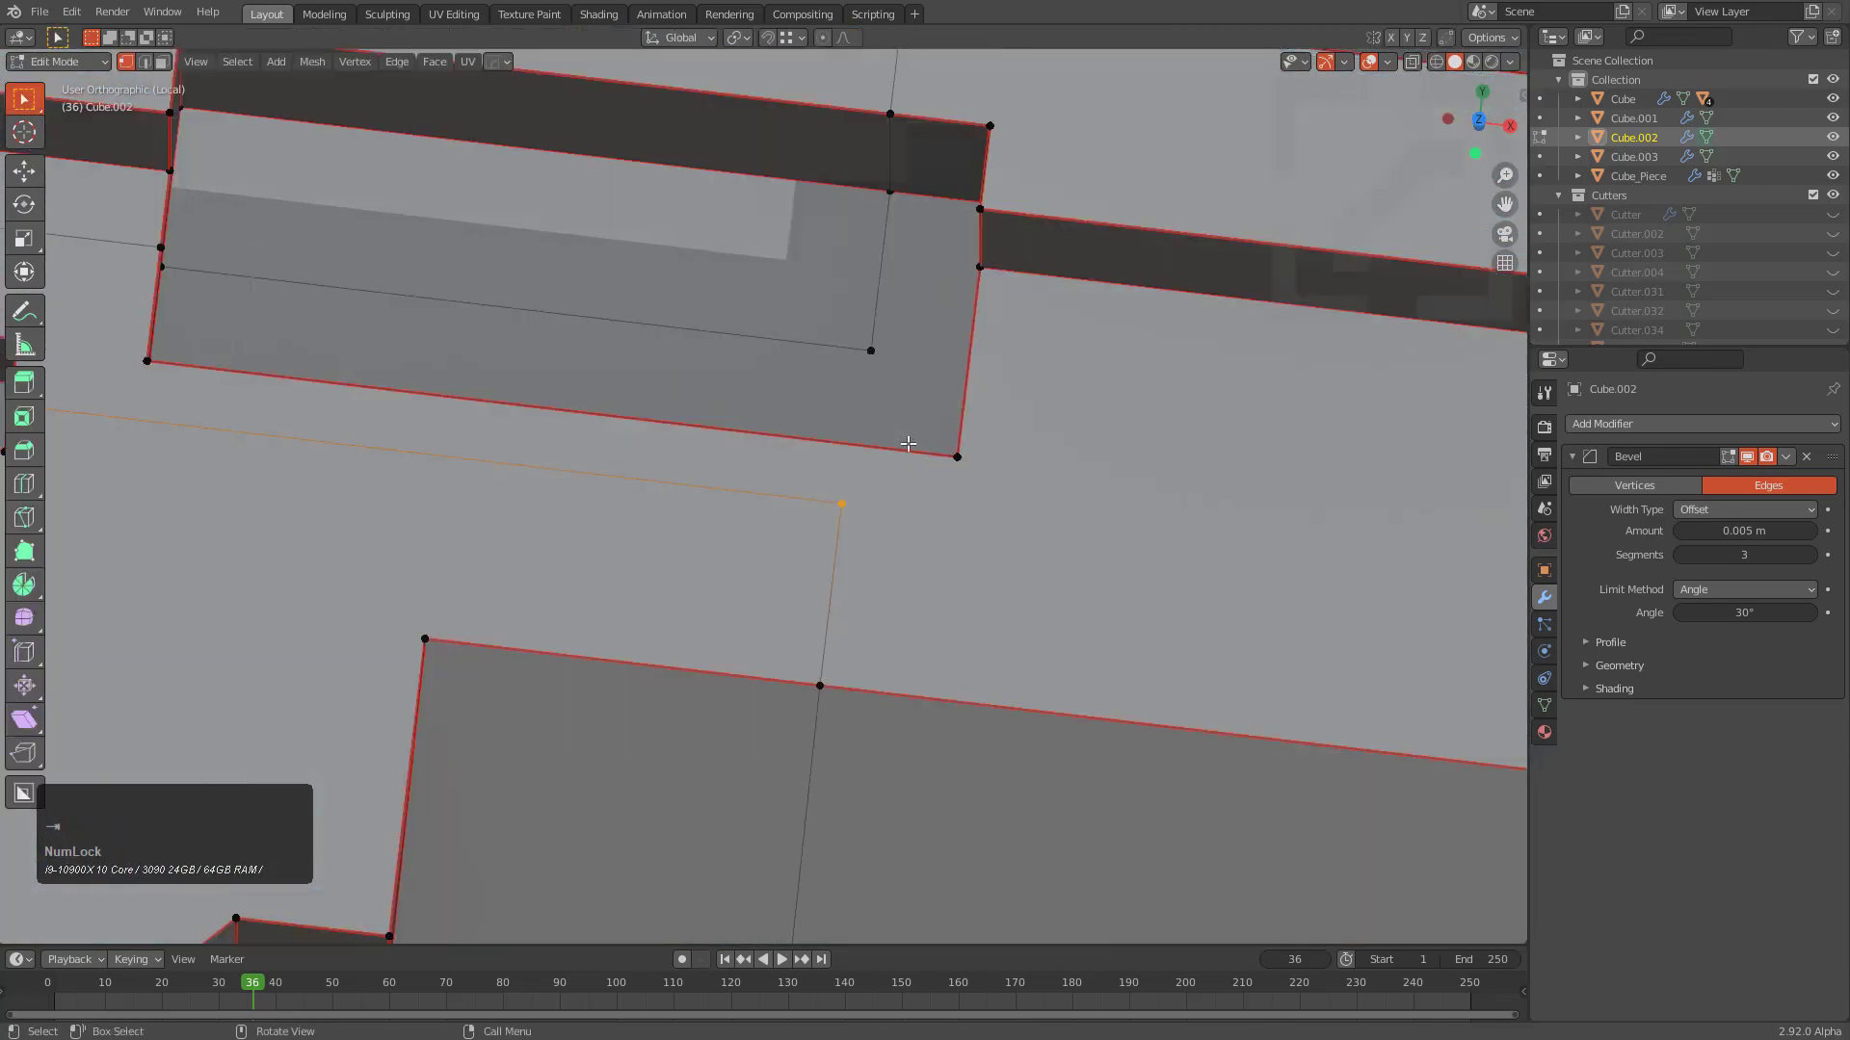
key(g)
key(y)
click(910, 465)
Fine-tune the stray edge between the pocket and the long ledge with another small move along Y
scroll(541, 470, down, 3)
shift+middle_drag(541, 470, 759, 511)
key(Tab)
scroll(759, 511, up, 2)
key(Tab)
key(g)
key(y)
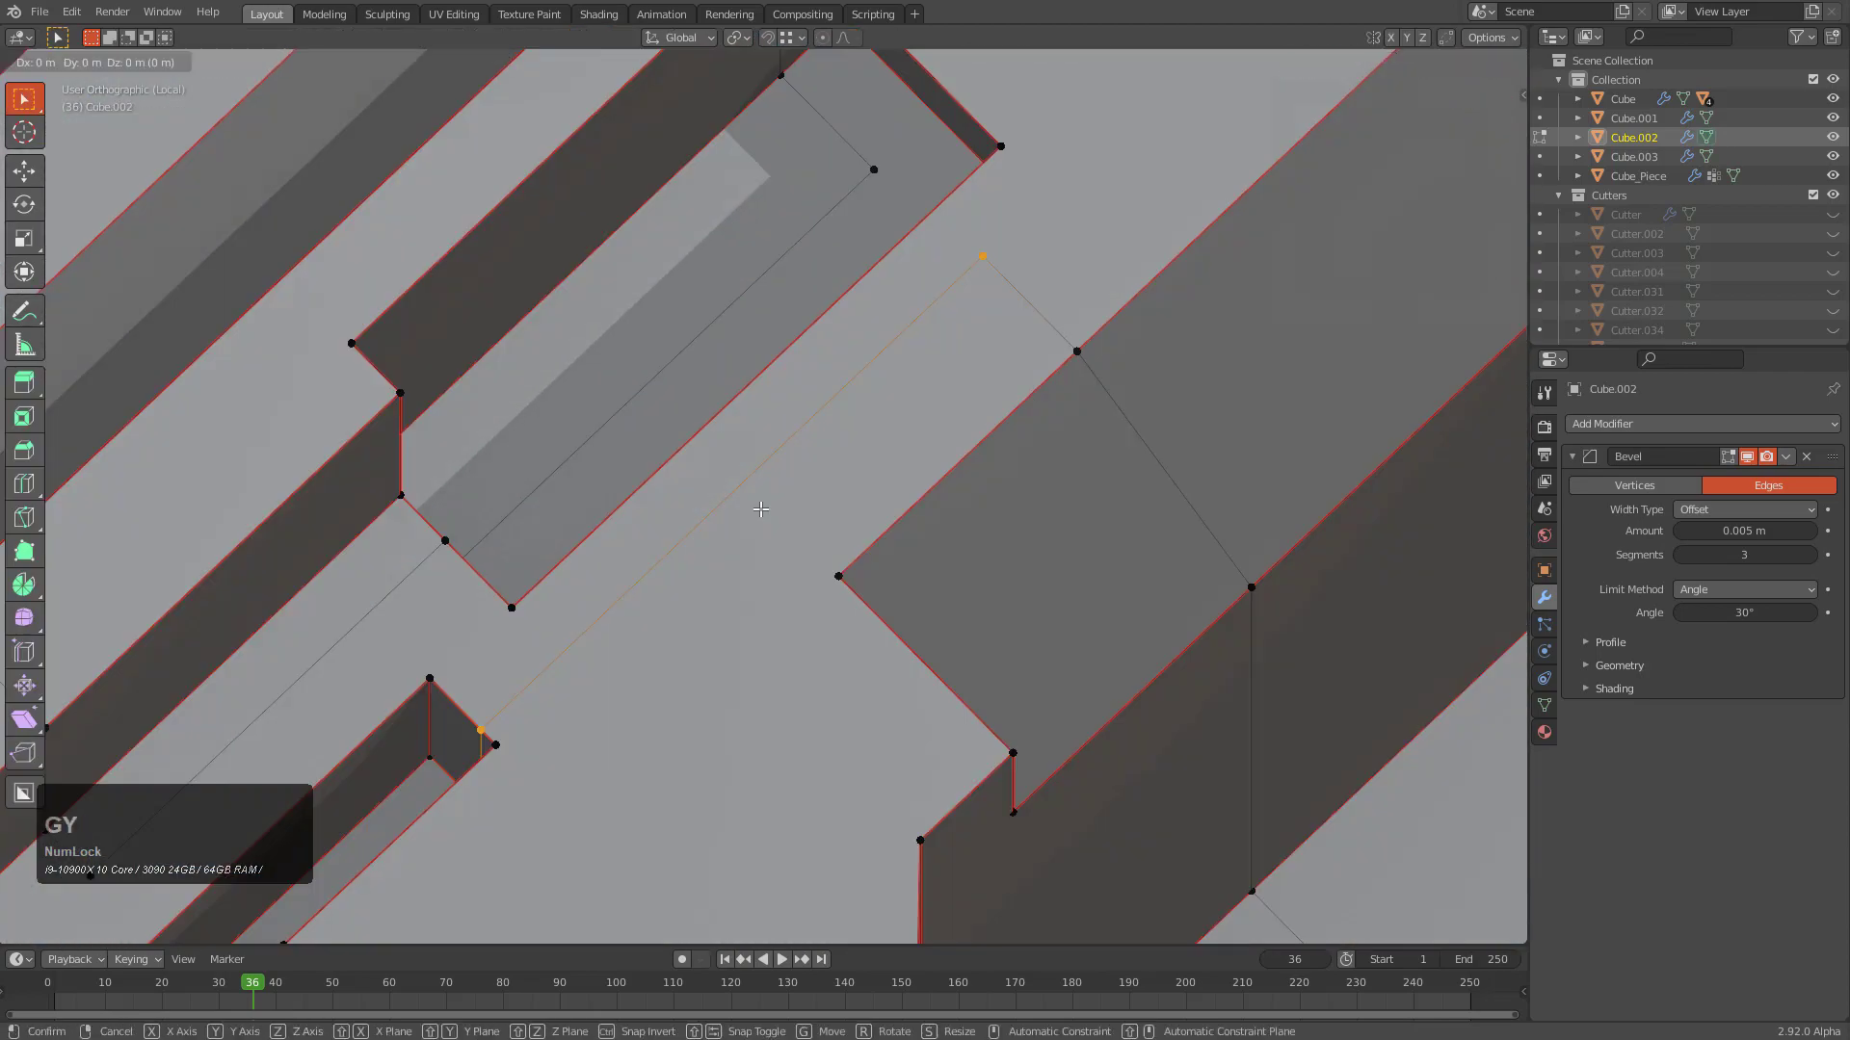
click(745, 495)
key(Tab)
Review the whole block, leave local view and turn off the wireframe overlay
scroll(800, 479, down, 3)
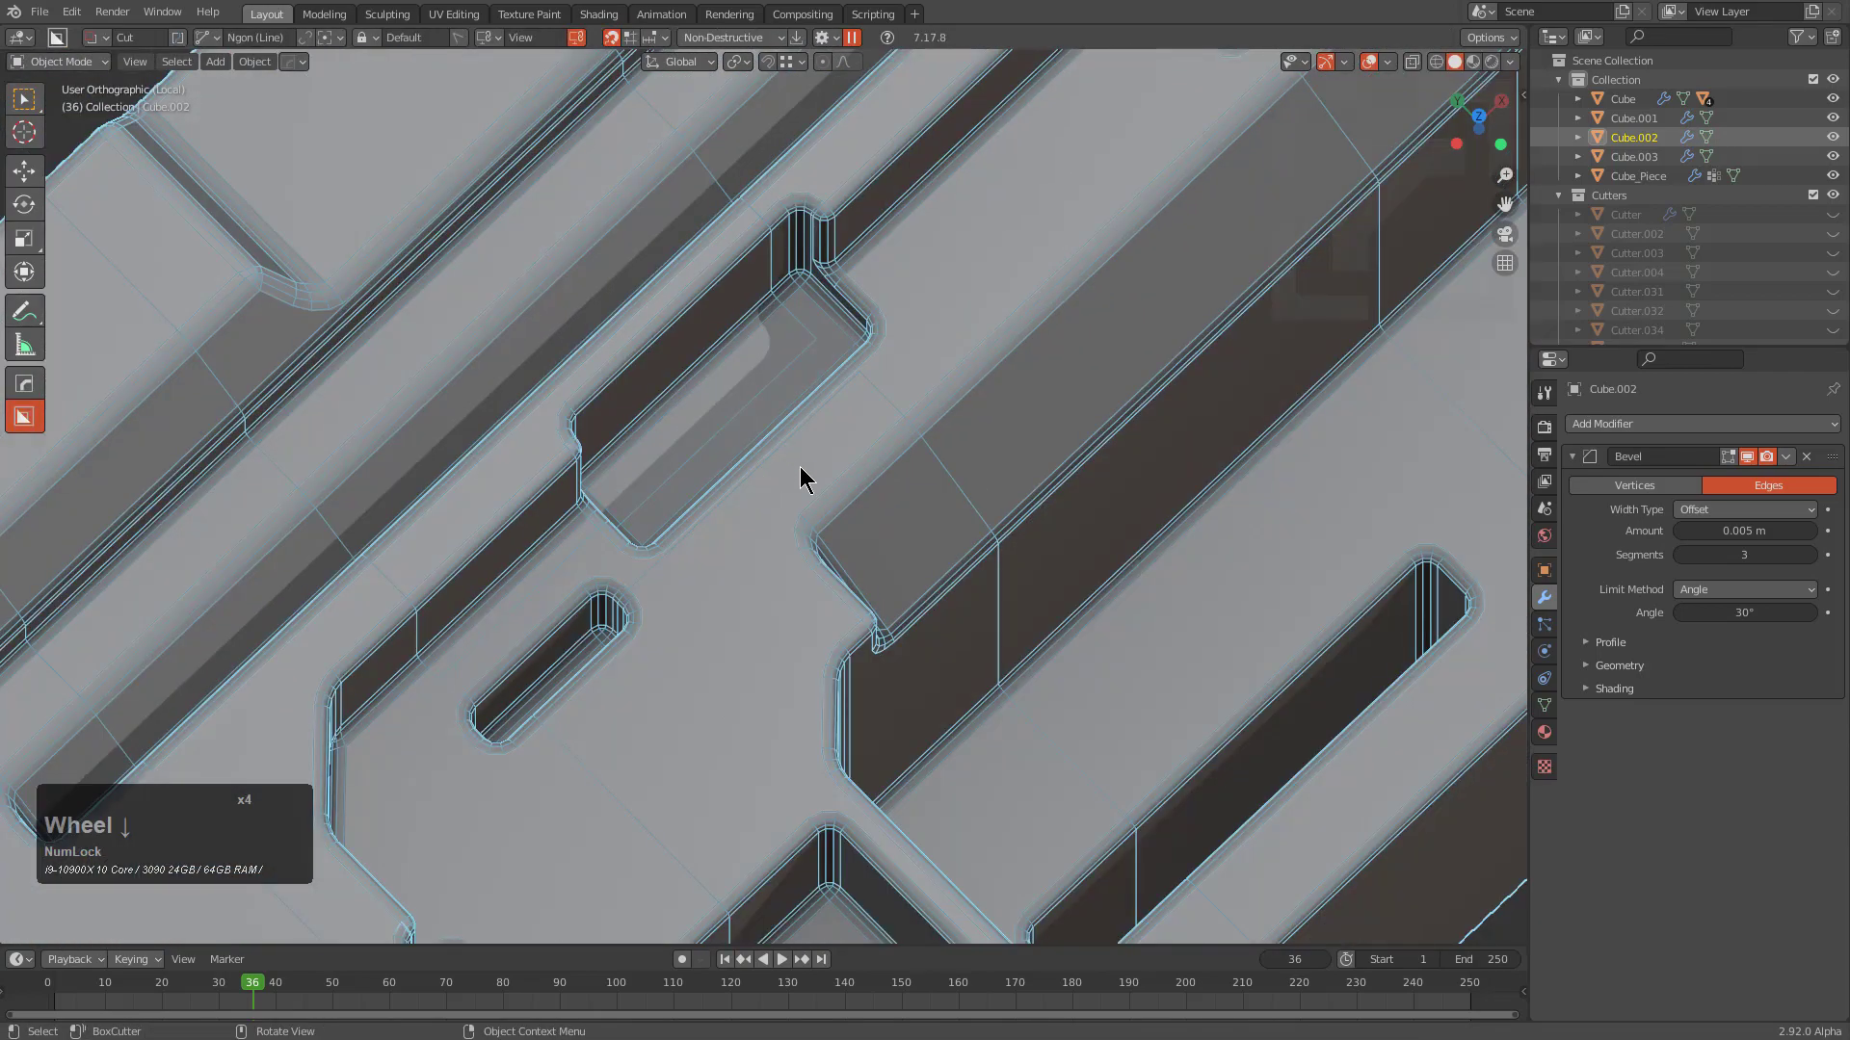
middle_drag(800, 479, 809, 570)
scroll(842, 503, down, 6)
mouse_move(842, 503)
middle_down()
mouse_move(933, 549)
mouse_move(912, 512)
middle_up()
scroll(912, 512, down, 2)
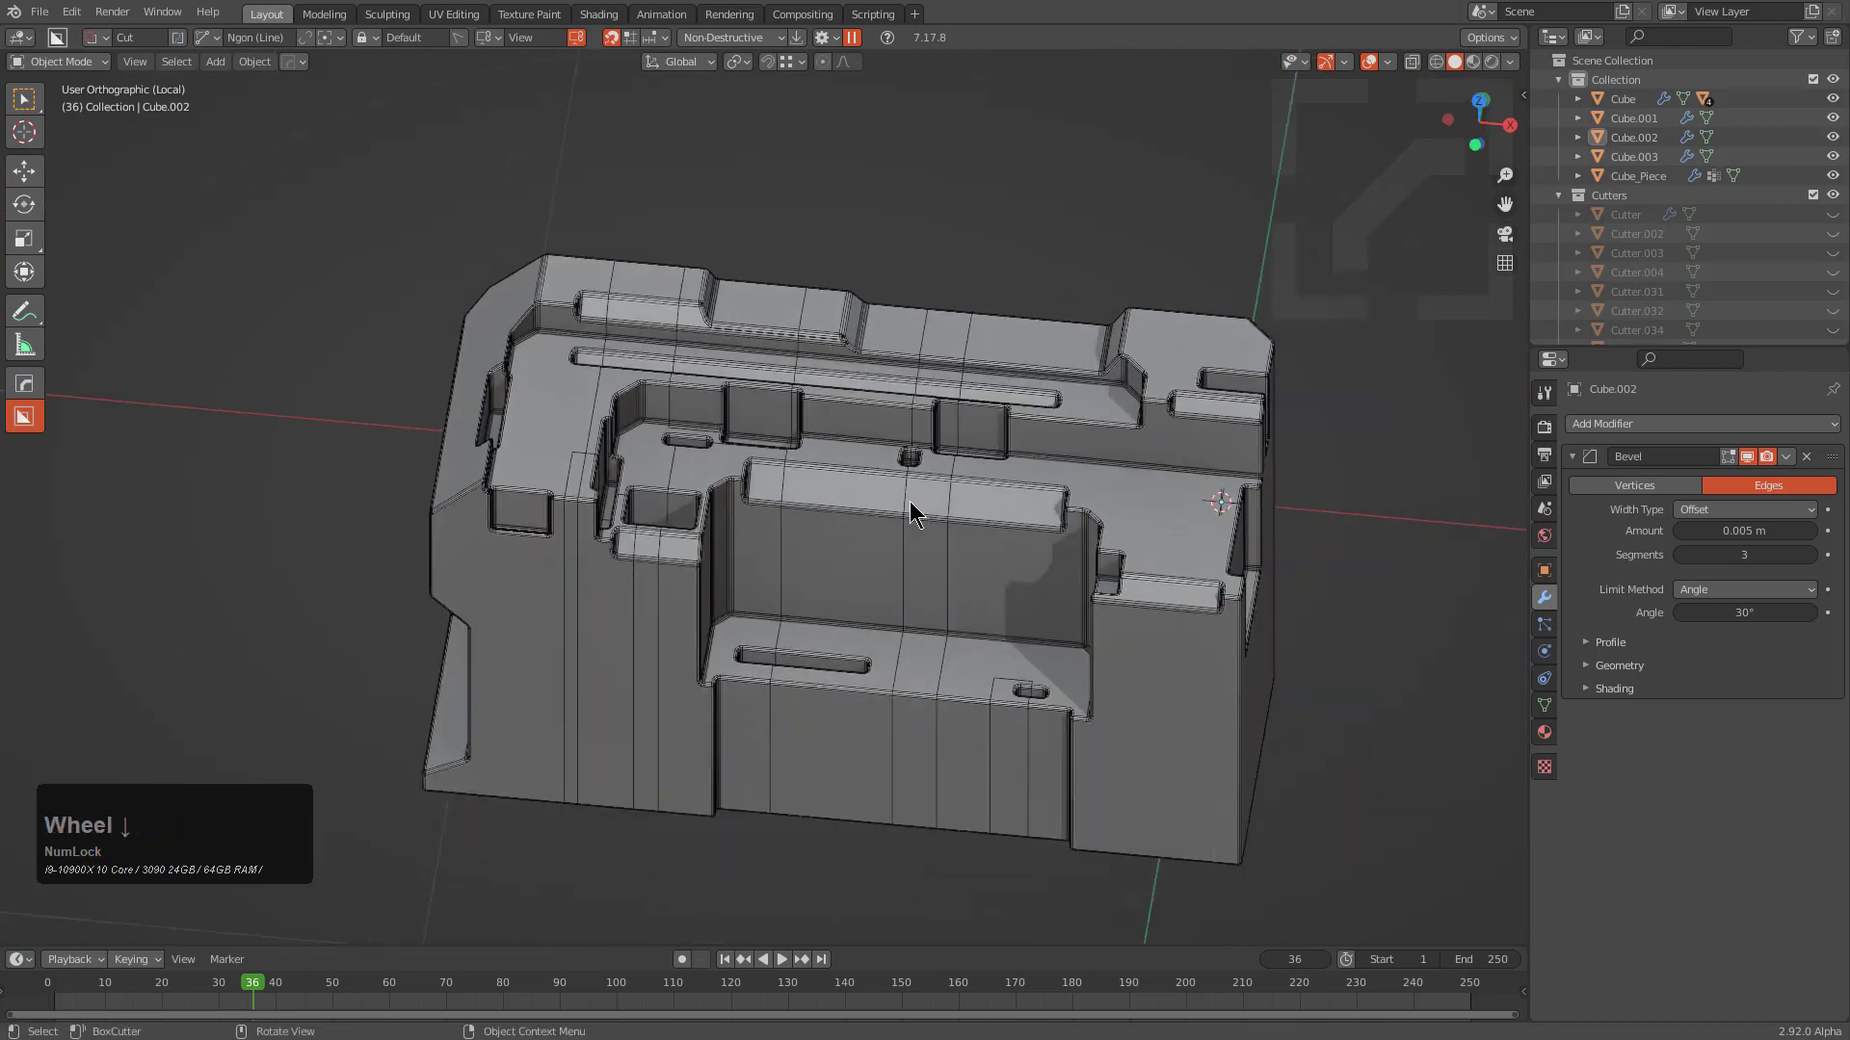
key(KP_Divide)
scroll(892, 487, down, 2)
key(v)
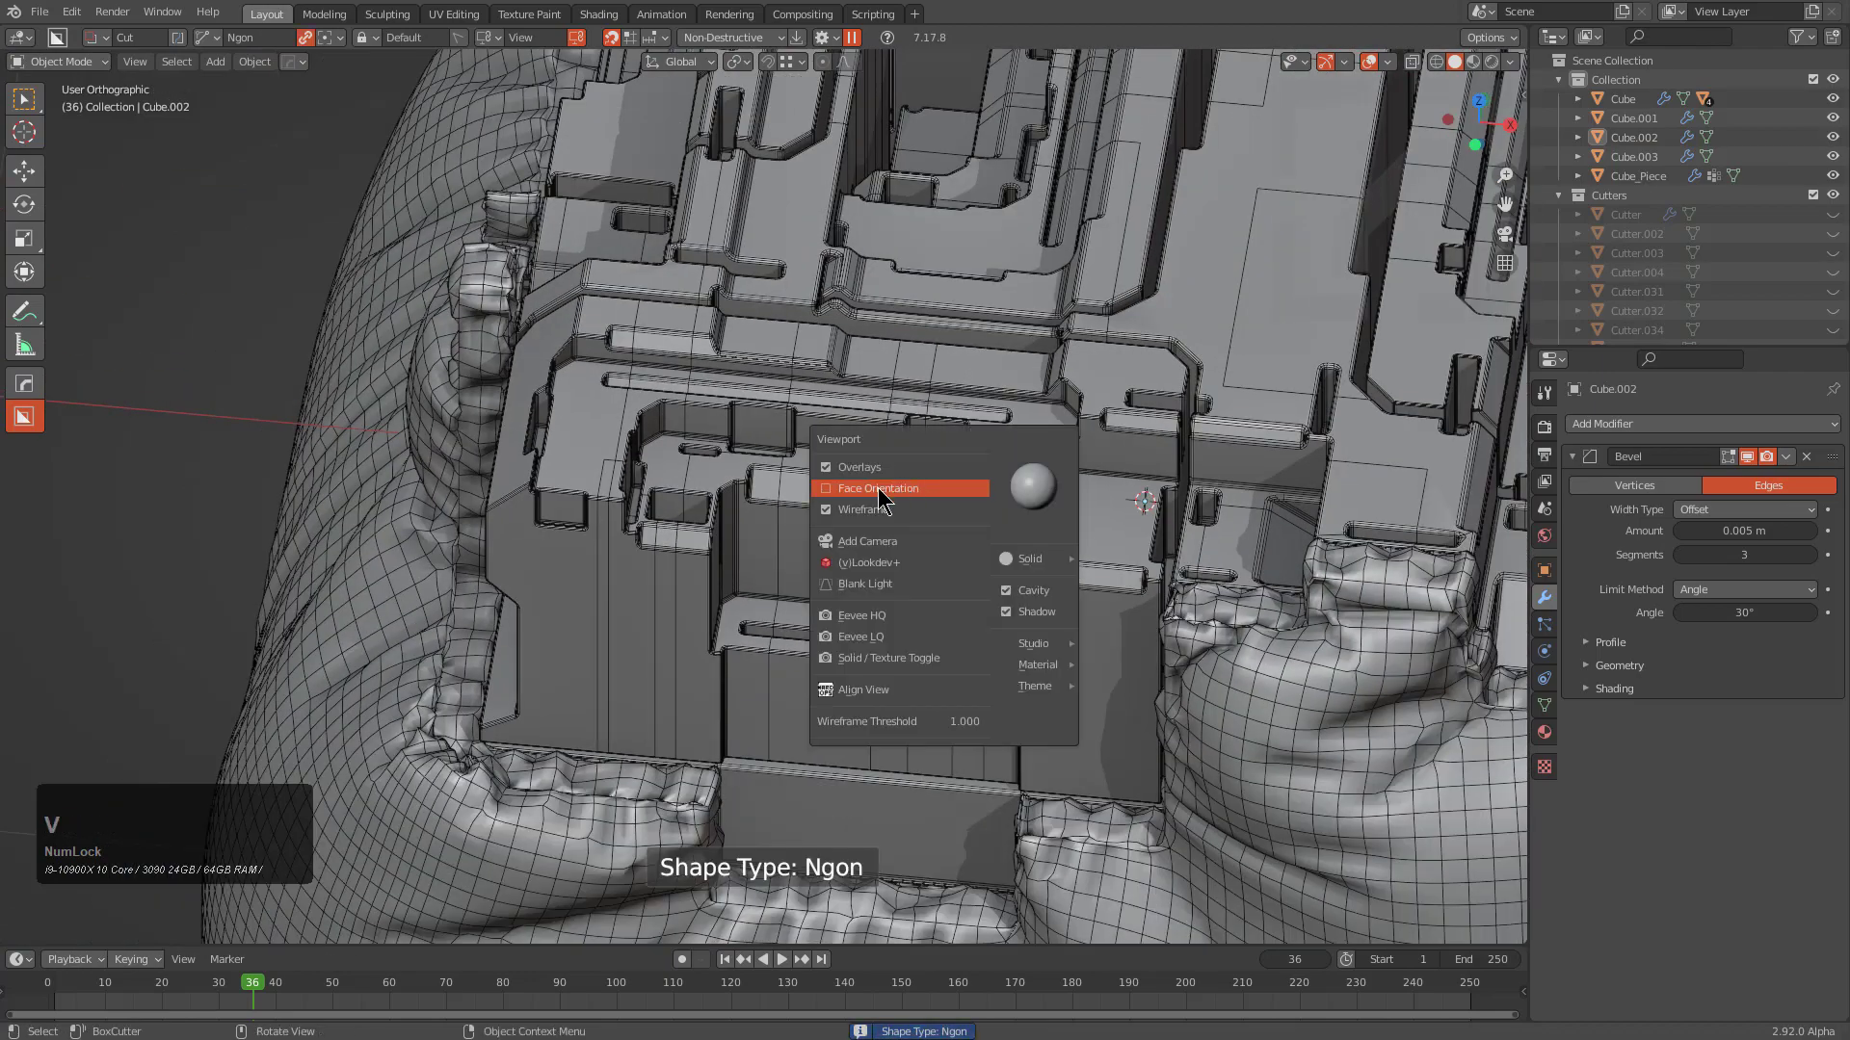
click(896, 510)
click(904, 510)
scroll(904, 512, down, 3)
middle_drag(903, 512, 930, 477)
click(848, 463)
click(935, 479)
shift+click(754, 433)
shift+click(723, 343)
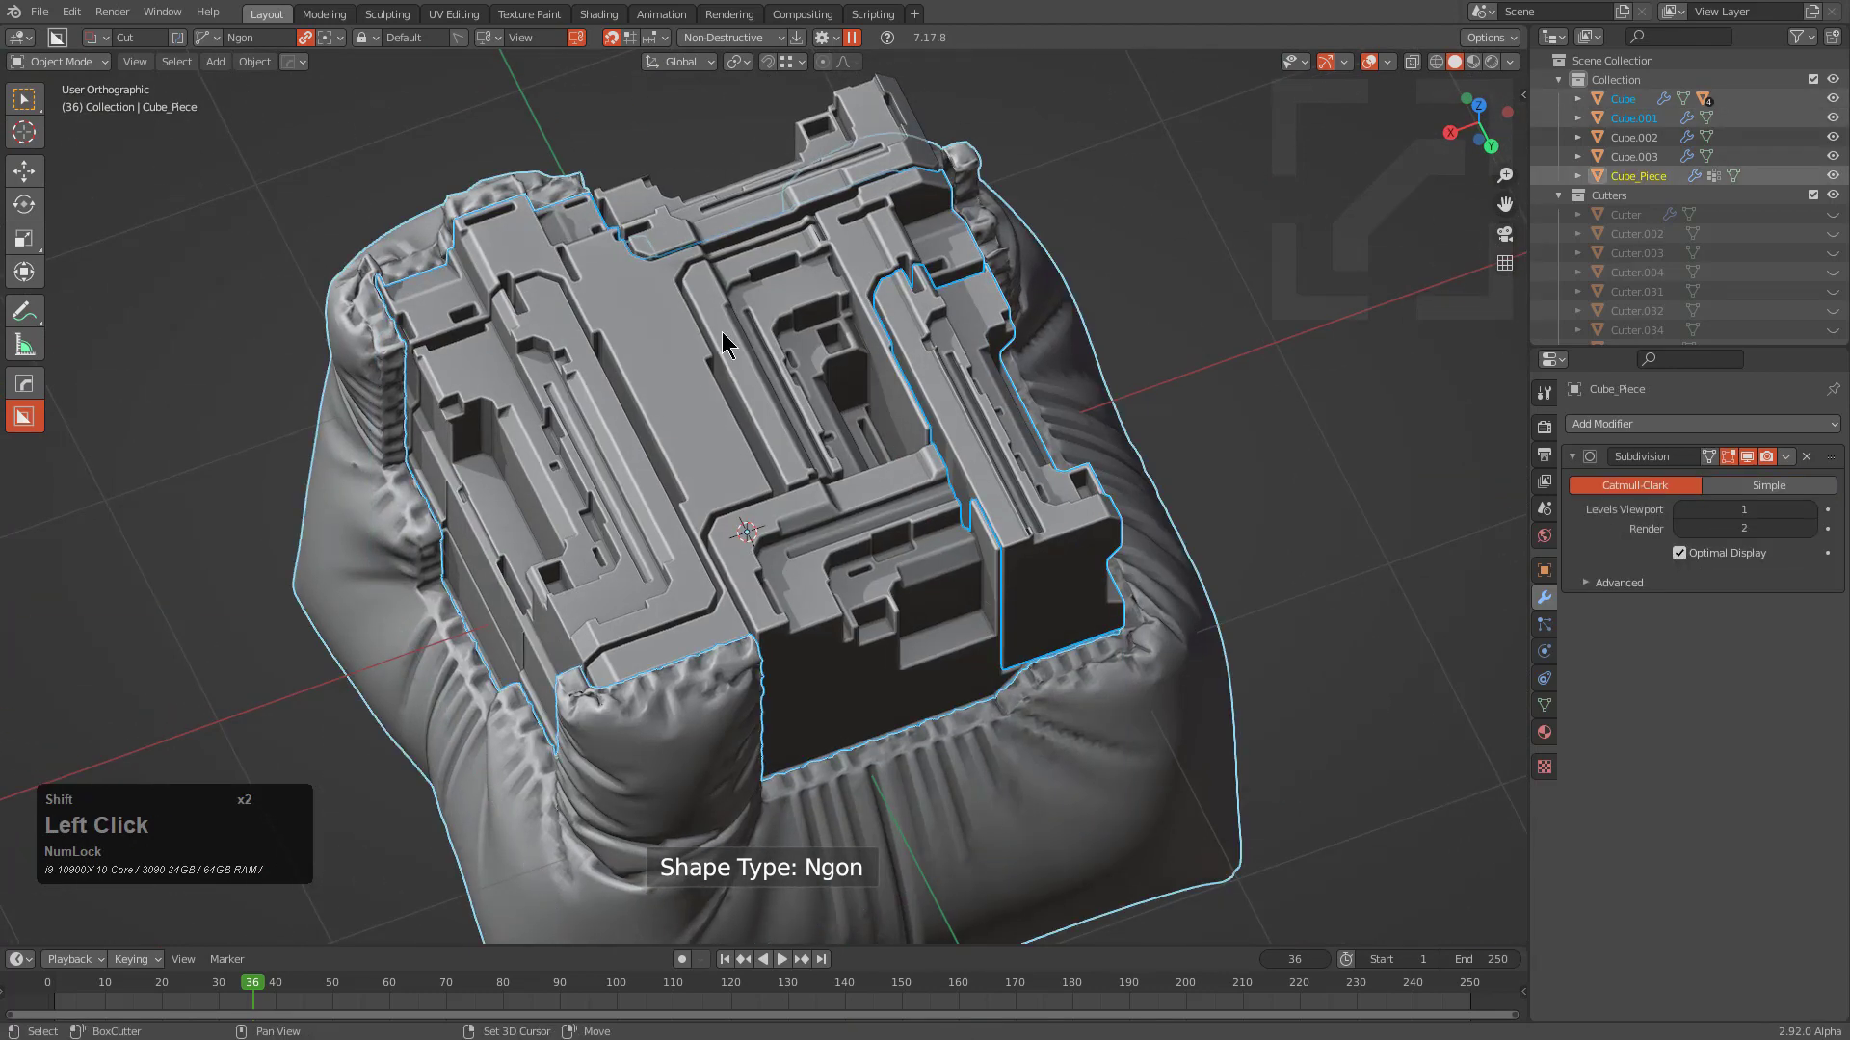
middle_drag(770, 205, 732, 199)
Select Cube, Cube.001, Cube.002 and Cube.003 and assign them one blank Principled material
click(732, 198)
click(732, 199)
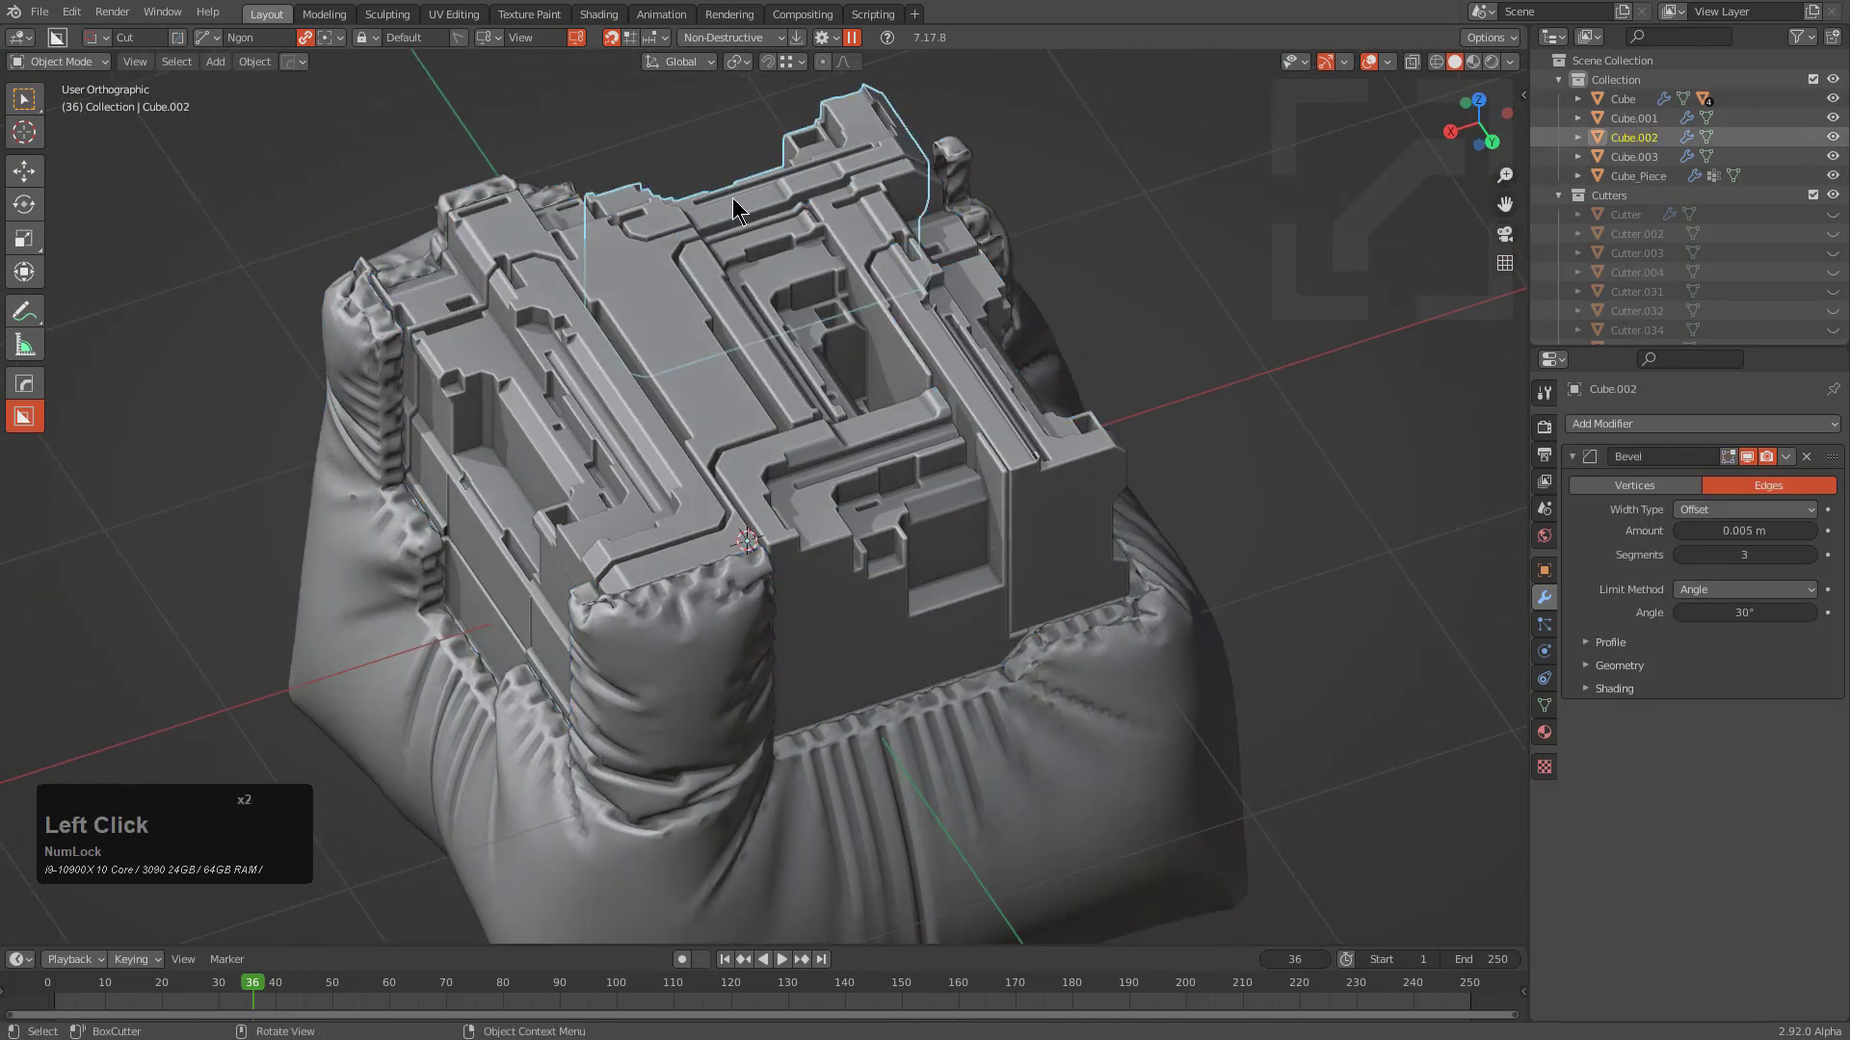
click(581, 384)
shift+click(970, 445)
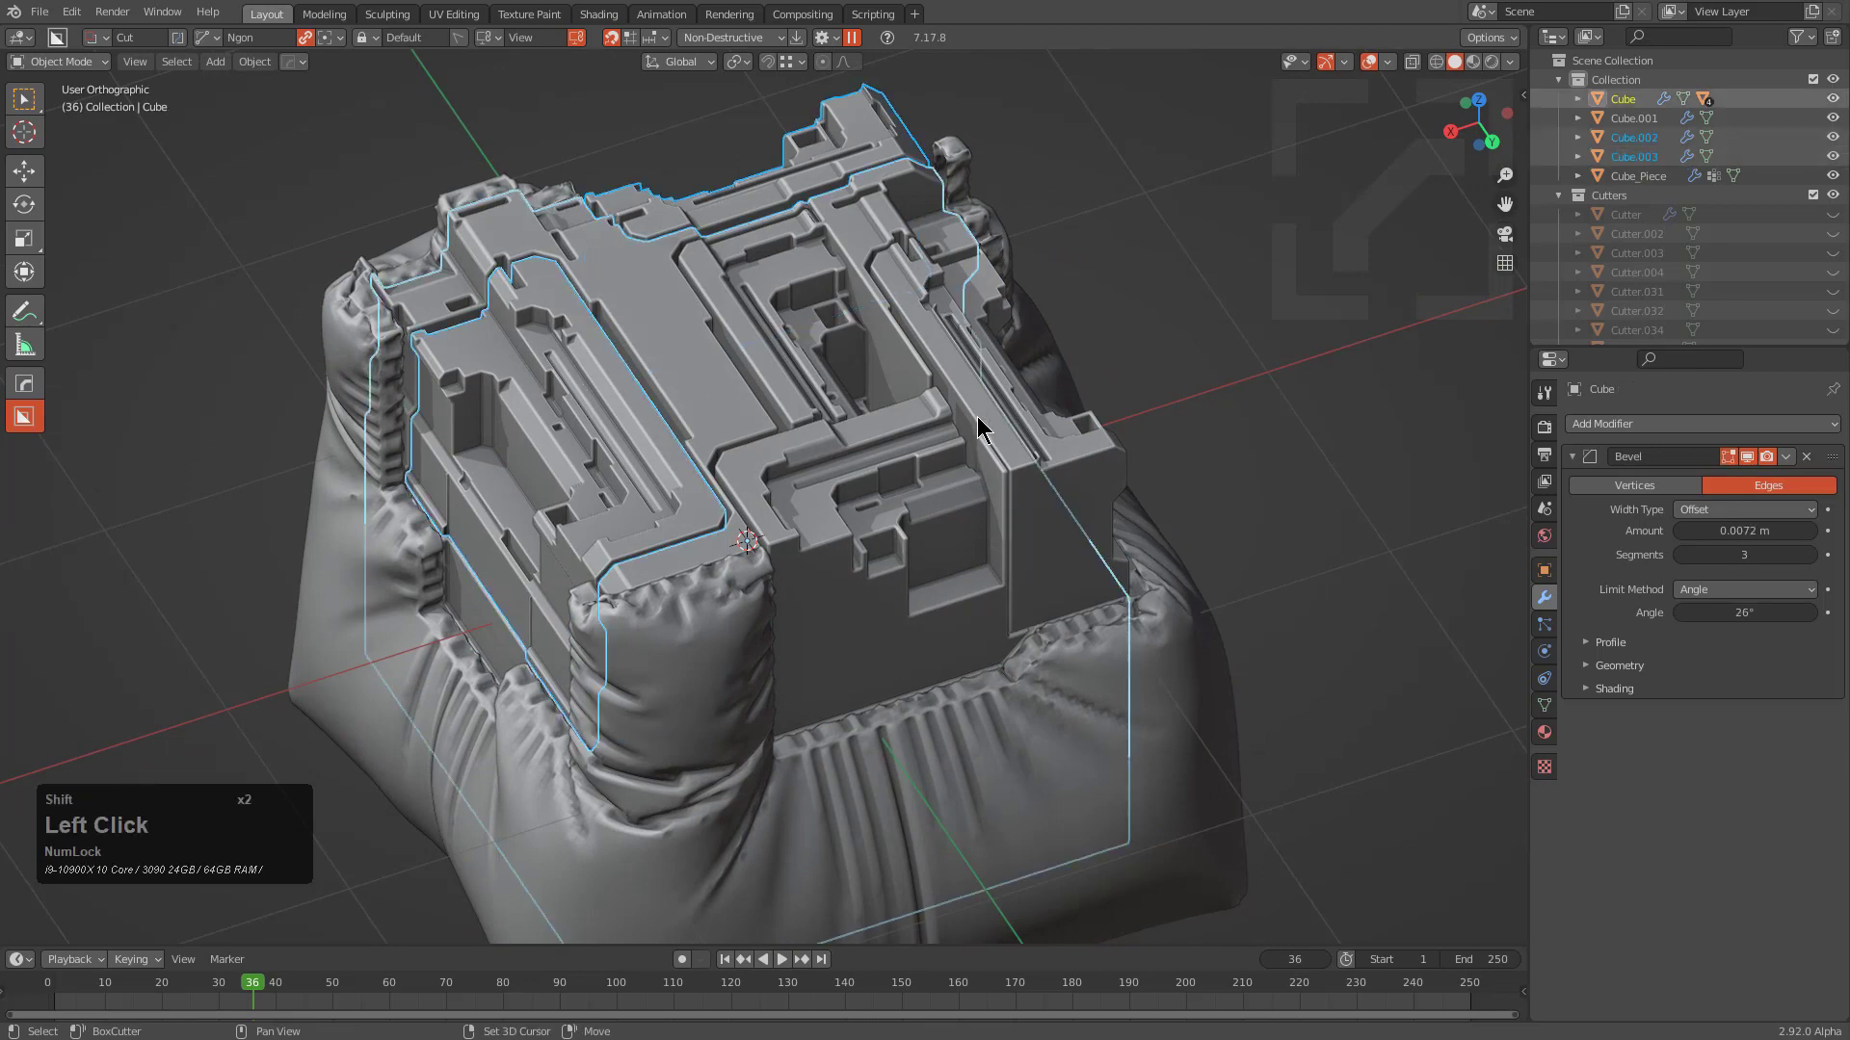
shift+click(978, 419)
middle_drag(973, 453, 940, 510)
shift+click(780, 643)
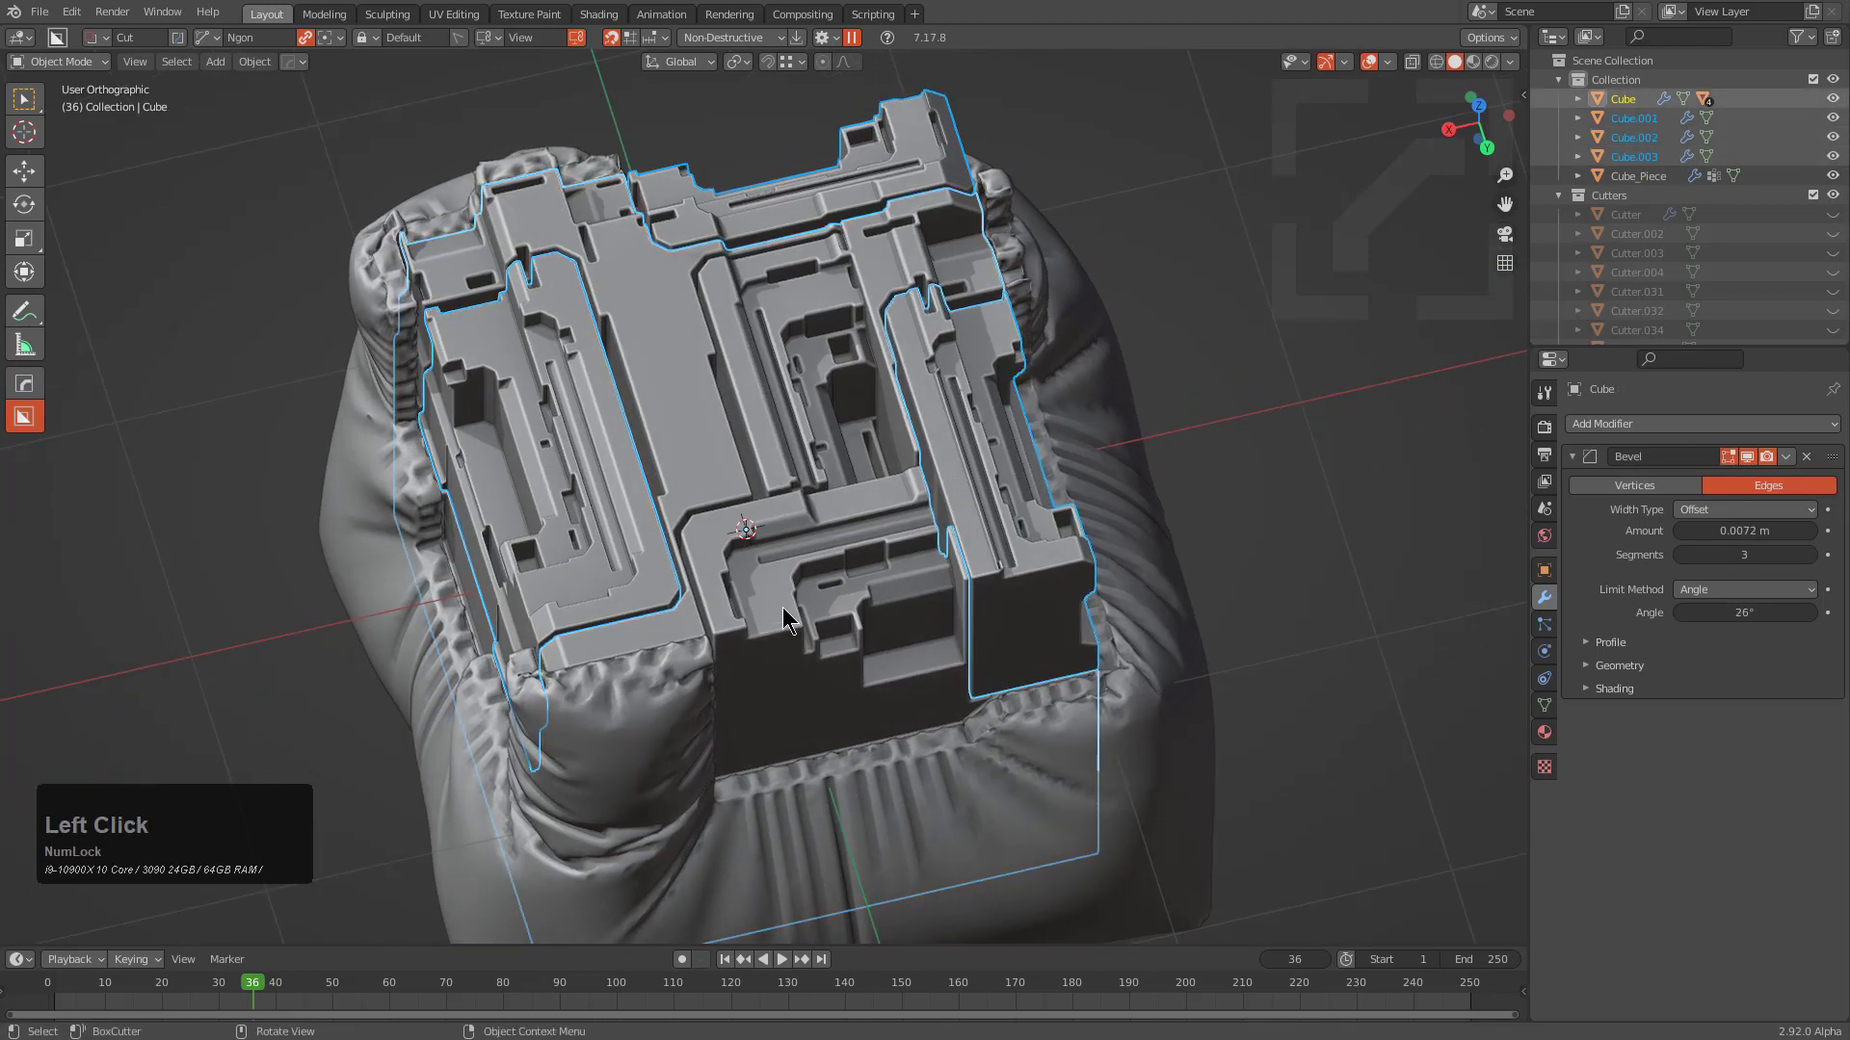
middle_drag(780, 644, 958, 472)
key(m)
click(798, 579)
Select the outer blocks Cube.001, Cube.002 and Cube.003 and assign each a unique blank Principled material
scroll(888, 479, up, 5)
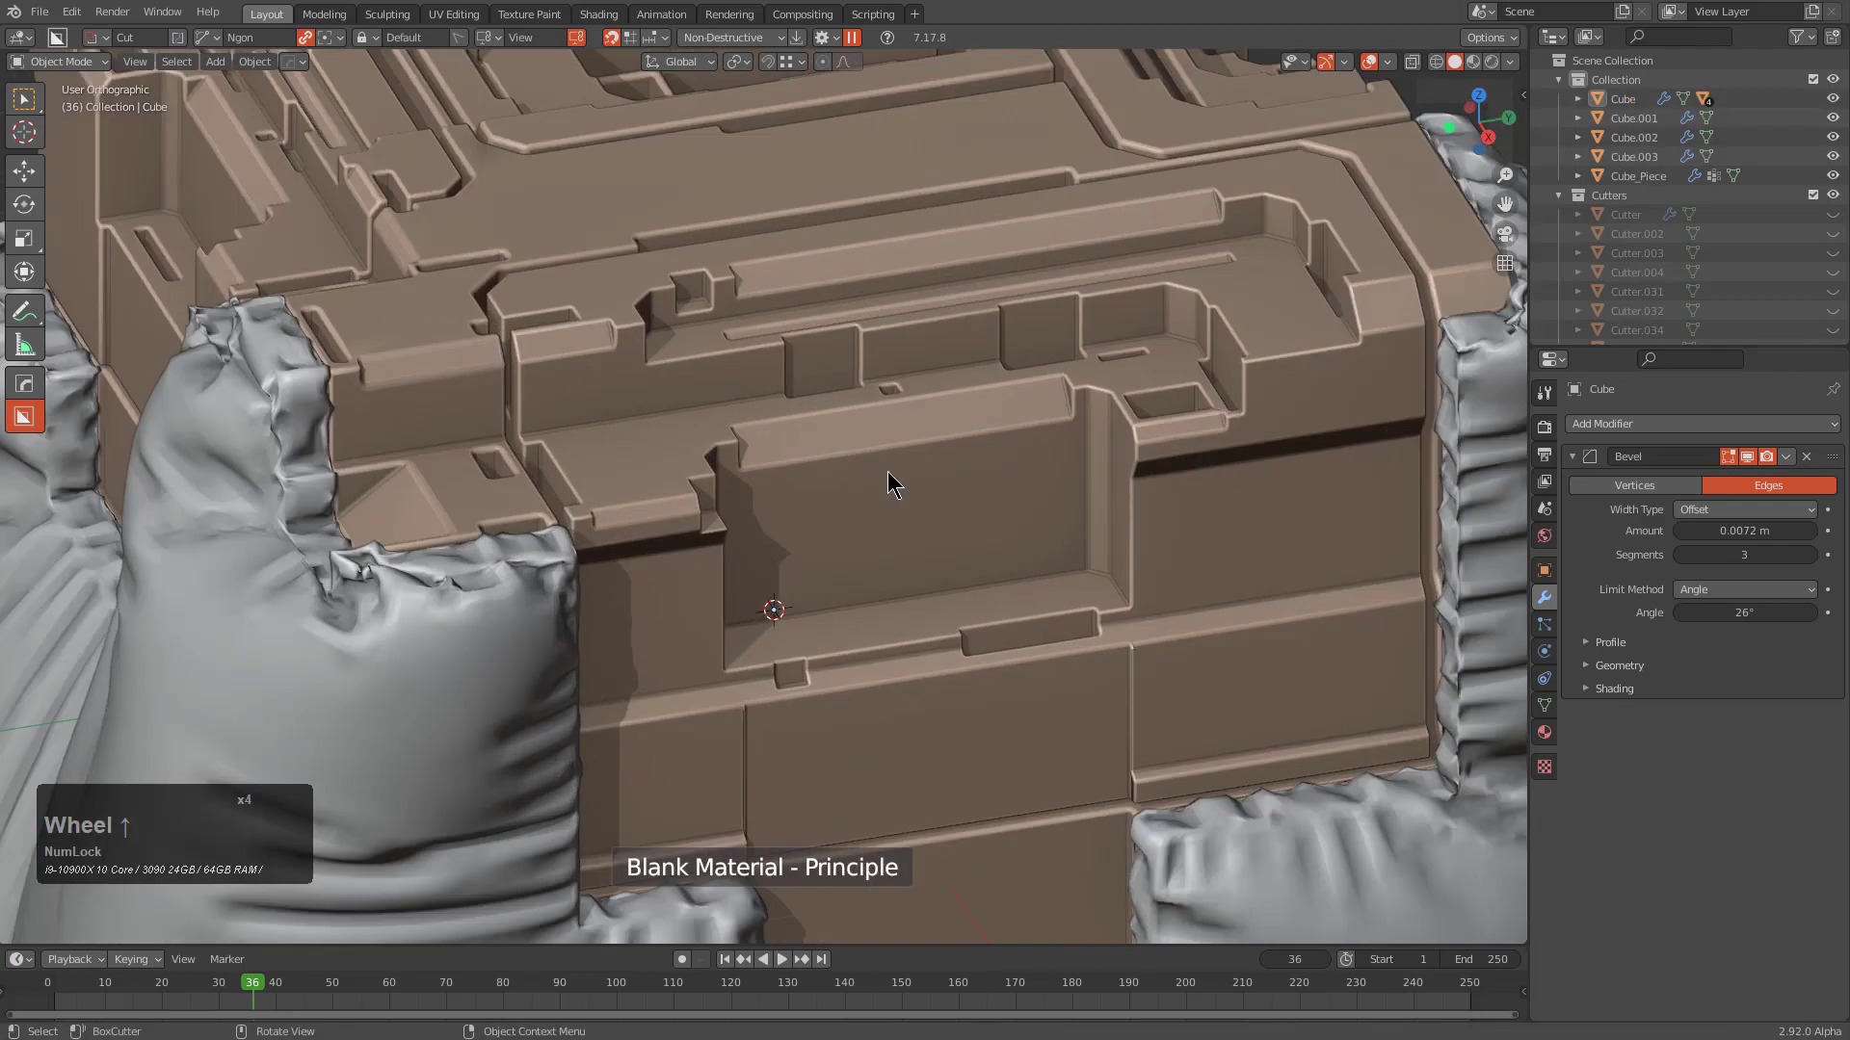
middle_drag(859, 434, 788, 405)
shift+scroll(973, 540, down, 3)
scroll(984, 567, down, 3)
click(582, 480)
shift+click(1089, 626)
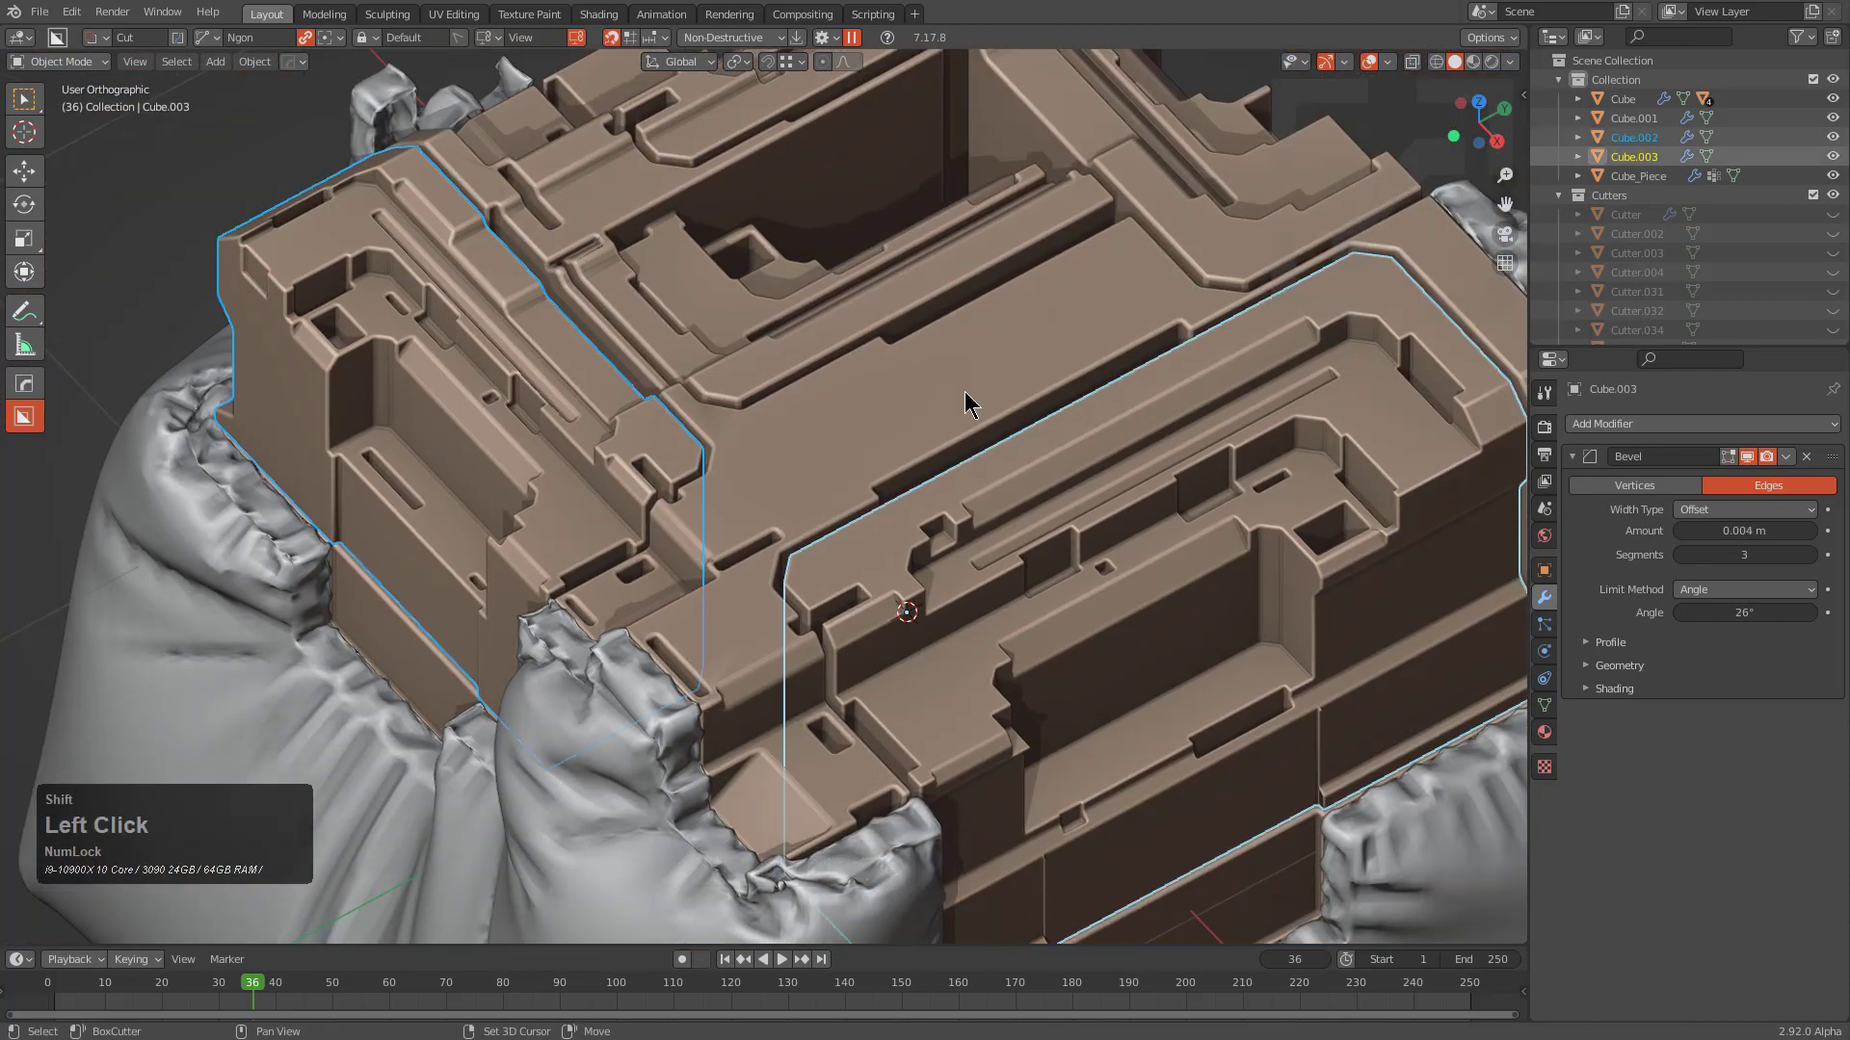
alt+middle_click(848, 234)
shift+click(859, 247)
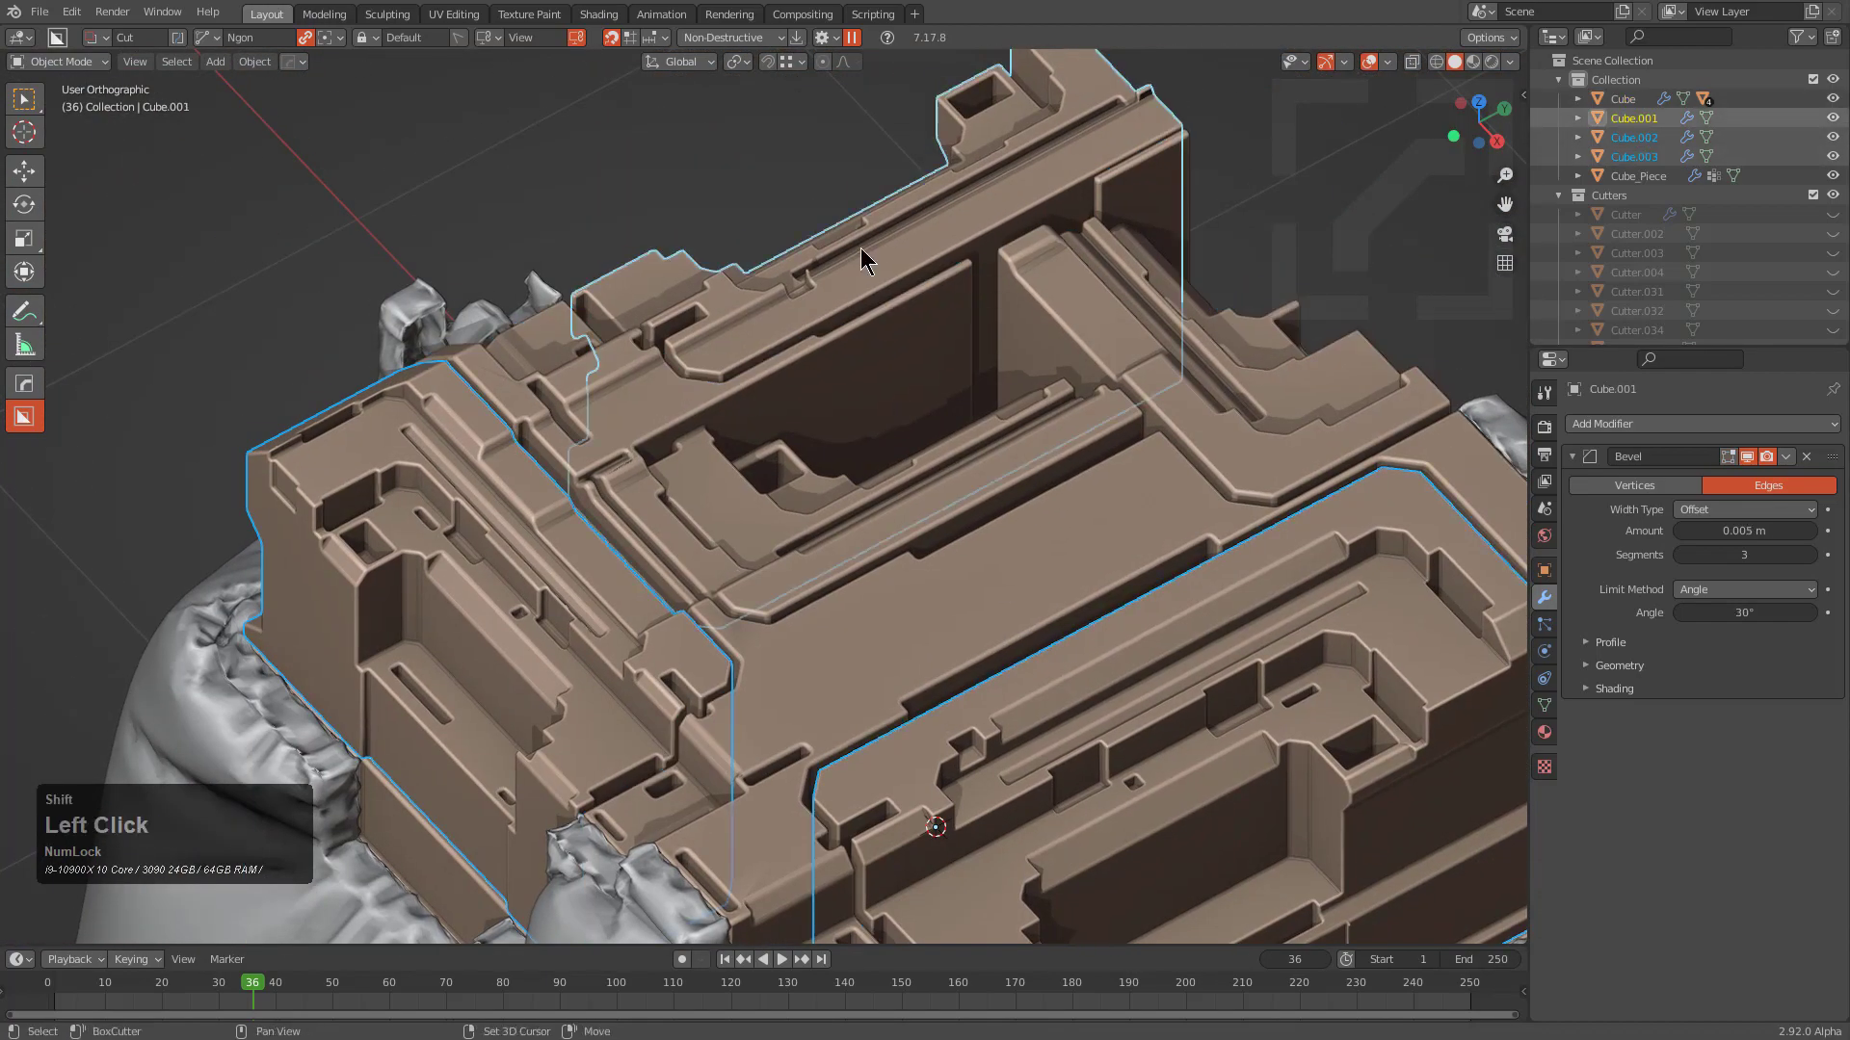
key(alt+m)
click(883, 247)
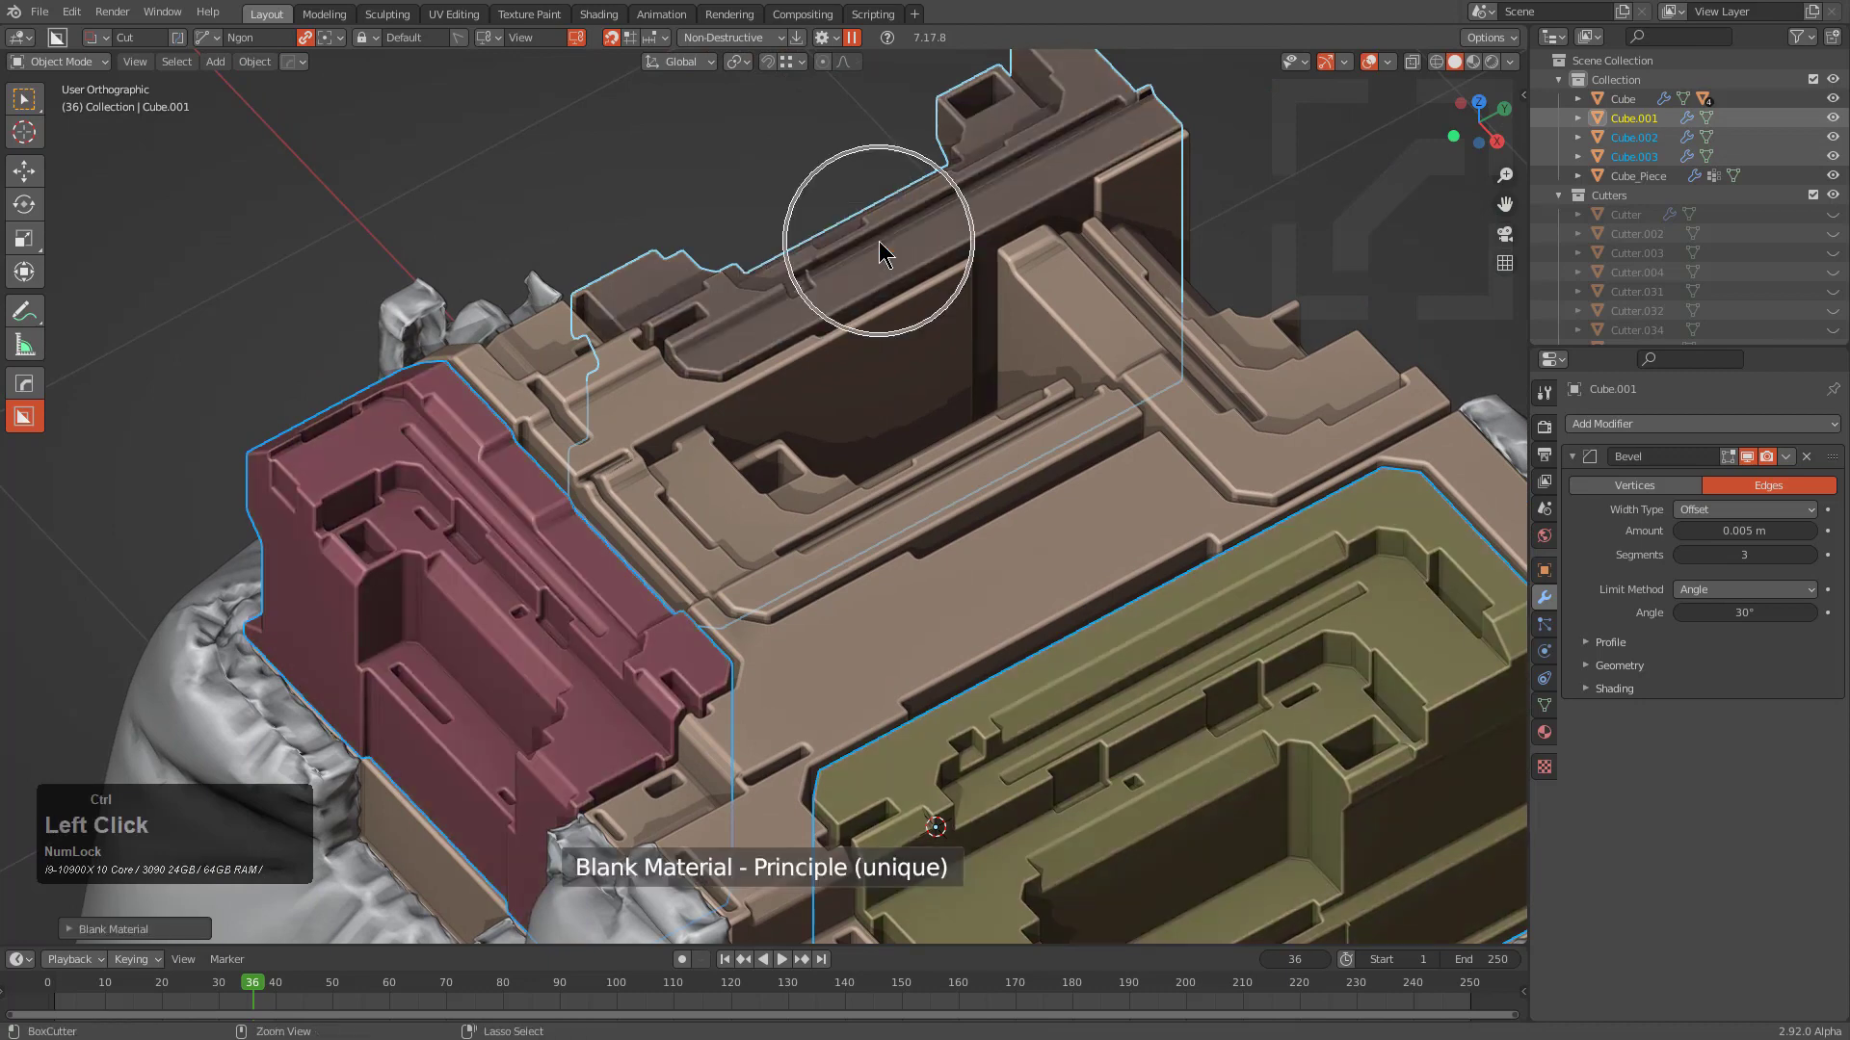
Reassign unique blank materials to the three outer blocks to get different colors, and clear the selection
scroll(875, 247, down, 3)
key(alt+m)
click(882, 294)
scroll(923, 366, down, 1)
key(a)
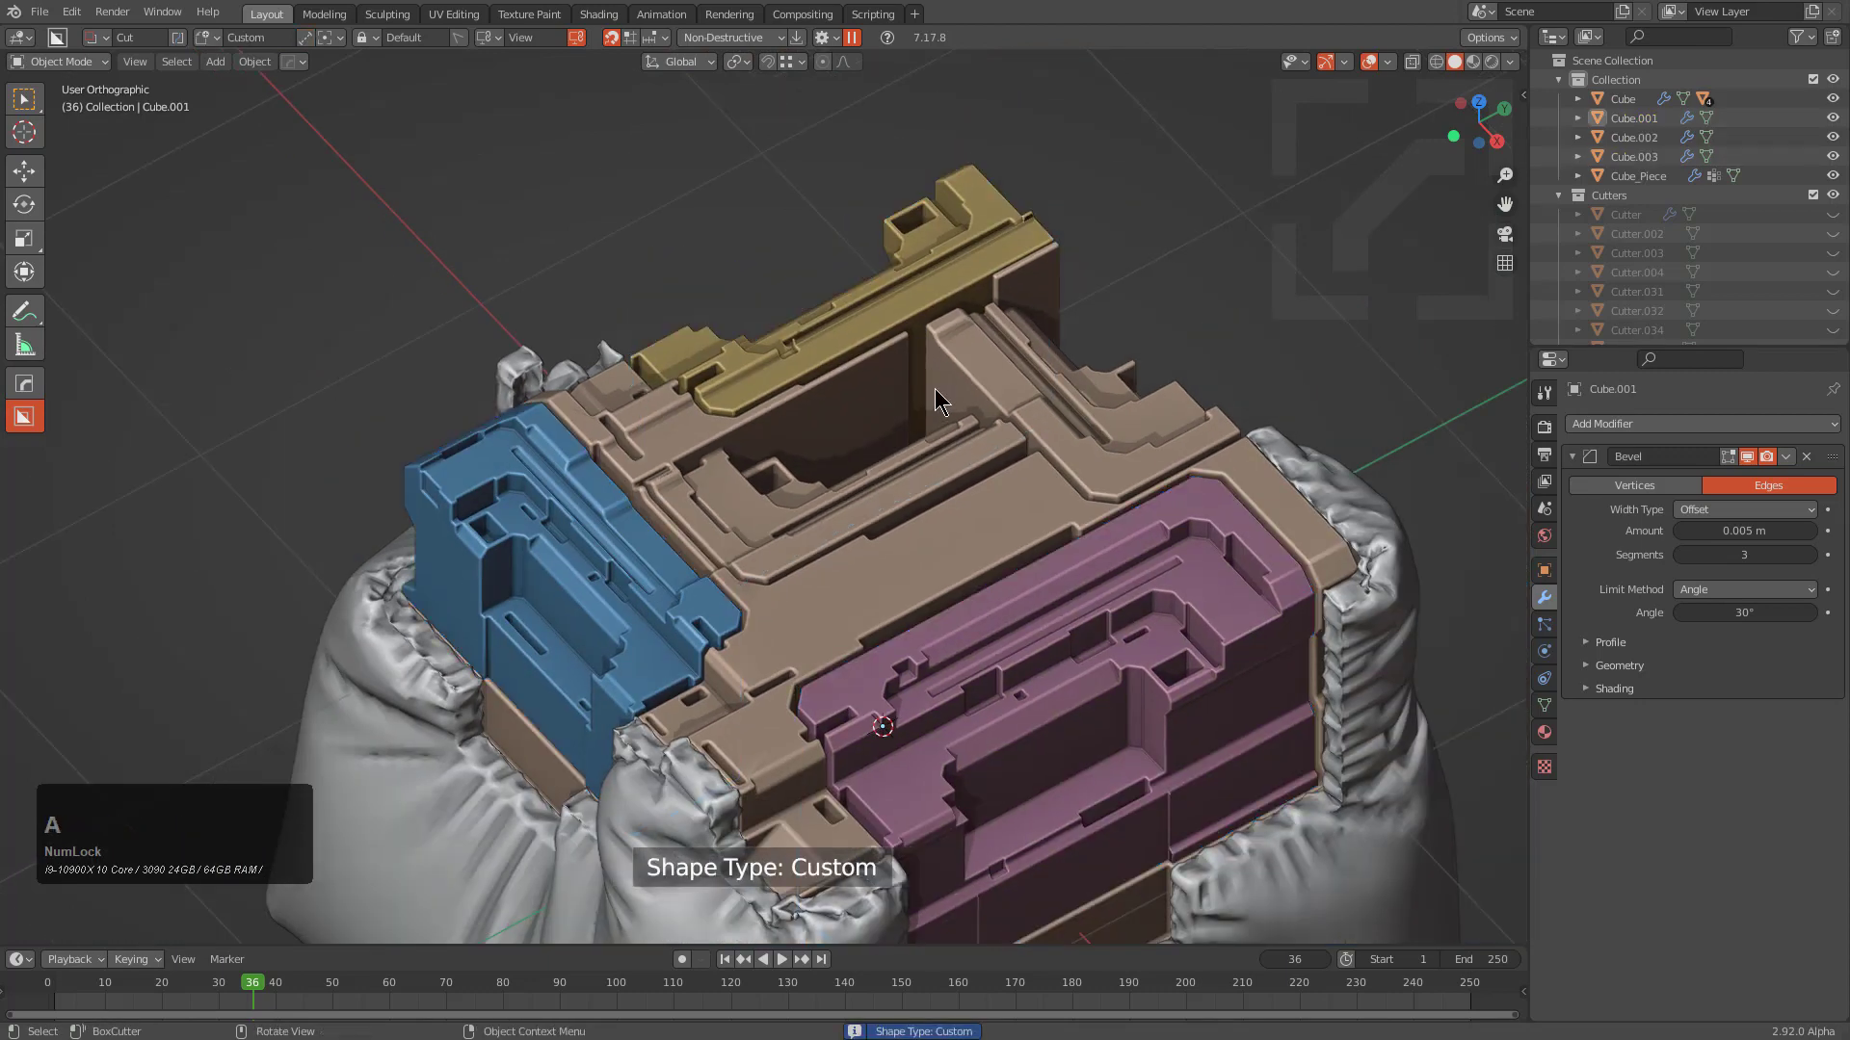
Give the three outer blocks one shared blank Principled material with the Unique Material option turned off
middle_drag(934, 389, 877, 276)
click(727, 222)
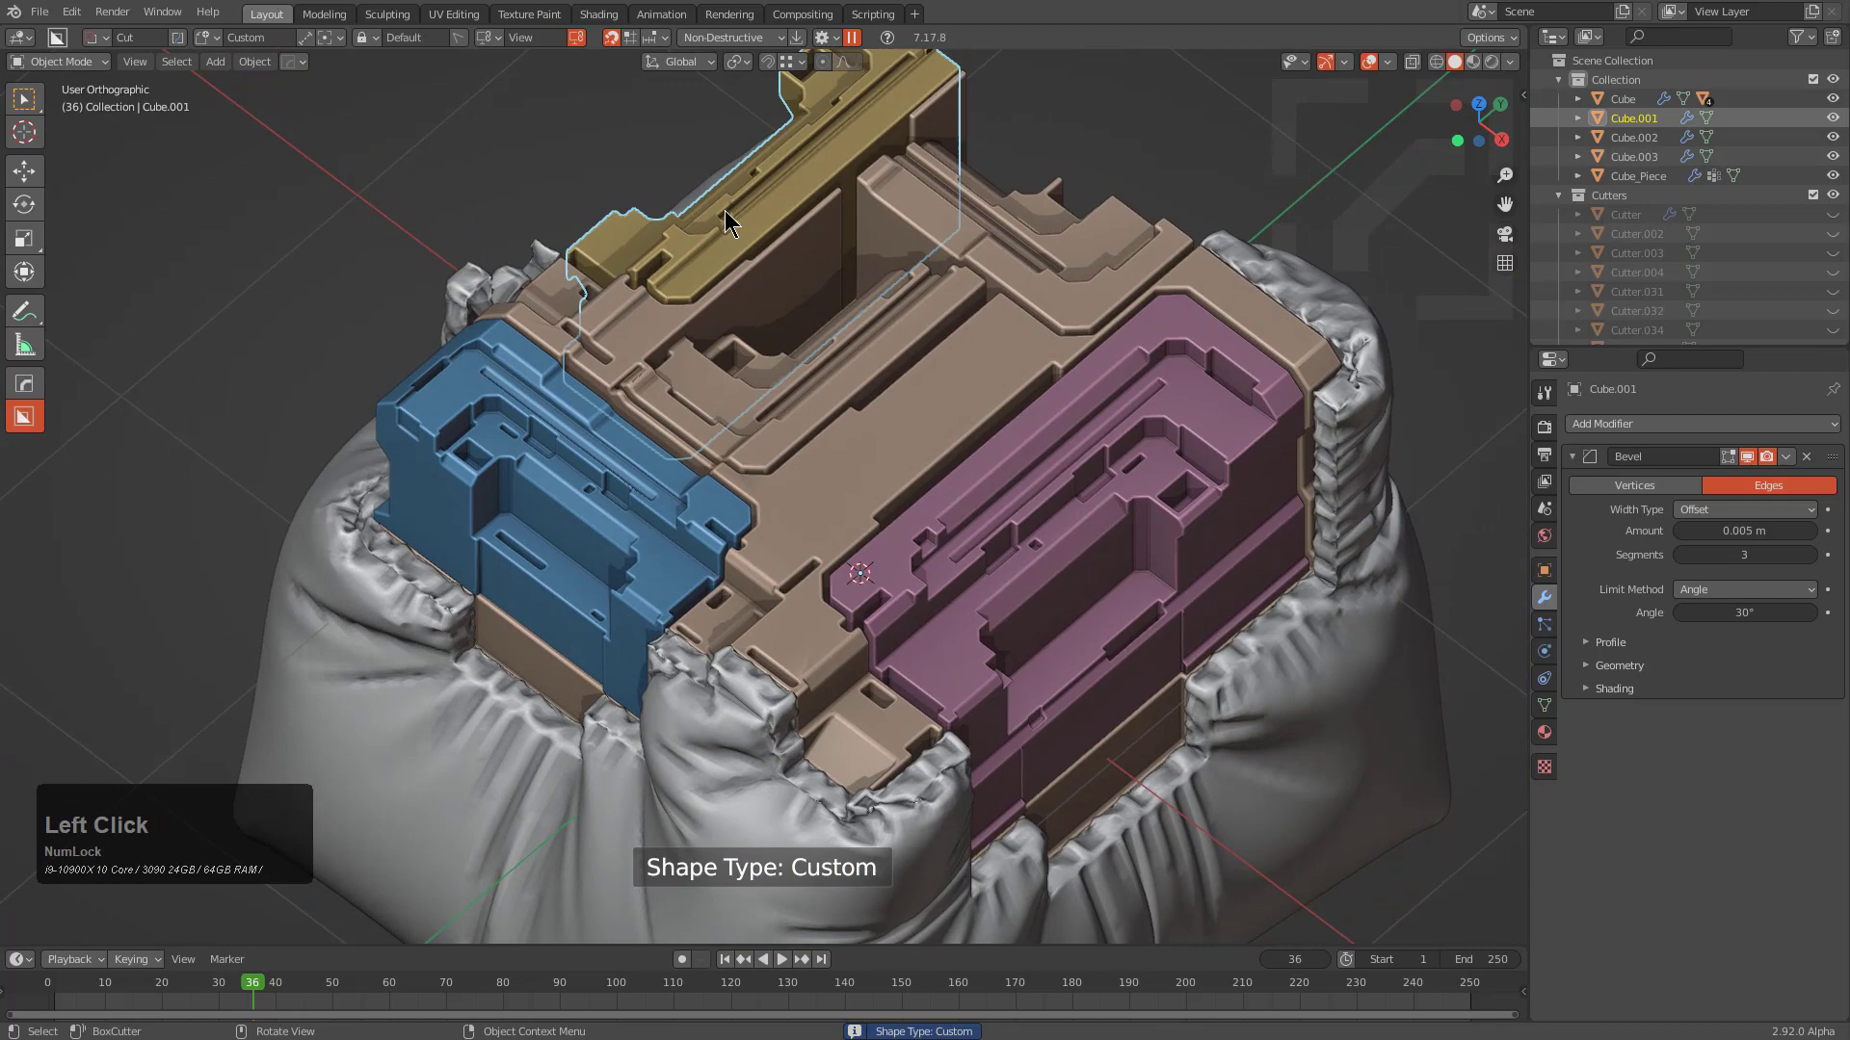
shift+click(645, 556)
shift+click(1117, 537)
key(alt+m)
click(1103, 525)
key(F9)
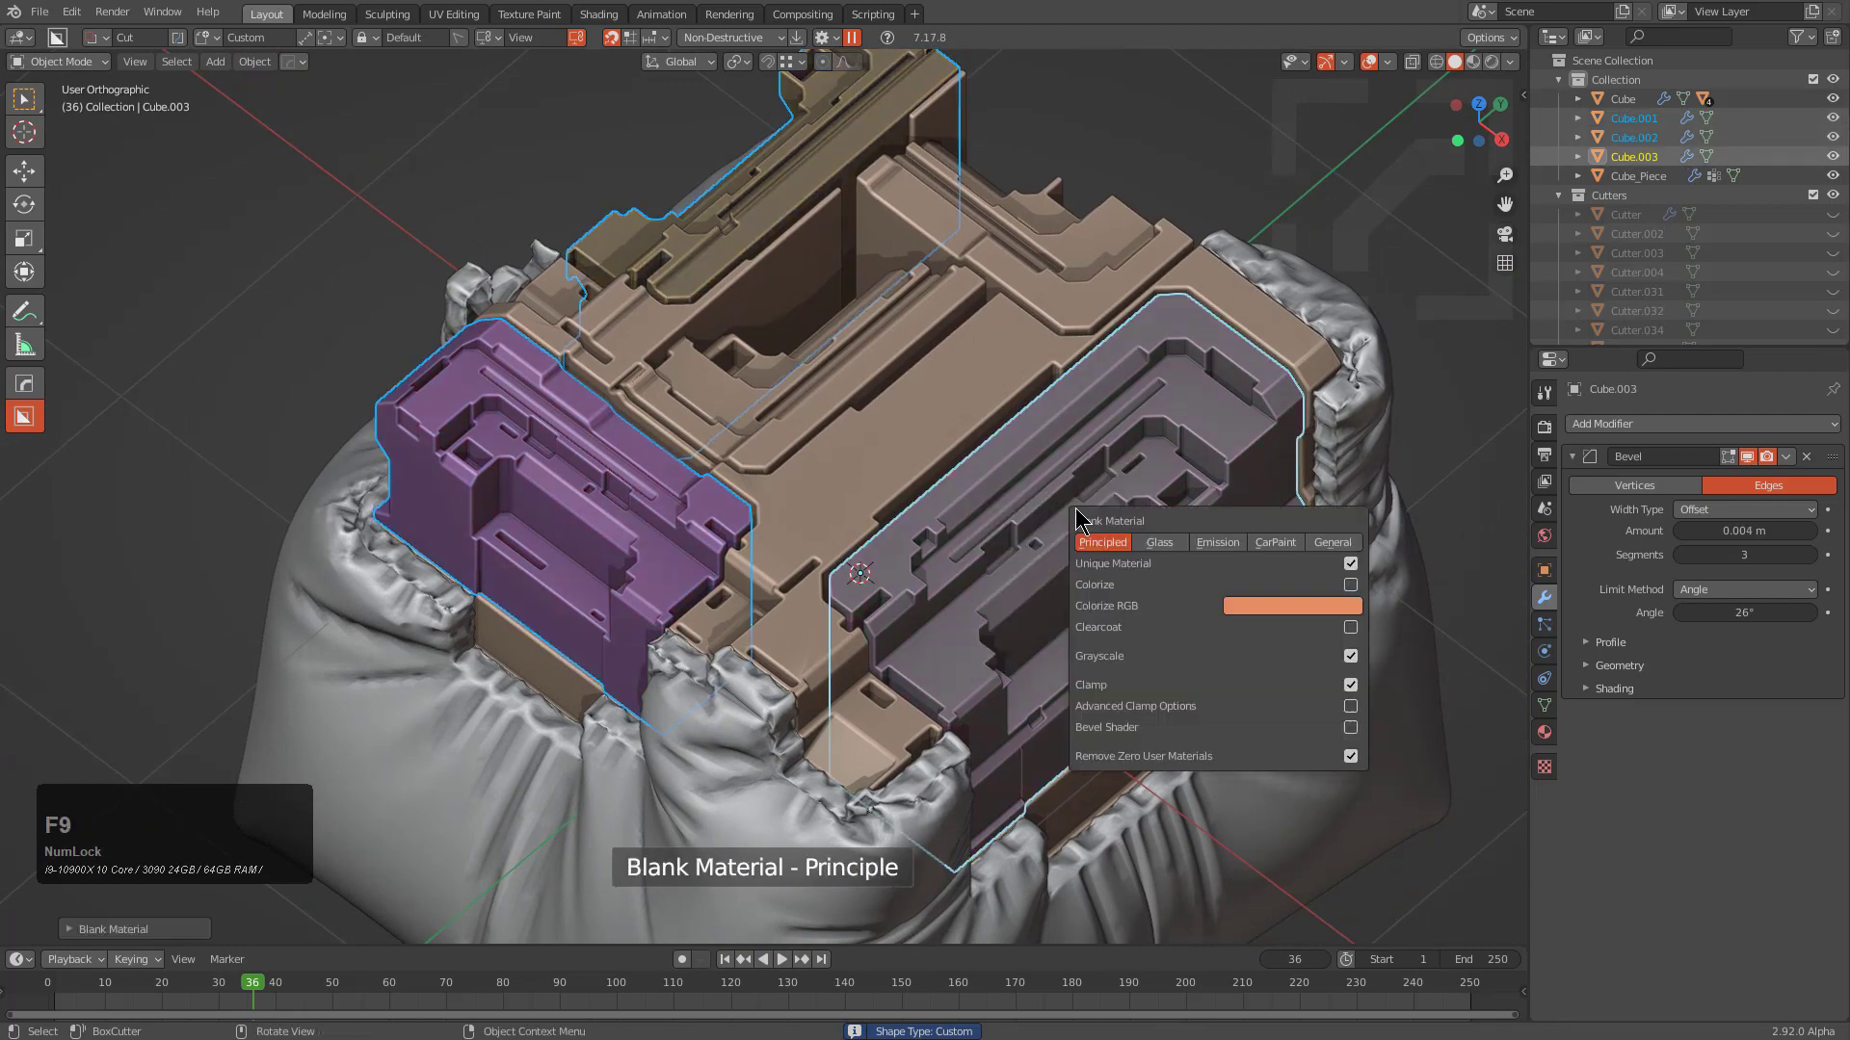
click(1350, 565)
Assign a new blank Principled material to the padded cloth piece Cube_Piece and clear the selection
middle_drag(1350, 568, 565, 453)
key(a)
click(493, 534)
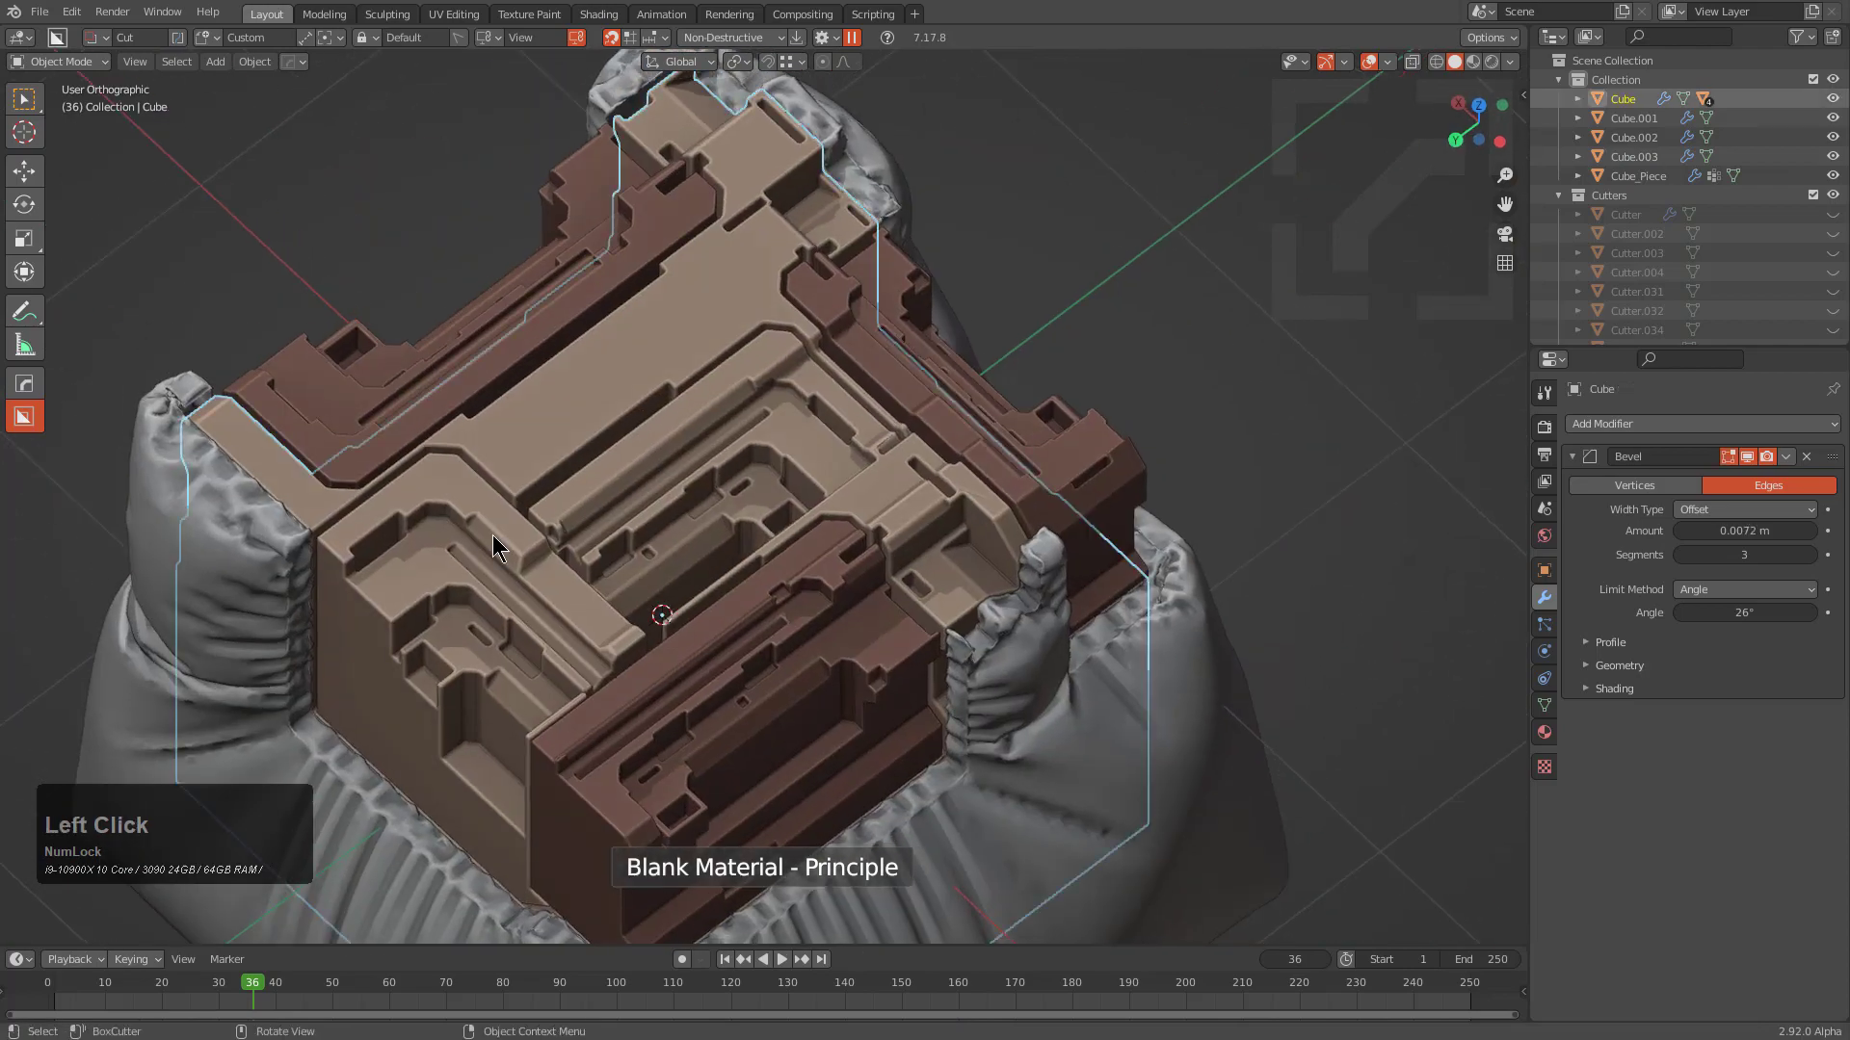
shift+middle_drag(499, 569, 777, 430)
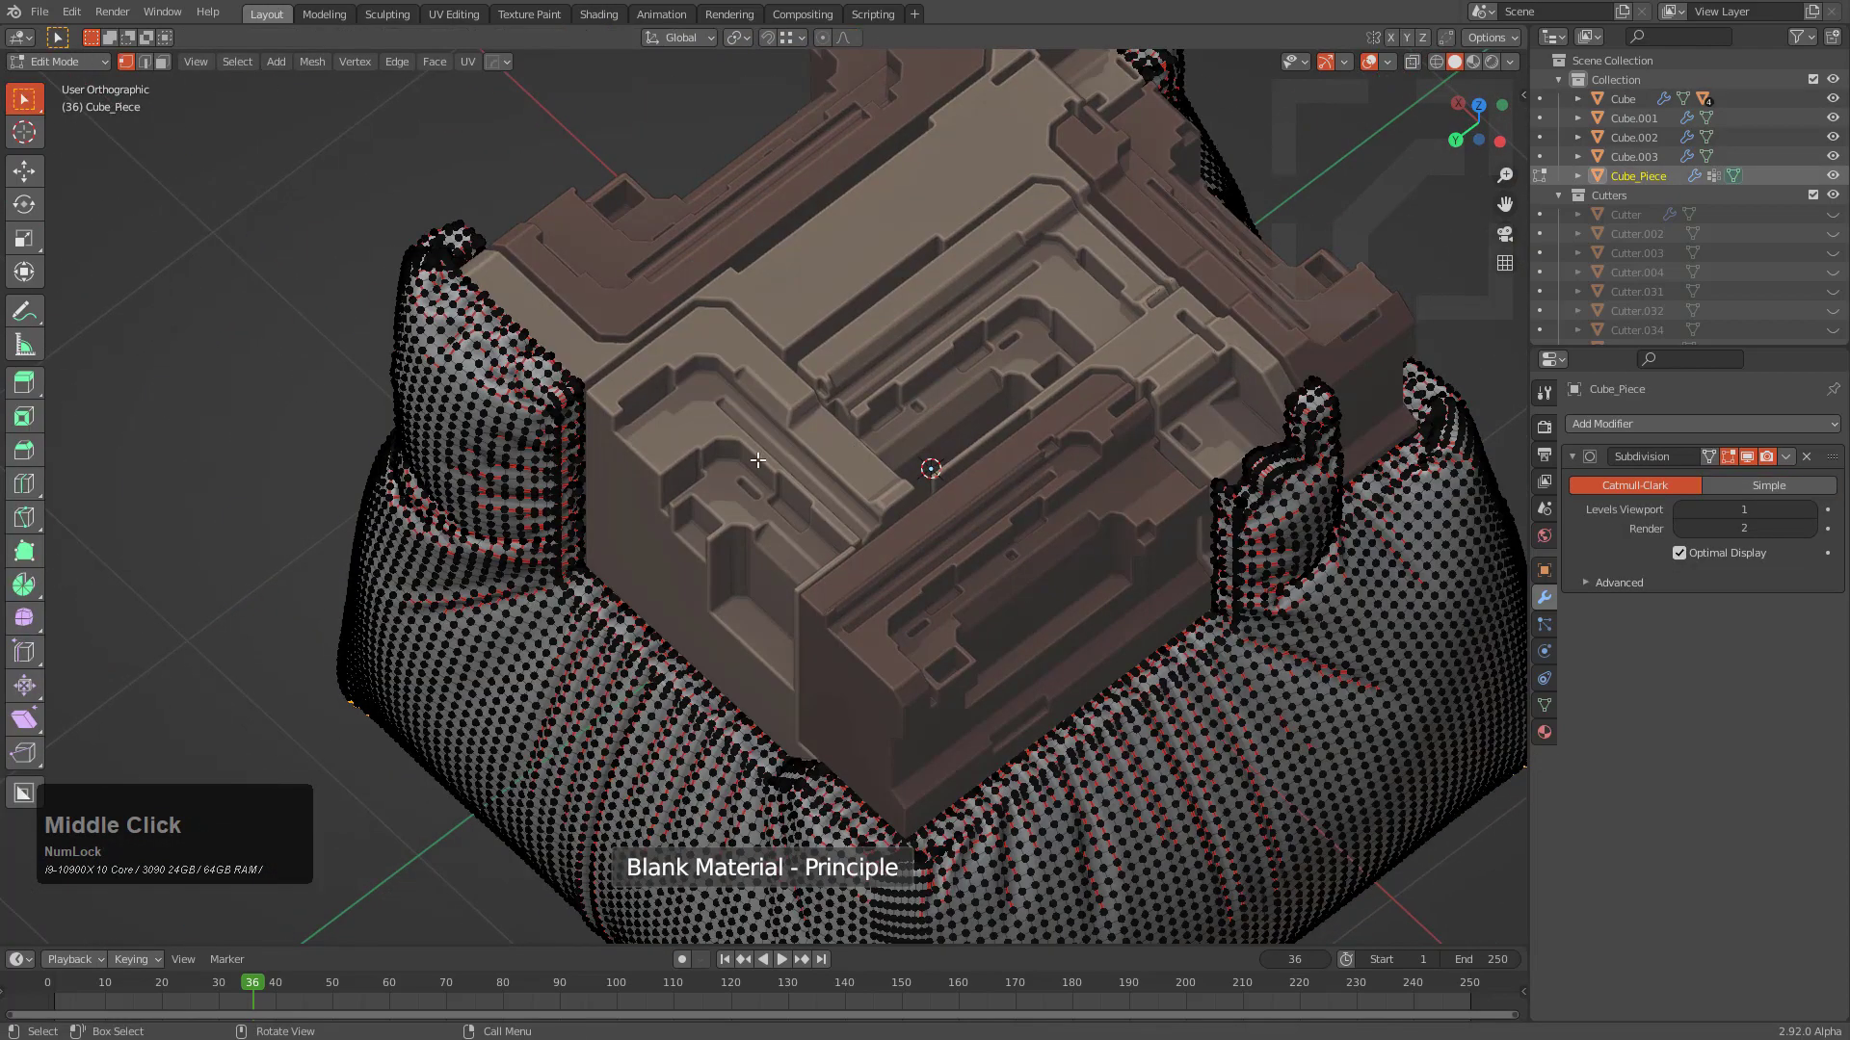
scroll(865, 453, down, 3)
key(m)
click(944, 665)
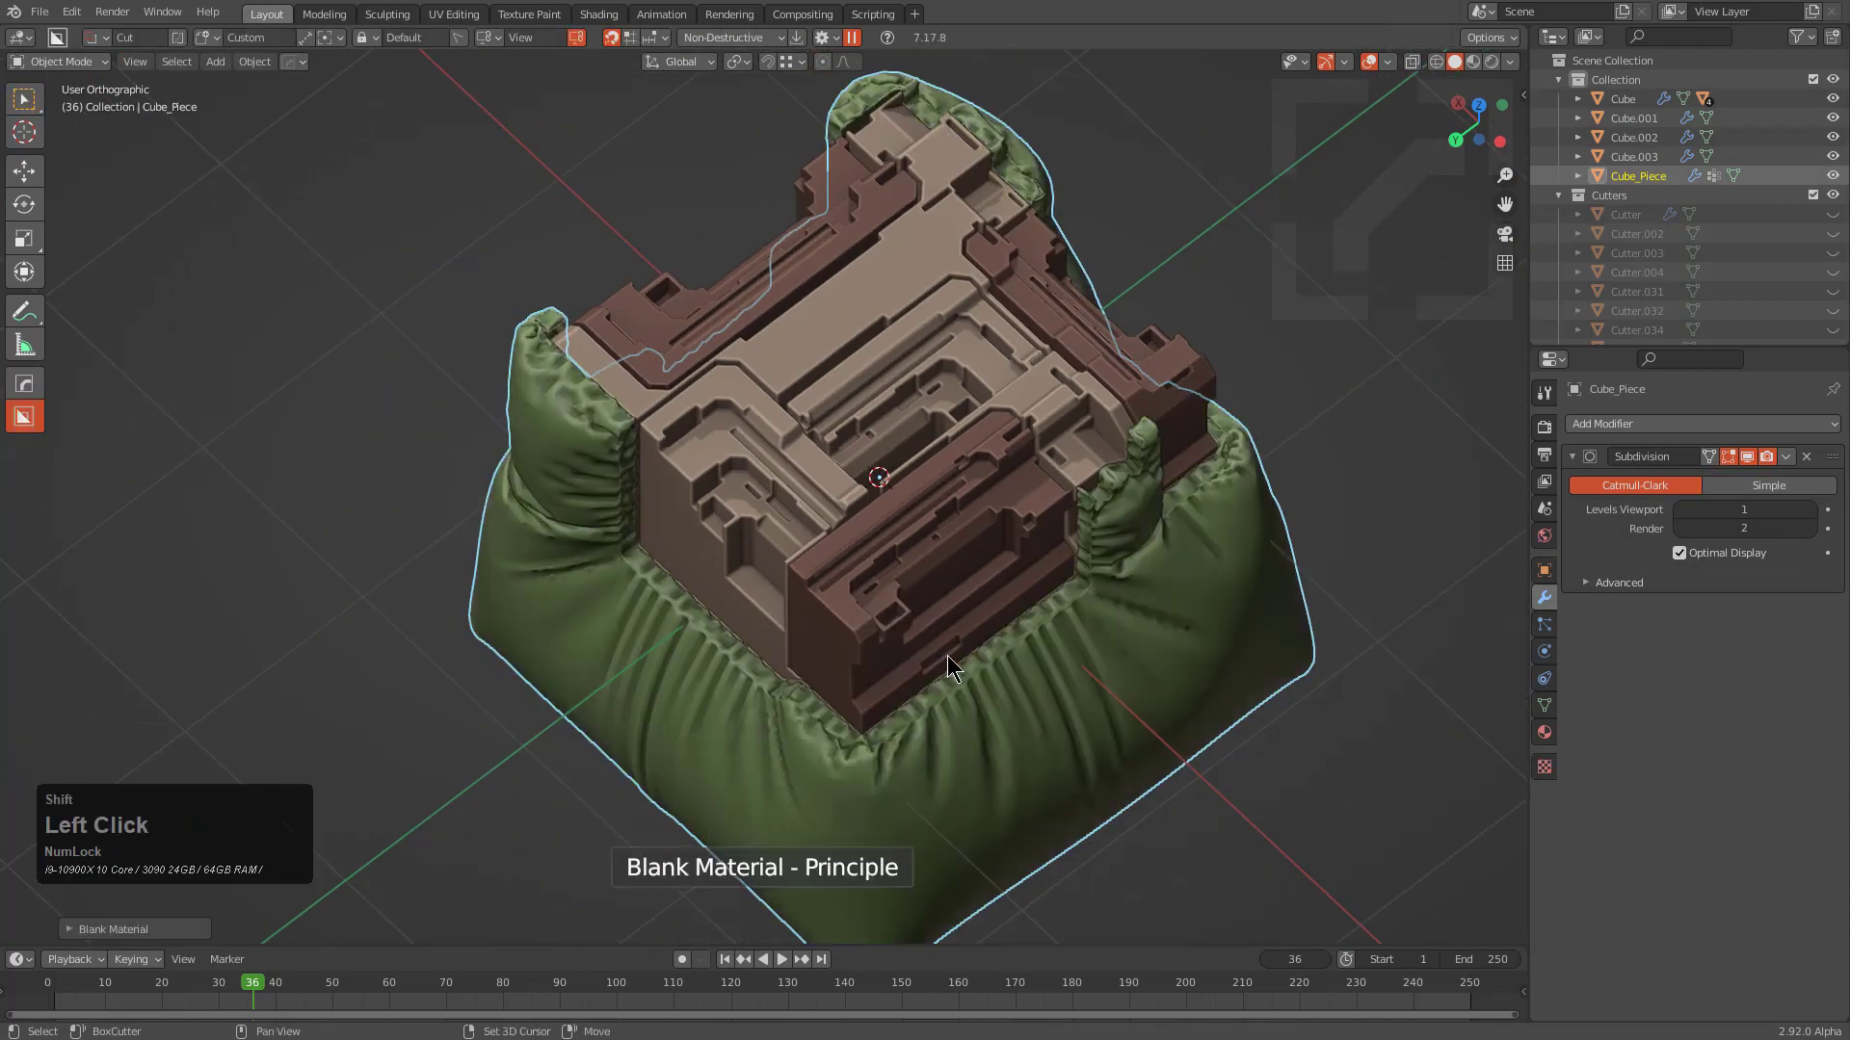
key(a)
Switch the viewport to material preview shading and view the model from its other side
middle_drag(946, 655, 1291, 187)
click(1476, 59)
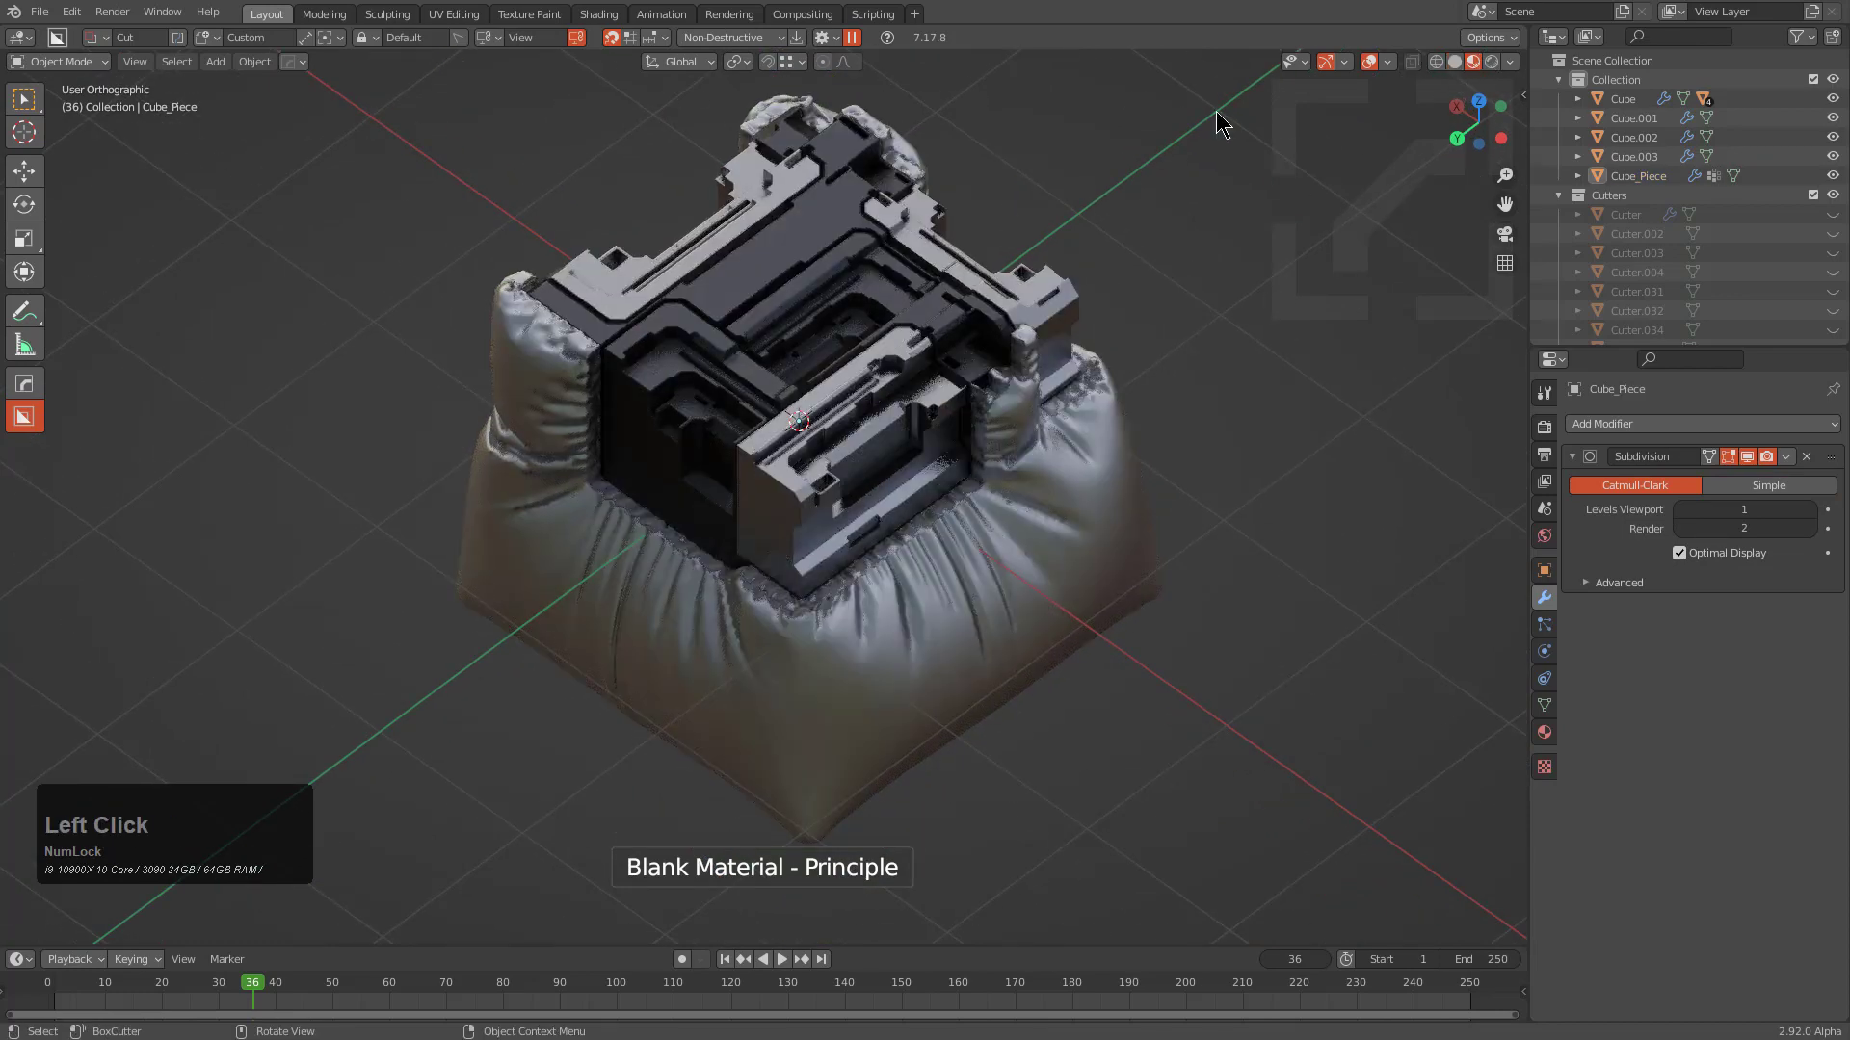
mouse_move(1216, 112)
shift+middle_down()
mouse_move(975, 418)
mouse_move(929, 430)
mouse_move(1061, 439)
mouse_move(1035, 425)
mouse_move(1016, 452)
shift+middle_up()
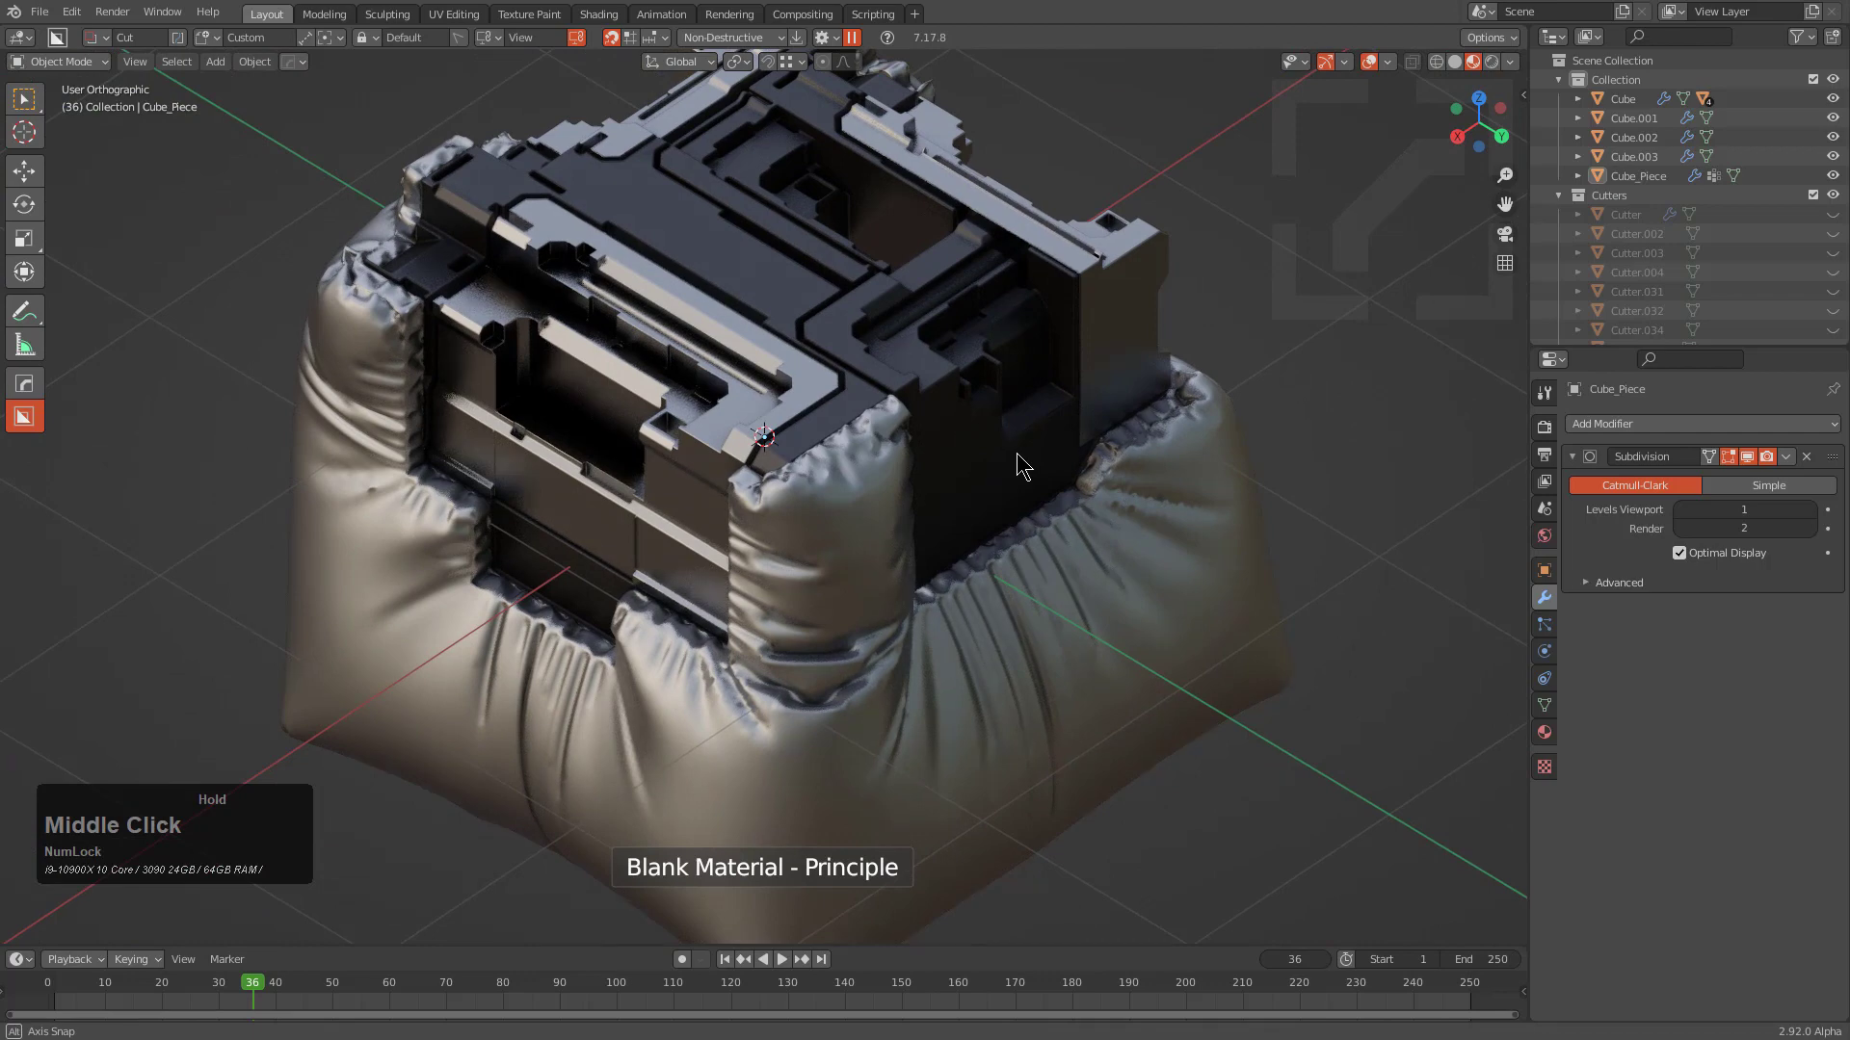
Scroll through random Principled variations on the padded cloth piece Cube_Piece and keep a dark, semi-glossy metallic one
click(1026, 620)
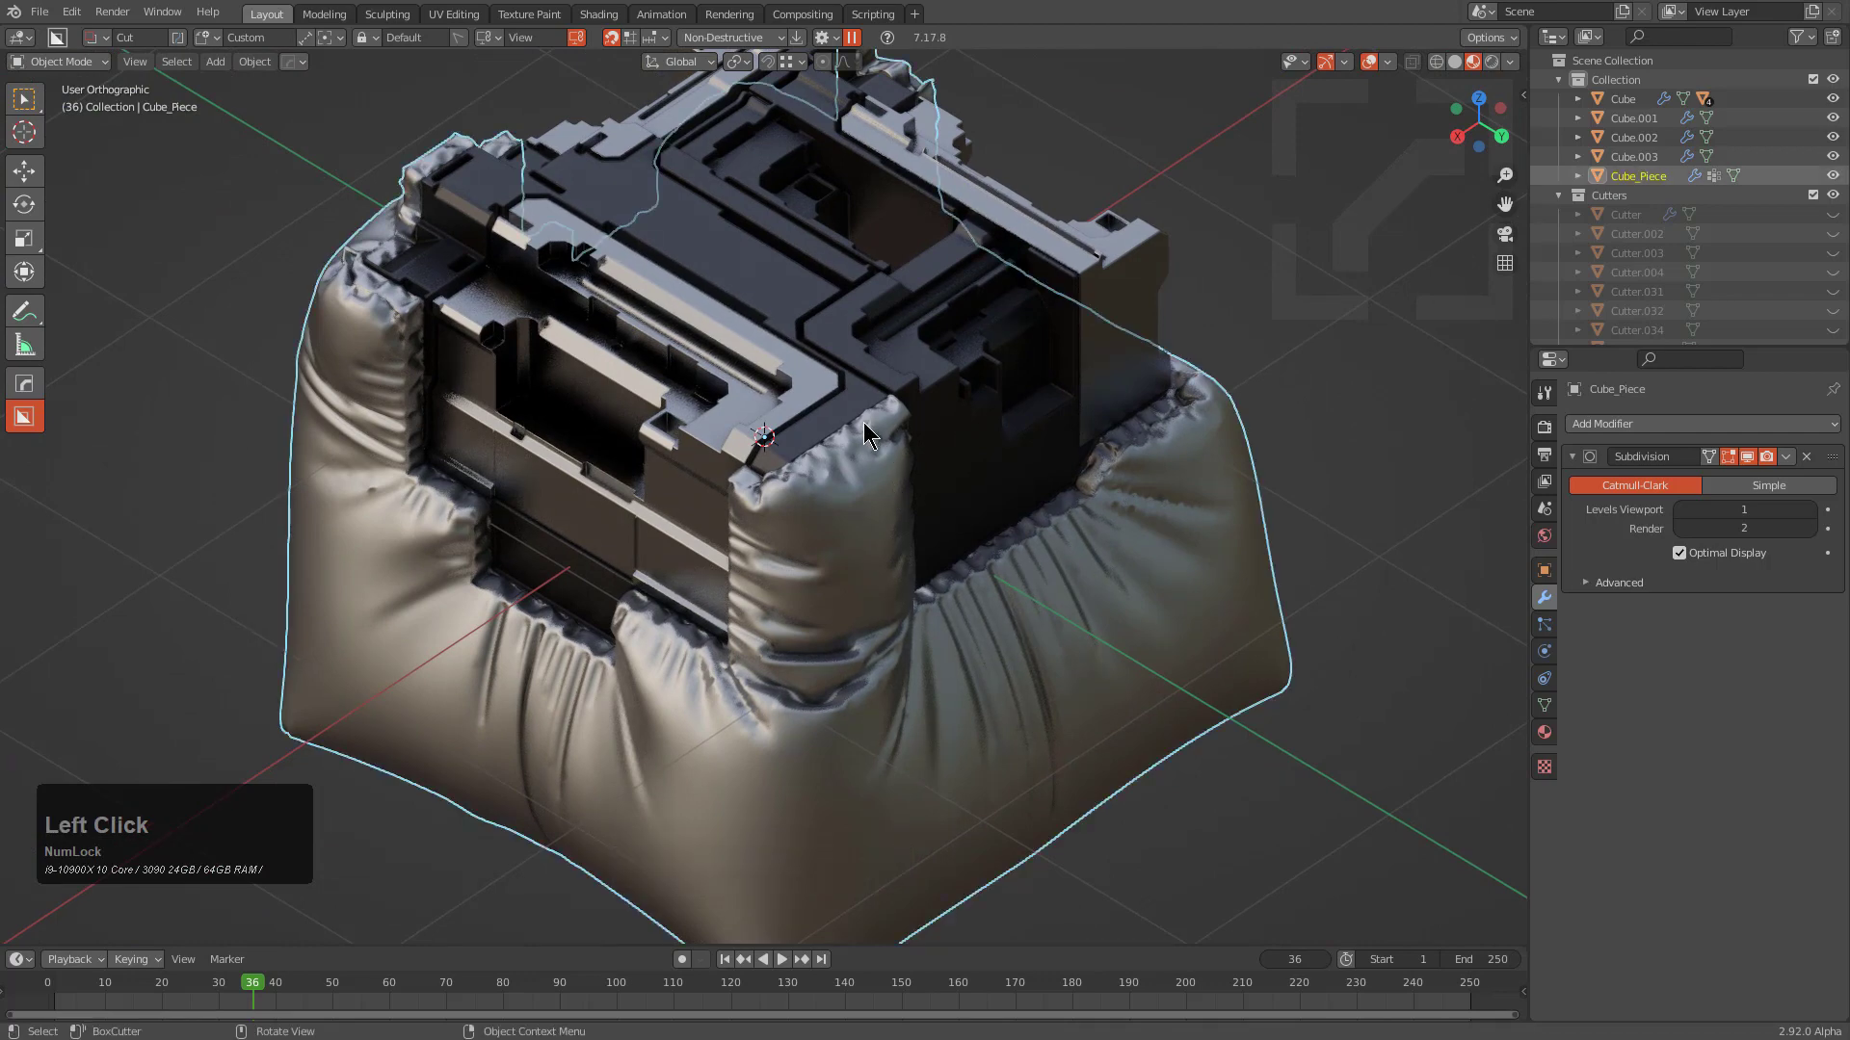
key(m)
click(826, 442)
scroll(828, 441, up, 9)
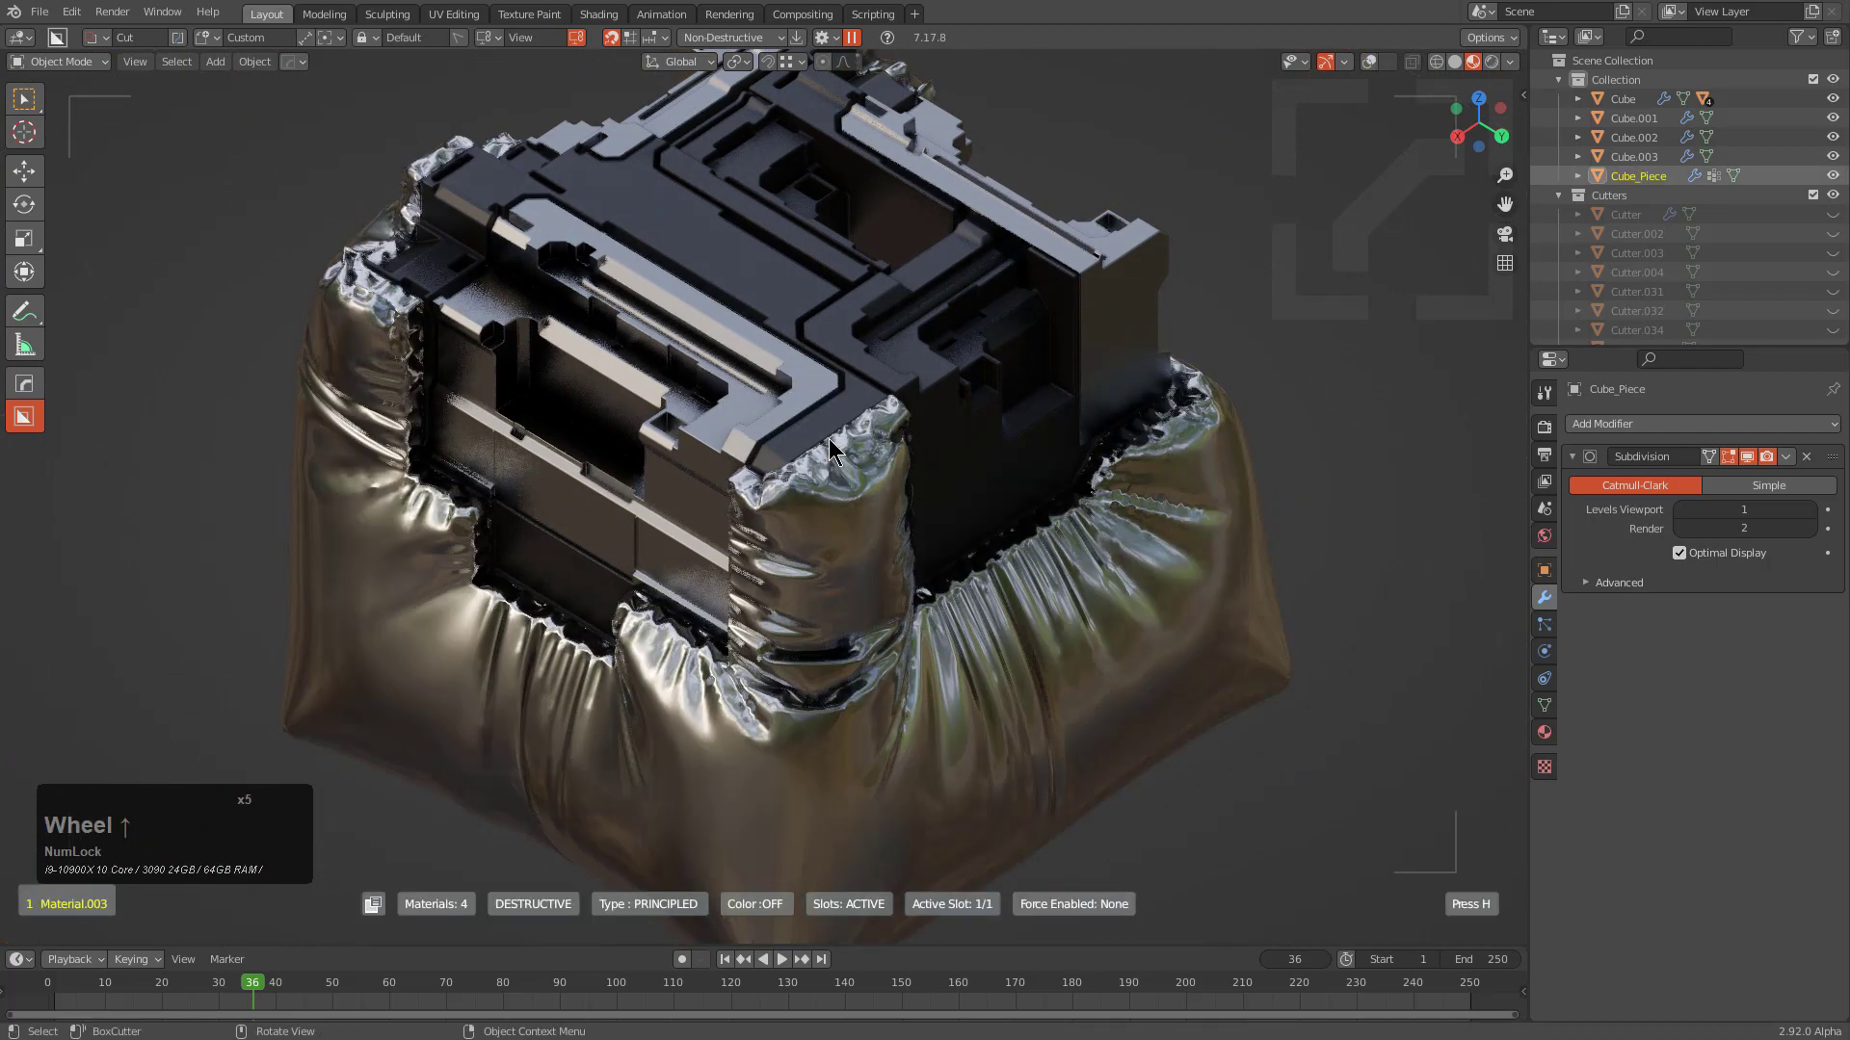
scroll(828, 437, up, 5)
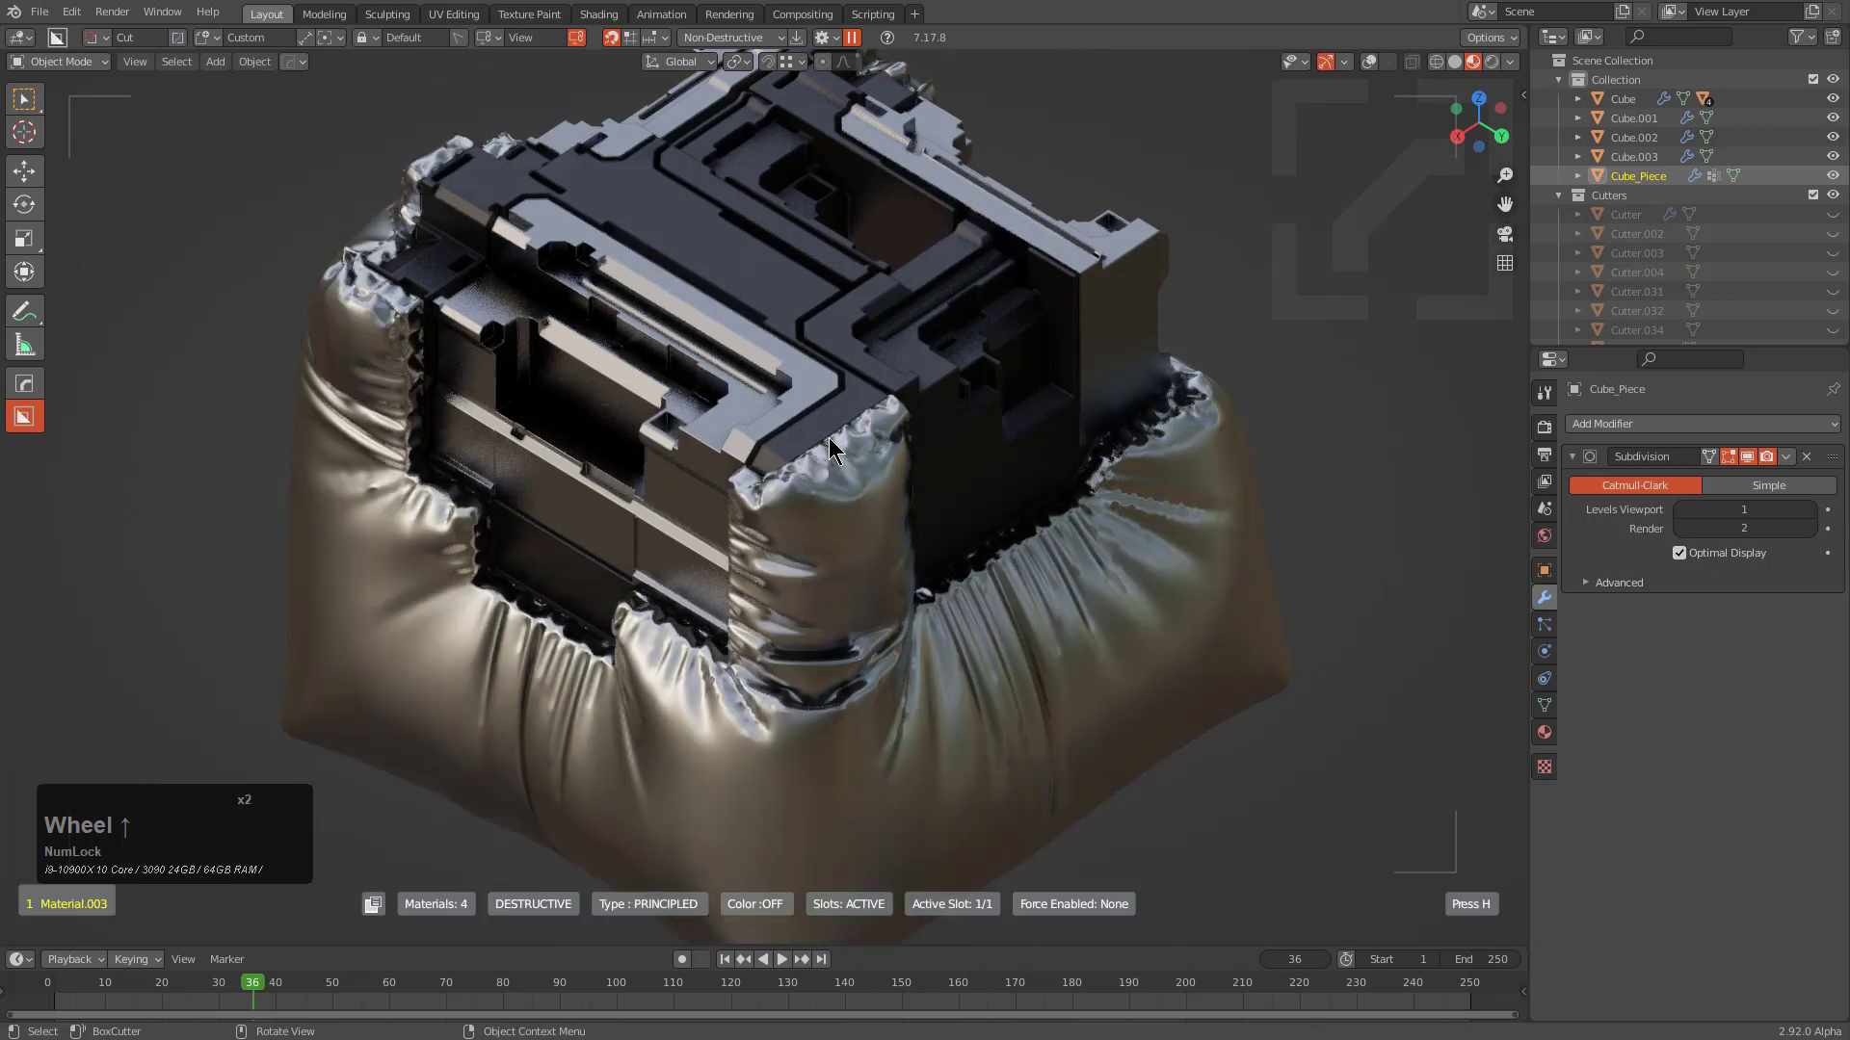
scroll(828, 438, down, 1)
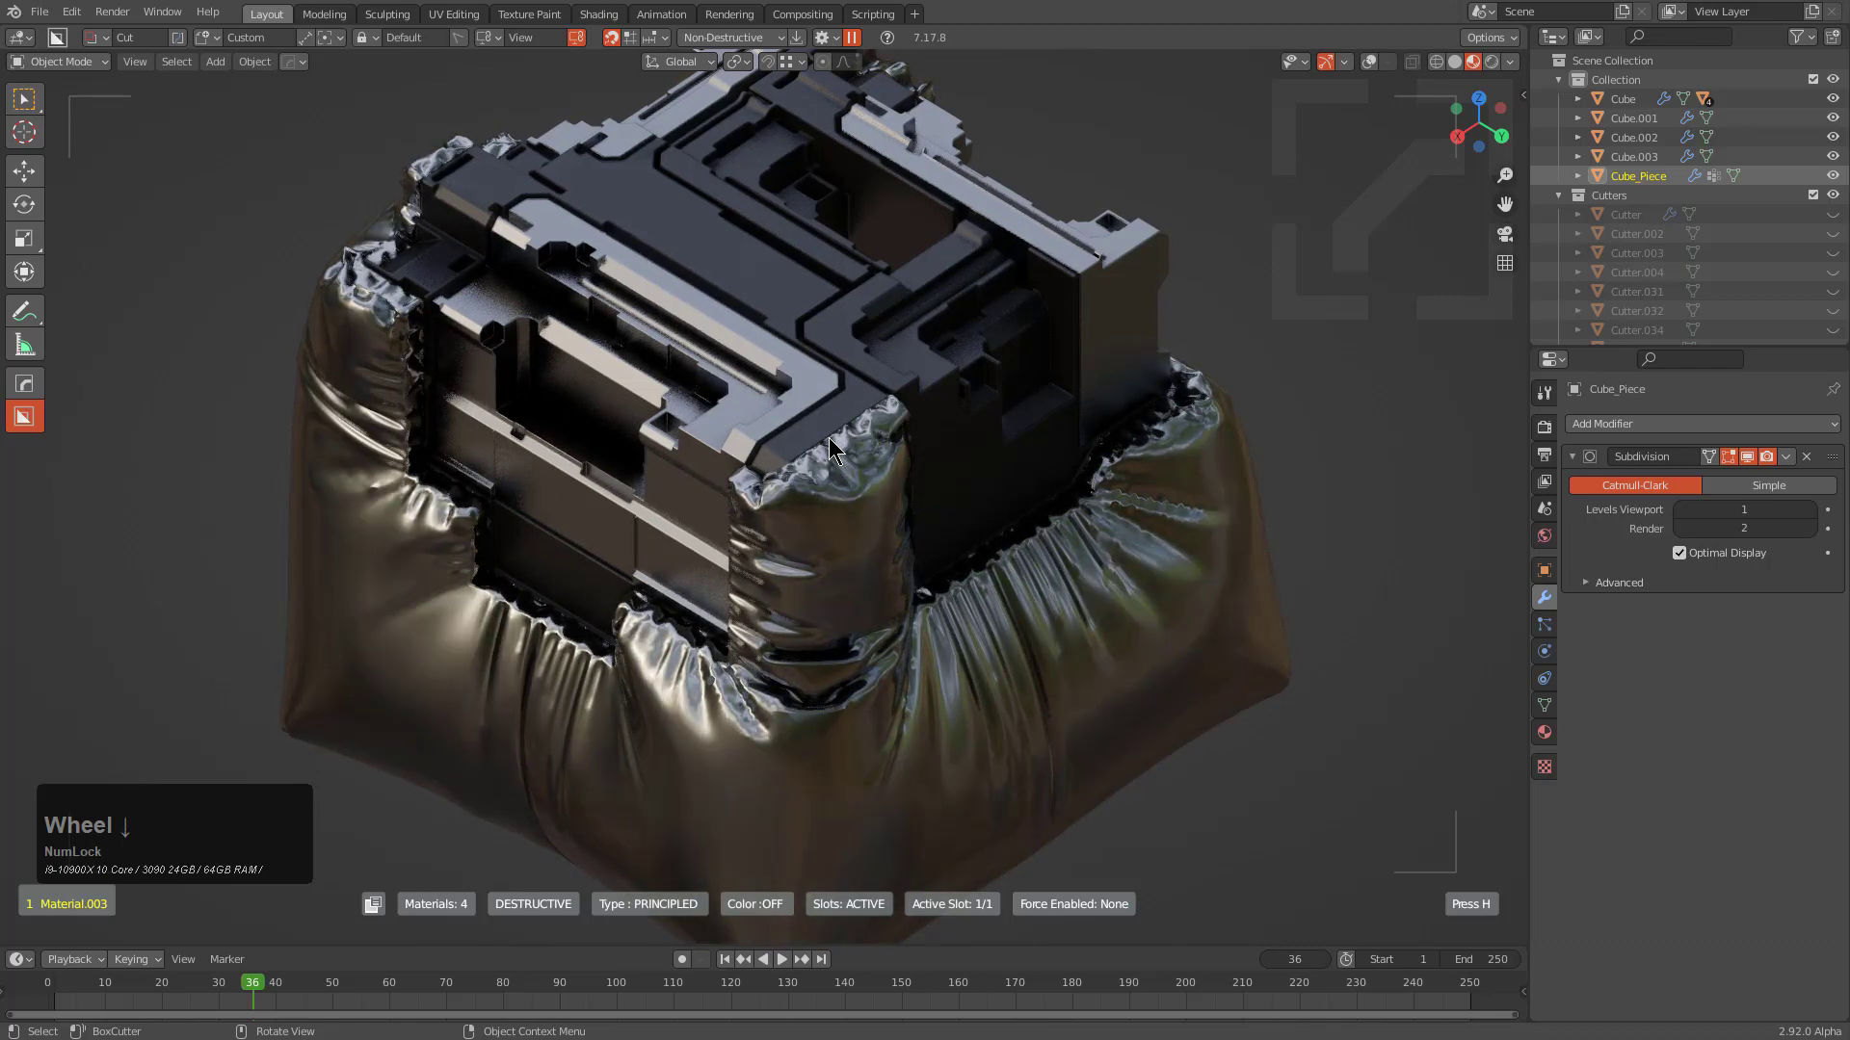
scroll(829, 437, up, 4)
scroll(828, 437, up, 5)
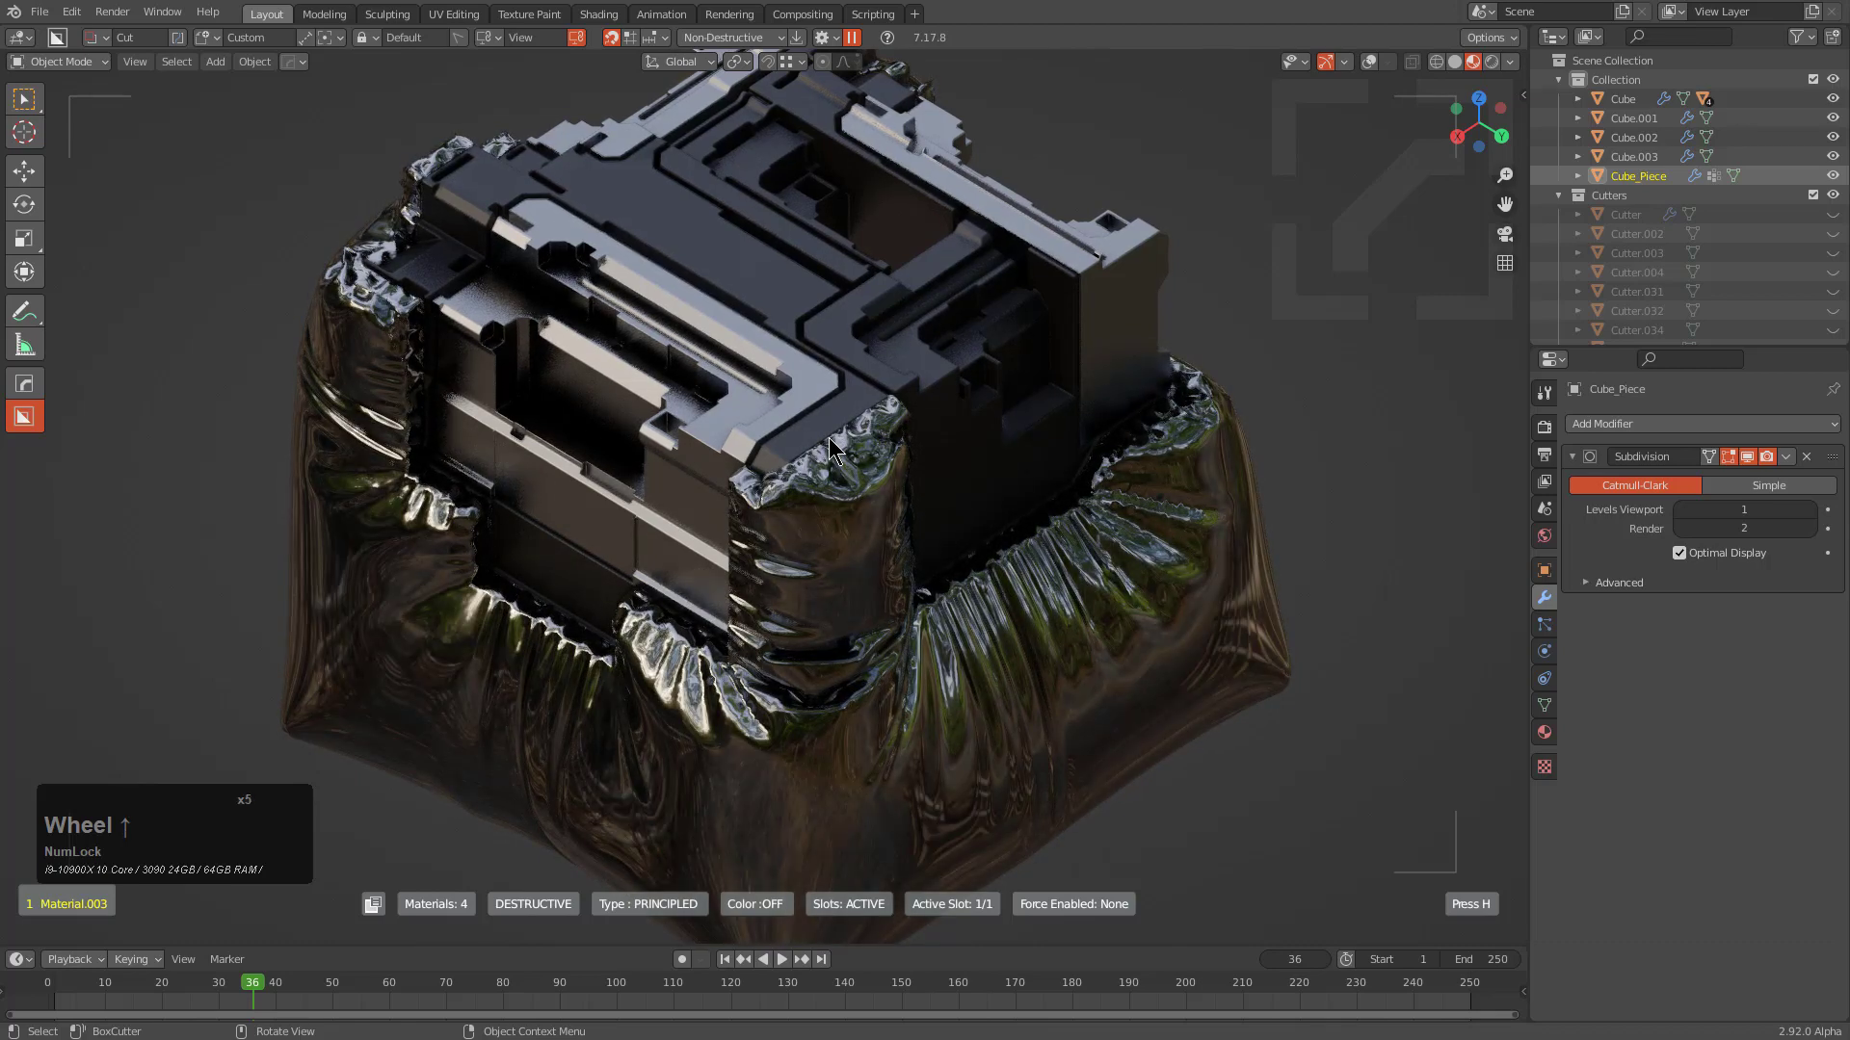
scroll(829, 438, up, 5)
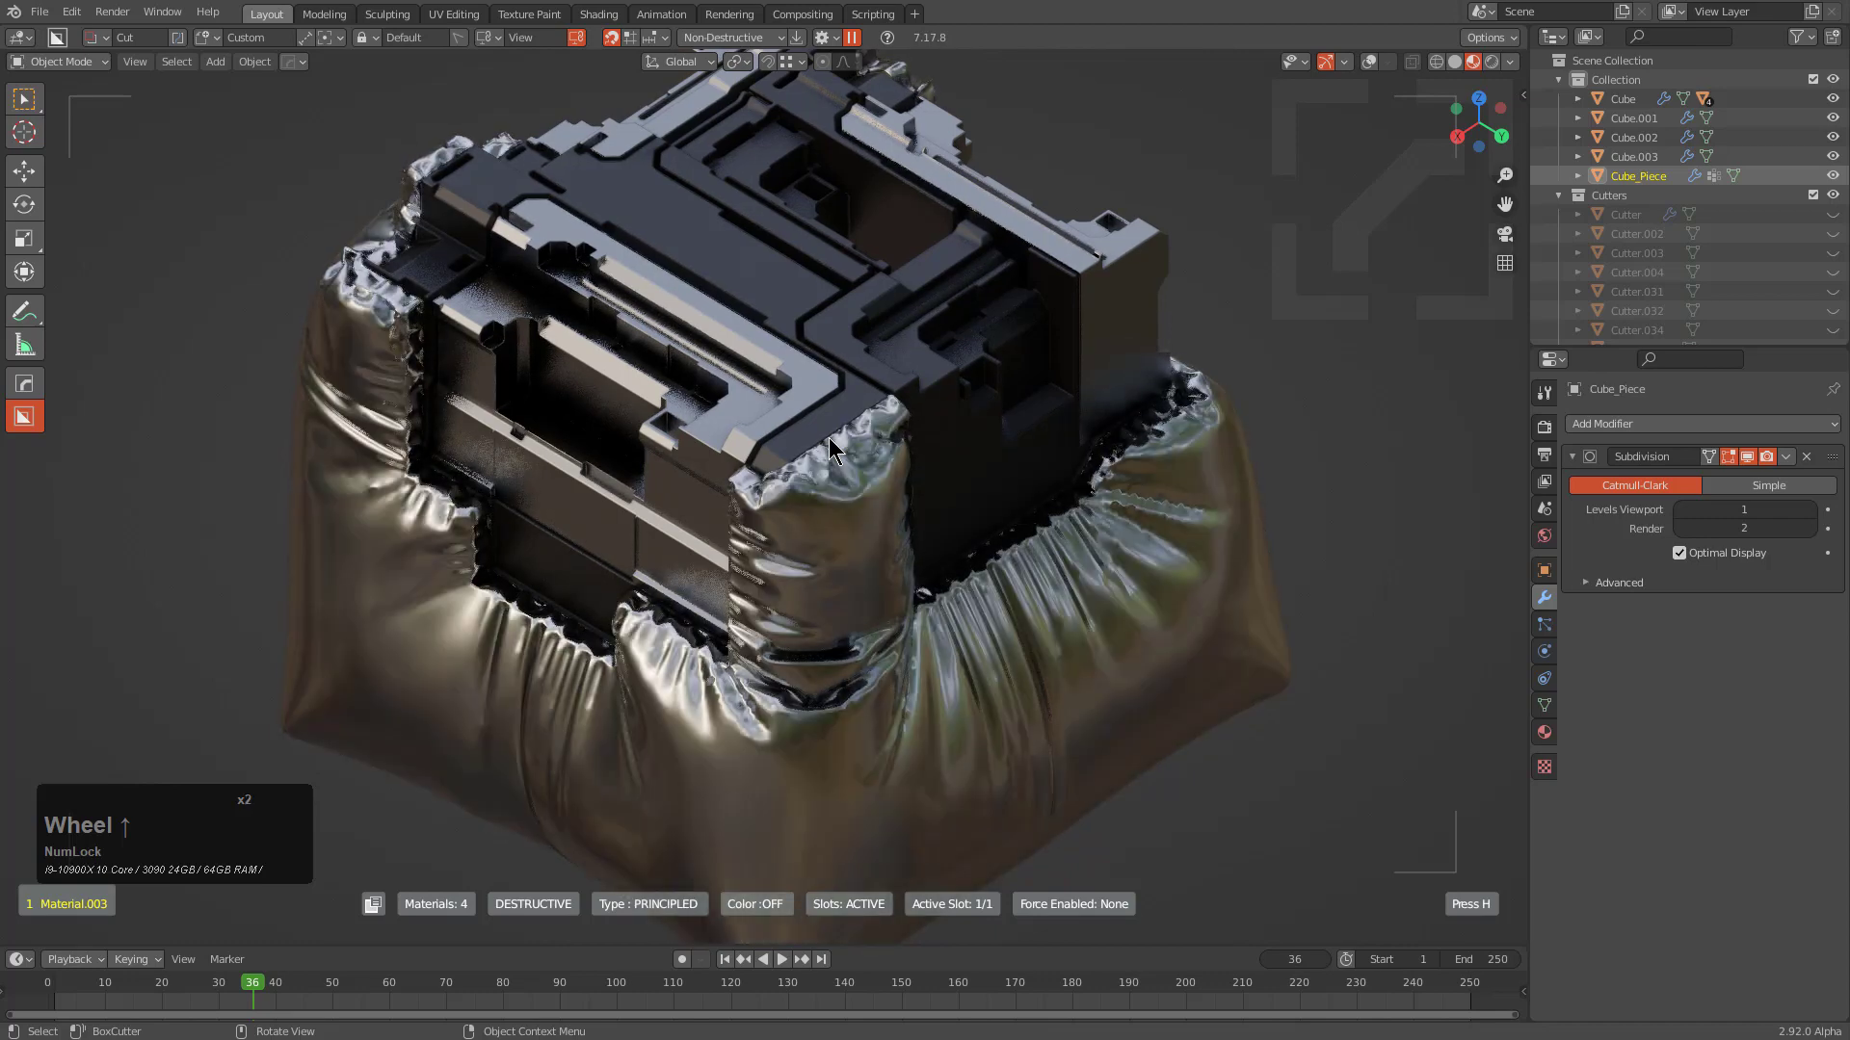
click(828, 437)
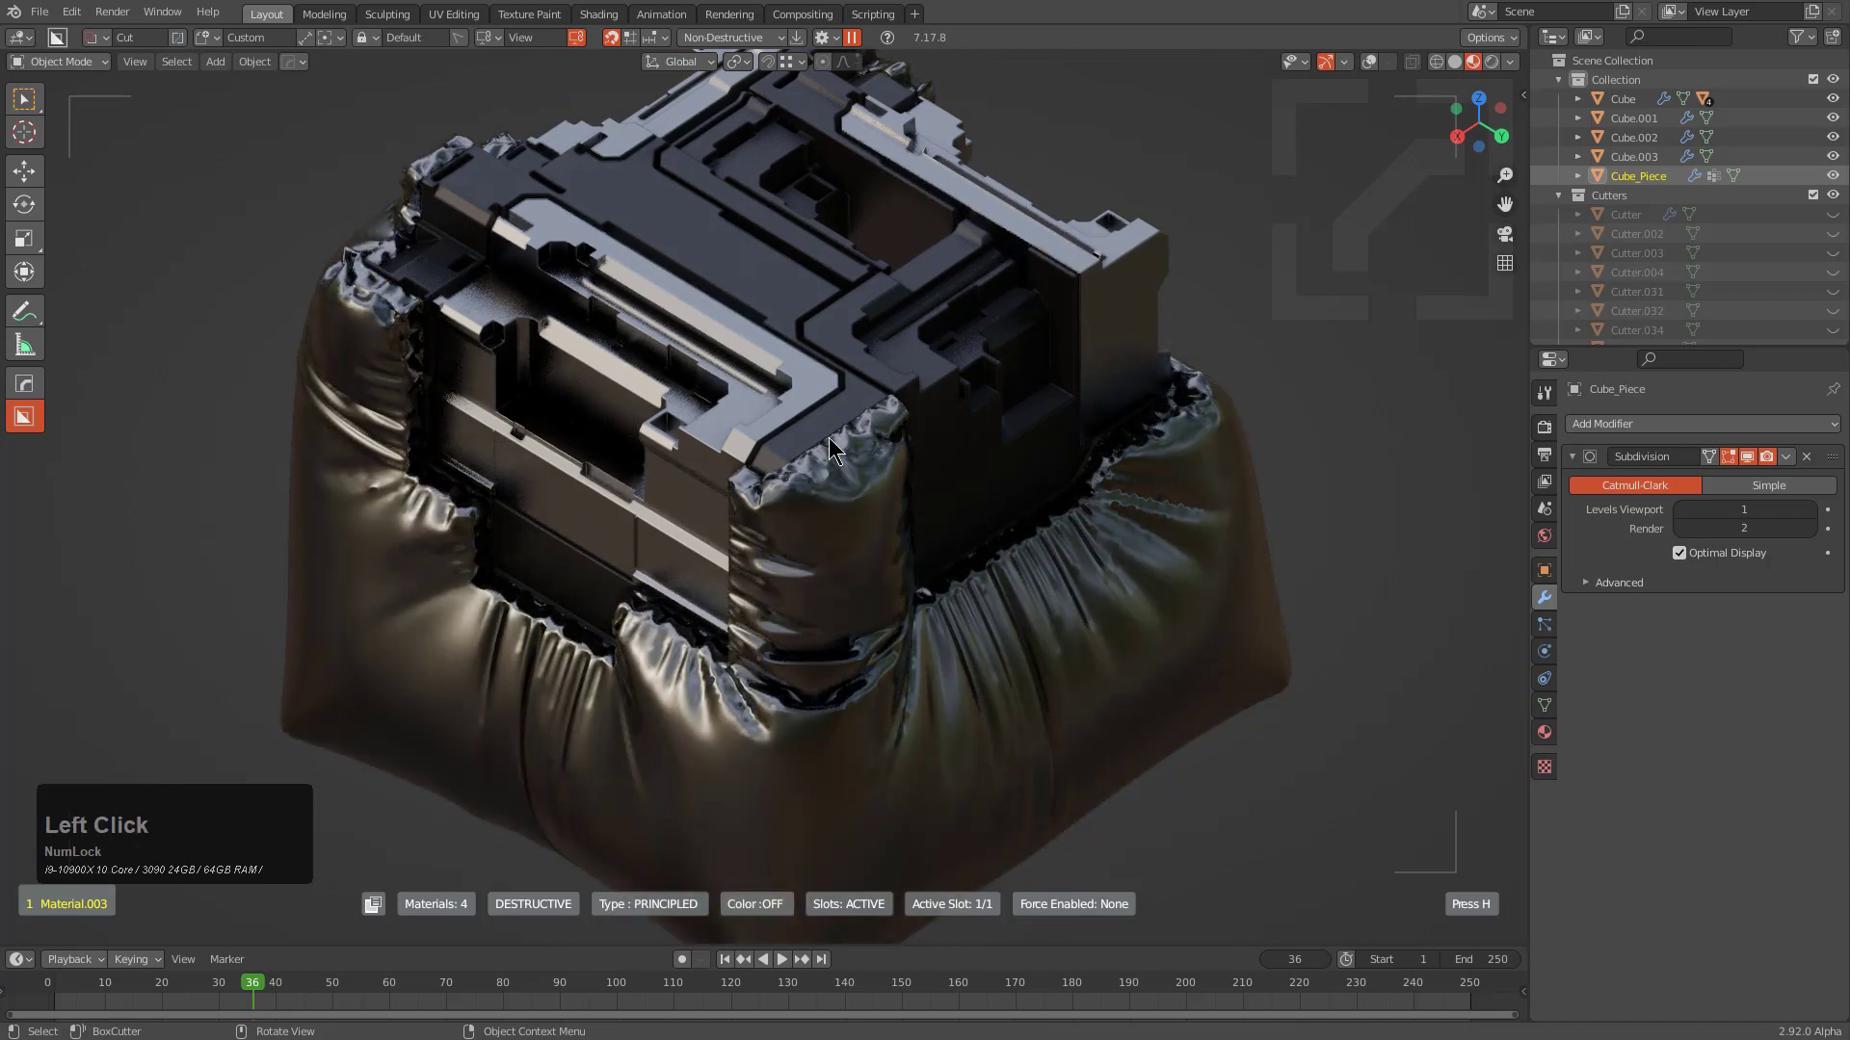
Lower the Metallic value of the cloth's material to 0
click(1543, 734)
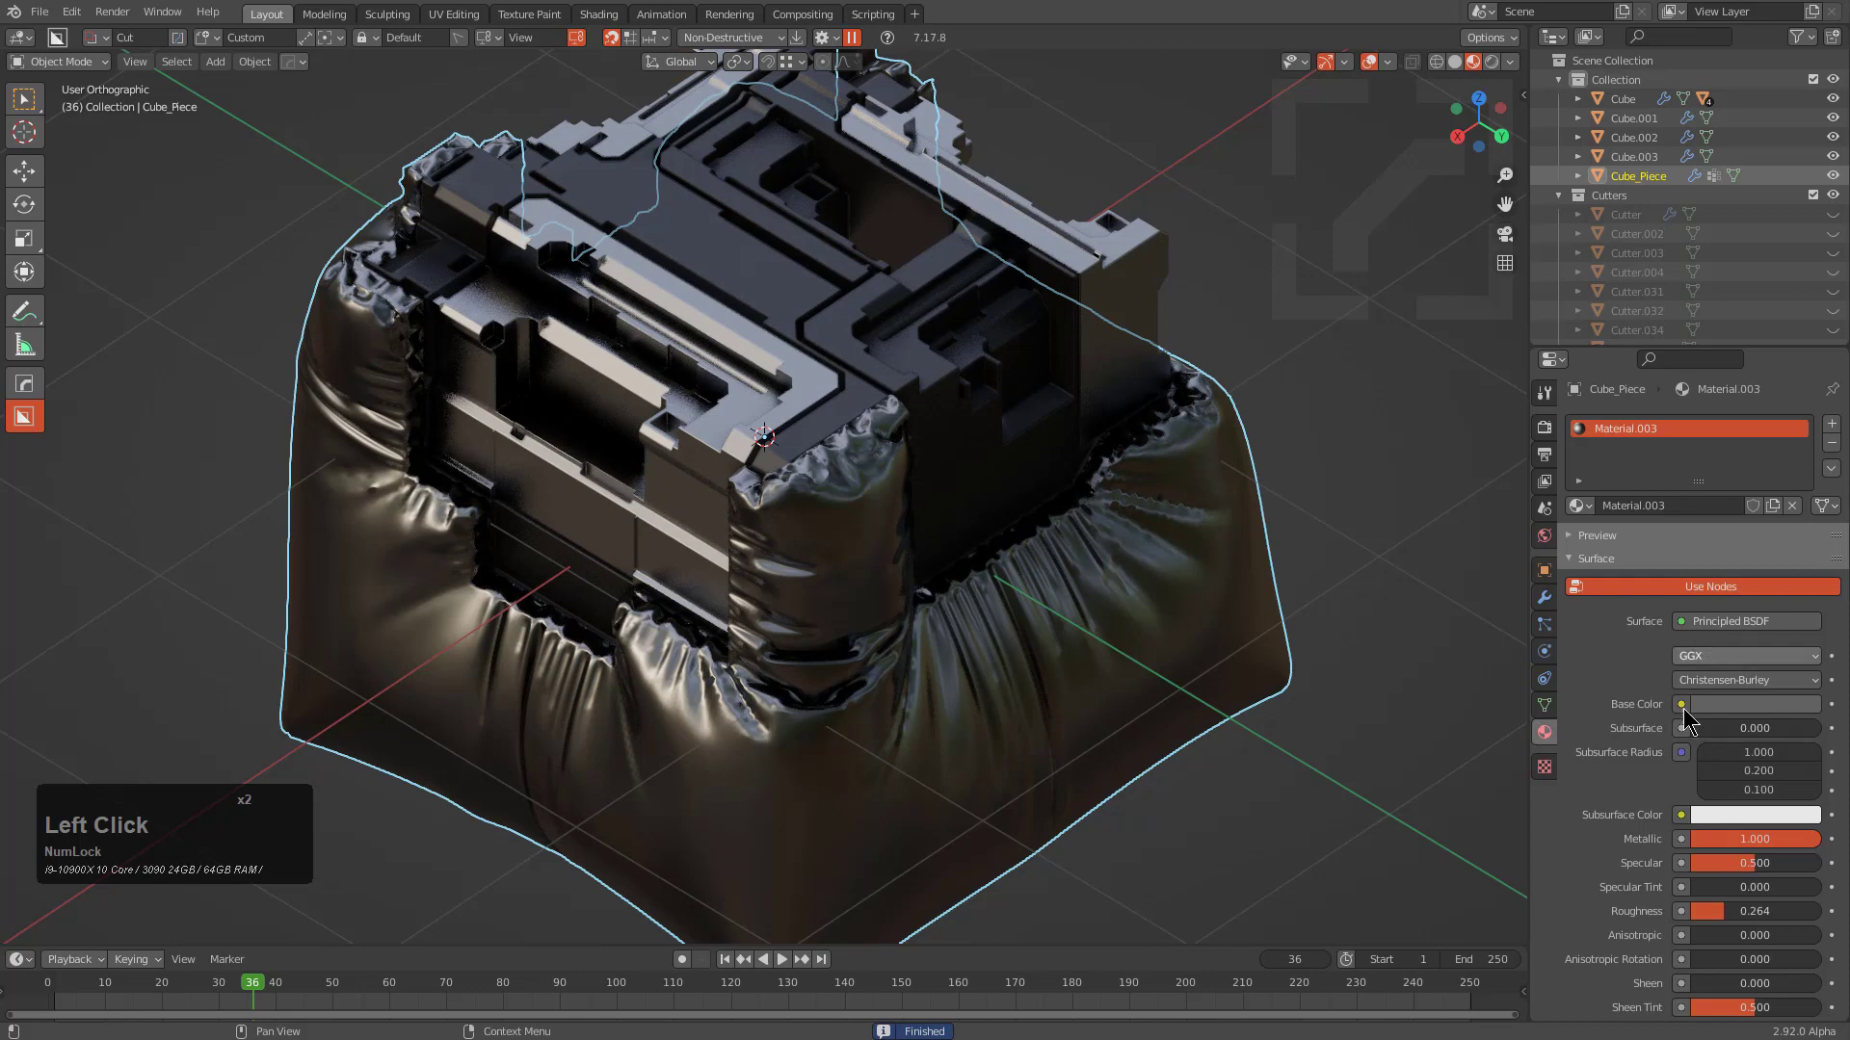
mouse_move(1819, 838)
mouse_down()
mouse_move(1748, 838)
mouse_move(1815, 838)
mouse_move(1789, 838)
mouse_up()
key(alt+a)
middle_drag(1015, 634, 973, 583)
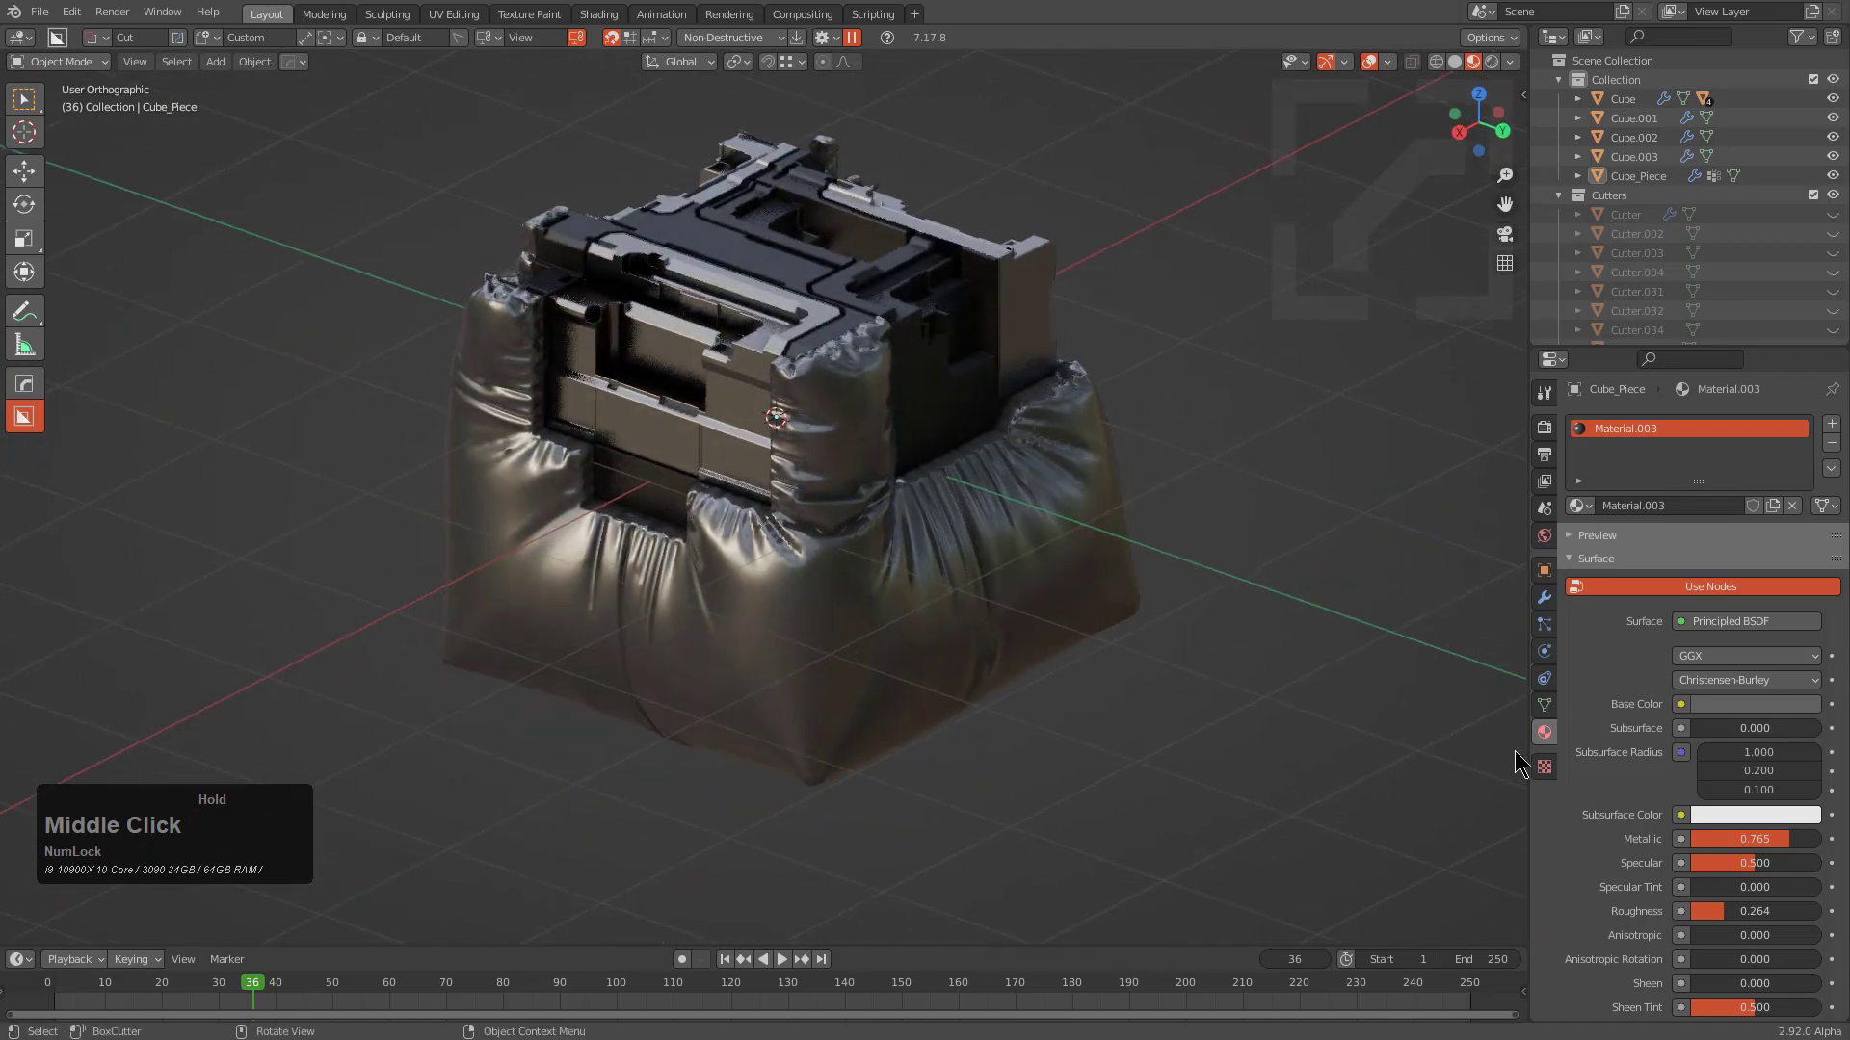
click(1778, 817)
drag(1782, 839, 1647, 838)
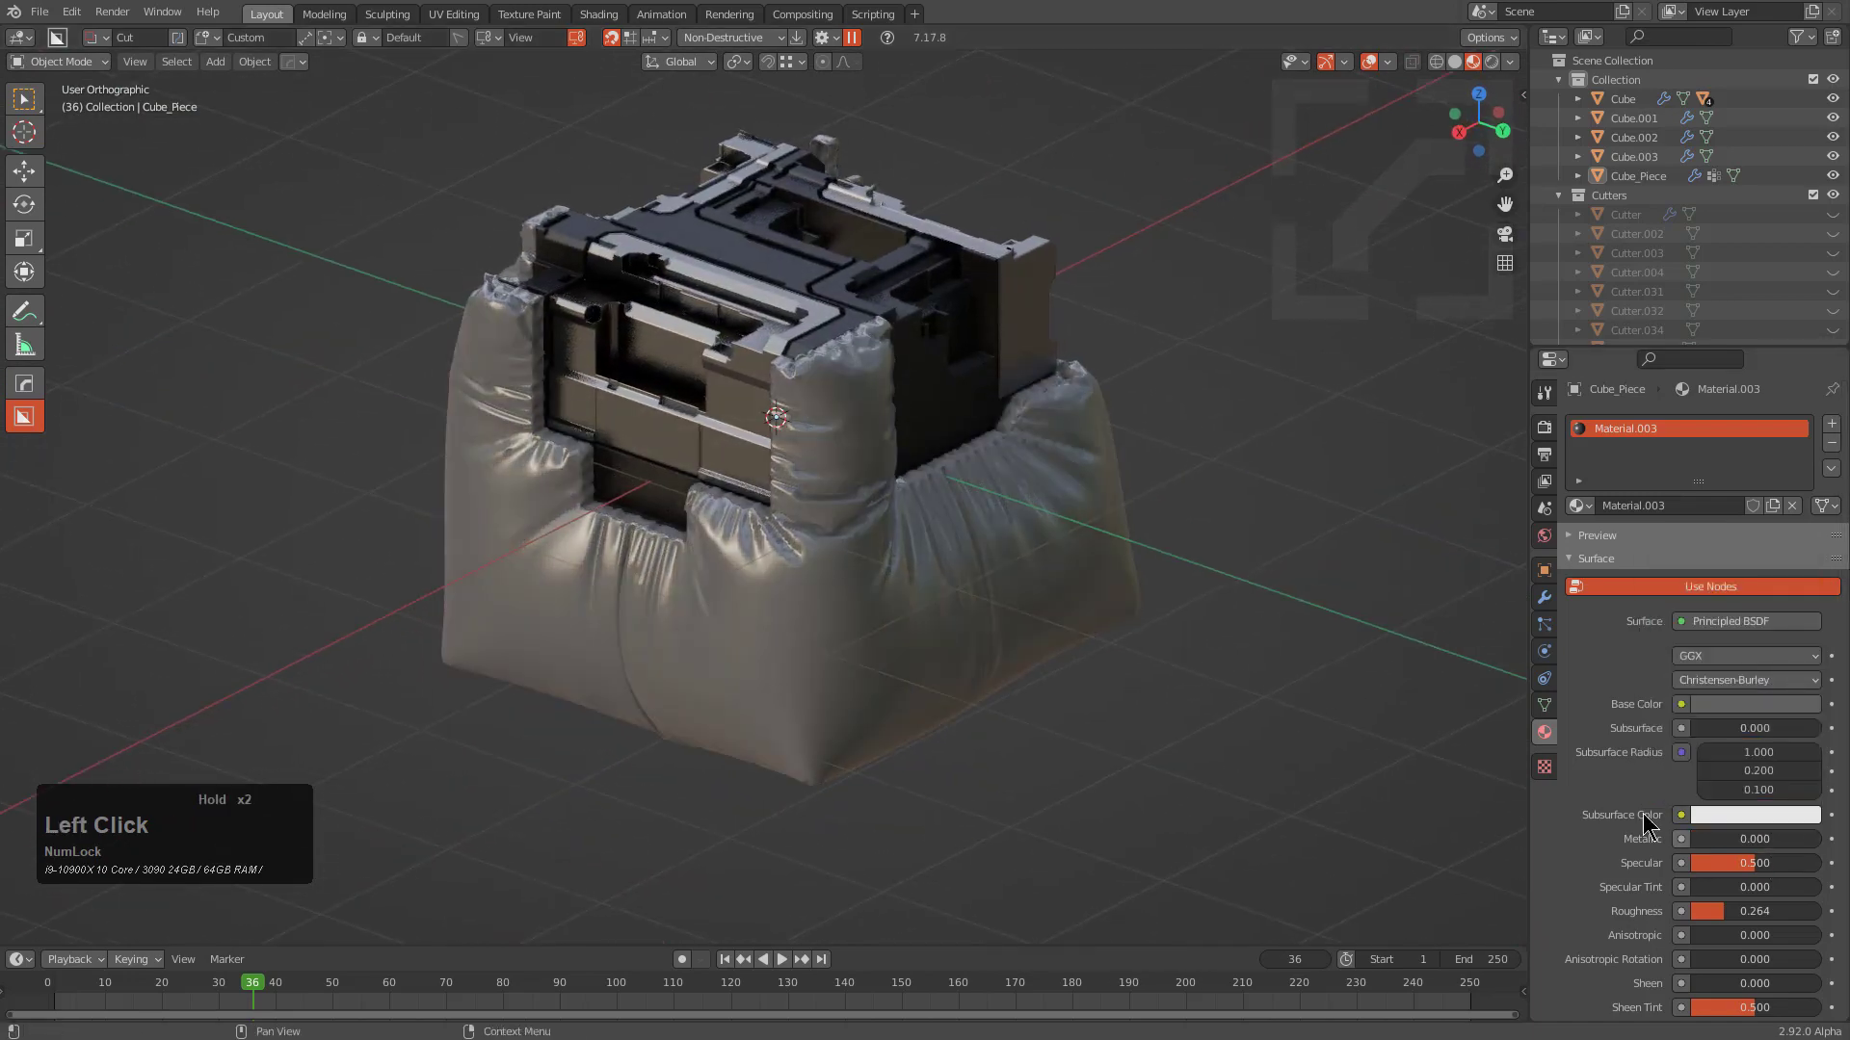
middle_drag(1281, 664, 1194, 655)
Darken the cloth material's base color to a very dark grey and raise its Roughness to about 0.55
click(1797, 704)
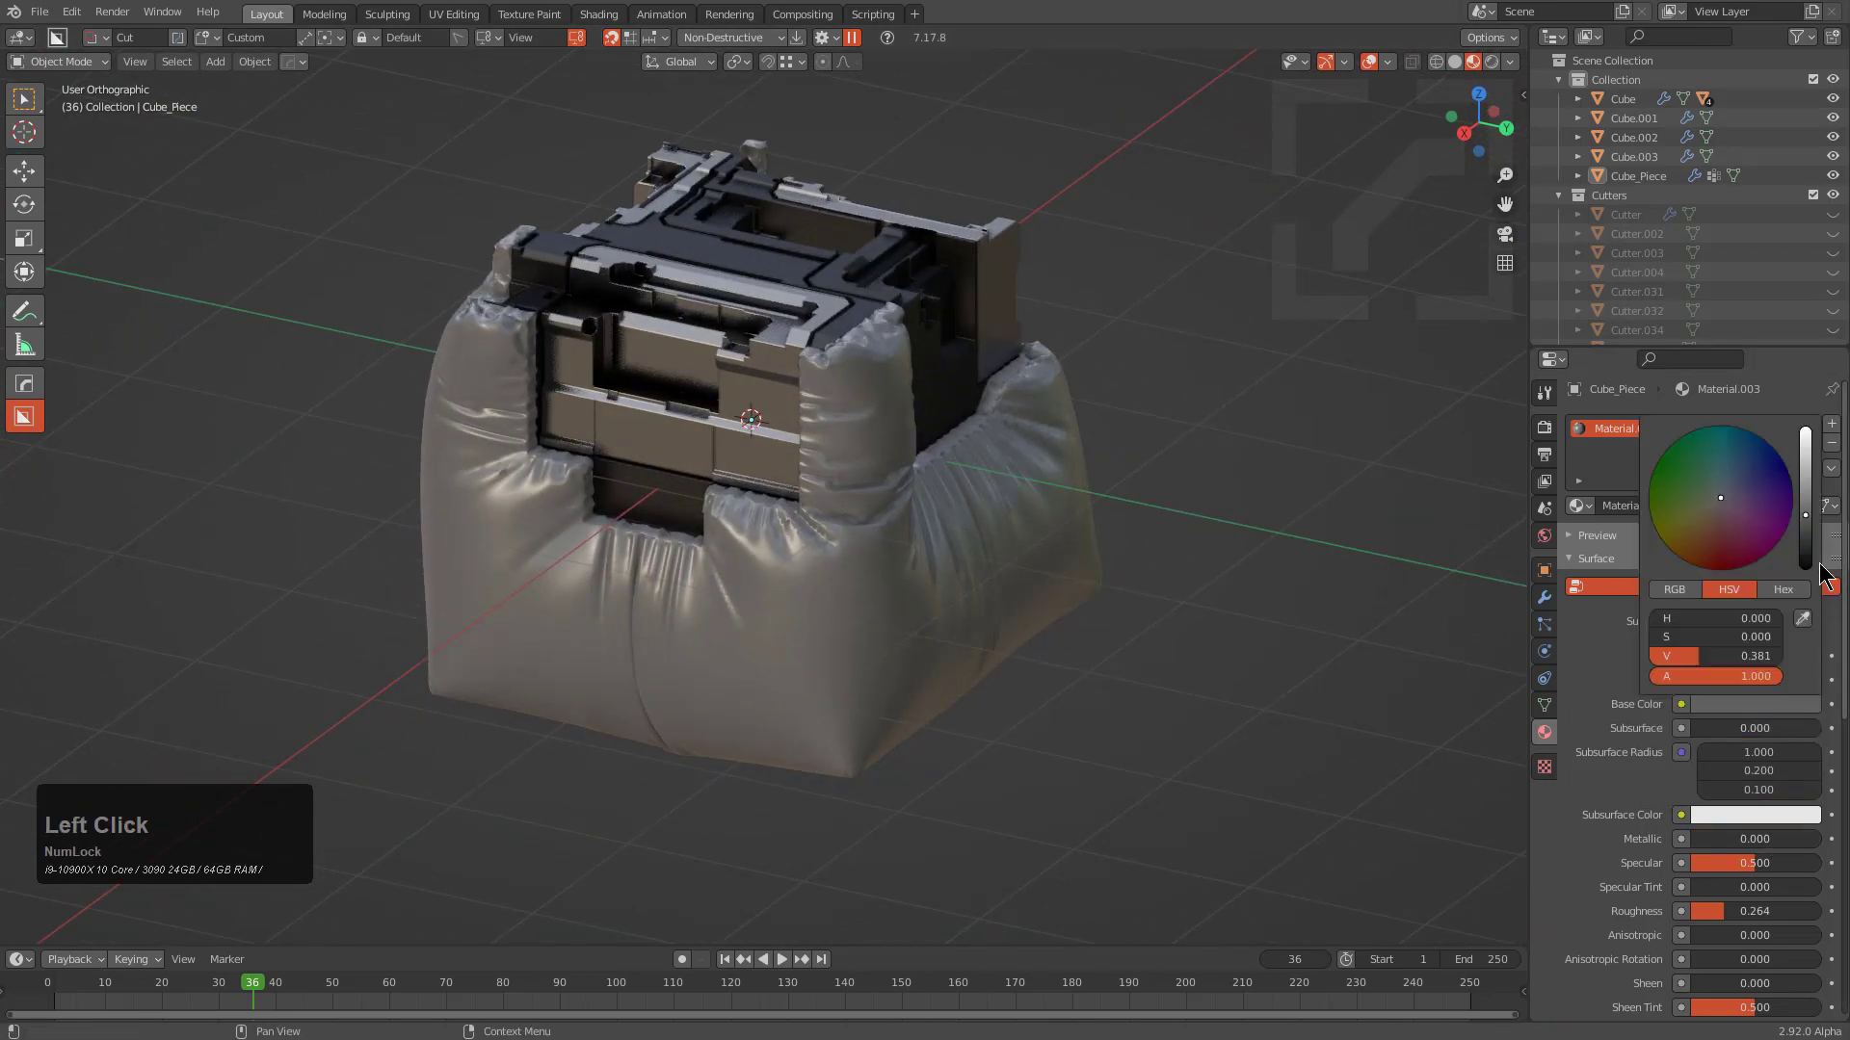
drag(1803, 528, 1804, 539)
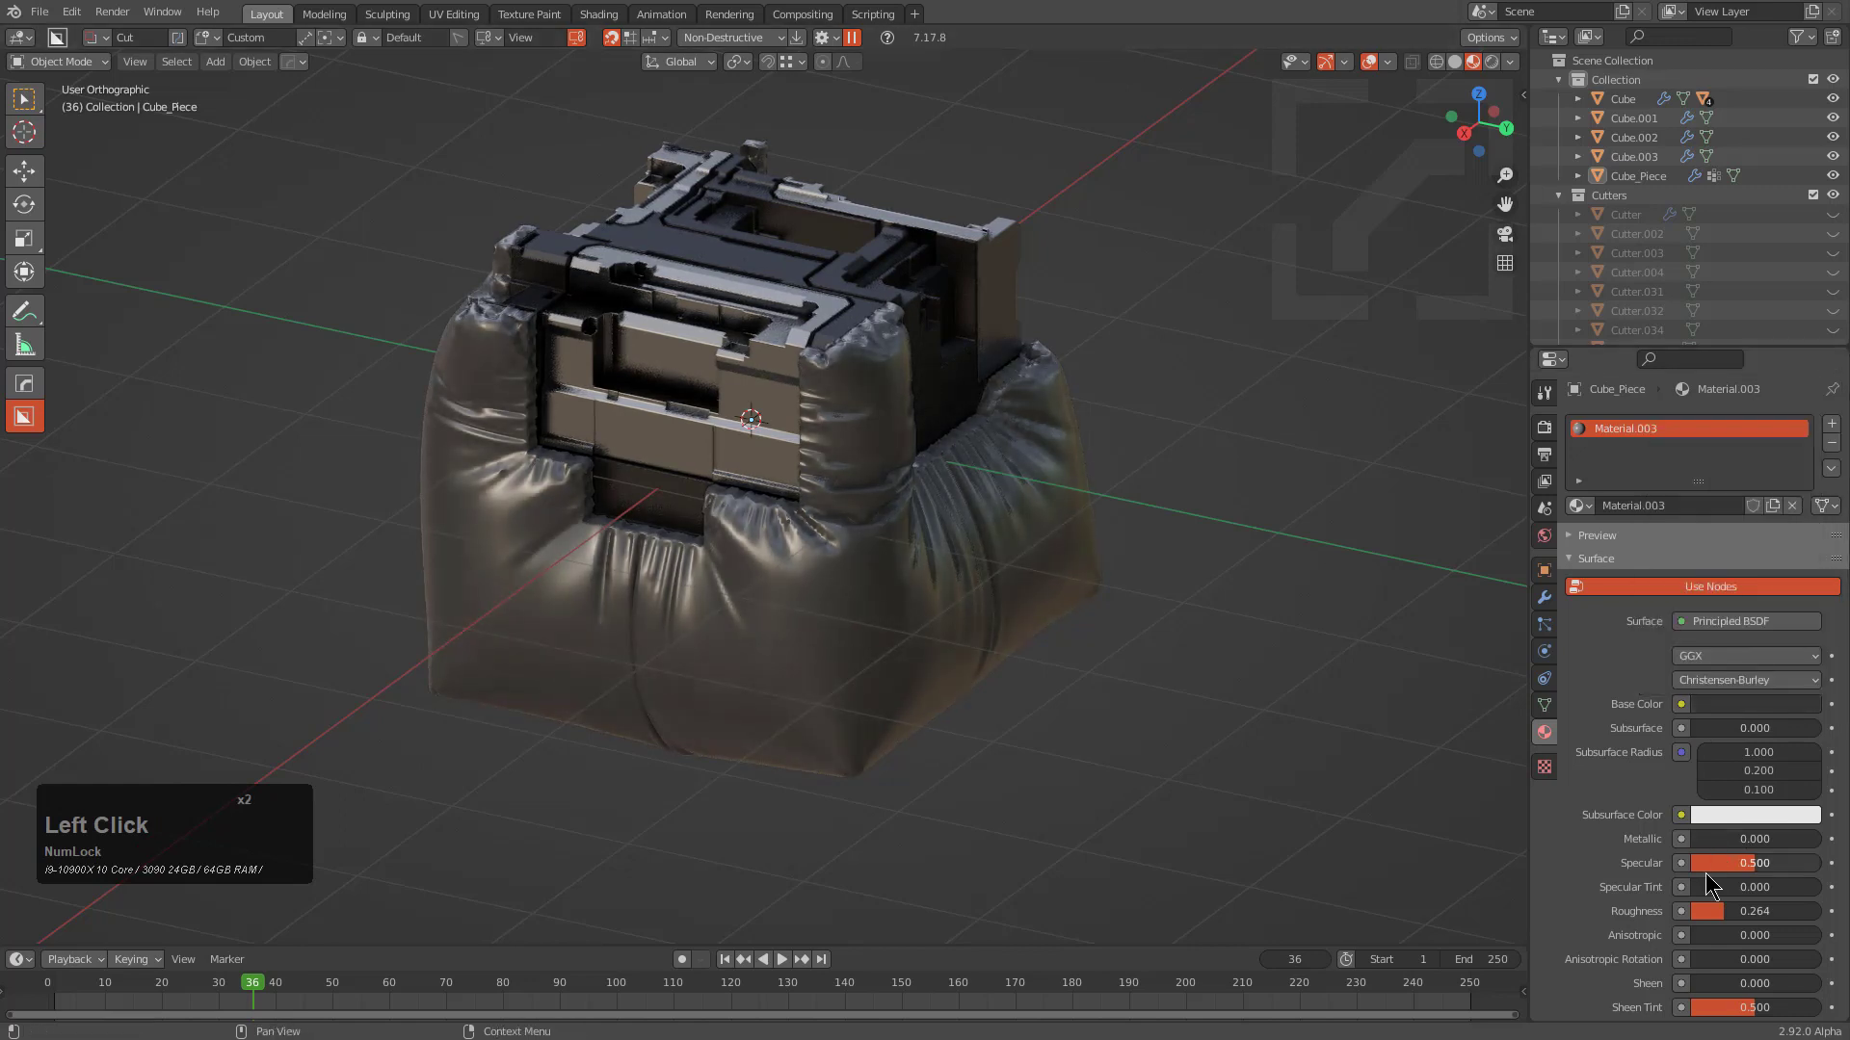
drag(1726, 910, 1749, 911)
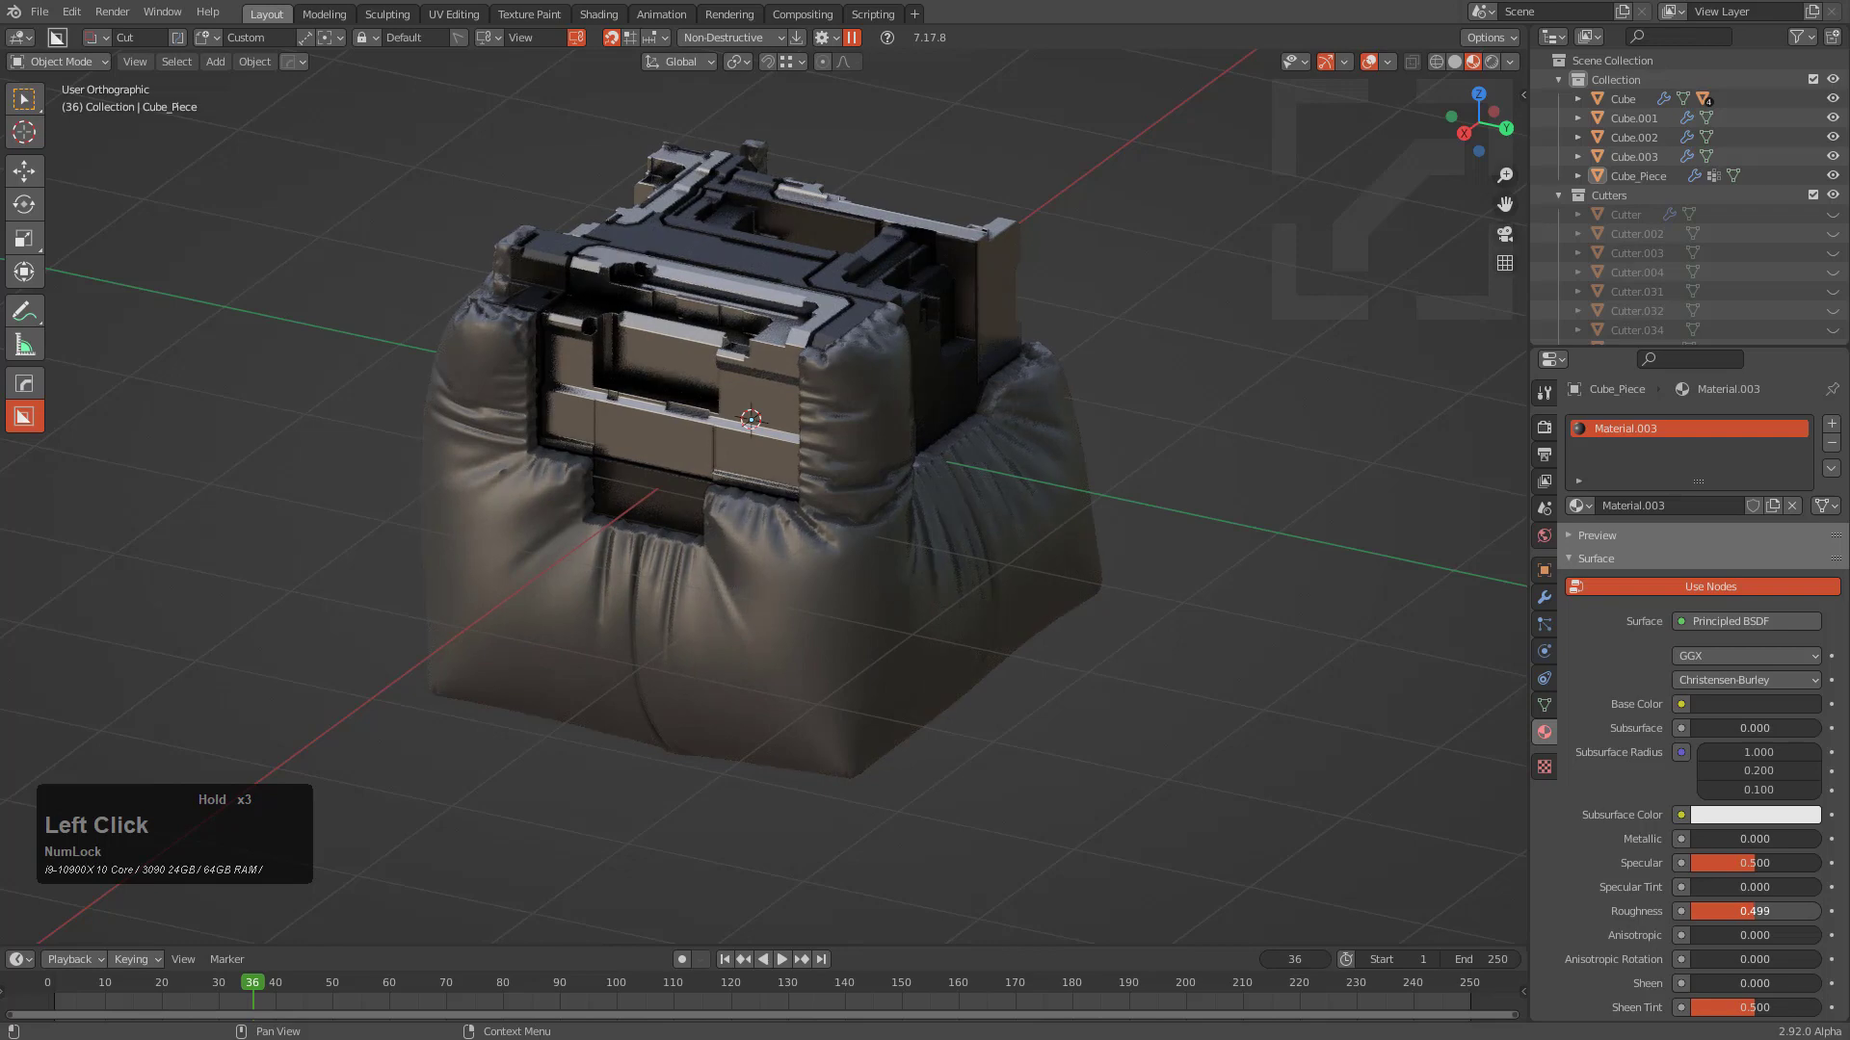
Set the cloth material's Clearcoat to 1.000 and clear the selection
scroll(1740, 961, down, 5)
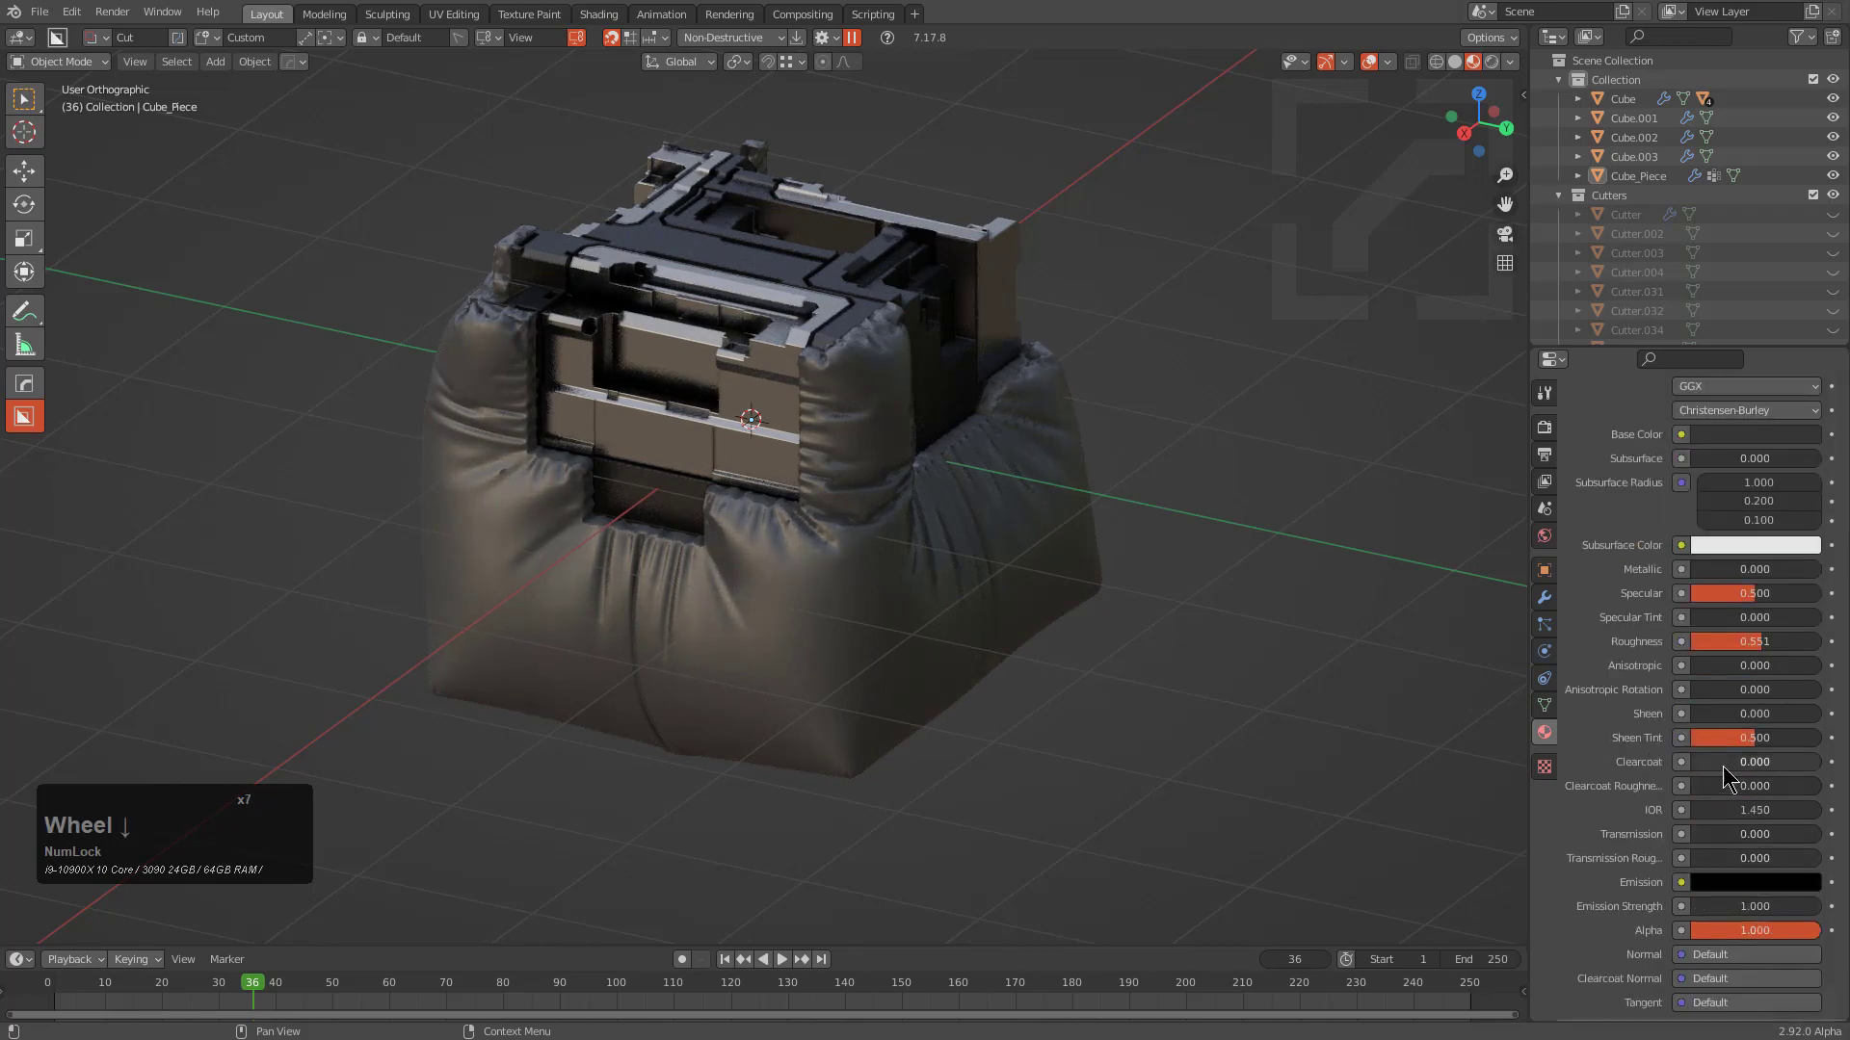
drag(1723, 762, 1821, 762)
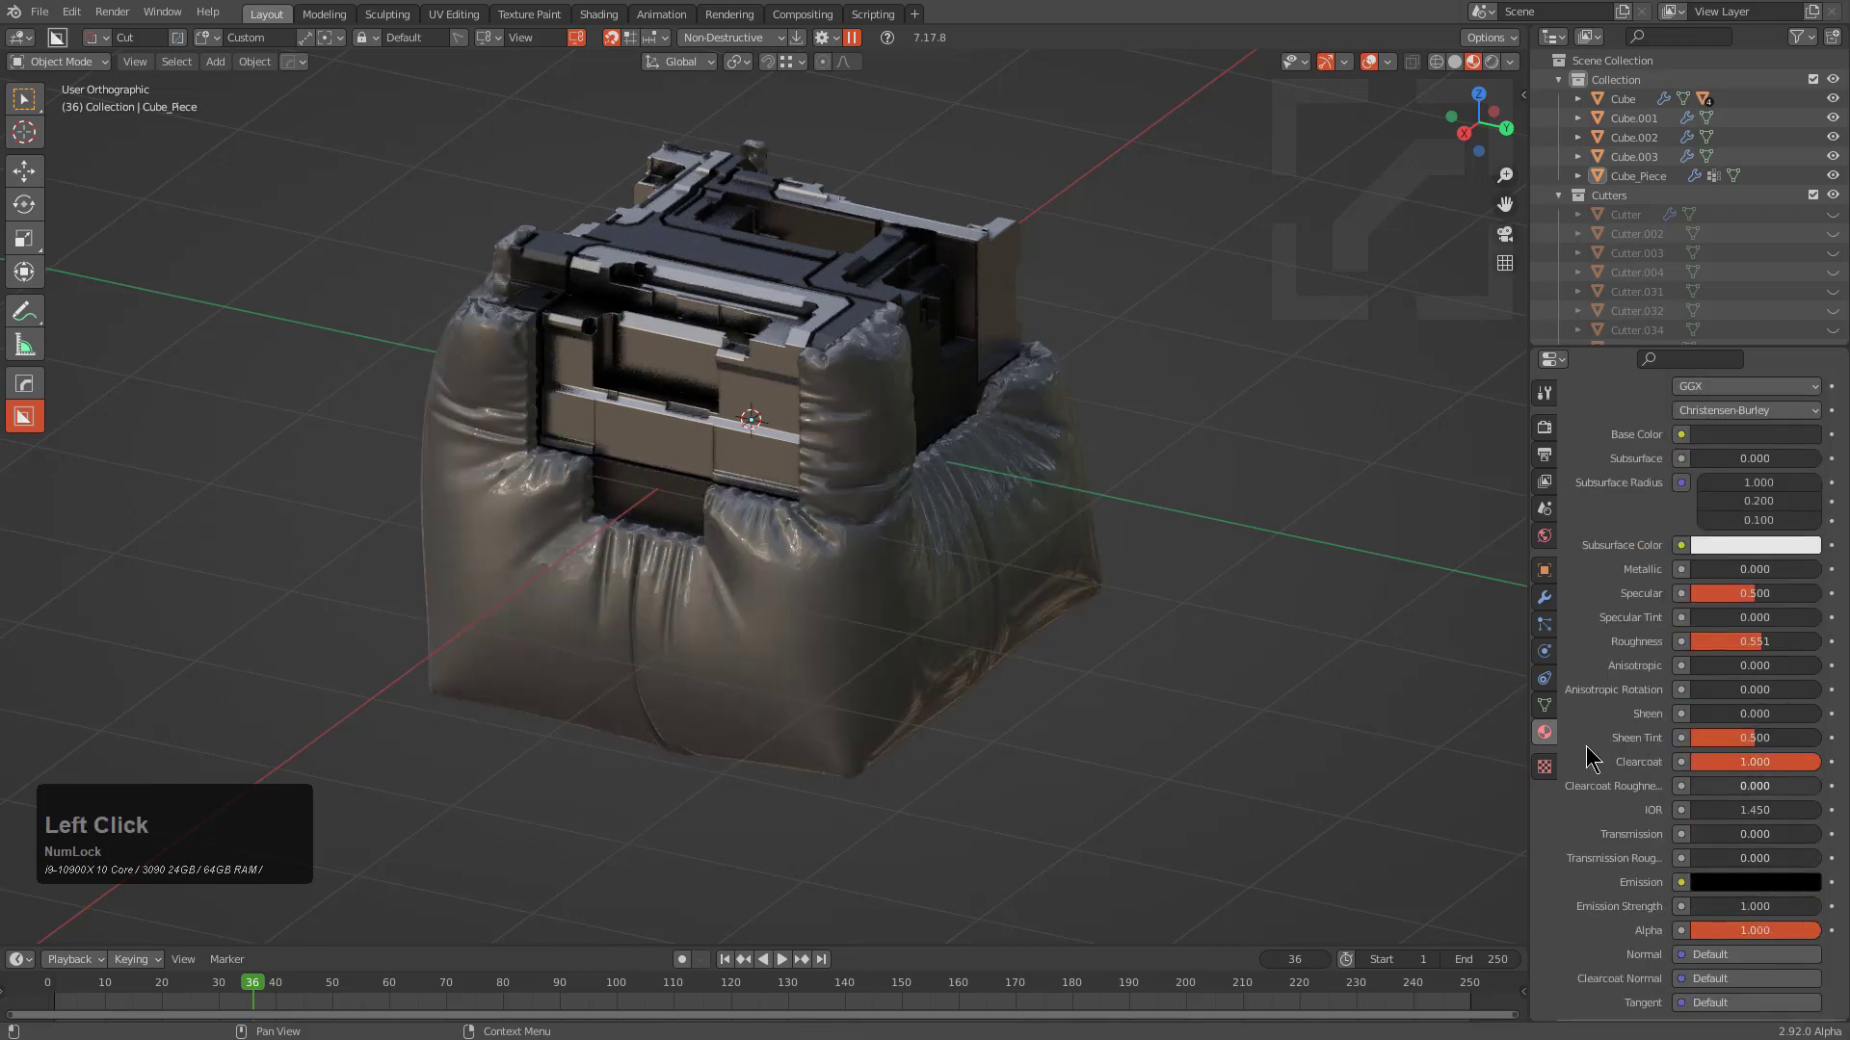
middle_drag(896, 679, 907, 686)
scroll(908, 686, up, 3)
scroll(909, 684, down, 1)
key(a)
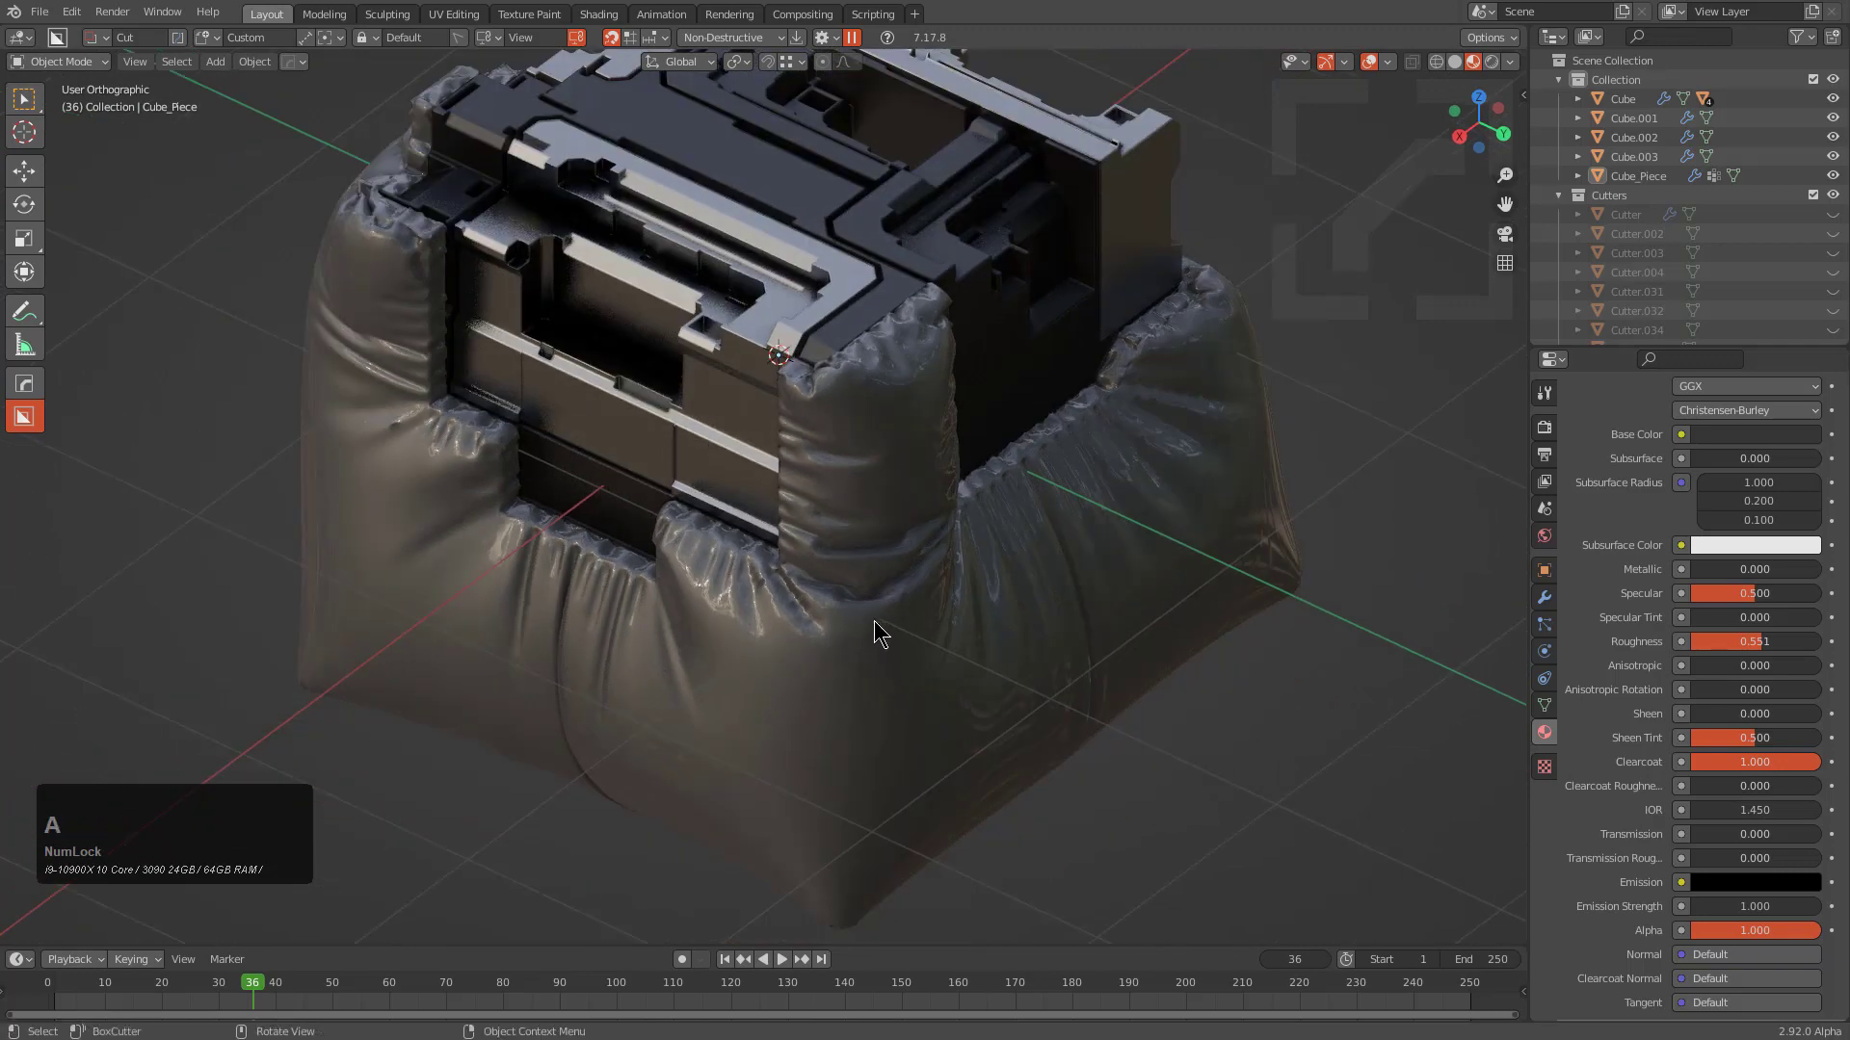
With all blocks and the cloth selected, create a To_Shape plane at the underside (ZN) of their shared bounding box
middle_drag(875, 621, 844, 460)
scroll(748, 568, down, 2)
click(603, 385)
key(a)
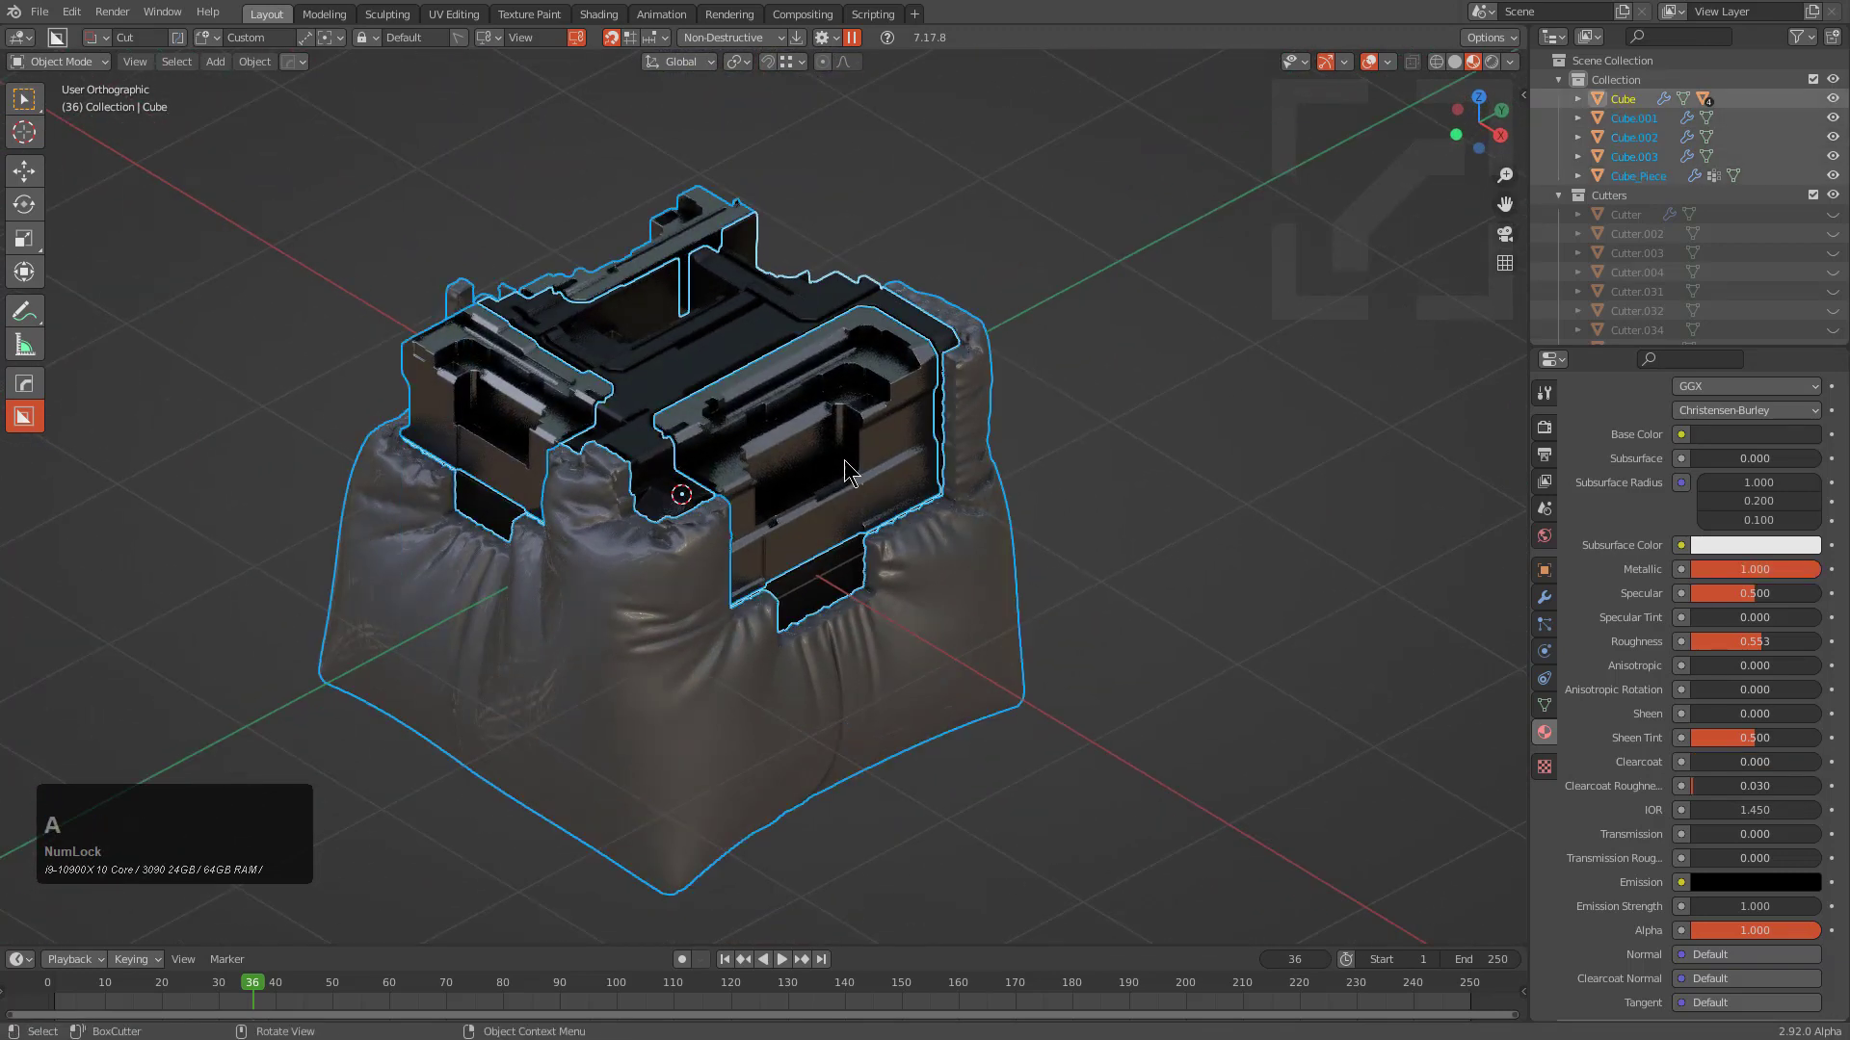
scroll(979, 510, down, 3)
scroll(973, 506, up, 3)
key(q)
key(o)
key(t)
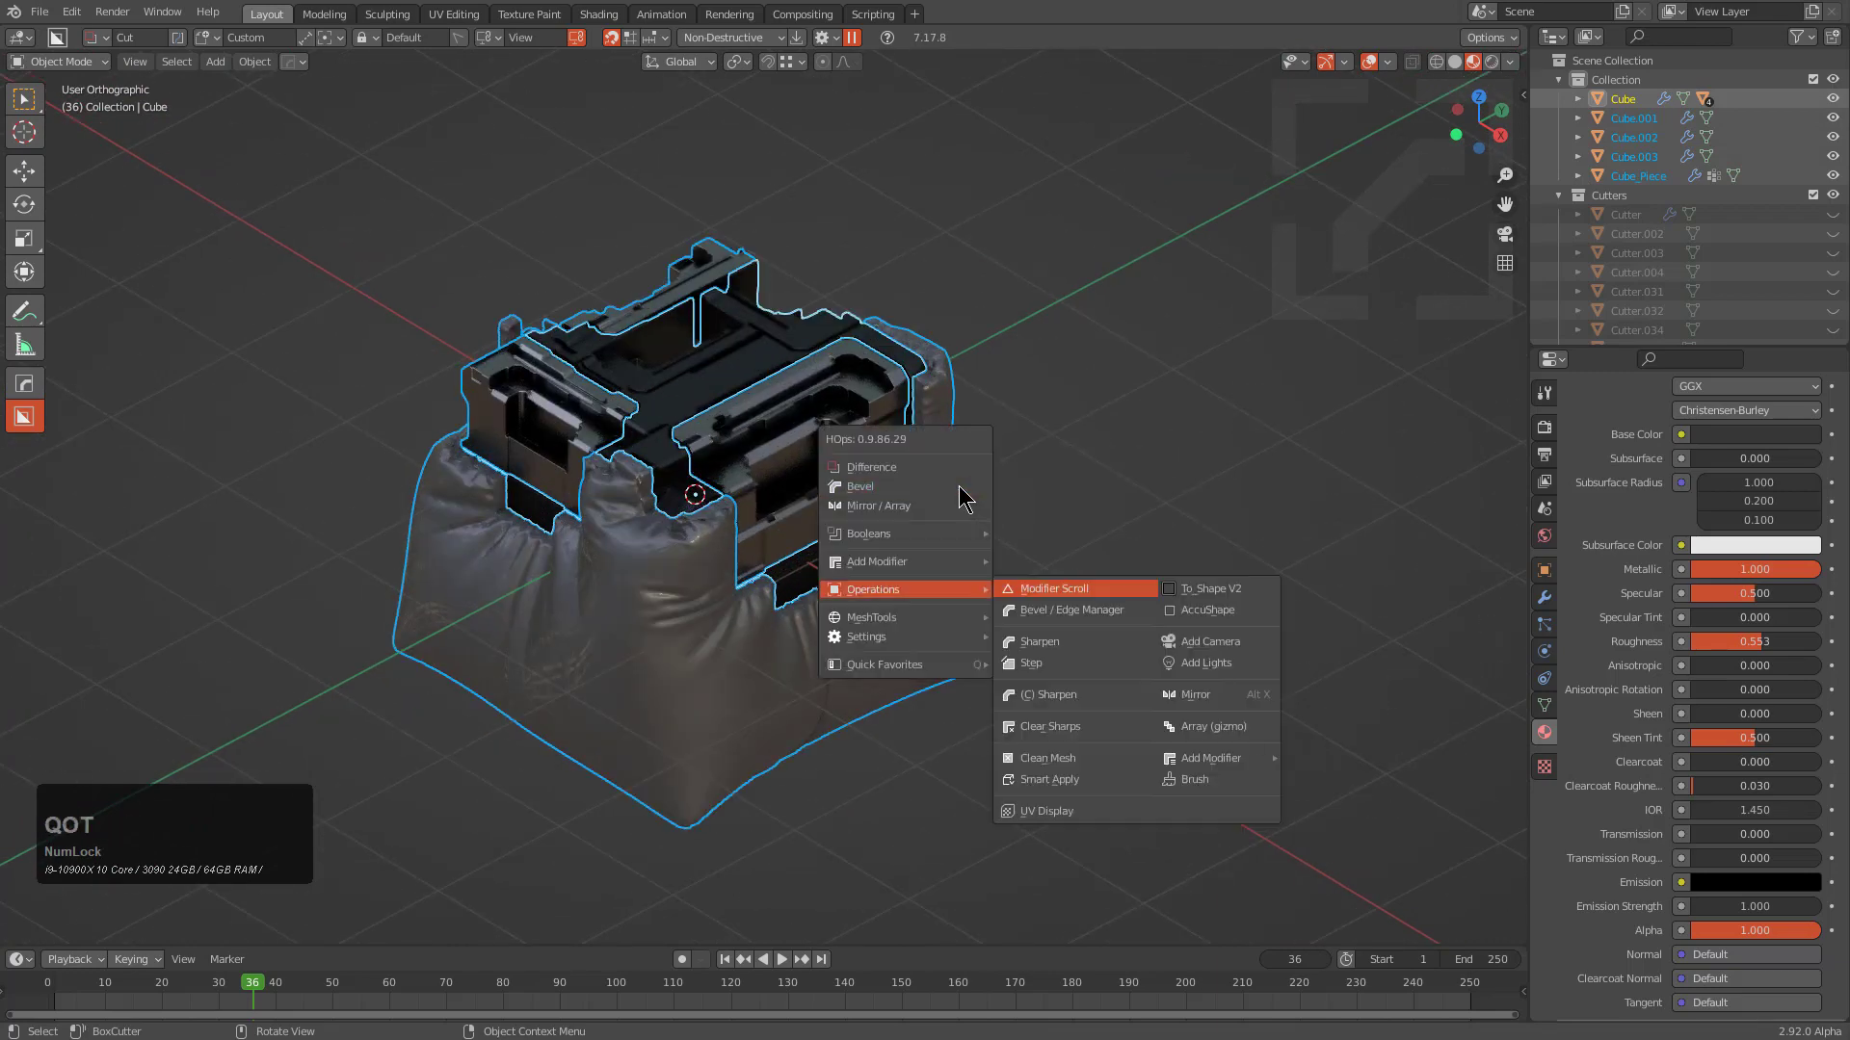
mouse_move(959, 497)
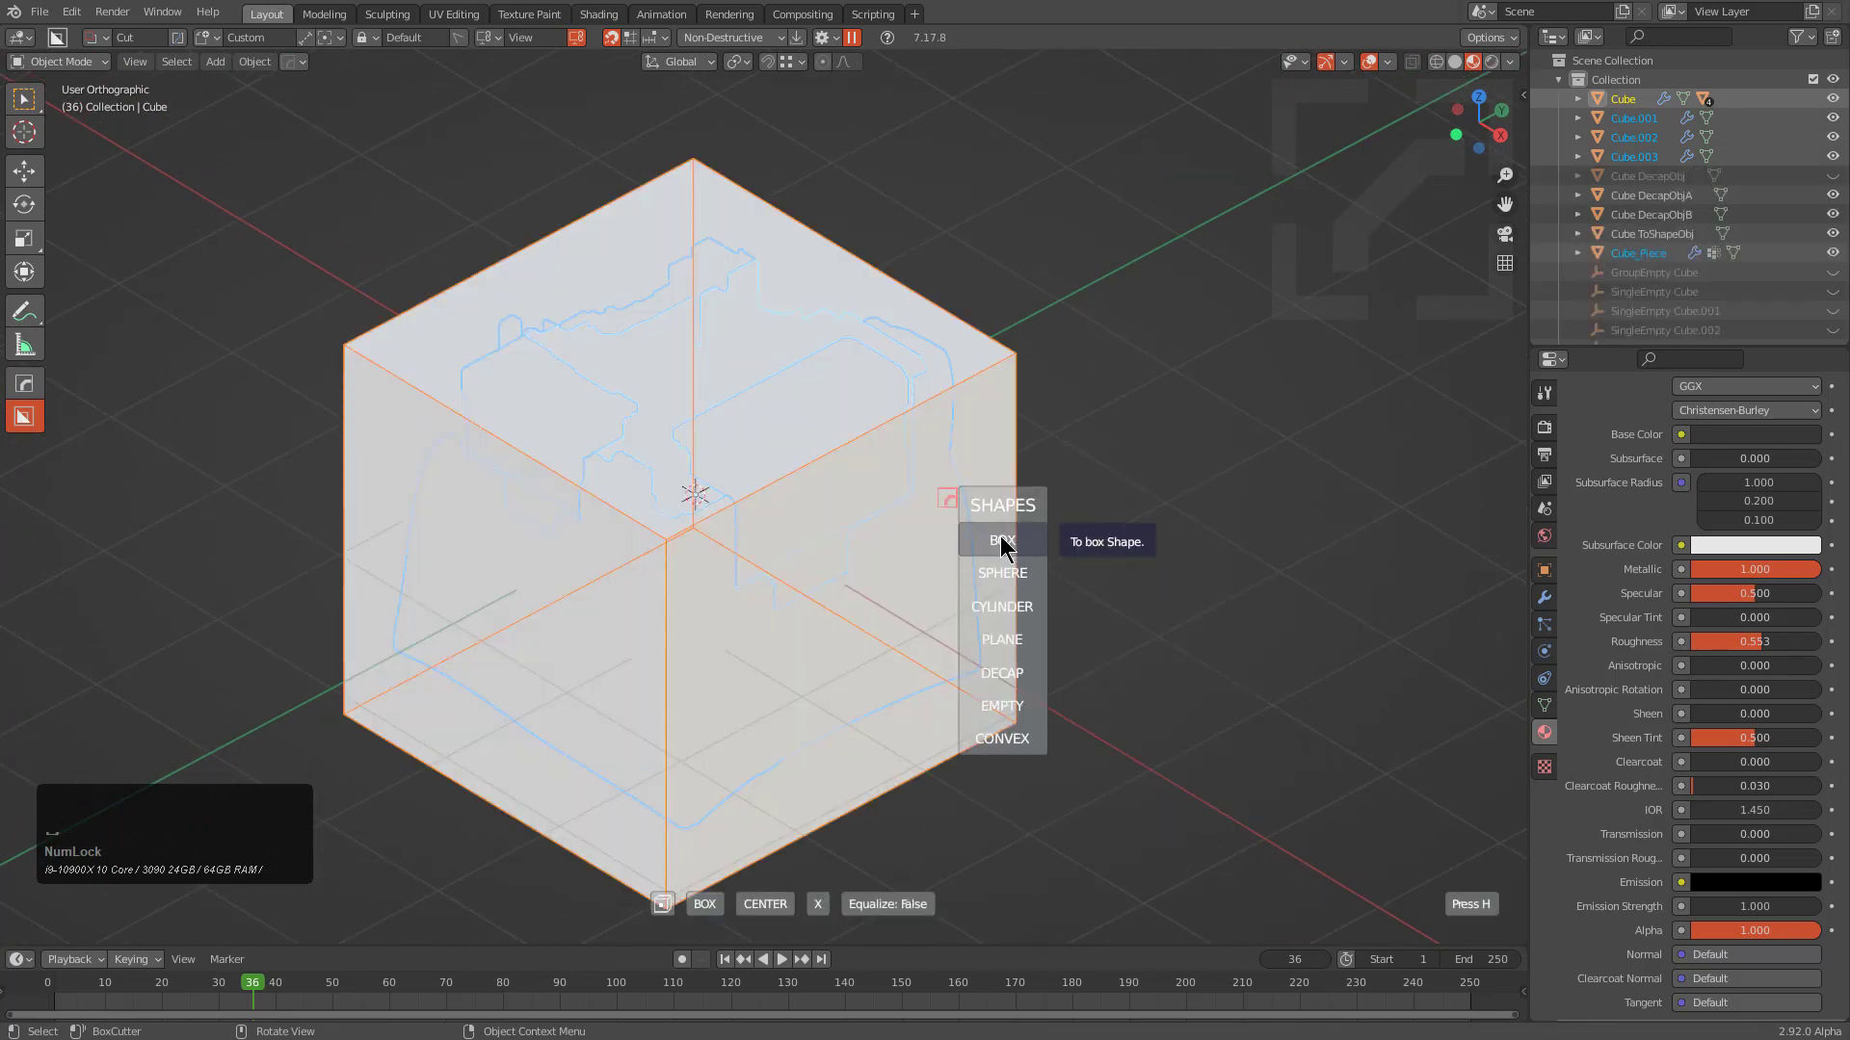
click(1019, 640)
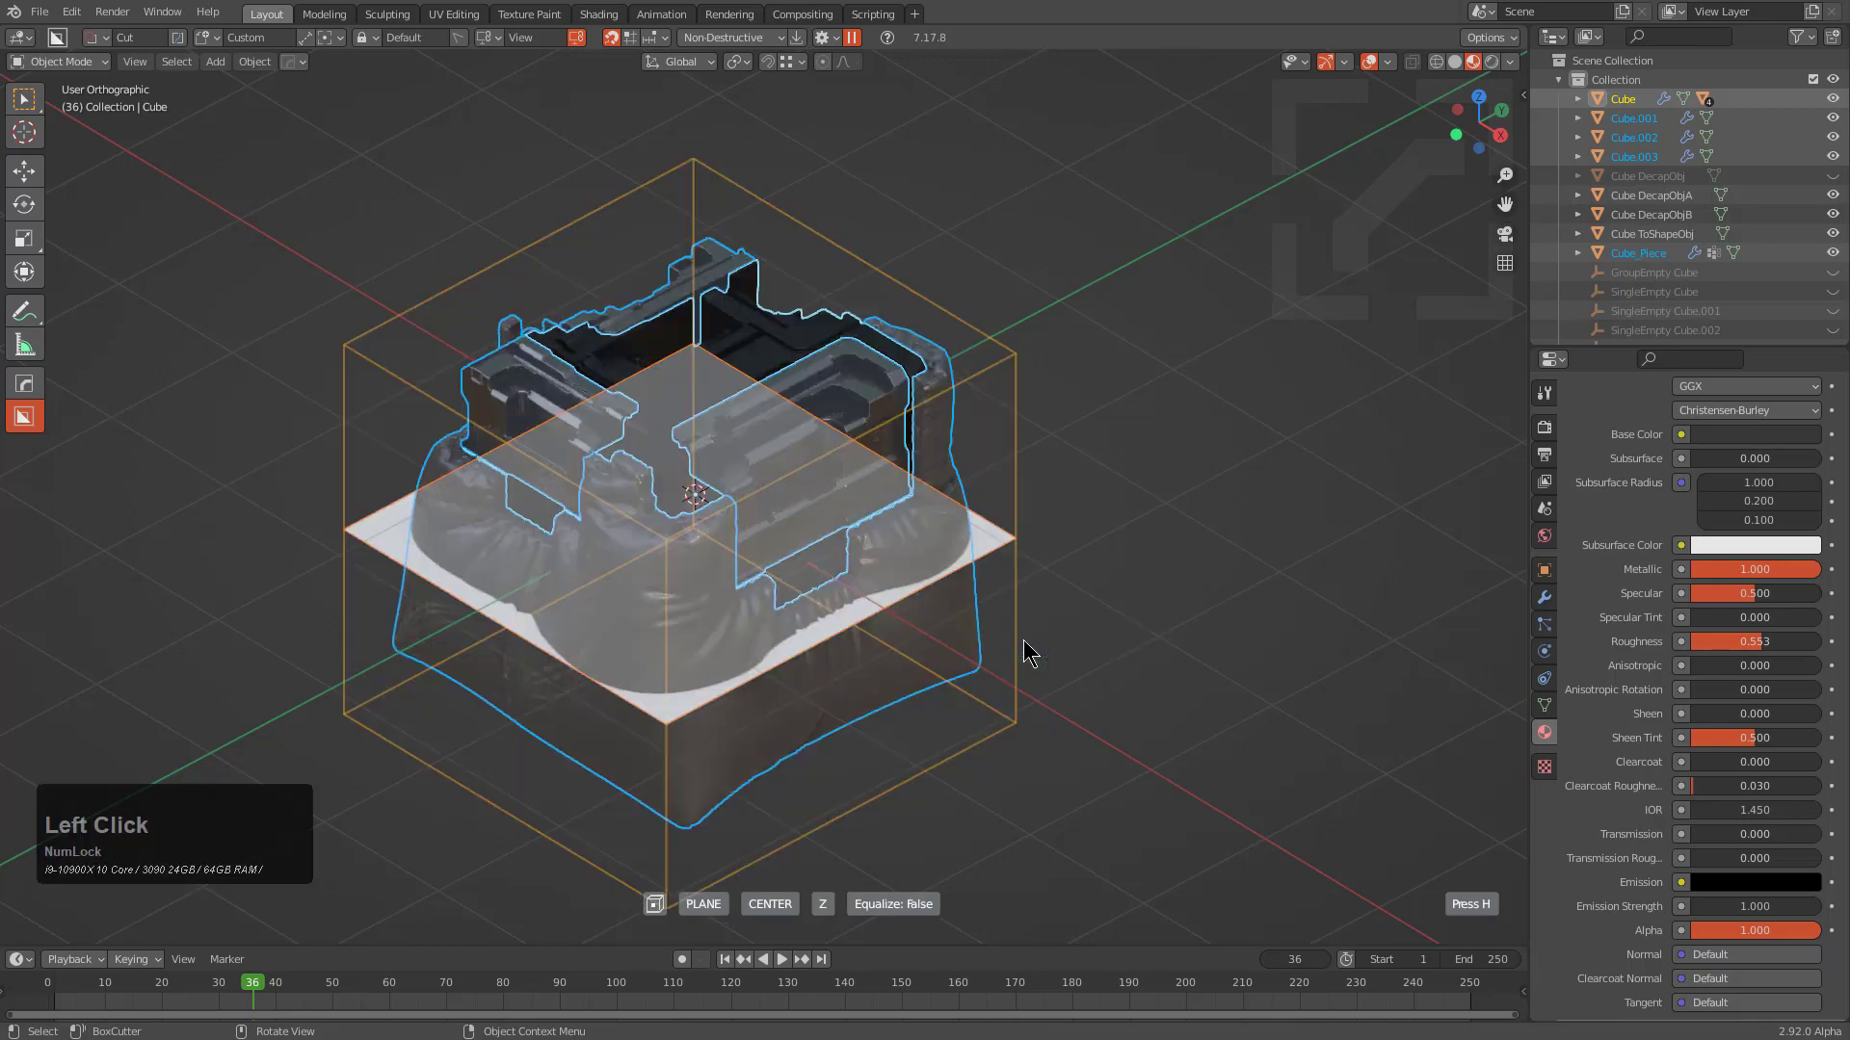
ctrl+scroll(1025, 619, down, 1)
ctrl+scroll(1025, 618, up, 2)
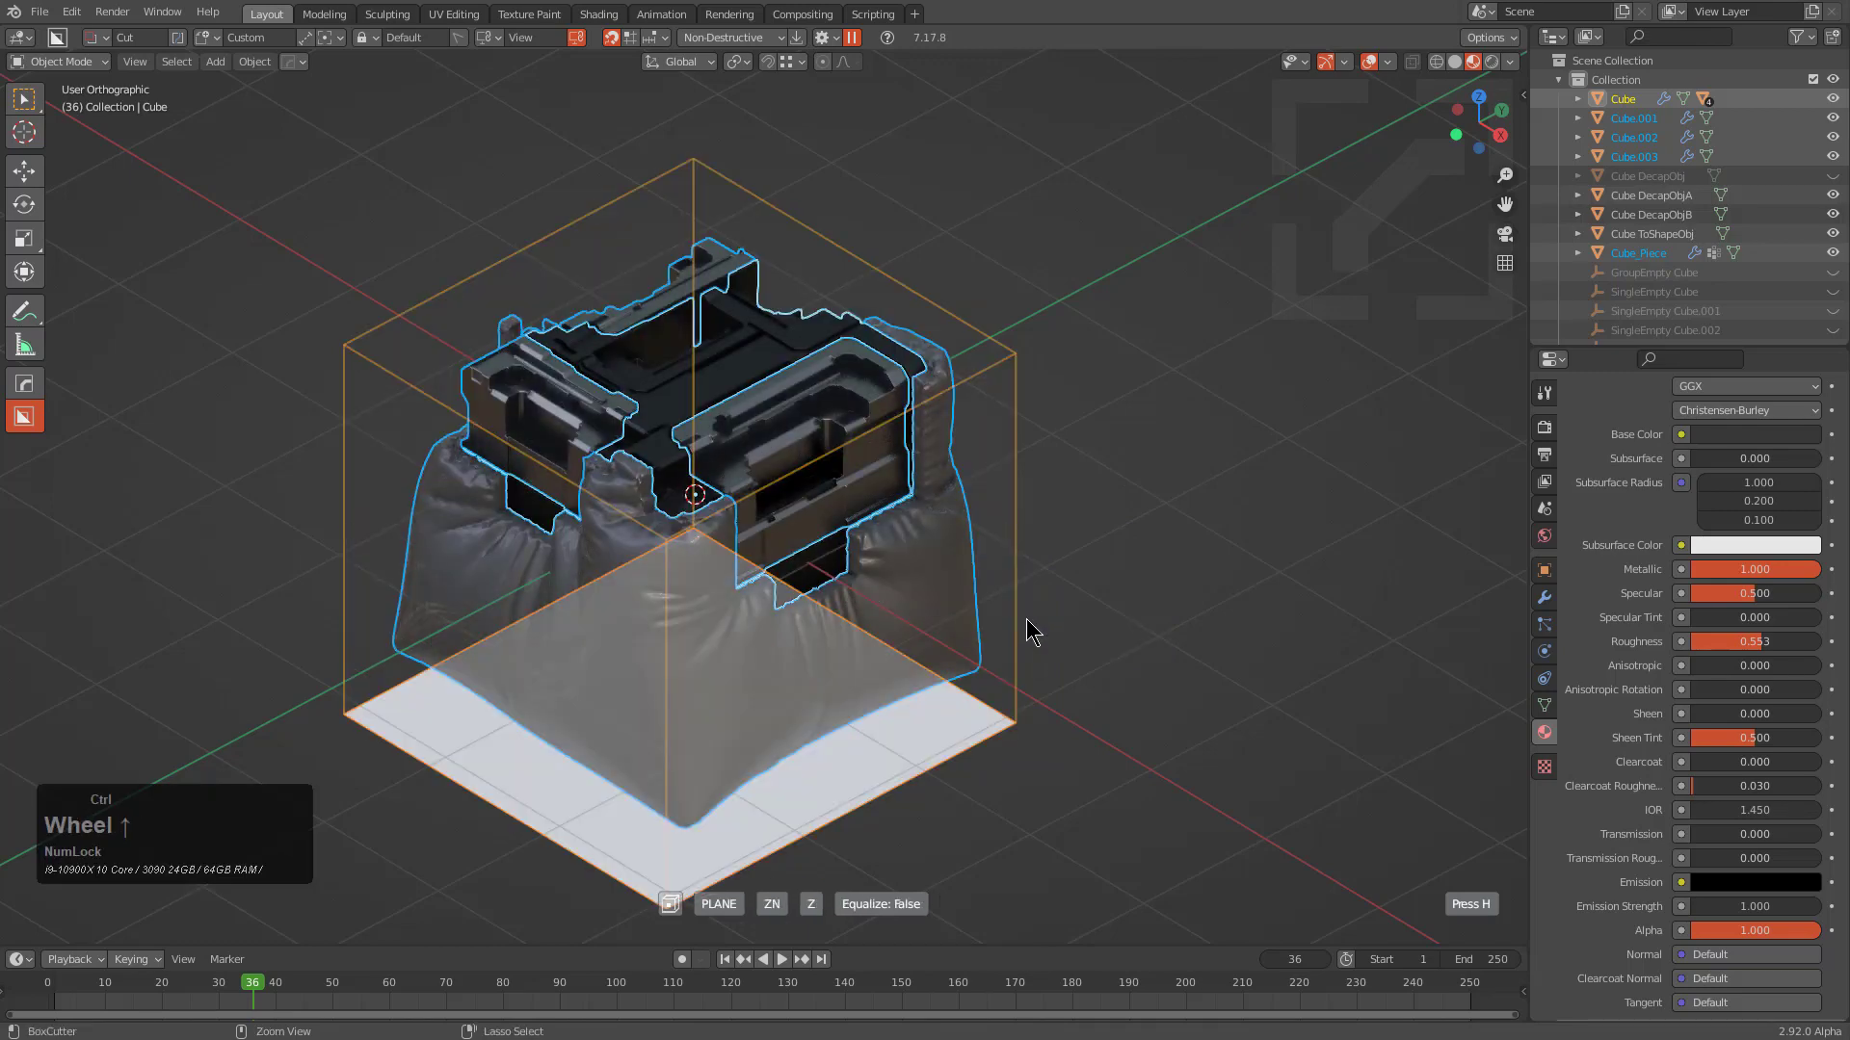
click(1026, 619)
middle_drag(1027, 624, 829, 523)
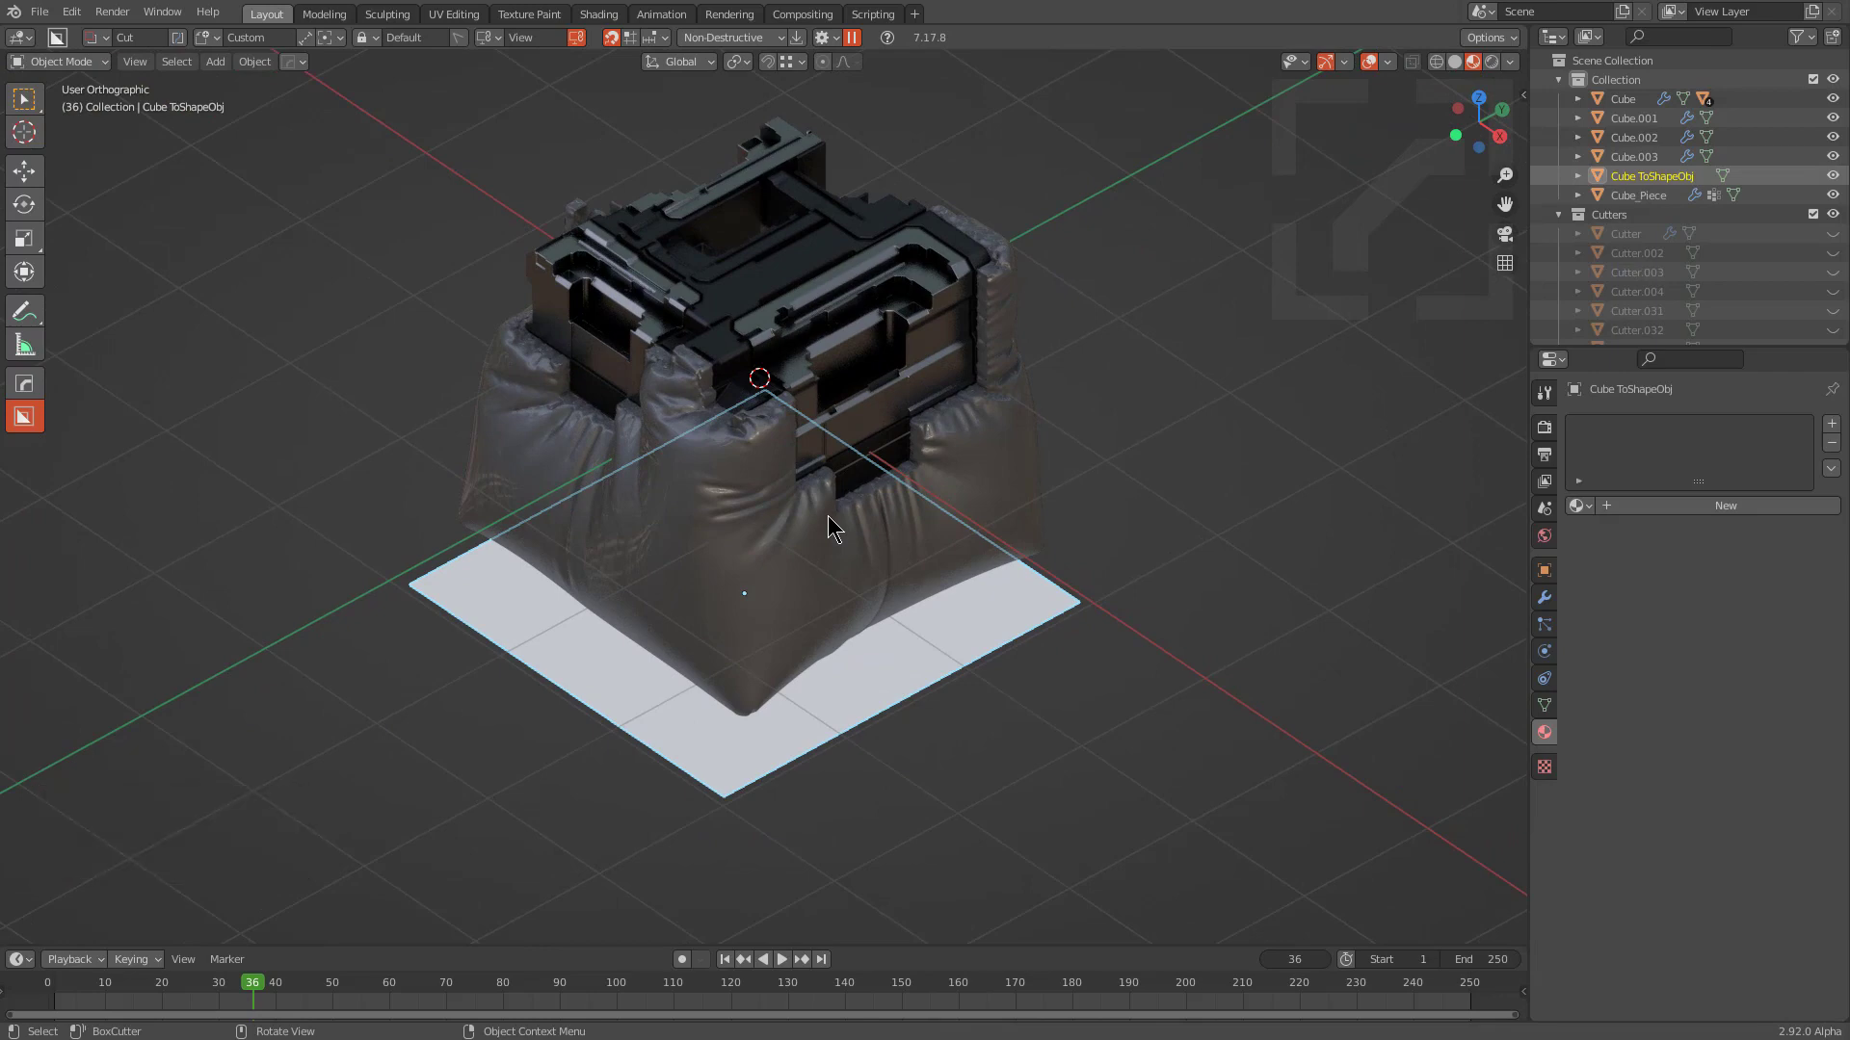
Scale the new plane by 10 into a floor and reroll its blank Principled material until it is dark and reflective
text(s10)
key(Return)
key(alt+m)
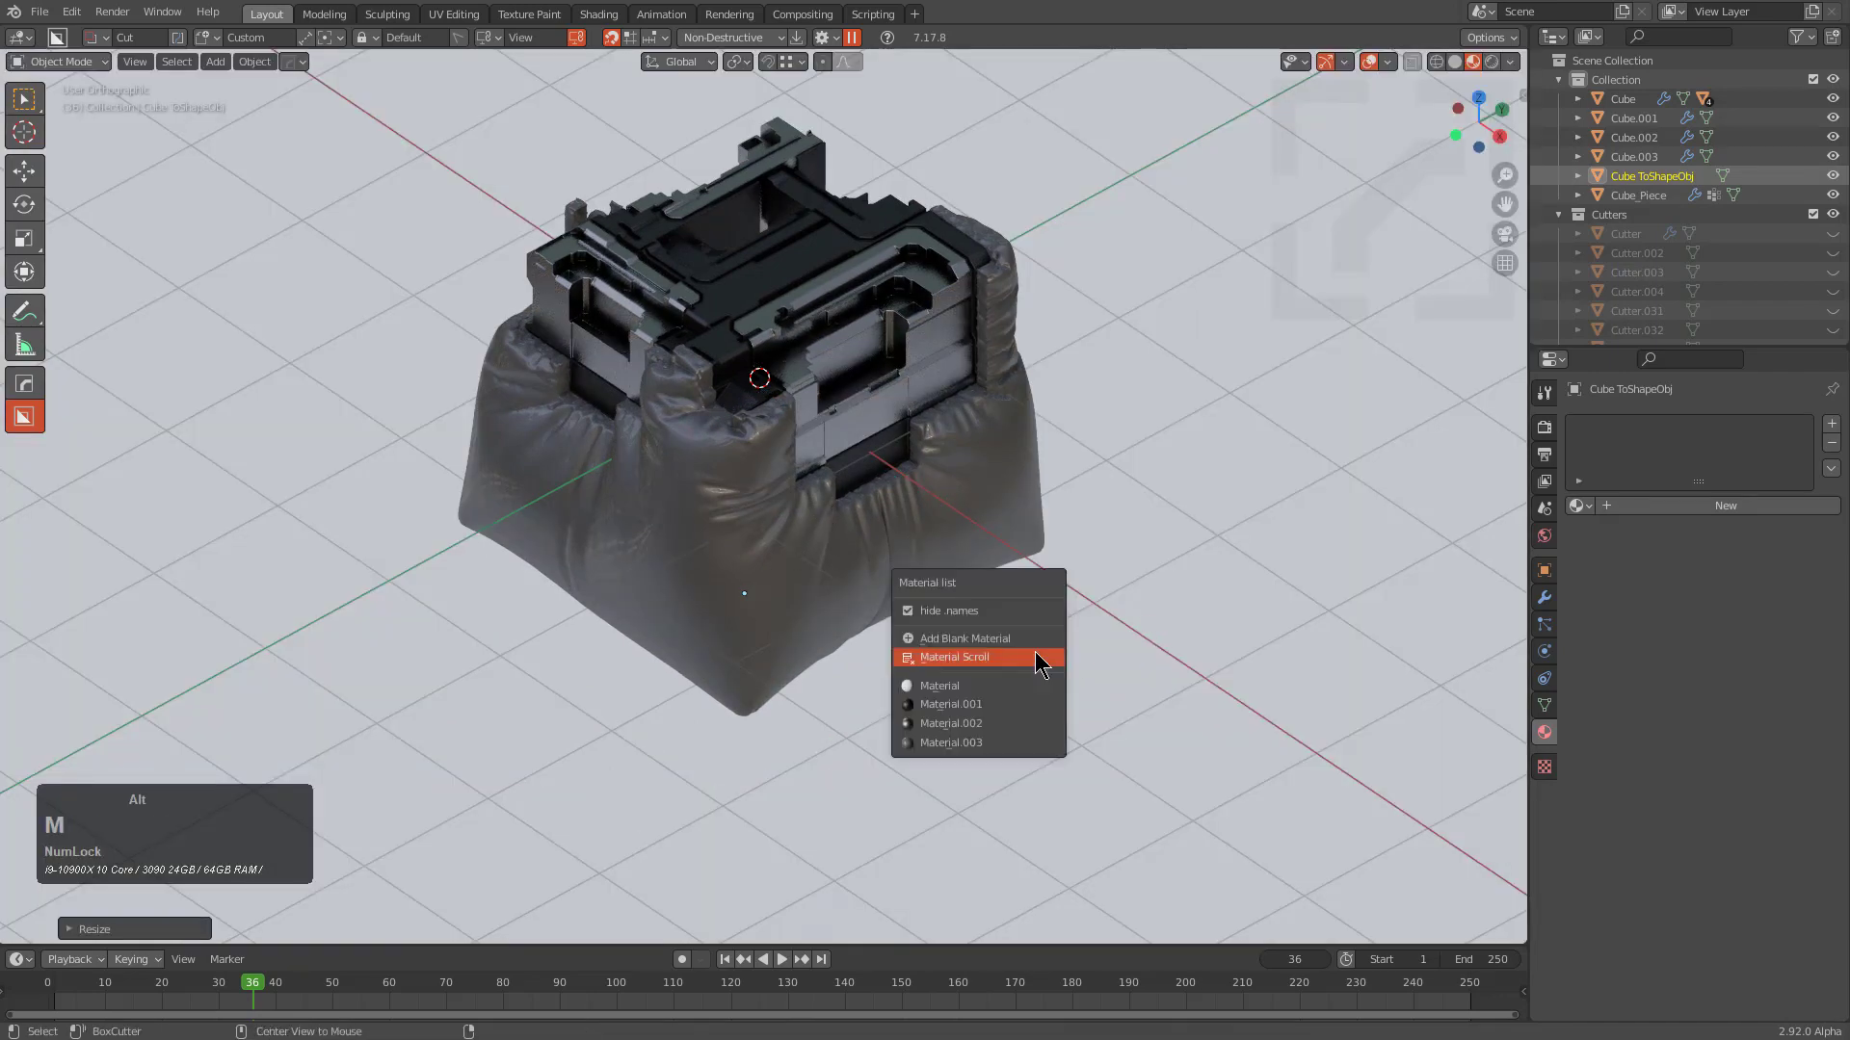
click(986, 642)
mouse_move(921, 586)
middle_down()
mouse_move(933, 573)
mouse_move(917, 604)
mouse_move(921, 580)
middle_up()
key(alt+m)
click(909, 587)
key(alt+m)
click(909, 585)
Move the floor plane up about 0.37 m along global Z to meet the underside of the cloth
key(g)
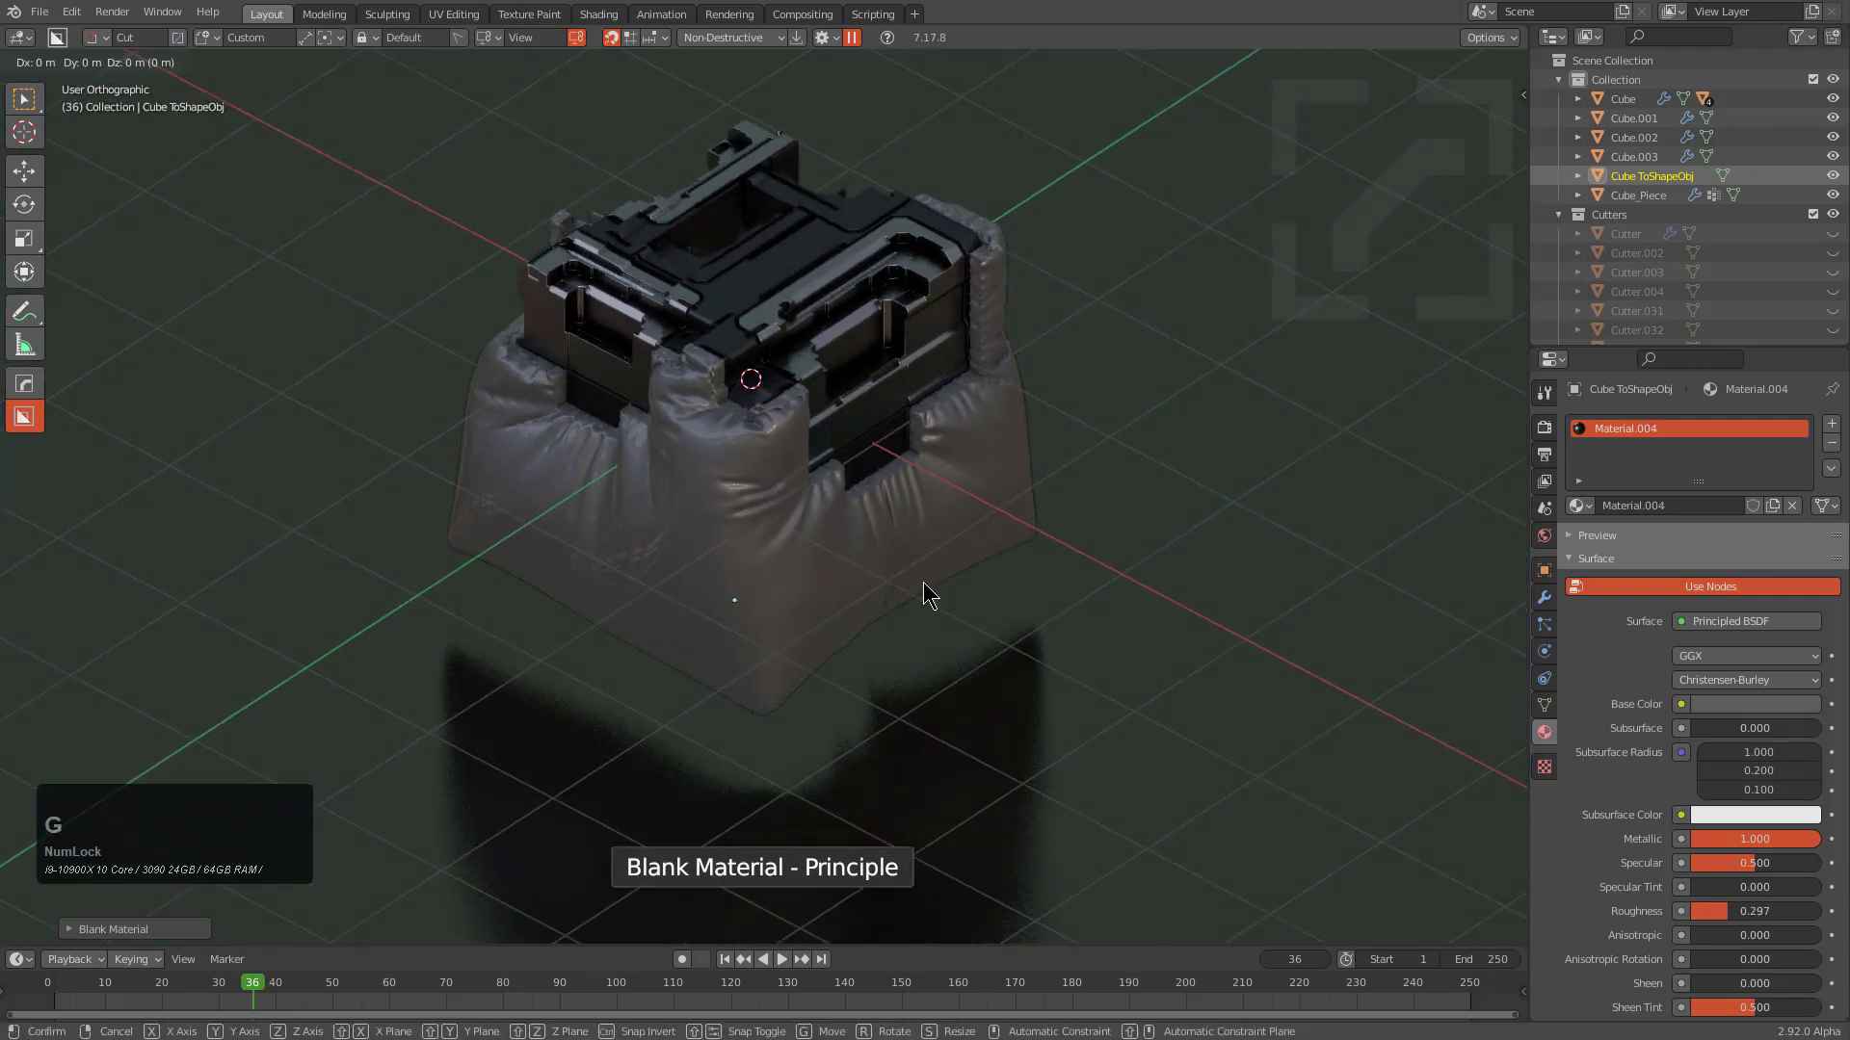
key(z)
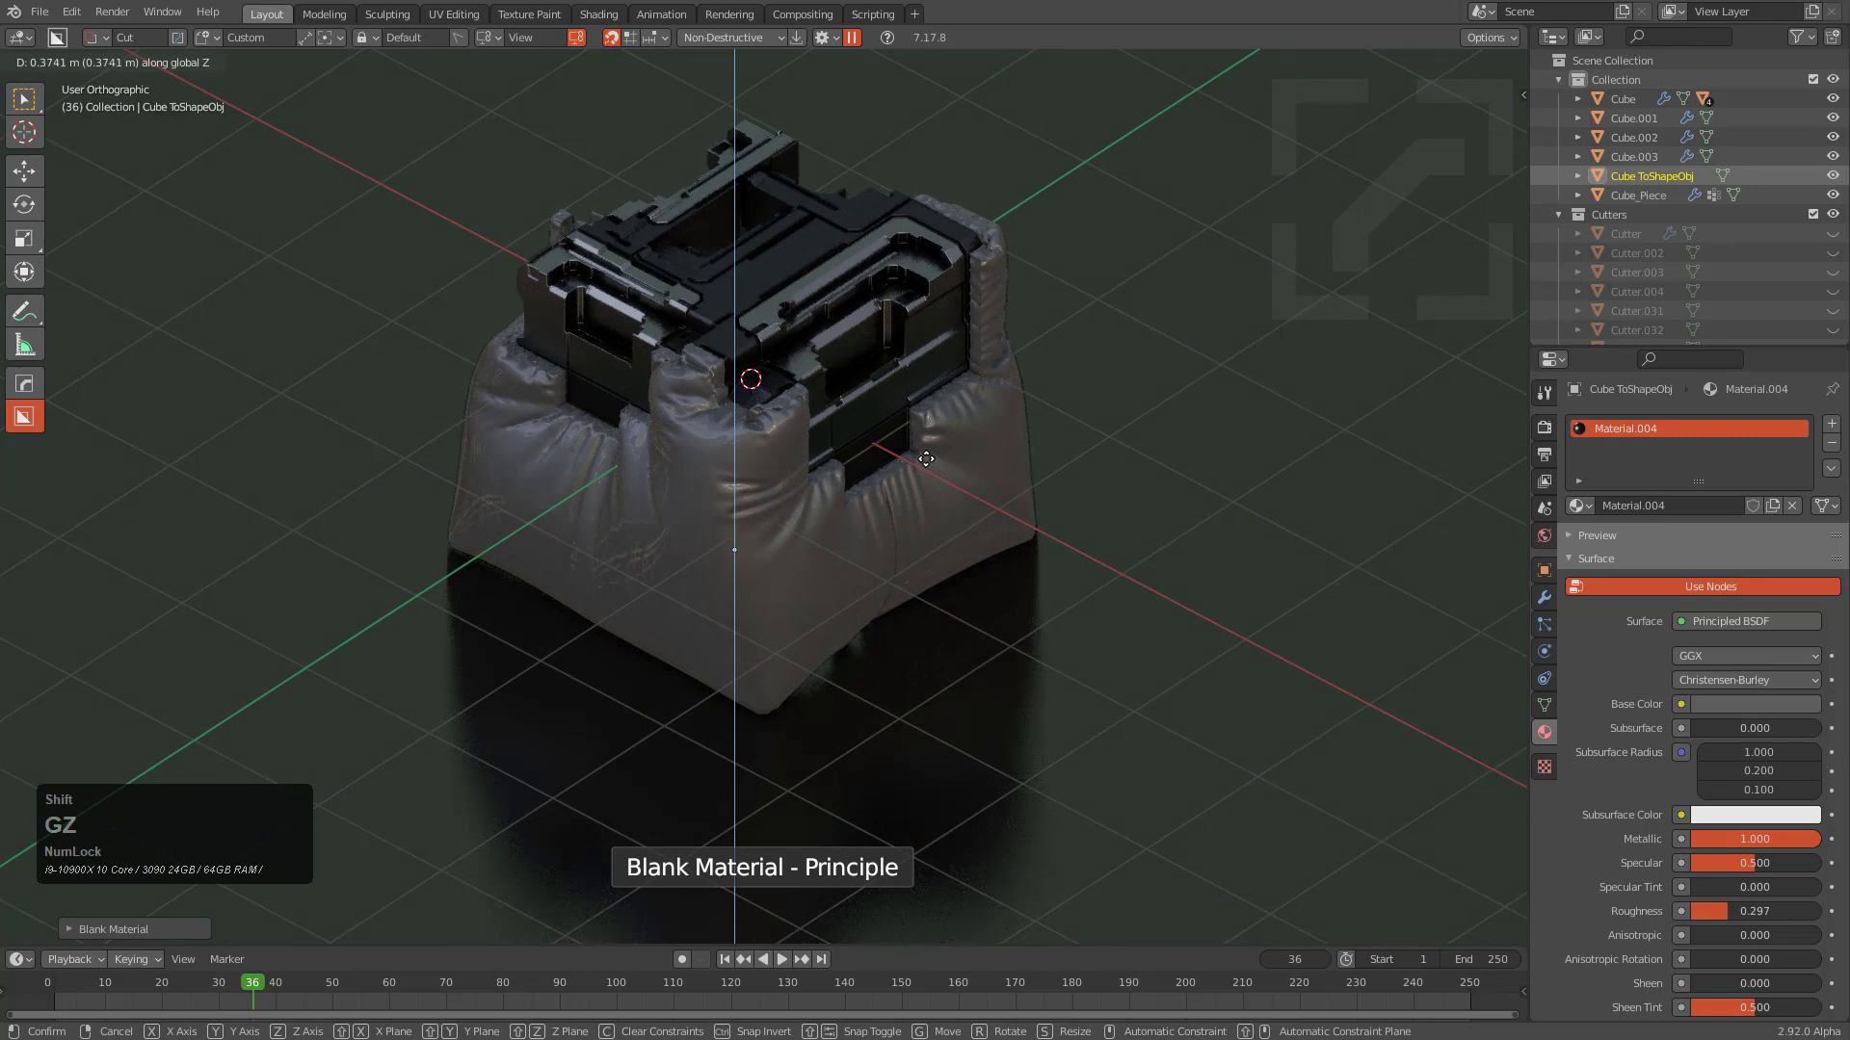
click(926, 458)
middle_drag(925, 458, 987, 517)
scroll(846, 426, up, 2)
shift+middle_drag(987, 516, 985, 493)
scroll(984, 494, down, 1)
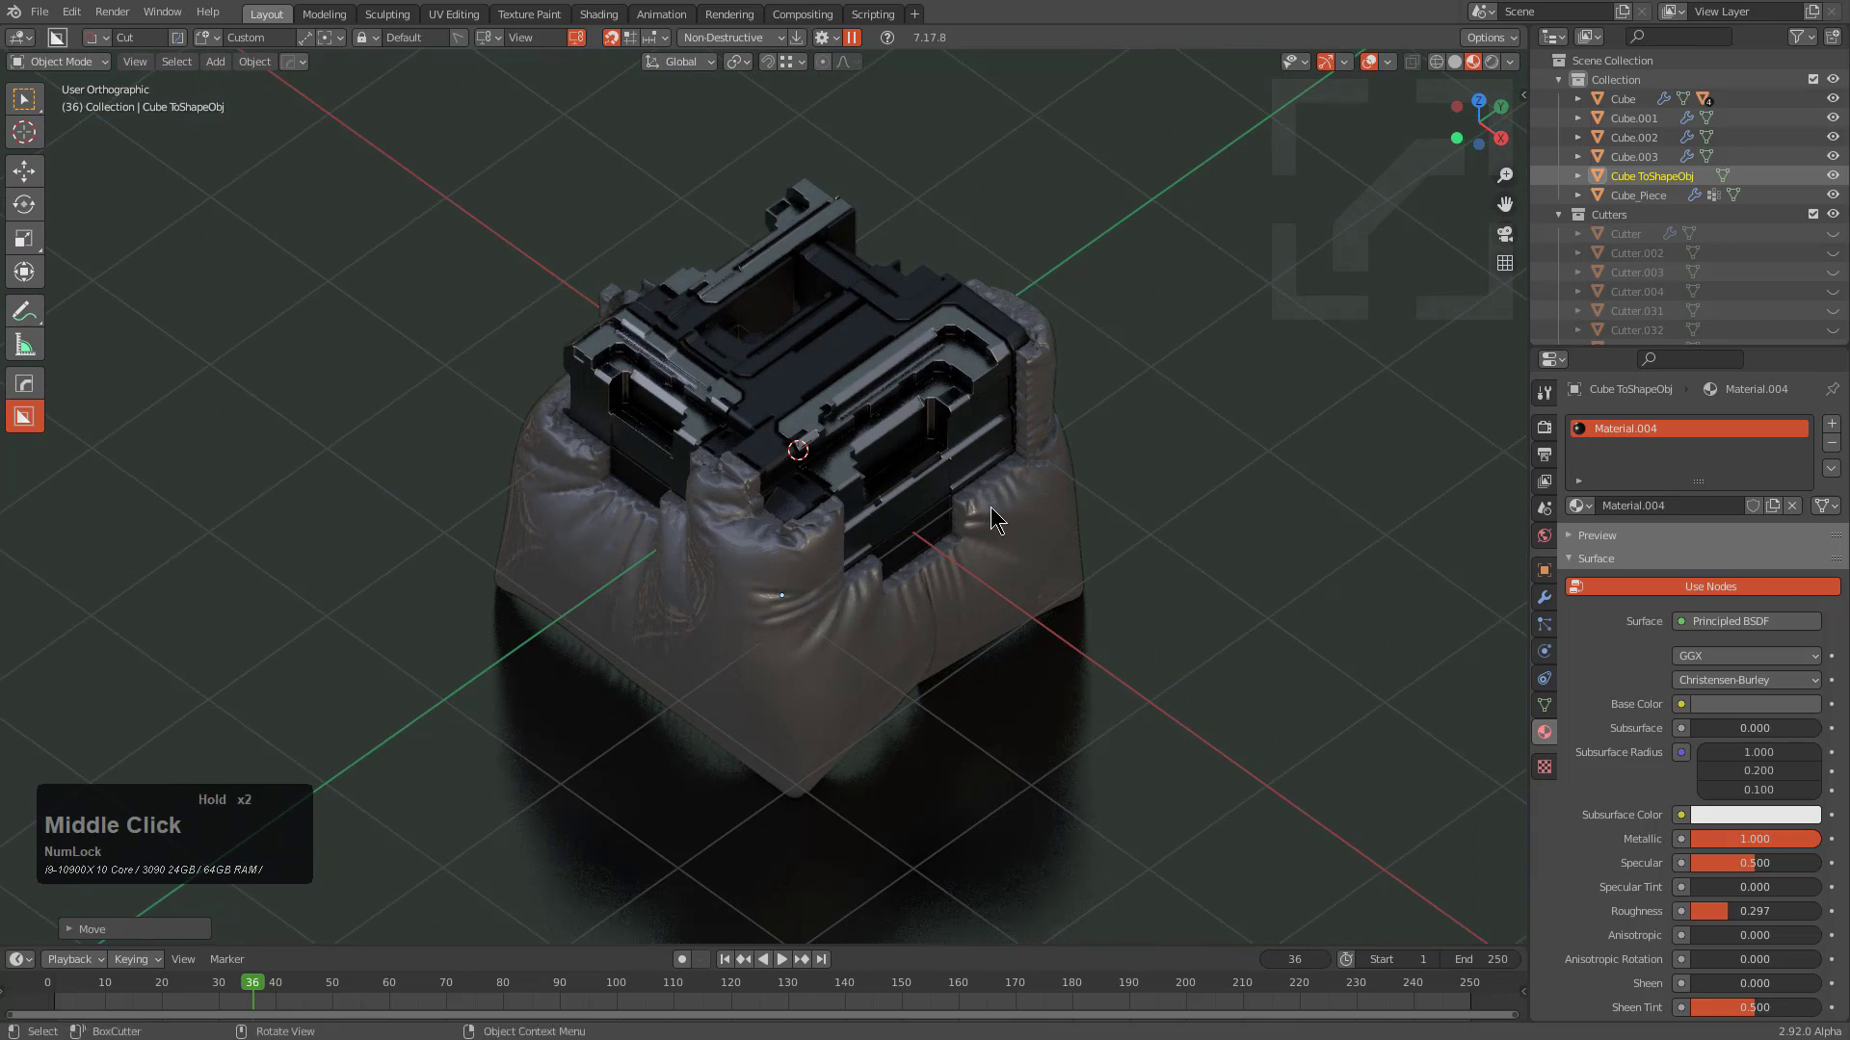
Clear the selection and add a HardOps turntable camera to the scene
key(q)
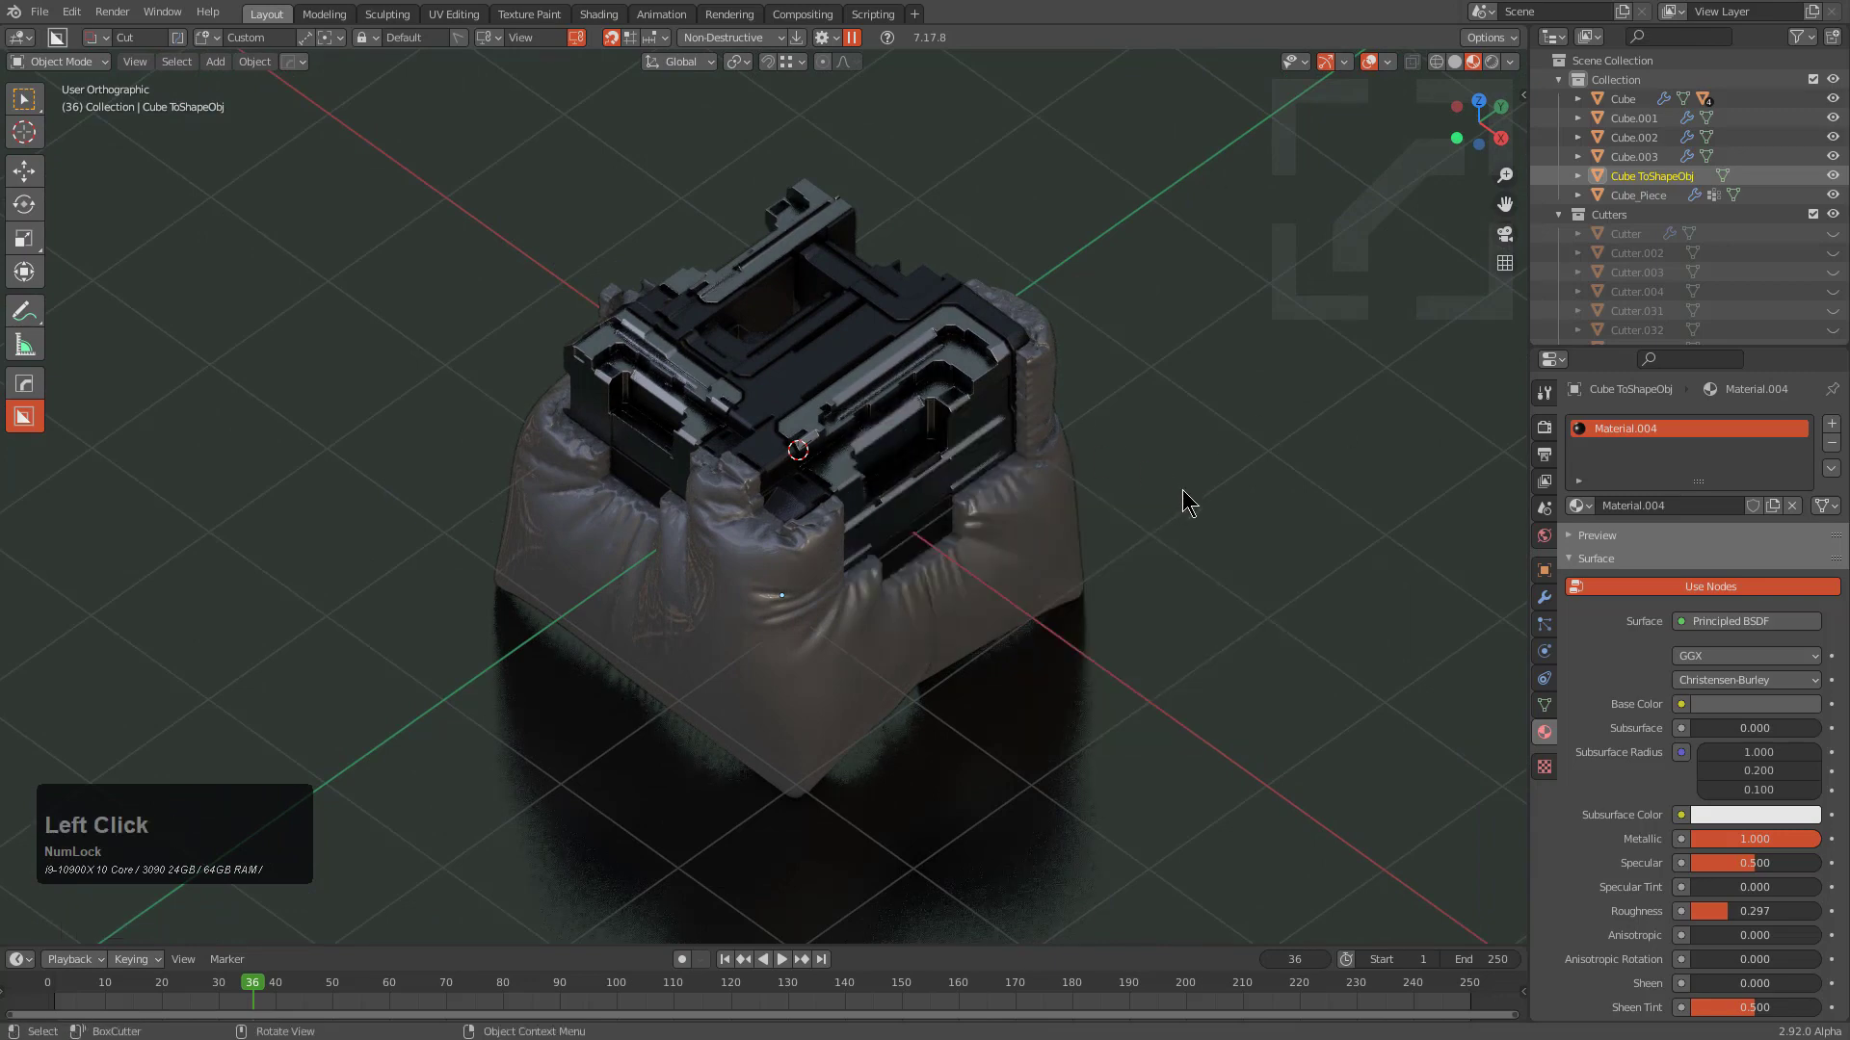
key(q)
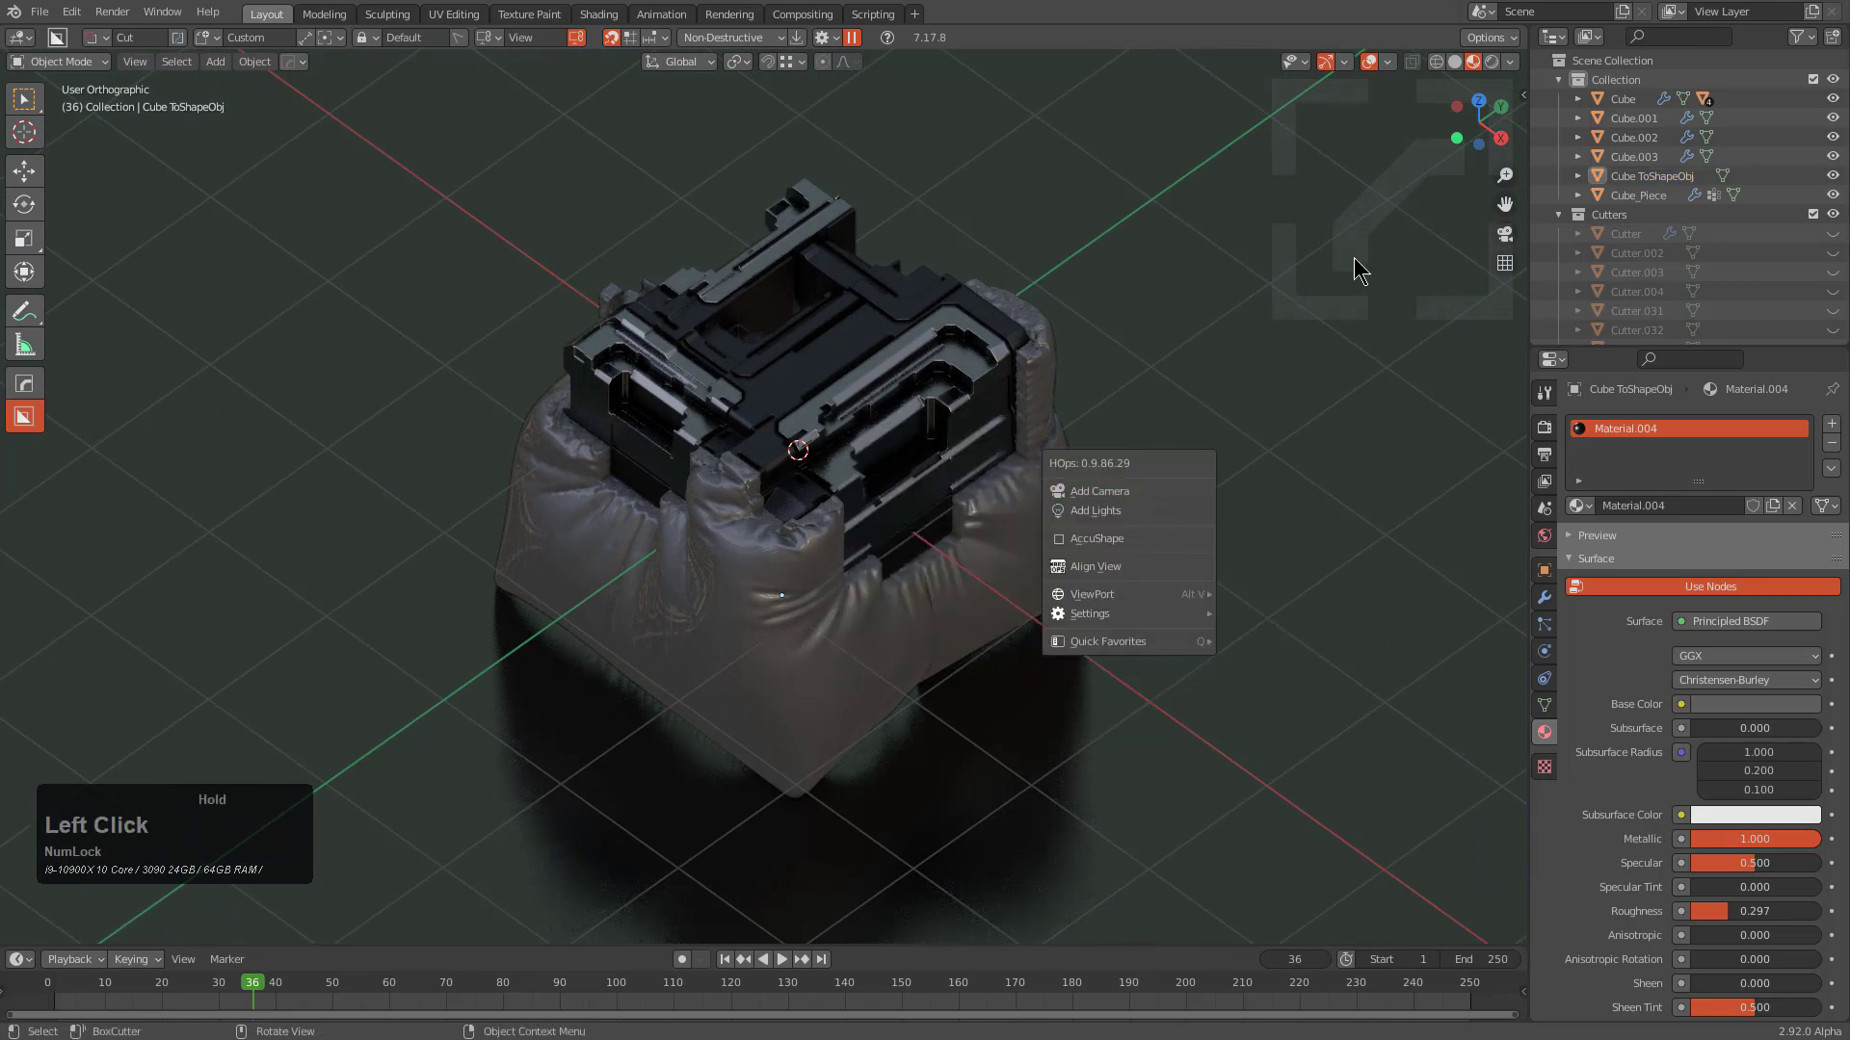
click(1293, 449)
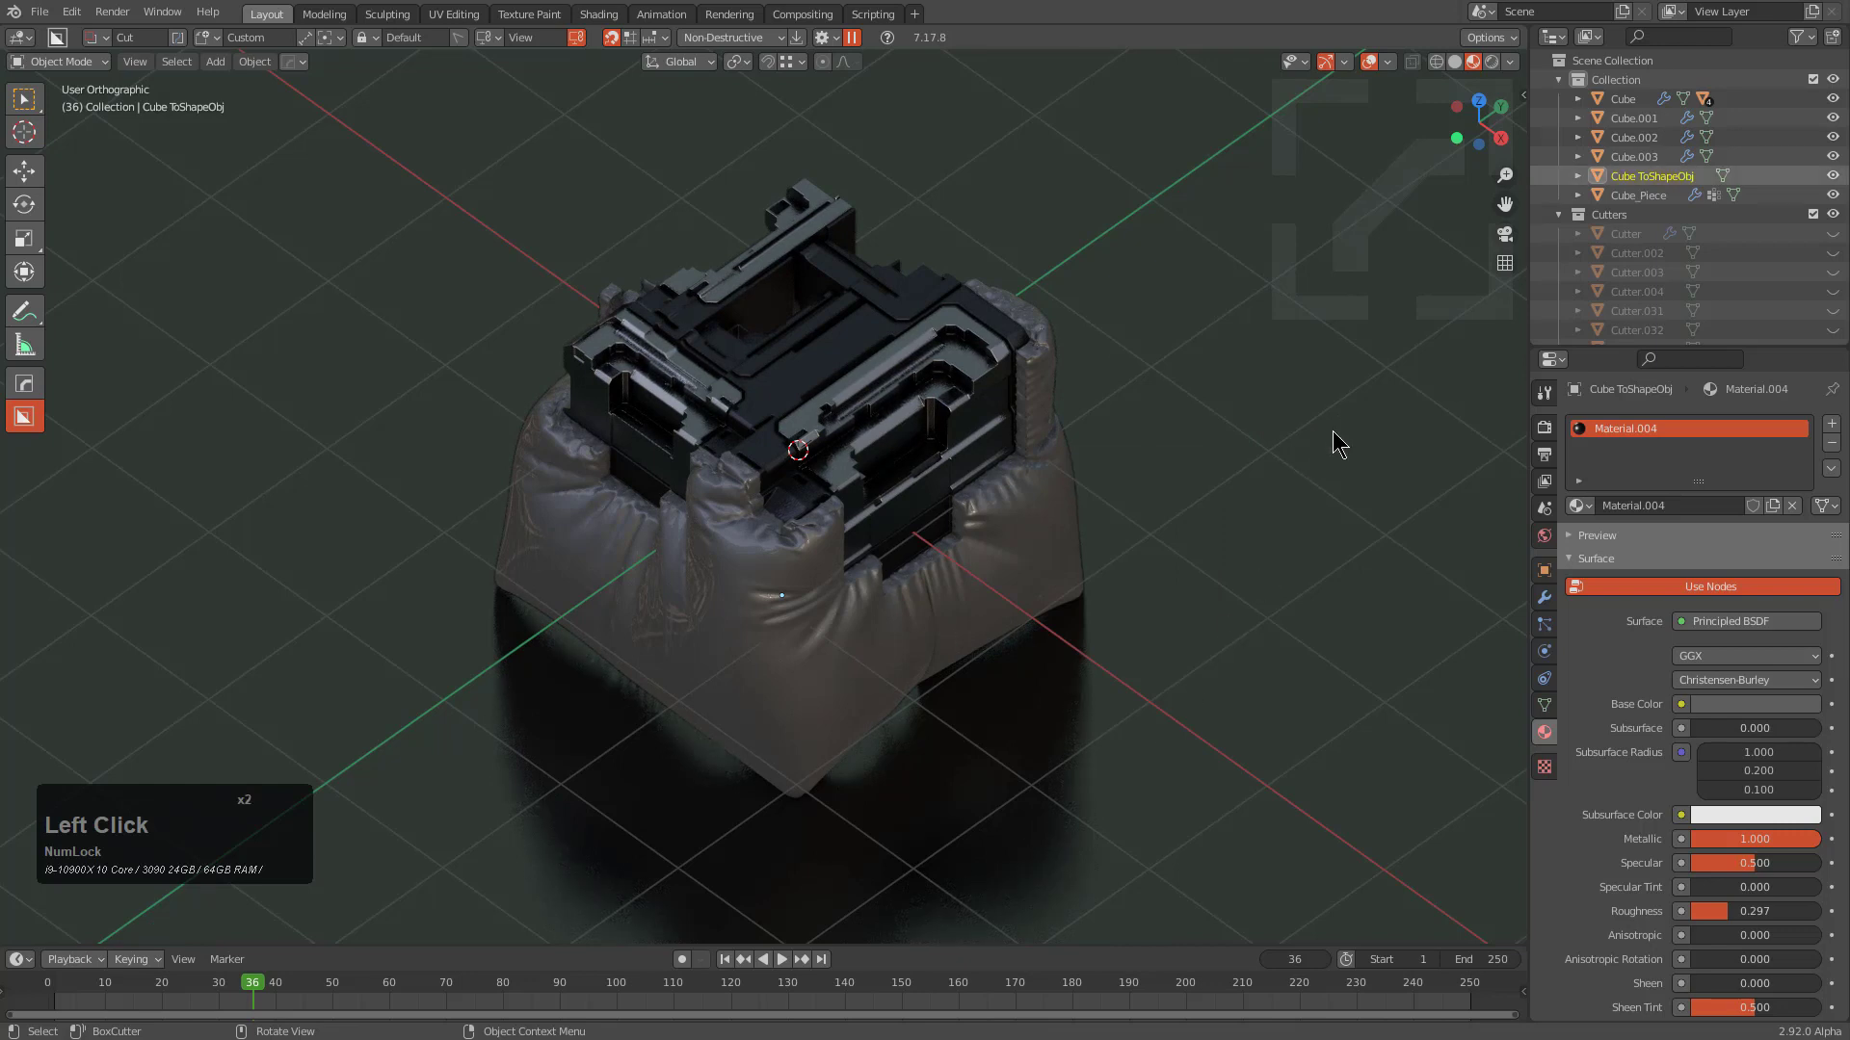
key(alt+a)
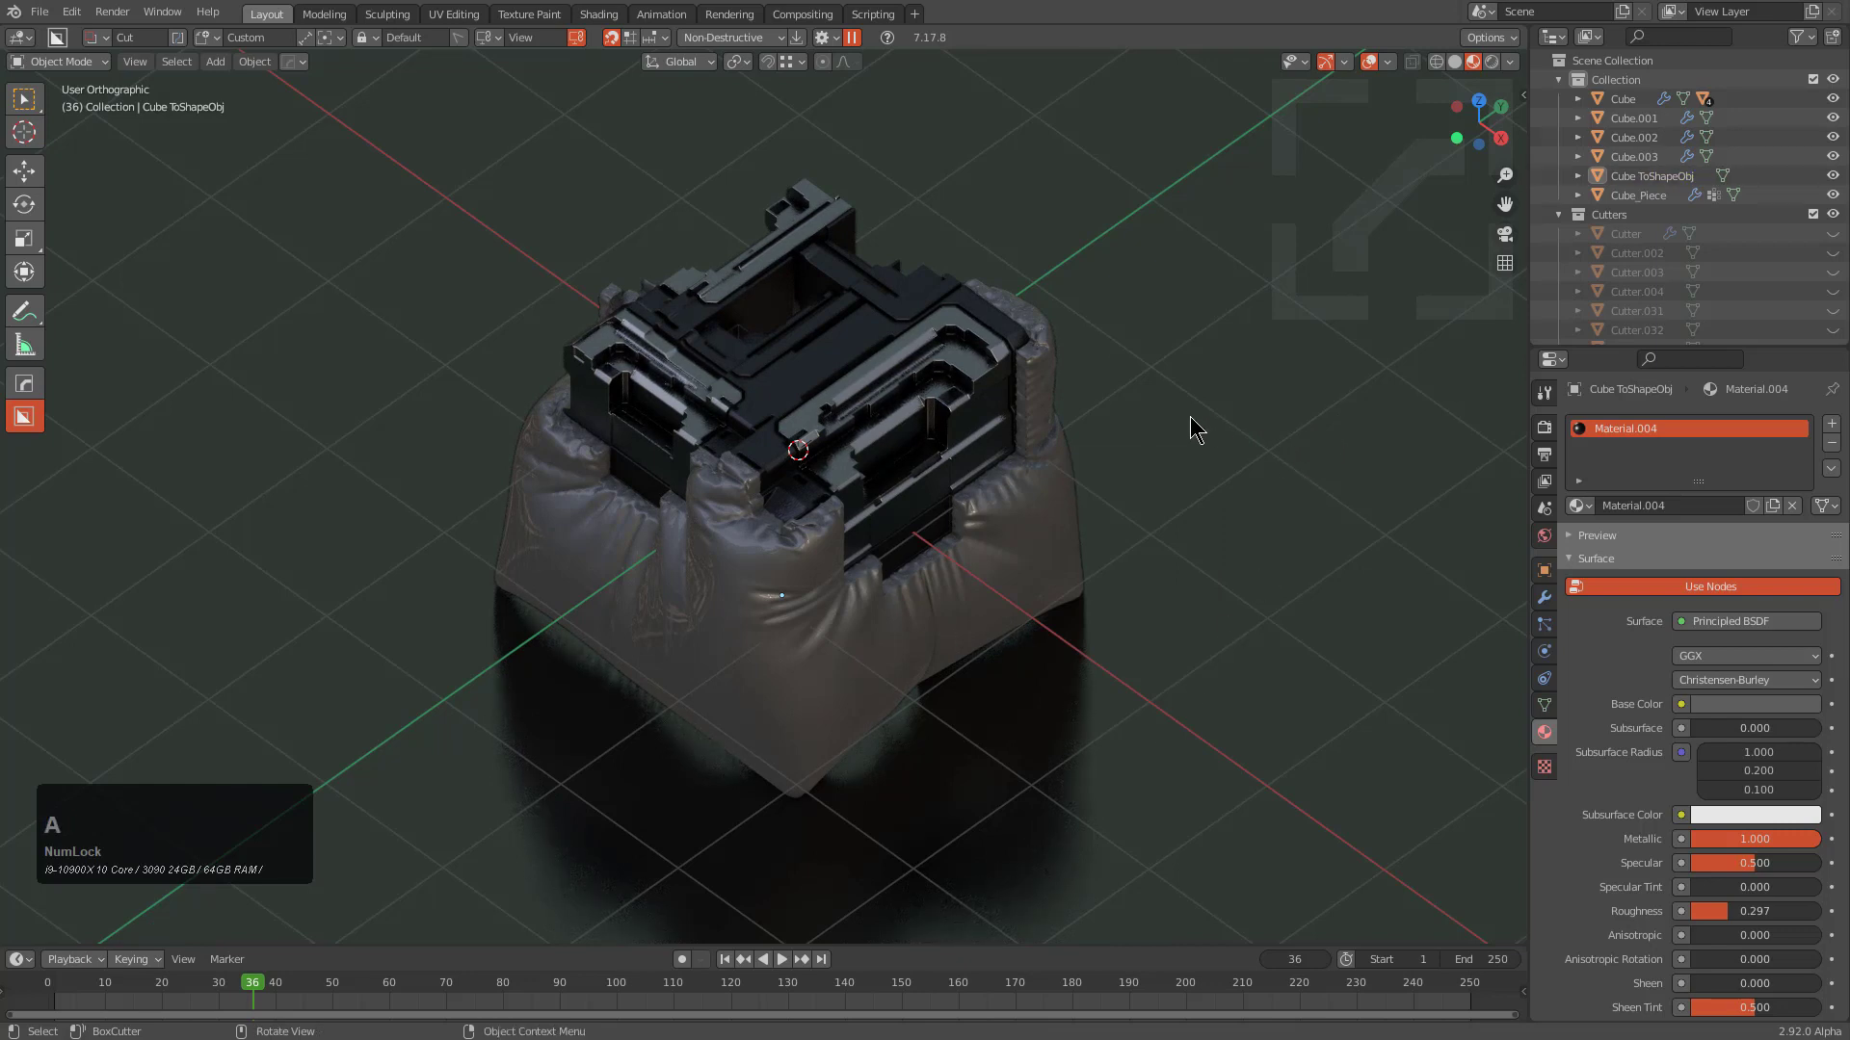
key(q)
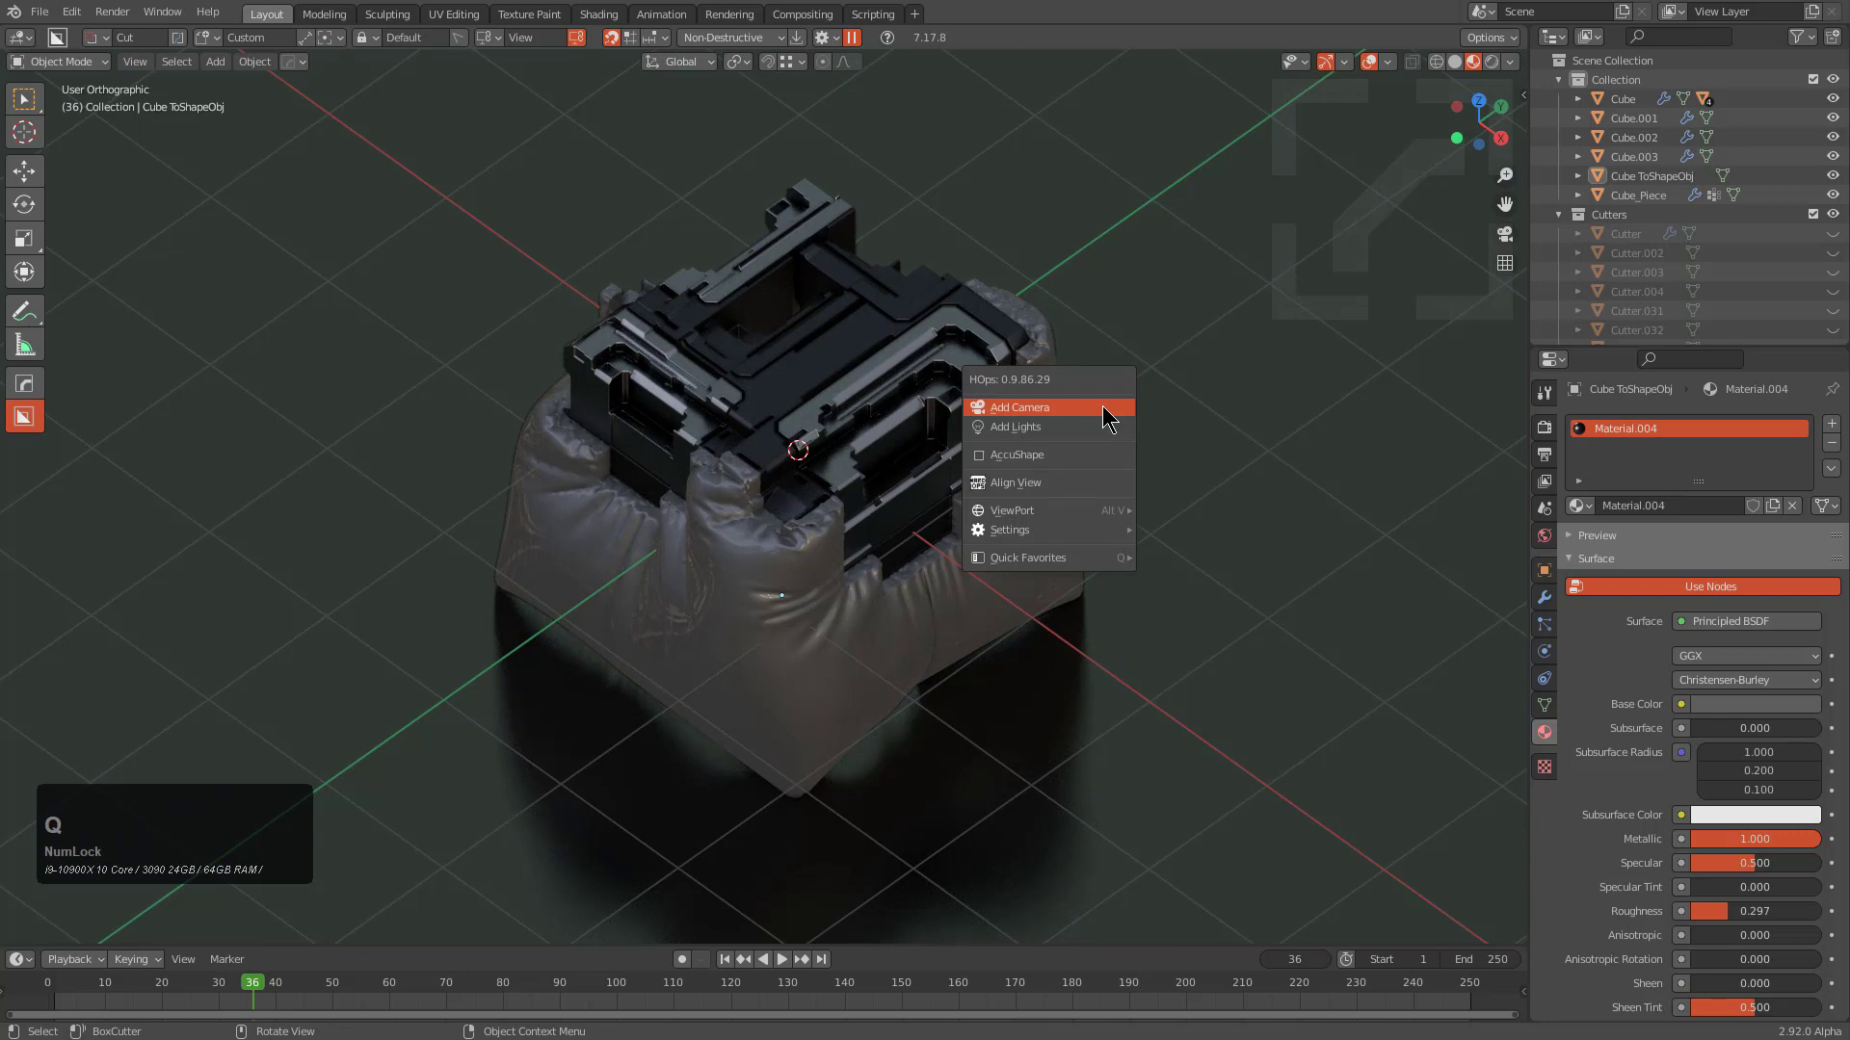
click(1106, 409)
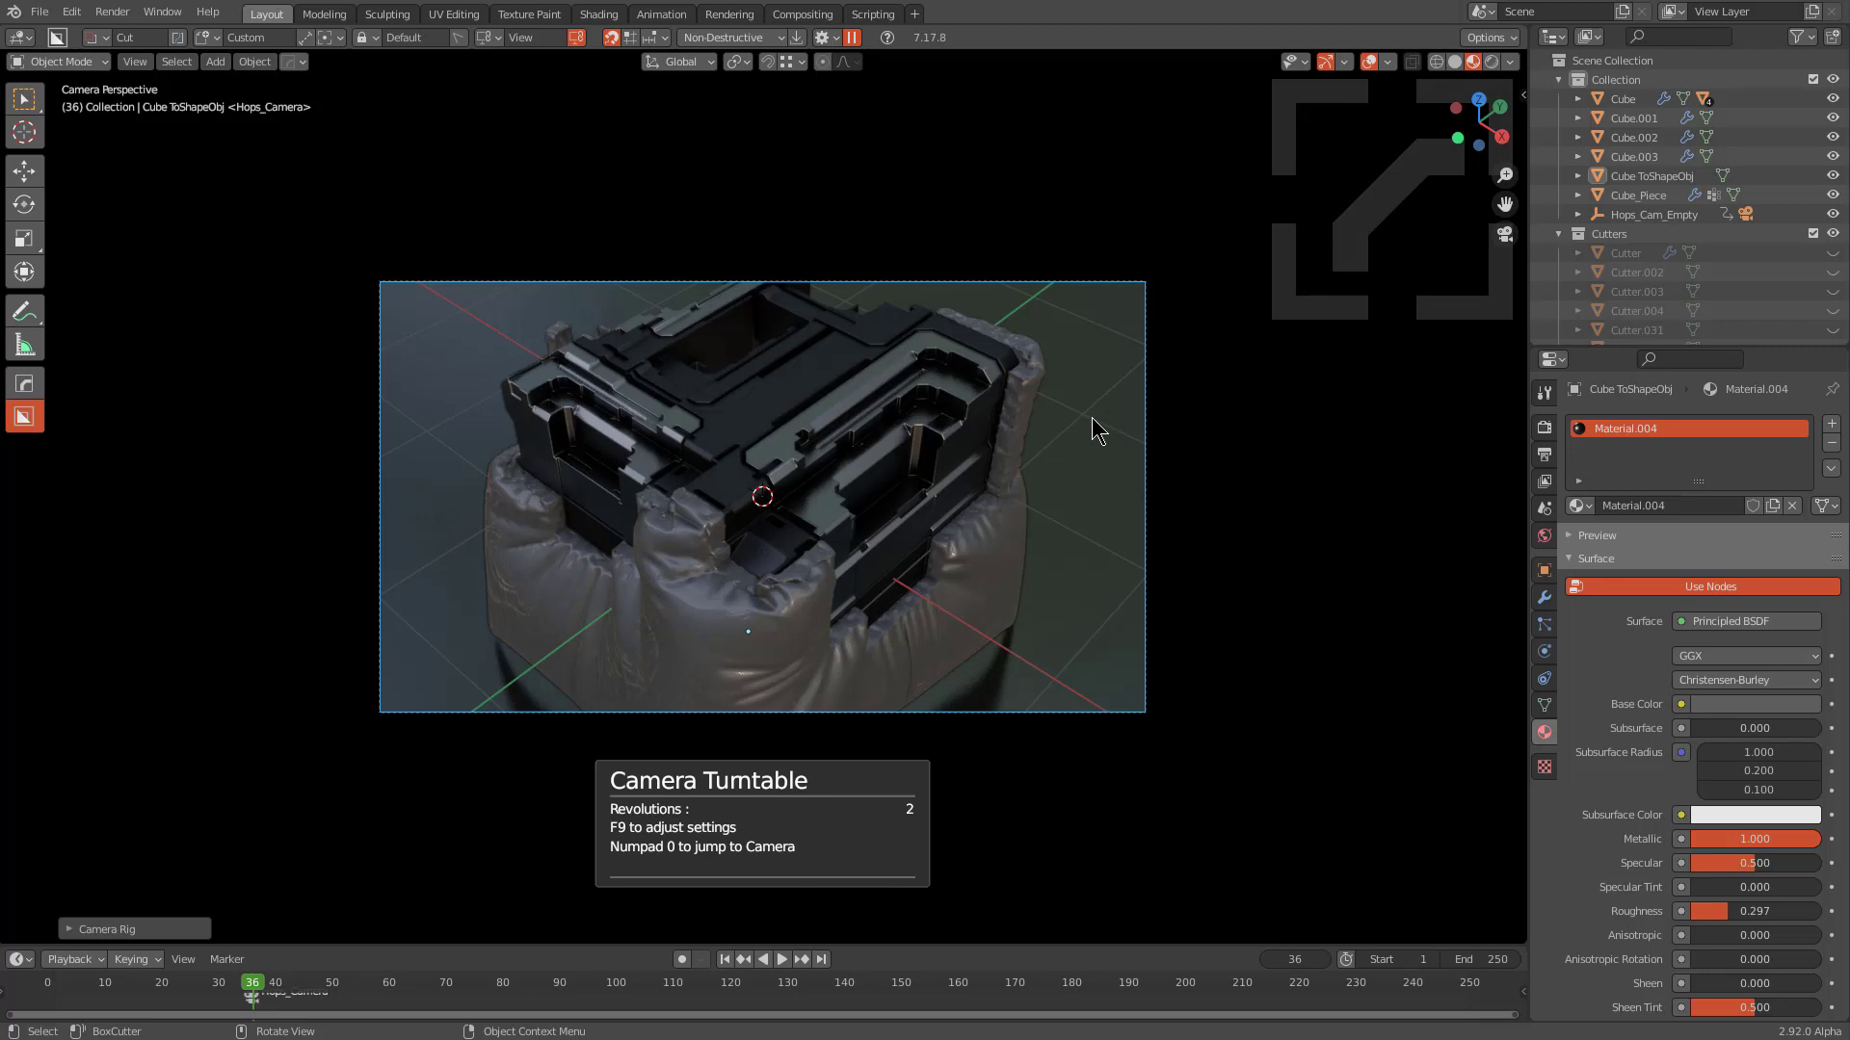
Enable Bounce for the turntable camera rig and increase its number of rotations
key(F9)
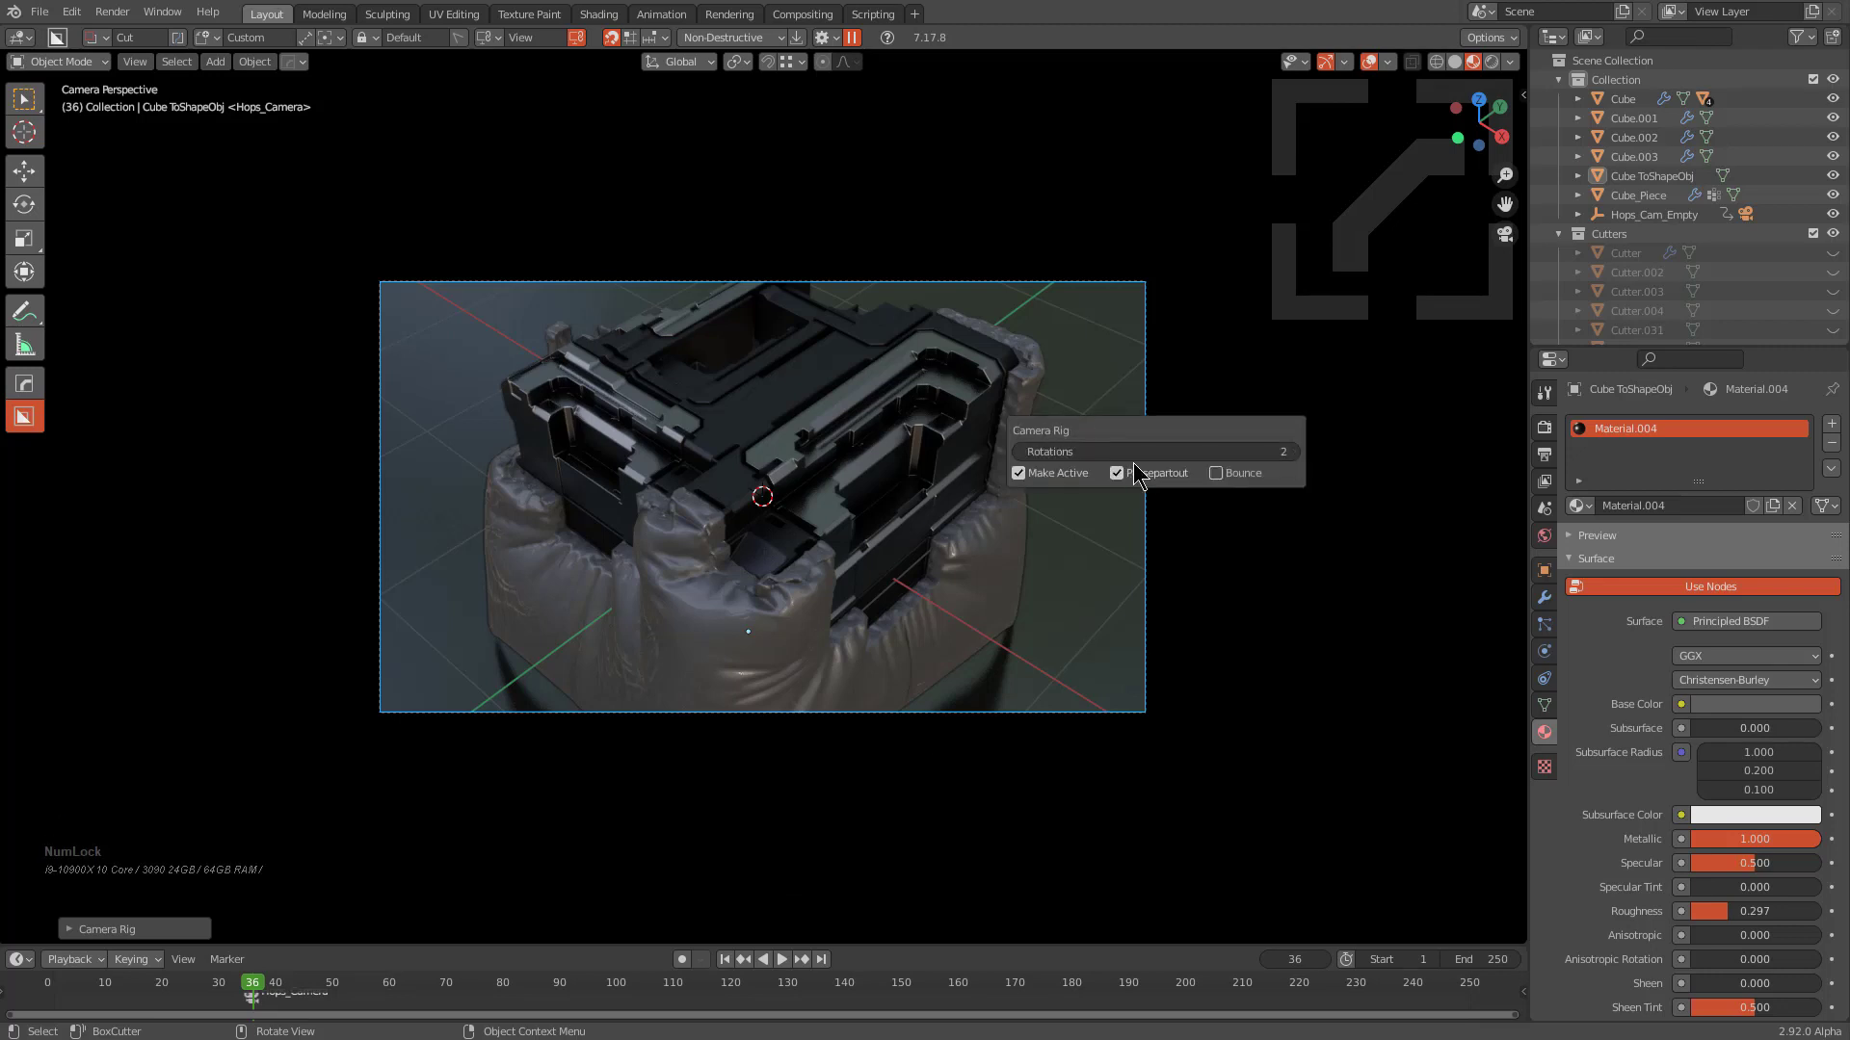
click(1243, 474)
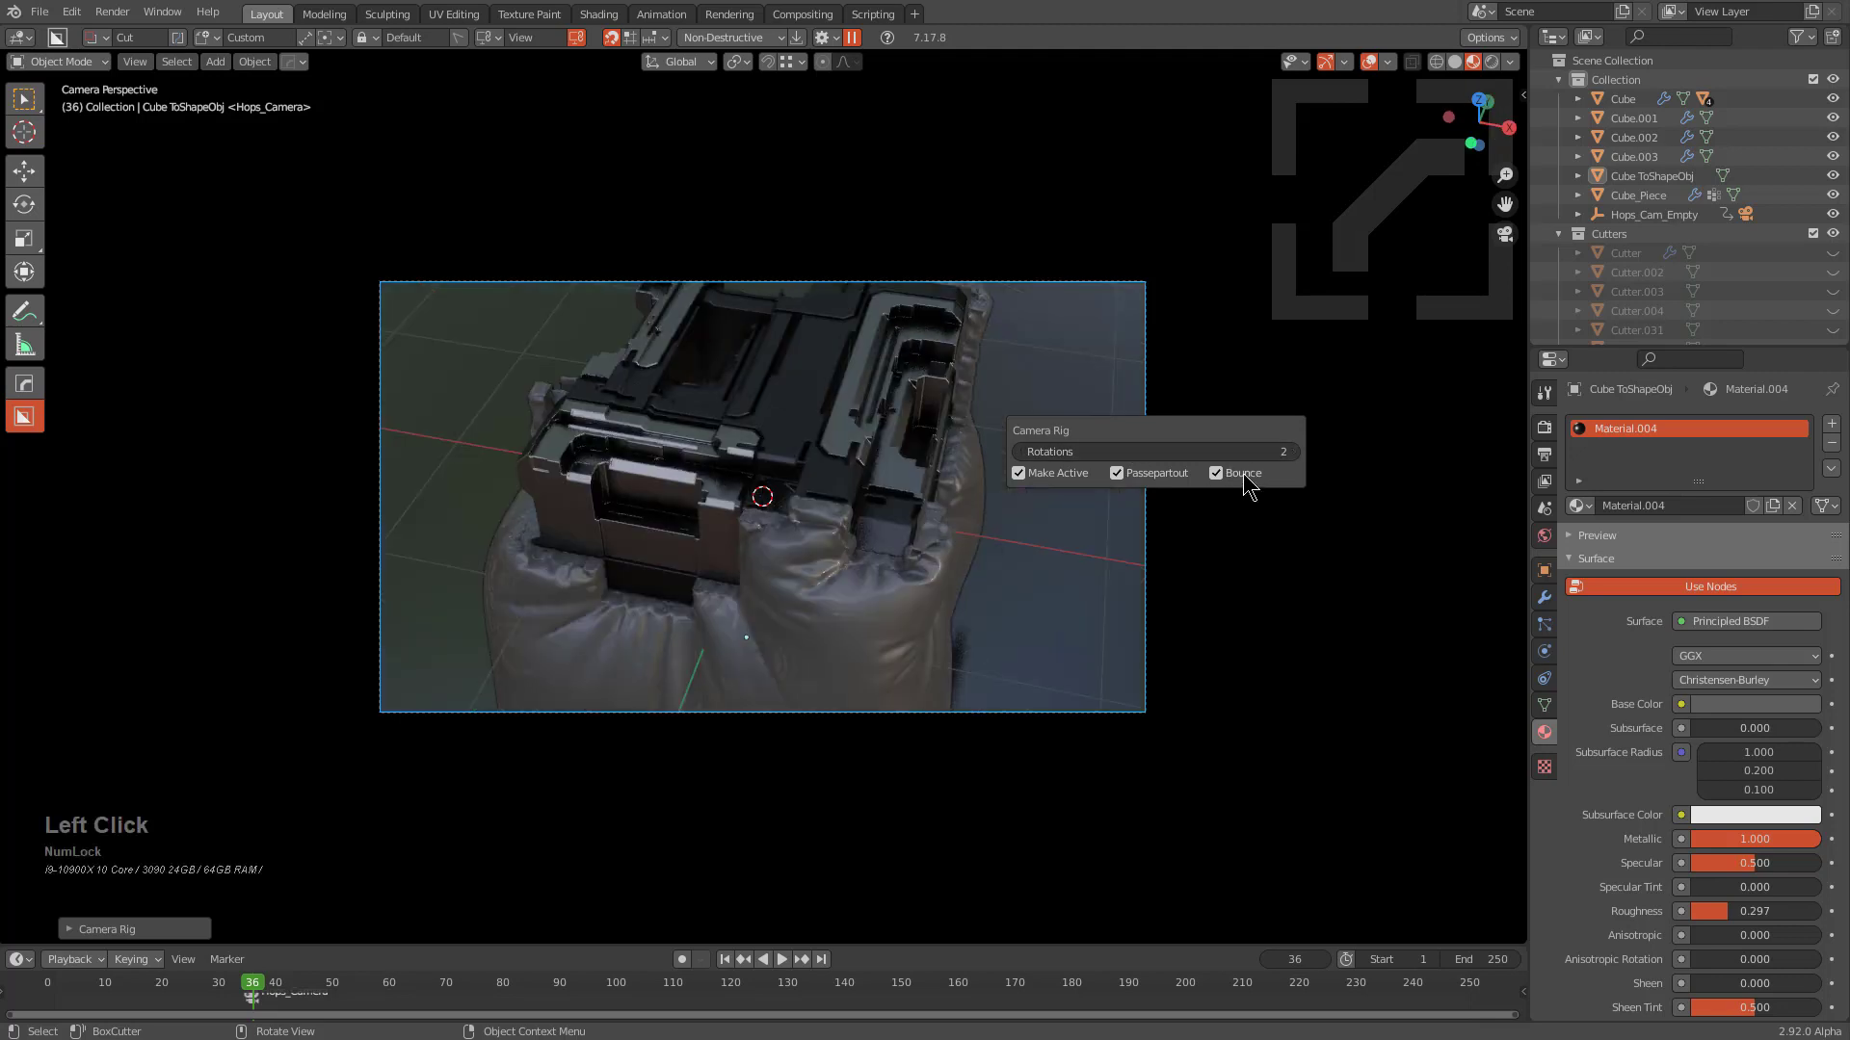
click(1295, 453)
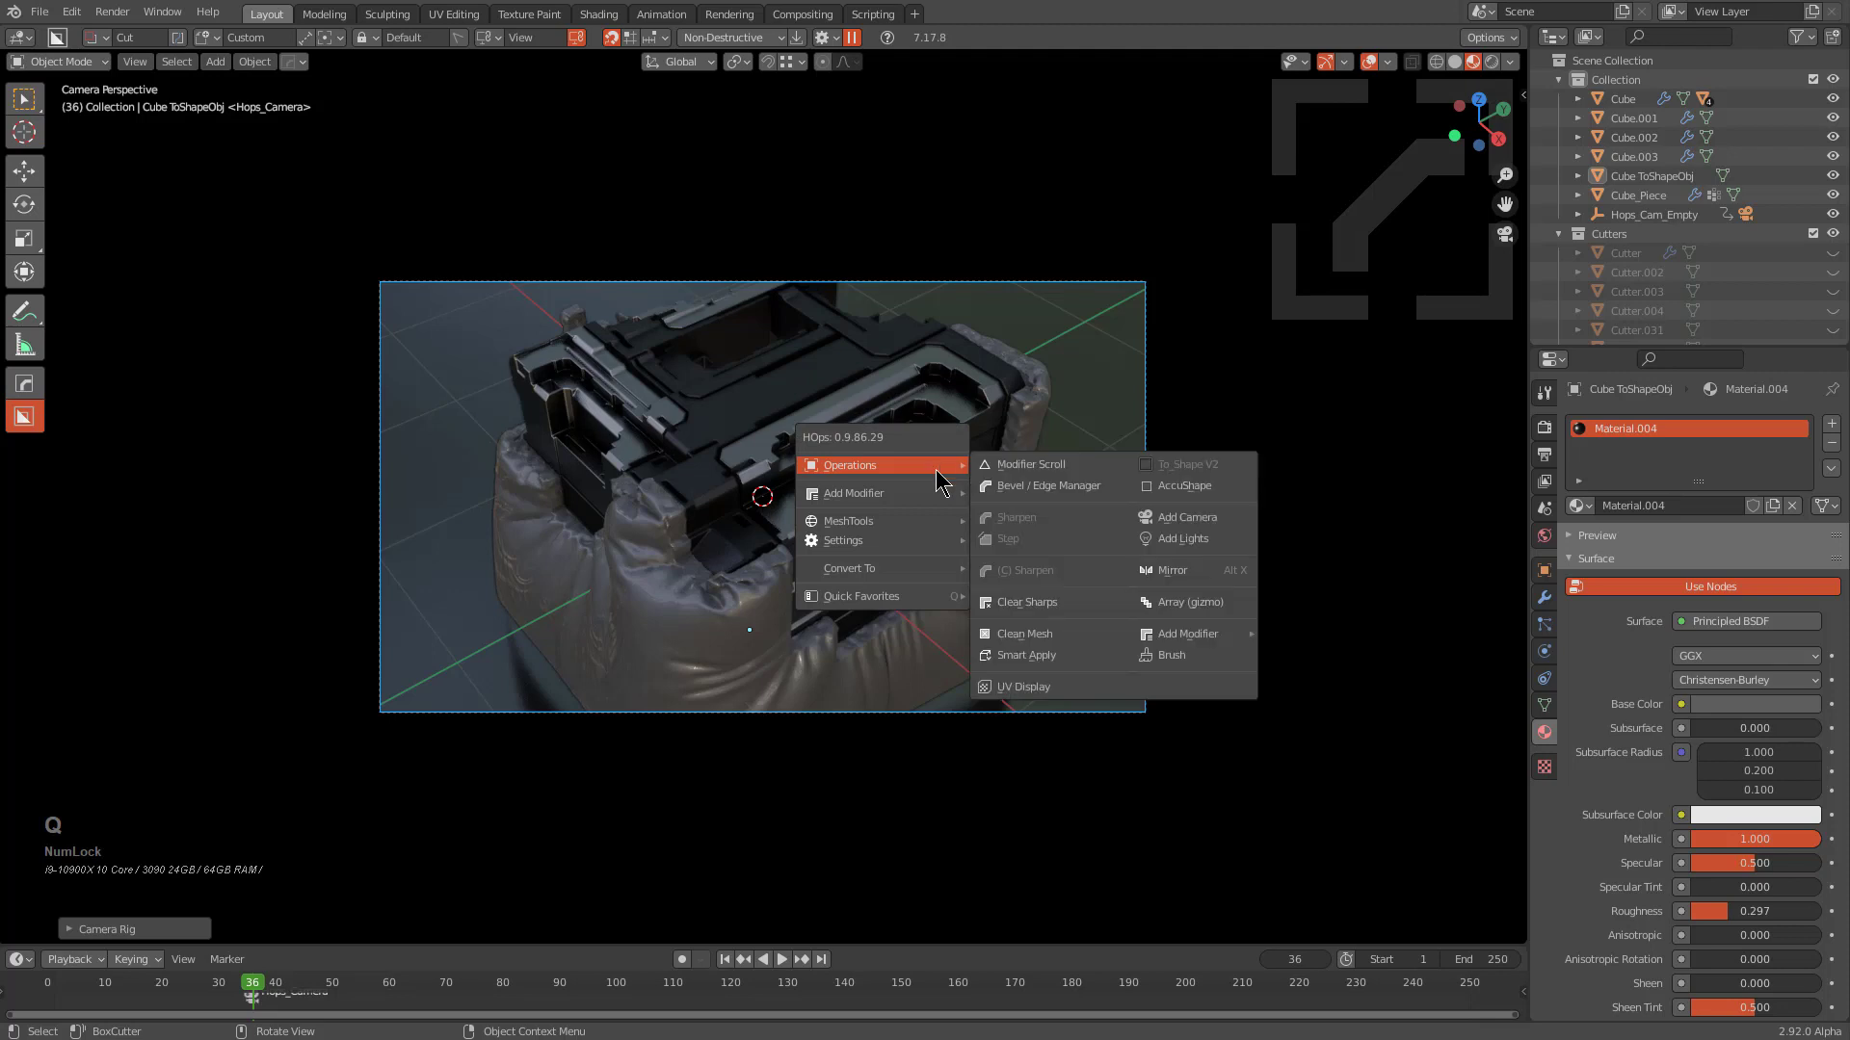
Set the scene's frame range to 1–6000 with the HardOps Frame Range operation
mouse_move(936, 549)
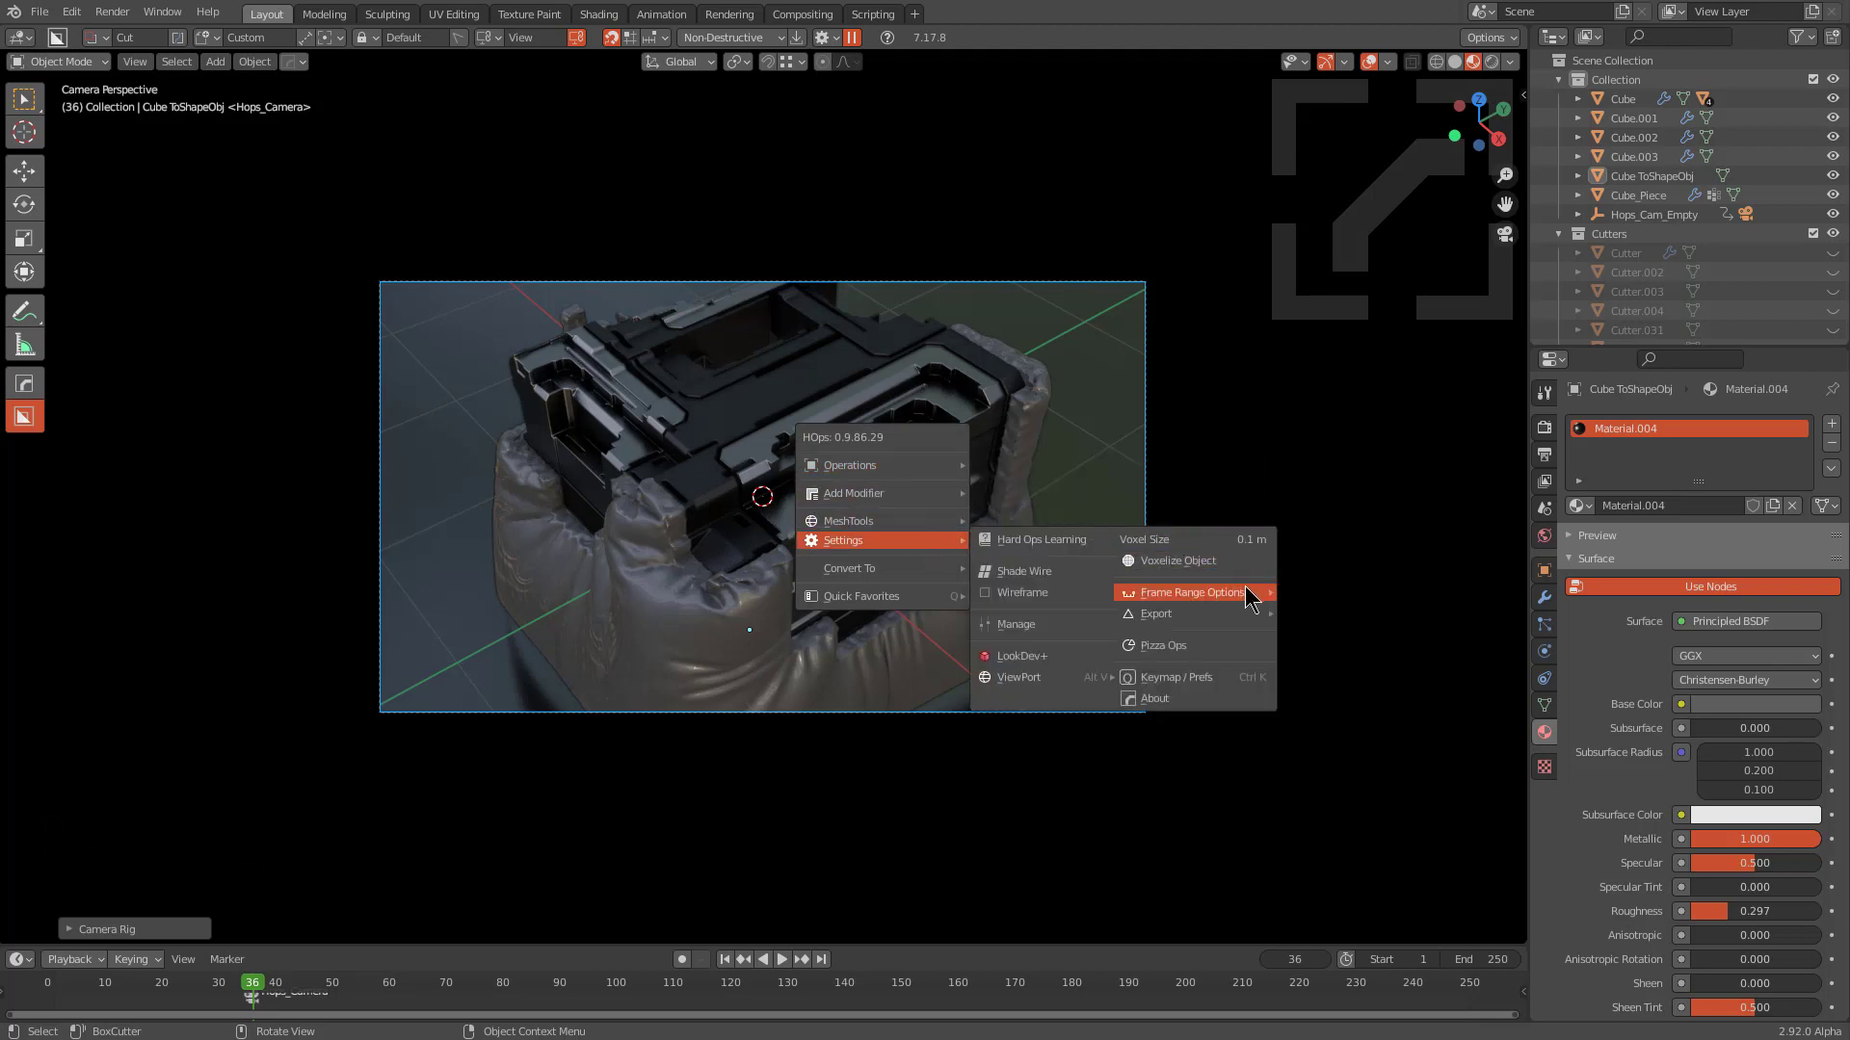
mouse_move(1243, 593)
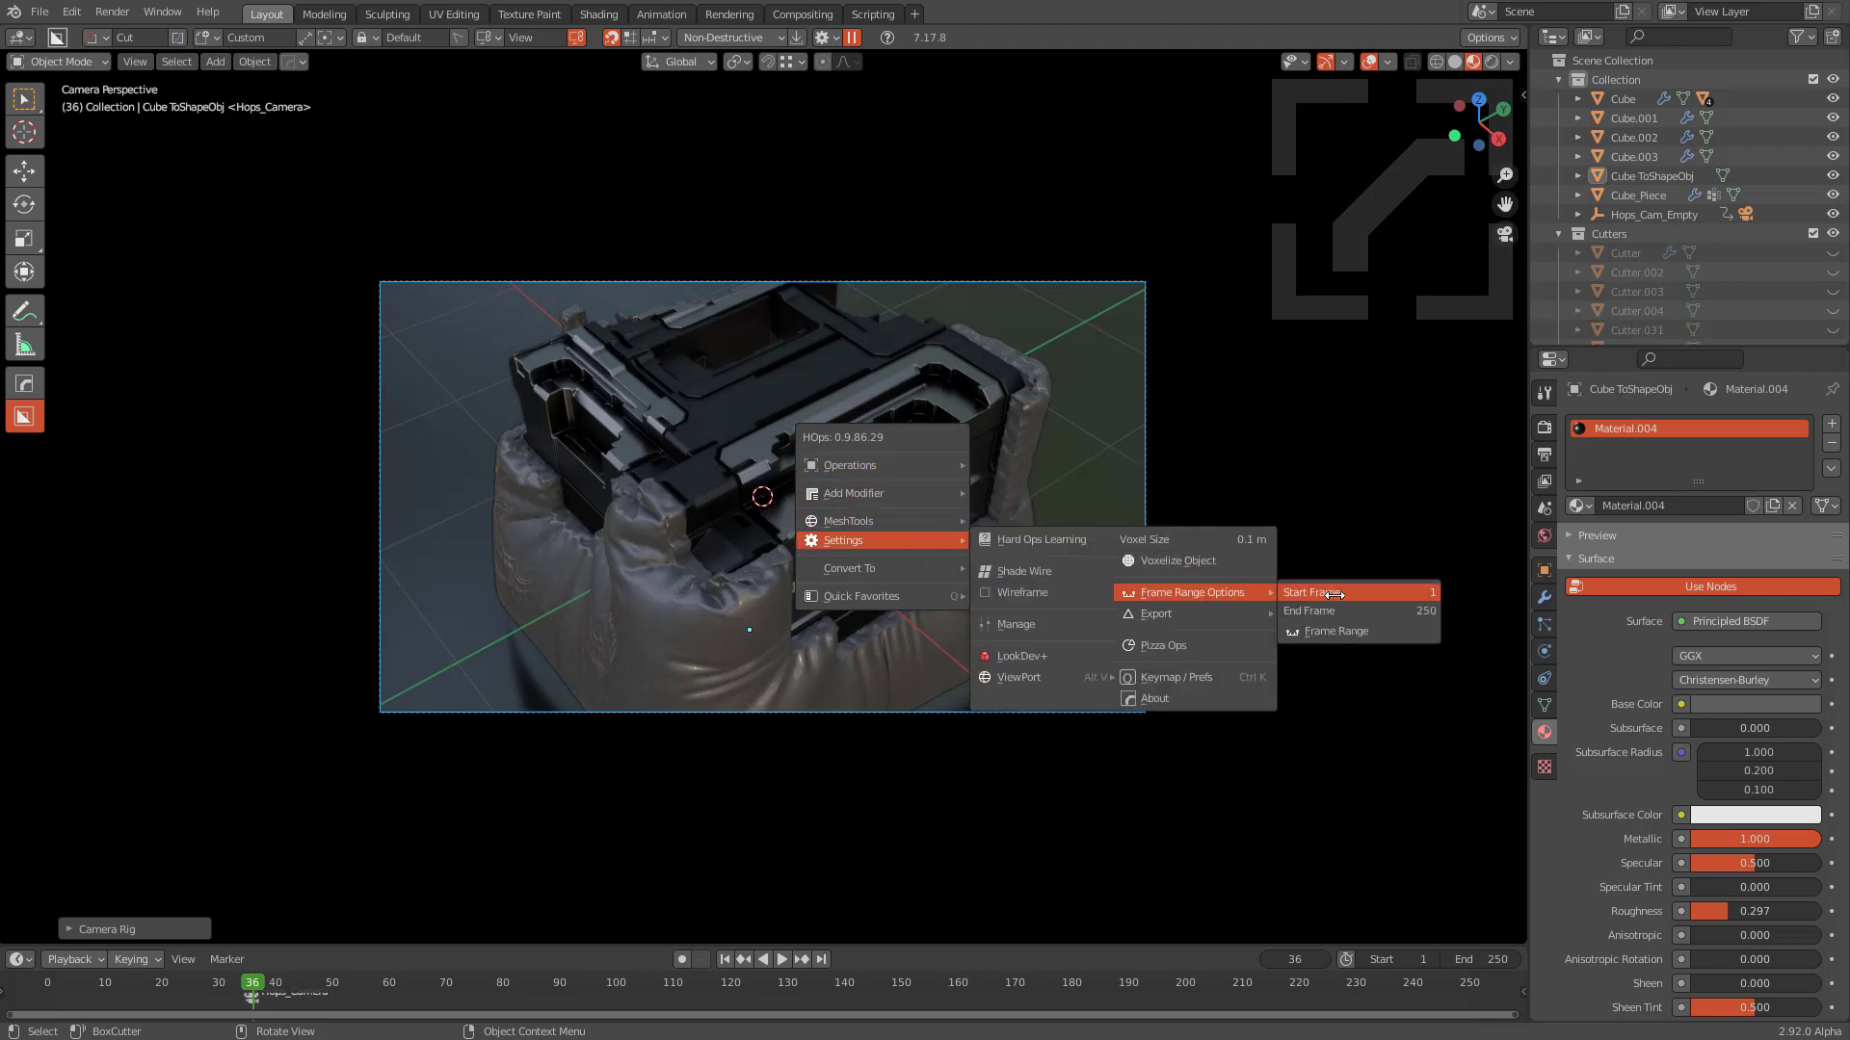
click(1364, 634)
key(F9)
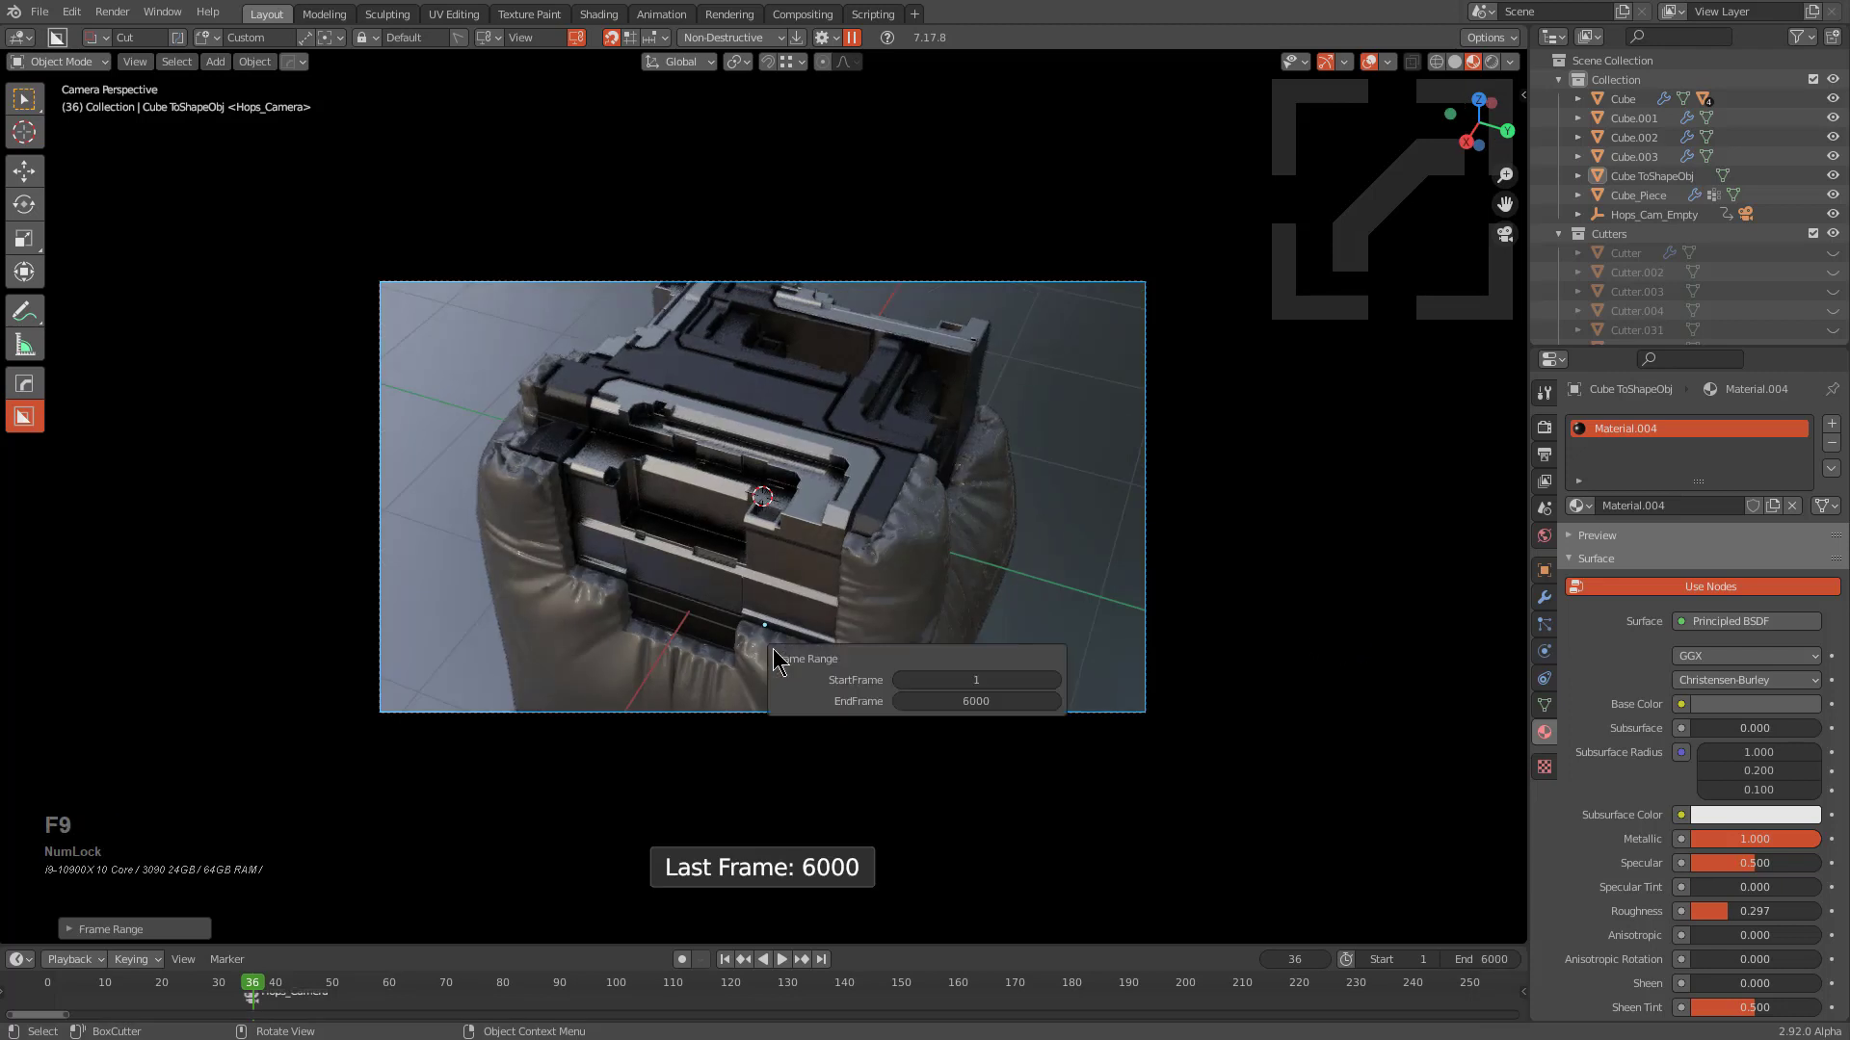
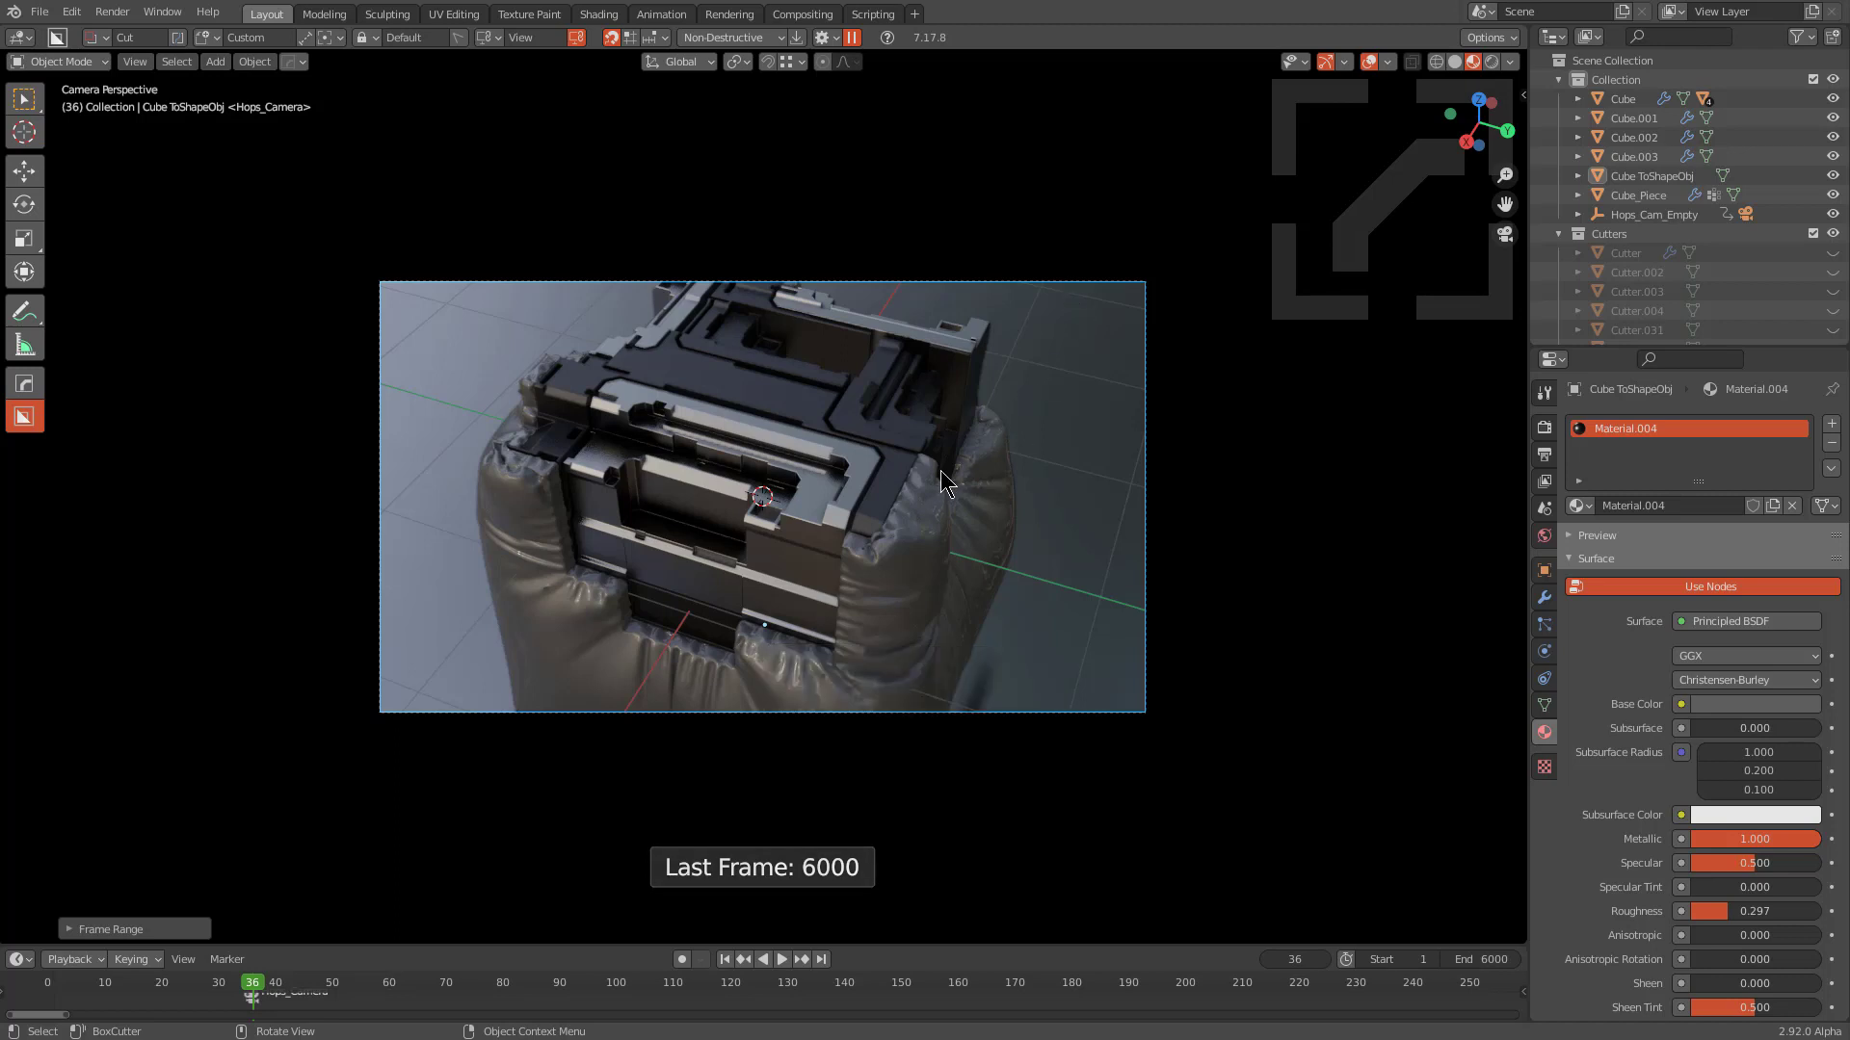
Play the turntable animation from the first frame to check the camera's motion and framing, and stop it
key(shift+Left)
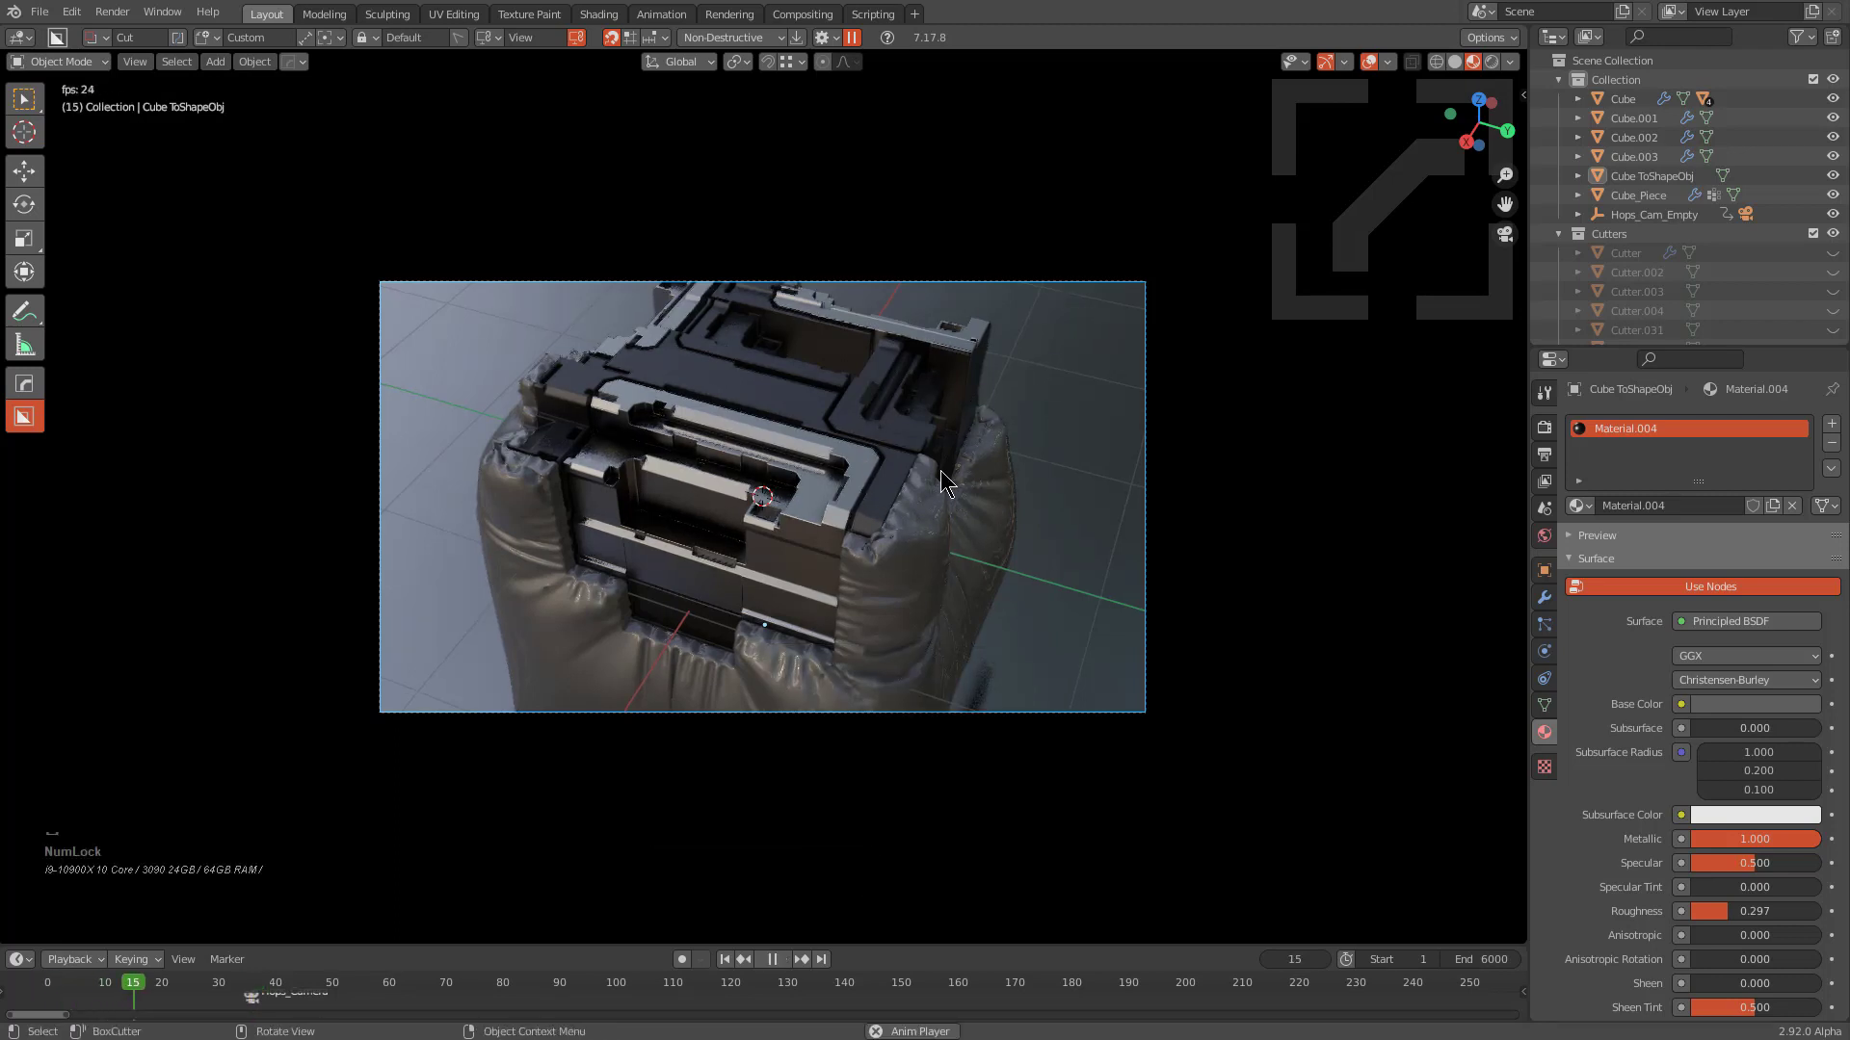
scroll(947, 481, down, 1)
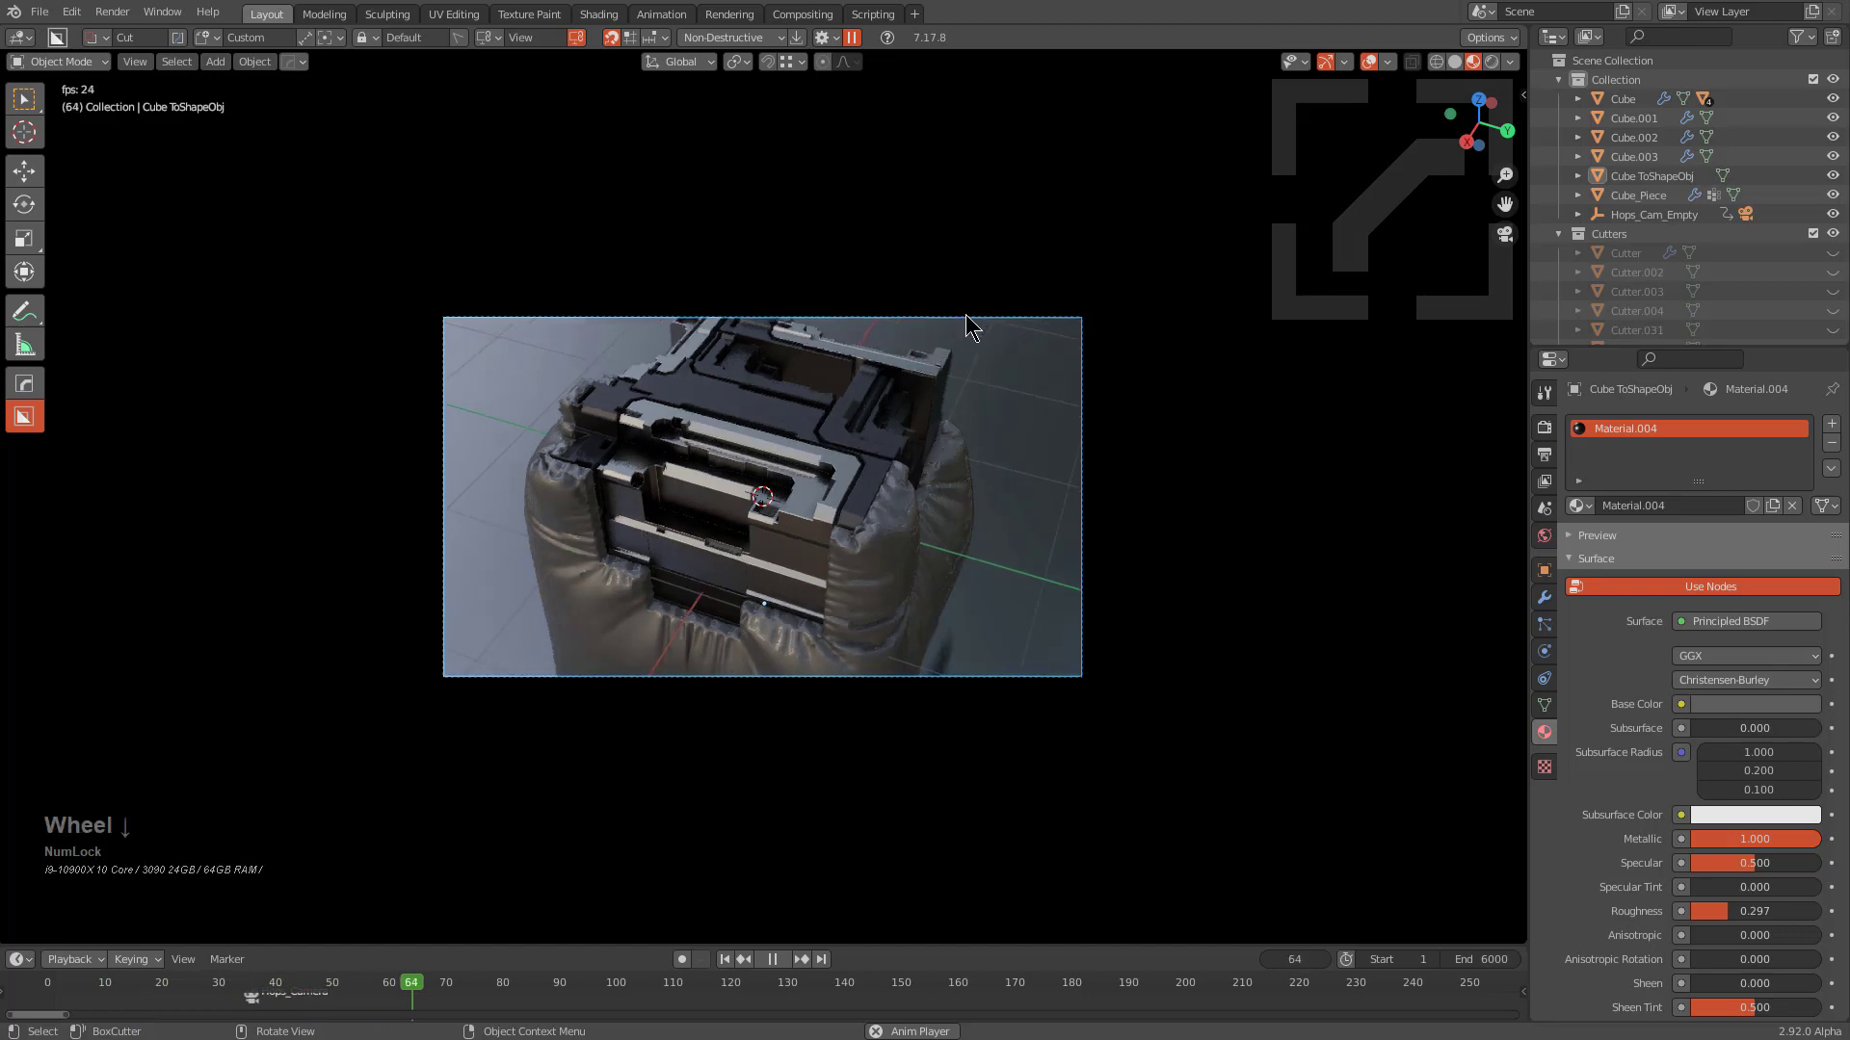
scroll(730, 440, up, 4)
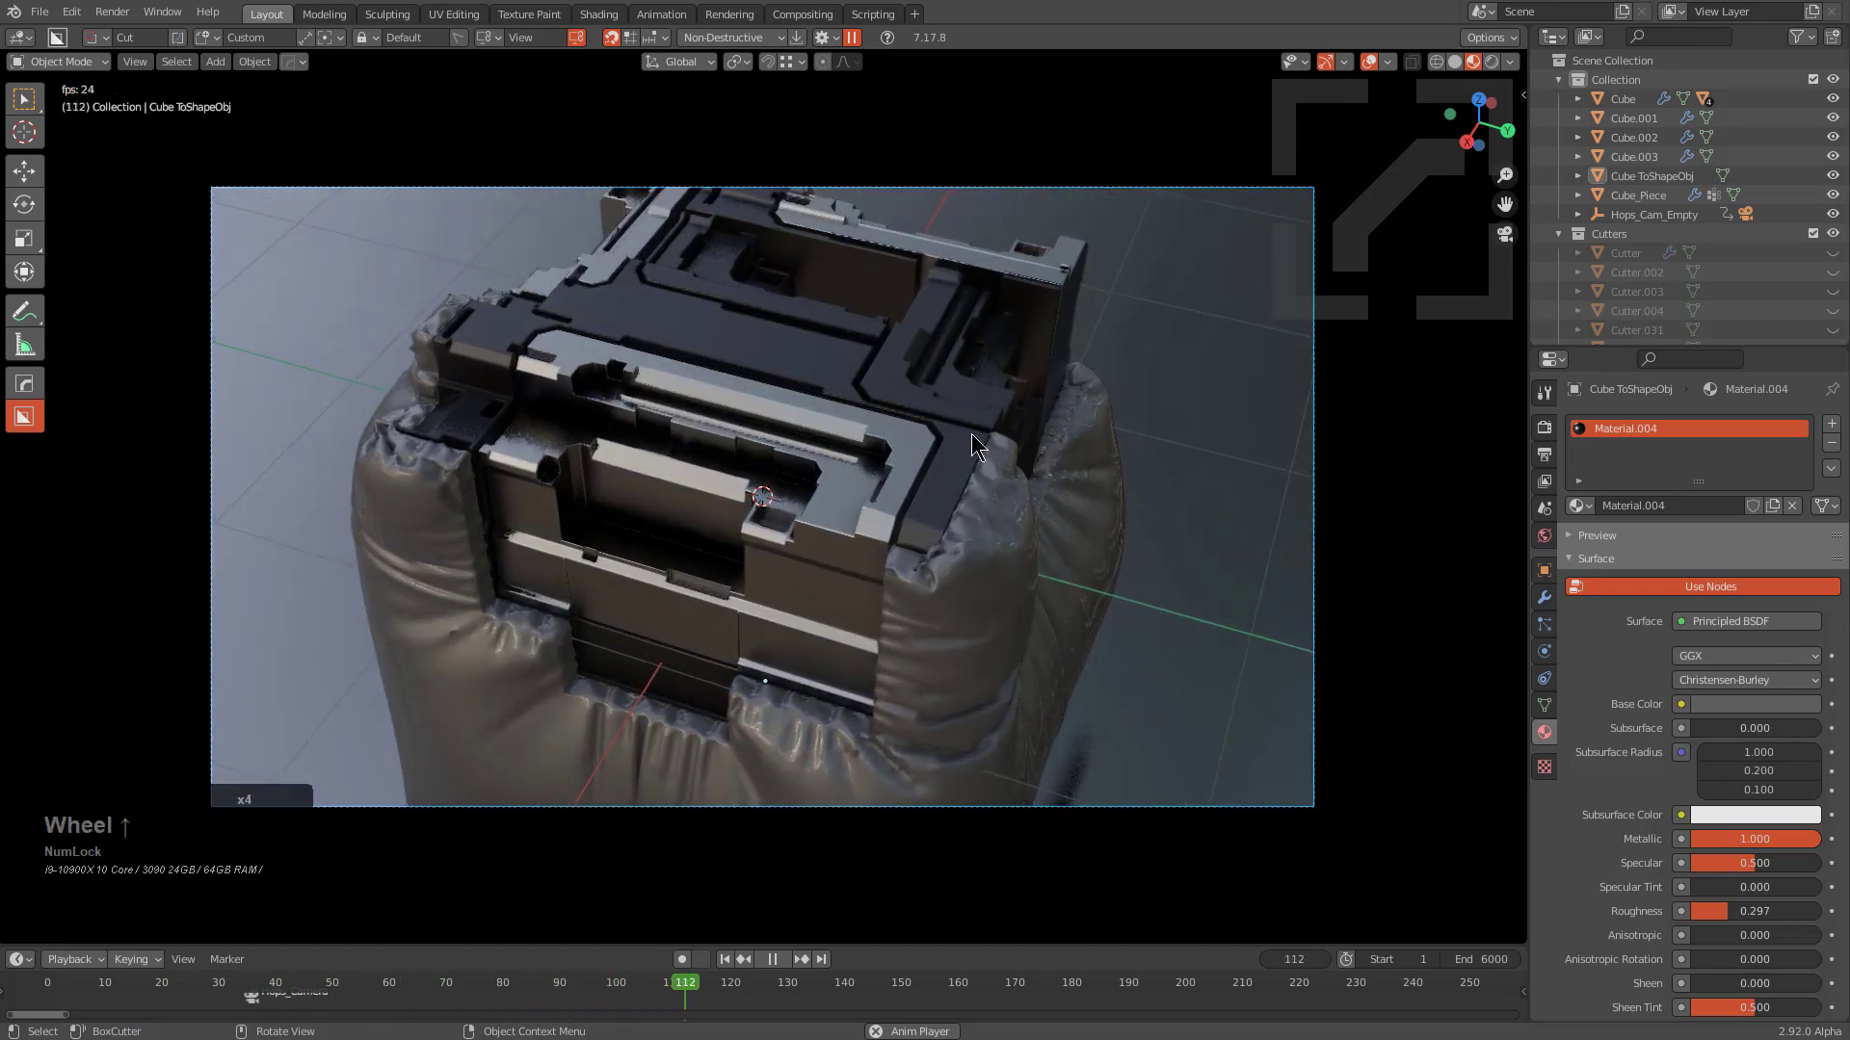
key(Escape)
Scale the Hops_Cam_Empty camera rig up to about 1.75 so the camera sits farther from the model
click(1647, 235)
click(1652, 217)
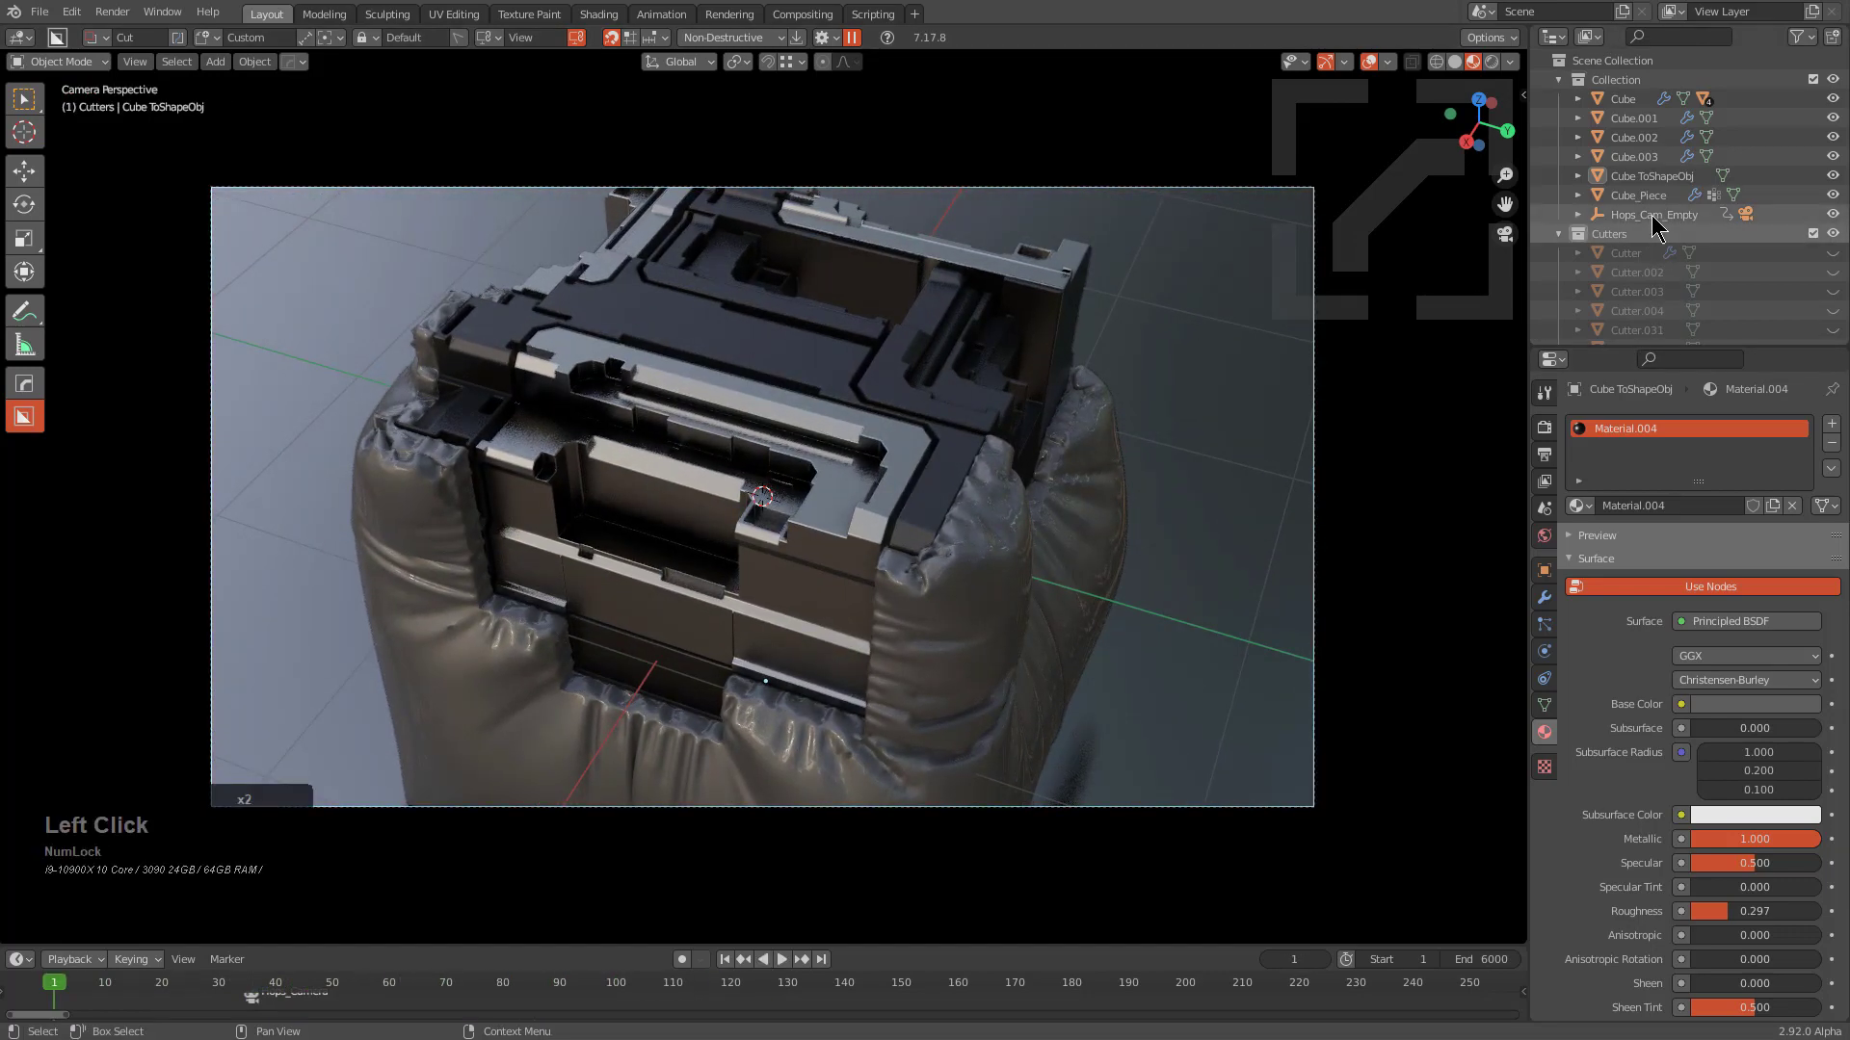
click(1652, 221)
key(s)
click(1009, 636)
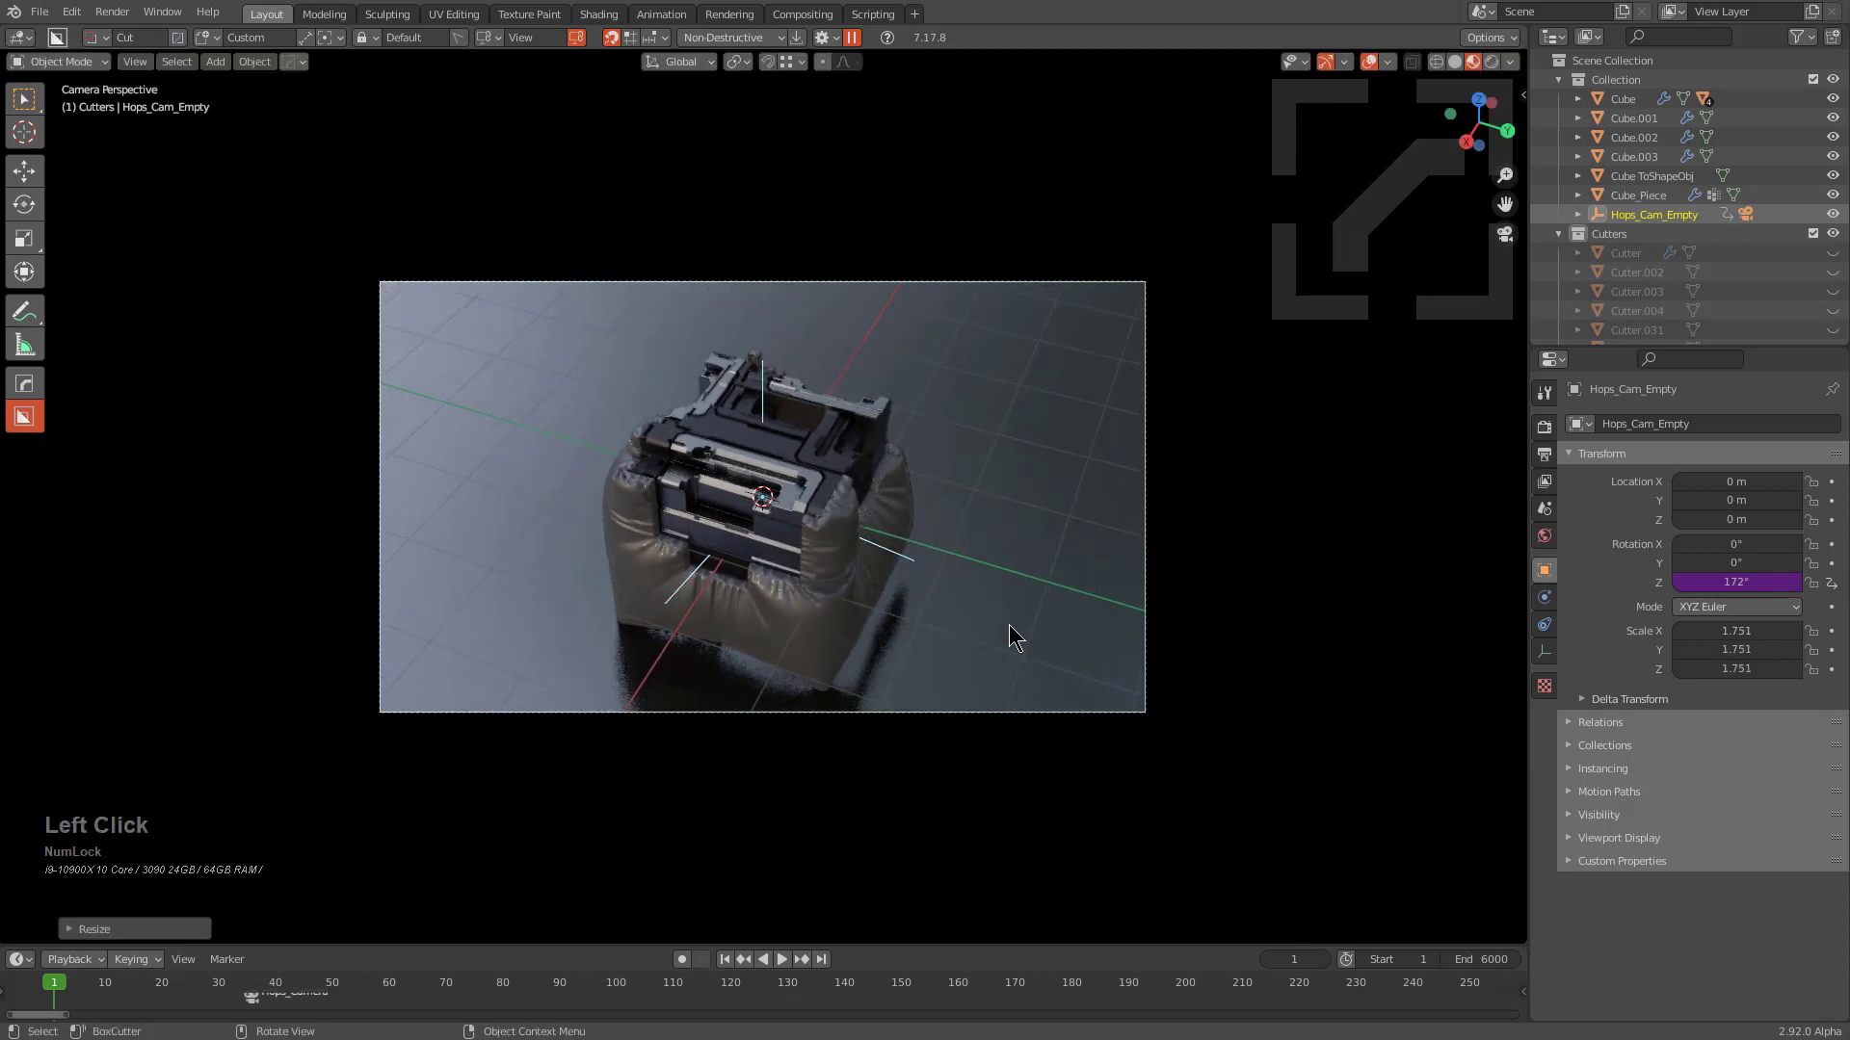
Lower the camera rig empty to about -0.51 m along global Z and enlarge its scale to about 1.83
scroll(1010, 636, up, 3)
key(g)
key(z)
click(970, 537)
key(s)
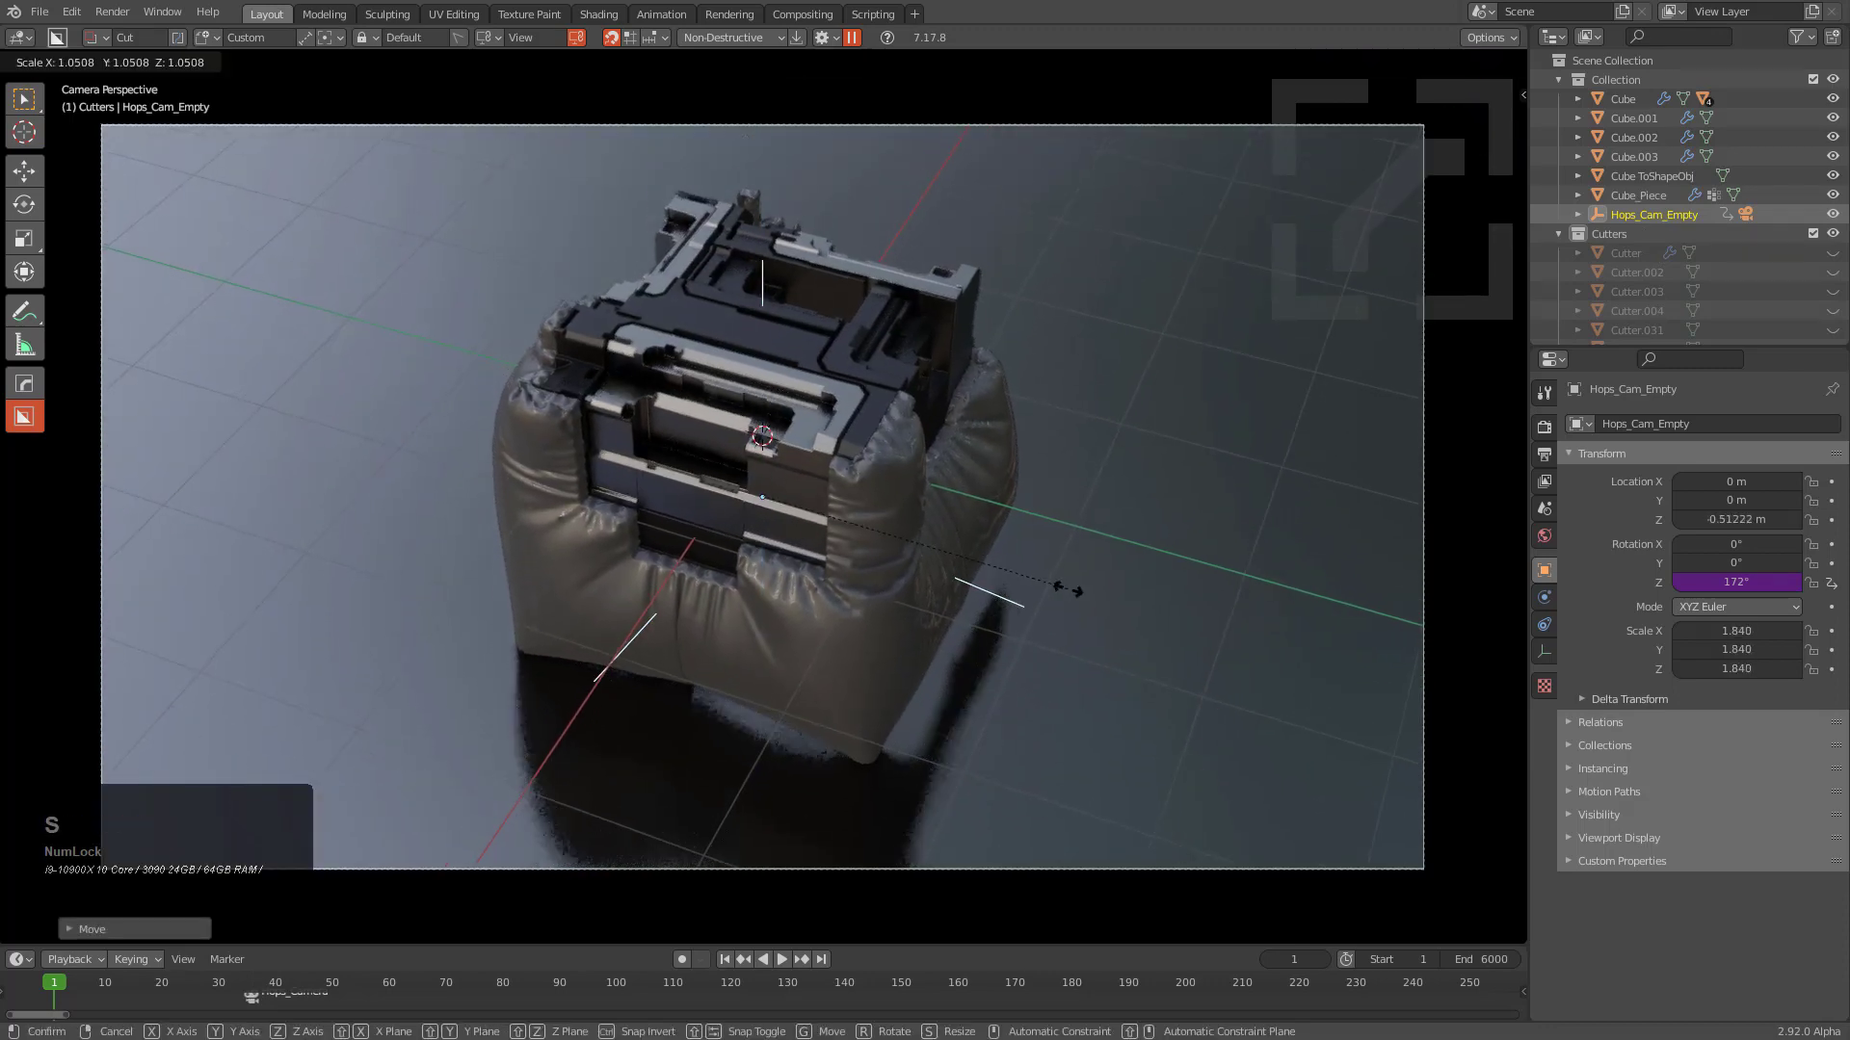
key(g)
key(z)
click(1063, 578)
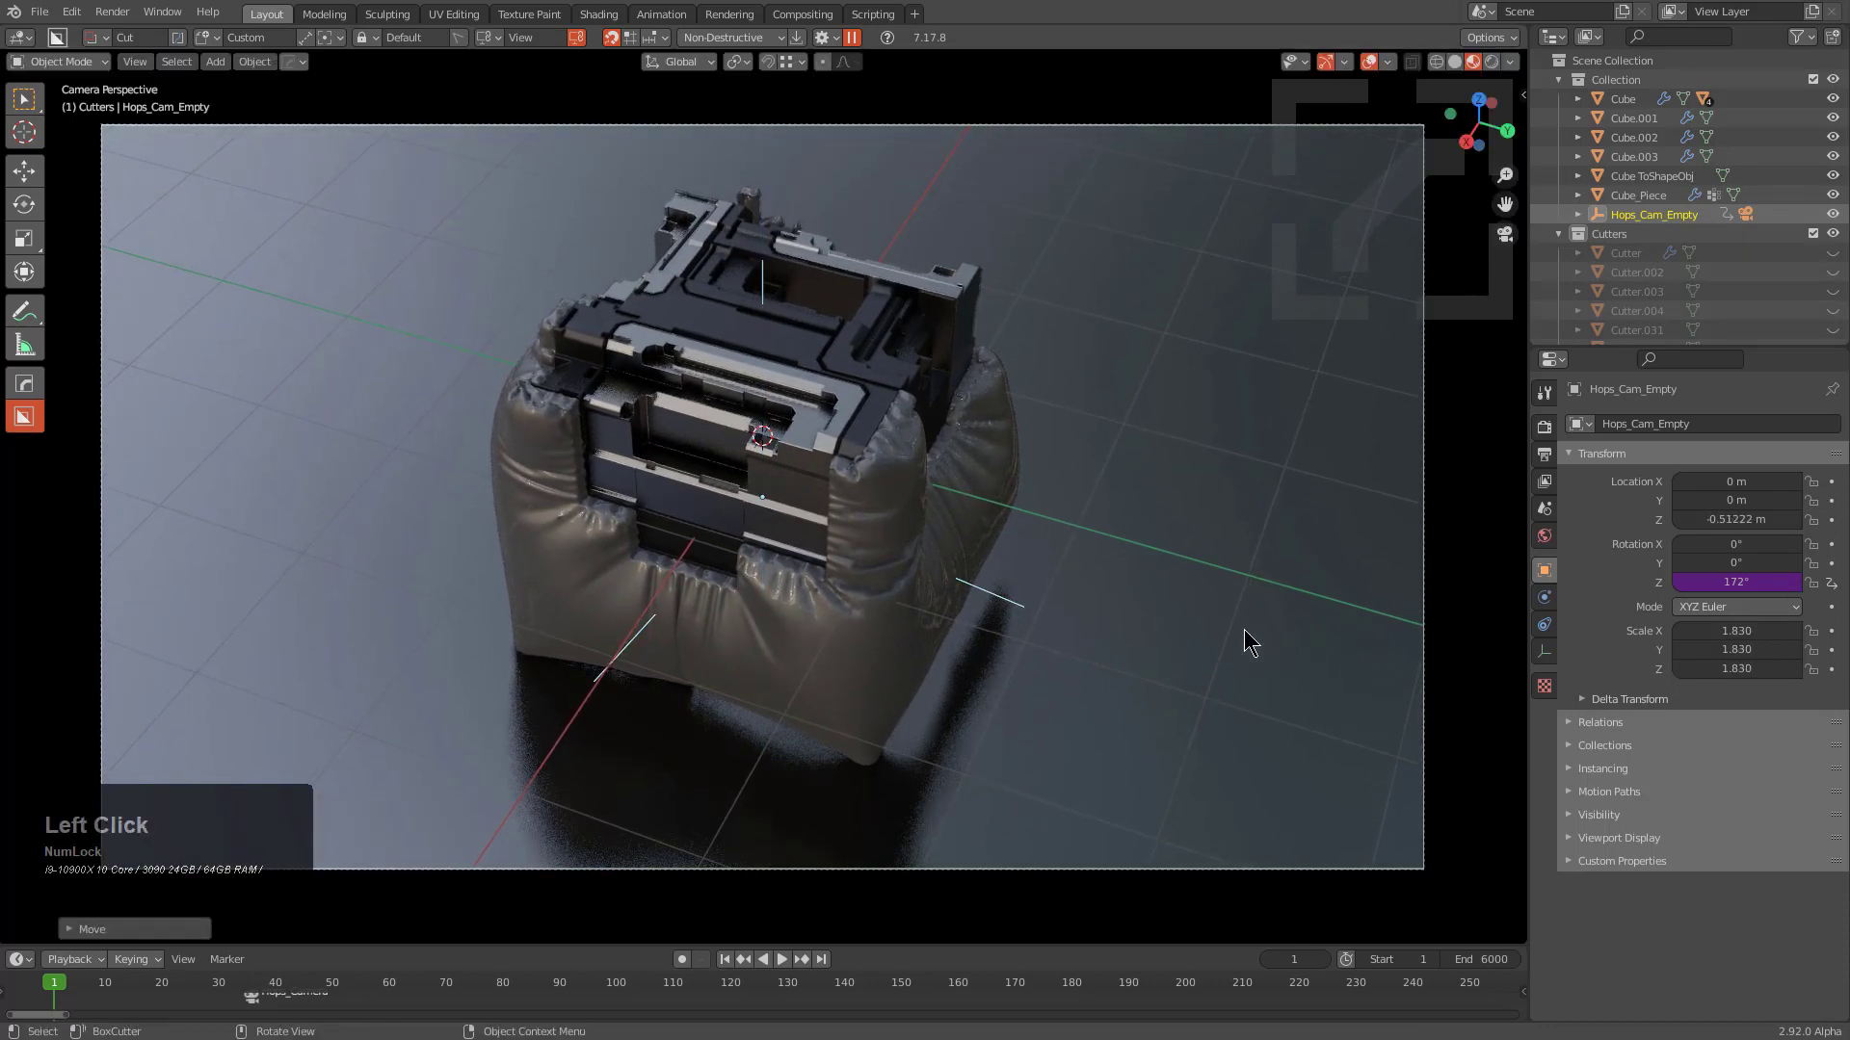
Start the HardOps viewport lighting adjustment and cycle the HDRI background to courtyard.exr, rotated to about -41
scroll(1140, 495, down, 1)
click(974, 116)
shift+scroll(871, 400, up, 3)
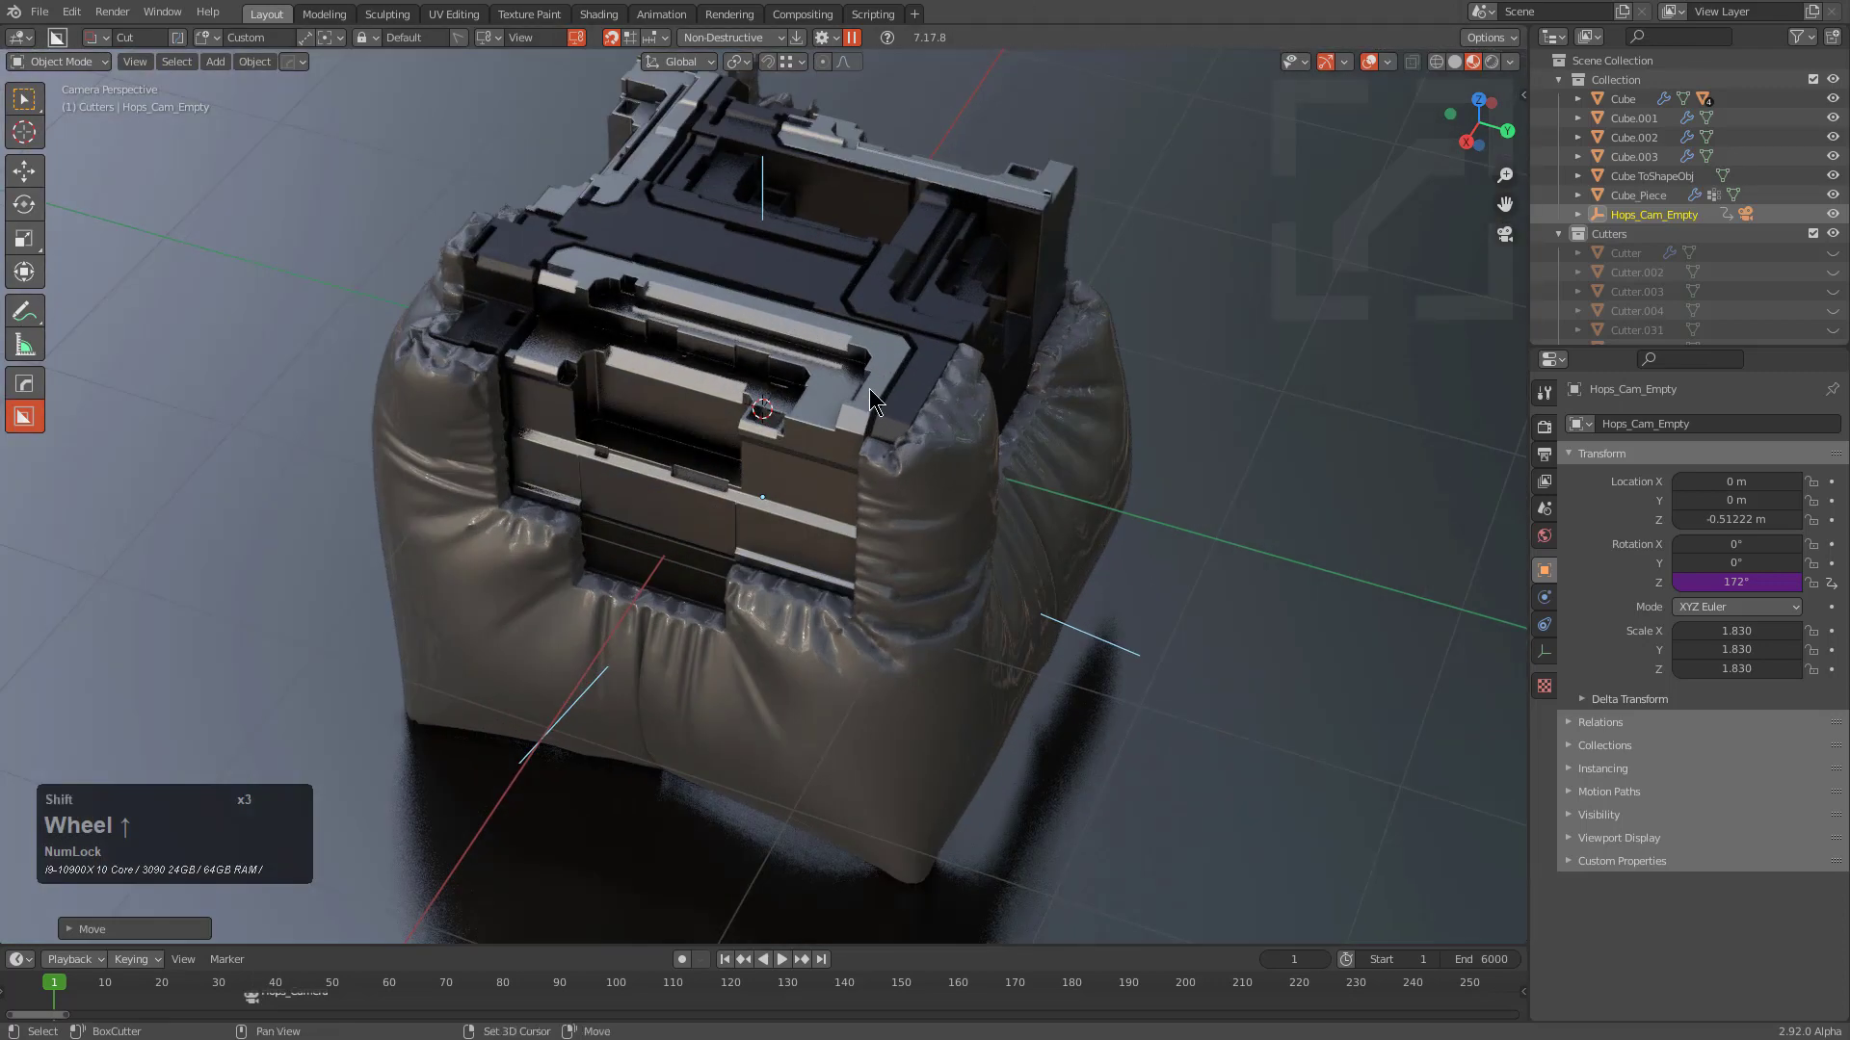
middle_drag(872, 400, 870, 486)
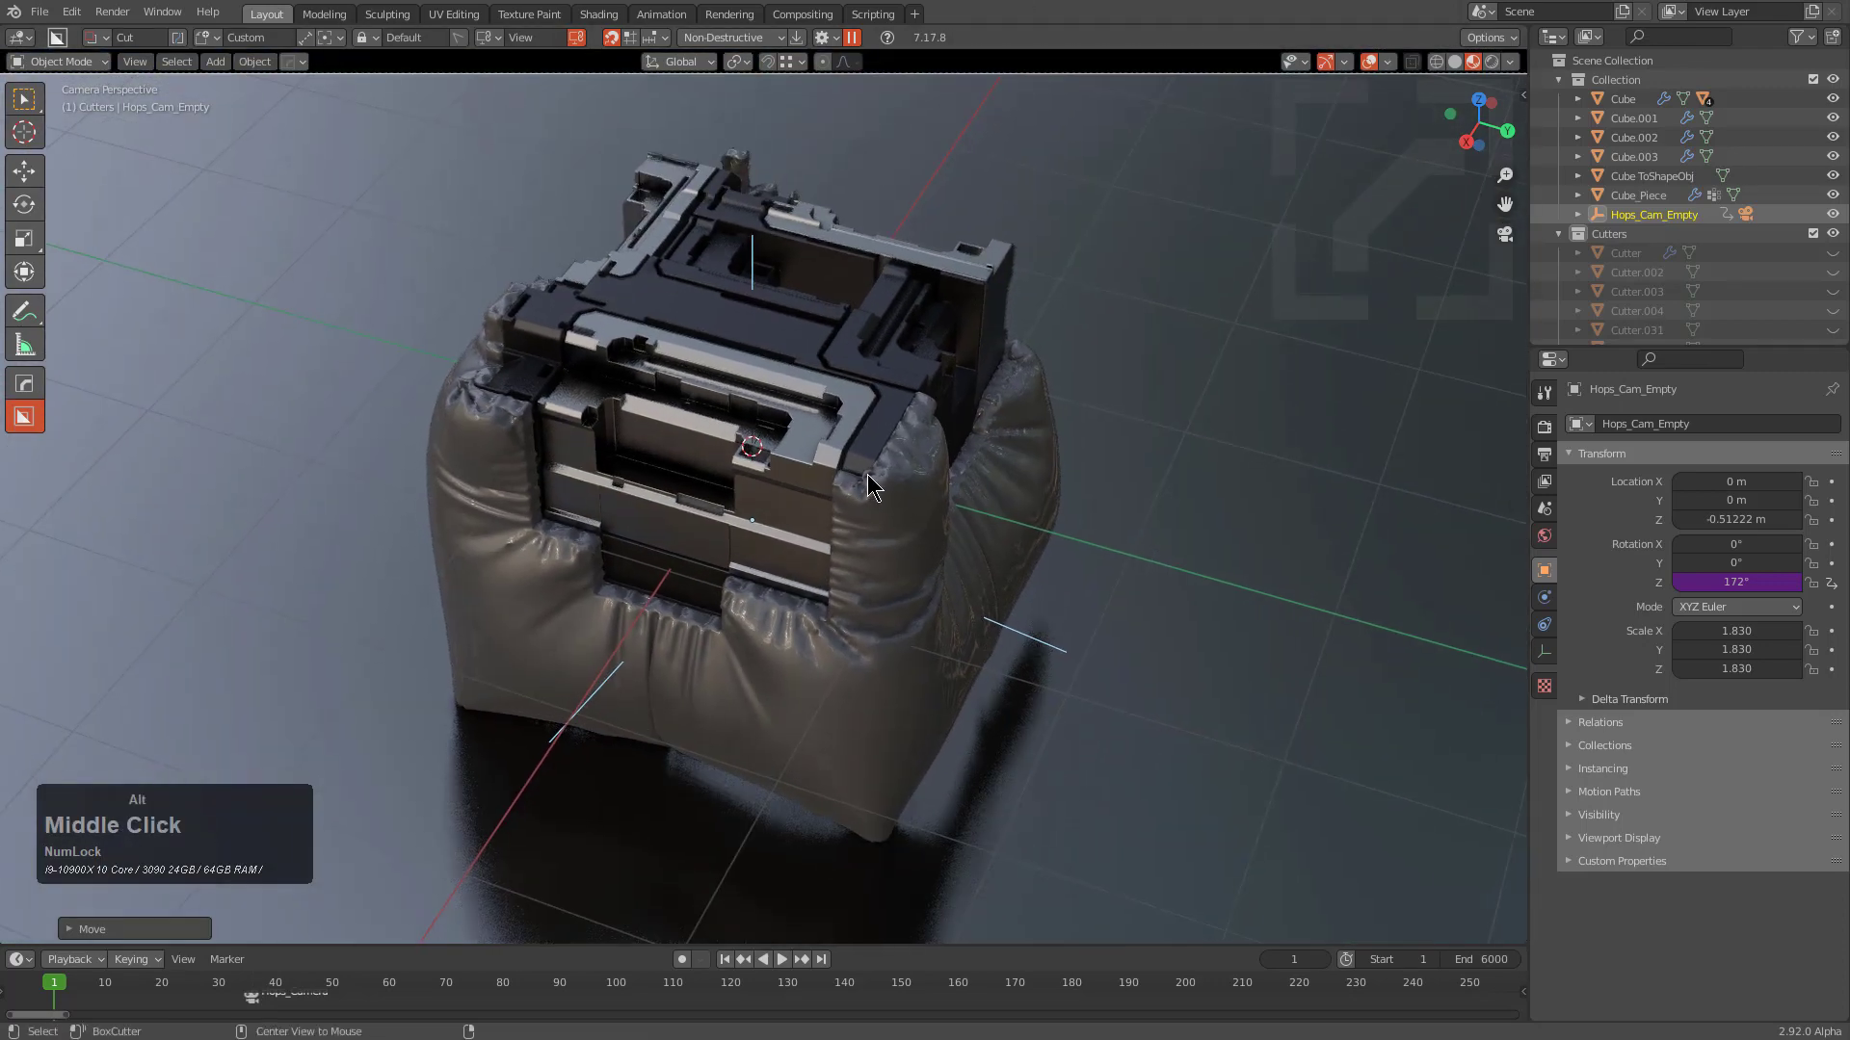
key(v)
click(870, 487)
key(s)
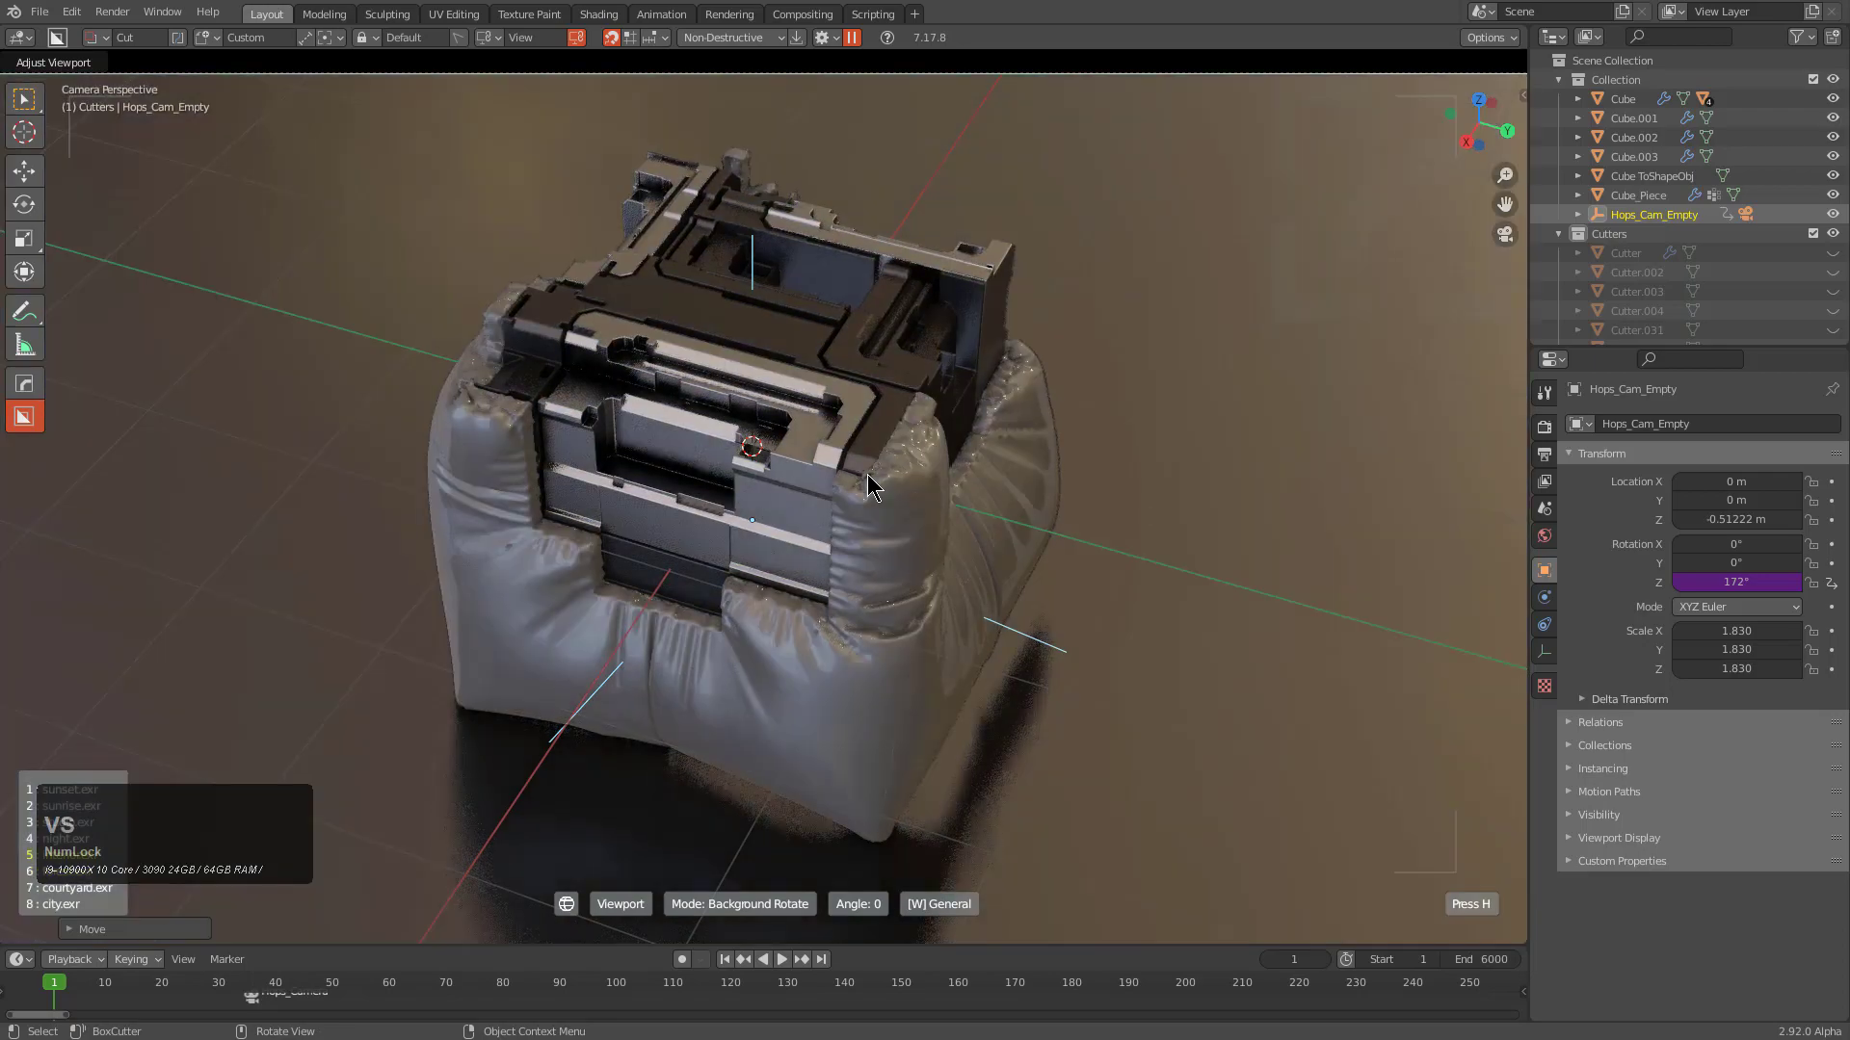
key(s)
key(s)
key(s)
key(s)
key(s)
key(s)
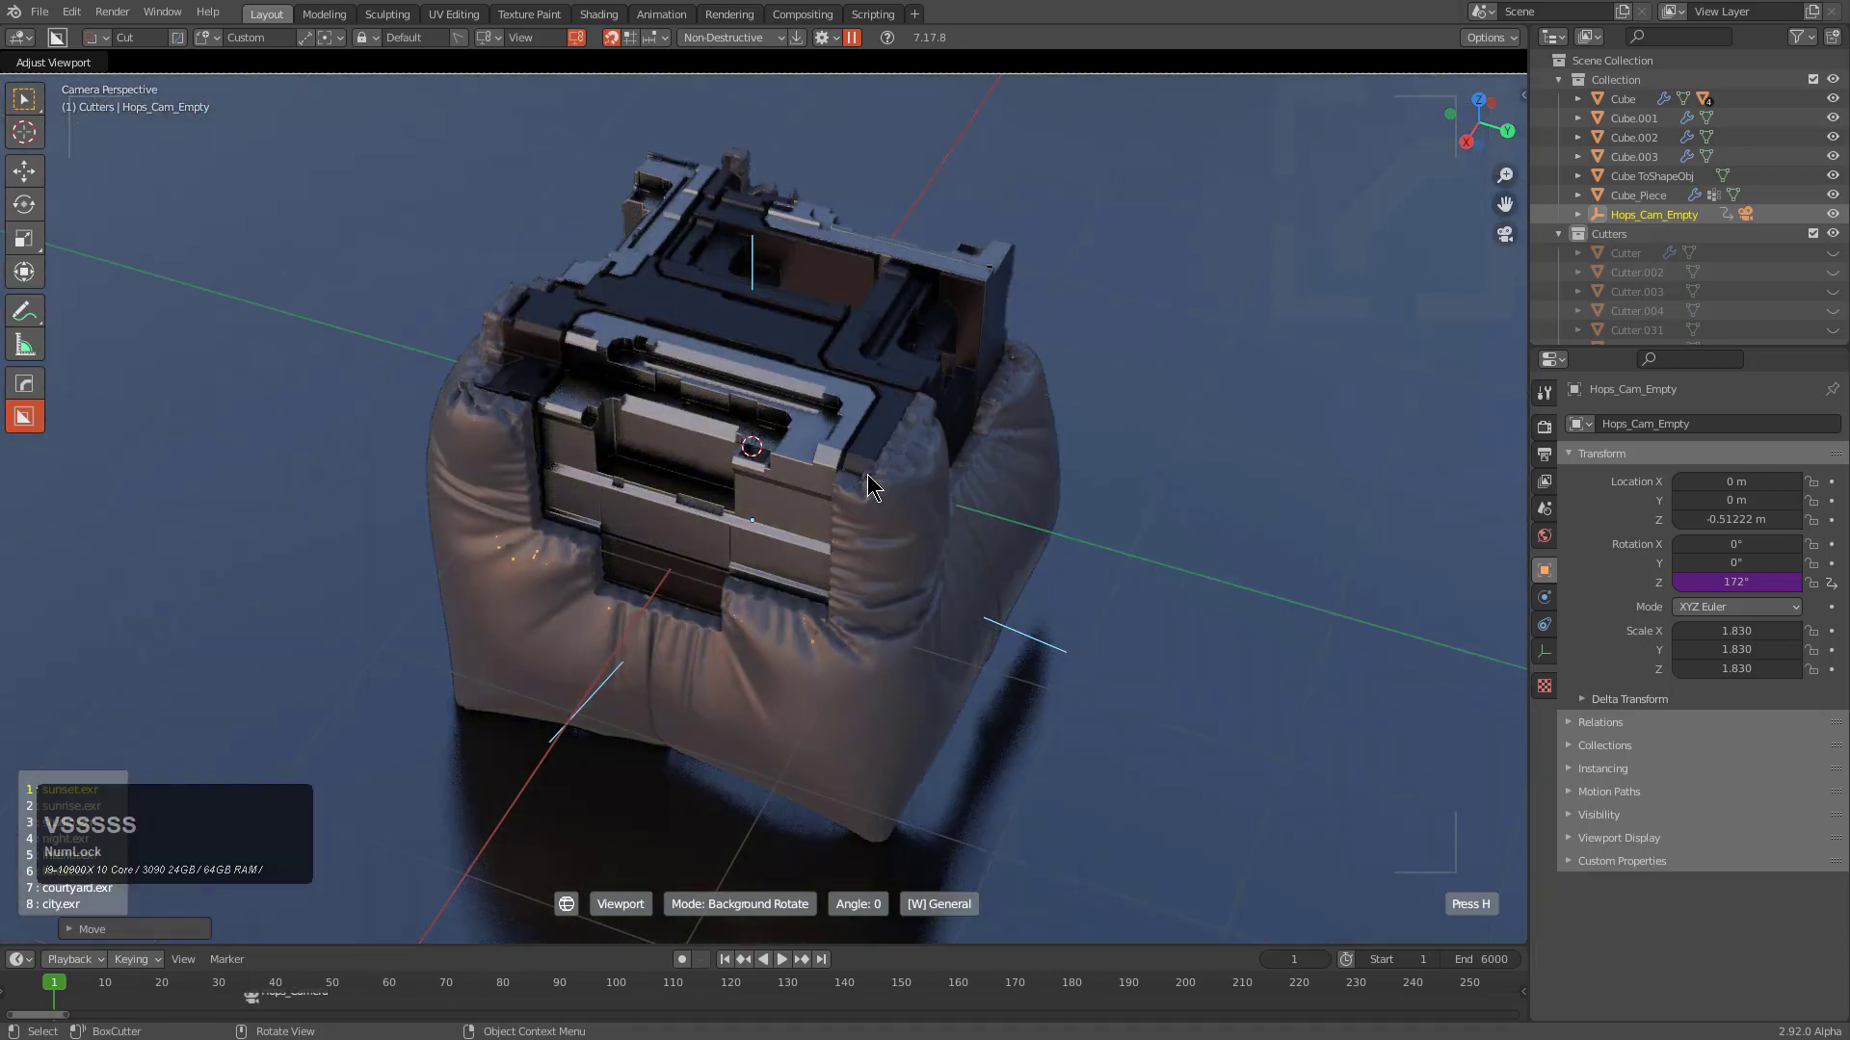
scroll(868, 476, up, 1)
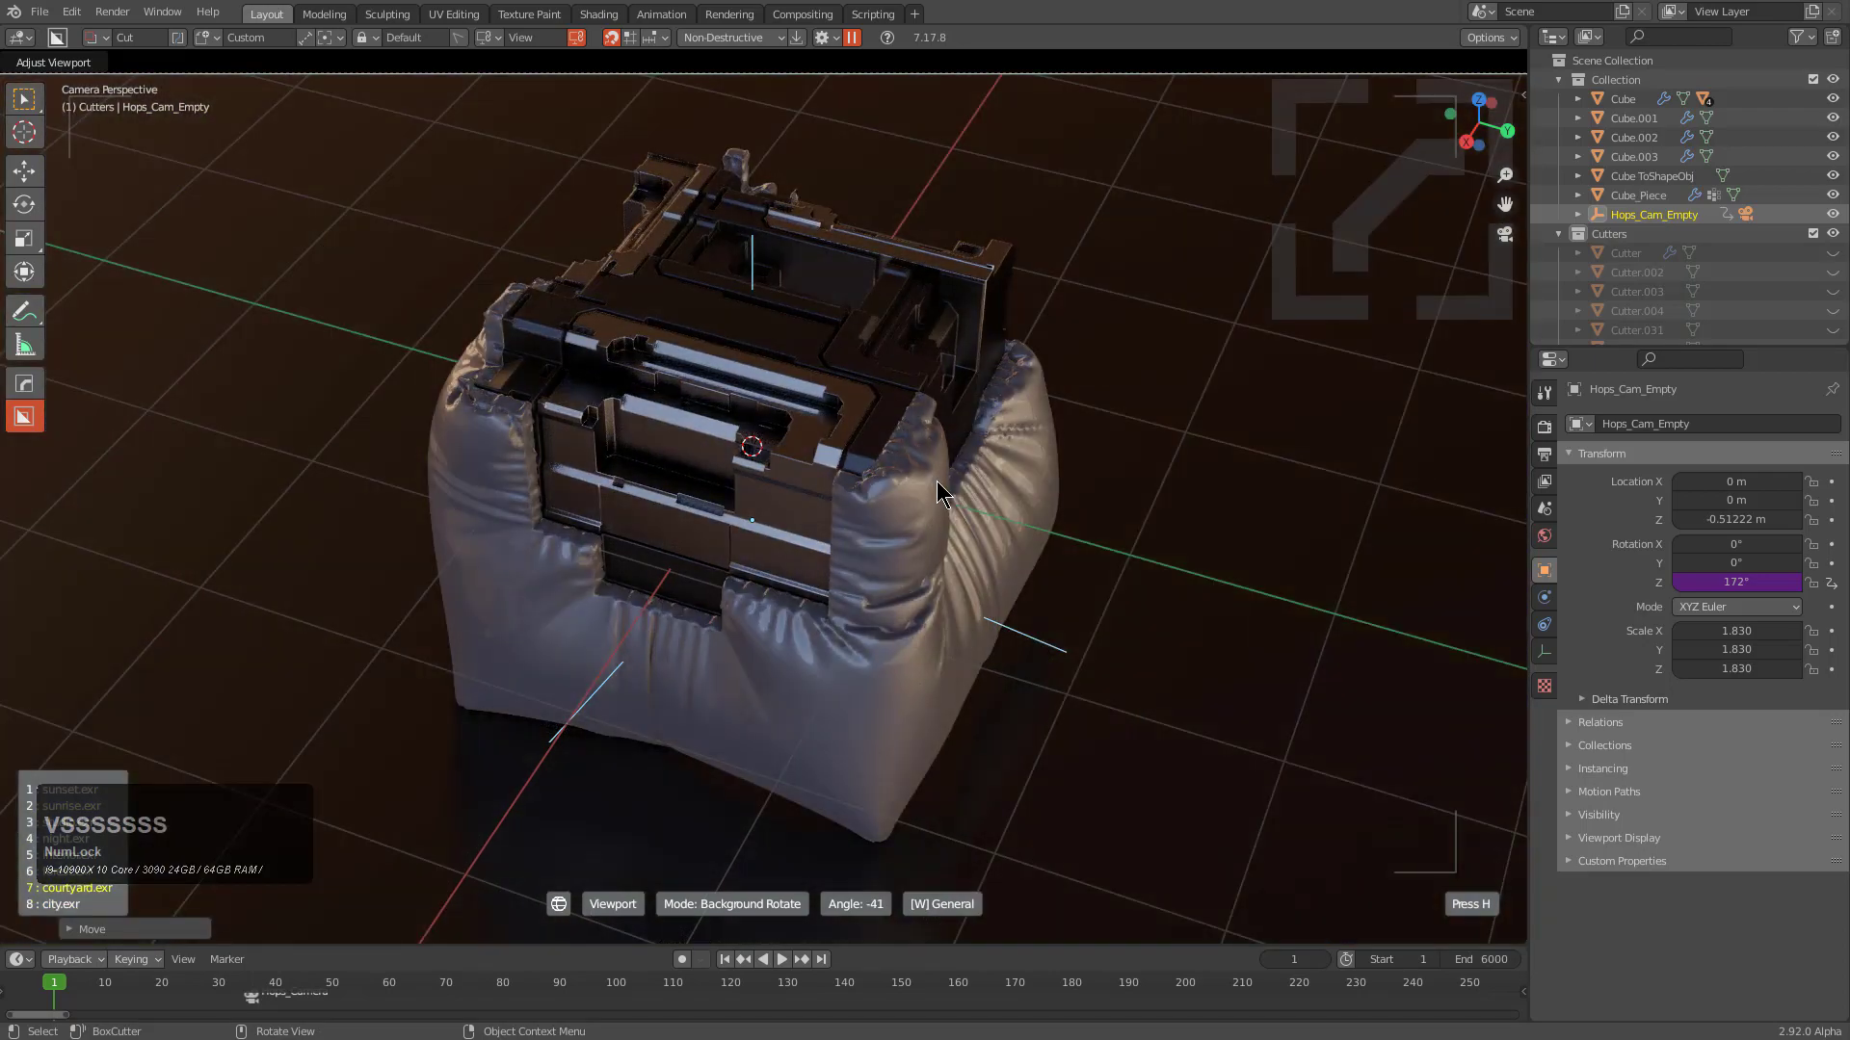
Compare the other HDRI backgrounds, settle on courtyard.exr rotated to about -34, and apply it with To_Render set to True
key(s)
key(s)
key(s)
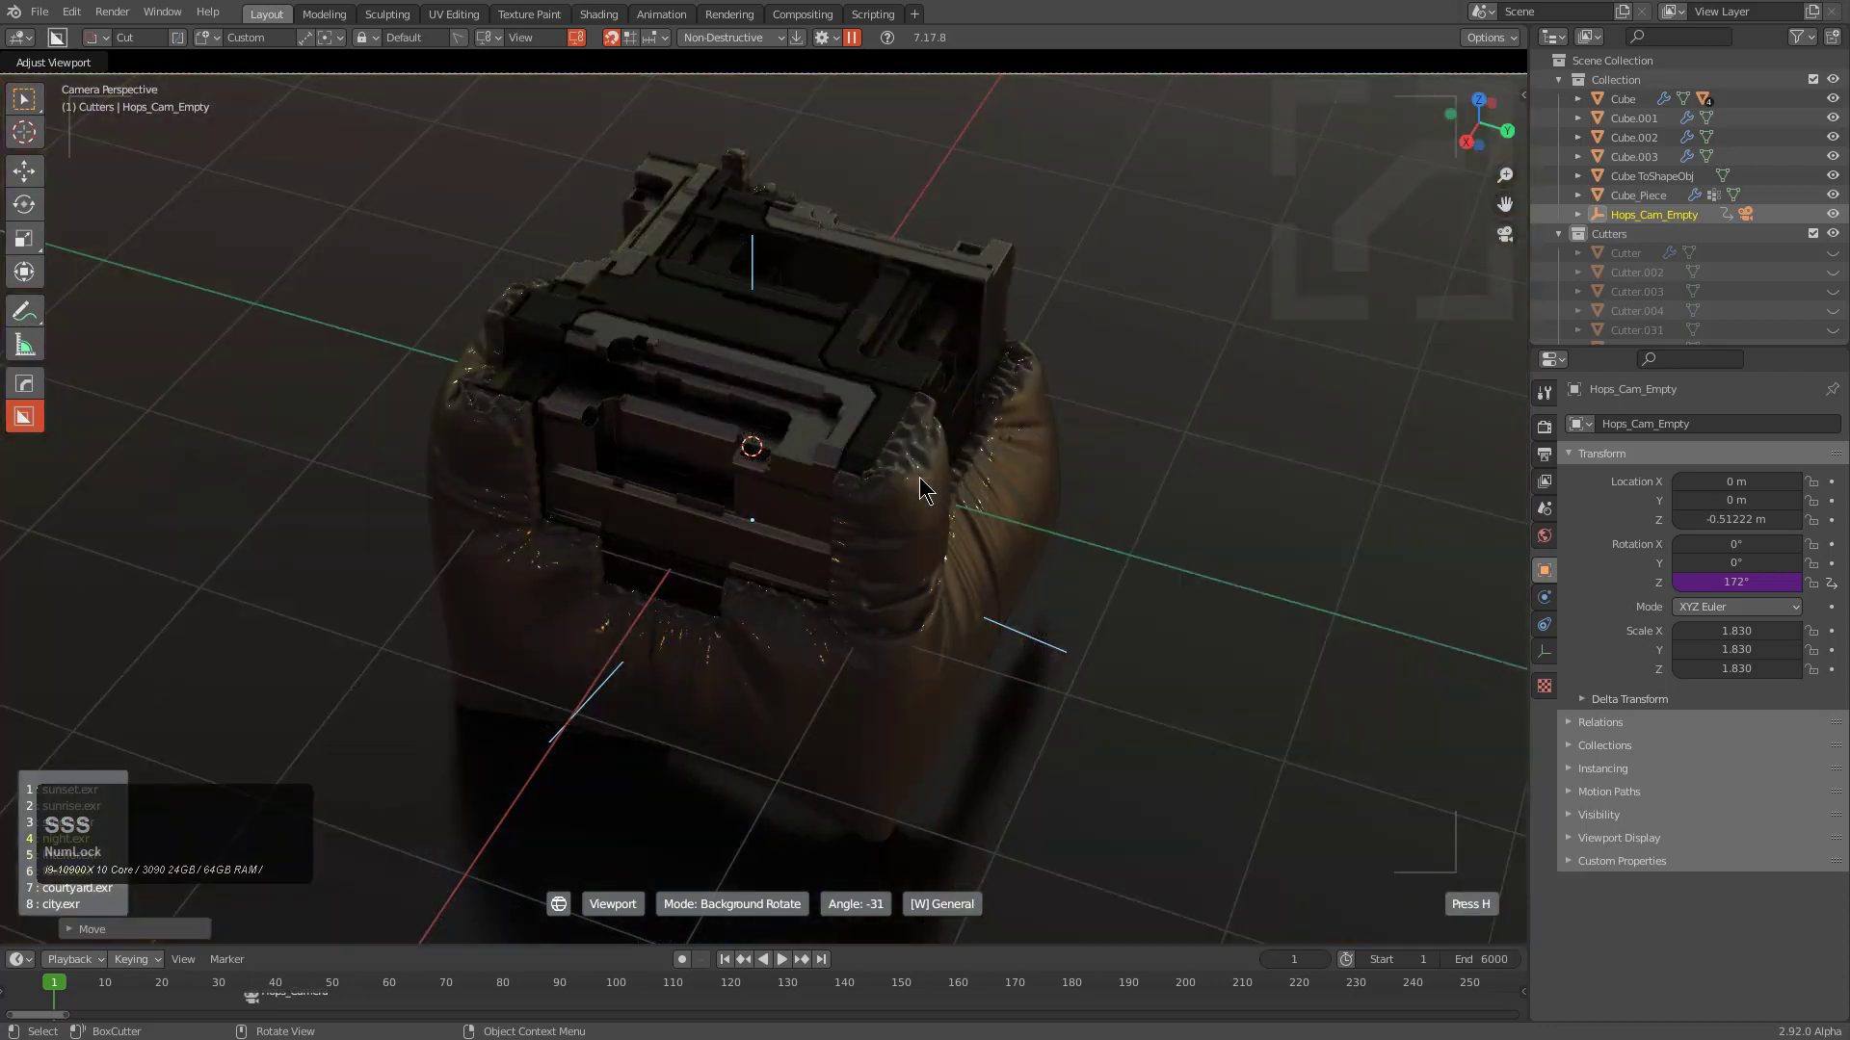
key(s)
key(s)
key(s)
key(s)
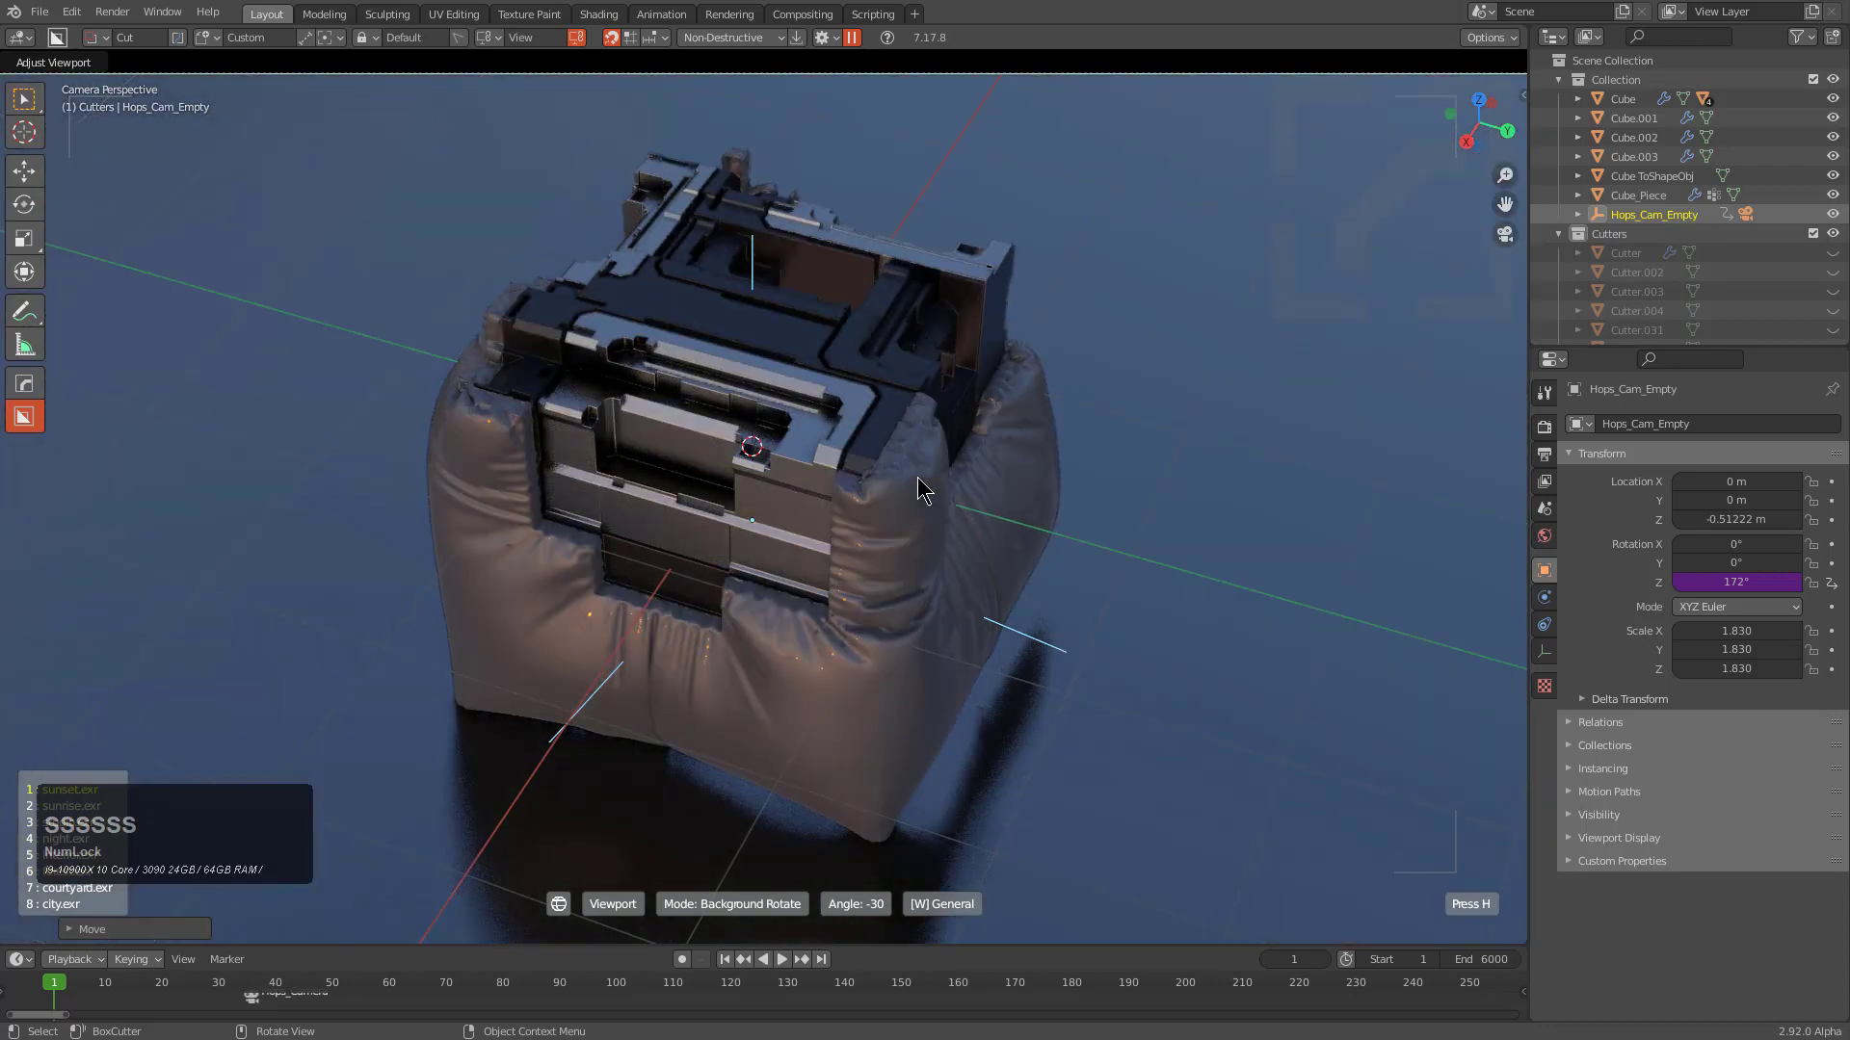
key(s)
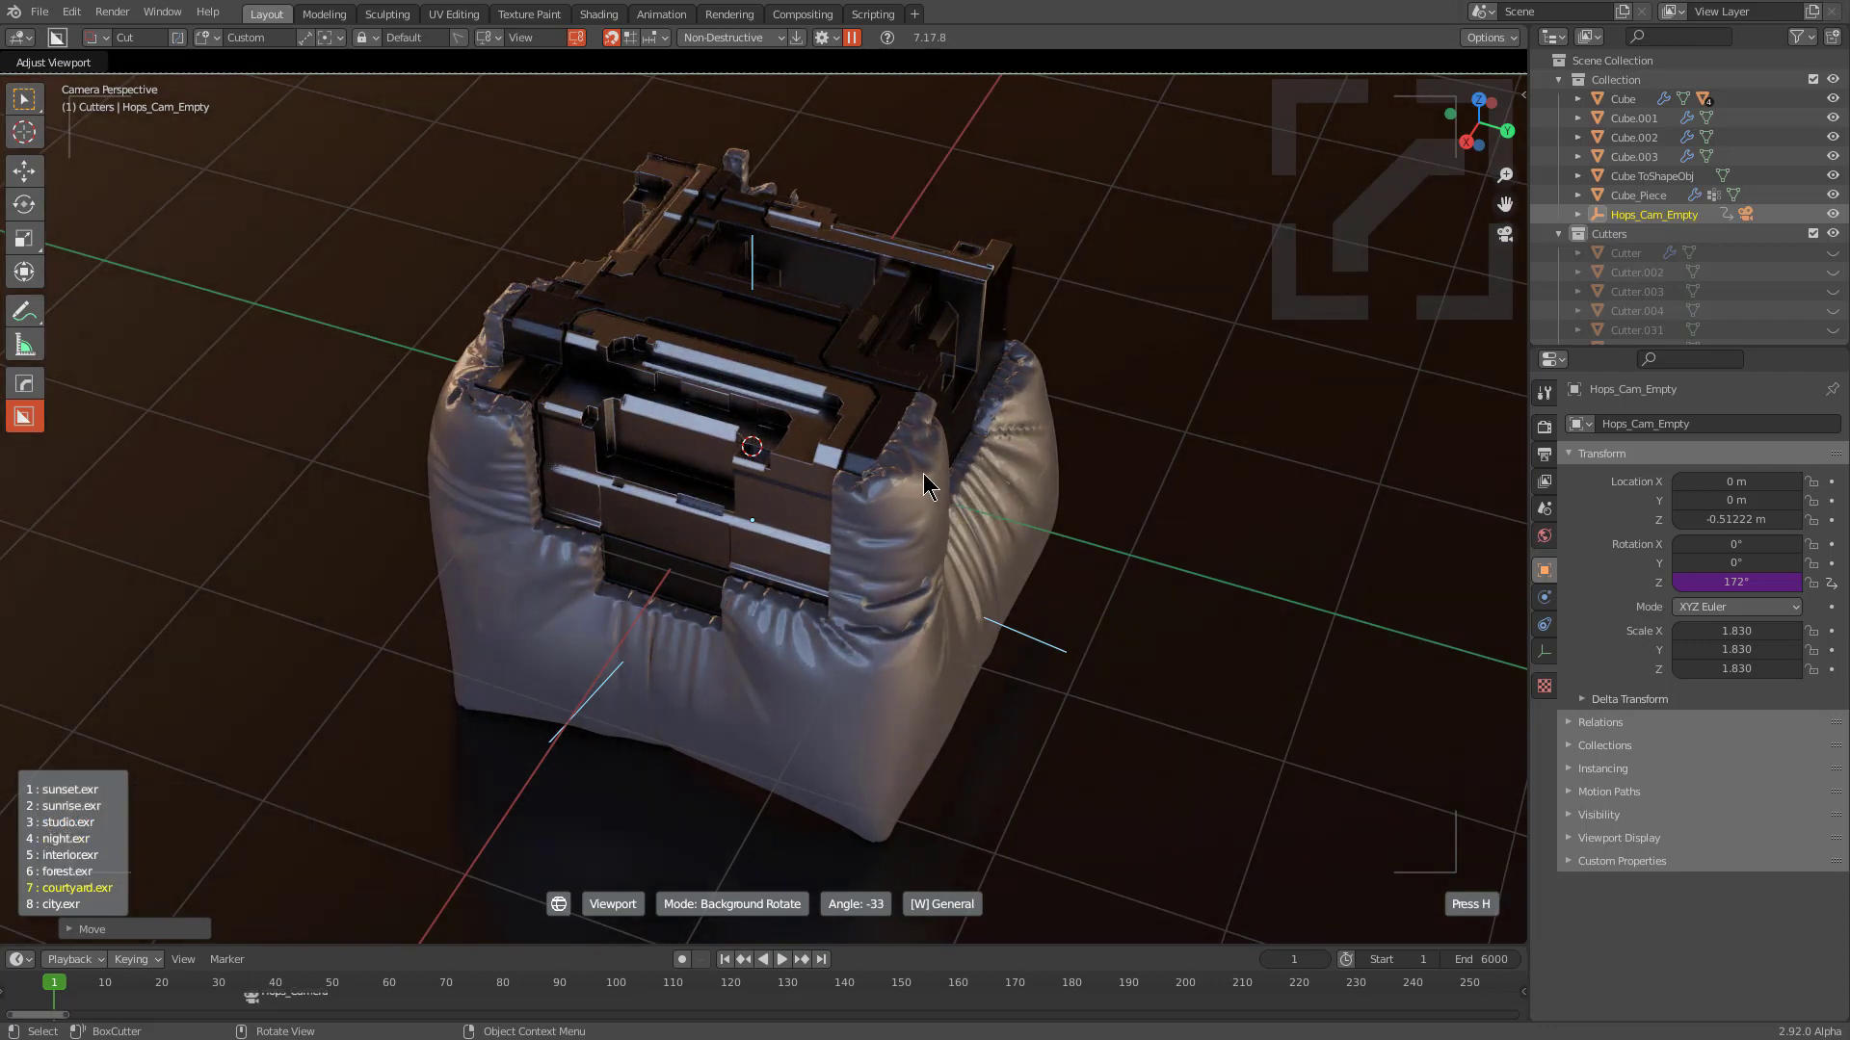
key(r)
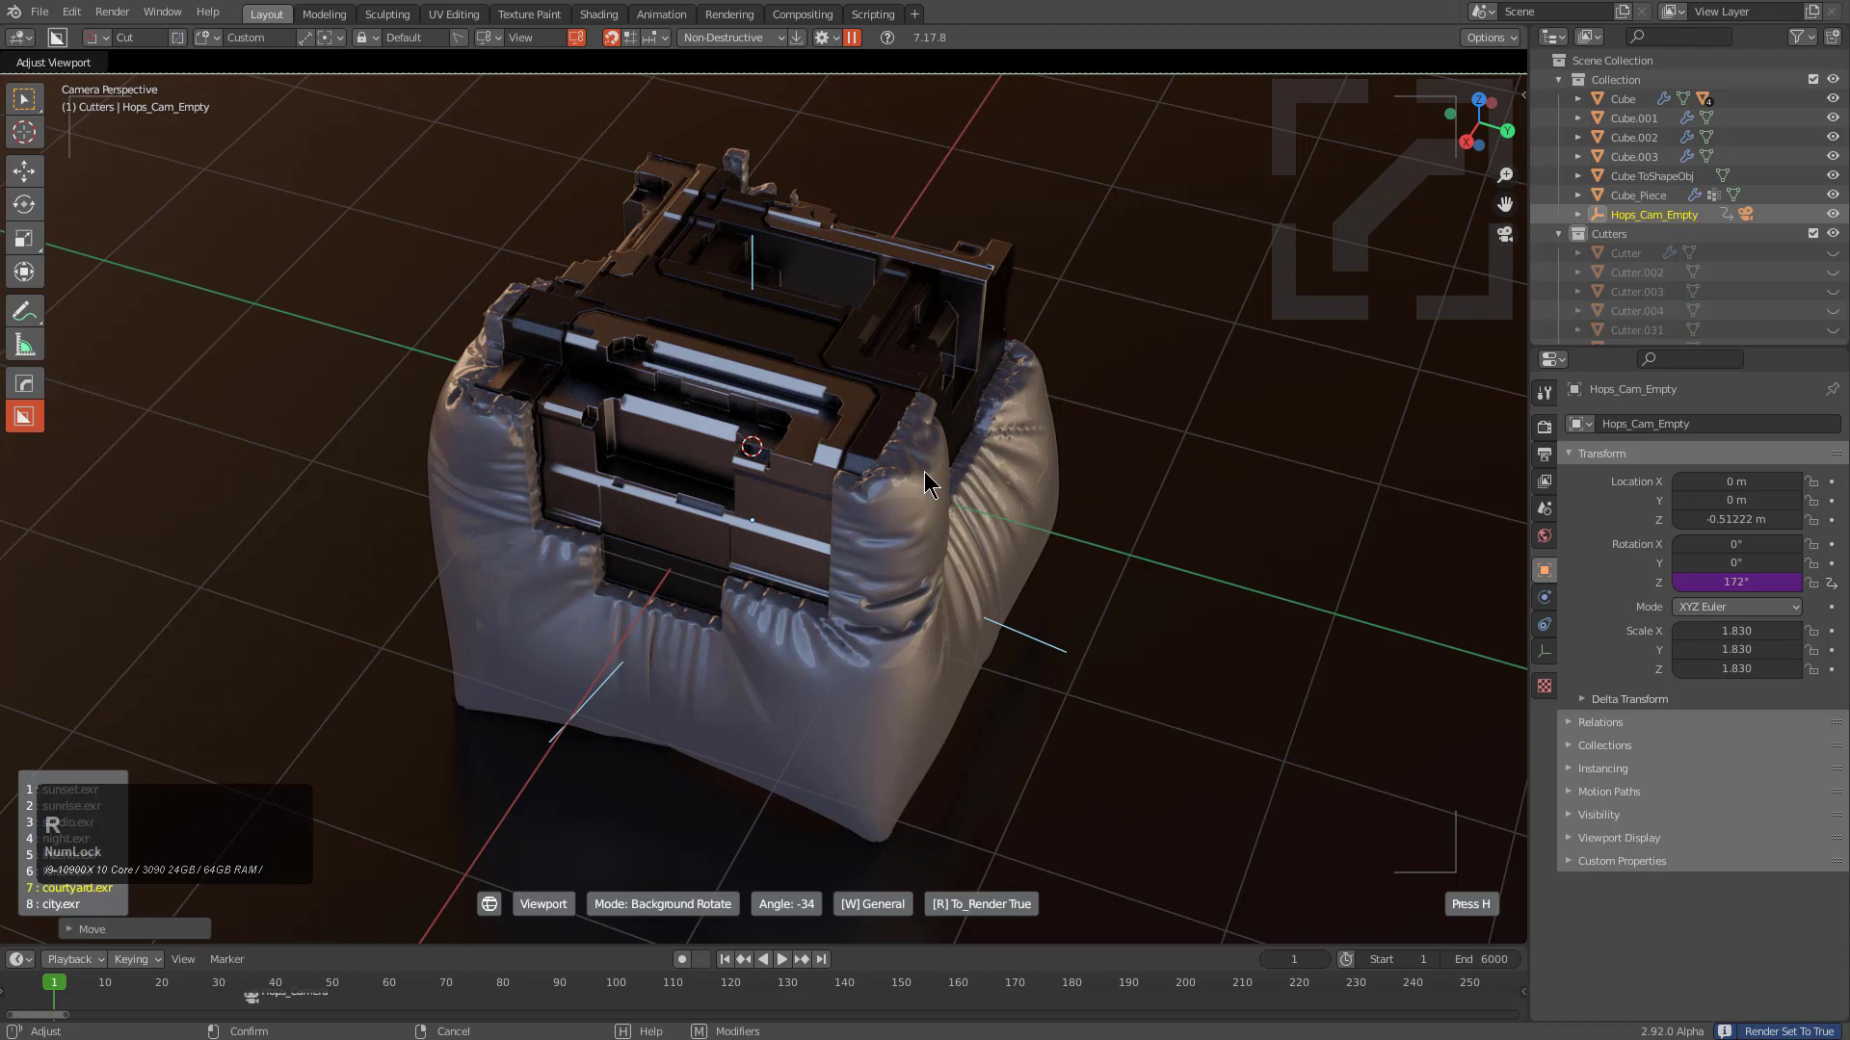
click(928, 478)
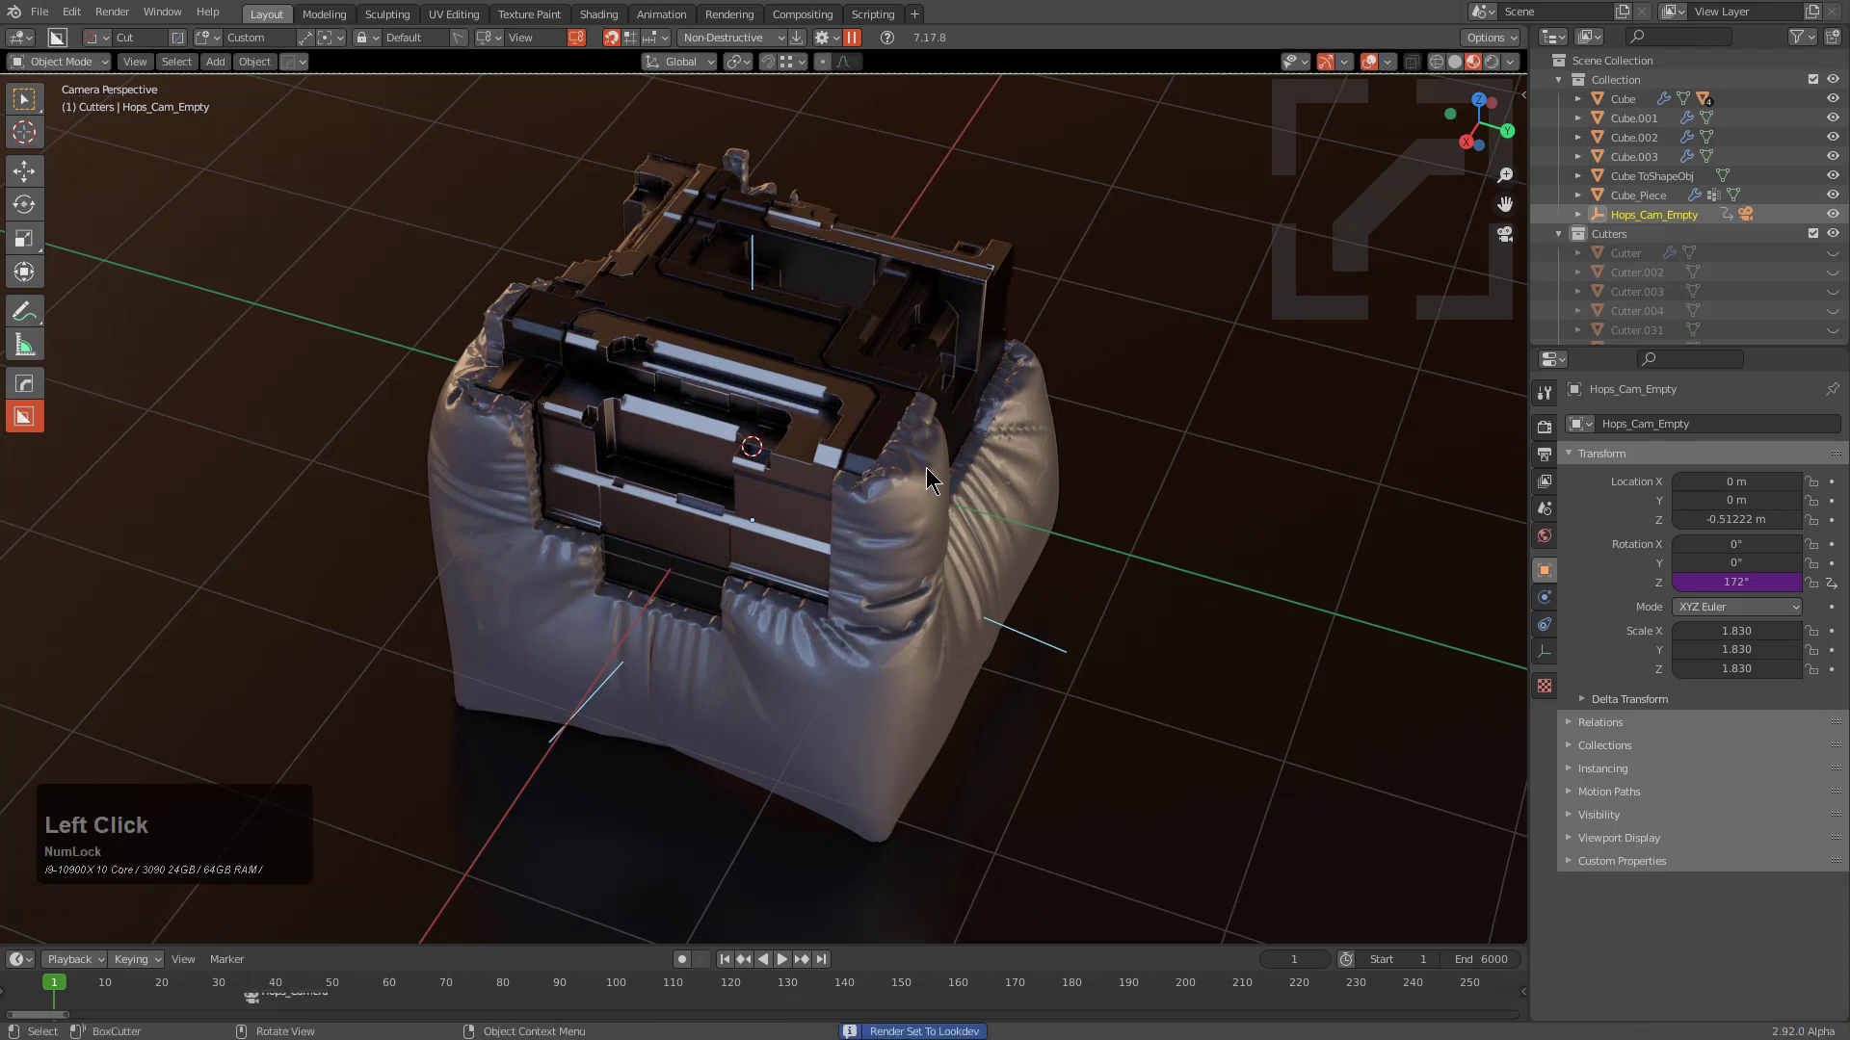
click(1474, 64)
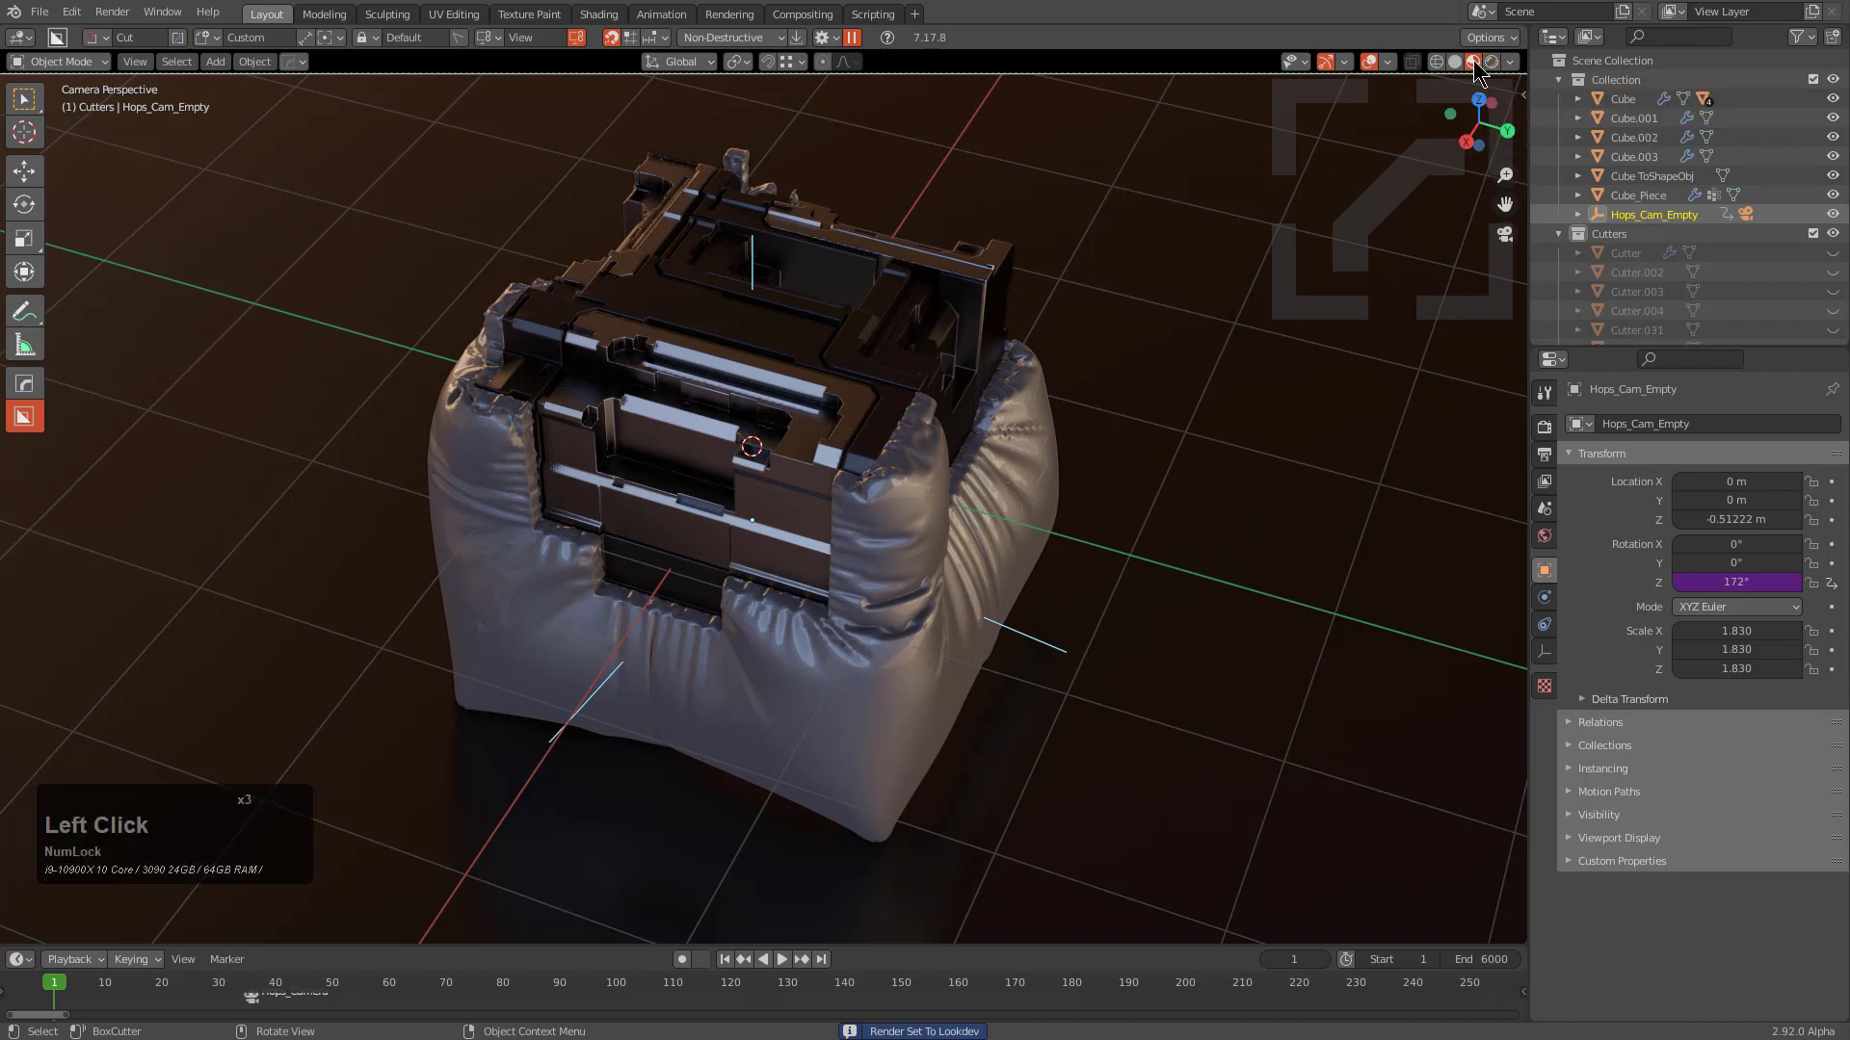
Add a Smooth modifier to the surrounding cloth, place it above the Subdivision modifier, and raise its iterations to 12
click(923, 494)
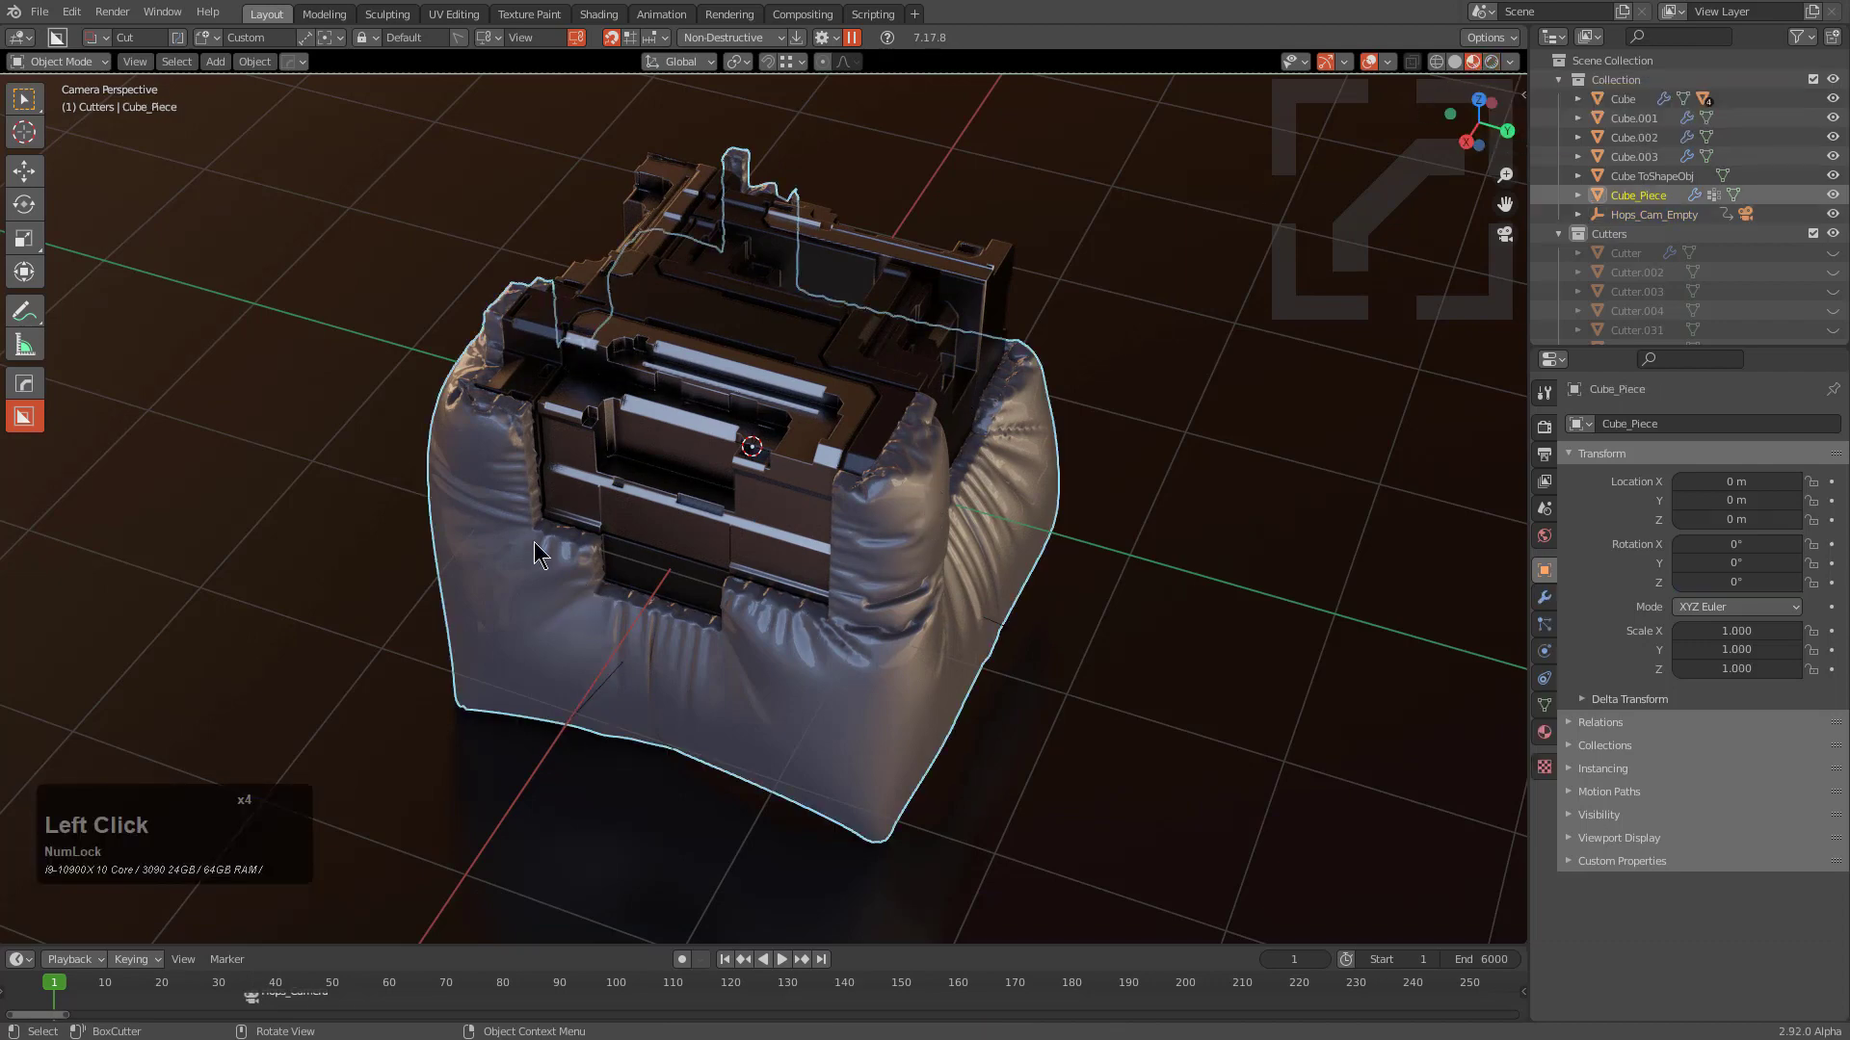
click(1544, 597)
key(q)
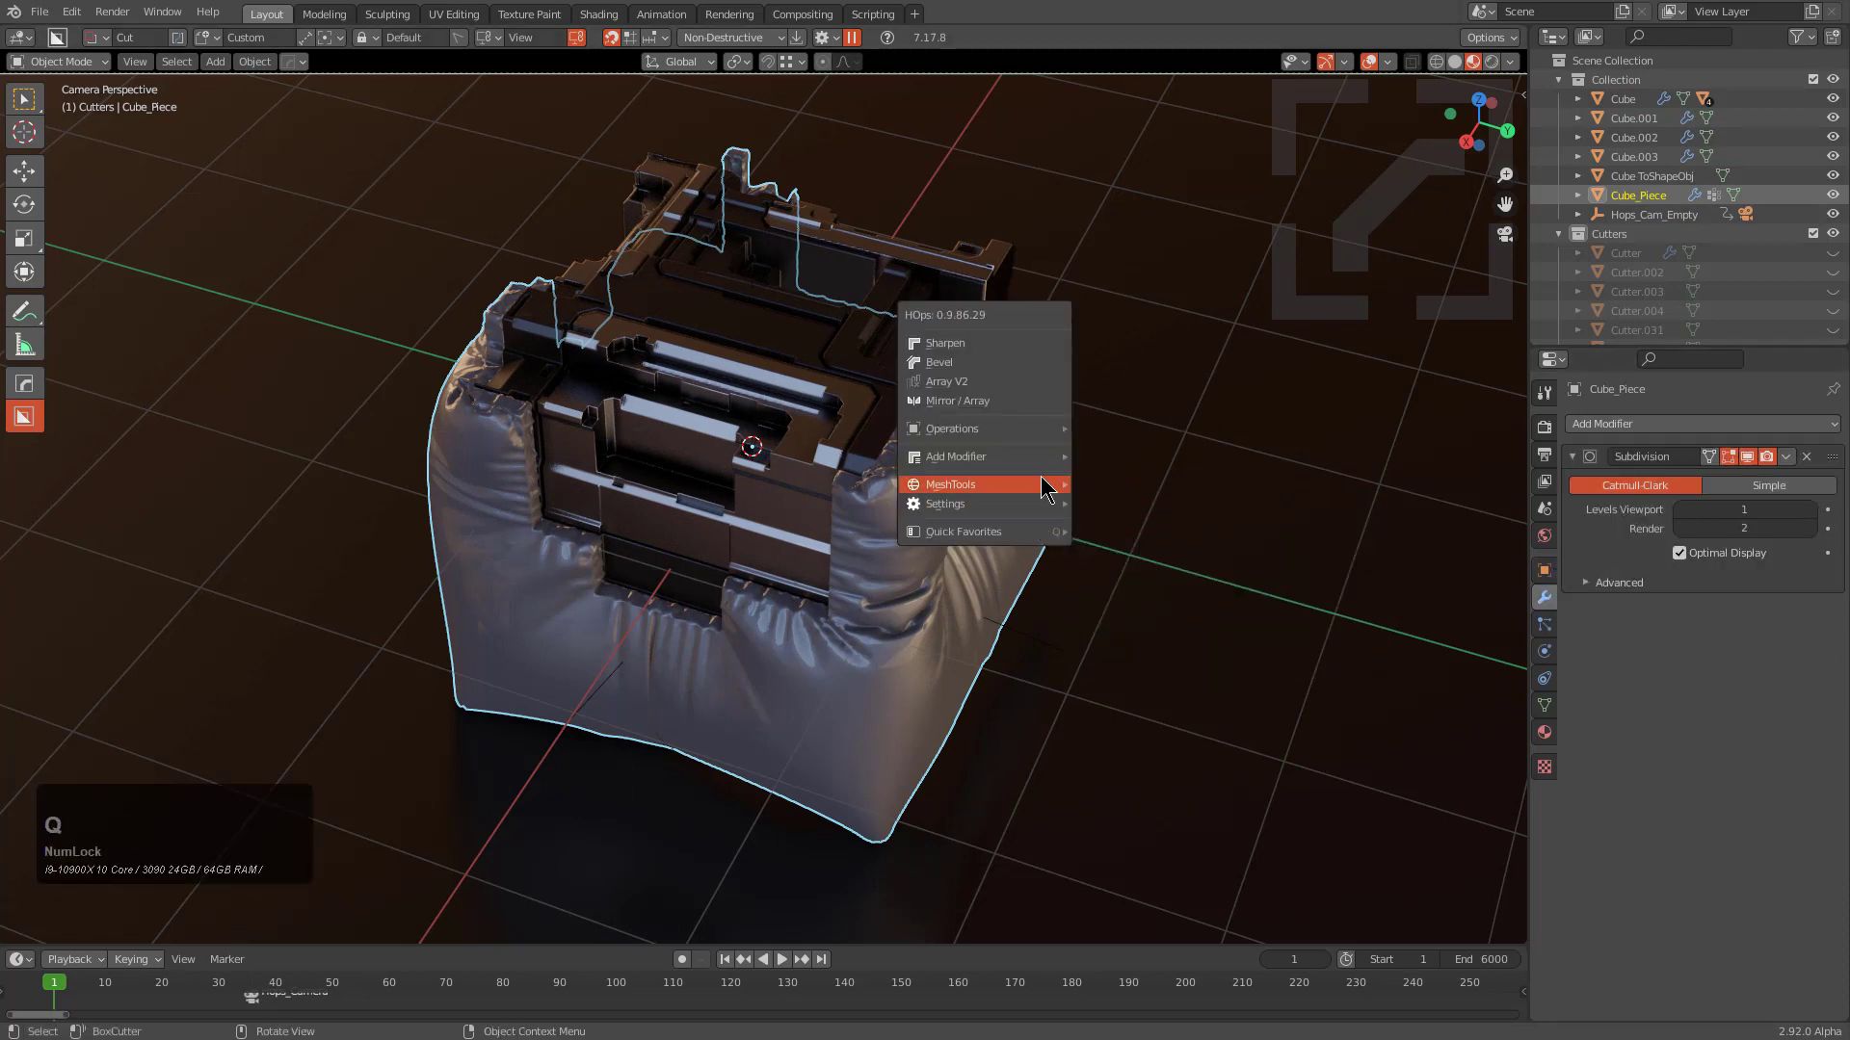
mouse_move(1021, 456)
click(1387, 457)
scroll(1155, 435, up, 8)
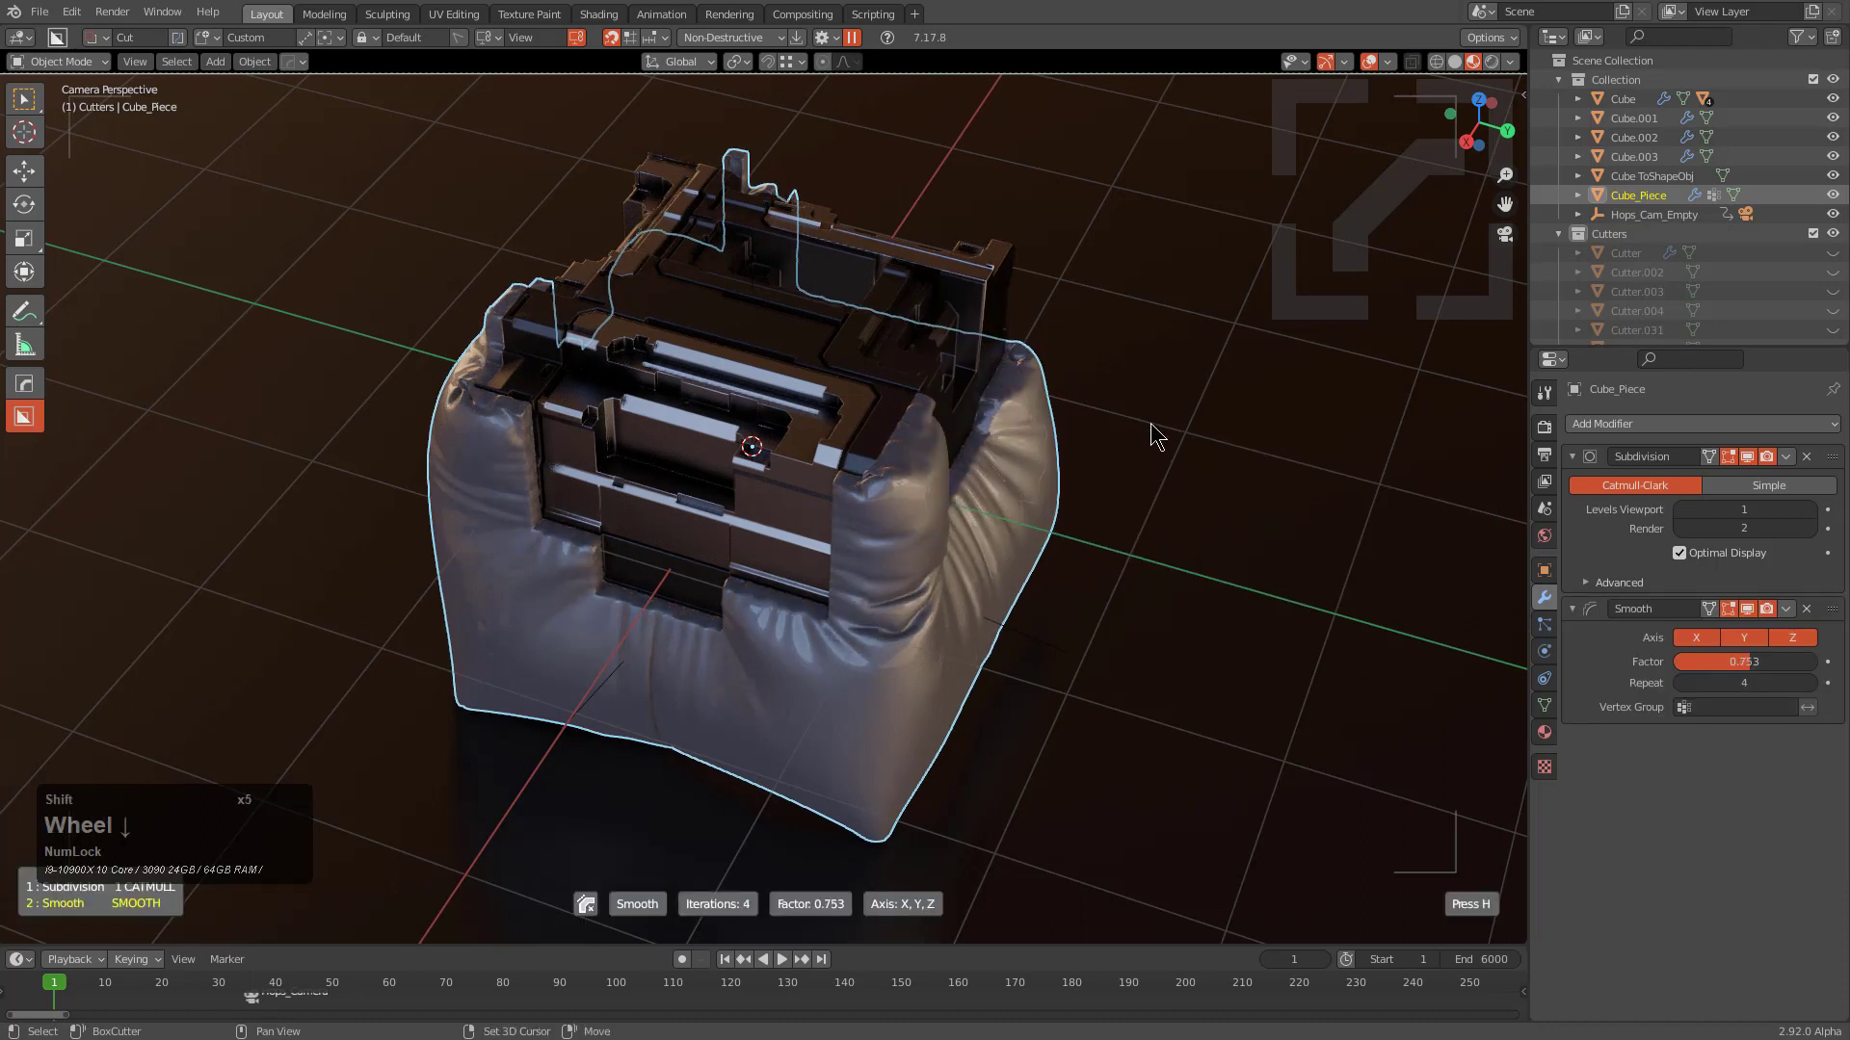
shift+scroll(1156, 435, up, 1)
scroll(1156, 436, up, 5)
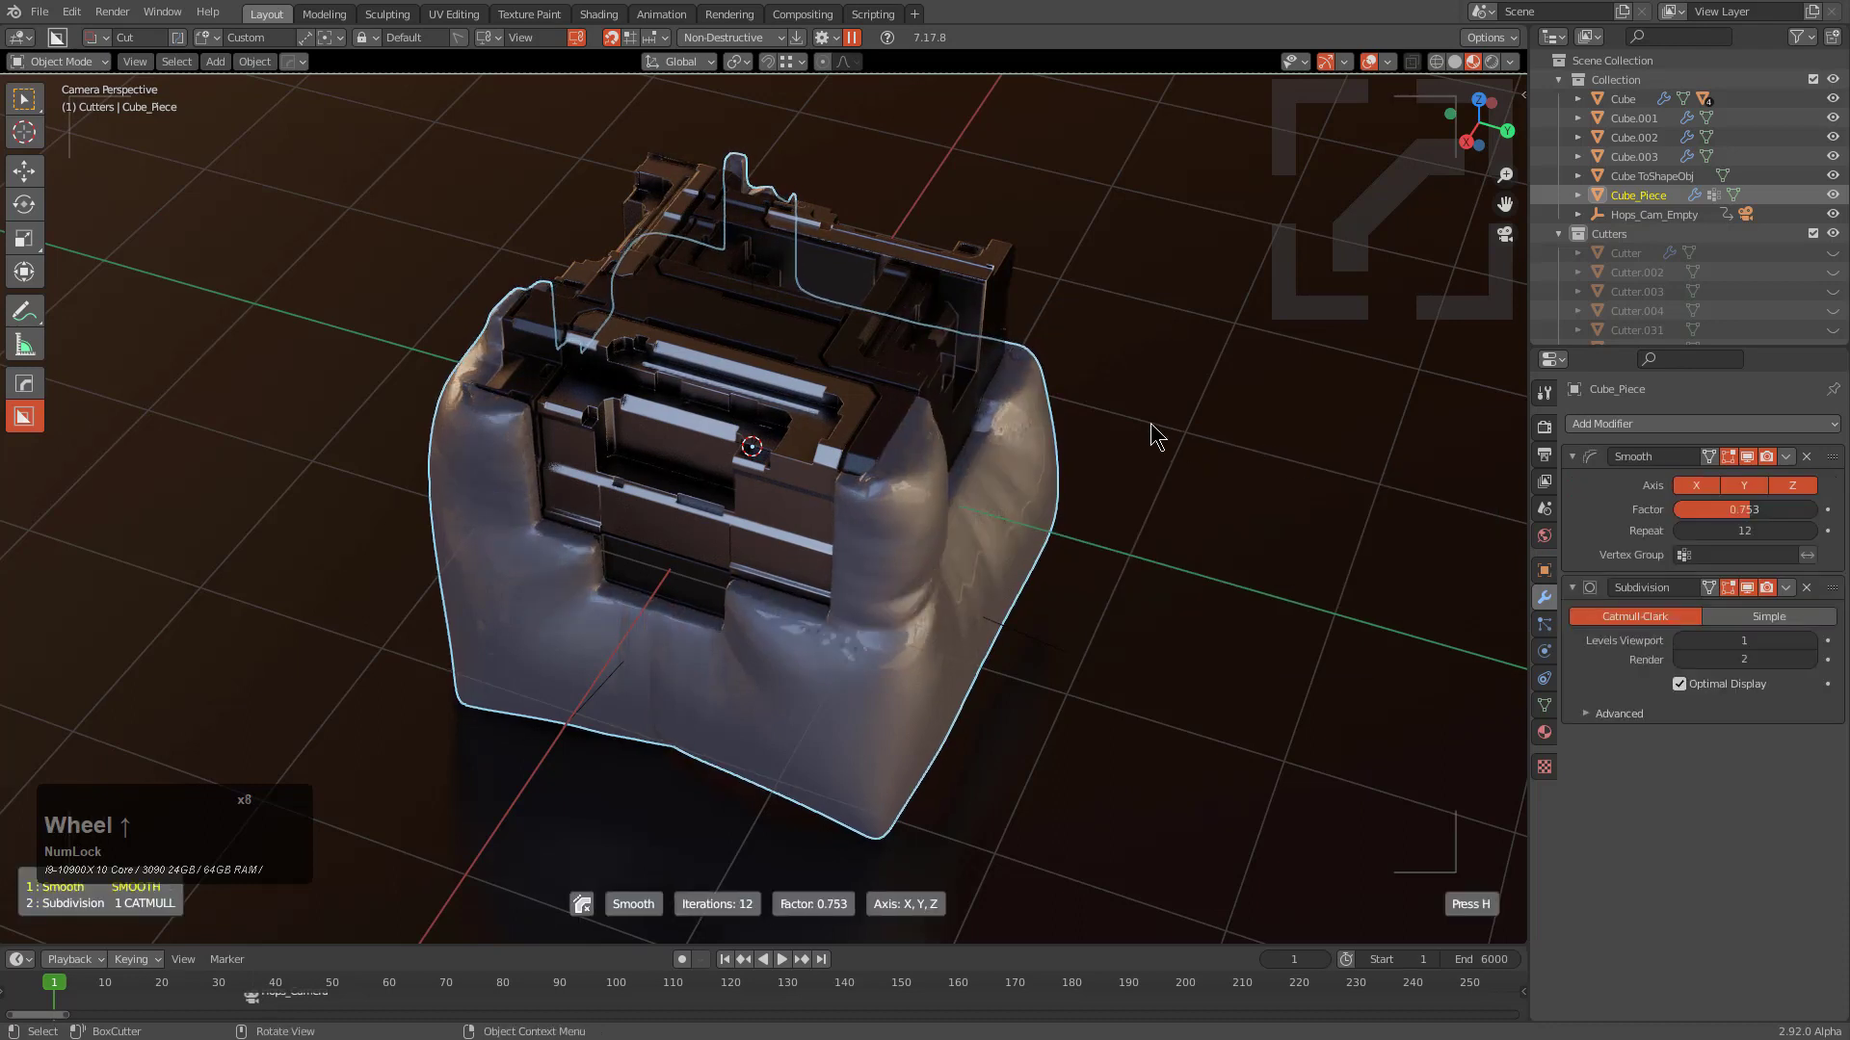
Reduce the cloth's Smooth modifier to 1 iteration with a factor of about 0.762
scroll(1156, 436, down, 11)
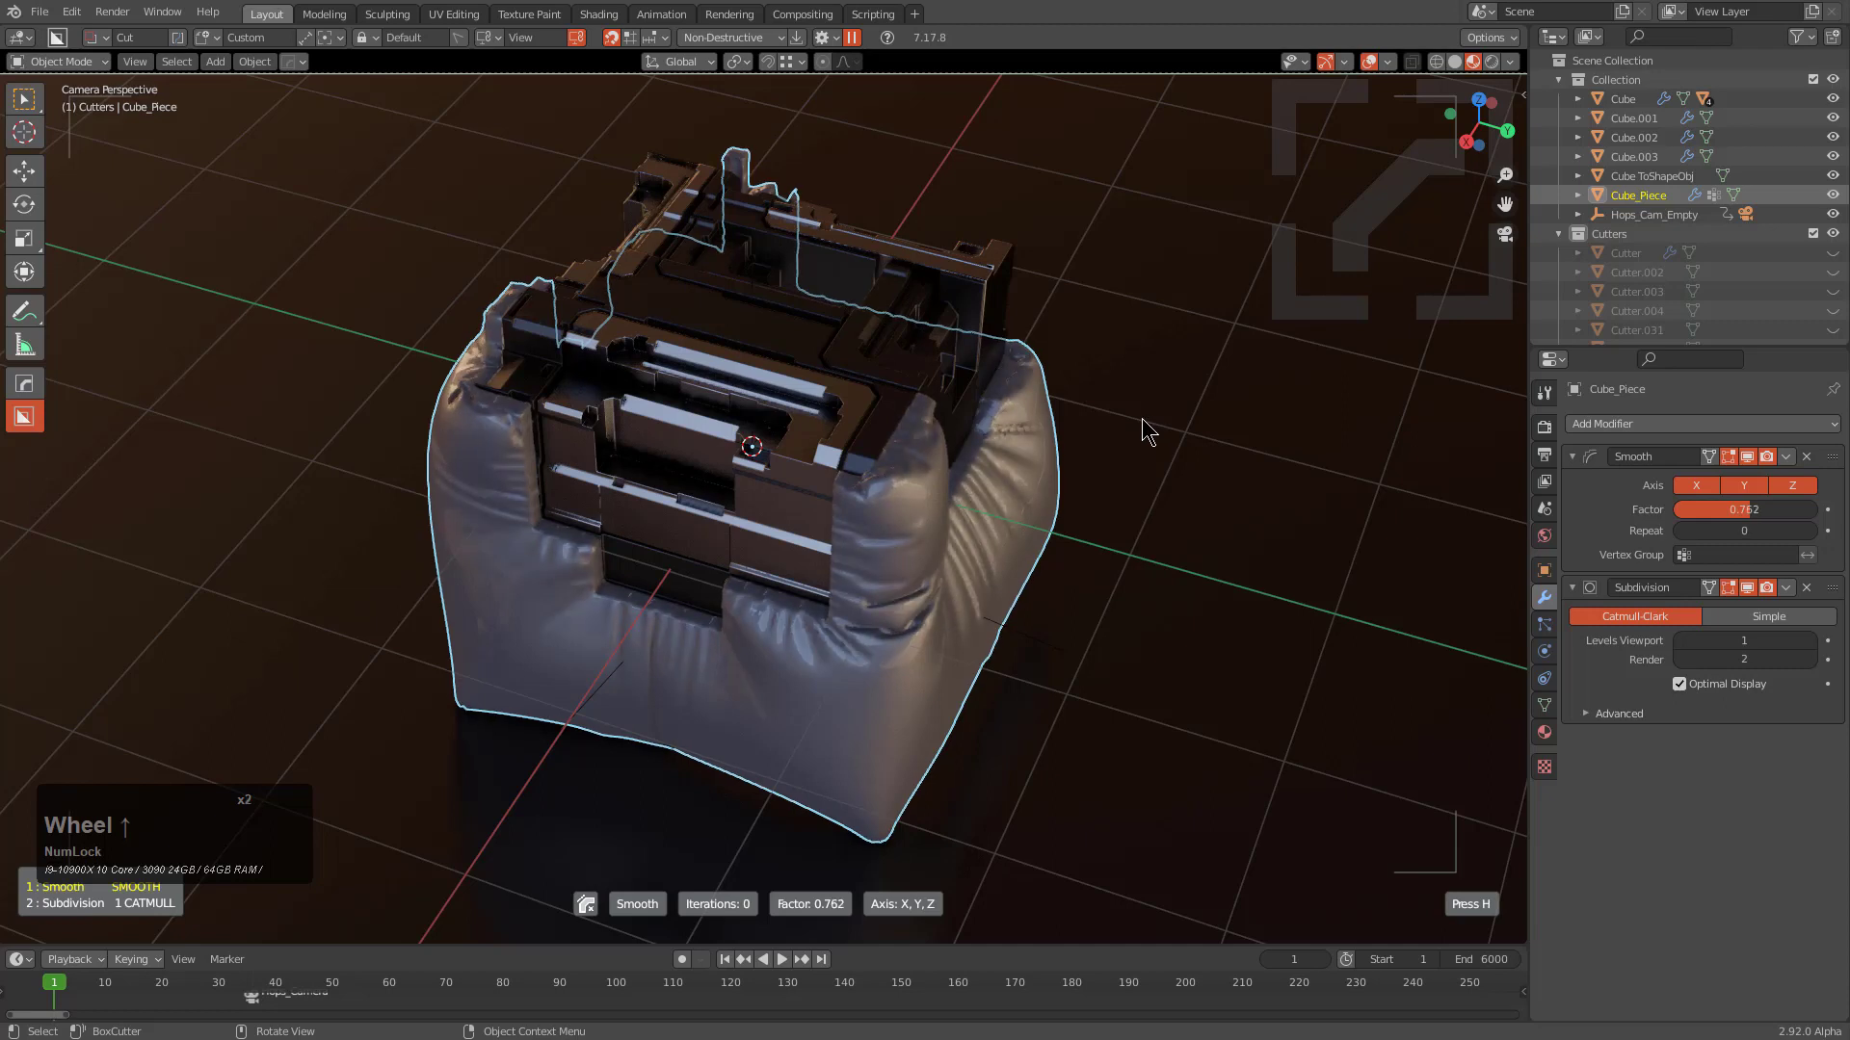
scroll(1149, 434, up, 3)
scroll(1149, 432, down, 2)
scroll(1148, 432, up, 2)
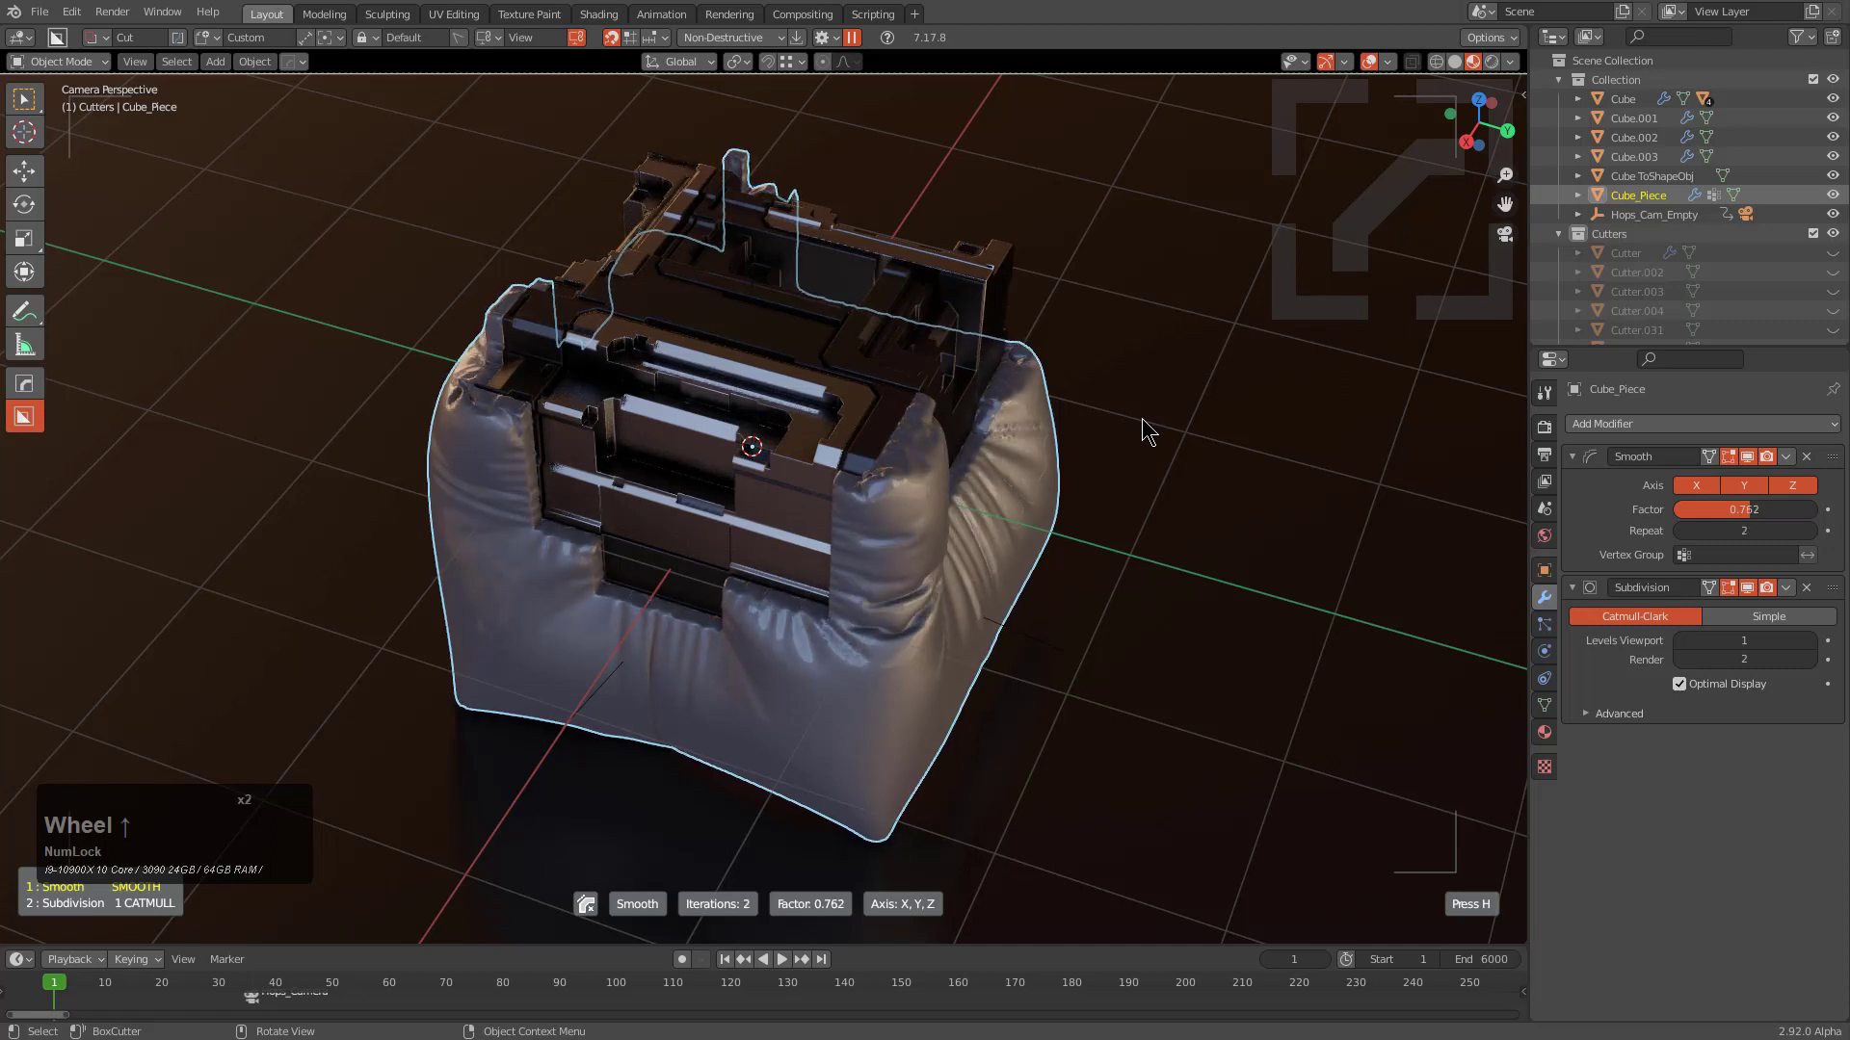
scroll(1146, 412, up, 2)
scroll(1149, 401, up, 2)
click(1218, 413)
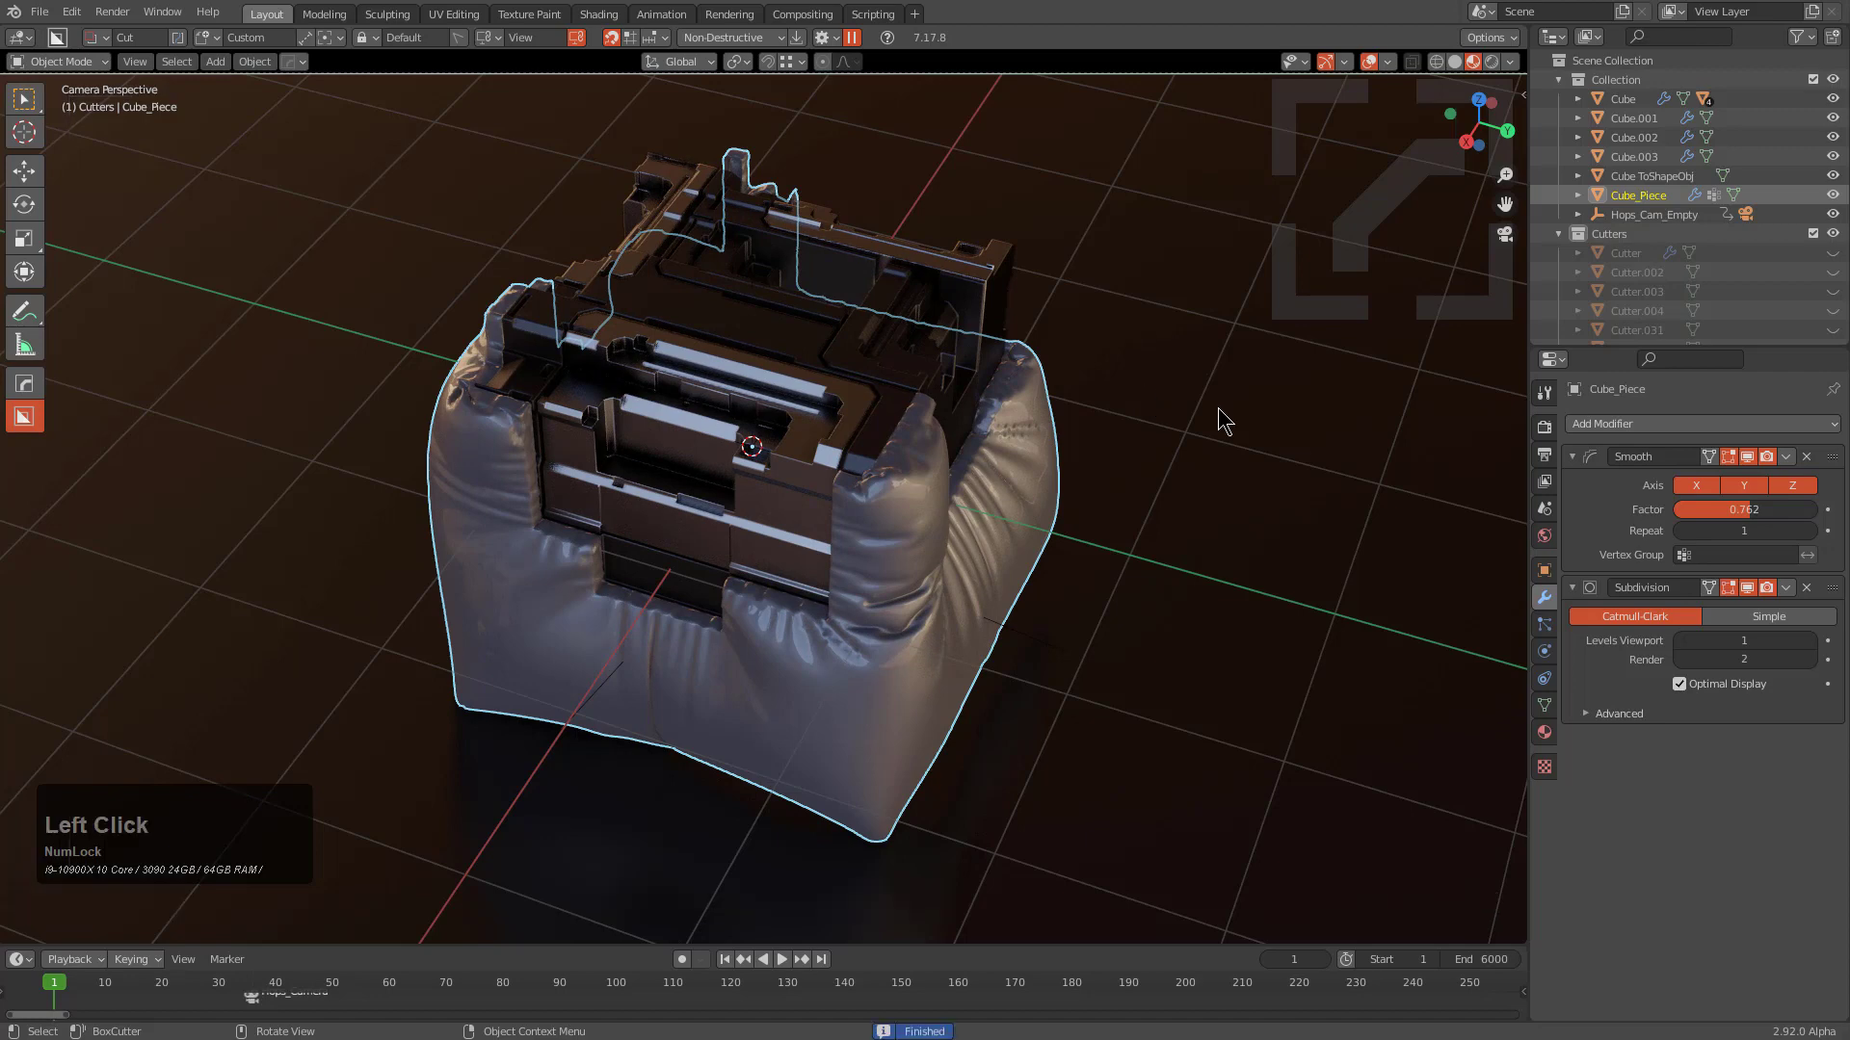
Deselect everything, start Blank Light, and cycle through randomized light rigs until one lights the blocks and cloth green, keeping it
scroll(925, 505, down, 1)
key(alt+a)
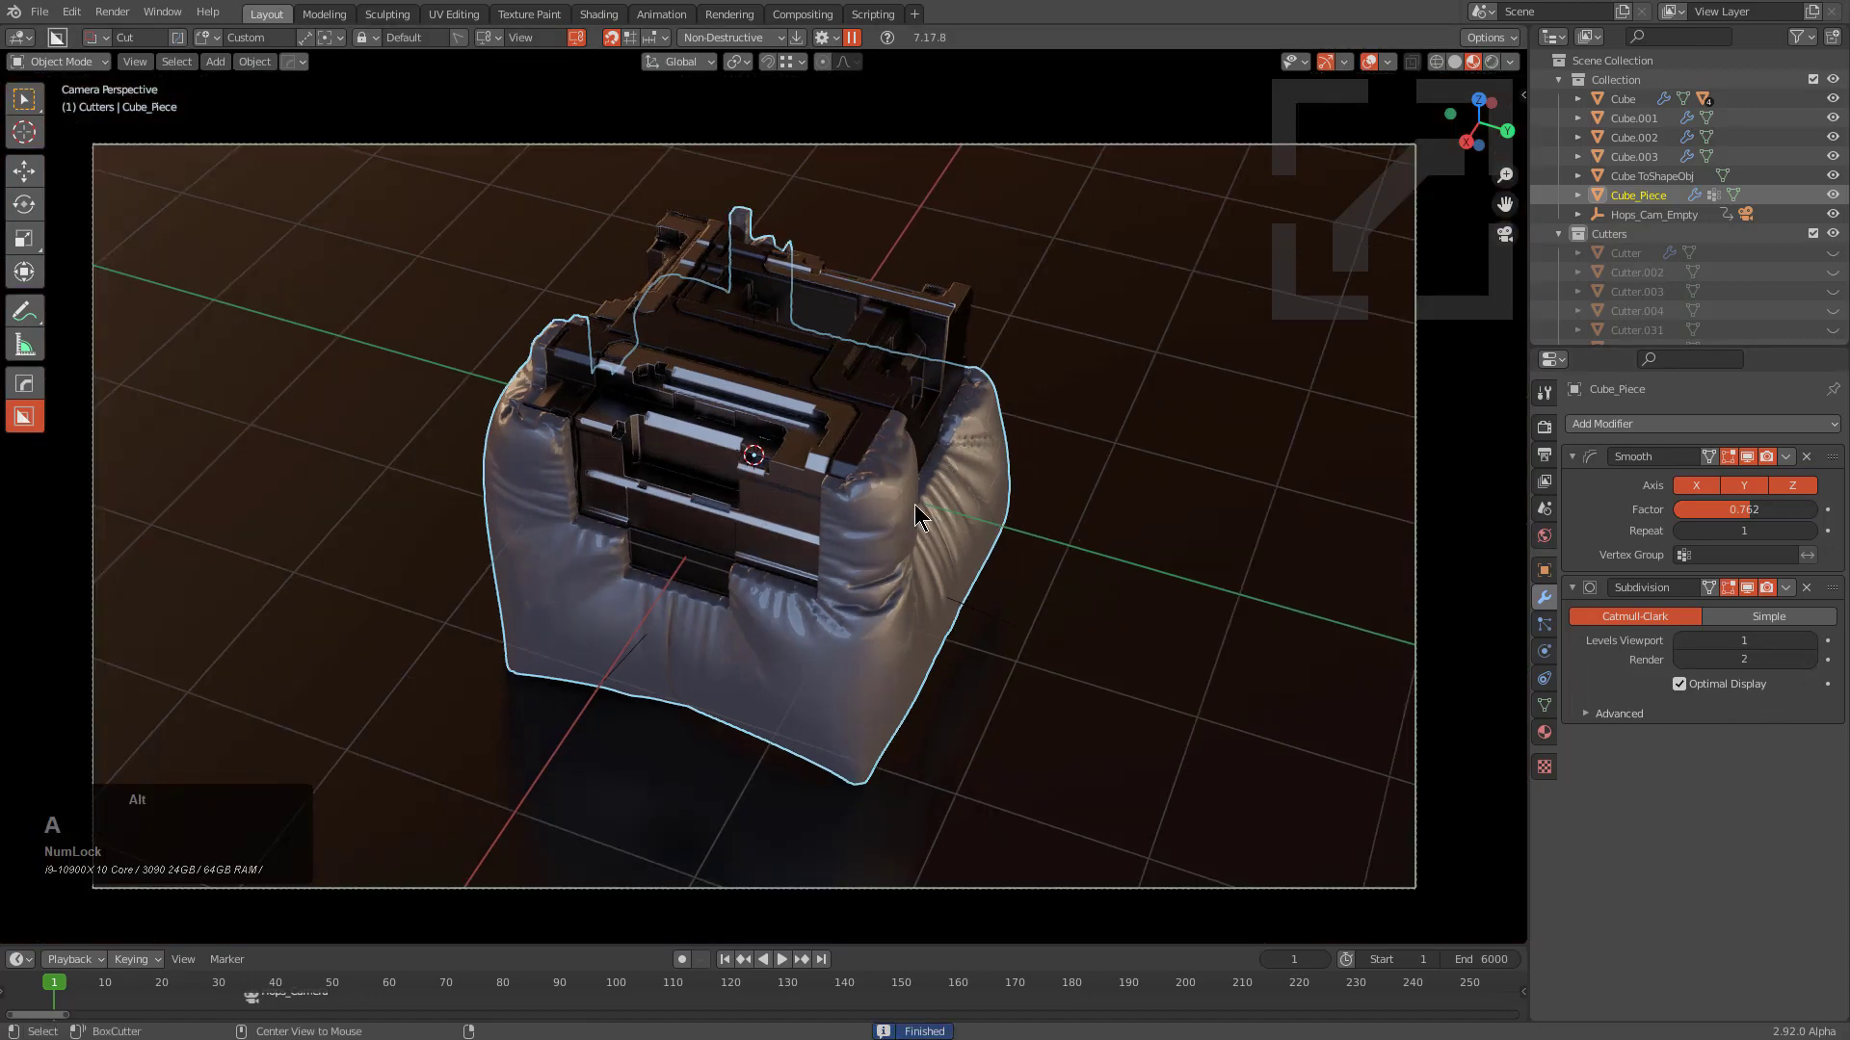
scroll(942, 486, up, 1)
scroll(954, 467, down, 1)
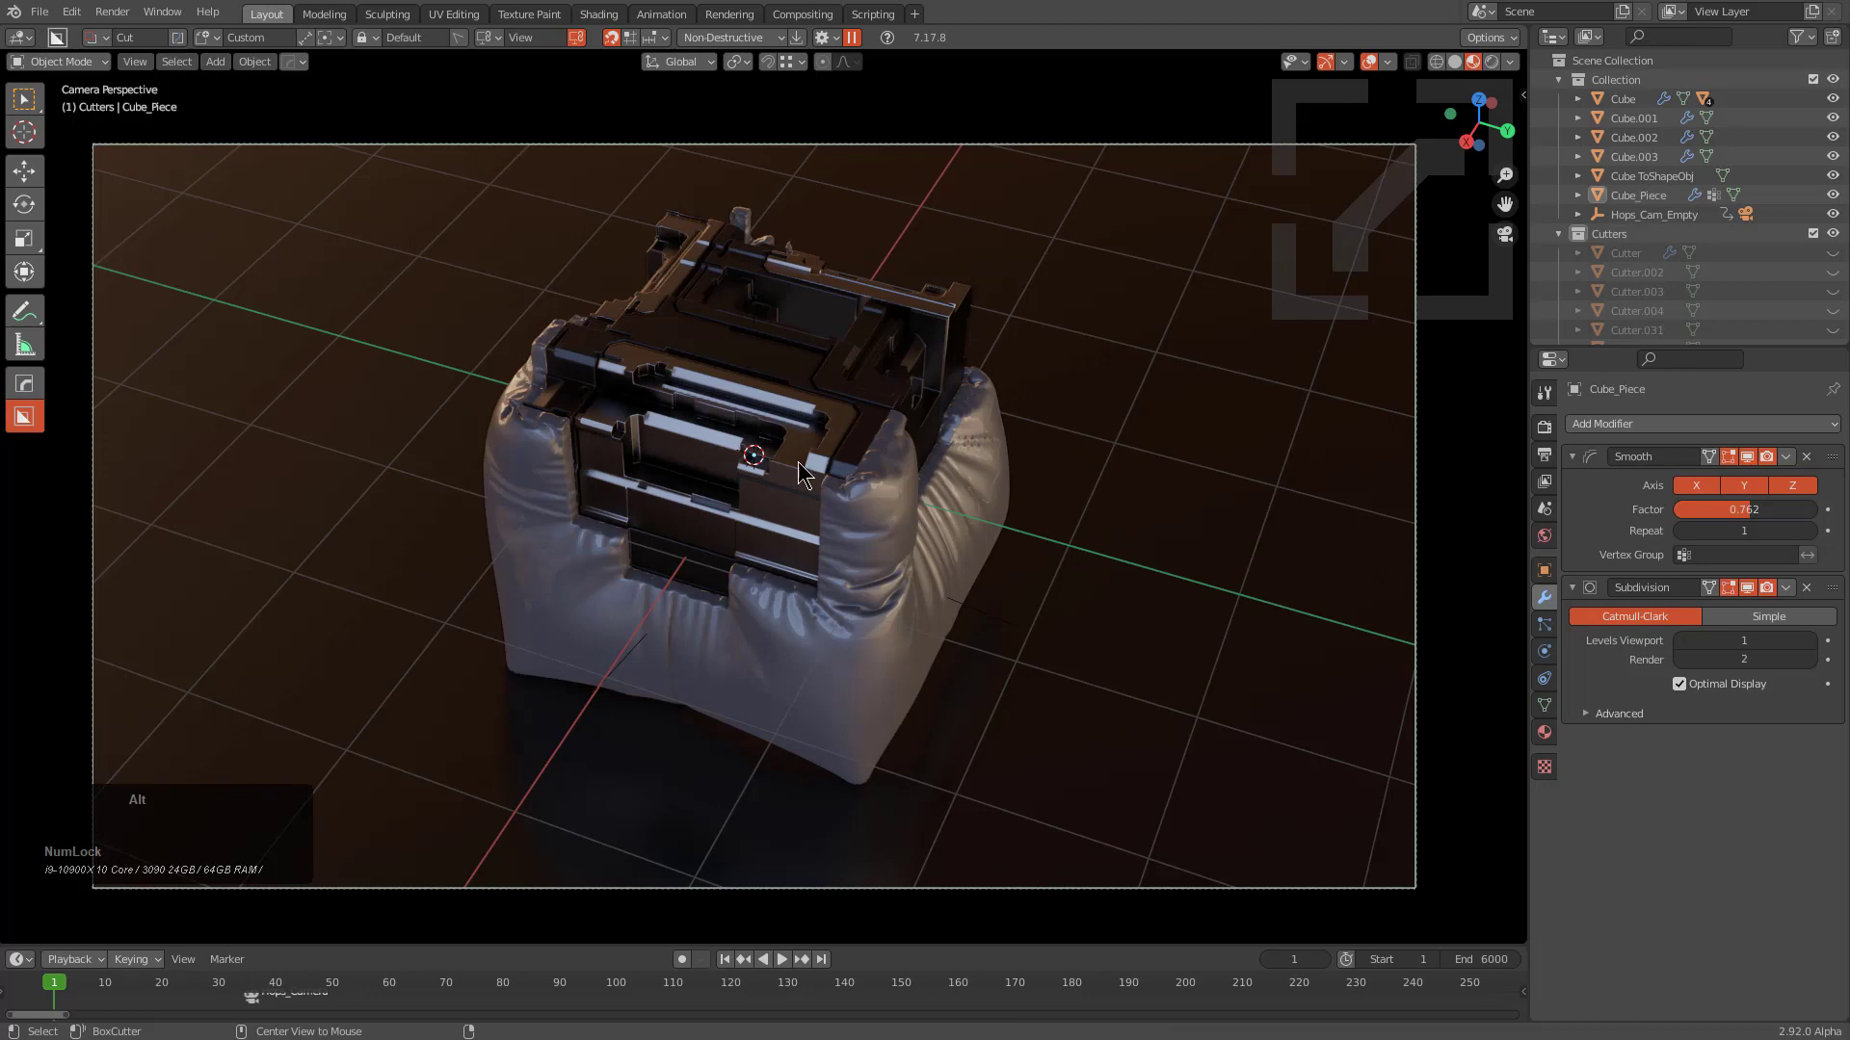
key(alt+v)
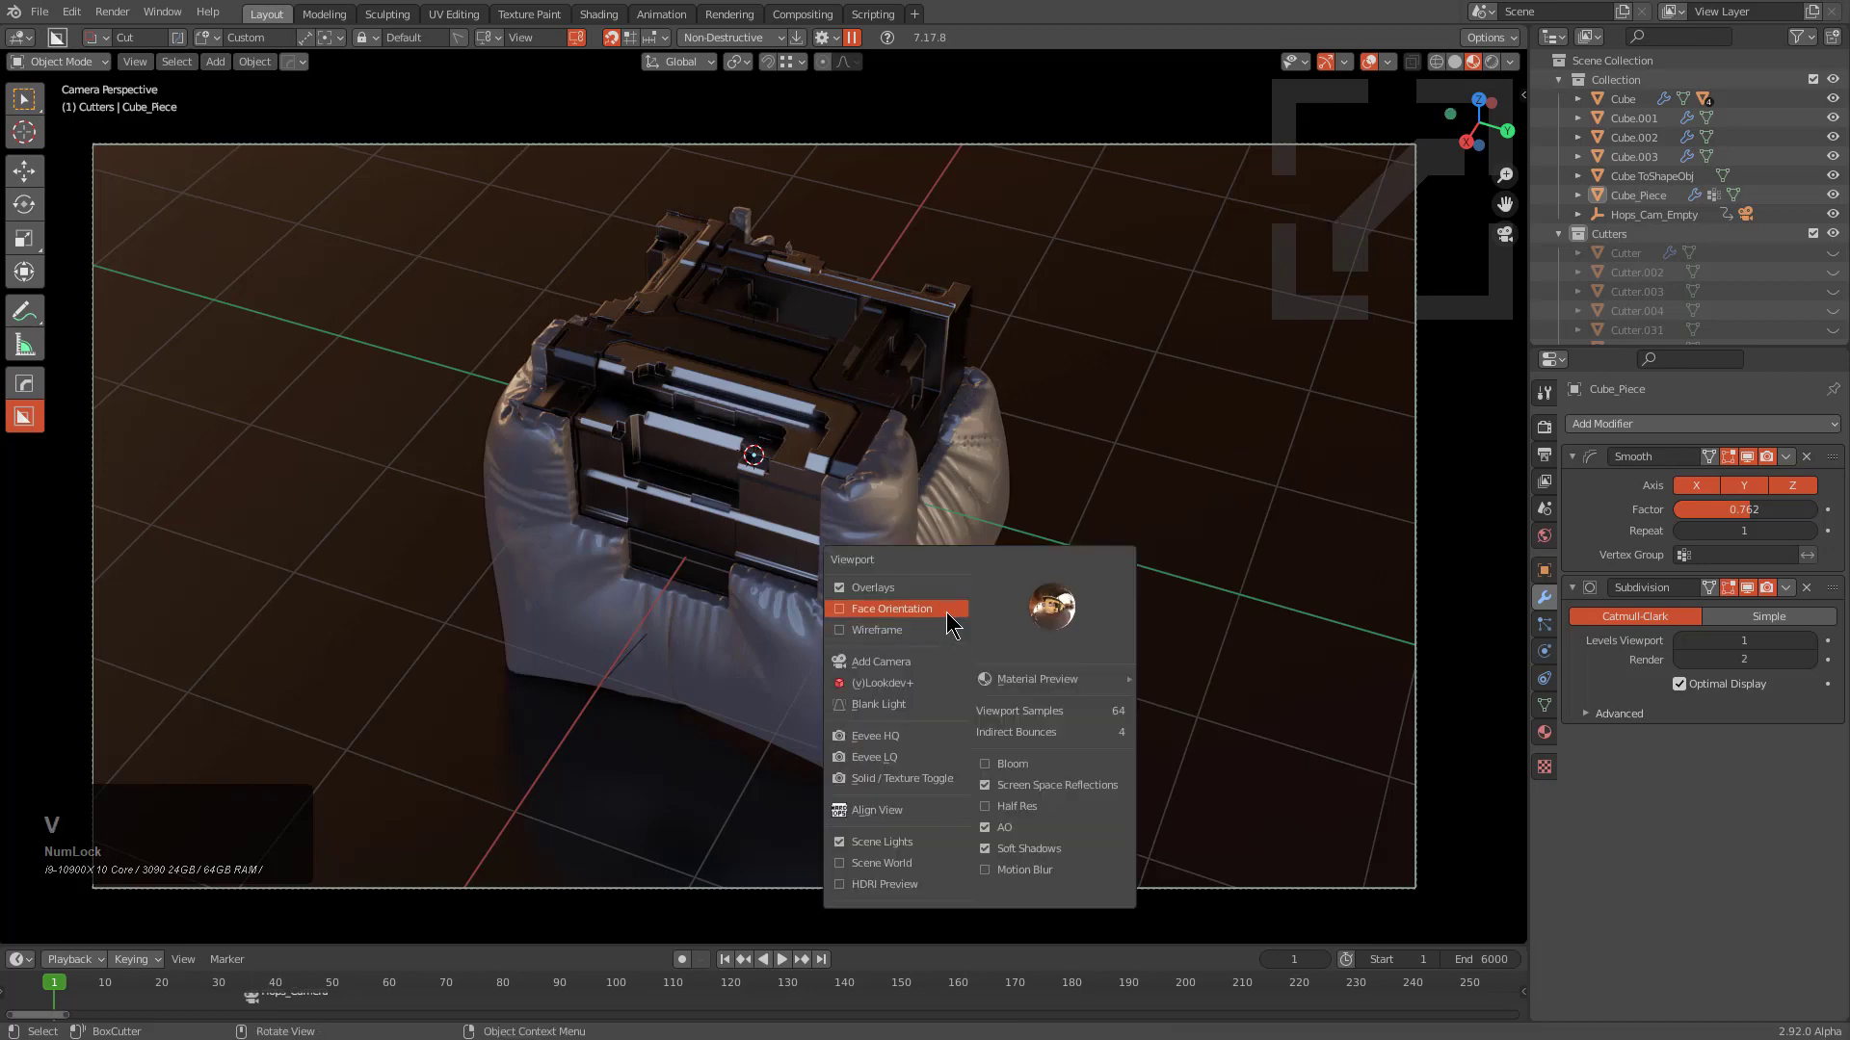
key(b)
scroll(945, 609, up, 3)
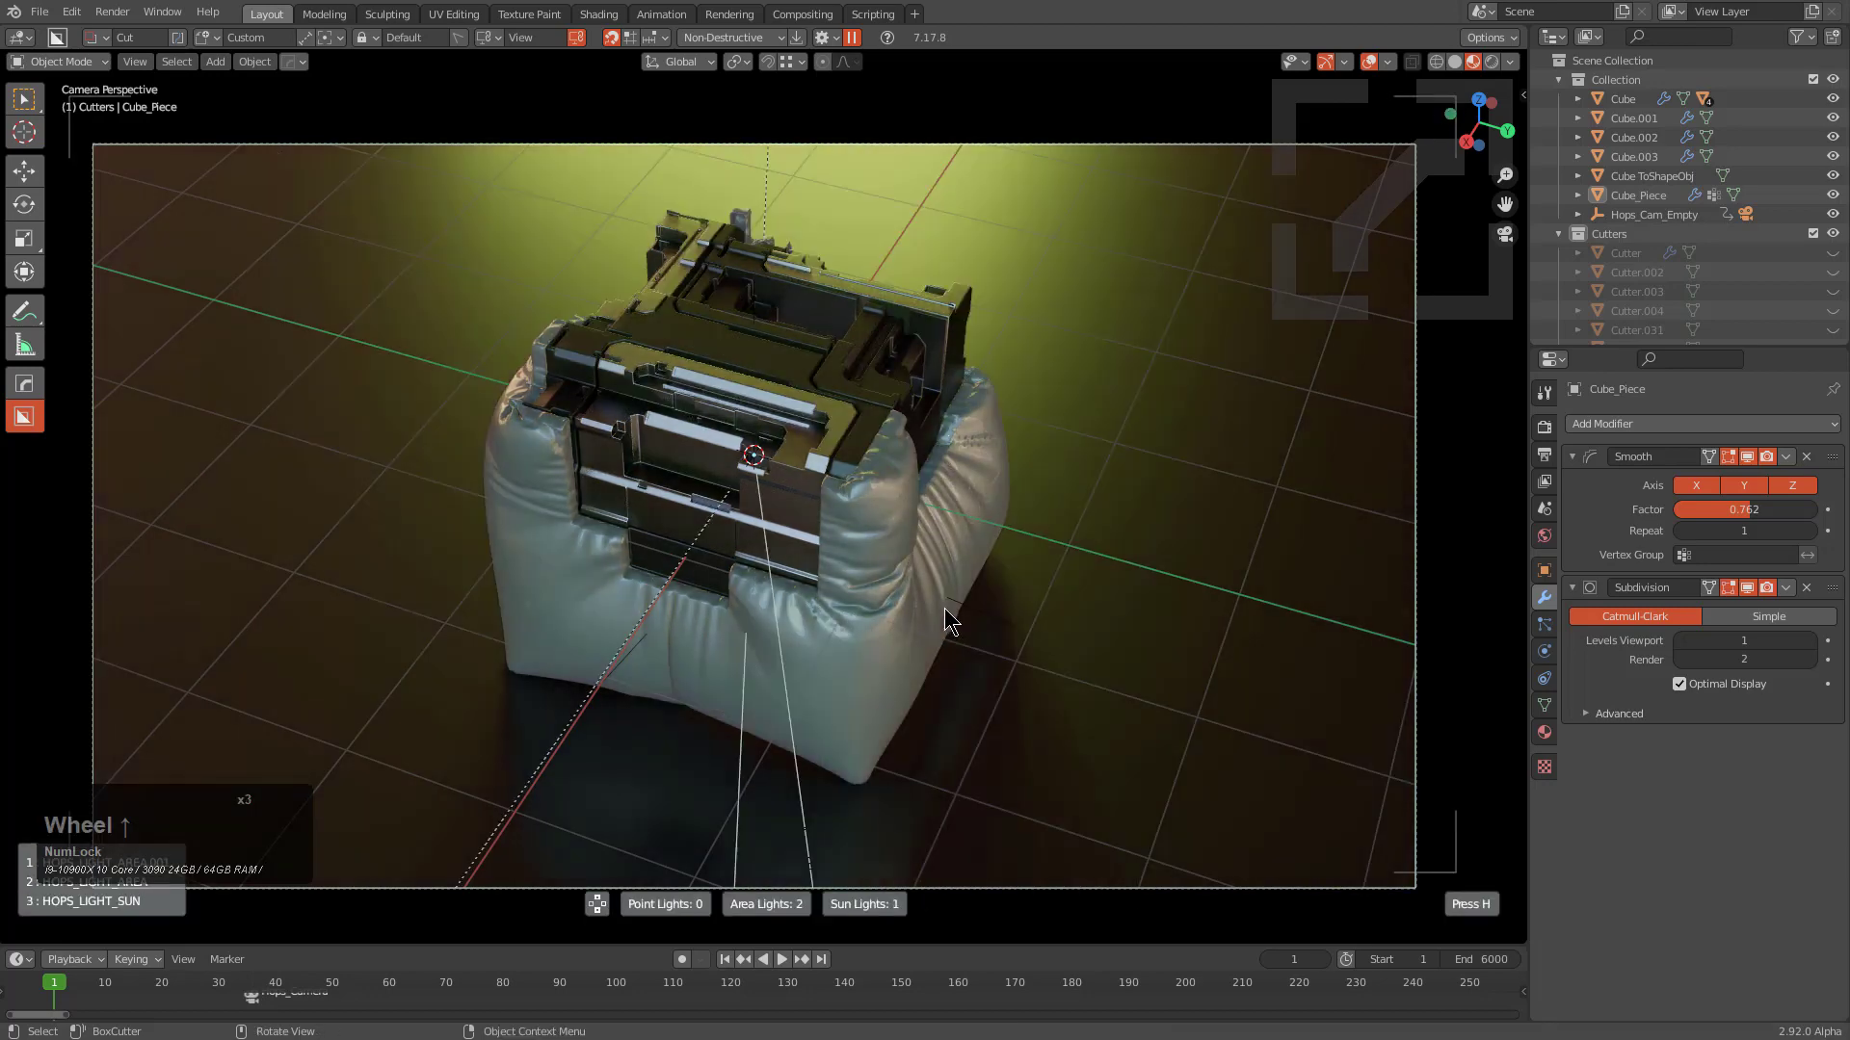
scroll(946, 621, up, 5)
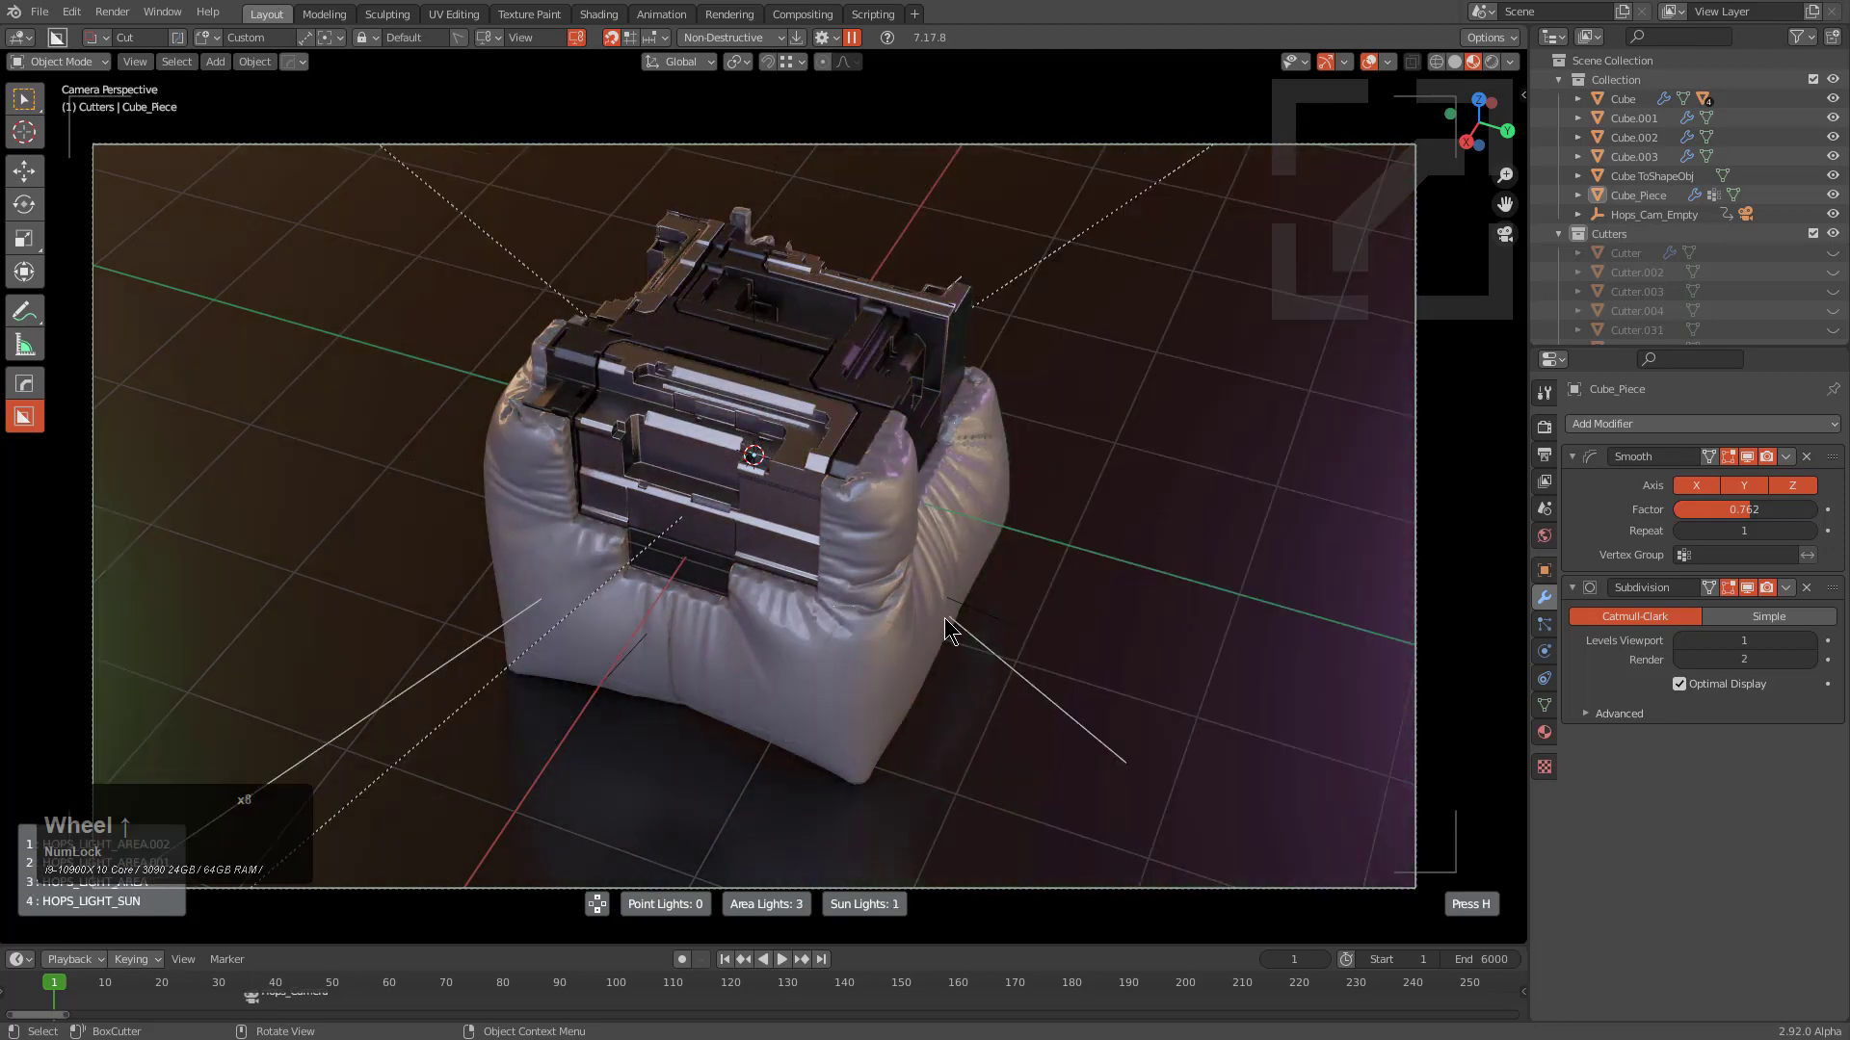
scroll(947, 629, up, 4)
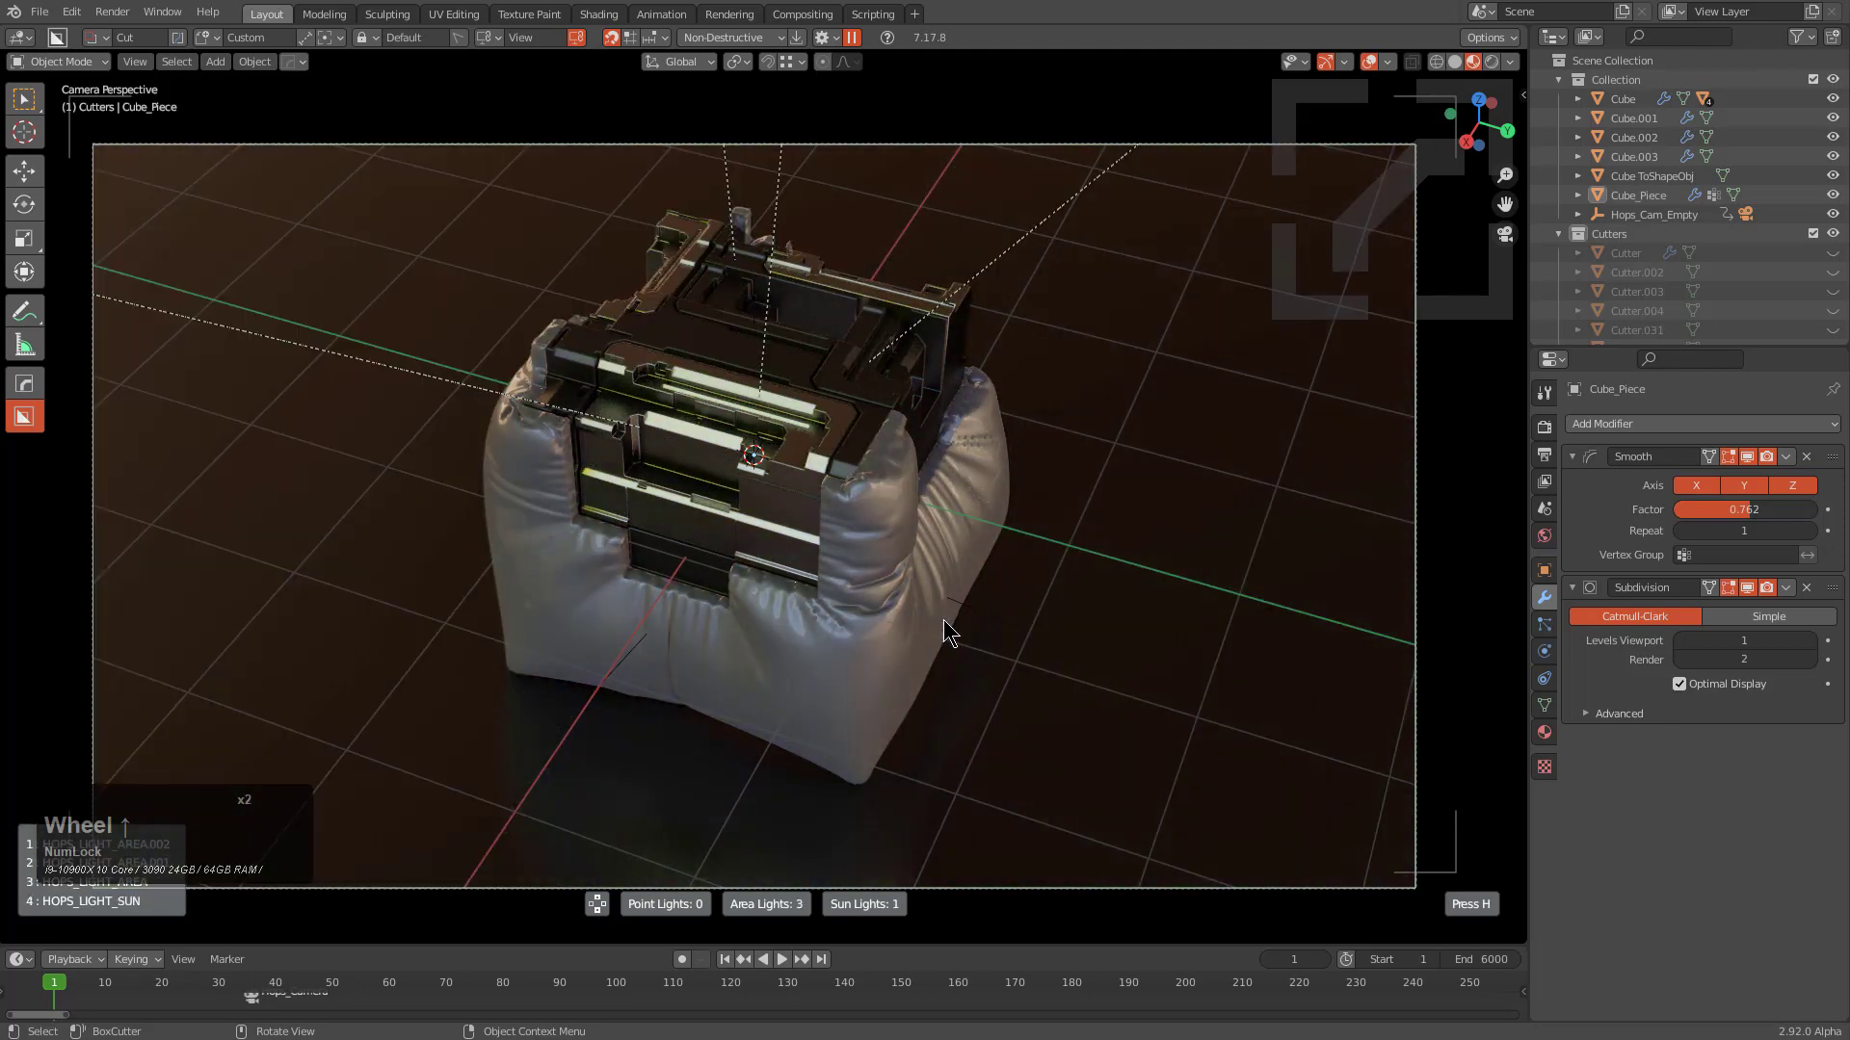
scroll(945, 623, up, 4)
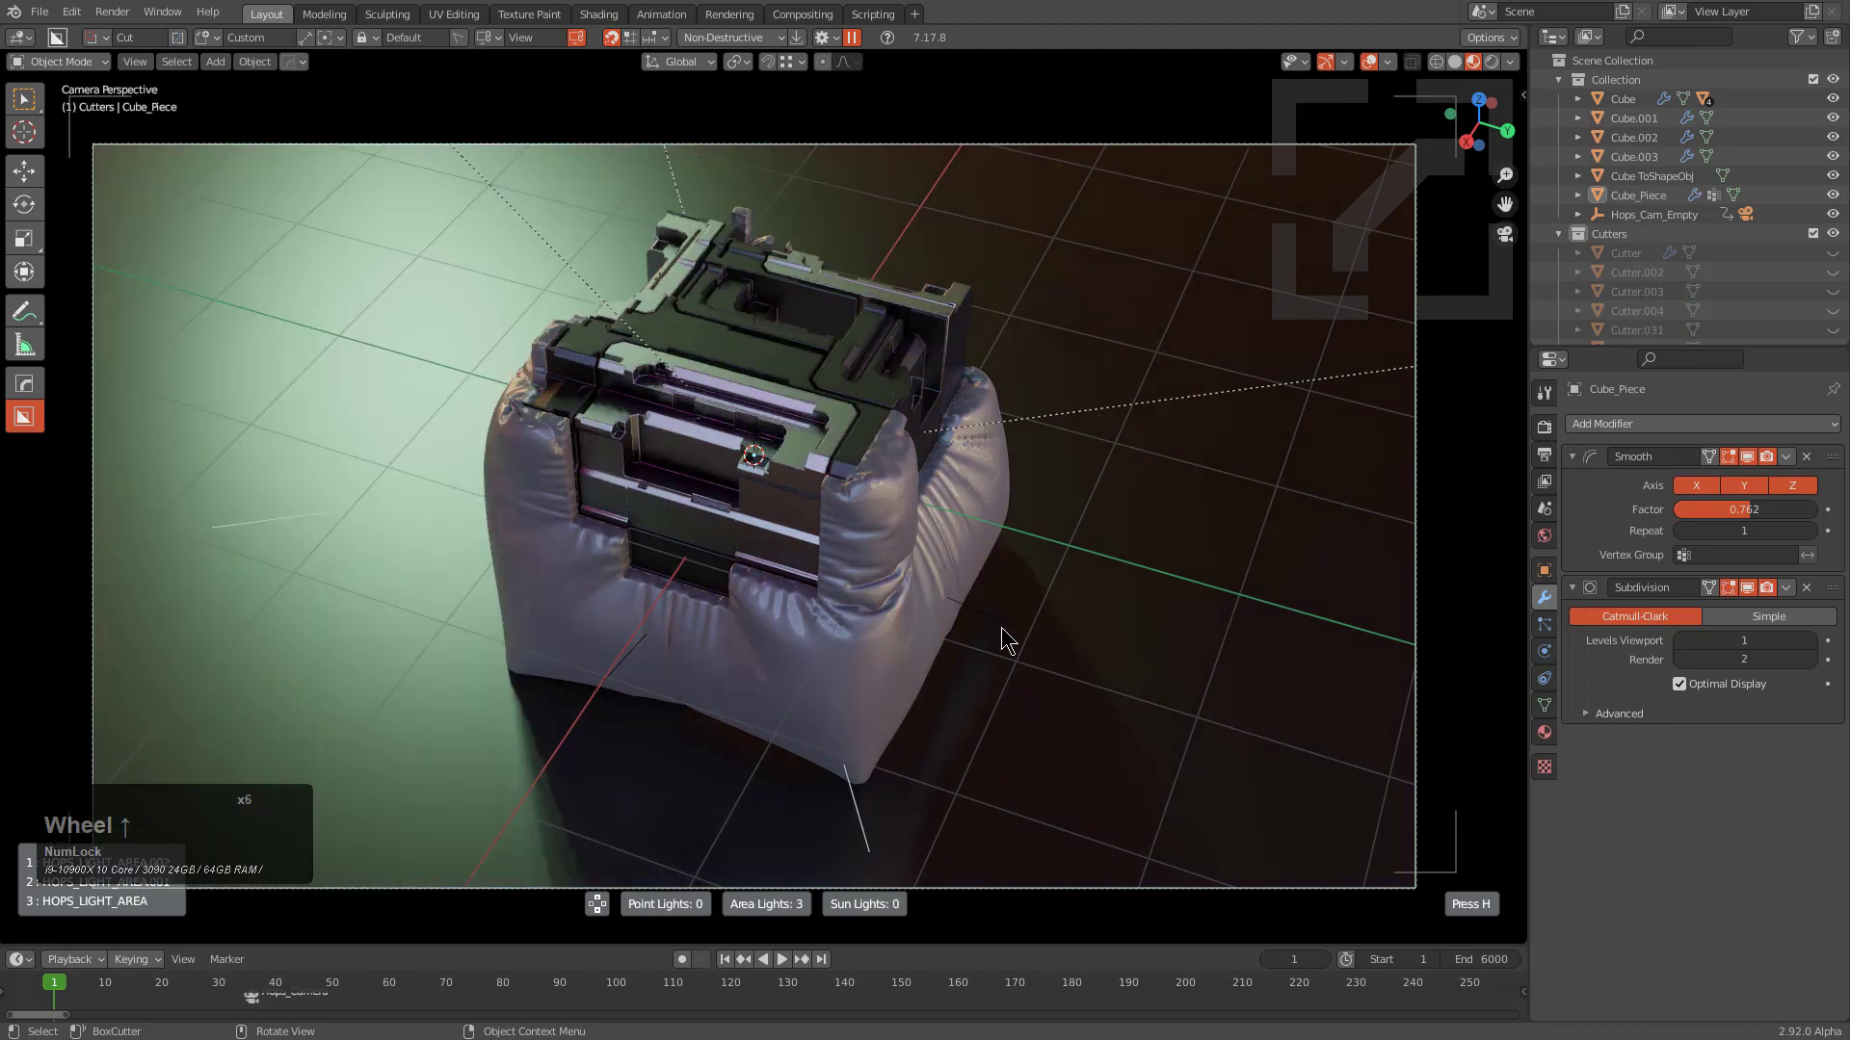
scroll(1002, 627, up, 4)
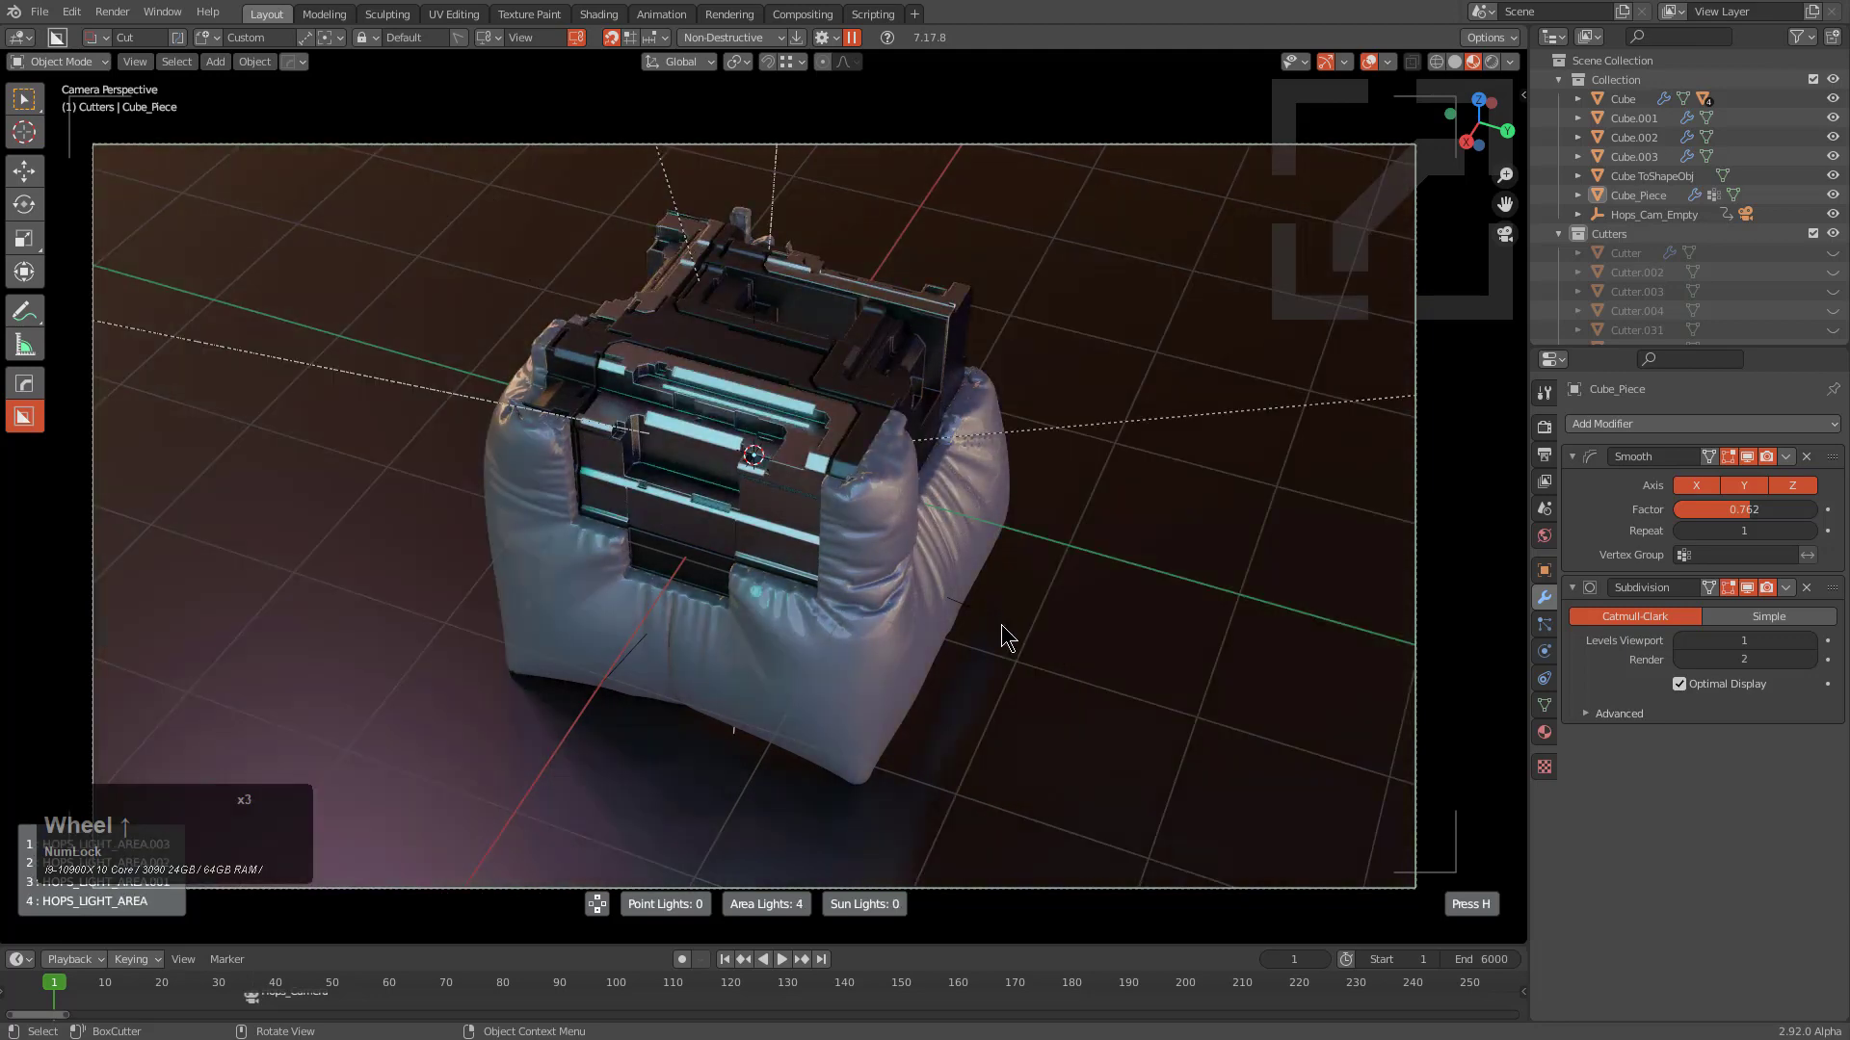
scroll(1002, 631, up, 3)
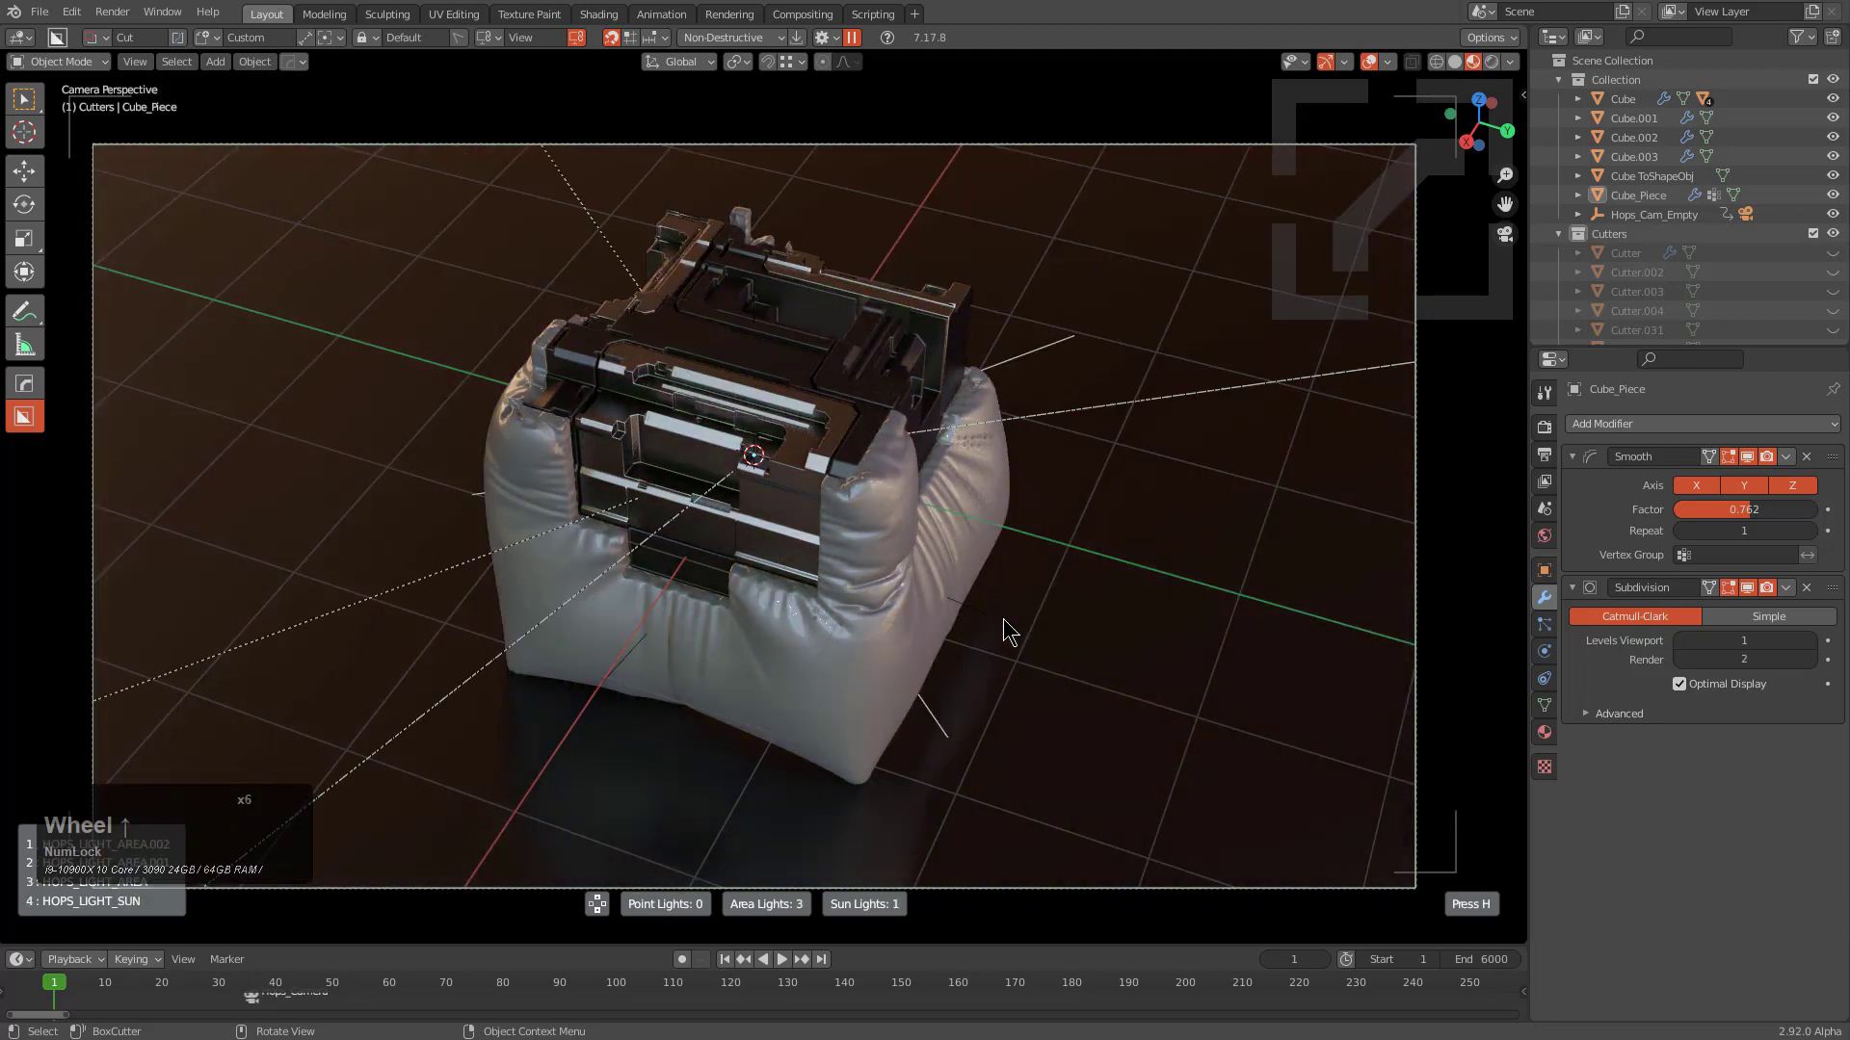
scroll(1226, 628, up, 3)
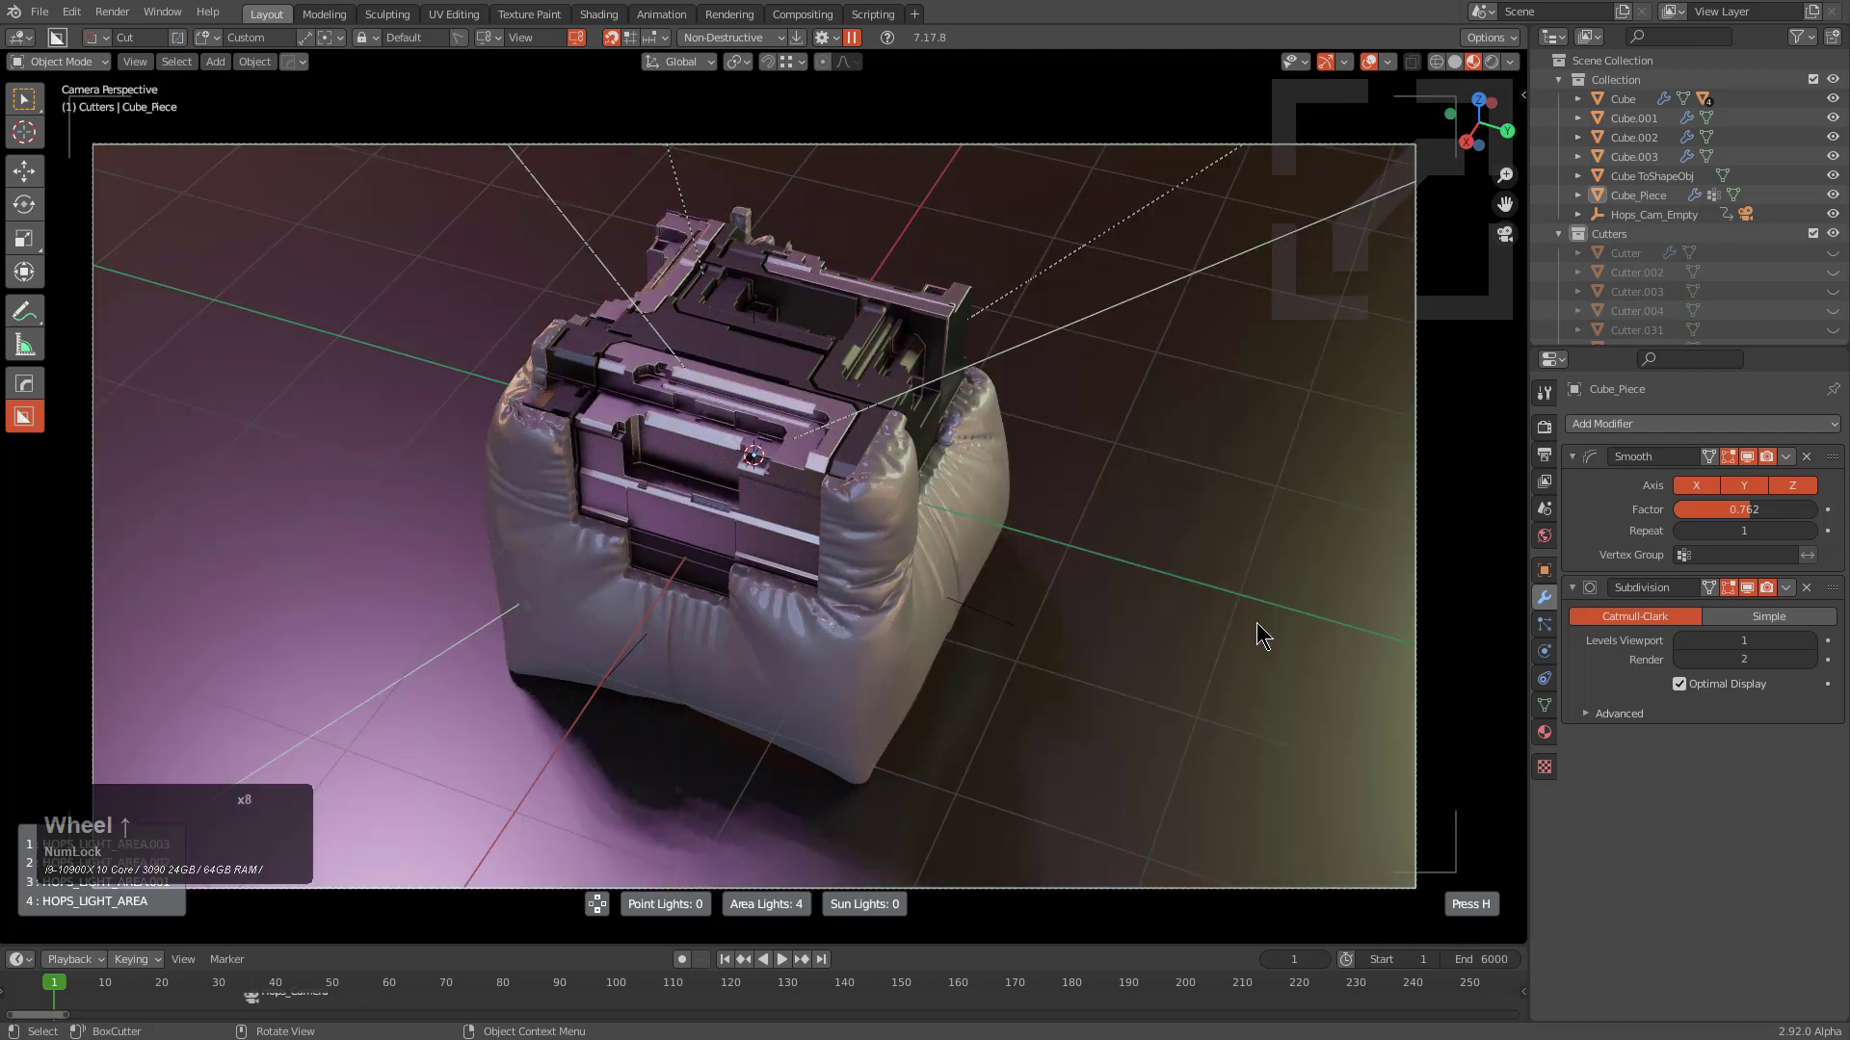
scroll(1259, 632, up, 1)
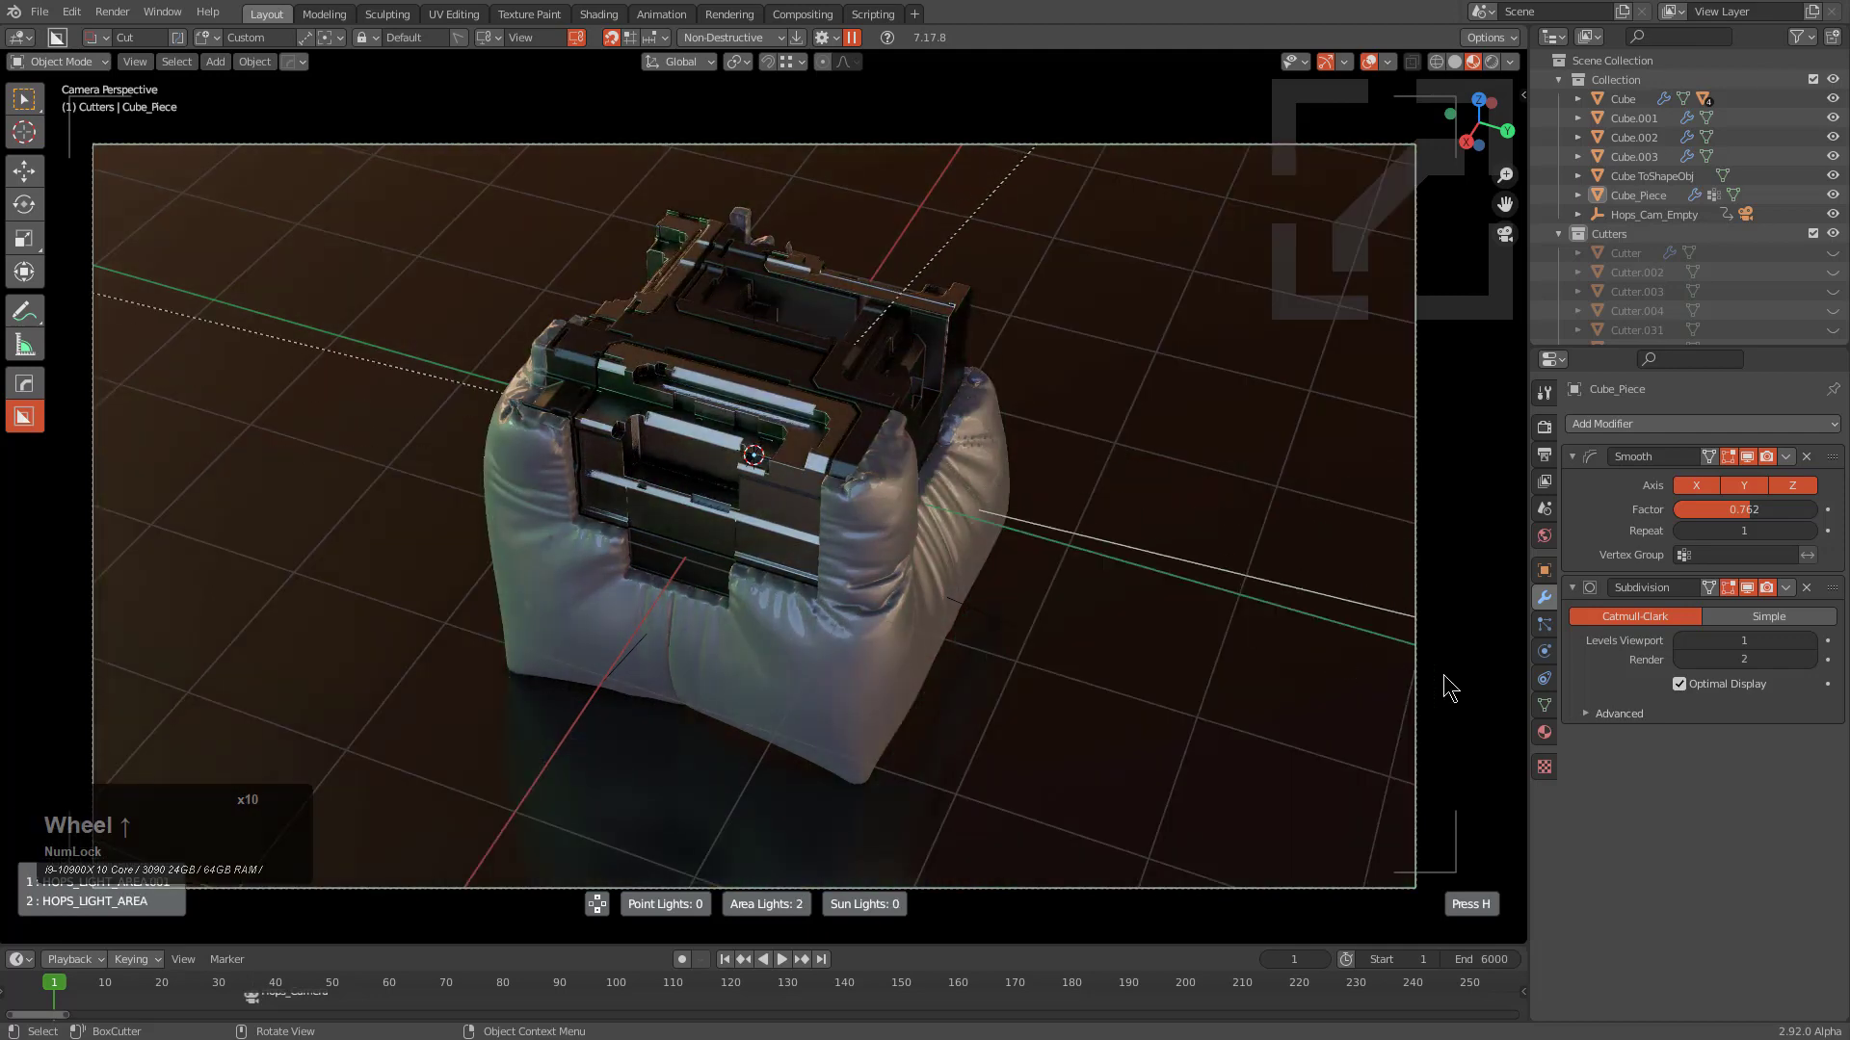
scroll(1107, 600, up, 1)
click(1118, 597)
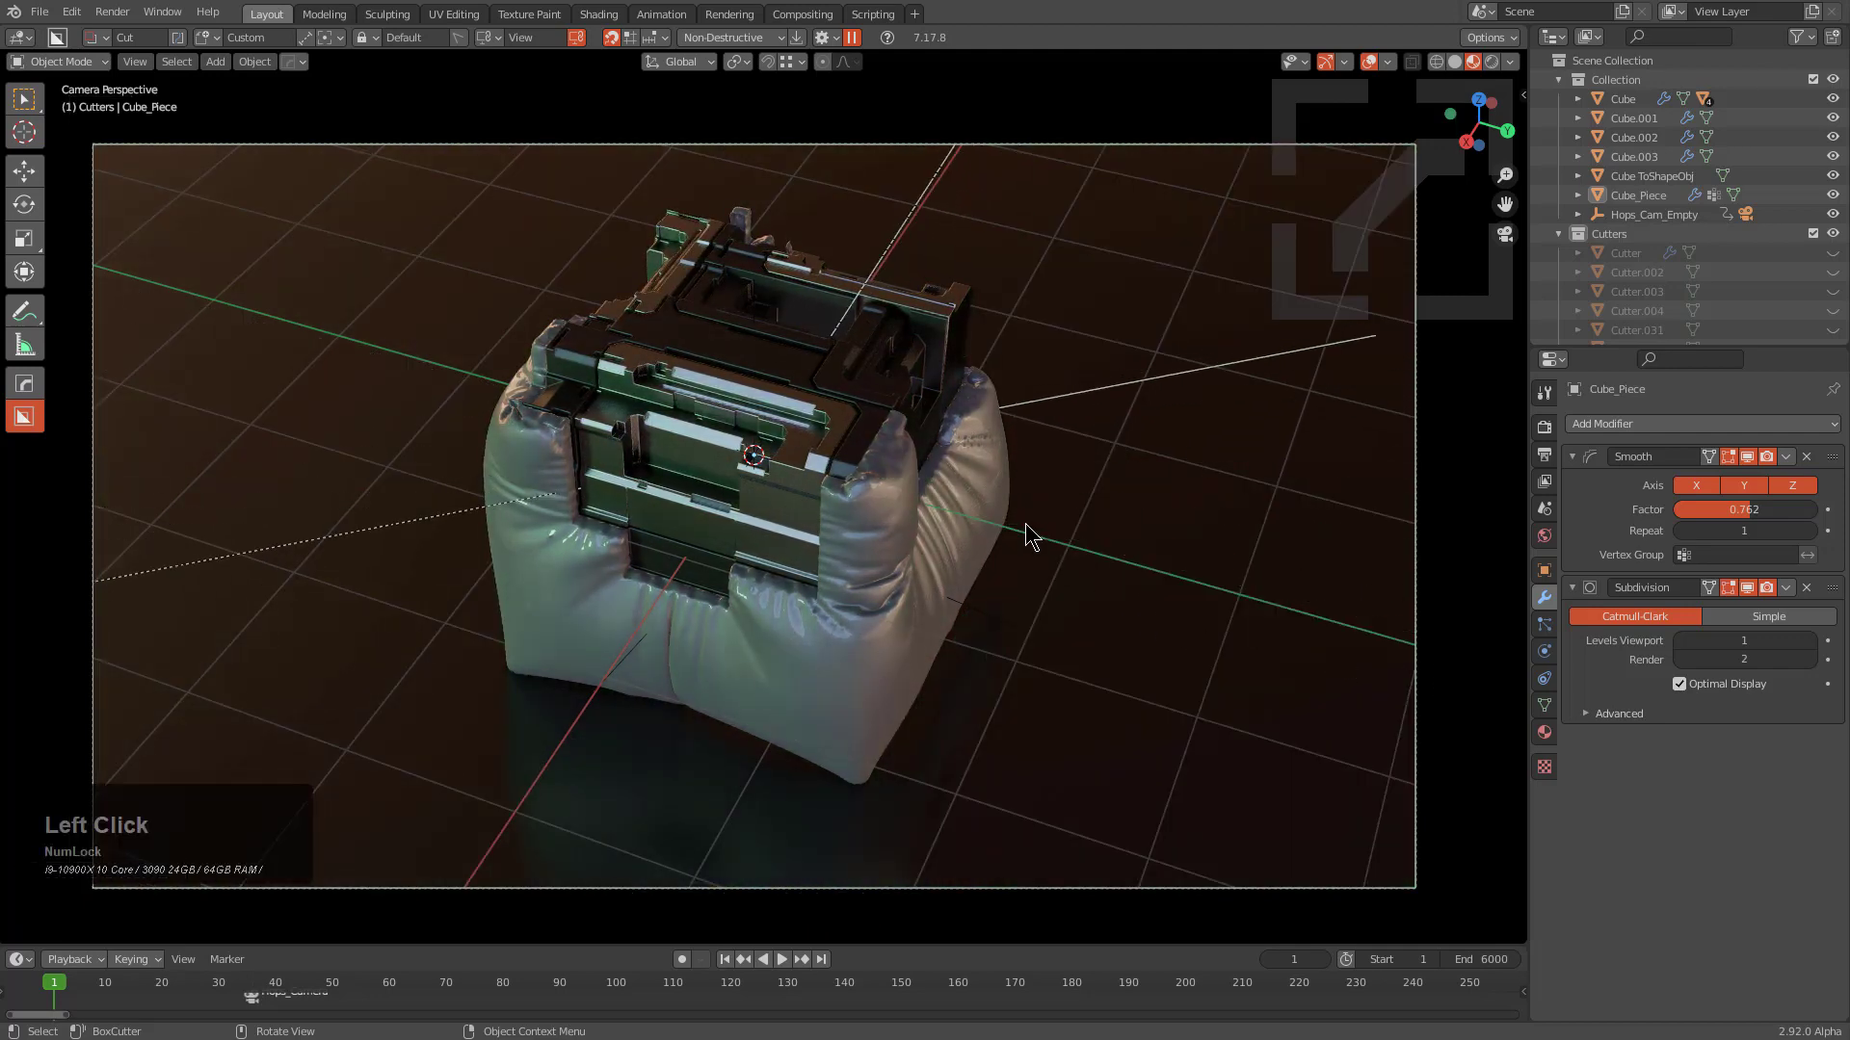
Select the surrounding cloth and adjust its material's color, with specular at about 0.184 and roughness at about 0.536
click(960, 520)
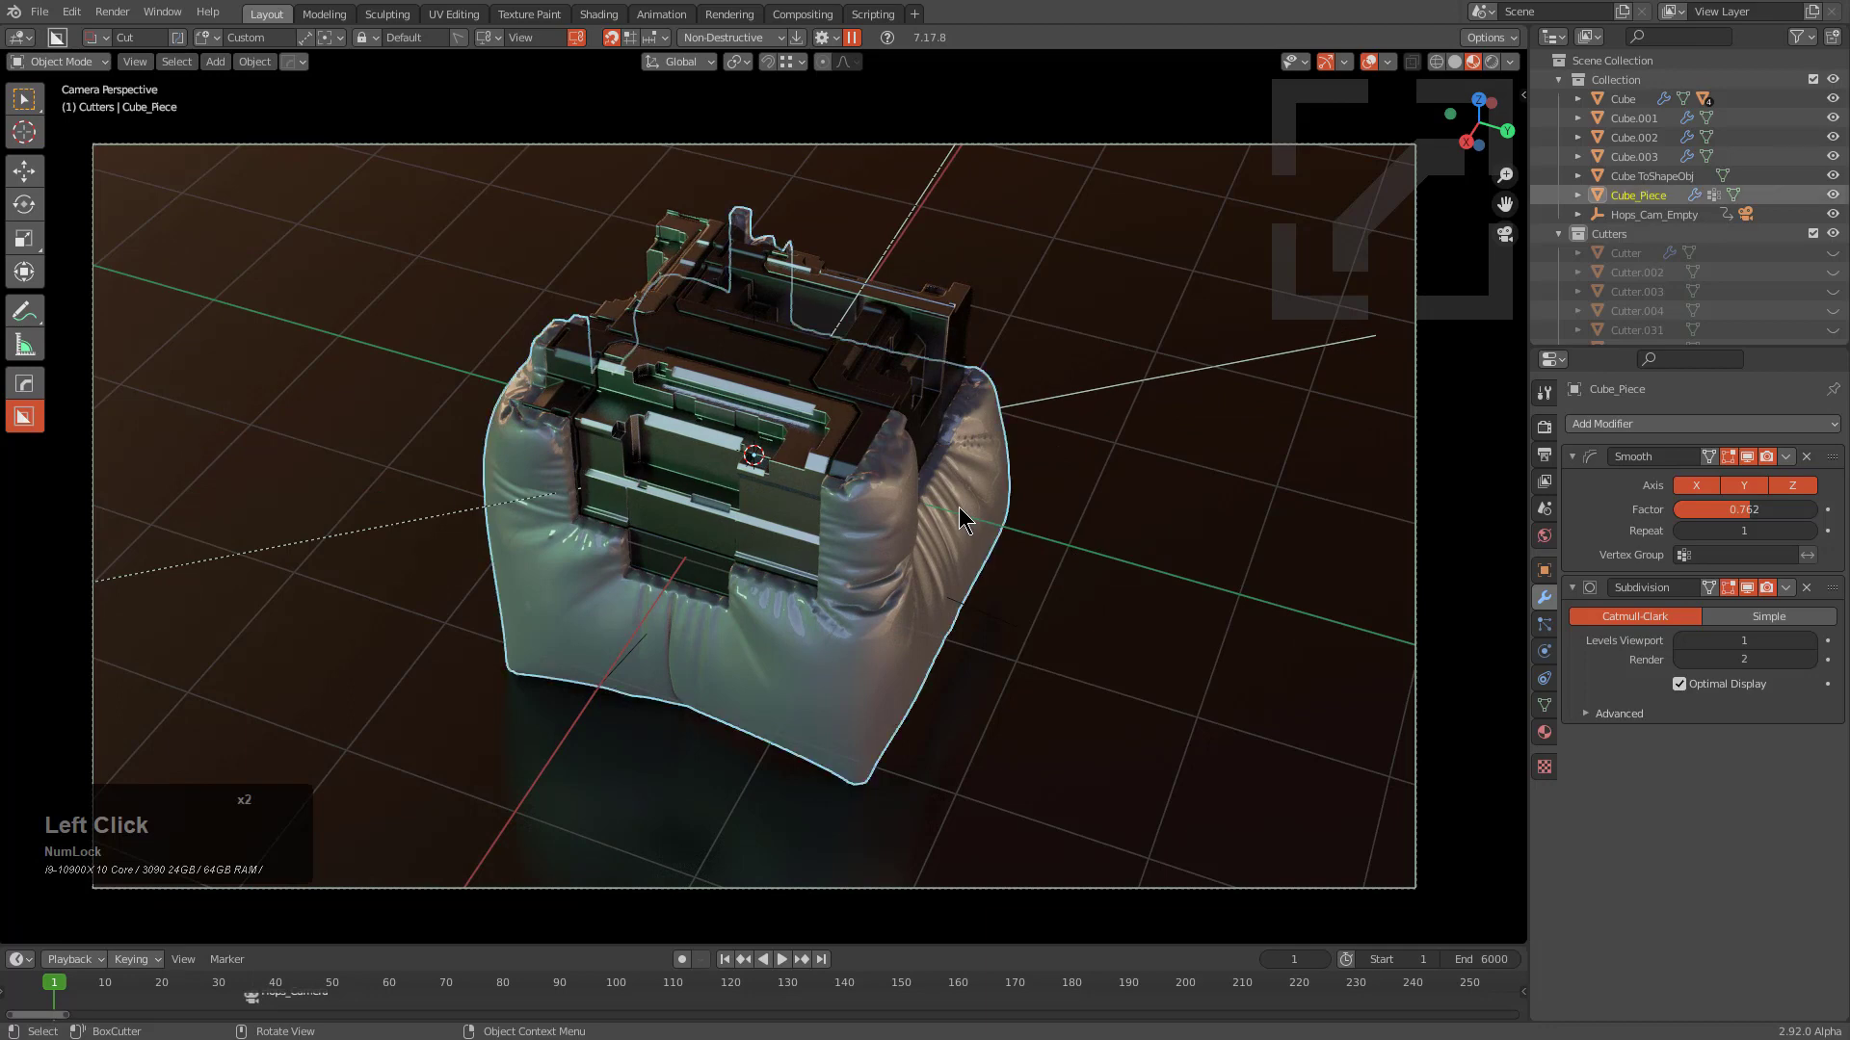
click(1545, 732)
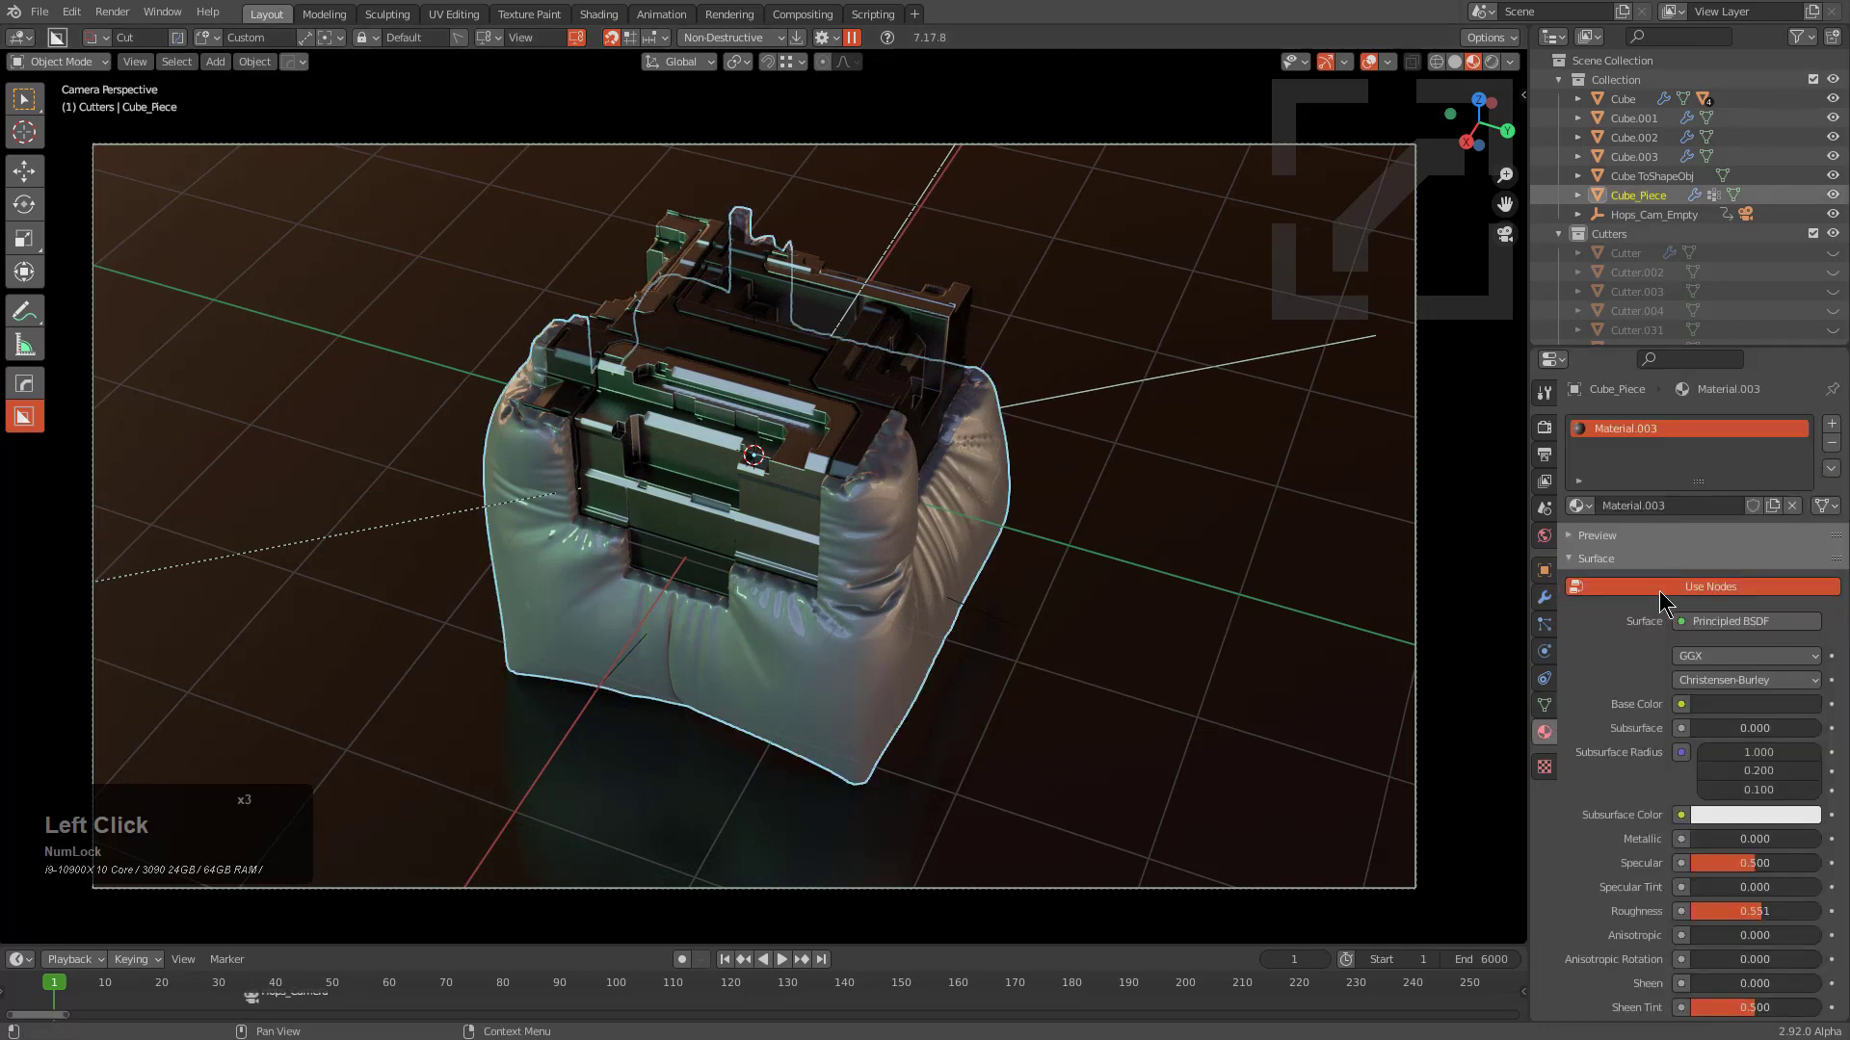
click(1755, 817)
drag(1801, 622, 1804, 549)
drag(1762, 910, 1712, 863)
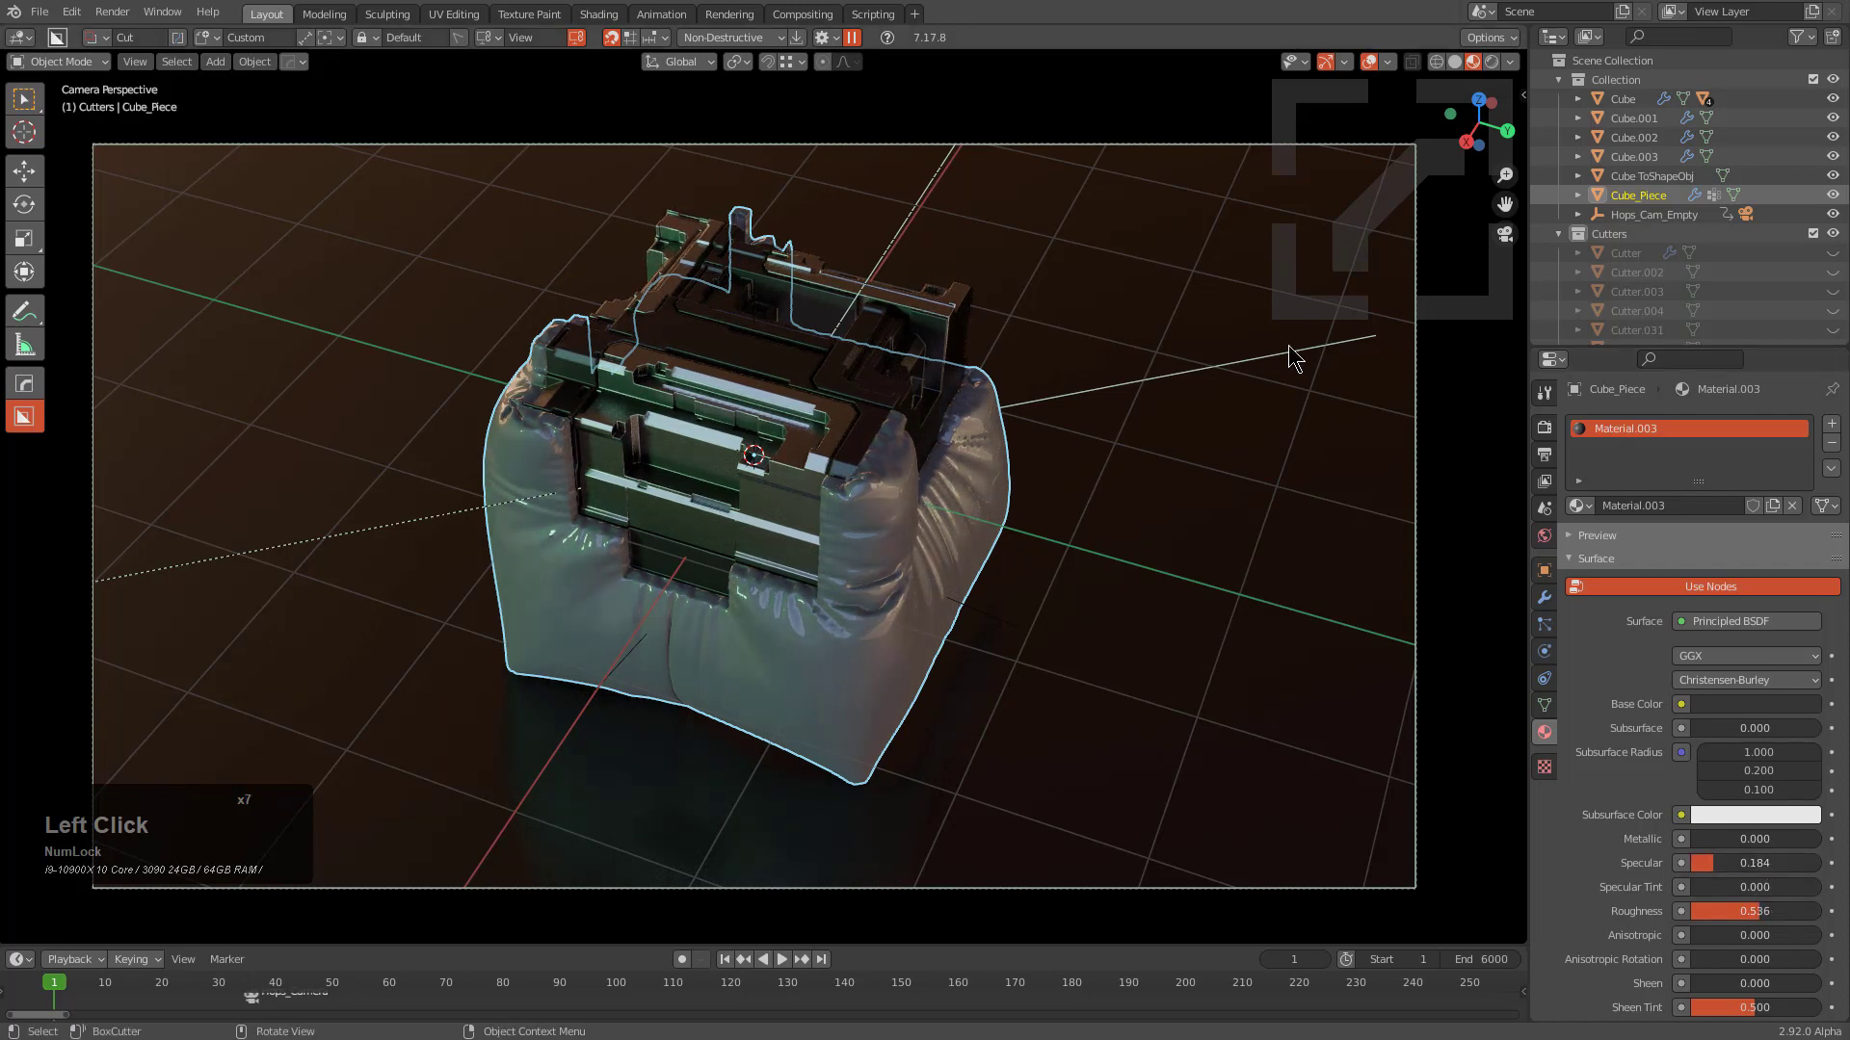
Deselect the cloth, play the turntable animation, and set the end frame to 3000 with the full range shown in the timeline
key(alt+a)
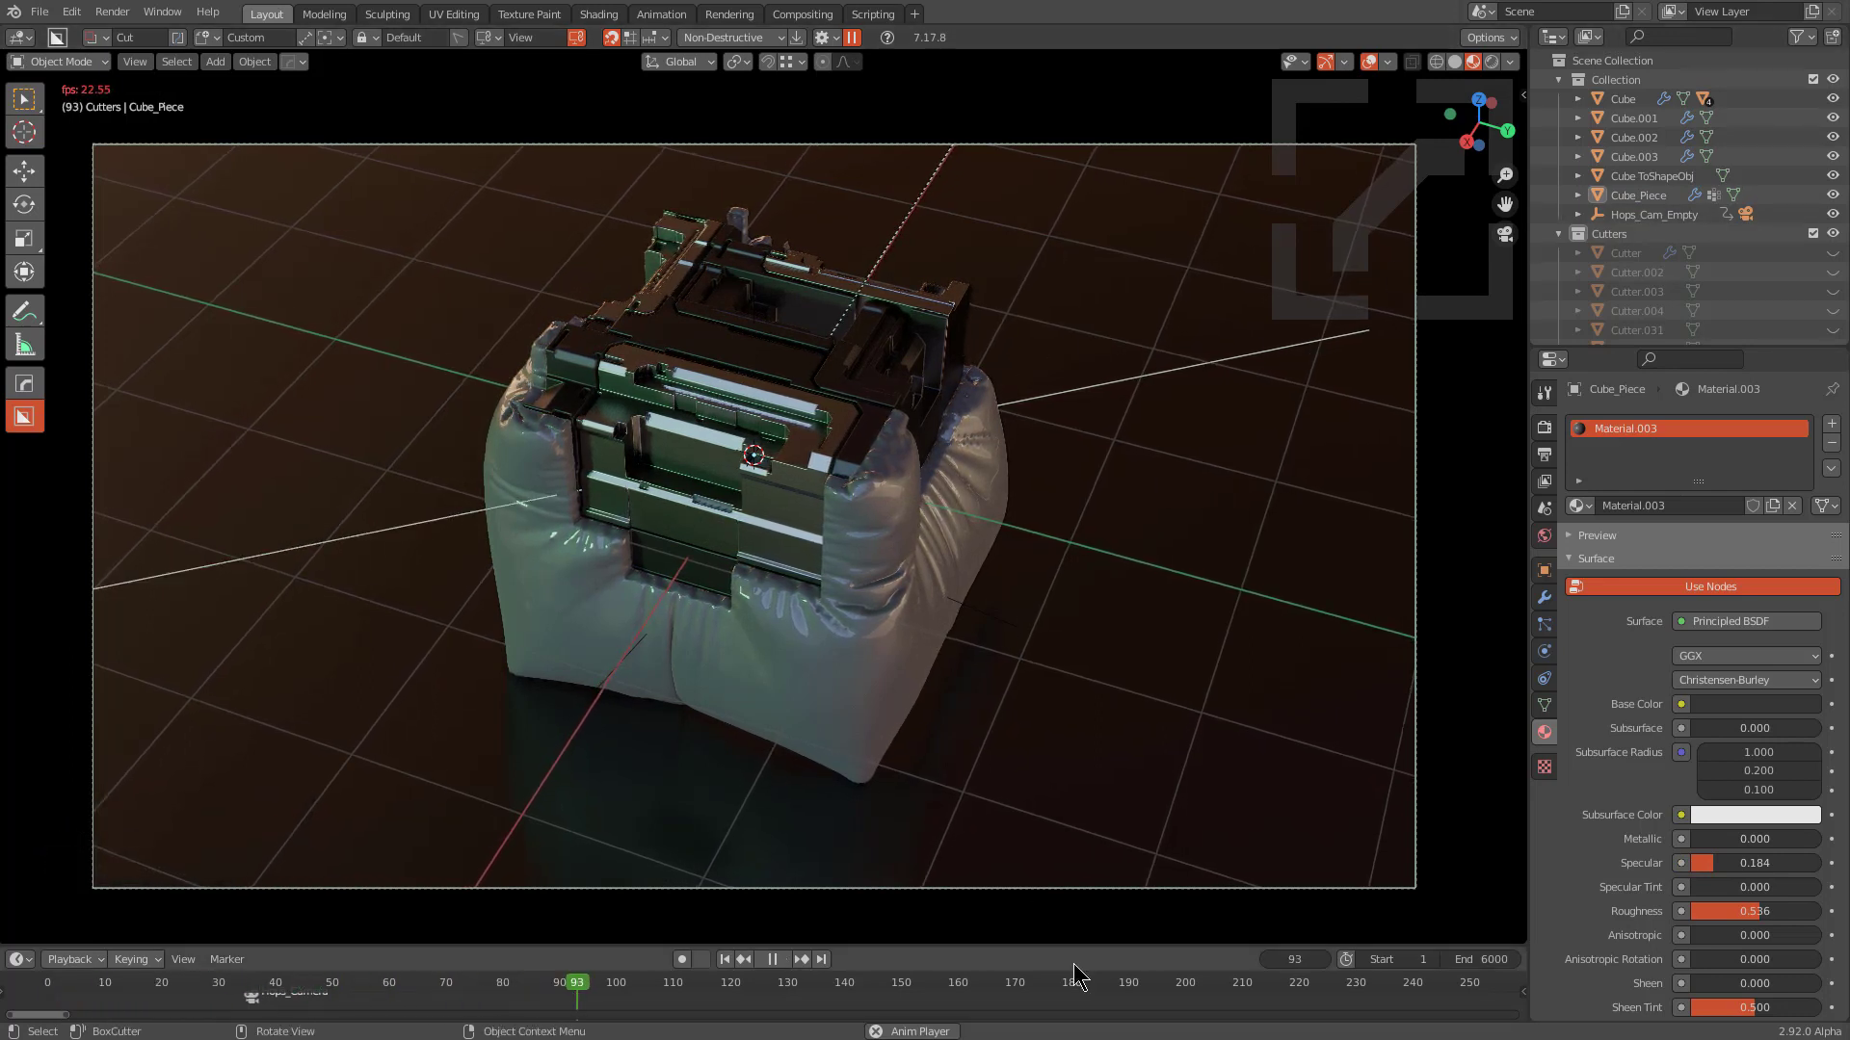
click(1491, 959)
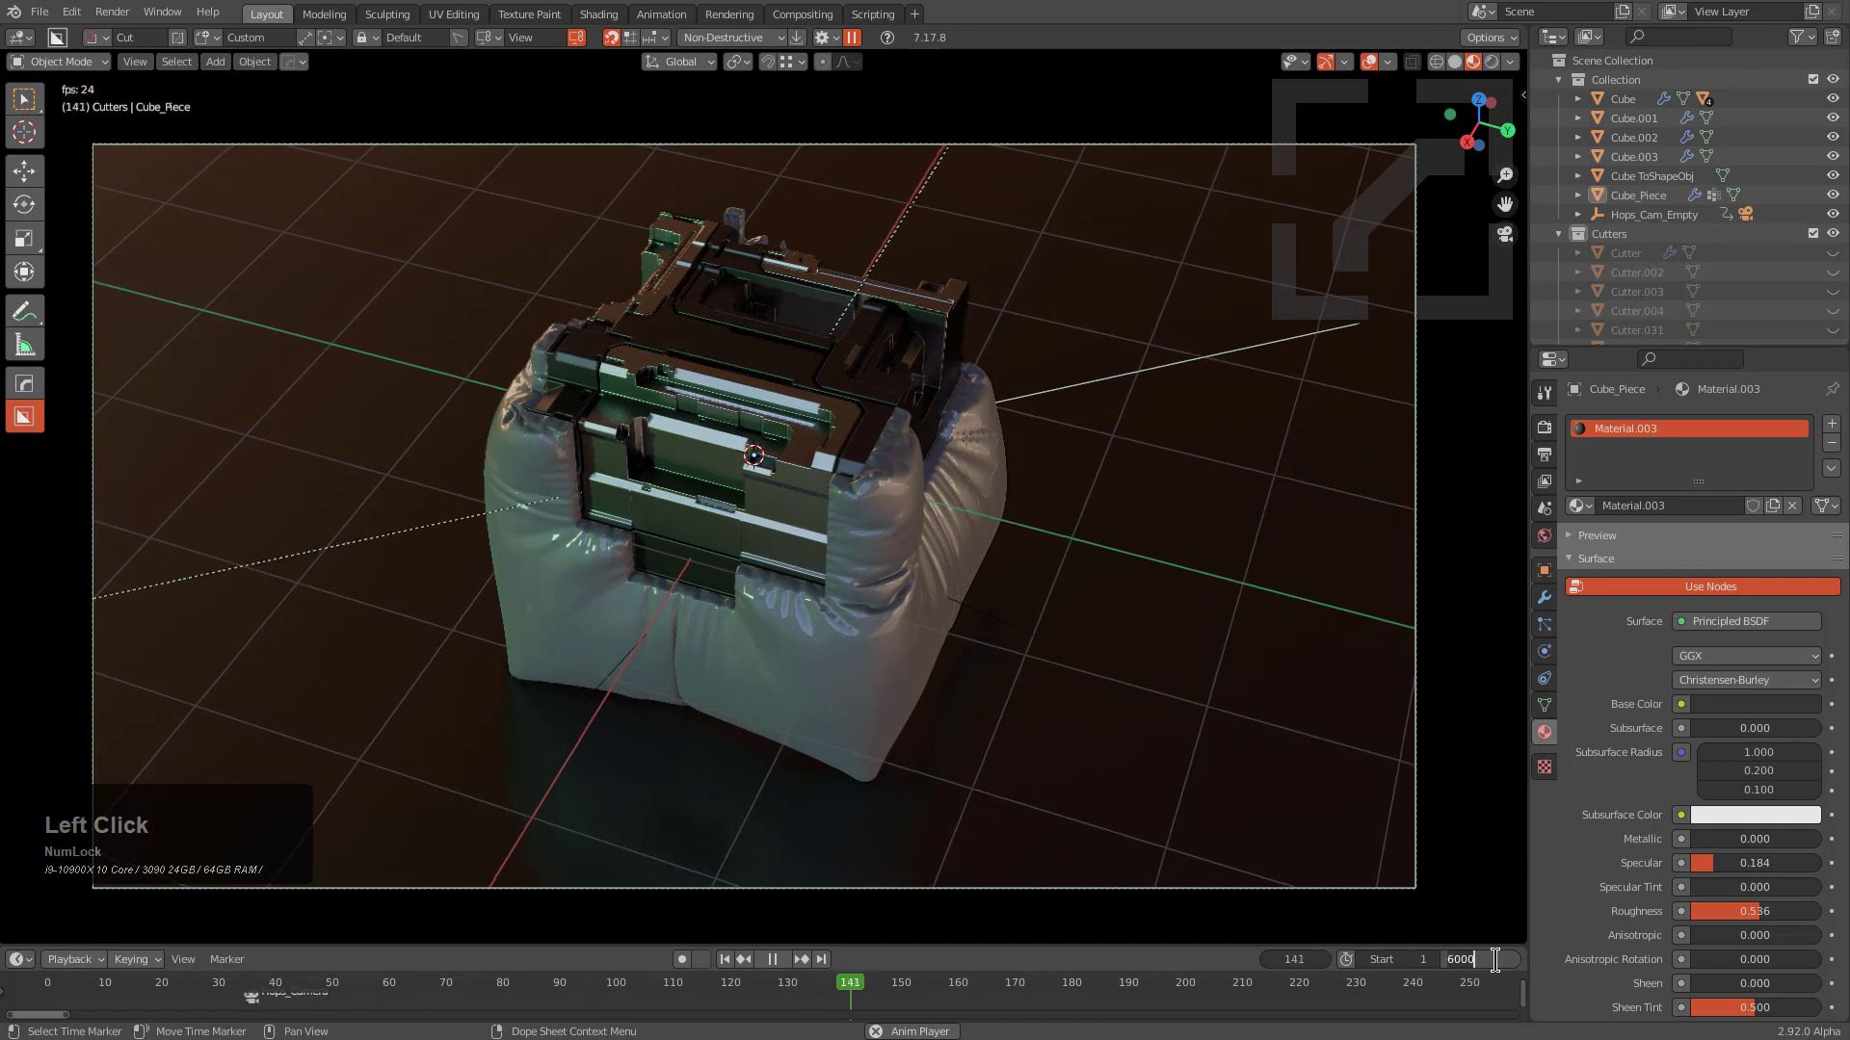
text(3000)
key(KP_Enter)
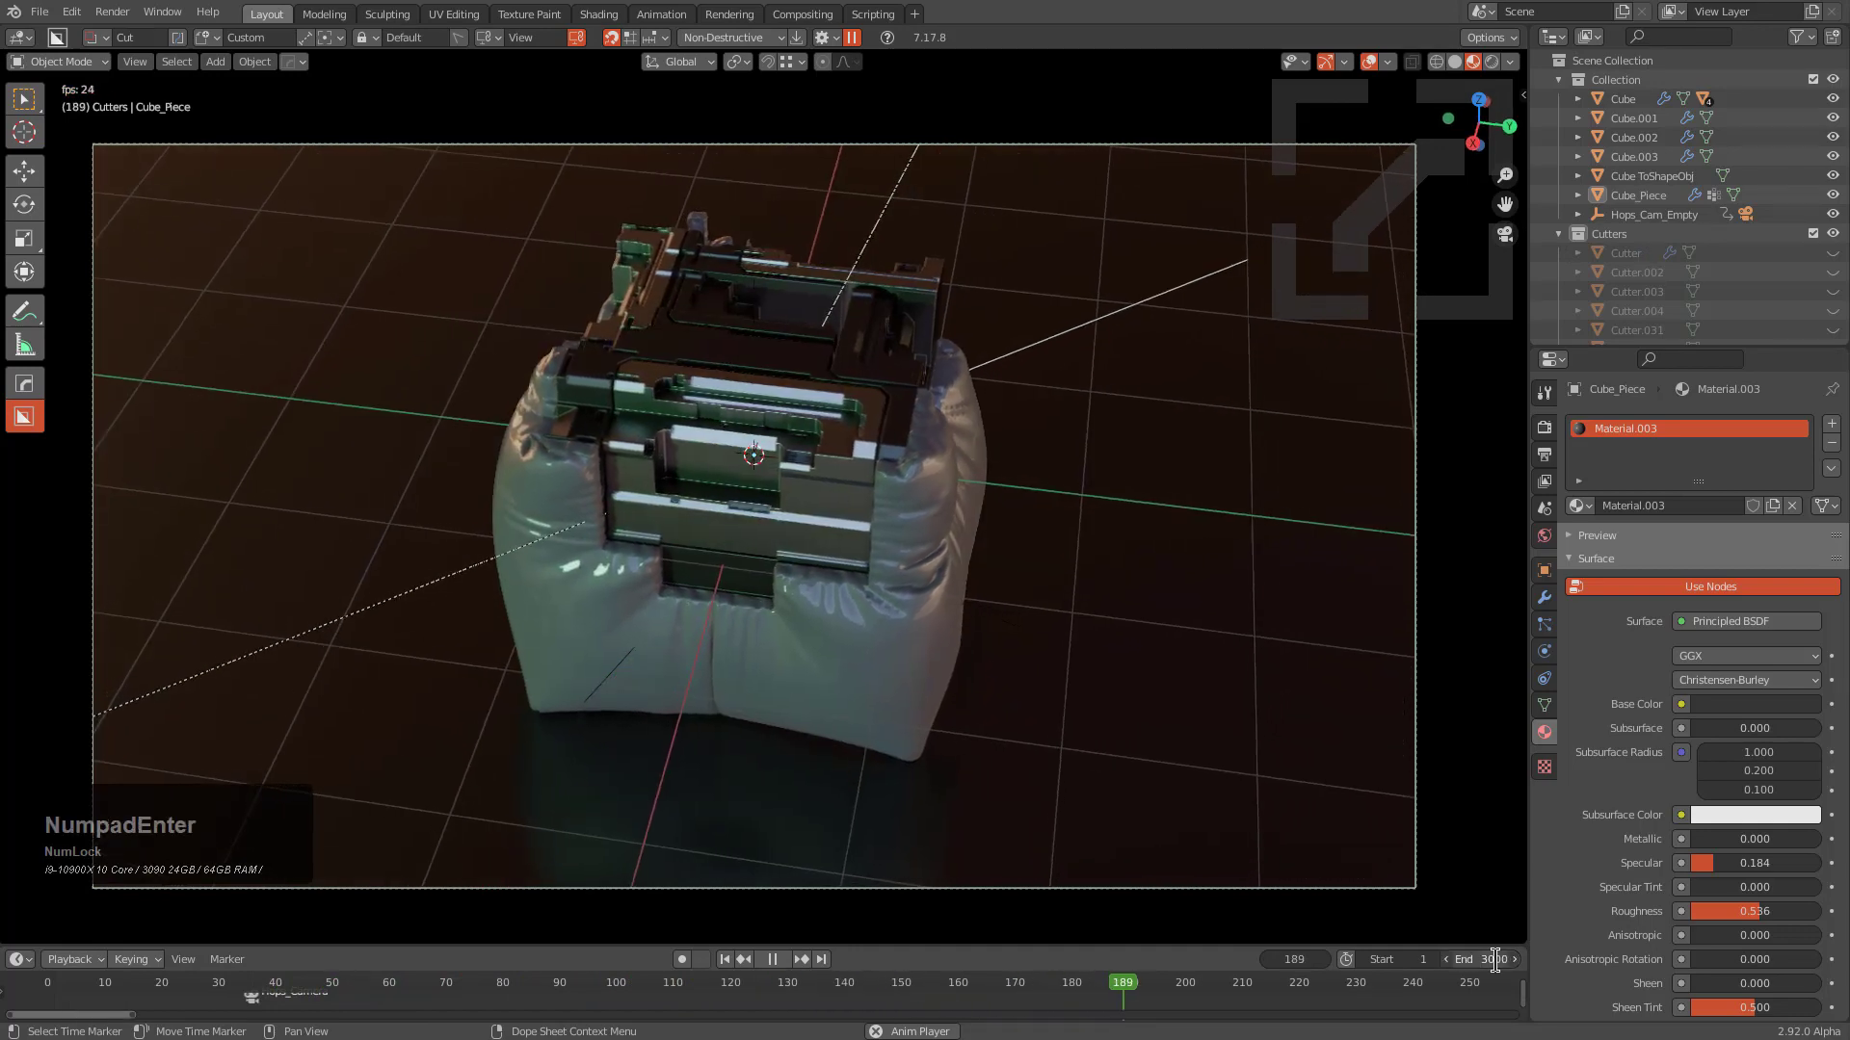
scroll(1005, 990, down, 9)
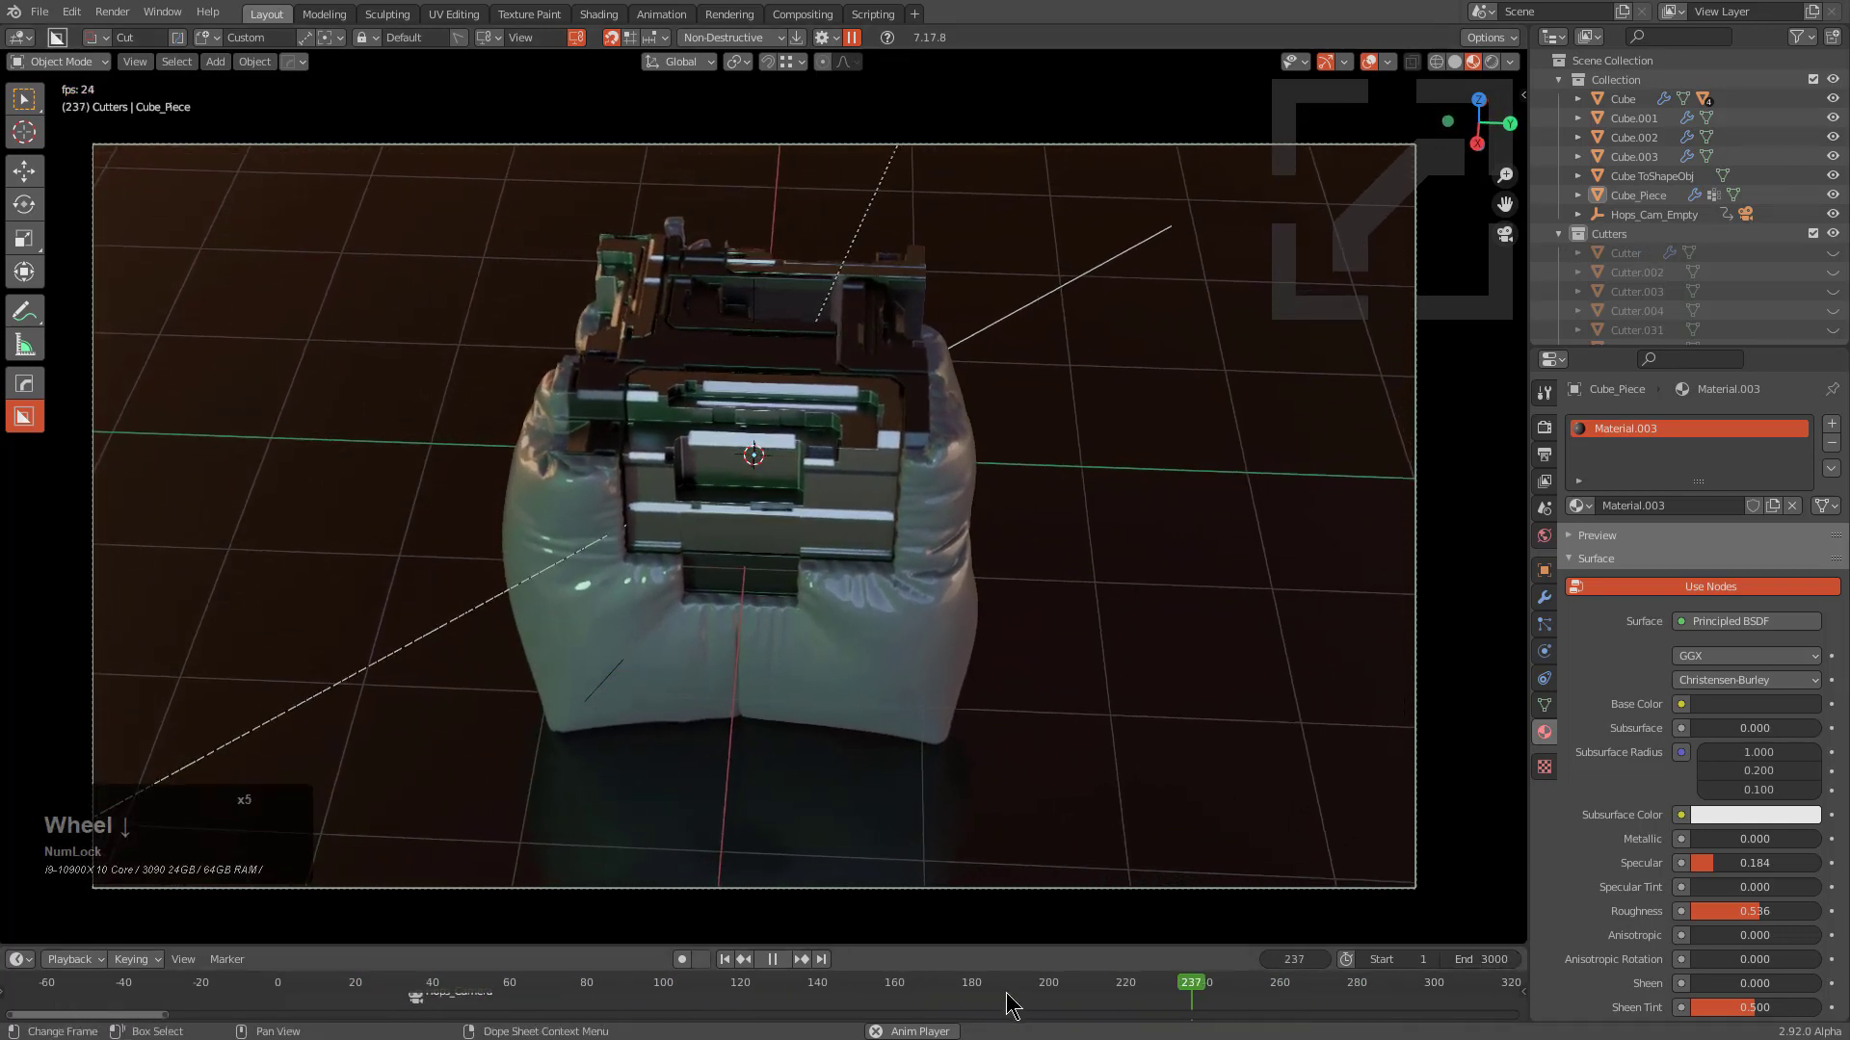
key(Home)
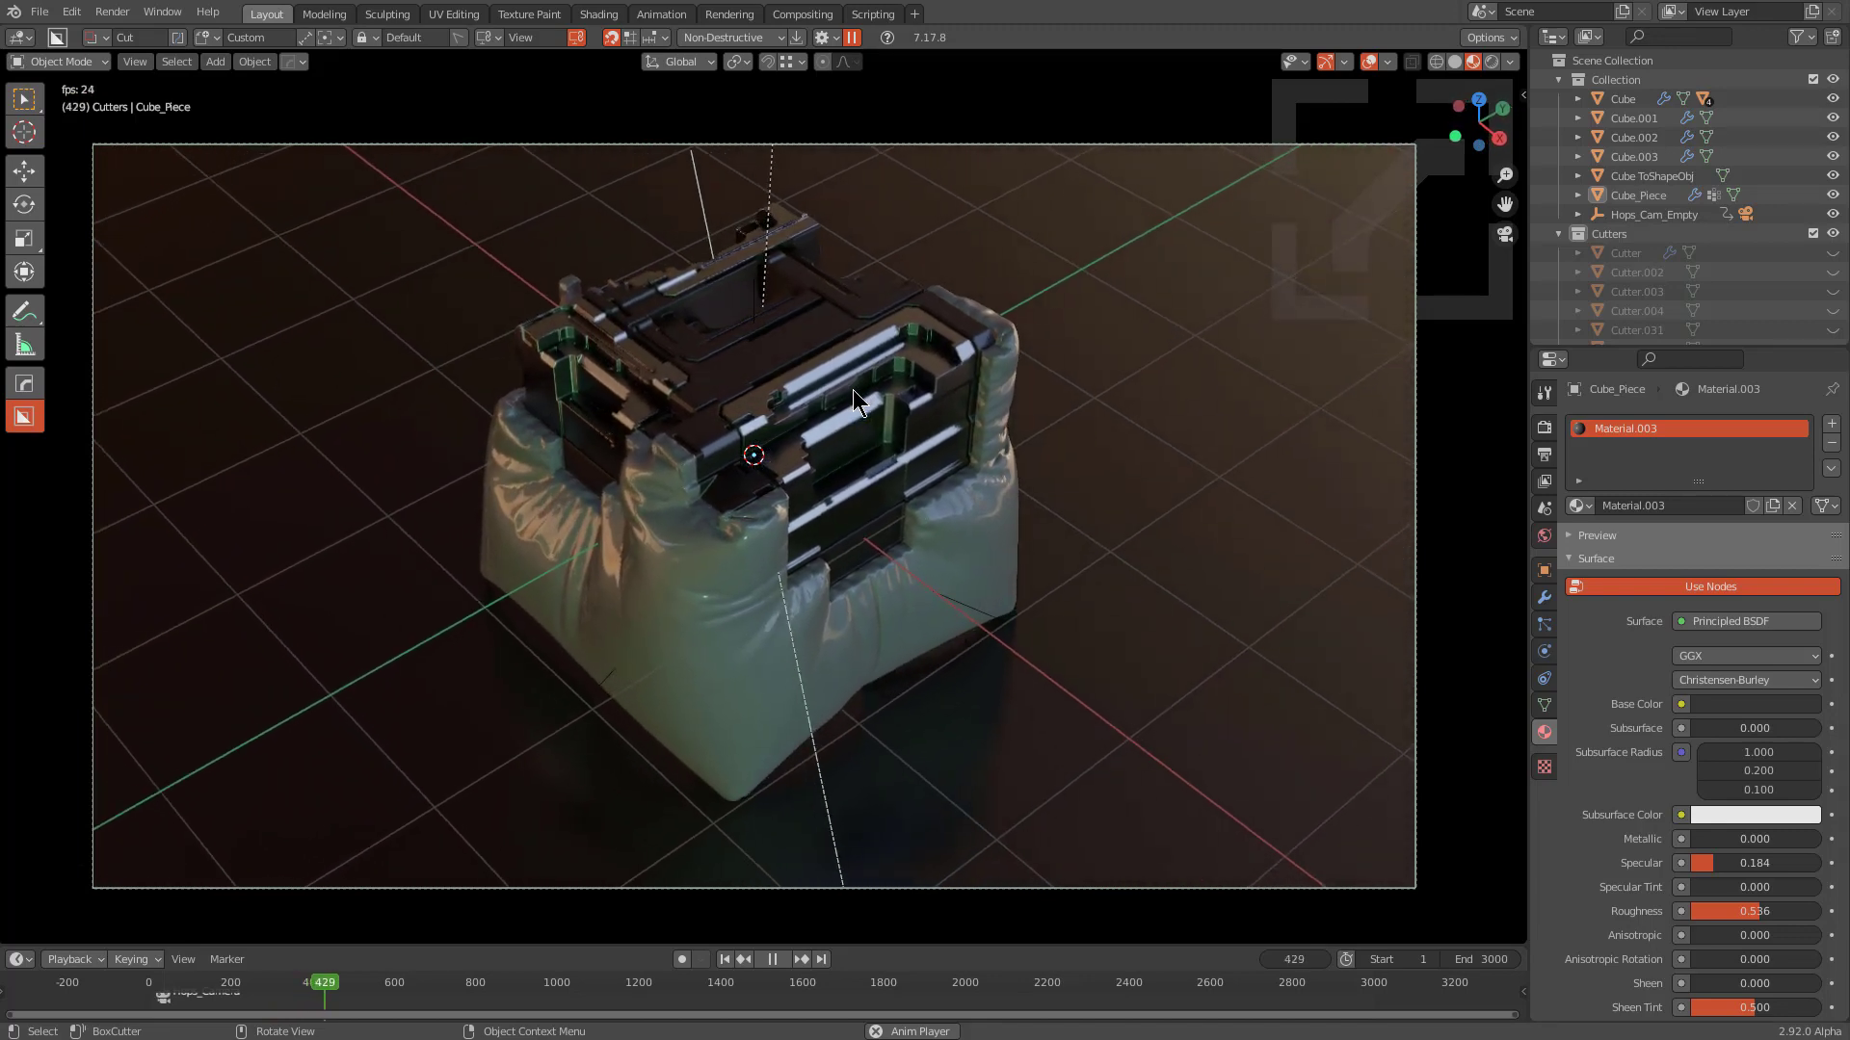
Select Hops_Cam_Empty and try scaling it up to move the camera farther from the model
click(1653, 214)
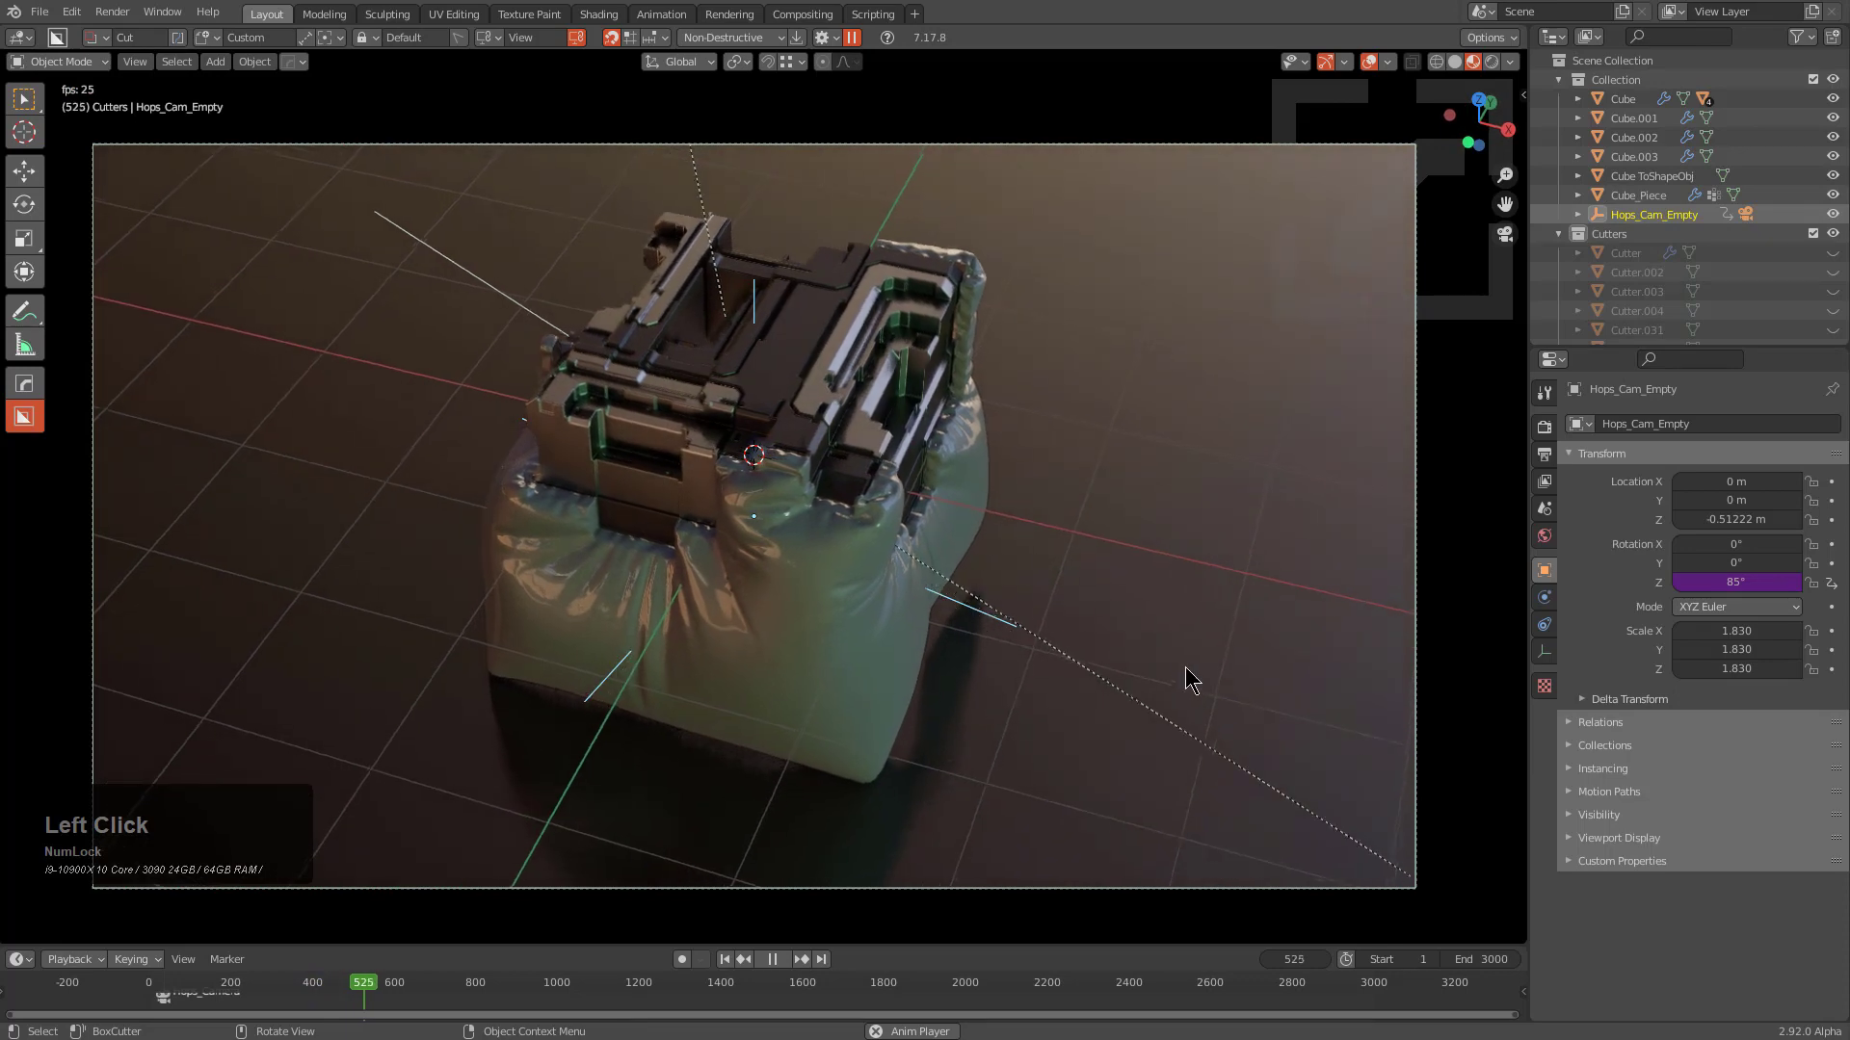
key(s)
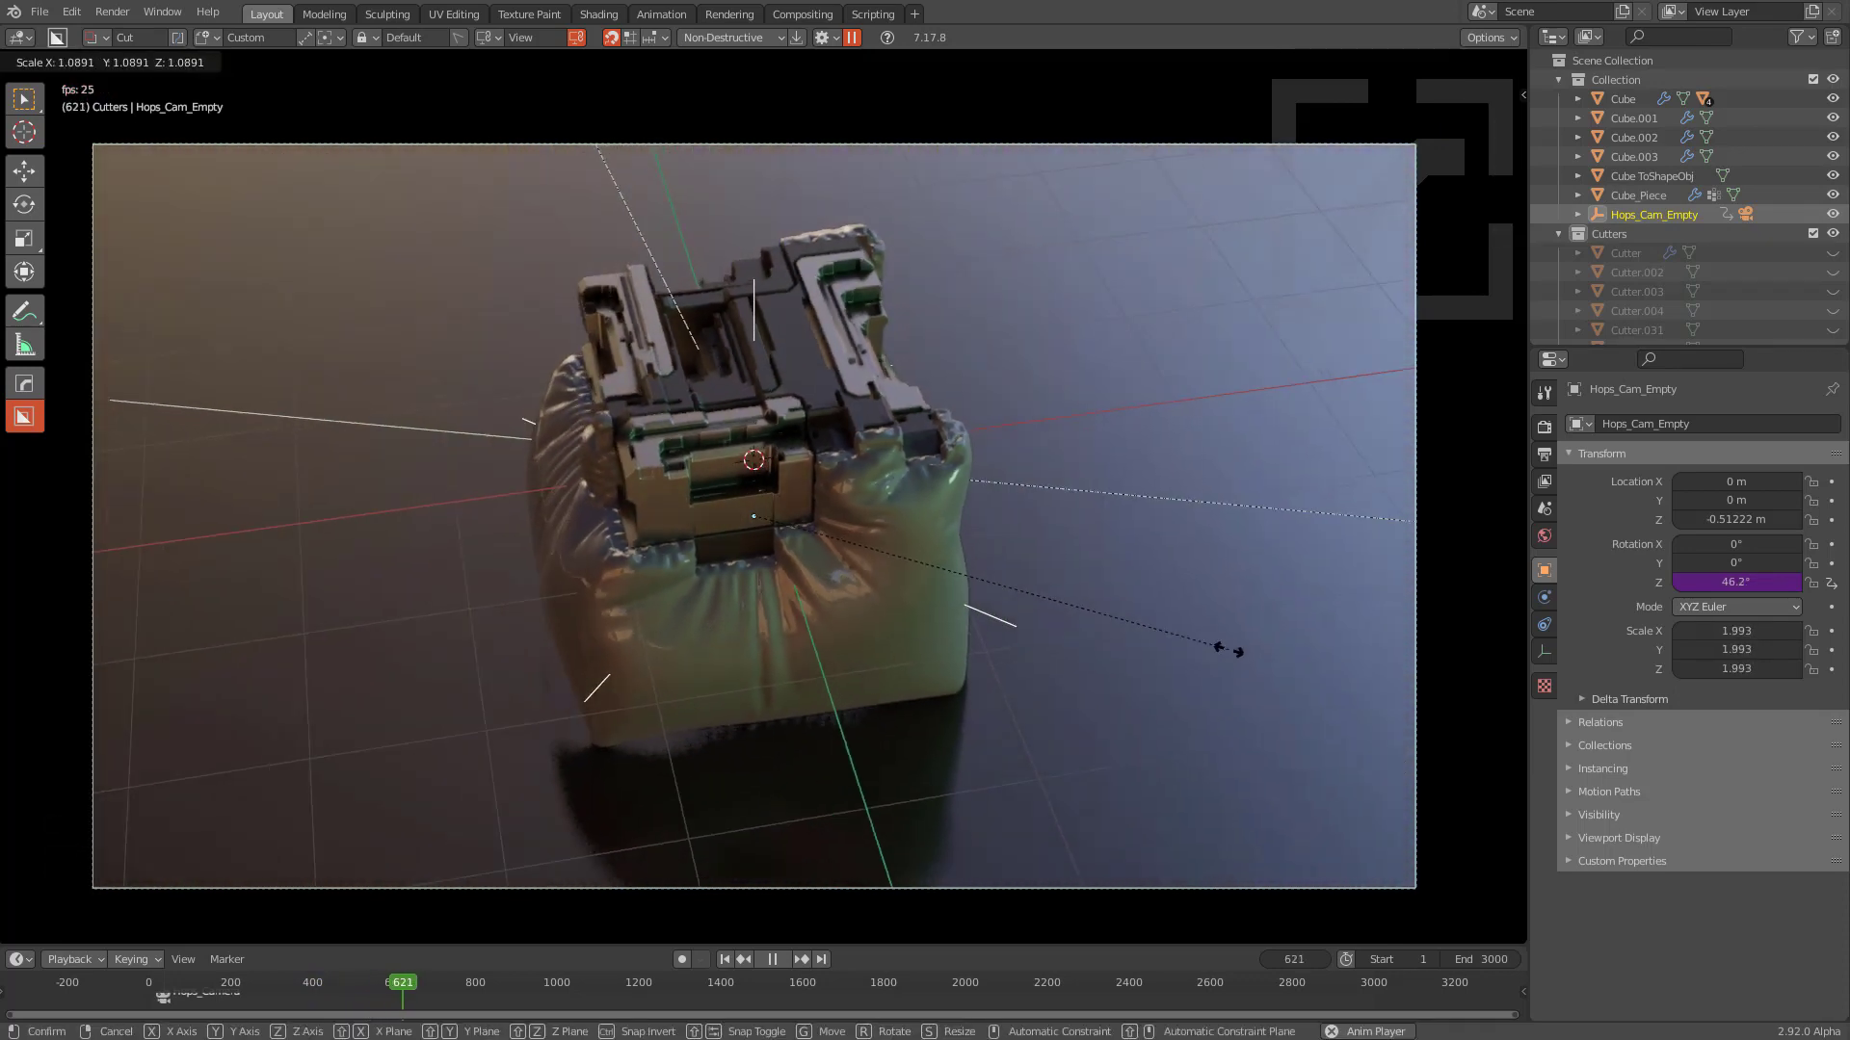
click(1227, 648)
key(Escape)
Enable auto keying, play the animation to frame 254, and insert a Scale keyframe on Hops_Cam_Empty there
shift+right_drag(208, 992, 147, 1002)
key(space)
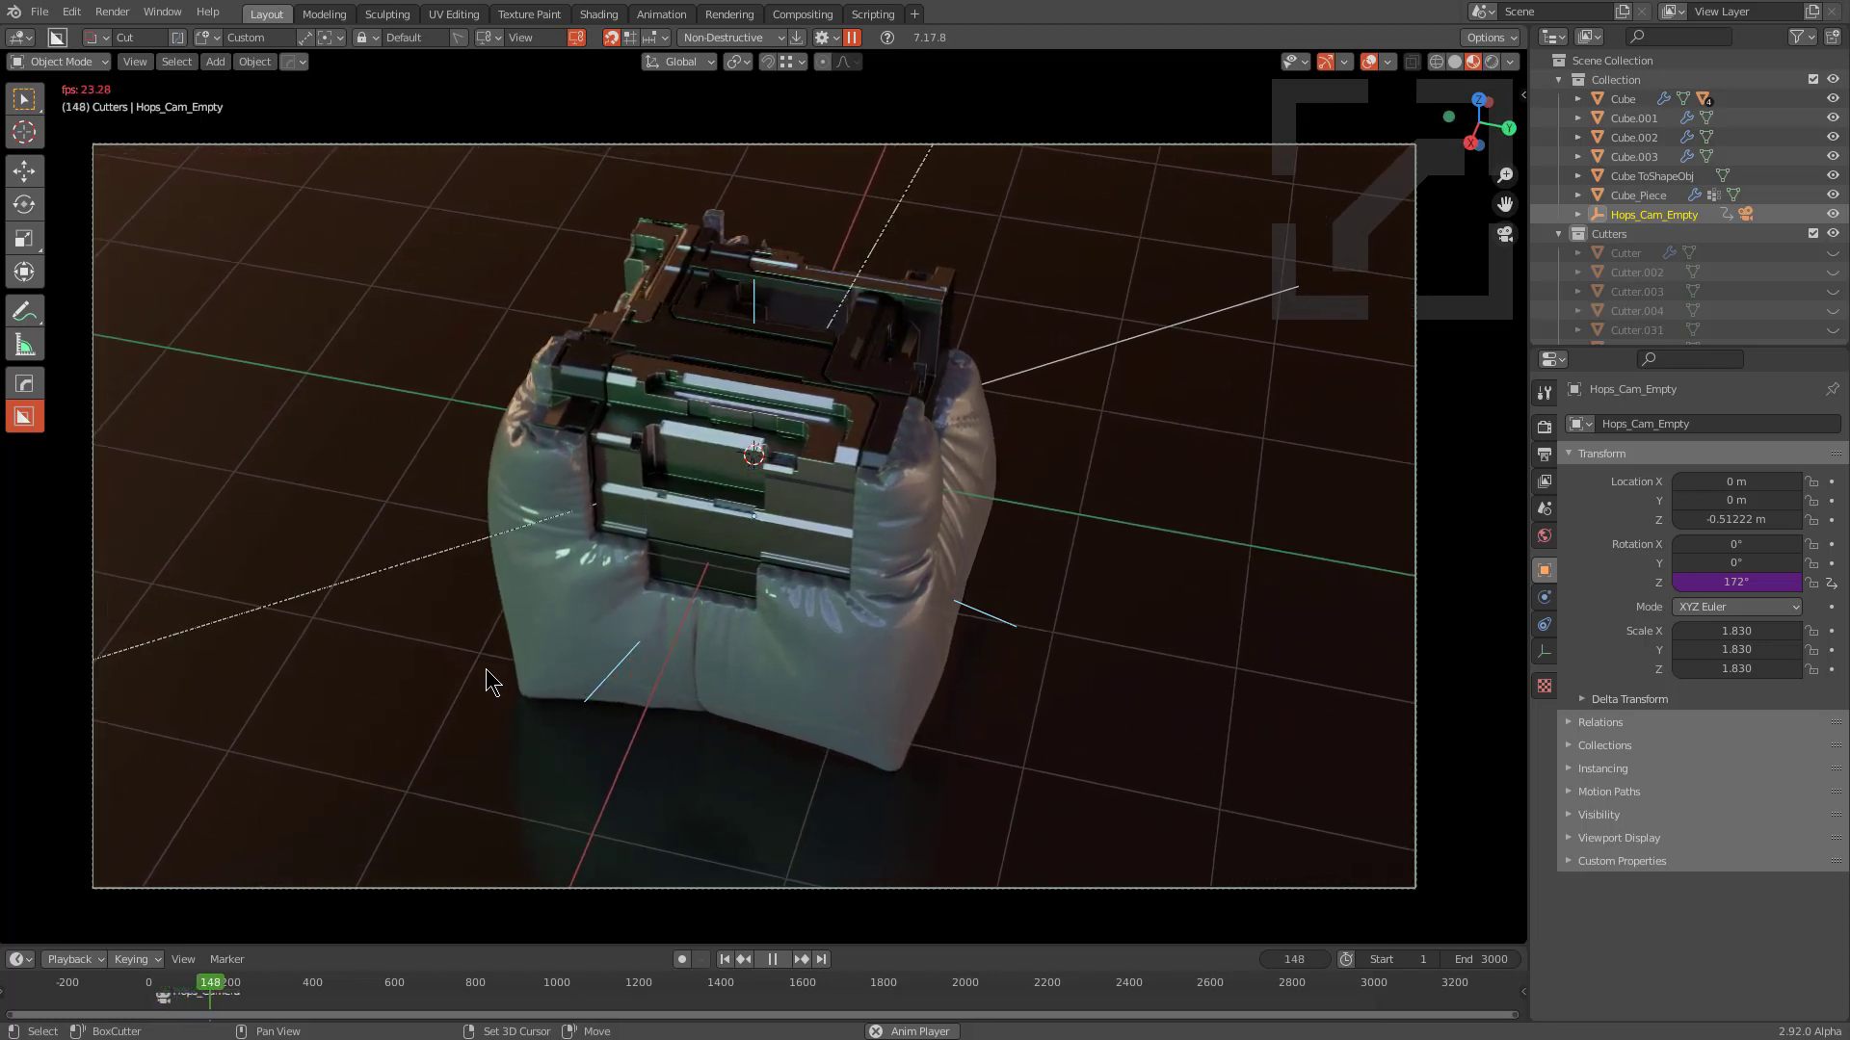
click(682, 960)
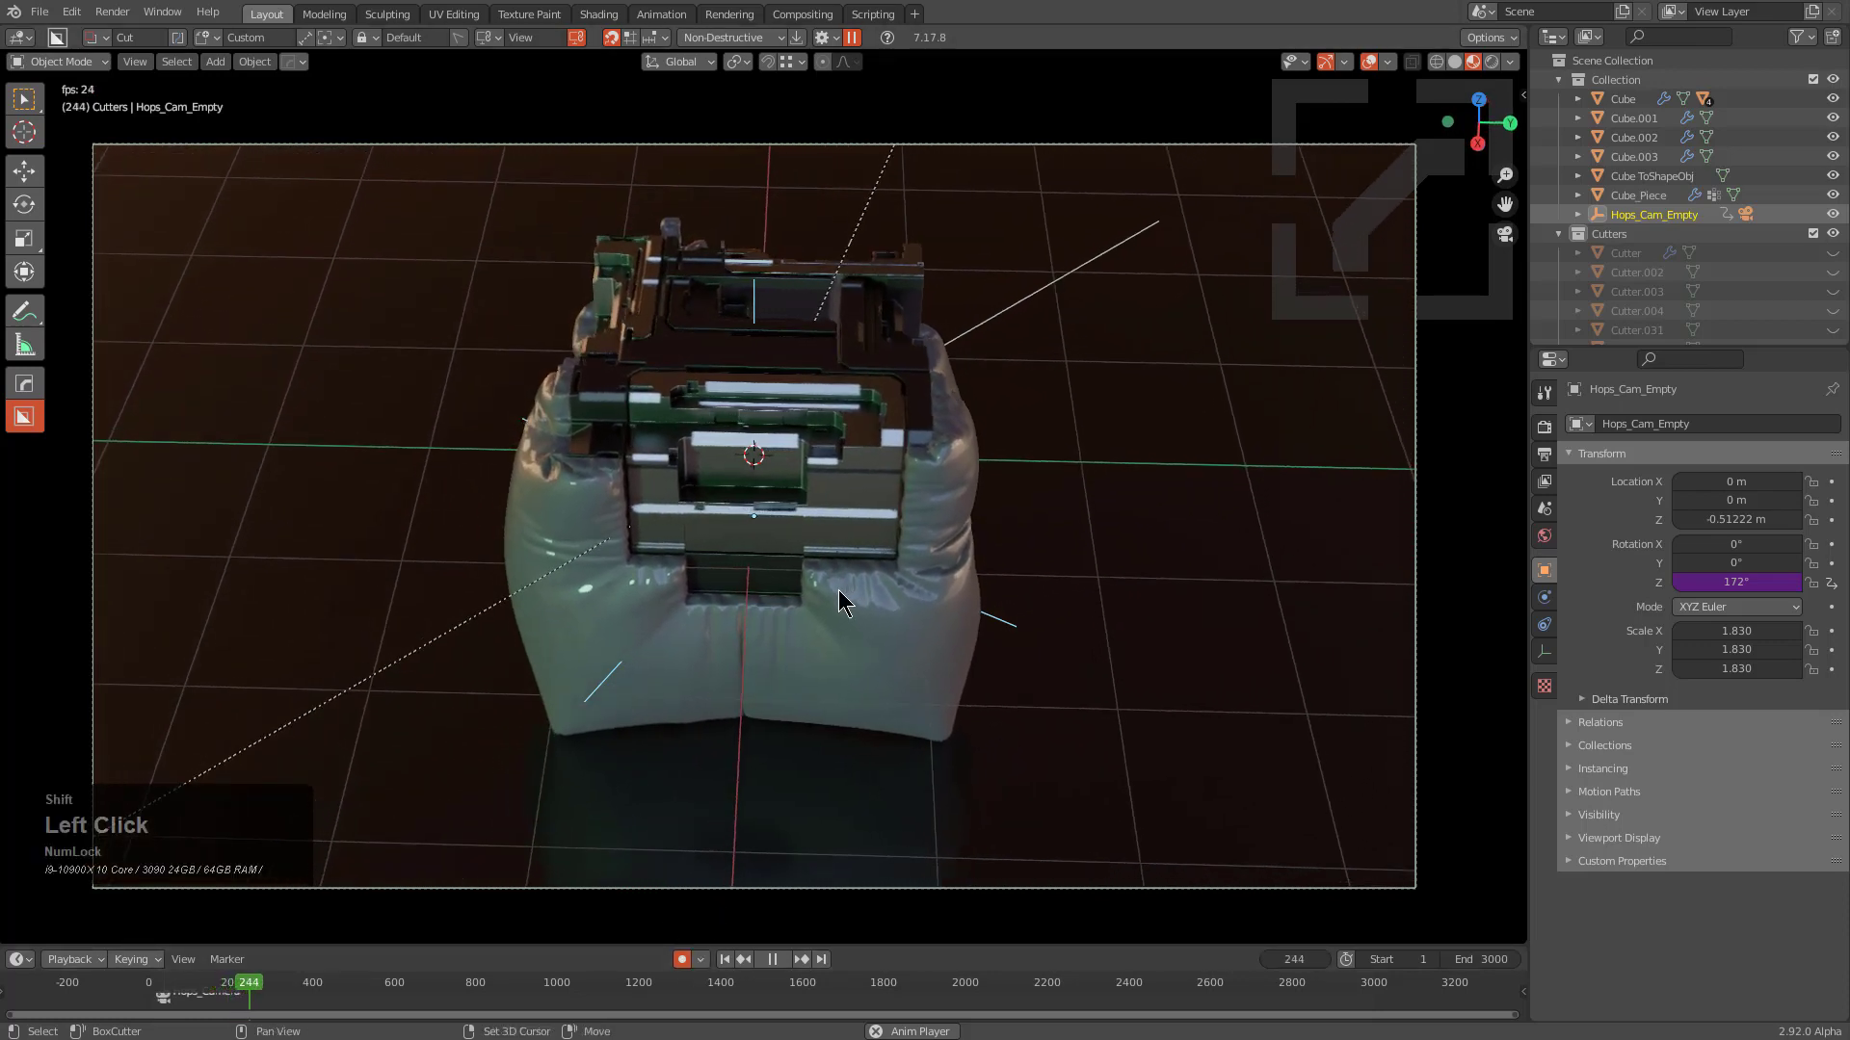
key(space)
key(i)
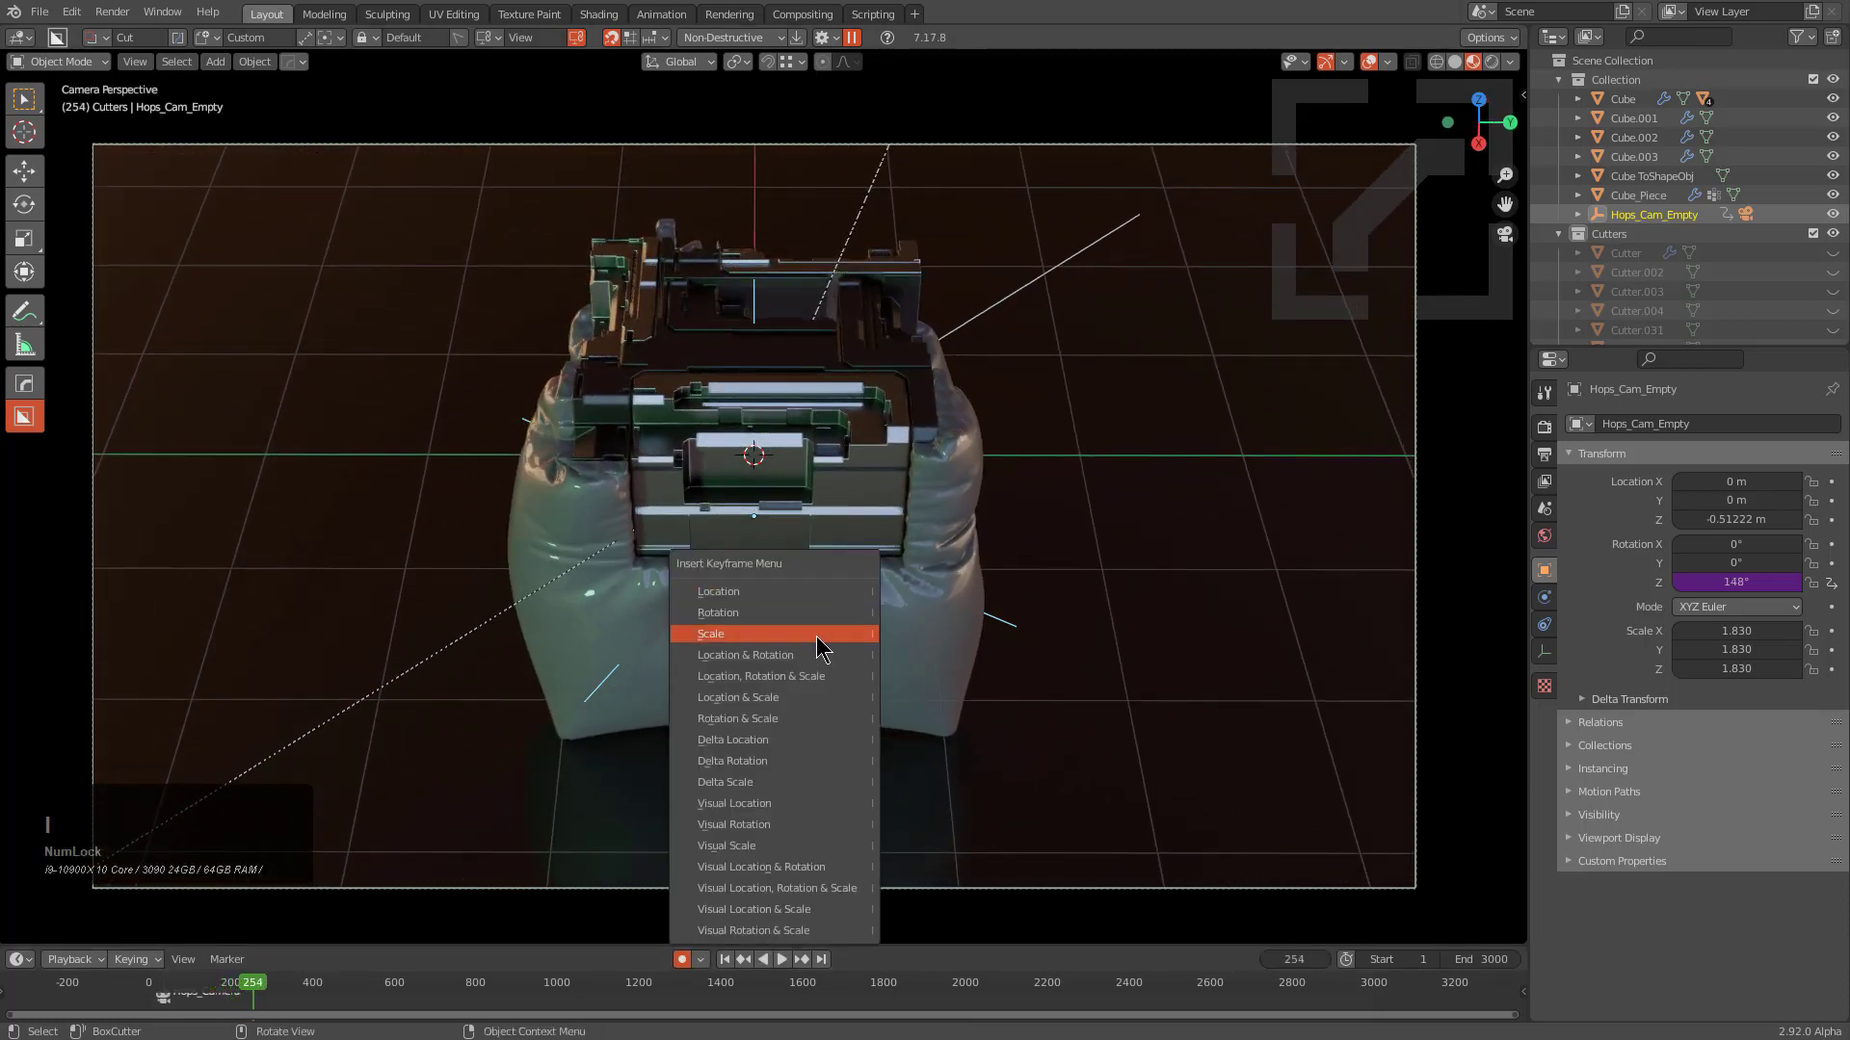
click(817, 635)
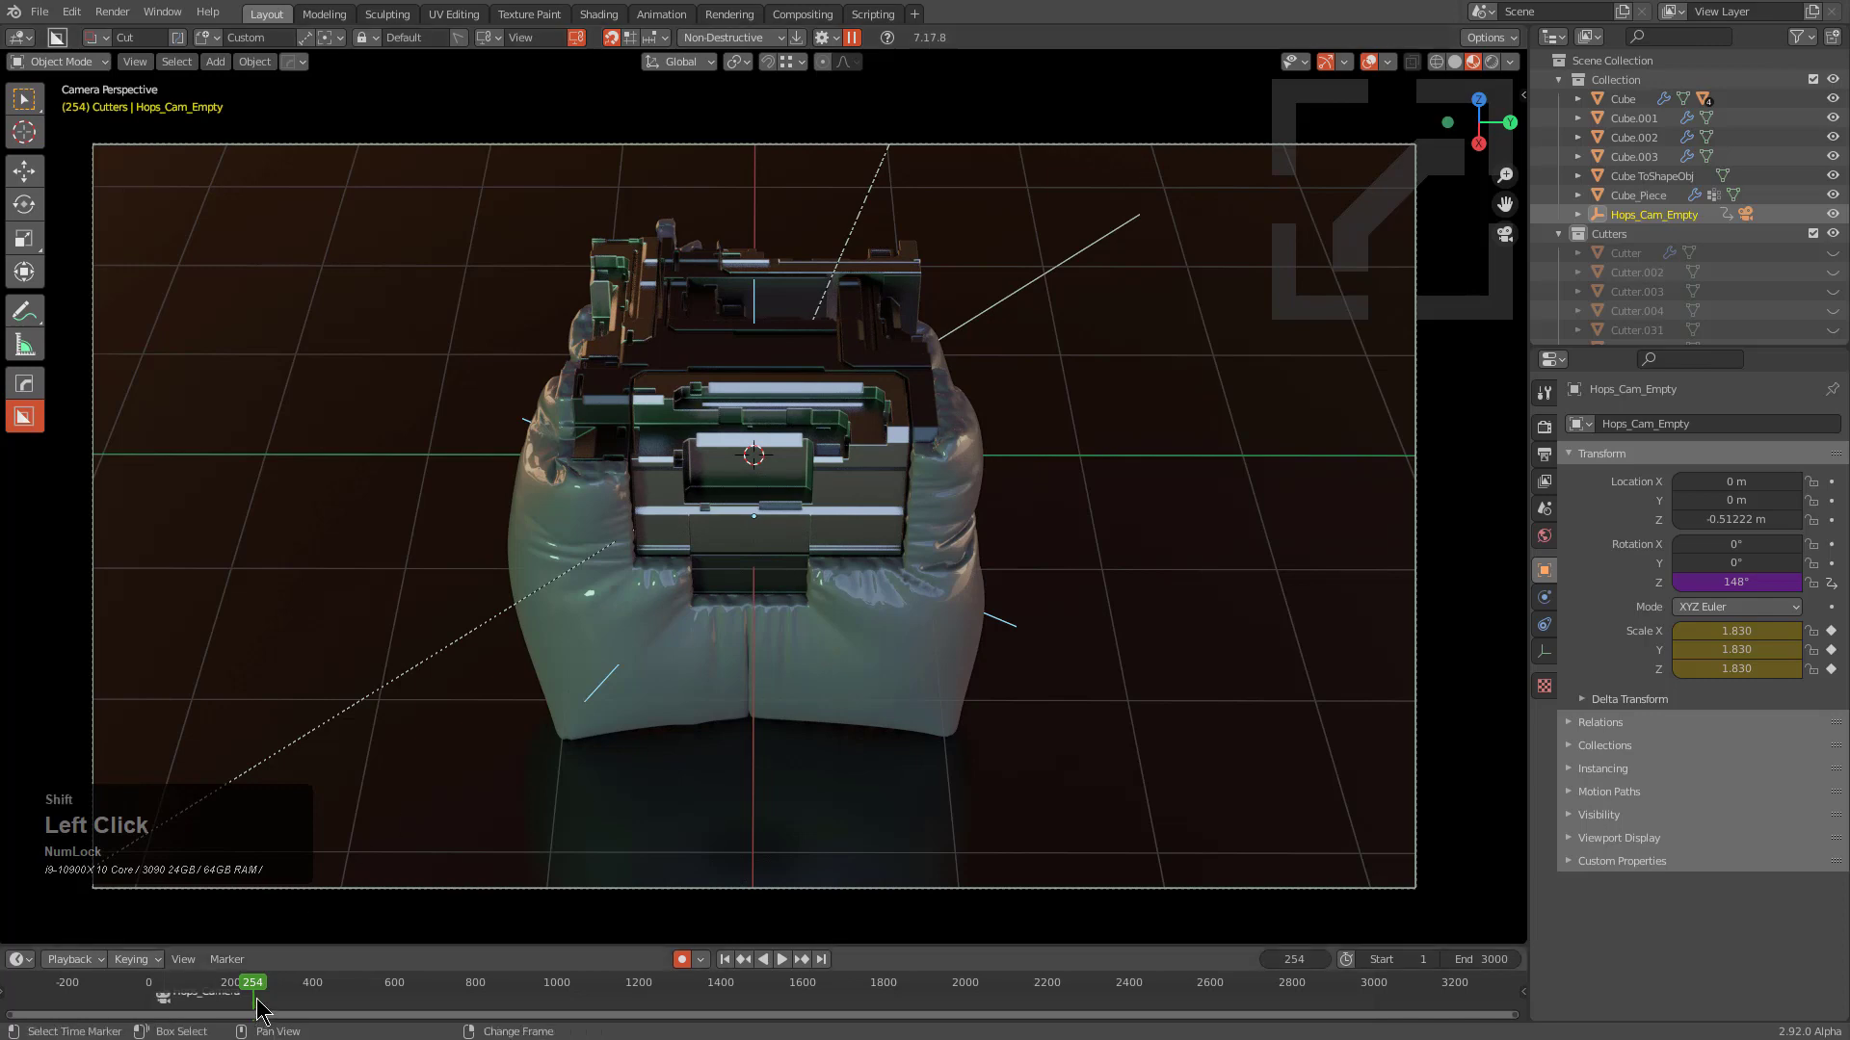
Key a camera close-up at frame 433 by scaling Hops_Cam_Empty down to about 0.546
shift+right_drag(265, 1010, 326, 1007)
key(s)
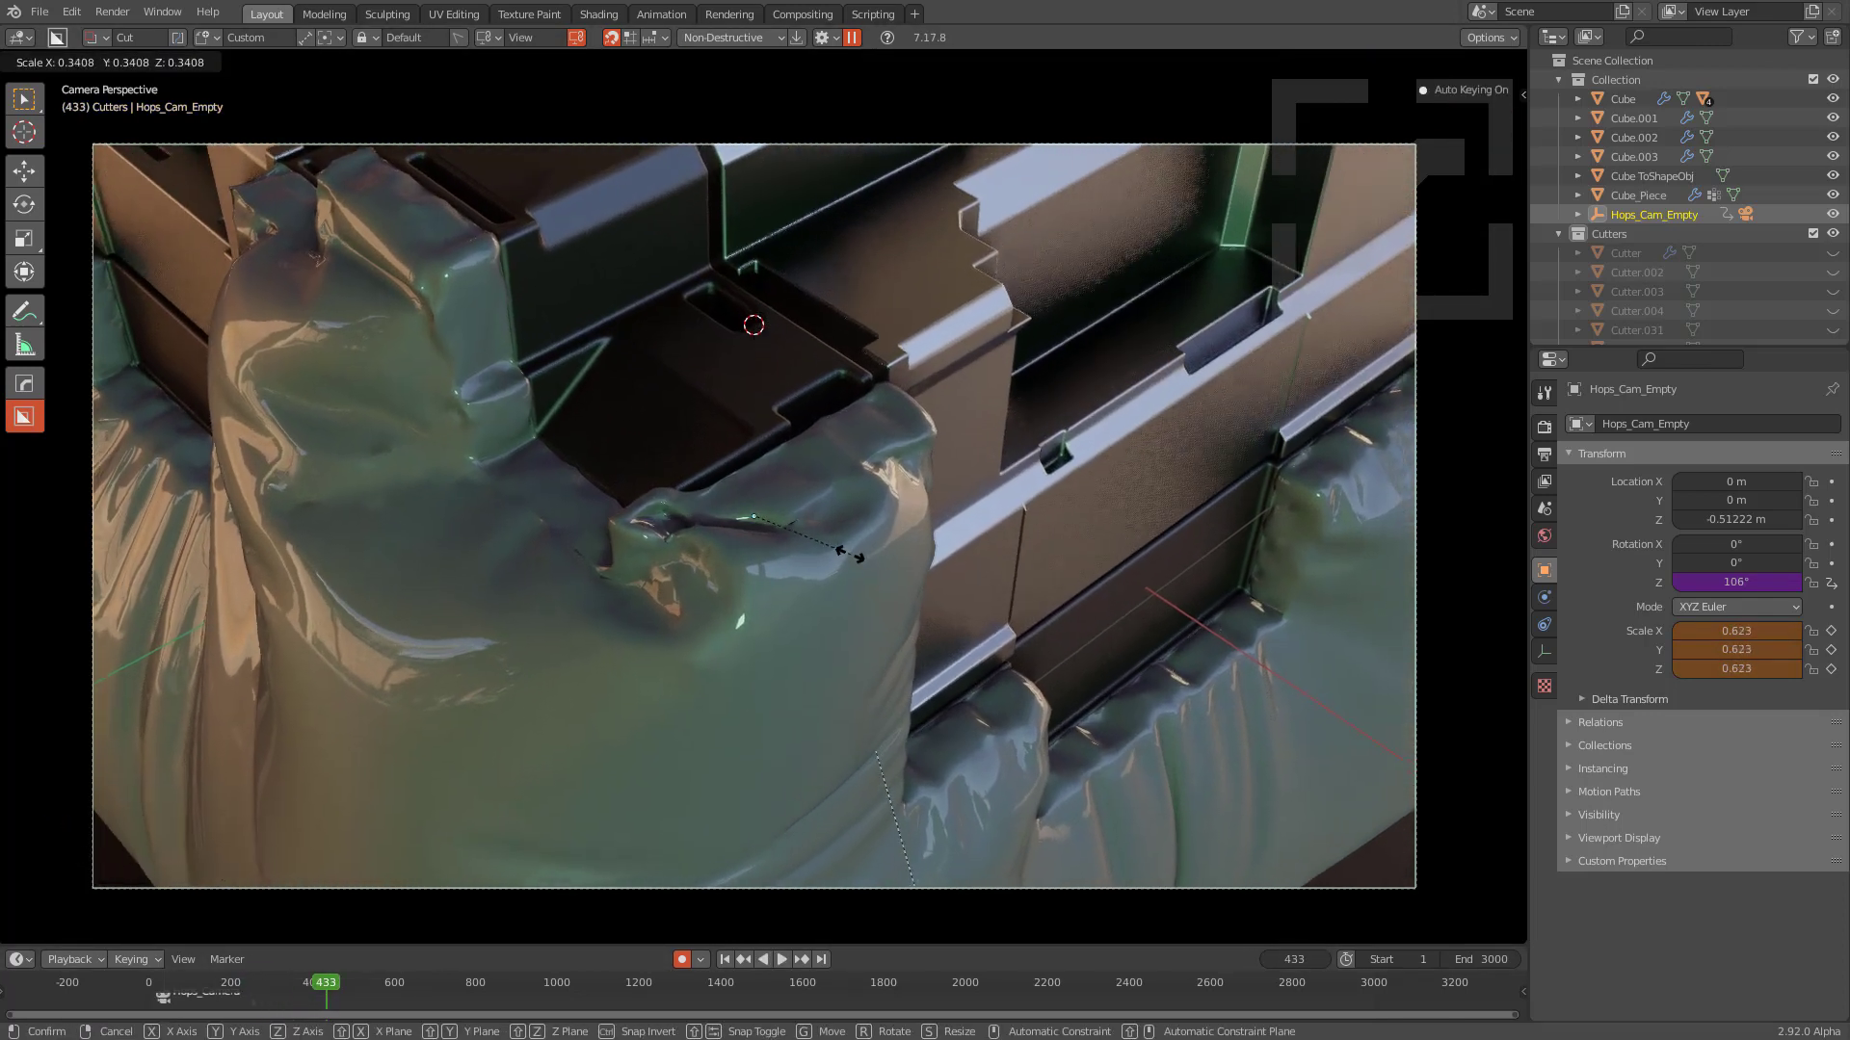
click(640, 805)
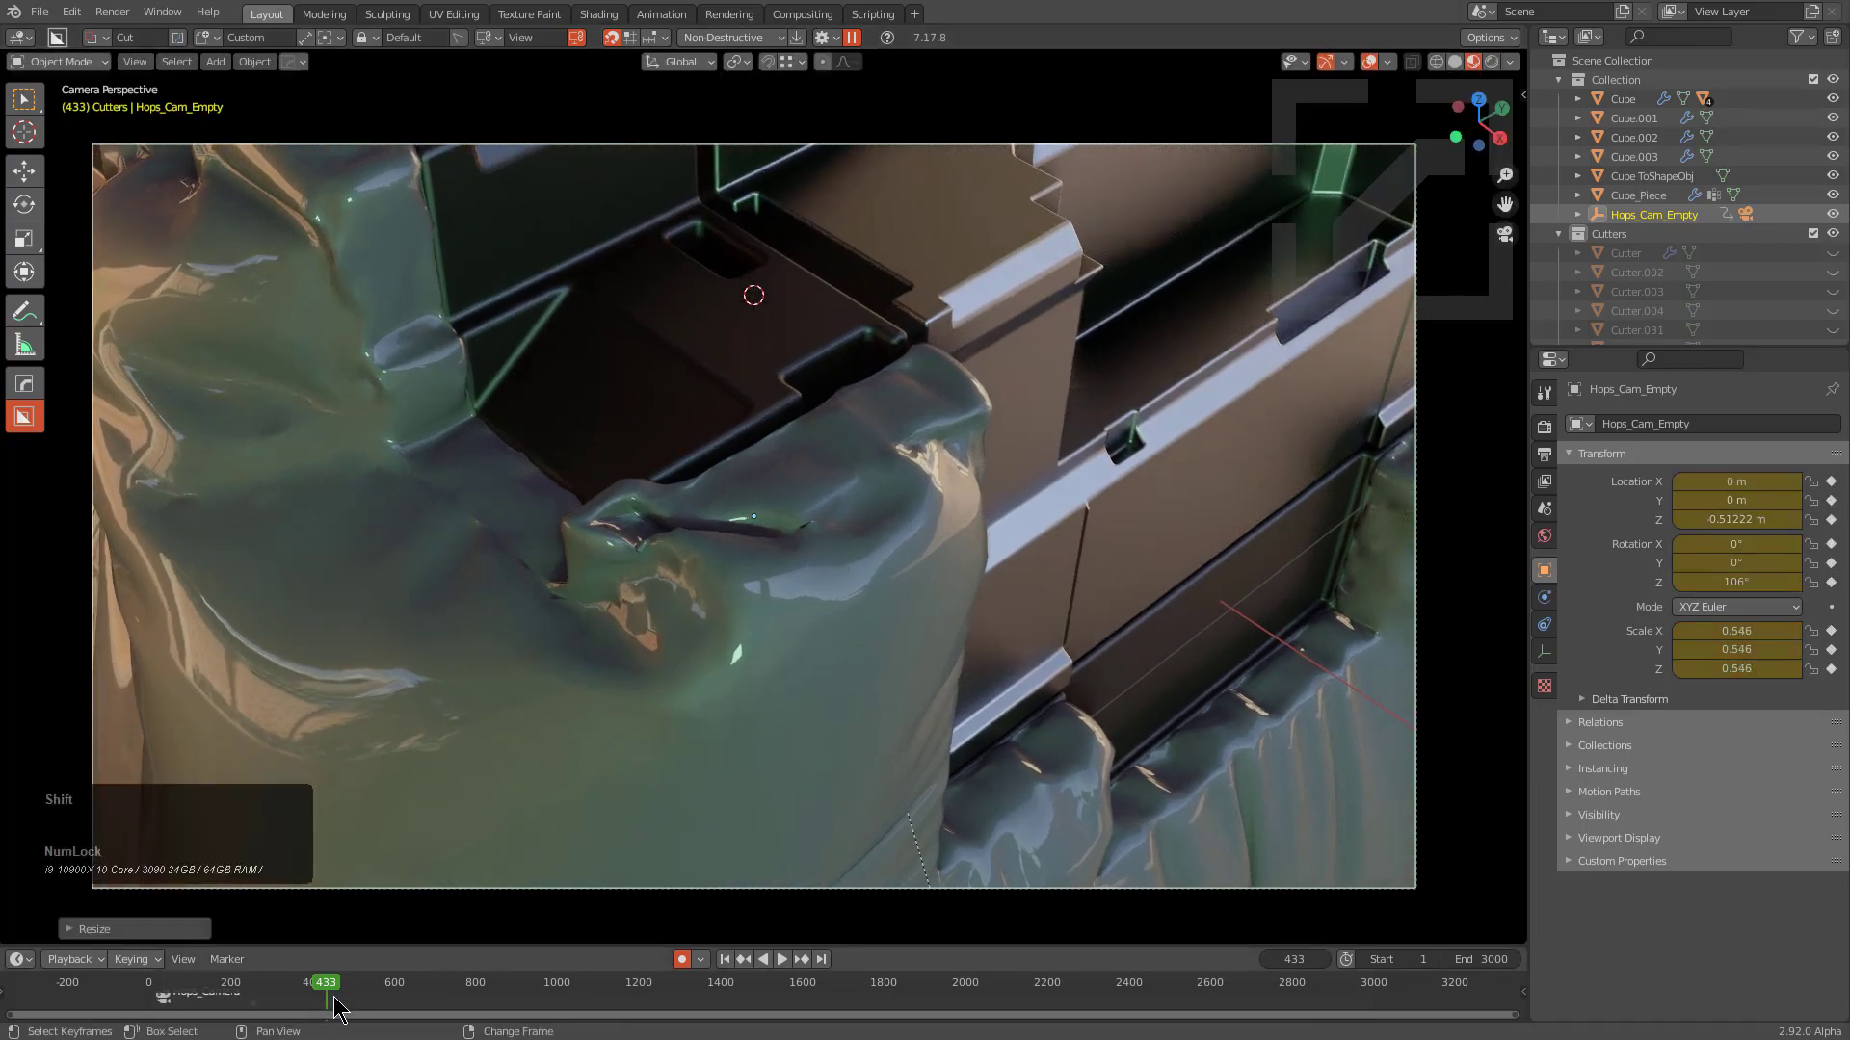
Key a tighter close-up at frame 691 by scaling Hops_Cam_Empty down to about 0.448
shift+right_drag(335, 1007, 433, 1008)
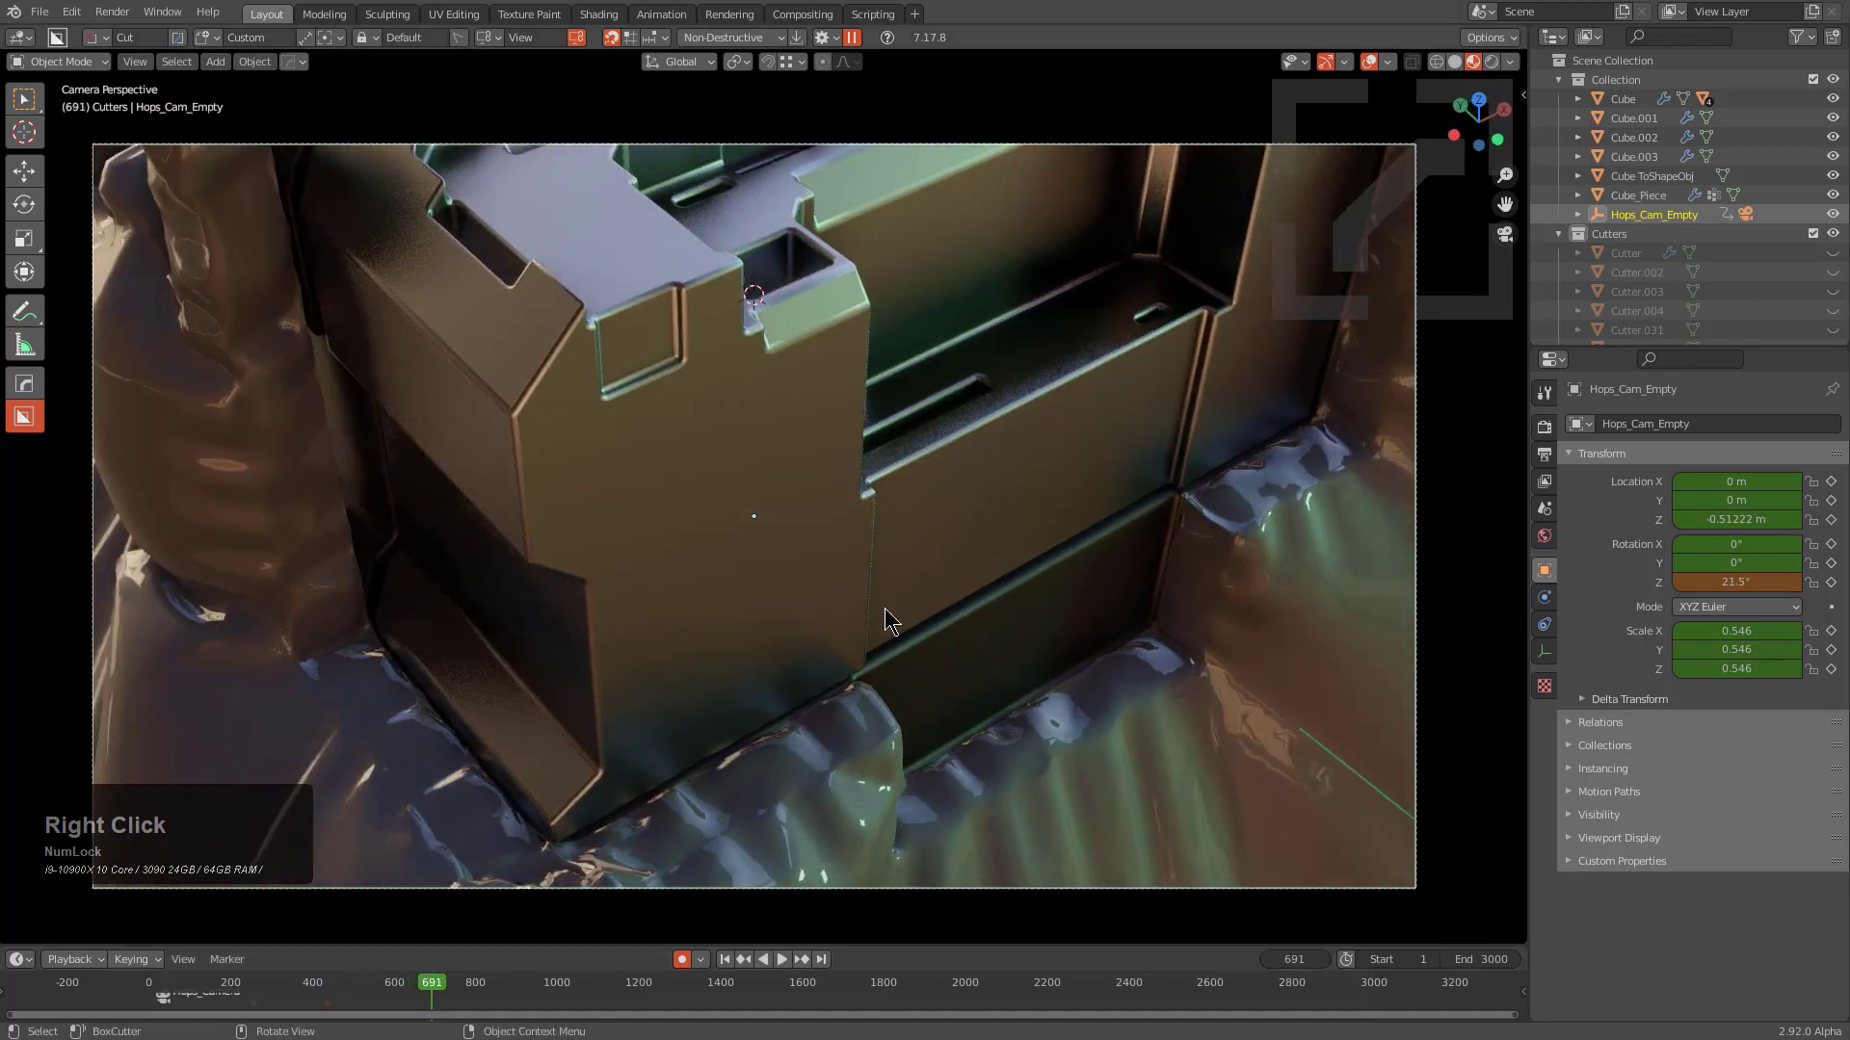
key(s)
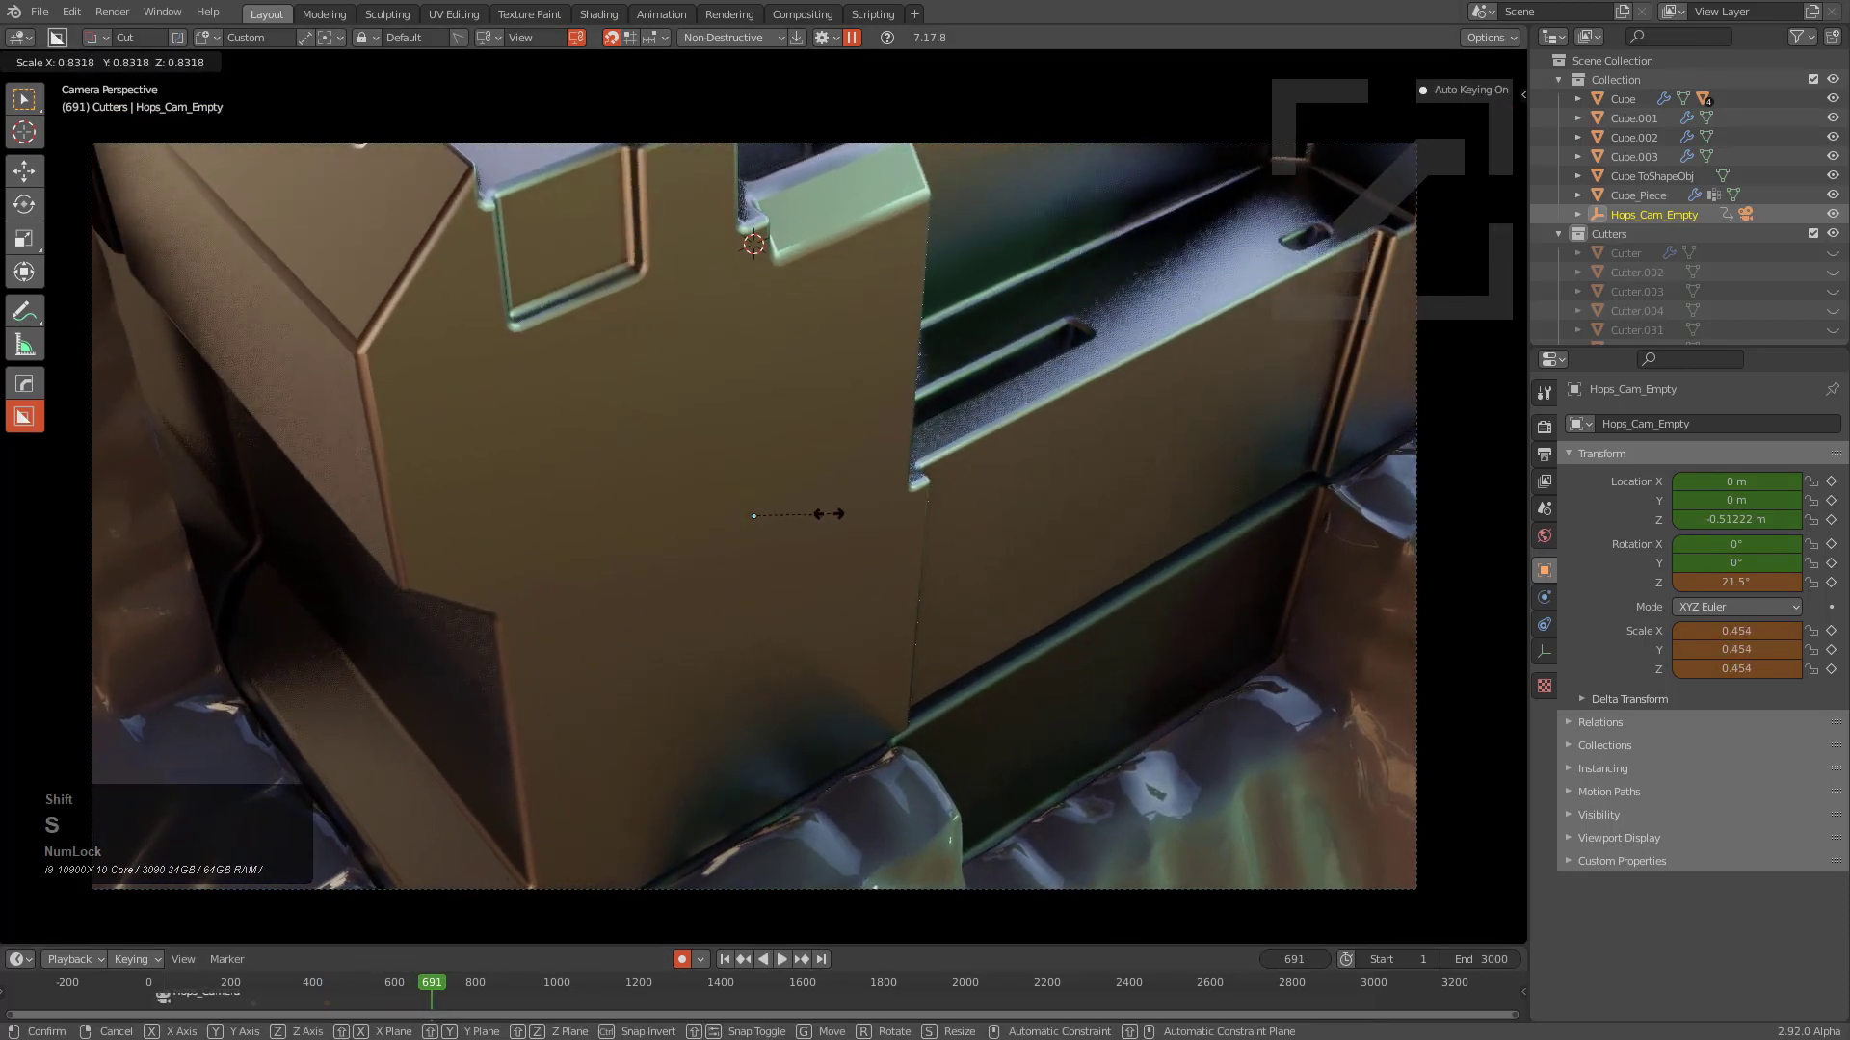
click(852, 550)
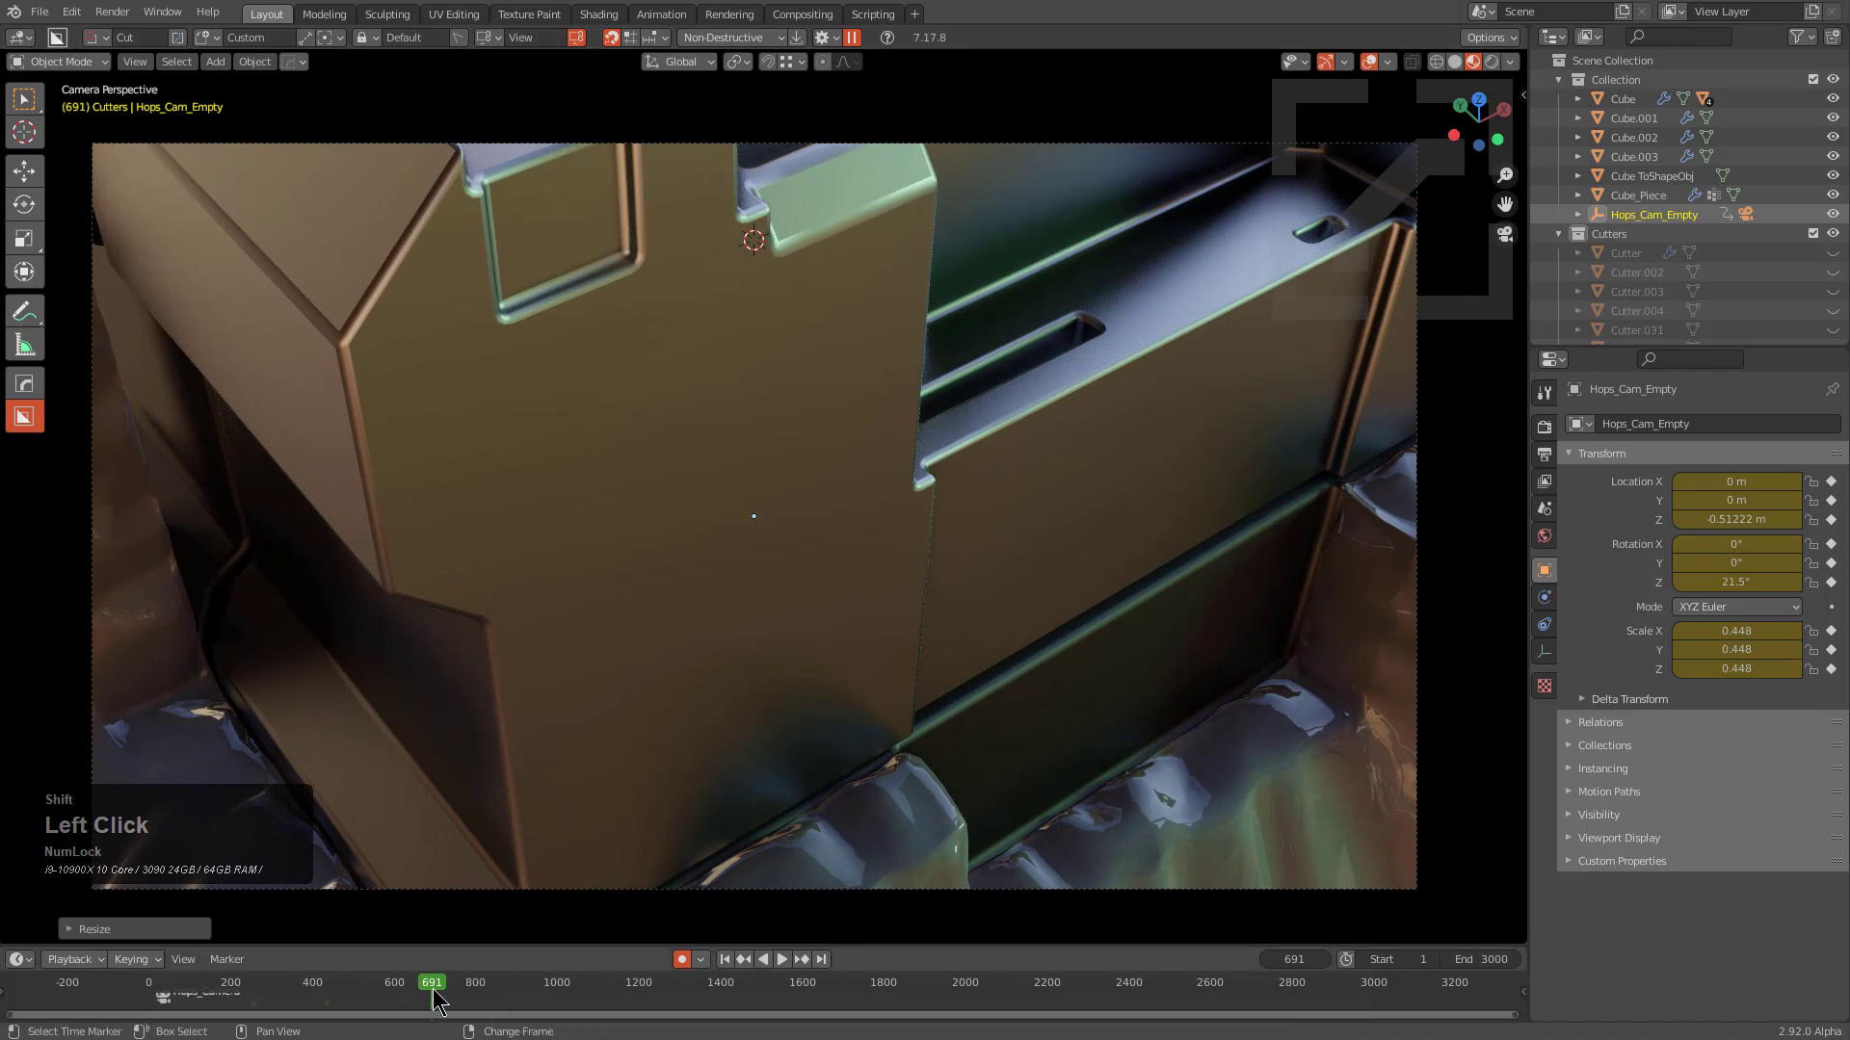
Key a pulled-back shot at frame 924 by scaling Hops_Cam_Empty up to about 0.650, and enlarge the timeline area to show its keyframes
shift+right_drag(434, 1002, 525, 1002)
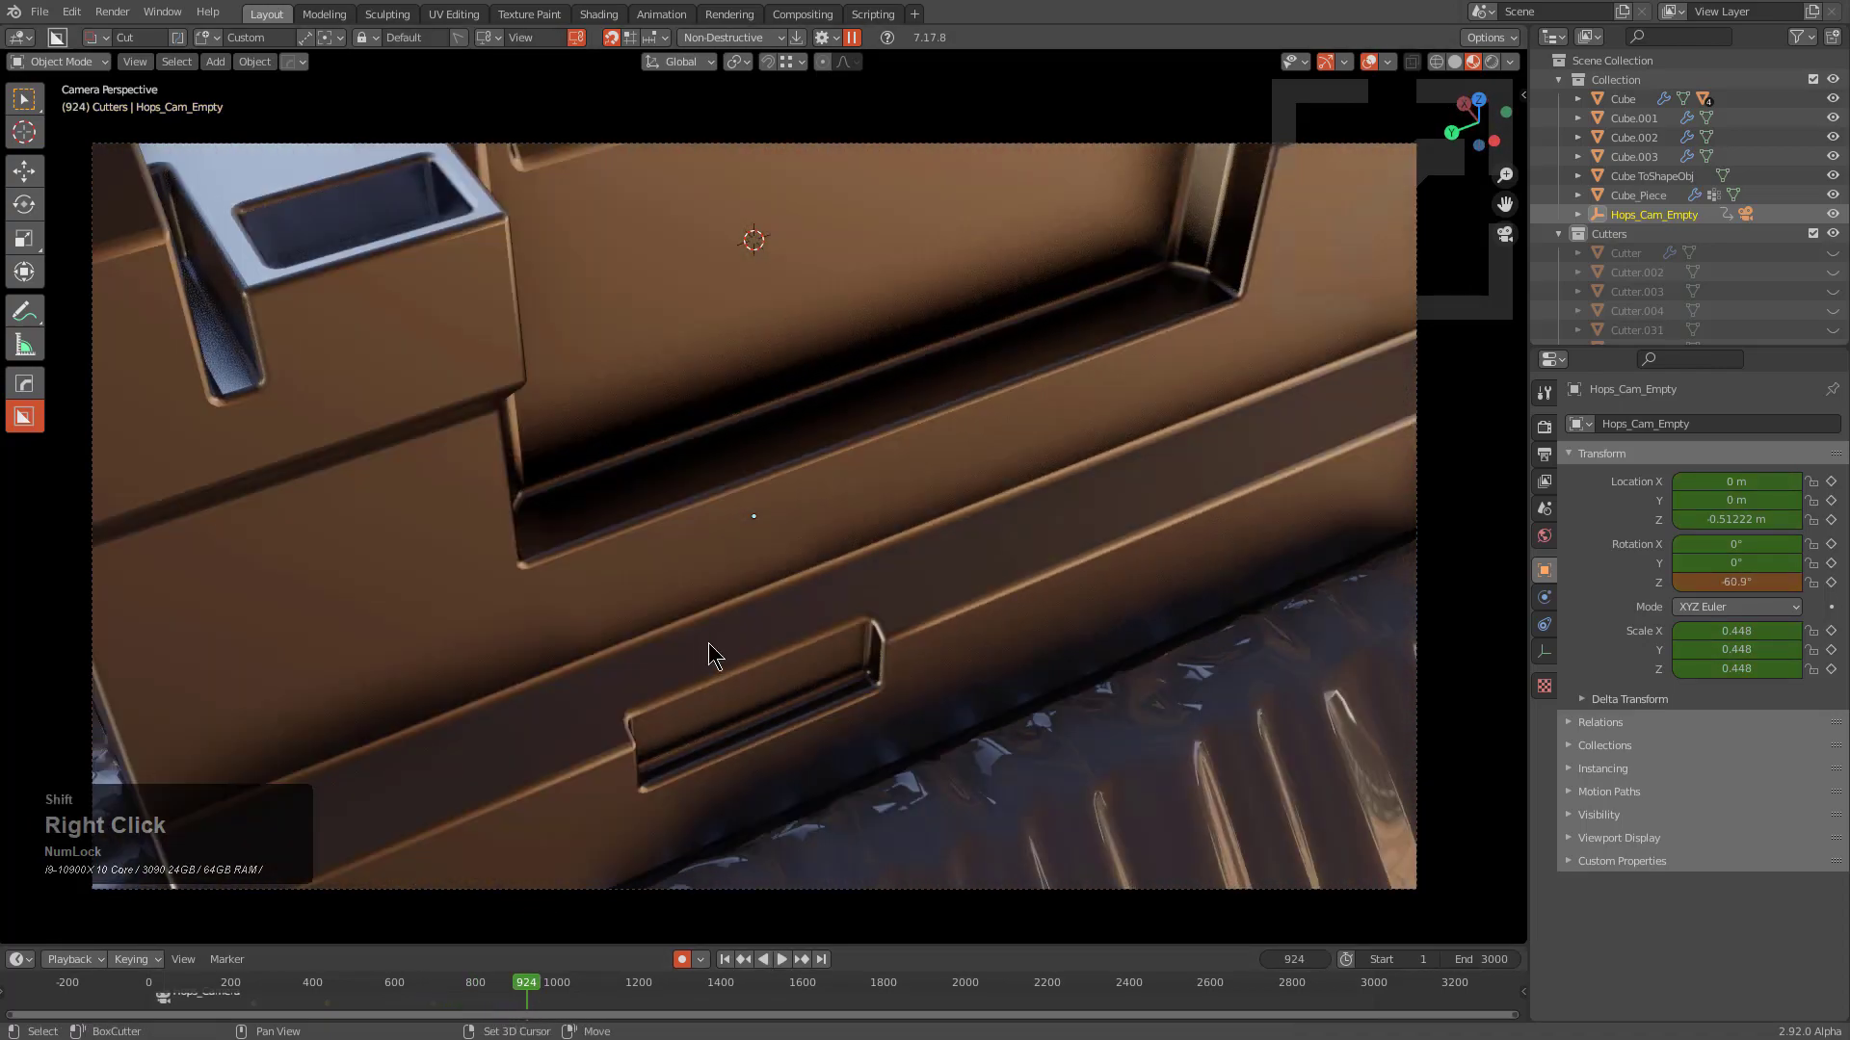
key(s)
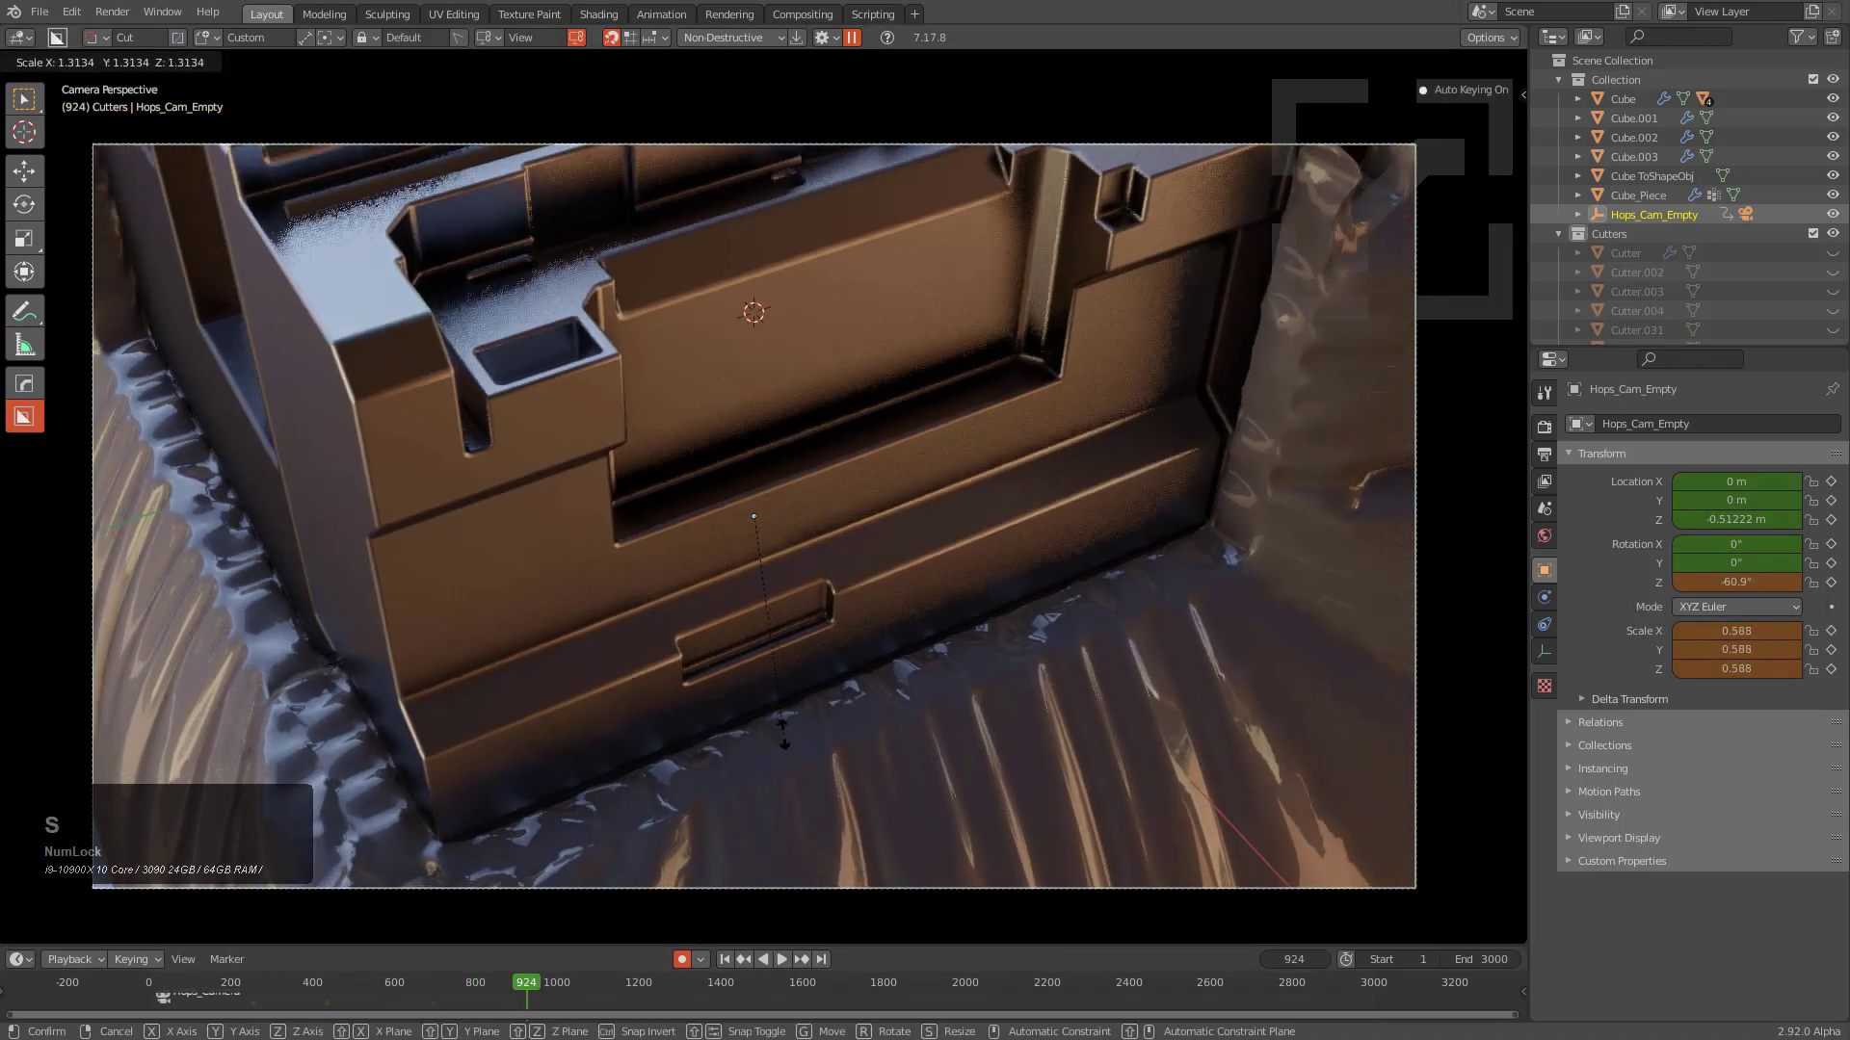
click(732, 771)
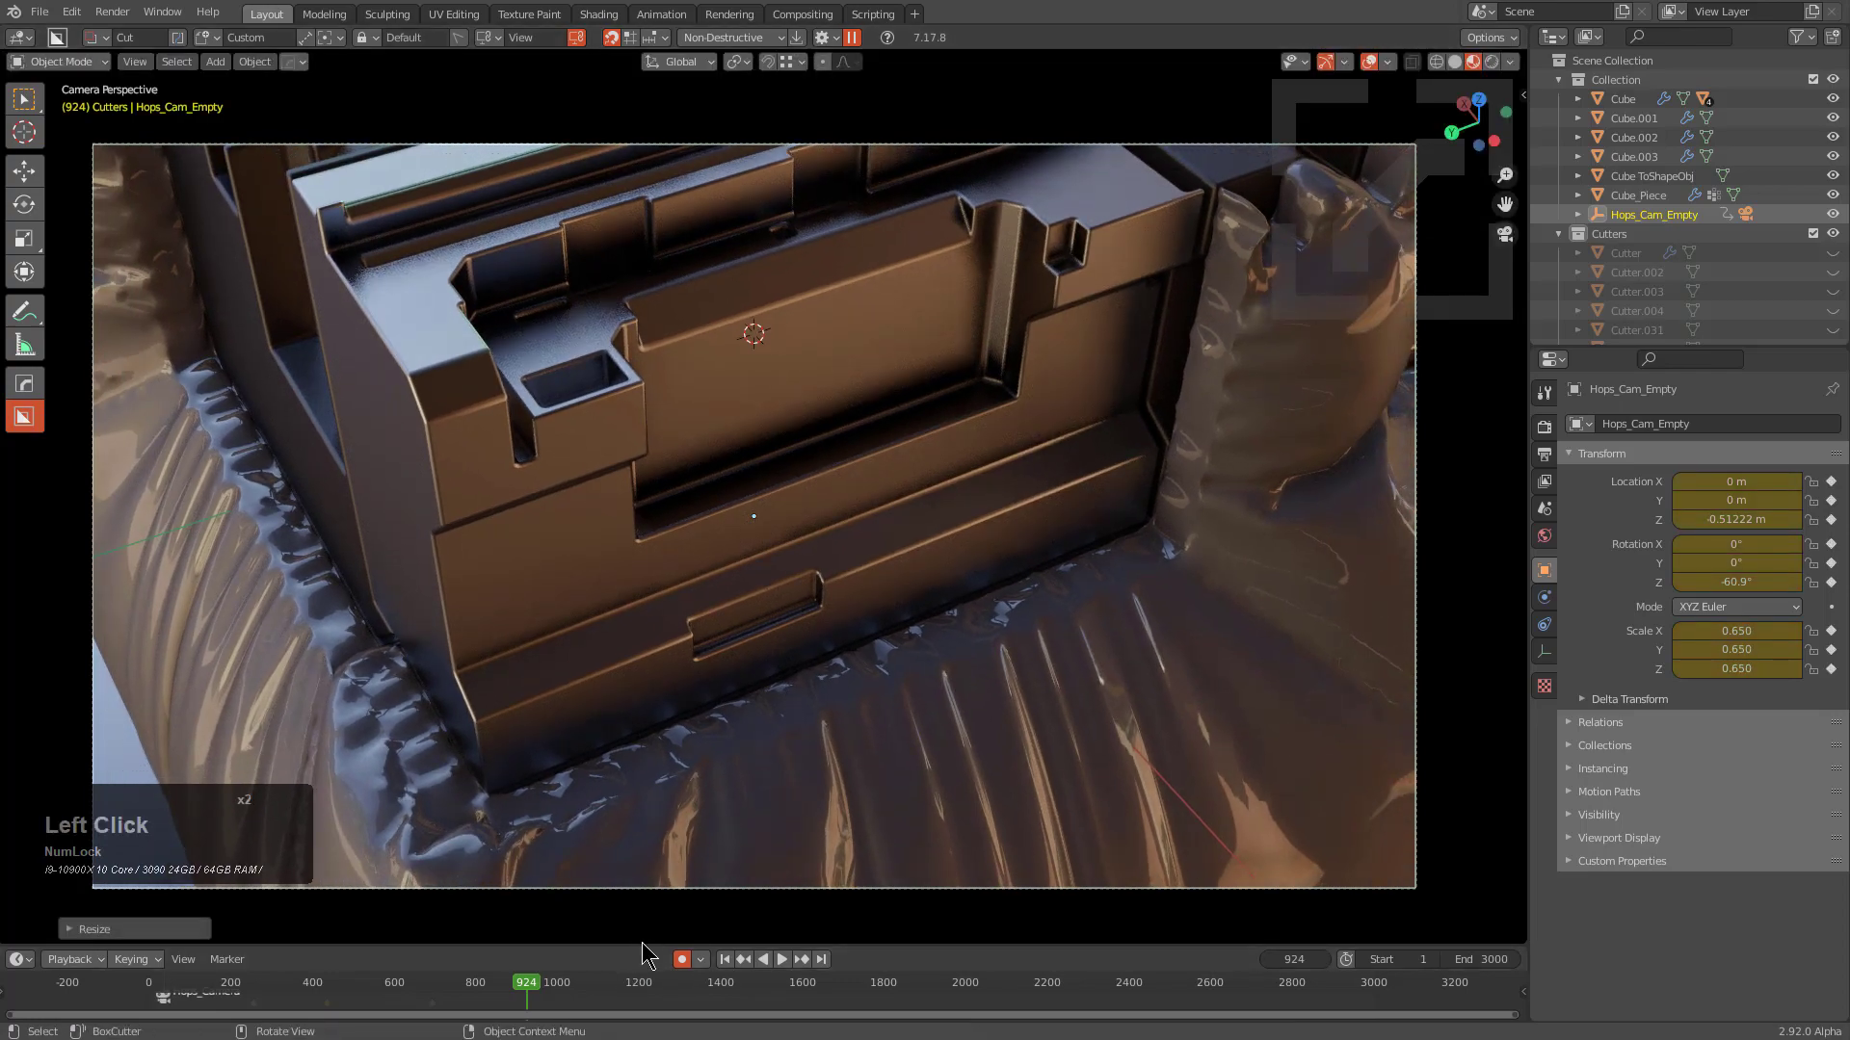
drag(644, 947, 643, 896)
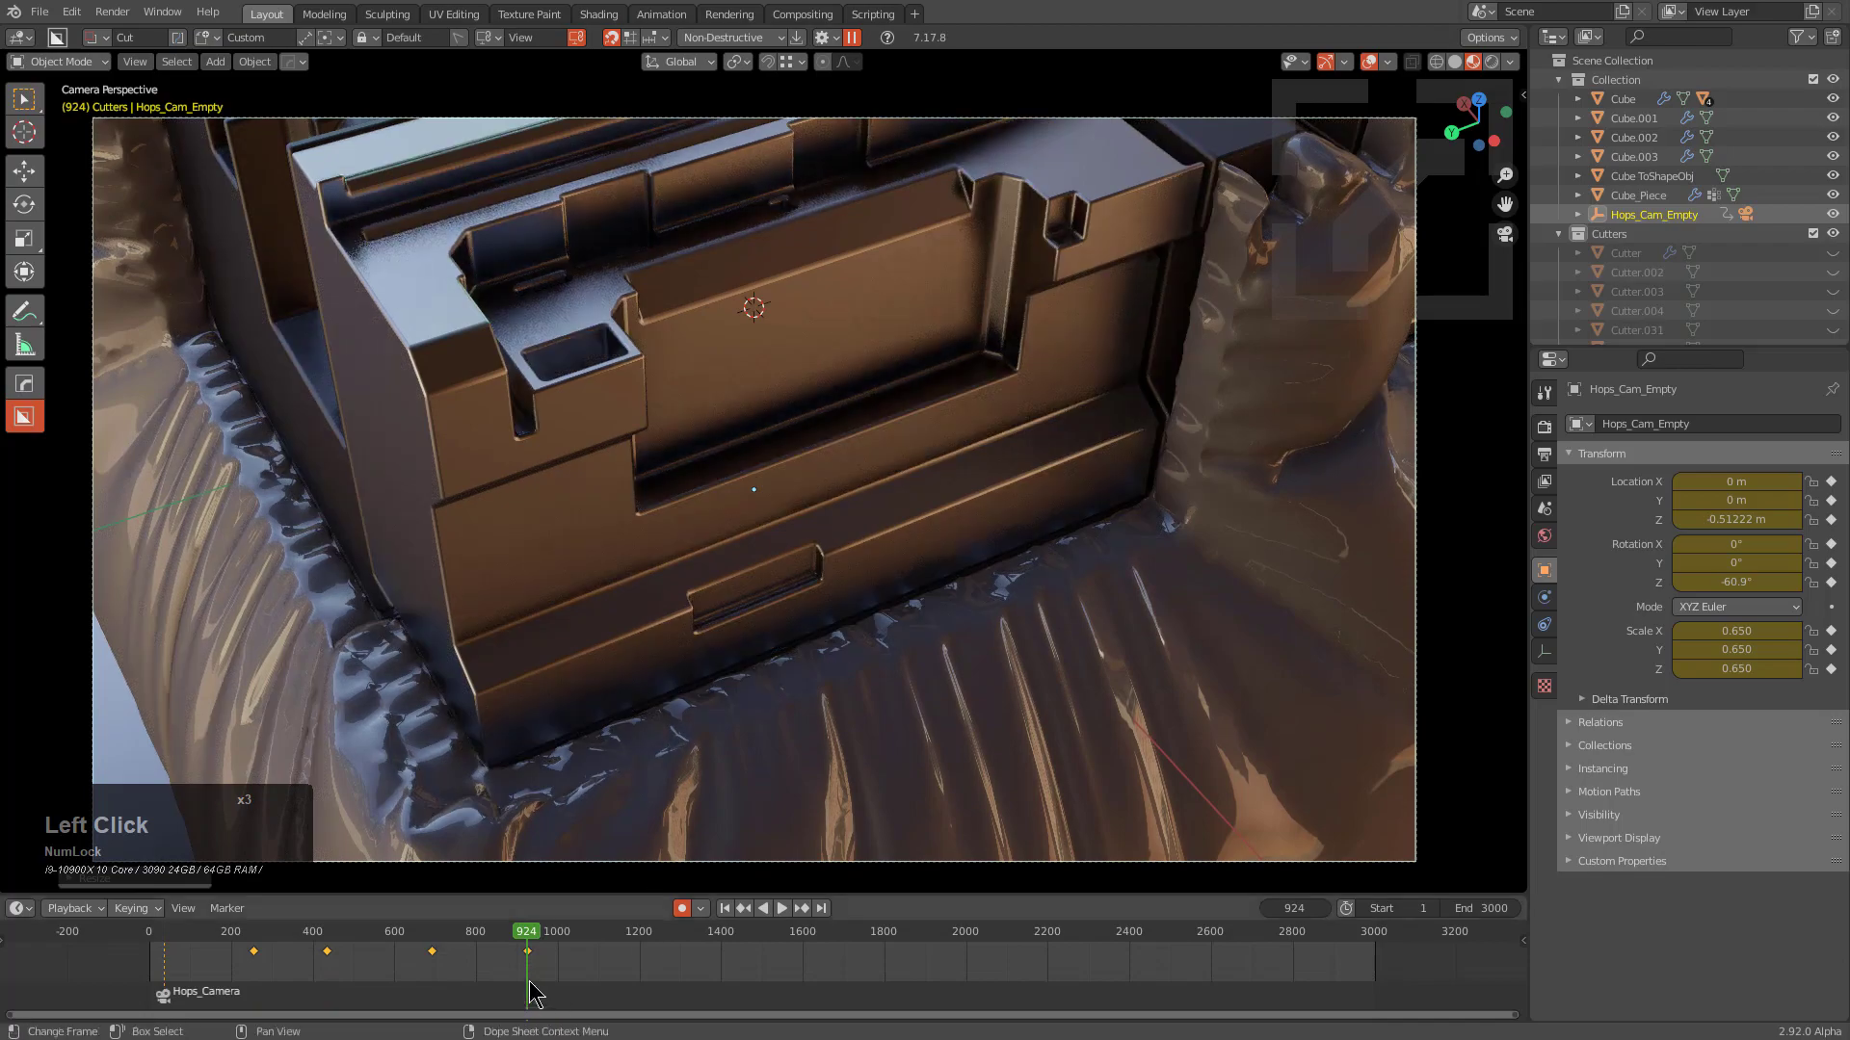
Key Hops_Cam_Empty at its cleared default scale at frame 1021, and slide the last three keyframes earlier so the final one sits just before frame 1000
shift+right_drag(527, 964, 566, 944)
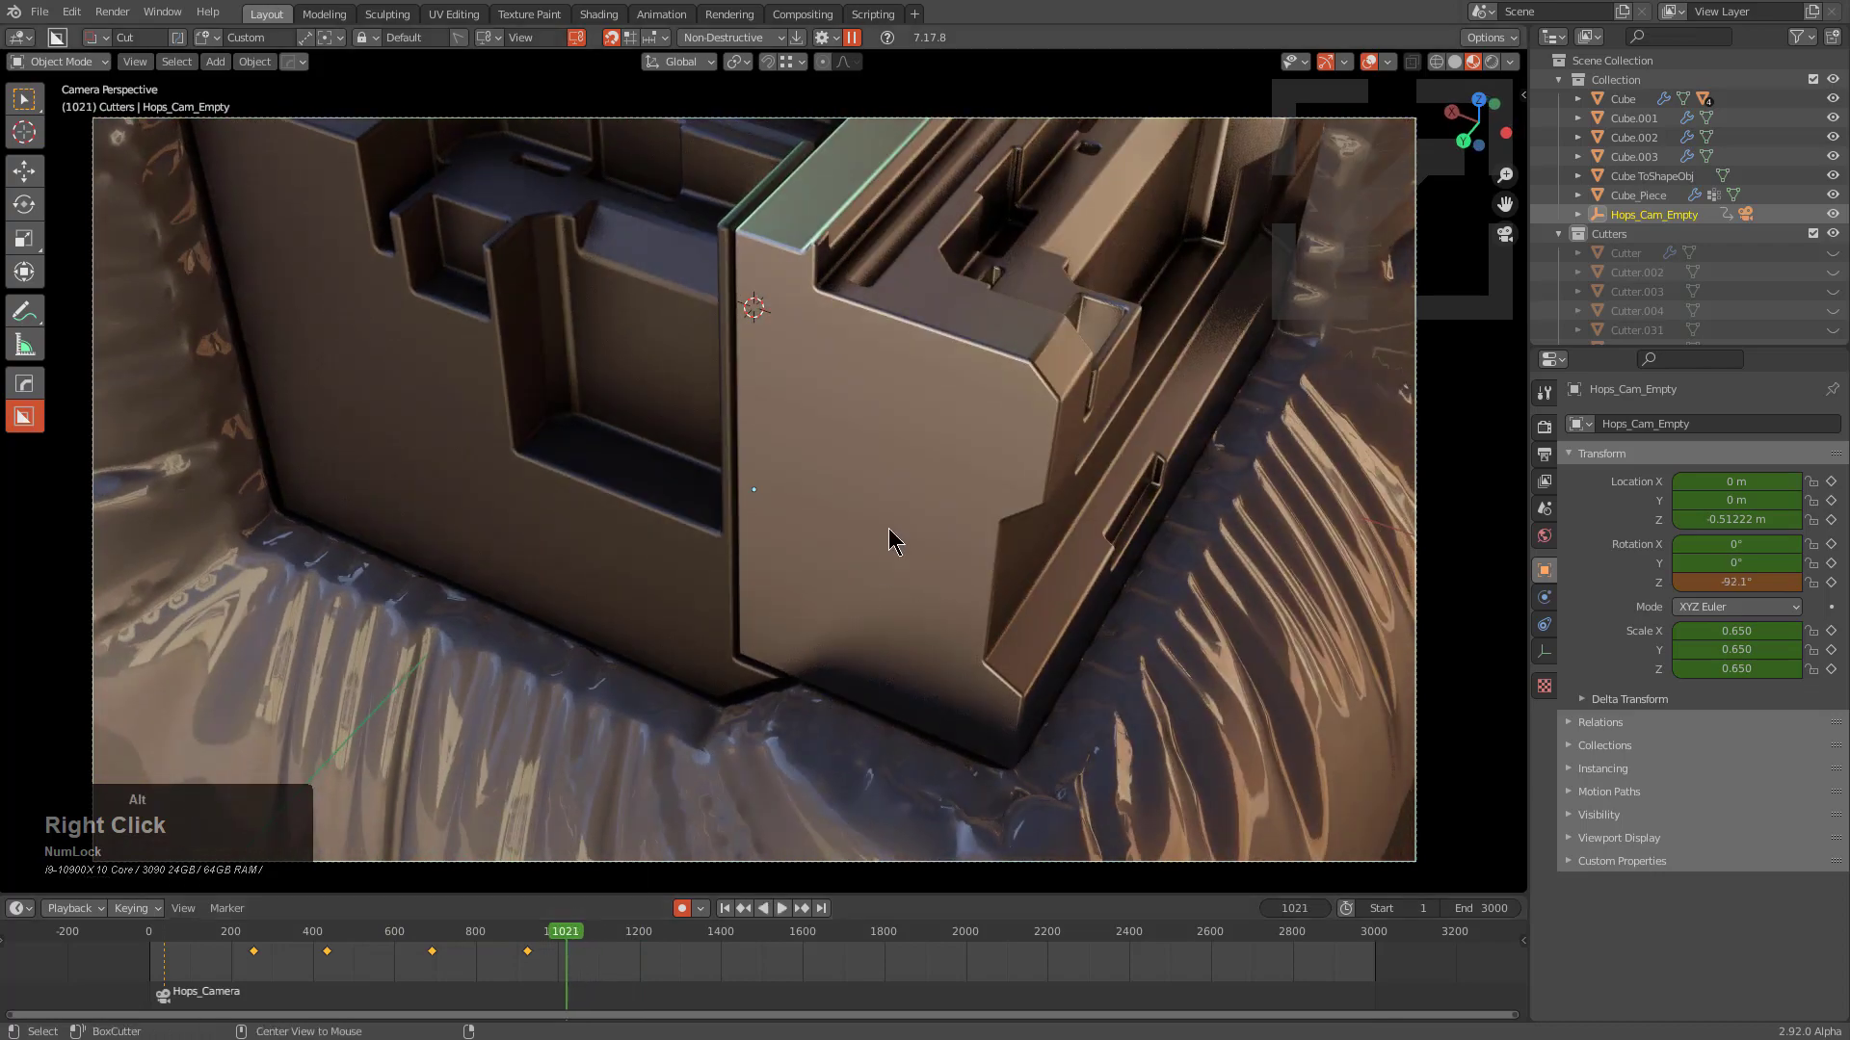
key(alt+s)
mouse_move(581, 987)
shift+right_down()
mouse_move(663, 985)
mouse_move(443, 986)
mouse_move(576, 992)
mouse_move(558, 975)
shift+right_up()
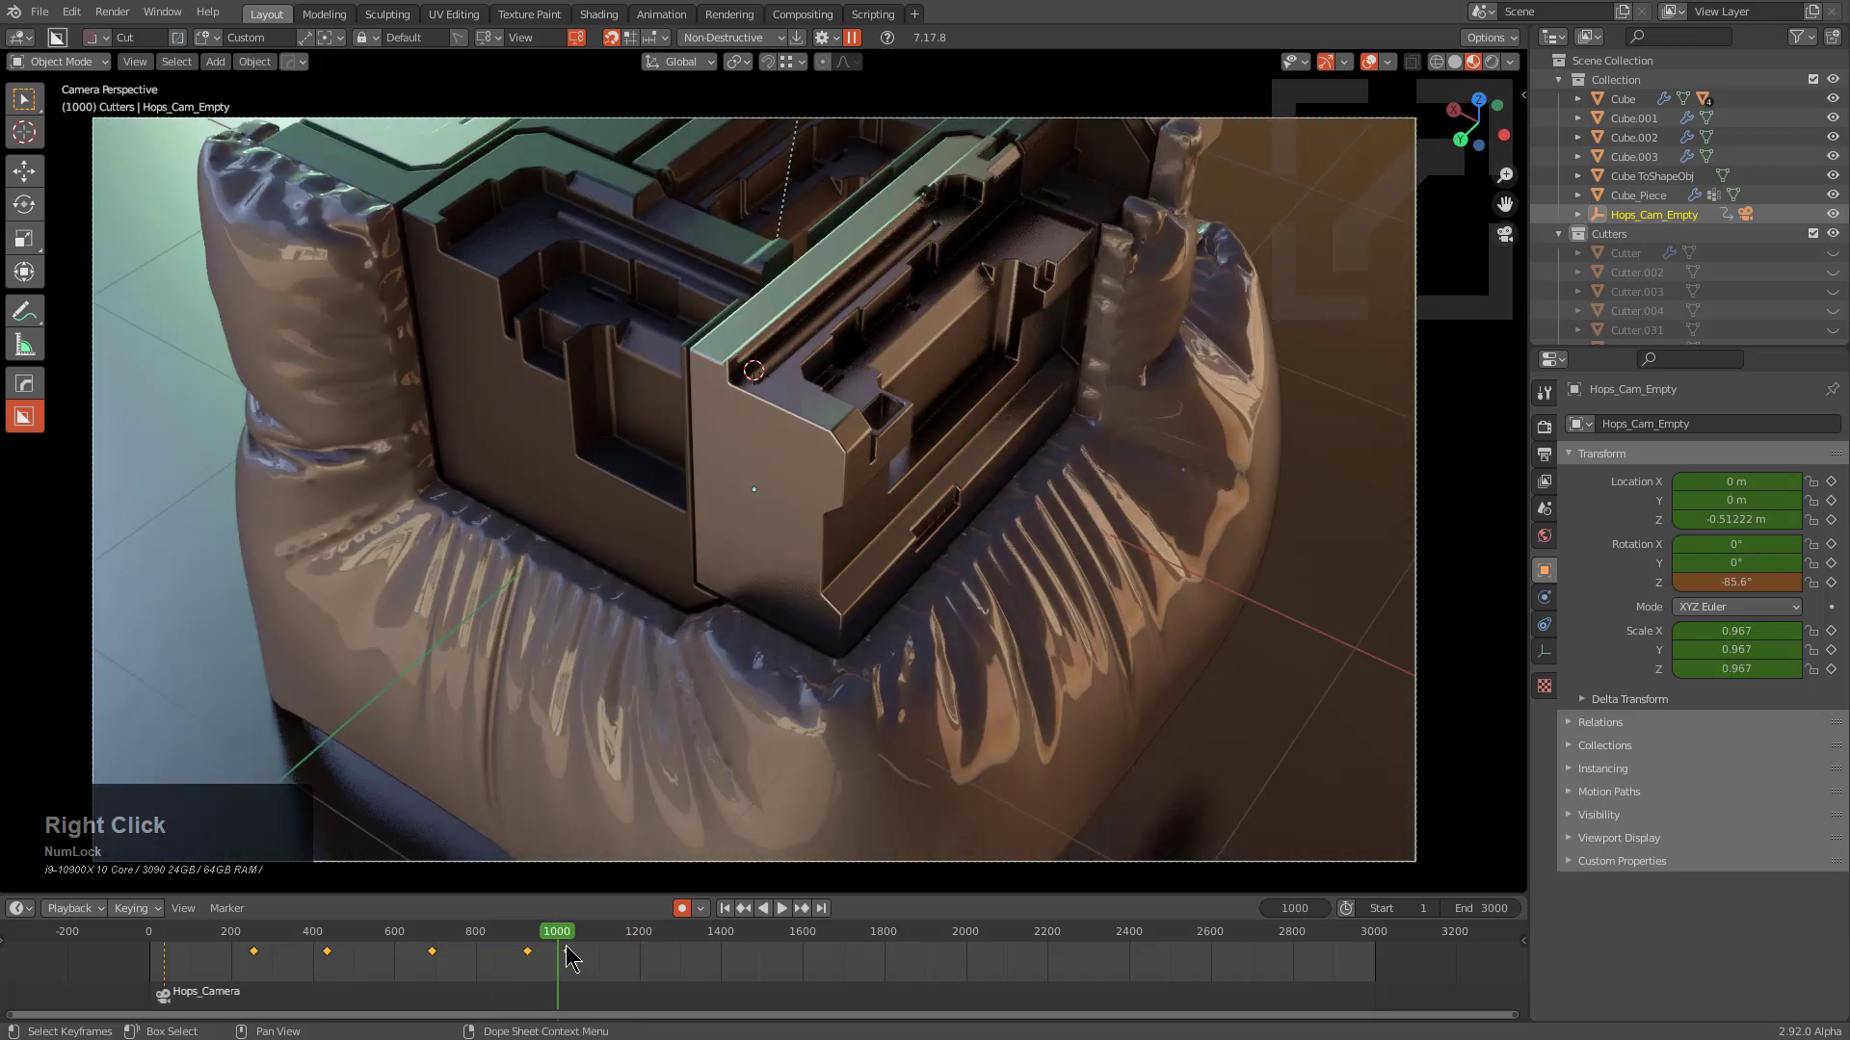
drag(567, 952, 586, 952)
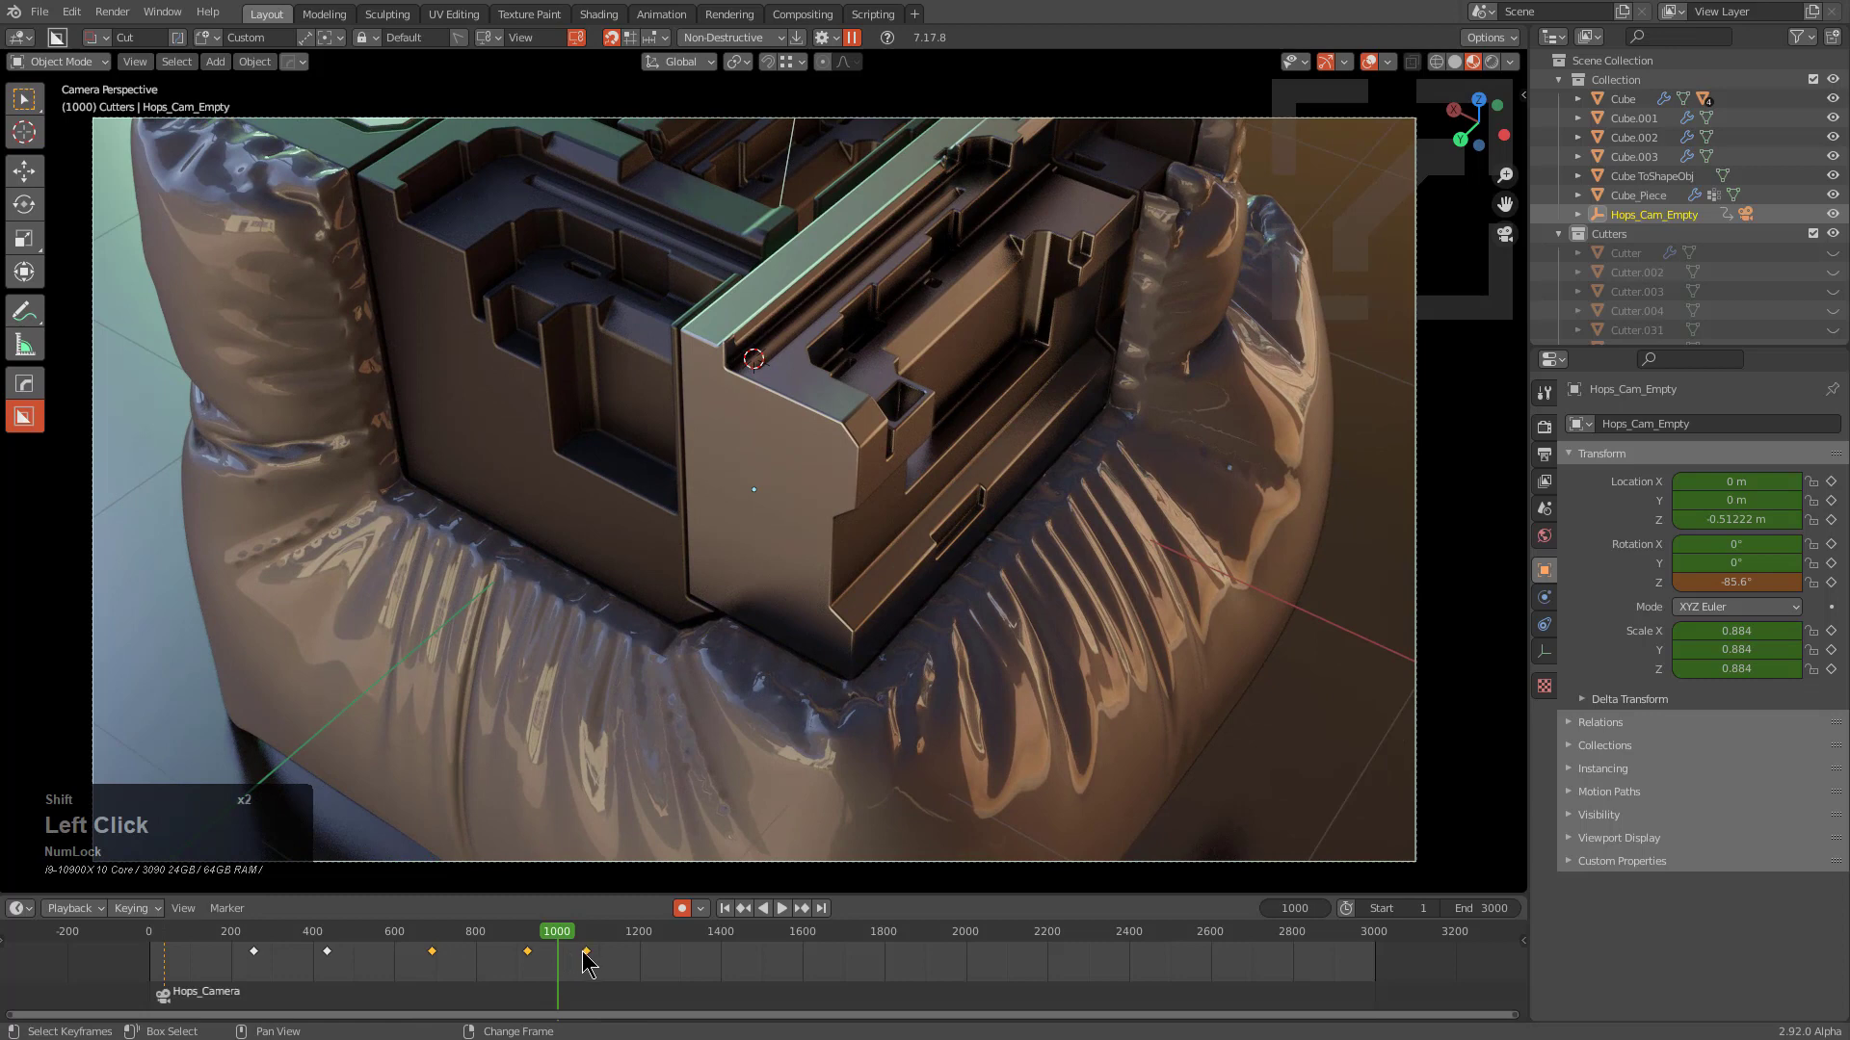
drag(586, 951, 554, 952)
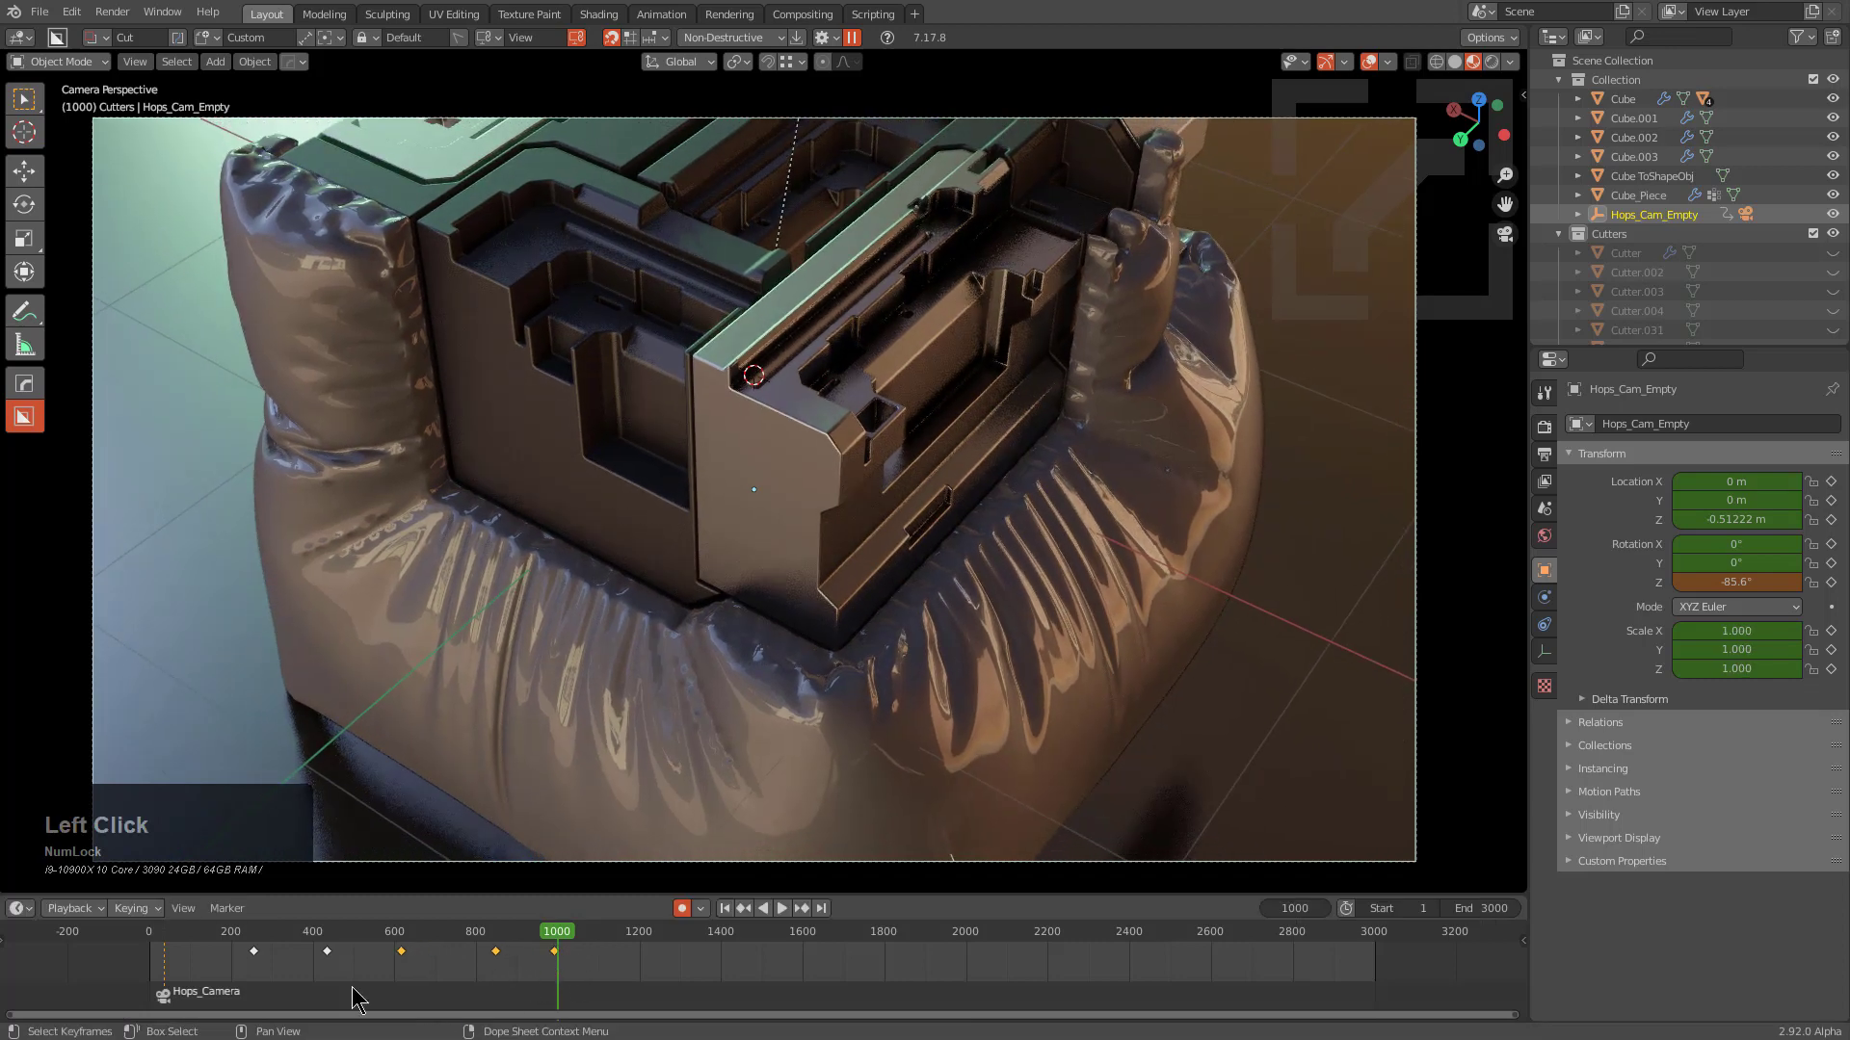
Play the camera animation from the start of the timeline and hide the viewport overlays during playback
shift+right_drag(205, 975, 149, 975)
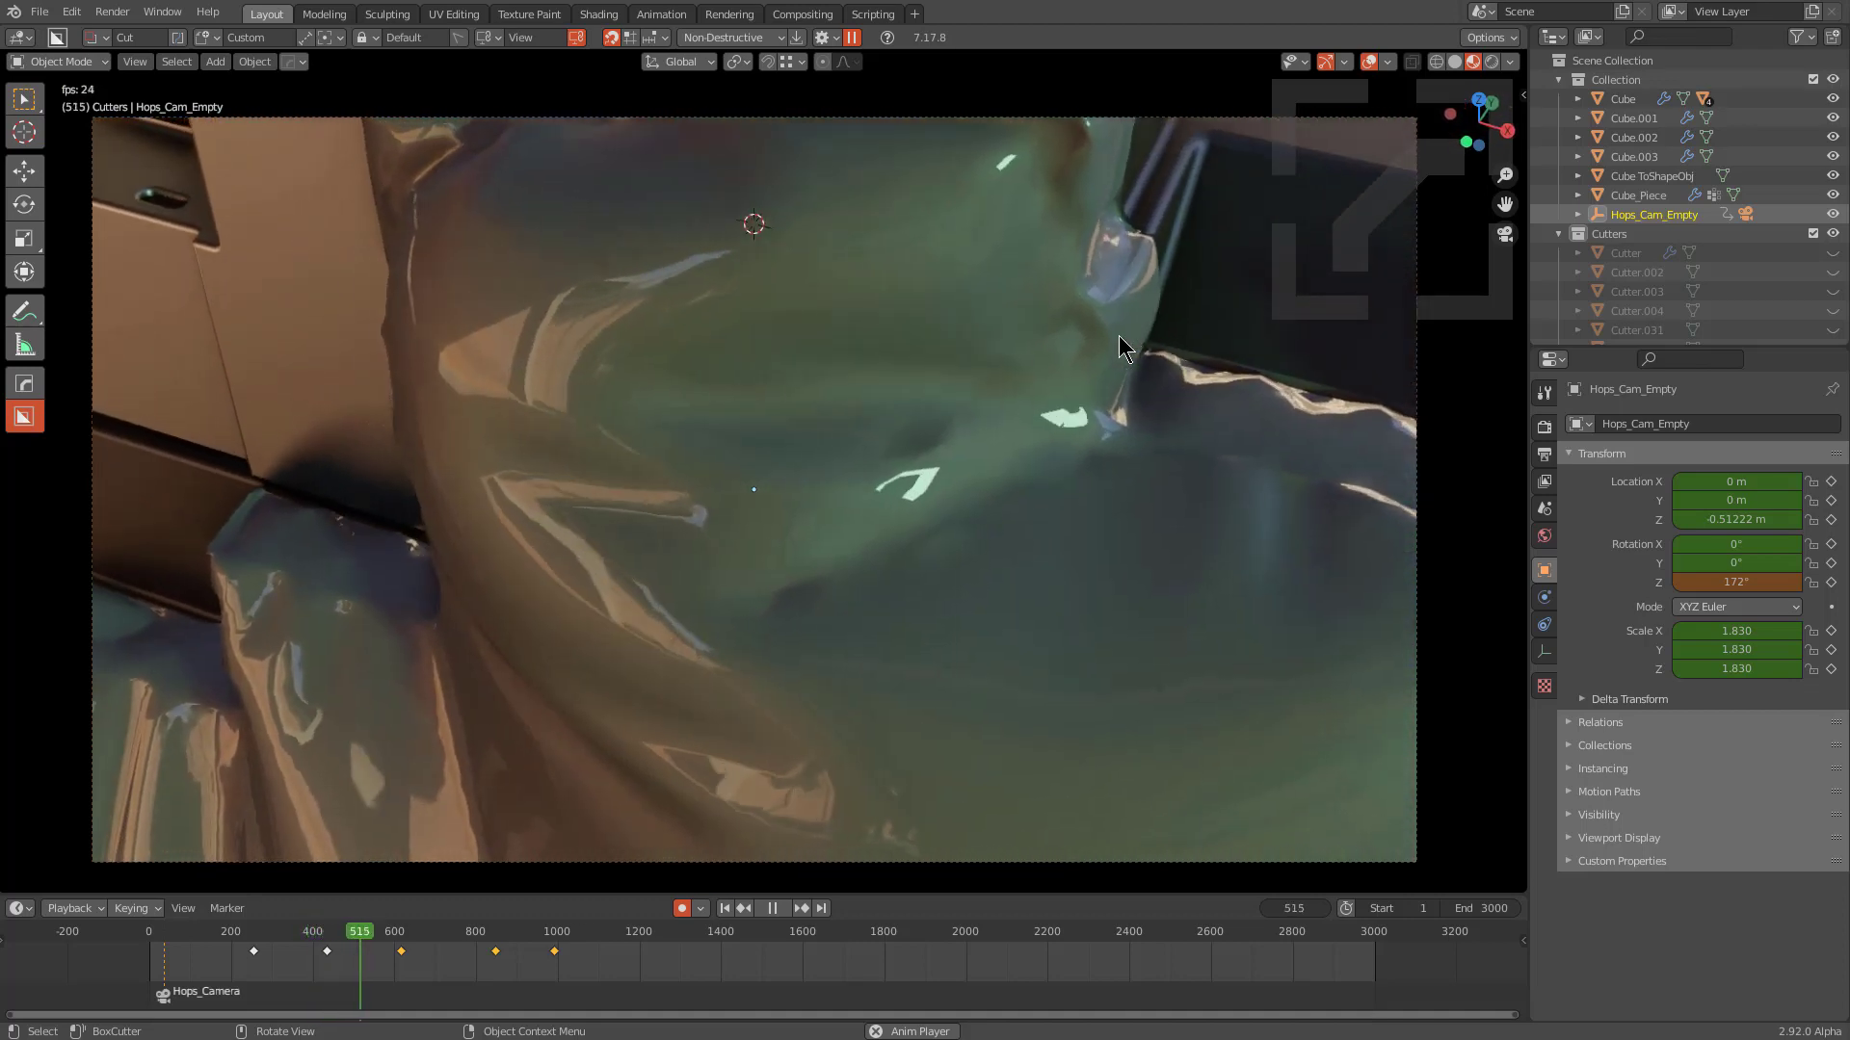
click(1369, 62)
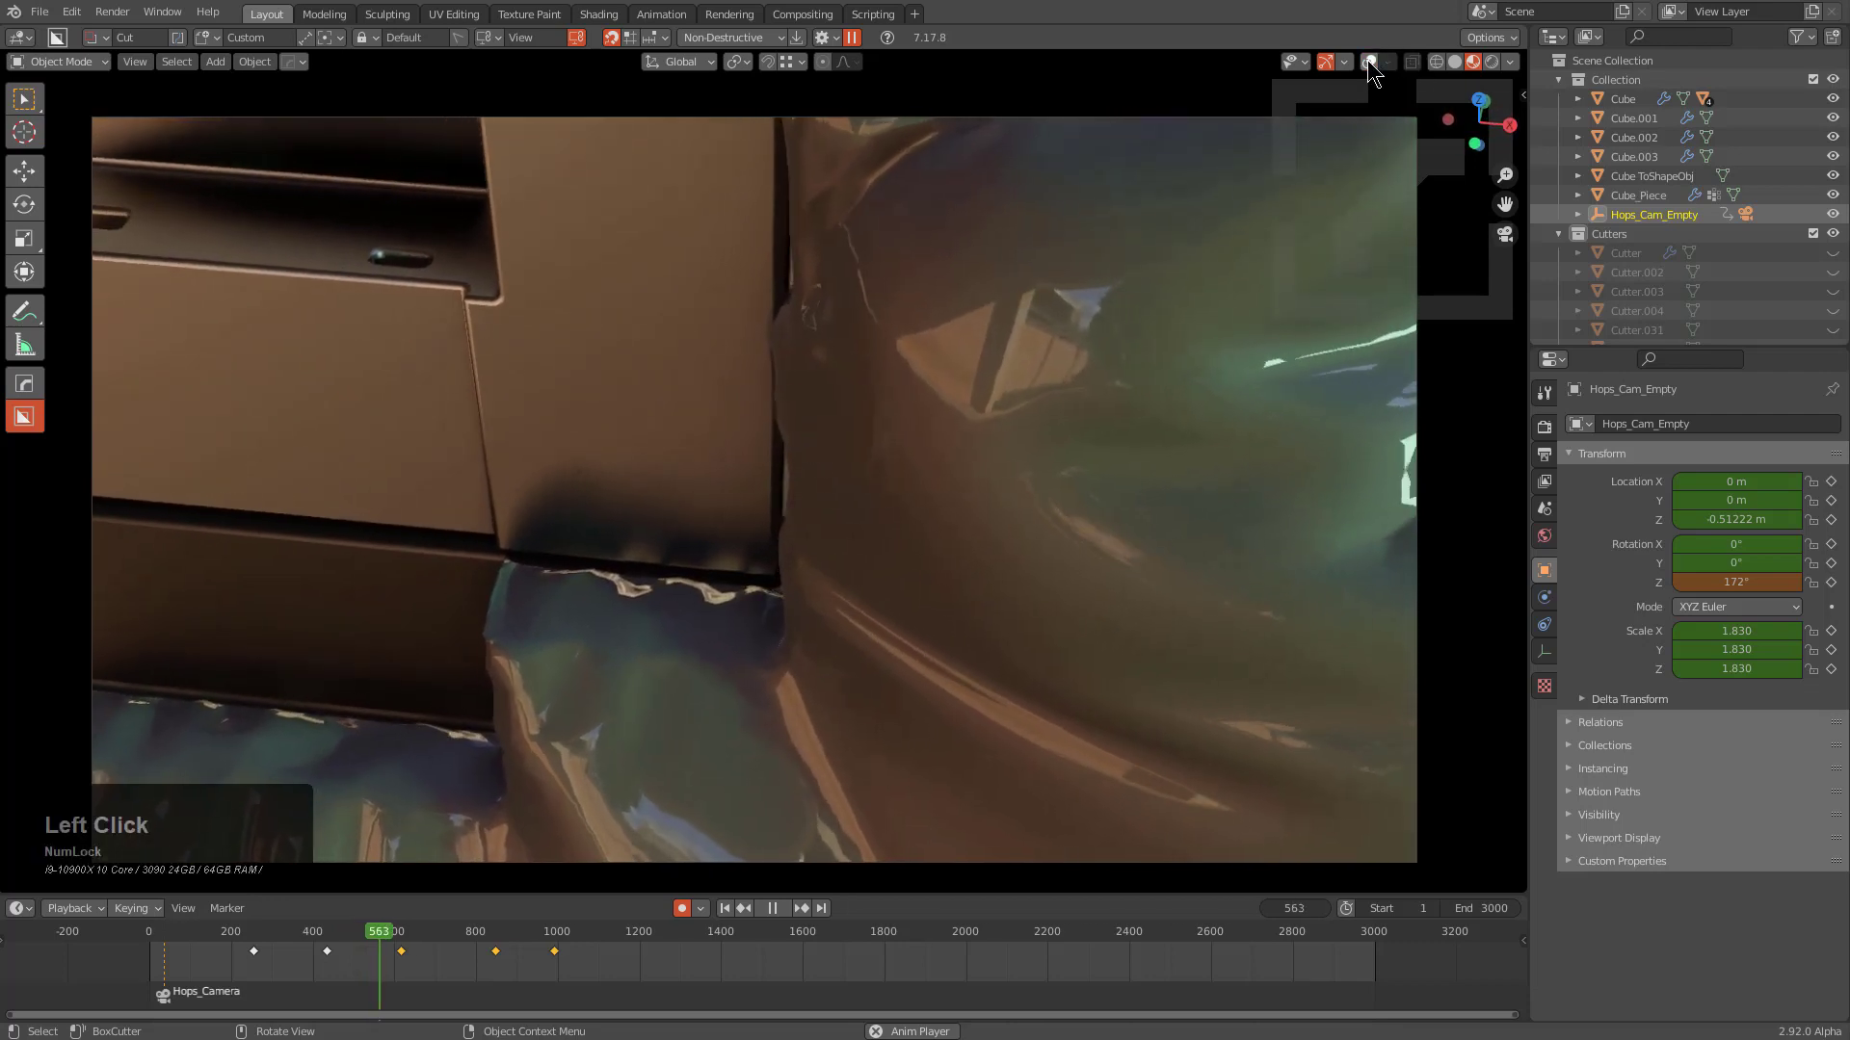